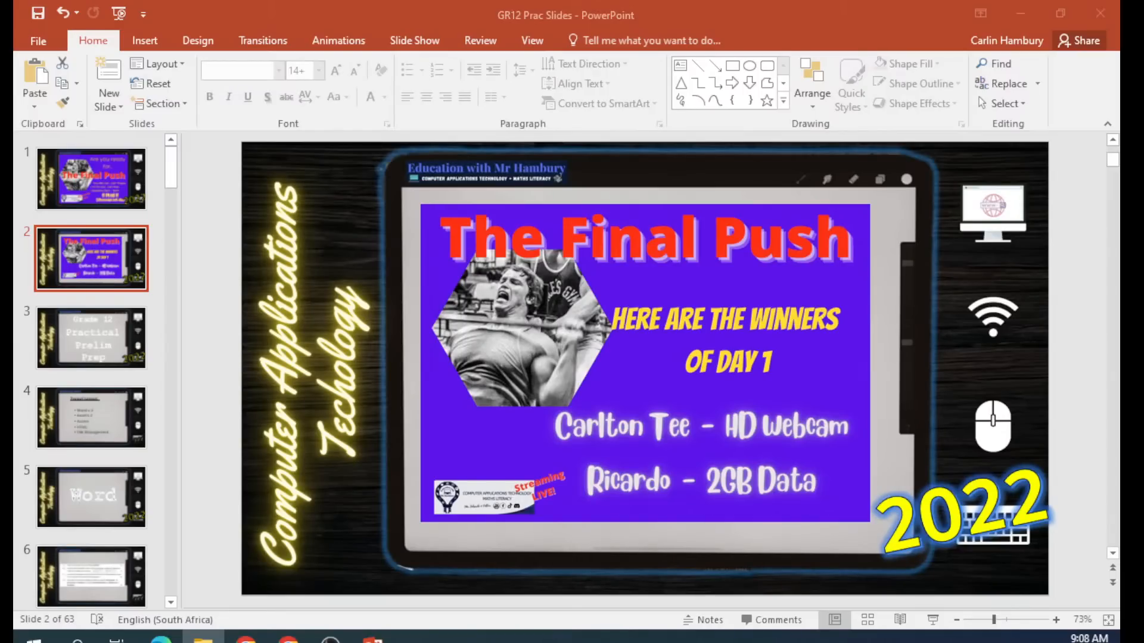
# Copy the DATA files folder onto the desktop and open it in File Explorer.
pyautogui.click(1021, 13)
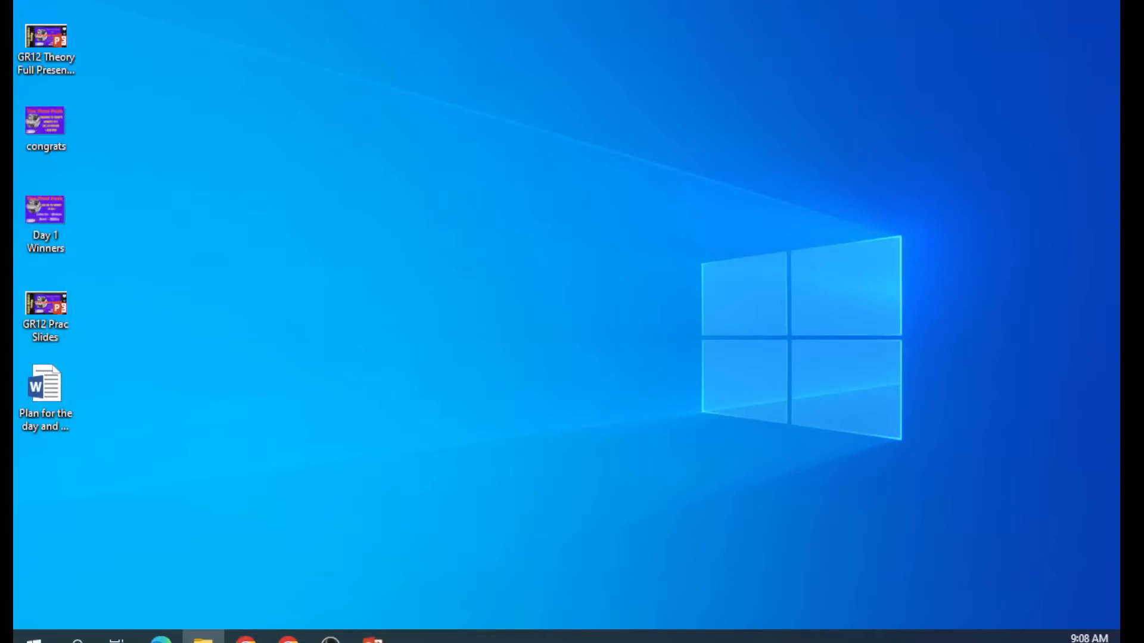
pyautogui.moveTo(14, 500); pyautogui.dragTo(525, 410)
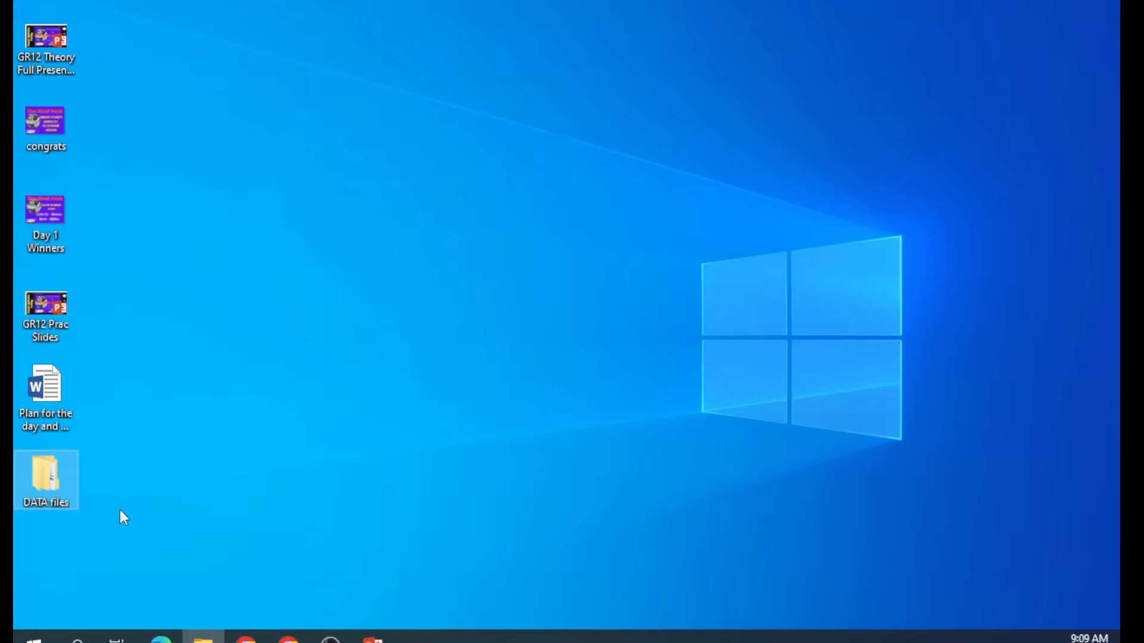
pyautogui.click(40, 484)
pyautogui.doubleClick(39, 481)
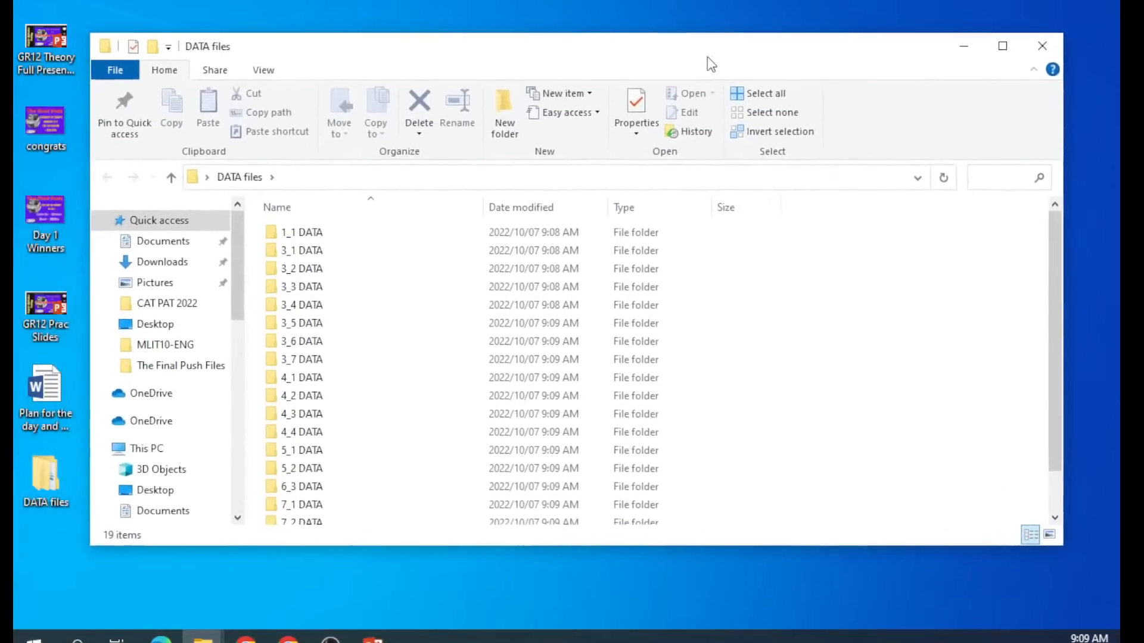
pyautogui.moveTo(711, 64); pyautogui.dragTo(723, 83)
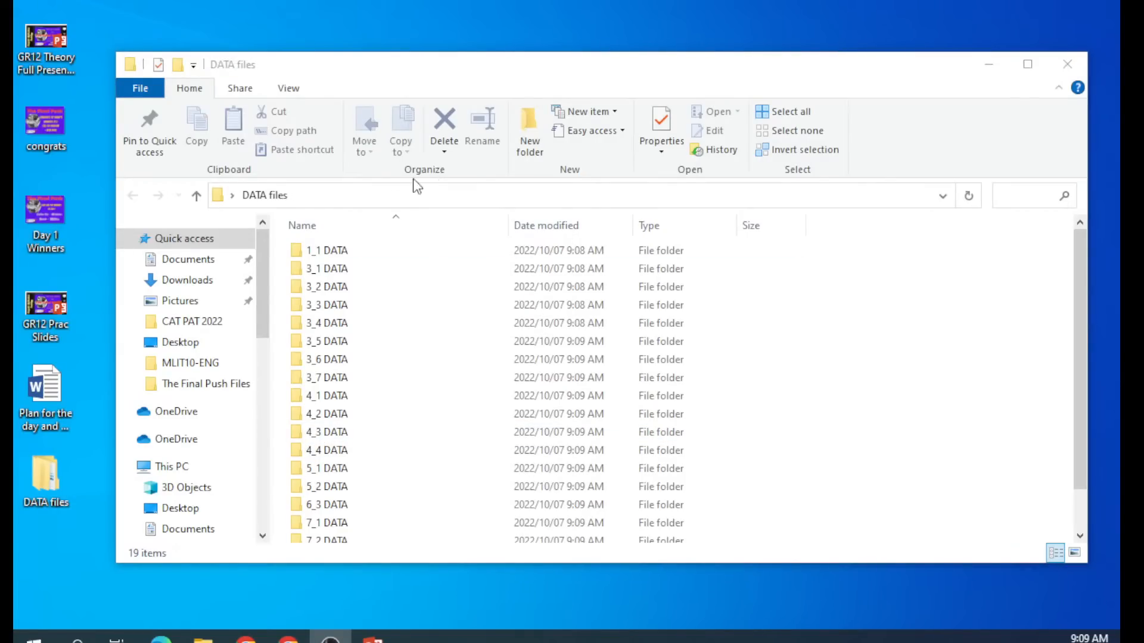
# Open the 3_1 DATA folder of Word files in File Explorer.
pyautogui.scroll(-1, 520, 436)
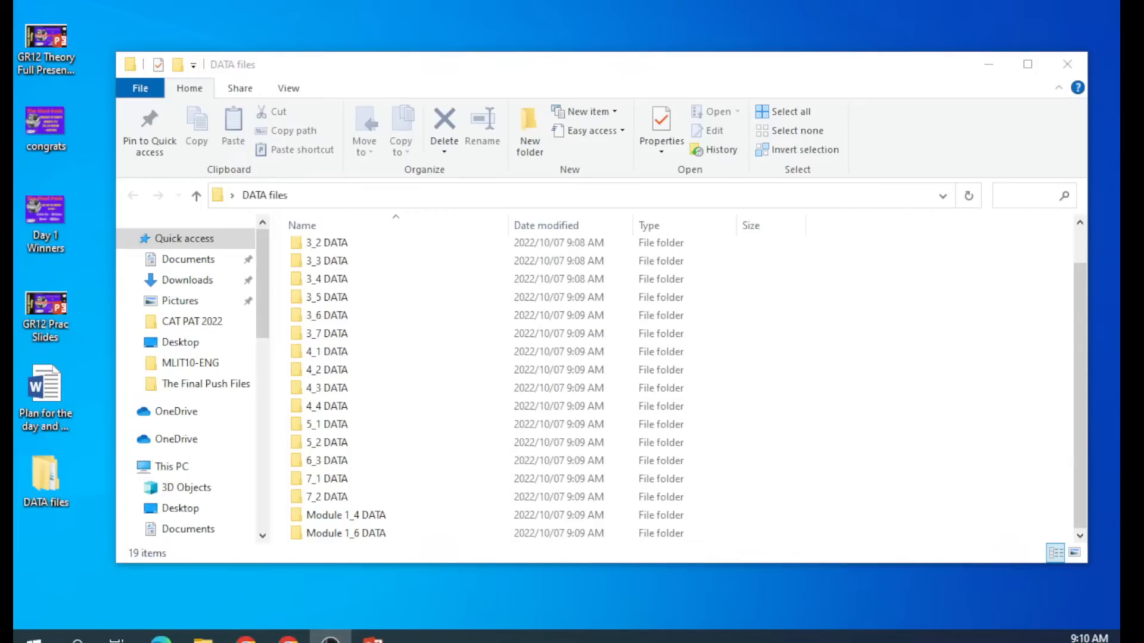
pyautogui.scroll(1, 498, 463)
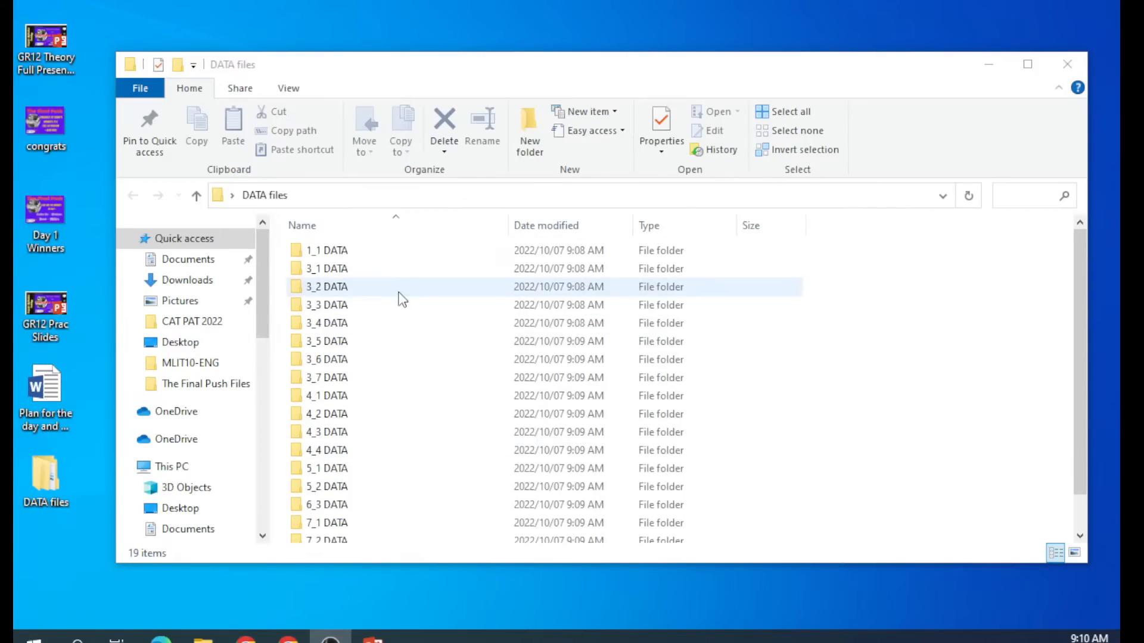
pyautogui.doubleClick(344, 265)
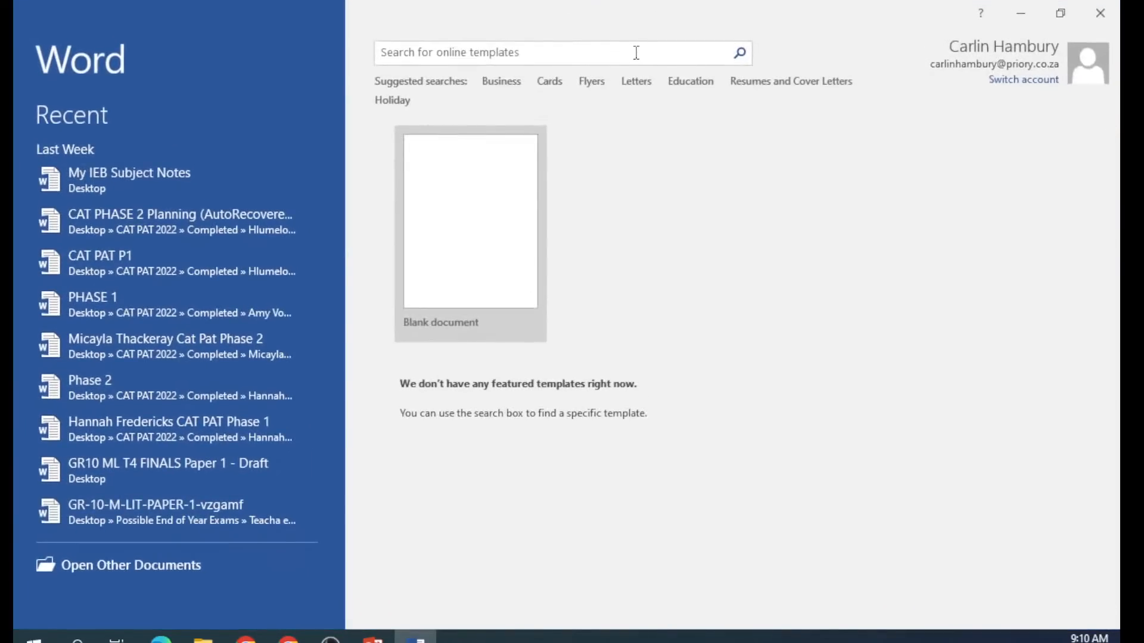
# Create a blank document, browse the Insert, Design, Layout and References tabs, then open File.
pyautogui.click(457, 241)
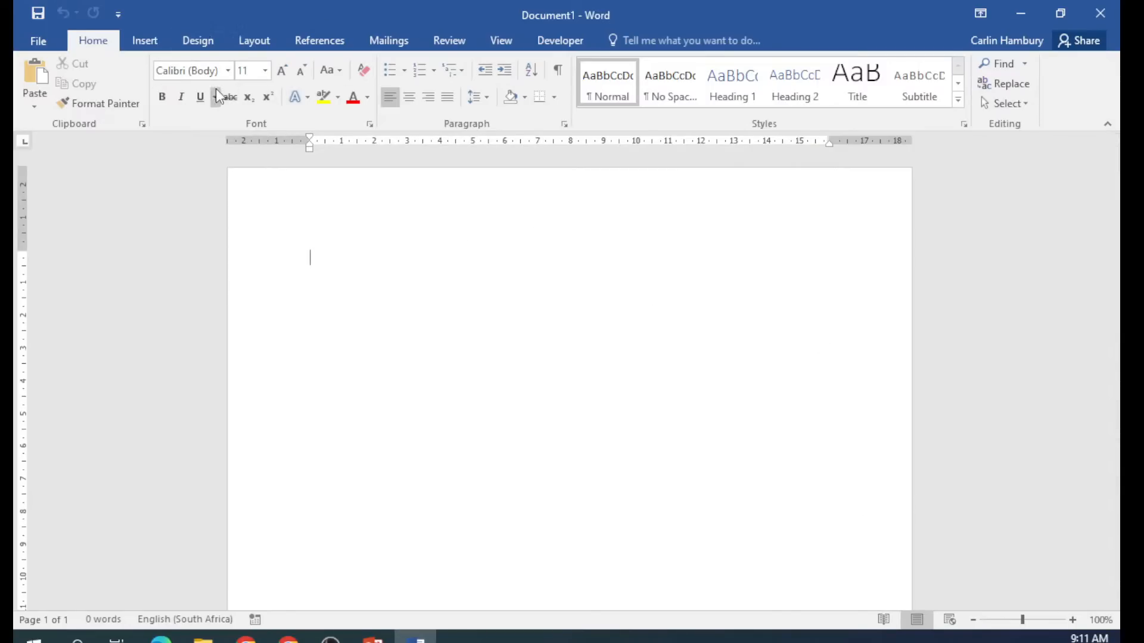
pyautogui.click(145, 40)
pyautogui.click(200, 42)
pyautogui.click(258, 41)
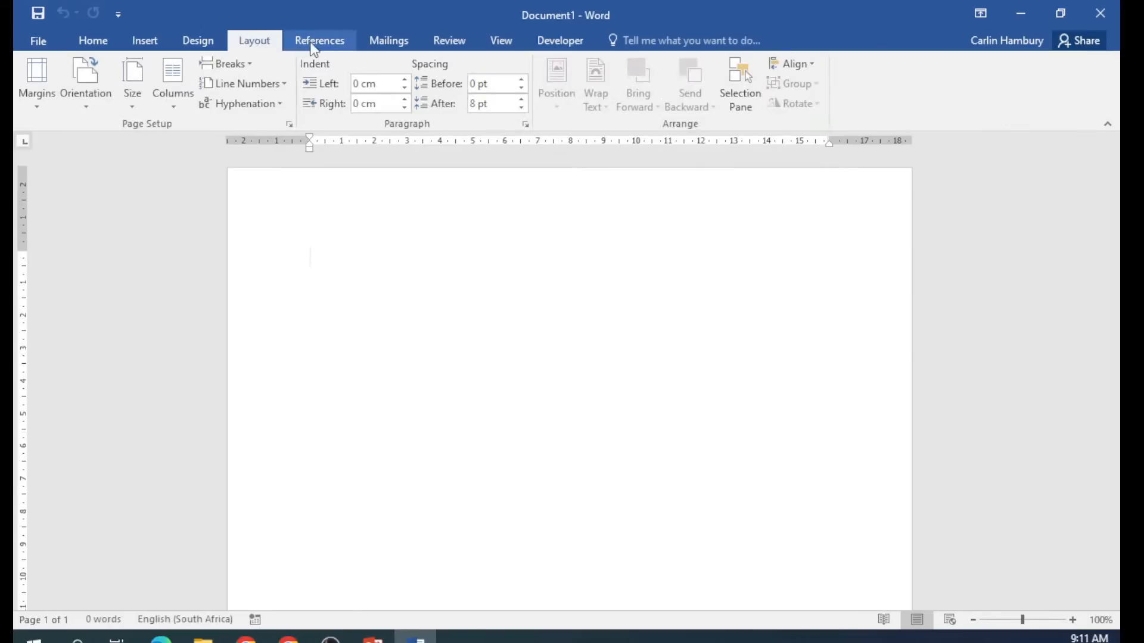
pyautogui.click(320, 42)
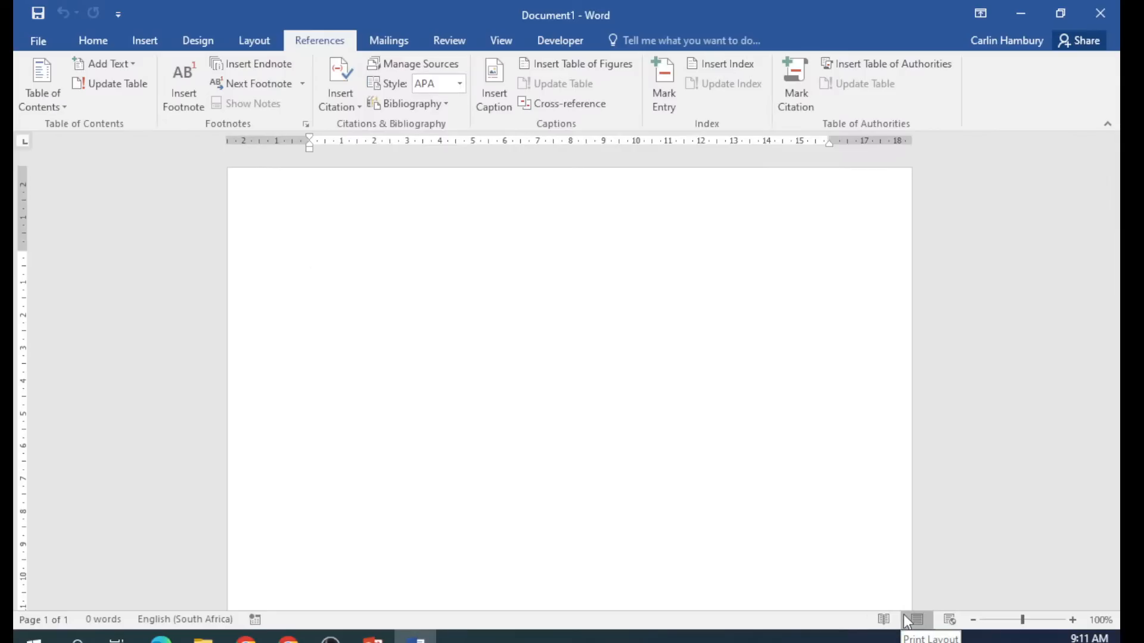
pyautogui.click(95, 42)
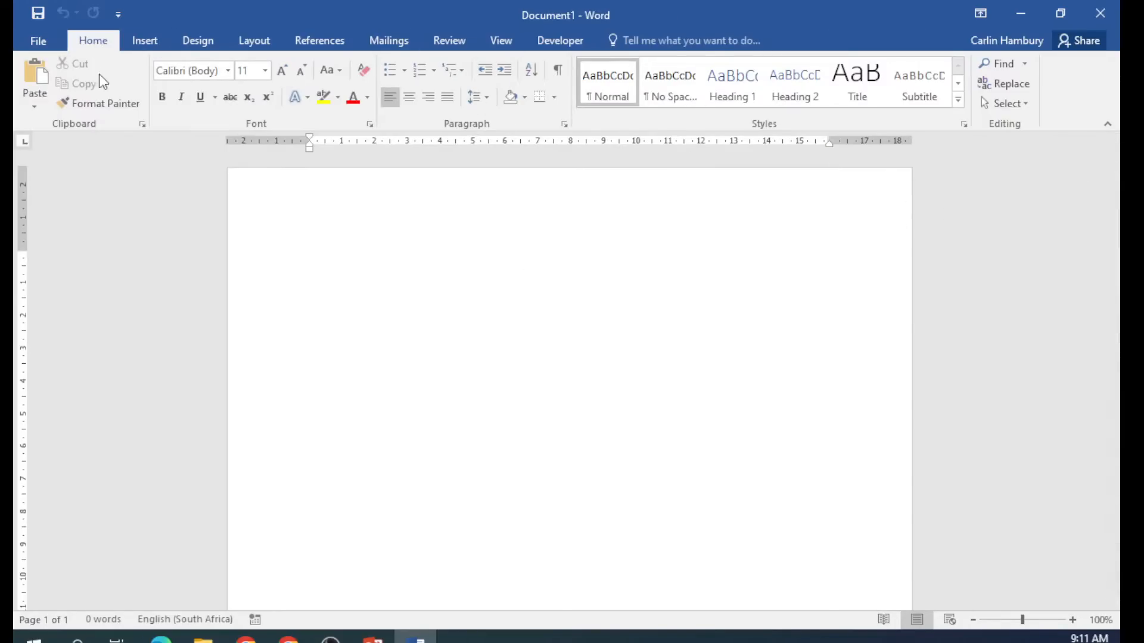
pyautogui.click(38, 41)
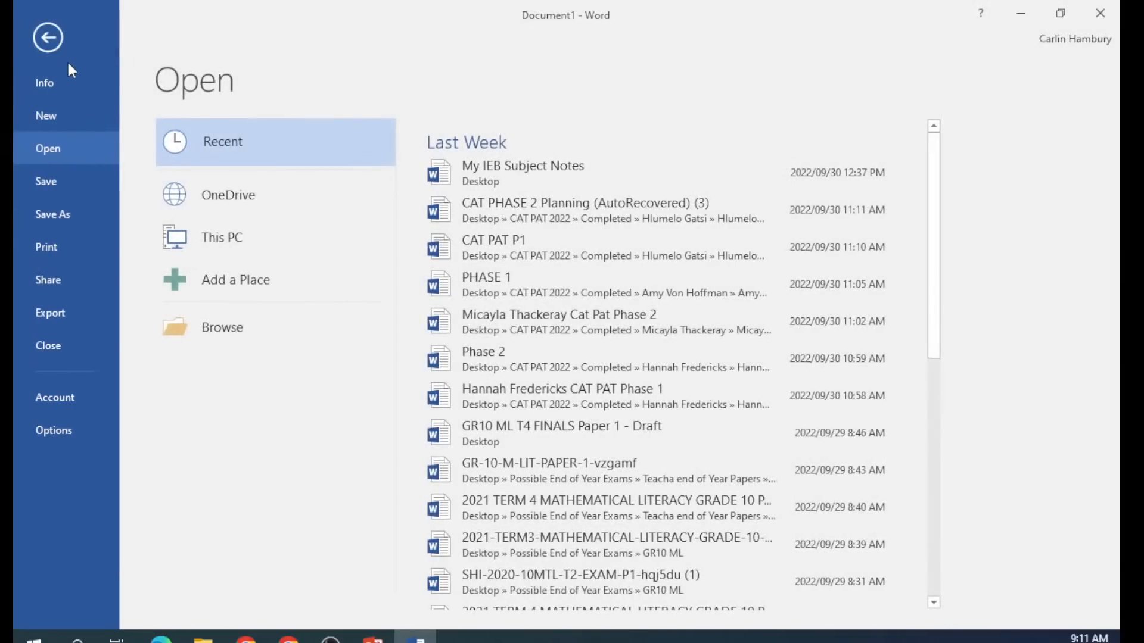
# Show the document's Info page and begin adding an author under Related People.
pyautogui.click(49, 88)
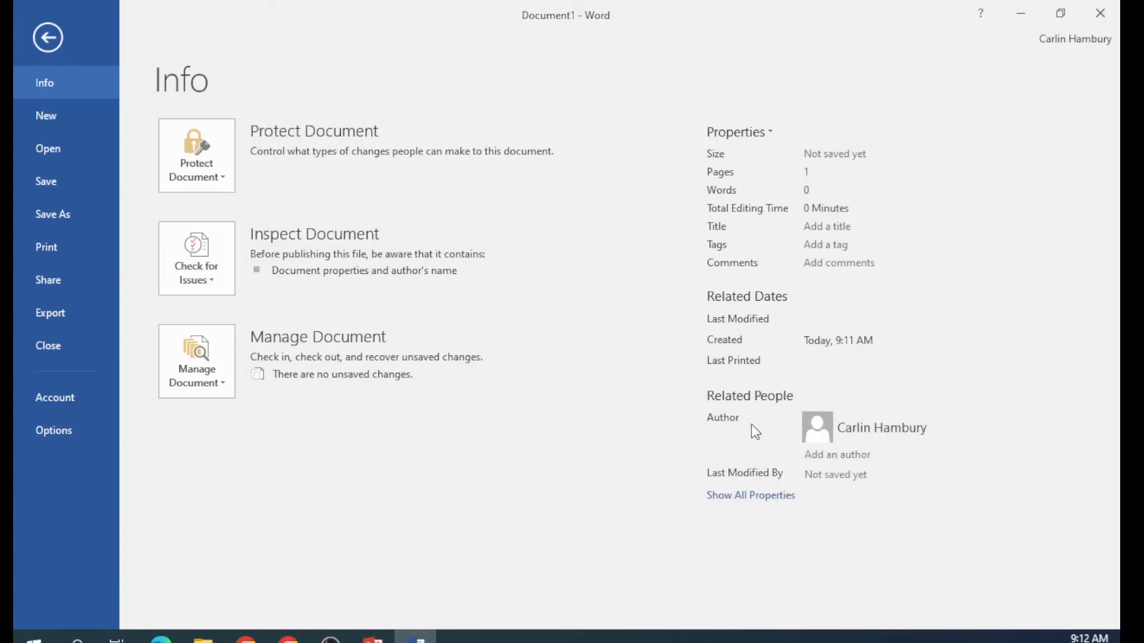
pyautogui.click(826, 456)
# Close the blank document and open Diacritics from 3_1 DATA, zoomed to 140%.
pyautogui.click(1101, 13)
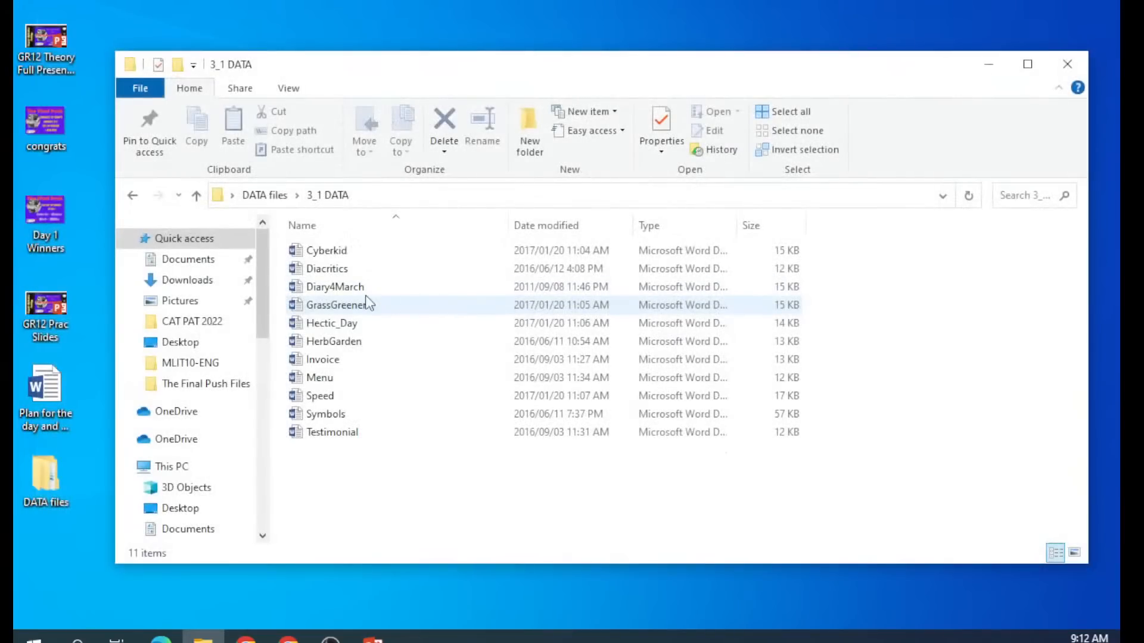
pyautogui.doubleClick(319, 269)
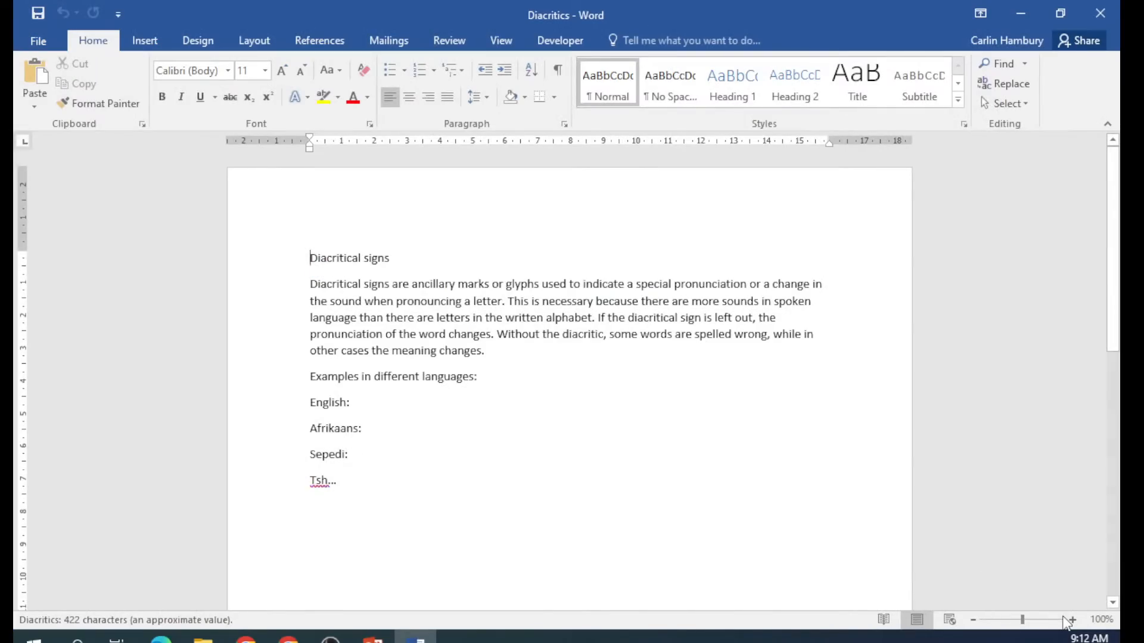
pyautogui.click(1072, 620)
pyautogui.click(1072, 620)
pyautogui.click(1072, 620)
pyautogui.click(1072, 621)
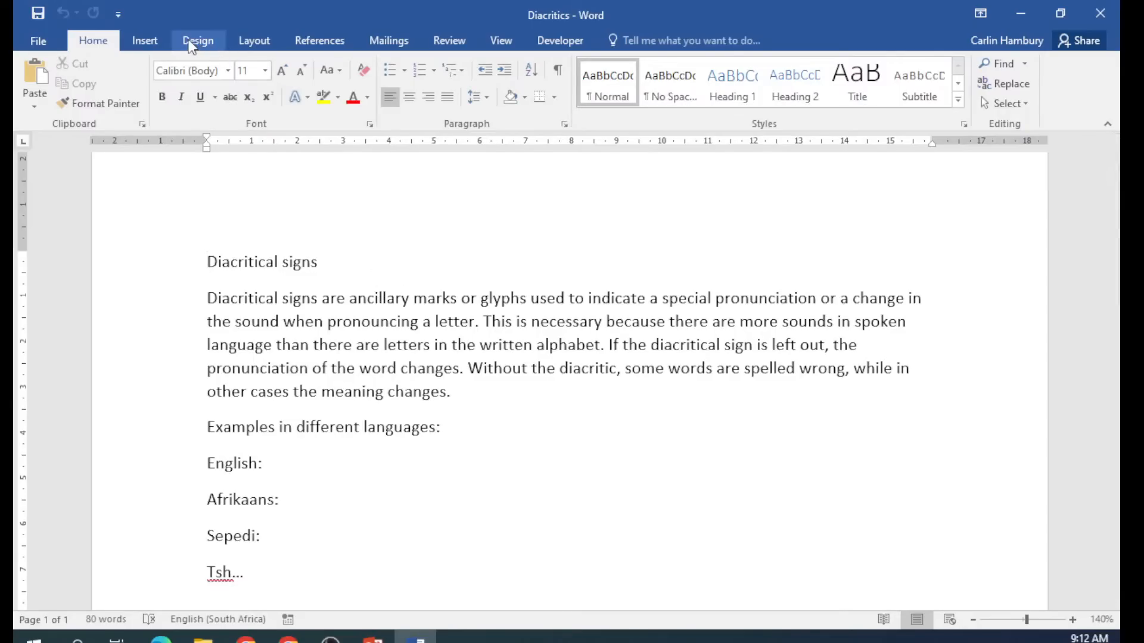
pyautogui.click(153, 44)
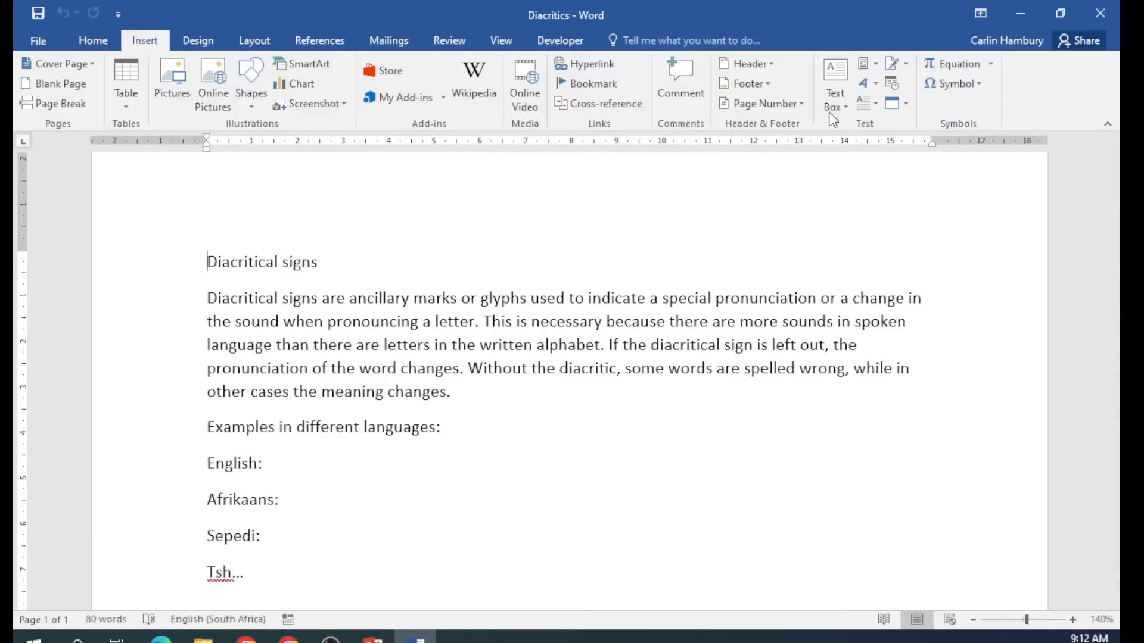
# Open the full Symbol dialog through the Insert tab's Symbol > More Symbols.
pyautogui.click(983, 84)
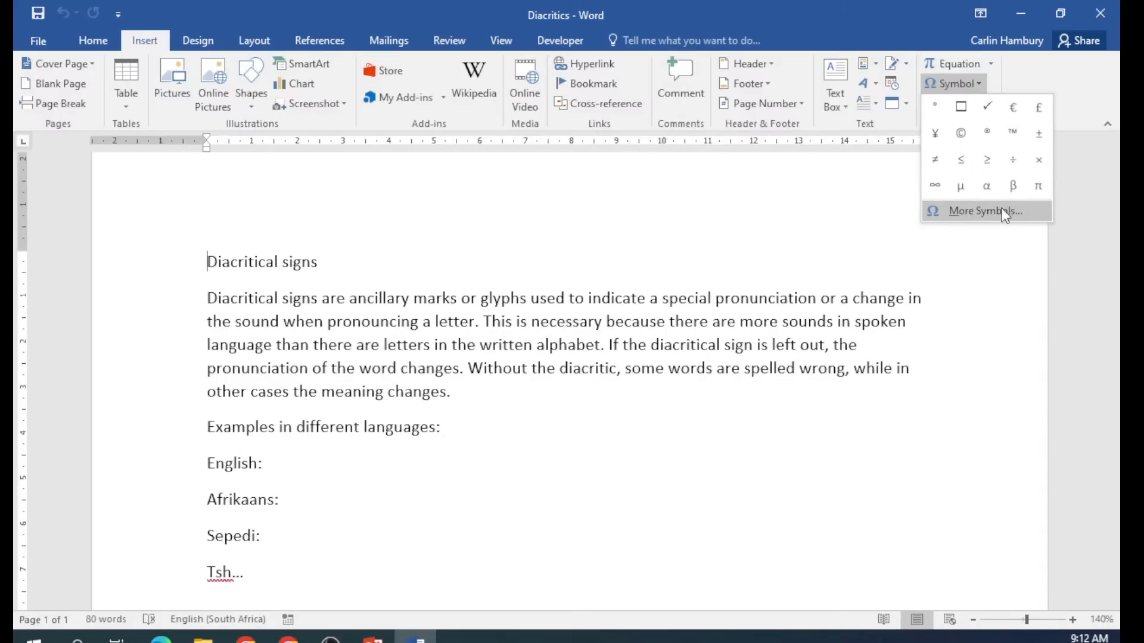
pyautogui.click(735, 276)
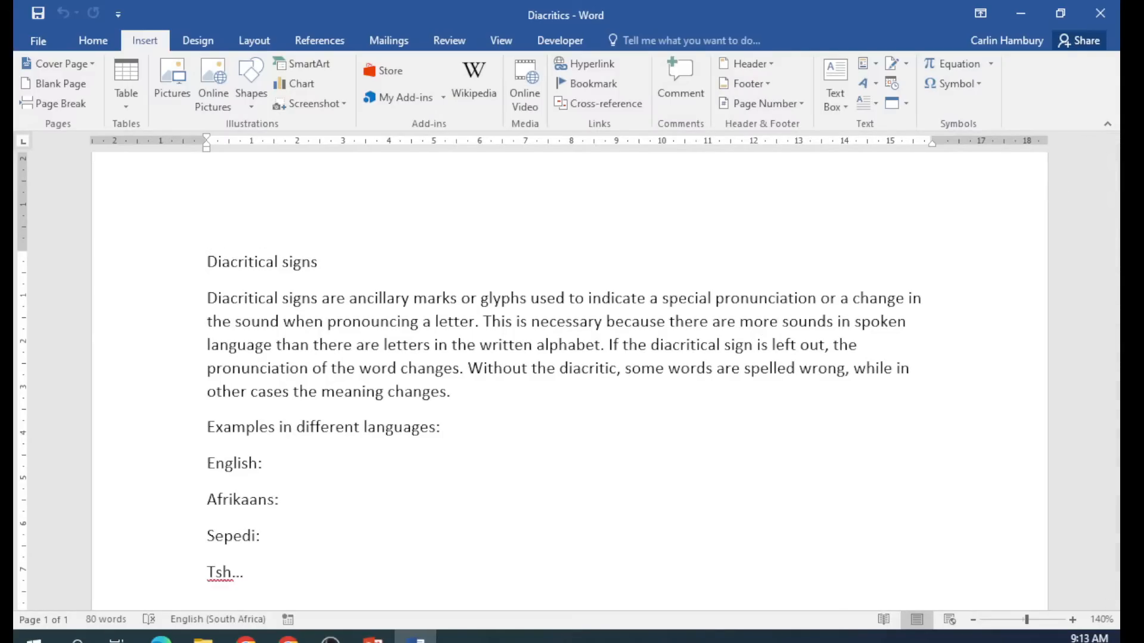
pyautogui.click(288, 640)
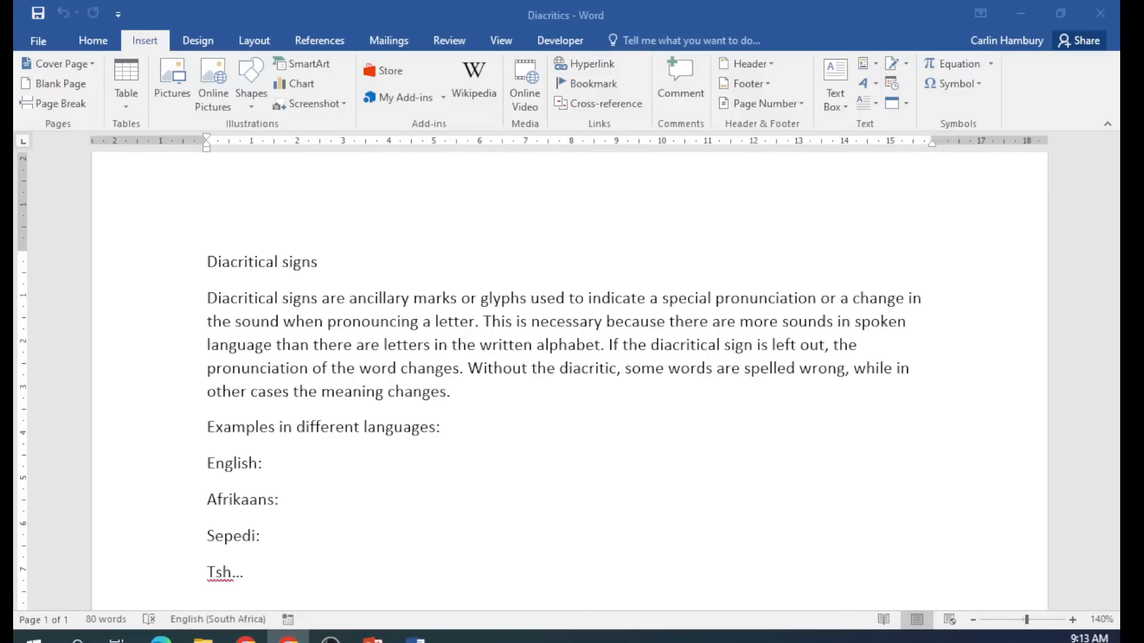
pyautogui.click(489, 333)
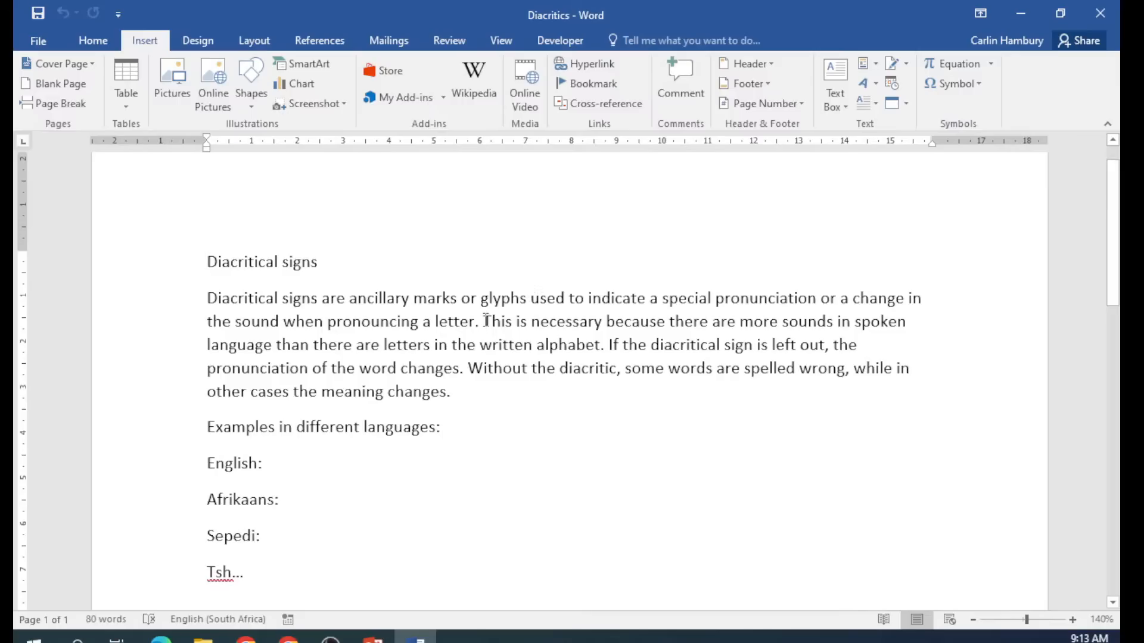
pyautogui.click(977, 85)
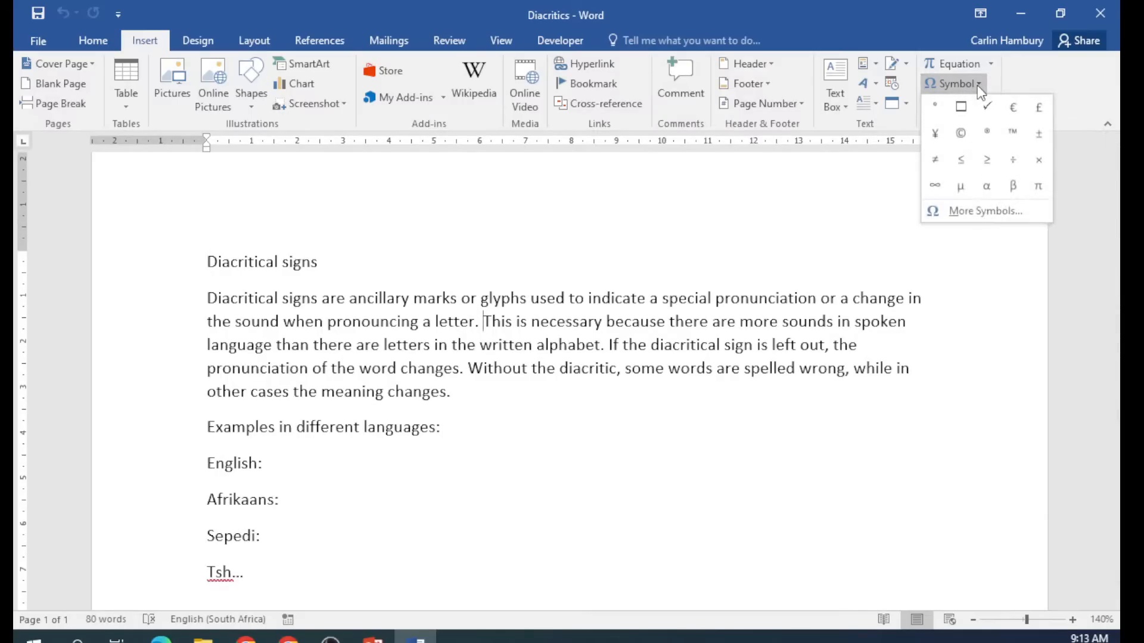
pyautogui.click(975, 208)
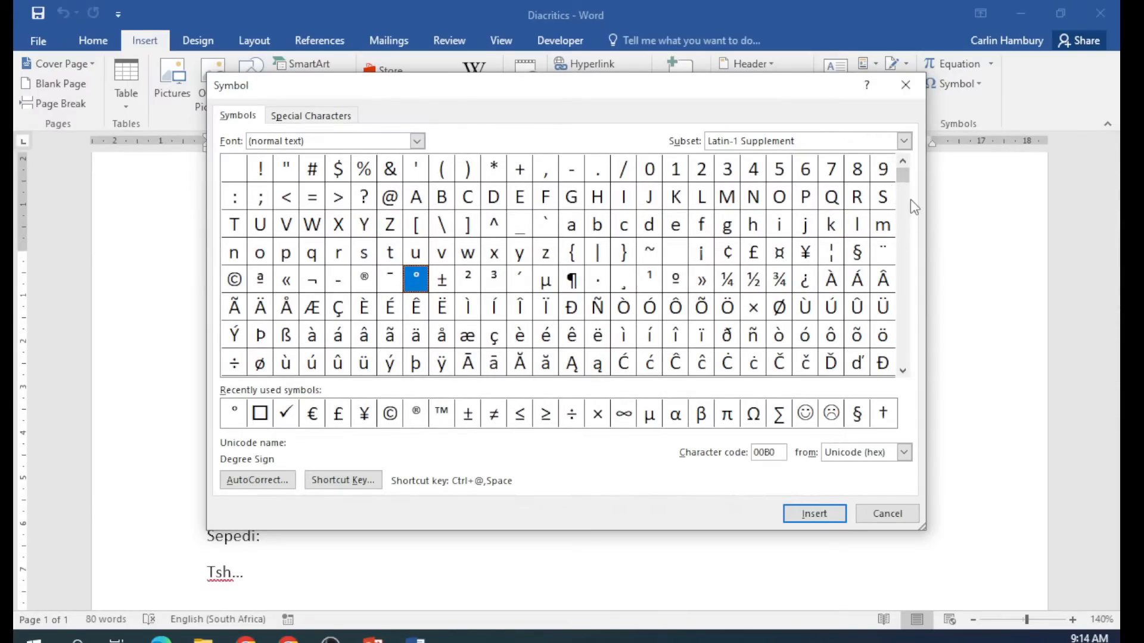
# Switch the Symbol dialog's font to Wingdings.
pyautogui.moveTo(903, 177)
pyautogui.mouseDown()
pyautogui.moveTo(921, 330)
pyautogui.moveTo(900, 283)
pyautogui.moveTo(903, 174)
pyautogui.mouseUp()
pyautogui.click(418, 142)
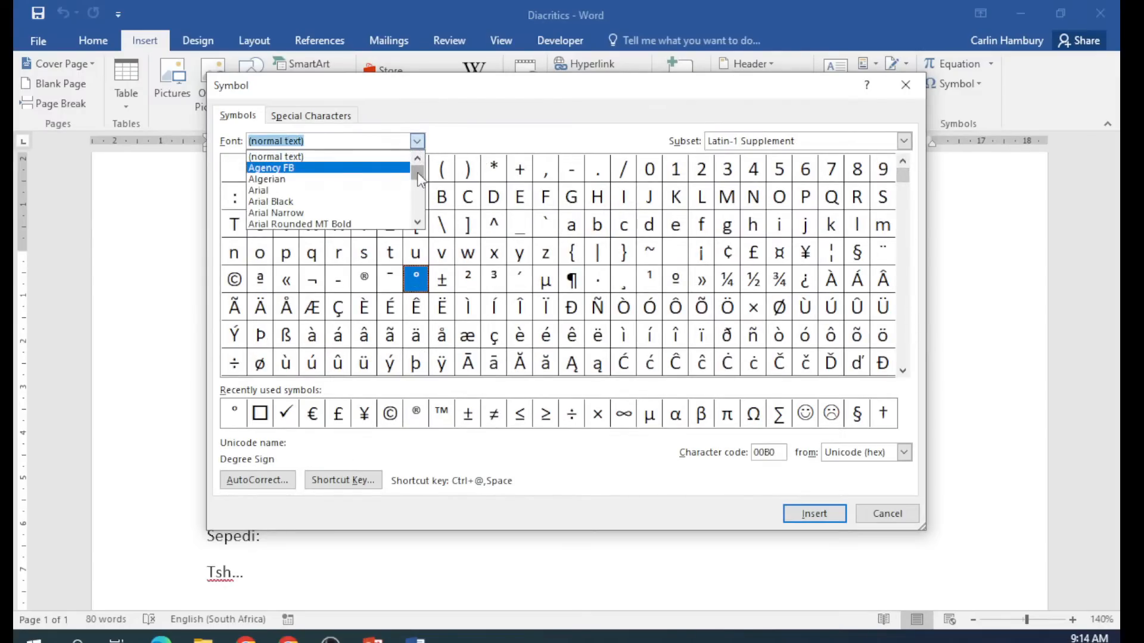
pyautogui.click(426, 188)
pyautogui.click(419, 143)
pyautogui.moveTo(419, 178); pyautogui.dragTo(414, 220)
pyautogui.scroll(1, 373, 206)
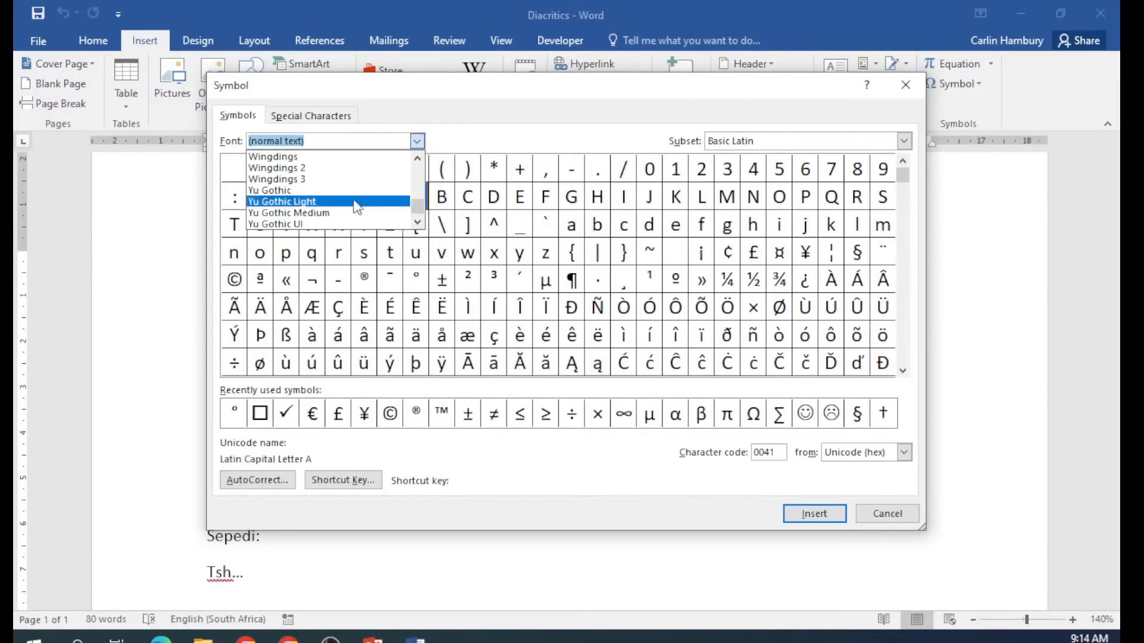
pyautogui.click(326, 159)
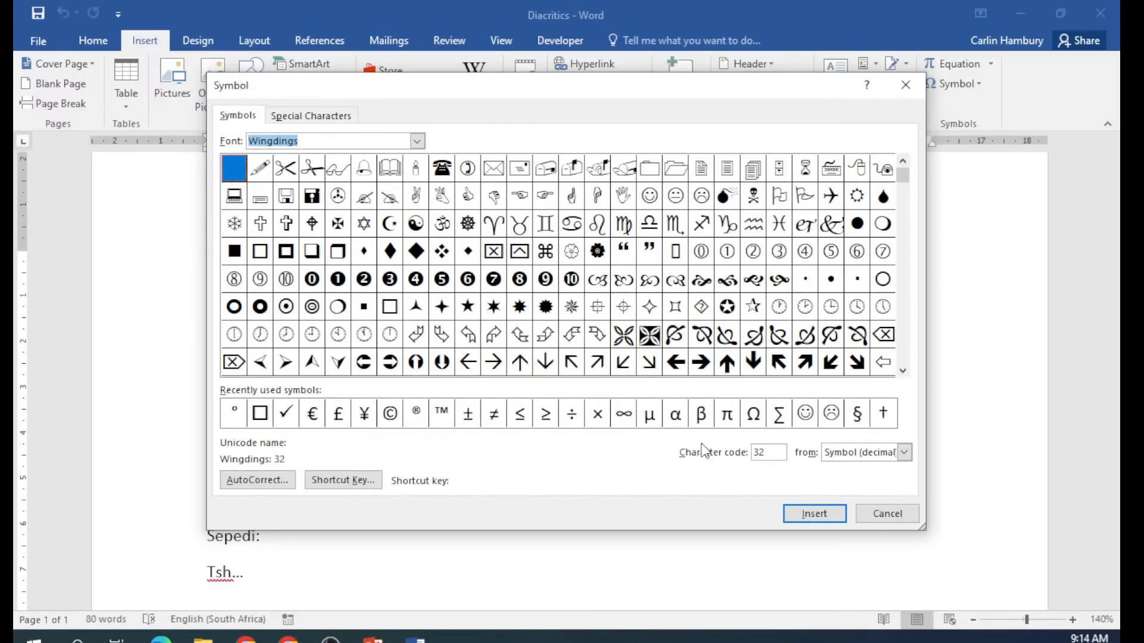
# Insert the Wingdings up arrow, character code 225, after 'pronouncing a letter.' and close the dialog.
pyautogui.click(773, 452)
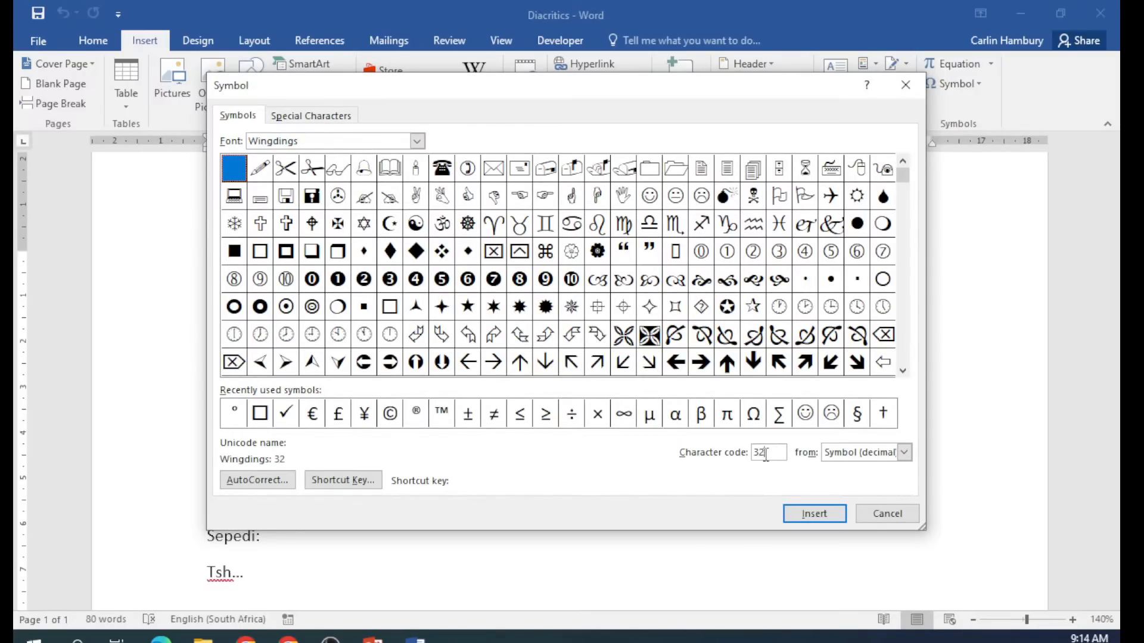
pyautogui.doubleClick(764, 452)
pyautogui.write('150')
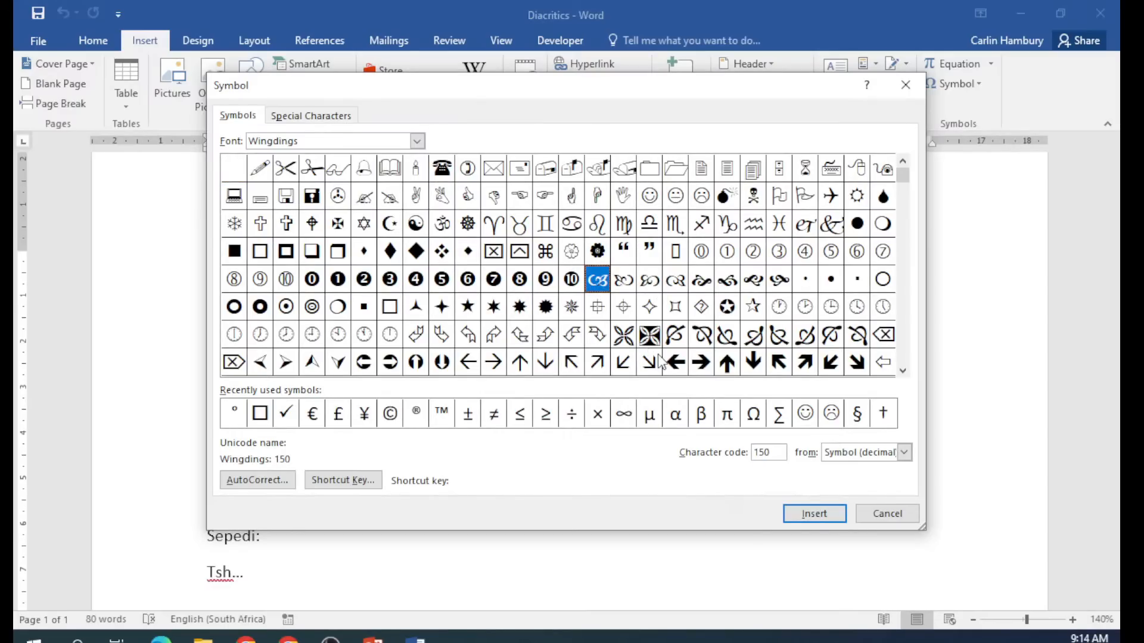
pyautogui.moveTo(776, 459); pyautogui.dragTo(732, 455)
pyautogui.write('225')
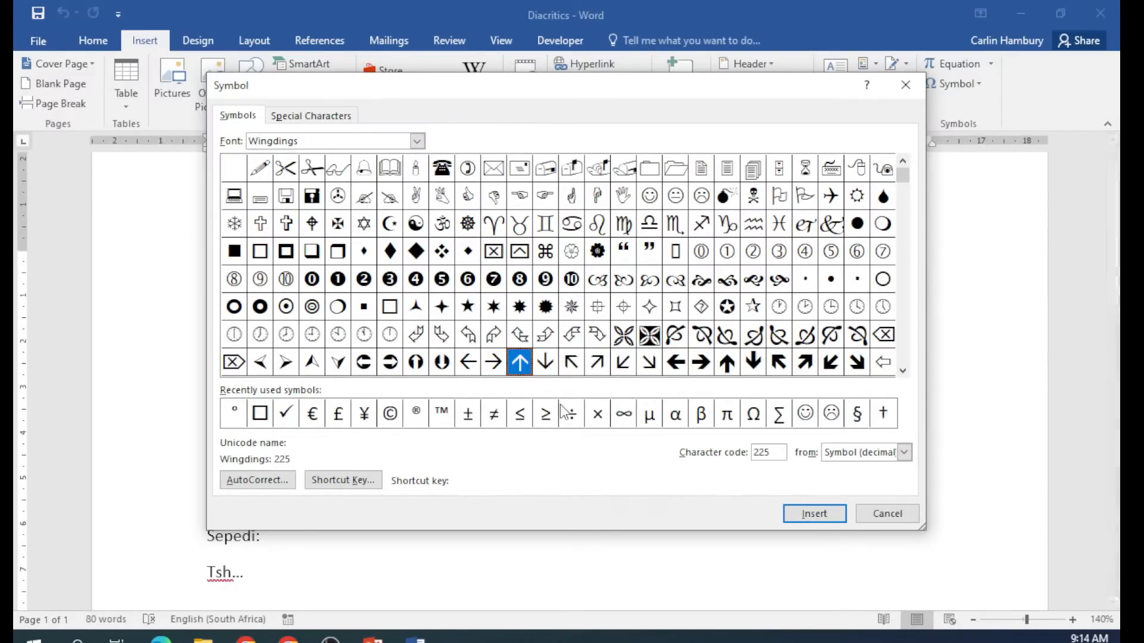
pyautogui.click(790, 517)
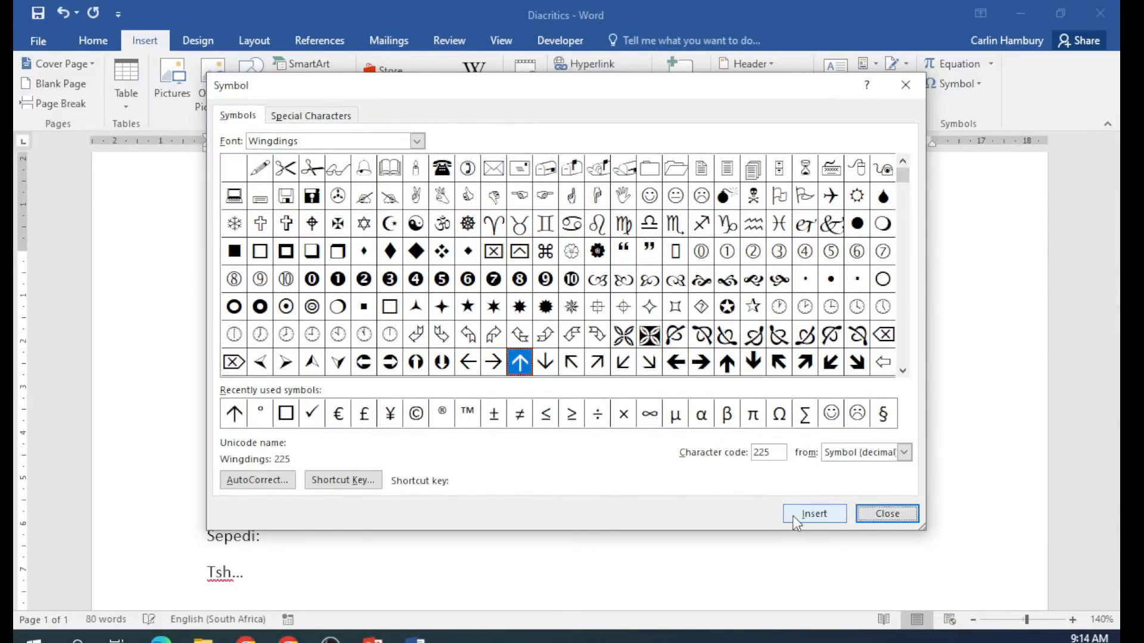
pyautogui.click(867, 514)
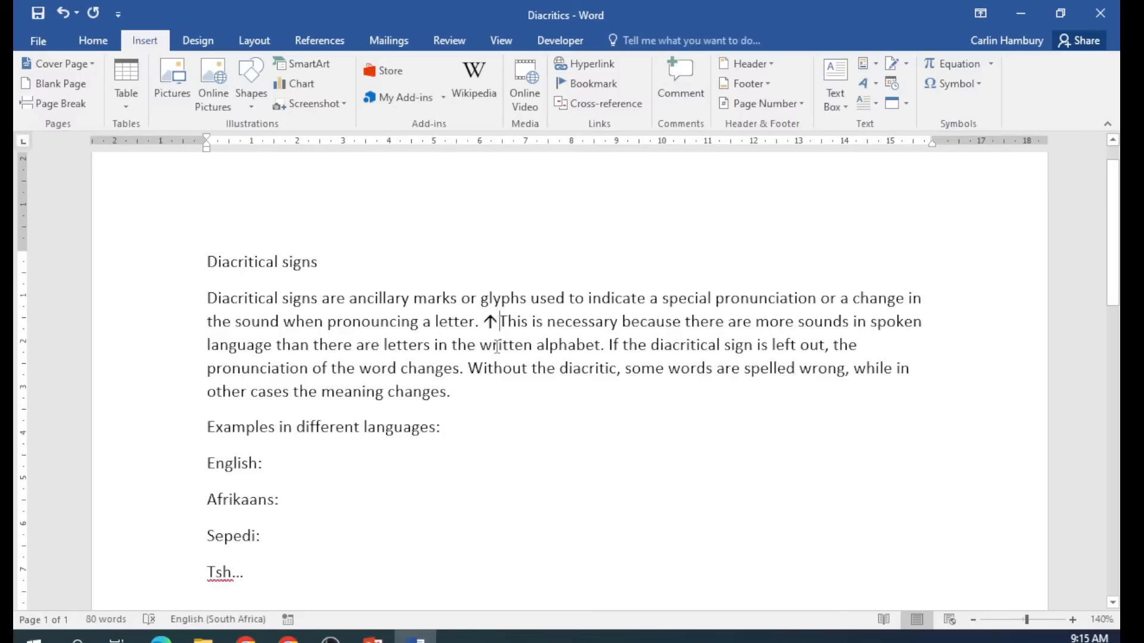
# On the Home tab, check the font and font size lists, then open Change Case.
pyautogui.click(94, 42)
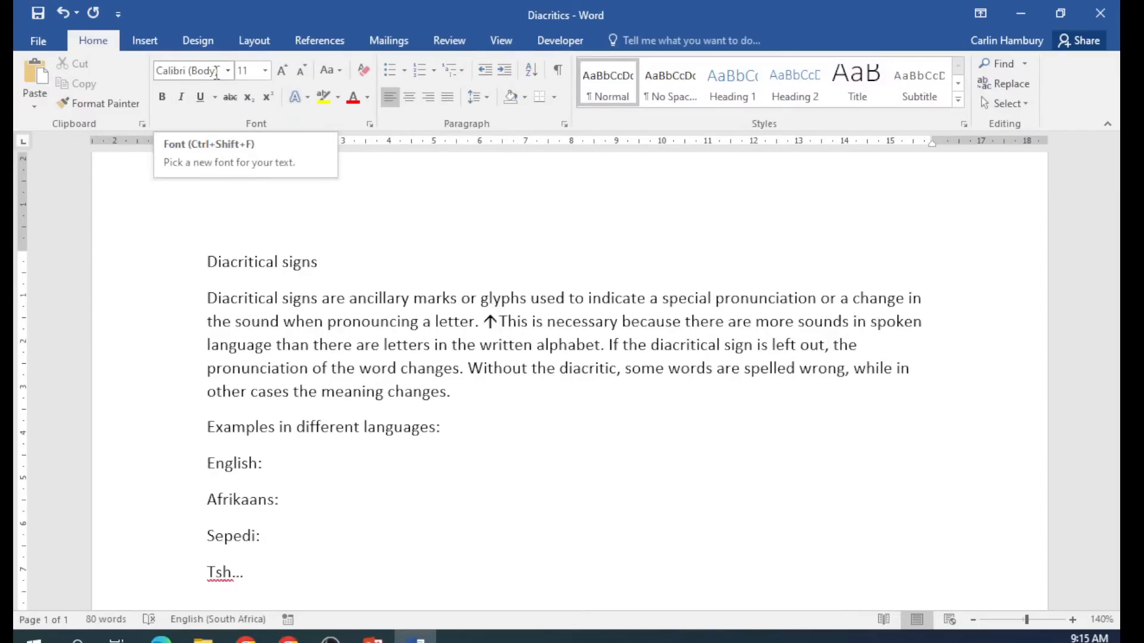
pyautogui.click(228, 72)
pyautogui.click(229, 73)
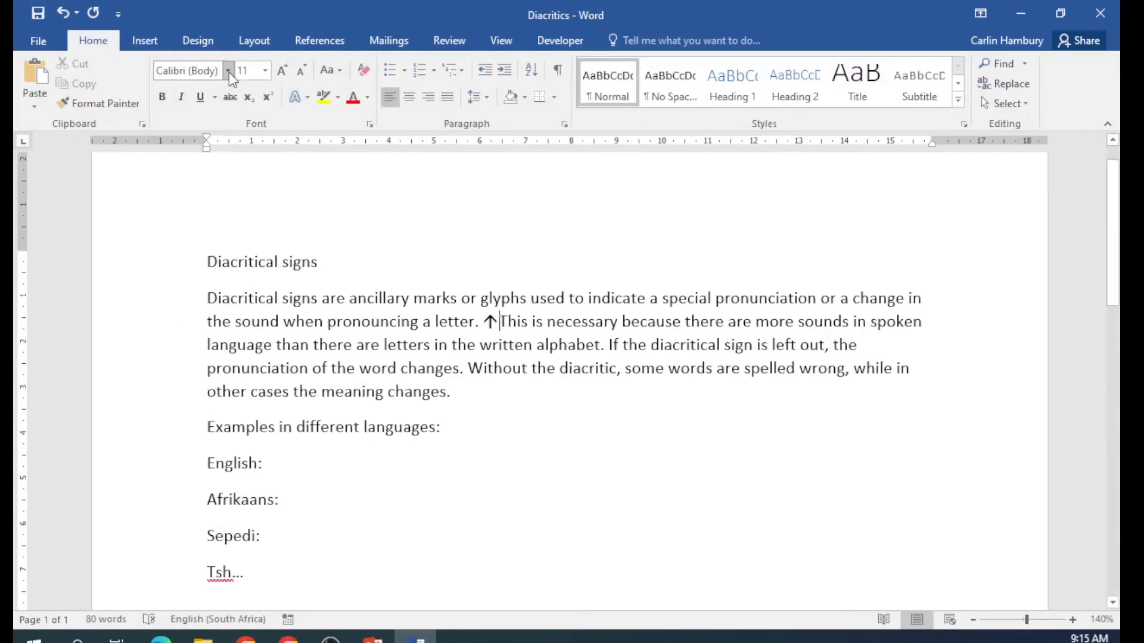
pyautogui.click(266, 71)
pyautogui.click(266, 72)
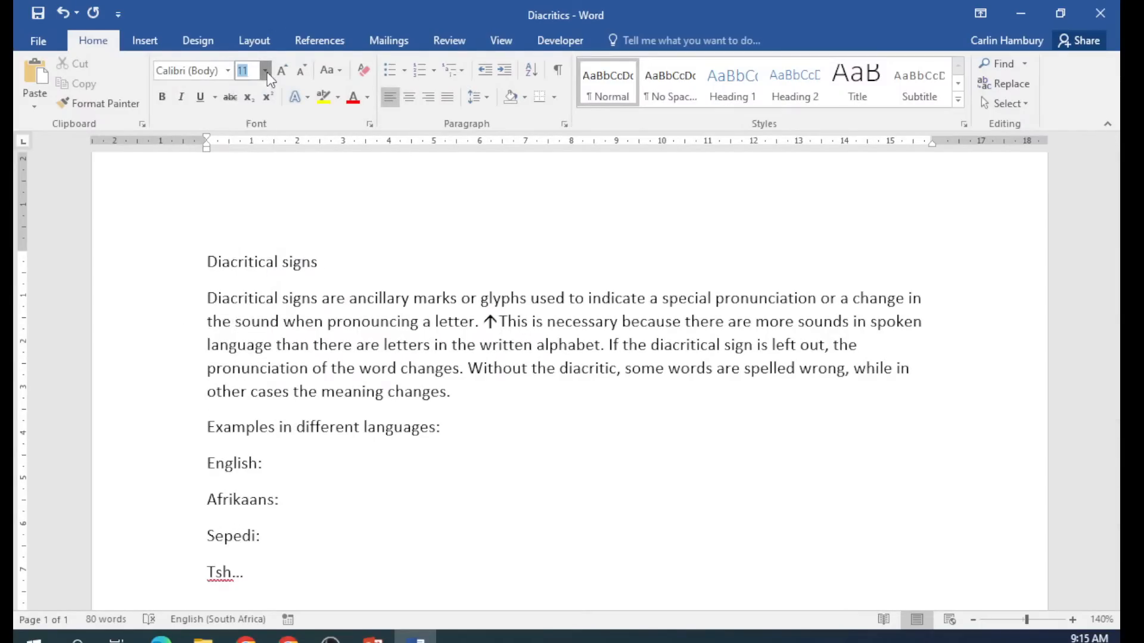
pyautogui.click(338, 72)
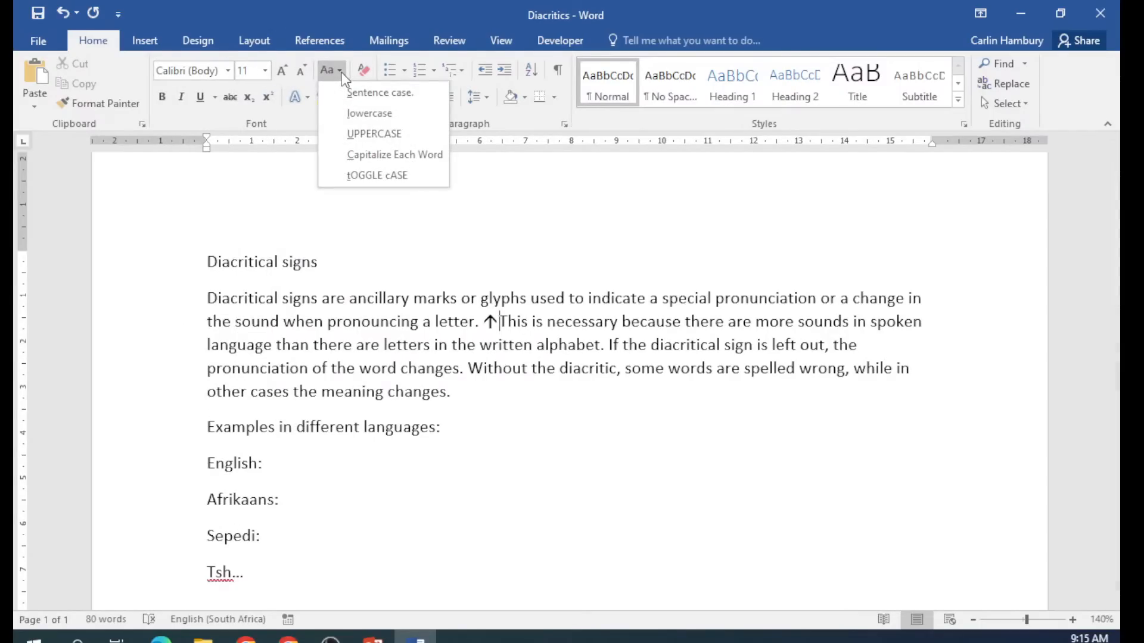
# Cycle the first paragraph's opening phrase through UPPERCASE, lowercase, then back to Sentence case.
pyautogui.click(286, 231)
pyautogui.moveTo(207, 298); pyautogui.dragTo(600, 296)
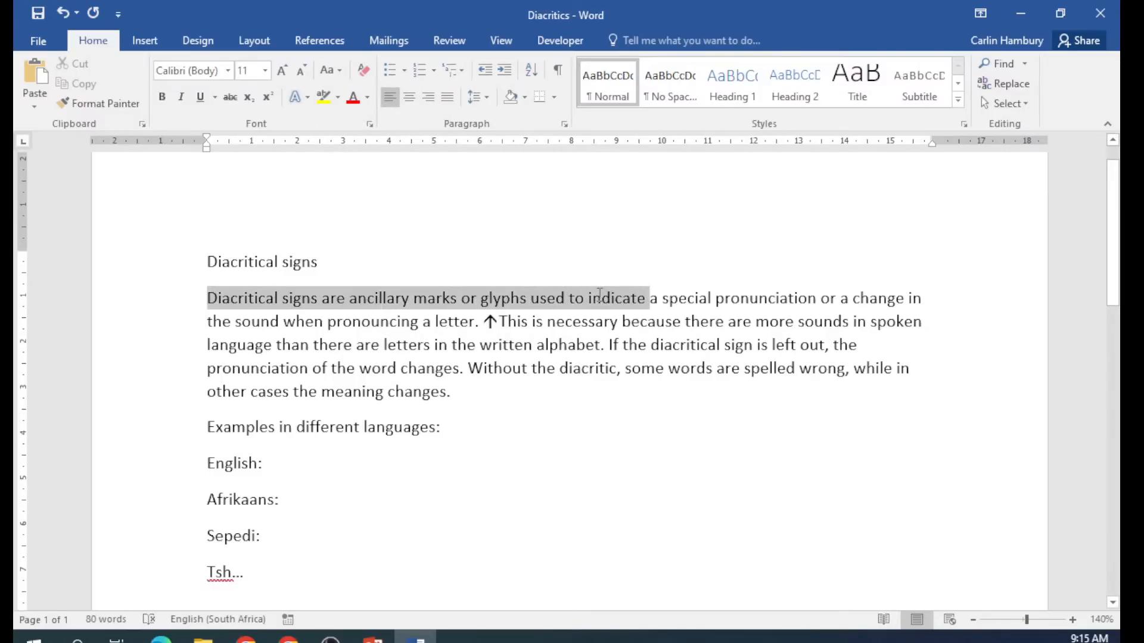
pyautogui.click(333, 71)
pyautogui.click(350, 134)
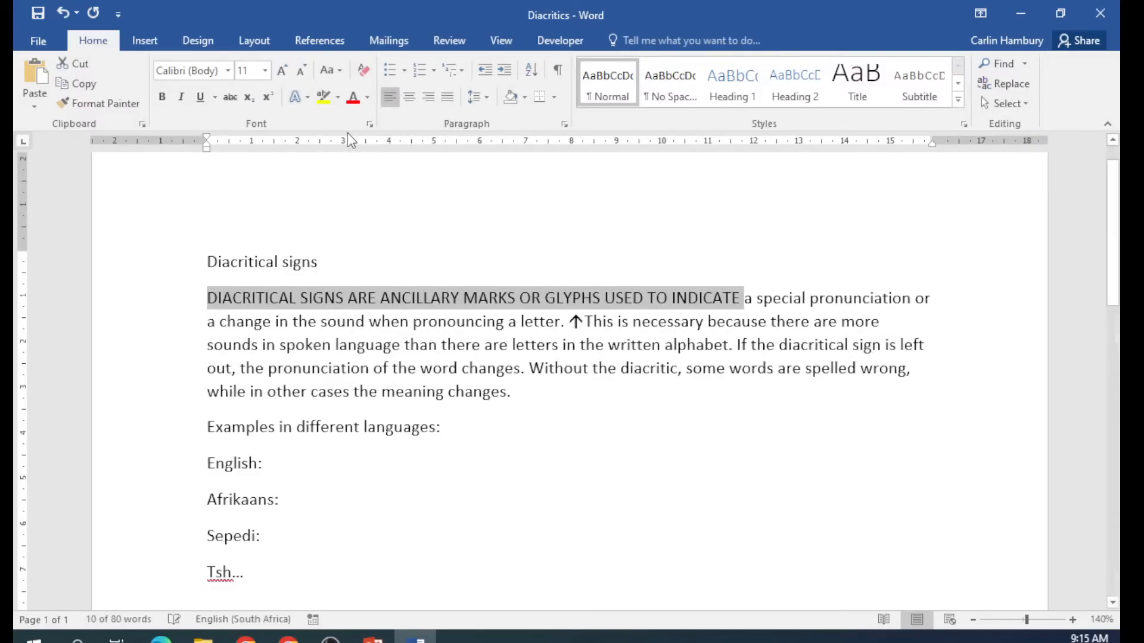
pyautogui.click(329, 71)
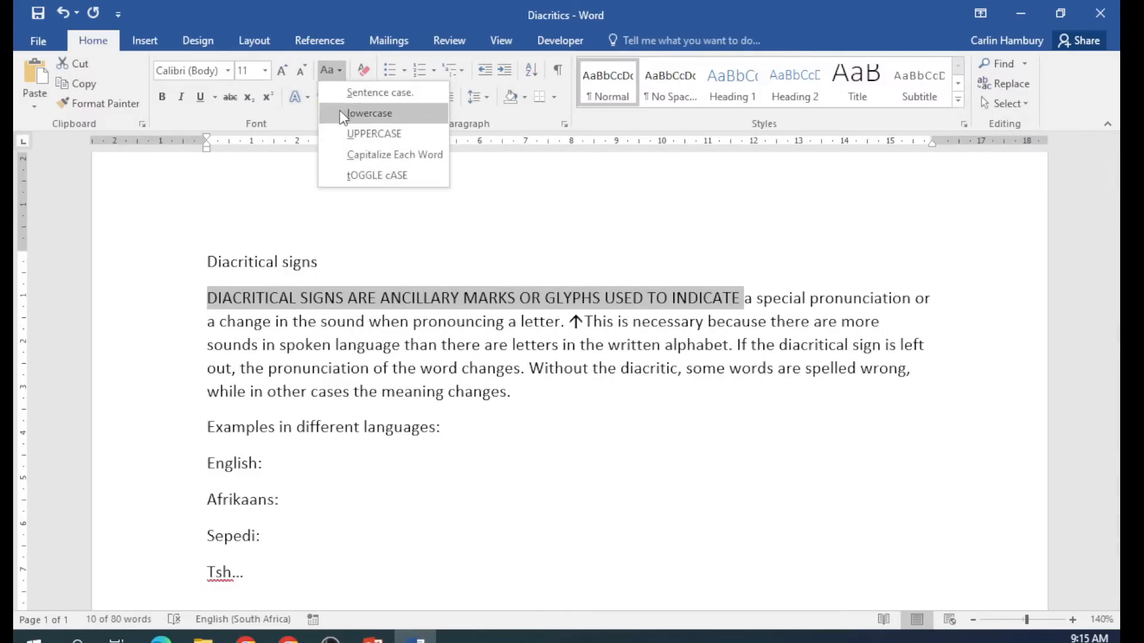
pyautogui.click(340, 111)
pyautogui.click(335, 71)
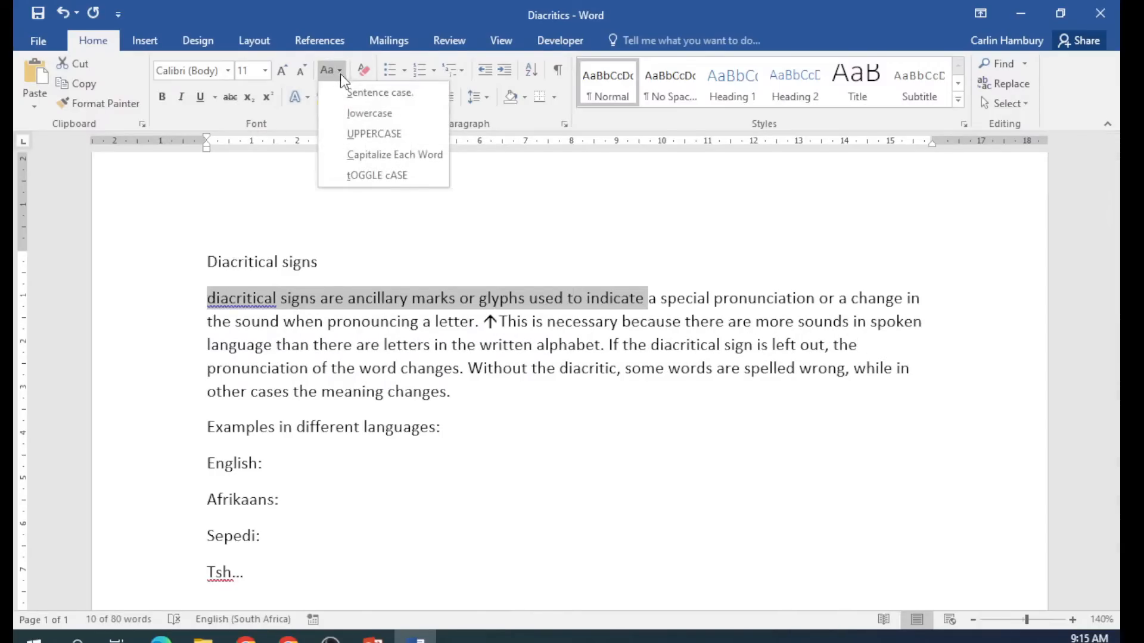
pyautogui.click(350, 95)
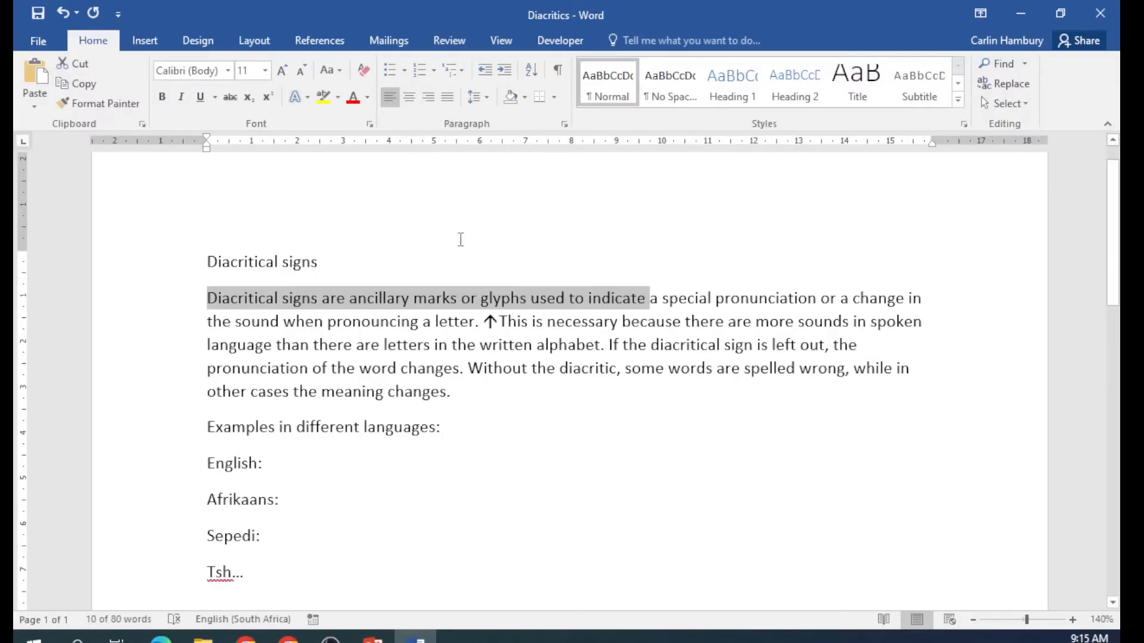
pyautogui.click(417, 179)
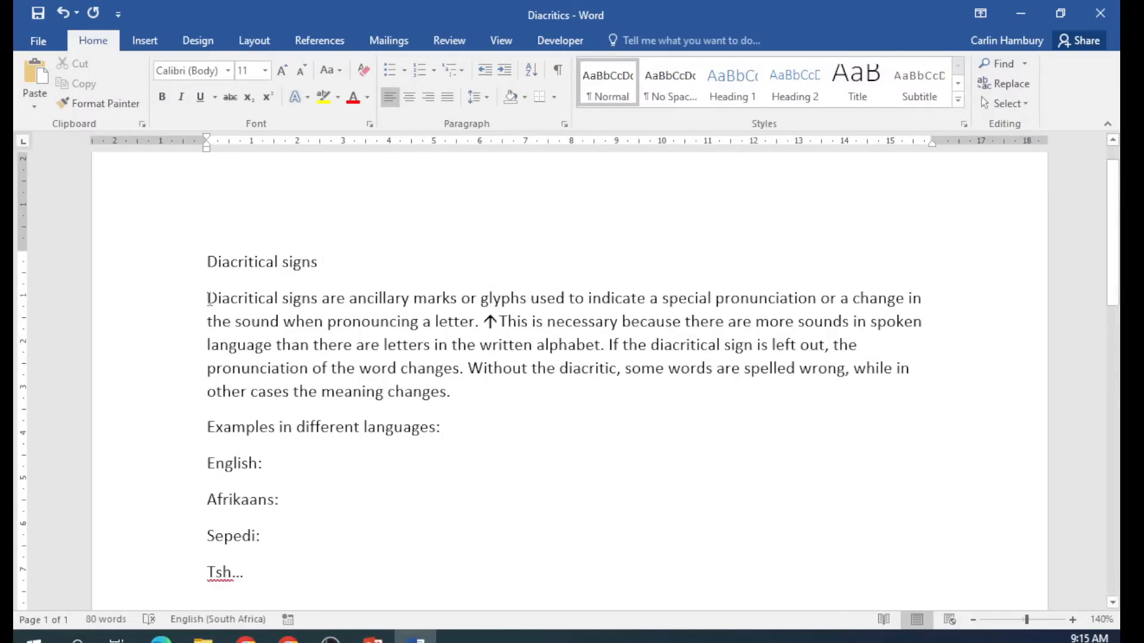
# Try centre and right alignment on the first body paragraph, then justify it.
pyautogui.moveTo(207, 298); pyautogui.dragTo(457, 390)
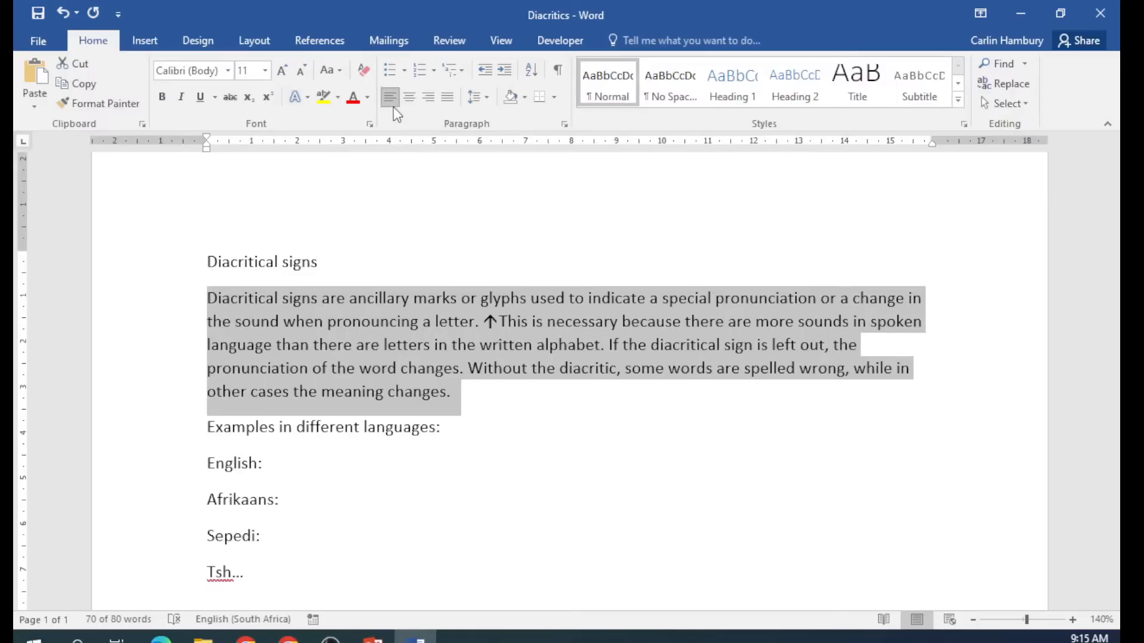
pyautogui.click(409, 100)
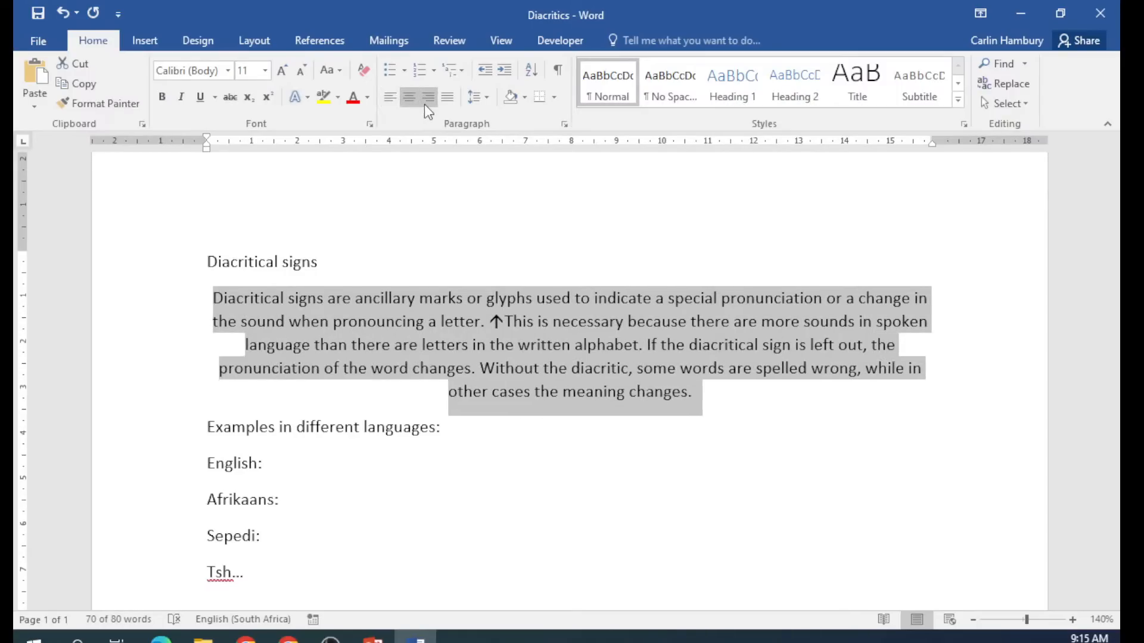
pyautogui.click(429, 98)
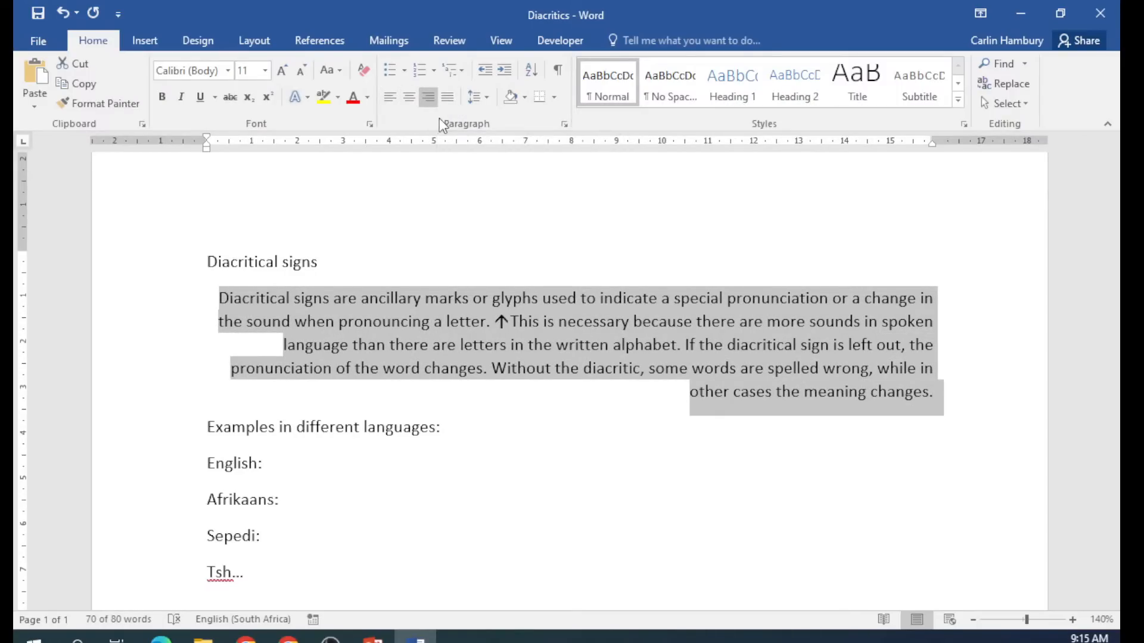
pyautogui.click(449, 99)
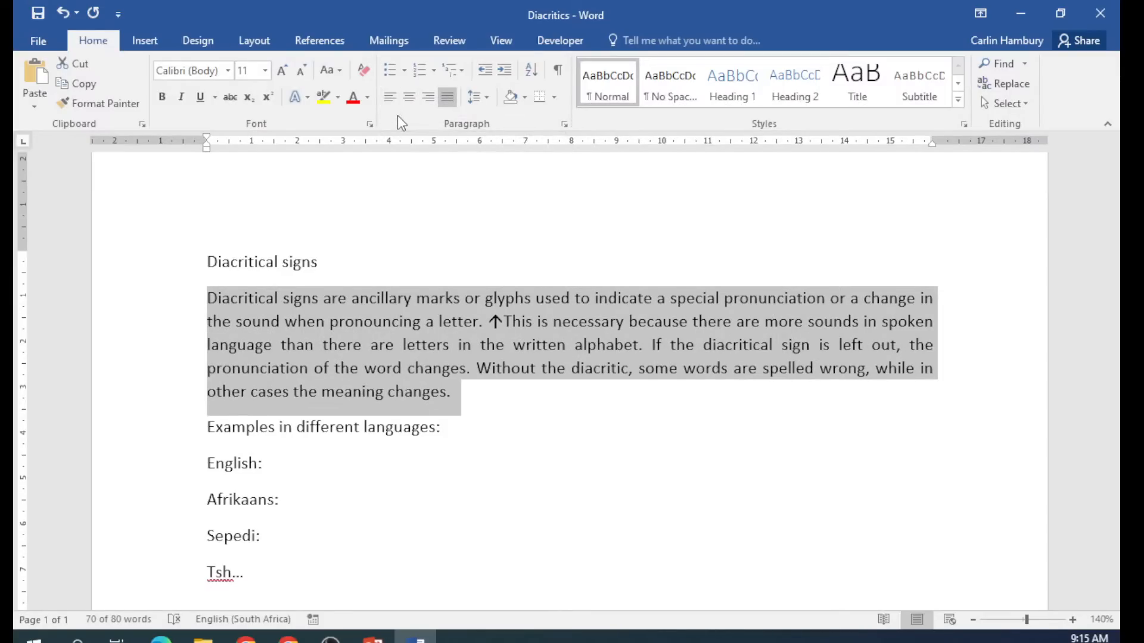
pyautogui.click(487, 97)
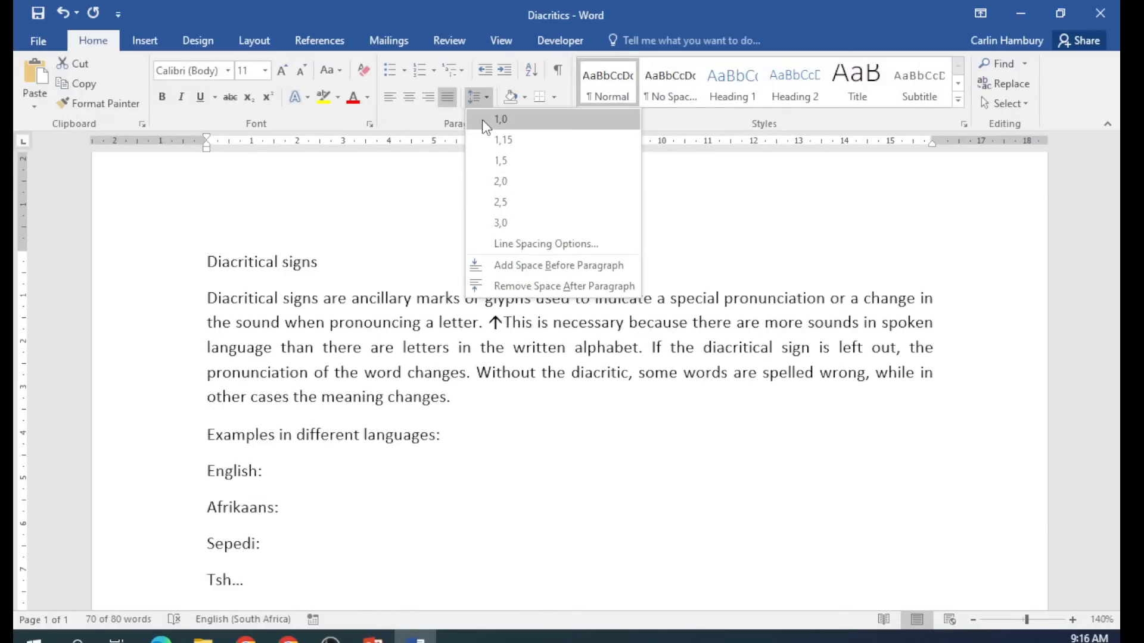
# Add space before the first body paragraph, then undo removing the space after the 'Diacritical signs' heading.
pyautogui.click(524, 275)
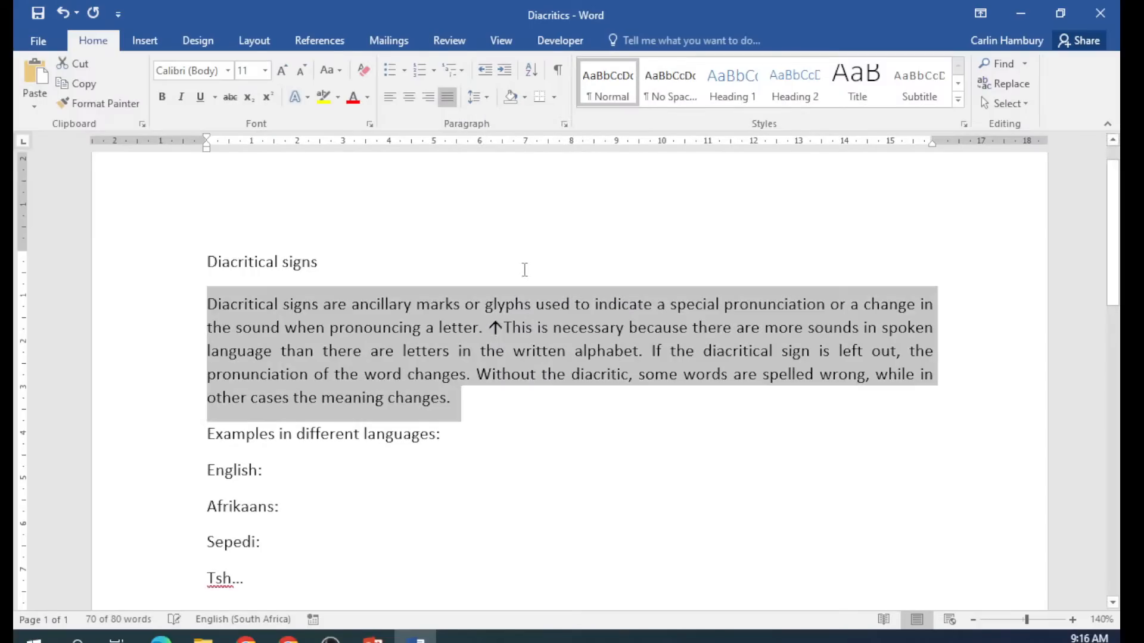
pyautogui.click(524, 269)
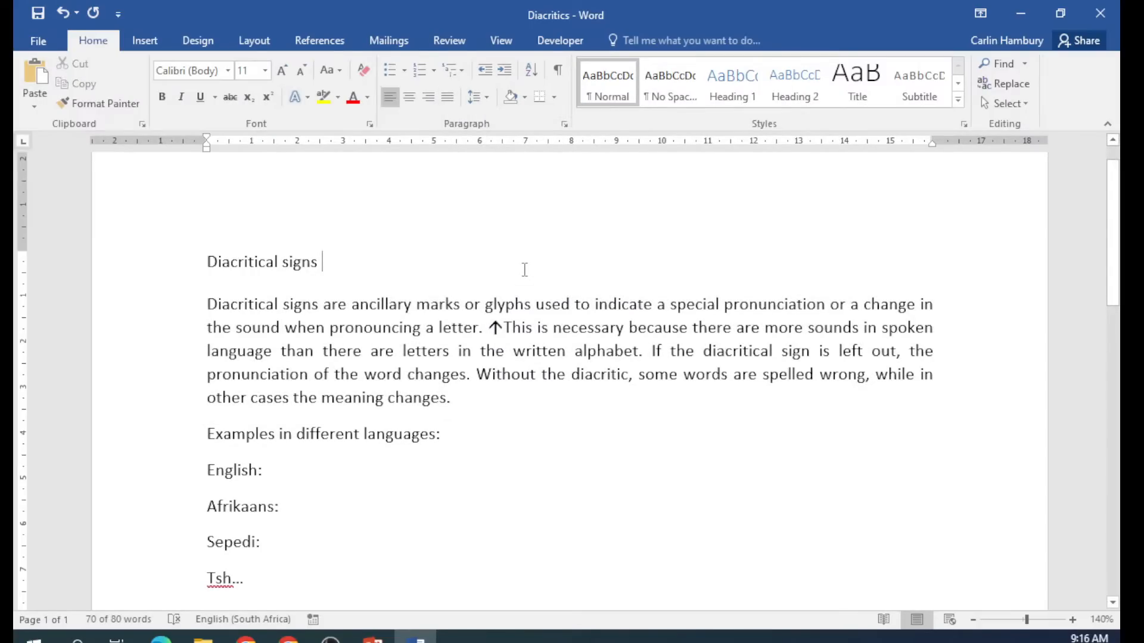
pyautogui.click(484, 98)
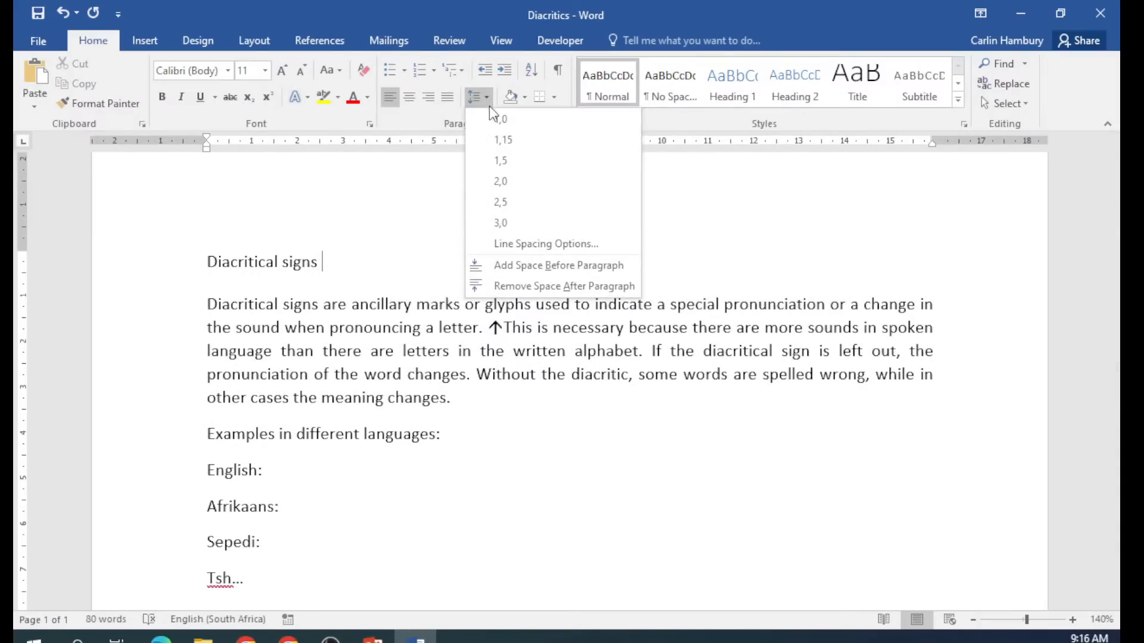
pyautogui.click(525, 281)
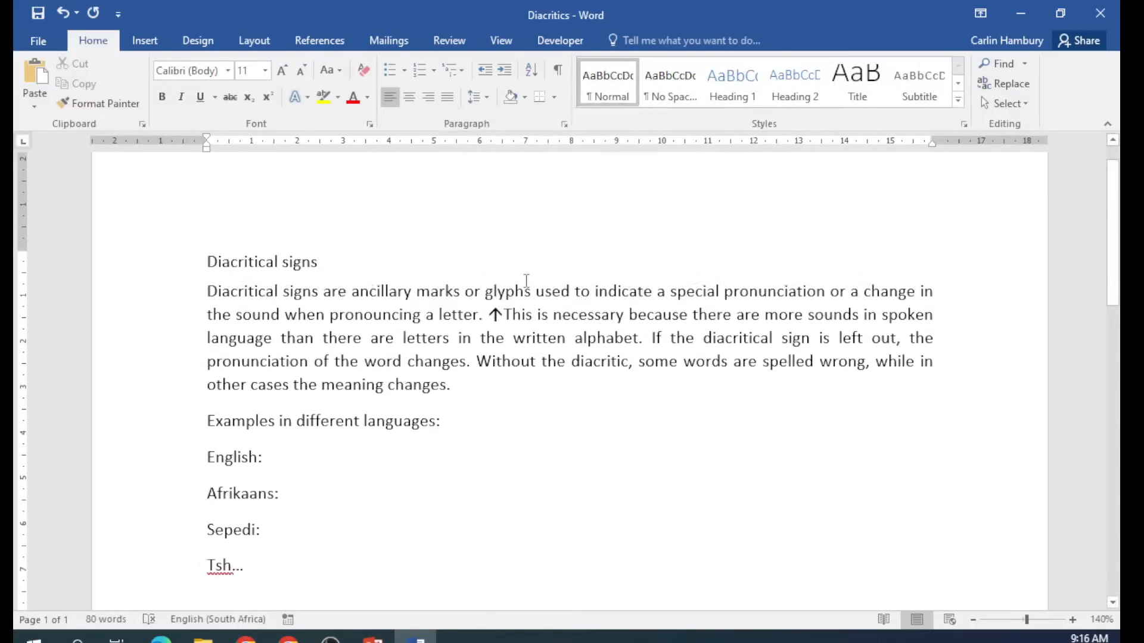
pyautogui.hotkey('ctrl', 'z')
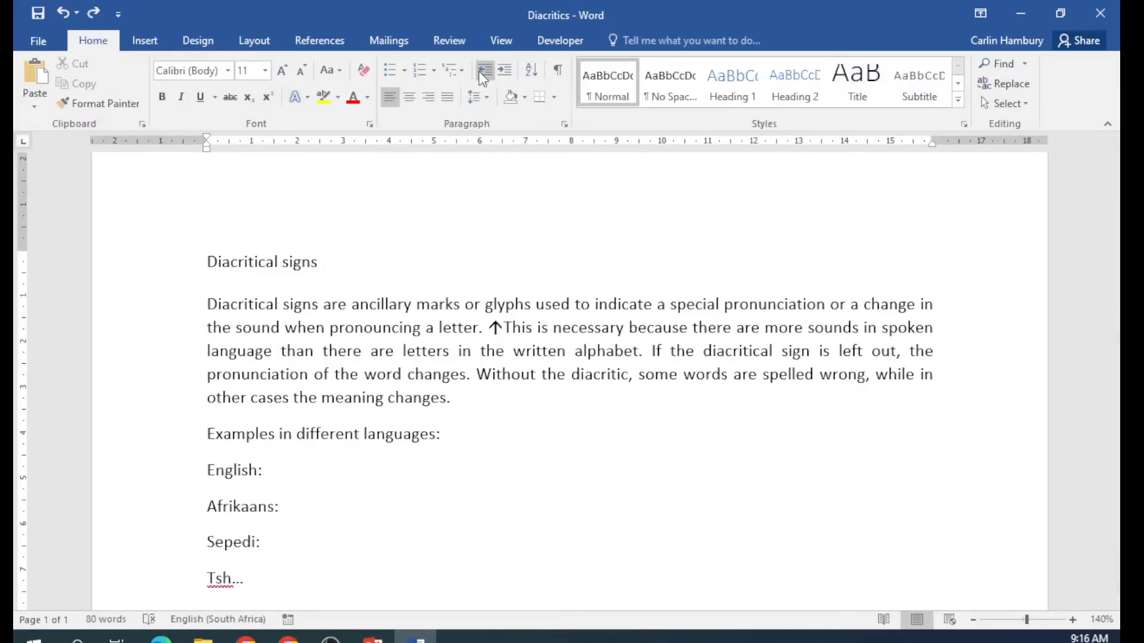
pyautogui.click(204, 266)
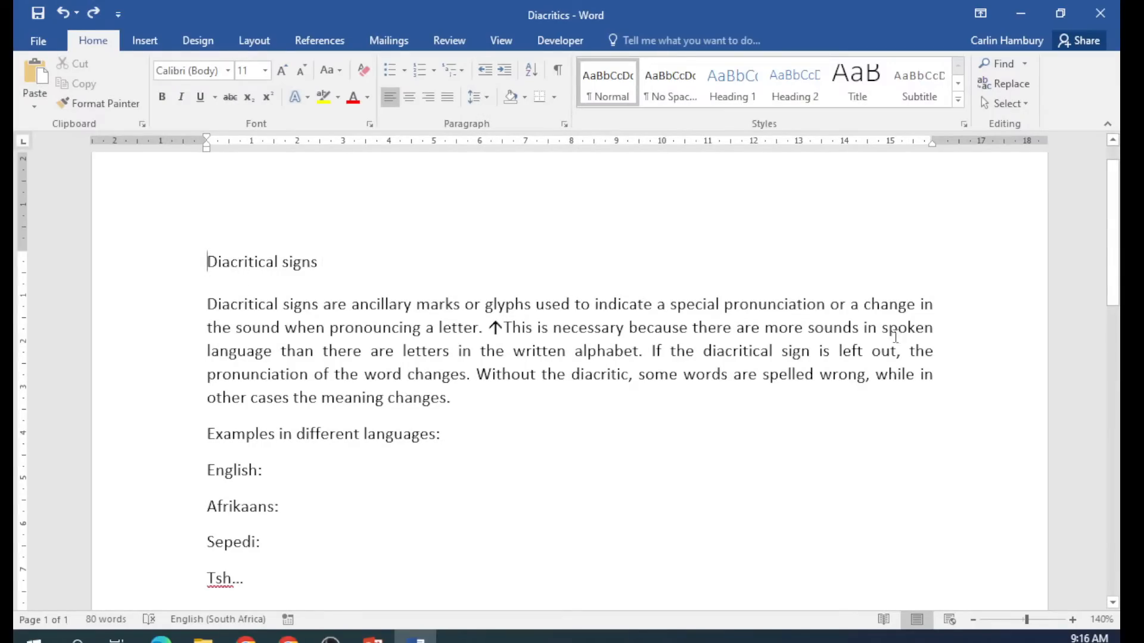
pyautogui.click(1073, 621)
pyautogui.click(1077, 623)
pyautogui.click(1077, 623)
pyautogui.click(1078, 623)
pyautogui.click(1077, 623)
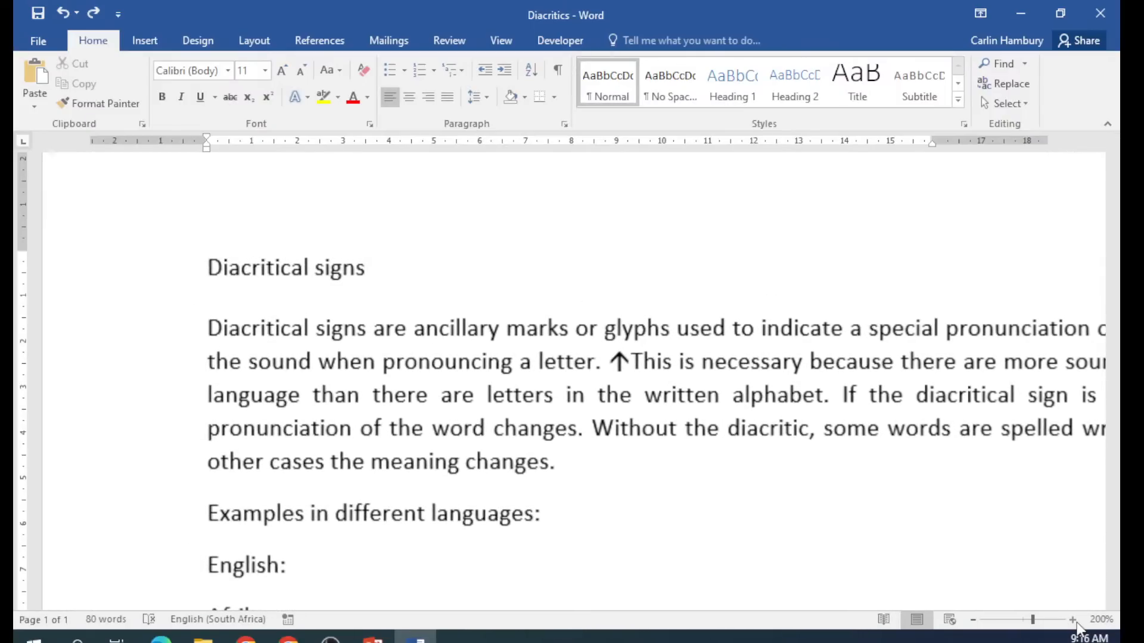
pyautogui.click(1077, 623)
pyautogui.click(1077, 623)
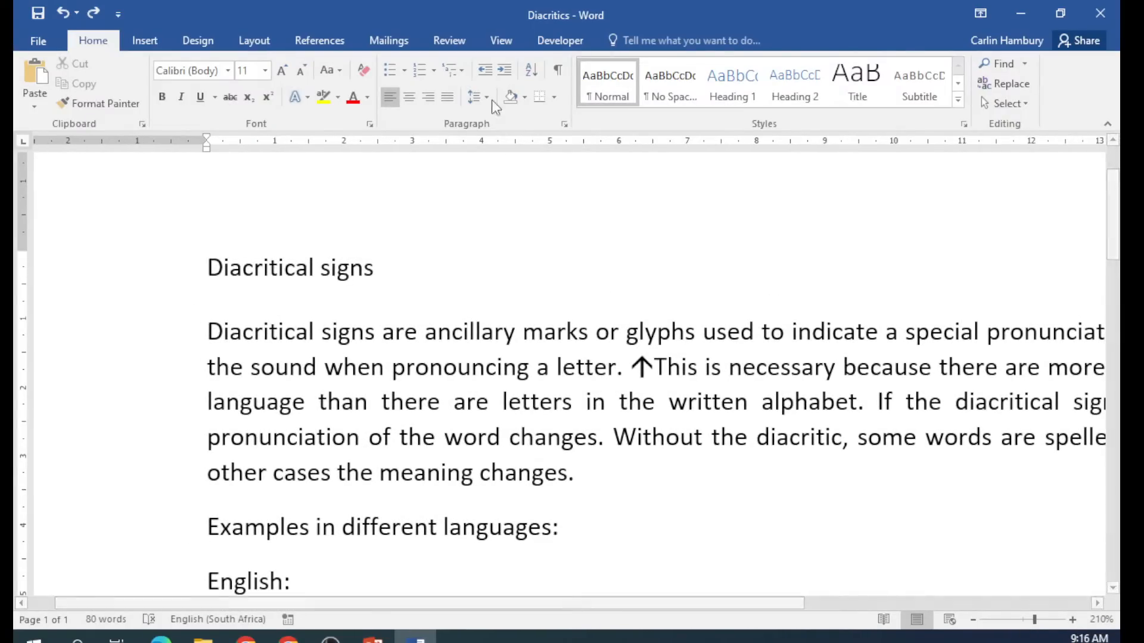
pyautogui.click(502, 72)
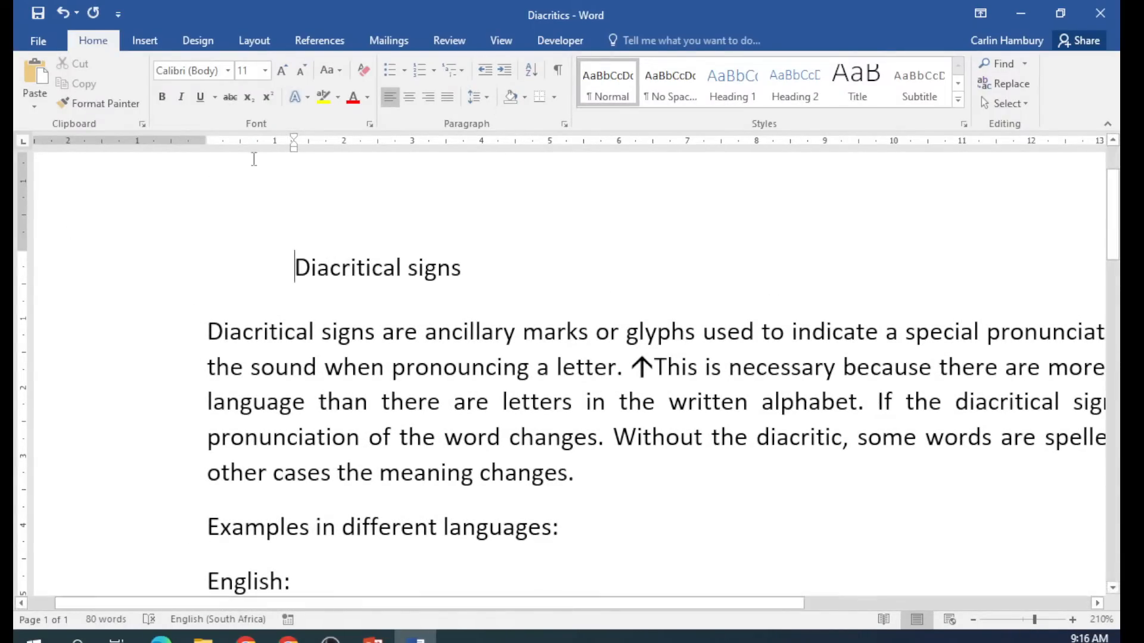
pyautogui.click(500, 76)
pyautogui.click(500, 76)
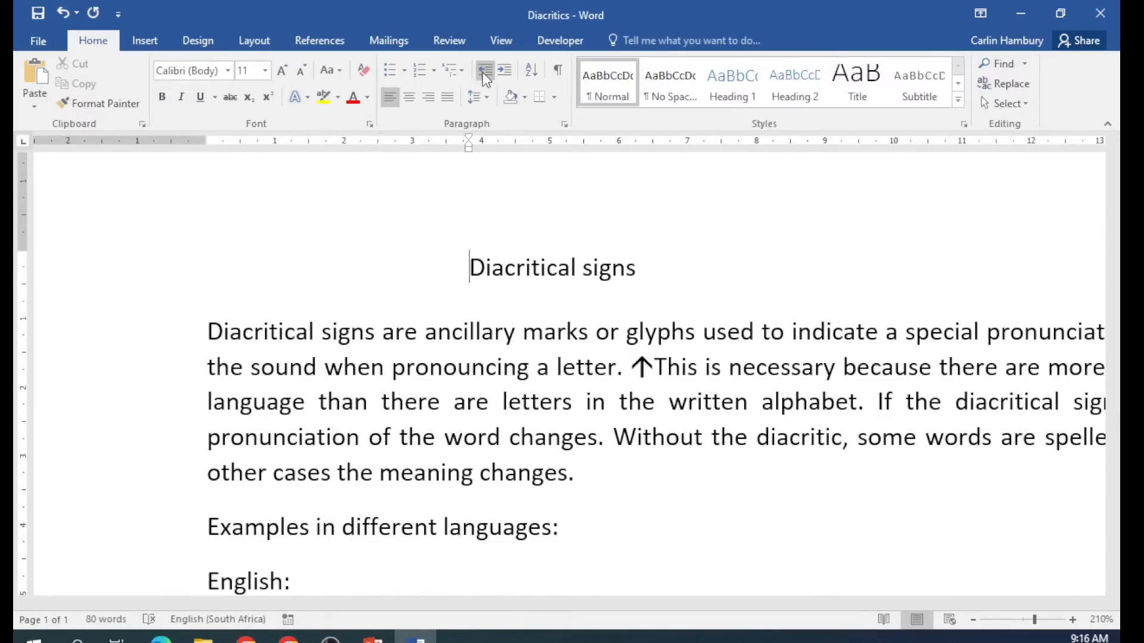
pyautogui.click(485, 72)
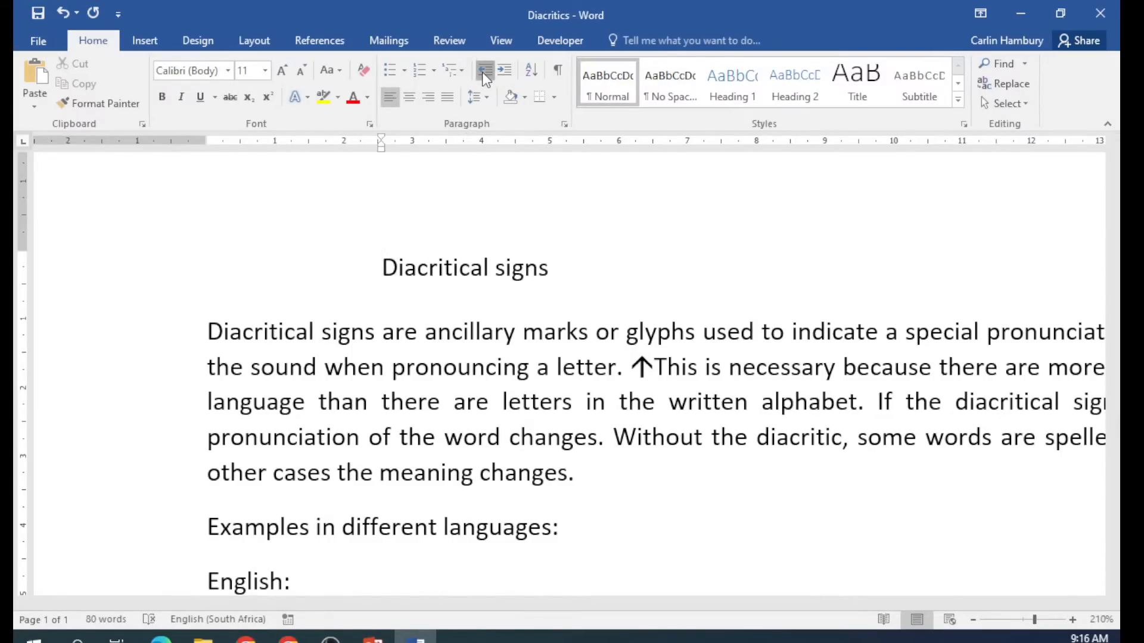
pyautogui.click(483, 73)
pyautogui.click(483, 73)
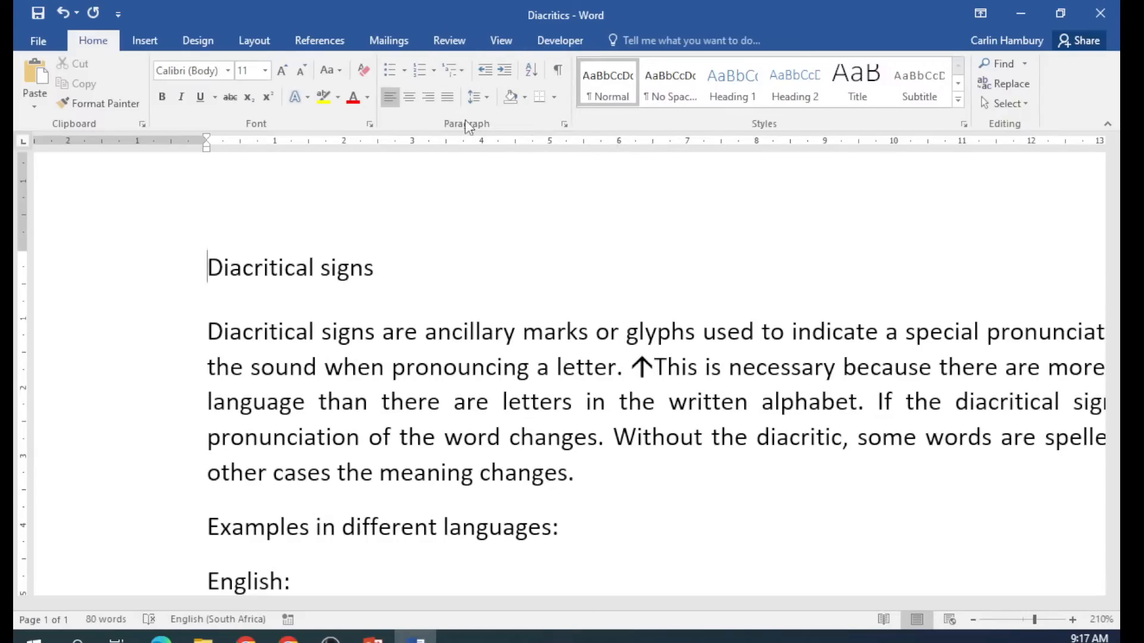
# Show formatting marks and magnify the page to inspect the first paragraph's spacing.
pyautogui.click(563, 72)
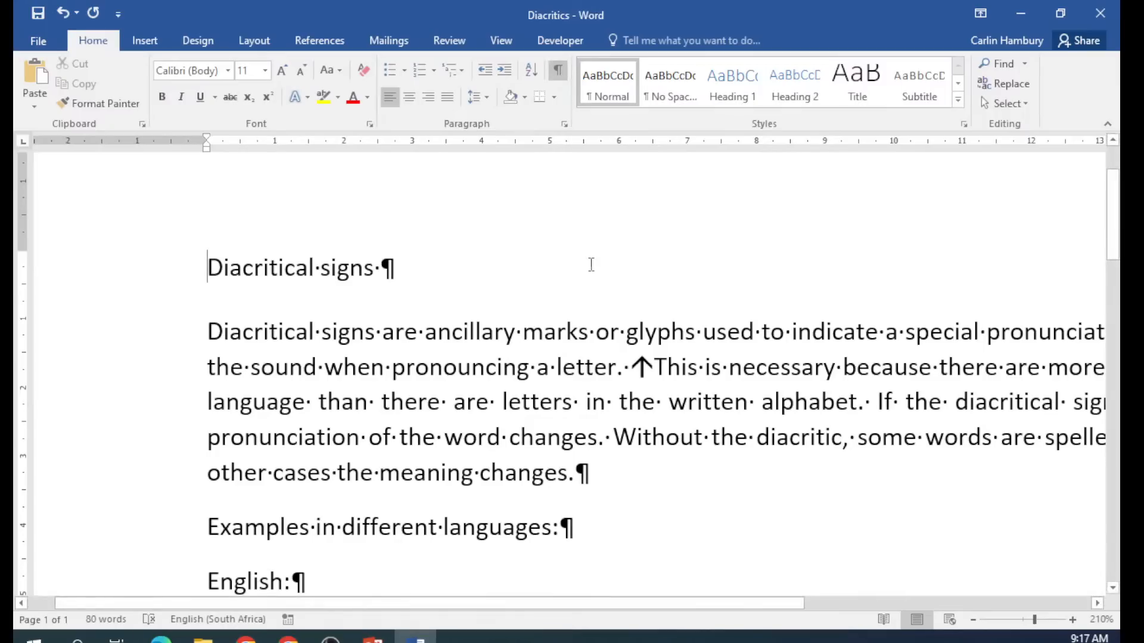
pyautogui.click(973, 623)
pyautogui.click(973, 623)
pyautogui.click(973, 622)
pyautogui.click(973, 623)
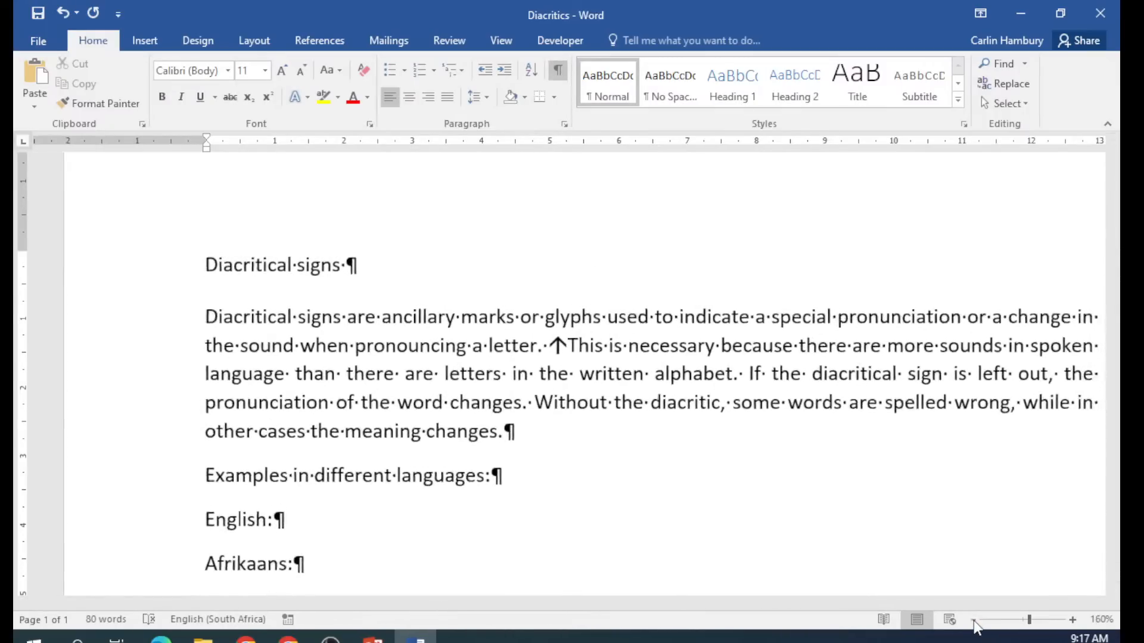
pyautogui.click(972, 622)
pyautogui.click(973, 623)
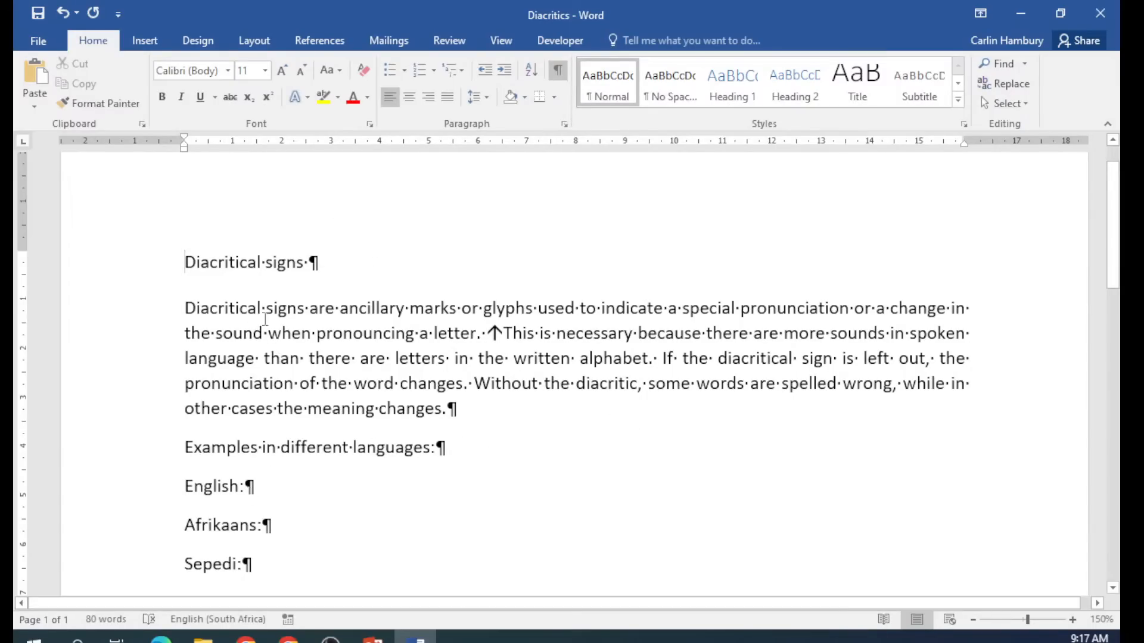
pyautogui.click(184, 262)
pyautogui.click(1072, 620)
pyautogui.click(1072, 620)
pyautogui.click(1072, 620)
pyautogui.click(1072, 620)
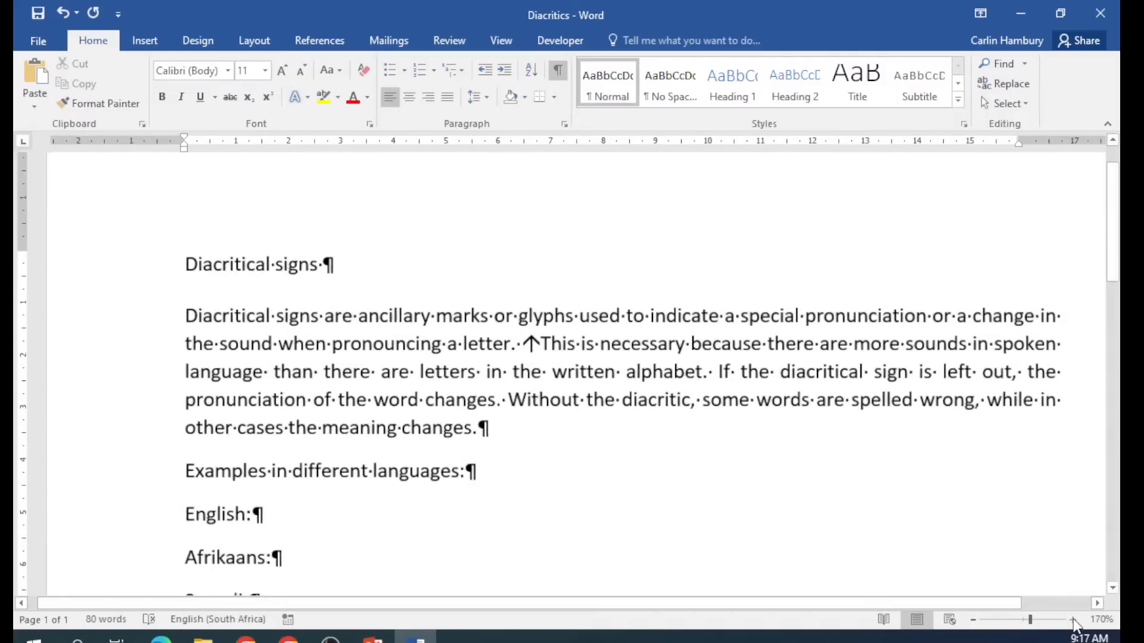
pyautogui.click(1072, 620)
pyautogui.click(1072, 620)
pyautogui.click(1073, 620)
pyautogui.click(1072, 620)
pyautogui.click(1072, 620)
pyautogui.click(1072, 619)
pyautogui.click(1072, 619)
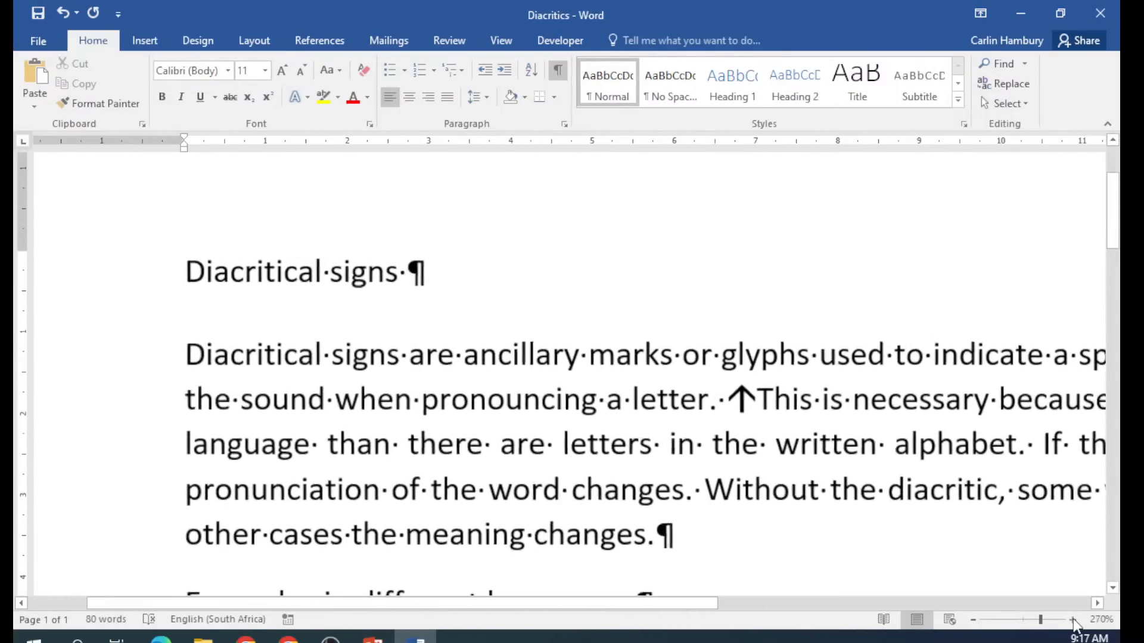
pyautogui.click(1072, 619)
pyautogui.click(1073, 620)
pyautogui.click(1072, 619)
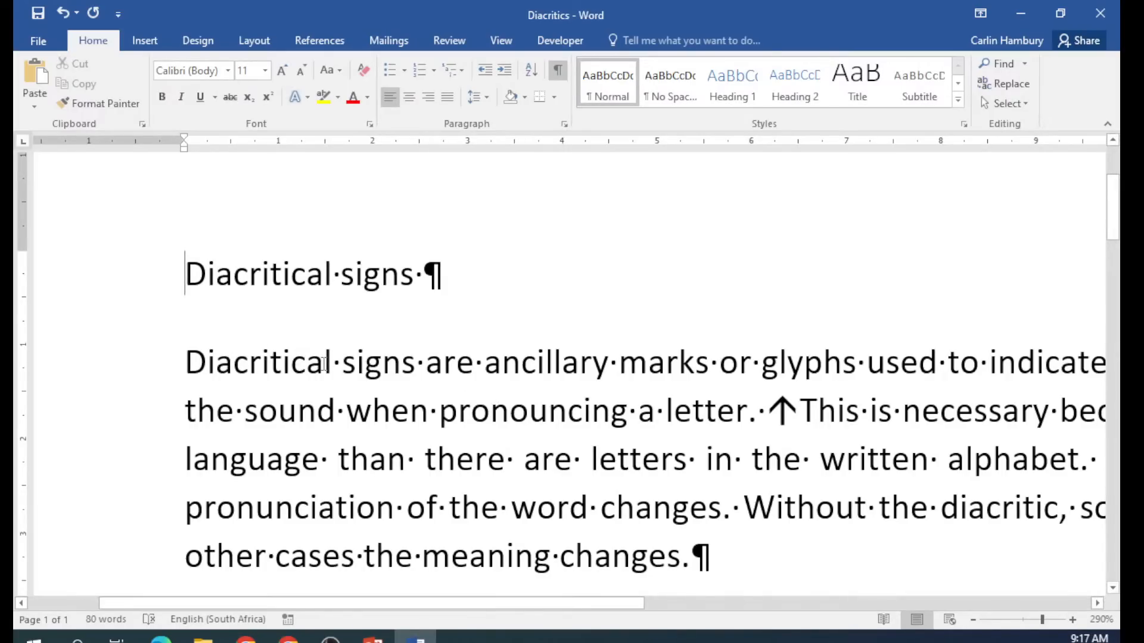
# Delete the extra spaces before 'ancillary', then zoom back out.
pyautogui.moveTo(332, 364); pyautogui.dragTo(485, 364)
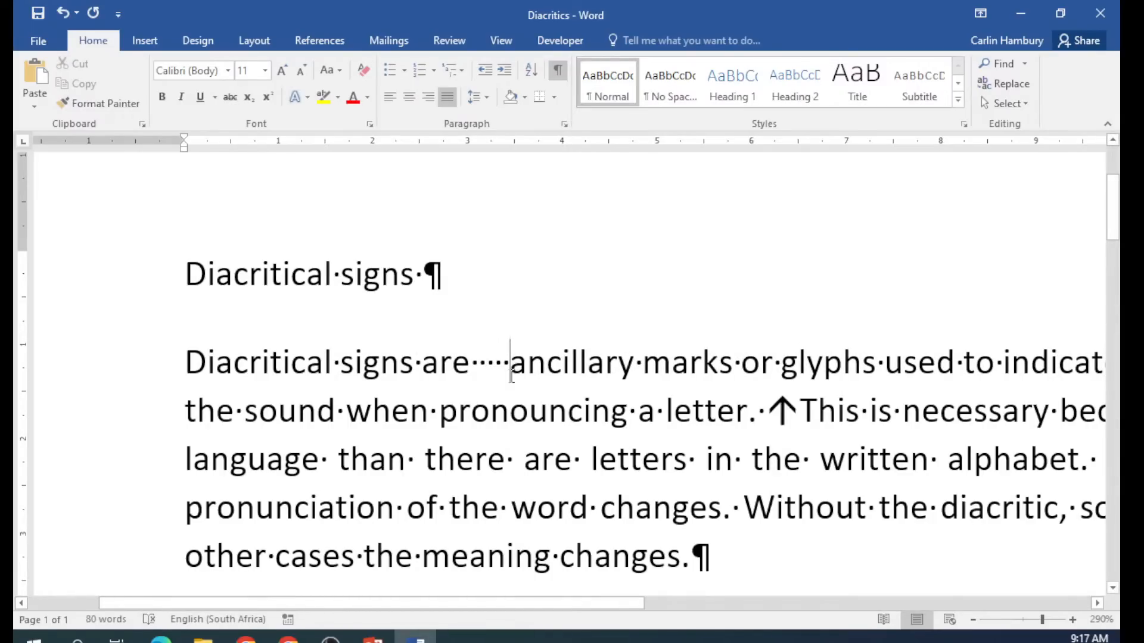
pyautogui.press('BackSpace')
pyautogui.press('BackSpace')
pyautogui.press('BackSpace')
pyautogui.press('BackSpace')
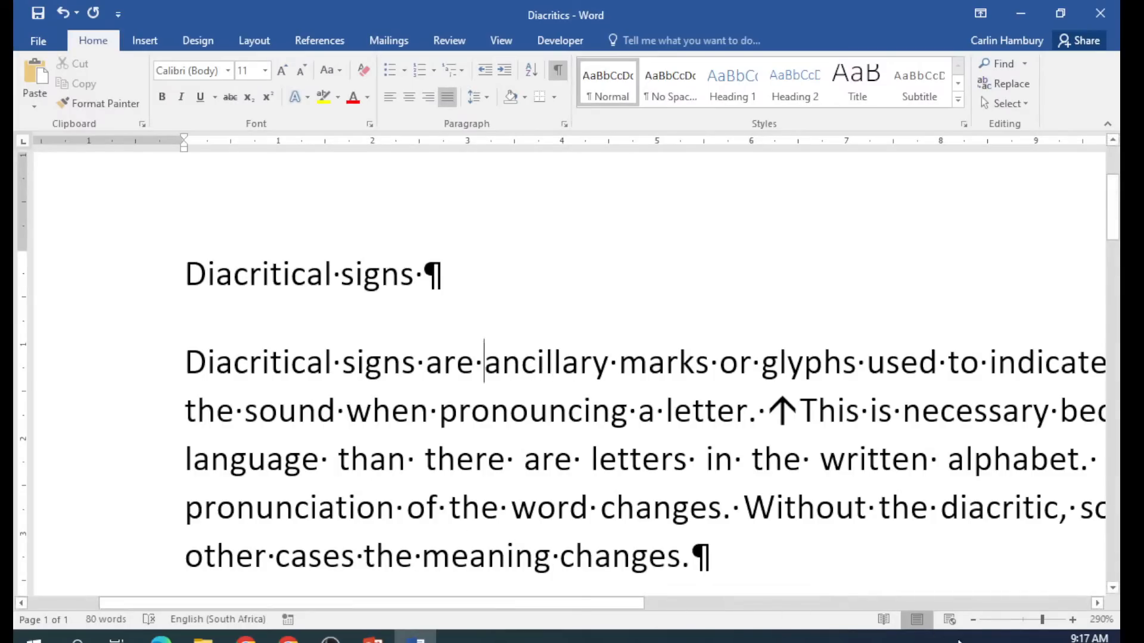
pyautogui.click(973, 621)
pyautogui.click(972, 621)
pyautogui.click(973, 620)
pyautogui.click(973, 620)
pyautogui.click(973, 621)
pyautogui.click(973, 620)
pyautogui.click(973, 620)
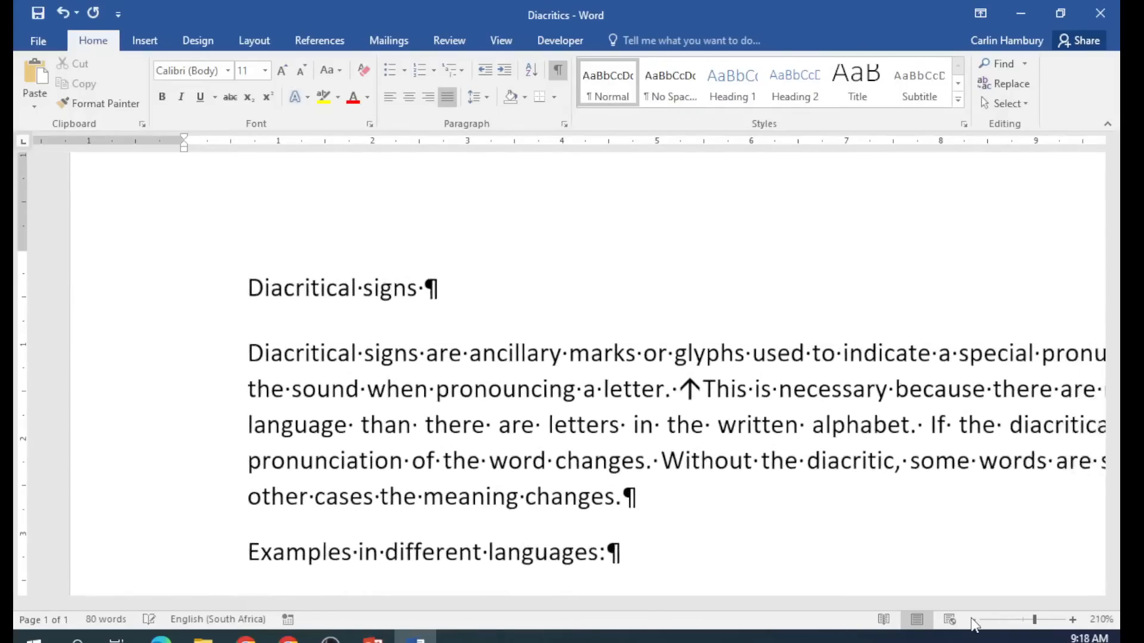
pyautogui.click(973, 620)
pyautogui.click(973, 621)
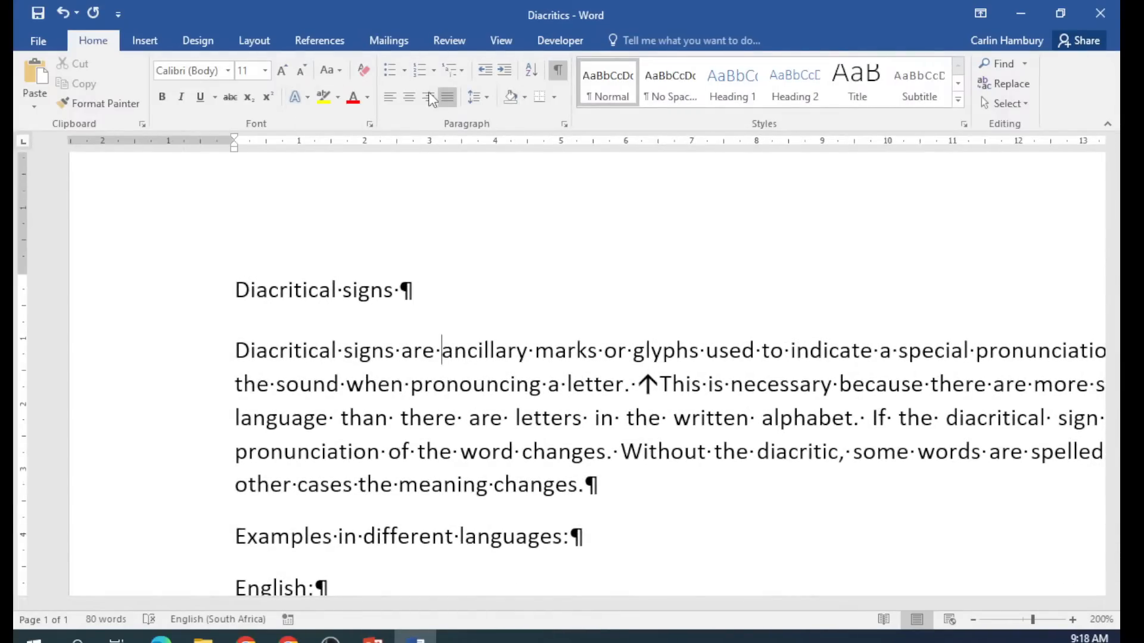
# Save the corrected Diacritics document from the File menu.
pyautogui.click(52, 38)
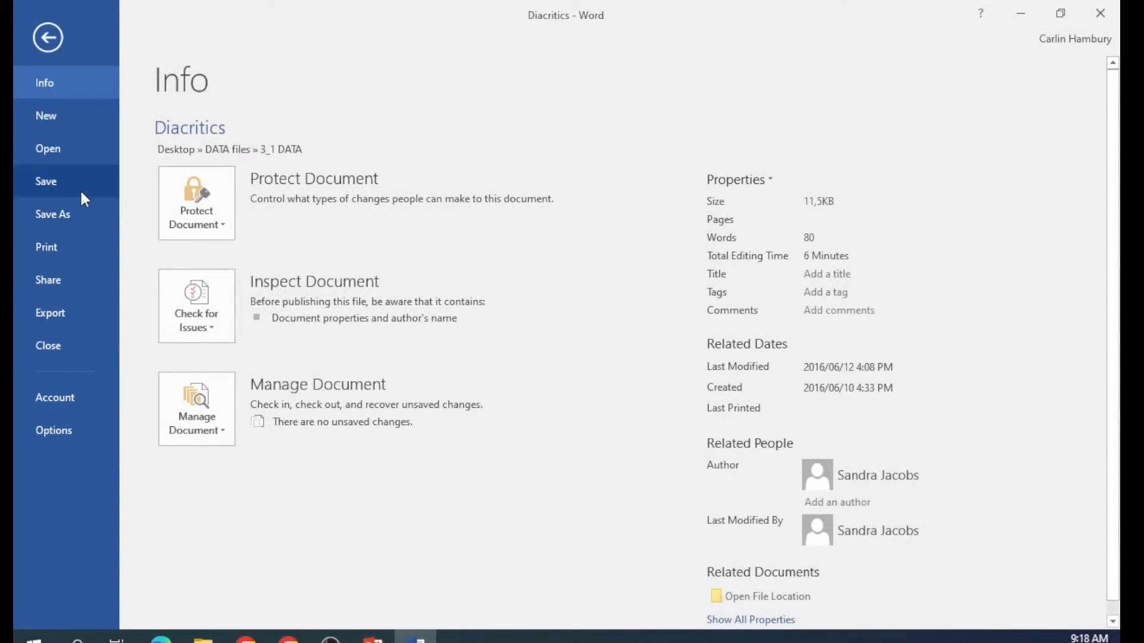
pyautogui.click(48, 40)
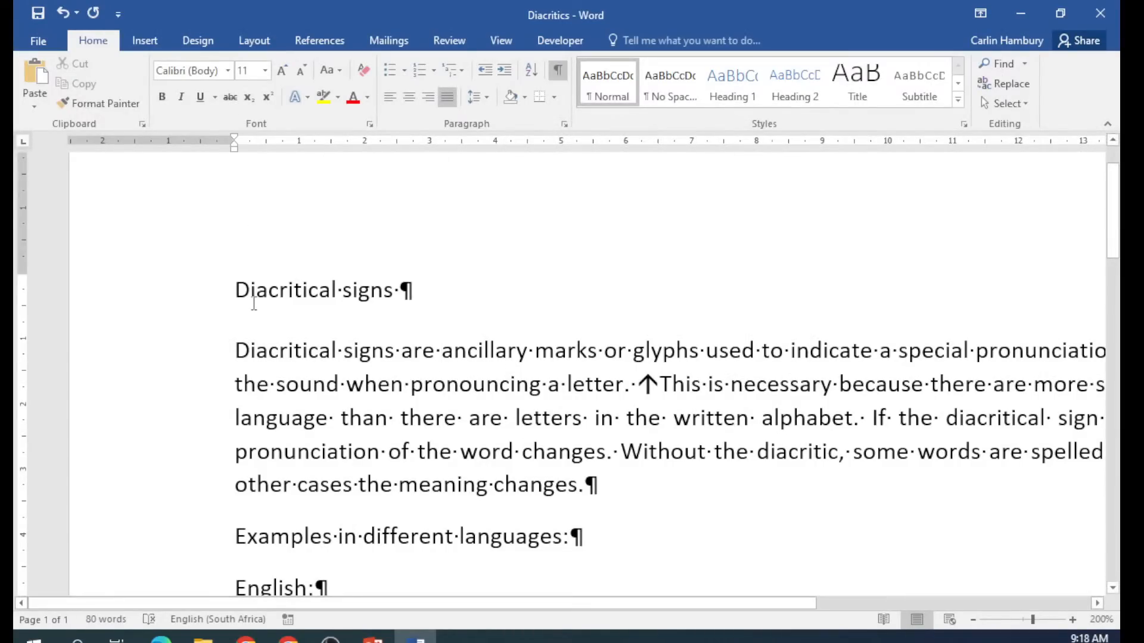
pyautogui.click(41, 43)
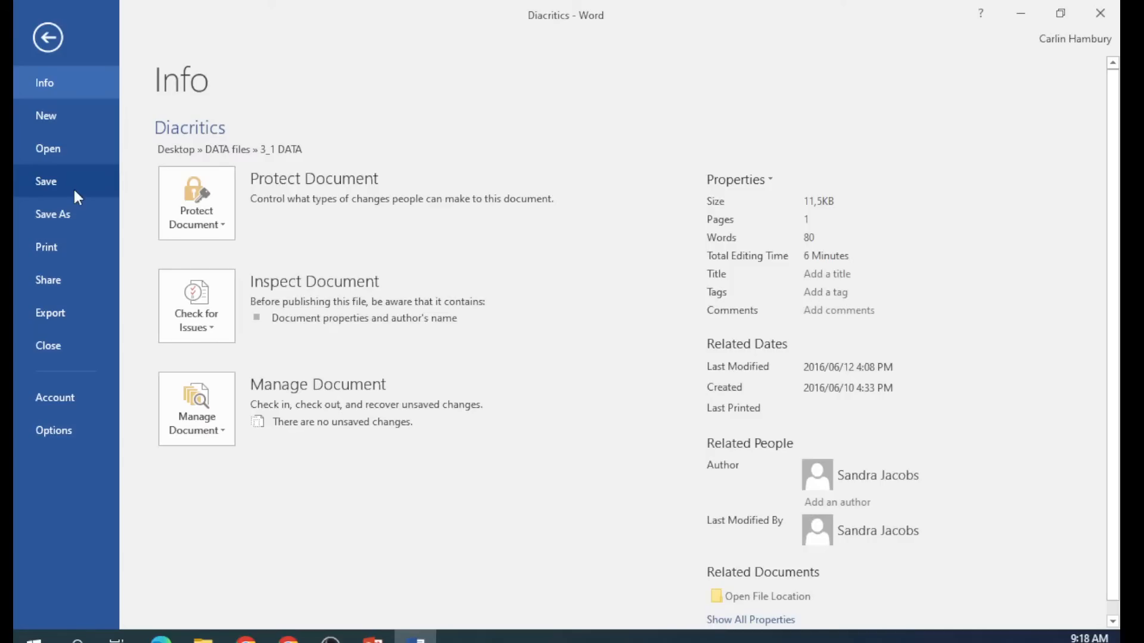
pyautogui.click(74, 184)
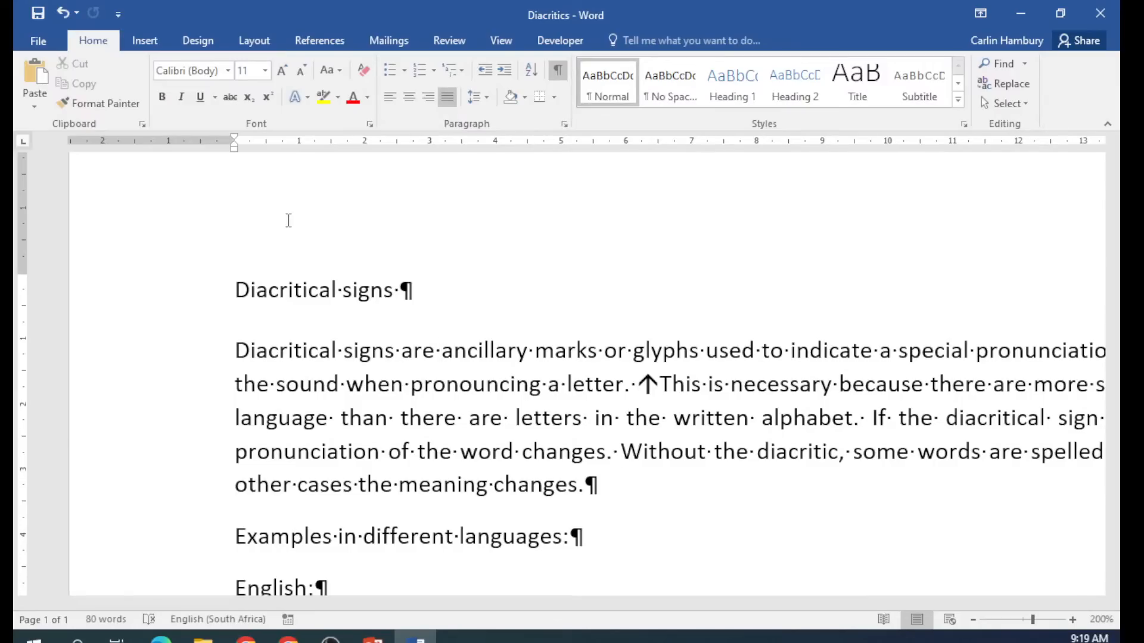
# Start Save As for Diacritics with the Desktop as the location.
pyautogui.click(53, 45)
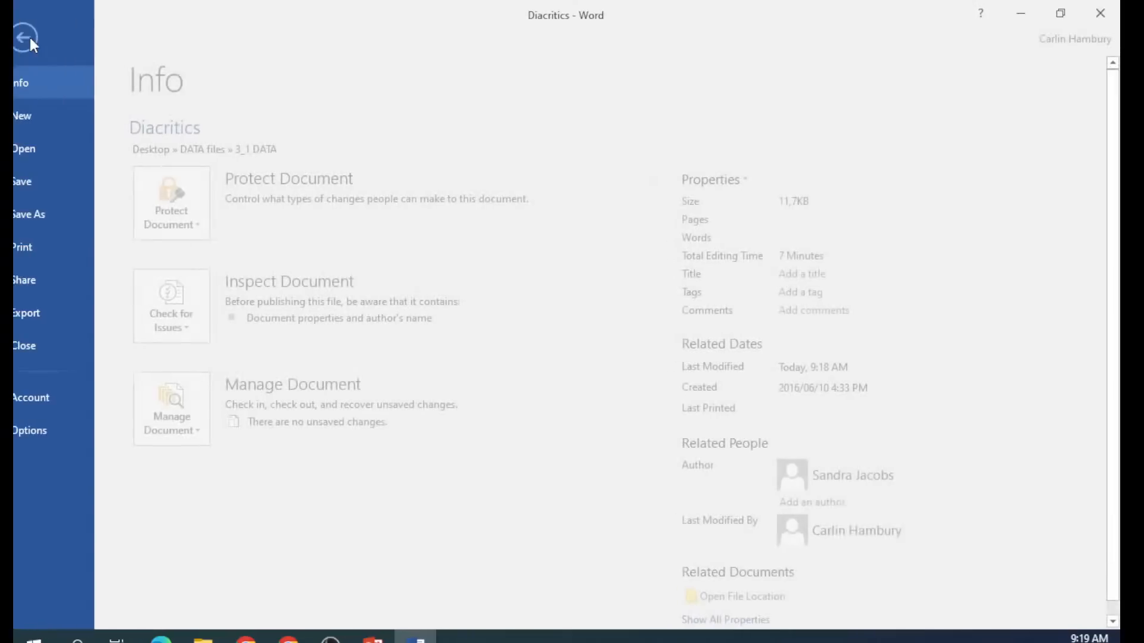
pyautogui.click(54, 214)
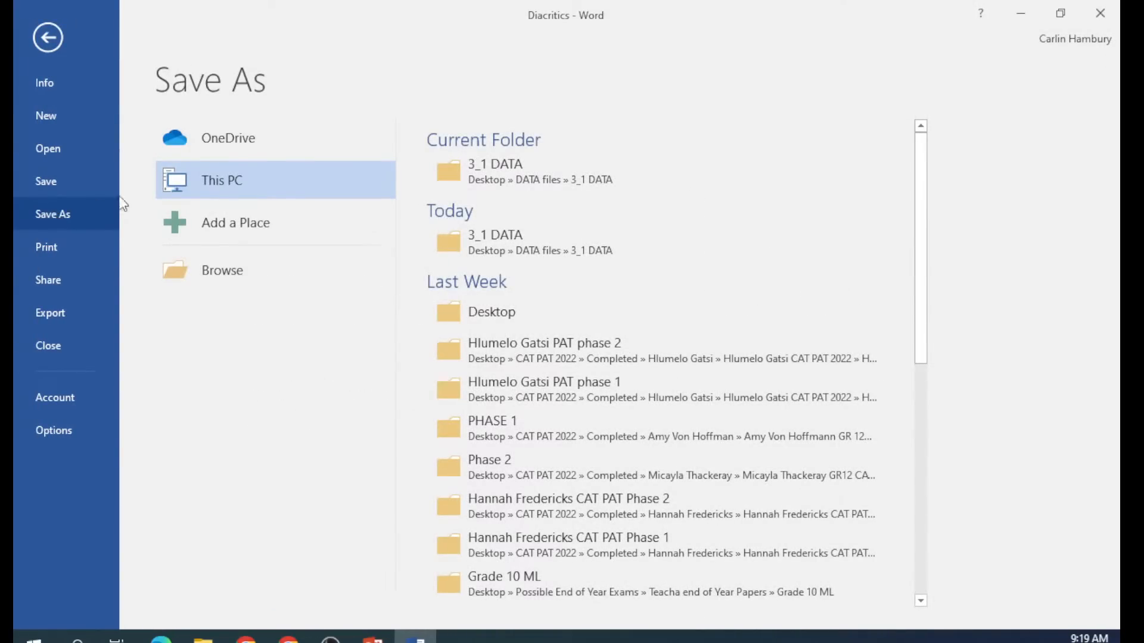
pyautogui.click(235, 270)
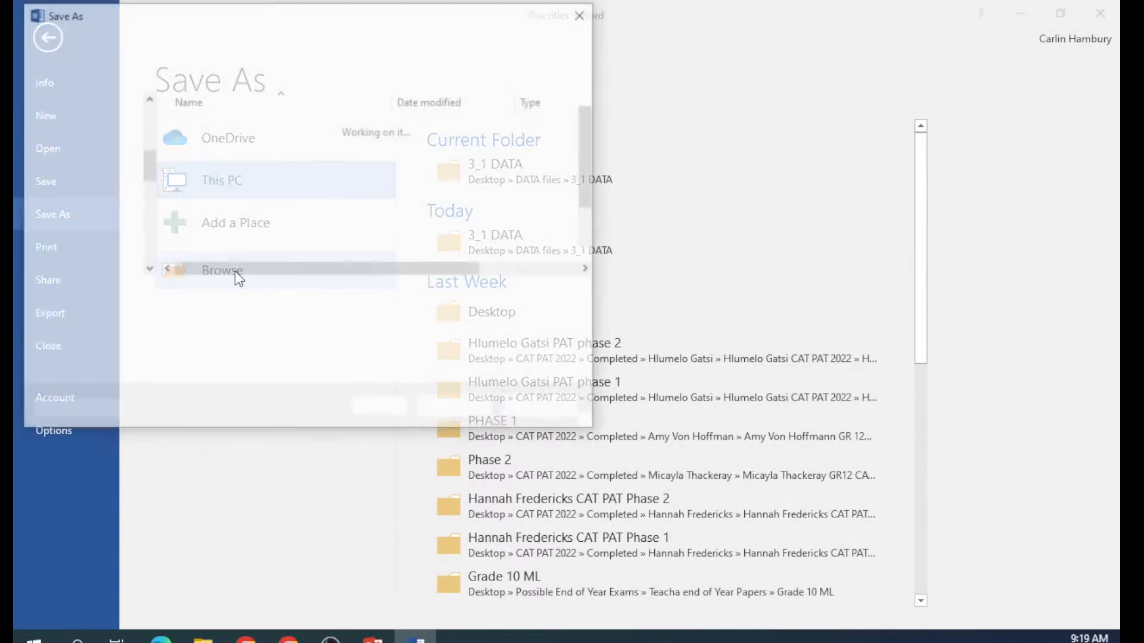
pyautogui.click(83, 154)
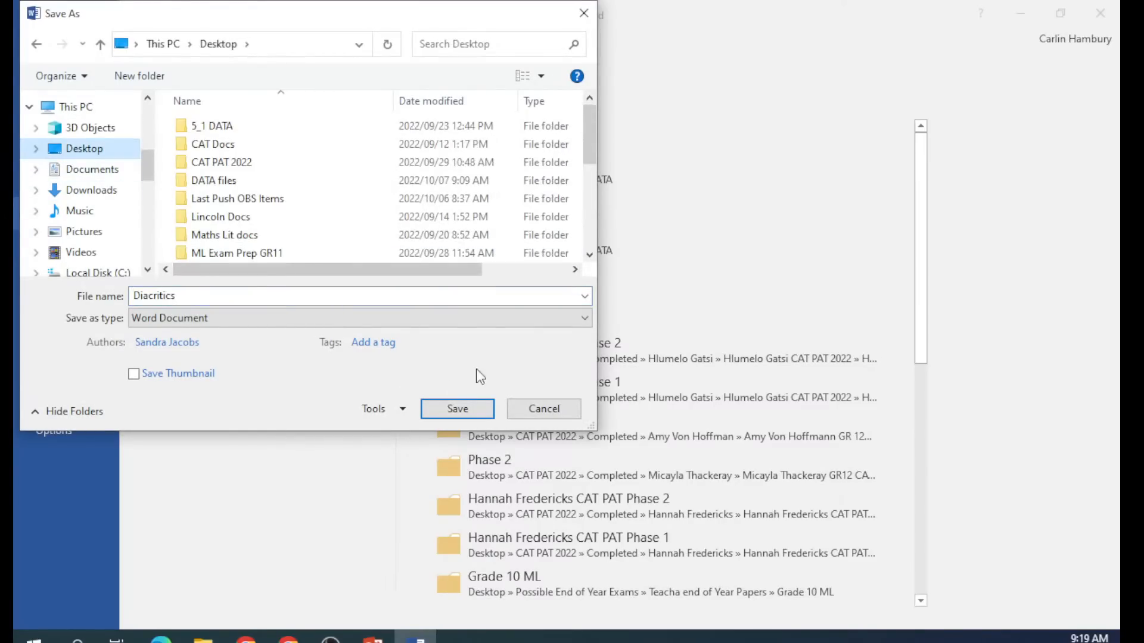
pyautogui.moveTo(300, 14); pyautogui.dragTo(515, 92)
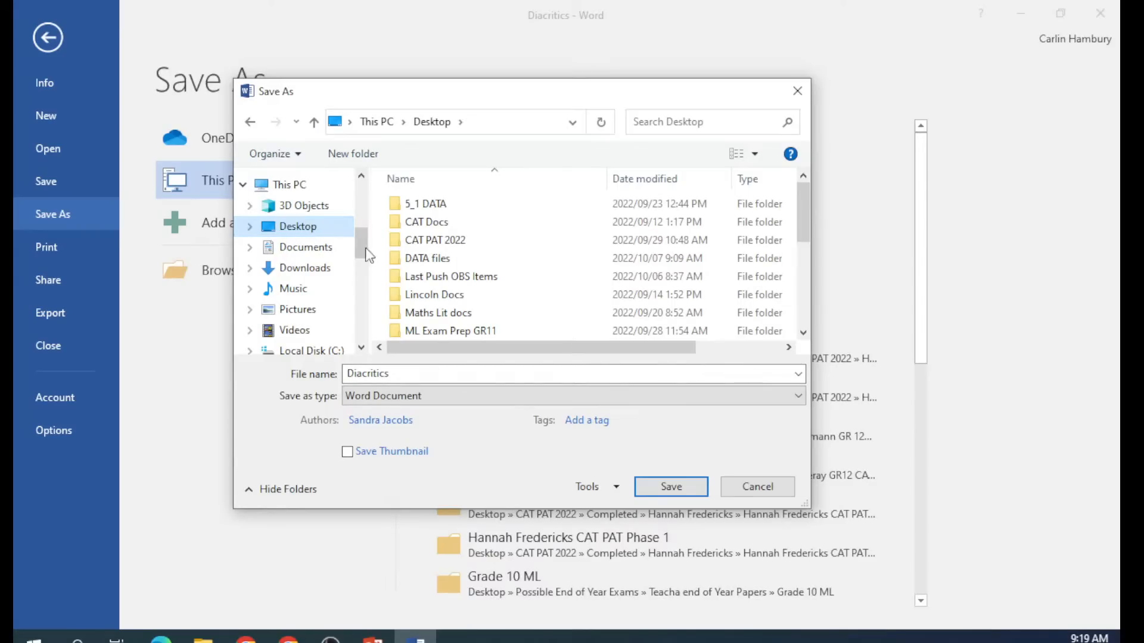
pyautogui.doubleClick(396, 374)
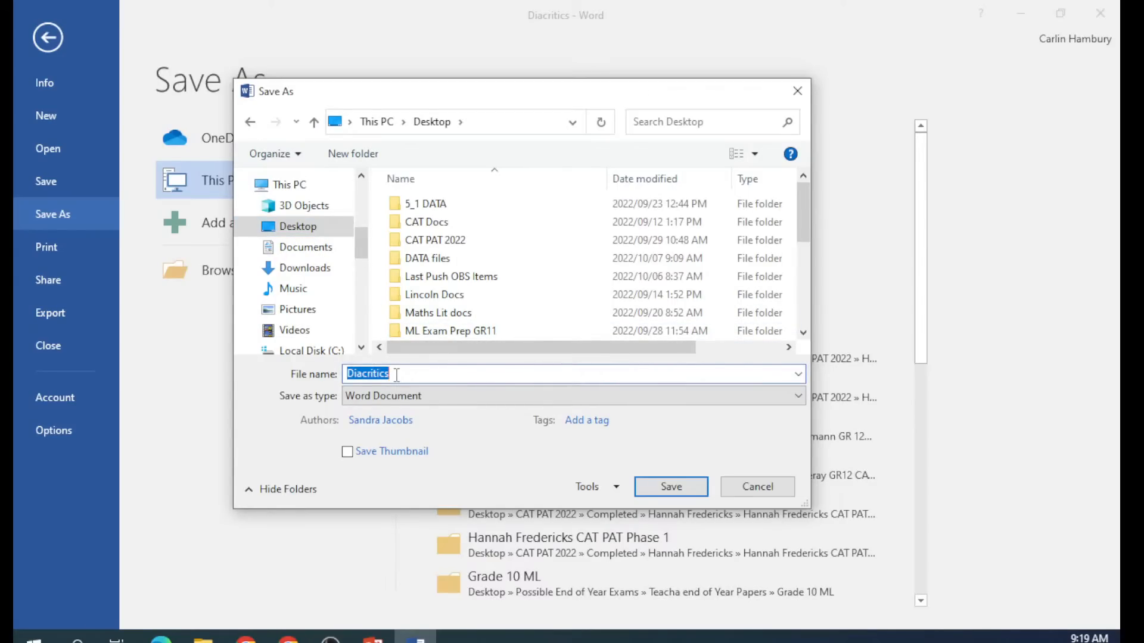
# Set the file type to PDF and publish Diacritics.pdf.
pyautogui.click(368, 397)
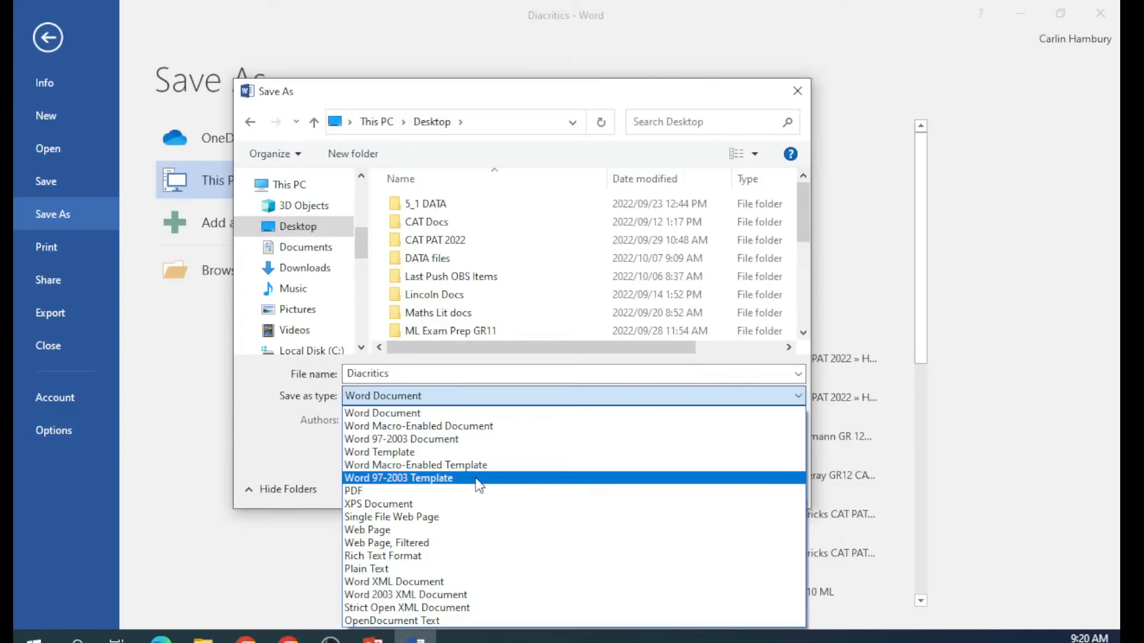
pyautogui.click(426, 491)
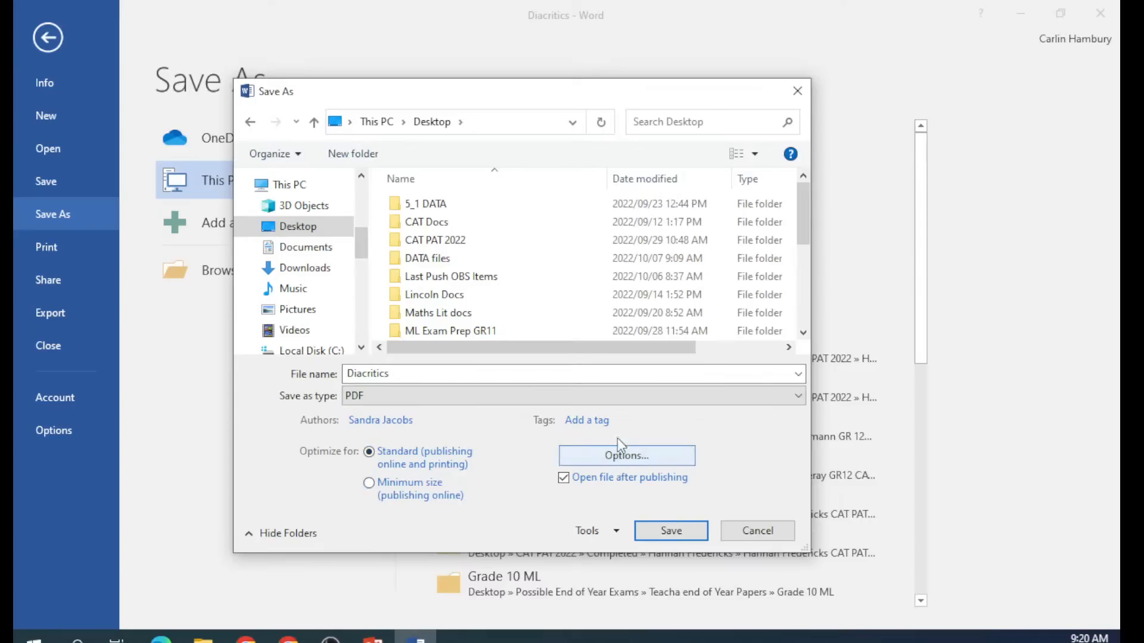
pyautogui.click(618, 532)
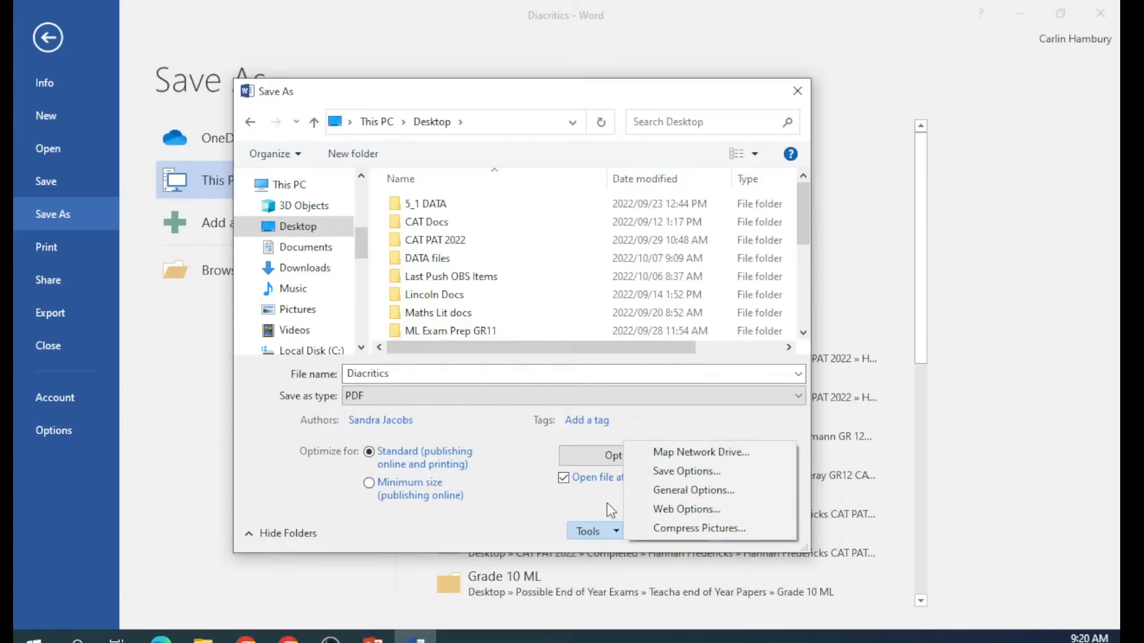
pyautogui.click(531, 509)
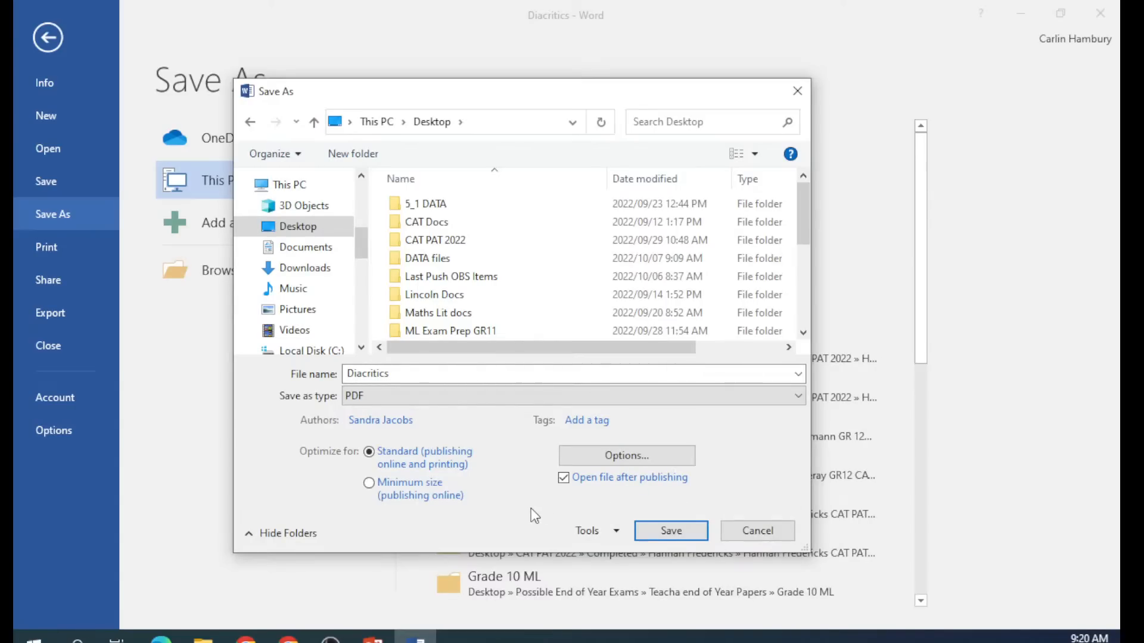
pyautogui.click(671, 530)
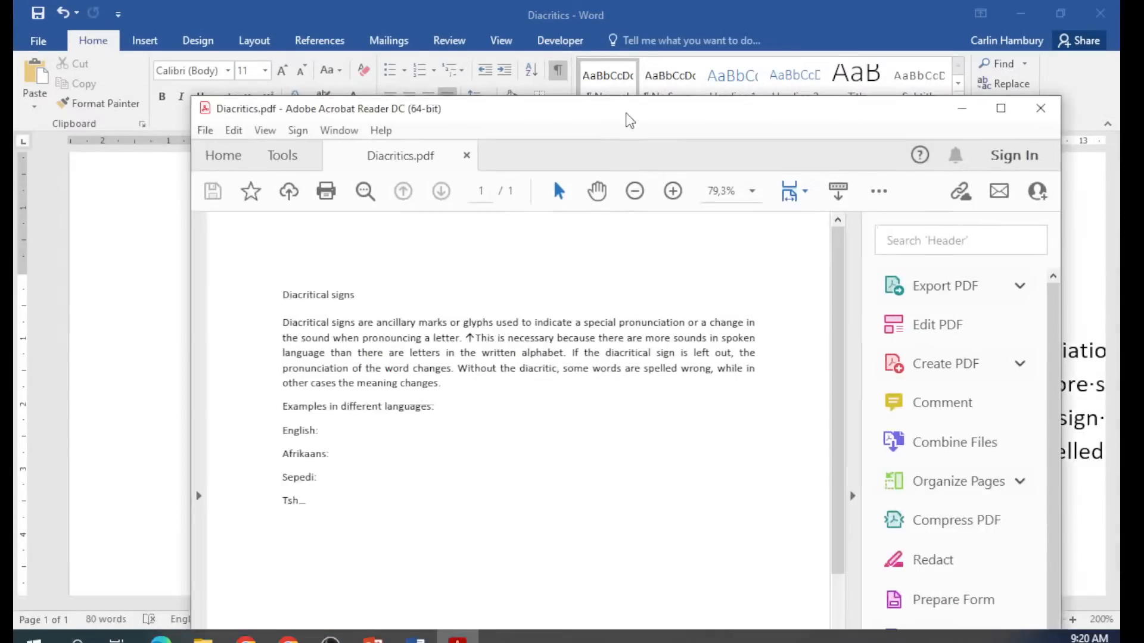
# Maximize Diacritics.pdf in Acrobat Reader to review it, then close Acrobat.
pyautogui.doubleClick(629, 119)
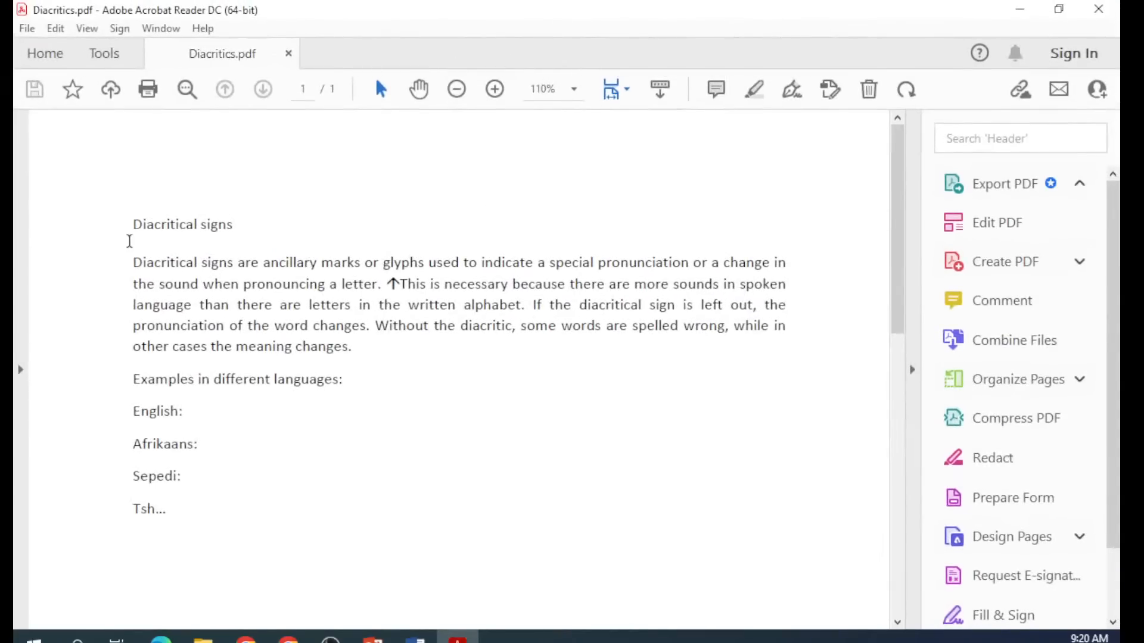
pyautogui.click(1097, 10)
pyautogui.click(1048, 13)
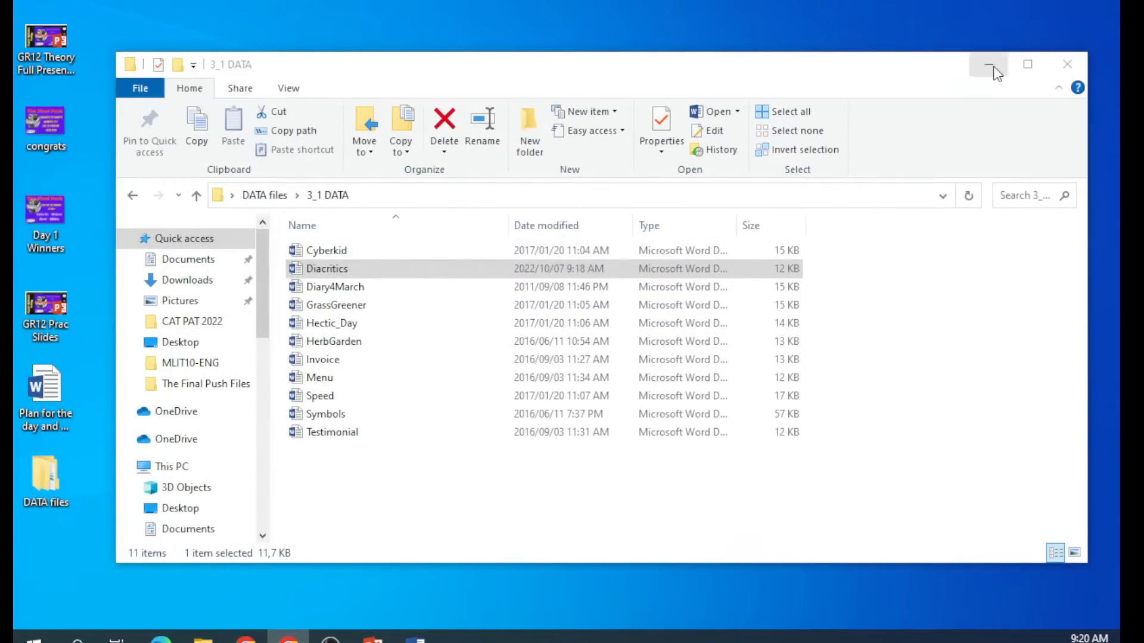
# Minimize File Explorer and place the Diacritics PDF on the desktop.
pyautogui.click(986, 63)
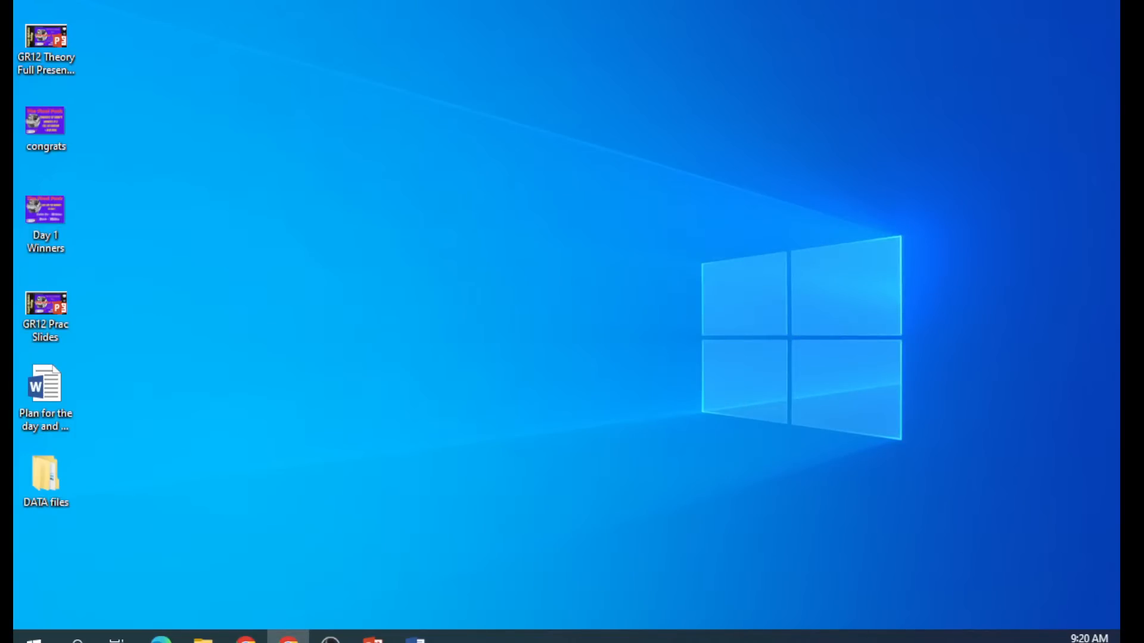
pyautogui.moveTo(1119, 393); pyautogui.dragTo(313, 379)
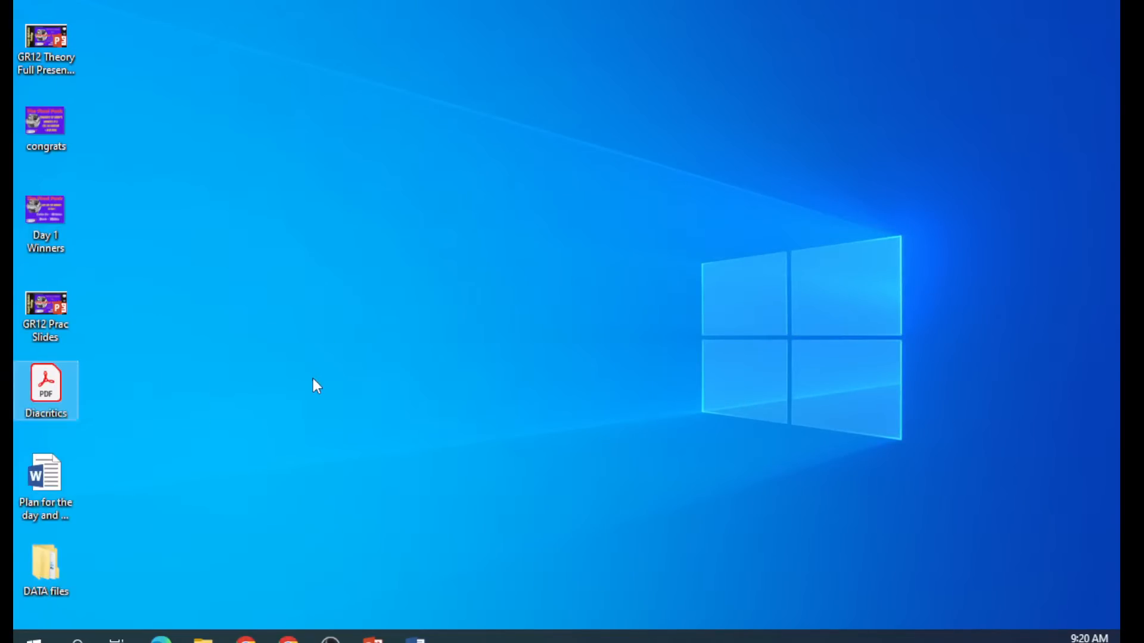
pyautogui.click(313, 381)
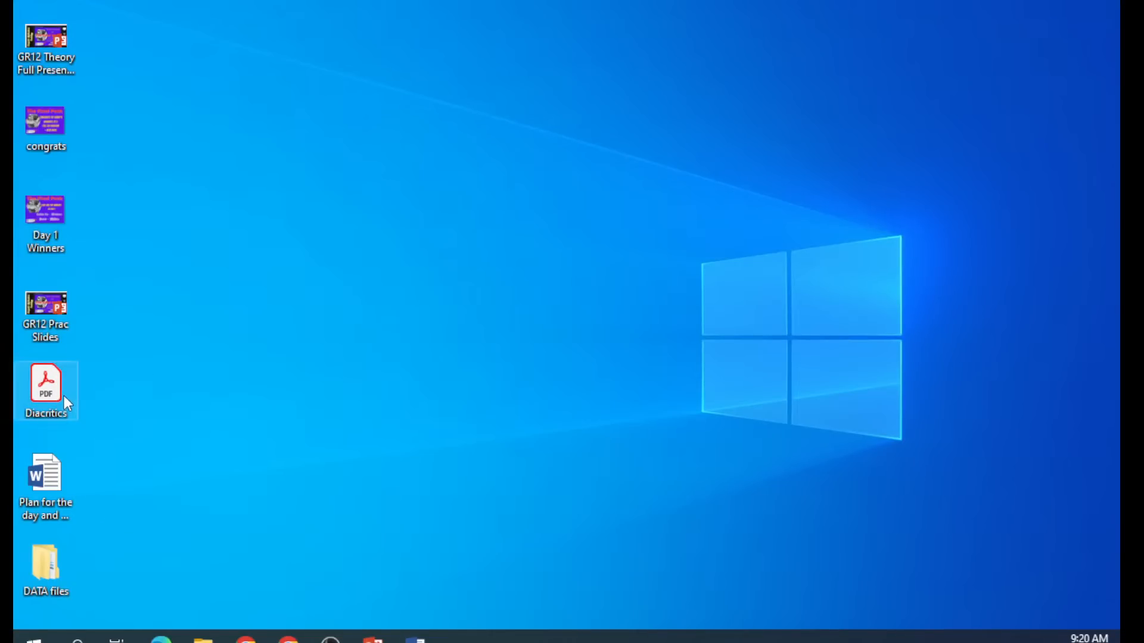
# Compare the Properties of Diacritics.docx and the desktop Diacritics PDF, noting each file type.
pyautogui.click(203, 639)
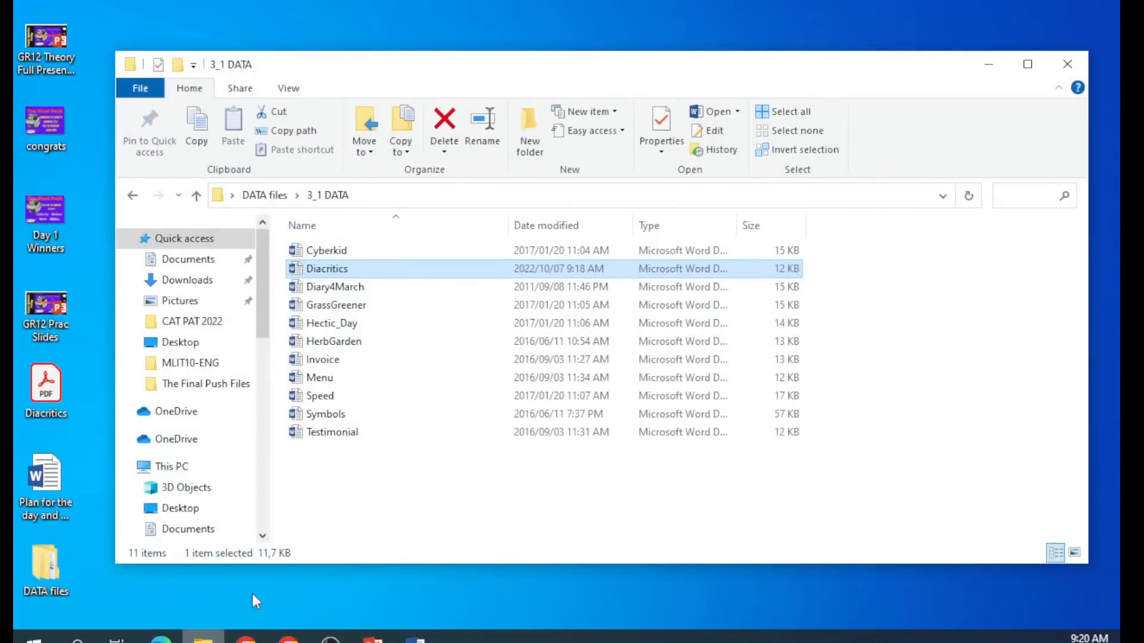
pyautogui.rightClick(340, 274)
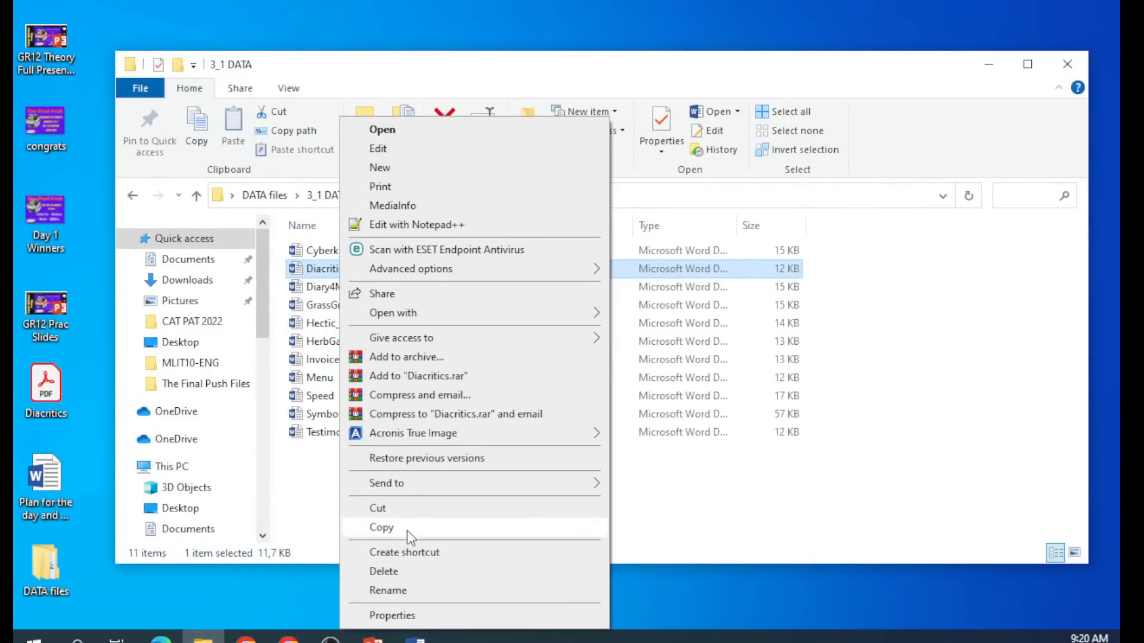
pyautogui.click(403, 613)
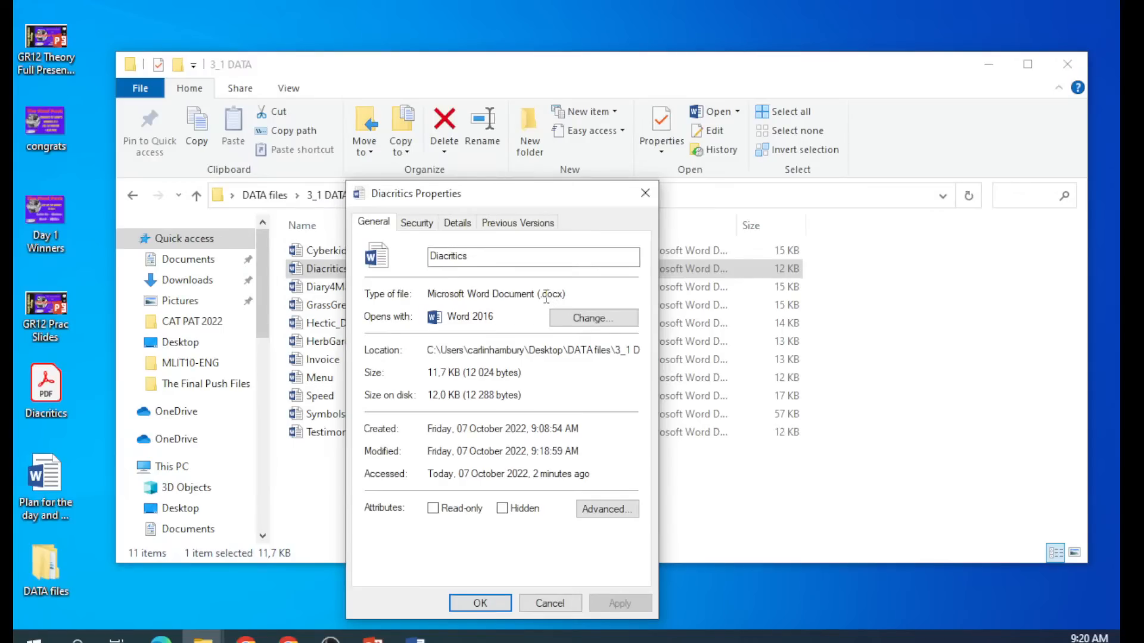
pyautogui.moveTo(542, 294); pyautogui.dragTo(575, 294)
pyautogui.click(549, 603)
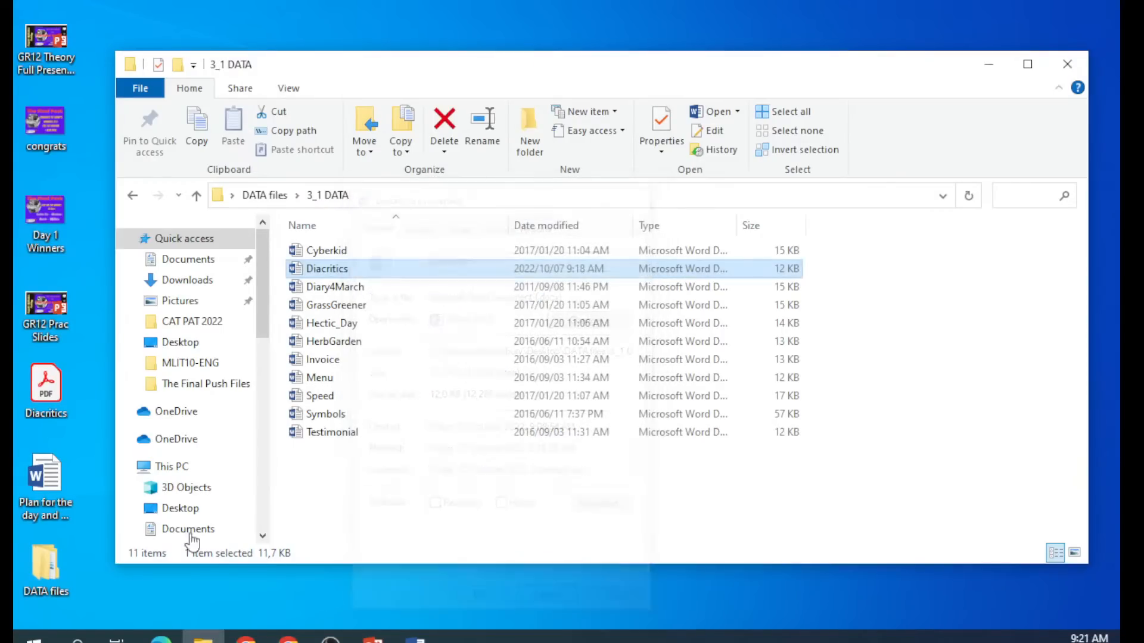
pyautogui.rightClick(56, 381)
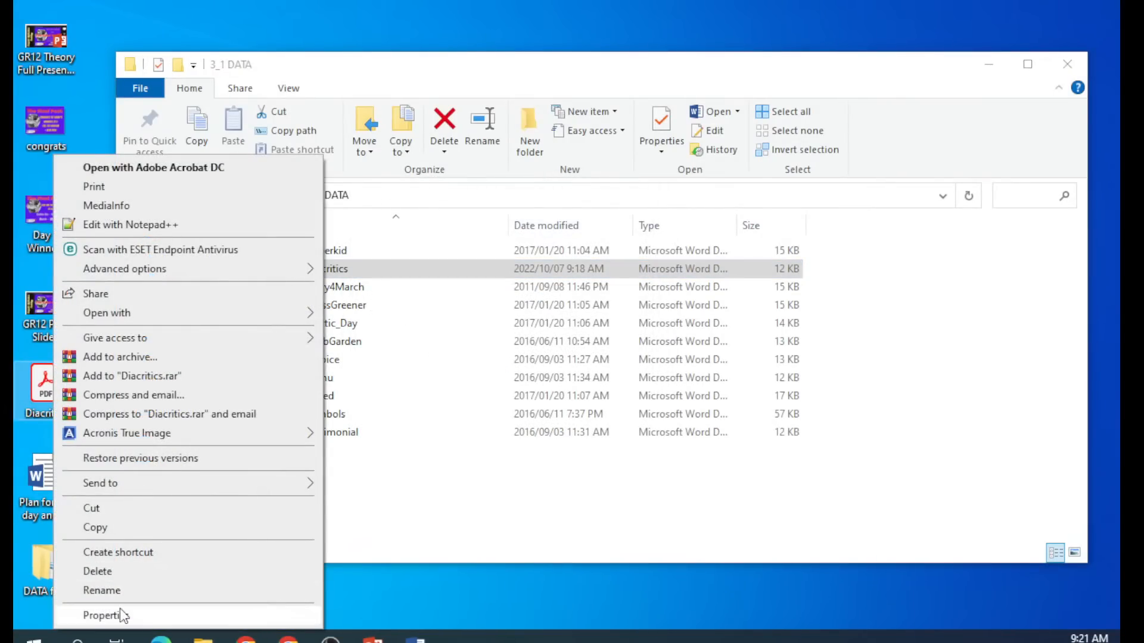
pyautogui.click(113, 615)
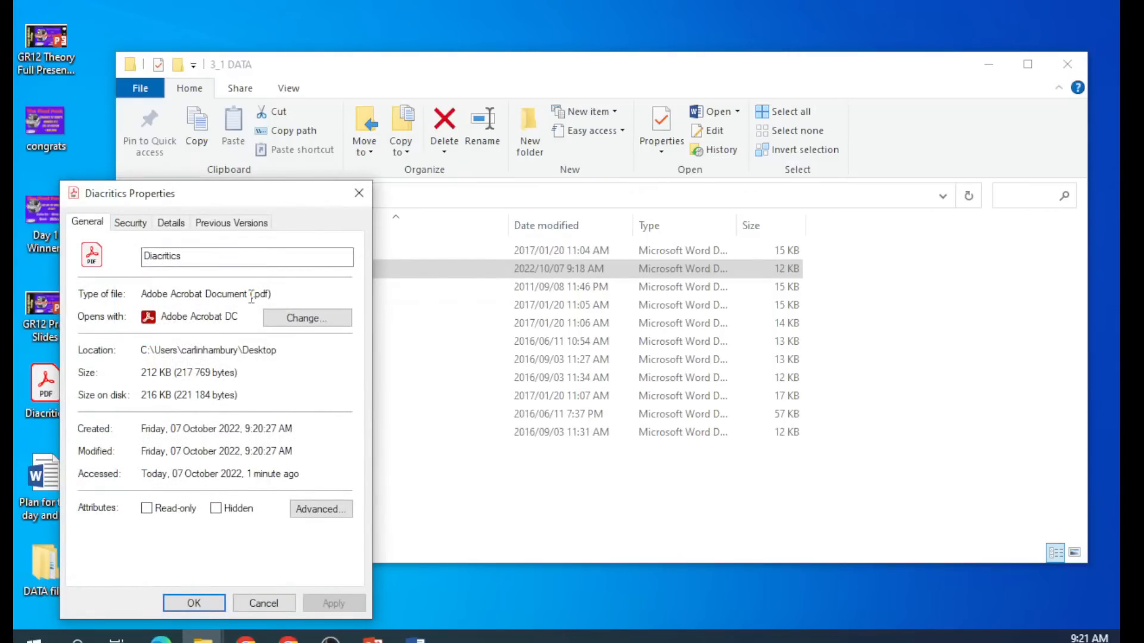
pyautogui.moveTo(249, 294); pyautogui.dragTo(281, 296)
pyautogui.click(264, 603)
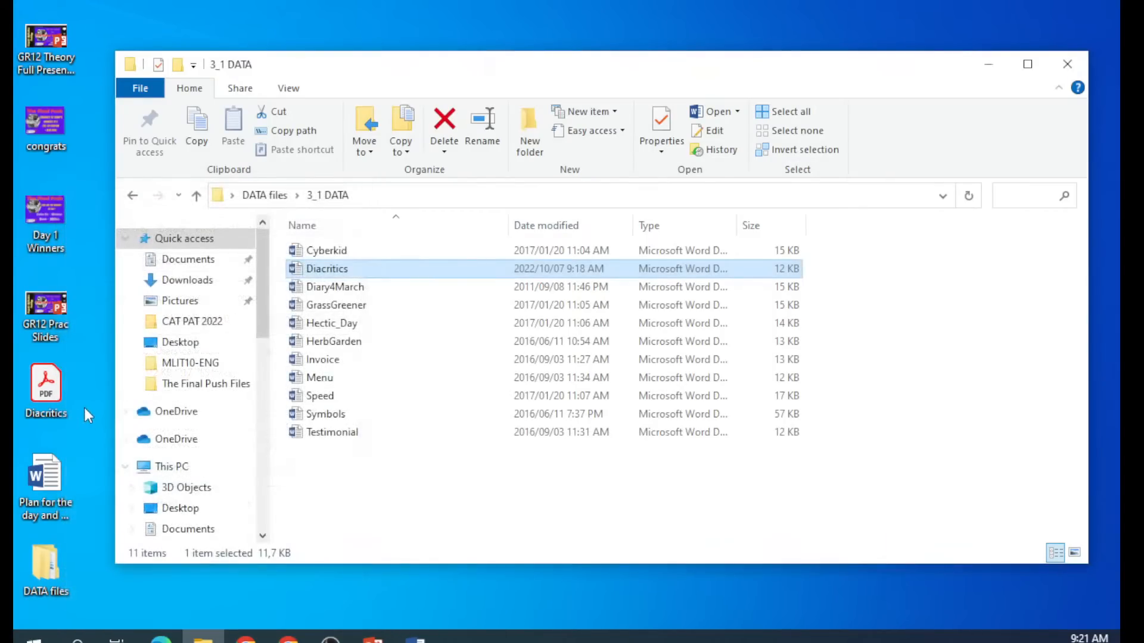
# Open the Diacritics PDF, maximize Acrobat, and close it.
pyautogui.doubleClick(48, 393)
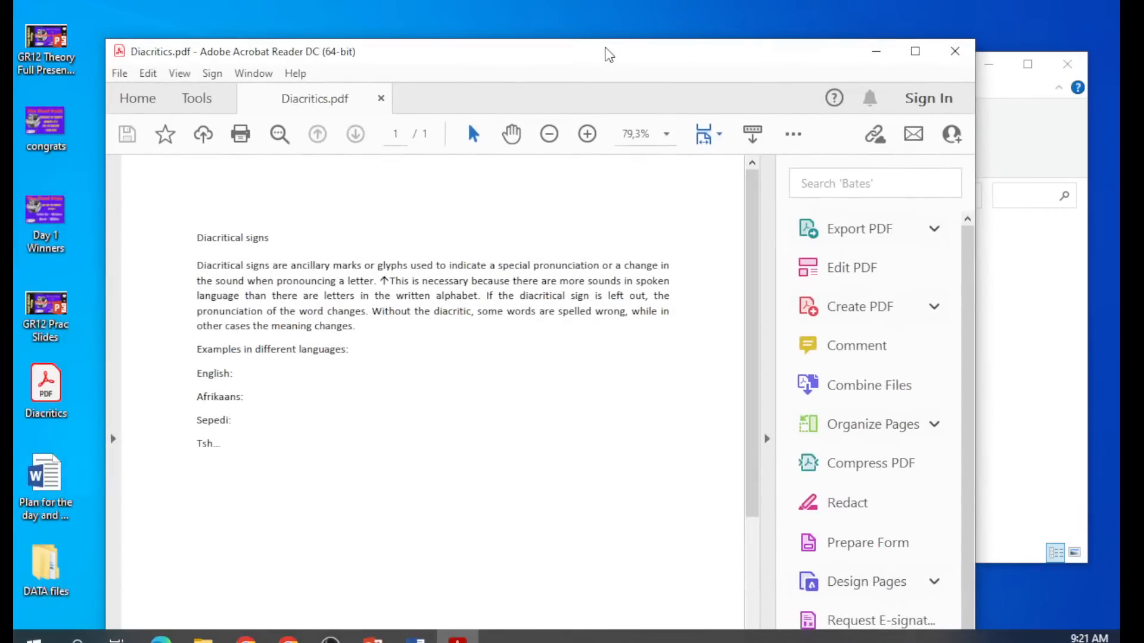
pyautogui.doubleClick(607, 53)
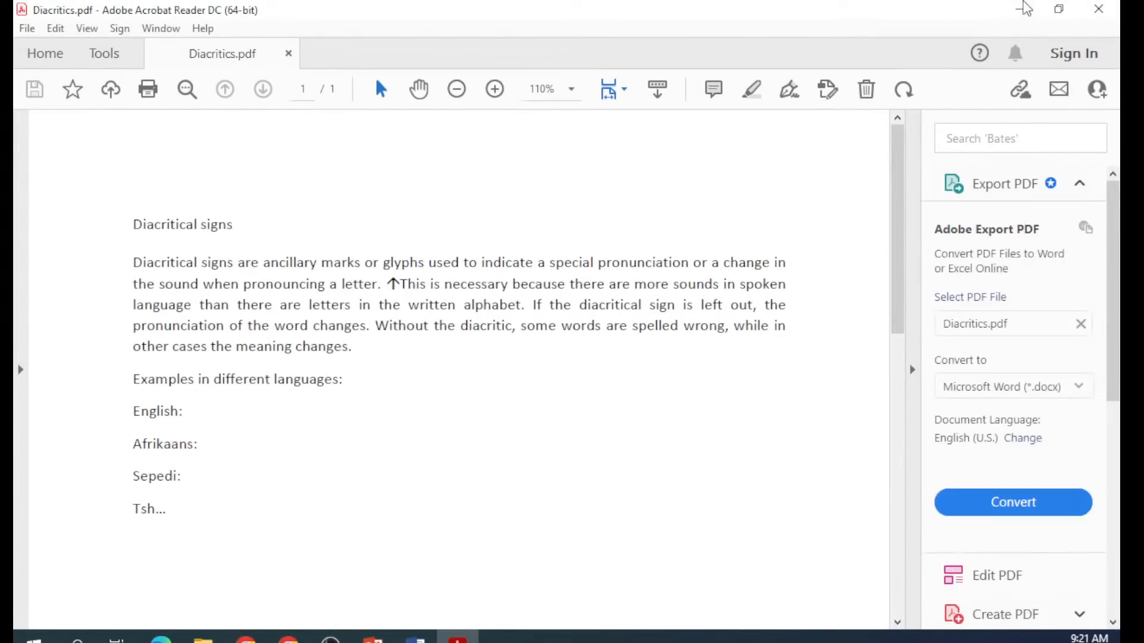
pyautogui.click(1099, 9)
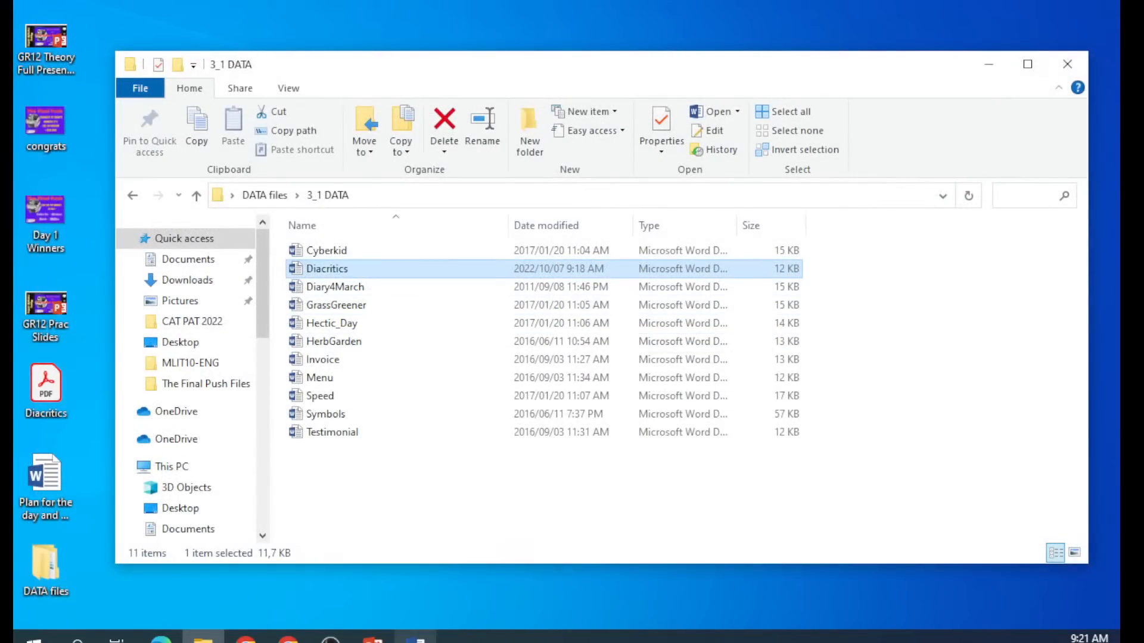
# Bring the Diacritics document to the front, zoom out, and close Word.
pyautogui.moveTo(415, 639)
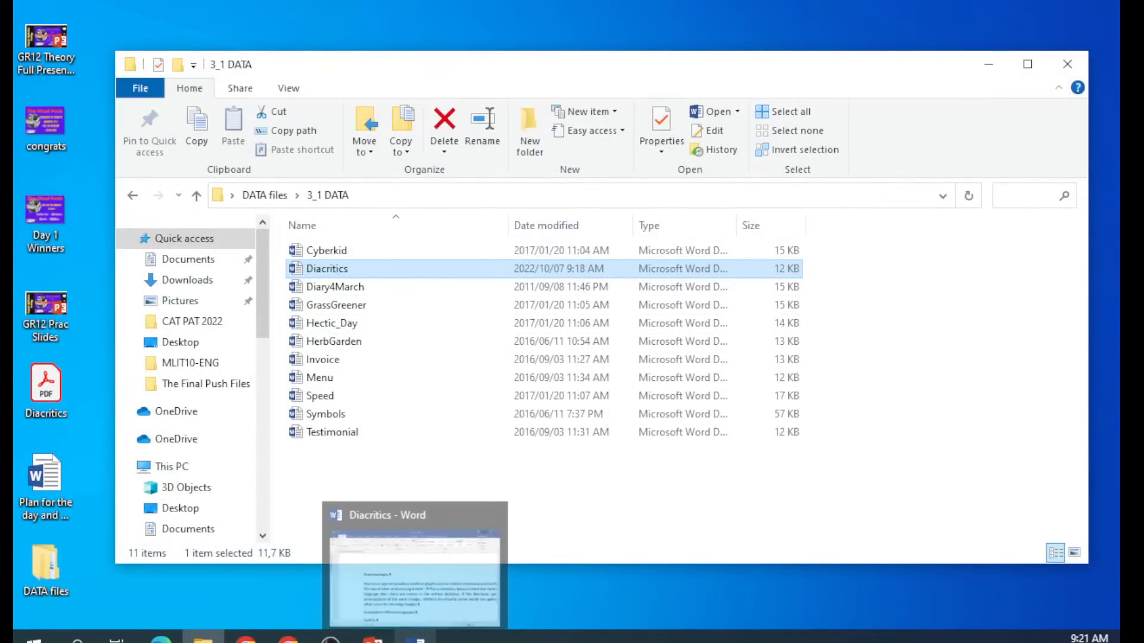
pyautogui.click(423, 578)
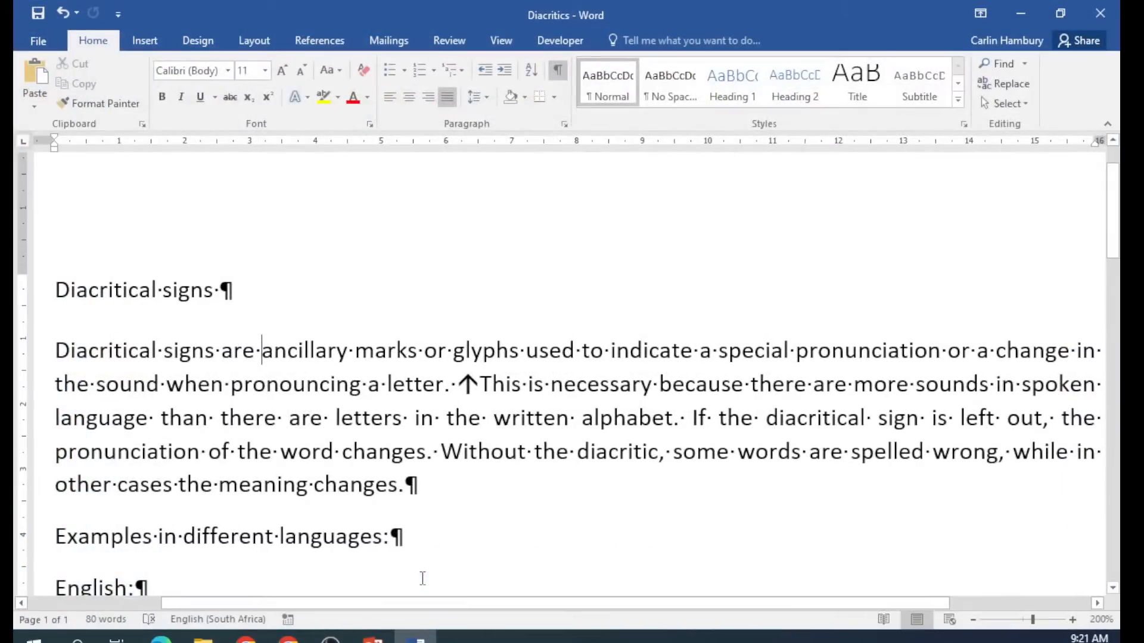
pyautogui.click(972, 620)
pyautogui.click(972, 620)
pyautogui.click(971, 620)
pyautogui.click(971, 620)
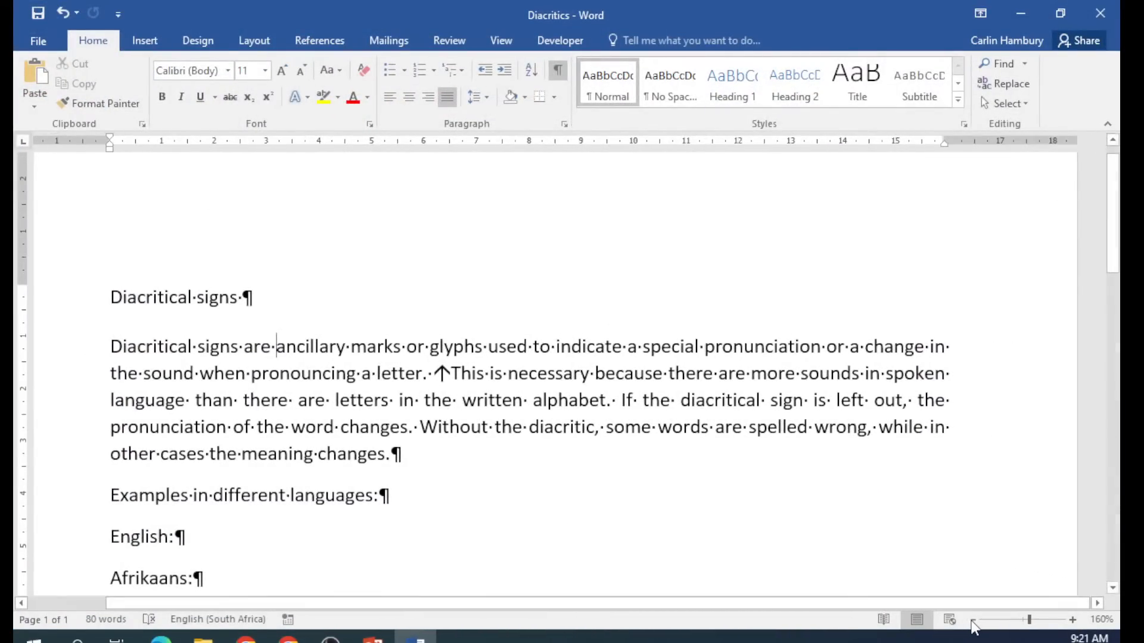
pyautogui.click(971, 621)
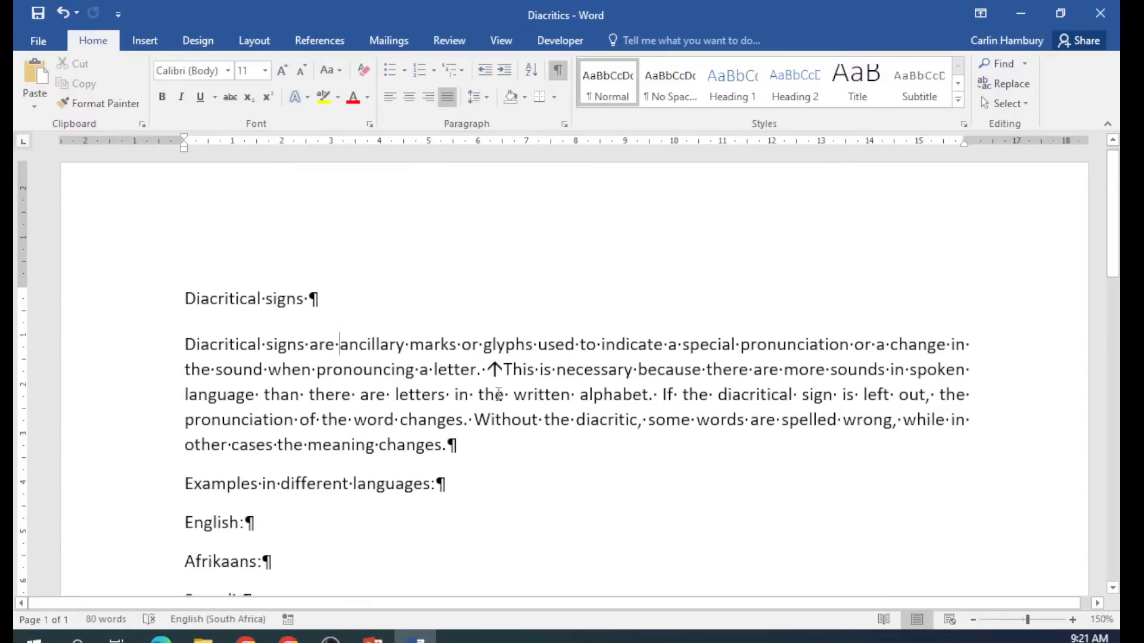
pyautogui.click(1105, 13)
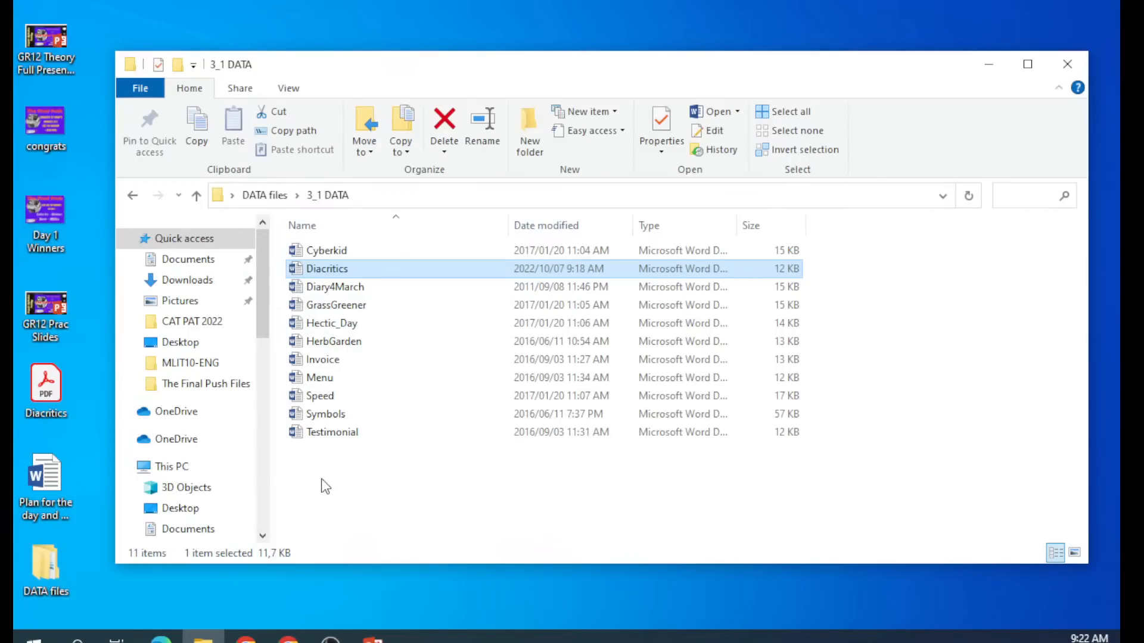
# Open Diary4March, adjust the zoom, and hide formatting marks.
pyautogui.doubleClick(342, 287)
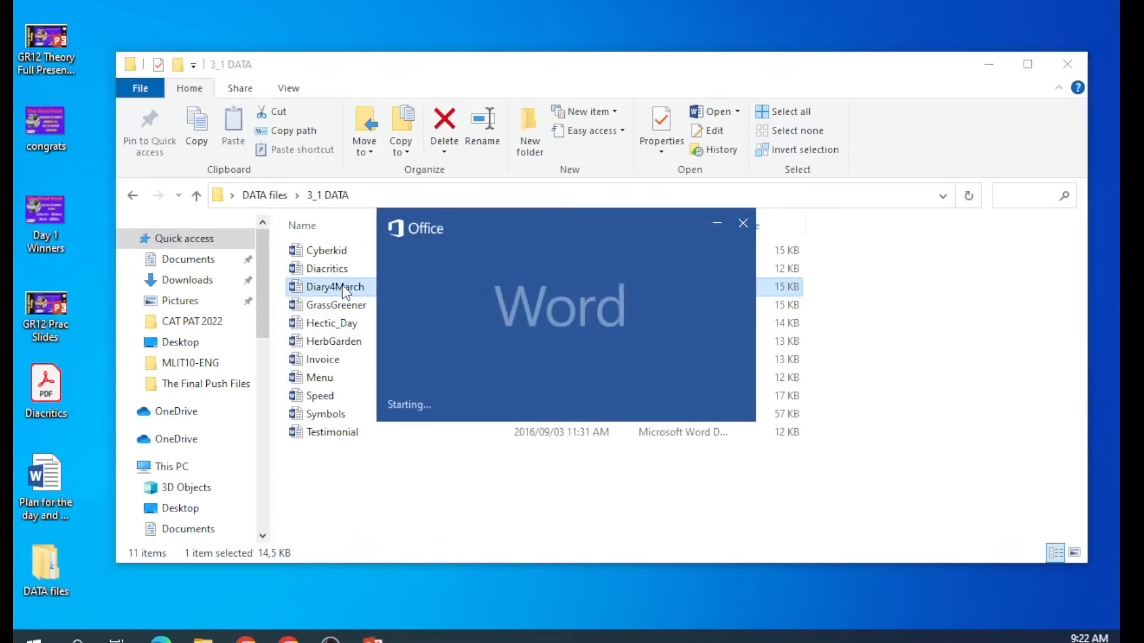
pyautogui.scroll(-2, 509, 441)
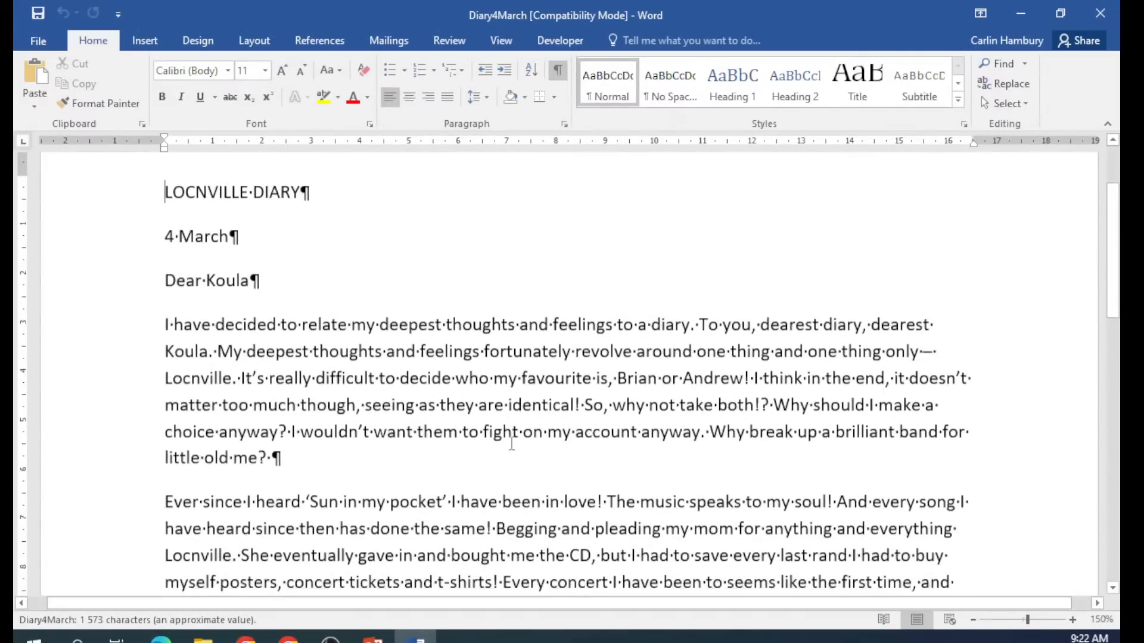
pyautogui.click(973, 621)
pyautogui.click(973, 621)
pyautogui.click(973, 621)
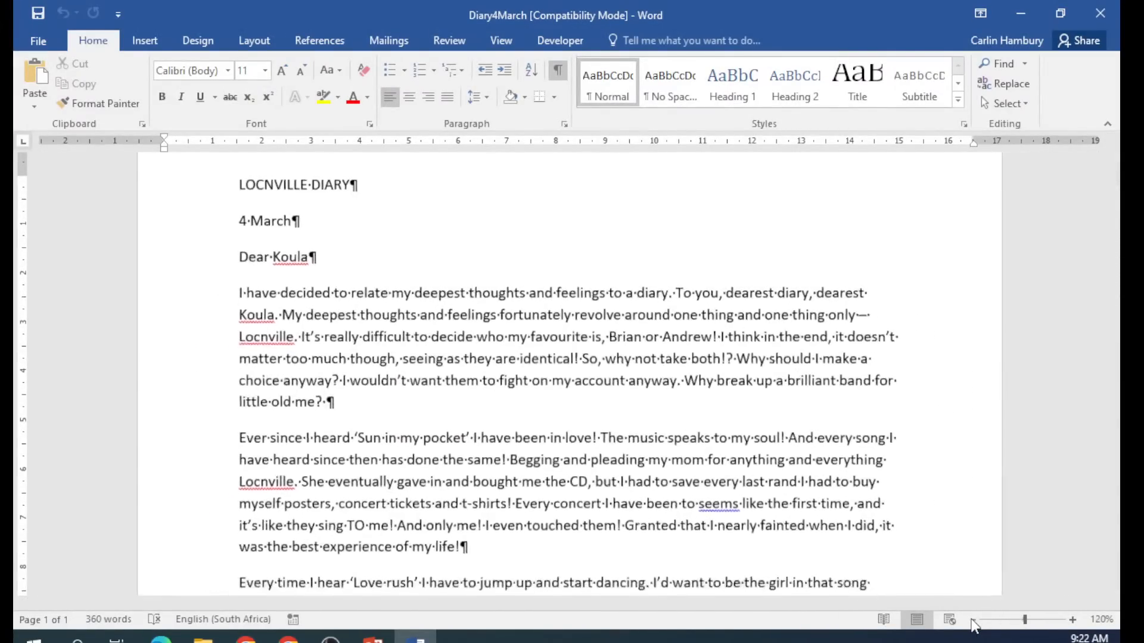
pyautogui.click(973, 621)
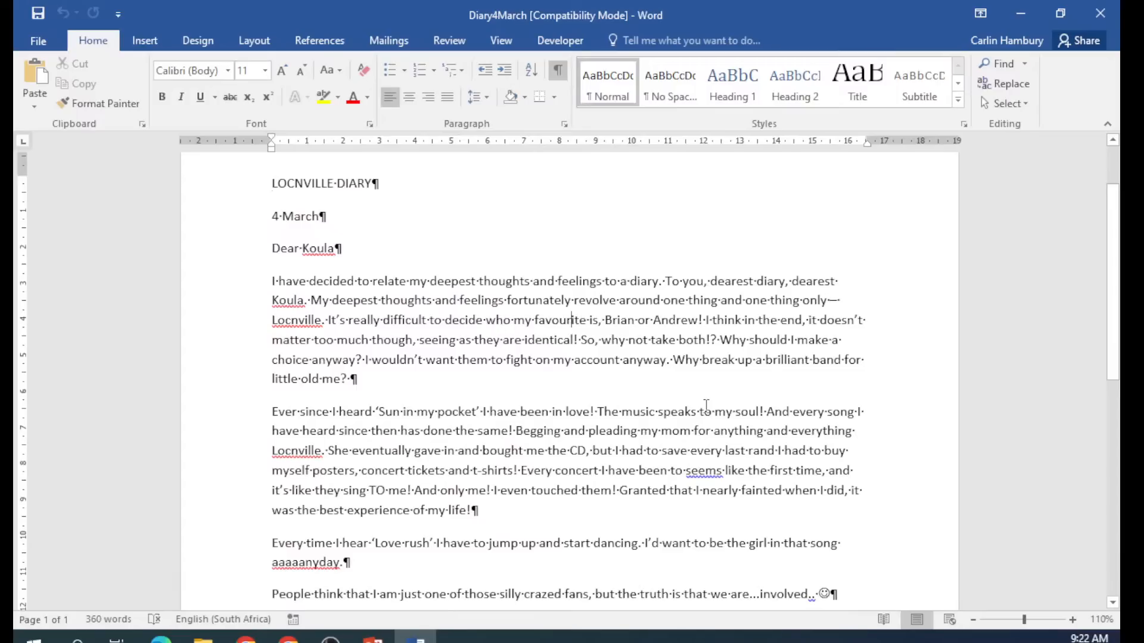
pyautogui.click(1072, 620)
pyautogui.click(1072, 621)
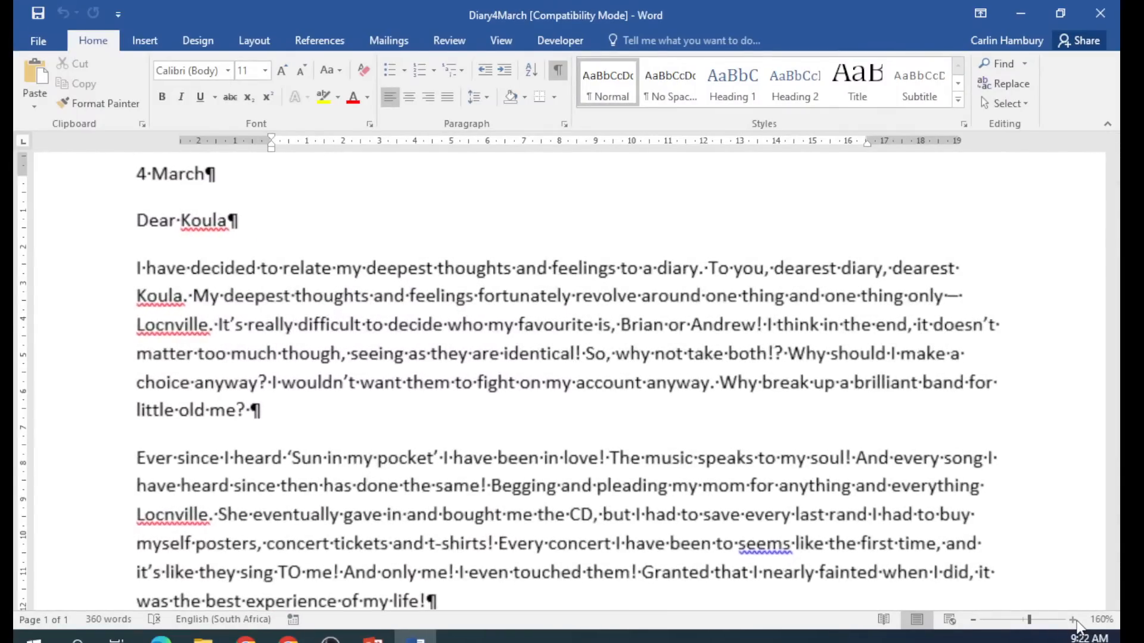
pyautogui.click(1073, 620)
pyautogui.click(1073, 621)
pyautogui.click(1072, 620)
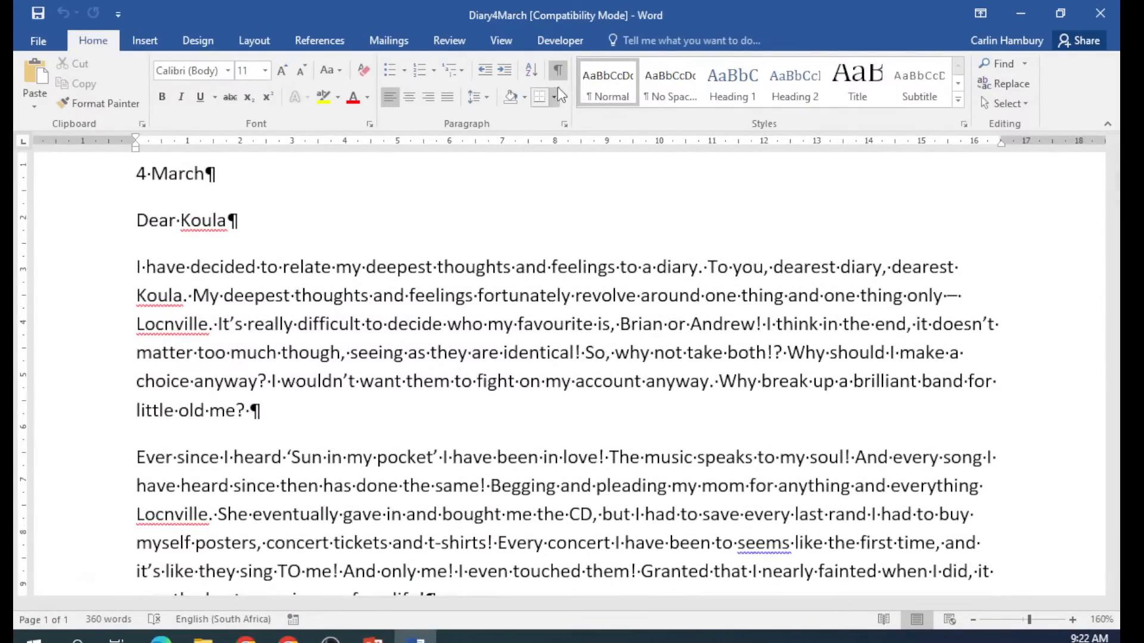
pyautogui.click(558, 71)
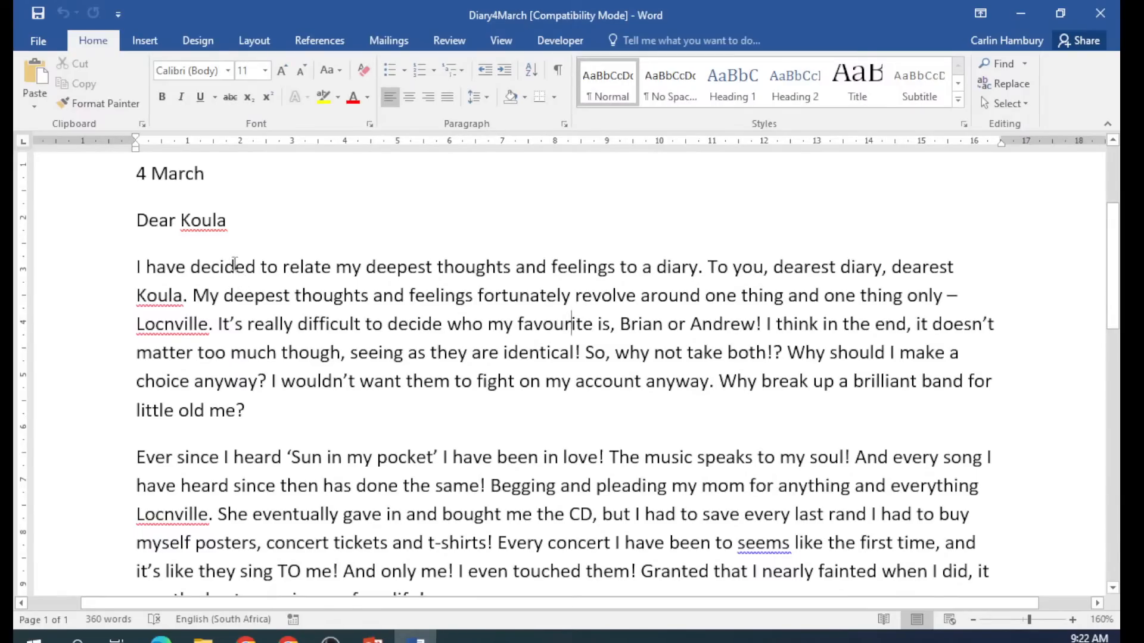
# Format 'decided' in 25-pt Arial Black, then close Diary4March without saving.
pyautogui.moveTo(190, 266); pyautogui.dragTo(260, 267)
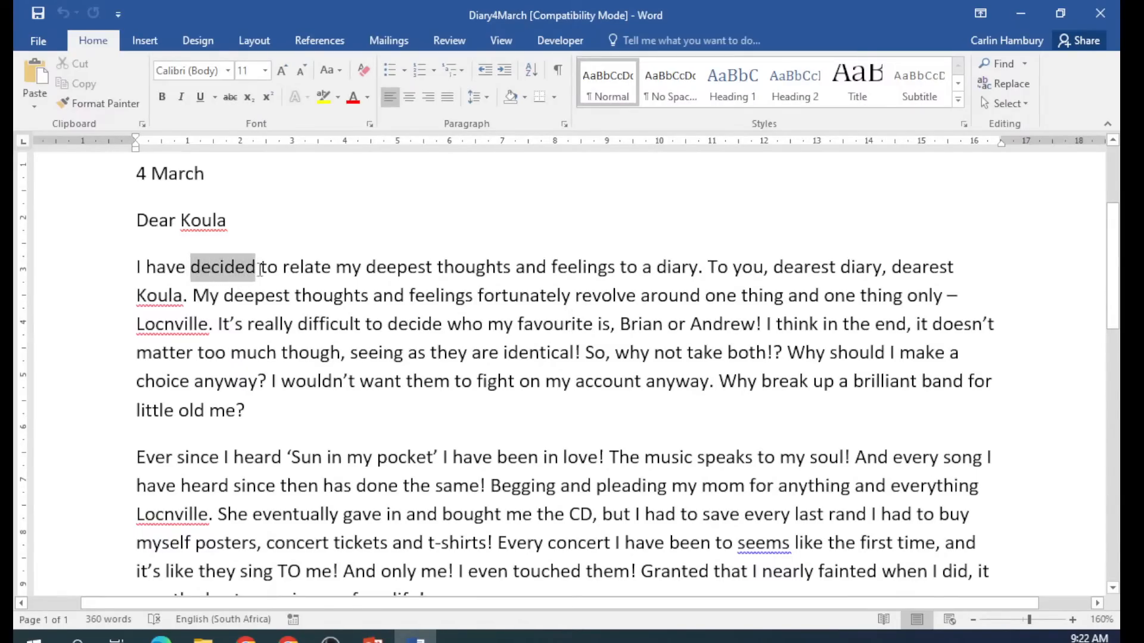
pyautogui.click(229, 77)
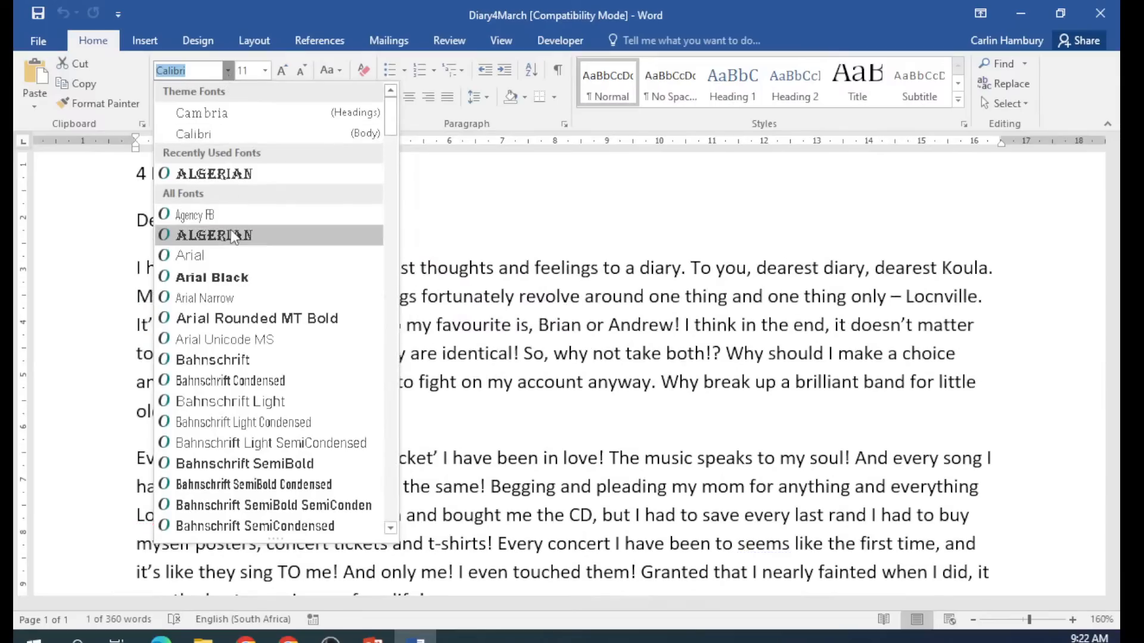
pyautogui.click(221, 413)
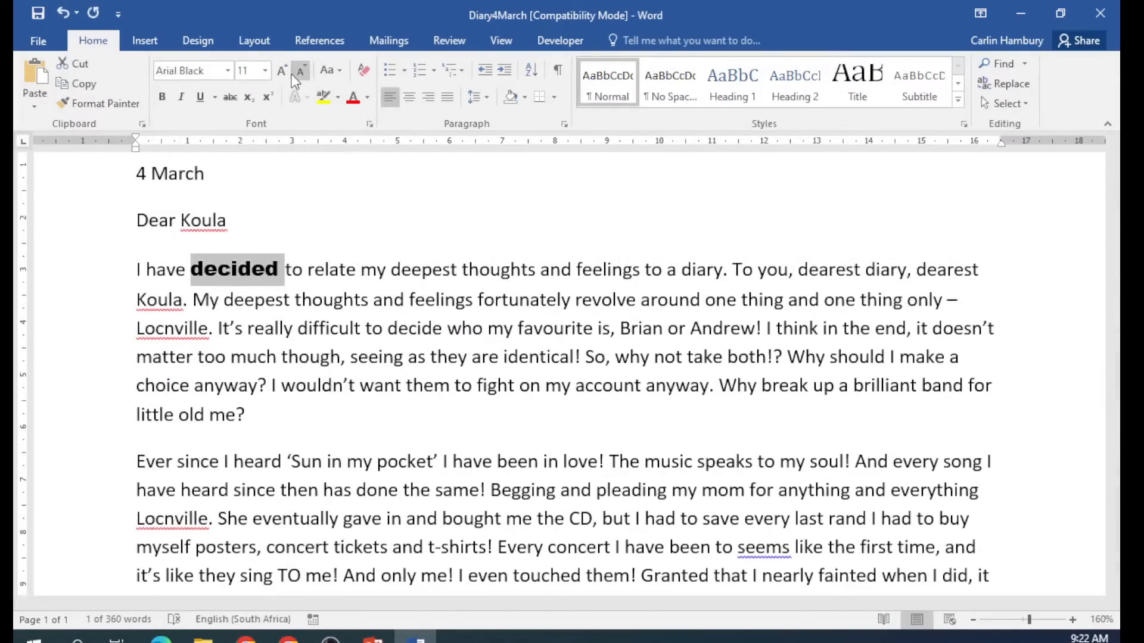
pyautogui.click(265, 71)
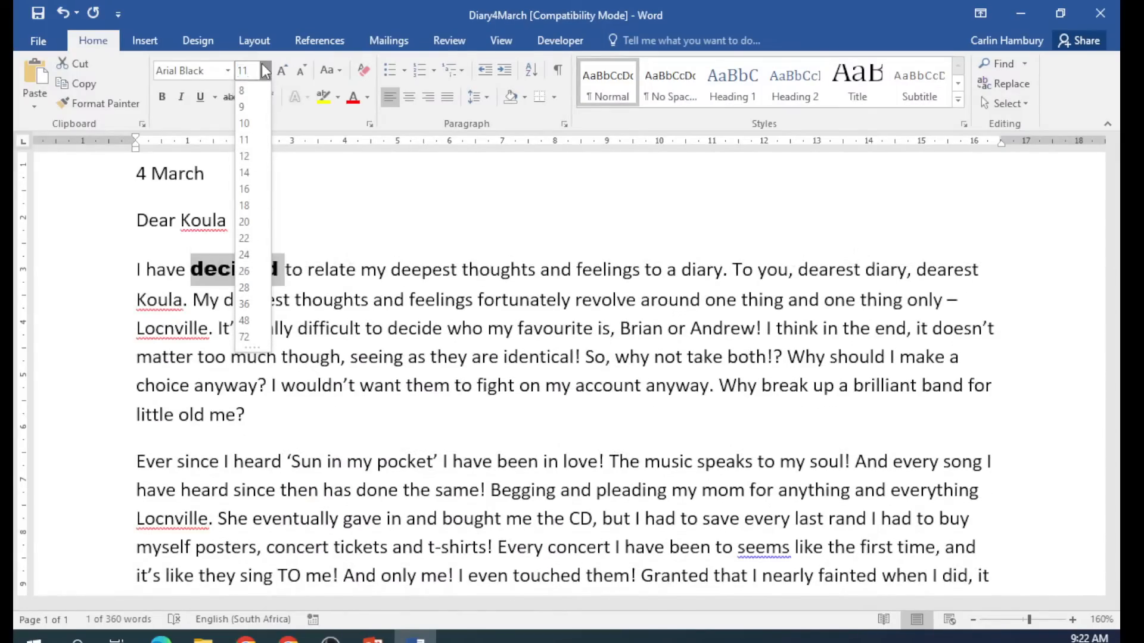
pyautogui.write('25')
pyautogui.press('Return')
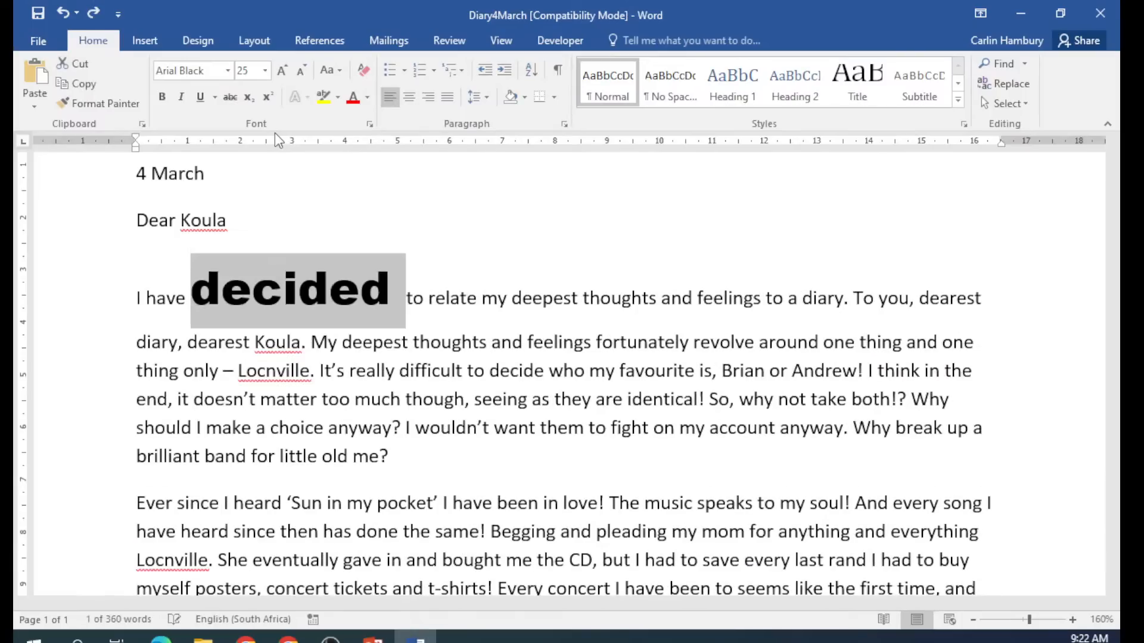
pyautogui.click(443, 266)
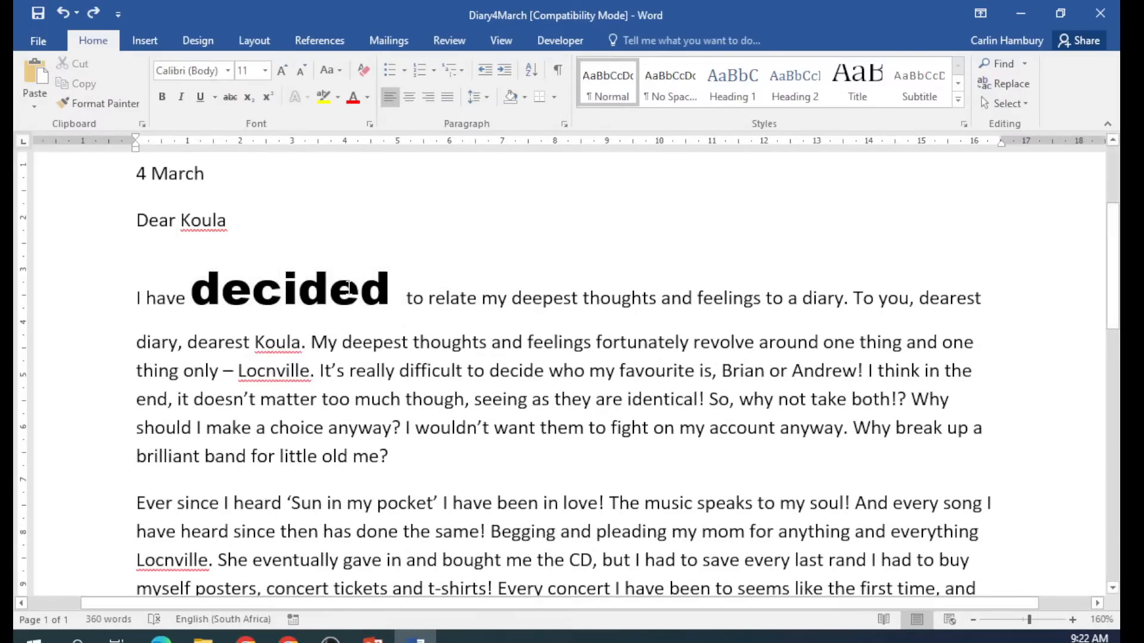
pyautogui.click(328, 286)
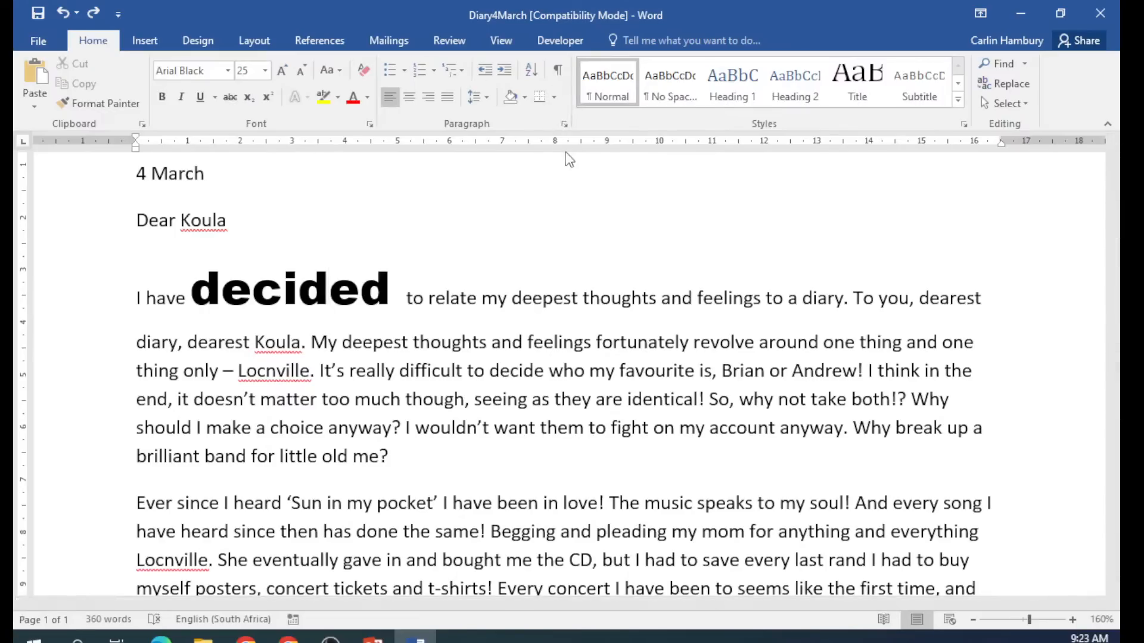
pyautogui.click(1101, 13)
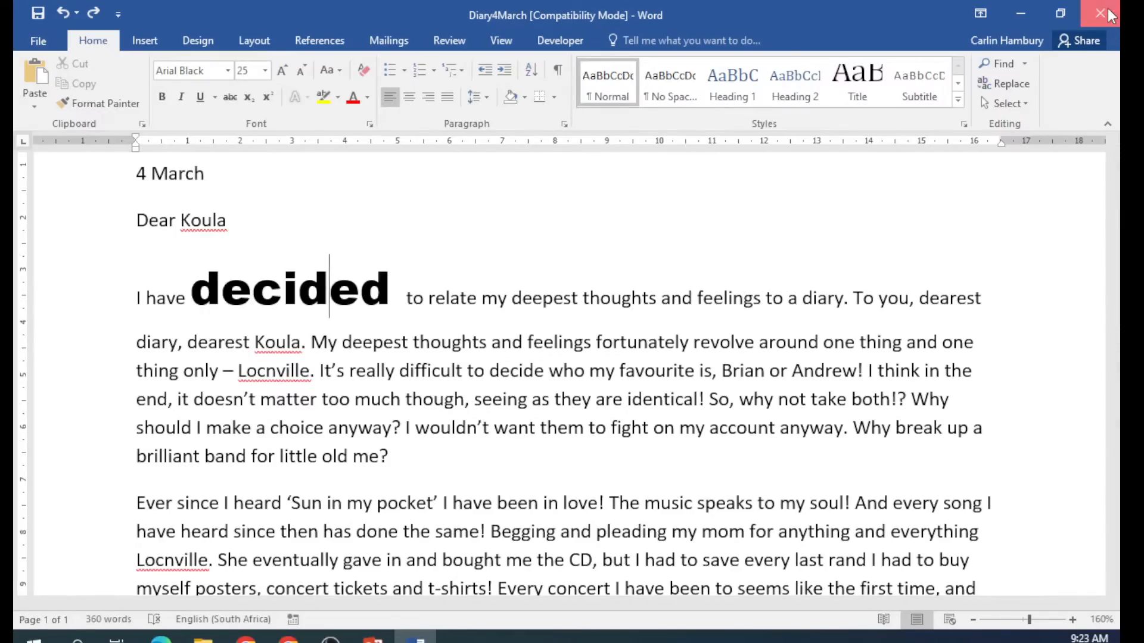
pyautogui.click(566, 355)
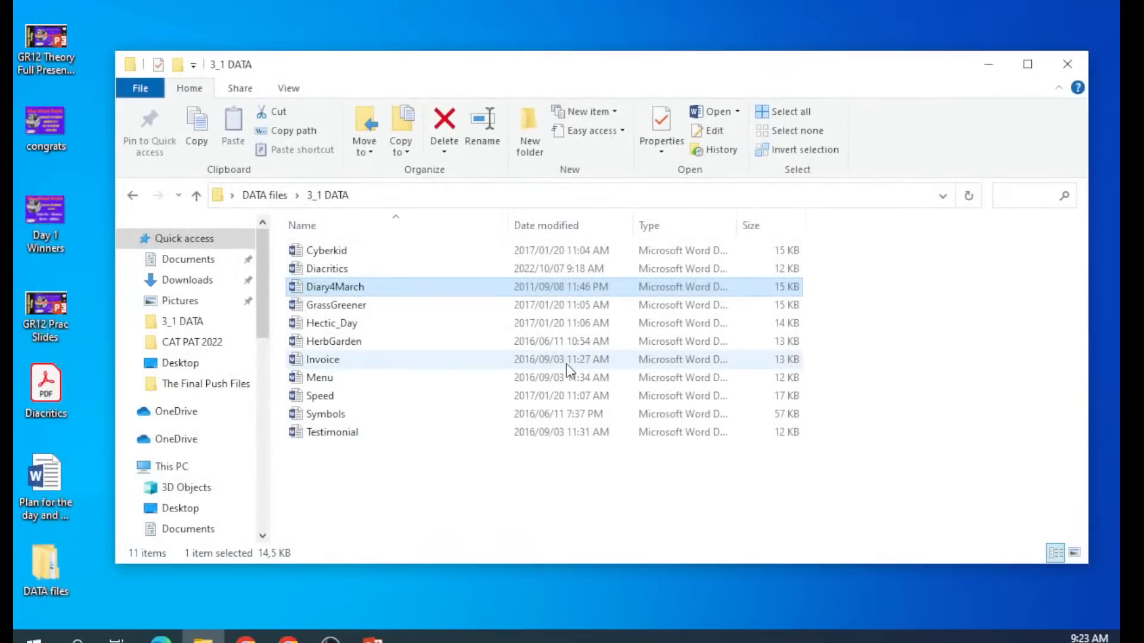
# Go back to DATA files and open 'Responsible use of computers' from the 3_2 DATA folder.
pyautogui.click(133, 197)
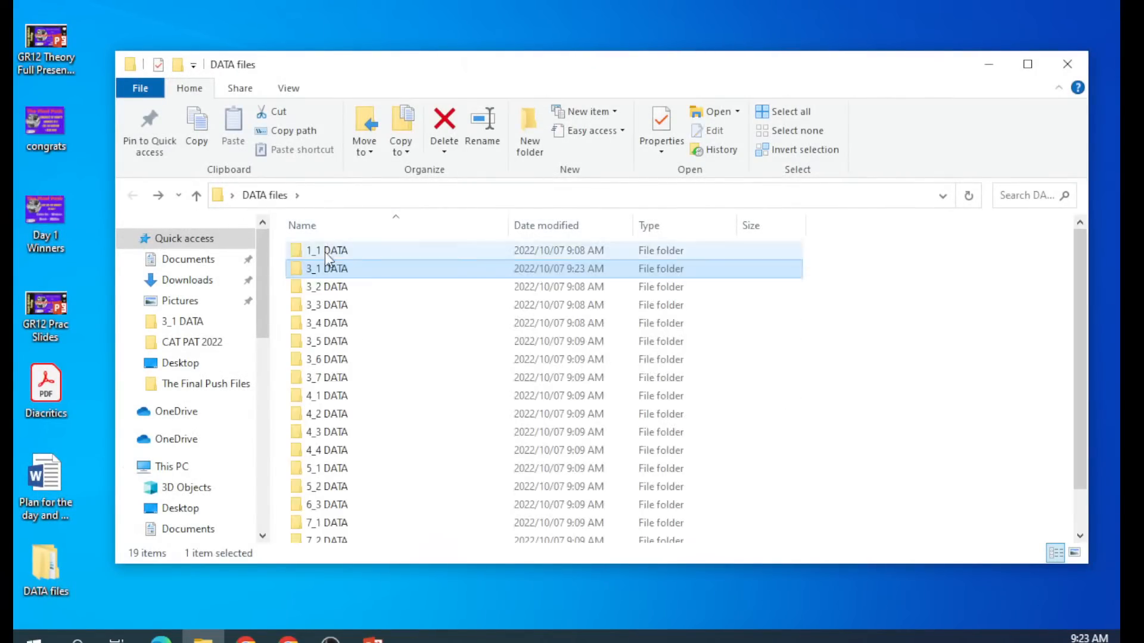
pyautogui.doubleClick(319, 291)
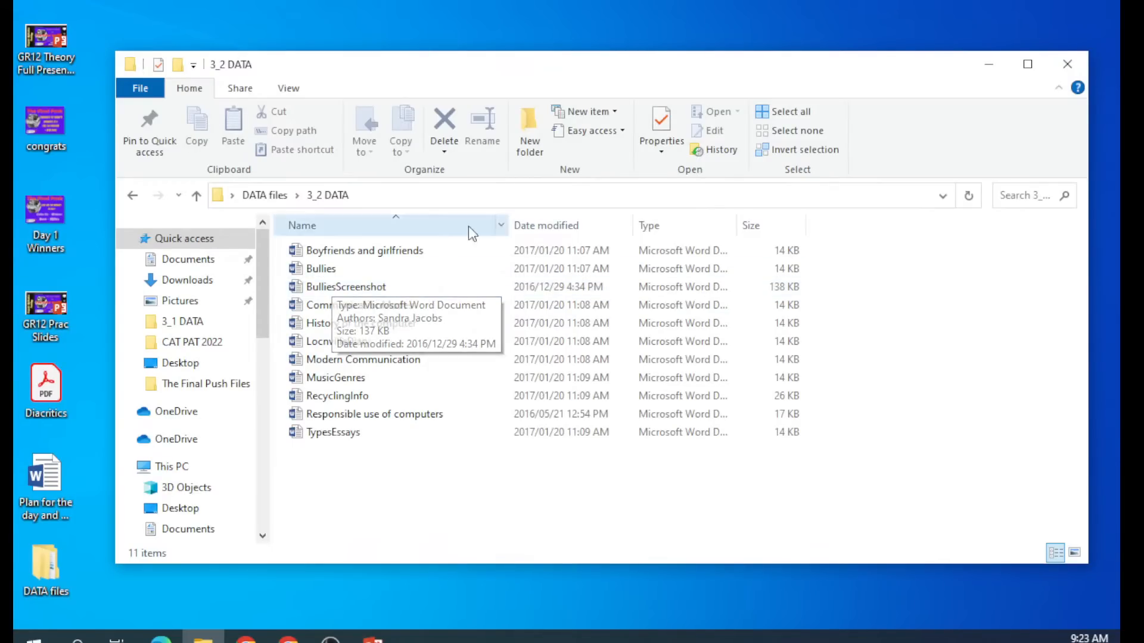
pyautogui.doubleClick(398, 415)
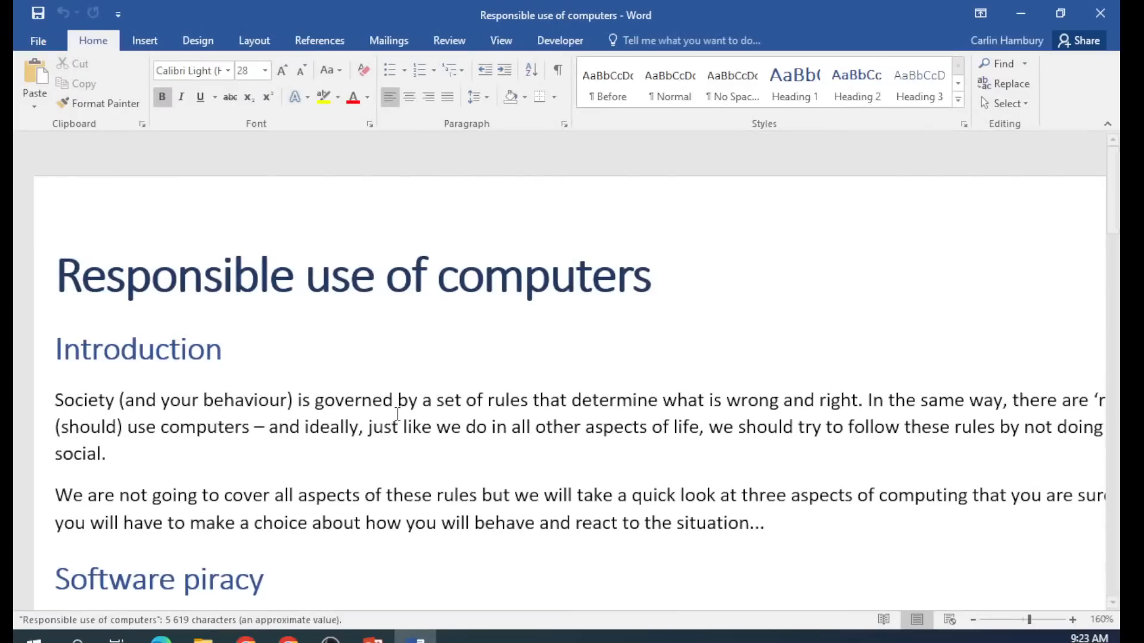
# Zoom out, then browse the Insert, Design and Layout ribbons to find the page setup controls.
pyautogui.click(973, 621)
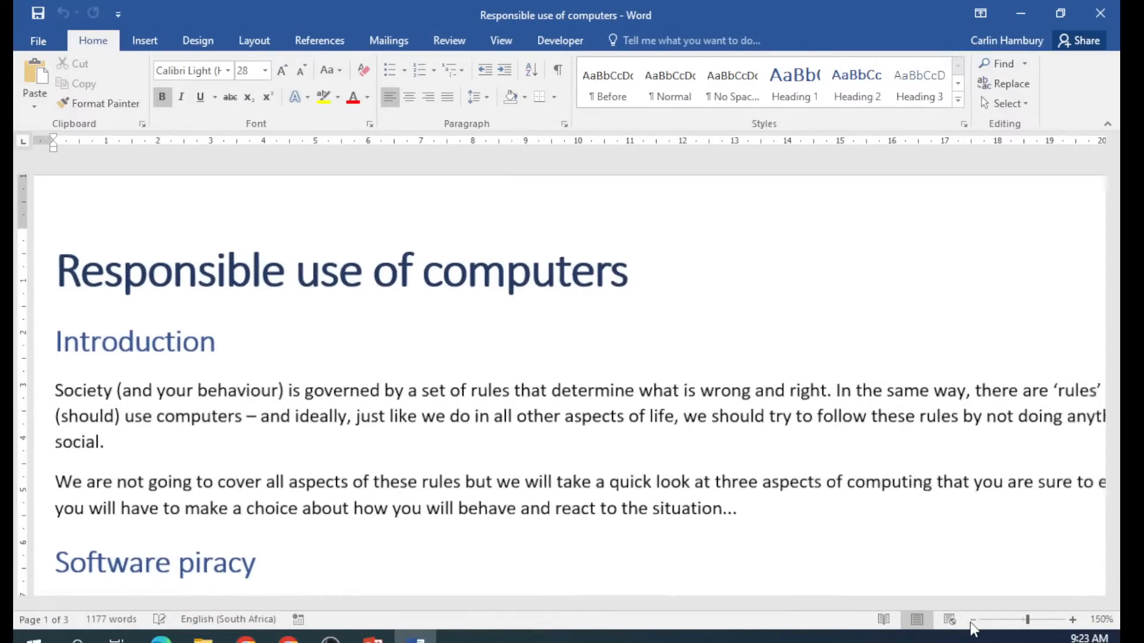
pyautogui.click(973, 620)
pyautogui.click(973, 621)
pyautogui.click(973, 620)
pyautogui.click(973, 620)
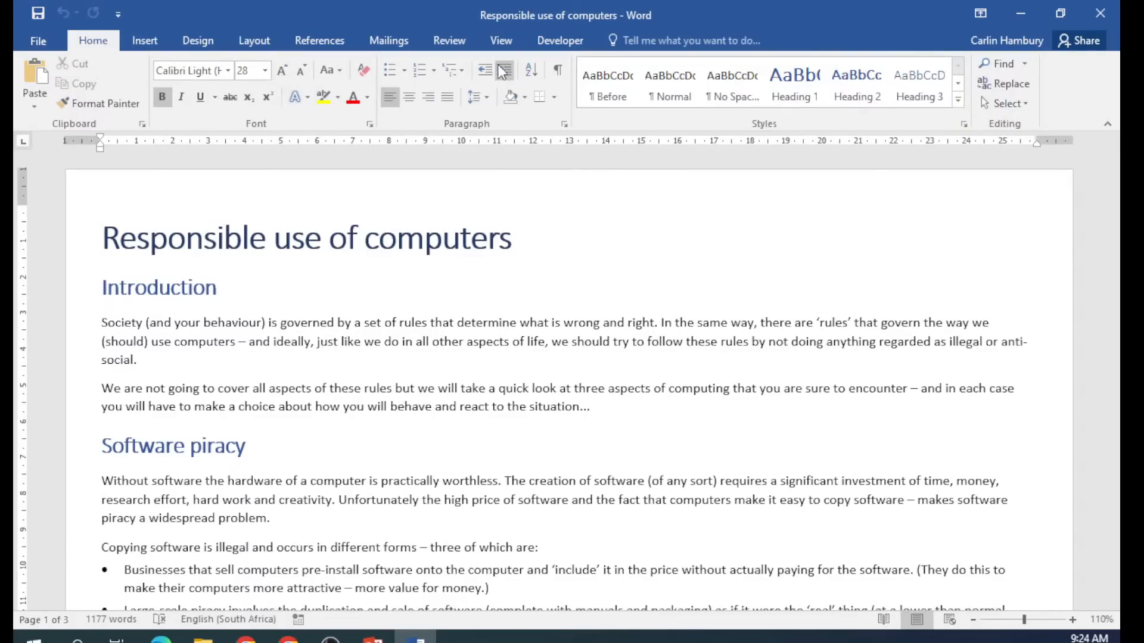
pyautogui.click(146, 40)
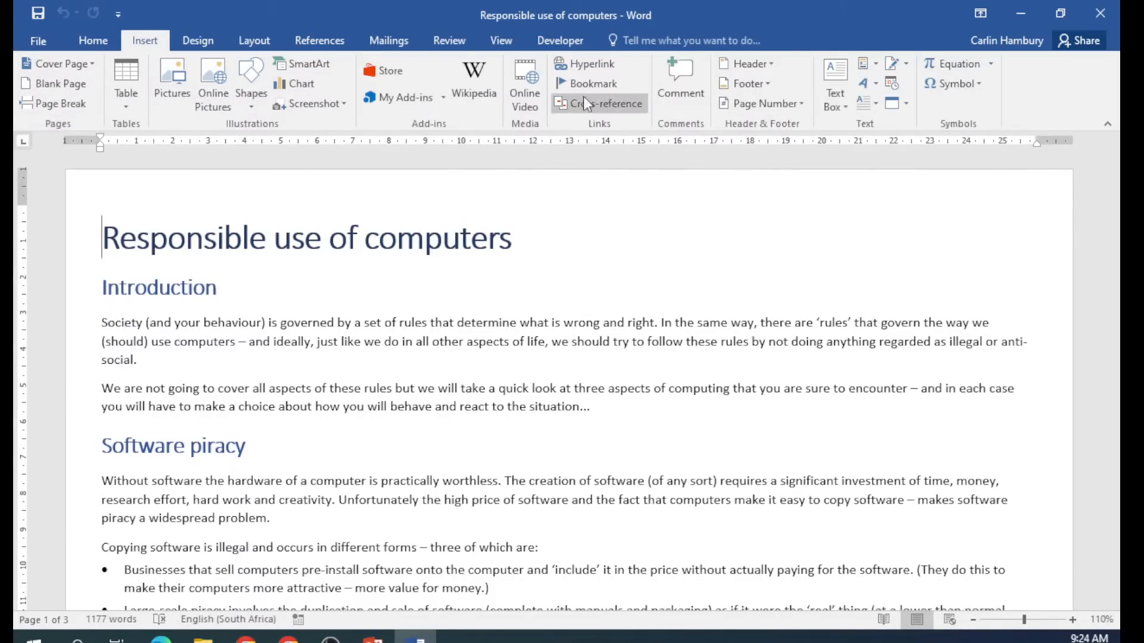
pyautogui.click(201, 36)
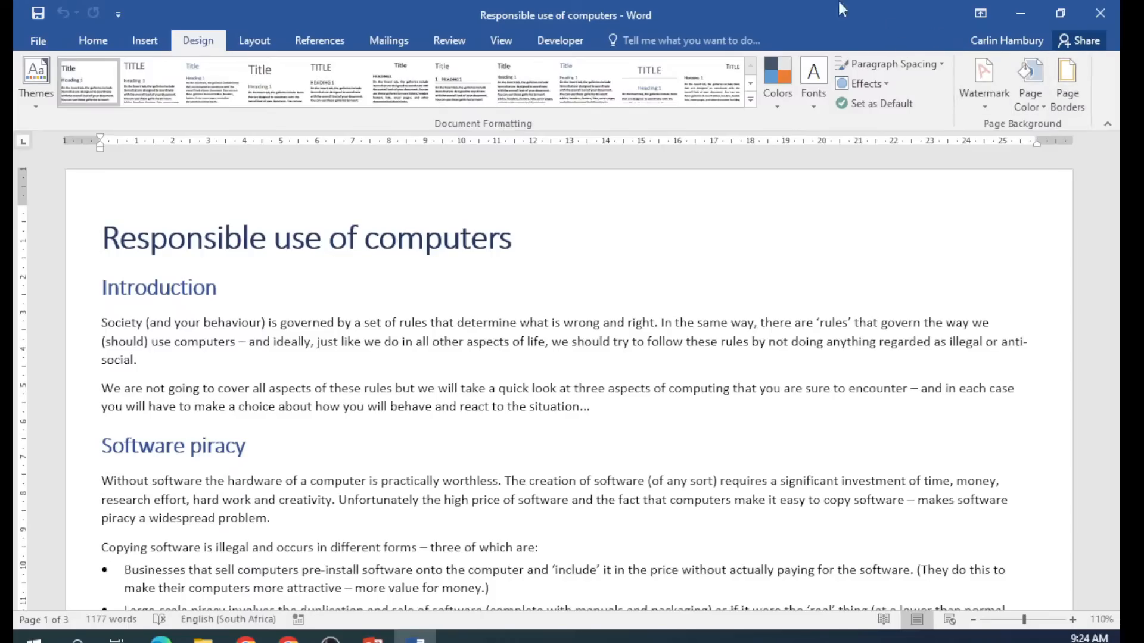
pyautogui.click(267, 36)
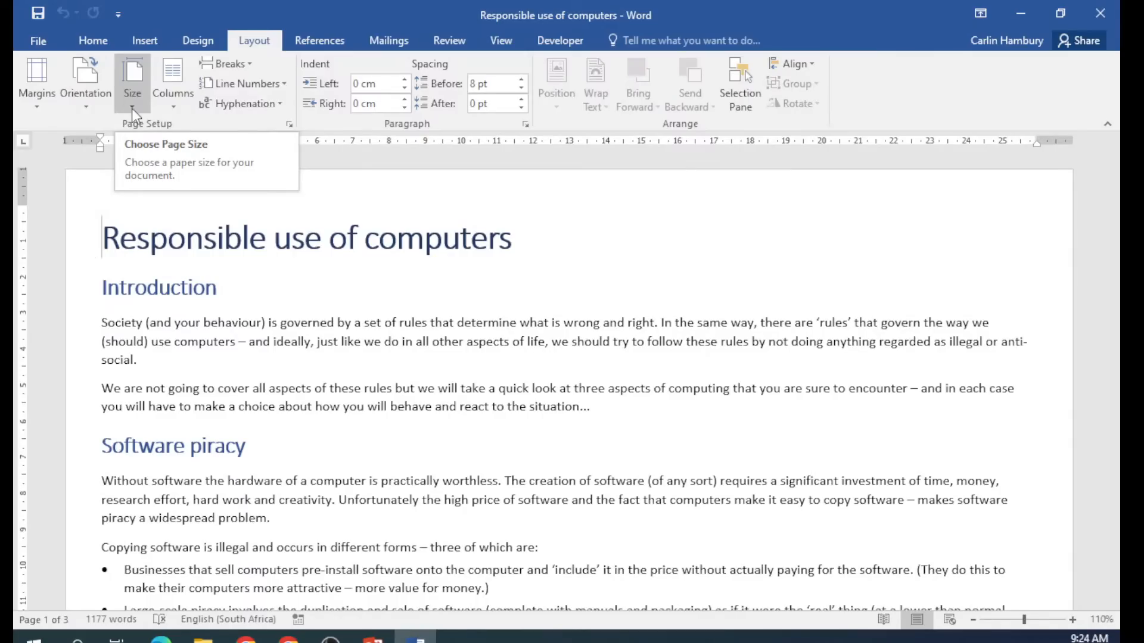
pyautogui.click(40, 108)
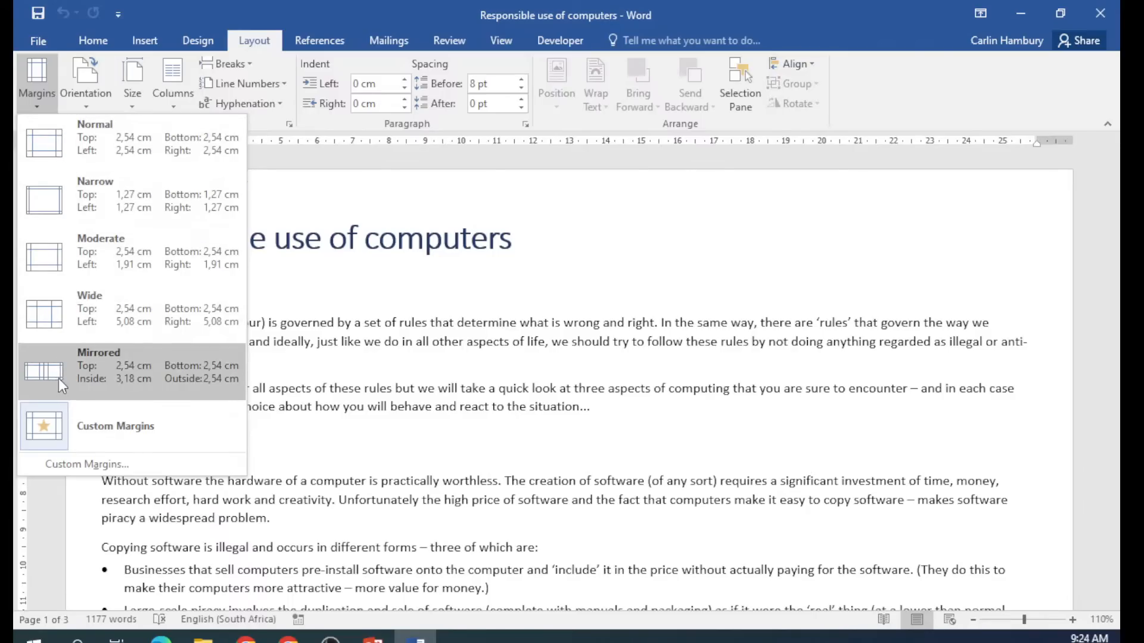
pyautogui.click(107, 472)
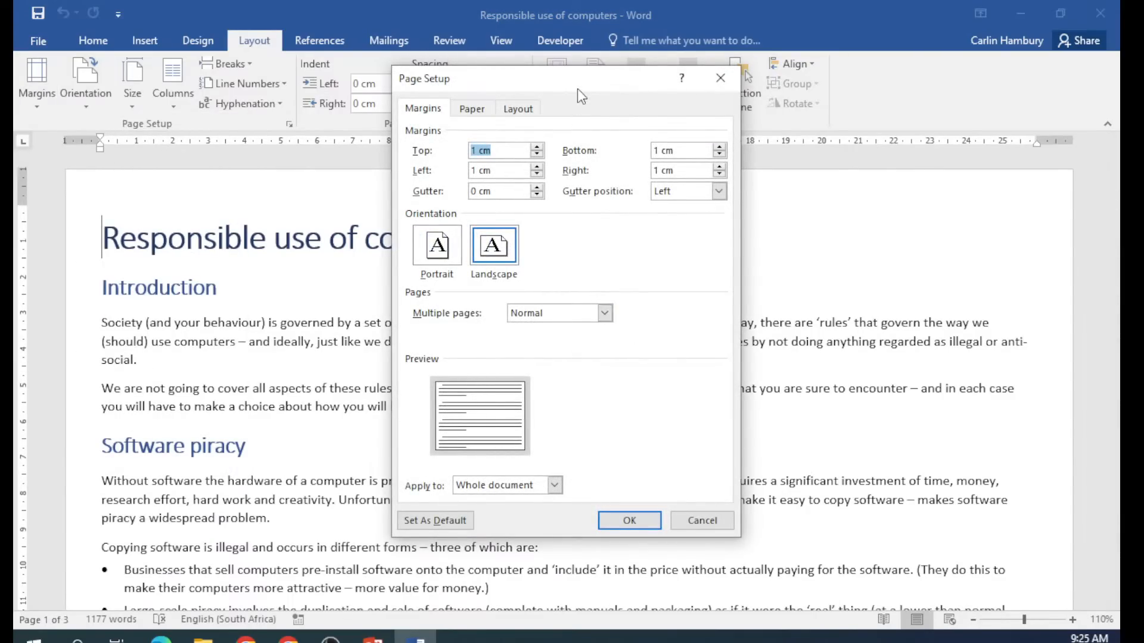
pyautogui.moveTo(596, 82); pyautogui.dragTo(444, 95)
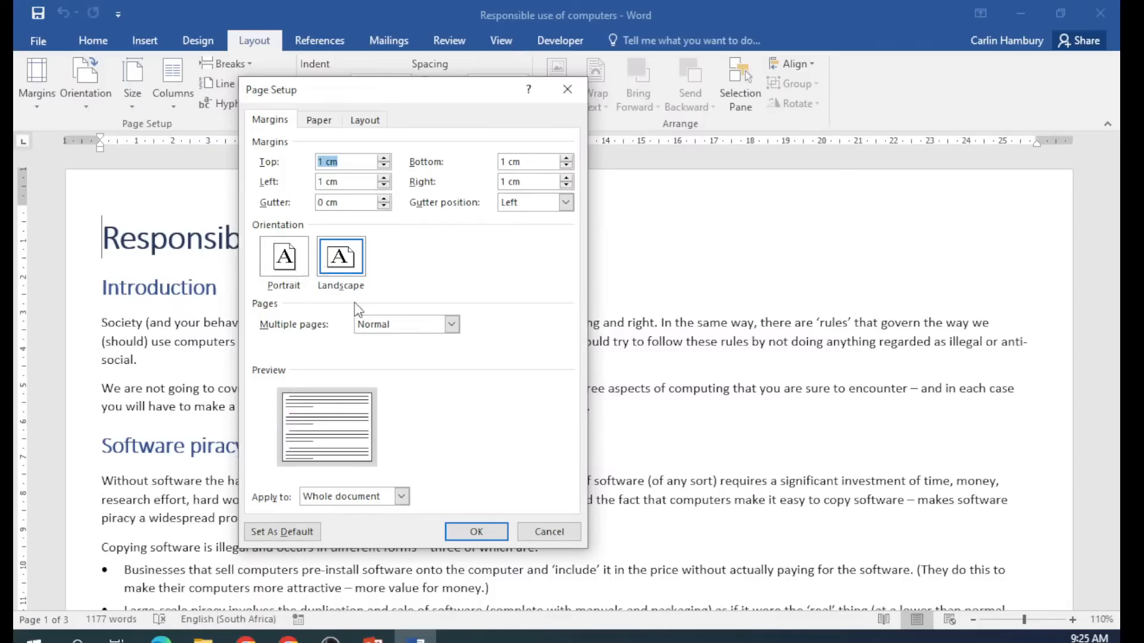
pyautogui.click(452, 325)
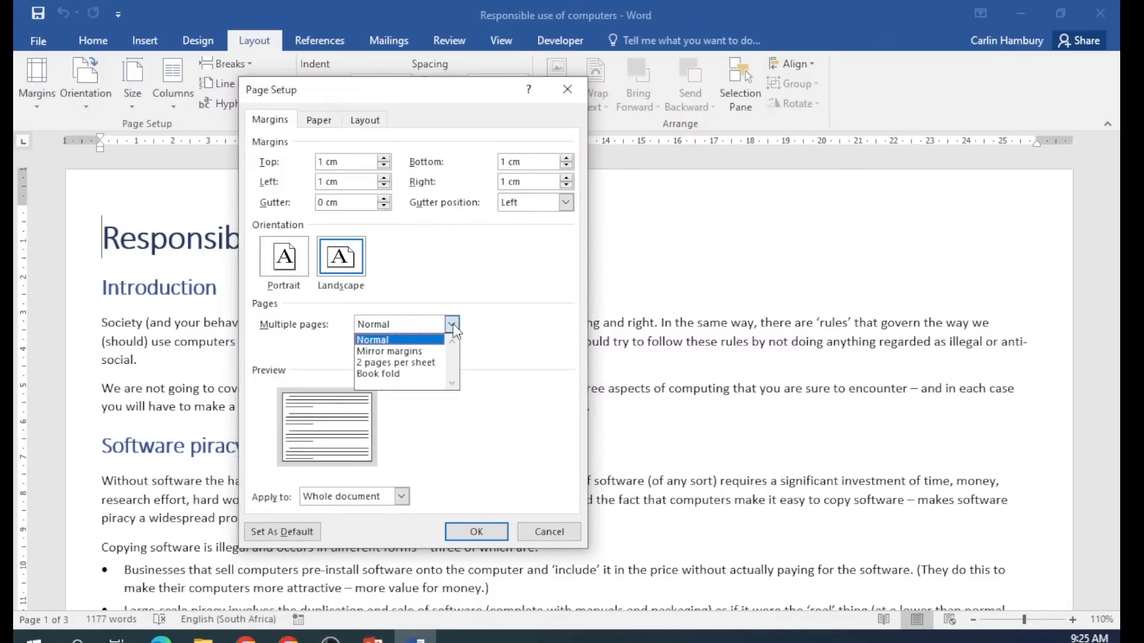
pyautogui.click(453, 324)
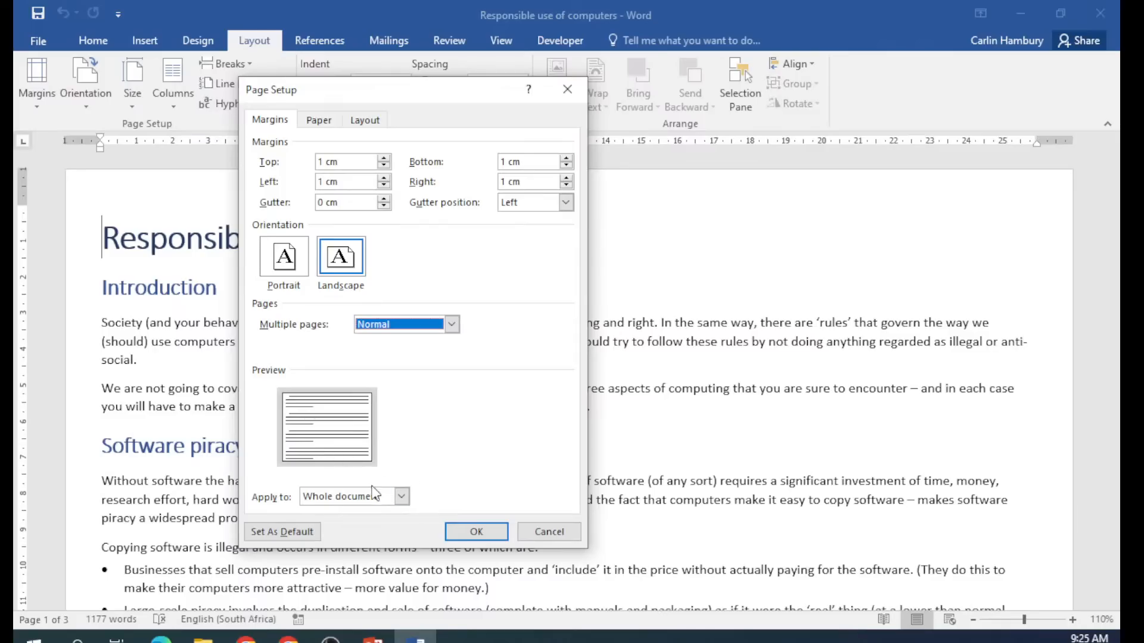
pyautogui.click(402, 496)
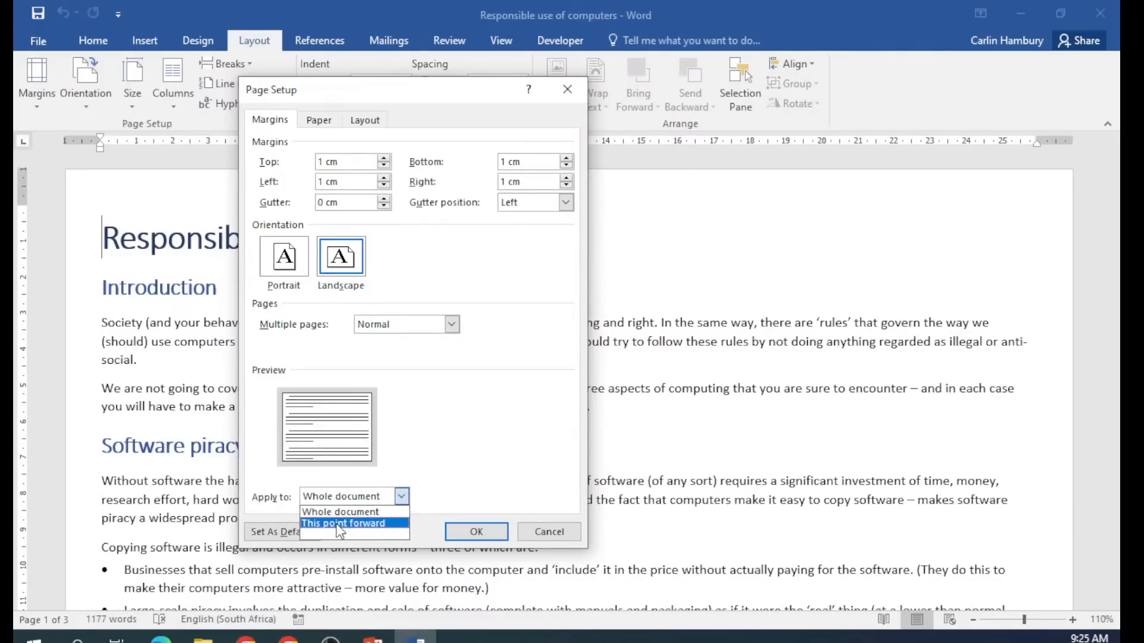
pyautogui.click(444, 483)
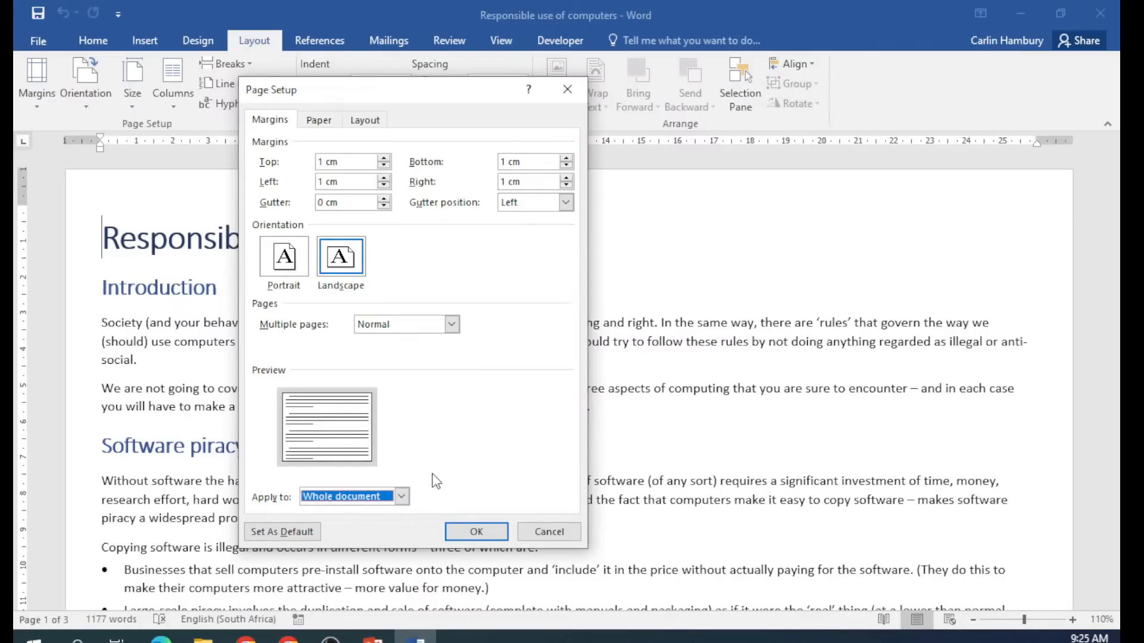
pyautogui.click(319, 120)
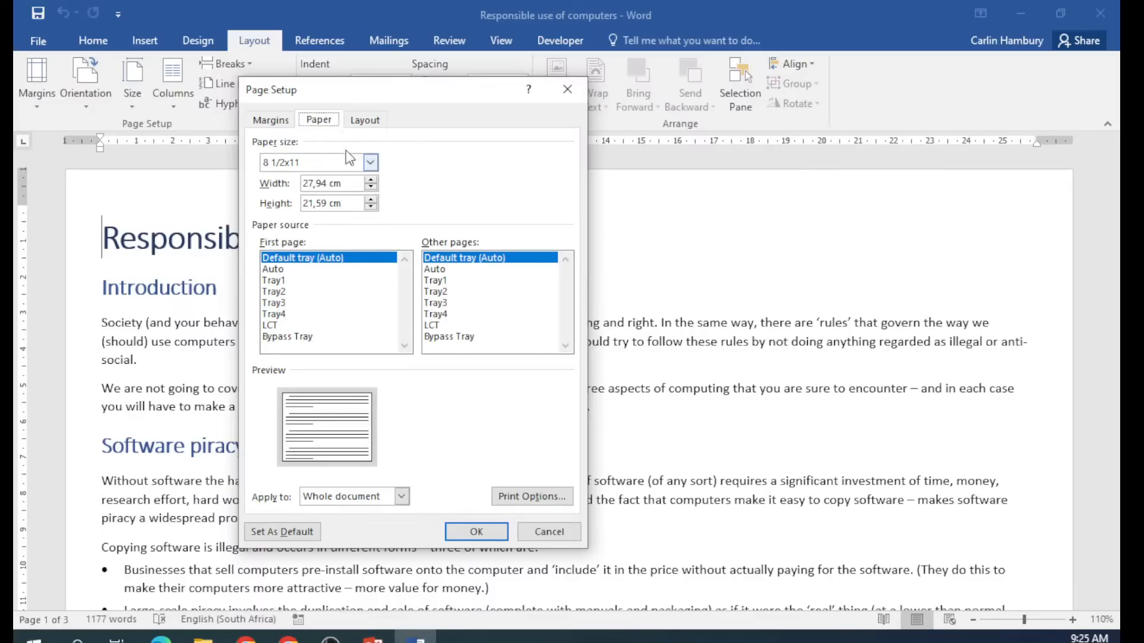
pyautogui.click(362, 121)
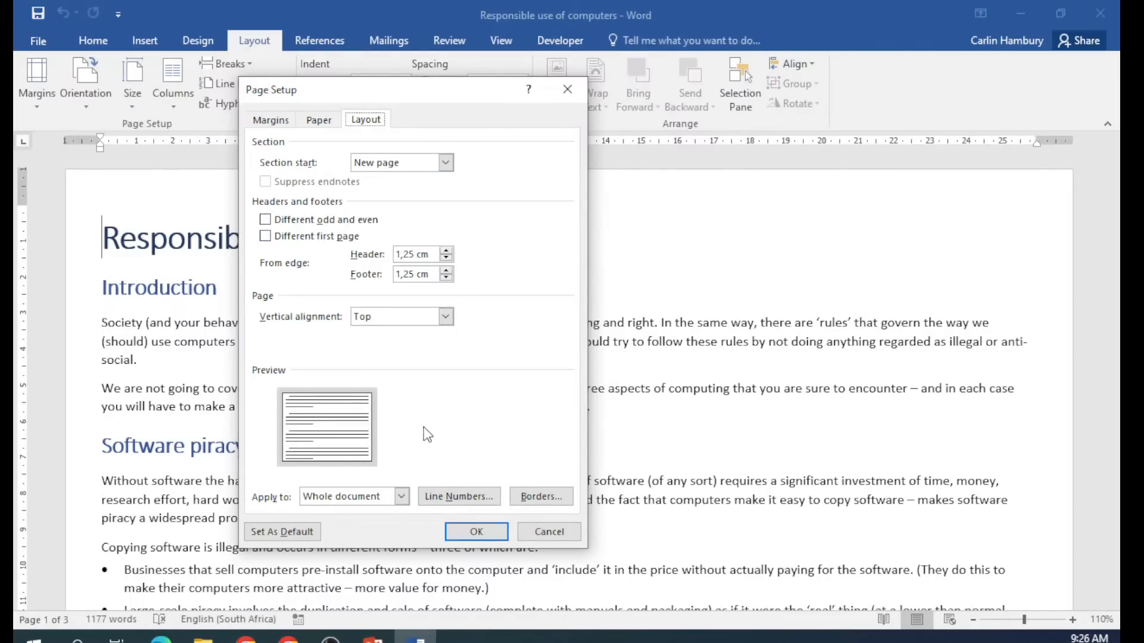
pyautogui.click(283, 121)
pyautogui.click(548, 532)
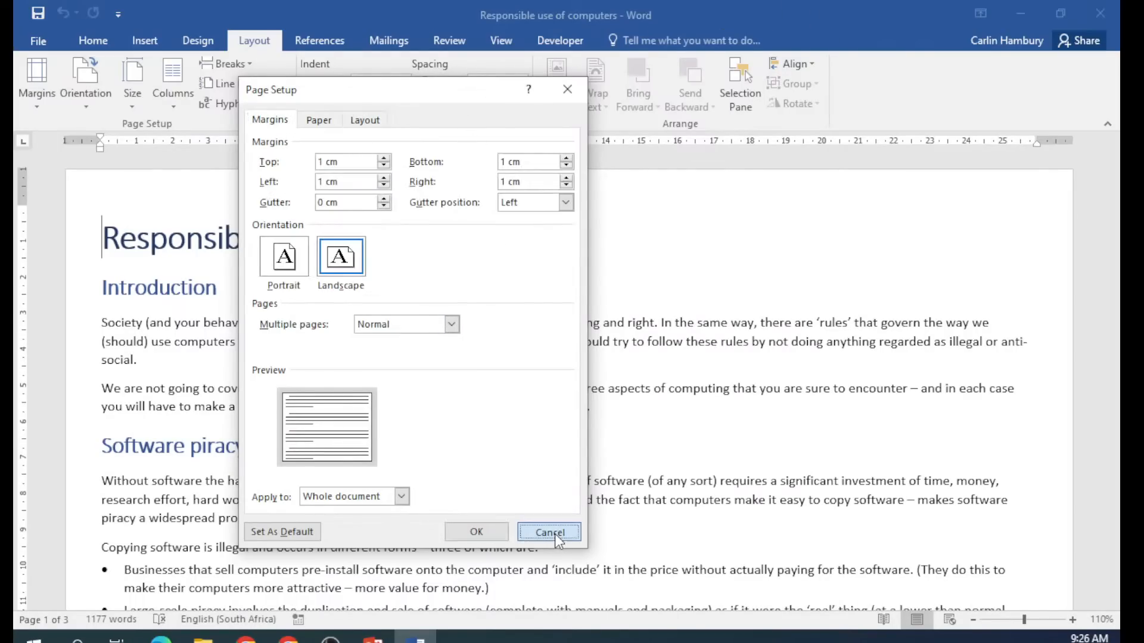
# Keep the page orientation at Portrait and set the paper size to A4.
pyautogui.click(87, 103)
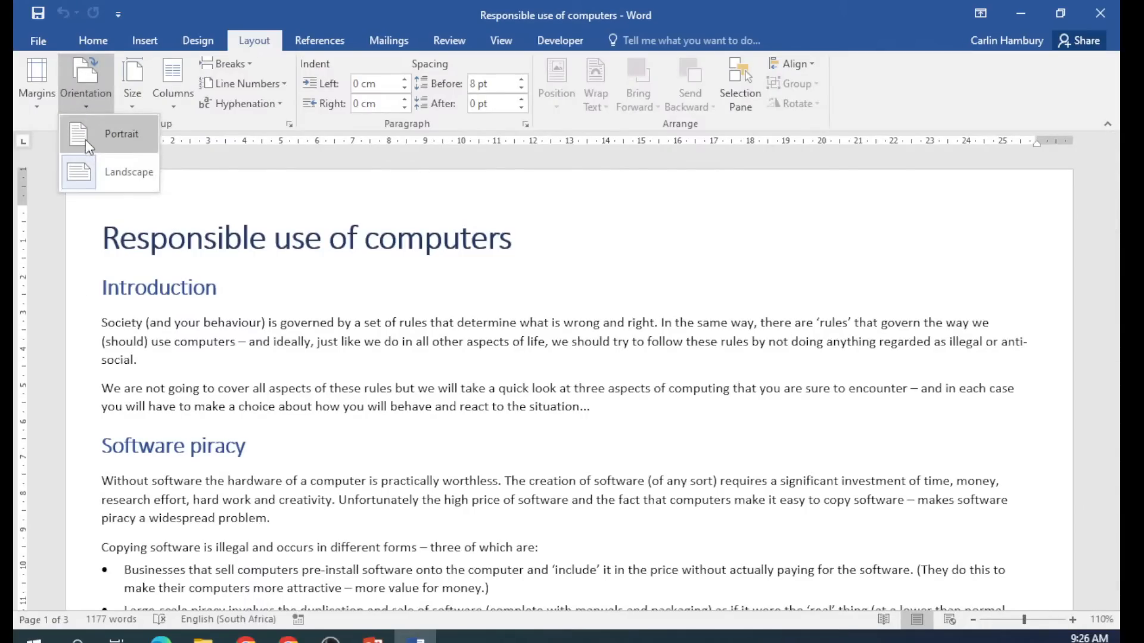
pyautogui.click(123, 130)
pyautogui.click(135, 106)
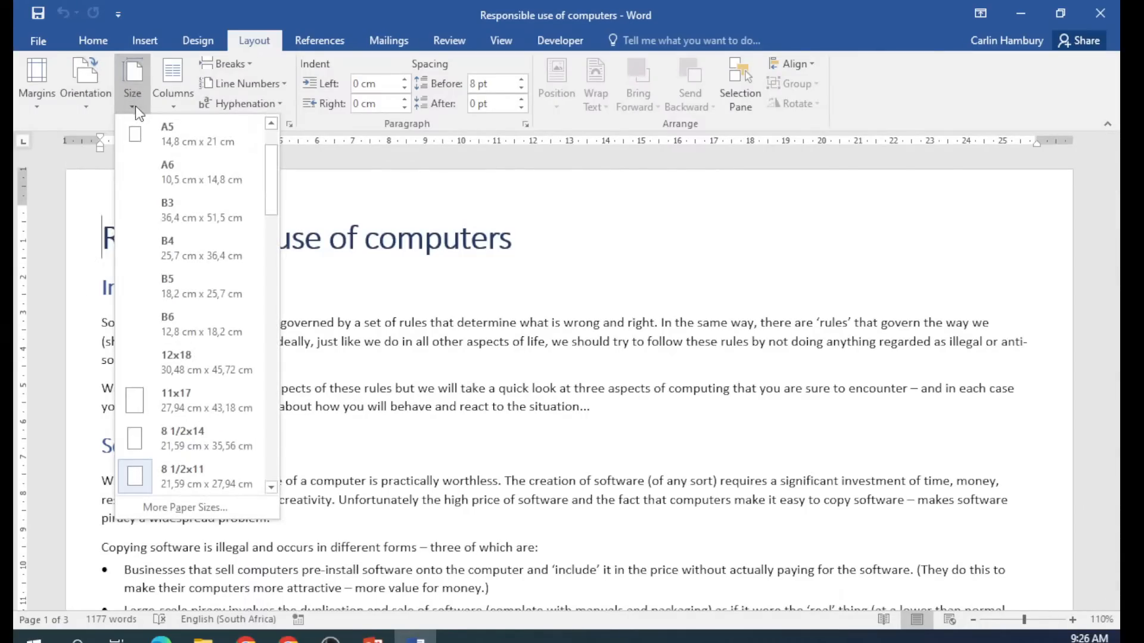
pyautogui.scroll(2, 244, 179)
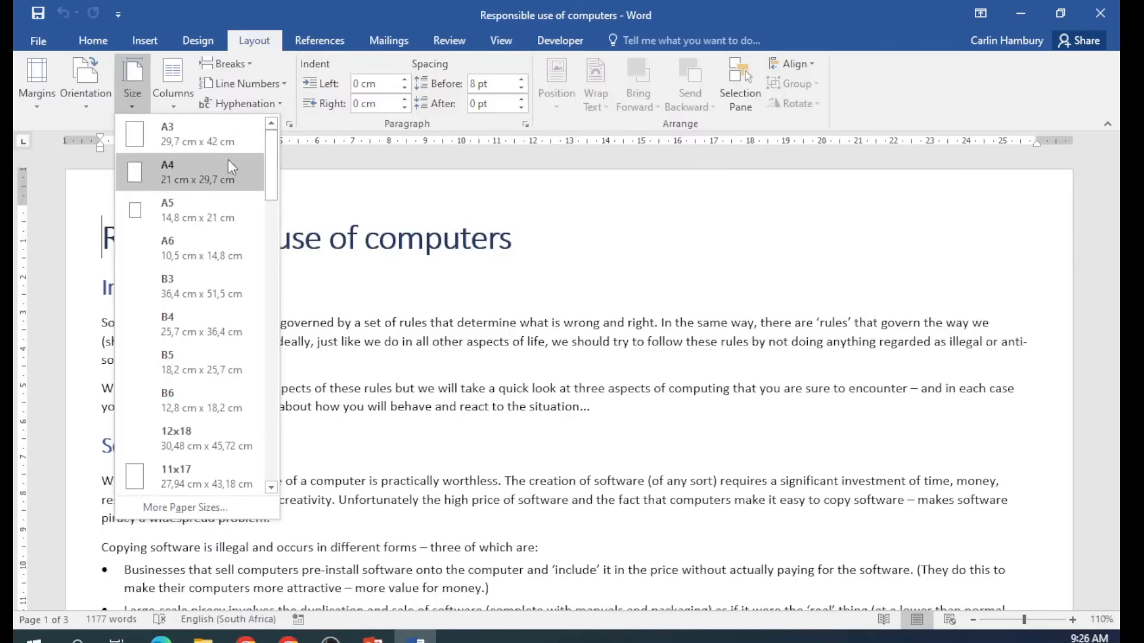
pyautogui.click(228, 161)
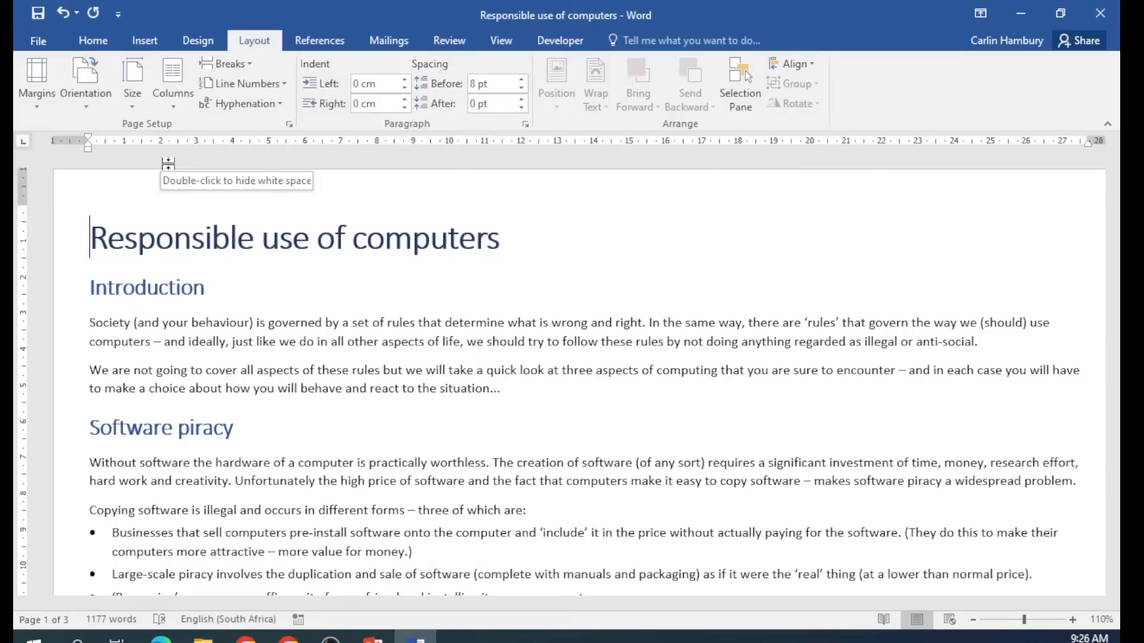
# Zoom out slightly and turn on formatting marks from the Home ribbon.
pyautogui.click(973, 620)
pyautogui.click(972, 620)
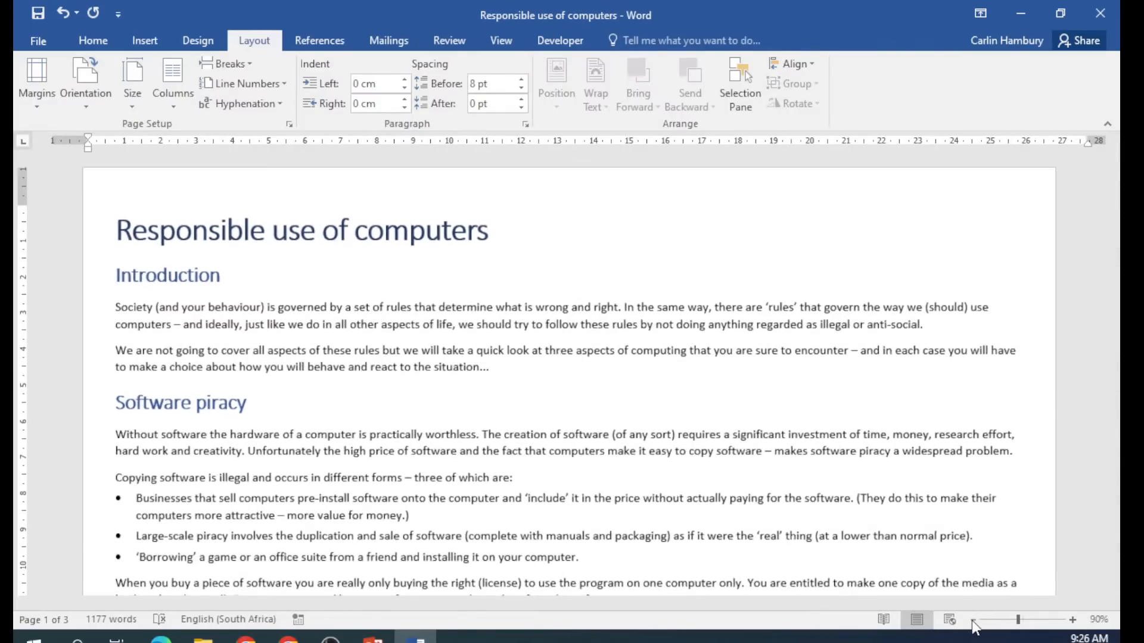
pyautogui.click(93, 41)
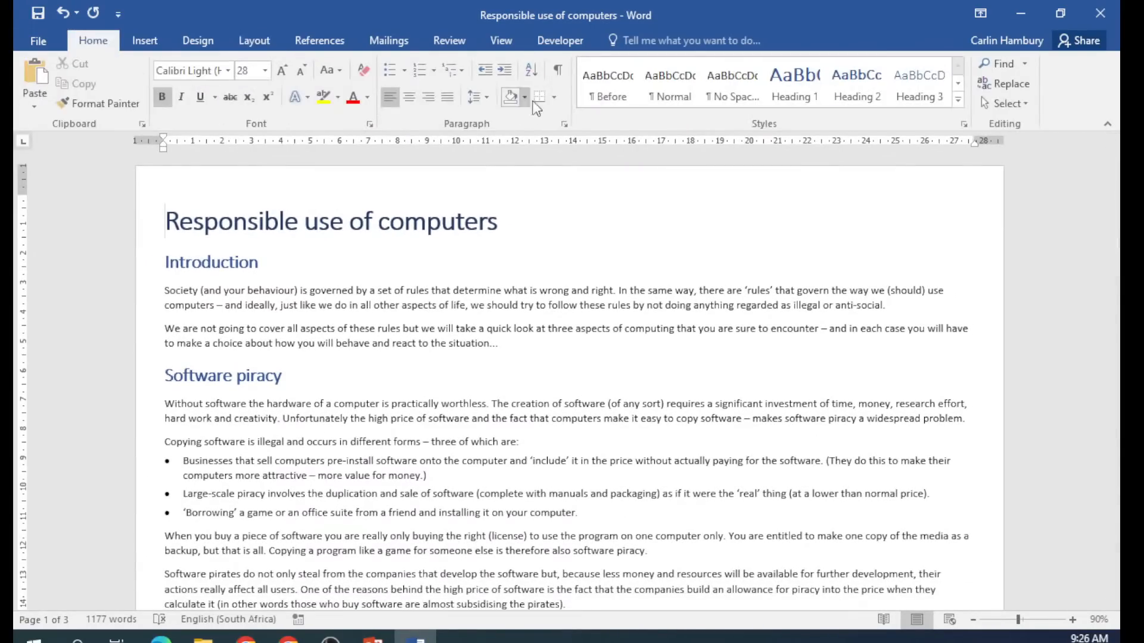
pyautogui.click(559, 71)
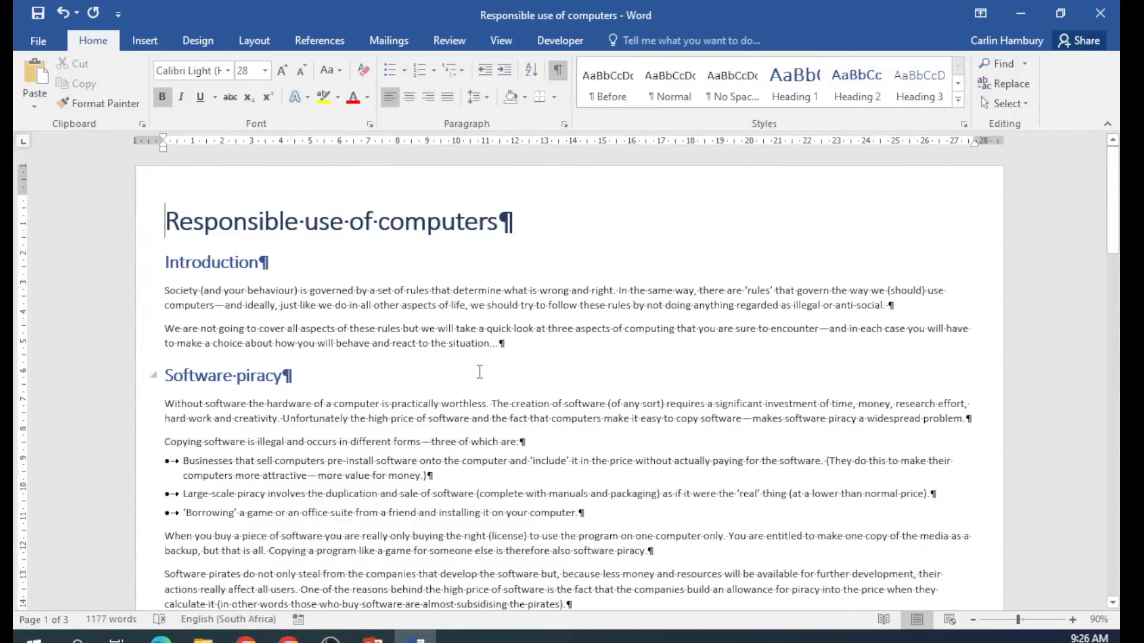
# Zoom in to 250% and select the trailing dots after 'situation'.
pyautogui.click(1072, 620)
pyautogui.click(1074, 621)
pyautogui.click(1073, 621)
pyautogui.click(1074, 621)
pyautogui.click(1073, 621)
pyautogui.click(1074, 621)
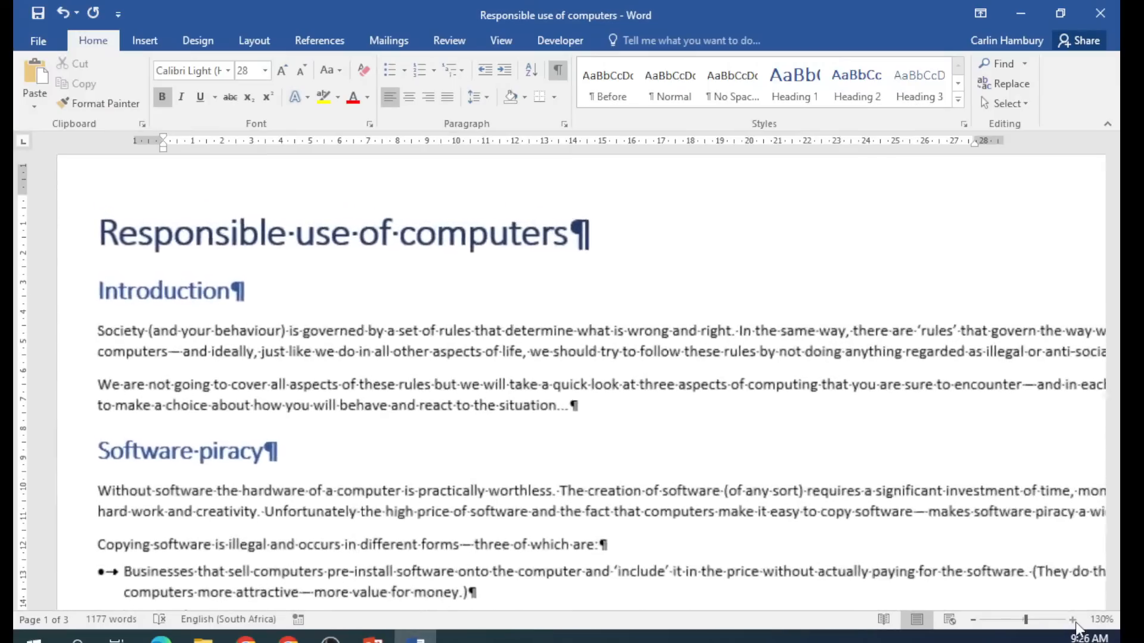
pyautogui.click(1074, 621)
pyautogui.click(1074, 621)
pyautogui.click(1074, 621)
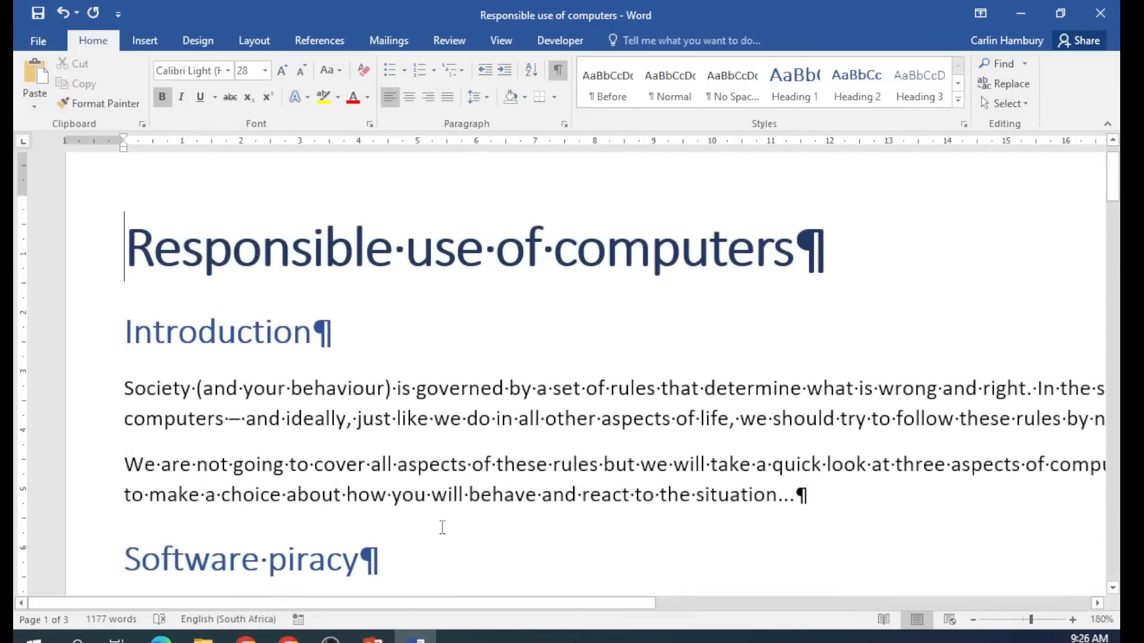
pyautogui.moveTo(471, 602); pyautogui.dragTo(579, 605)
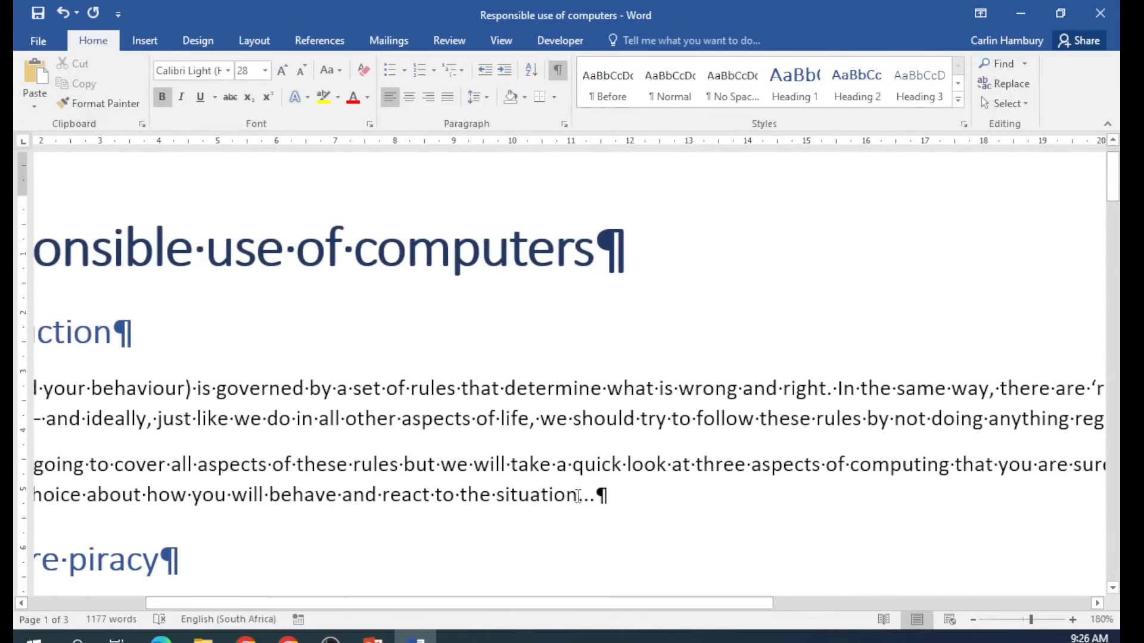
pyautogui.doubleClick(577, 497)
pyautogui.click(1074, 621)
pyautogui.click(1074, 621)
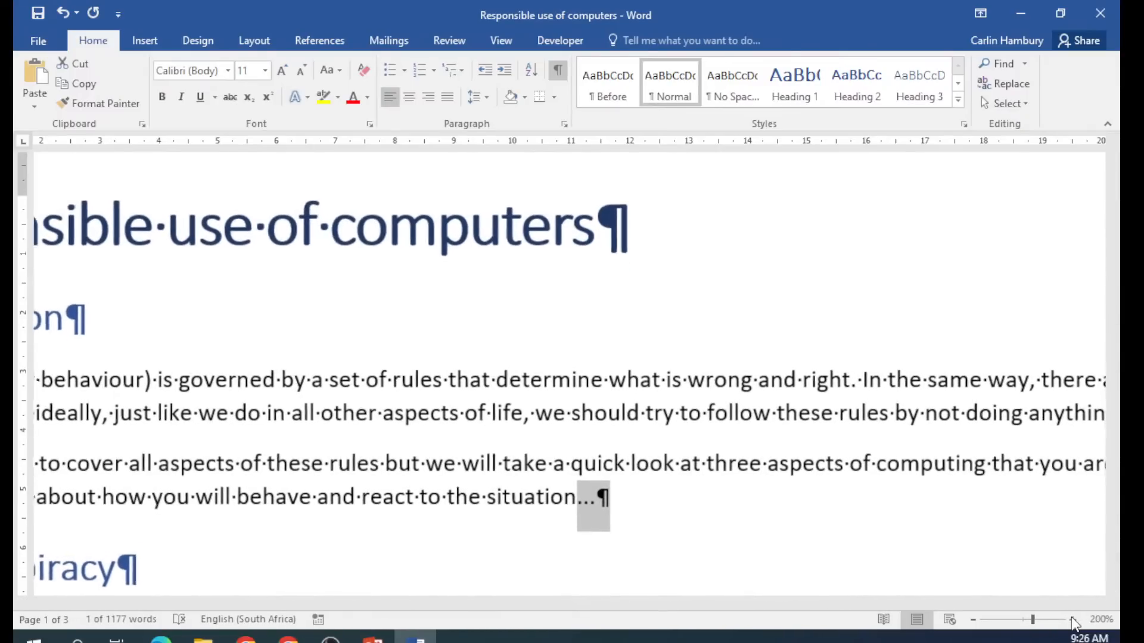
pyautogui.click(1073, 621)
pyautogui.click(1074, 621)
pyautogui.click(1074, 621)
pyautogui.click(1073, 621)
pyautogui.click(1073, 621)
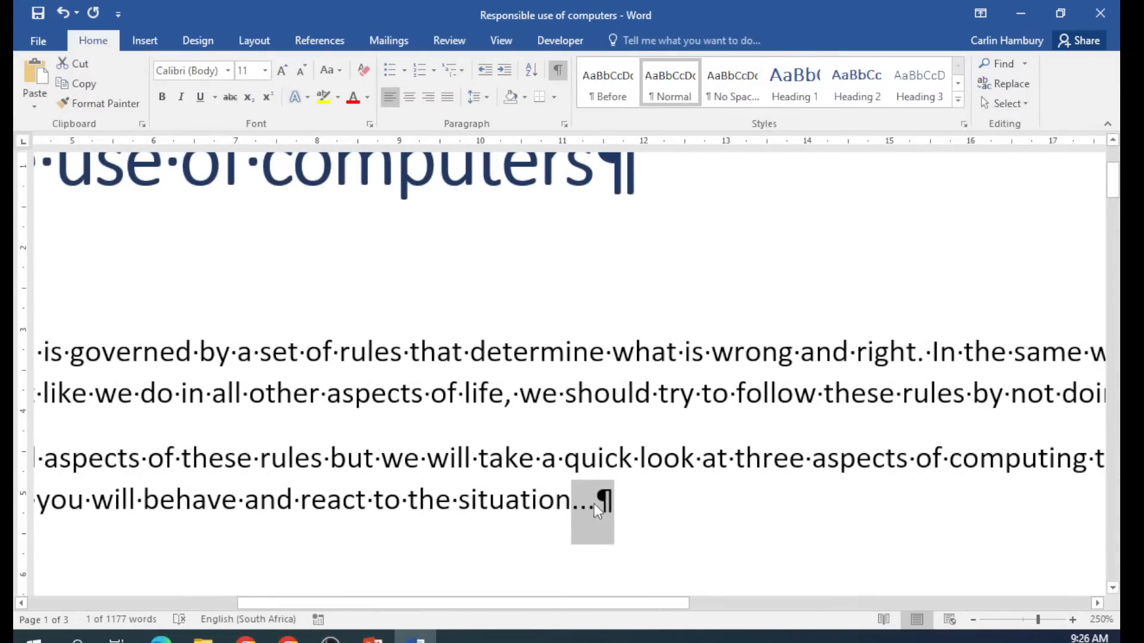
# Delete the extra dots so 'react to the situation.' ends with one full stop.
pyautogui.click(612, 496)
pyautogui.press('BackSpace')
pyautogui.press('BackSpace')
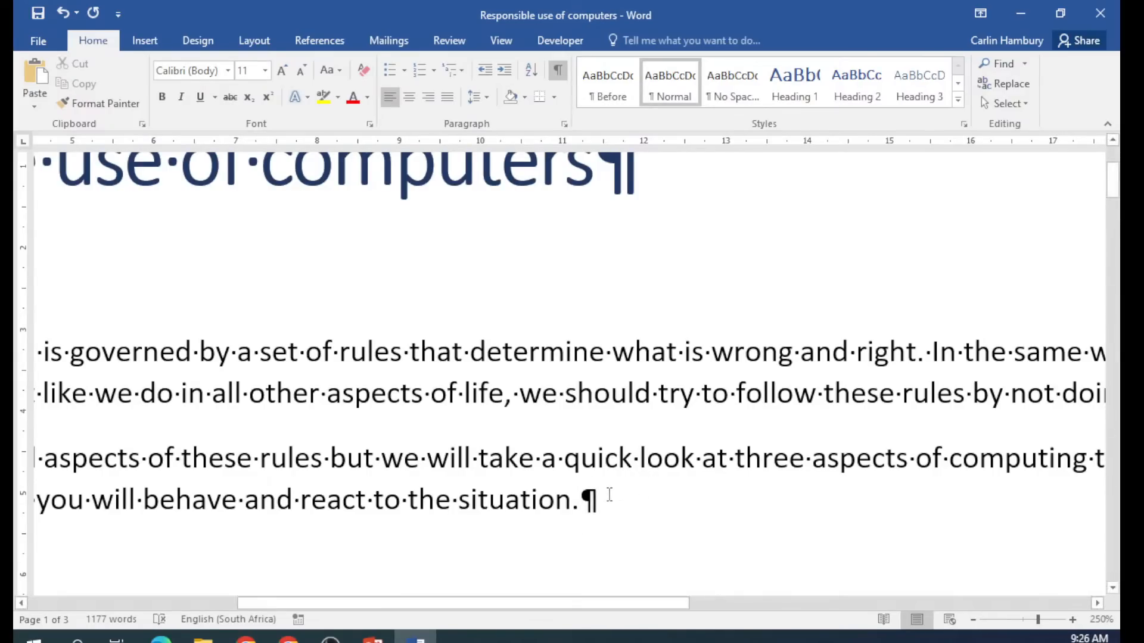
pyautogui.write('..')
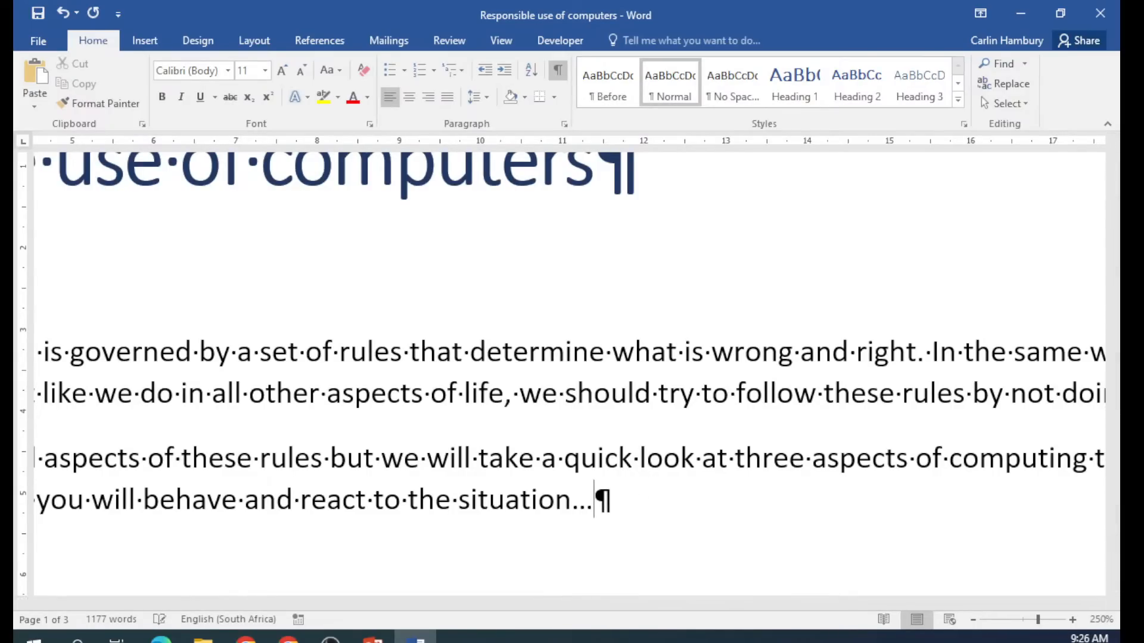
pyautogui.press('BackSpace')
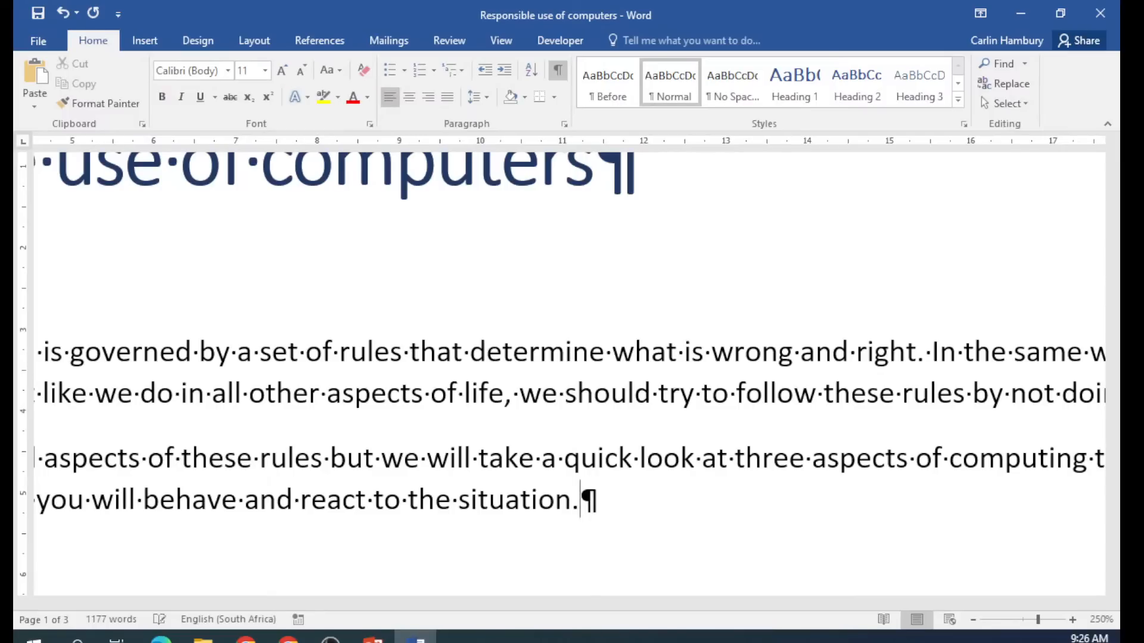
# Zoom the view back out to 120%.
pyautogui.click(973, 621)
pyautogui.click(974, 621)
pyautogui.click(973, 621)
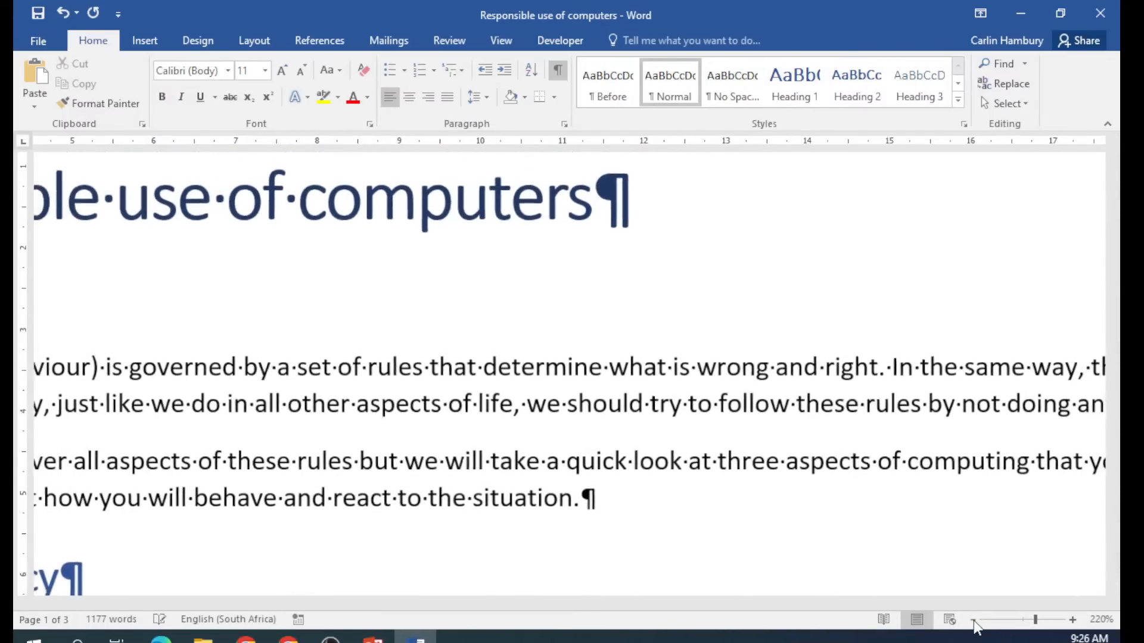
pyautogui.click(974, 620)
pyautogui.click(973, 620)
pyautogui.click(974, 621)
pyautogui.click(974, 621)
pyautogui.click(974, 620)
pyautogui.click(973, 621)
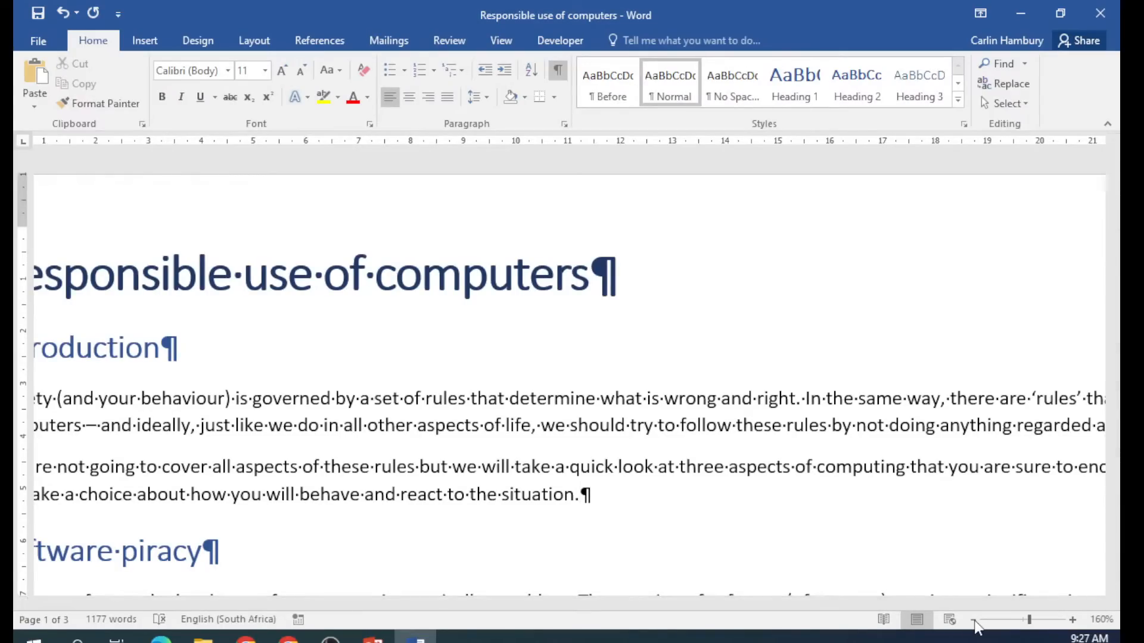
pyautogui.click(974, 621)
# Place the cursor after 'Encourage others to do the same.', undoing a stray empty bullet line.
pyautogui.click(974, 621)
pyautogui.click(973, 621)
pyautogui.click(973, 620)
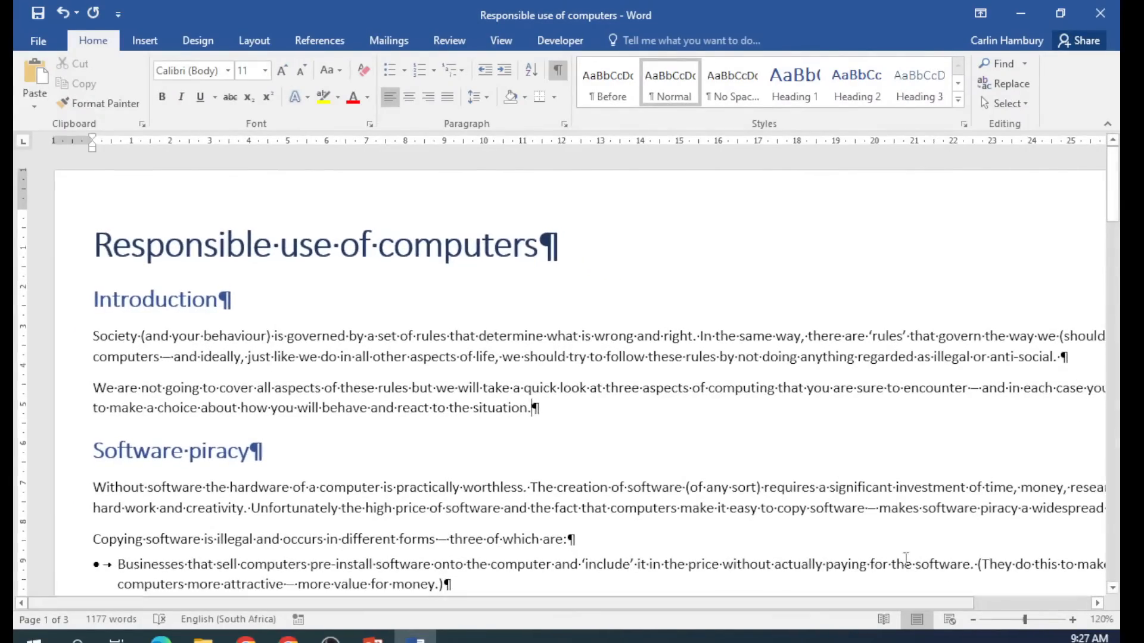
pyautogui.scroll(-3, 776, 424)
pyautogui.scroll(-10, 776, 425)
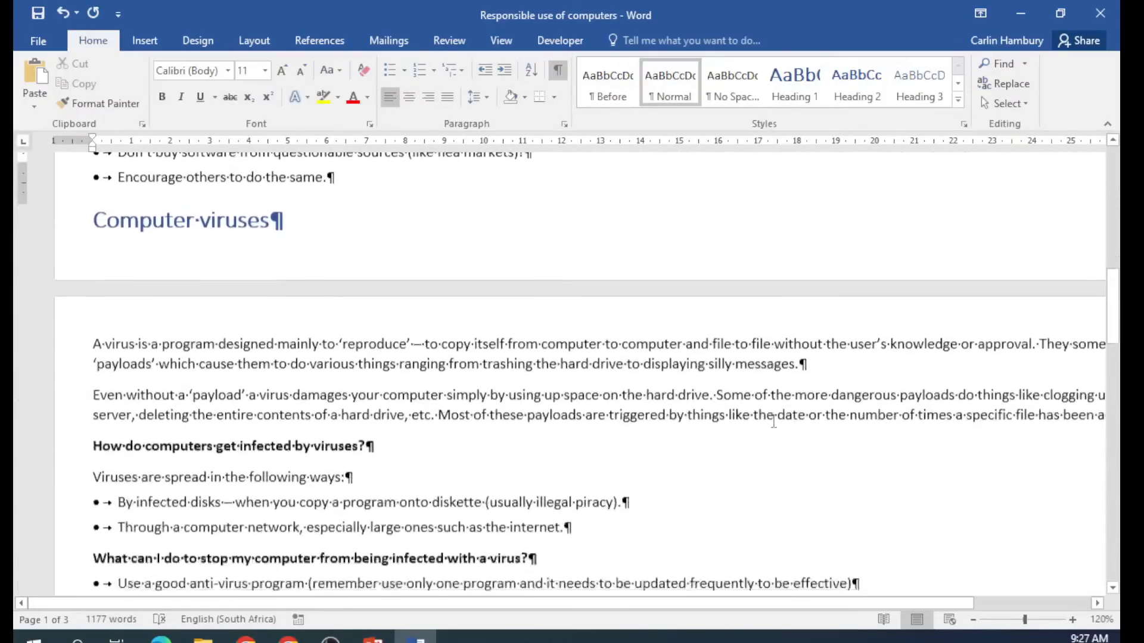
pyautogui.scroll(3, 772, 422)
pyautogui.click(190, 271)
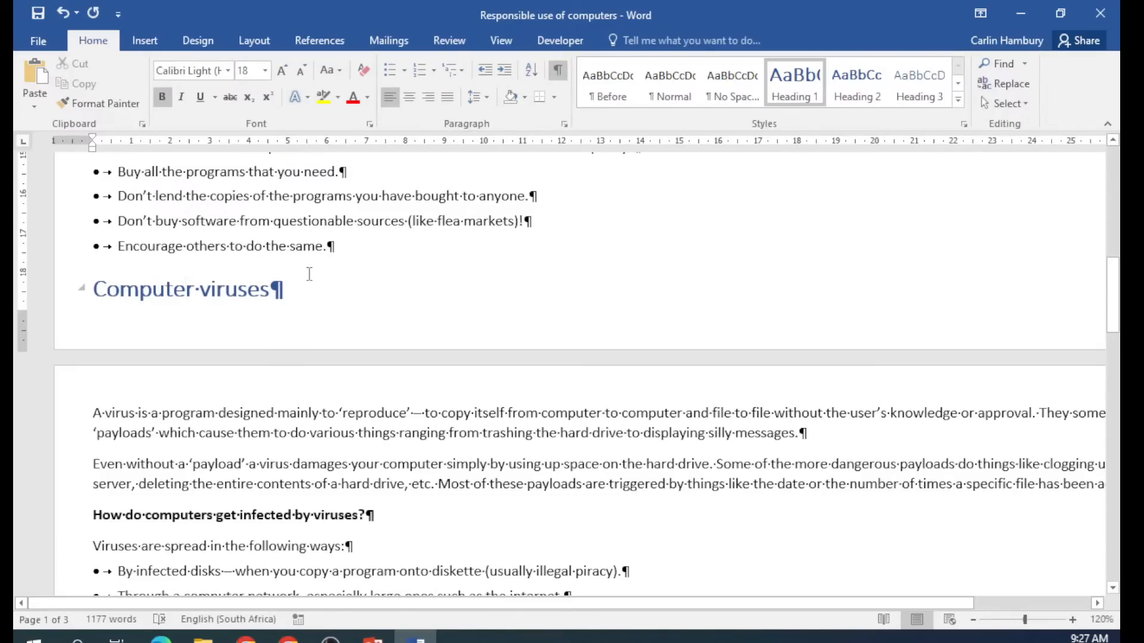
pyautogui.click(365, 255)
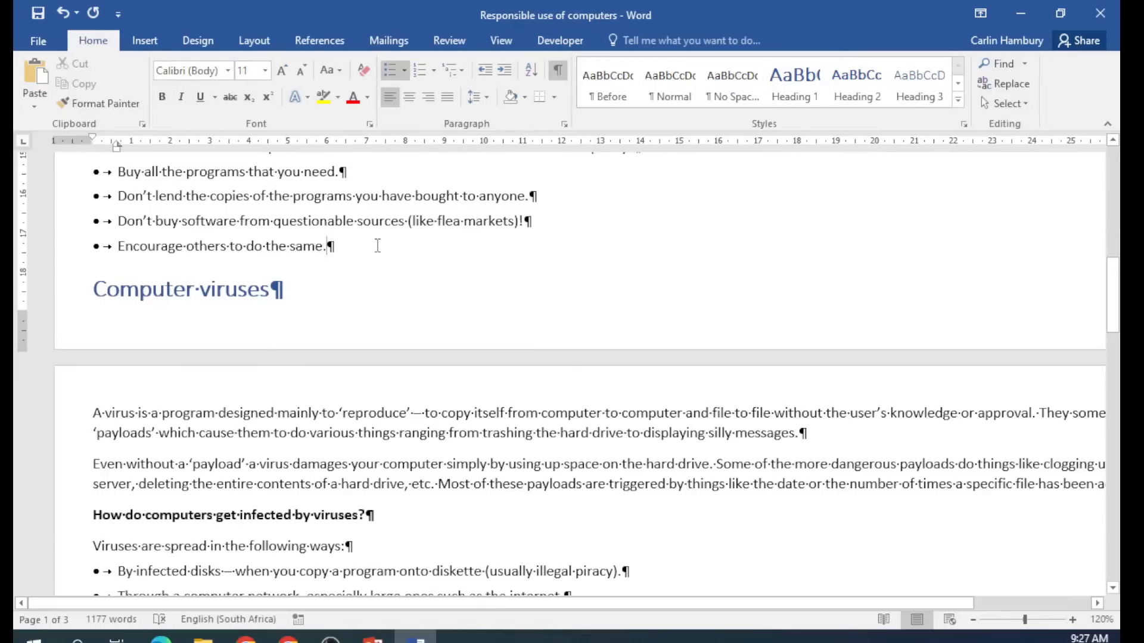
pyautogui.press('Return')
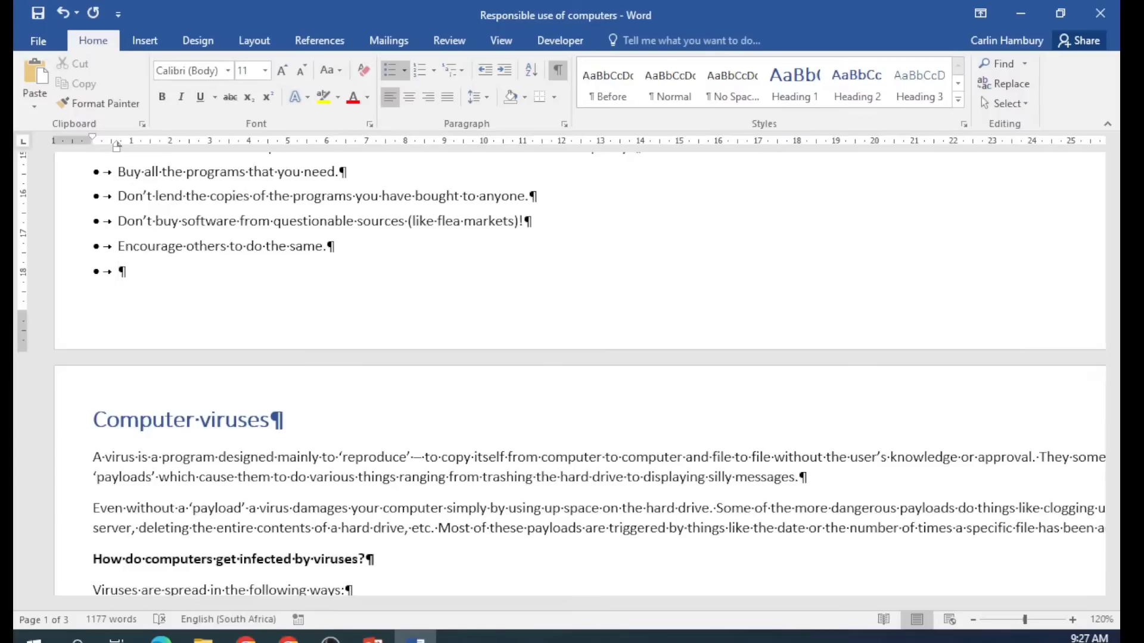
pyautogui.hotkey('ctrl', 'z')
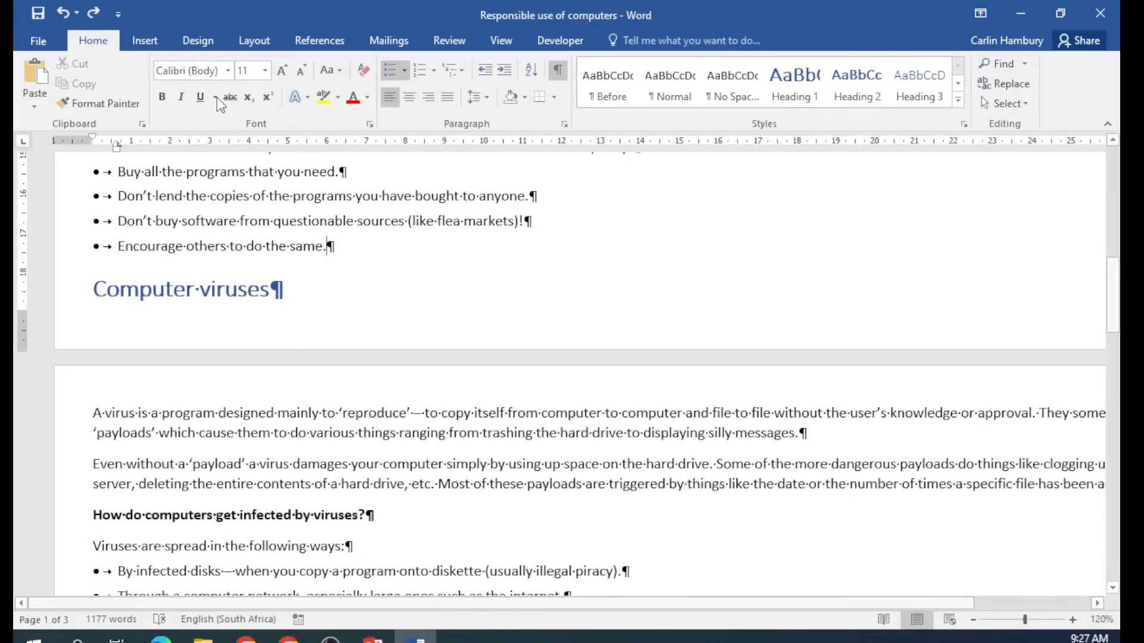
pyautogui.click(143, 42)
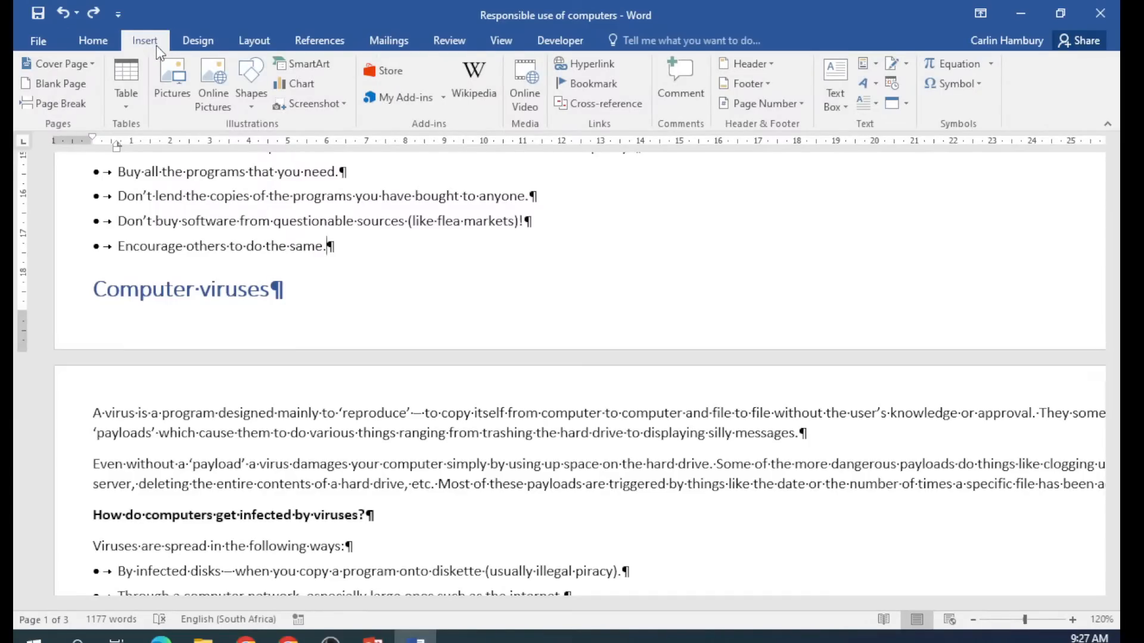
# Try a page break before Computer viruses and toggle formatting marks, then undo it.
pyautogui.click(81, 112)
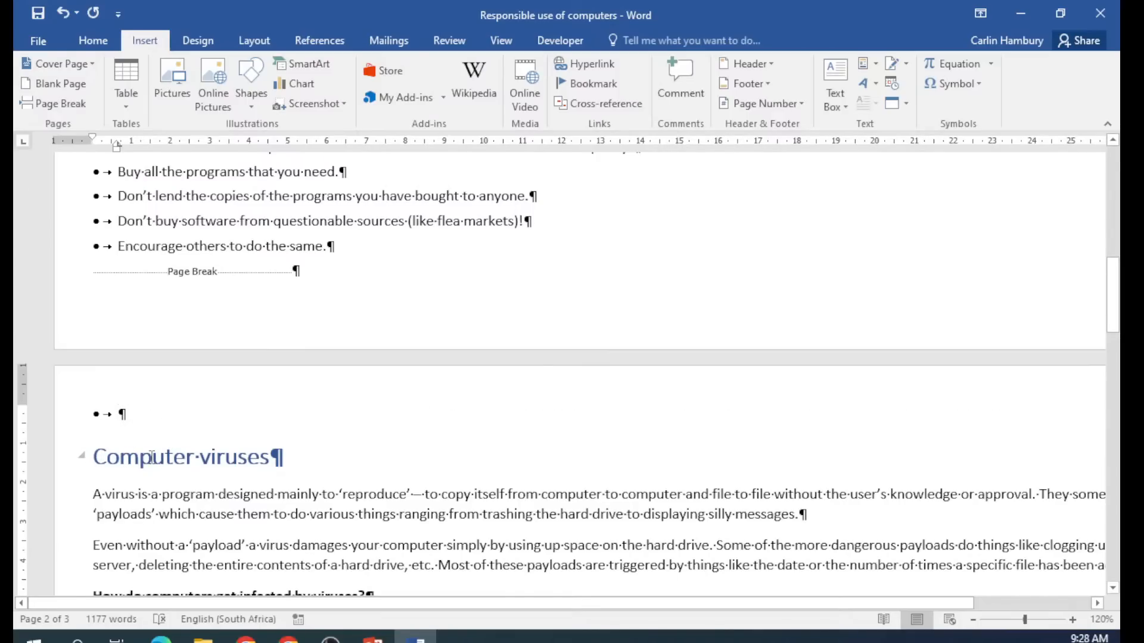
pyautogui.hotkey('ctrl', 'z')
pyautogui.hotkey('ctrl', 'y')
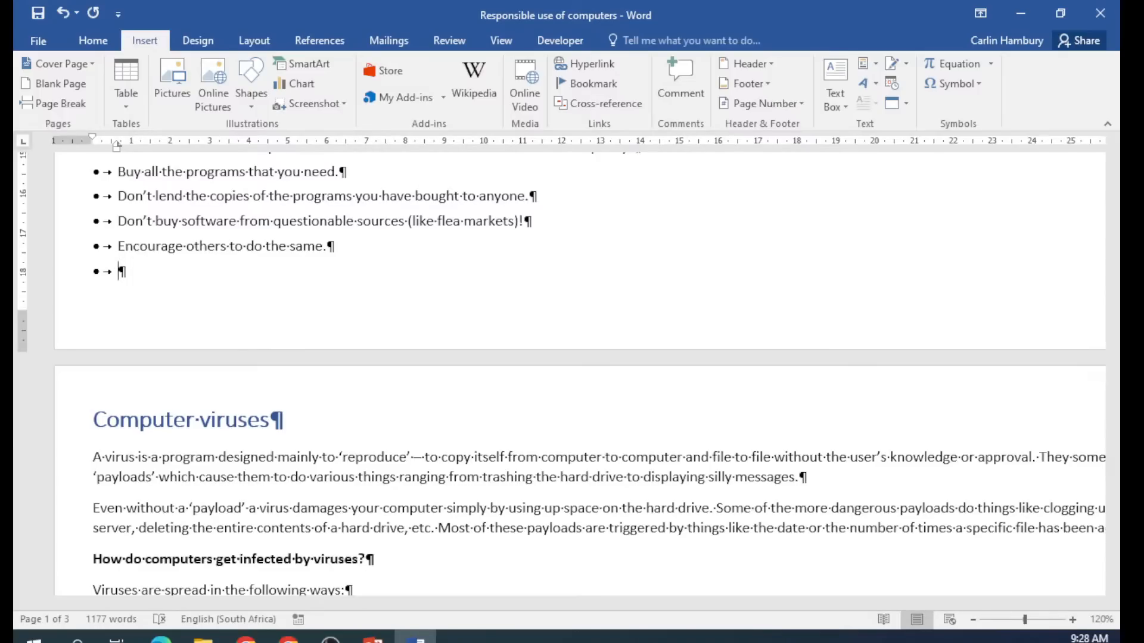
pyautogui.press('BackSpace')
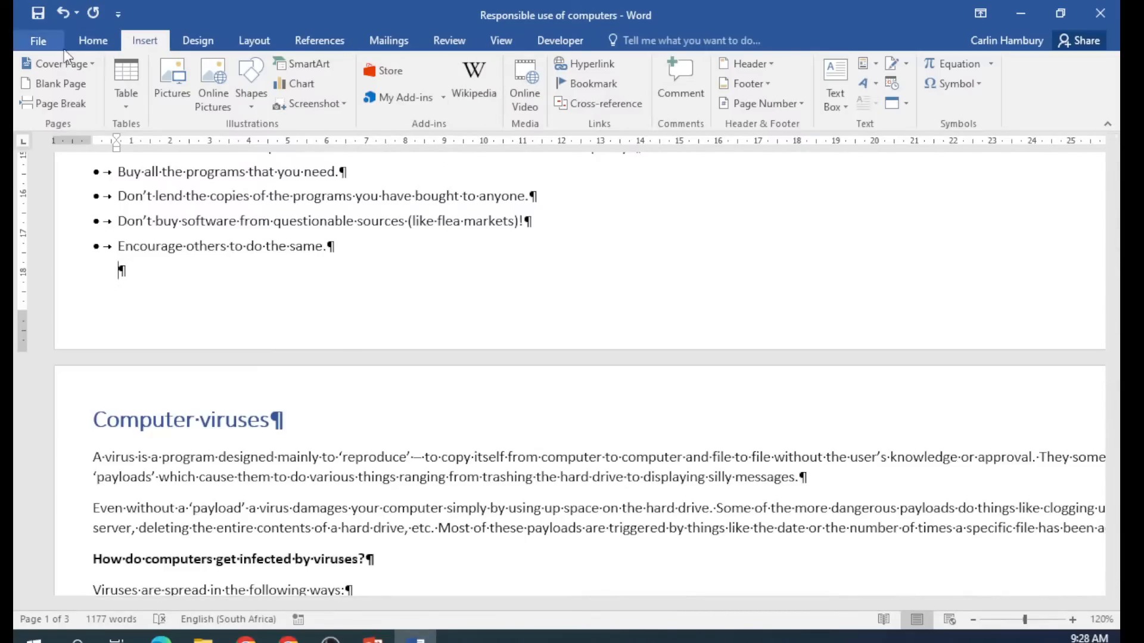
pyautogui.click(93, 40)
pyautogui.click(559, 71)
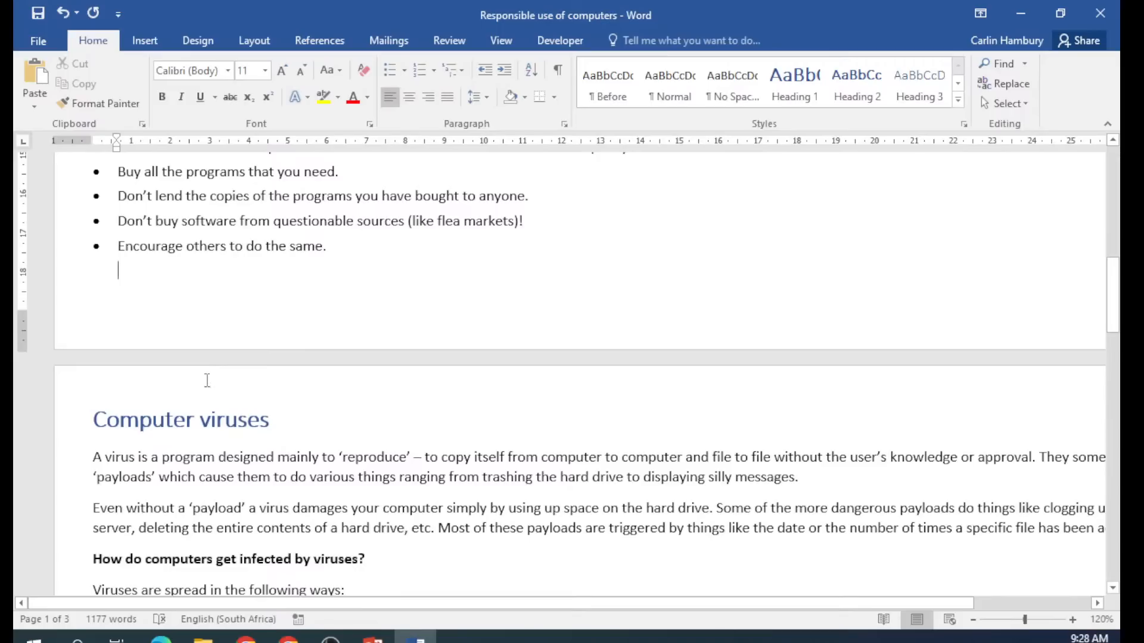
pyautogui.click(562, 77)
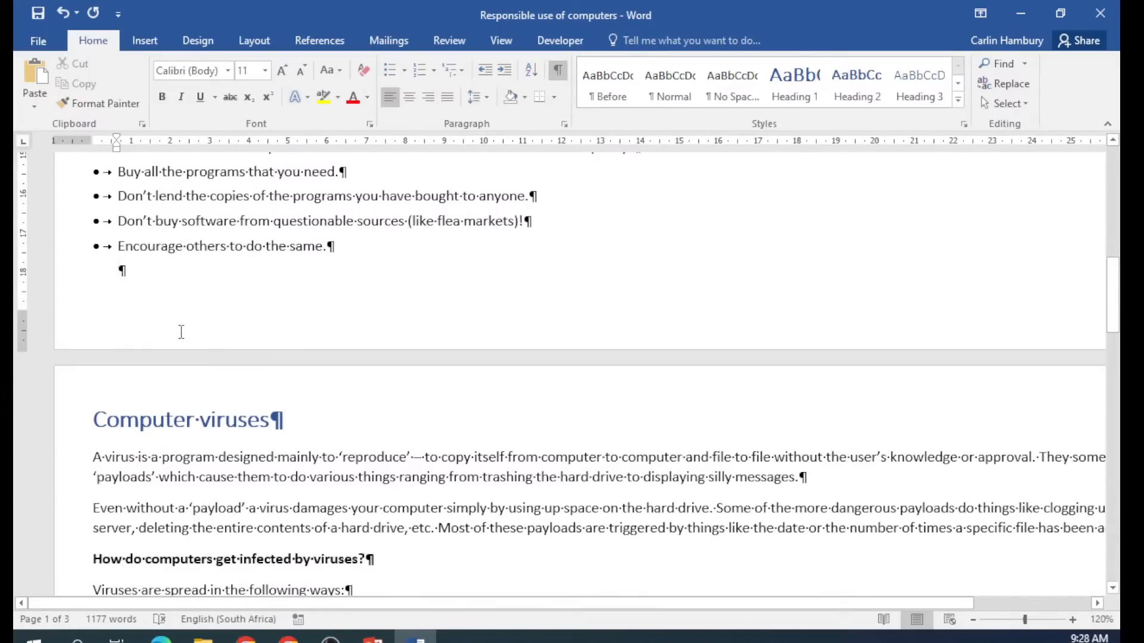
pyautogui.hotkey('ctrl', 'z')
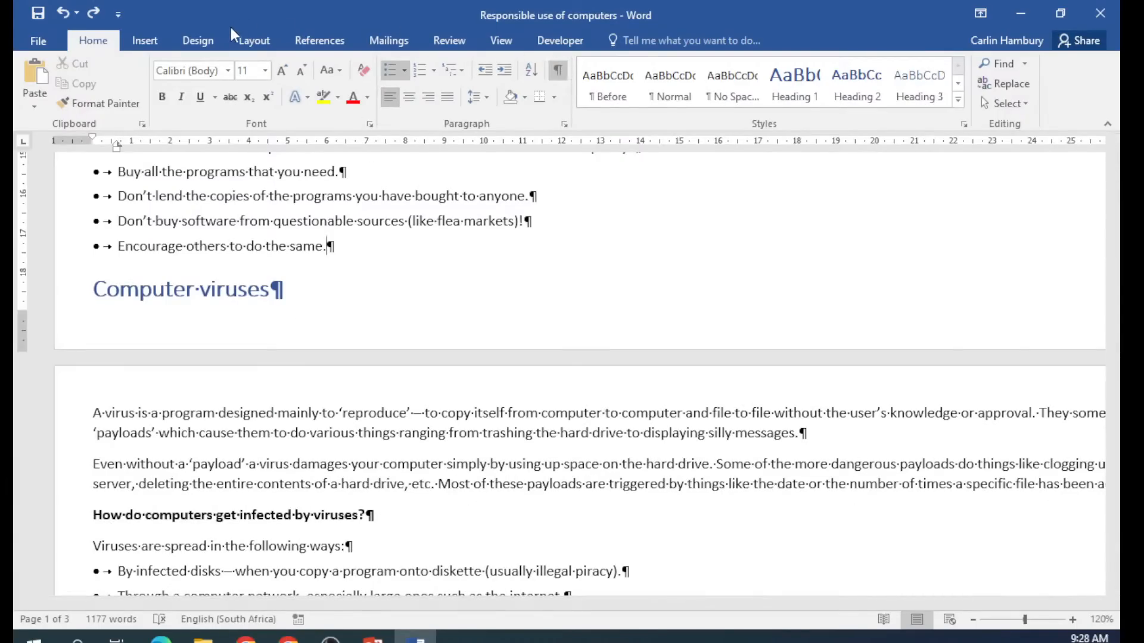
# Insert the page break again, delete the leftover bullet, and hide formatting marks.
pyautogui.click(145, 41)
pyautogui.click(78, 104)
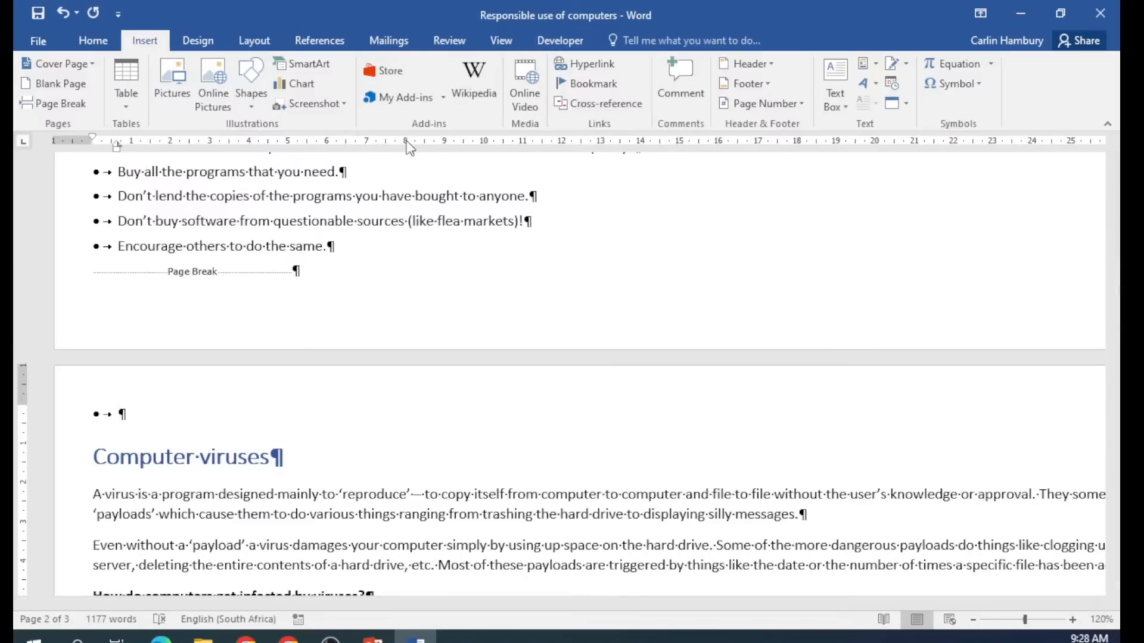
pyautogui.click(176, 411)
pyautogui.press('BackSpace')
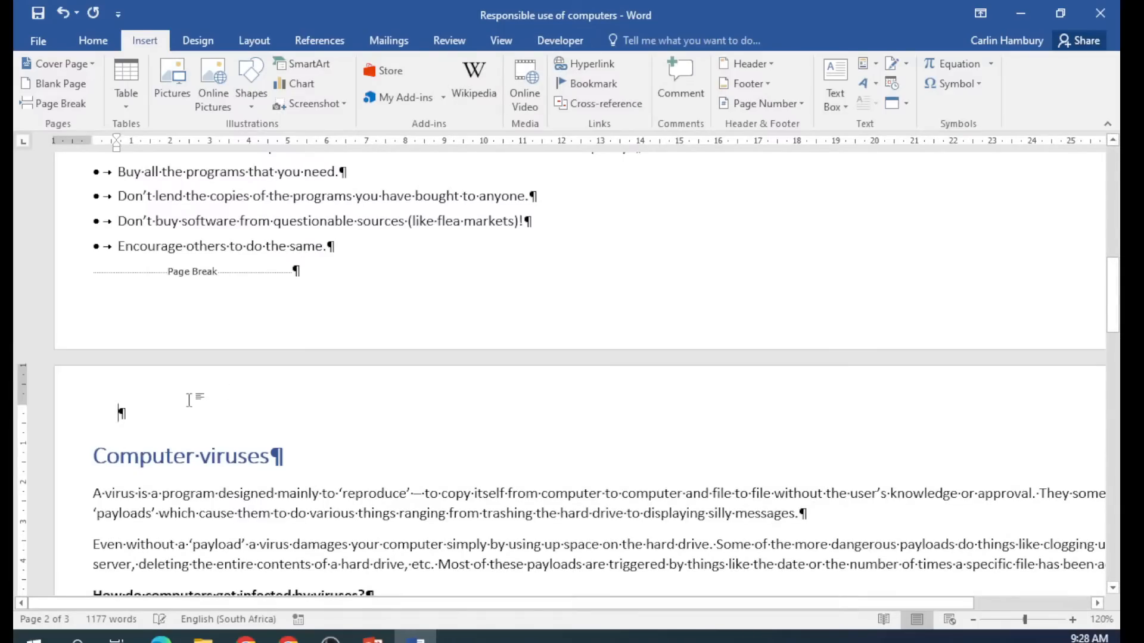
pyautogui.click(93, 41)
pyautogui.click(558, 70)
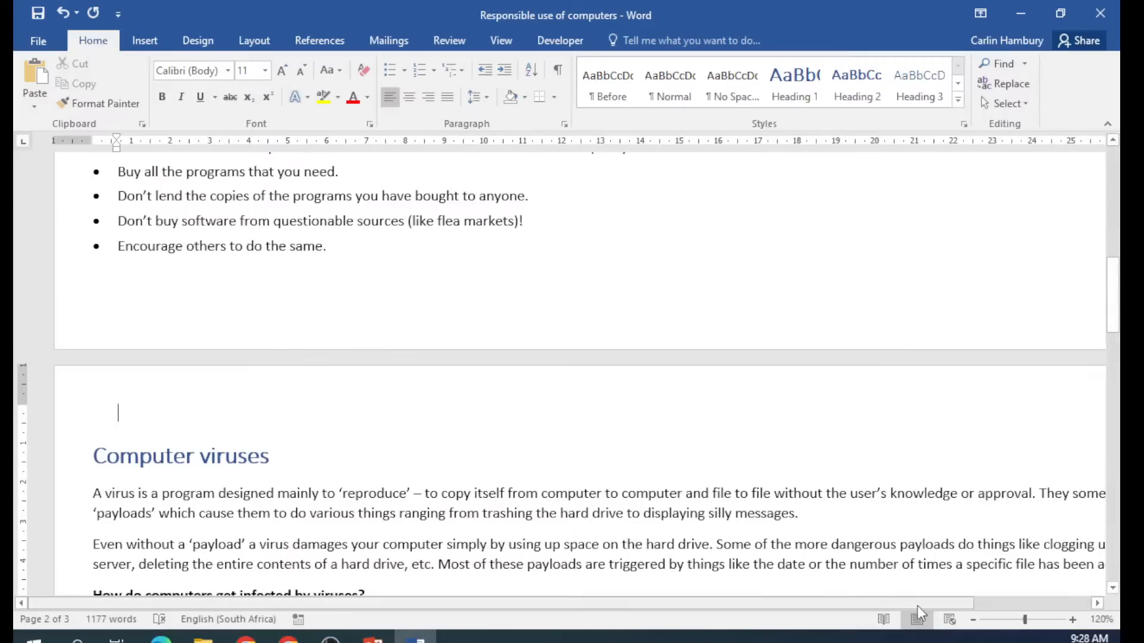
# Zoom to 100% and open the Page Number dropdown on the Insert ribbon.
pyautogui.click(973, 620)
pyautogui.click(973, 620)
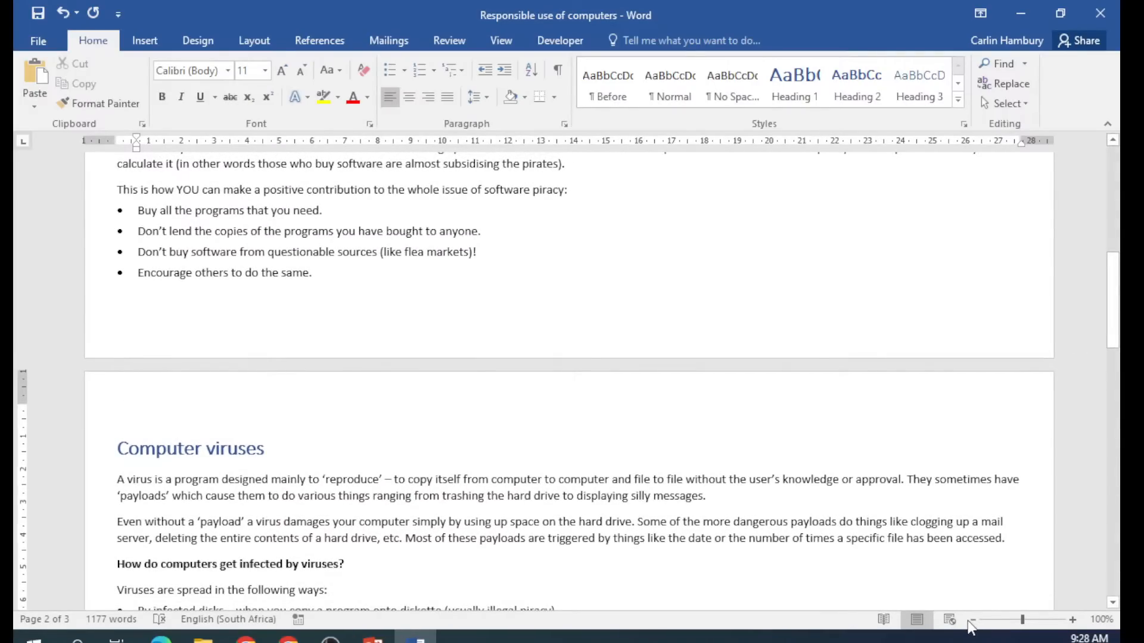
pyautogui.click(156, 31)
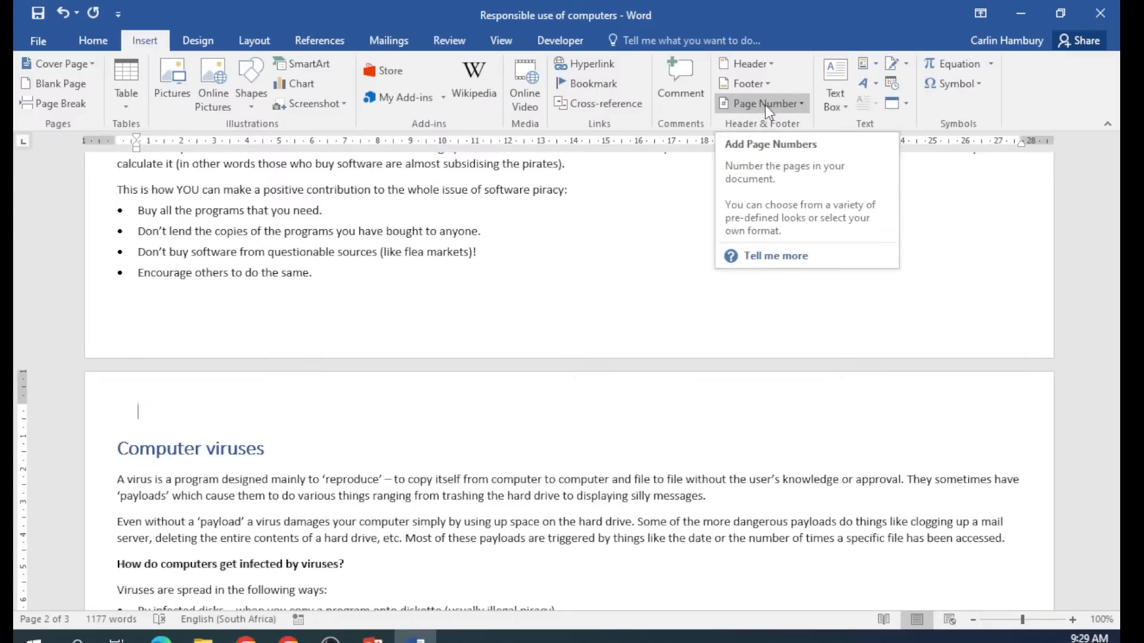
pyautogui.click(800, 104)
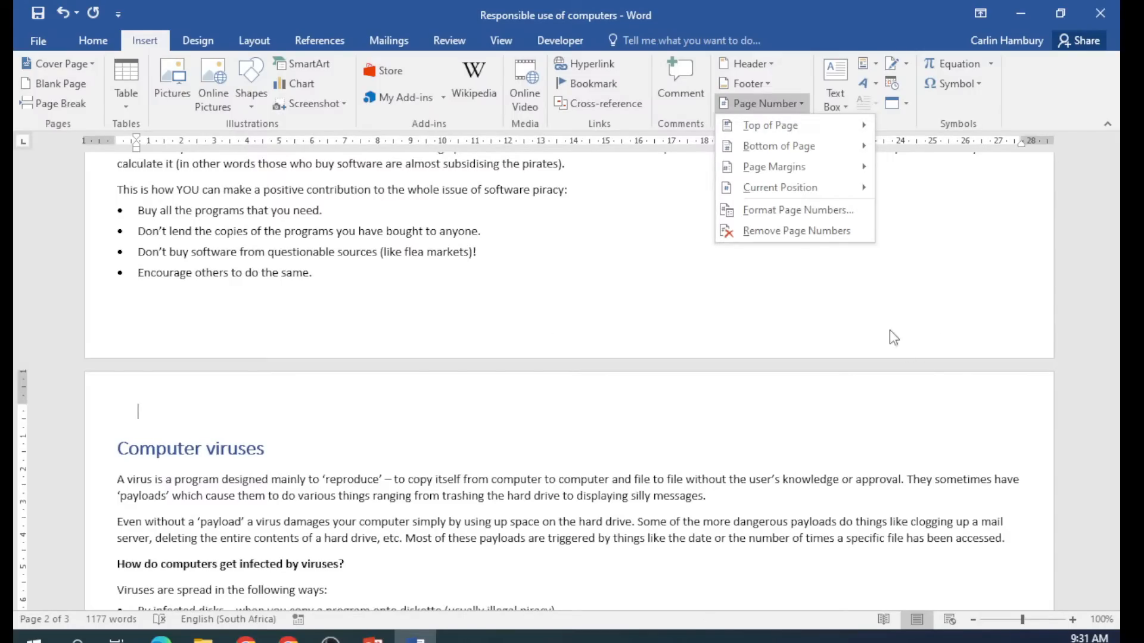
# Add the Bold Numbers 2 'Page X of Y' page number at the bottom centre.
pyautogui.click(833, 128)
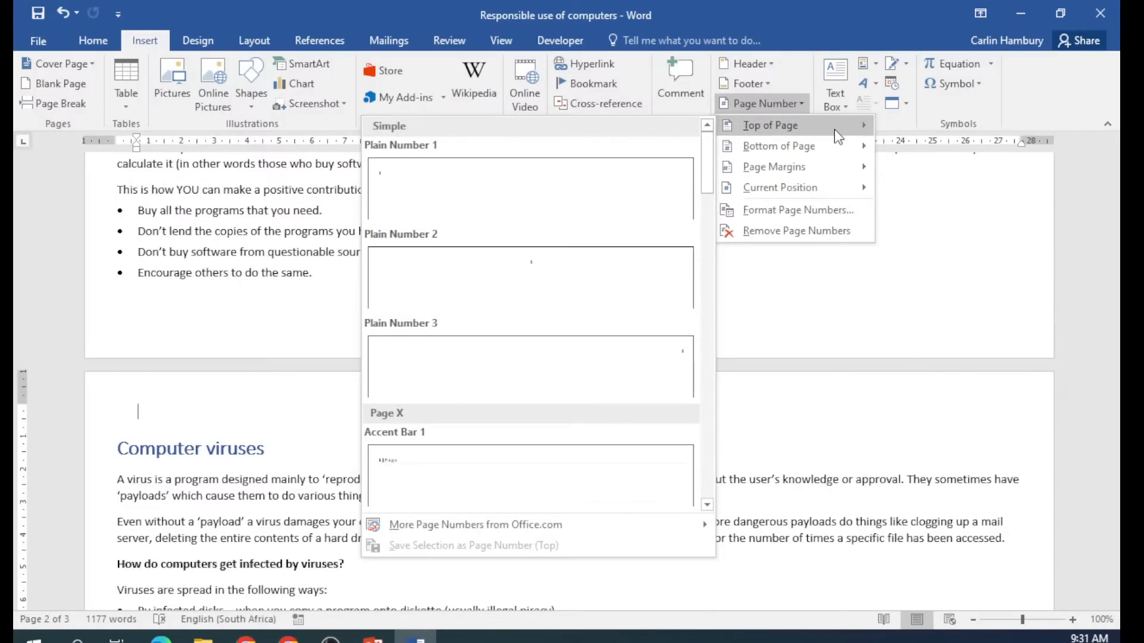
pyautogui.moveTo(846, 156)
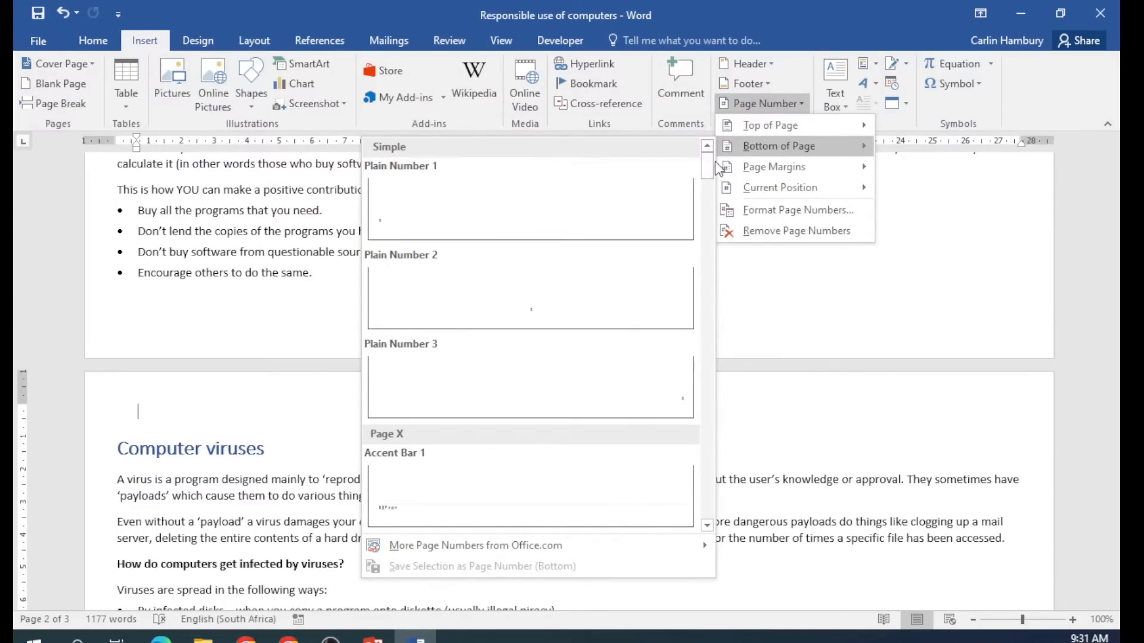
pyautogui.moveTo(709, 165); pyautogui.dragTo(709, 214)
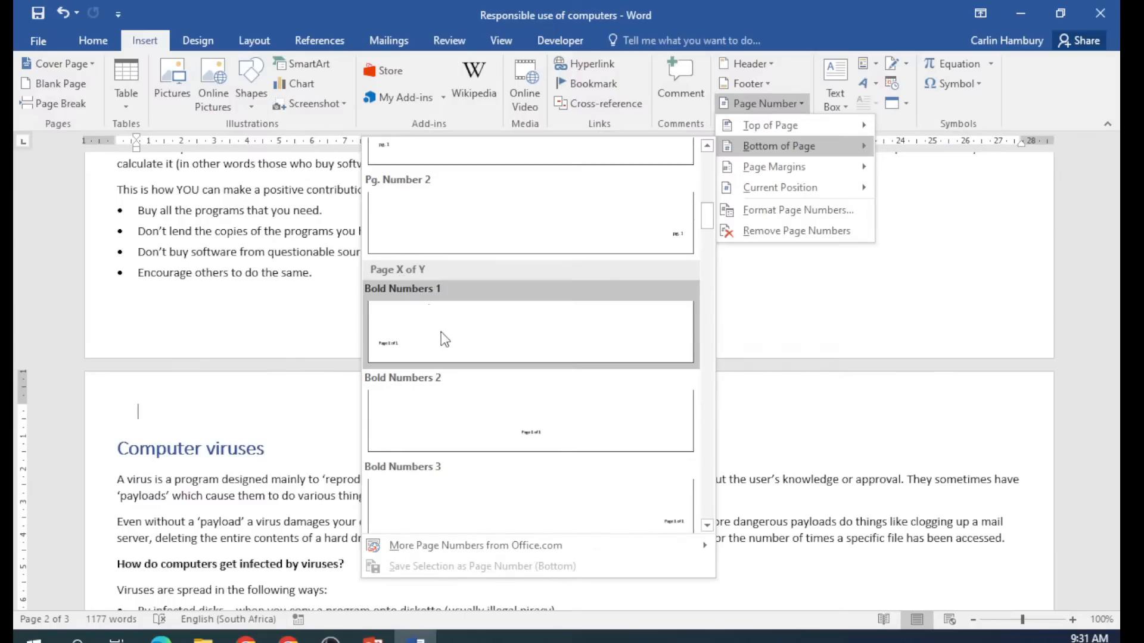
pyautogui.click(450, 411)
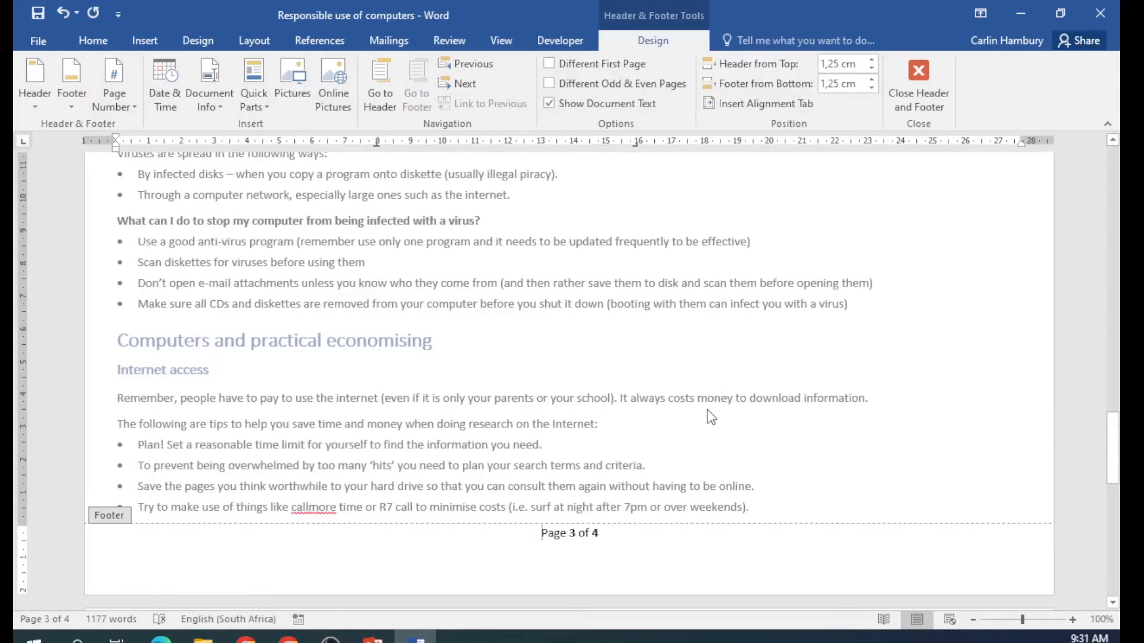
# Turn on Different First Page in the footer so page 1 carries no page number.
pyautogui.click(925, 90)
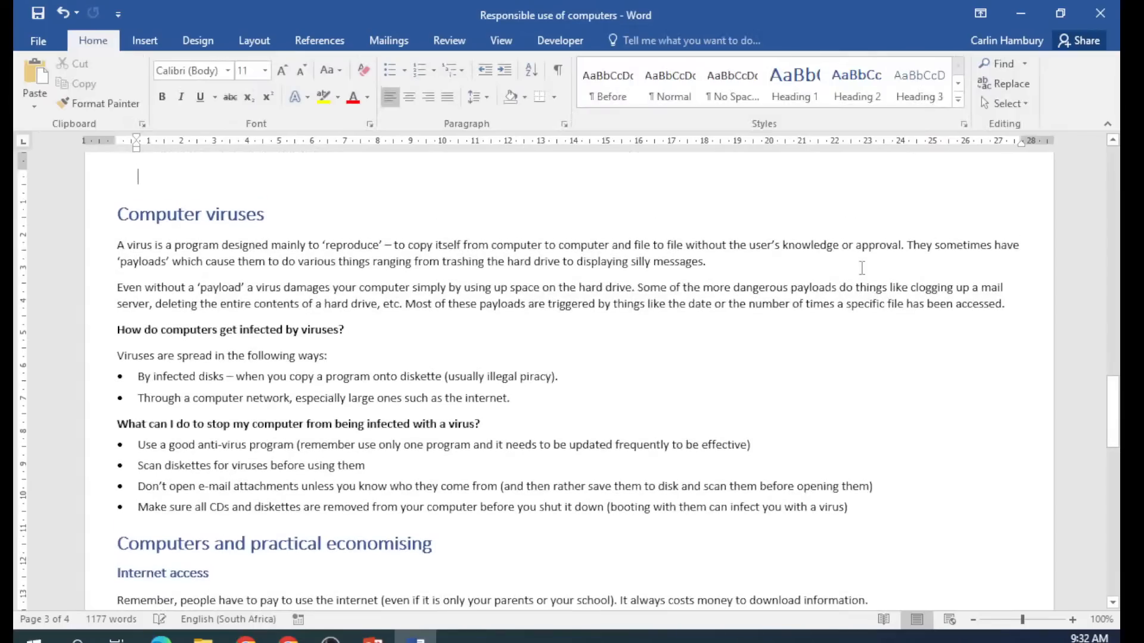
pyautogui.scroll(5, 840, 380)
pyautogui.moveTo(1116, 389); pyautogui.dragTo(1116, 199)
pyautogui.scroll(-7, 709, 426)
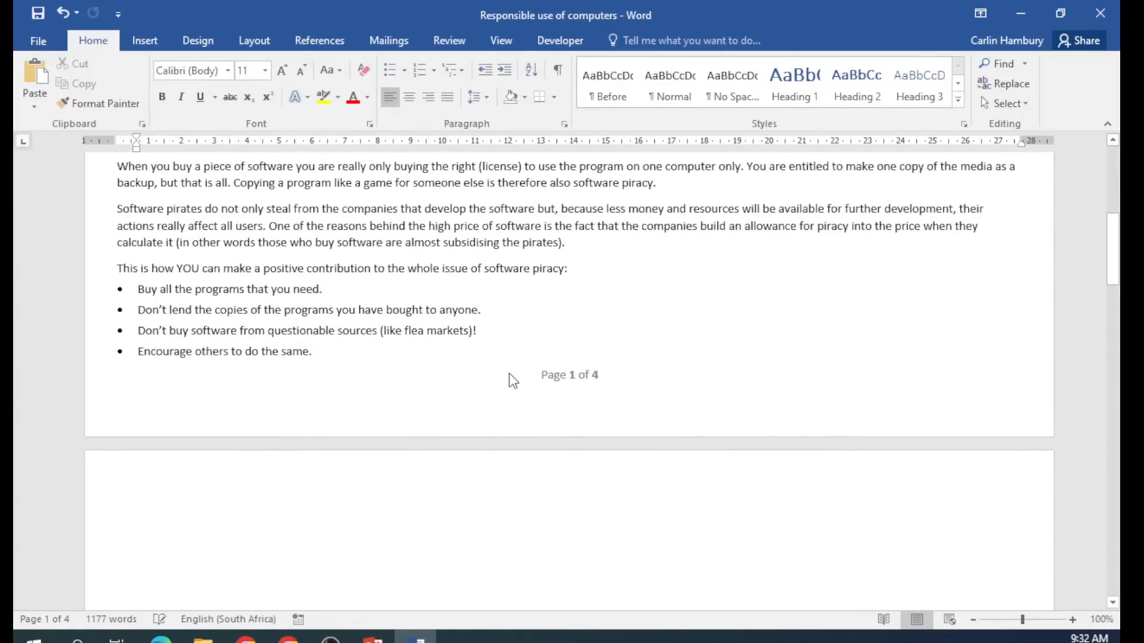
pyautogui.scroll(-6, 659, 381)
pyautogui.scroll(-8, 657, 393)
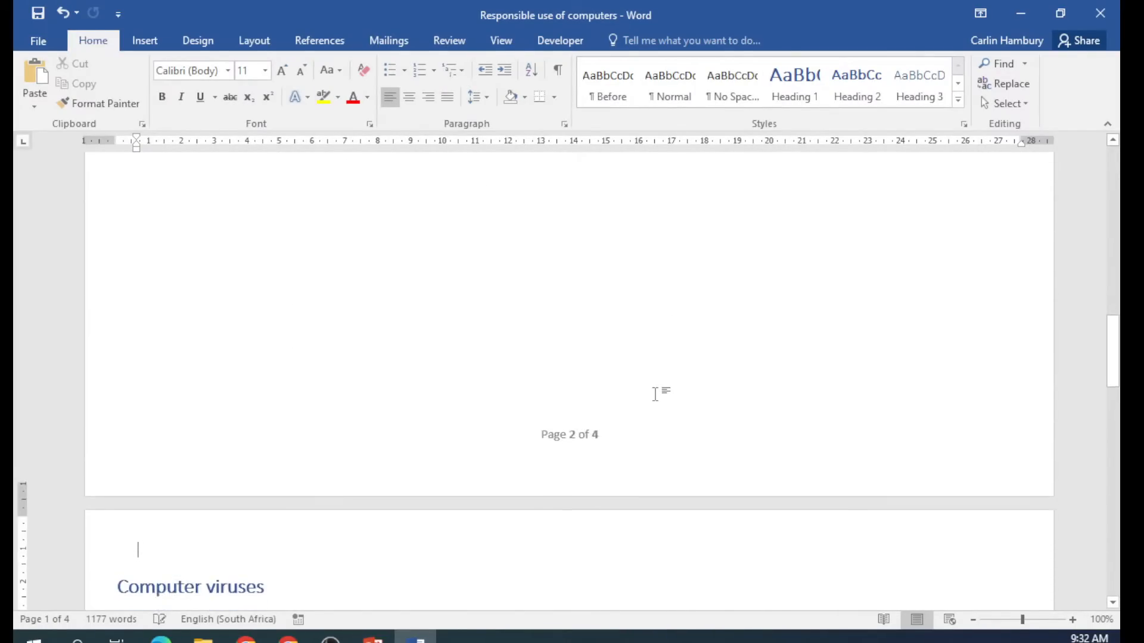
pyautogui.scroll(-13, 655, 396)
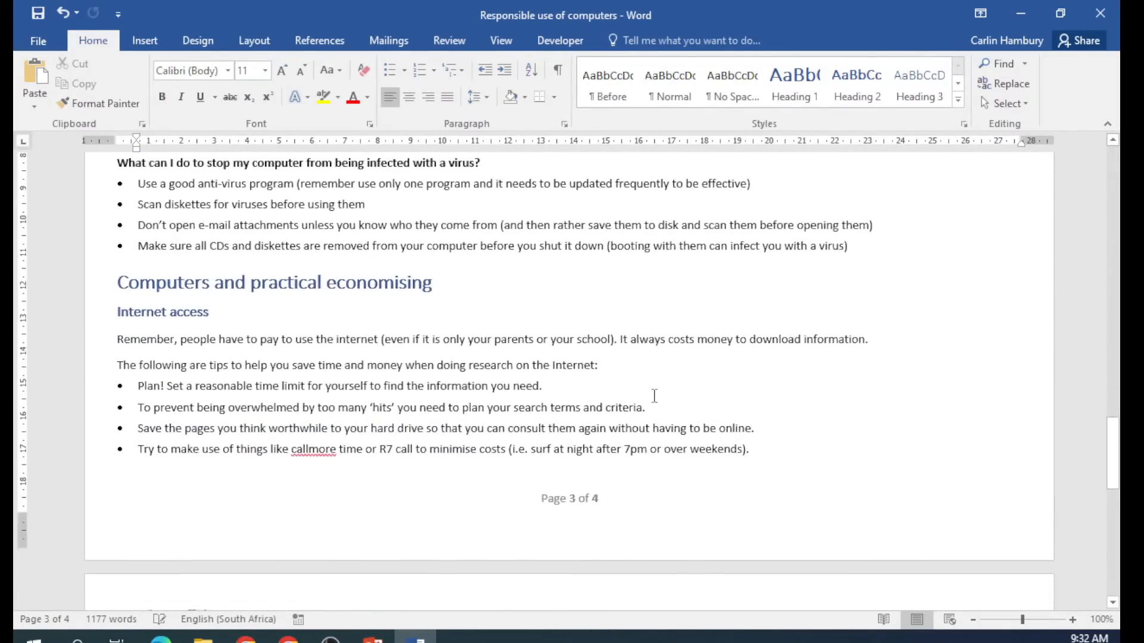
pyautogui.scroll(-3, 654, 397)
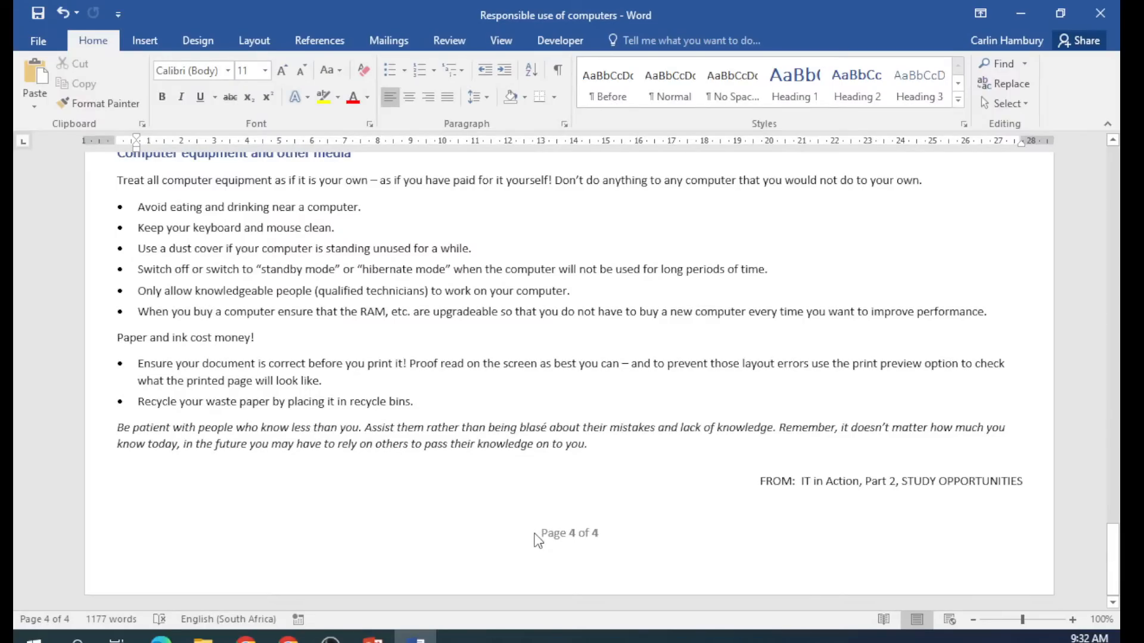
pyautogui.doubleClick(560, 534)
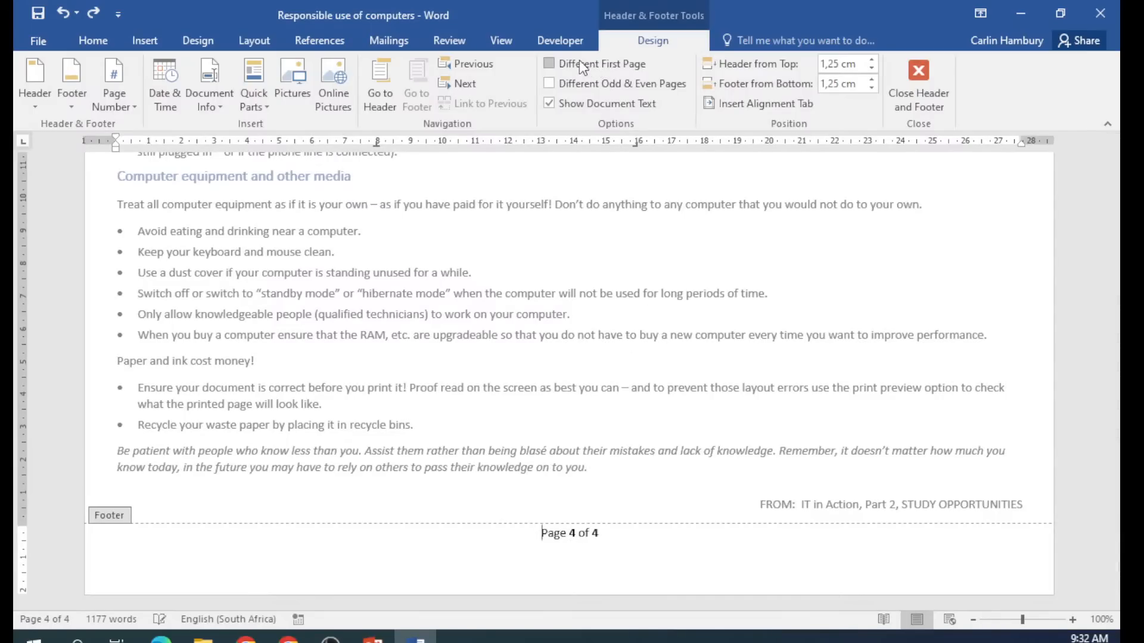
pyautogui.click(563, 66)
pyautogui.click(910, 84)
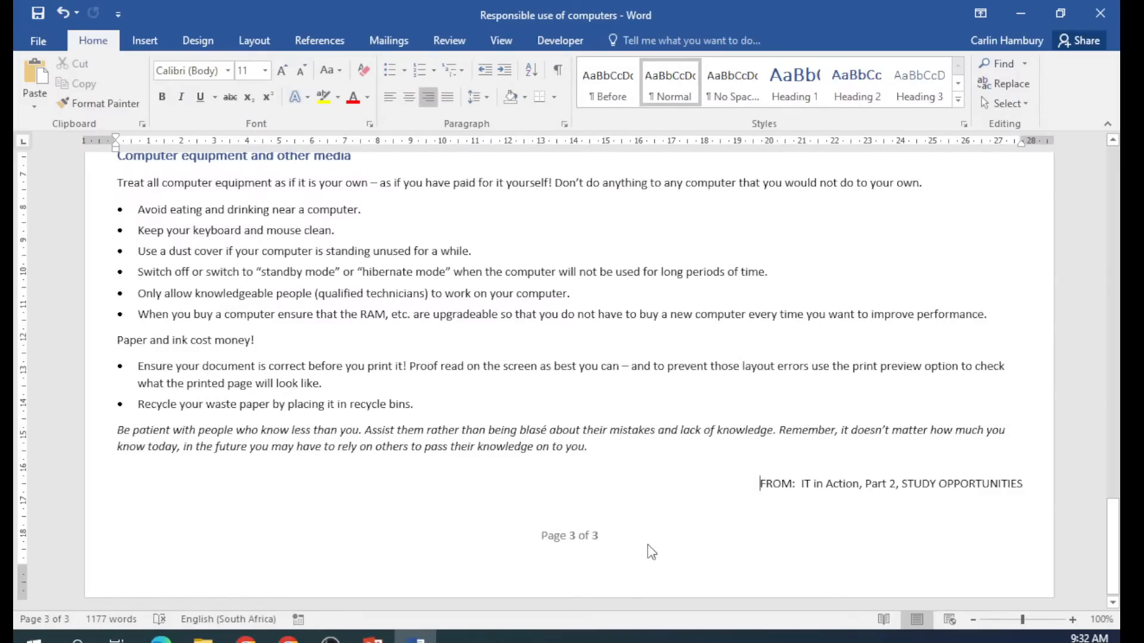
# Scroll through the pages to check the new page numbering.
pyautogui.moveTo(1112, 545); pyautogui.dragTo(1109, 156)
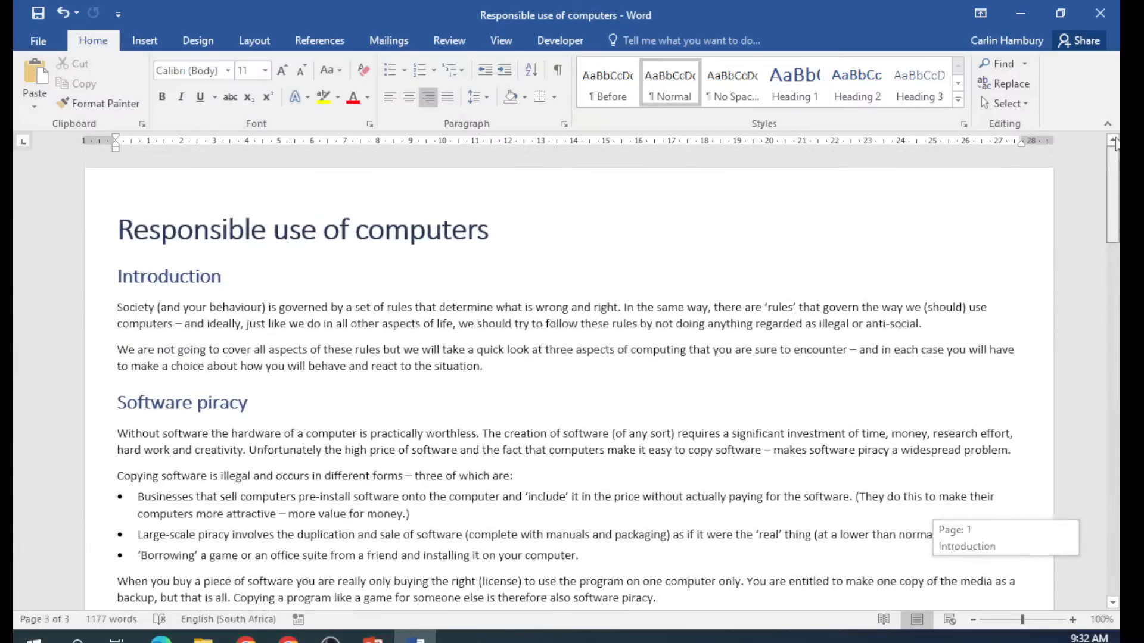
pyautogui.scroll(-6, 667, 475)
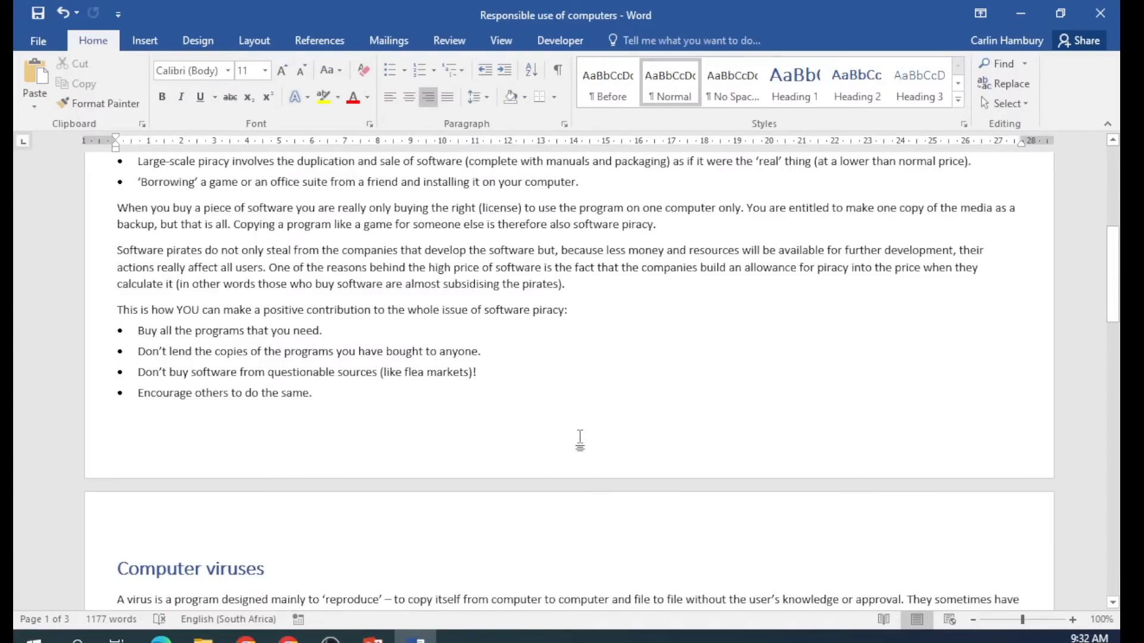
pyautogui.scroll(-12, 580, 441)
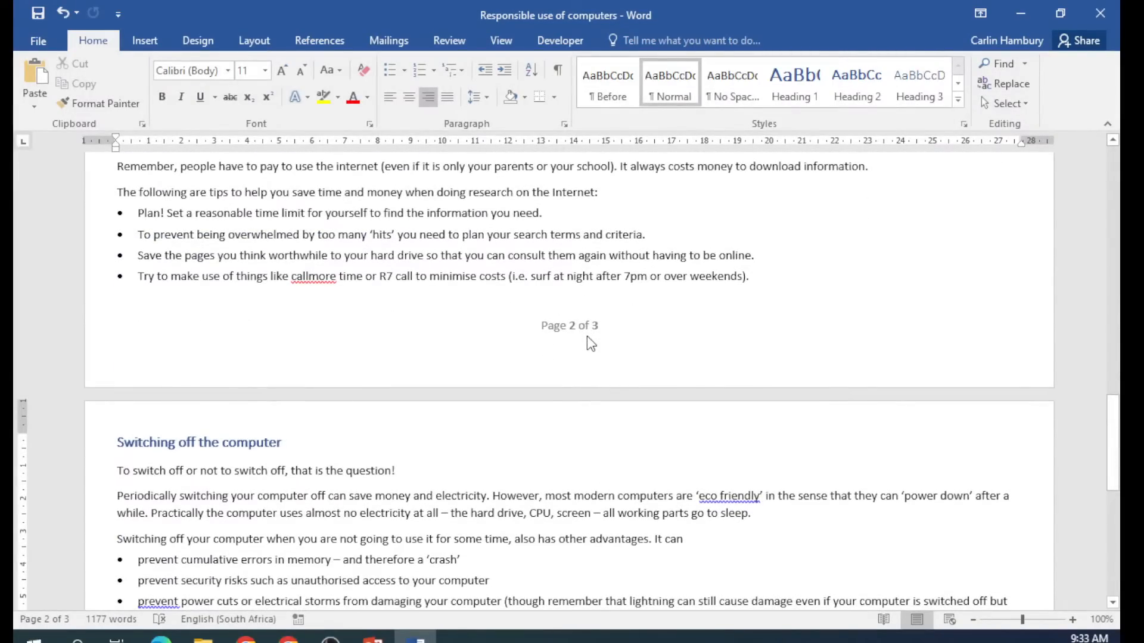
pyautogui.scroll(-10, 590, 344)
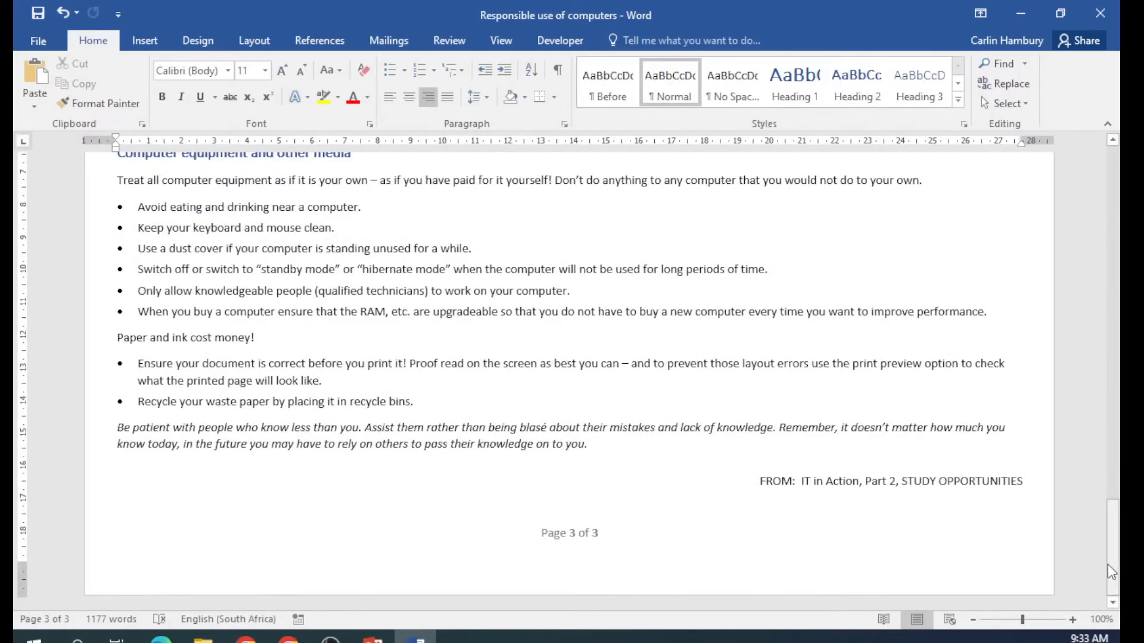
pyautogui.moveTo(1112, 572); pyautogui.dragTo(1116, 220)
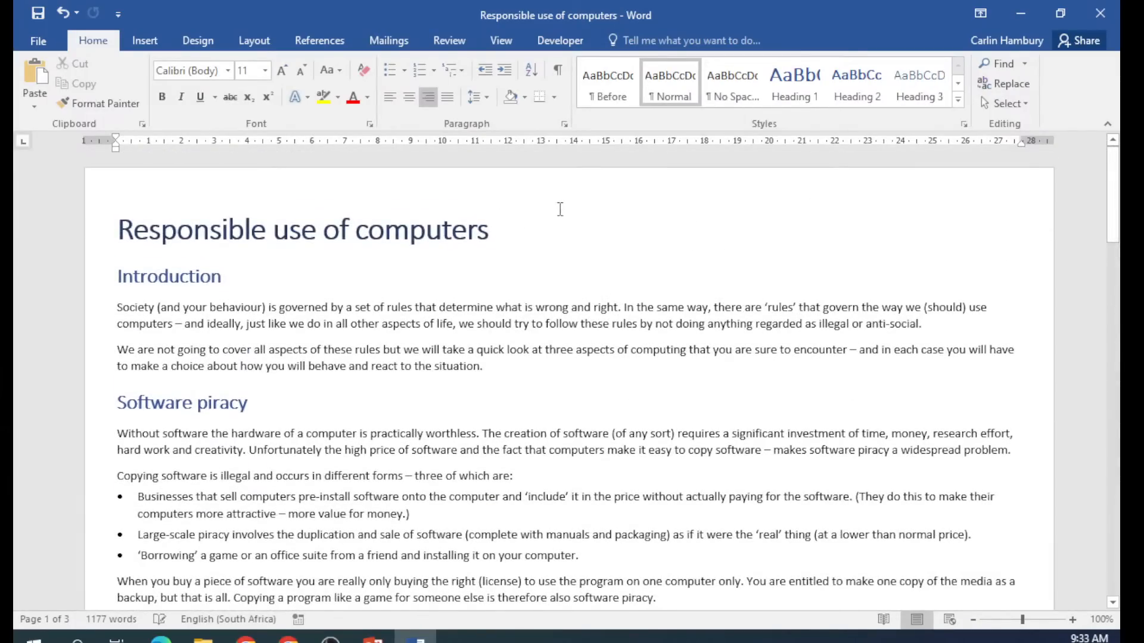
pyautogui.scroll(-2, 575, 494)
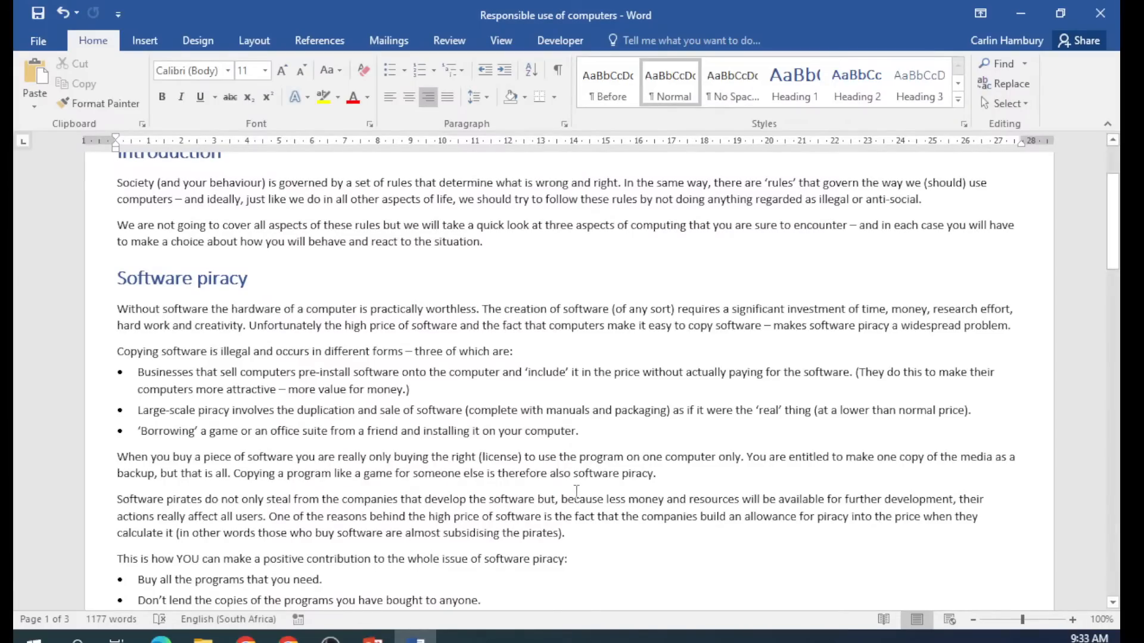
pyautogui.scroll(-10, 576, 491)
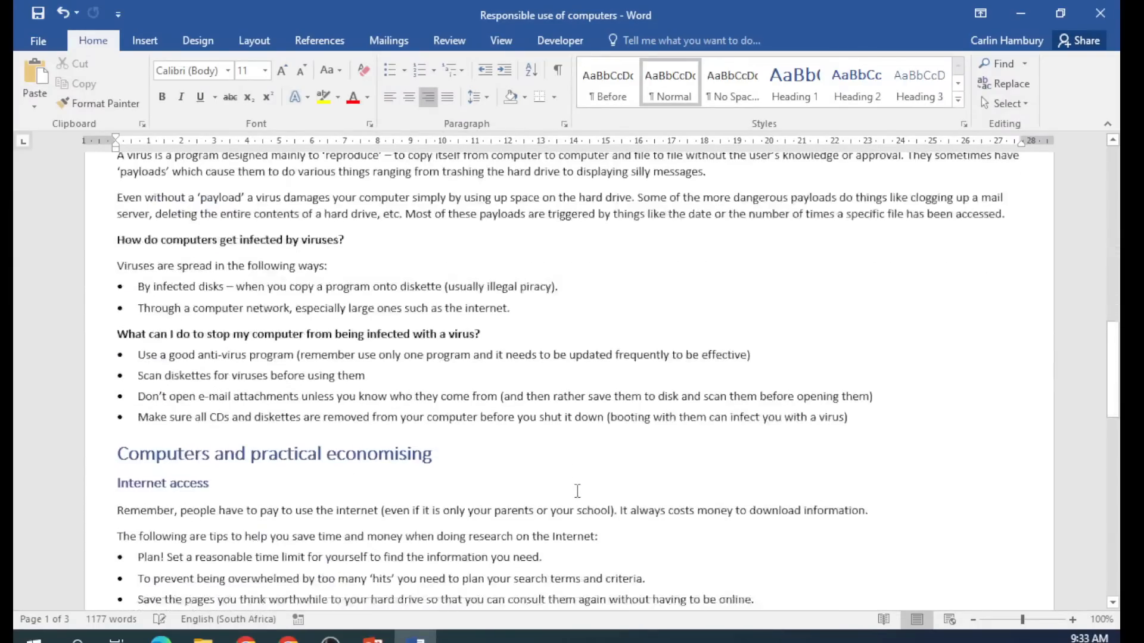
pyautogui.scroll(-4, 577, 492)
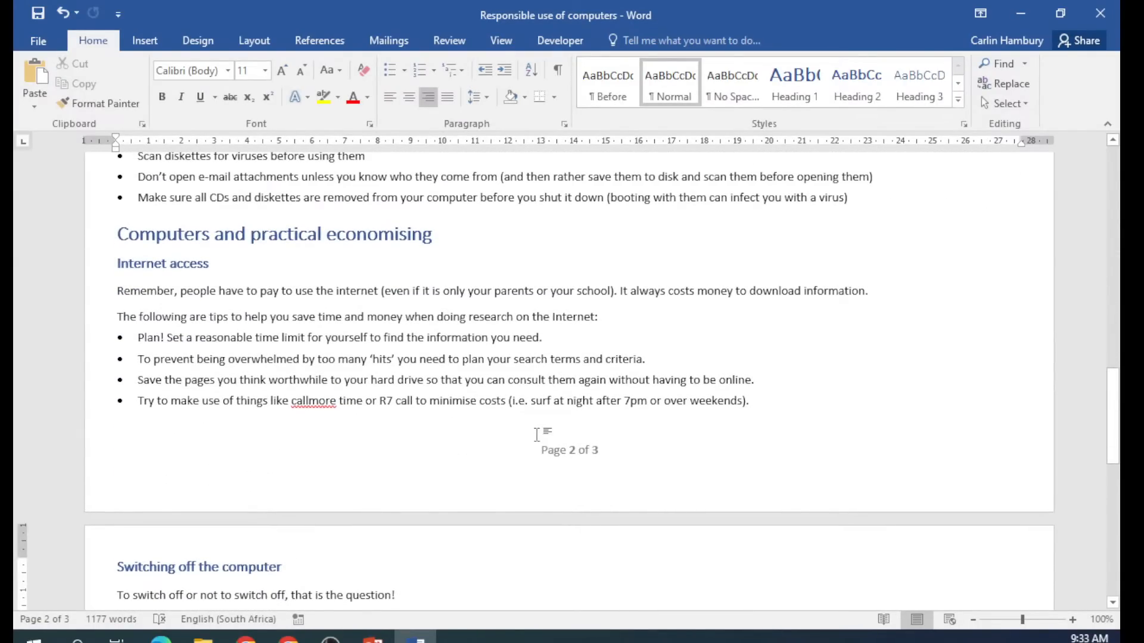
pyautogui.scroll(3, 533, 432)
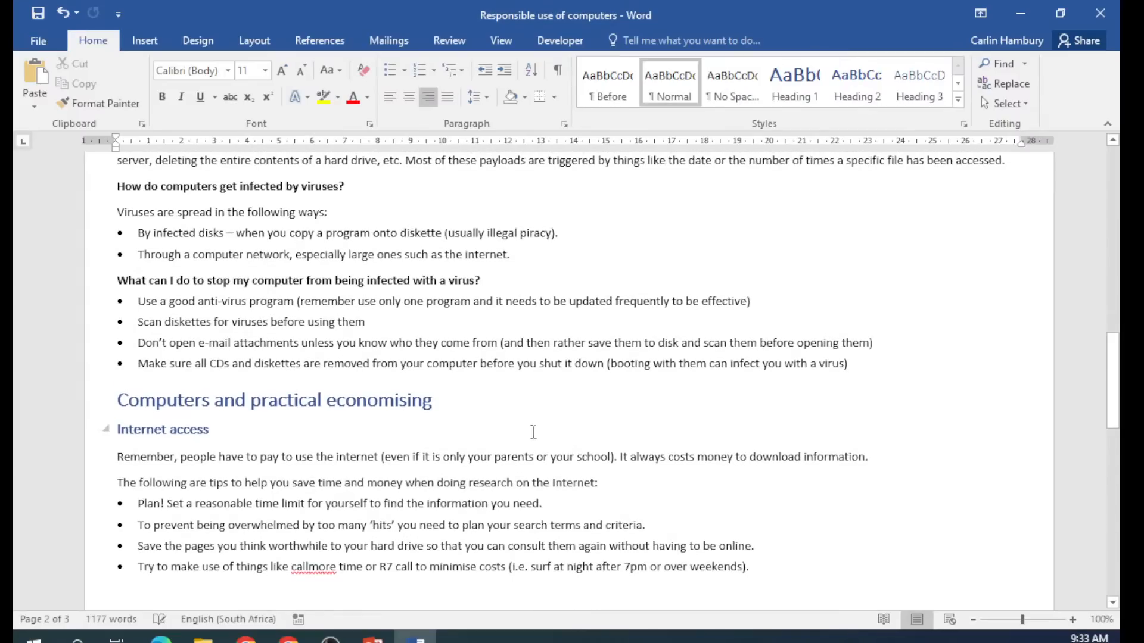
# Zoom to 130% and select the virus questions with their bullet lines.
pyautogui.click(1072, 621)
pyautogui.click(1072, 621)
pyautogui.click(1073, 621)
pyautogui.scroll(3, 290, 410)
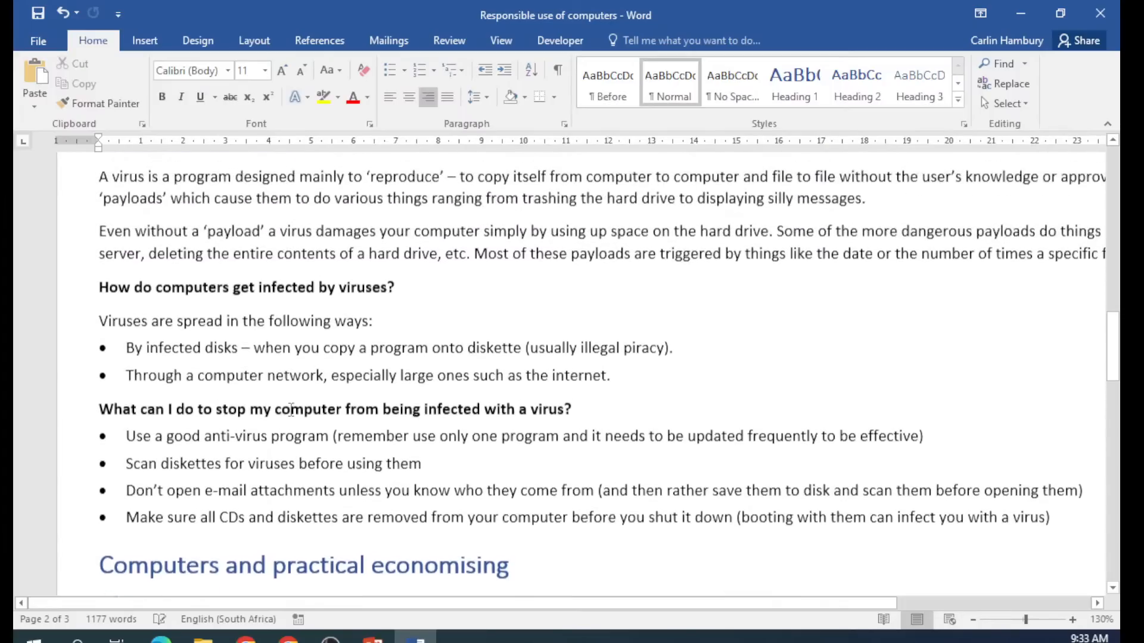
pyautogui.scroll(-2, 291, 409)
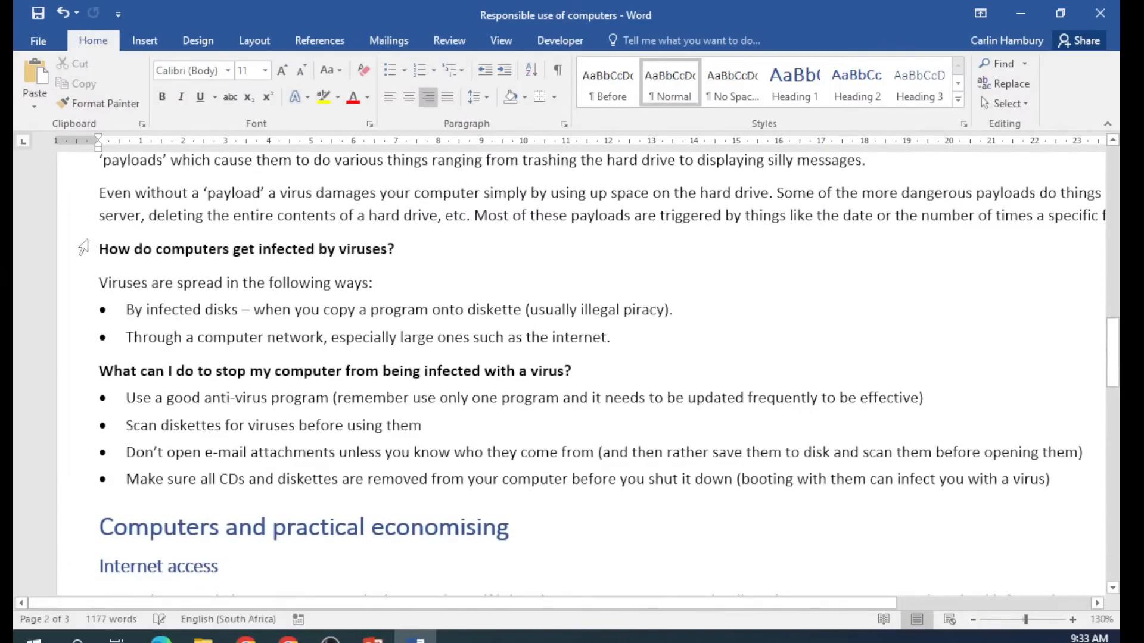
pyautogui.moveTo(92, 250); pyautogui.dragTo(72, 500)
pyautogui.click(303, 411)
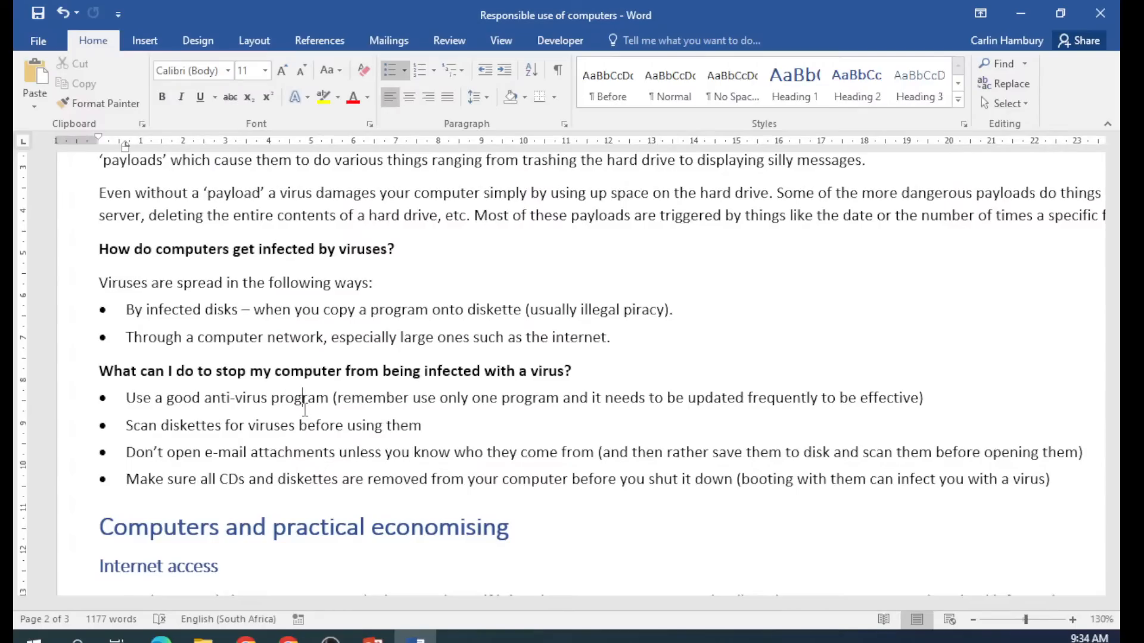
pyautogui.click(222, 371)
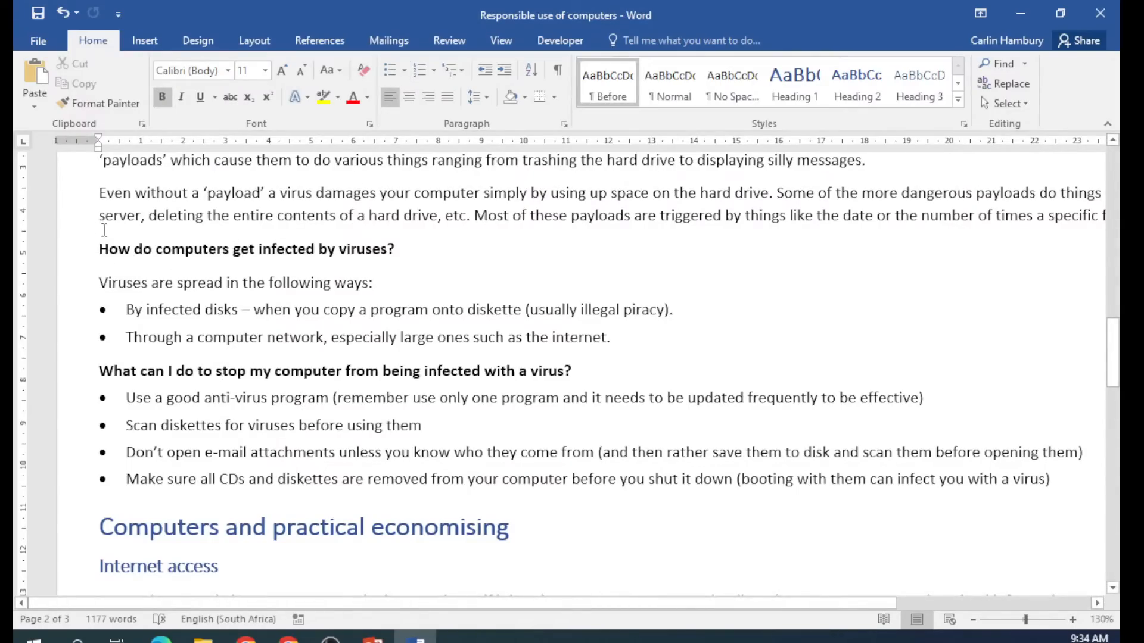
pyautogui.scroll(3, 135, 307)
# Select the two opening Computer viruses paragraphs at 120% zoom and open Paragraph settings.
pyautogui.moveTo(97, 235); pyautogui.dragTo(1114, 331)
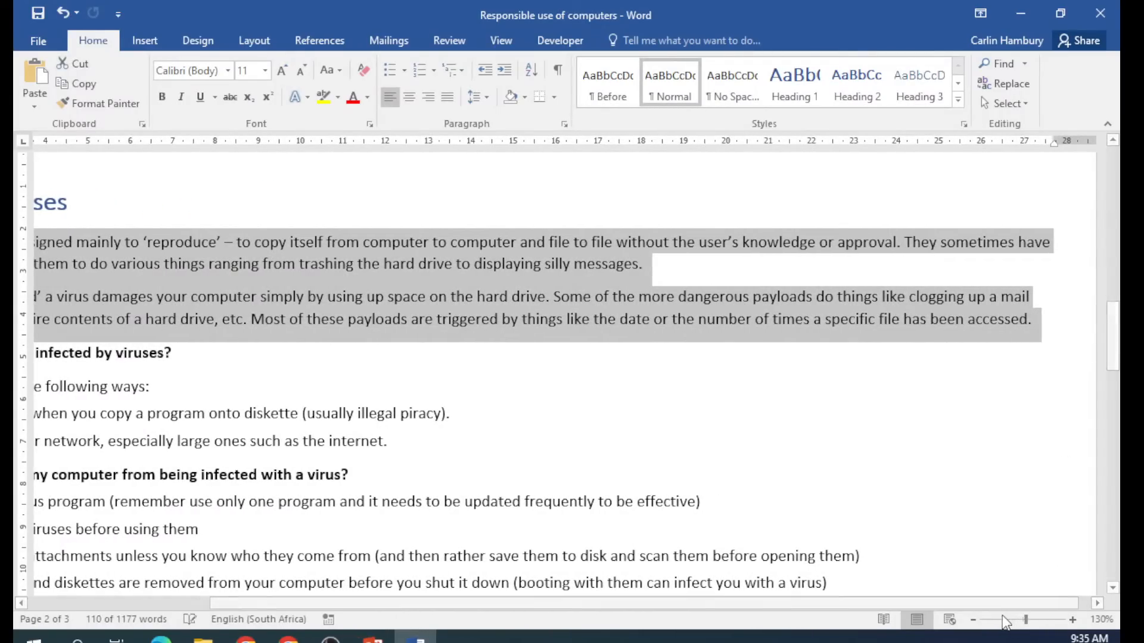
pyautogui.click(972, 620)
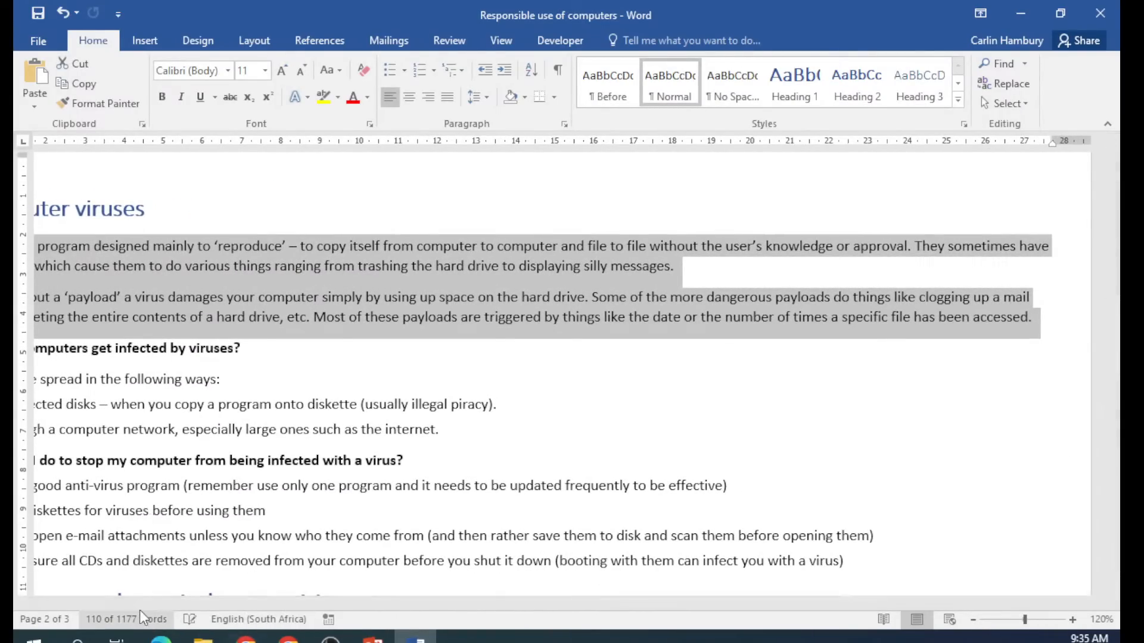
pyautogui.moveTo(130, 611); pyautogui.dragTo(29, 610)
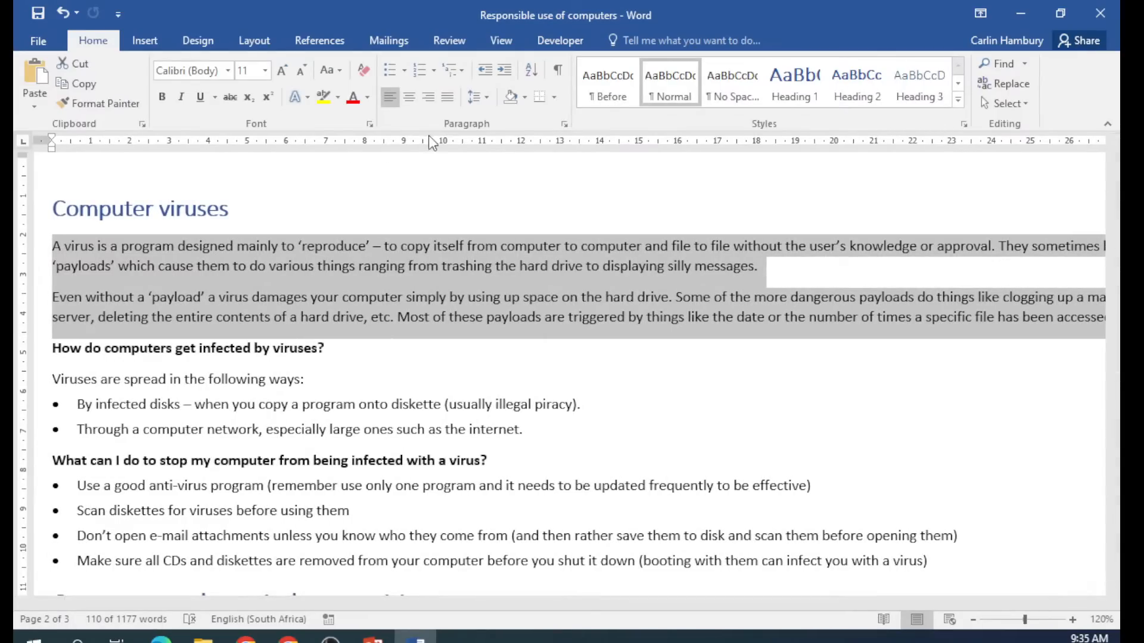
pyautogui.click(486, 97)
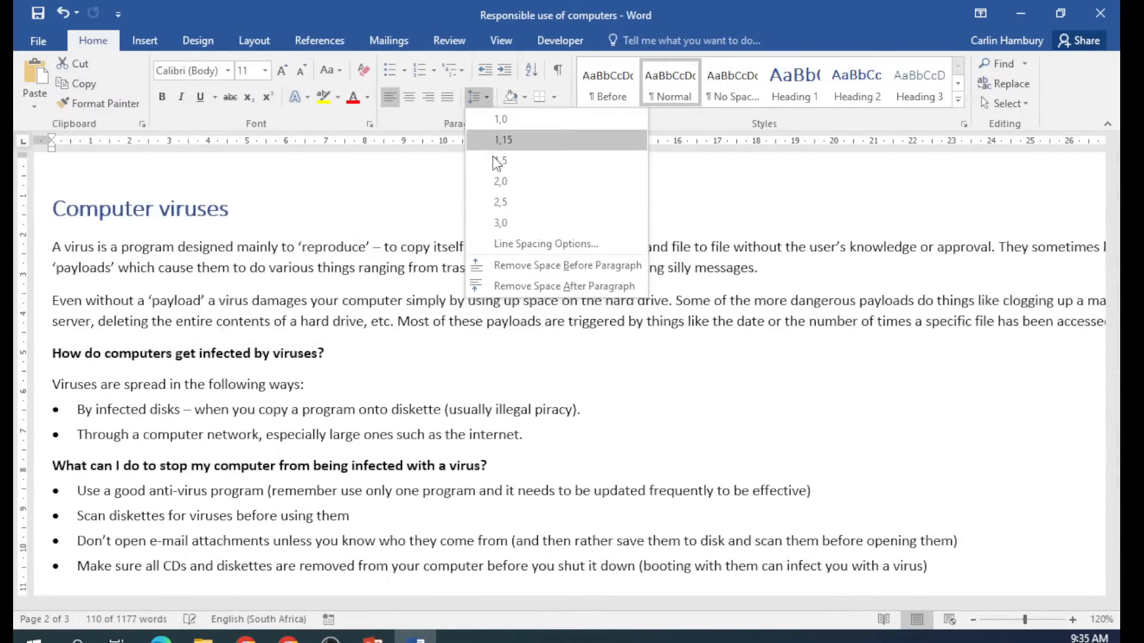
pyautogui.click(554, 243)
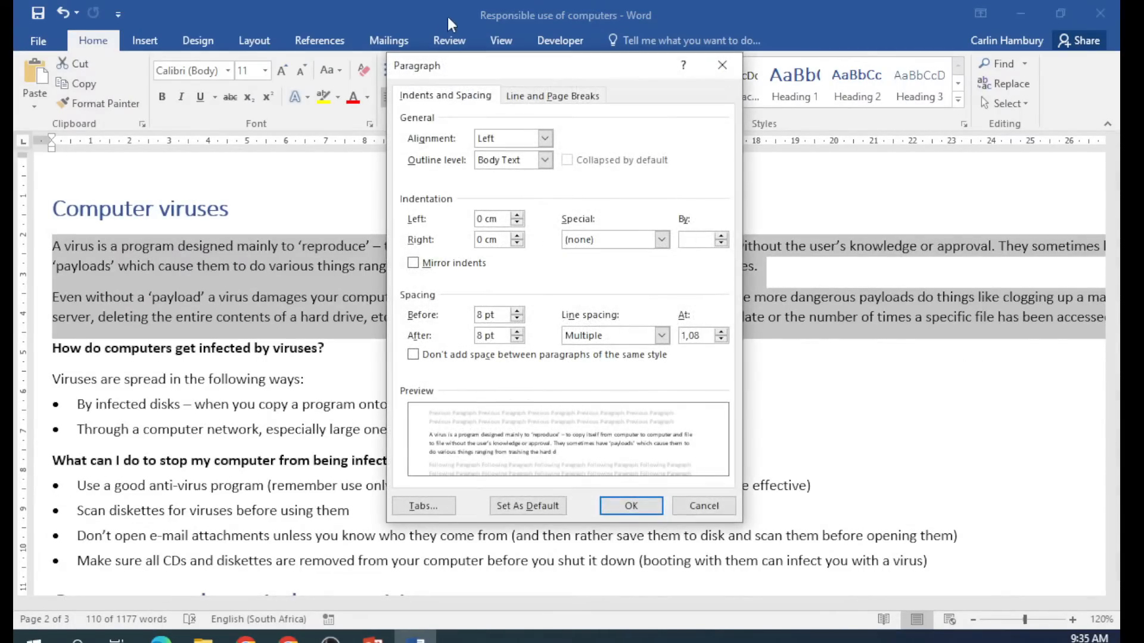
pyautogui.moveTo(449, 61); pyautogui.dragTo(403, 86)
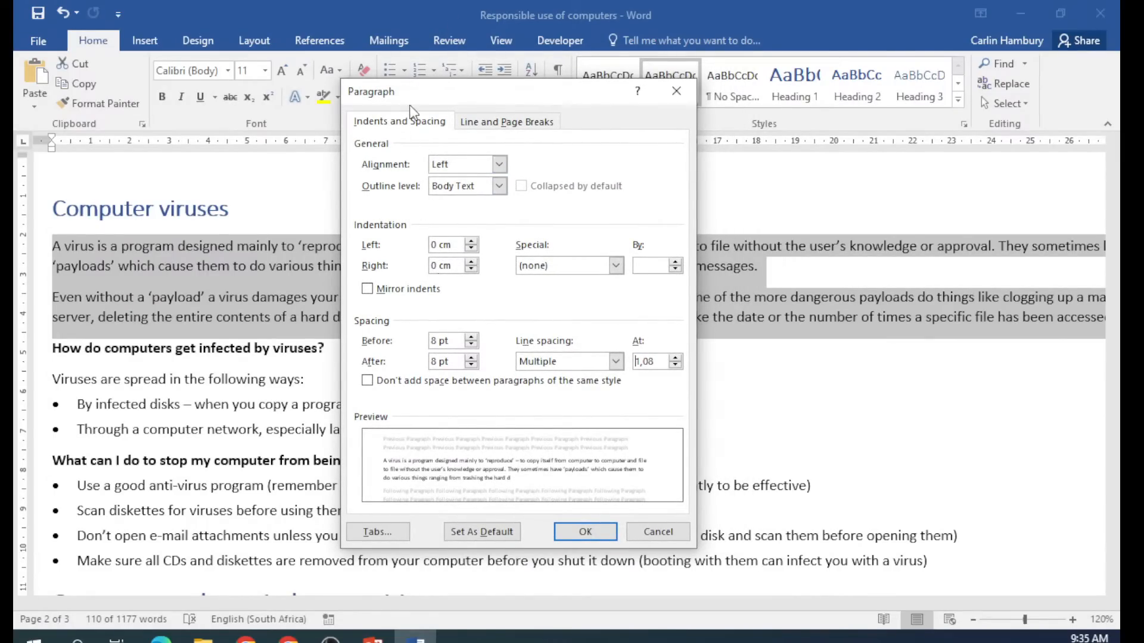
pyautogui.moveTo(425, 91); pyautogui.dragTo(640, 42)
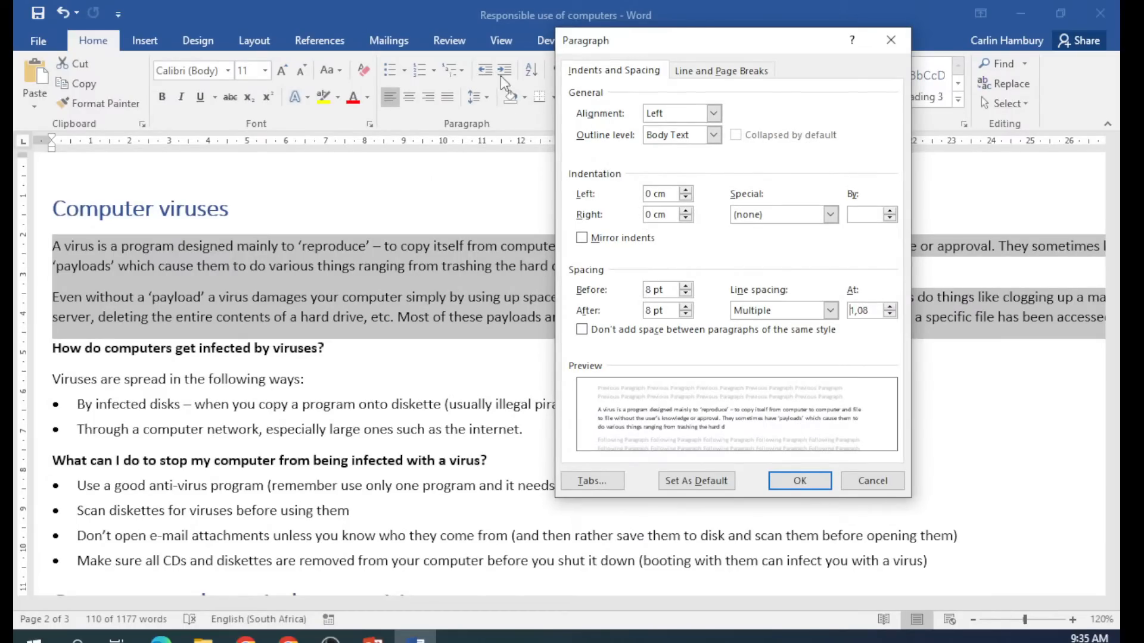
# Apply a 1,27 cm hanging indent with a 0,6 cm left indent.
pyautogui.click(835, 218)
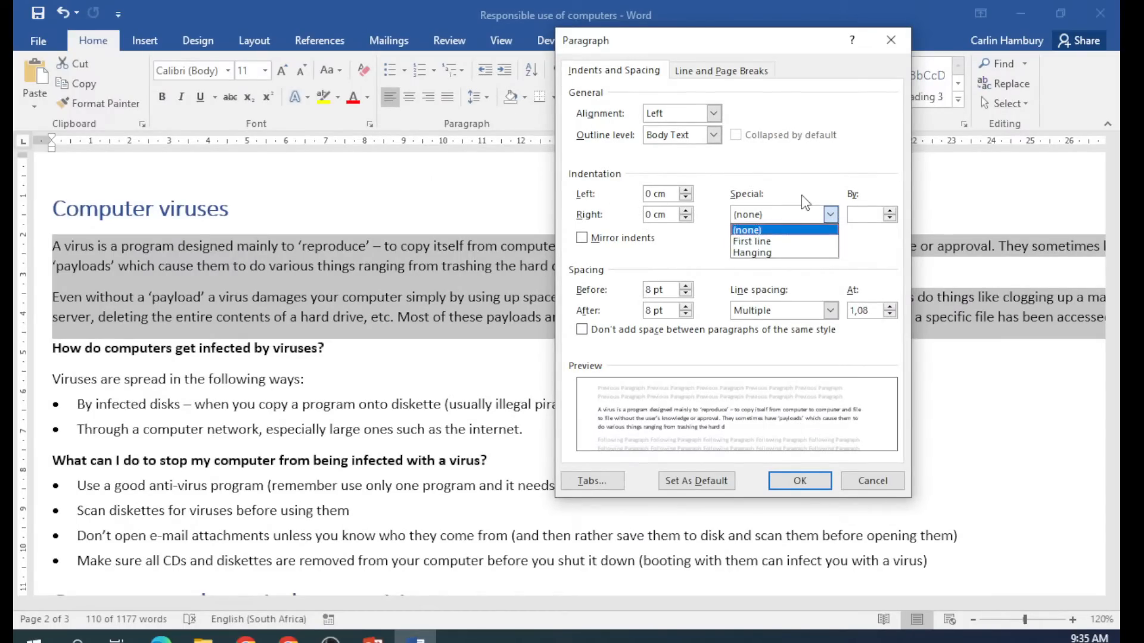
pyautogui.click(804, 197)
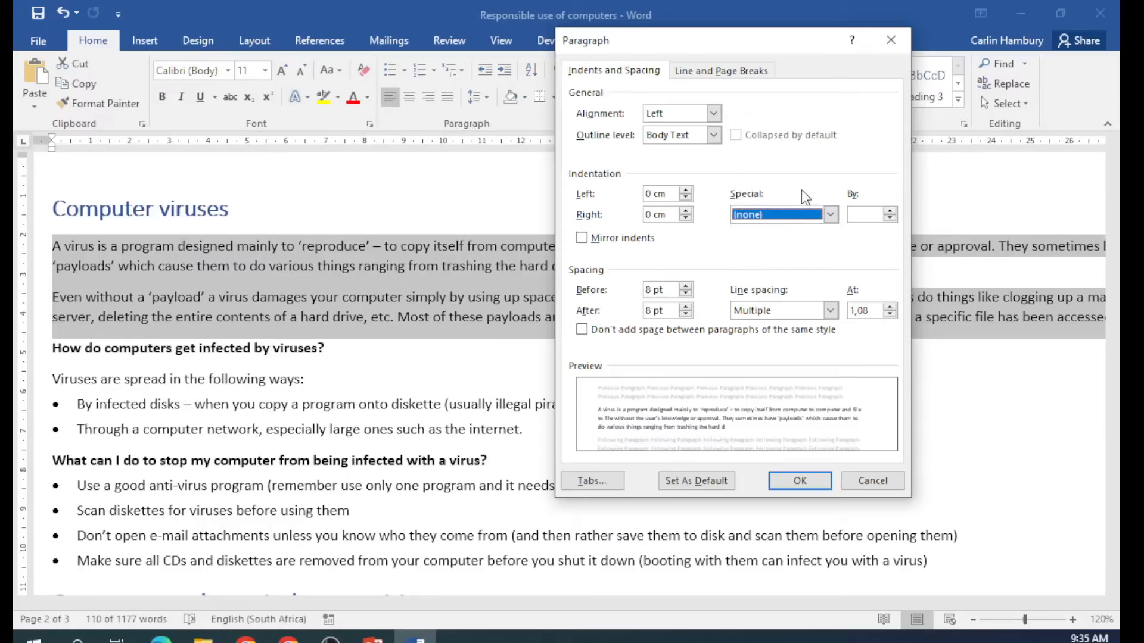
pyautogui.click(832, 215)
pyautogui.click(826, 253)
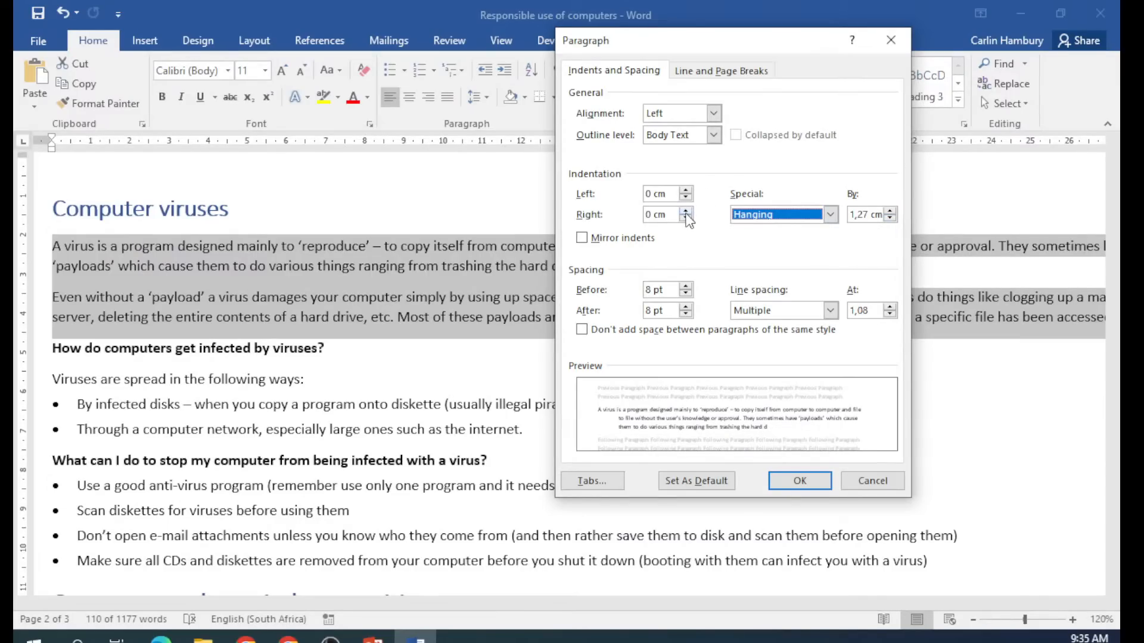
pyautogui.click(686, 191)
pyautogui.click(686, 191)
pyautogui.click(686, 191)
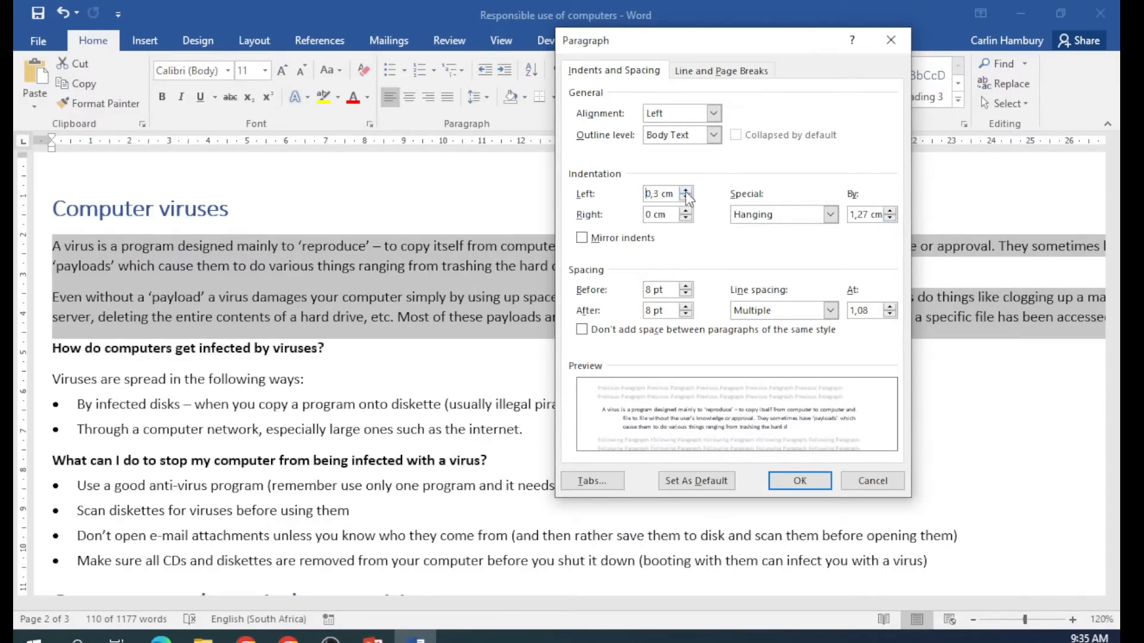
pyautogui.click(685, 191)
pyautogui.click(686, 191)
pyautogui.click(686, 191)
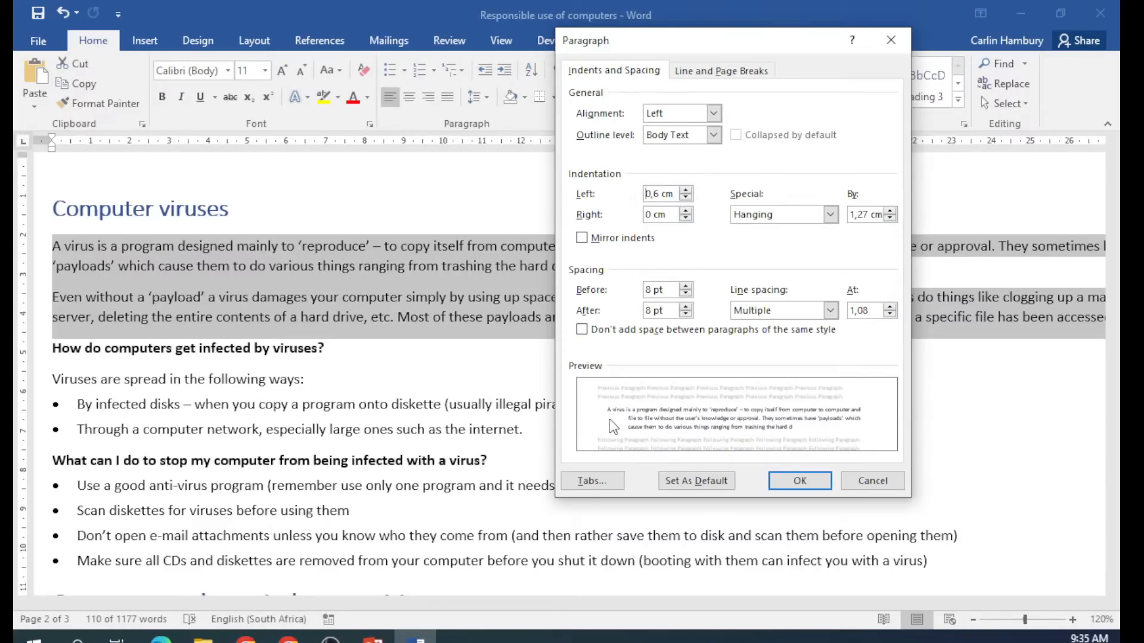
pyautogui.click(799, 481)
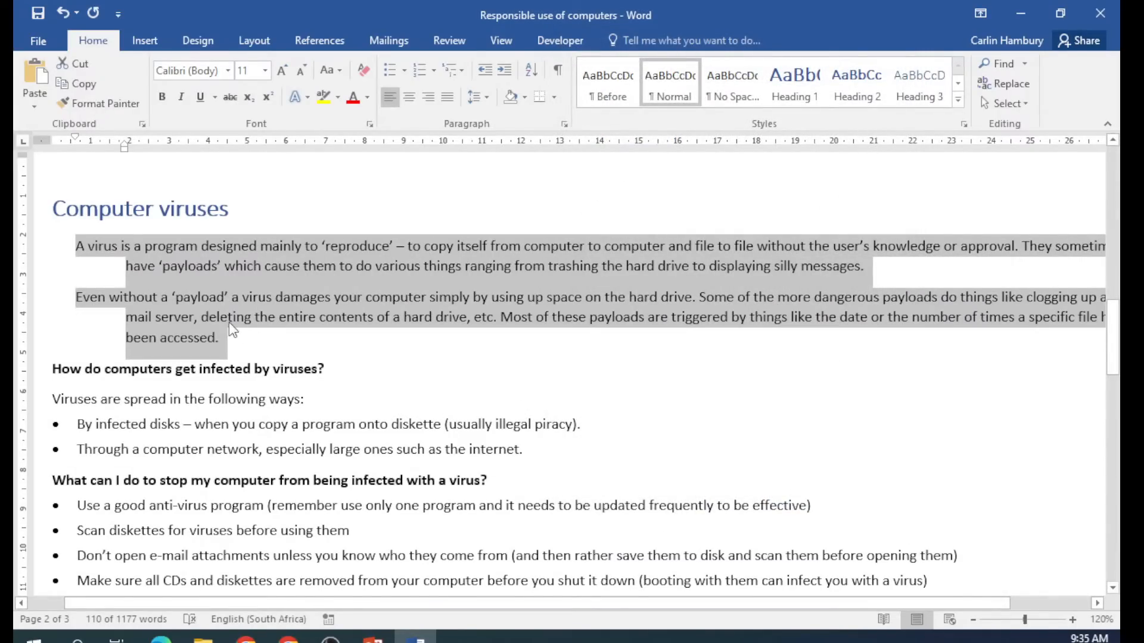
pyautogui.click(233, 331)
# Select both opening paragraphs and open their Paragraph settings.
pyautogui.moveTo(75, 246); pyautogui.dragTo(120, 246)
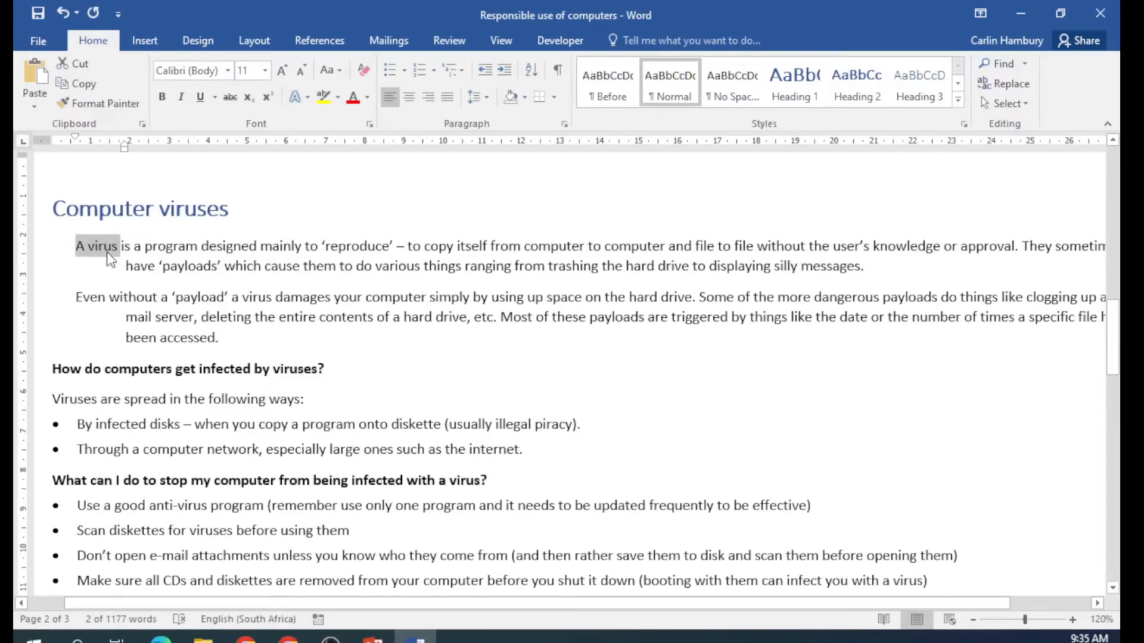
pyautogui.click(80, 249)
pyautogui.moveTo(77, 249); pyautogui.dragTo(1001, 262)
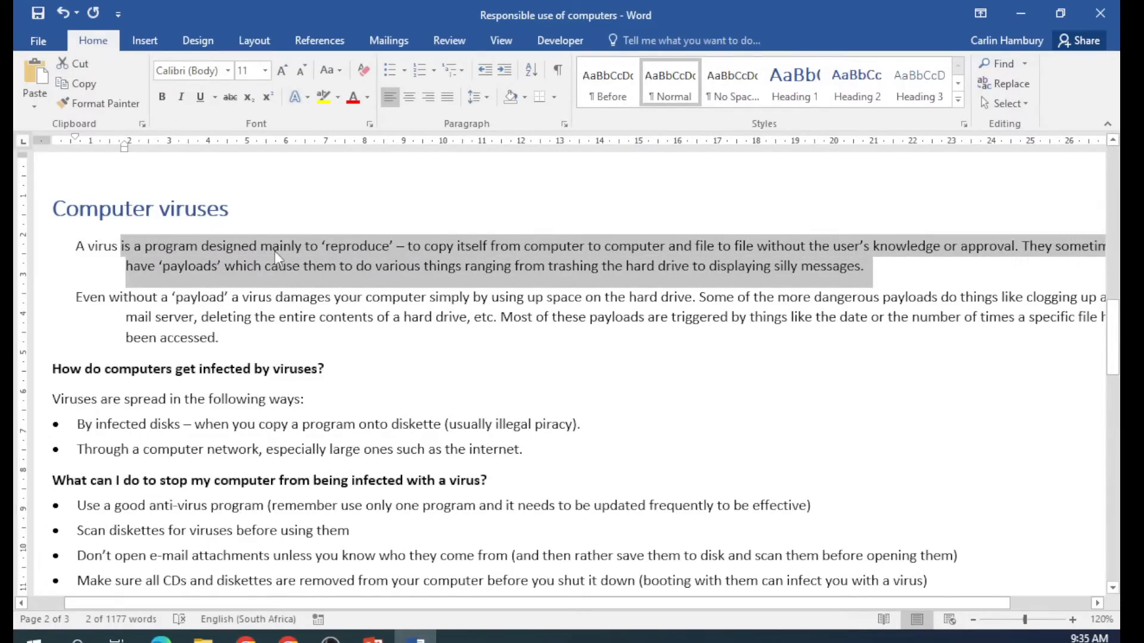
pyautogui.click(55, 250)
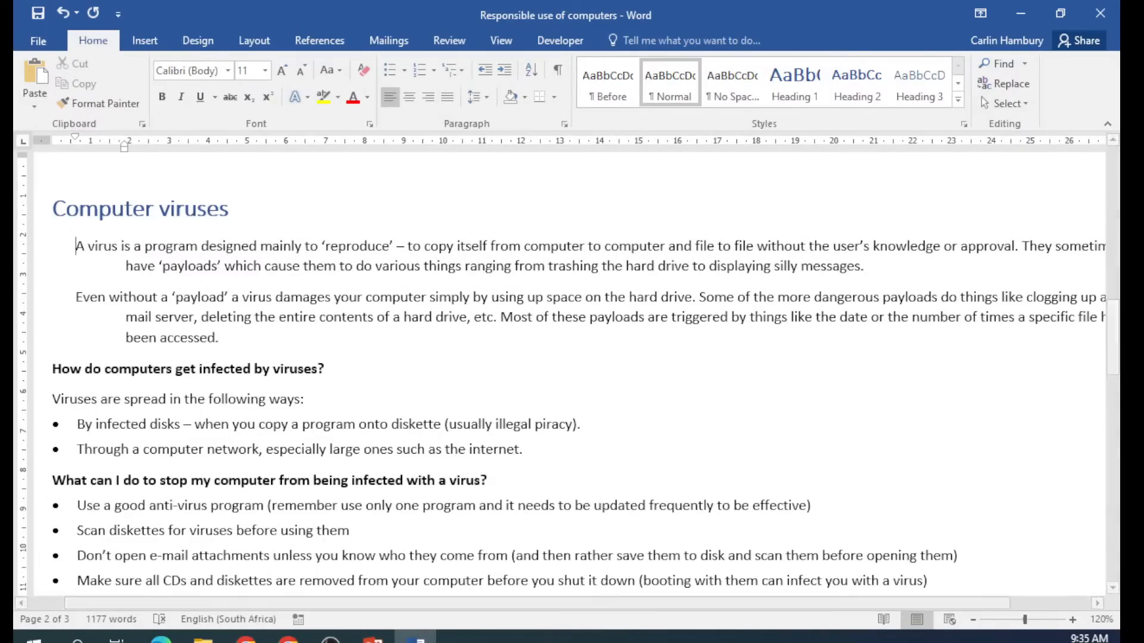
pyautogui.moveTo(76, 246); pyautogui.dragTo(222, 338)
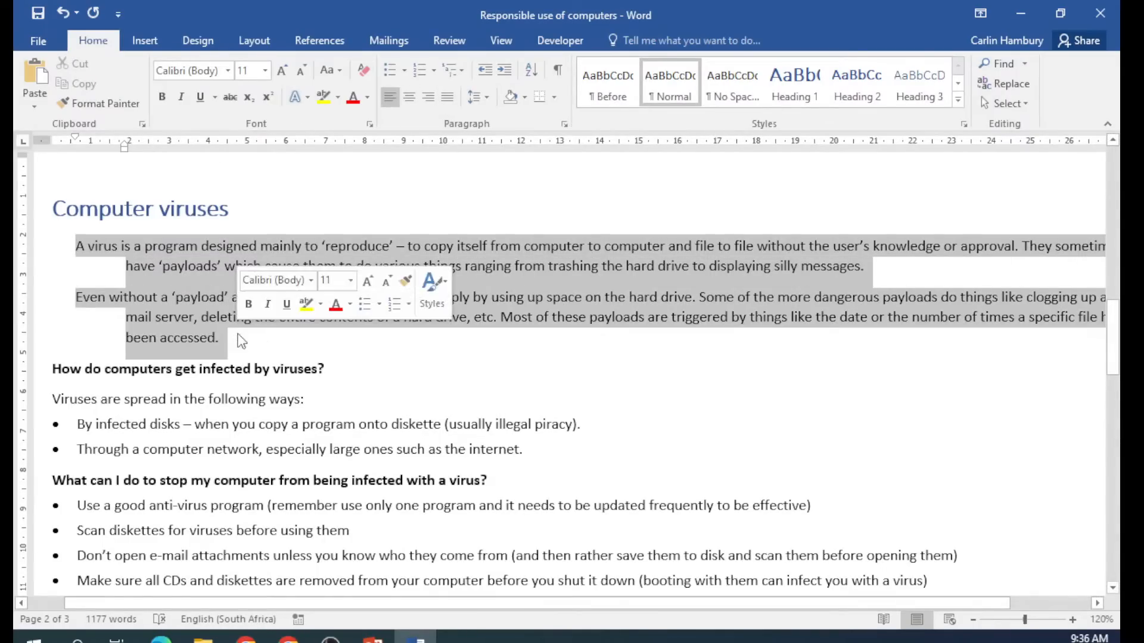
pyautogui.click(489, 97)
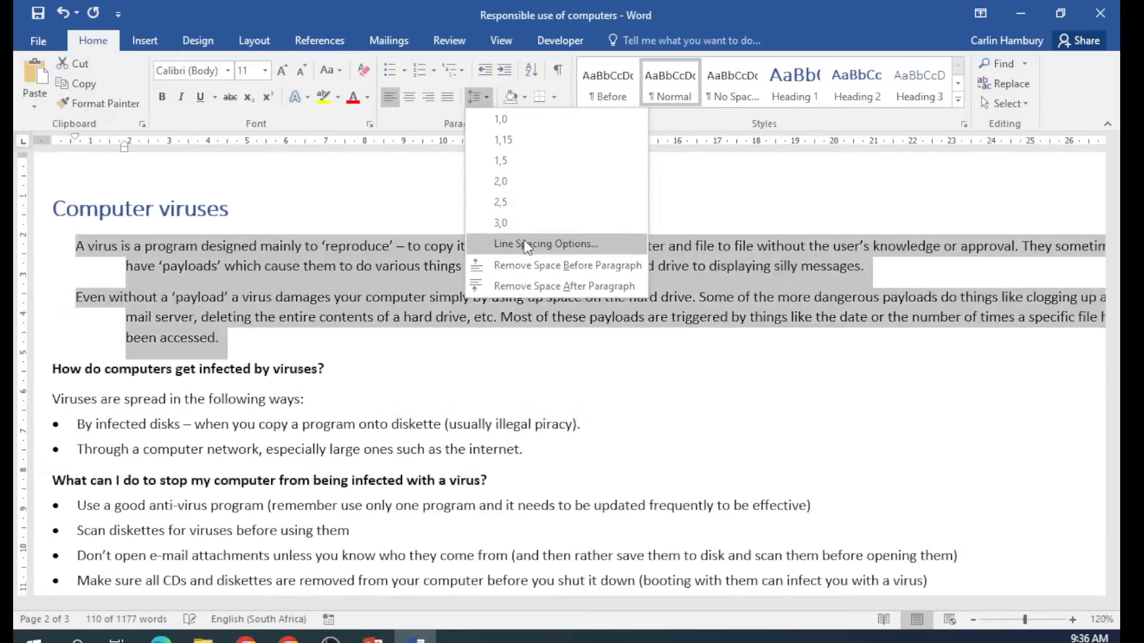
pyautogui.click(525, 235)
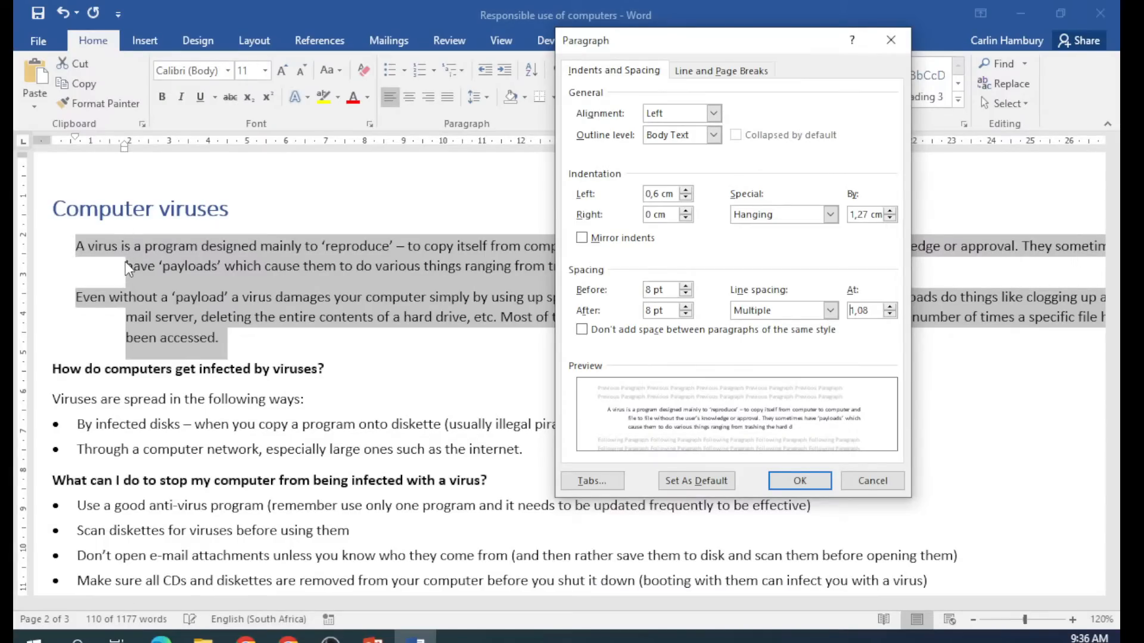
# Set the left indent back to 0 cm and Special indent to (none).
pyautogui.click(686, 198)
pyautogui.click(686, 198)
pyautogui.click(686, 198)
pyautogui.click(685, 197)
pyautogui.click(686, 198)
pyautogui.click(686, 198)
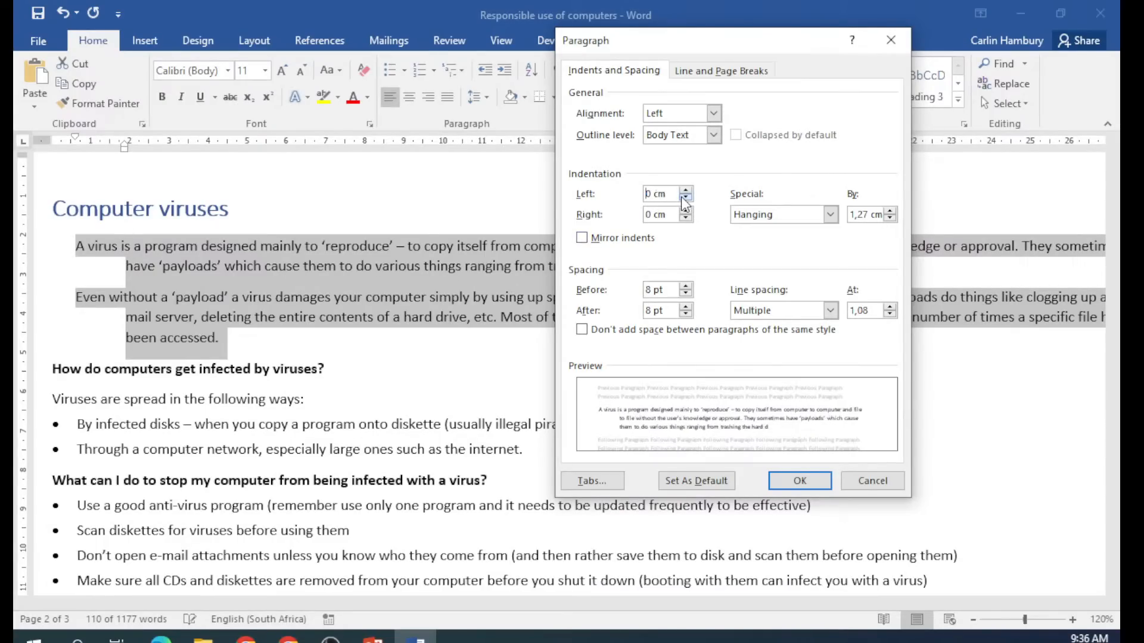
pyautogui.click(829, 214)
pyautogui.click(817, 230)
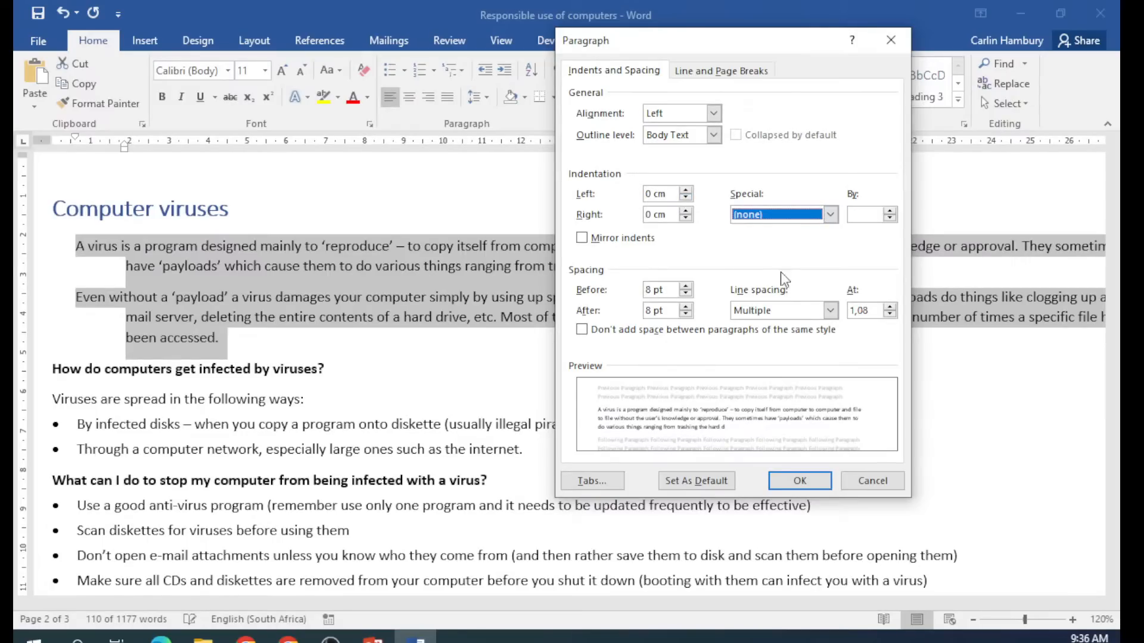
pyautogui.click(782, 495)
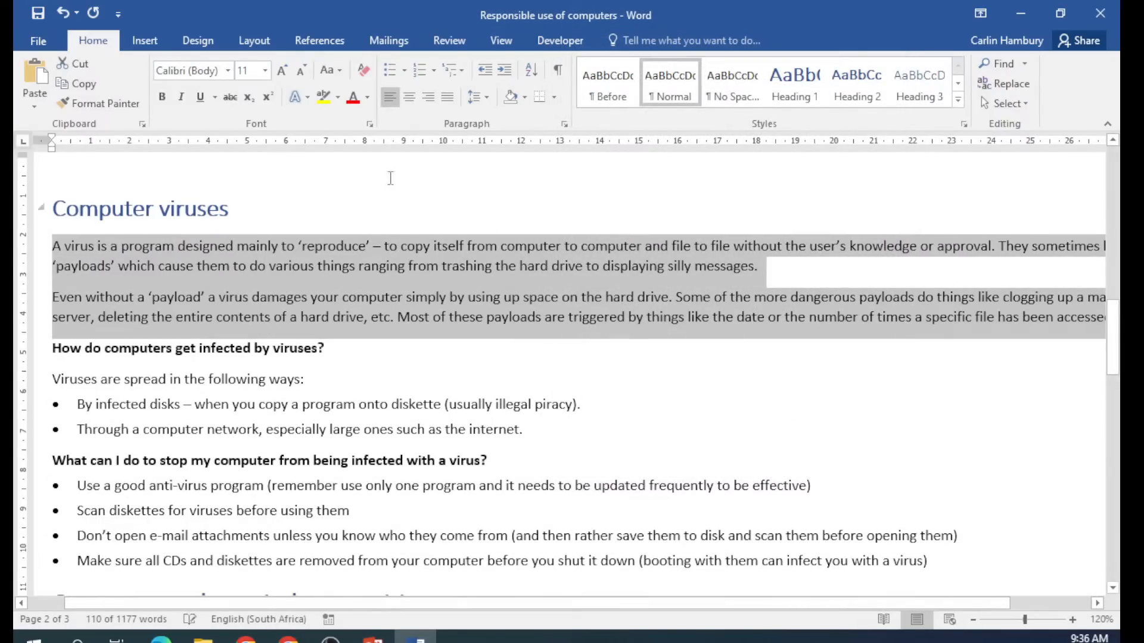
pyautogui.click(485, 103)
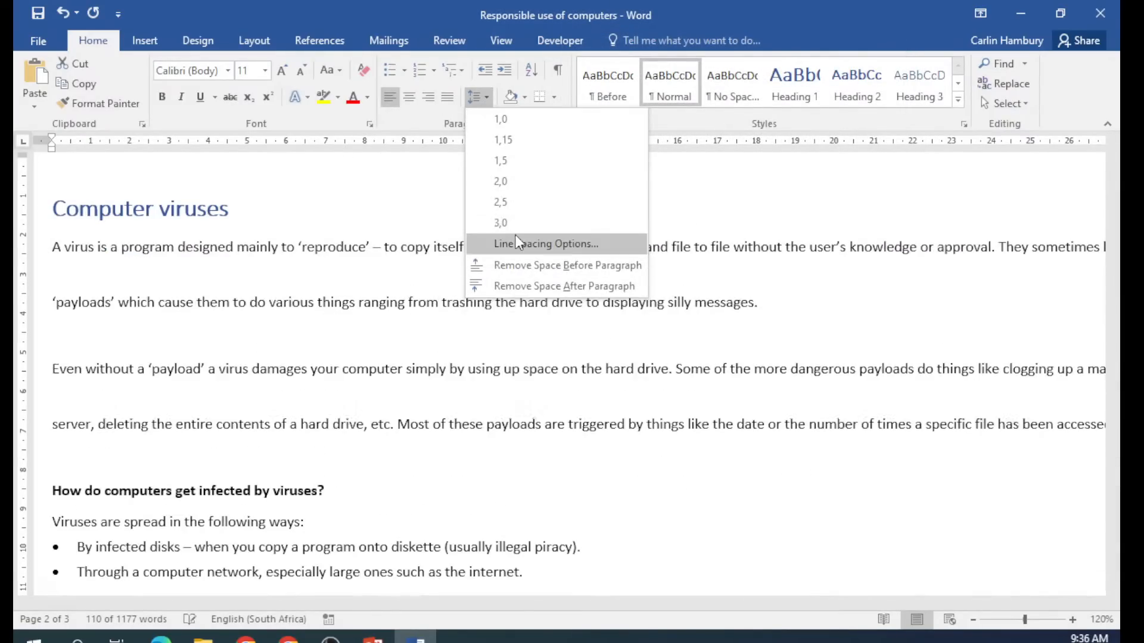
pyautogui.click(515, 240)
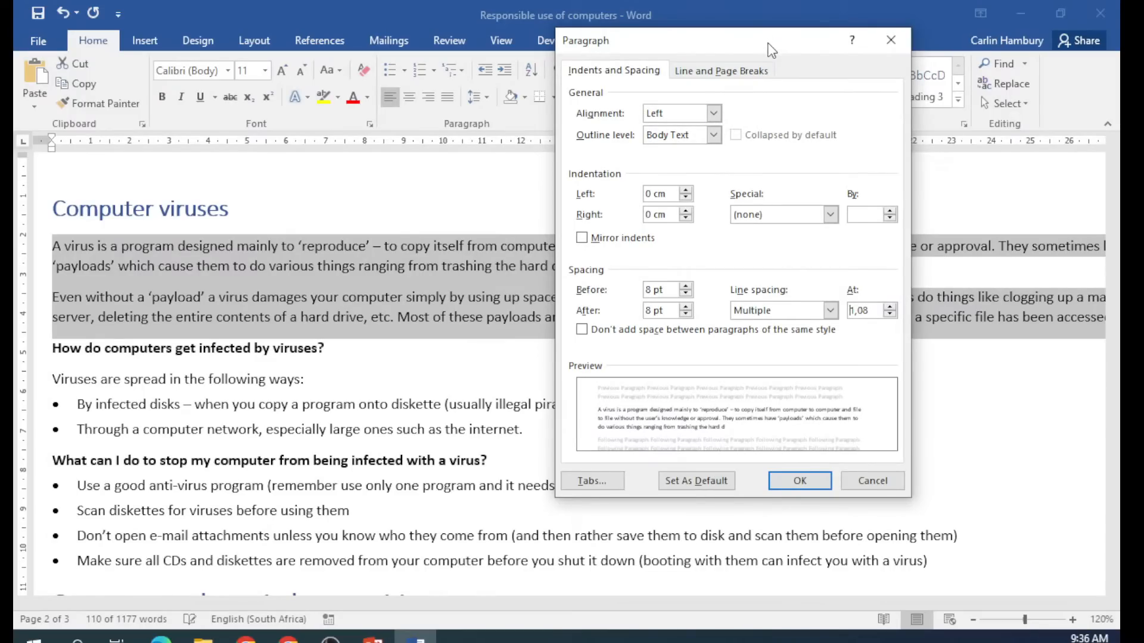
pyautogui.moveTo(777, 33); pyautogui.dragTo(617, 37)
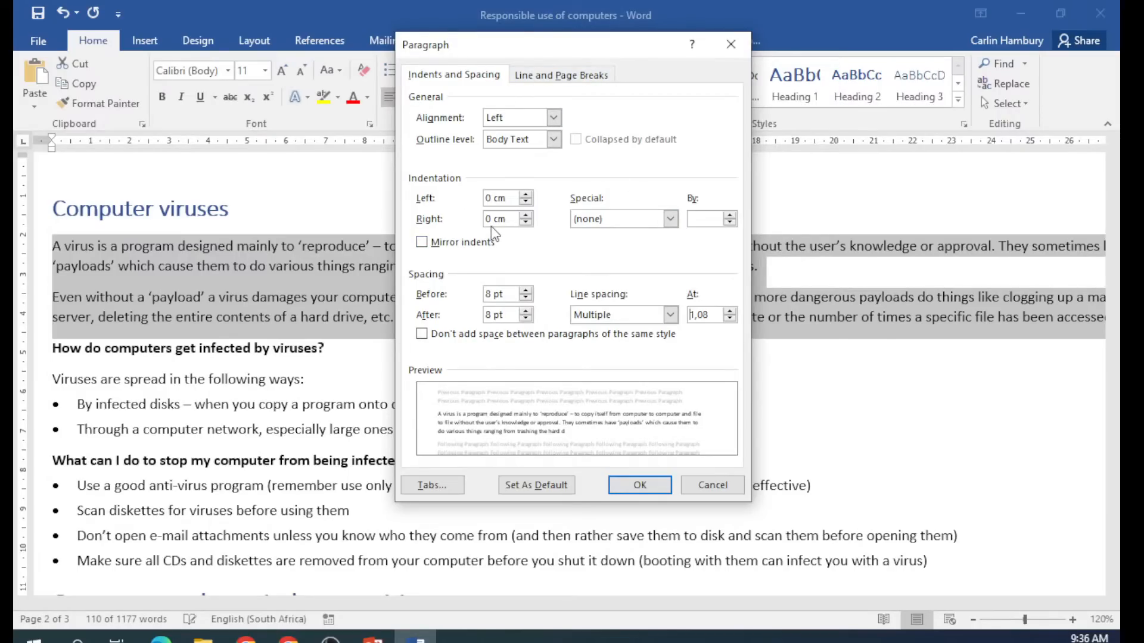
pyautogui.moveTo(534, 51); pyautogui.dragTo(520, 69)
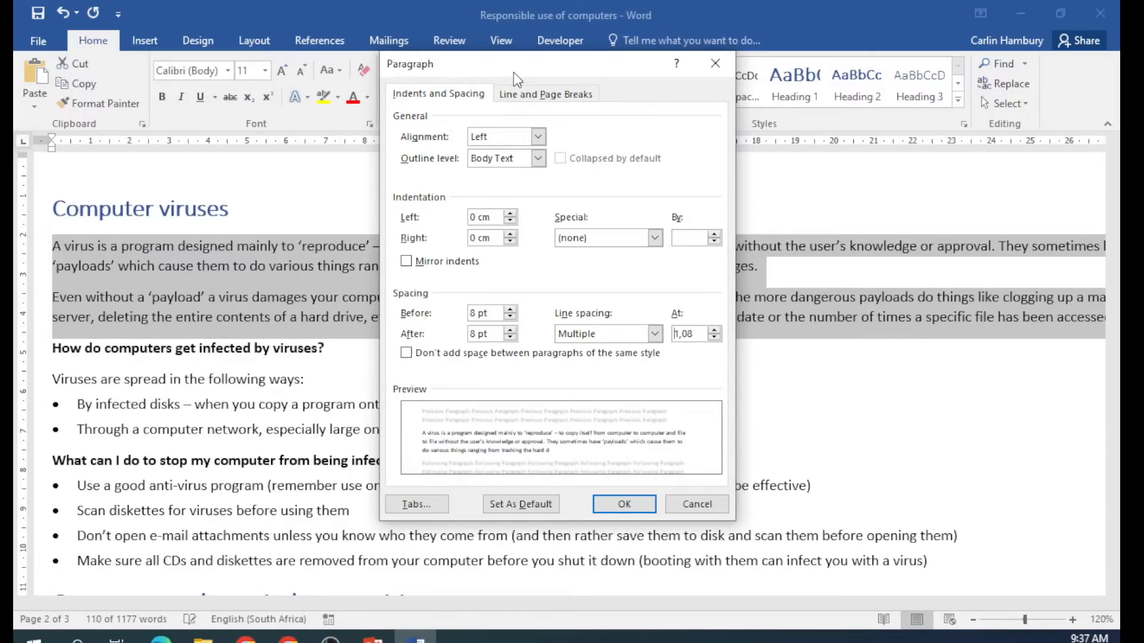
pyautogui.click(717, 62)
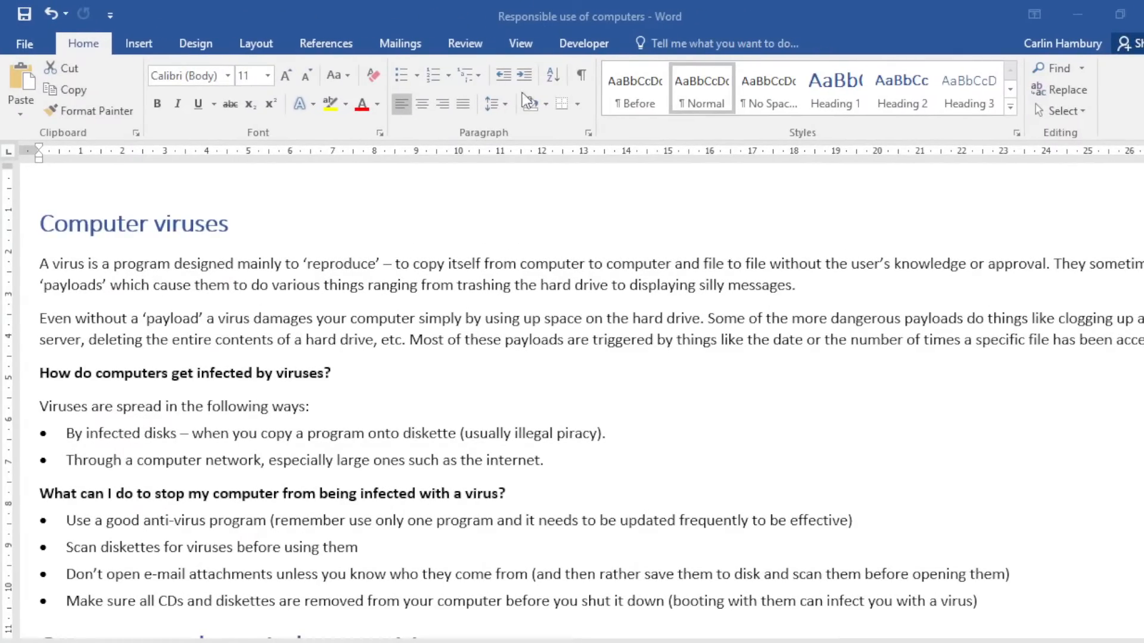
# Try Multiple line spacing in Paragraph settings, then cancel the change.
pyautogui.click(505, 105)
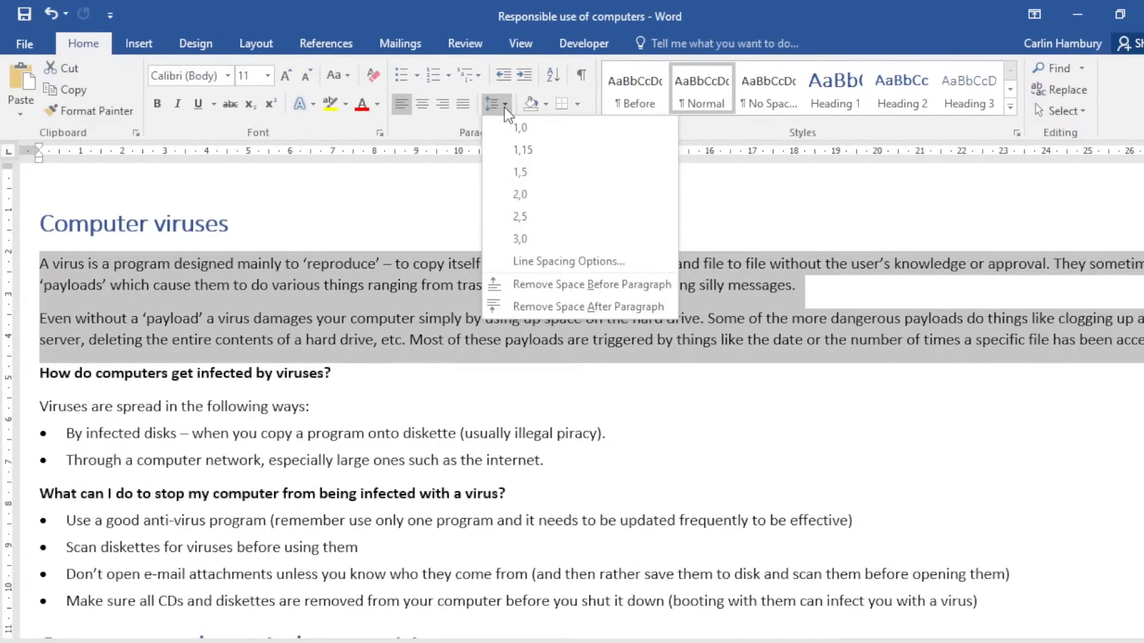
pyautogui.click(539, 261)
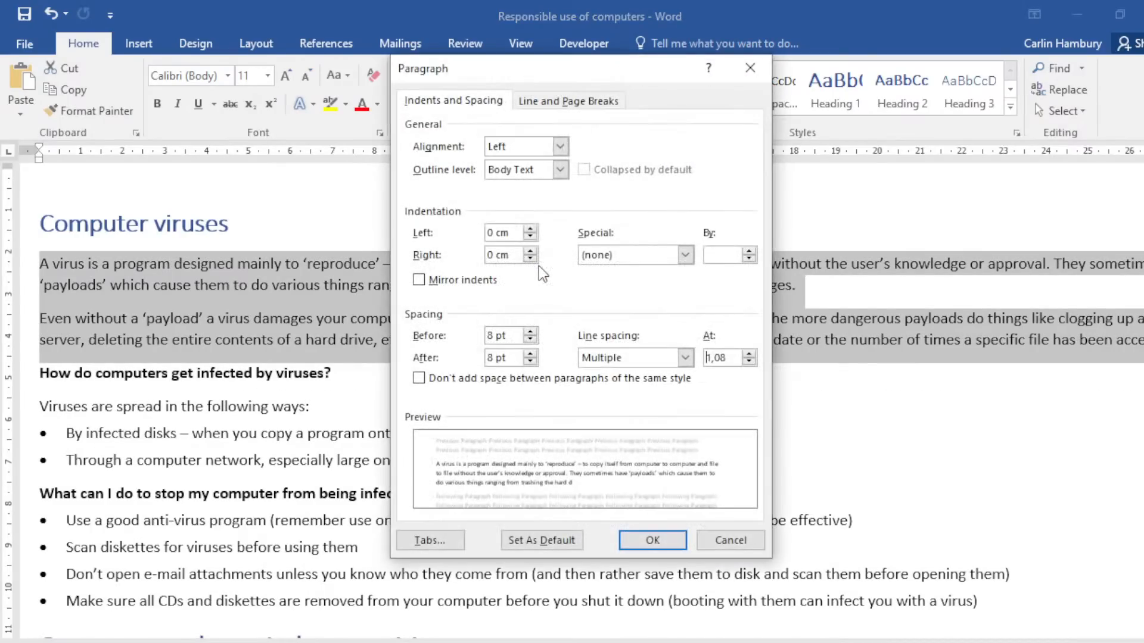
pyautogui.moveTo(611, 81); pyautogui.dragTo(575, 115)
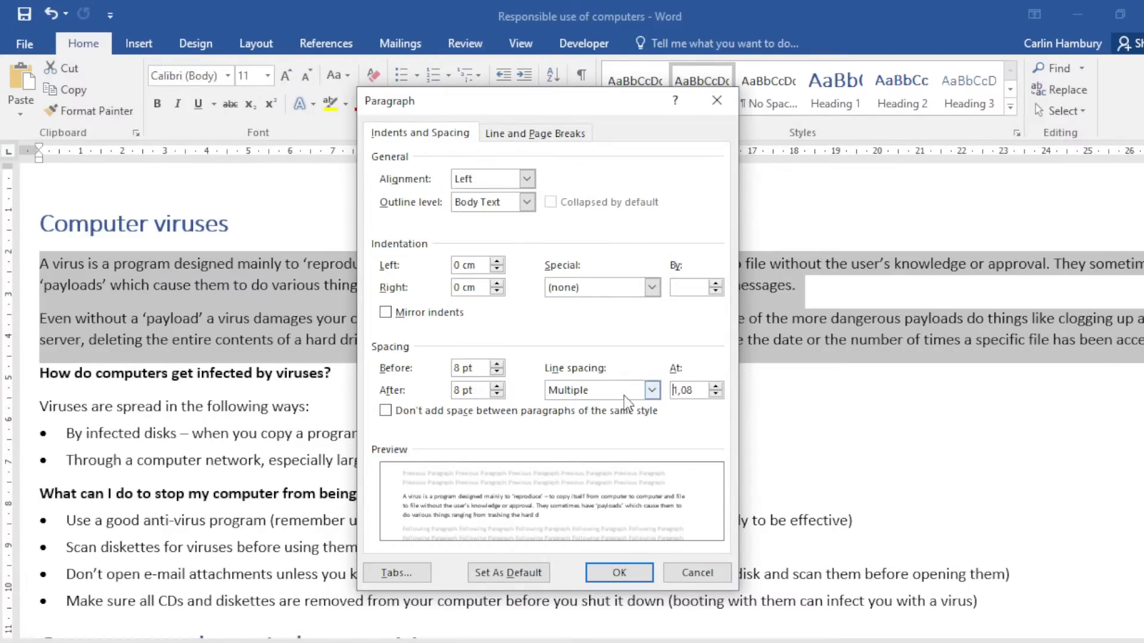
pyautogui.click(652, 390)
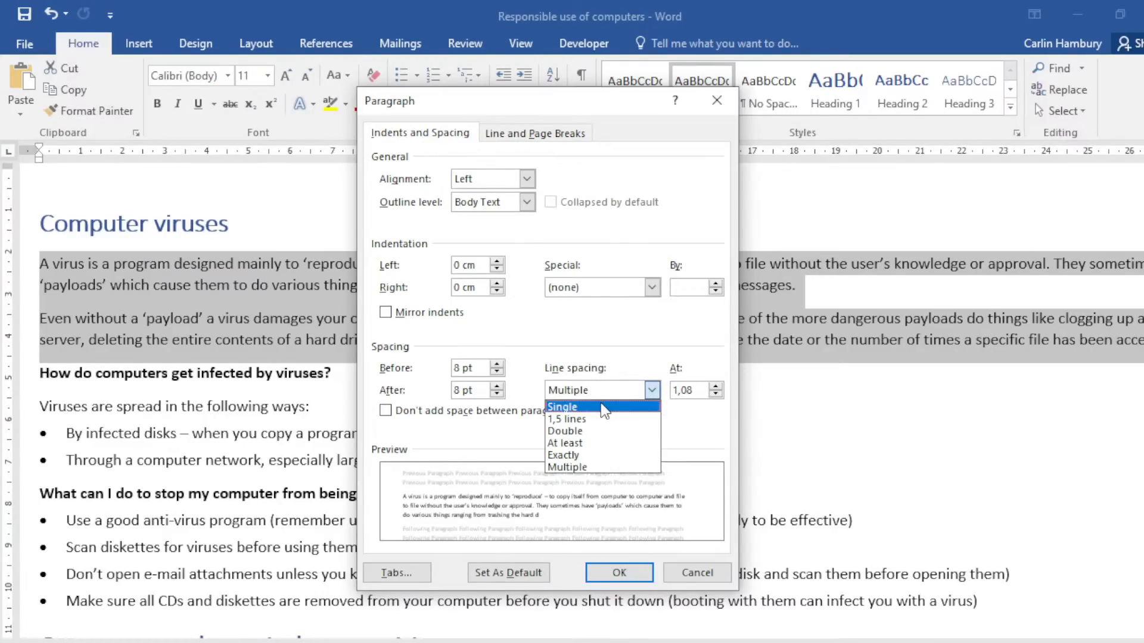
pyautogui.click(566, 467)
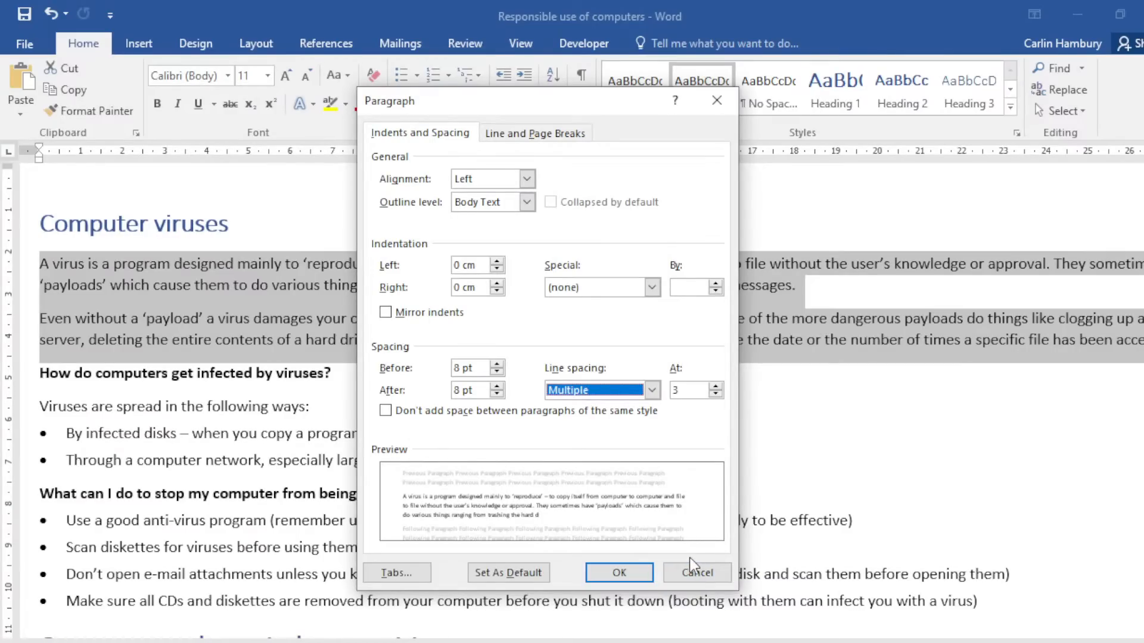
pyautogui.click(698, 573)
pyautogui.click(470, 262)
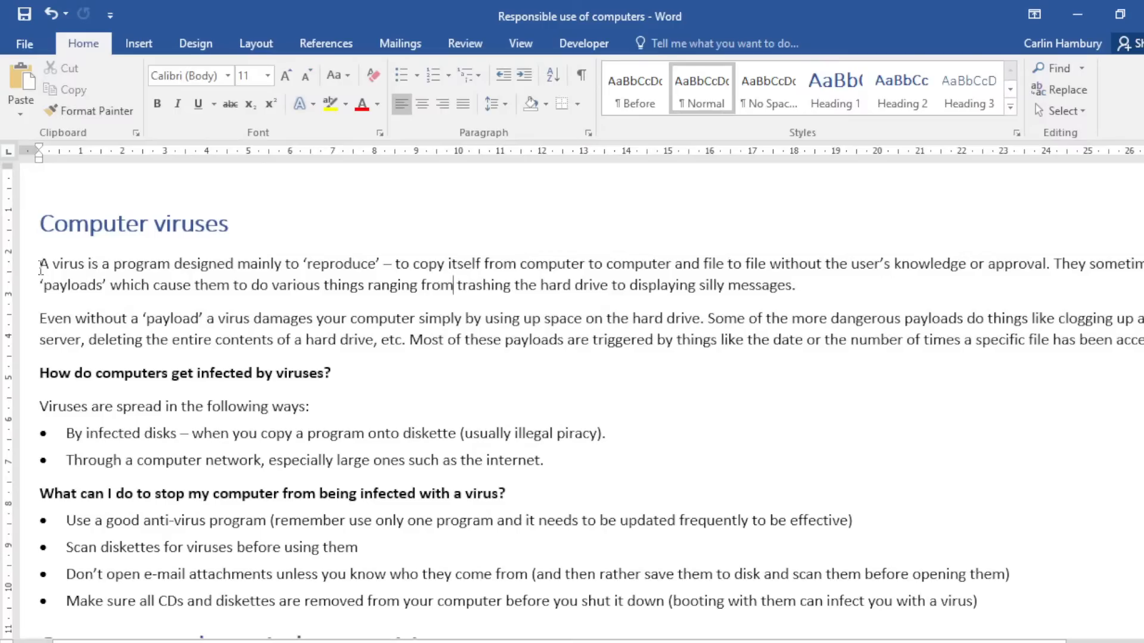
# Reselect the two virus paragraphs and set their line spacing to 1,5 multiple.
pyautogui.moveTo(39, 263); pyautogui.dragTo(1135, 344)
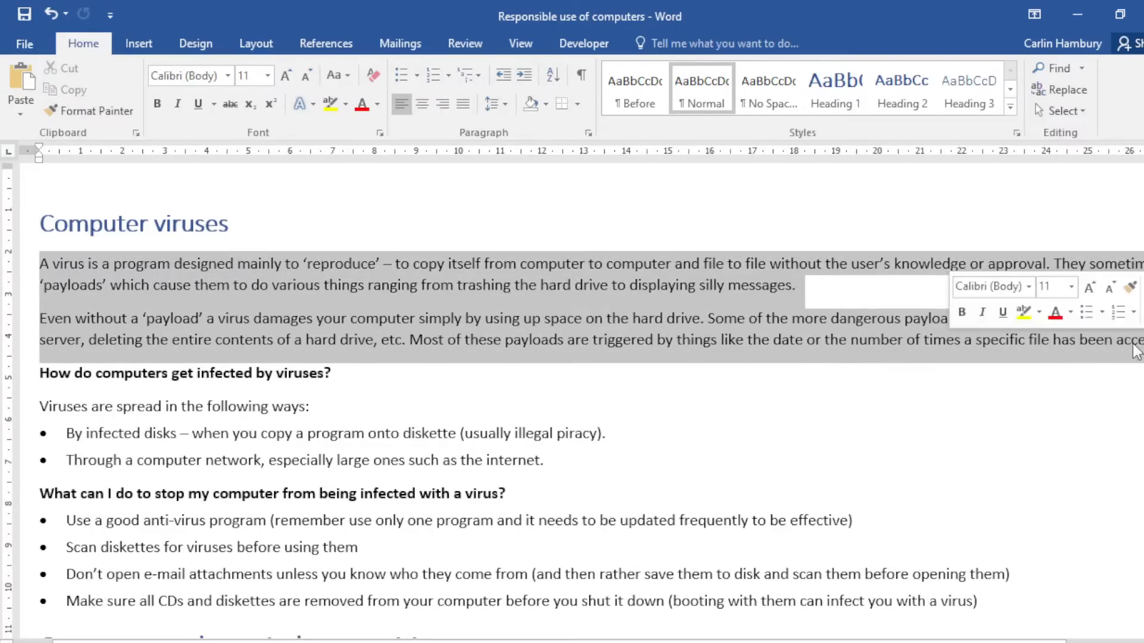
pyautogui.click(505, 104)
pyautogui.click(569, 261)
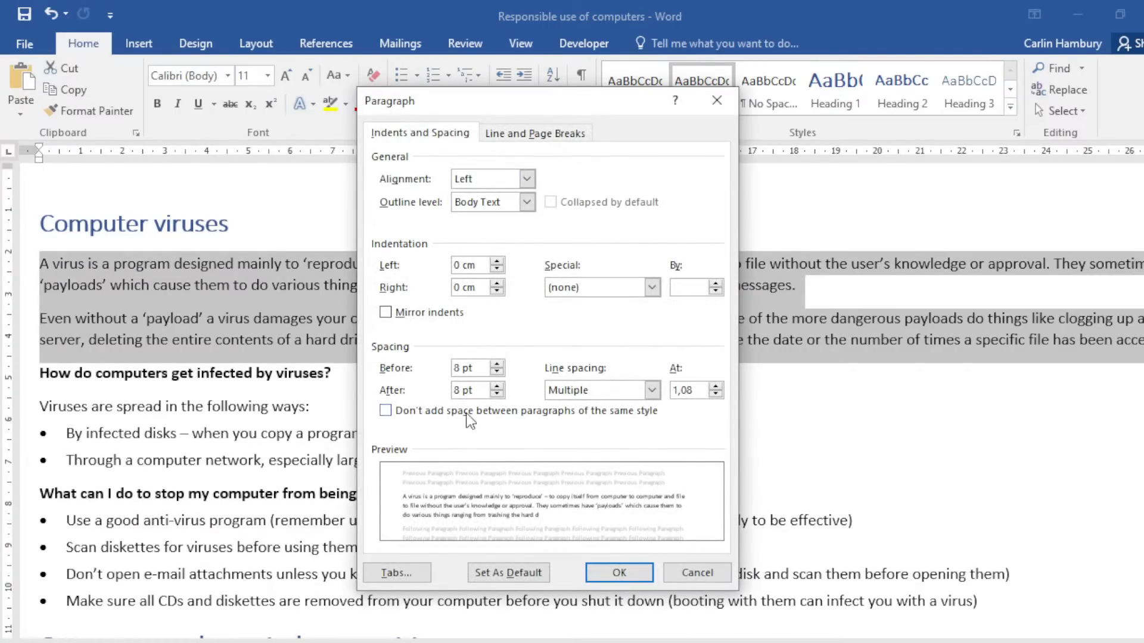
pyautogui.click(715, 386)
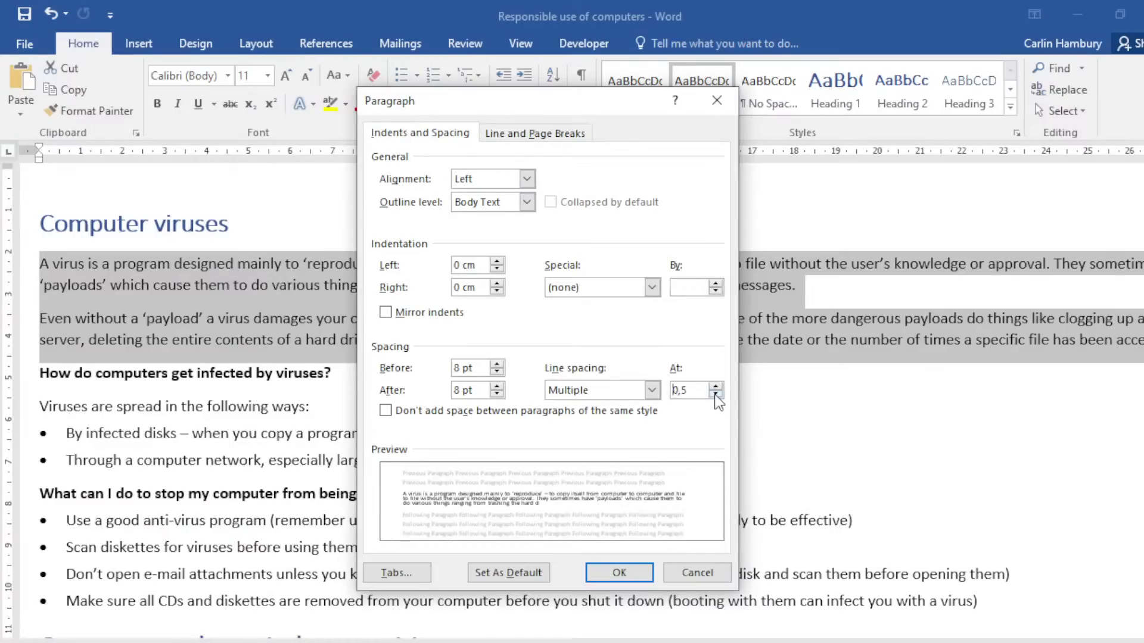
pyautogui.click(716, 387)
pyautogui.click(715, 395)
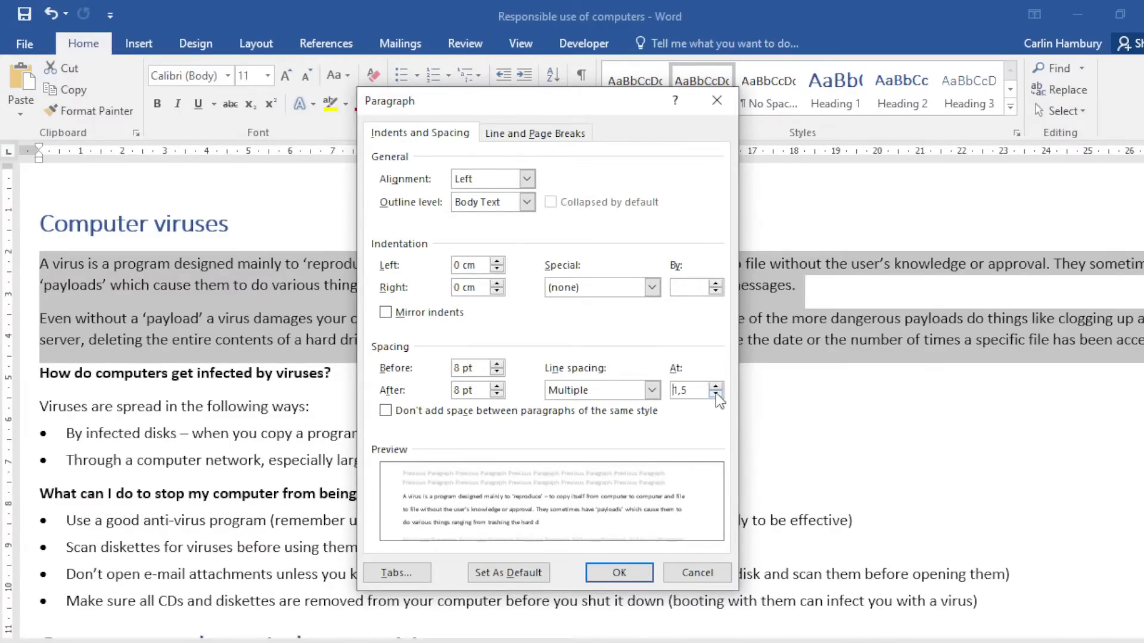
pyautogui.click(715, 395)
pyautogui.click(716, 386)
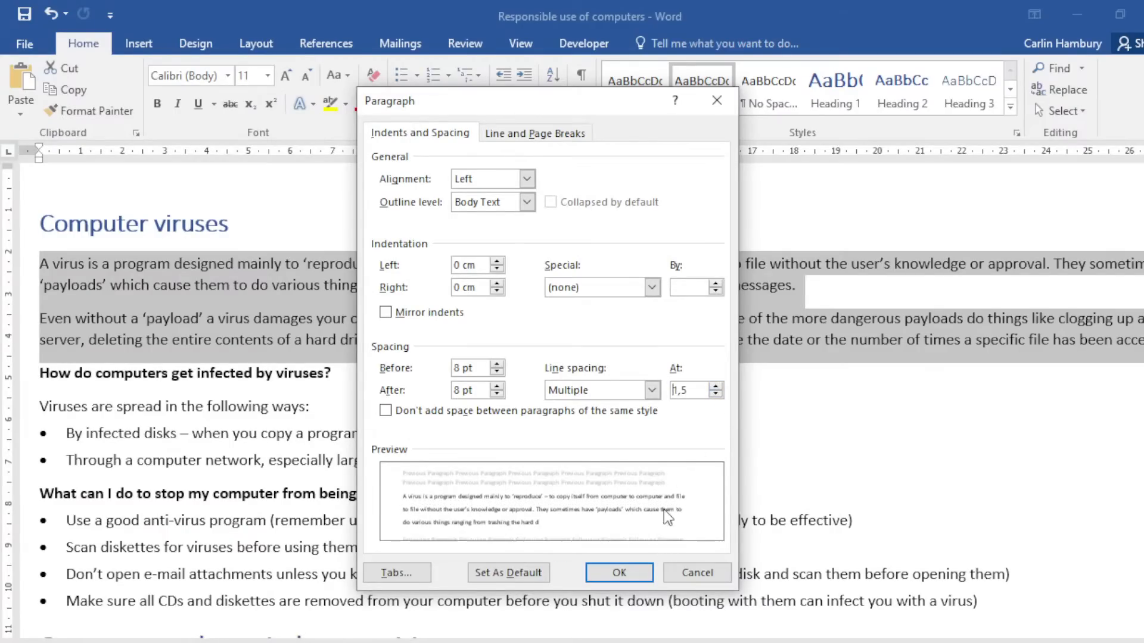
pyautogui.click(627, 571)
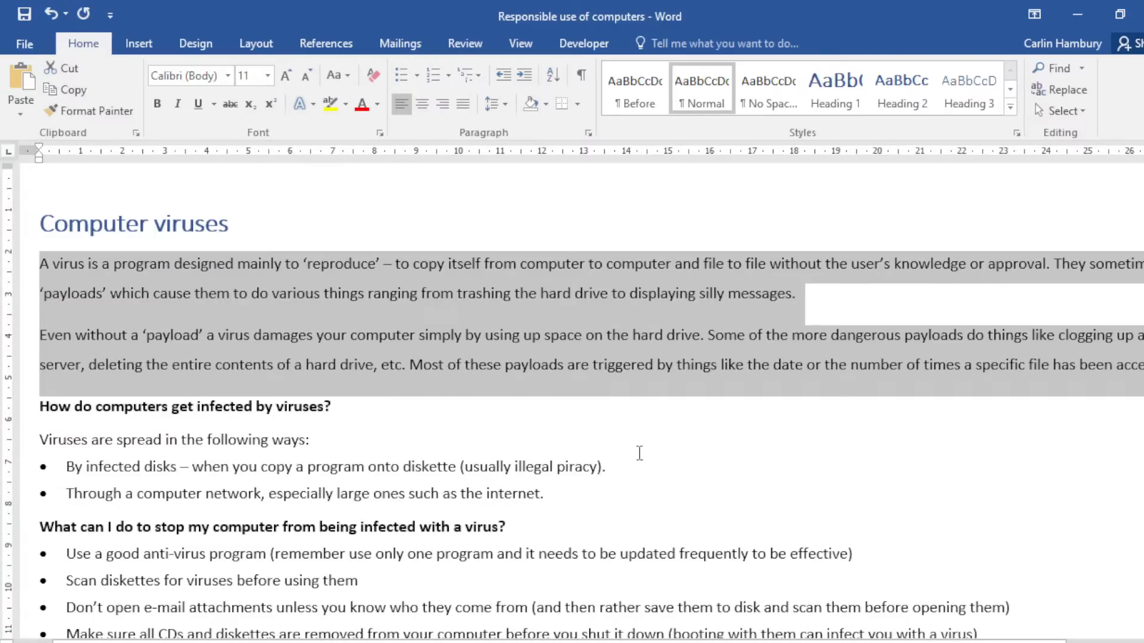
# Close Responsible use of computers, choosing Don't Save.
pyautogui.click(641, 396)
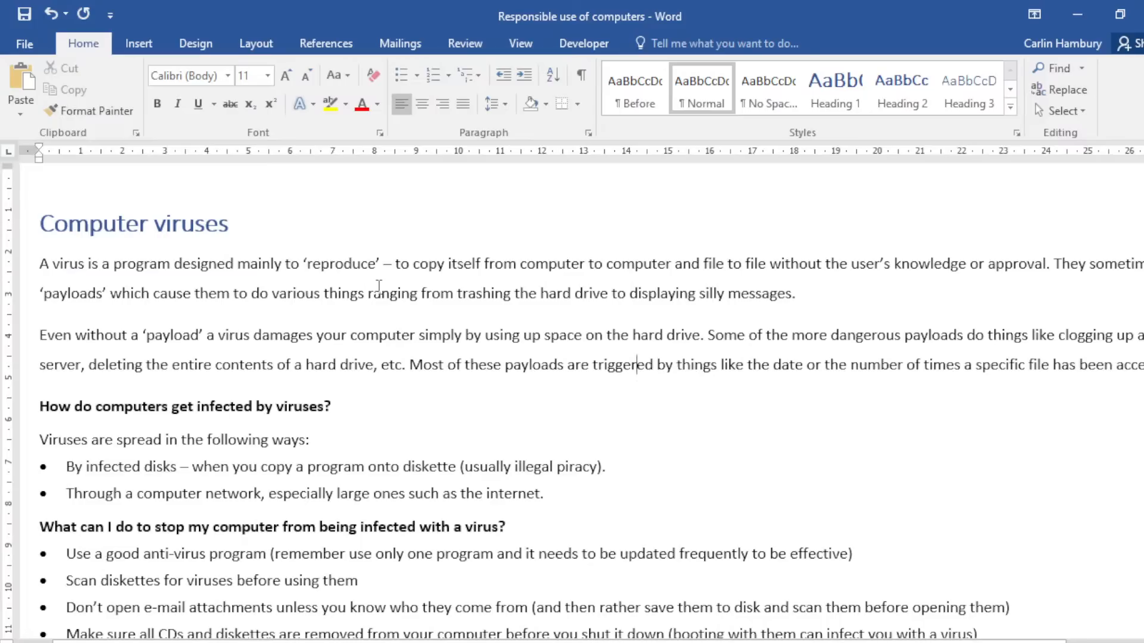
pyautogui.click(1143, 13)
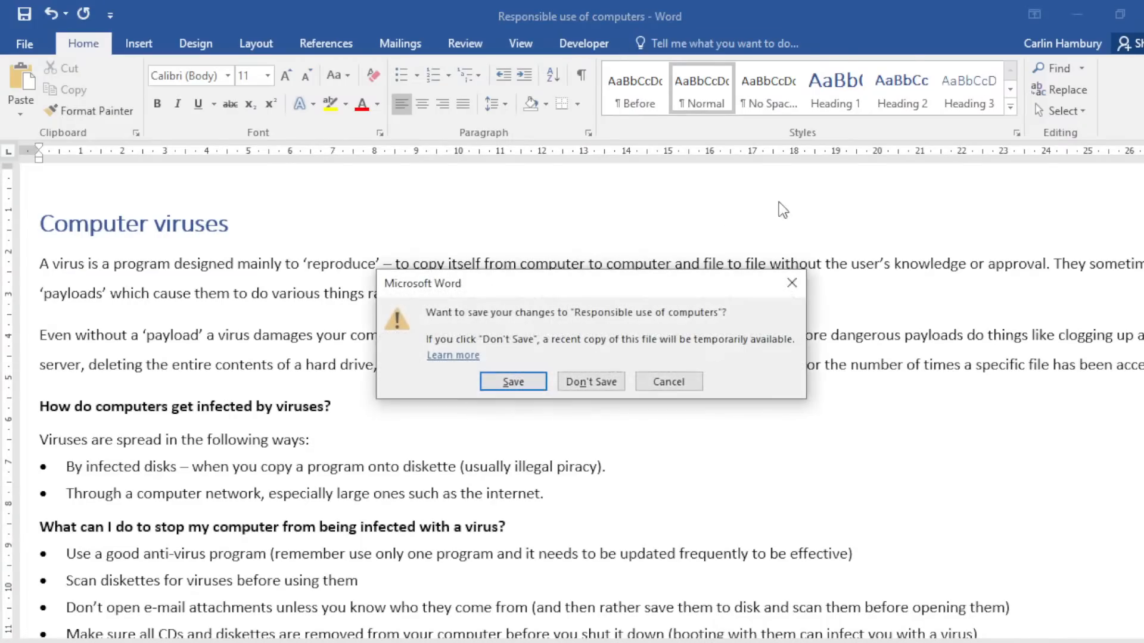
pyautogui.click(592, 382)
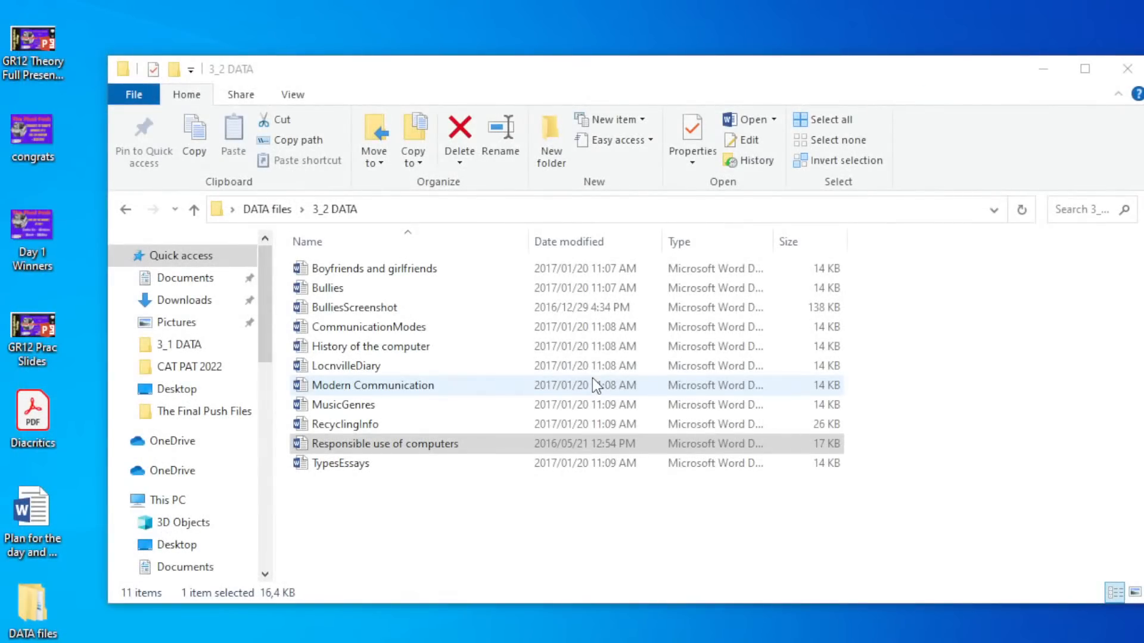
# Open the LocnvilleDiary document from the 3_2 DATA file list.
pyautogui.click(351, 518)
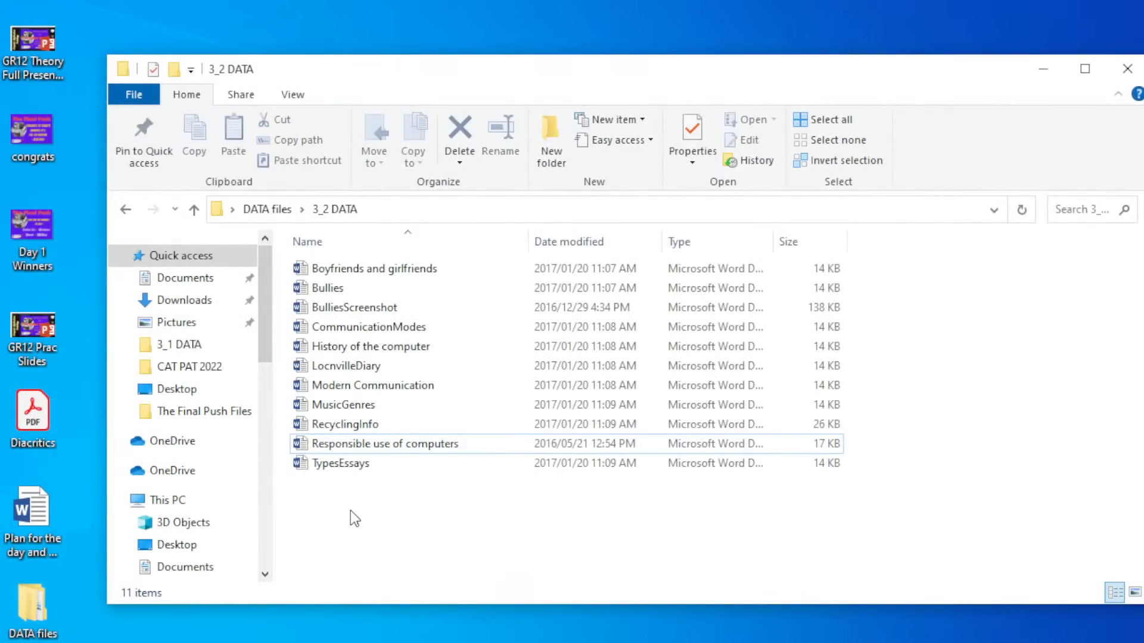
pyautogui.doubleClick(372, 365)
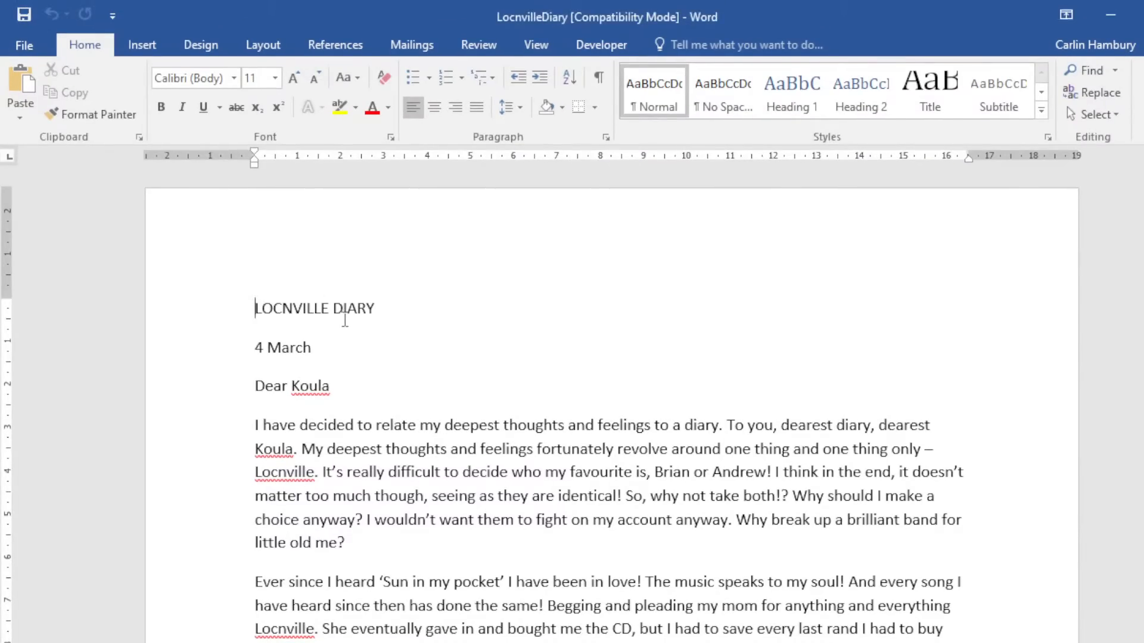
# Centre the LOCNVILLE DIARY heading and grow its font to 24 pt.
pyautogui.moveTo(248, 308); pyautogui.dragTo(396, 306)
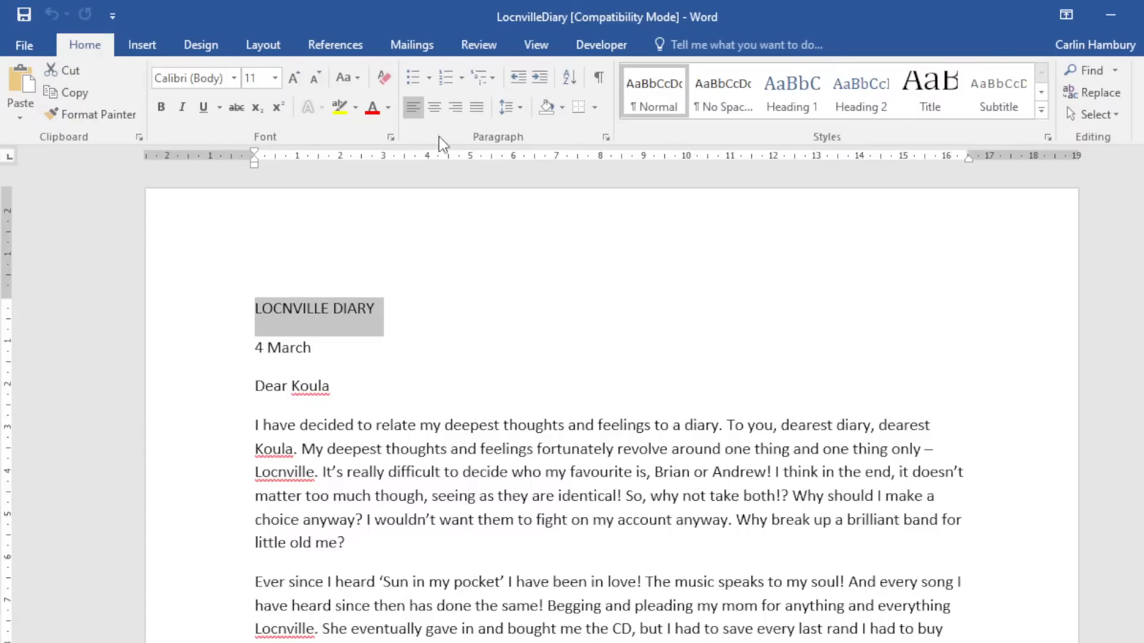
pyautogui.click(435, 109)
pyautogui.click(293, 80)
pyautogui.click(293, 80)
pyautogui.click(293, 80)
pyautogui.click(293, 80)
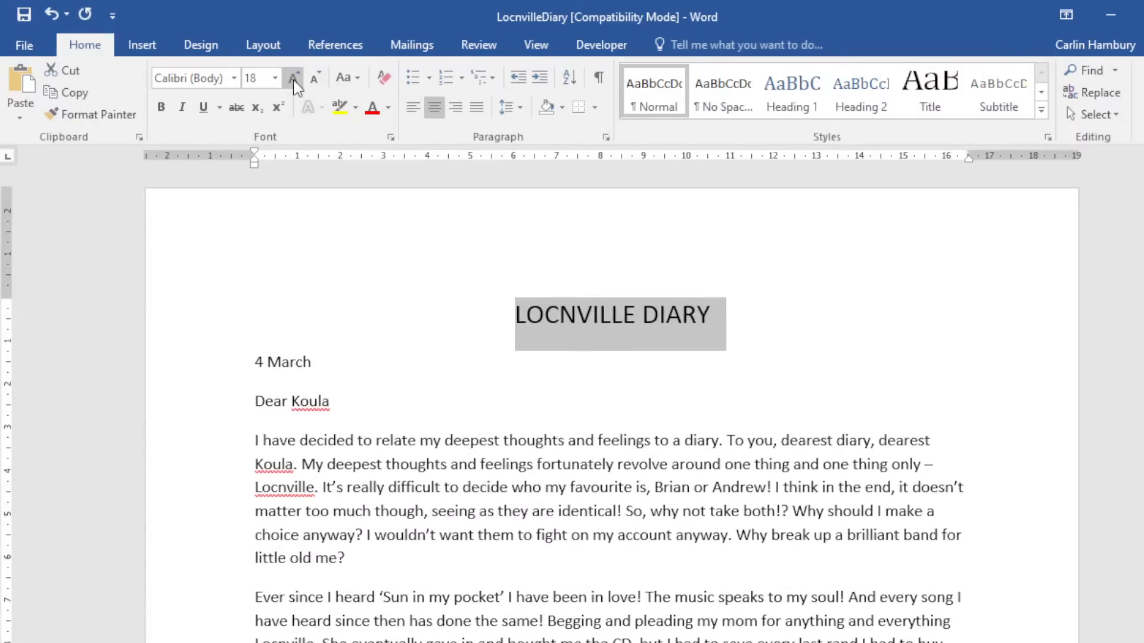
pyautogui.click(294, 80)
pyautogui.click(293, 80)
pyautogui.click(293, 80)
pyautogui.click(261, 287)
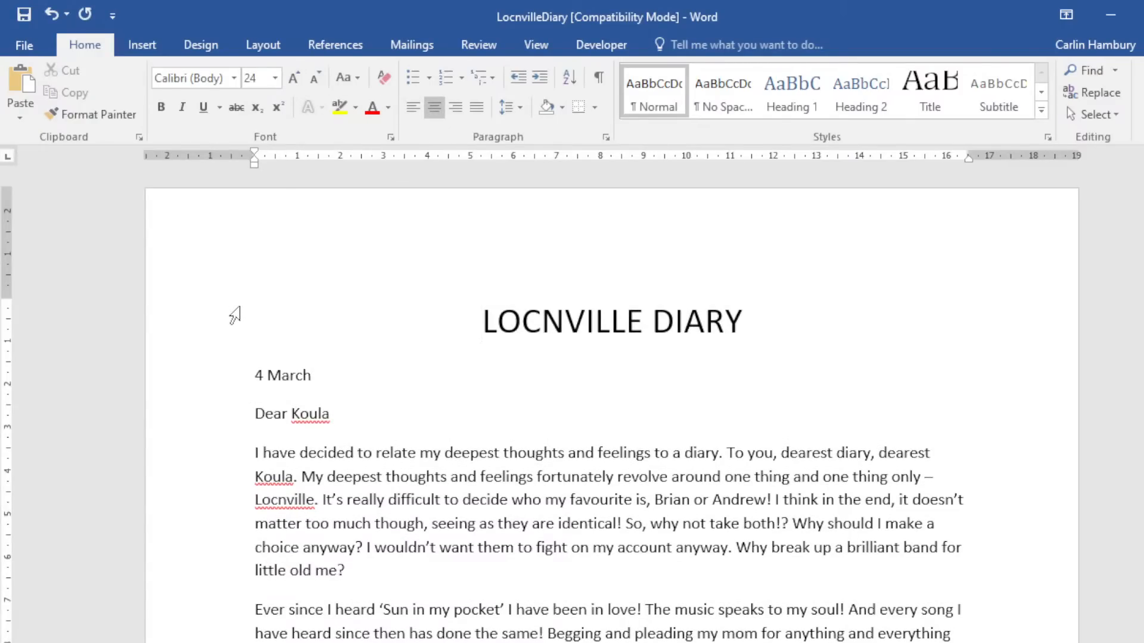
pyautogui.moveTo(235, 316); pyautogui.dragTo(784, 313)
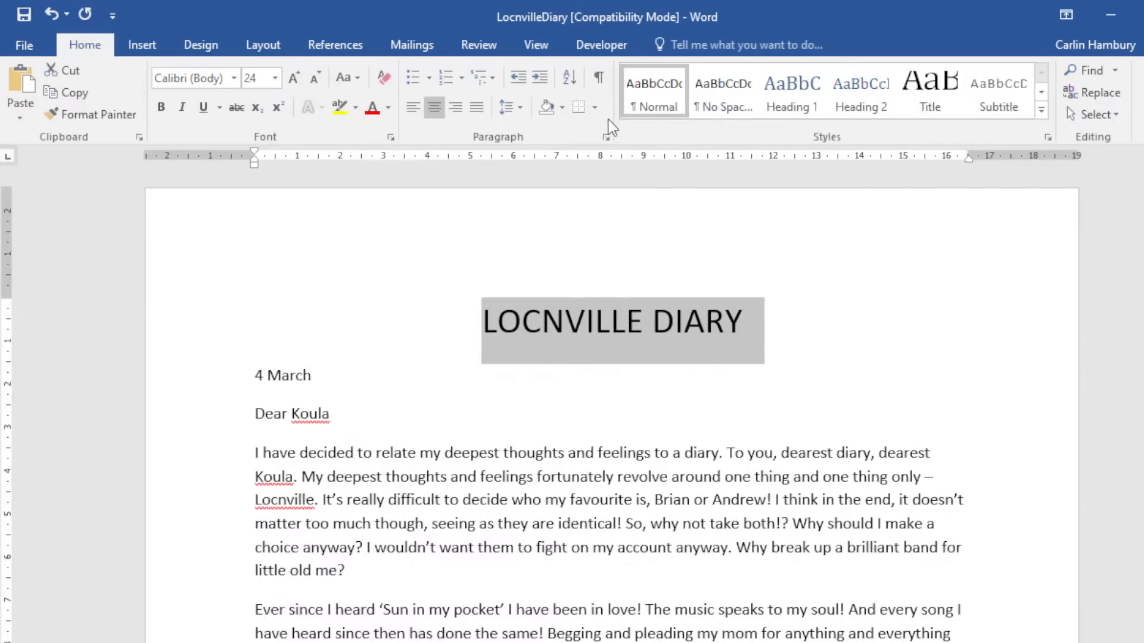
pyautogui.click(595, 108)
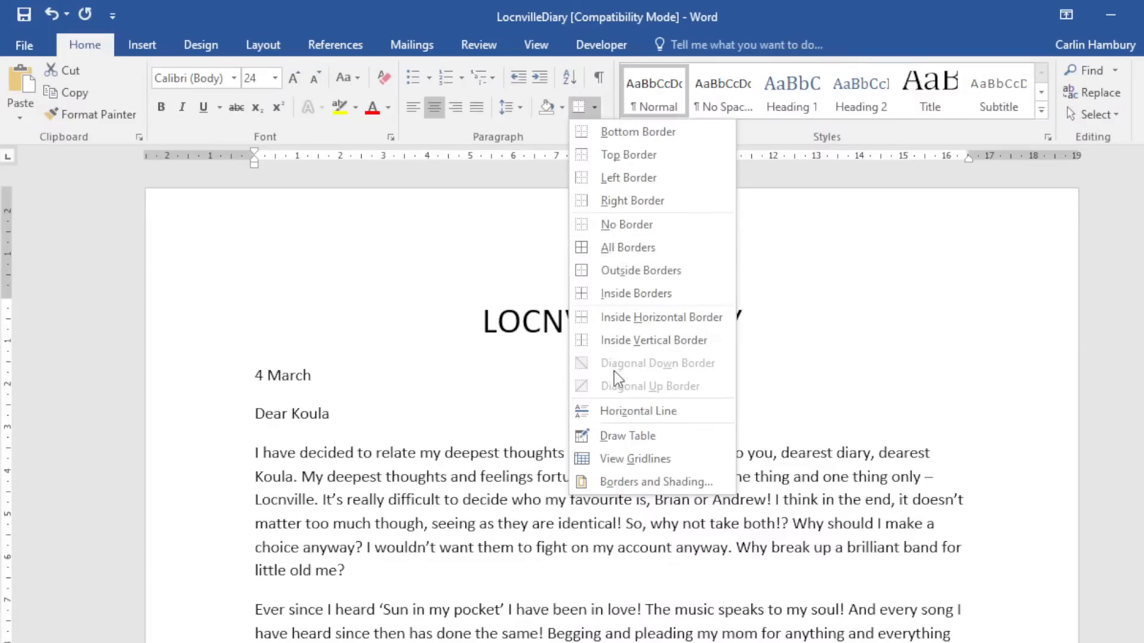
# Open Borders and Shading, browse the Page Border and Shading tabs, and return to Borders.
pyautogui.click(623, 487)
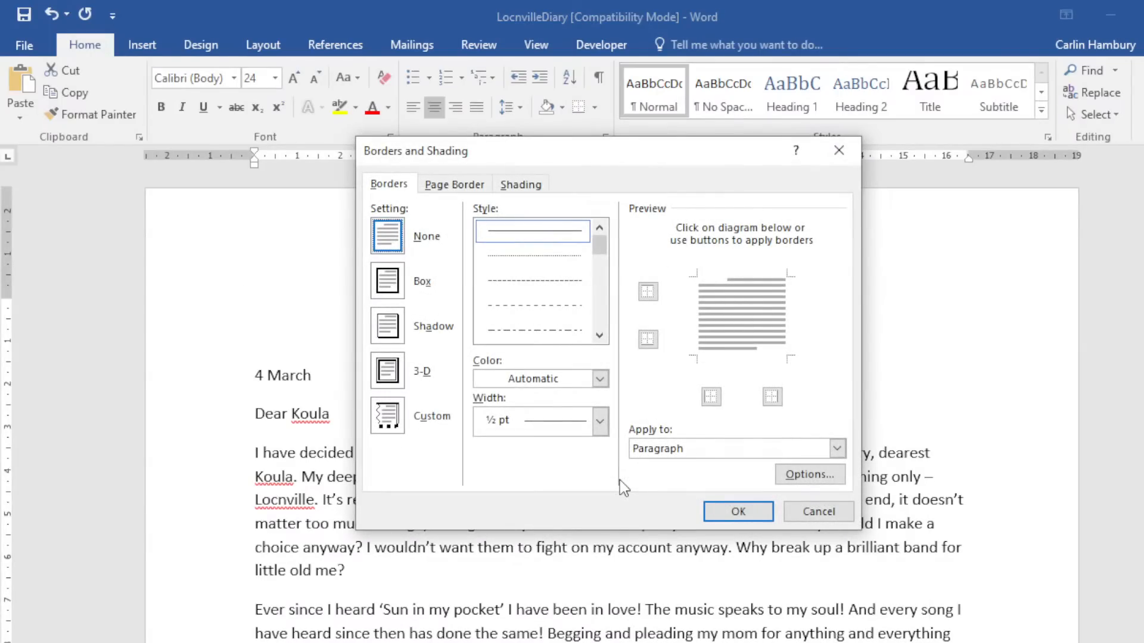
pyautogui.moveTo(581, 156); pyautogui.dragTo(537, 170)
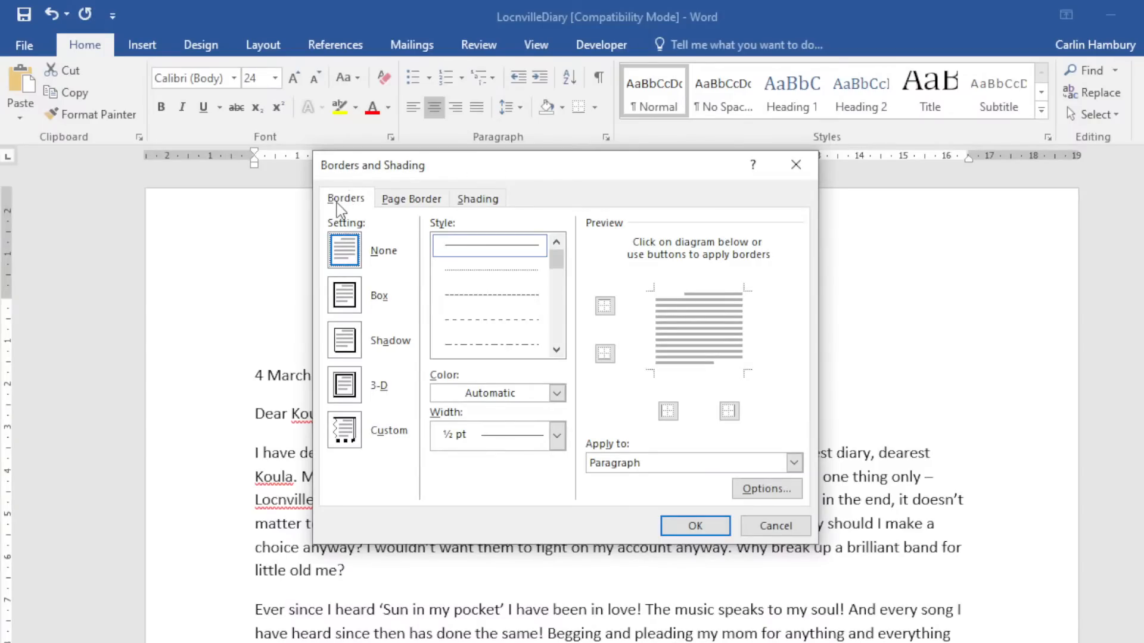
pyautogui.click(411, 201)
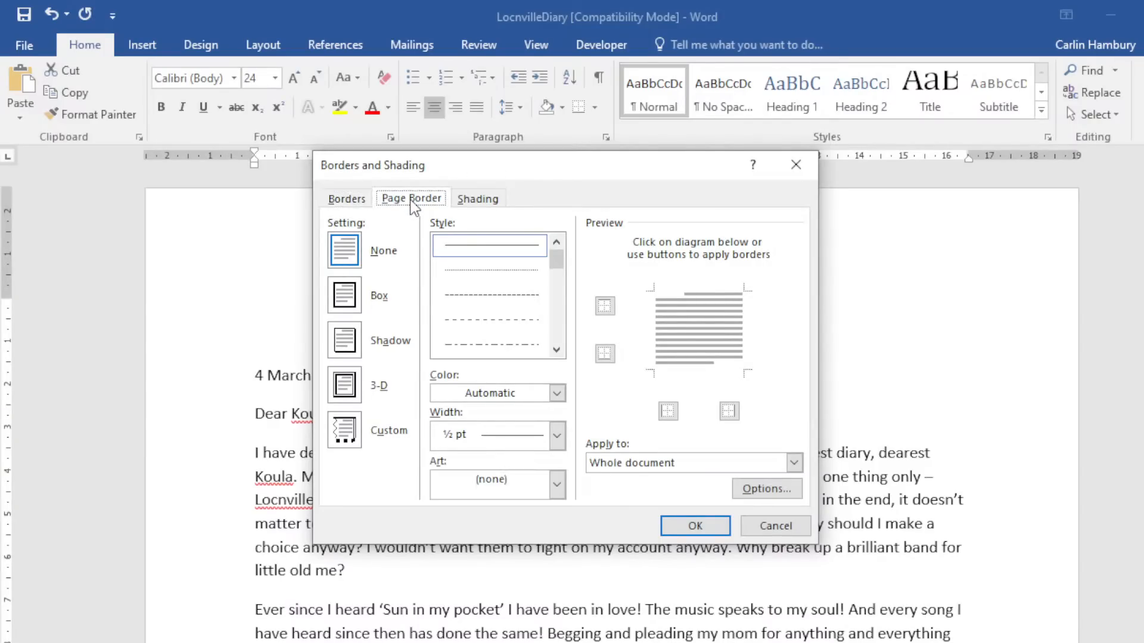
pyautogui.click(480, 199)
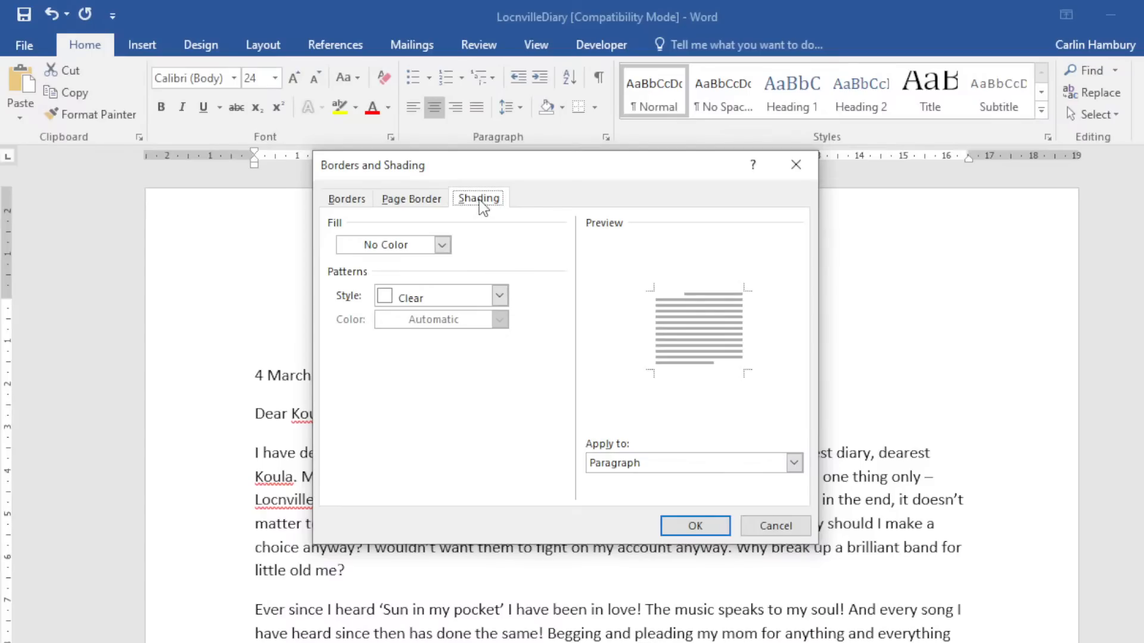
pyautogui.click(346, 199)
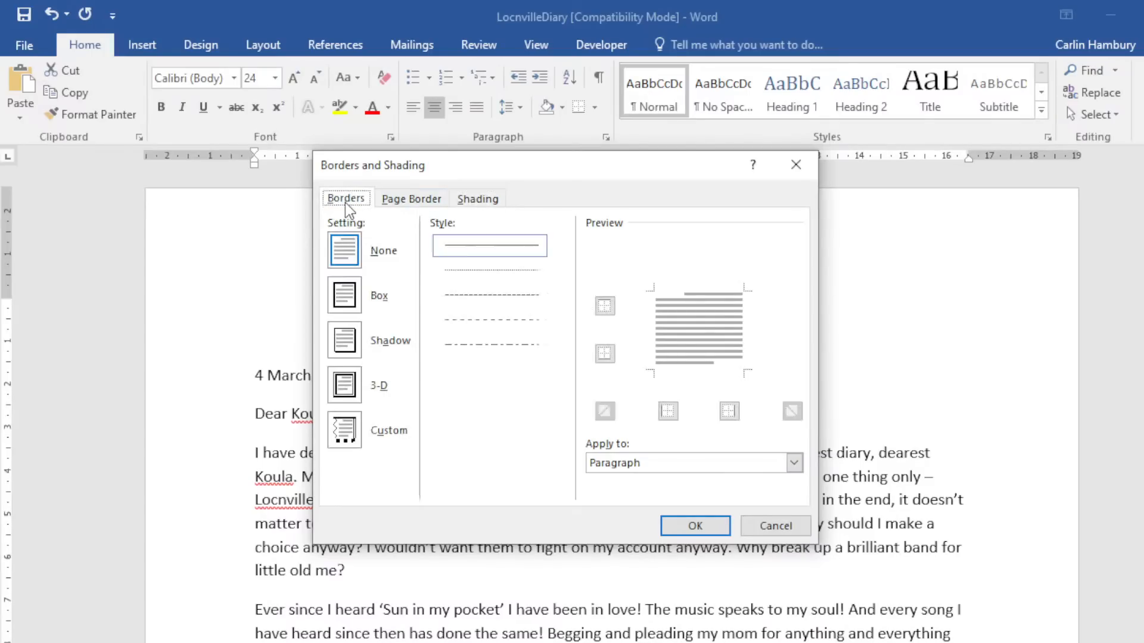
pyautogui.click(411, 199)
pyautogui.click(477, 199)
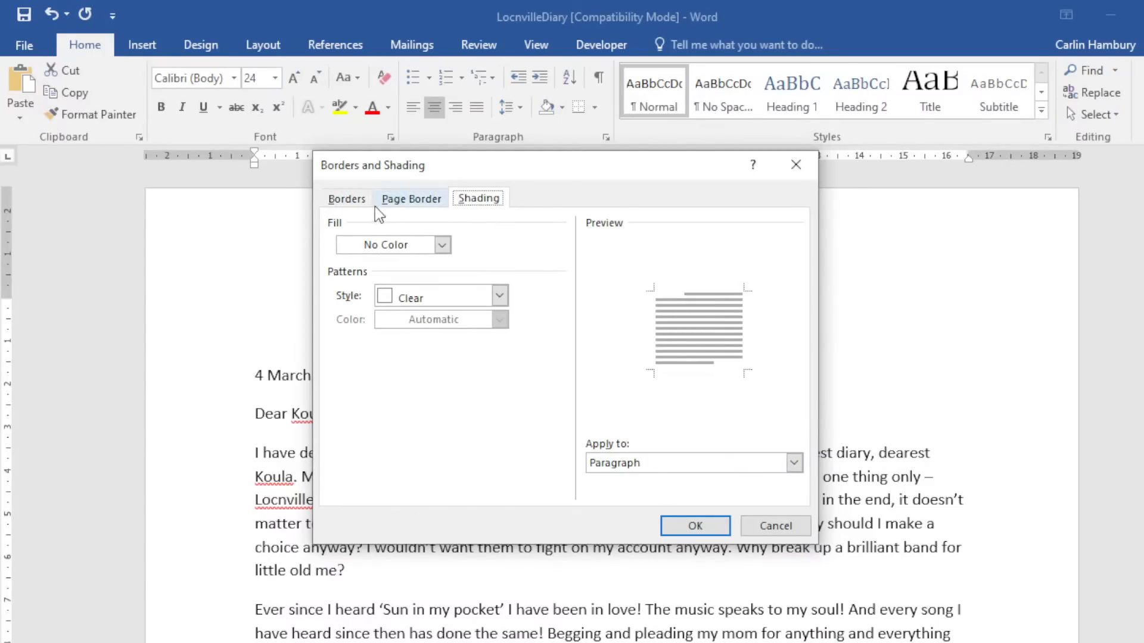
pyautogui.click(346, 200)
pyautogui.click(411, 200)
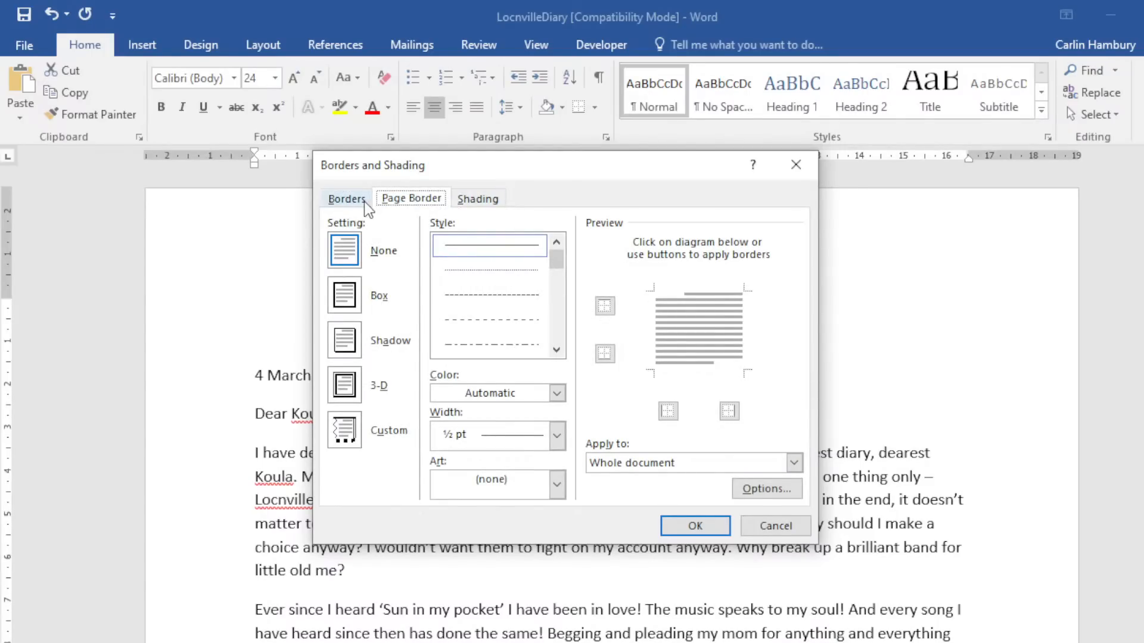
pyautogui.click(464, 201)
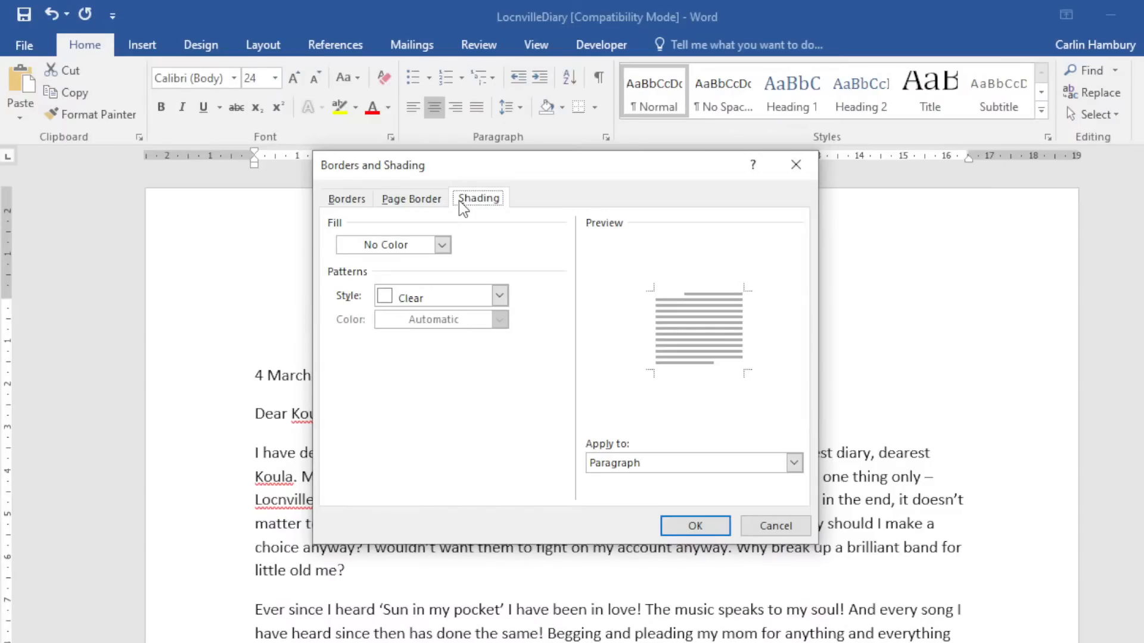
pyautogui.click(345, 199)
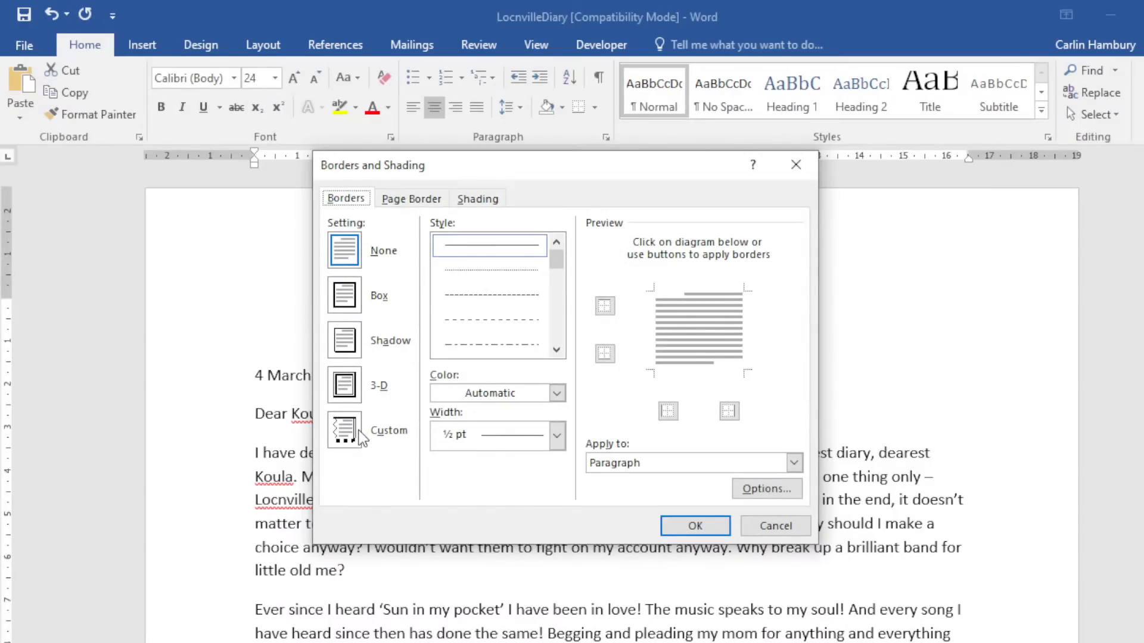
# Choose the Shadow border setting with a thick 3 pt line style for the heading.
pyautogui.click(353, 299)
pyautogui.click(356, 341)
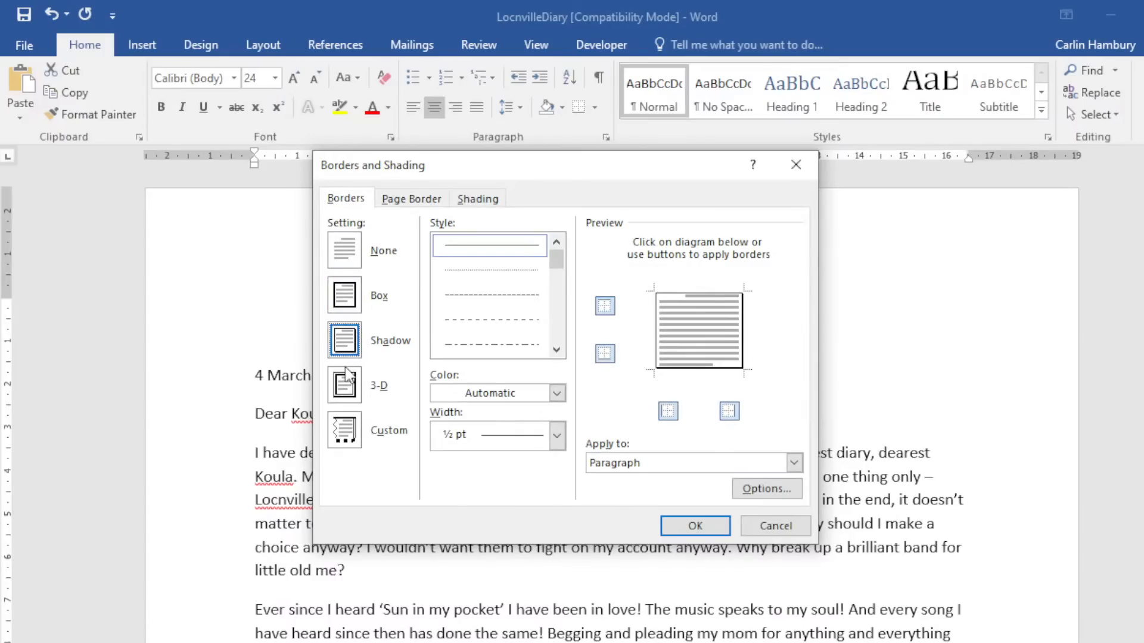
pyautogui.click(355, 382)
pyautogui.click(357, 427)
pyautogui.click(356, 342)
pyautogui.scroll(-2, 560, 277)
pyautogui.click(510, 273)
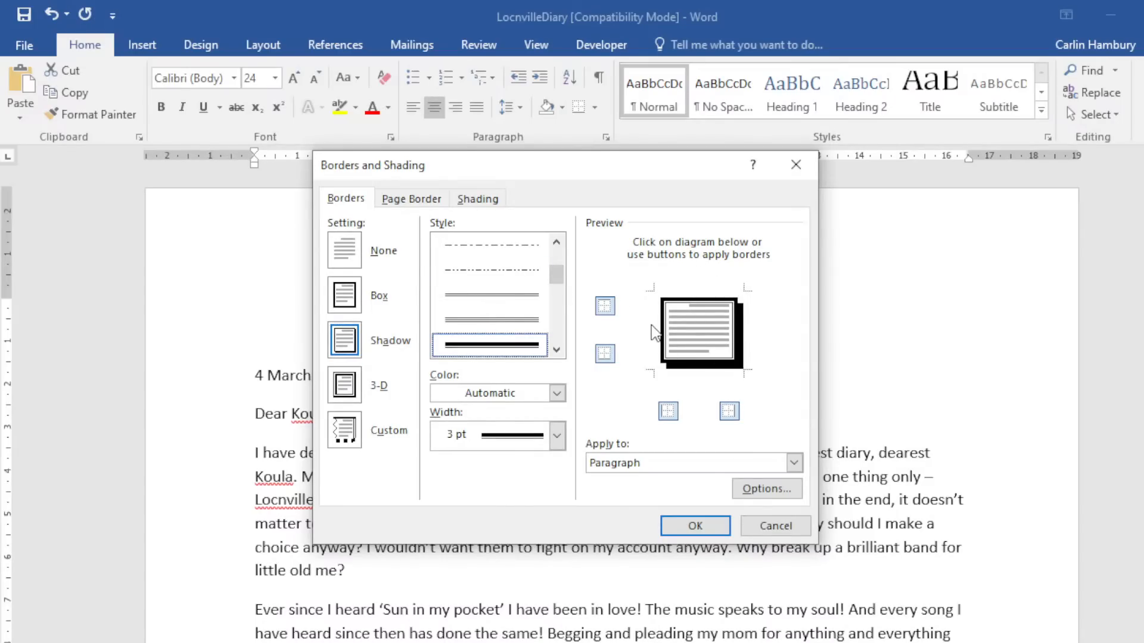
# Make the border olive and 4½ pt wide.
pyautogui.click(559, 393)
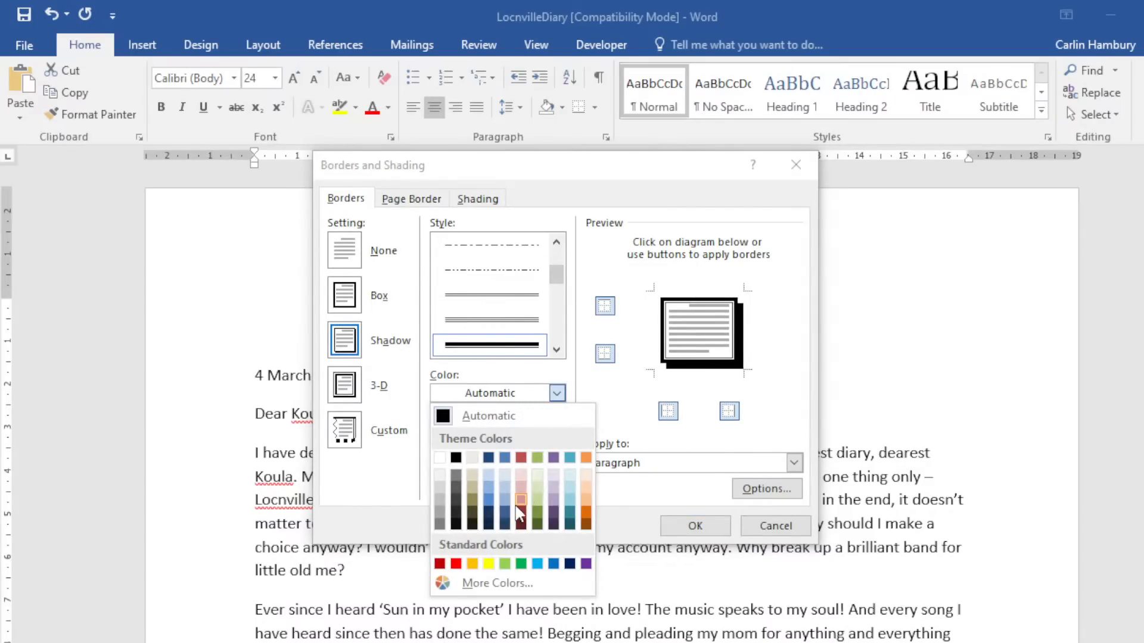
pyautogui.click(522, 507)
pyautogui.click(557, 393)
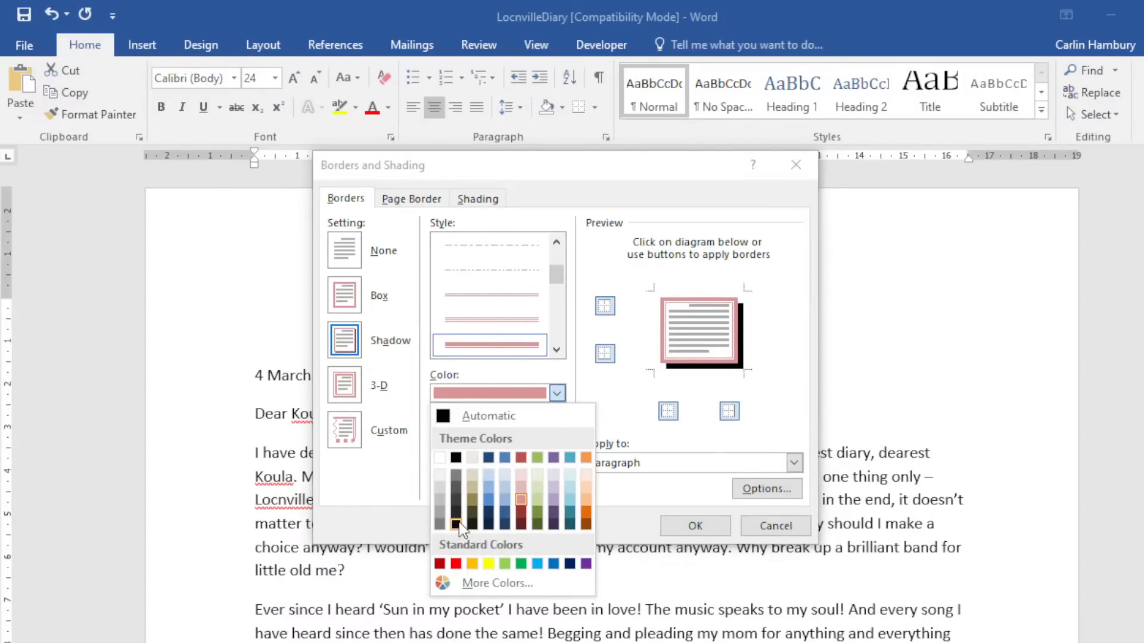
pyautogui.click(474, 510)
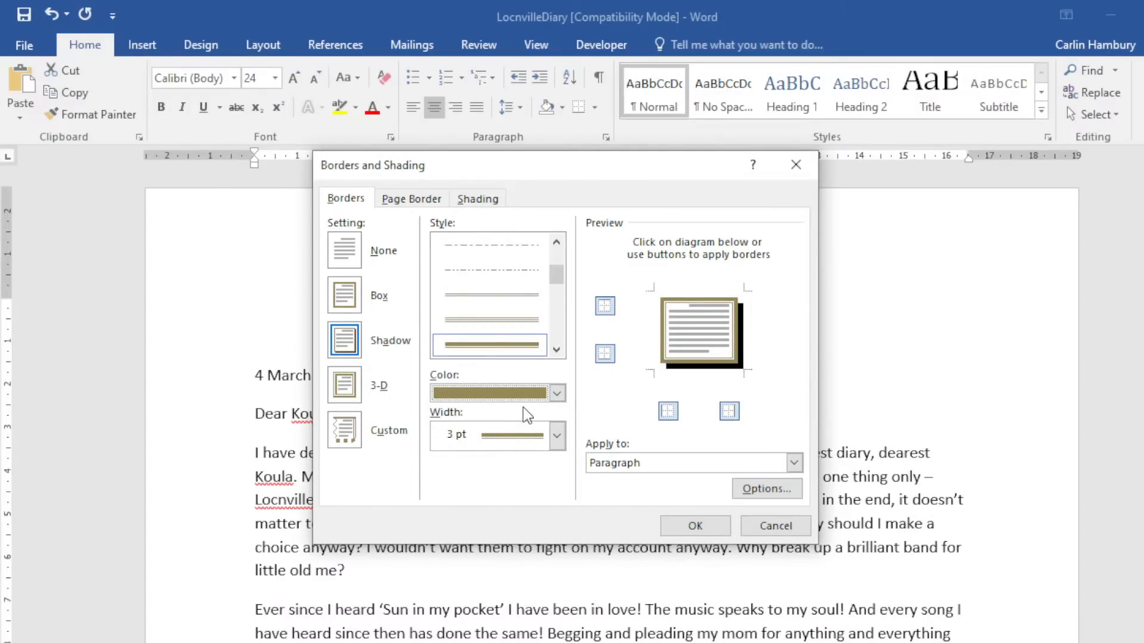
pyautogui.click(560, 434)
pyautogui.click(522, 541)
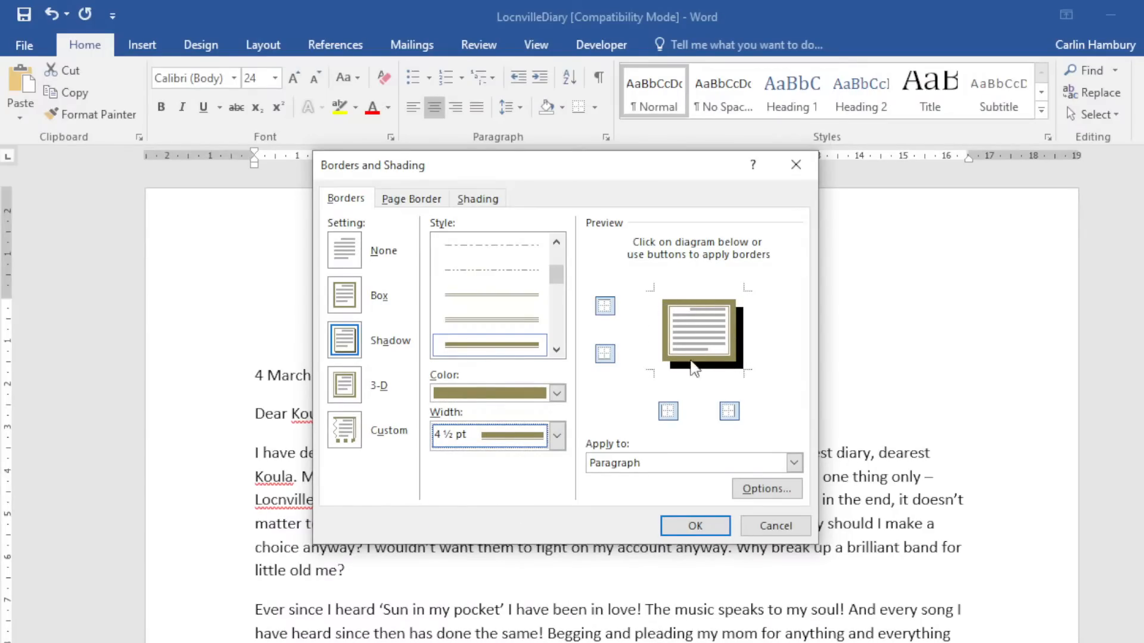
# Toggle the left and right borders off and on in the preview to drop the shadow.
pyautogui.click(664, 325)
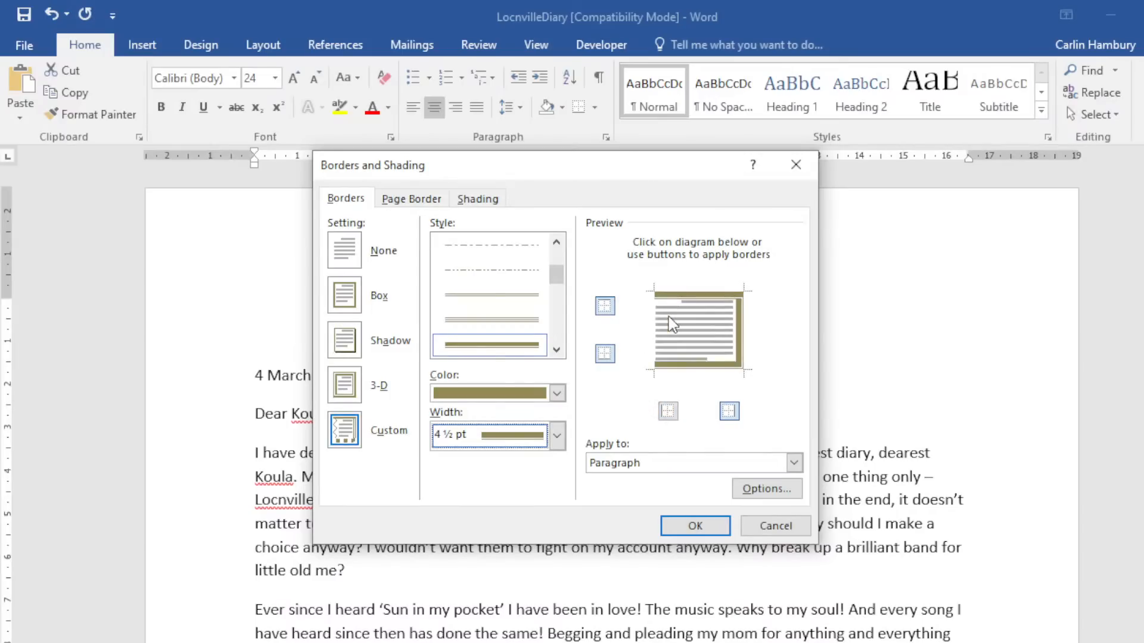
pyautogui.click(742, 333)
pyautogui.click(660, 327)
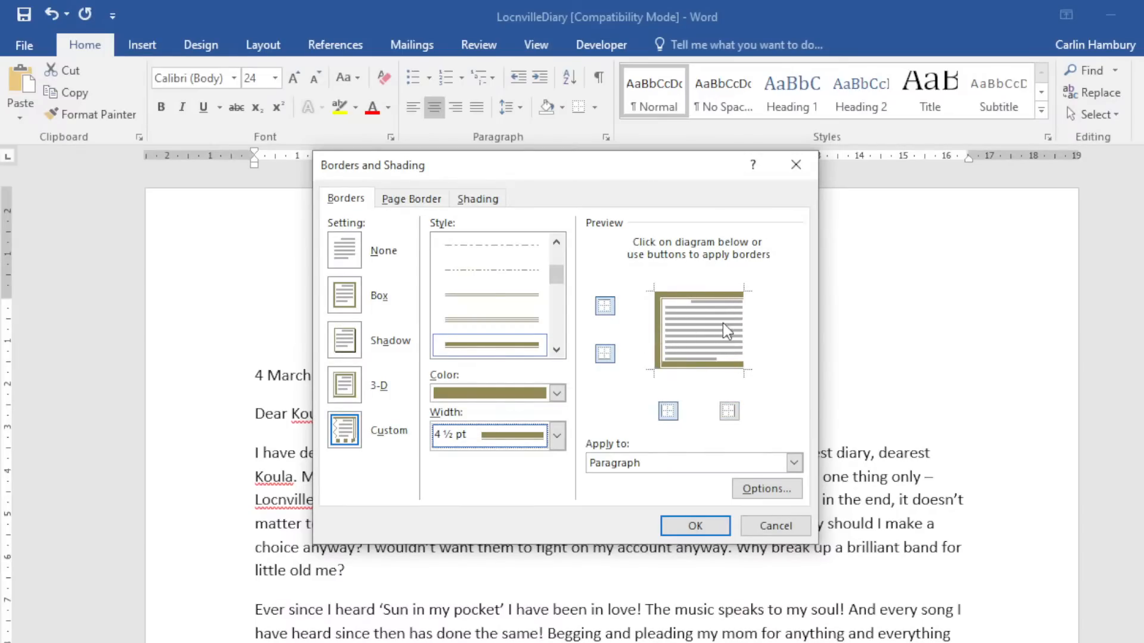
pyautogui.click(742, 326)
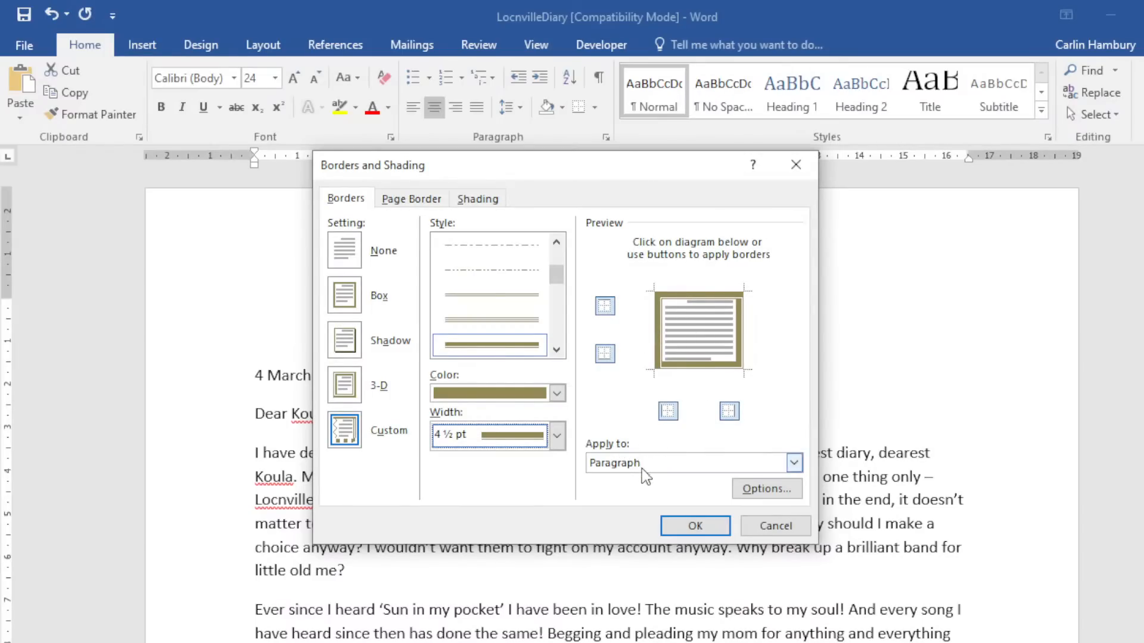
# Apply the olive box border, then reselect the LOCNVILLE DIARY title.
pyautogui.click(703, 525)
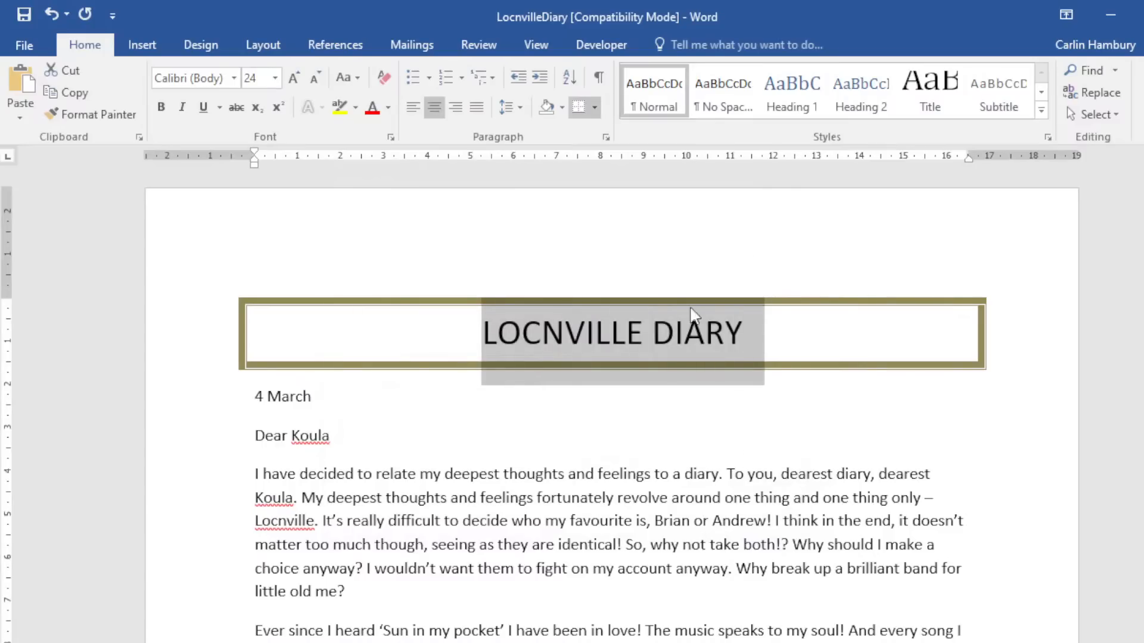
pyautogui.click(547, 404)
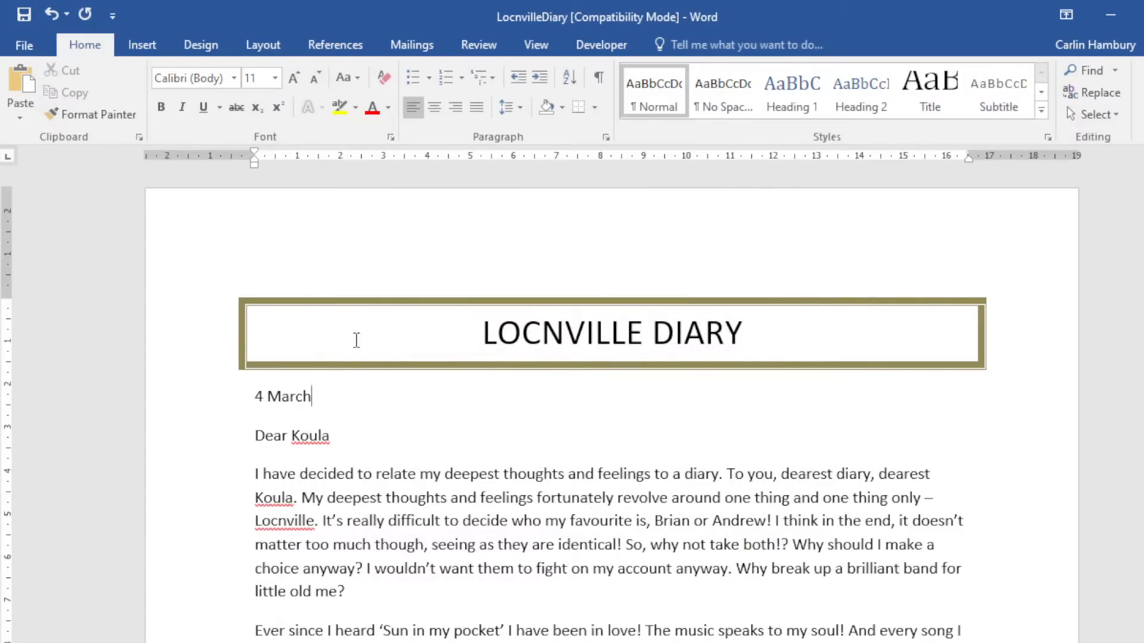
pyautogui.moveTo(535, 325); pyautogui.dragTo(778, 327)
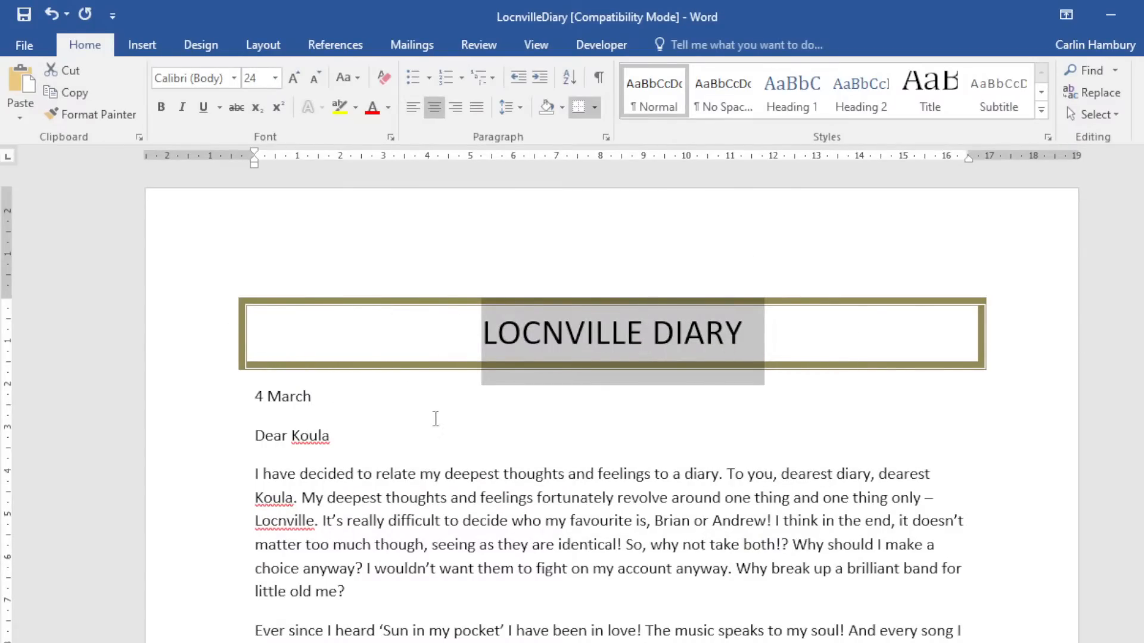
# Remove the title's left and right borders, keeping olive lines above and below.
pyautogui.click(594, 107)
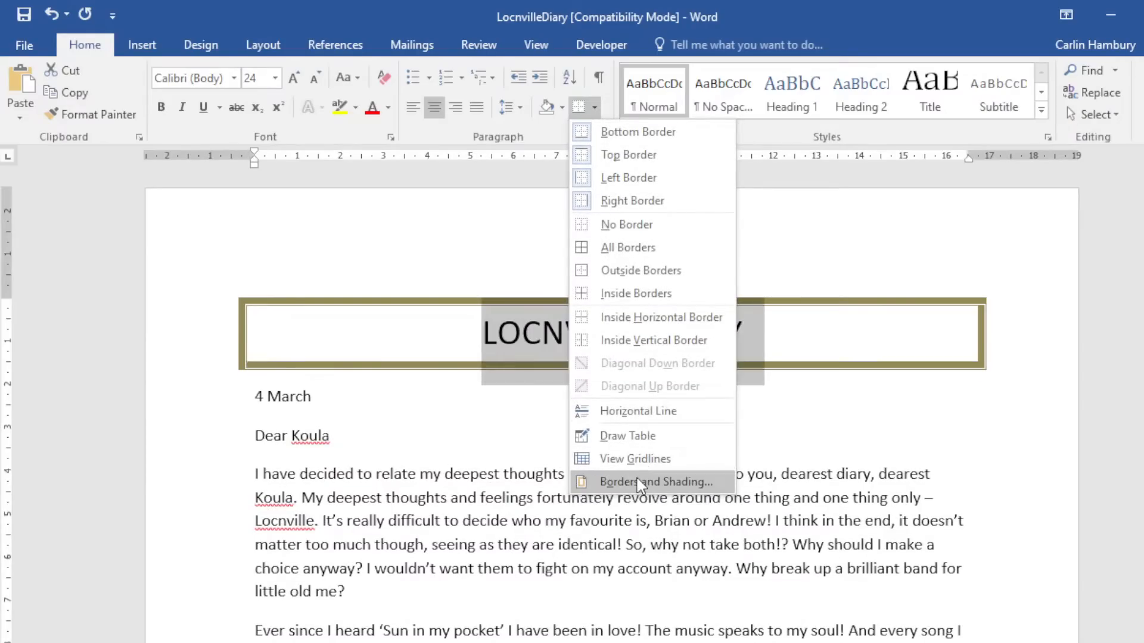
pyautogui.click(639, 479)
pyautogui.click(654, 322)
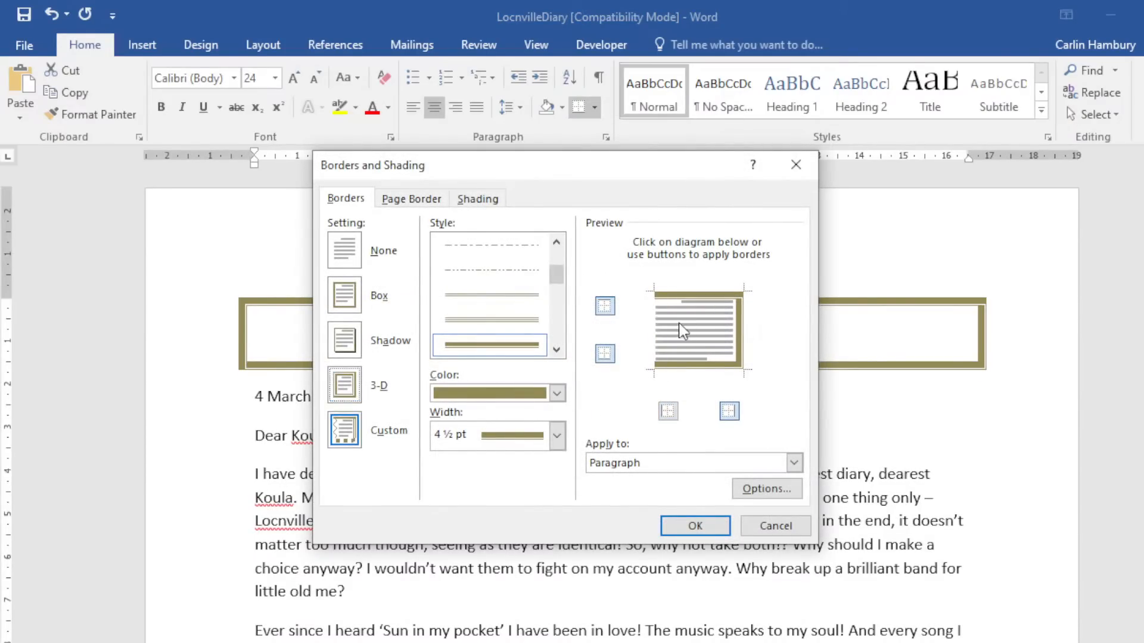
pyautogui.click(742, 329)
pyautogui.click(695, 525)
pyautogui.click(692, 525)
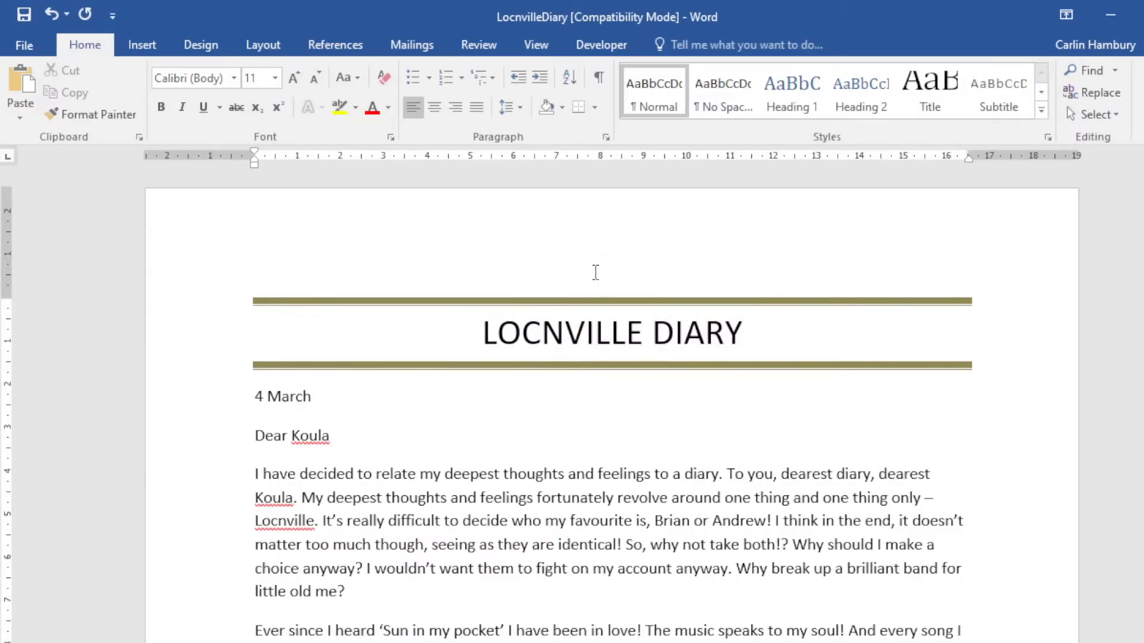
pyautogui.scroll(-5, 556, 306)
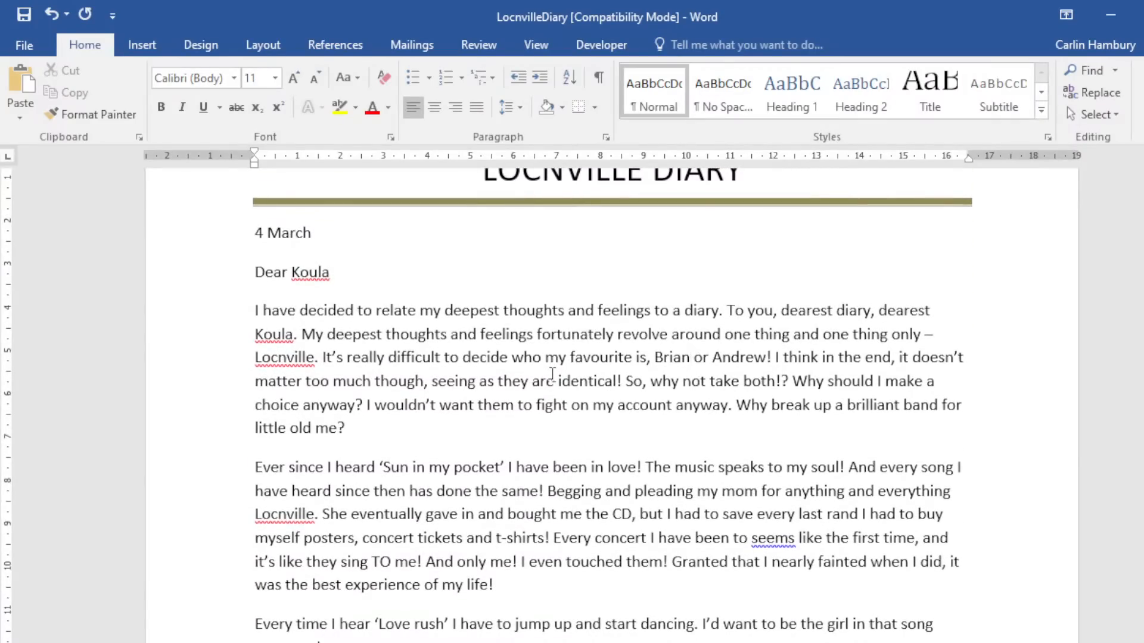
pyautogui.scroll(-3, 552, 374)
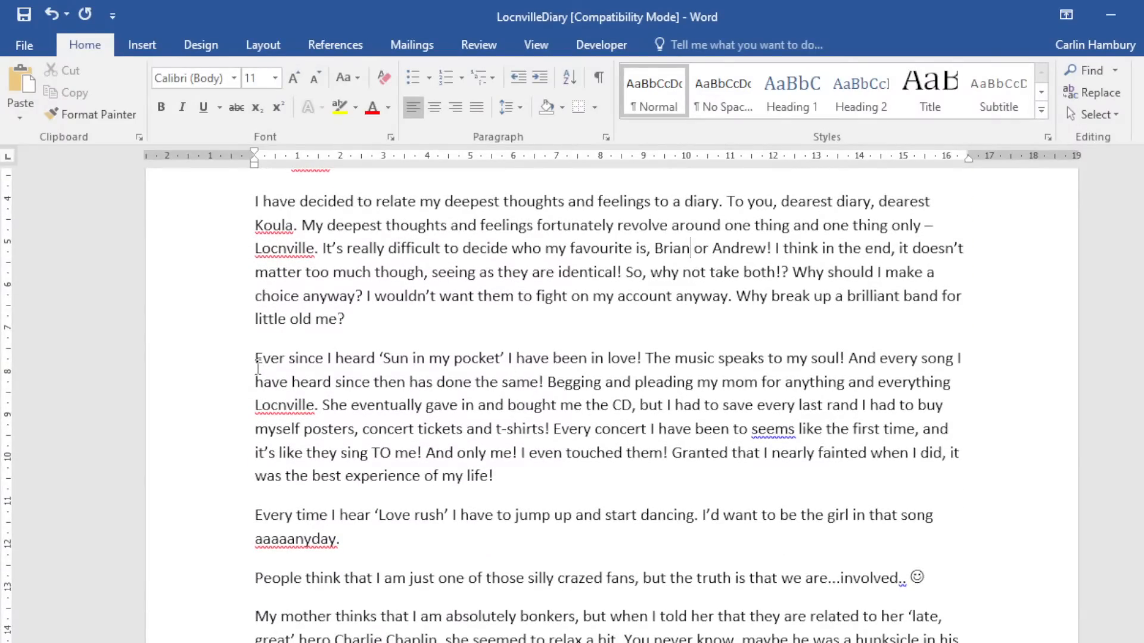
# Select the 'Ever since I heard' paragraph and choose the 3-D border setting.
pyautogui.moveTo(211, 370); pyautogui.dragTo(203, 475)
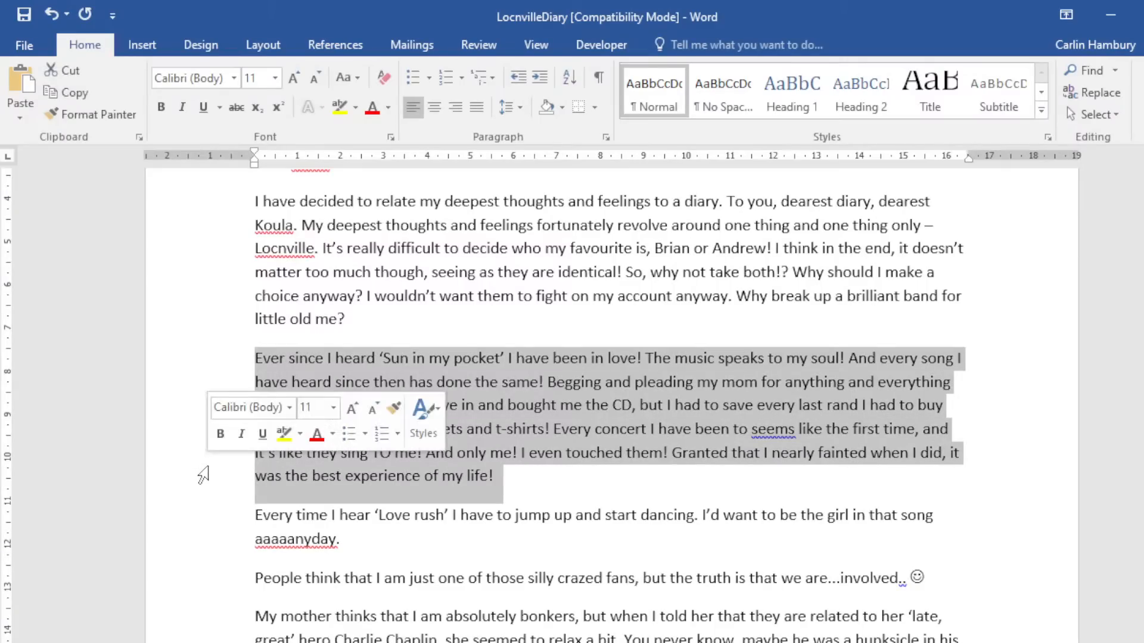
pyautogui.click(595, 107)
pyautogui.click(668, 553)
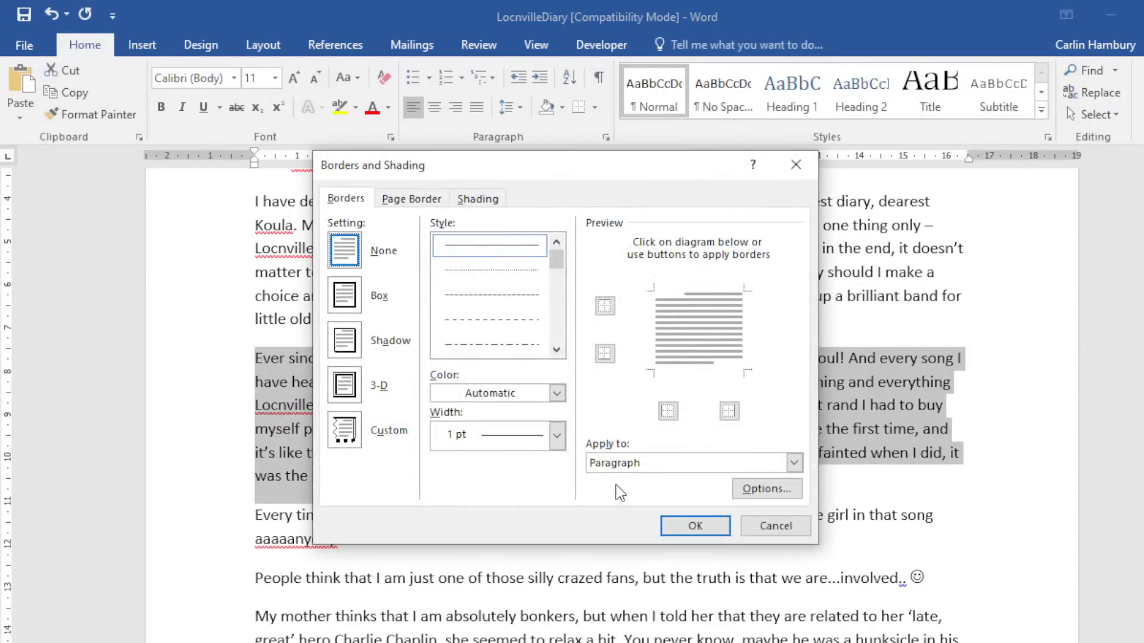
pyautogui.click(344, 295)
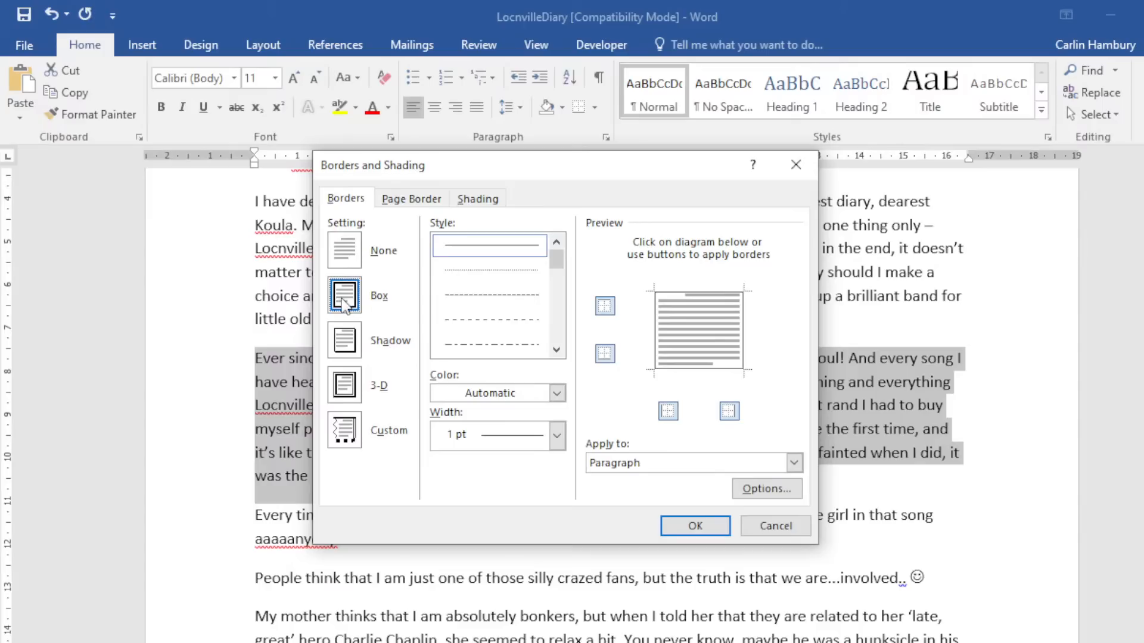
pyautogui.click(342, 433)
pyautogui.click(454, 435)
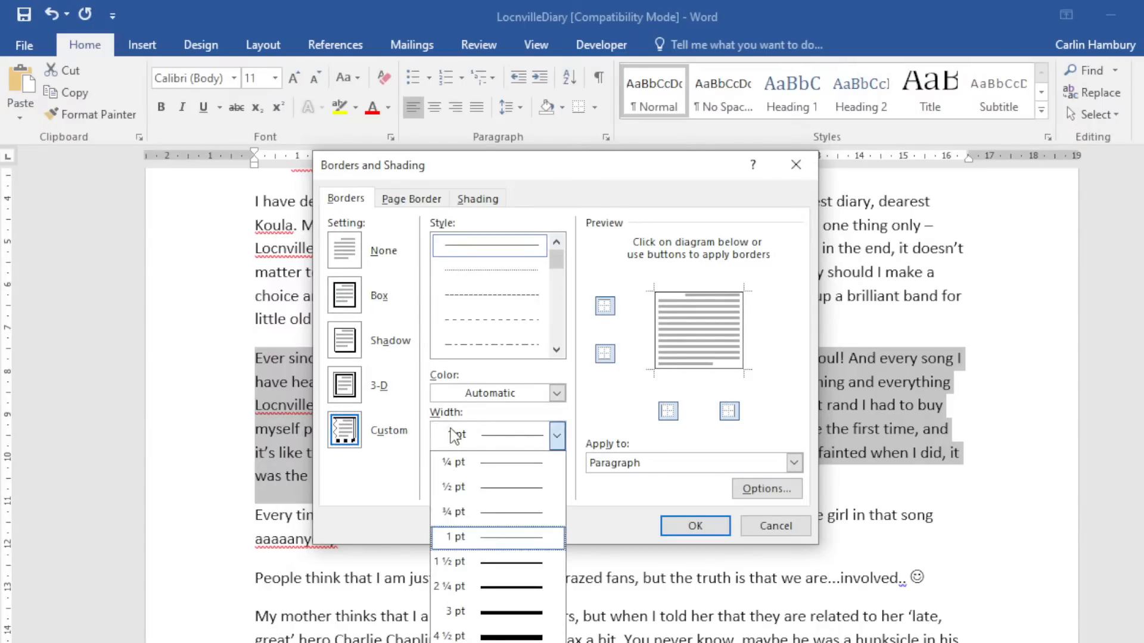
pyautogui.click(350, 352)
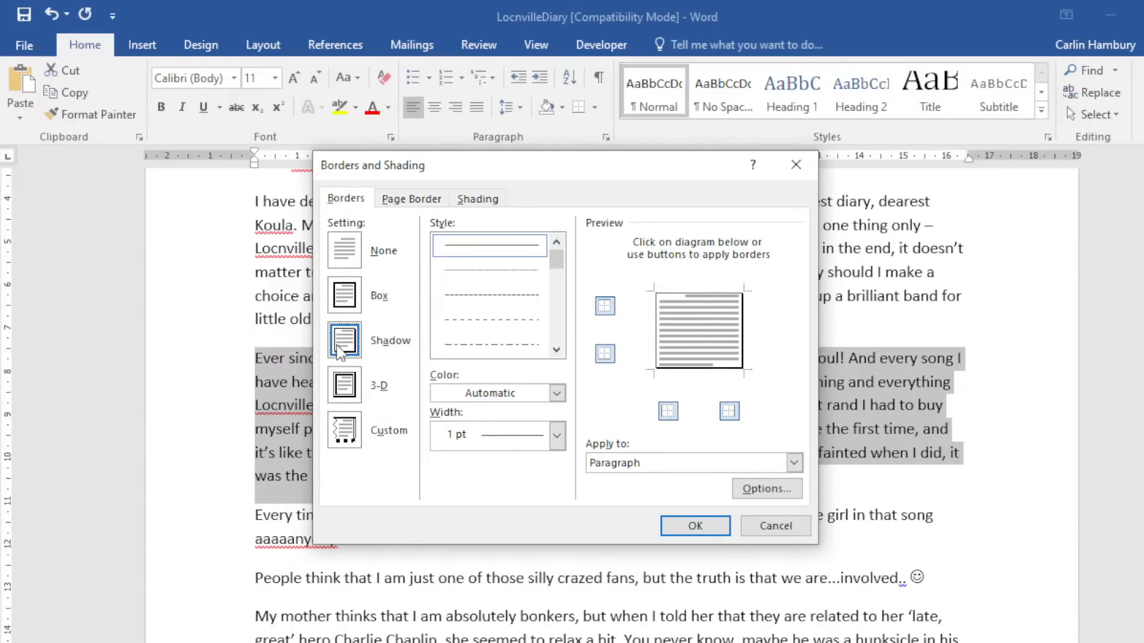
pyautogui.click(348, 386)
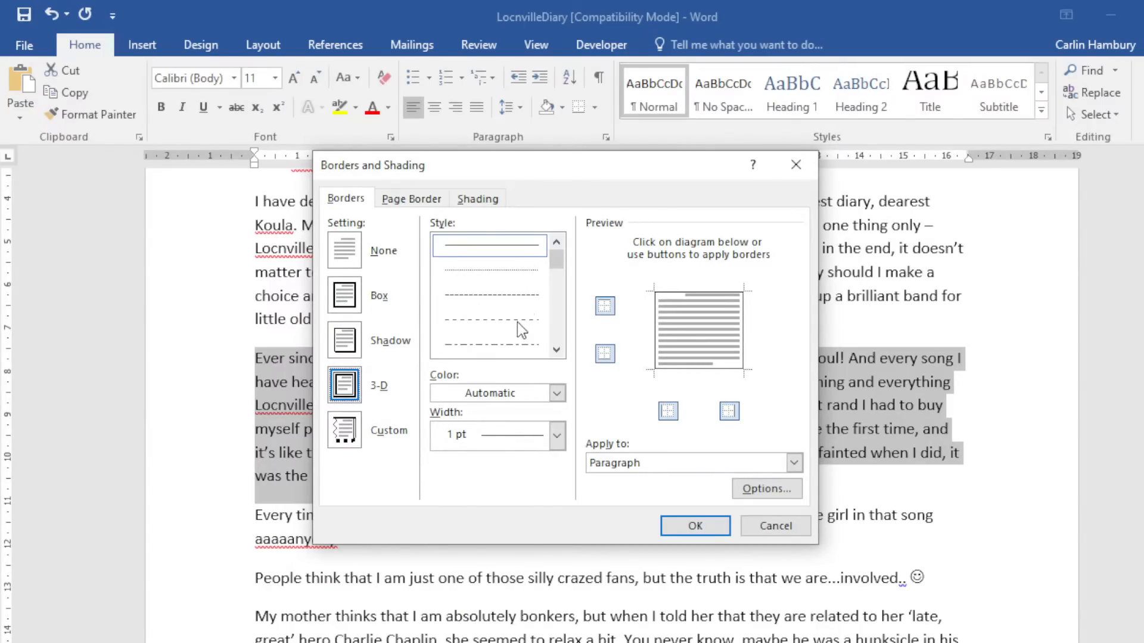
# Give the border a wavy orange line 1½ pt wide.
pyautogui.scroll(-5, 522, 330)
pyautogui.click(518, 296)
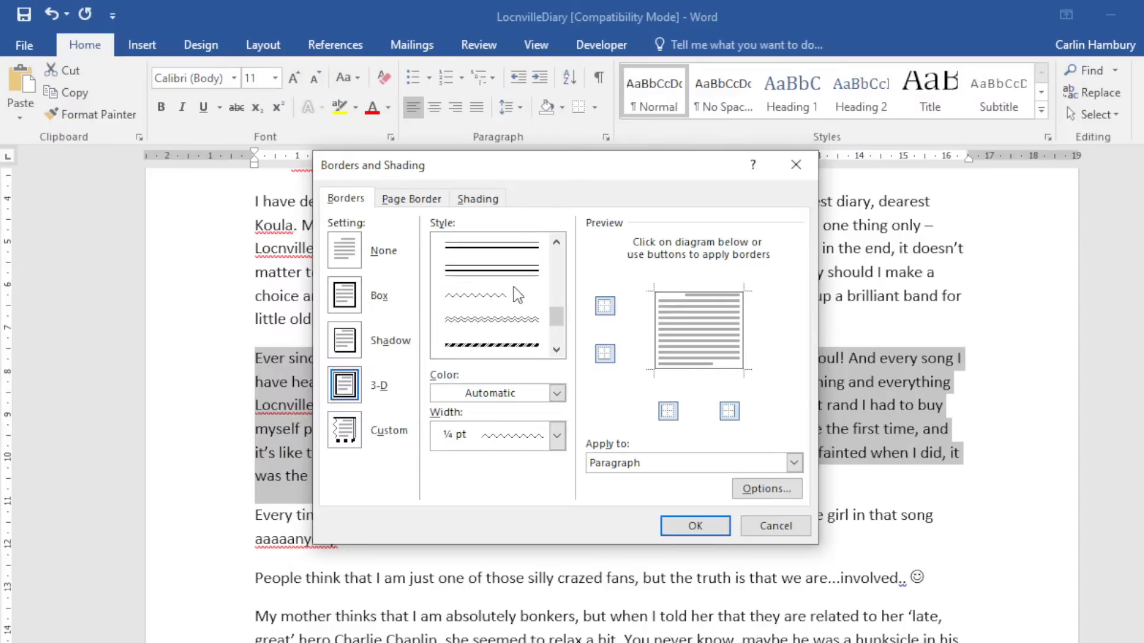
pyautogui.click(557, 394)
pyautogui.click(525, 454)
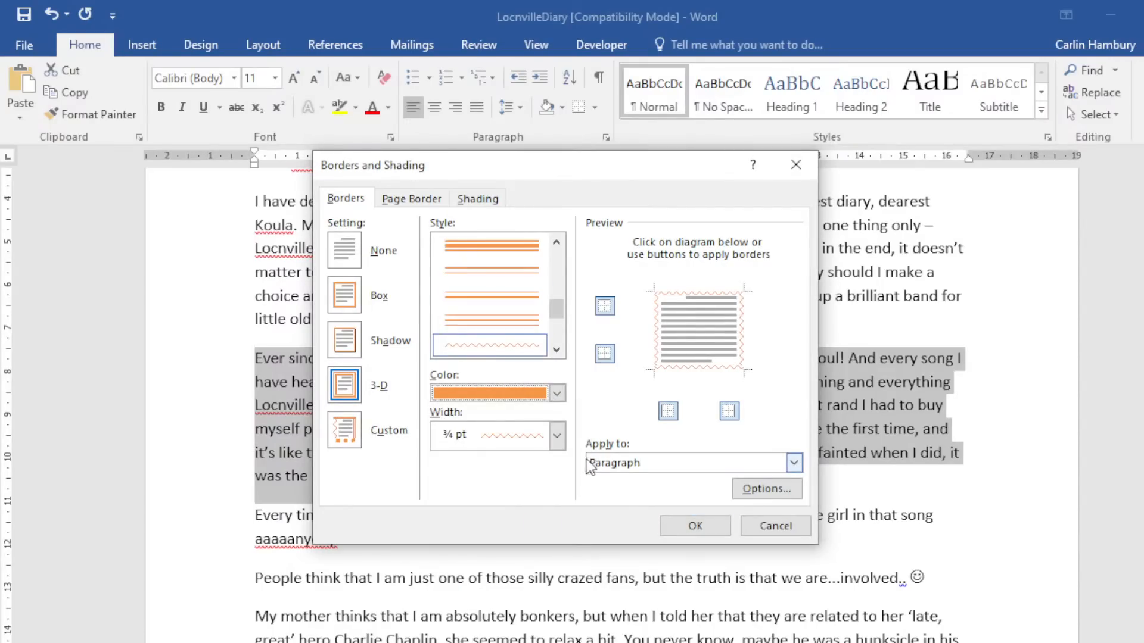
pyautogui.click(557, 435)
pyautogui.click(555, 488)
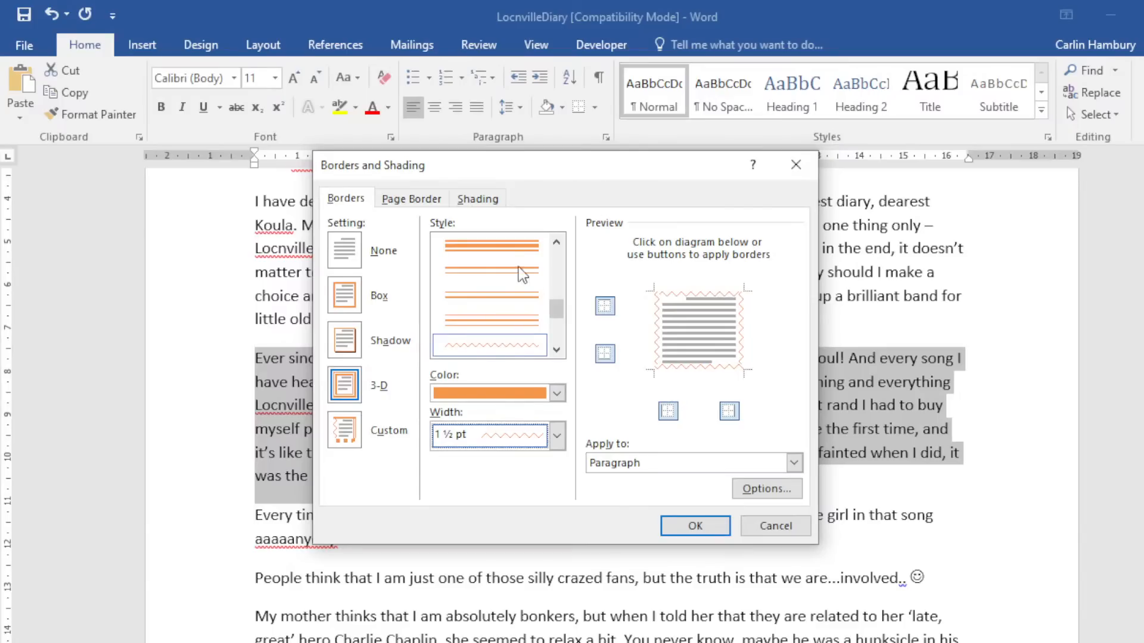
# Add light-blue shading behind the paragraph and apply the border and shading.
pyautogui.click(474, 200)
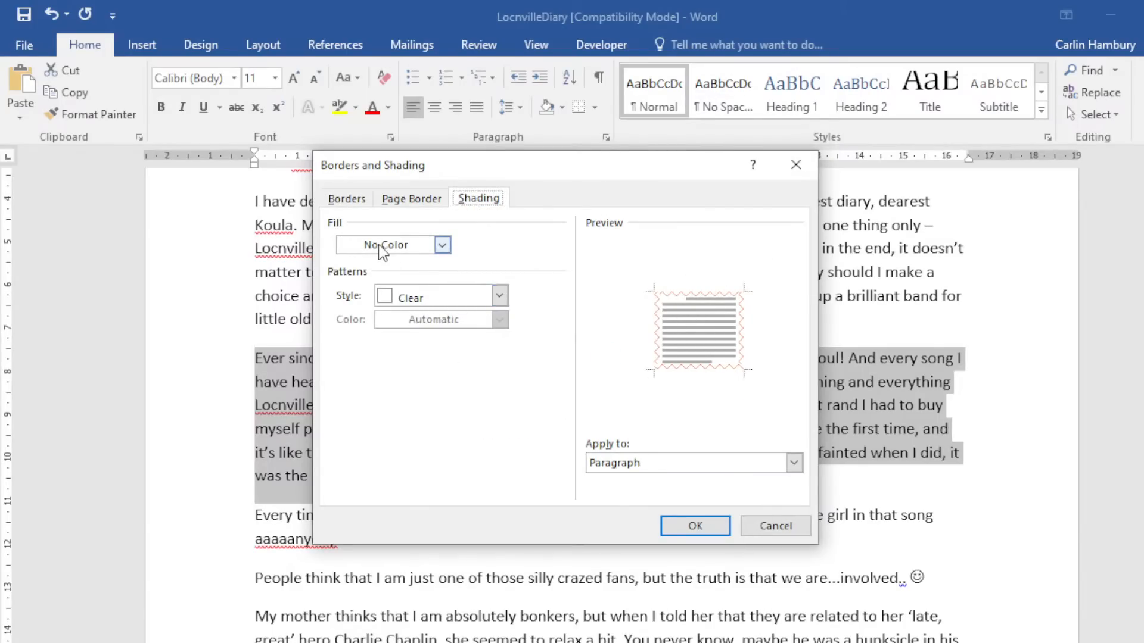
pyautogui.click(442, 244)
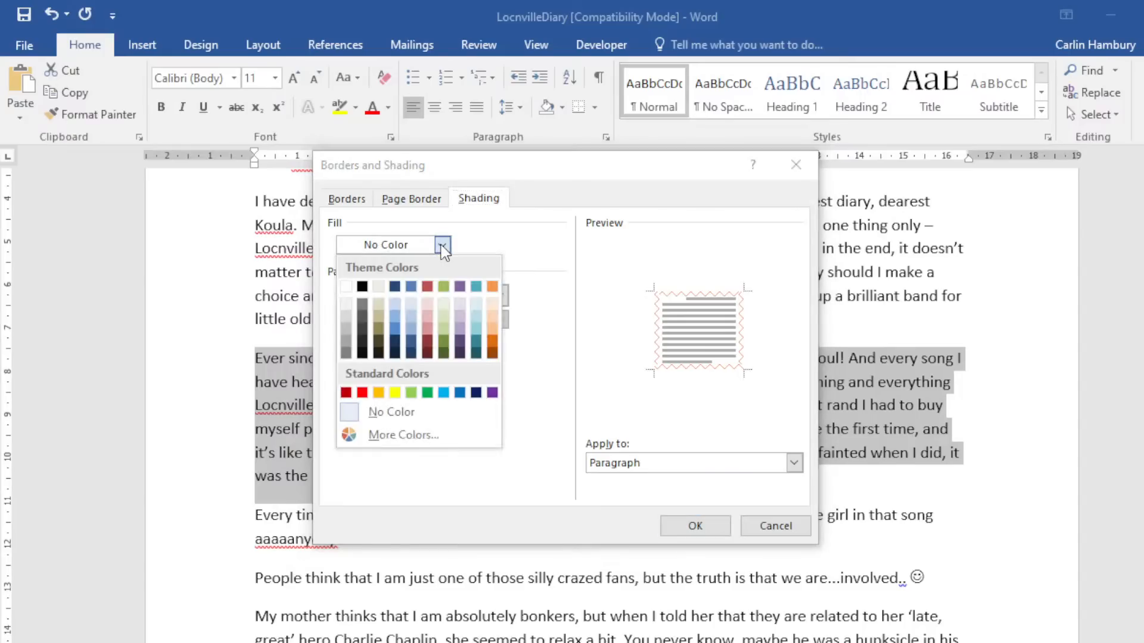
pyautogui.click(411, 329)
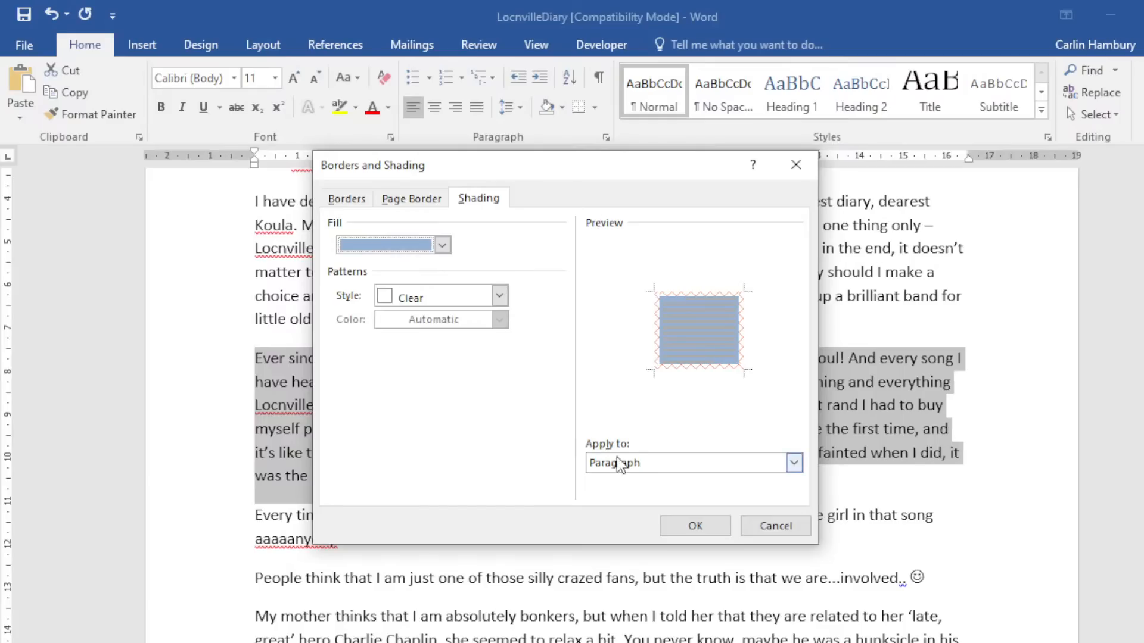
pyautogui.click(680, 524)
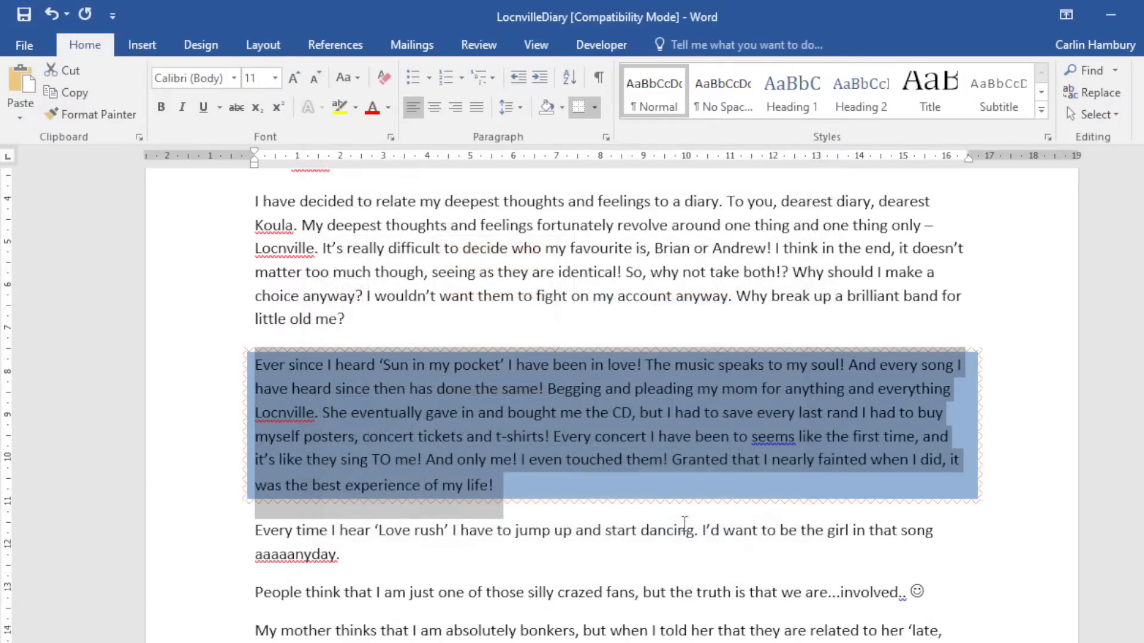
pyautogui.click(681, 525)
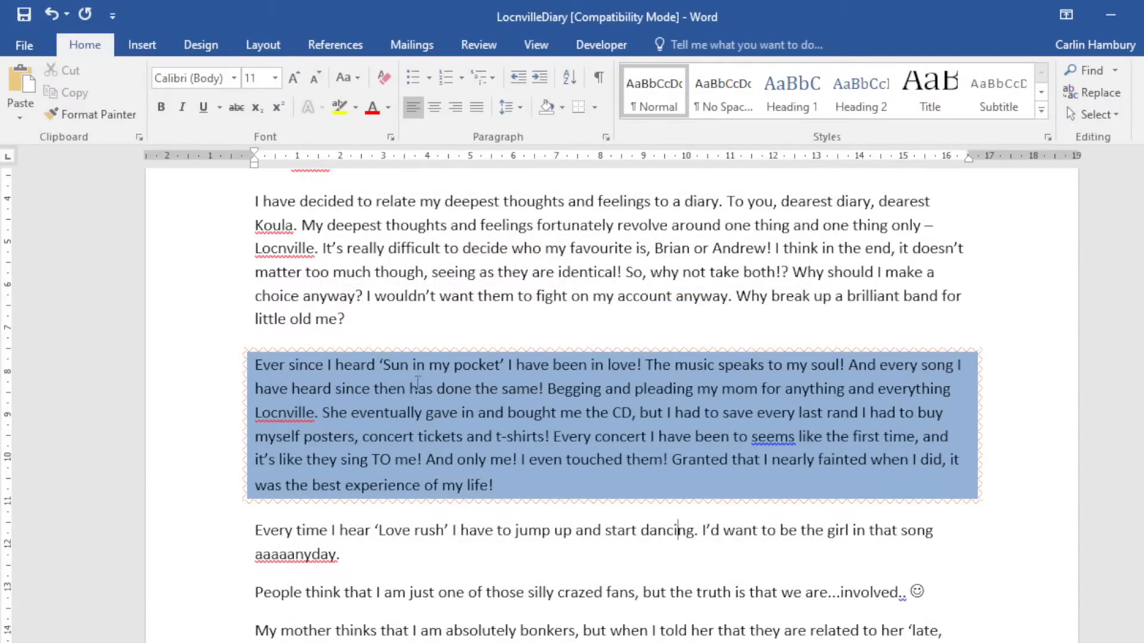
pyautogui.moveTo(256, 364); pyautogui.dragTo(571, 475)
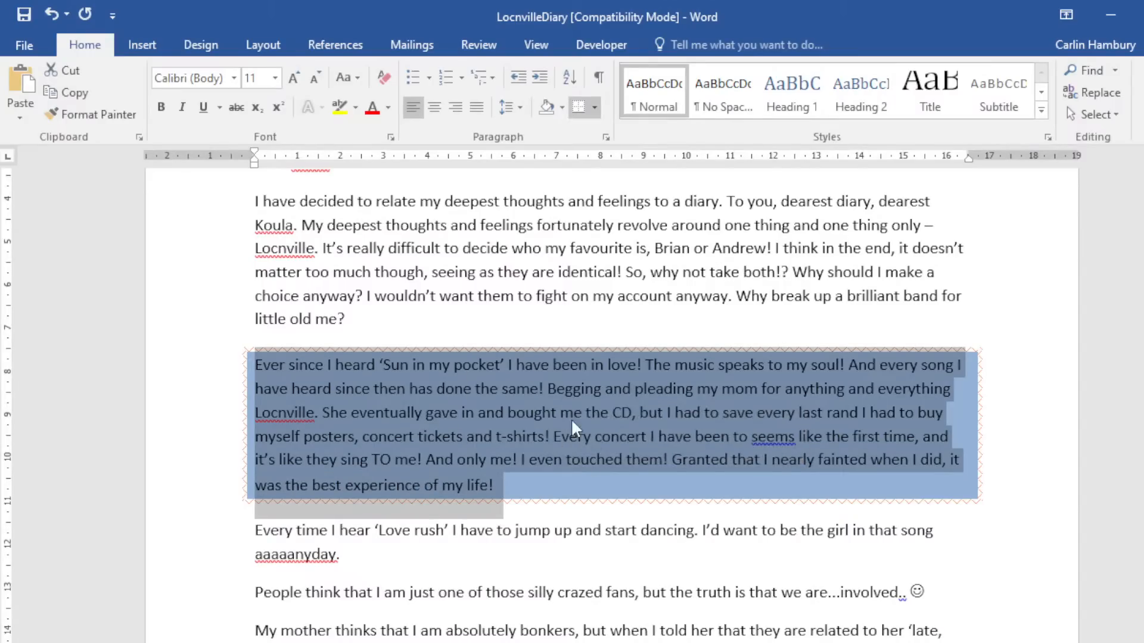
pyautogui.click(460, 296)
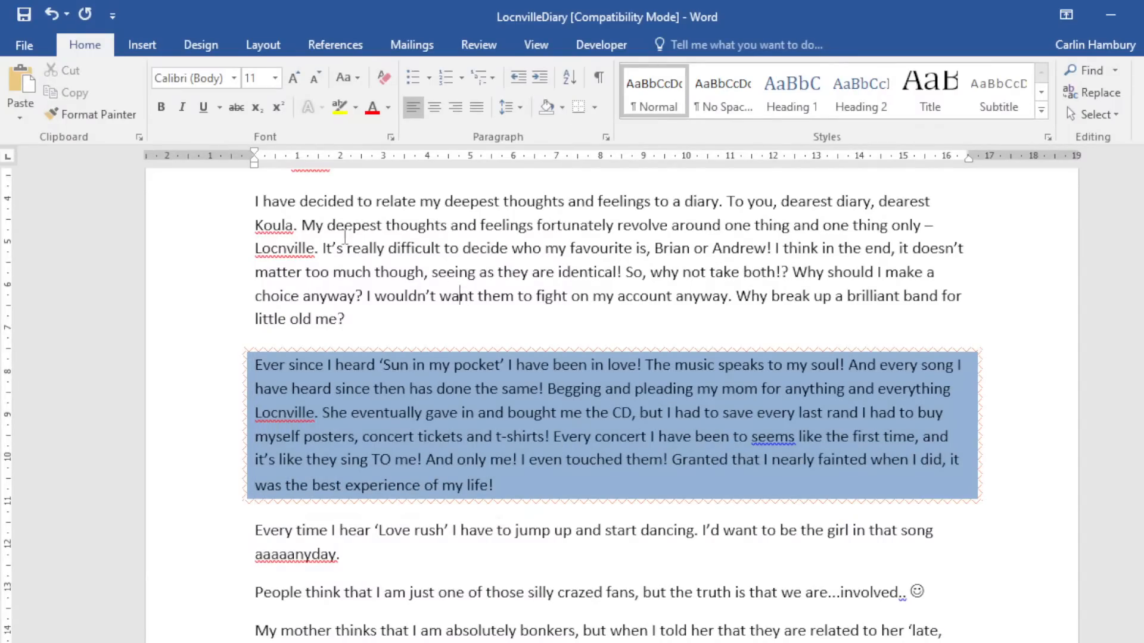
# Add the red apple border art as a page border, applied to the whole document.
pyautogui.click(594, 114)
pyautogui.click(679, 620)
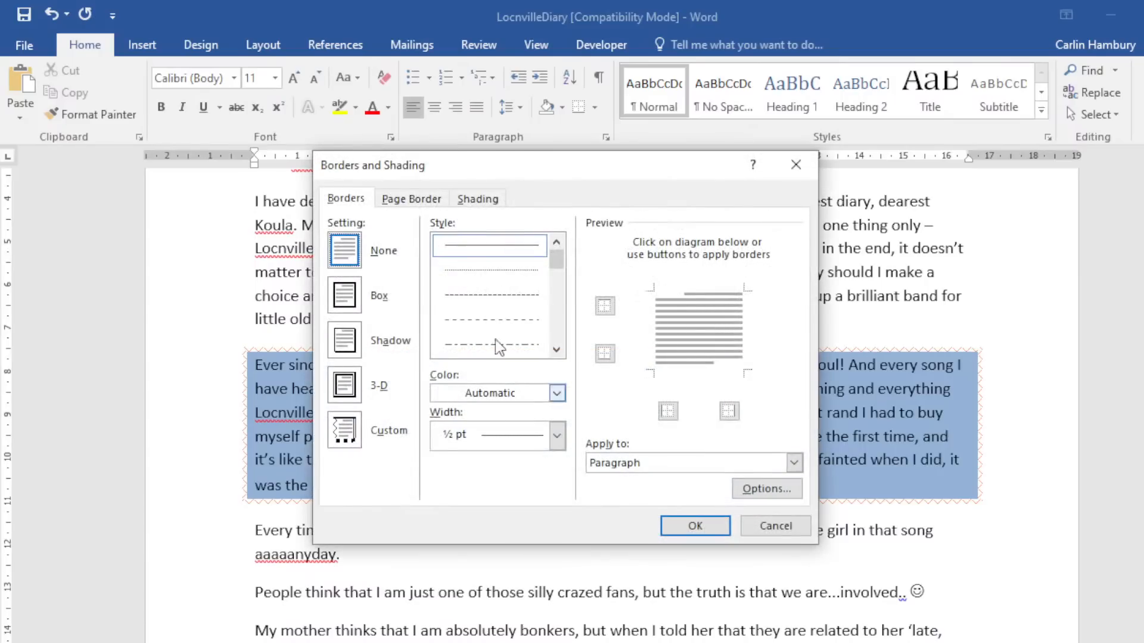
pyautogui.click(417, 198)
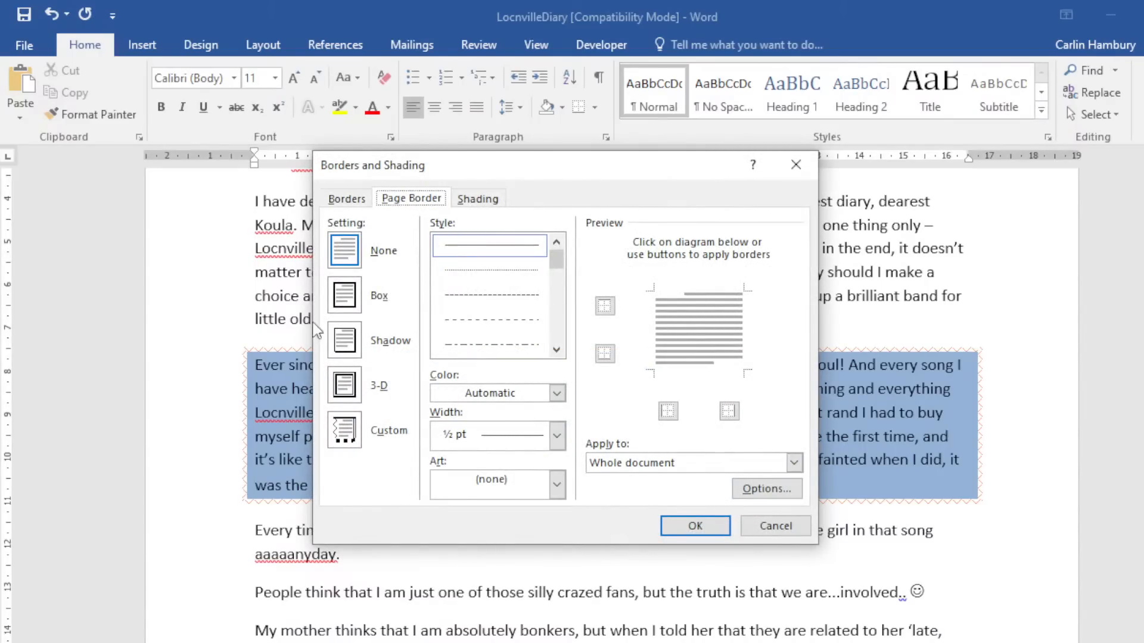
pyautogui.click(343, 390)
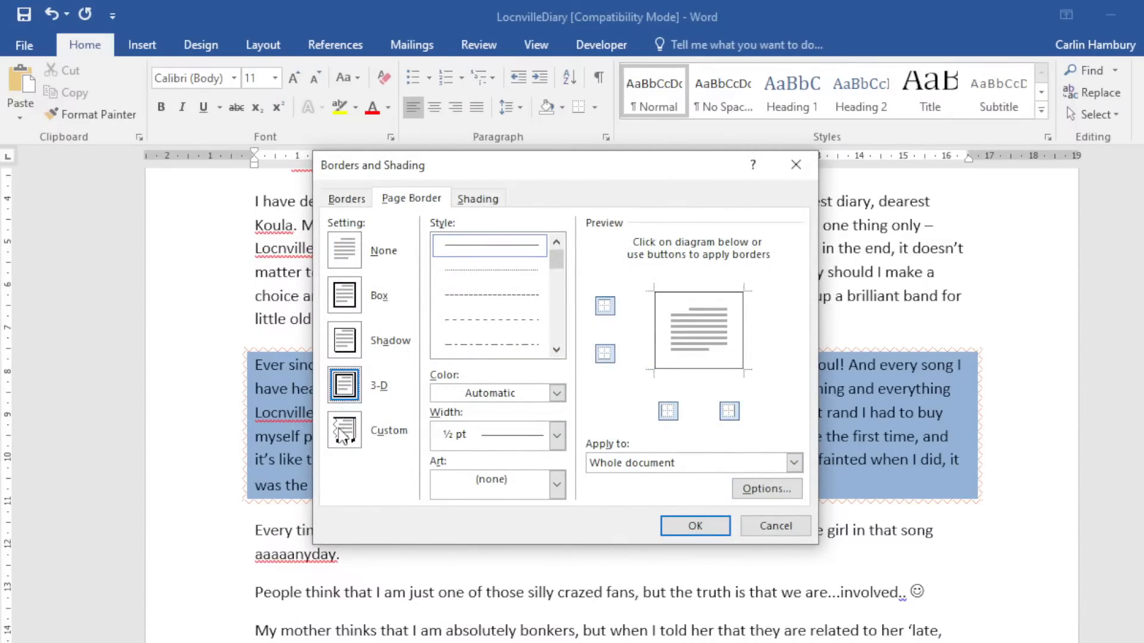
pyautogui.click(343, 430)
pyautogui.click(557, 484)
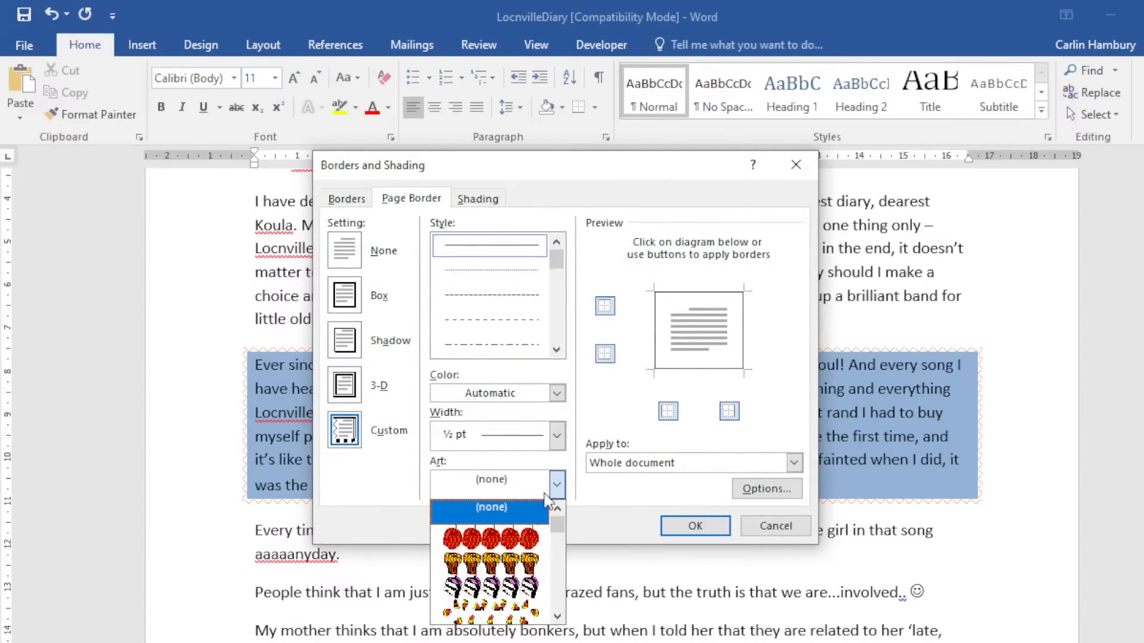
pyautogui.click(520, 541)
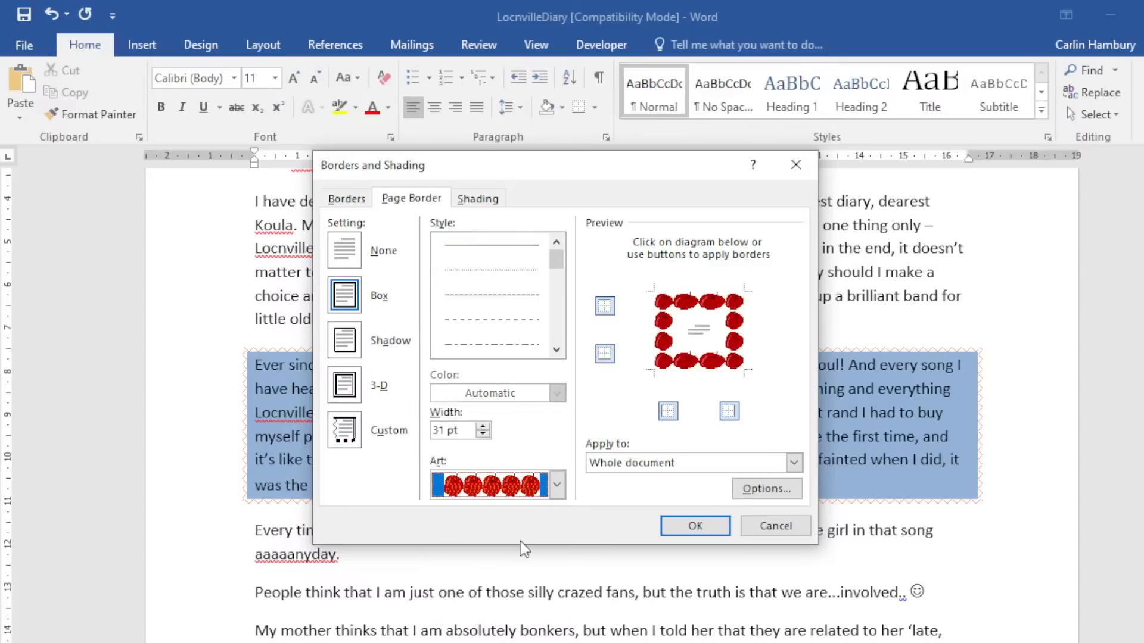
pyautogui.click(659, 463)
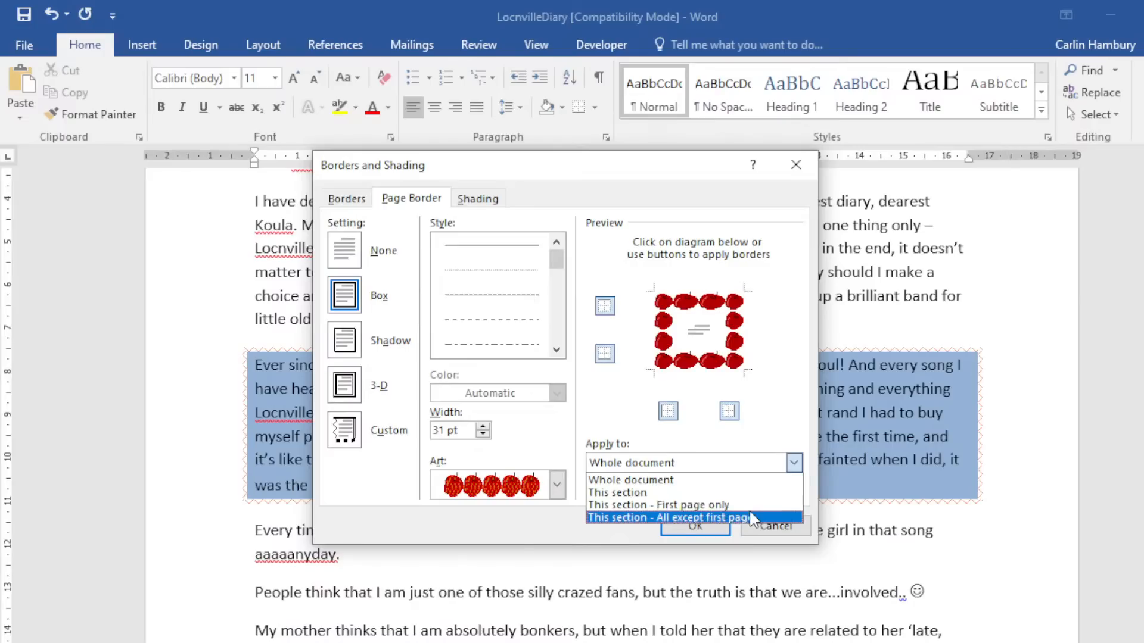
pyautogui.click(750, 481)
pyautogui.click(670, 526)
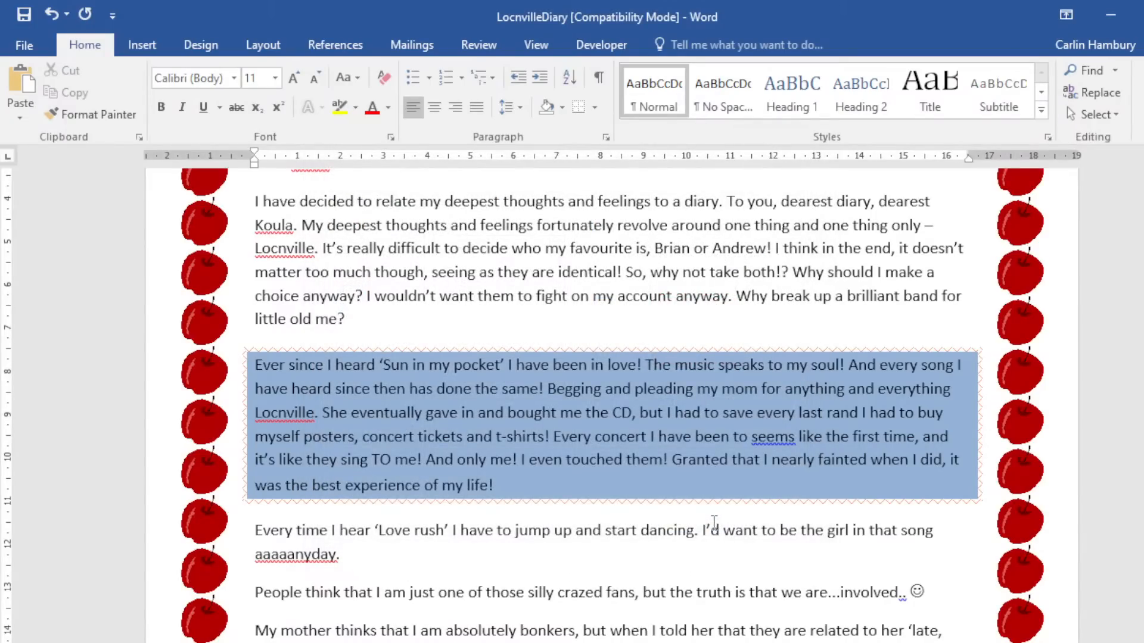
# Review the bordered pages and add a blank line after the diary's last sentence.
pyautogui.scroll(1, 716, 523)
pyautogui.scroll(-5, 716, 524)
pyautogui.scroll(-2, 714, 524)
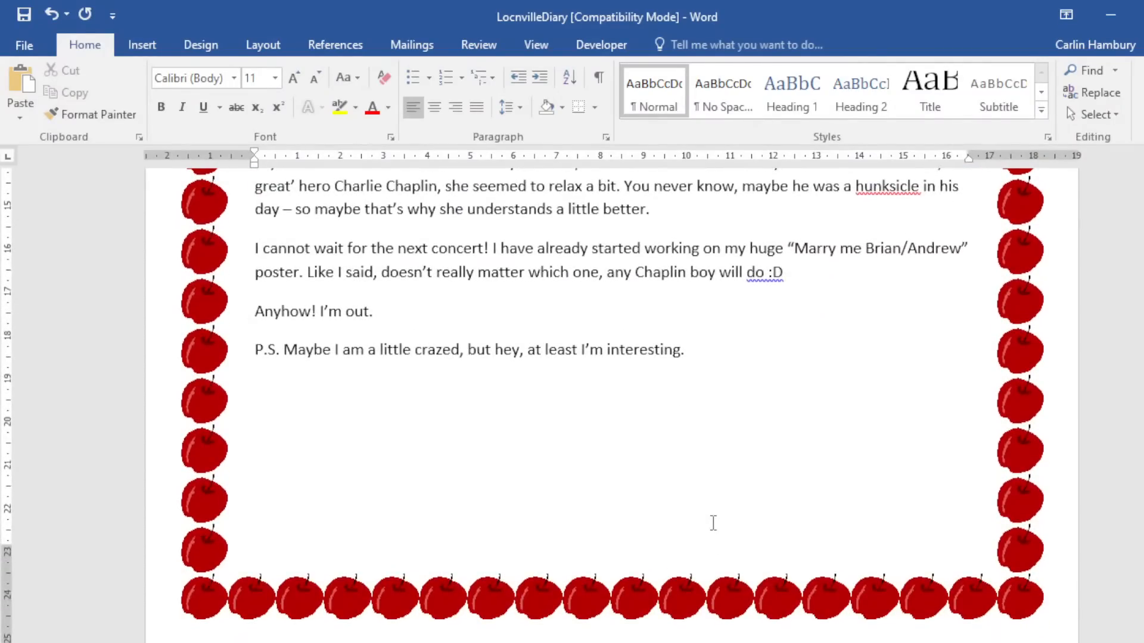
pyautogui.scroll(8, 714, 524)
pyautogui.scroll(1, 715, 523)
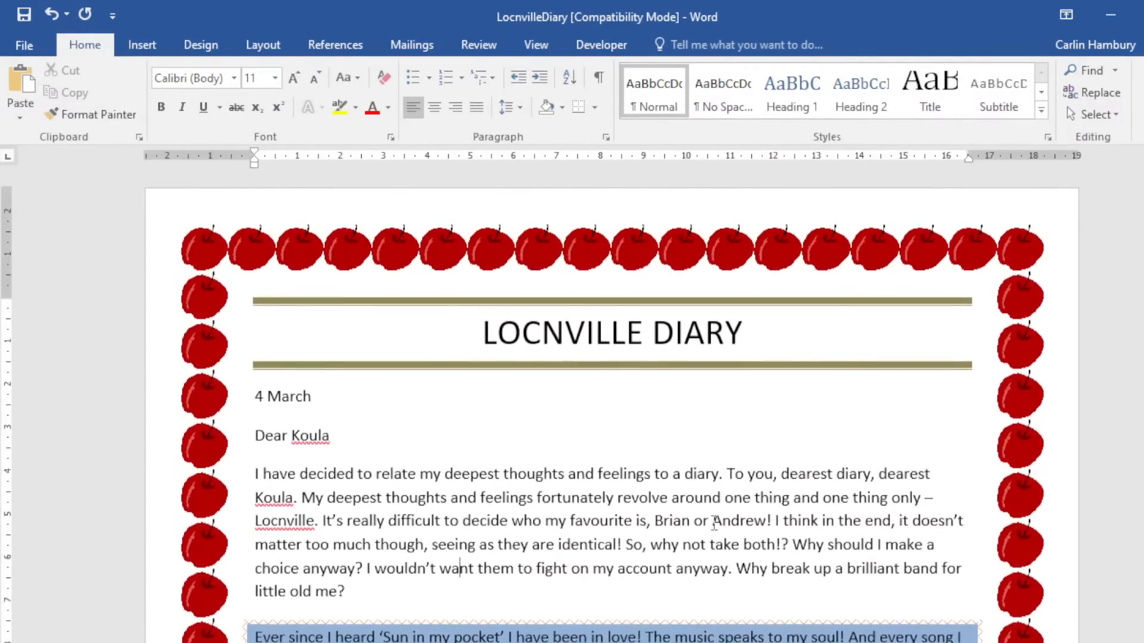
pyautogui.scroll(-8, 715, 523)
pyautogui.click(715, 524)
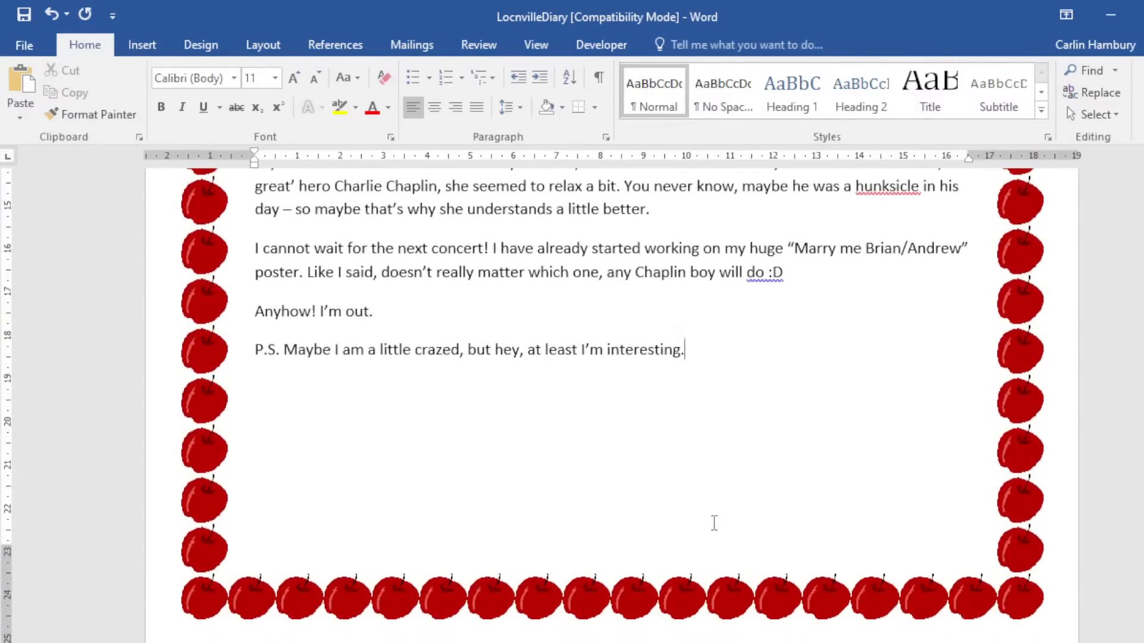
pyautogui.press('Return')
pyautogui.press('Return')
pyautogui.press('Return')
pyautogui.press('Return')
pyautogui.press('Return')
pyautogui.press('Return')
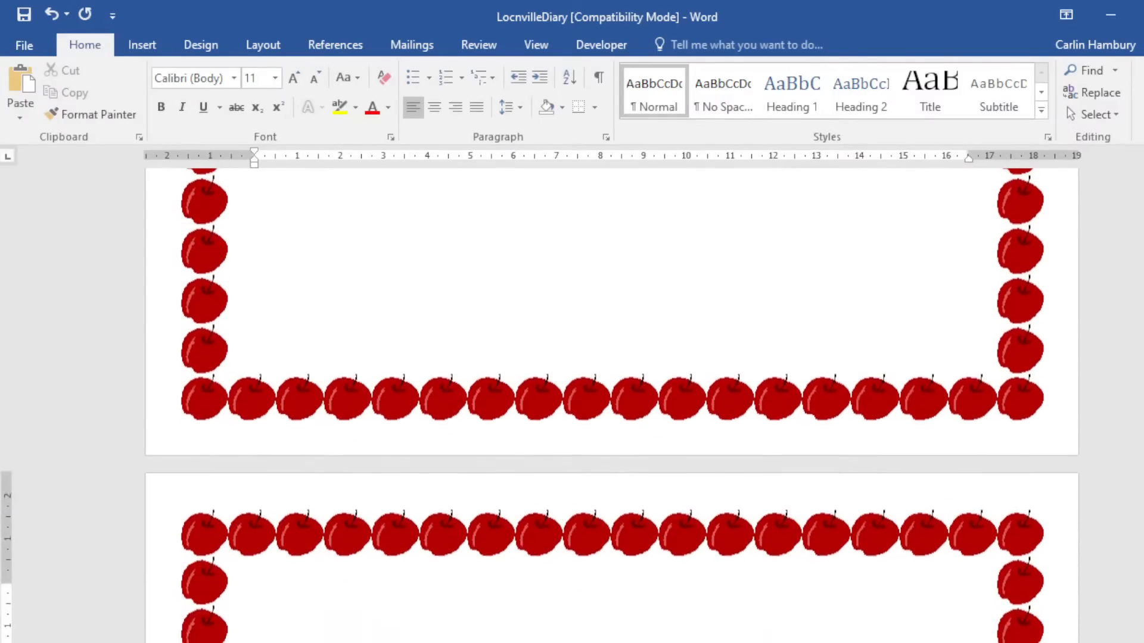
pyautogui.scroll(-9, 719, 487)
pyautogui.scroll(-3, 725, 489)
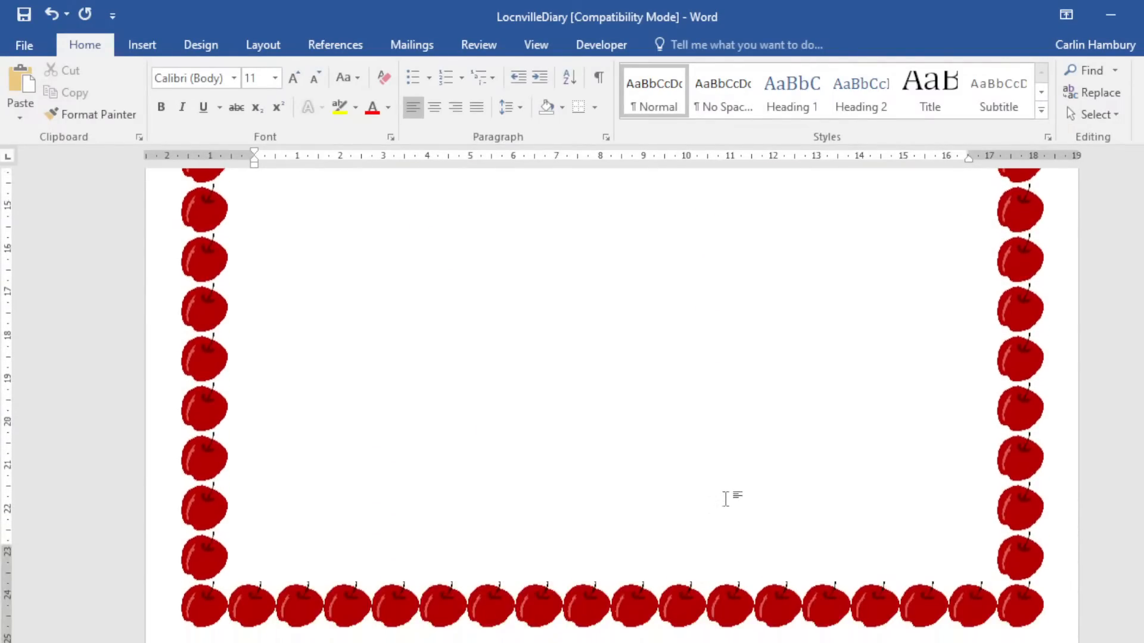
pyautogui.scroll(16, 724, 497)
pyautogui.scroll(3, 721, 495)
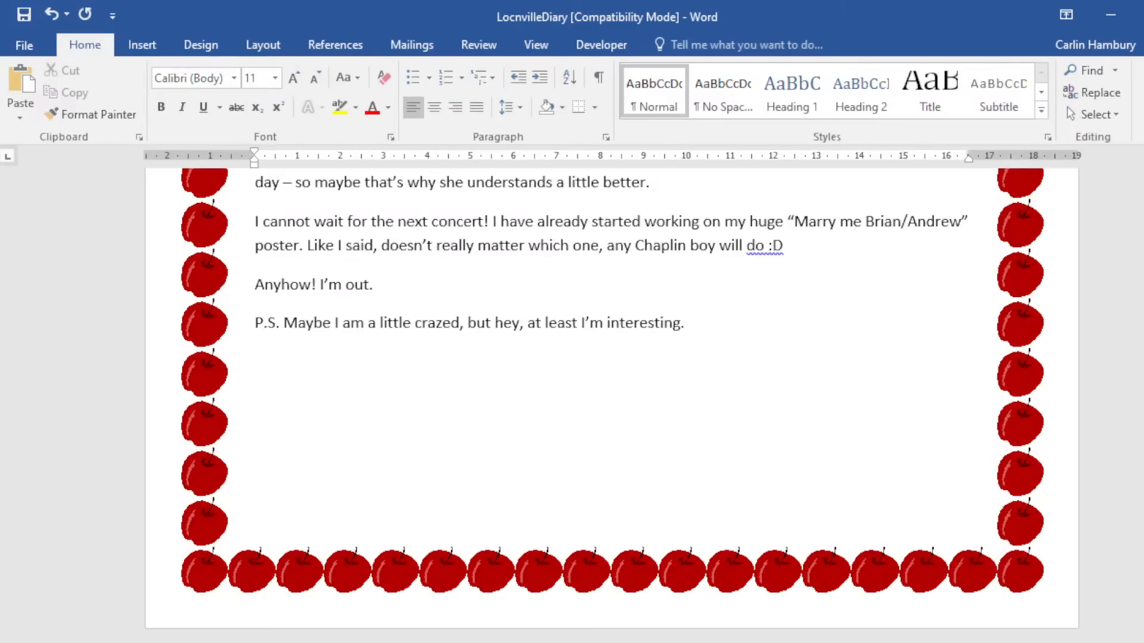
# Close LocnvilleDiary with Don't Save, then select the CommunicationModes file.
pyautogui.click(1142, 14)
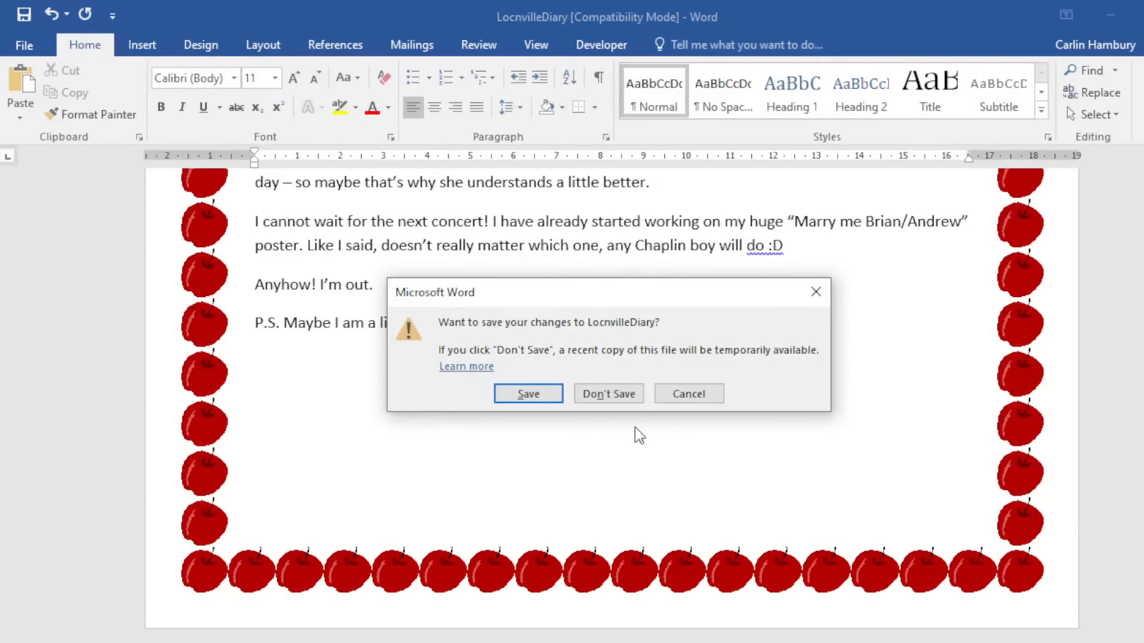
pyautogui.click(609, 394)
pyautogui.click(425, 340)
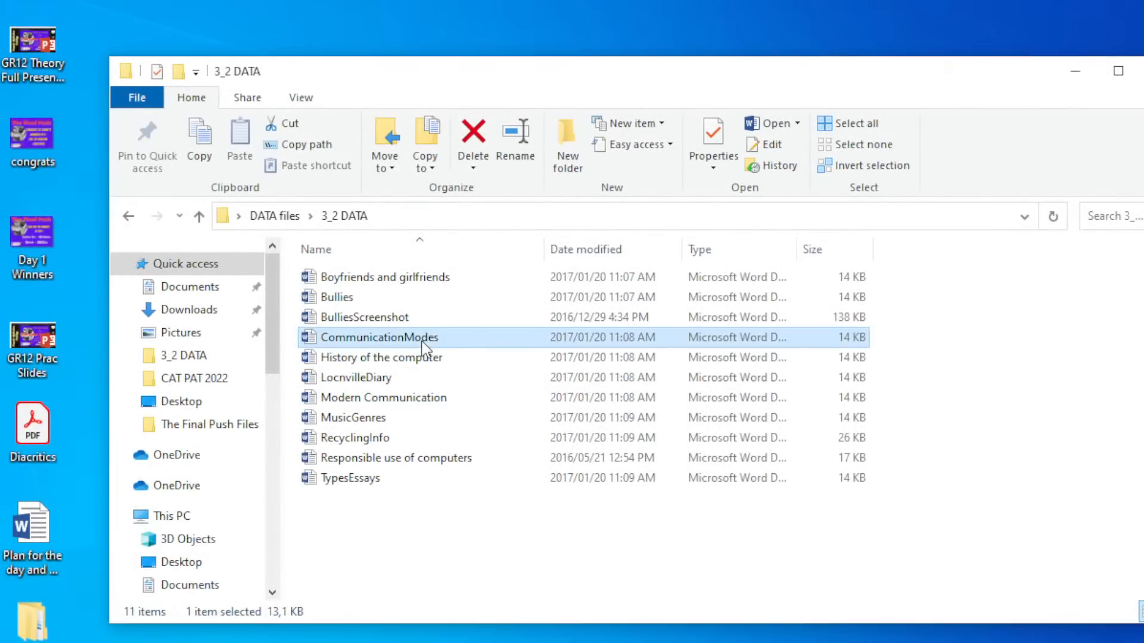
# Open the CommunicationModes file from the 3_2 DATA folder in Word.
pyautogui.doubleClick(421, 340)
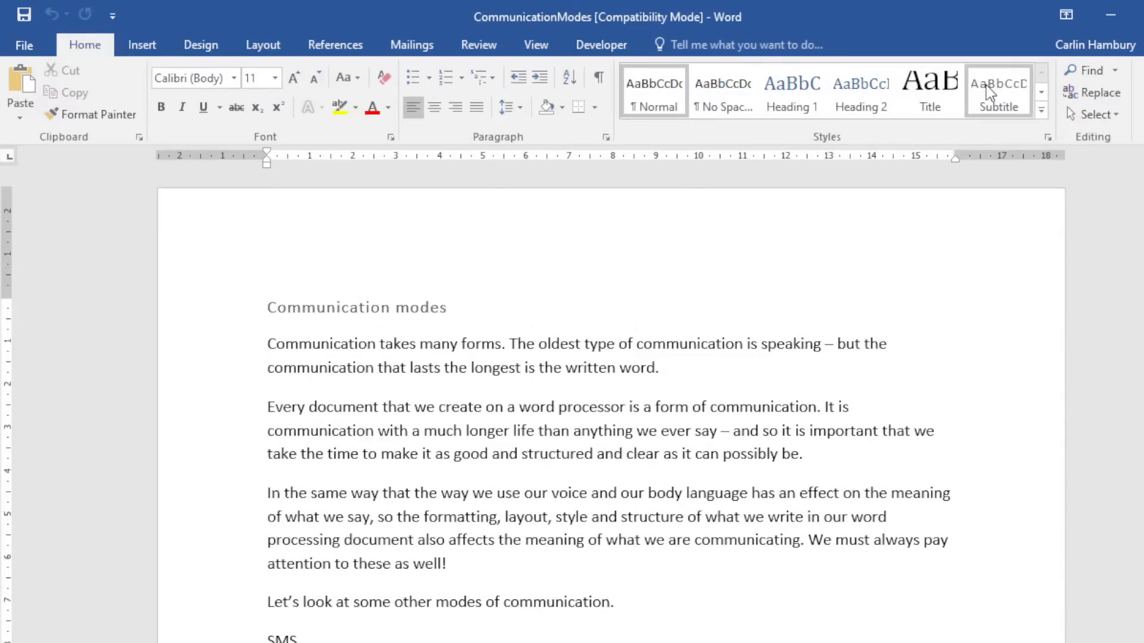
pyautogui.click(1042, 92)
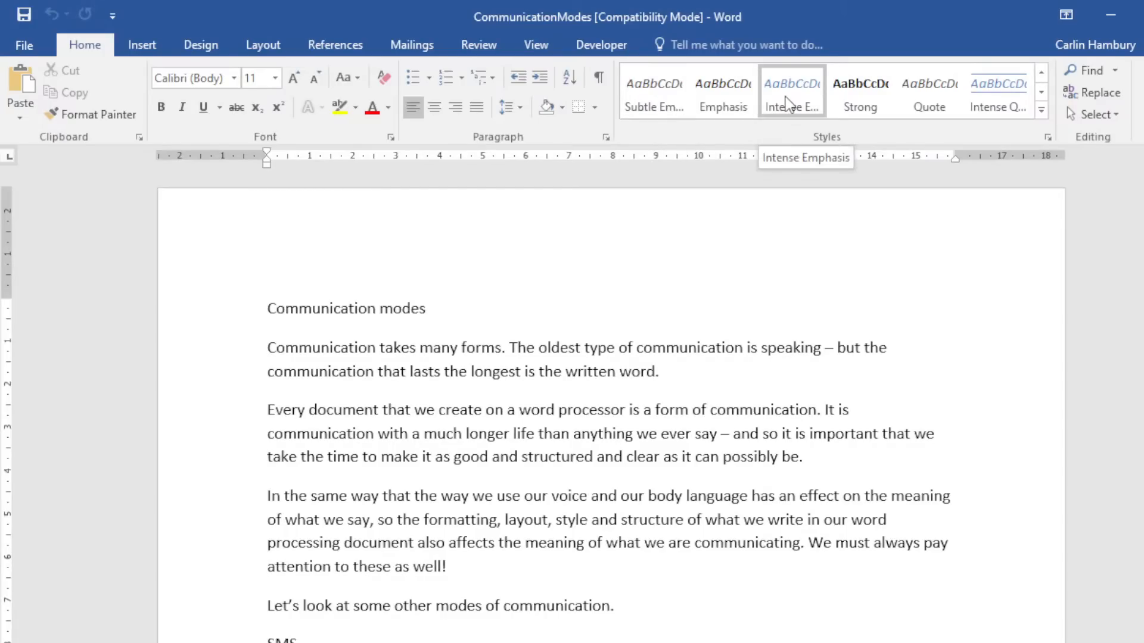
pyautogui.click(215, 316)
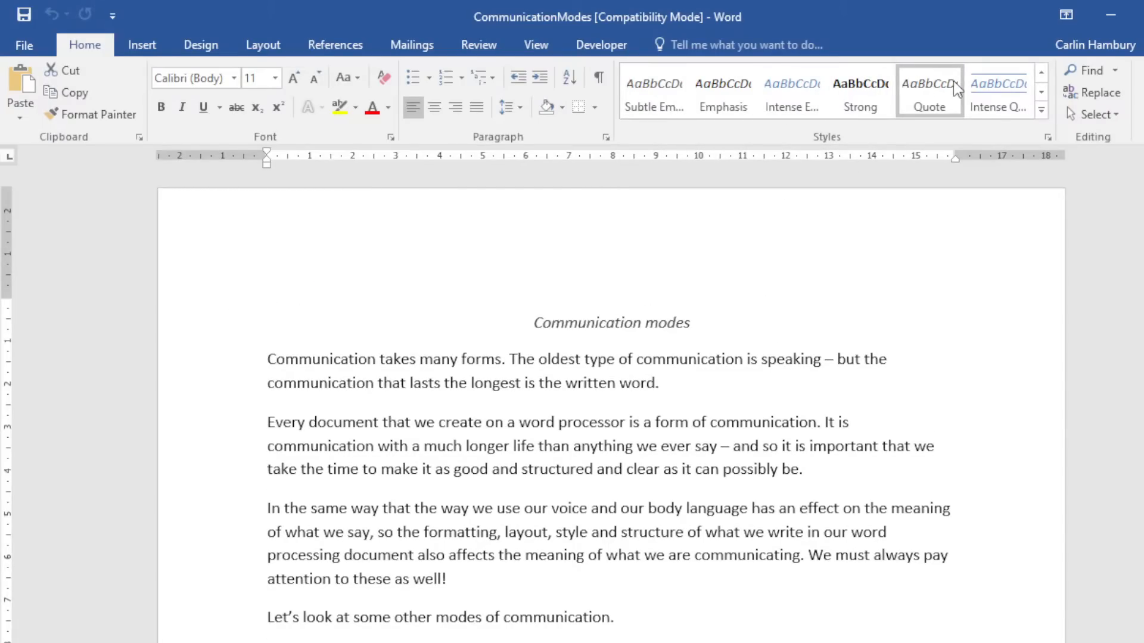
pyautogui.click(935, 326)
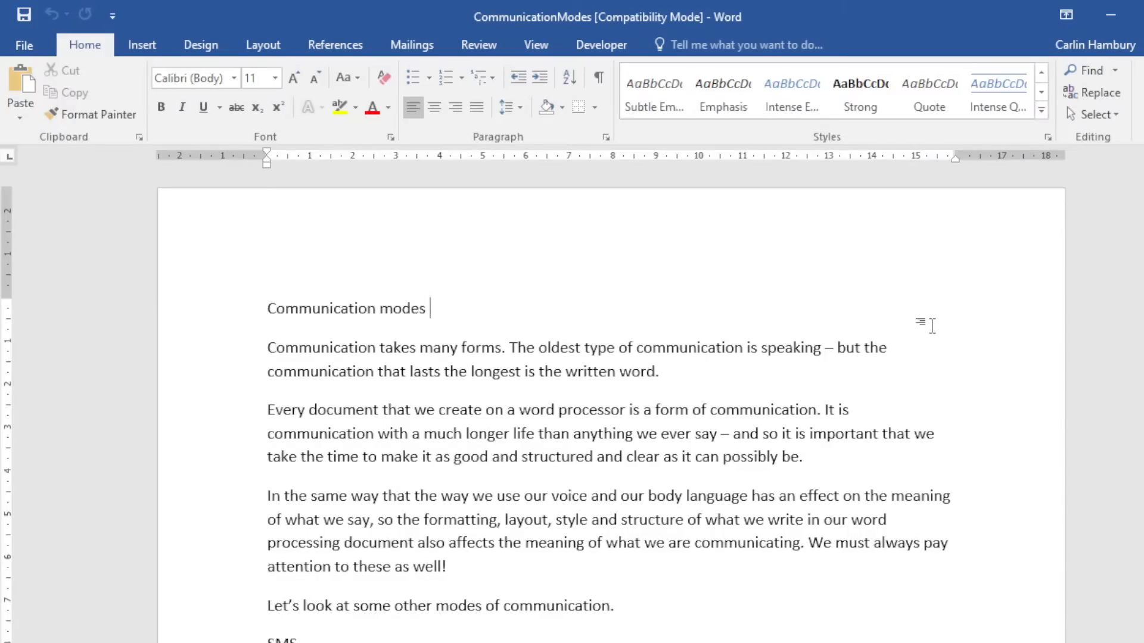
pyautogui.click(1041, 95)
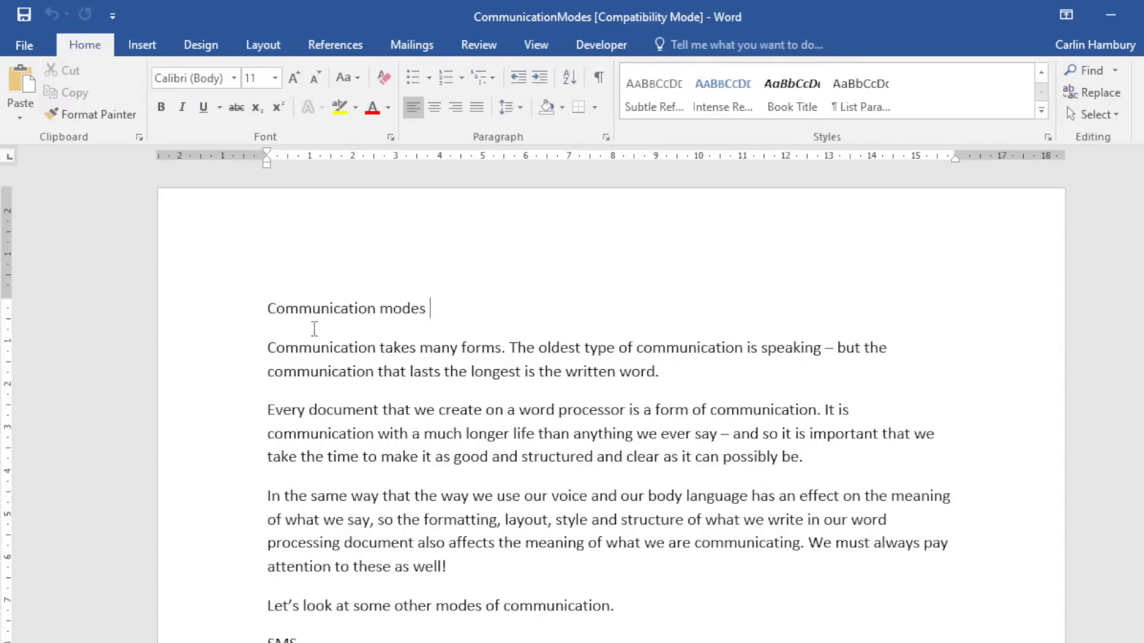
pyautogui.moveTo(269, 308); pyautogui.dragTo(441, 314)
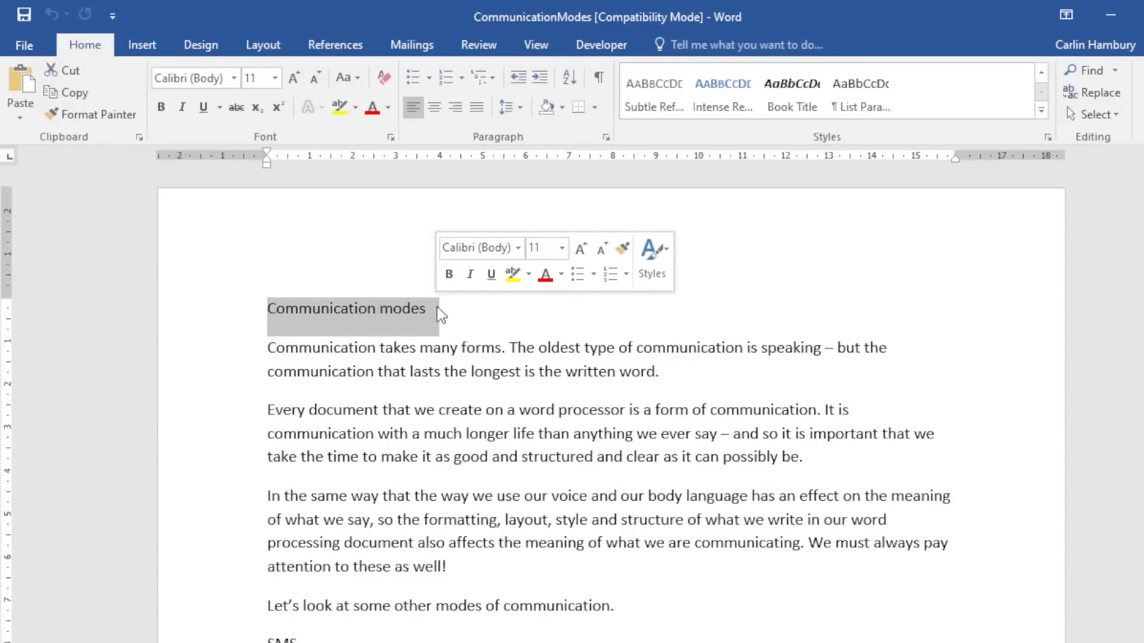
pyautogui.click(503, 306)
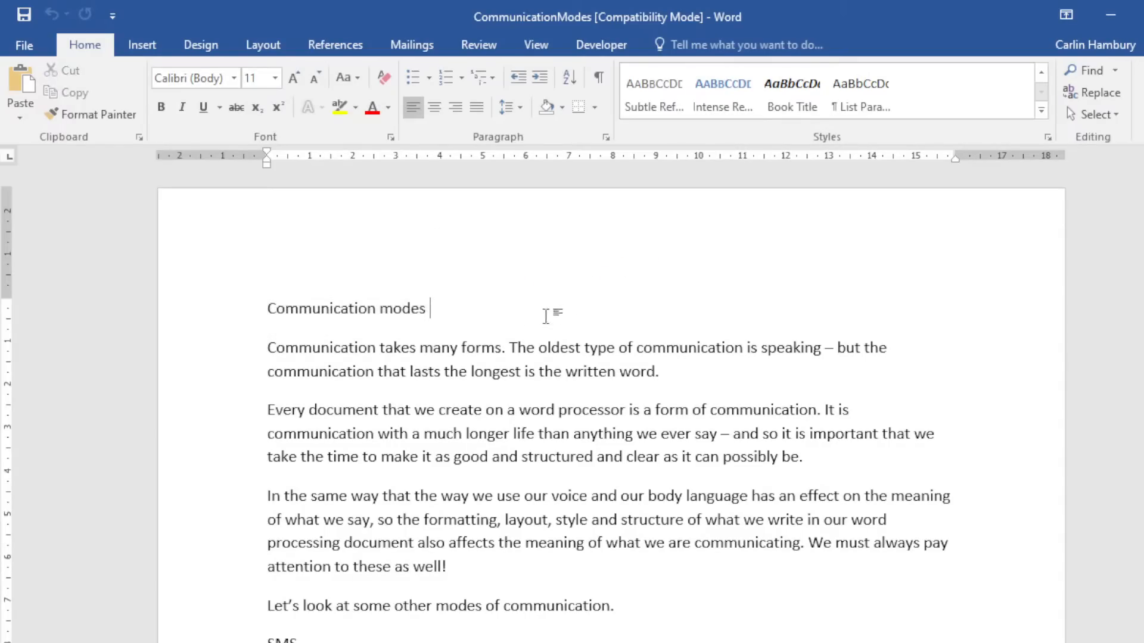
# Open Modify Style for Intense Reference, reposition the dialog, and check the font and size lists.
pyautogui.rightClick(716, 99)
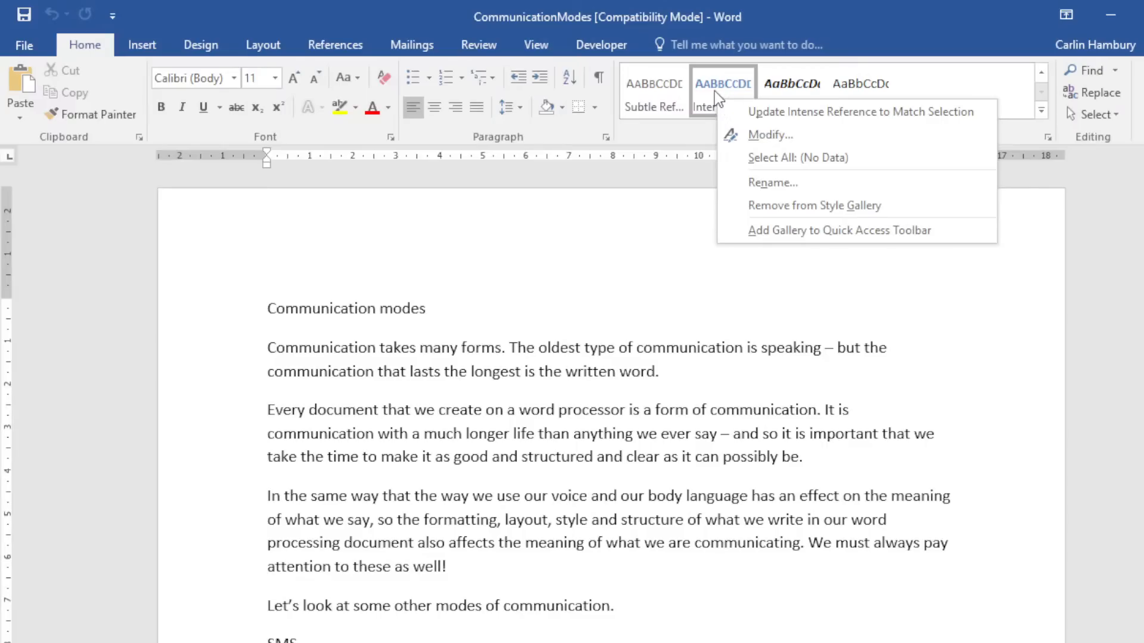
pyautogui.click(714, 83)
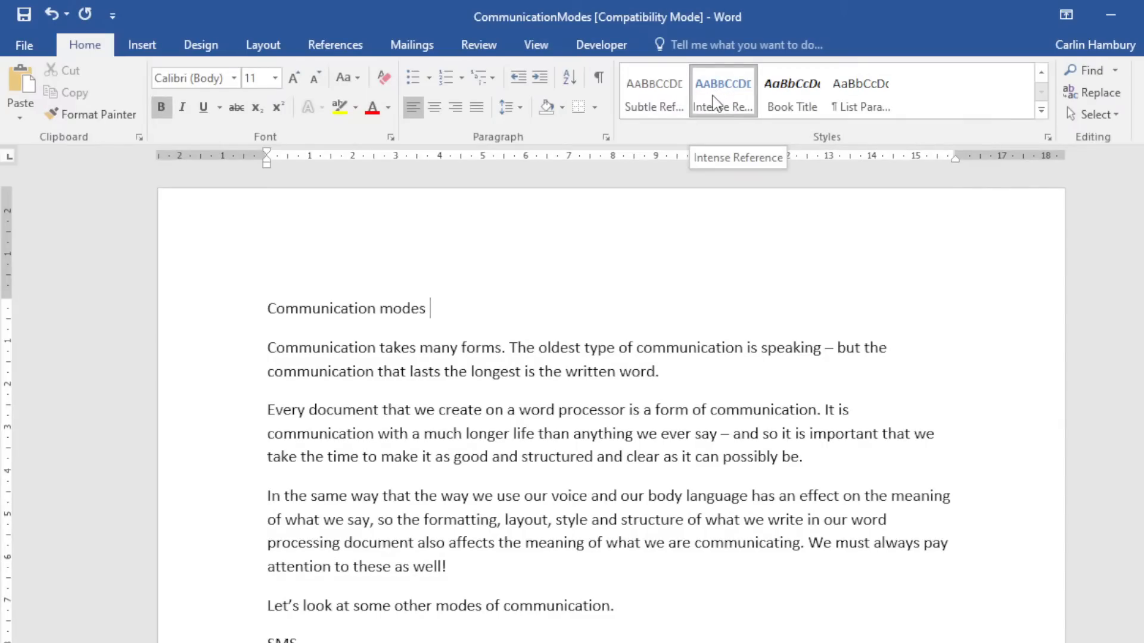
pyautogui.rightClick(715, 102)
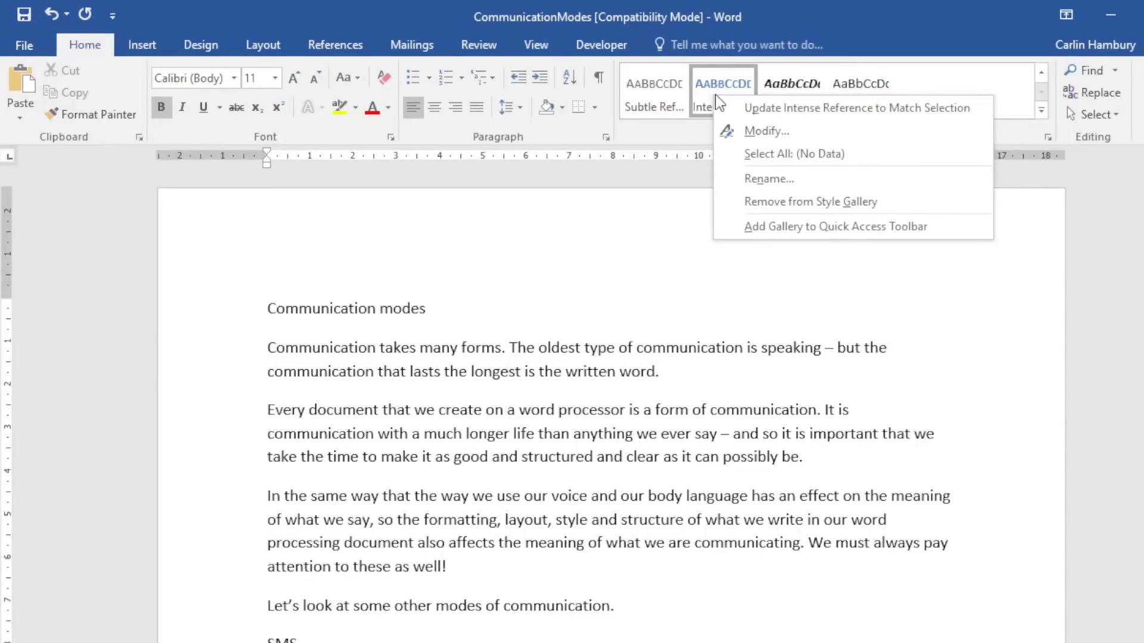
pyautogui.click(765, 130)
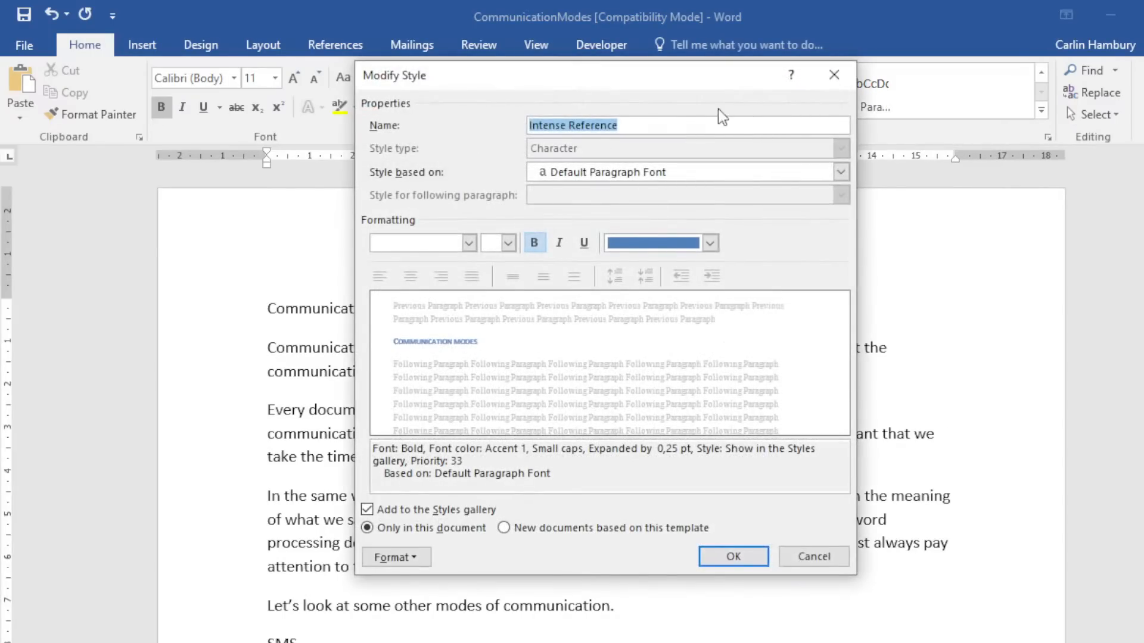
pyautogui.moveTo(690, 82); pyautogui.dragTo(653, 117)
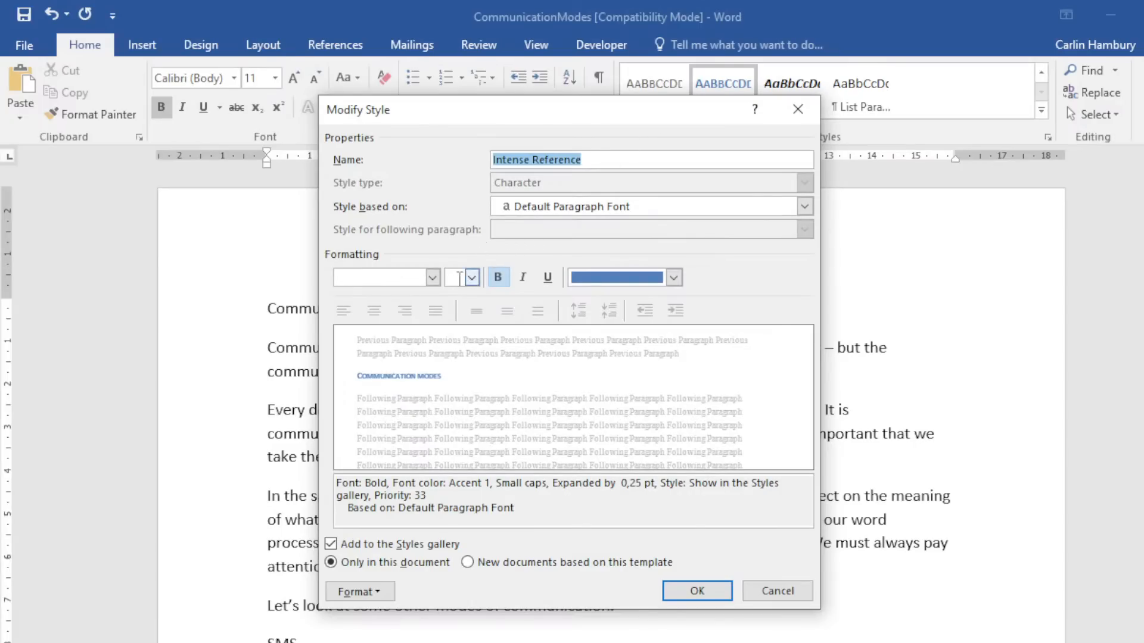
pyautogui.click(432, 277)
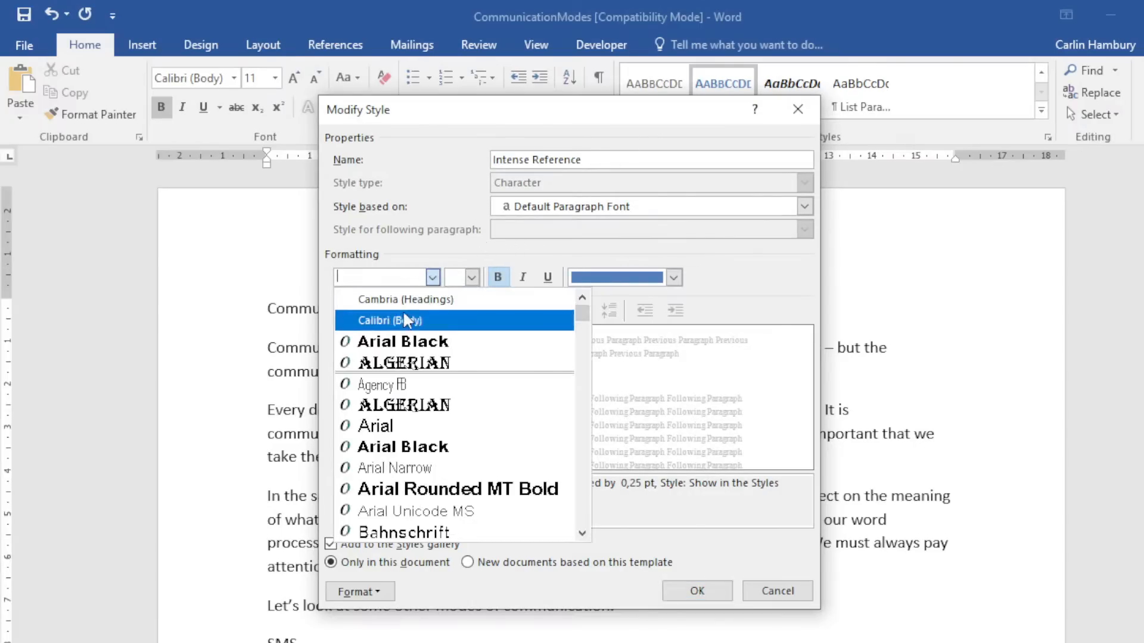
pyautogui.click(472, 277)
pyautogui.click(506, 253)
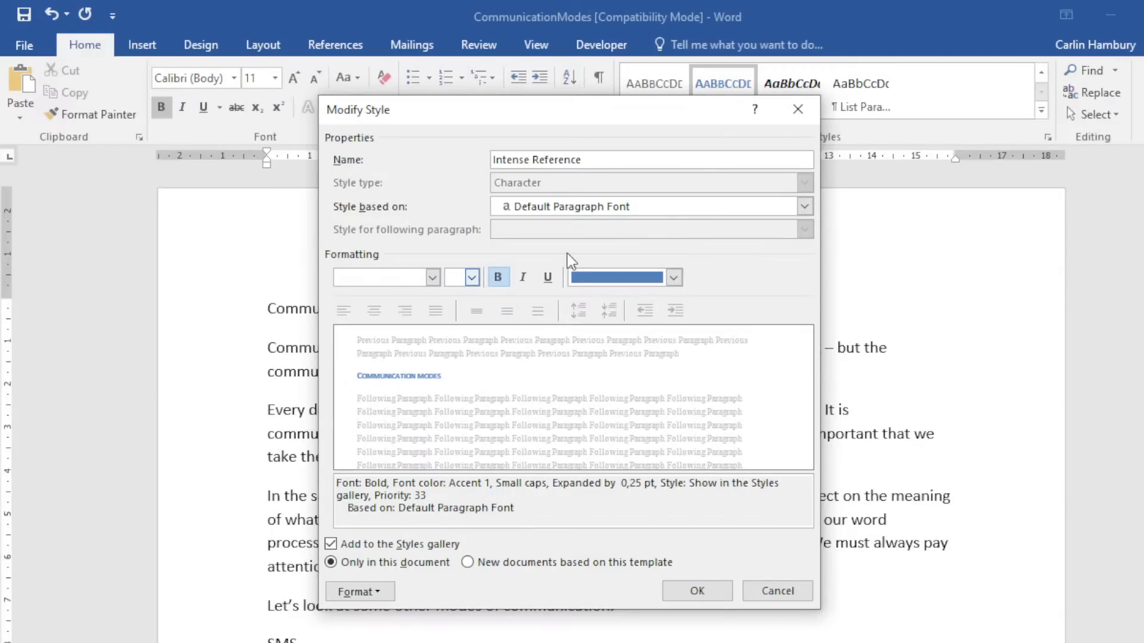
# Set the style to Bradley Hand ITC, 24 pt, red and underlined.
pyautogui.click(432, 278)
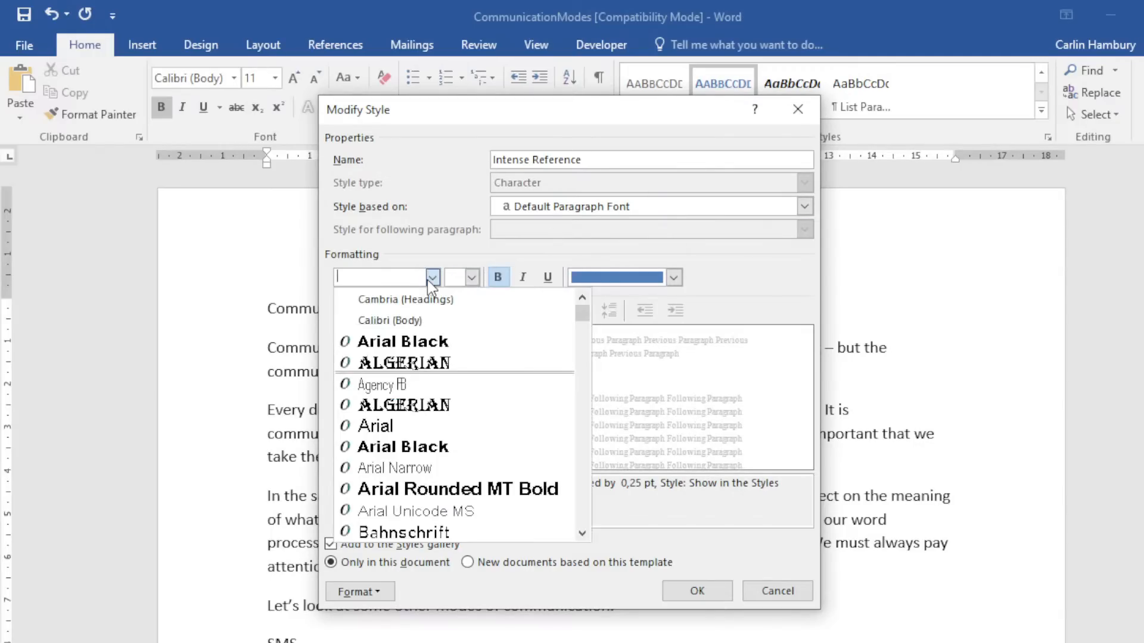
pyautogui.scroll(-6, 421, 470)
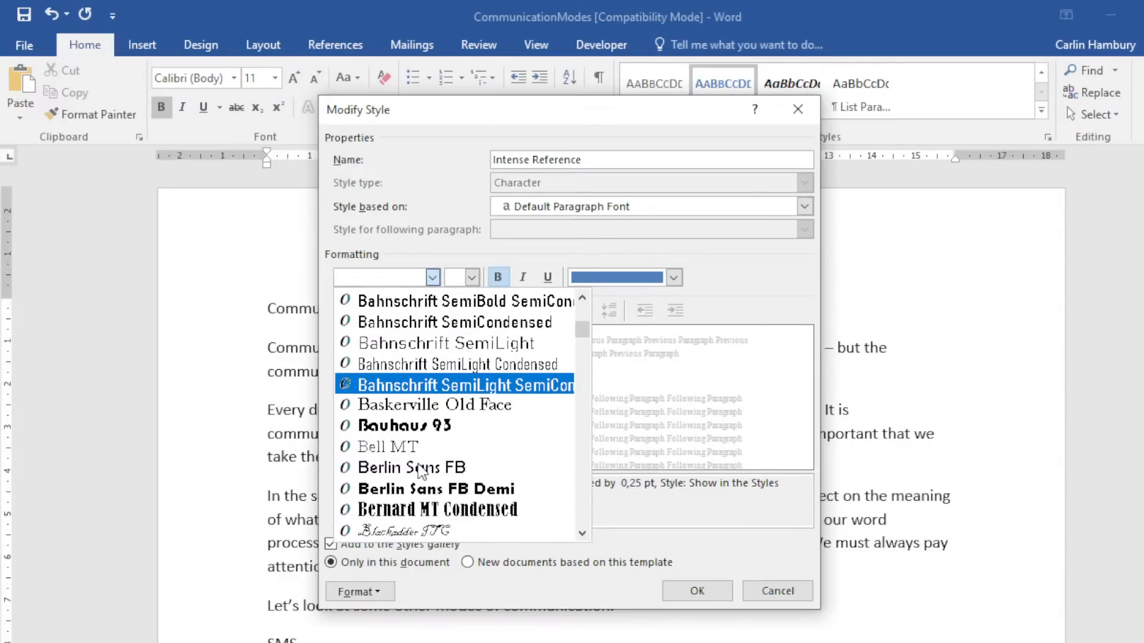
pyautogui.scroll(-4, 422, 471)
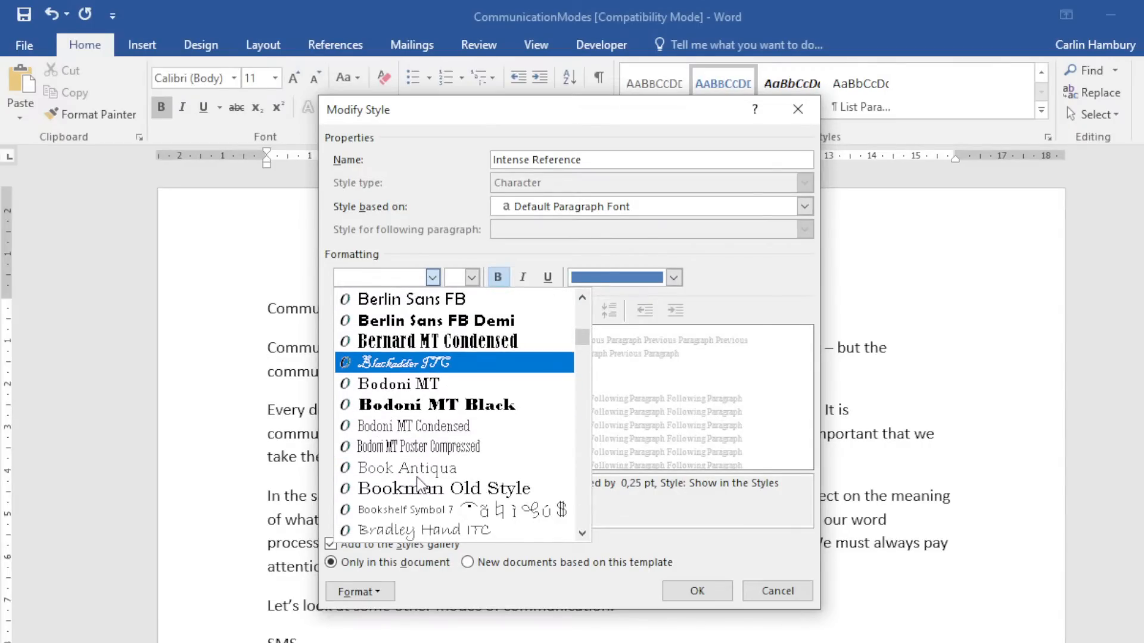
pyautogui.click(428, 527)
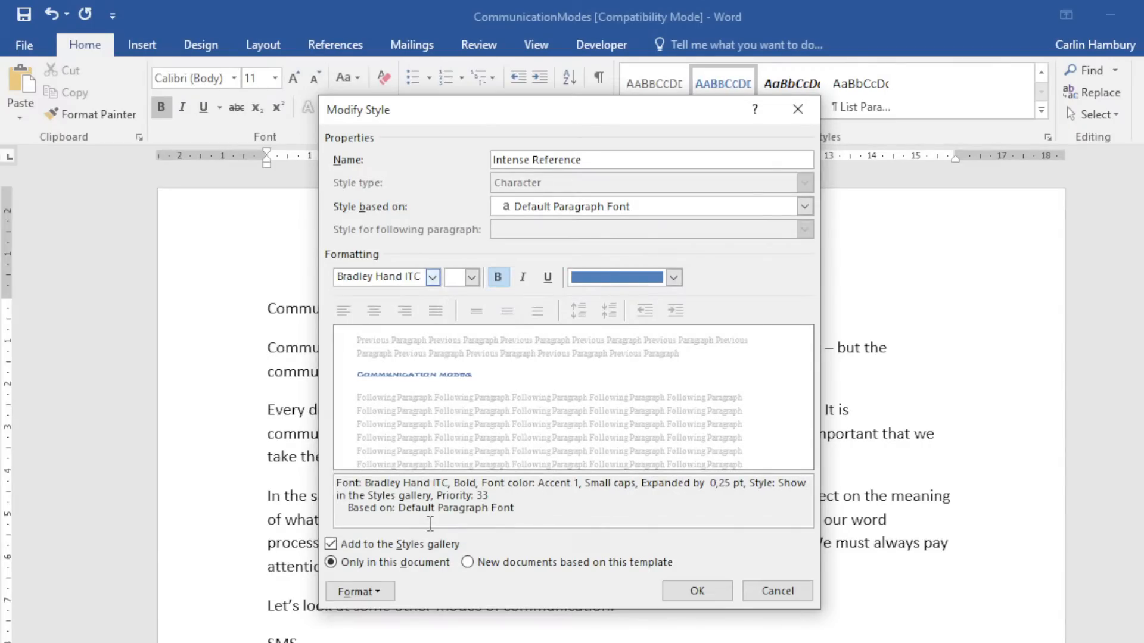
pyautogui.click(472, 278)
pyautogui.click(462, 423)
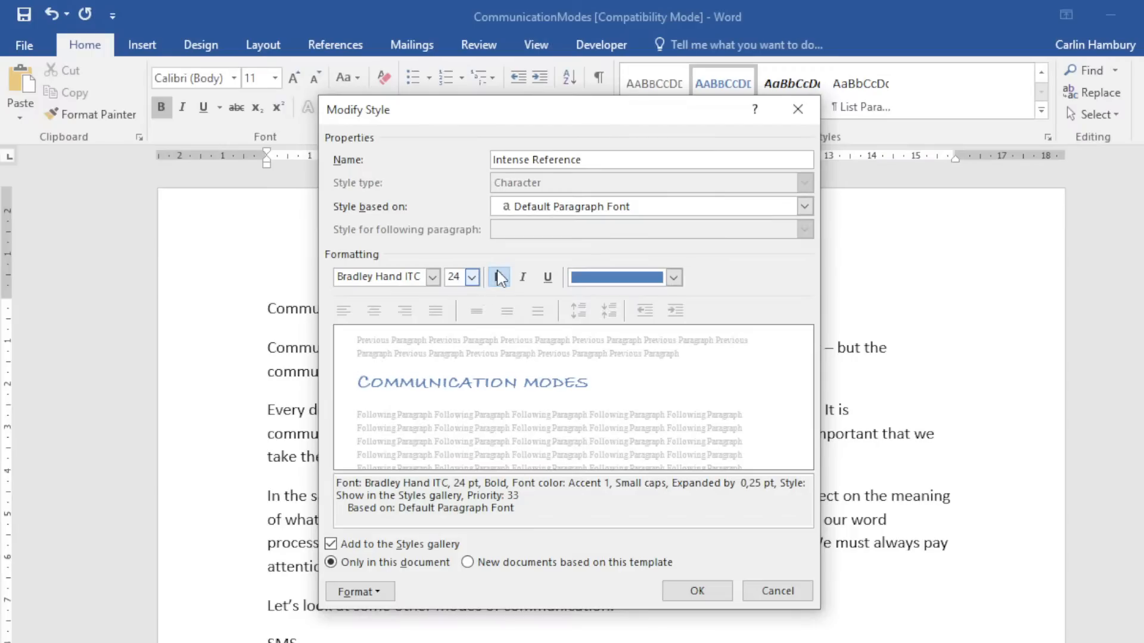
pyautogui.click(673, 277)
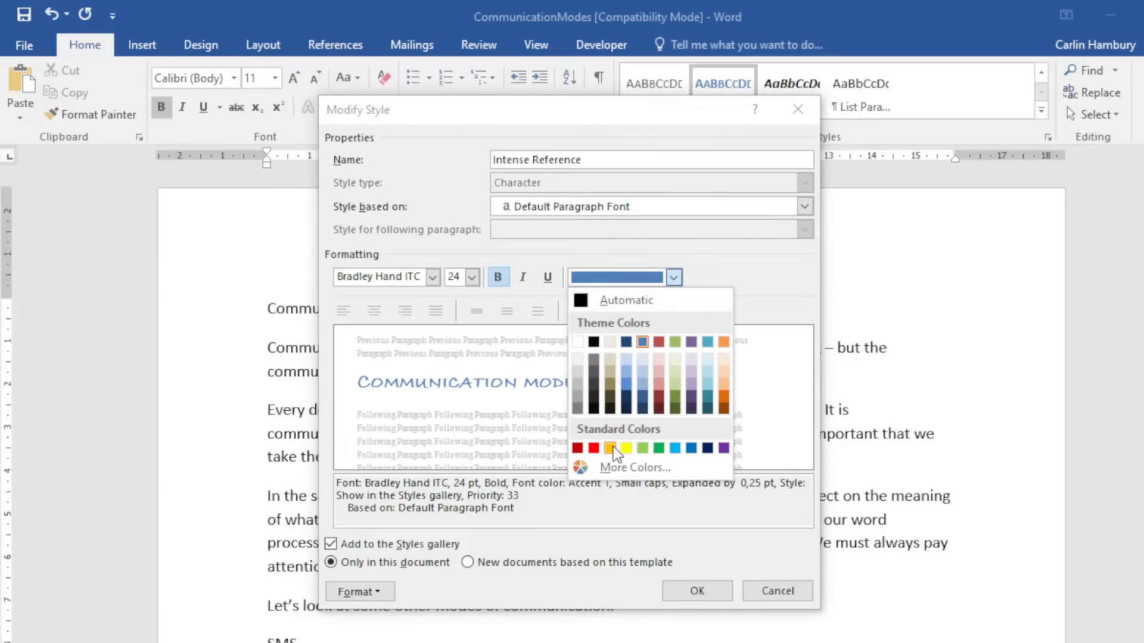
pyautogui.click(594, 448)
pyautogui.click(547, 277)
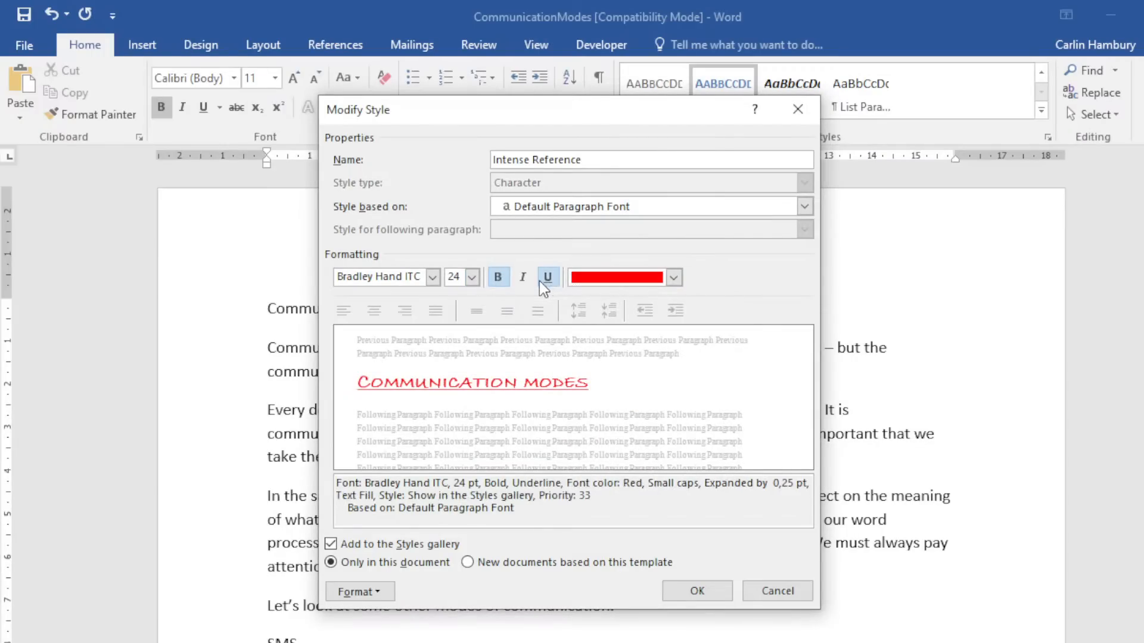
pyautogui.click(382, 597)
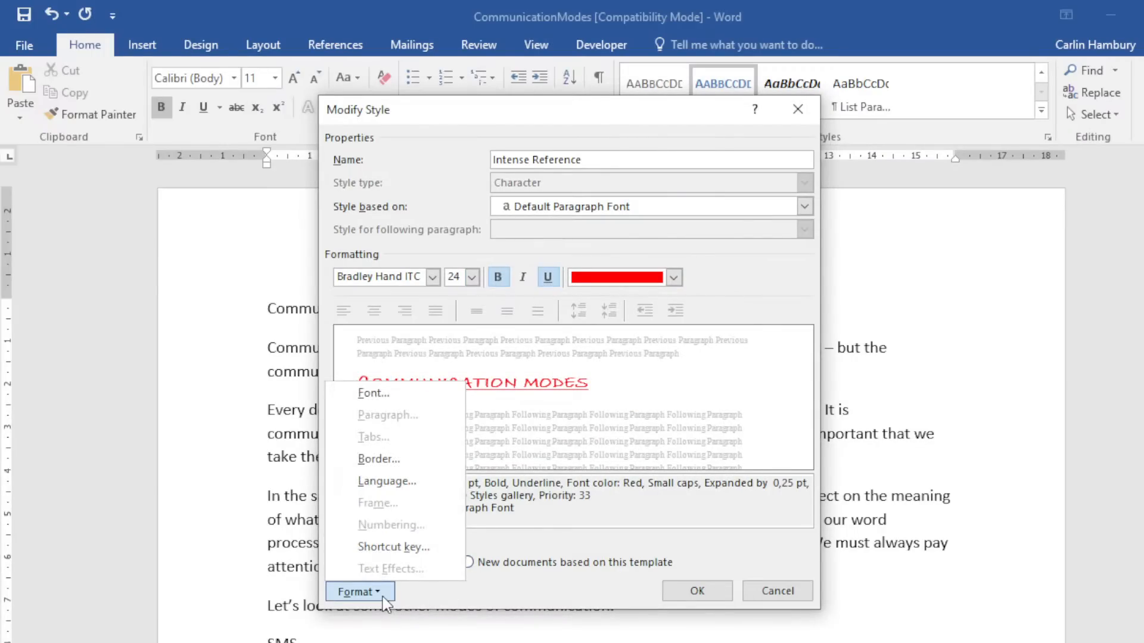
pyautogui.click(641, 506)
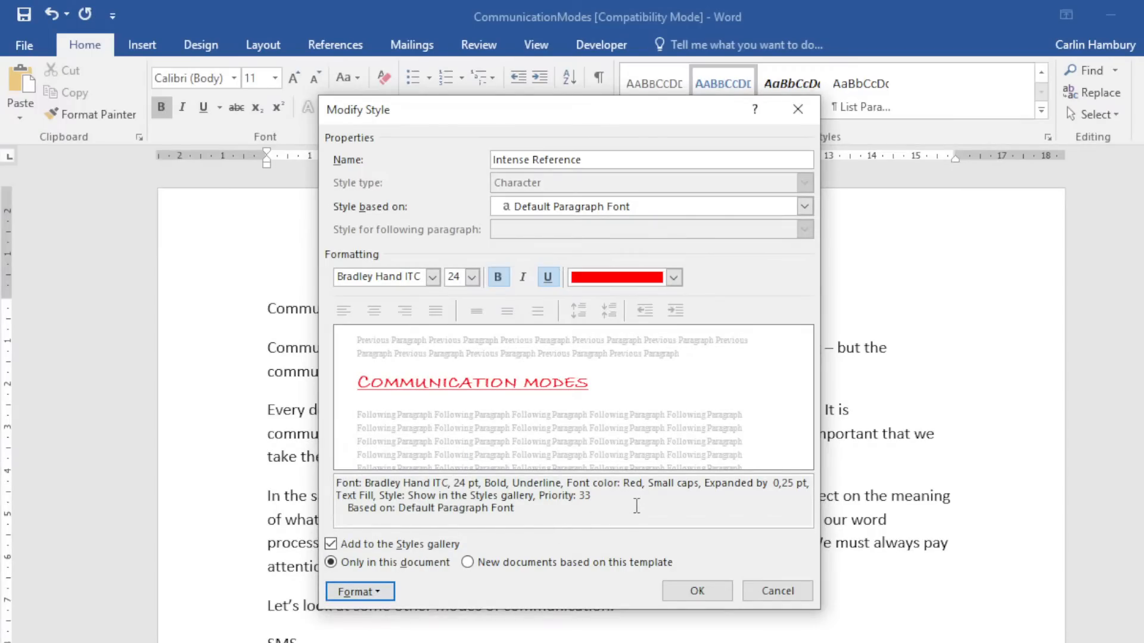
# Rename the style to Intense New, keep Default Paragraph Font as base, and save it.
pyautogui.click(601, 159)
pyautogui.press('BackSpace')
pyautogui.press('BackSpace')
pyautogui.press('BackSpace')
pyautogui.press('BackSpace')
pyautogui.press('BackSpace')
pyautogui.press('BackSpace')
pyautogui.press('BackSpace')
pyautogui.press('BackSpace')
pyautogui.press('BackSpace')
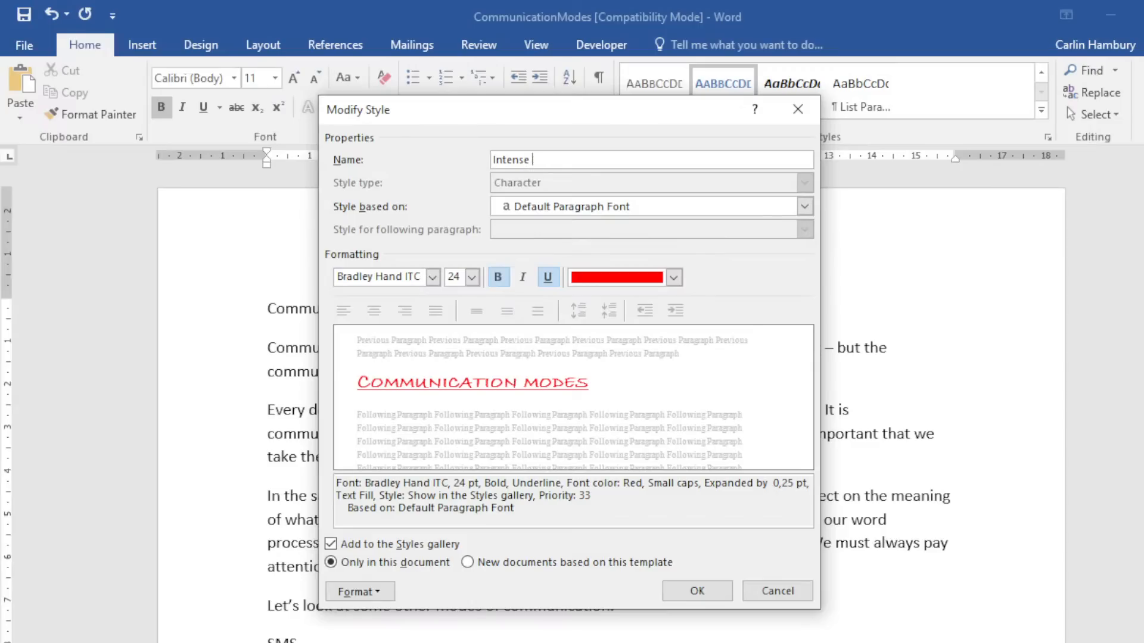
pyautogui.write('New')
pyautogui.click(690, 593)
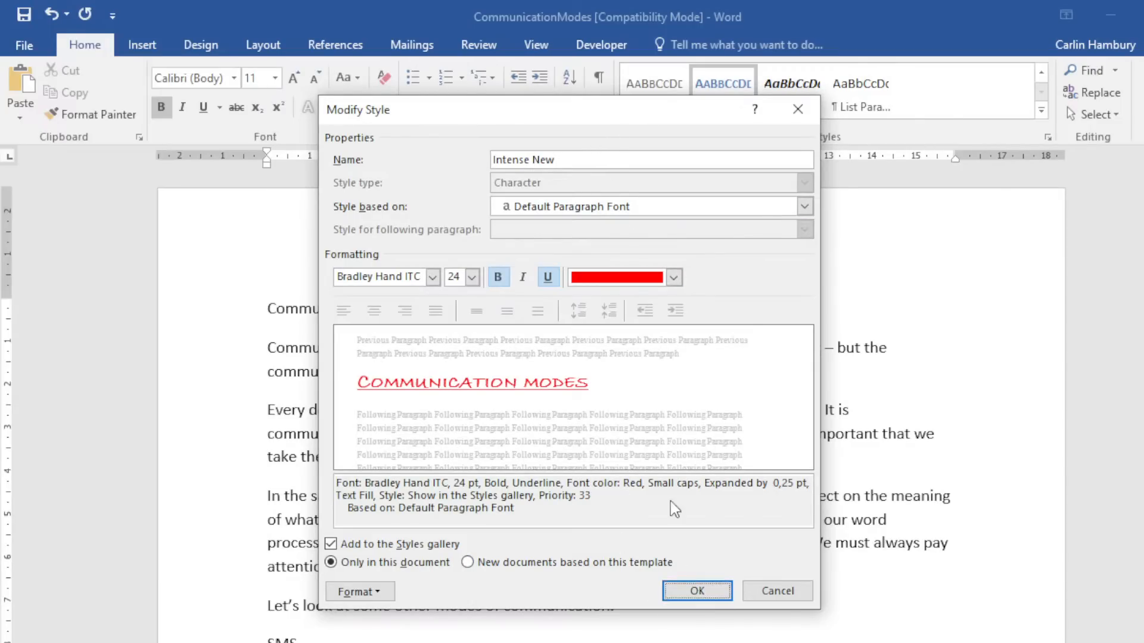
pyautogui.click(803, 206)
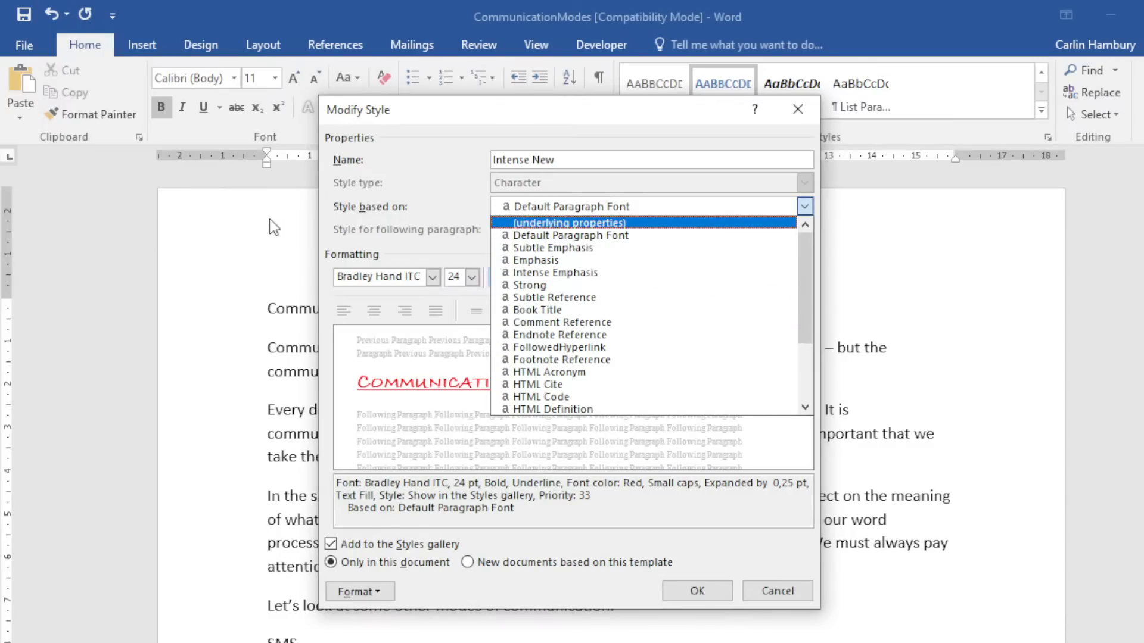
pyautogui.click(698, 236)
pyautogui.click(697, 590)
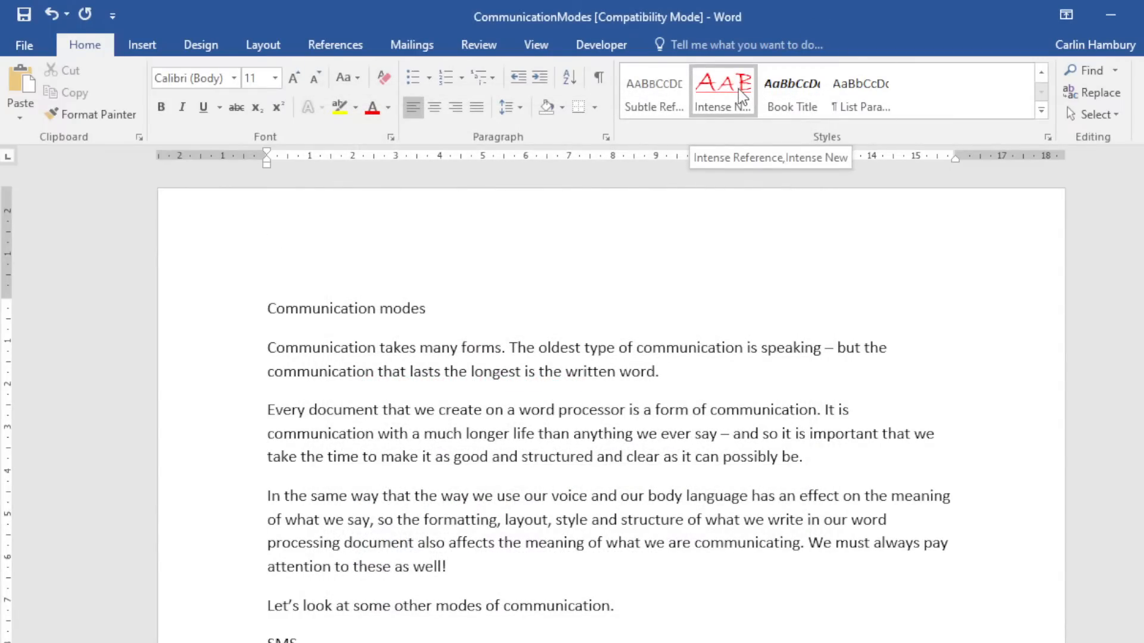
# Apply Intense New to the 'Communication modes' heading, then open and dismiss the style's menu.
pyautogui.click(230, 311)
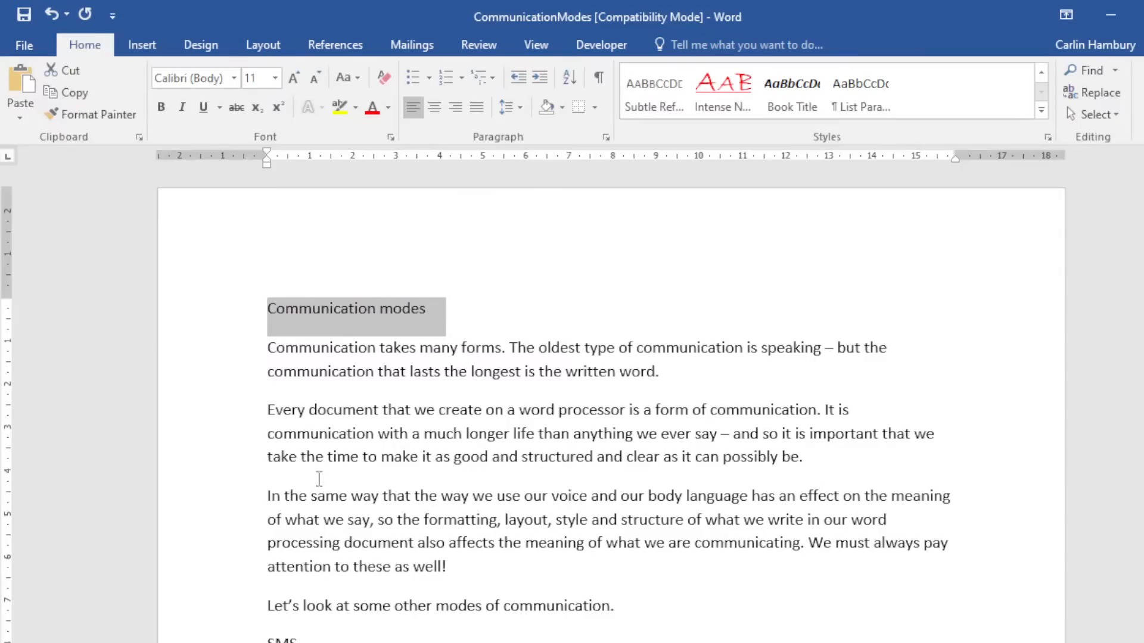
pyautogui.click(724, 107)
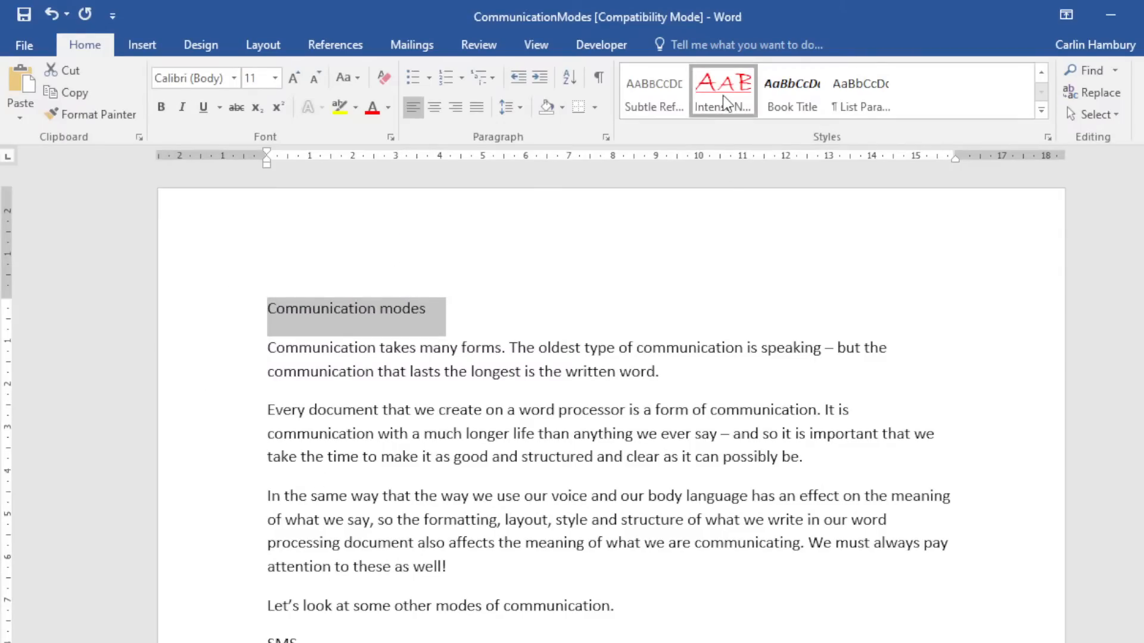
pyautogui.click(839, 312)
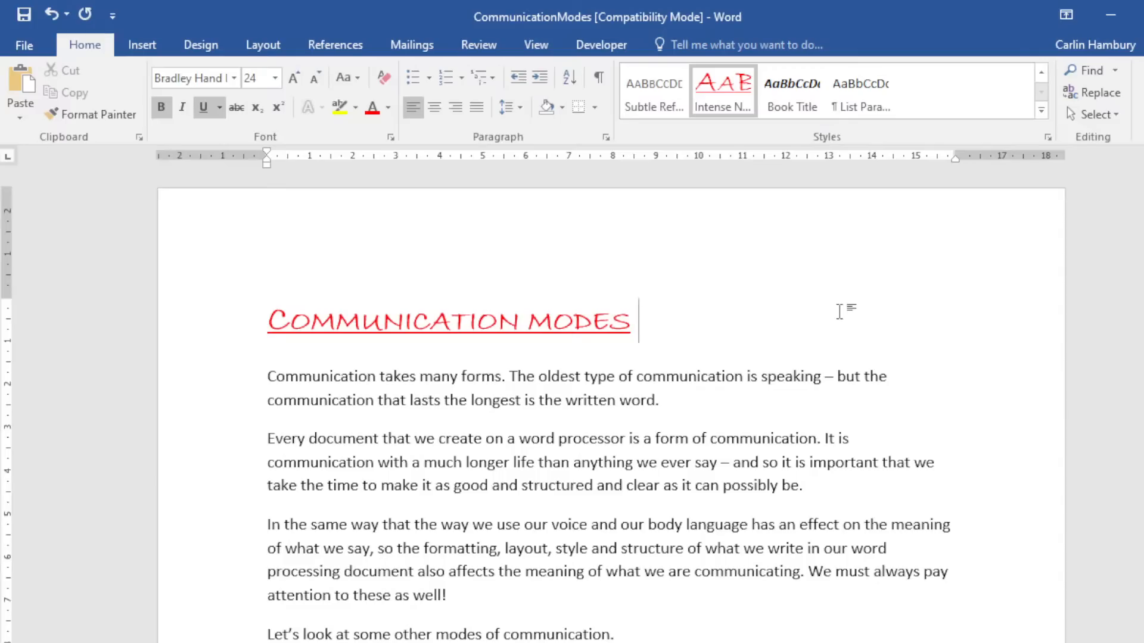
pyautogui.rightClick(944, 93)
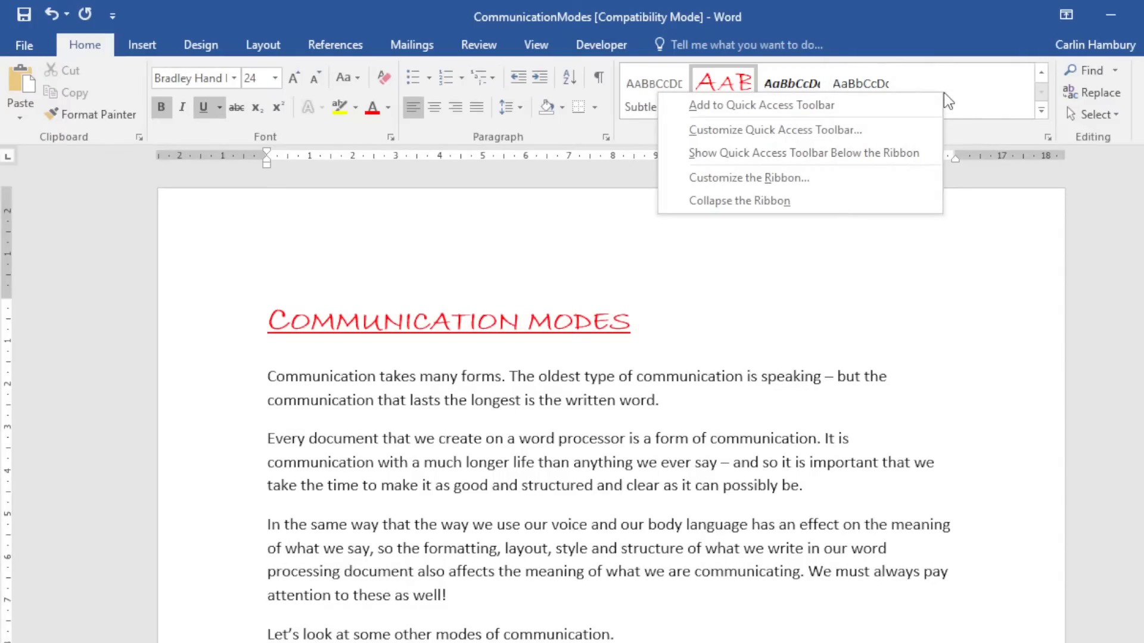
pyautogui.rightClick(715, 85)
pyautogui.rightClick(715, 85)
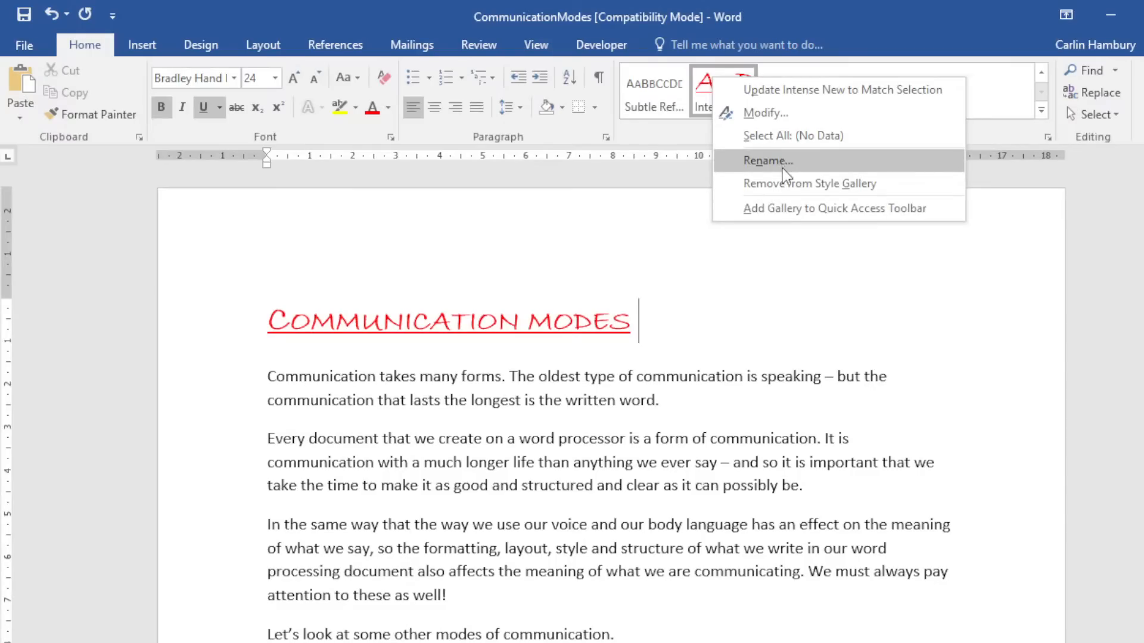
pyautogui.click(635, 250)
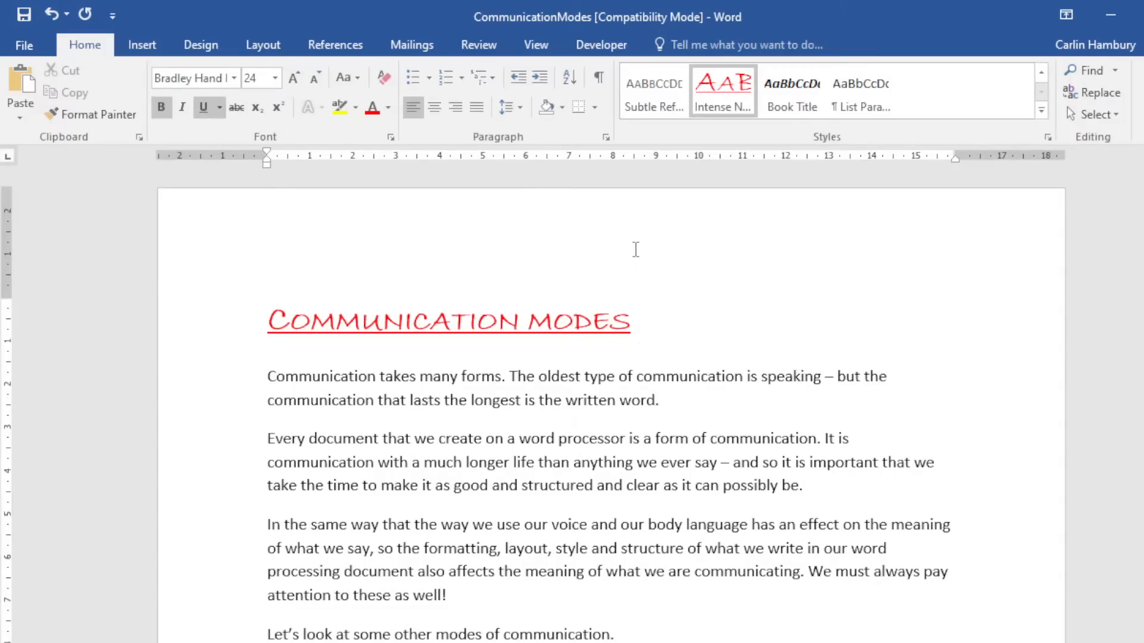
# Close CommunicationModes with Don't Save, then open Teachers from DATA files > 3_3 DATA.
pyautogui.click(1143, 14)
pyautogui.click(608, 394)
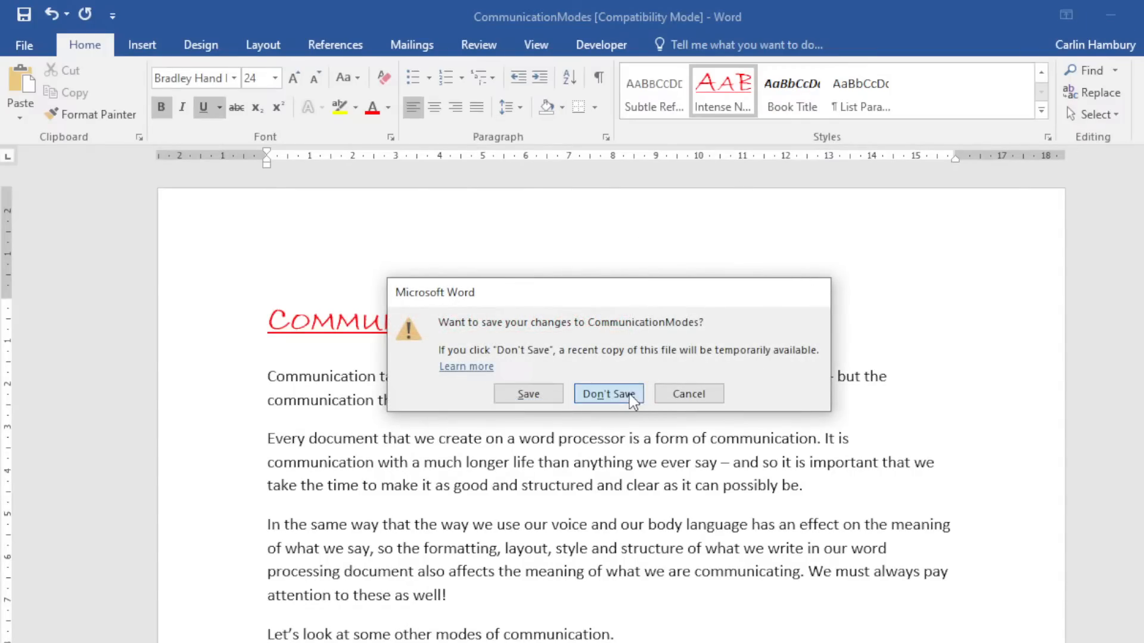
pyautogui.click(128, 216)
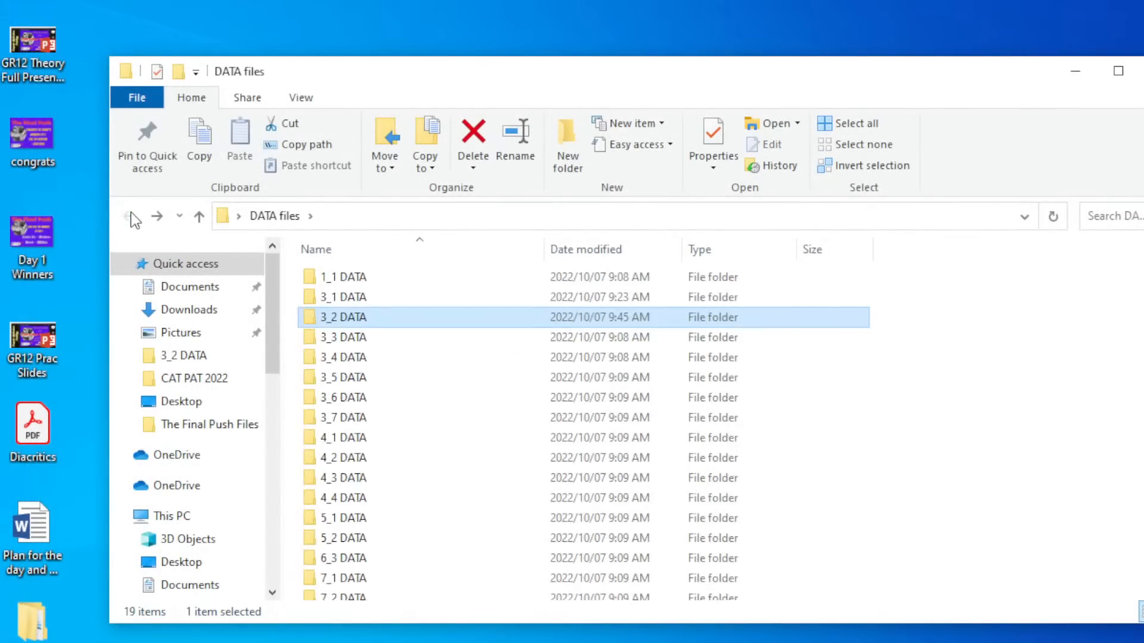
pyautogui.doubleClick(359, 335)
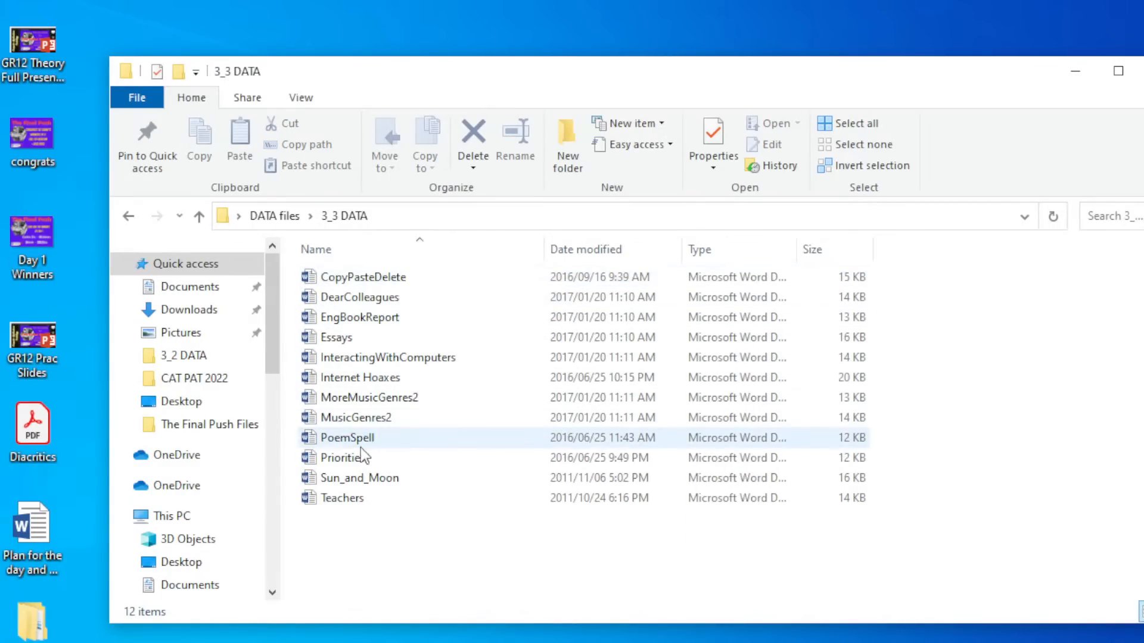
pyautogui.doubleClick(352, 499)
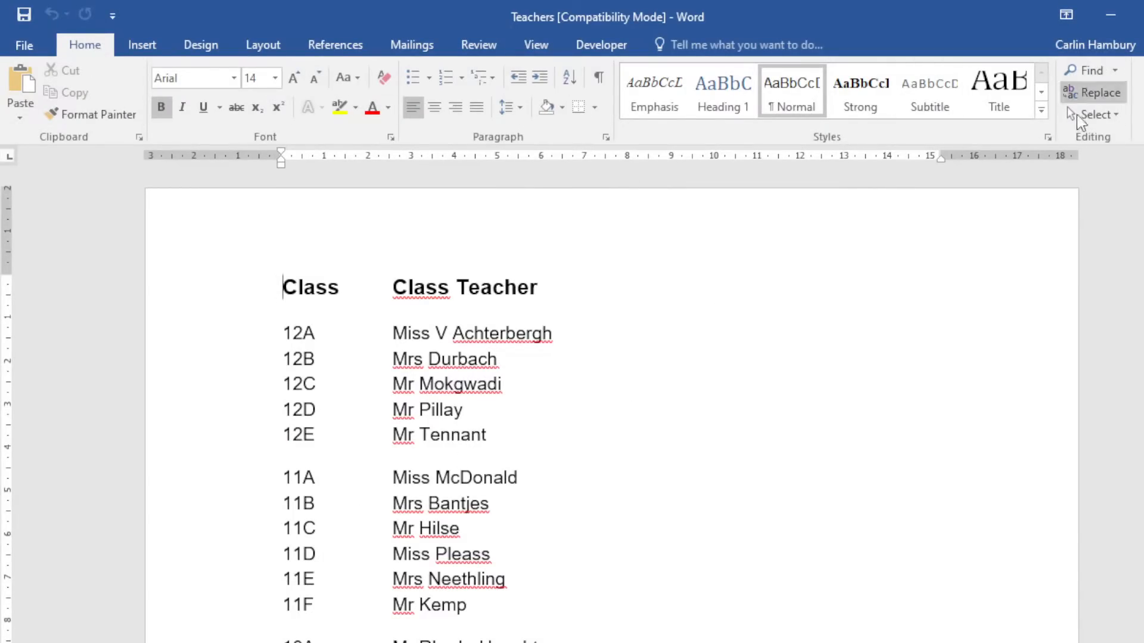
# Search the Teachers list for 'miss' (6 matches), then open Find and Replace.
pyautogui.click(1091, 70)
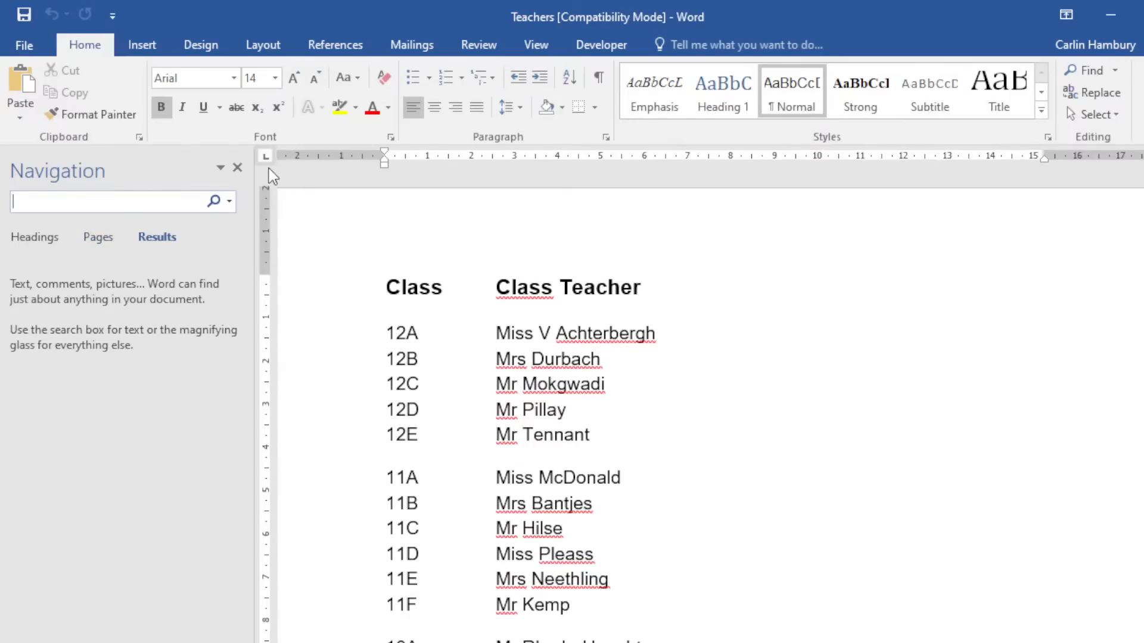
pyautogui.write('miss')
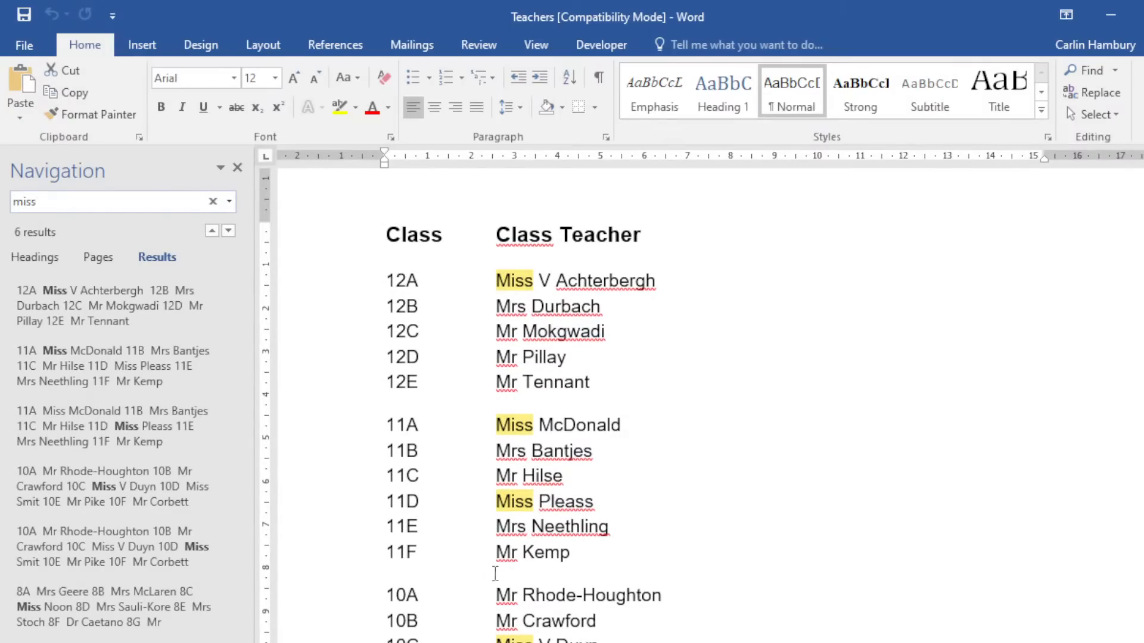
pyautogui.click(237, 168)
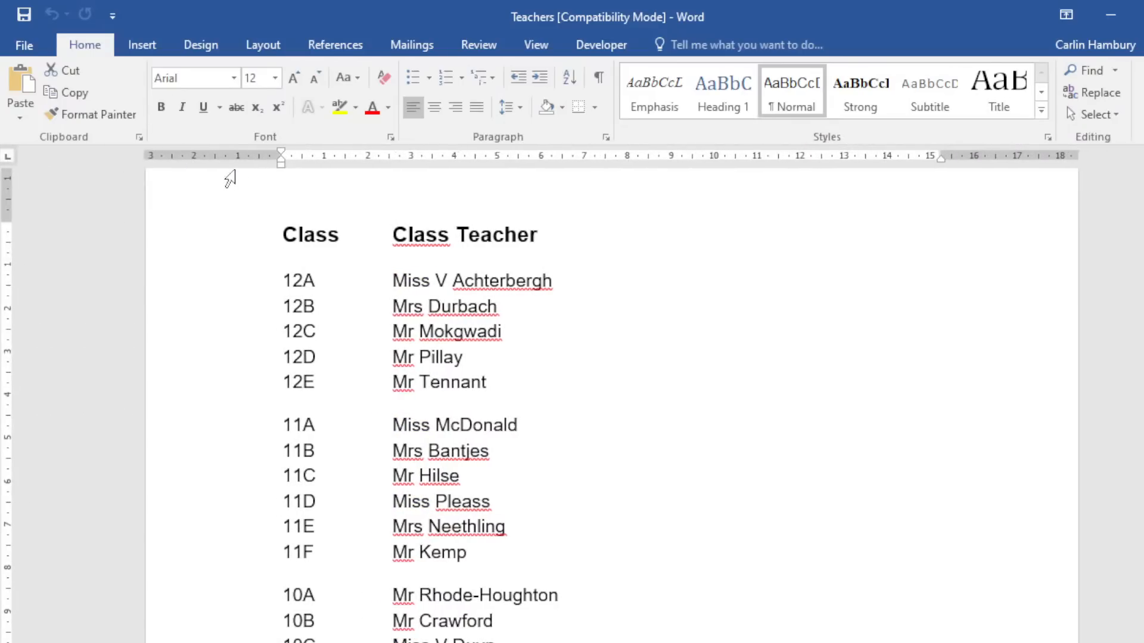
pyautogui.click(1102, 95)
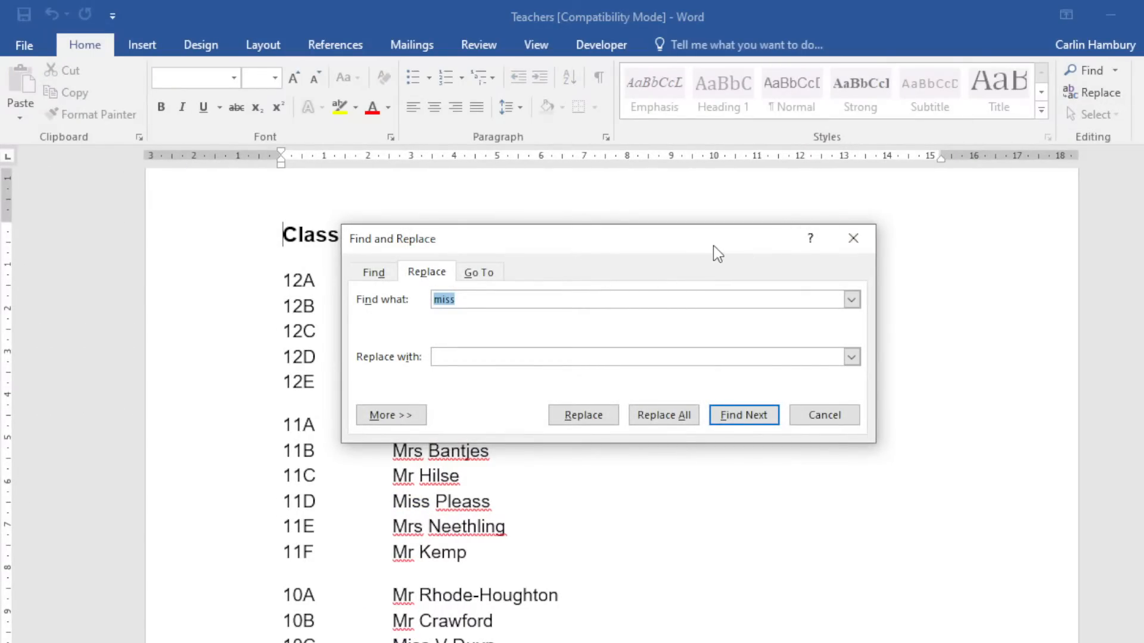
# Enter 'Mrs' as the replacement text for 'miss' on the Replace tab.
pyautogui.moveTo(713, 245); pyautogui.dragTo(956, 258)
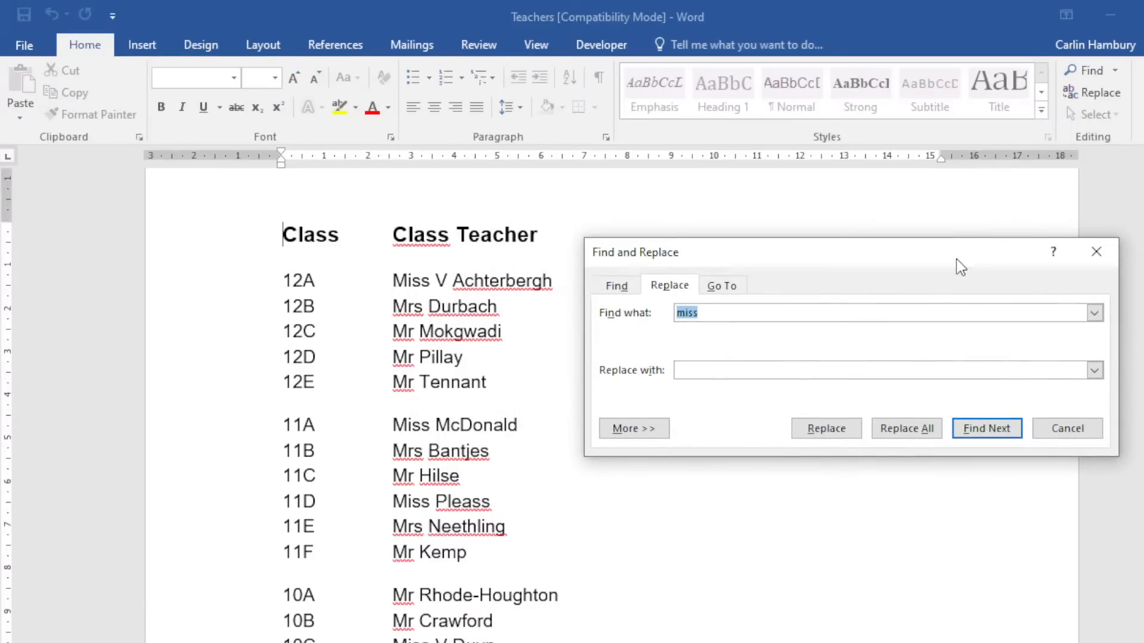
pyautogui.click(600, 286)
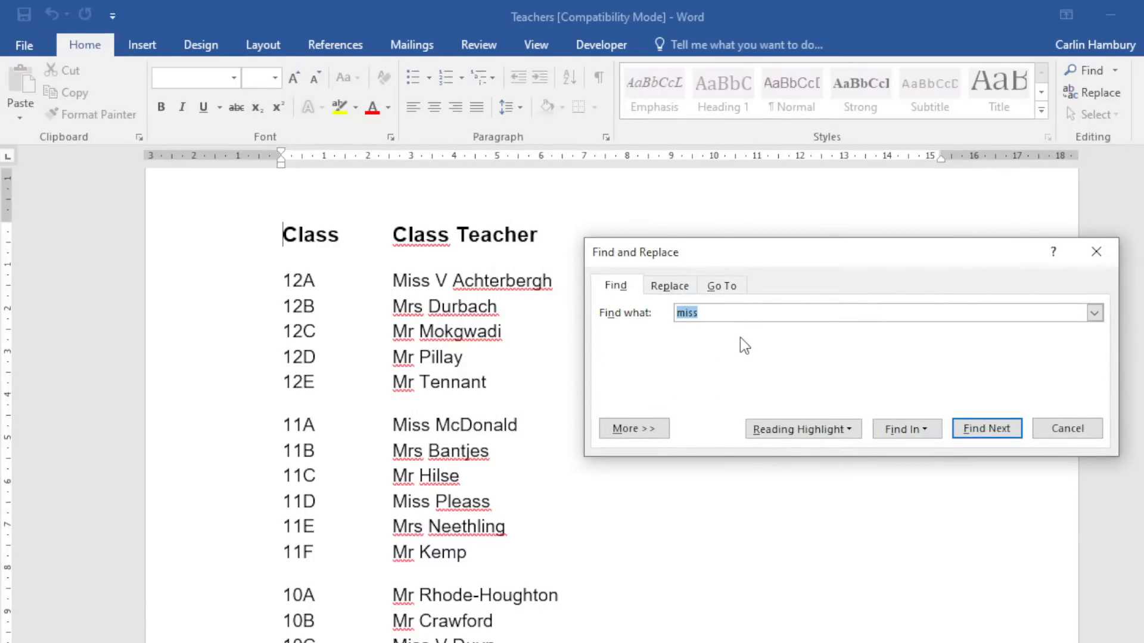
pyautogui.click(679, 292)
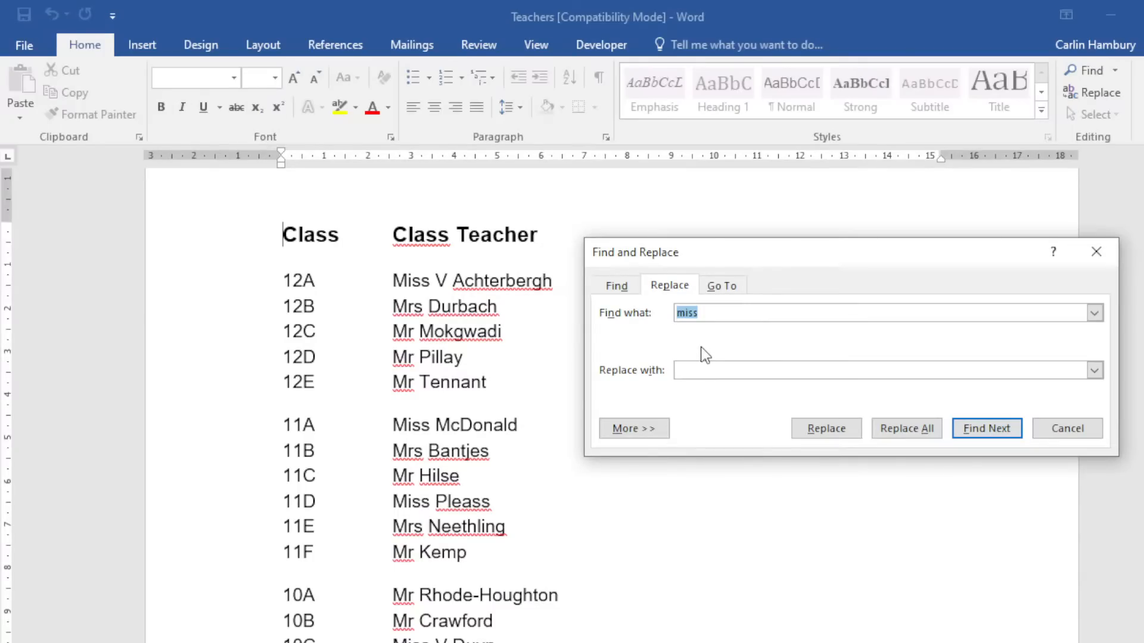
pyautogui.click(617, 285)
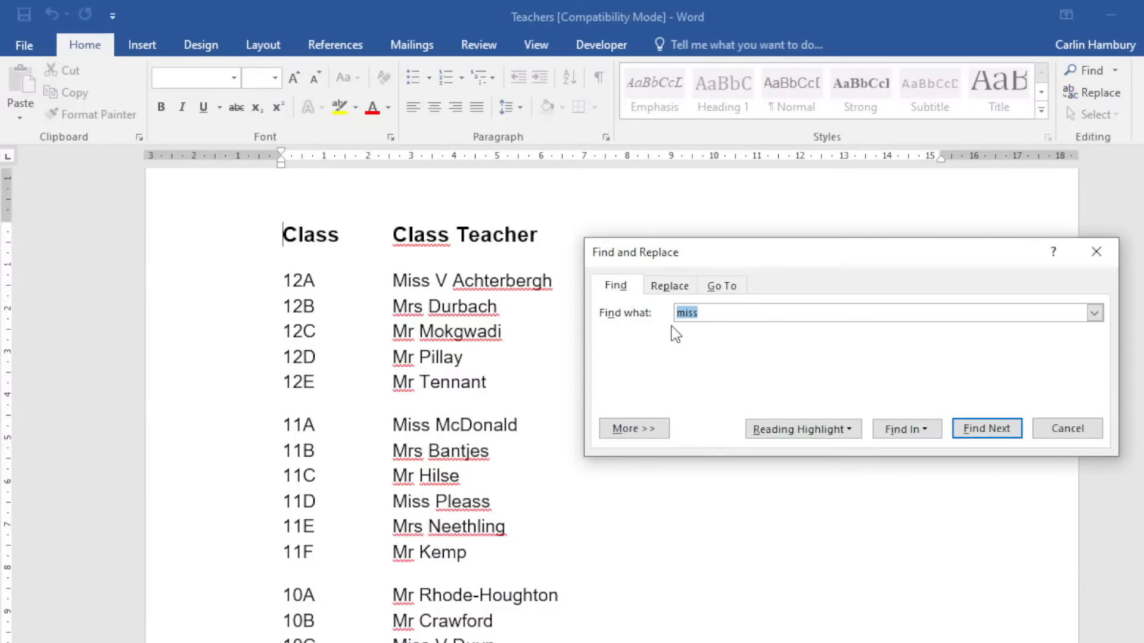
pyautogui.click(670, 286)
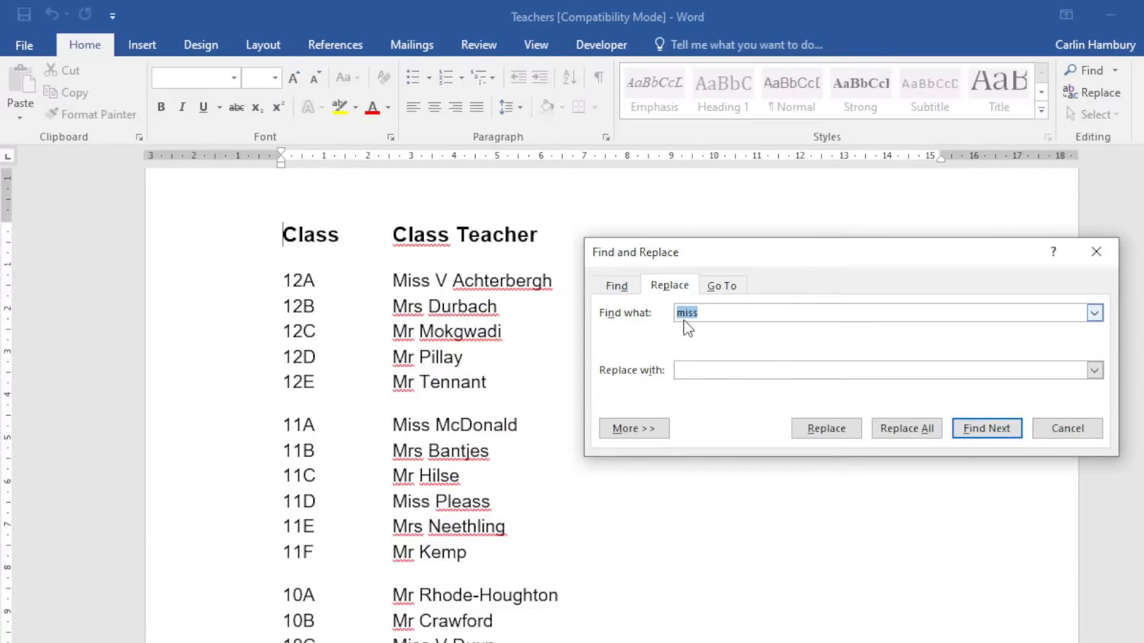
pyautogui.click(708, 370)
pyautogui.write('Mrs')
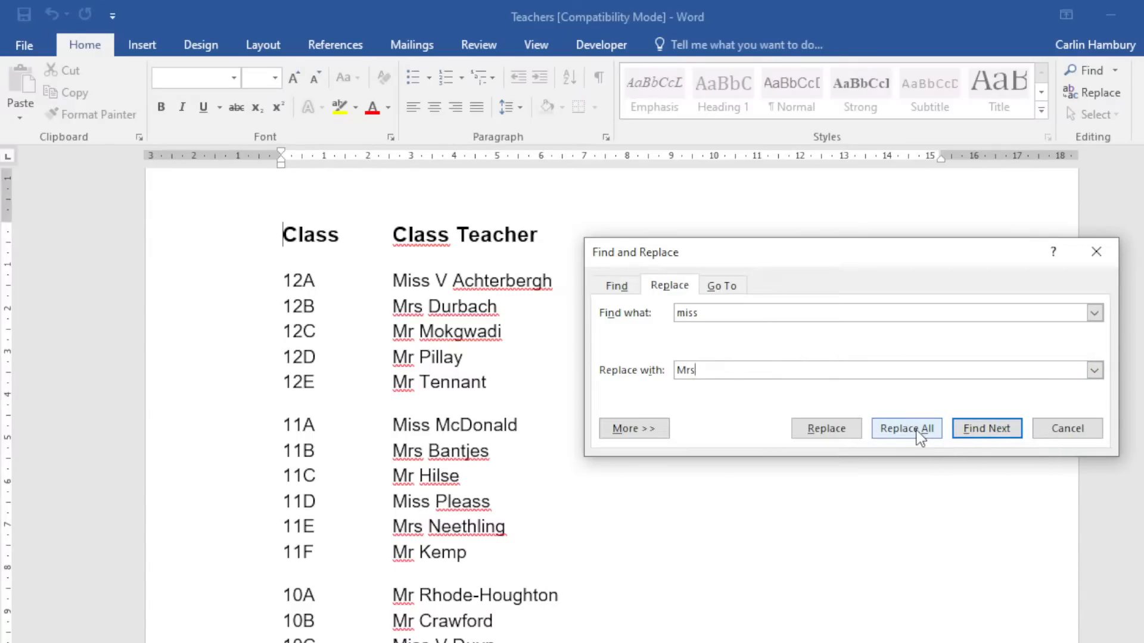
# Format the replacement 'Mrs' as bold, 14 pt, red through the Replace Font settings.
pyautogui.click(655, 429)
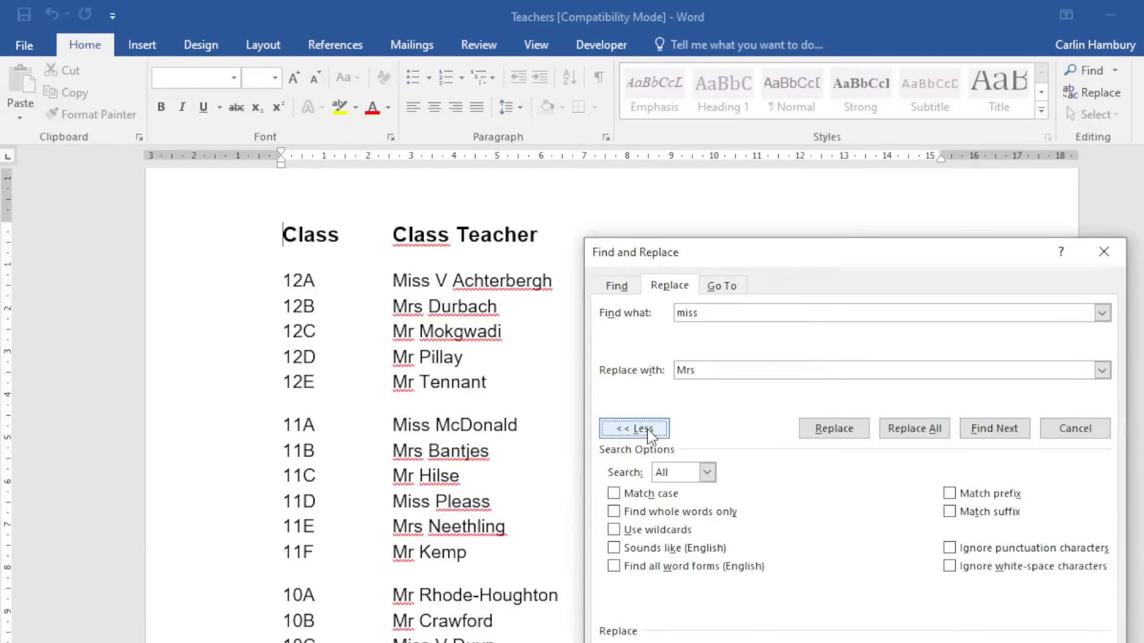
pyautogui.moveTo(703, 250); pyautogui.dragTo(506, 140)
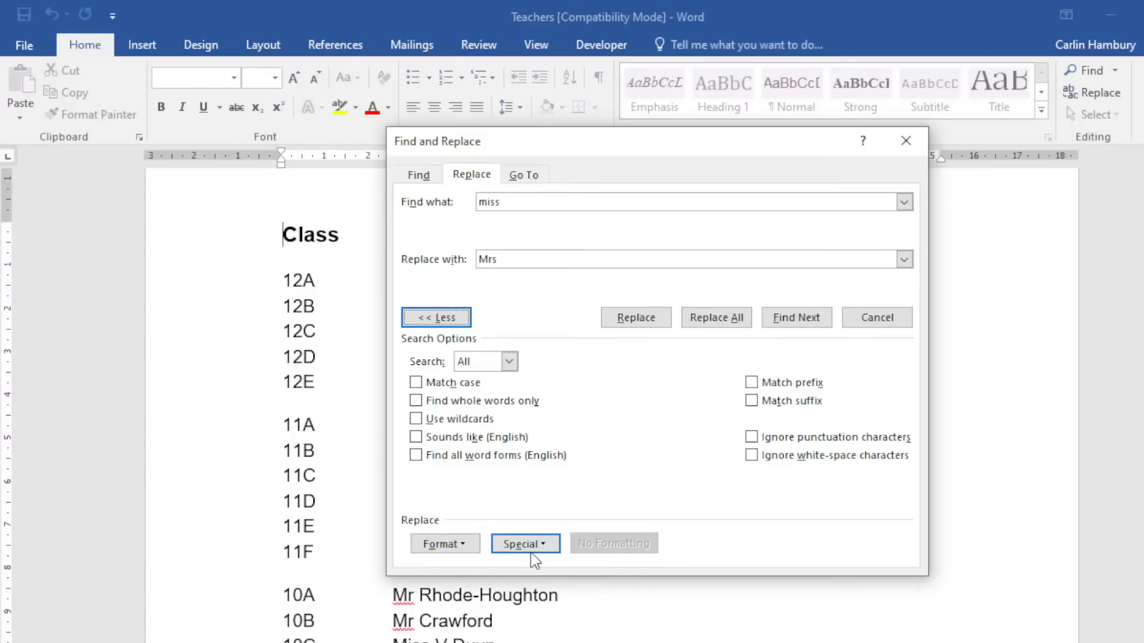
pyautogui.click(466, 547)
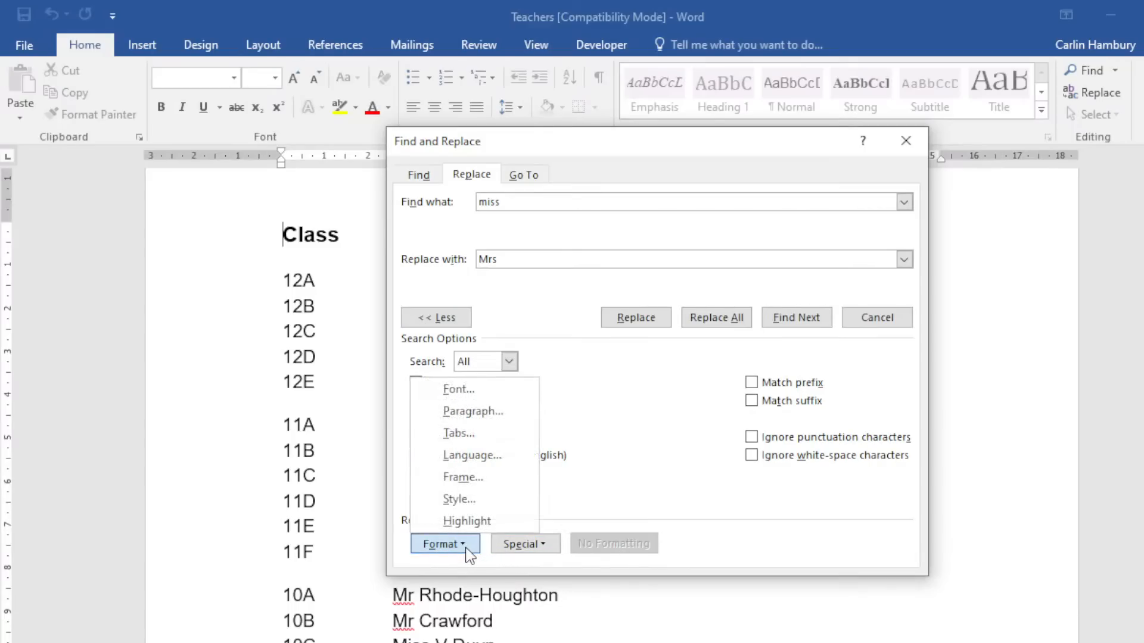
pyautogui.click(458, 390)
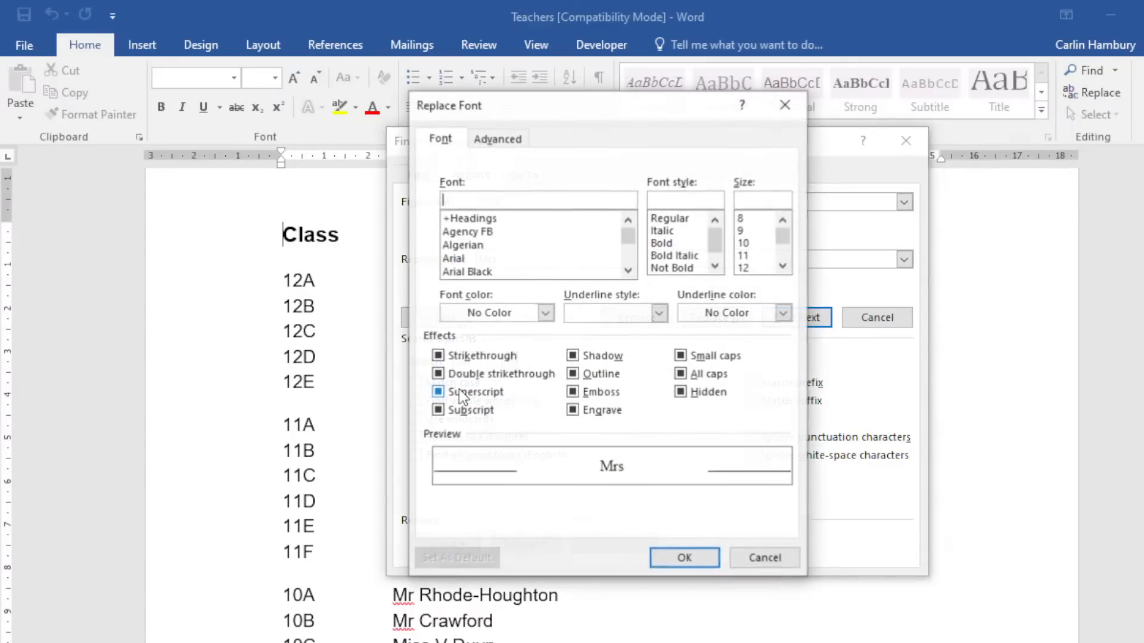
pyautogui.click(661, 243)
pyautogui.click(783, 265)
pyautogui.click(781, 267)
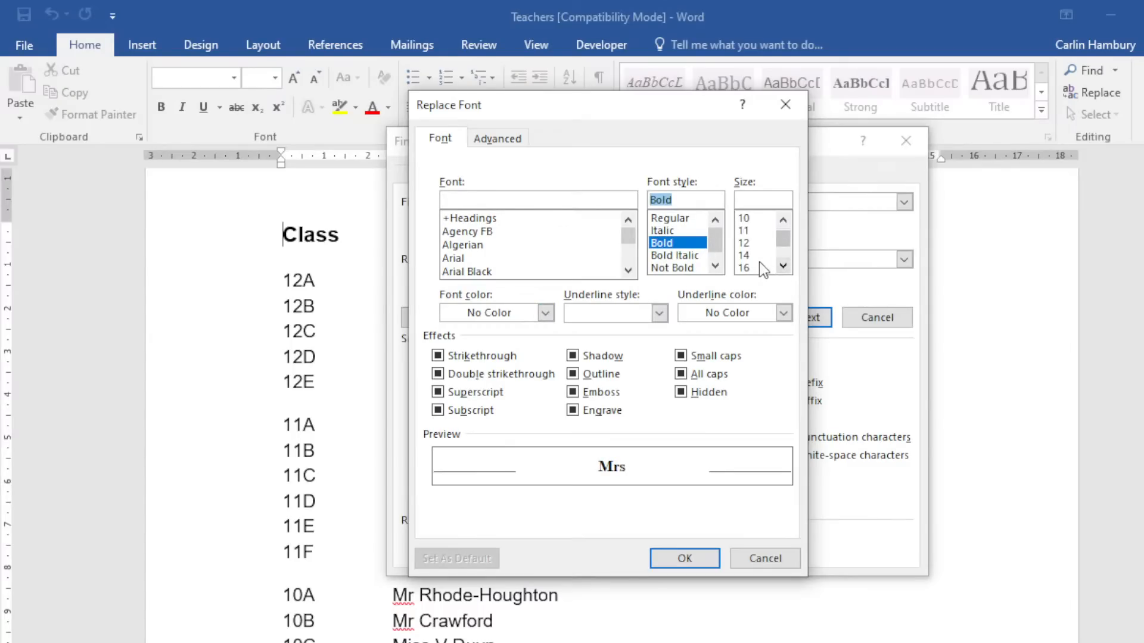
pyautogui.click(755, 256)
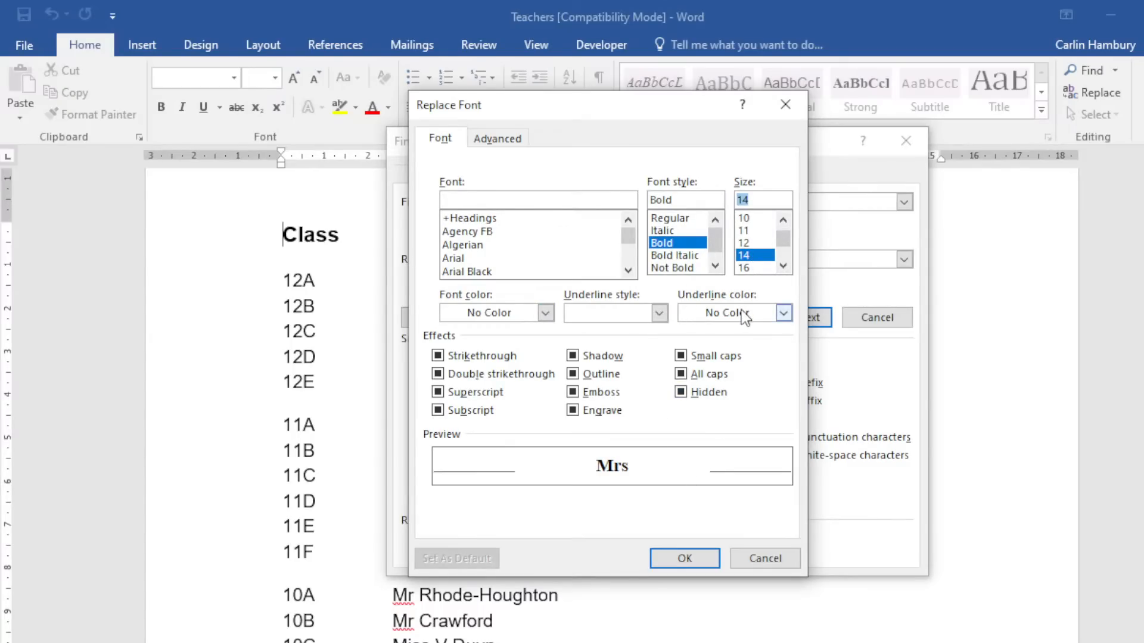
pyautogui.click(527, 313)
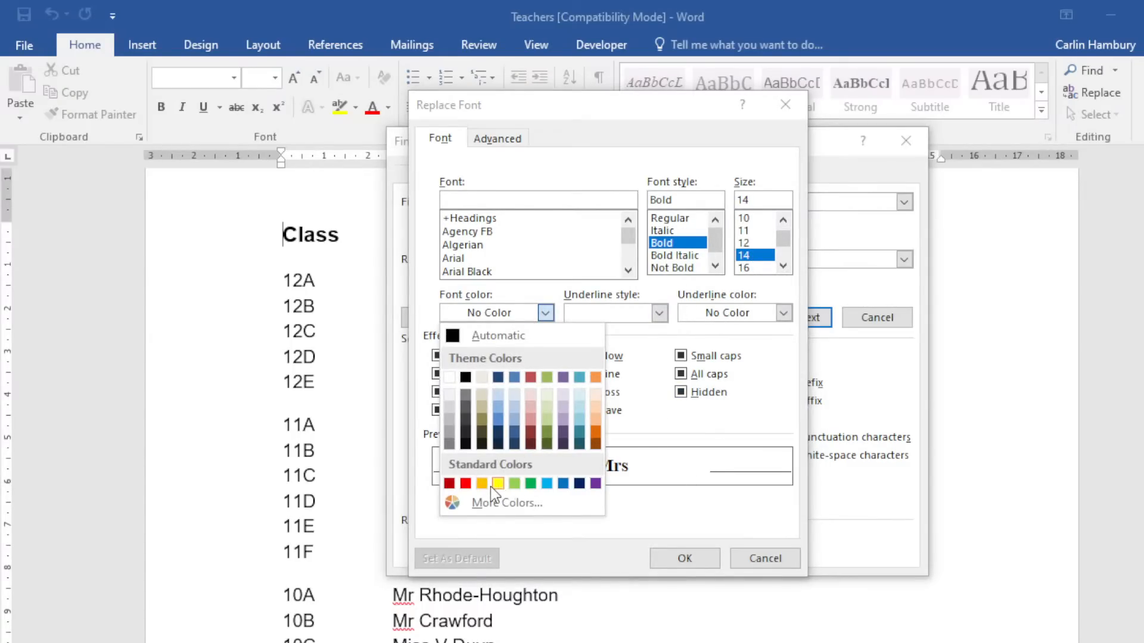
pyautogui.click(466, 483)
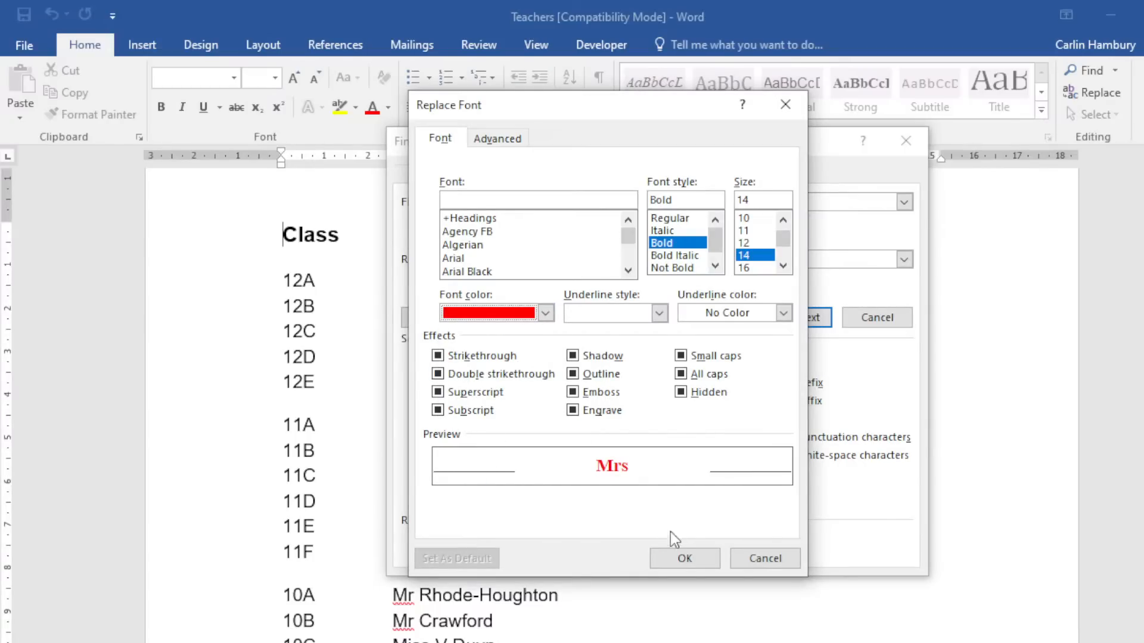
pyautogui.click(684, 560)
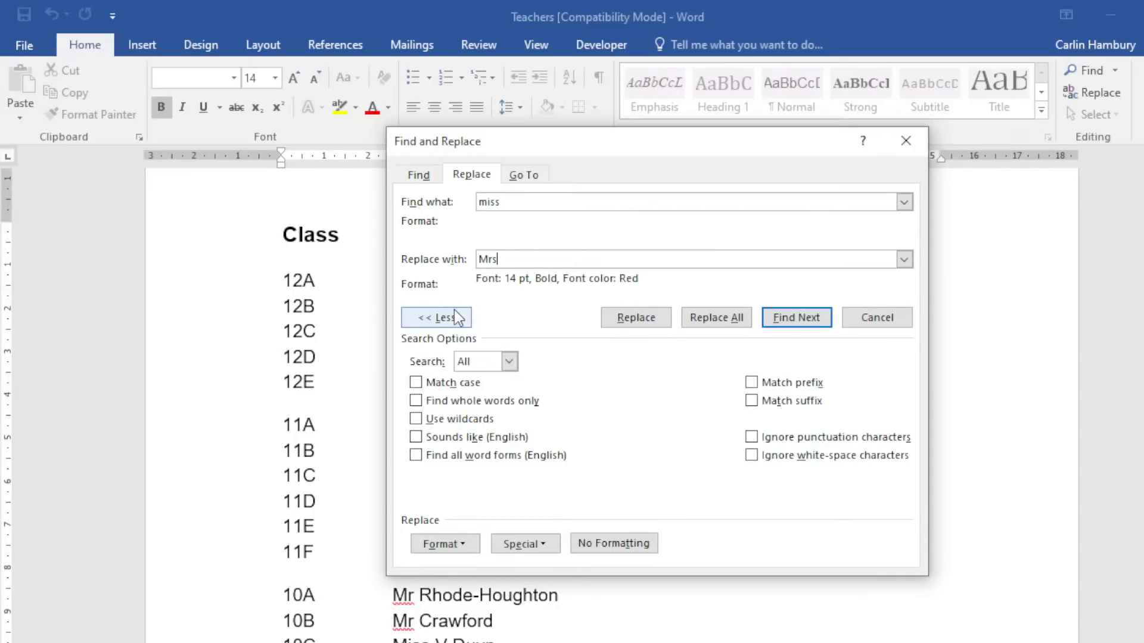
pyautogui.click(436, 318)
# Replace all six 'miss' entries with bold red 'Mrs' and close the dialog.
pyautogui.click(653, 321)
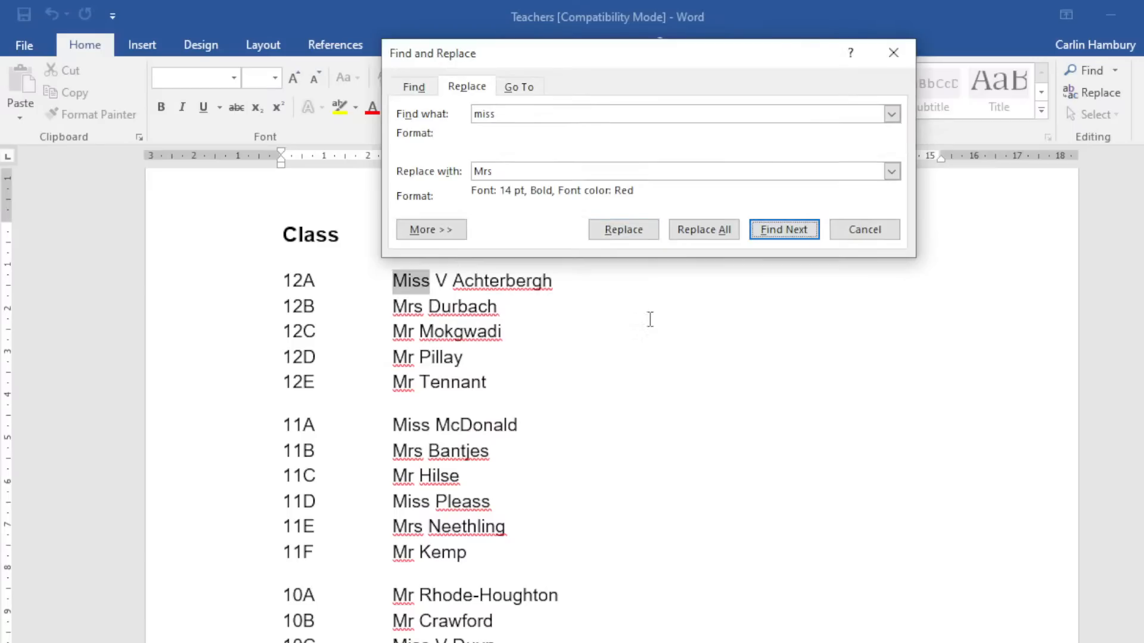
pyautogui.click(691, 230)
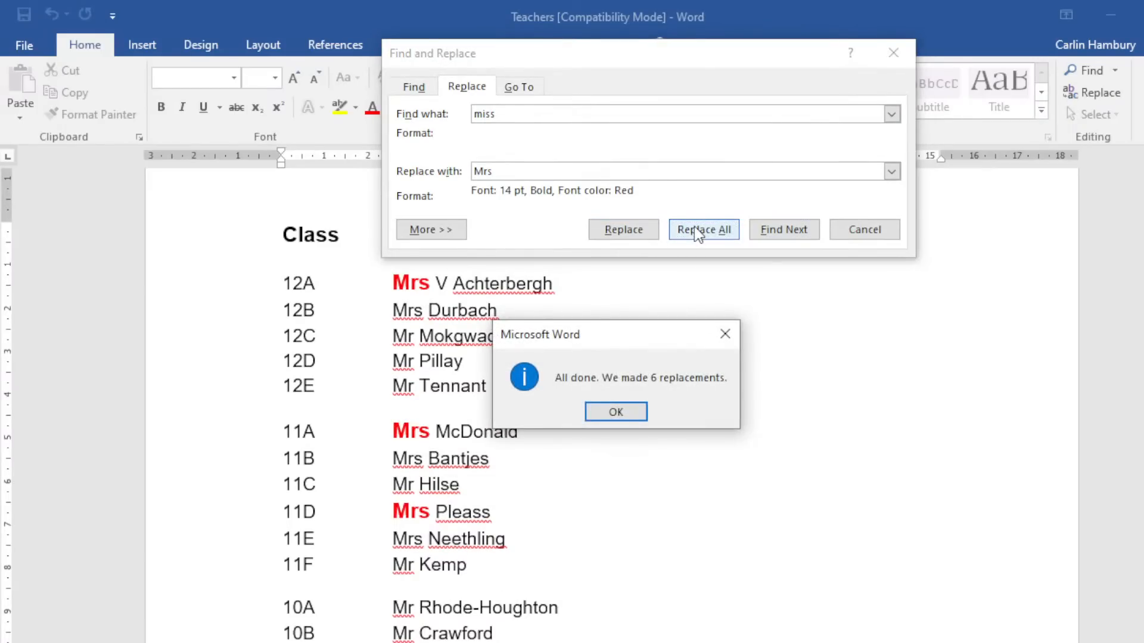
pyautogui.click(616, 412)
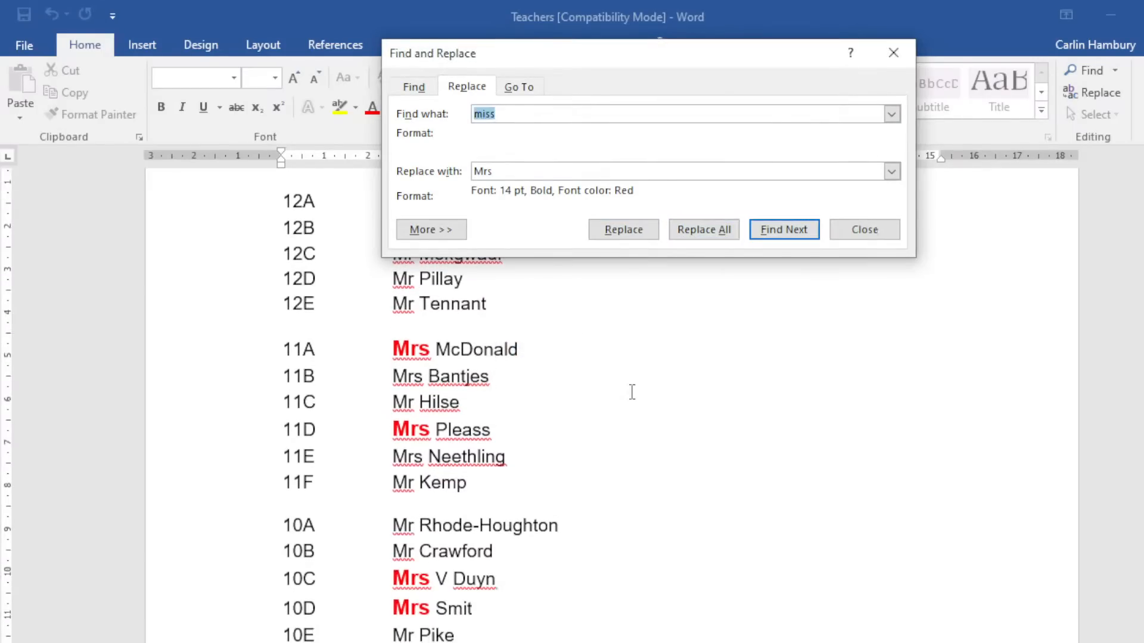
pyautogui.click(851, 230)
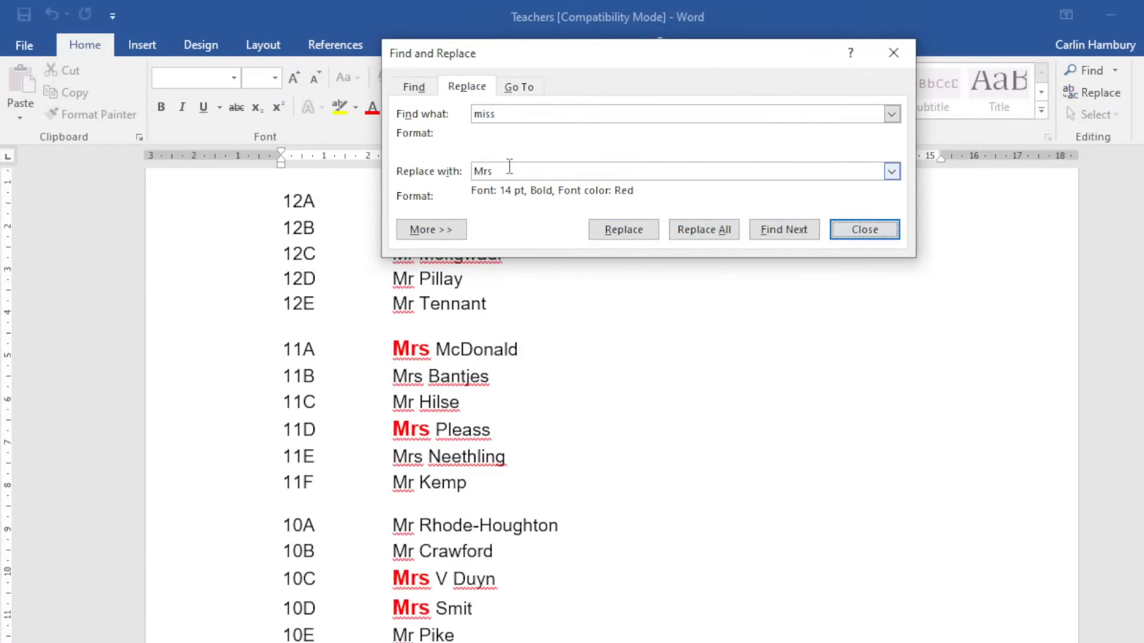
pyautogui.moveTo(624, 52); pyautogui.dragTo(796, 257)
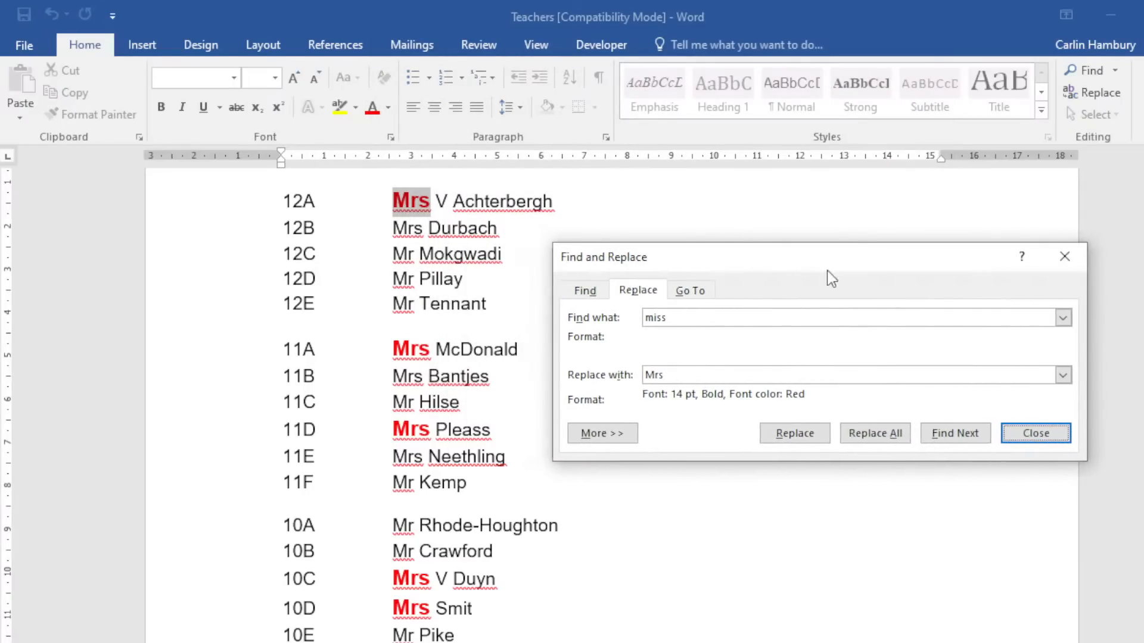
pyautogui.click(1112, 436)
pyautogui.click(373, 192)
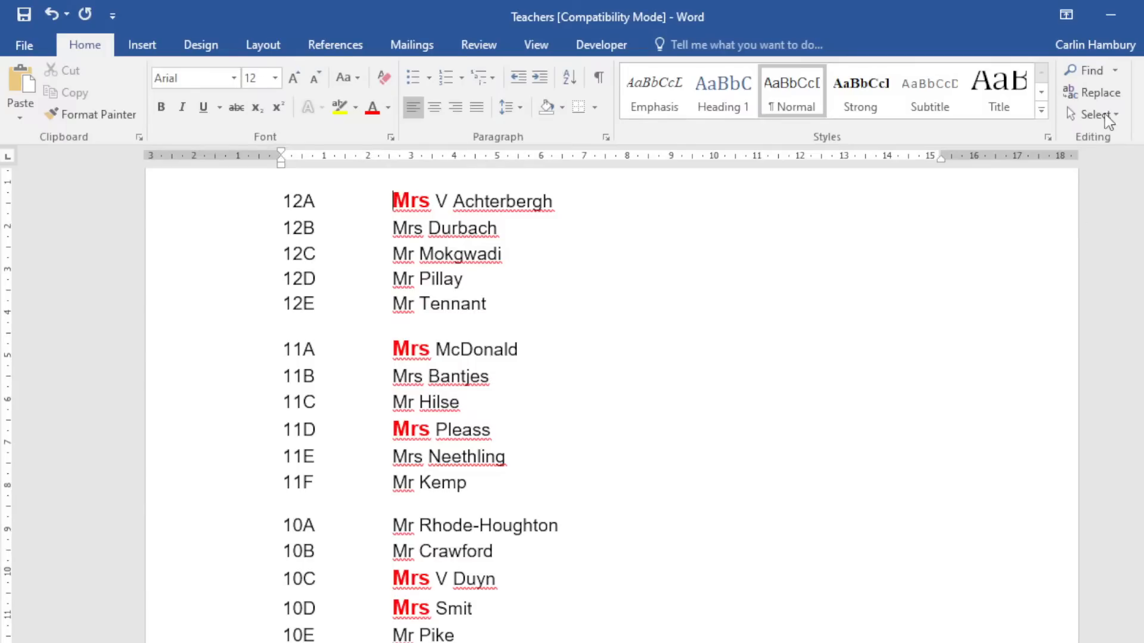
# Select the red 'Mrs' in row 12A and enter 'No Name' as its replacement.
pyautogui.click(1095, 93)
pyautogui.moveTo(765, 266); pyautogui.dragTo(714, 202)
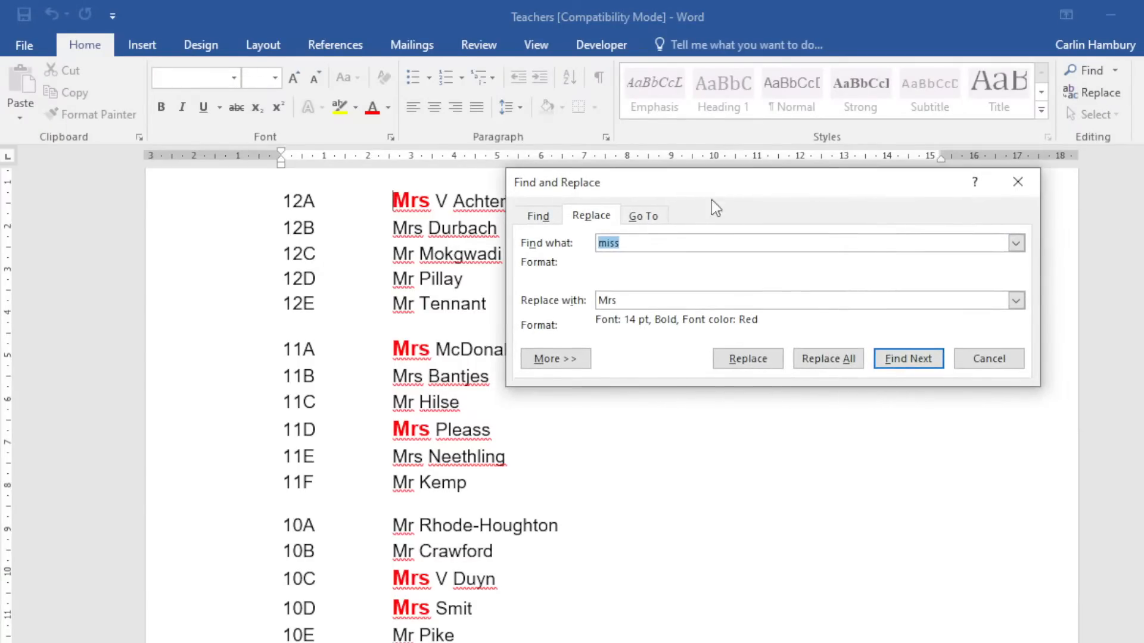
pyautogui.click(995, 361)
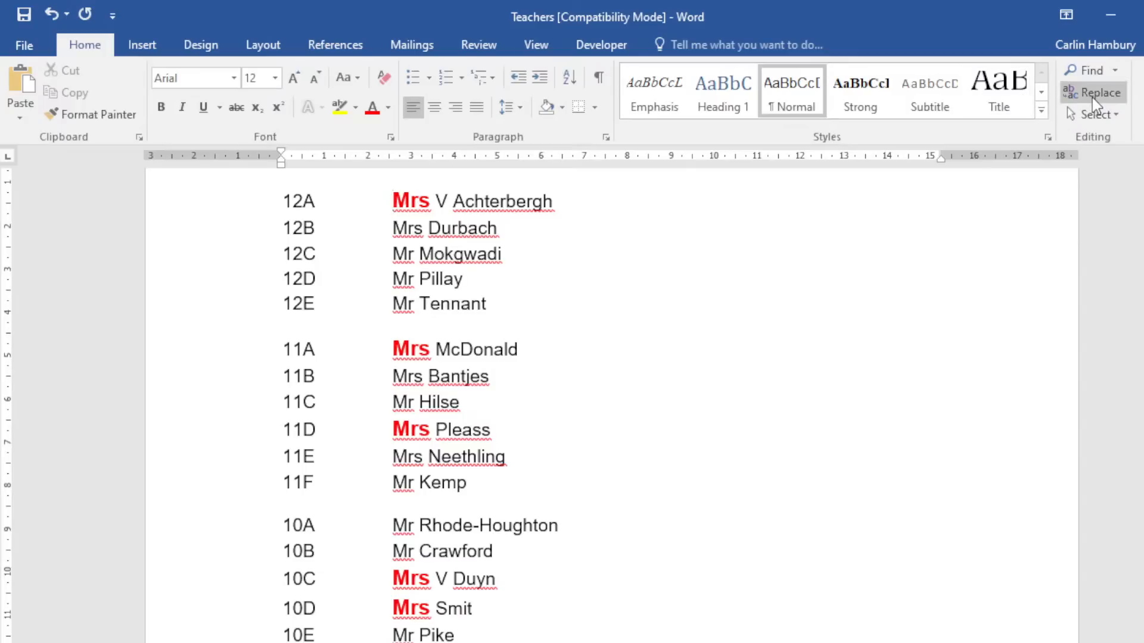
pyautogui.doubleClick(395, 195)
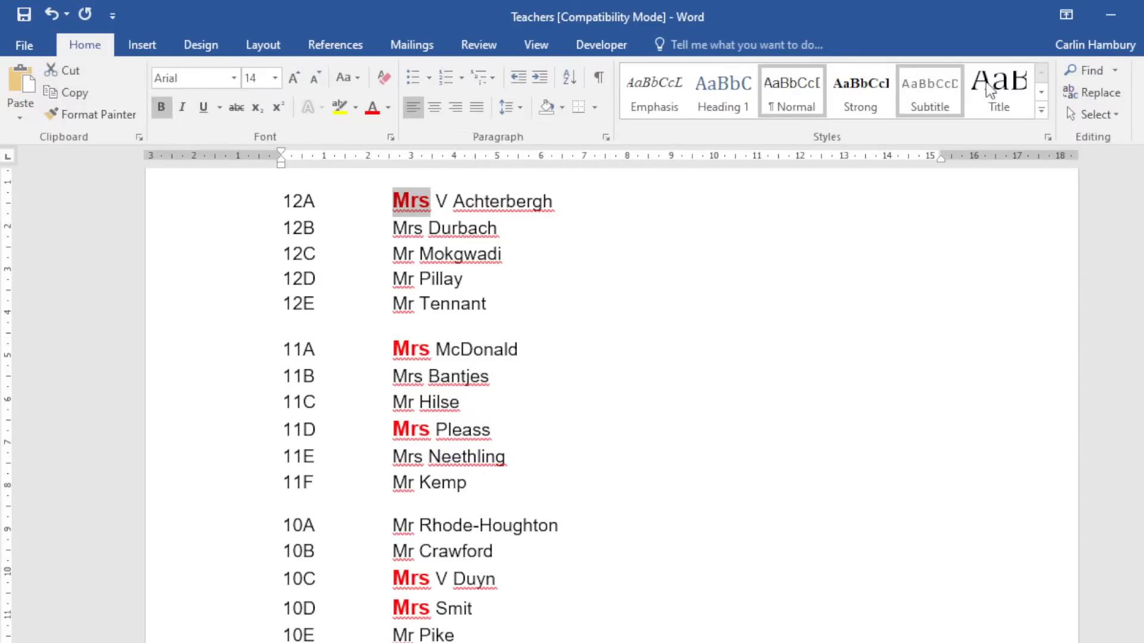
pyautogui.click(1101, 95)
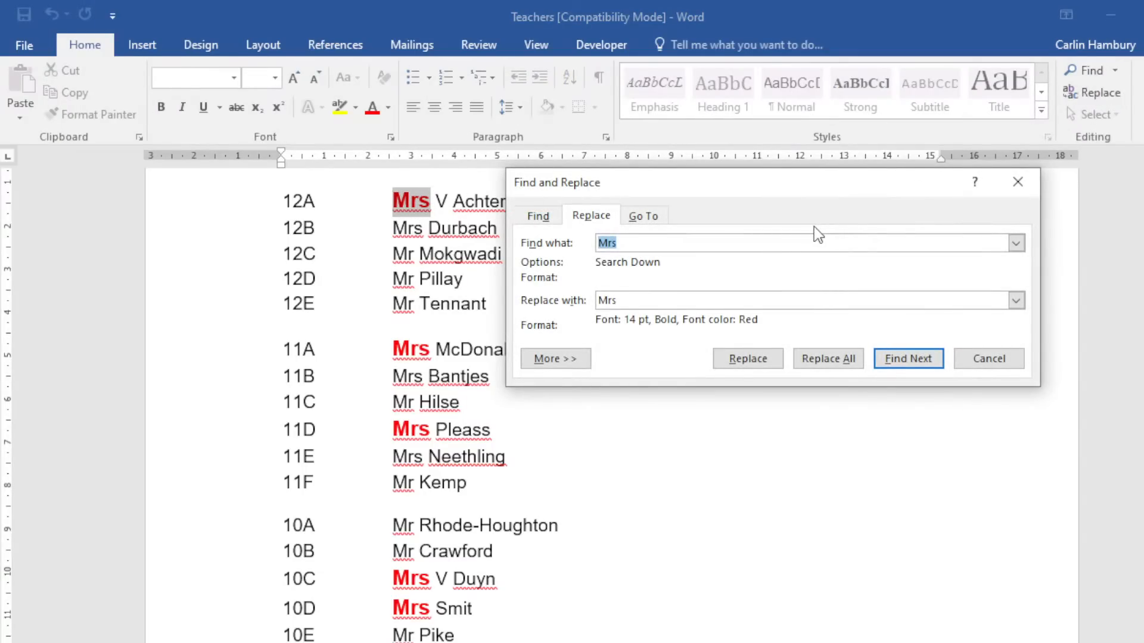
pyautogui.click(573, 362)
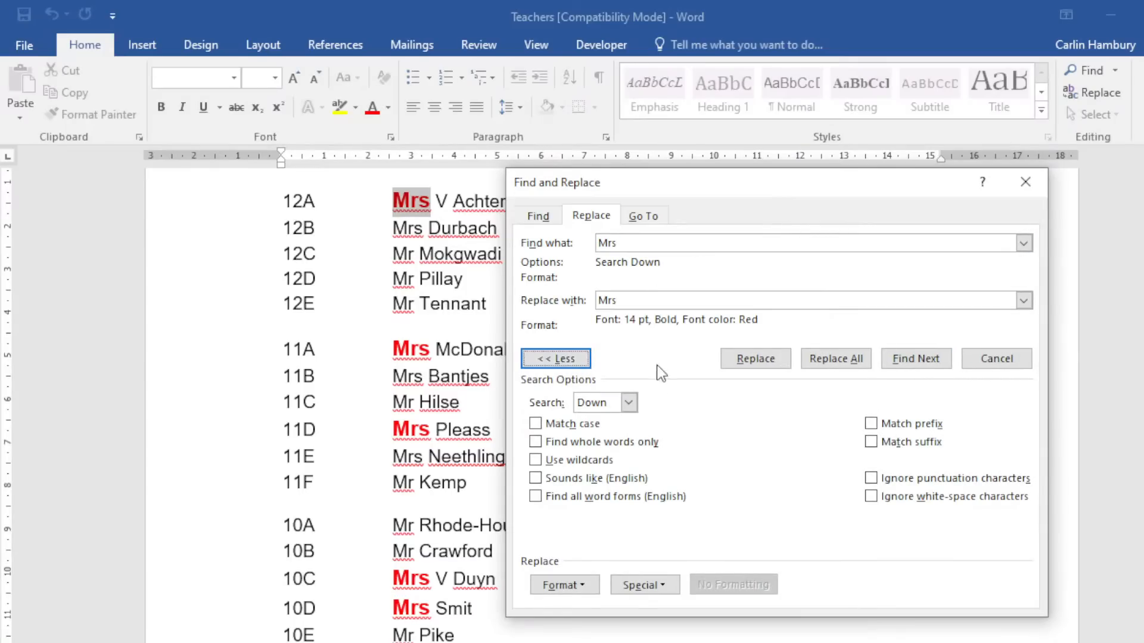
pyautogui.click(561, 303)
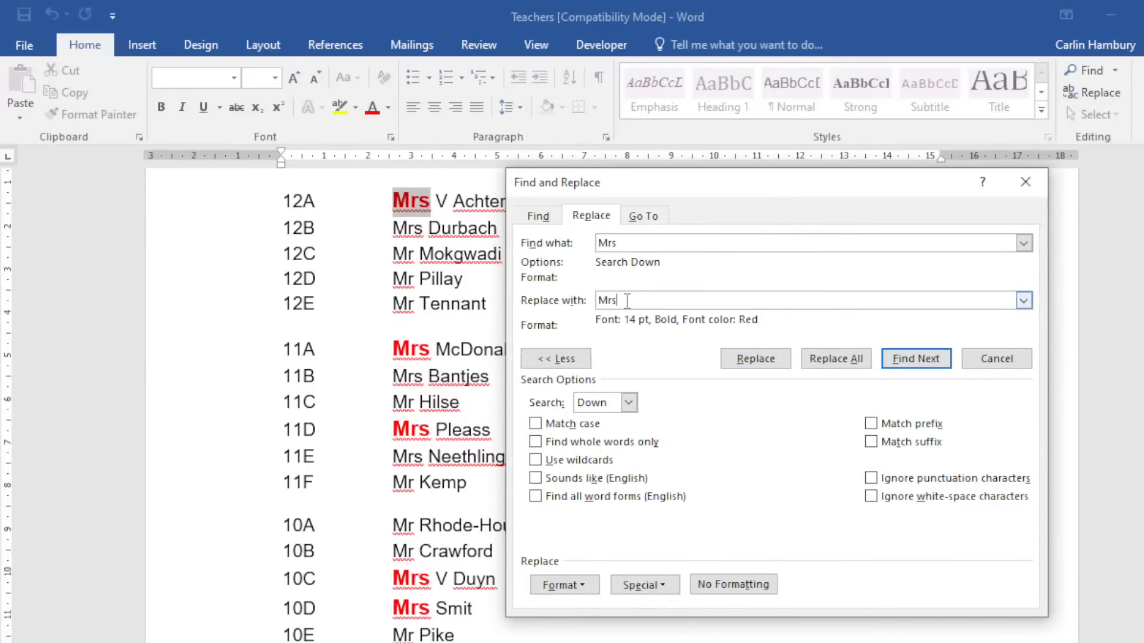
pyautogui.write('mi')
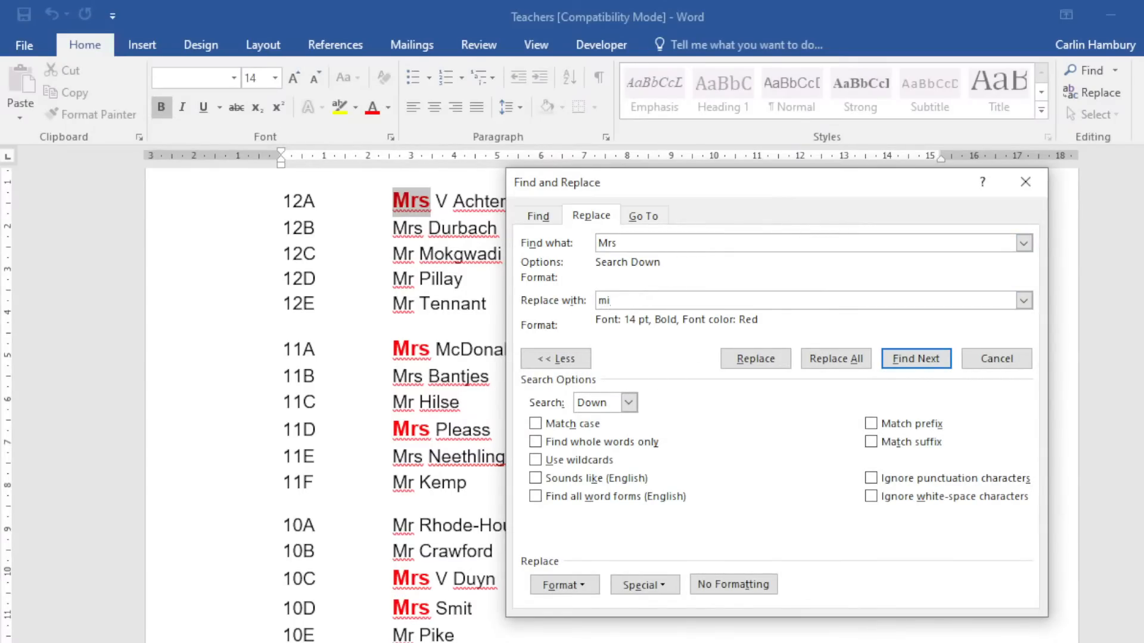
pyautogui.press('BackSpace')
pyautogui.press('BackSpace')
pyautogui.write('no Name')
pyautogui.press('BackSpace')
pyautogui.press('BackSpace')
pyautogui.press('BackSpace')
pyautogui.press('BackSpace')
pyautogui.press('BackSpace')
pyautogui.press('BackSpace')
pyautogui.press('BackSpace')
pyautogui.write('No Name')
# Set the replacement font to automatic colour, not bold, size 10.
pyautogui.click(580, 588)
pyautogui.click(592, 435)
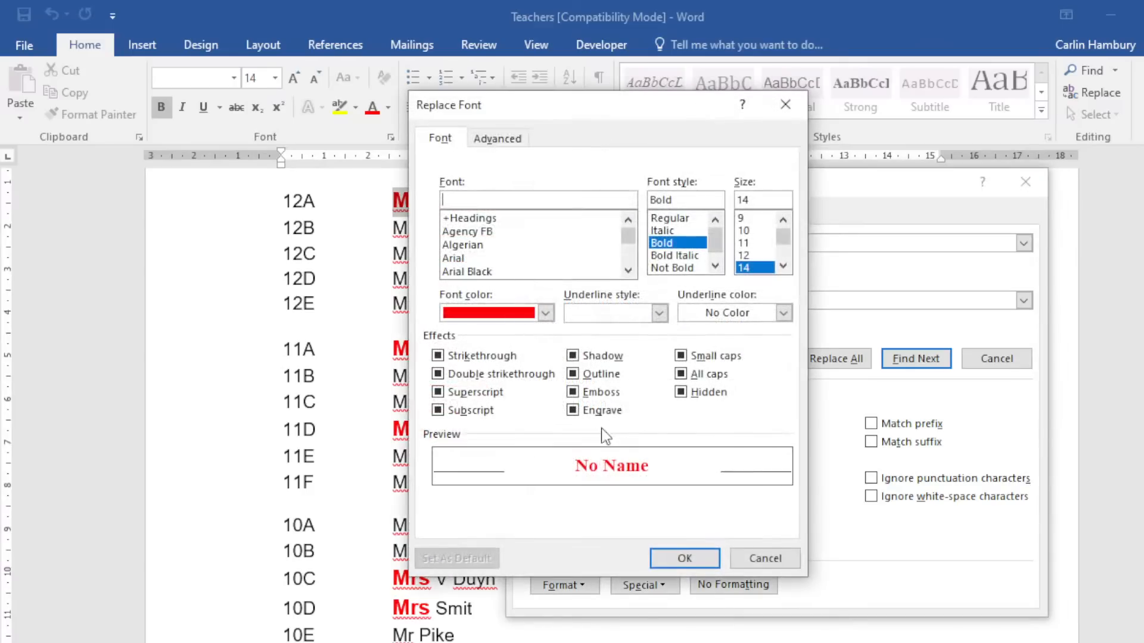
pyautogui.click(545, 313)
pyautogui.click(506, 333)
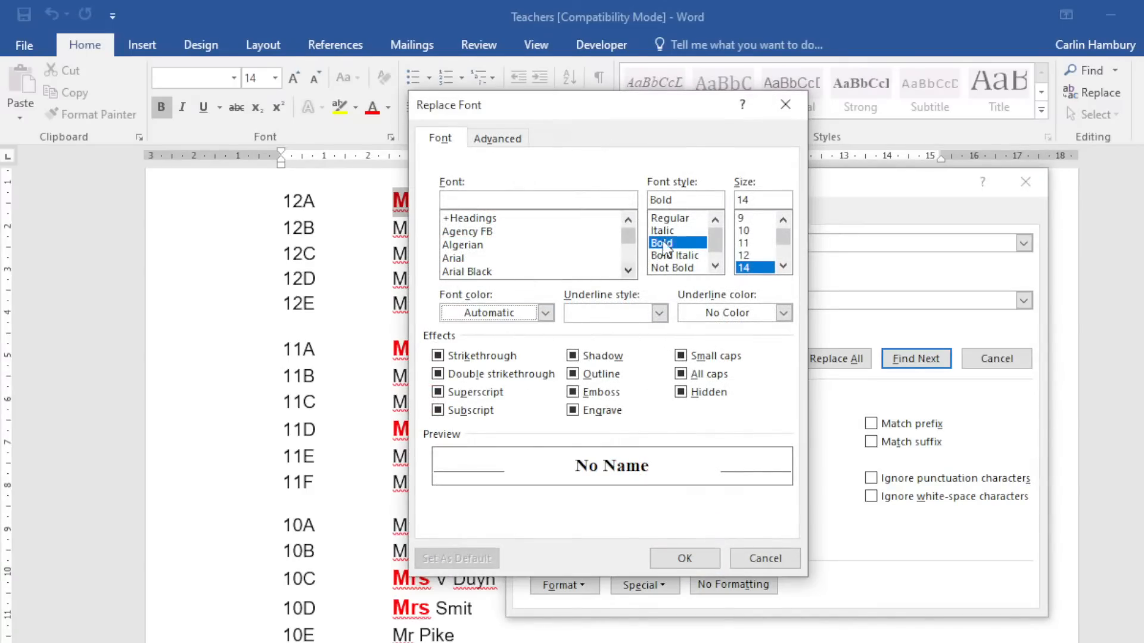
pyautogui.click(671, 223)
pyautogui.click(756, 231)
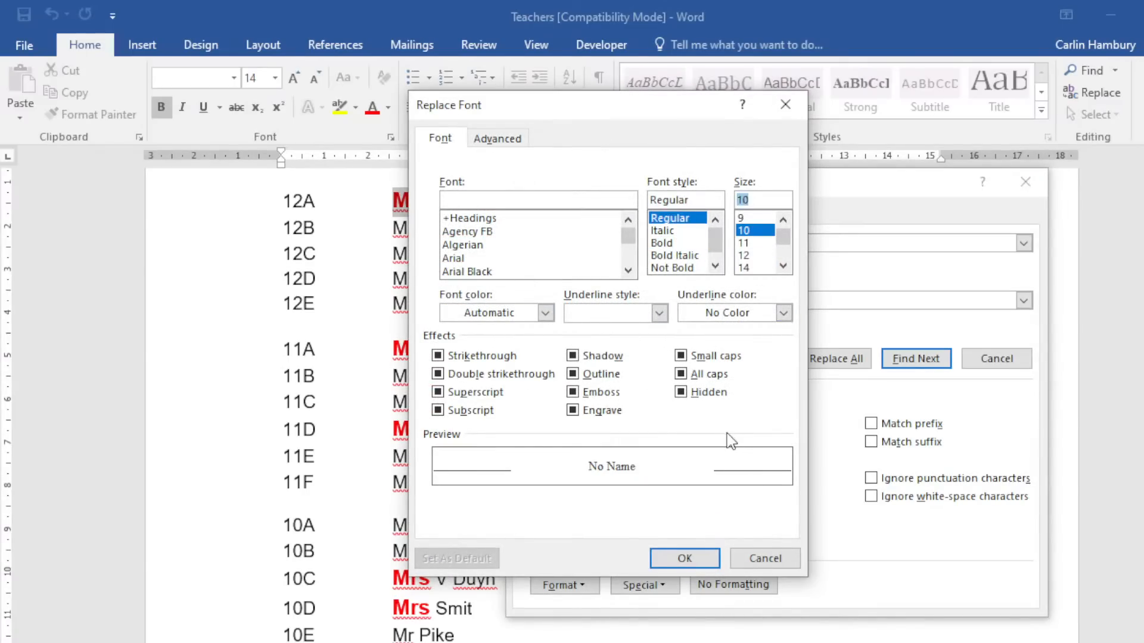
pyautogui.click(696, 557)
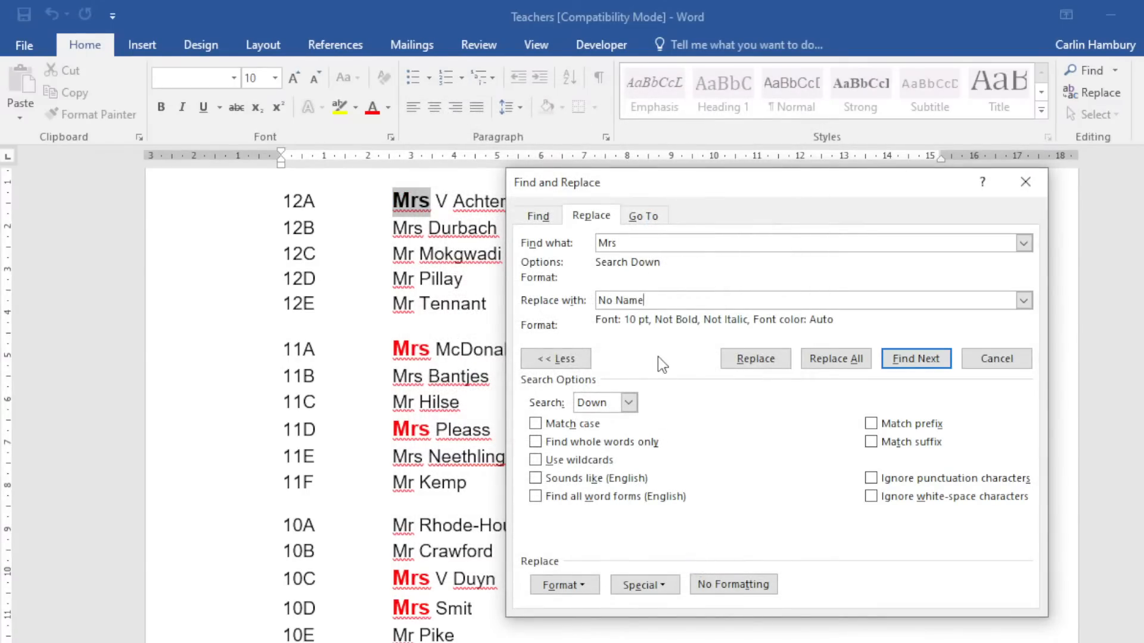
# Replace all 'Mrs' with 'No Name' (19 replacements) and close Find and Replace.
pyautogui.click(856, 360)
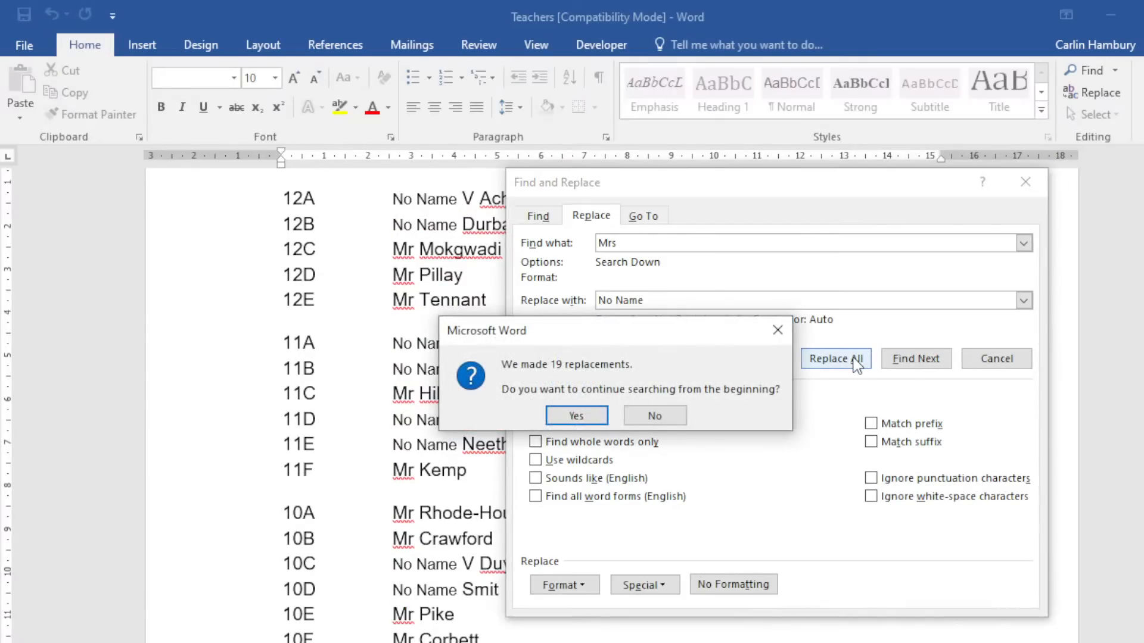
pyautogui.click(596, 414)
pyautogui.click(617, 411)
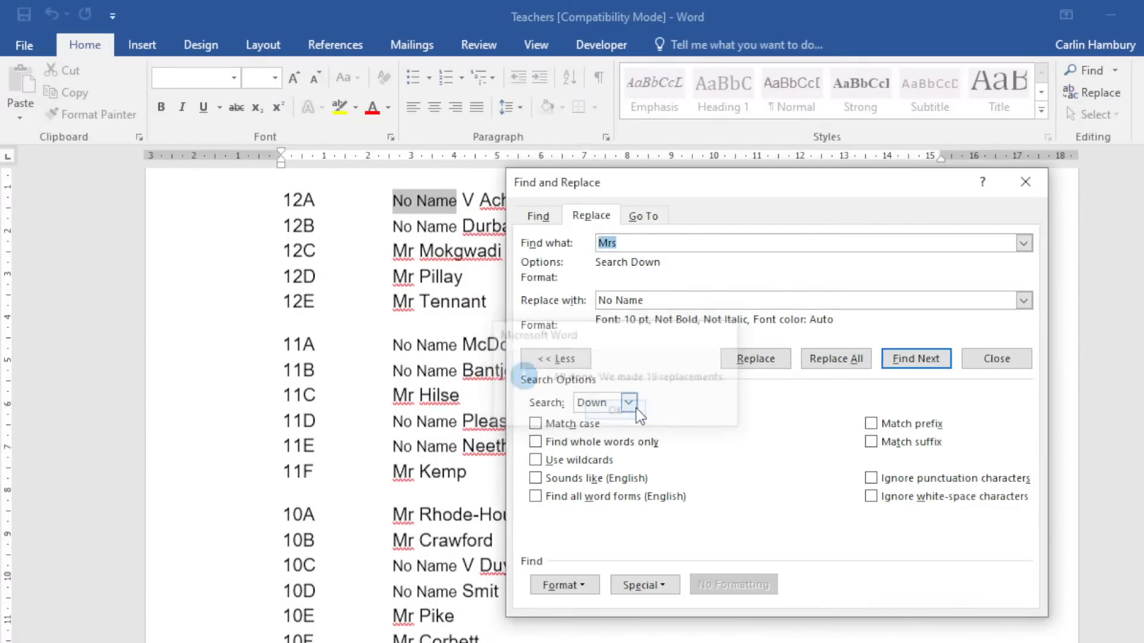
pyautogui.click(1031, 184)
pyautogui.scroll(3, 424, 423)
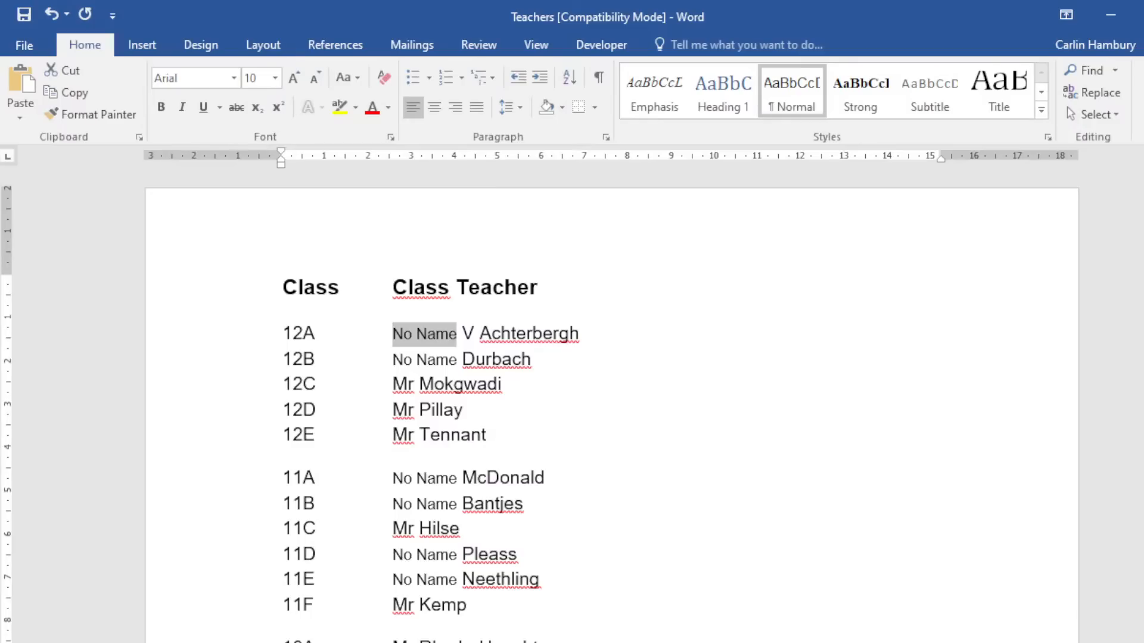
# Close the Teachers document without saving and start a new blank document.
pyautogui.click(1143, 14)
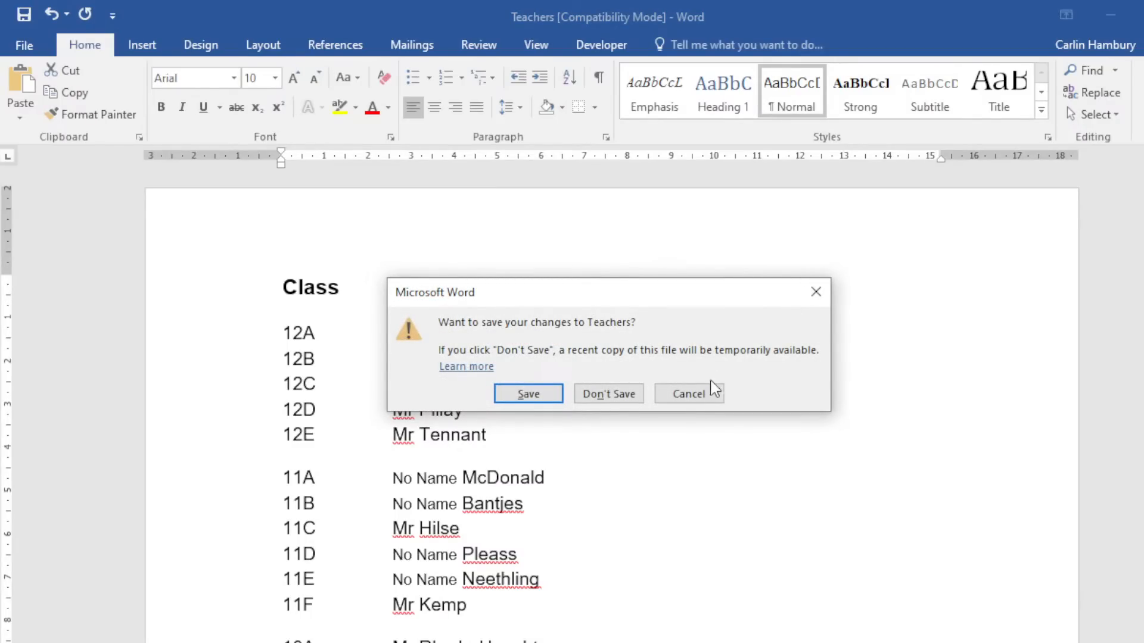
pyautogui.click(621, 397)
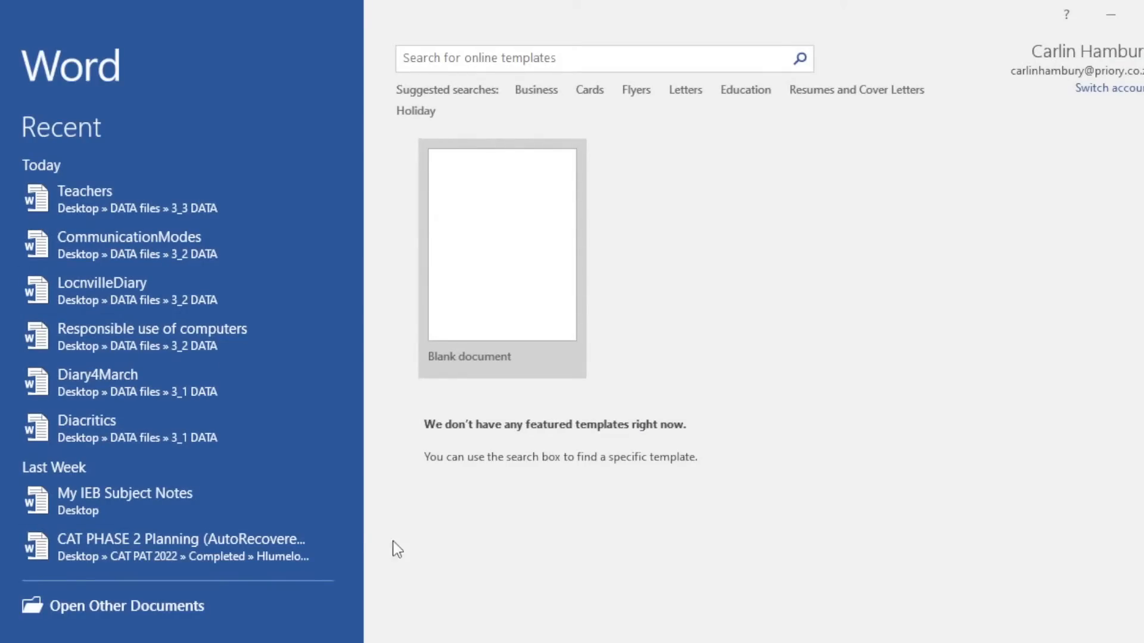
pyautogui.click(501, 241)
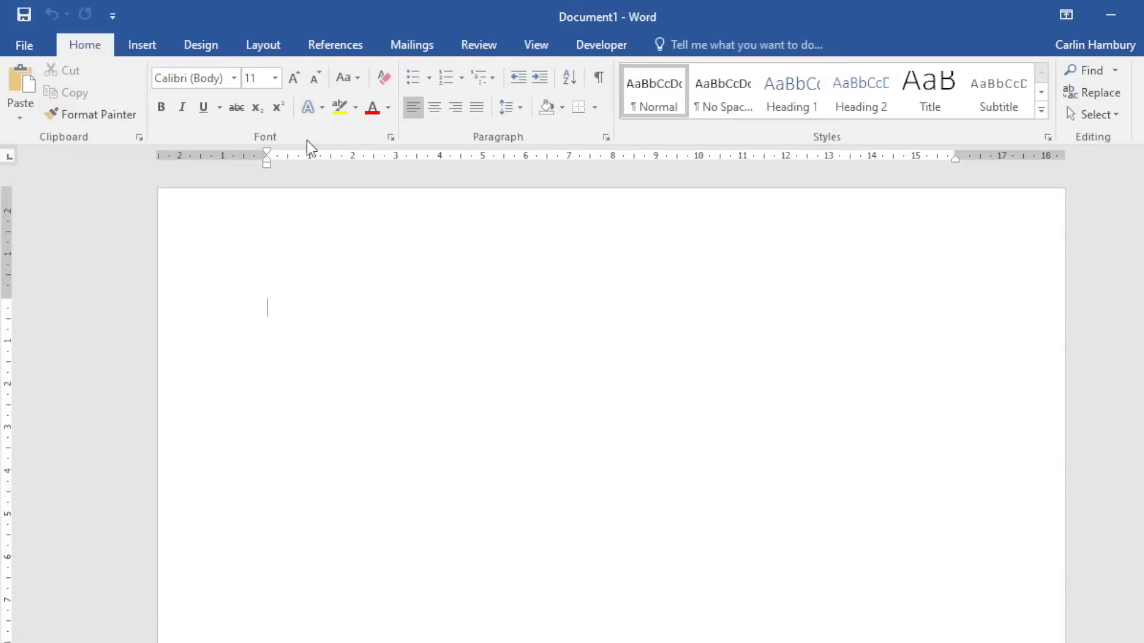
# Open AutoCorrect Options from File > Options > Proofing.
pyautogui.click(25, 41)
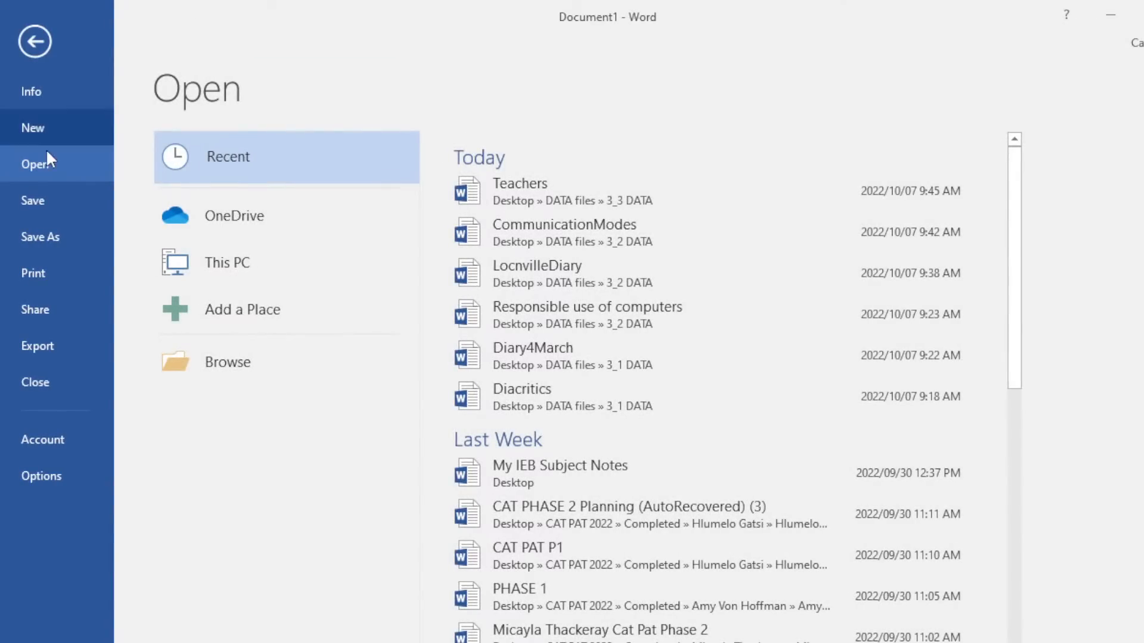
pyautogui.click(46, 476)
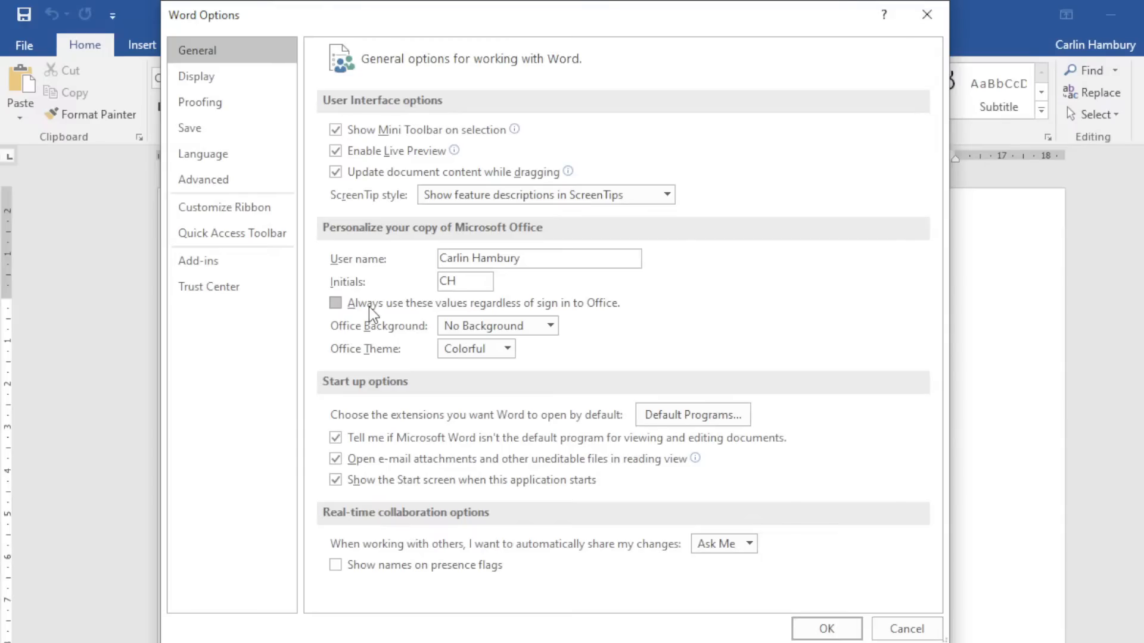
pyautogui.click(206, 109)
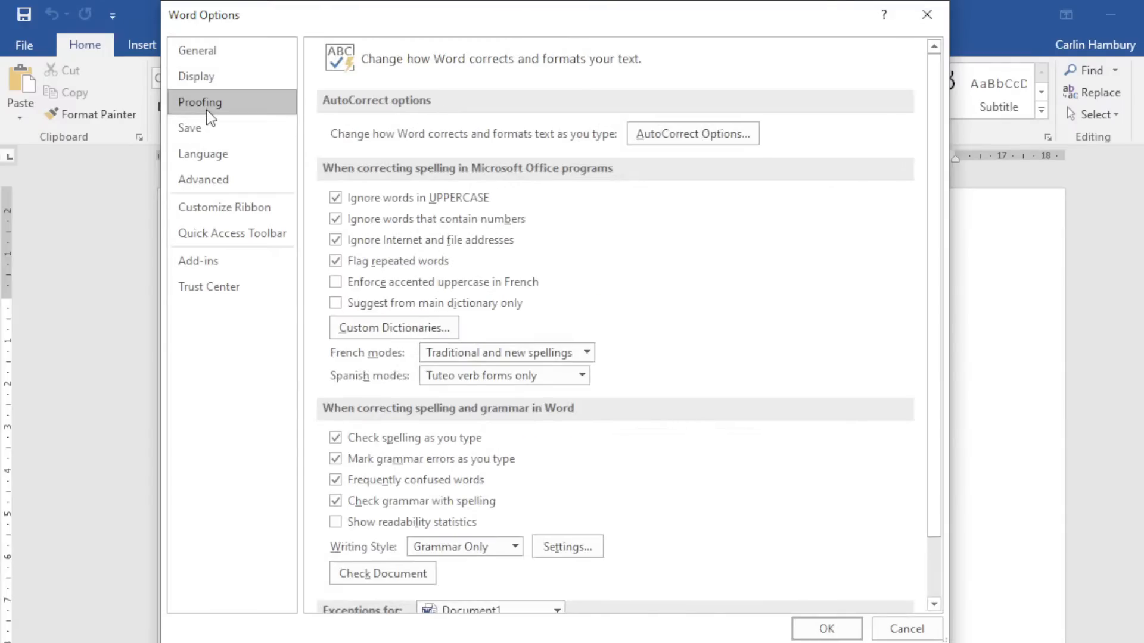
pyautogui.click(650, 137)
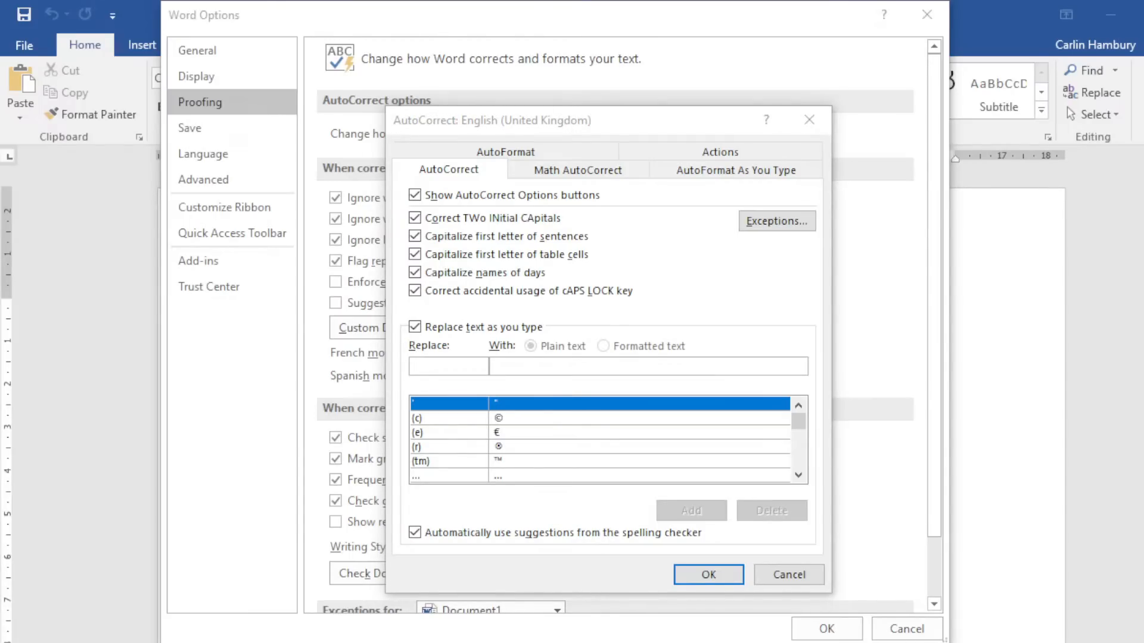
# Add an AutoCorrect entry replacing 'msr' with 'Mrs.' and close AutoCorrect.
pyautogui.click(663, 268)
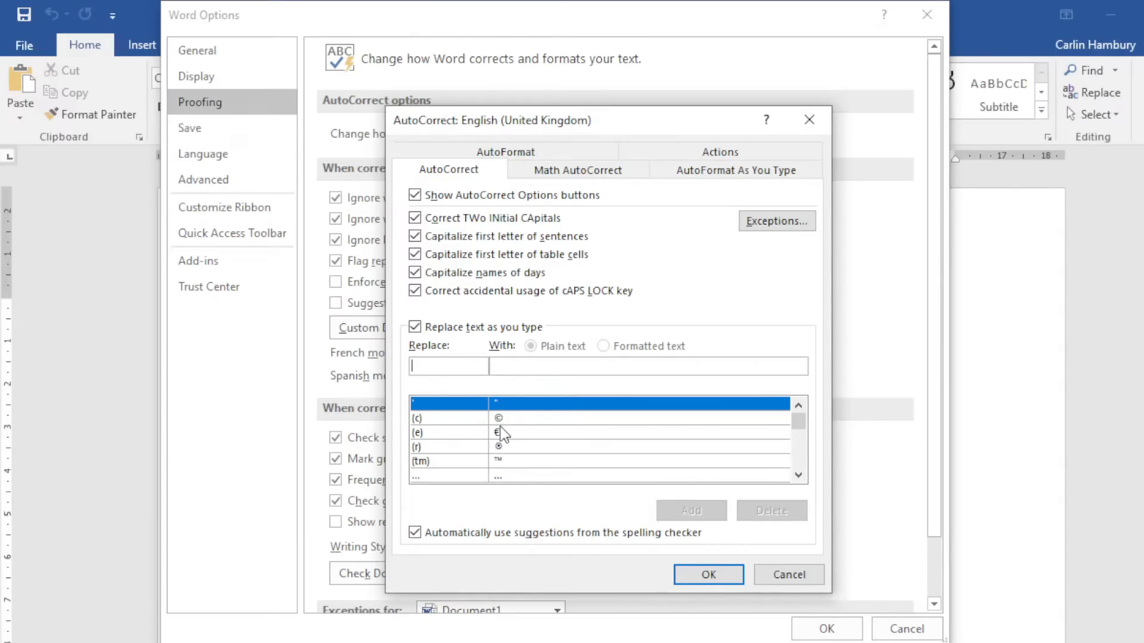
pyautogui.moveTo(800, 426); pyautogui.dragTo(803, 446)
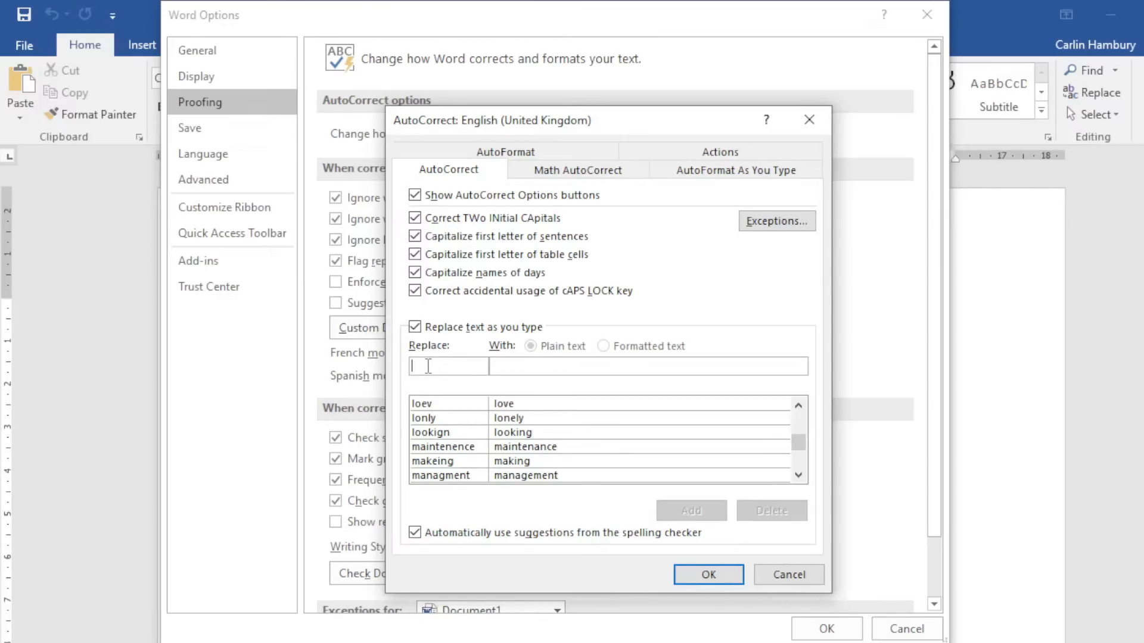
pyautogui.write('msr')
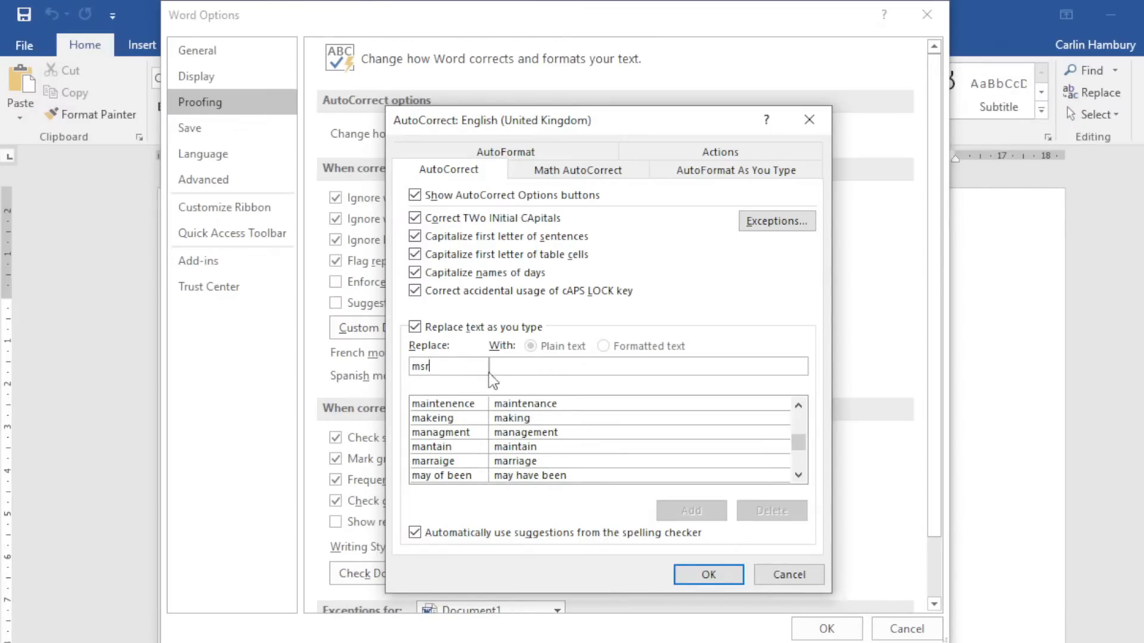
pyautogui.click(514, 368)
pyautogui.write('Mrs.')
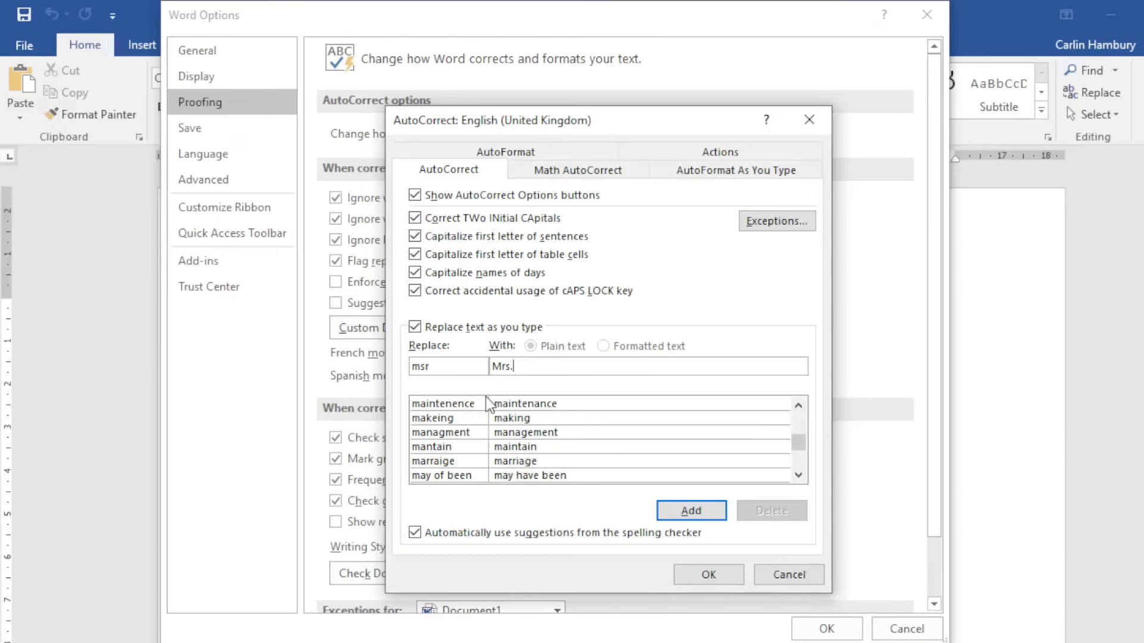
pyautogui.click(790, 573)
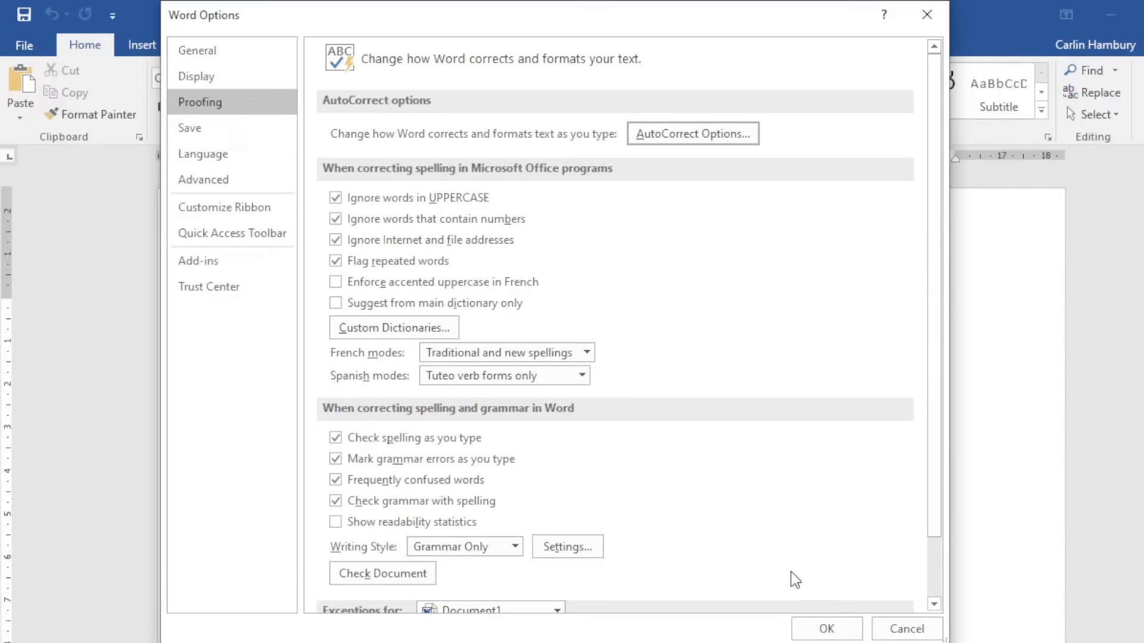
# Cancel Word Options and type a test sentence: 'Mrs', a person's name, then 'went to the shop.'.
pyautogui.click(885, 623)
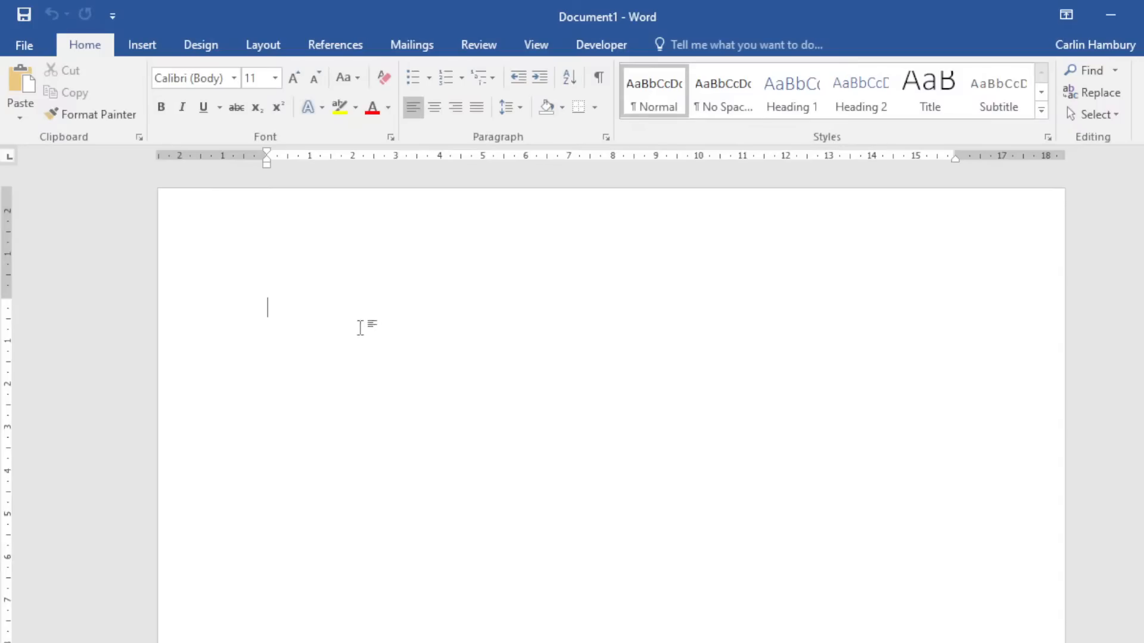
pyautogui.write('Mrs Jane Doe went to the shop')
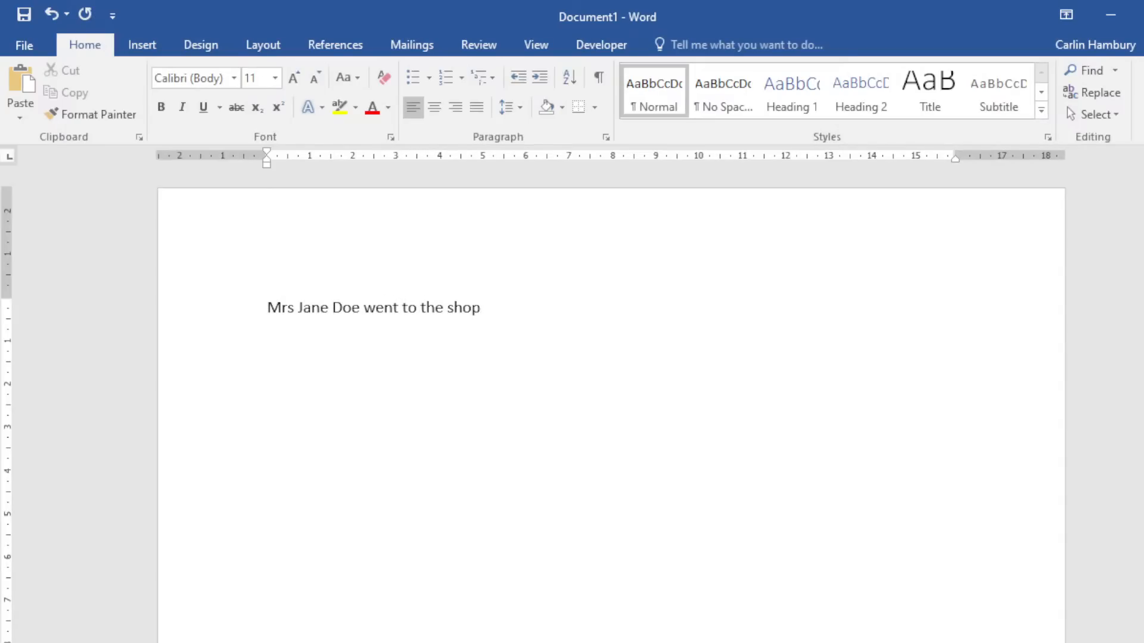
pyautogui.write('.')
# Enter the test sentence's surname as the Find what text in Find and Replace.
pyautogui.click(1112, 99)
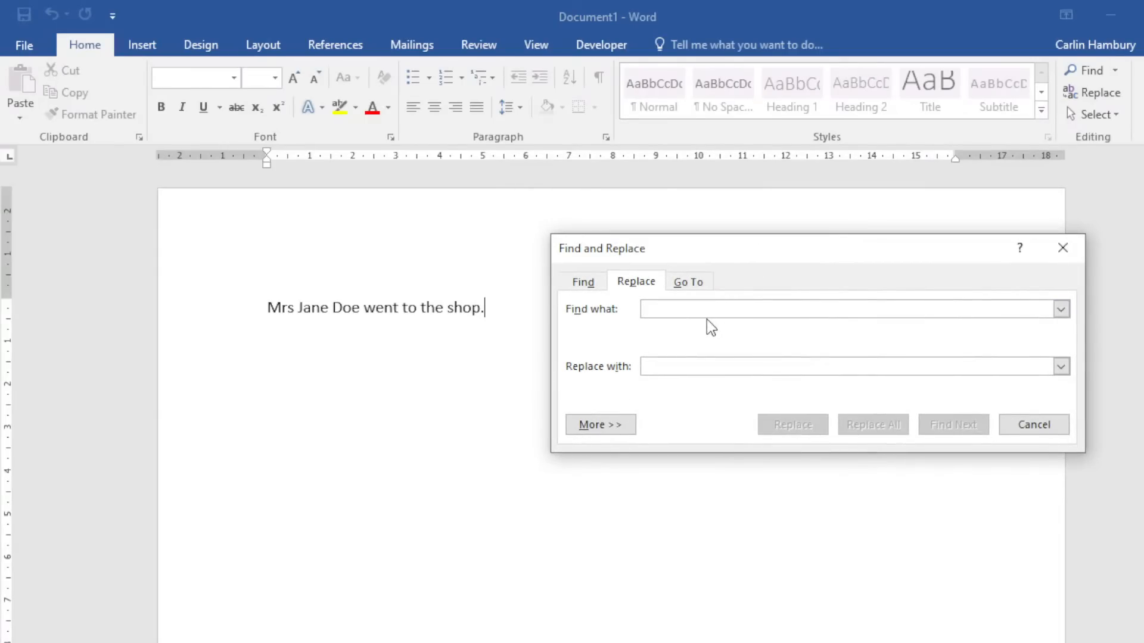
pyautogui.write('D')
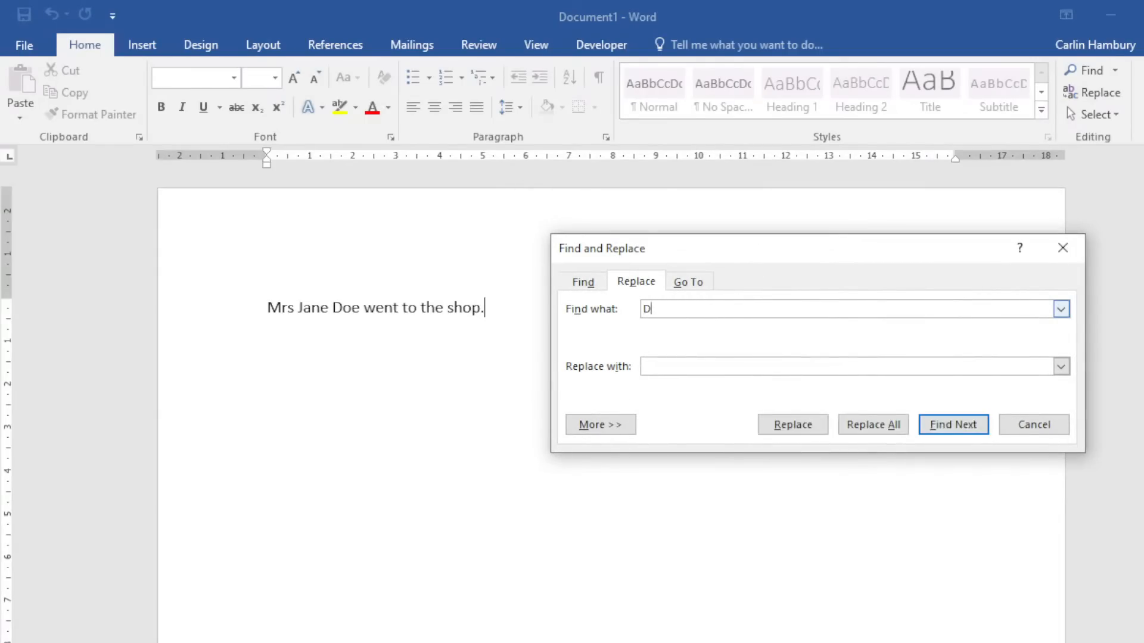
pyautogui.write('oe')
pyautogui.click(677, 368)
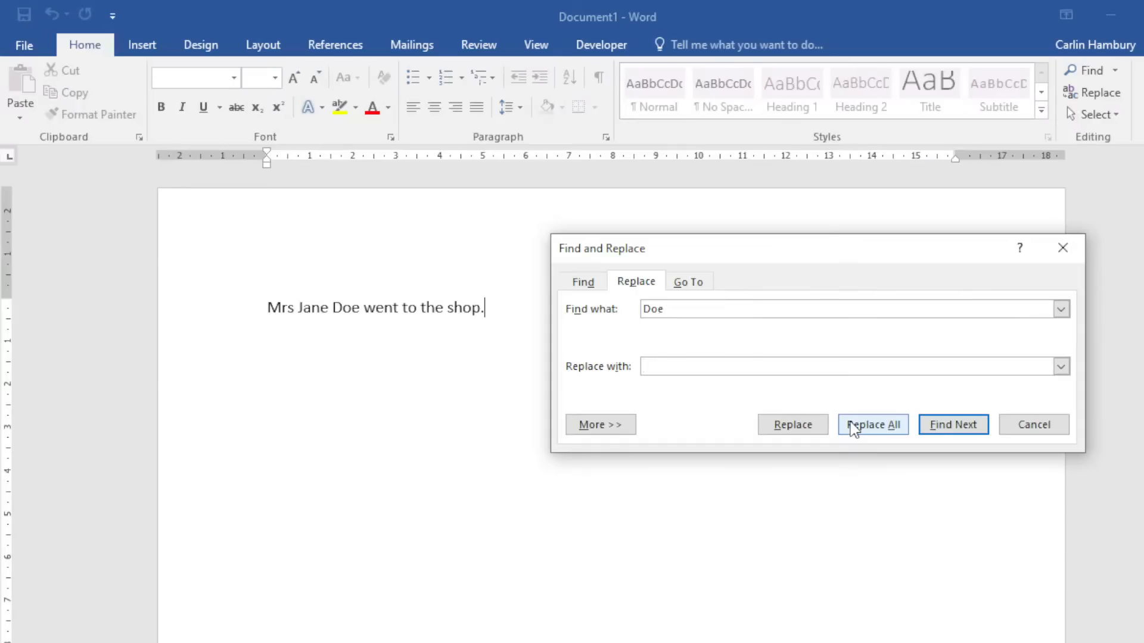
# Expand the extra search options, move the dialog clear of the sentence, and browse Format and Special.
pyautogui.click(628, 424)
pyautogui.moveTo(680, 248); pyautogui.dragTo(619, 73)
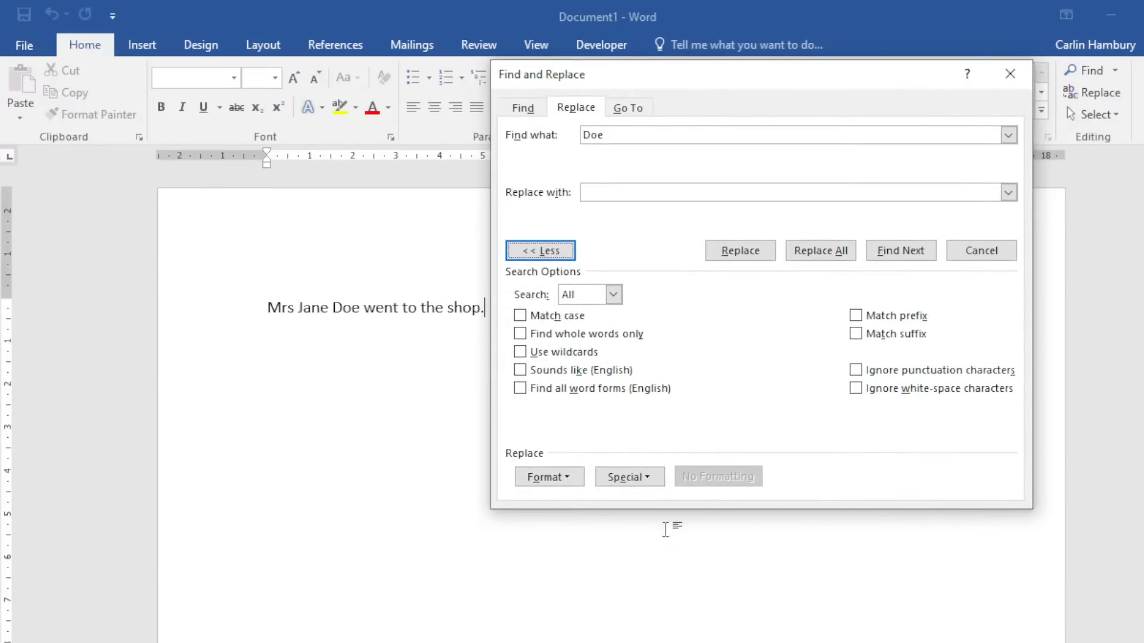
pyautogui.click(568, 477)
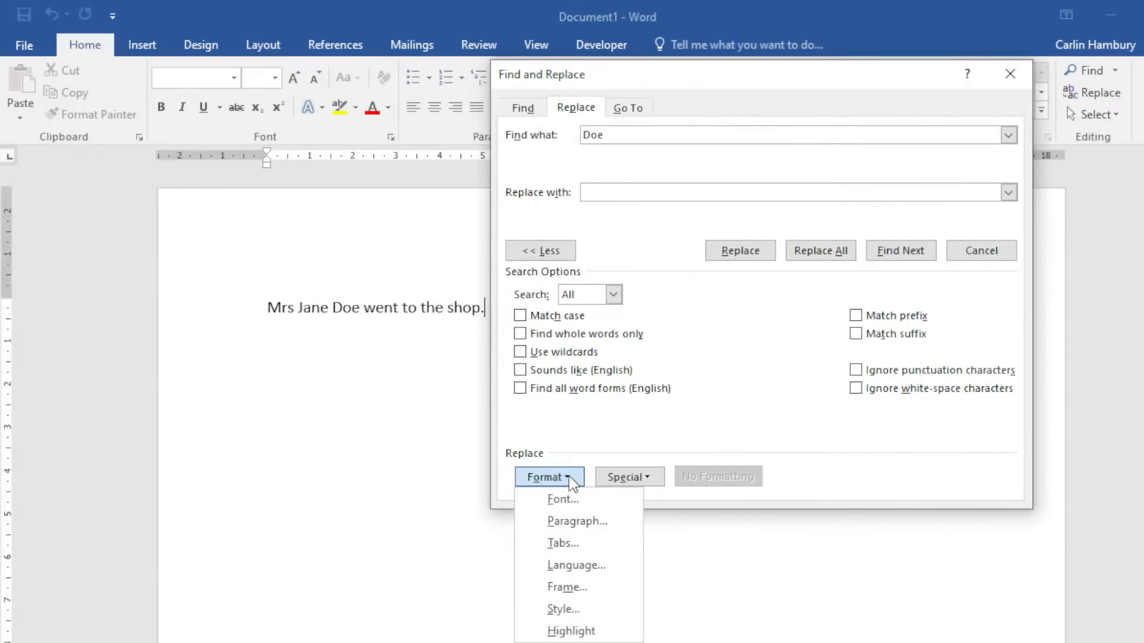
pyautogui.click(656, 477)
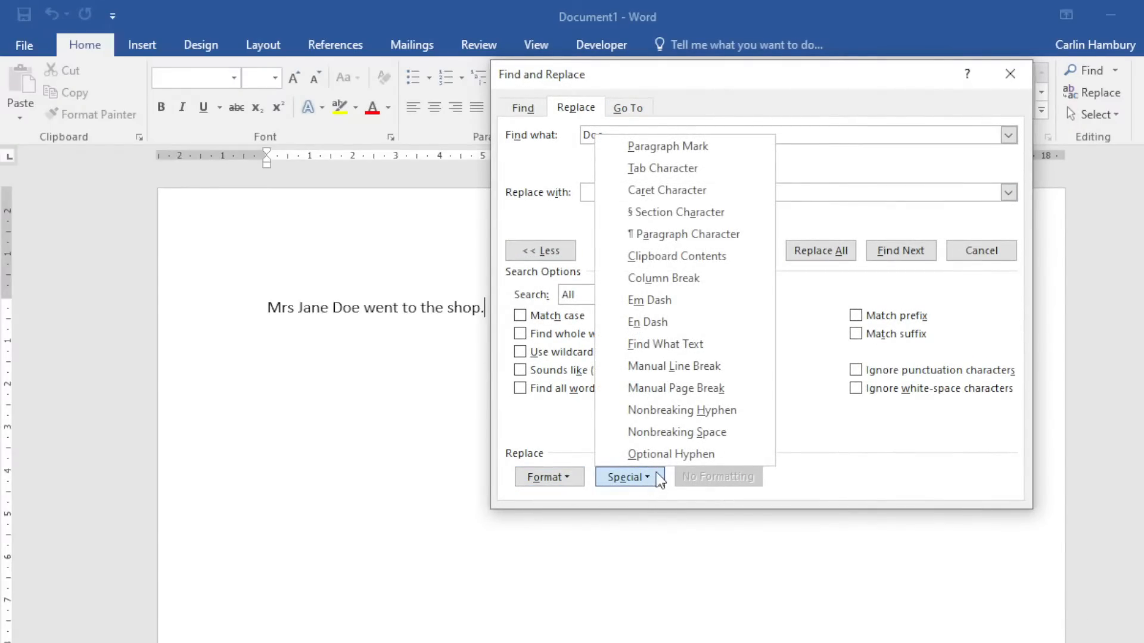
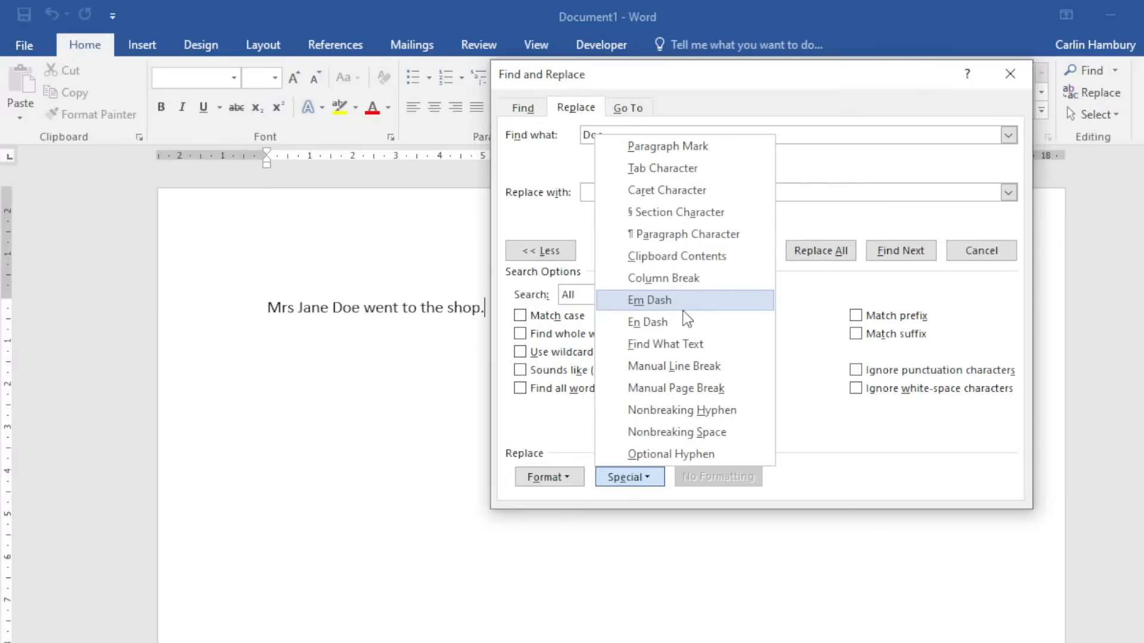
# Review the Advanced character spacing in the replacement Font settings, then cancel them.
pyautogui.click(576, 480)
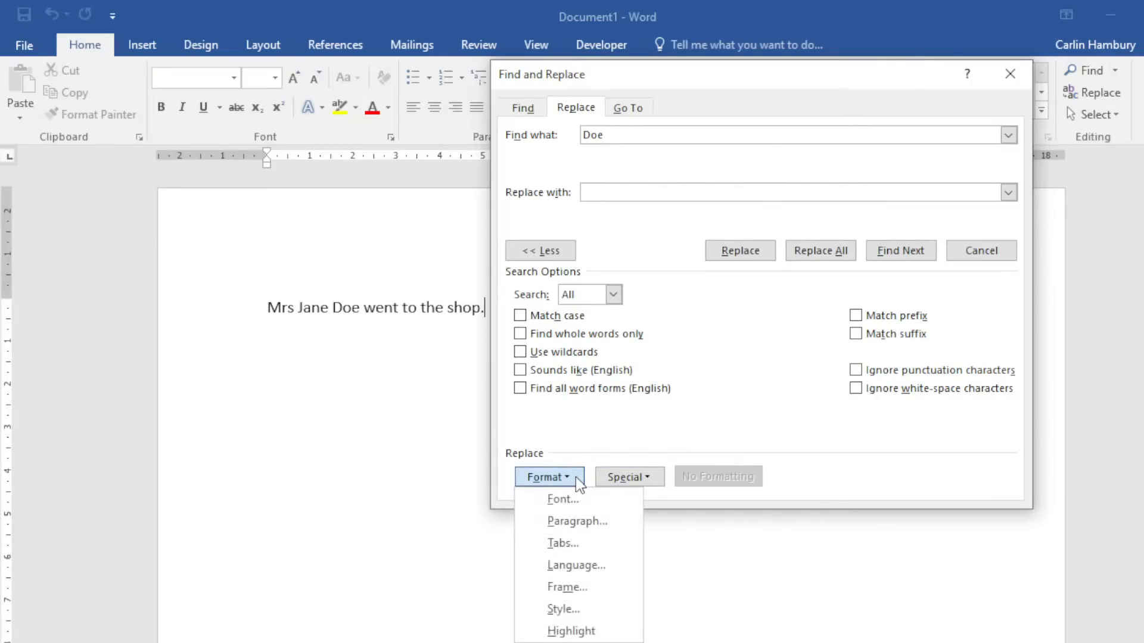
pyautogui.click(576, 498)
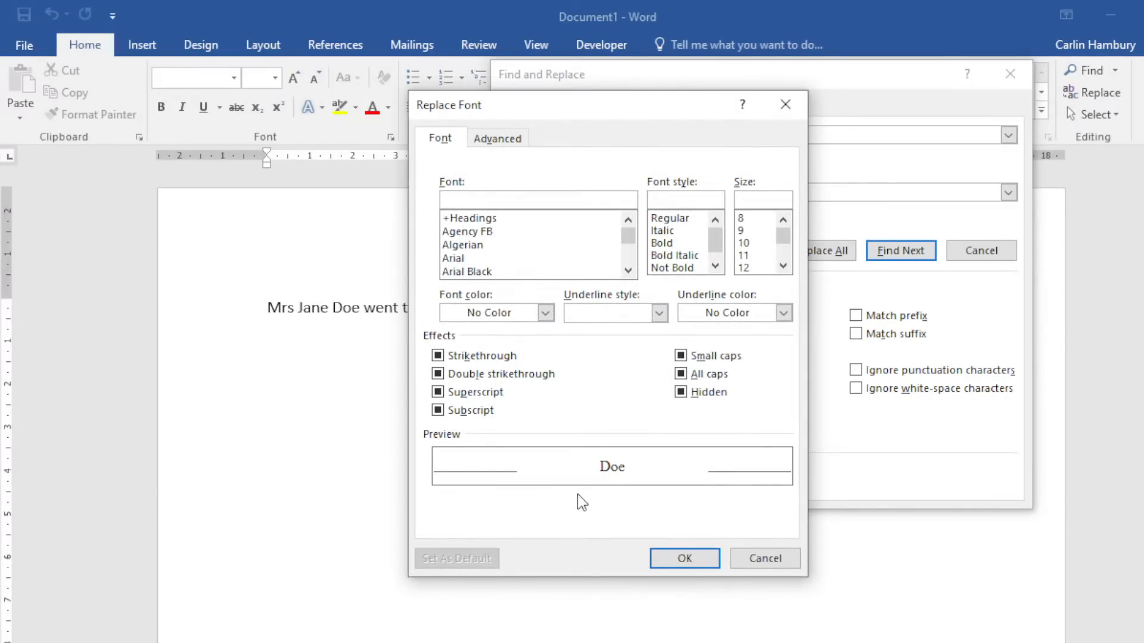
pyautogui.click(495, 137)
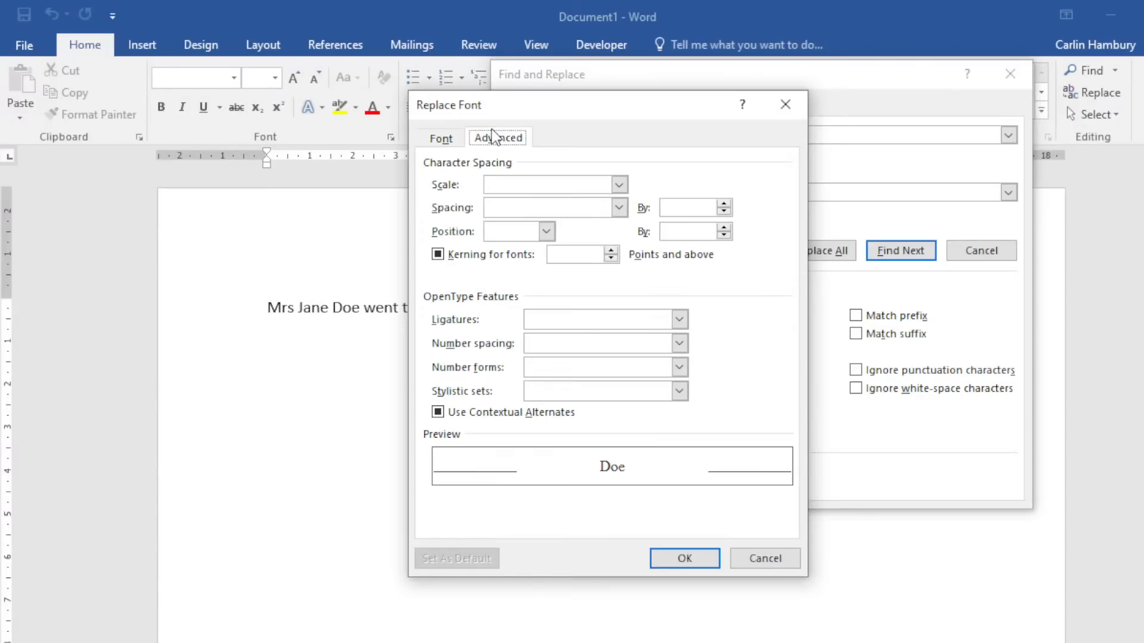
pyautogui.click(754, 560)
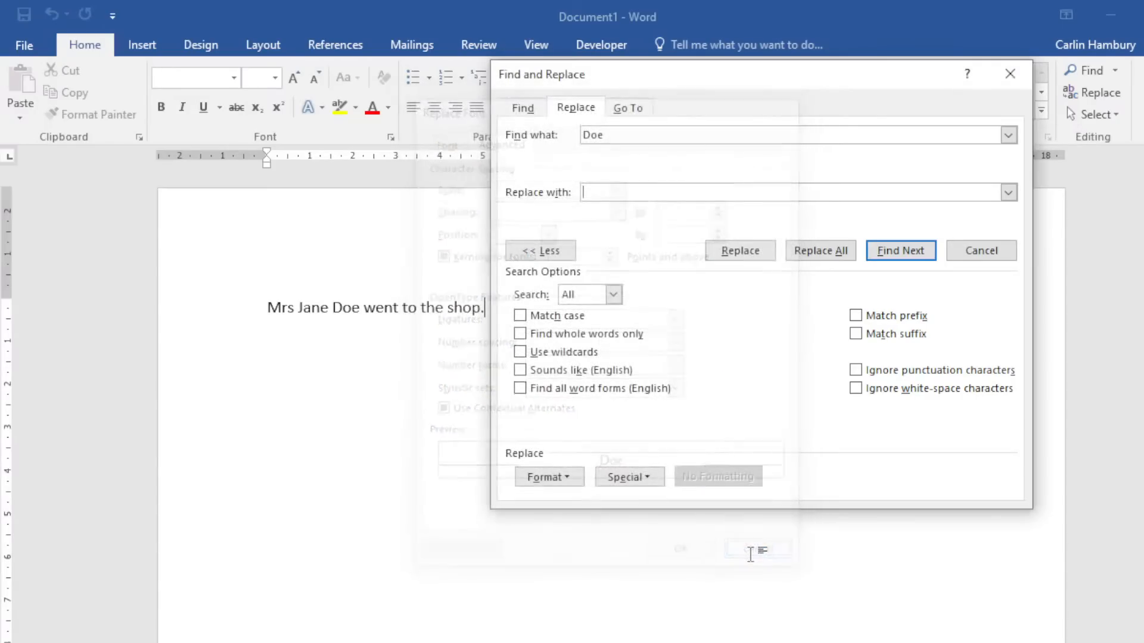
# Close Find and Replace and delete the space between 'to' and 'the'.
pyautogui.click(1020, 76)
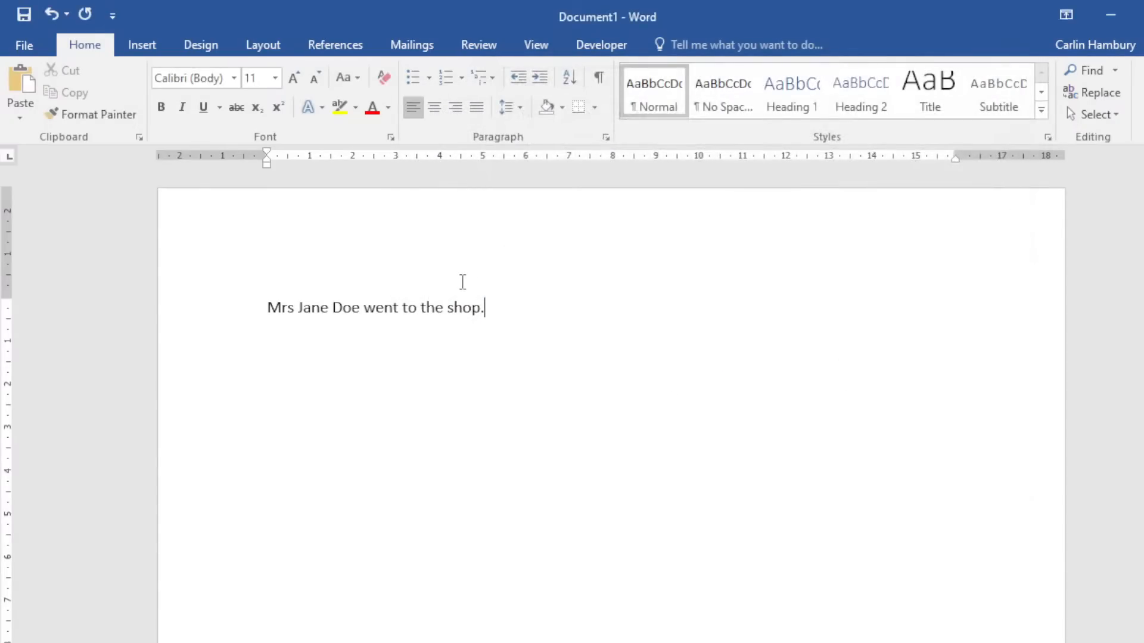
pyautogui.click(426, 308)
pyautogui.press('BackSpace')
# Enter the sentence's surname as the Find what text for replacing.
pyautogui.click(1088, 94)
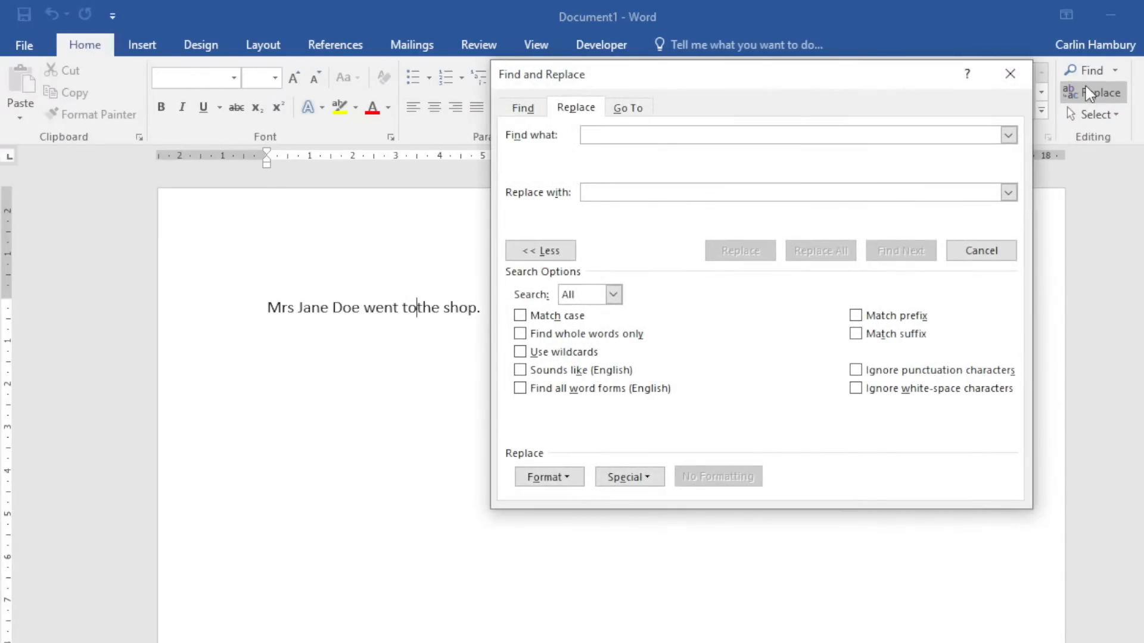
pyautogui.click(649, 476)
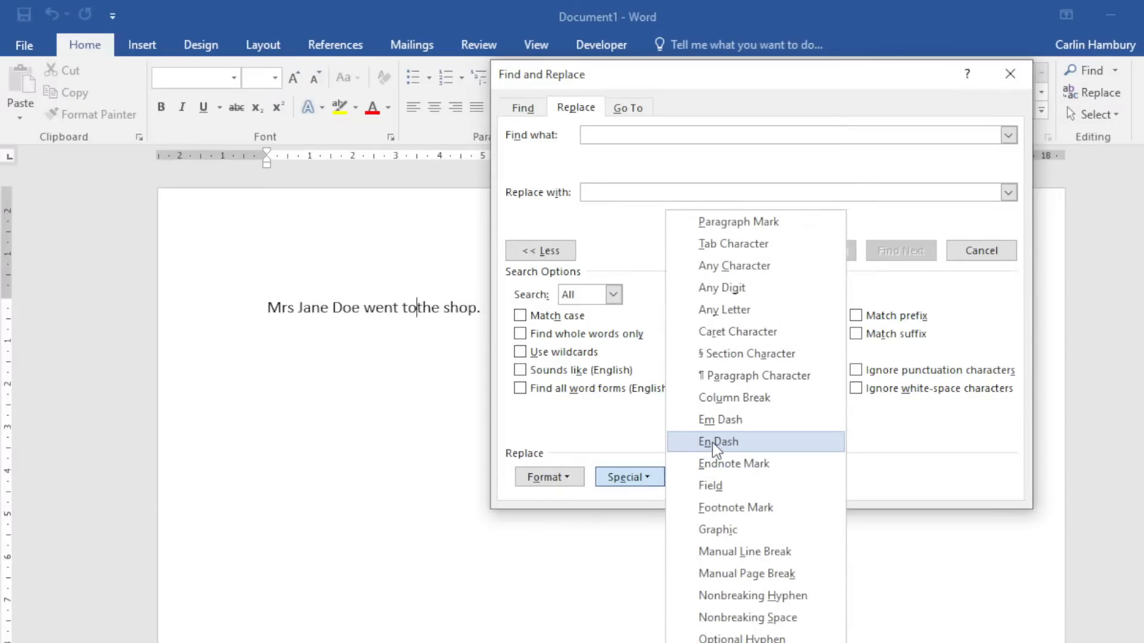
pyautogui.click(713, 427)
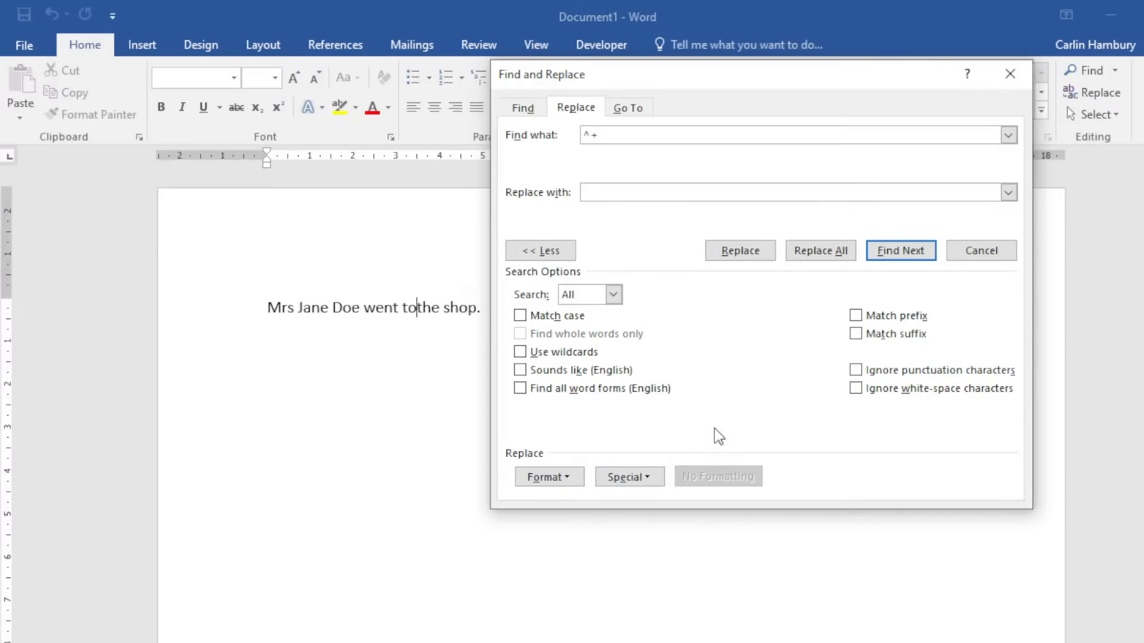
pyautogui.press('BackSpace')
pyautogui.press('BackSpace')
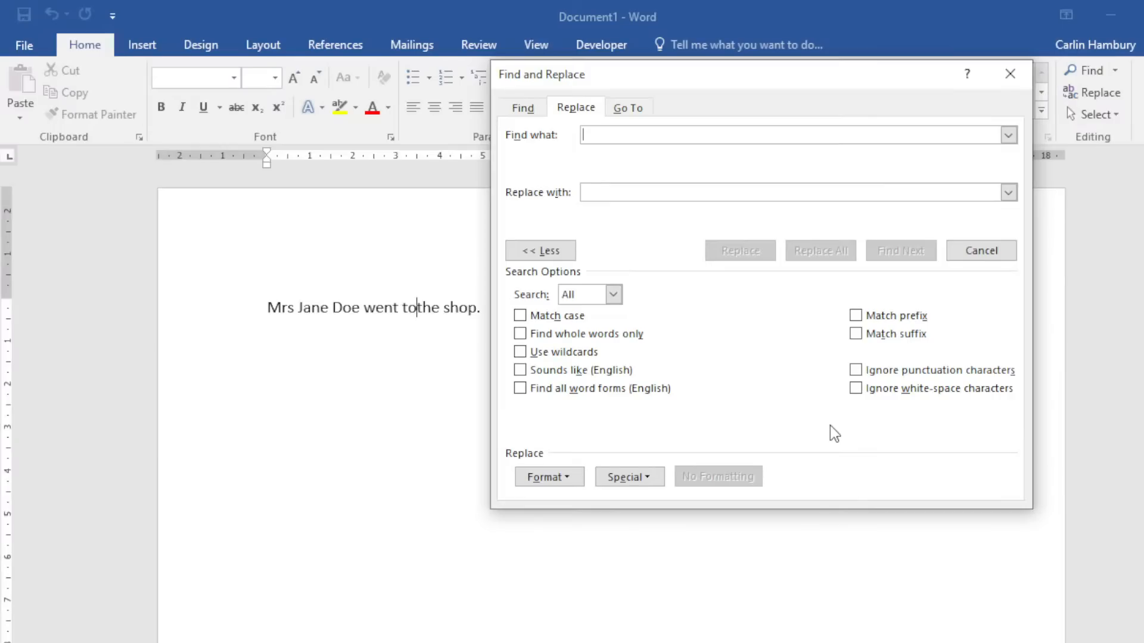
pyautogui.write('Doe')
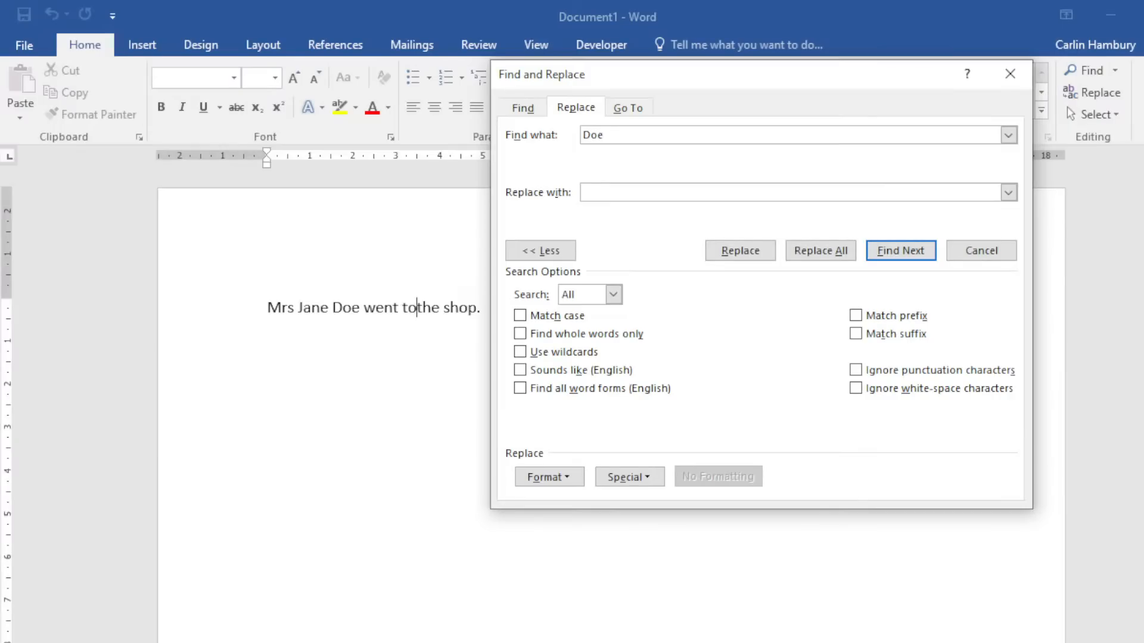
pyautogui.click(649, 476)
pyautogui.click(709, 416)
pyautogui.press('BackSpace')
pyautogui.press('BackSpace')
# Replace all occurrences of the surname with an em dash (^+).
pyautogui.click(650, 191)
pyautogui.click(642, 477)
pyautogui.click(685, 303)
pyautogui.click(757, 252)
pyautogui.click(809, 261)
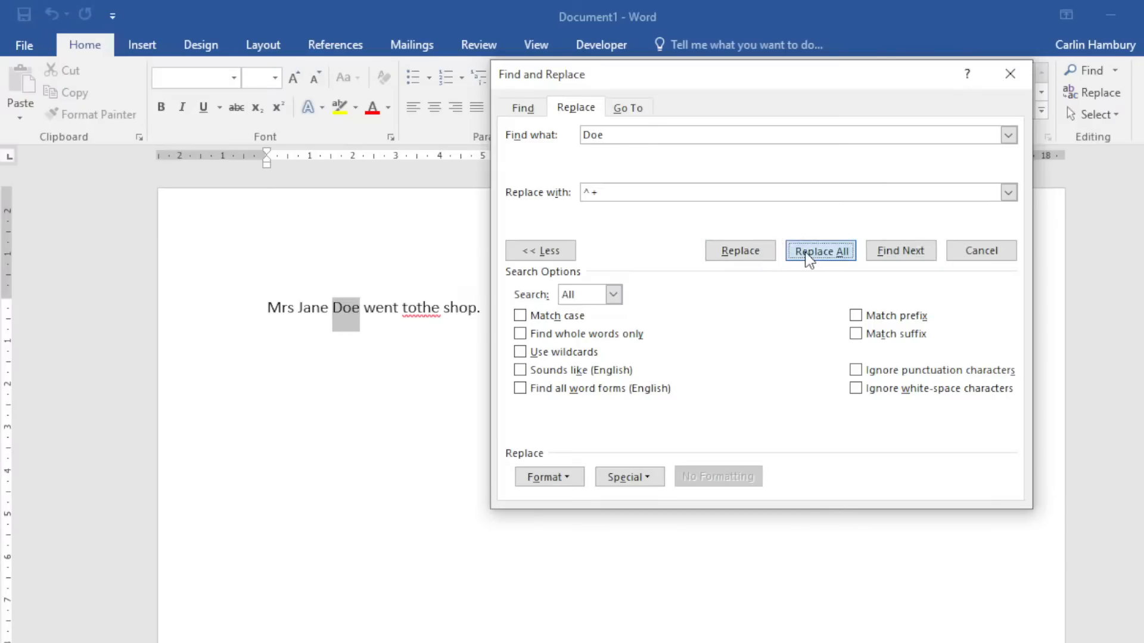
pyautogui.click(624, 415)
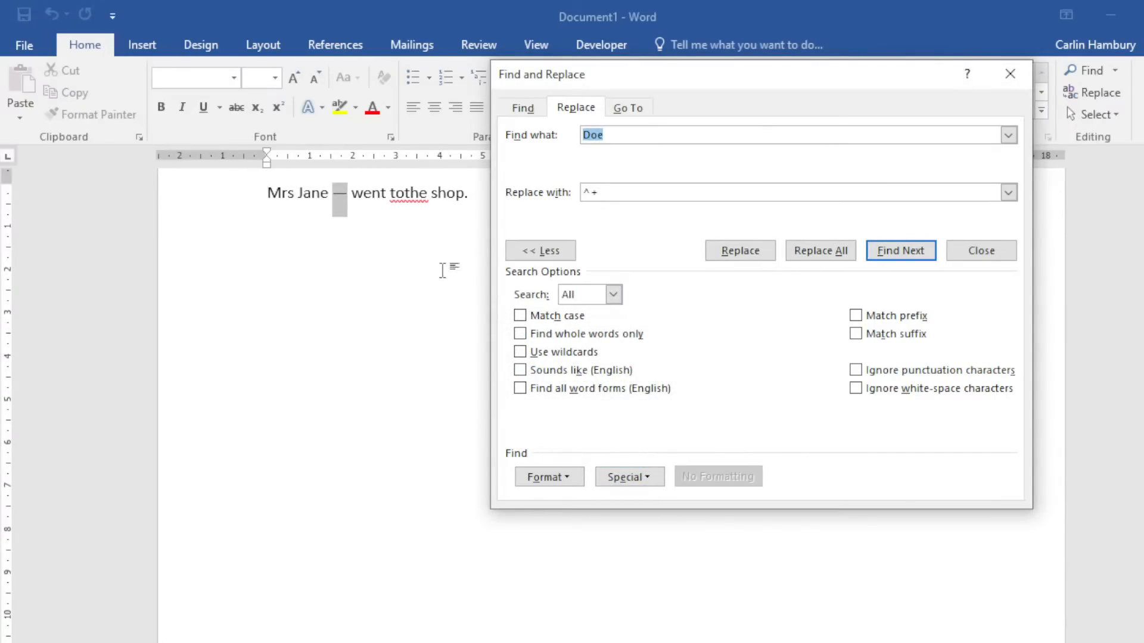
# Replace all occurrences of 'to' with an en dash (^=) and close the dialog.
pyautogui.moveTo(622, 139); pyautogui.dragTo(559, 139)
pyautogui.write('to')
pyautogui.moveTo(616, 190); pyautogui.dragTo(569, 196)
pyautogui.click(635, 478)
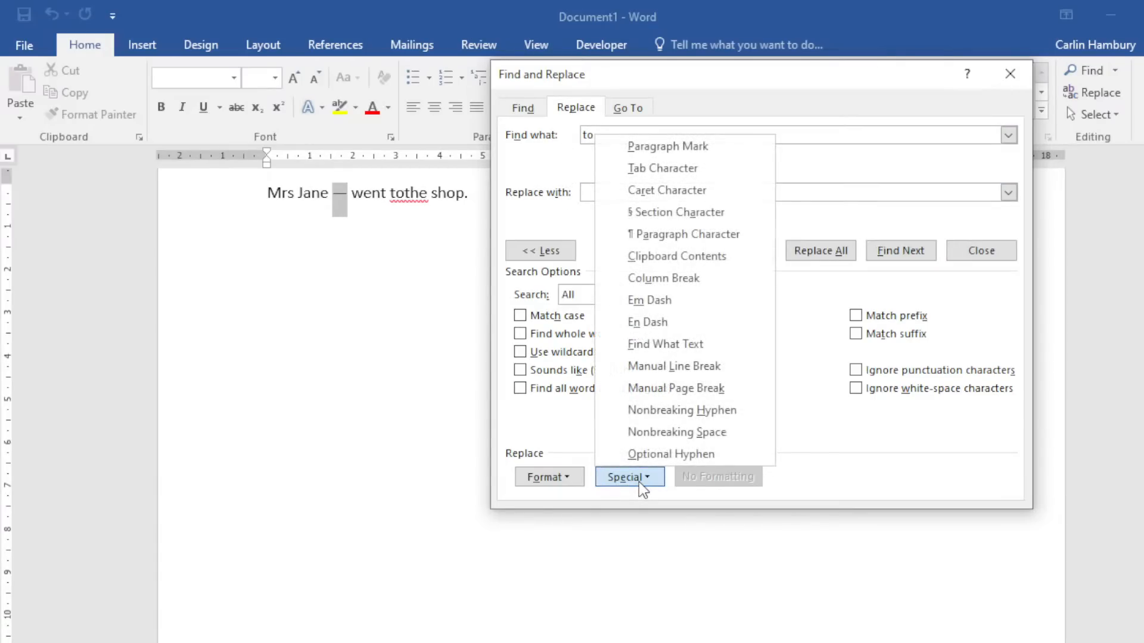
pyautogui.click(655, 324)
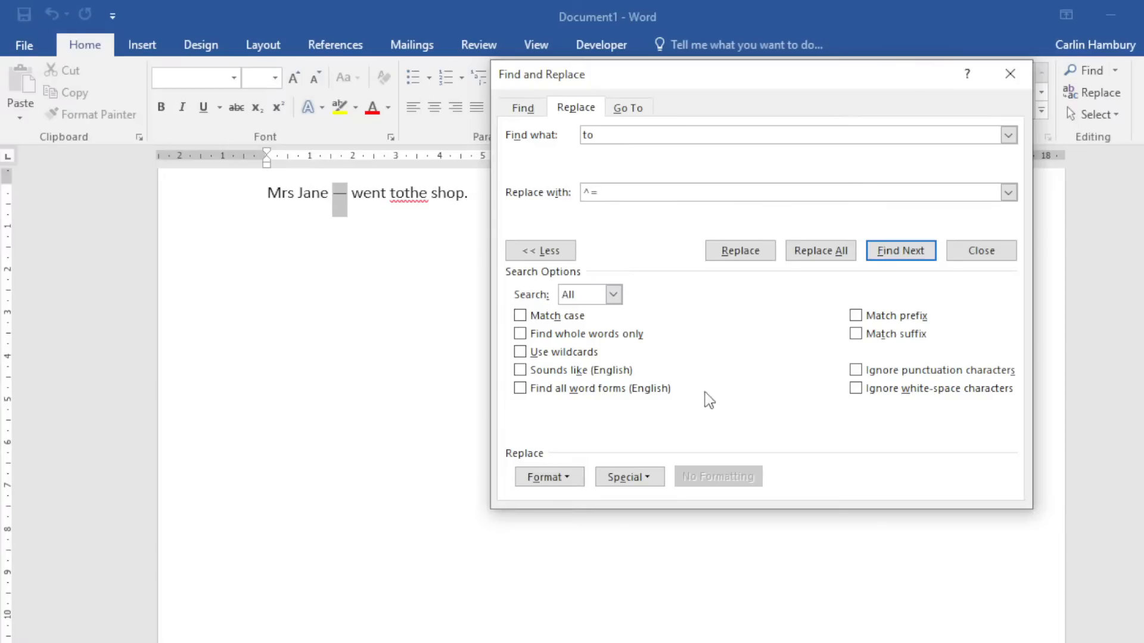
pyautogui.click(757, 255)
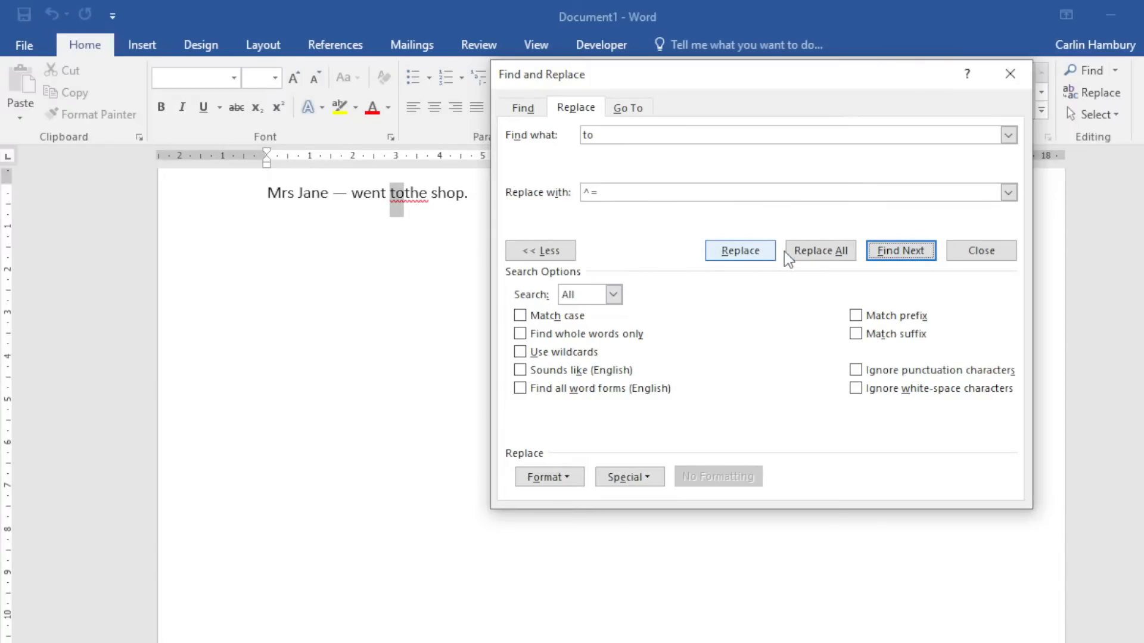
pyautogui.click(800, 255)
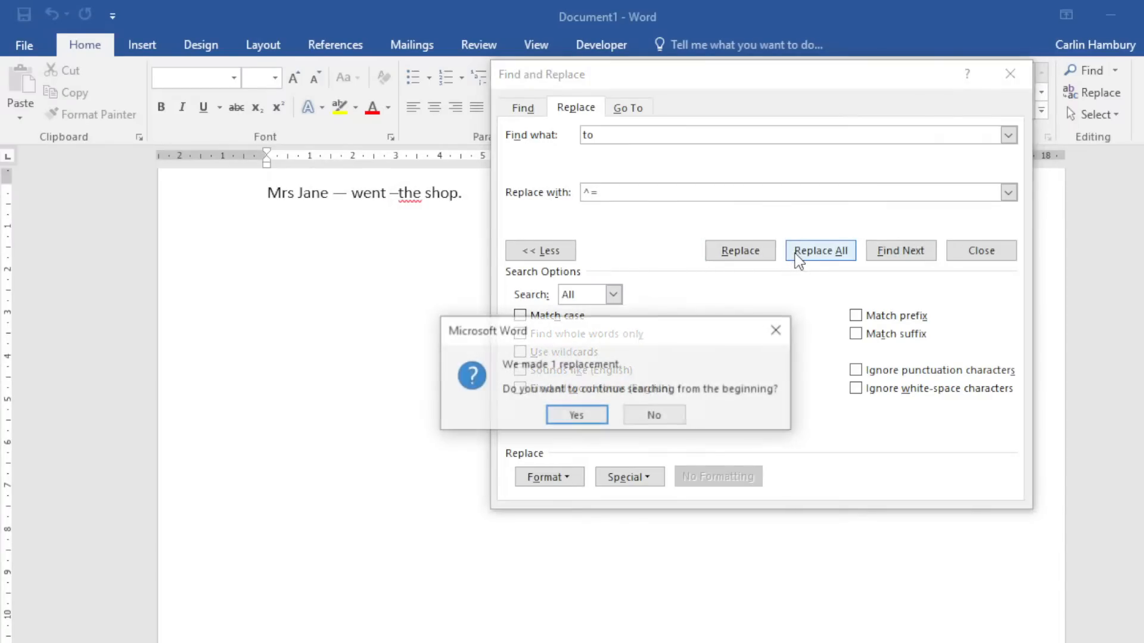
pyautogui.click(585, 417)
pyautogui.click(614, 415)
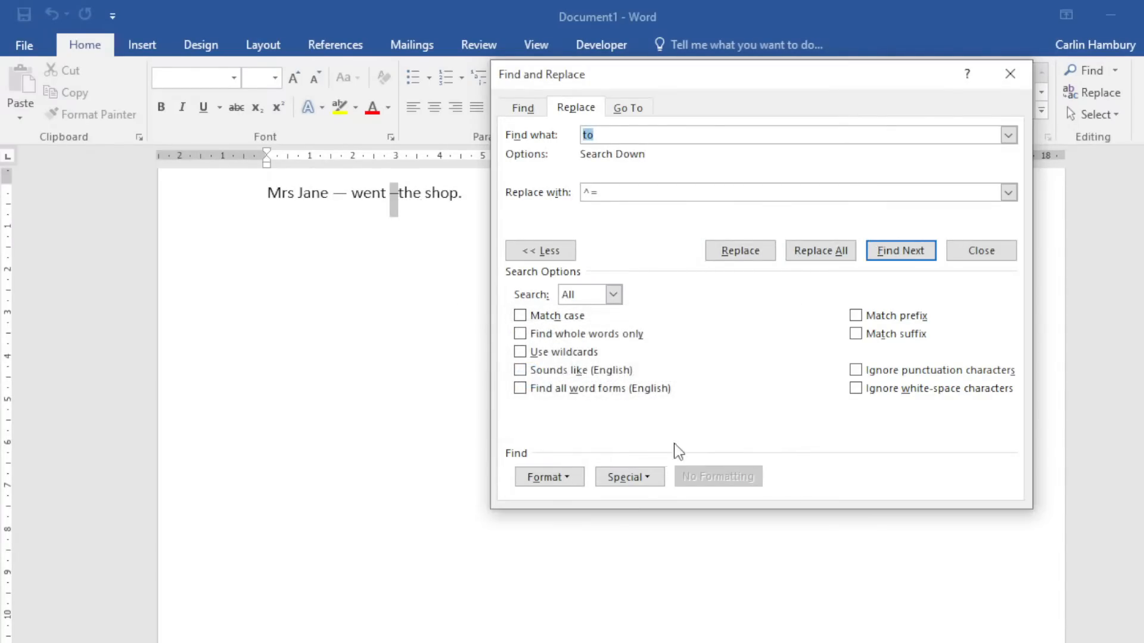
pyautogui.click(1009, 74)
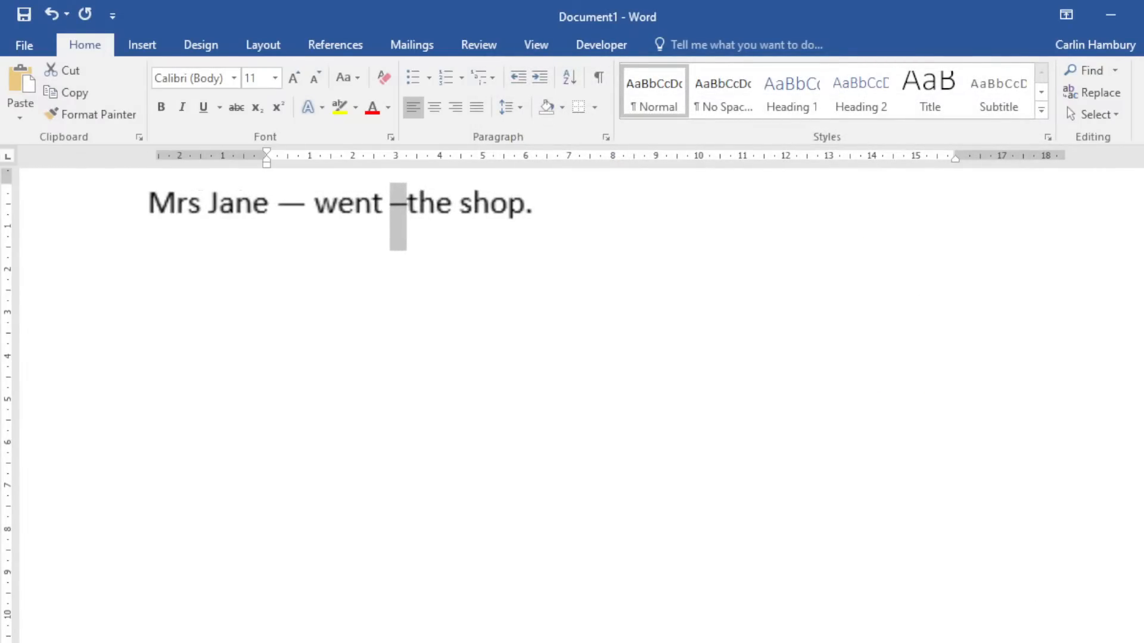
# Label the em dash 'EM Dash' and delete the sentence's opening words.
pyautogui.scroll(2, 429, 291)
pyautogui.click(376, 415)
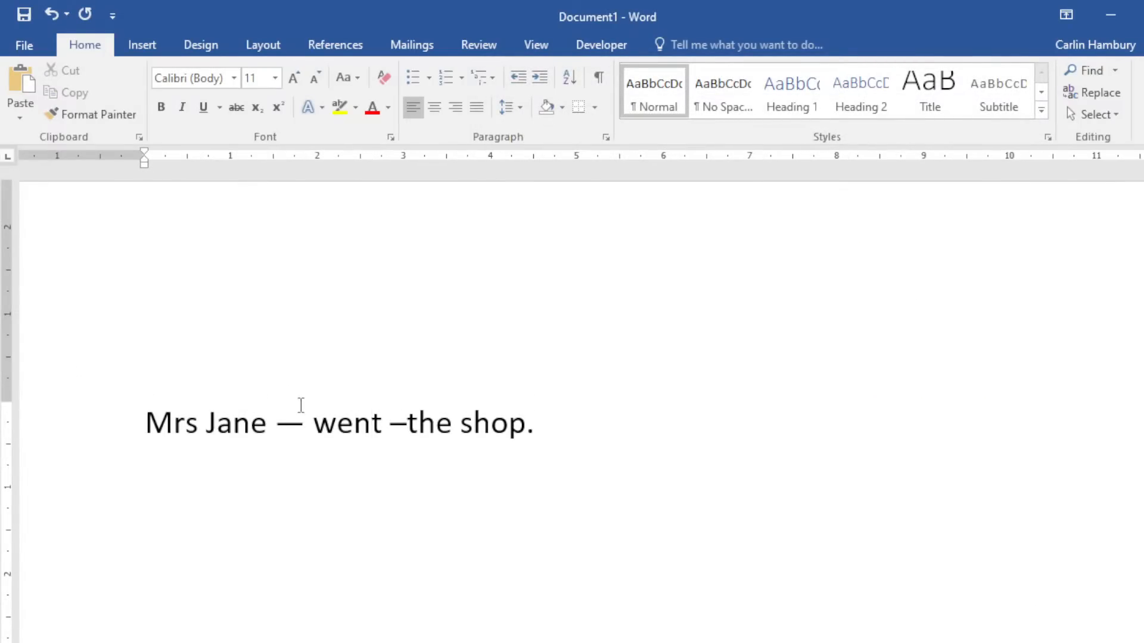
pyautogui.moveTo(282, 426); pyautogui.dragTo(301, 424)
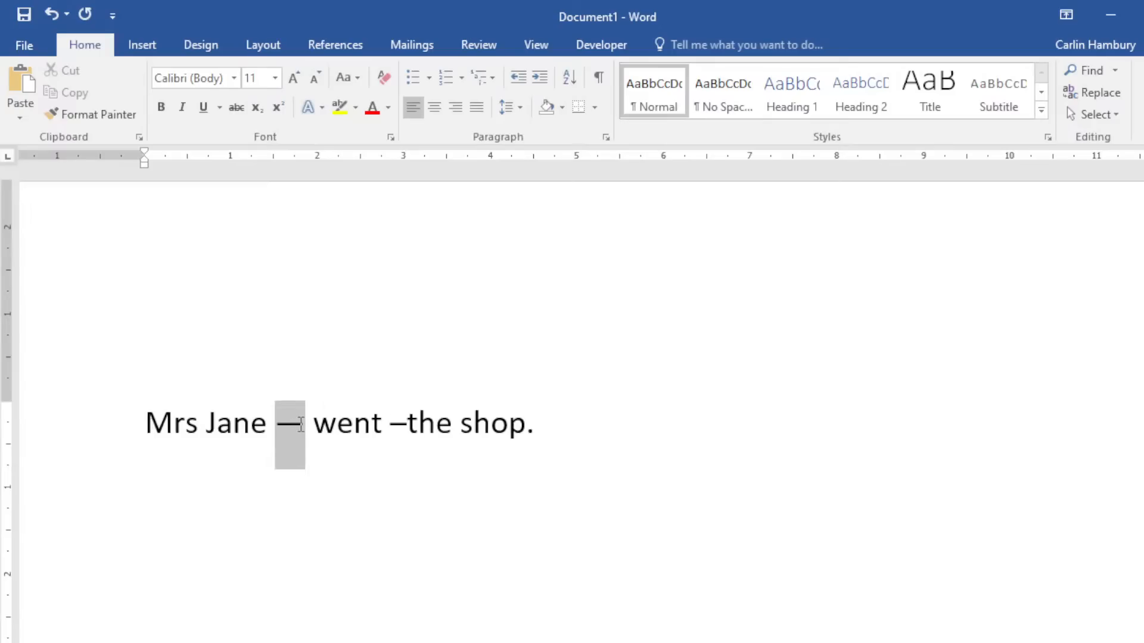
pyautogui.moveTo(390, 425); pyautogui.dragTo(406, 424)
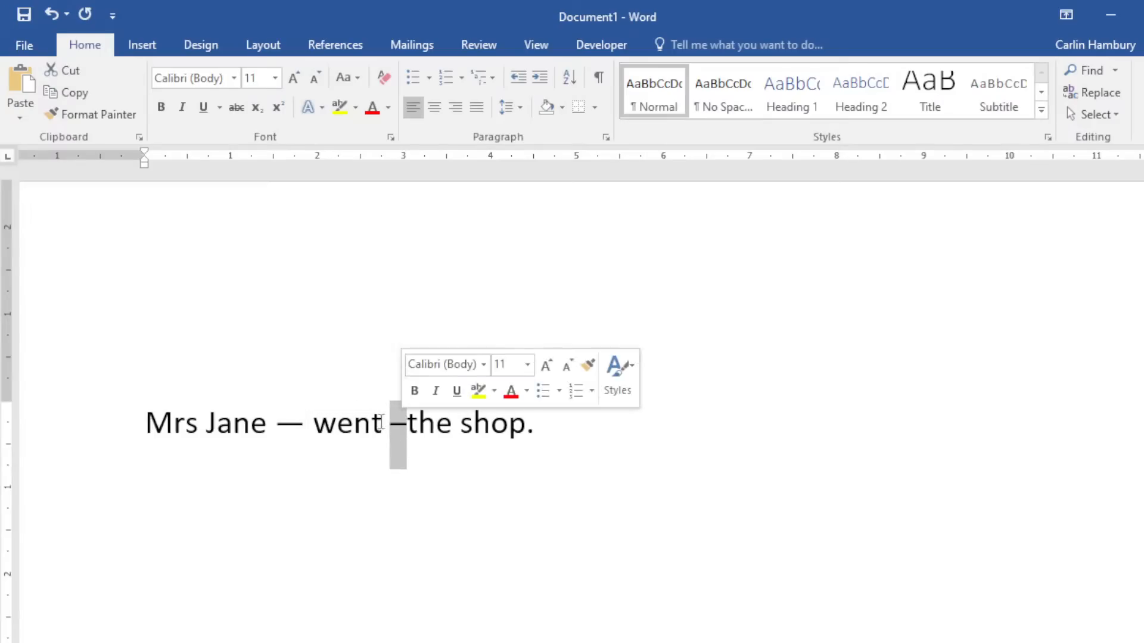
pyautogui.click(274, 422)
pyautogui.write('M')
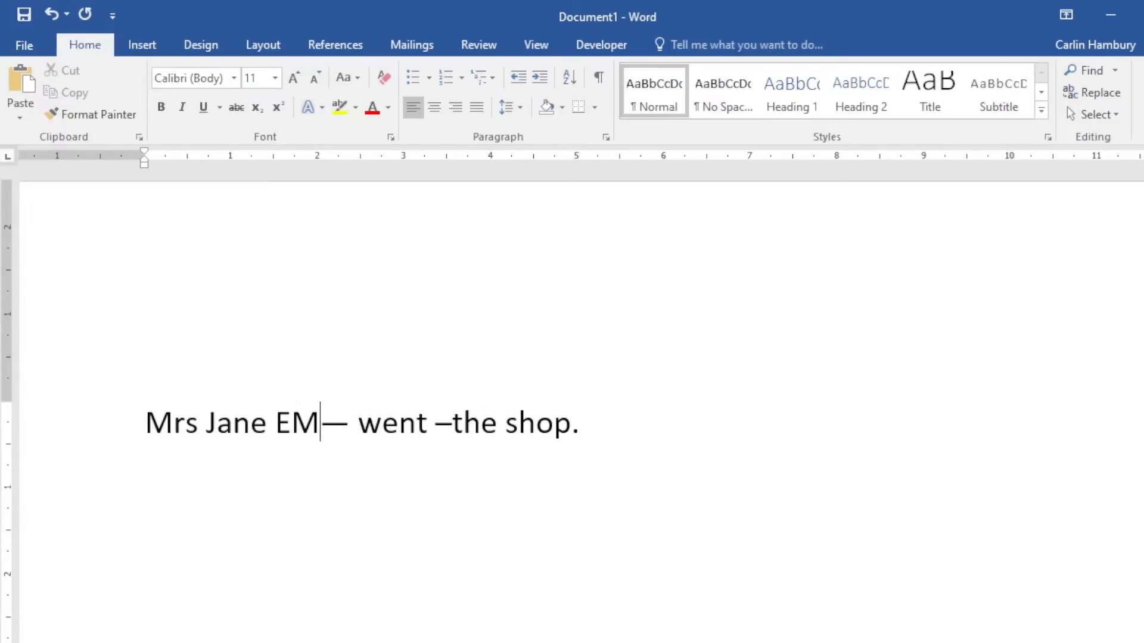
pyautogui.write(' Dash')
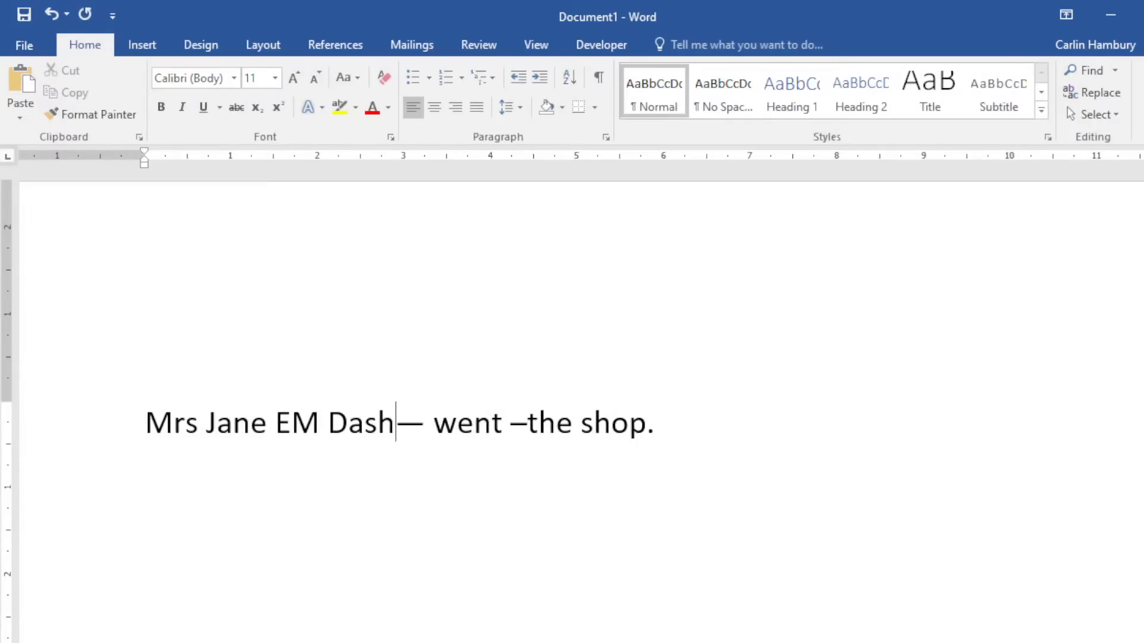
pyautogui.press('Left')
pyautogui.press('Left')
pyautogui.press('Left')
pyautogui.press('Left')
pyautogui.press('Left')
pyautogui.press('Left')
pyautogui.press('Left')
pyautogui.press('Left')
pyautogui.press('Left')
pyautogui.press('Left')
pyautogui.press('Left')
pyautogui.press('Left')
pyautogui.press('Left')
pyautogui.press('Left')
pyautogui.press('Left')
pyautogui.press('Left')
pyautogui.press('Delete')
pyautogui.press('Delete')
pyautogui.press('Delete')
pyautogui.press('Delete')
pyautogui.press('Delete')
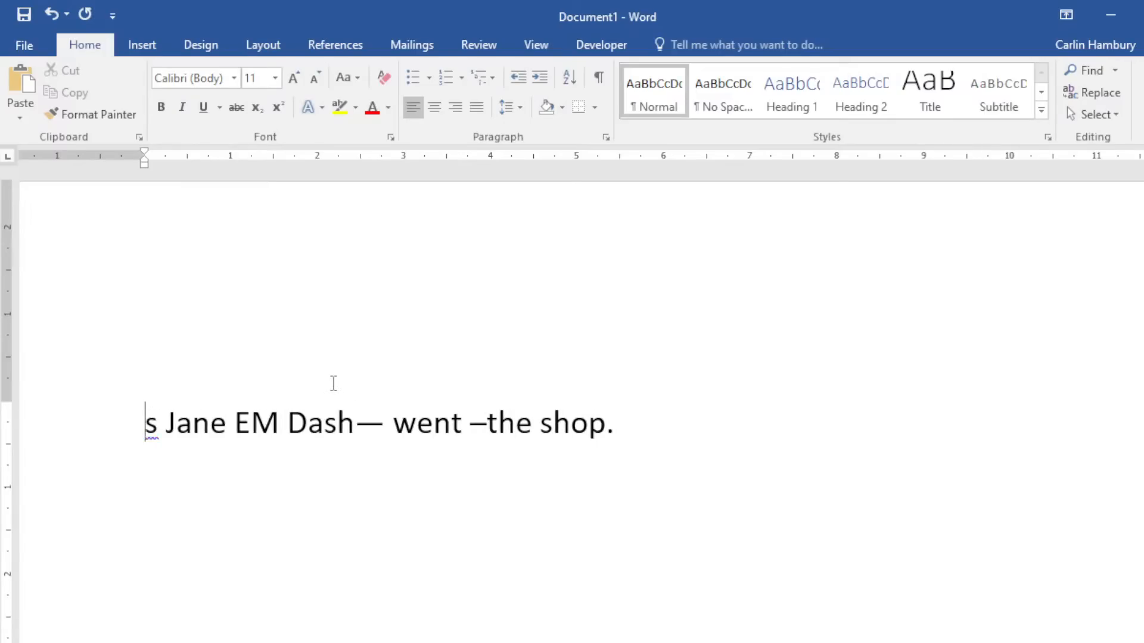
pyautogui.press('Delete')
pyautogui.press('Delete')
pyautogui.press('Delete')
pyautogui.press('Delete')
# Label the en dash 'En Dash' and delete the remaining words of the sentence.
pyautogui.press('Right')
pyautogui.press('Right')
pyautogui.press('Right')
pyautogui.press('Right')
pyautogui.press('Right')
pyautogui.press('Right')
pyautogui.press('Right')
pyautogui.press('Right')
pyautogui.press('Right')
pyautogui.press('Right')
pyautogui.press('Right')
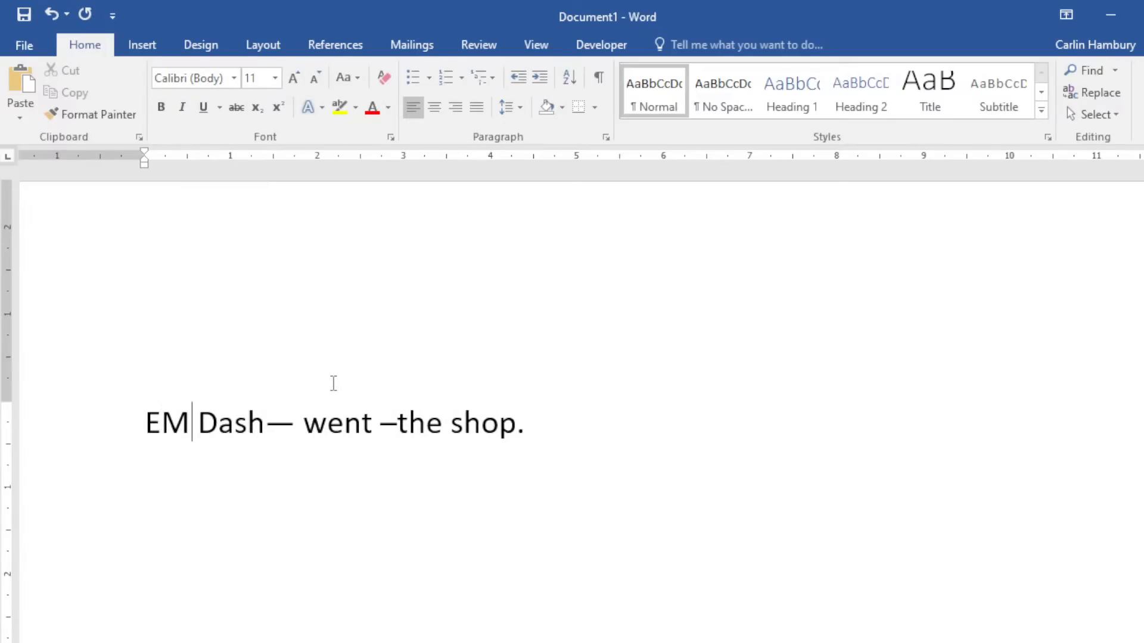
pyautogui.press('Left')
pyautogui.press('Left')
pyautogui.write('En Dash')
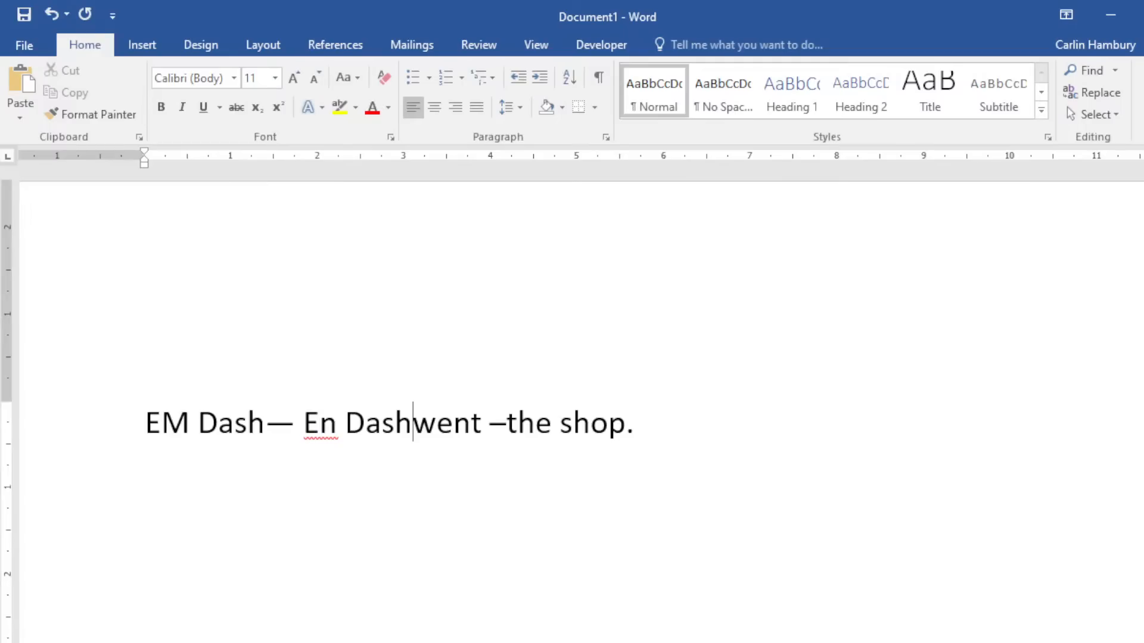
pyautogui.press('Delete')
pyautogui.press('Delete')
pyautogui.press('Delete')
pyautogui.press('Delete')
pyautogui.press('Right')
pyautogui.press('Right')
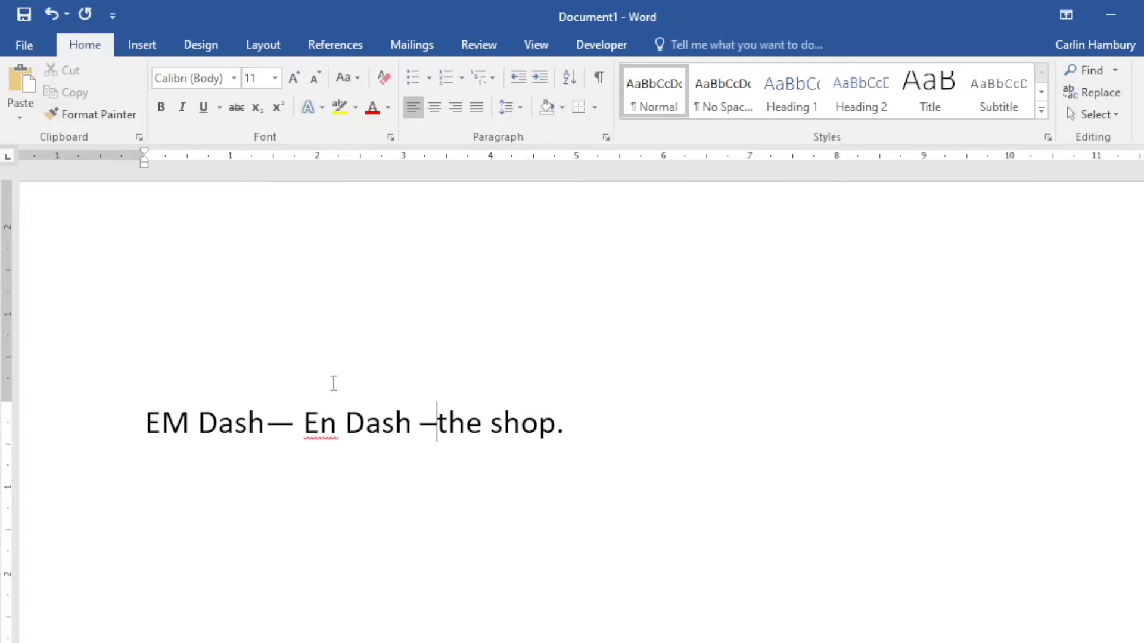
pyautogui.press('Delete')
pyautogui.press('Delete')
pyautogui.press('Delete')
pyautogui.press('Delete')
pyautogui.press('Delete')
pyautogui.press('Delete')
pyautogui.press('Delete')
pyautogui.press('Delete')
pyautogui.press('Delete')
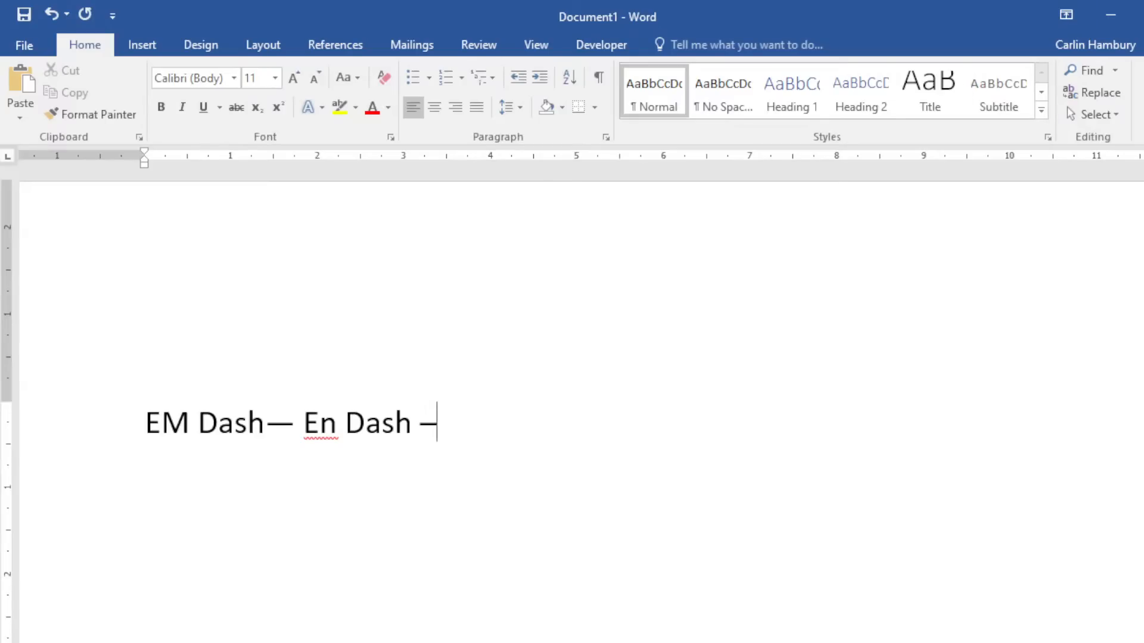
# Close the practice document without saving and open MusicGenres2.
pyautogui.hotkey('alt', 'F4')
pyautogui.click(616, 407)
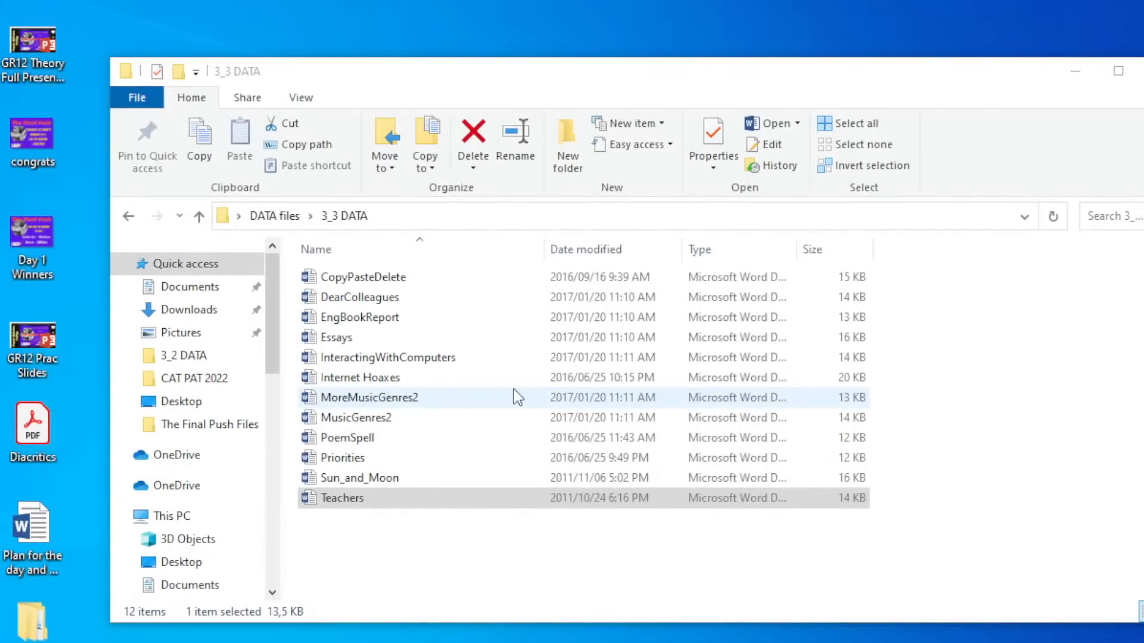
pyautogui.doubleClick(358, 417)
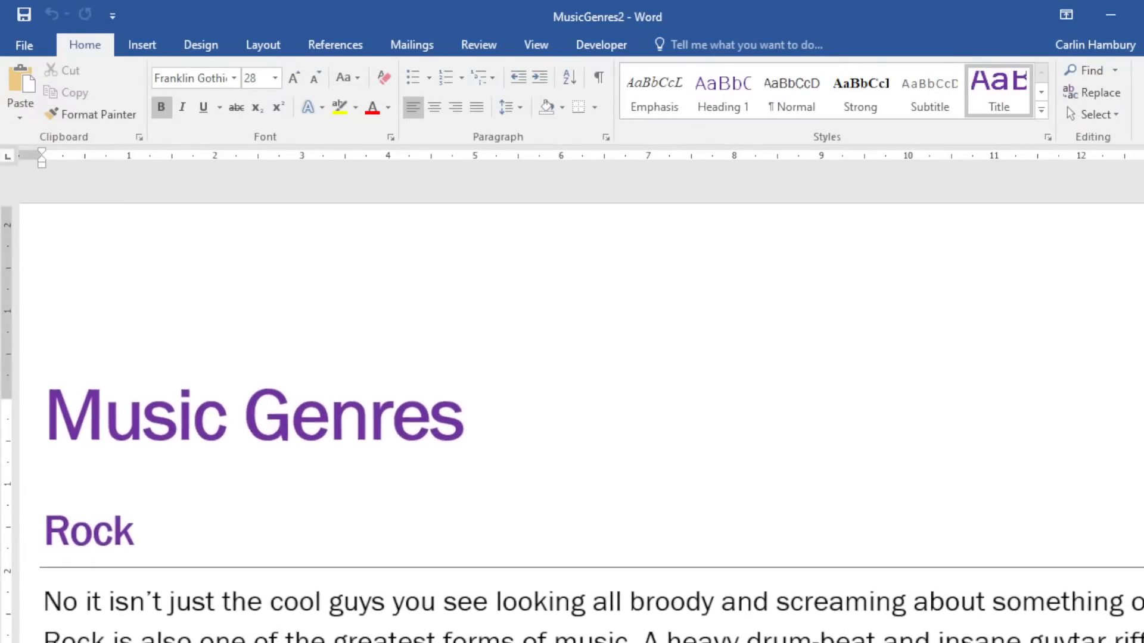
# Select the three Rock paragraphs and open the Layout Columns dropdown.
pyautogui.scroll(-4, 1015, 541)
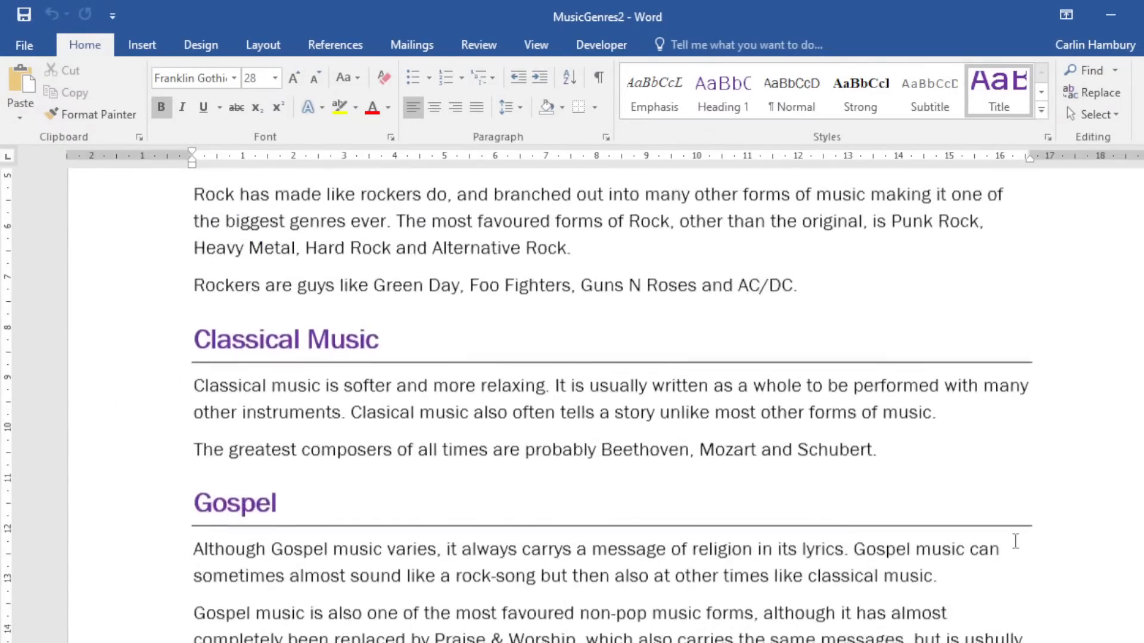
pyautogui.scroll(4, 1009, 547)
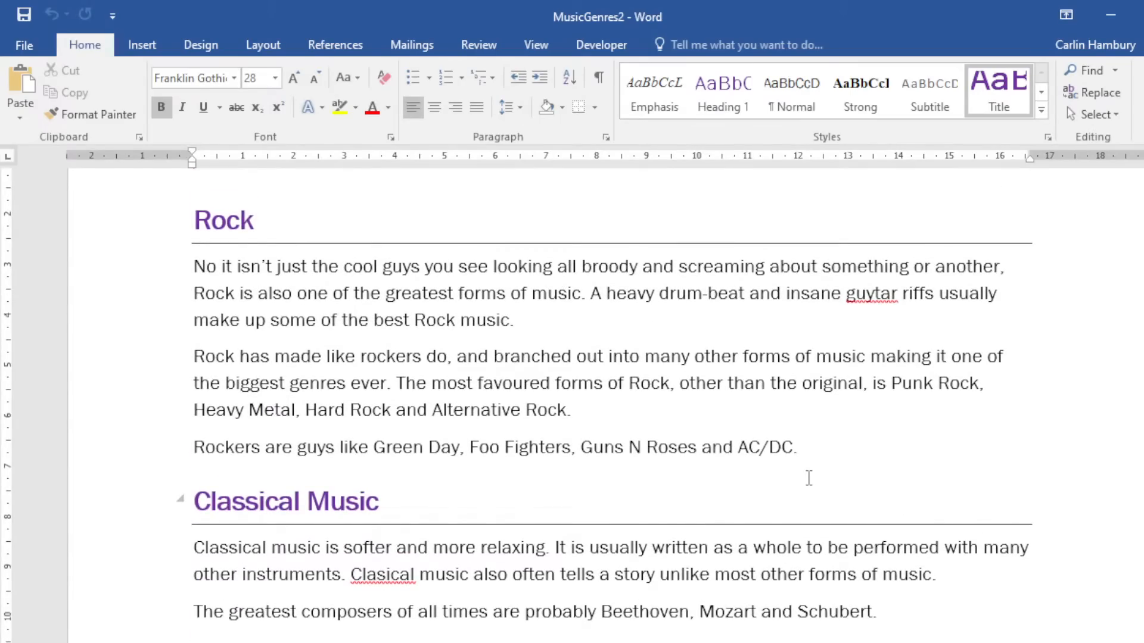
pyautogui.scroll(-10, 808, 479)
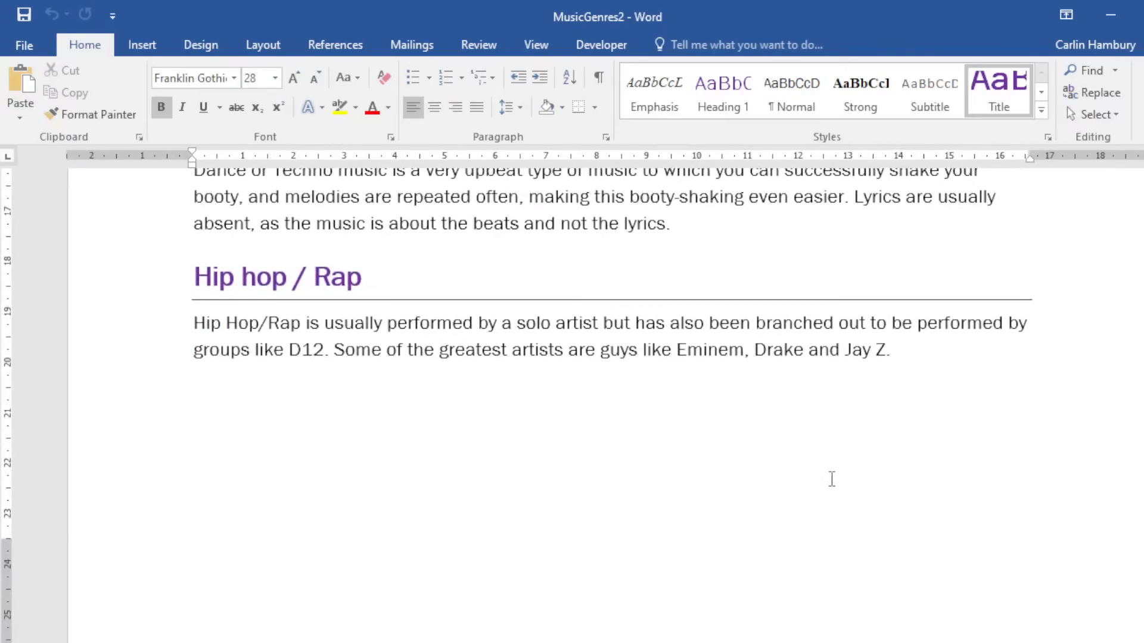
pyautogui.scroll(10, 828, 476)
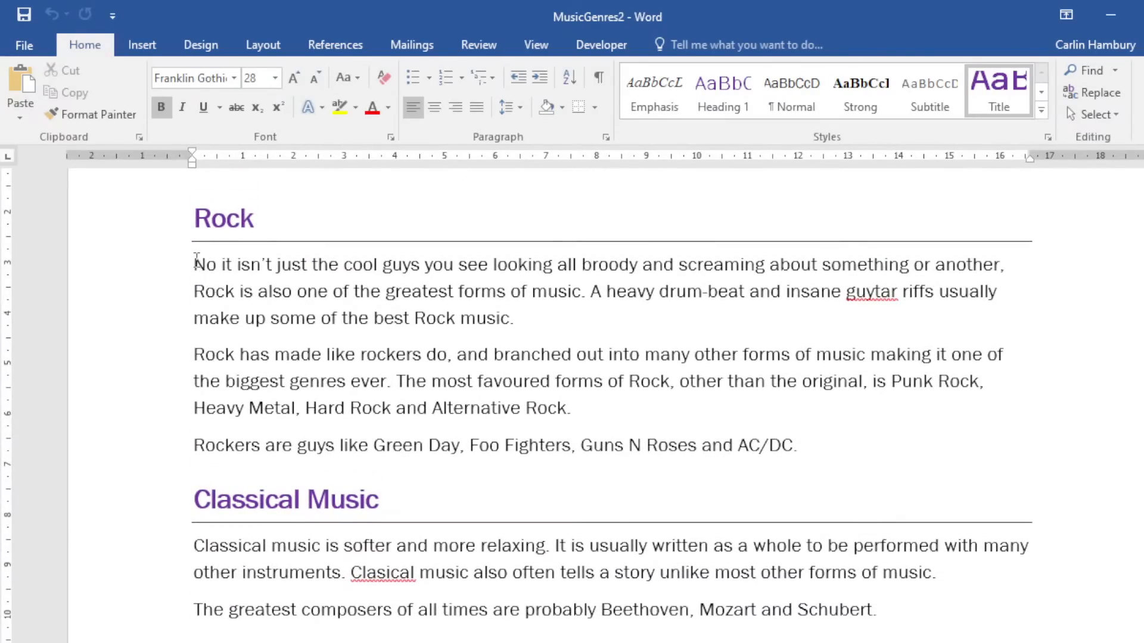
pyautogui.moveTo(195, 263); pyautogui.dragTo(802, 453)
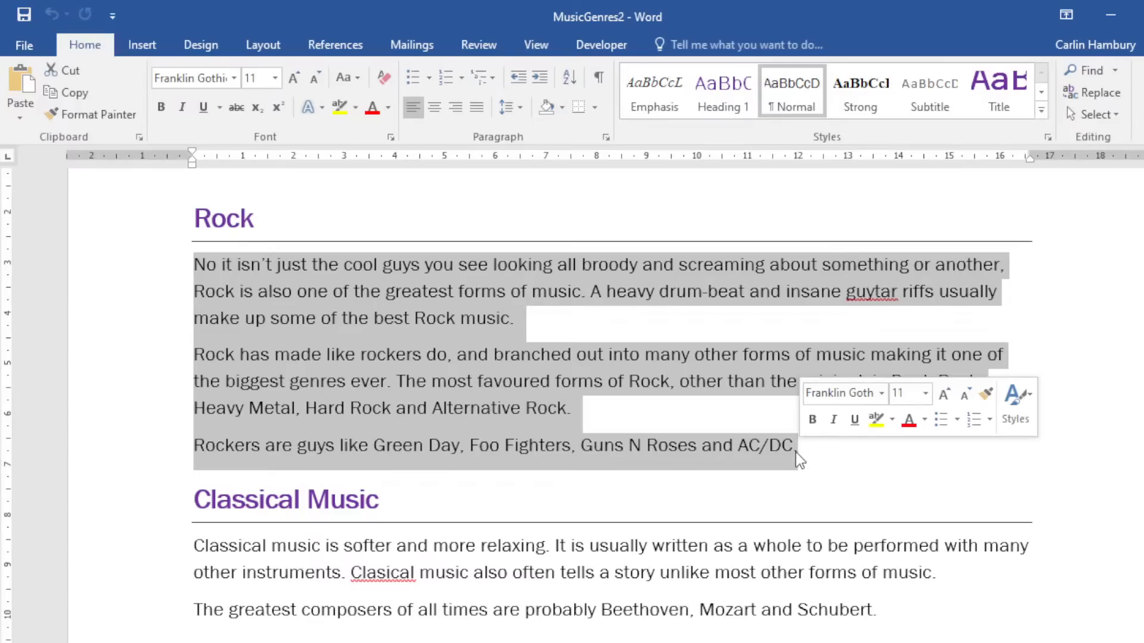
pyautogui.click(150, 50)
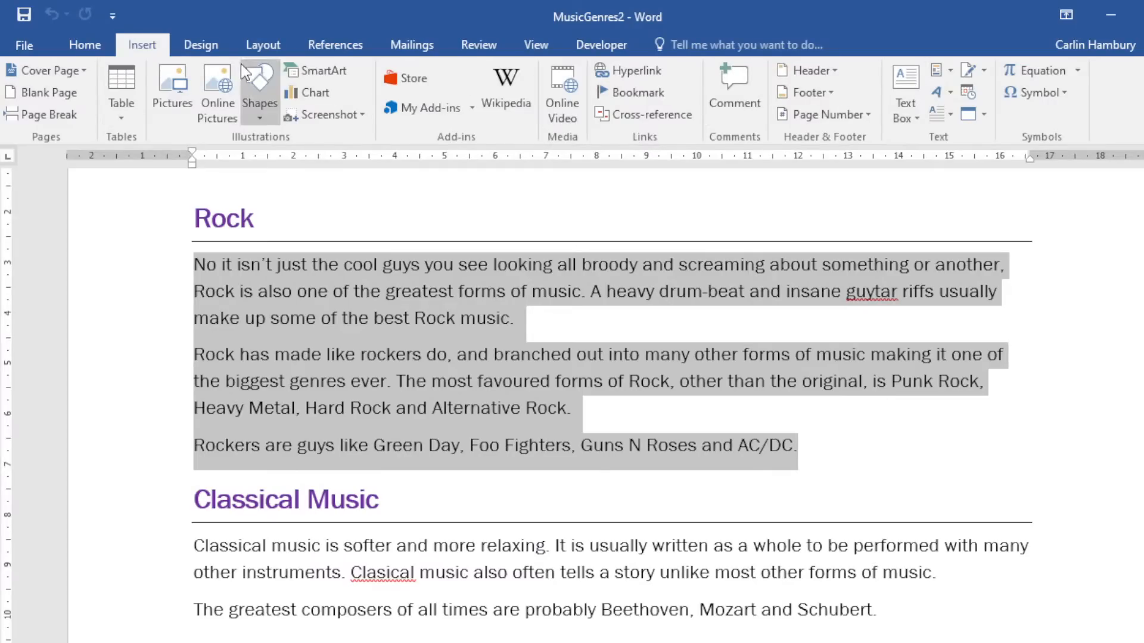
pyautogui.click(210, 46)
pyautogui.click(261, 48)
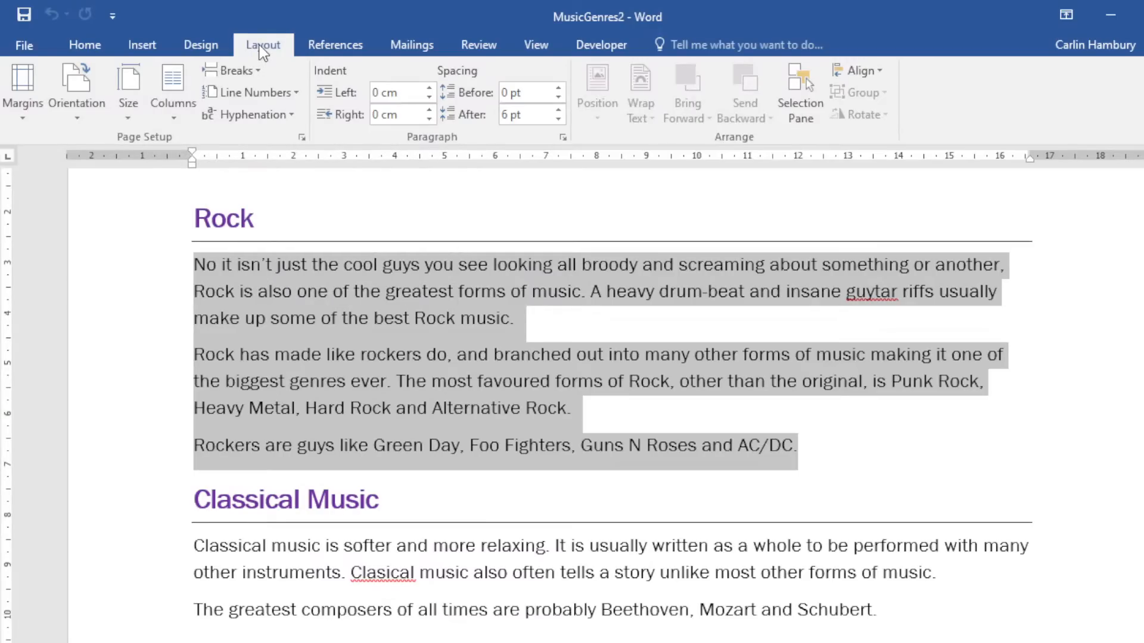
pyautogui.click(144, 45)
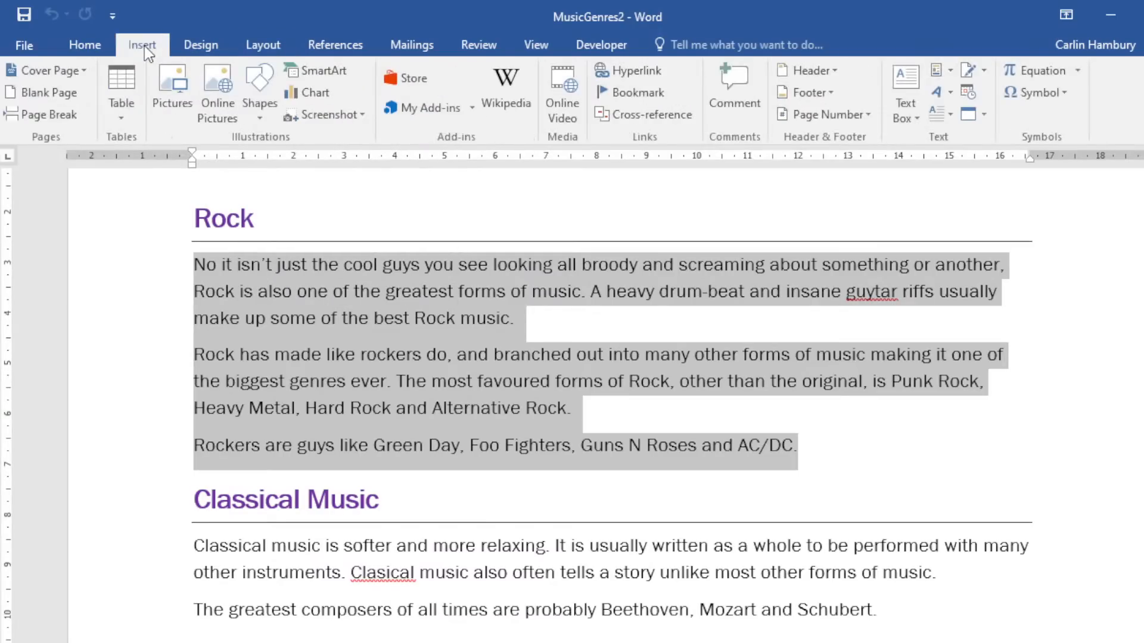
pyautogui.click(266, 46)
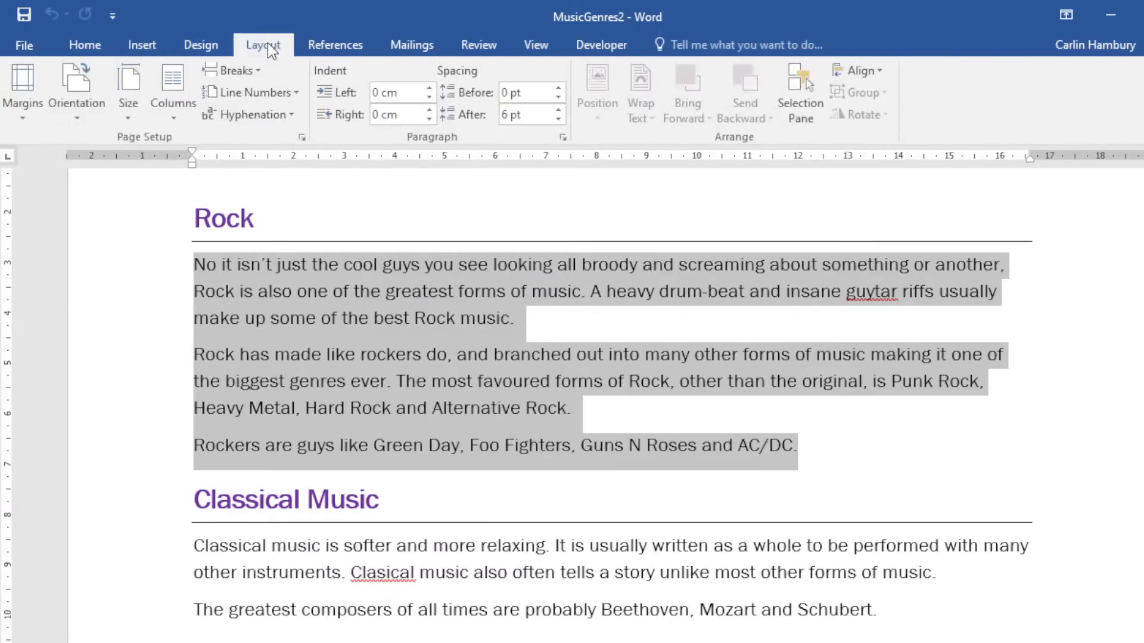
pyautogui.click(180, 119)
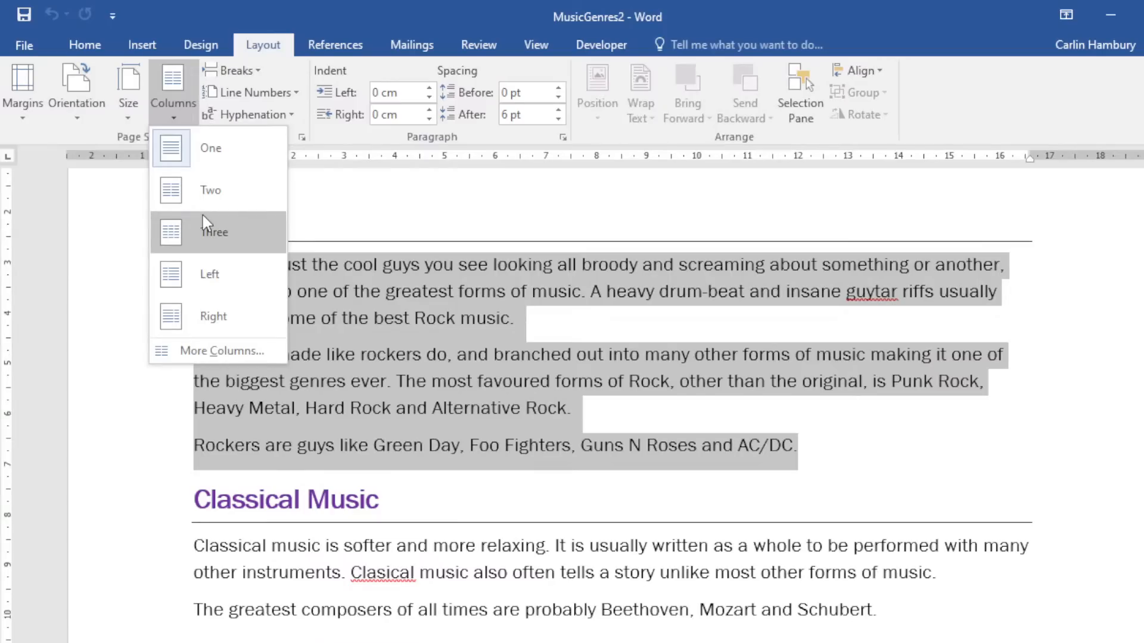
# Format the Rock text as two columns with a line between them.
pyautogui.click(239, 352)
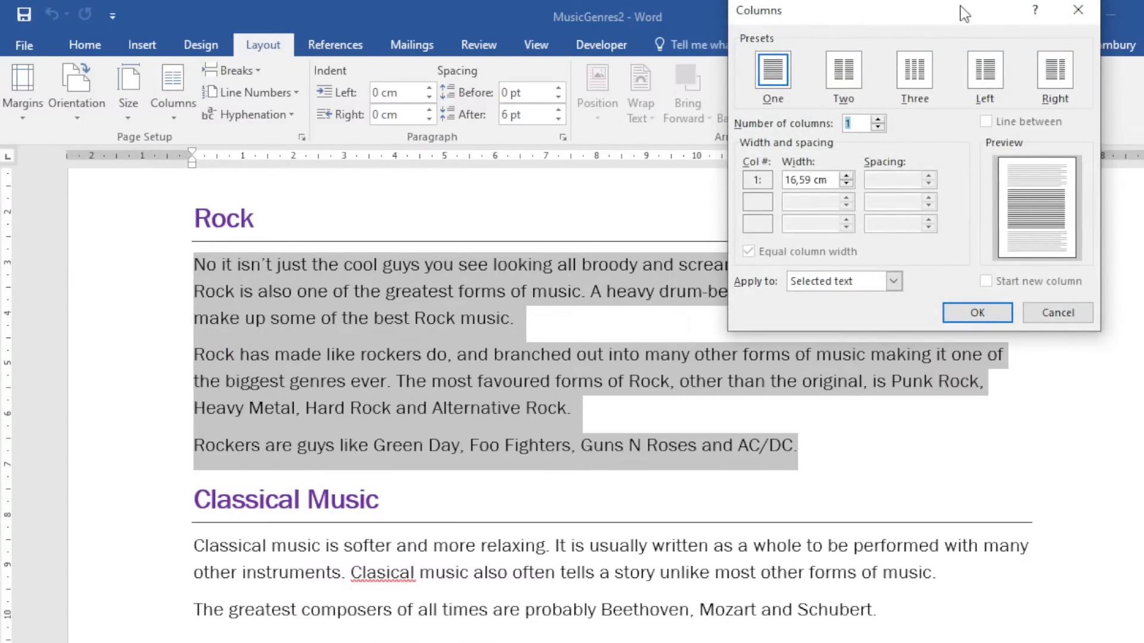
pyautogui.moveTo(960, 6); pyautogui.dragTo(590, 200)
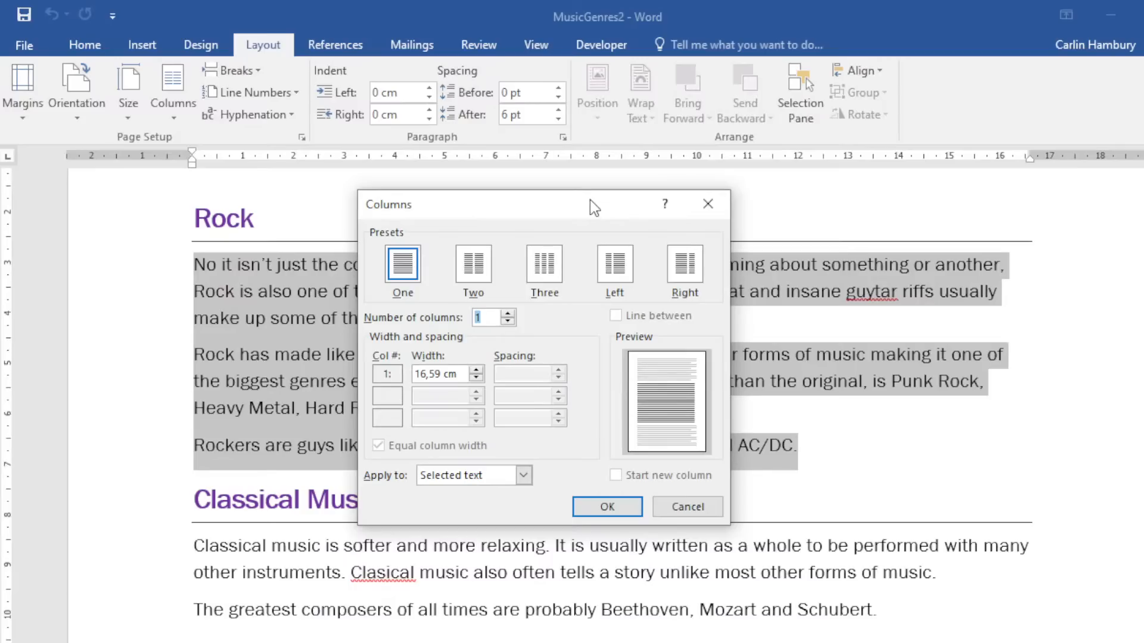
pyautogui.click(475, 268)
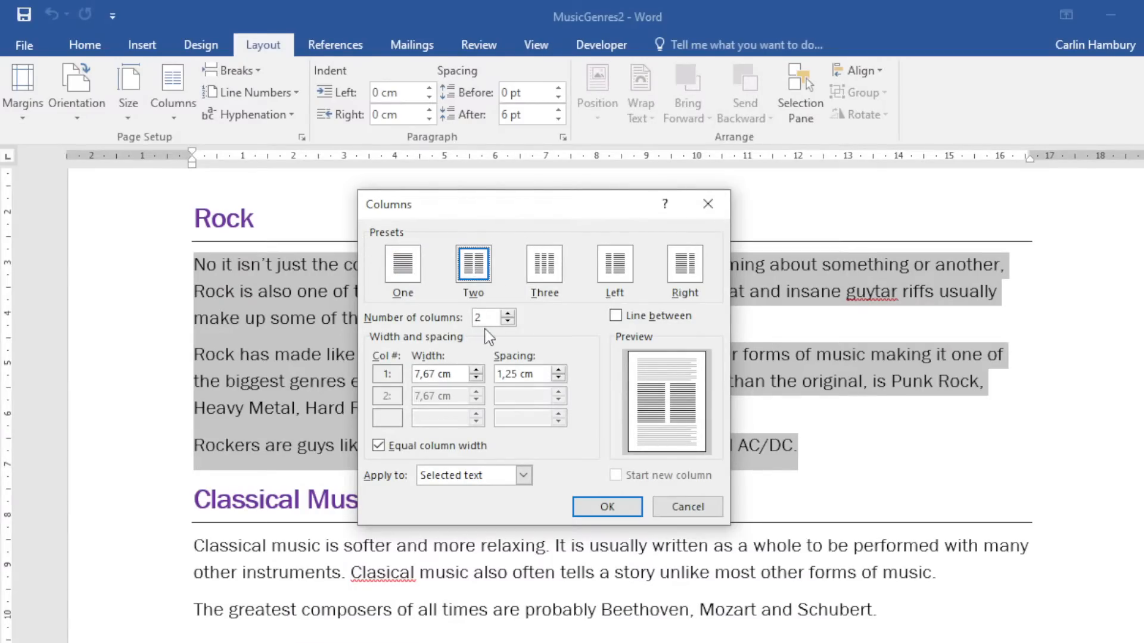
pyautogui.click(615, 316)
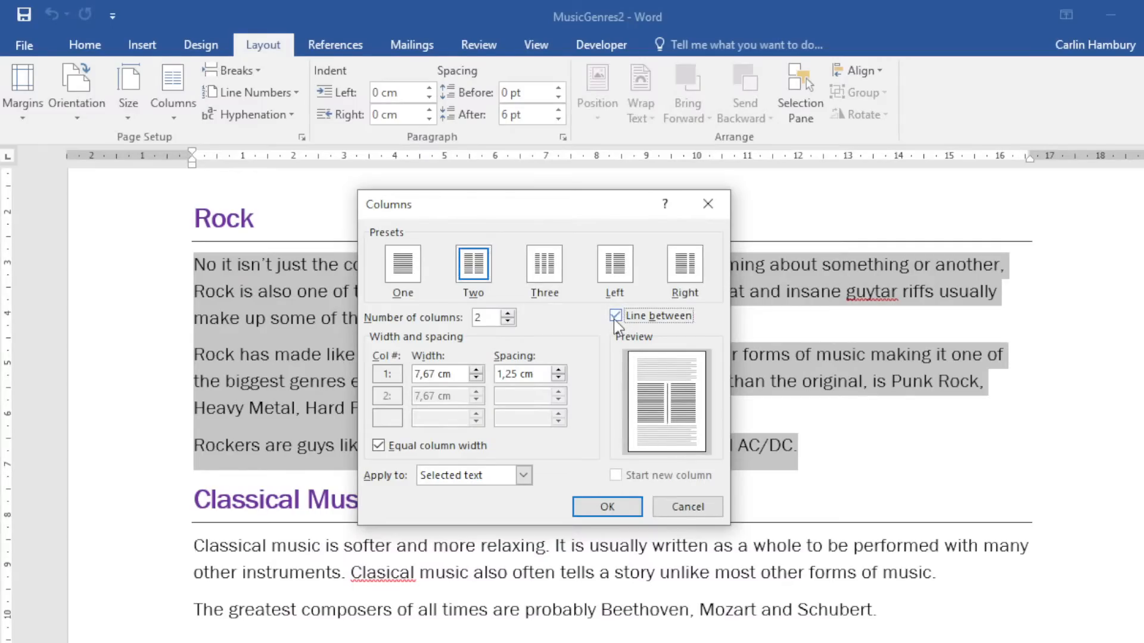
pyautogui.click(608, 507)
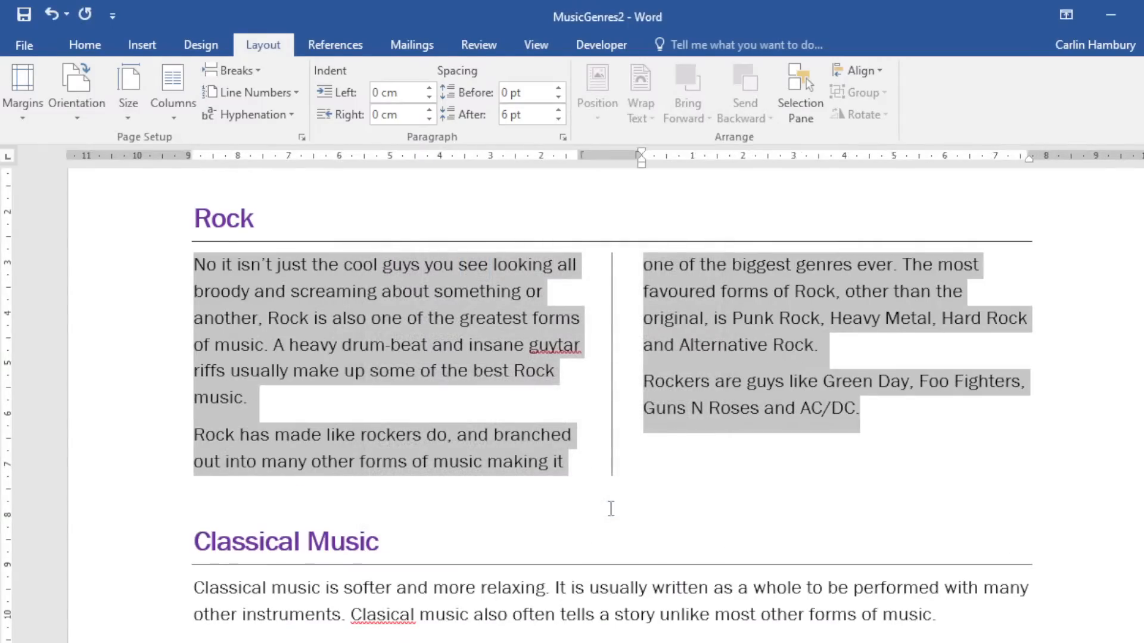
pyautogui.click(694, 491)
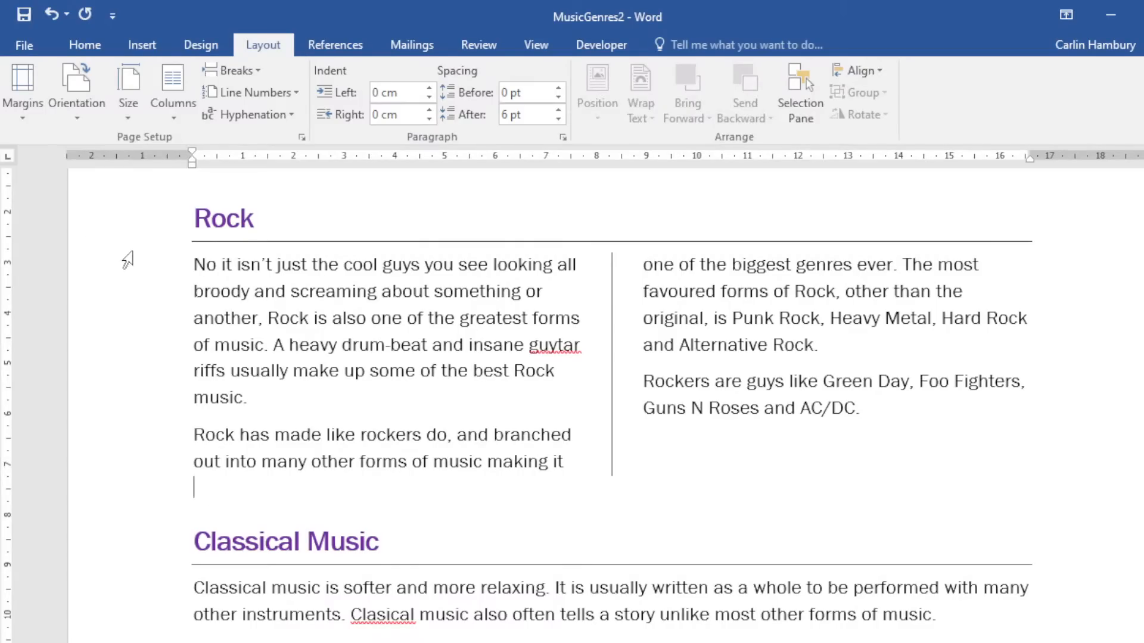
# Reselect the Rock text, cancel the More Columns dialog, and undo the two-column layout.
pyautogui.moveTo(126, 262); pyautogui.dragTo(833, 494)
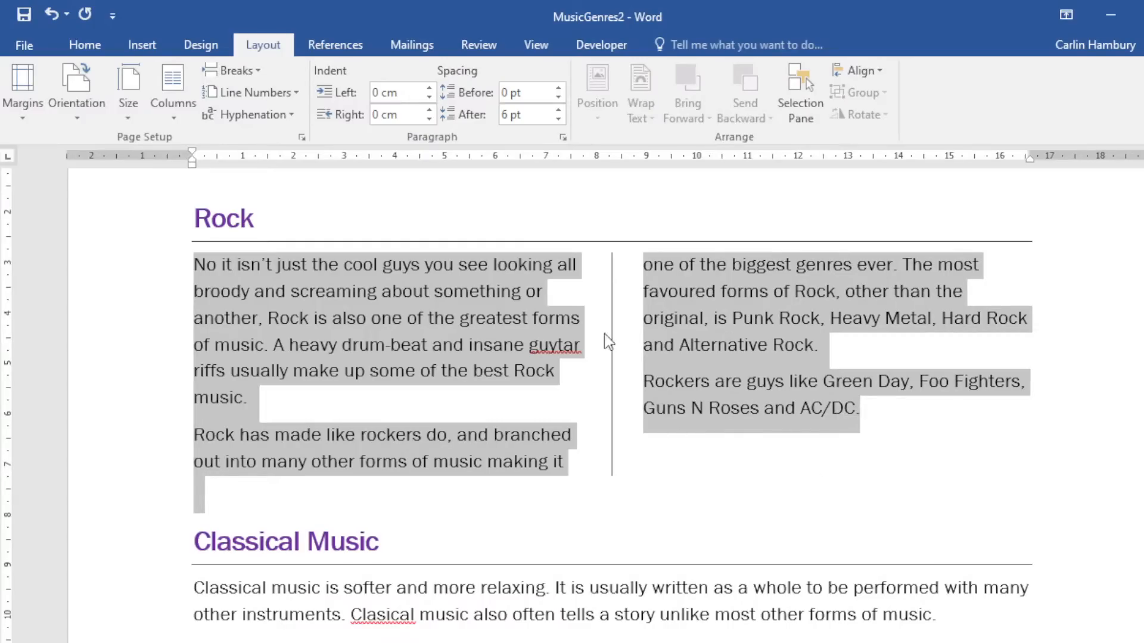
pyautogui.click(164, 114)
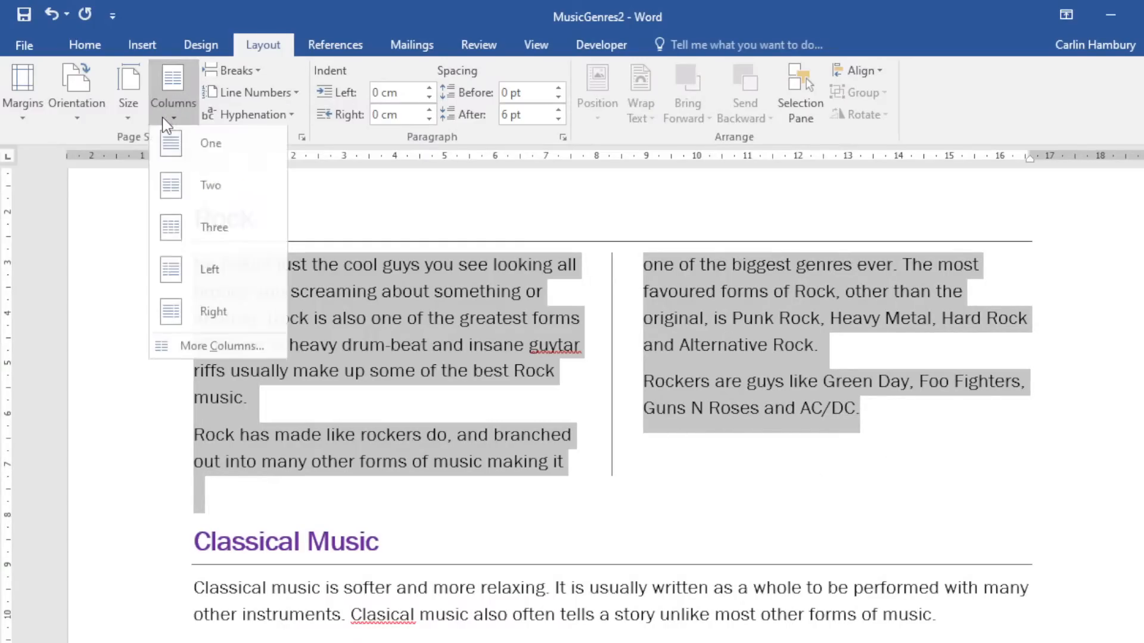
pyautogui.click(235, 350)
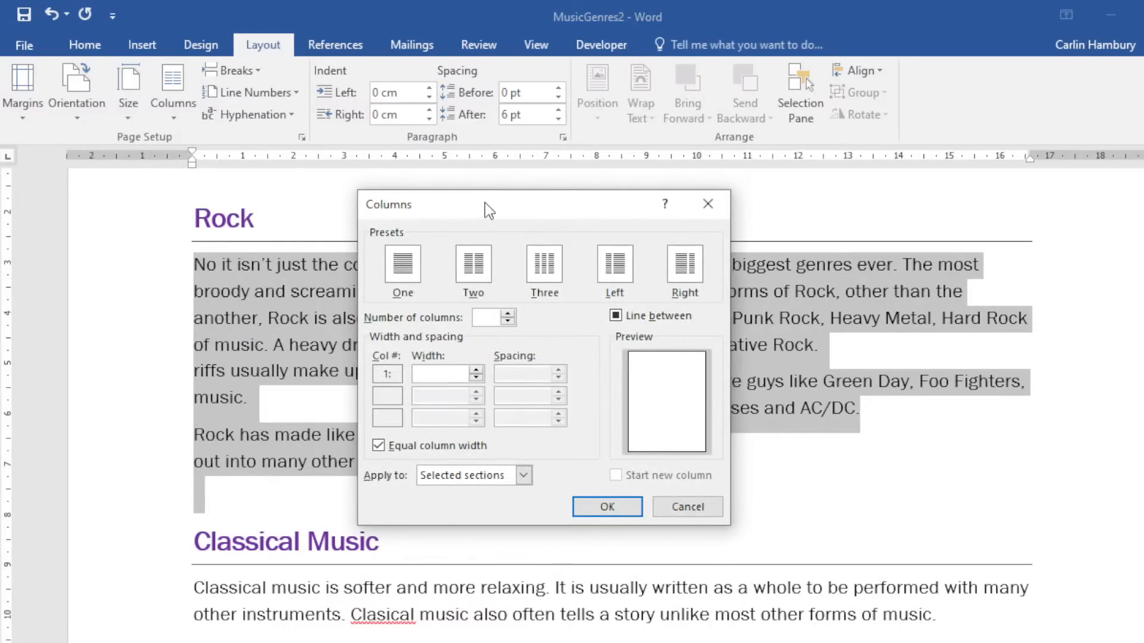
pyautogui.moveTo(485, 212); pyautogui.dragTo(688, 219)
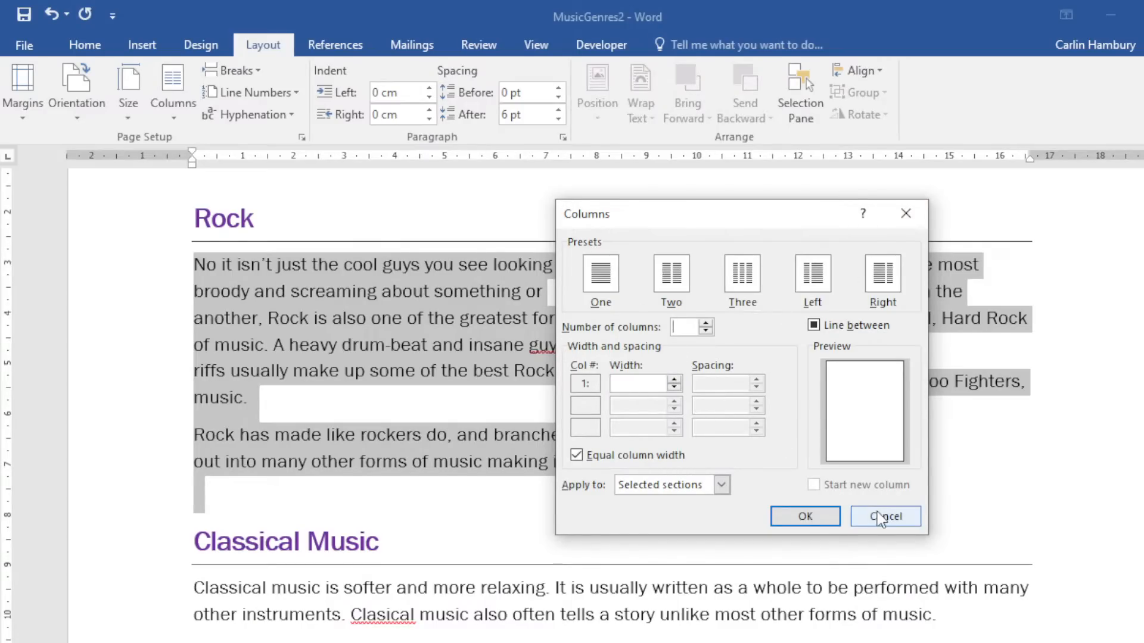
pyautogui.click(775, 512)
pyautogui.hotkey('ctrl', 'z')
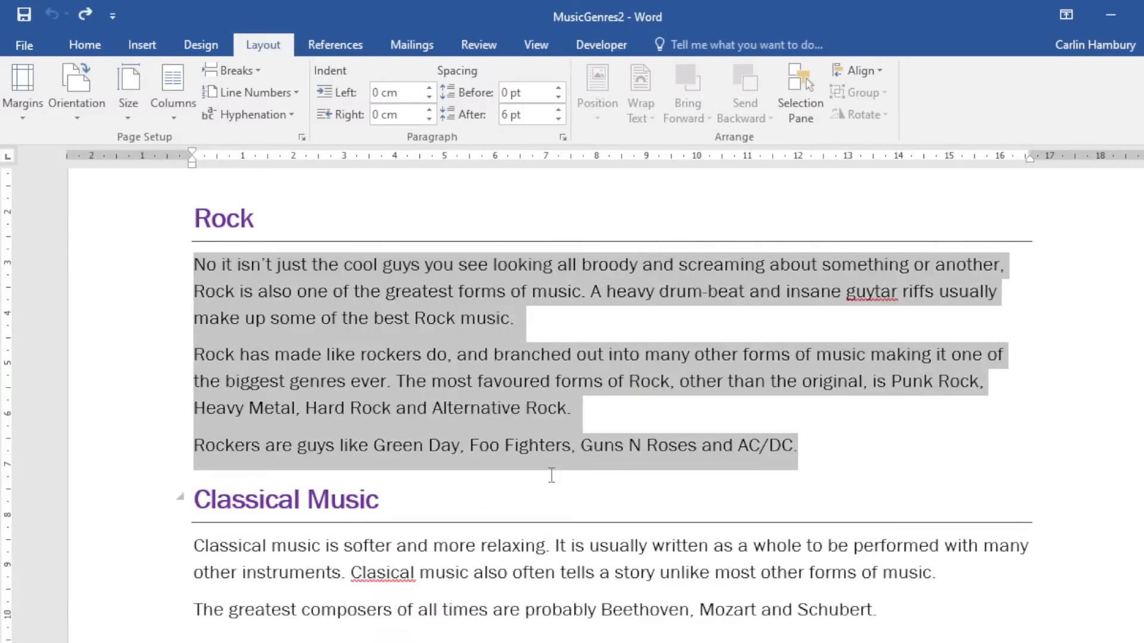
# Apply two equal-width columns to the selected Rock text only.
pyautogui.click(173, 95)
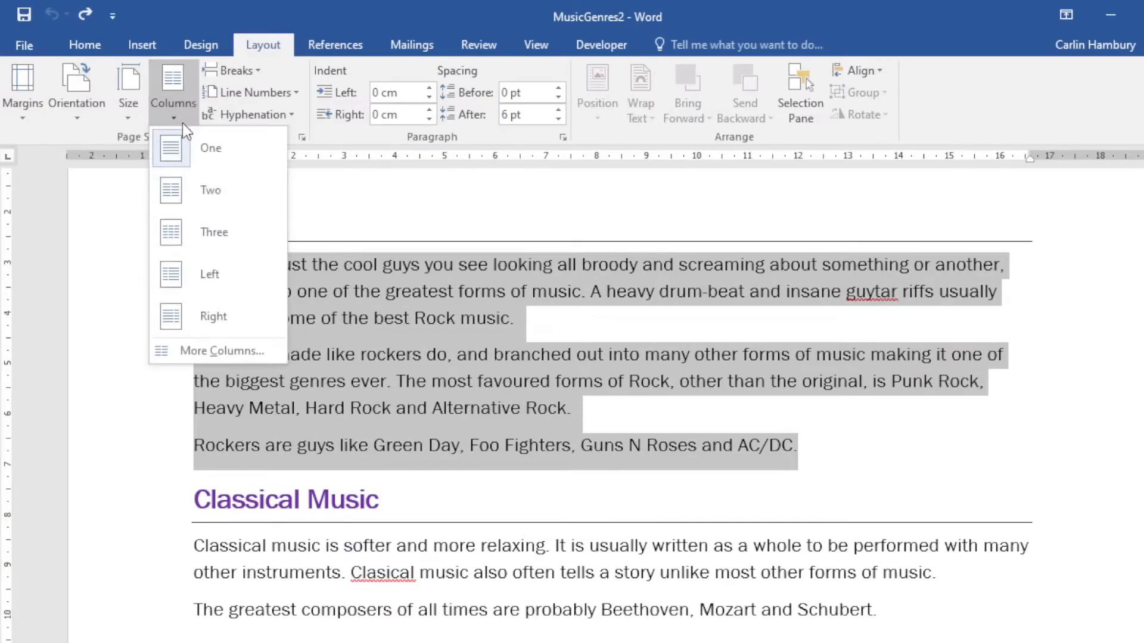
pyautogui.click(216, 365)
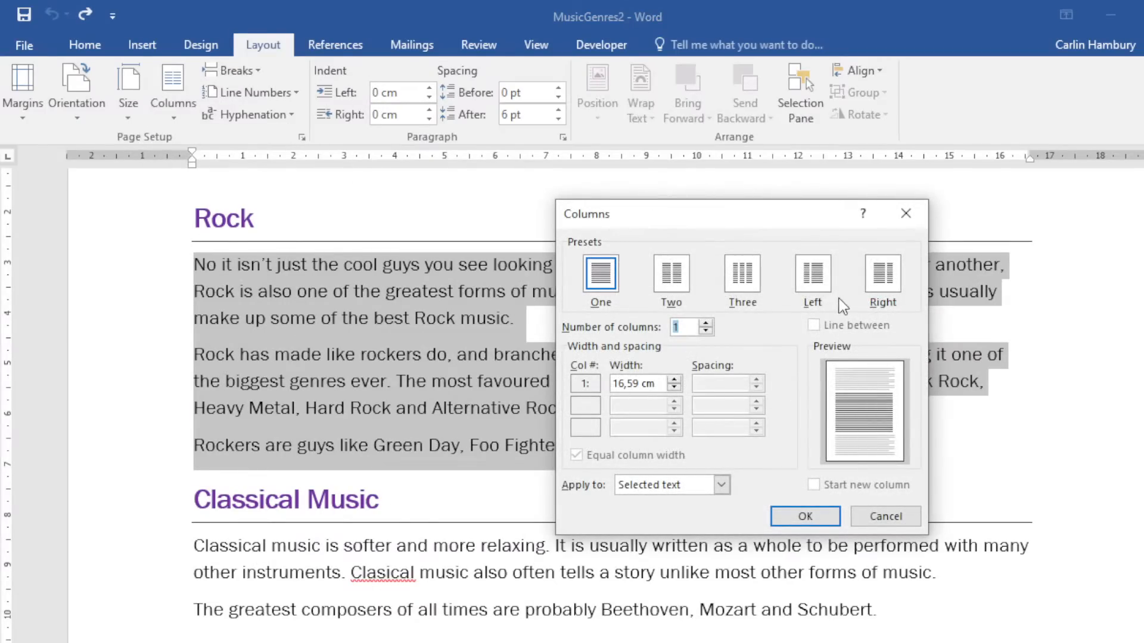
pyautogui.click(681, 284)
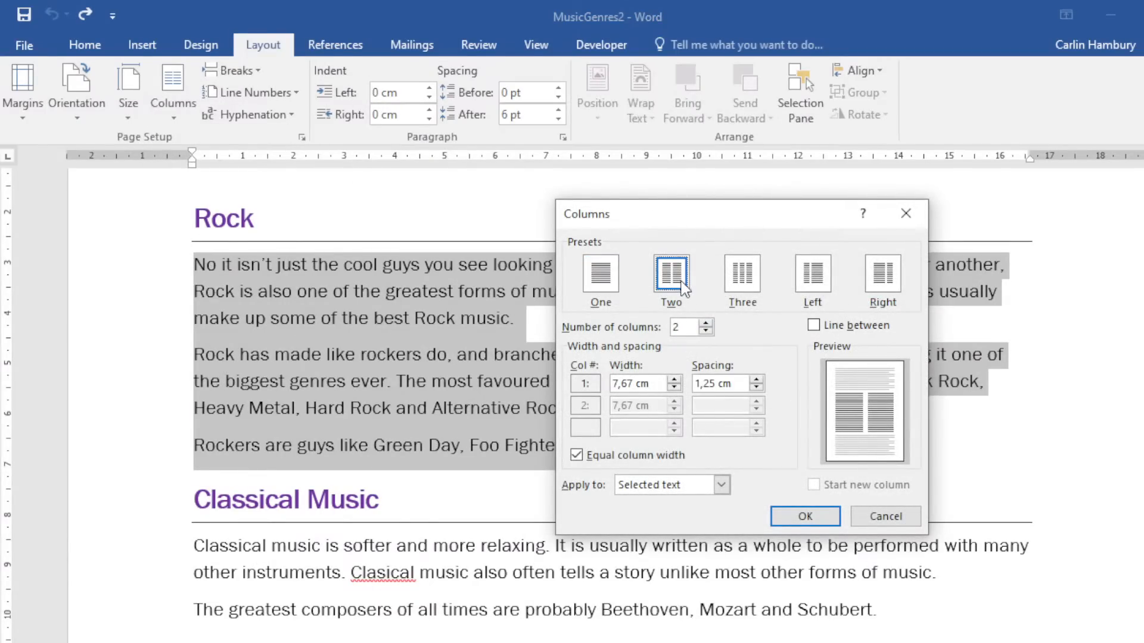
pyautogui.click(593, 280)
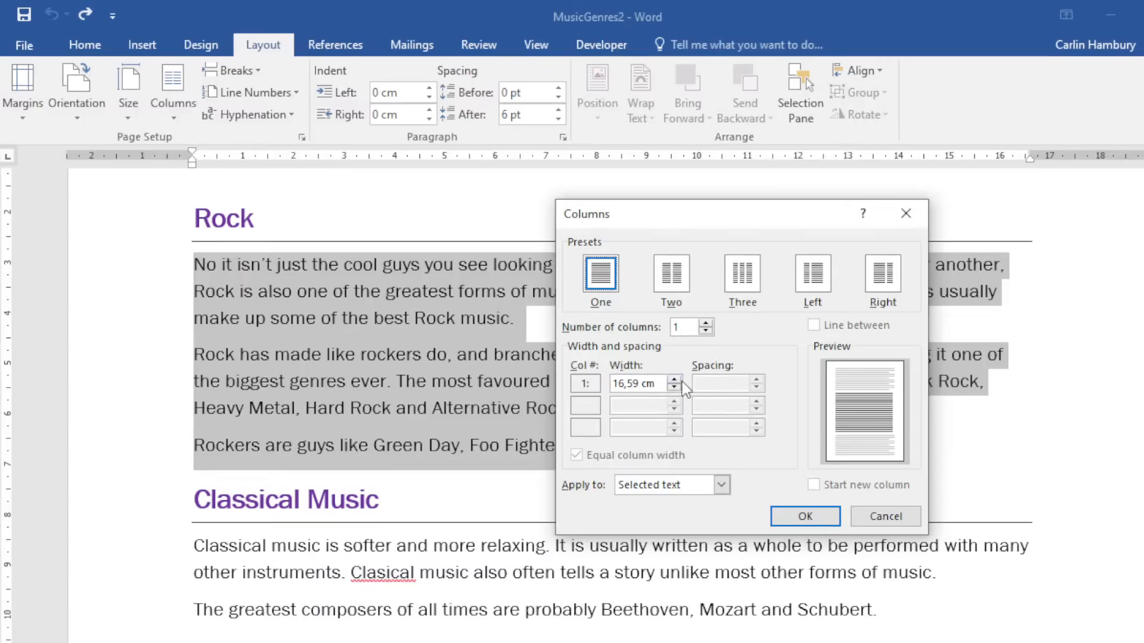
pyautogui.click(680, 275)
pyautogui.click(739, 296)
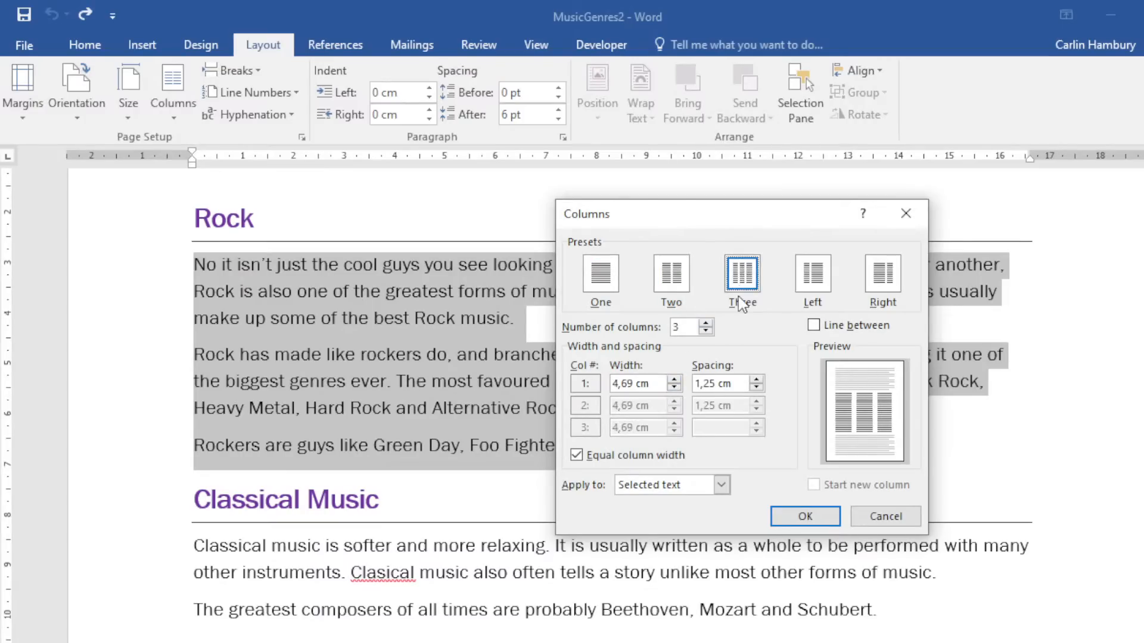
pyautogui.click(671, 283)
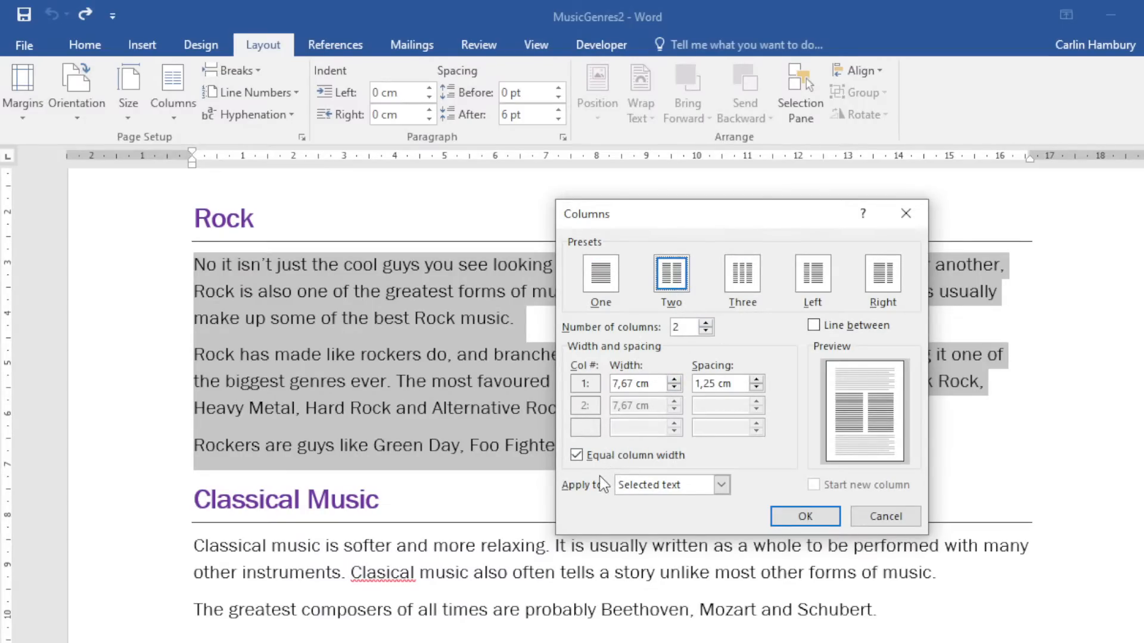
pyautogui.click(576, 455)
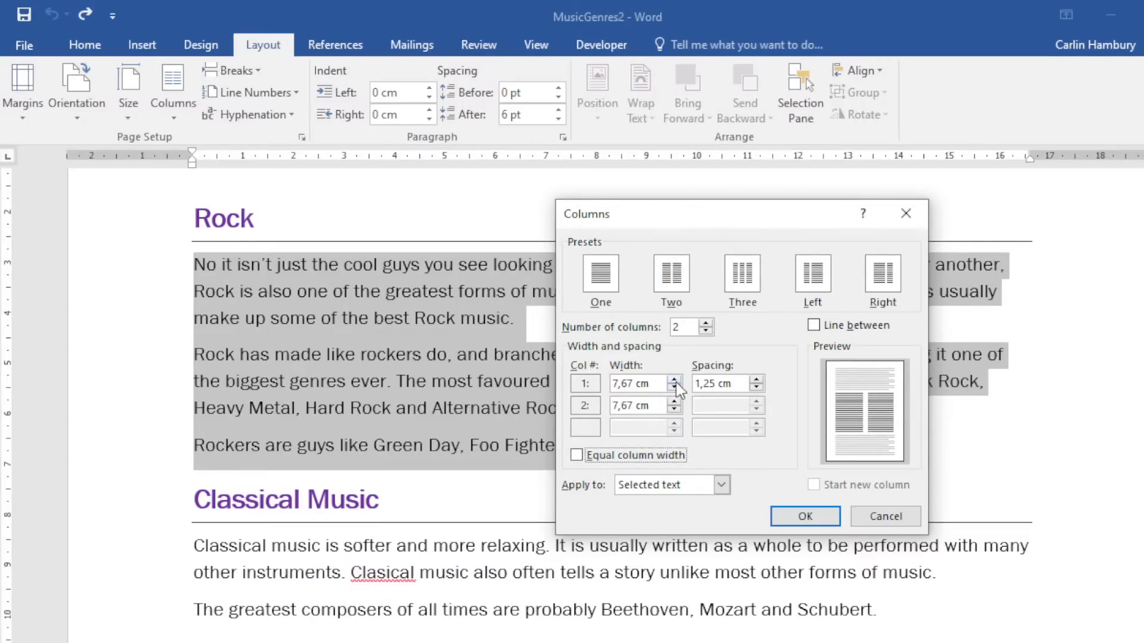
pyautogui.click(576, 456)
pyautogui.click(721, 485)
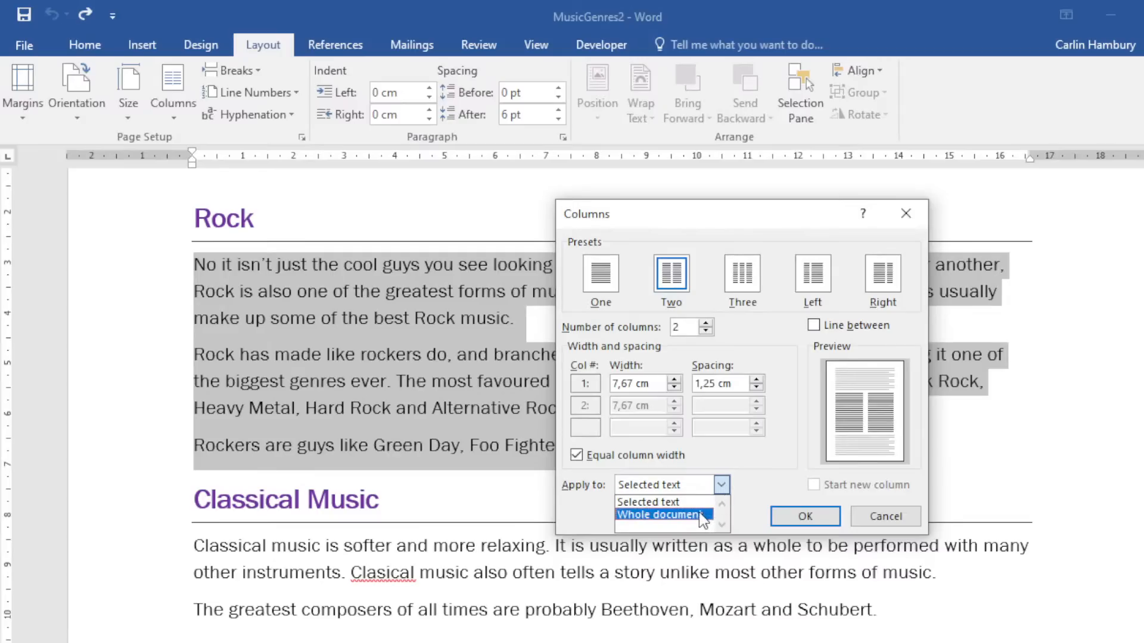
pyautogui.click(685, 504)
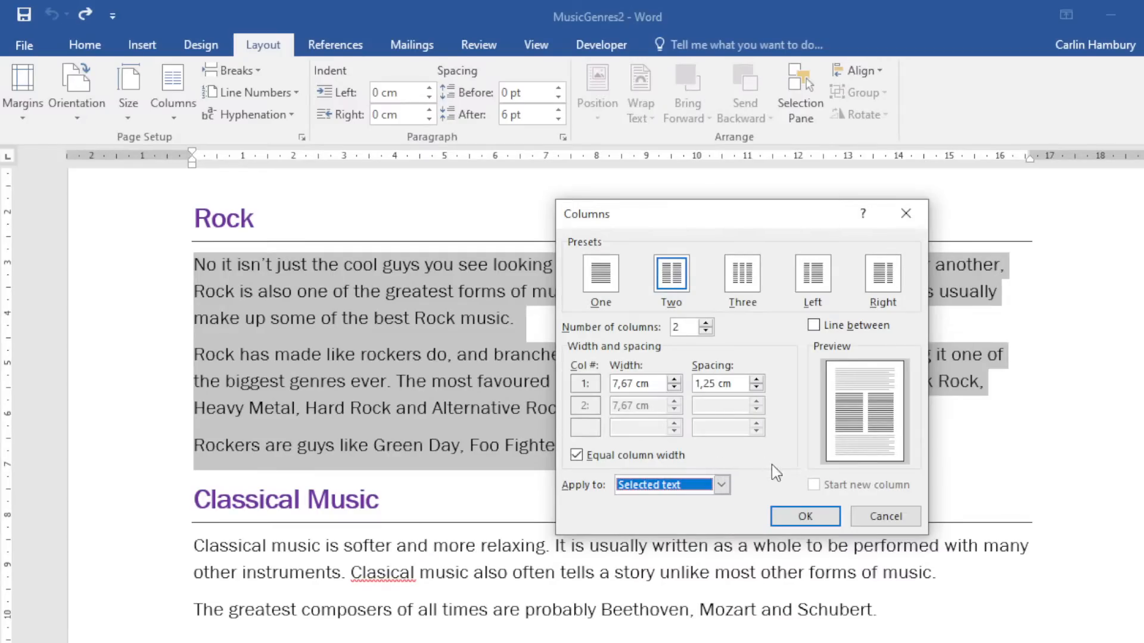
pyautogui.click(803, 516)
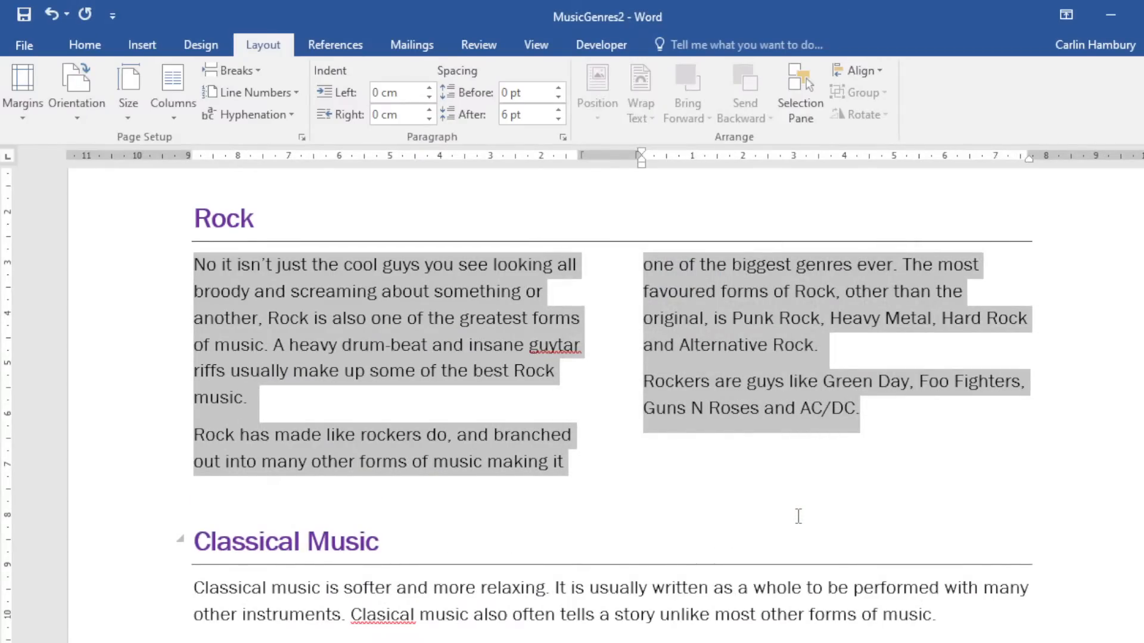
# Undo, then reapply two columns with Line between to the Rock text.
pyautogui.hotkey('ctrl', 'z')
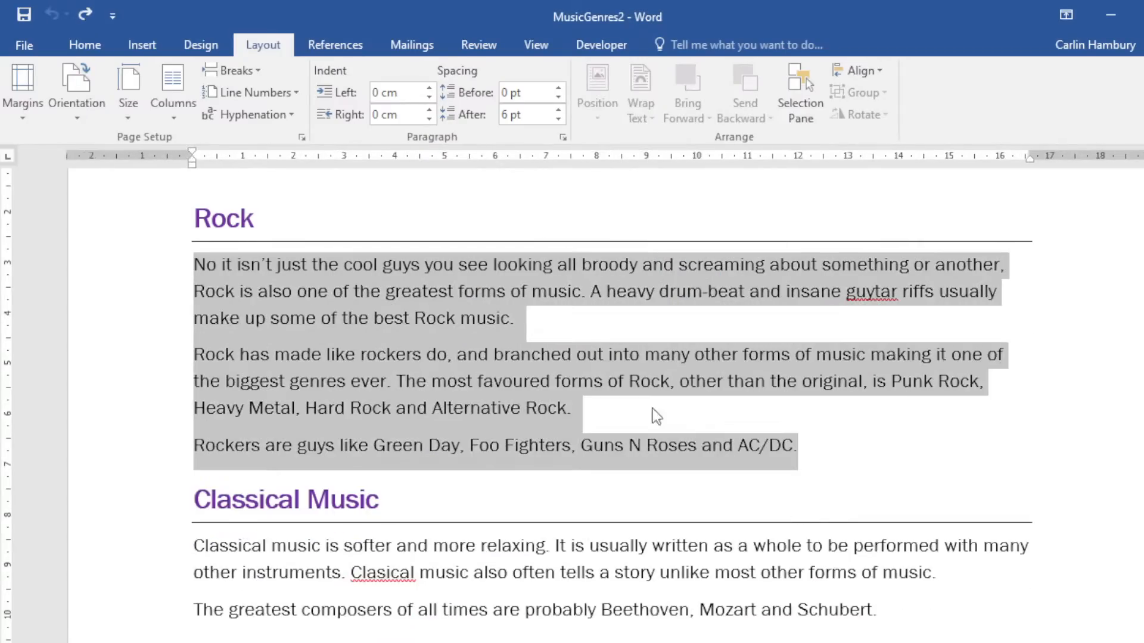
pyautogui.click(180, 118)
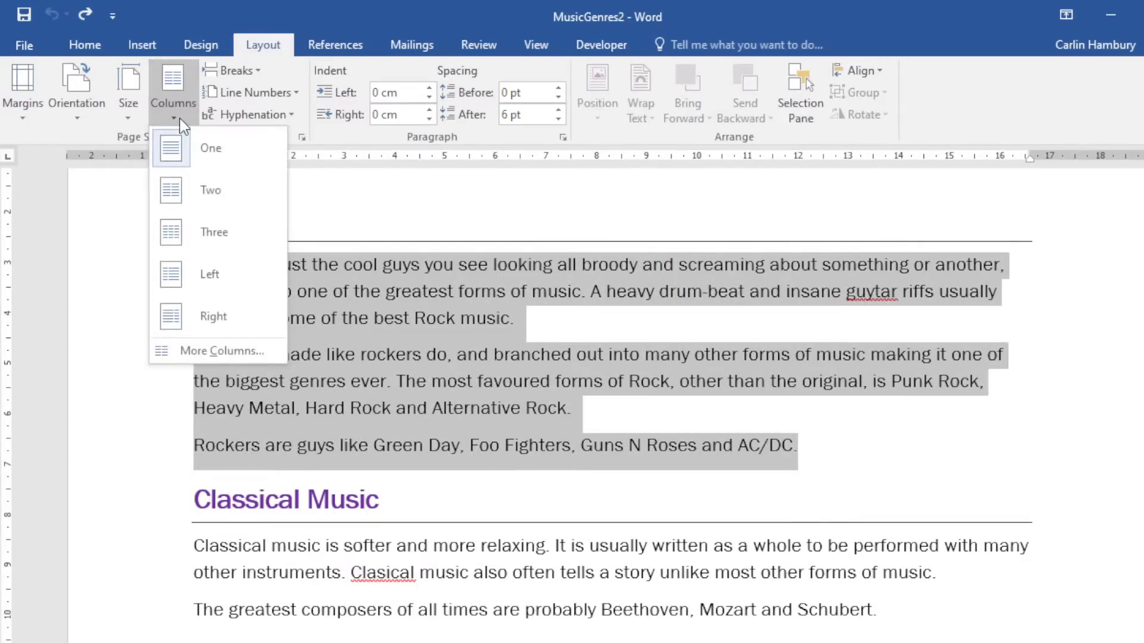
pyautogui.click(186, 353)
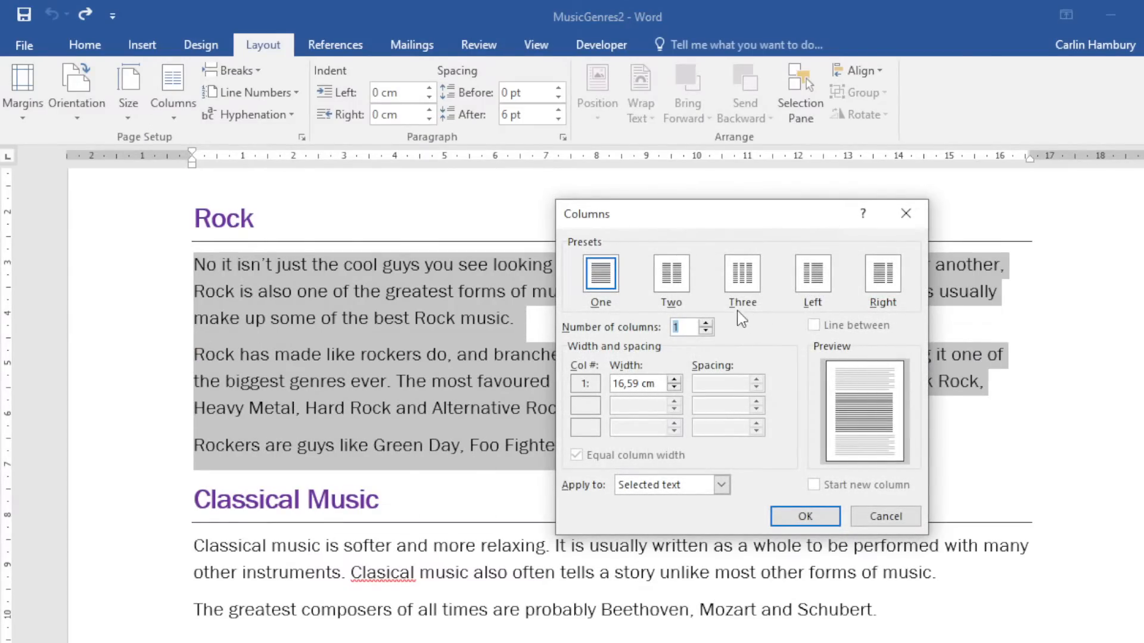
pyautogui.click(671, 273)
pyautogui.click(814, 325)
pyautogui.click(807, 517)
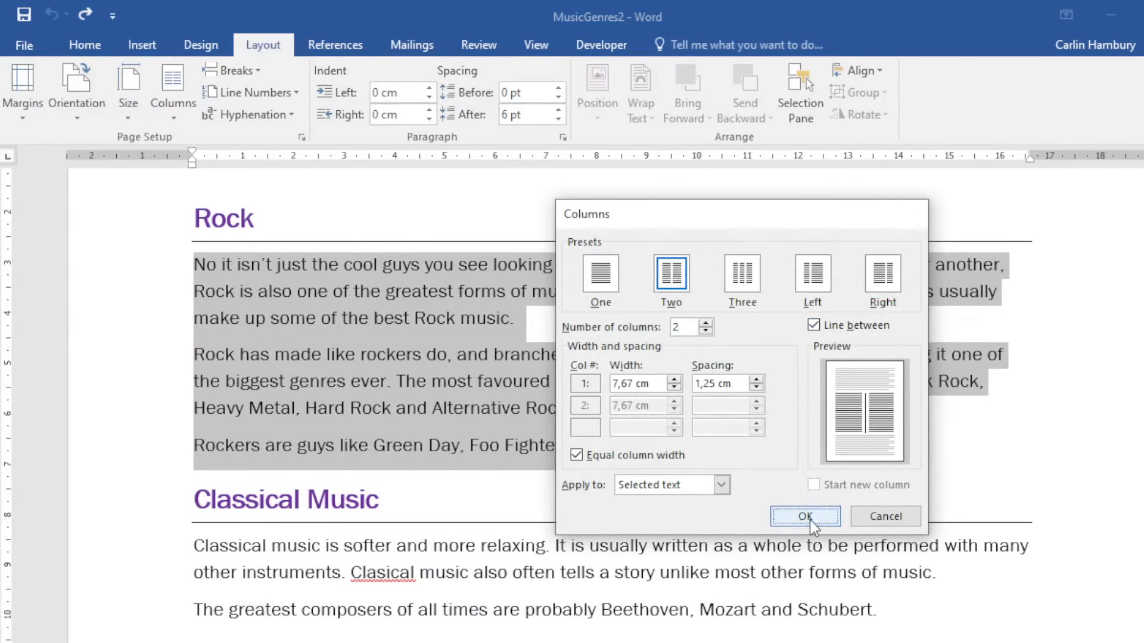
pyautogui.click(514, 344)
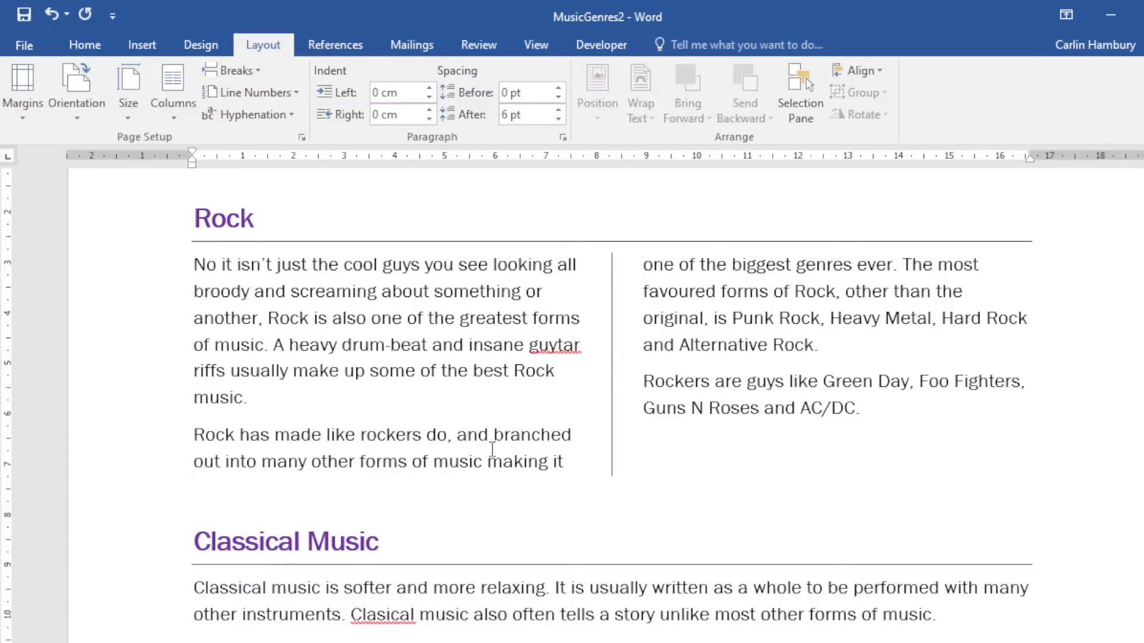
# Insert a column break before 'Rock has made' and restore down the Word window.
pyautogui.click(196, 436)
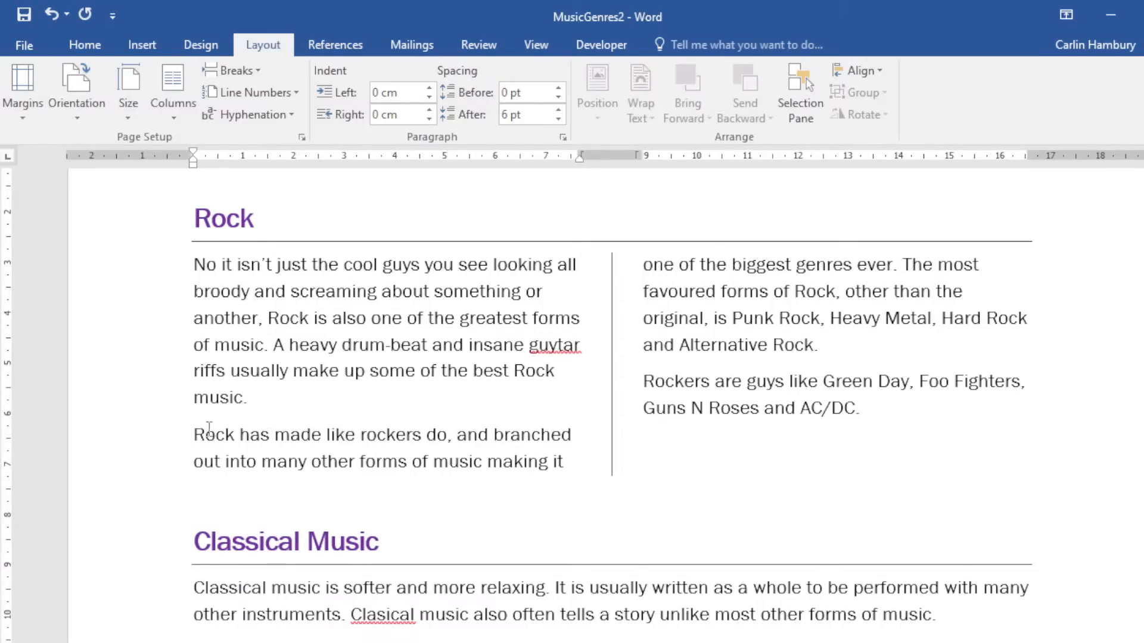
pyautogui.moveTo(195, 435); pyautogui.dragTo(359, 436)
pyautogui.moveTo(643, 265); pyautogui.dragTo(732, 265)
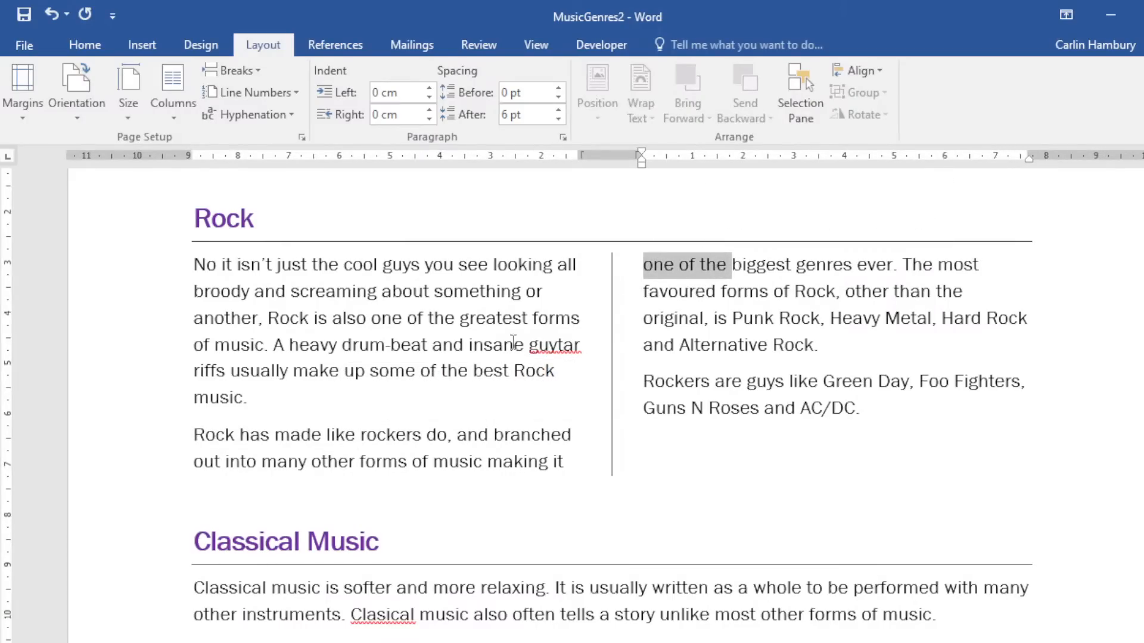
pyautogui.click(193, 435)
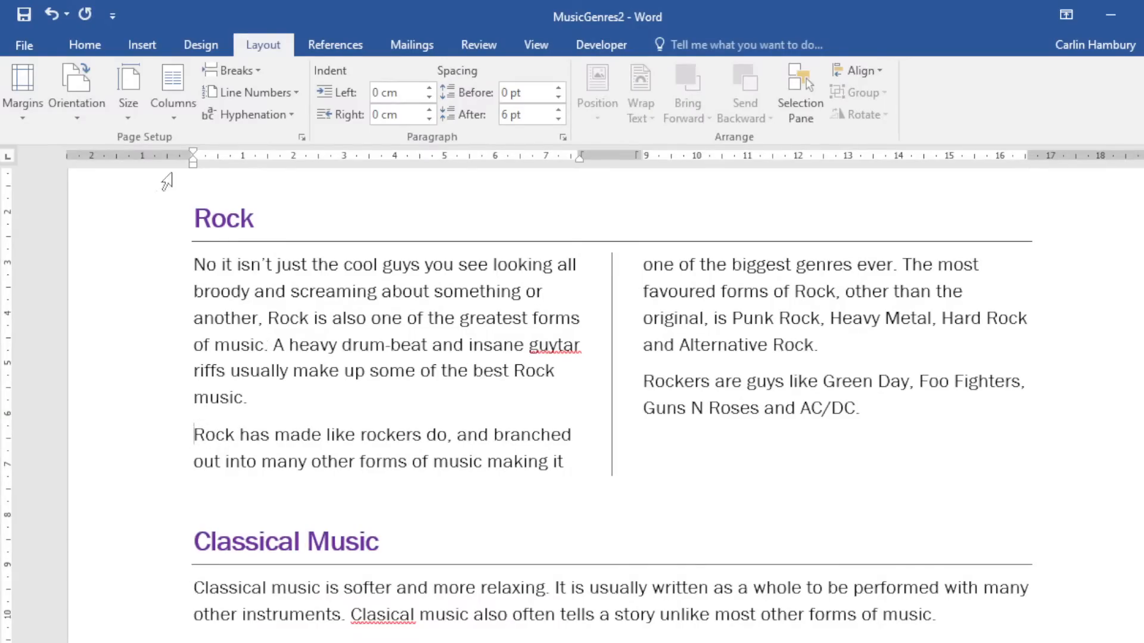
pyautogui.click(181, 116)
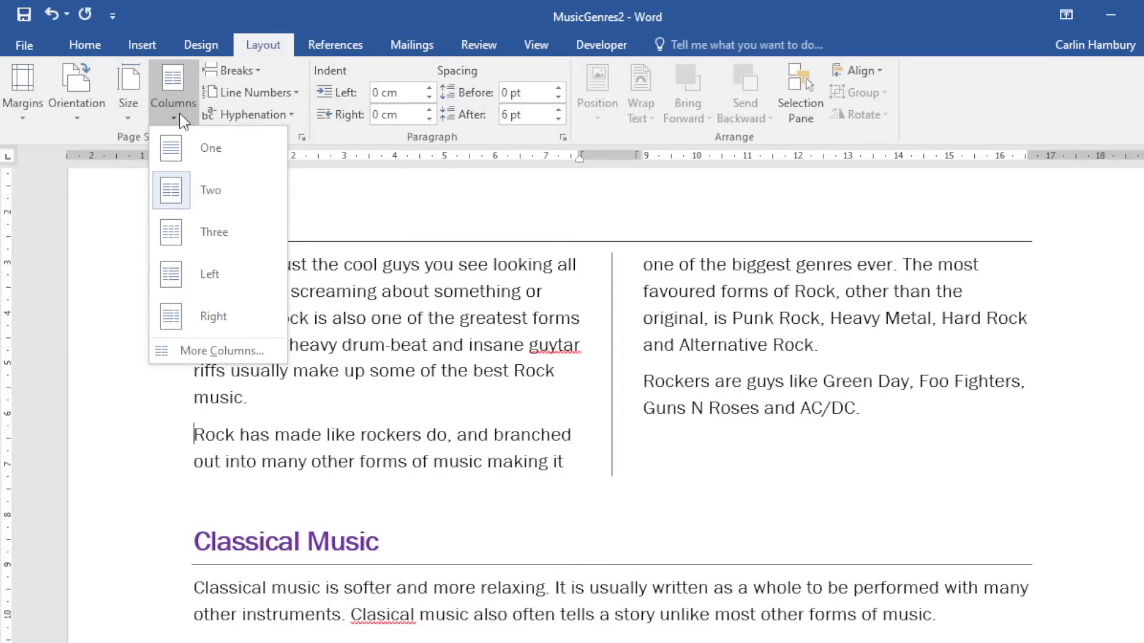
pyautogui.click(258, 71)
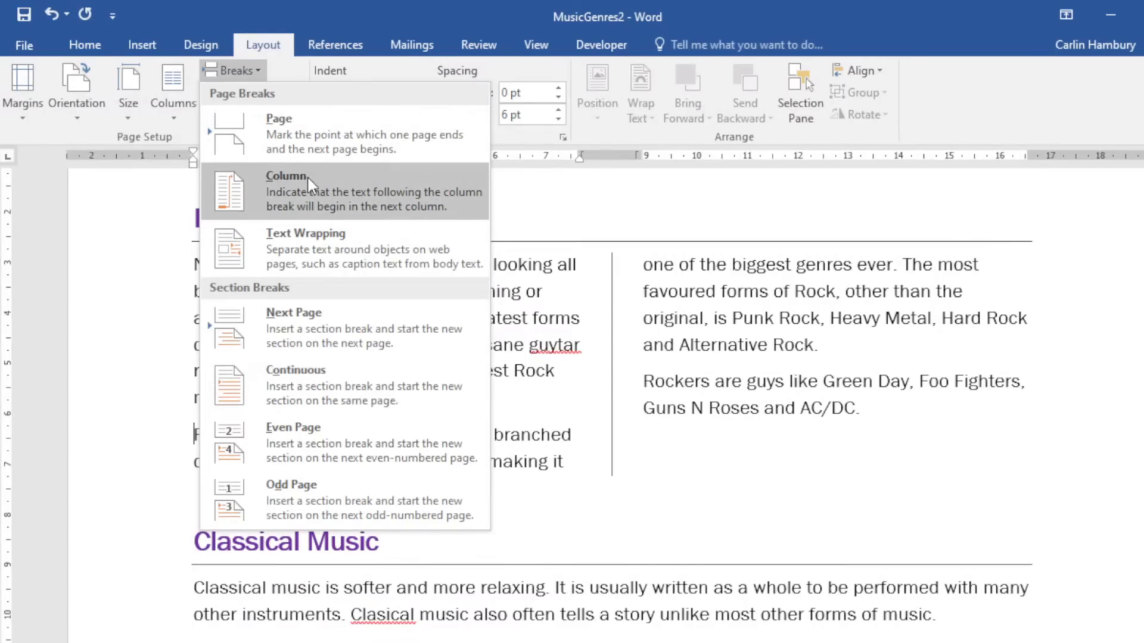
pyautogui.click(336, 195)
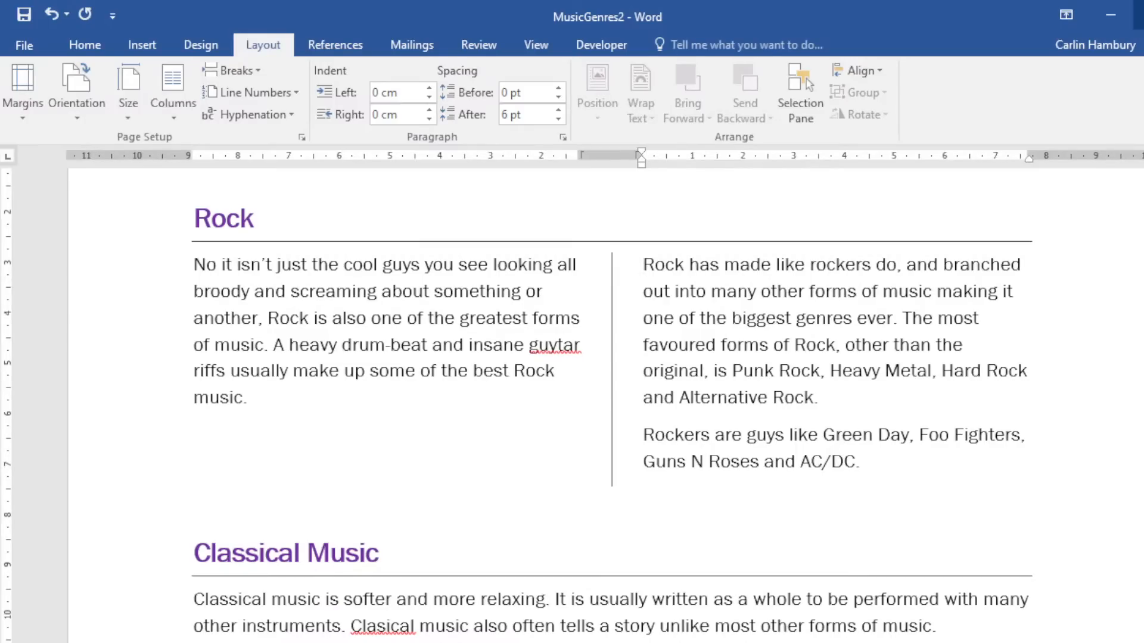
pyautogui.click(1138, 15)
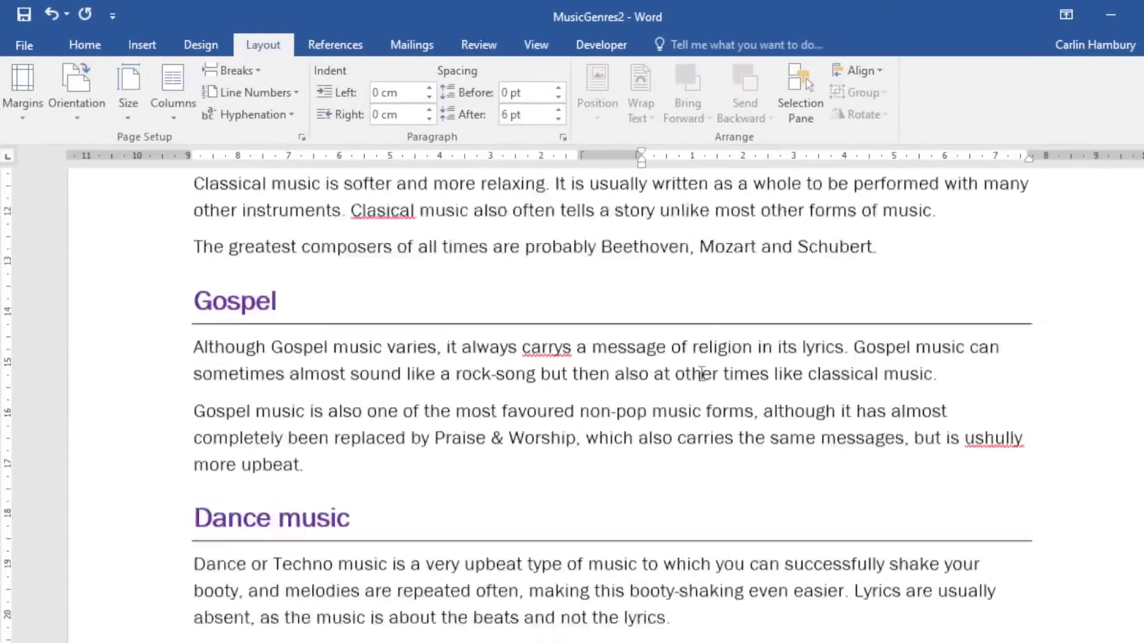
# After 'Jay Z.', insert a page break and type one opening quotation mark on the new page.
pyautogui.scroll(-3, 702, 371)
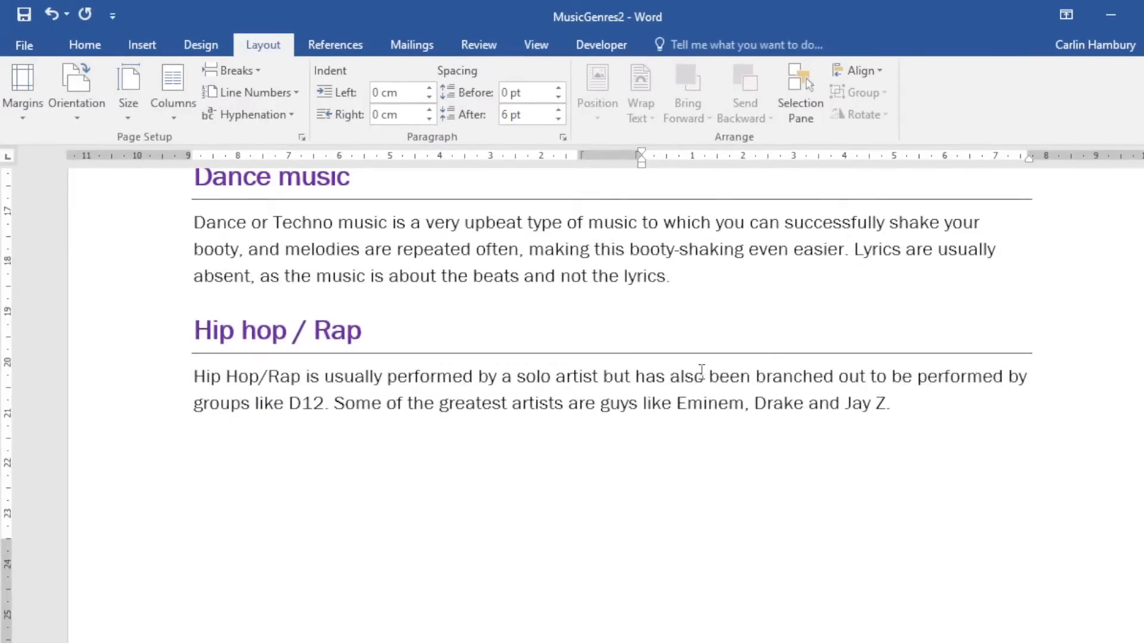
pyautogui.click(584, 479)
pyautogui.click(945, 420)
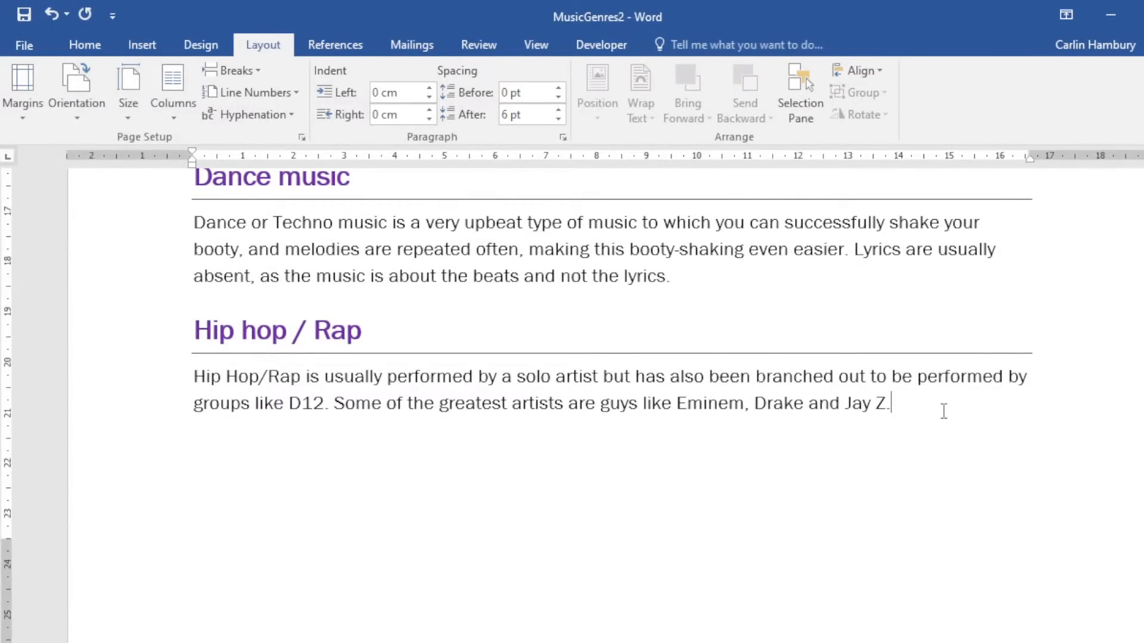
pyautogui.press('Return')
pyautogui.hotkey('ctrl', 'Return')
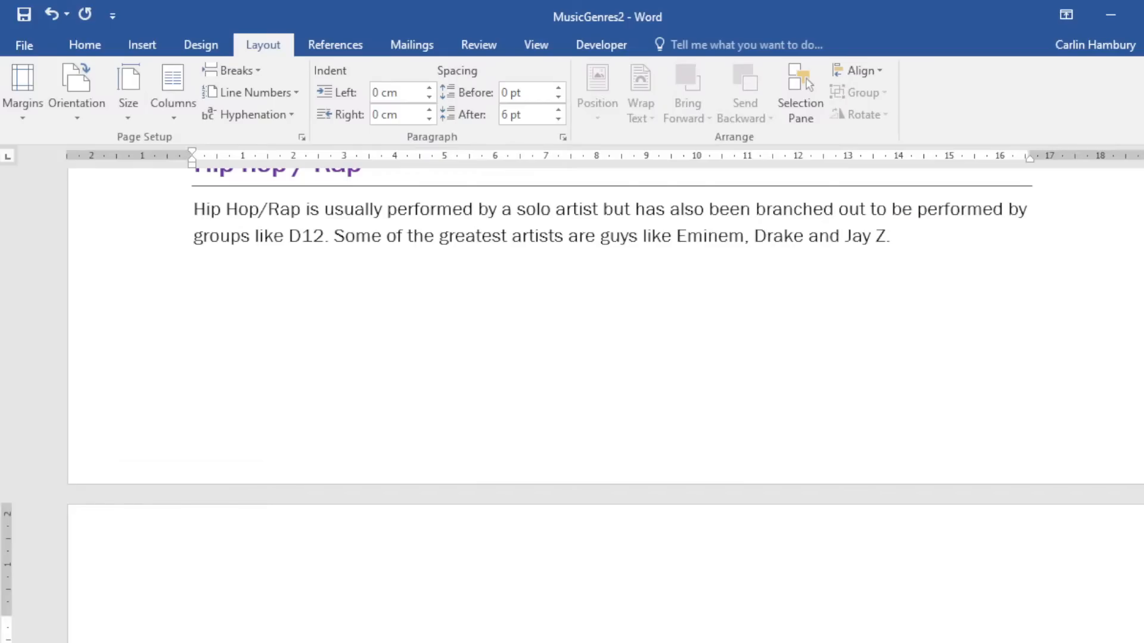
pyautogui.scroll(-7, 669, 625)
pyautogui.scroll(3, 603, 508)
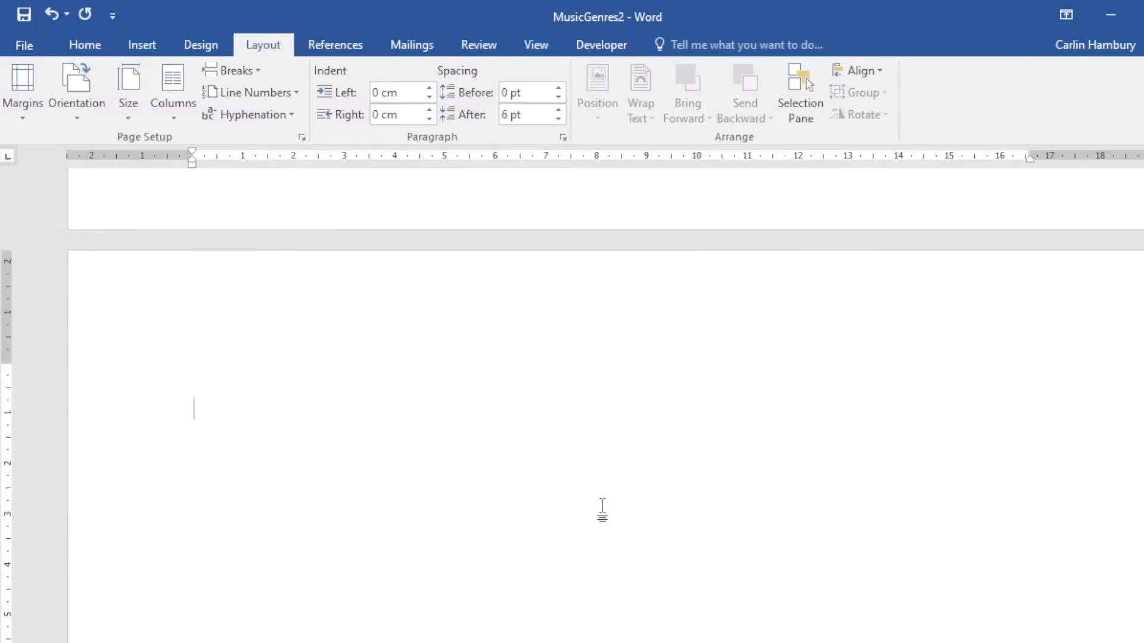
pyautogui.write('""')
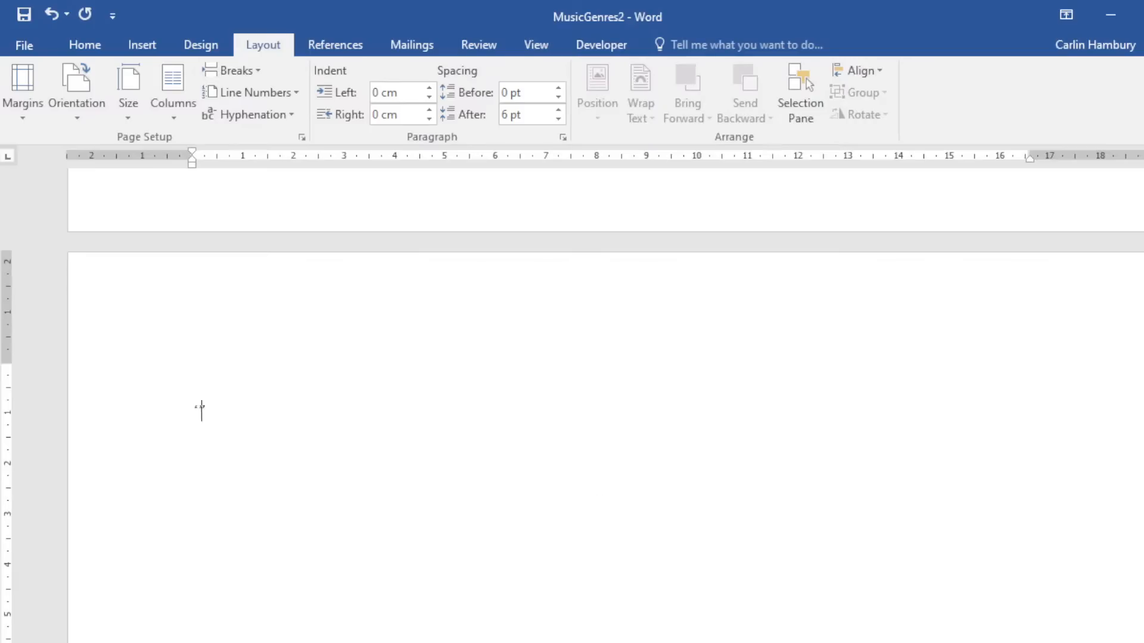
pyautogui.press('BackSpace')
pyautogui.scroll(5, 589, 428)
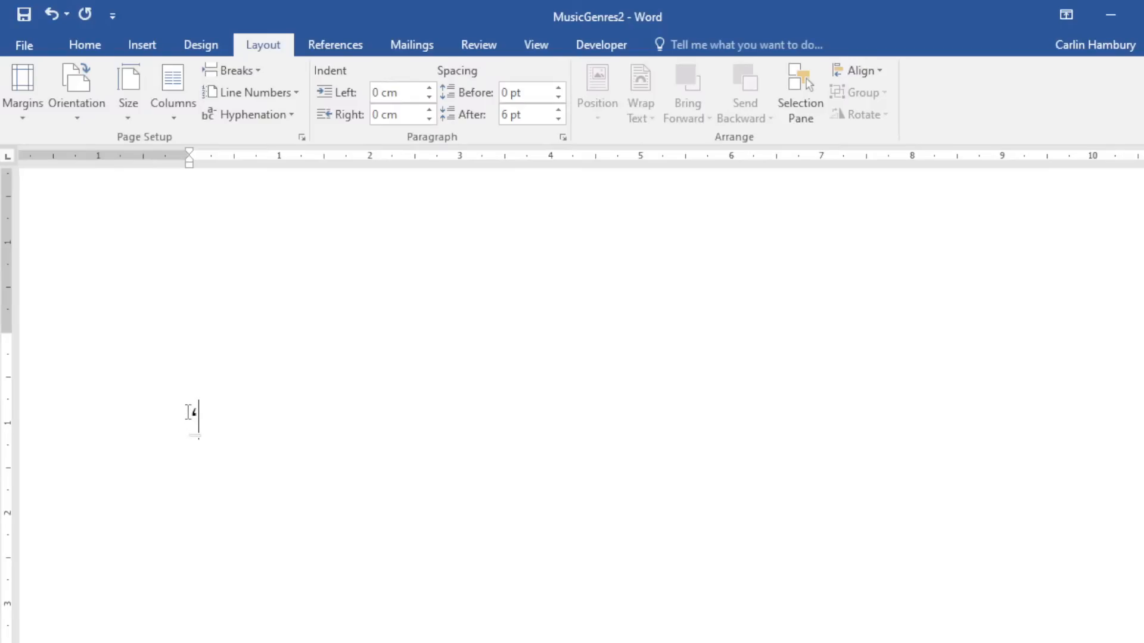
pyautogui.moveTo(188, 412); pyautogui.dragTo(210, 412)
pyautogui.click(95, 45)
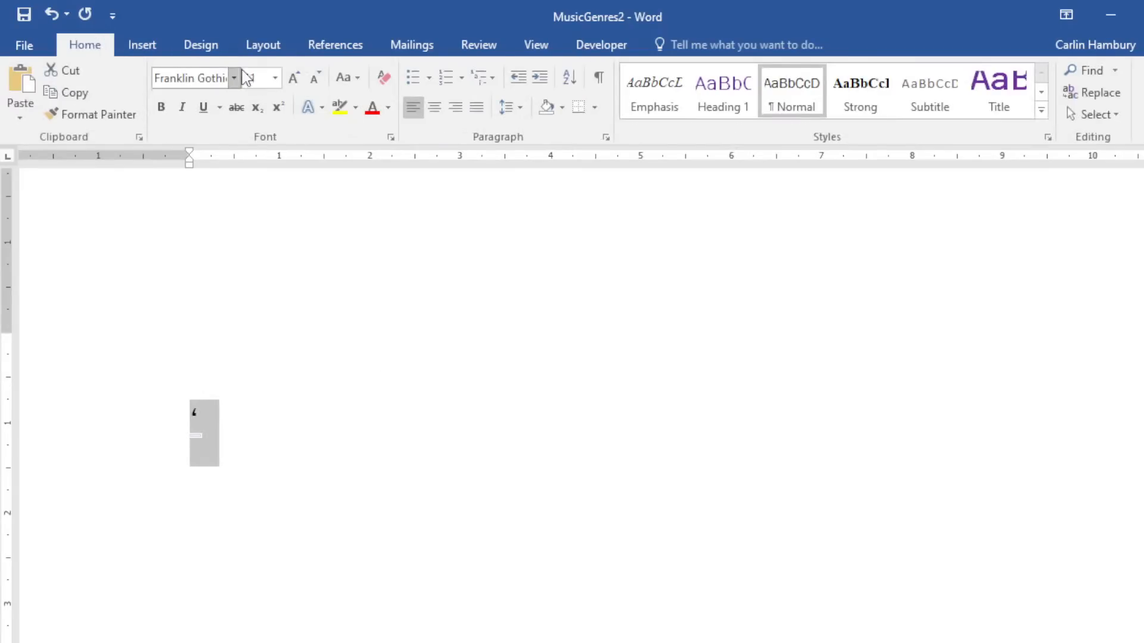
pyautogui.doubleClick(293, 83)
pyautogui.doubleClick(292, 84)
pyautogui.doubleClick(293, 83)
pyautogui.click(293, 84)
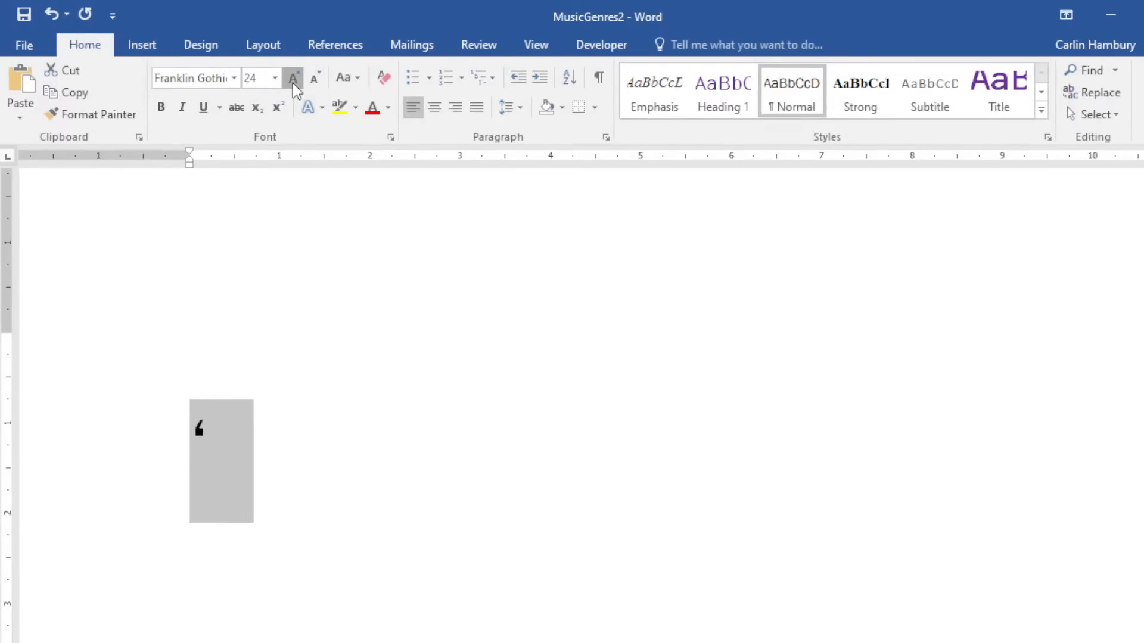
pyautogui.doubleClick(293, 84)
pyautogui.click(271, 443)
pyautogui.write('"')
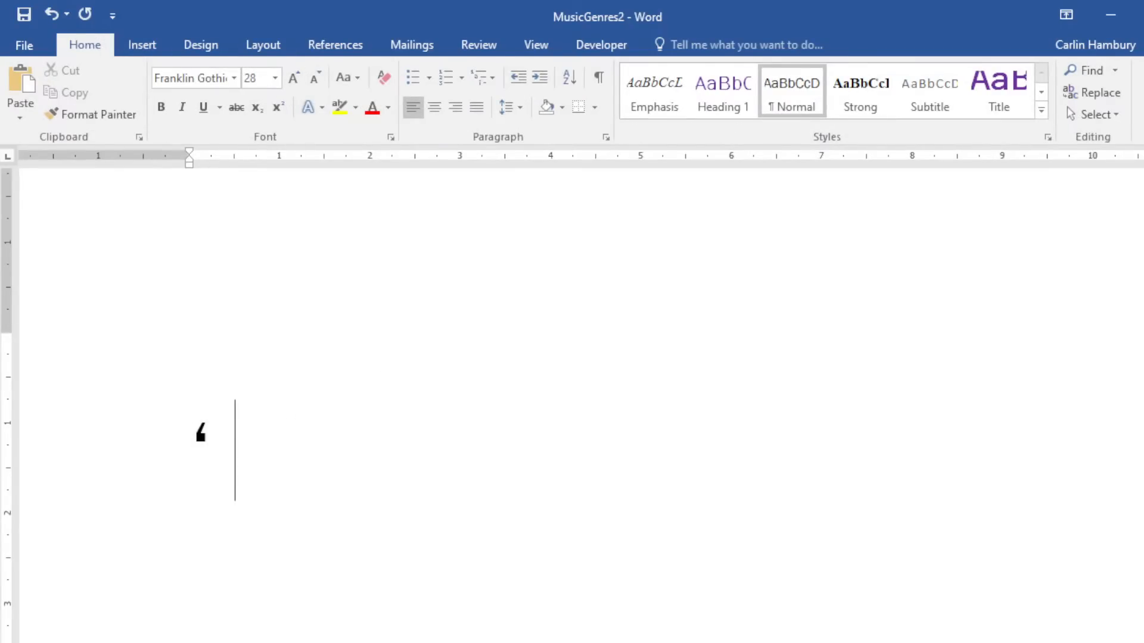
pyautogui.write('          "       "')
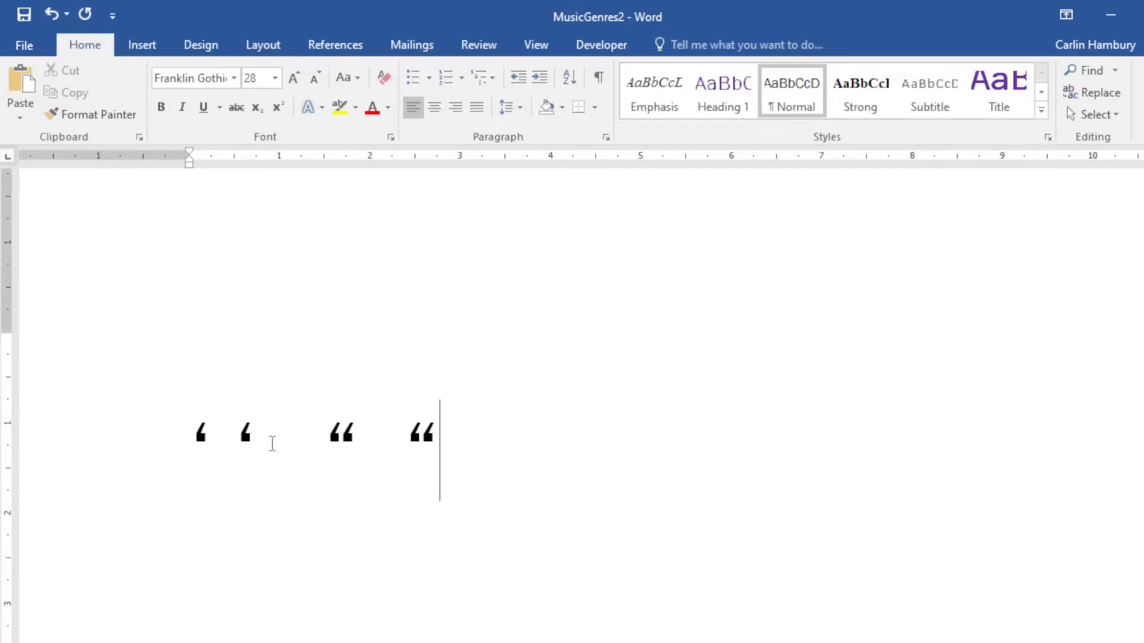
pyautogui.press('BackSpace')
pyautogui.press('BackSpace')
pyautogui.press('BackSpace')
pyautogui.press('BackSpace')
pyautogui.press('BackSpace')
pyautogui.press('BackSpace')
pyautogui.press('BackSpace')
pyautogui.press('BackSpace')
pyautogui.press('BackSpace')
pyautogui.press('BackSpace')
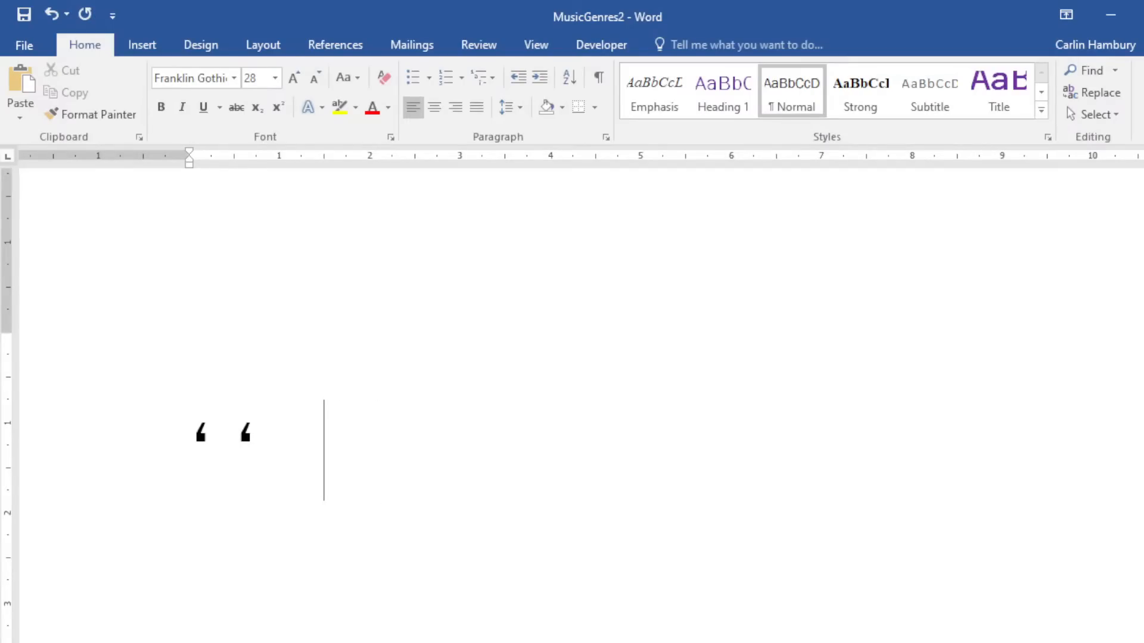
pyautogui.press('BackSpace')
pyautogui.press('BackSpace')
pyautogui.press('BackSpace')
pyautogui.press('BackSpace')
pyautogui.press('BackSpace')
pyautogui.press('BackSpace')
pyautogui.press('BackSpace')
pyautogui.press('BackSpace')
pyautogui.press('BackSpace')
pyautogui.press('BackSpace')
pyautogui.press('BackSpace')
pyautogui.press('BackSpace')
pyautogui.write("'Man")
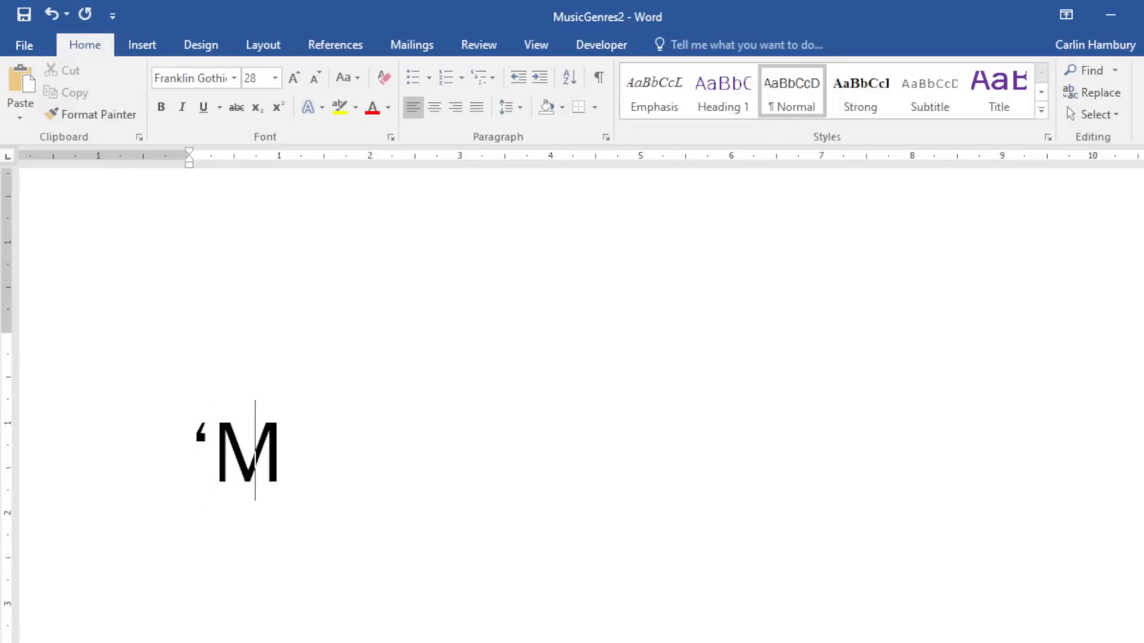
pyautogui.write("'")
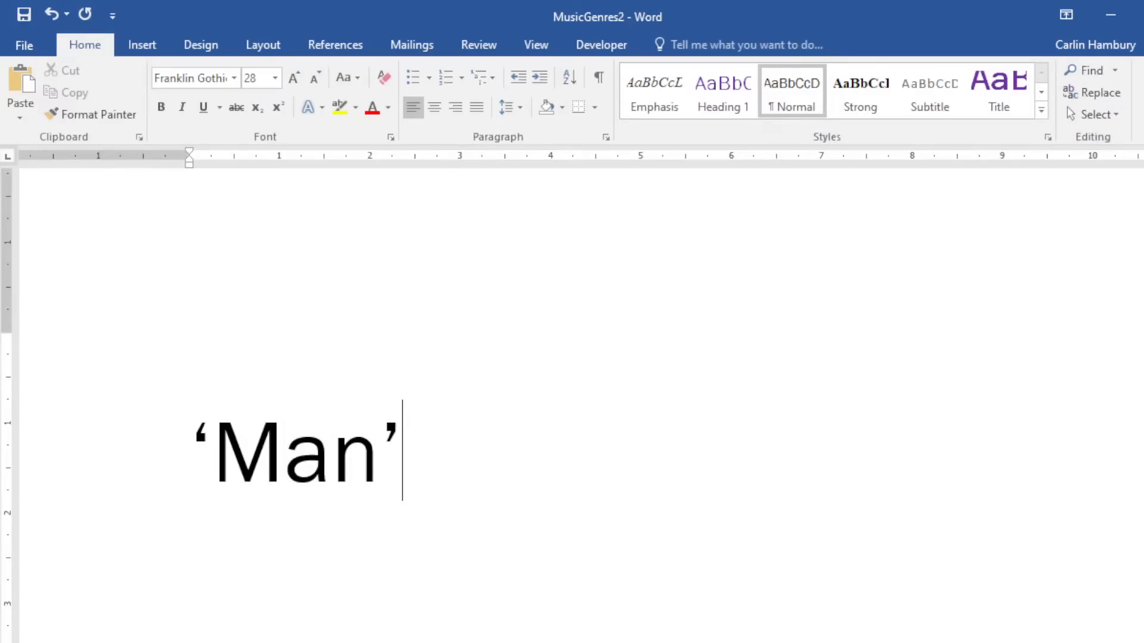
pyautogui.write('   "')
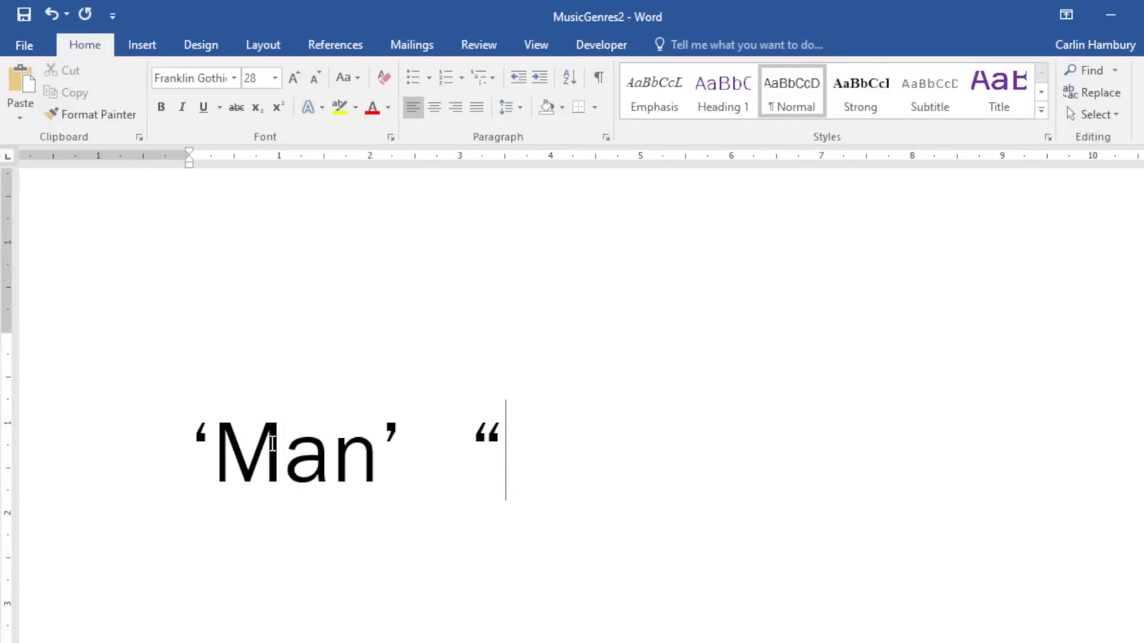
pyautogui.write('Man')
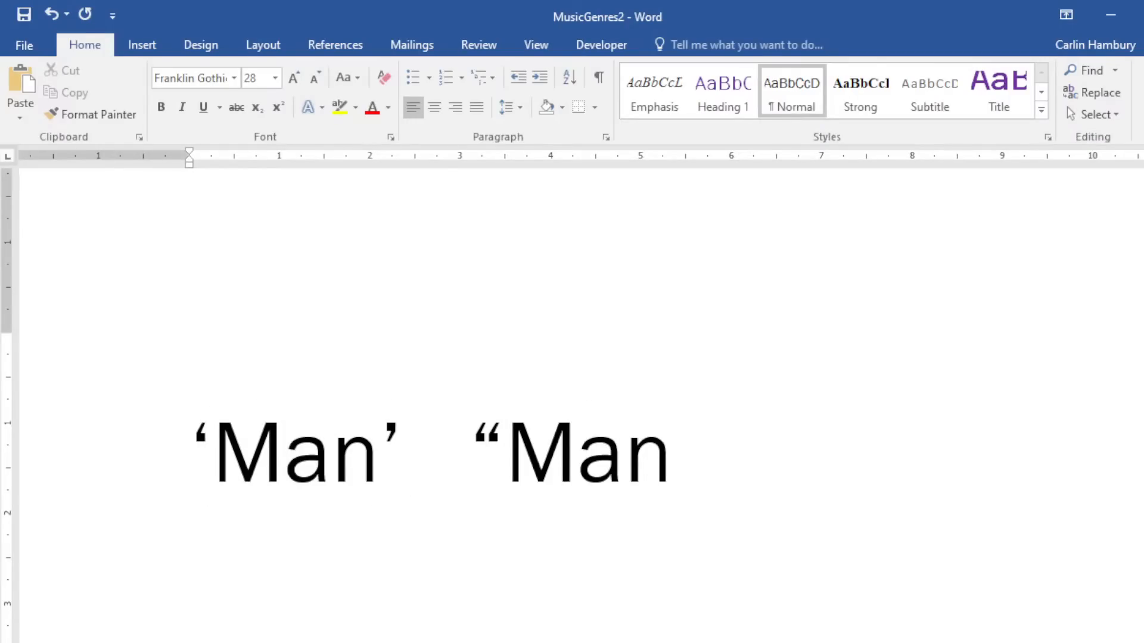
pyautogui.write('"')
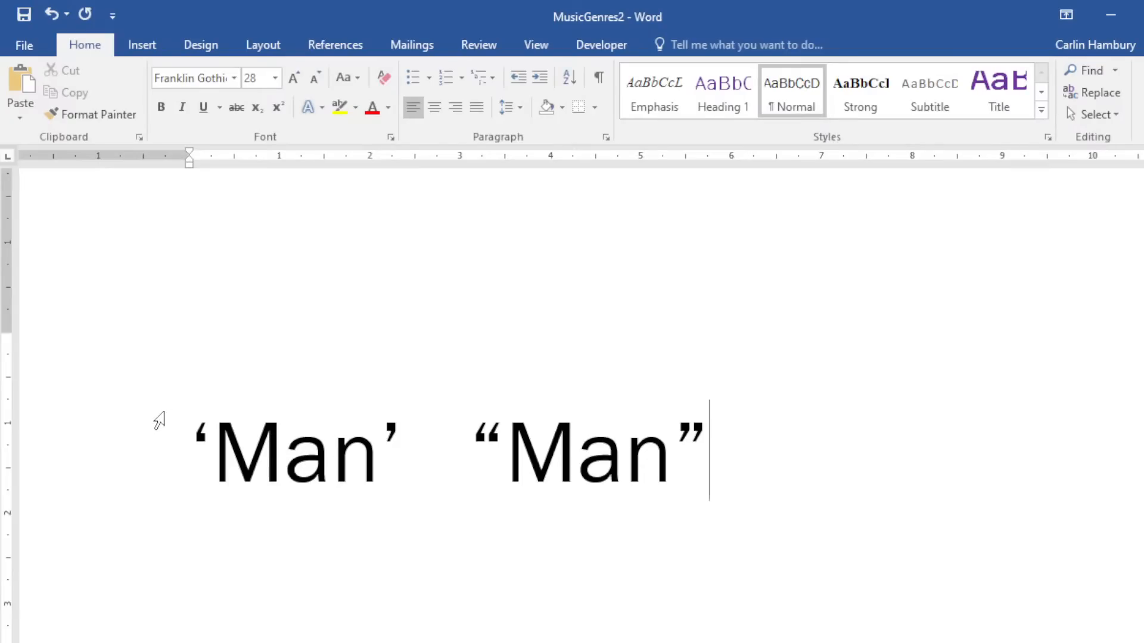
pyautogui.click(200, 433)
pyautogui.moveTo(200, 433); pyautogui.dragTo(207, 433)
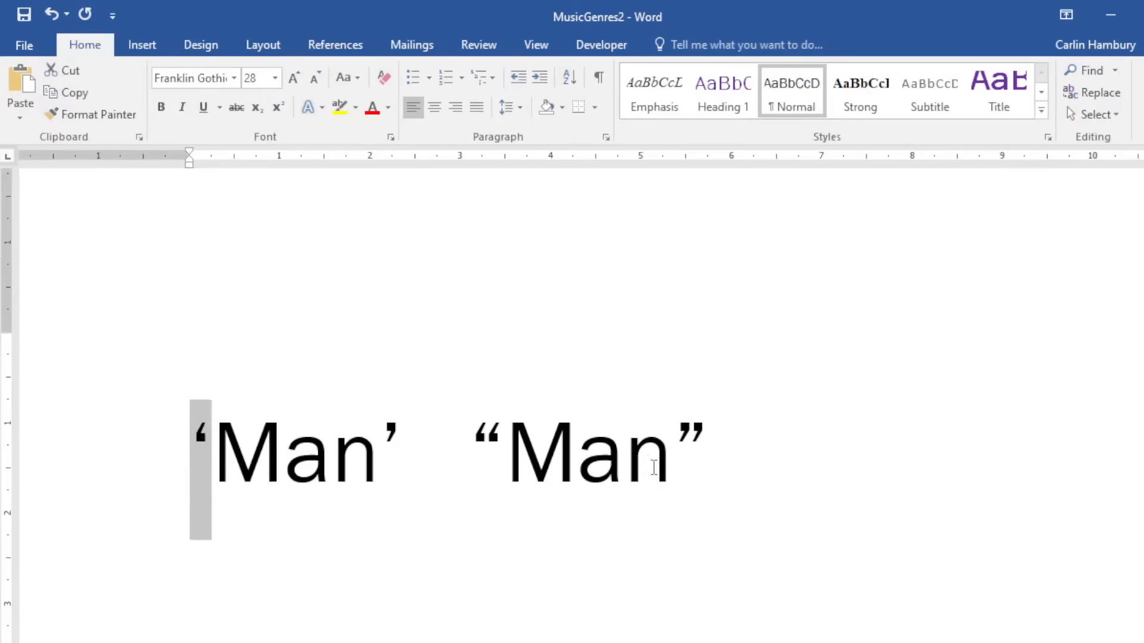
pyautogui.moveTo(477, 427); pyautogui.dragTo(504, 432)
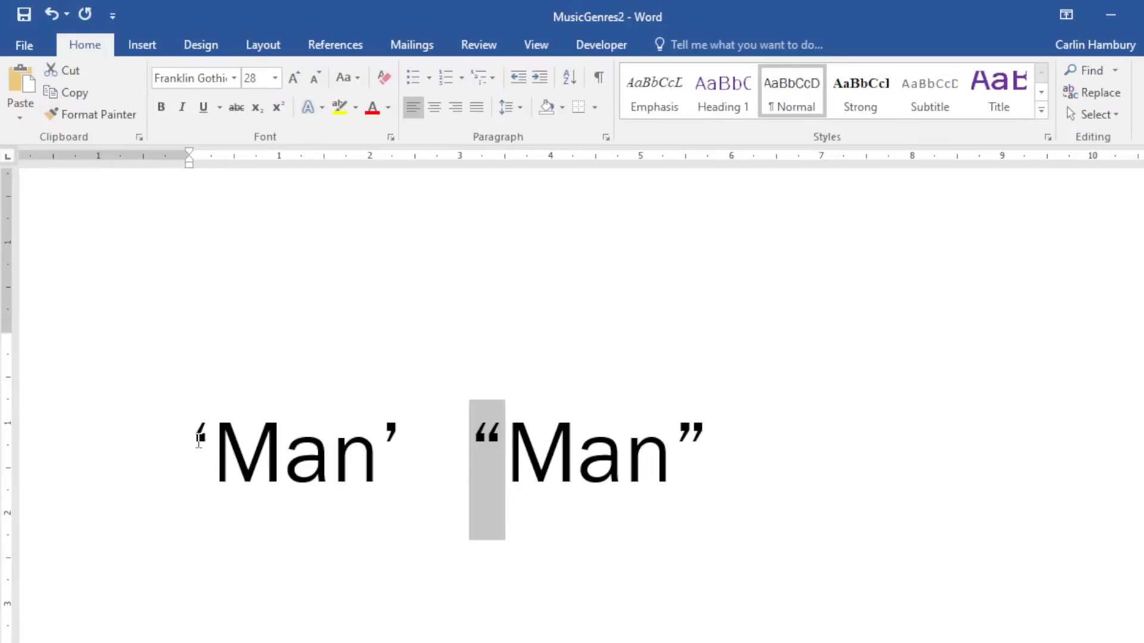
pyautogui.keyDown('ctrl'); pyautogui.moveTo(193, 439); pyautogui.dragTo(205, 440); pyautogui.keyUp('ctrl')
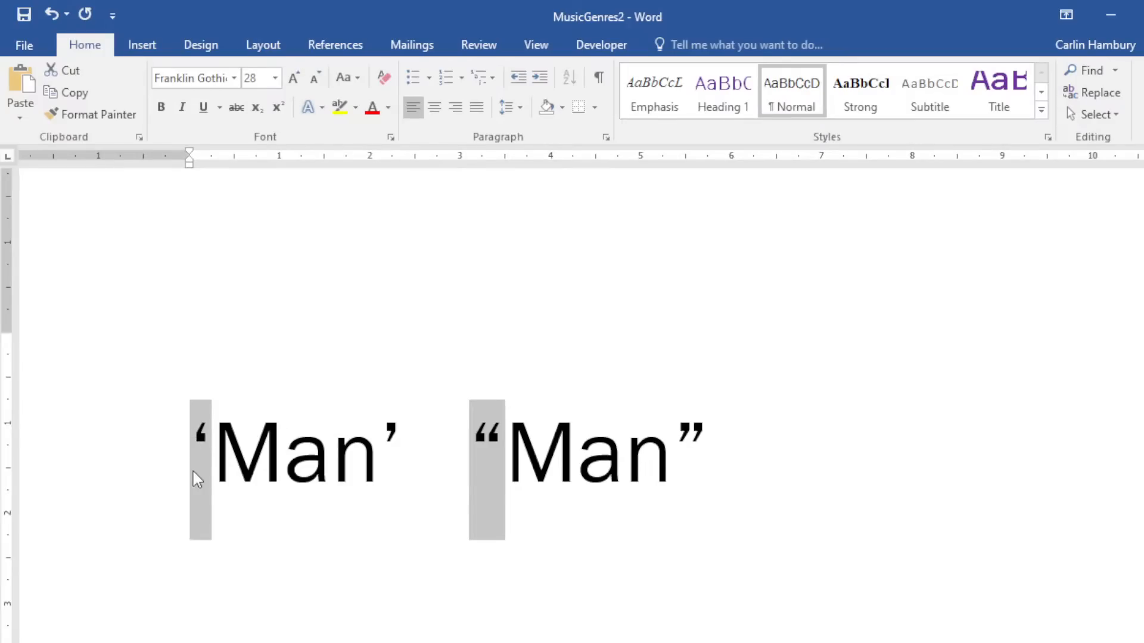
pyautogui.click(195, 430)
pyautogui.moveTo(191, 441); pyautogui.dragTo(211, 440)
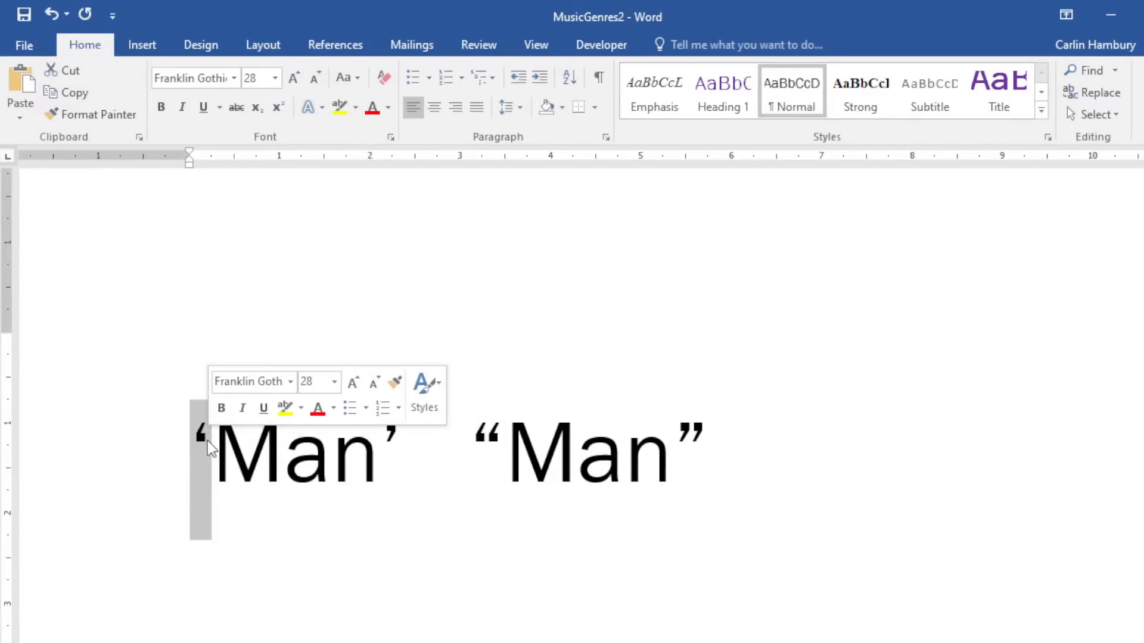
pyautogui.click(198, 424)
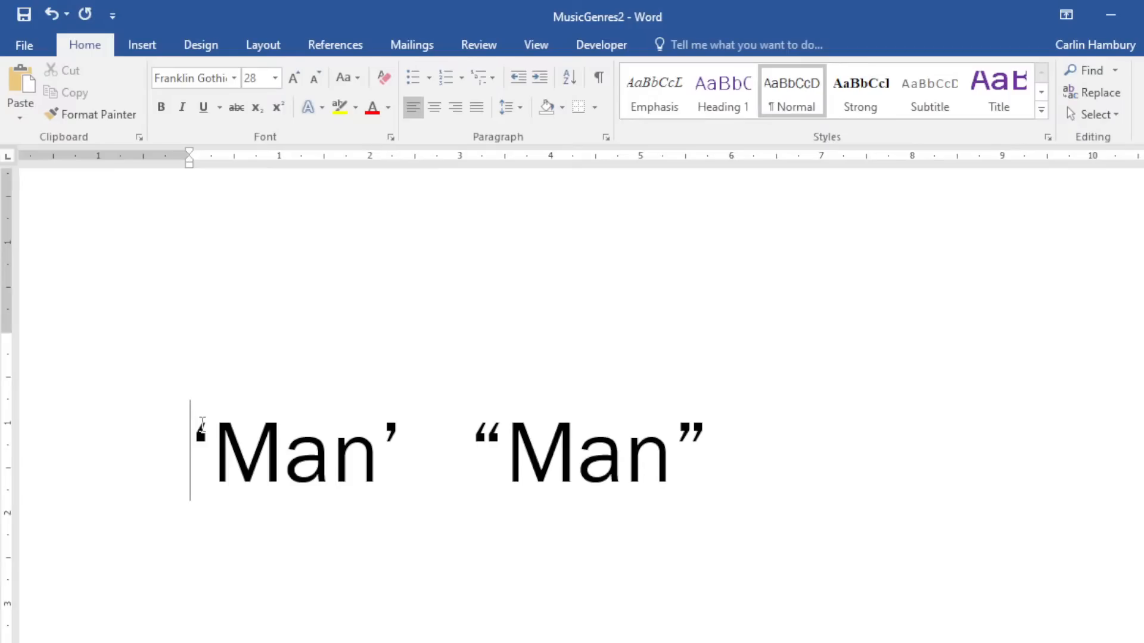
pyautogui.moveTo(198, 424); pyautogui.dragTo(207, 426)
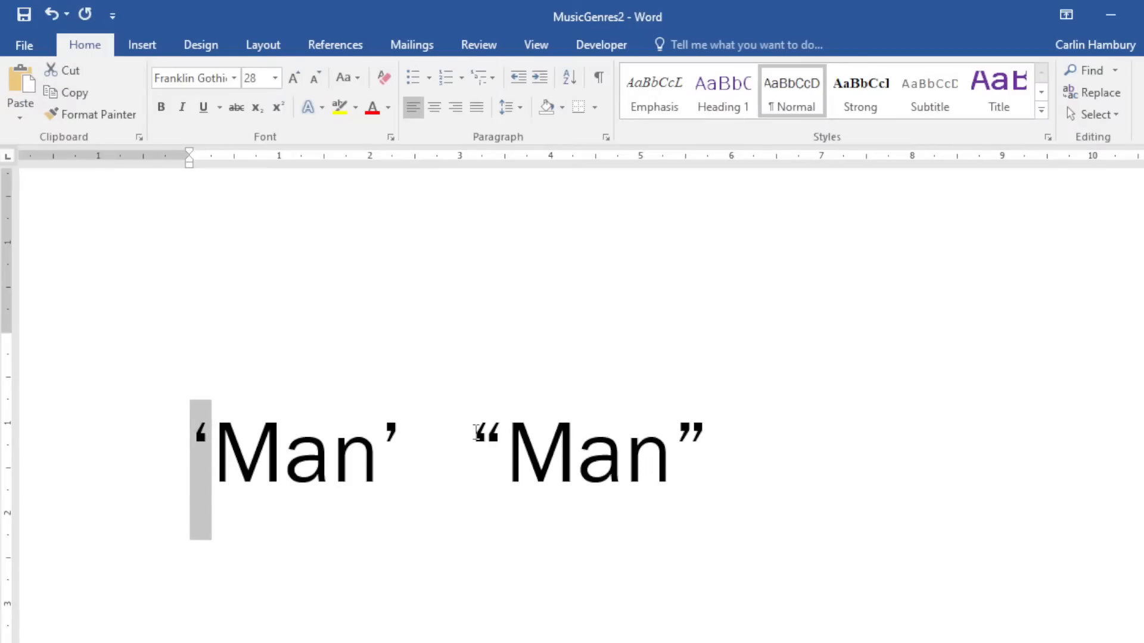
pyautogui.moveTo(473, 432); pyautogui.dragTo(495, 430)
pyautogui.click(495, 452)
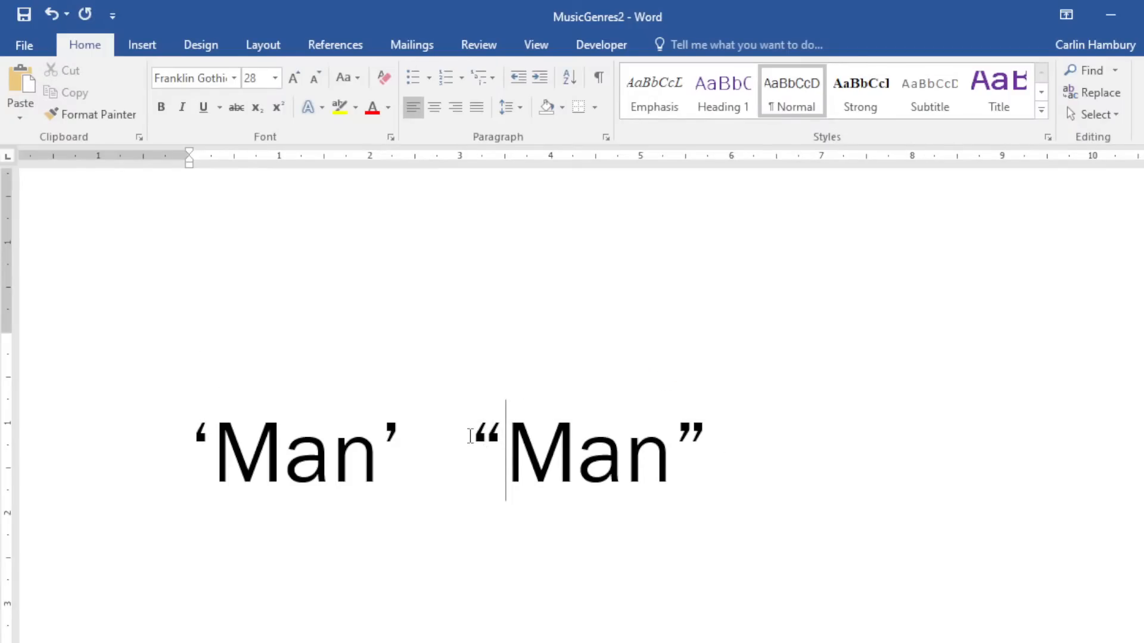
pyautogui.click(470, 436)
pyautogui.moveTo(191, 425); pyautogui.dragTo(462, 423)
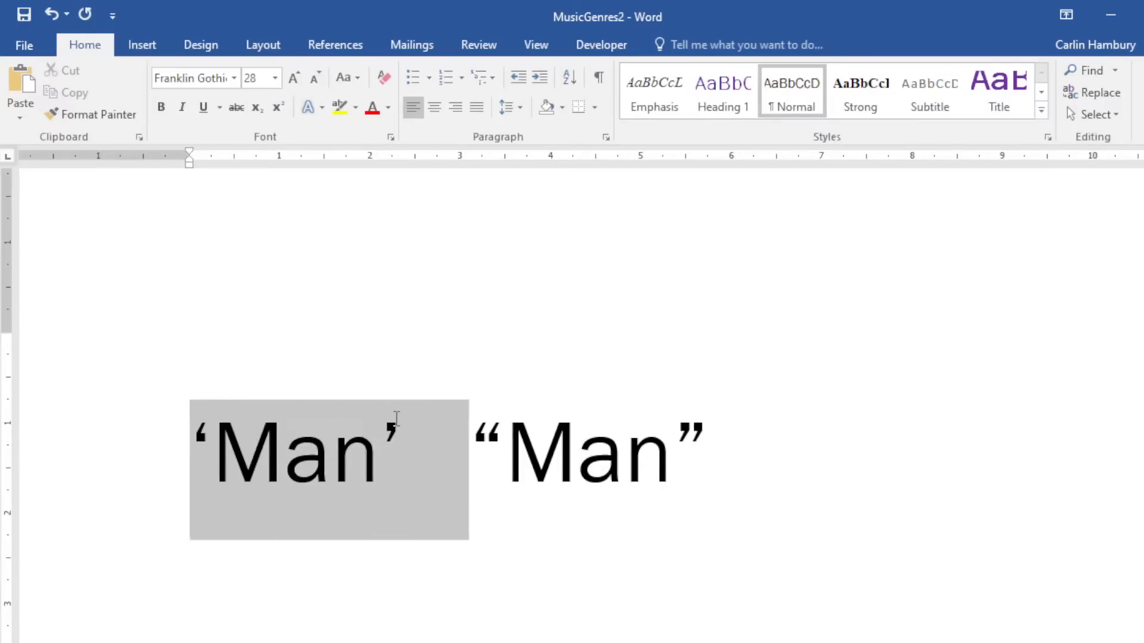
pyautogui.click(393, 429)
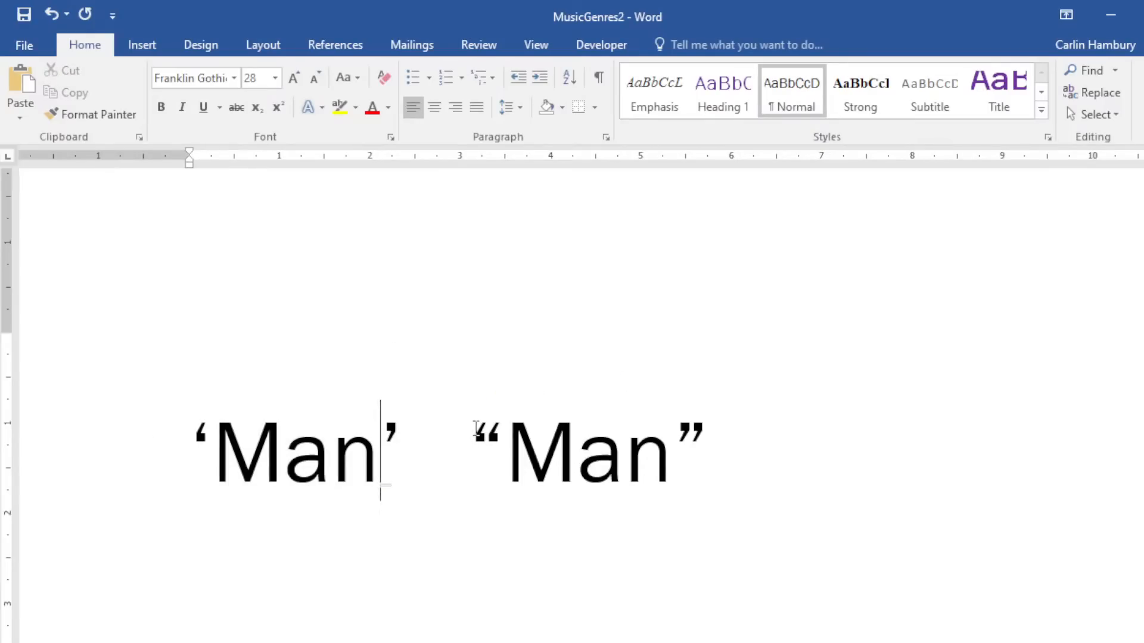
pyautogui.moveTo(476, 429); pyautogui.dragTo(706, 429)
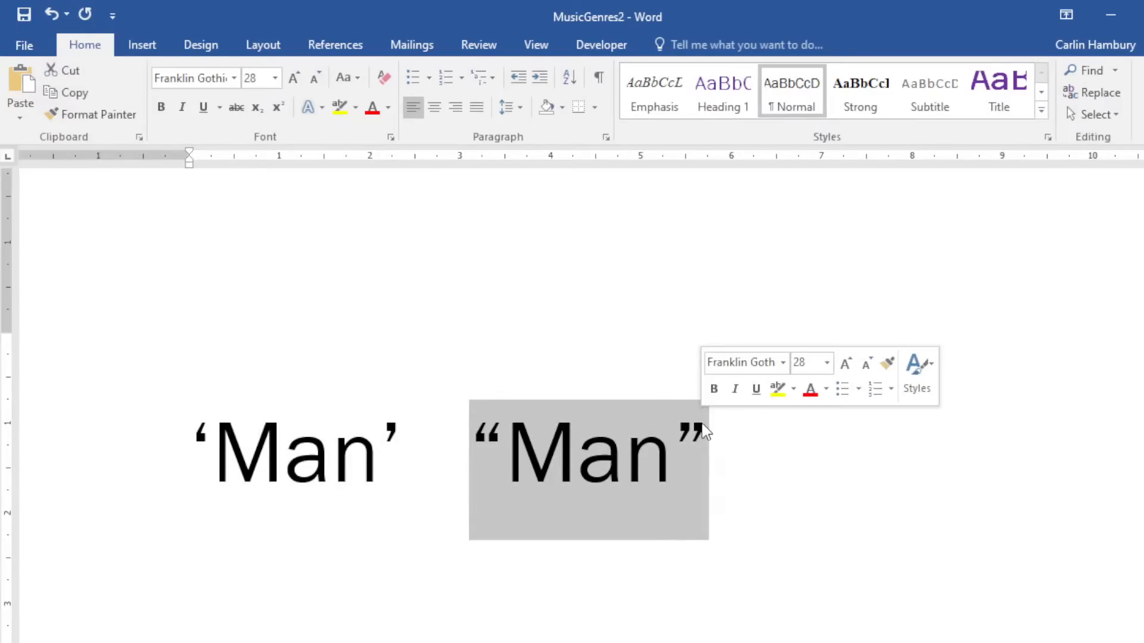
pyautogui.click(694, 420)
pyautogui.press('Left')
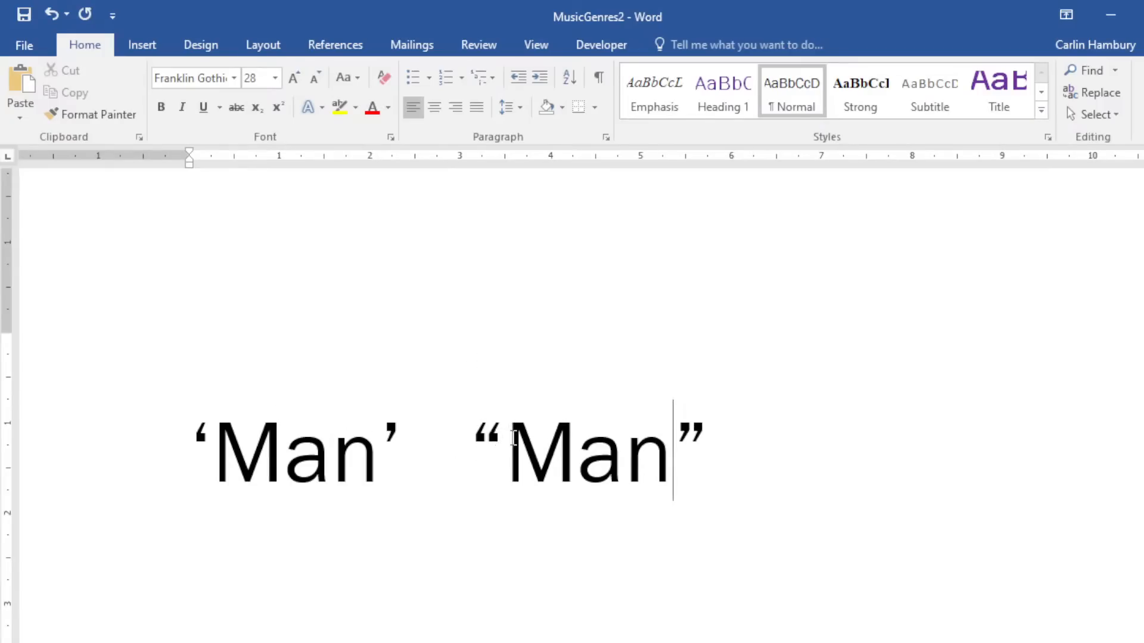
pyautogui.moveTo(472, 429); pyautogui.dragTo(703, 472)
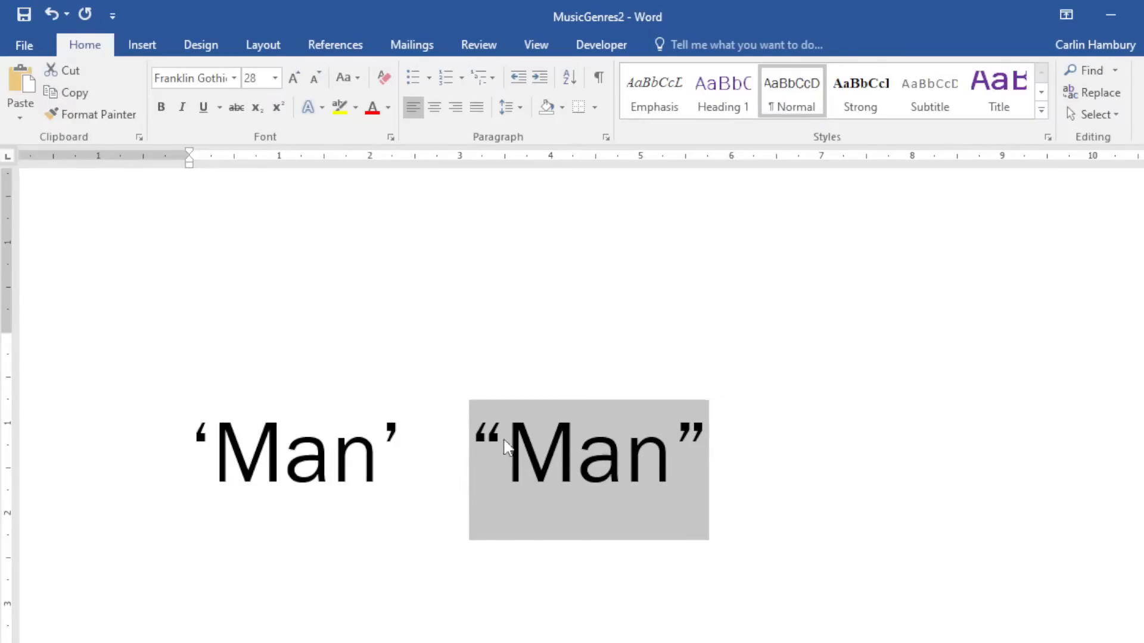
pyautogui.moveTo(199, 424); pyautogui.dragTo(376, 426)
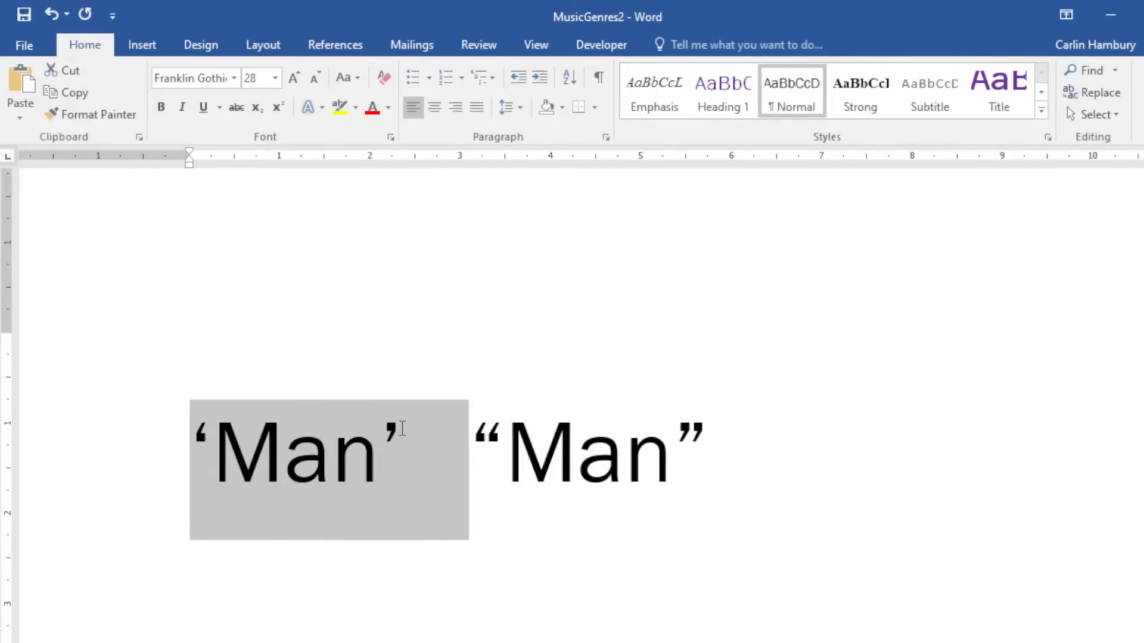
pyautogui.click(400, 429)
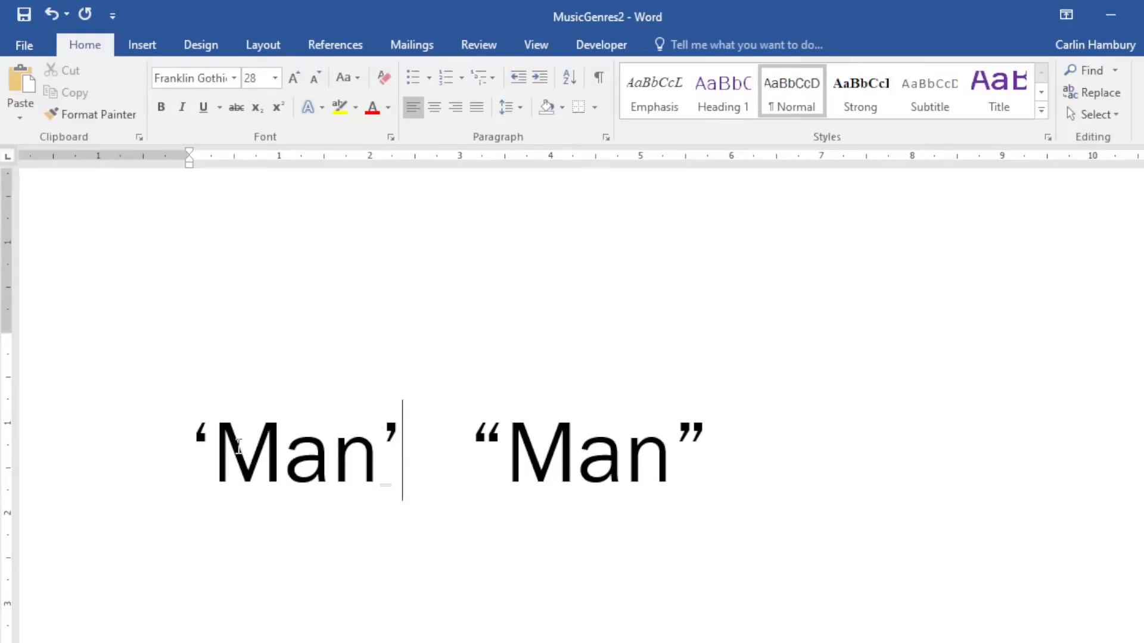
pyautogui.moveTo(214, 447); pyautogui.dragTo(364, 453)
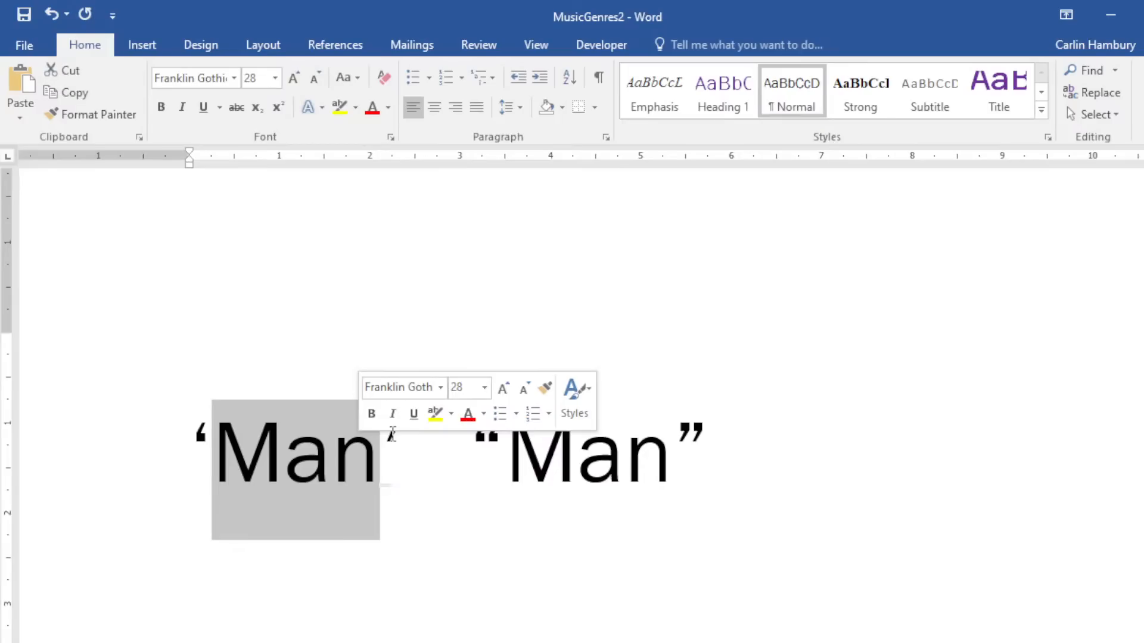
pyautogui.click(401, 463)
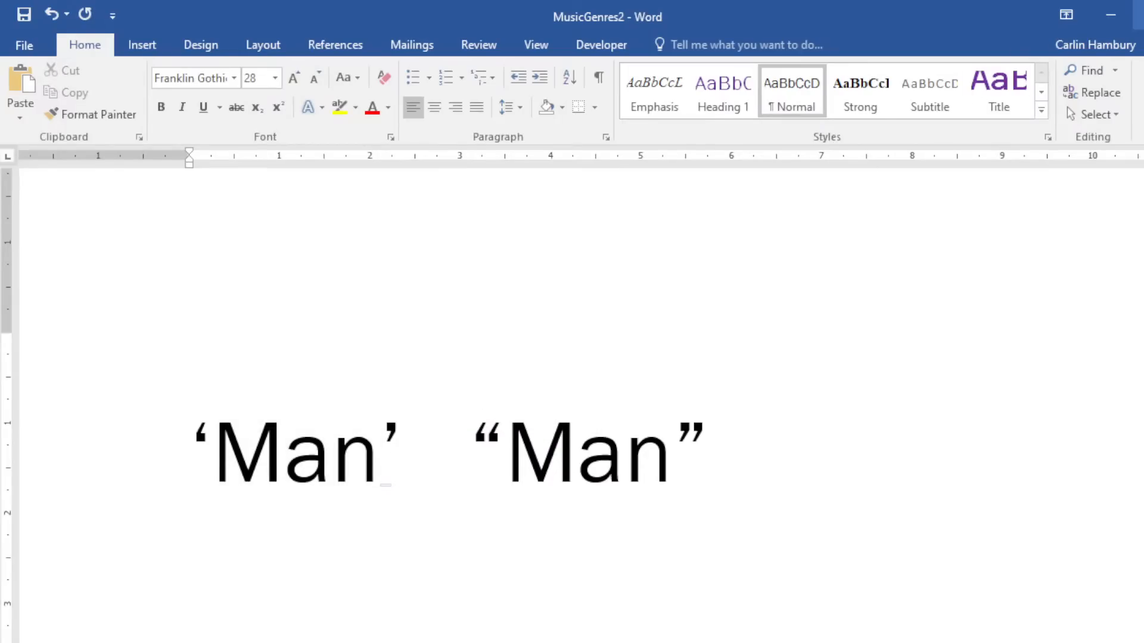
pyautogui.click(1143, 15)
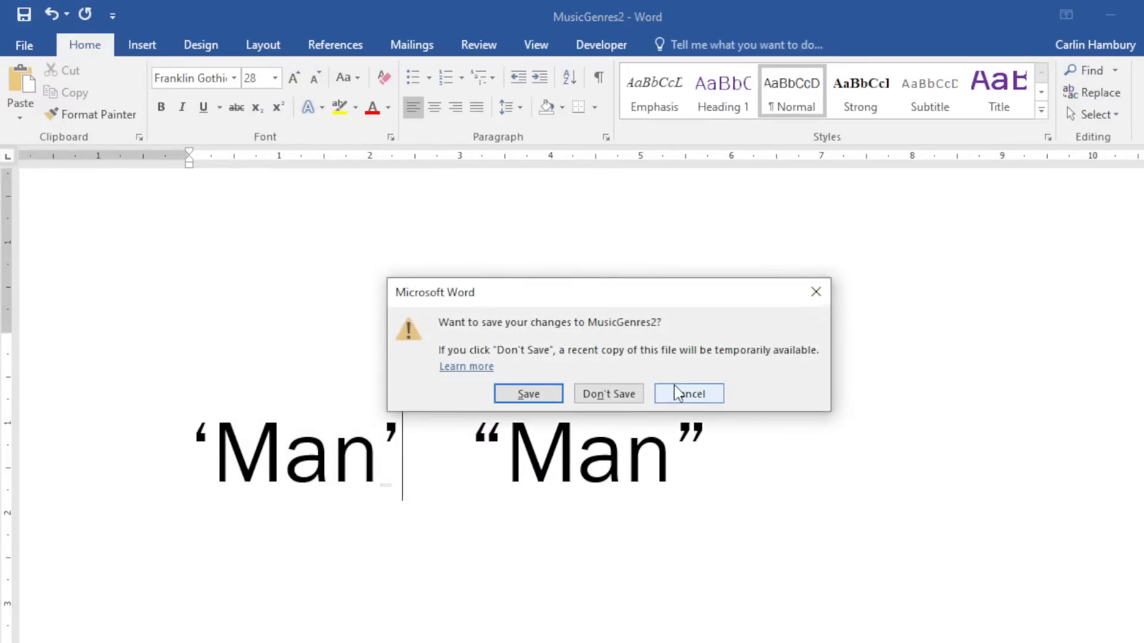
# Discard MusicGenres2's changes and open PictureFormatting from the 3_4 DATA folder.
pyautogui.click(634, 392)
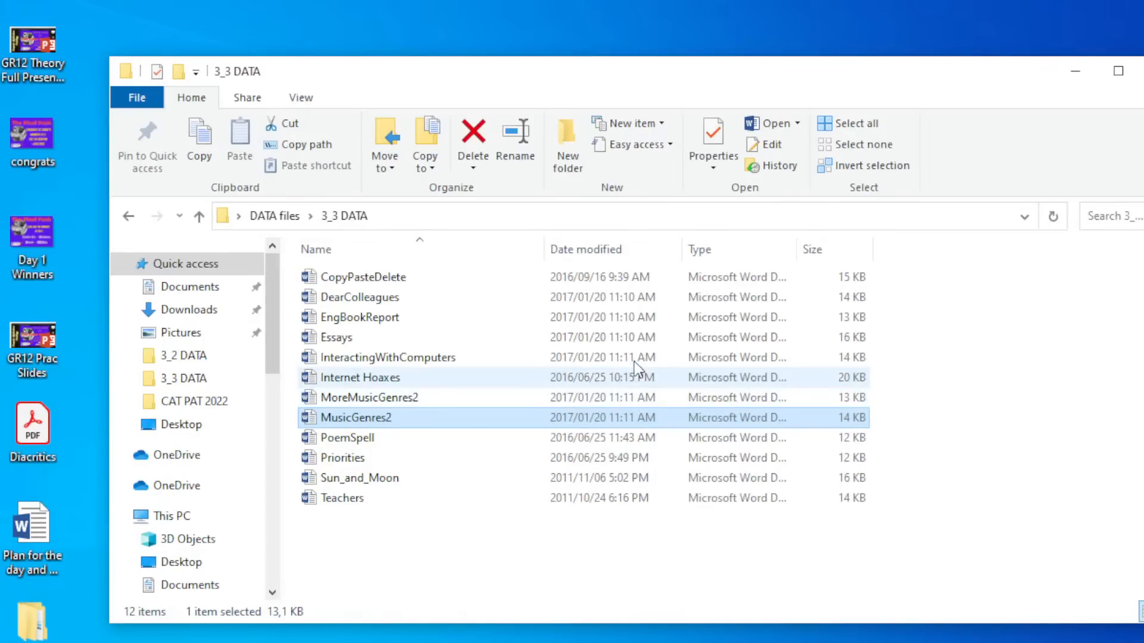
pyautogui.click(128, 220)
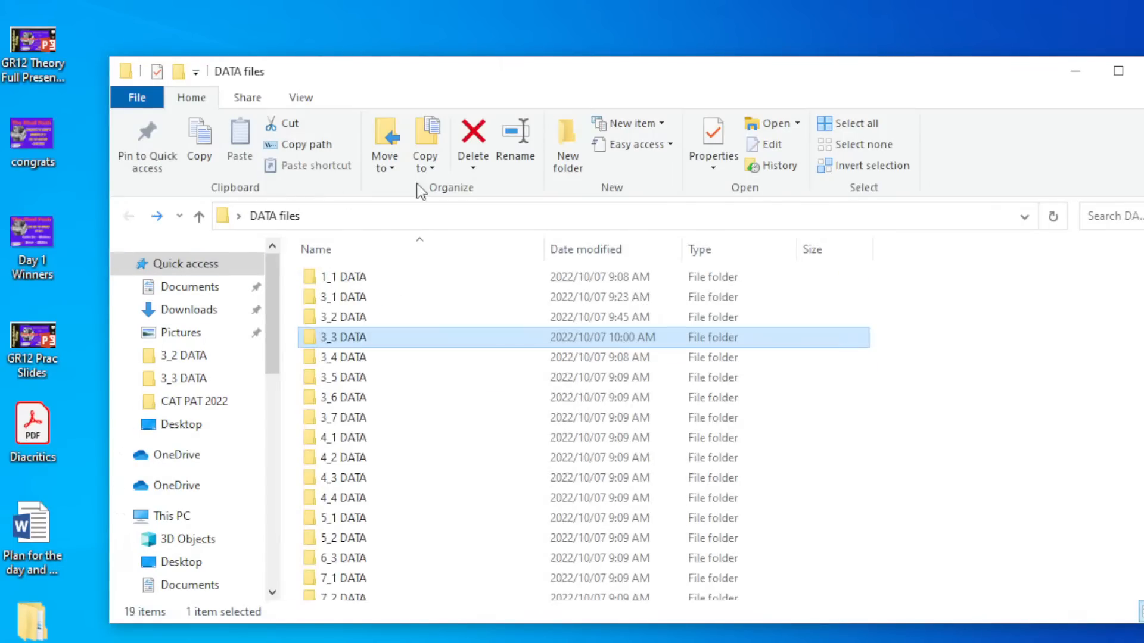
pyautogui.doubleClick(365, 360)
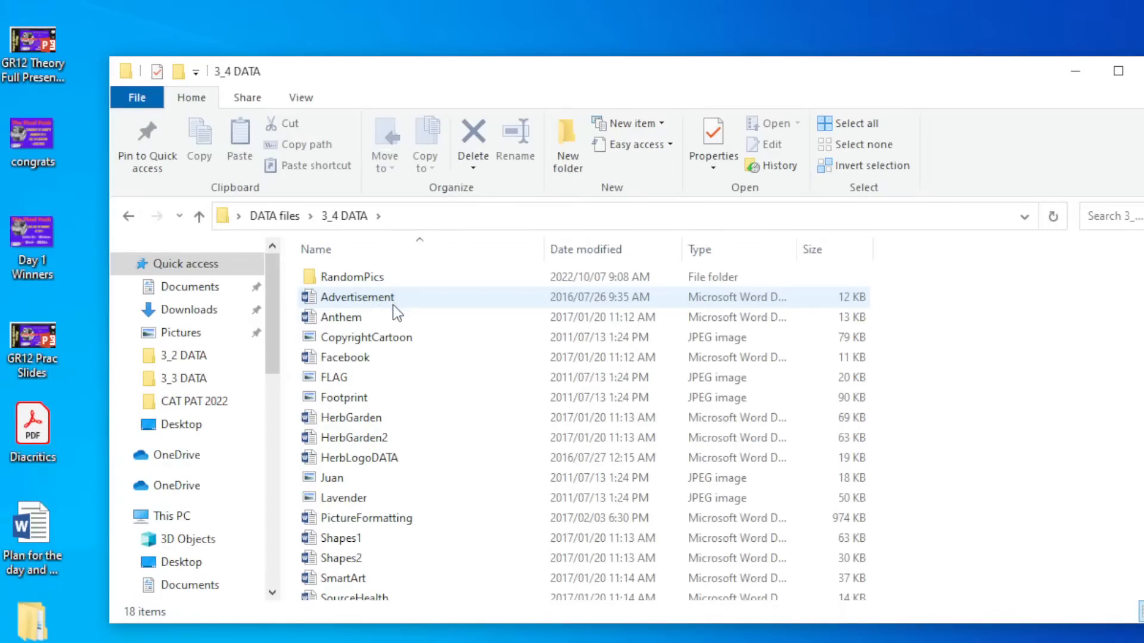
pyautogui.doubleClick(388, 520)
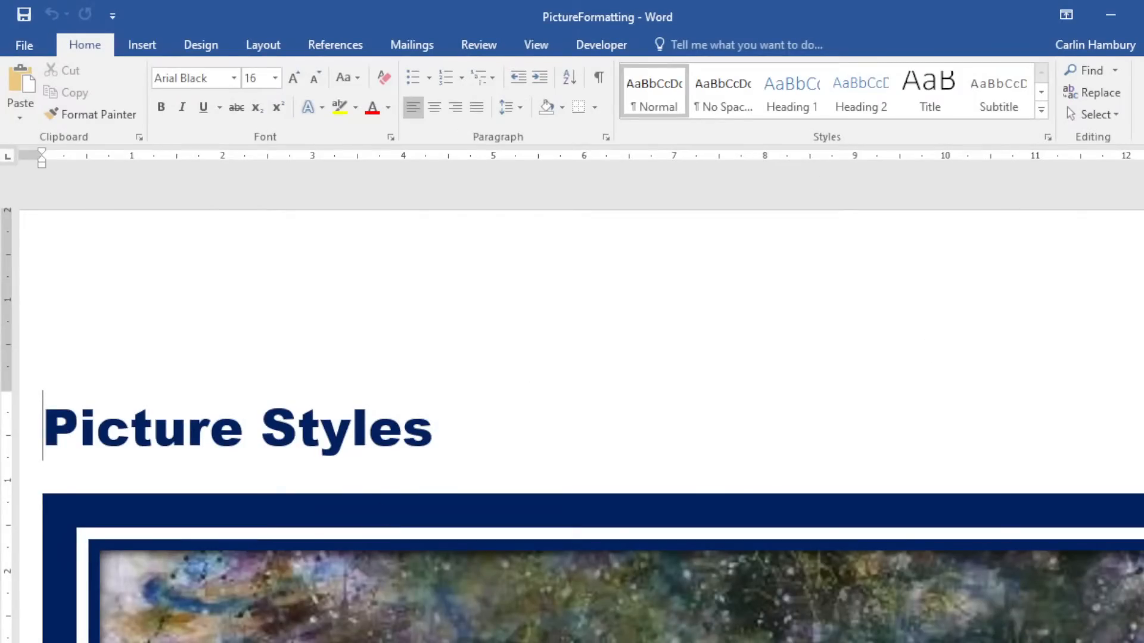
# Select the framed butterfly picture and review its Position and Wrap Text options unchanged.
pyautogui.moveTo(1143, 642)
pyautogui.mouseDown()
pyautogui.moveTo(1074, 642)
pyautogui.moveTo(1143, 642)
pyautogui.mouseUp()
pyautogui.scroll(-5, 982, 527)
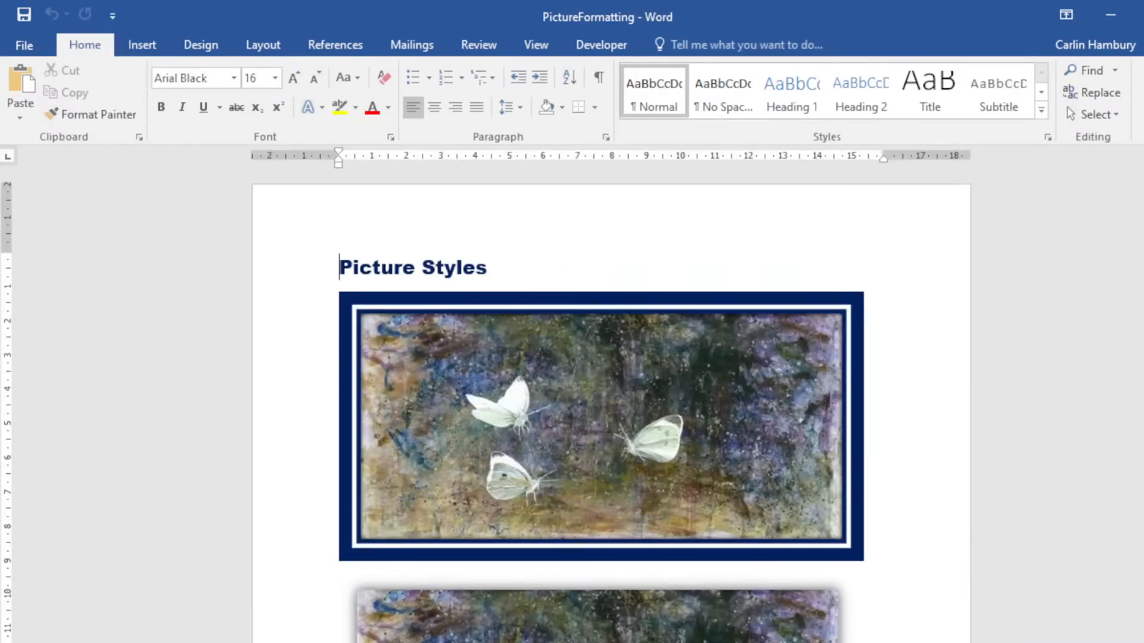
pyautogui.click(632, 337)
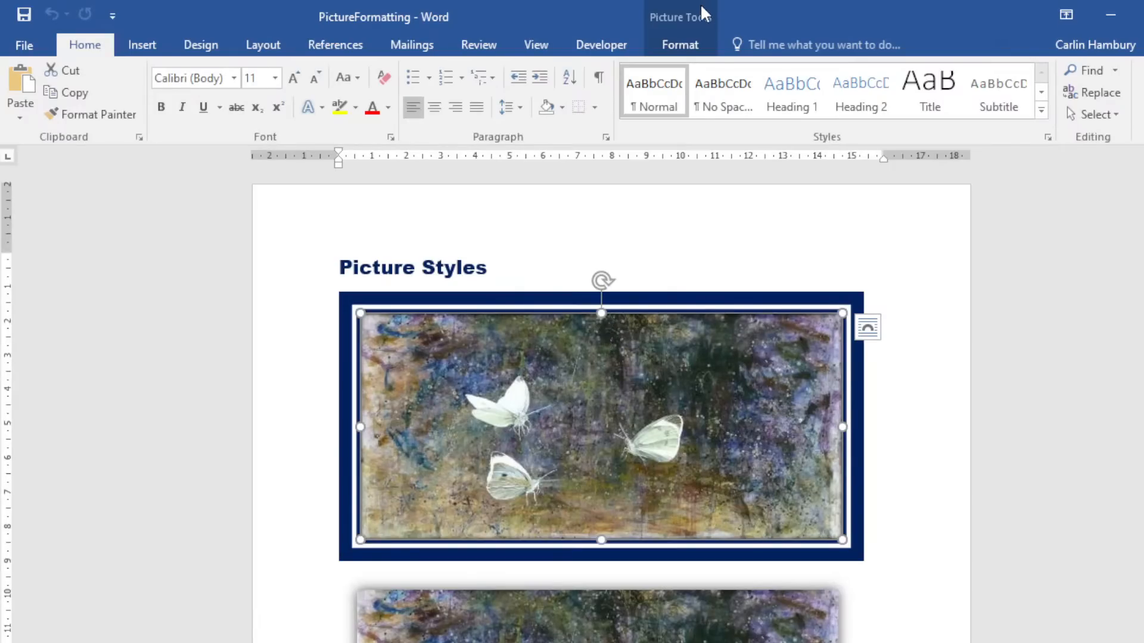
pyautogui.click(689, 44)
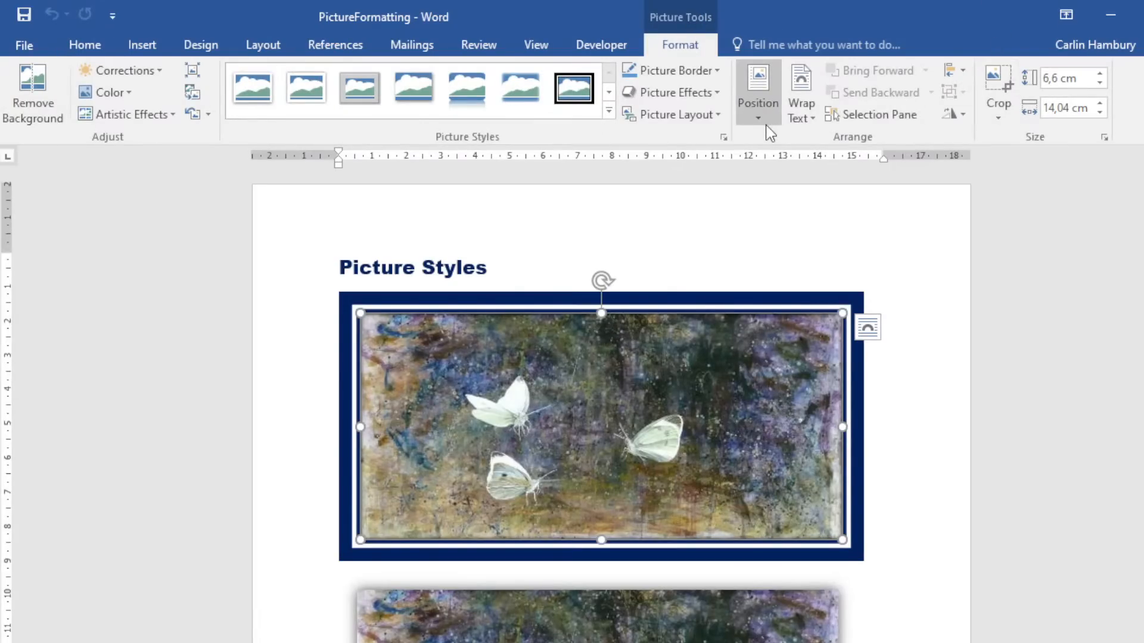
pyautogui.click(758, 89)
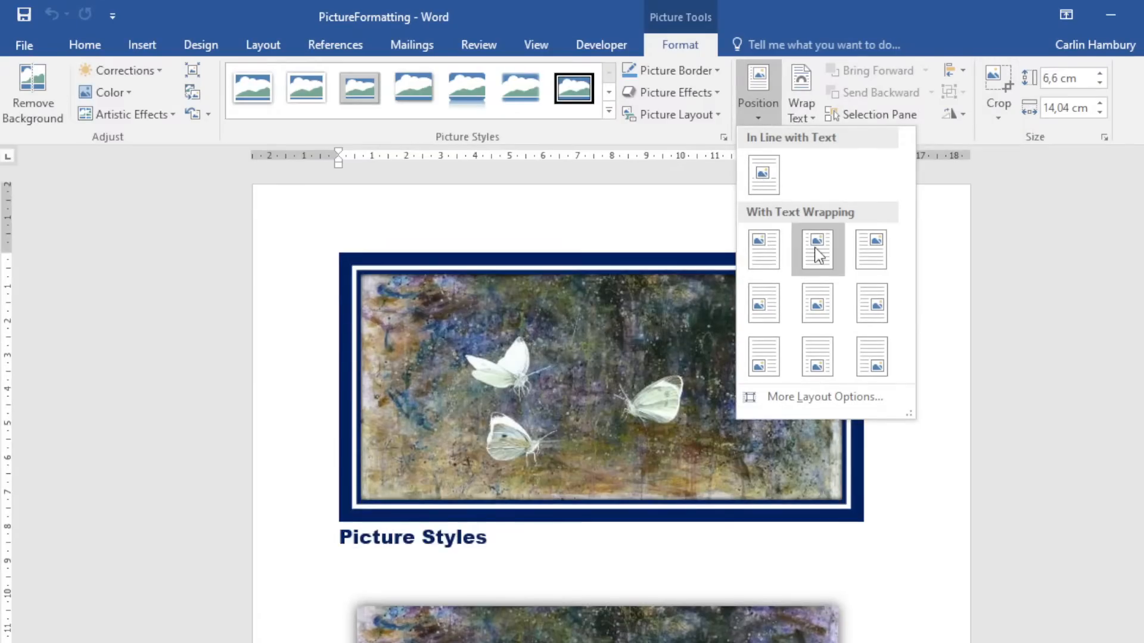
pyautogui.click(812, 117)
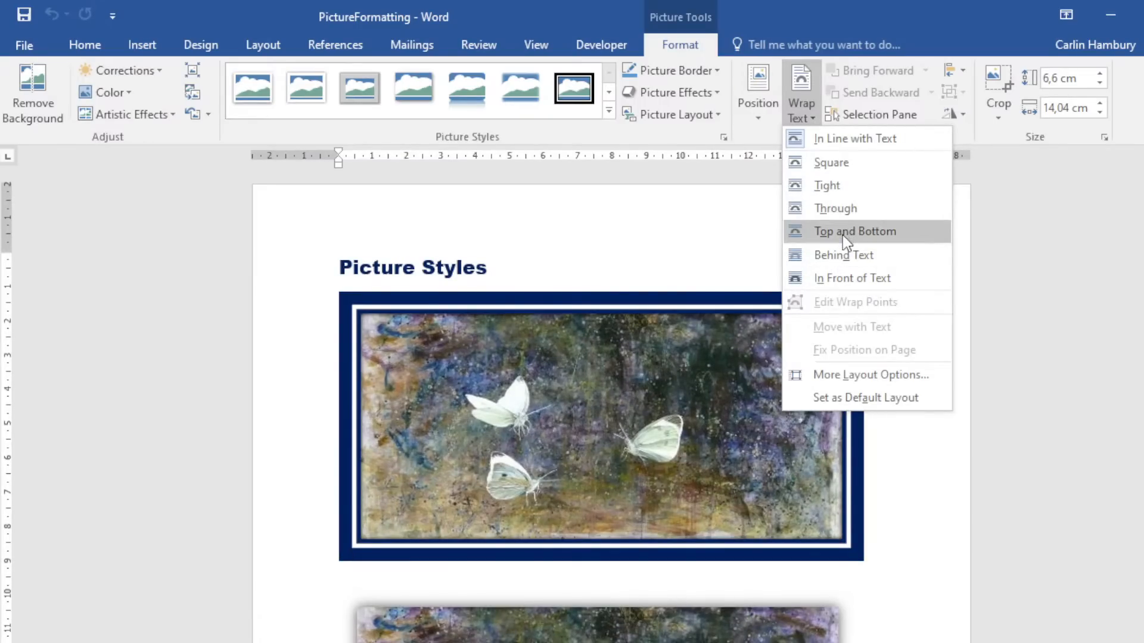
pyautogui.click(966, 33)
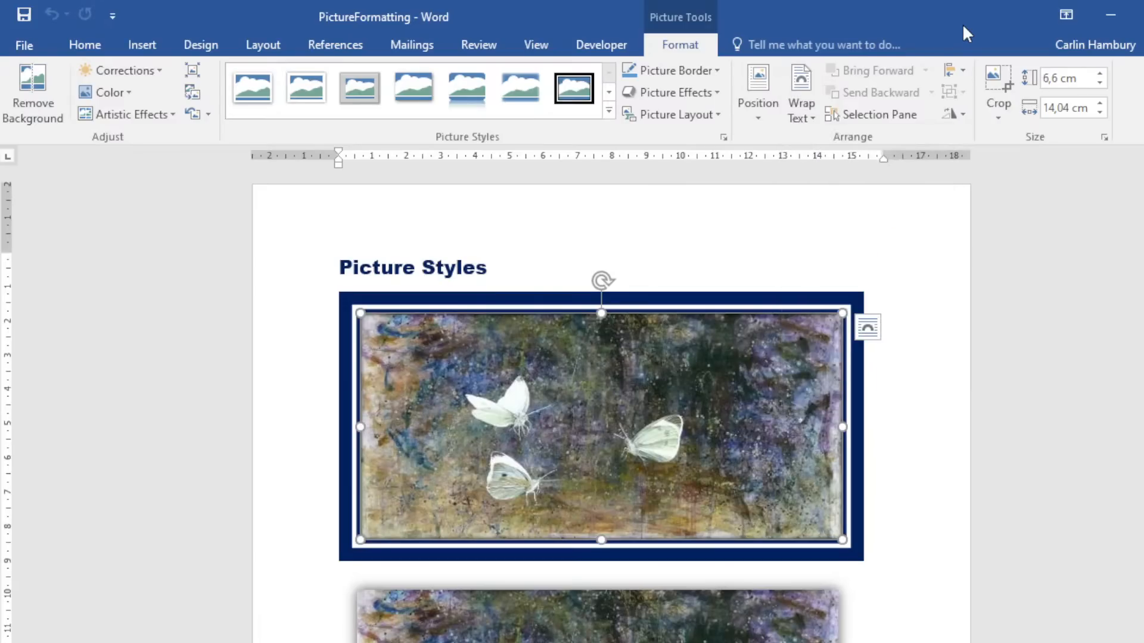
# Shrink the framed butterfly picture to 8 cm wide by 3.76 cm high, keeping proportions.
pyautogui.click(707, 244)
pyautogui.click(636, 396)
pyautogui.moveTo(845, 307); pyautogui.dragTo(677, 390)
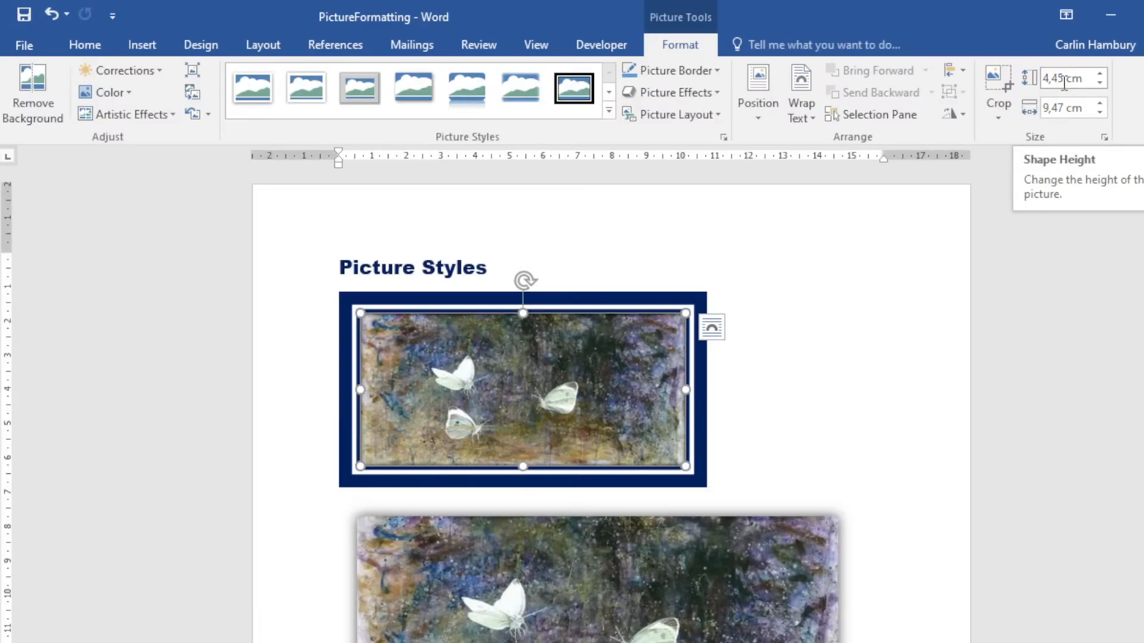
pyautogui.click(1086, 78)
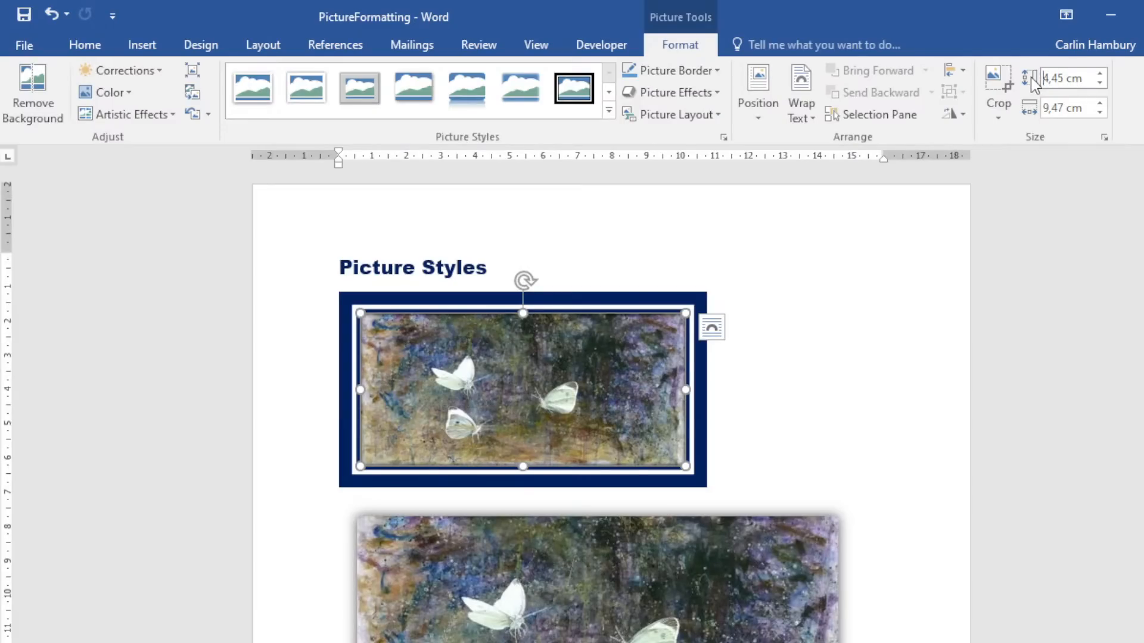
pyautogui.moveTo(1090, 78); pyautogui.dragTo(1030, 84)
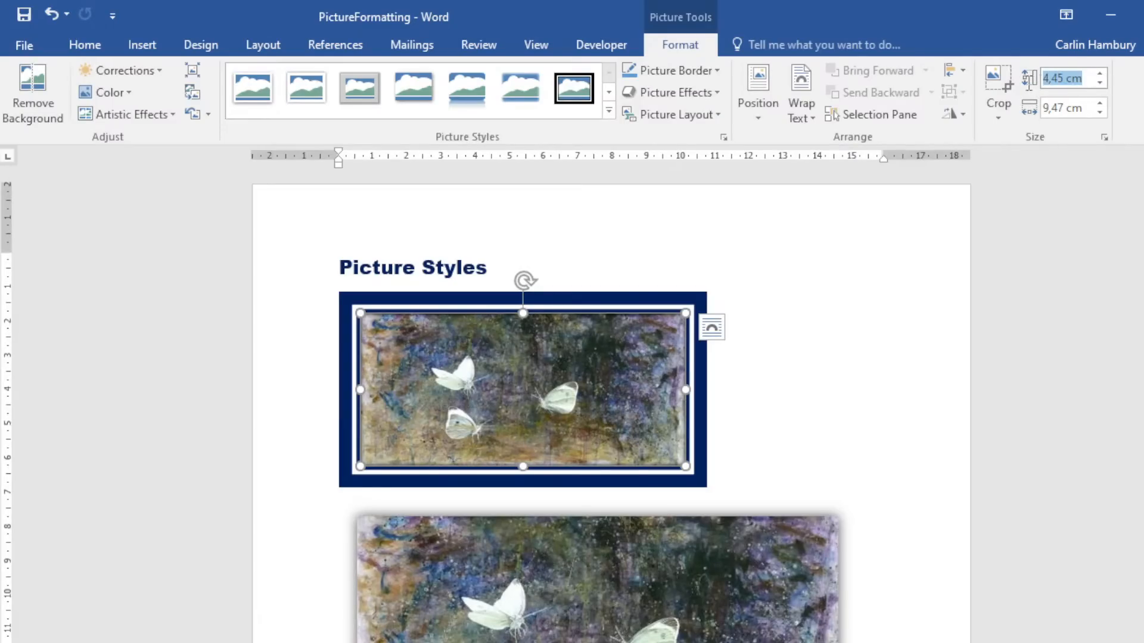
pyautogui.write('8')
pyautogui.click(1085, 107)
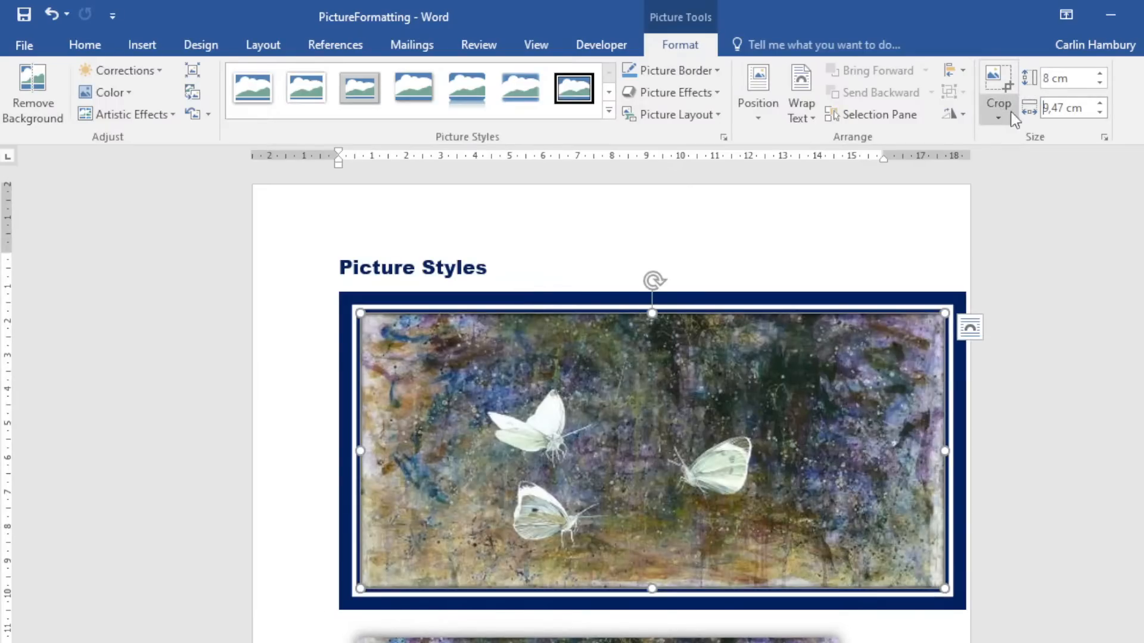
pyautogui.moveTo(1089, 110); pyautogui.dragTo(1044, 113)
pyautogui.write('8')
pyautogui.press('Return')
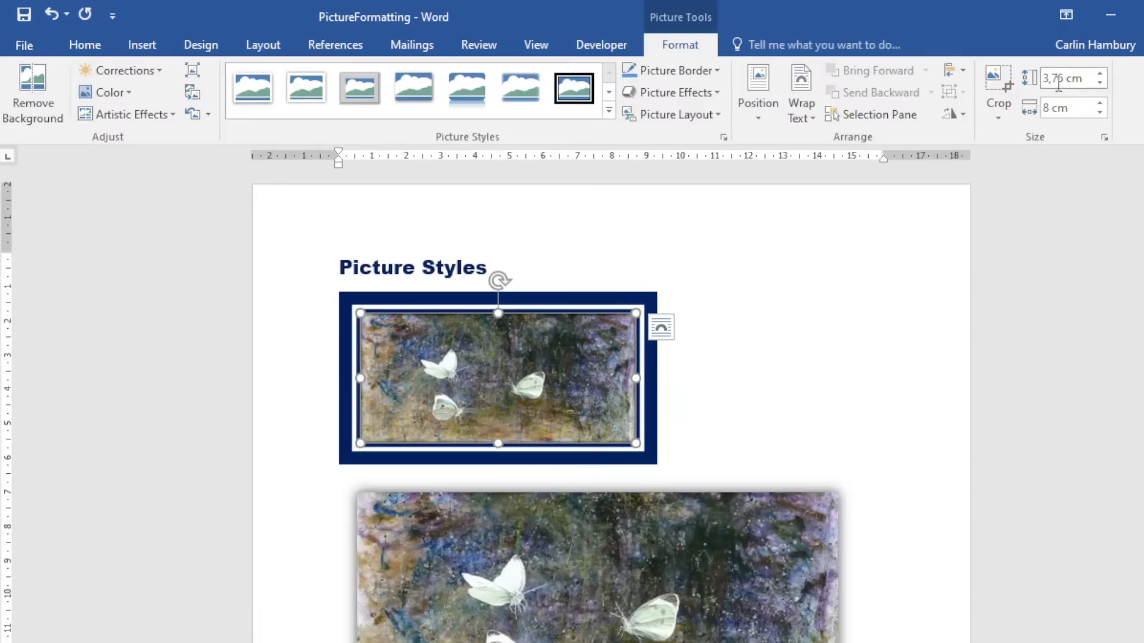
# Turn off Lock aspect ratio in the picture's Layout size settings.
pyautogui.click(1105, 139)
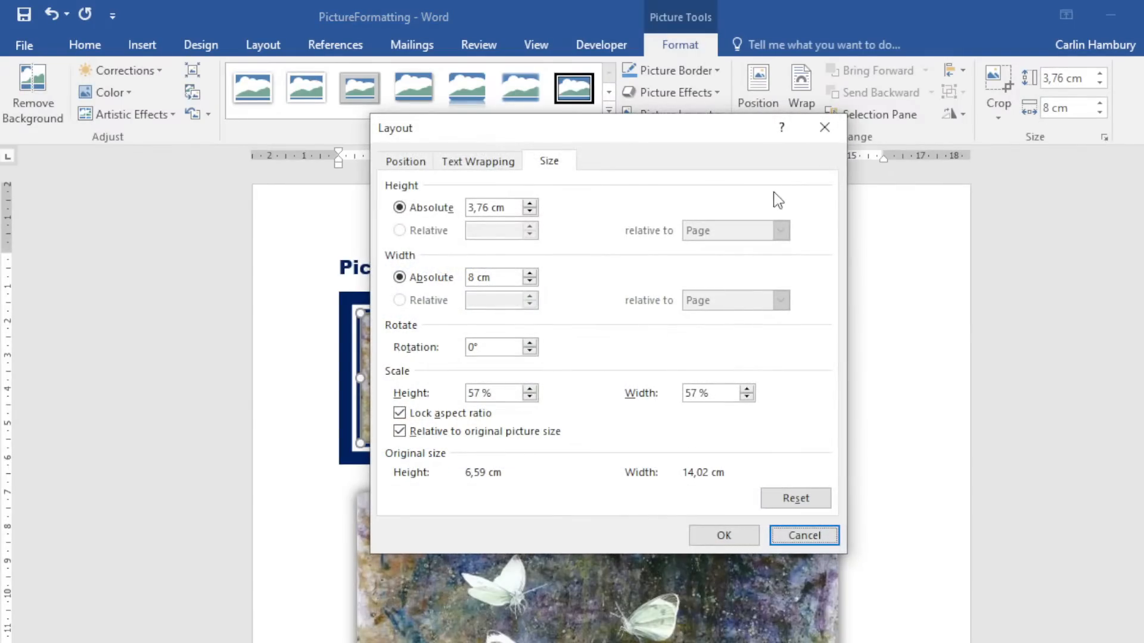
pyautogui.click(401, 416)
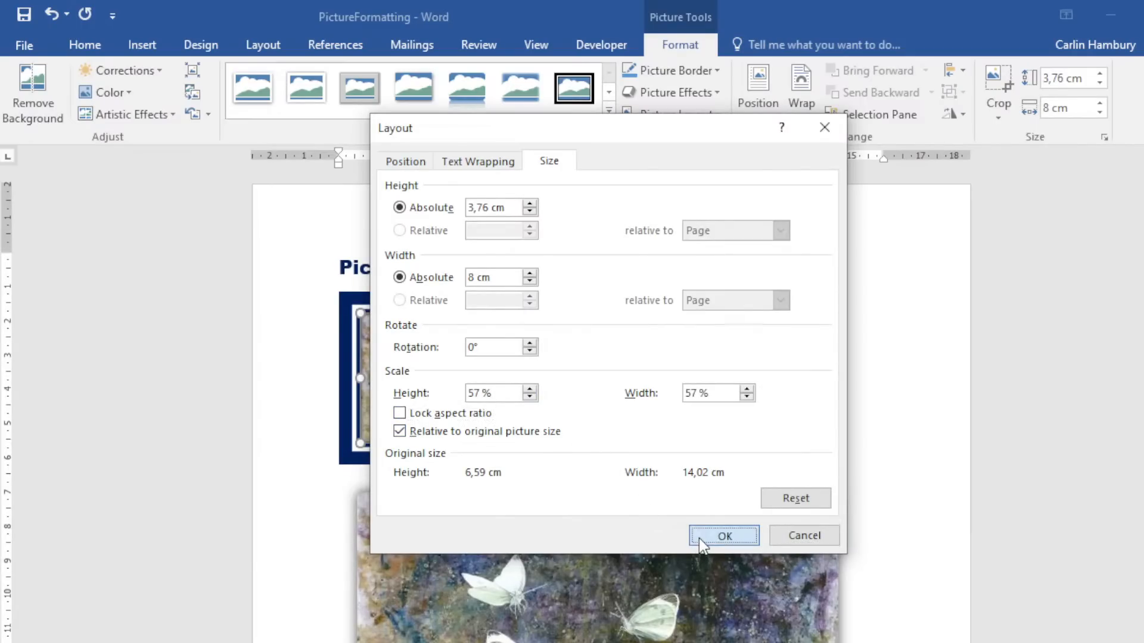
pyautogui.click(725, 536)
# Stretch the framed picture to 8 cm high and 25 cm wide.
pyautogui.click(1086, 80)
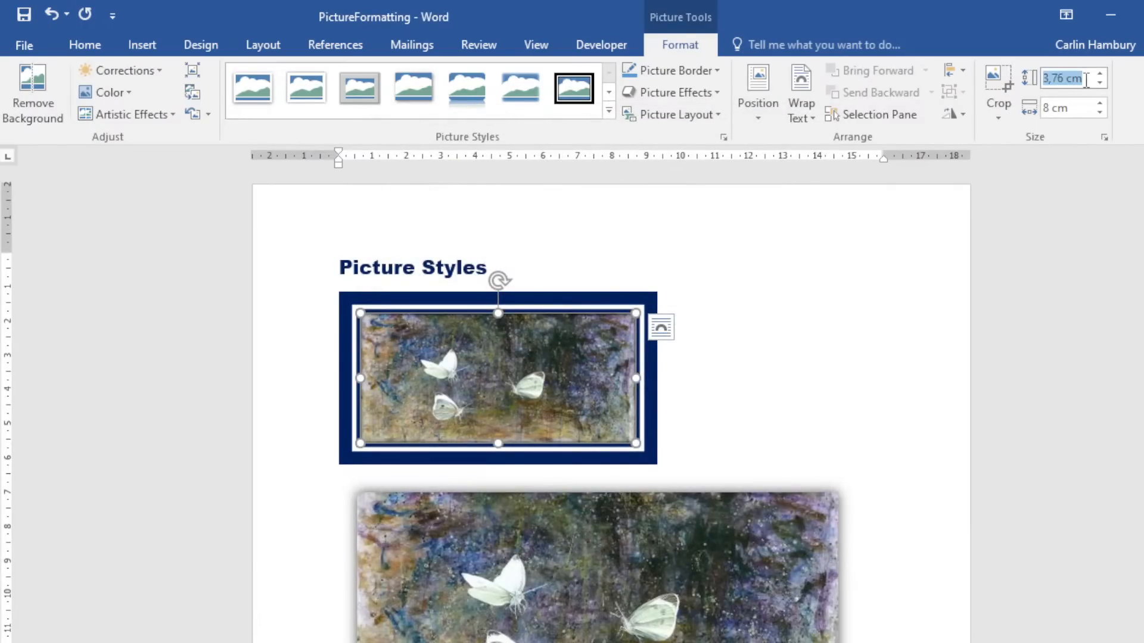
pyautogui.write('8')
pyautogui.press('Return')
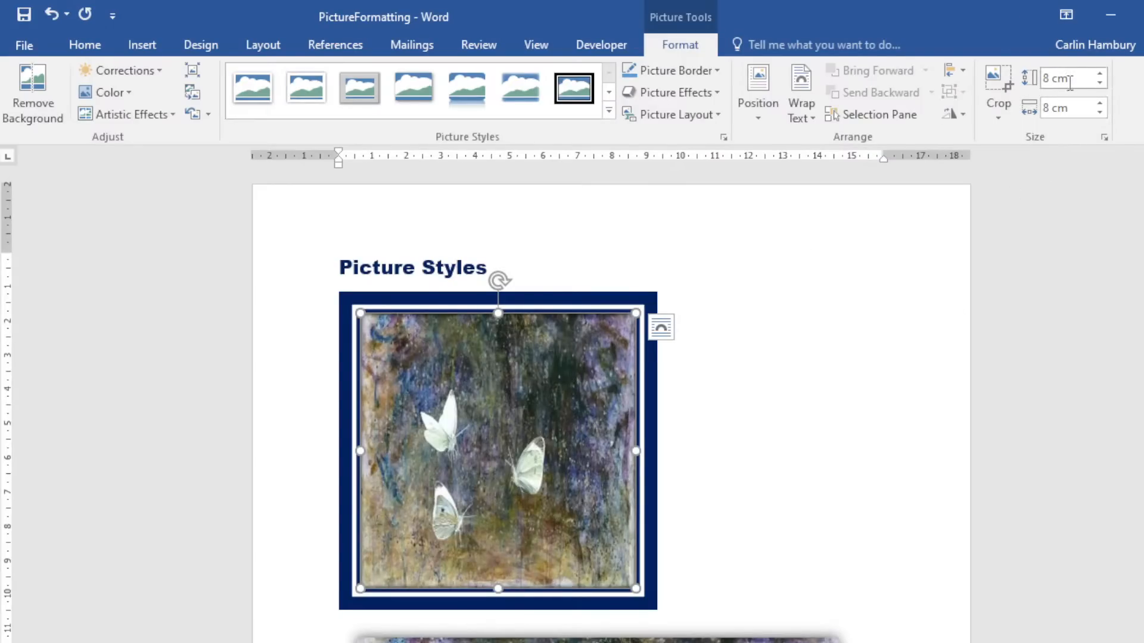
pyautogui.click(1067, 84)
pyautogui.click(1044, 107)
pyautogui.press('Delete')
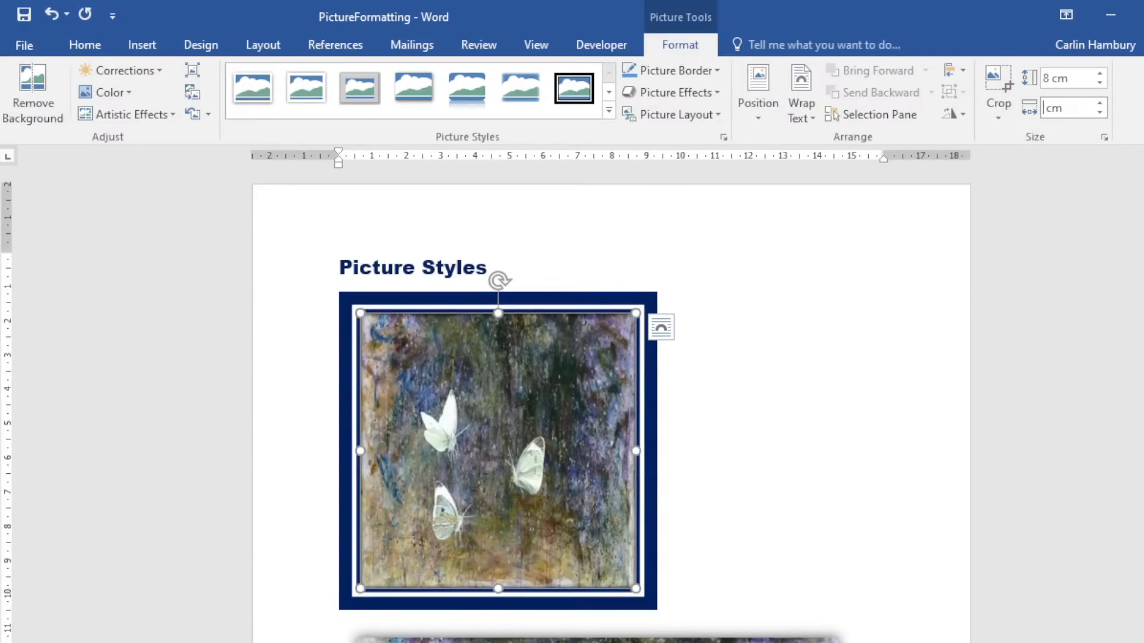
pyautogui.write('25')
pyautogui.click(863, 266)
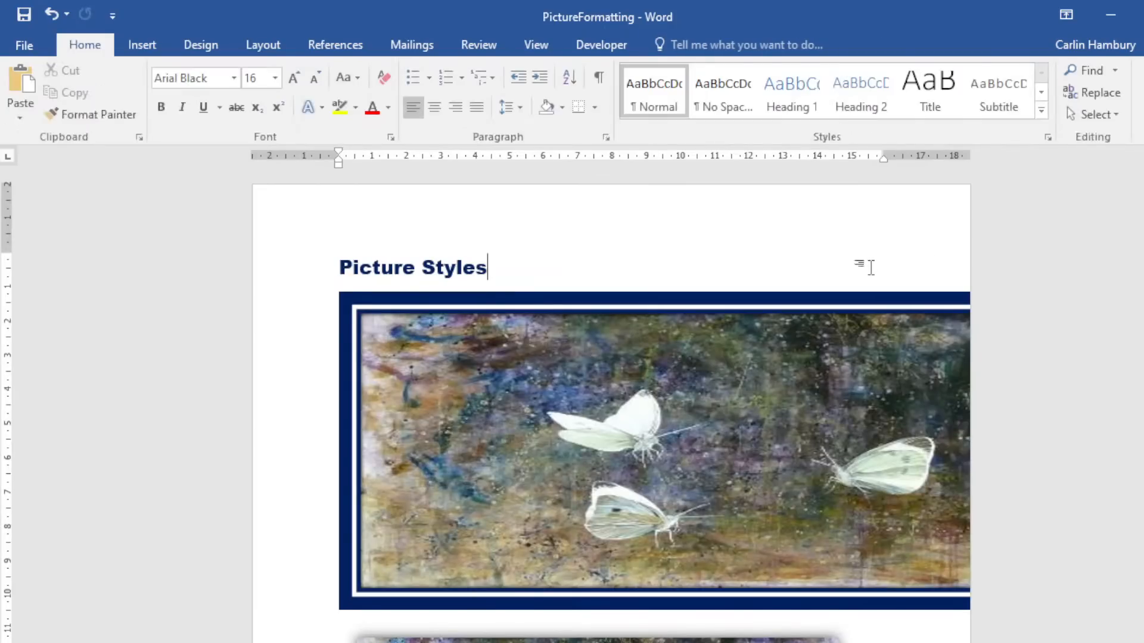
# Recheck the size settings without changes, then delete the framed butterfly picture.
pyautogui.click(775, 398)
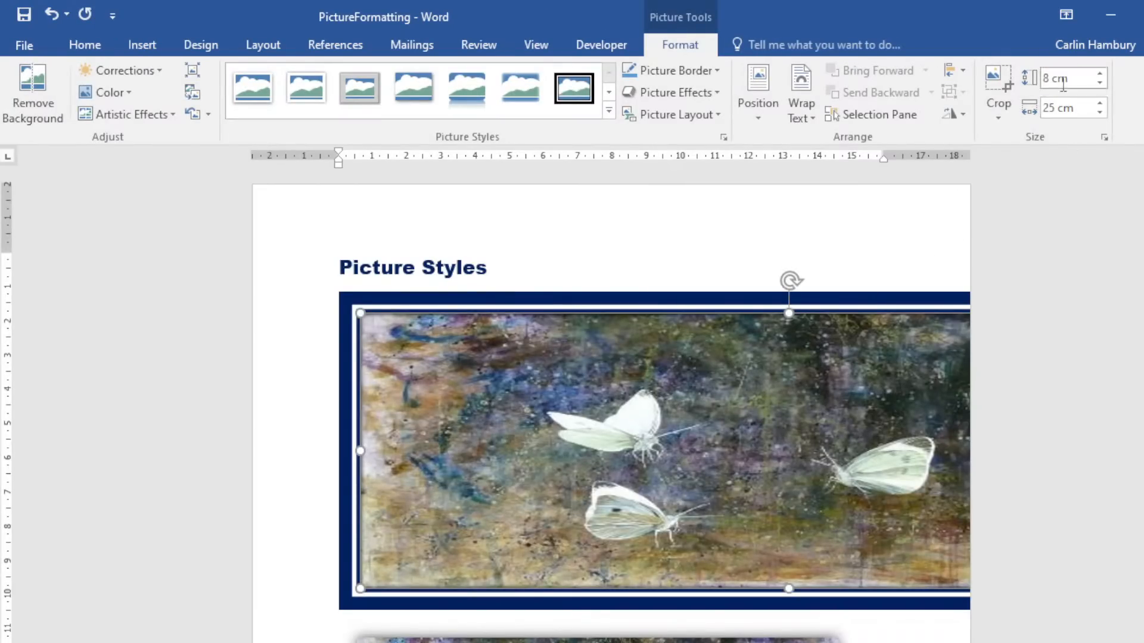
pyautogui.click(1105, 137)
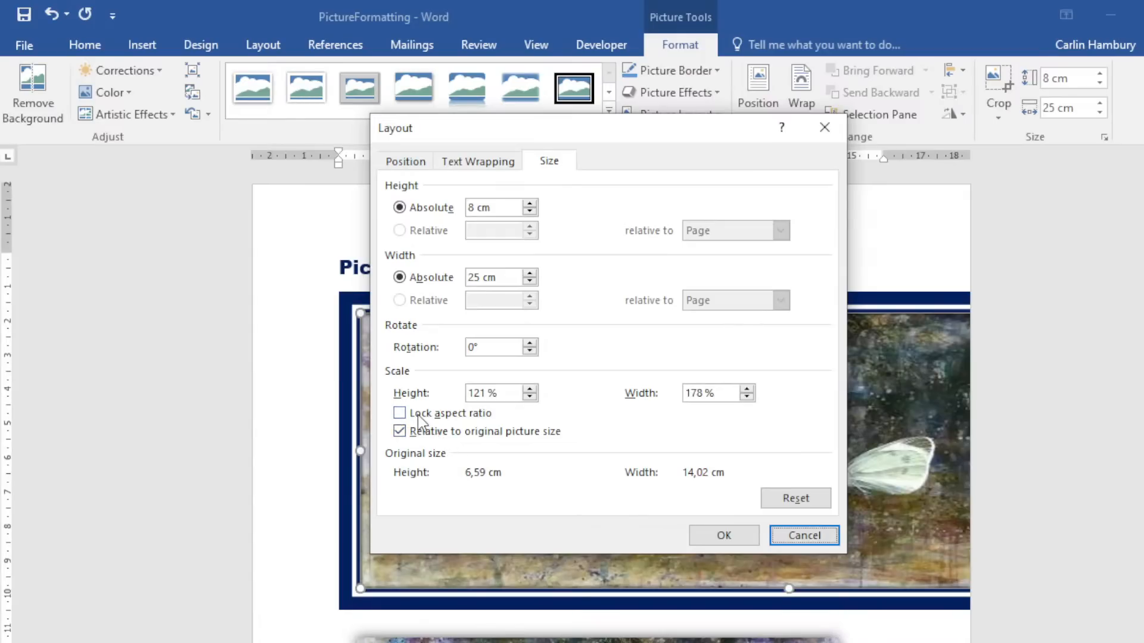
pyautogui.click(814, 535)
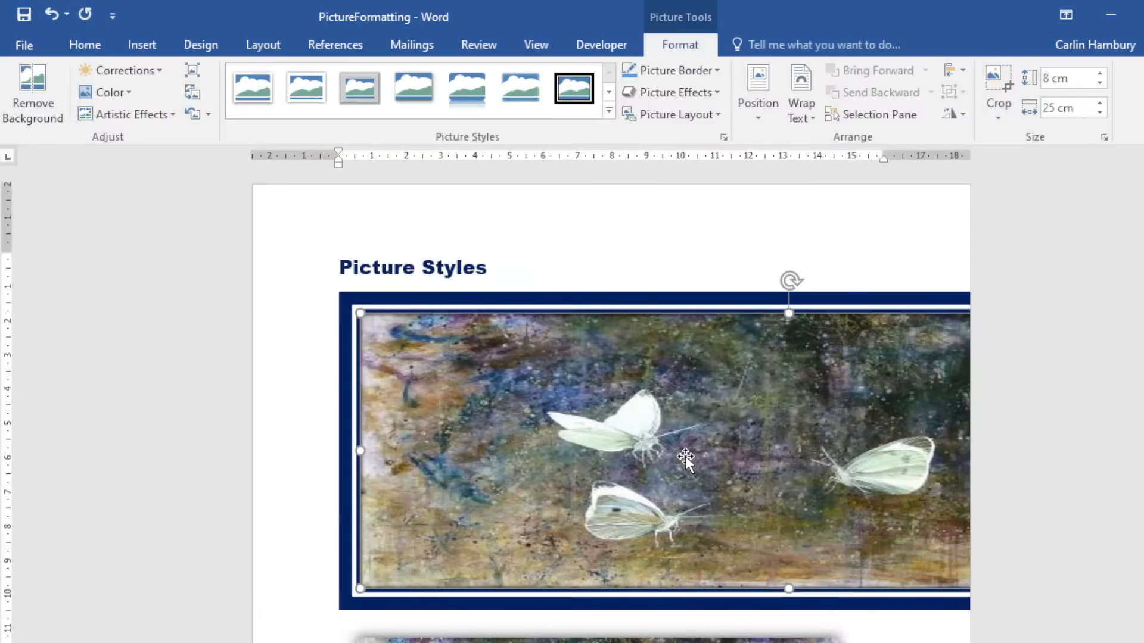
pyautogui.press('Delete')
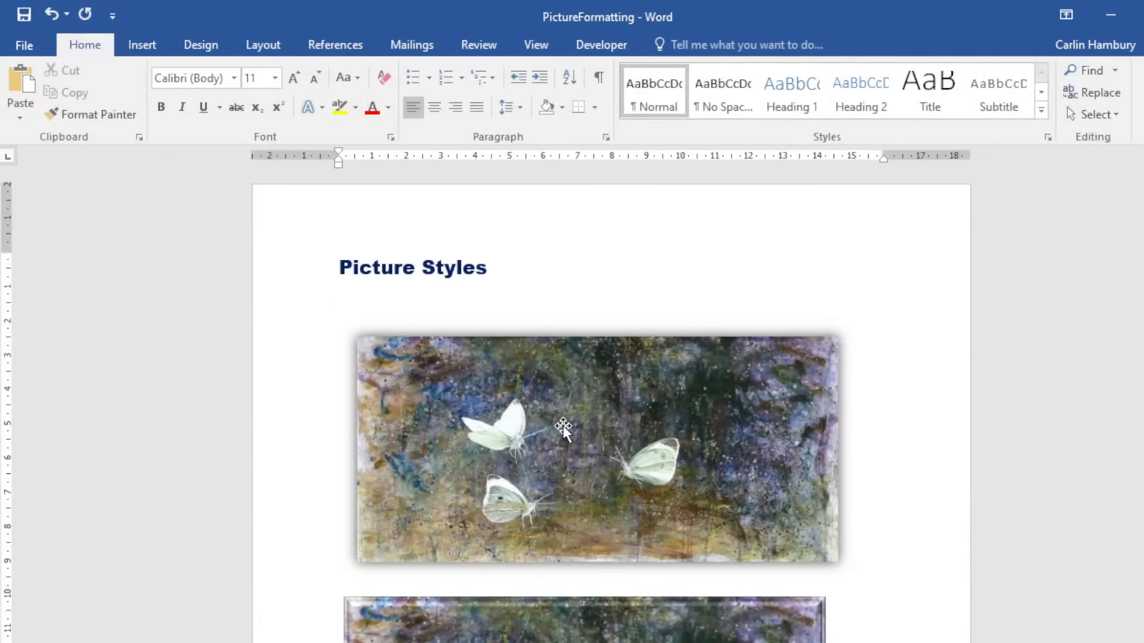
pyautogui.click(162, 47)
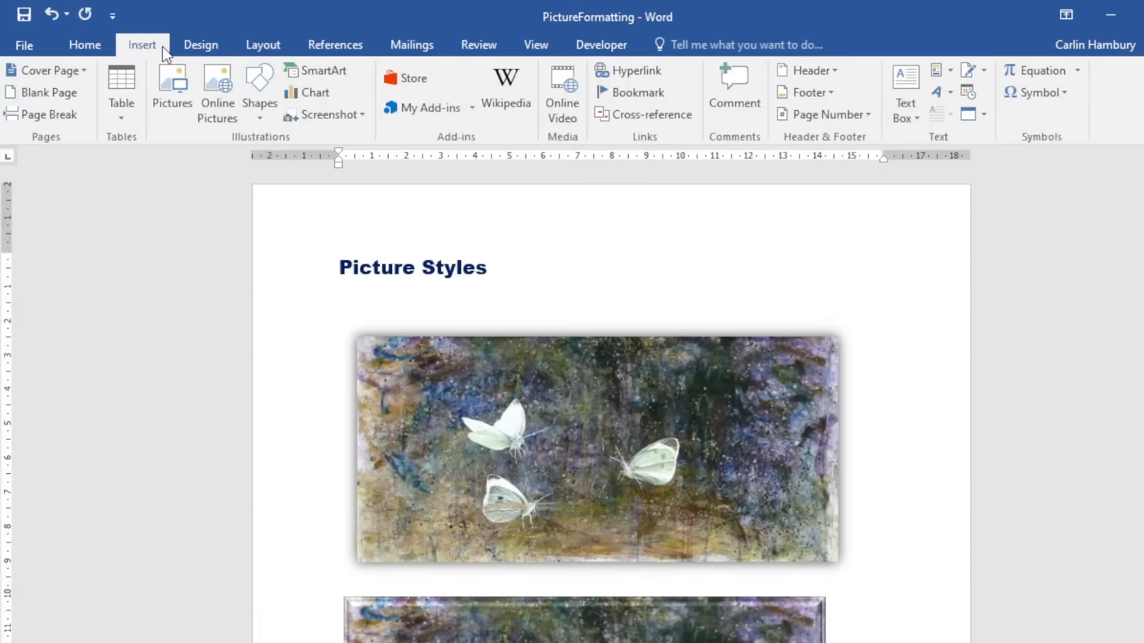
pyautogui.click(946, 95)
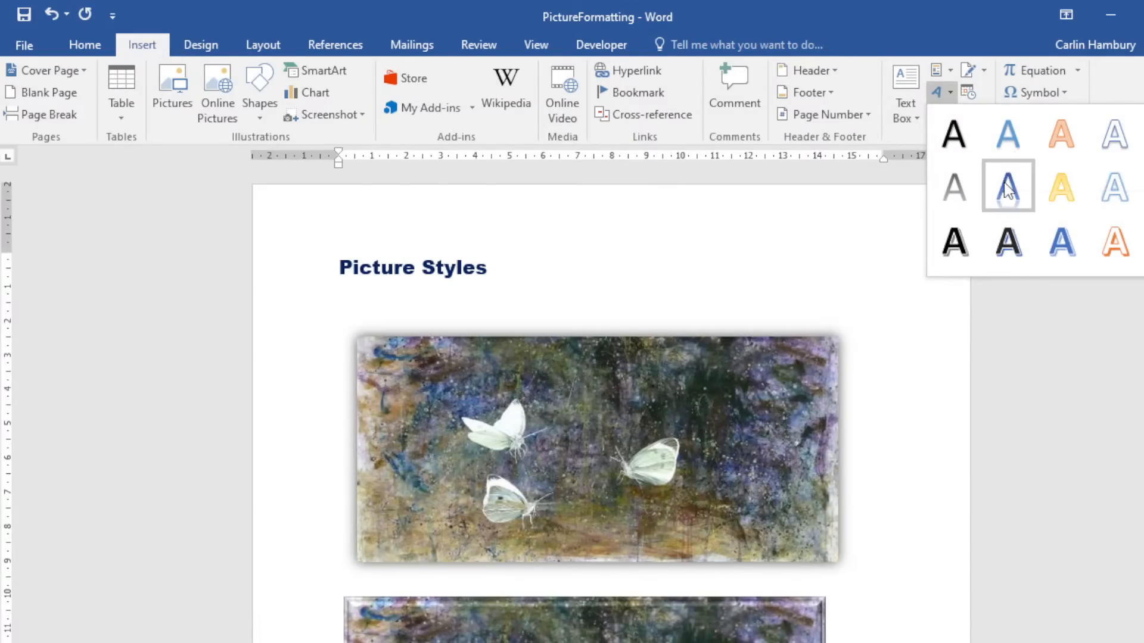
pyautogui.click(926, 5)
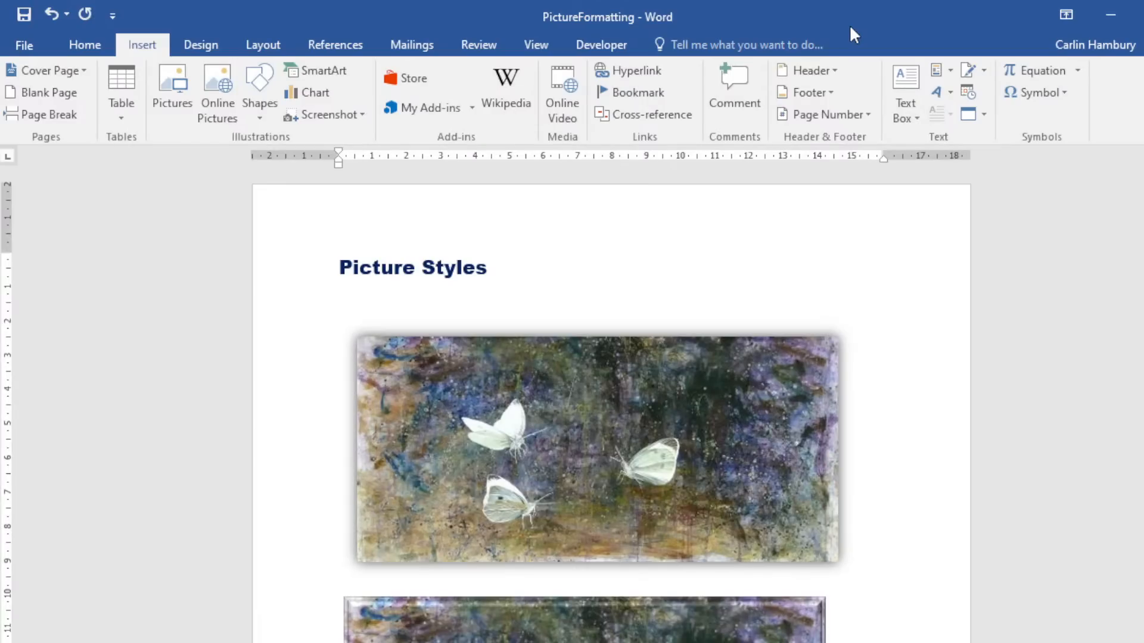
# Drag the corners of both butterfly pictures inward so they match at a smaller size.
pyautogui.click(632, 402)
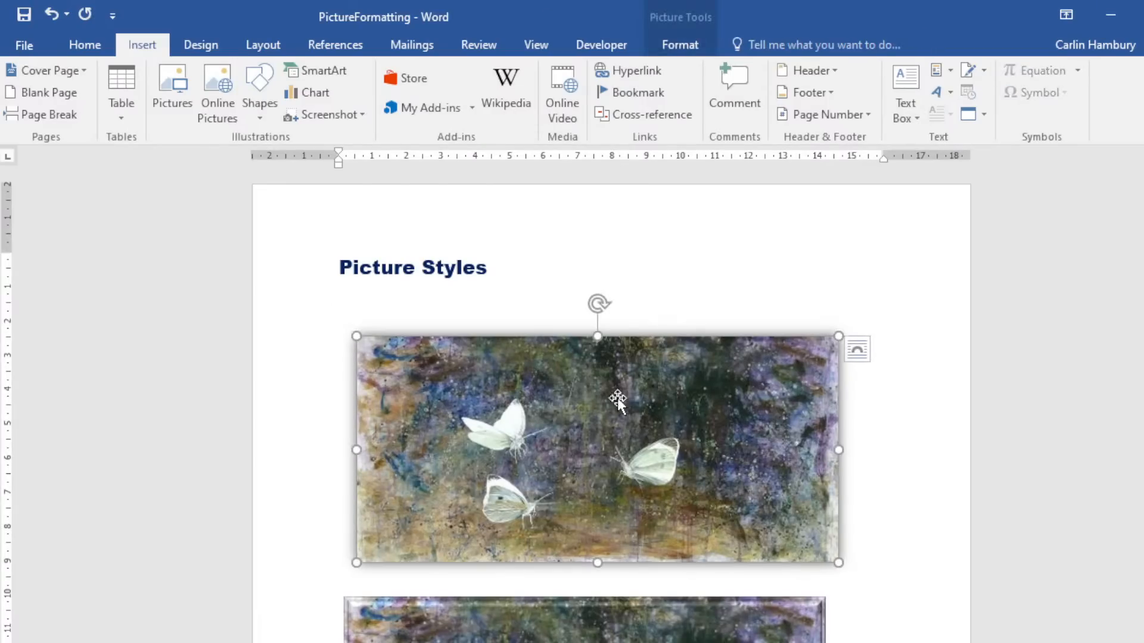
pyautogui.moveTo(356, 336); pyautogui.dragTo(540, 423)
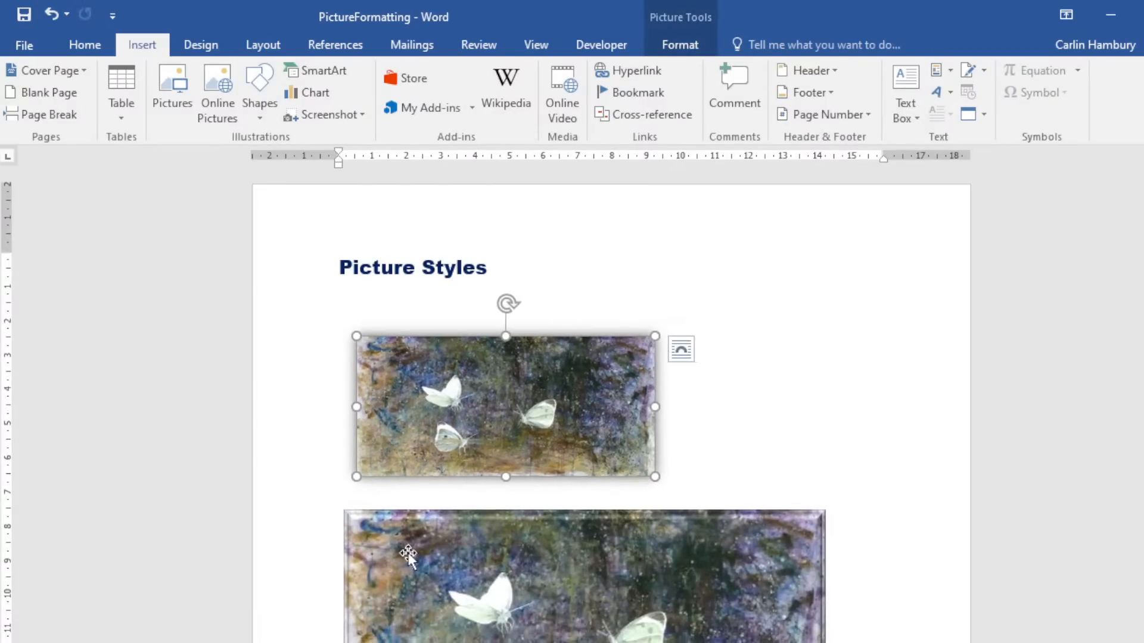
pyautogui.click(354, 532)
pyautogui.moveTo(826, 510); pyautogui.dragTo(651, 511)
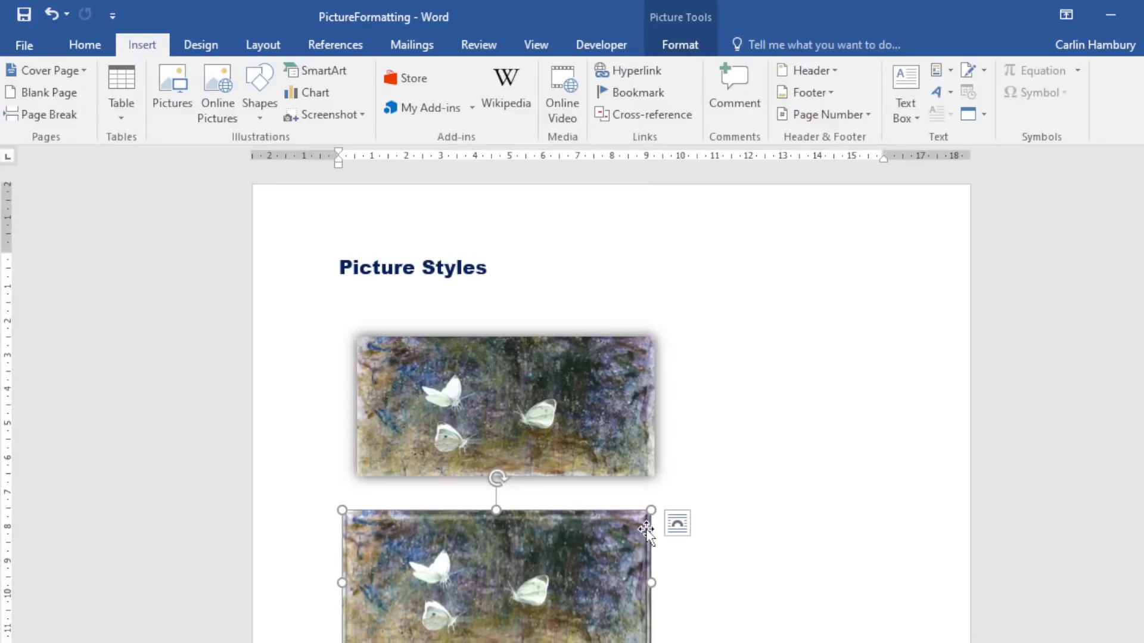
pyautogui.click(672, 484)
pyautogui.click(490, 420)
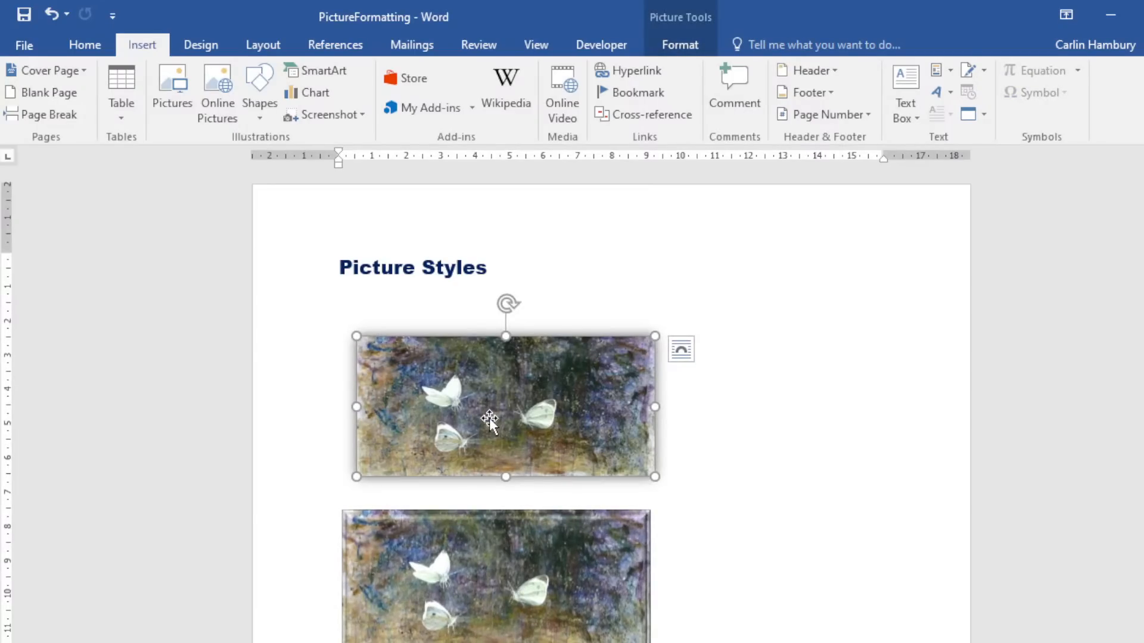
# Position the top butterfly picture Top Center with Square wrapping, nudged slightly lower-right.
pyautogui.click(690, 45)
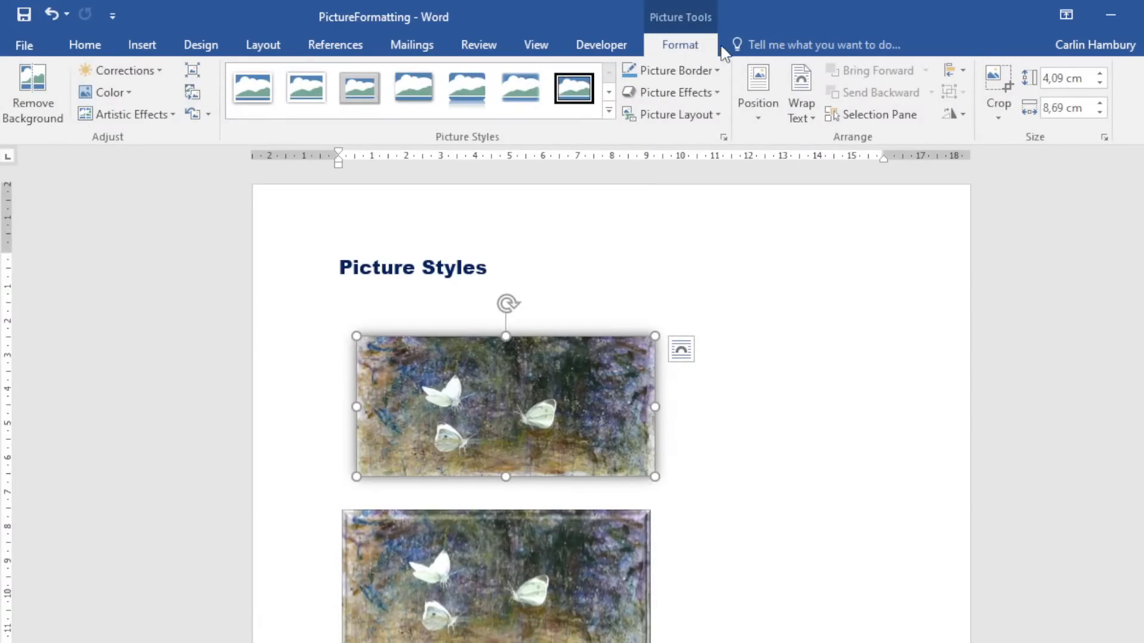
pyautogui.click(764, 123)
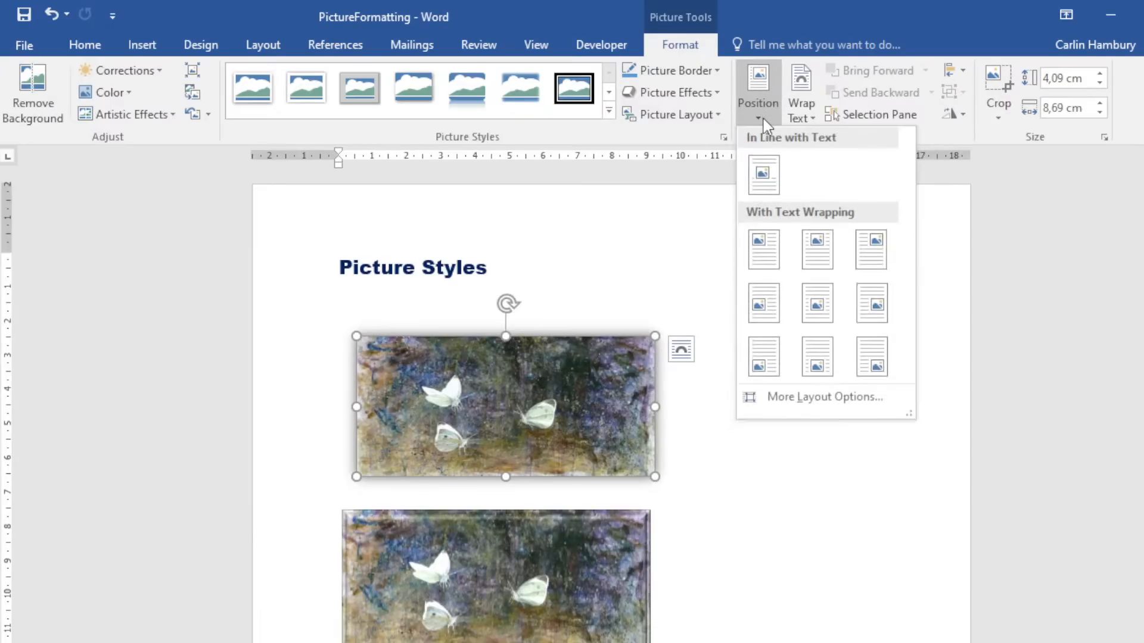
pyautogui.click(817, 248)
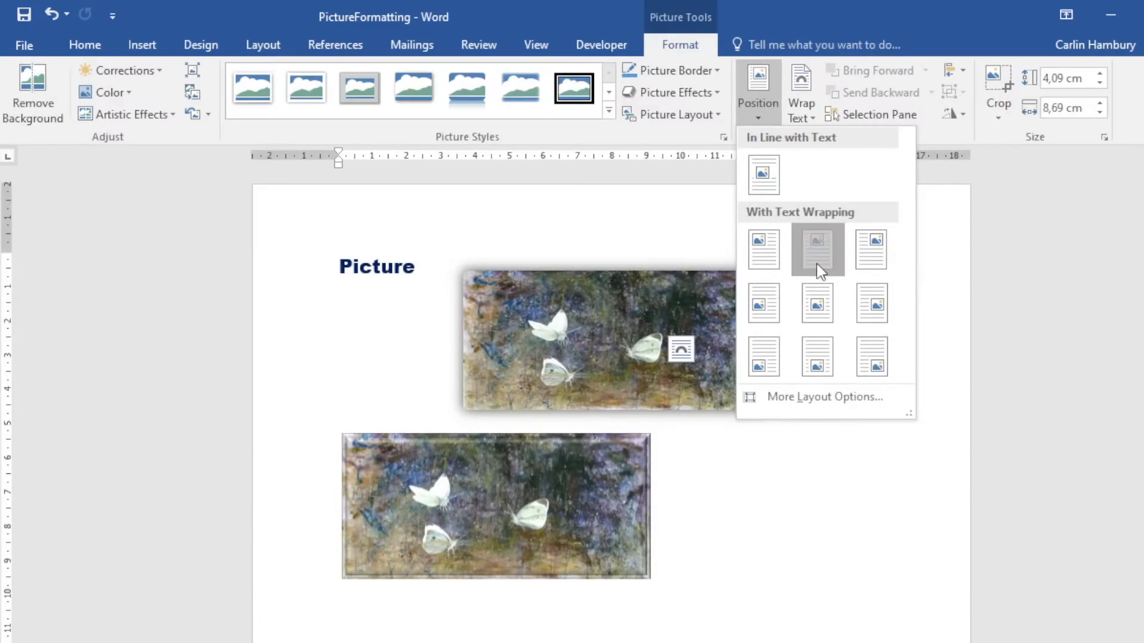
pyautogui.click(849, 453)
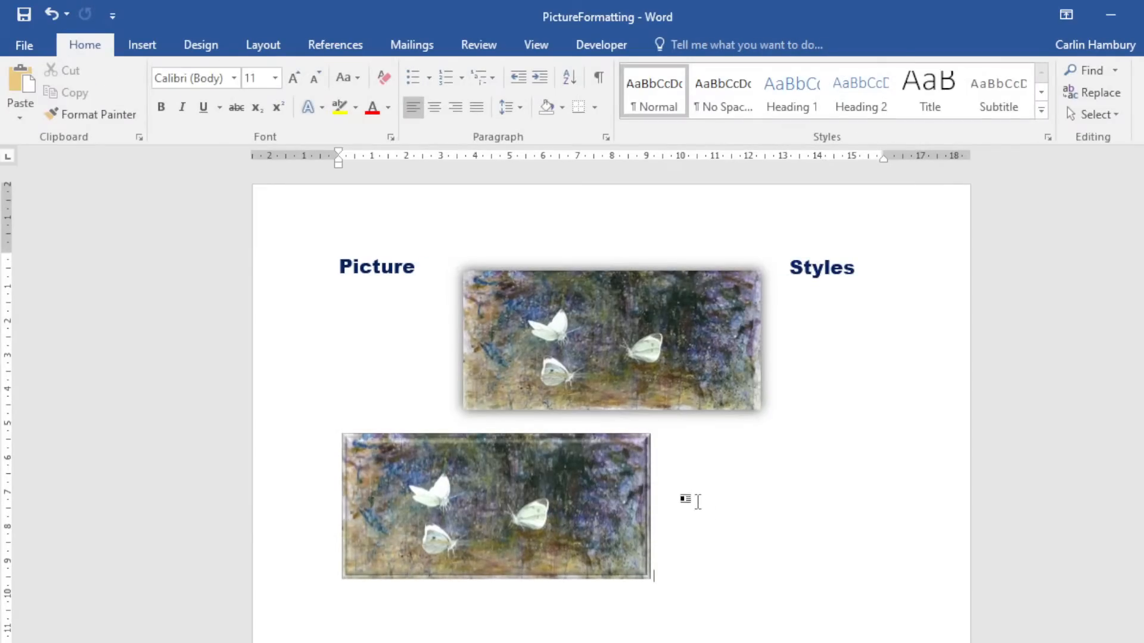
pyautogui.click(573, 389)
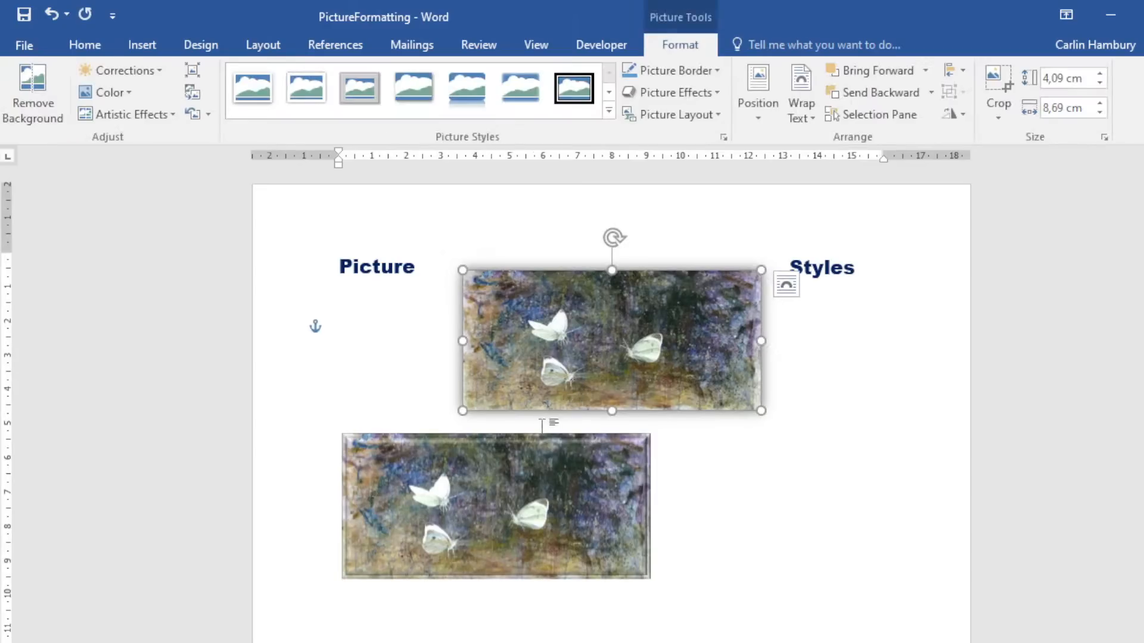
pyautogui.moveTo(573, 389); pyautogui.dragTo(582, 421)
pyautogui.click(745, 503)
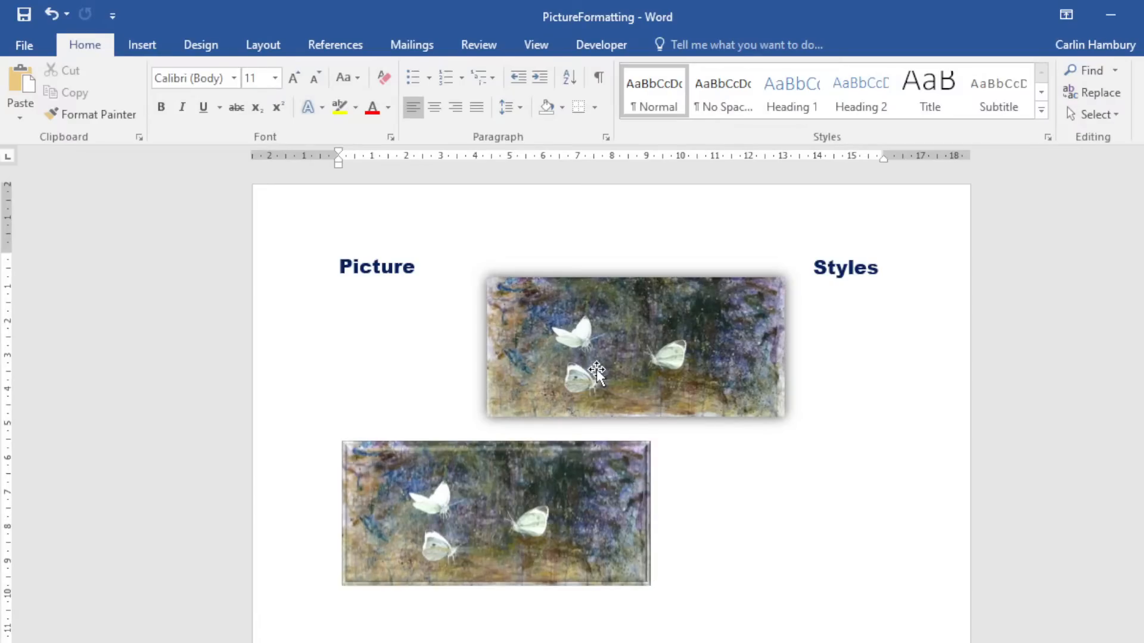
# Draw a blue oval circle over the two butterfly pictures.
pyautogui.click(138, 43)
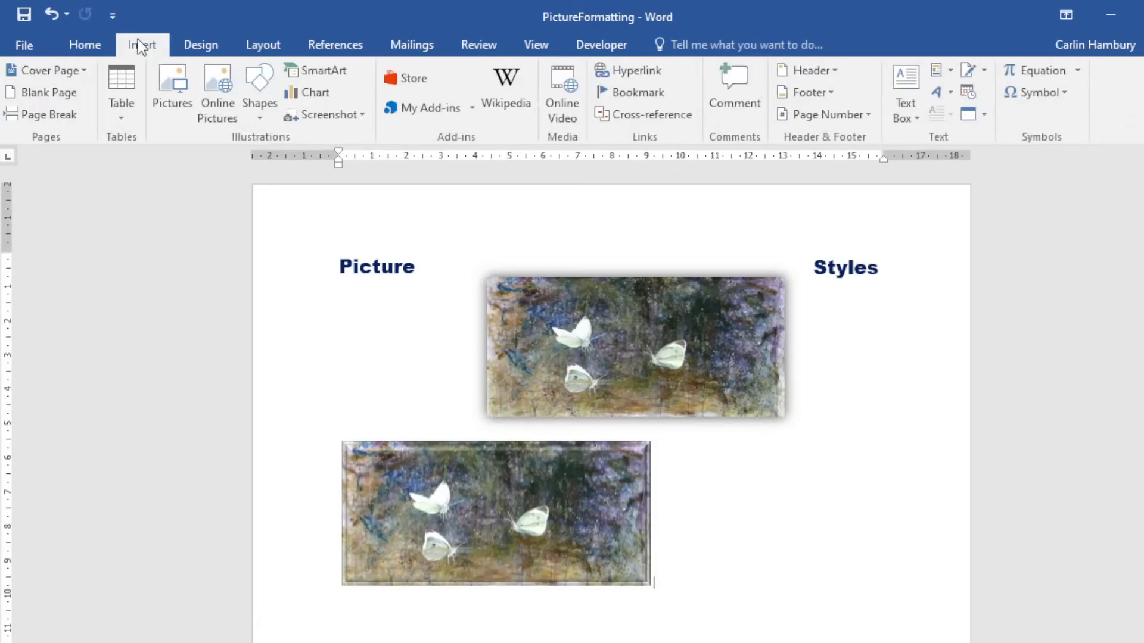
pyautogui.click(250, 116)
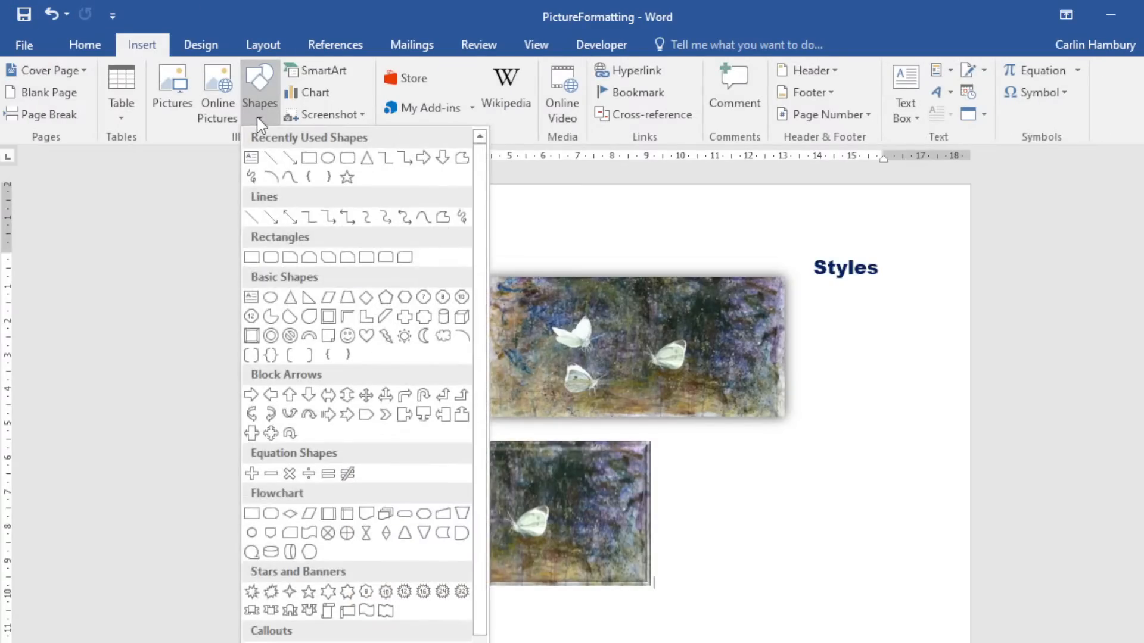
pyautogui.click(334, 170)
pyautogui.moveTo(410, 369); pyautogui.dragTo(573, 525)
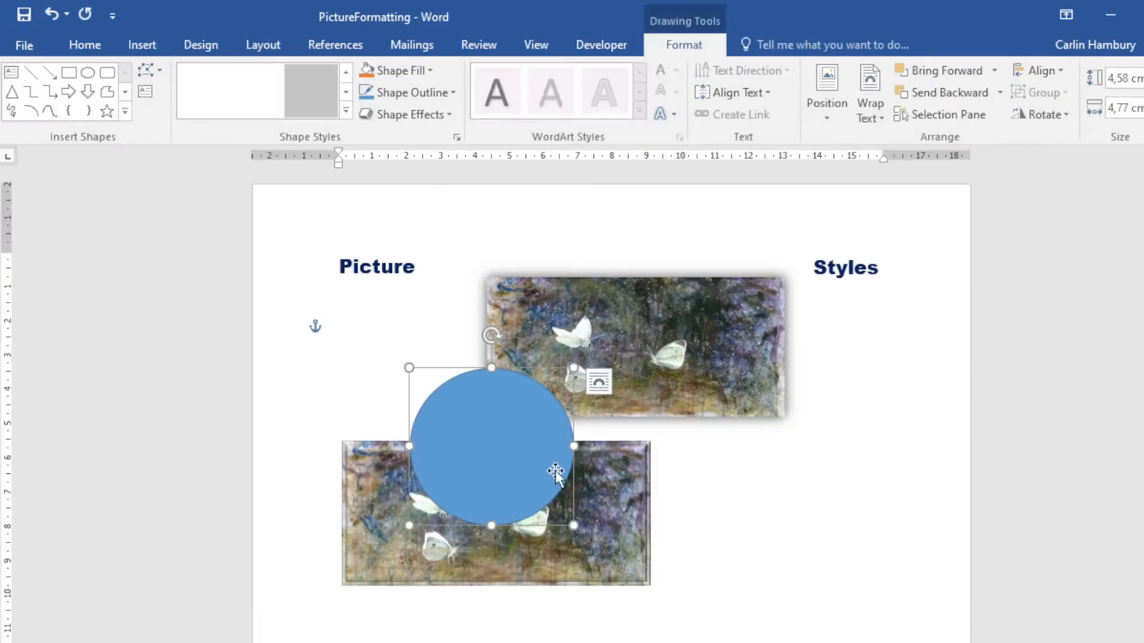
# Draw an isosceles triangle over the circle and select both shapes together.
pyautogui.click(128, 45)
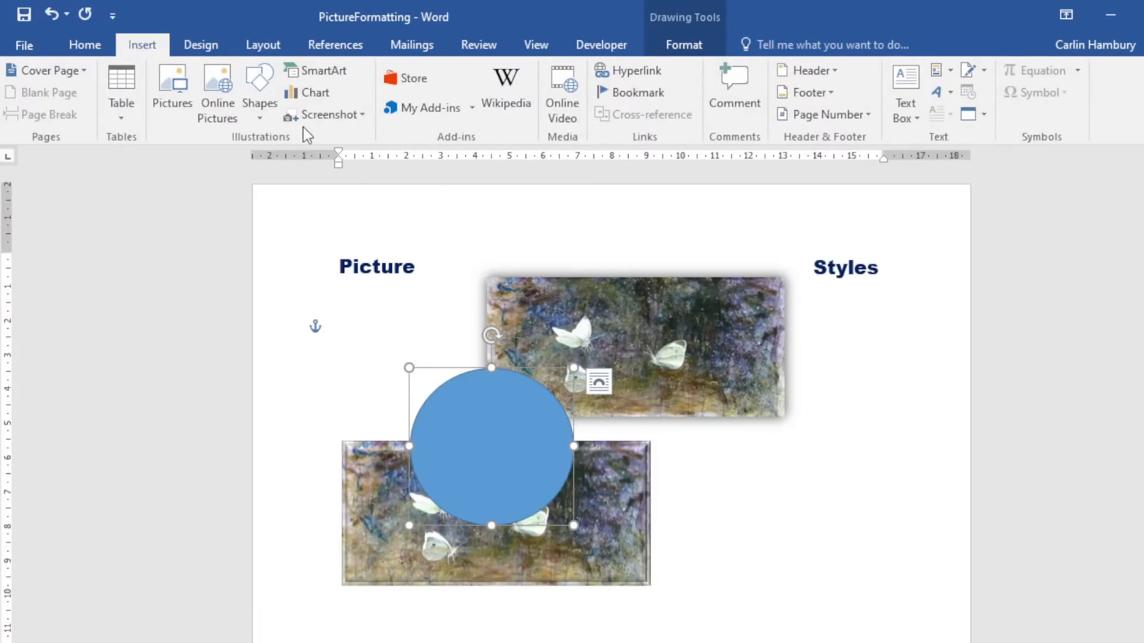
pyautogui.click(259, 110)
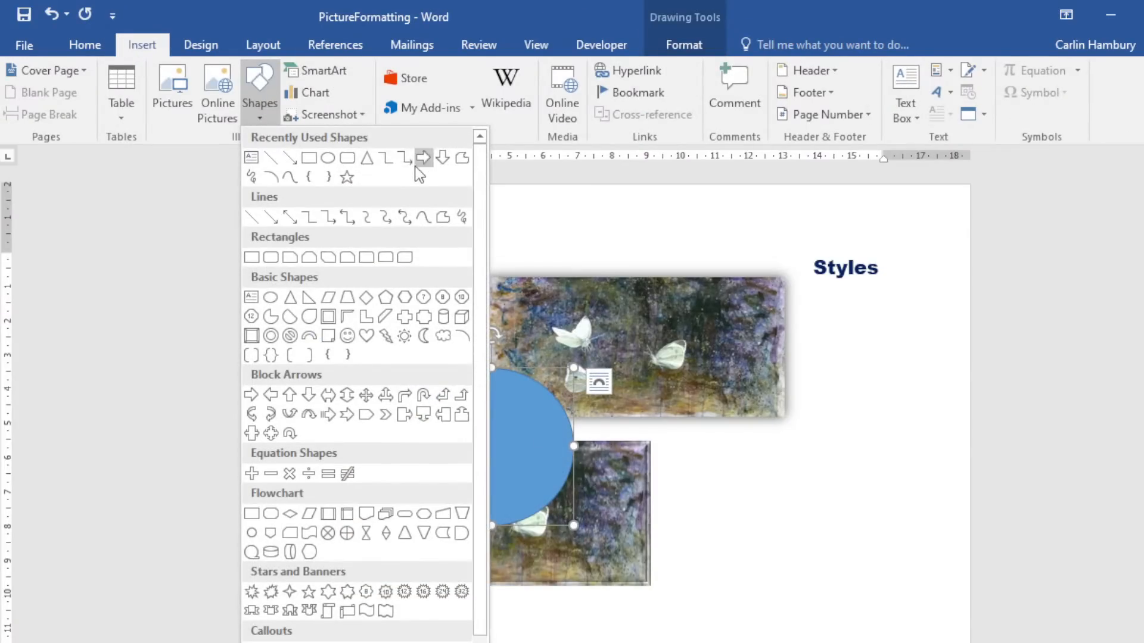
pyautogui.click(367, 157)
pyautogui.moveTo(427, 354); pyautogui.dragTo(507, 474)
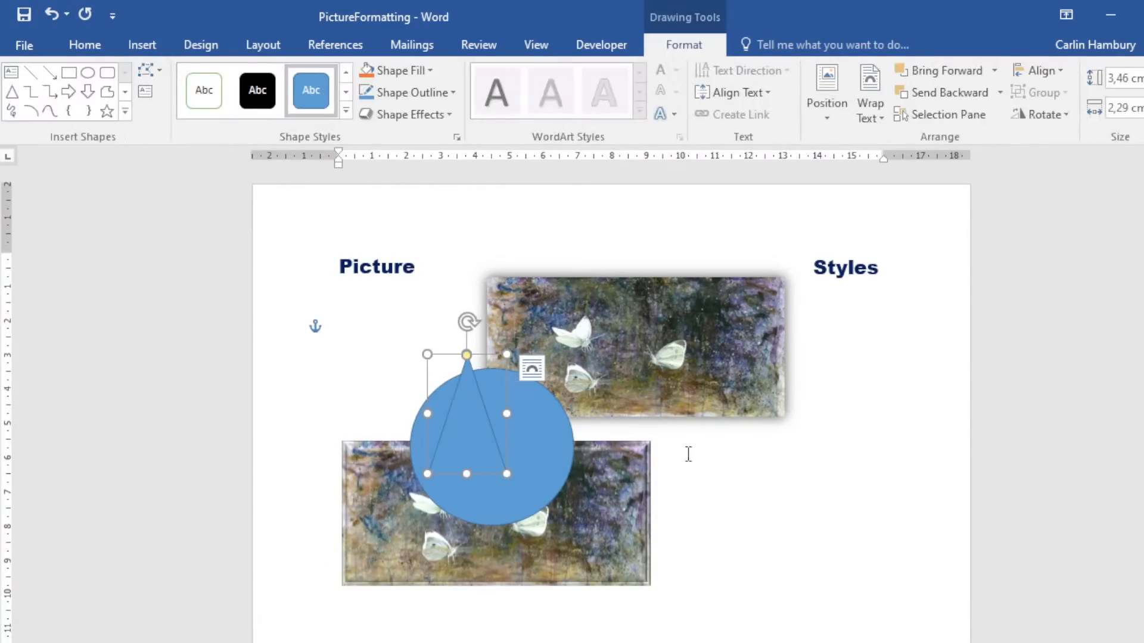
pyautogui.click(775, 457)
pyautogui.click(462, 446)
pyautogui.keyDown('shift'); pyautogui.click(546, 450); pyautogui.keyUp('shift')
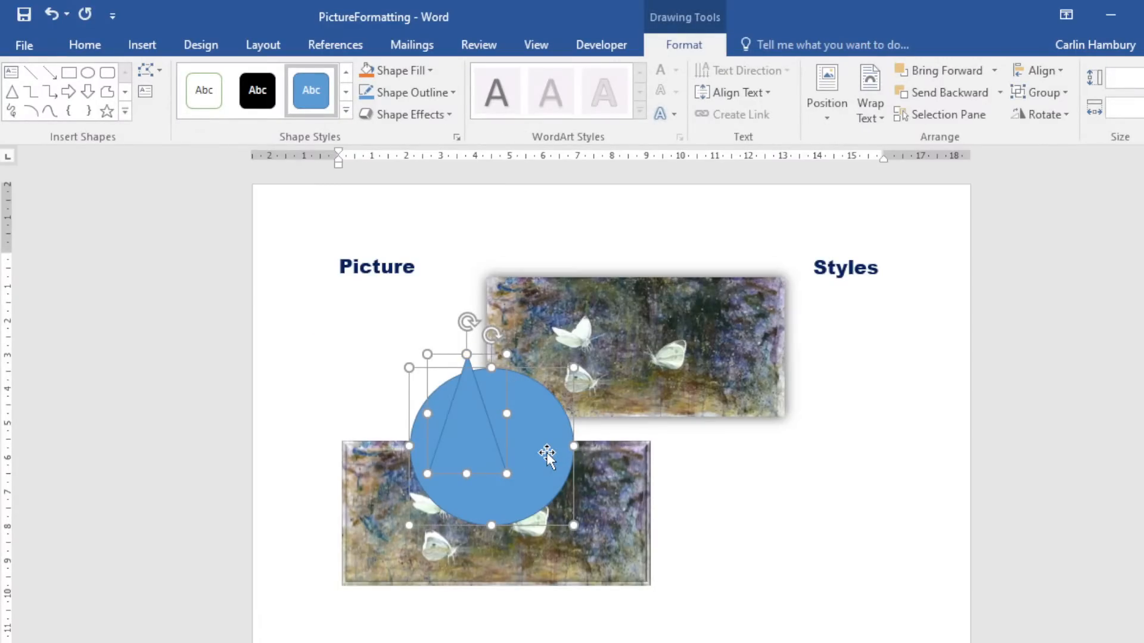
# Group the circle and triangle and move the group over the top picture.
pyautogui.rightClick(545, 452)
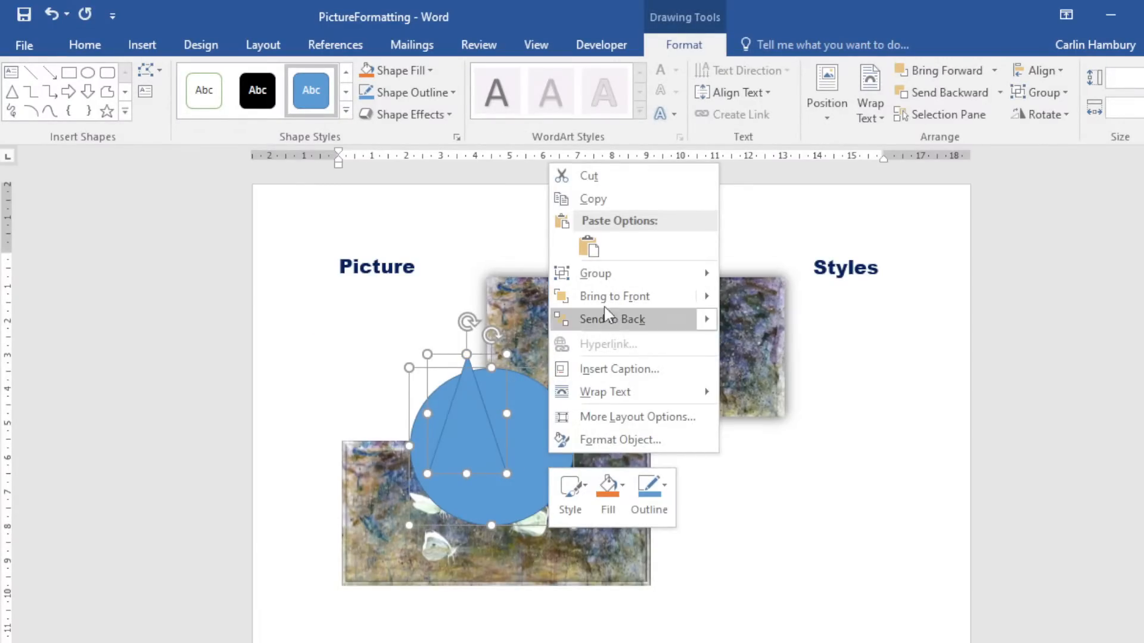
pyautogui.moveTo(629, 274)
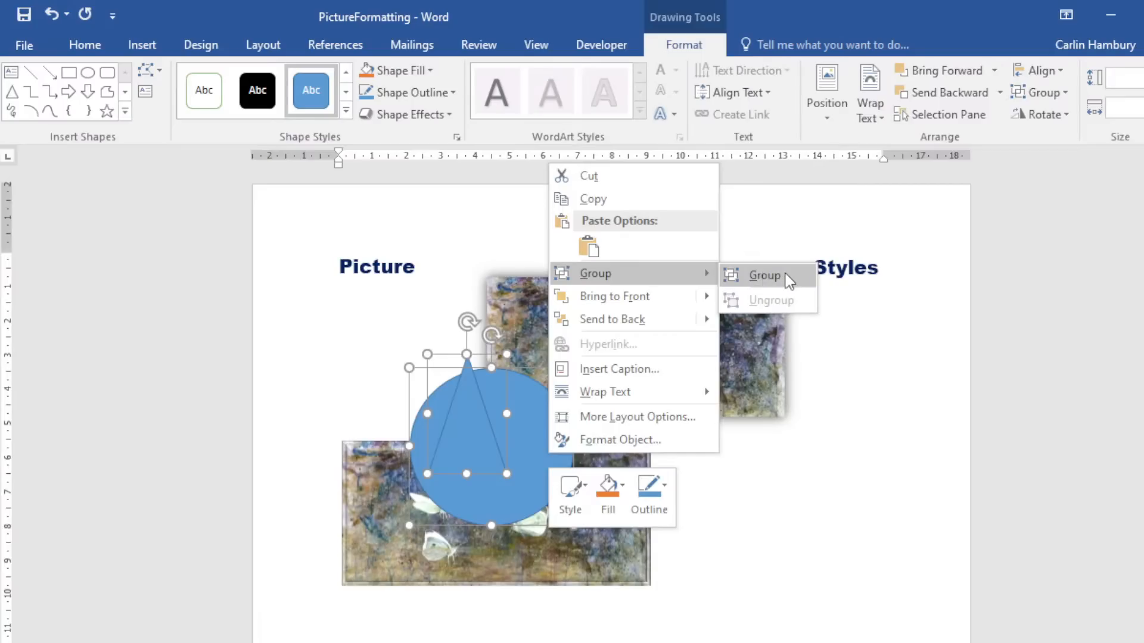
pyautogui.click(760, 276)
pyautogui.moveTo(446, 399); pyautogui.dragTo(835, 508)
pyautogui.moveTo(862, 453); pyautogui.dragTo(718, 411)
# Ungroup the shapes, shifting the triangle left and the circle over the lower picture.
pyautogui.rightClick(718, 406)
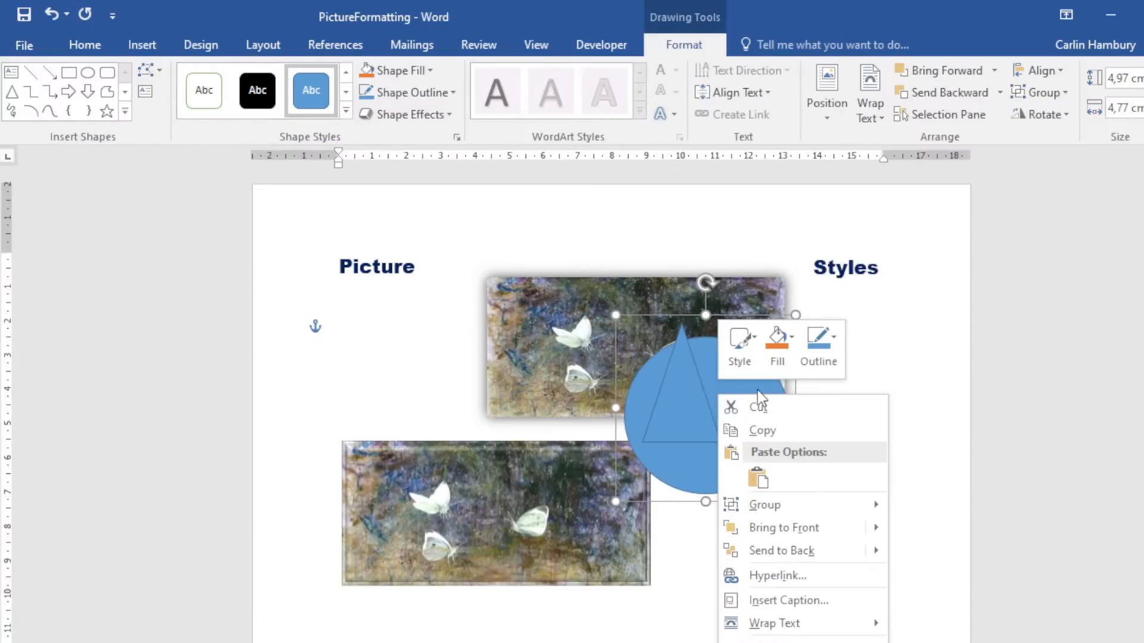
pyautogui.moveTo(779, 499)
pyautogui.click(938, 531)
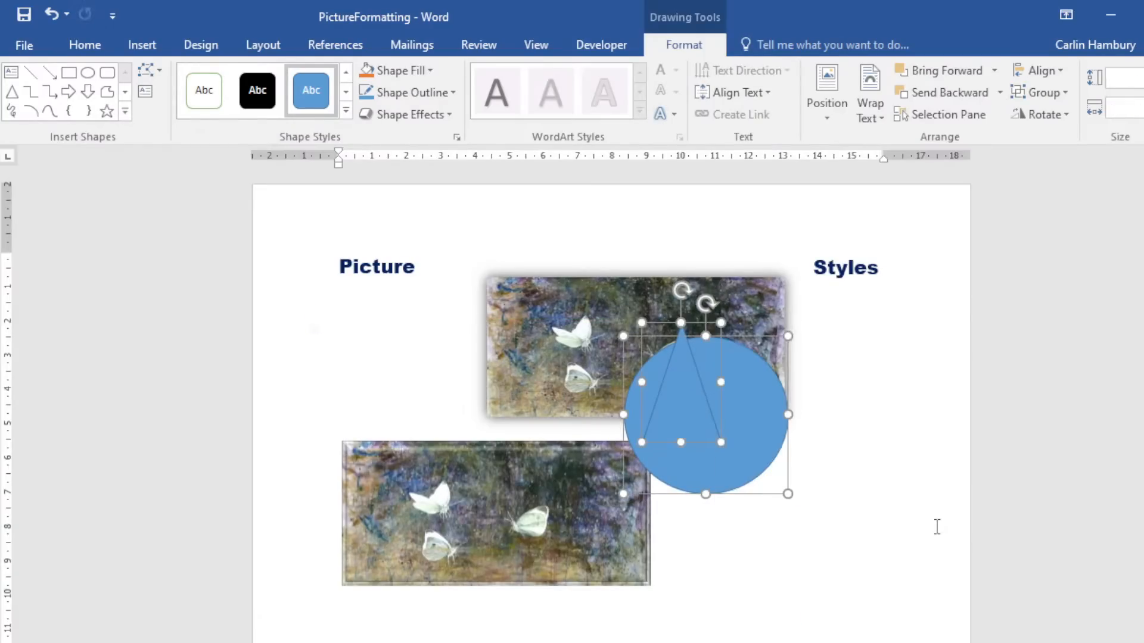
pyautogui.click(875, 483)
pyautogui.moveTo(681, 407); pyautogui.dragTo(567, 417)
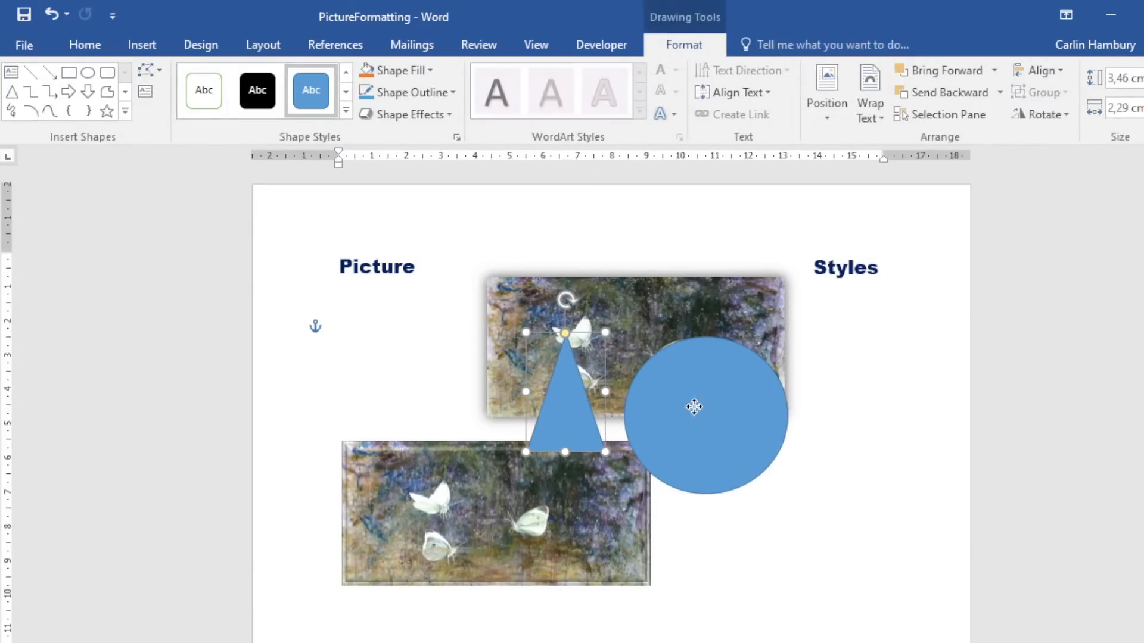
pyautogui.moveTo(713, 392); pyautogui.dragTo(429, 520)
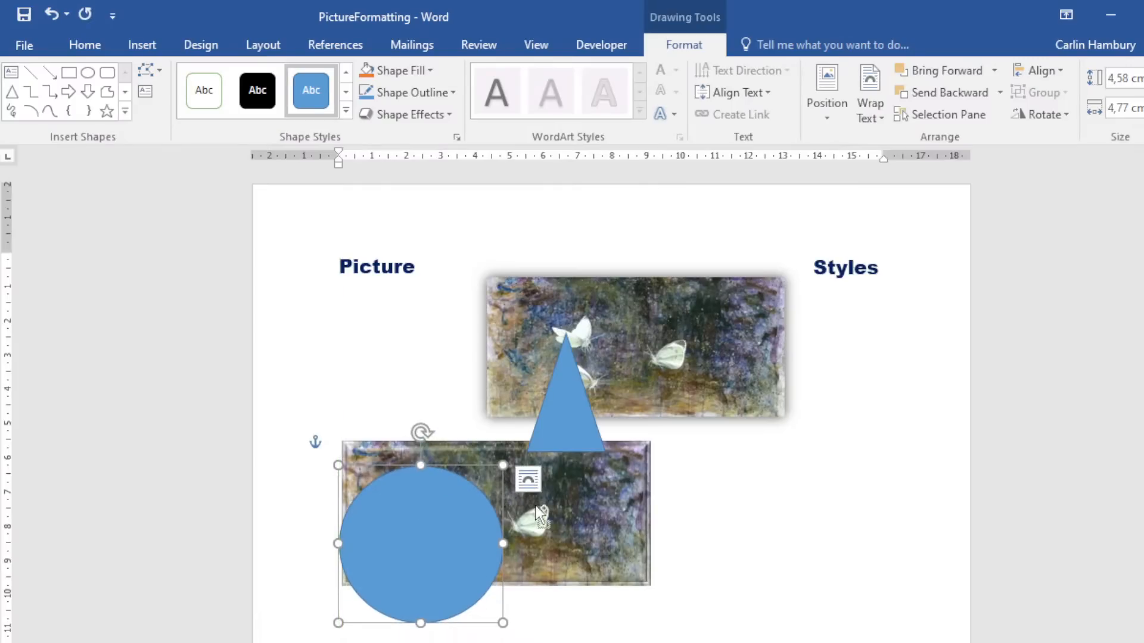
# Group the triangle, circle and both pictures, reposition the group, and check its wrapping options.
pyautogui.click(671, 372)
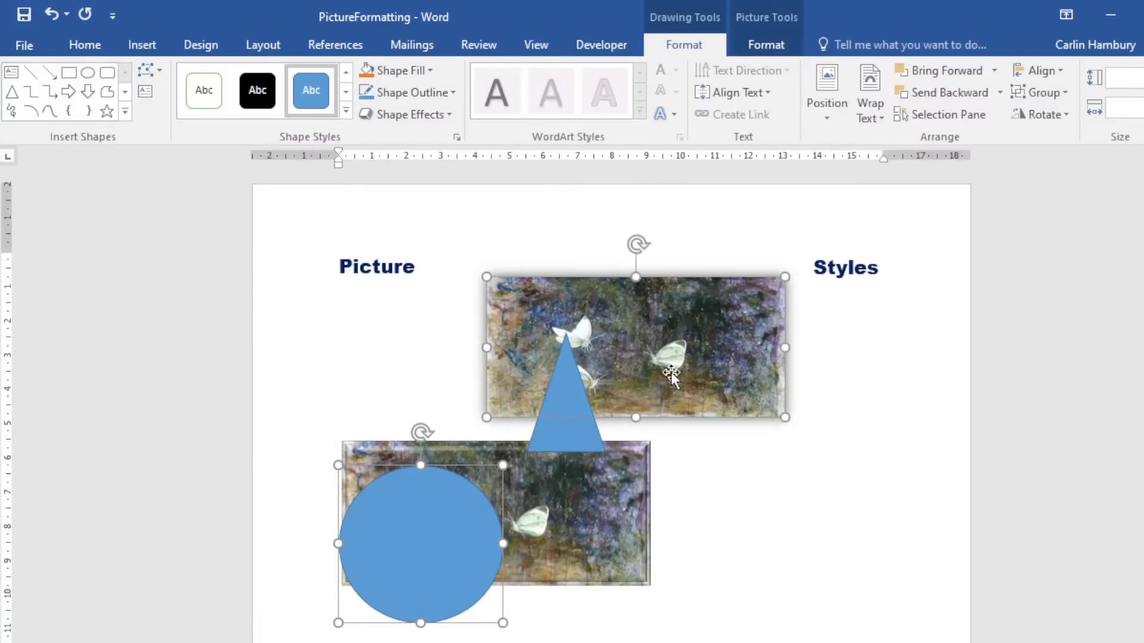
pyautogui.rightClick(671, 372)
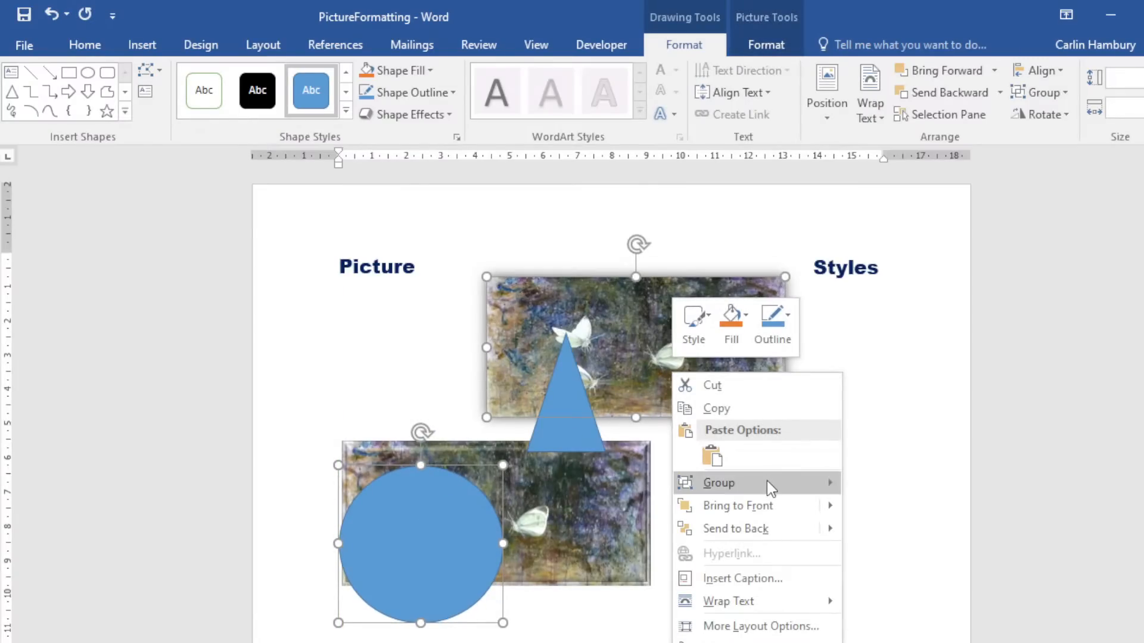
pyautogui.moveTo(766, 481)
pyautogui.click(900, 484)
pyautogui.moveTo(738, 415); pyautogui.dragTo(751, 321)
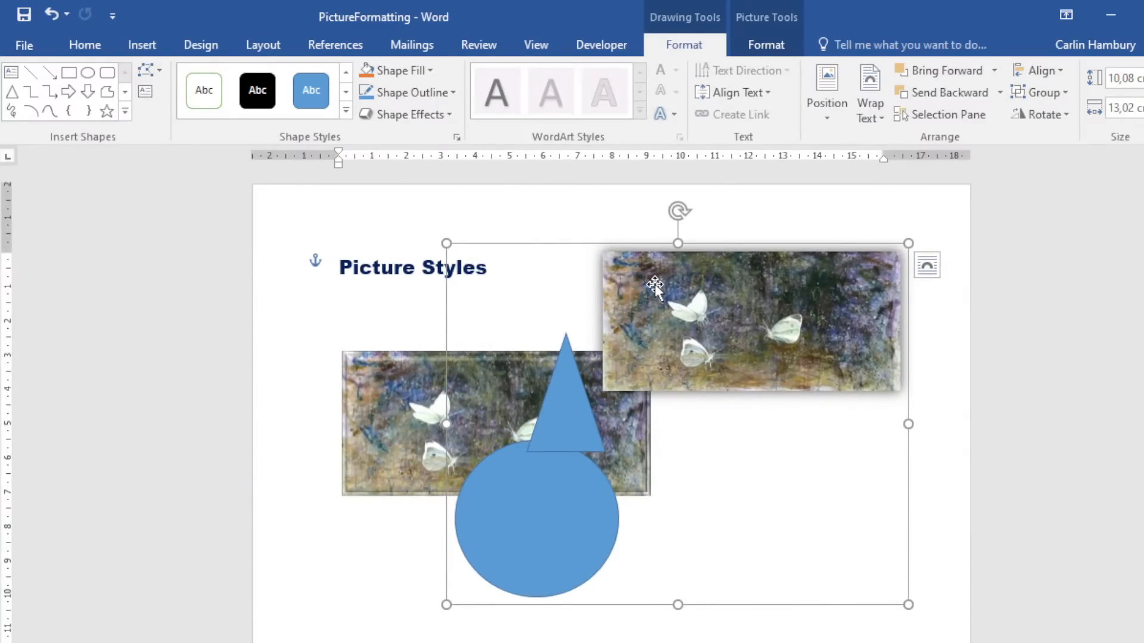
pyautogui.click(925, 277)
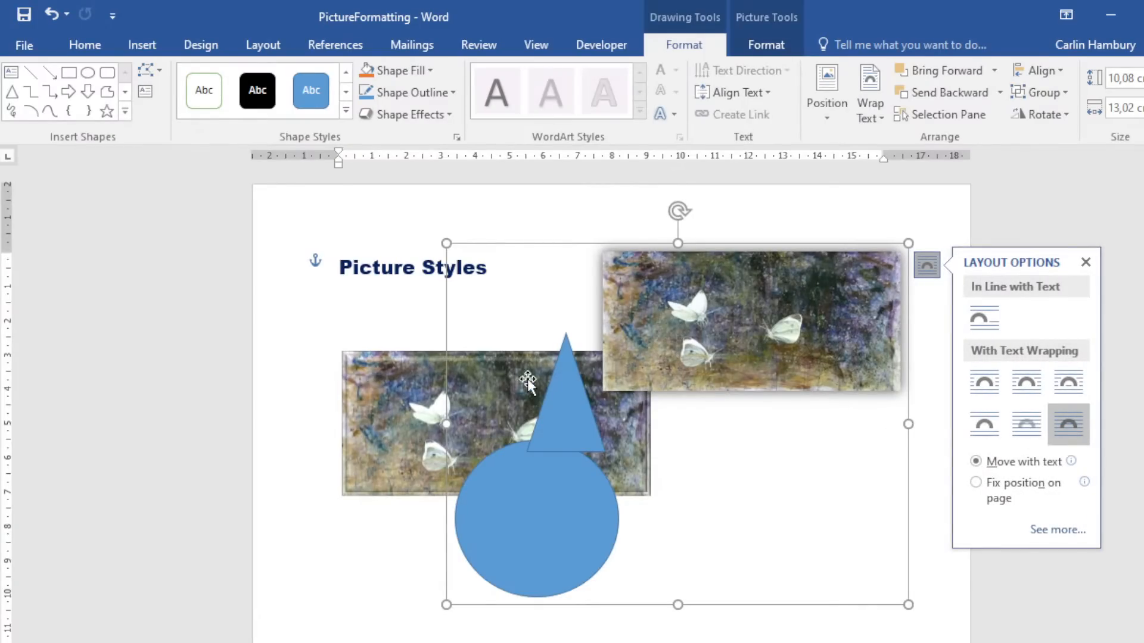
pyautogui.click(613, 230)
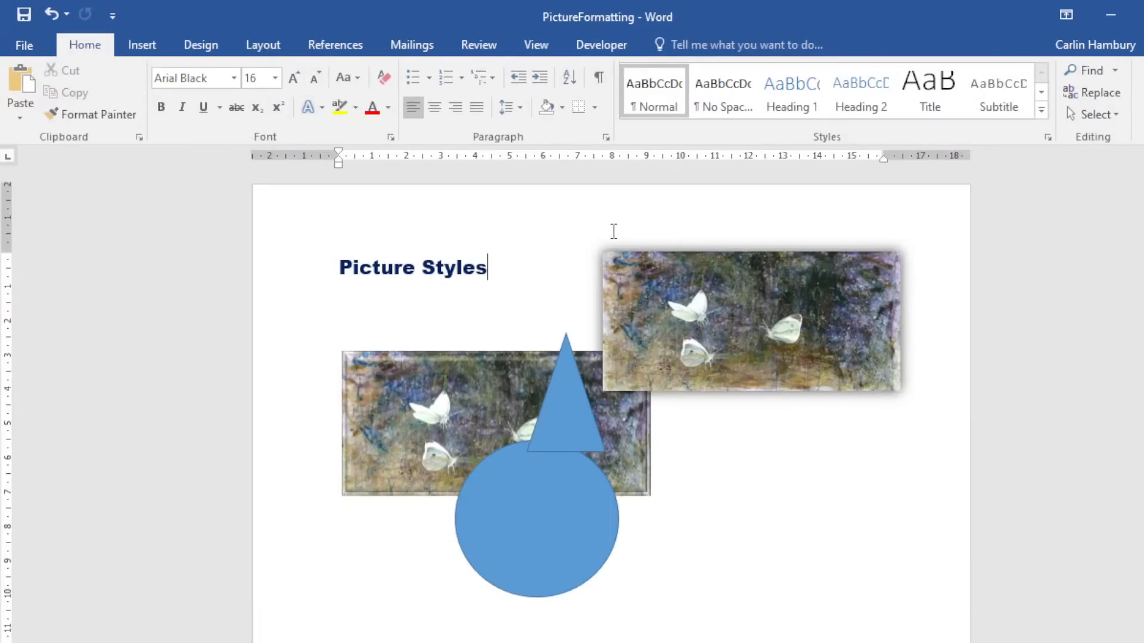
pyautogui.click(590, 403)
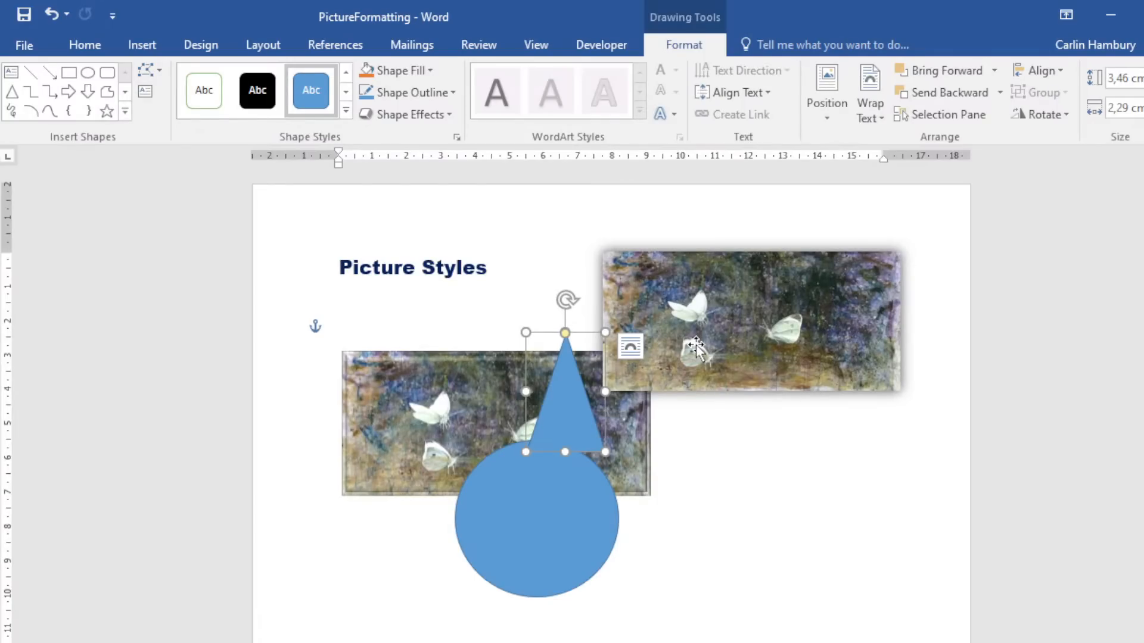
# Undo the grouped pictures and shapes, then bring up the Insert tab's WordArt styles.
pyautogui.click(876, 584)
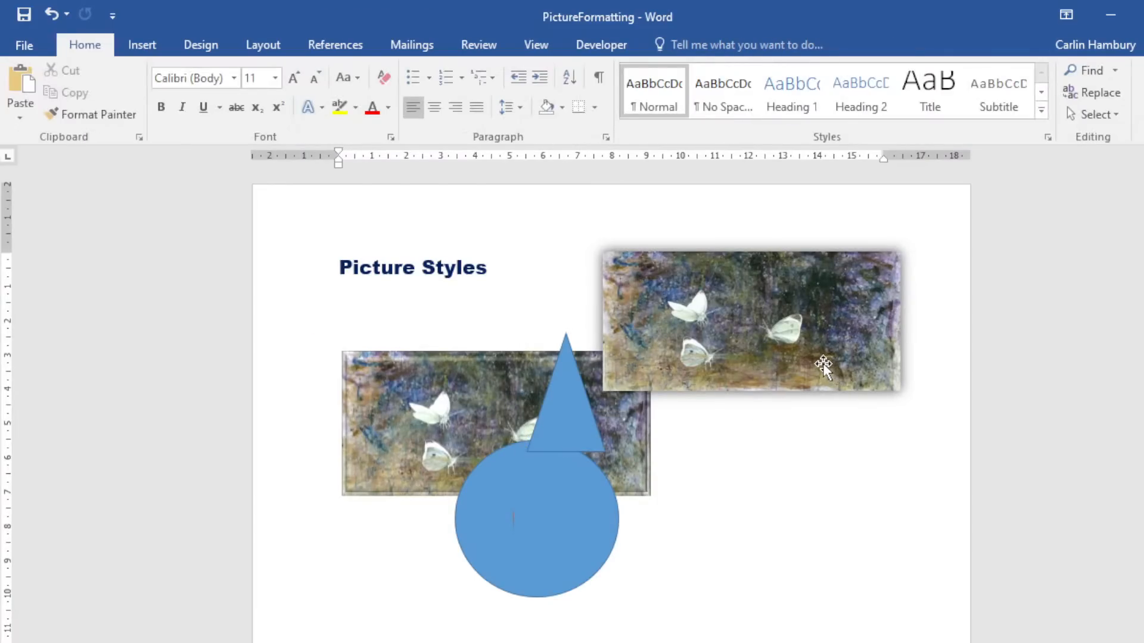
pyautogui.click(824, 366)
pyautogui.hotkey('ctrl', 'z')
pyautogui.hotkey('ctrl', 'z')
pyautogui.hotkey('ctrl', 'z')
pyautogui.hotkey('ctrl', 'z')
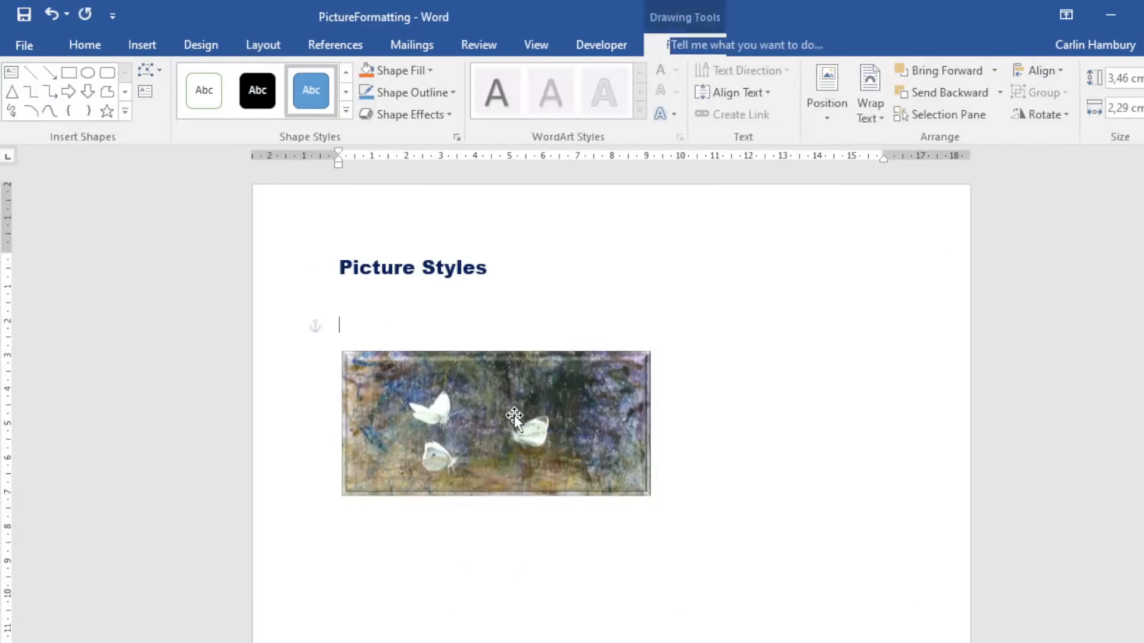
pyautogui.click(141, 45)
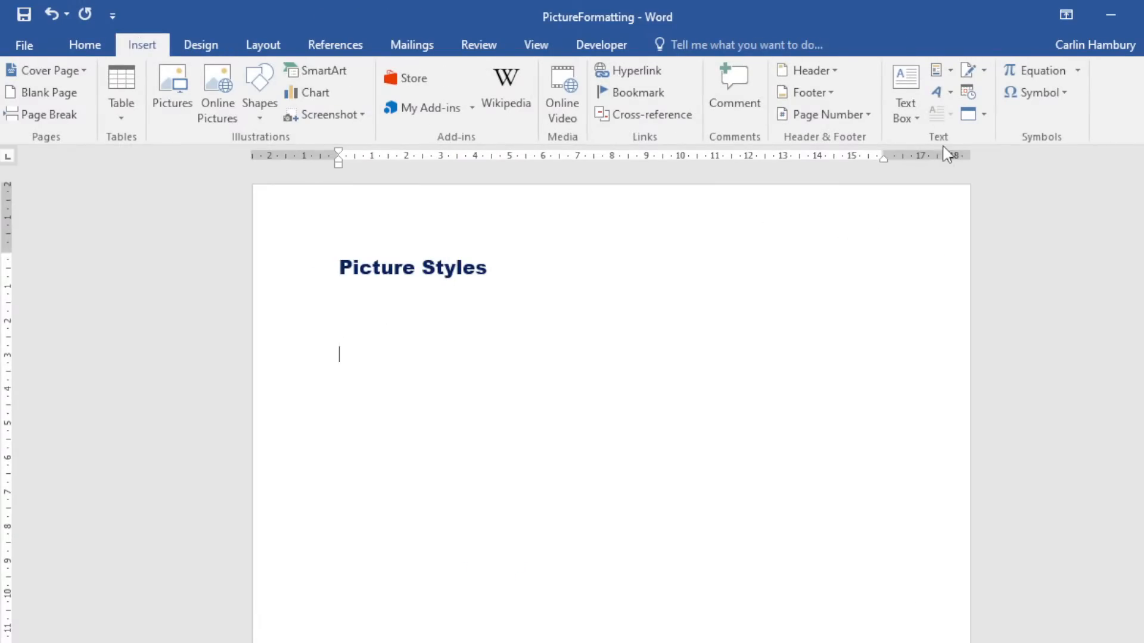
pyautogui.click(938, 92)
# Insert a WordArt box and replace its placeholder with 'My name is ...'.
pyautogui.click(1061, 240)
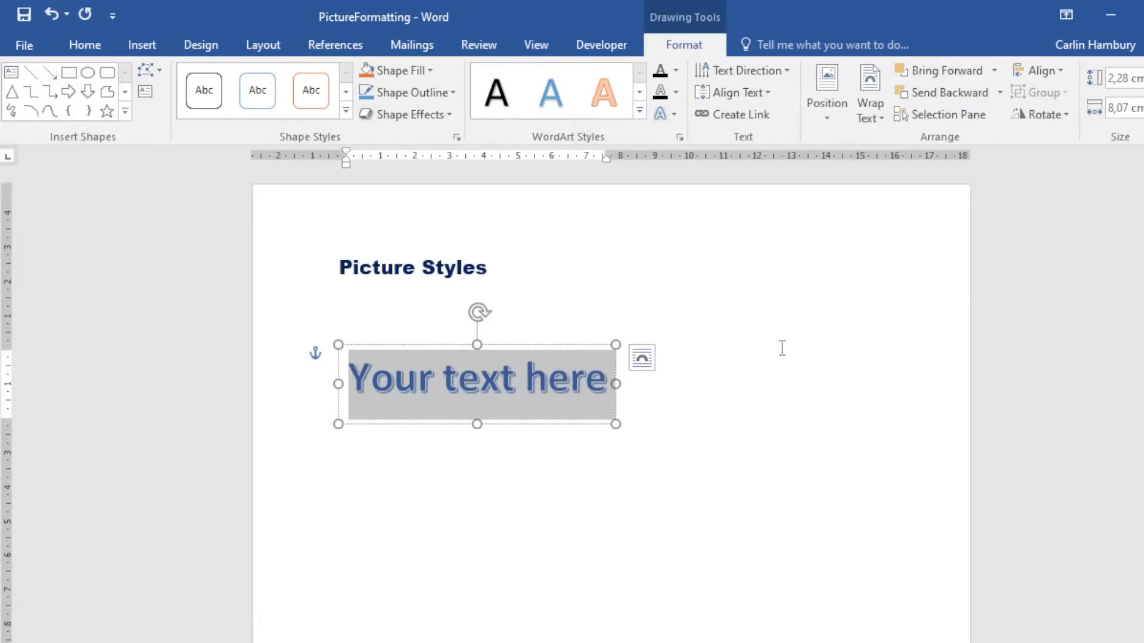
pyautogui.click(584, 345)
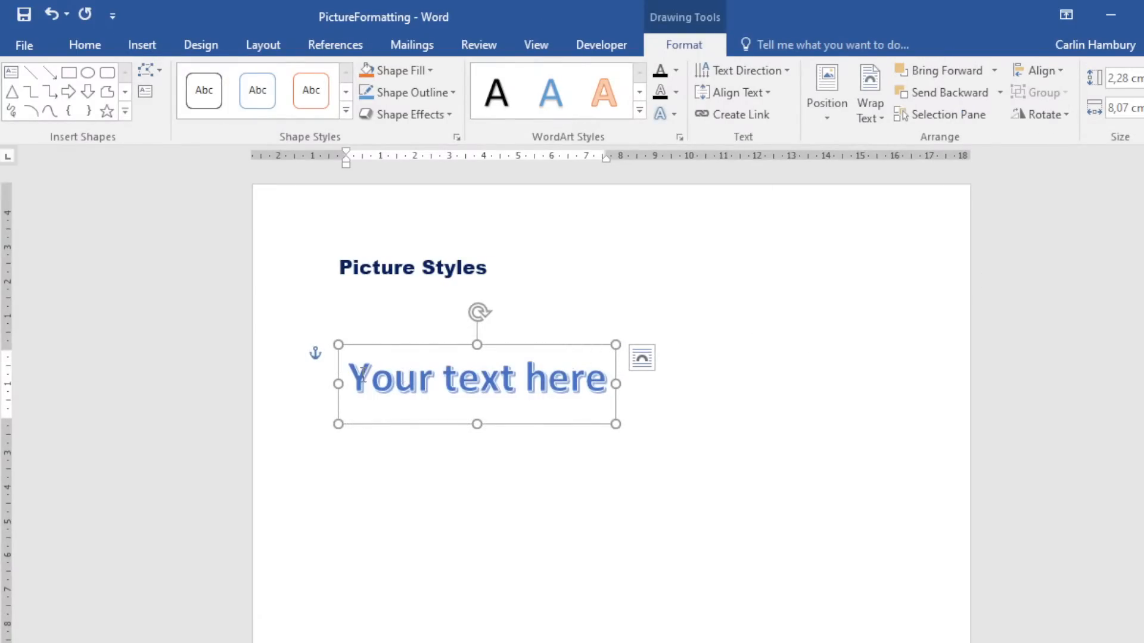
pyautogui.moveTo(362, 374); pyautogui.dragTo(613, 382)
pyautogui.write('My')
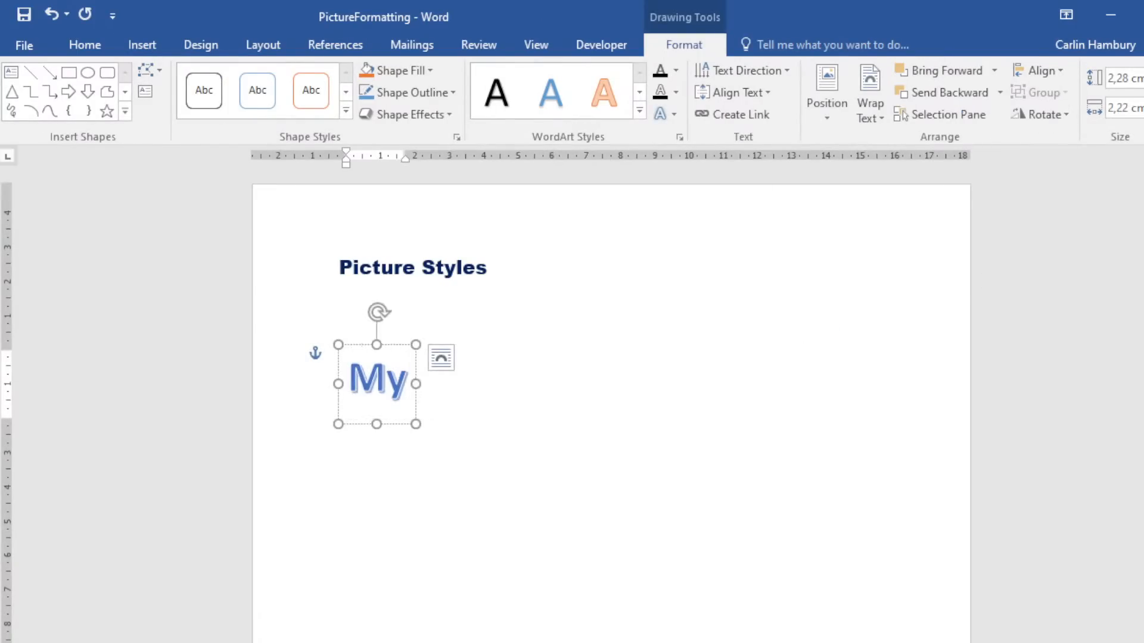
pyautogui.write(' name is')
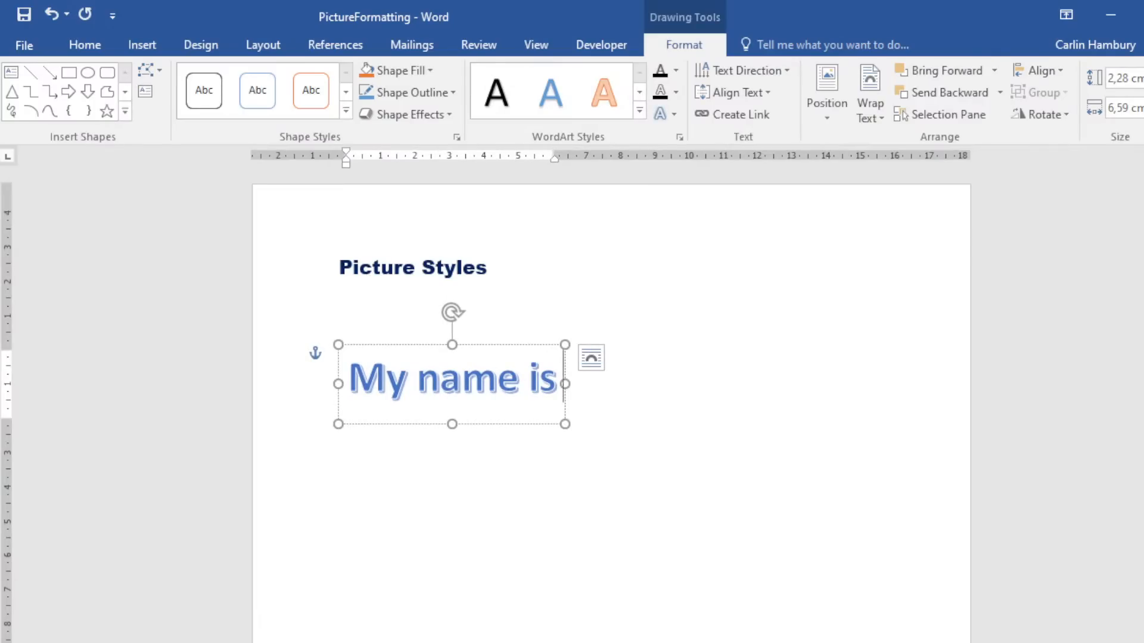
pyautogui.write(' ...')
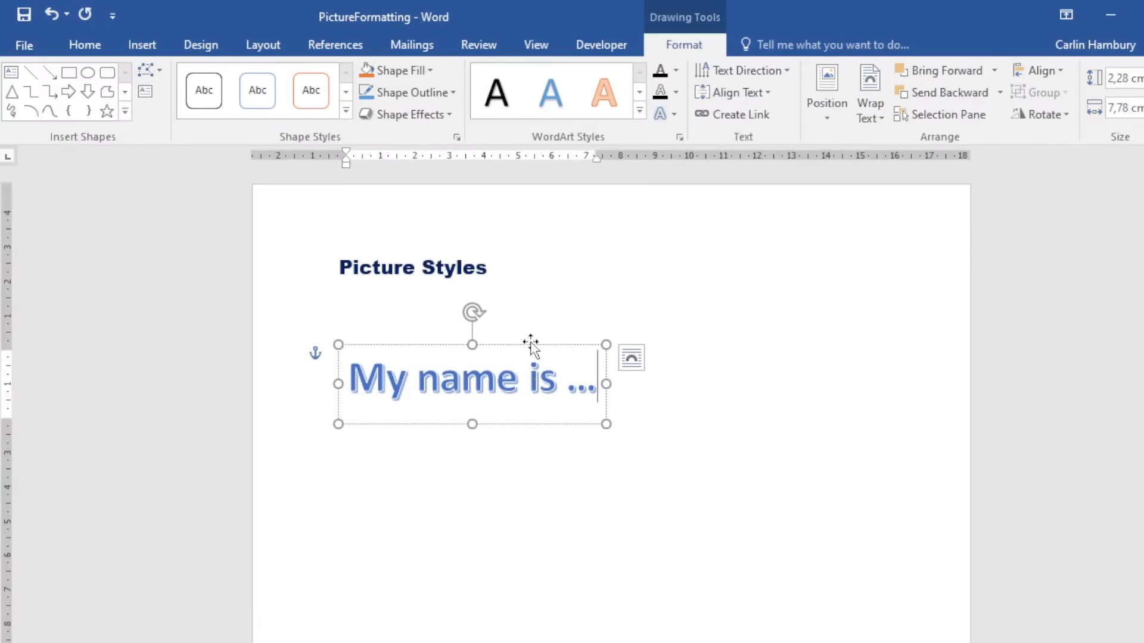
pyautogui.click(531, 347)
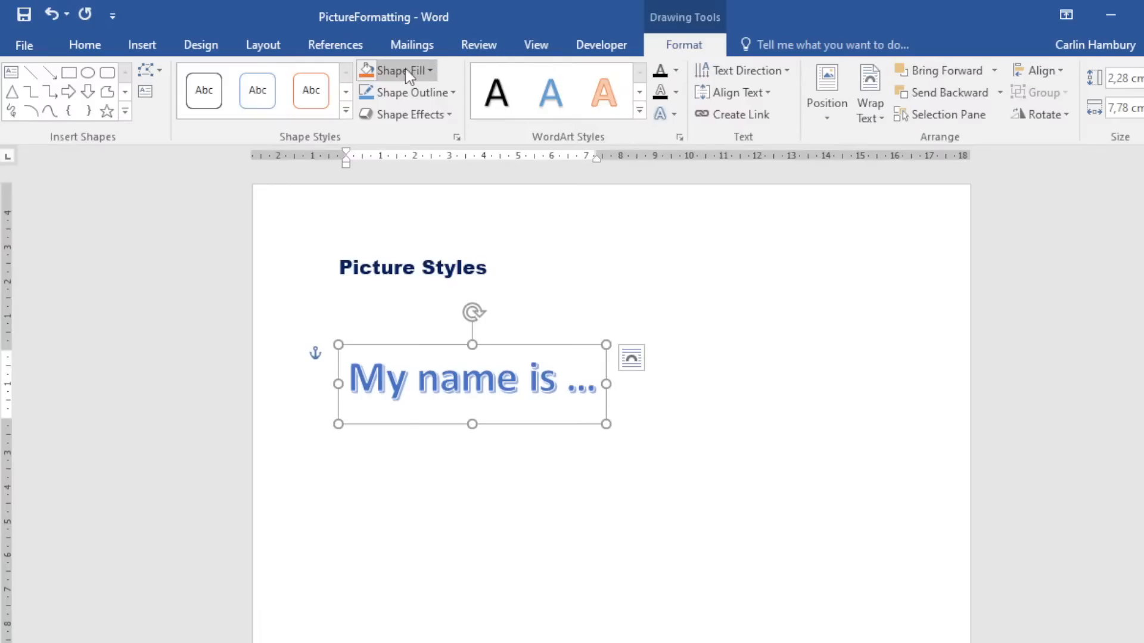
# Give the WordArt box an orange shape fill, leaving text fill and outline unchanged.
pyautogui.click(363, 69)
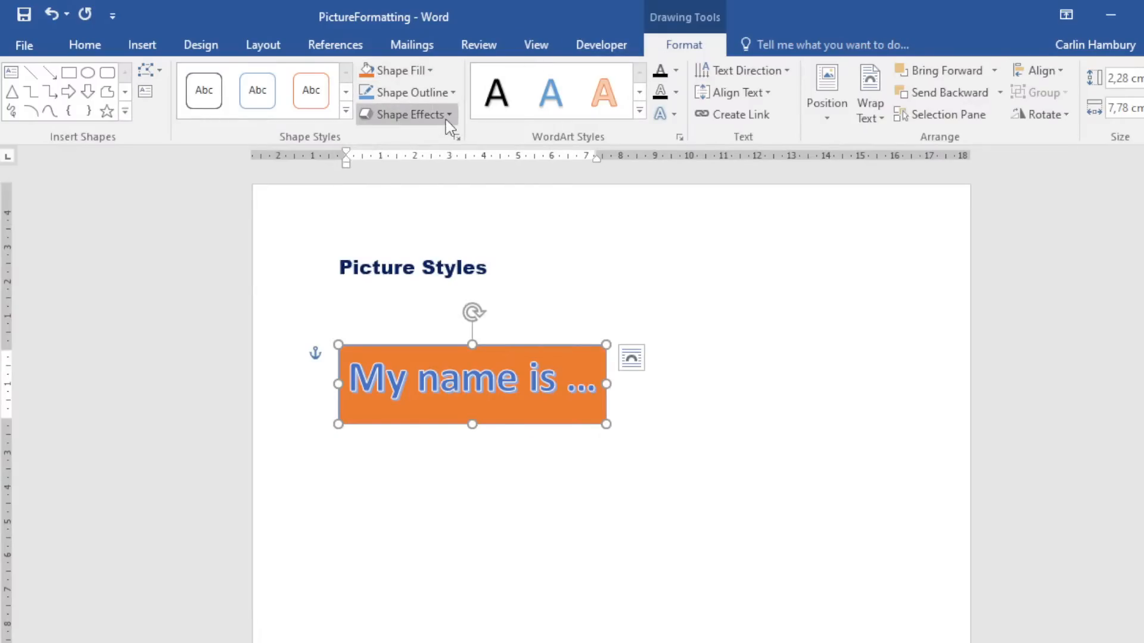
pyautogui.click(678, 74)
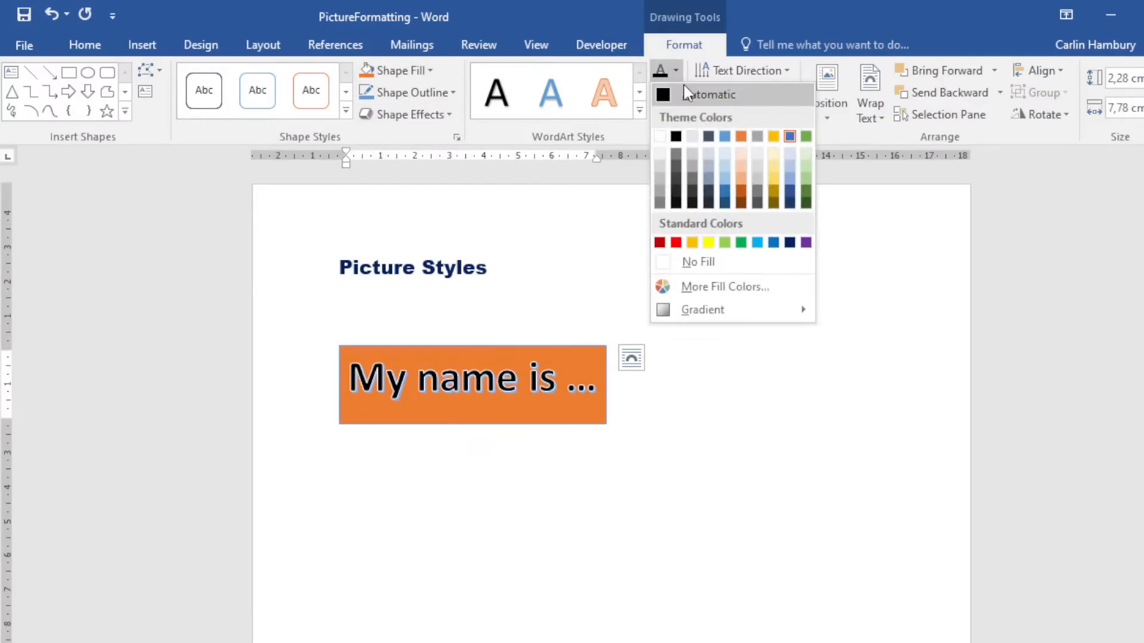
pyautogui.click(681, 76)
pyautogui.click(675, 93)
pyautogui.click(675, 93)
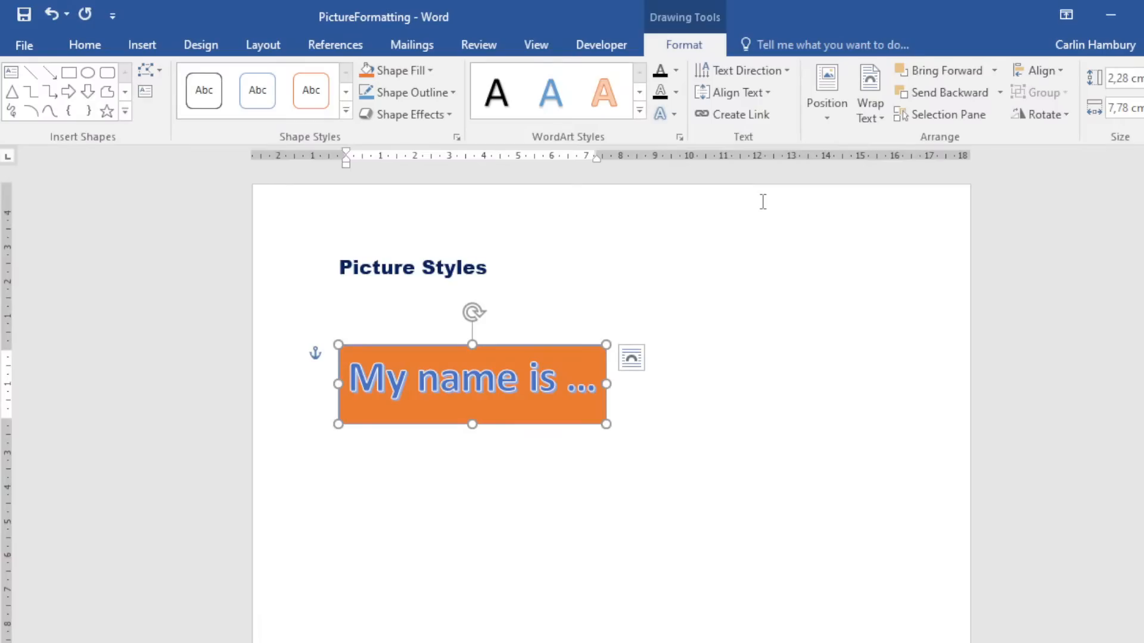
pyautogui.click(744, 267)
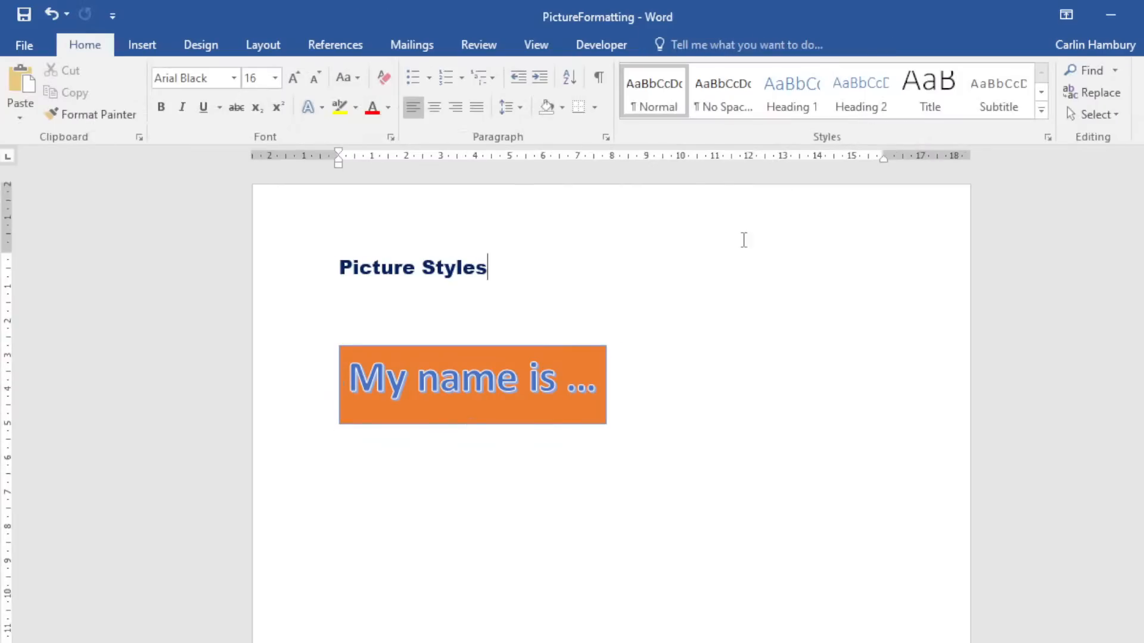
# Browse the Design tab's Watermark gallery and close it without applying a watermark.
pyautogui.click(183, 47)
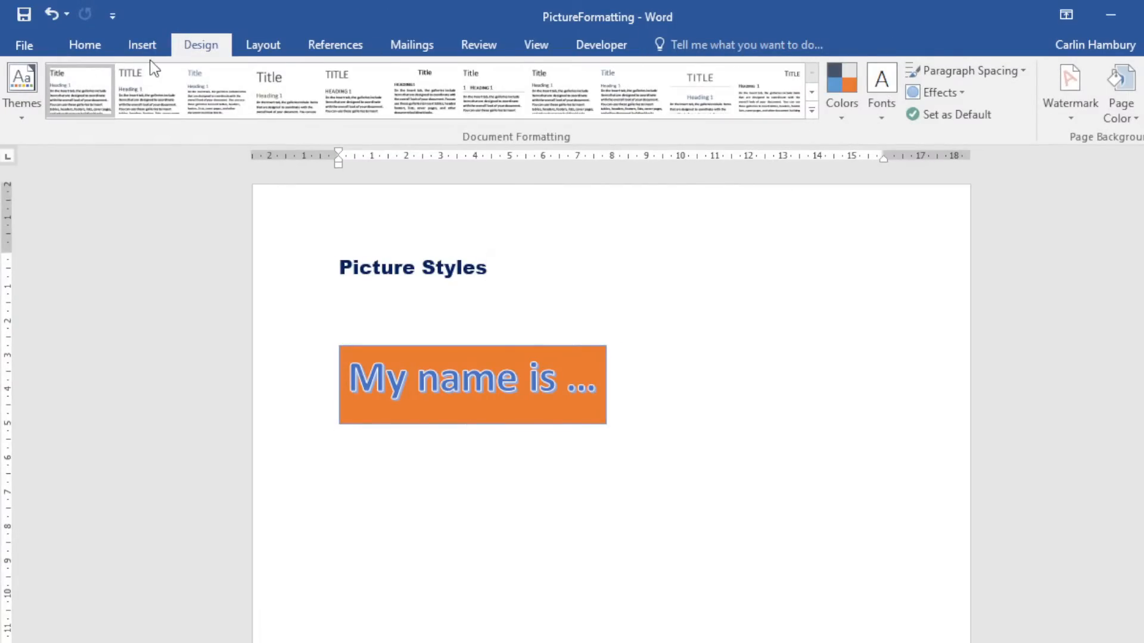
pyautogui.click(1067, 119)
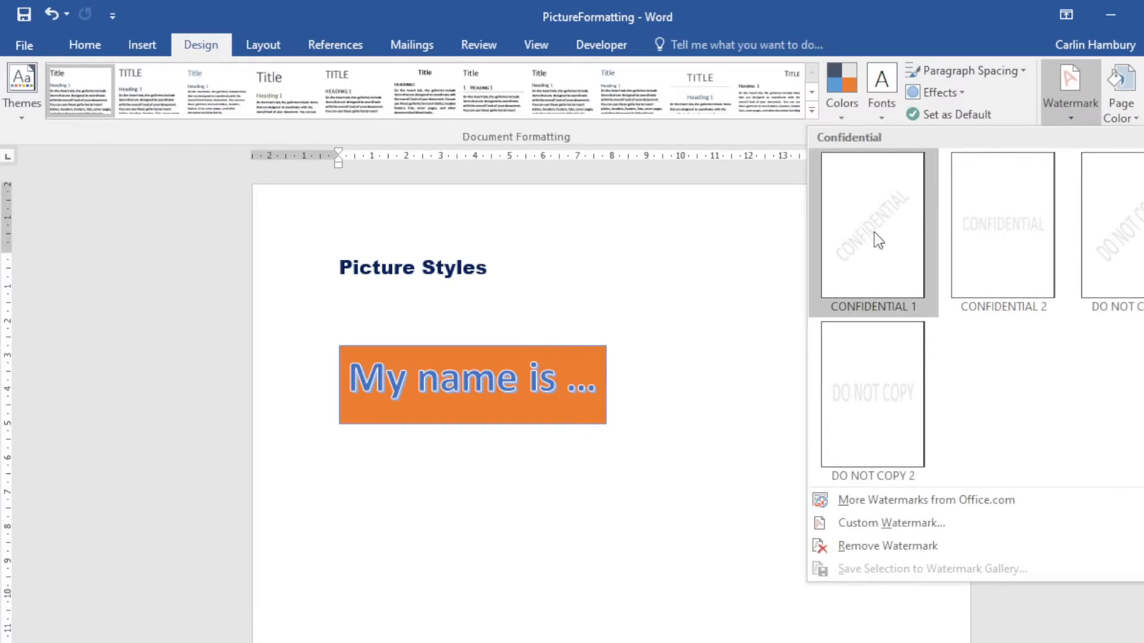
pyautogui.click(981, 225)
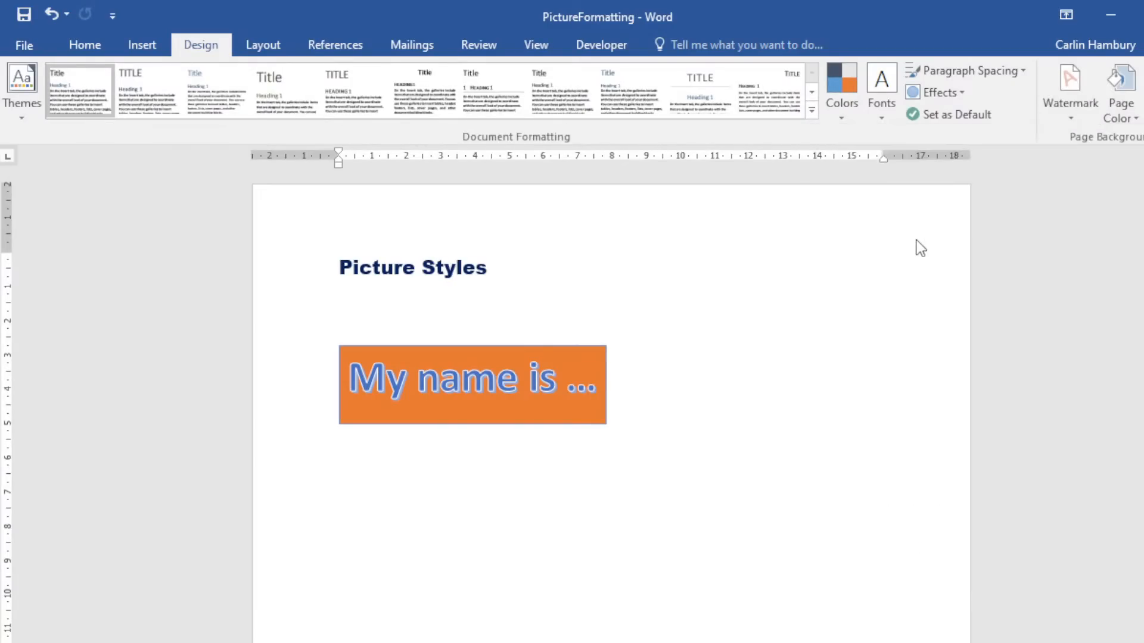
# Try No, Picture and Text in Custom Watermark, cancel, then bring up Page Borders.
pyautogui.click(1068, 113)
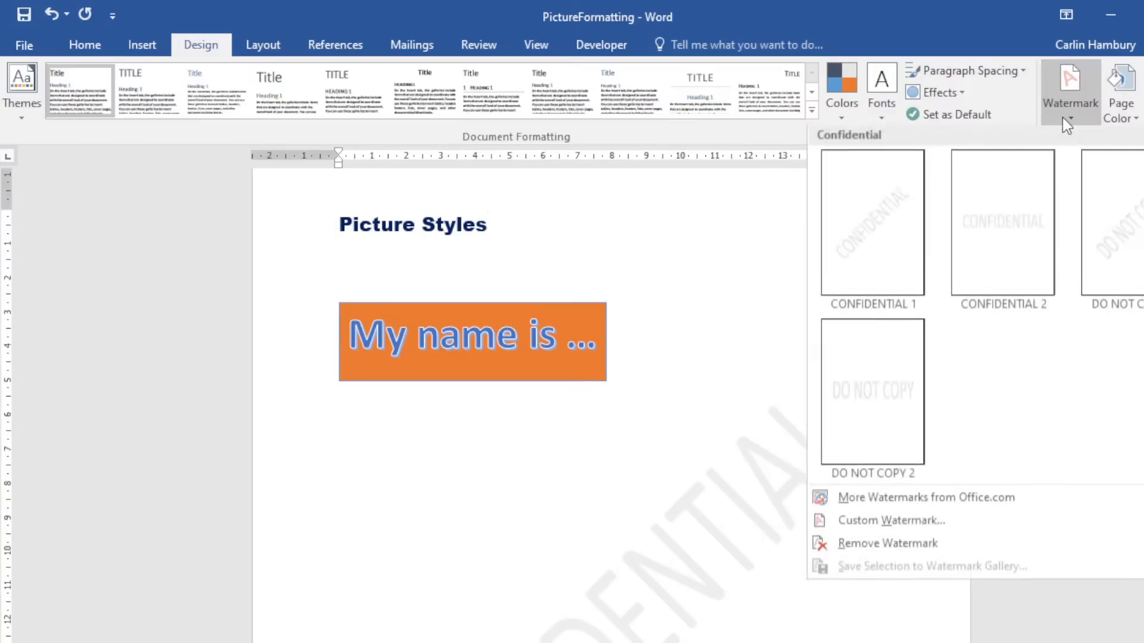
pyautogui.click(886, 524)
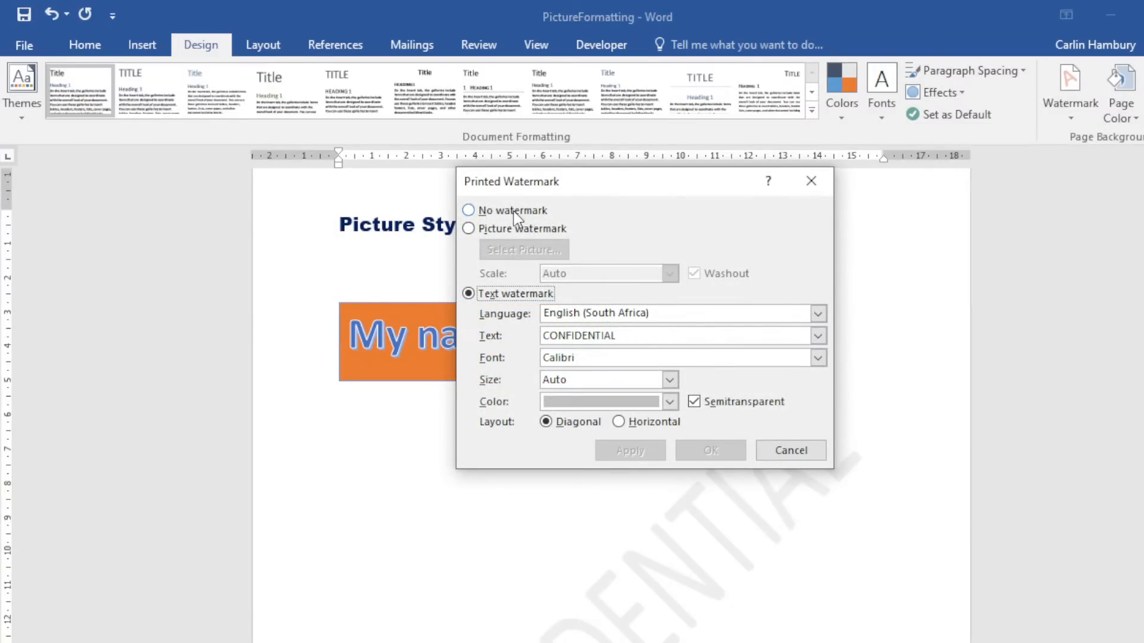
pyautogui.click(512, 212)
pyautogui.click(512, 229)
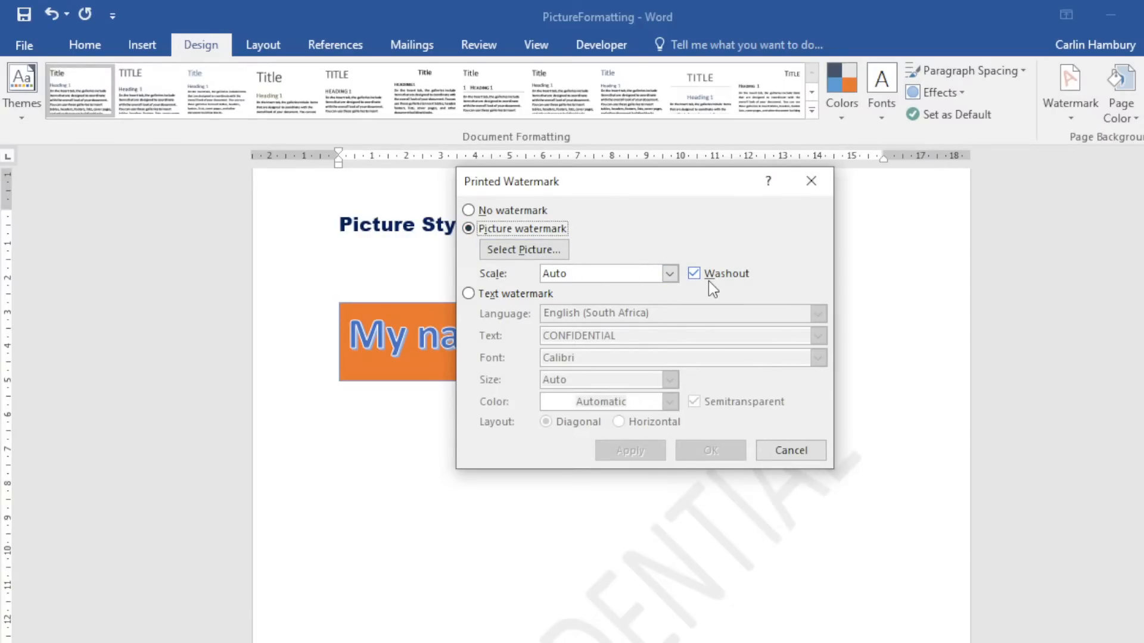
pyautogui.click(530, 295)
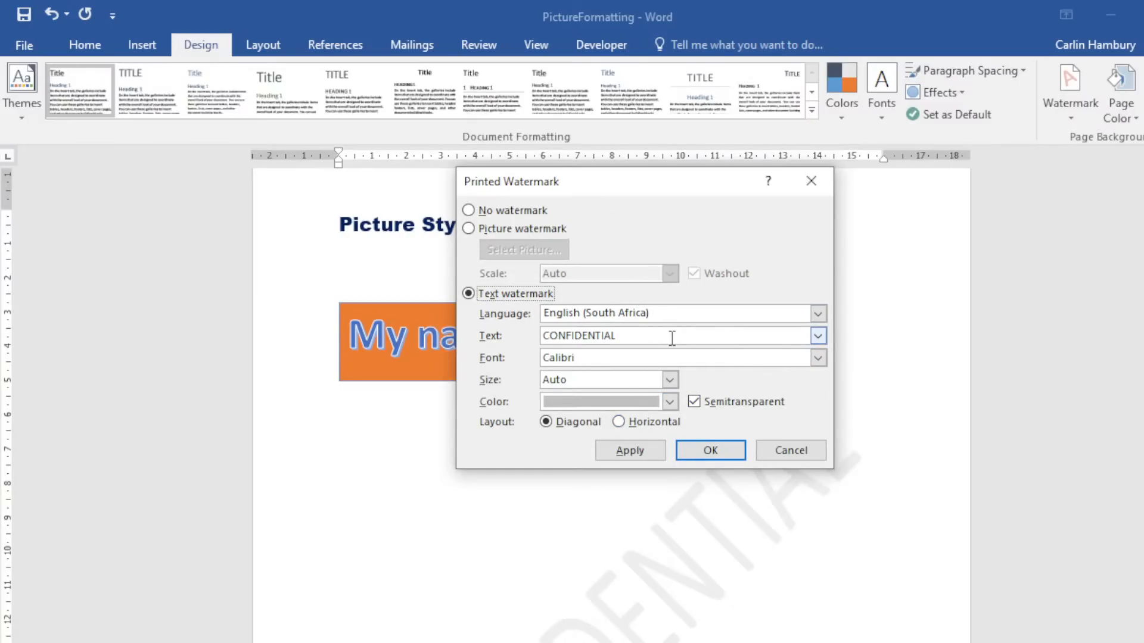
pyautogui.click(793, 451)
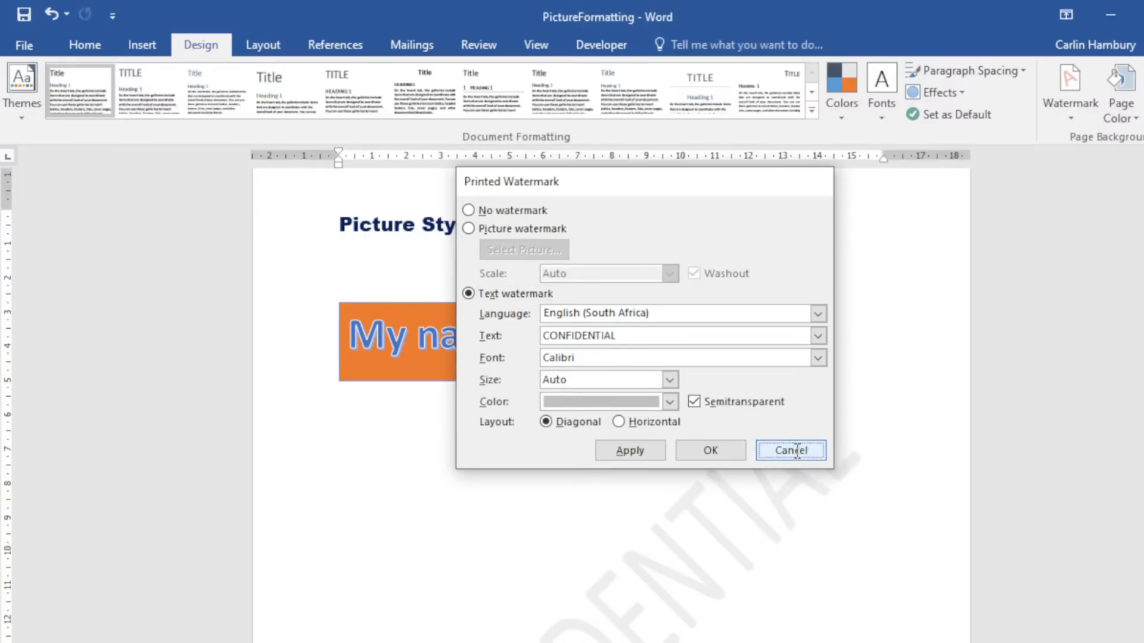
pyautogui.click(1138, 126)
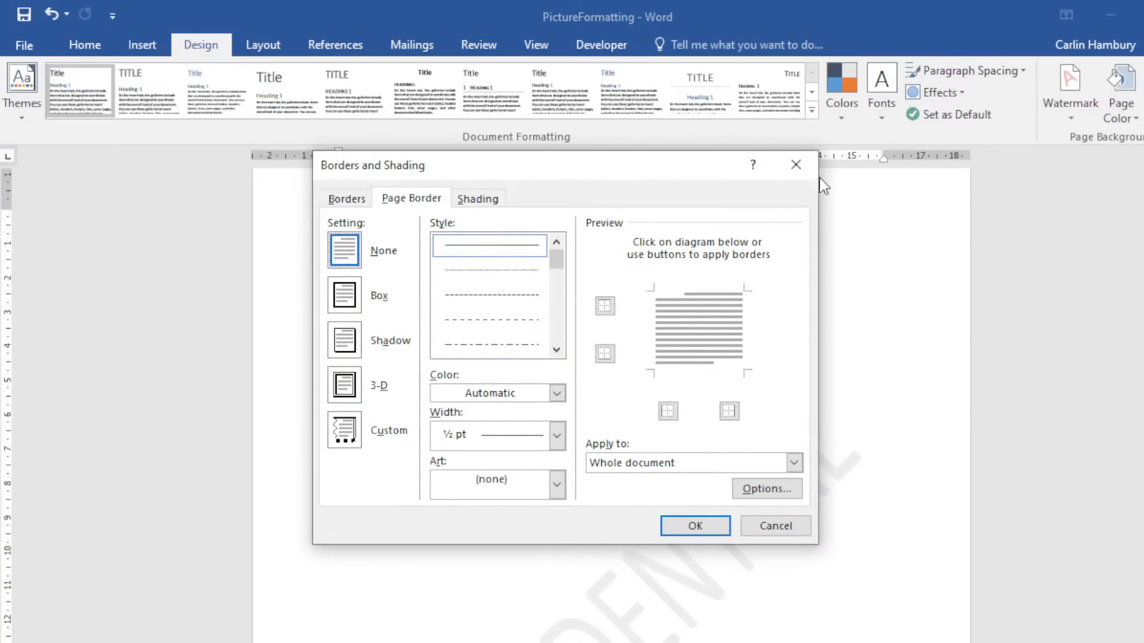
# Dismiss the page border settings without making any changes.
pyautogui.click(796, 164)
pyautogui.click(1119, 110)
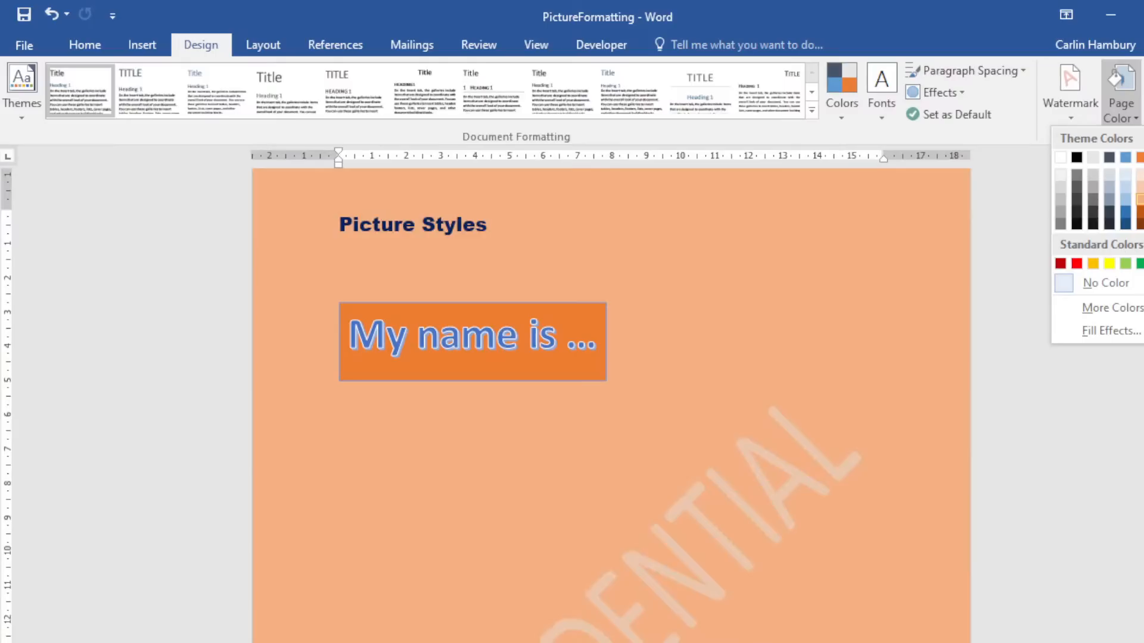
pyautogui.click(1143, 101)
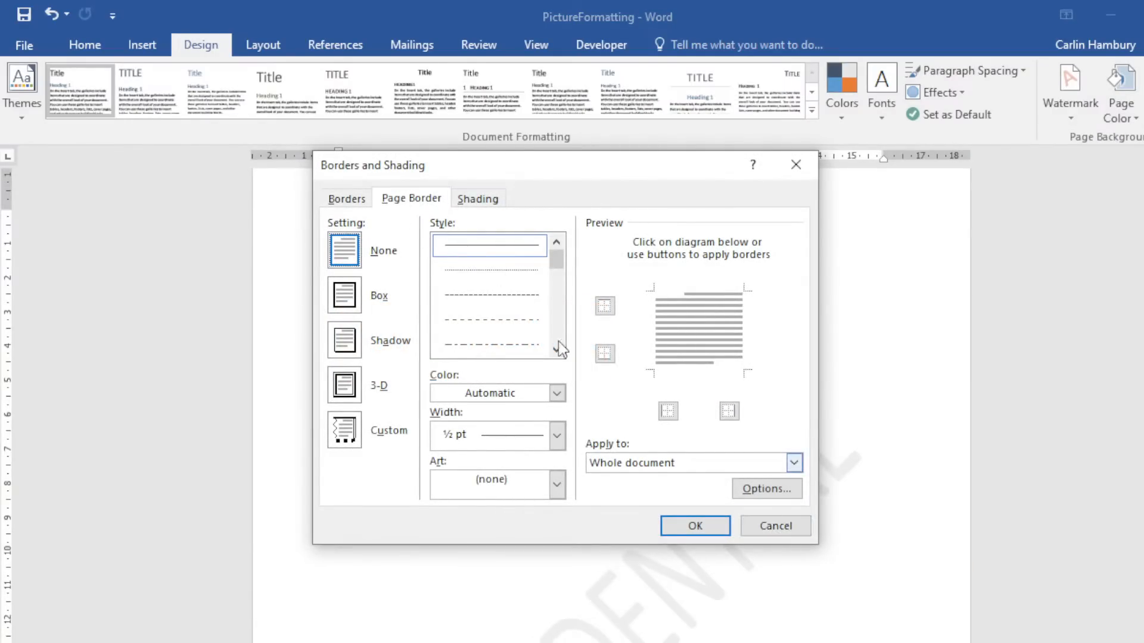
pyautogui.click(775, 527)
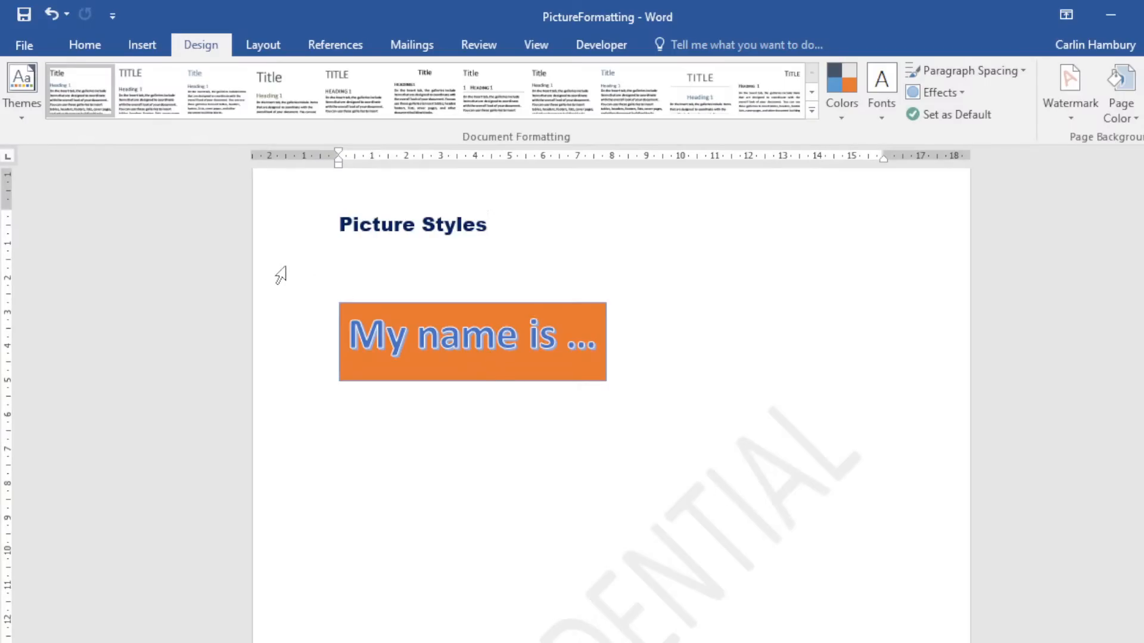
# Delete the WordArt, the Picture Styles heading and the pictures from the page.
pyautogui.moveTo(277, 270); pyautogui.dragTo(272, 428)
pyautogui.press('Delete')
pyautogui.moveTo(290, 221); pyautogui.dragTo(304, 642)
pyautogui.press('Delete')
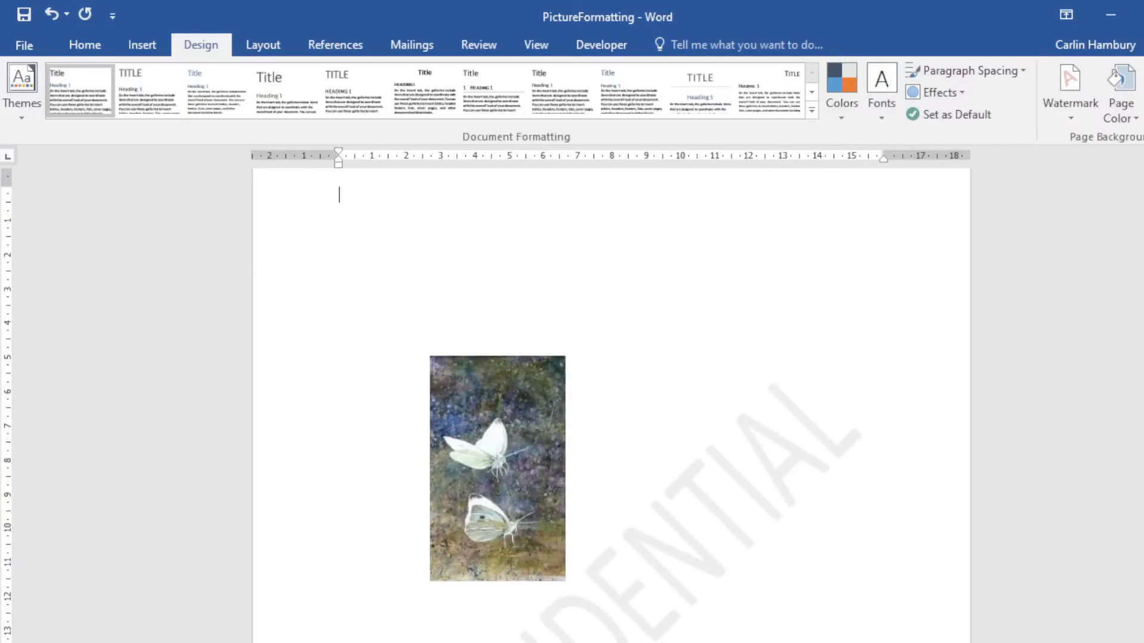
# Close PictureFormatting without saving and open the SmartArt document from File Explorer.
pyautogui.hotkey('alt', 'F4')
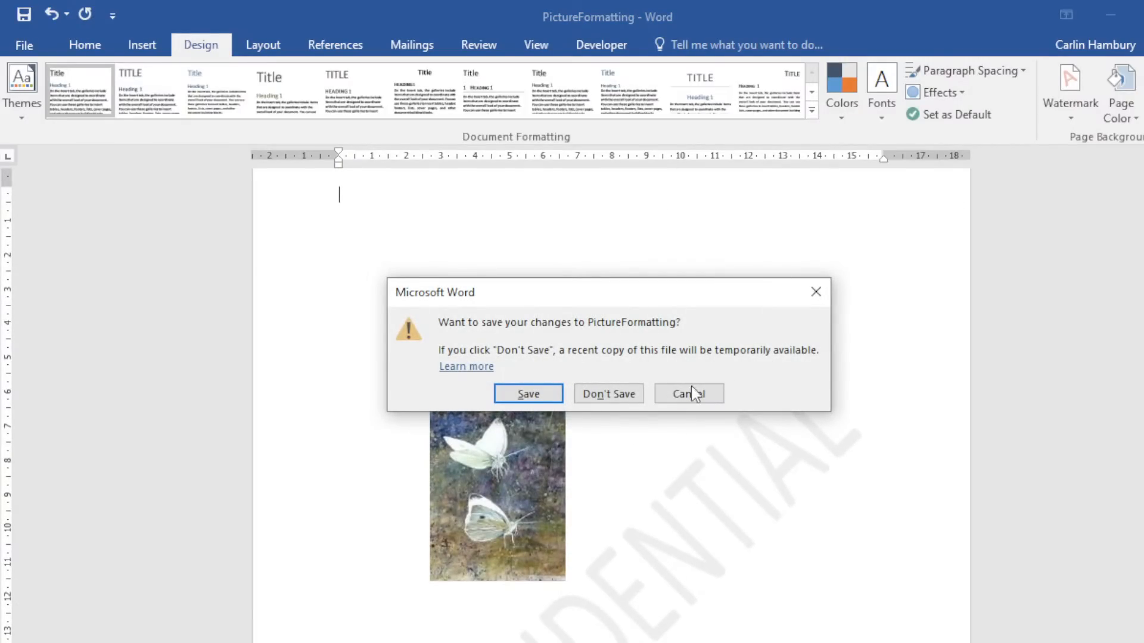
pyautogui.click(623, 400)
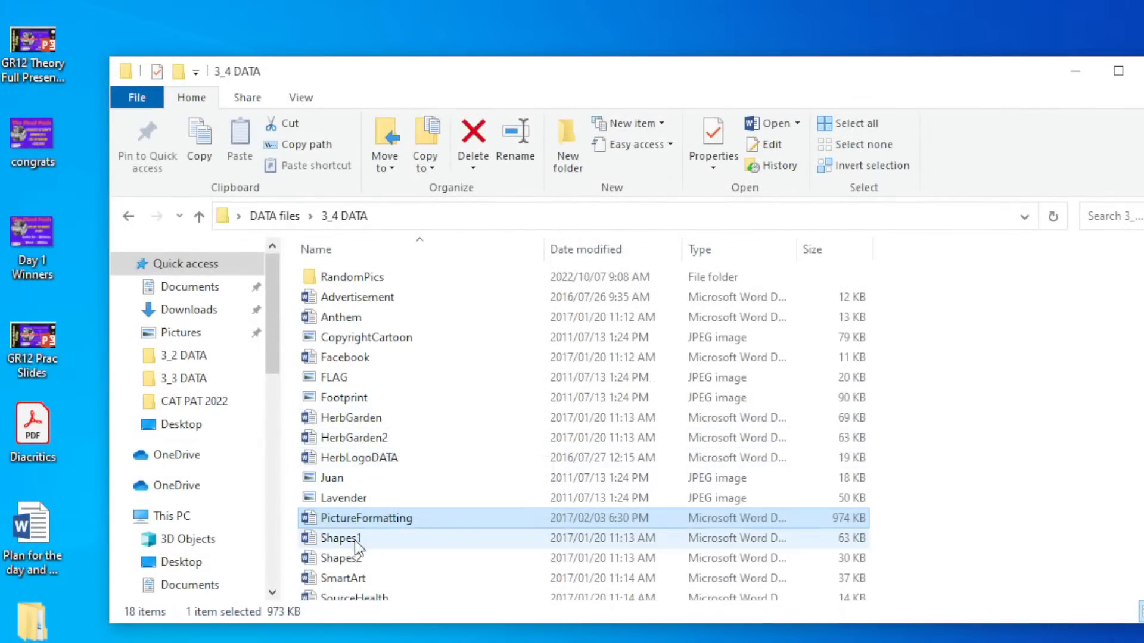
pyautogui.doubleClick(355, 578)
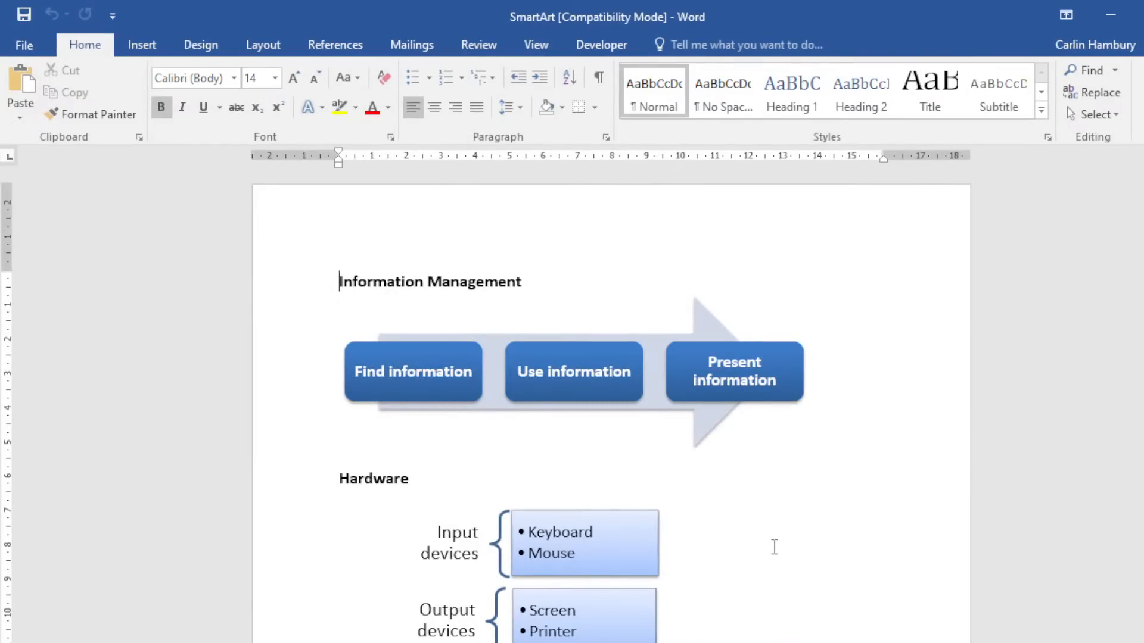
# Inspect the process diagram's SmartArt Design and Format options, then scroll to the blank page.
pyautogui.click(629, 378)
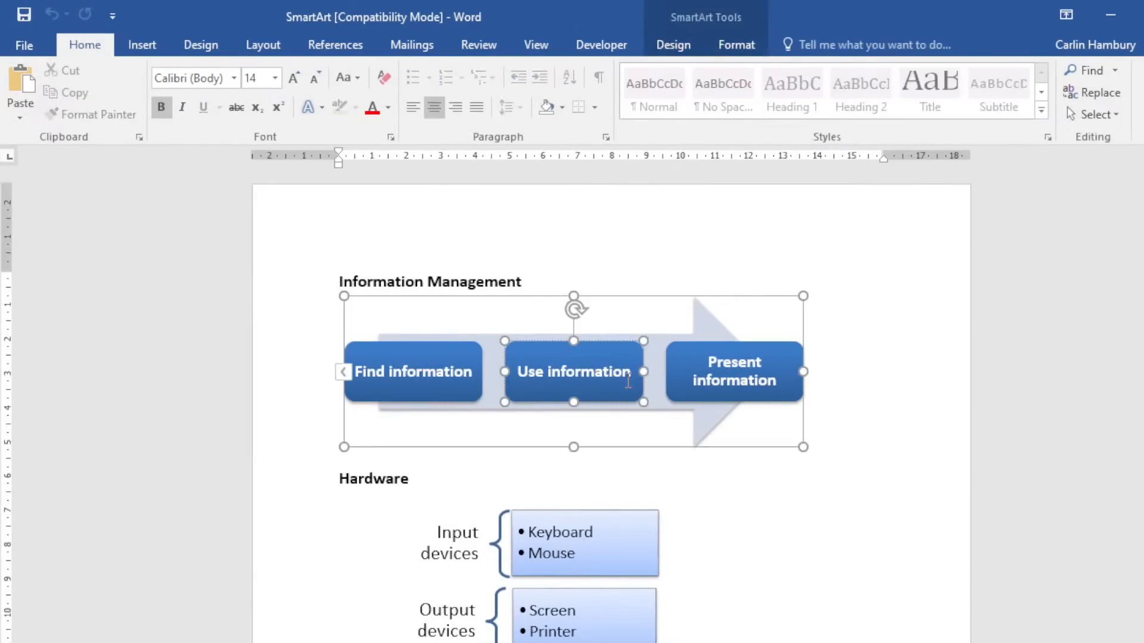
pyautogui.click(756, 489)
pyautogui.click(630, 361)
pyautogui.click(679, 45)
pyautogui.click(744, 48)
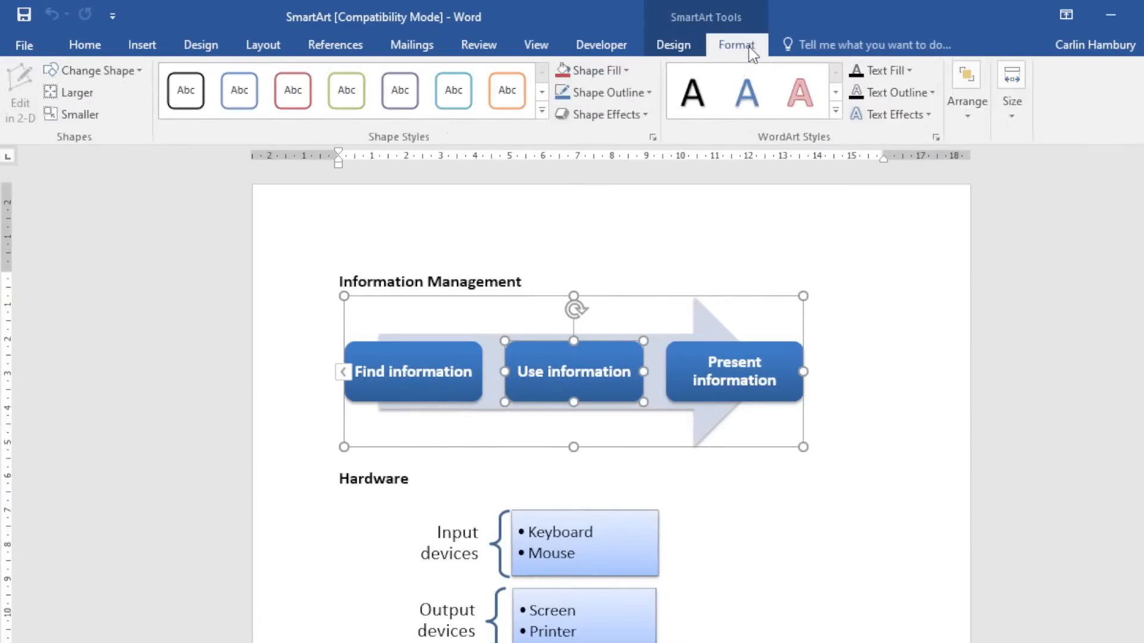
pyautogui.click(675, 53)
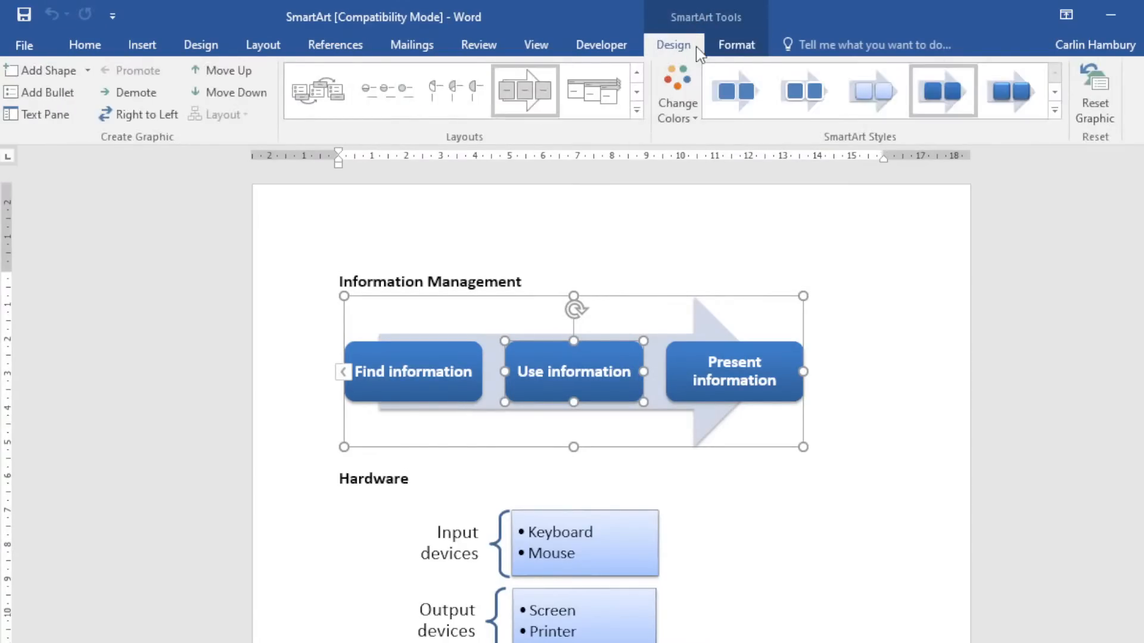
pyautogui.click(763, 539)
pyautogui.scroll(-15, 763, 536)
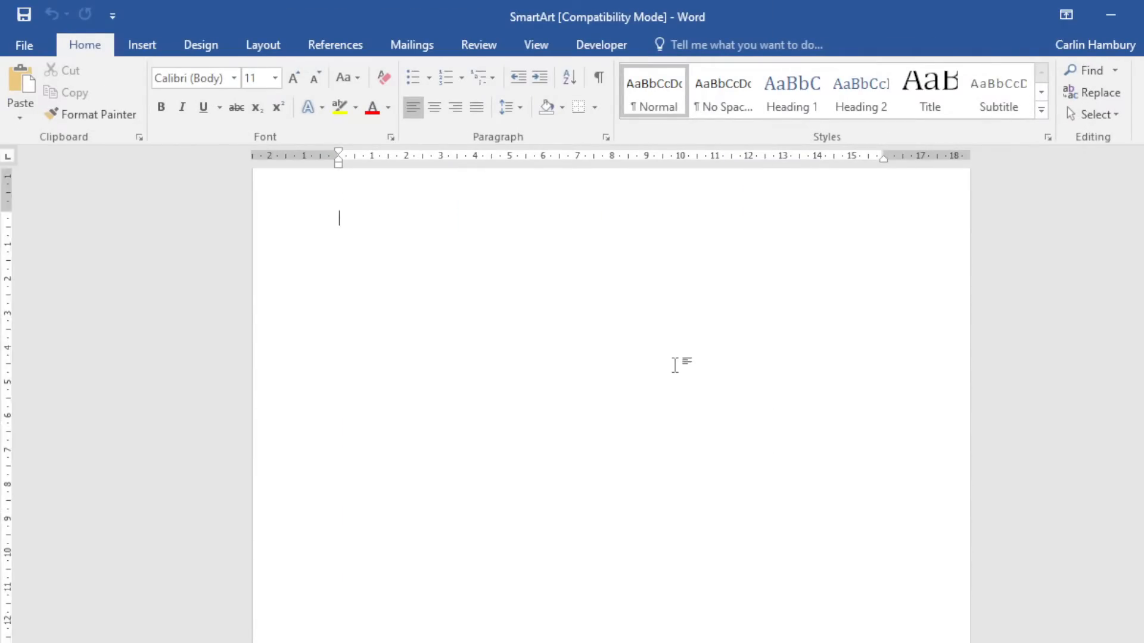
# Insert a Vertical Box List graphic from the SmartArt List category.
pyautogui.click(142, 44)
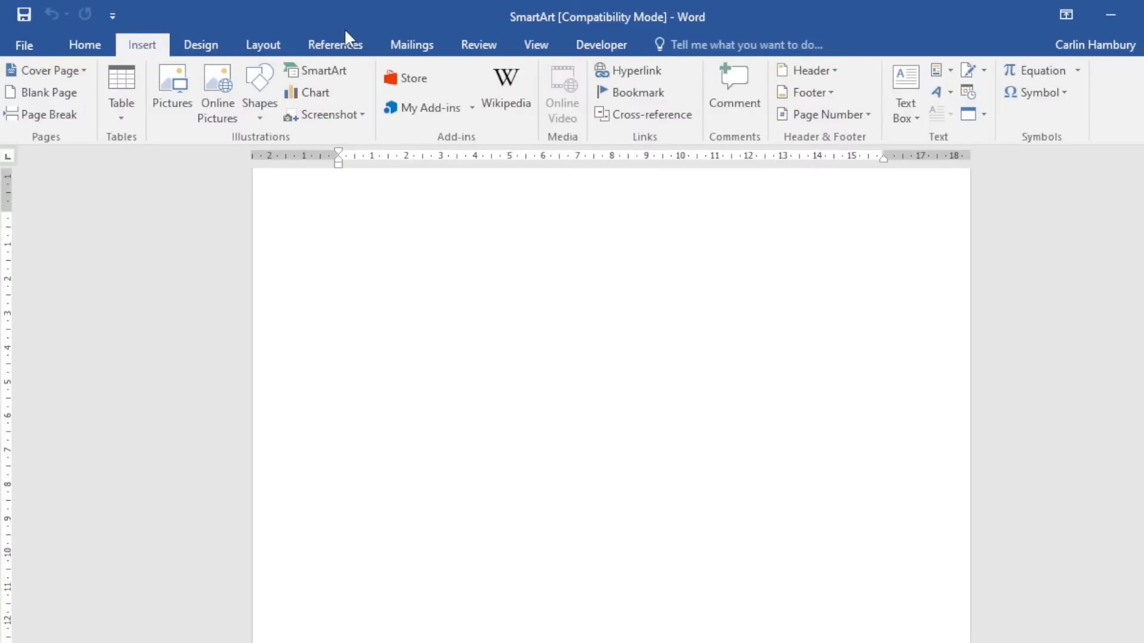
pyautogui.click(341, 73)
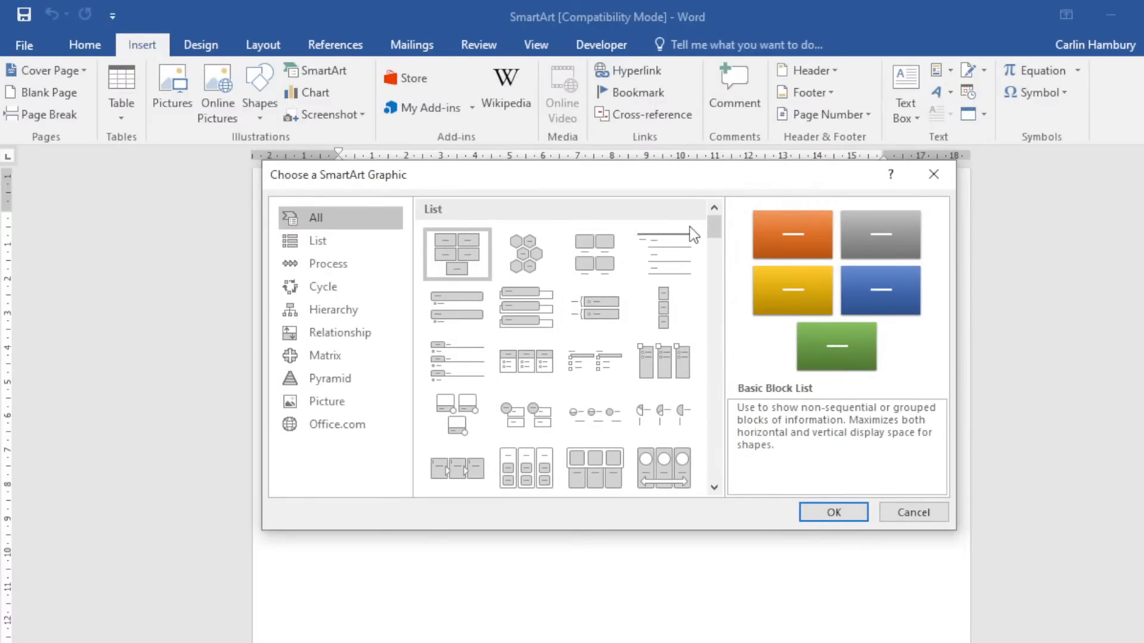
pyautogui.click(331, 246)
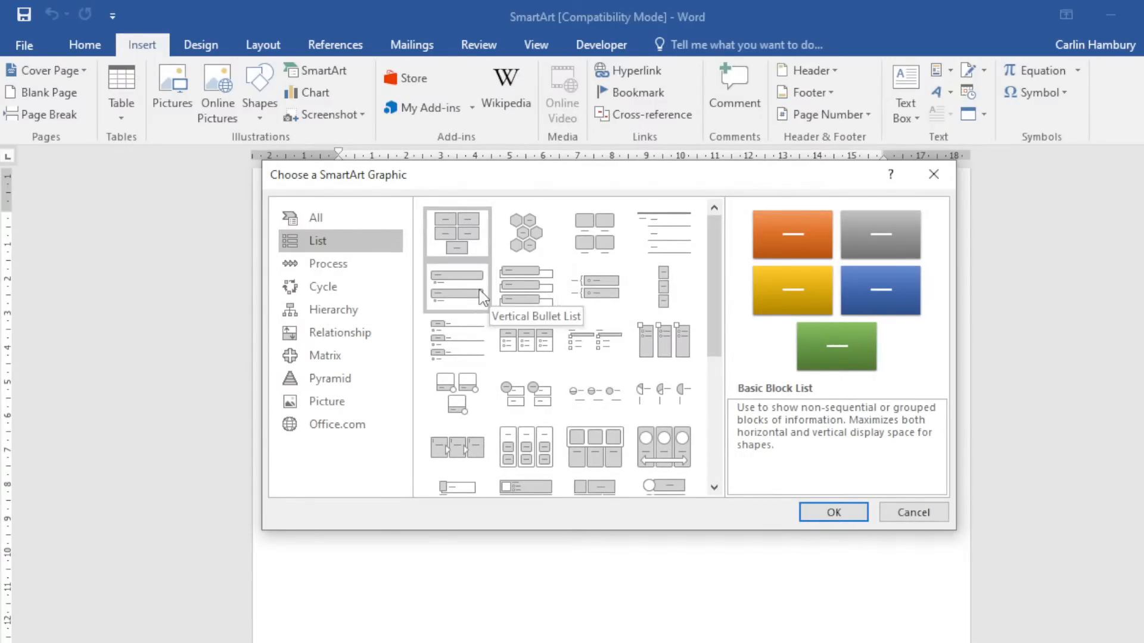
pyautogui.click(520, 298)
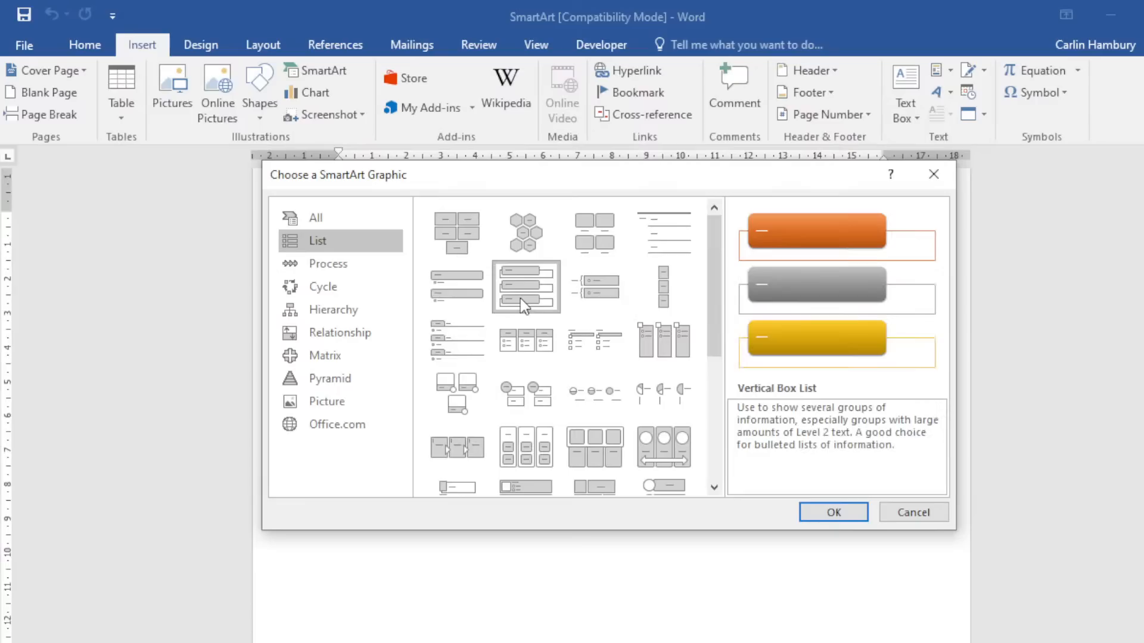
pyautogui.click(822, 512)
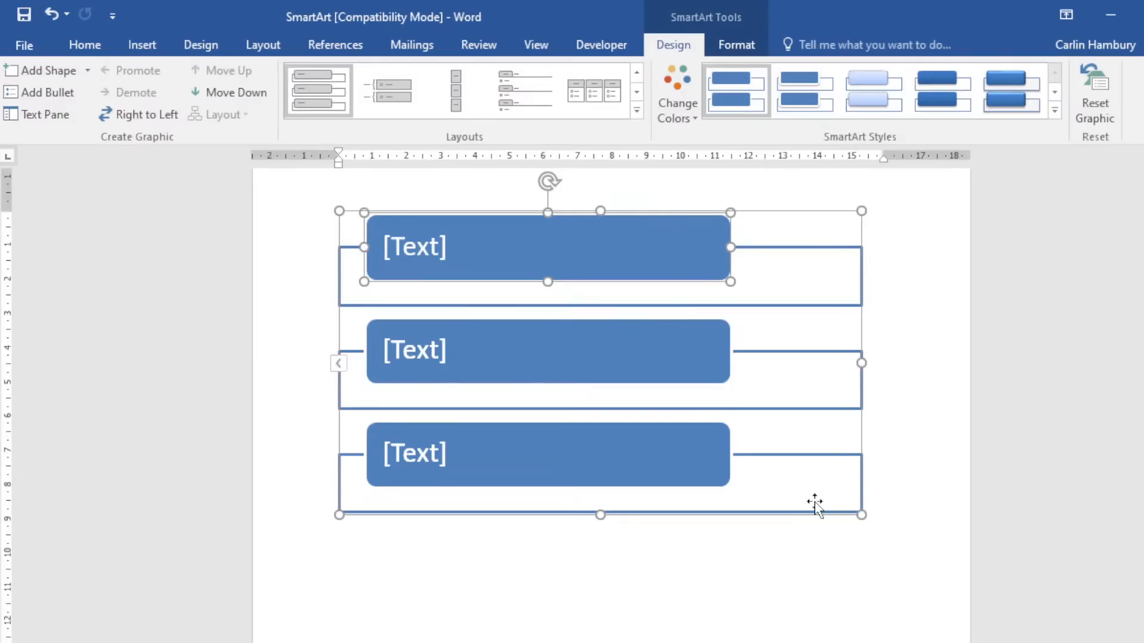
# Apply the fifth, deeper-shaded SmartArt style to the box list graphic.
pyautogui.click(557, 561)
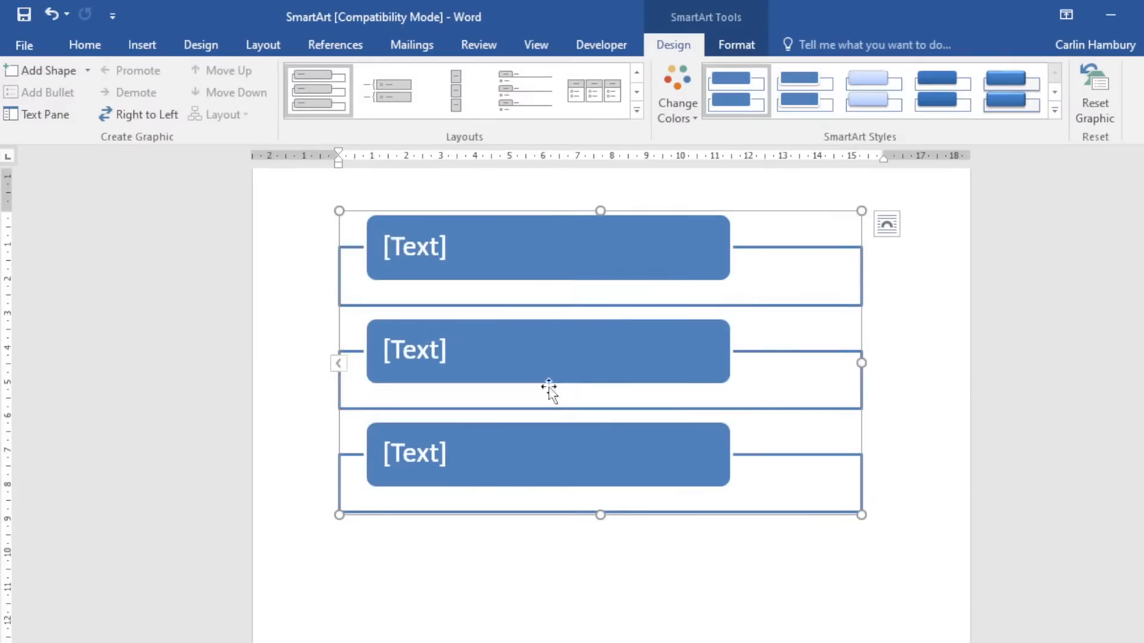
pyautogui.click(546, 219)
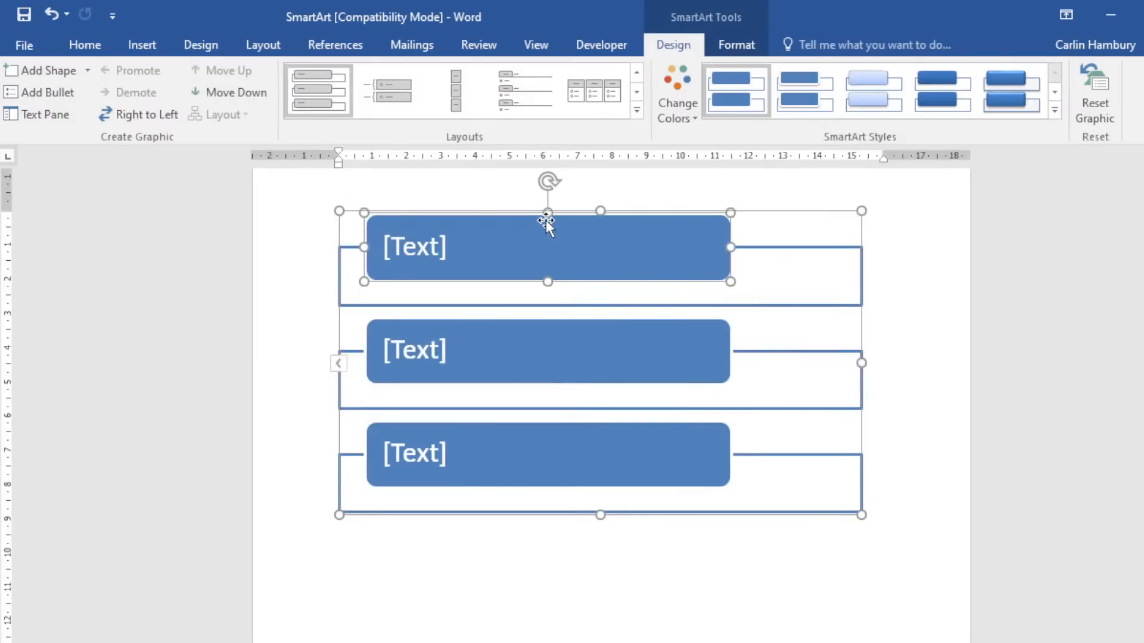
pyautogui.click(480, 212)
pyautogui.click(813, 110)
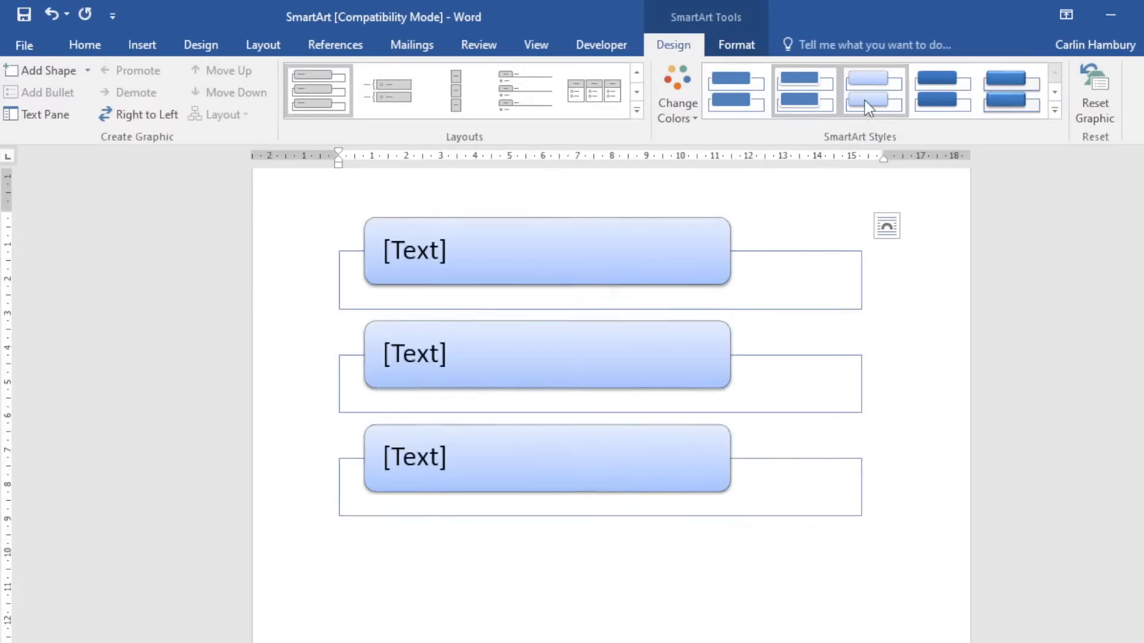
pyautogui.click(999, 92)
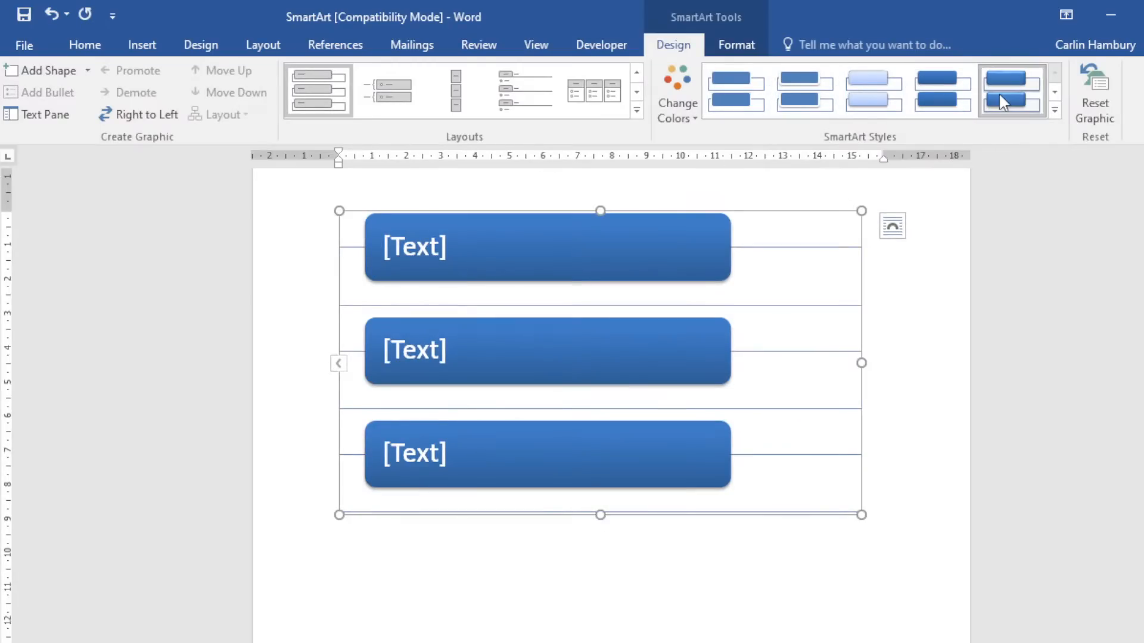
# Preview colour schemes and layouts without keeping them, then delete the middle text box.
pyautogui.click(698, 111)
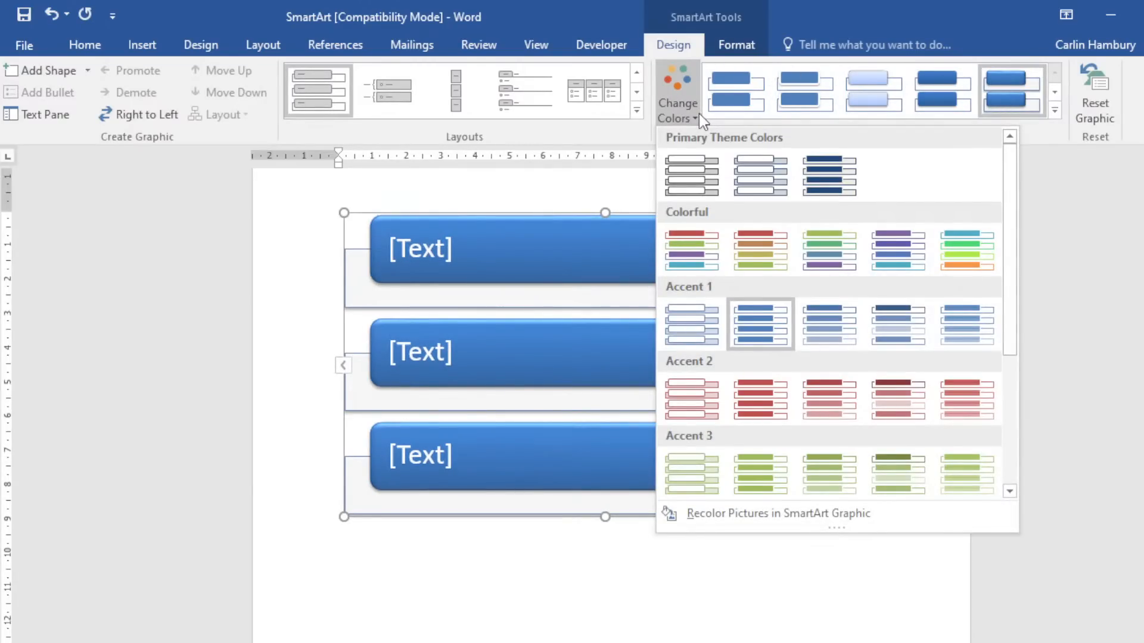
pyautogui.click(698, 113)
pyautogui.click(636, 94)
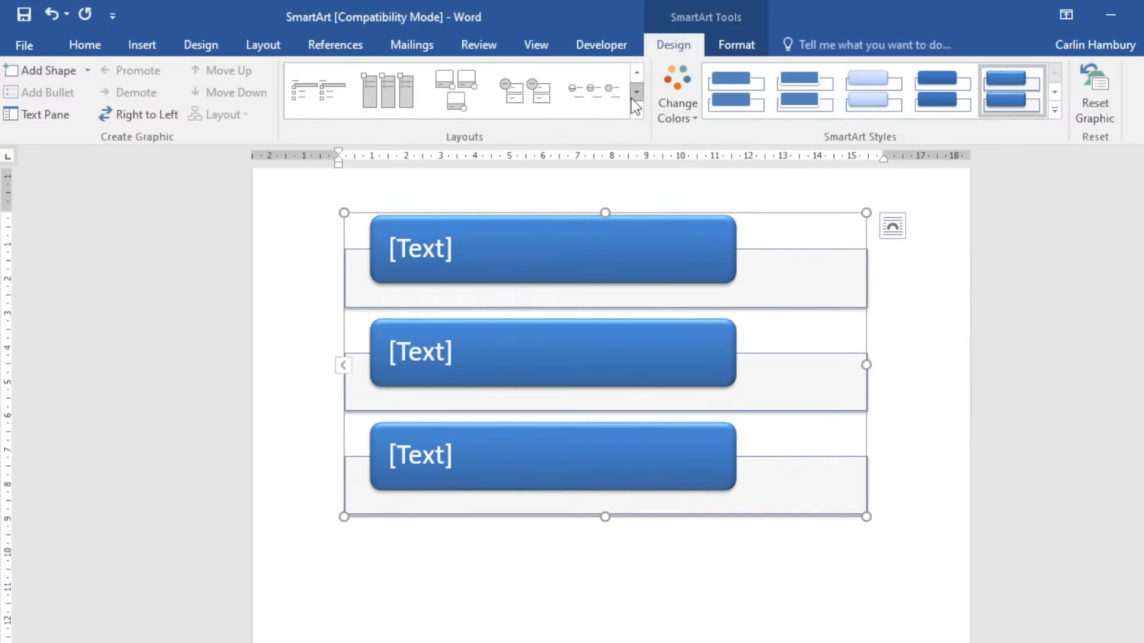
pyautogui.click(571, 98)
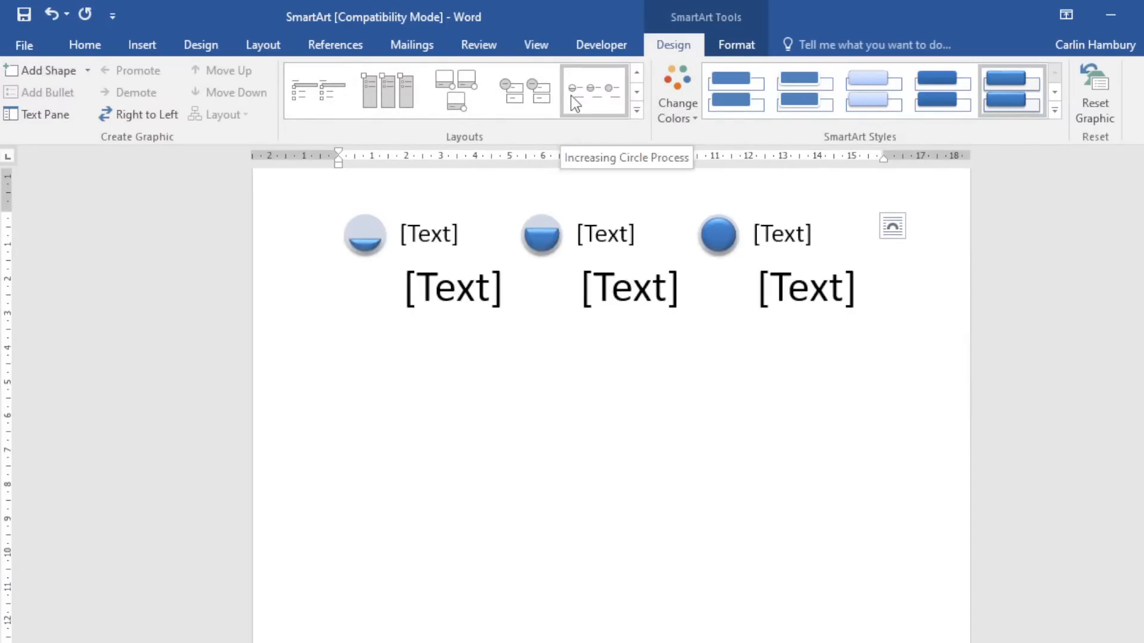
pyautogui.click(499, 357)
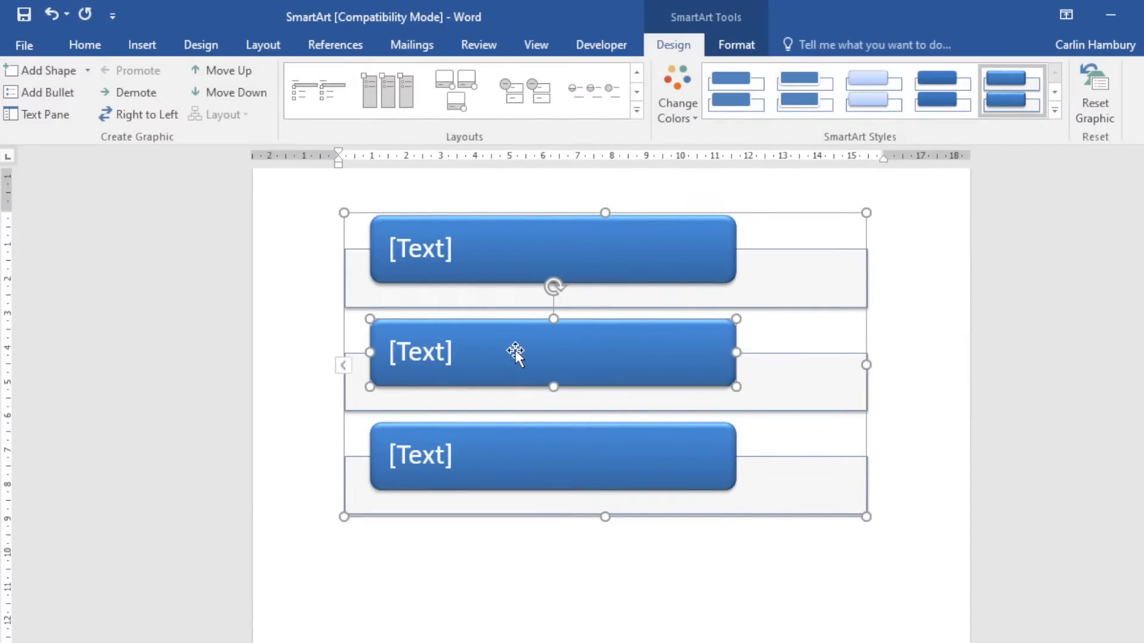
pyautogui.press('Delete')
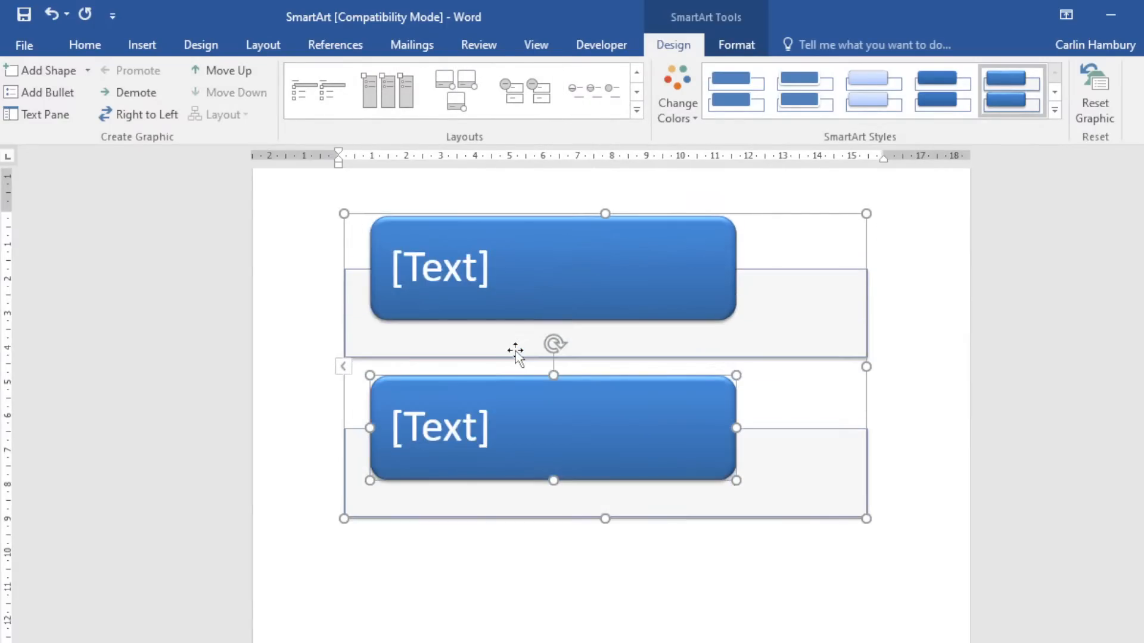
# Add a new empty box after the lower SmartArt box.
pyautogui.rightClick(513, 411)
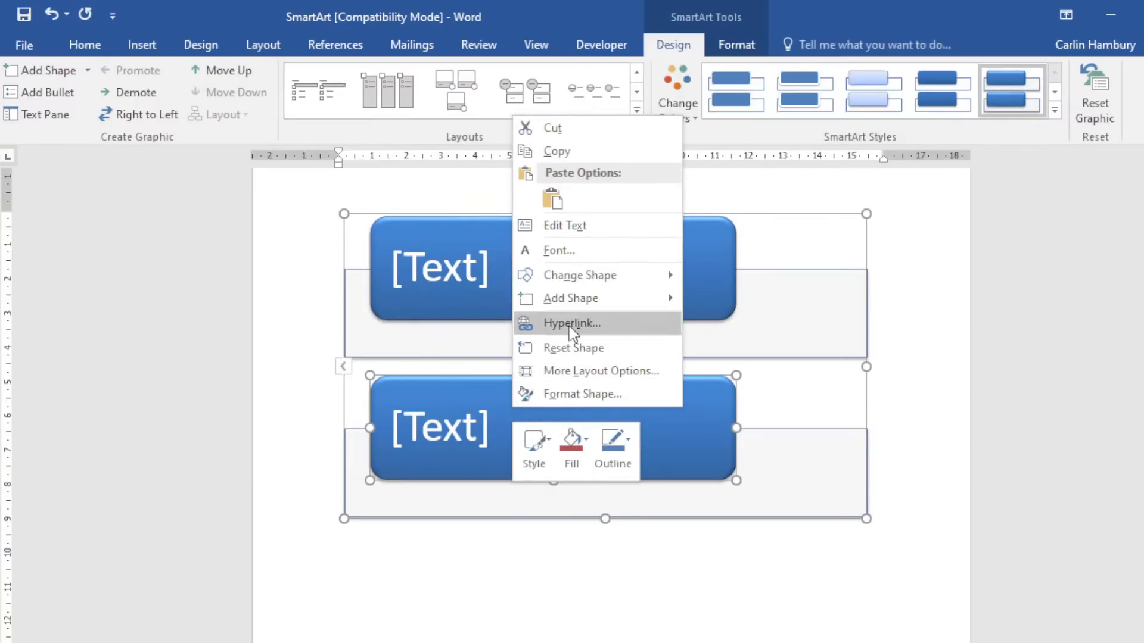
pyautogui.moveTo(577, 299)
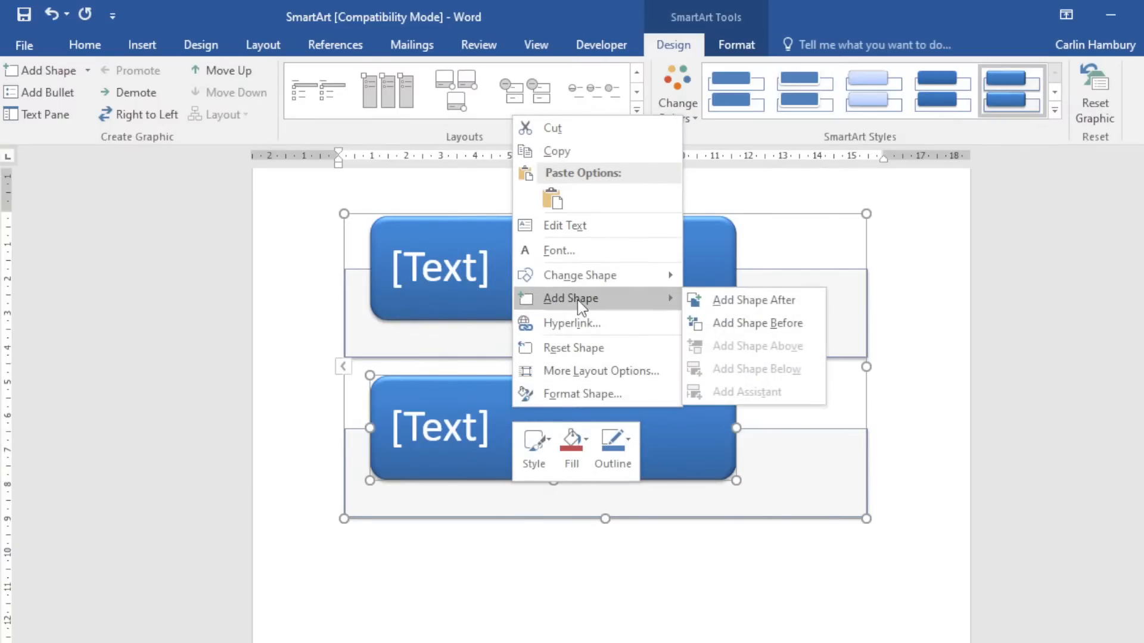
pyautogui.click(705, 299)
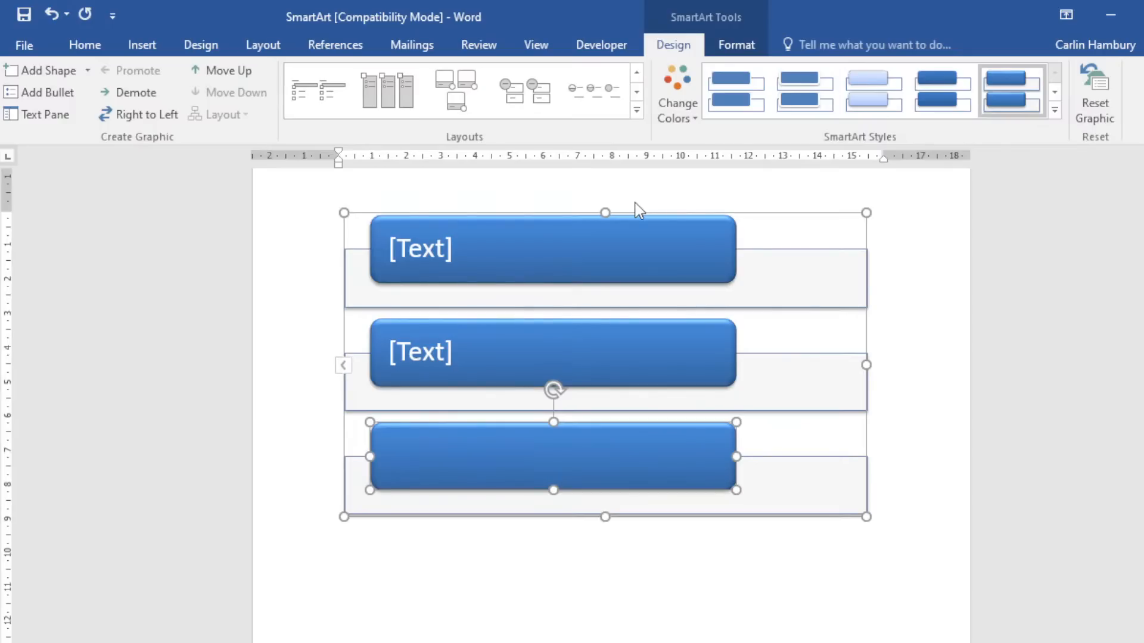
# Close the SmartArt document without saving changes.
pyautogui.click(595, 248)
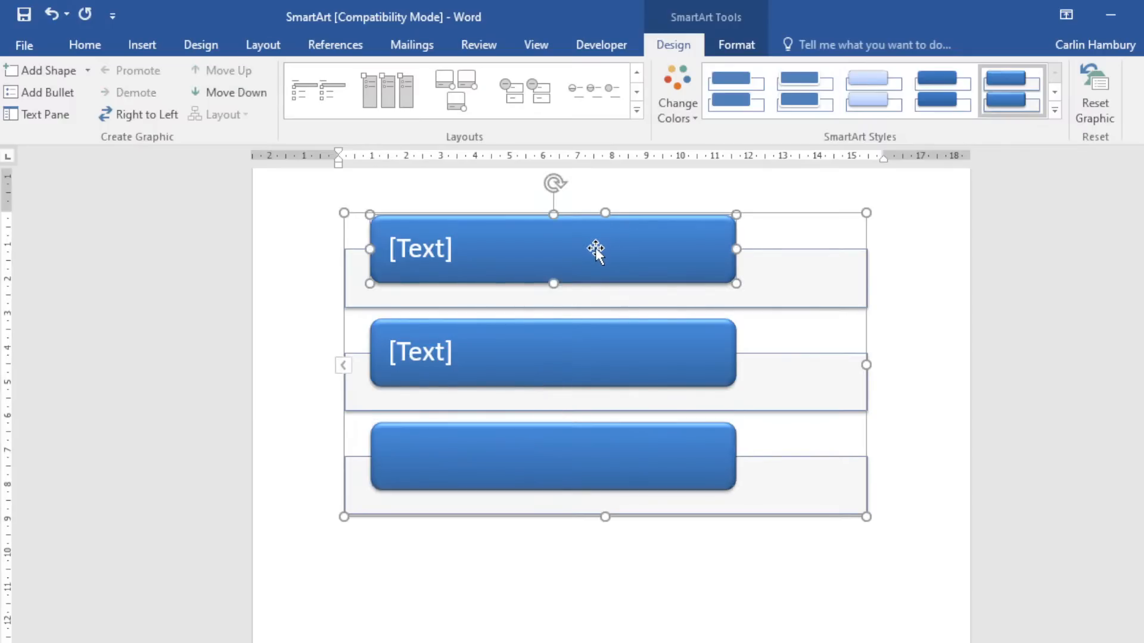
pyautogui.click(638, 212)
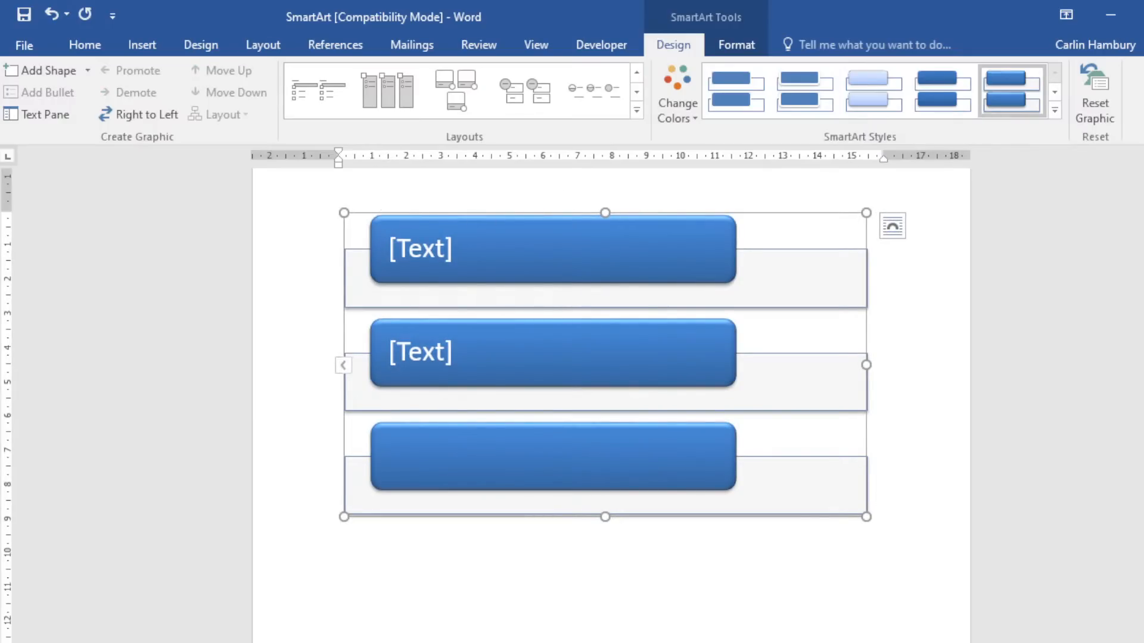
pyautogui.click(1143, 14)
pyautogui.click(601, 393)
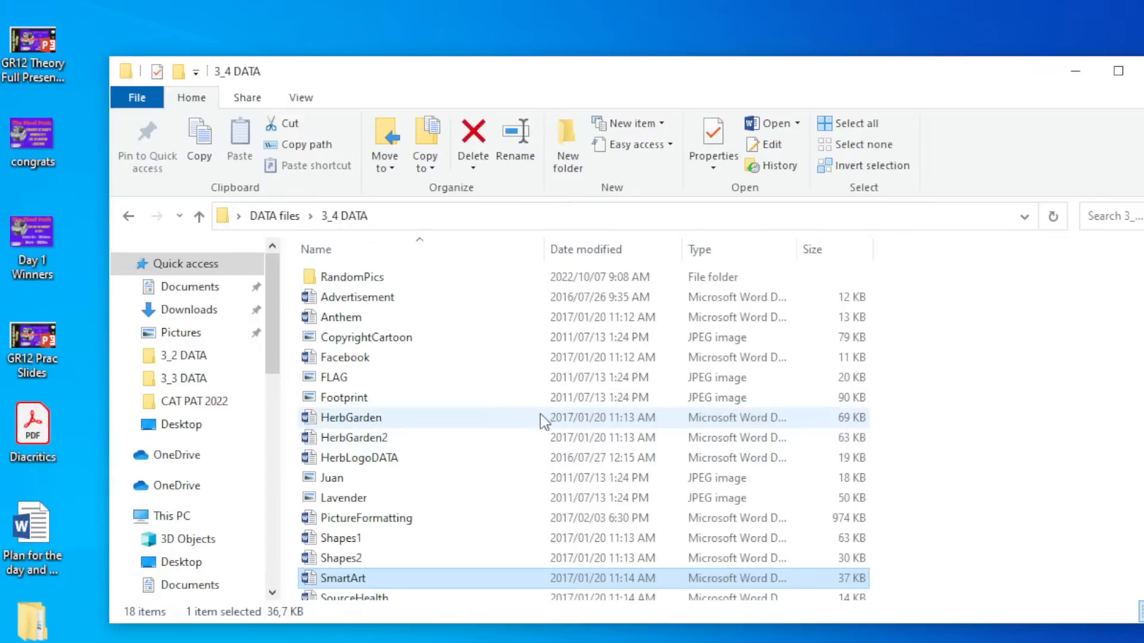
# Go to the 3_5 DATA folder, briefly open and close Essential, then open RecyclingPaper.
pyautogui.scroll(-1, 355, 487)
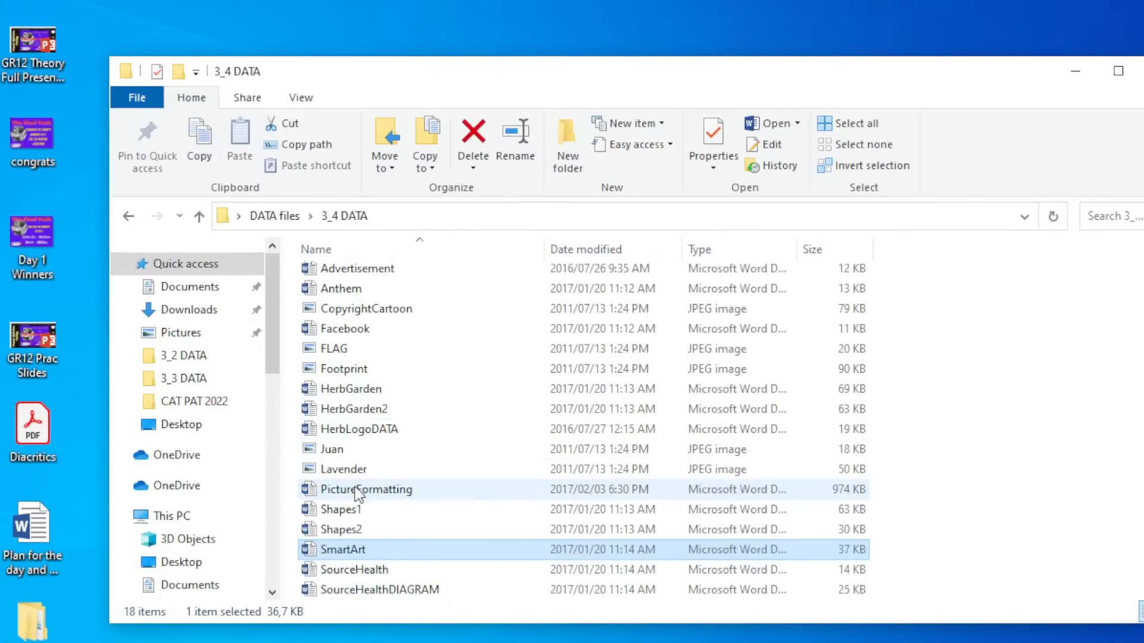
pyautogui.click(126, 217)
pyautogui.doubleClick(350, 380)
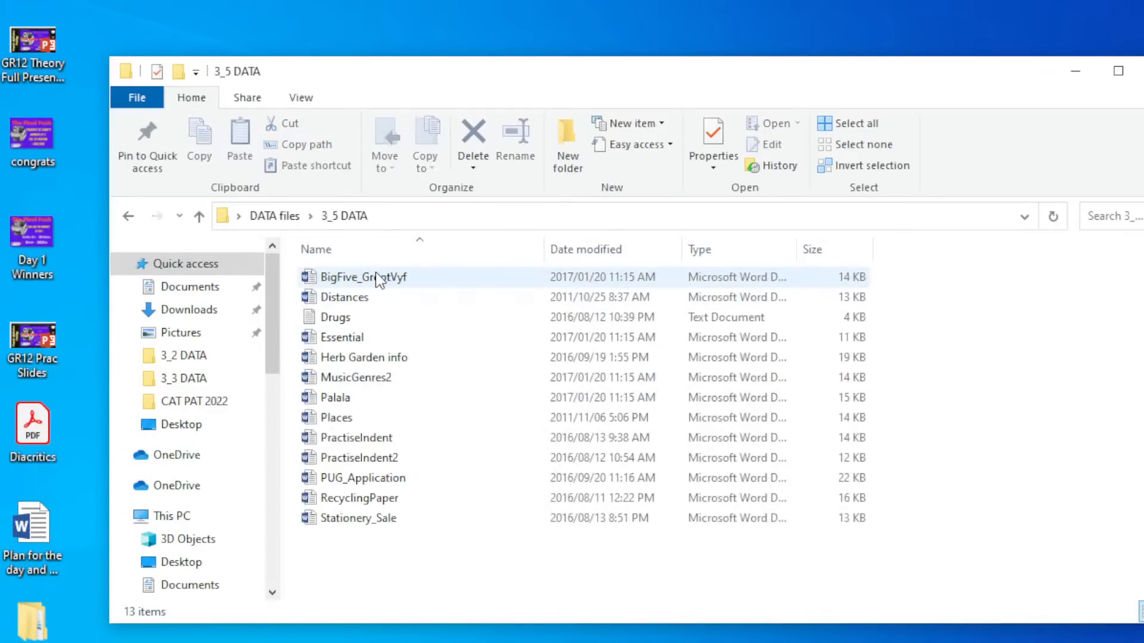
pyautogui.doubleClick(366, 335)
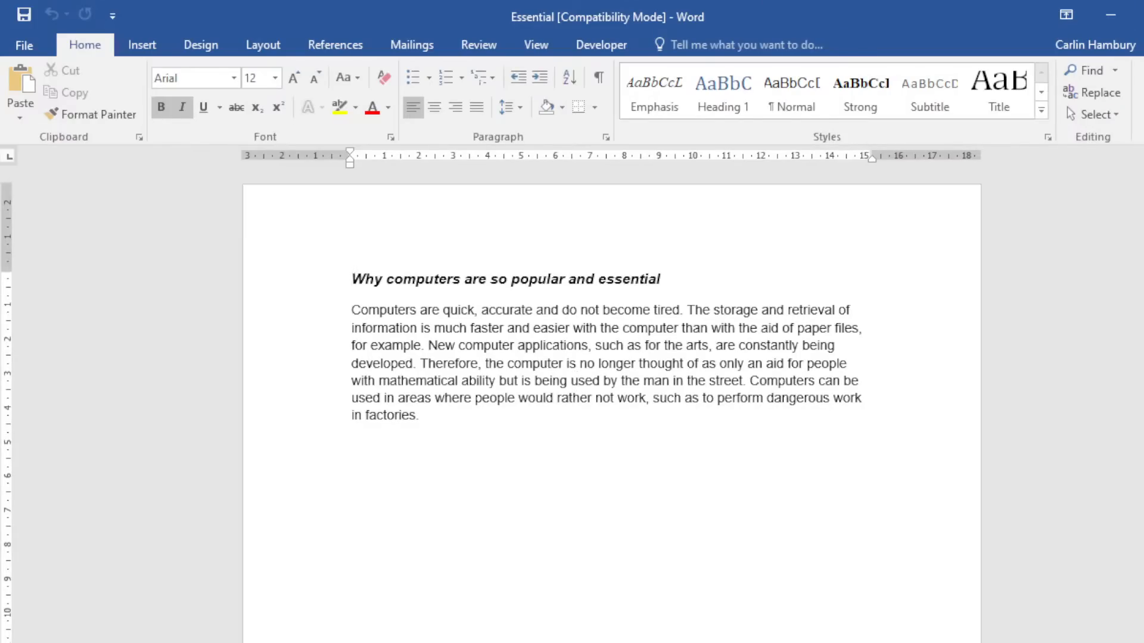
pyautogui.click(1143, 15)
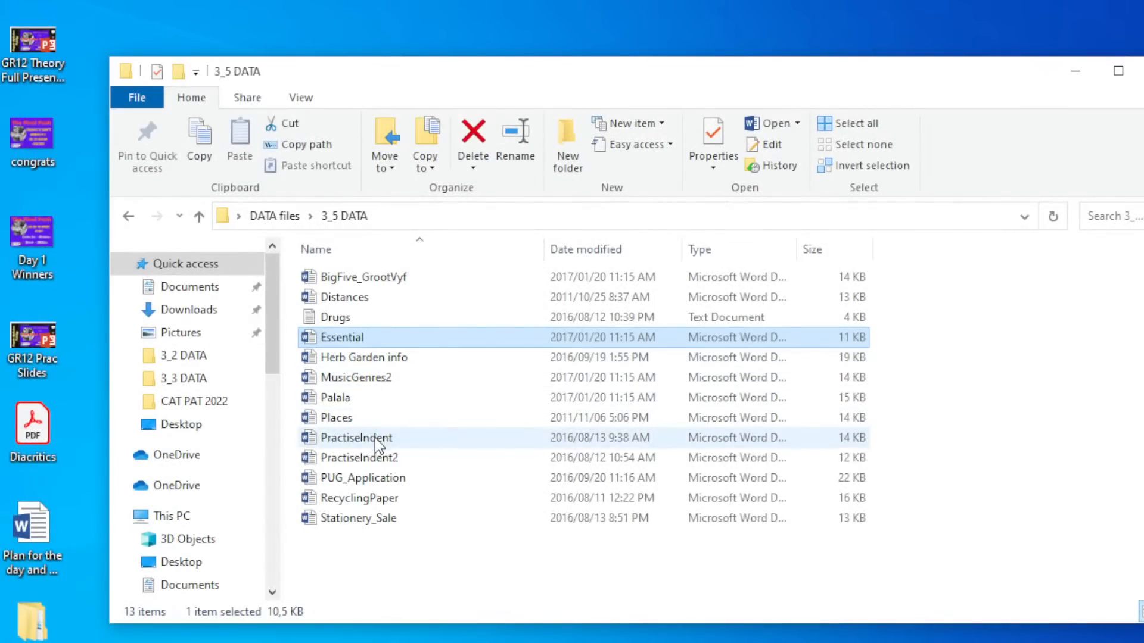
pyautogui.doubleClick(369, 499)
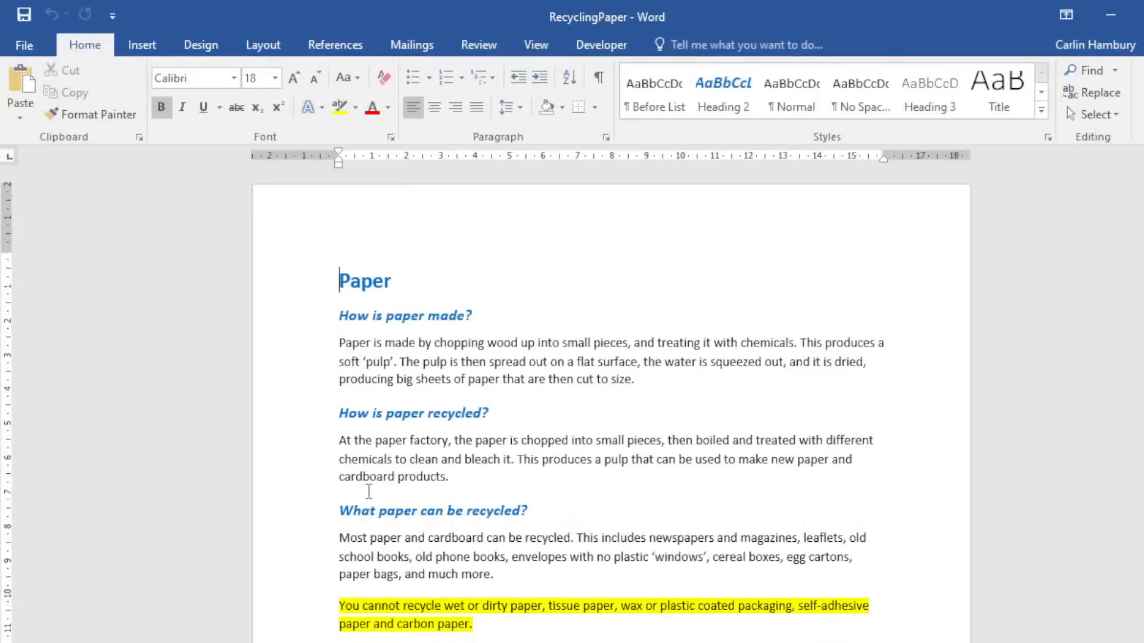
# Scroll down to the yellow-highlighted paragraph about paper you cannot recycle.
pyautogui.scroll(-2, 417, 477)
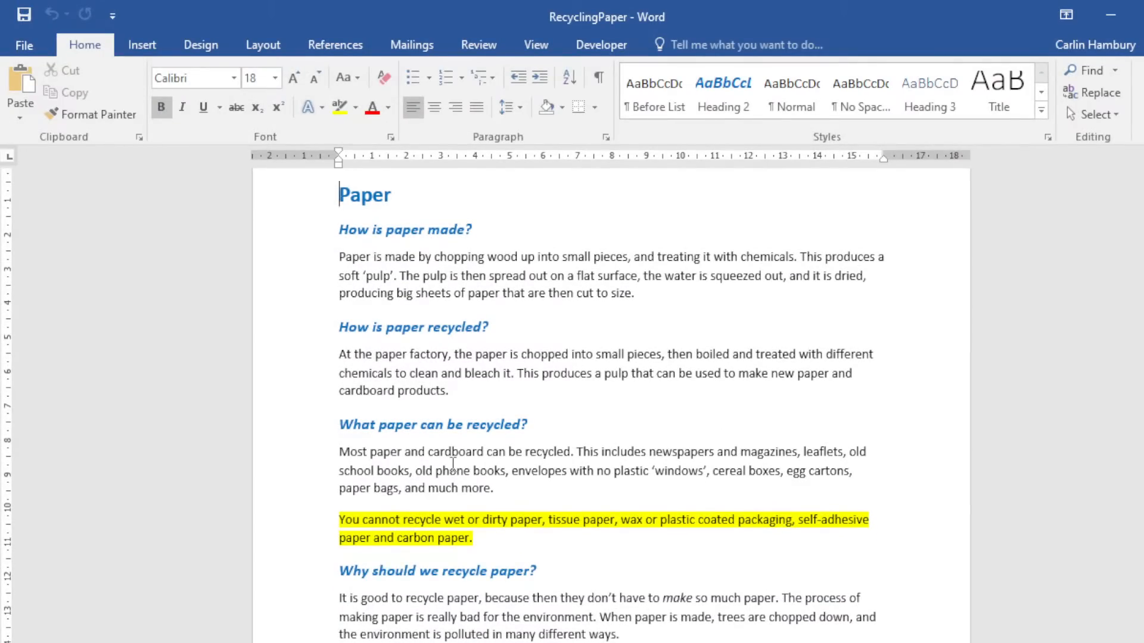
pyautogui.scroll(-2, 453, 463)
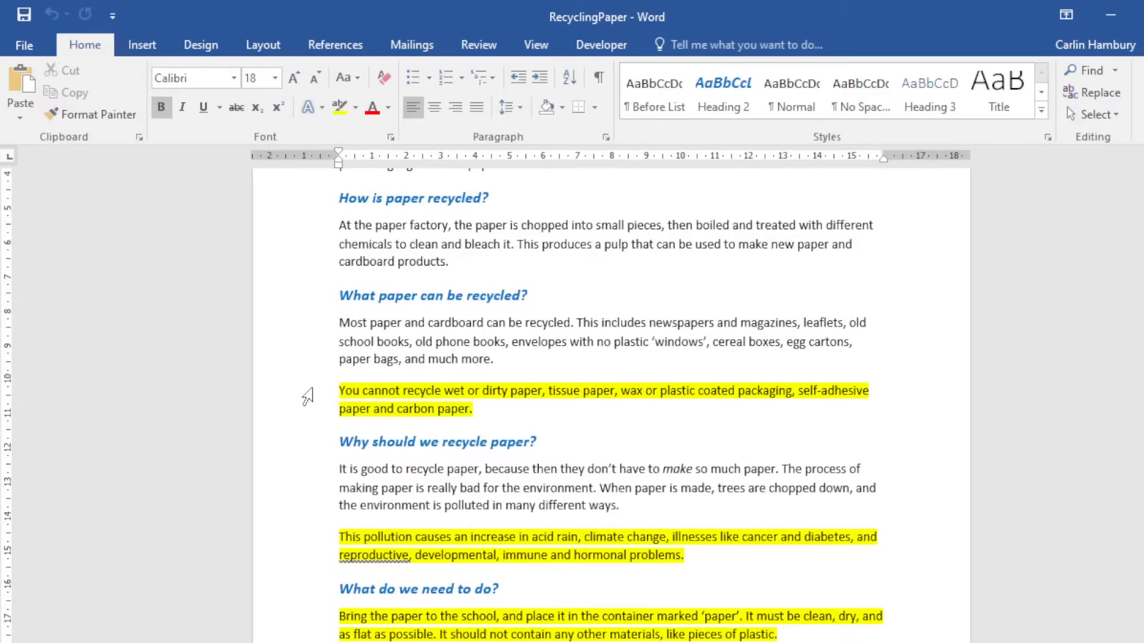
pyautogui.keyDown('ctrl'); pyautogui.scroll(3, 432, 544); pyautogui.keyUp('ctrl')
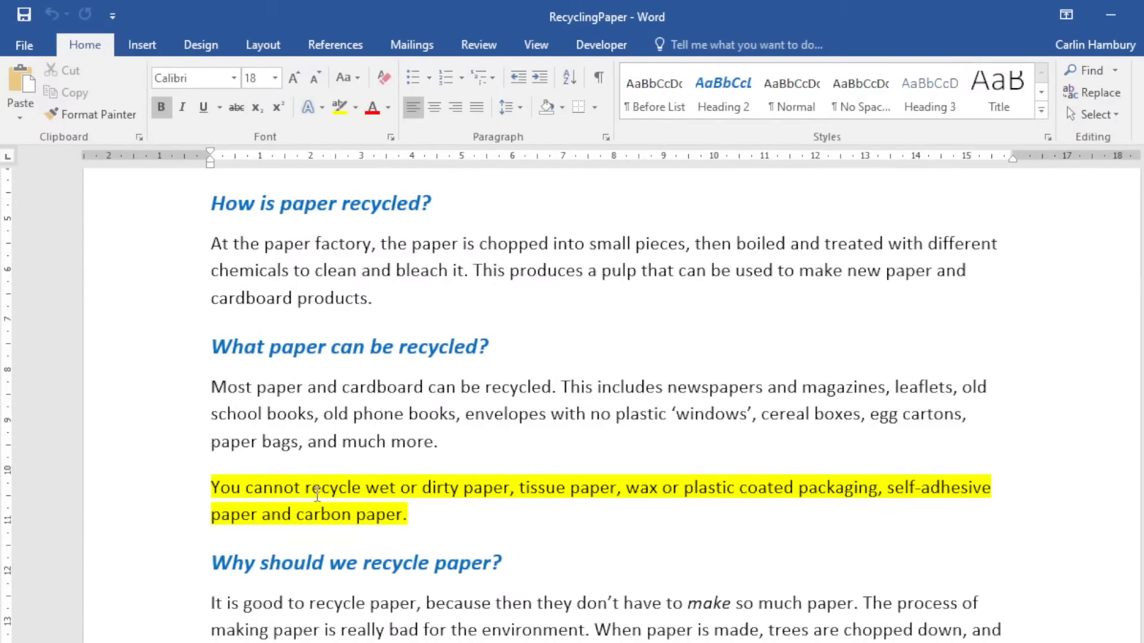
# Break the sentence after dirty paper, tissue paper and wax, removing the commas and 'or'.
pyautogui.click(512, 494)
pyautogui.press('Delete')
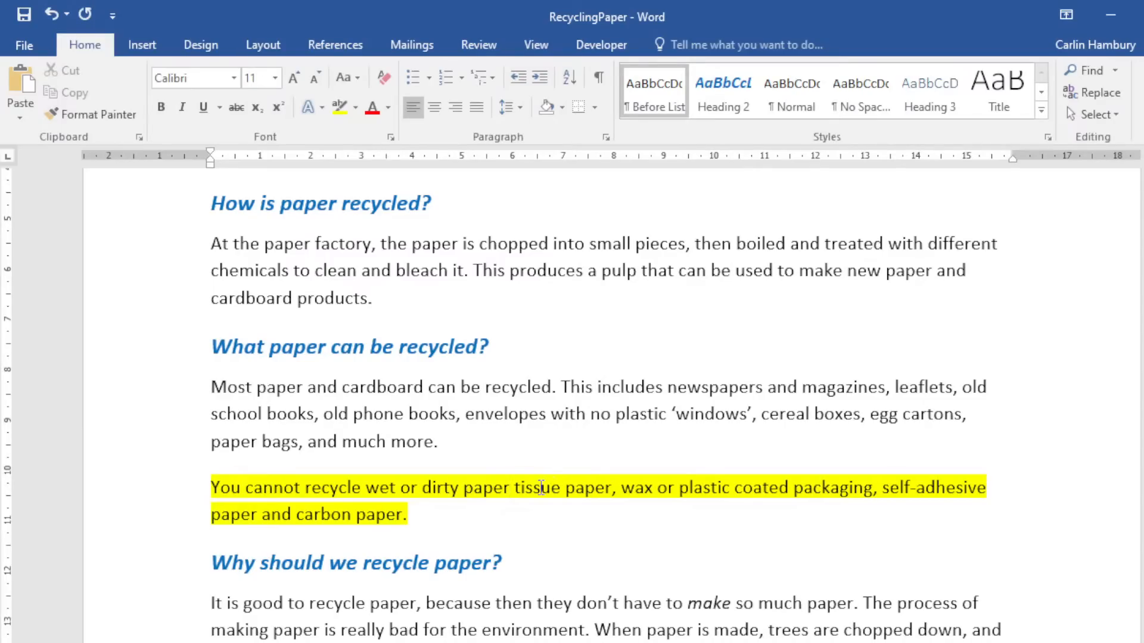
pyautogui.press('Return')
pyautogui.click(313, 523)
pyautogui.press('Delete')
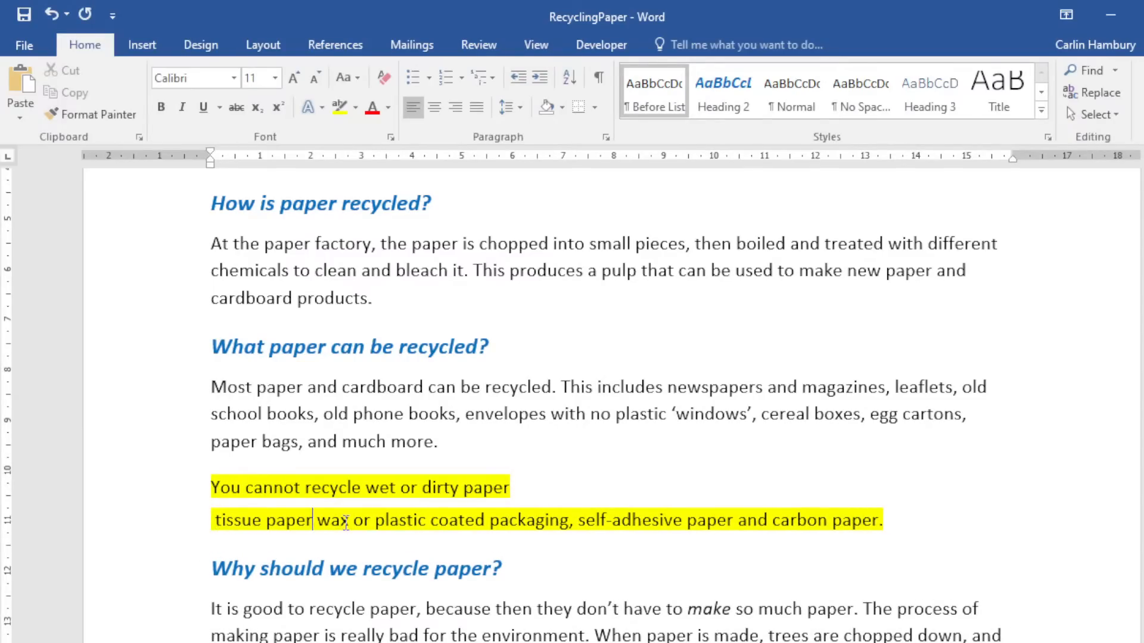
pyautogui.press('Return')
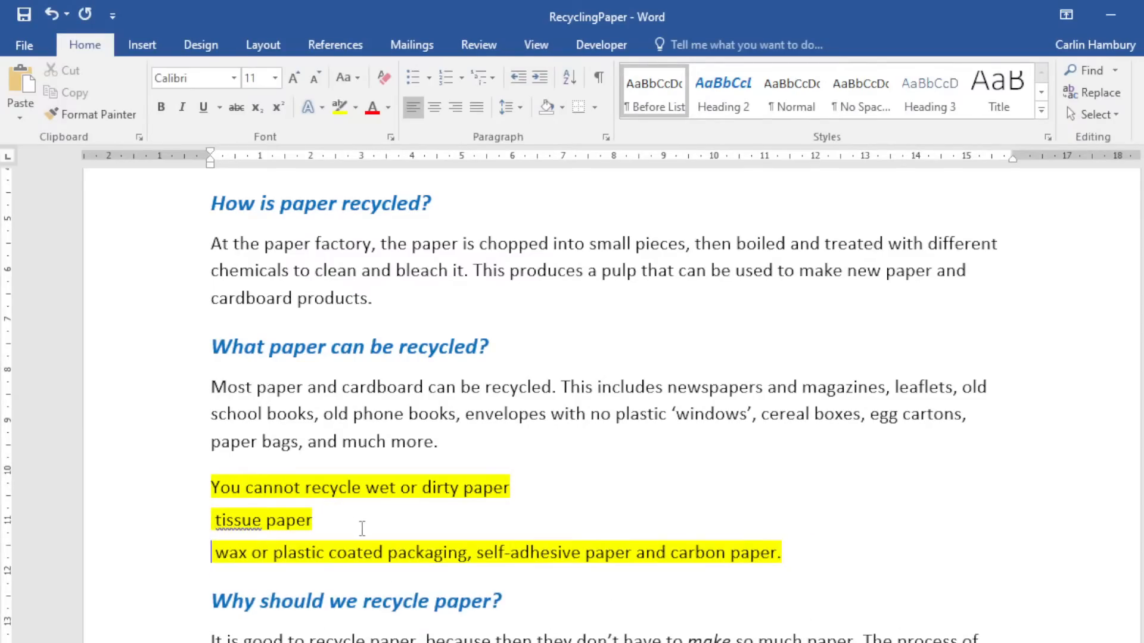
pyautogui.click(253, 553)
pyautogui.press('Delete')
pyautogui.press('Delete')
pyautogui.press('Delete')
pyautogui.press('Return')
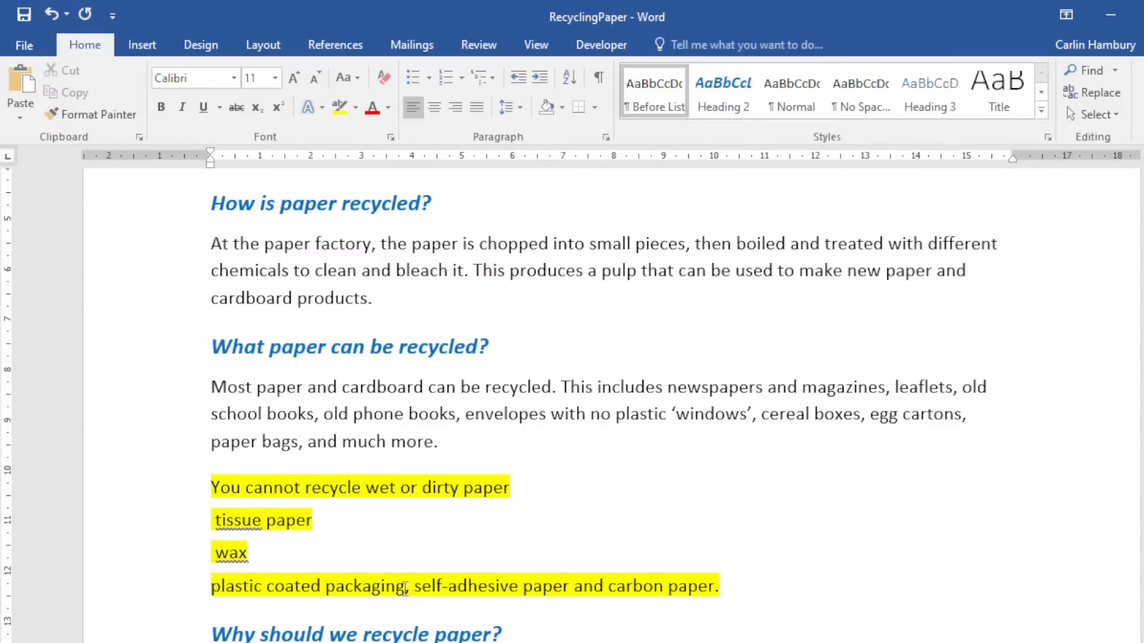
# Put self-adhesive paper and carbon paper on their own lines, removing the comma and 'and'.
pyautogui.click(406, 587)
pyautogui.press('Delete')
pyautogui.press('Return')
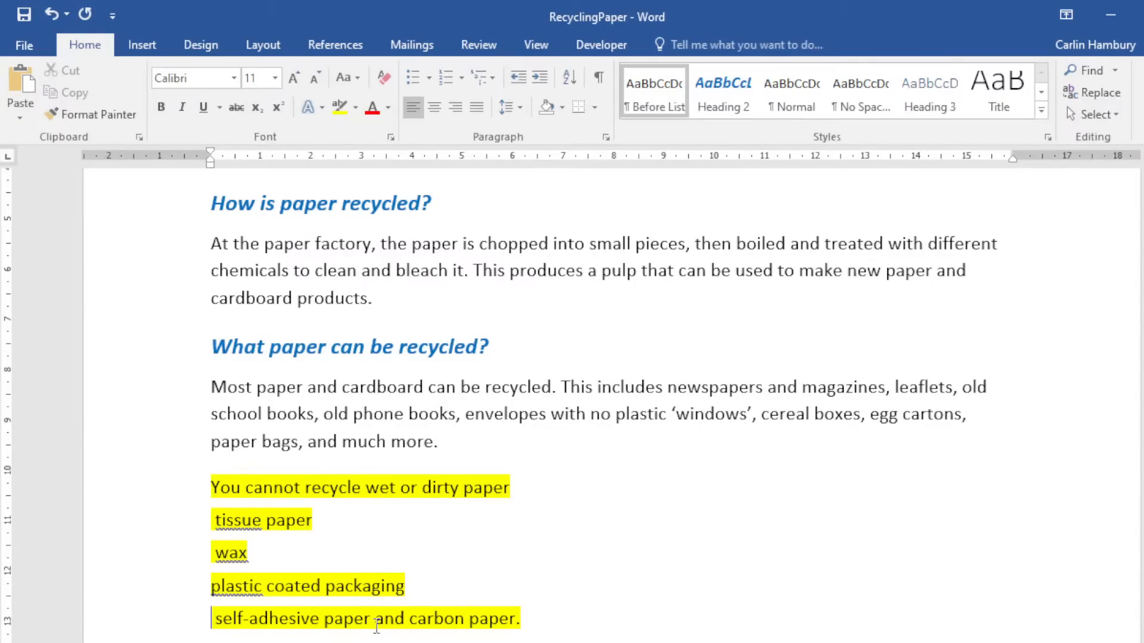
pyautogui.click(377, 620)
pyautogui.press('Delete')
pyautogui.press('Delete')
pyautogui.press('Delete')
pyautogui.press('Delete')
pyautogui.press('Return')
pyautogui.click(467, 553)
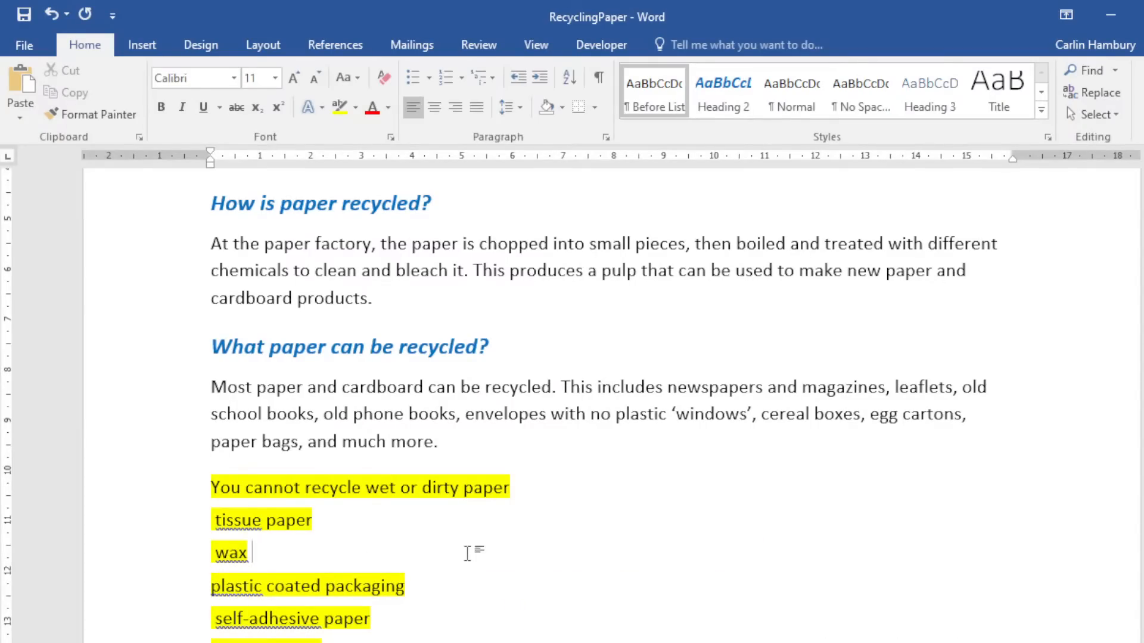
pyautogui.scroll(-2, 181, 507)
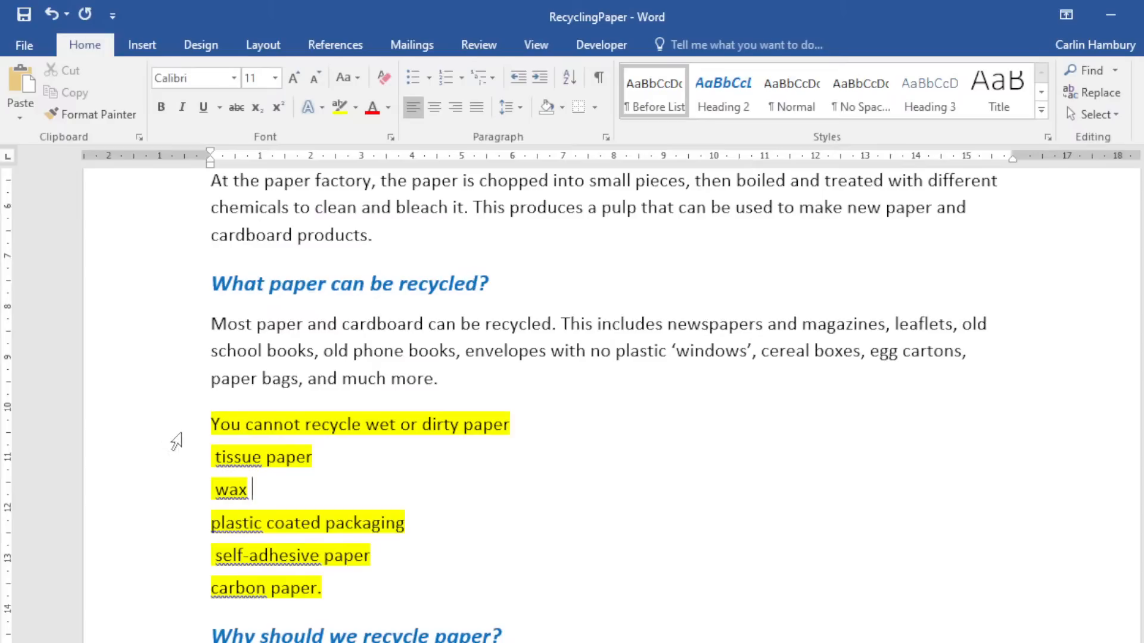
# Give the six lines from 'You cannot recycle' to carbon paper arrowhead bullets, then start a custom bullet.
pyautogui.moveTo(176, 442); pyautogui.dragTo(177, 593)
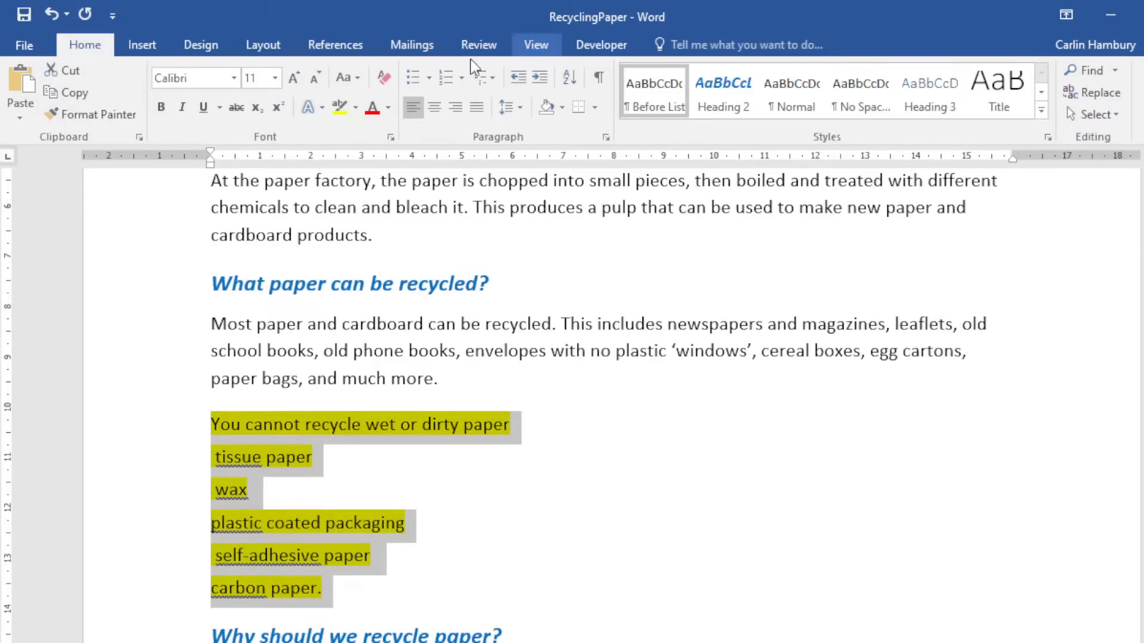
pyautogui.click(429, 84)
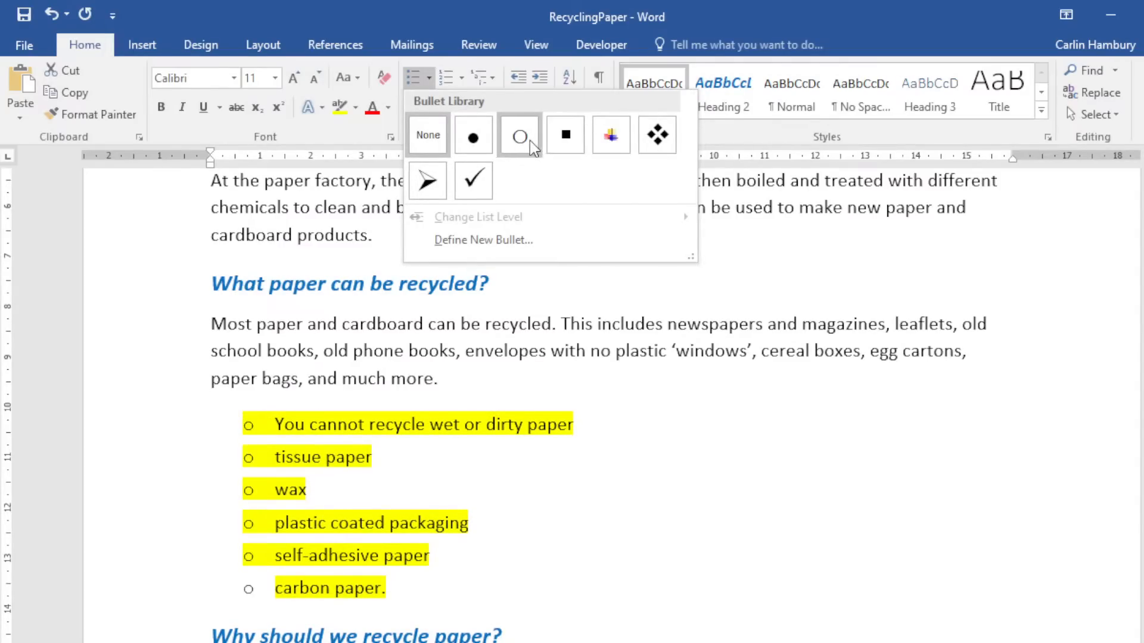
pyautogui.click(428, 181)
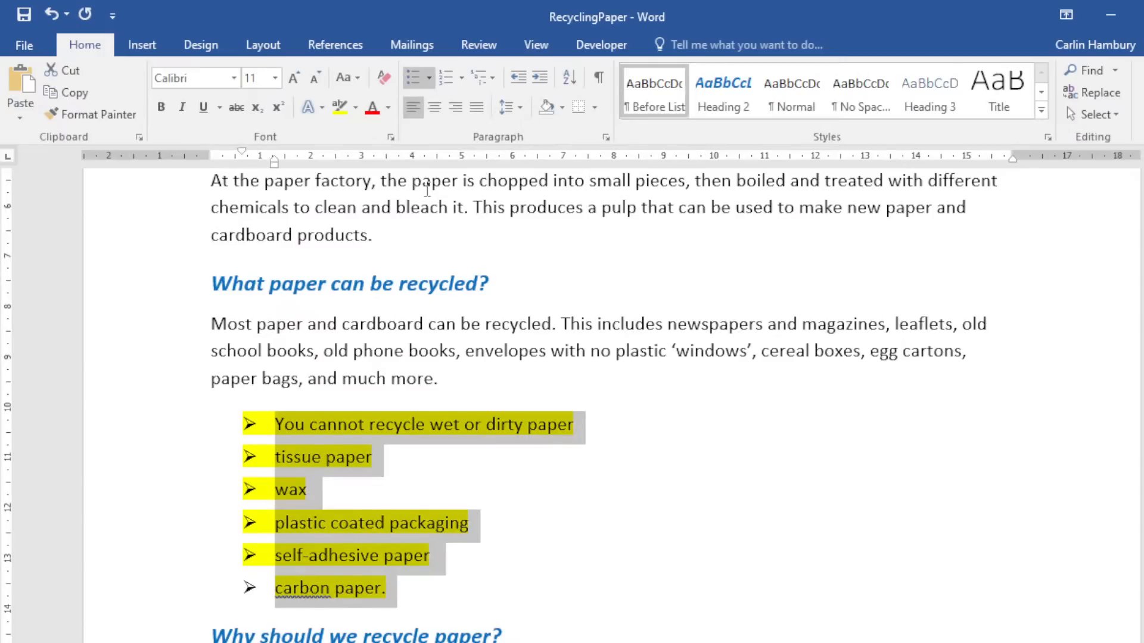
pyautogui.click(429, 78)
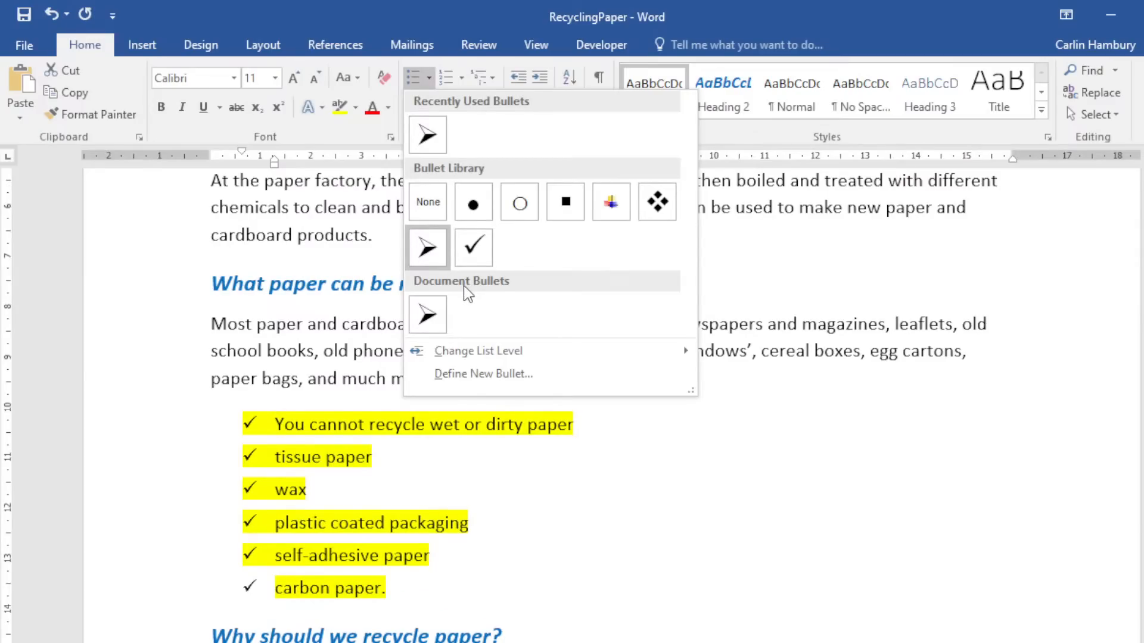
pyautogui.click(478, 368)
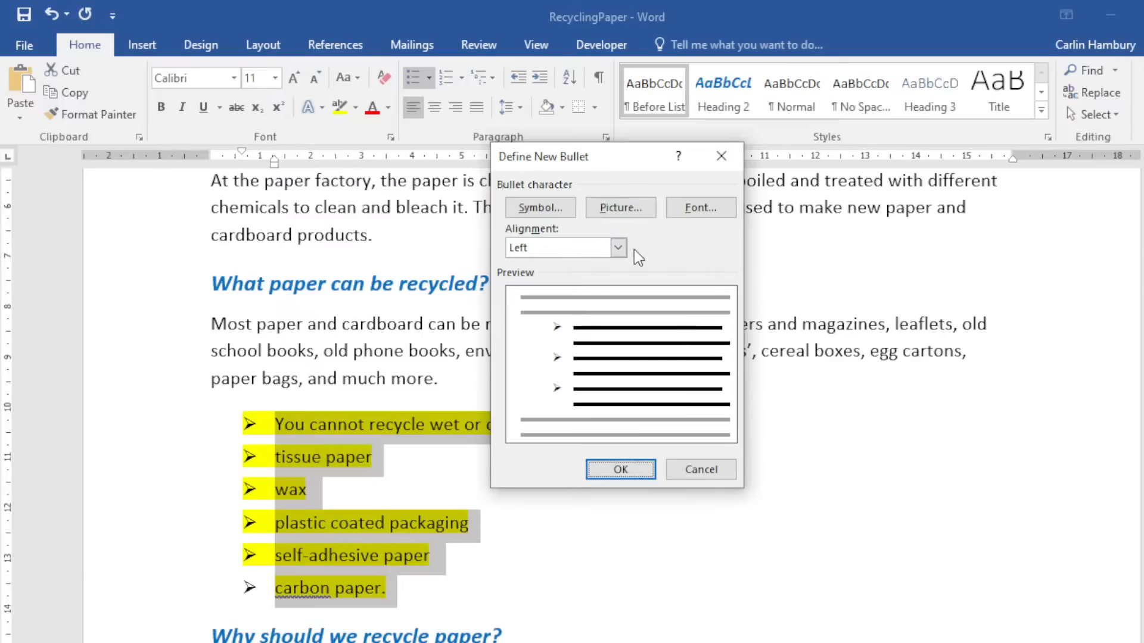
# Keep Left bullet alignment and pick the telephone symbol as the bullet character.
pyautogui.click(618, 247)
pyautogui.click(617, 253)
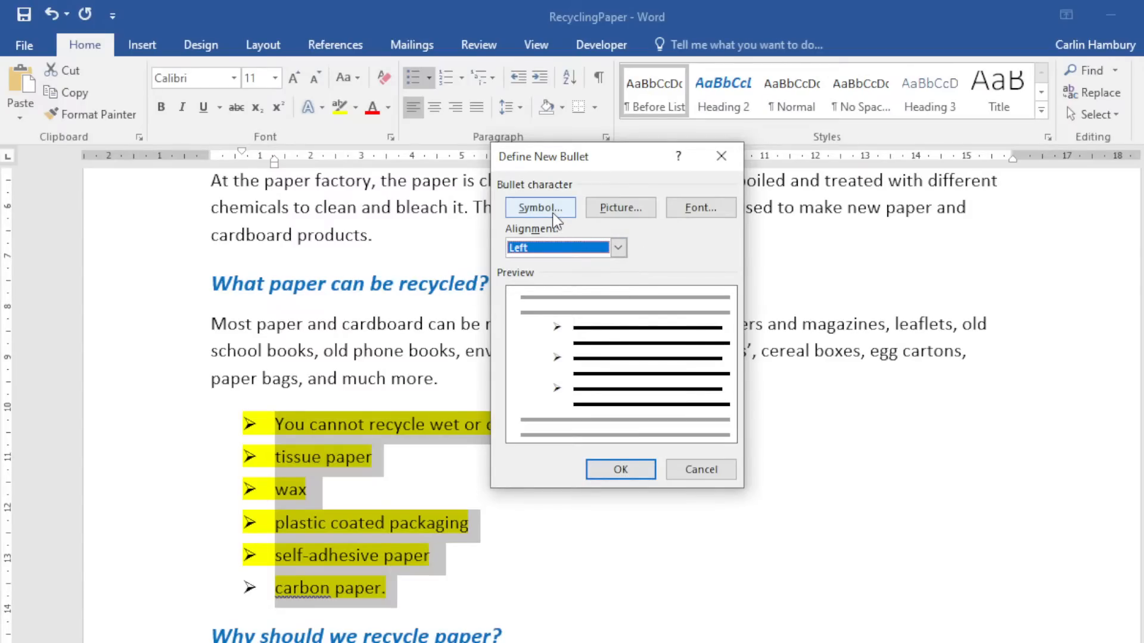
pyautogui.click(539, 208)
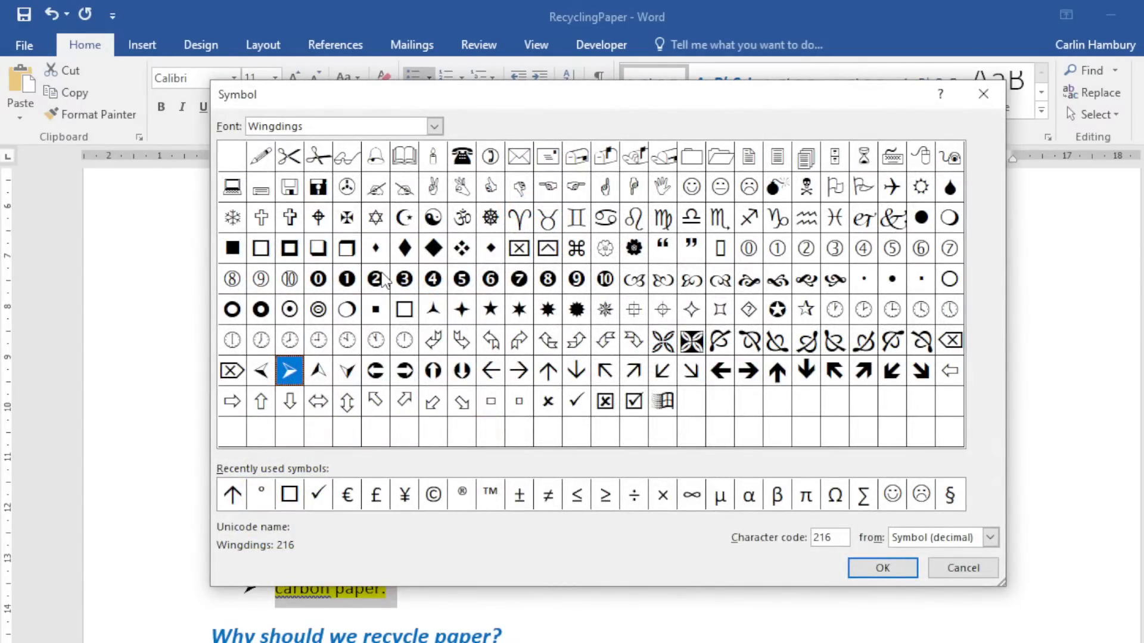
pyautogui.click(462, 156)
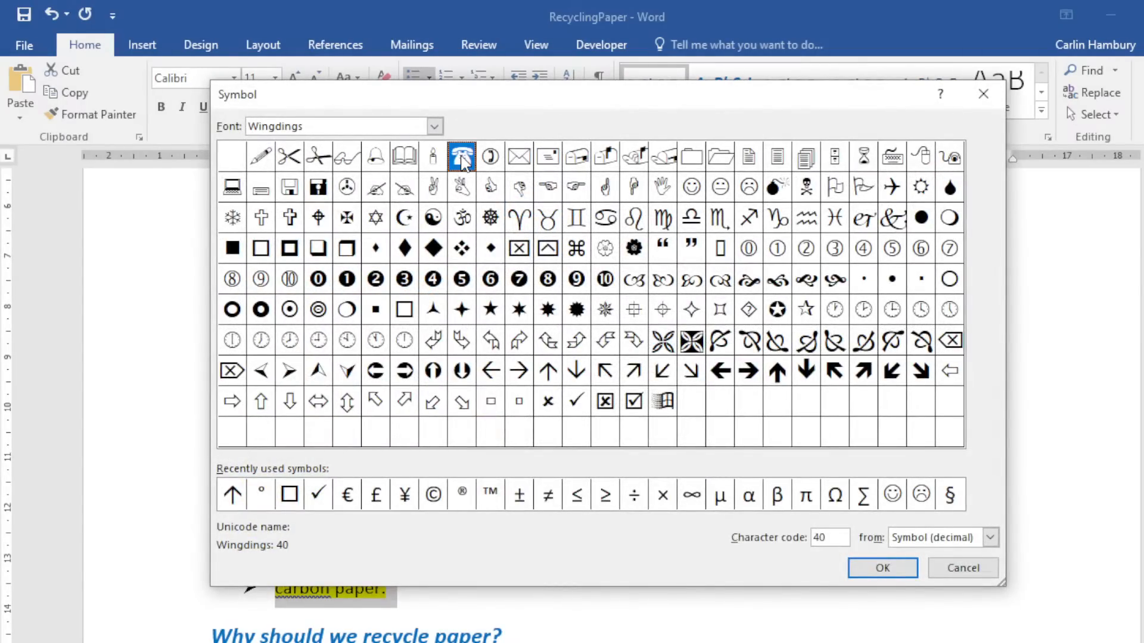
pyautogui.click(857, 562)
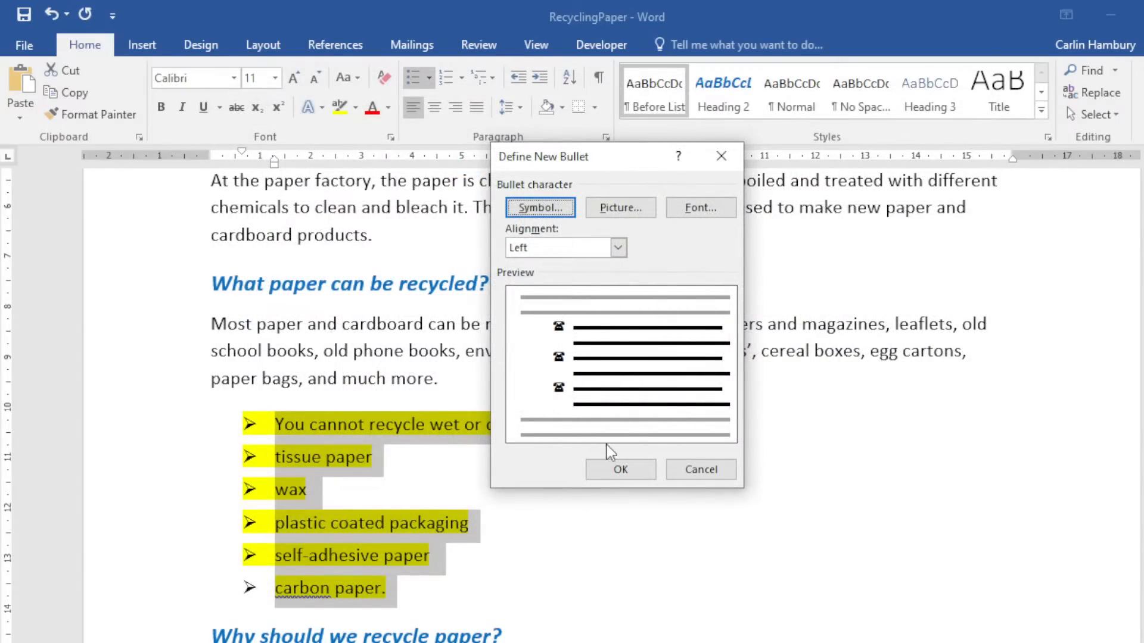
# Check the Picture and Font options without changes, then apply the telephone bullets.
pyautogui.click(617, 209)
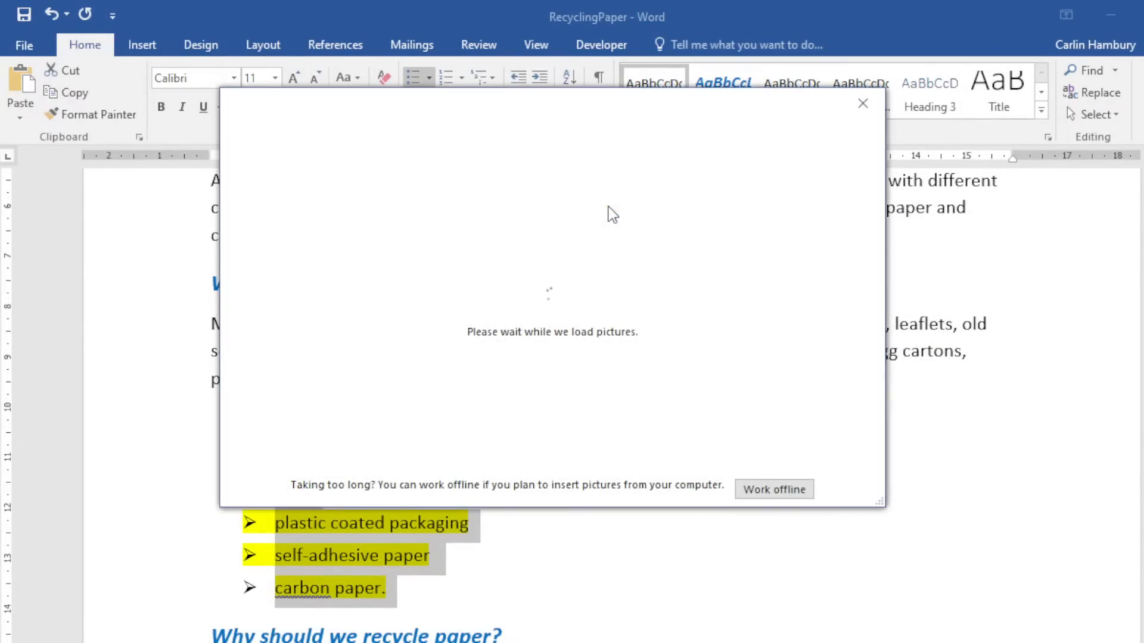
pyautogui.click(862, 105)
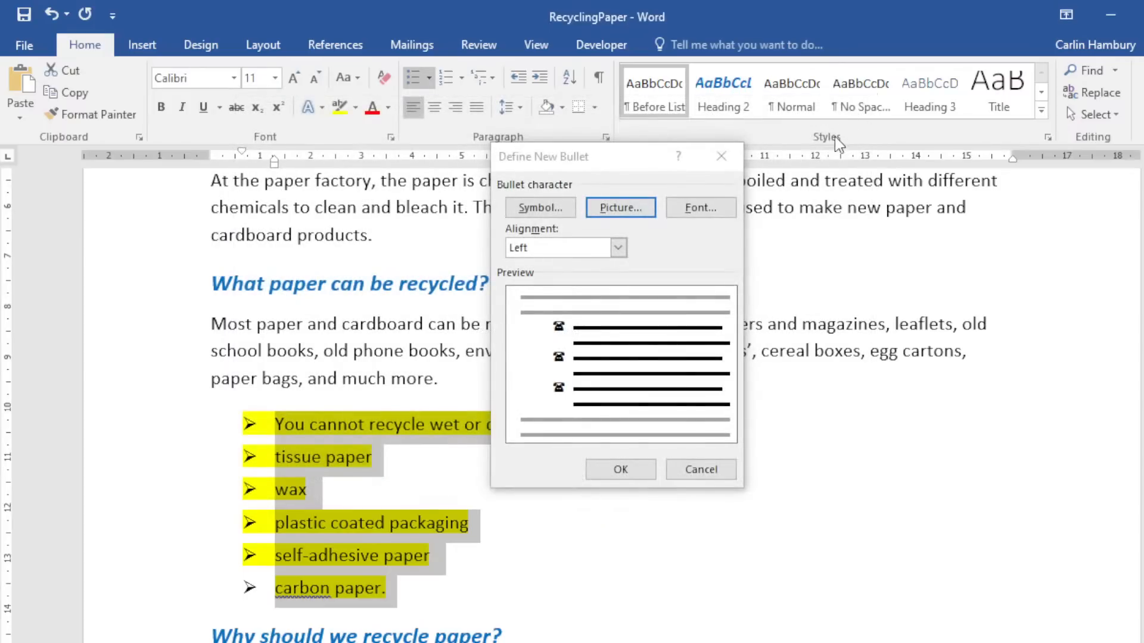
pyautogui.click(600, 210)
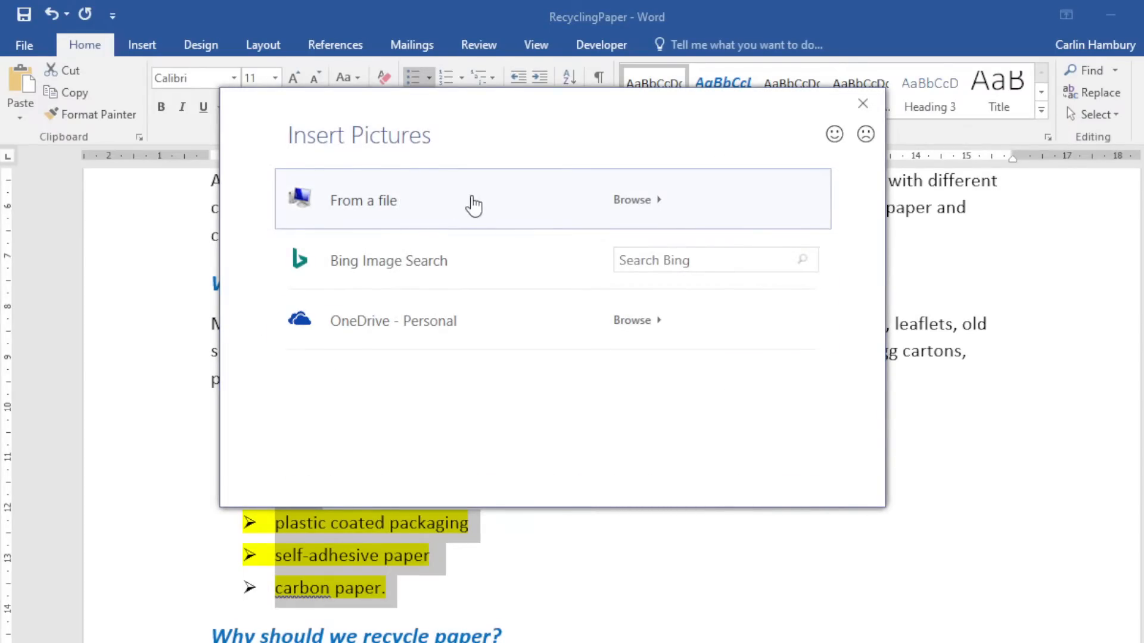
pyautogui.click(862, 105)
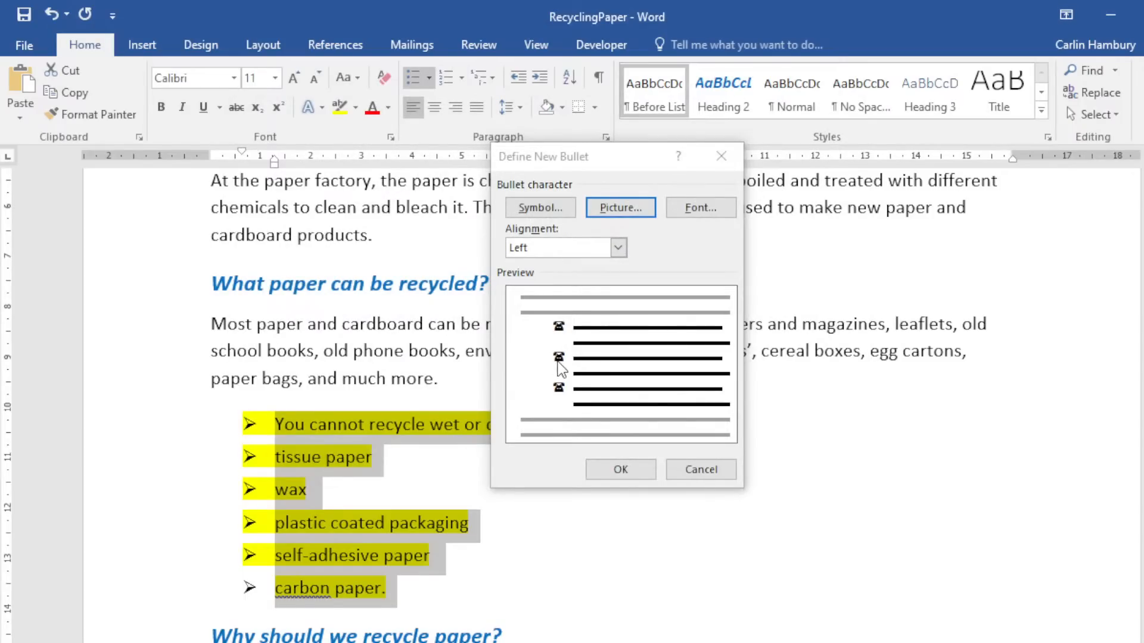
pyautogui.click(698, 210)
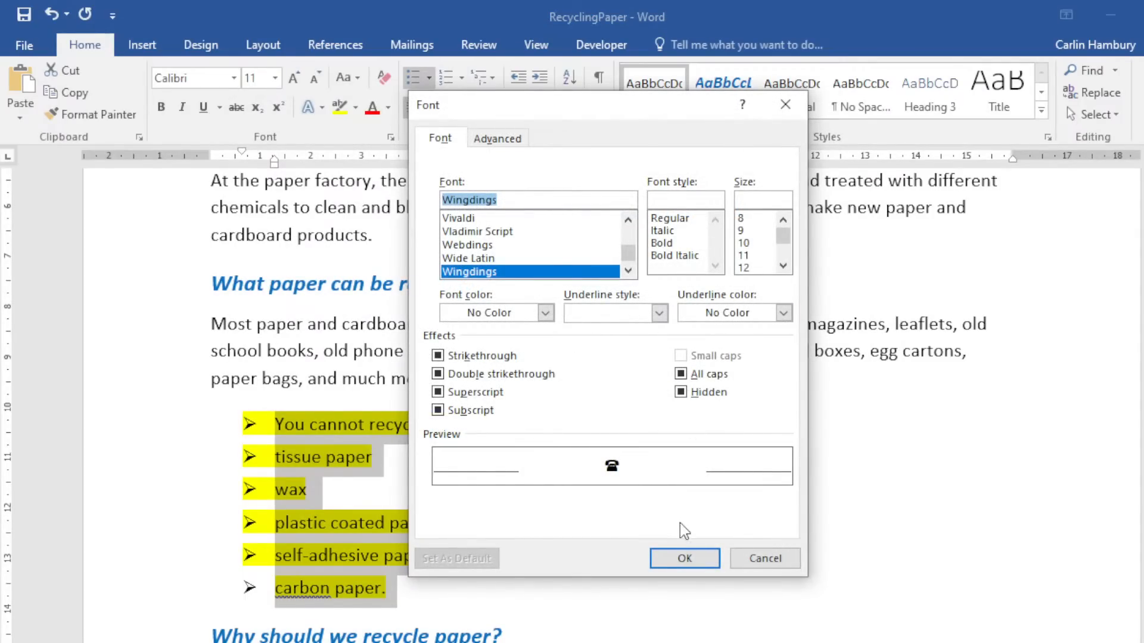
pyautogui.click(756, 561)
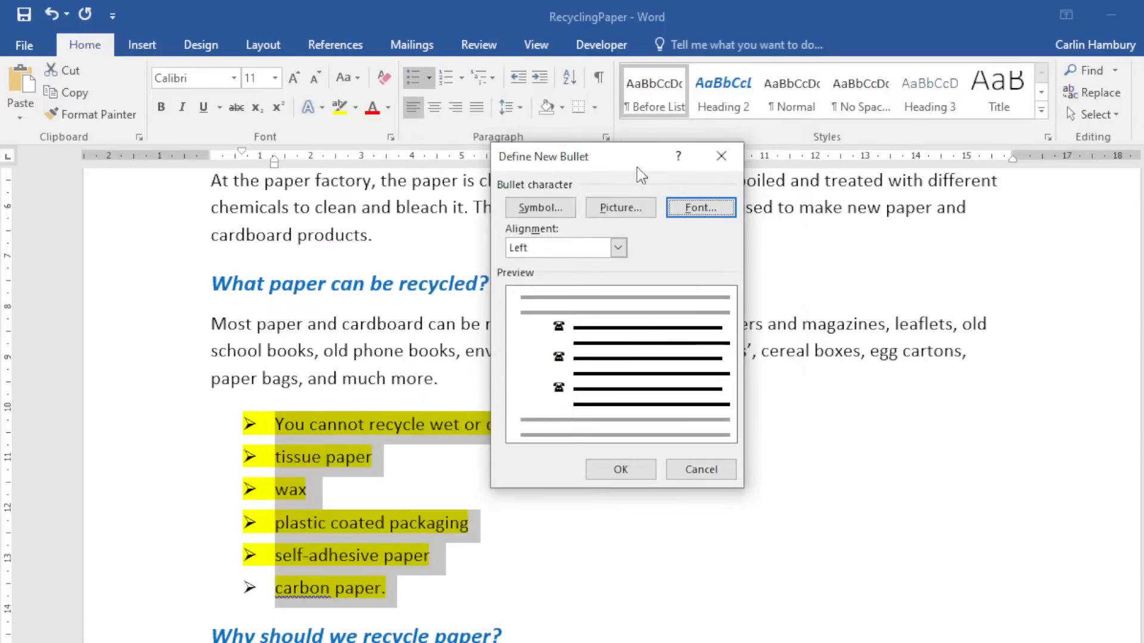
pyautogui.click(620, 469)
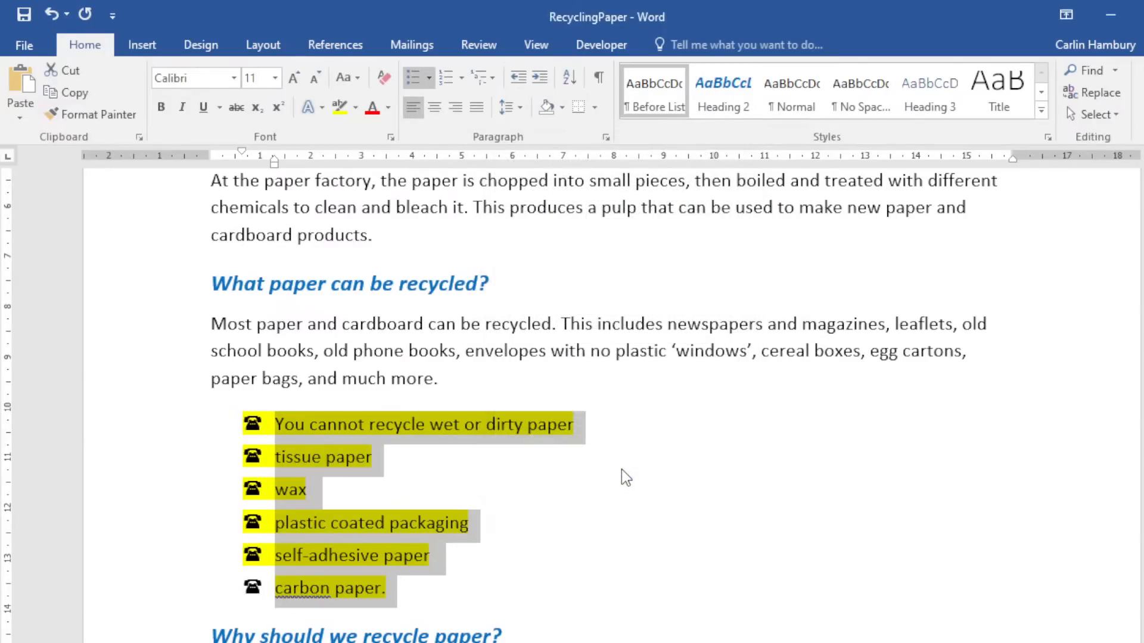
pyautogui.click(620, 473)
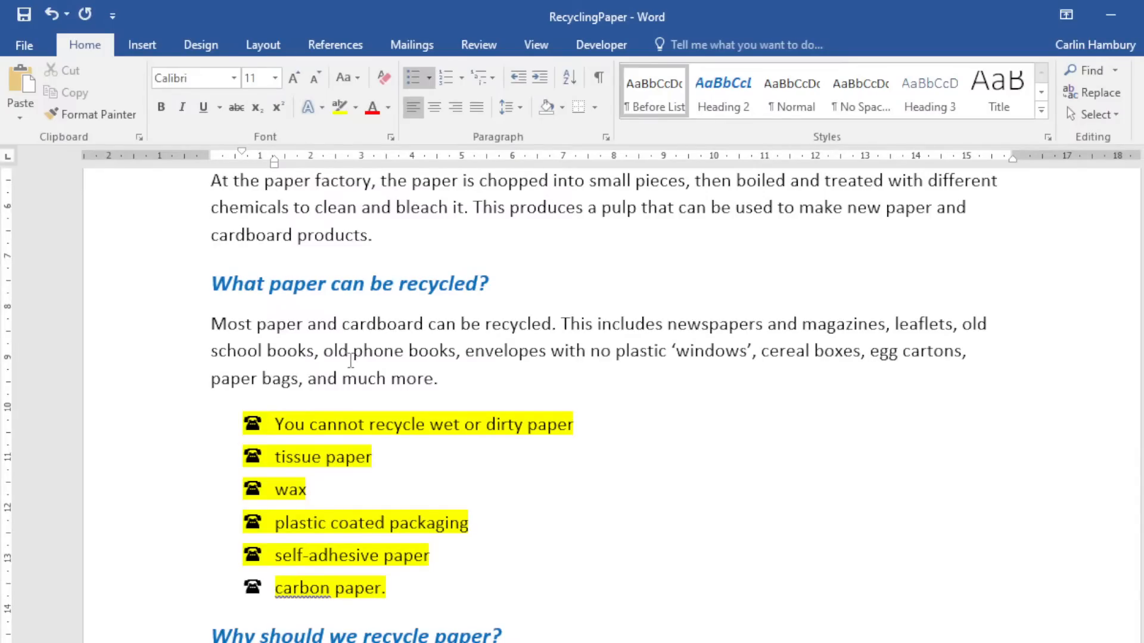
# Select the six-item list and demote it to list level 2 with hollow circle bullets.
pyautogui.scroll(-1, 311, 390)
pyautogui.scroll(-5, 311, 390)
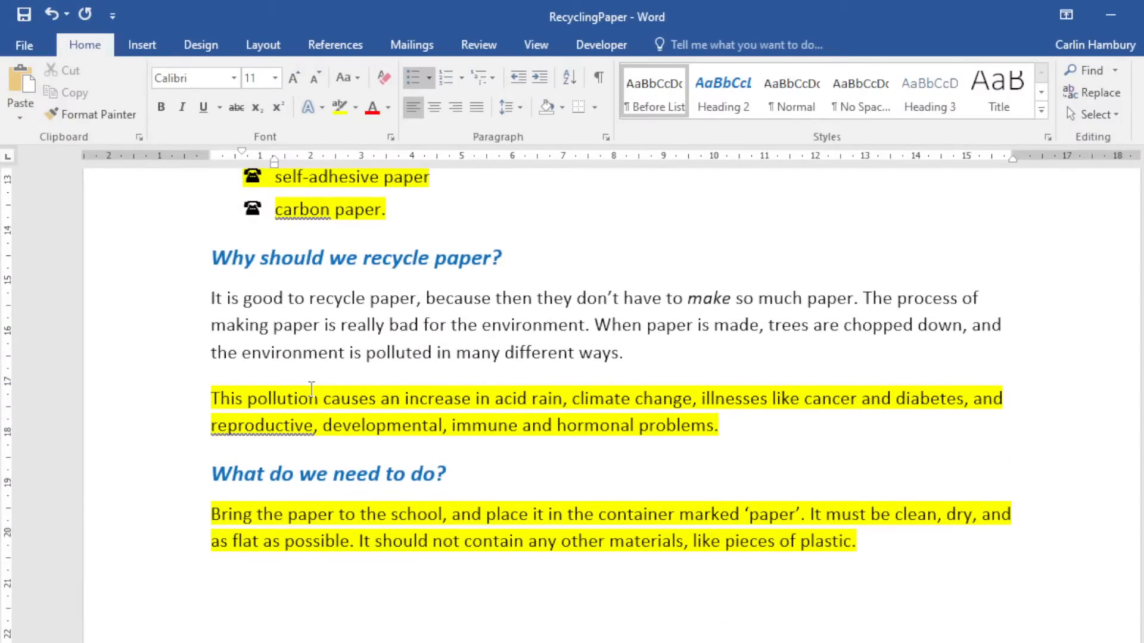
pyautogui.scroll(-4, 311, 390)
pyautogui.scroll(7, 311, 390)
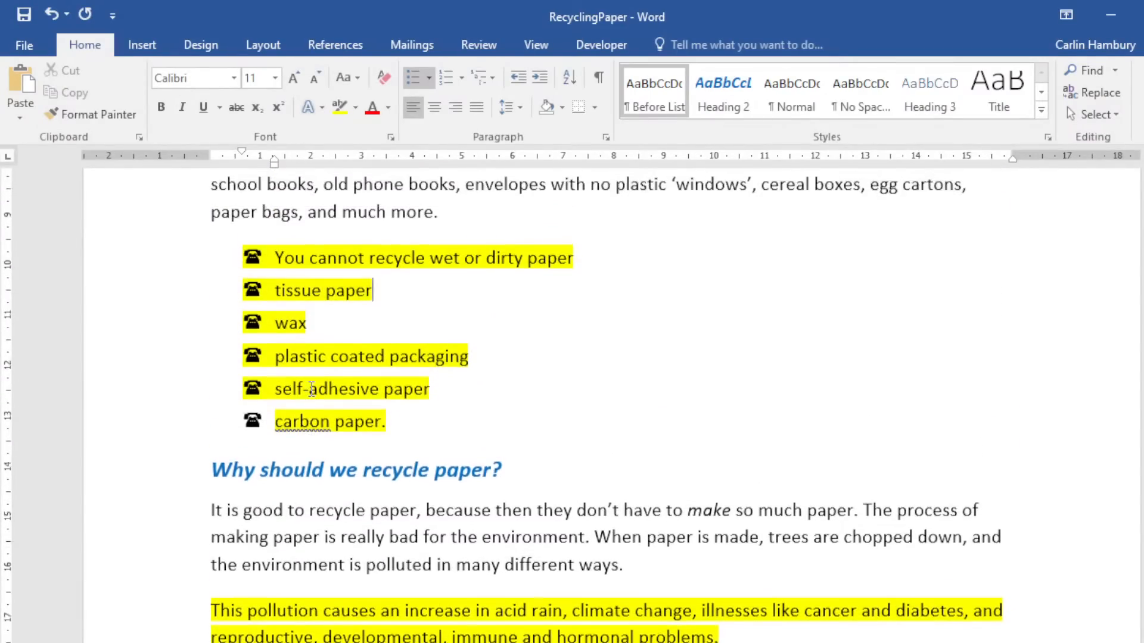
pyautogui.scroll(1, 311, 390)
pyautogui.moveTo(178, 280); pyautogui.dragTo(156, 446)
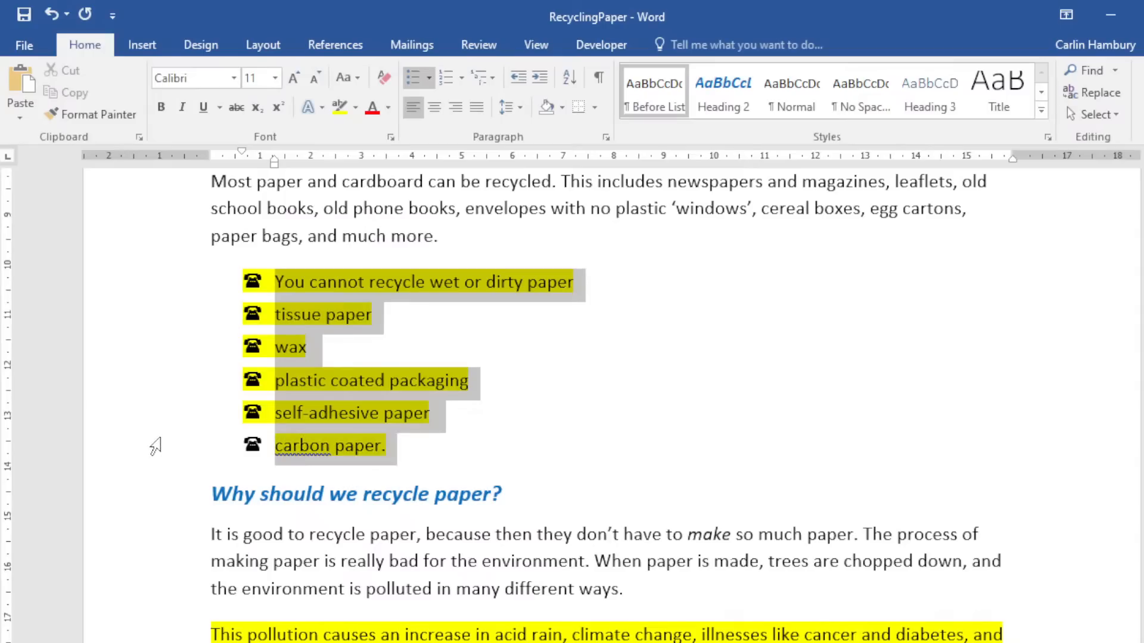
pyautogui.click(429, 83)
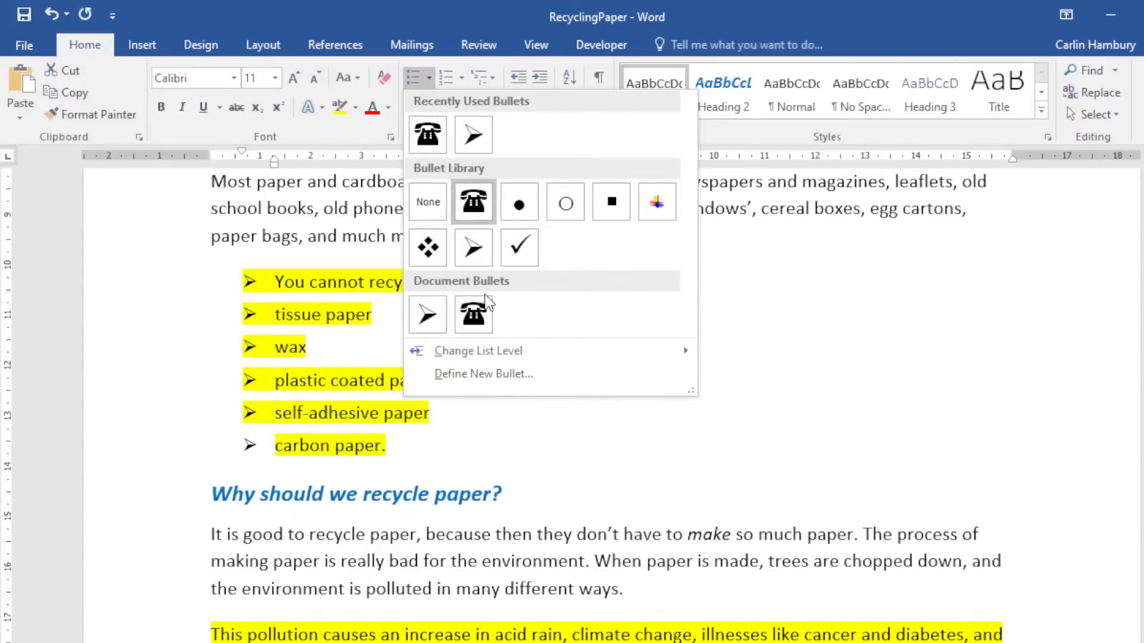
pyautogui.moveTo(487, 351)
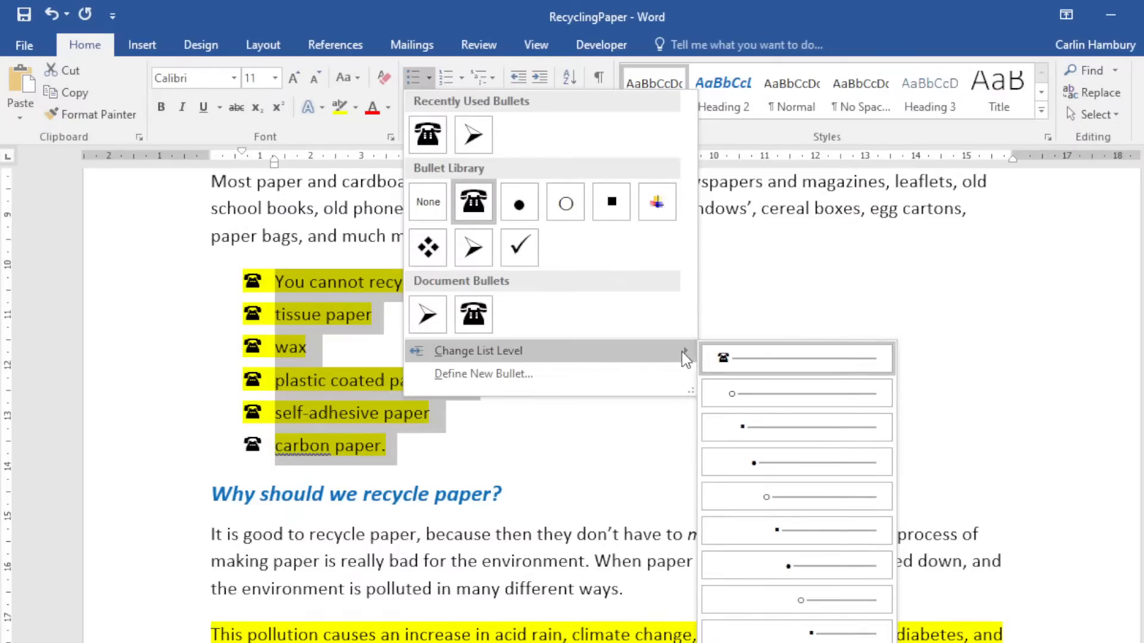
pyautogui.click(746, 395)
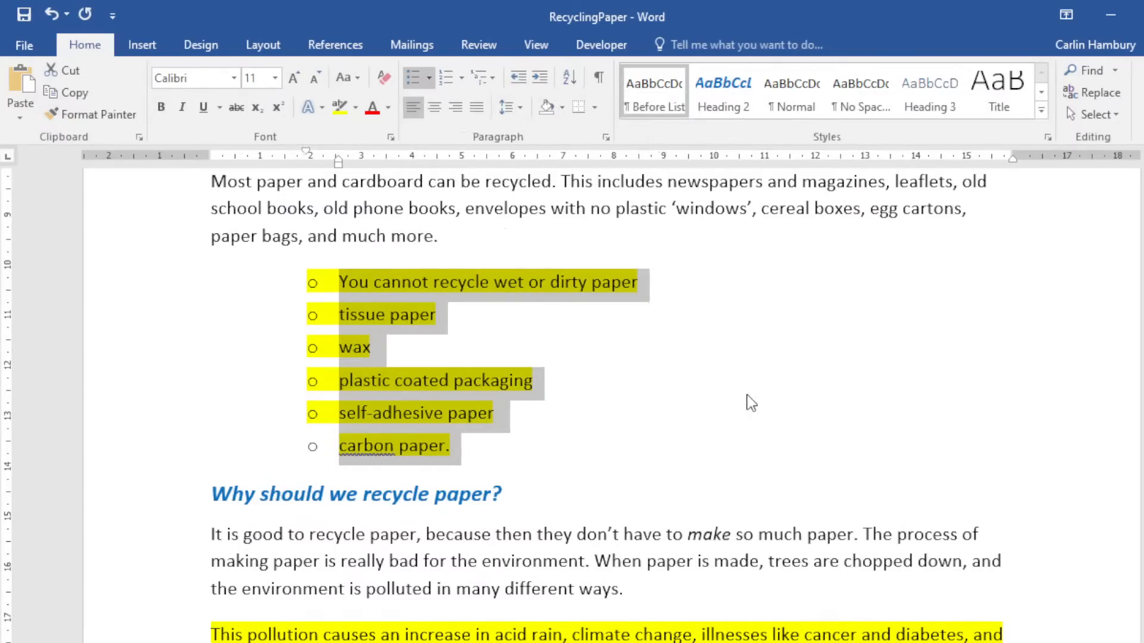
# Try list level 3 for the whole list, then undo back to level 2.
pyautogui.click(428, 85)
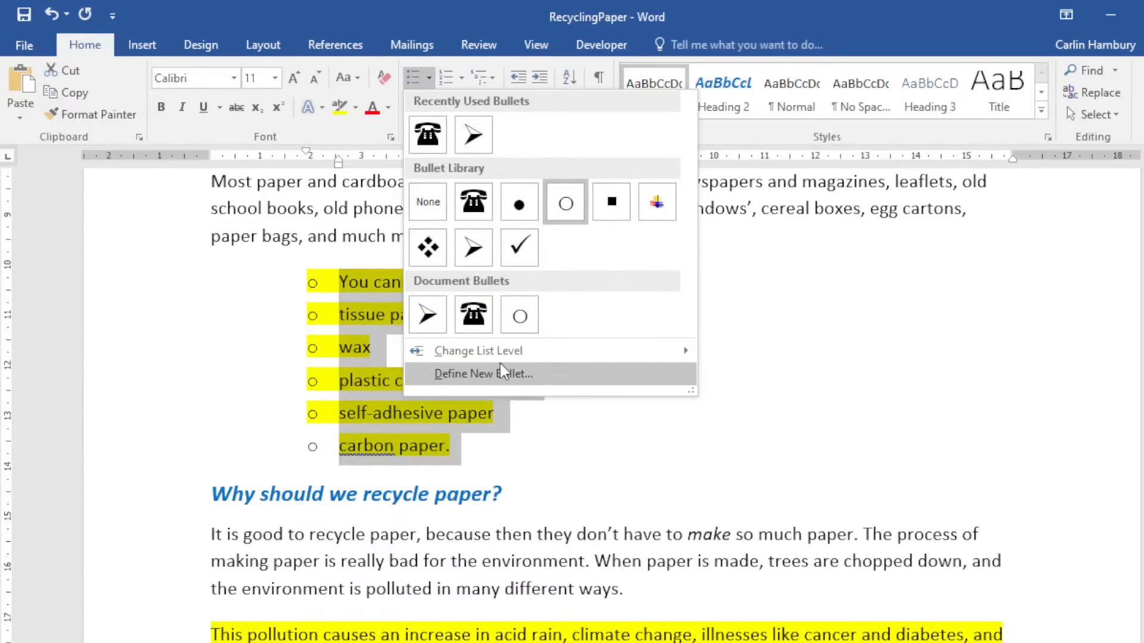
pyautogui.moveTo(508, 352)
pyautogui.click(738, 429)
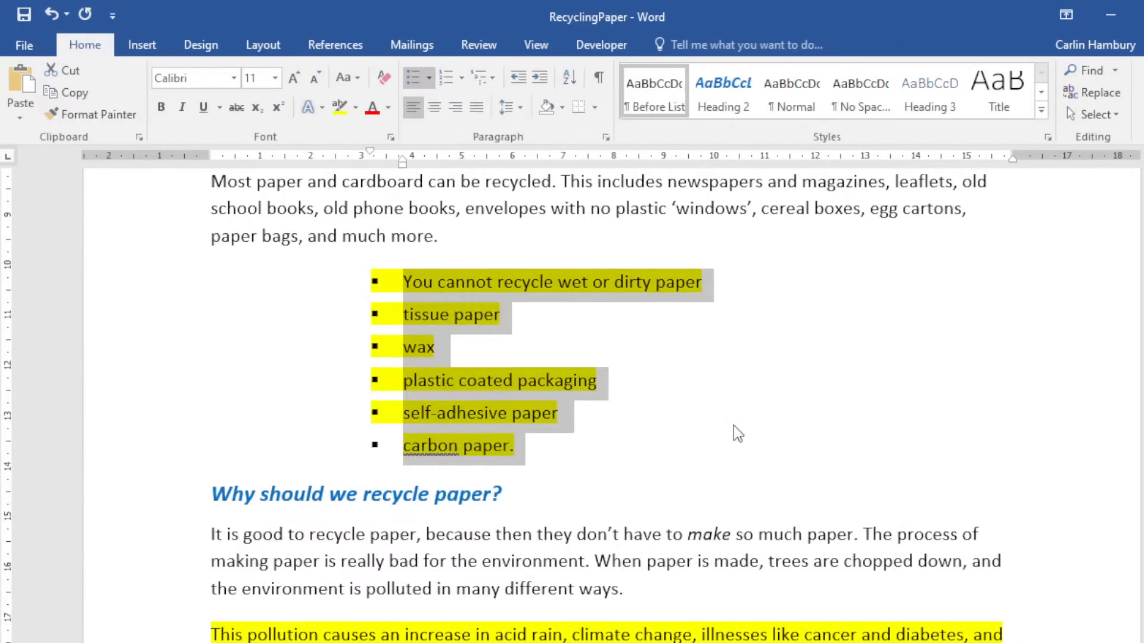
pyautogui.hotkey('ctrl', 'z')
pyautogui.hotkey('ctrl', 'z')
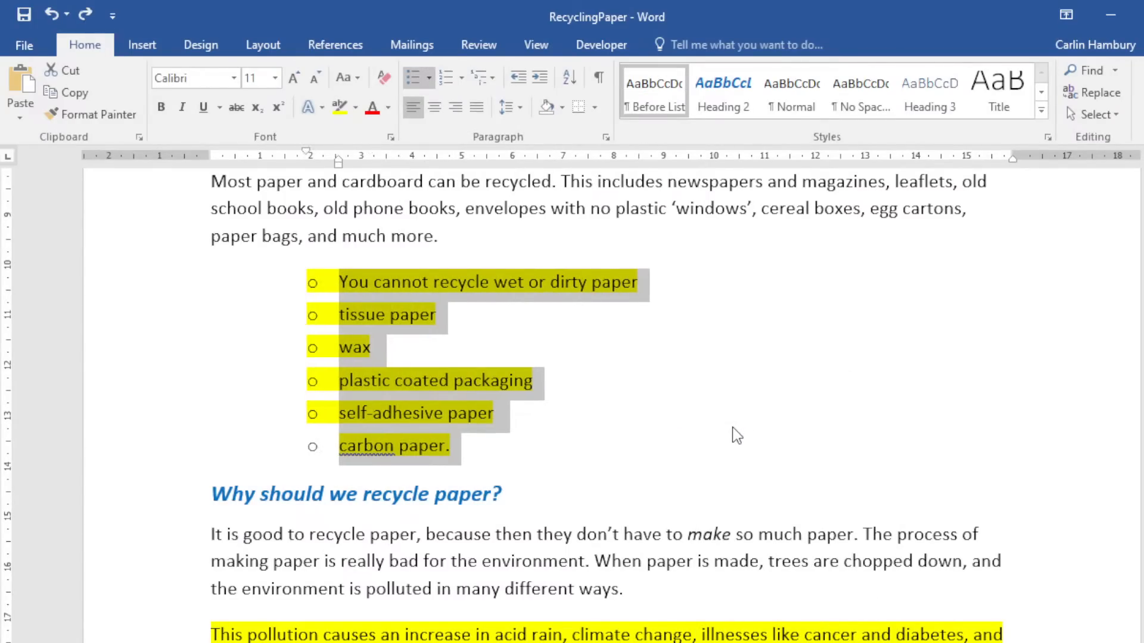
# Indent tissue paper and wax one level deeper with Tab.
pyautogui.click(248, 319)
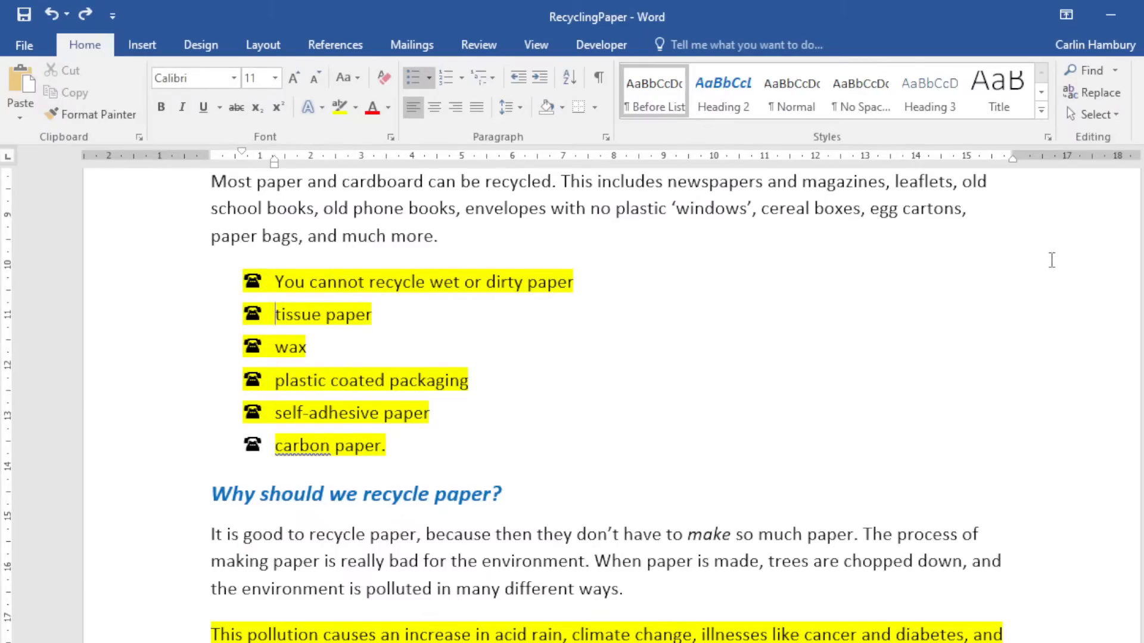
pyautogui.press('Tab')
pyautogui.press('Down')
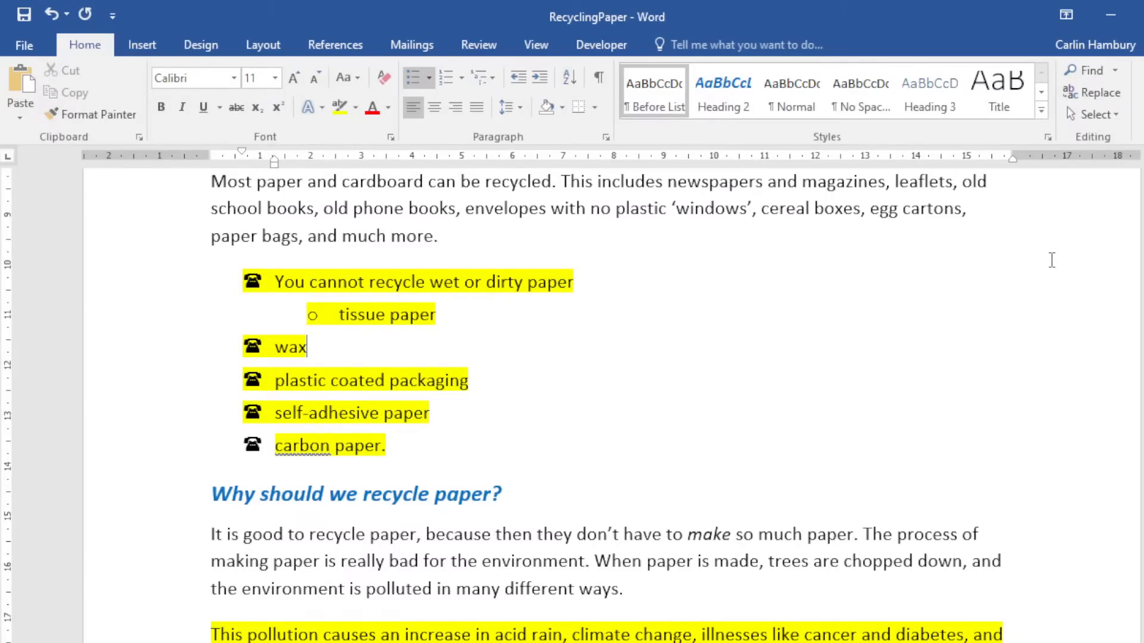
pyautogui.press('Left')
pyautogui.press('Left')
pyautogui.press('Left')
pyautogui.press('Tab')
# Demote self-adhesive paper to level 2 and wax to level 3, then select all six items.
pyautogui.press('Tab')
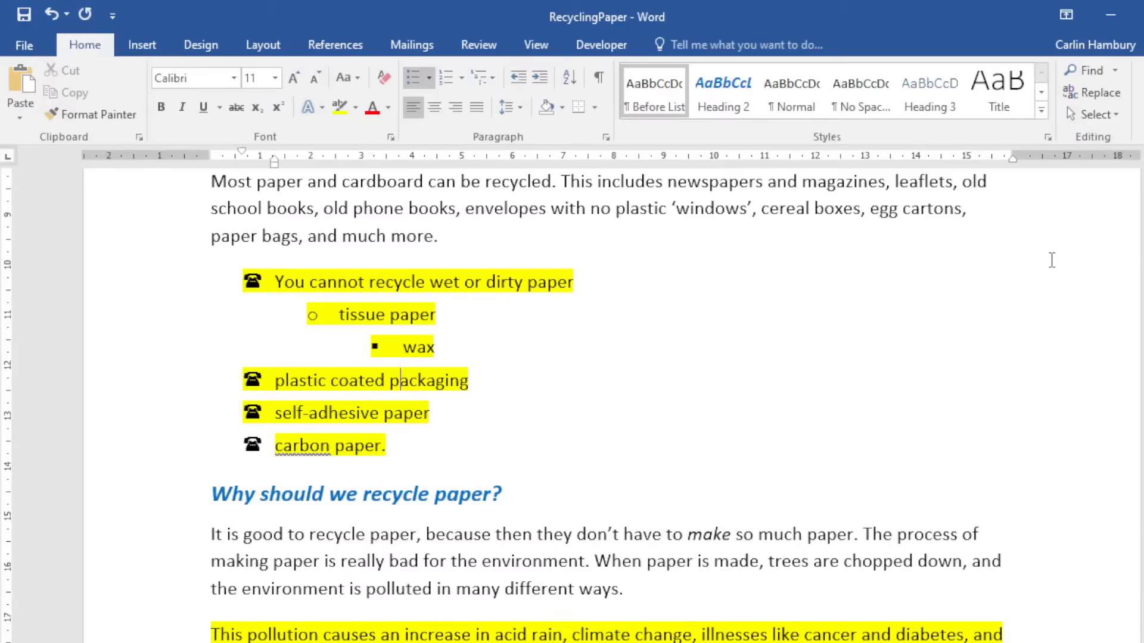
pyautogui.press('Down')
pyautogui.press('Left')
pyautogui.press('Down')
pyautogui.press('Left')
pyautogui.press('Left')
pyautogui.press('Left')
pyautogui.press('Left')
pyautogui.press('Left')
pyautogui.press('Left')
pyautogui.press('Left')
pyautogui.press('Left')
pyautogui.press('Left')
pyautogui.press('Left')
pyautogui.press('Left')
pyautogui.press('Left')
pyautogui.press('Tab')
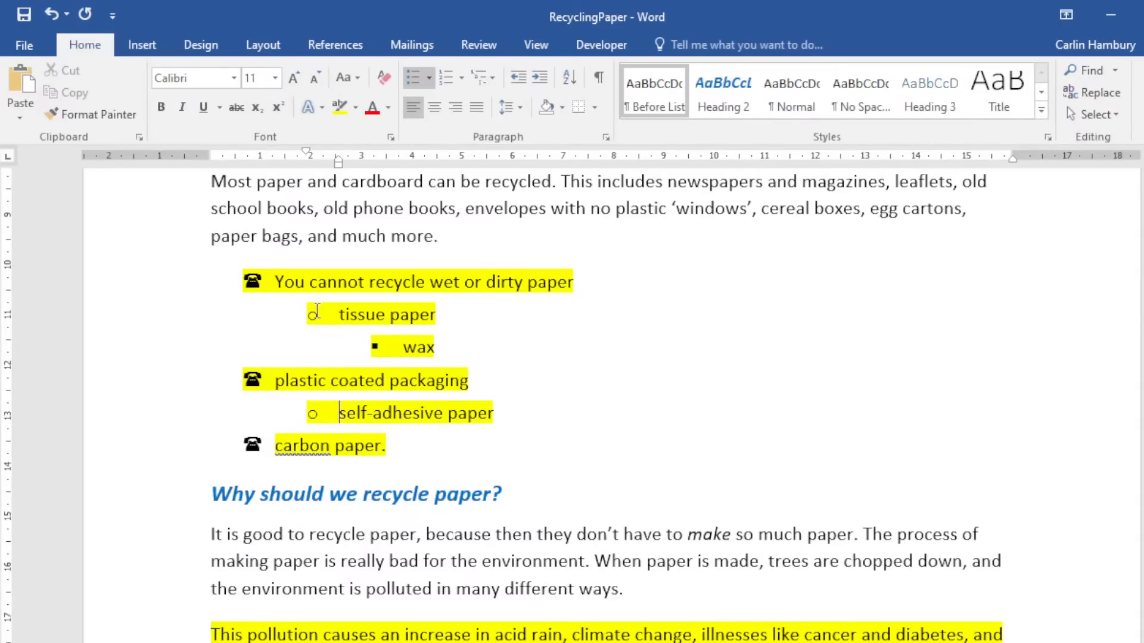
pyautogui.moveTo(209, 282); pyautogui.dragTo(398, 452)
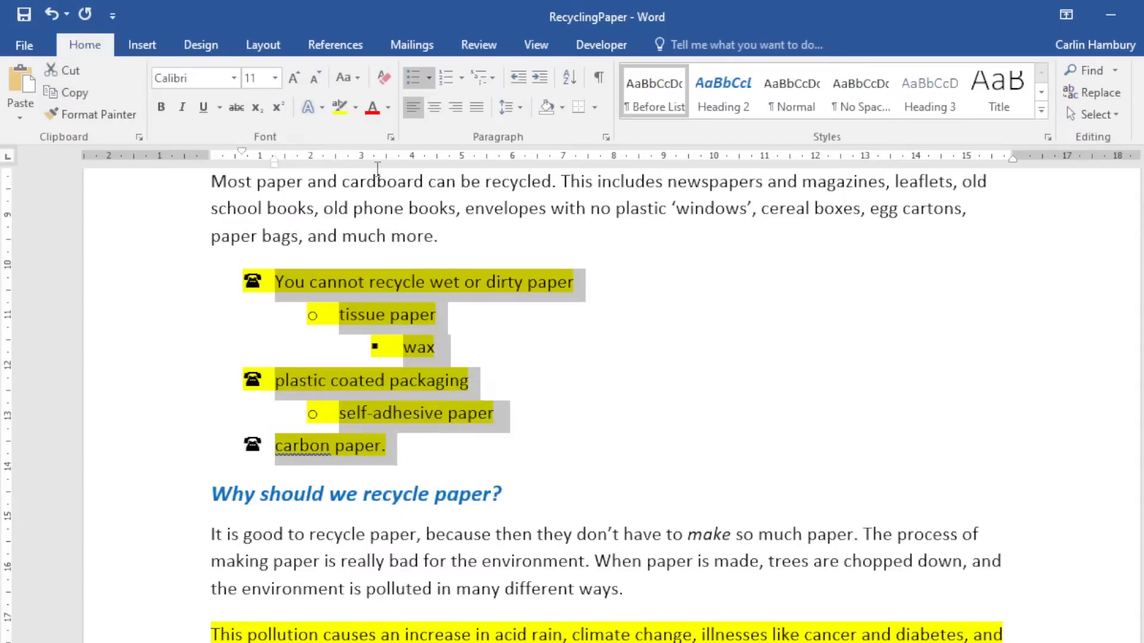
pyautogui.click(429, 78)
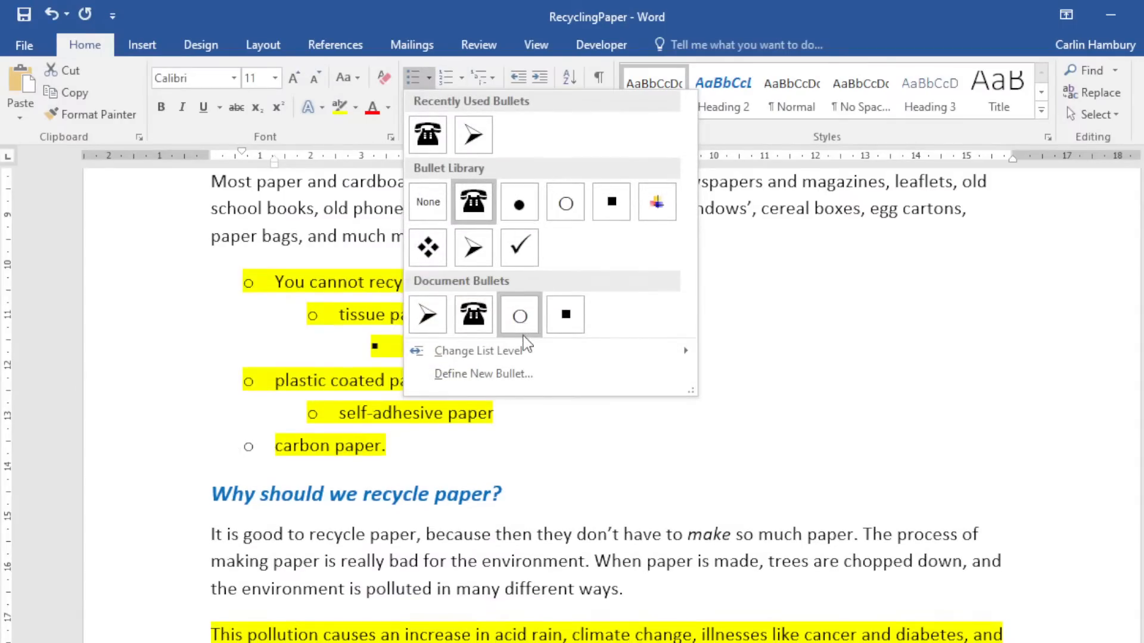
pyautogui.moveTo(528, 351)
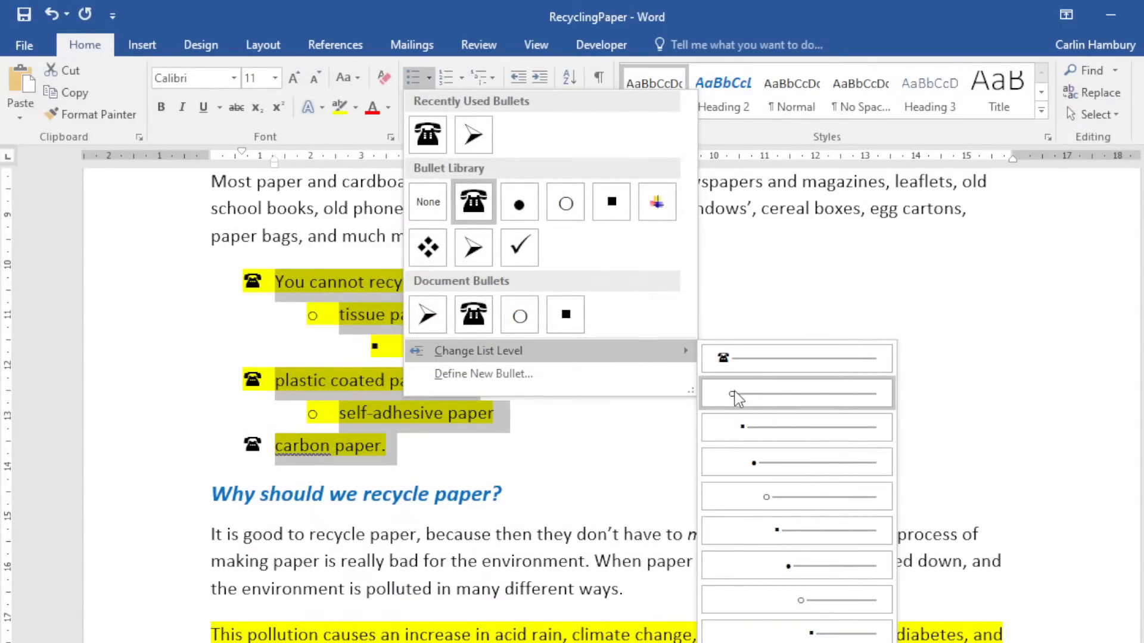
pyautogui.moveTo(678, 355)
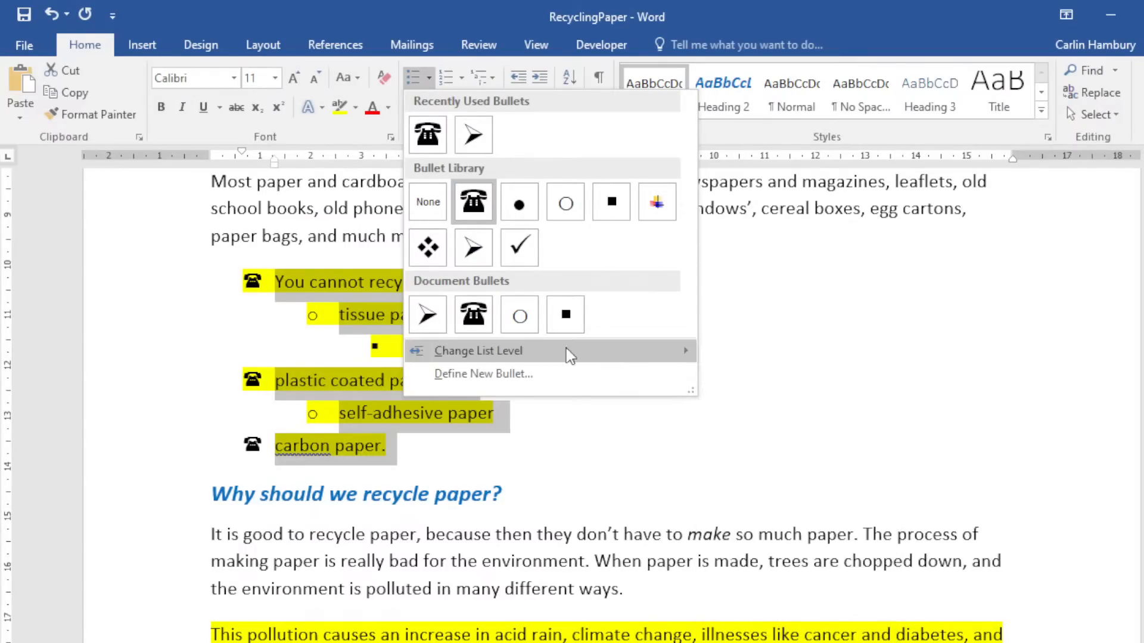
pyautogui.click(155, 336)
pyautogui.click(256, 344)
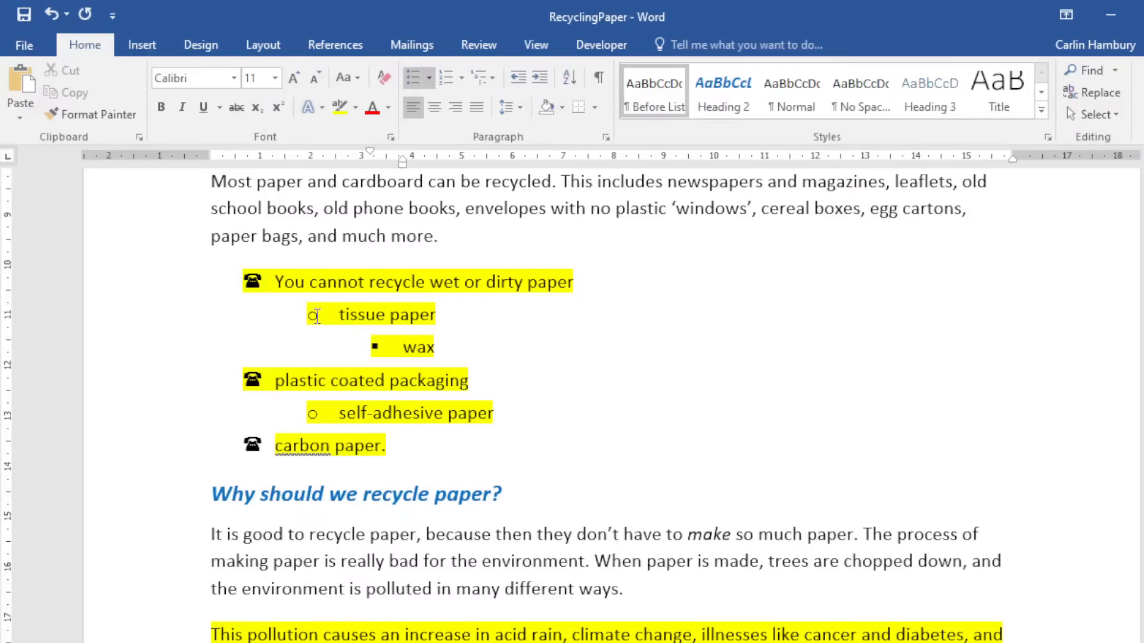
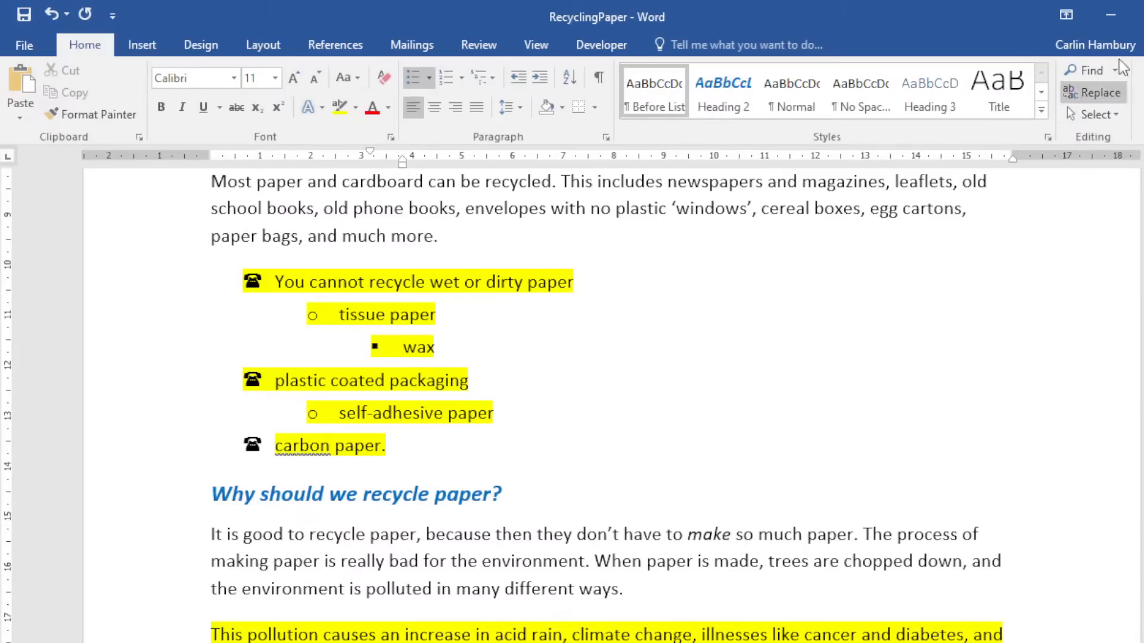
# Close RecyclingPaper and discard its unsaved changes.
pyautogui.click(1138, 13)
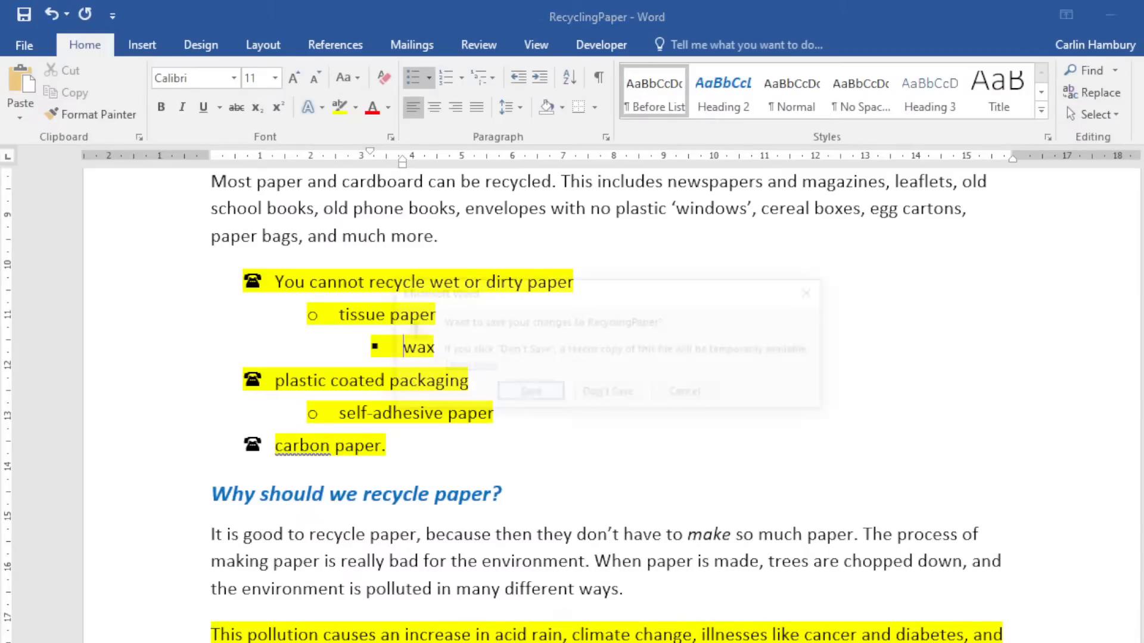
pyautogui.click(608, 392)
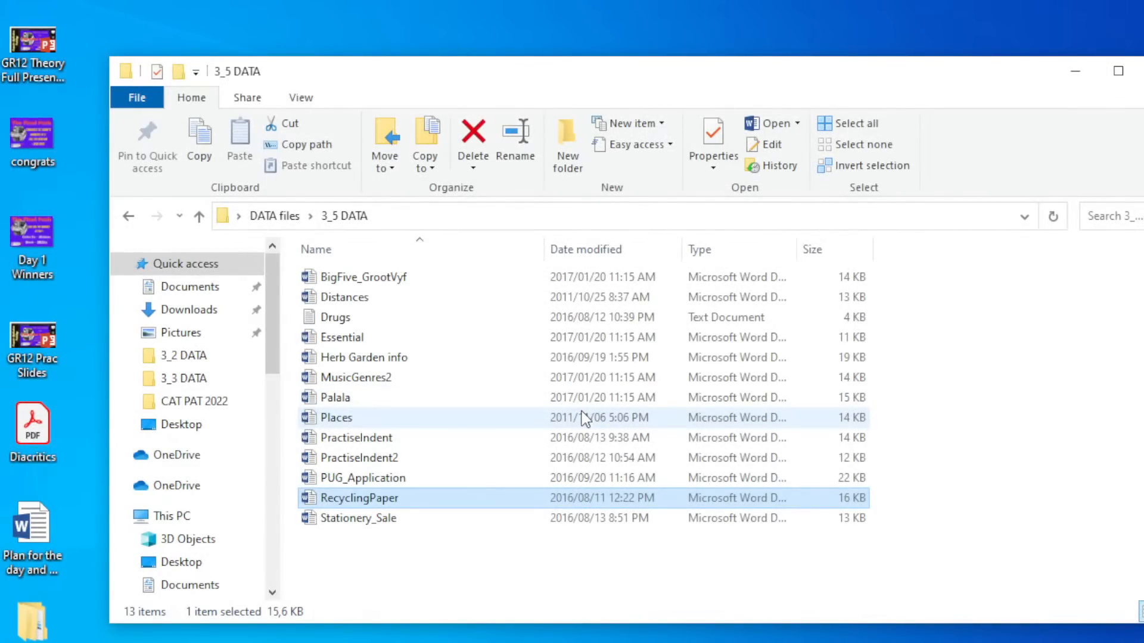
# Deselect RecyclingPaper and open Places from the 3_5 DATA folder in Word.
pyautogui.click(379, 552)
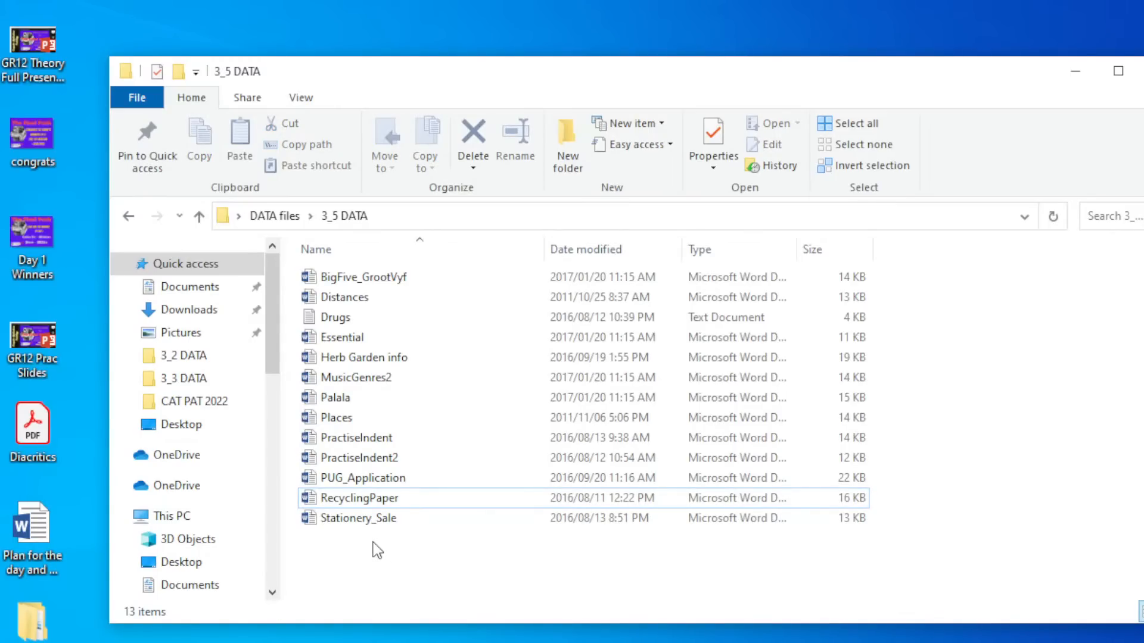
pyautogui.doubleClick(341, 423)
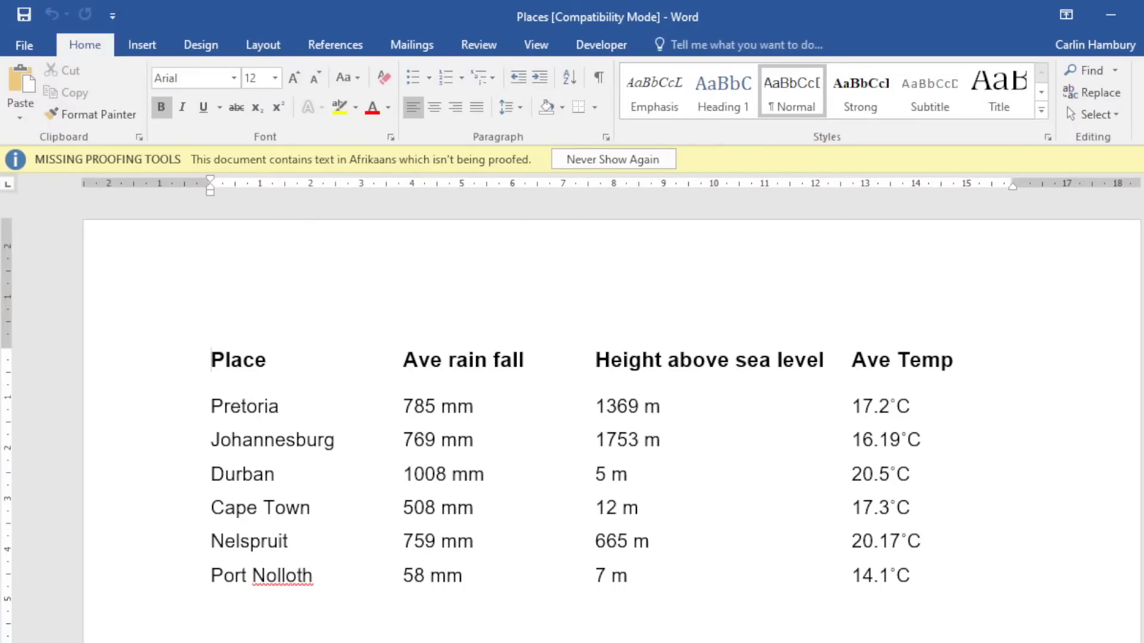
# Dismiss the Missing Proofing Tools bar and create a new blank document.
pyautogui.click(1143, 159)
pyautogui.click(24, 46)
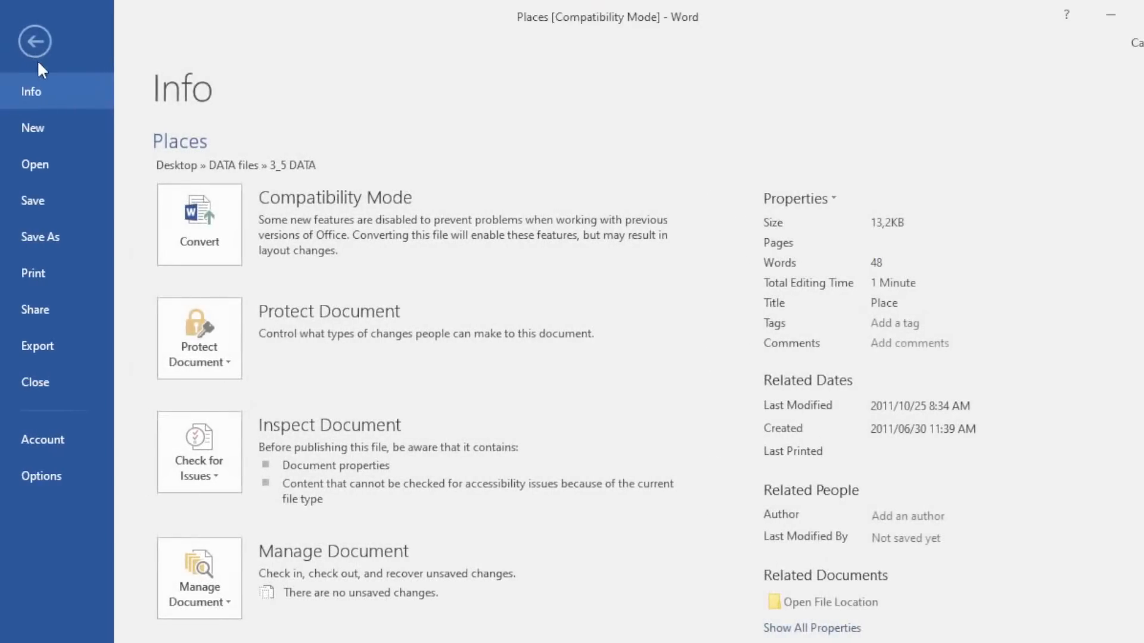
pyautogui.click(41, 120)
pyautogui.click(256, 304)
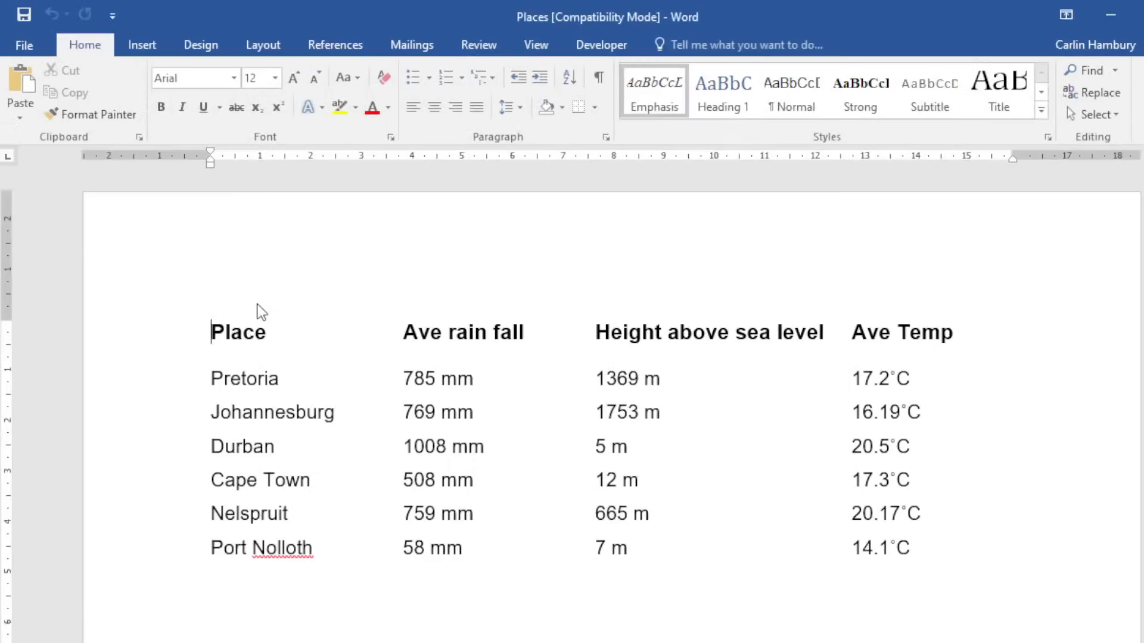
# Add a left-aligned tab stop at 1 cm through the Paragraph Tabs dialog.
pyautogui.click(606, 137)
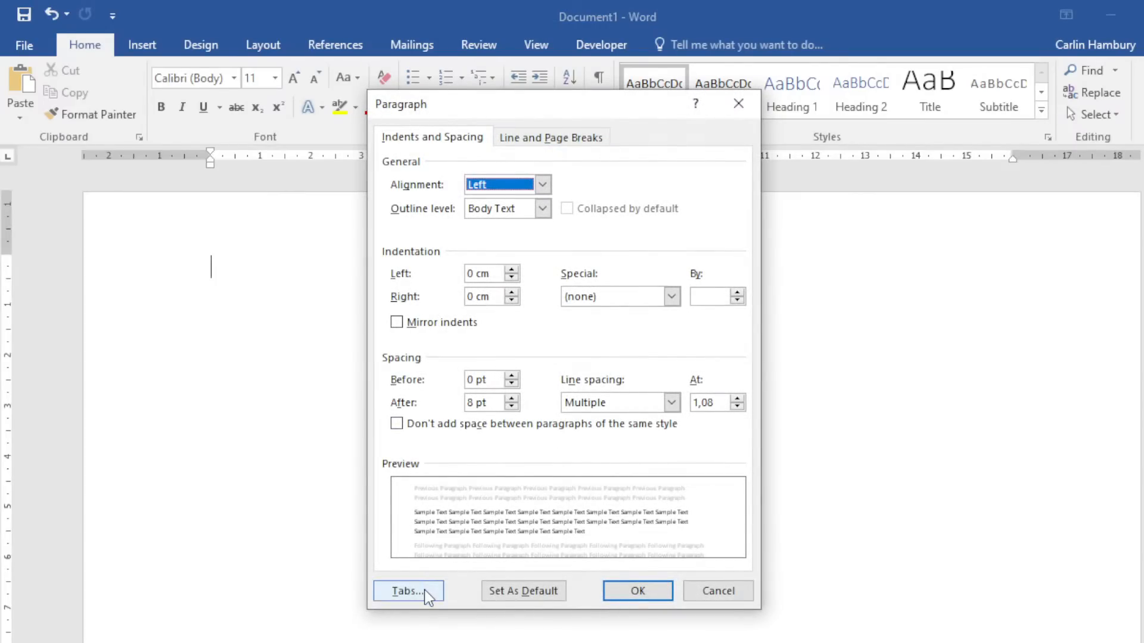
pyautogui.click(424, 593)
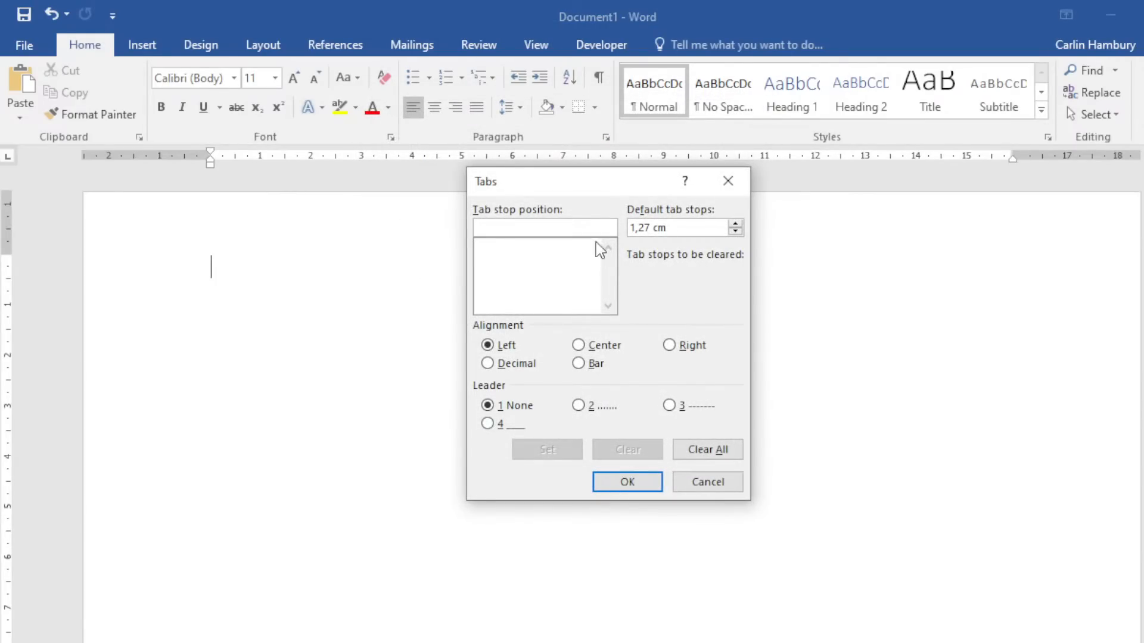
pyautogui.moveTo(597, 180); pyautogui.dragTo(548, 227)
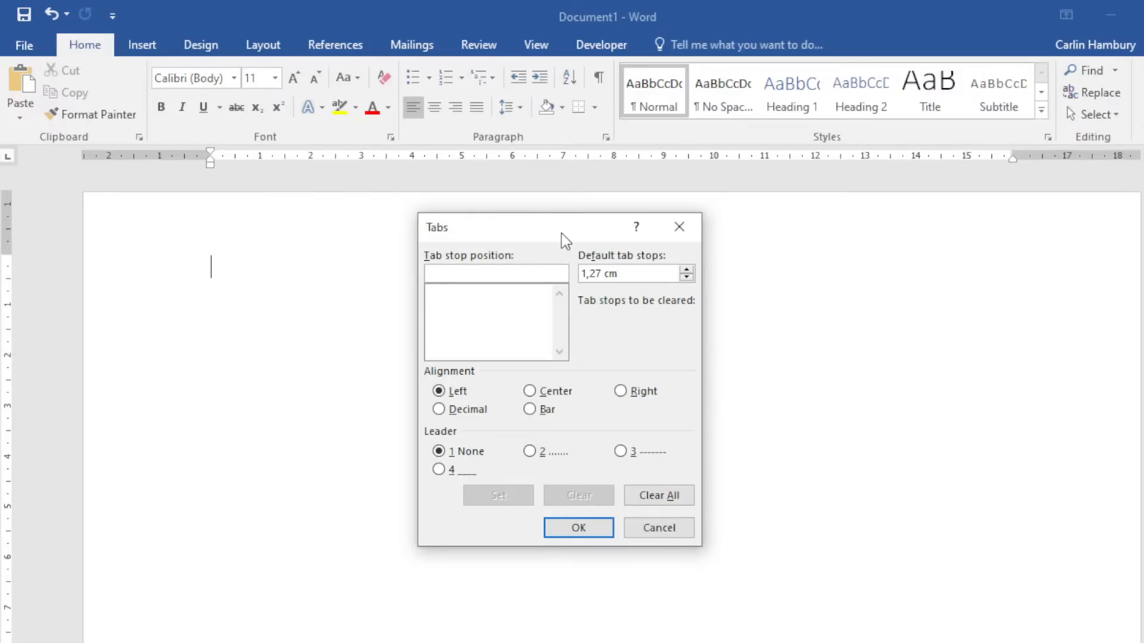
pyautogui.click(670, 231)
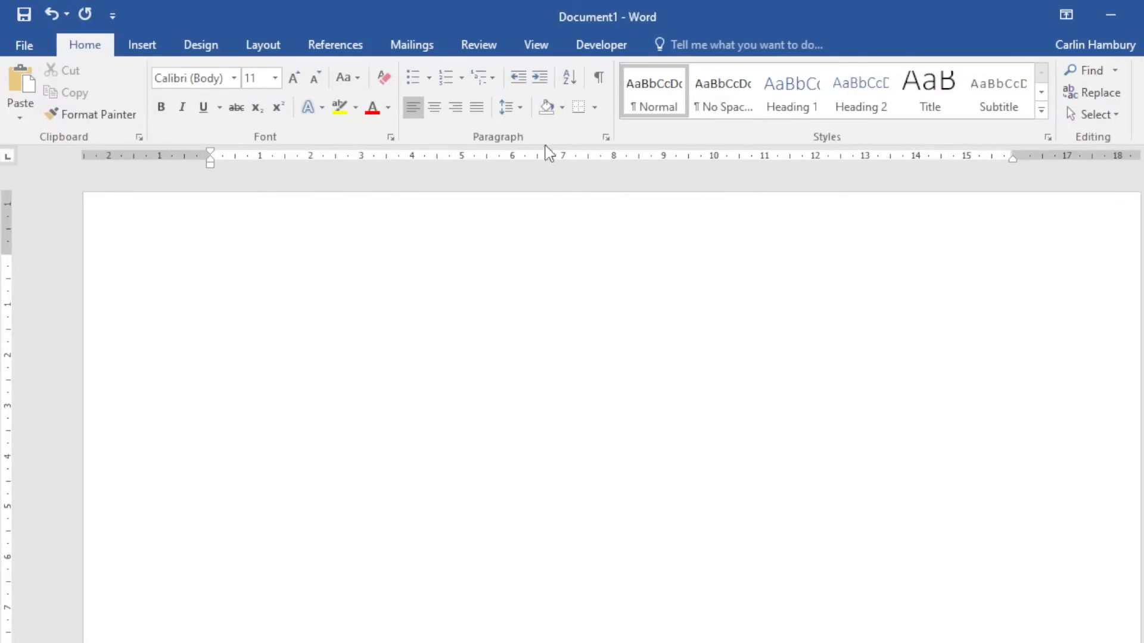
pyautogui.click(605, 137)
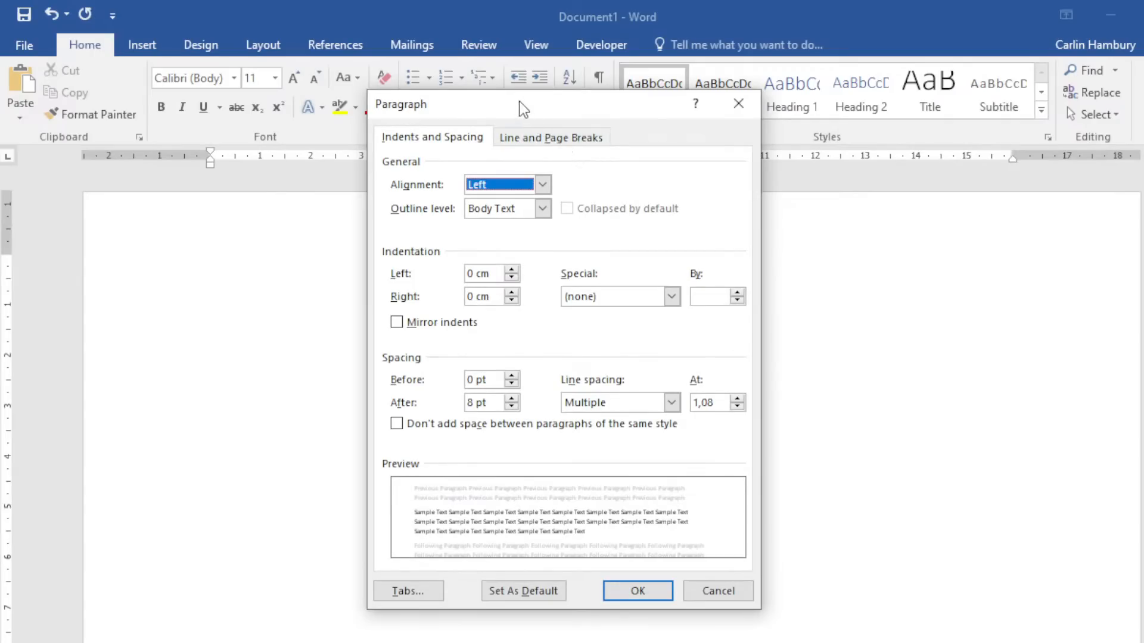
pyautogui.click(428, 587)
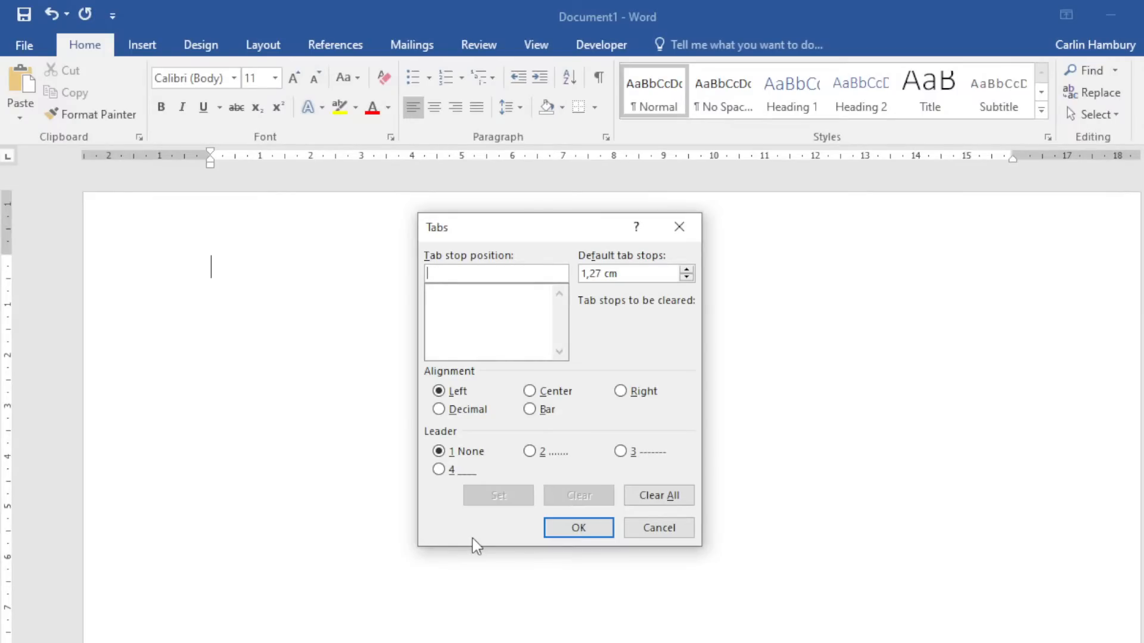
pyautogui.write('1')
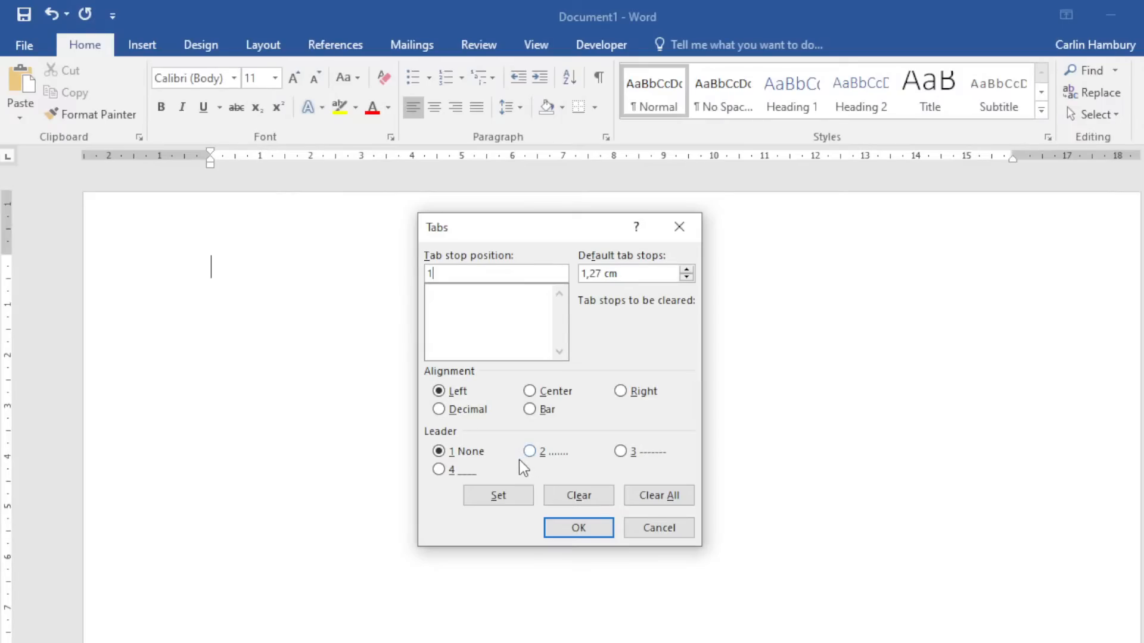
pyautogui.click(516, 496)
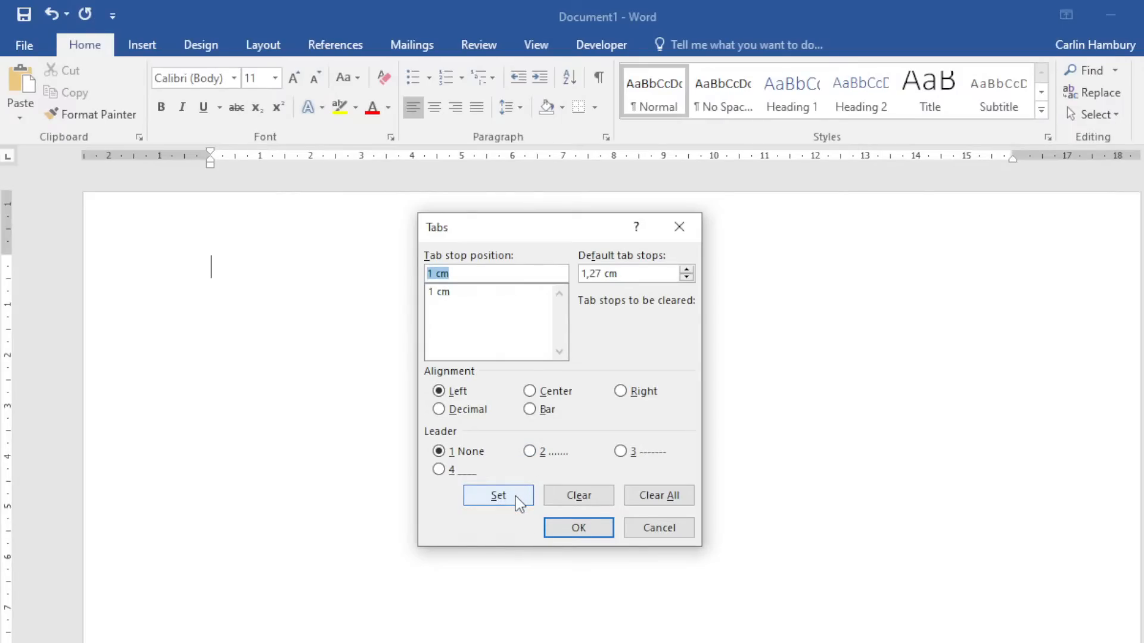
pyautogui.click(566, 528)
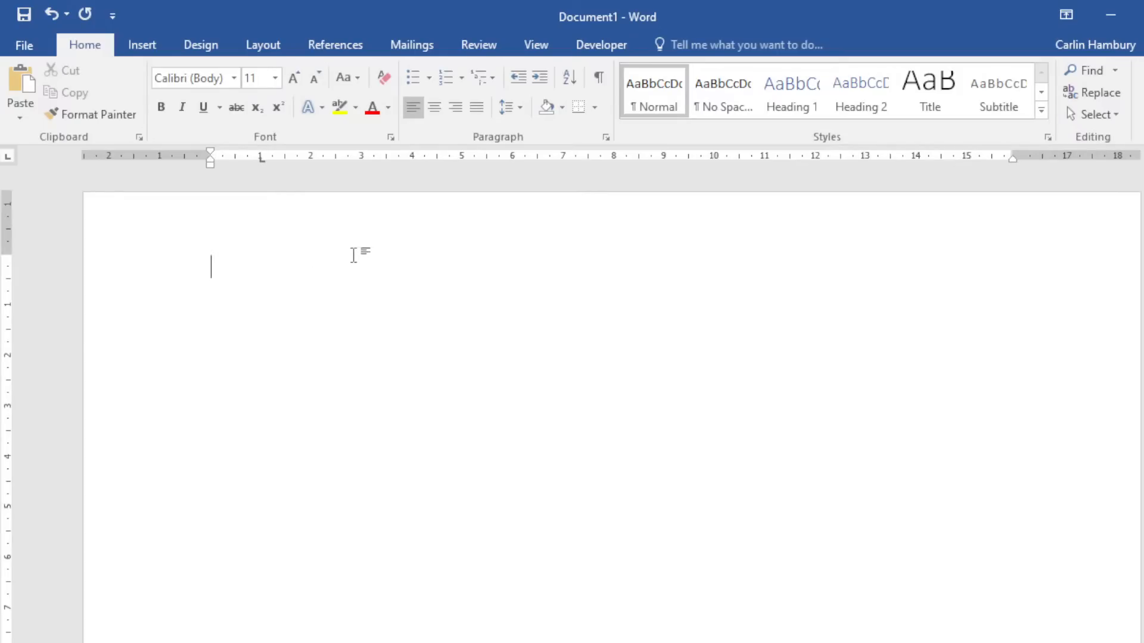
# Tab to the 1 cm stop and type a sample name on the first line.
pyautogui.press('Tab')
pyautogui.press('Tab')
pyautogui.press('Tab')
pyautogui.press('Tab')
pyautogui.press('Tab')
pyautogui.press('Tab')
pyautogui.press('Tab')
pyautogui.press('Tab')
pyautogui.press('BackSpace')
pyautogui.press('BackSpace')
pyautogui.press('BackSpace')
pyautogui.press('BackSpace')
pyautogui.press('BackSpace')
pyautogui.press('BackSpace')
pyautogui.write('John')
pyautogui.press('BackSpace')
# Add a right-aligned tab stop at 5 cm with a dotted leader (style 2).
pyautogui.click(607, 138)
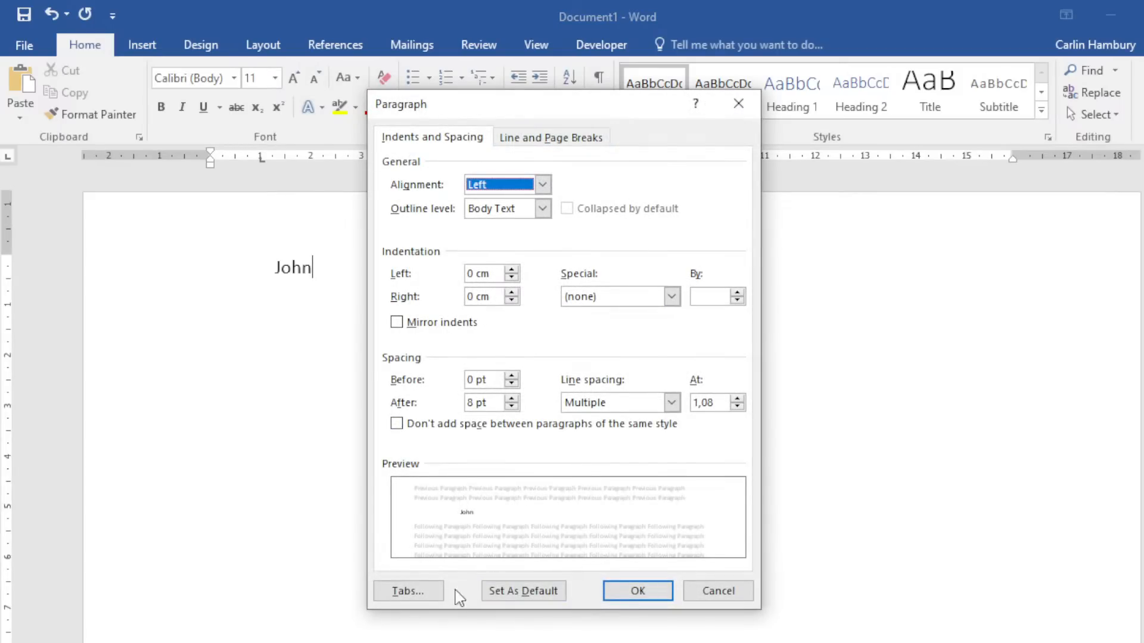
pyautogui.click(408, 591)
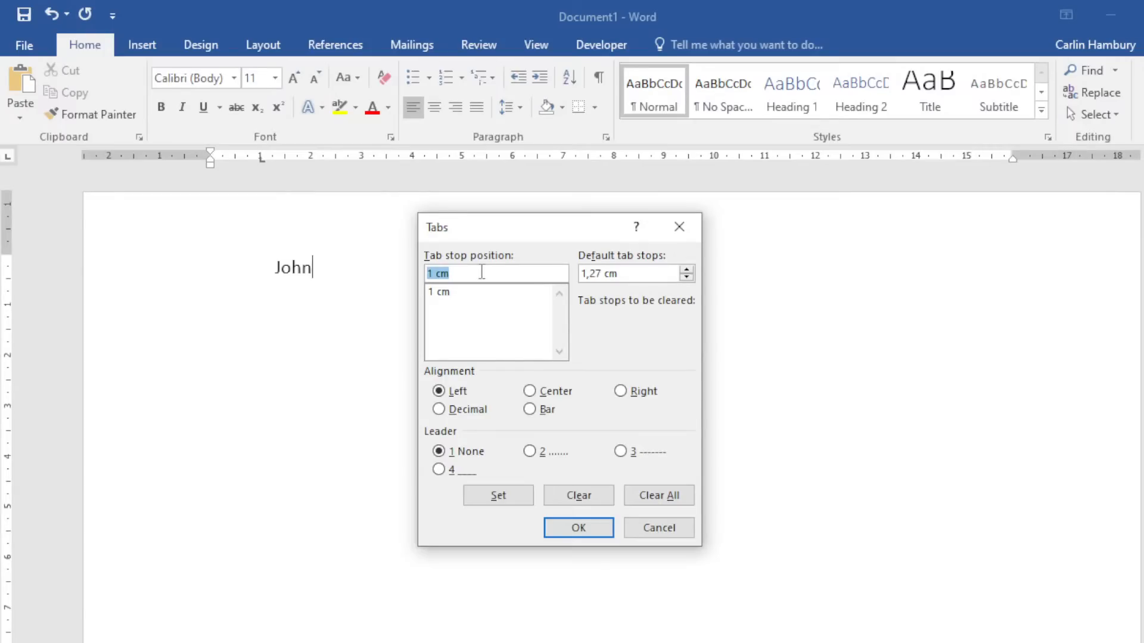
pyautogui.write('3')
pyautogui.press('BackSpace')
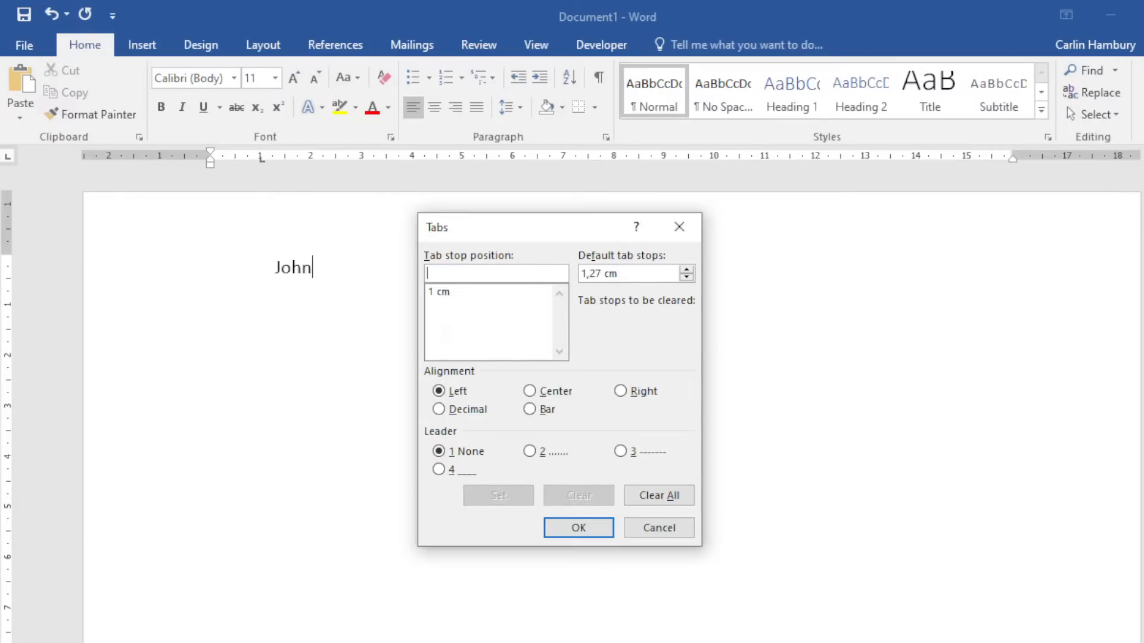
pyautogui.write('5')
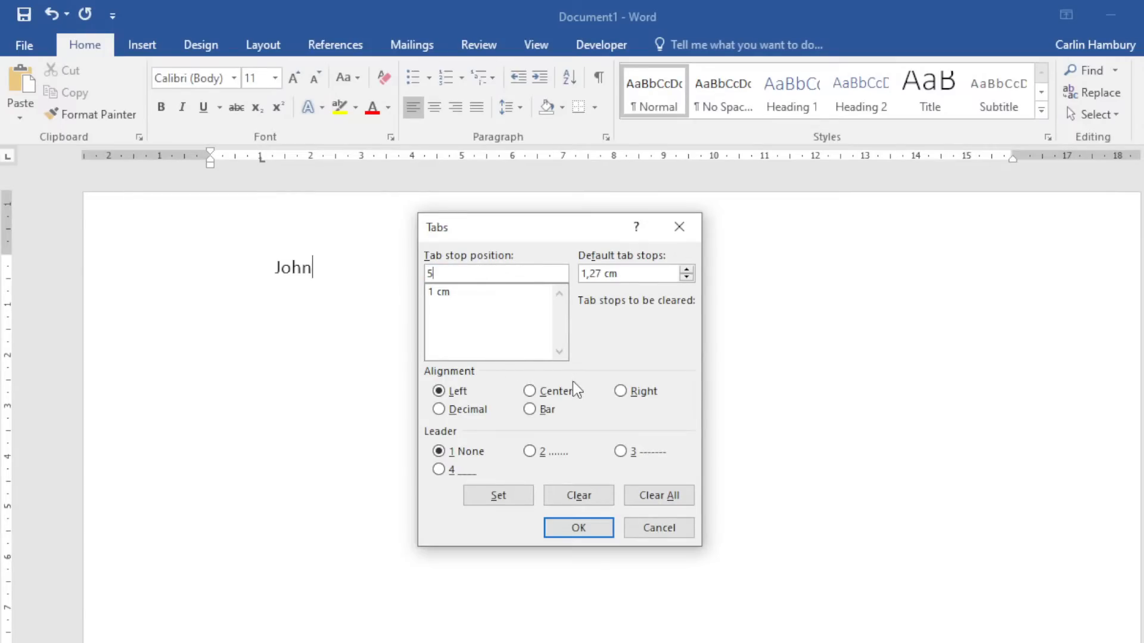
pyautogui.click(623, 393)
pyautogui.click(529, 453)
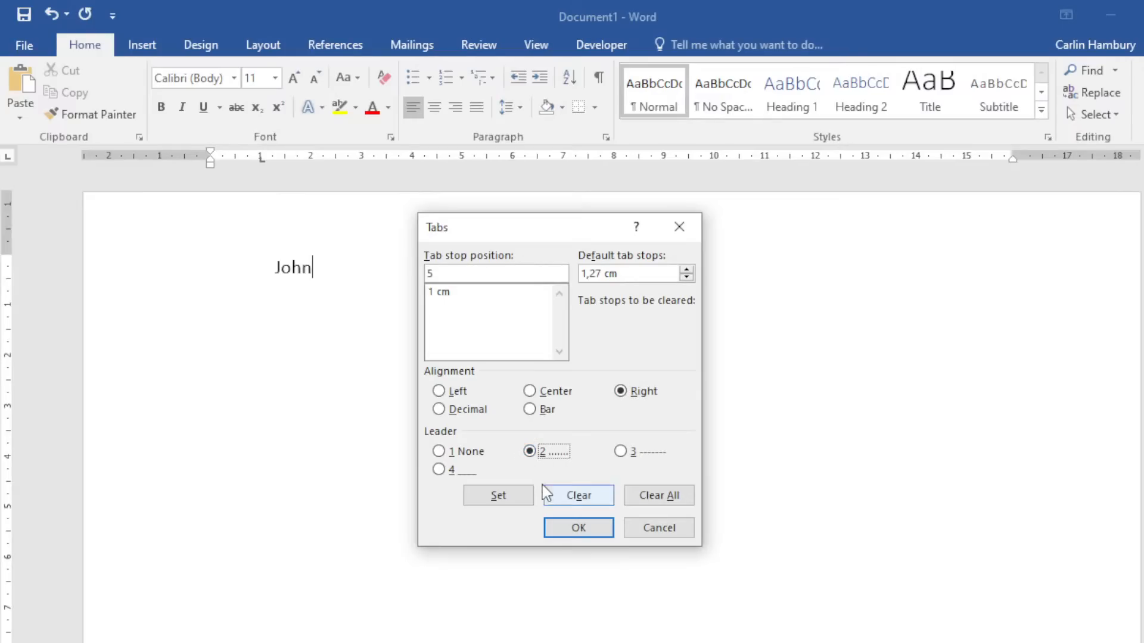
pyautogui.click(528, 499)
pyautogui.click(583, 527)
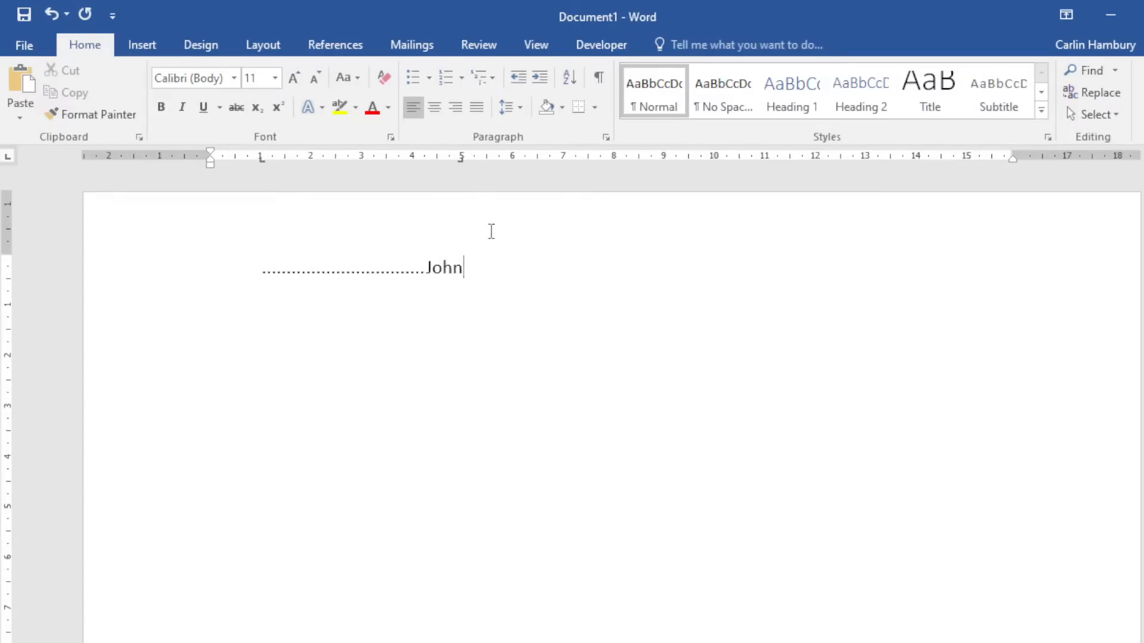
# Retype the sample name and filler text around the dotted leader to test the tab stops.
pyautogui.press('BackSpace')
pyautogui.press('BackSpace')
pyautogui.press('BackSpace')
pyautogui.press('BackSpace')
pyautogui.press('Home')
pyautogui.write('John')
pyautogui.press('End')
pyautogui.write('jhgasjhg')
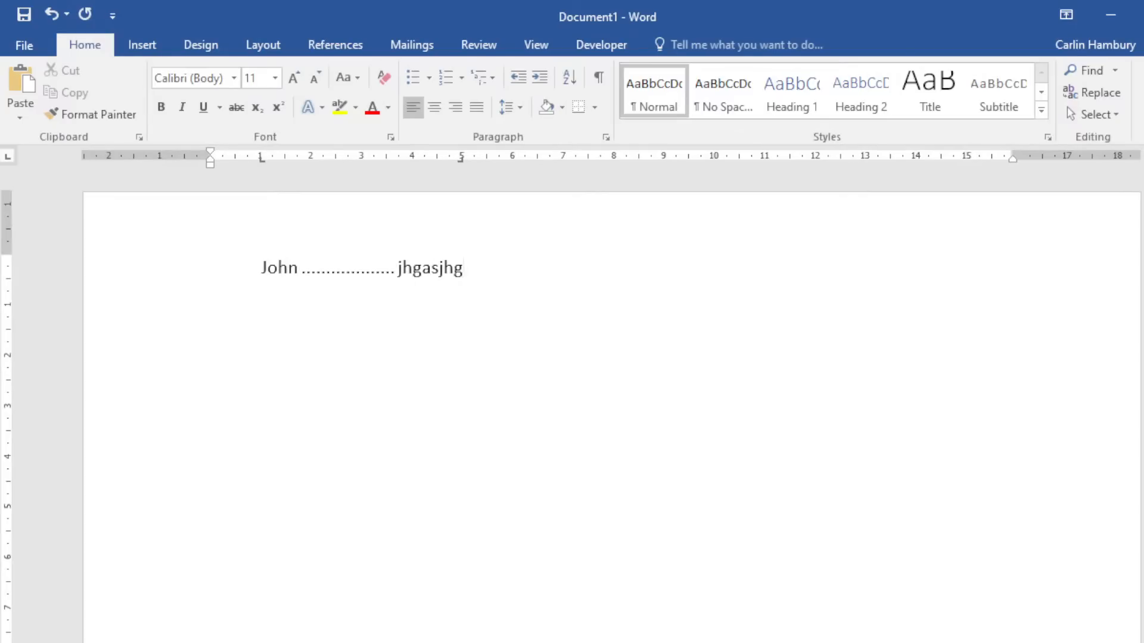
pyautogui.press('BackSpace')
pyautogui.press('BackSpace')
pyautogui.press('BackSpace')
pyautogui.press('BackSpace')
pyautogui.press('BackSpace')
pyautogui.press('BackSpace')
pyautogui.press('BackSpace')
pyautogui.press('BackSpace')
pyautogui.write('gfdgfdgfdg')
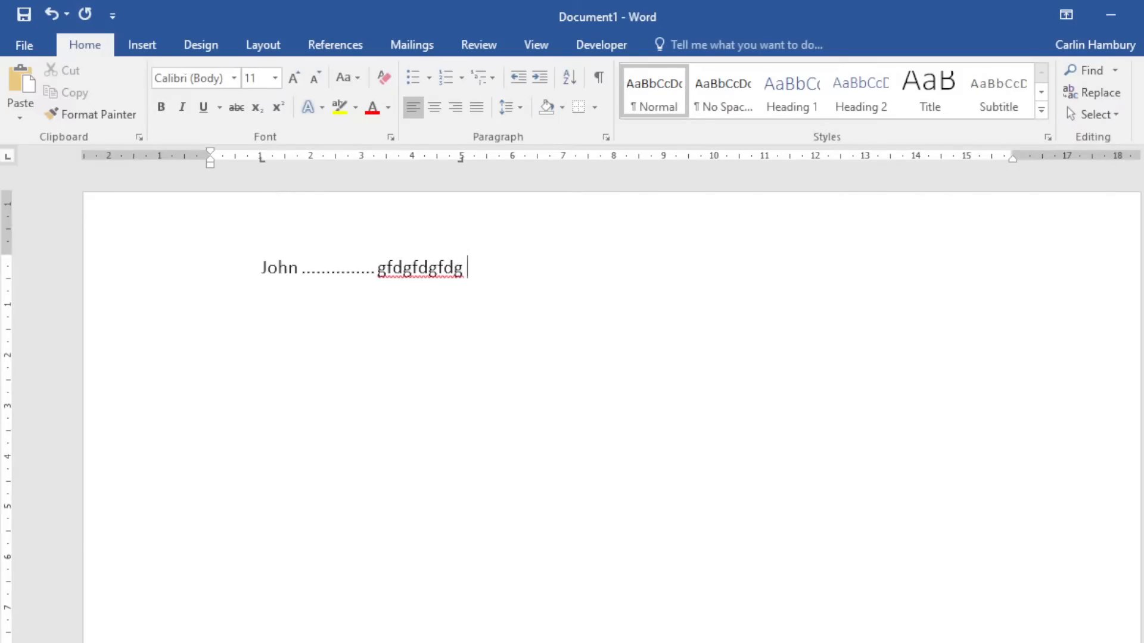
pyautogui.press('Tab')
pyautogui.press('Tab')
pyautogui.press('Tab')
pyautogui.press('Tab')
pyautogui.press('Tab')
pyautogui.press('Tab')
pyautogui.press('Tab')
pyautogui.press('BackSpace')
pyautogui.press('BackSpace')
pyautogui.press('BackSpace')
pyautogui.press('BackSpace')
pyautogui.press('BackSpace')
pyautogui.press('BackSpace')
# Remove every tab stop with Clear All in the Tabs dialog.
pyautogui.click(605, 138)
pyautogui.click(408, 591)
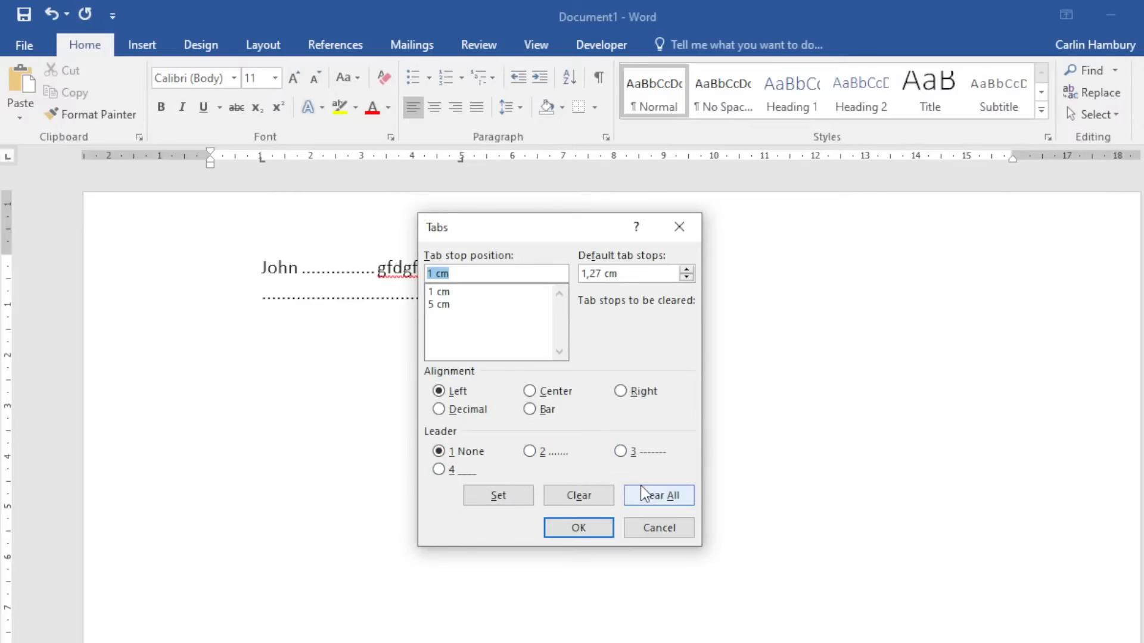
pyautogui.click(650, 499)
pyautogui.click(594, 525)
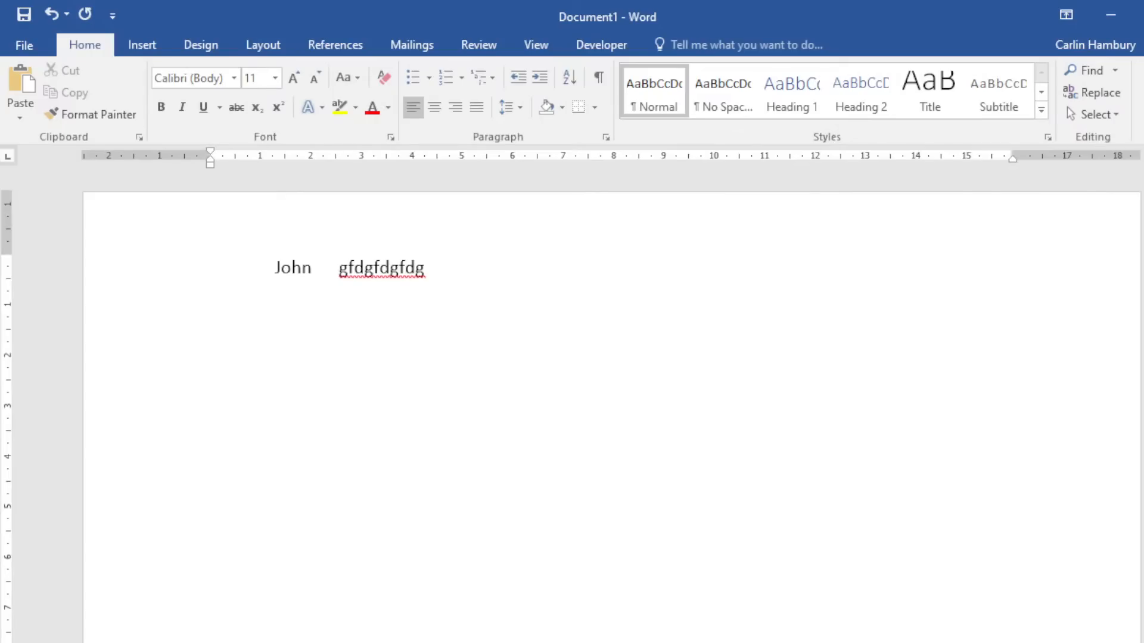
# Select and delete the test line, leaving the page blank.
pyautogui.moveTo(485, 270); pyautogui.dragTo(177, 279)
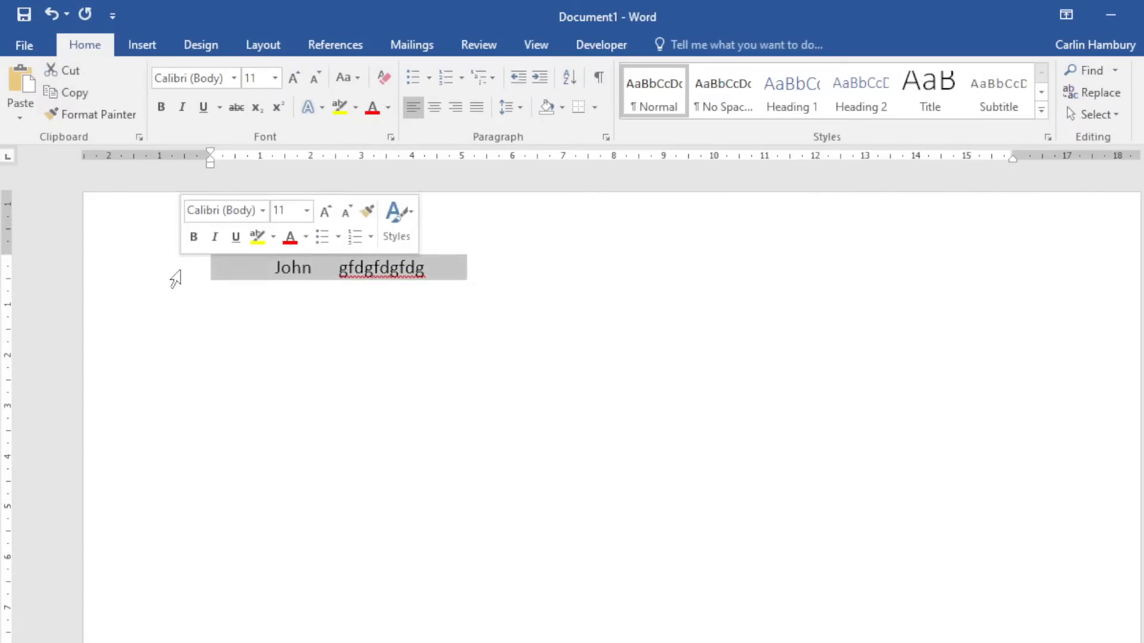
pyautogui.press('Delete')
pyautogui.press('Tab')
pyautogui.press('Tab')
pyautogui.press('Tab')
pyautogui.press('Tab')
pyautogui.press('Tab')
pyautogui.press('Tab')
pyautogui.press('Tab')
pyautogui.press('Tab')
pyautogui.press('Tab')
pyautogui.press('Tab')
pyautogui.press('Tab')
pyautogui.press('Tab')
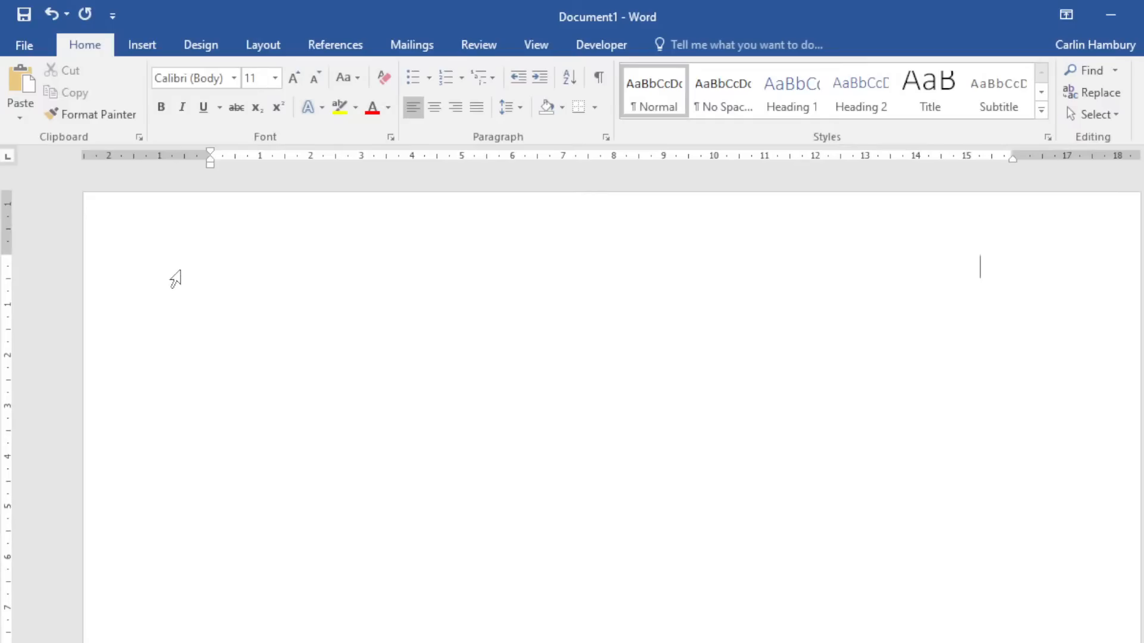
pyautogui.click(156, 45)
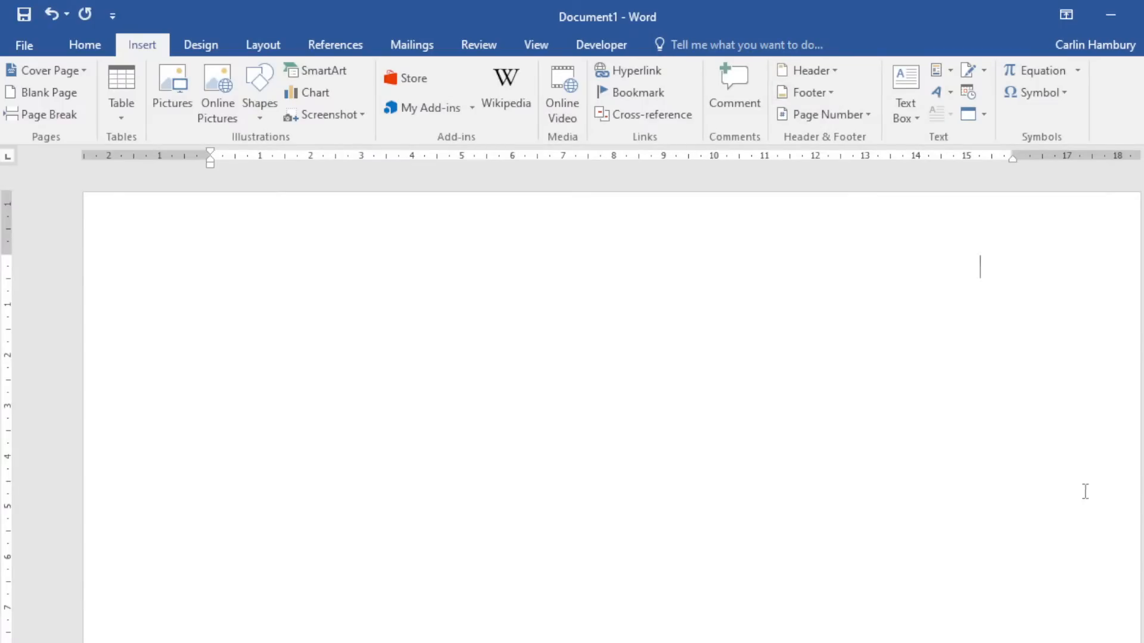
# Insert the Facet (Even Page) header with its corner page number, then close header editing.
pyautogui.click(1058, 642)
pyautogui.click(1058, 642)
pyautogui.click(1058, 642)
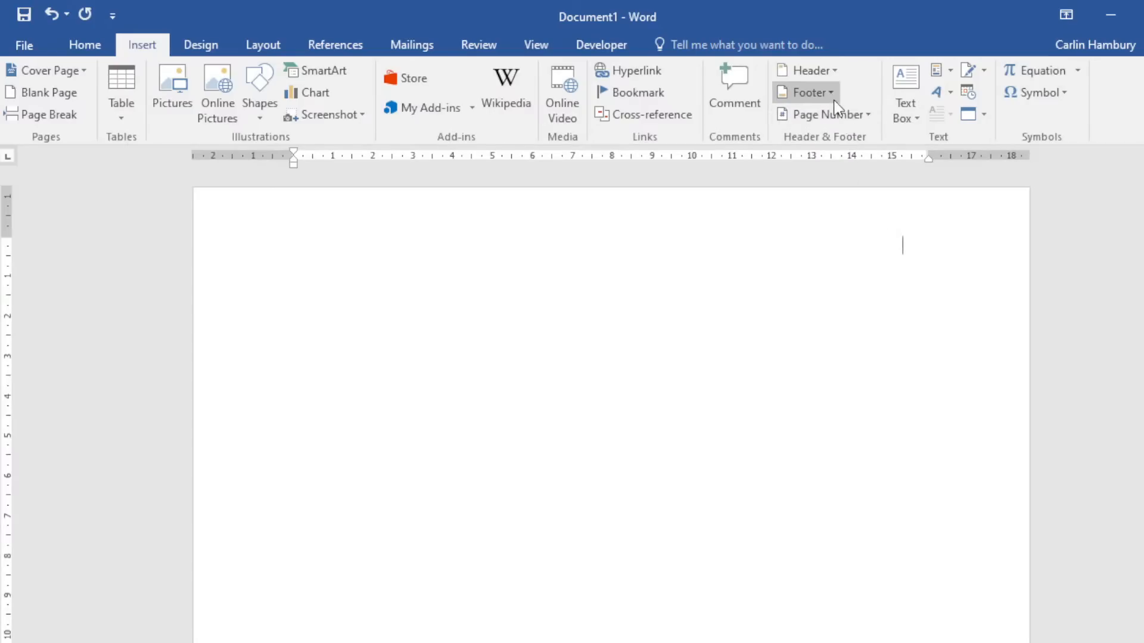
pyautogui.click(833, 70)
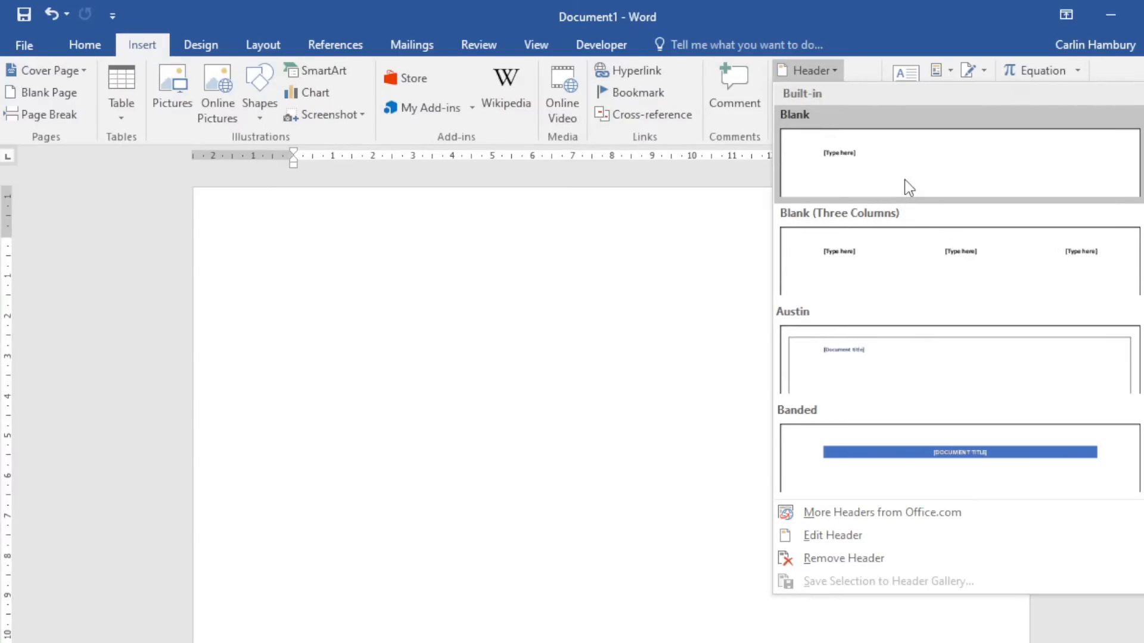
pyautogui.scroll(-10, 900, 323)
pyautogui.scroll(5, 900, 323)
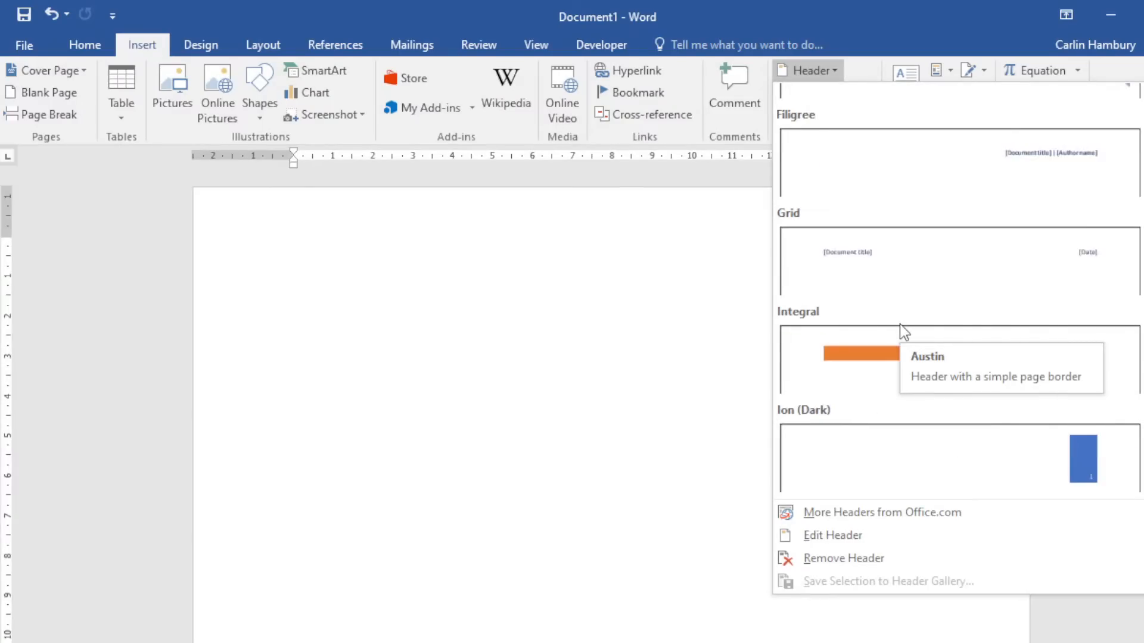
pyautogui.scroll(3, 842, 324)
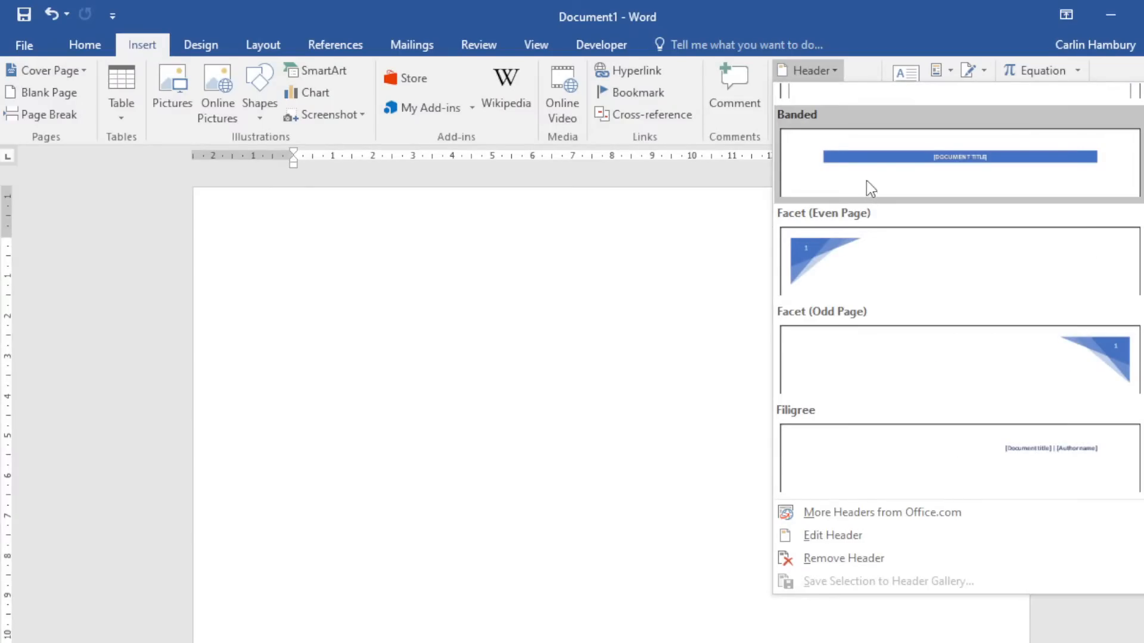
pyautogui.click(840, 274)
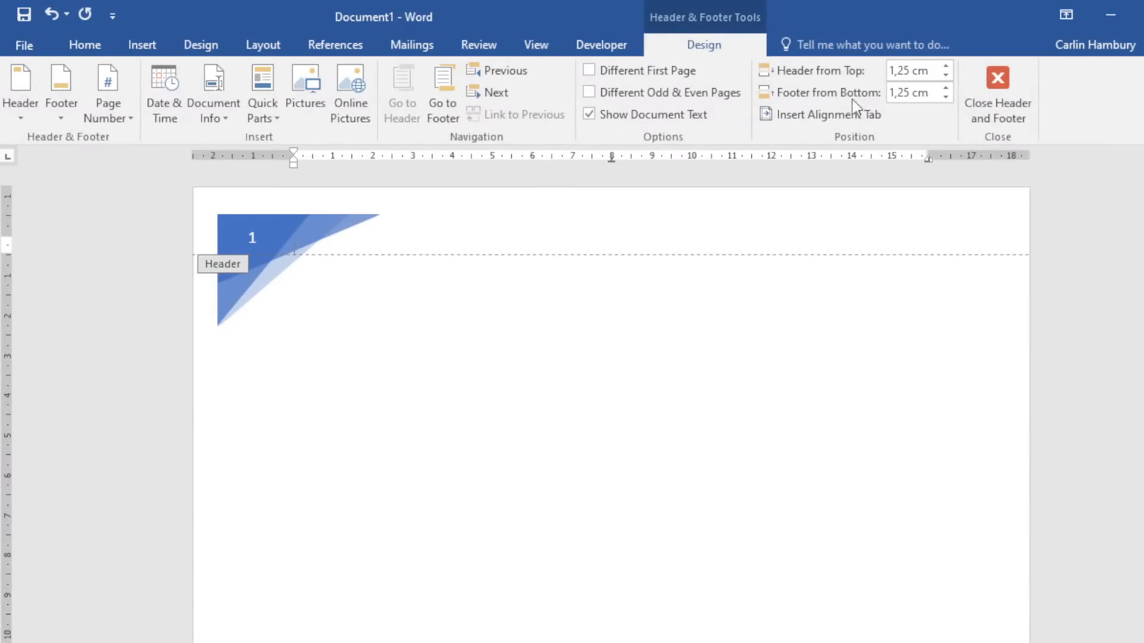
pyautogui.click(989, 96)
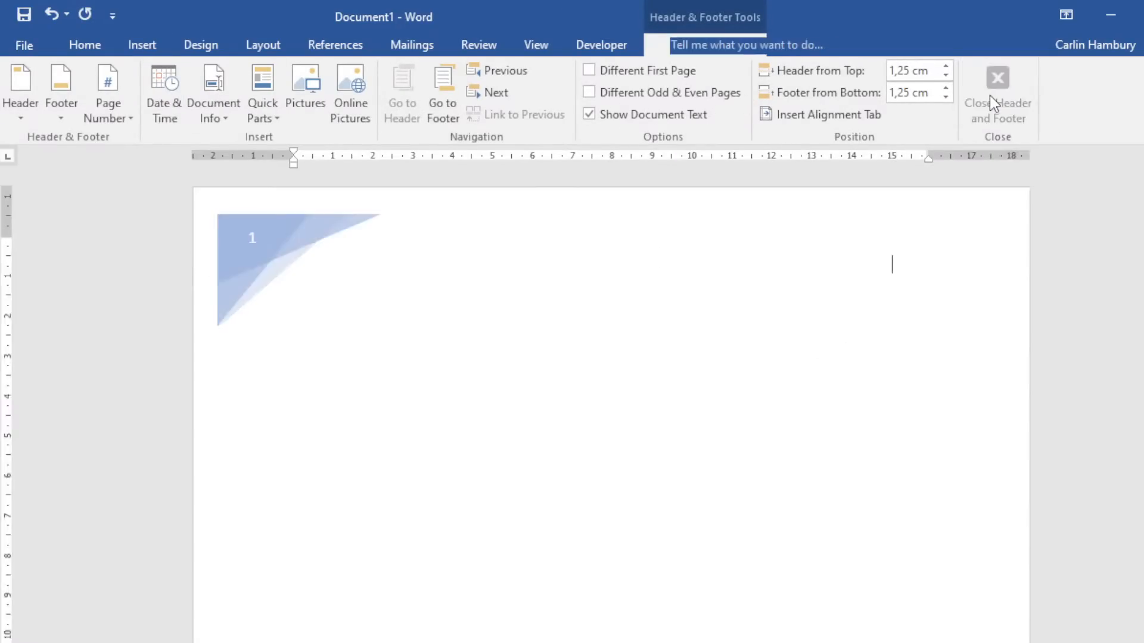
pyautogui.scroll(-10, 653, 499)
pyautogui.scroll(-3, 653, 499)
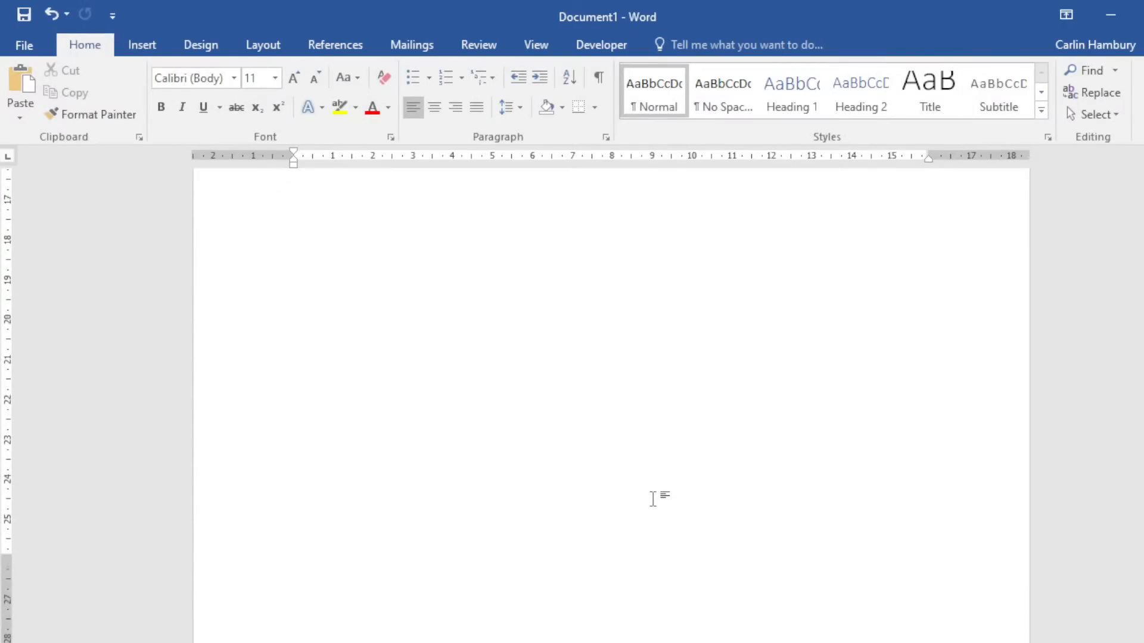
# Add empty paragraphs from the document start until it runs onto page 5.
pyautogui.hotkey('ctrl', 'Home')
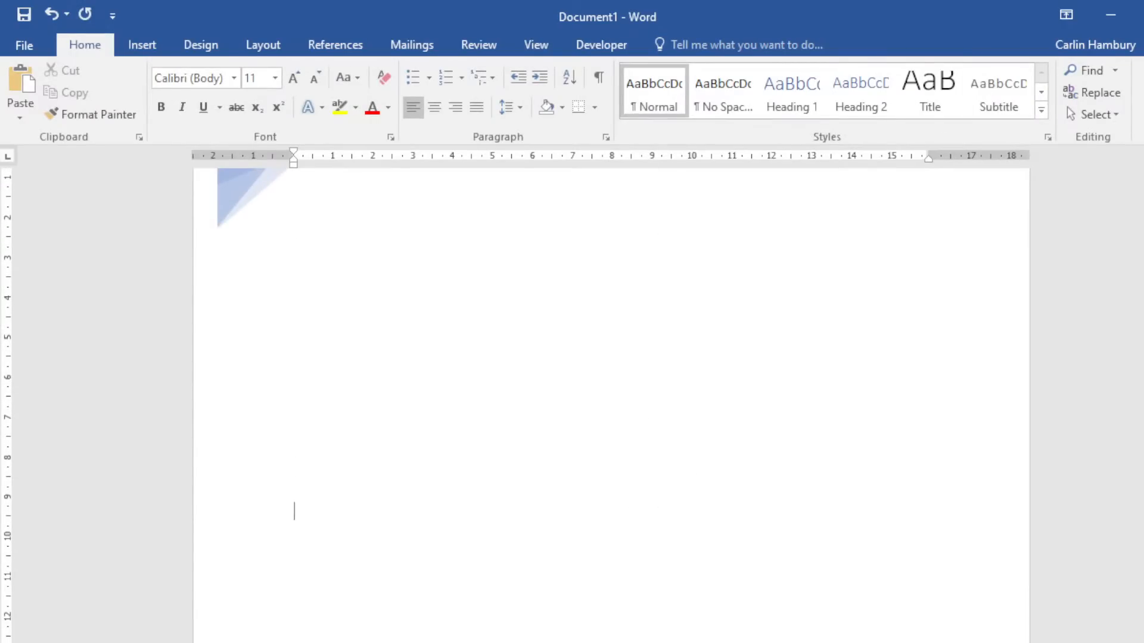
pyautogui.press('Return')
pyautogui.press('Return')
pyautogui.press('Return')
pyautogui.press('Return')
pyautogui.press('Return')
pyautogui.press('Return')
pyautogui.press('Return')
pyautogui.press('Return')
pyautogui.press('Return')
pyautogui.press('Return')
pyautogui.press('Return')
pyautogui.press('Return')
pyautogui.press('Return')
pyautogui.press('Return')
pyautogui.press('Return')
pyautogui.press('Return')
pyautogui.press('Return')
pyautogui.press('Return')
pyautogui.press('Return')
pyautogui.press('Return')
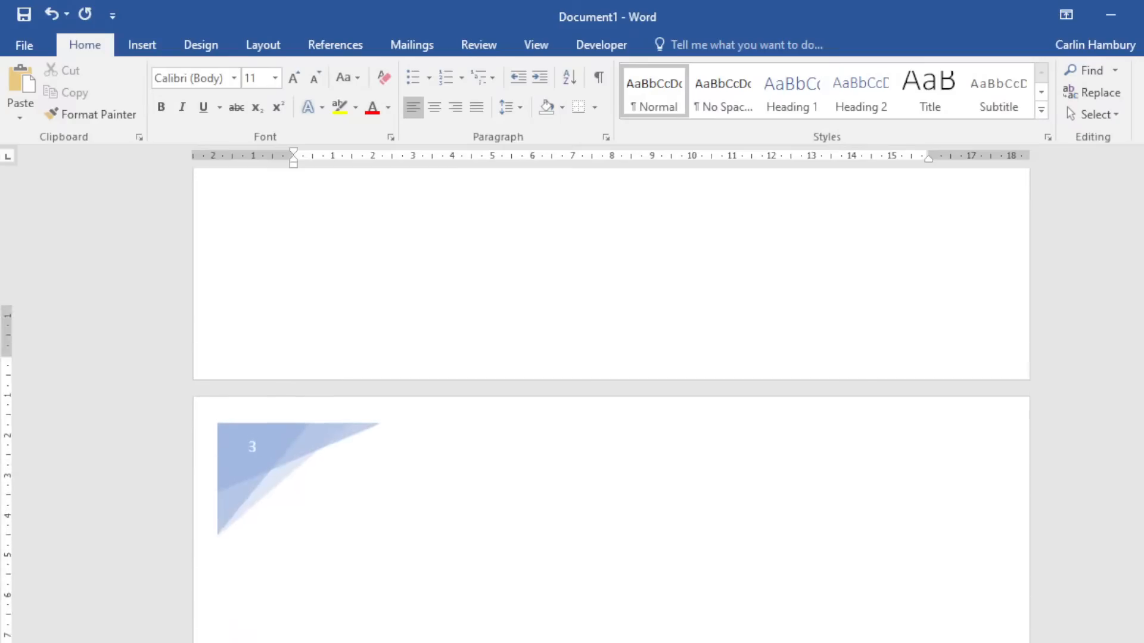
pyautogui.press('Return')
pyautogui.press('Return')
pyautogui.press('Return')
pyautogui.press('Return')
pyautogui.press('Return')
pyautogui.press('Return')
pyautogui.press('Return')
pyautogui.press('Return')
pyautogui.press('Return')
pyautogui.press('Return')
pyautogui.press('Return')
pyautogui.press('Return')
pyautogui.press('Return')
pyautogui.press('Return')
pyautogui.press('Return')
pyautogui.press('Return')
pyautogui.press('Return')
pyautogui.press('Return')
pyautogui.press('Return')
pyautogui.press('Return')
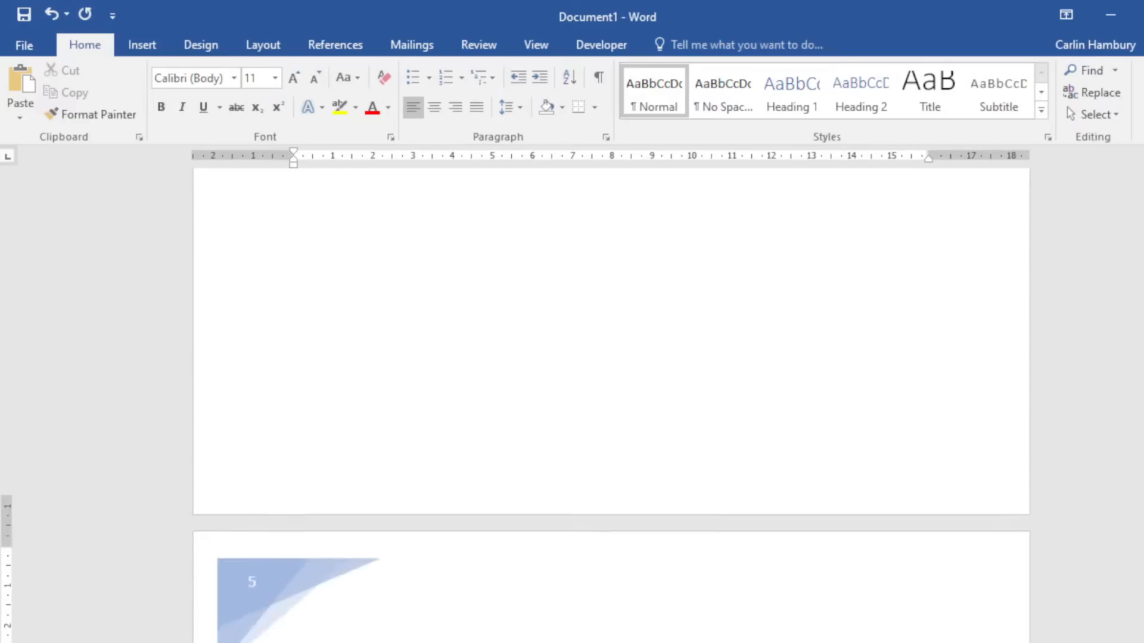
pyautogui.press('Return')
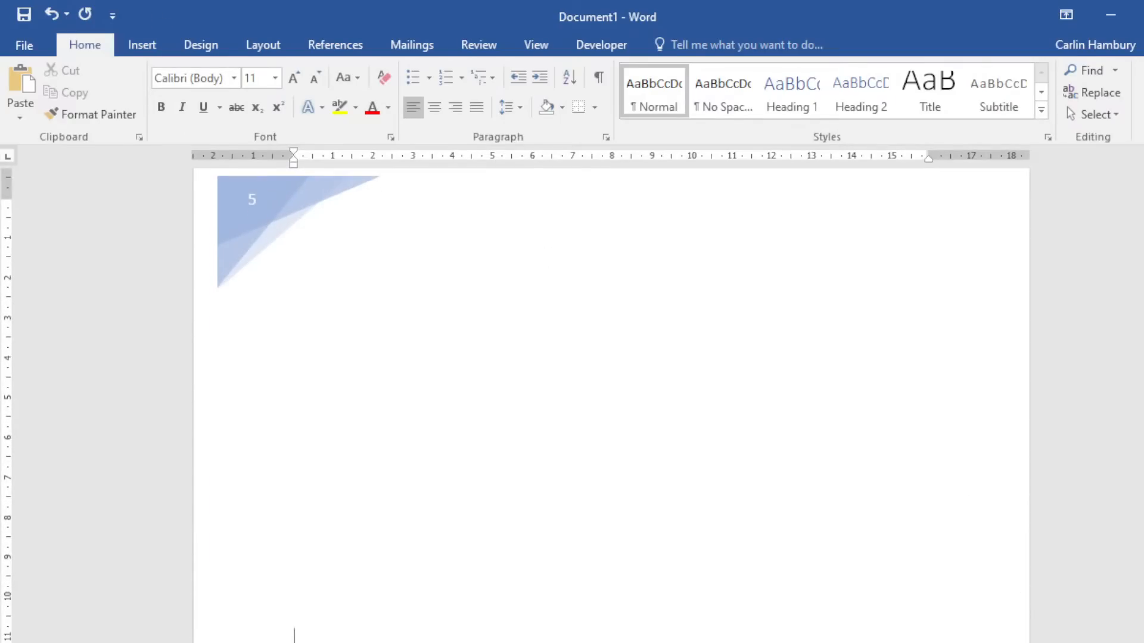
pyautogui.moveTo(1143, 587); pyautogui.dragTo(1143, 178)
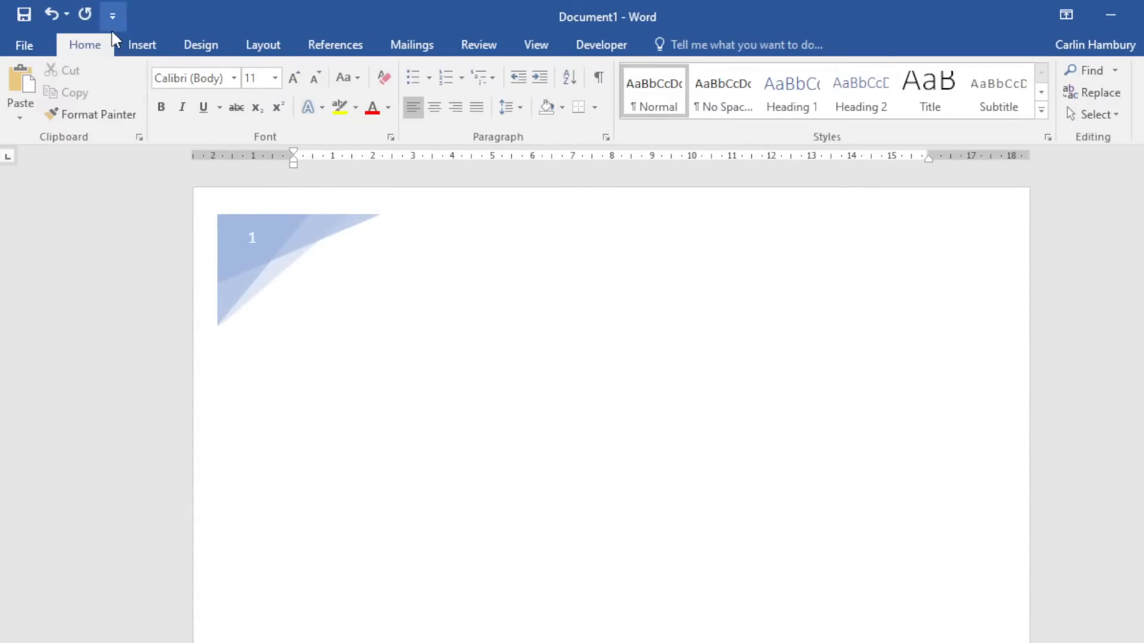
# Insert a Blank footer reading 'My Doc' and close footer editing.
pyautogui.click(156, 44)
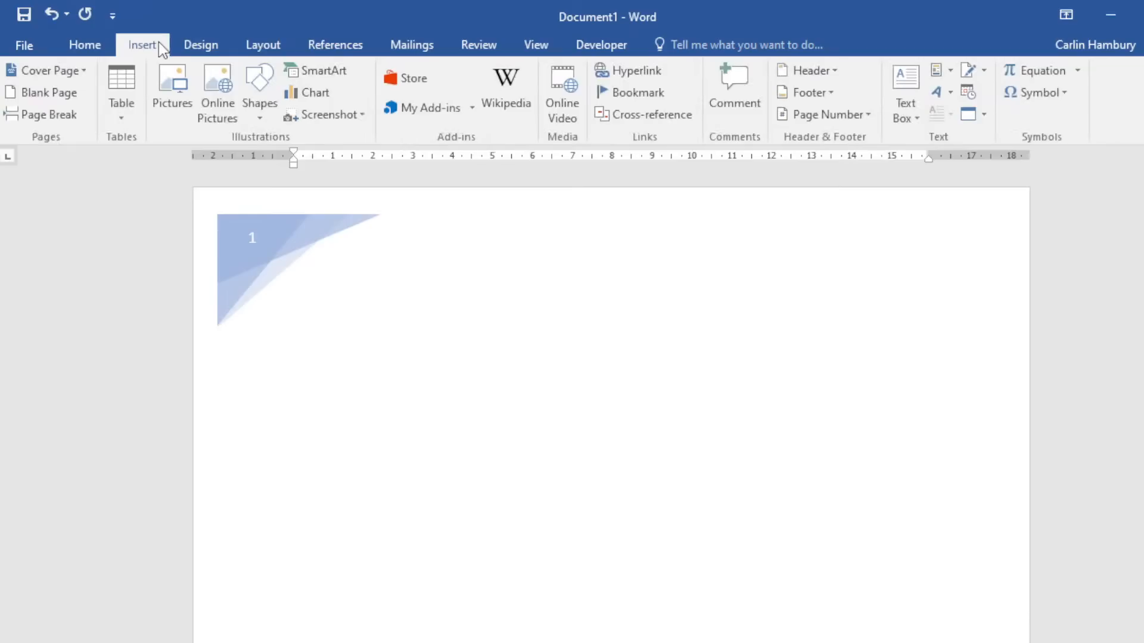
pyautogui.click(830, 93)
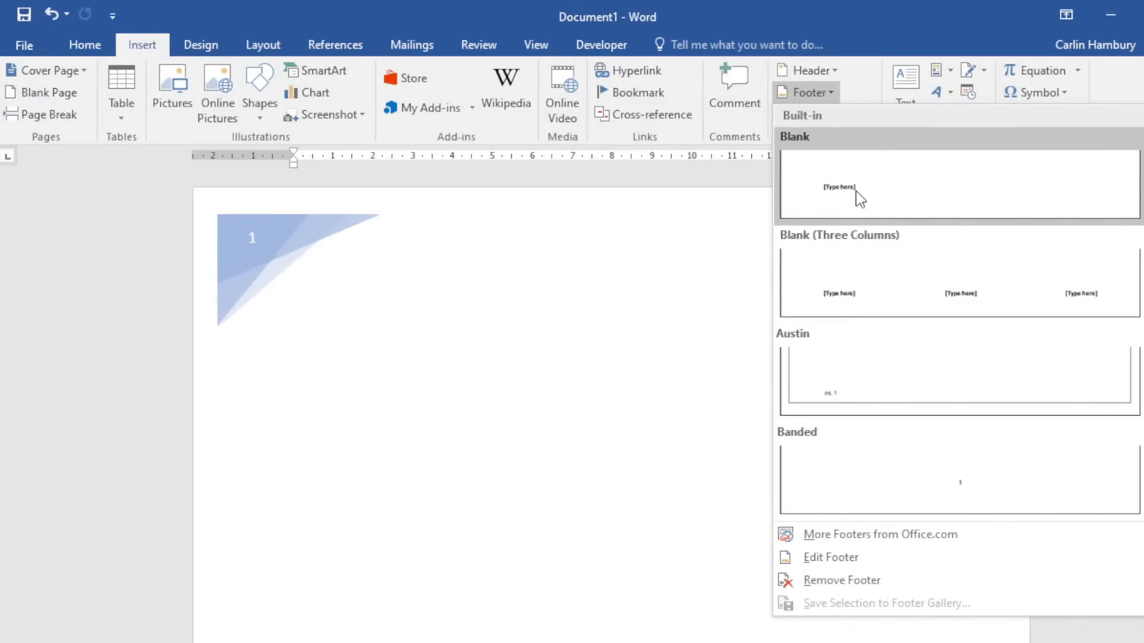
pyautogui.press('Escape')
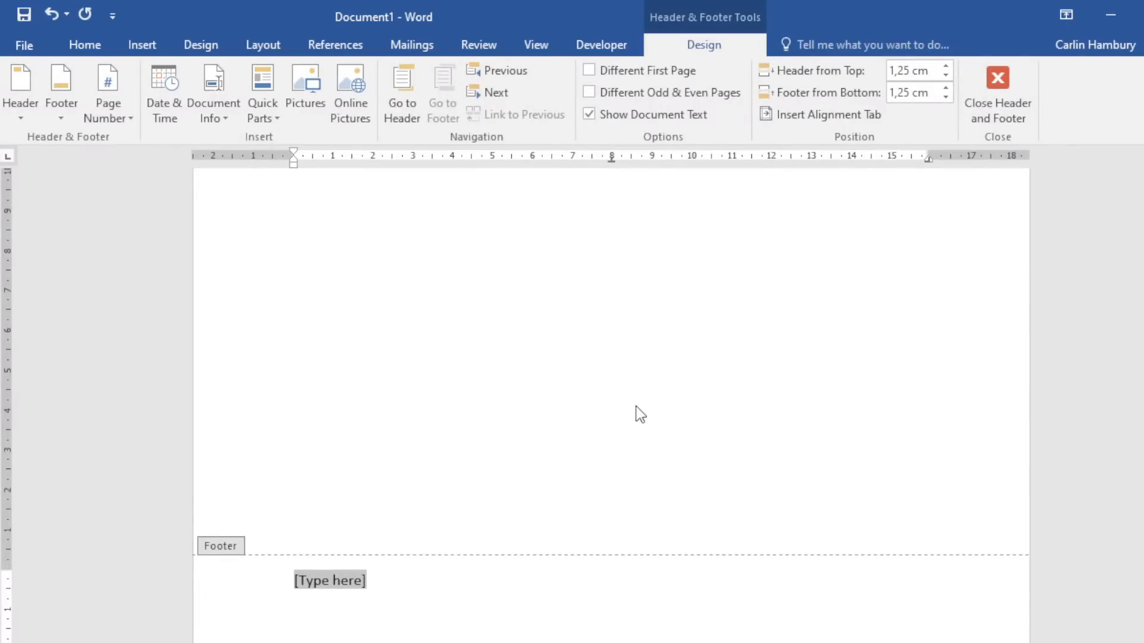
pyautogui.write('My Doc')
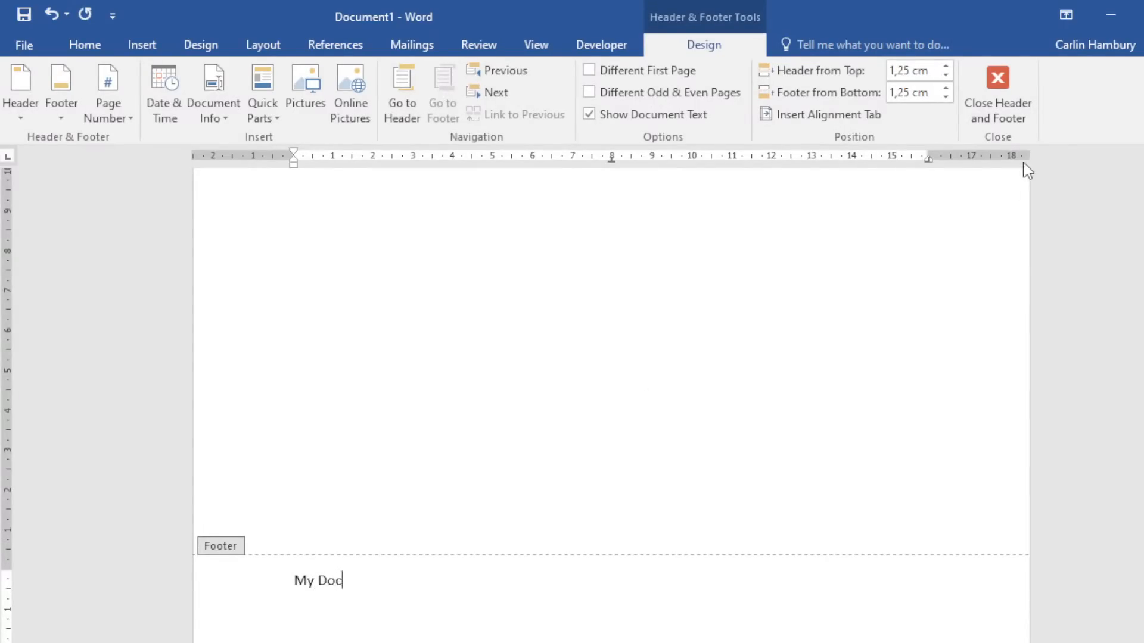
pyautogui.click(1007, 113)
pyautogui.scroll(-1, 580, 481)
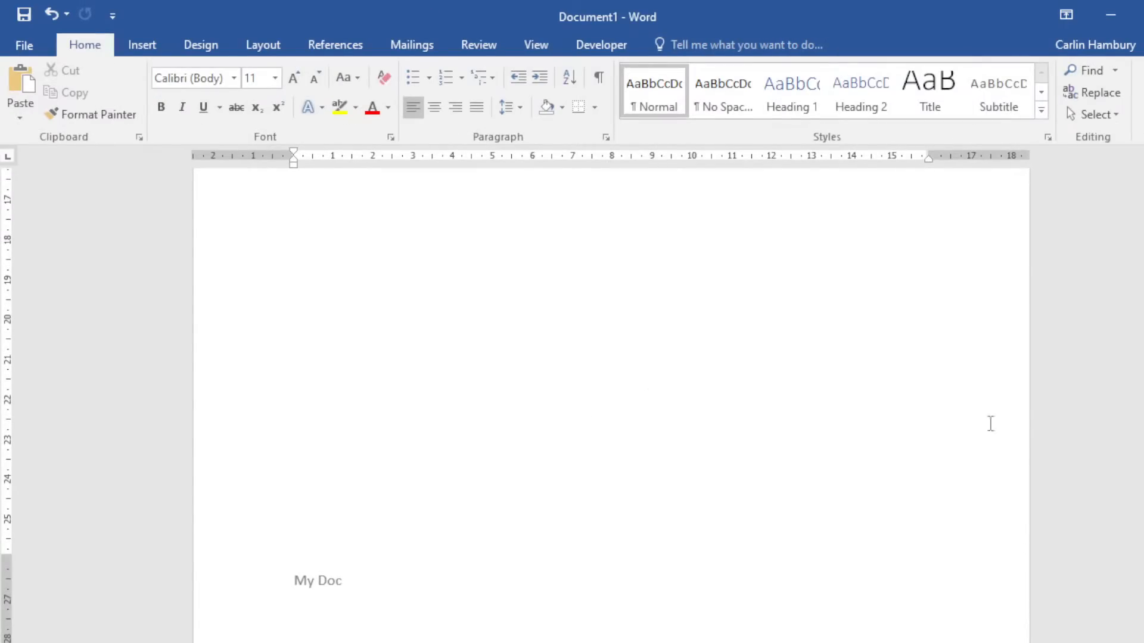
pyautogui.moveTo(1143, 631); pyautogui.dragTo(1143, 208)
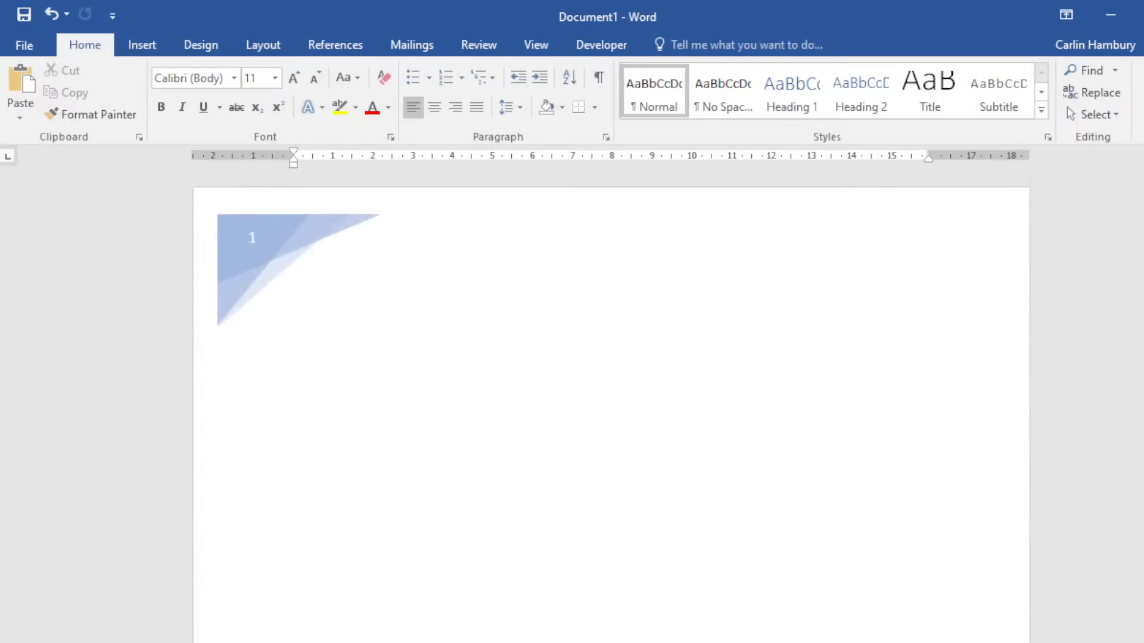
pyautogui.scroll(-3, 683, 559)
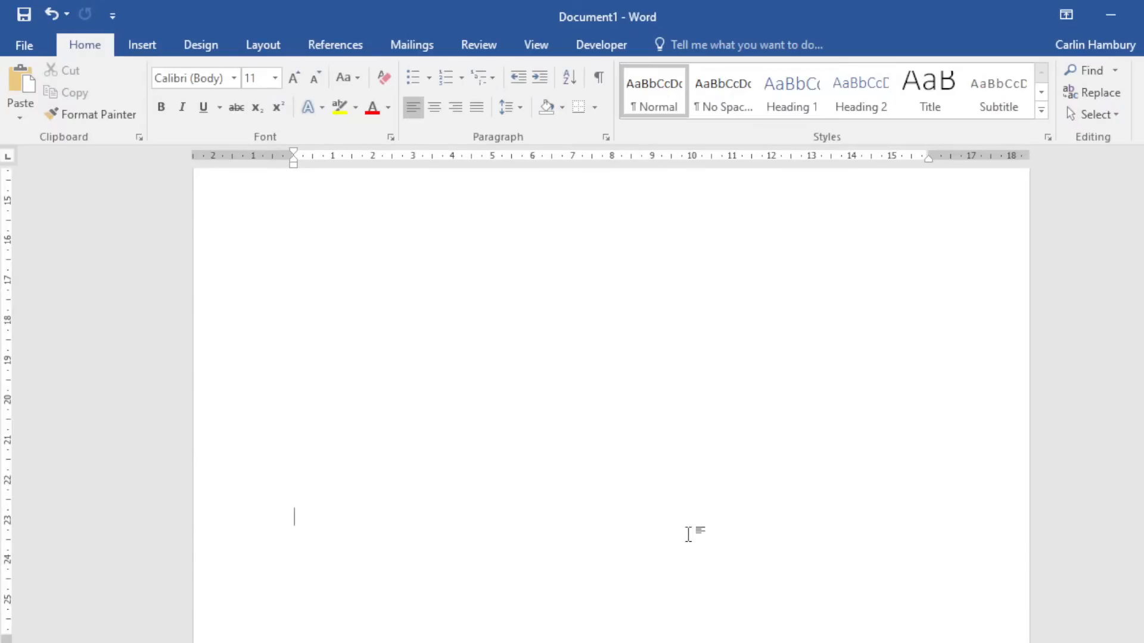
# Add a Plain Number 3 page number at the bottom right and close footer editing.
pyautogui.click(146, 48)
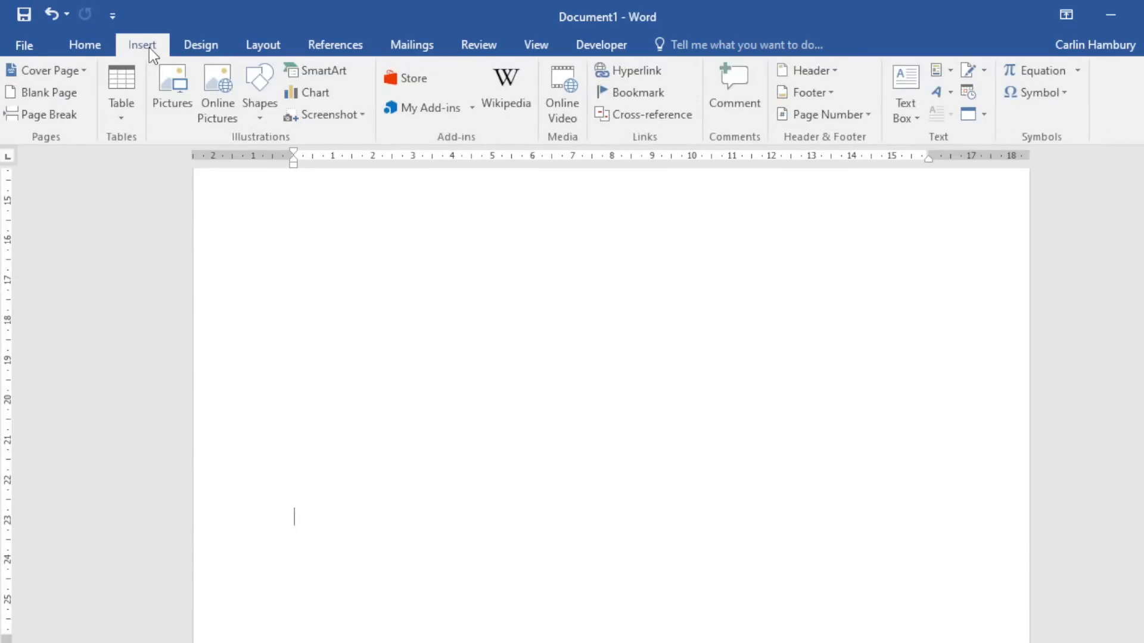
pyautogui.click(867, 115)
pyautogui.moveTo(884, 160)
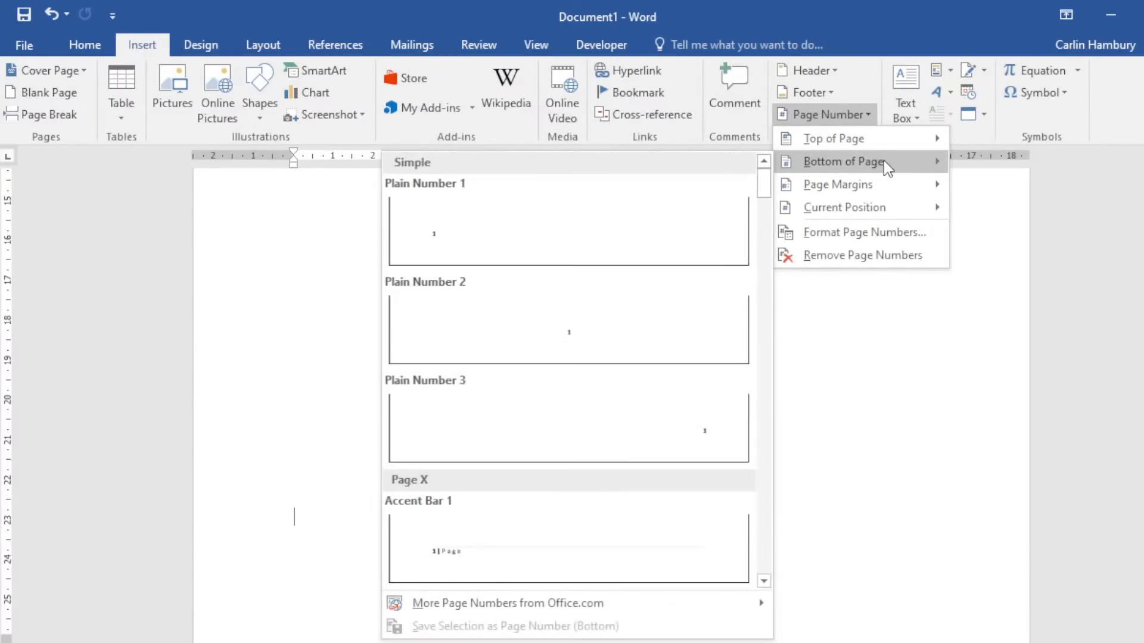
pyautogui.click(651, 444)
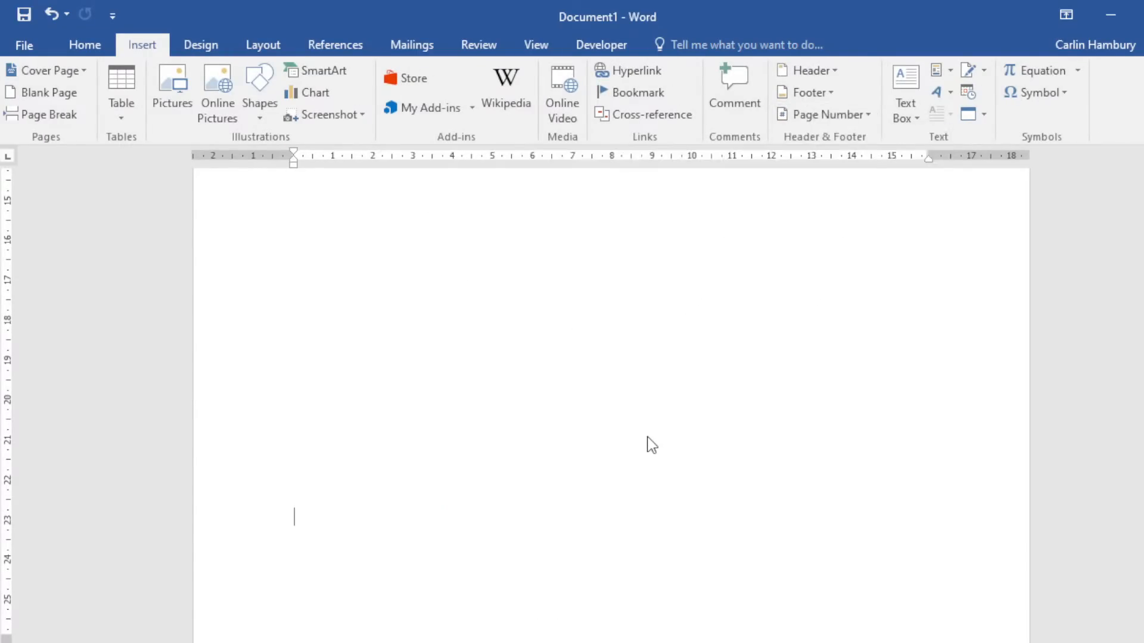
pyautogui.click(1009, 108)
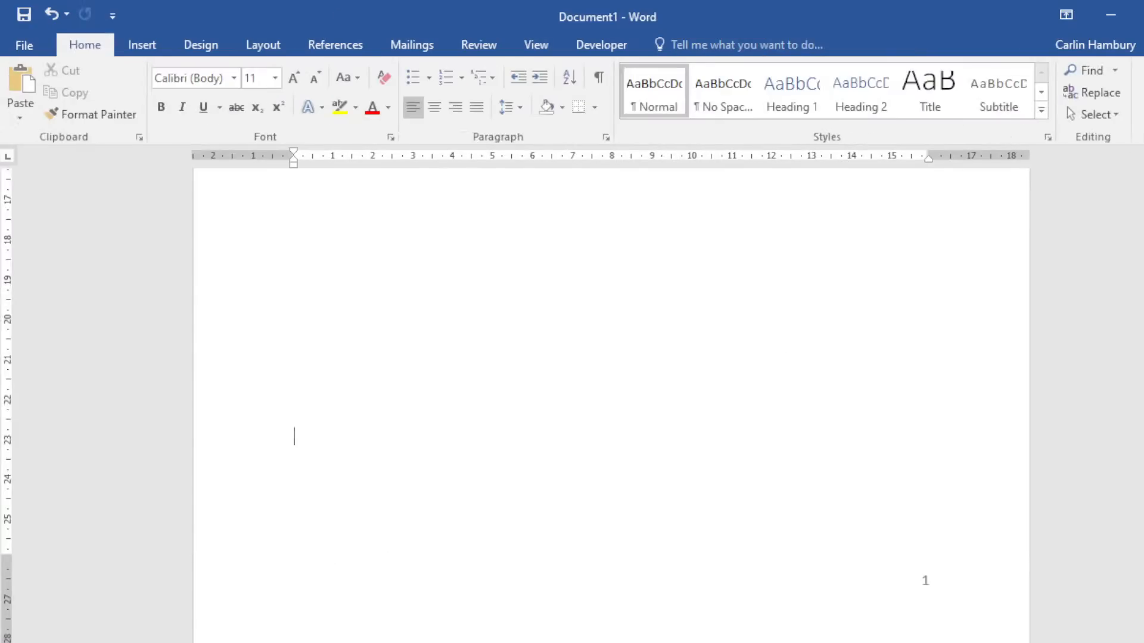
# Scroll through the five pages to check each bottom page number.
pyautogui.scroll(5, 611, 406)
pyautogui.scroll(-10, 610, 405)
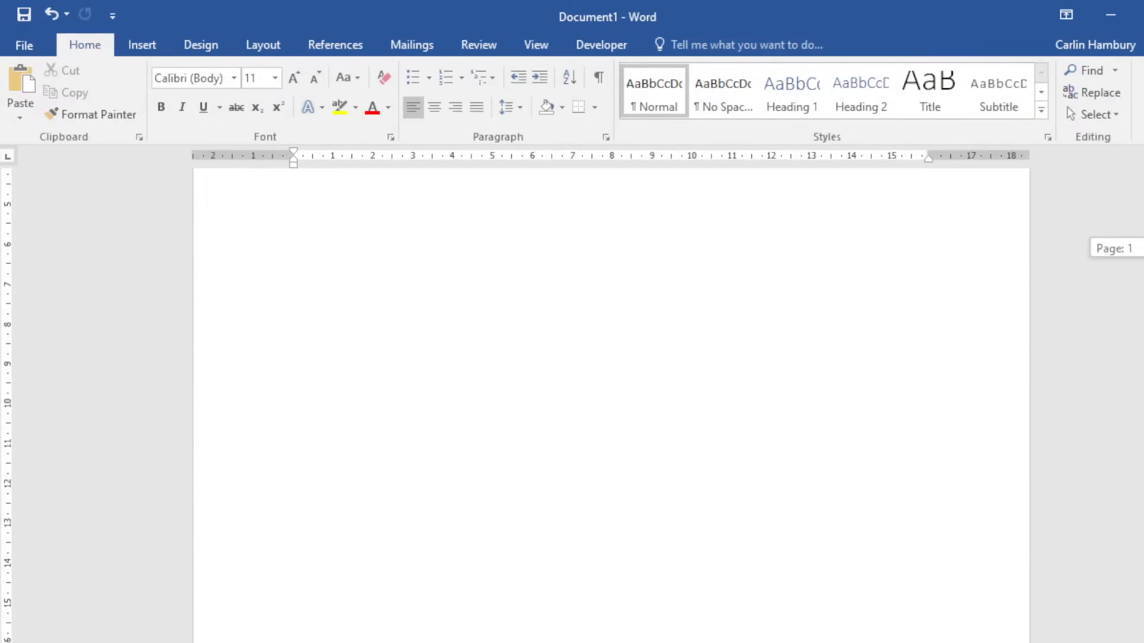
pyautogui.scroll(-3, 611, 405)
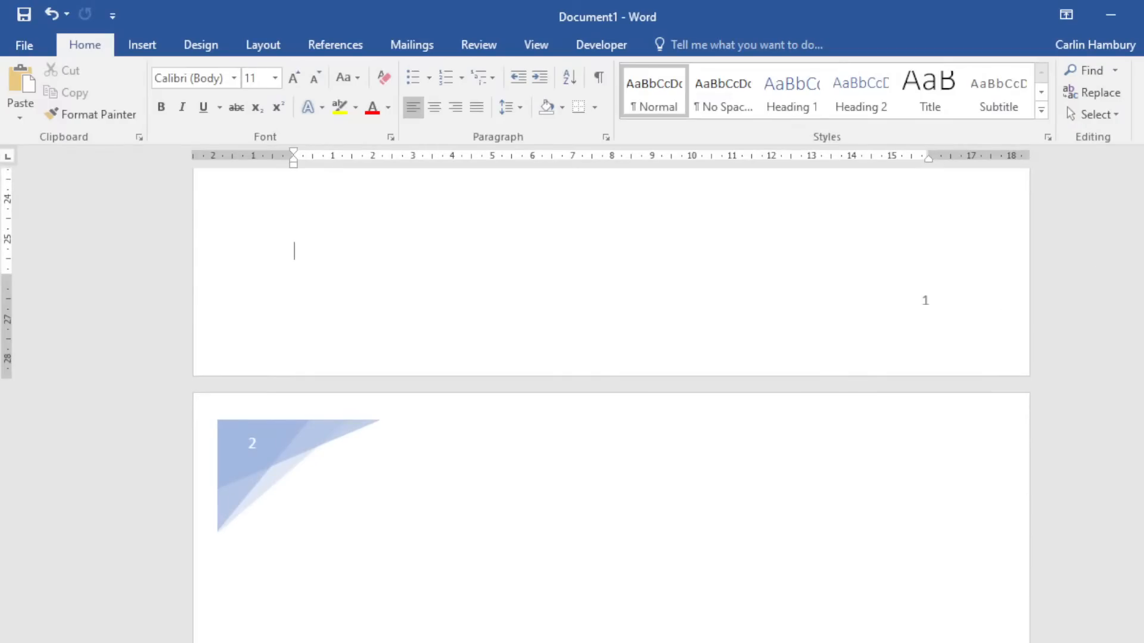
pyautogui.scroll(-1, 950, 304)
pyautogui.scroll(-20, 611, 405)
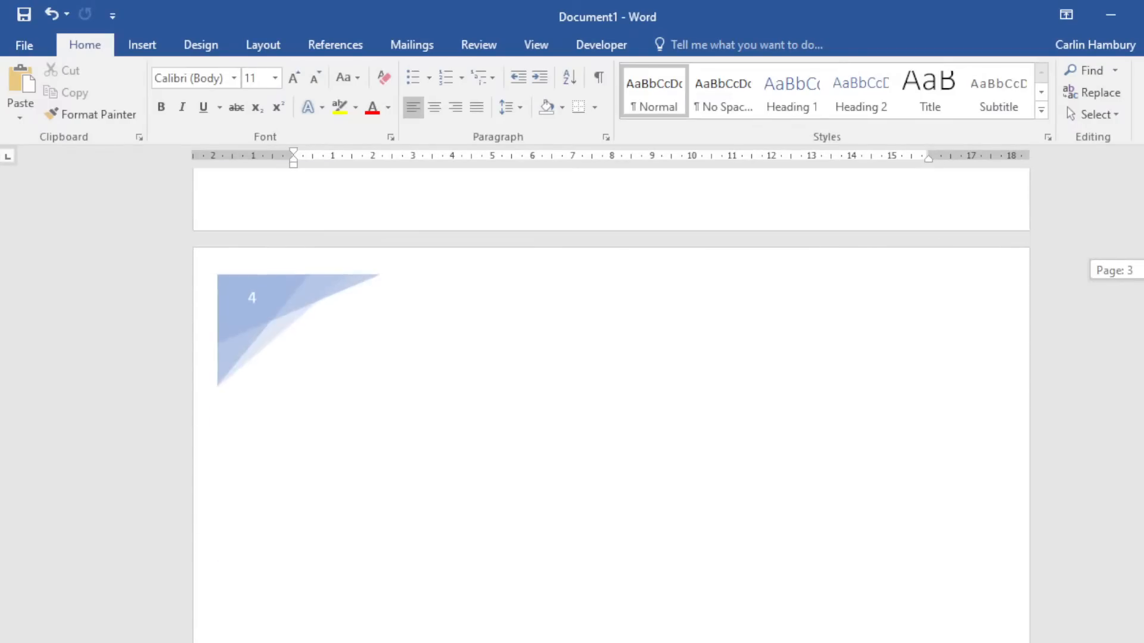
pyautogui.scroll(-15, 924, 352)
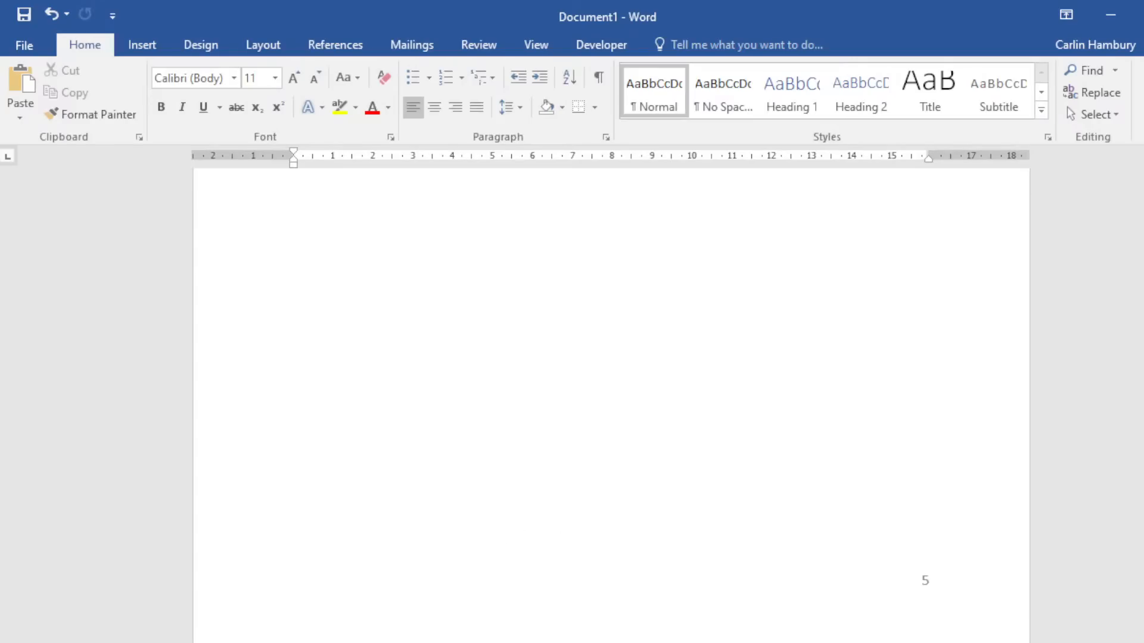
pyautogui.scroll(-8, 611, 406)
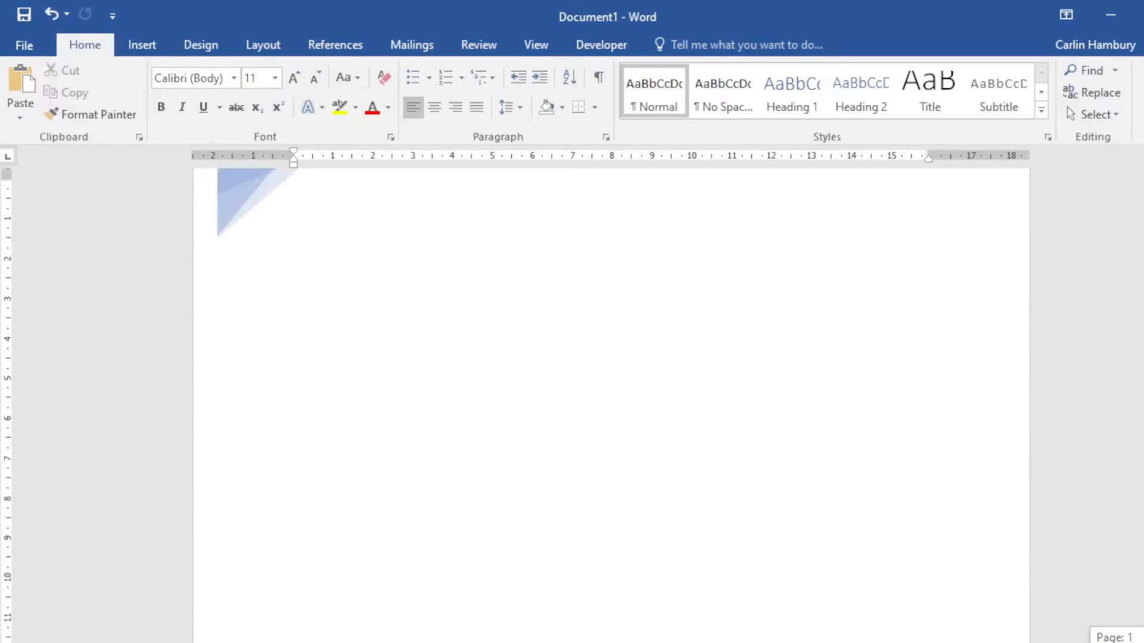
pyautogui.scroll(-15, 610, 405)
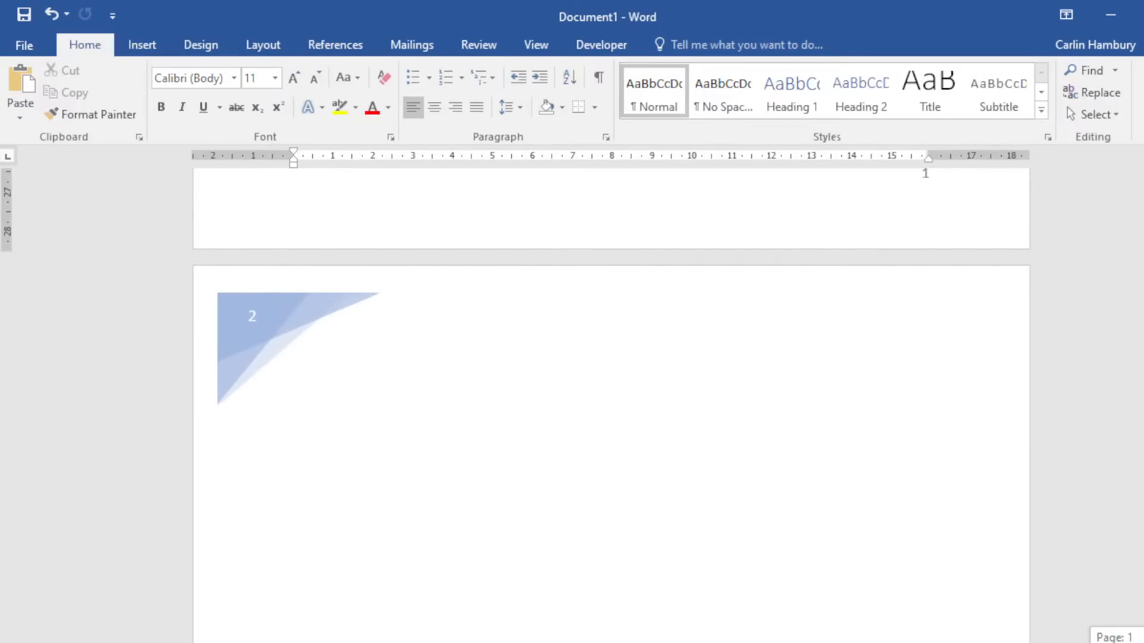
pyautogui.scroll(-15, 611, 405)
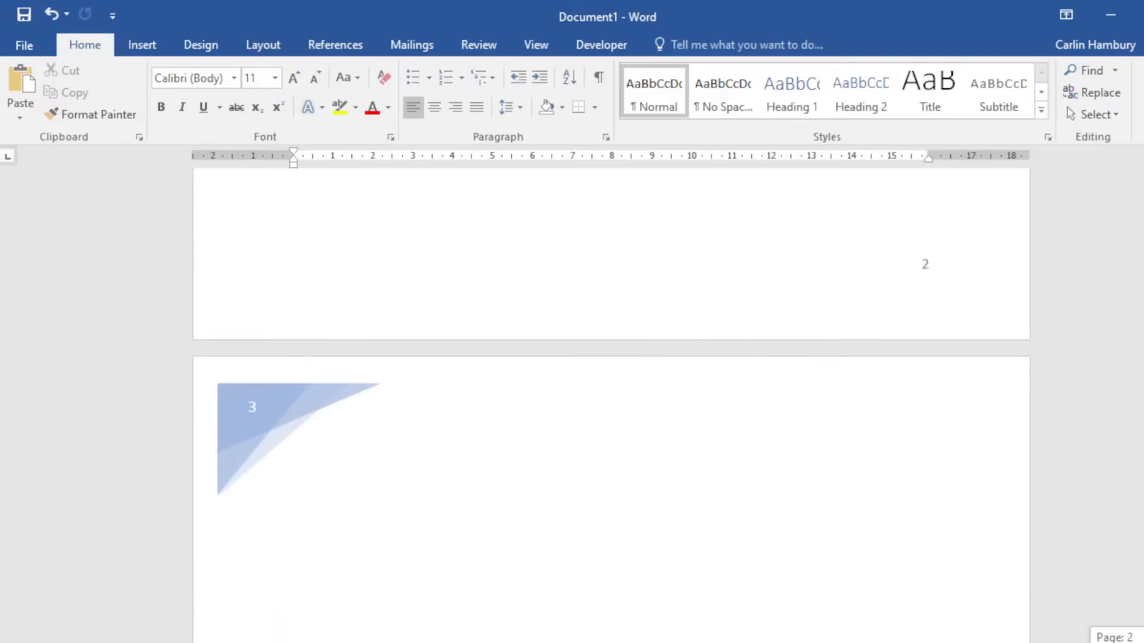
pyautogui.scroll(20, 611, 405)
pyautogui.scroll(-15, 763, 492)
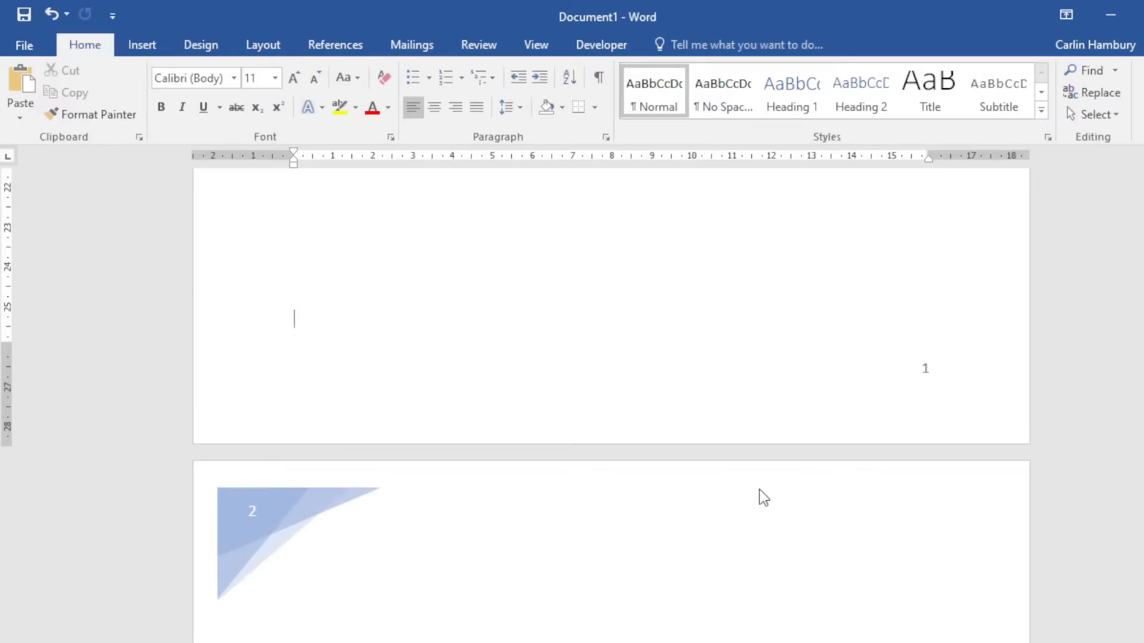
pyautogui.moveTo(1142, 256); pyautogui.dragTo(1142, 192)
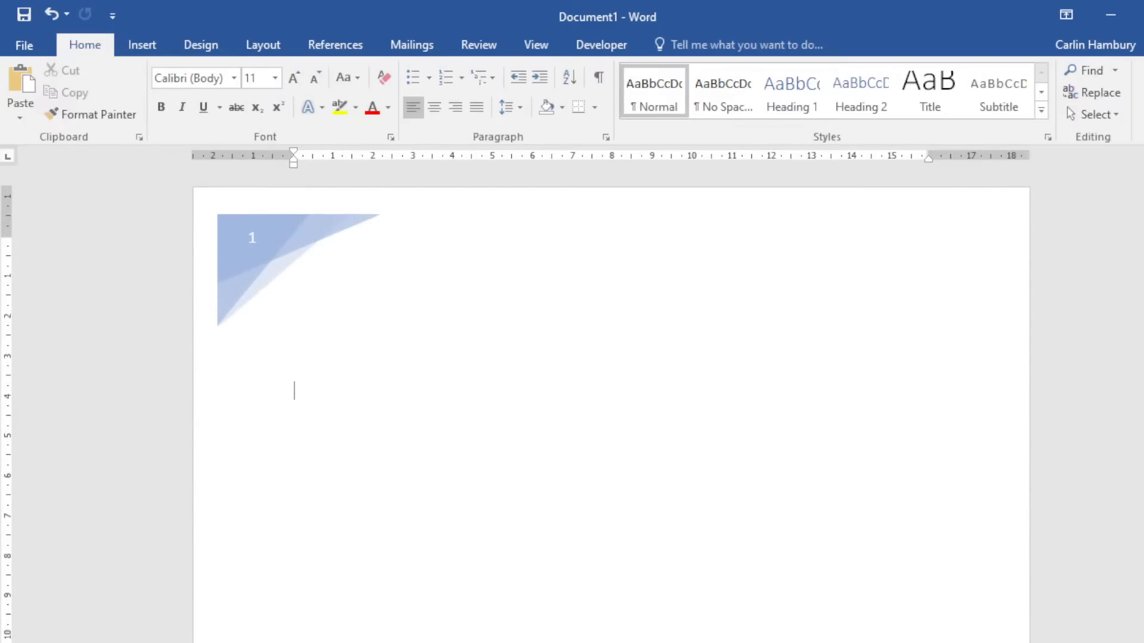
pyautogui.scroll(-9, 558, 375)
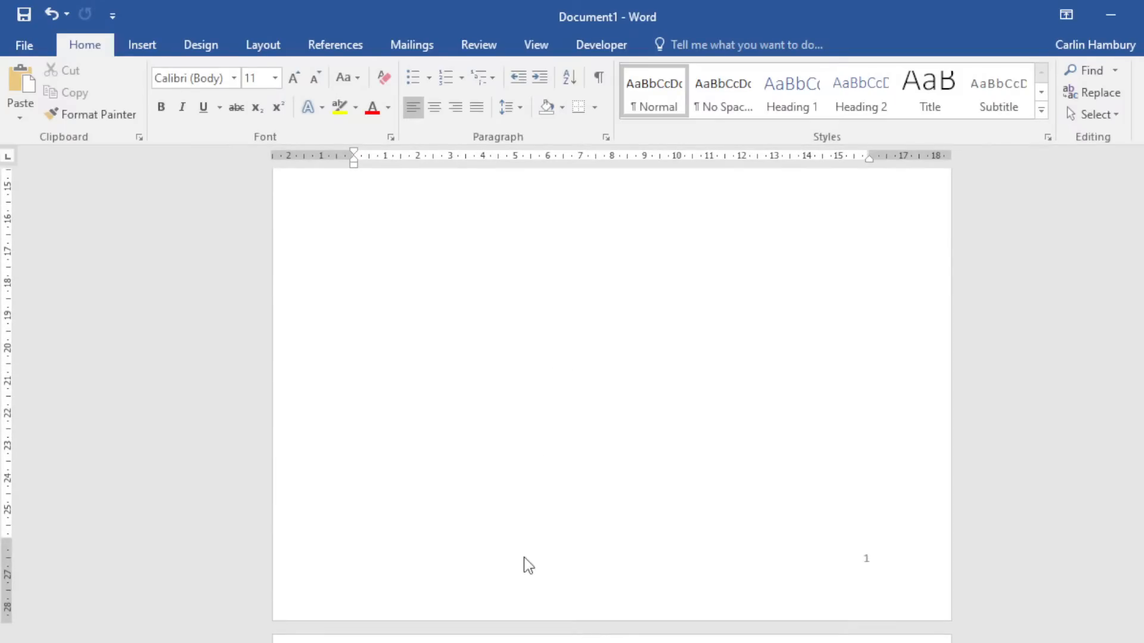
pyautogui.scroll(-3, 524, 557)
# Insert a Next Page section break at the end of page 1.
pyautogui.click(486, 500)
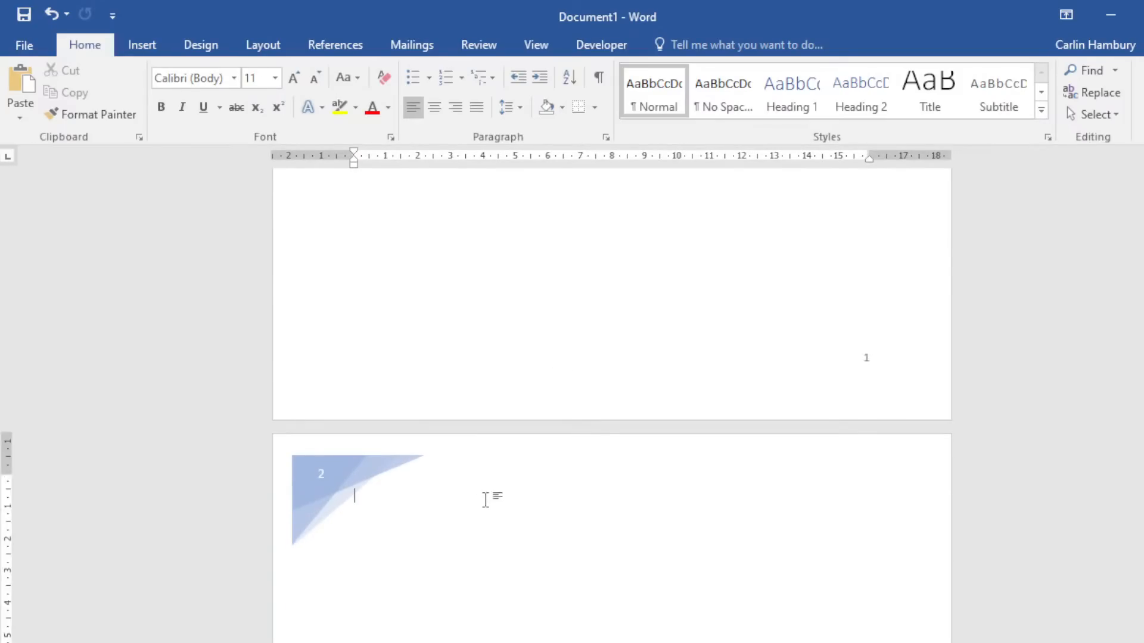
pyautogui.click(141, 45)
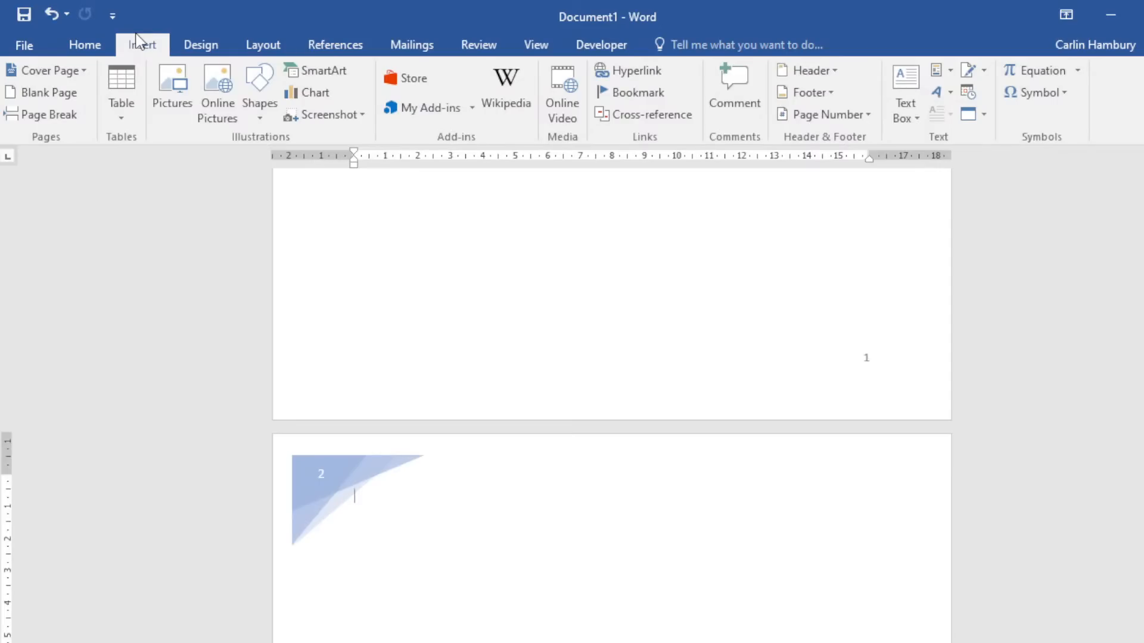
pyautogui.click(199, 45)
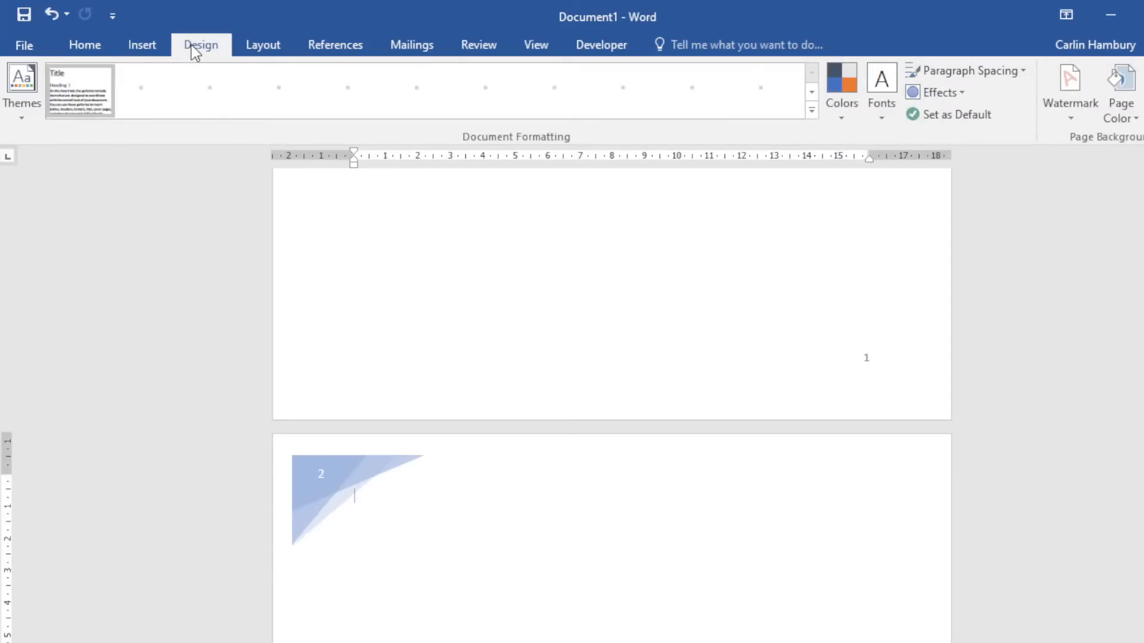
pyautogui.click(262, 45)
pyautogui.click(238, 70)
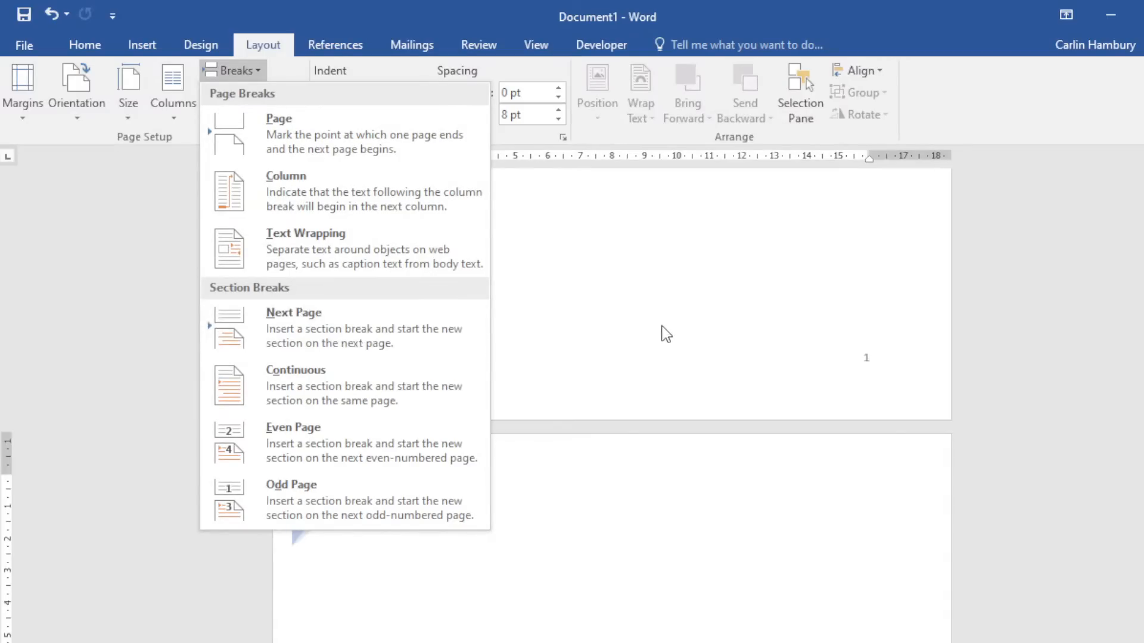
pyautogui.click(515, 371)
pyautogui.click(413, 334)
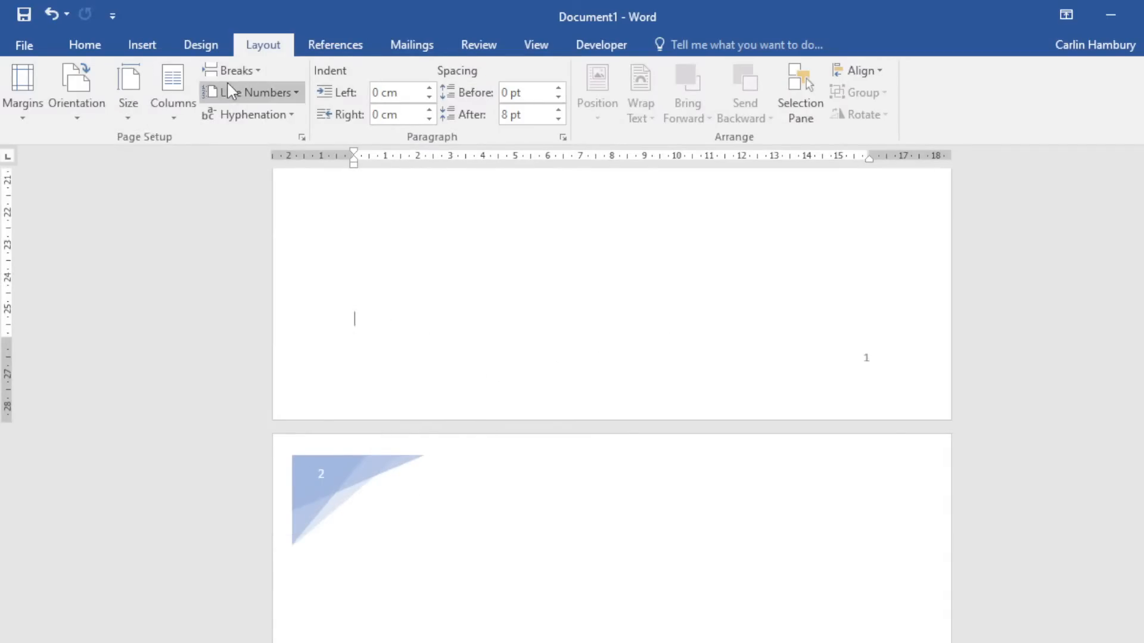
pyautogui.click(244, 72)
pyautogui.click(266, 321)
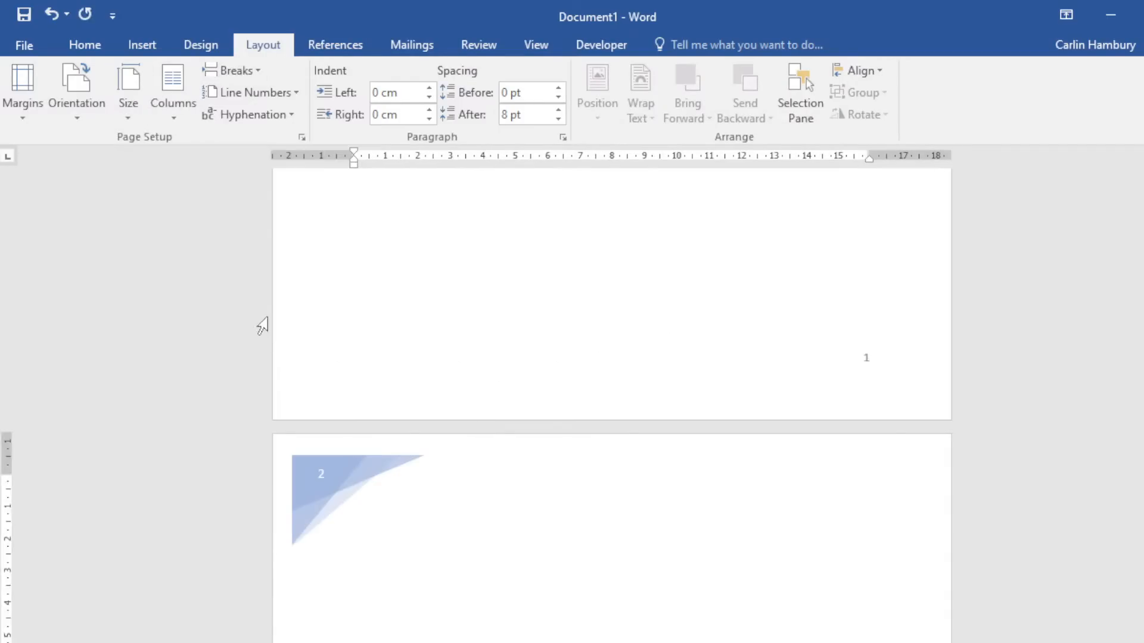
# Show the paragraph and formatting marks, then place the insertion point at the start of page 3.
pyautogui.click(85, 45)
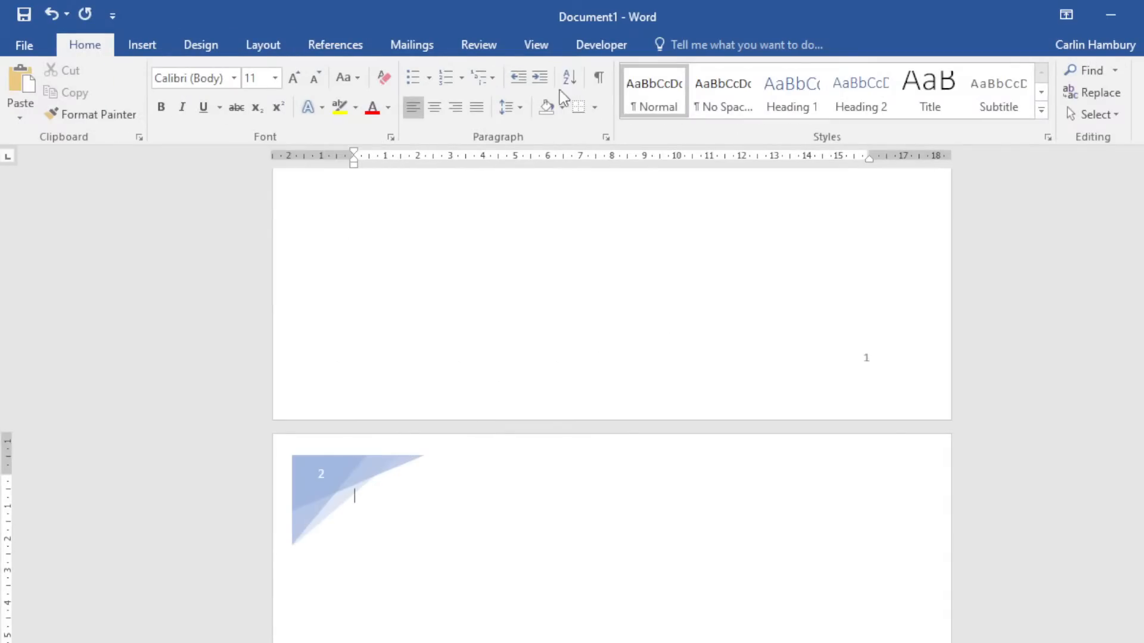
pyautogui.click(598, 84)
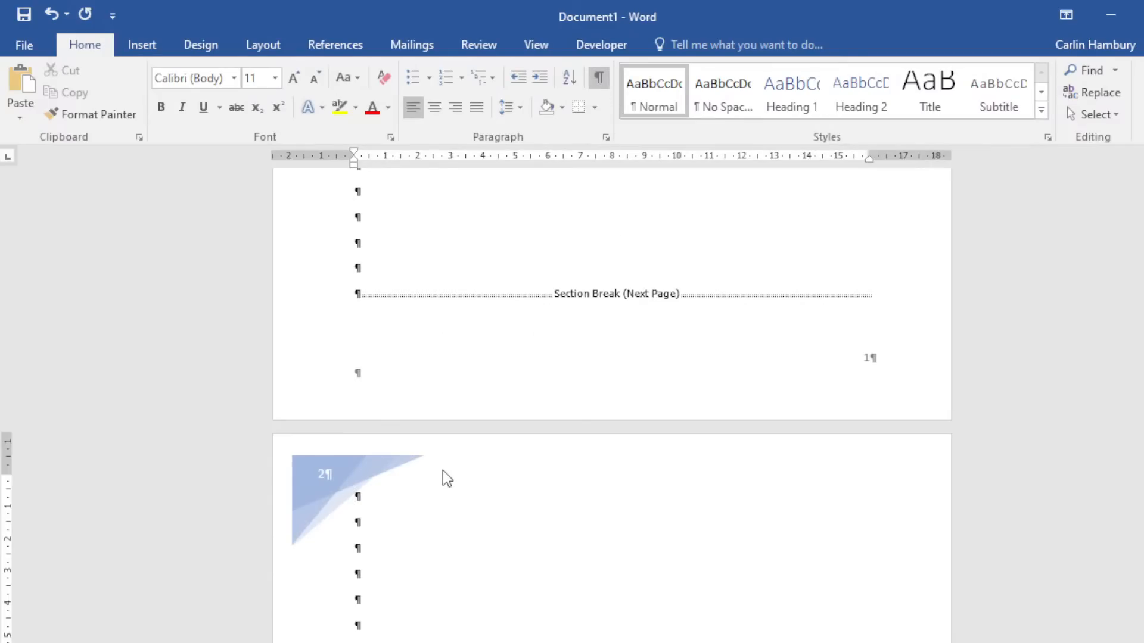
pyautogui.scroll(-4, 453, 483)
pyautogui.scroll(-10, 462, 490)
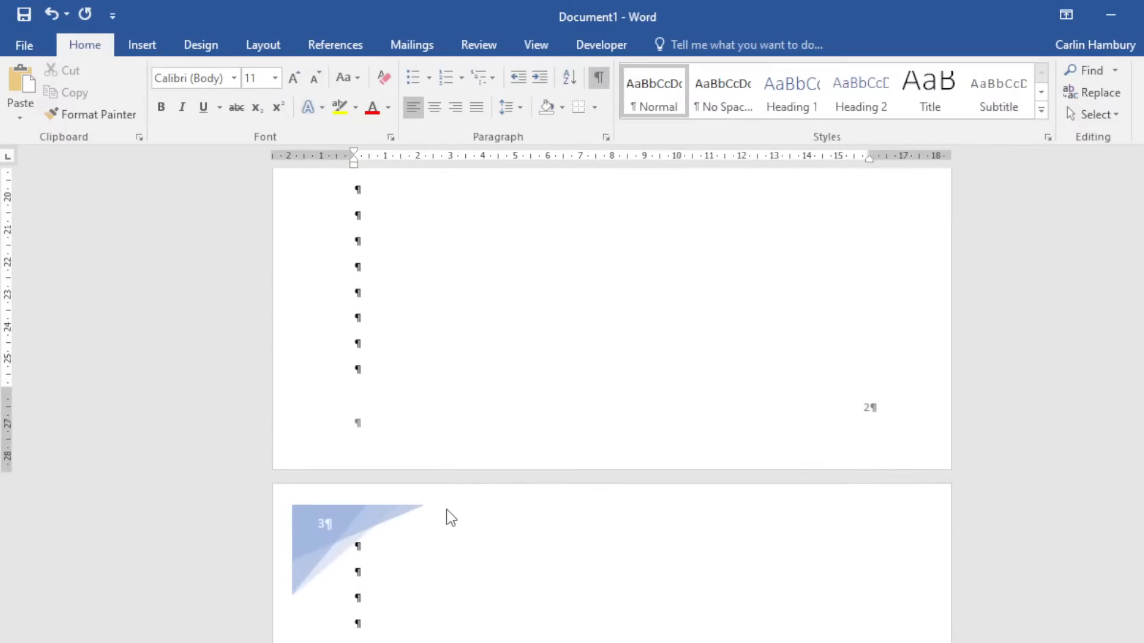
pyautogui.click(444, 436)
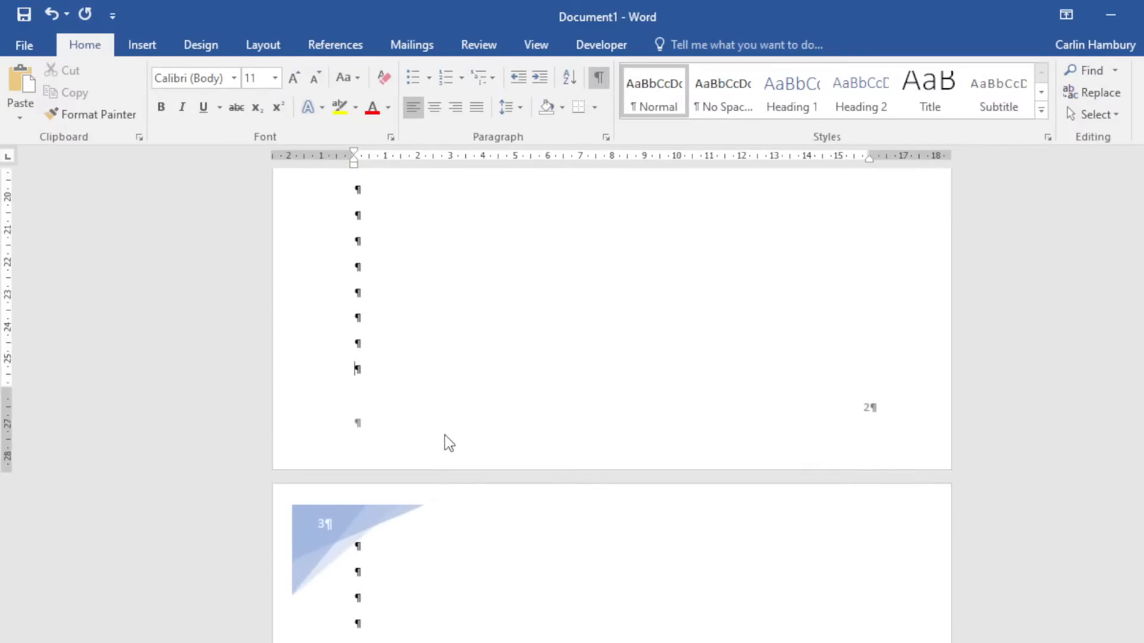
pyautogui.click(447, 549)
pyautogui.click(275, 48)
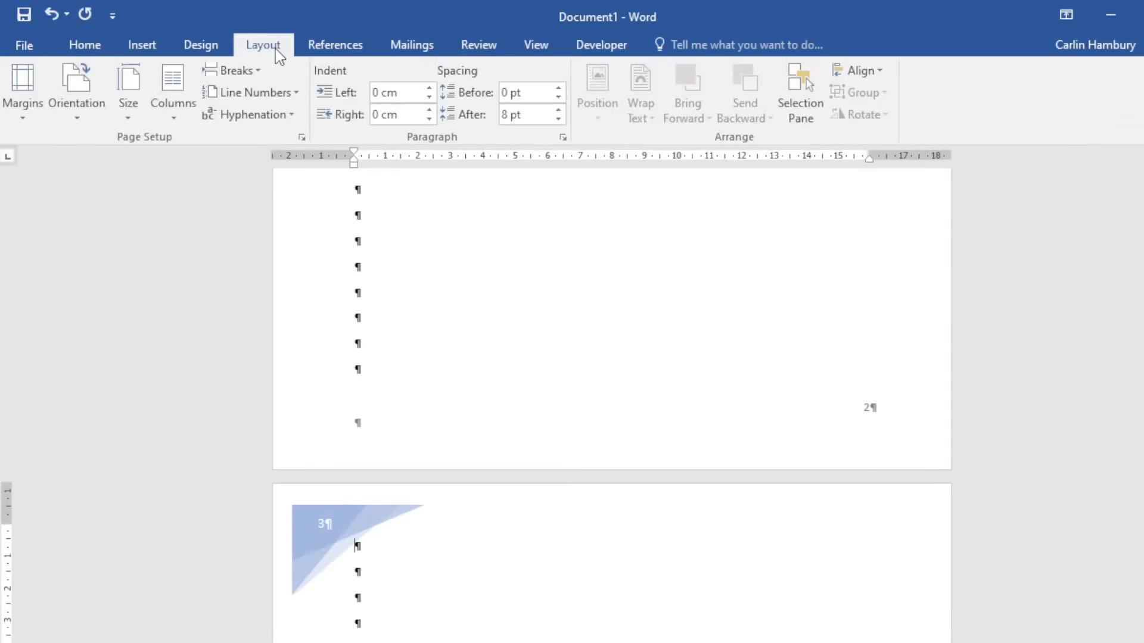
pyautogui.click(261, 70)
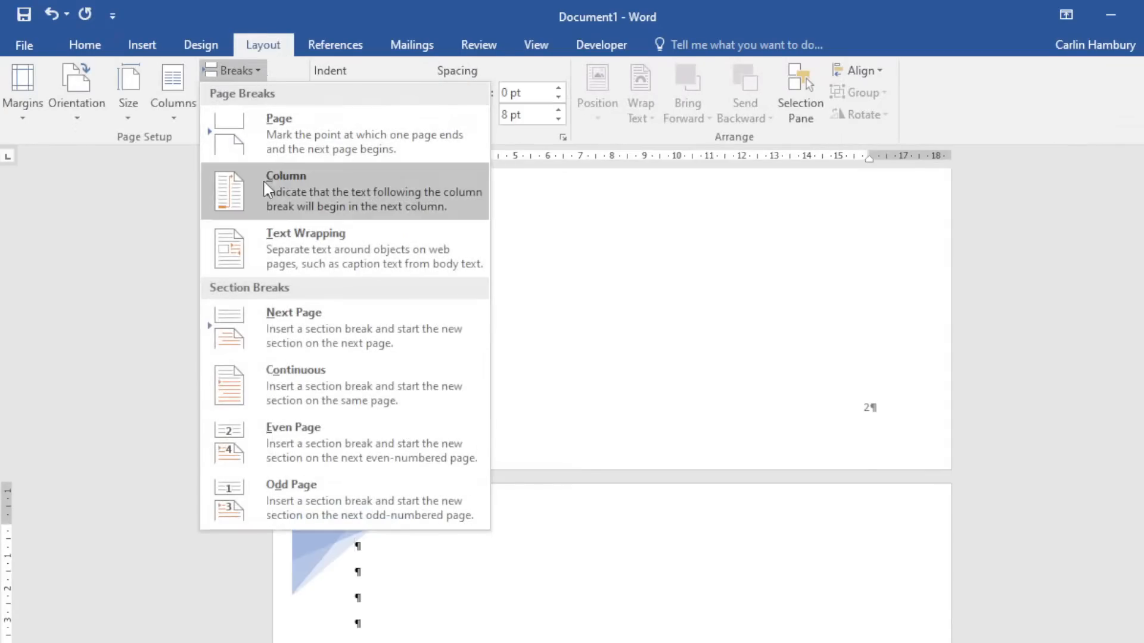
pyautogui.click(260, 311)
pyautogui.scroll(12, 781, 518)
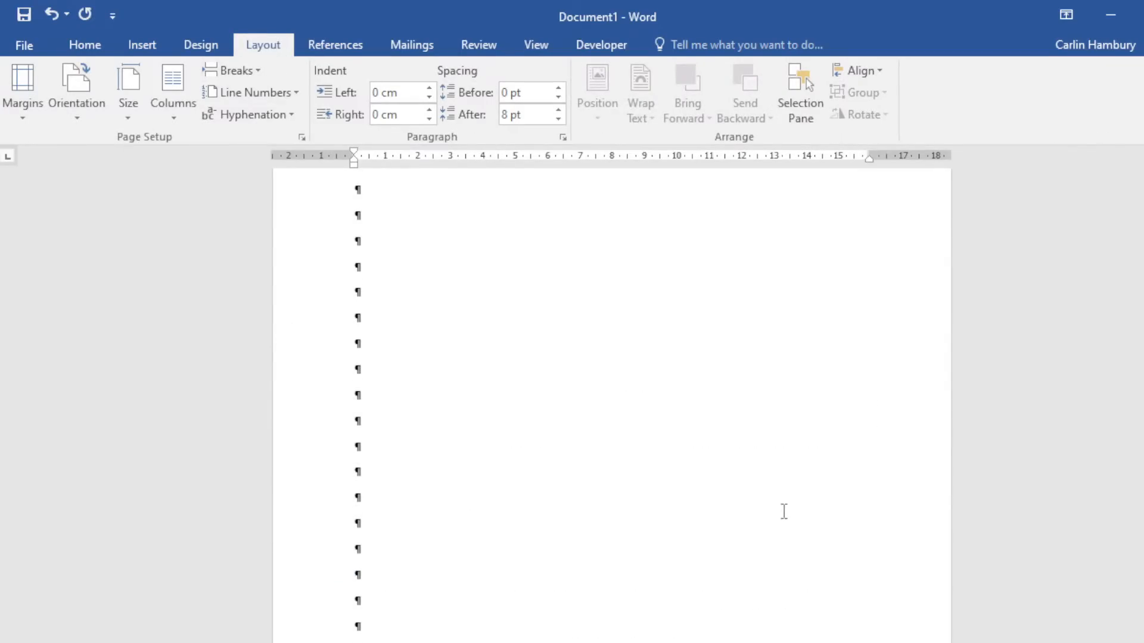
pyautogui.scroll(-12, 705, 413)
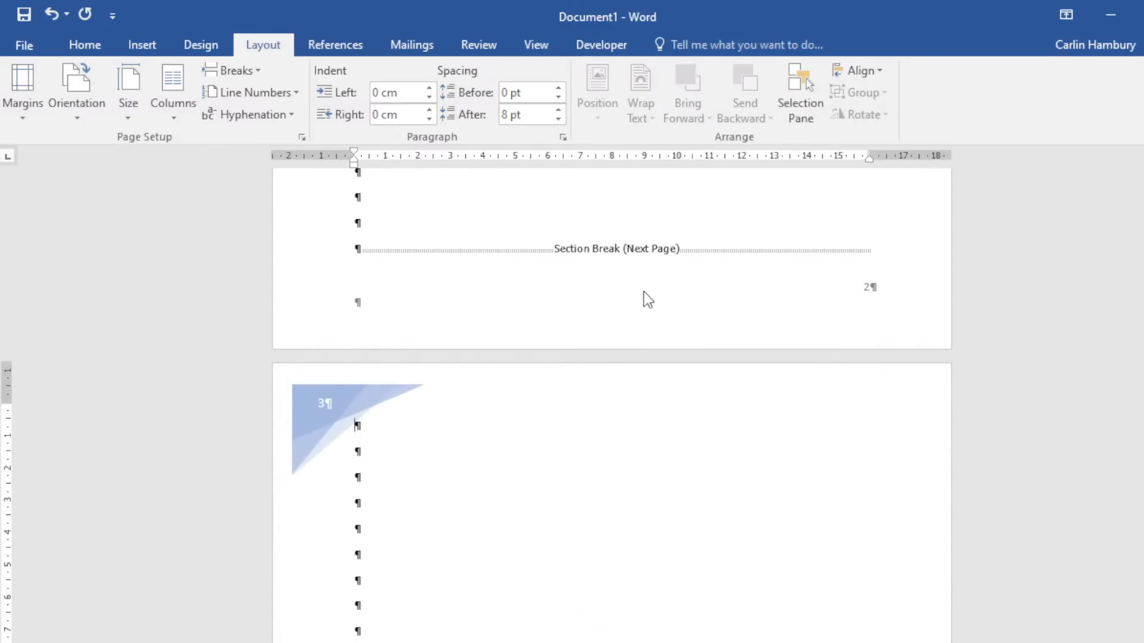
pyautogui.scroll(2, 667, 337)
pyautogui.scroll(2, 680, 347)
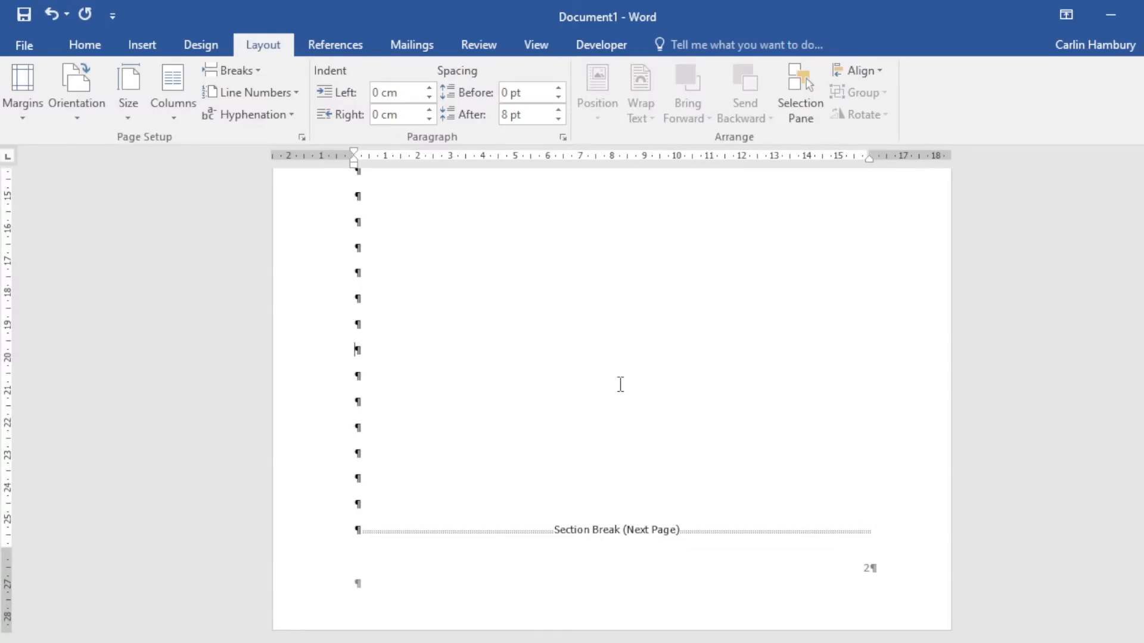
pyautogui.moveTo(1142, 340); pyautogui.dragTo(1142, 238)
pyautogui.scroll(-5, 611, 405)
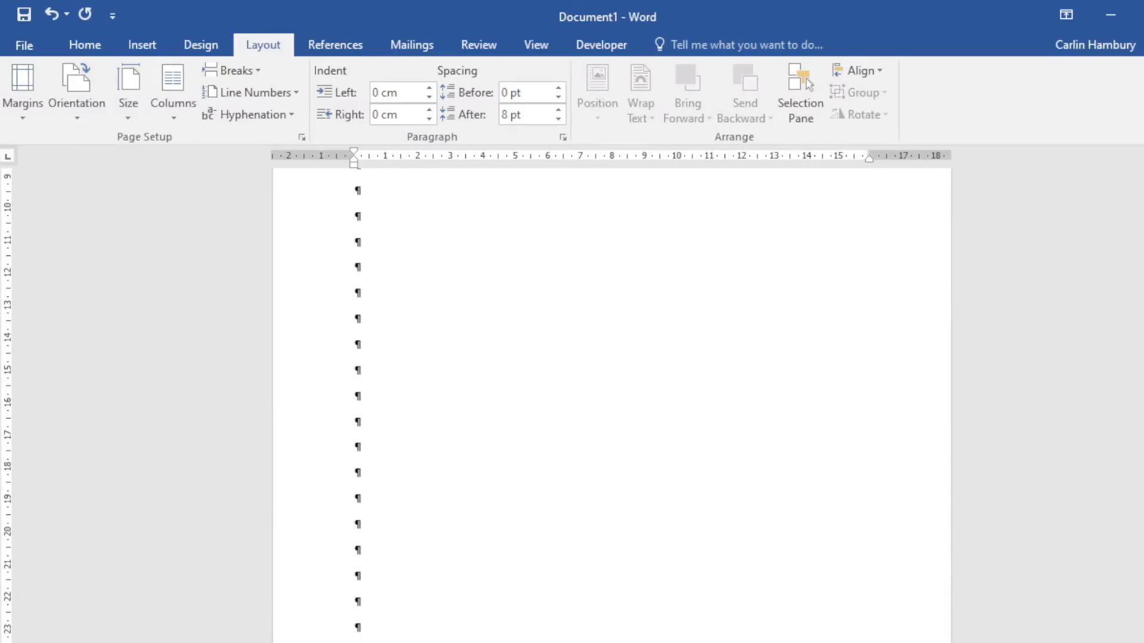
pyautogui.scroll(-3, 356, 596)
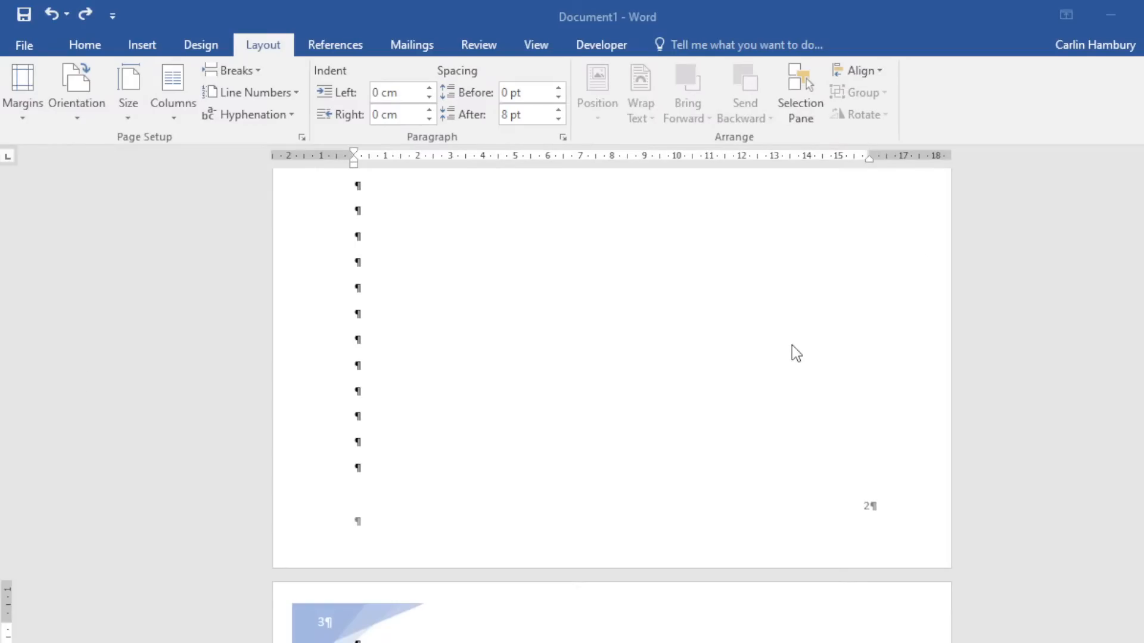
pyautogui.click(886, 383)
pyautogui.scroll(12, 851, 442)
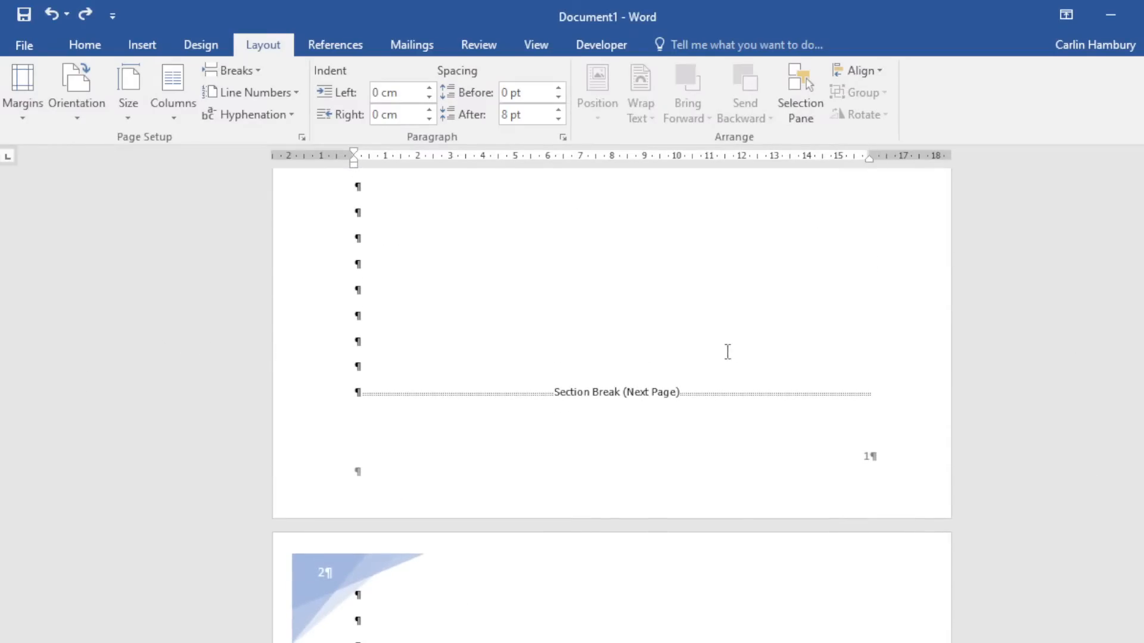
pyautogui.scroll(3, 769, 330)
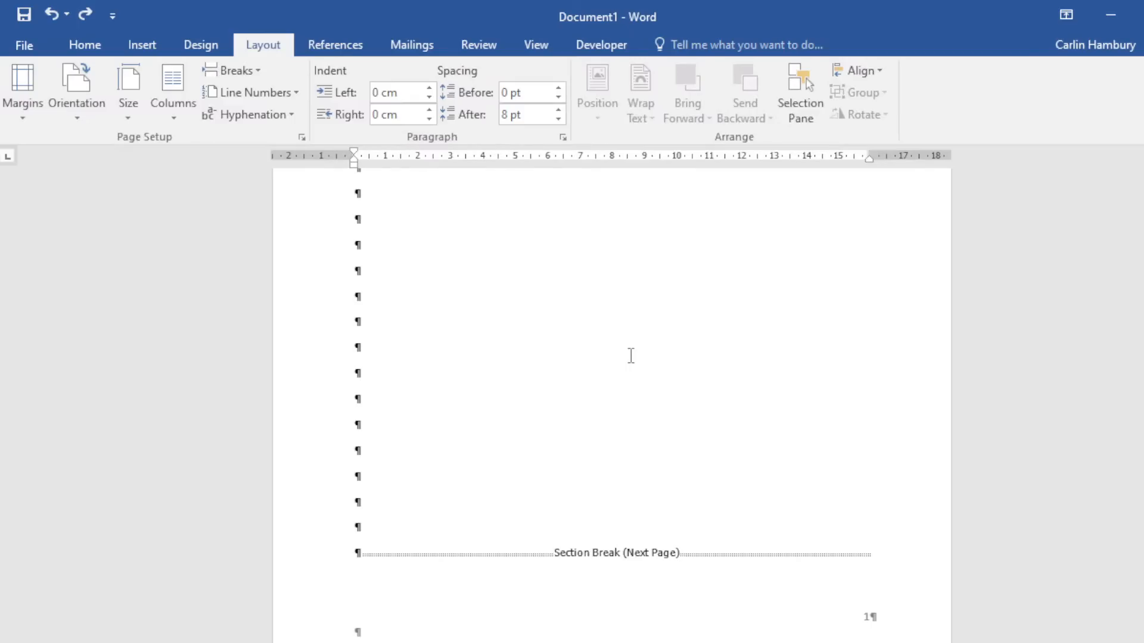
pyautogui.scroll(-3, 632, 358)
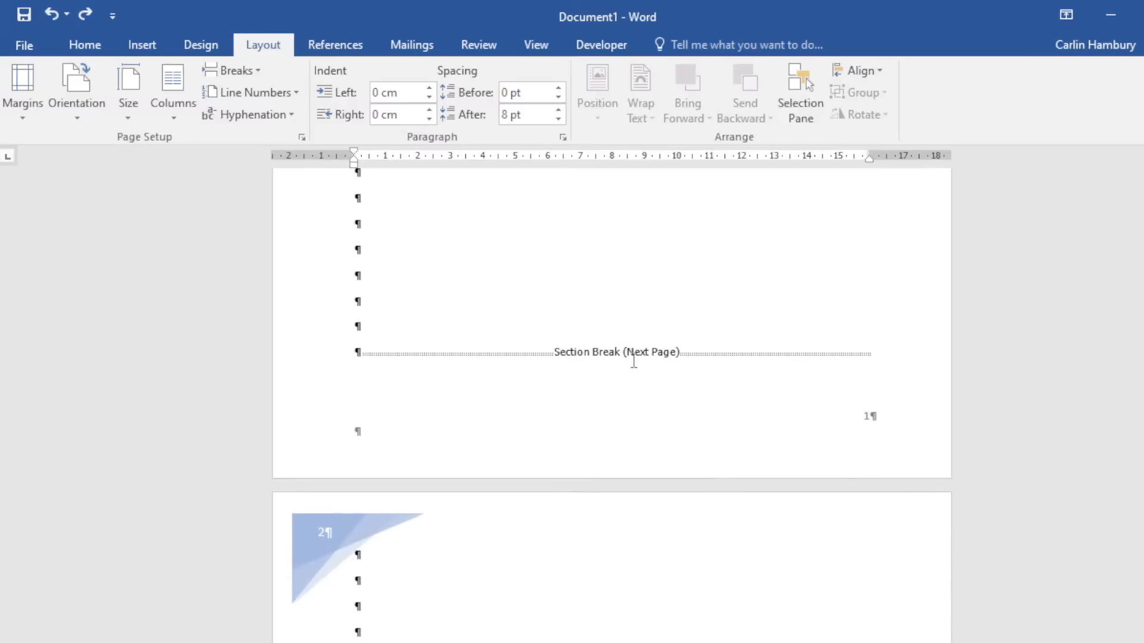
pyautogui.click(678, 402)
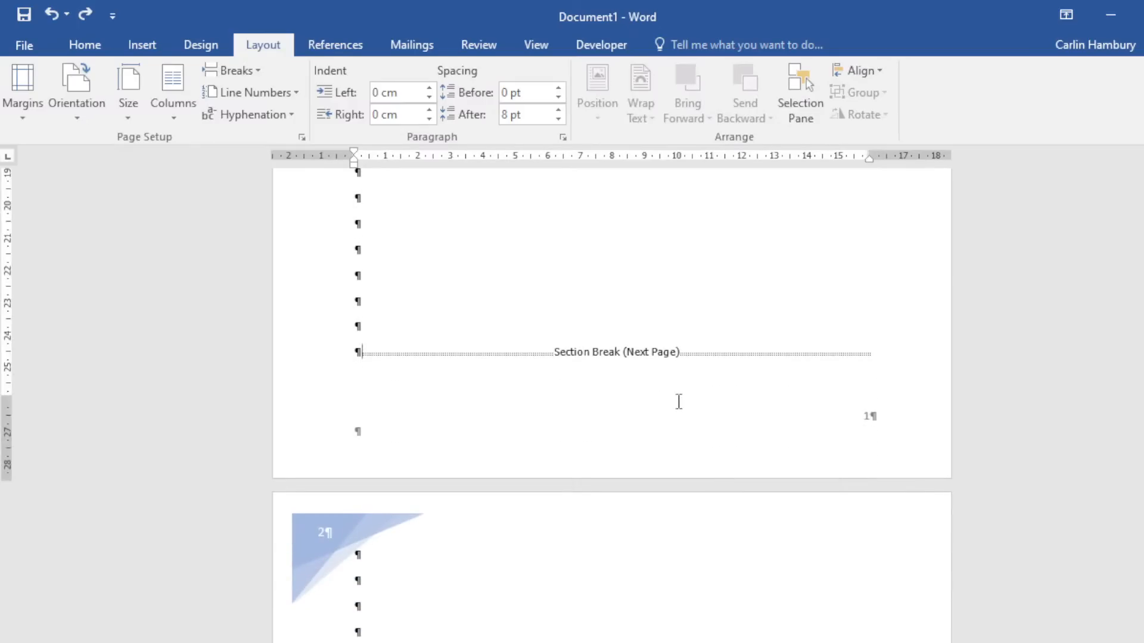
# Remove the footer page numbers with Remove Page Numbers and close footer editing.
pyautogui.doubleClick(860, 425)
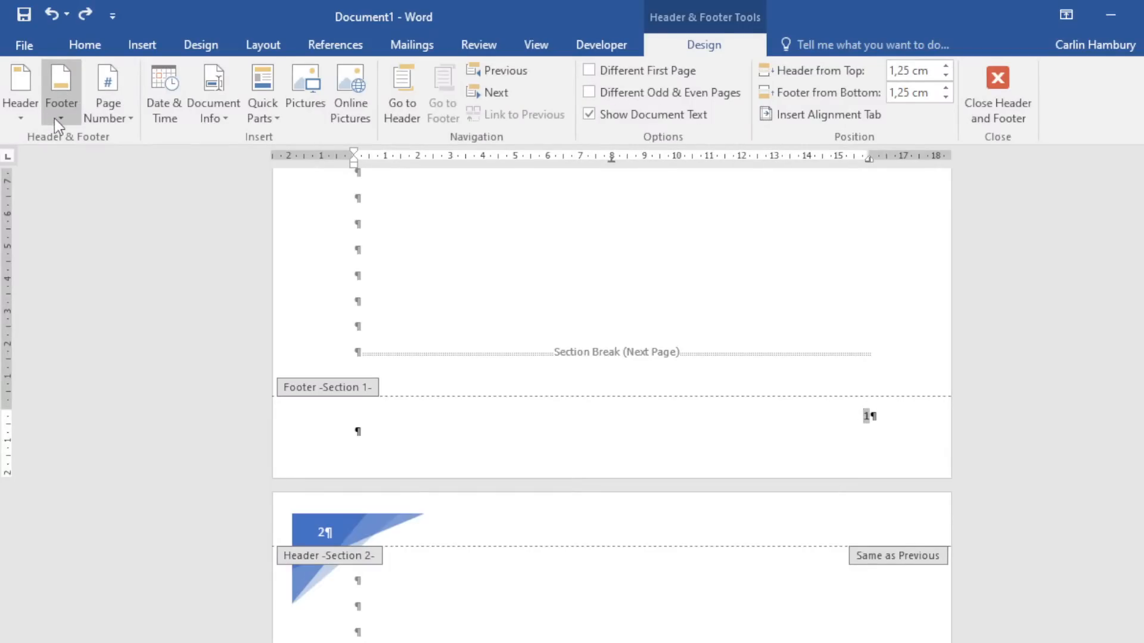
pyautogui.click(108, 117)
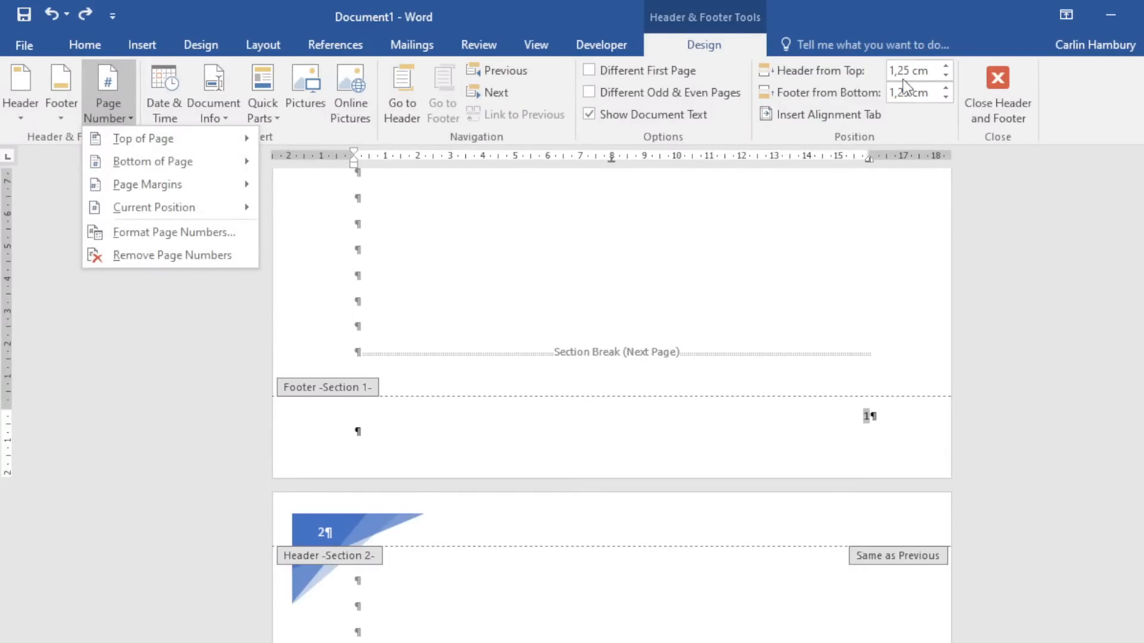
pyautogui.click(159, 255)
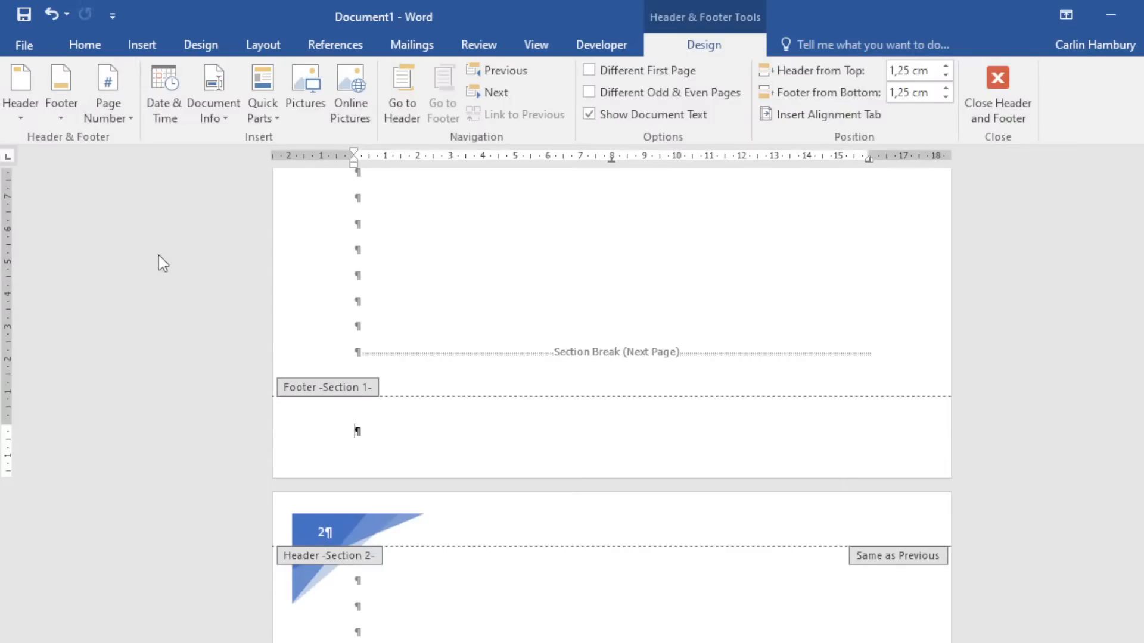
pyautogui.click(1002, 100)
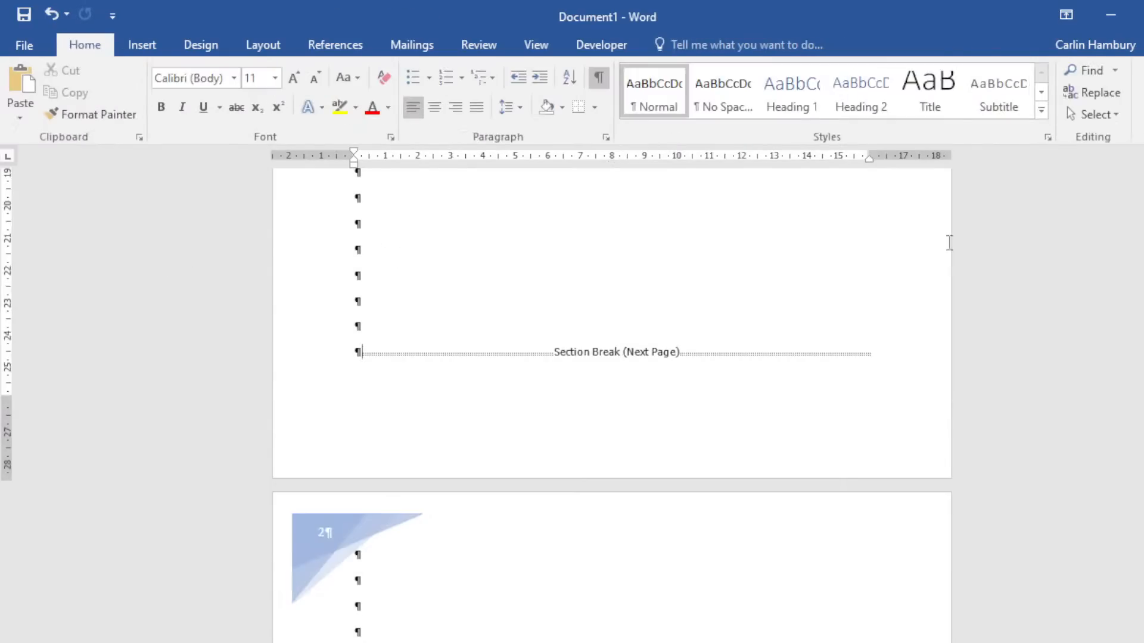
pyautogui.scroll(-6, 856, 317)
pyautogui.scroll(-8, 854, 317)
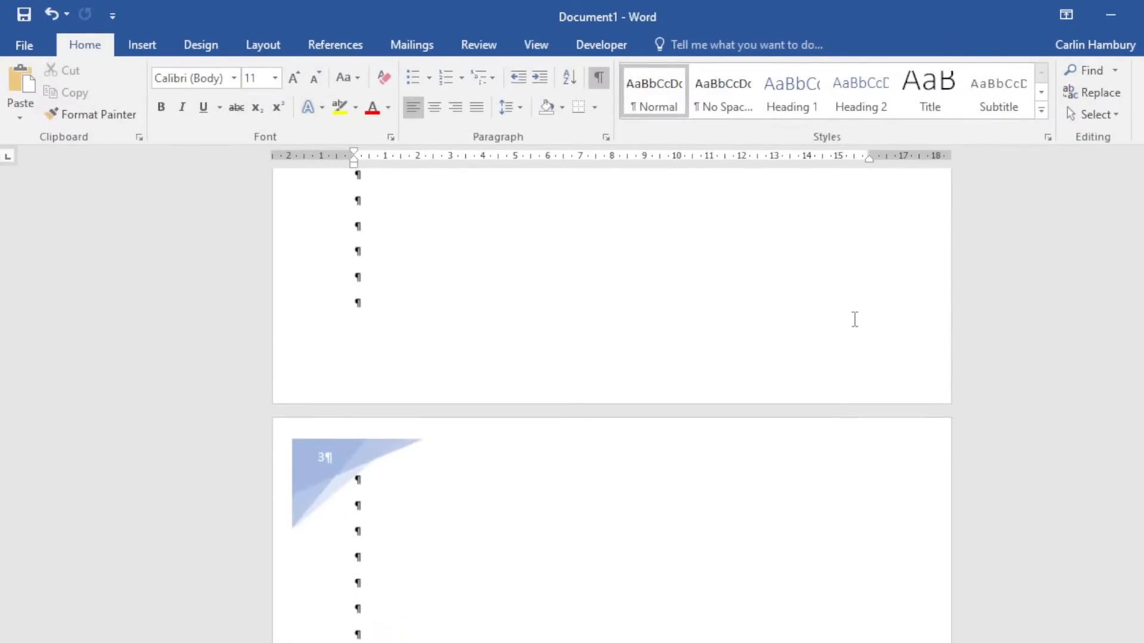
pyautogui.moveTo(1143, 388); pyautogui.dragTo(1142, 173)
# Delete the trailing section break and empty paragraph, then hide the formatting marks.
pyautogui.scroll(-8, 614, 401)
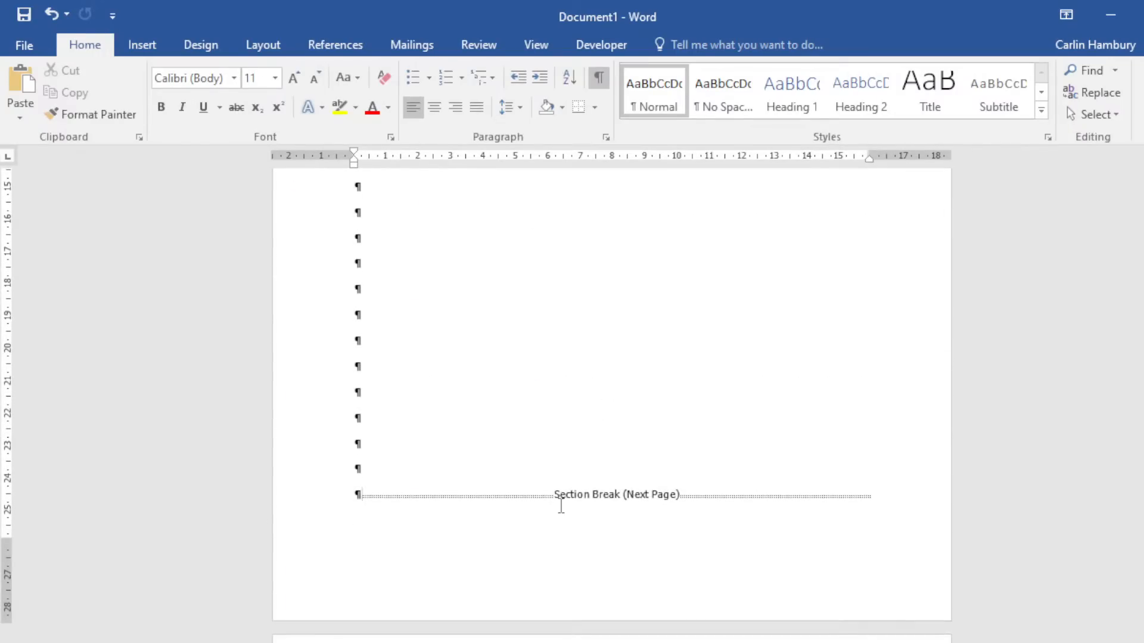
pyautogui.moveTo(439, 477); pyautogui.dragTo(518, 541)
pyautogui.press('Delete')
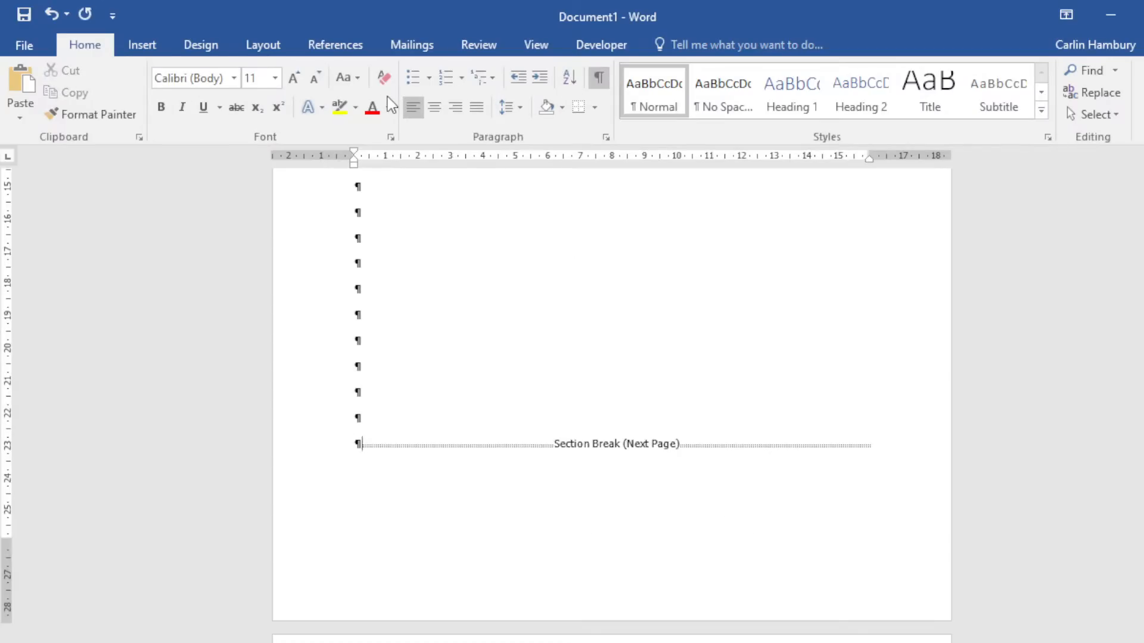
pyautogui.click(599, 81)
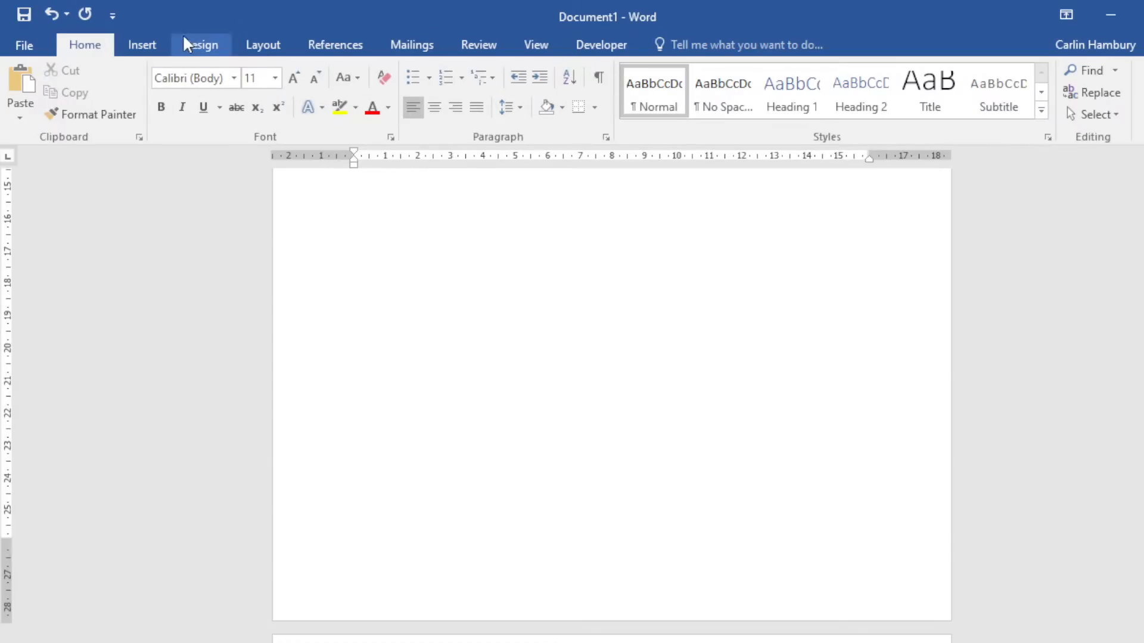
# Insert a Next Page section break from Layout > Breaks and return to page 1.
pyautogui.click(148, 46)
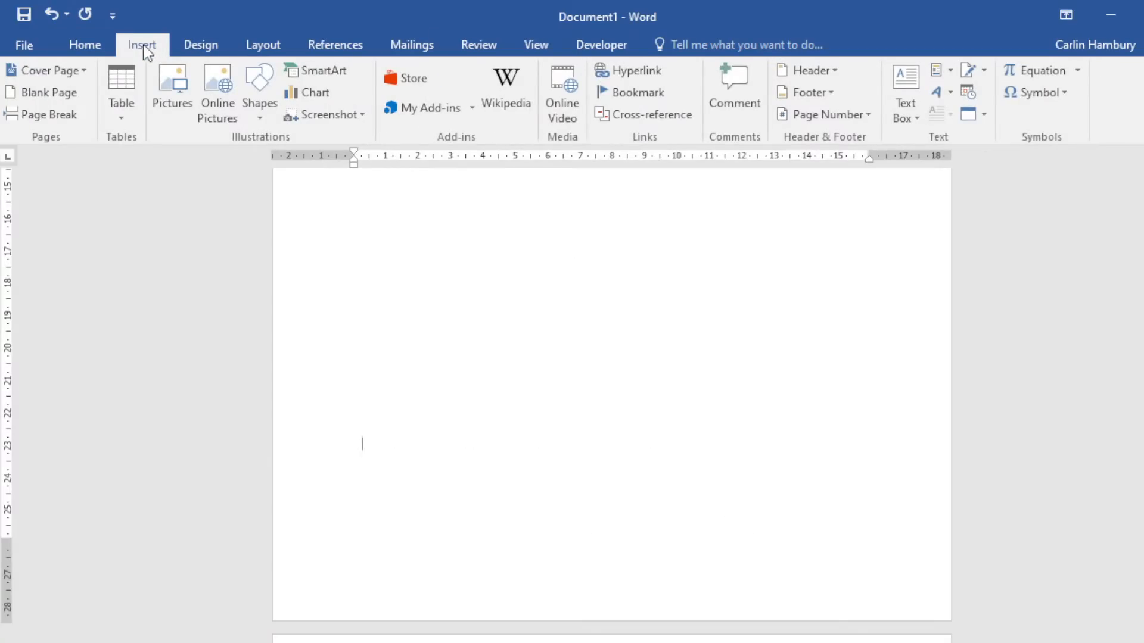
pyautogui.click(274, 46)
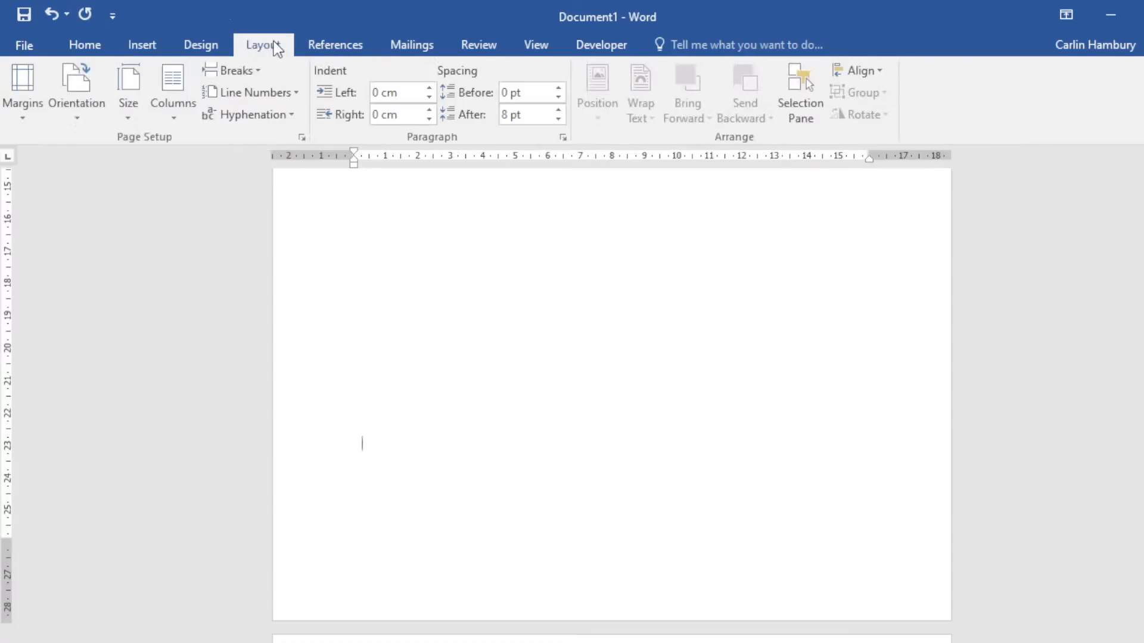
pyautogui.click(257, 72)
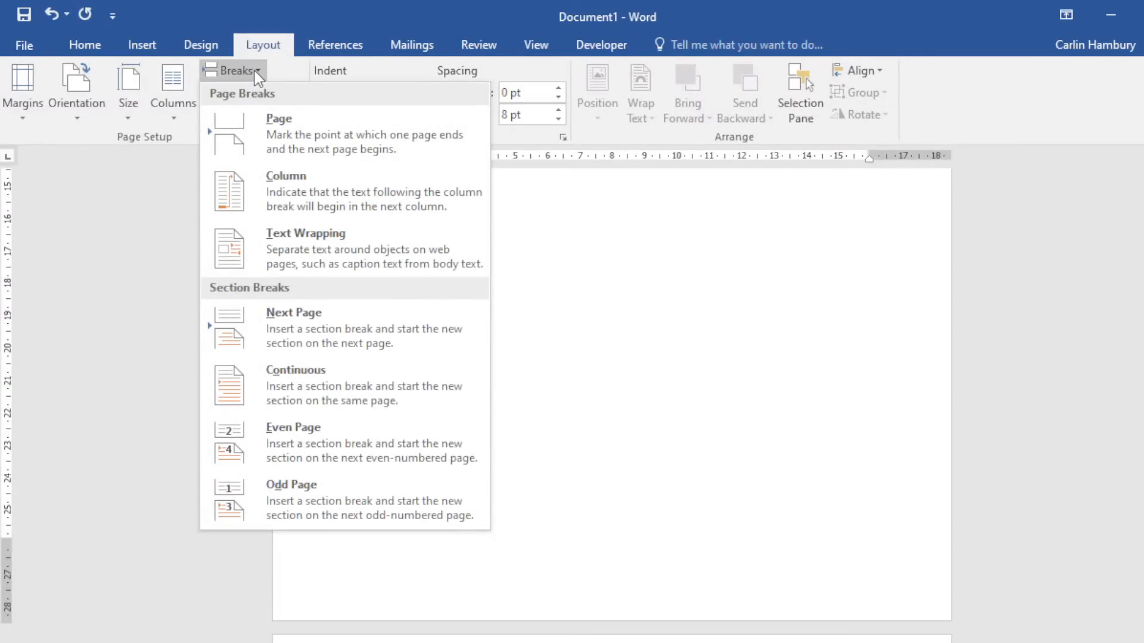
pyautogui.click(913, 447)
pyautogui.scroll(-3, 663, 485)
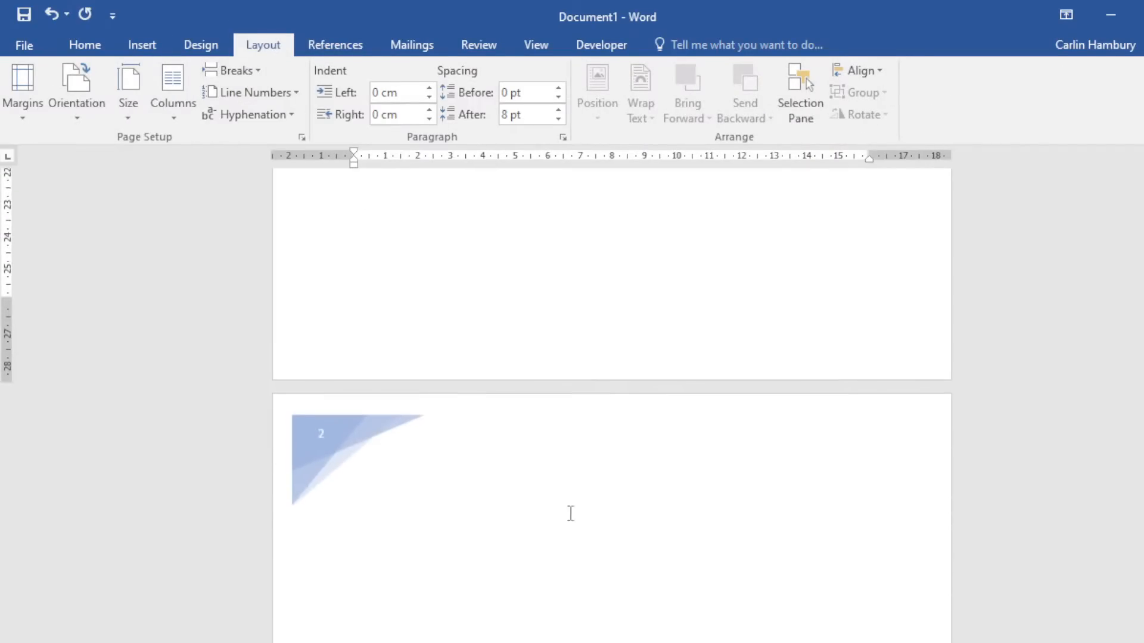
pyautogui.click(506, 508)
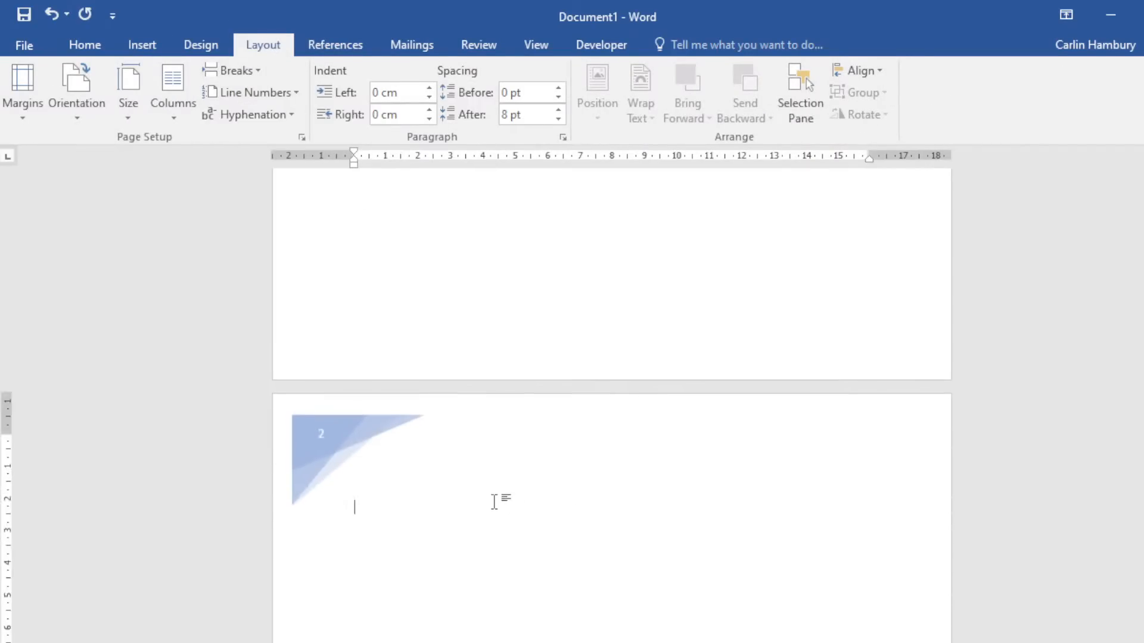
pyautogui.click(237, 71)
pyautogui.click(284, 337)
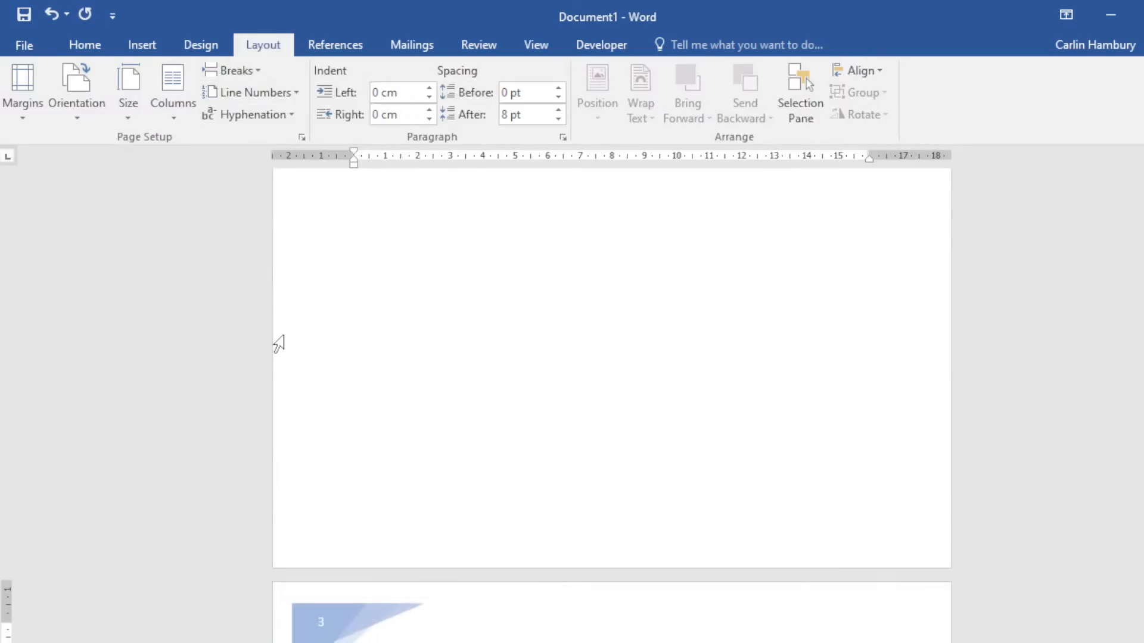
pyautogui.scroll(-4, 839, 439)
pyautogui.scroll(15, 996, 424)
# Create a new blank document from File > New.
pyautogui.click(18, 45)
pyautogui.click(23, 126)
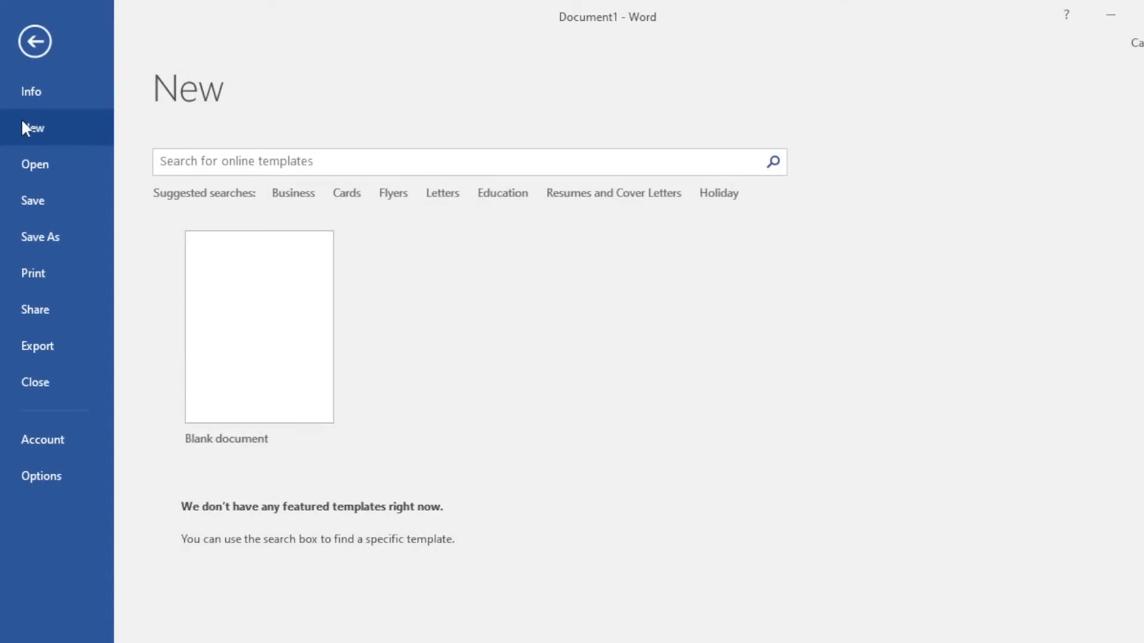
pyautogui.click(214, 279)
pyautogui.scroll(-10, 562, 379)
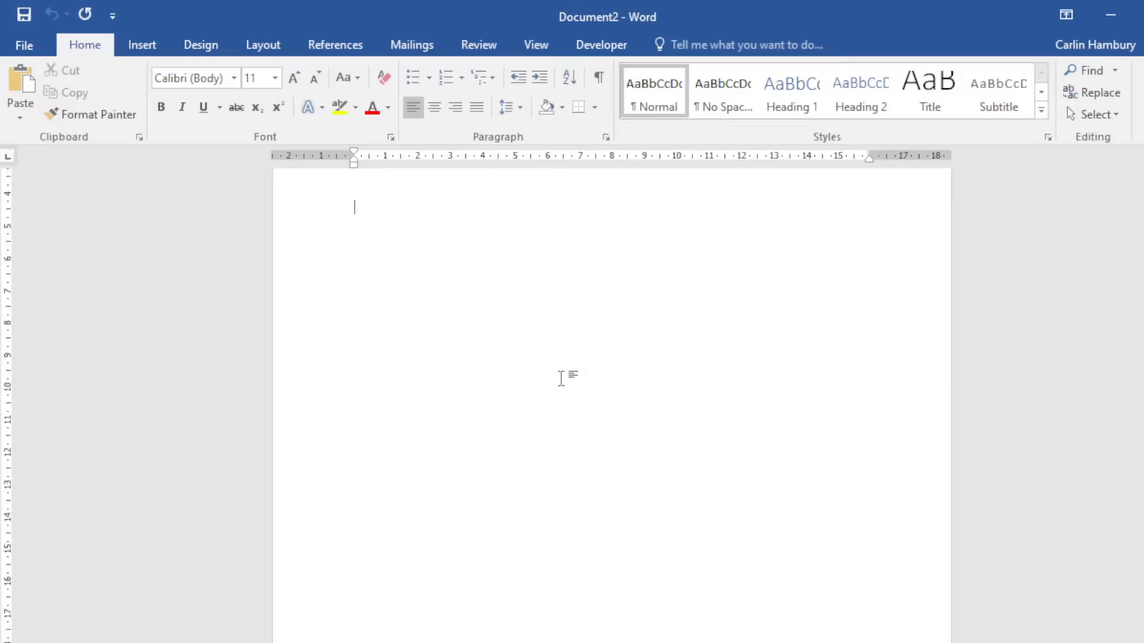
pyautogui.scroll(10, 521, 496)
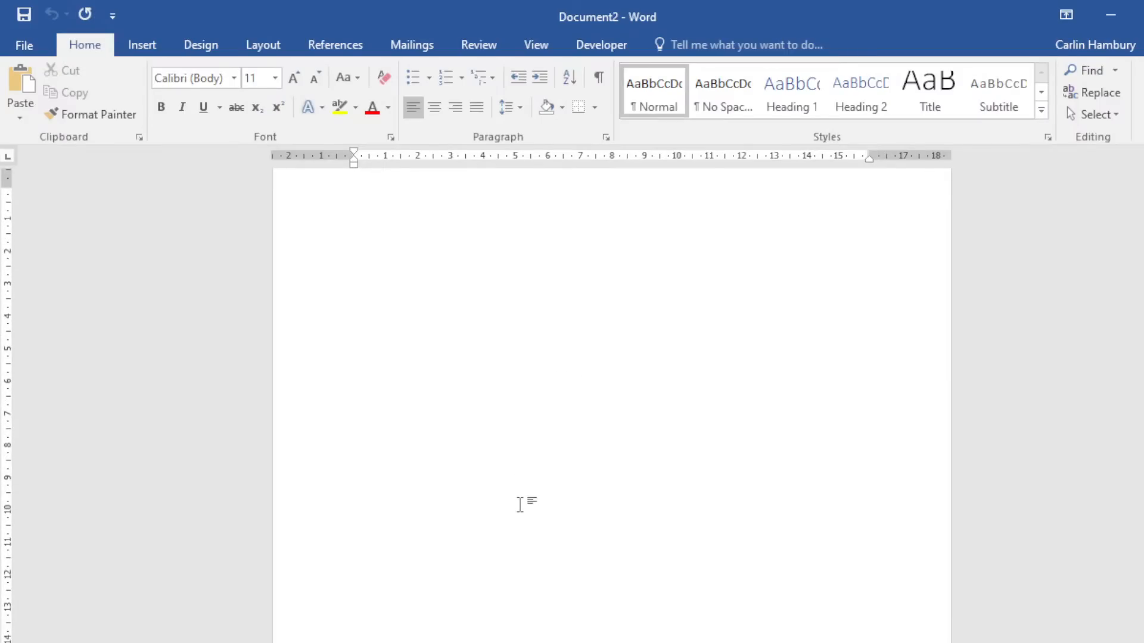
pyautogui.scroll(-1, 354, 631)
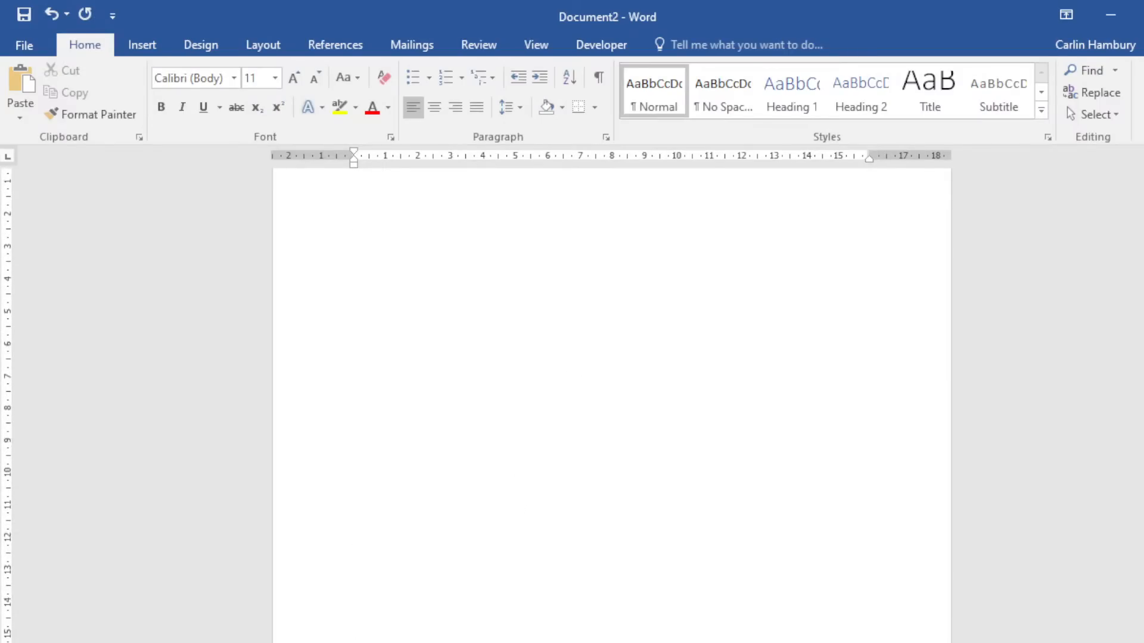
pyautogui.scroll(-3, 498, 538)
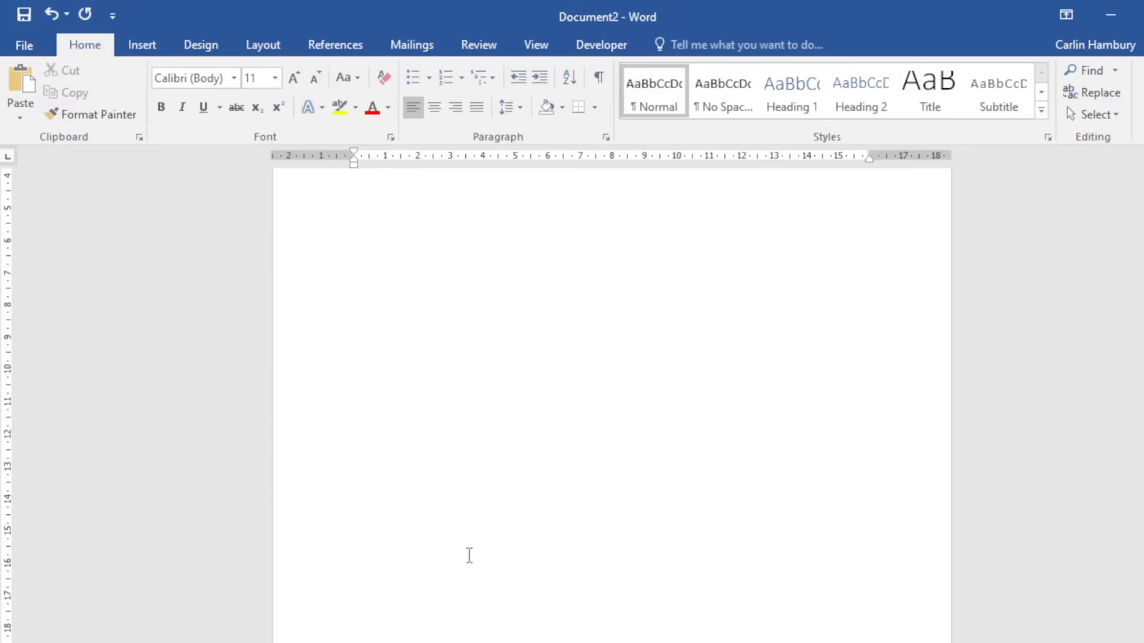
pyautogui.scroll(-12, 459, 543)
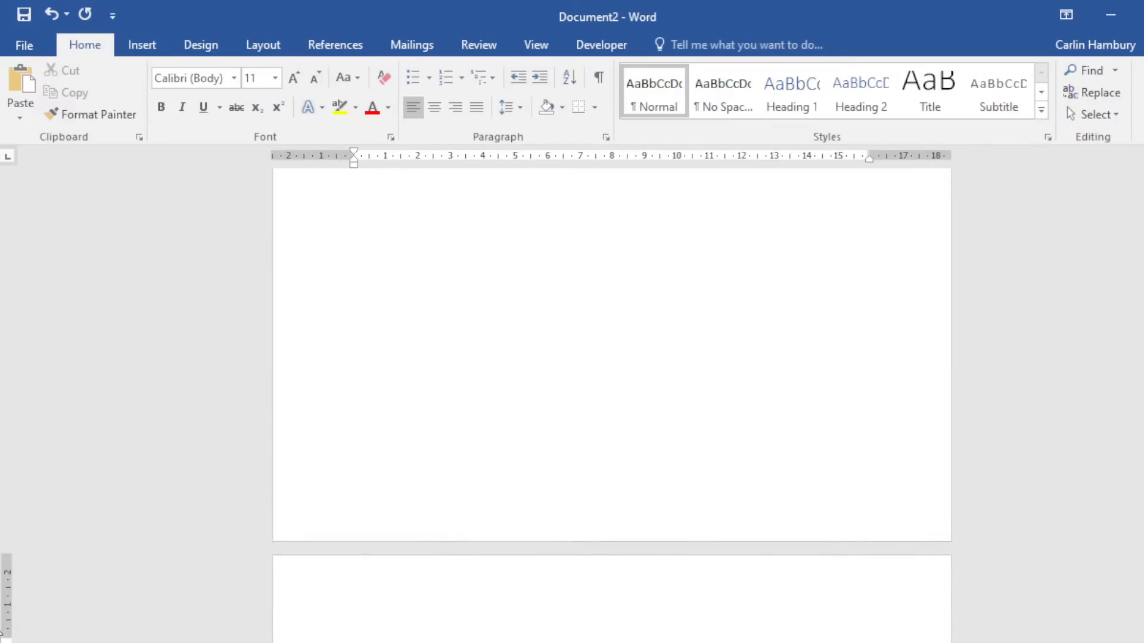
pyautogui.moveTo(5, 638); pyautogui.dragTo(5, 591)
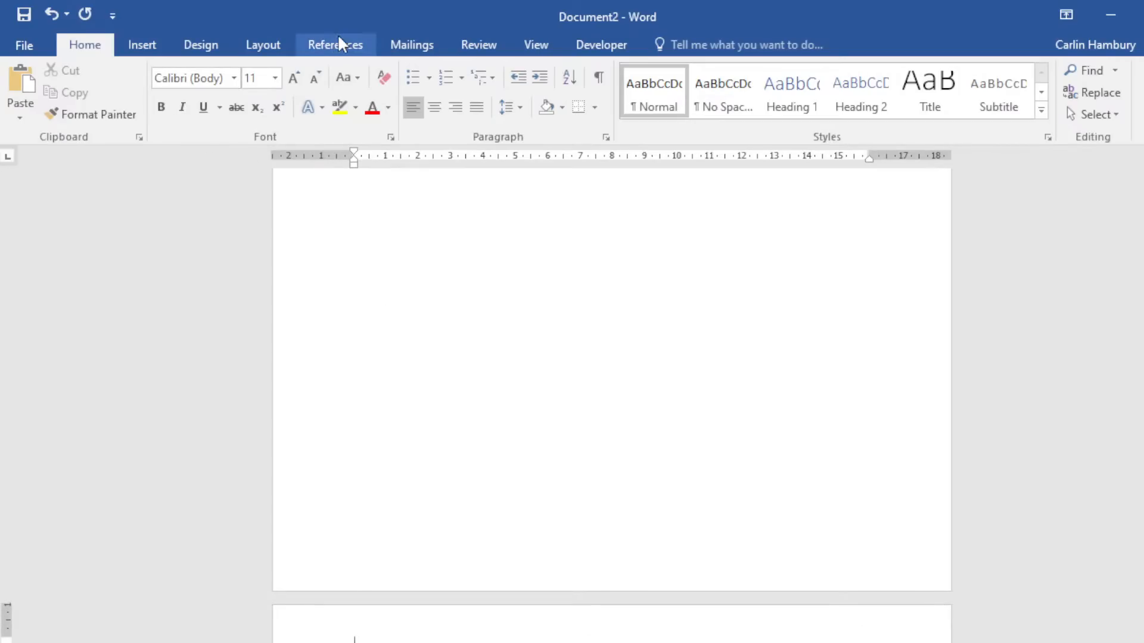
# Insert a Next Page section break, show formatting marks, and add empty paragraphs on page 2.
pyautogui.click(276, 45)
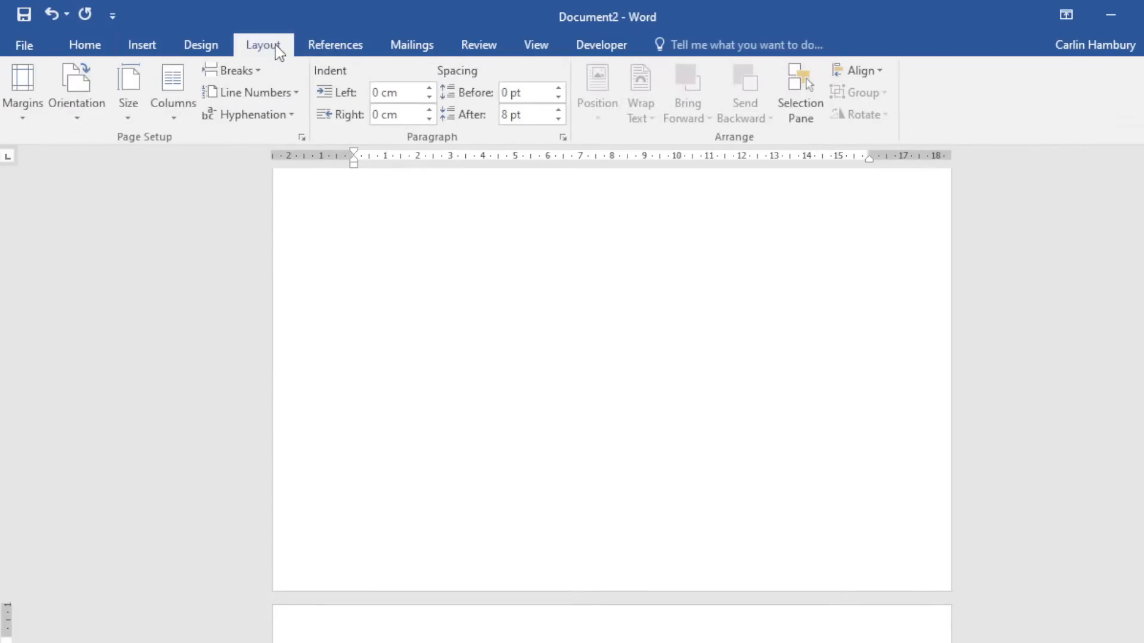
pyautogui.click(256, 72)
pyautogui.click(273, 331)
pyautogui.click(90, 46)
pyautogui.click(600, 77)
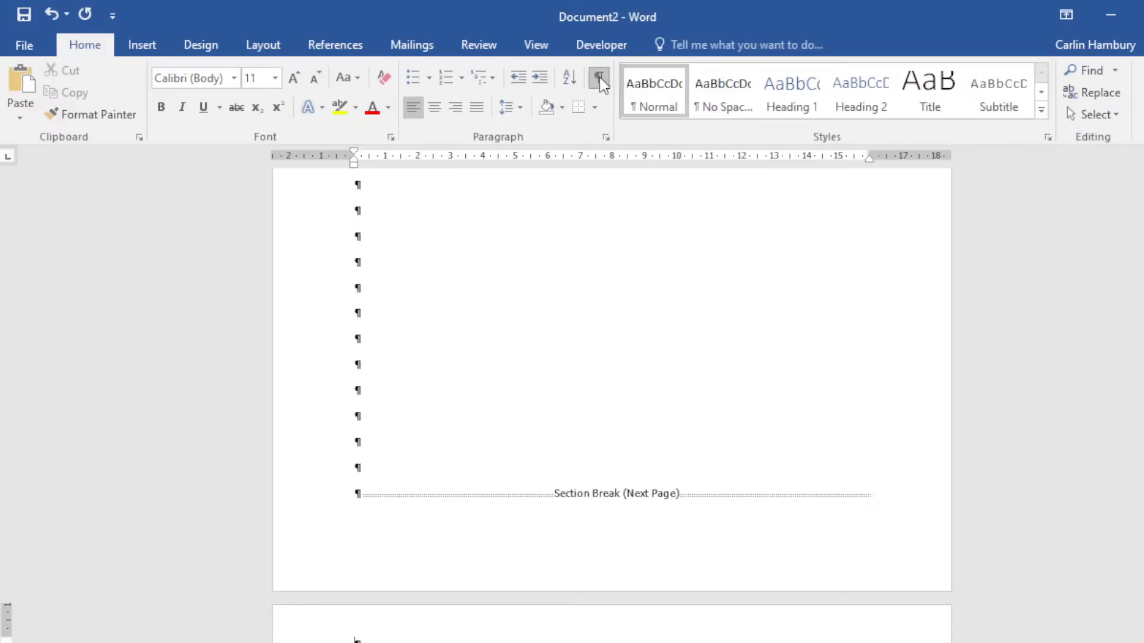
pyautogui.scroll(-4, 562, 391)
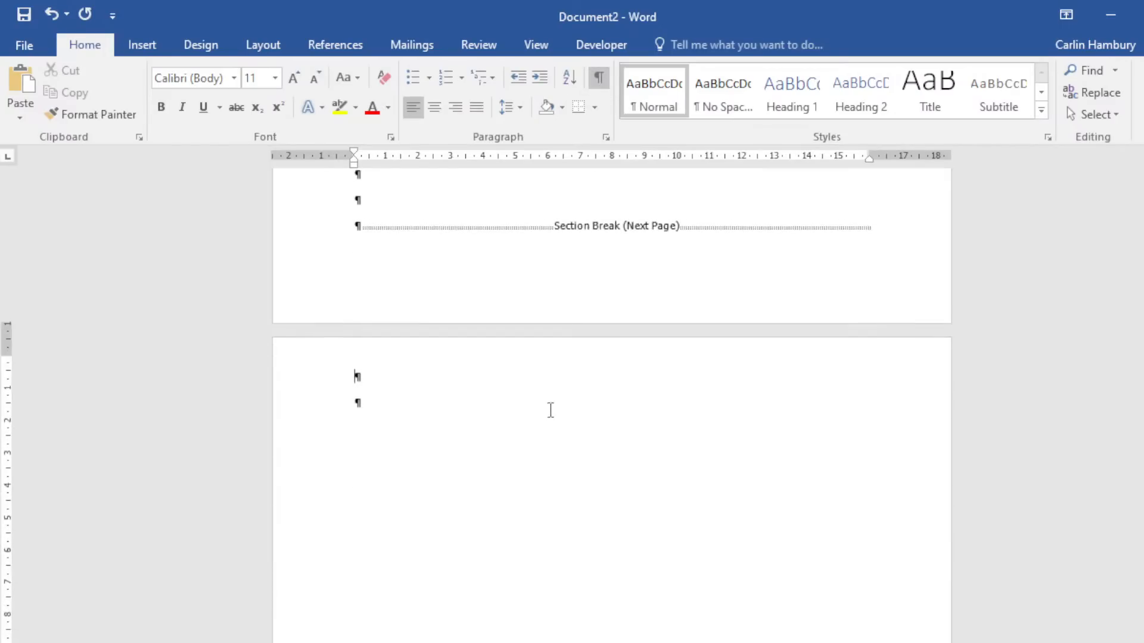
pyautogui.press('Return')
pyautogui.press('Return')
pyautogui.press('Return')
pyautogui.press('Return')
pyautogui.press('Return')
pyautogui.press('Return')
pyautogui.press('Return')
pyautogui.press('Return')
pyautogui.press('Return')
pyautogui.press('Return')
pyautogui.press('Return')
pyautogui.press('Return')
pyautogui.press('Return')
pyautogui.press('Return')
pyautogui.press('Return')
pyautogui.press('Return')
pyautogui.press('Return')
pyautogui.press('Return')
pyautogui.press('Return')
pyautogui.press('Return')
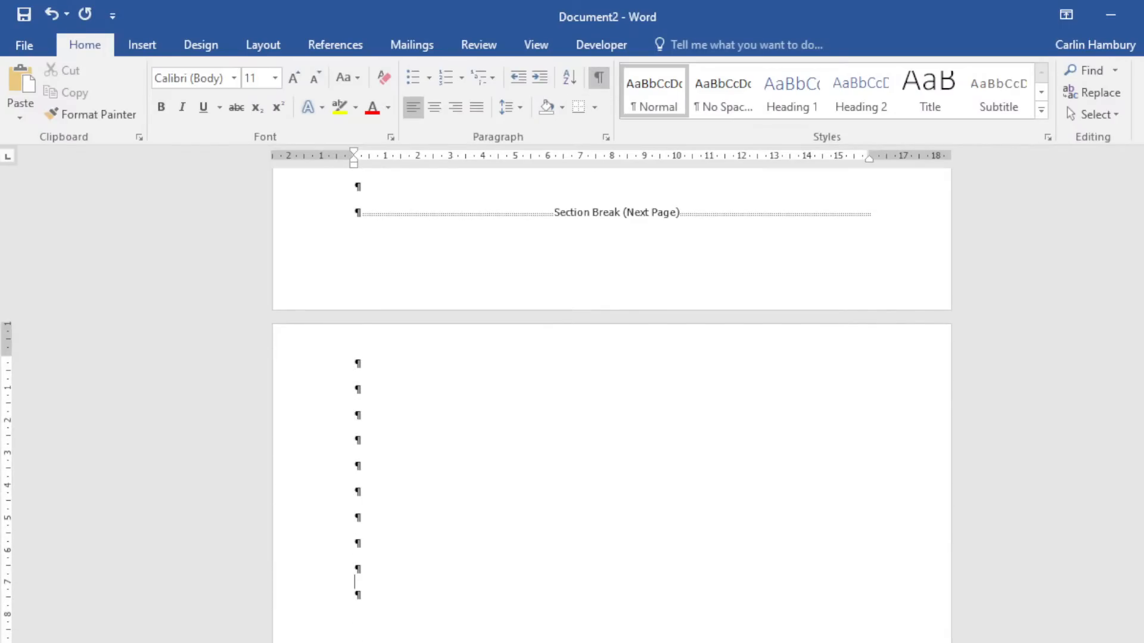
pyautogui.scroll(-2, 609, 310)
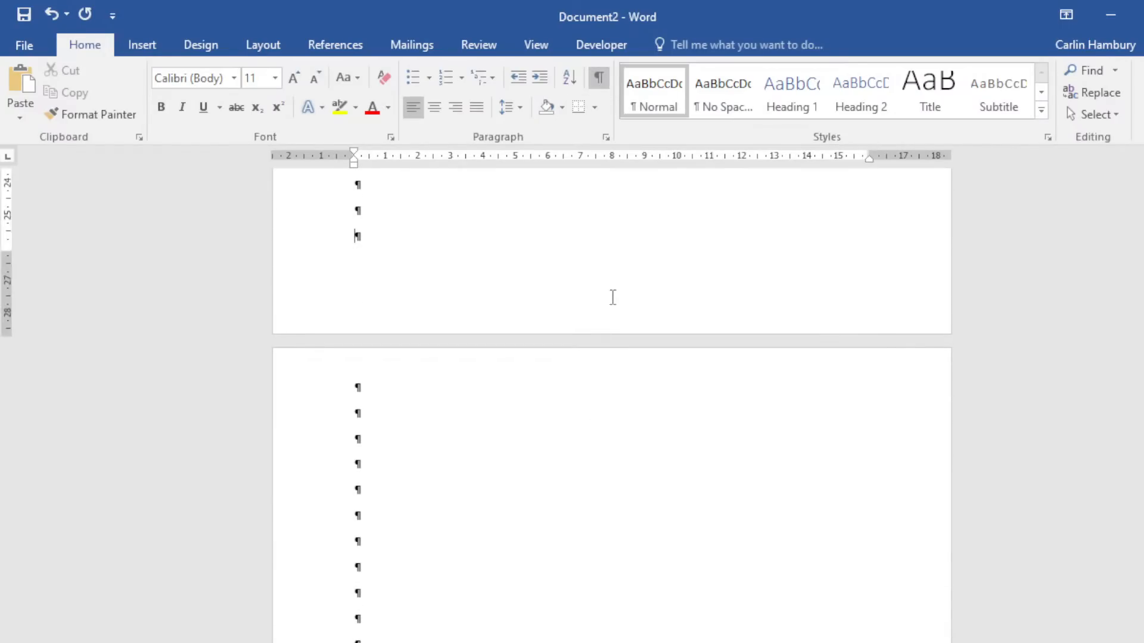
pyautogui.click(146, 47)
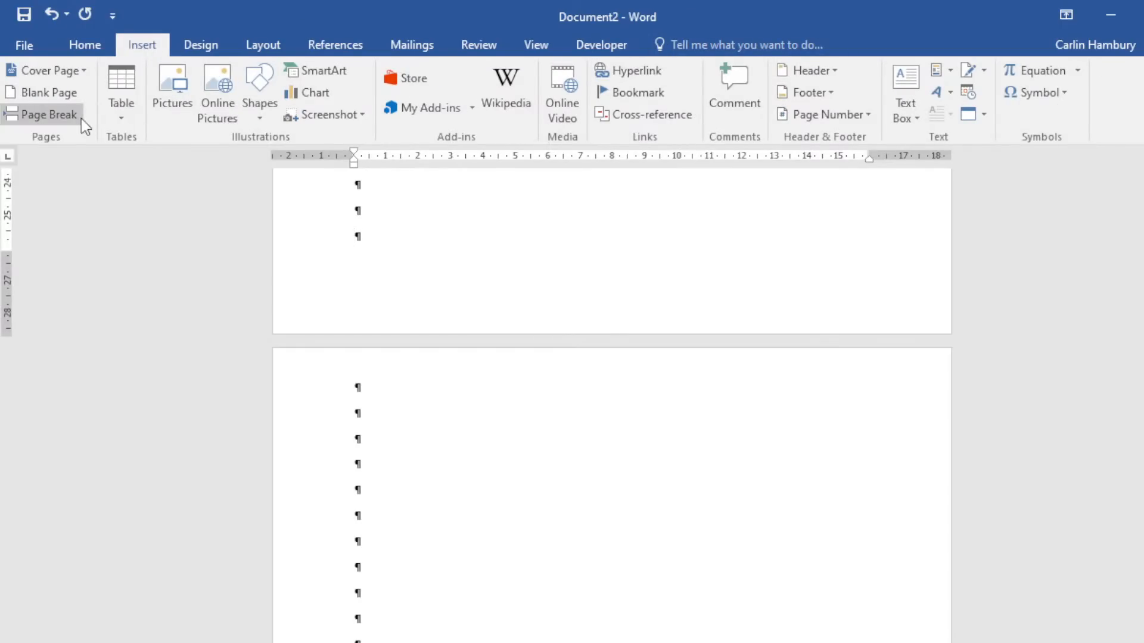
# Add an Accent Bar 1 page number at the bottom of each page and close the footer.
pyautogui.click(867, 113)
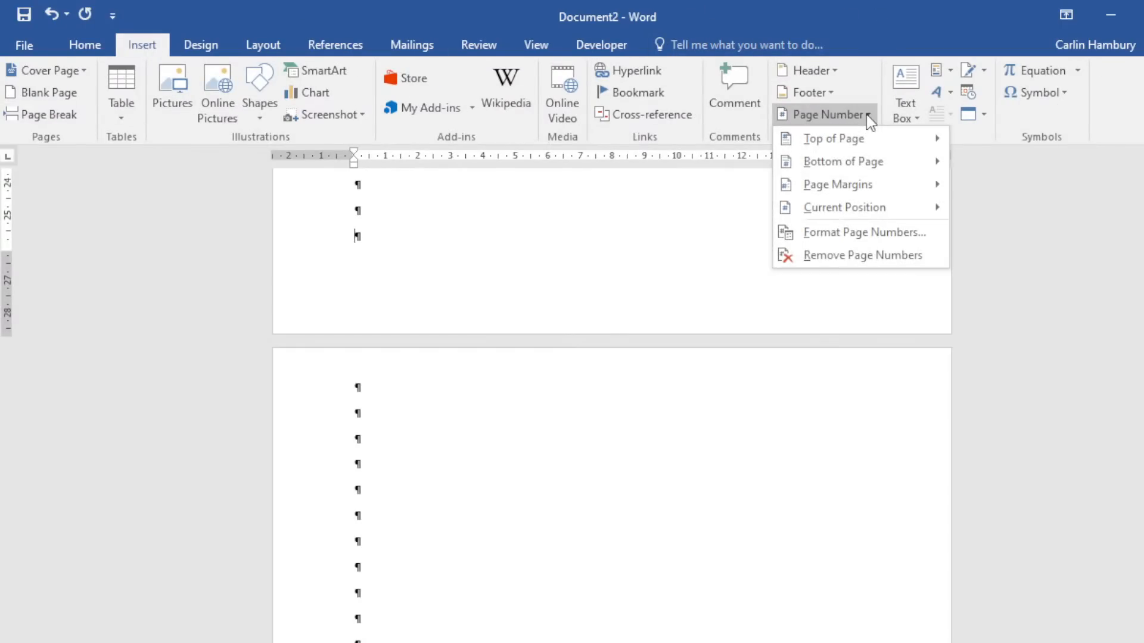
pyautogui.moveTo(875, 163)
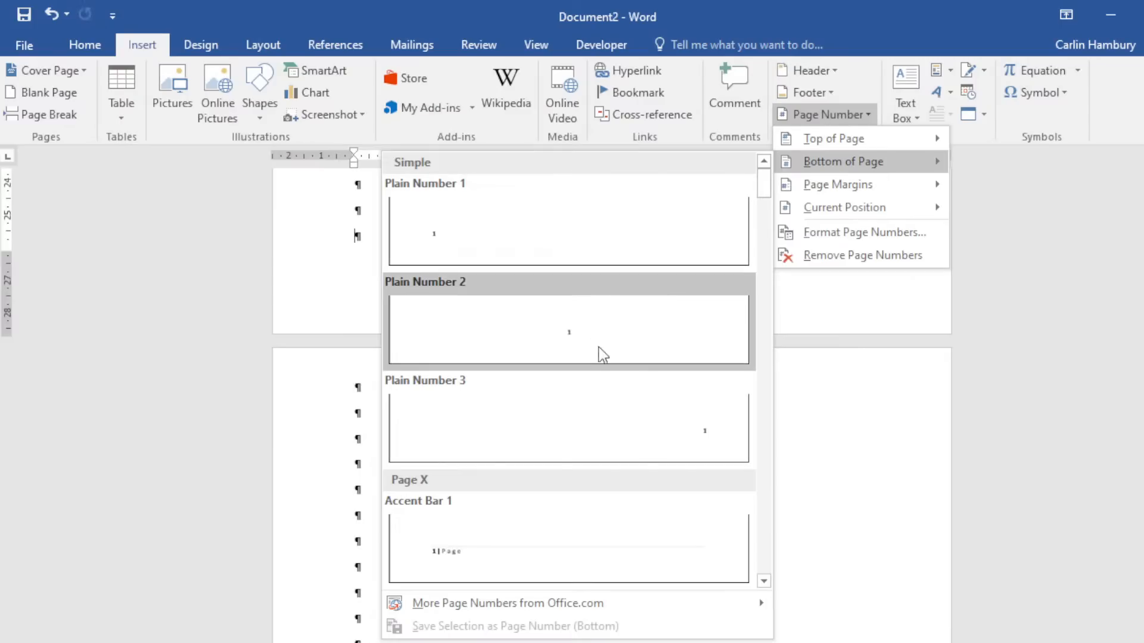
pyautogui.click(585, 545)
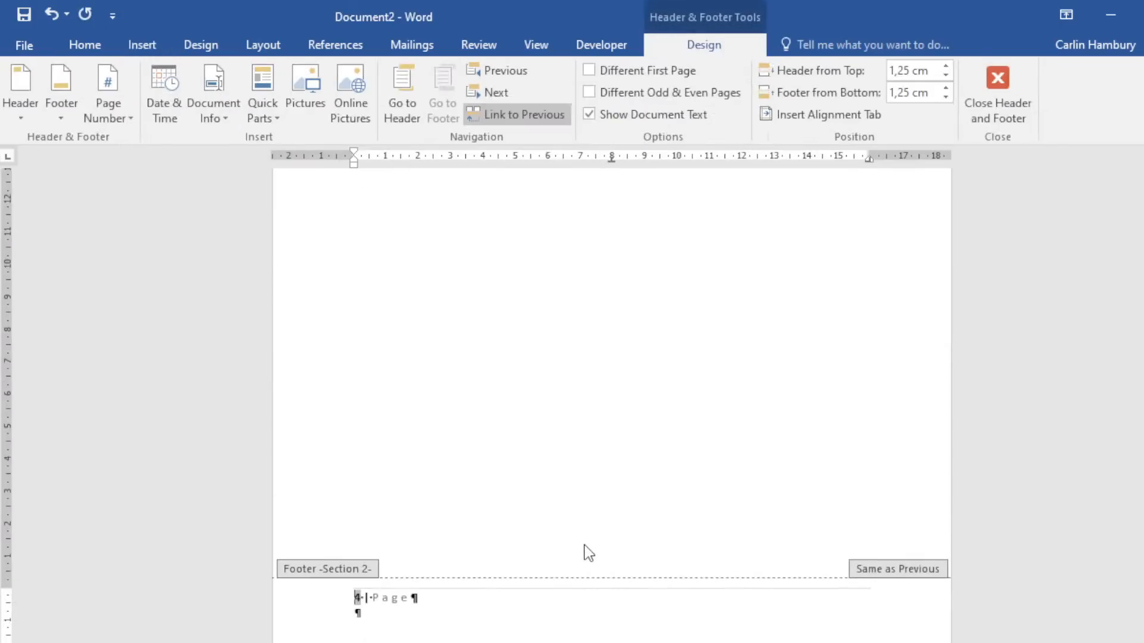
pyautogui.click(1003, 104)
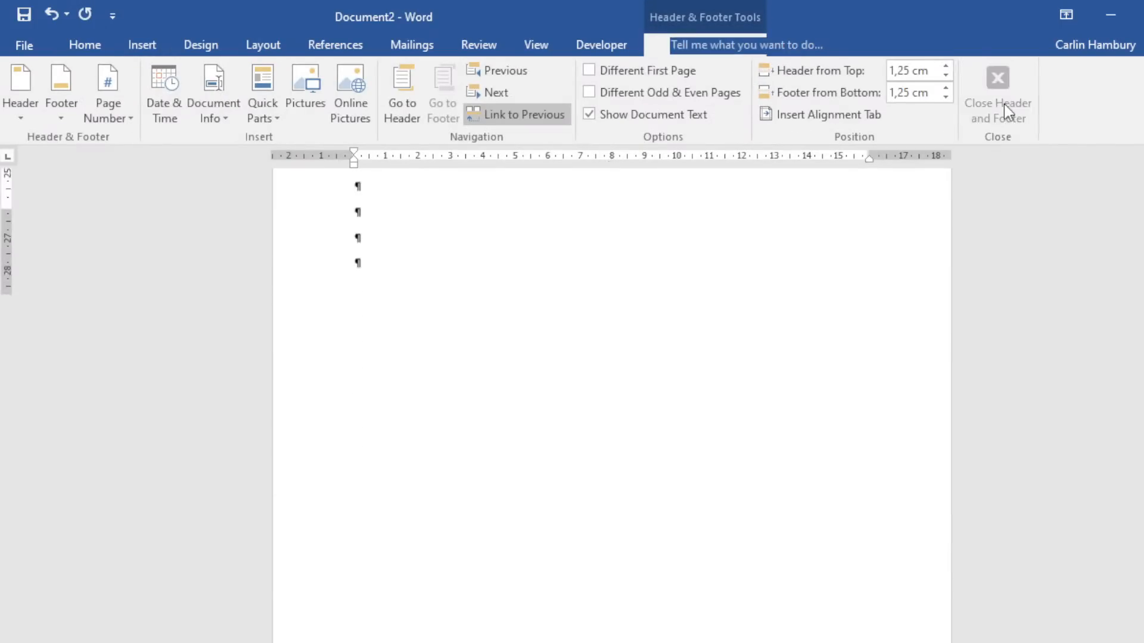
pyautogui.scroll(5, 612, 405)
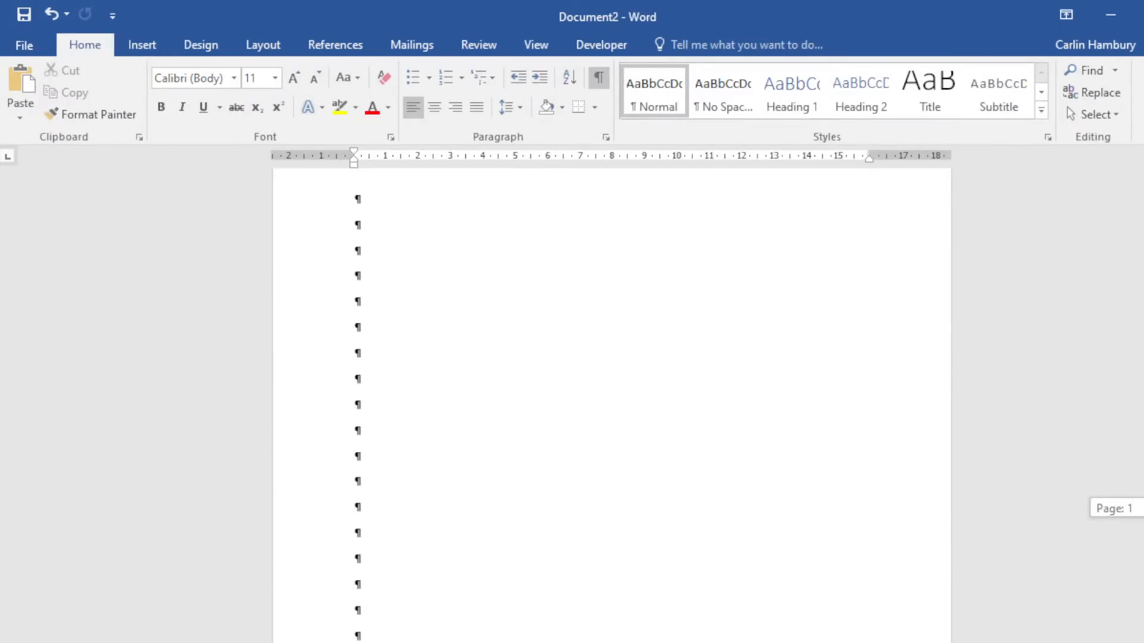
pyautogui.scroll(-8, 612, 405)
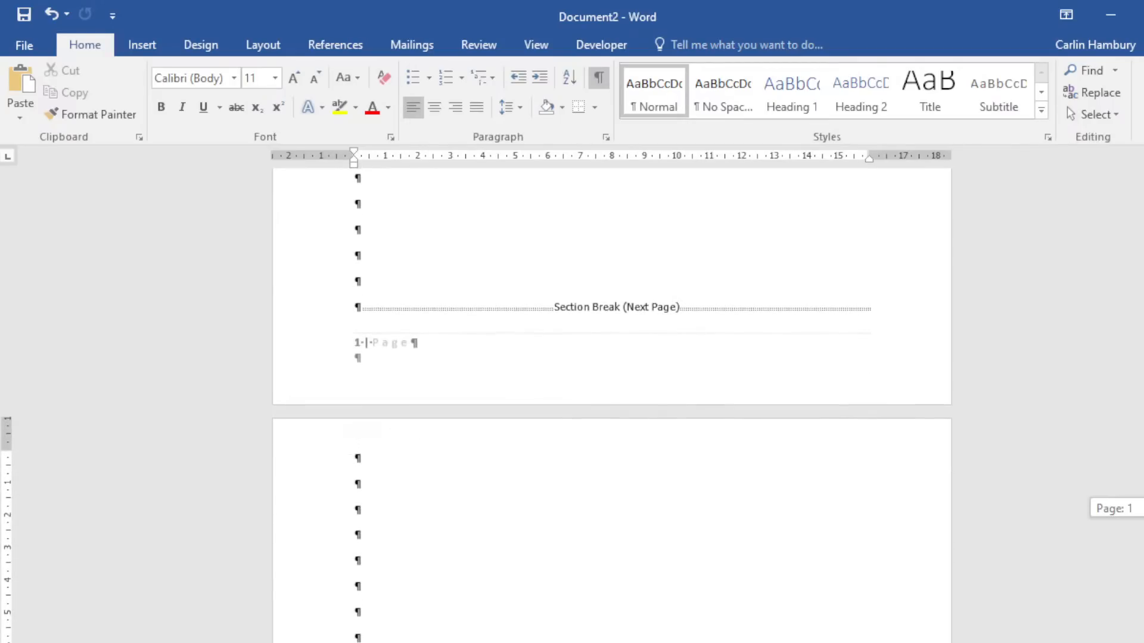
pyautogui.scroll(-10, 612, 405)
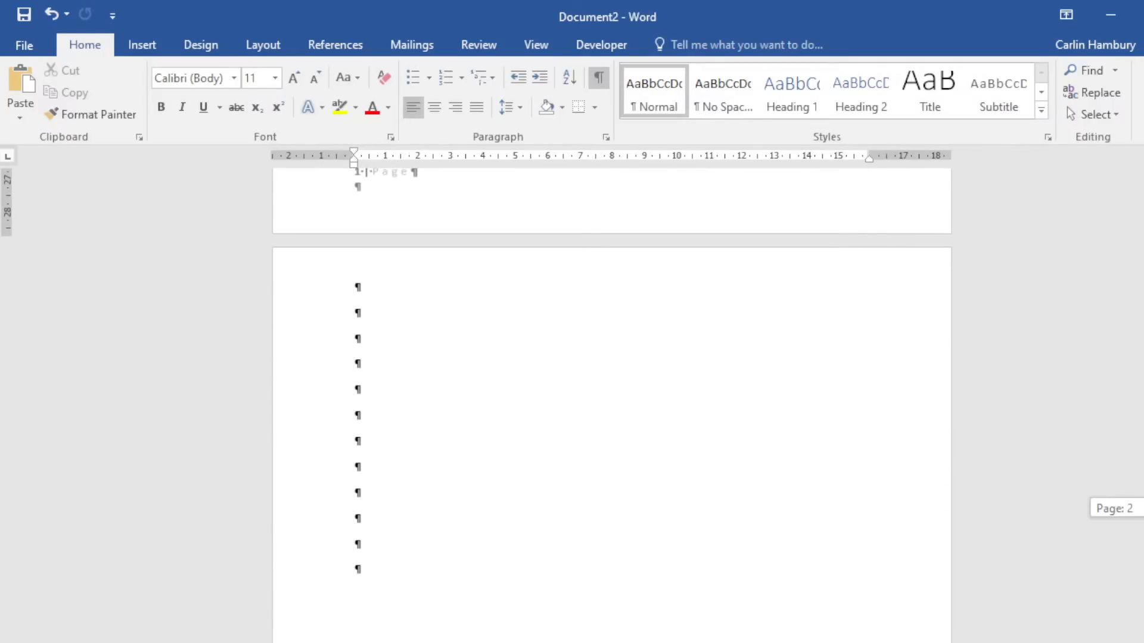
pyautogui.scroll(-6, 612, 405)
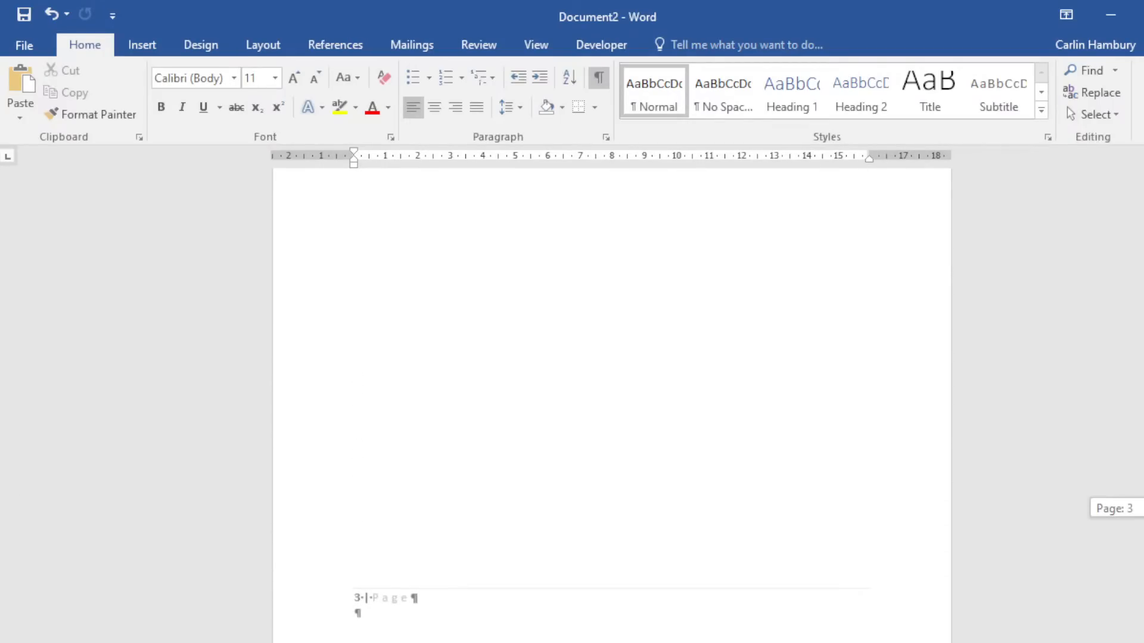
pyautogui.scroll(-15, 612, 405)
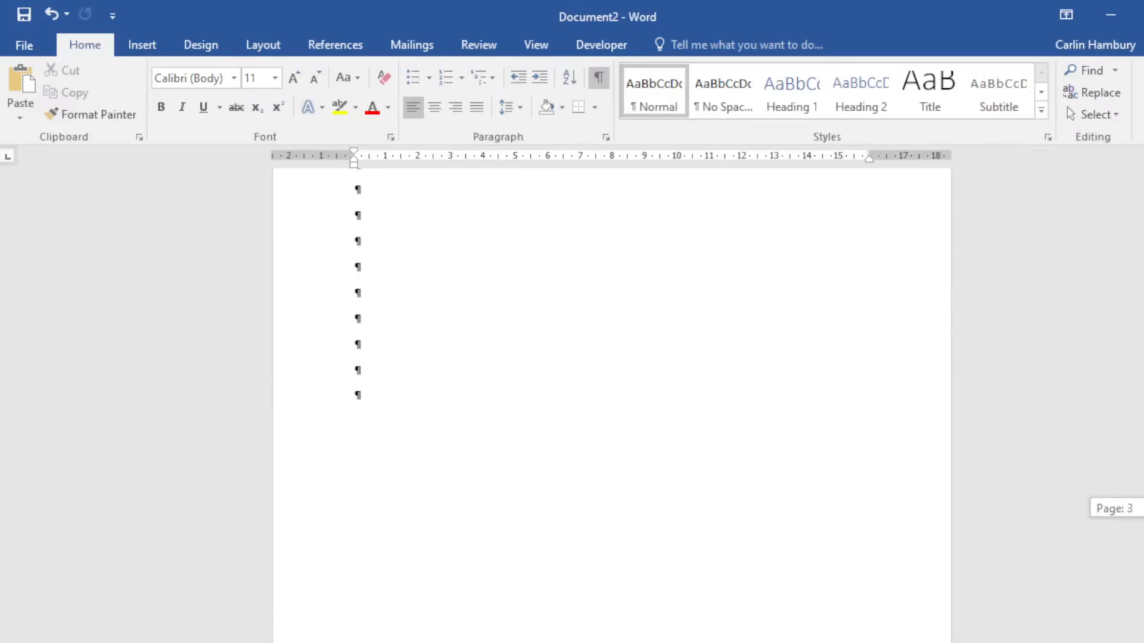
pyautogui.scroll(20, 612, 405)
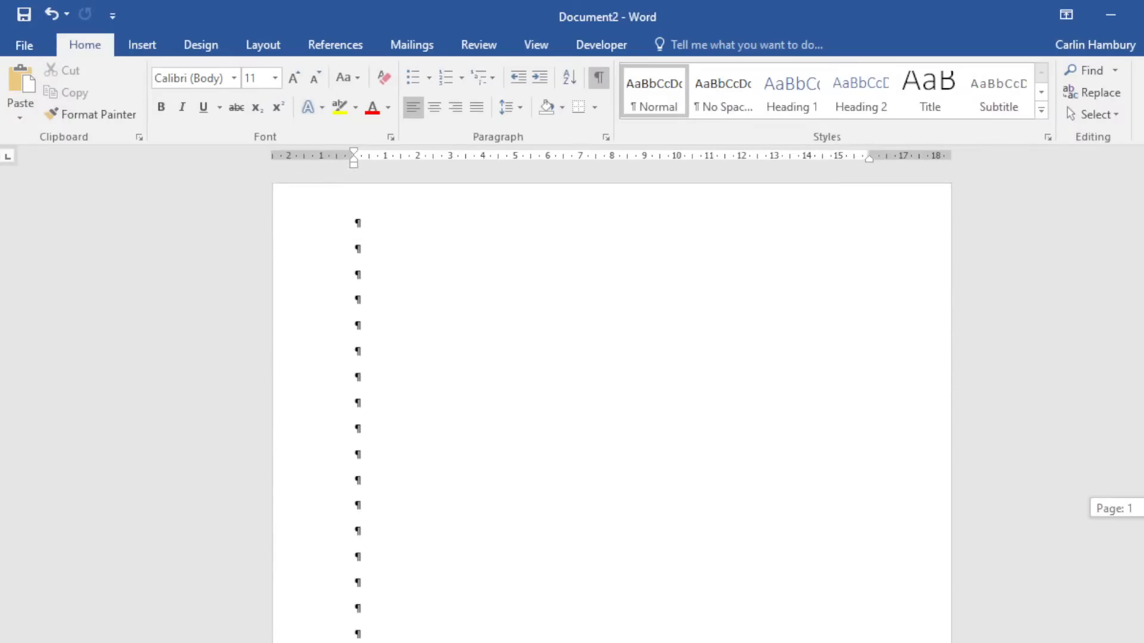
pyautogui.scroll(-15, 636, 471)
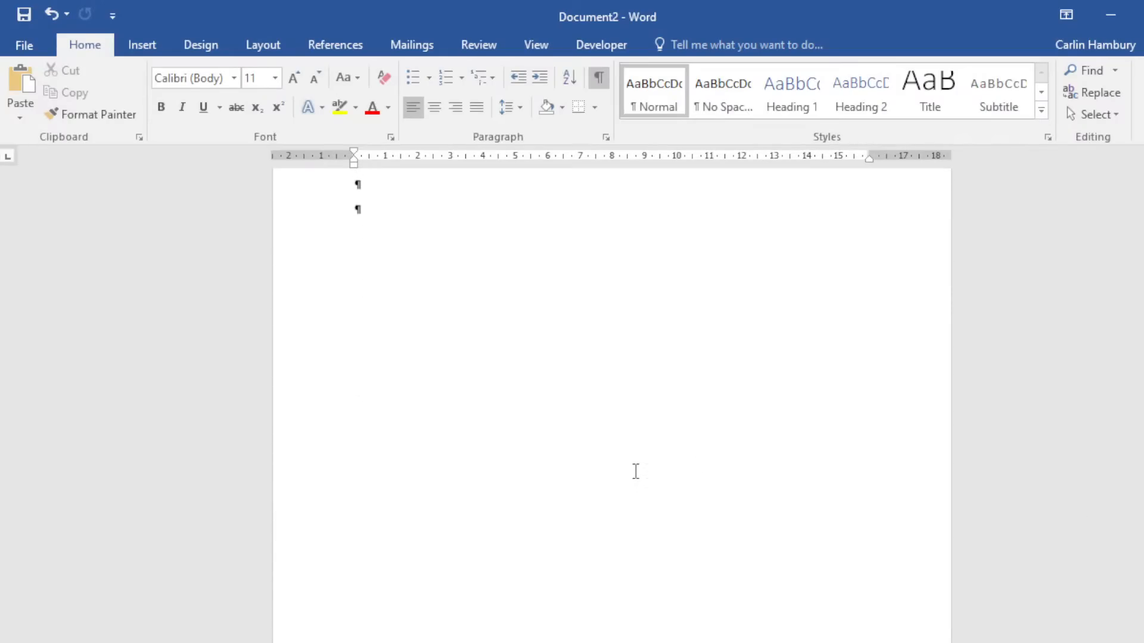
pyautogui.scroll(5, 635, 474)
# Inspect the page 1 and page 2 footers, closing footer editing each time.
pyautogui.doubleClick(454, 584)
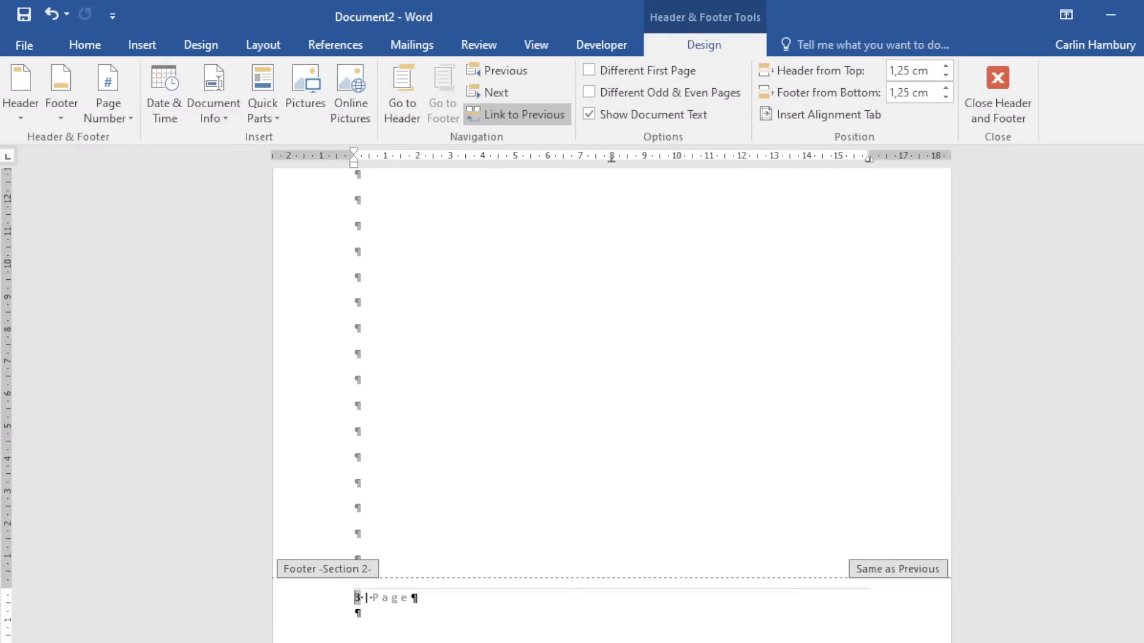
pyautogui.click(998, 98)
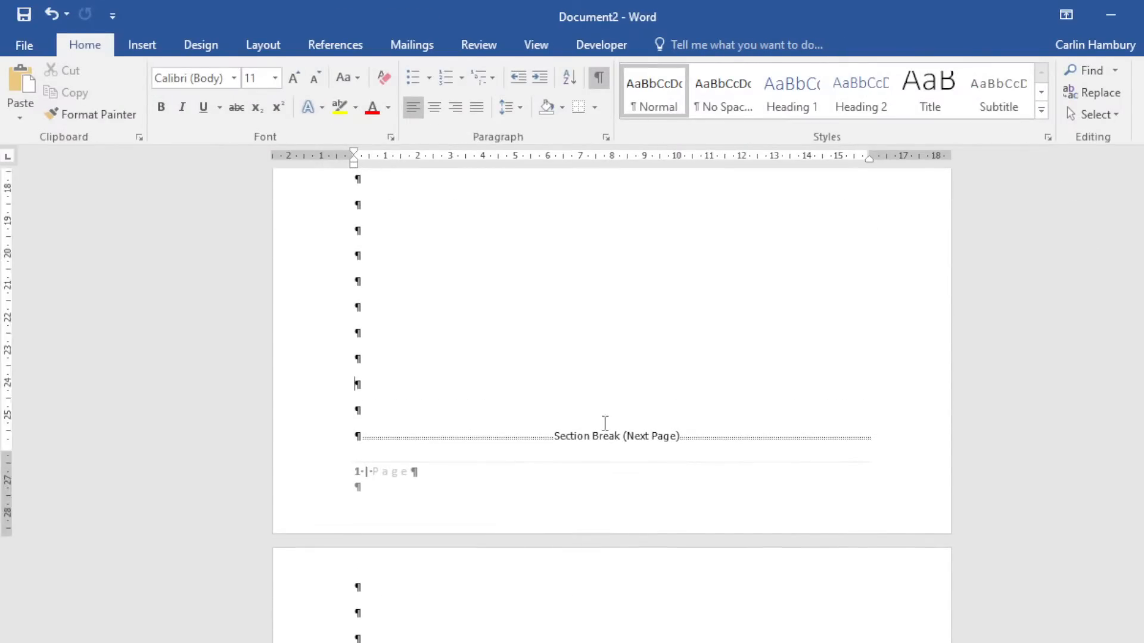
pyautogui.scroll(-5, 618, 617)
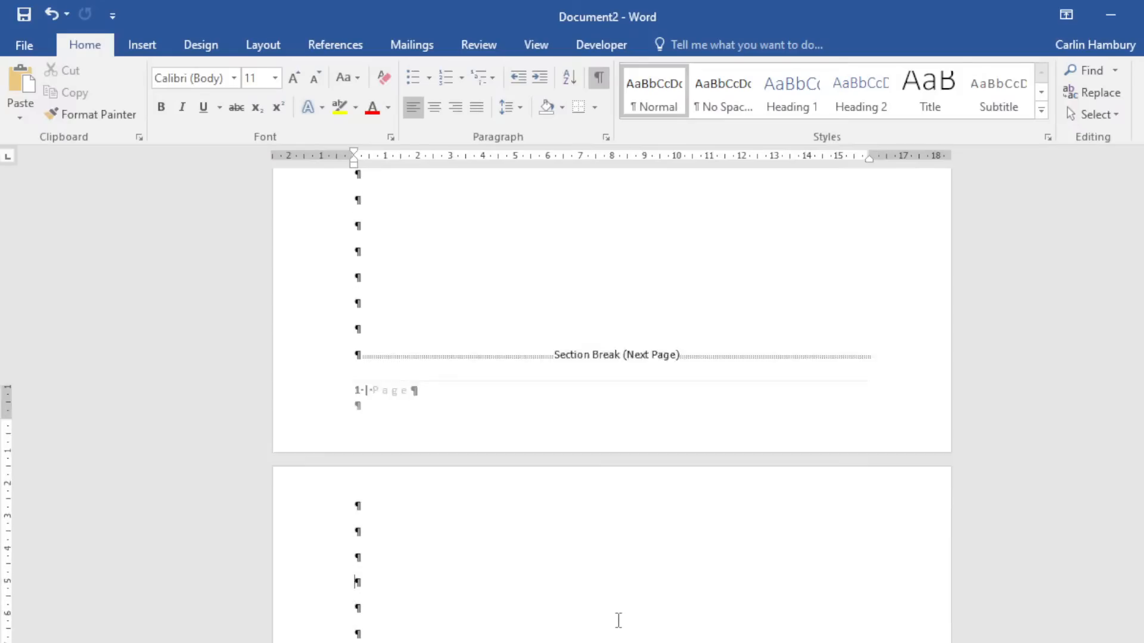
pyautogui.scroll(-5, 619, 620)
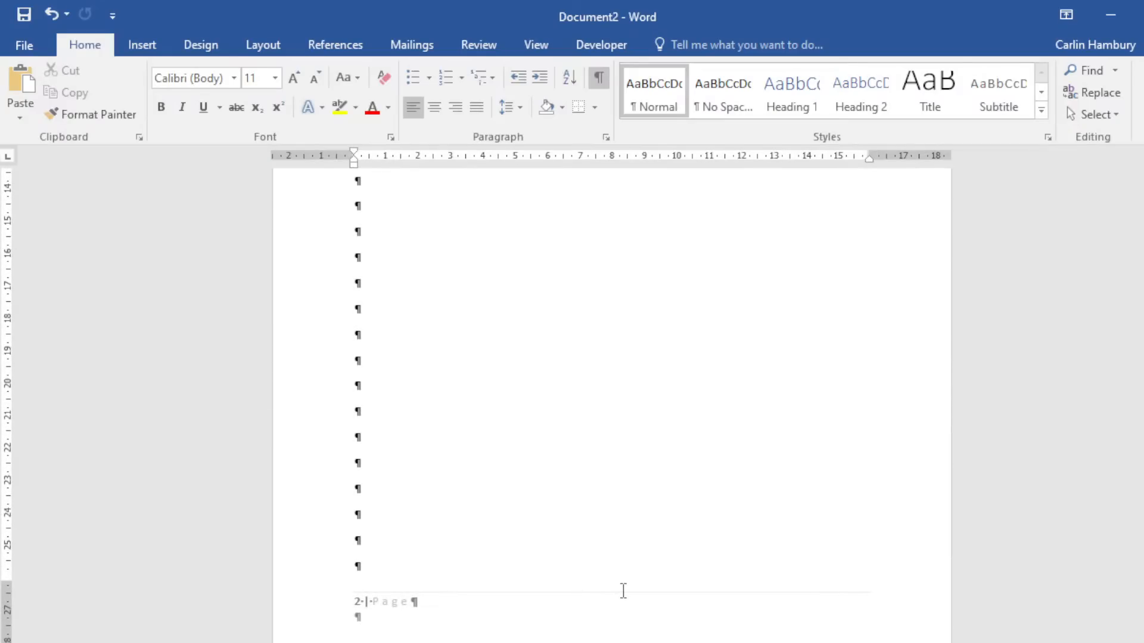
pyautogui.doubleClick(624, 591)
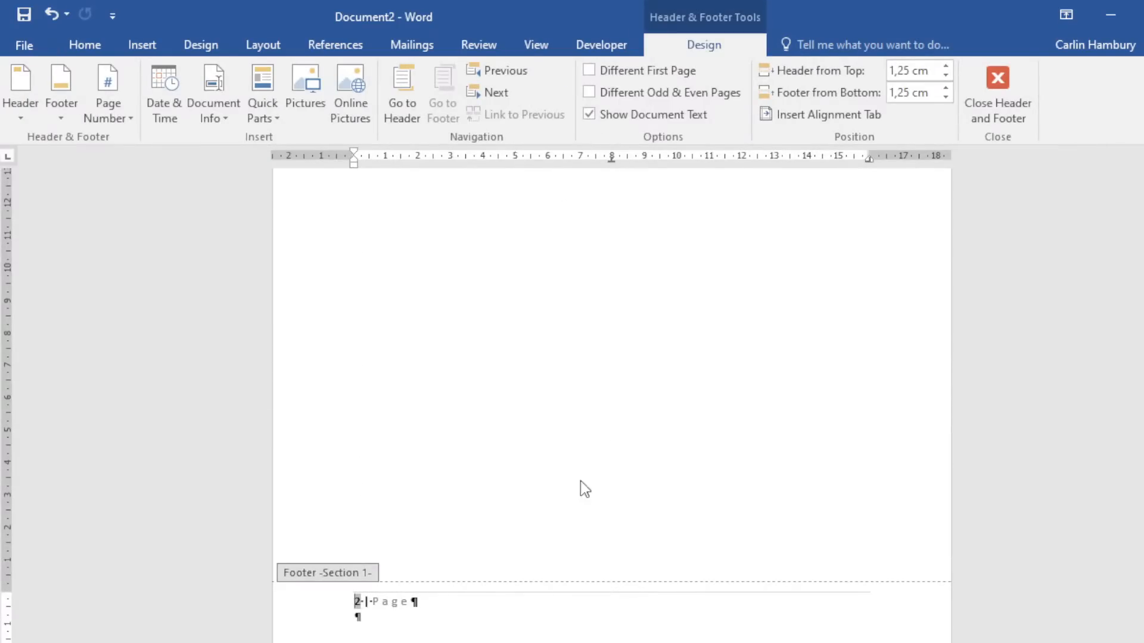
pyautogui.click(996, 109)
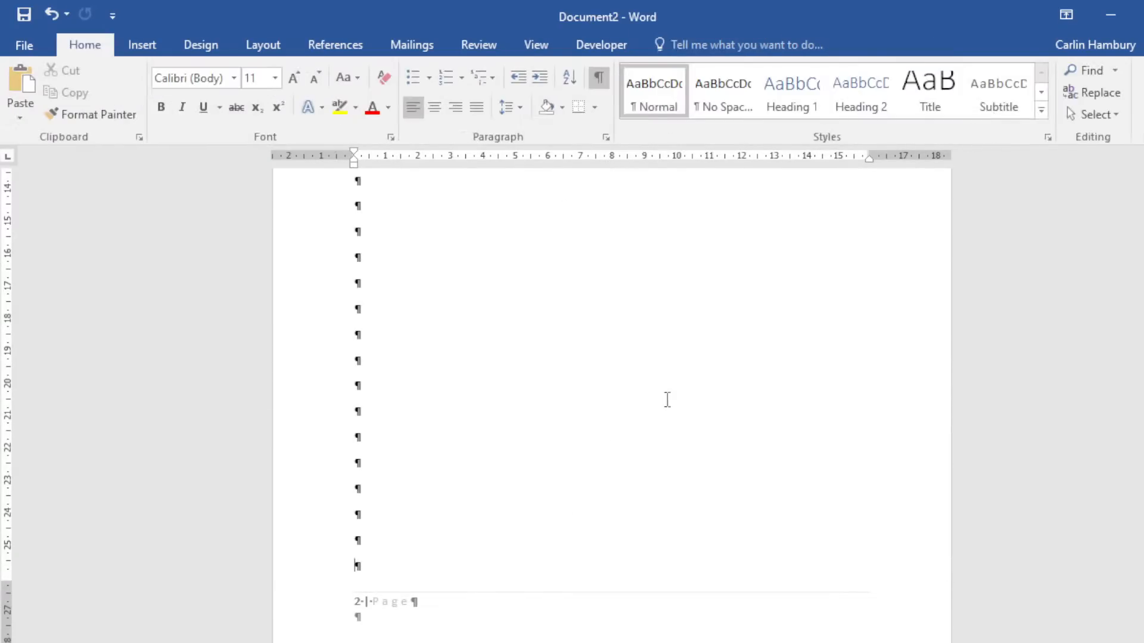
# Double-click near the bottom of page 3 to fill it with empty paragraphs.
pyautogui.scroll(-5, 675, 417)
pyautogui.scroll(-9, 675, 417)
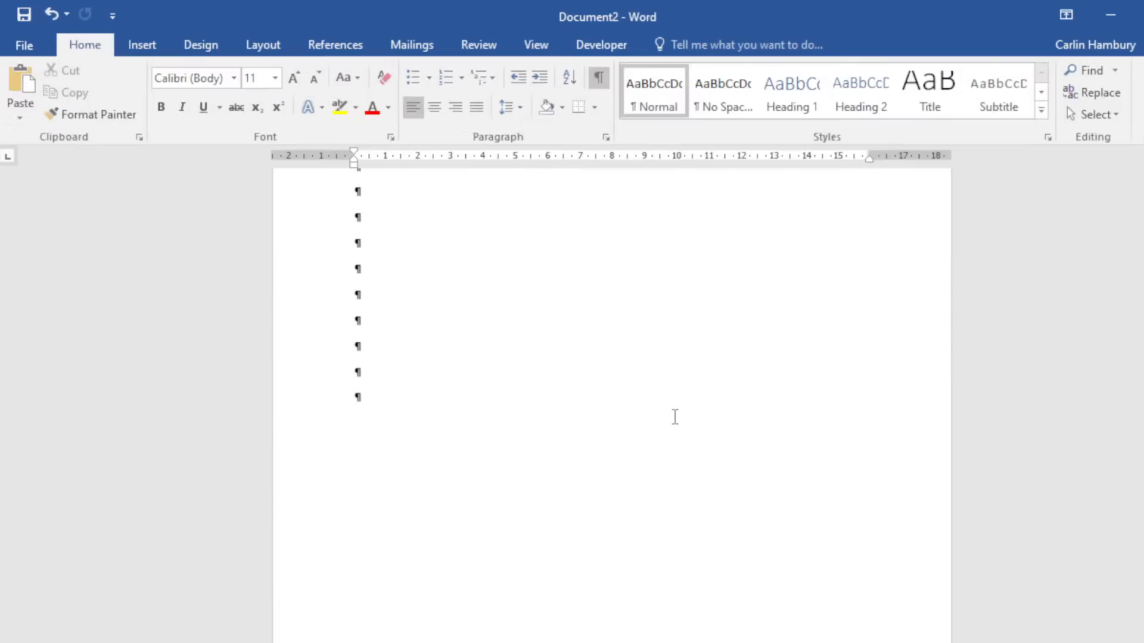
pyautogui.click(641, 572)
pyautogui.doubleClick(640, 572)
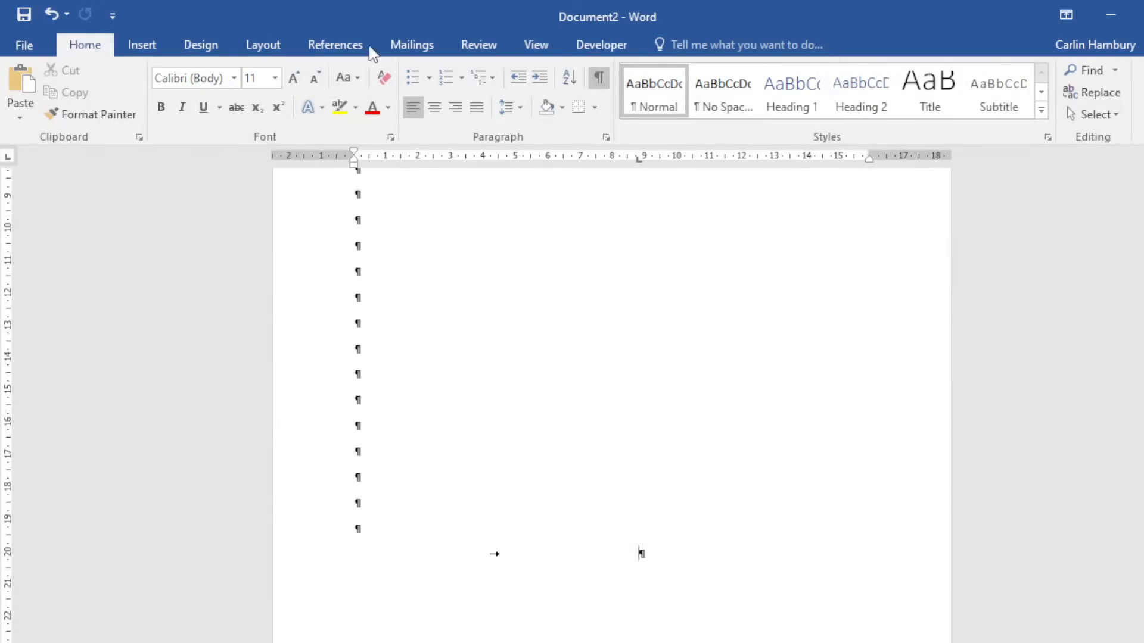
# Look through the Insert, Layout and Page Number options without applying anything.
pyautogui.click(146, 46)
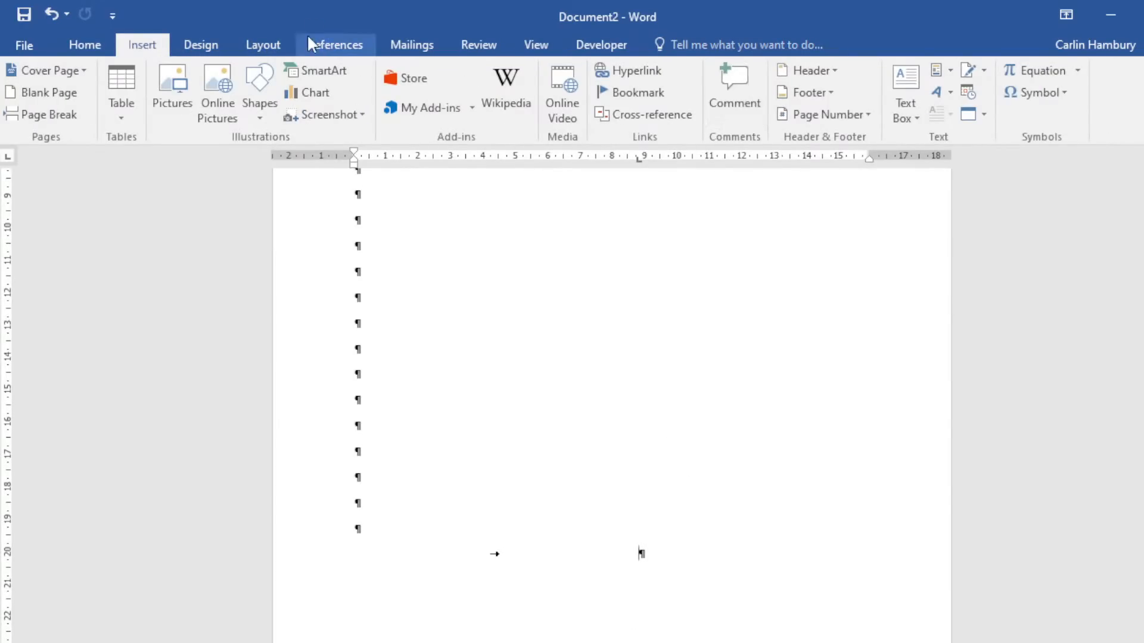
pyautogui.click(262, 45)
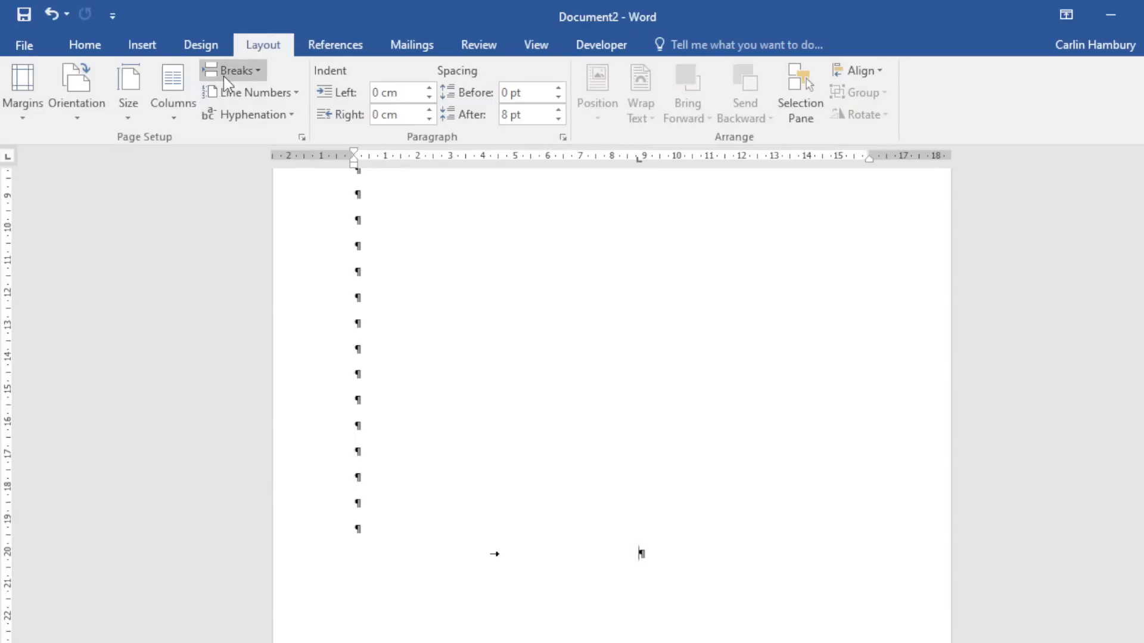
pyautogui.click(142, 45)
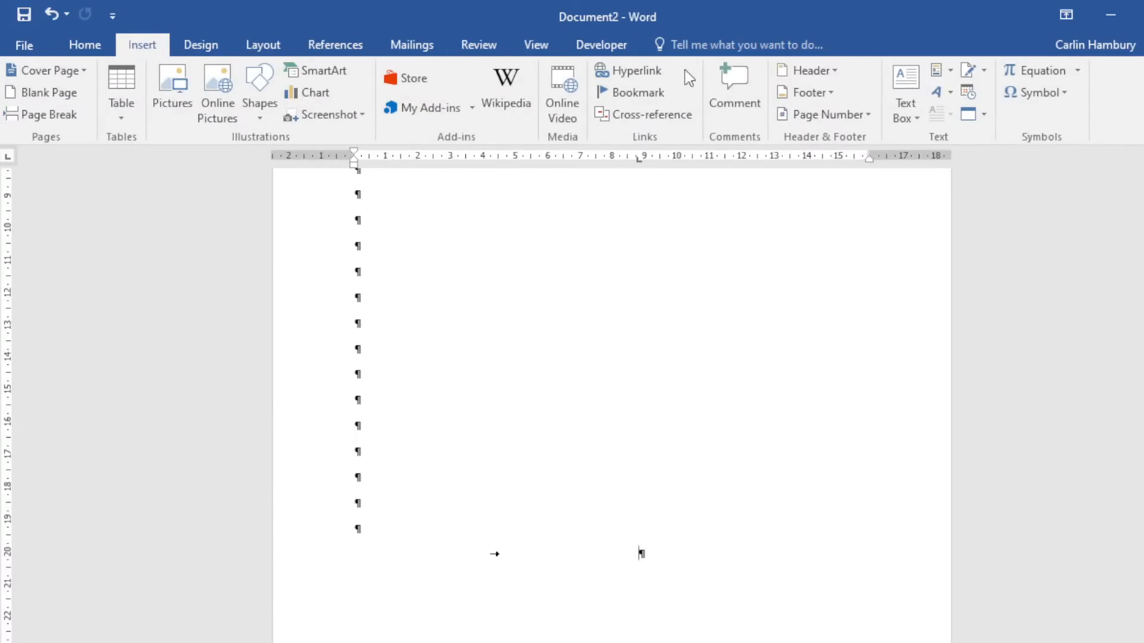
pyautogui.click(858, 116)
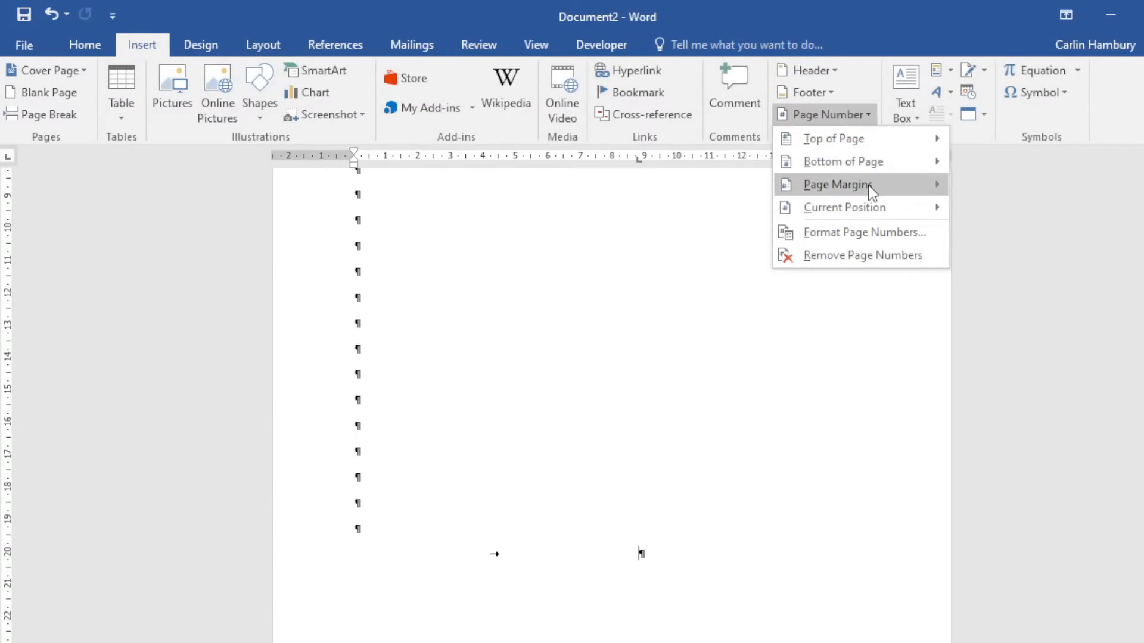
pyautogui.moveTo(878, 168)
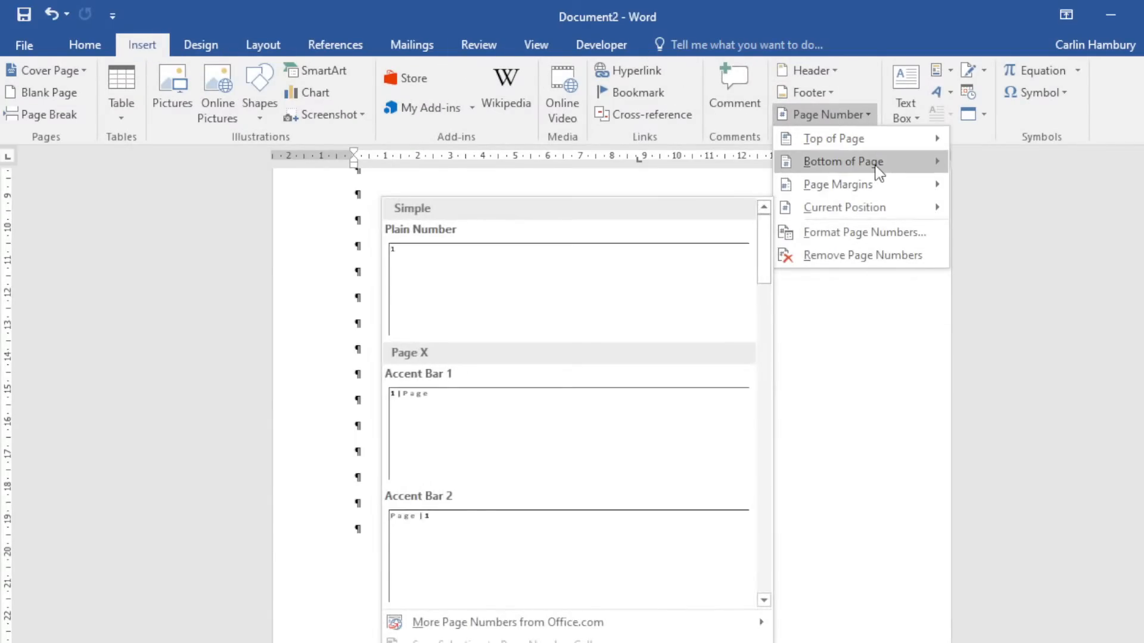
pyautogui.click(807, 377)
pyautogui.scroll(-3, 610, 495)
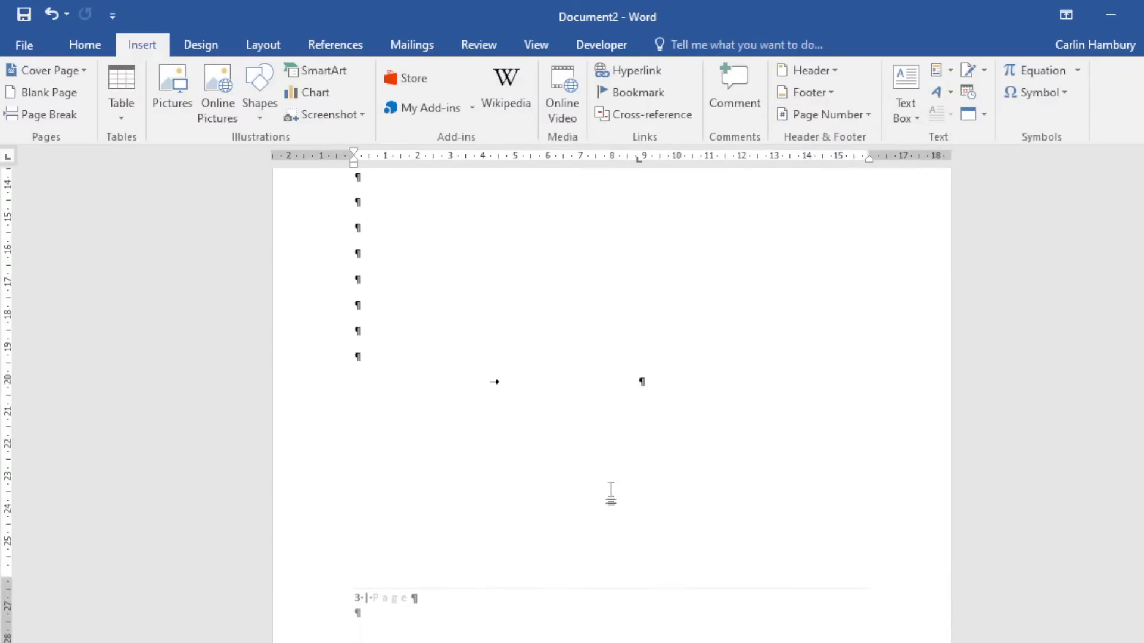
pyautogui.scroll(3, 483, 613)
# Undo the added empty paragraphs and start a tabbed line lower on the page.
pyautogui.hotkey('ctrl', 'z')
pyautogui.doubleClick(482, 608)
pyautogui.scroll(-2, 551, 564)
pyautogui.scroll(5, 542, 595)
pyautogui.scroll(4, 661, 527)
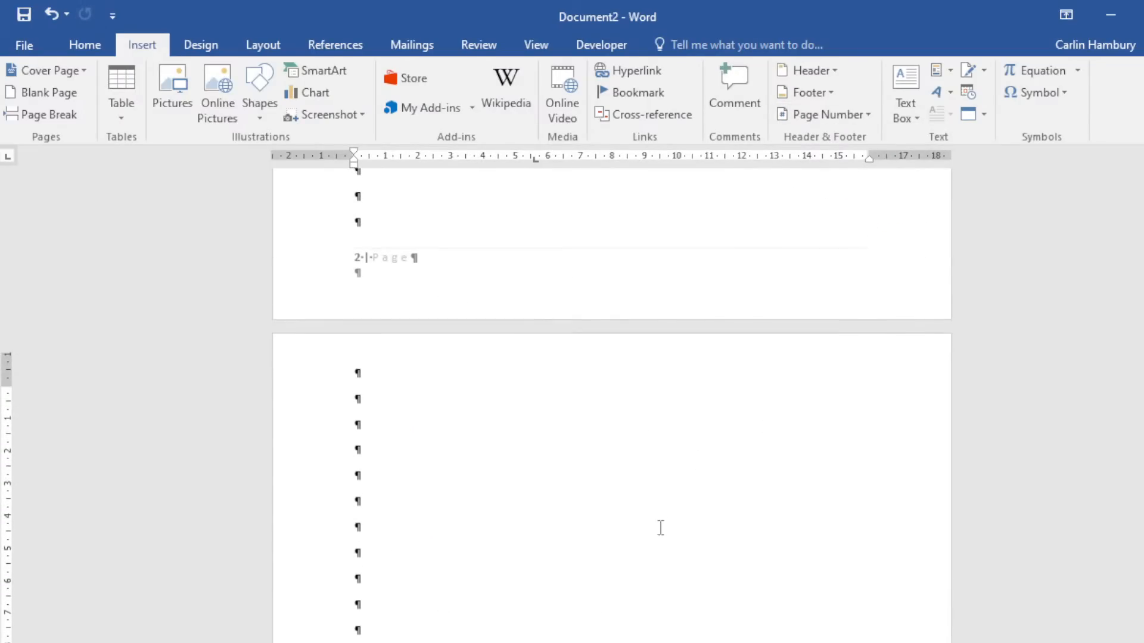
# Enable Different First Page in the page 1 footer, then close the document.
pyautogui.doubleClick(470, 281)
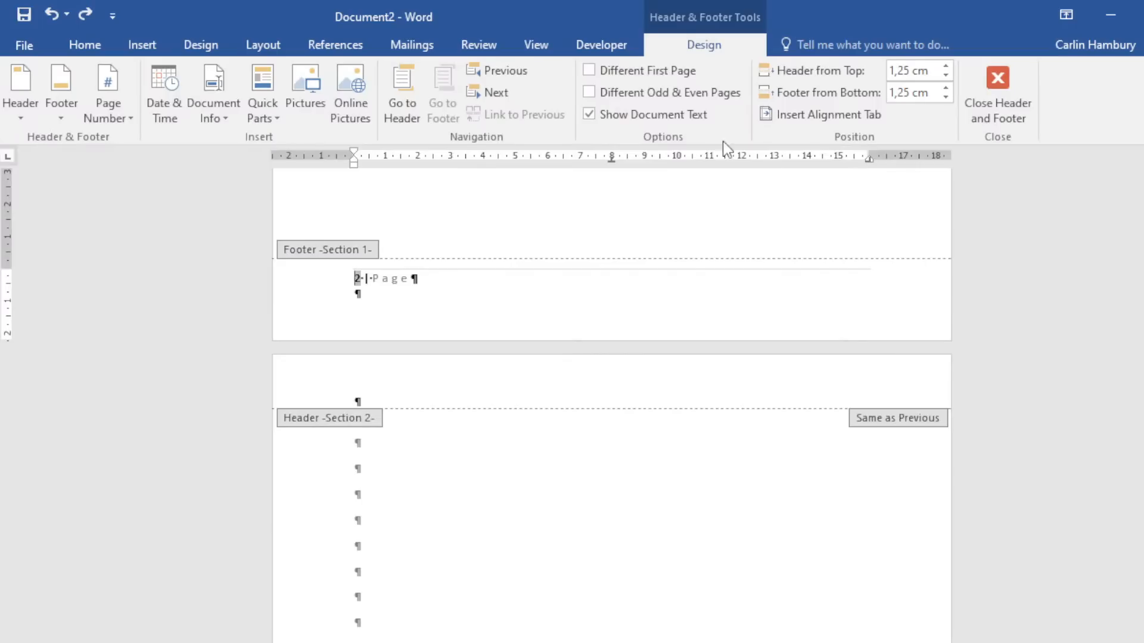
pyautogui.click(641, 69)
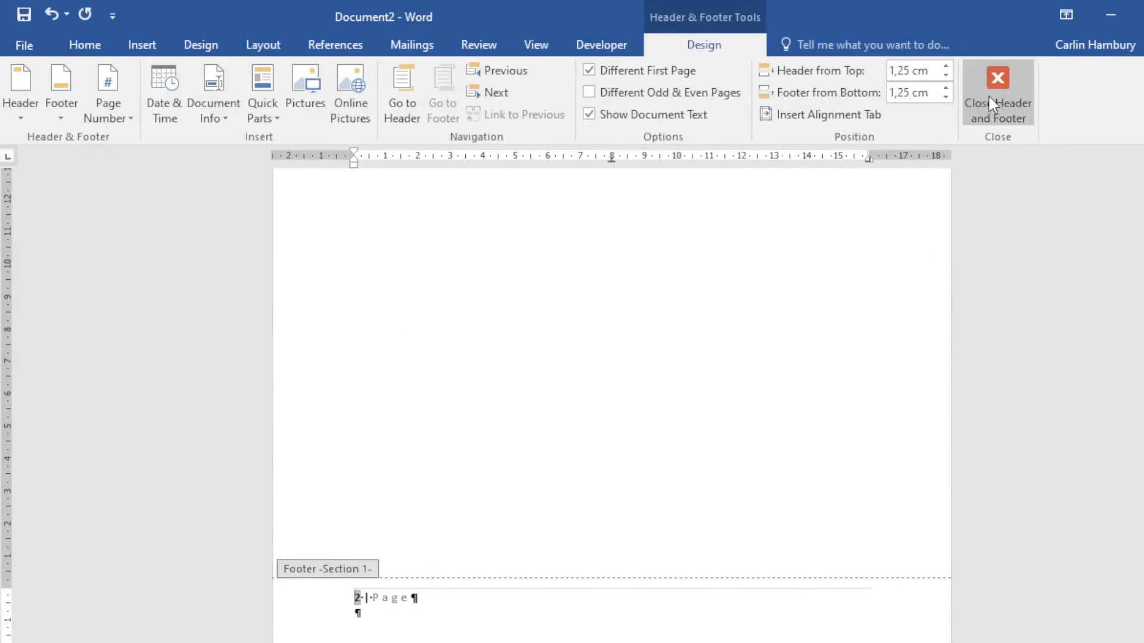
pyautogui.click(1006, 95)
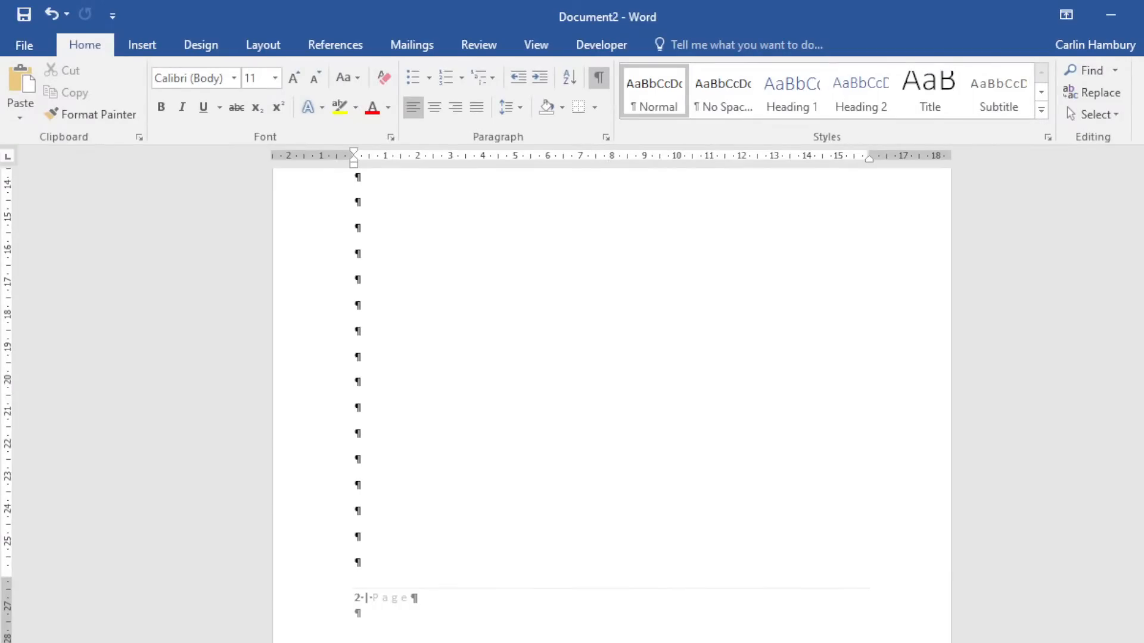
pyautogui.hotkey('ctrl', 'w')
# Close Document2, Document1 and the Places document without saving.
pyautogui.click(608, 393)
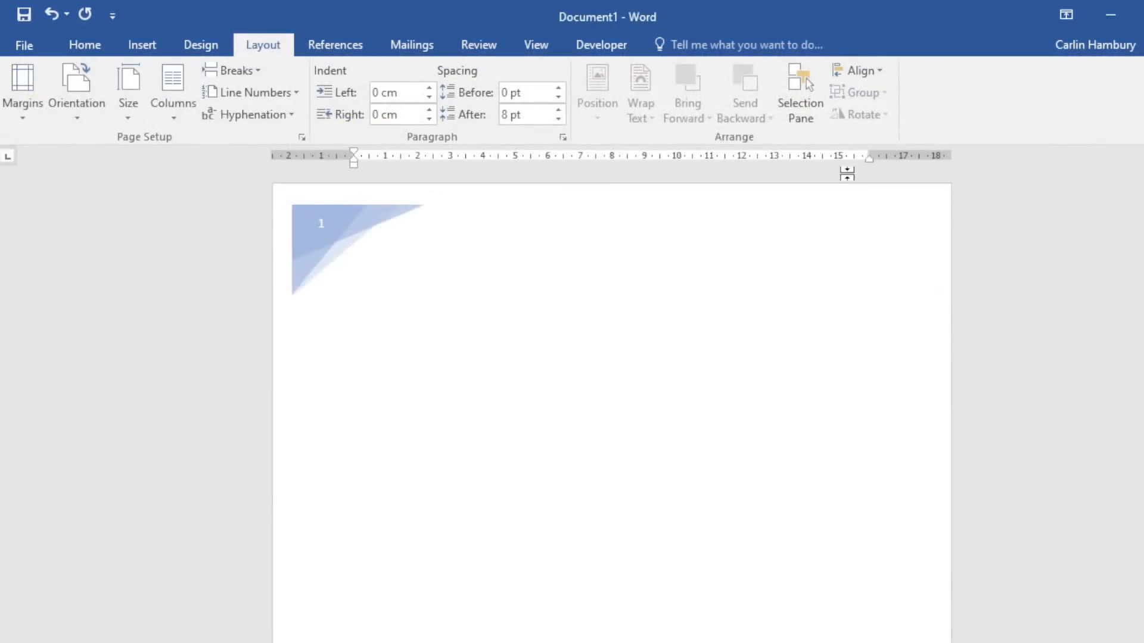
pyautogui.hotkey('ctrl', 'w')
pyautogui.click(584, 397)
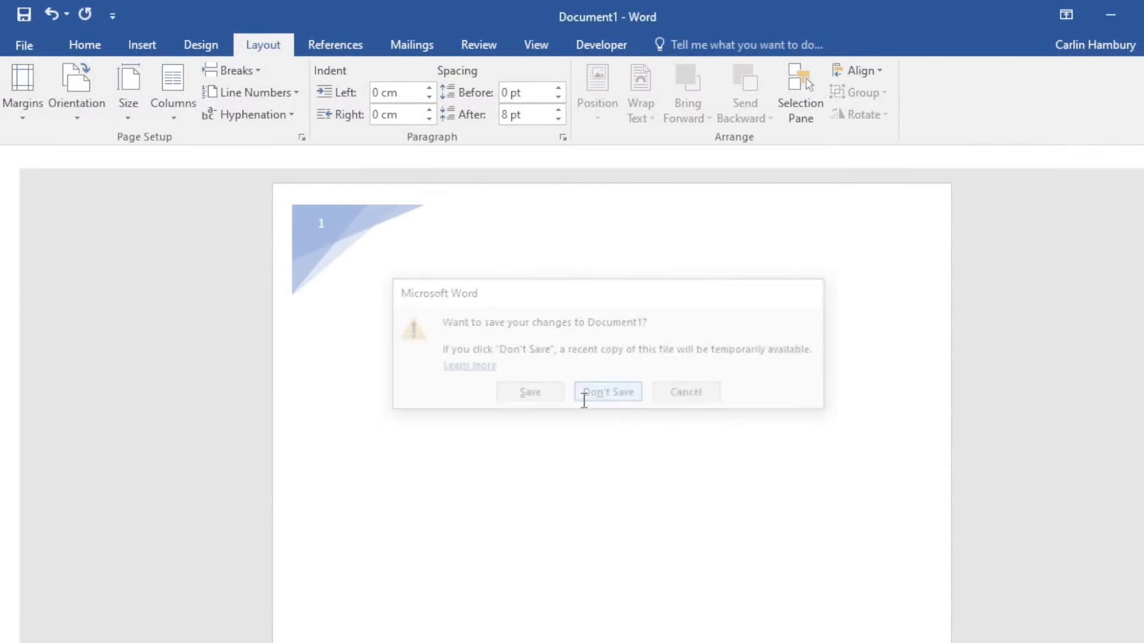
pyautogui.hotkey('alt', 'F4')
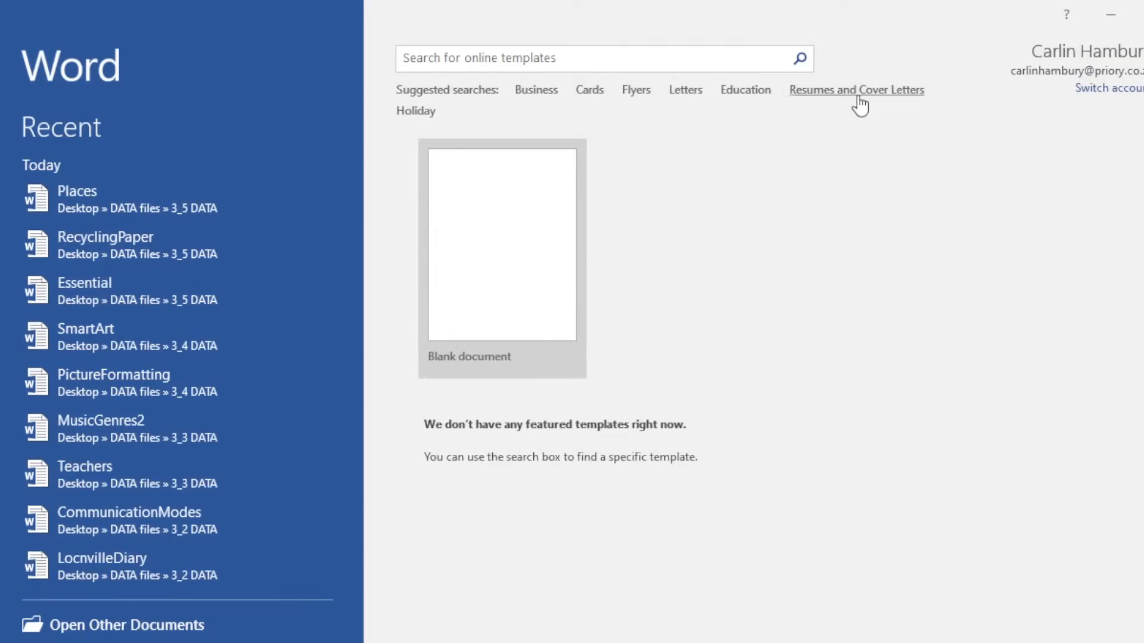
# Start a blank document, hide formatting marks, and add empty paragraphs onto a second page.
pyautogui.click(530, 254)
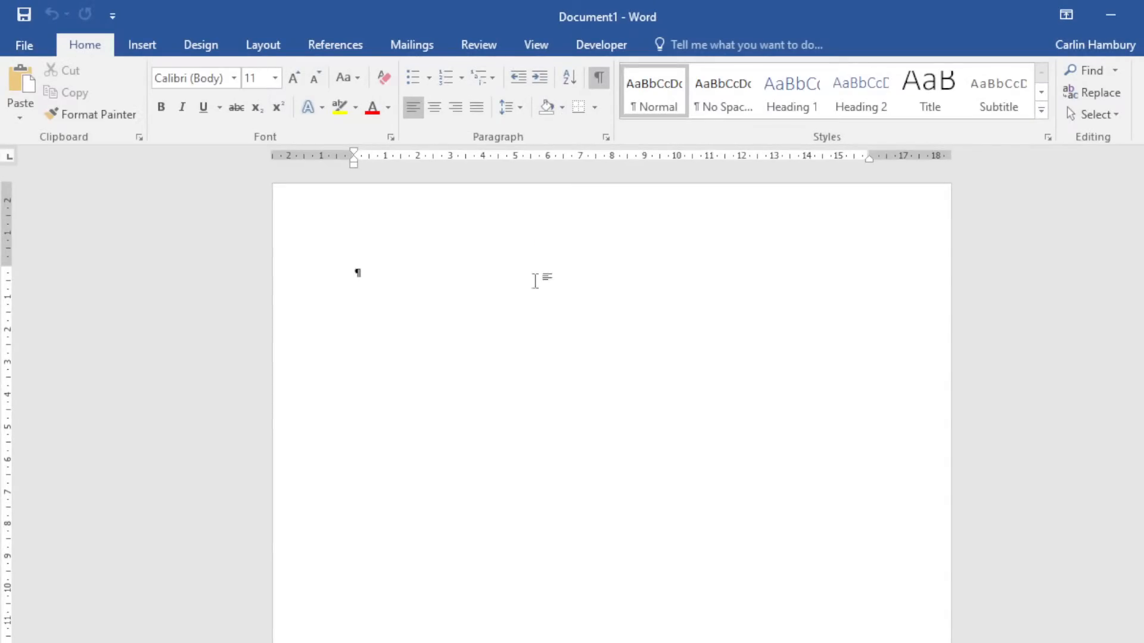
pyautogui.click(599, 78)
pyautogui.press('Return')
pyautogui.scroll(-10, 552, 247)
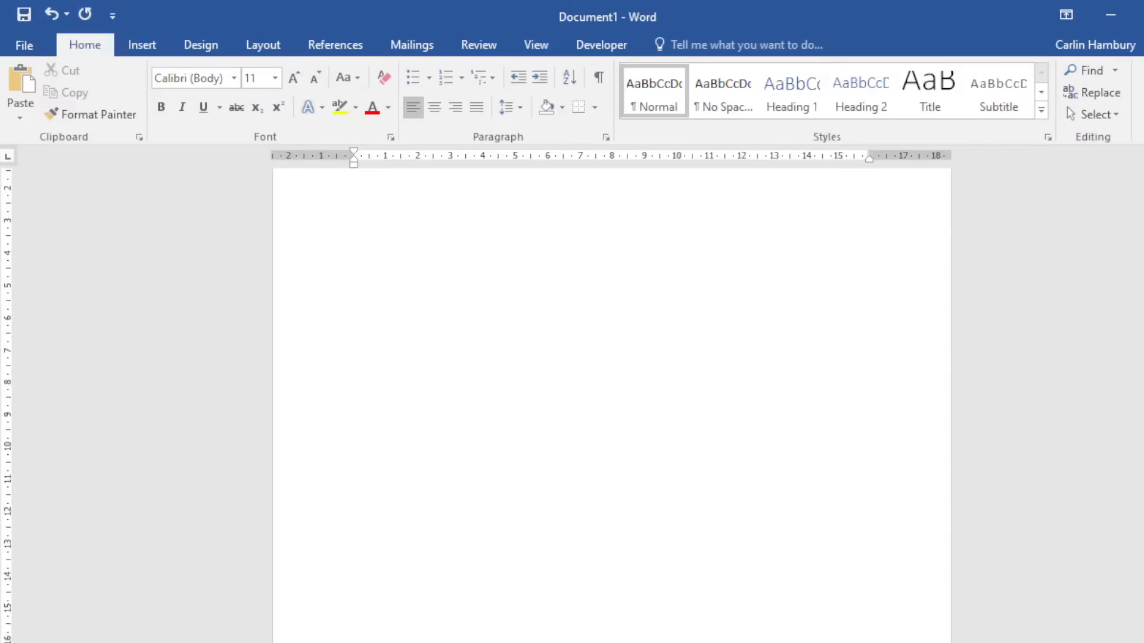
pyautogui.scroll(10, 552, 246)
pyautogui.scroll(-6, 421, 508)
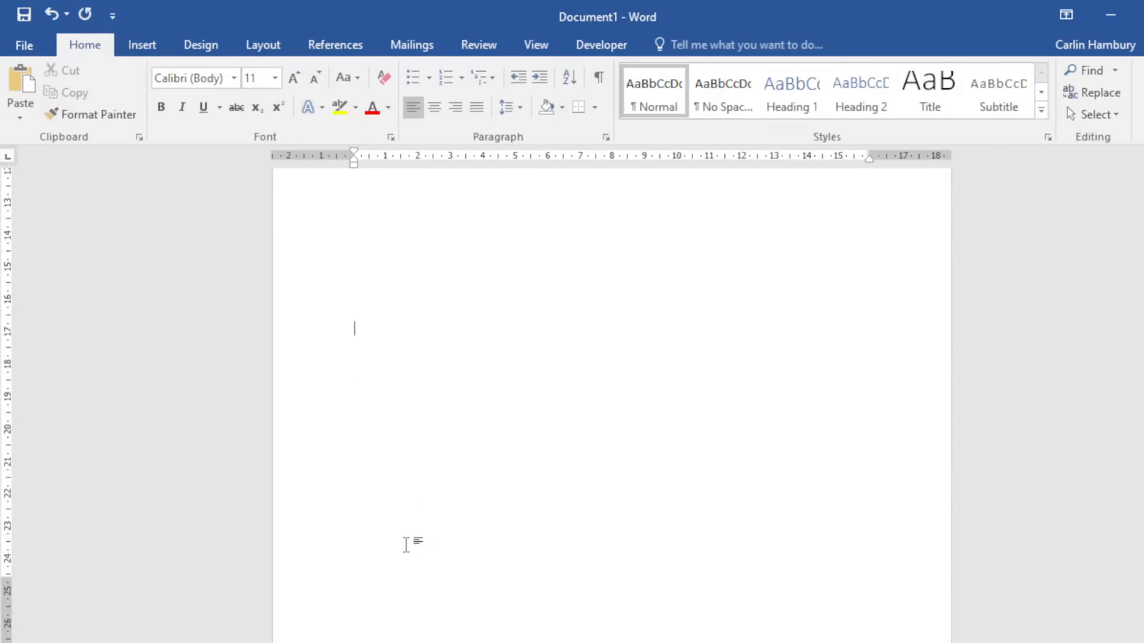
pyautogui.press('Return')
pyautogui.press('Return')
pyautogui.scroll(-8, 422, 508)
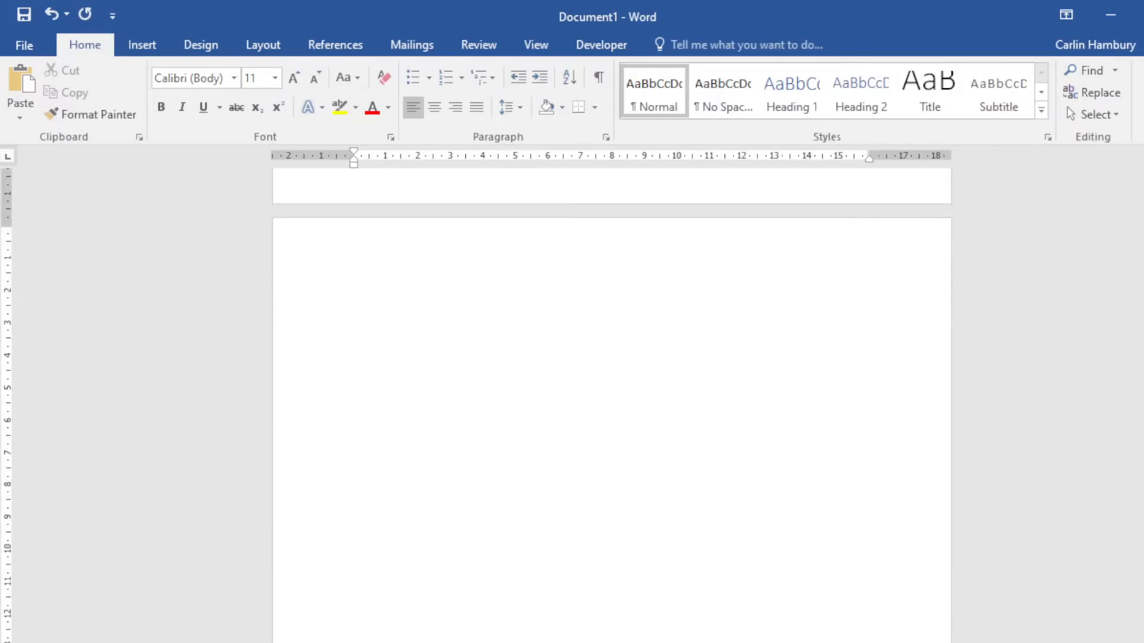
pyautogui.scroll(5, 421, 509)
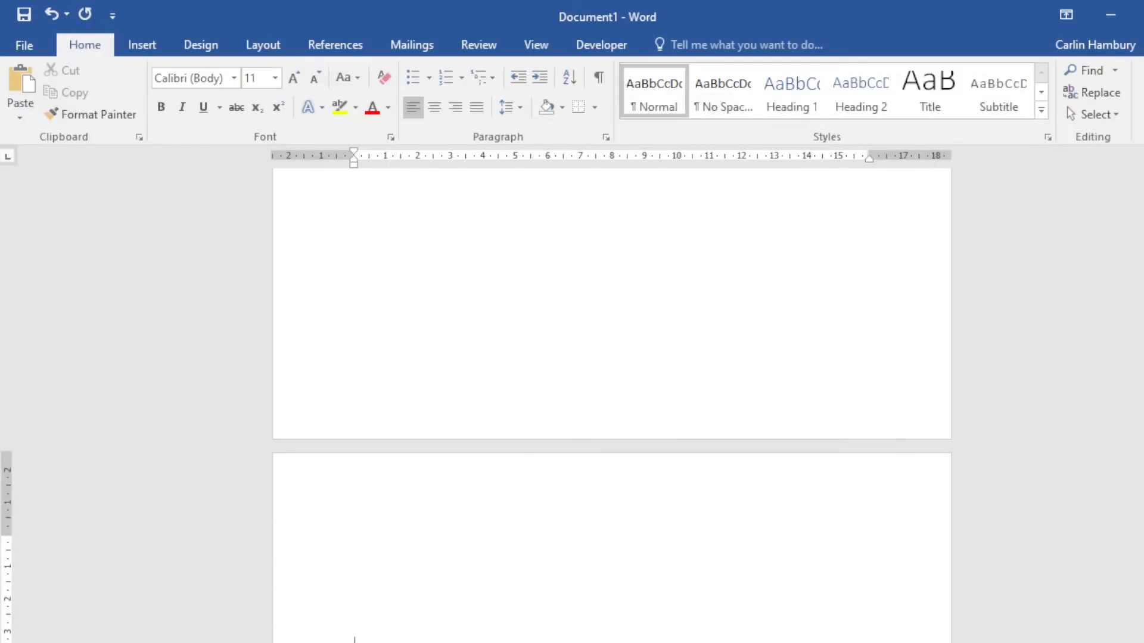
pyautogui.moveTo(1143, 477); pyautogui.dragTo(1143, 297)
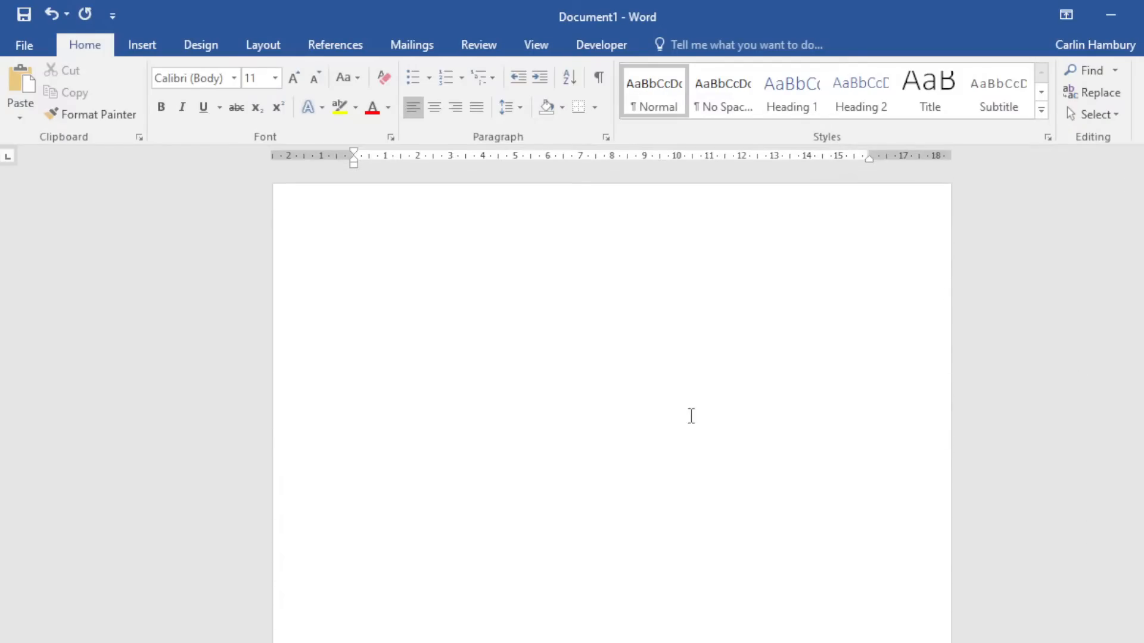
# Add a Bold Numbers 2 "Page X of Y" page number at the bottom of each page.
pyautogui.click(143, 46)
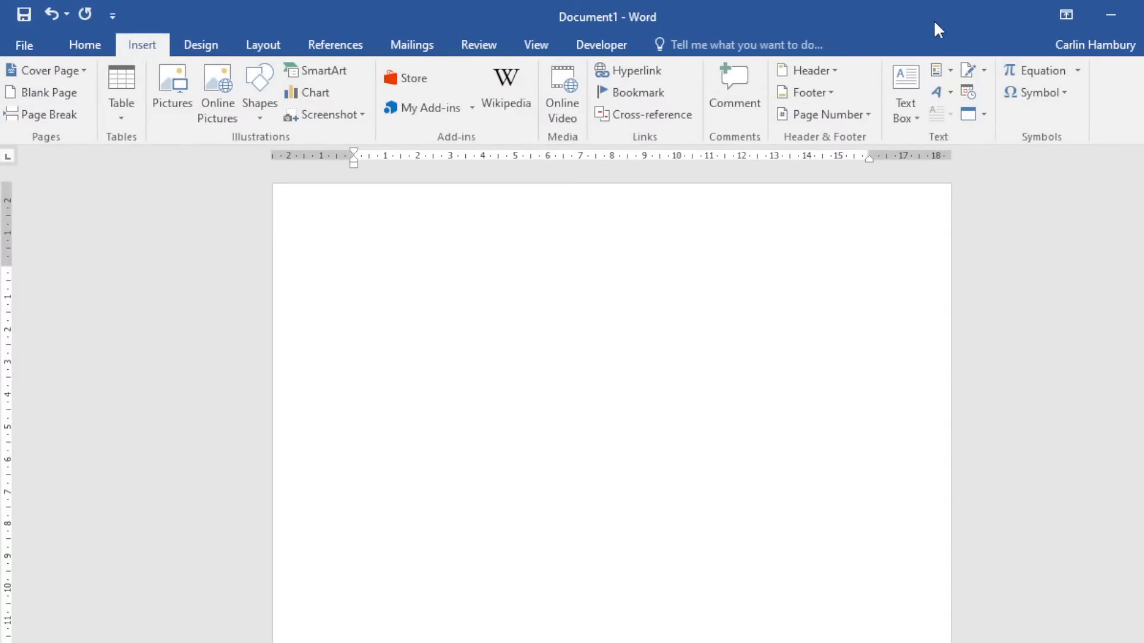
pyautogui.click(862, 119)
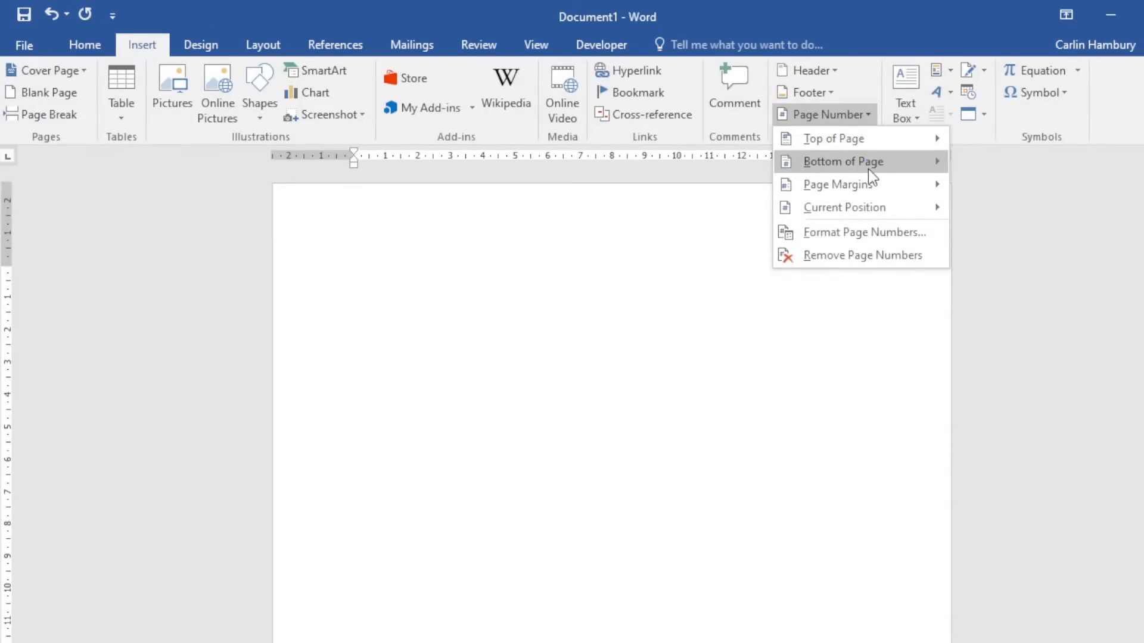
pyautogui.moveTo(867, 169)
pyautogui.scroll(-3, 535, 403)
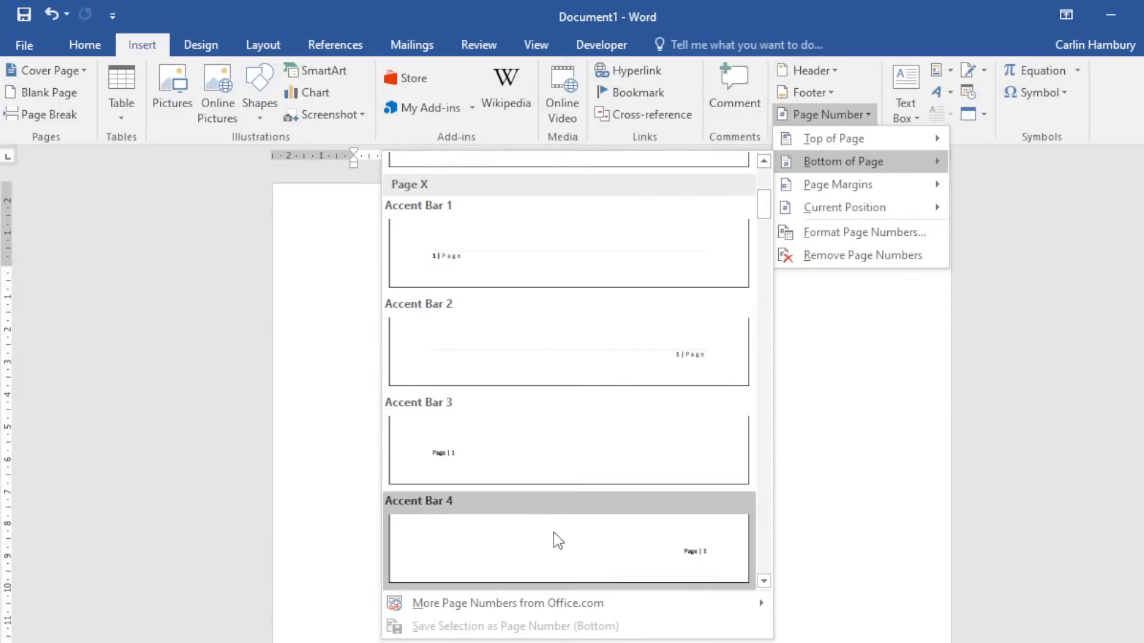
pyautogui.scroll(3, 554, 540)
pyautogui.click(552, 369)
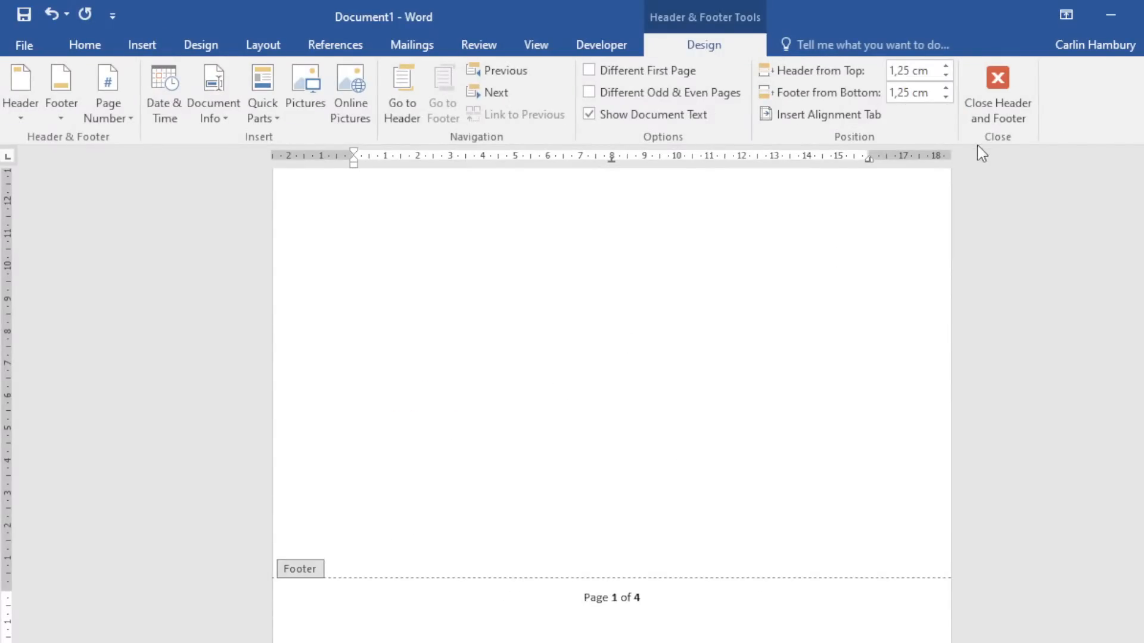
pyautogui.click(1001, 99)
# Check the page 2 footer, then place the insertion point at the end of page 1.
pyautogui.scroll(-10, 743, 392)
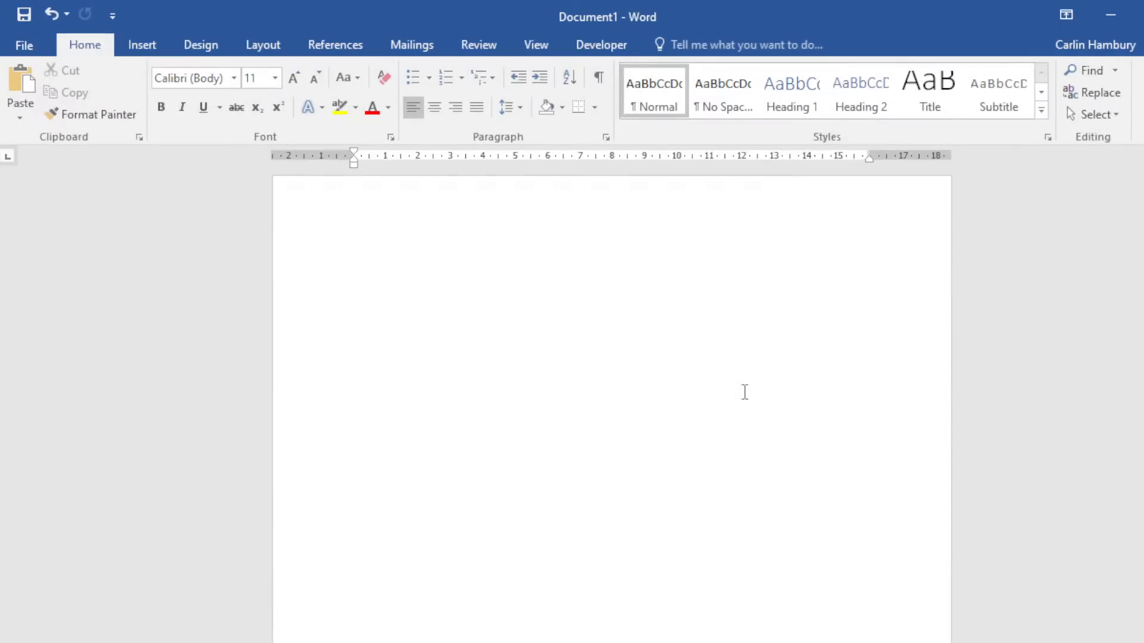
pyautogui.scroll(-10, 743, 393)
pyautogui.doubleClick(660, 449)
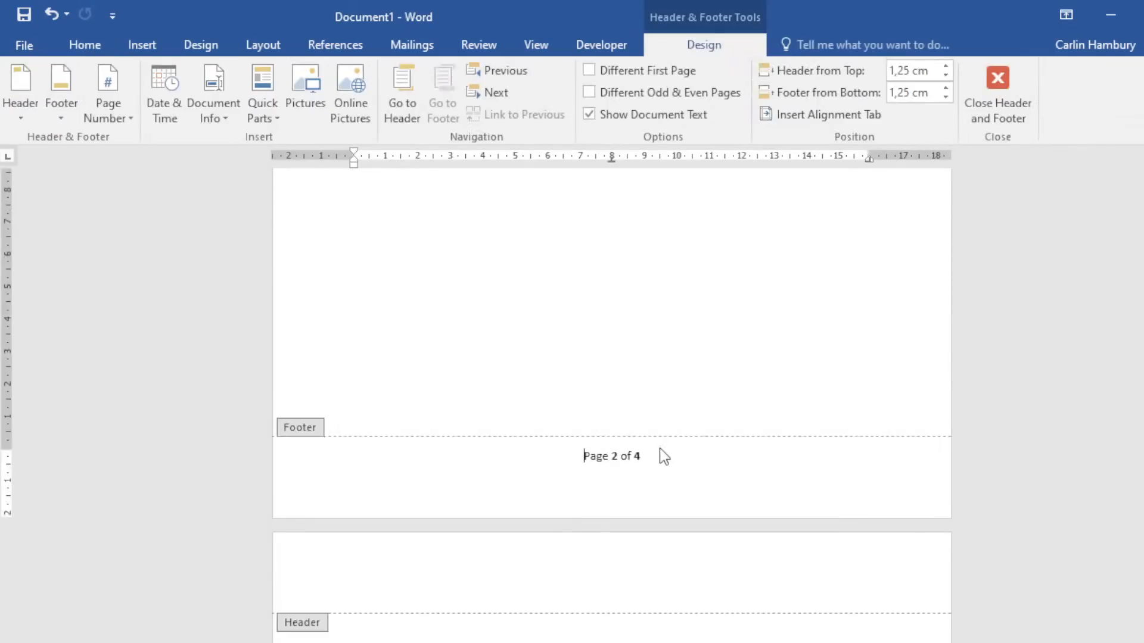
pyautogui.click(995, 106)
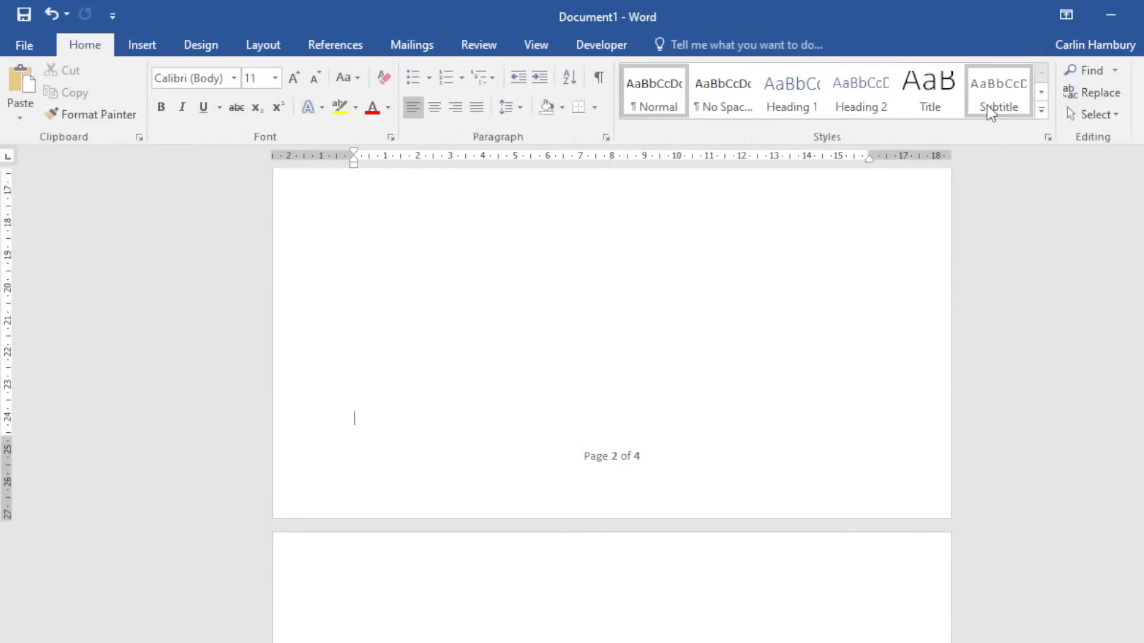
pyautogui.scroll(8, 721, 367)
pyautogui.scroll(-3, 721, 366)
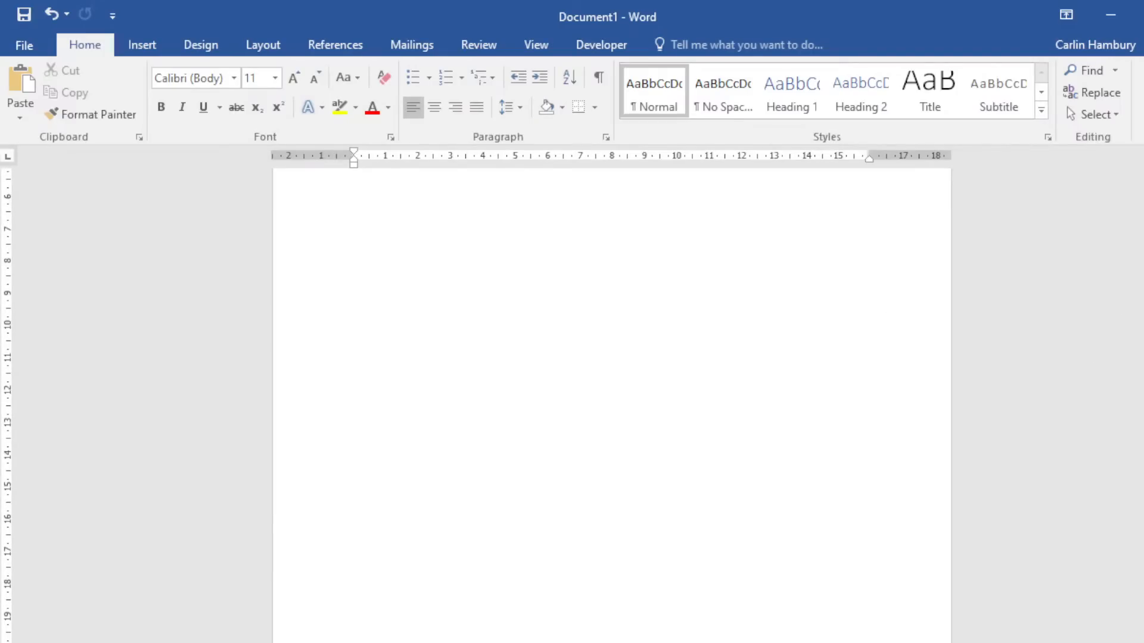
pyautogui.moveTo(1143, 352)
pyautogui.mouseDown()
pyautogui.moveTo(1143, 536)
pyautogui.moveTo(1143, 280)
pyautogui.moveTo(1143, 345)
pyautogui.mouseUp()
pyautogui.click(641, 403)
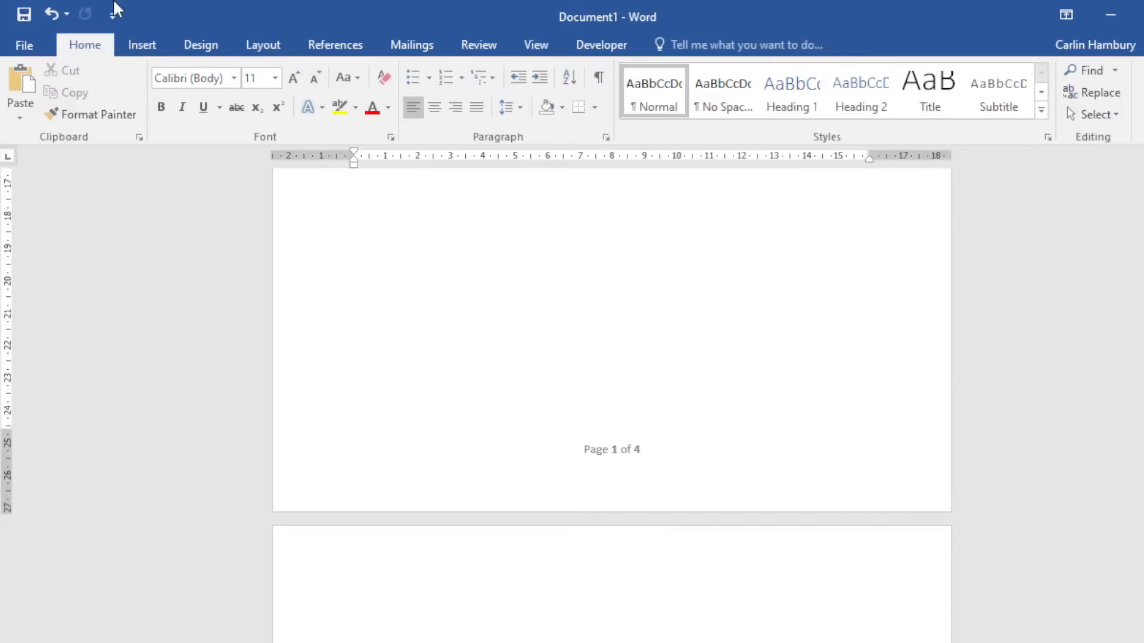
pyautogui.click(141, 51)
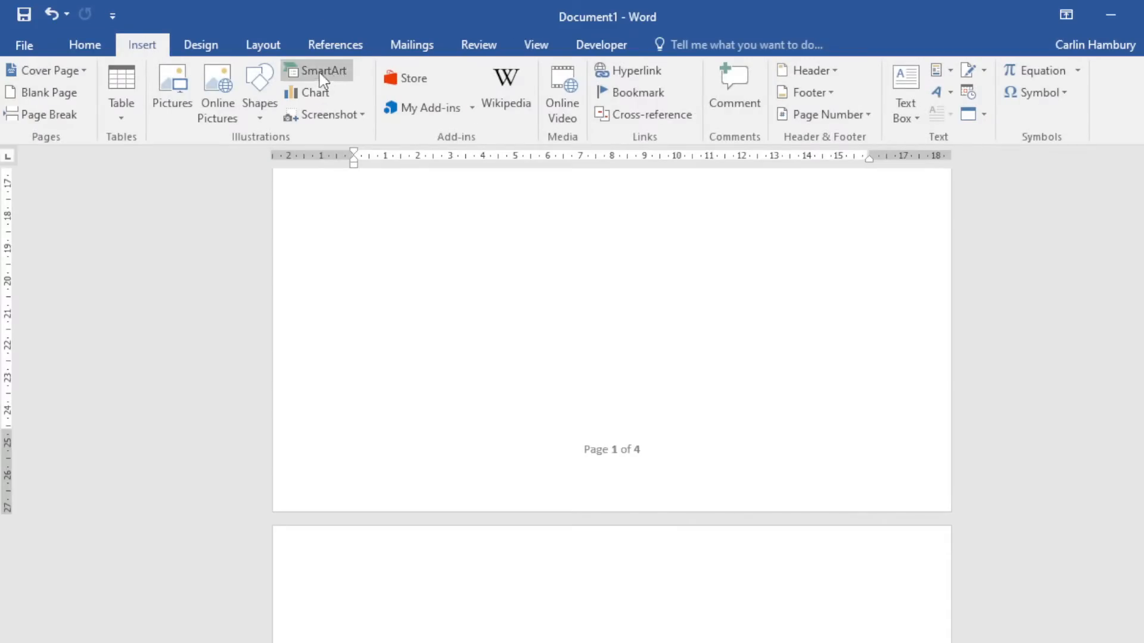
# Insert a page break after page 1 and briefly show formatting marks to confirm it.
pyautogui.click(279, 51)
pyautogui.click(235, 70)
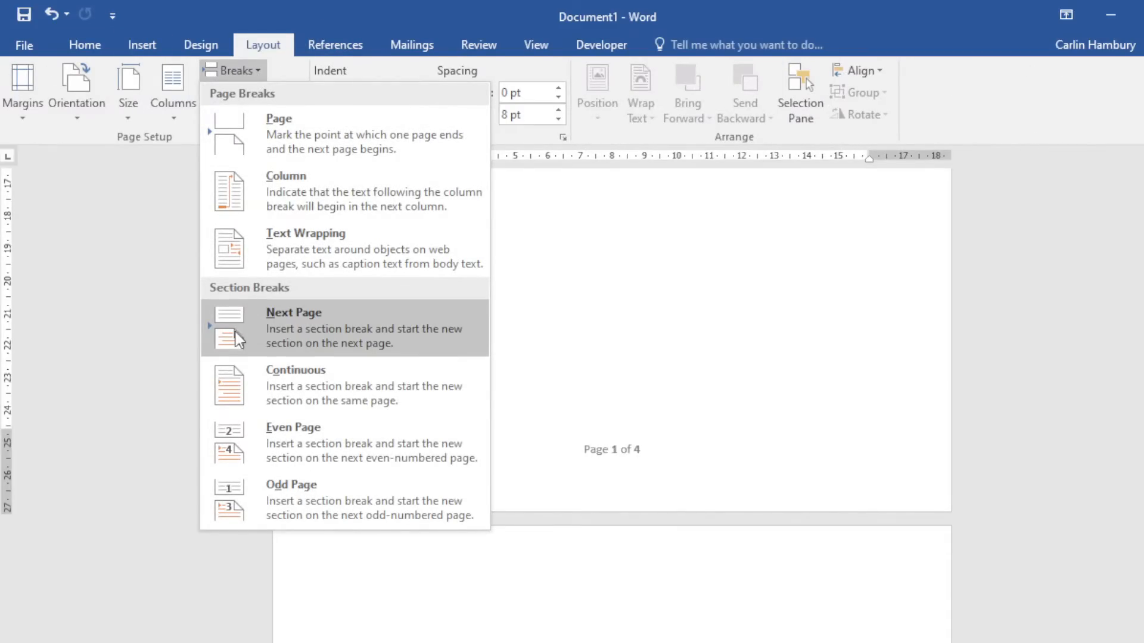
pyautogui.click(246, 145)
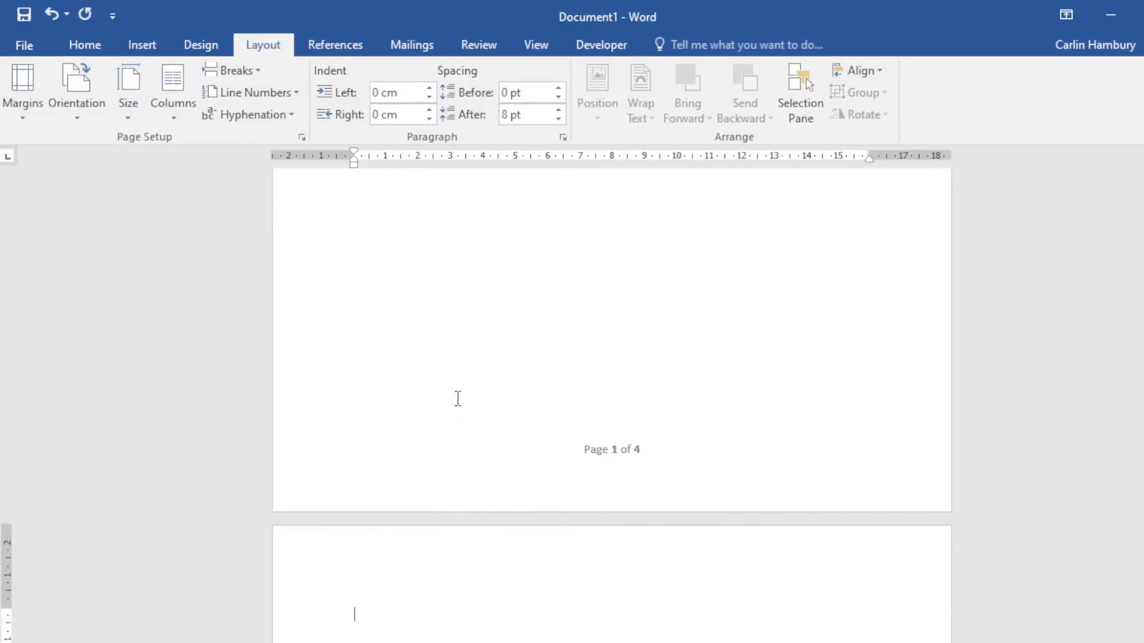
pyautogui.click(89, 45)
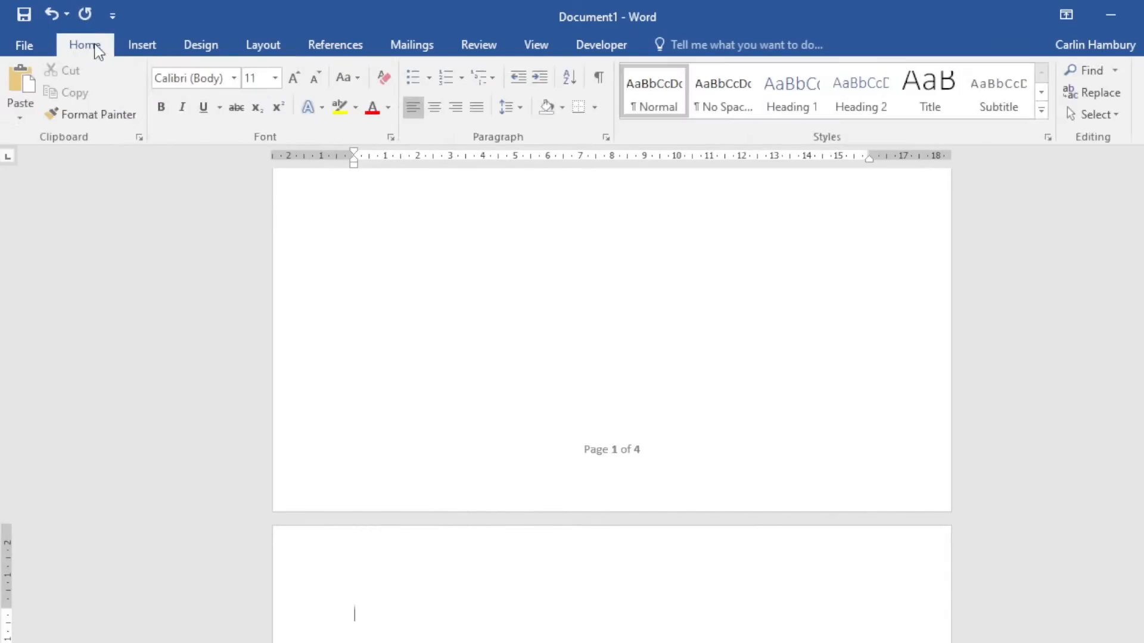
pyautogui.click(600, 78)
pyautogui.click(599, 79)
# Inspect the page 2 footer's page numbering, then close Word without saving.
pyautogui.scroll(-5, 557, 516)
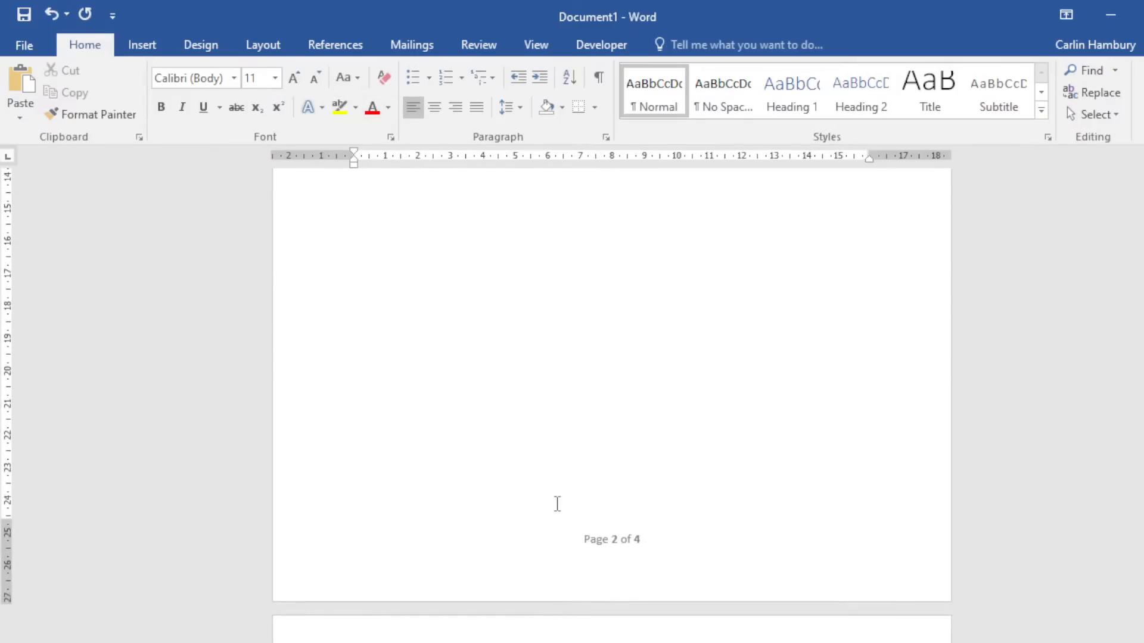
pyautogui.doubleClick(615, 491)
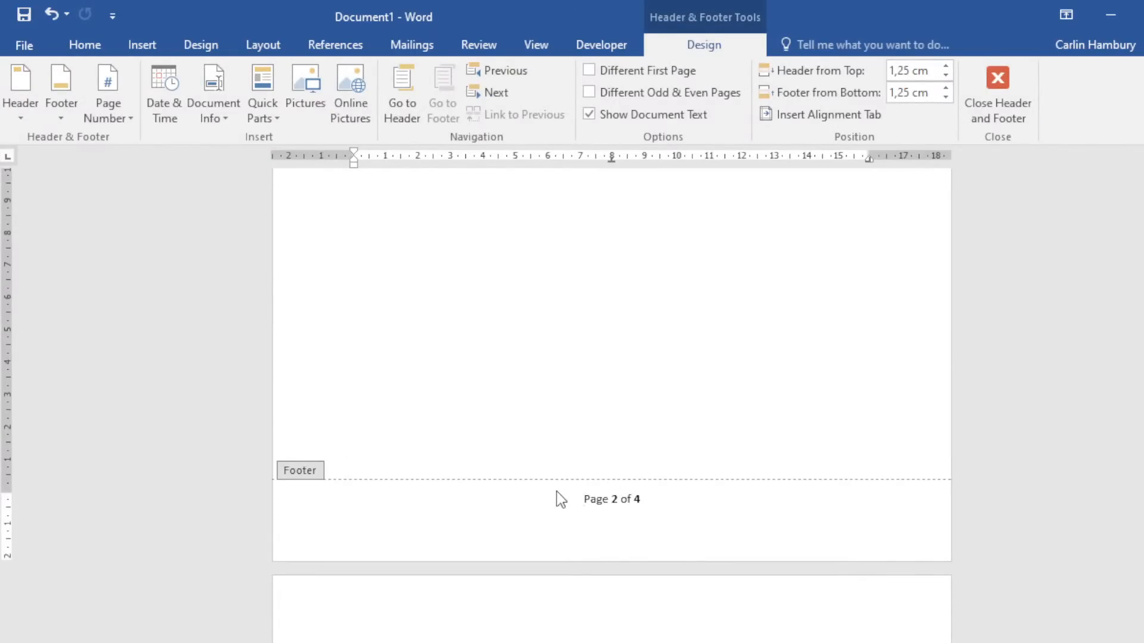
pyautogui.click(120, 117)
pyautogui.click(684, 400)
pyautogui.scroll(10, 668, 412)
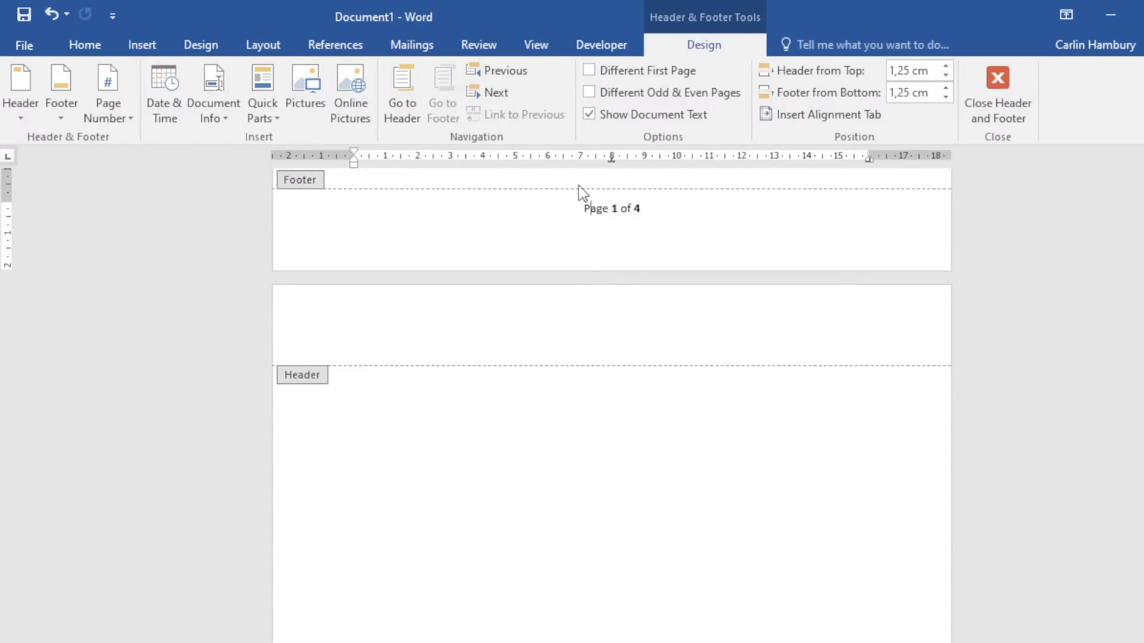
pyautogui.click(1008, 95)
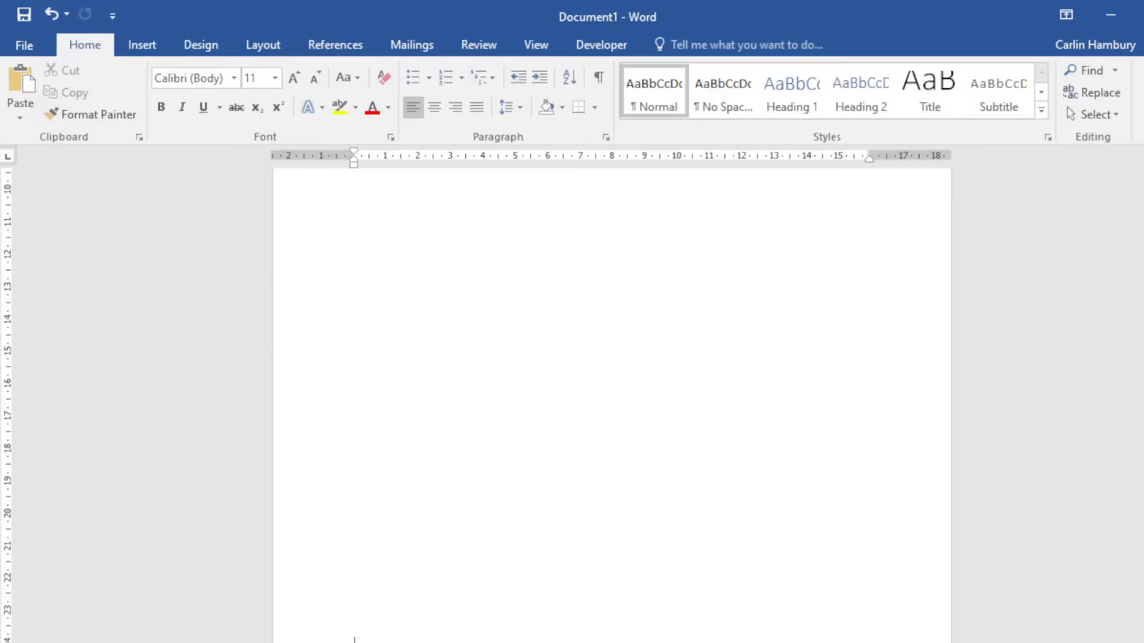
pyautogui.hotkey('alt', 'F4')
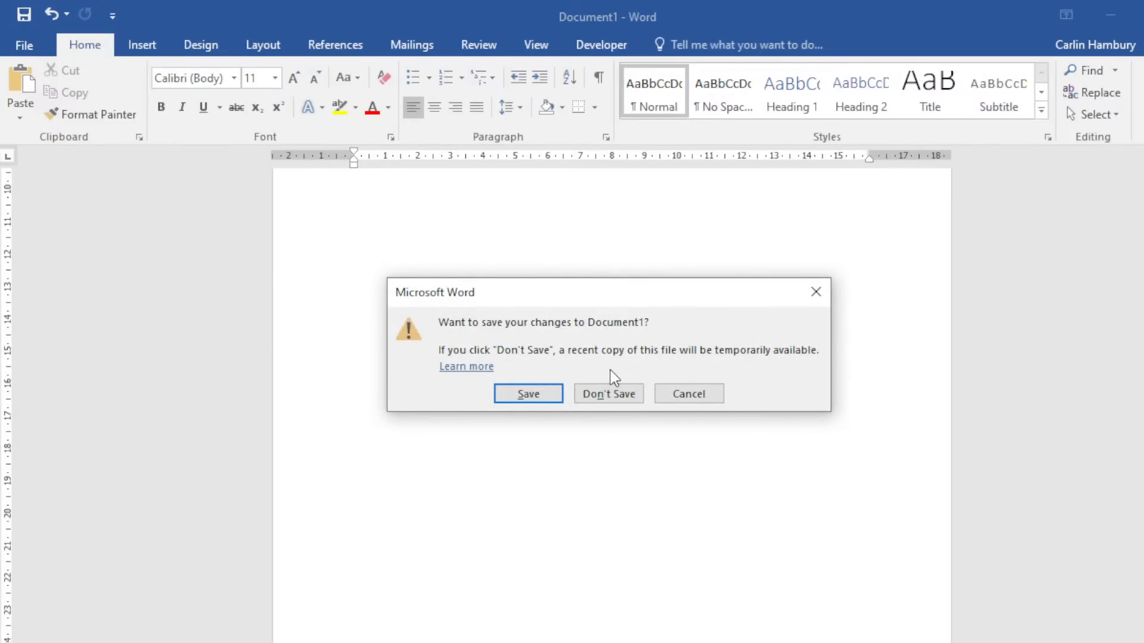
pyautogui.click(603, 394)
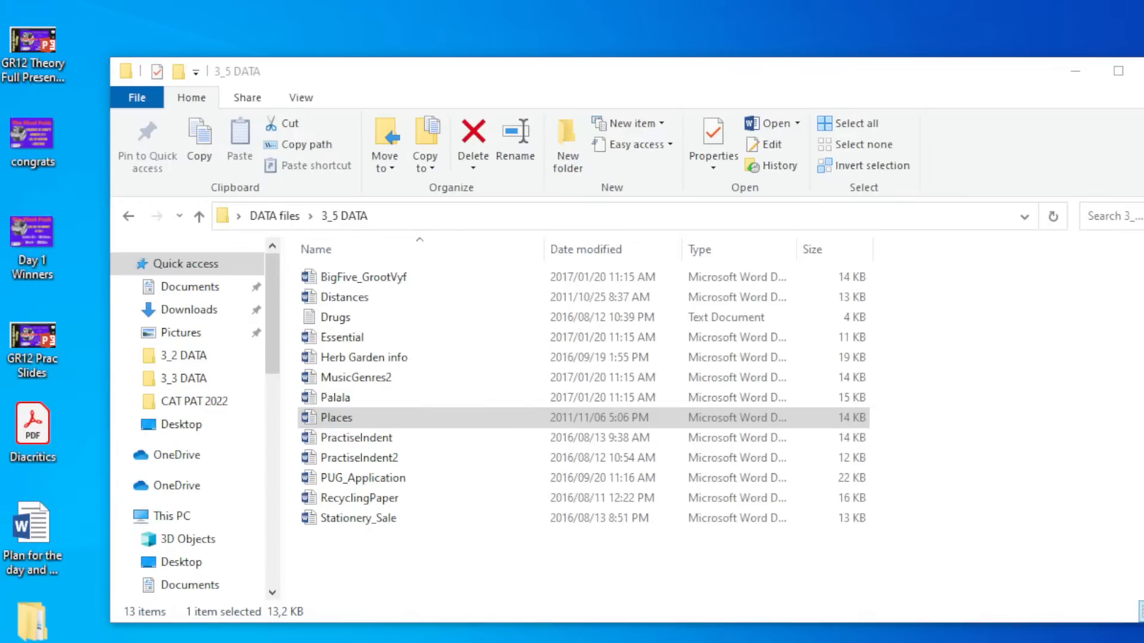
# Close the 3_5 DATA File Explorer window to clear the desktop.
pyautogui.moveTo(301, 642)
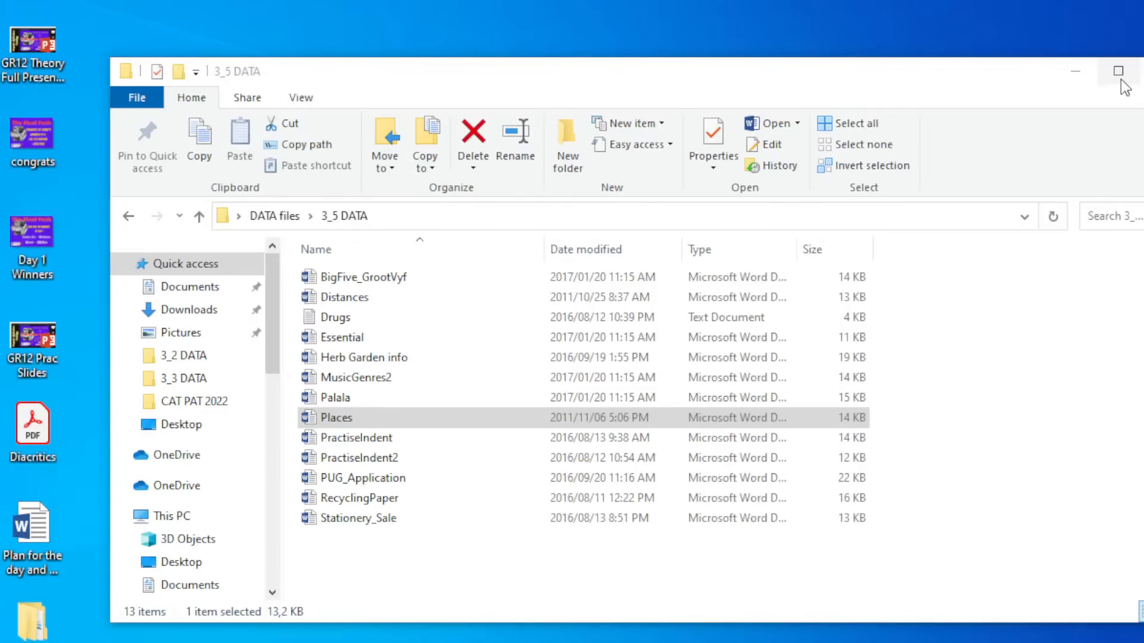
pyautogui.click(1140, 71)
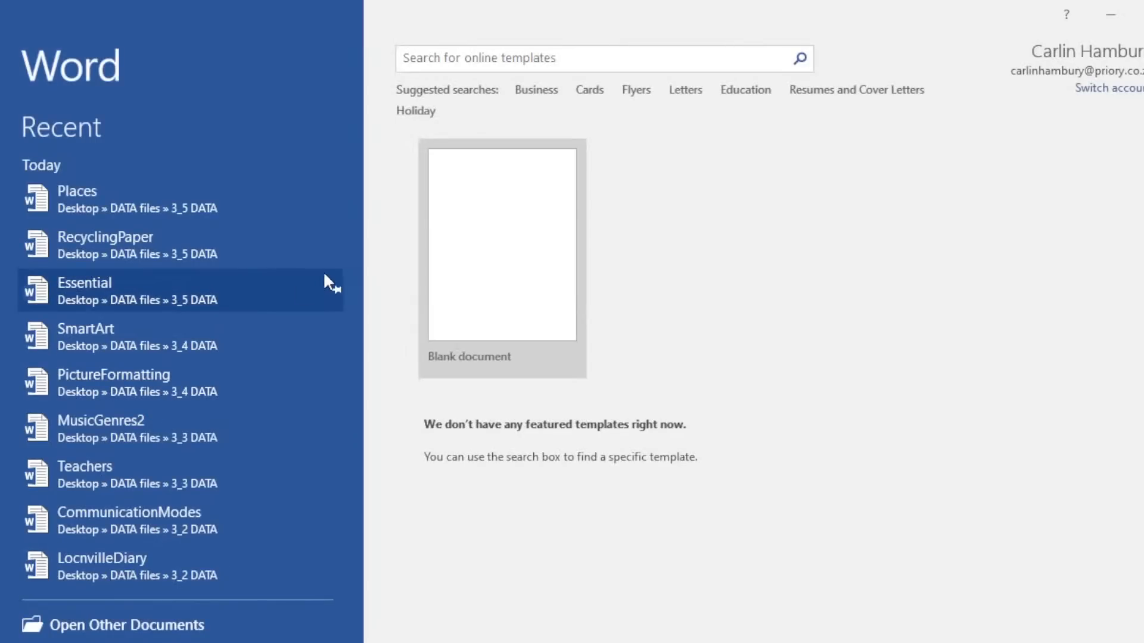
# Start a blank document and insert a table of six columns by six rows.
pyautogui.click(506, 238)
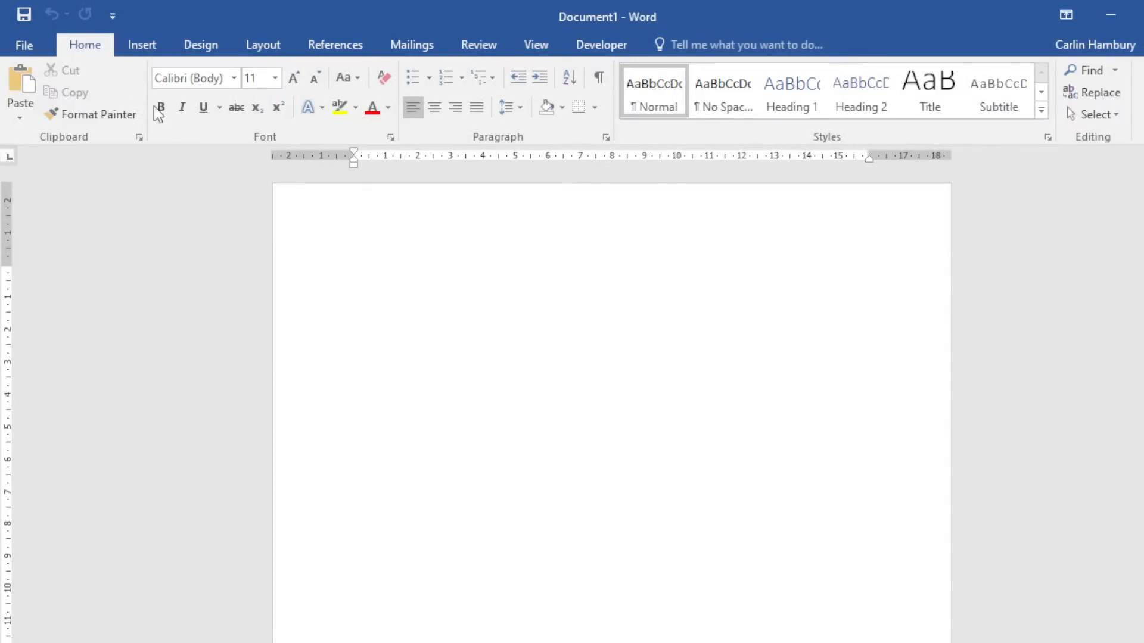
pyautogui.click(142, 45)
pyautogui.click(125, 113)
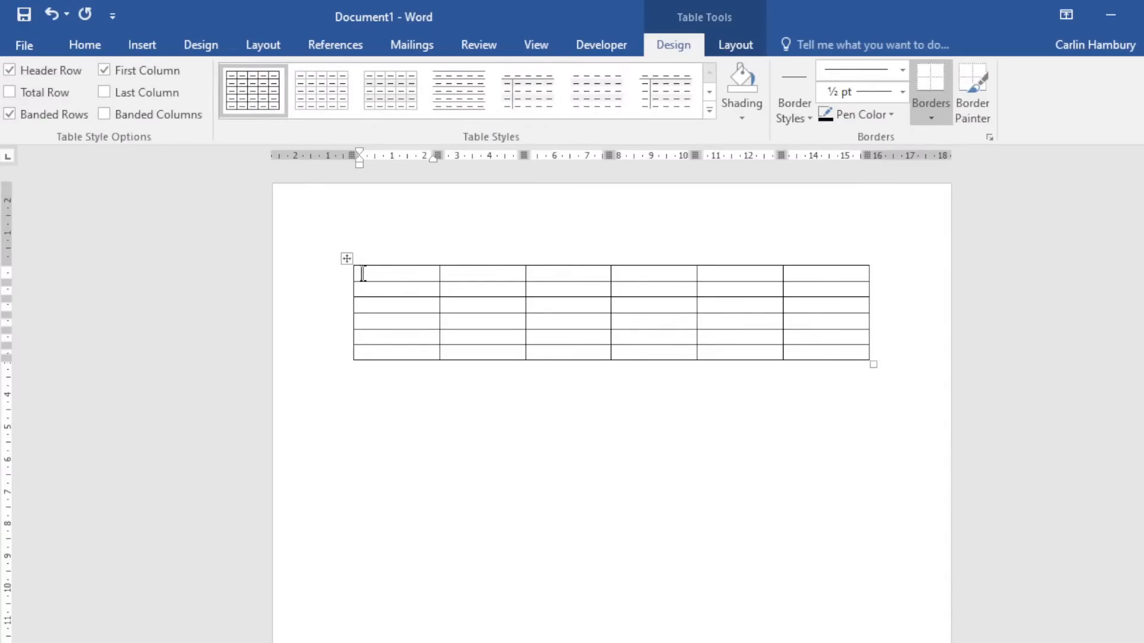
# Delete the table's first column, leaving five columns and six rows, with no shading applied.
pyautogui.moveTo(363, 274); pyautogui.dragTo(373, 351)
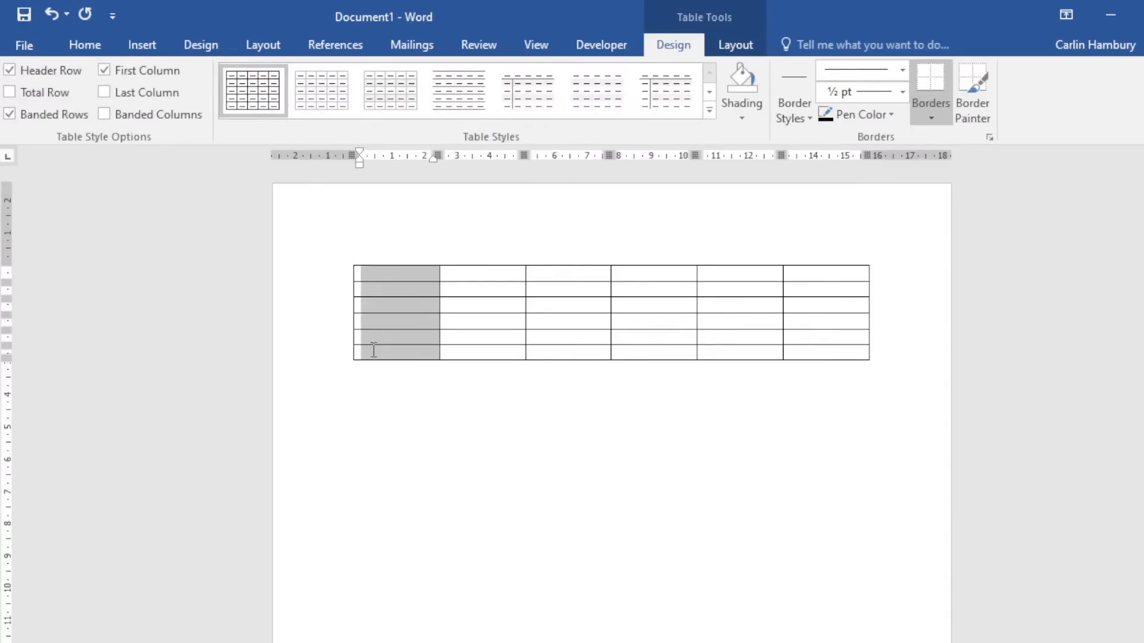
pyautogui.rightClick(372, 275)
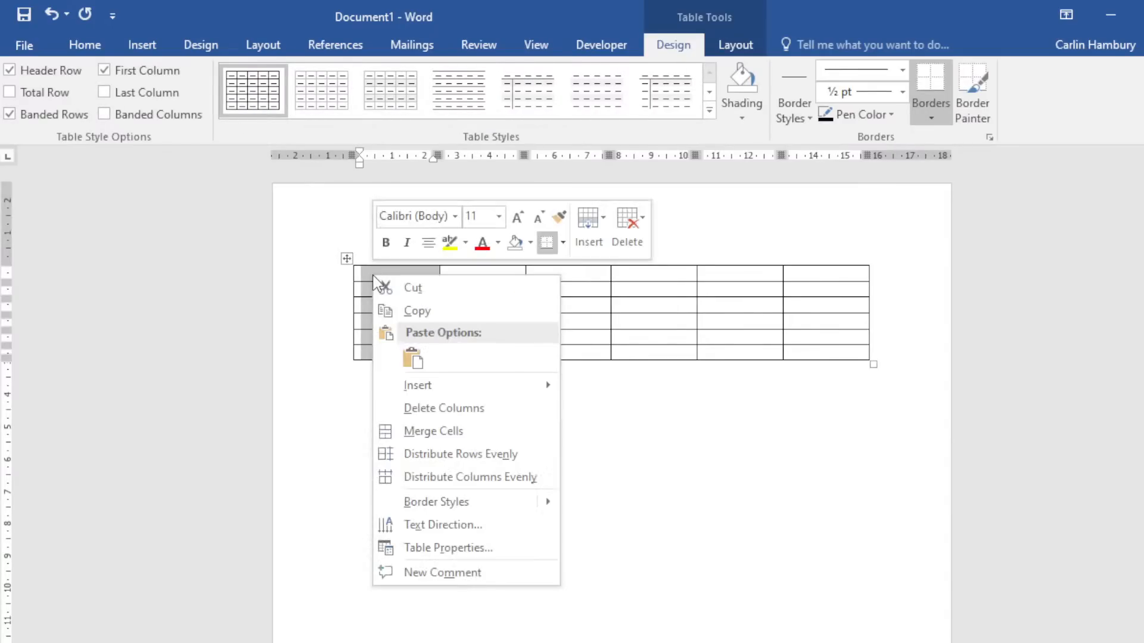
pyautogui.click(450, 407)
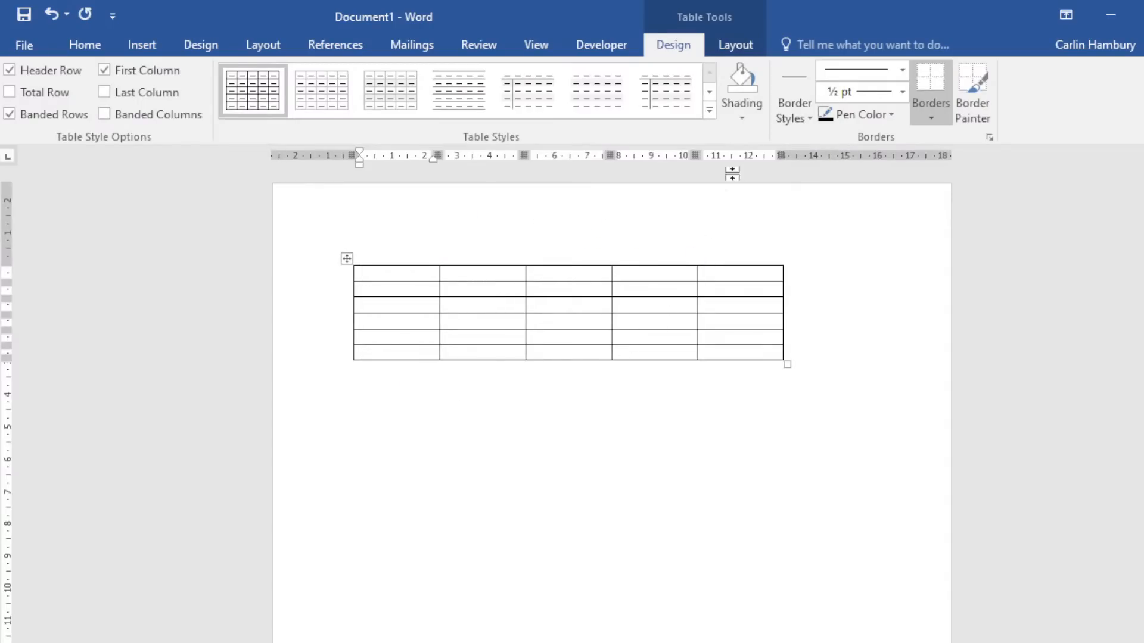
pyautogui.click(742, 118)
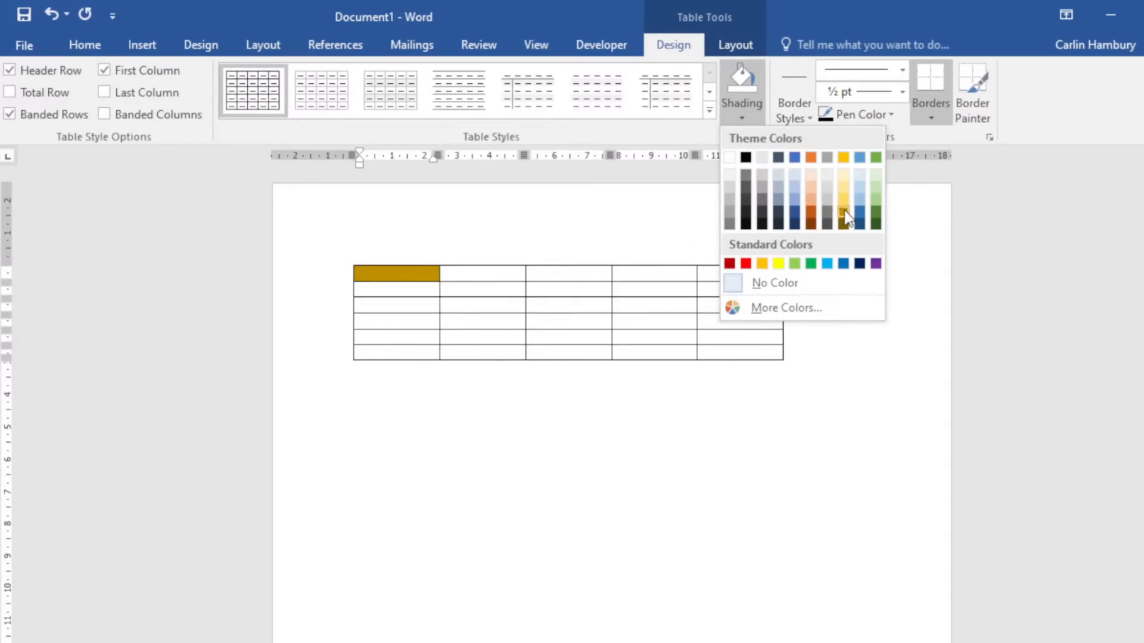
pyautogui.click(561, 302)
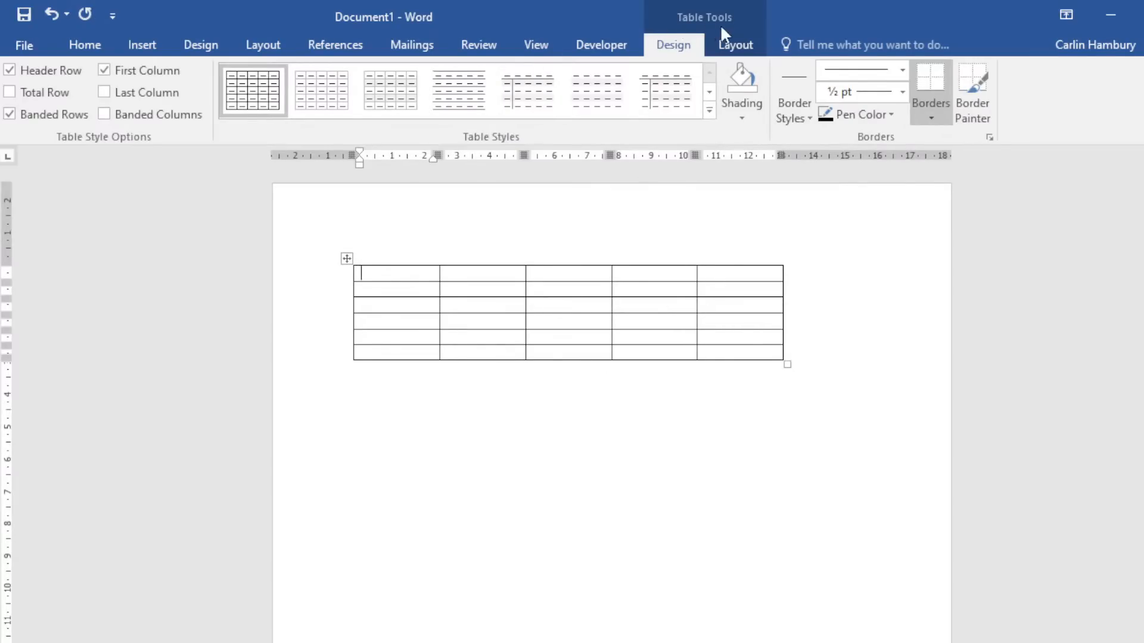
pyautogui.click(736, 45)
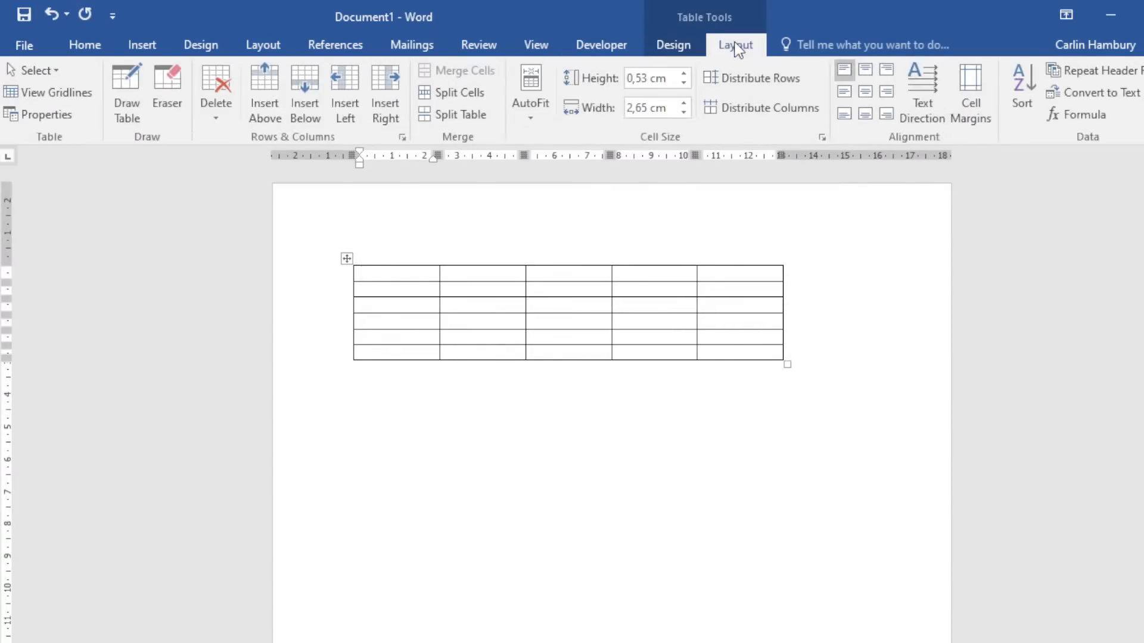
pyautogui.click(733, 352)
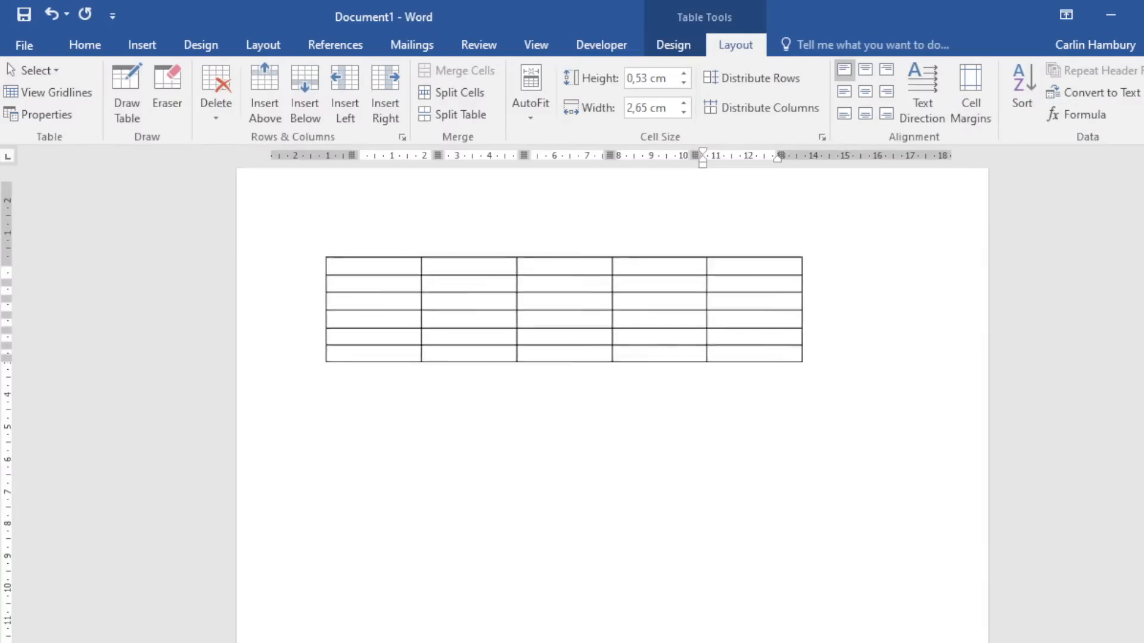
pyautogui.scroll(5, 758, 268)
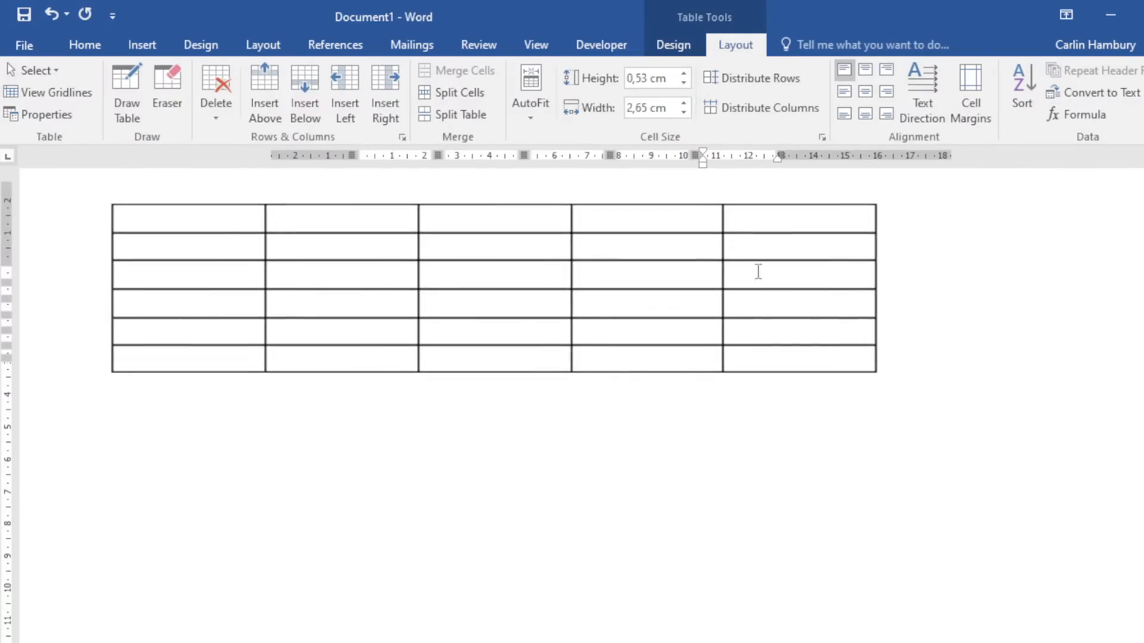
# Enter 25 in rows 2–5 of the table's last column.
pyautogui.click(747, 242)
pyautogui.write('25')
pyautogui.press('Down')
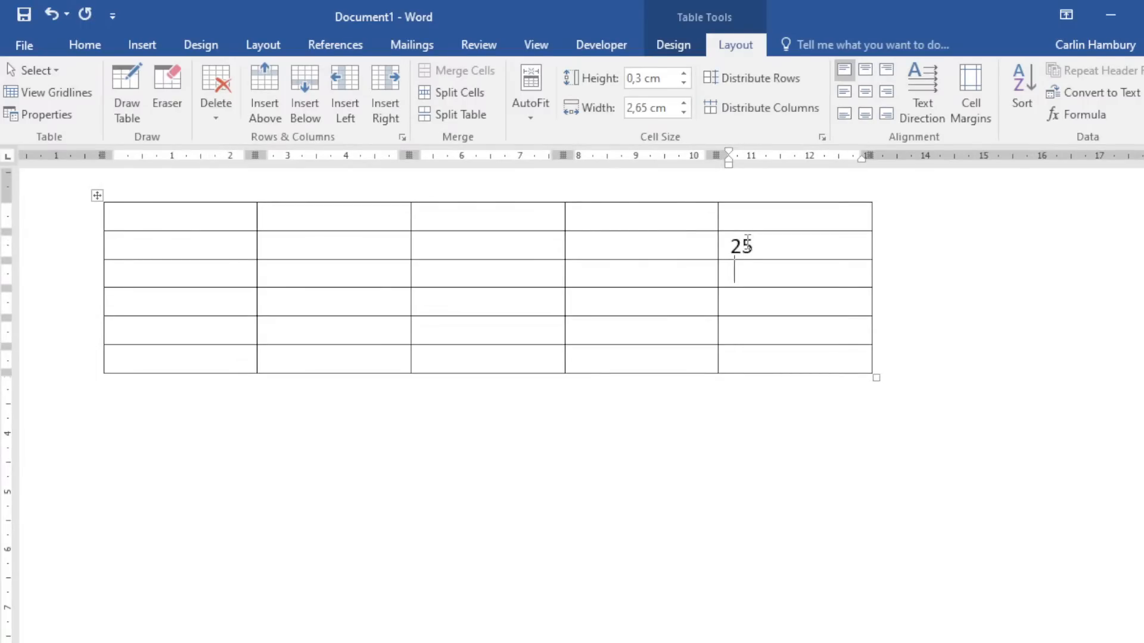
pyautogui.write('25')
pyautogui.press('Down')
pyautogui.write('25')
pyautogui.press('Down')
pyautogui.write('25')
pyautogui.press('Down')
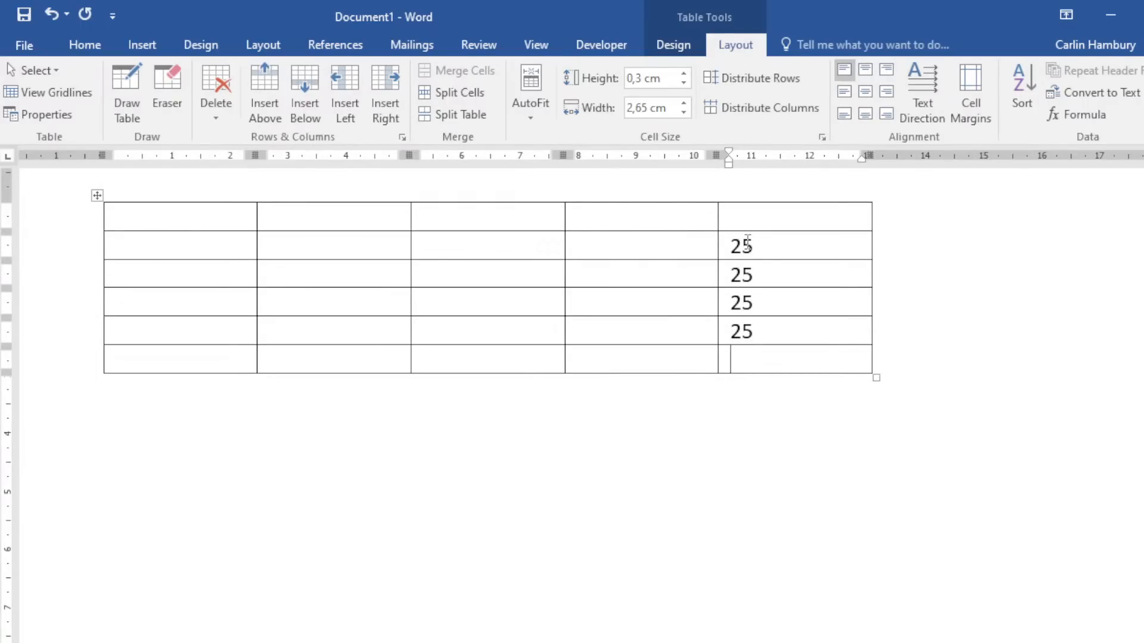
# Insert a =SUM(ABOVE) formula in the bottom cell to show the total 100.
pyautogui.click(1085, 116)
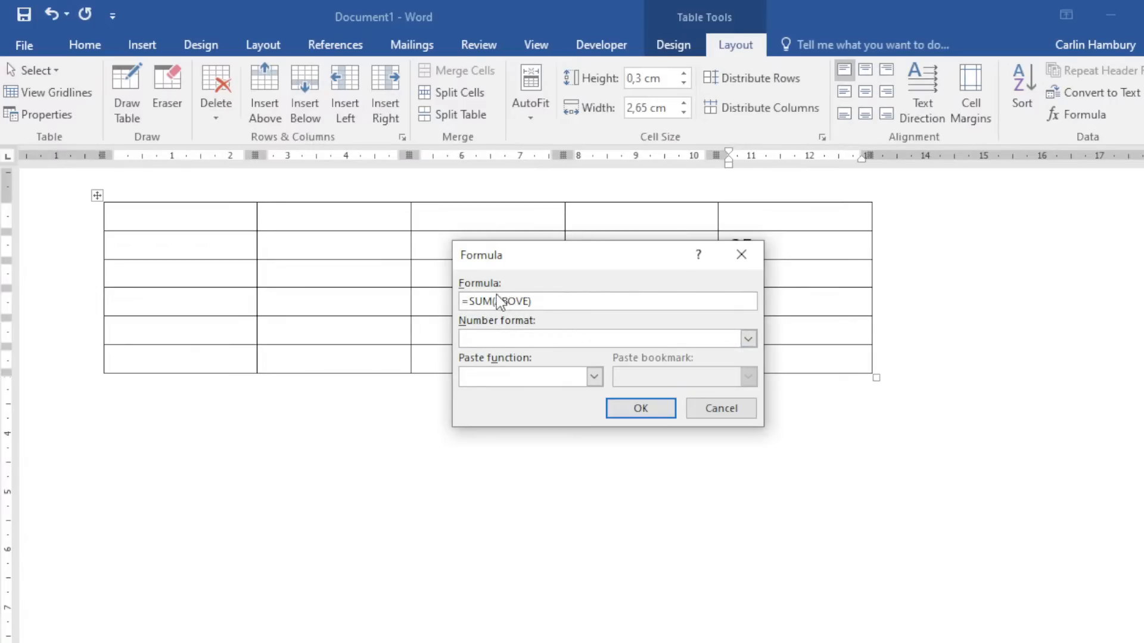
pyautogui.click(747, 341)
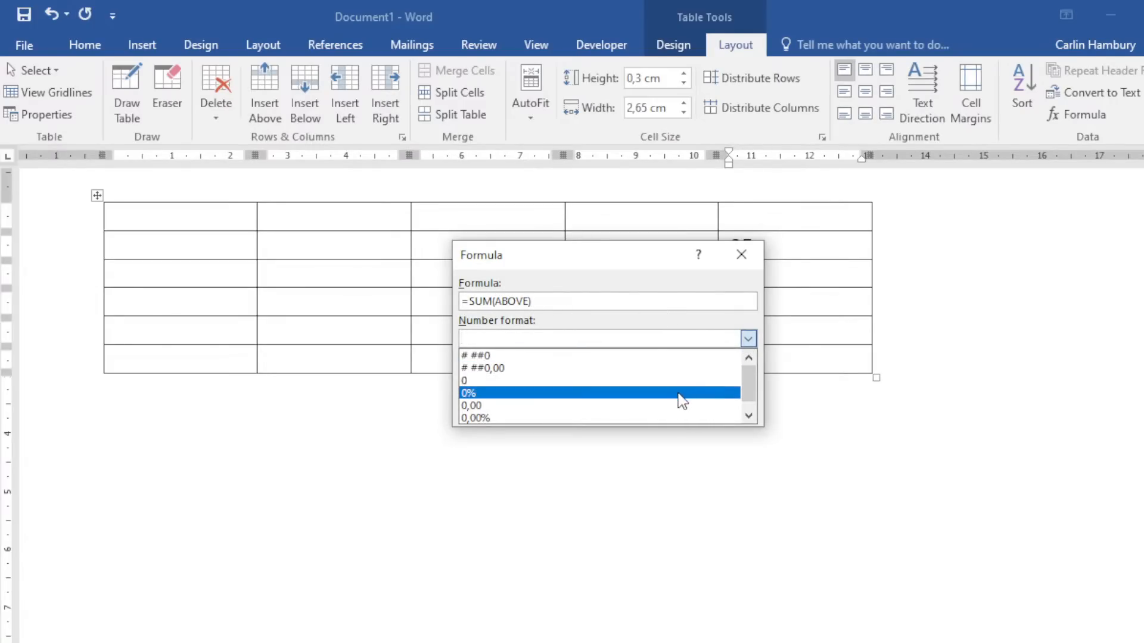
pyautogui.click(635, 283)
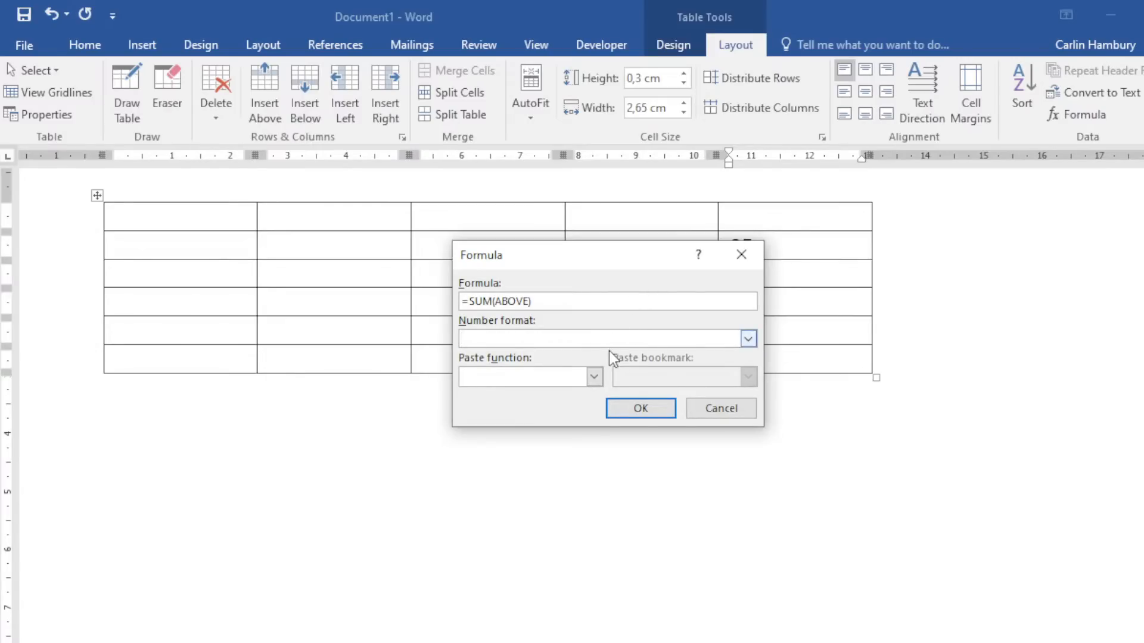
pyautogui.click(620, 409)
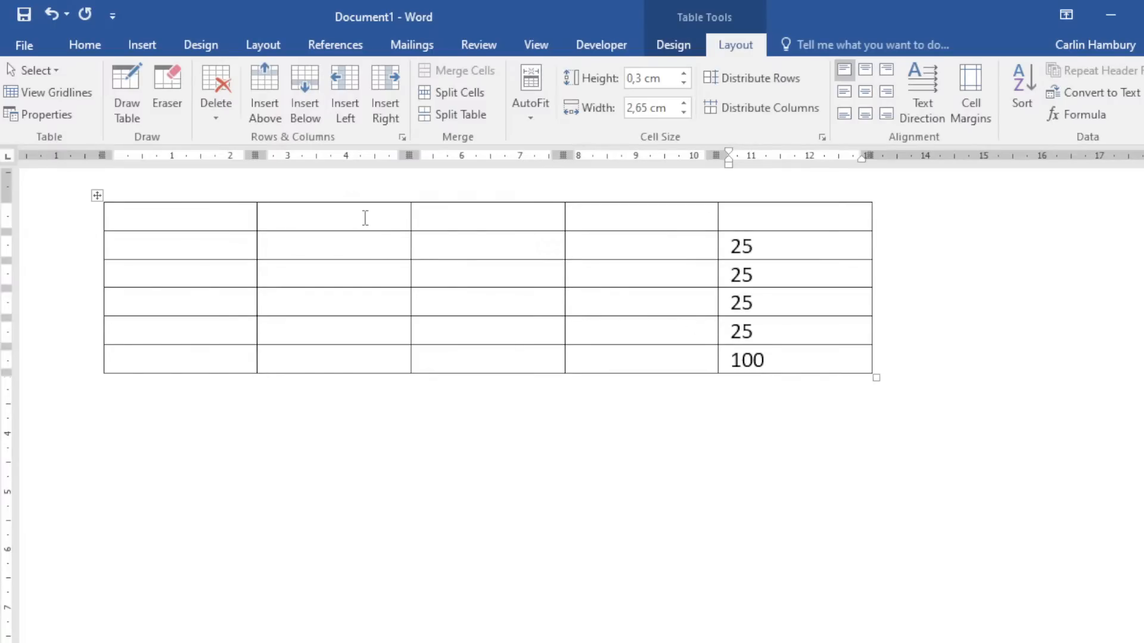
# Merge the second and third cells of the table's top row.
pyautogui.moveTo(365, 217); pyautogui.dragTo(457, 217)
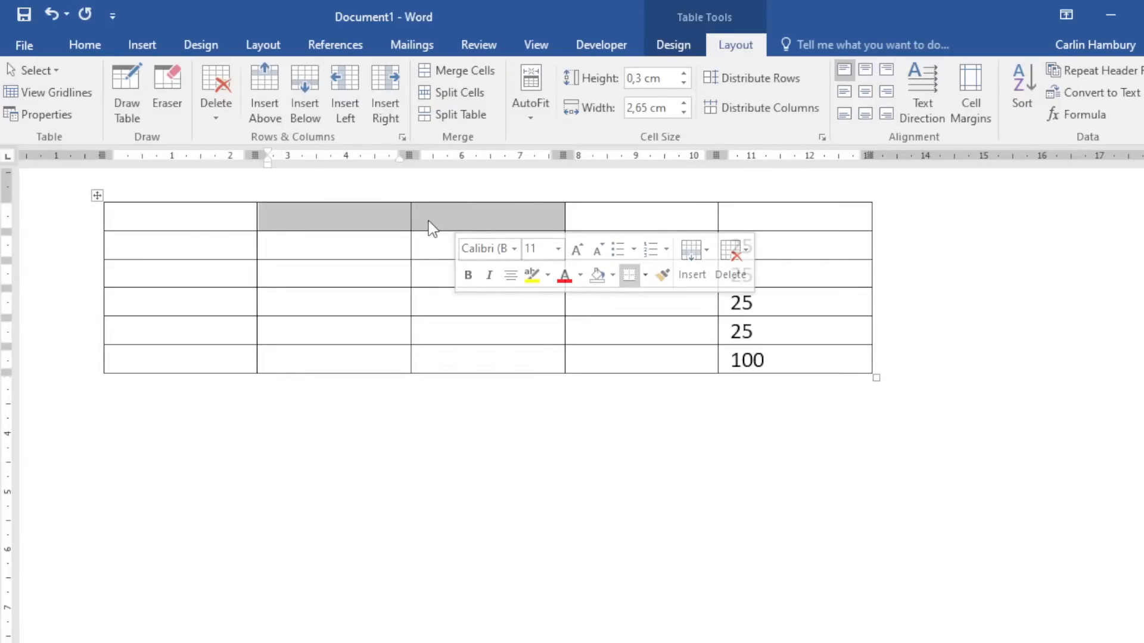
pyautogui.click(472, 70)
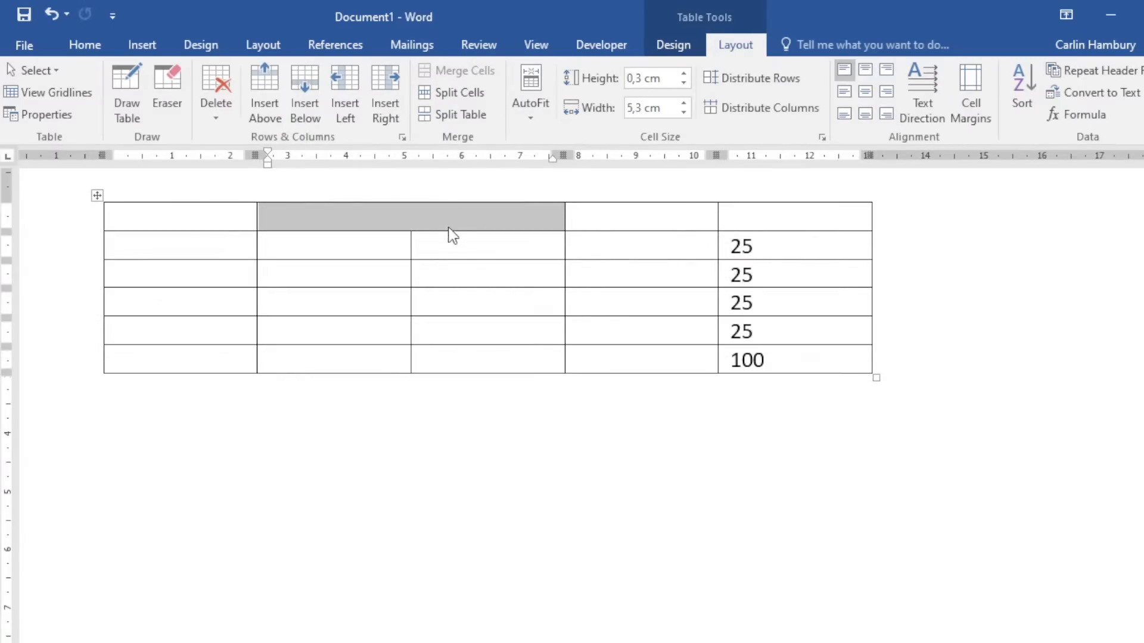
pyautogui.click(439, 254)
pyautogui.click(372, 215)
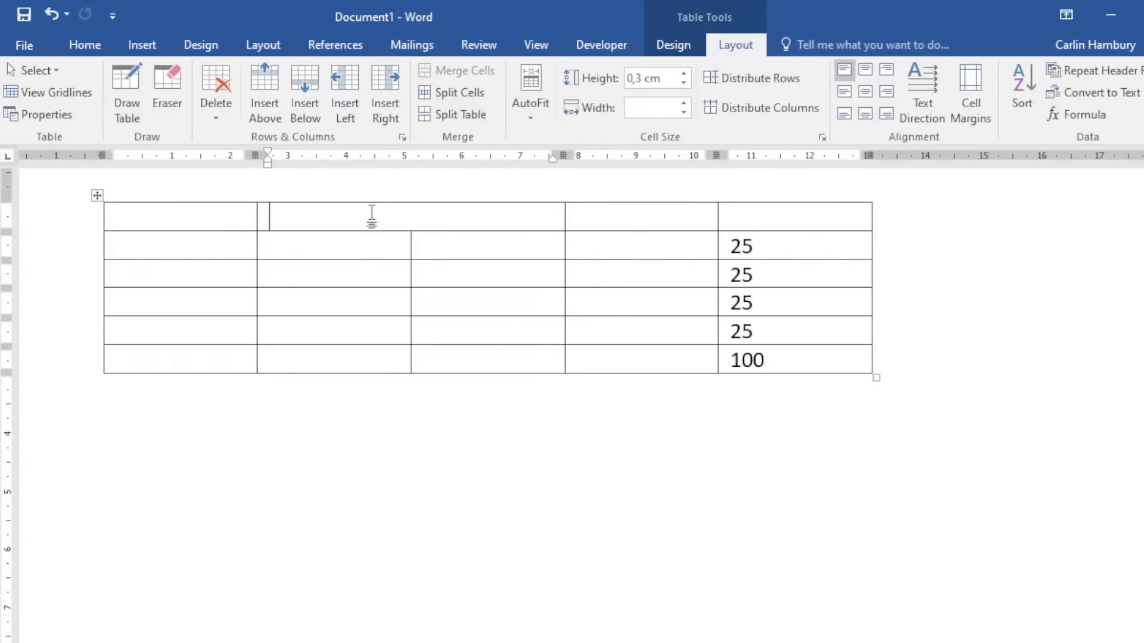
# Split the merged top cell into four columns by two rows.
pyautogui.click(454, 92)
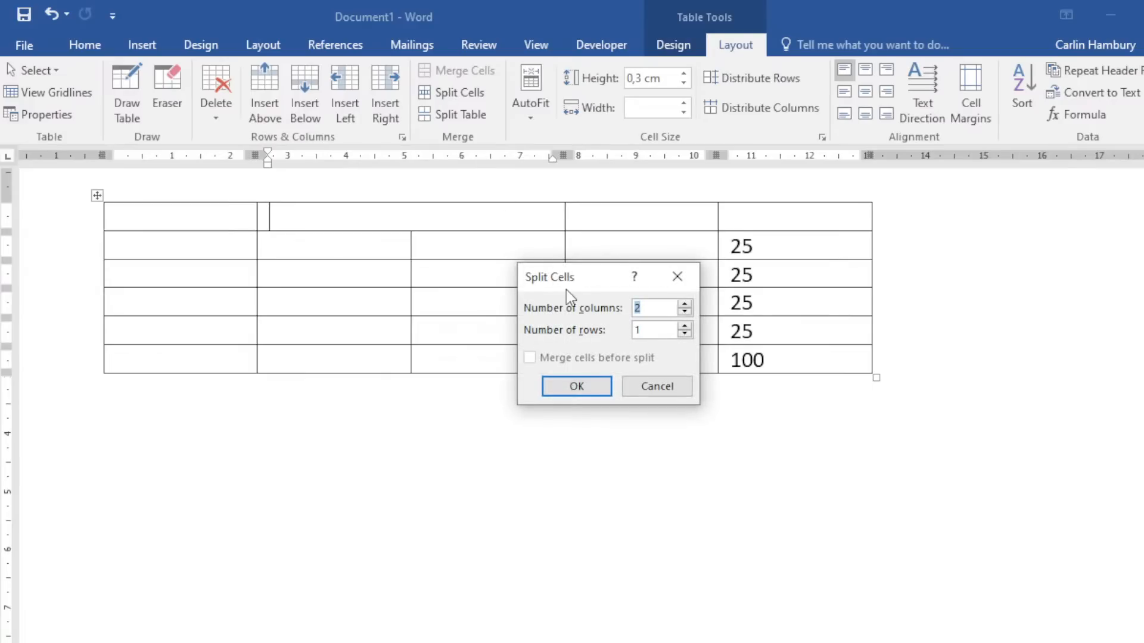
pyautogui.click(687, 304)
pyautogui.click(687, 305)
pyautogui.click(684, 327)
pyautogui.click(588, 392)
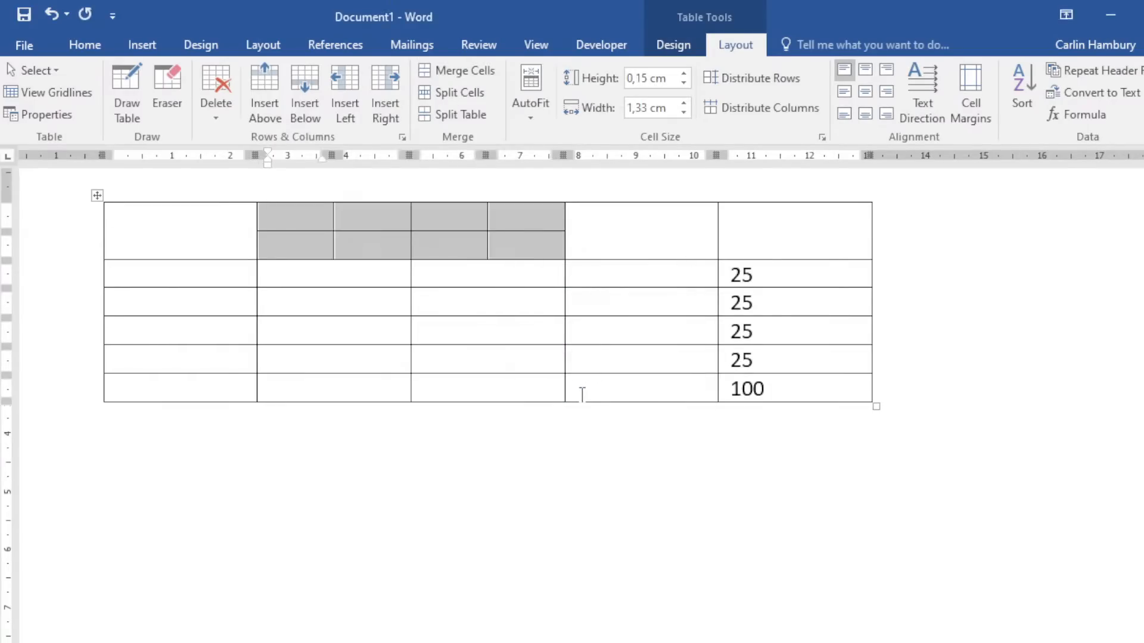
pyautogui.click(541, 467)
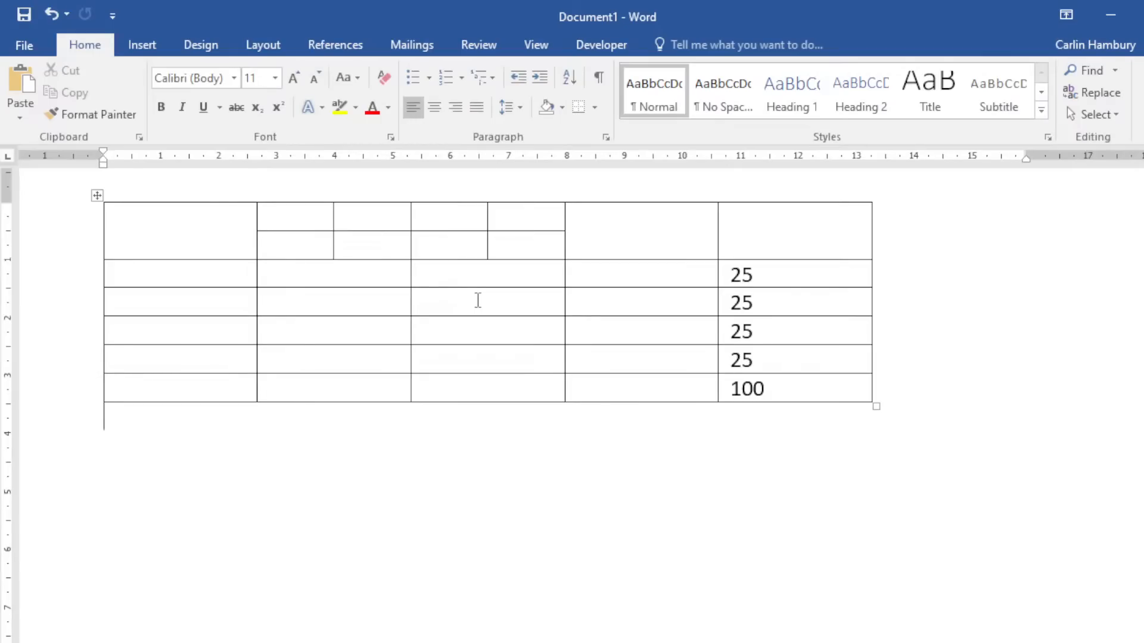
# Open the Save As browse dialog for file 25 and bring up its Save Options.
pyautogui.click(23, 48)
pyautogui.click(52, 241)
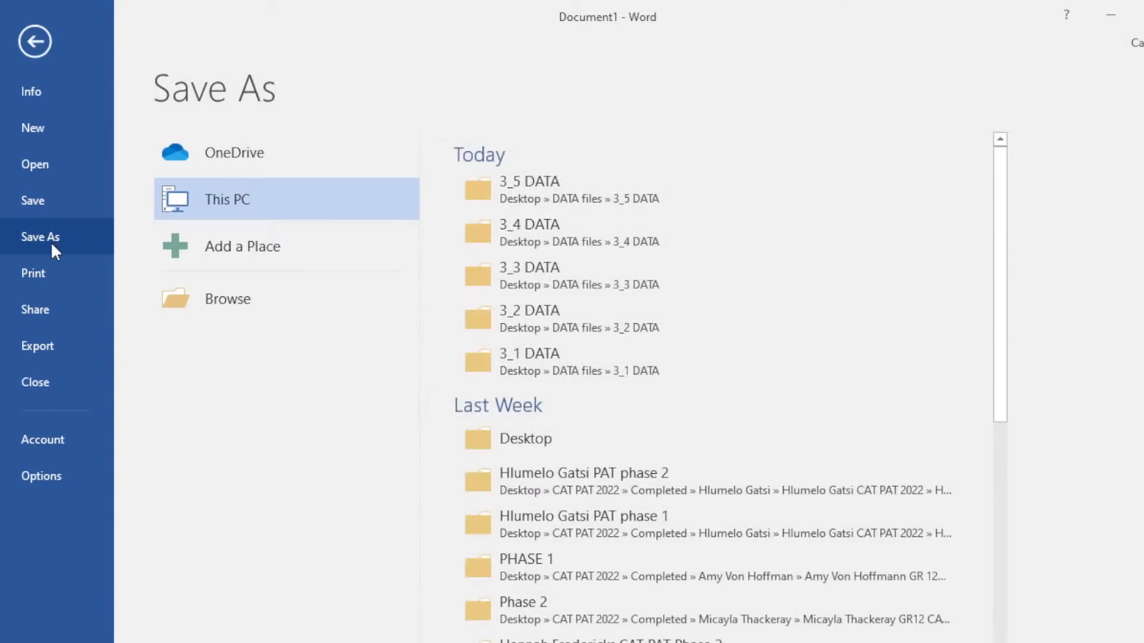
pyautogui.click(37, 48)
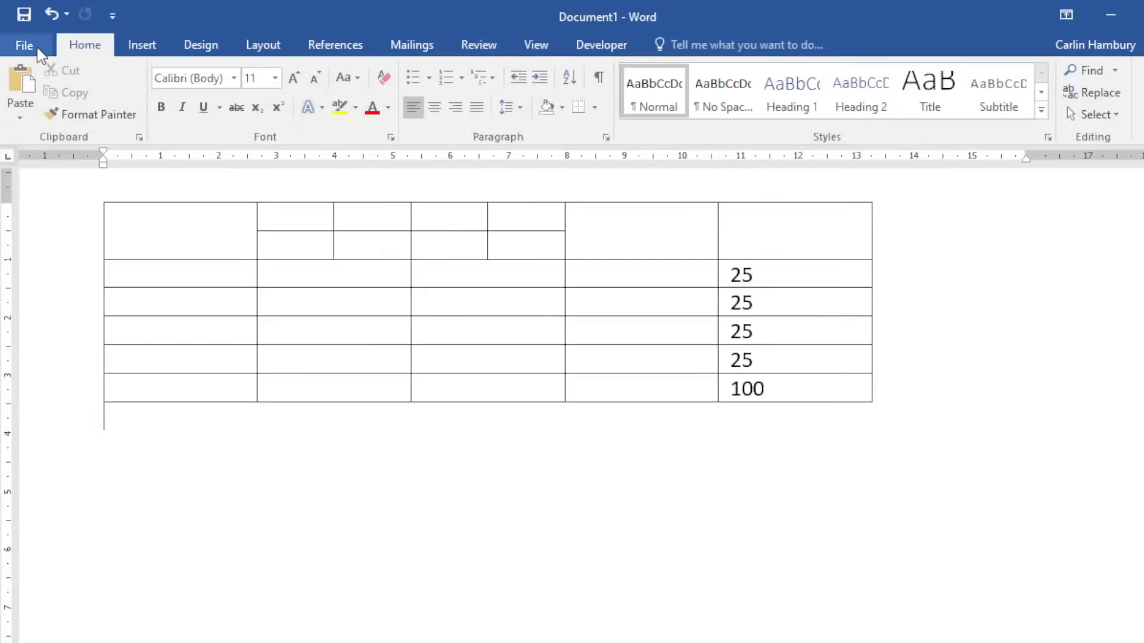
pyautogui.click(37, 50)
pyautogui.click(41, 230)
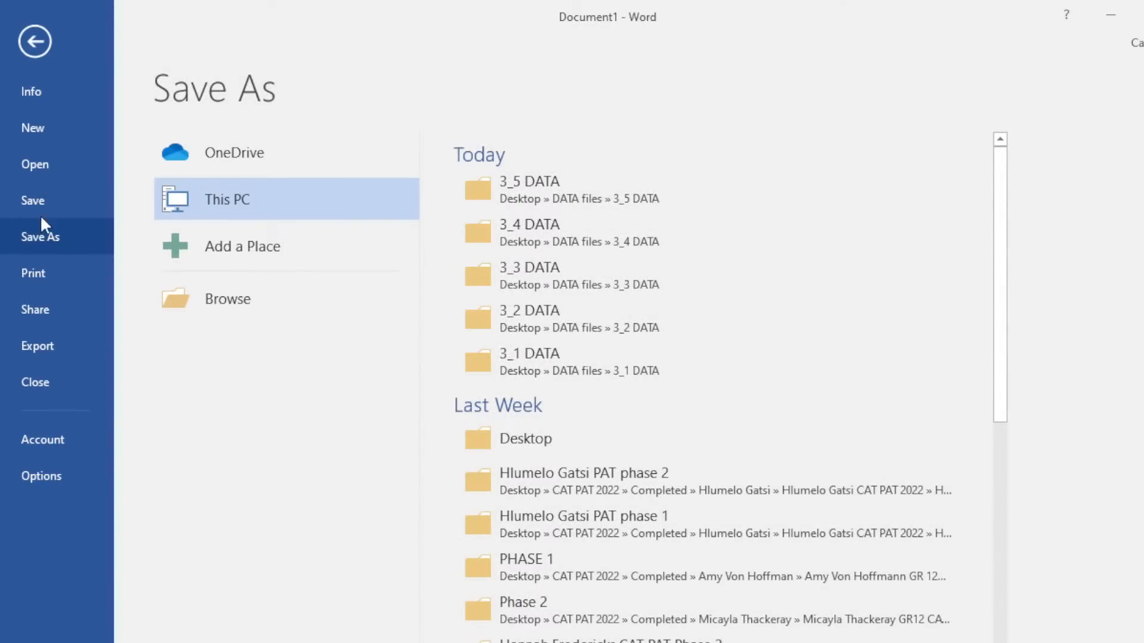
pyautogui.click(231, 292)
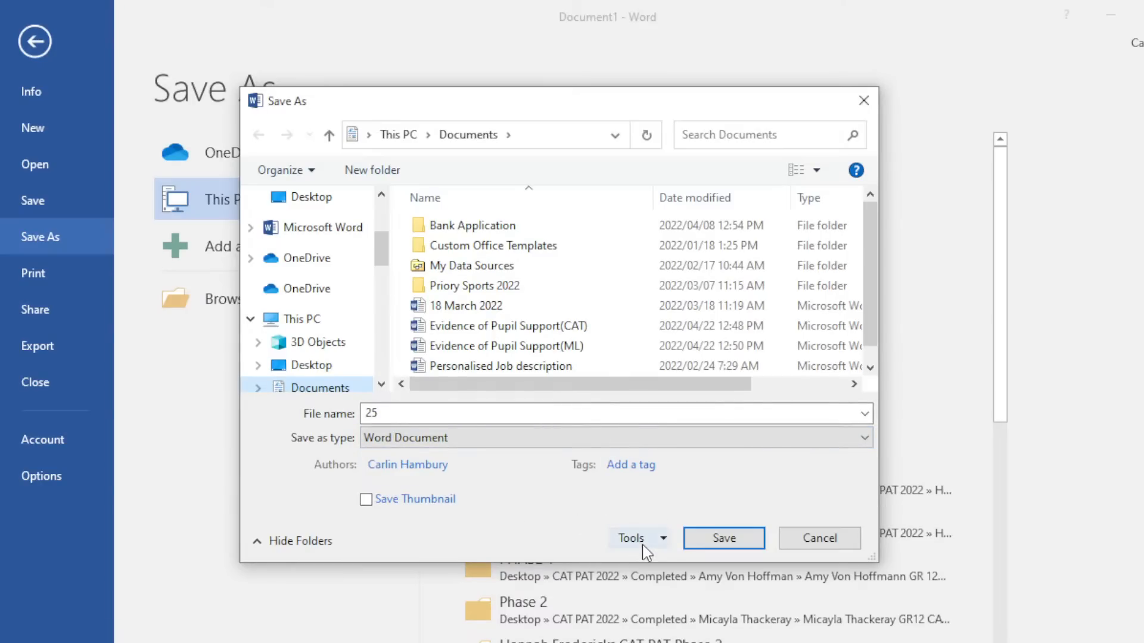
pyautogui.click(661, 539)
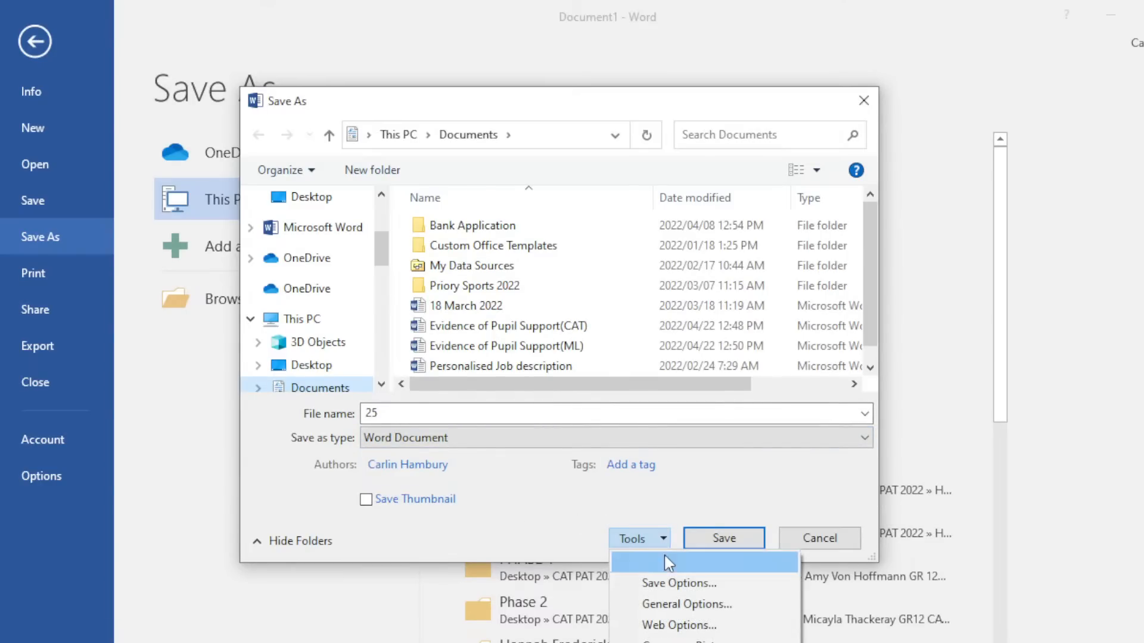
pyautogui.click(670, 584)
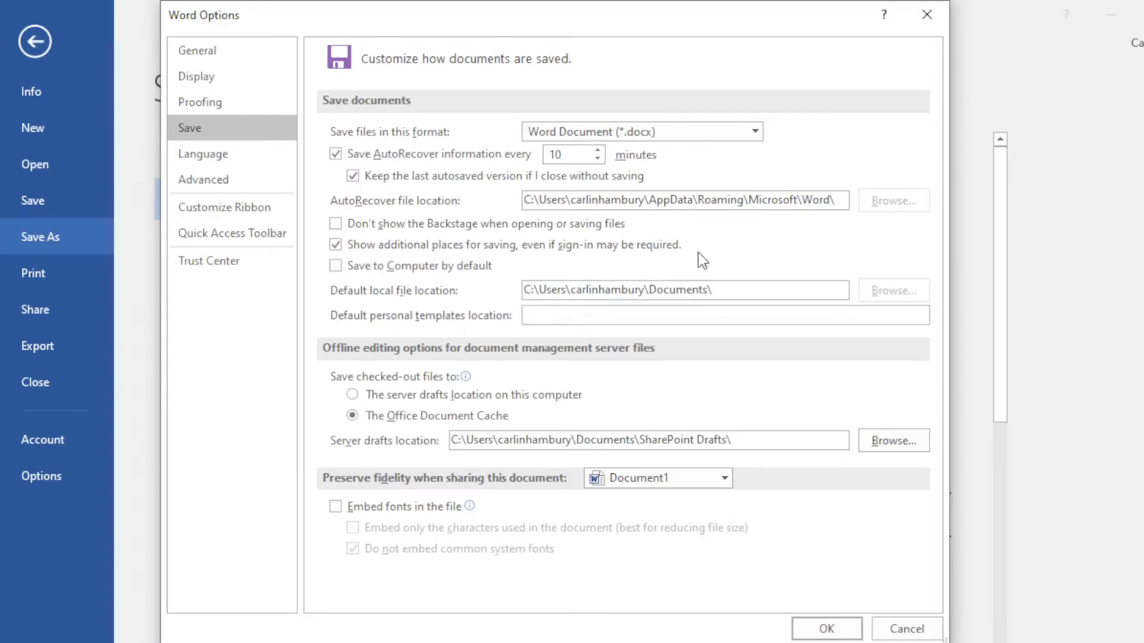
# Switch from Word Options to the Save As dialog's General Options password settings.
pyautogui.click(935, 19)
pyautogui.click(660, 546)
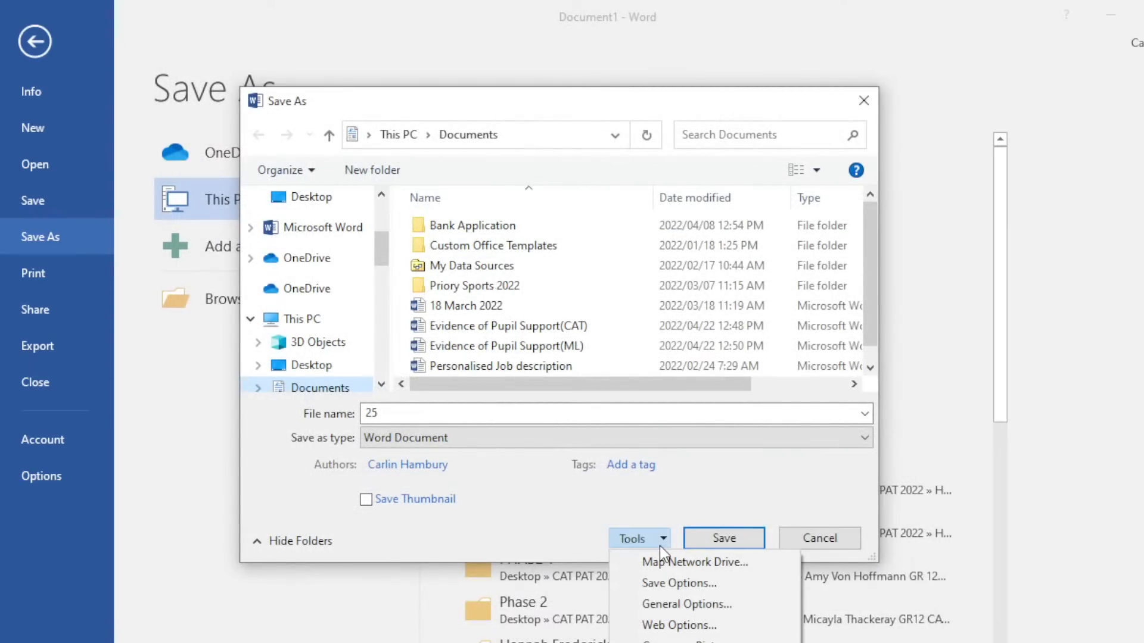
pyautogui.click(660, 605)
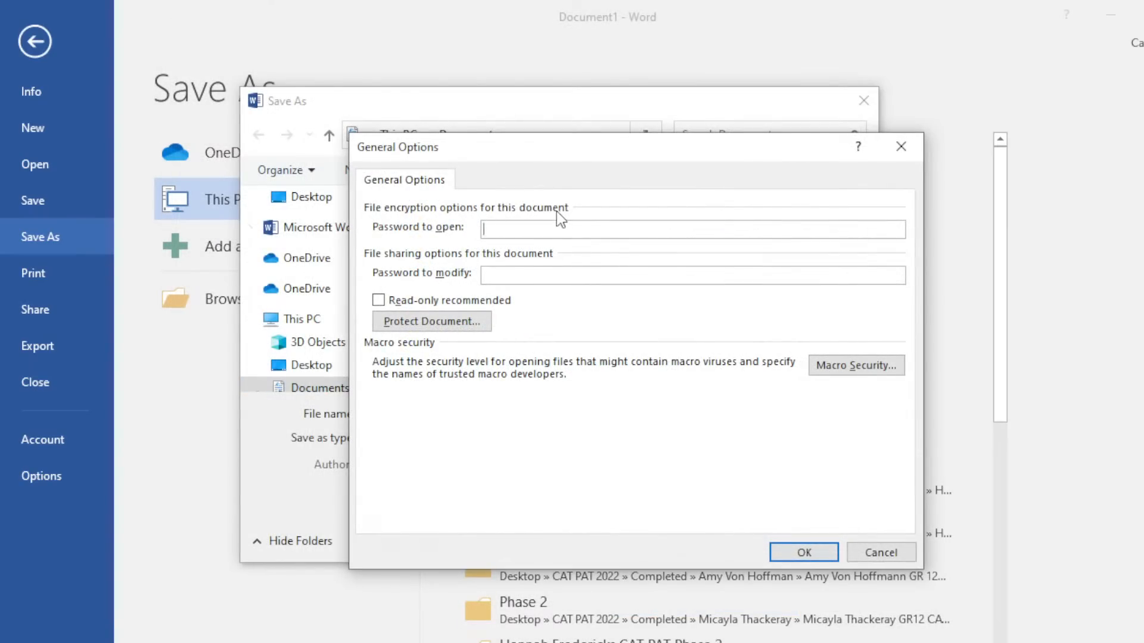
pyautogui.moveTo(577, 157); pyautogui.dragTo(287, 113)
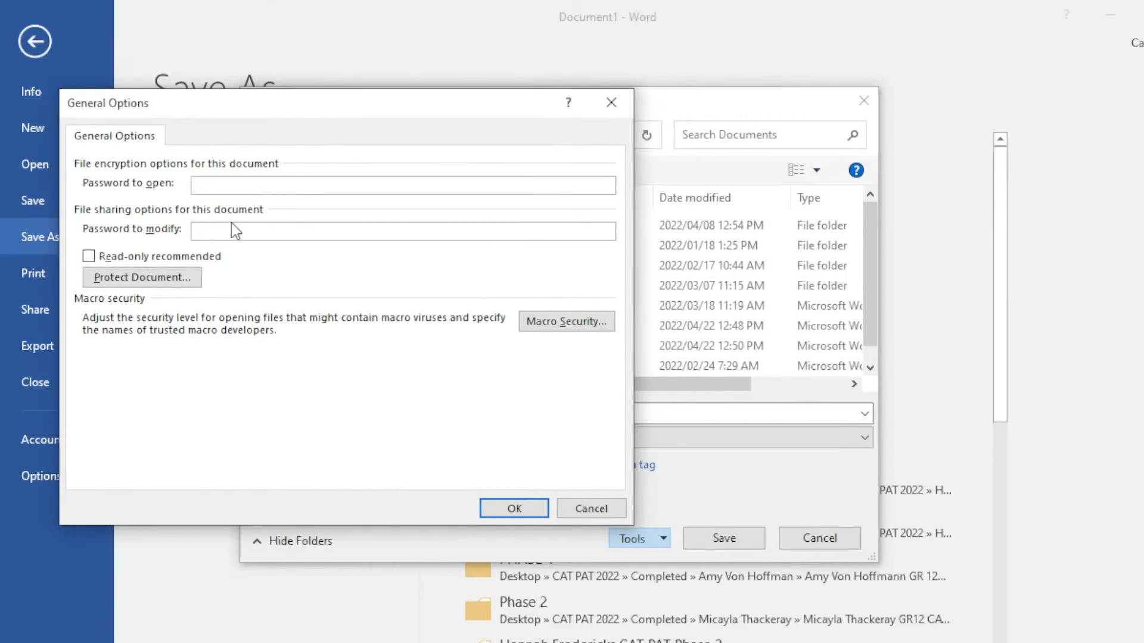
pyautogui.click(206, 186)
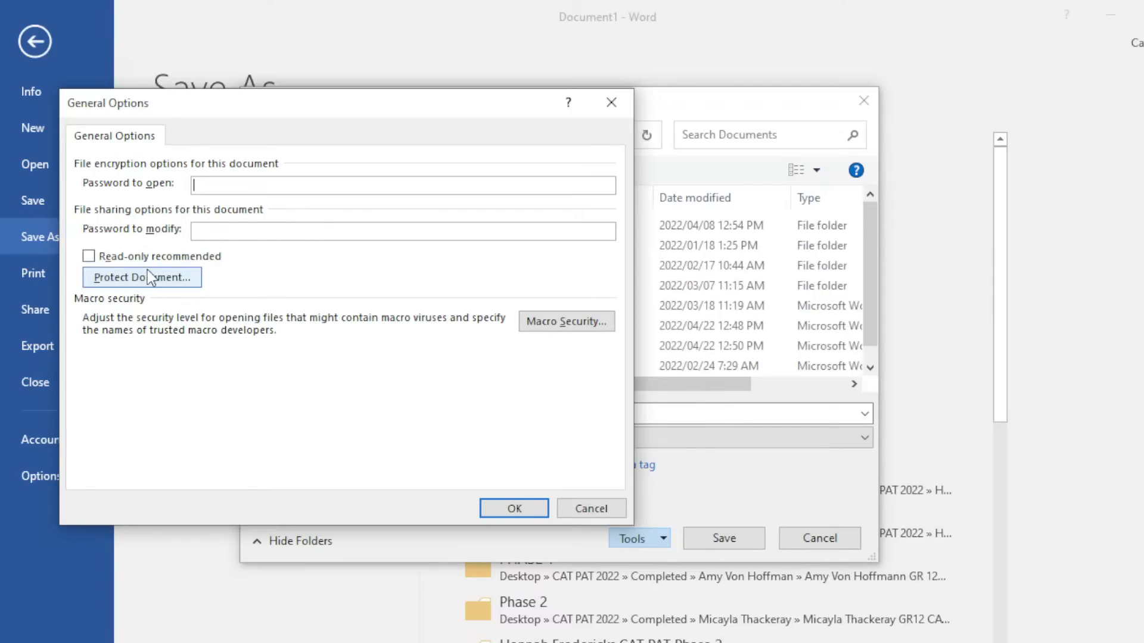
pyautogui.click(123, 276)
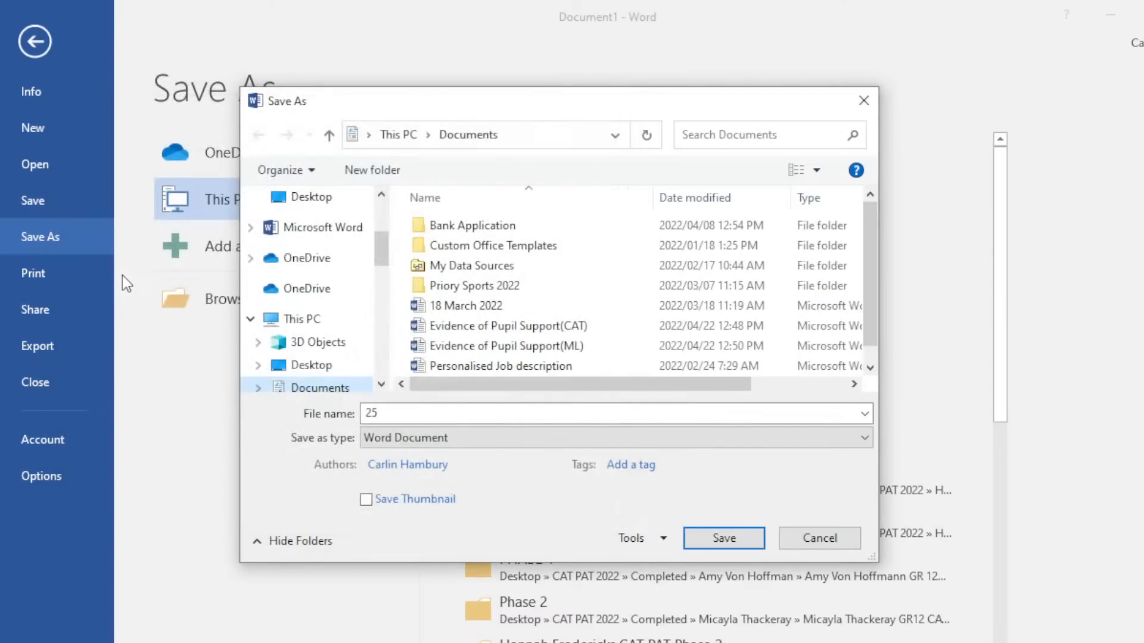
# Set and confirm a password to open and a password to modify, and choose Desktop.
pyautogui.click(665, 540)
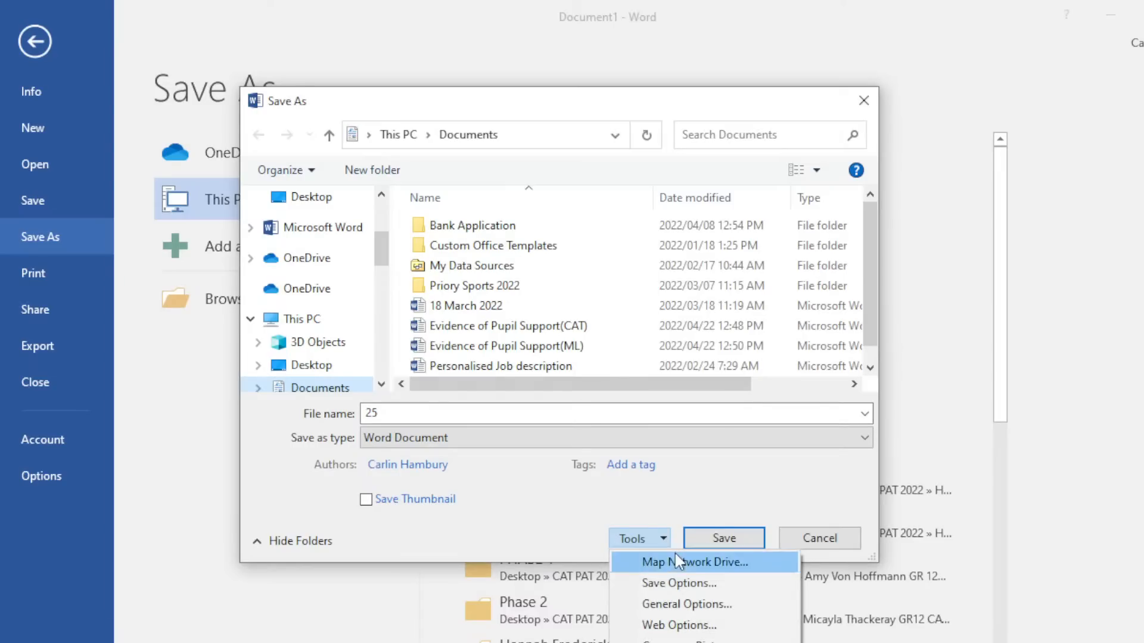
pyautogui.click(668, 602)
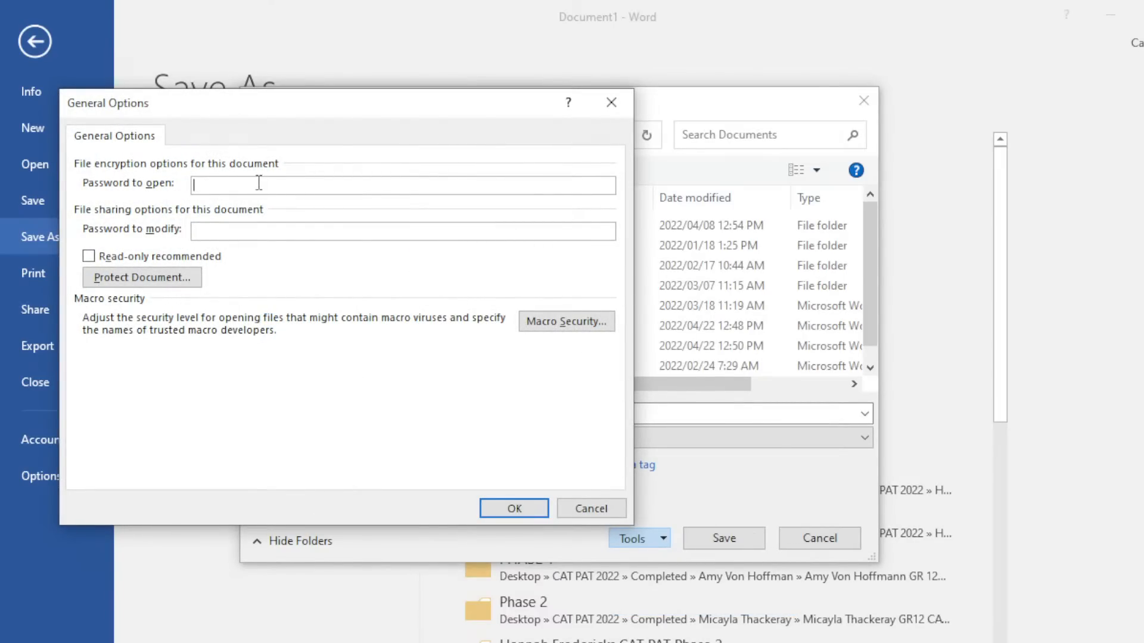
pyautogui.write('123456')
pyautogui.click(198, 231)
pyautogui.write('123456')
pyautogui.click(495, 509)
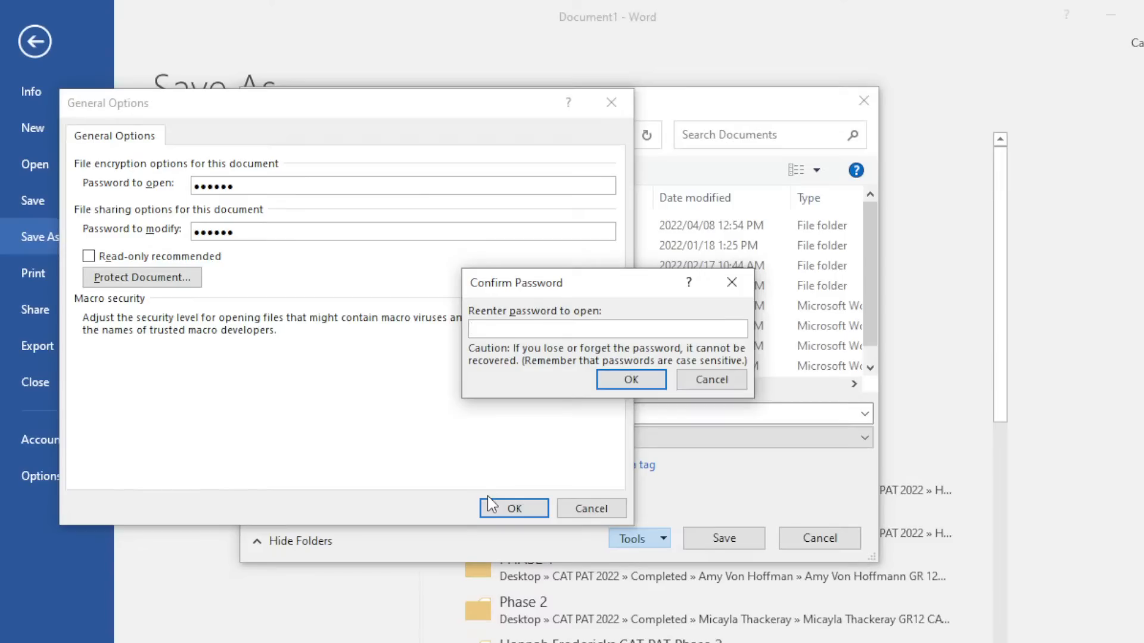
pyautogui.write('123456')
pyautogui.press('Return')
pyautogui.write('123456')
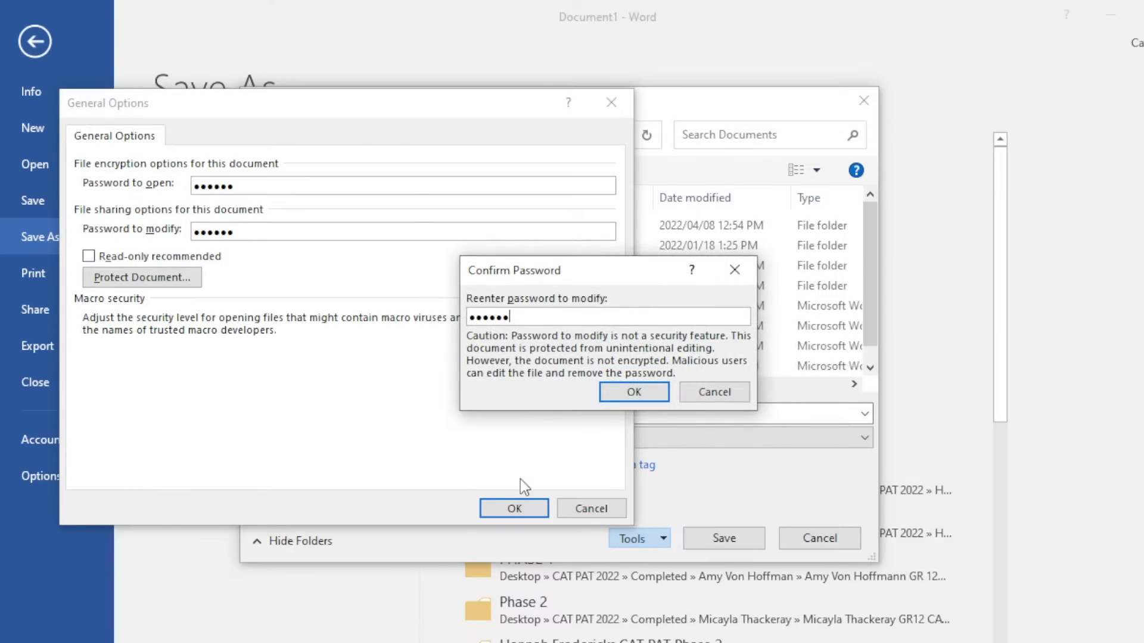
pyautogui.click(633, 392)
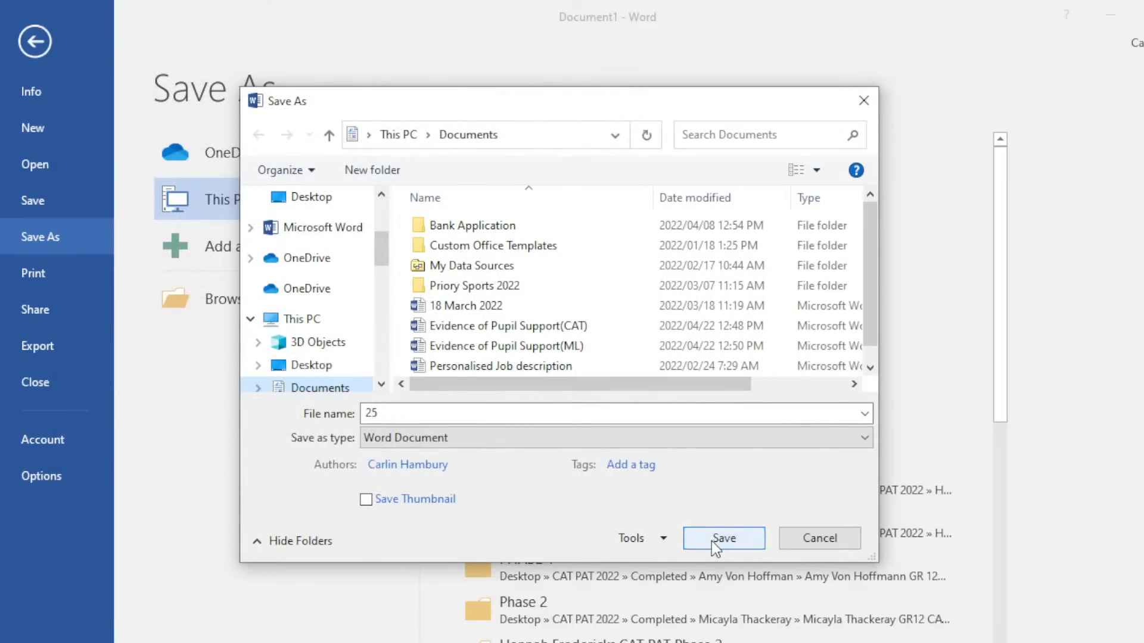
pyautogui.click(342, 364)
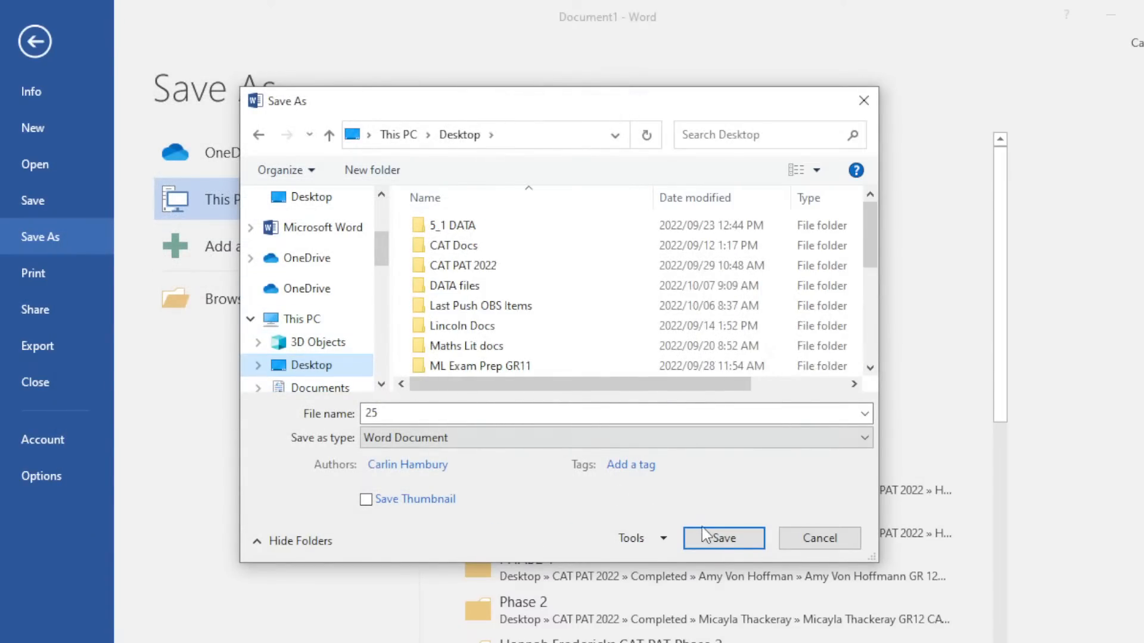
# Save as 25, reopen it from the desktop with both passwords, then close Word.
pyautogui.click(707, 537)
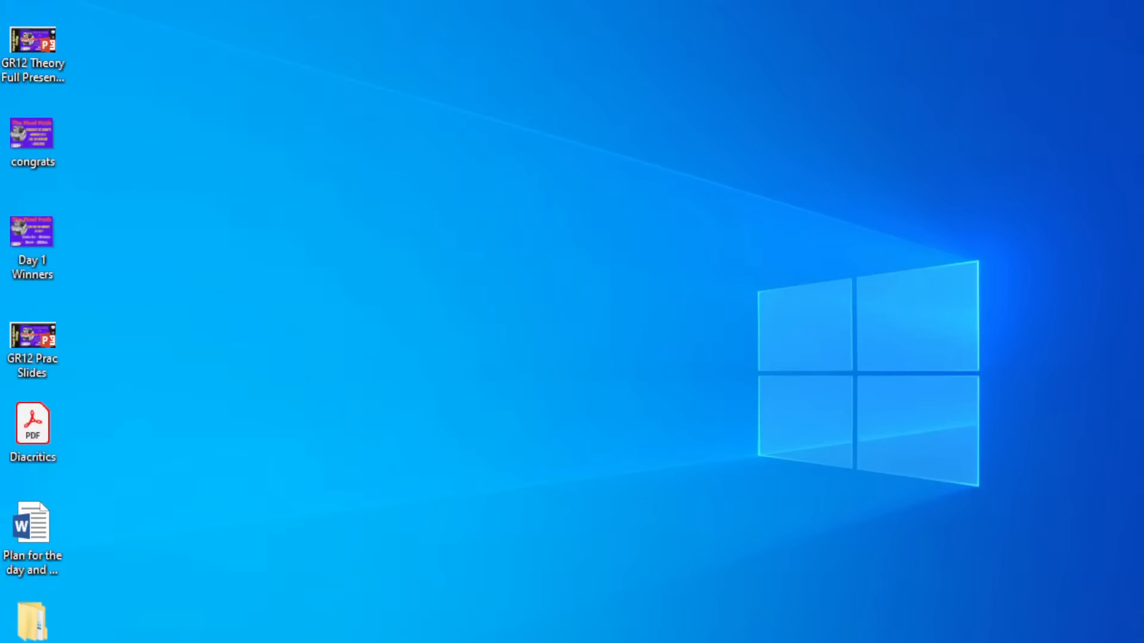
pyautogui.moveTo(2, 384); pyautogui.dragTo(486, 367)
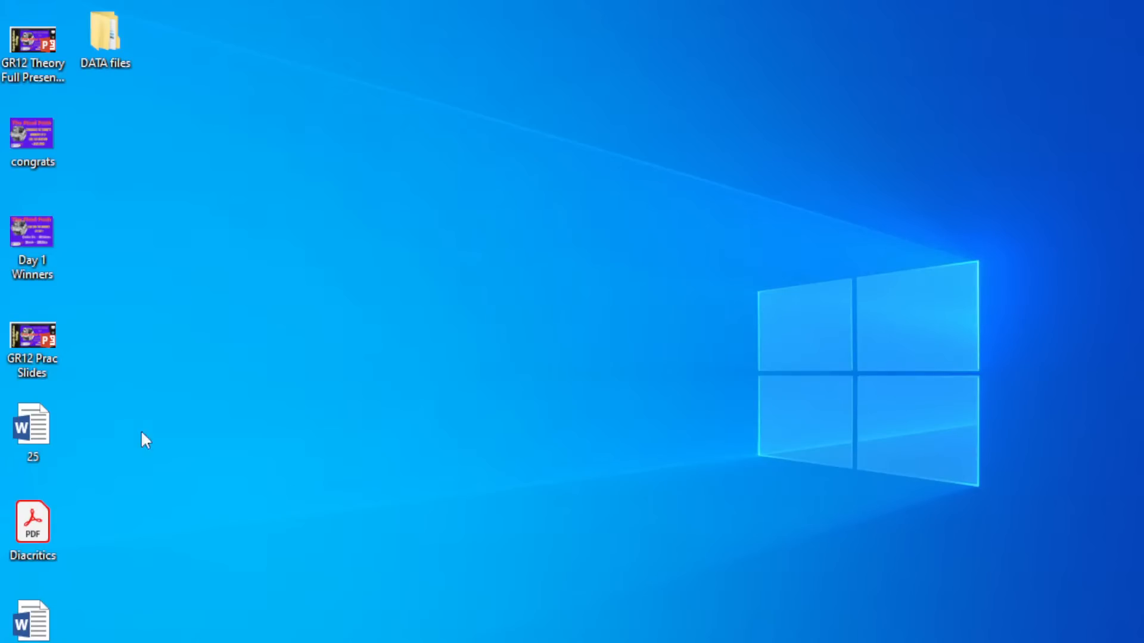
pyautogui.doubleClick(11, 429)
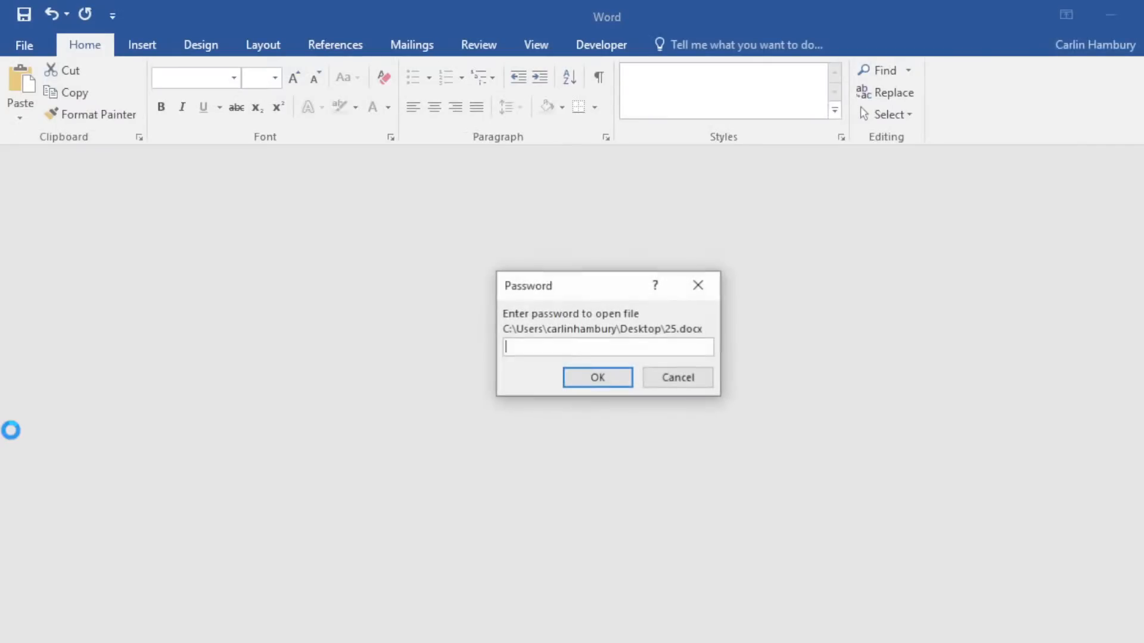
pyautogui.write('******')
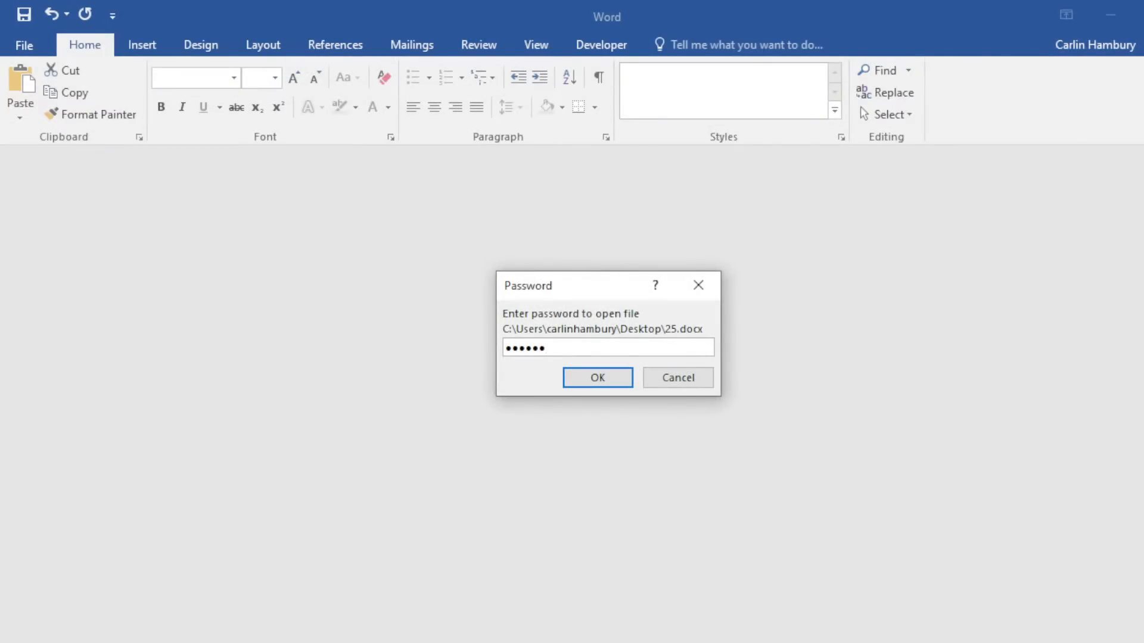
pyautogui.press('Return')
pyautogui.write('******')
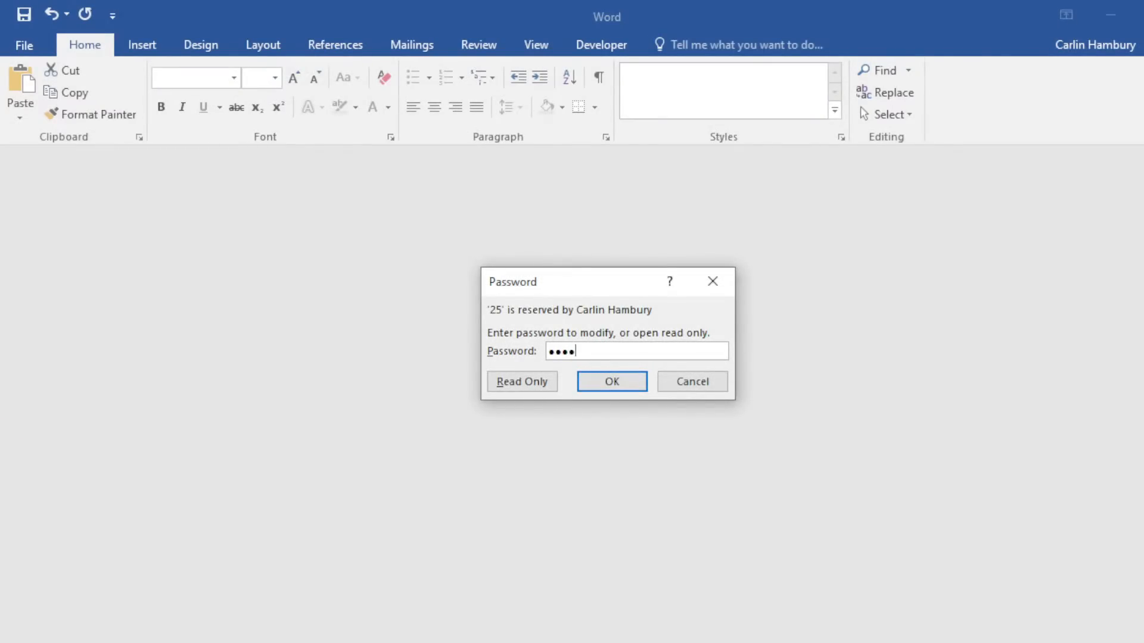
pyautogui.press('Return')
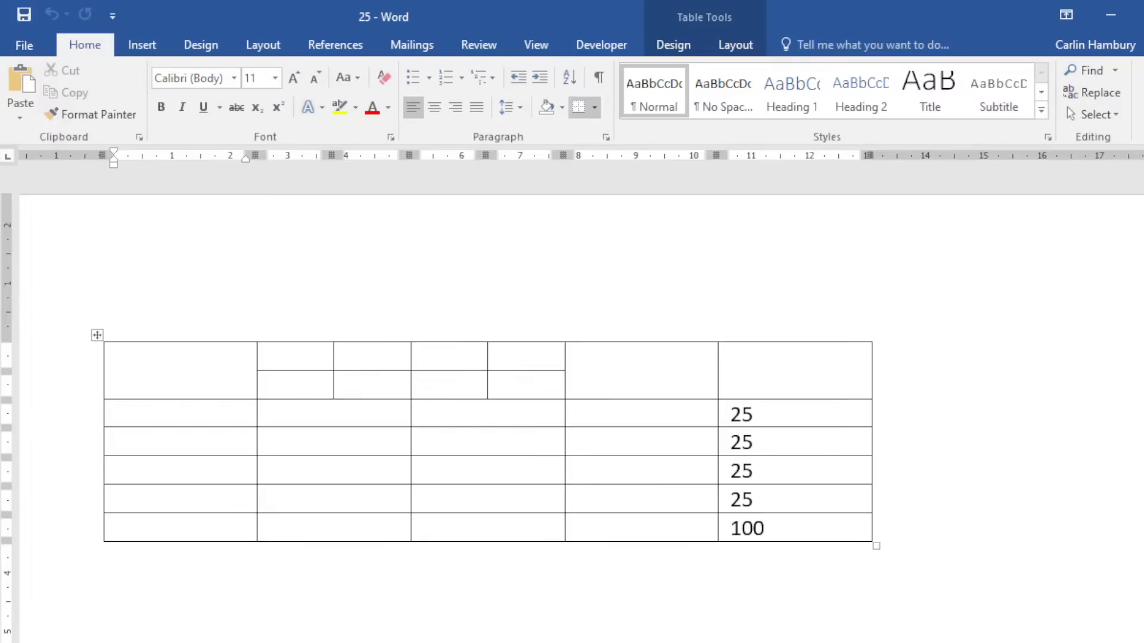
pyautogui.click(1143, 14)
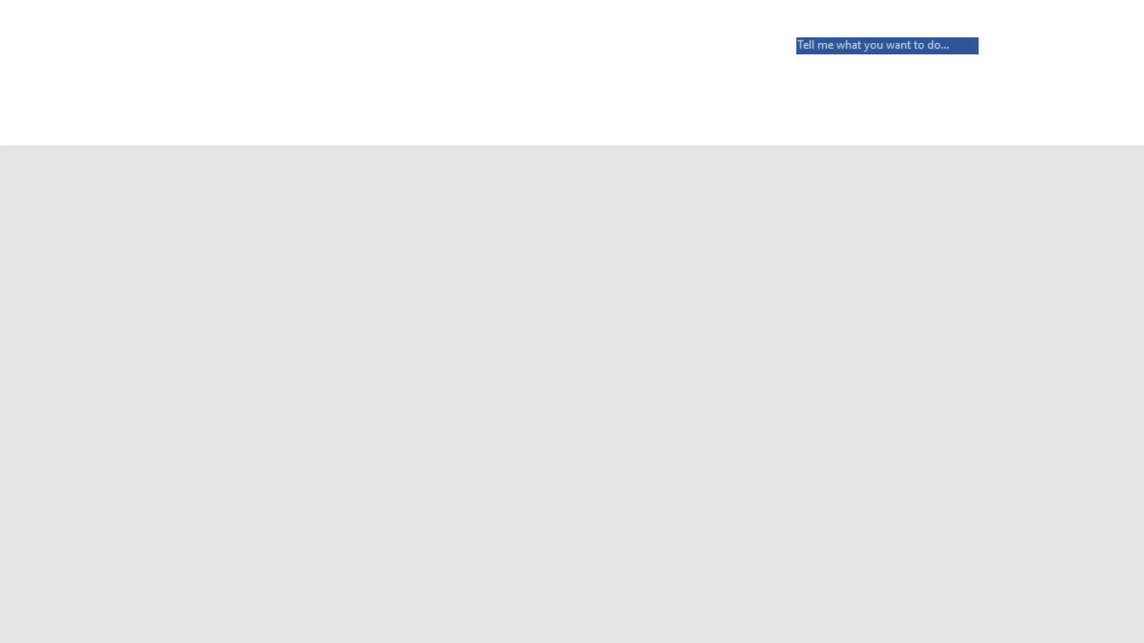
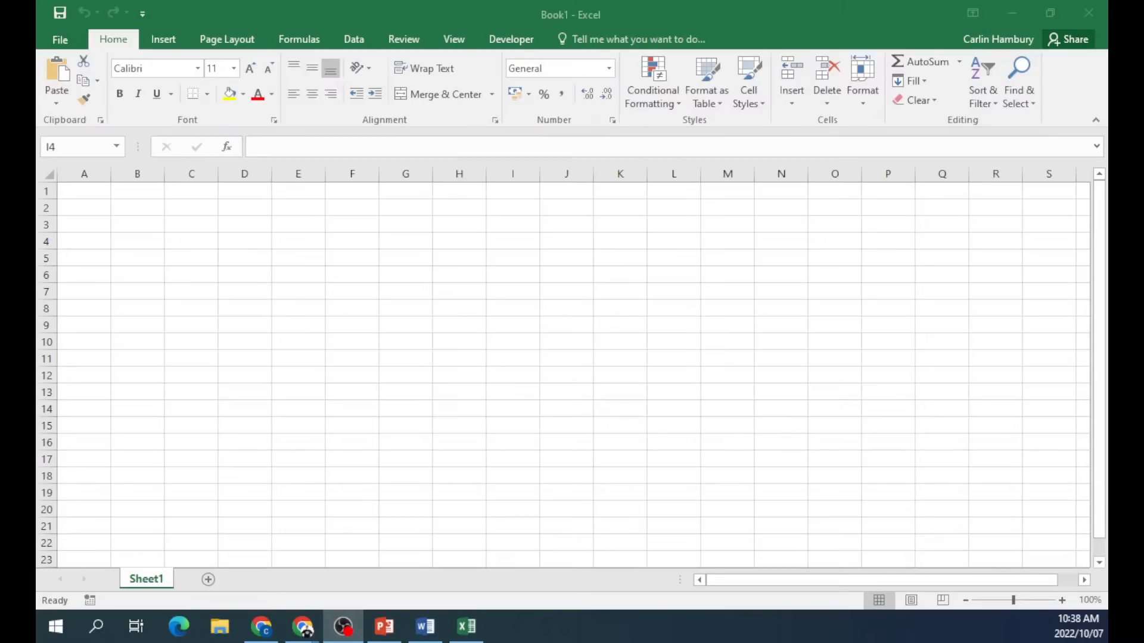
# Enter the letter string 'jbvhkdhjcfbvkdhjbscfvsdf' in cell C2.
pyautogui.click(436, 380)
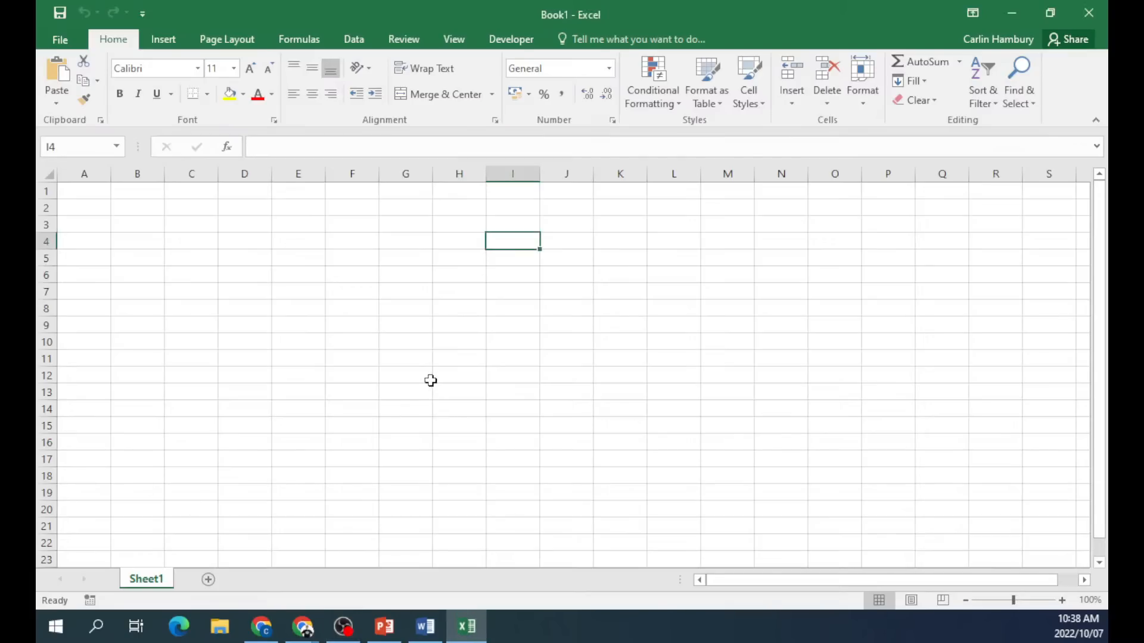
pyautogui.click(1062, 600)
pyautogui.click(1061, 600)
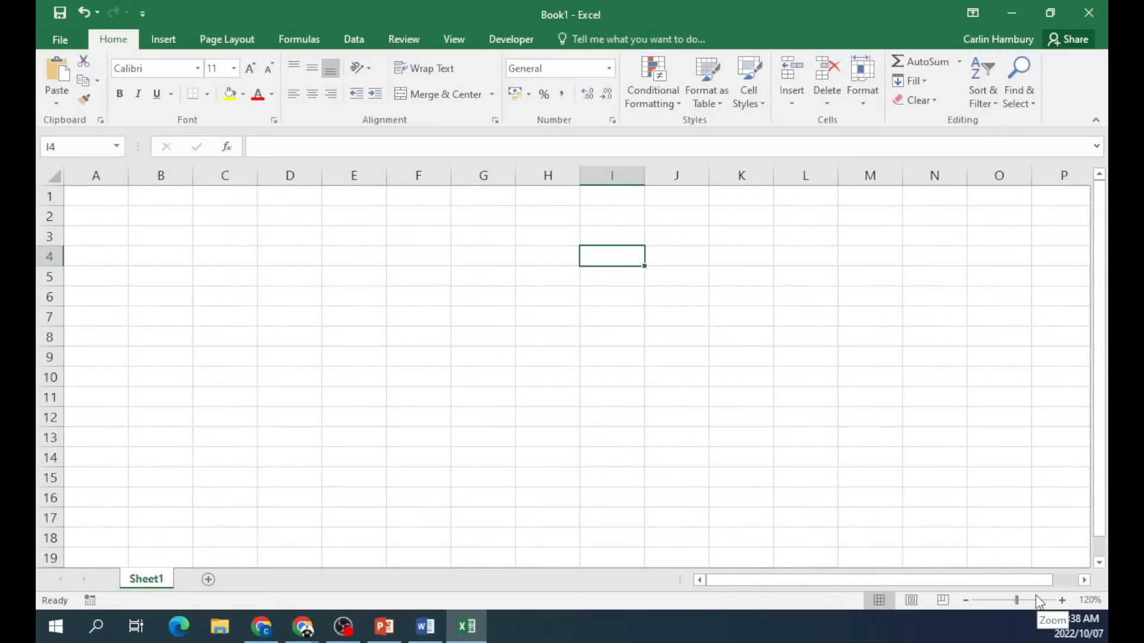
pyautogui.click(93, 177)
pyautogui.click(43, 197)
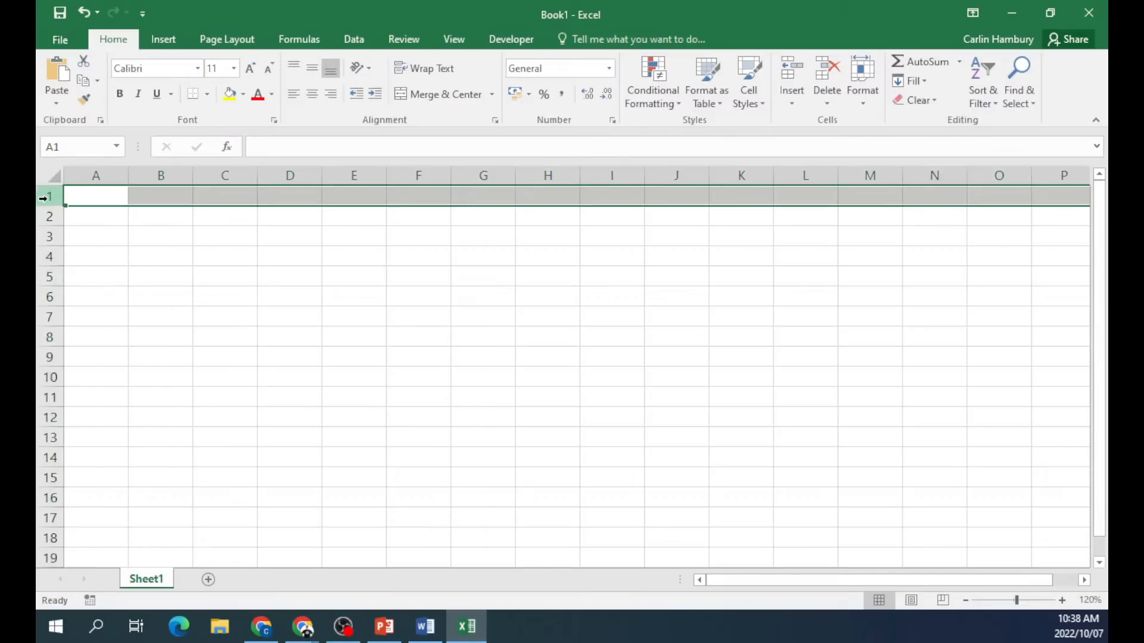
pyautogui.click(87, 170)
pyautogui.click(188, 253)
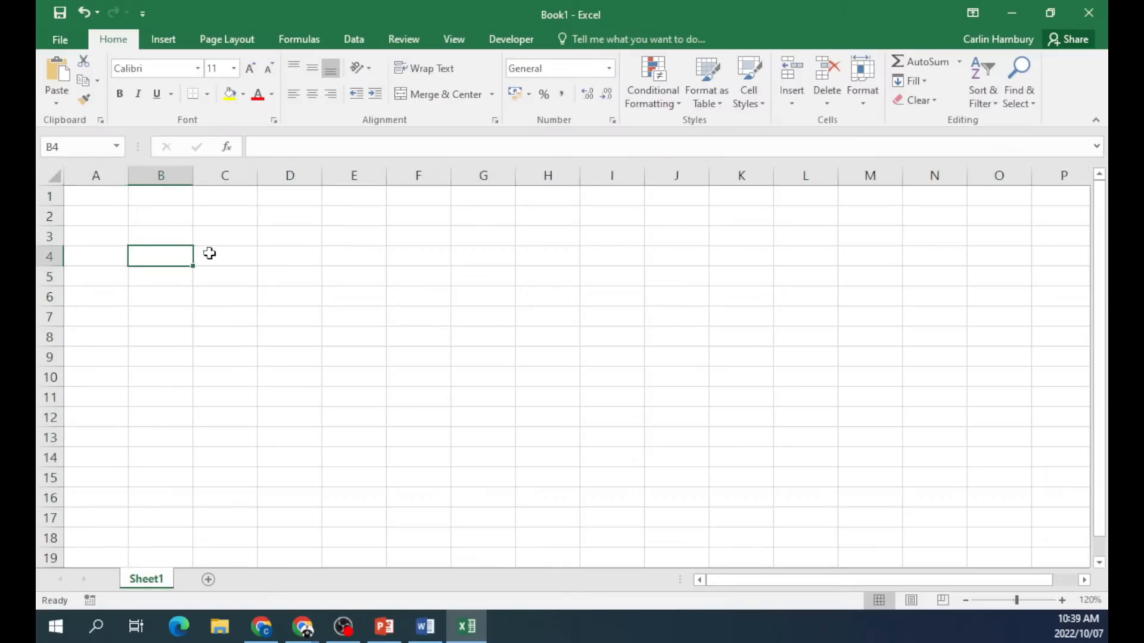
pyautogui.moveTo(238, 214); pyautogui.dragTo(339, 220)
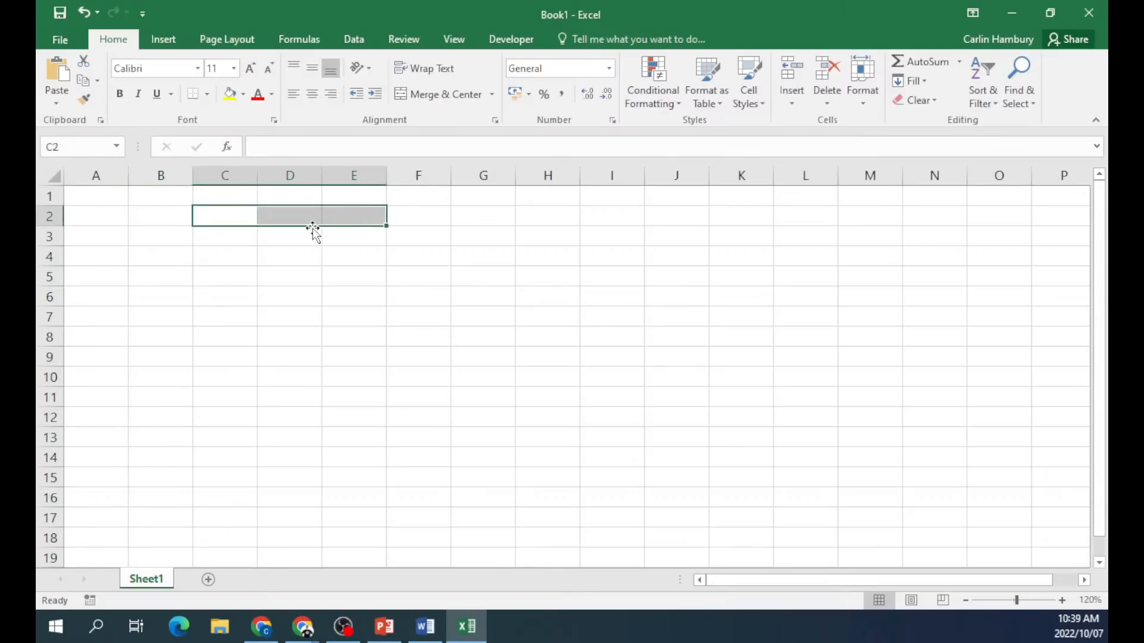
pyautogui.click(230, 220)
pyautogui.write('jbvhkdhjcfbvkdhjbscfvsdf')
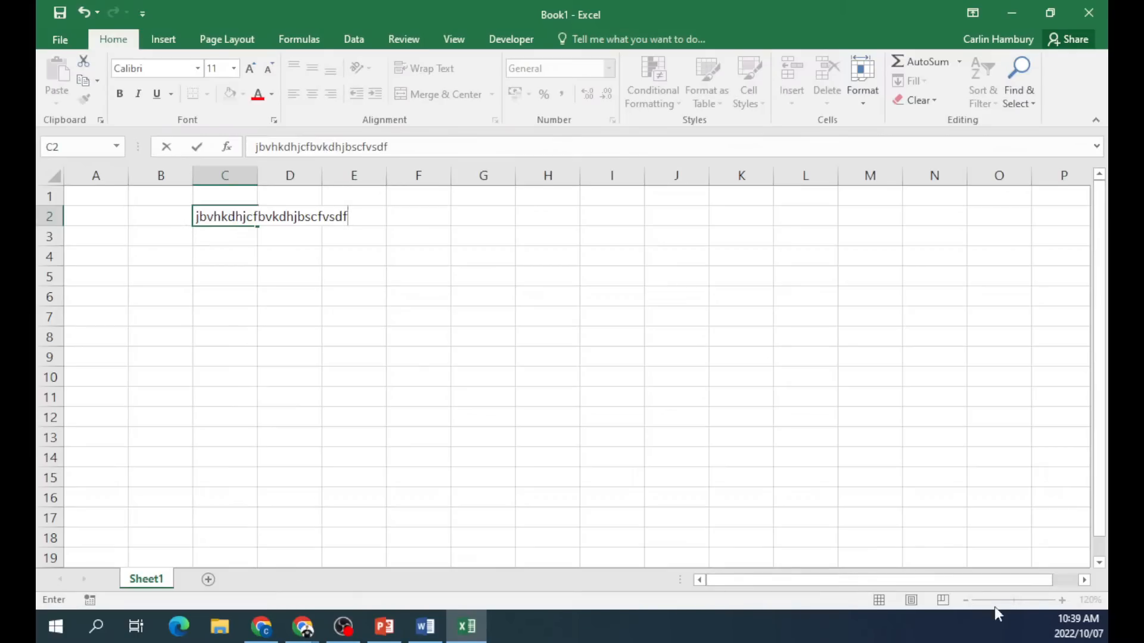
pyautogui.click(245, 313)
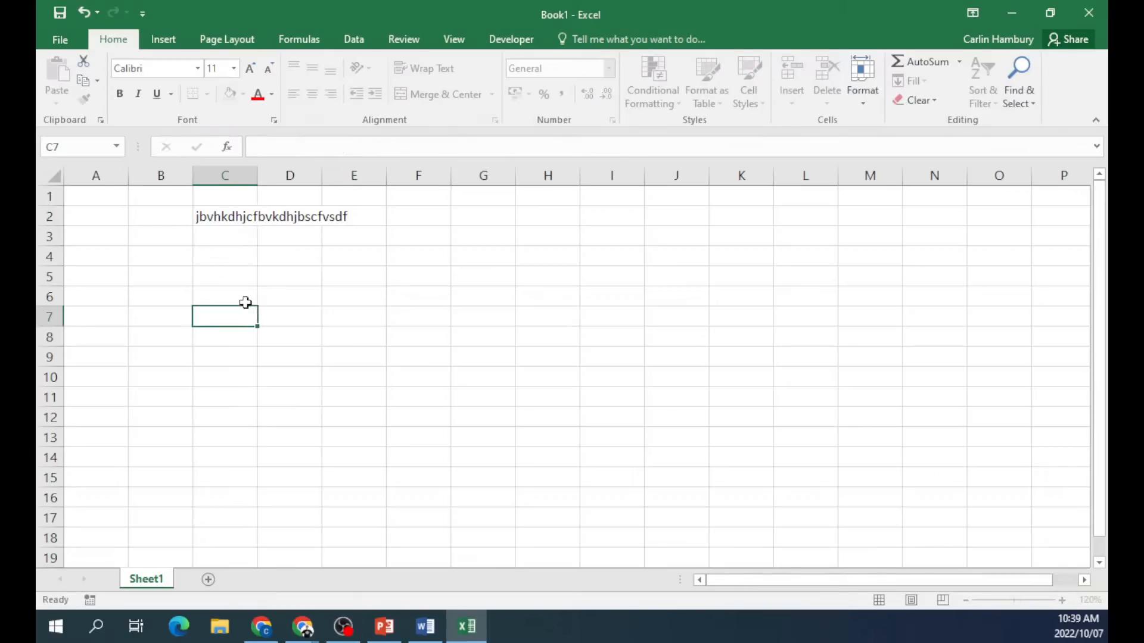
# AutoFit column C to the C2 text, narrow it, then AutoFit it again.
pyautogui.click(232, 217)
pyautogui.click(1062, 601)
pyautogui.click(1062, 601)
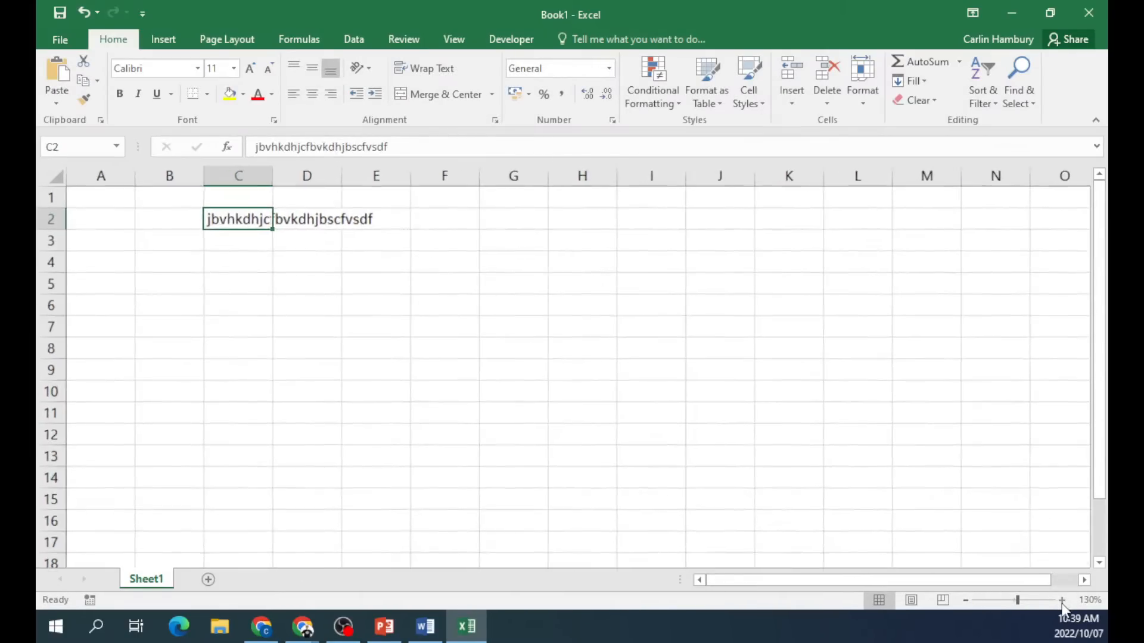
pyautogui.click(1061, 601)
pyautogui.click(1061, 601)
pyautogui.click(1062, 601)
pyautogui.click(1062, 602)
pyautogui.click(1061, 601)
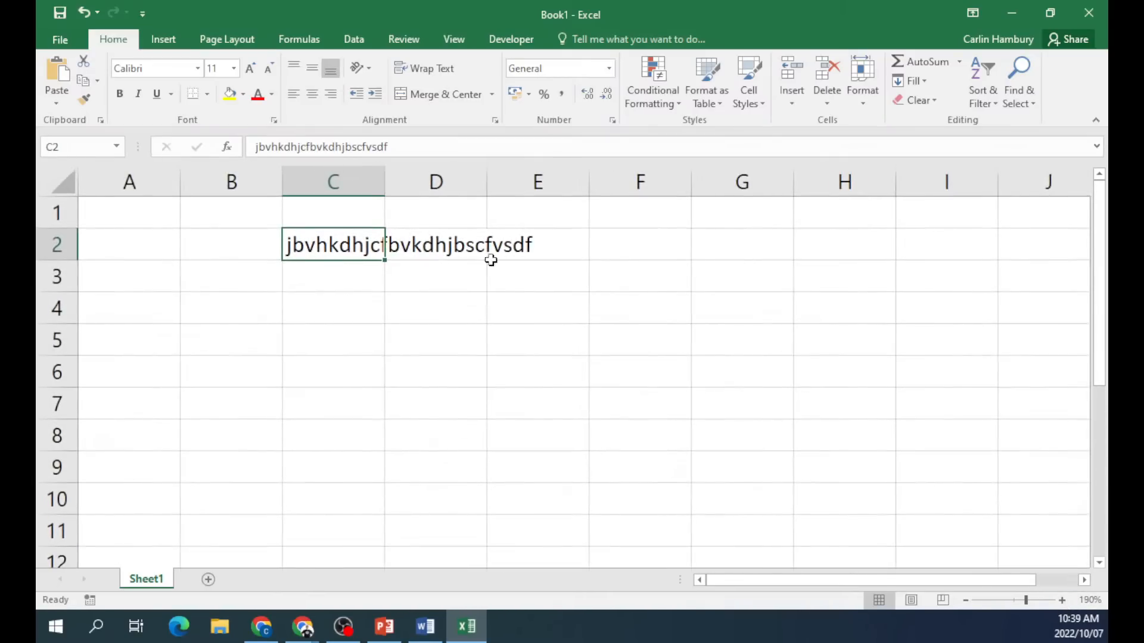
pyautogui.doubleClick(385, 184)
pyautogui.moveTo(548, 183); pyautogui.dragTo(404, 182)
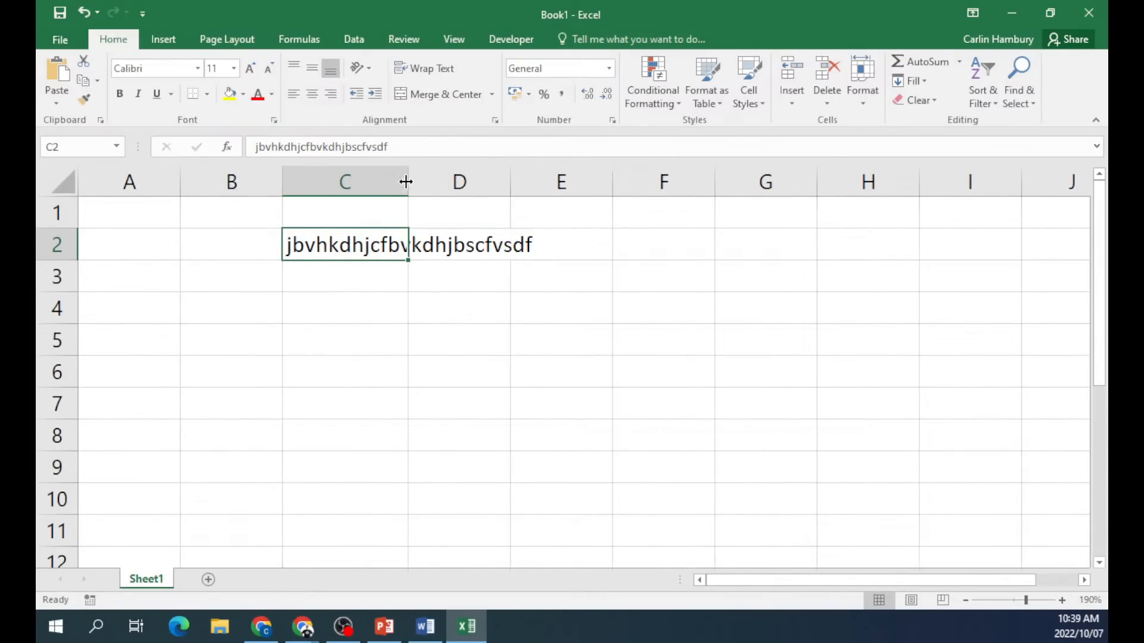
pyautogui.doubleClick(405, 182)
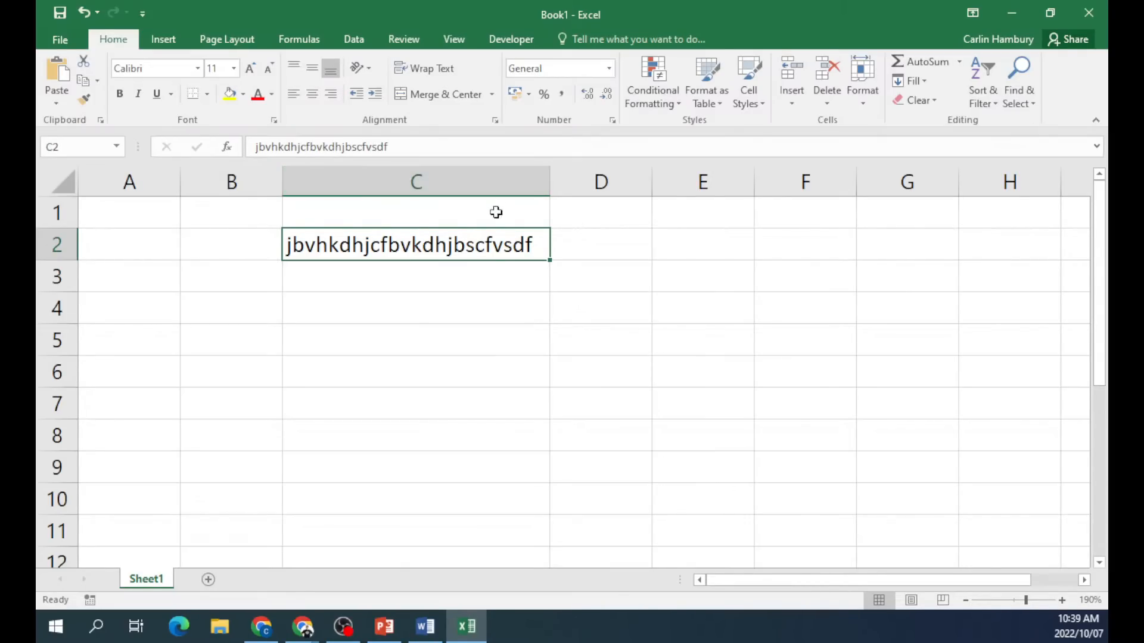
# Type a phone number in C4 and preview the Text category in Format Cells without applying it.
pyautogui.click(447, 297)
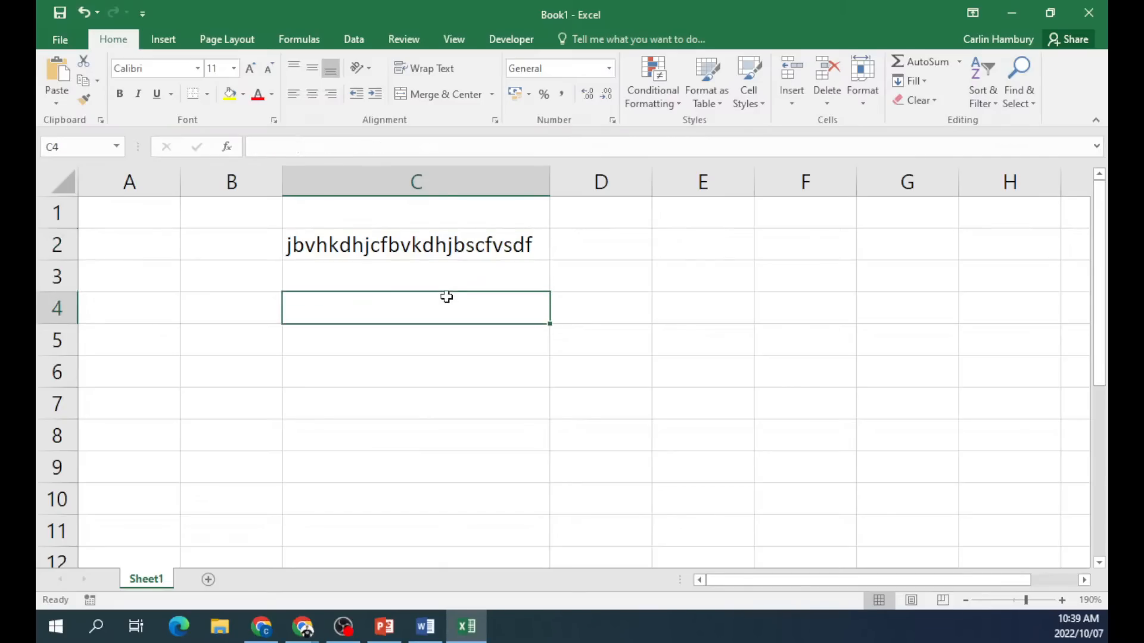
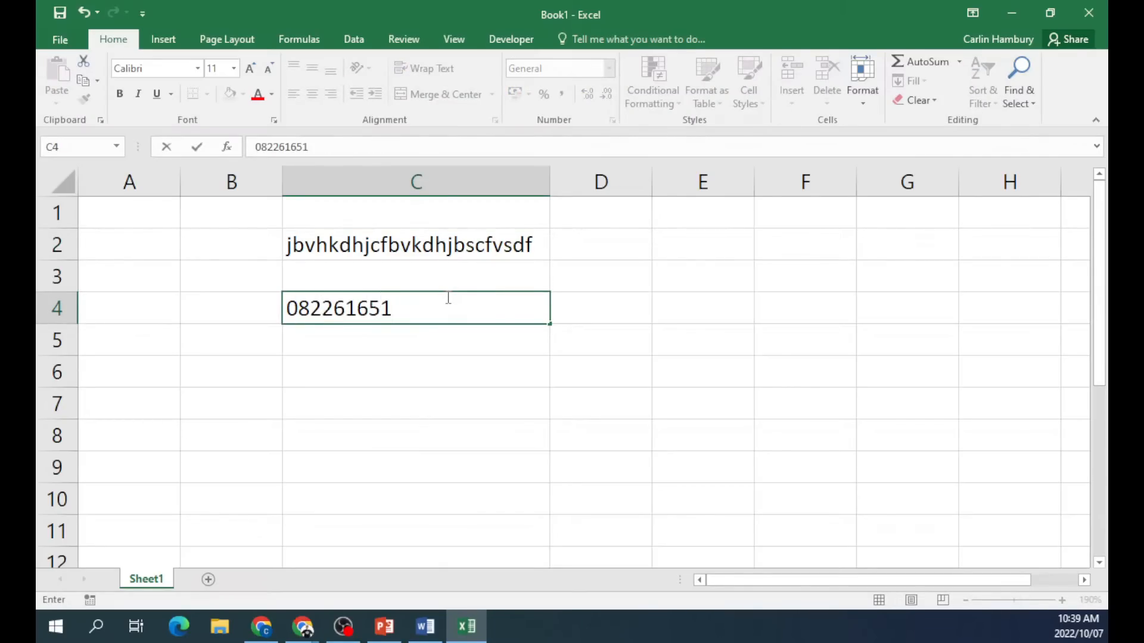
pyautogui.click(444, 358)
pyautogui.click(384, 314)
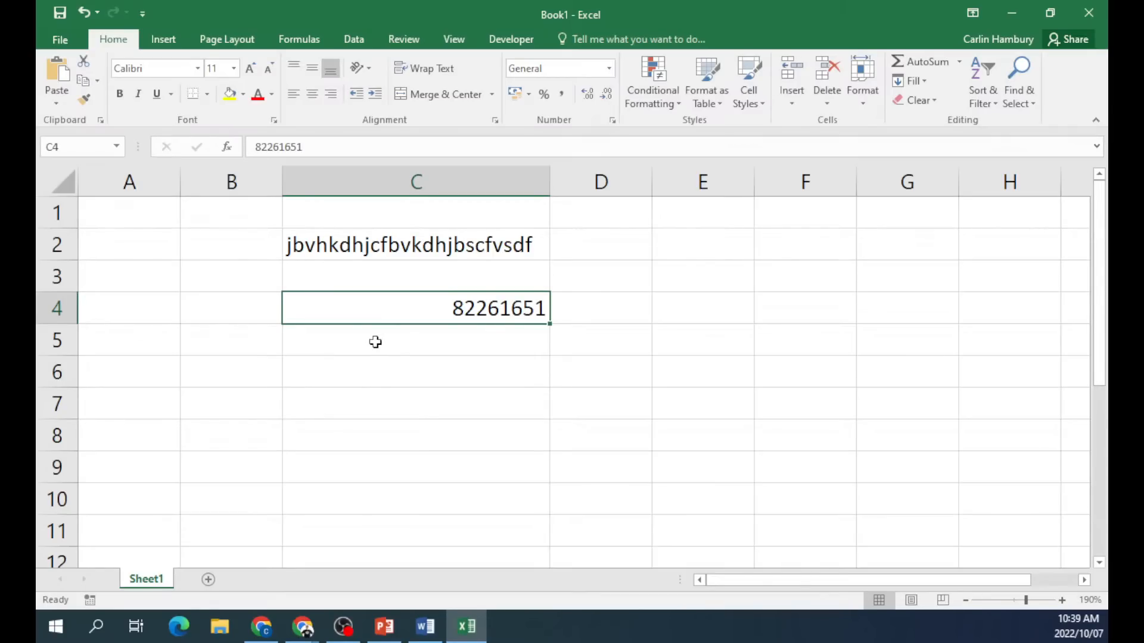
pyautogui.rightClick(401, 305)
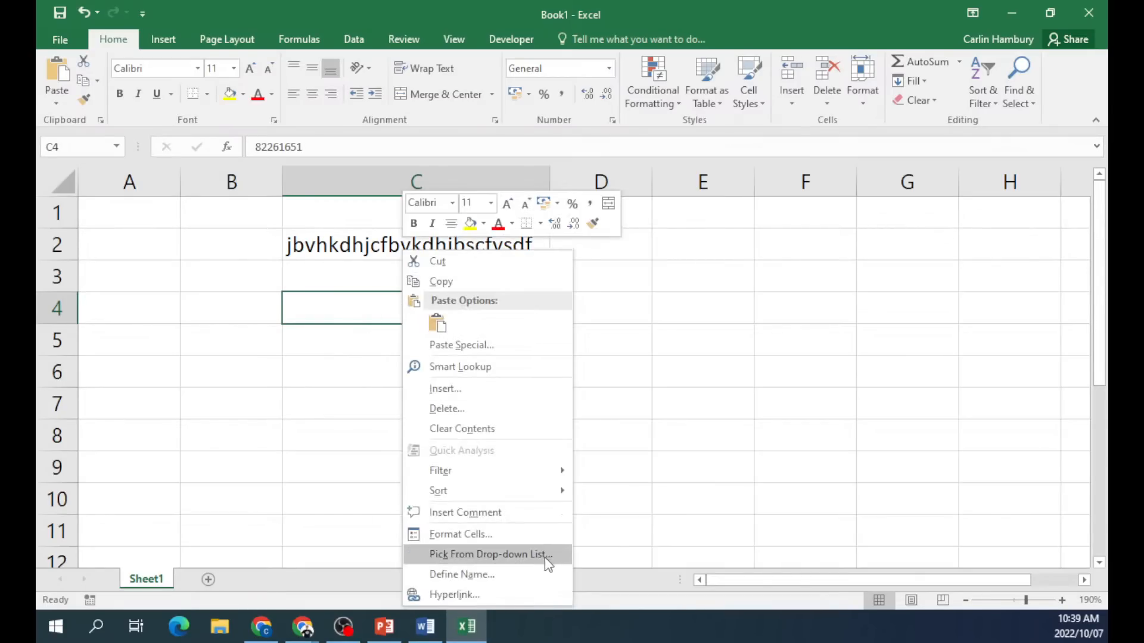
pyautogui.click(511, 534)
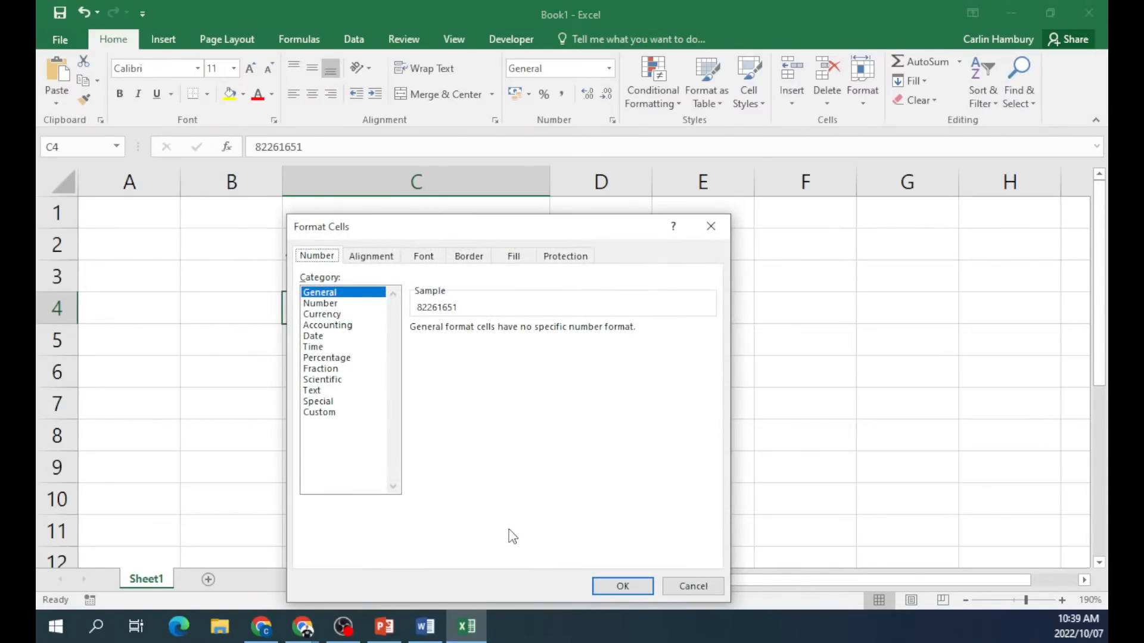
pyautogui.click(328, 391)
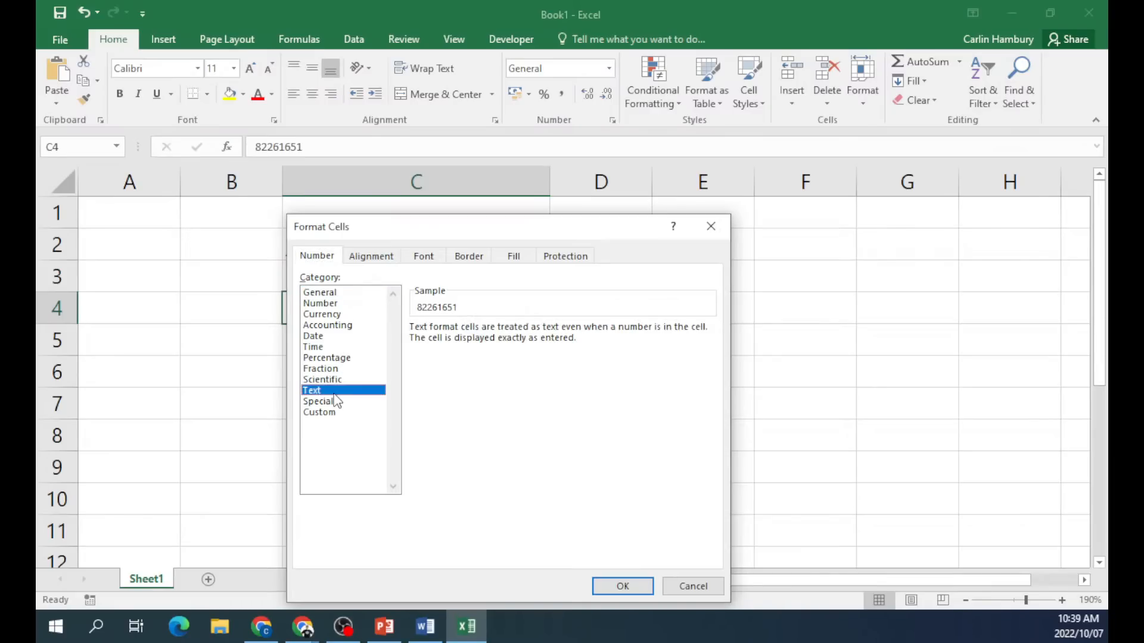
pyautogui.click(691, 586)
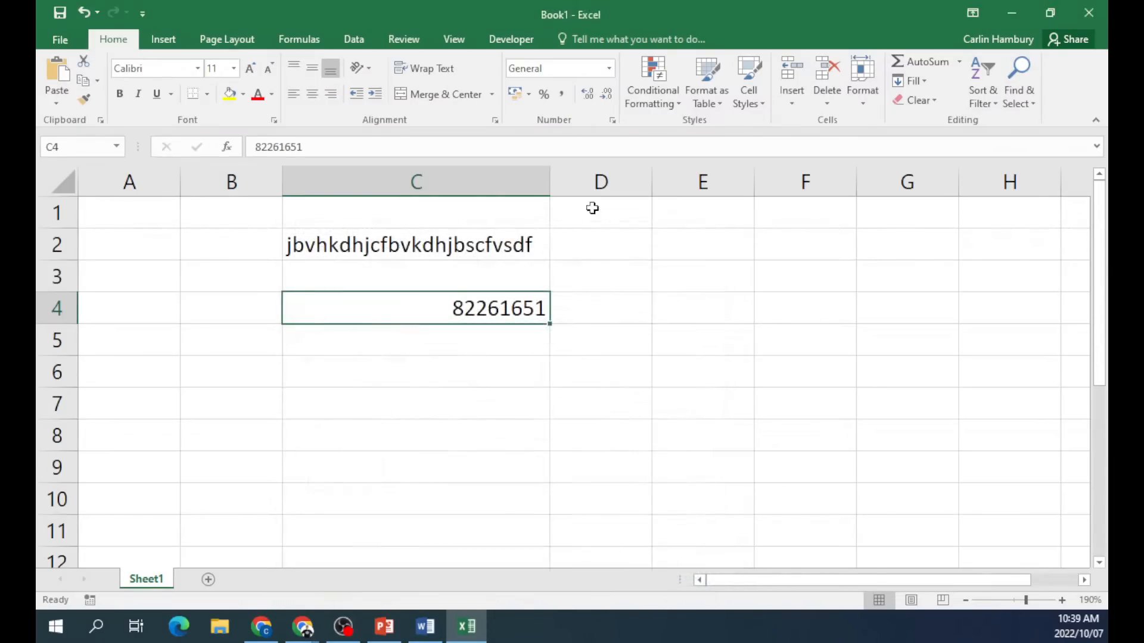
# Set C4 to Text format and re-enter the phone number so its leading zero stays.
pyautogui.click(609, 68)
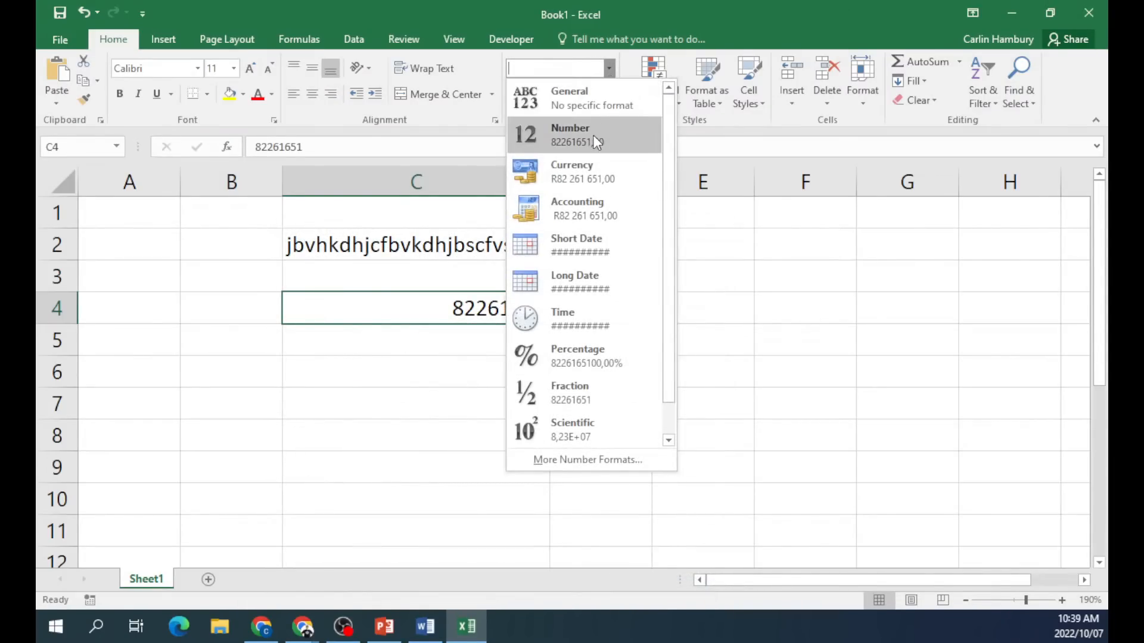
pyautogui.scroll(-1, 594, 161)
pyautogui.click(590, 432)
pyautogui.click(439, 405)
pyautogui.click(366, 302)
pyautogui.press('Return')
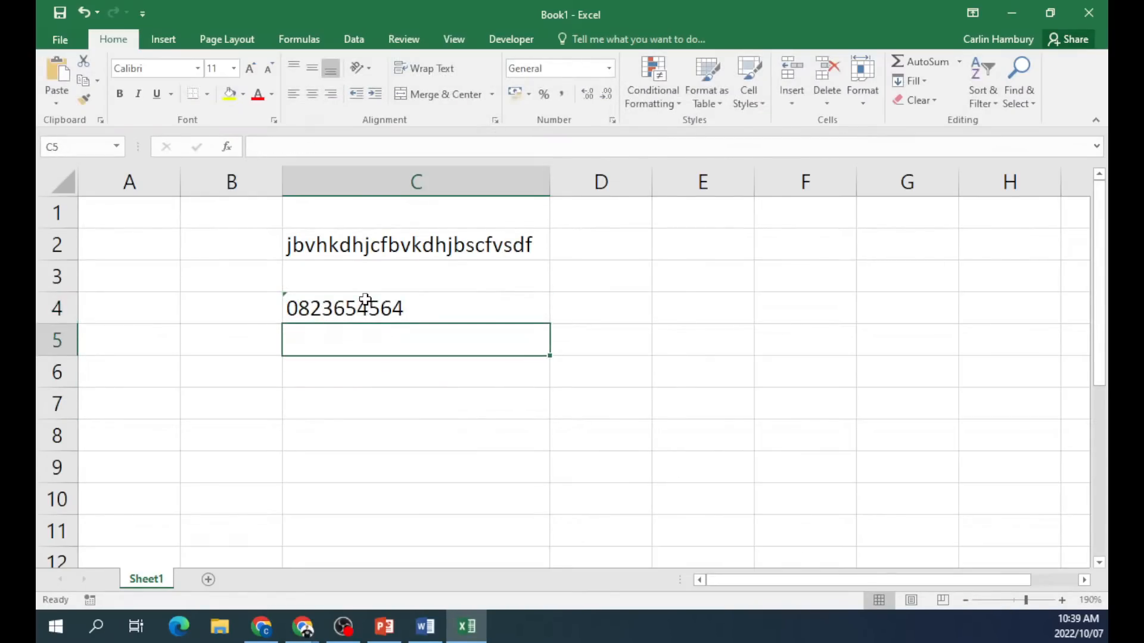
pyautogui.click(440, 301)
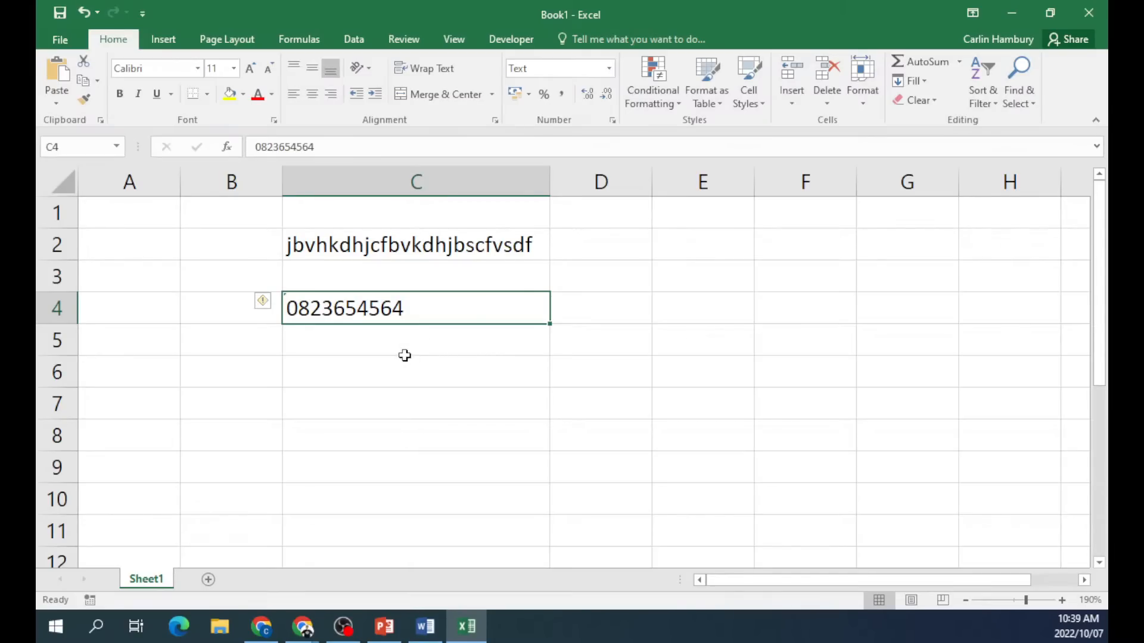
# Type 'Heading' in B3, enlarge its font, fit column B and right-align it.
pyautogui.click(205, 276)
pyautogui.write('Heading')
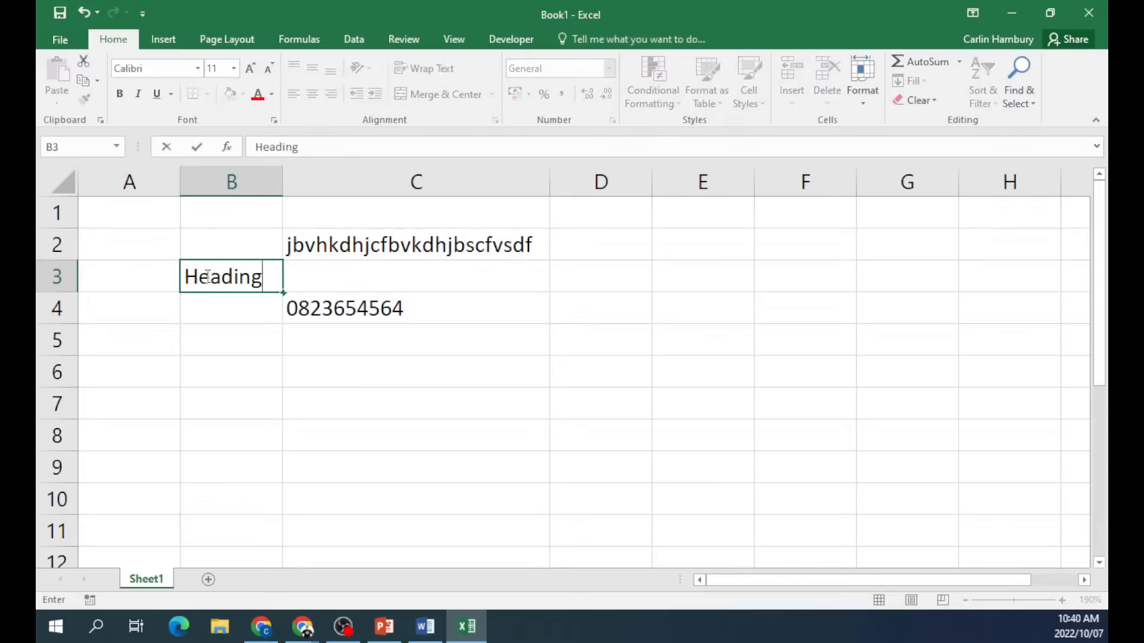
pyautogui.click(257, 310)
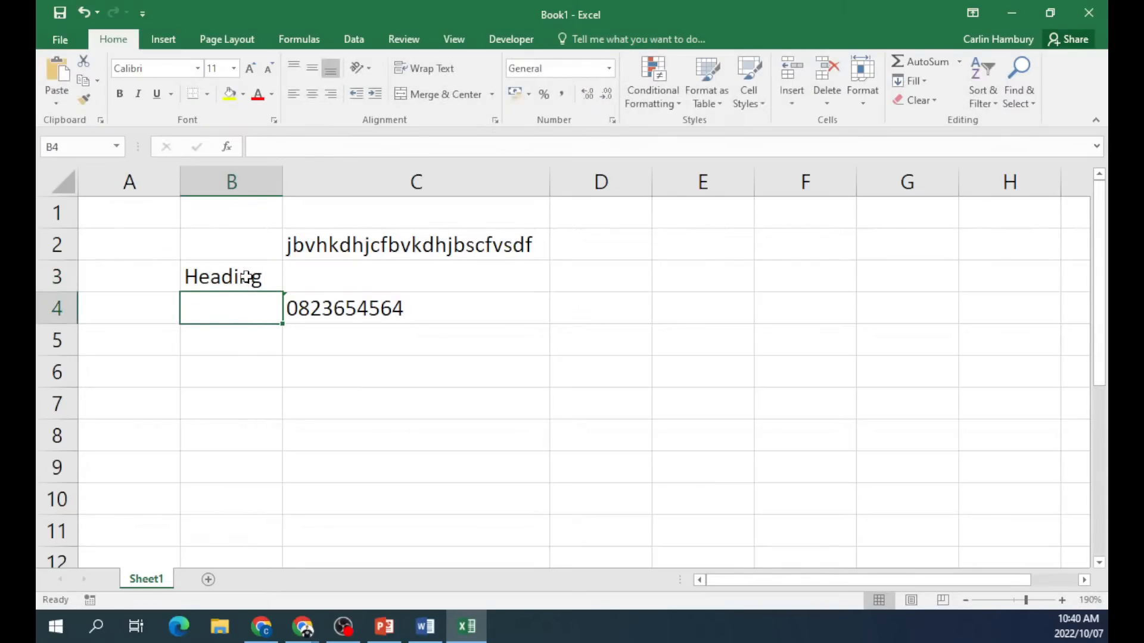
pyautogui.click(243, 274)
pyautogui.click(250, 68)
pyautogui.click(250, 68)
pyautogui.click(250, 68)
pyautogui.click(250, 67)
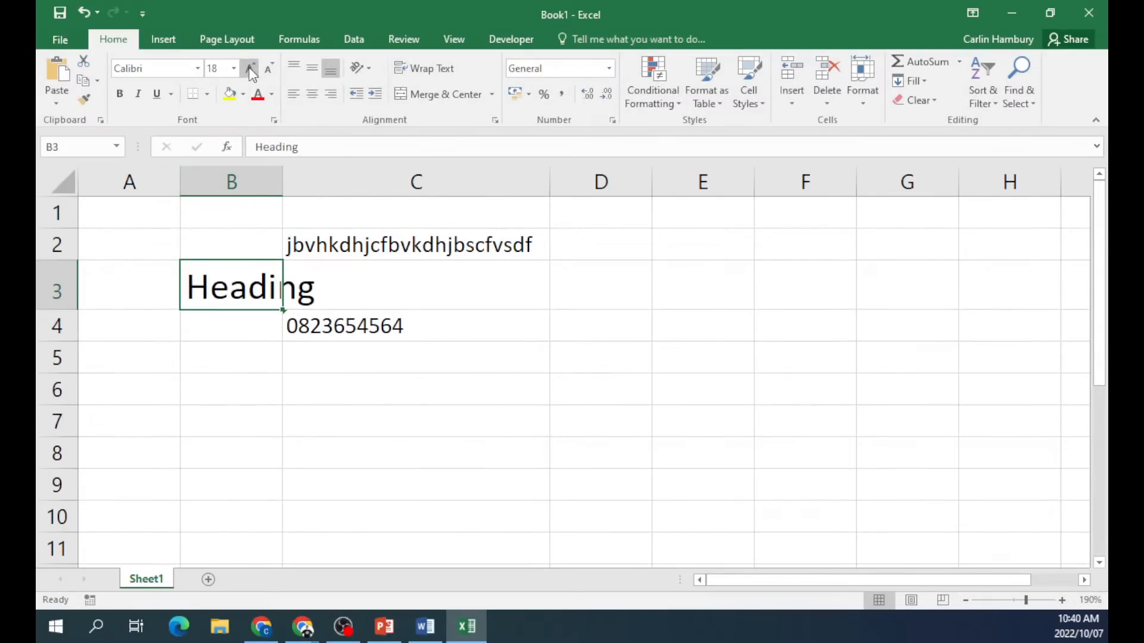
pyautogui.doubleClick(283, 181)
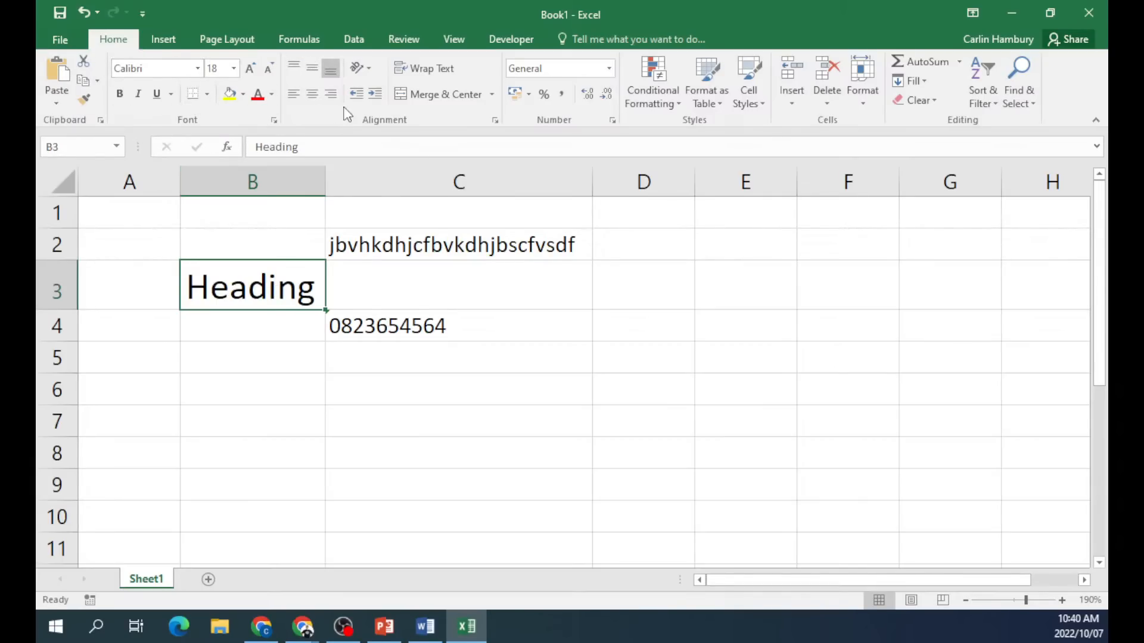
pyautogui.click(311, 94)
pyautogui.click(329, 94)
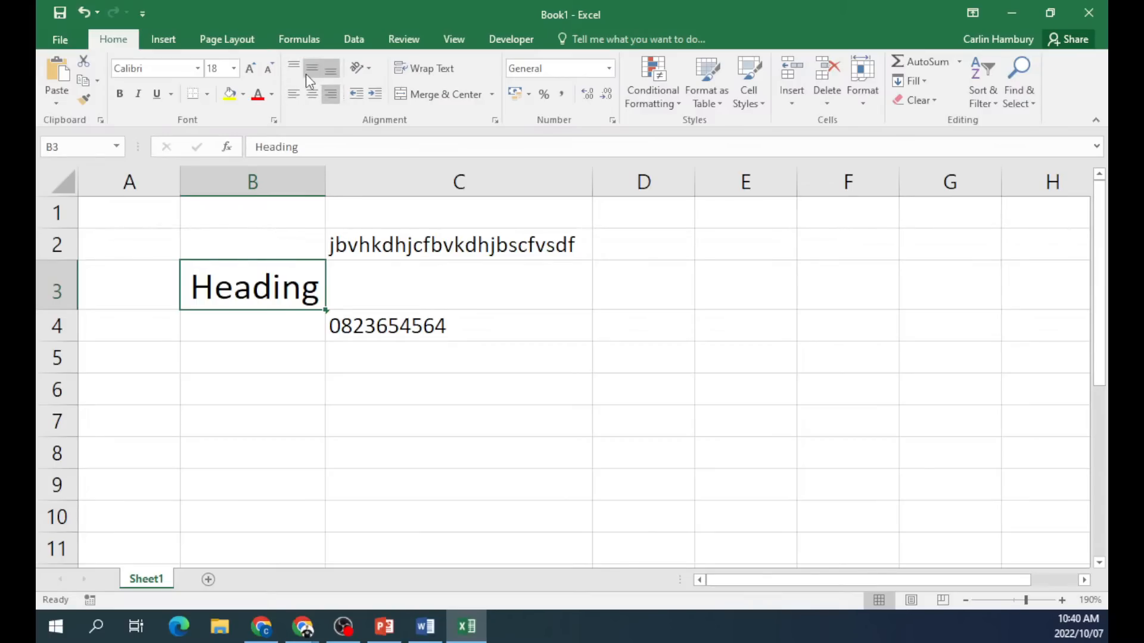
# Angle the B3 Heading text counterclockwise.
pyautogui.click(371, 69)
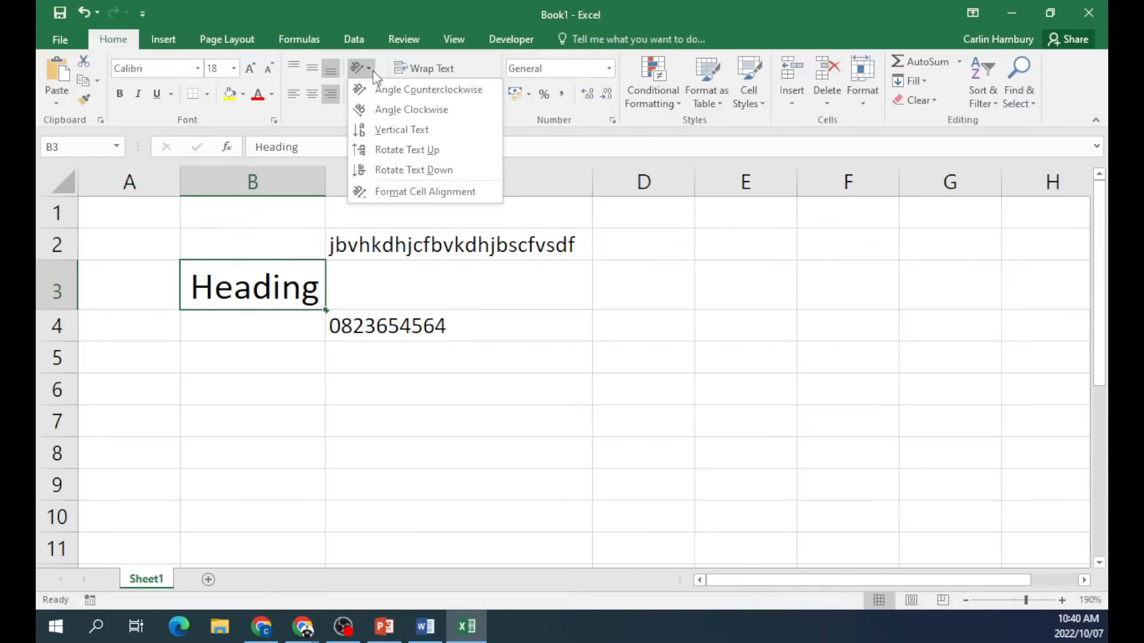
pyautogui.click(387, 91)
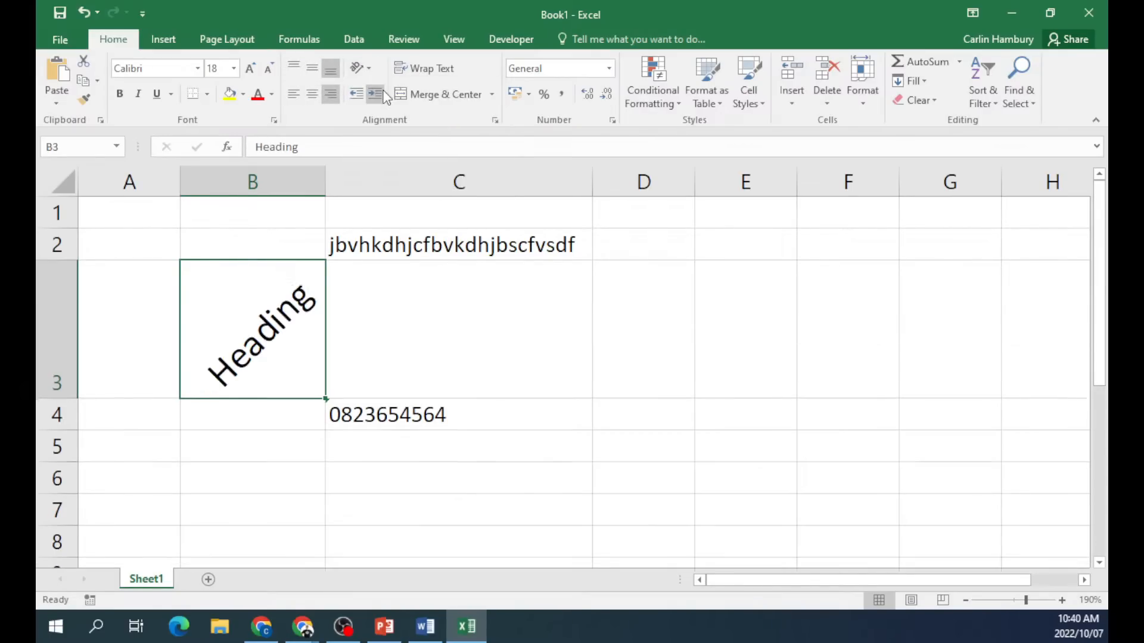
pyautogui.click(370, 71)
pyautogui.click(370, 77)
# Add a new blank Sheet2 and zoom in.
pyautogui.click(208, 579)
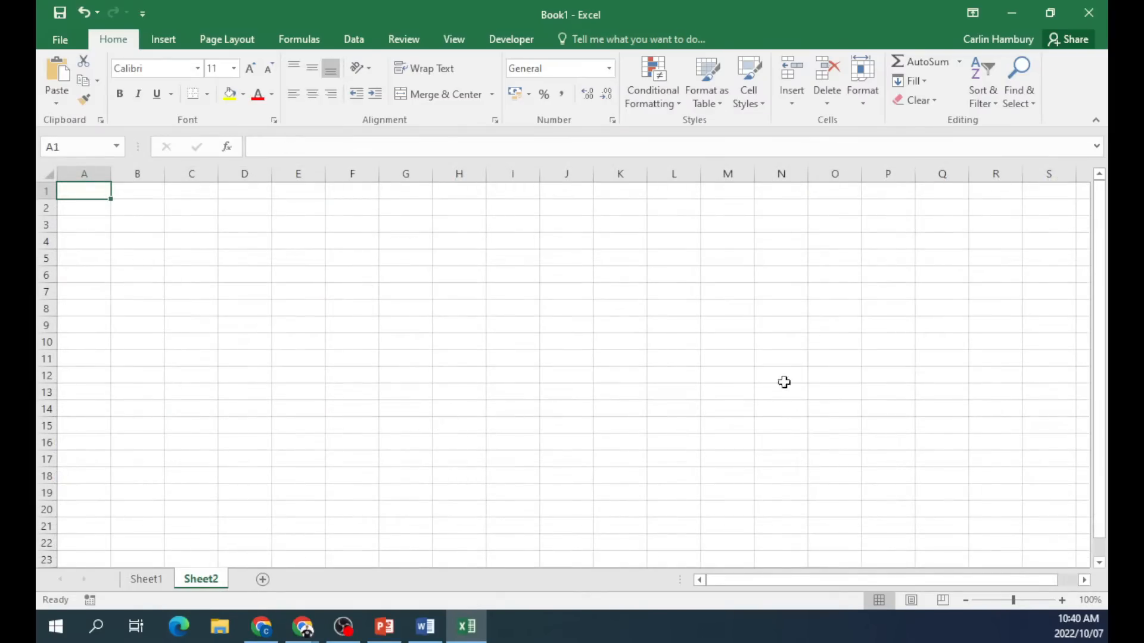
pyautogui.click(1063, 602)
pyautogui.click(1063, 602)
pyautogui.click(1063, 602)
pyautogui.click(1063, 602)
pyautogui.click(1063, 602)
pyautogui.doubleClick(1063, 603)
pyautogui.click(1063, 602)
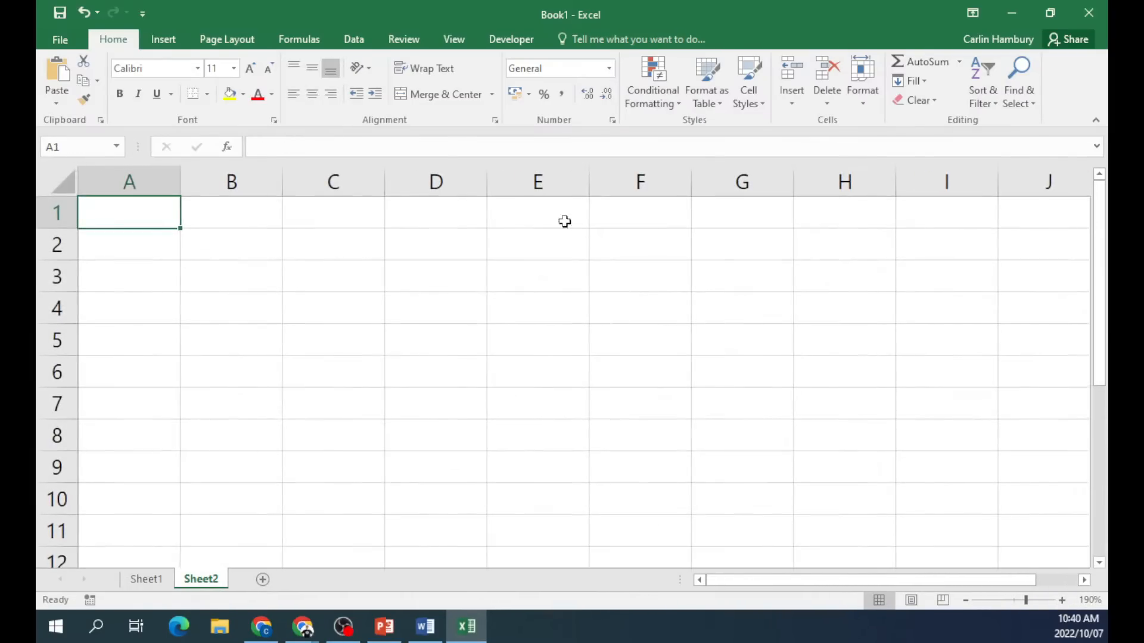
# Enter 25, 46, 85, 86 and 24 in C2:C6.
pyautogui.click(377, 244)
pyautogui.write('25')
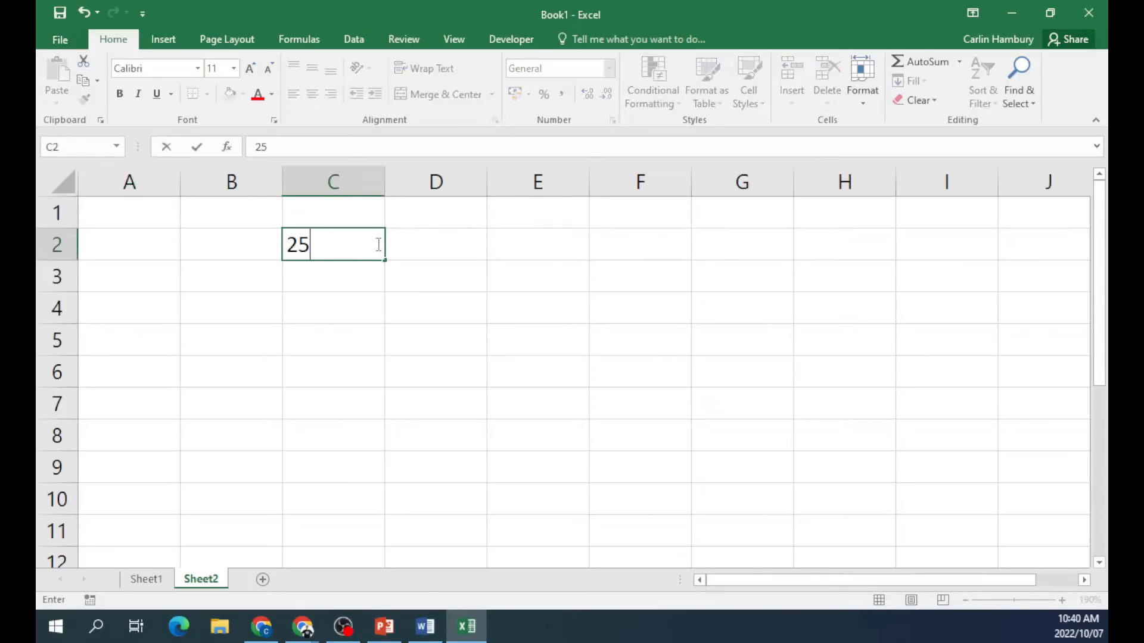
pyautogui.press('Return')
pyautogui.write('46')
pyautogui.press('Return')
pyautogui.write('85')
pyautogui.hotkey('ctrl', 'Return')
pyautogui.press('Return')
pyautogui.write('86')
pyautogui.press('Return')
pyautogui.write('24')
pyautogui.press('Return')
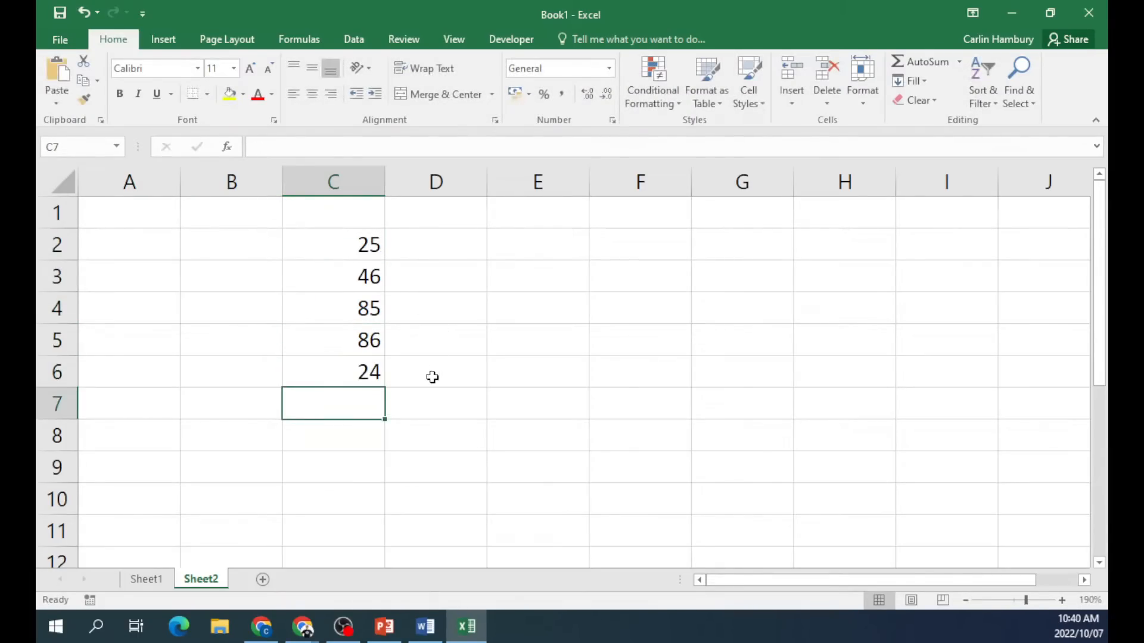
# Add Min, Max, Sum and Average headings in E7:H7.
pyautogui.click(513, 403)
pyautogui.write('Min')
pyautogui.press('Tab')
pyautogui.write('Max')
pyautogui.press('Tab')
pyautogui.write('Sum')
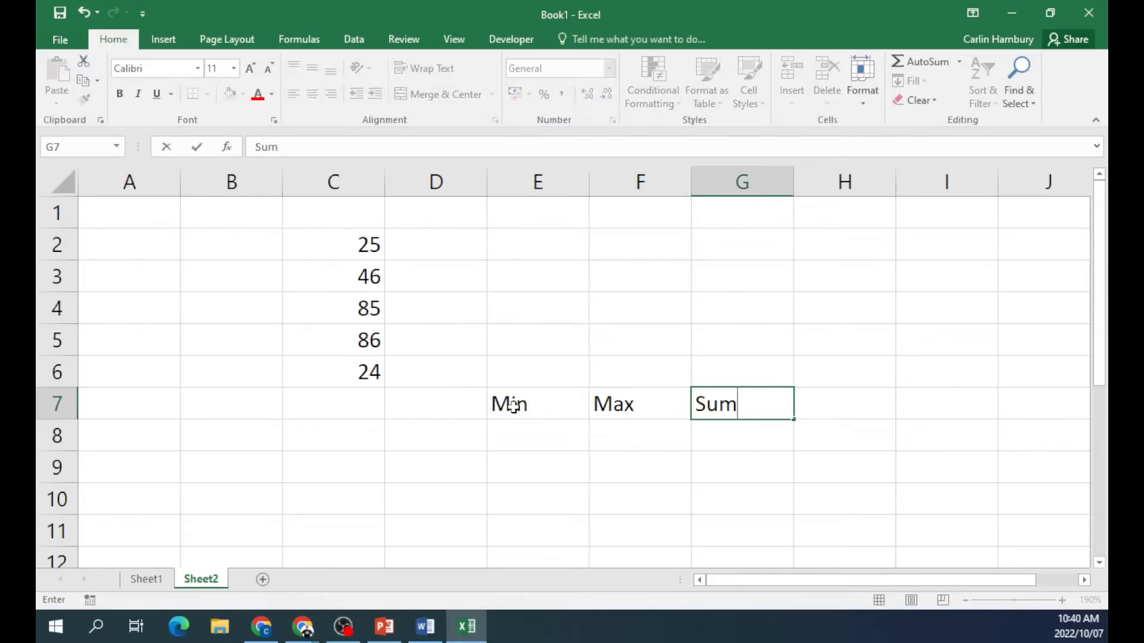
pyautogui.press('Tab')
pyautogui.write('Average')
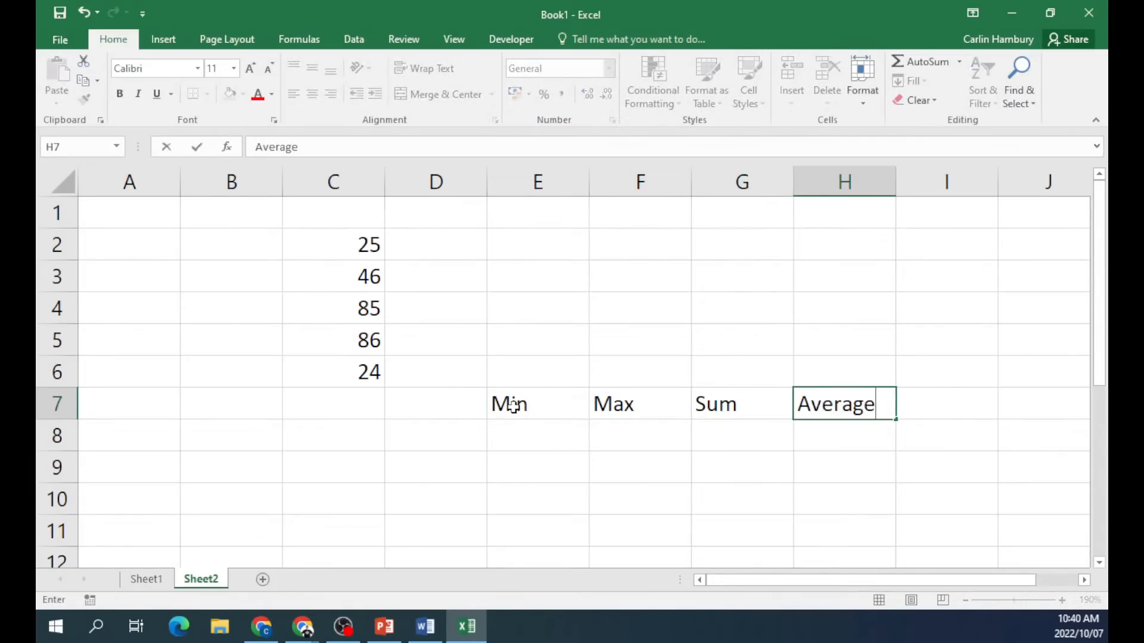
pyautogui.click(535, 441)
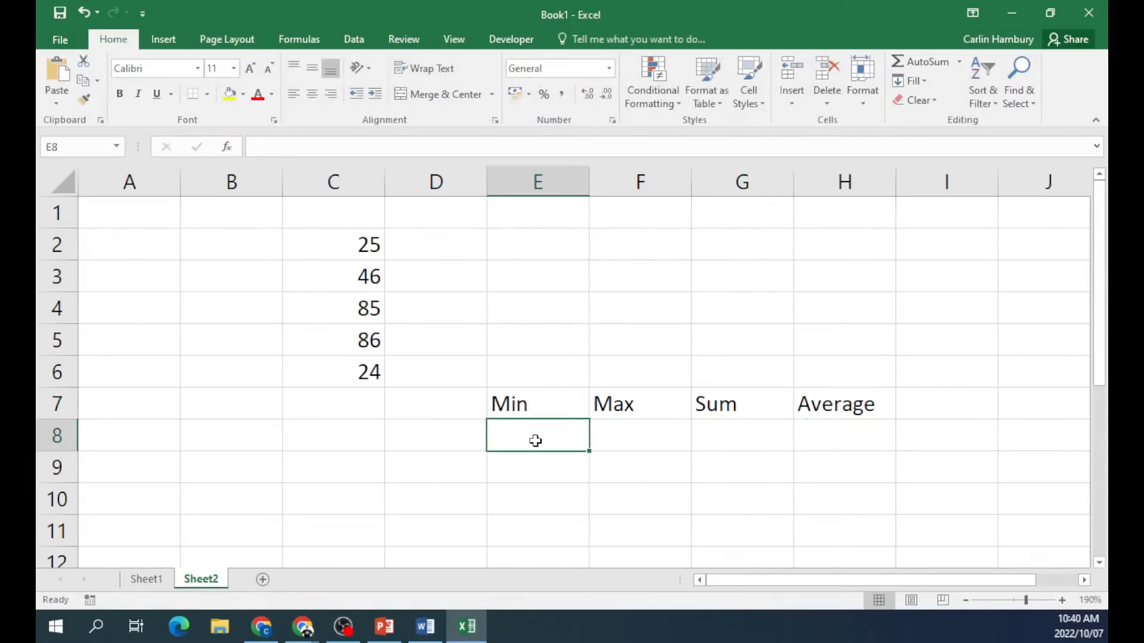
# Enter =MIN(C2:C6) in E8 (24), =MAX(C2:C6) in F8 (86), and begin =SUM(C2:C6) in G8.
pyautogui.write('=min')
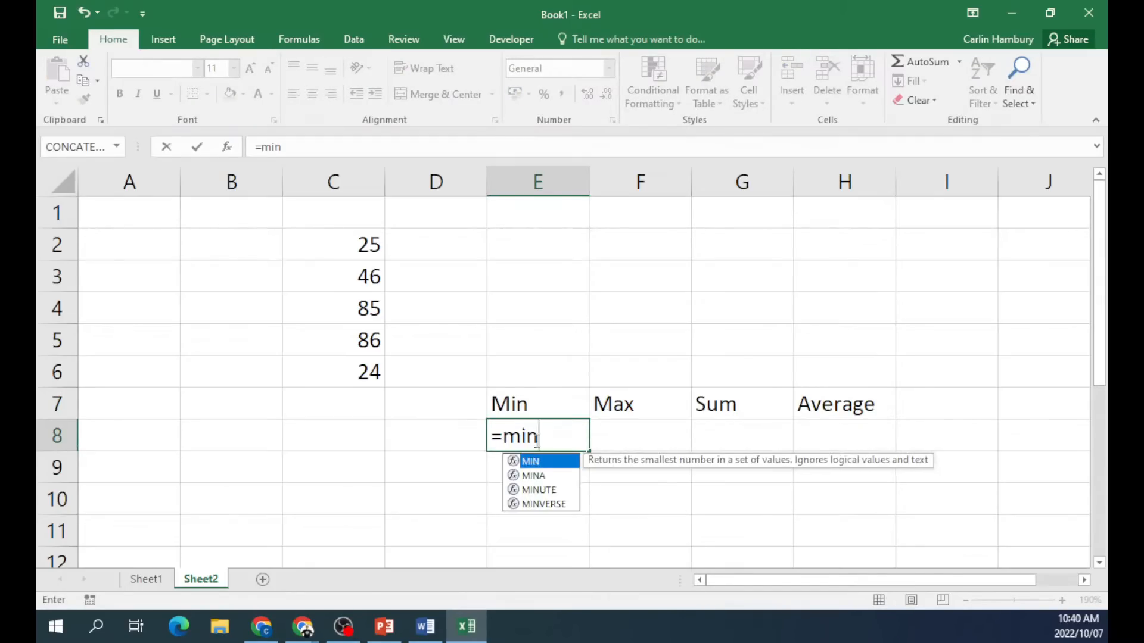
pyautogui.write('(')
pyautogui.moveTo(372, 243); pyautogui.dragTo(370, 364)
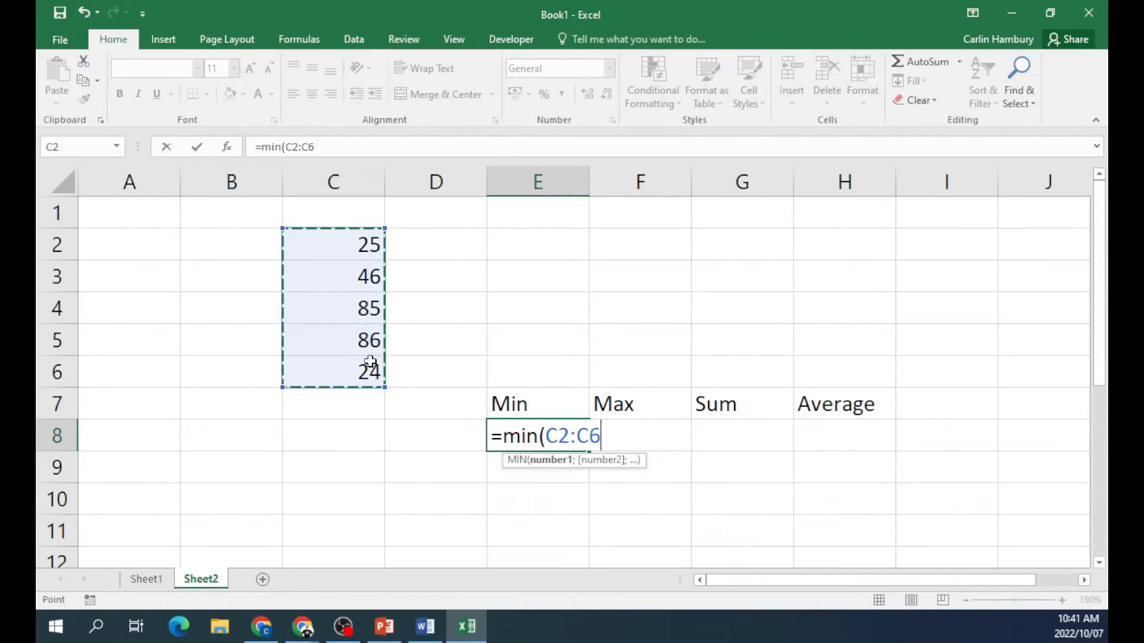
pyautogui.press('Return')
pyautogui.click(636, 433)
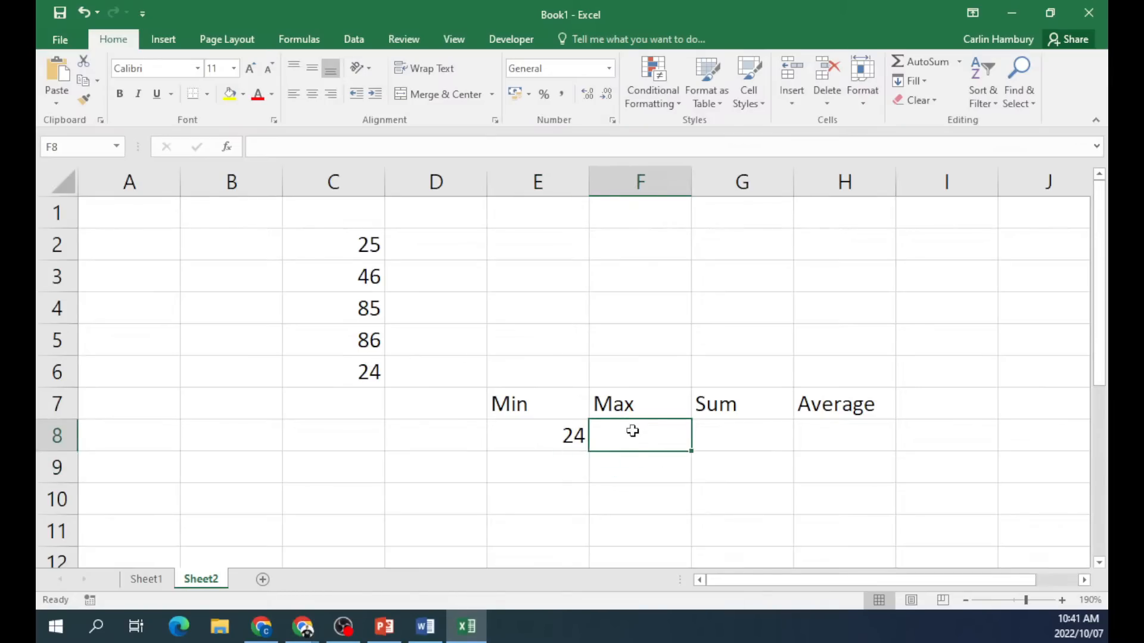
pyautogui.write('=max(')
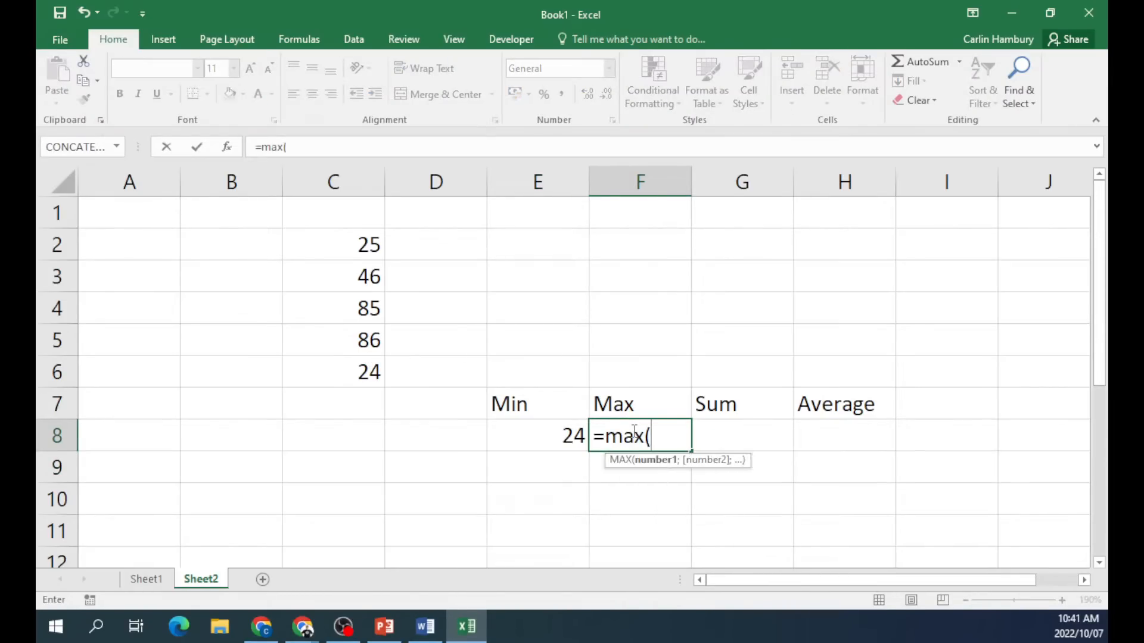
pyautogui.moveTo(366, 243); pyautogui.dragTo(355, 365)
pyautogui.press('Return')
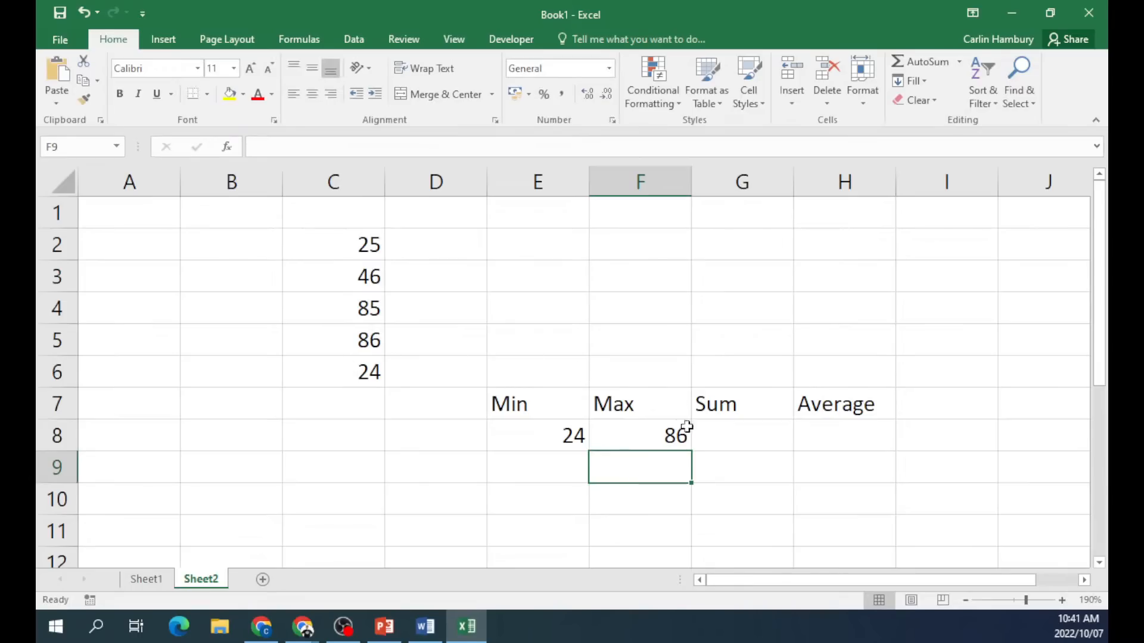
pyautogui.click(702, 437)
pyautogui.write('=sum(')
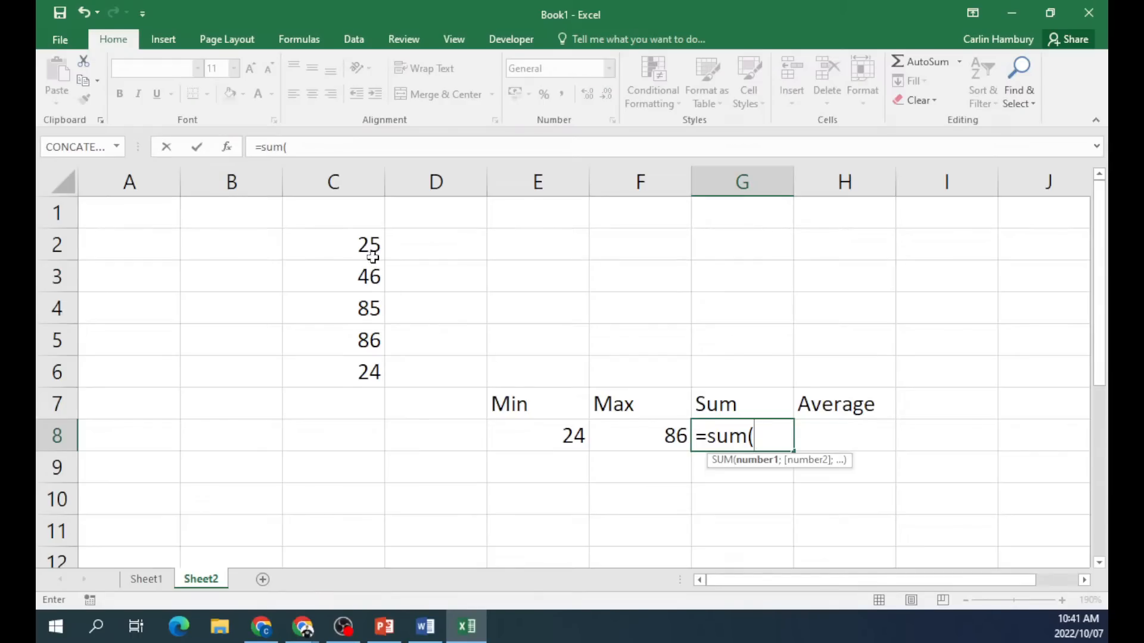
pyautogui.moveTo(369, 245); pyautogui.dragTo(369, 374)
# Finish =SUM(C2:C6) in G8 (266) and enter =AVERAGE(C2:C6) in H8 (53,2).
pyautogui.write(')')
pyautogui.press('Return')
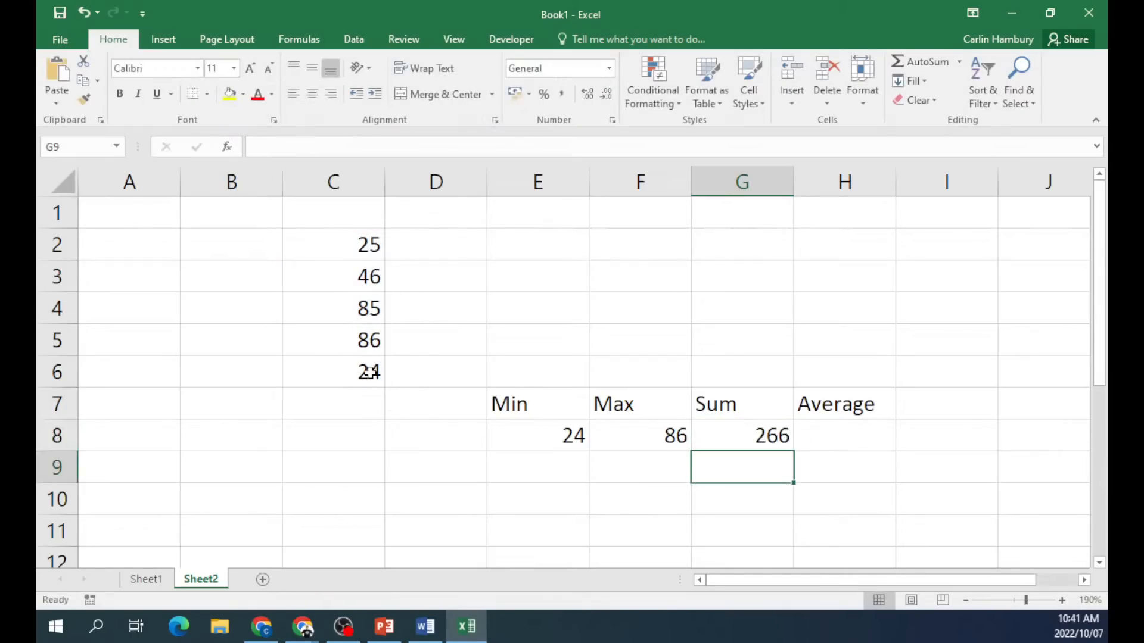
pyautogui.click(816, 437)
pyautogui.write('=')
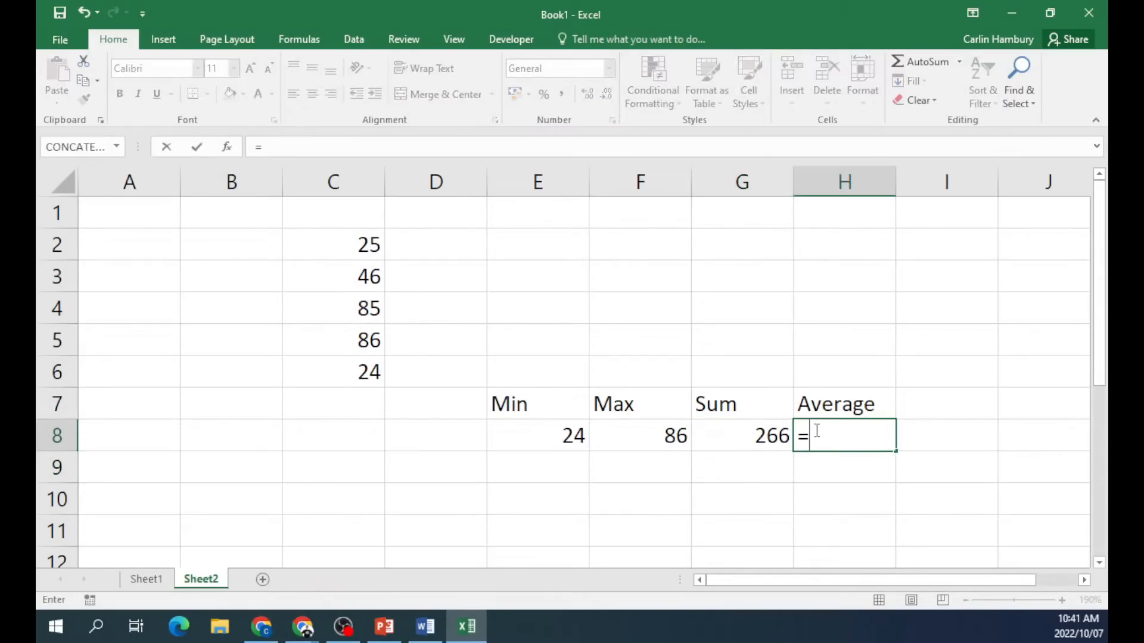
pyautogui.write('average')
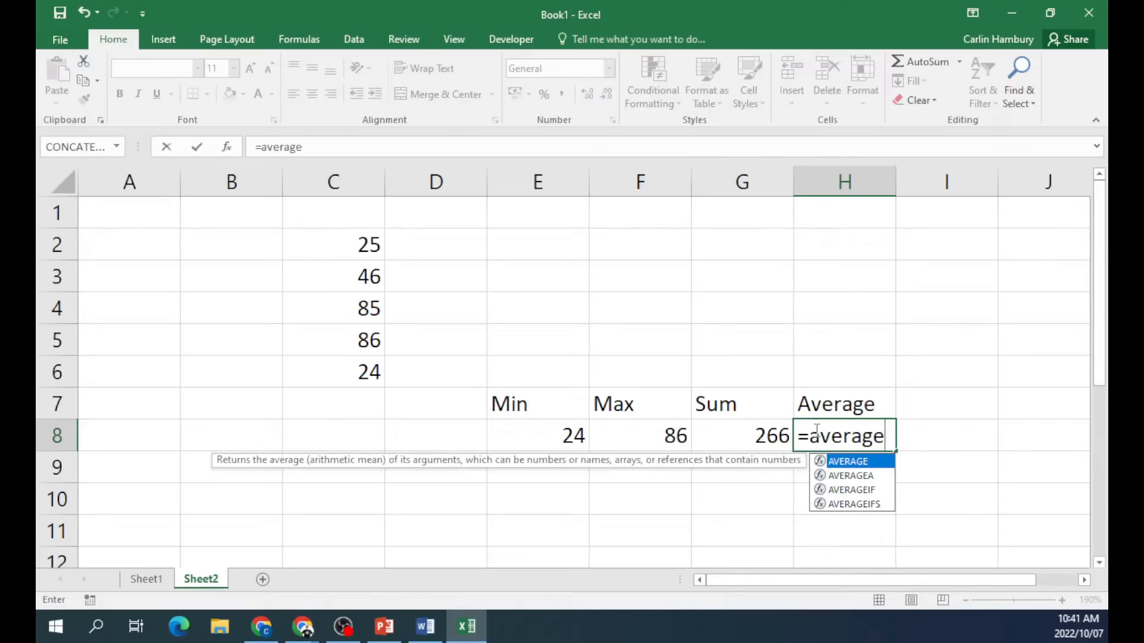
pyautogui.write('(')
pyautogui.moveTo(374, 237); pyautogui.dragTo(362, 381)
pyautogui.press('Return')
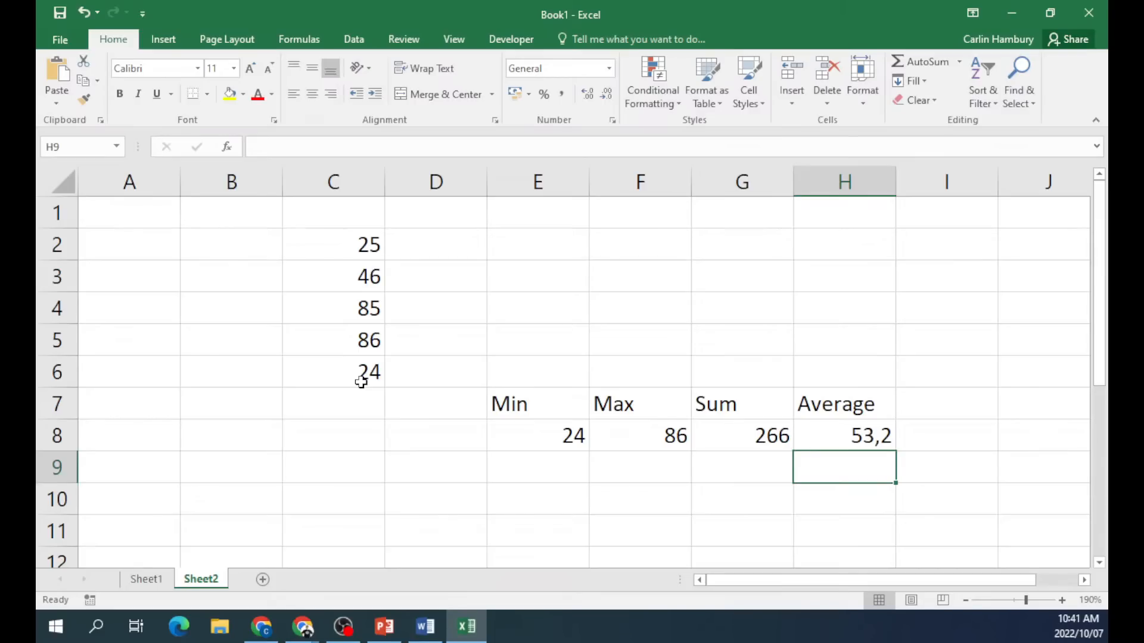
# Zoom the sheet to 250% and check the AVERAGE formula in H8.
pyautogui.moveTo(926, 581); pyautogui.dragTo(1007, 581)
pyautogui.click(1063, 602)
pyautogui.click(1064, 602)
pyautogui.click(1064, 602)
pyautogui.click(1064, 601)
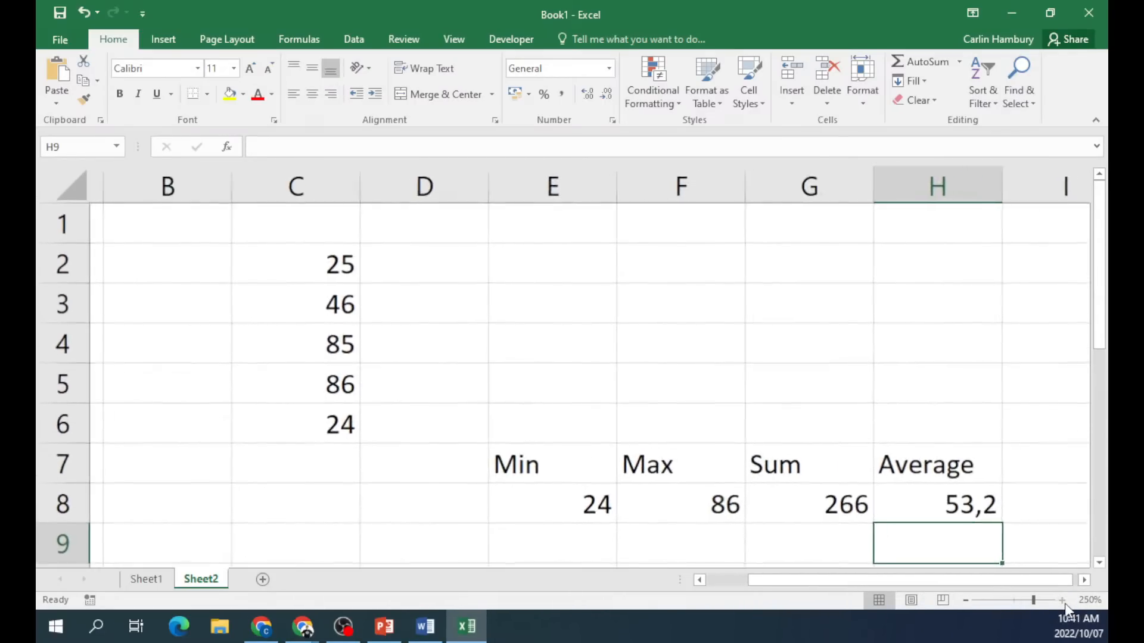
pyautogui.click(1064, 601)
pyautogui.click(1063, 602)
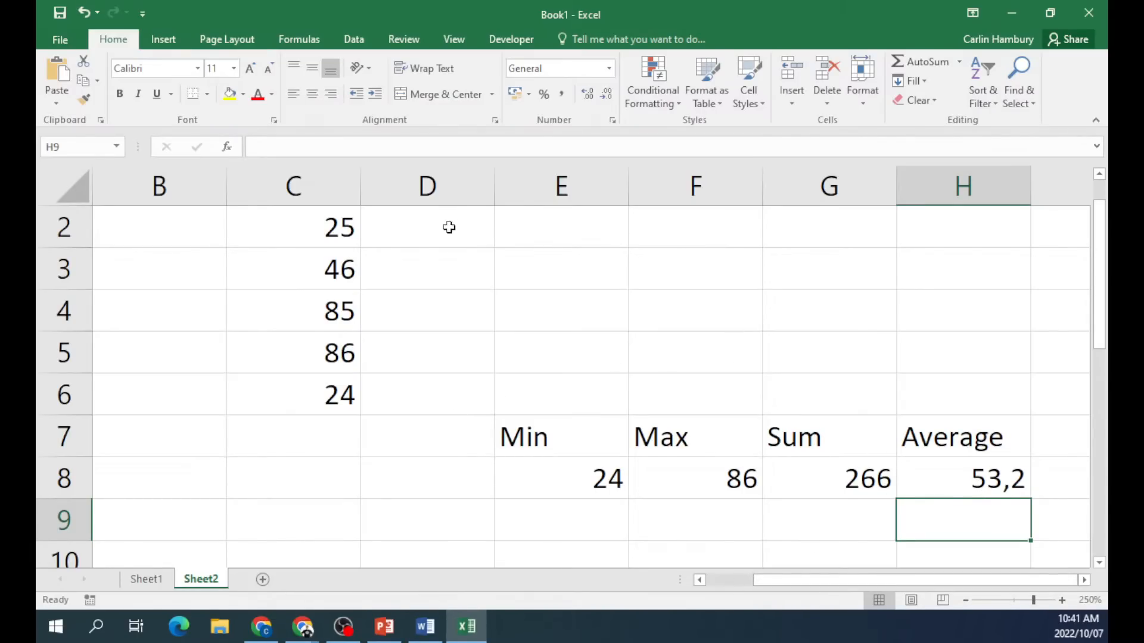
pyautogui.click(989, 476)
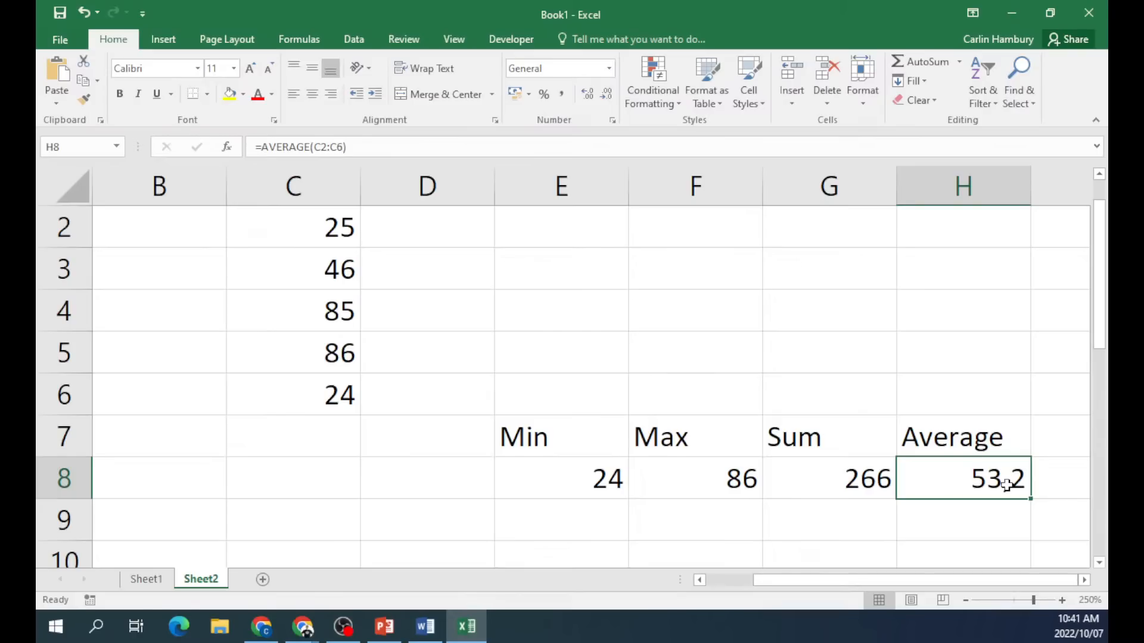
# Enter =ROUND(A1;0) in E4 and inspect it alongside H8's AVERAGE formula.
pyautogui.click(588, 312)
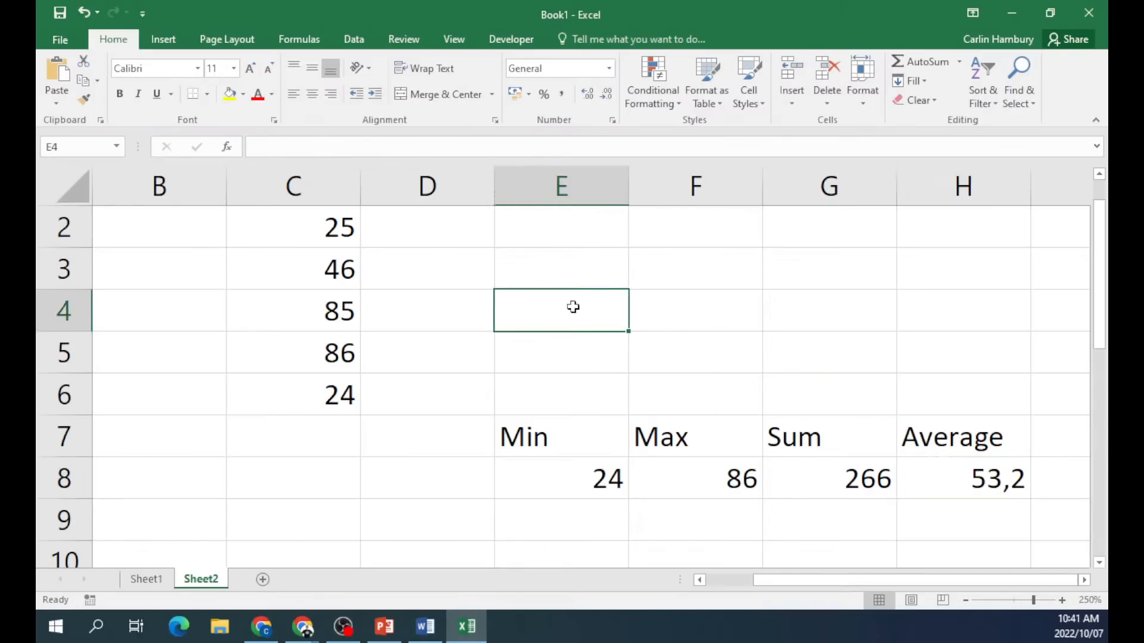
pyautogui.write('=round')
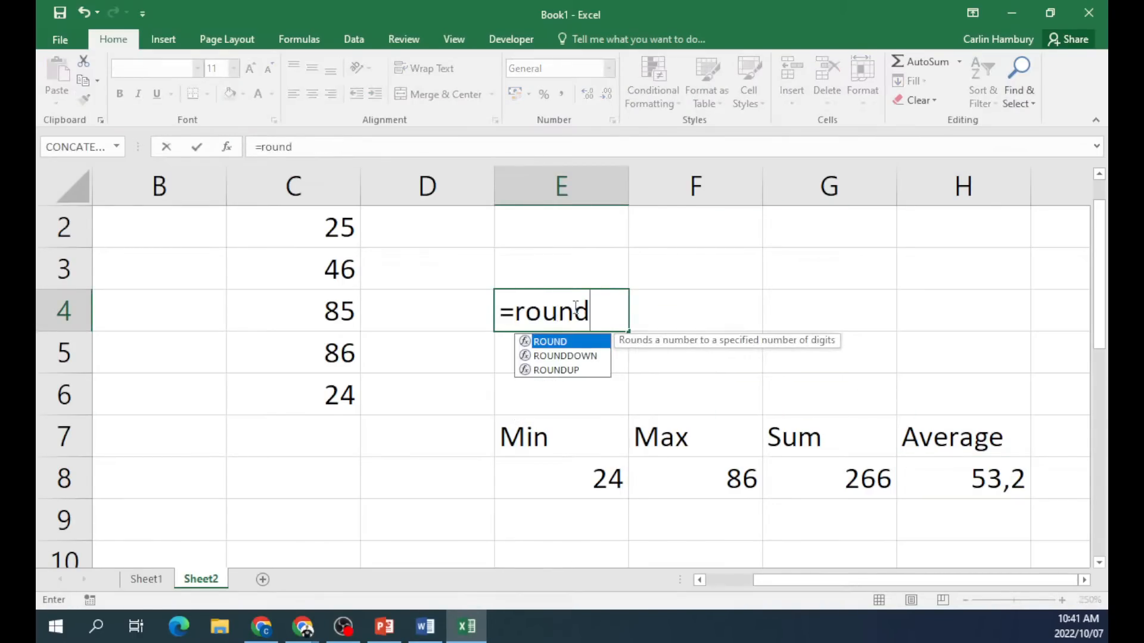
pyautogui.write('(A1')
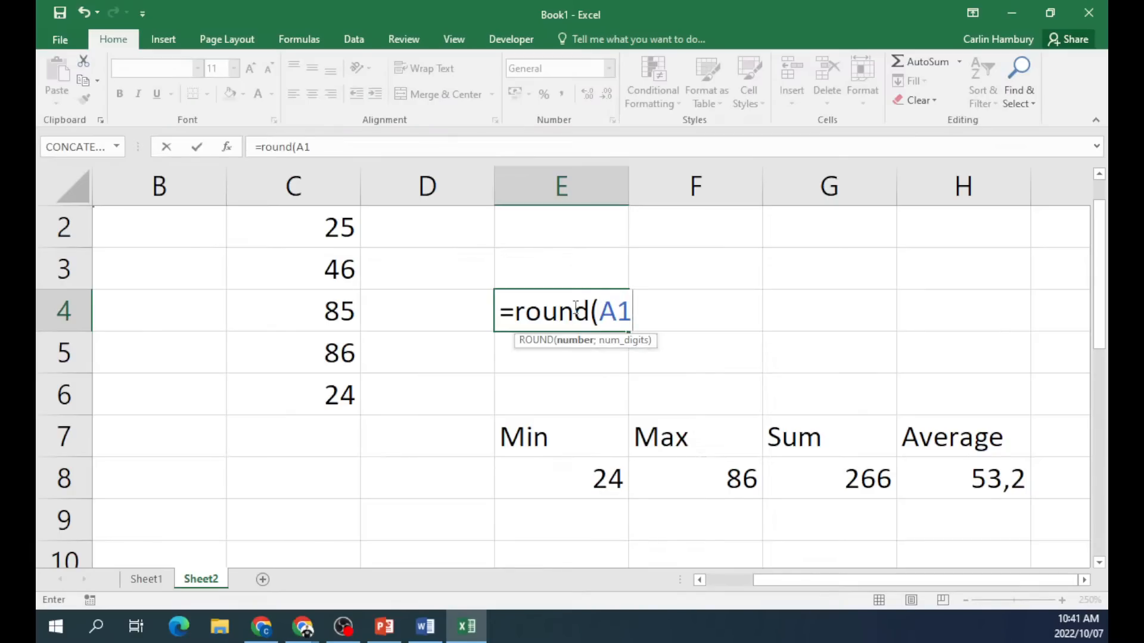
pyautogui.write(';0')
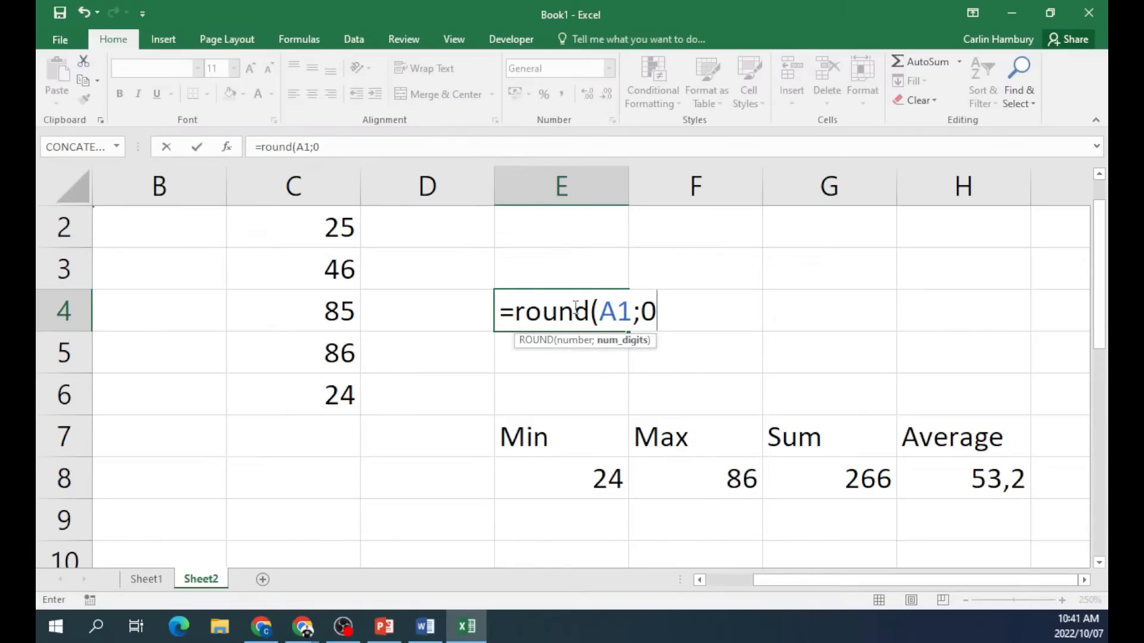
pyautogui.write(')')
pyautogui.press('Return')
pyautogui.click(573, 307)
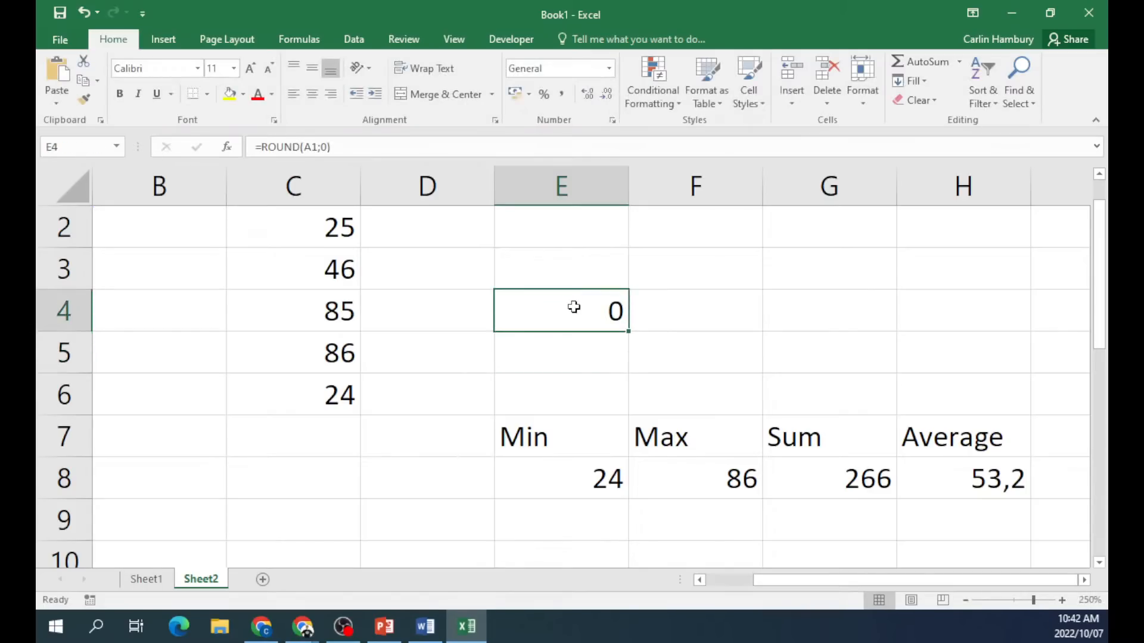
pyautogui.doubleClick(574, 307)
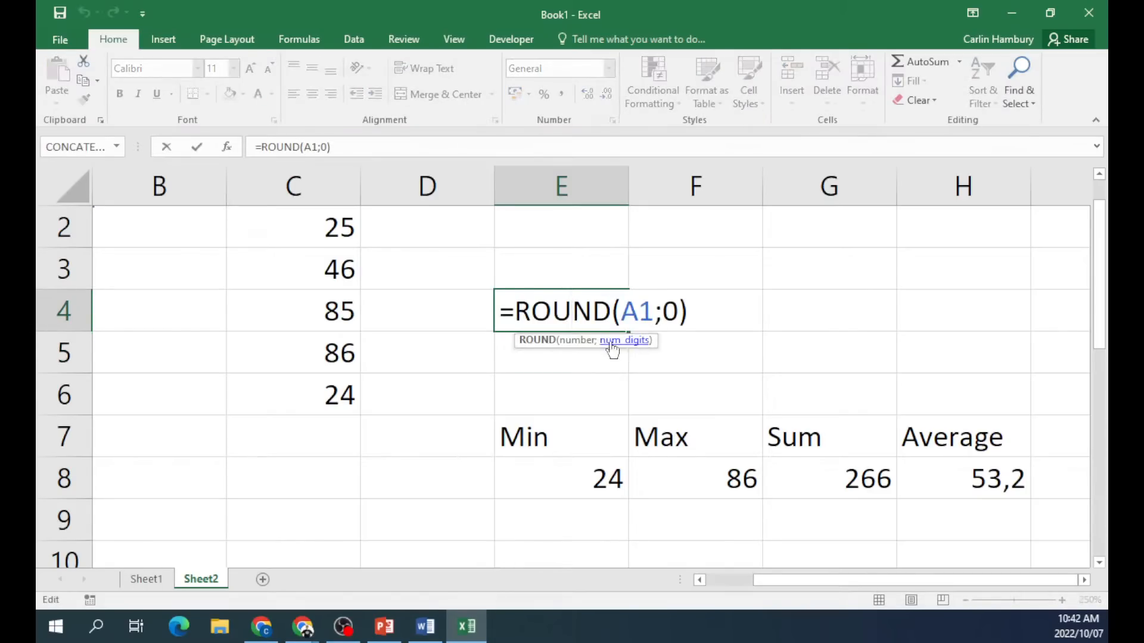
pyautogui.hotkey('ctrl', 'Return')
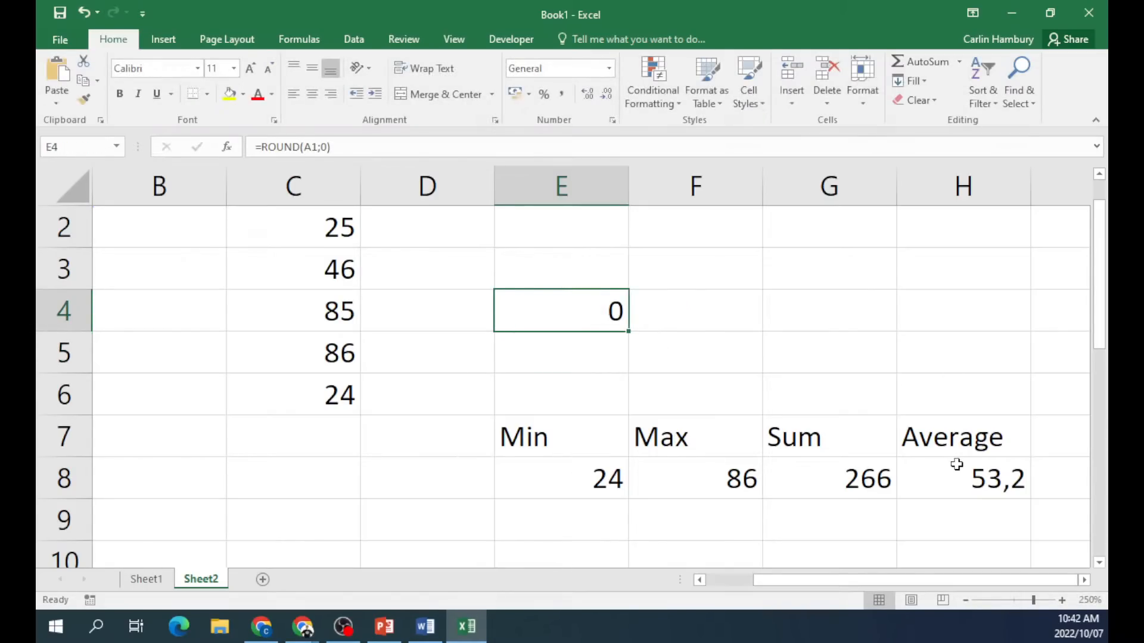
pyautogui.doubleClick(951, 471)
pyautogui.hotkey('ctrl', 'Return')
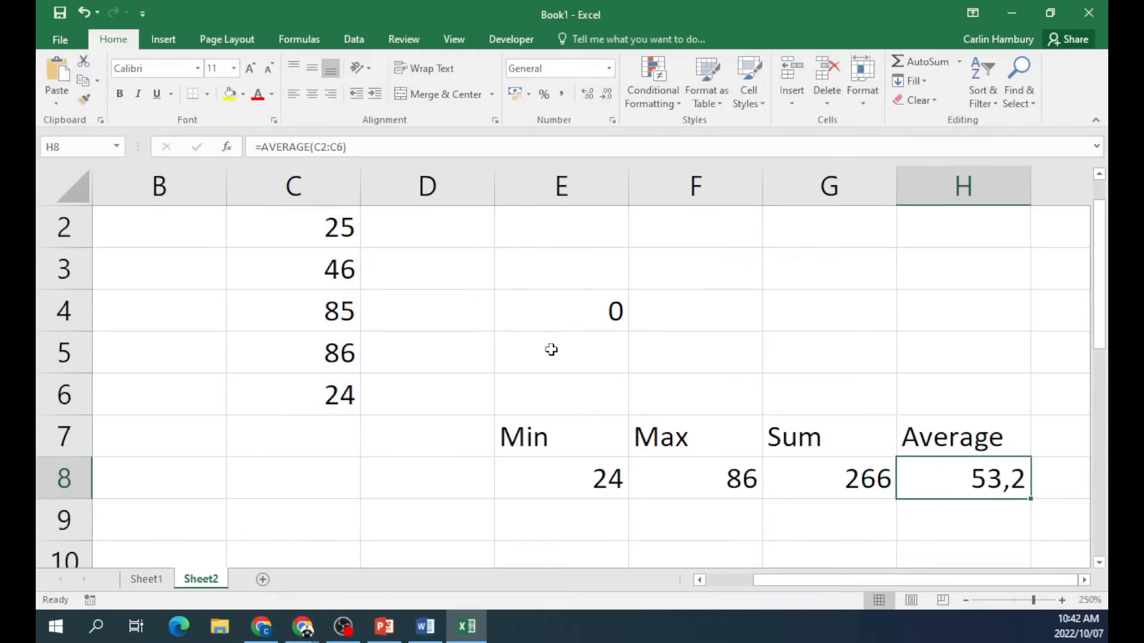
# Enter =AVERAGE(C2:C6) in E5.
pyautogui.click(552, 353)
pyautogui.write('=a')
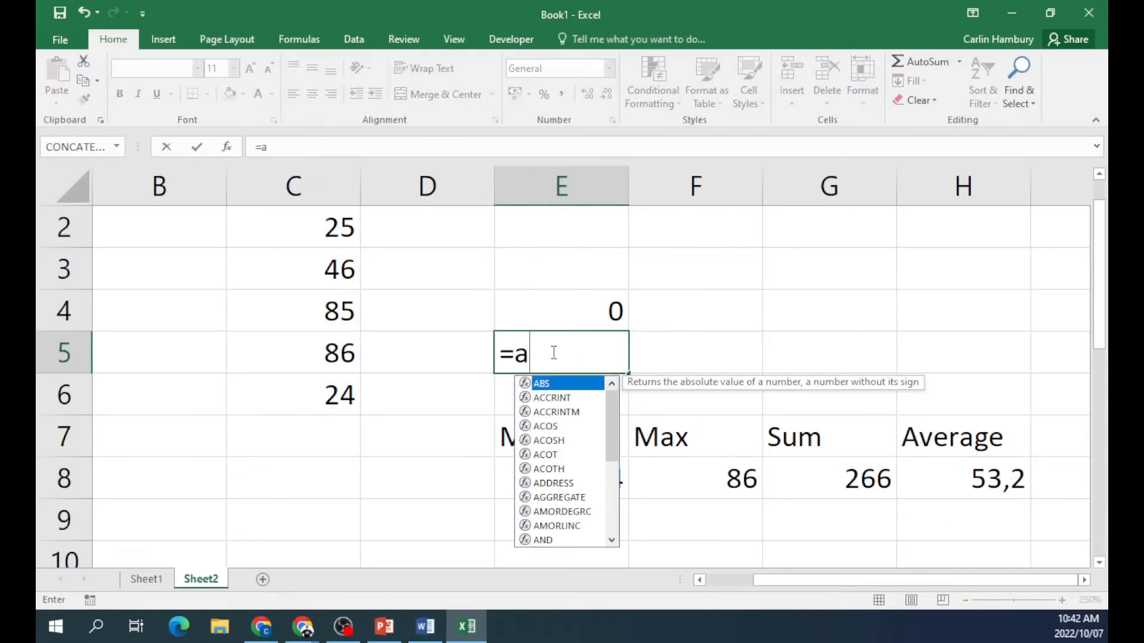
pyautogui.write('verage(')
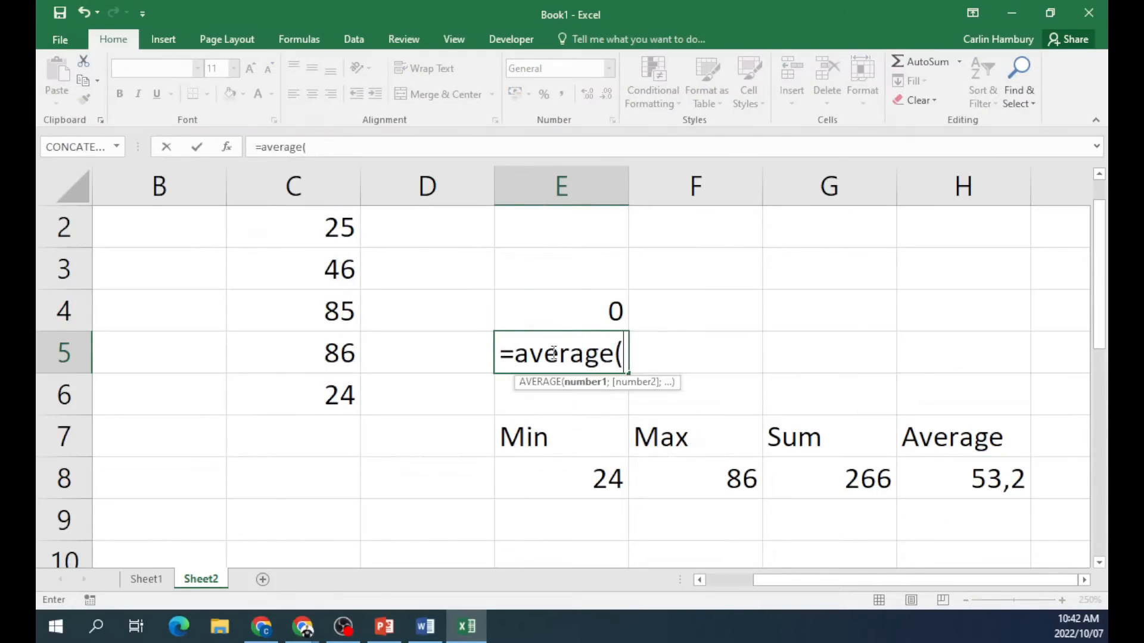
pyautogui.scroll(1, 395, 388)
pyautogui.moveTo(329, 267); pyautogui.dragTo(314, 436)
pyautogui.press('Return')
pyautogui.doubleClick(580, 396)
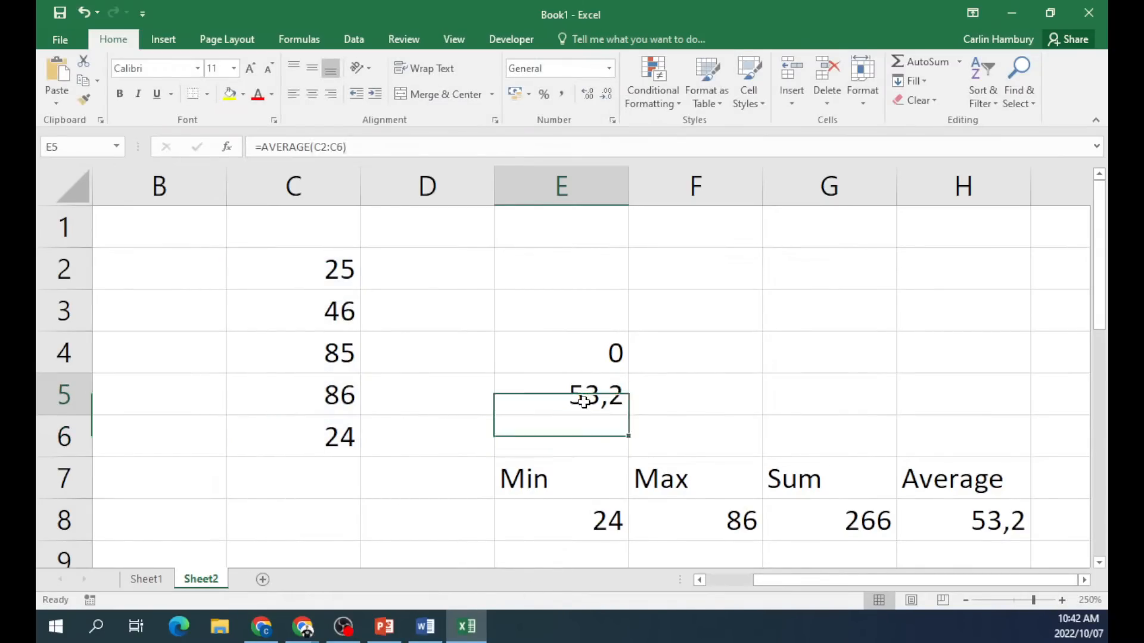
pyautogui.doubleClick(592, 353)
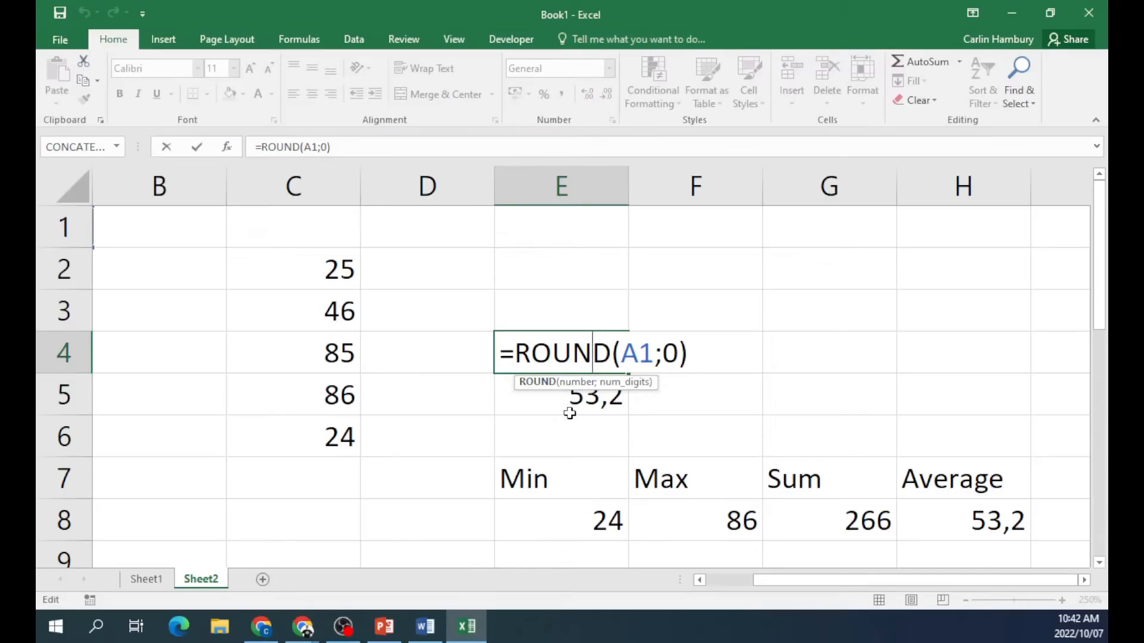
pyautogui.press('Escape')
# Wrap E5's formula as =ROUND(AVERAGE(C2:C6);0) so it shows 53.
pyautogui.click(569, 405)
pyautogui.doubleClick(570, 395)
pyautogui.click(514, 395)
pyautogui.write('round')
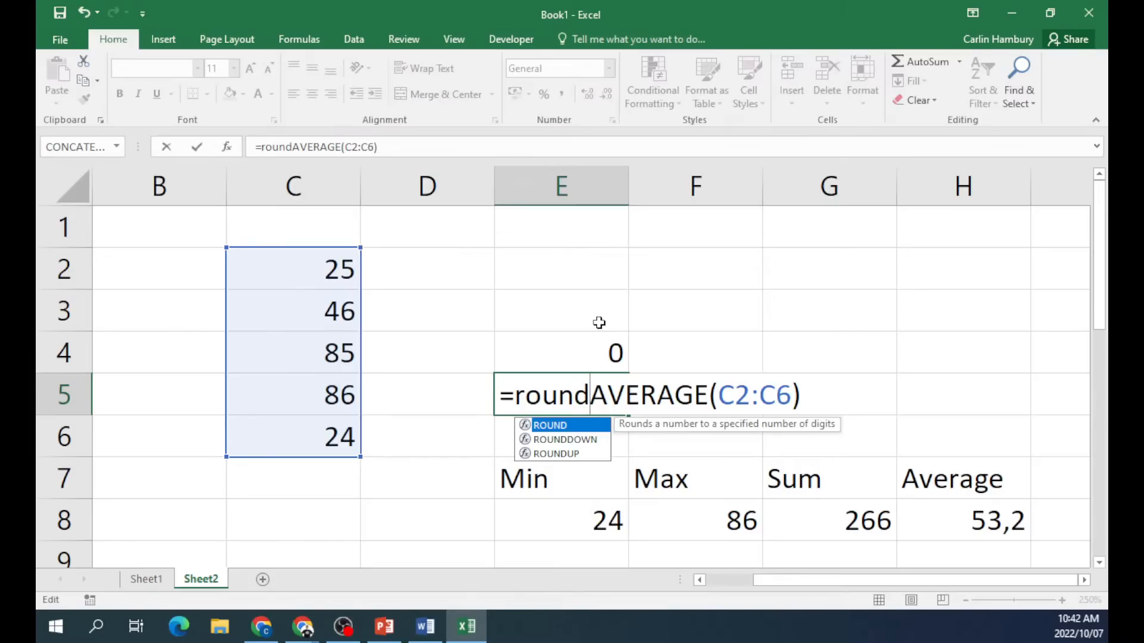
pyautogui.write('(')
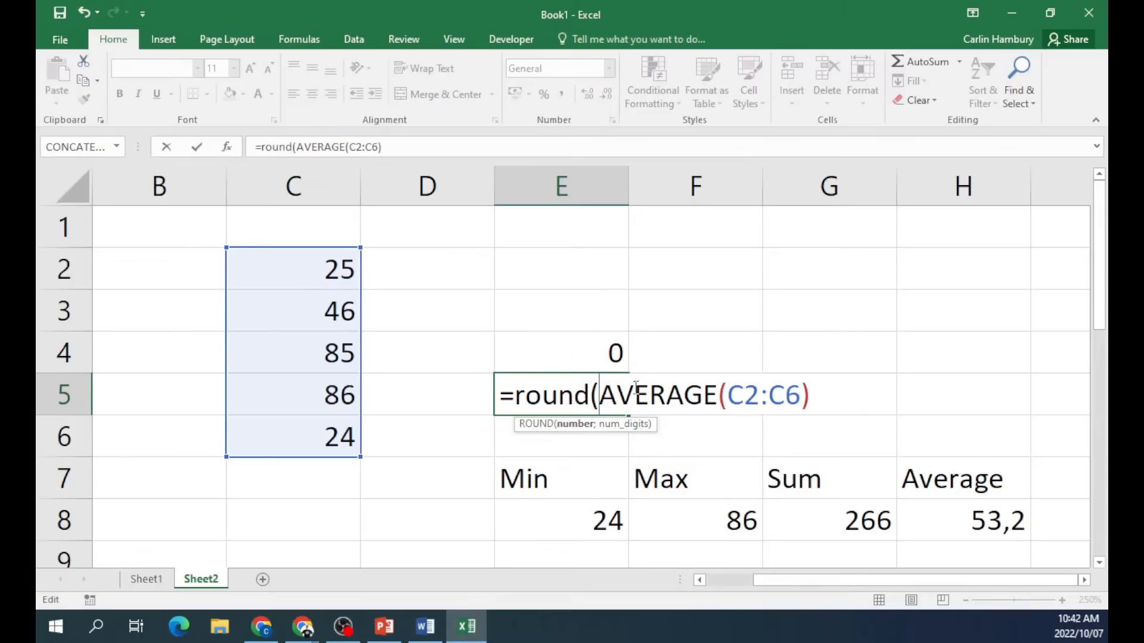
pyautogui.moveTo(598, 394); pyautogui.dragTo(809, 398)
pyautogui.click(808, 397)
pyautogui.write(';')
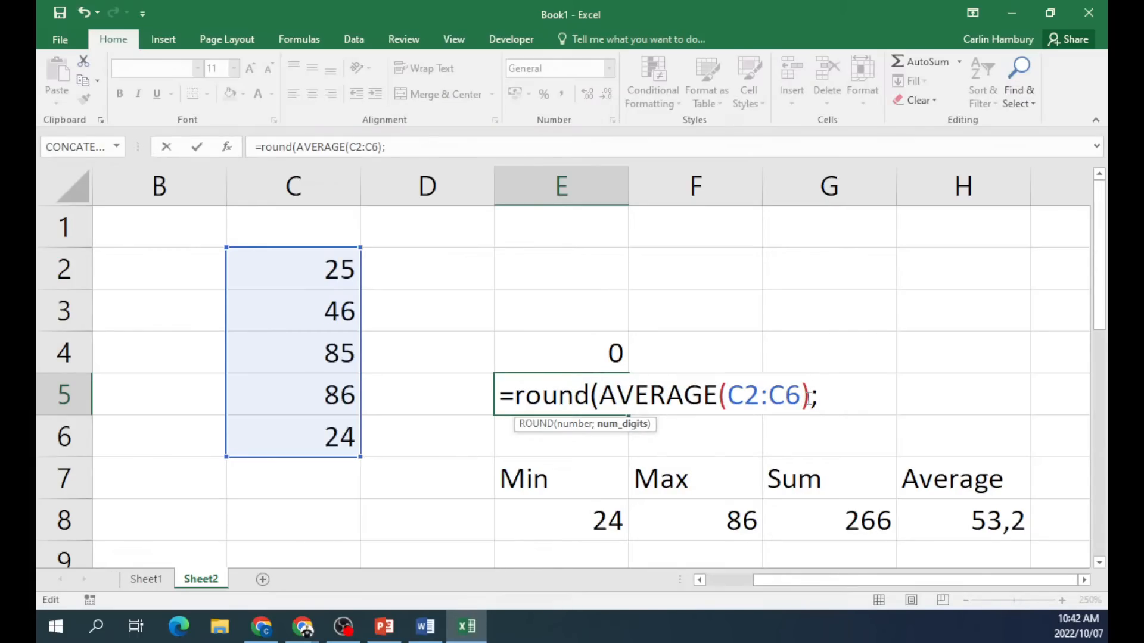
pyautogui.write('0)')
pyautogui.press('Return')
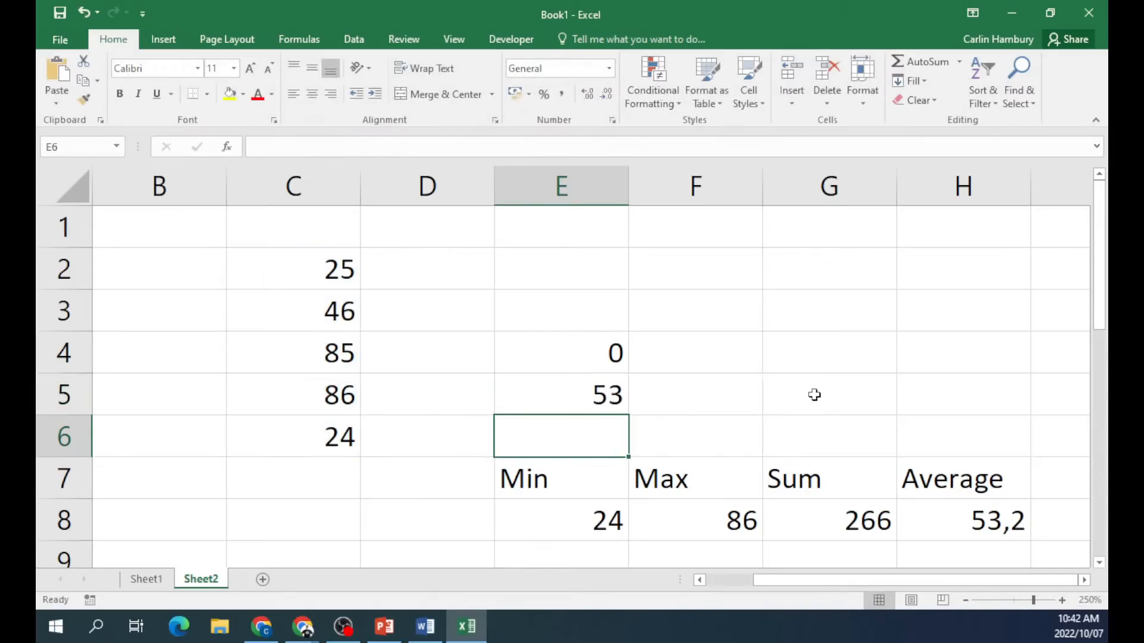
pyautogui.doubleClick(608, 393)
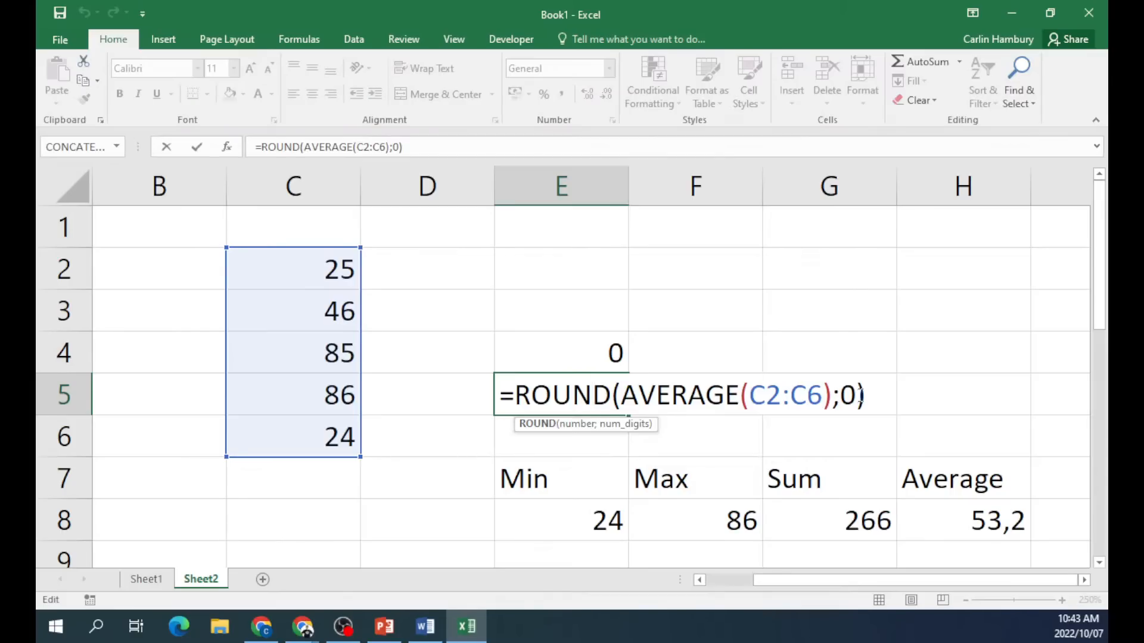
pyautogui.hotkey('ctrl', 'Return')
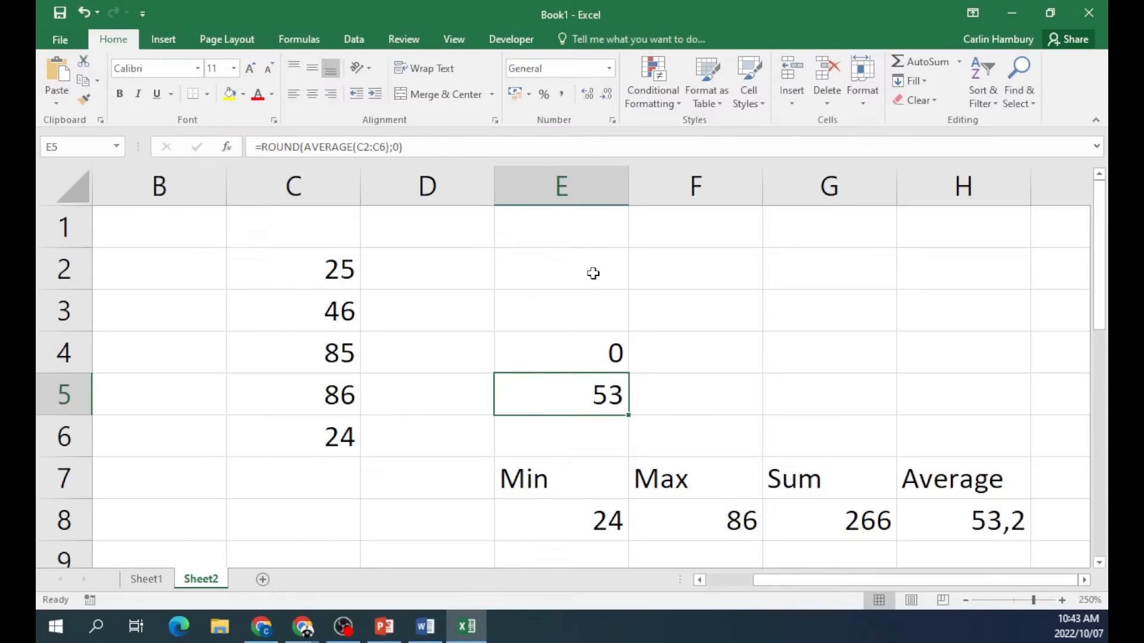
pyautogui.moveTo(463, 340); pyautogui.dragTo(1029, 451)
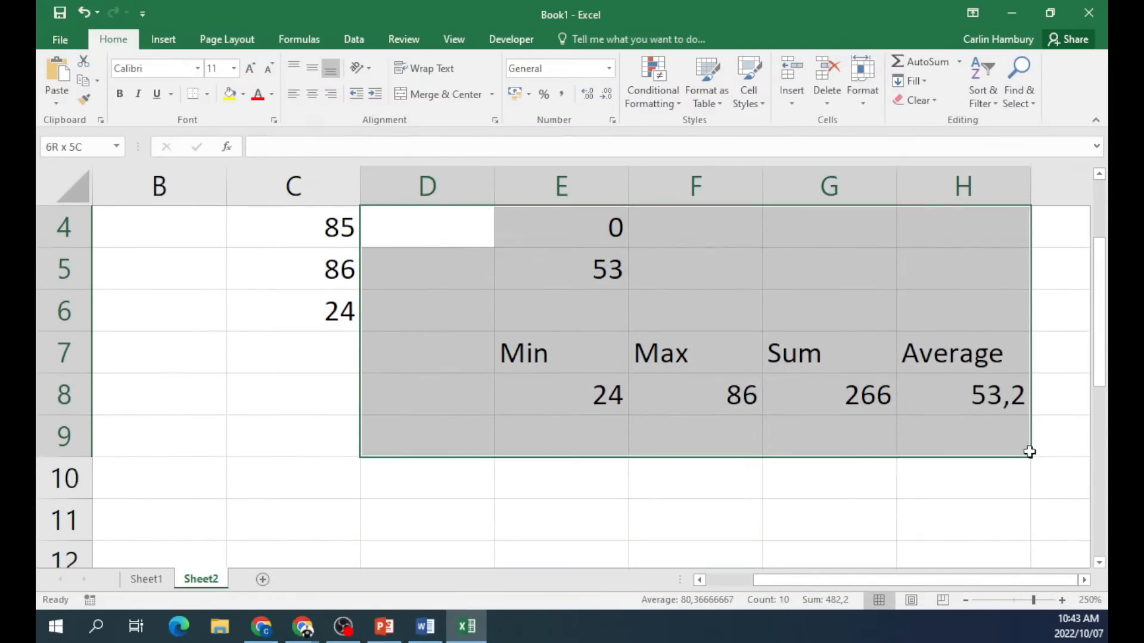
# Clear D4:H9 and put the label VAT in F2 with 15% in G2.
pyautogui.press('Delete')
pyautogui.scroll(1, 653, 452)
pyautogui.click(633, 311)
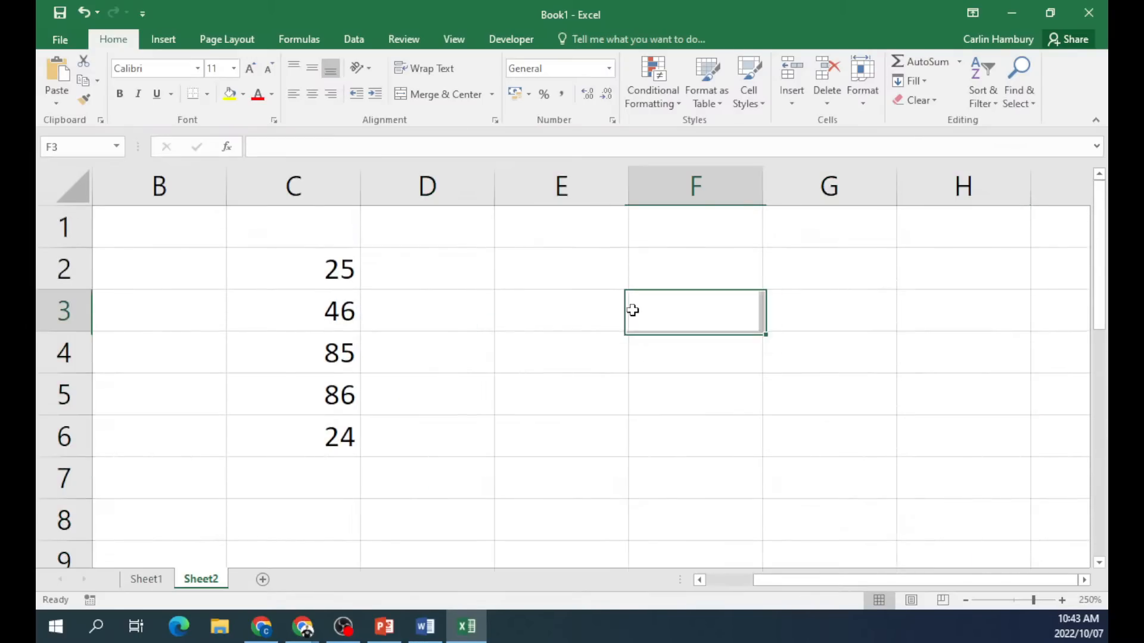
pyautogui.click(654, 266)
pyautogui.write('VAT')
pyautogui.press('Tab')
pyautogui.write('15')
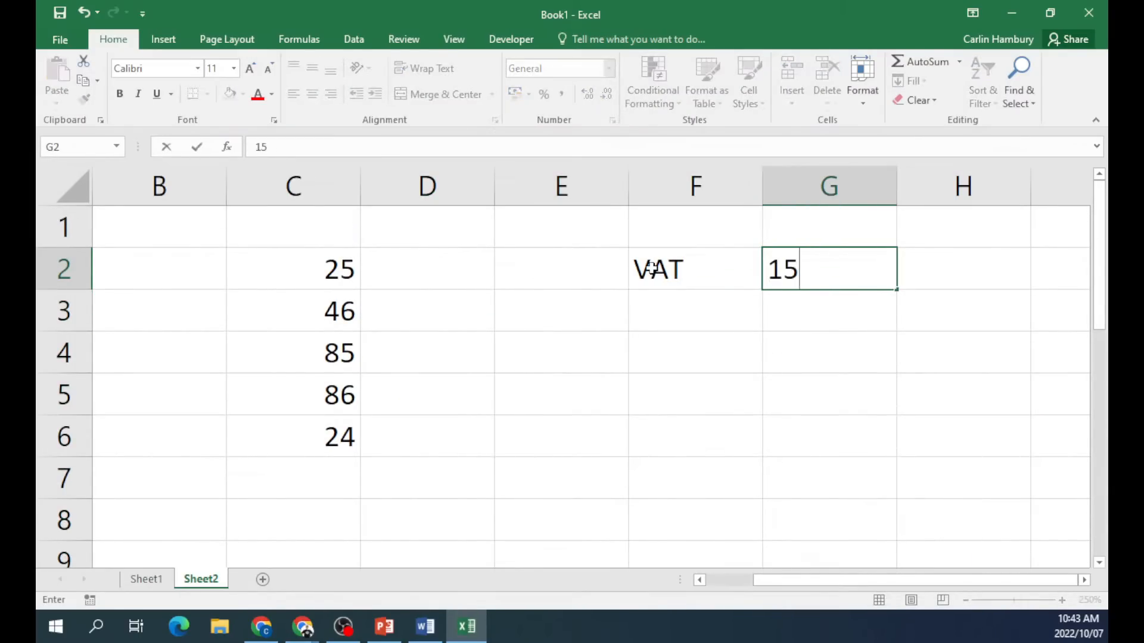
pyautogui.write('%')
# Head E1 'Total incl VAT', widen column E to fit and narrow column D.
pyautogui.moveTo(287, 267); pyautogui.dragTo(294, 478)
pyautogui.click(347, 449)
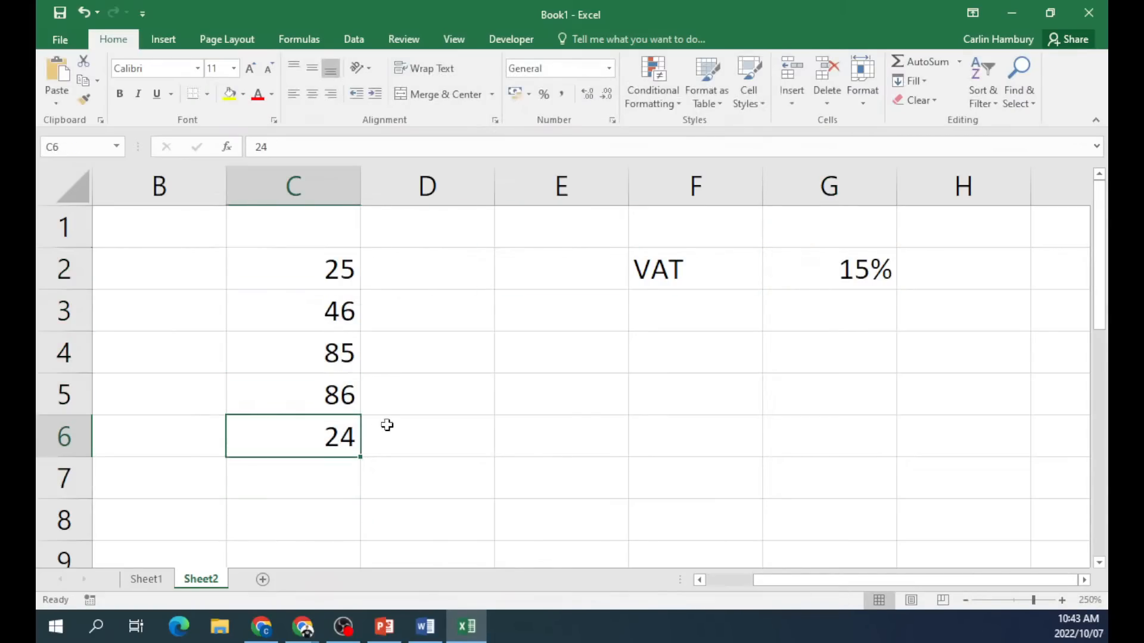
pyautogui.click(498, 327)
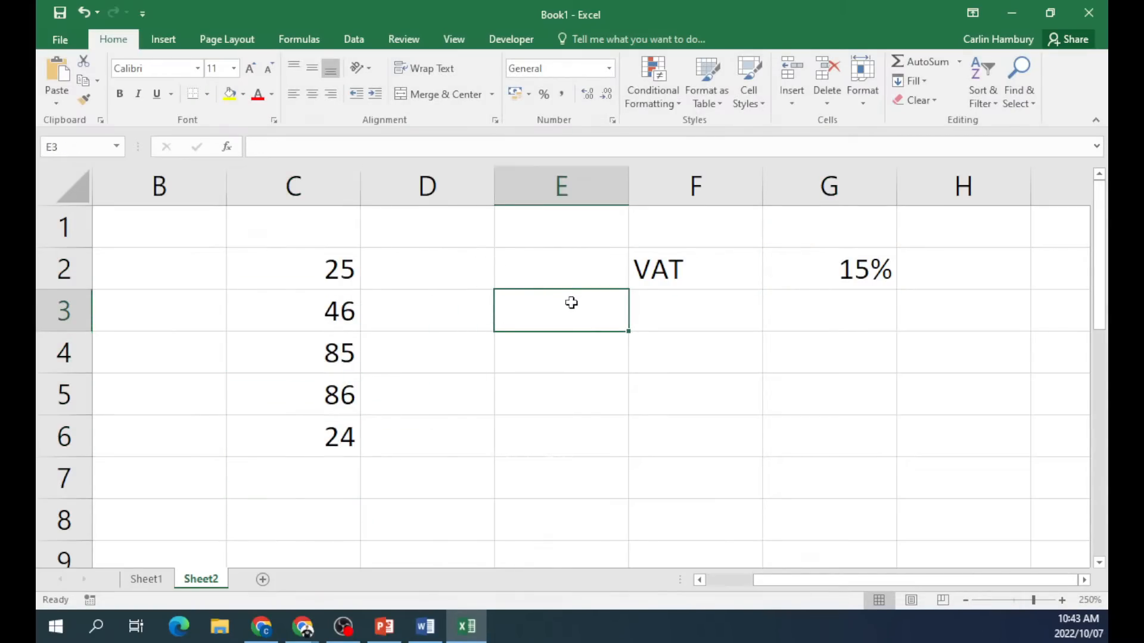
pyautogui.click(522, 240)
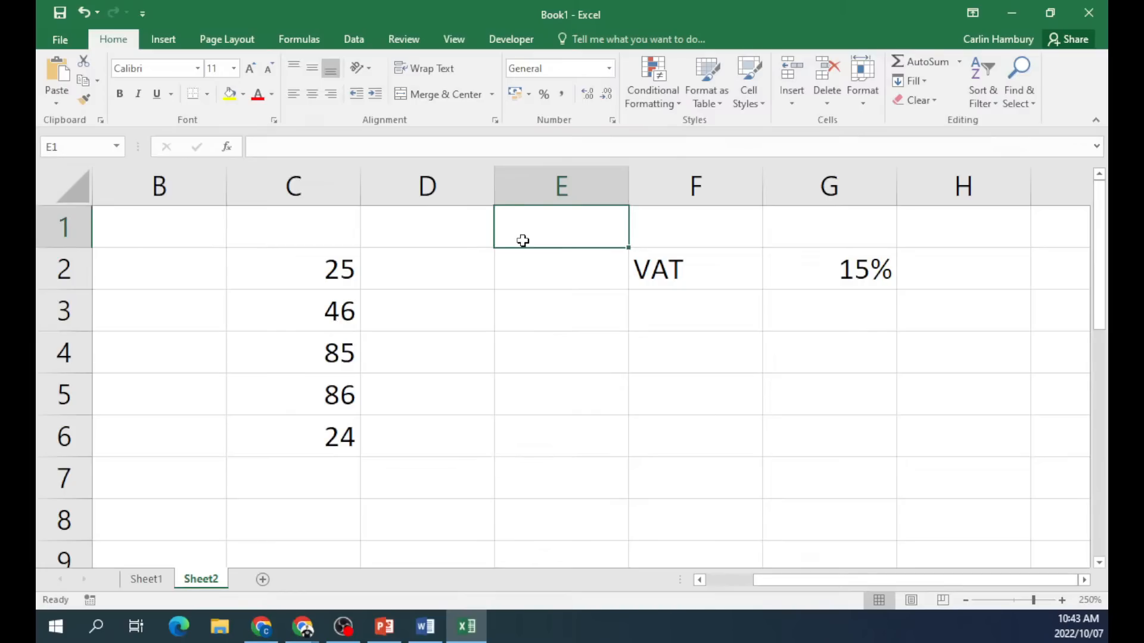
pyautogui.write('Total incl VAT')
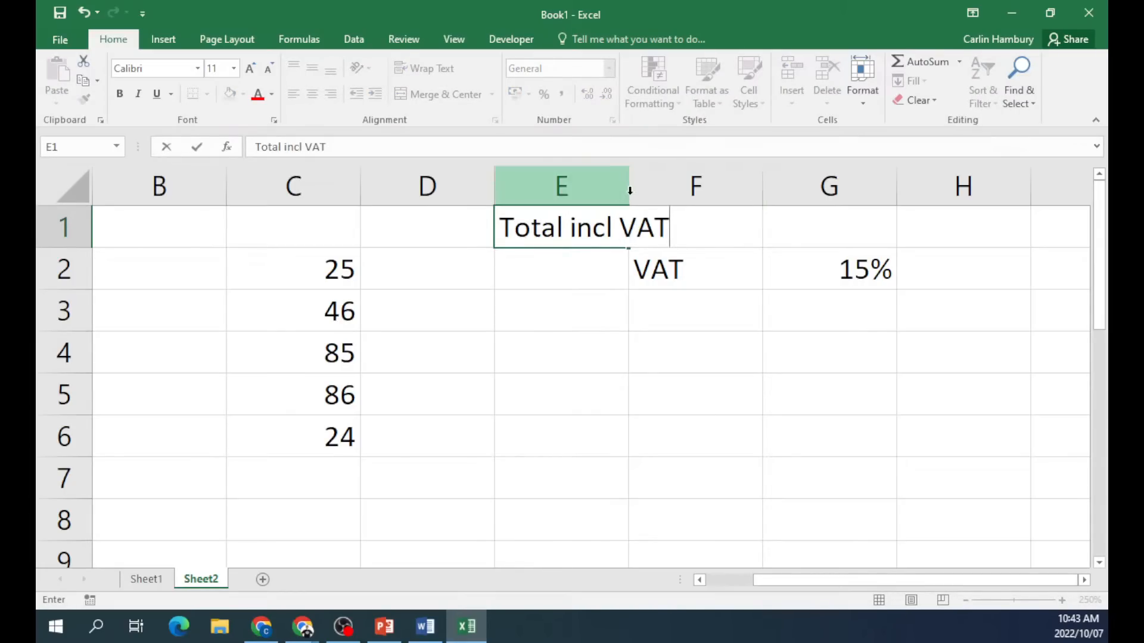
pyautogui.doubleClick(629, 190)
pyautogui.moveTo(493, 192); pyautogui.dragTo(388, 192)
pyautogui.click(524, 322)
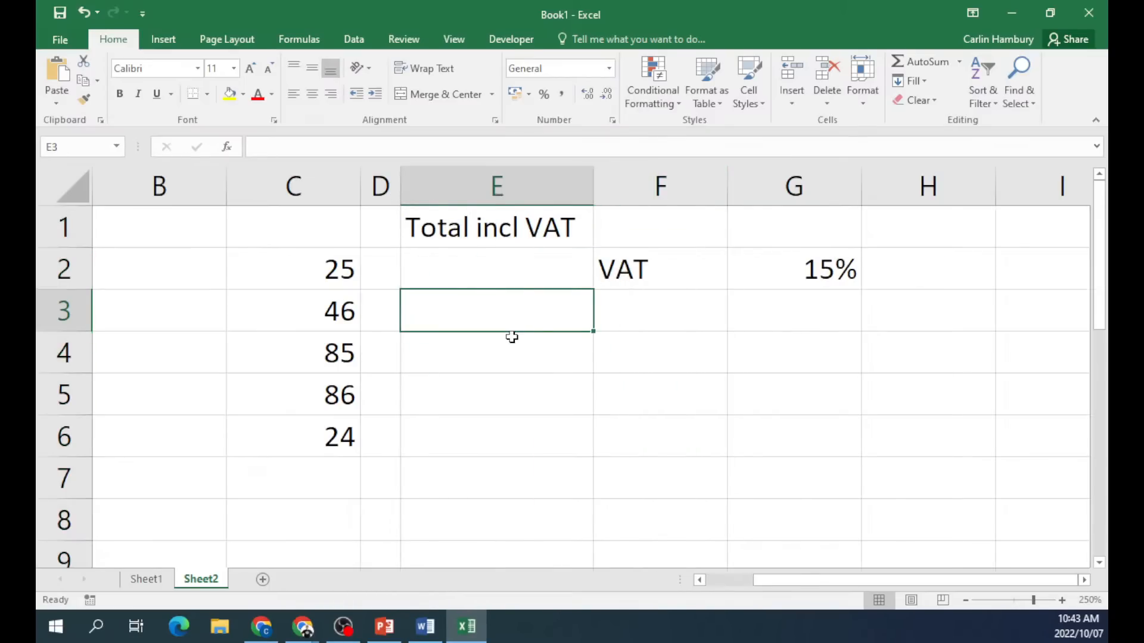
# Enter =C2*G2 in E2, showing 3,75, and fill it down to E6.
pyautogui.click(495, 272)
pyautogui.write('=')
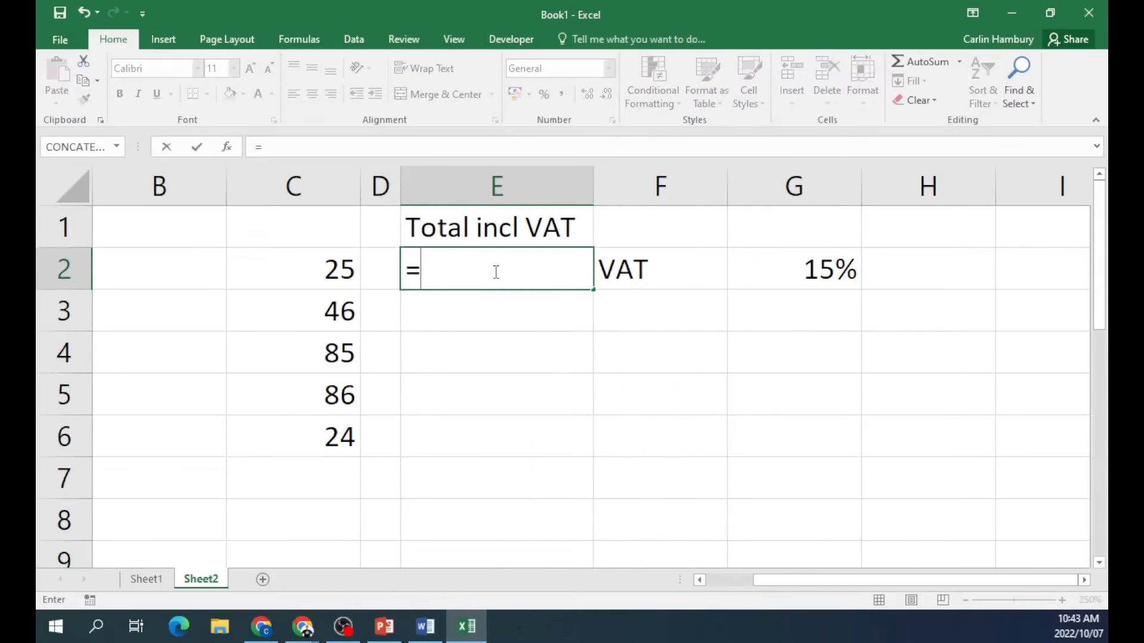
pyautogui.click(313, 273)
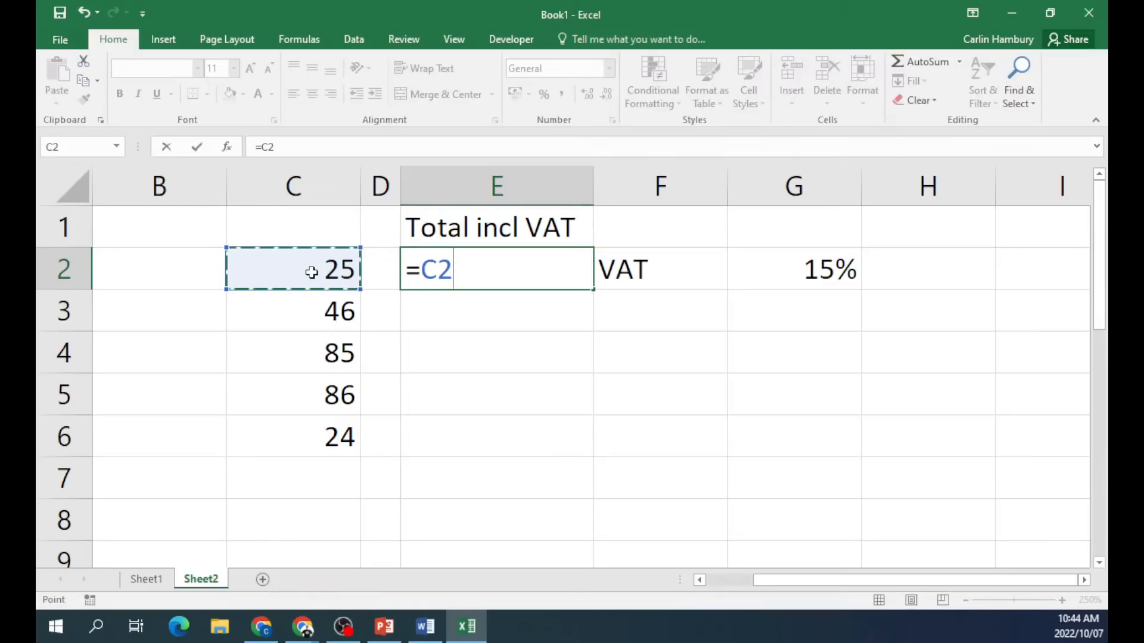
pyautogui.write('*')
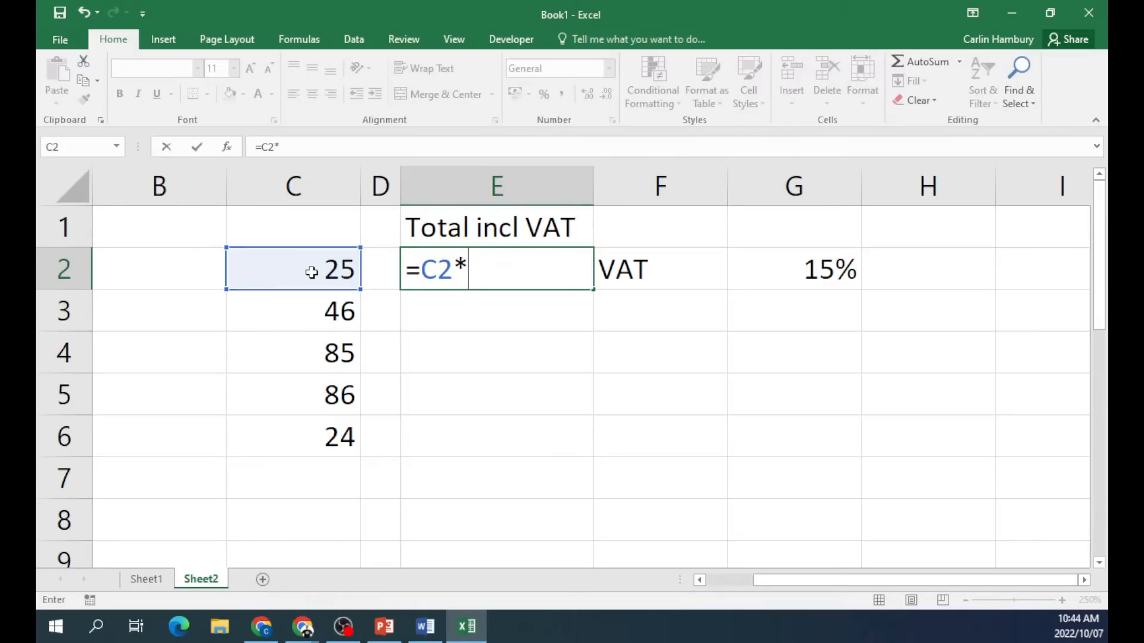
pyautogui.click(841, 270)
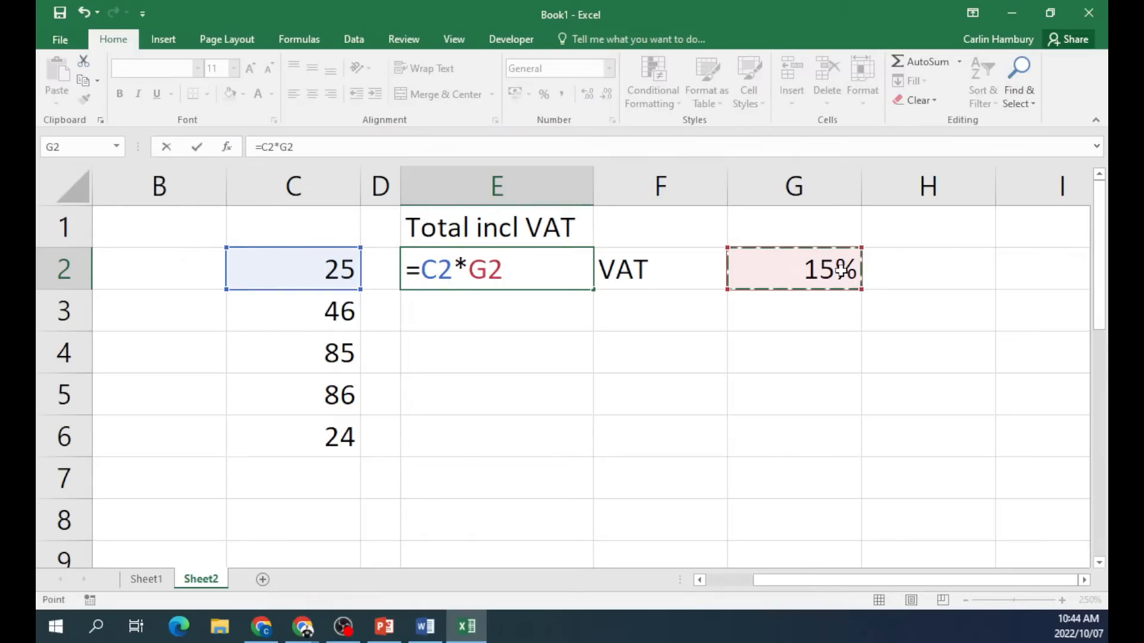
pyautogui.press('Return')
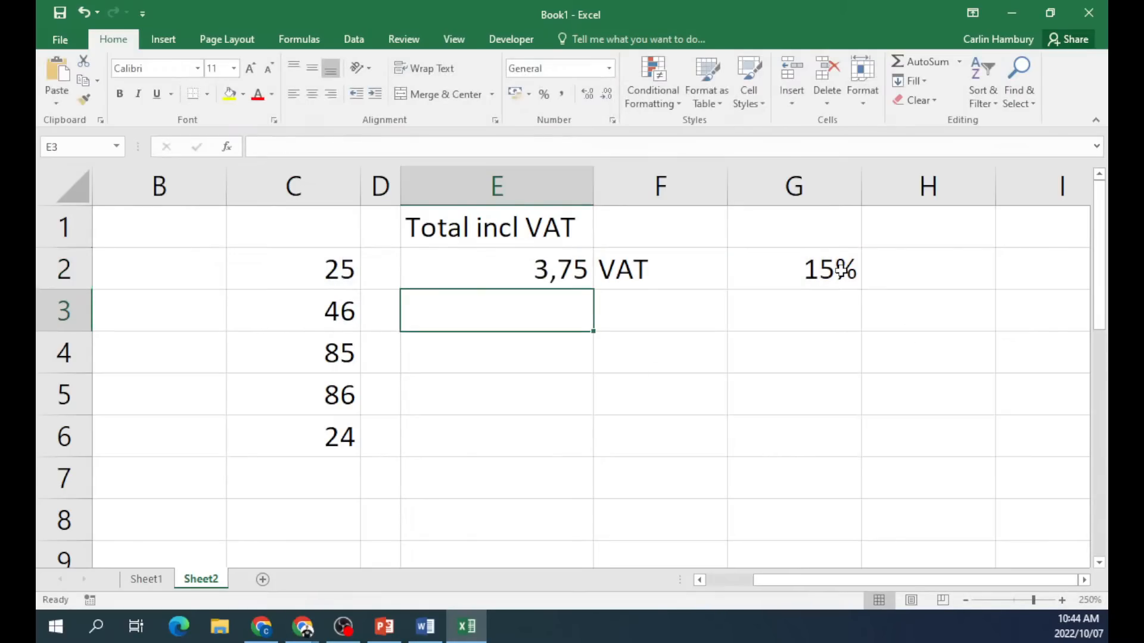
pyautogui.press('Up')
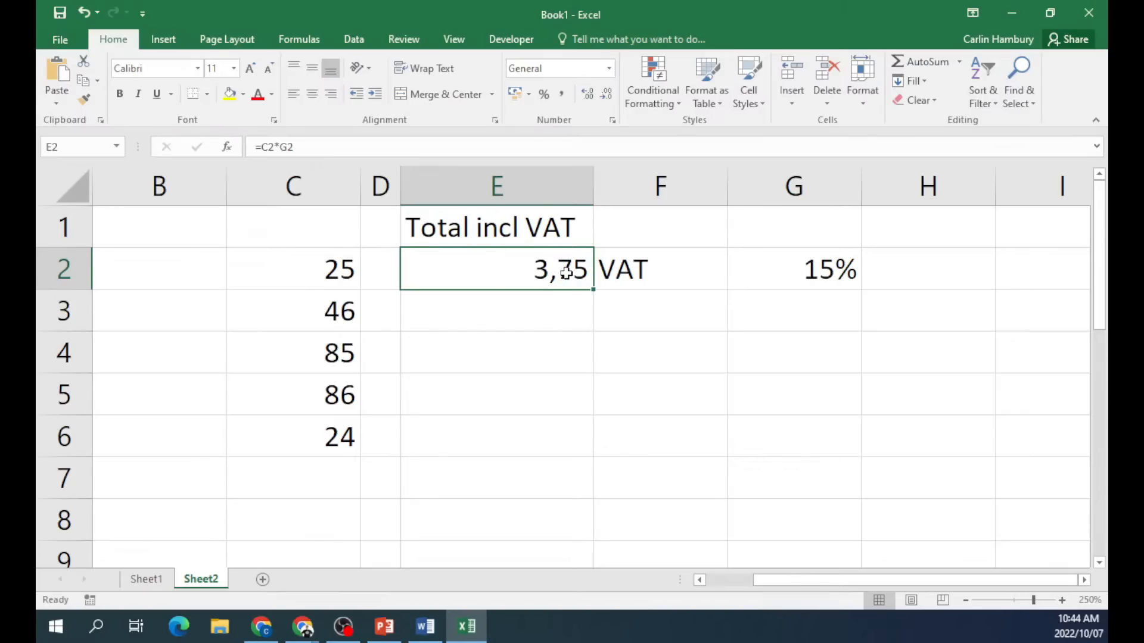
pyautogui.moveTo(593, 289); pyautogui.dragTo(596, 456)
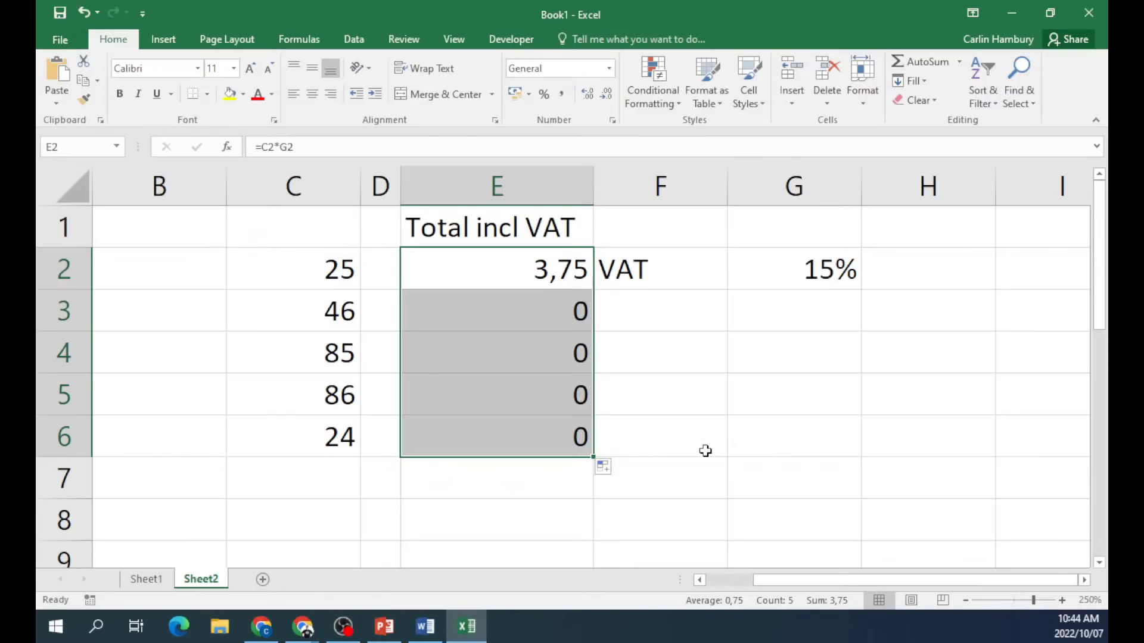
# Inspect the formulas in E2, E3 and E4 to see why the copies return 0.
pyautogui.doubleClick(553, 276)
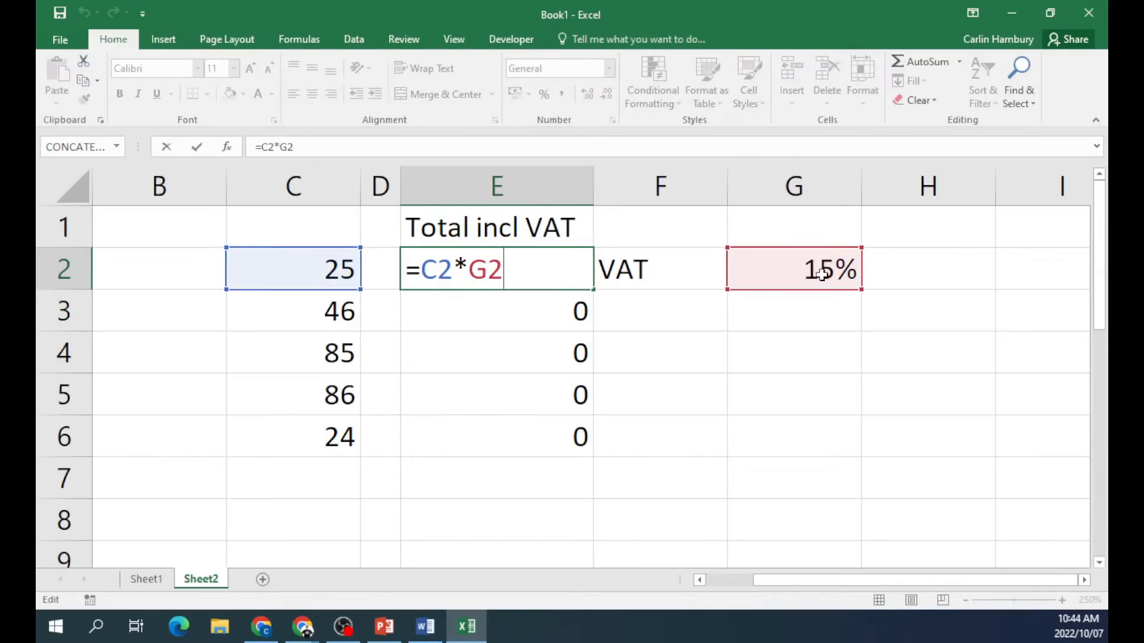
pyautogui.press('Escape')
pyautogui.doubleClick(511, 309)
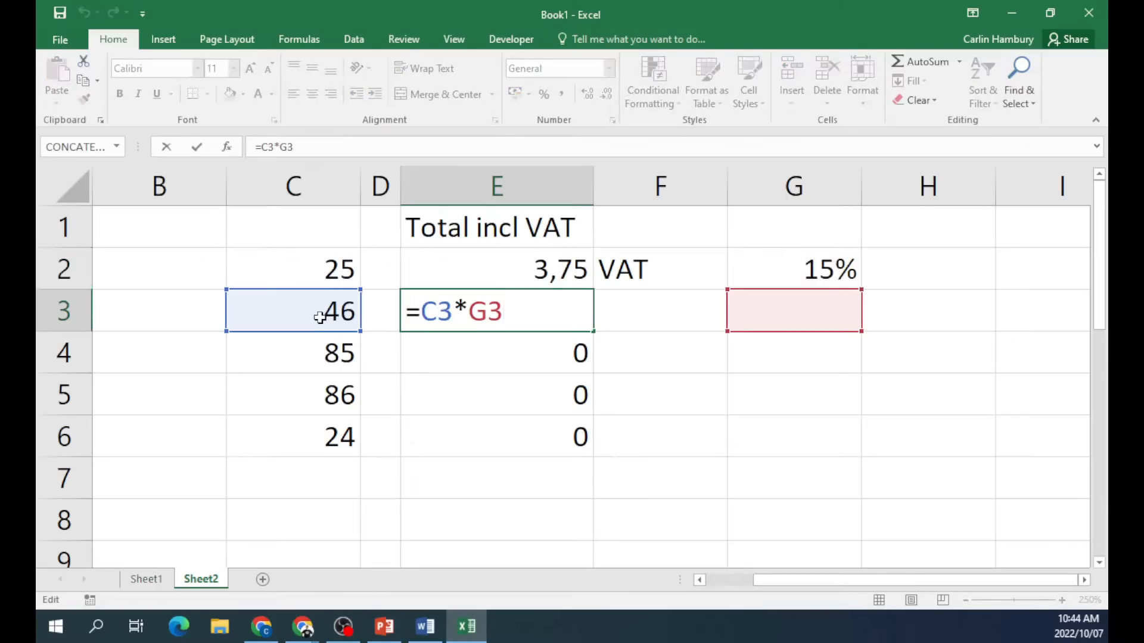
pyautogui.press('Escape')
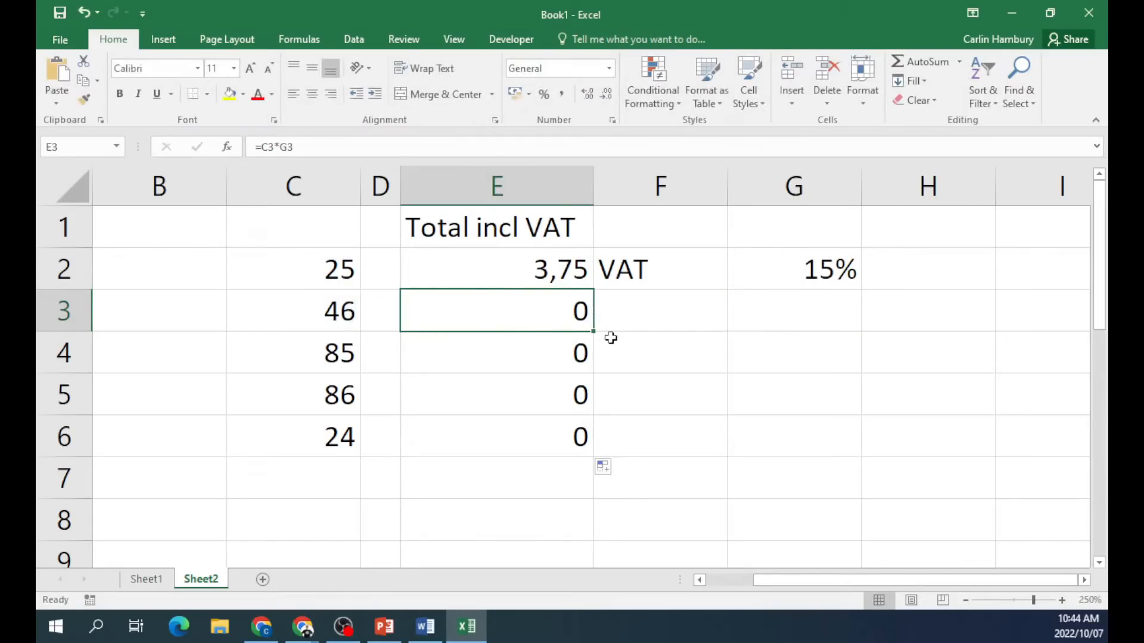
pyautogui.doubleClick(554, 354)
# Make E2's rate reference absolute as =C2*$G$2 and fill it down to E6.
pyautogui.press('Escape')
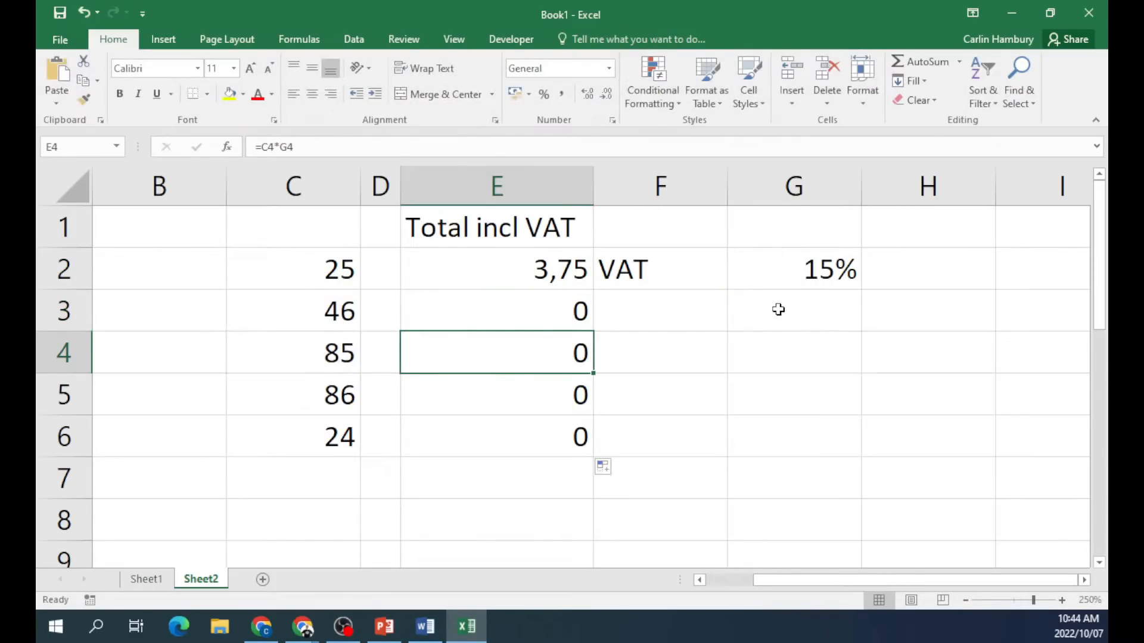
pyautogui.doubleClick(570, 286)
pyautogui.press('Left')
pyautogui.press('Left')
pyautogui.write('$')
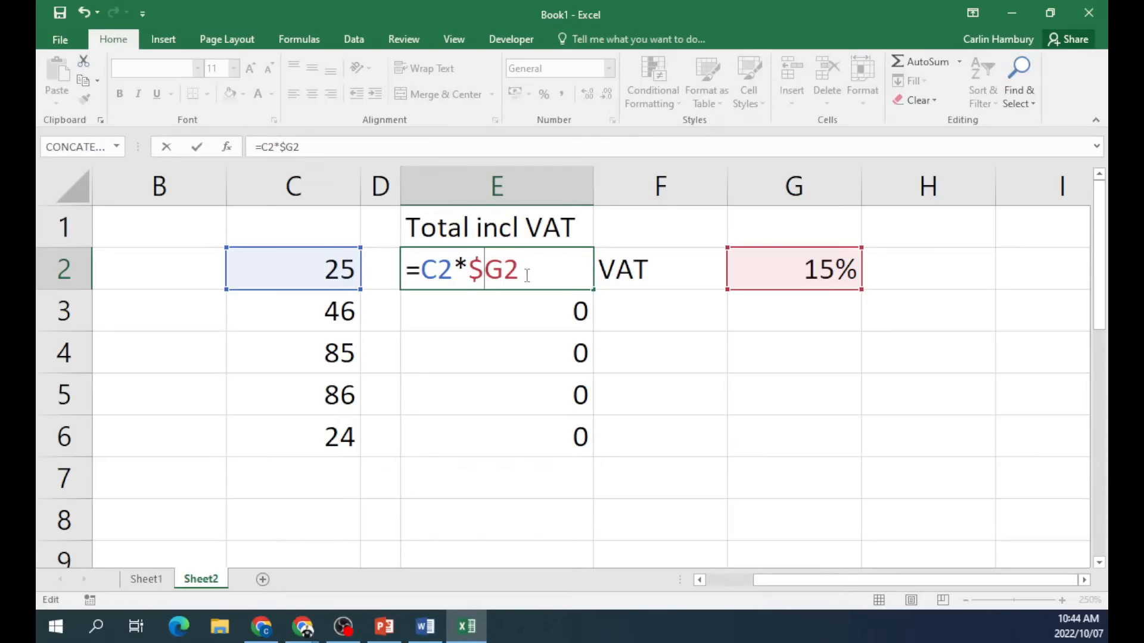
pyautogui.press('Right')
pyautogui.write('$')
pyautogui.hotkey('ctrl', 'Return')
pyautogui.click(710, 327)
pyautogui.click(481, 280)
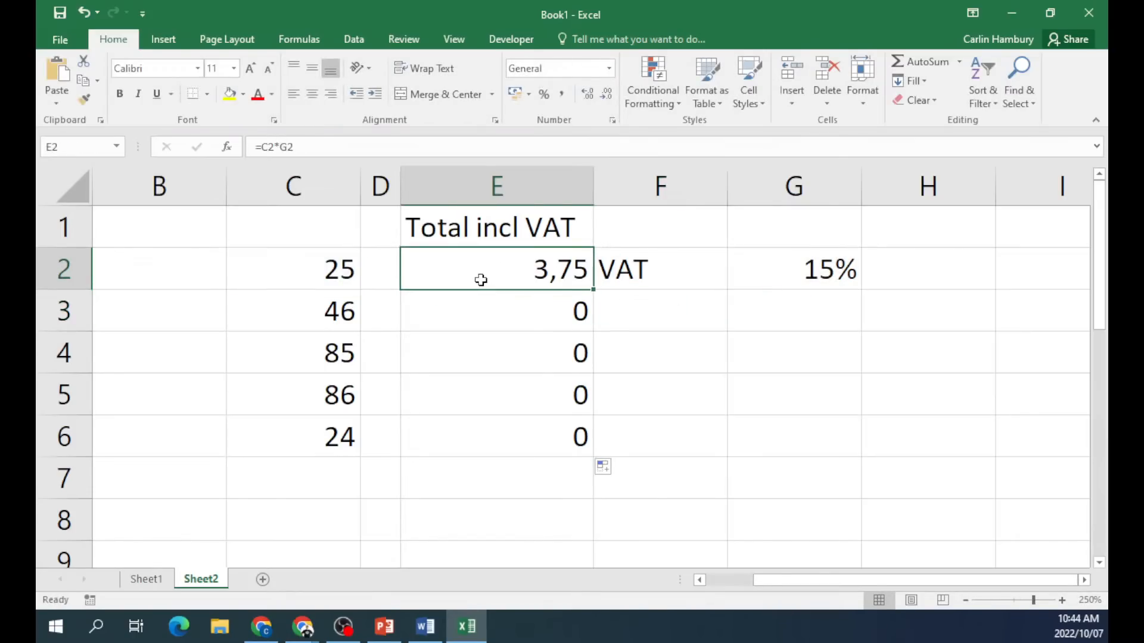
pyautogui.click(349, 277)
pyautogui.click(517, 271)
pyautogui.moveTo(593, 292); pyautogui.dragTo(591, 447)
# Re-add the $ signs to G2 in E2, verify it, and refill E3:E6.
pyautogui.doubleClick(551, 265)
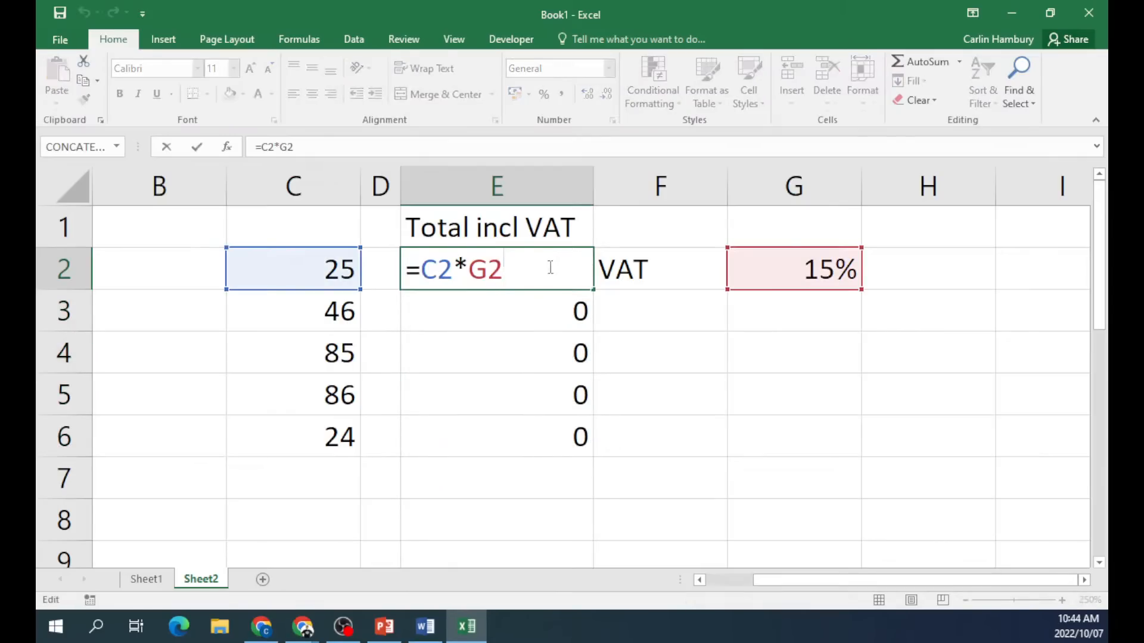
pyautogui.click(475, 268)
pyautogui.write('$')
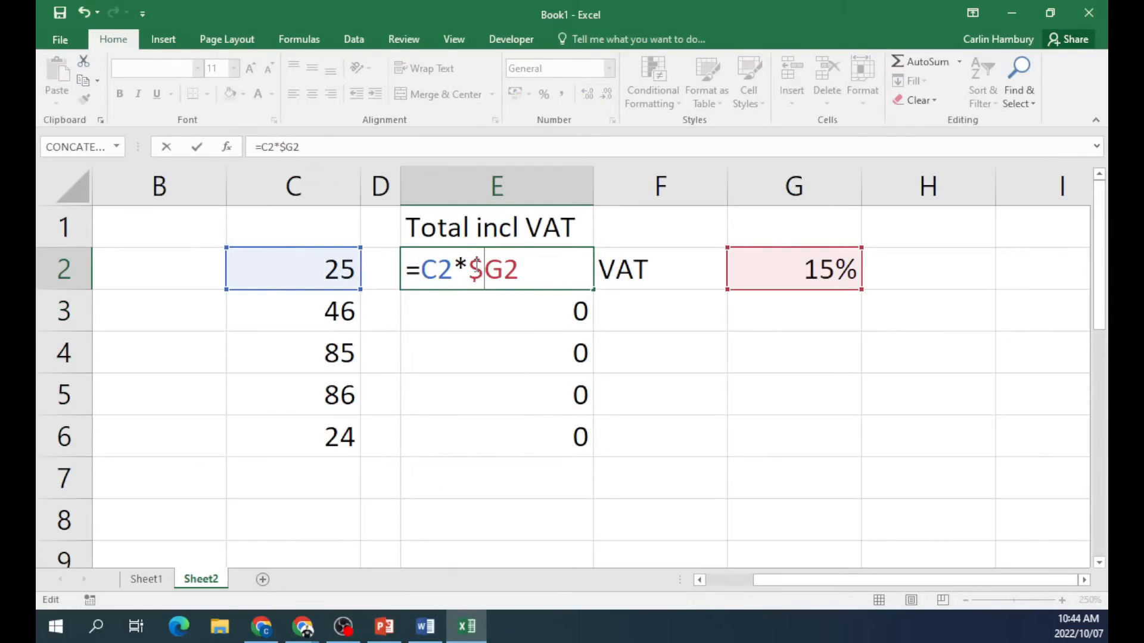
pyautogui.write('$')
pyautogui.press('Return')
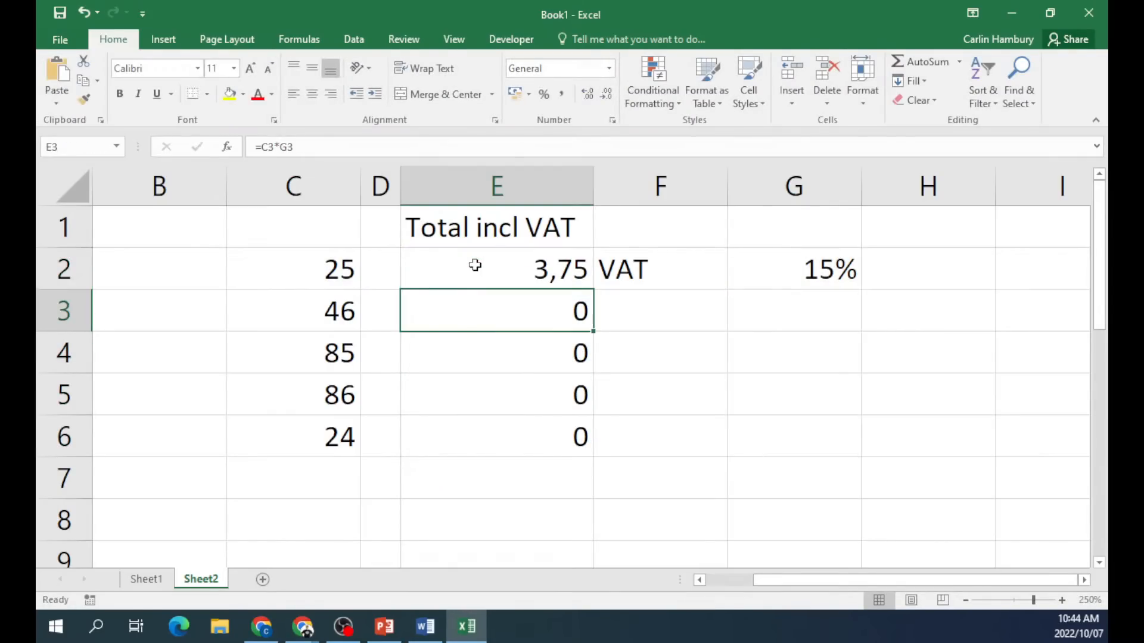
pyautogui.click(522, 244)
pyautogui.click(523, 269)
pyautogui.doubleClick(523, 269)
pyautogui.press('Escape')
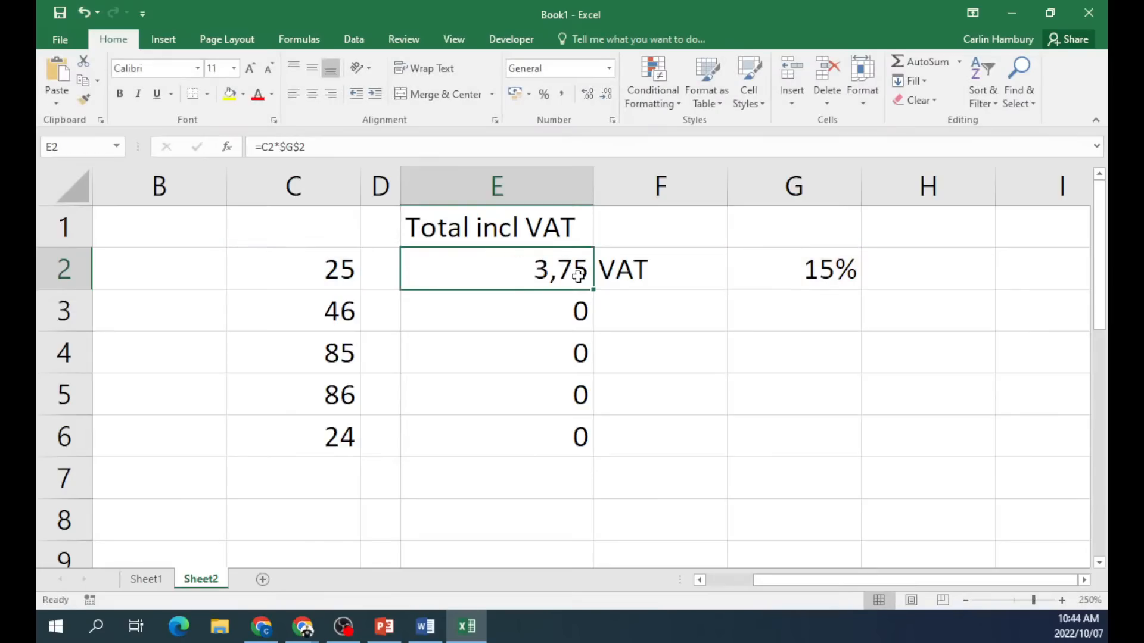
pyautogui.moveTo(591, 292); pyautogui.dragTo(594, 458)
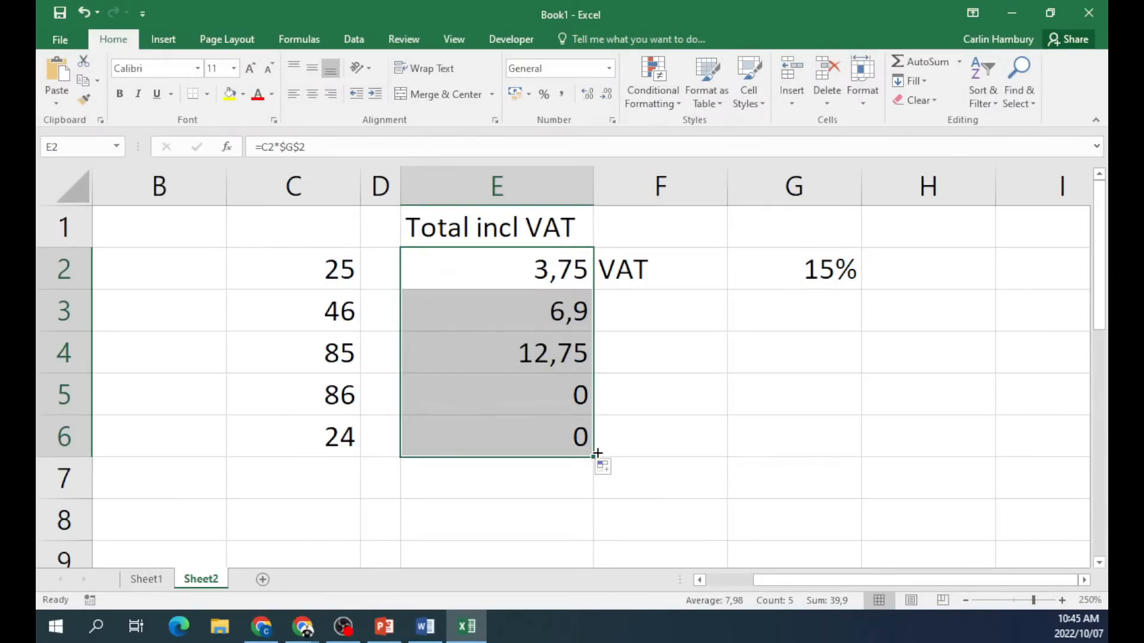
# Check E2's formula =C2*$G$2 after the fill without changing it.
pyautogui.click(656, 359)
pyautogui.doubleClick(485, 235)
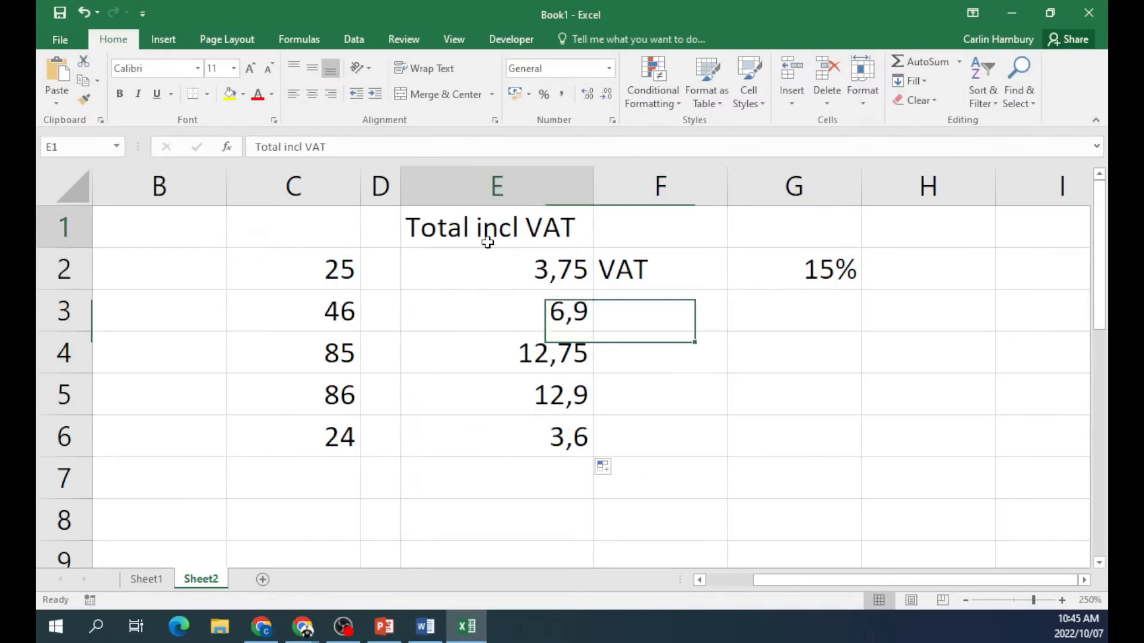
pyautogui.doubleClick(481, 268)
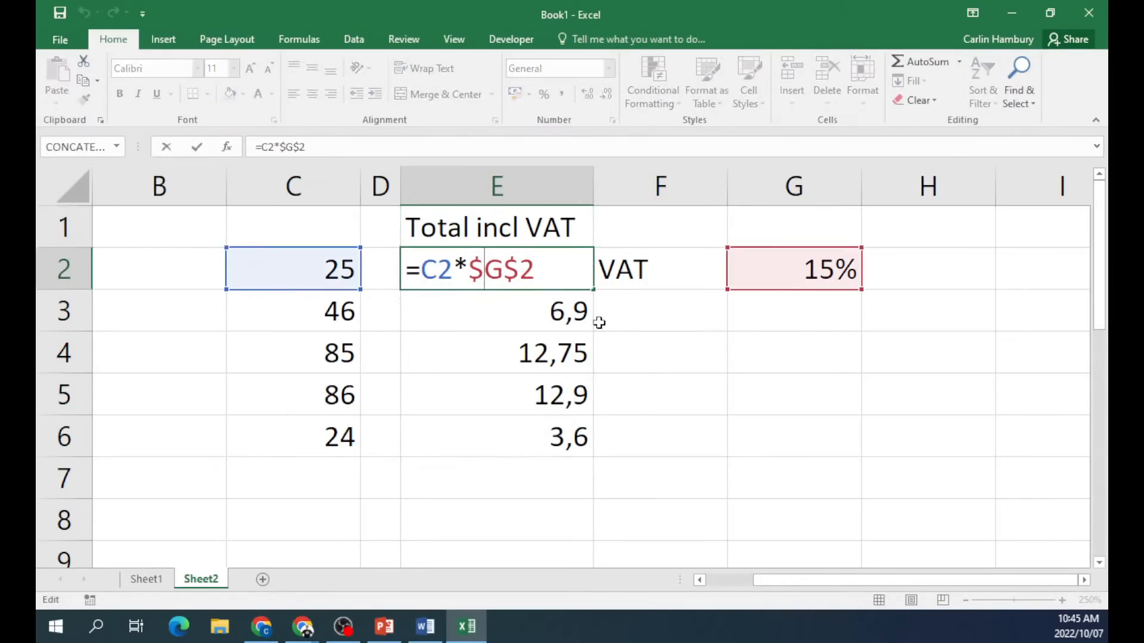
pyautogui.click(660, 369)
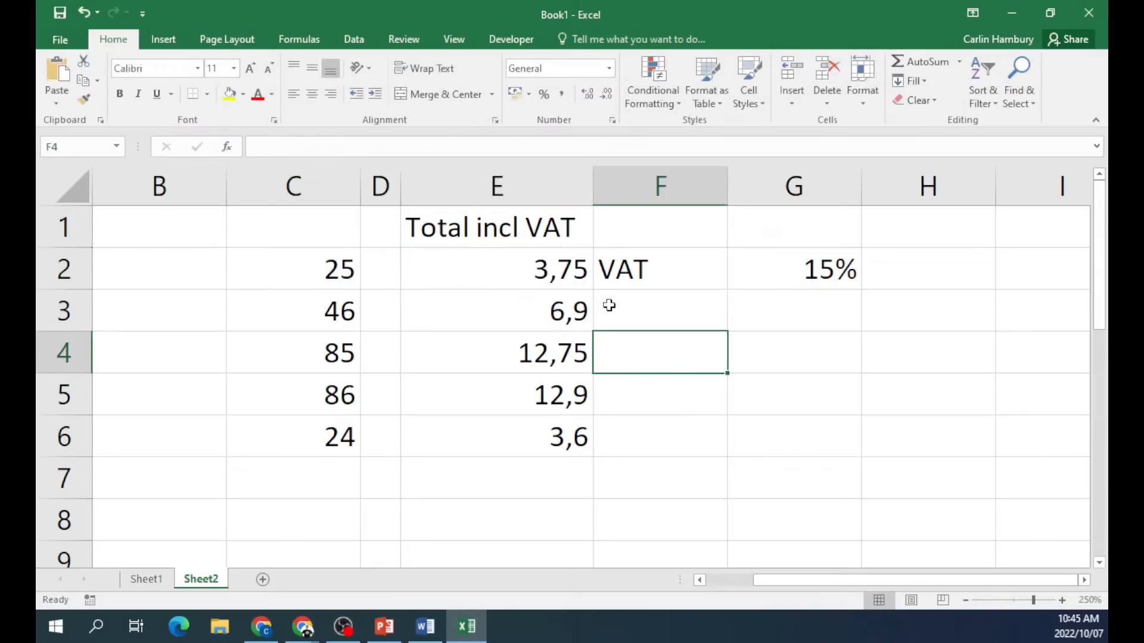
pyautogui.click(554, 275)
pyautogui.doubleClick(554, 275)
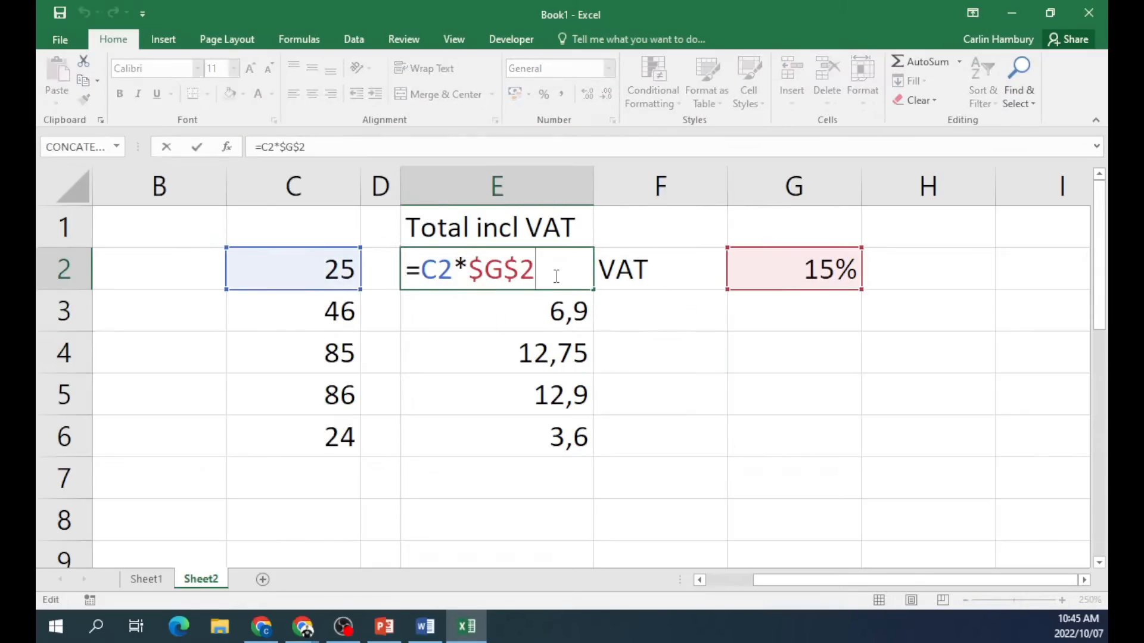
pyautogui.press('Escape')
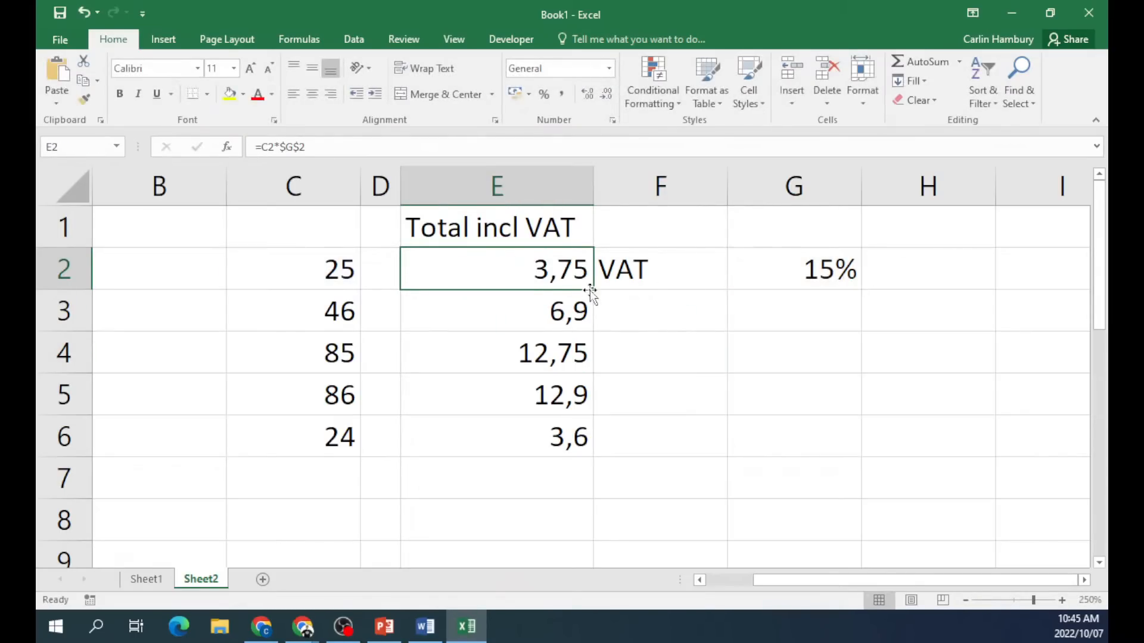
# Change E2 to =(C2*$G$2)+C2 and fill it down to E6.
pyautogui.doubleClick(438, 271)
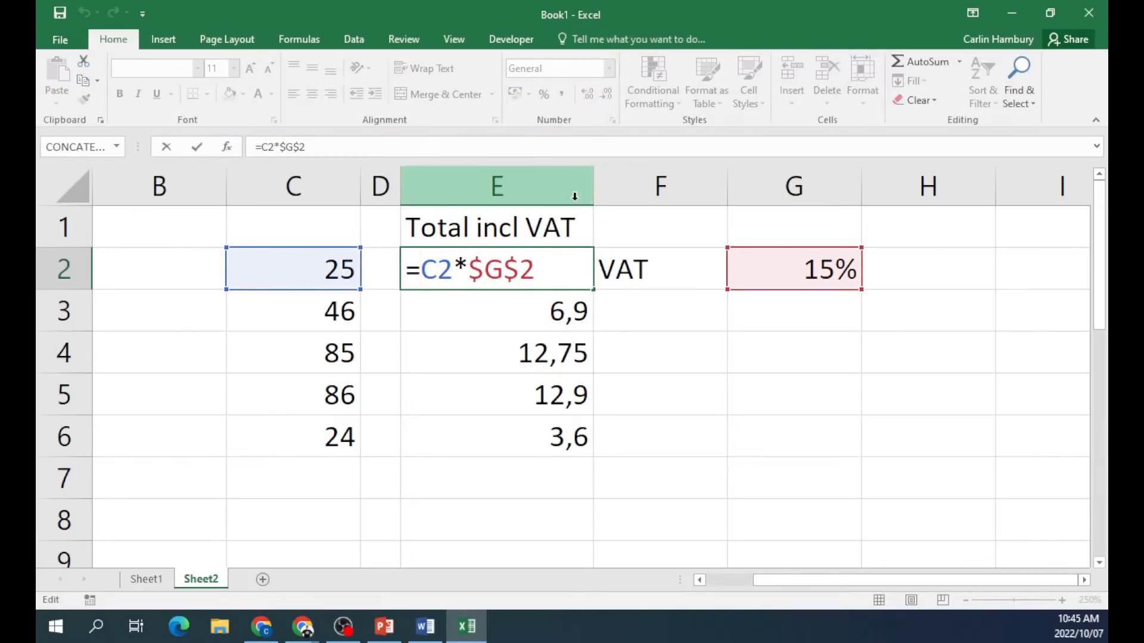
pyautogui.write('(')
pyautogui.click(576, 257)
pyautogui.write(')')
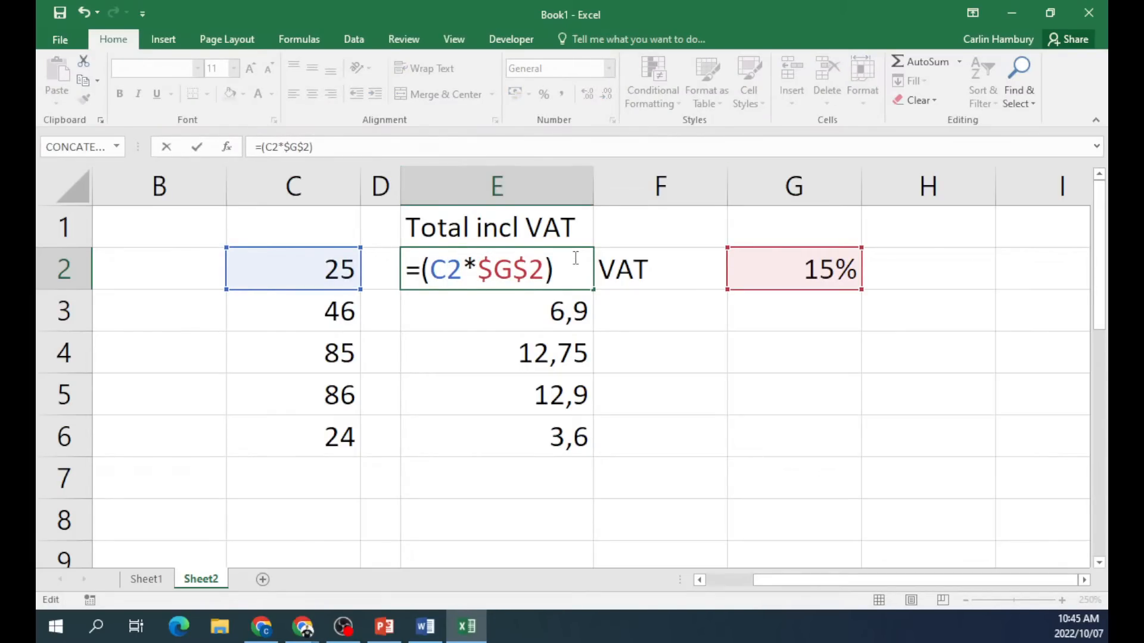
pyautogui.write('=')
pyautogui.press('BackSpace')
pyautogui.write('+')
pyautogui.click(333, 264)
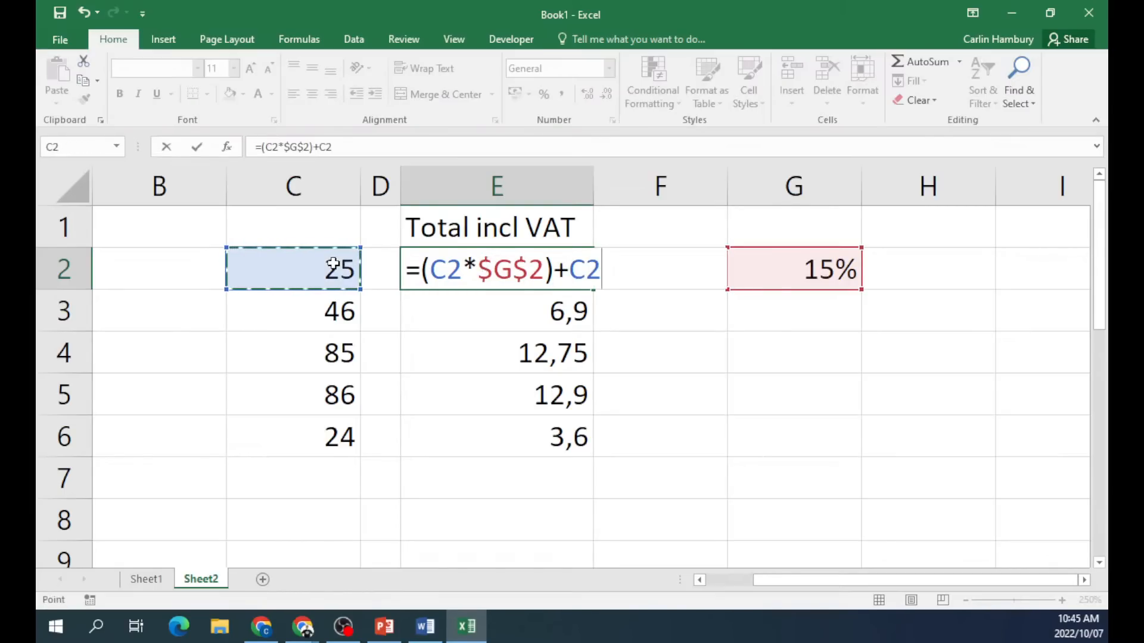
pyautogui.press('Return')
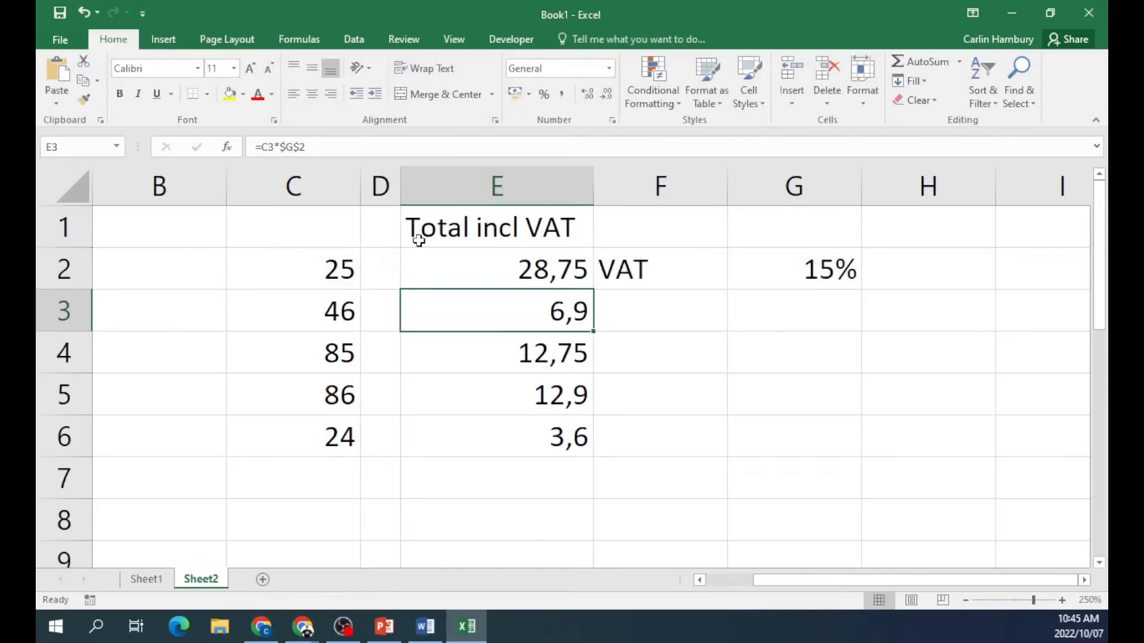
pyautogui.click(577, 274)
pyautogui.moveTo(596, 289); pyautogui.dragTo(585, 442)
# Confirm E2 shows 28,75, then select the VAT cells E1:H7.
pyautogui.doubleClick(551, 271)
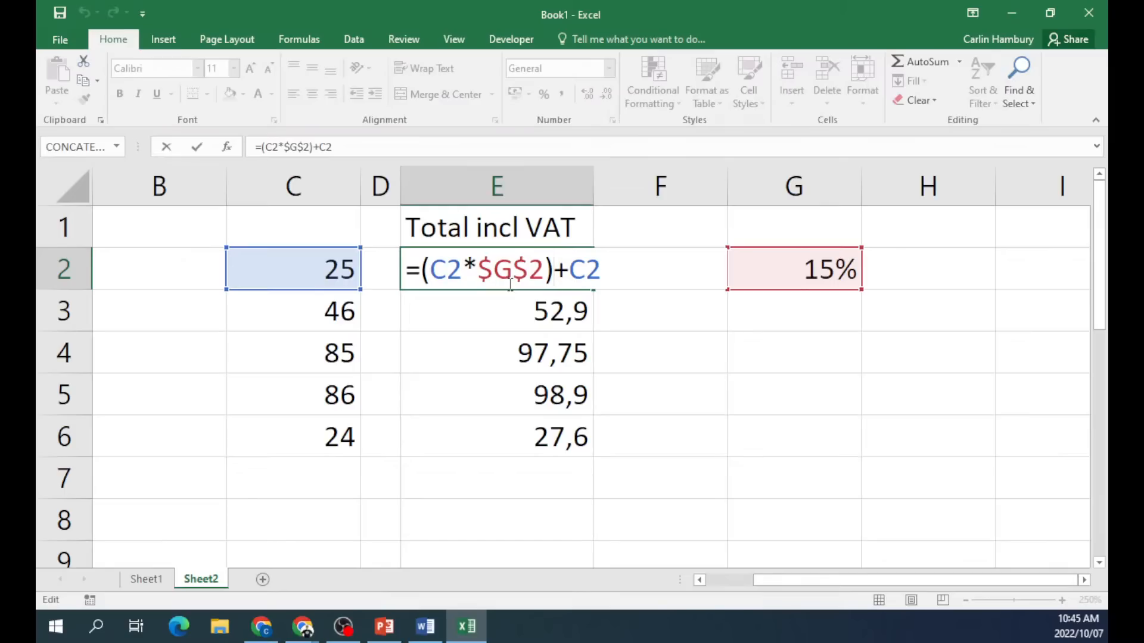
pyautogui.hotkey('ctrl', 'Return')
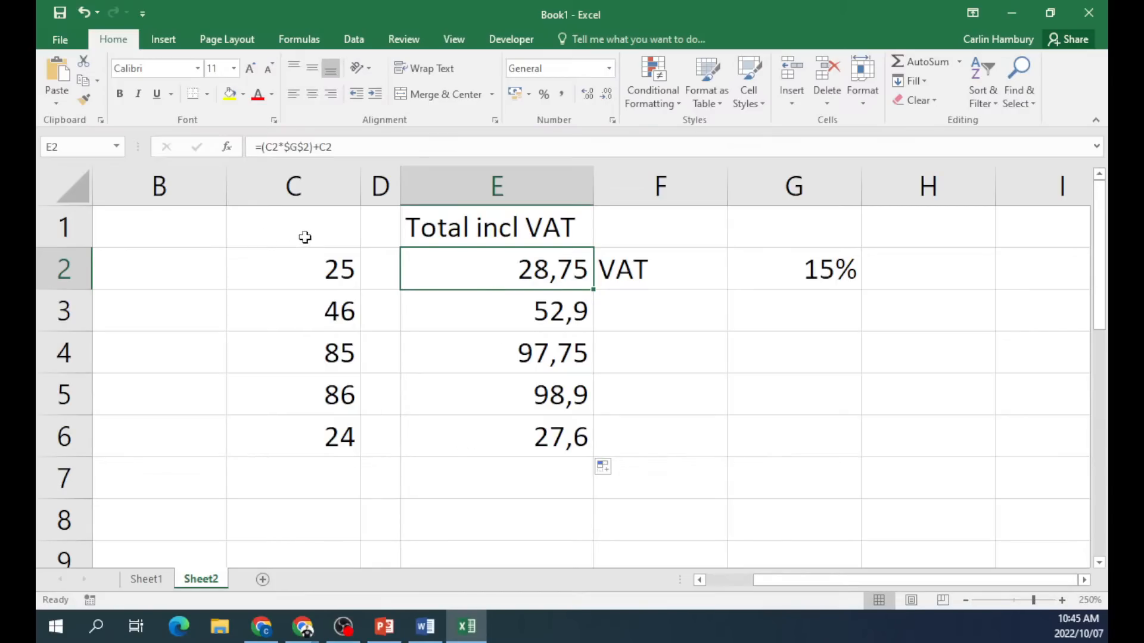
pyautogui.moveTo(405, 234); pyautogui.dragTo(868, 482)
# Clear E1:H7, then enter 324 in C8 and the word test in C7.
pyautogui.press('Delete')
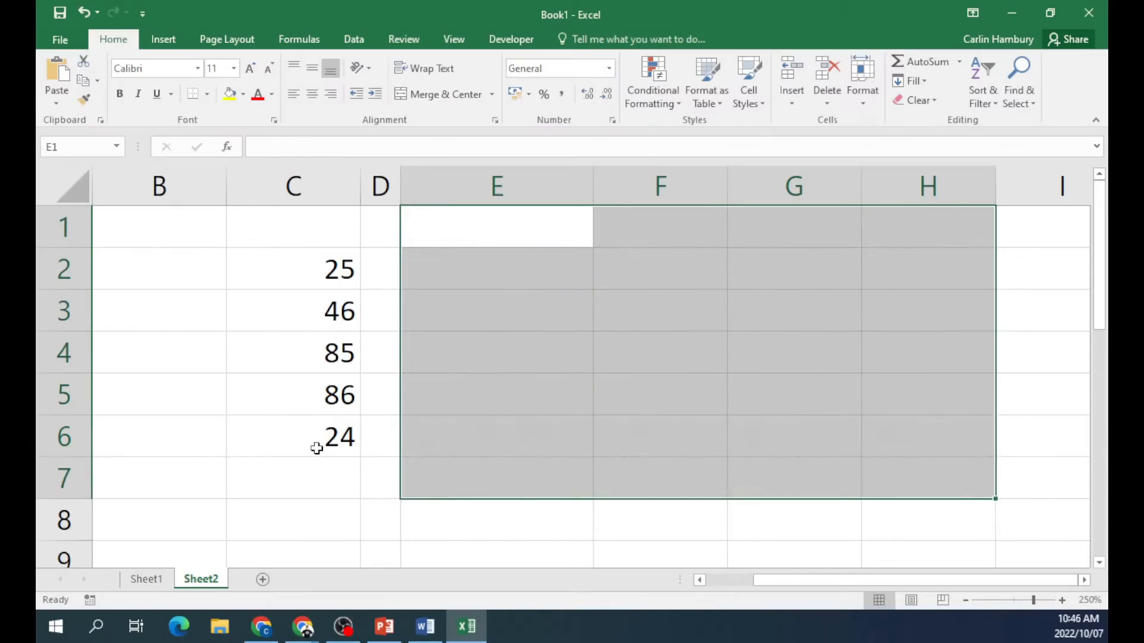
pyautogui.click(315, 475)
pyautogui.click(310, 516)
pyautogui.write('324')
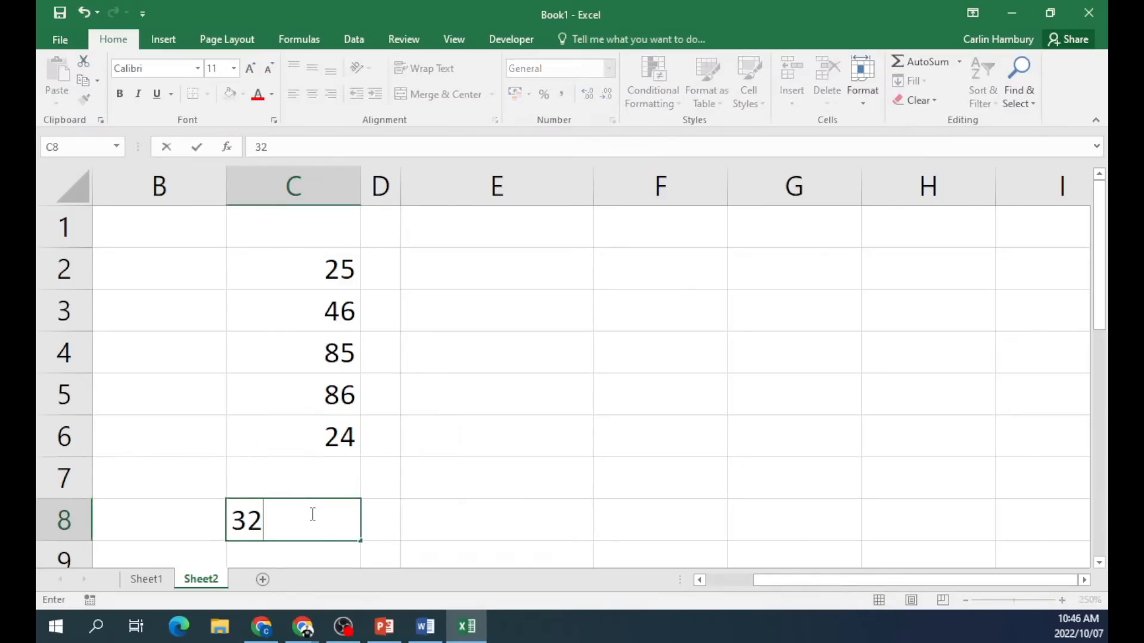
pyautogui.click(337, 477)
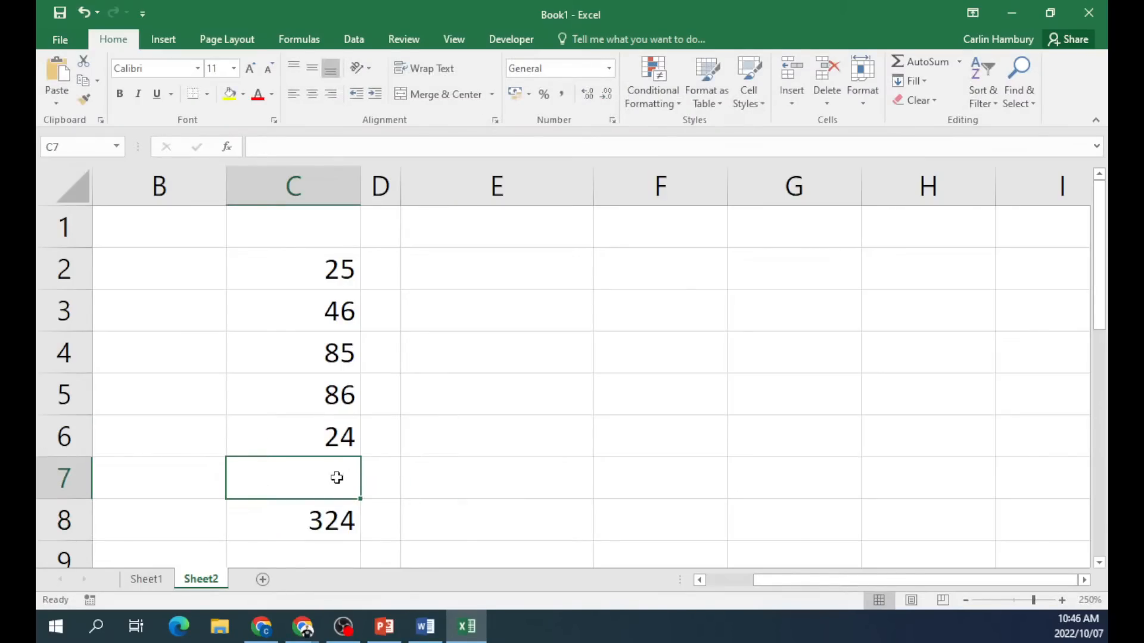
pyautogui.write('teast')
pyautogui.press('BackSpace')
pyautogui.press('BackSpace')
pyautogui.press('BackSpace')
pyautogui.write('st')
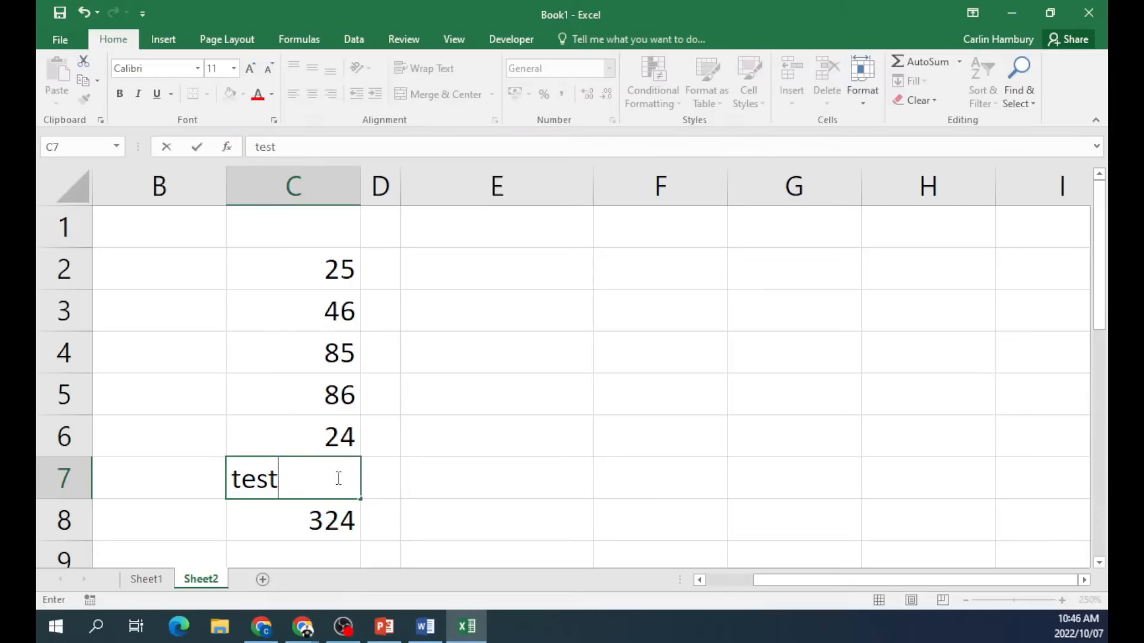
pyautogui.click(629, 340)
# Label E2:E4 as count, countblank and counta.
pyautogui.click(493, 280)
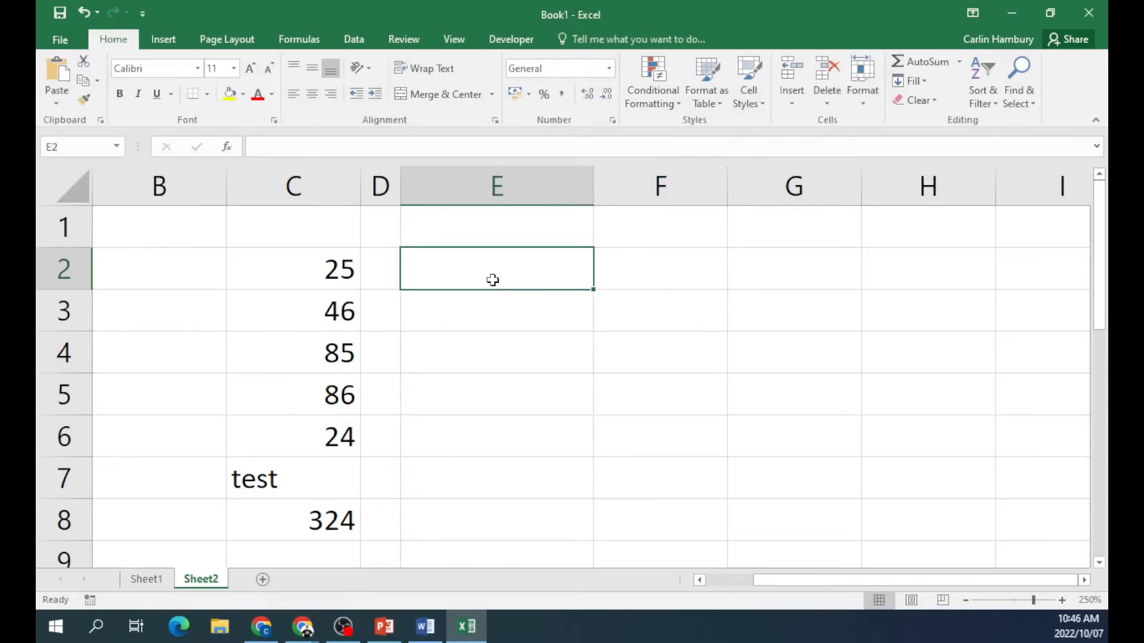
pyautogui.write('coubnt')
pyautogui.press('BackSpace')
pyautogui.press('BackSpace')
pyautogui.press('BackSpace')
pyautogui.write('nt')
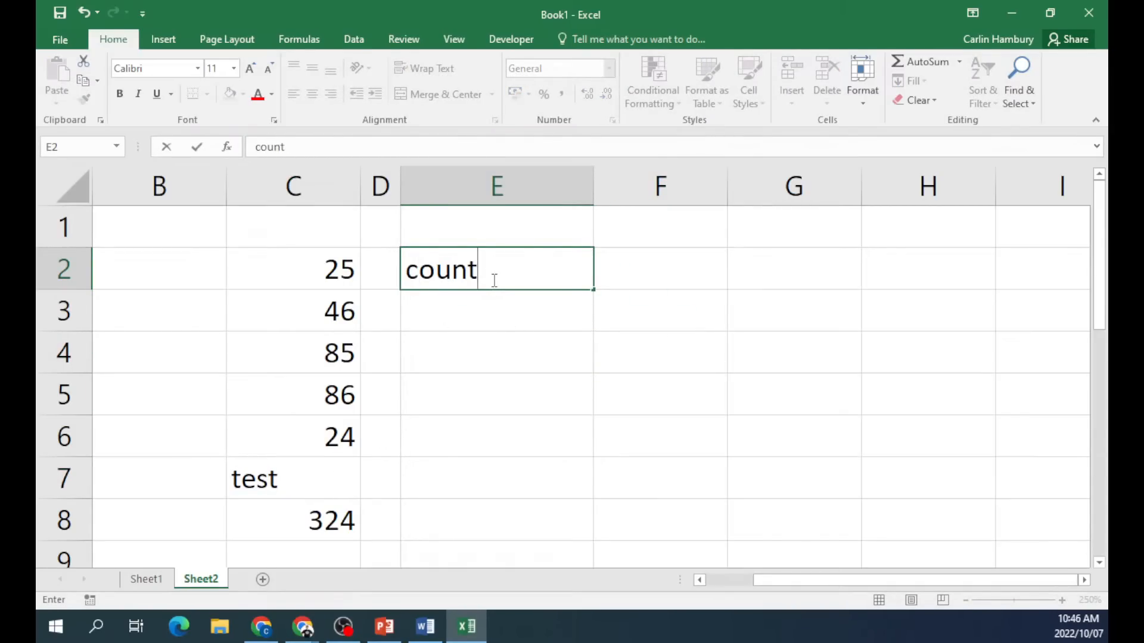
pyautogui.press('Return')
pyautogui.write('countblank')
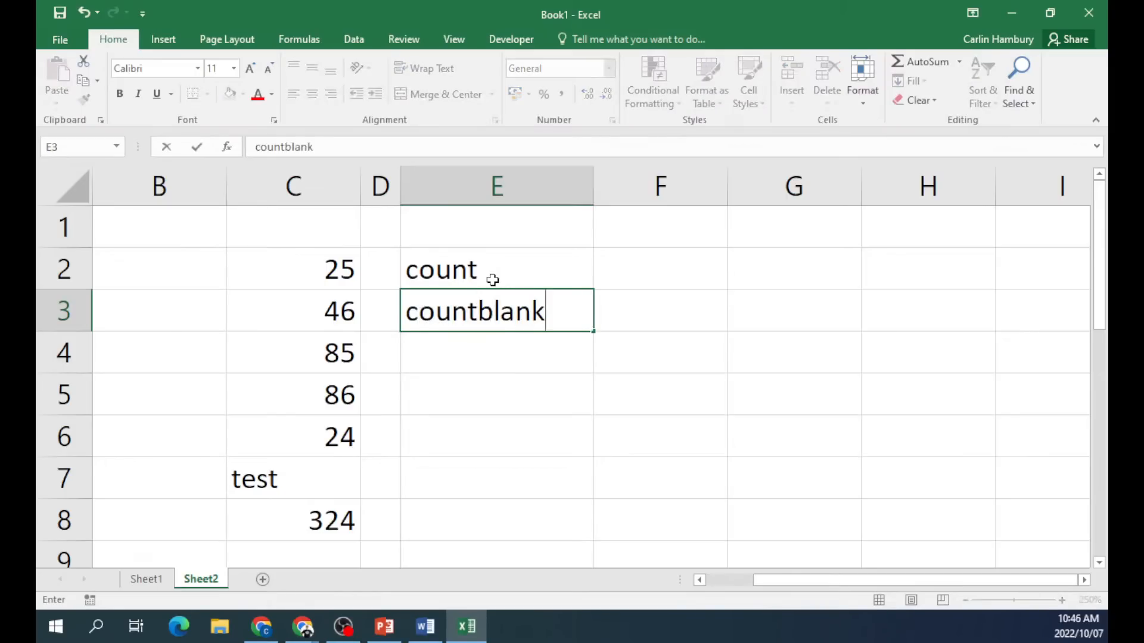
pyautogui.press('Return')
pyautogui.write('counta')
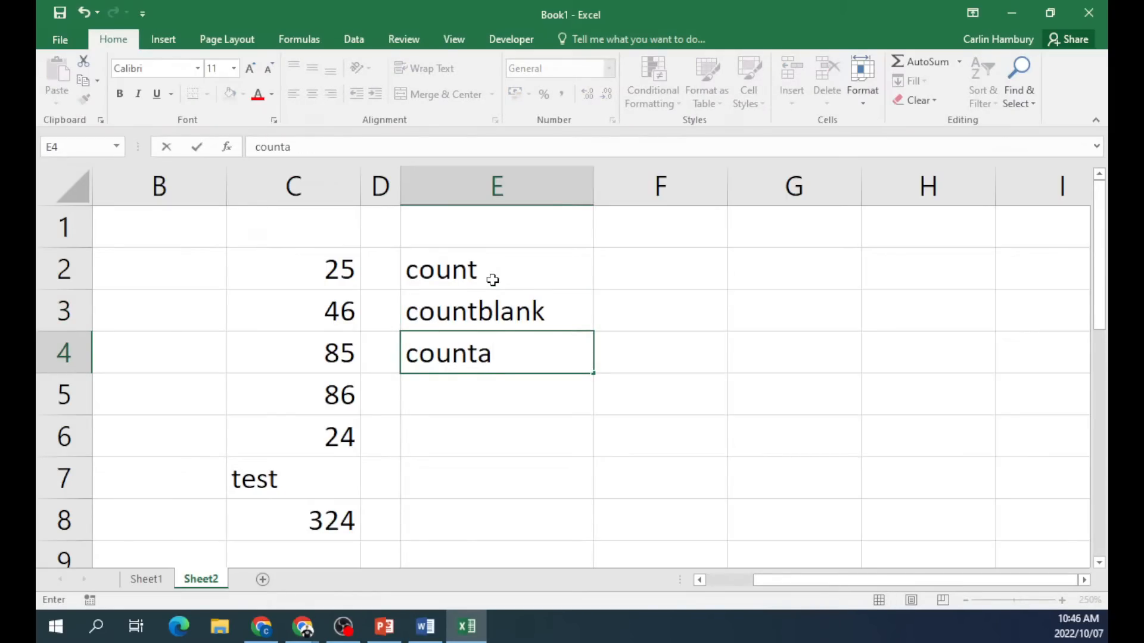
pyautogui.click(656, 249)
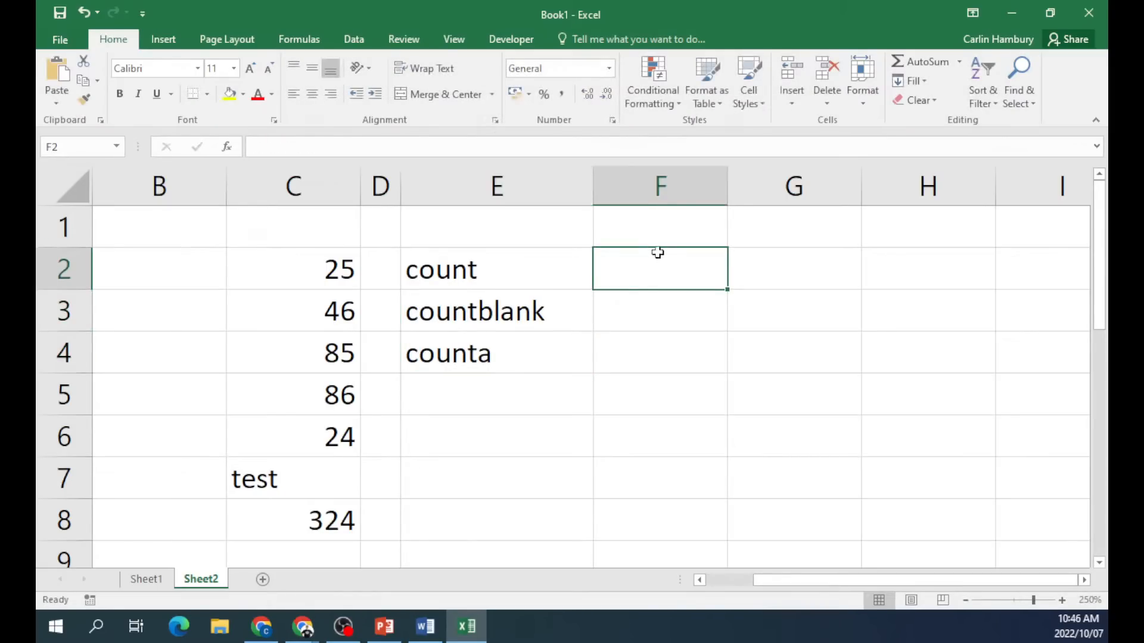
# Enter =COUNT(C2:C8) in F2, giving 6, and review the counted values in column C.
pyautogui.write('=count(')
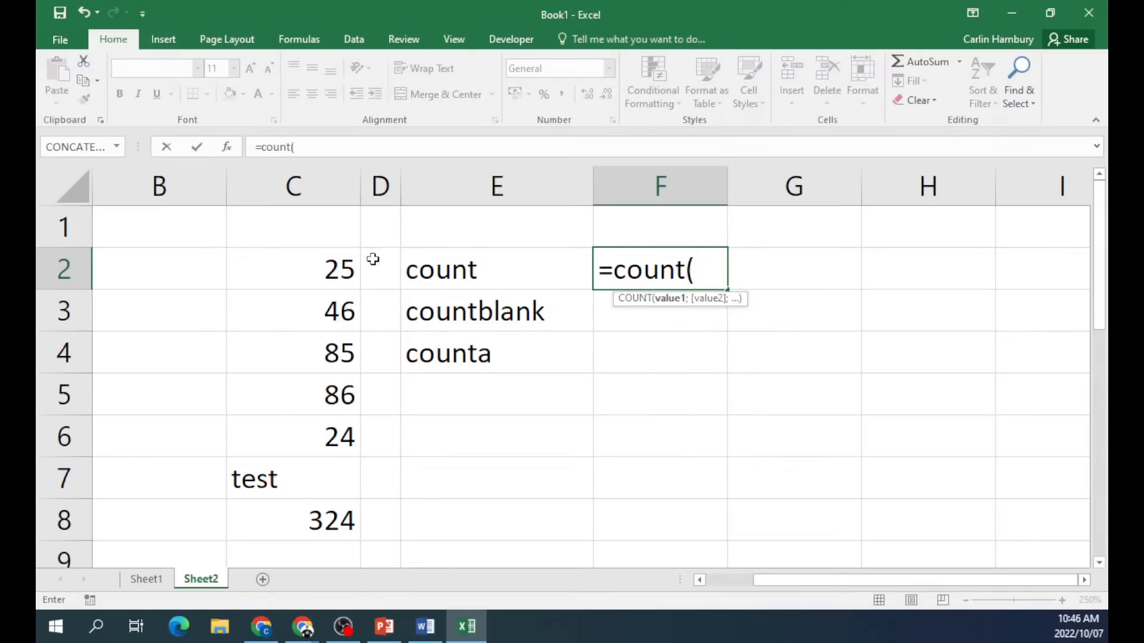
pyautogui.moveTo(347, 265); pyautogui.dragTo(338, 495)
pyautogui.hotkey('ctrl', 'Return')
pyautogui.press('Return')
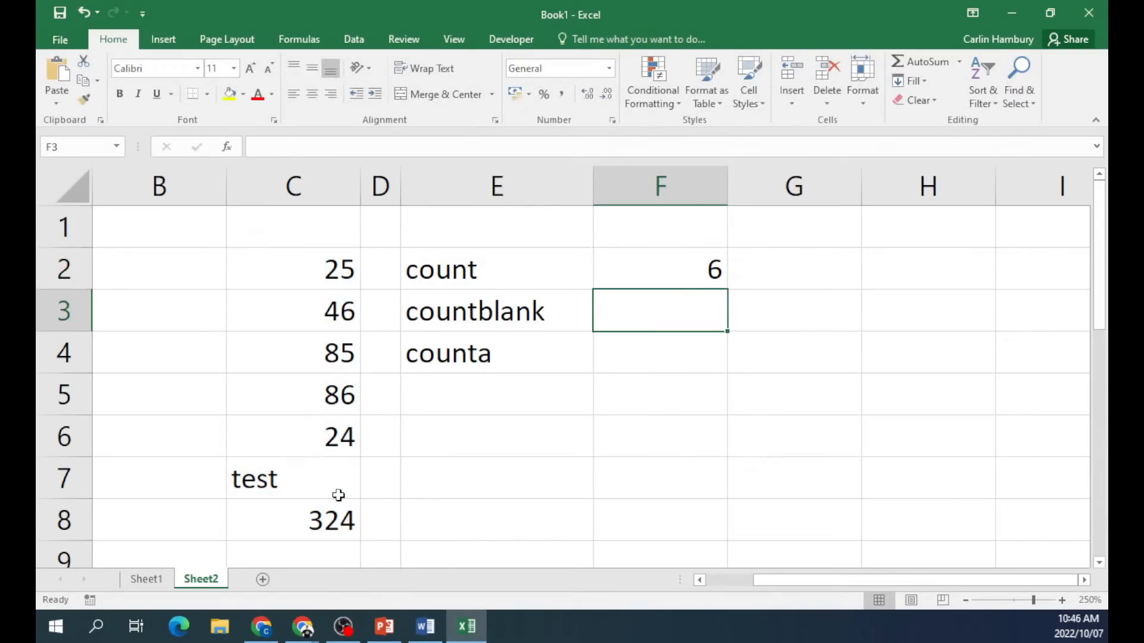
pyautogui.click(334, 270)
pyautogui.click(323, 314)
pyautogui.click(313, 359)
pyautogui.click(311, 395)
pyautogui.click(309, 436)
pyautogui.click(305, 475)
pyautogui.click(303, 517)
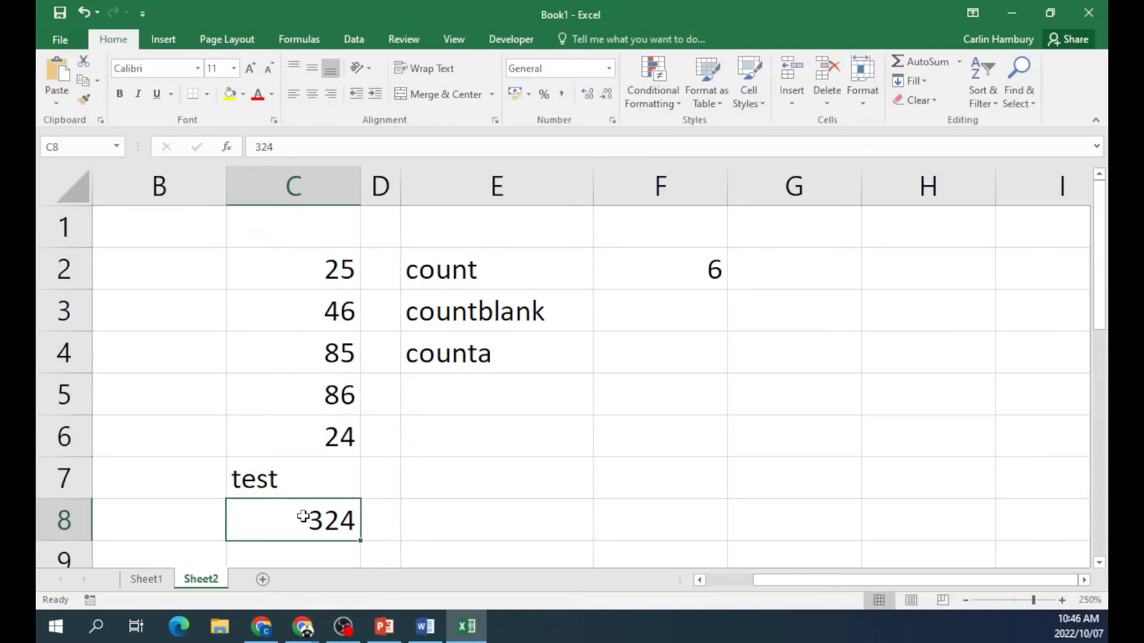
# Enter =COUNTA(C2:C8) in F4 beside counta, giving 7.
pyautogui.click(660, 358)
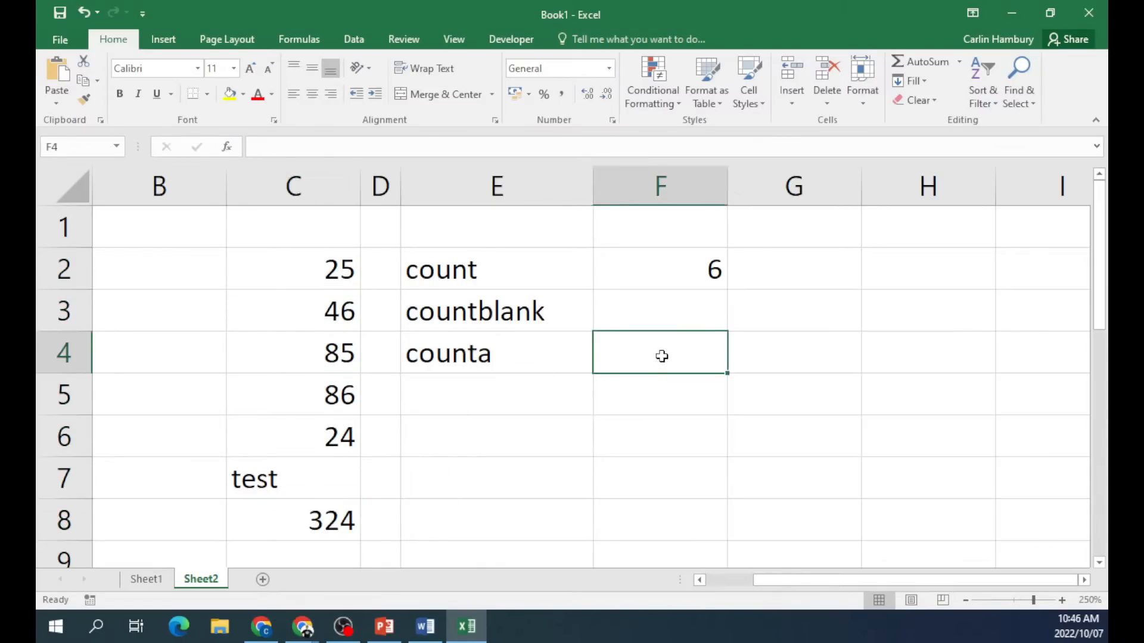
pyautogui.write('=counta(')
pyautogui.moveTo(304, 266); pyautogui.dragTo(301, 529)
pyautogui.press('Return')
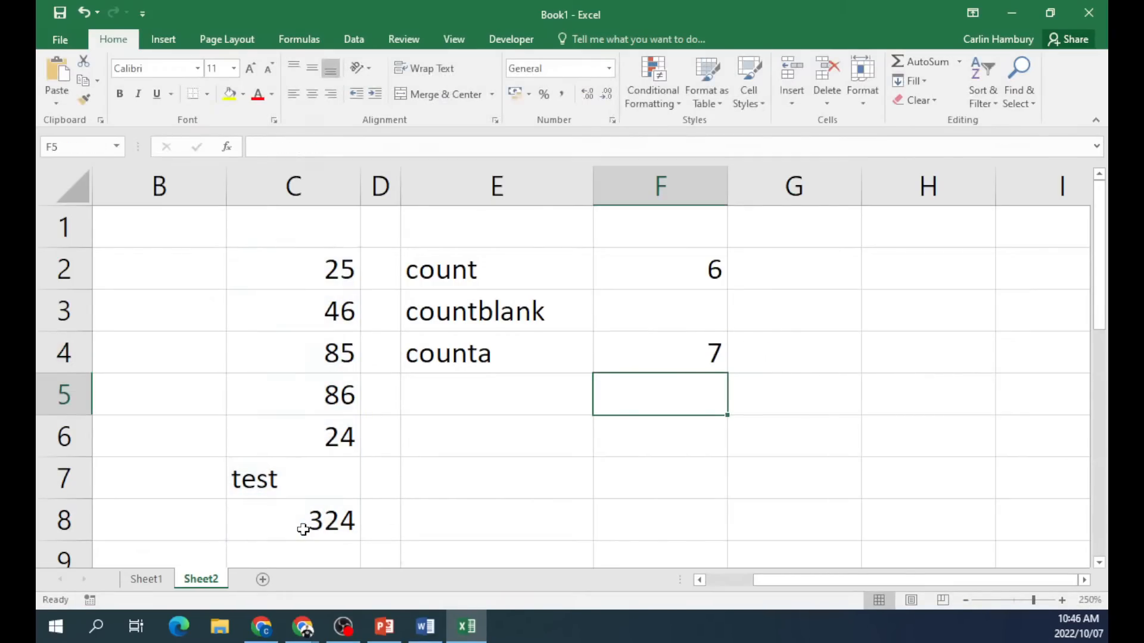
# Retype test in C7 and compare the ranges used by COUNT and COUNTA.
pyautogui.click(298, 489)
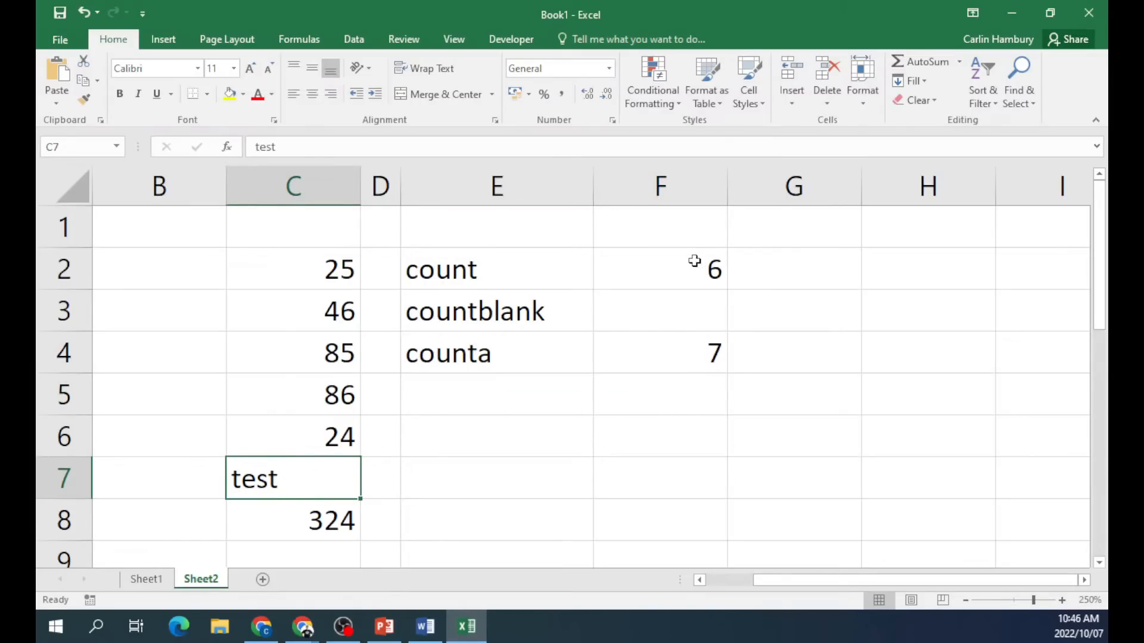
pyautogui.press('Delete')
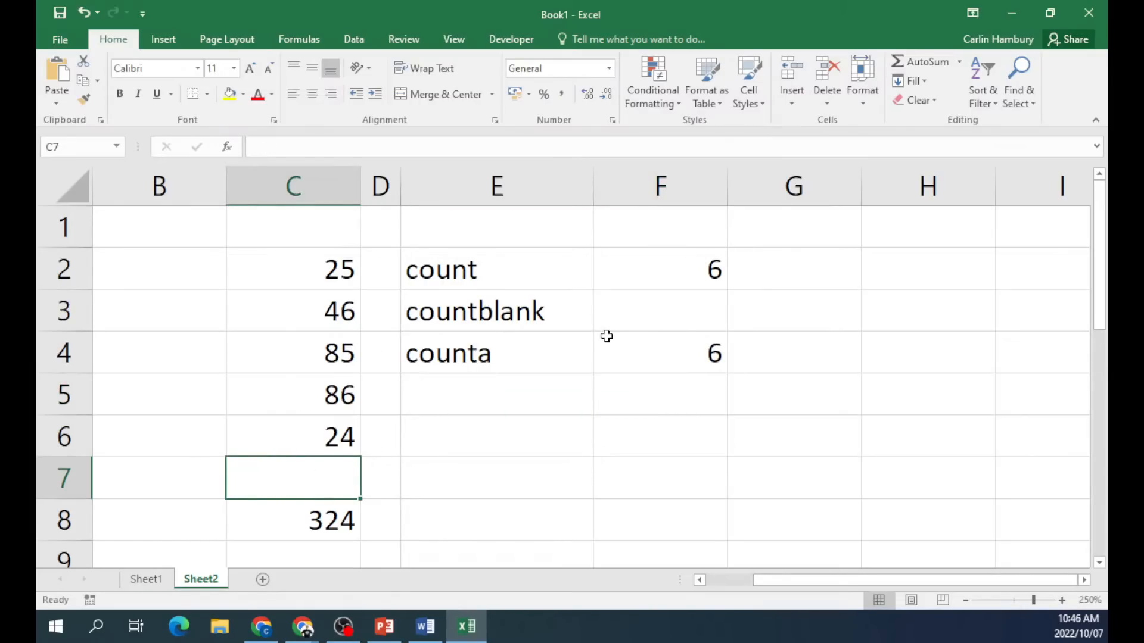
pyautogui.write('test')
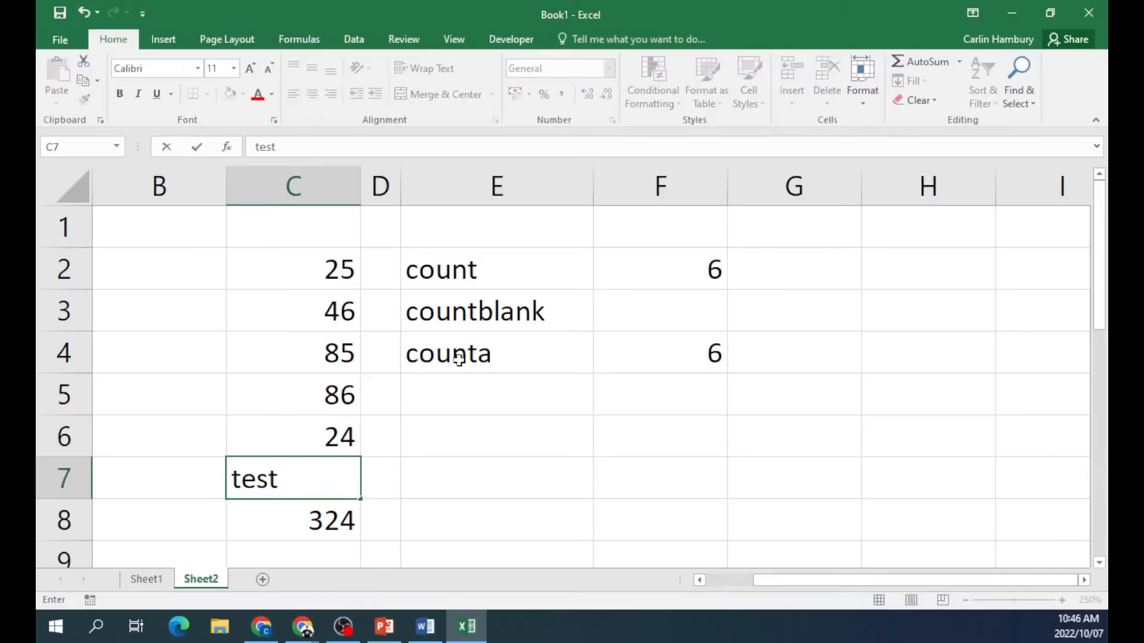
pyautogui.press('Up')
pyautogui.click(662, 283)
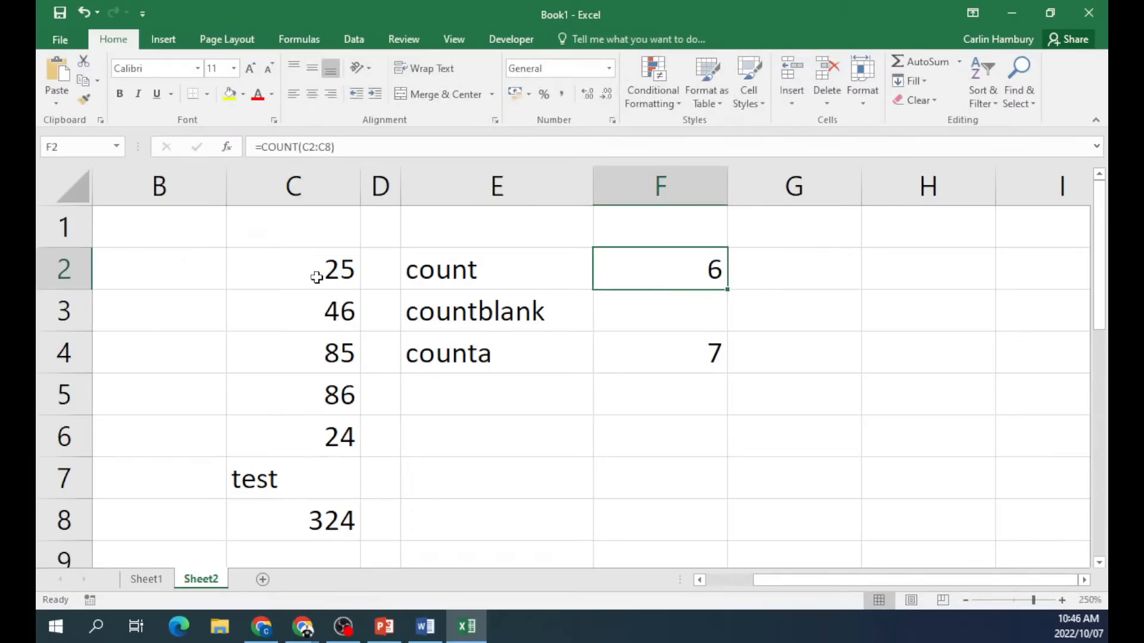
pyautogui.moveTo(315, 277); pyautogui.dragTo(299, 435)
pyautogui.click(297, 470)
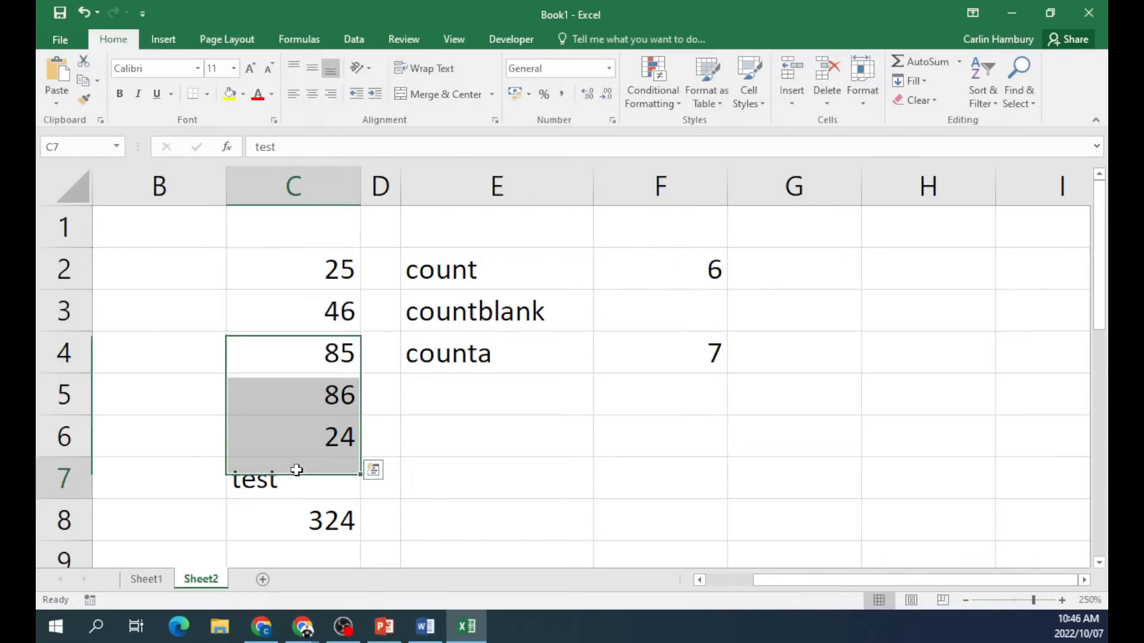
pyautogui.click(670, 354)
pyautogui.moveTo(287, 263); pyautogui.dragTo(281, 509)
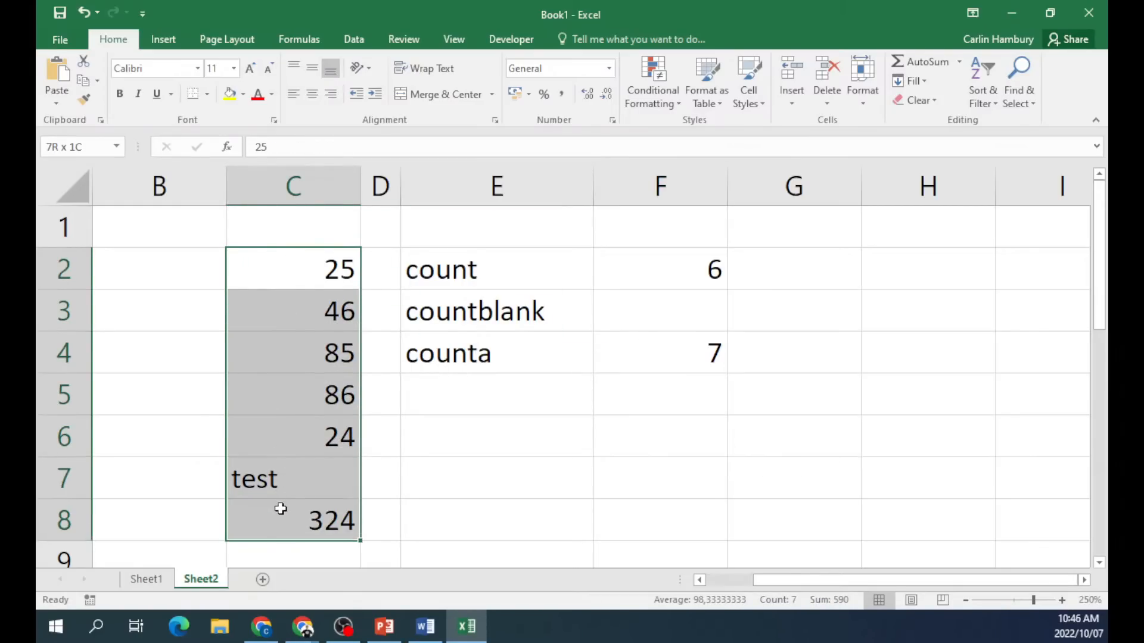
# Enter =COUNTBLANK(C2:C8) in F3, then clear C7 so countblank gives 1 and counta 6.
pyautogui.click(676, 305)
pyautogui.write('=countb')
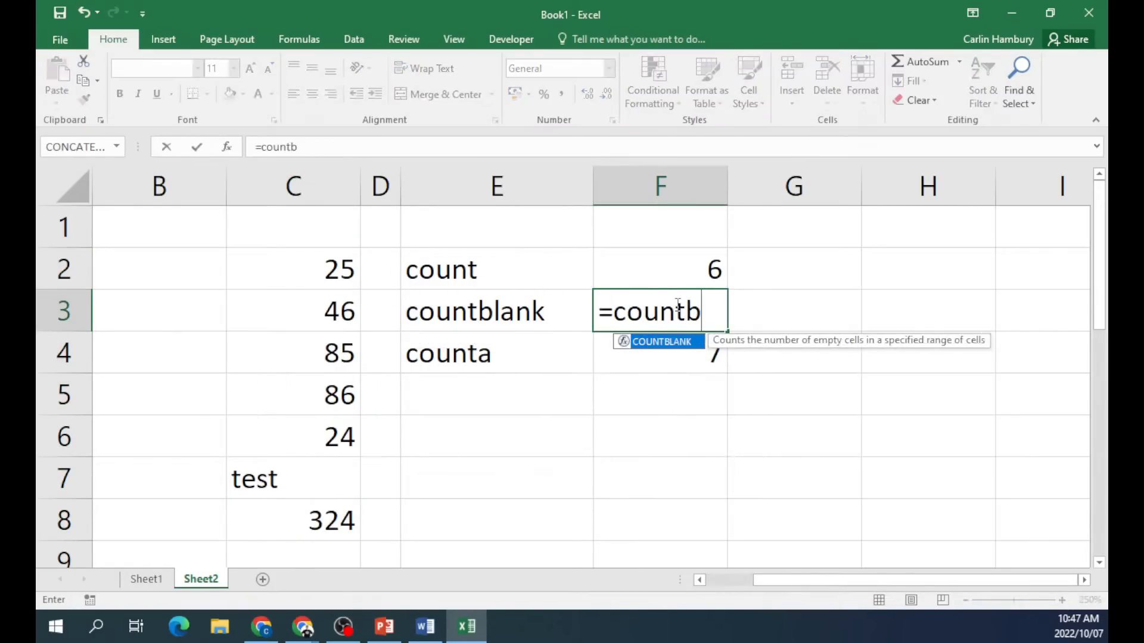
pyautogui.write('lank(')
pyautogui.moveTo(287, 268); pyautogui.dragTo(290, 507)
pyautogui.press('Return')
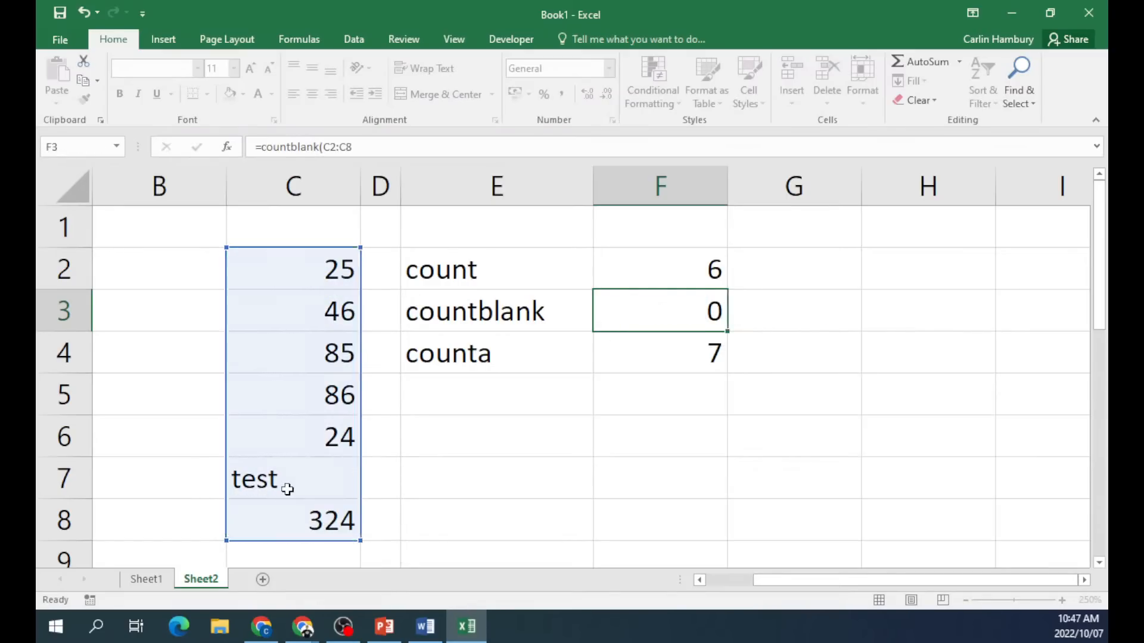
pyautogui.click(282, 486)
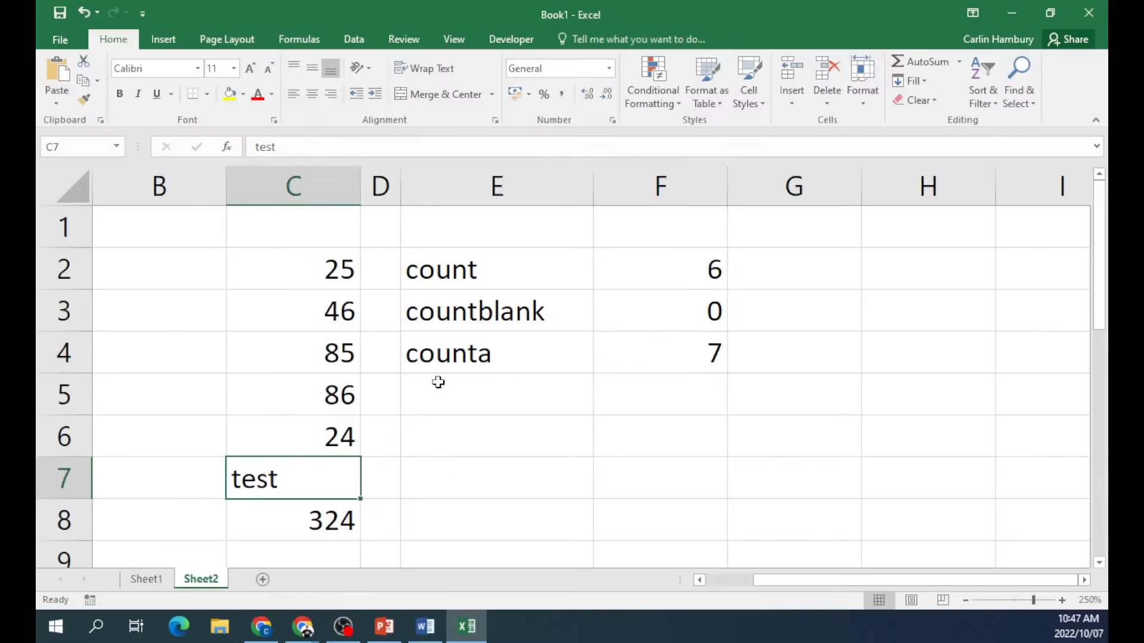
pyautogui.press('Delete')
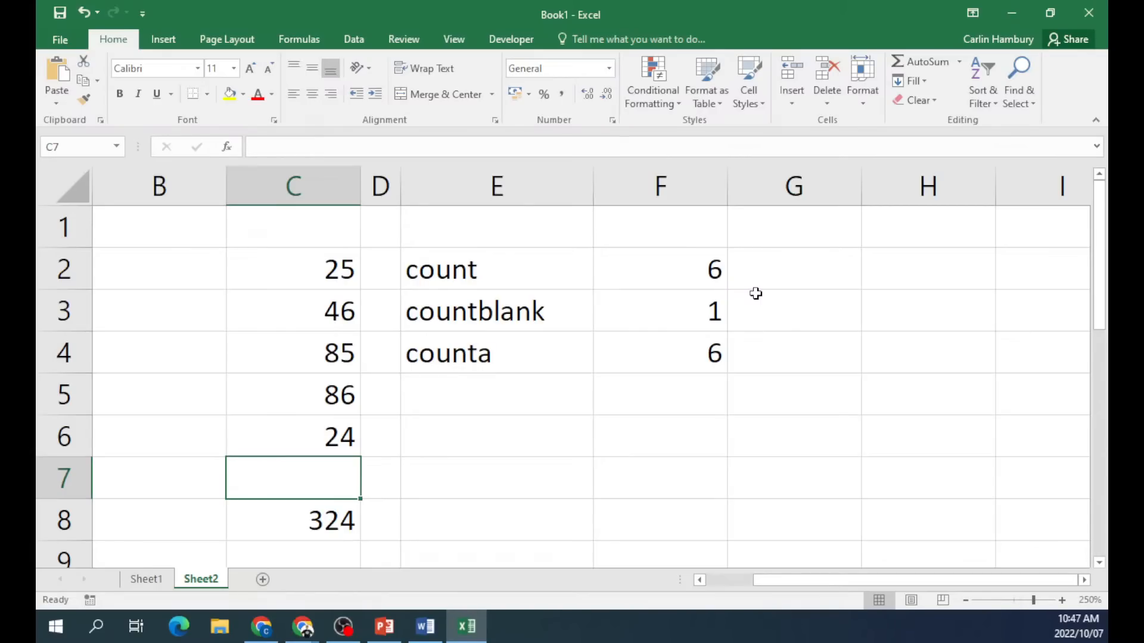
# Close Book1 without saving and open ComputerGame from DATA files > 4_3 DATA.
pyautogui.click(1088, 12)
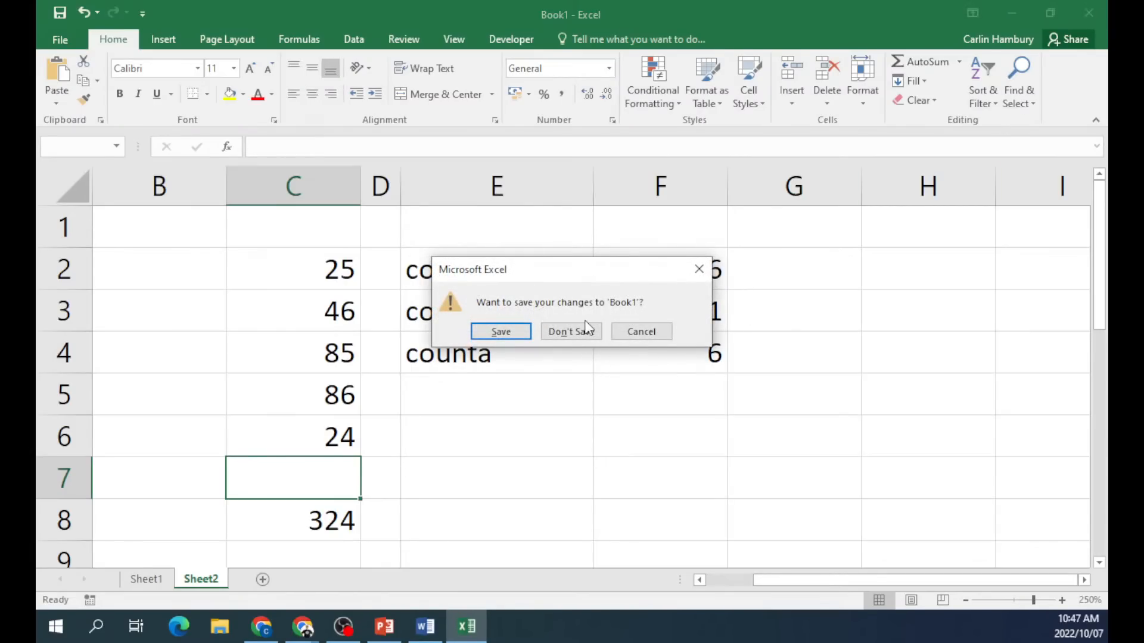
pyautogui.click(598, 330)
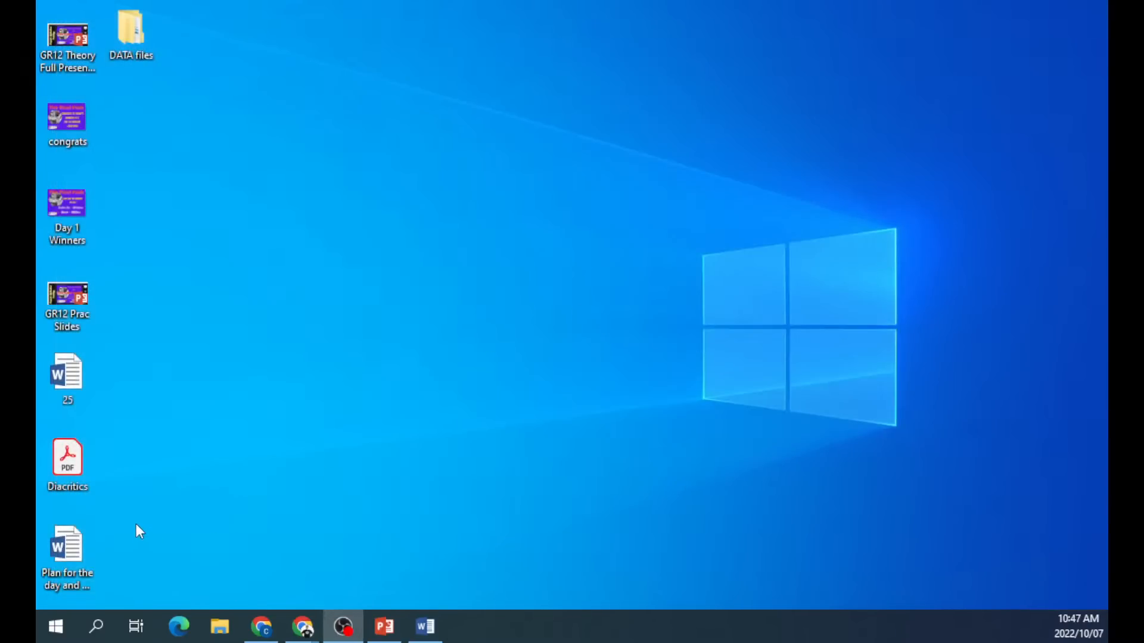
pyautogui.click(229, 632)
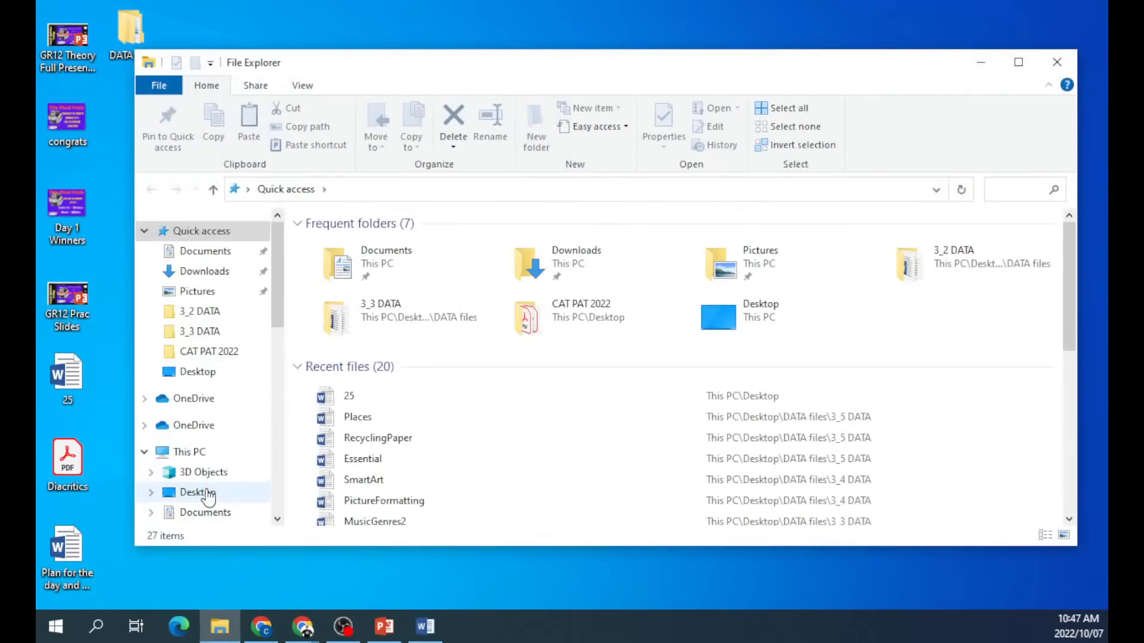
pyautogui.scroll(-2, 209, 485)
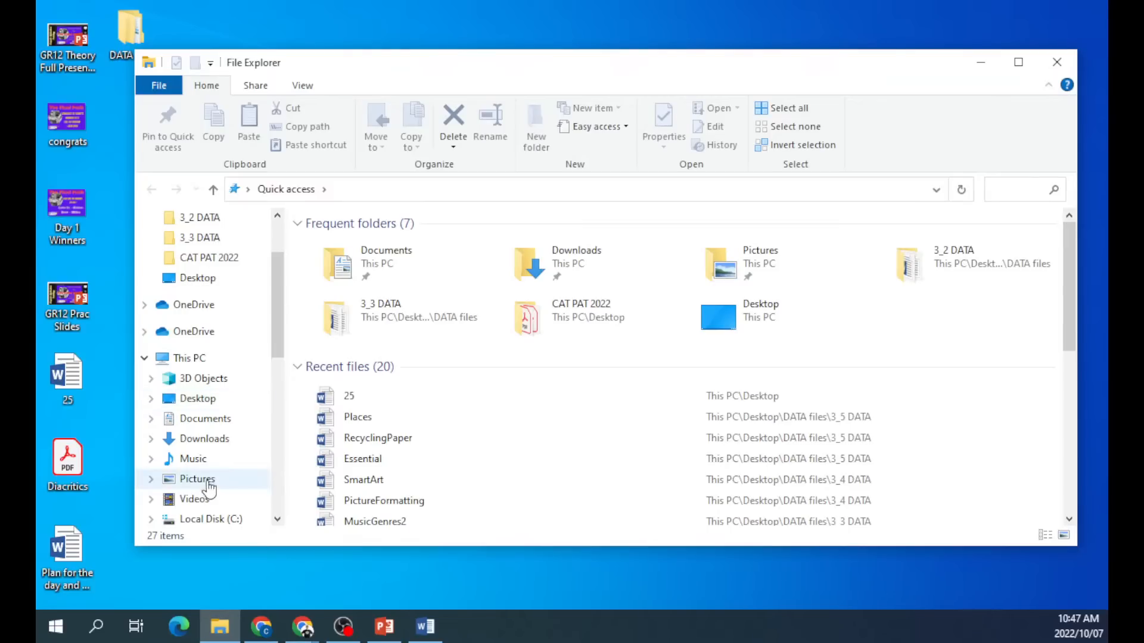
pyautogui.click(1056, 62)
pyautogui.doubleClick(122, 43)
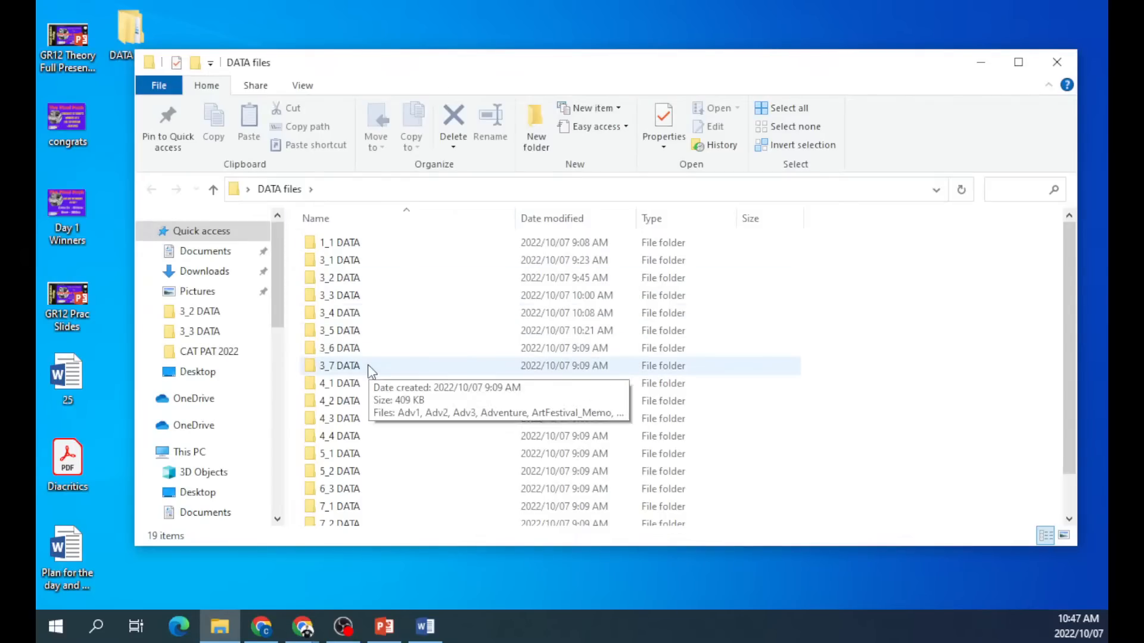
pyautogui.doubleClick(351, 418)
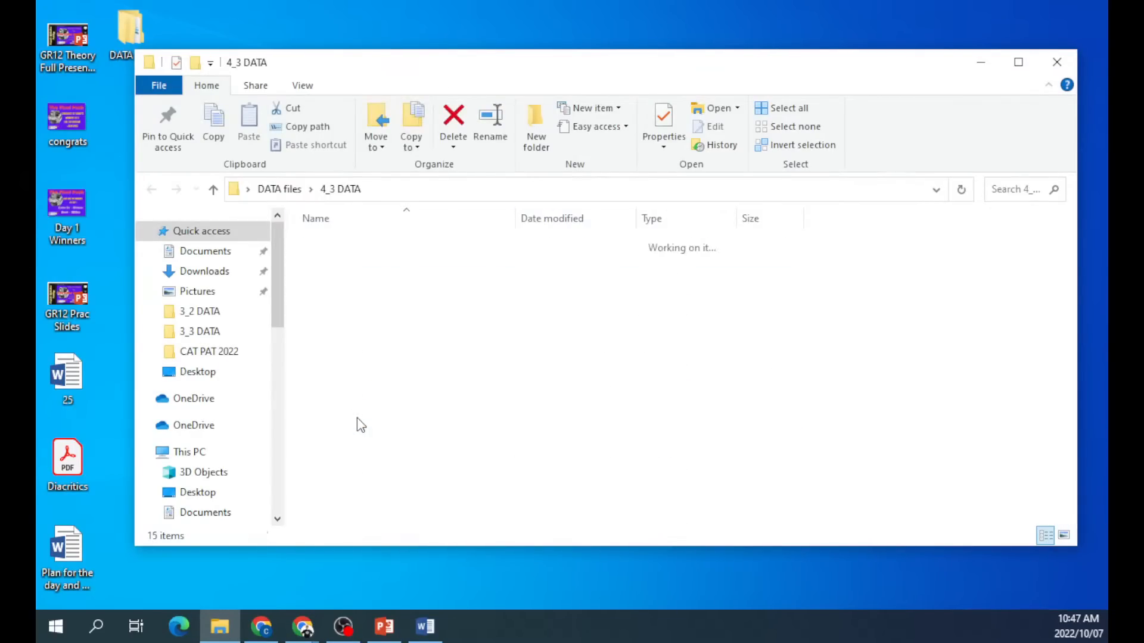
pyautogui.doubleClick(365, 295)
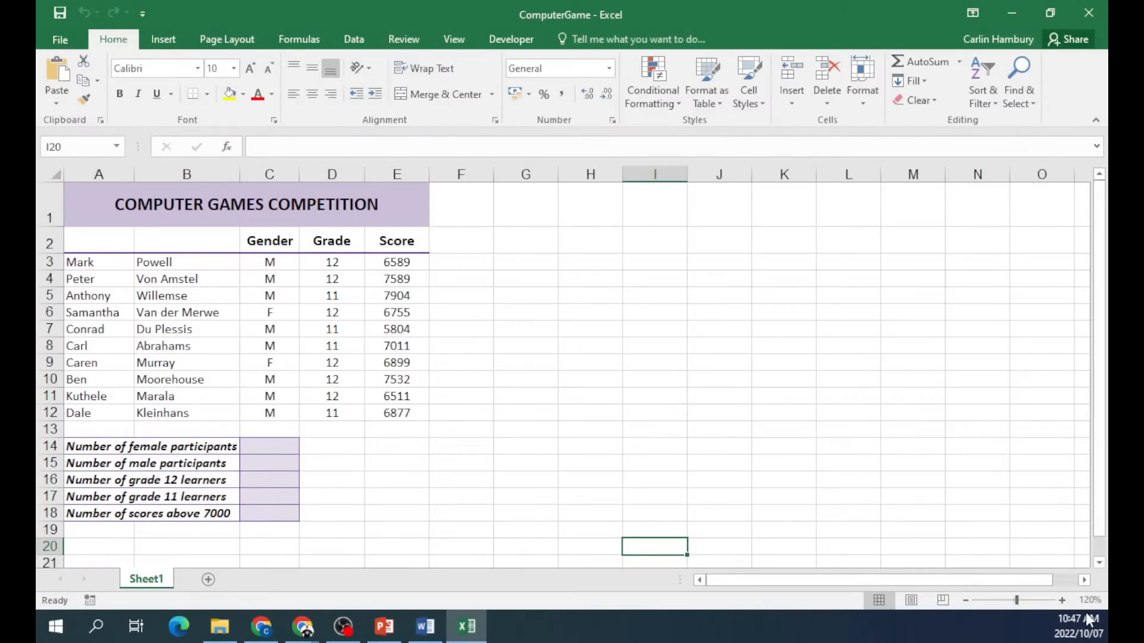
# Zoom the sheet to 150% and autofit column B to the participant surnames.
pyautogui.click(1062, 601)
pyautogui.click(1062, 601)
pyautogui.click(1061, 601)
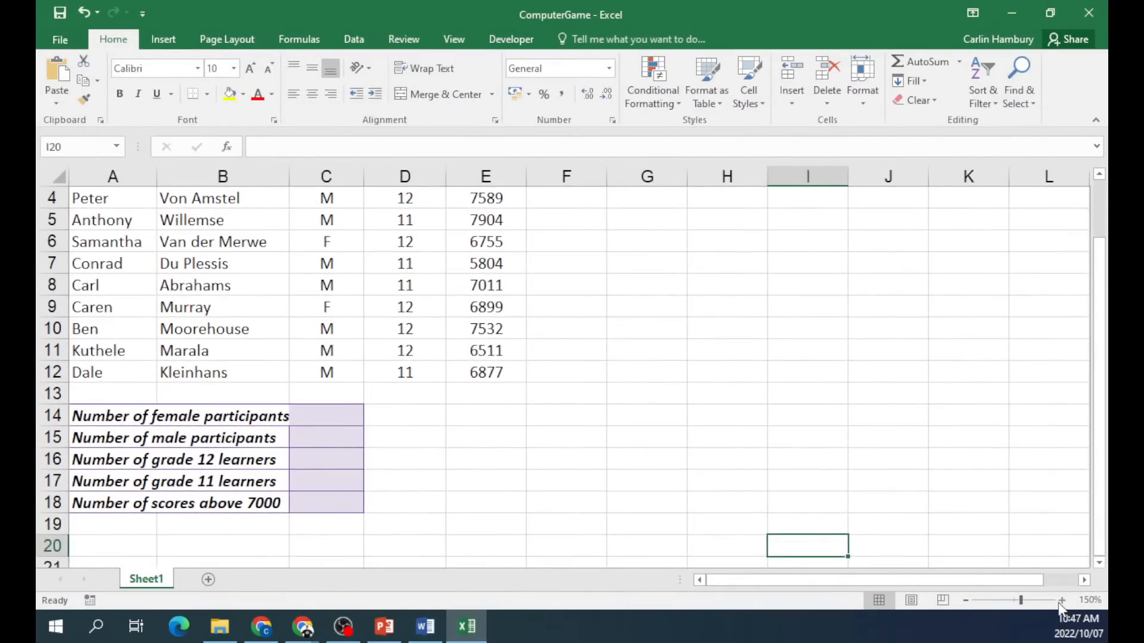
pyautogui.scroll(1, 752, 453)
pyautogui.moveTo(1099, 262); pyautogui.dragTo(1100, 299)
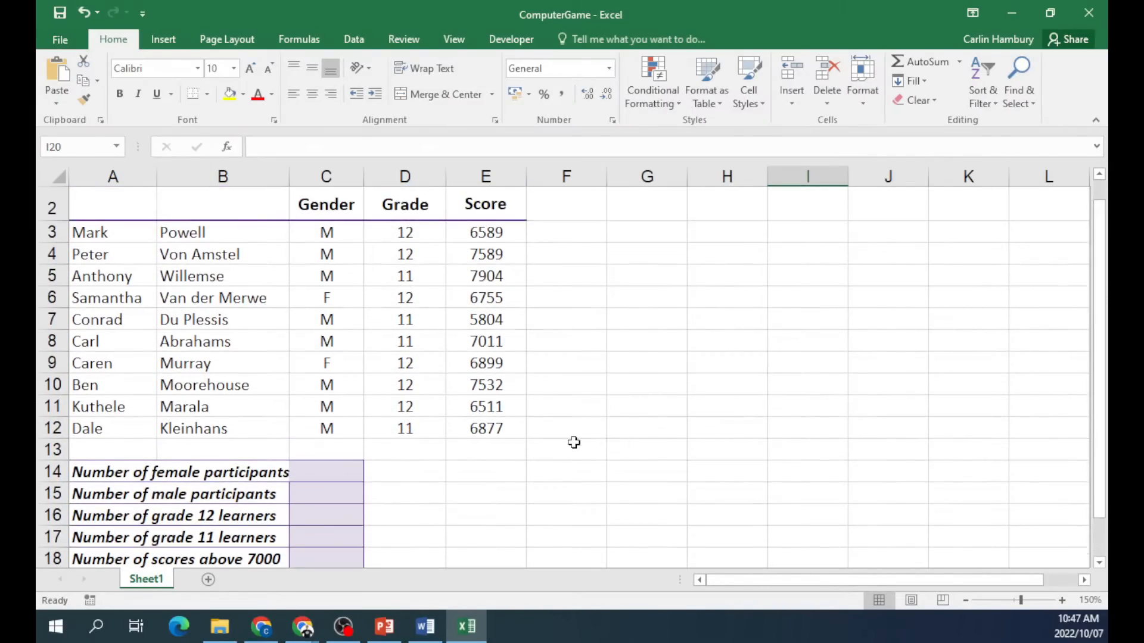
pyautogui.doubleClick(289, 176)
pyautogui.moveTo(274, 177); pyautogui.dragTo(292, 177)
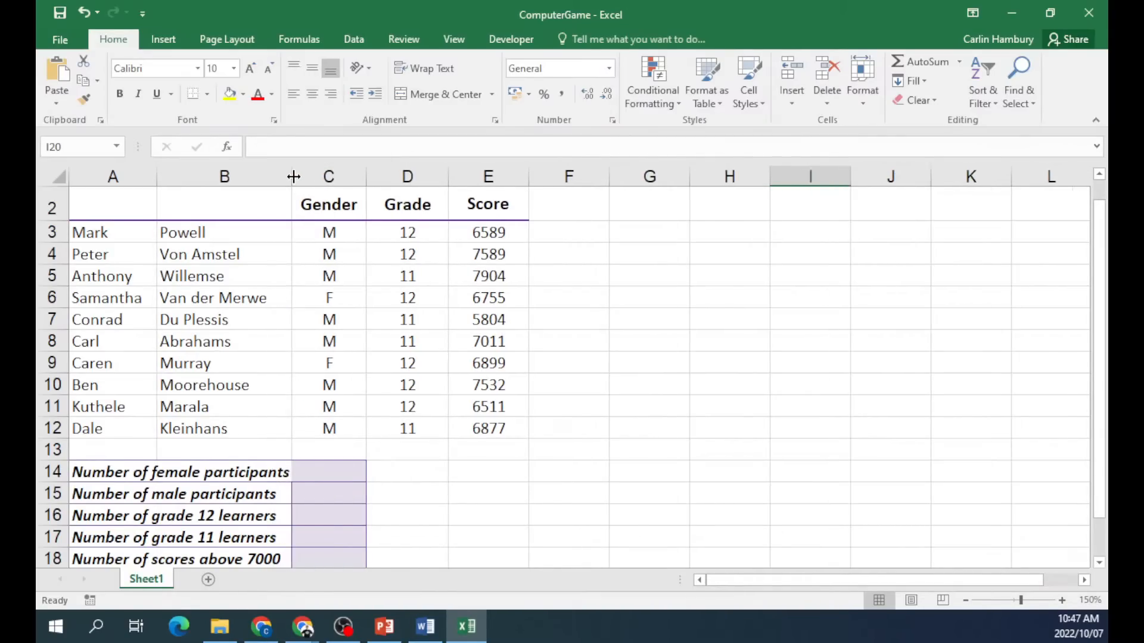
# Select C14 and launch Insert Function from the Formulas tab.
pyautogui.click(474, 507)
pyautogui.click(283, 454)
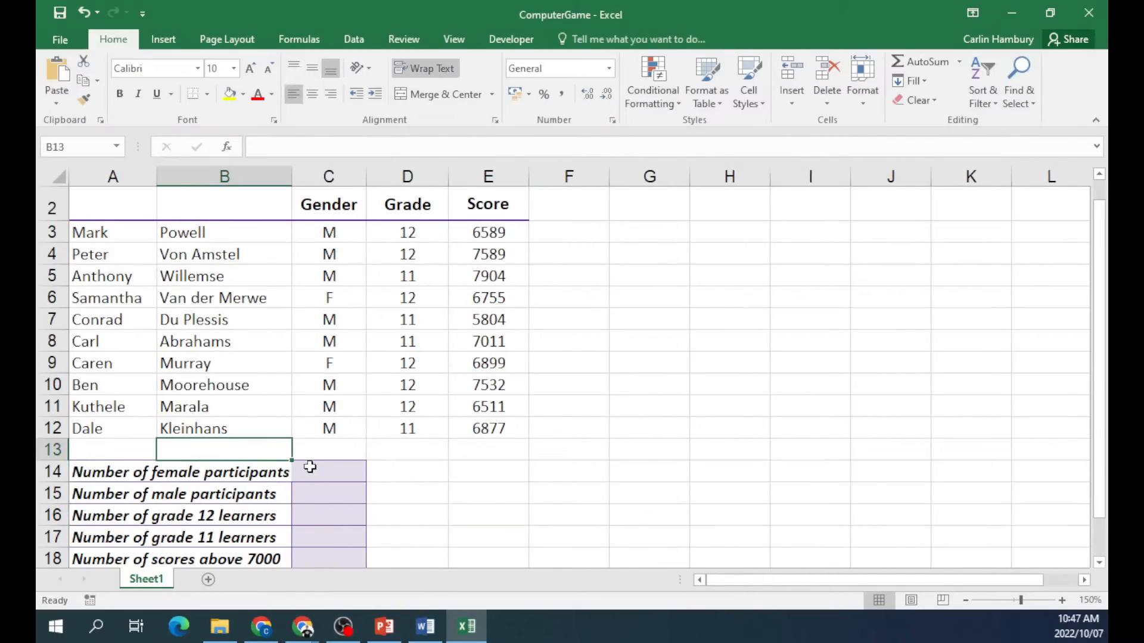
pyautogui.click(128, 486)
pyautogui.click(219, 468)
pyautogui.click(322, 471)
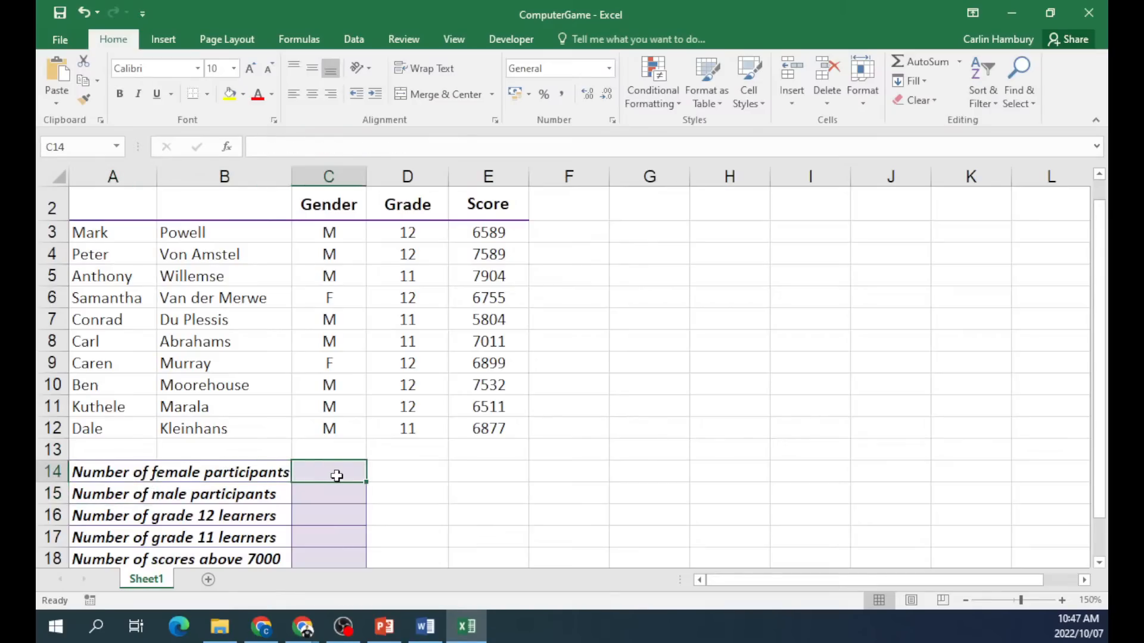
pyautogui.click(164, 40)
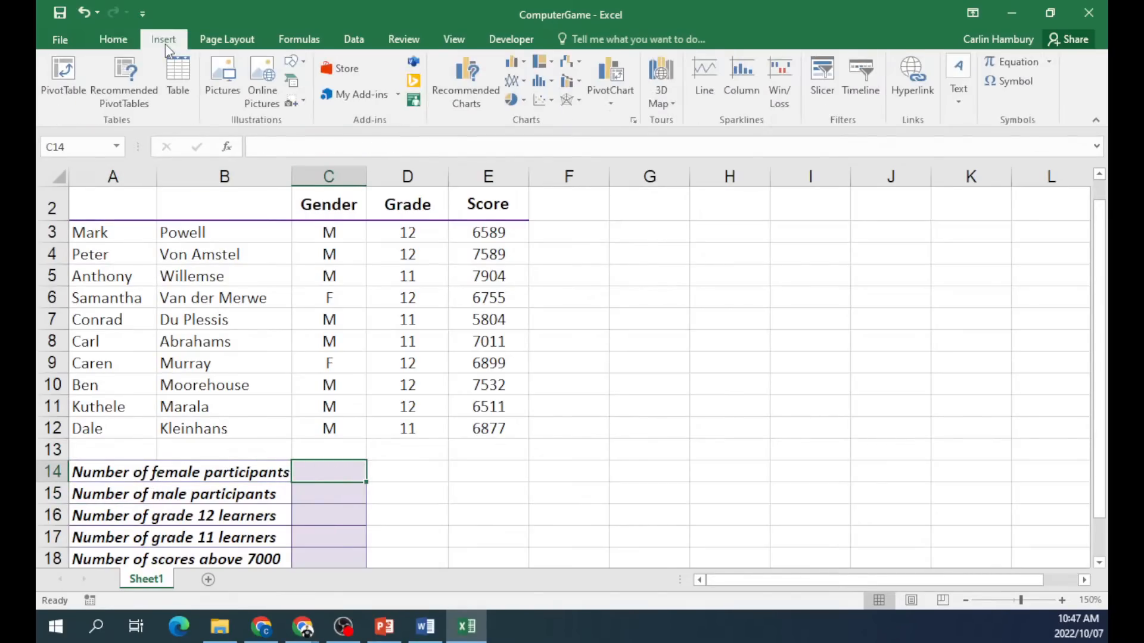
pyautogui.click(299, 40)
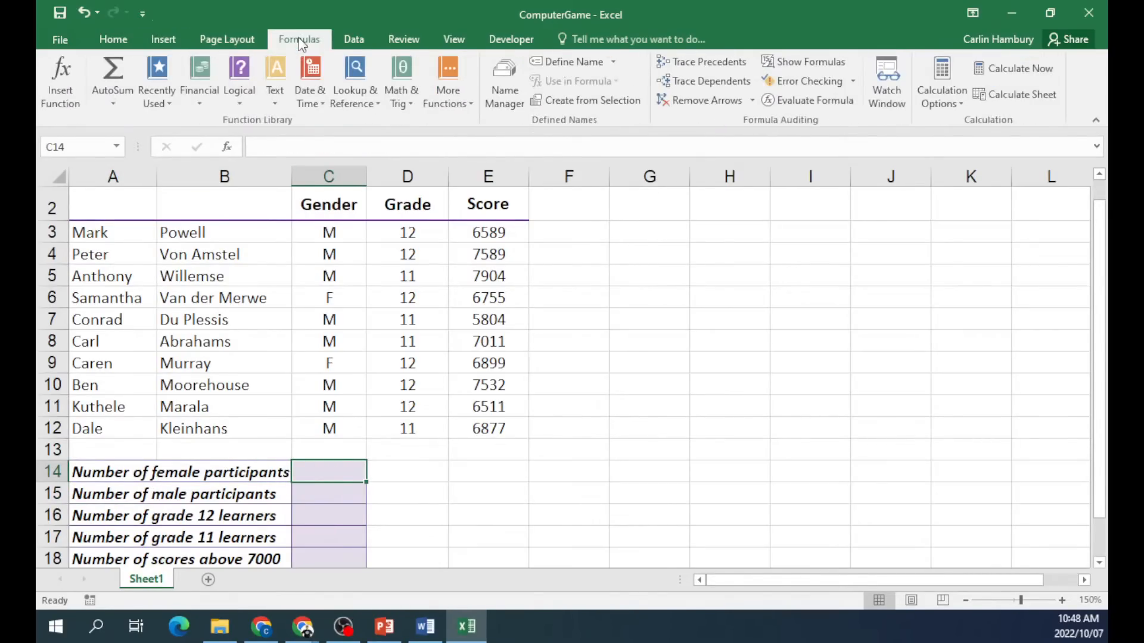
pyautogui.click(57, 82)
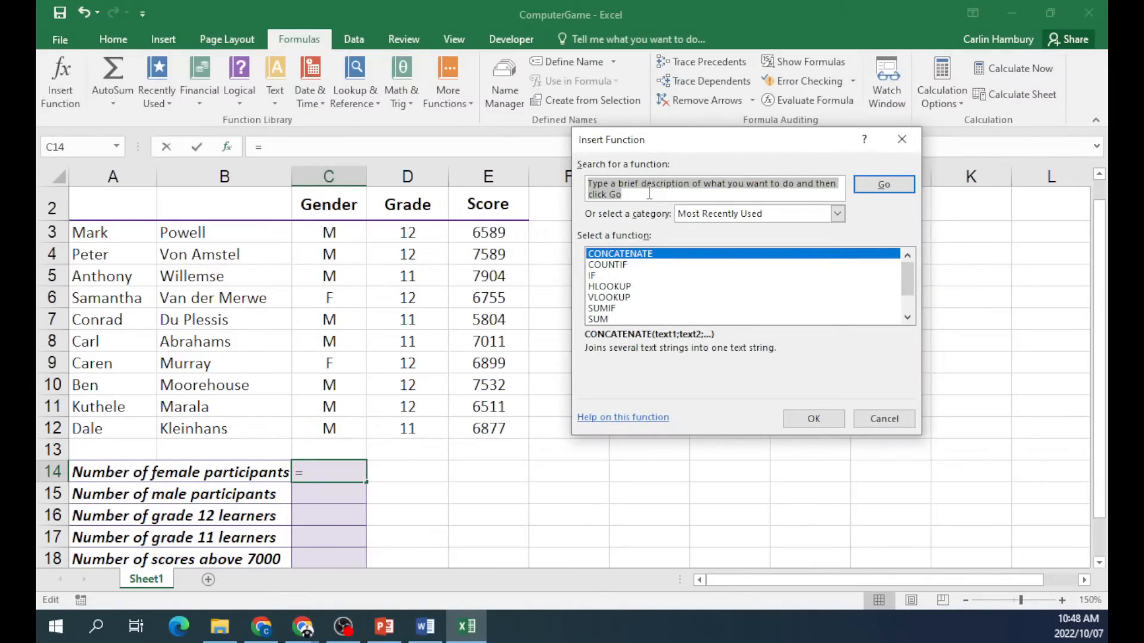
# Build =COUNTIF(C3:C12;"F") in C14, showing 2 female participants, then select C15.
pyautogui.write('countif')
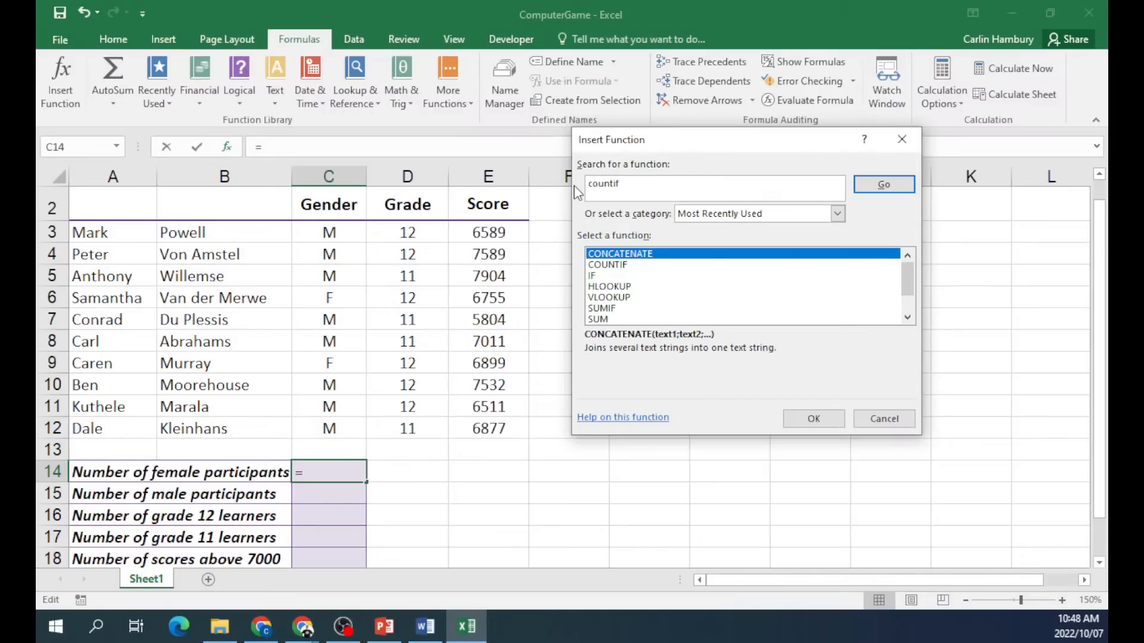
pyautogui.click(884, 184)
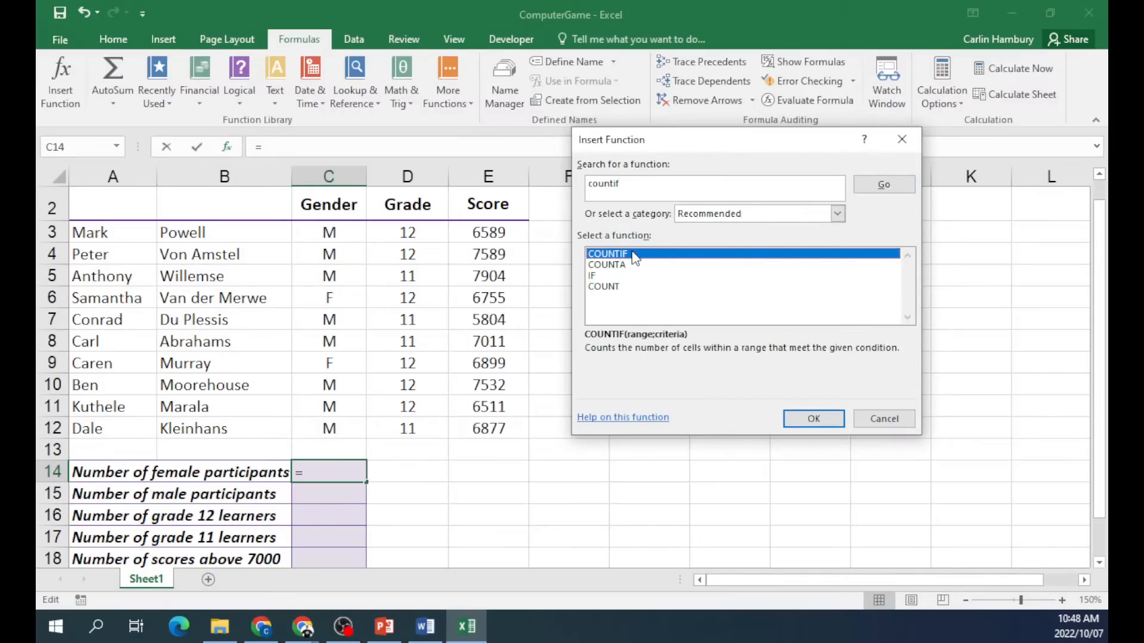
pyautogui.doubleClick(632, 254)
pyautogui.moveTo(590, 197); pyautogui.dragTo(600, 223)
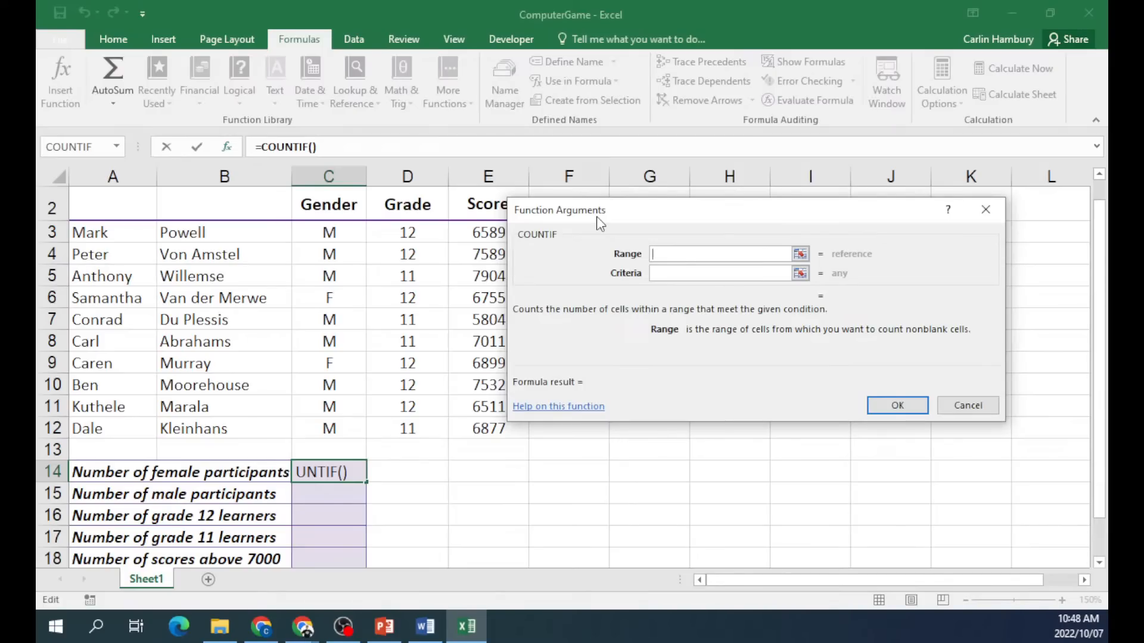
pyautogui.moveTo(597, 217); pyautogui.dragTo(595, 217)
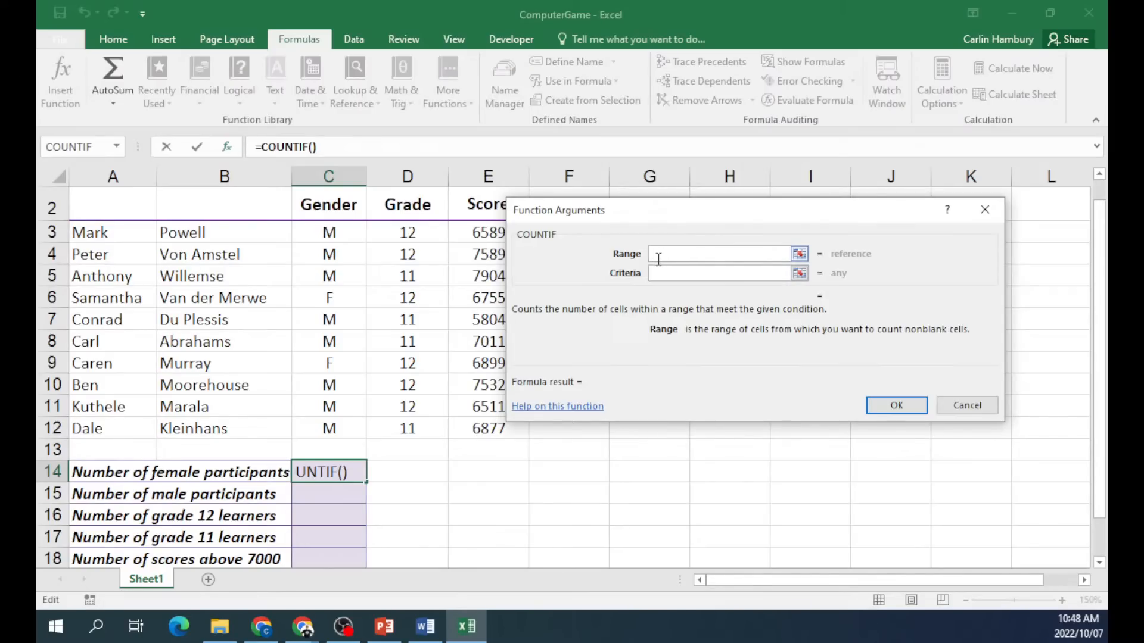
pyautogui.moveTo(329, 232); pyautogui.dragTo(328, 429)
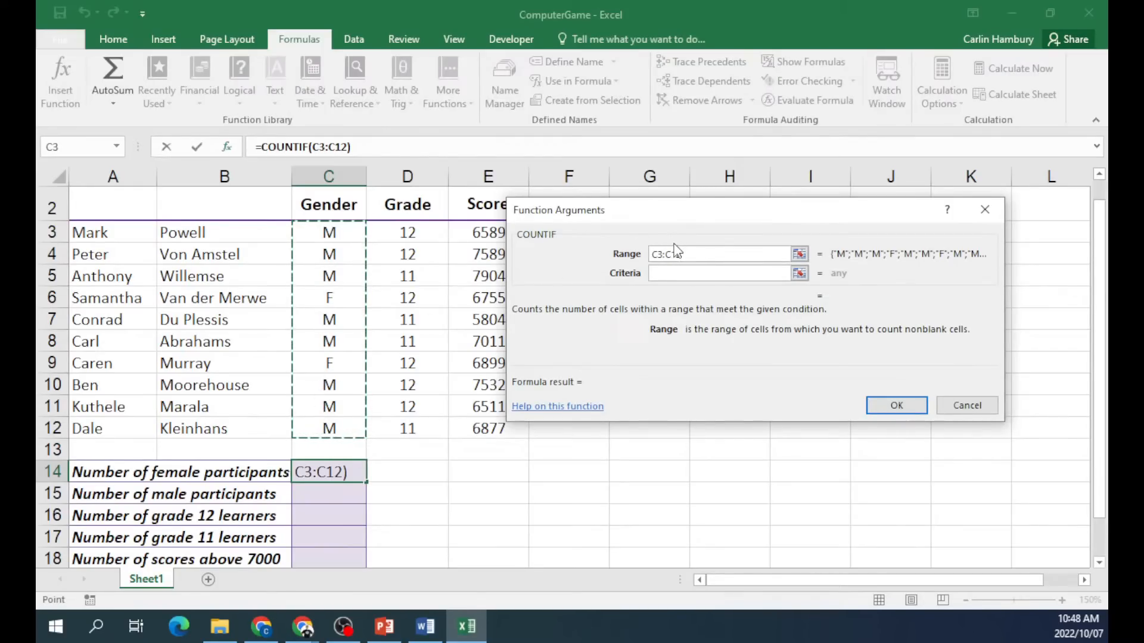
pyautogui.click(718, 275)
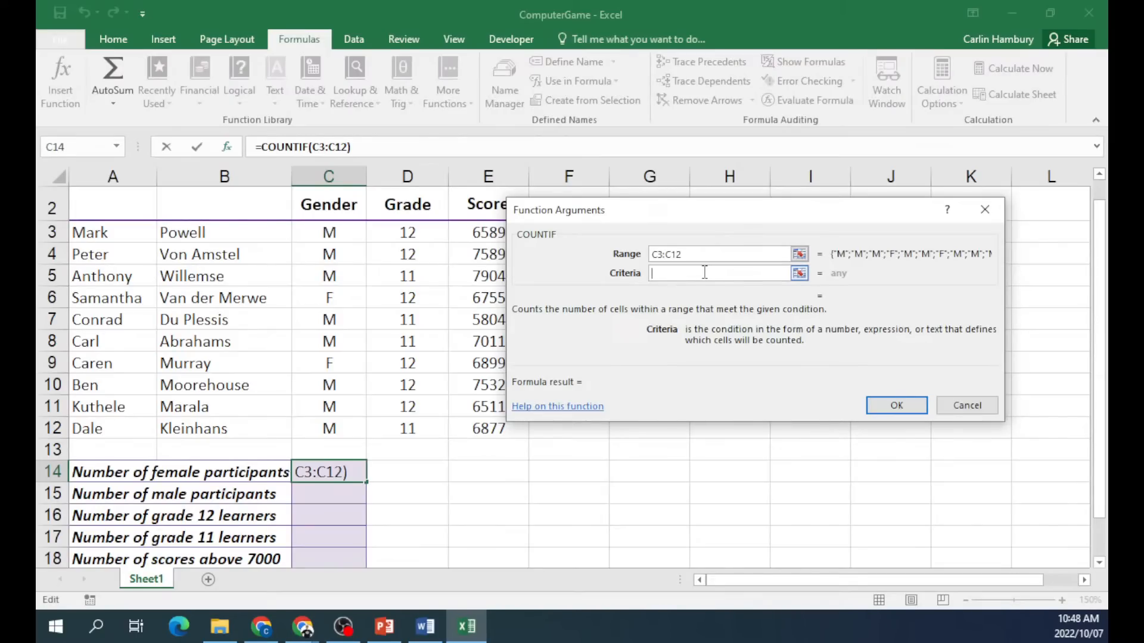
pyautogui.write('F')
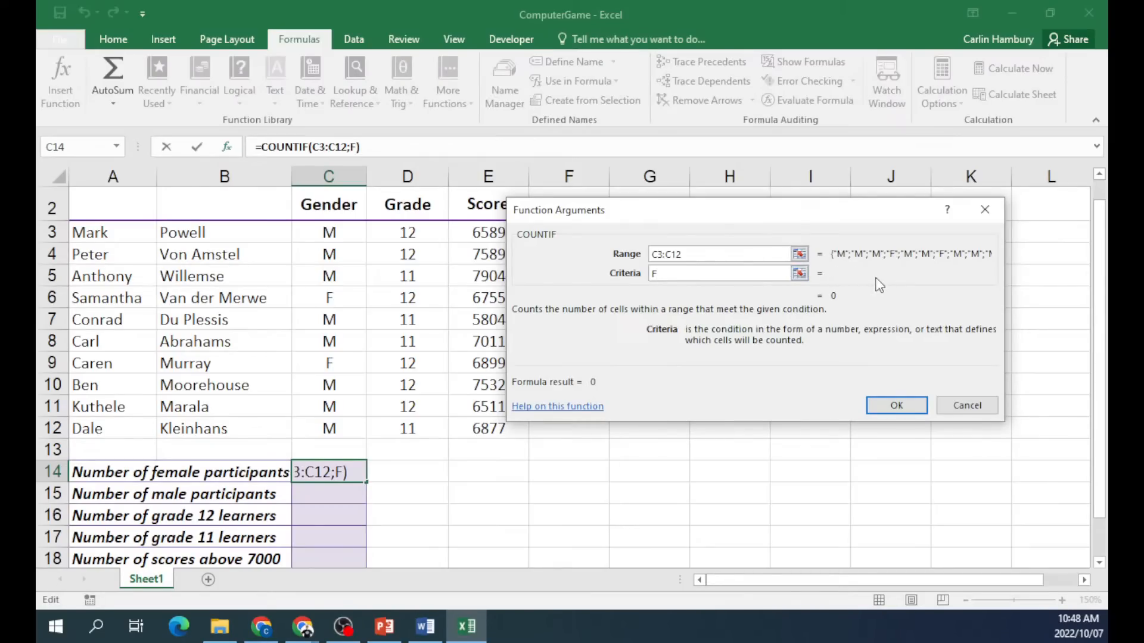
pyautogui.click(897, 406)
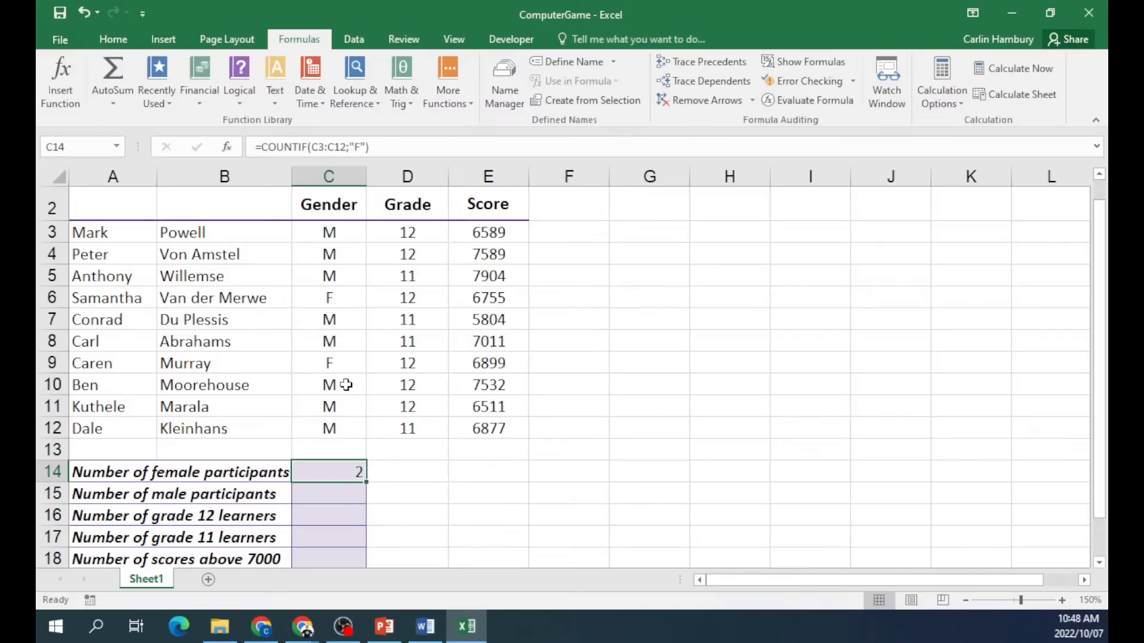
pyautogui.click(332, 494)
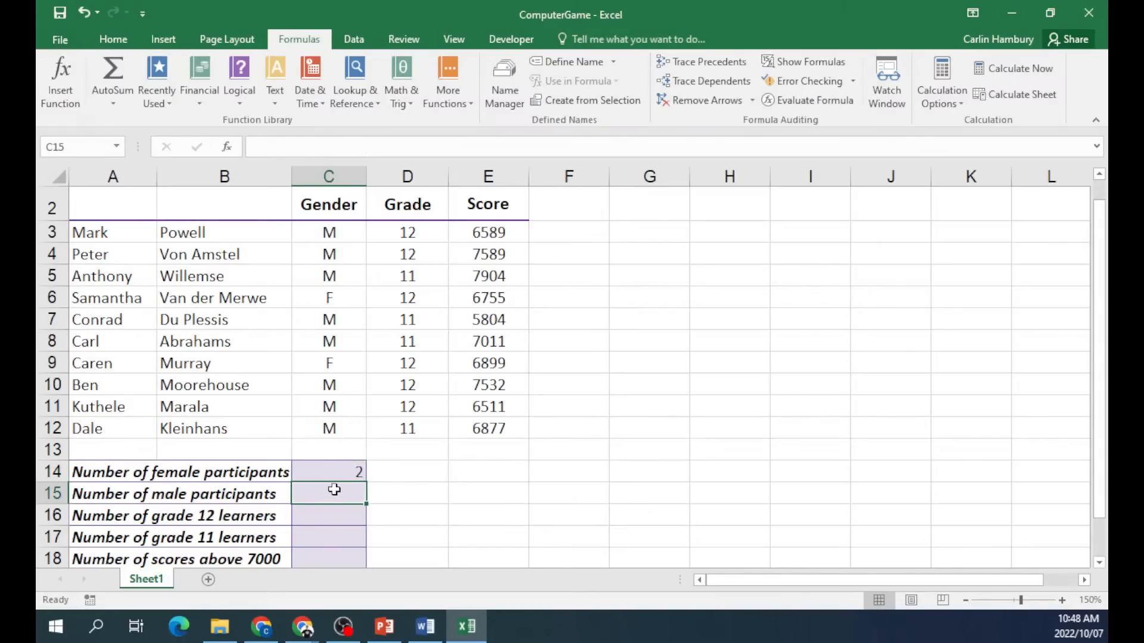
# Insert =COUNTIF(C3:C12;"M") in C15 to count the 8 male participants.
pyautogui.click(58, 76)
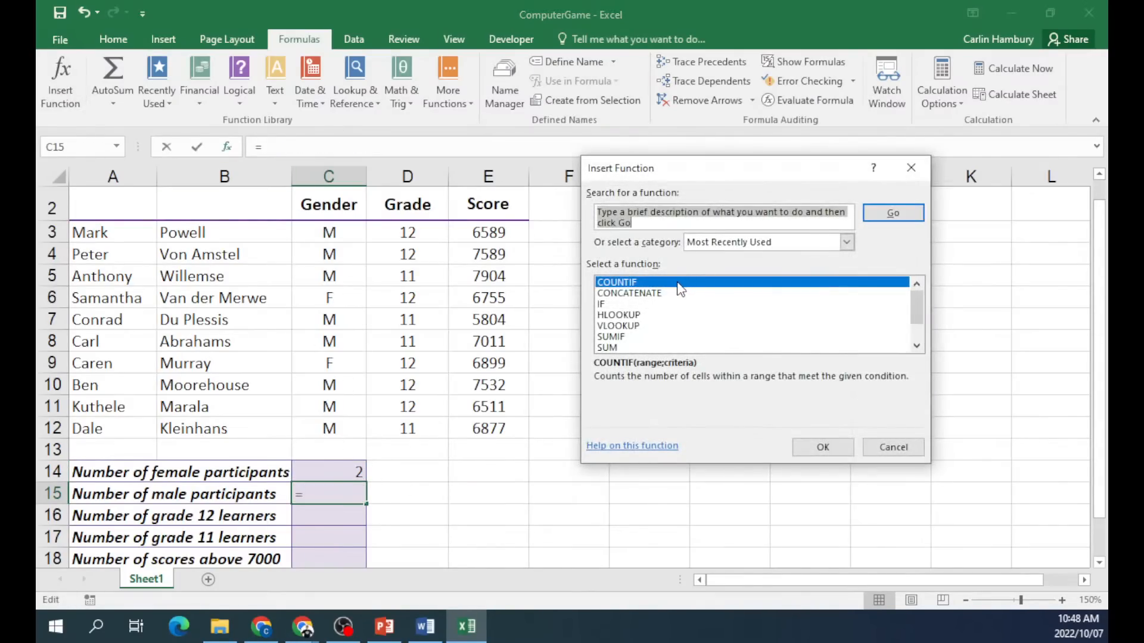
pyautogui.doubleClick(677, 283)
pyautogui.moveTo(315, 230); pyautogui.dragTo(309, 428)
pyautogui.click(705, 274)
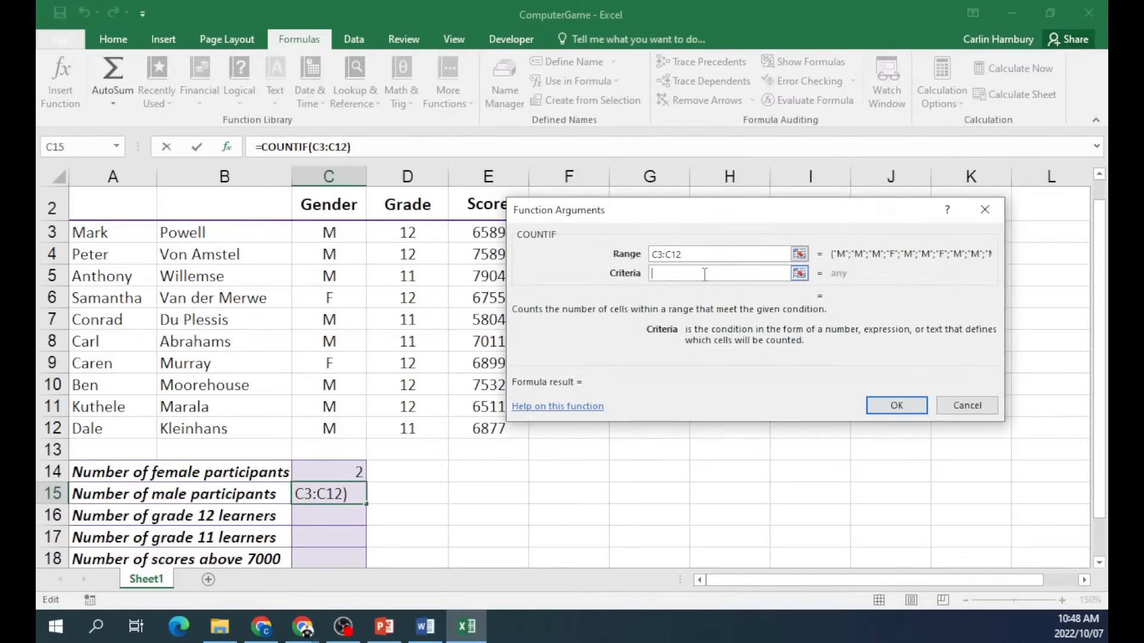
pyautogui.write('M')
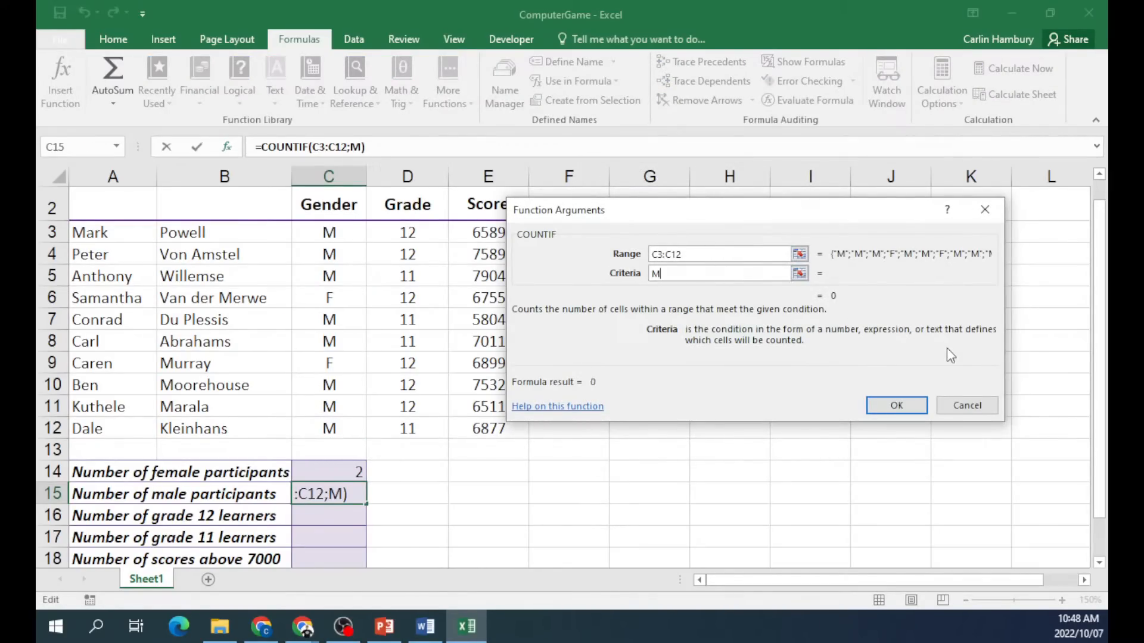
pyautogui.click(889, 405)
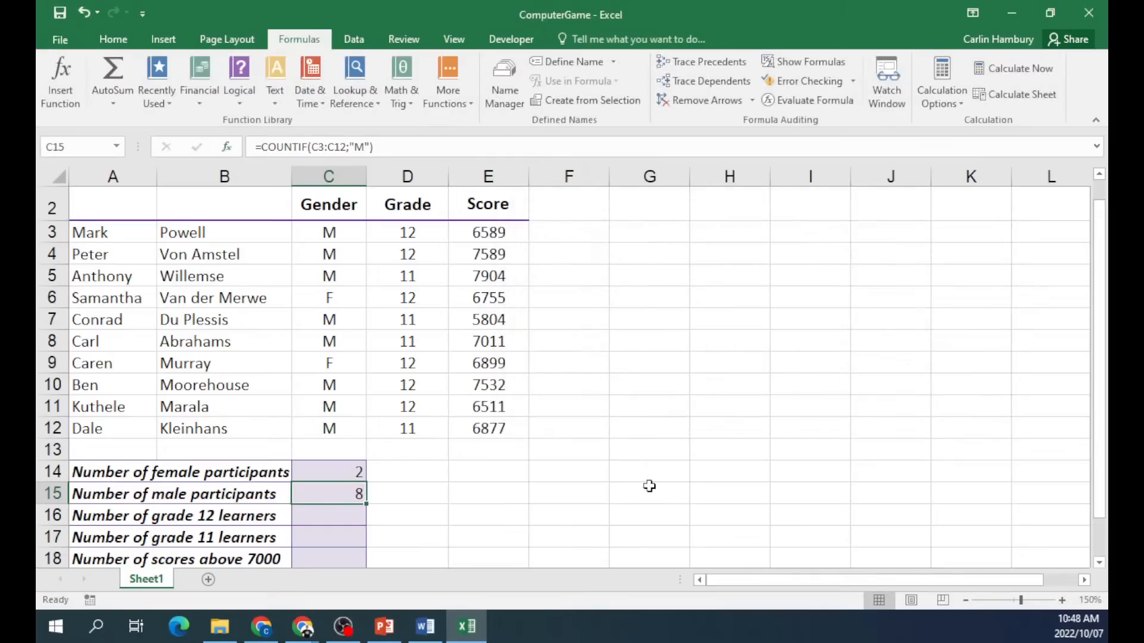
pyautogui.scroll(-1, 649, 487)
pyautogui.scroll(1, 650, 486)
# In C16, cancel a mistaken CONCATENATE and insert =COUNTIF(D3:D12;12), giving 6 grade 12 learners.
pyautogui.click(331, 516)
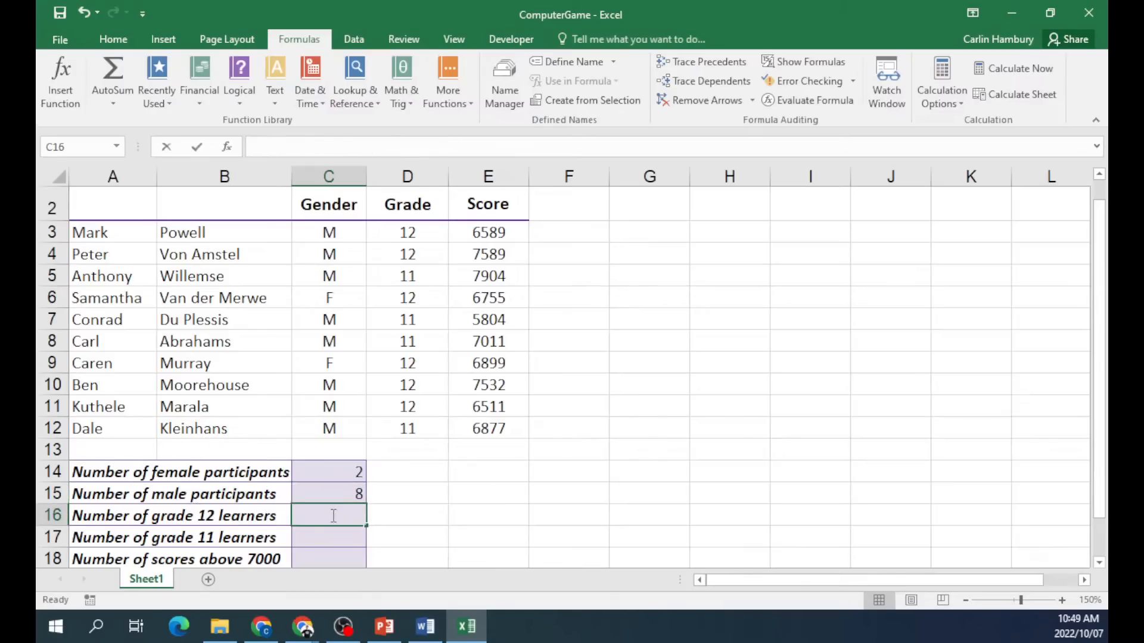
pyautogui.click(62, 81)
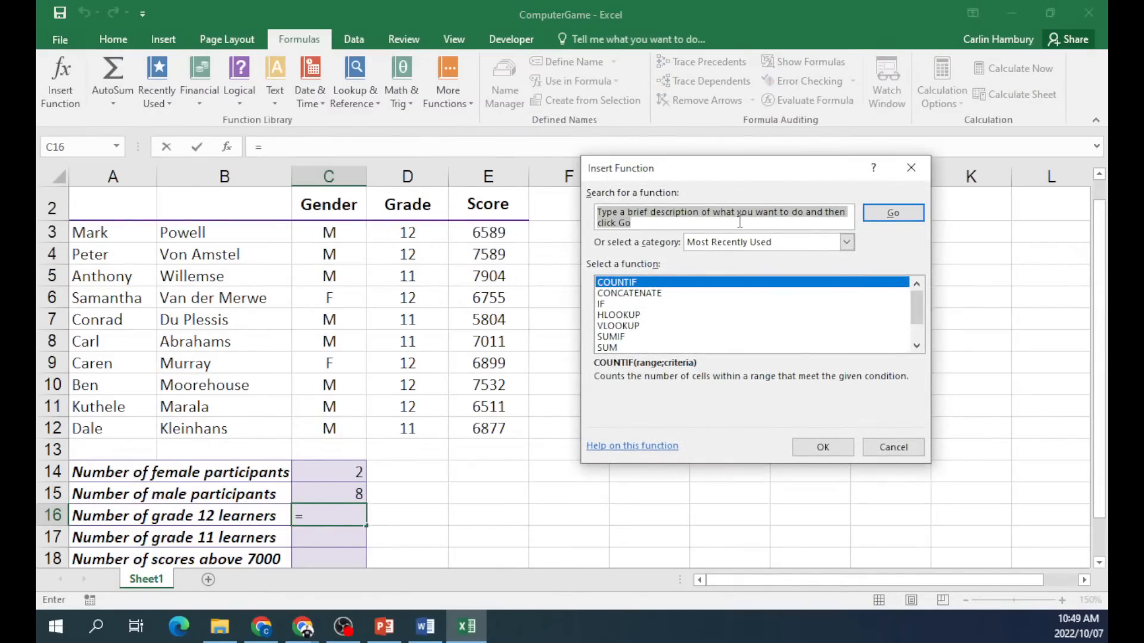
pyautogui.doubleClick(651, 294)
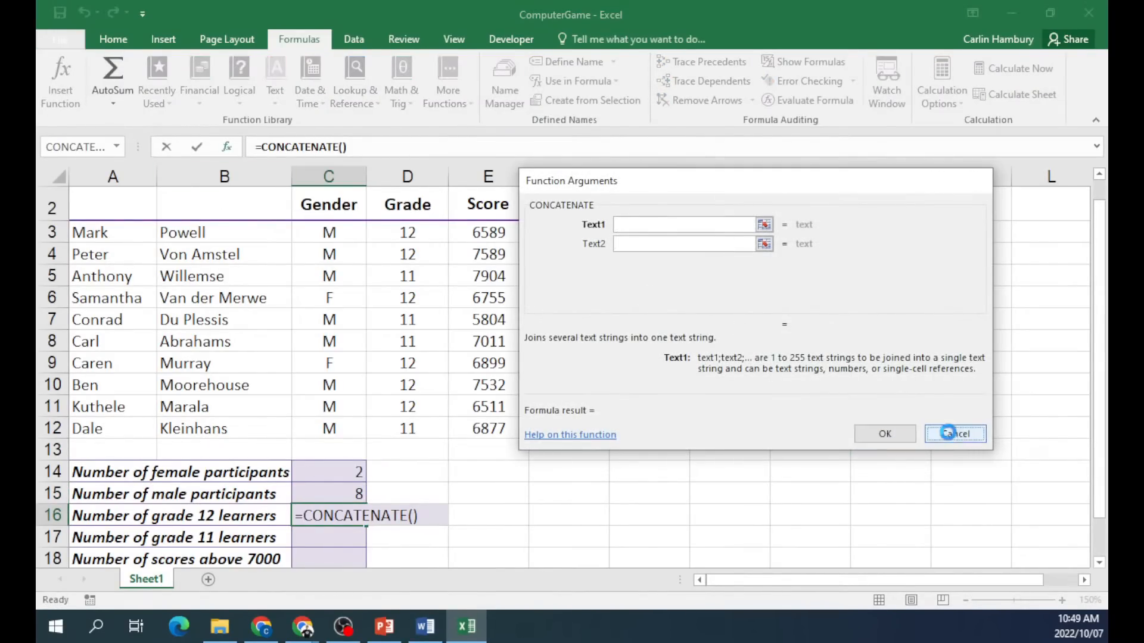
pyautogui.click(955, 435)
pyautogui.click(61, 79)
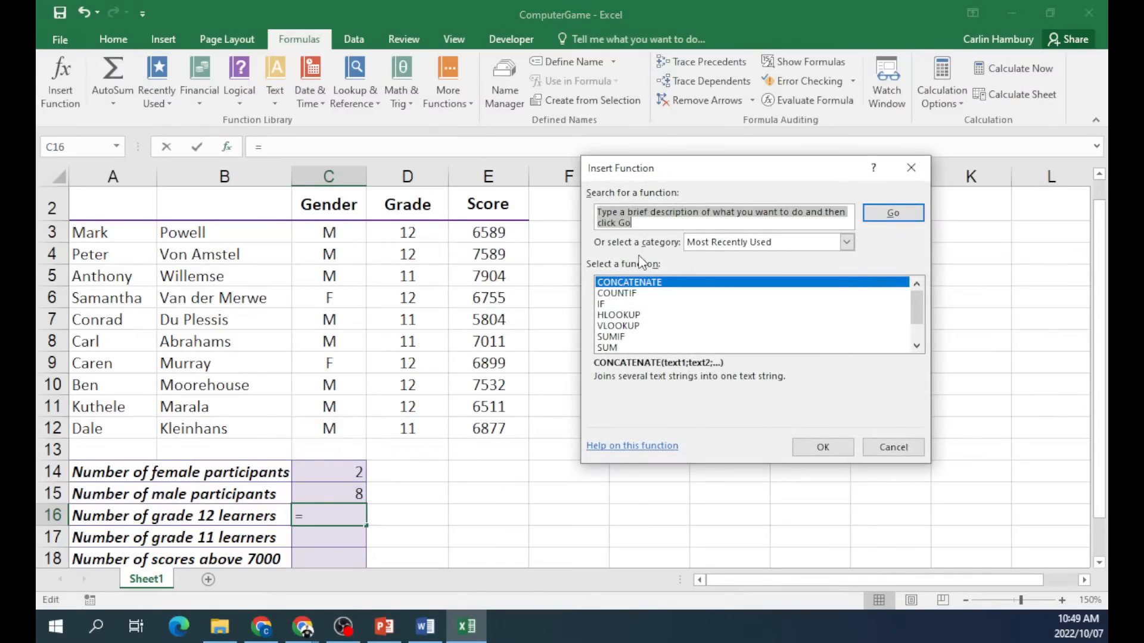
pyautogui.doubleClick(638, 293)
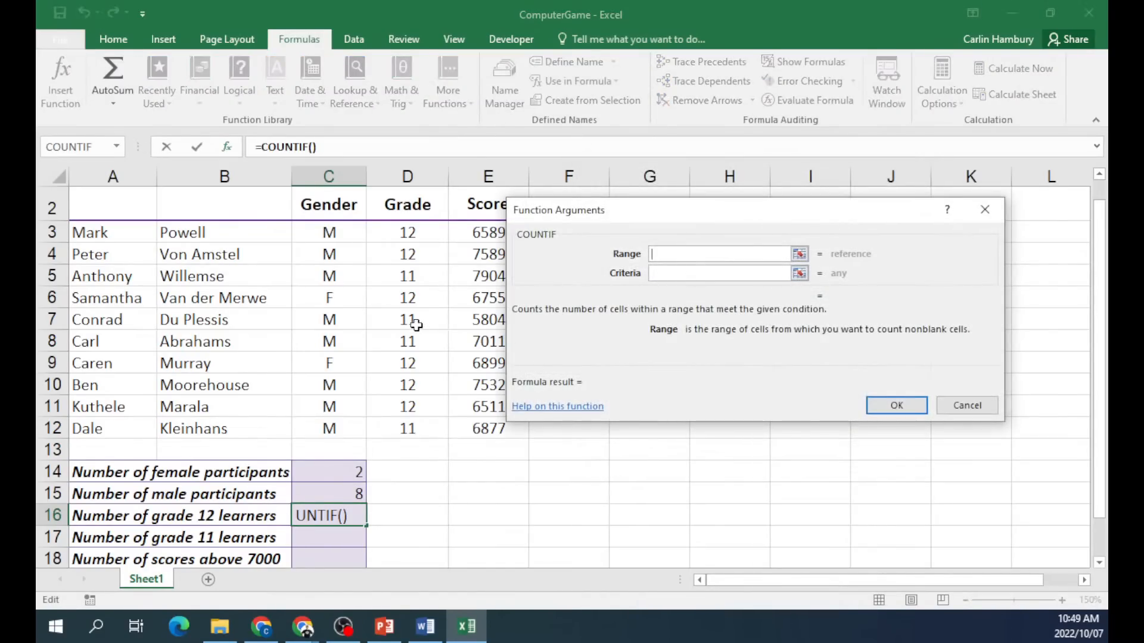
pyautogui.moveTo(398, 234); pyautogui.dragTo(410, 429)
pyautogui.click(740, 273)
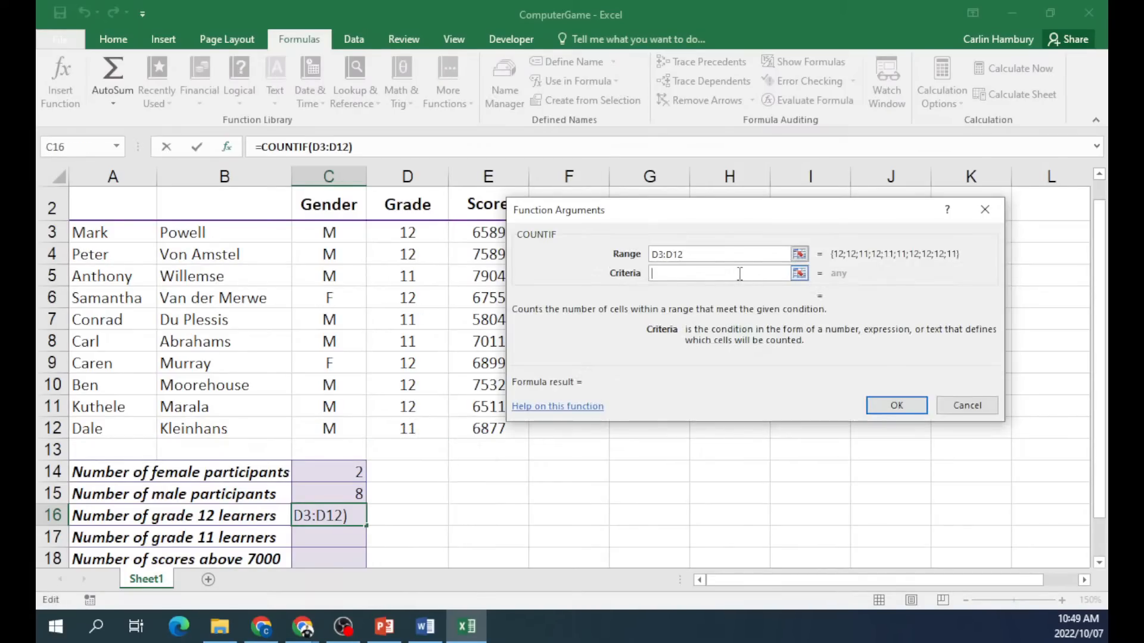
pyautogui.write('12')
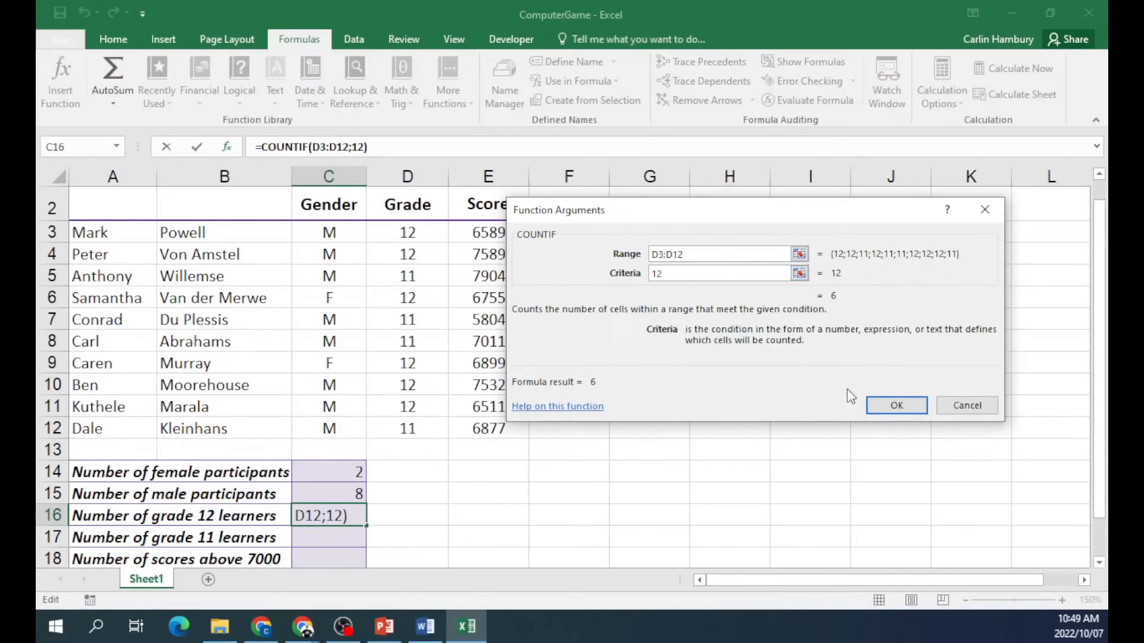
pyautogui.click(892, 405)
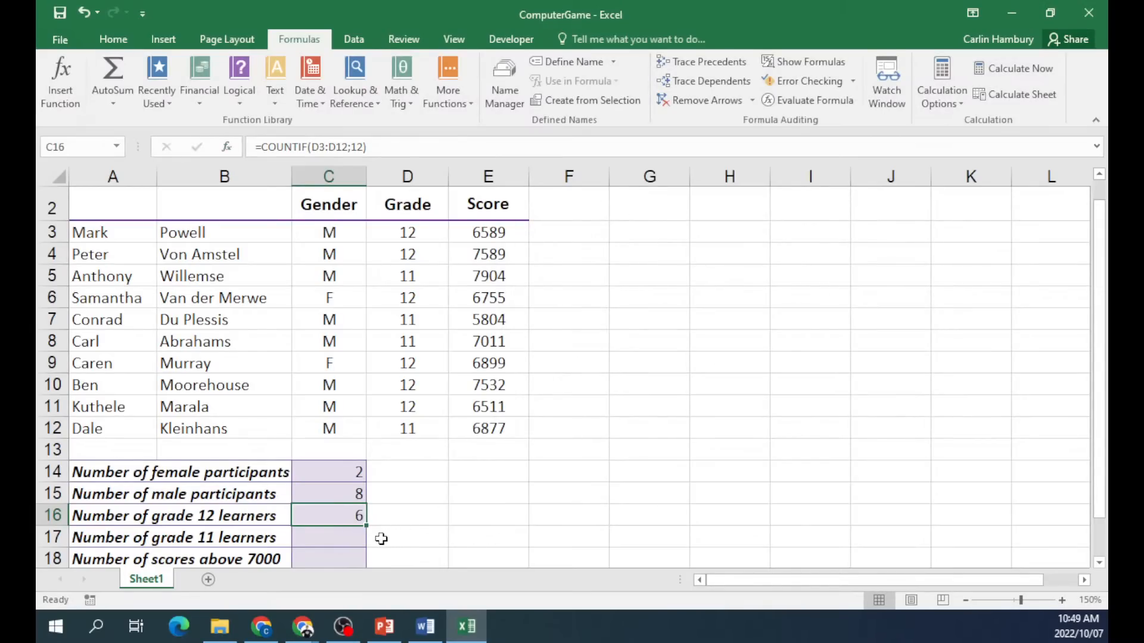
pyautogui.scroll(-1, 381, 538)
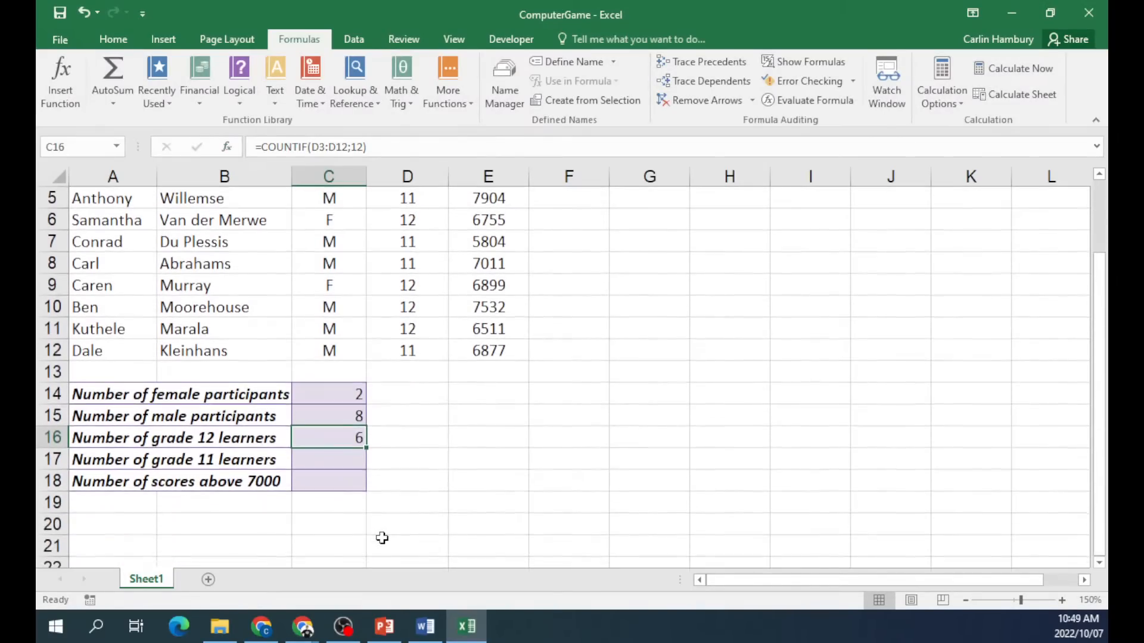
# Insert =COUNTIF(E3:E12;">7000") in C18, showing 4 scores above 7000.
pyautogui.click(327, 480)
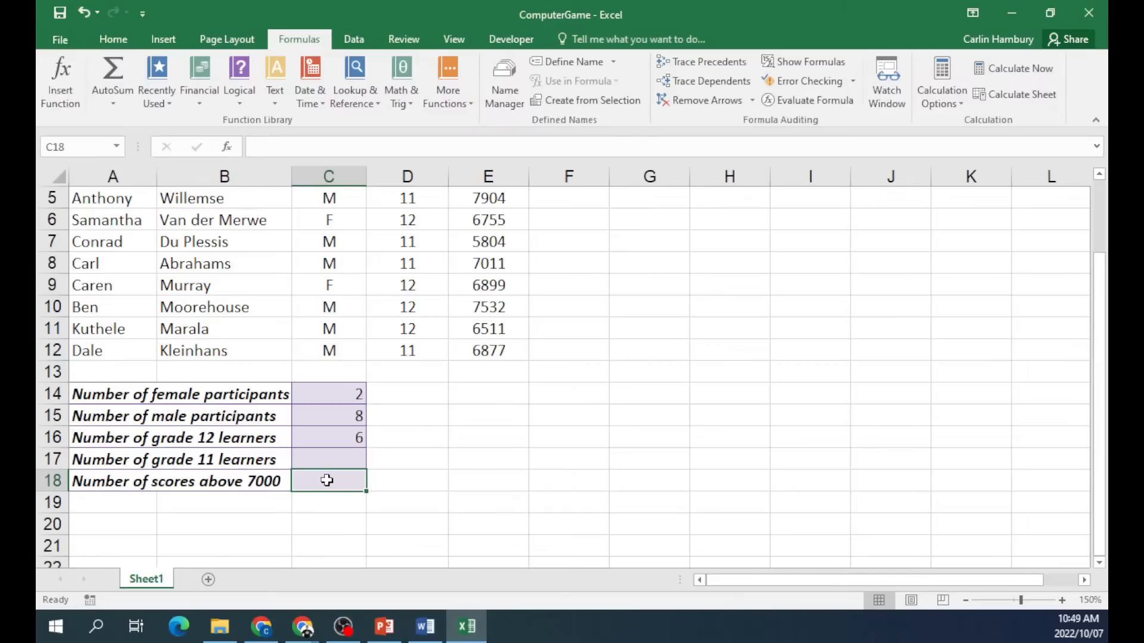
pyautogui.click(61, 83)
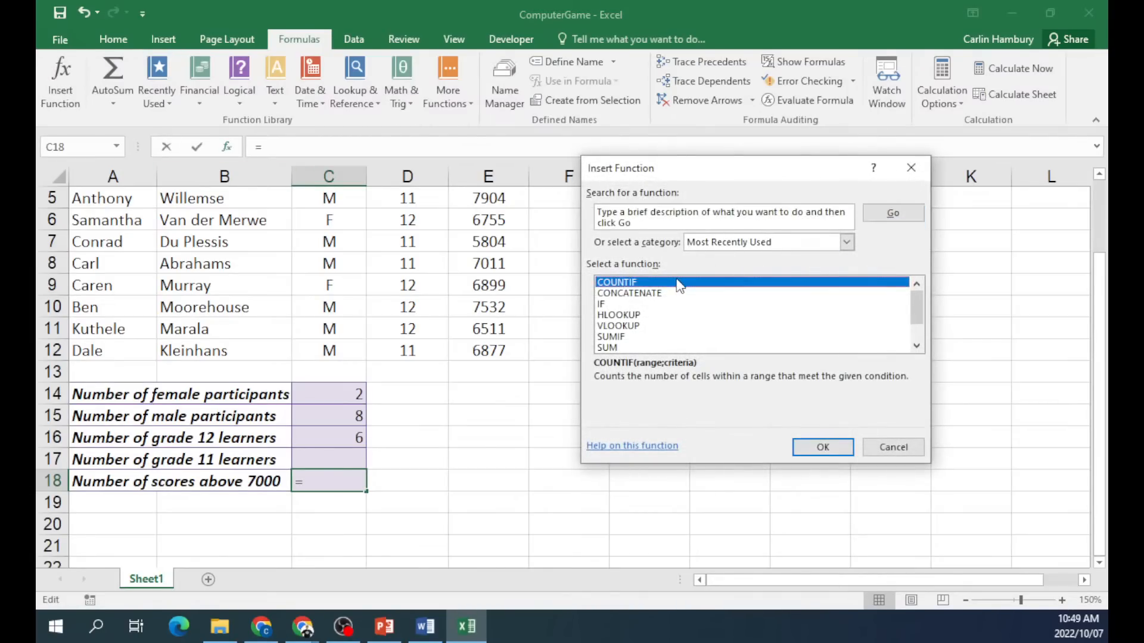
pyautogui.doubleClick(679, 283)
pyautogui.scroll(1, 484, 227)
pyautogui.moveTo(482, 233); pyautogui.dragTo(497, 429)
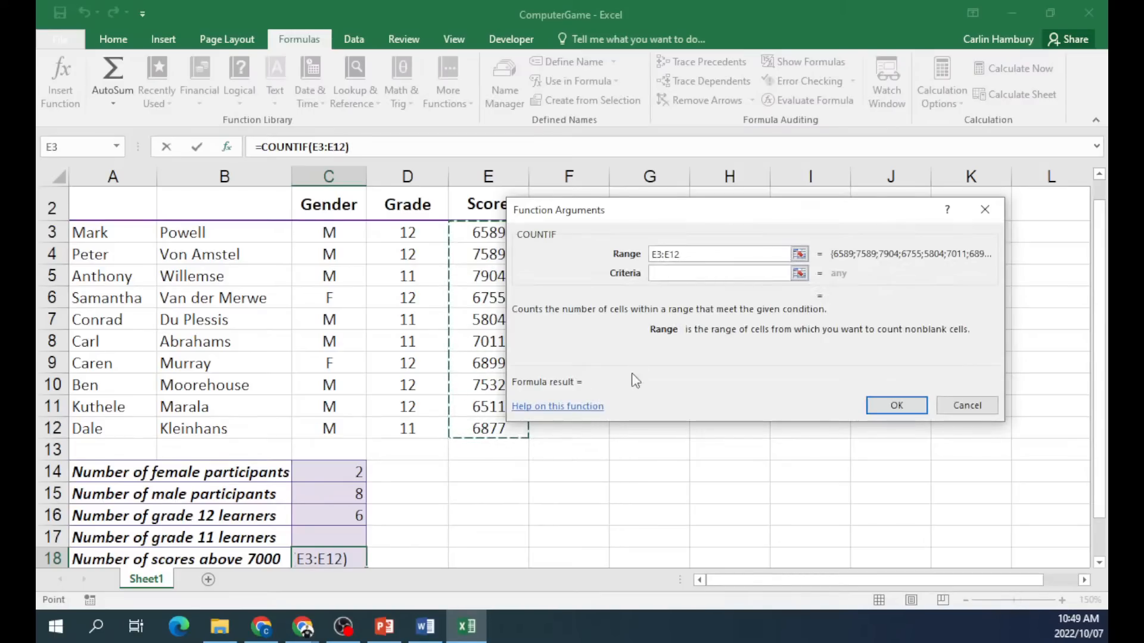
pyautogui.scroll(-1, 419, 518)
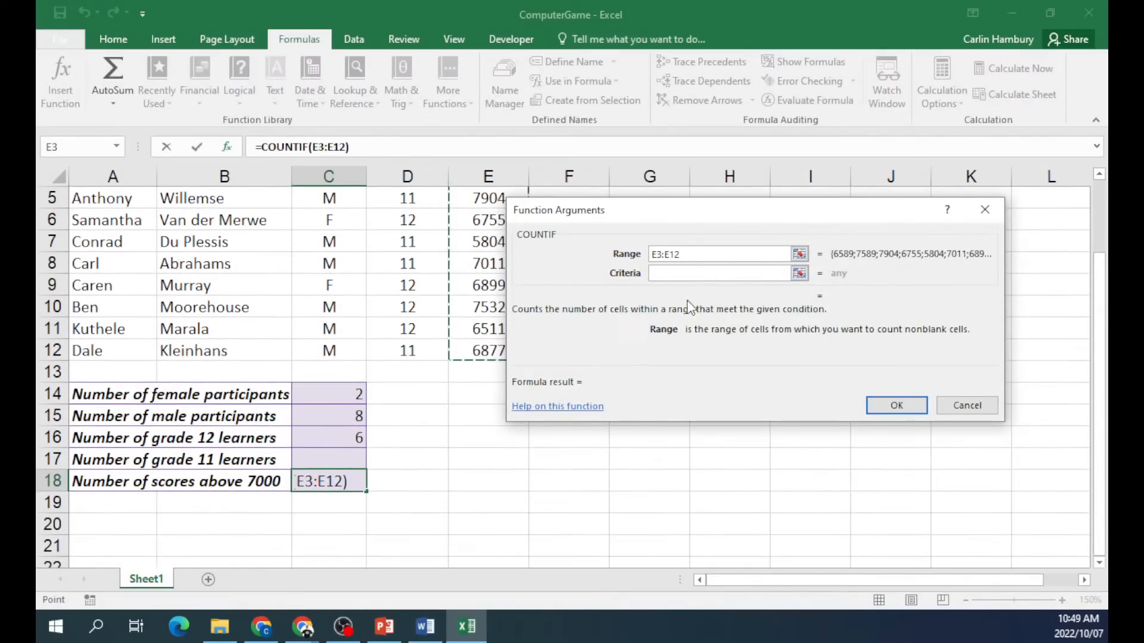
pyautogui.click(711, 272)
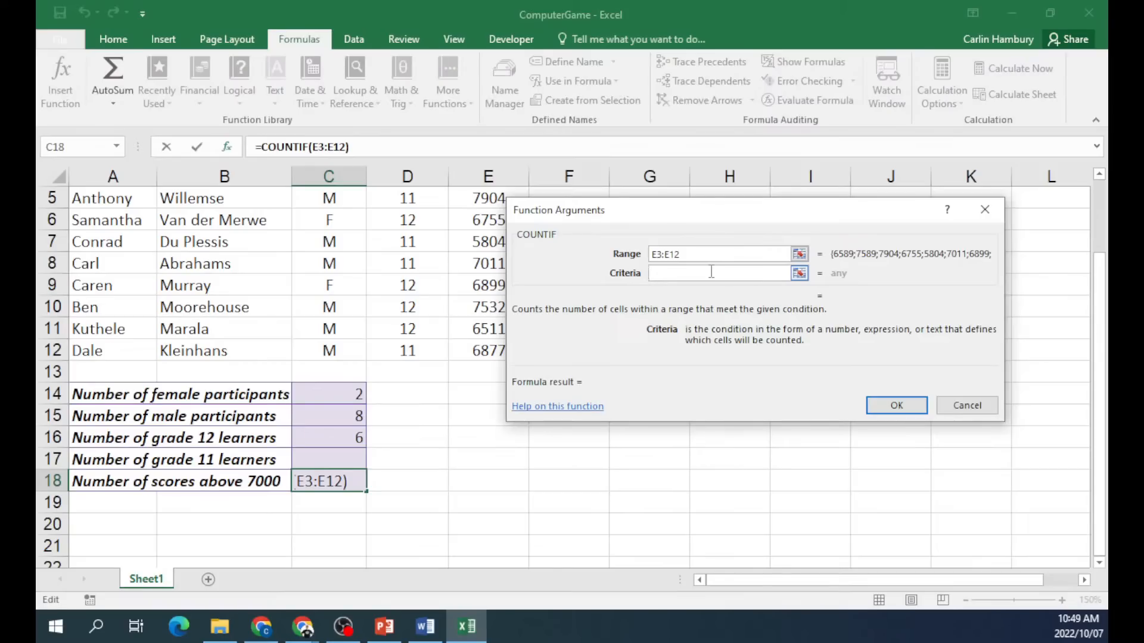
pyautogui.write('>7000')
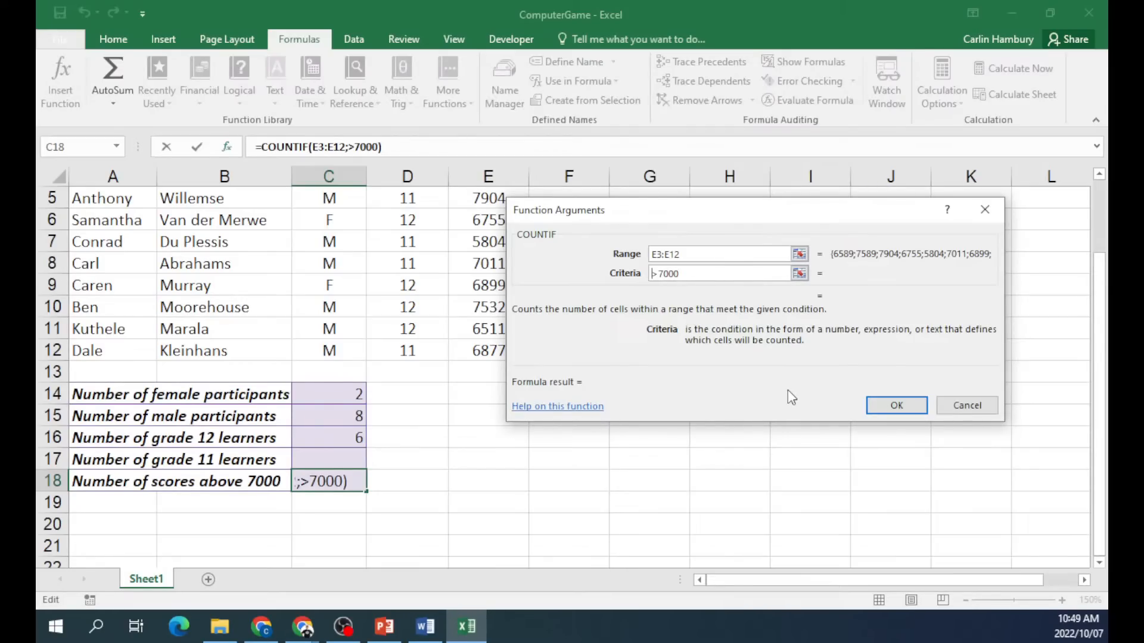
pyautogui.write('=')
pyautogui.press('BackSpace')
pyautogui.click(891, 404)
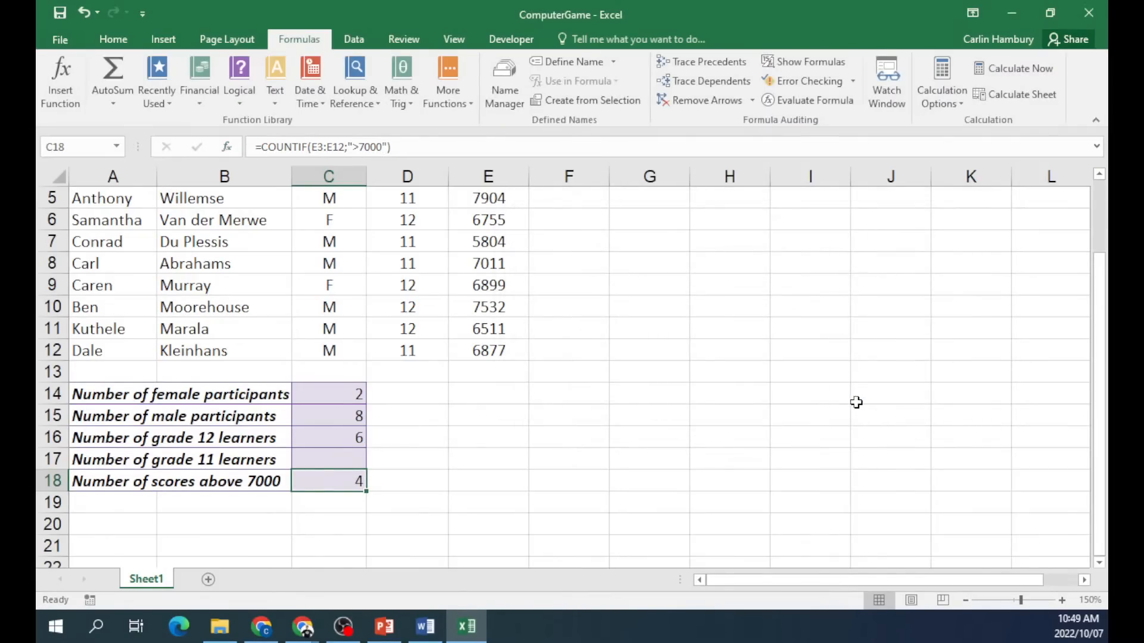
pyautogui.scroll(1, 625, 523)
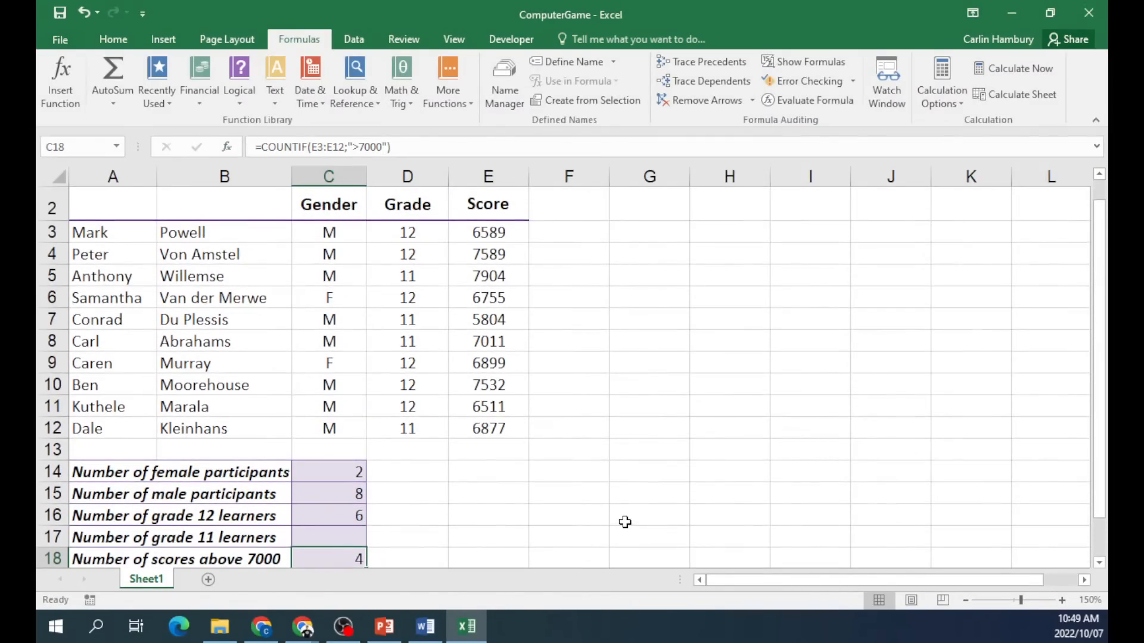
pyautogui.scroll(-1, 623, 522)
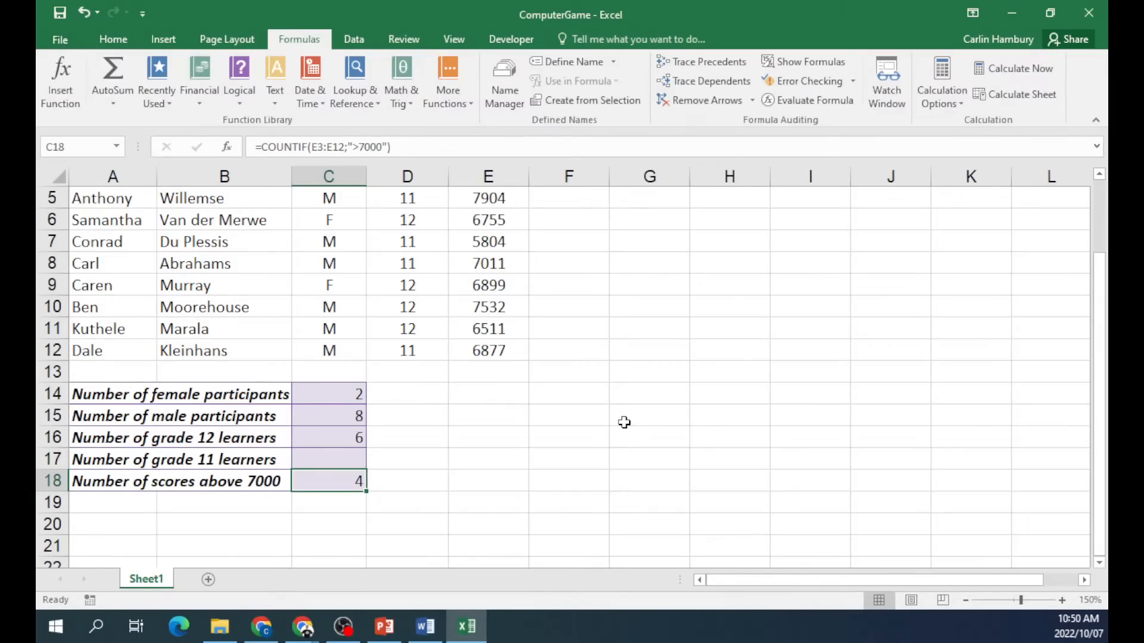
# Type rand and randbetween labels in column G, widen it, and abandon an unfinished RAND formula in H10.
pyautogui.click(615, 308)
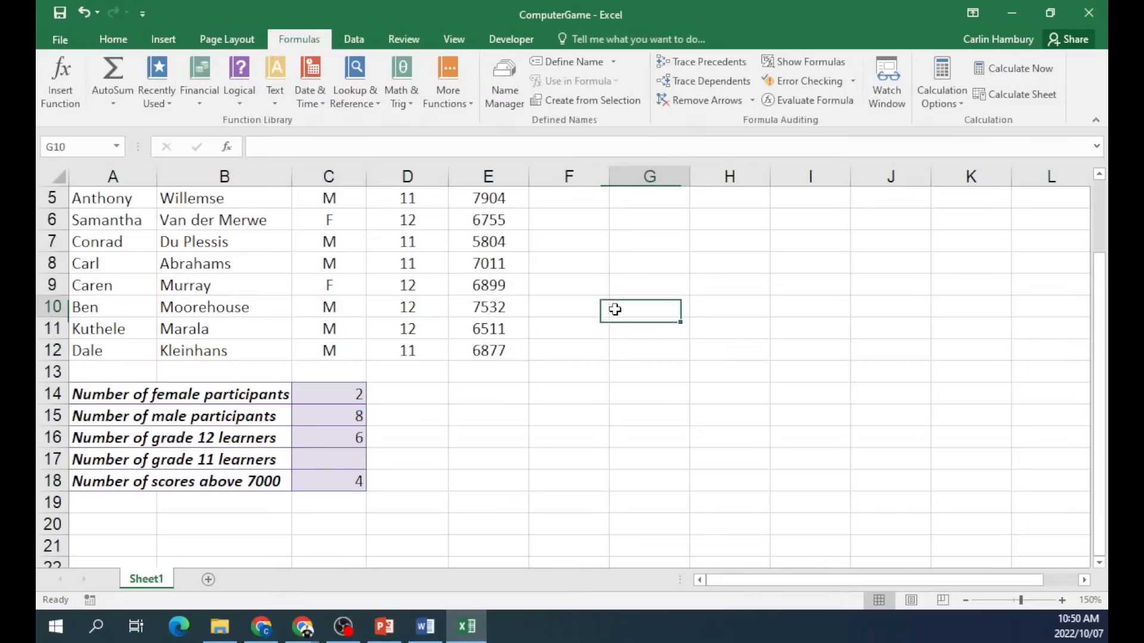
pyautogui.write('rand')
pyautogui.press('Return')
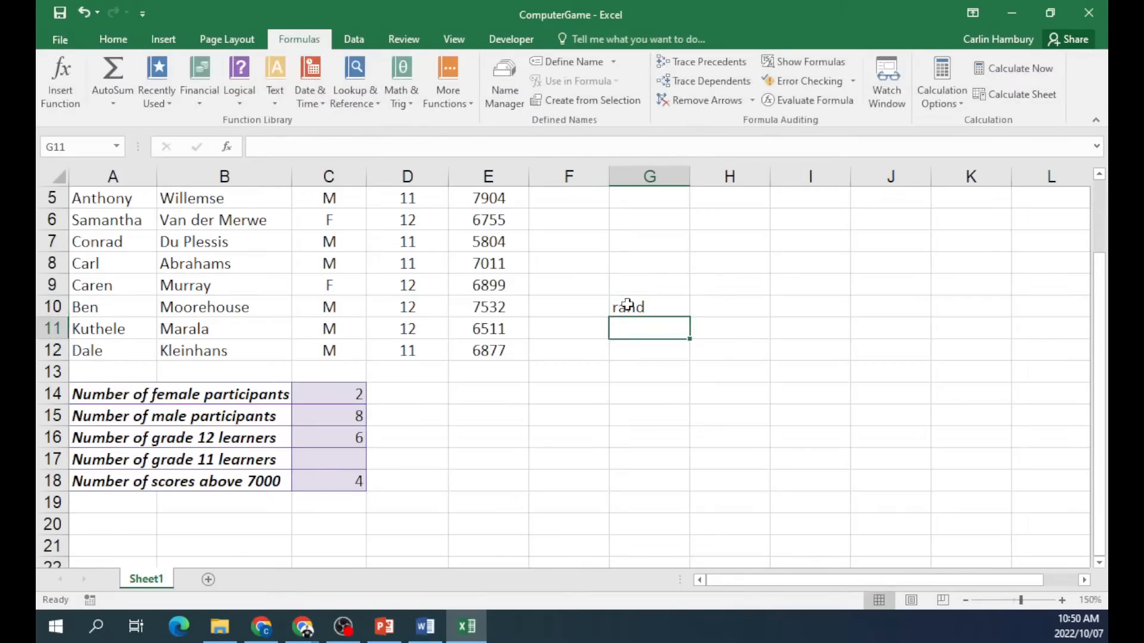
pyautogui.write('randbetween')
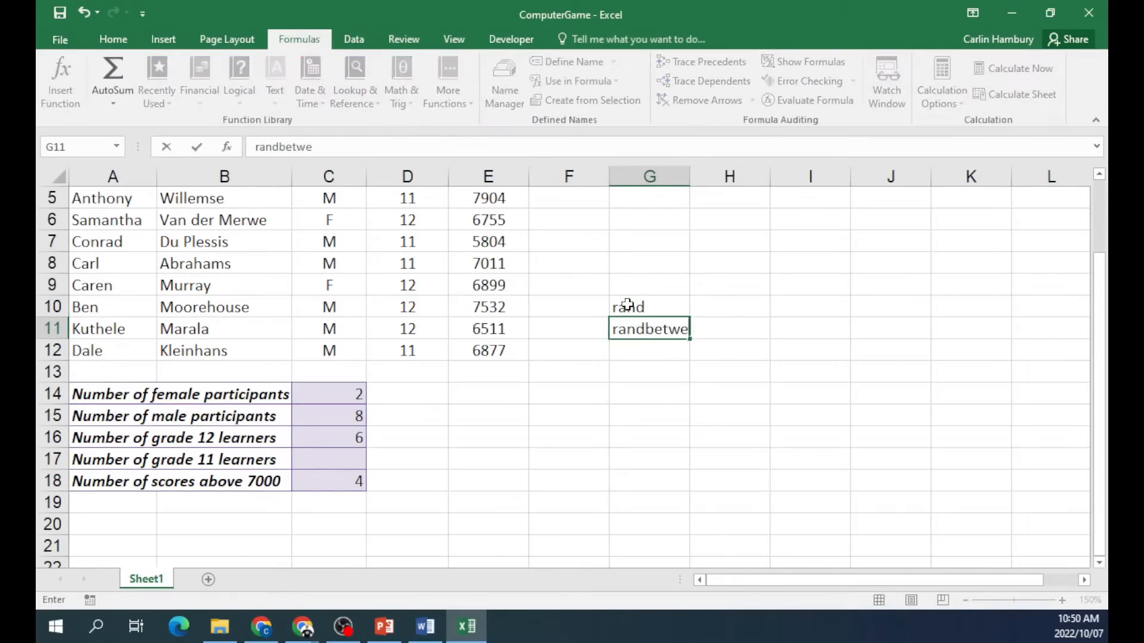
pyautogui.click(656, 284)
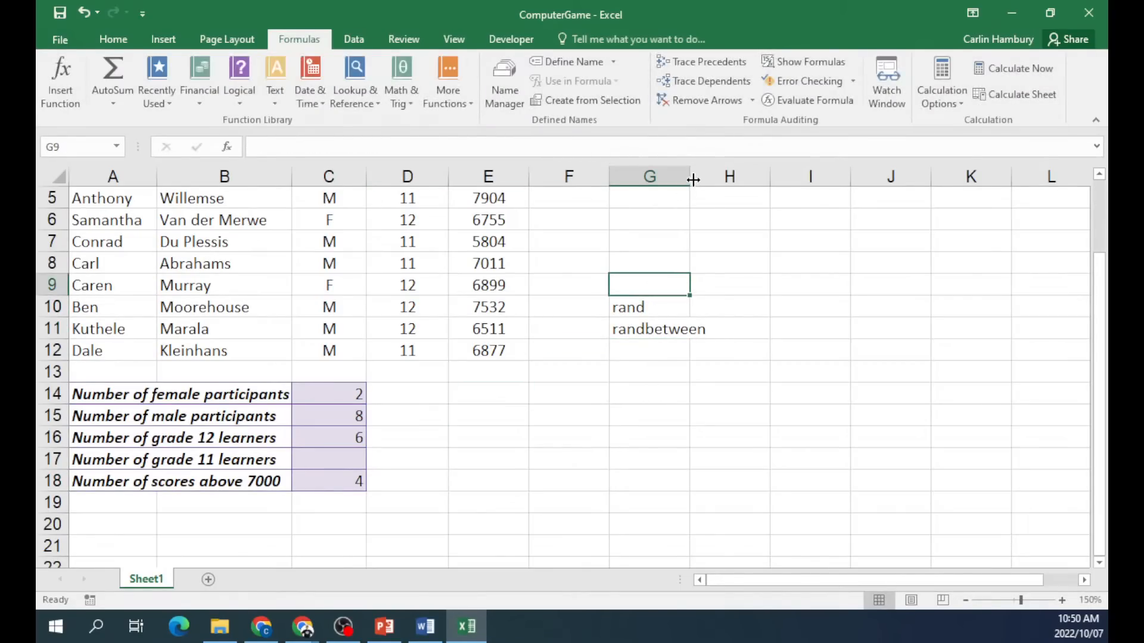
pyautogui.moveTo(693, 180); pyautogui.dragTo(713, 180)
pyautogui.click(742, 311)
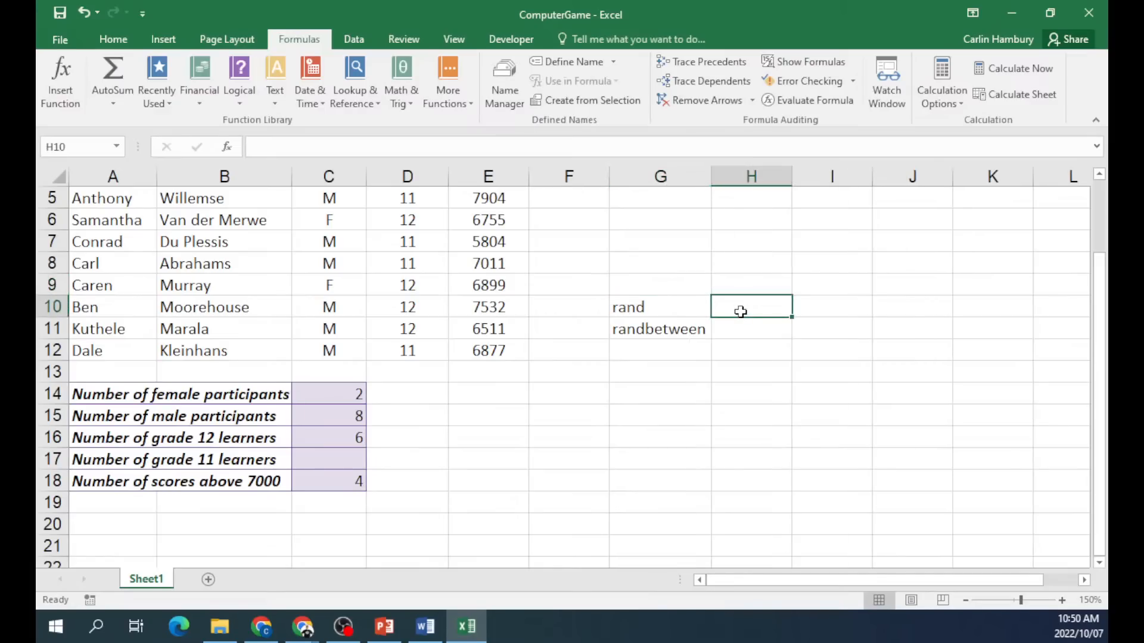
pyautogui.write('=rand(')
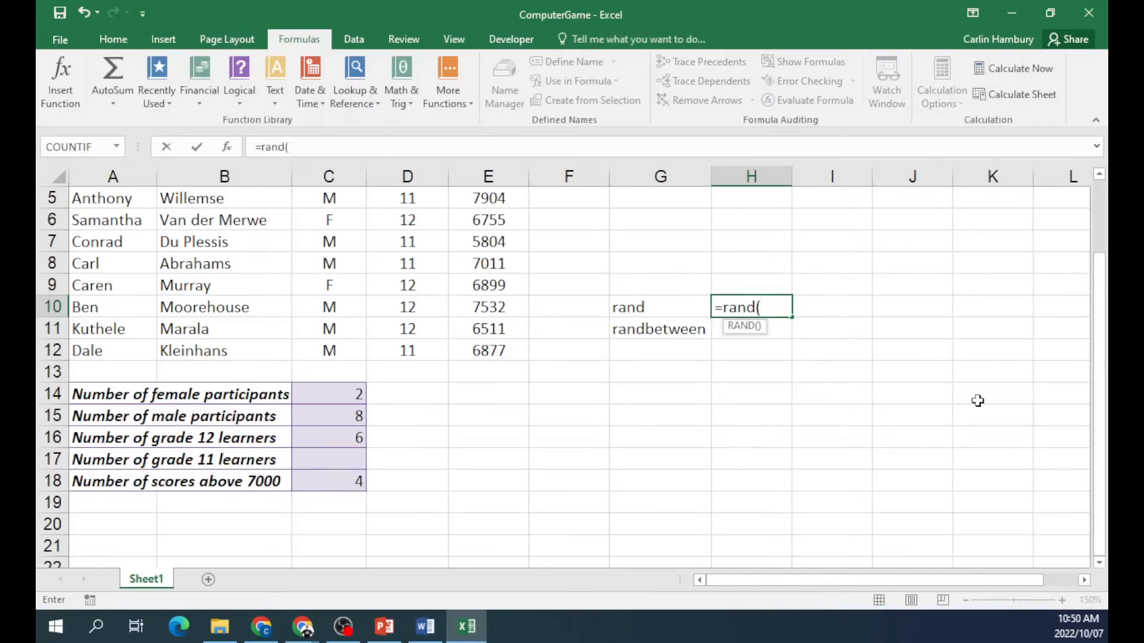
pyautogui.click(924, 452)
pyautogui.press('Escape')
pyautogui.click(1061, 601)
pyautogui.click(1061, 601)
pyautogui.click(1061, 601)
pyautogui.click(1061, 600)
pyautogui.click(1061, 600)
pyautogui.click(1061, 600)
pyautogui.moveTo(991, 582); pyautogui.dragTo(992, 581)
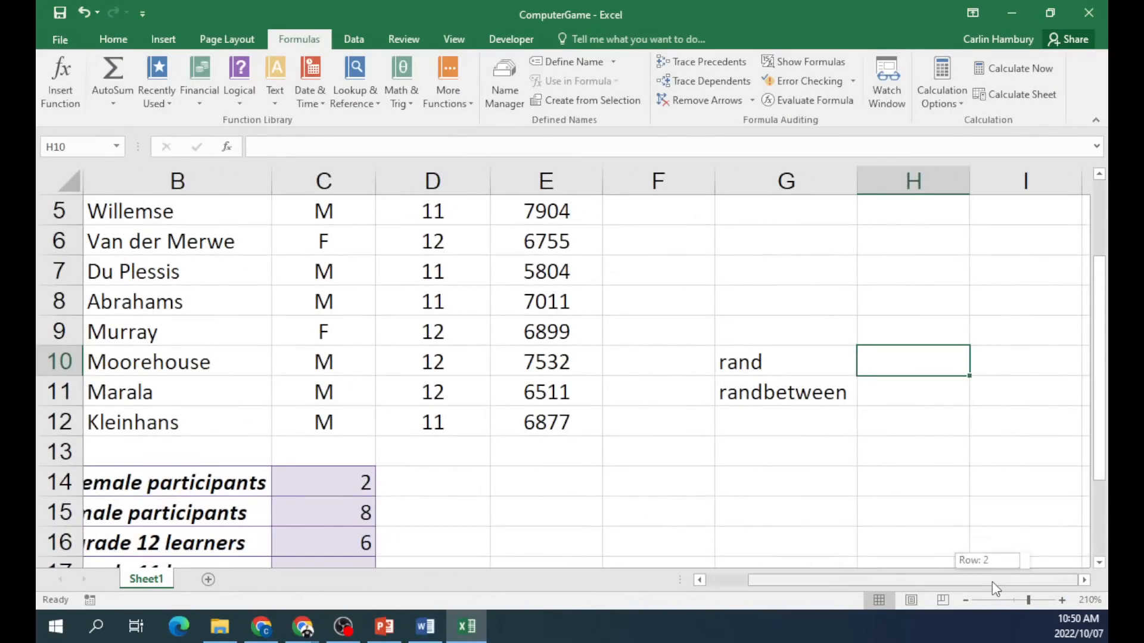
# Label F10 rand, enter =RAND() in G10, clear G11, and fill the formula down to G16.
pyautogui.click(650, 366)
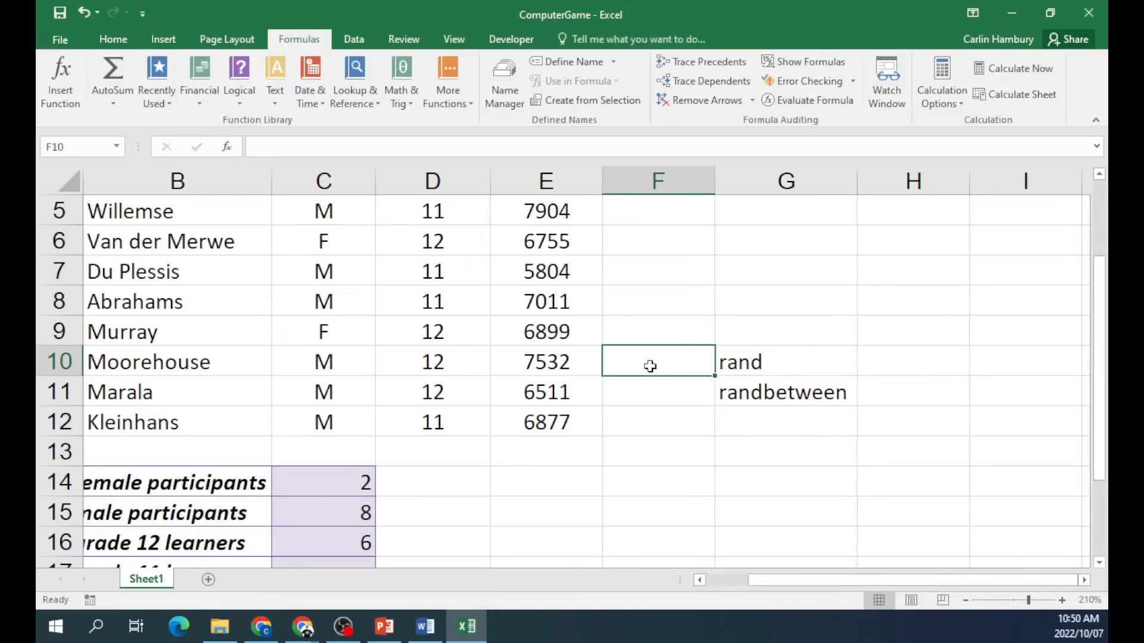
pyautogui.write('rand')
pyautogui.press('Tab')
pyautogui.write('=rand()')
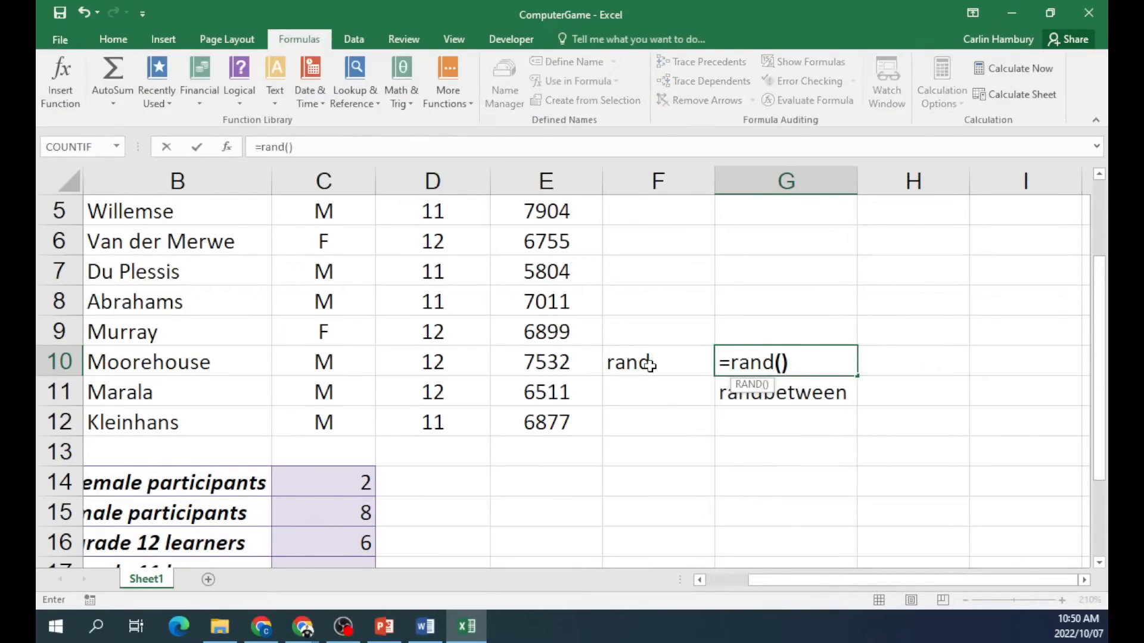
pyautogui.press('Return')
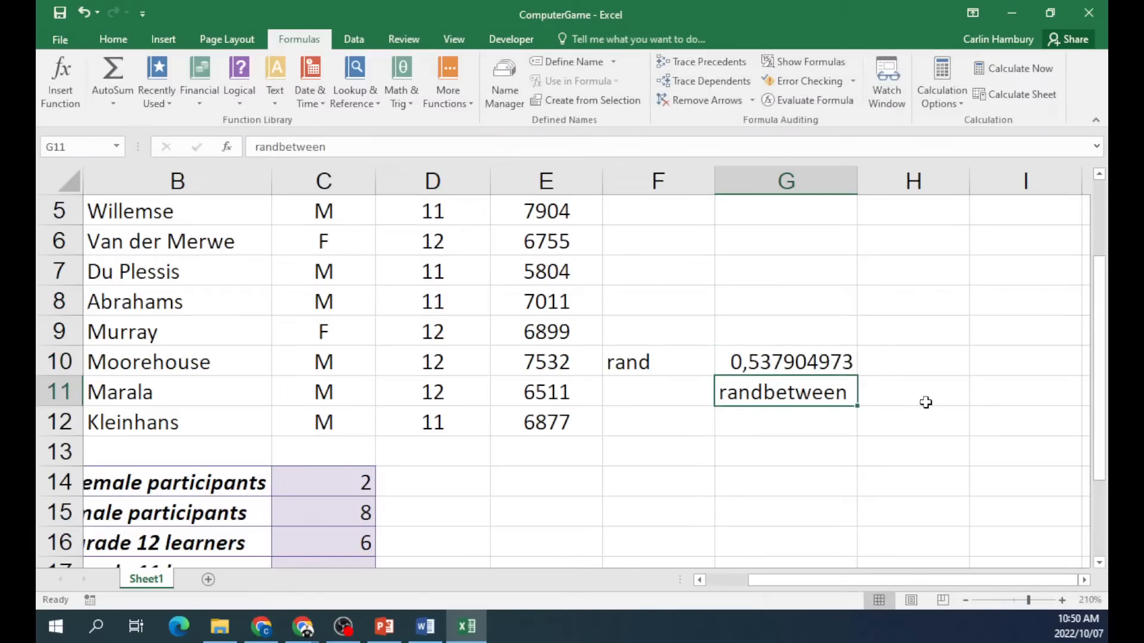
pyautogui.press('Delete')
pyautogui.click(846, 362)
pyautogui.moveTo(857, 375); pyautogui.dragTo(853, 545)
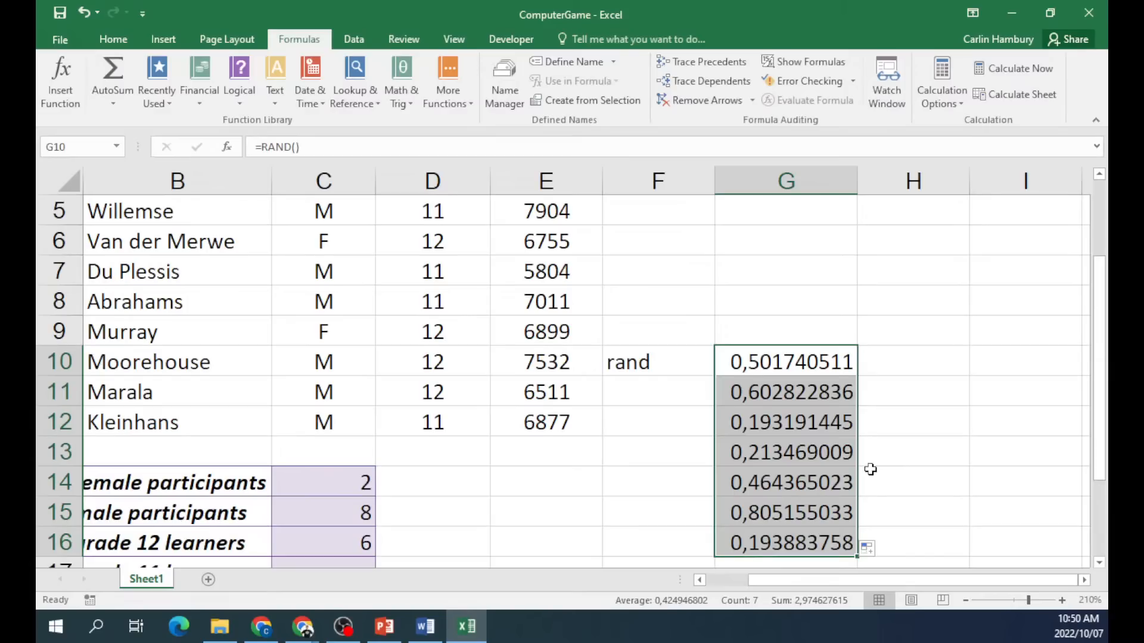
# Delete the RAND copies in G11:G16, label F11 randbetween, and autofit column F.
pyautogui.click(871, 463)
pyautogui.moveTo(786, 392); pyautogui.dragTo(786, 542)
pyautogui.press('Delete')
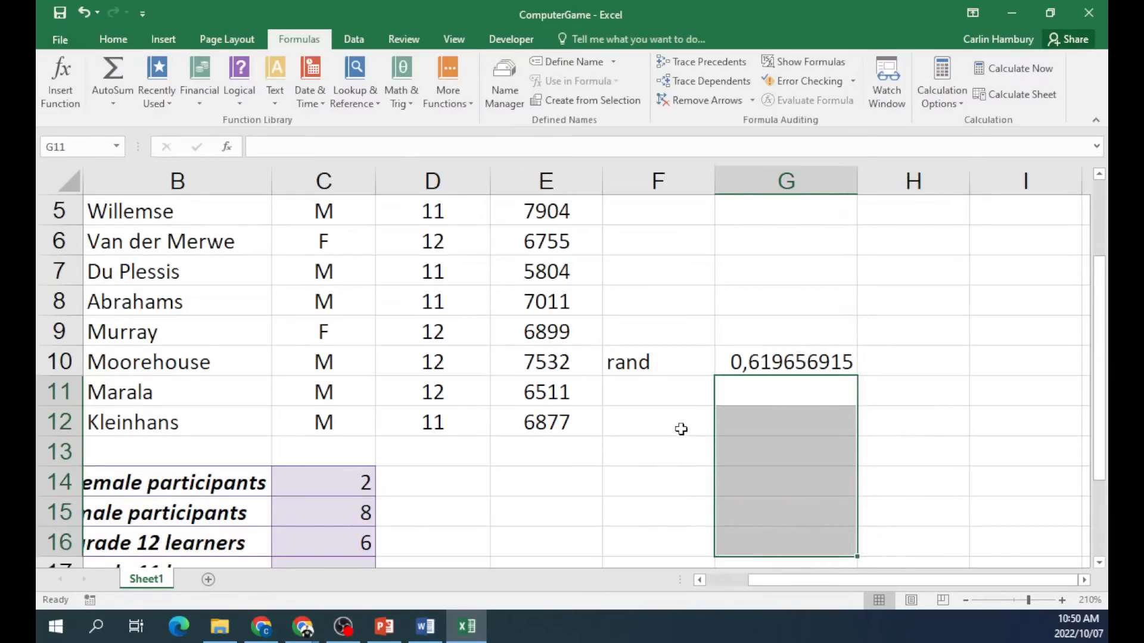
pyautogui.click(652, 400)
pyautogui.write('=')
pyautogui.press('BackSpace')
pyautogui.write('randbetween')
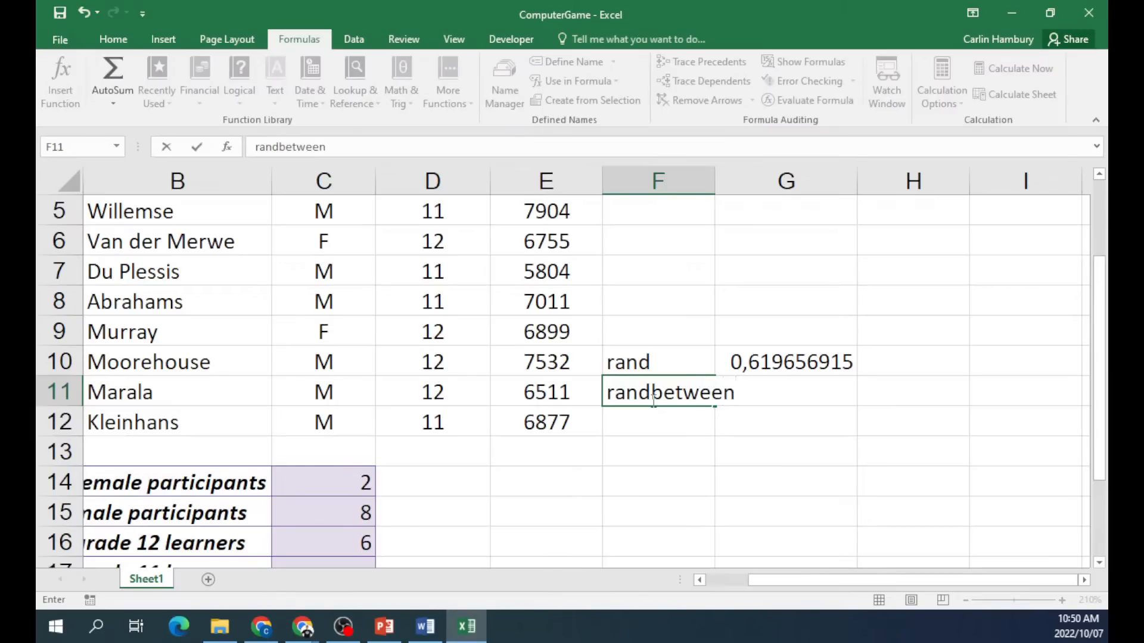
pyautogui.click(658, 301)
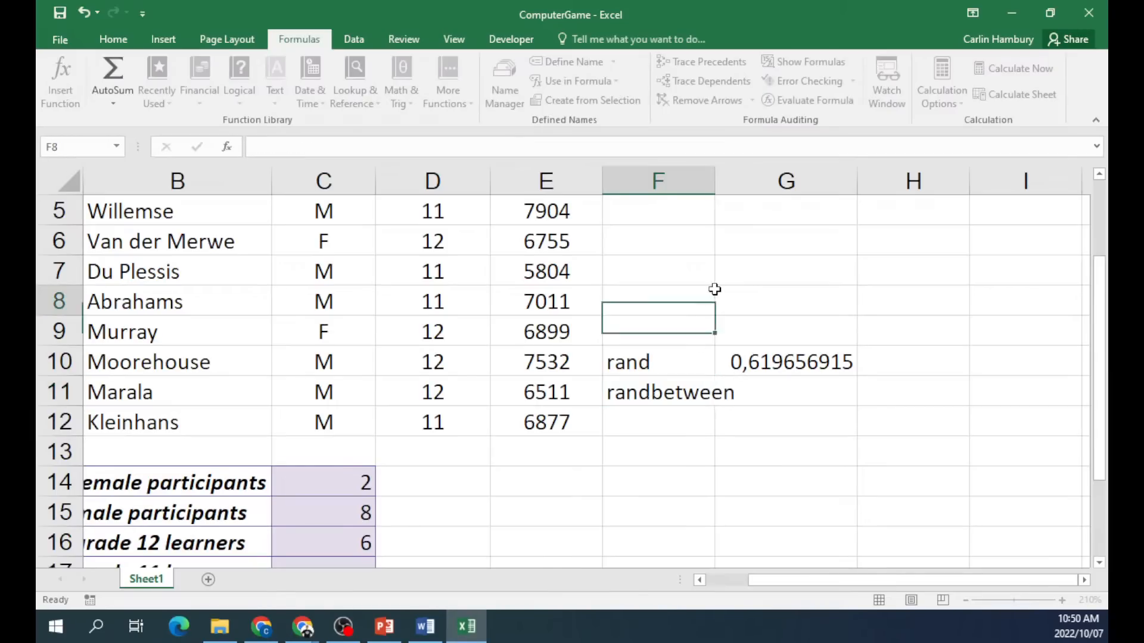
pyautogui.doubleClick(715, 176)
# Enter =RANDBETWEEN(1;5) in G11 and fill it down to G19, checking the copied formulas.
pyautogui.click(783, 399)
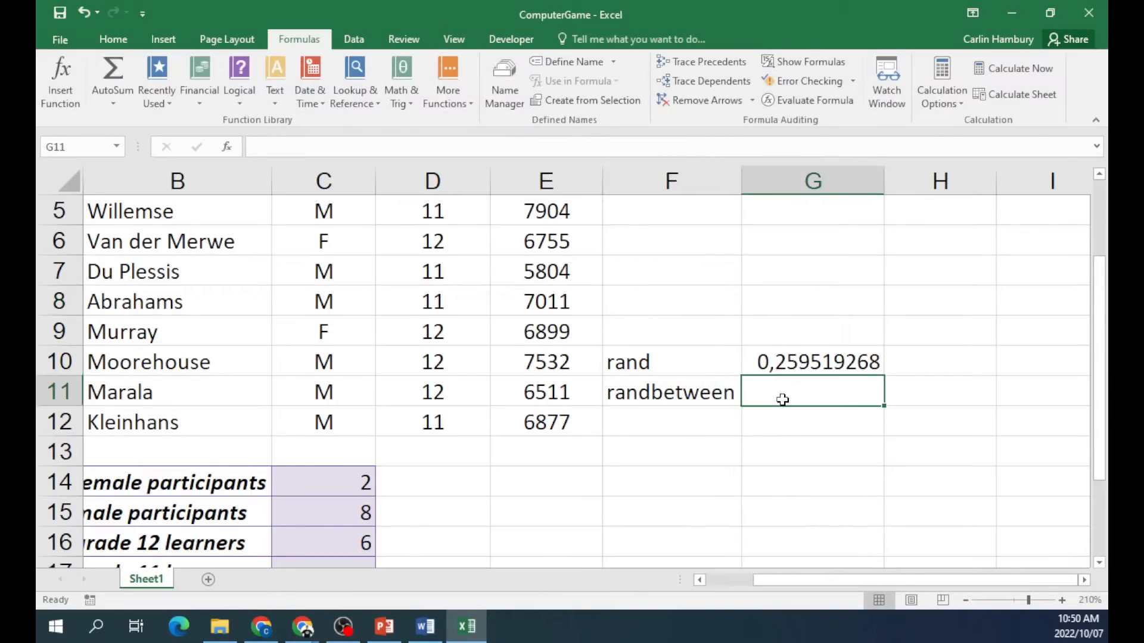
pyautogui.write('=randbetw')
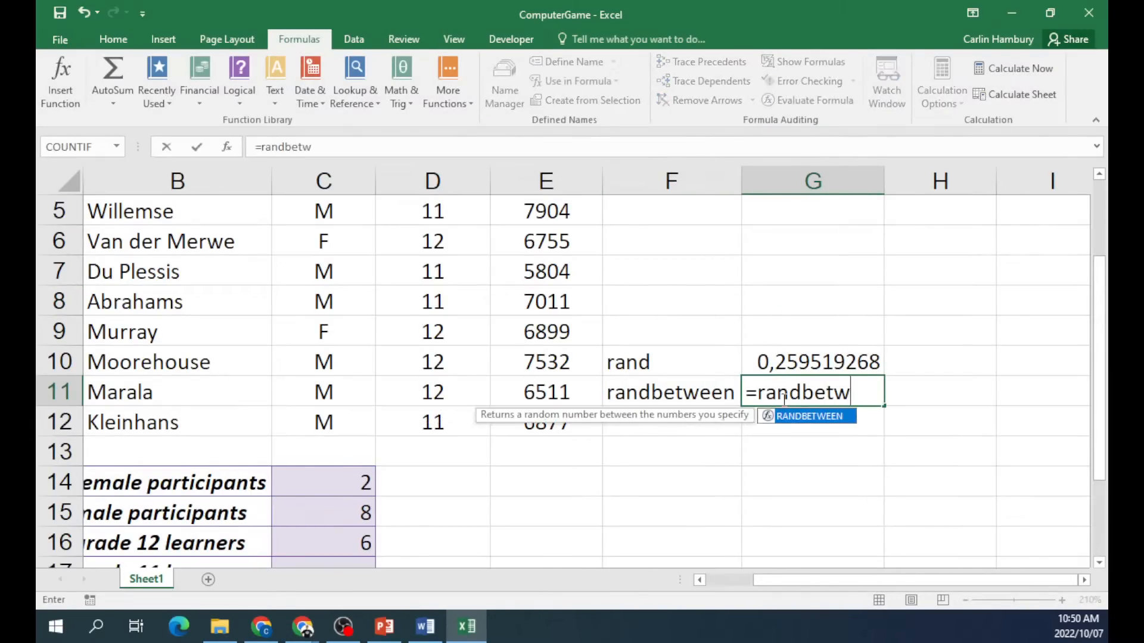
pyautogui.write('een(')
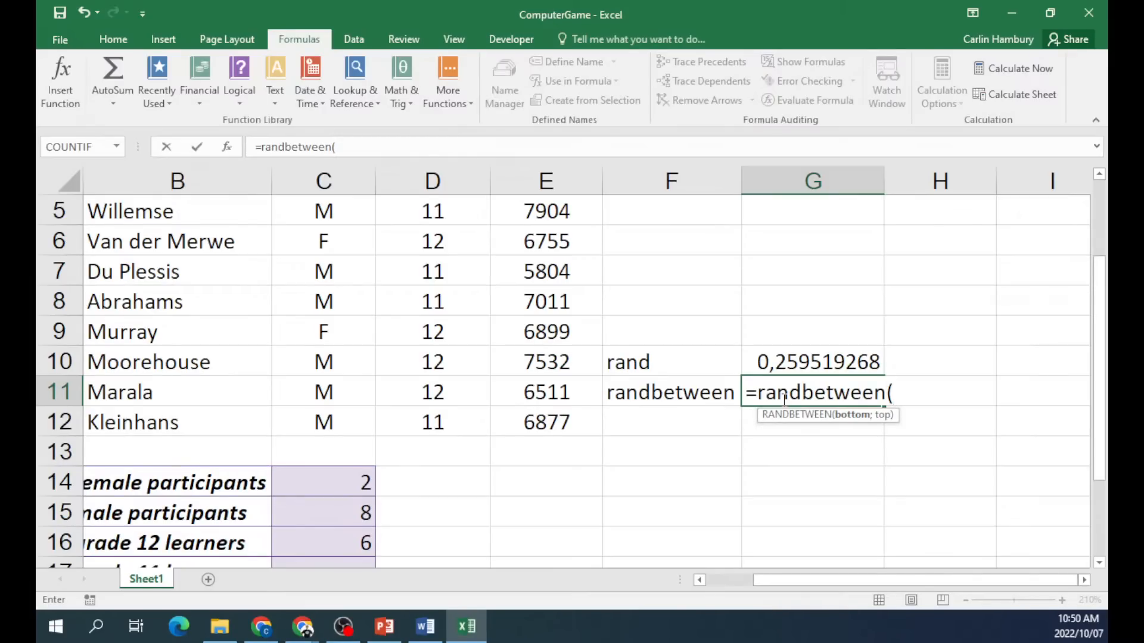
pyautogui.write('1;5')
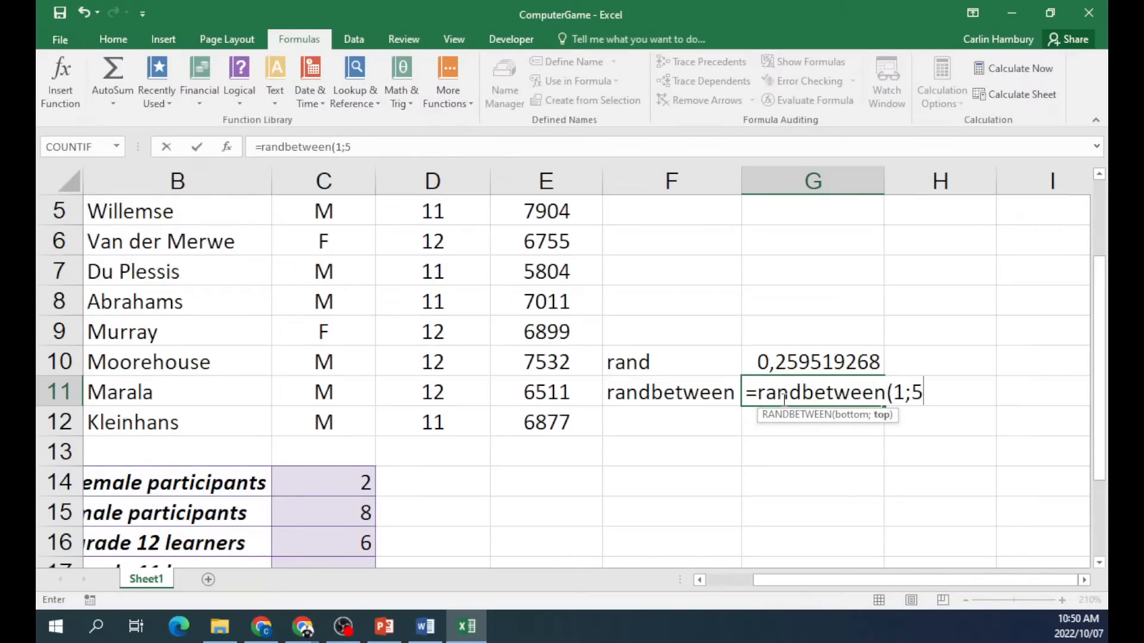
pyautogui.write(')')
pyautogui.press('Return')
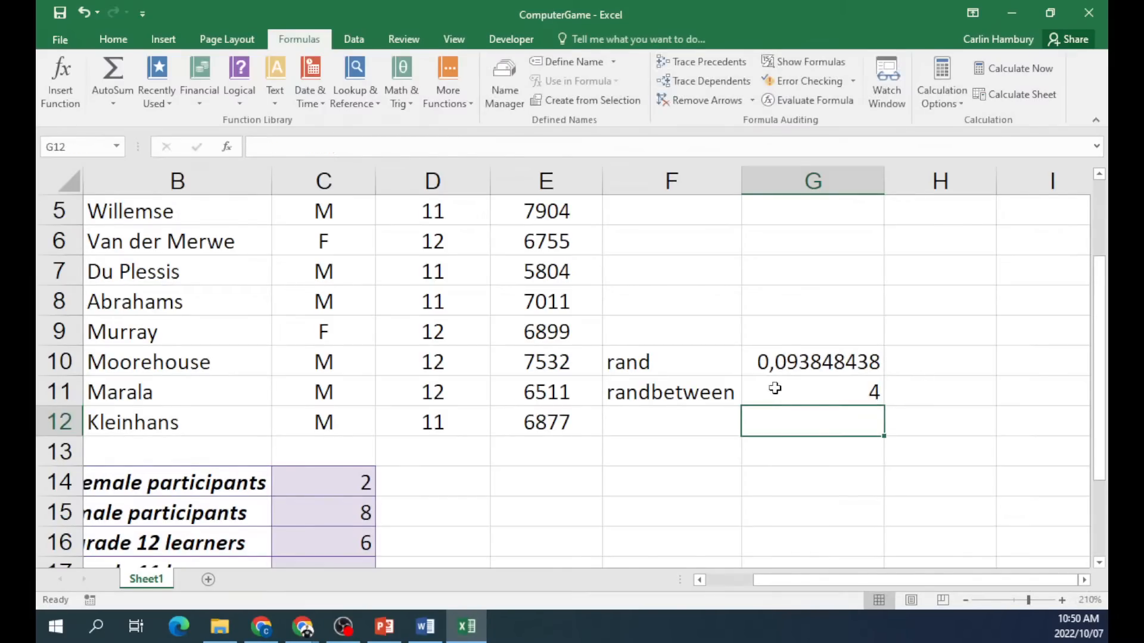
pyautogui.scroll(-1, 846, 399)
pyautogui.click(852, 304)
pyautogui.moveTo(879, 312); pyautogui.dragTo(855, 547)
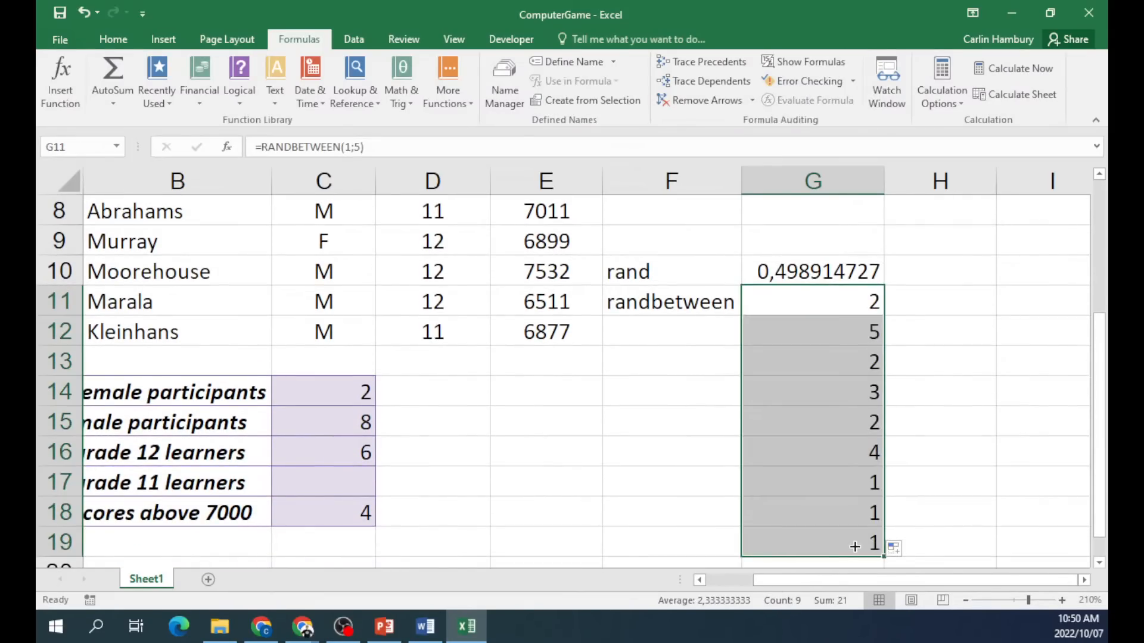
pyautogui.click(834, 503)
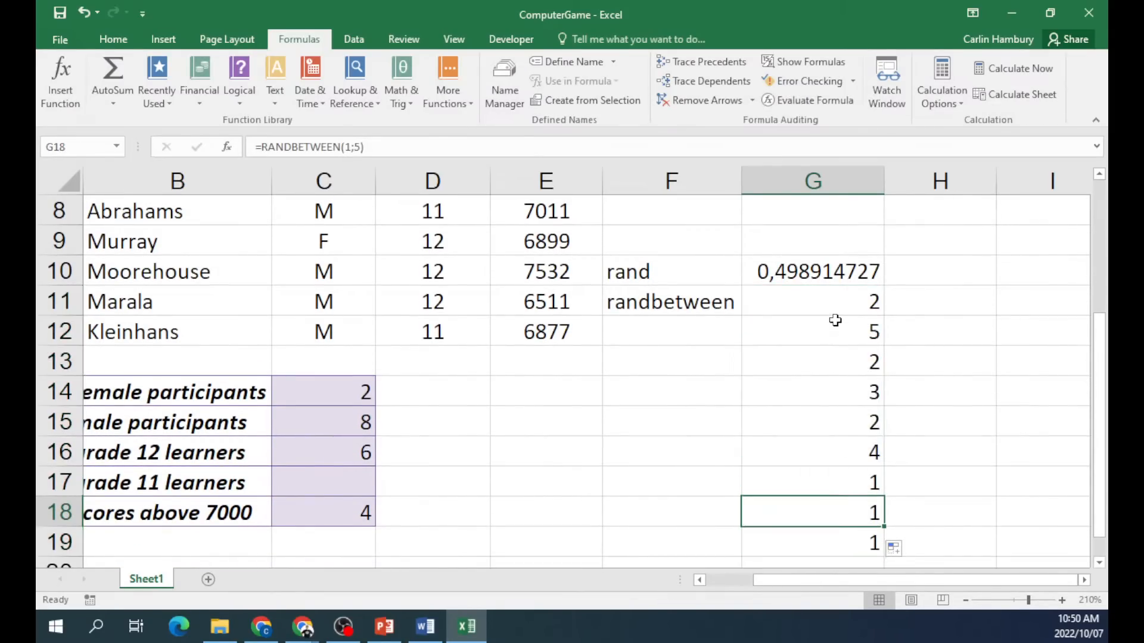
pyautogui.click(835, 325)
pyautogui.click(831, 489)
pyautogui.click(837, 333)
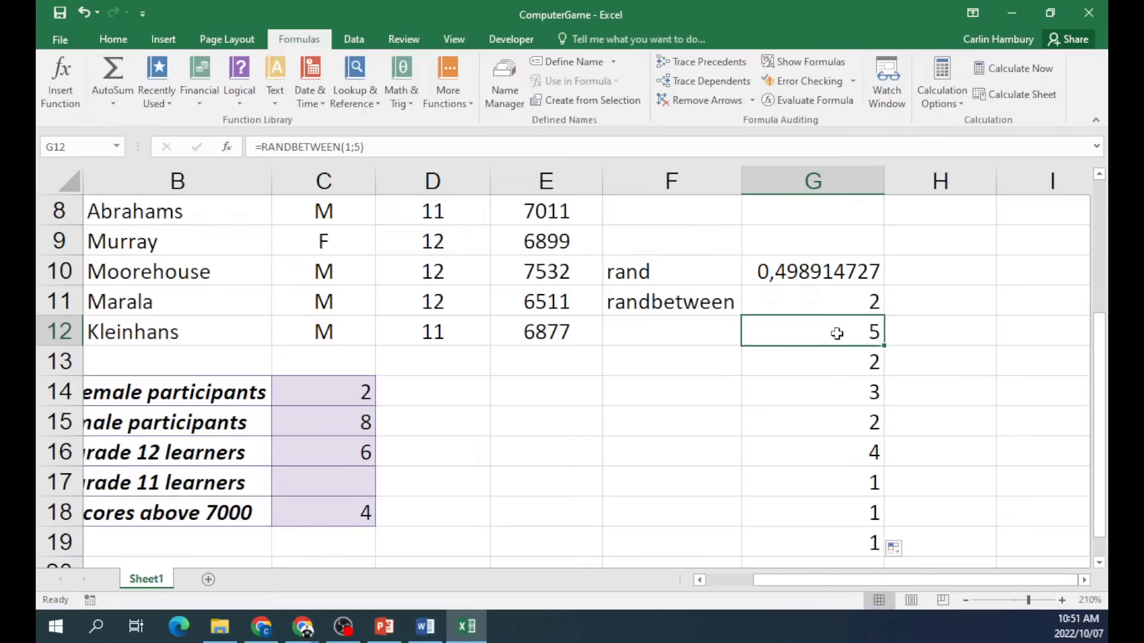
pyautogui.click(598, 394)
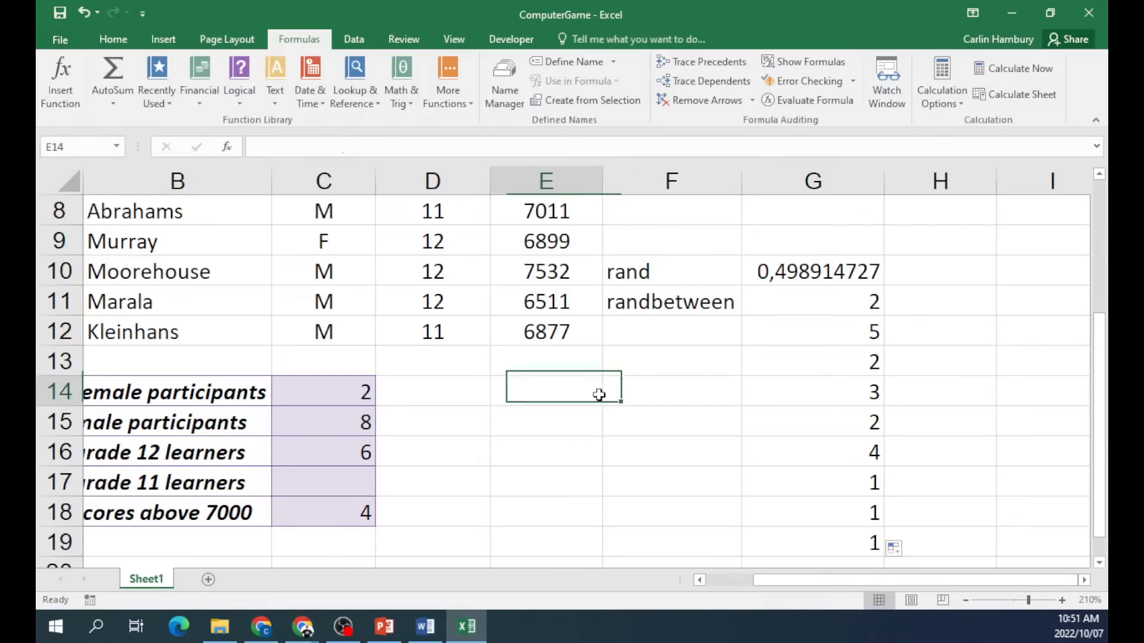
# Enter 6 in E14 and 10 in F14.
pyautogui.write('6')
pyautogui.click(634, 395)
pyautogui.write('10')
pyautogui.click(673, 368)
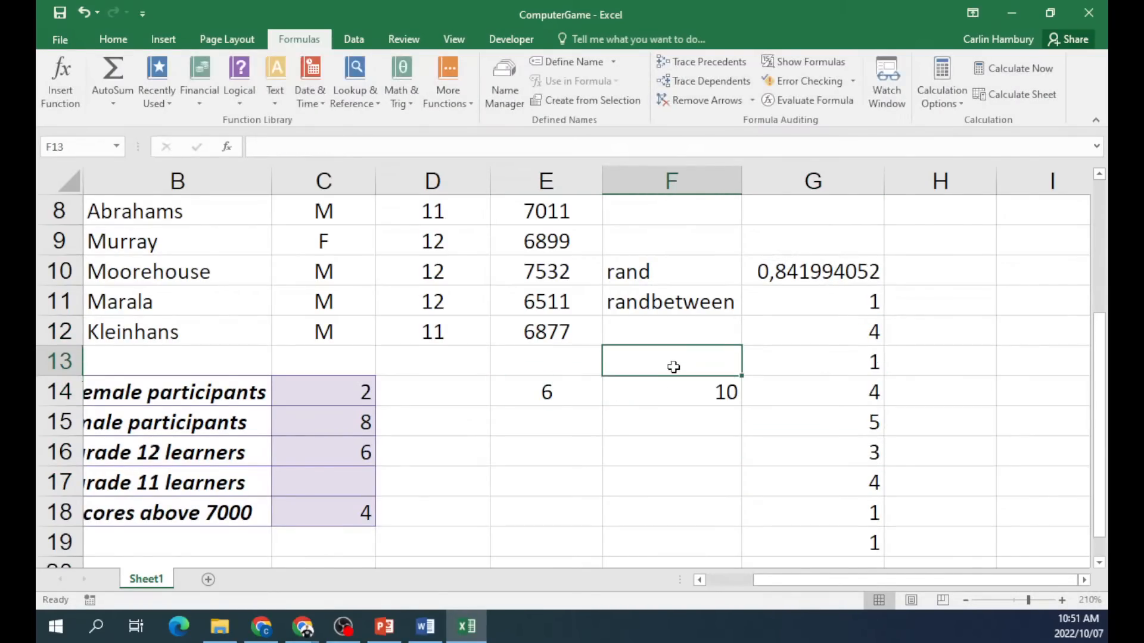
pyautogui.click(564, 388)
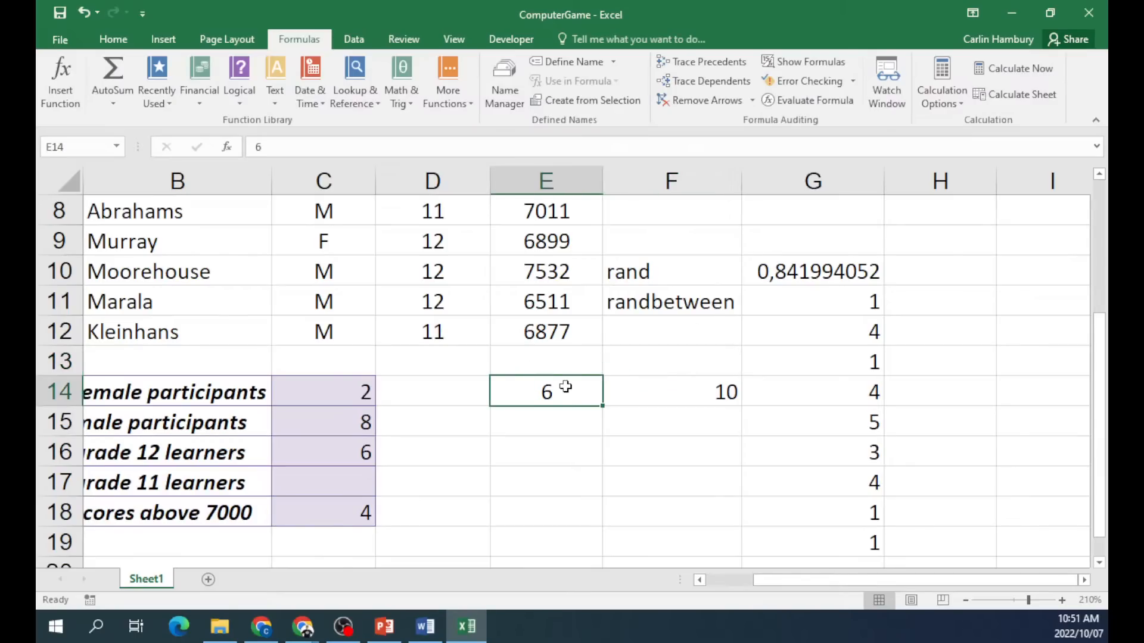
pyautogui.click(687, 390)
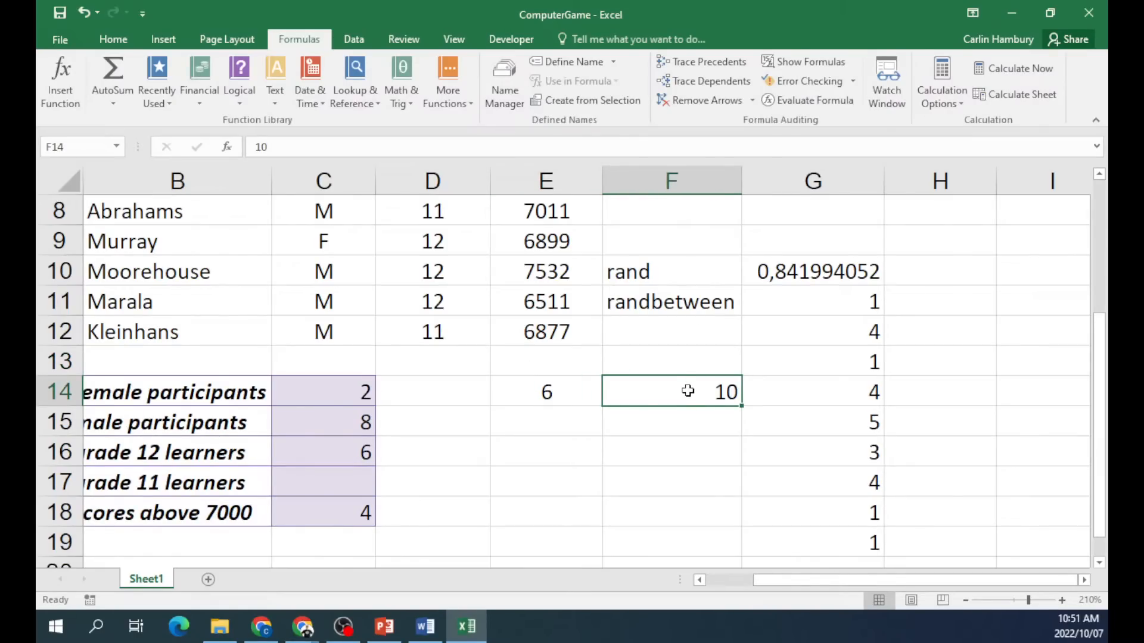
# Change G11 to =RANDBETWEEN(7;9), fill it down to G19, and select F10:G19.
pyautogui.doubleClick(765, 307)
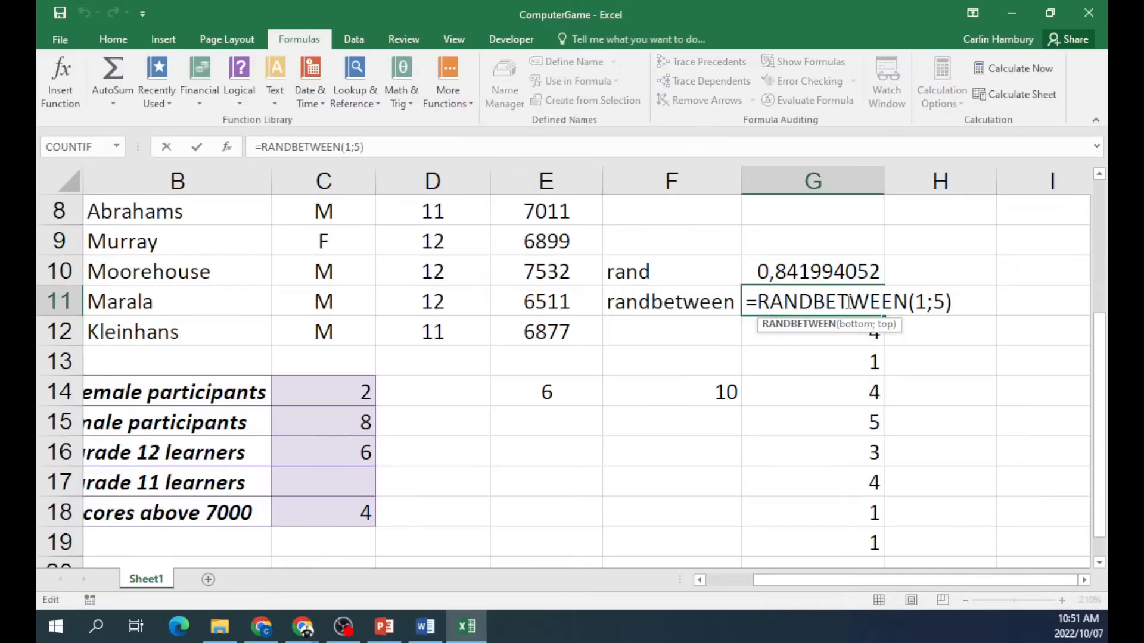
pyautogui.click(916, 303)
pyautogui.press('Delete')
pyautogui.write('7')
pyautogui.press('Right')
pyautogui.press('Delete')
pyautogui.write('9')
pyautogui.press('Return')
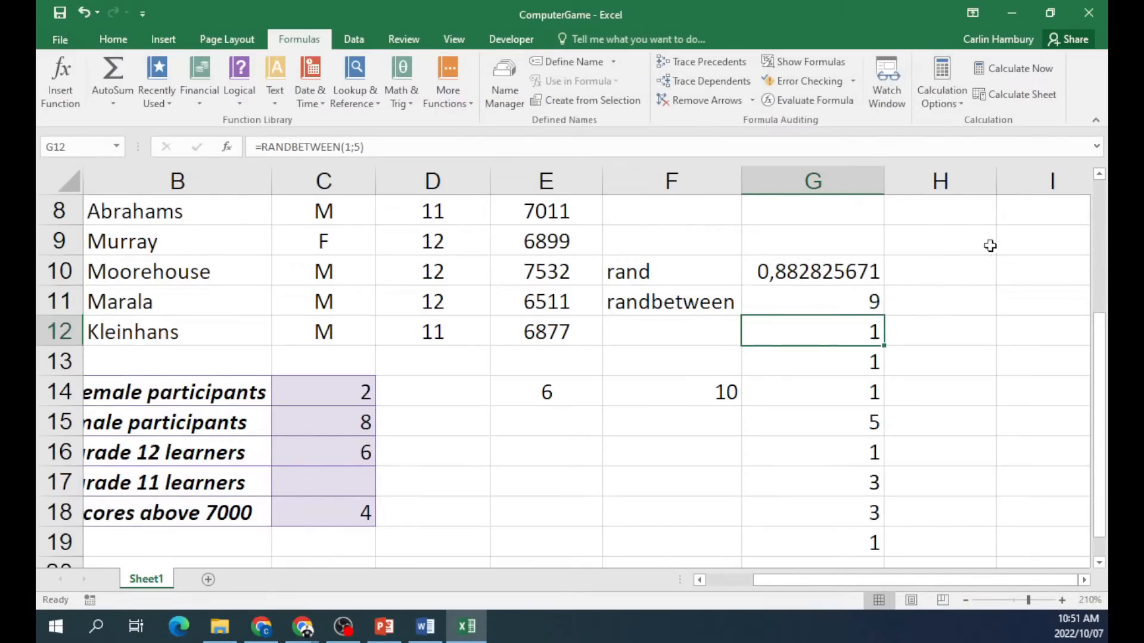
pyautogui.click(876, 301)
pyautogui.moveTo(883, 315); pyautogui.dragTo(876, 545)
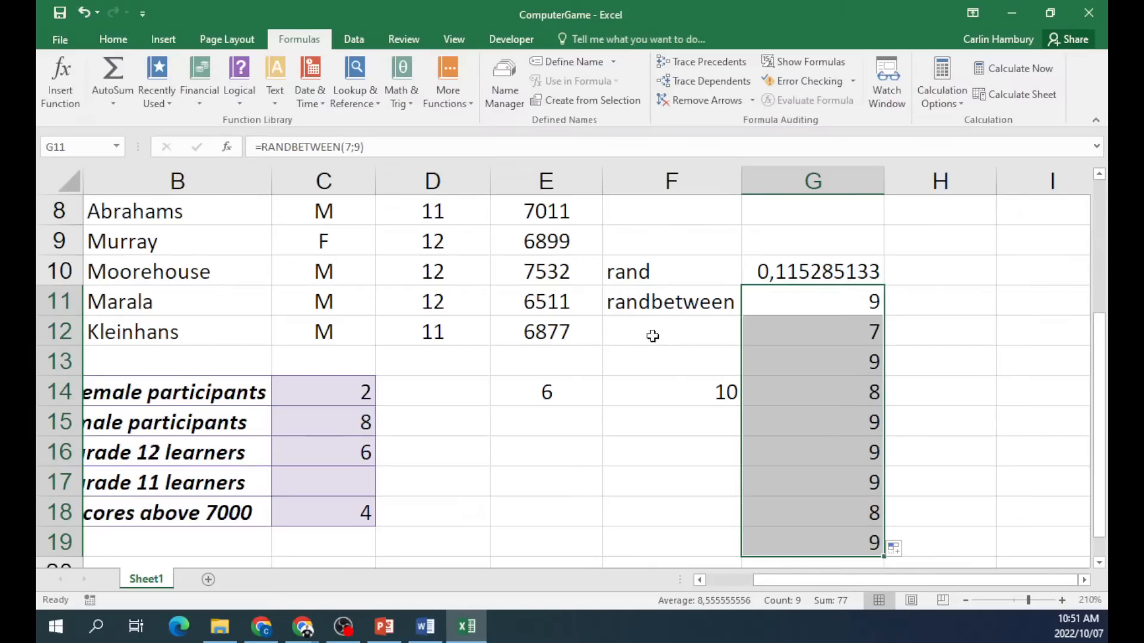
pyautogui.moveTo(632, 271); pyautogui.dragTo(860, 544)
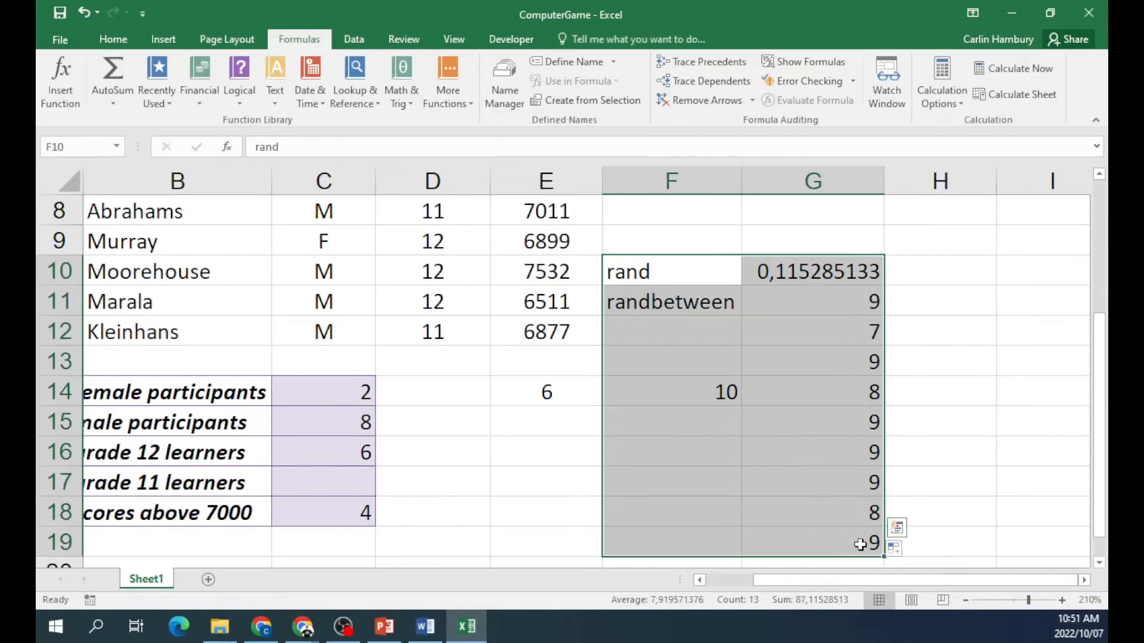
# Clear the random-number demo cells and type labels mode, median, today, now in F6:F9.
pyautogui.press('Delete')
pyautogui.scroll(2, 797, 498)
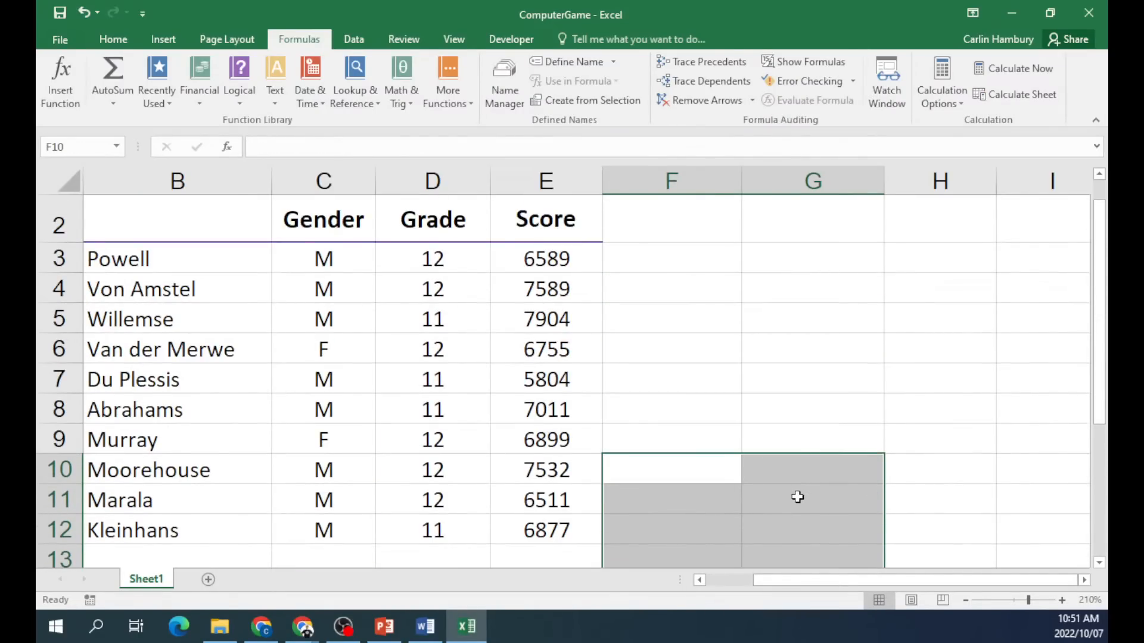
pyautogui.click(770, 414)
pyautogui.click(684, 344)
pyautogui.write('mode')
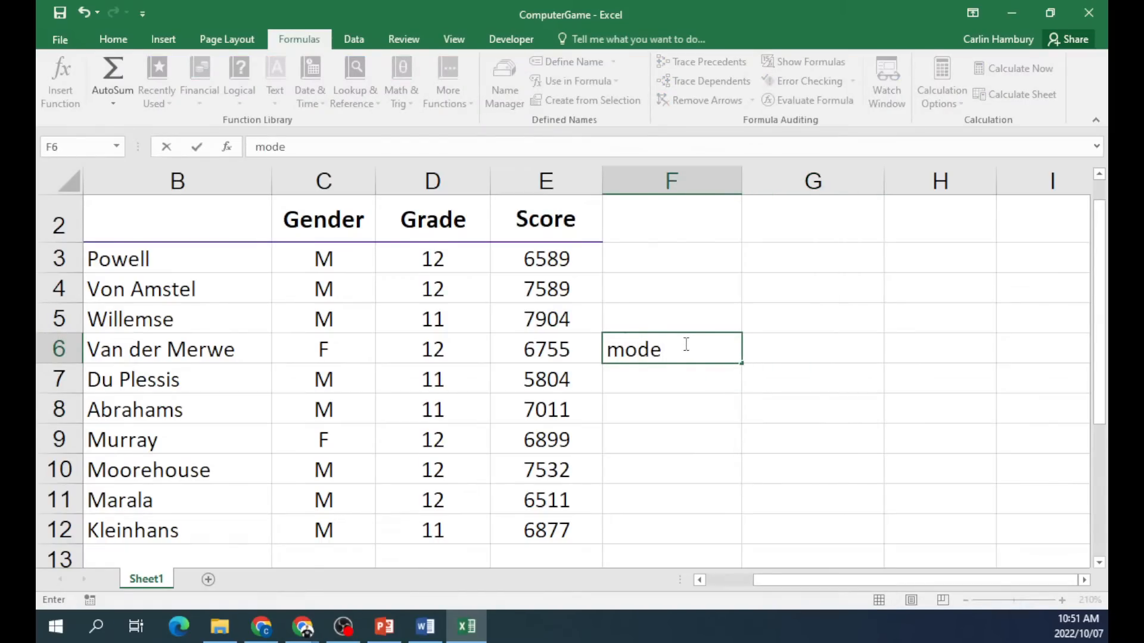
pyautogui.press('Return')
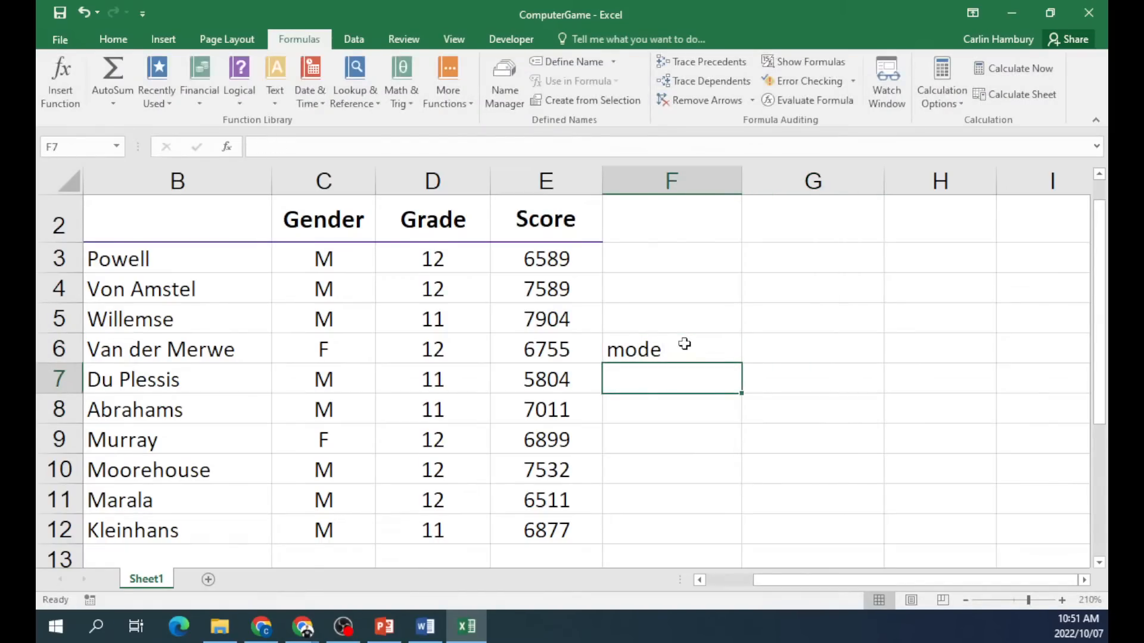
pyautogui.write('median')
pyautogui.press('Return')
pyautogui.write('today')
pyautogui.press('Return')
pyautogui.write('now')
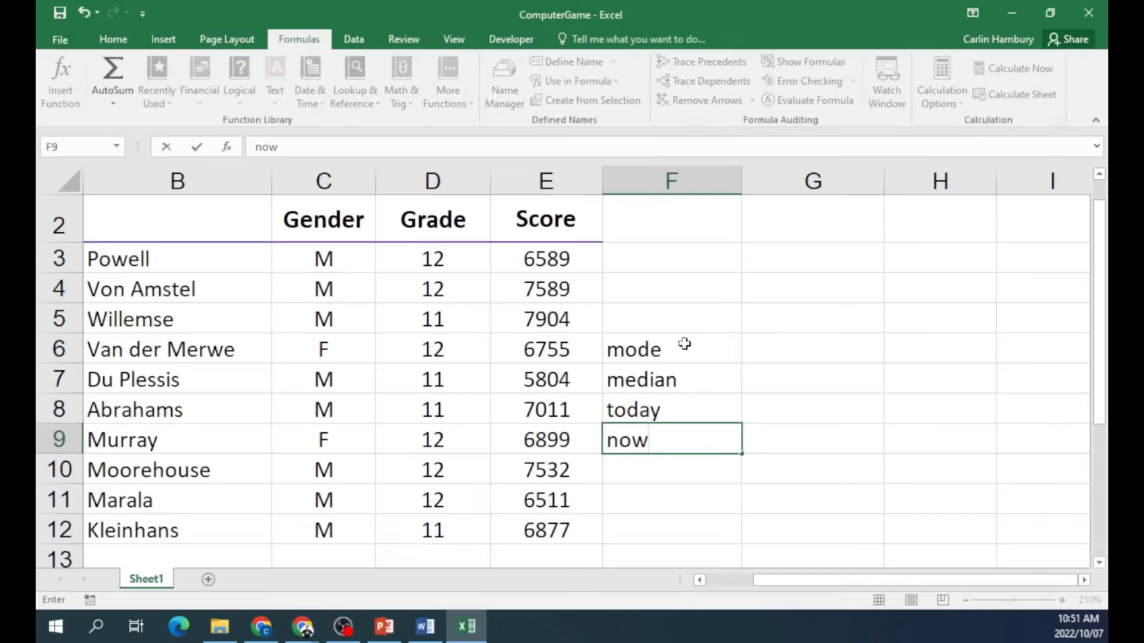
pyautogui.press('Up')
pyautogui.press('Up')
pyautogui.press('Up')
# Enter =MODE(E3:E12) in G6 and change the score in E12 to 6589.
pyautogui.press('Right')
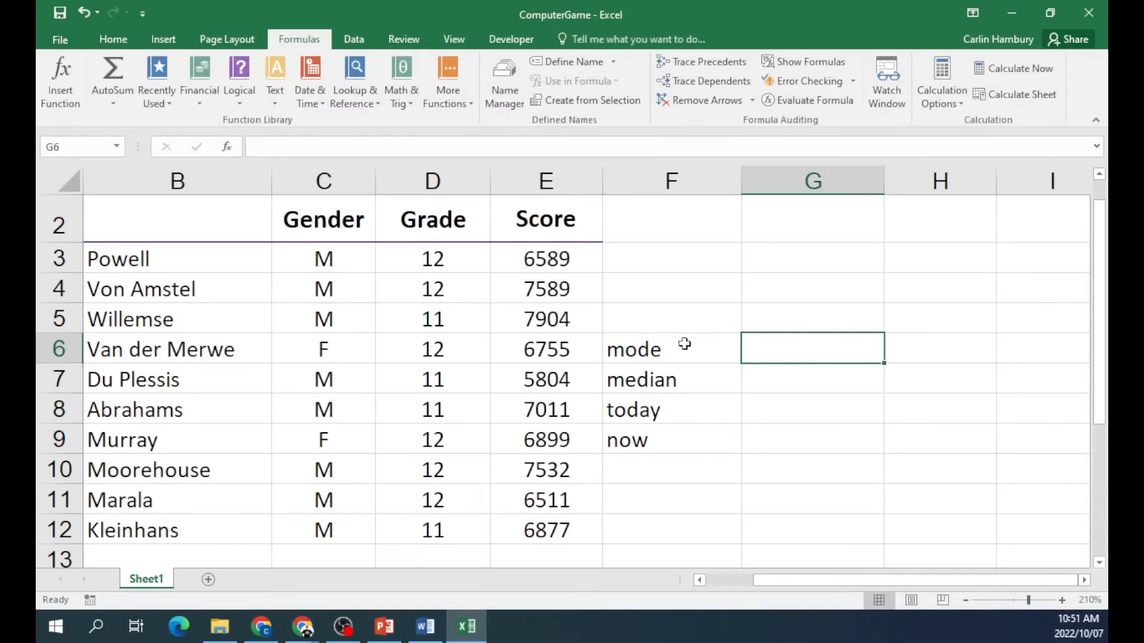
pyautogui.write('=mode(')
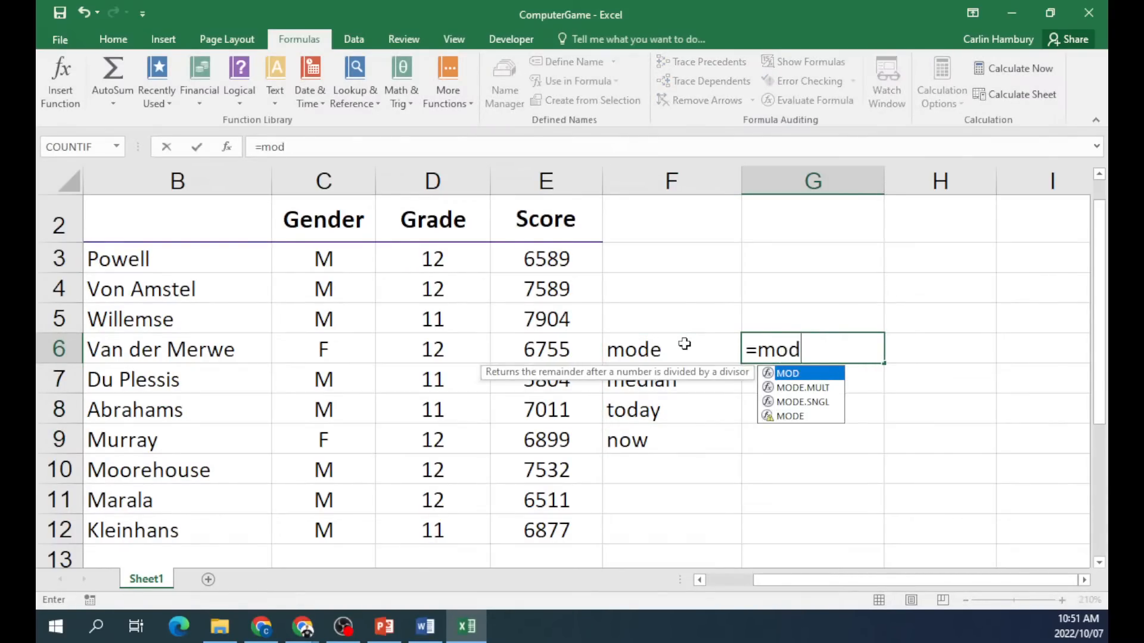
pyautogui.moveTo(561, 262); pyautogui.dragTo(545, 527)
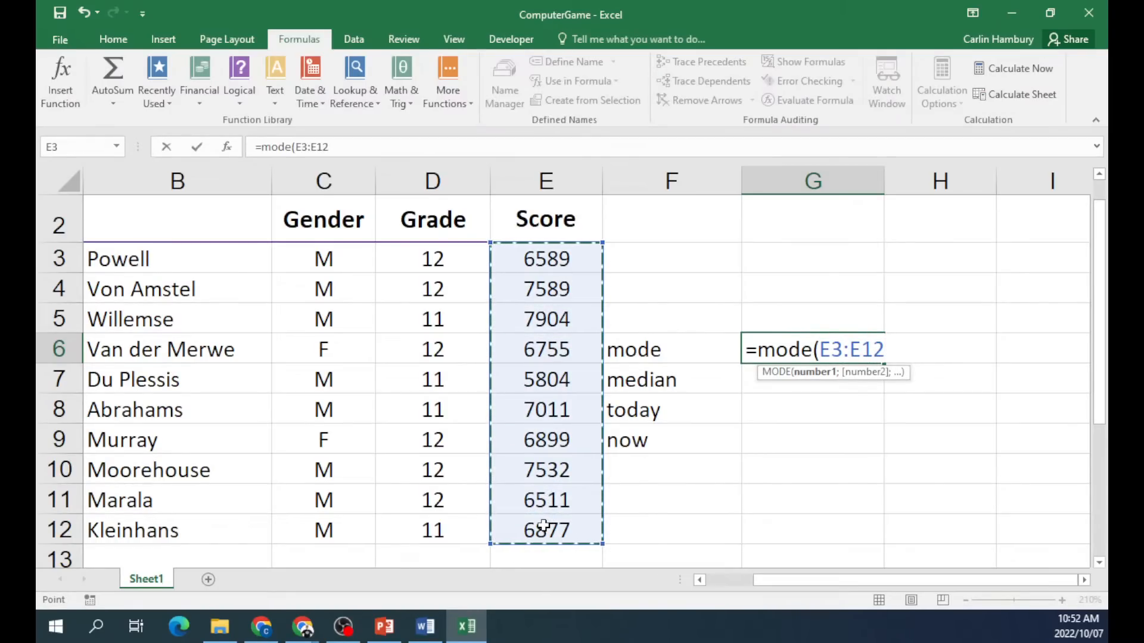
pyautogui.press('Return')
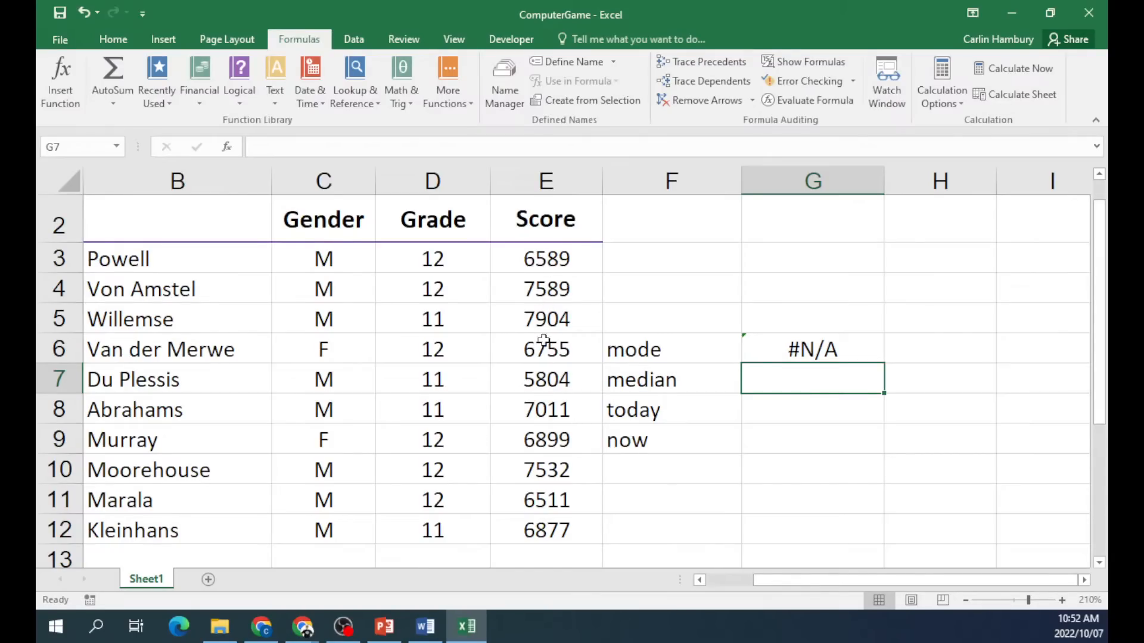
pyautogui.click(558, 527)
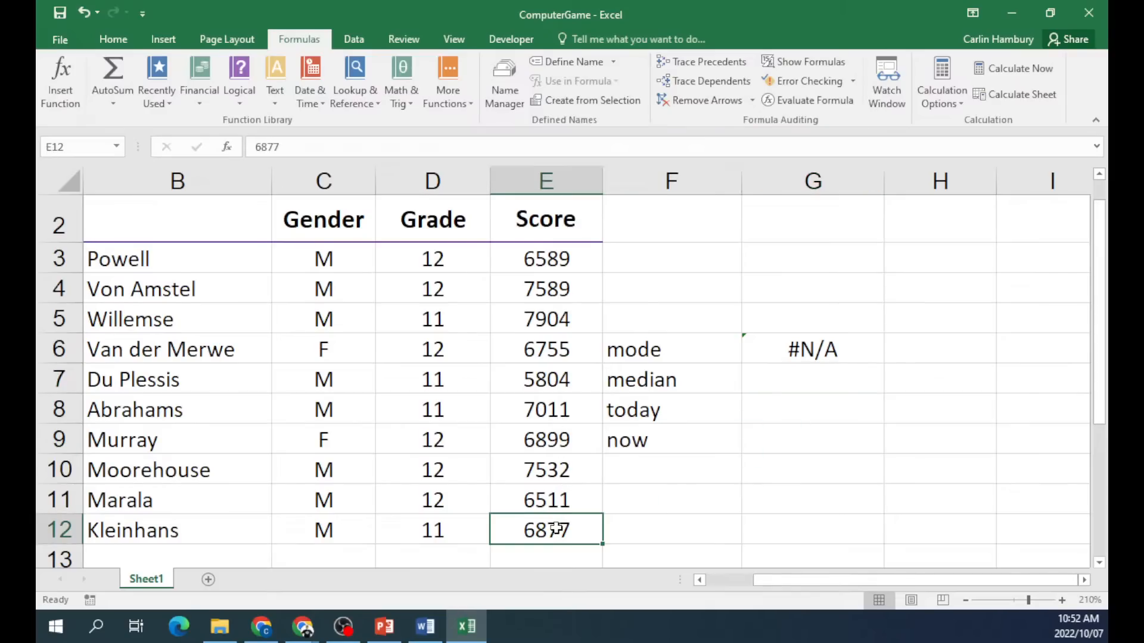
pyautogui.write('6589')
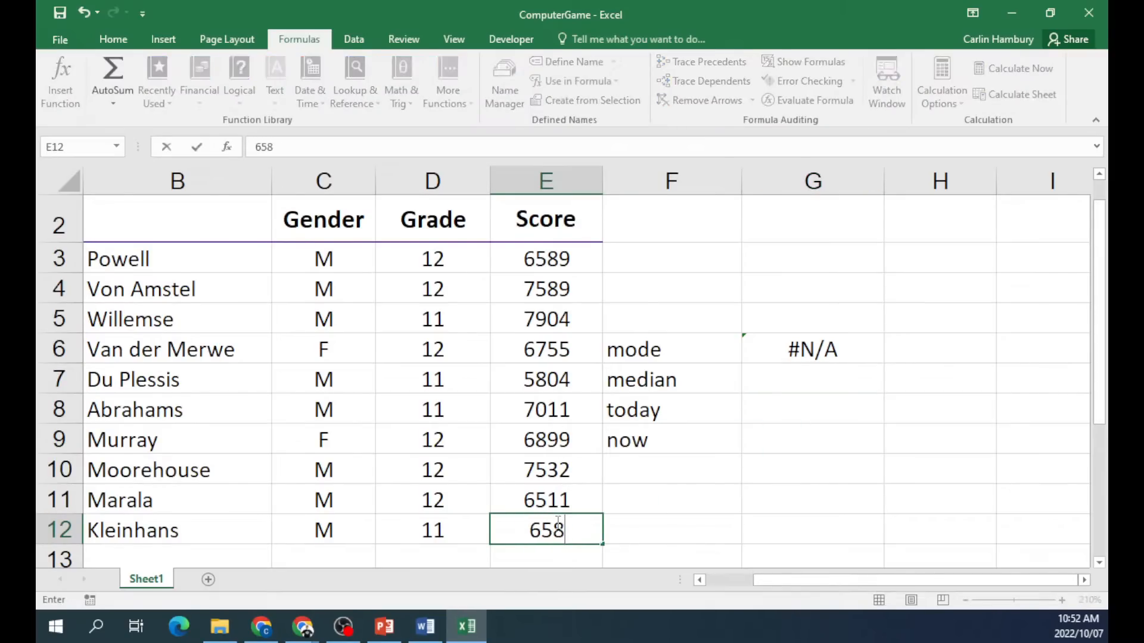
pyautogui.press('Return')
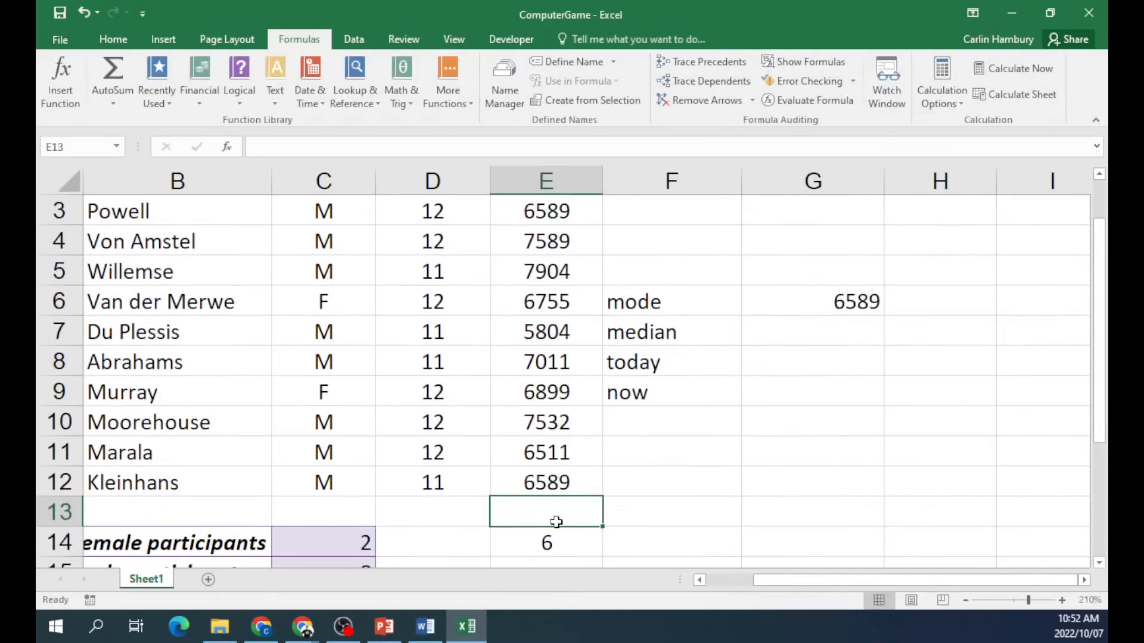
# Enter =MEDIAN(E3:E12) in G7 to get the median score 6827.
pyautogui.click(567, 480)
pyautogui.scroll(1, 695, 482)
pyautogui.scroll(-1, 680, 464)
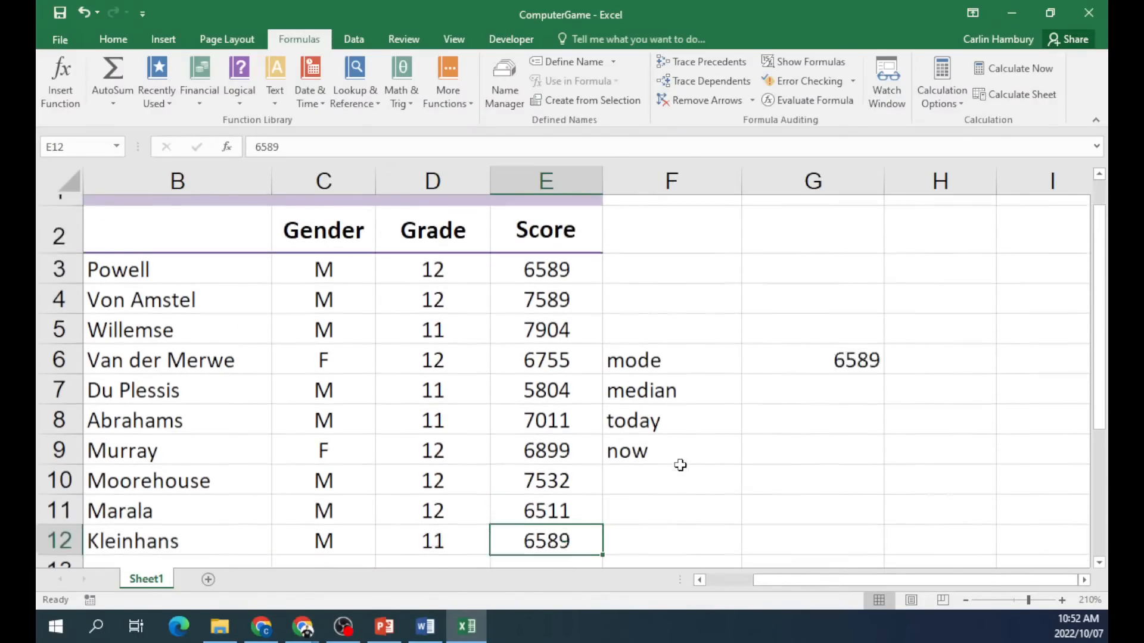
pyautogui.moveTo(1097, 376); pyautogui.dragTo(1098, 340)
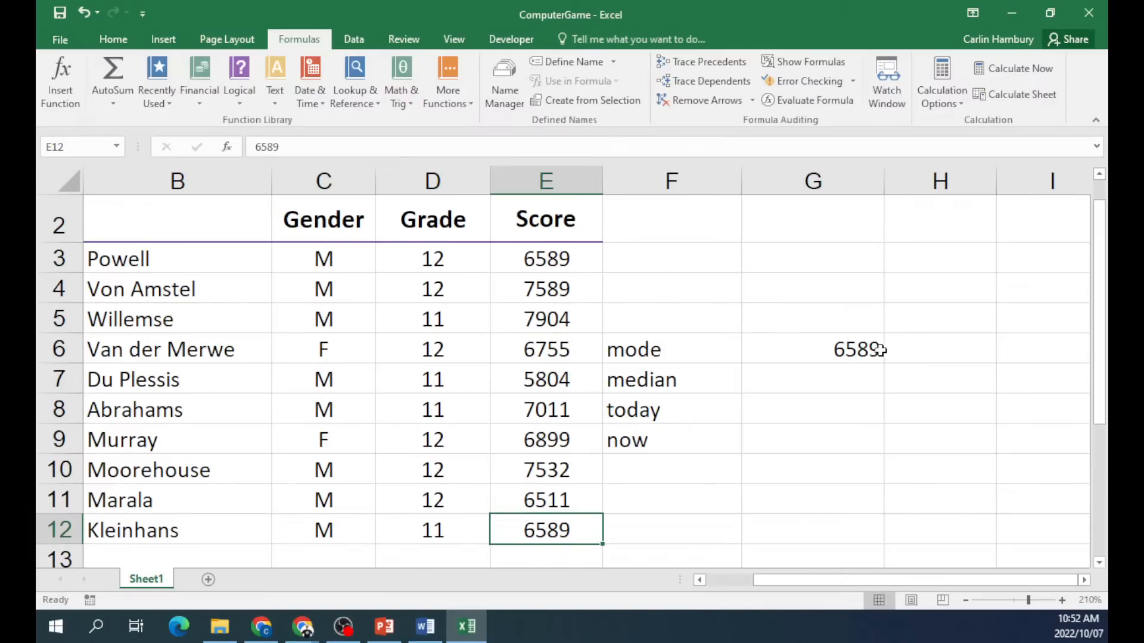
pyautogui.click(824, 380)
pyautogui.write('=median(')
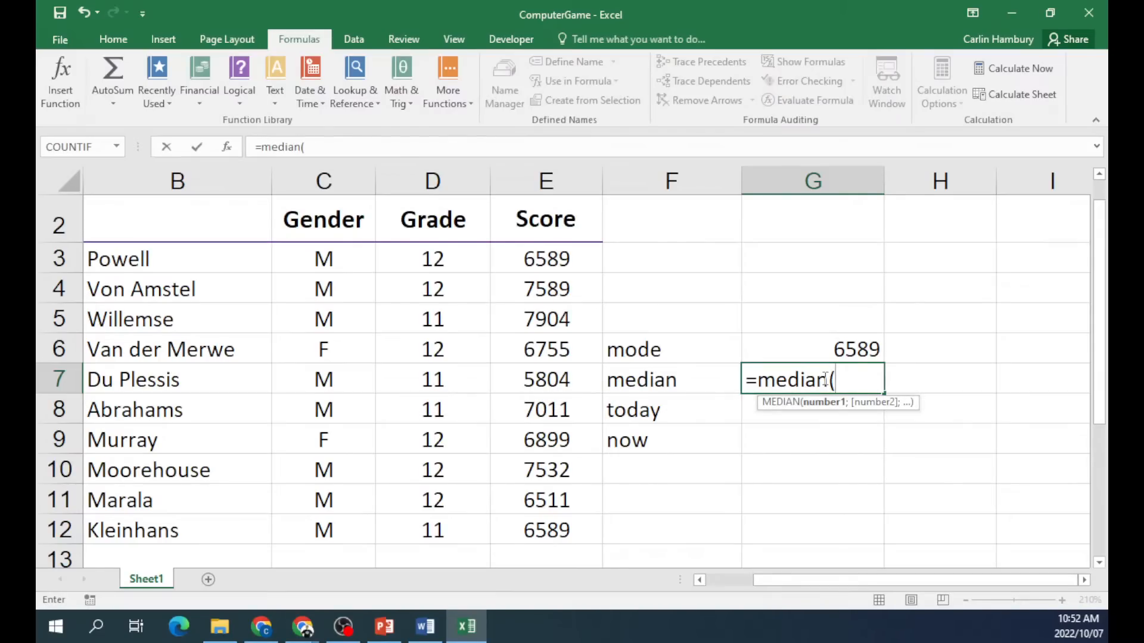
pyautogui.moveTo(552, 265); pyautogui.dragTo(530, 519)
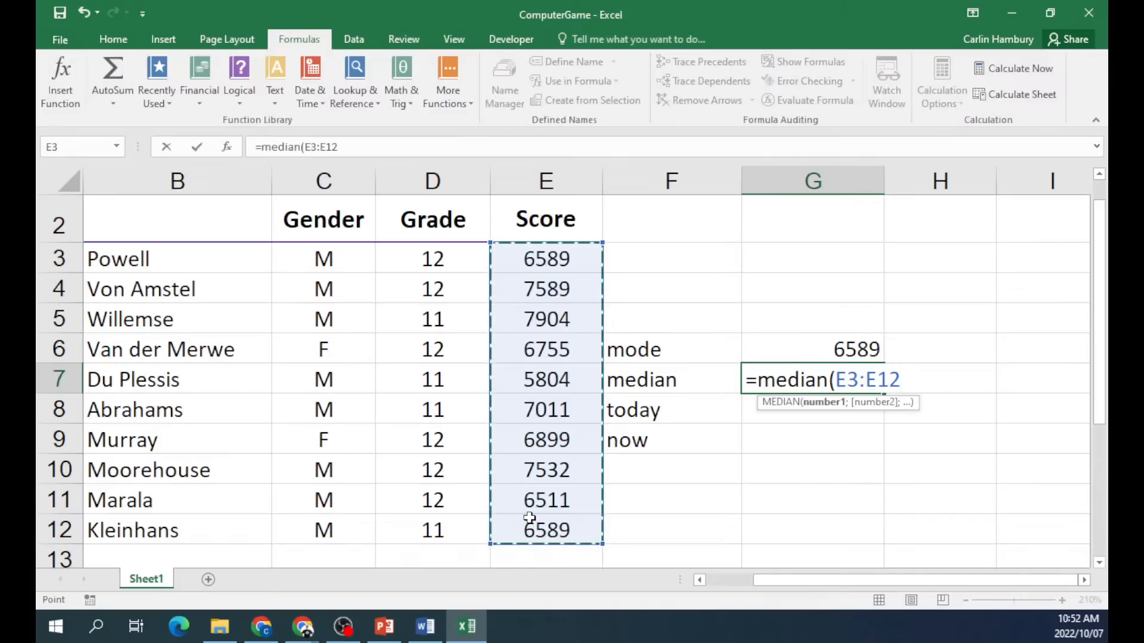
pyautogui.press('Return')
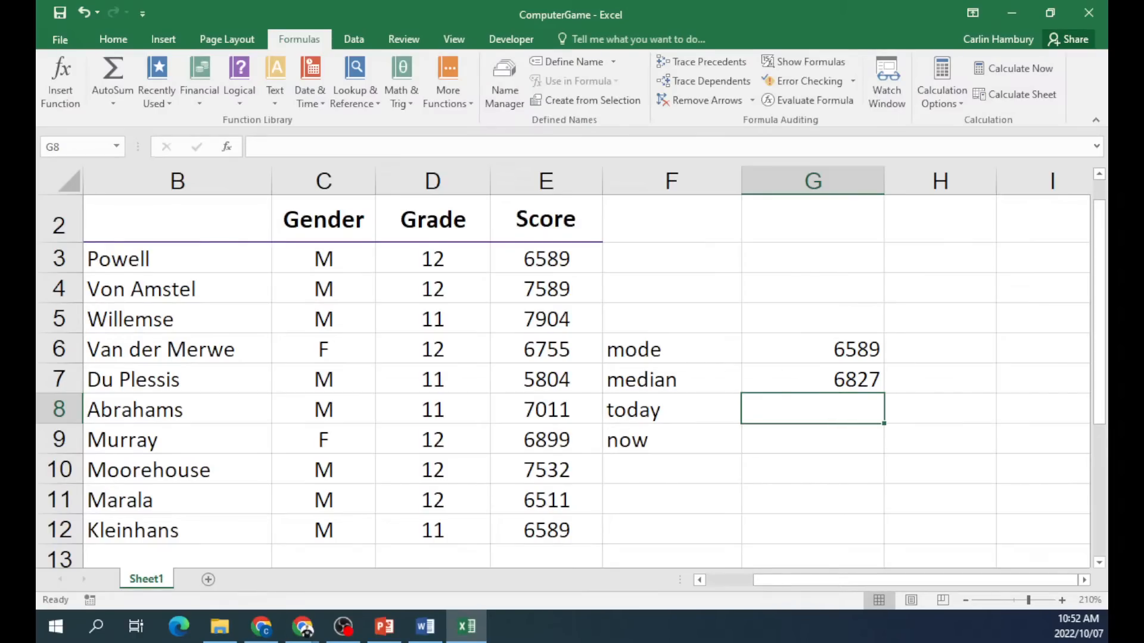
# Enter =TODAY() in G8 and =NOW() in G9 for the current date and time.
pyautogui.click(1062, 601)
pyautogui.click(1063, 601)
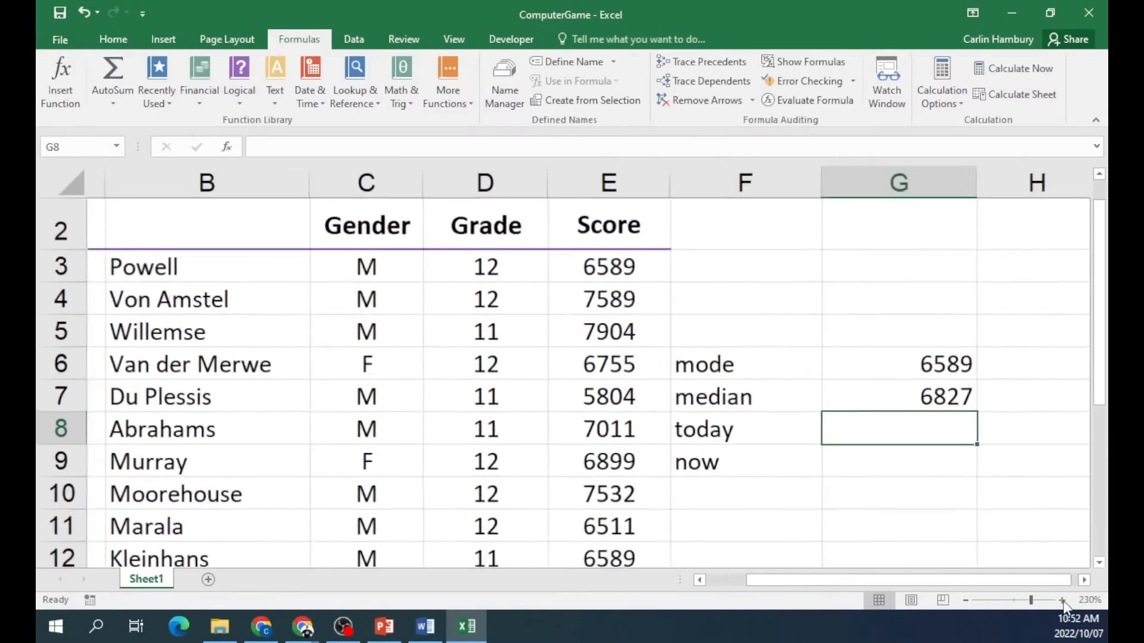
pyautogui.click(1063, 601)
pyautogui.click(1062, 600)
pyautogui.click(1062, 601)
pyautogui.click(1085, 580)
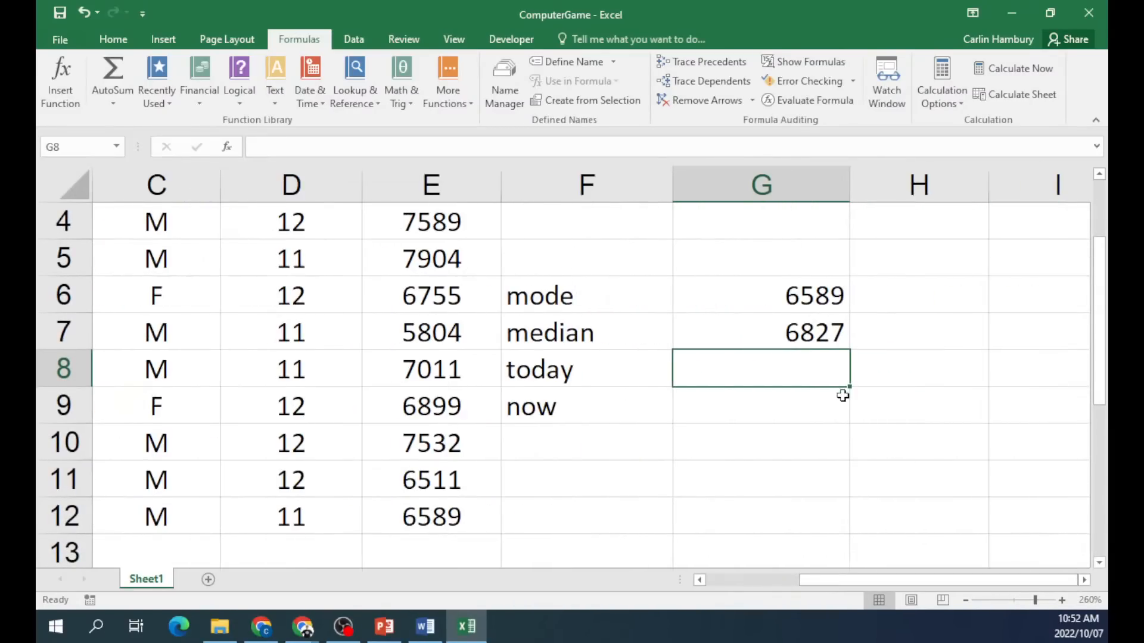
pyautogui.write('=today()')
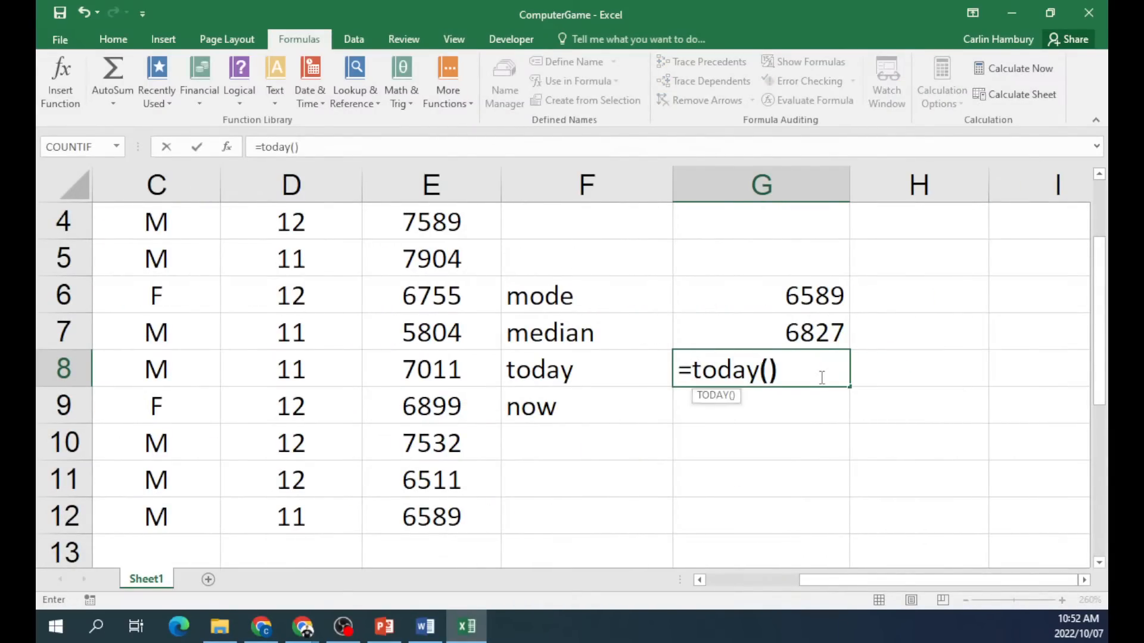
pyautogui.press('Return')
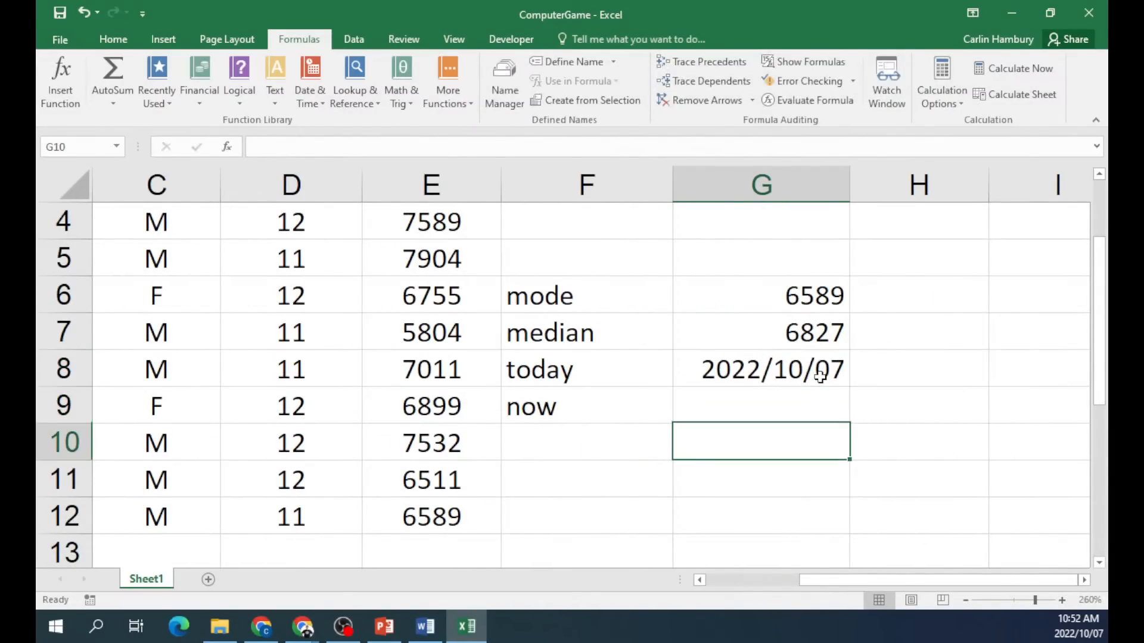
pyautogui.write('=now()')
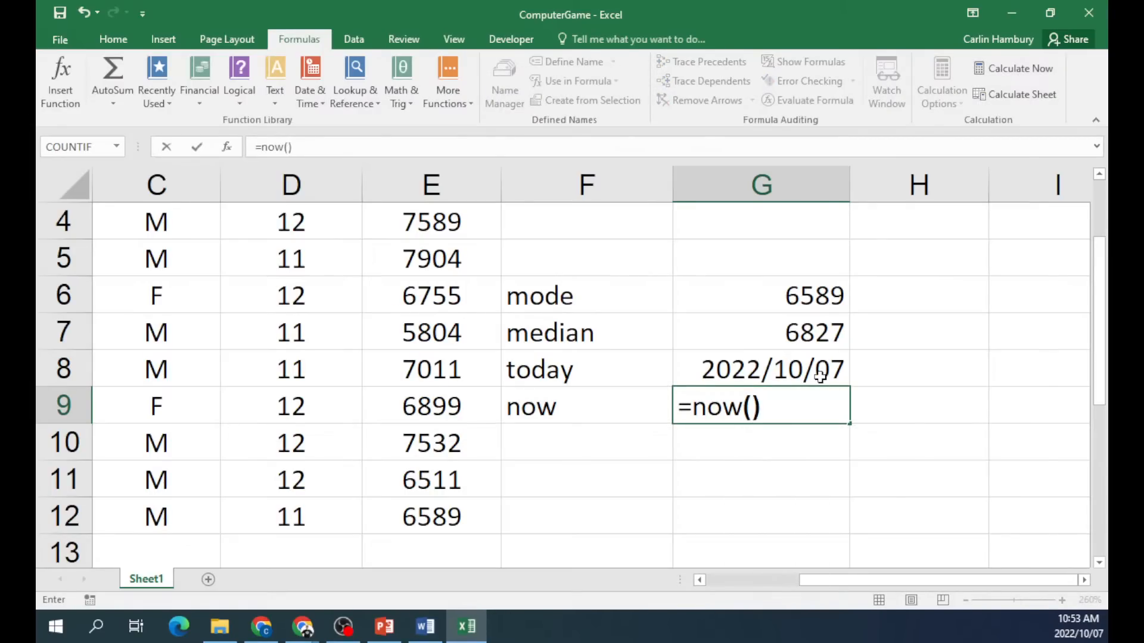
pyautogui.press('Return')
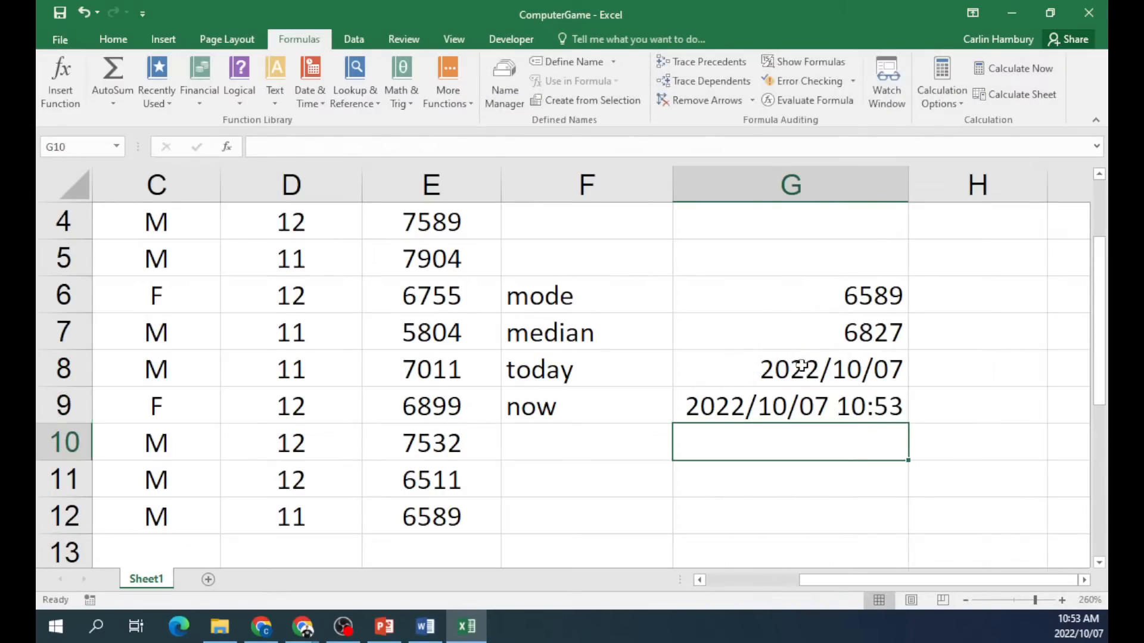
pyautogui.click(795, 373)
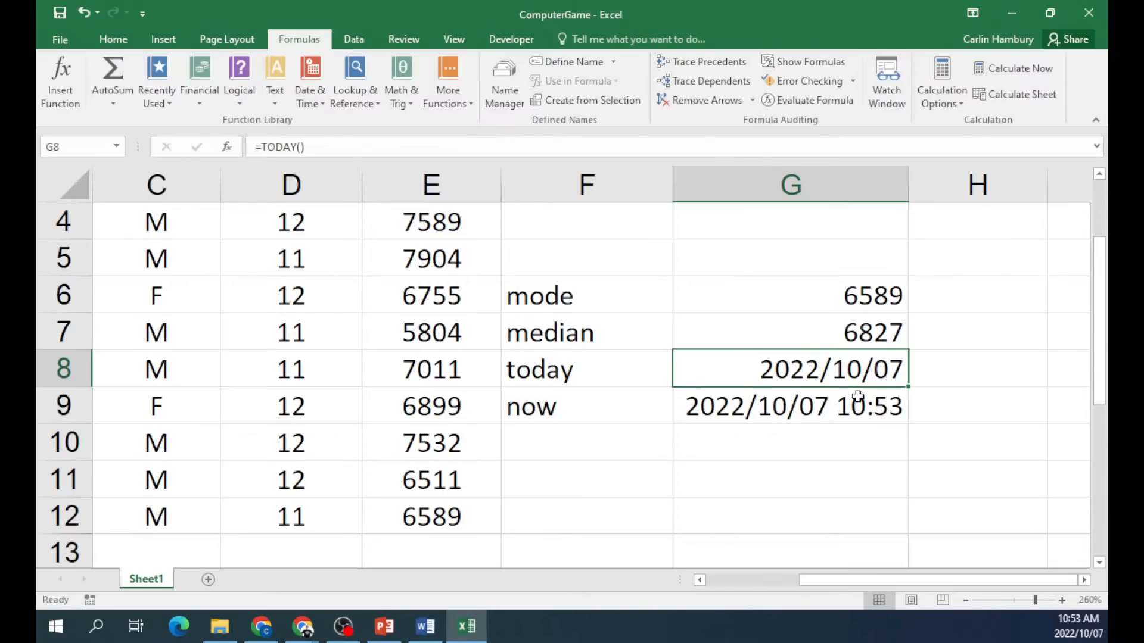
# Apply the Long Date number format to G8 so it reads Friday, 07 October 2022.
pyautogui.click(812, 328)
pyautogui.click(794, 374)
pyautogui.click(104, 42)
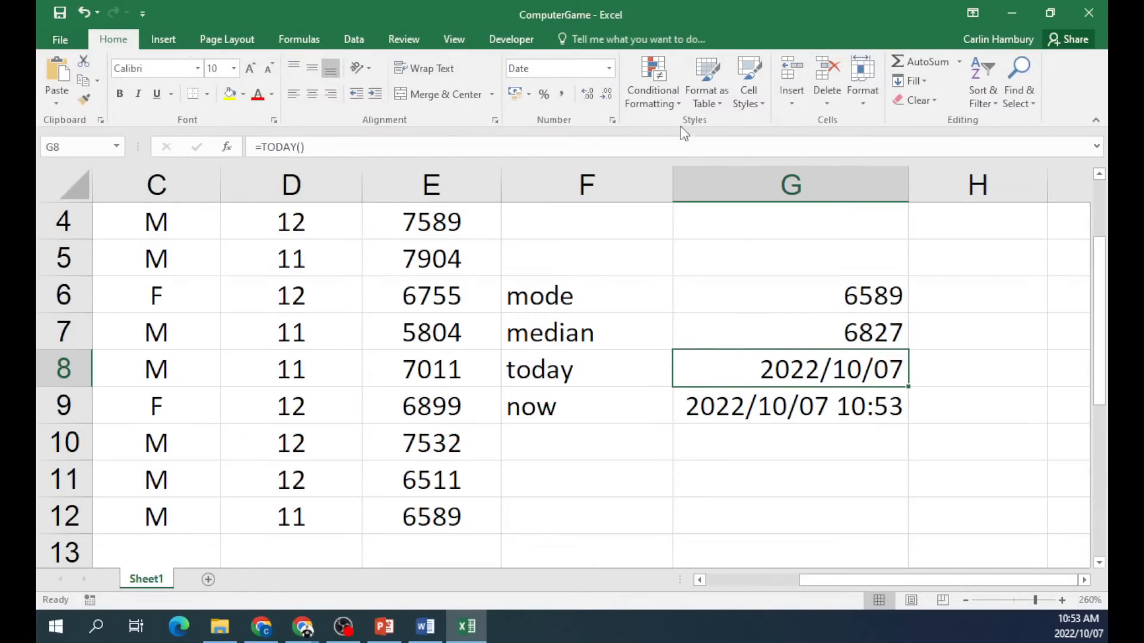
pyautogui.click(611, 68)
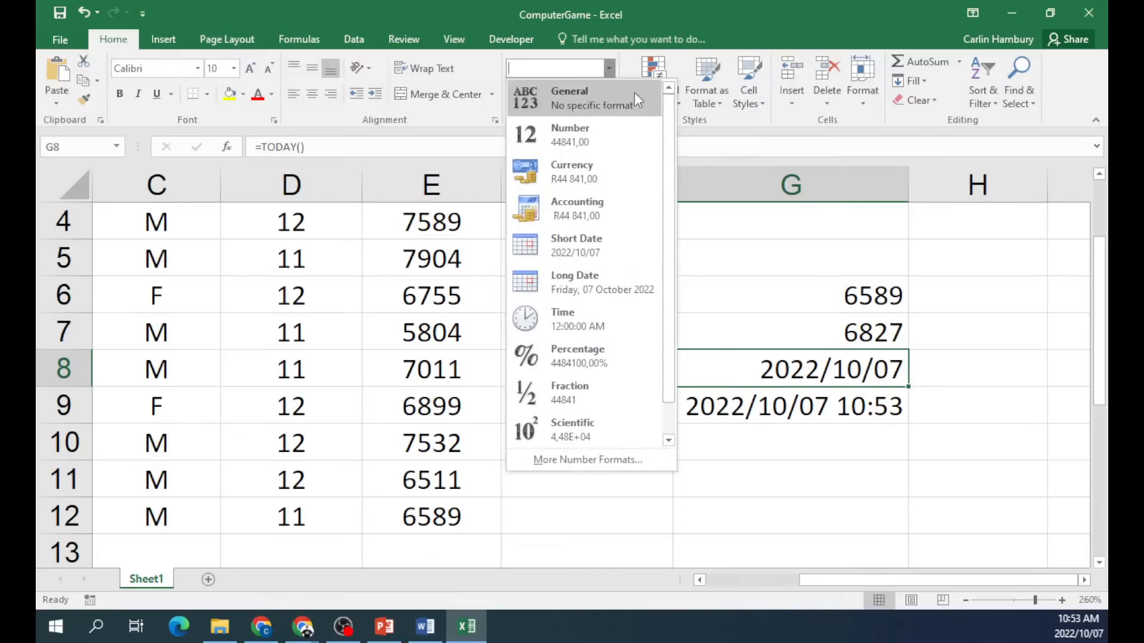
pyautogui.click(680, 258)
pyautogui.click(609, 68)
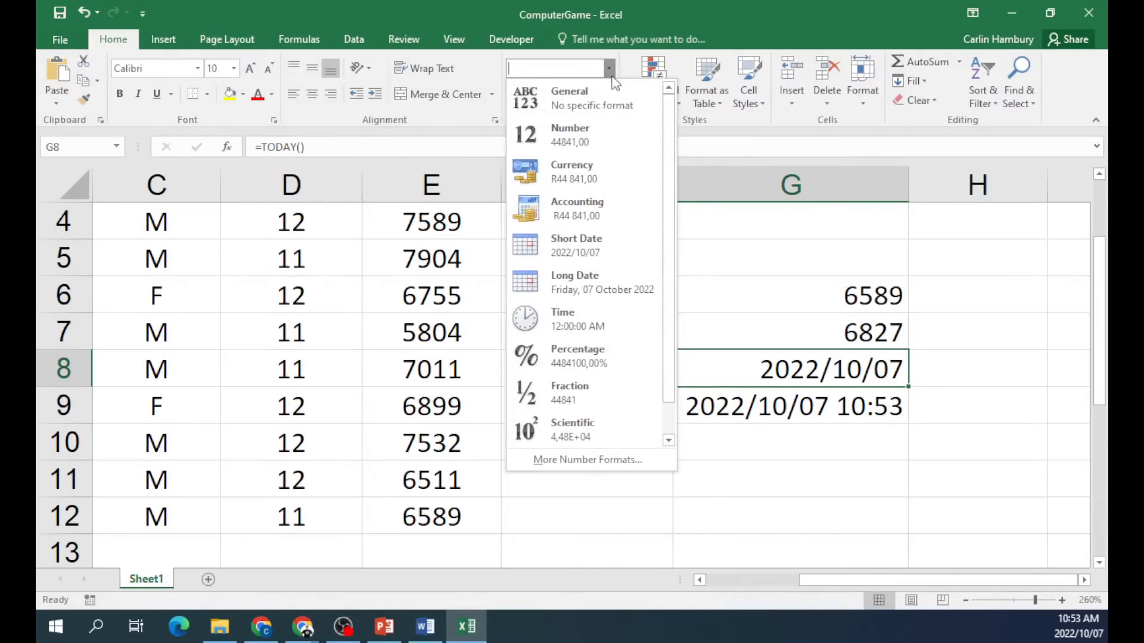
pyautogui.scroll(-1, 679, 240)
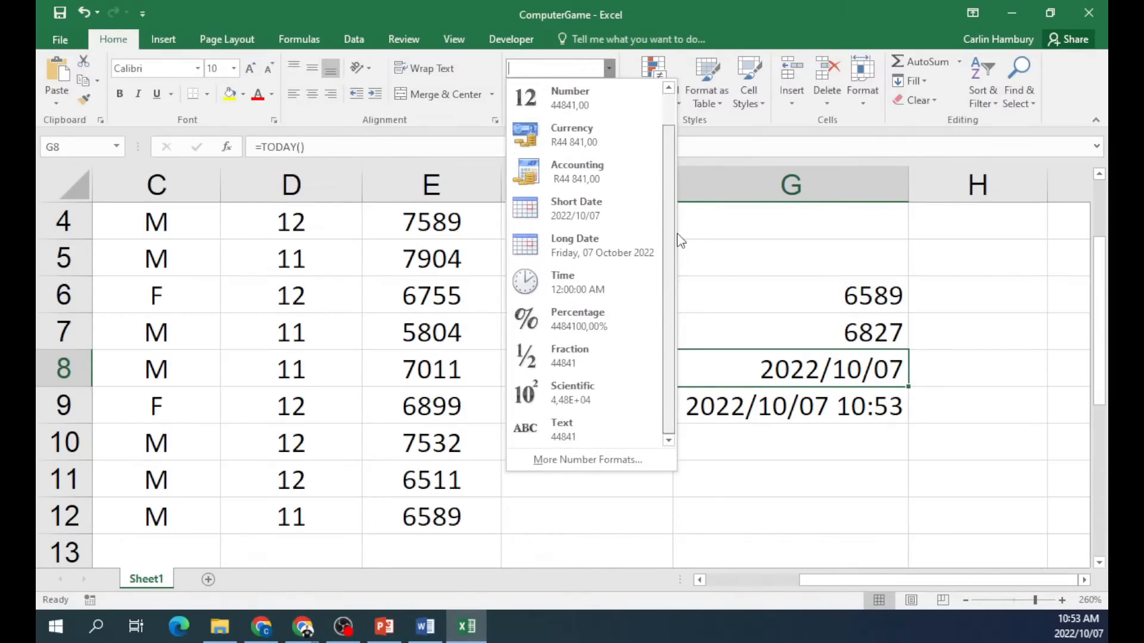
pyautogui.click(596, 257)
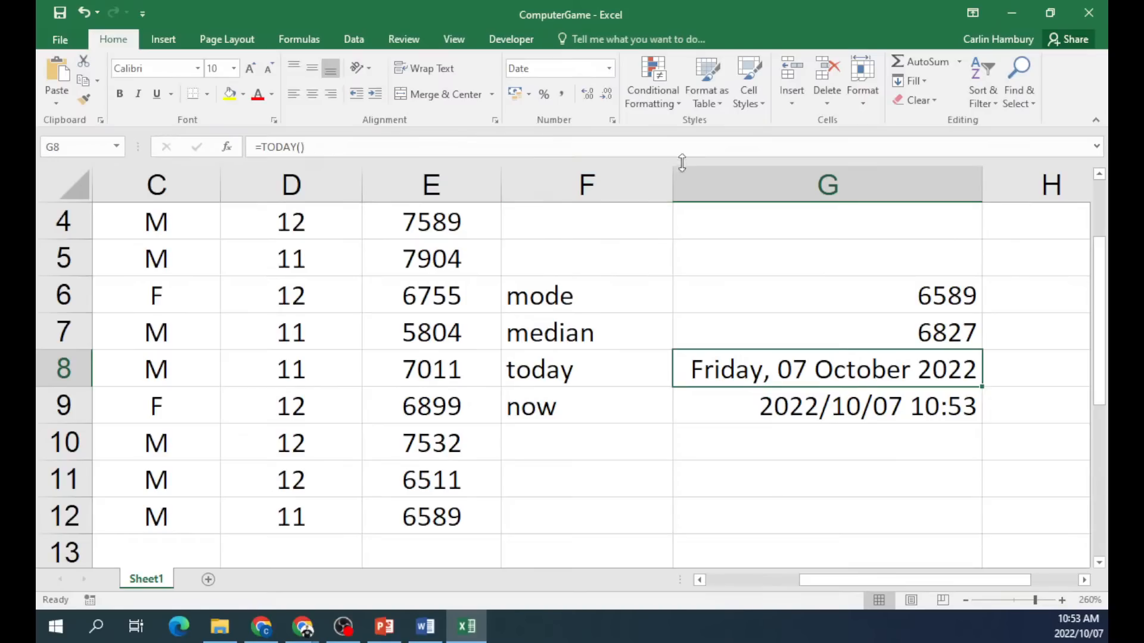
pyautogui.rightClick(763, 370)
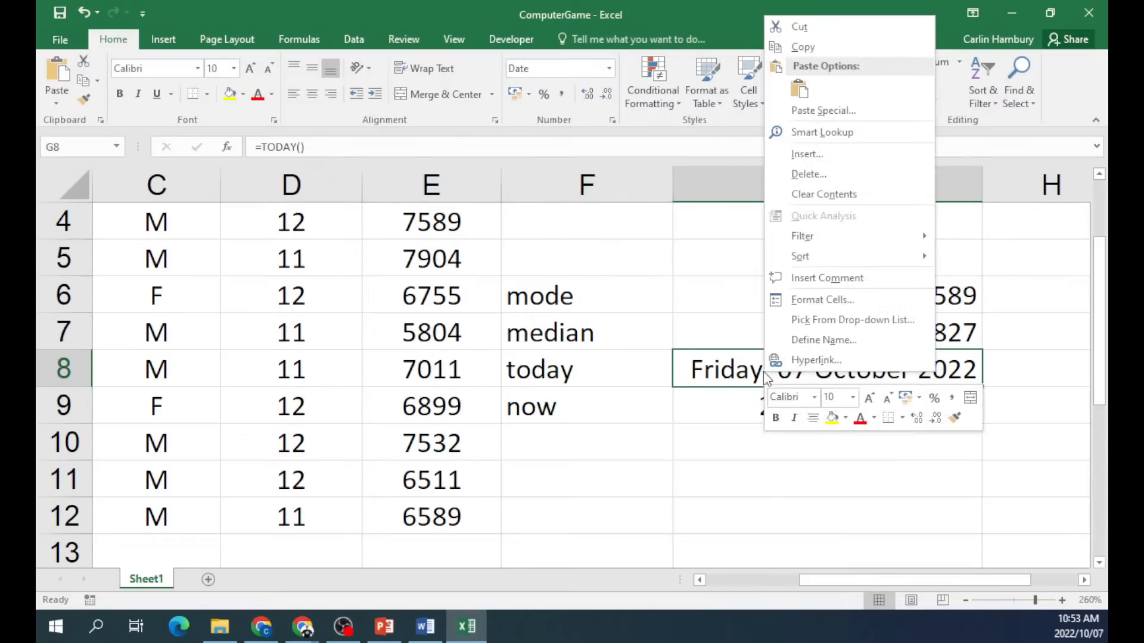
pyautogui.click(821, 299)
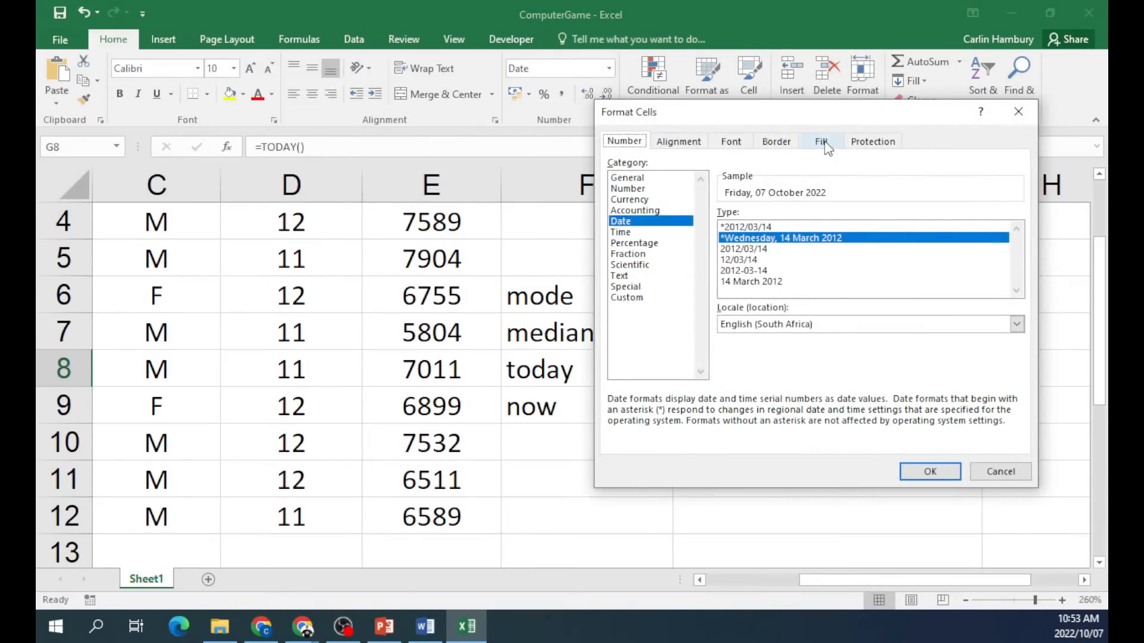
pyautogui.moveTo(857, 113); pyautogui.dragTo(398, 105)
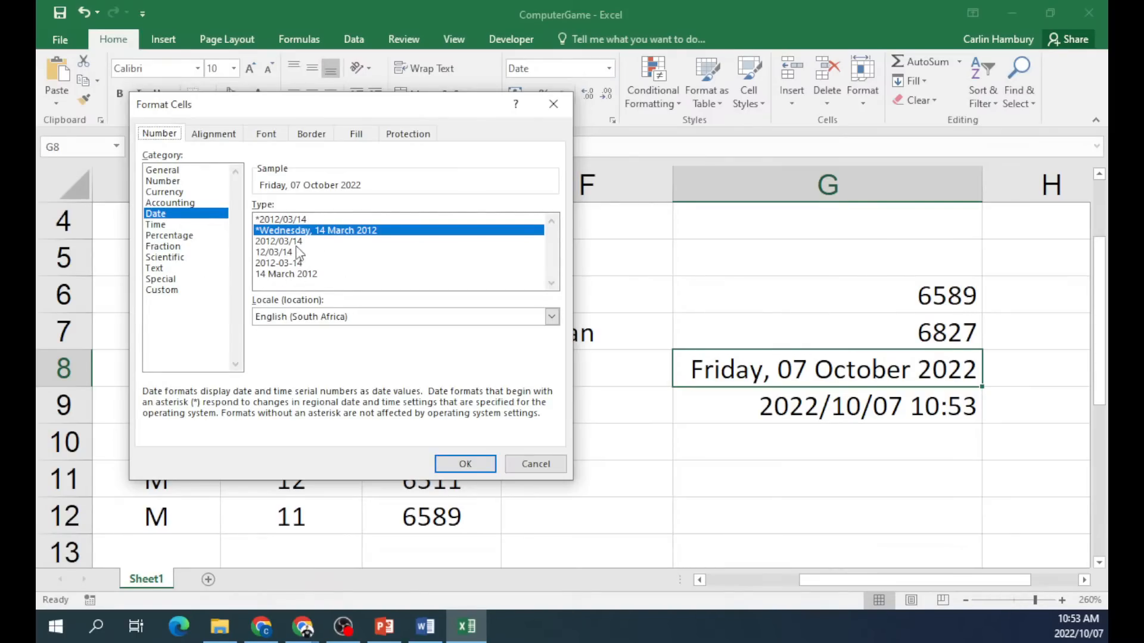
pyautogui.click(163, 292)
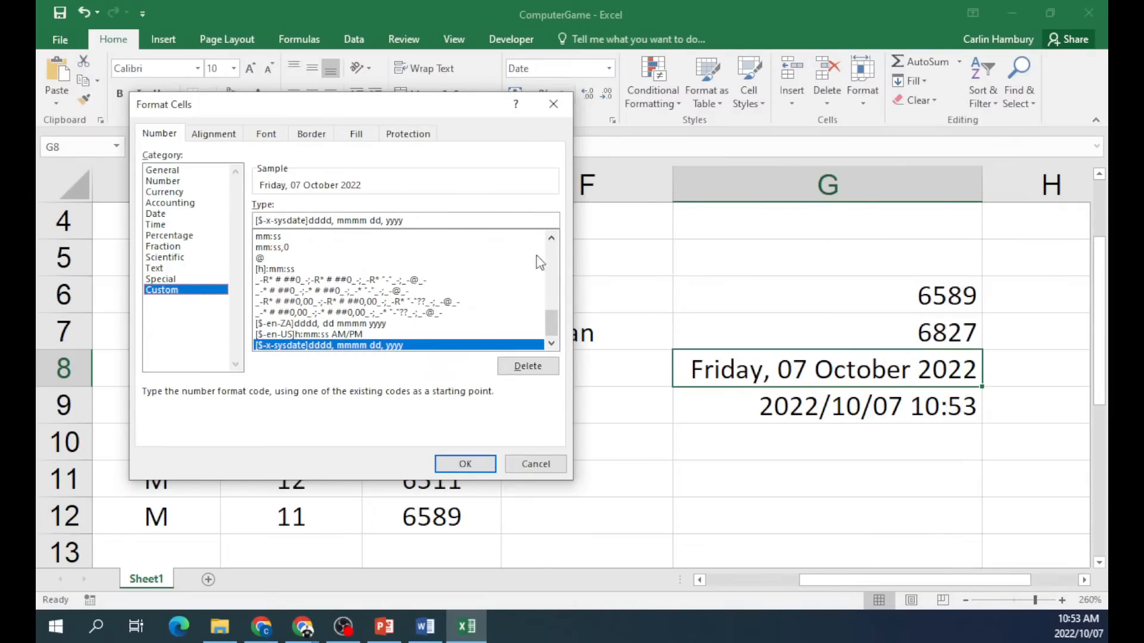
pyautogui.moveTo(551, 329); pyautogui.dragTo(530, 355)
pyautogui.moveTo(258, 221); pyautogui.dragTo(427, 237)
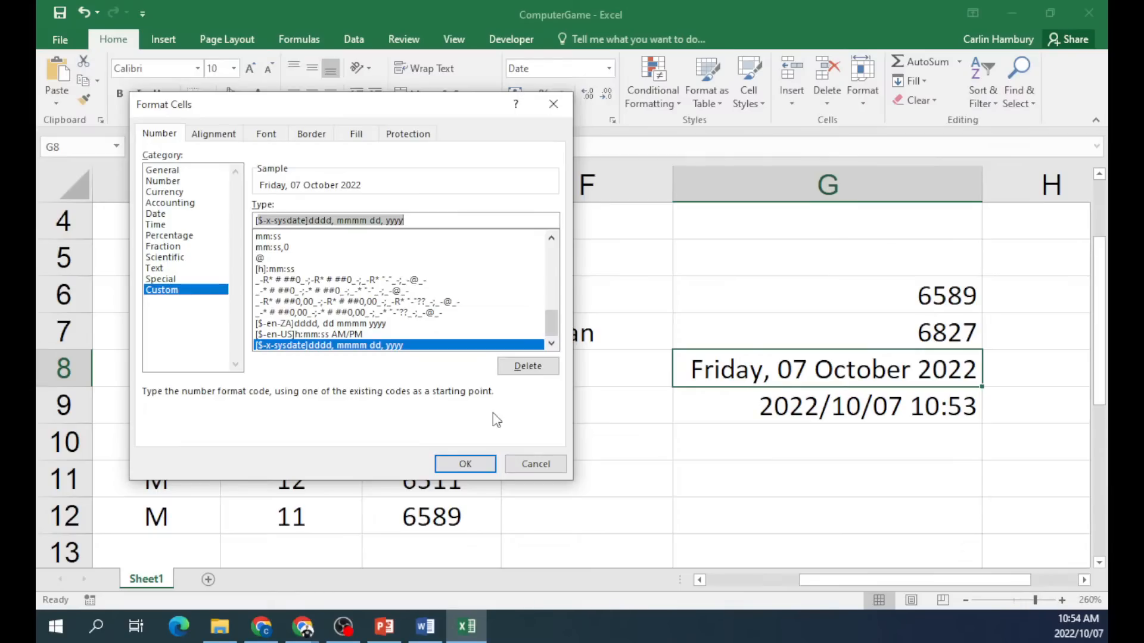
pyautogui.click(524, 466)
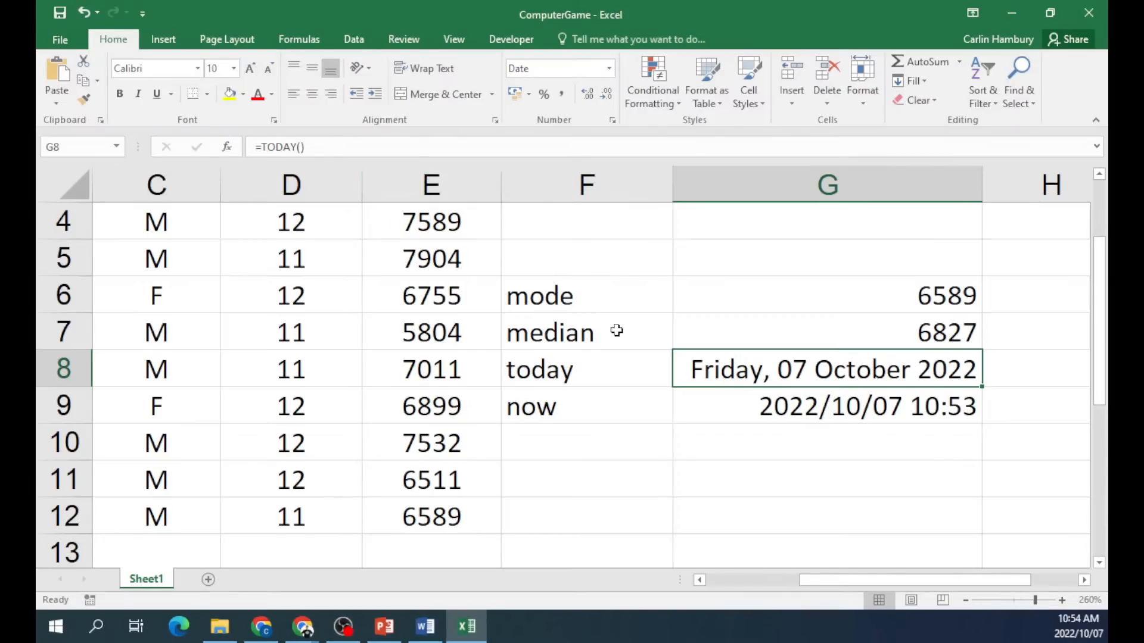
pyautogui.click(161, 38)
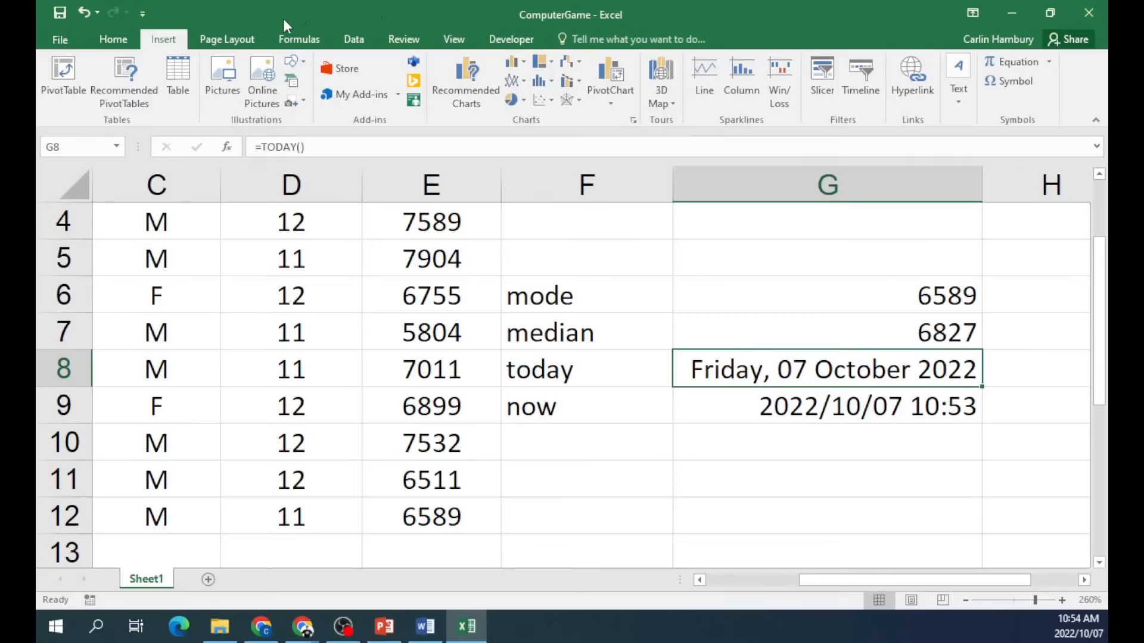
pyautogui.click(239, 43)
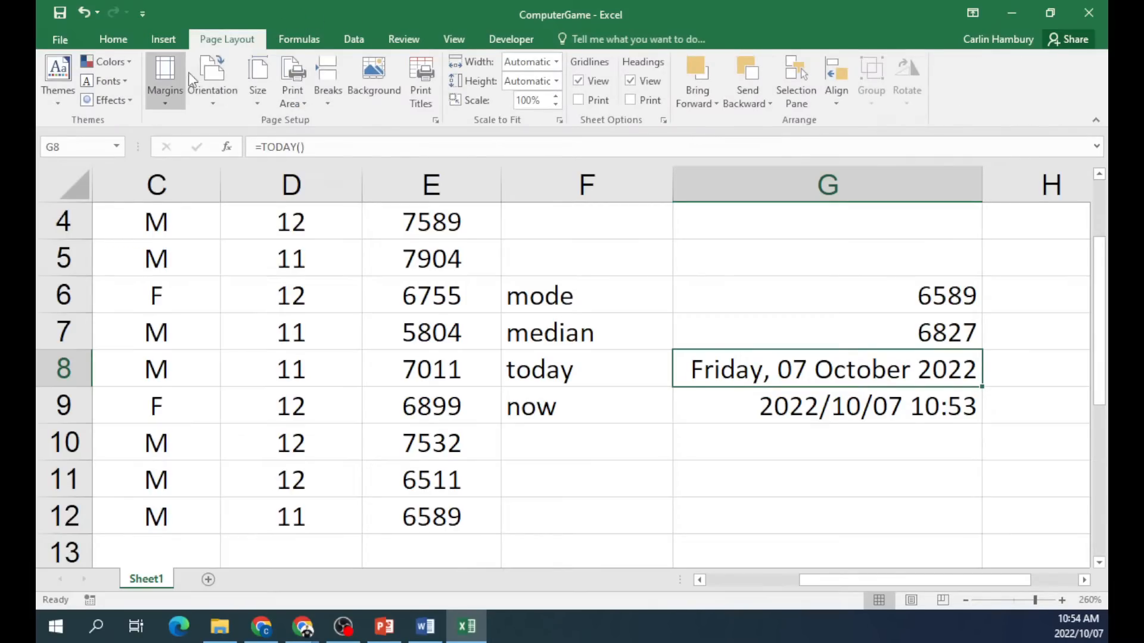
pyautogui.click(165, 102)
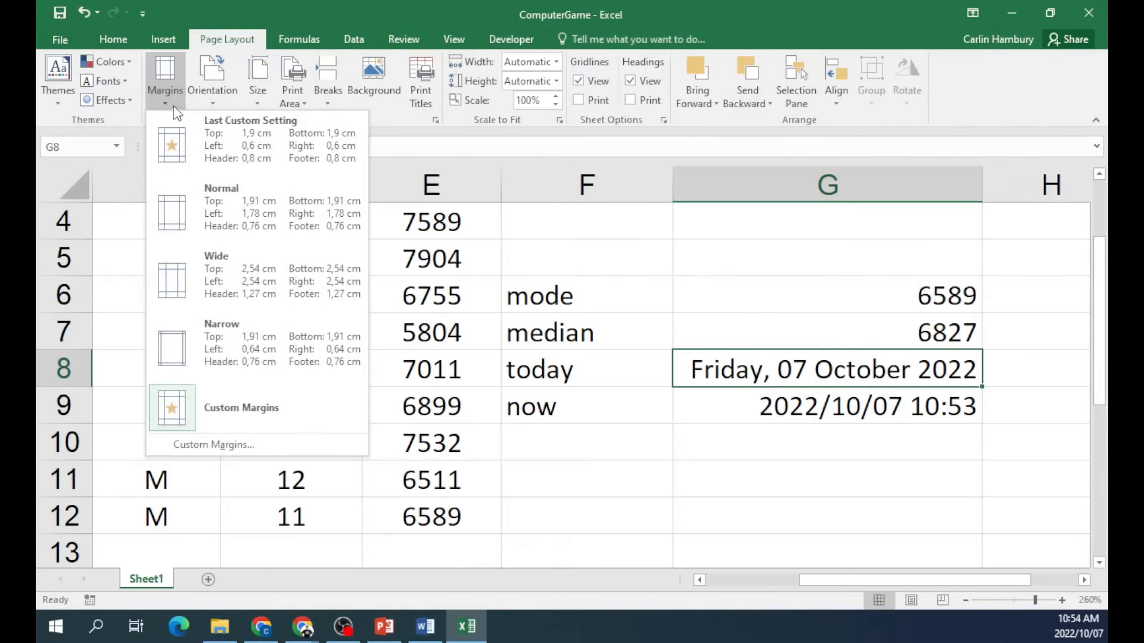
pyautogui.click(219, 106)
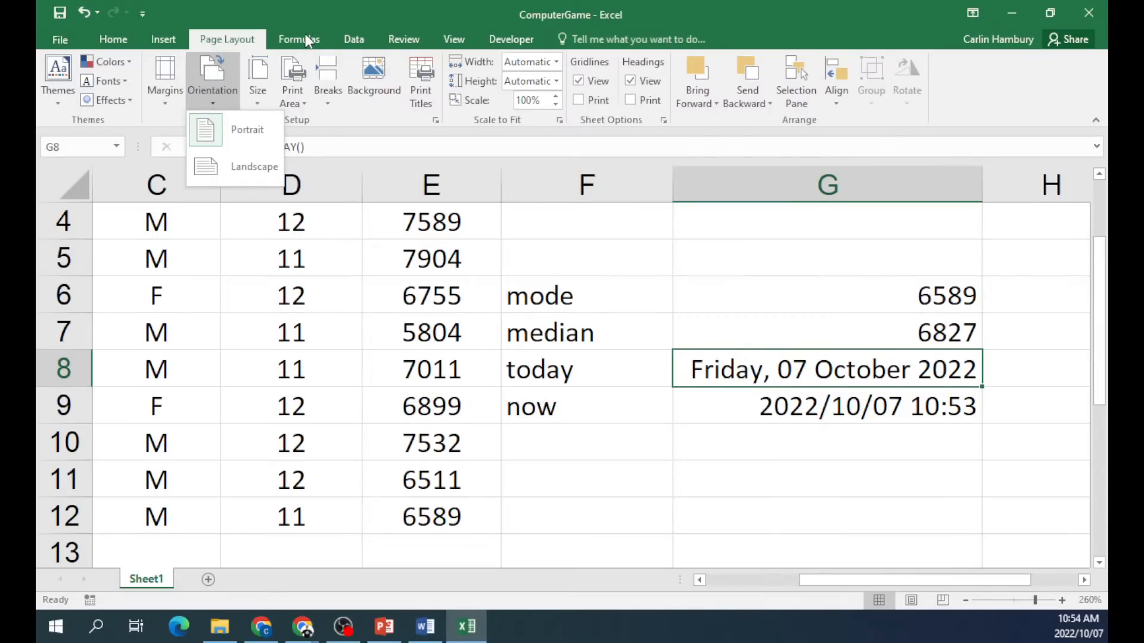
pyautogui.click(352, 13)
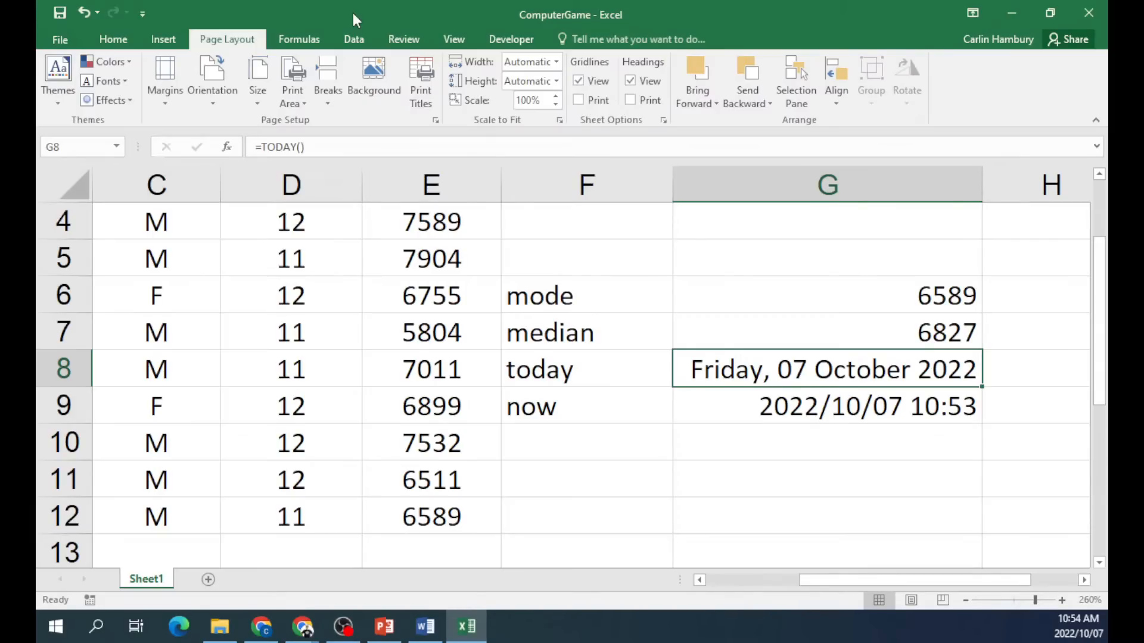
pyautogui.click(170, 39)
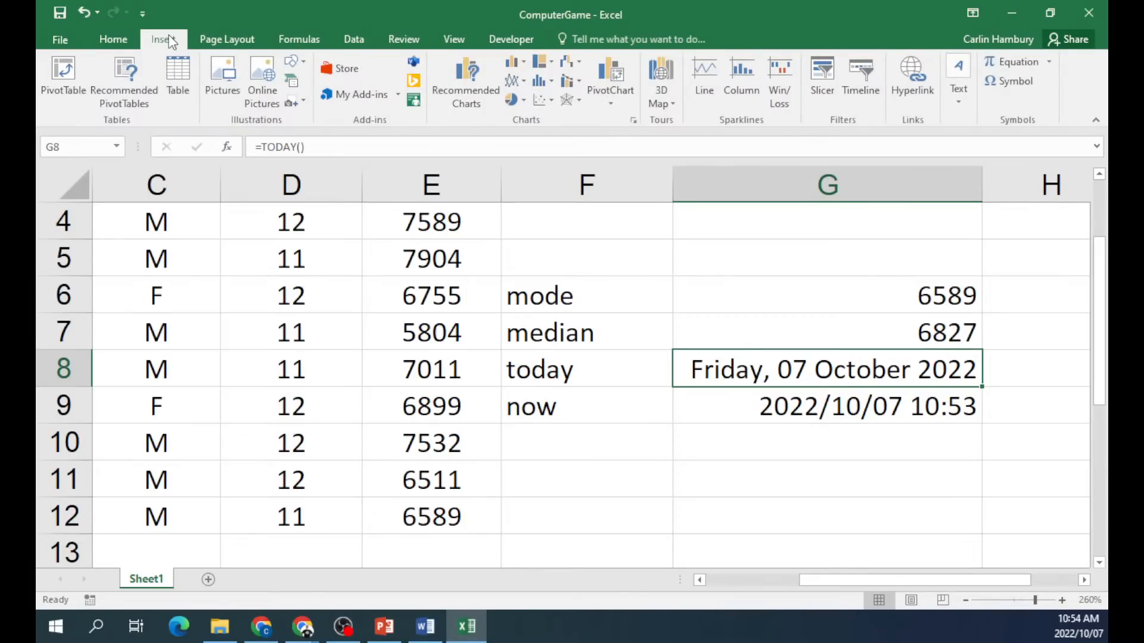
pyautogui.click(127, 41)
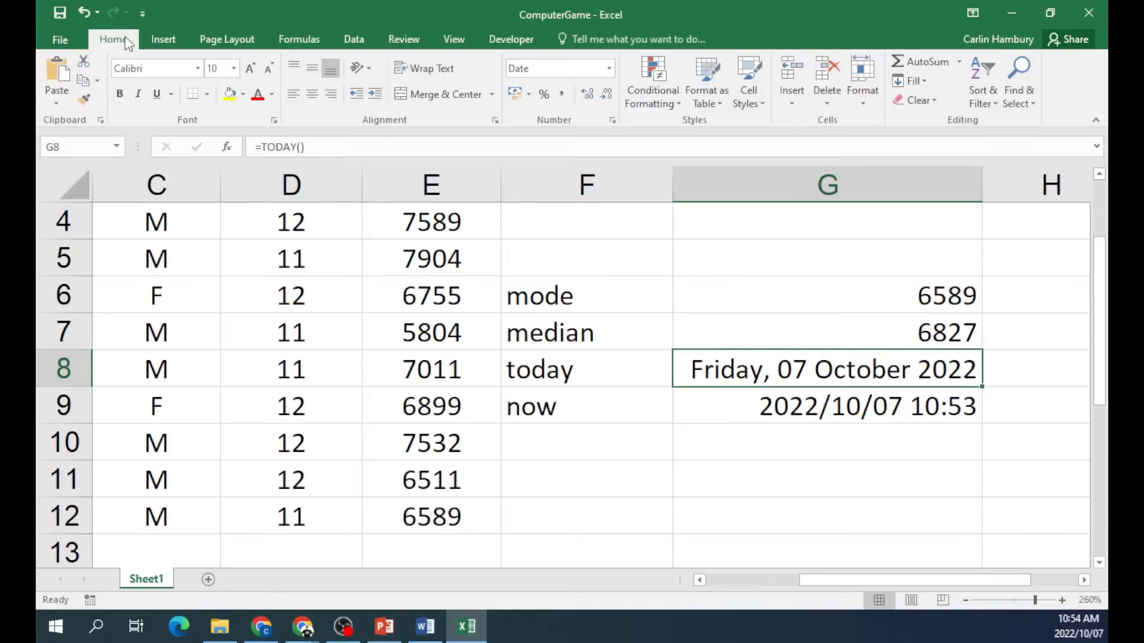
# Show the sheet in Page Layout view, briefly checking Page Break Preview first.
pyautogui.click(911, 600)
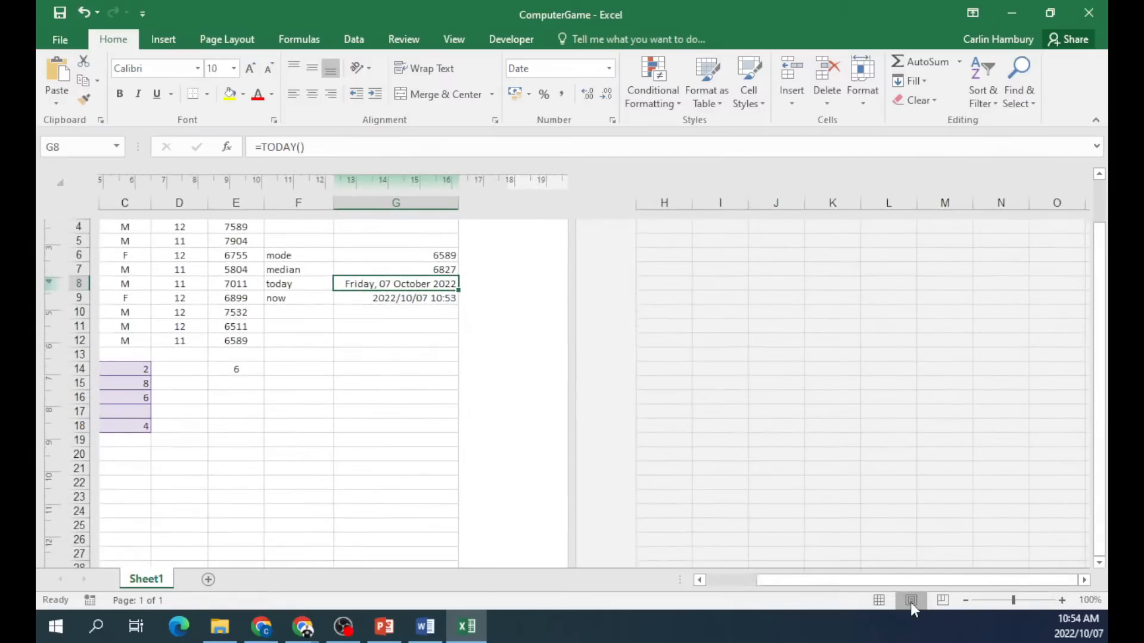
pyautogui.click(941, 601)
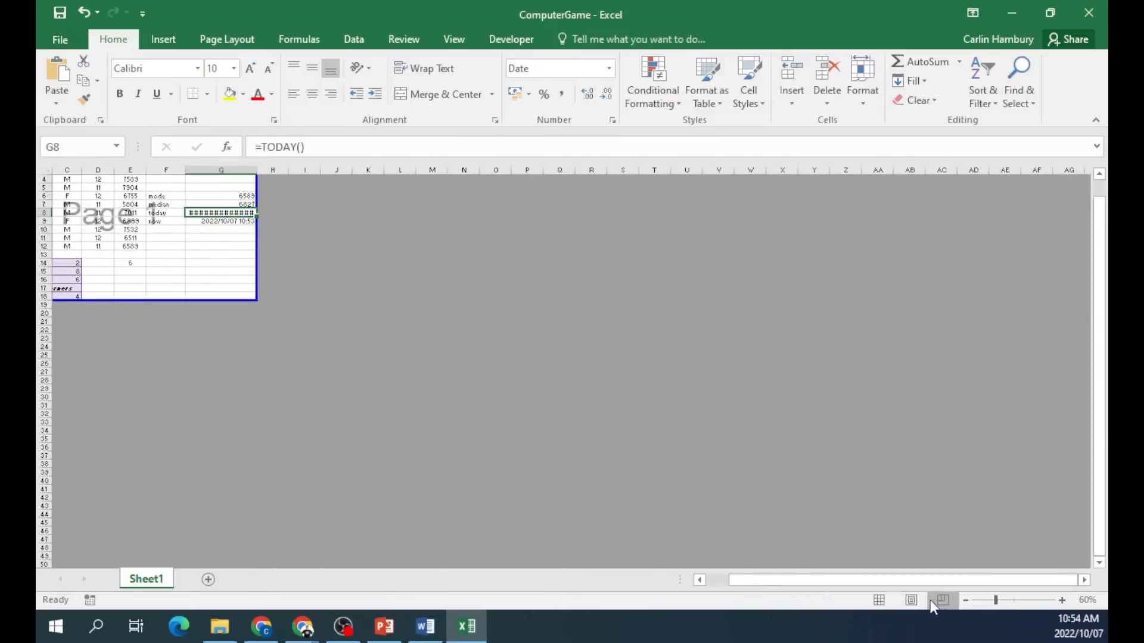
pyautogui.click(913, 602)
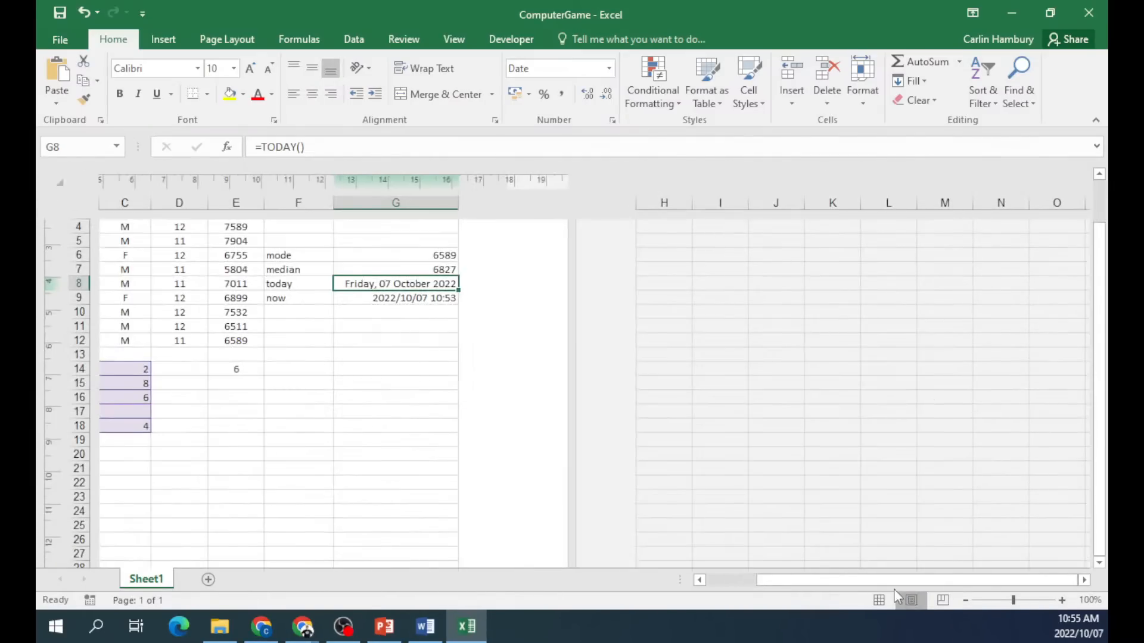
pyautogui.moveTo(1099, 325); pyautogui.dragTo(1102, 263)
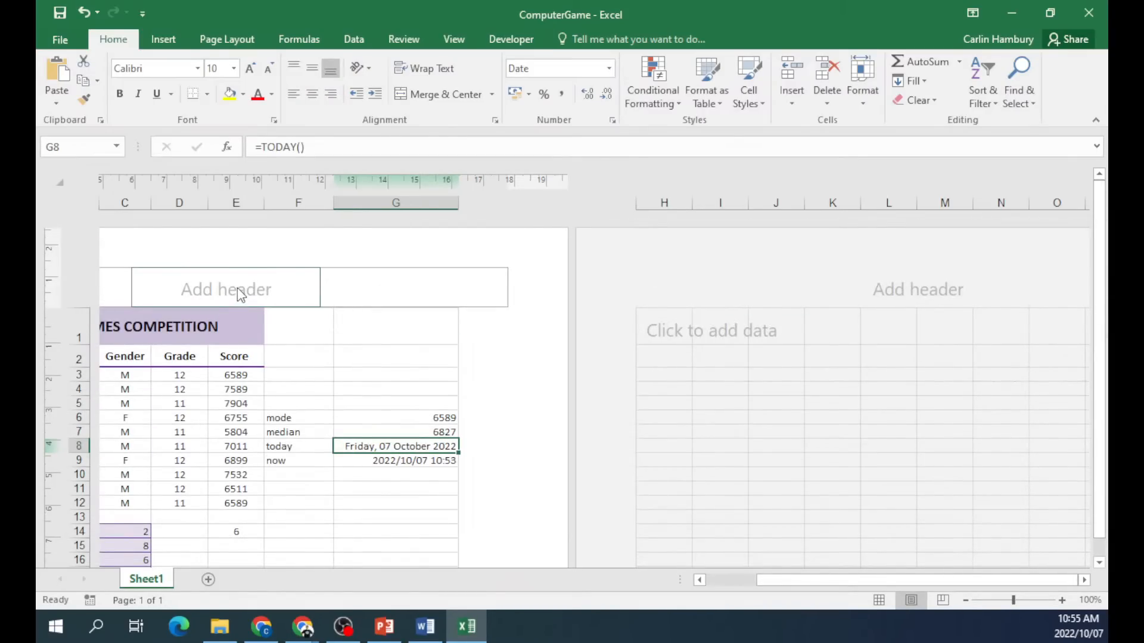
pyautogui.moveTo(761, 581); pyautogui.dragTo(714, 588)
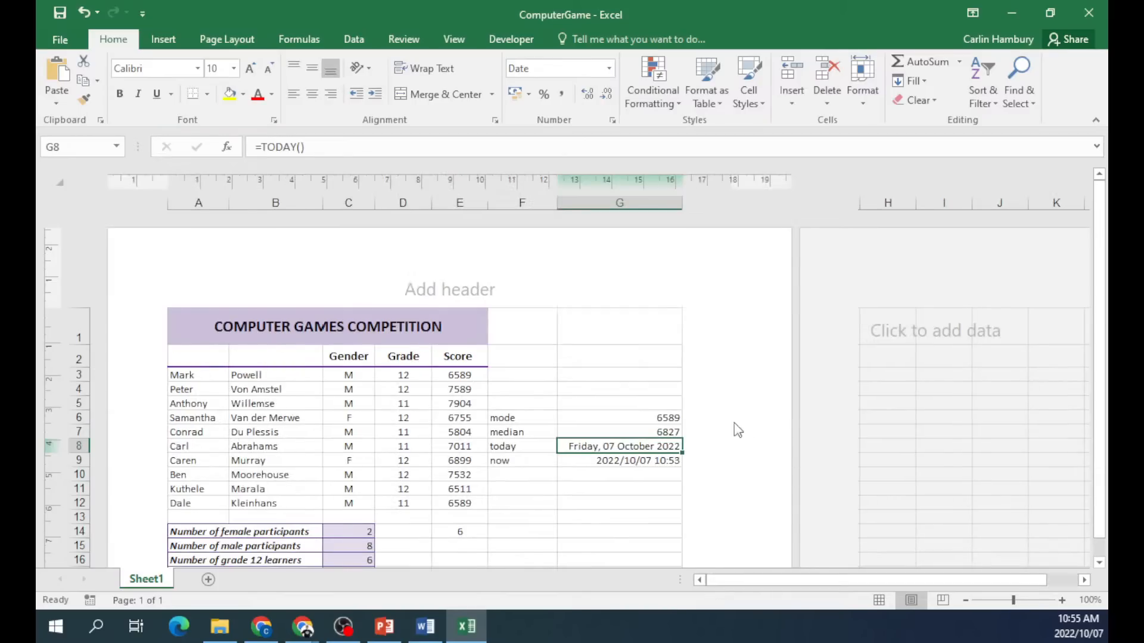
pyautogui.scroll(-12, 661, 433)
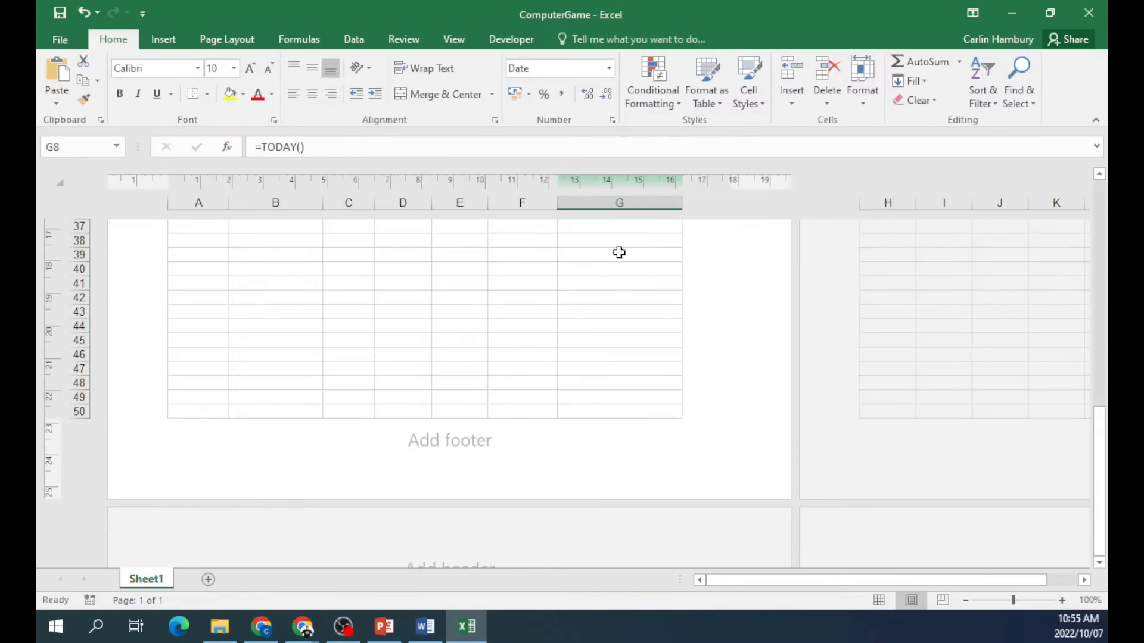
# Enter 'hjkhjgkh' in the centre section of the page footer.
pyautogui.click(487, 451)
pyautogui.write('hjkhjgkh')
pyautogui.click(777, 417)
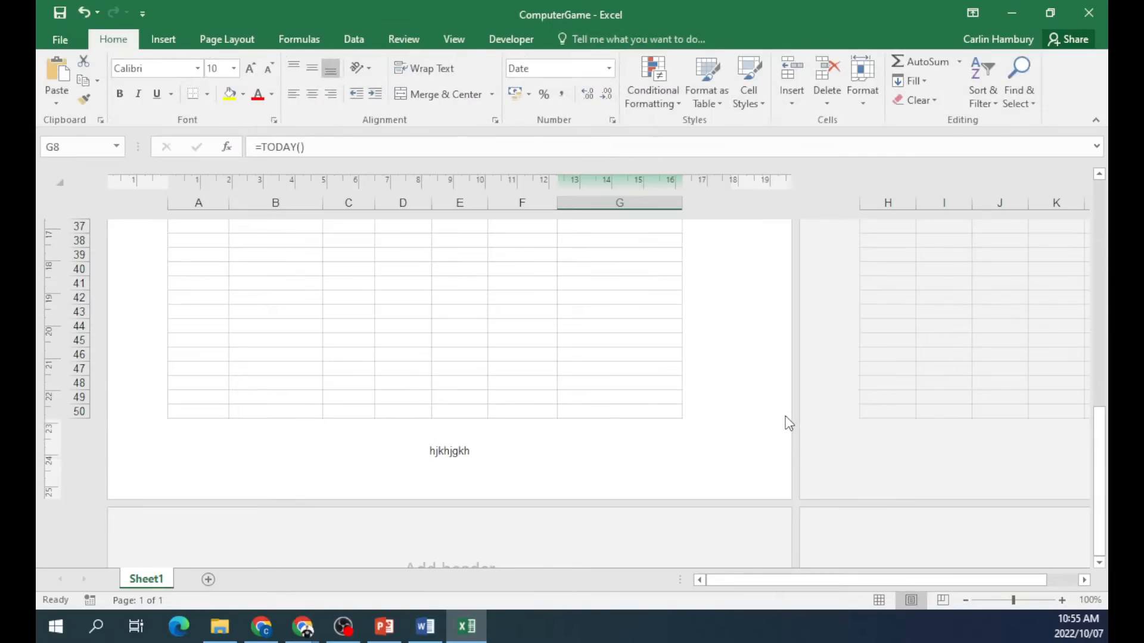
# Enter 'gfgfgfgfgf' in the centre section of the page header.
pyautogui.scroll(12, 755, 432)
pyautogui.click(451, 286)
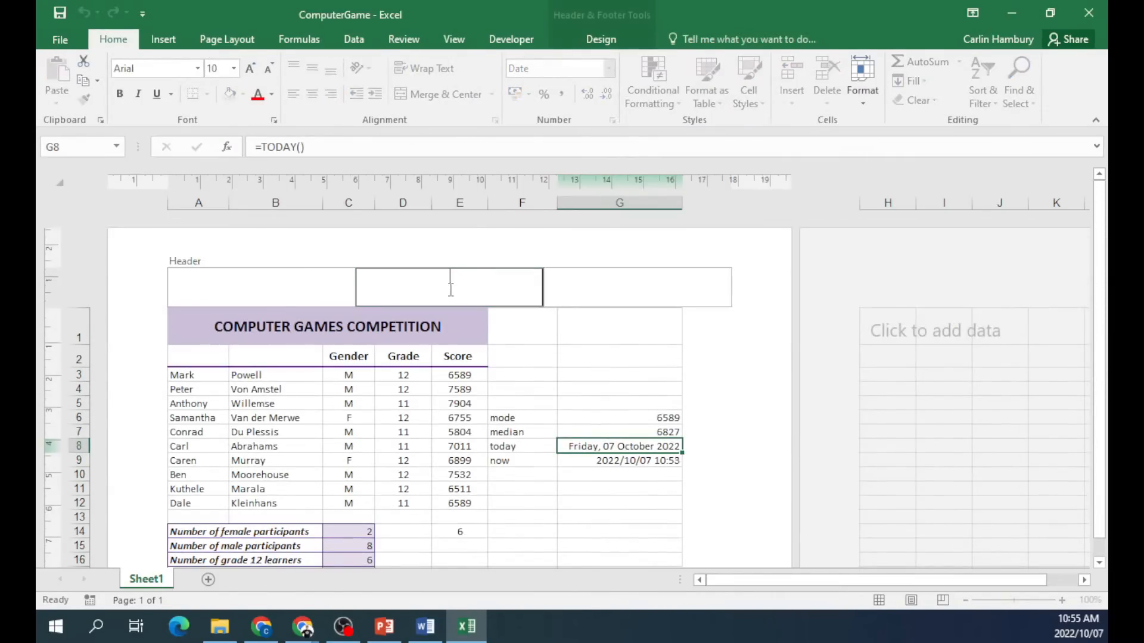
pyautogui.write('gfgfgfgfgf')
pyautogui.click(794, 373)
pyautogui.scroll(-4, 767, 429)
pyautogui.scroll(4, 735, 455)
pyautogui.moveTo(749, 581); pyautogui.dragTo(774, 582)
# Switch back to Normal view and zoom out to 170%.
pyautogui.click(879, 599)
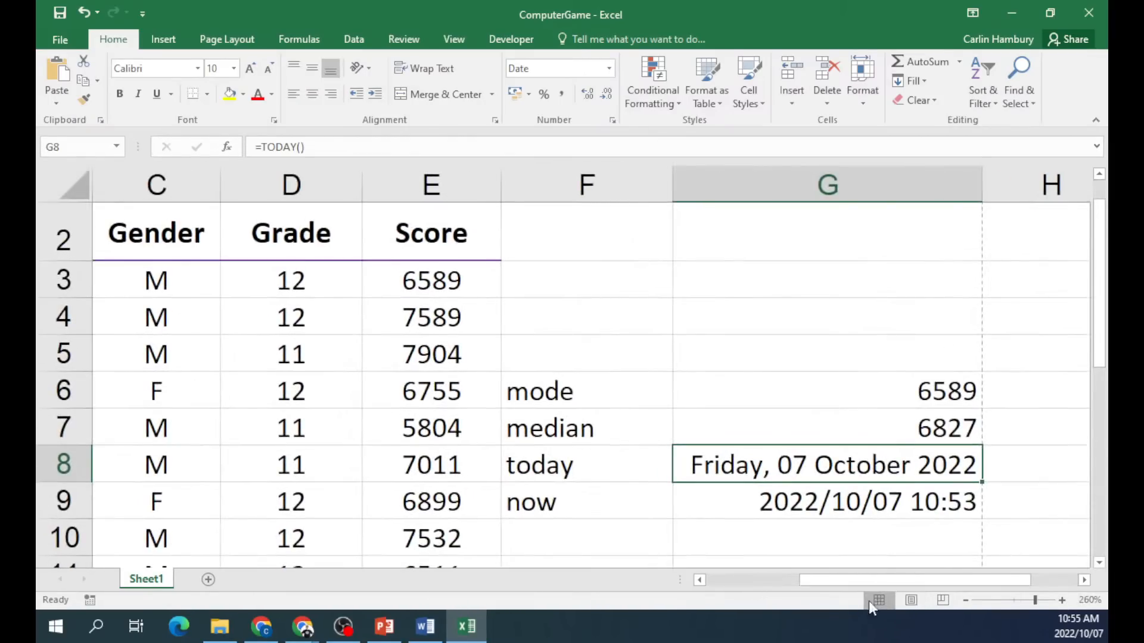
pyautogui.click(966, 601)
pyautogui.click(965, 601)
pyautogui.click(965, 600)
pyautogui.click(965, 600)
pyautogui.click(965, 601)
pyautogui.click(966, 601)
pyautogui.click(965, 601)
pyautogui.click(965, 601)
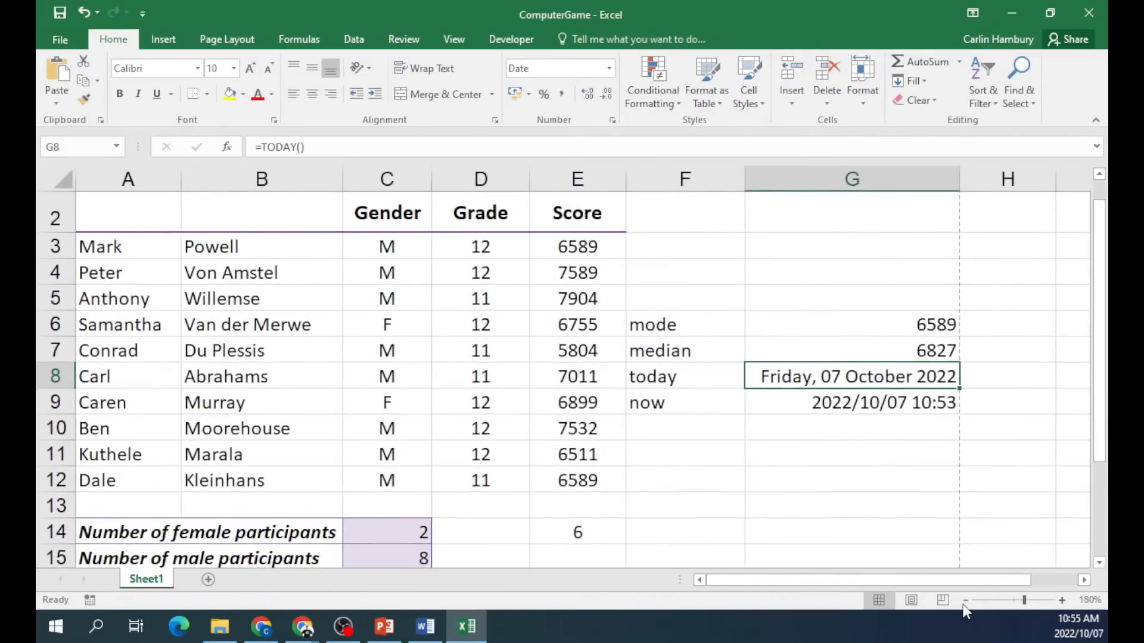
pyautogui.click(966, 601)
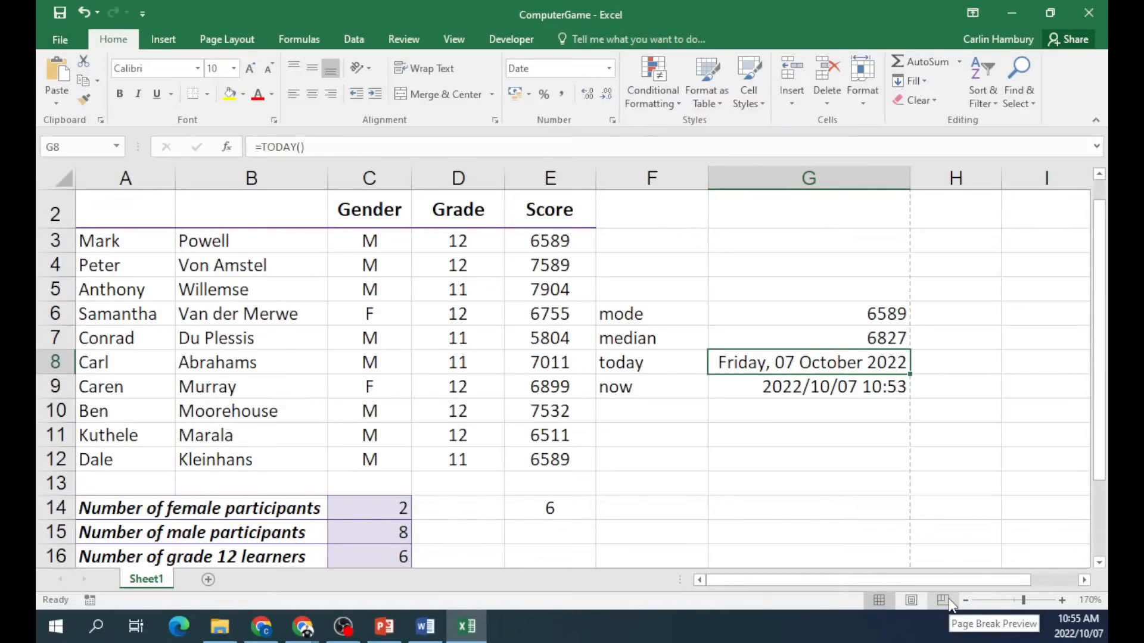
pyautogui.click(164, 40)
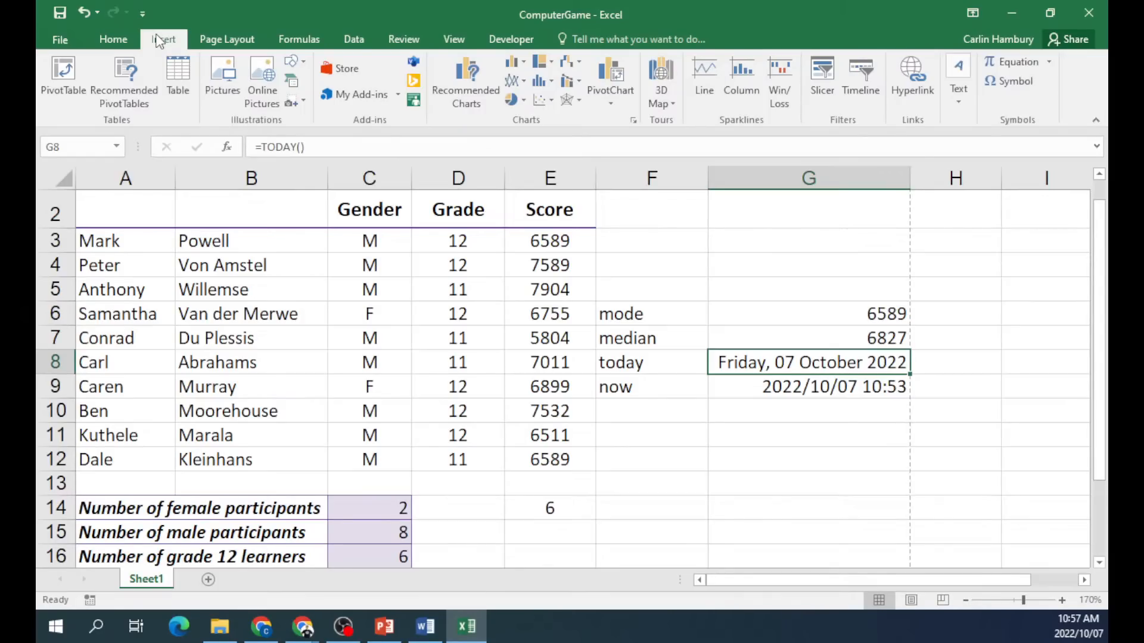
# Type the Large label in F3 and a first Small label in F4.
pyautogui.click(654, 263)
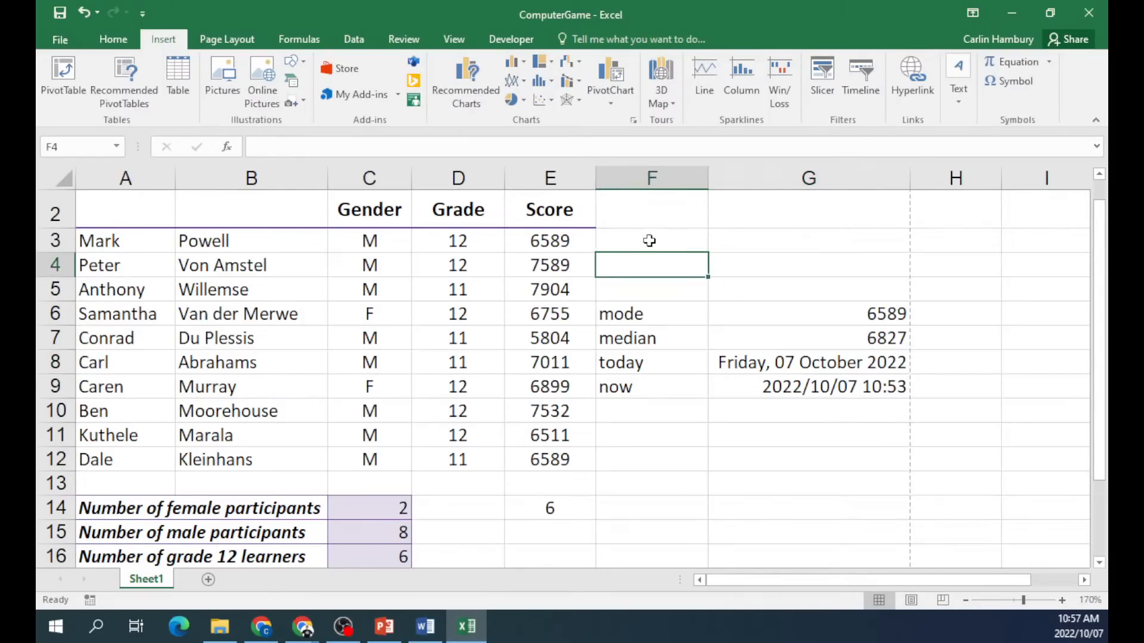
pyautogui.click(649, 241)
pyautogui.write('Large')
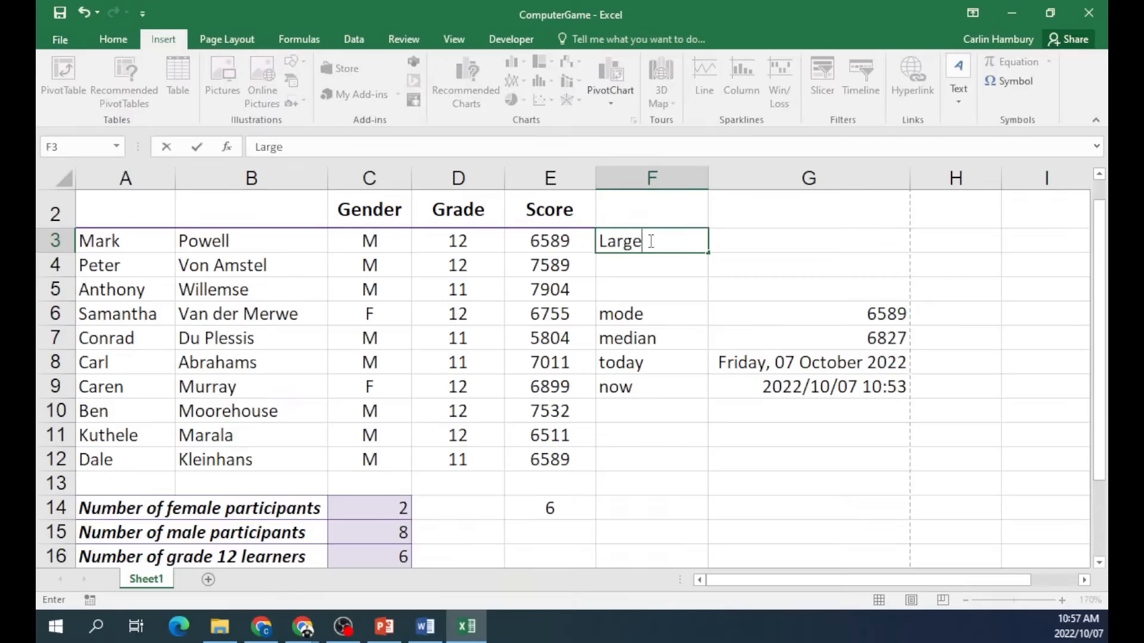
pyautogui.press('Return')
pyautogui.write('Small')
pyautogui.click(649, 241)
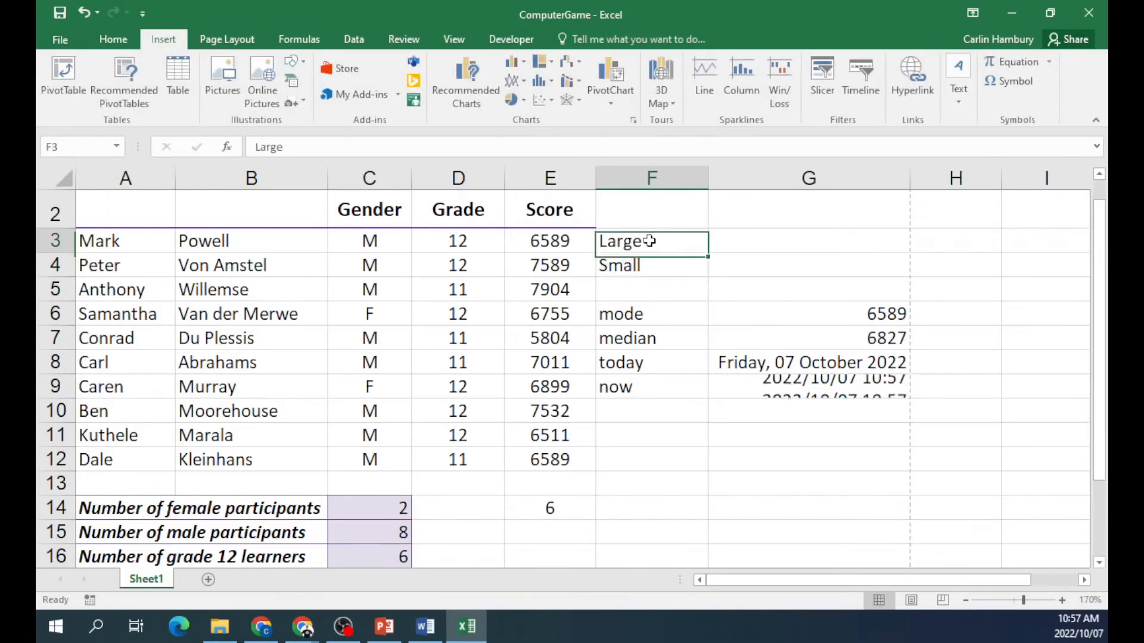
# Clear the old mode, median, today and now block in F6:G10.
pyautogui.click(741, 239)
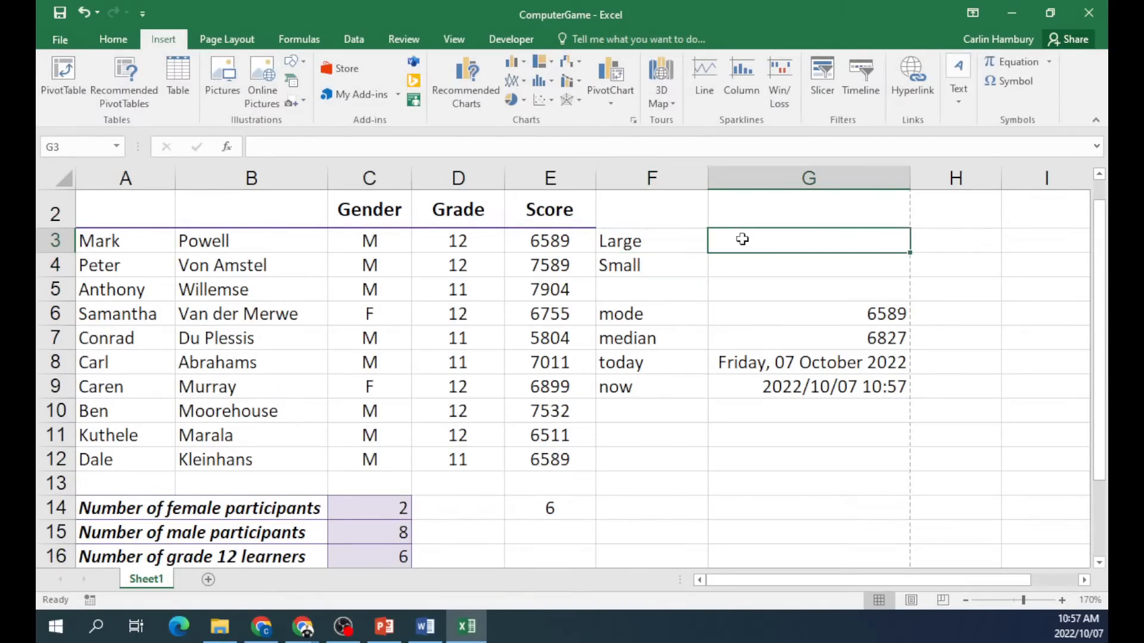
pyautogui.moveTo(656, 314); pyautogui.dragTo(832, 400)
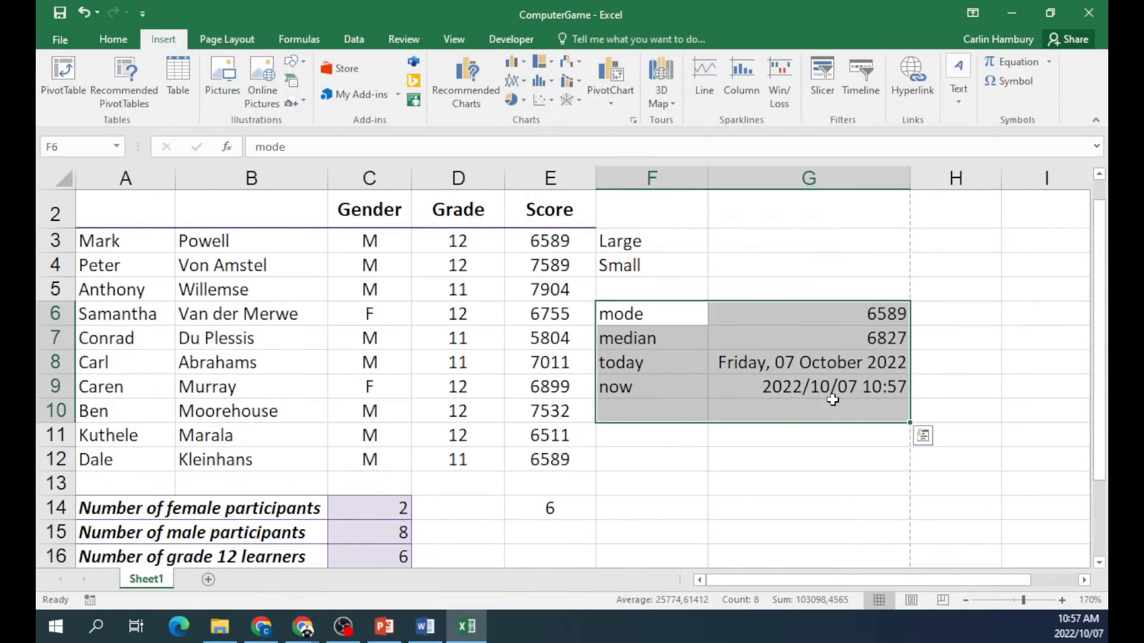
pyautogui.press('Delete')
pyautogui.click(662, 319)
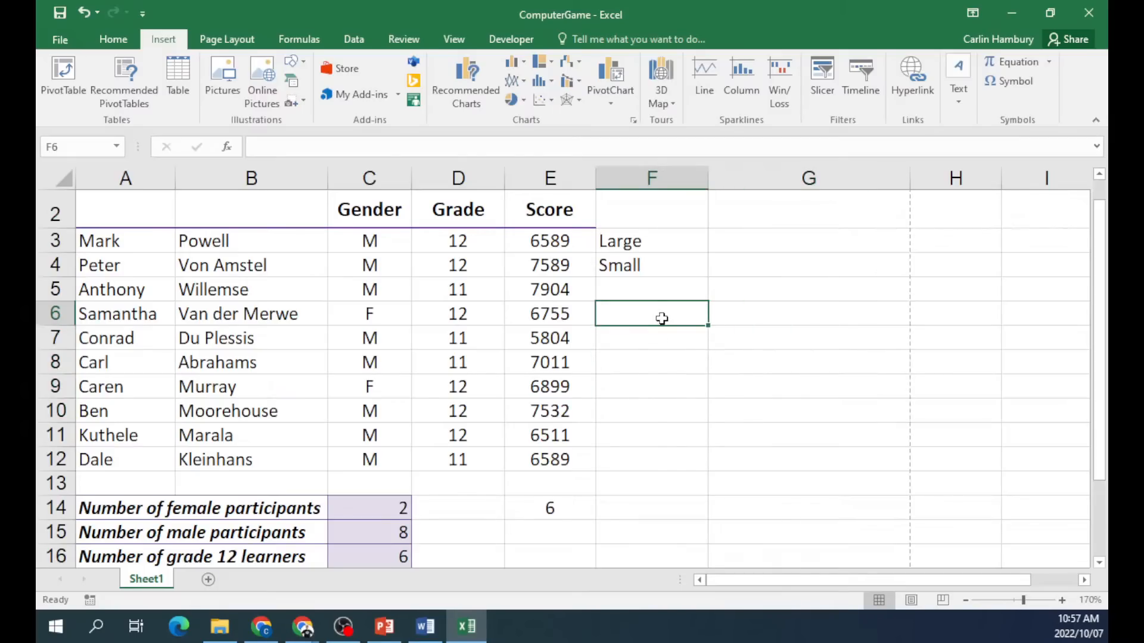
# Relabel F4 as Max, add Small in F6 and Min in F7, and begin =LARGE in G3.
pyautogui.click(602, 263)
pyautogui.write('Max')
pyautogui.click(623, 314)
pyautogui.write('Small')
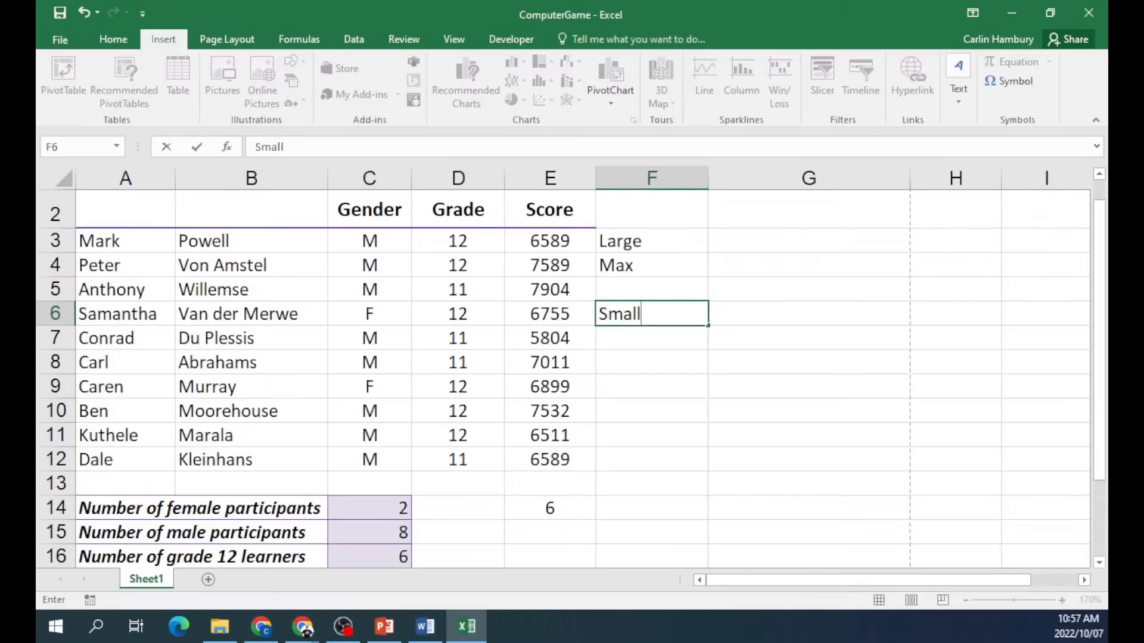
pyautogui.click(651, 338)
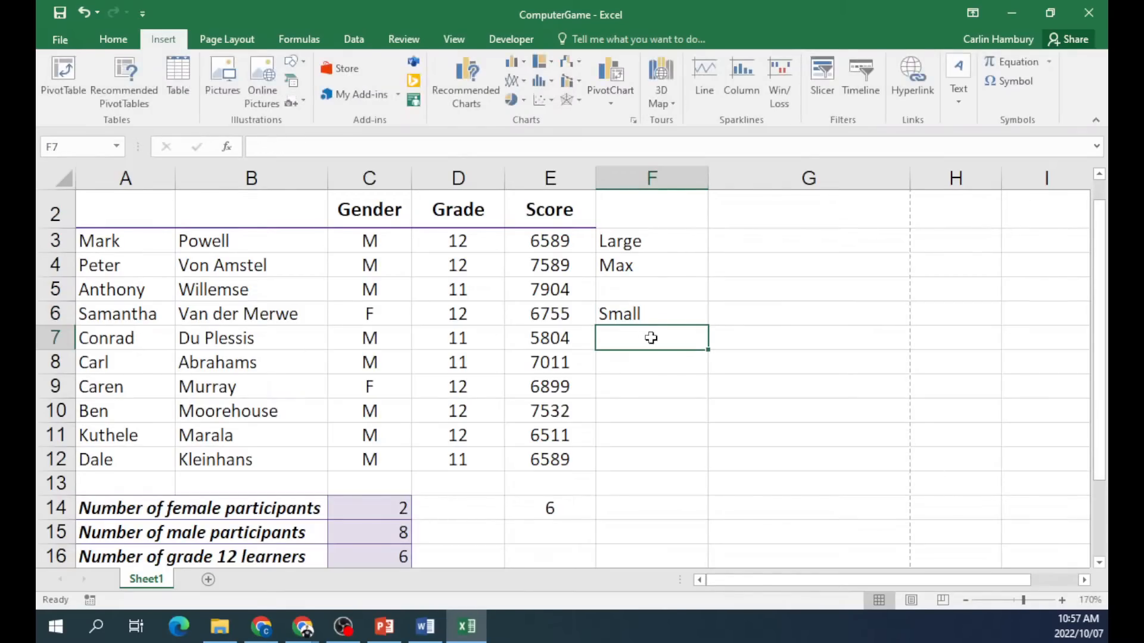
pyautogui.write('Min')
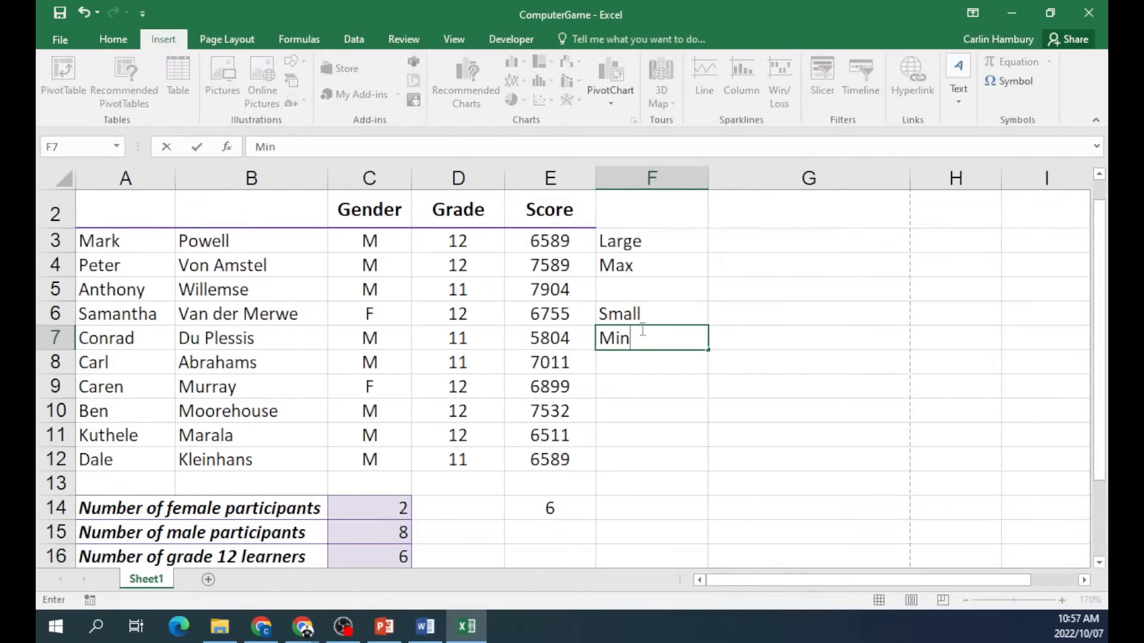
pyautogui.click(732, 240)
pyautogui.write('=large')
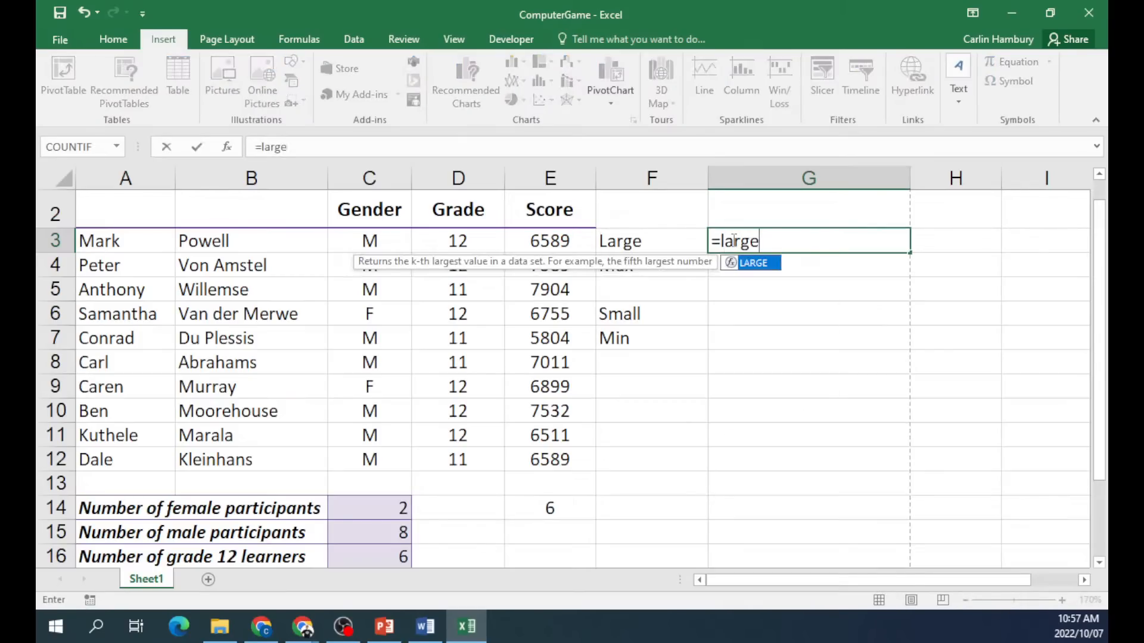
pyautogui.write('(')
# Enter =LARGE(E3:E12;1) in G3 and =MAX(E3:E12) in G4.
pyautogui.moveTo(530, 245); pyautogui.dragTo(542, 458)
pyautogui.press('Return')
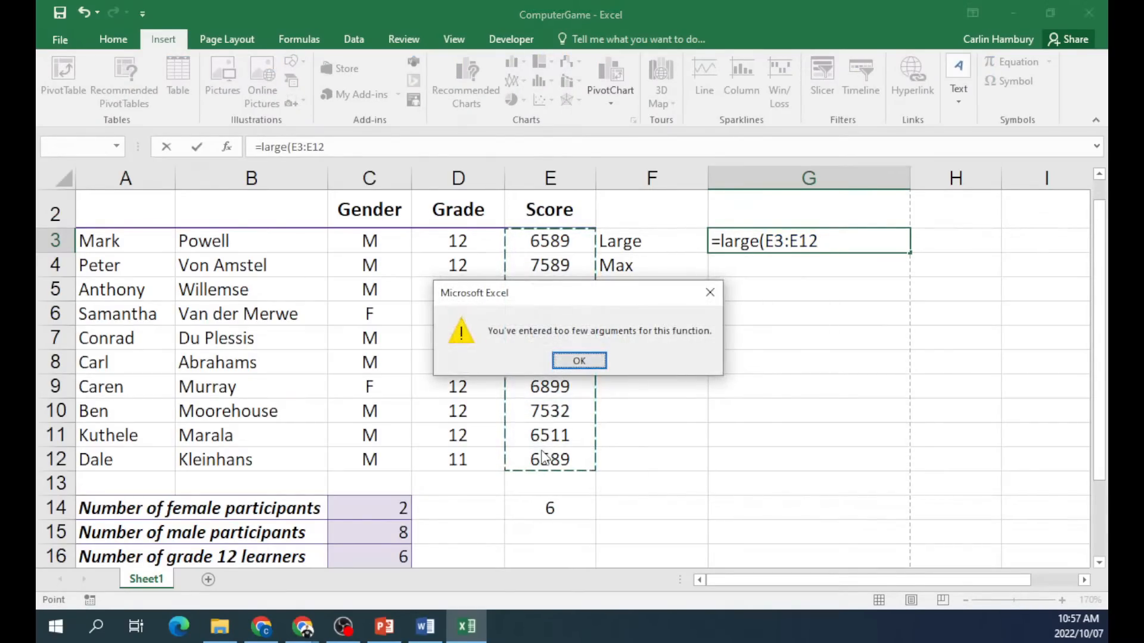
pyautogui.click(579, 361)
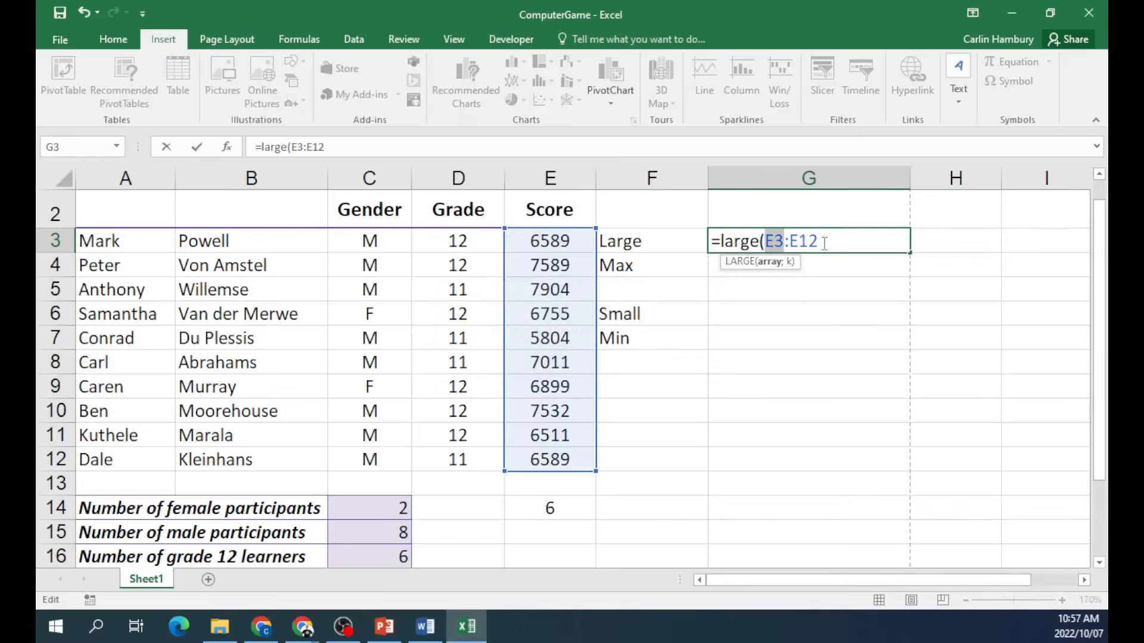
pyautogui.write(';1)')
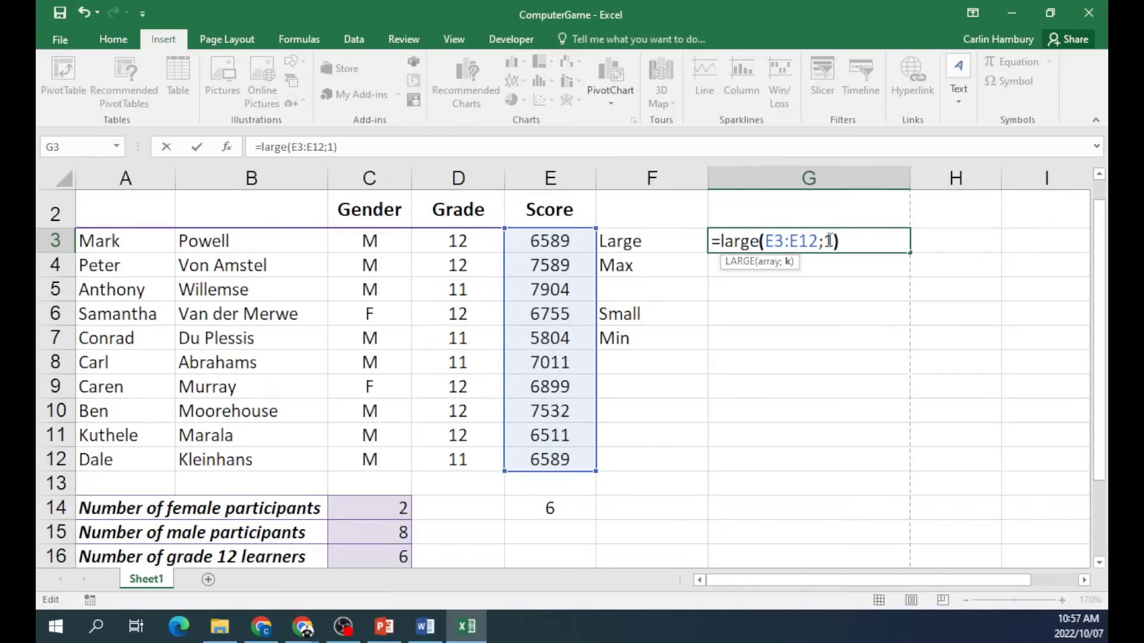
pyautogui.press('Return')
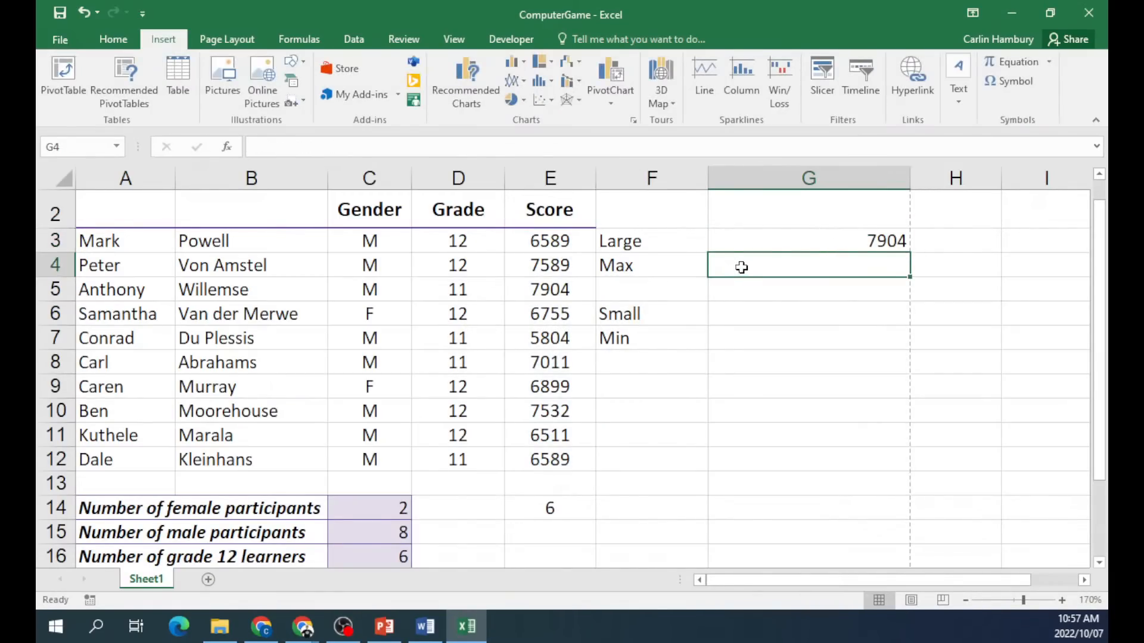
pyautogui.write('=max(')
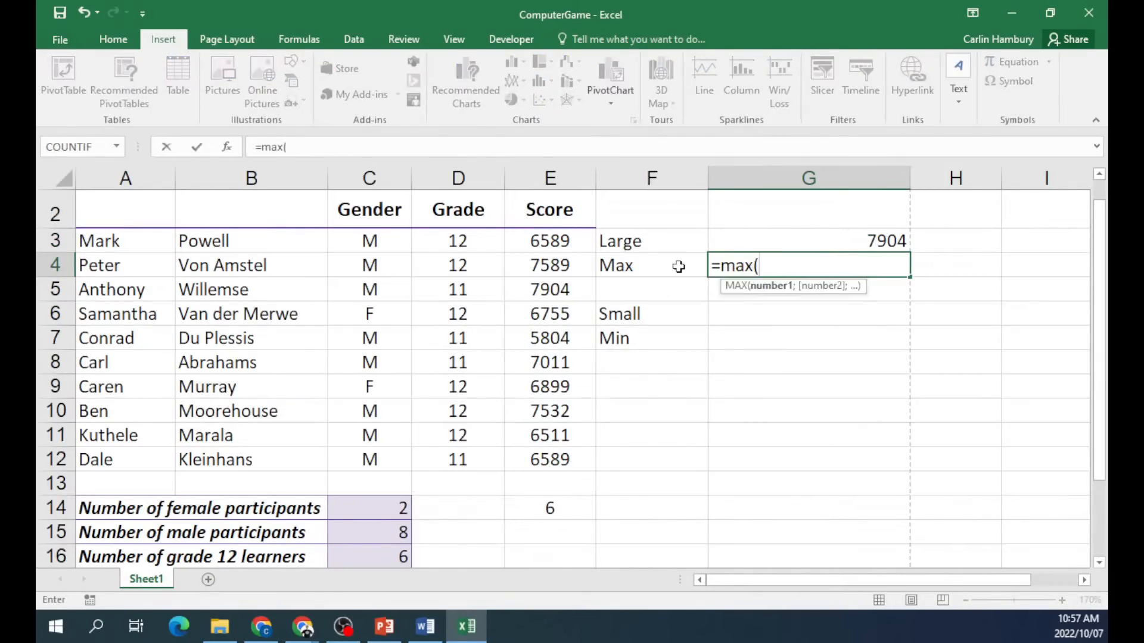
pyautogui.moveTo(569, 244); pyautogui.dragTo(569, 448)
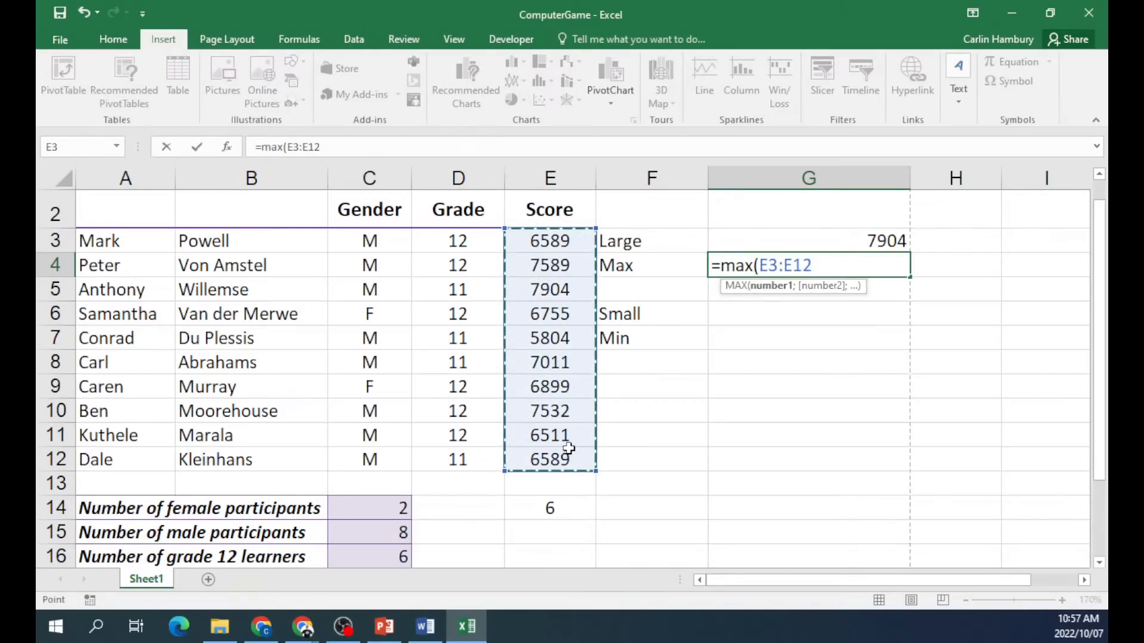
pyautogui.press('Return')
# Enter =SMALL(E3:E12;1) in G6 and =MIN(E3:E12) in G7.
pyautogui.click(774, 312)
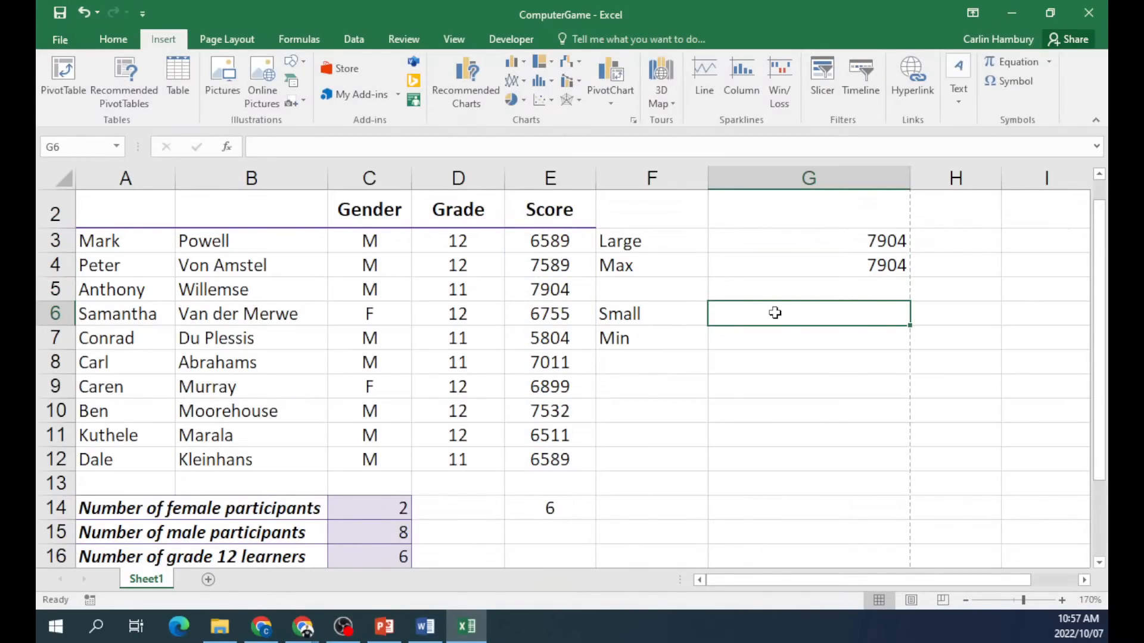
pyautogui.write('=small(')
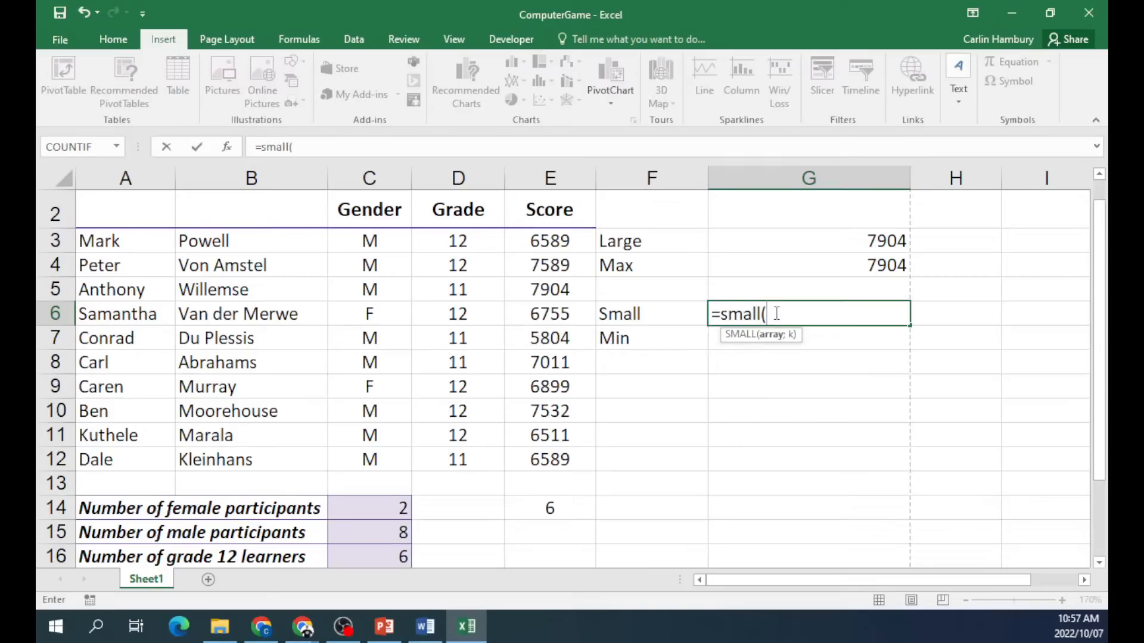
pyautogui.moveTo(545, 238); pyautogui.dragTo(546, 451)
pyautogui.write(';1)')
pyautogui.press('Return')
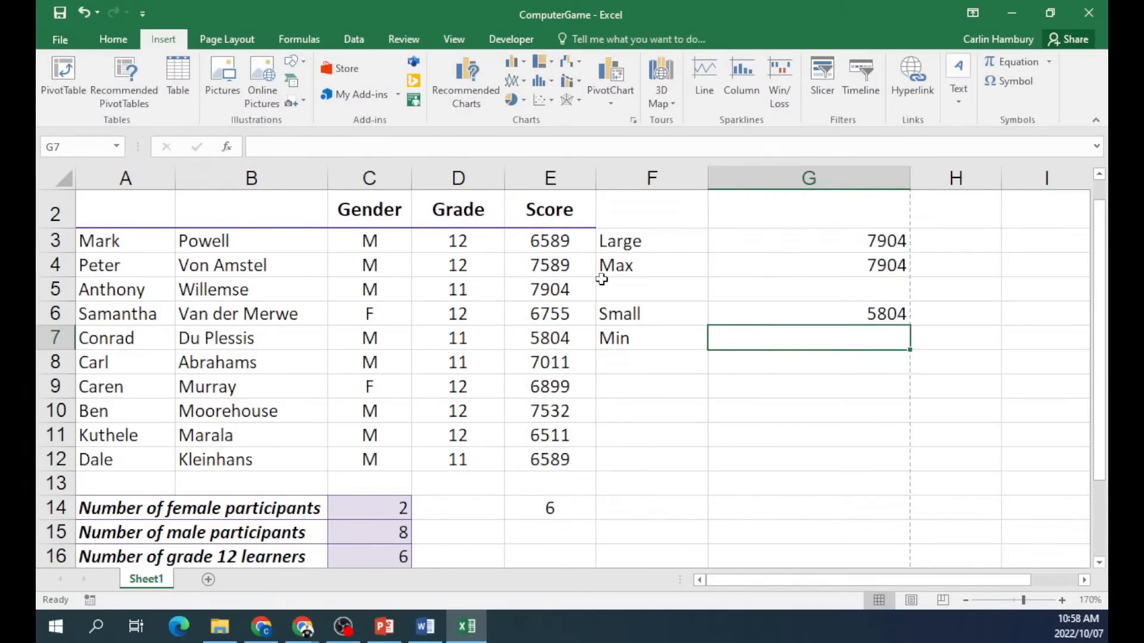
pyautogui.write('=min(')
pyautogui.moveTo(549, 250); pyautogui.dragTo(576, 450)
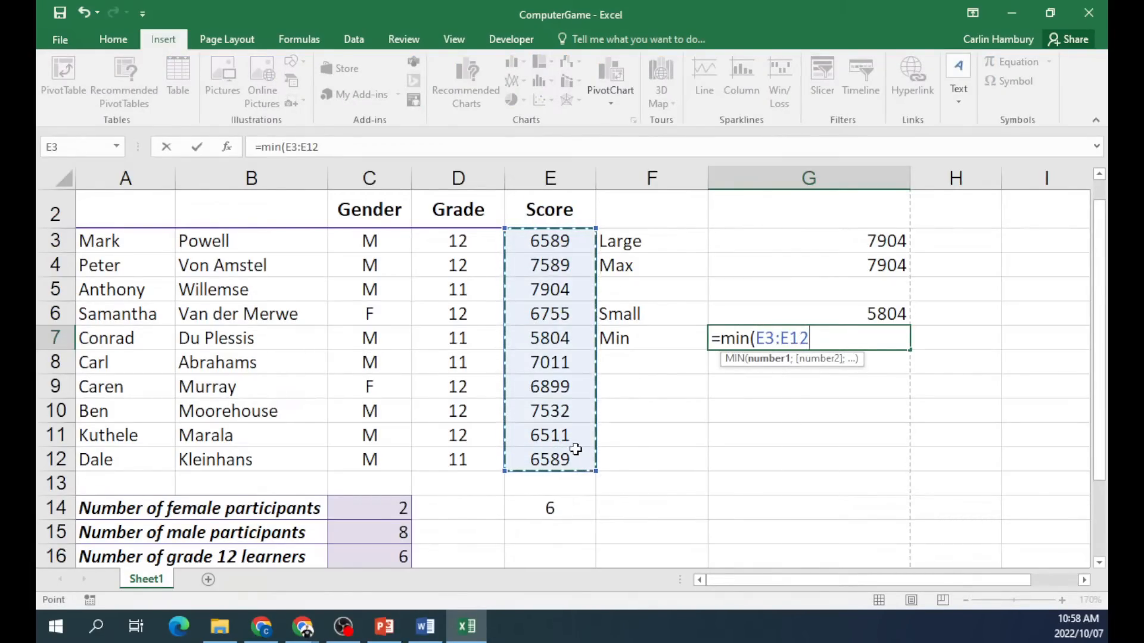
pyautogui.press('Return')
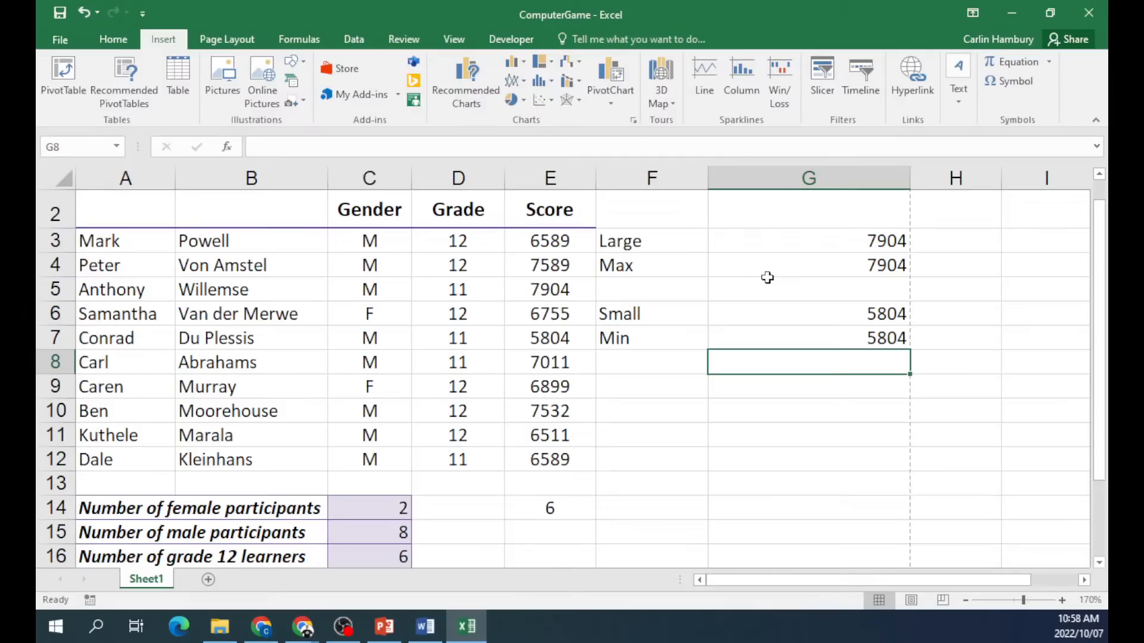
# Review the LARGE, MAX and MIN formulas in G3, G4 and G7.
pyautogui.click(780, 243)
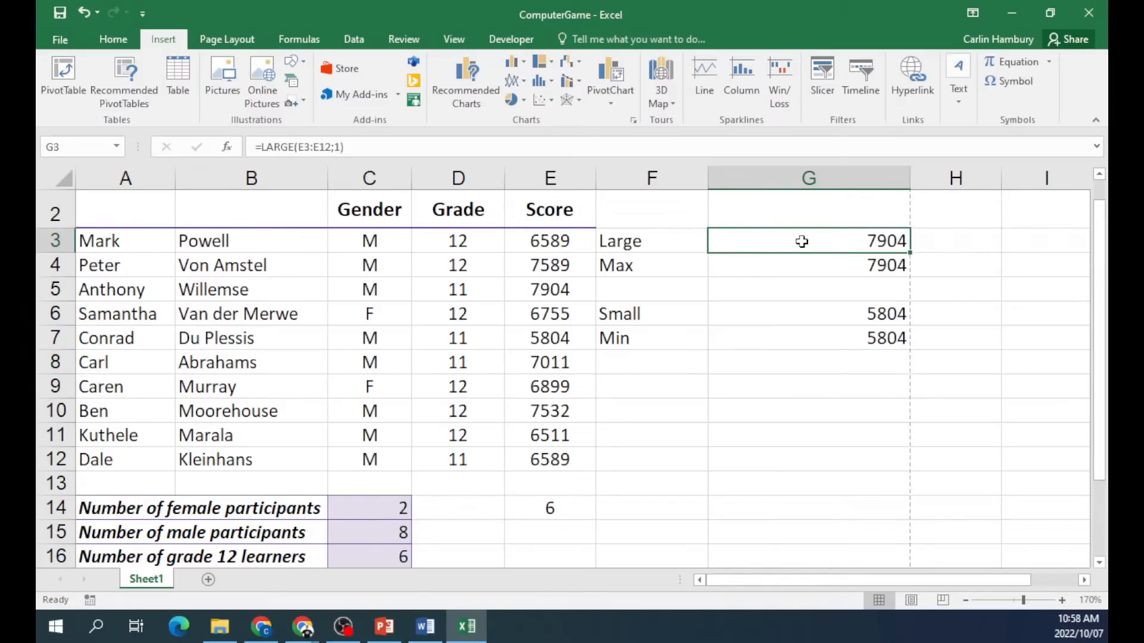
pyautogui.click(796, 269)
pyautogui.click(778, 336)
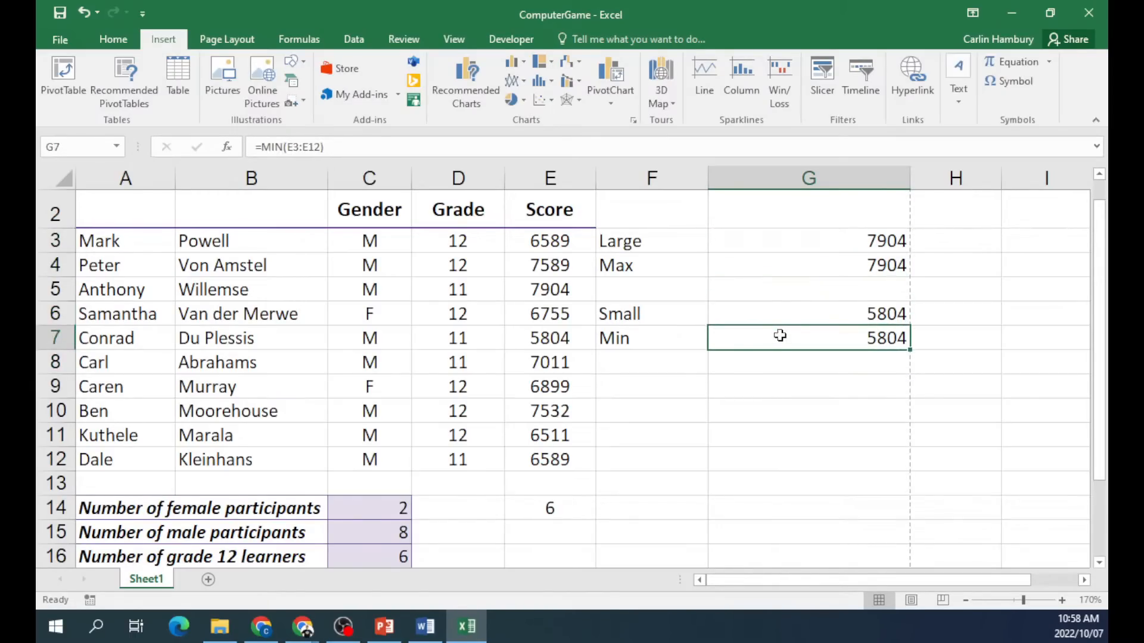
pyautogui.click(774, 237)
pyautogui.doubleClick(774, 237)
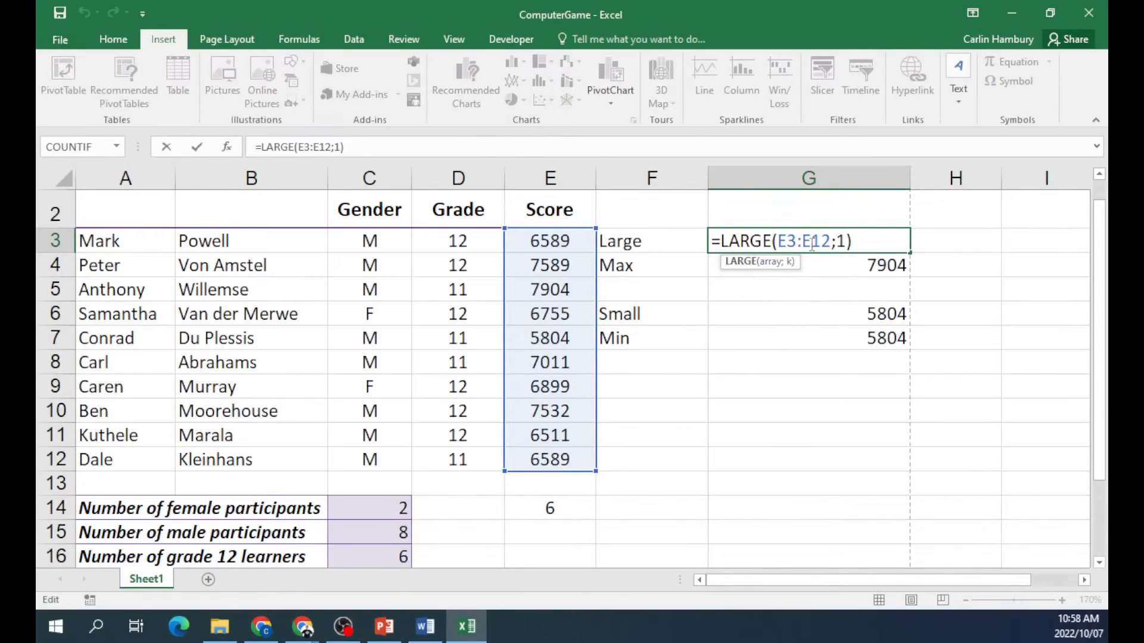
pyautogui.click(847, 238)
pyautogui.hotkey('ctrl', 'Return')
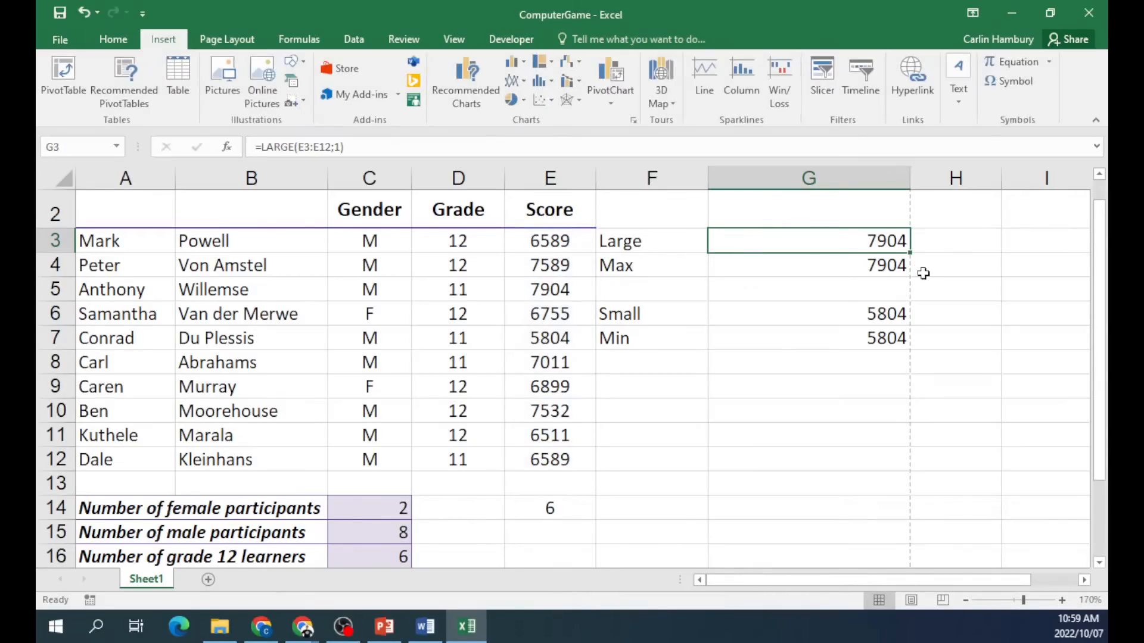
# Inspect the LARGE, MAX and SMALL formulas in edit mode without changing them.
pyautogui.click(897, 269)
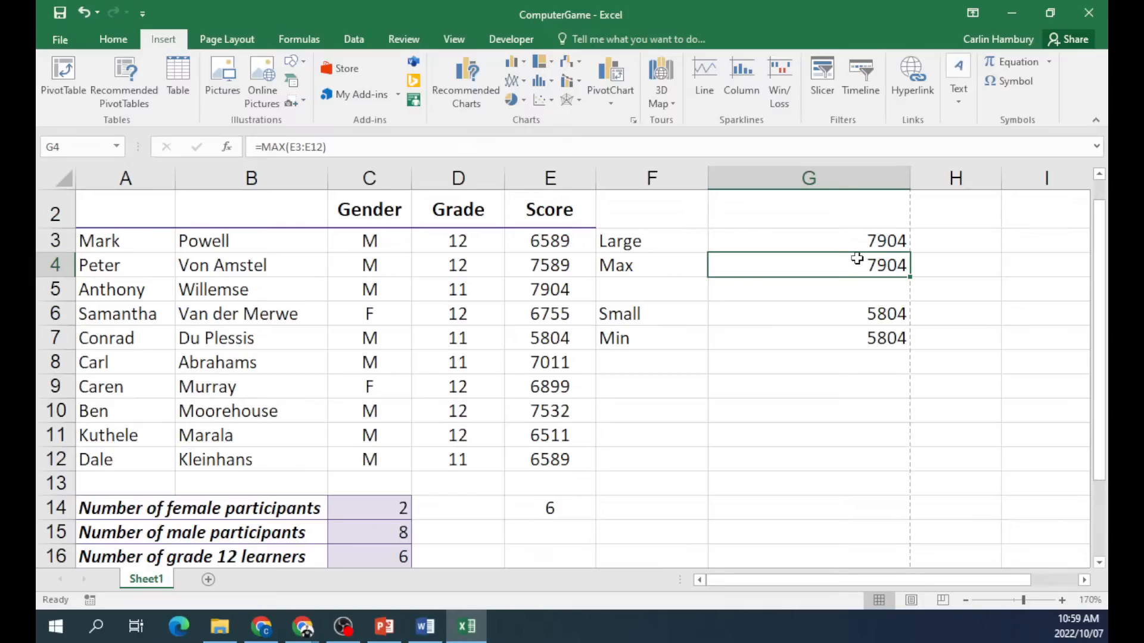
pyautogui.doubleClick(846, 240)
pyautogui.click(797, 268)
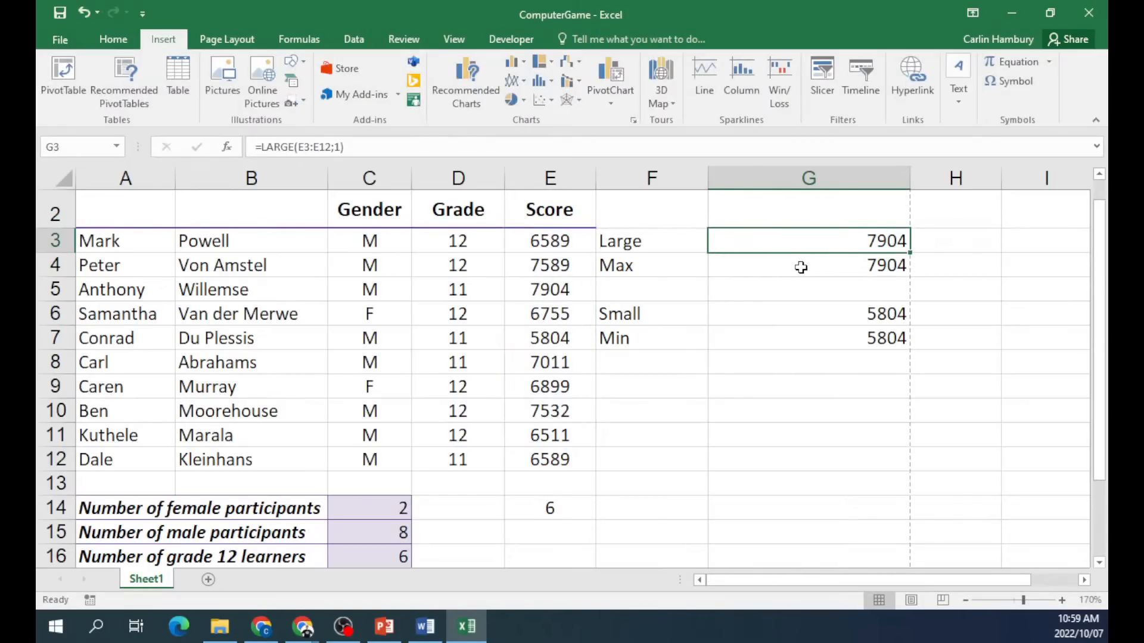
pyautogui.doubleClick(803, 268)
pyautogui.press('Escape')
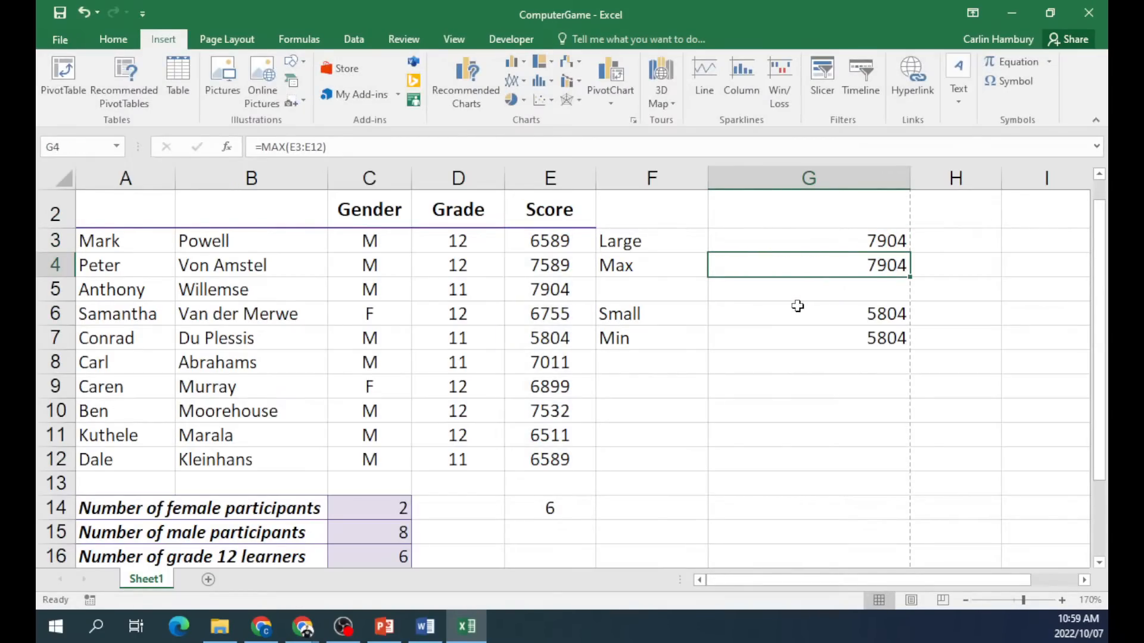
pyautogui.doubleClick(798, 307)
pyautogui.press('Escape')
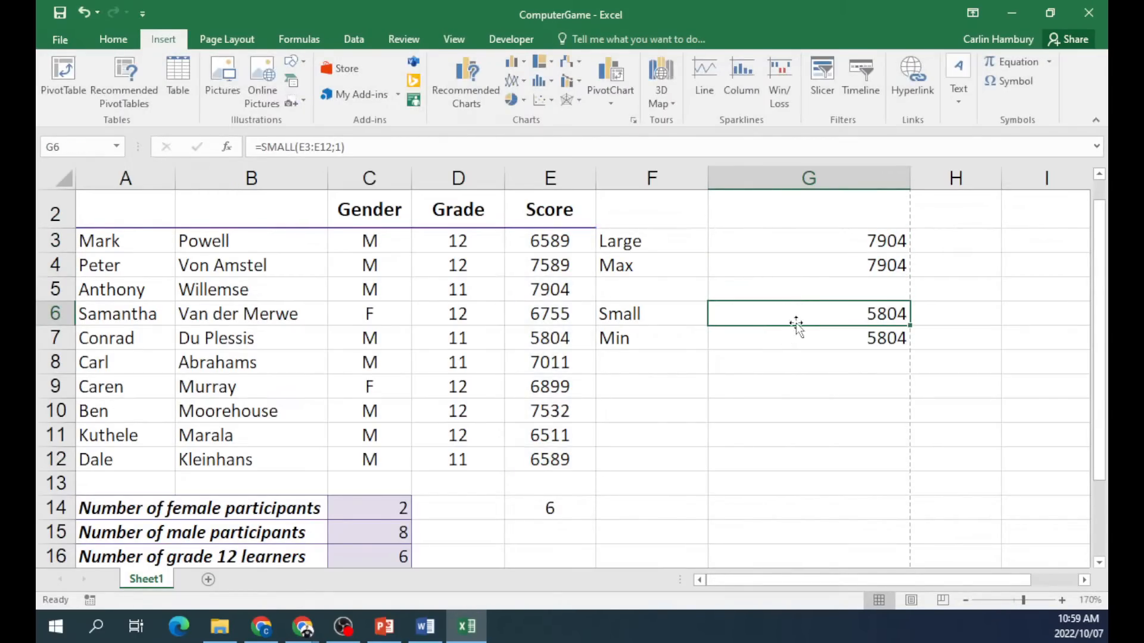
pyautogui.click(846, 290)
# Change the LARGE rank argument to 3 so G3 shows 7532.
pyautogui.doubleClick(870, 238)
pyautogui.press('Left')
pyautogui.press('BackSpace')
pyautogui.write('3')
pyautogui.press('Return')
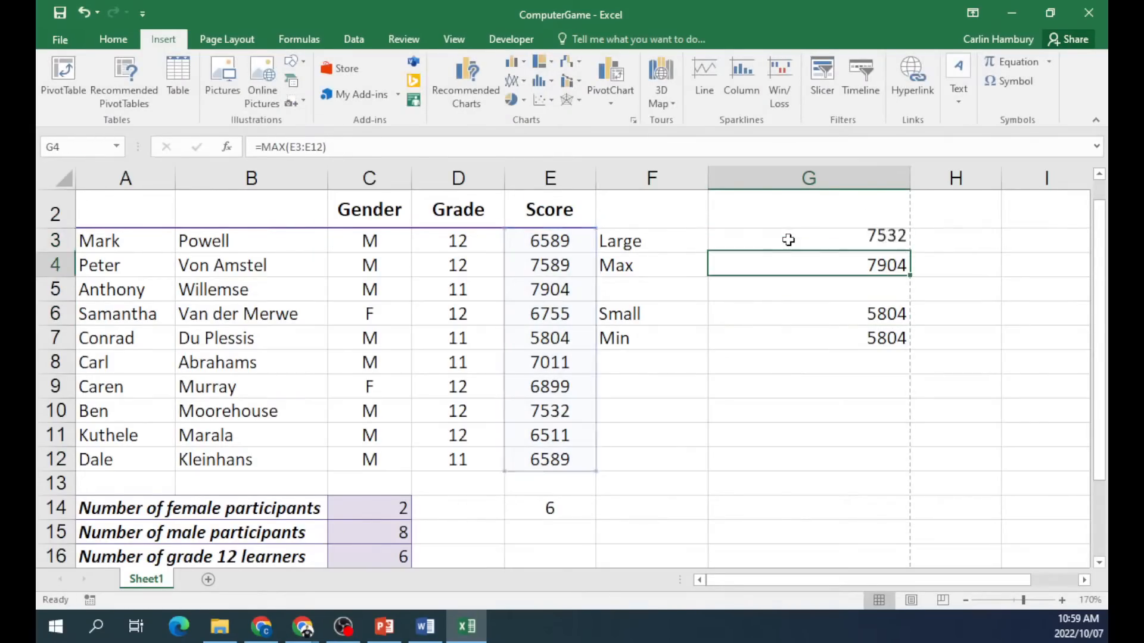
# Change the SMALL rank argument to 2 so G6 shows 6511.
pyautogui.doubleClick(819, 315)
pyautogui.press('End')
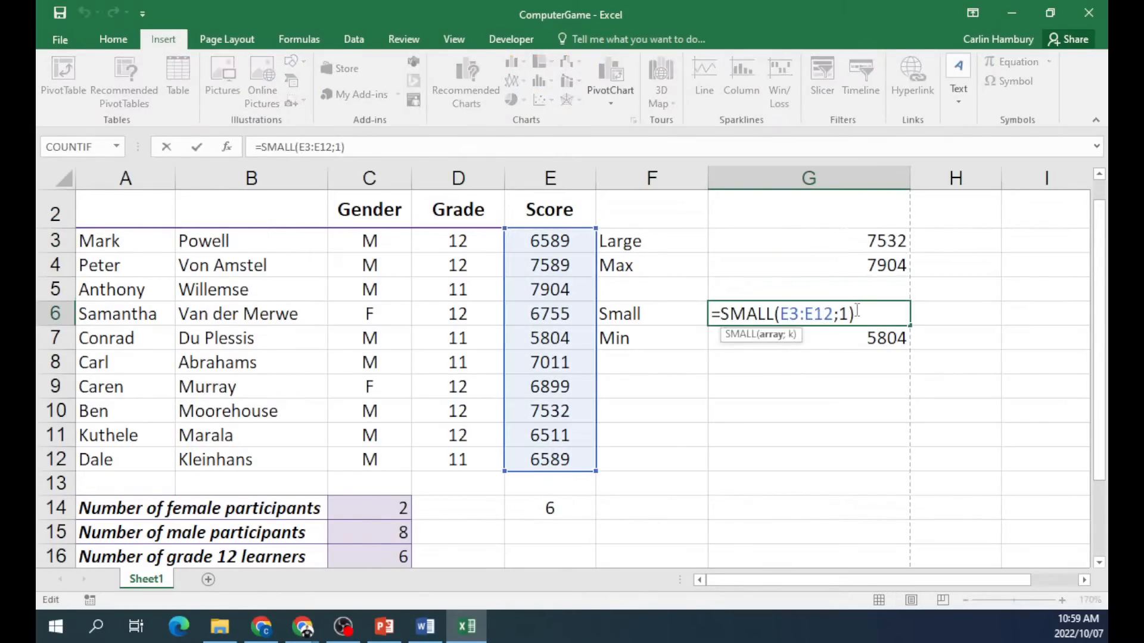
pyautogui.press('Left')
pyautogui.press('BackSpace')
pyautogui.write('2')
pyautogui.press('Return')
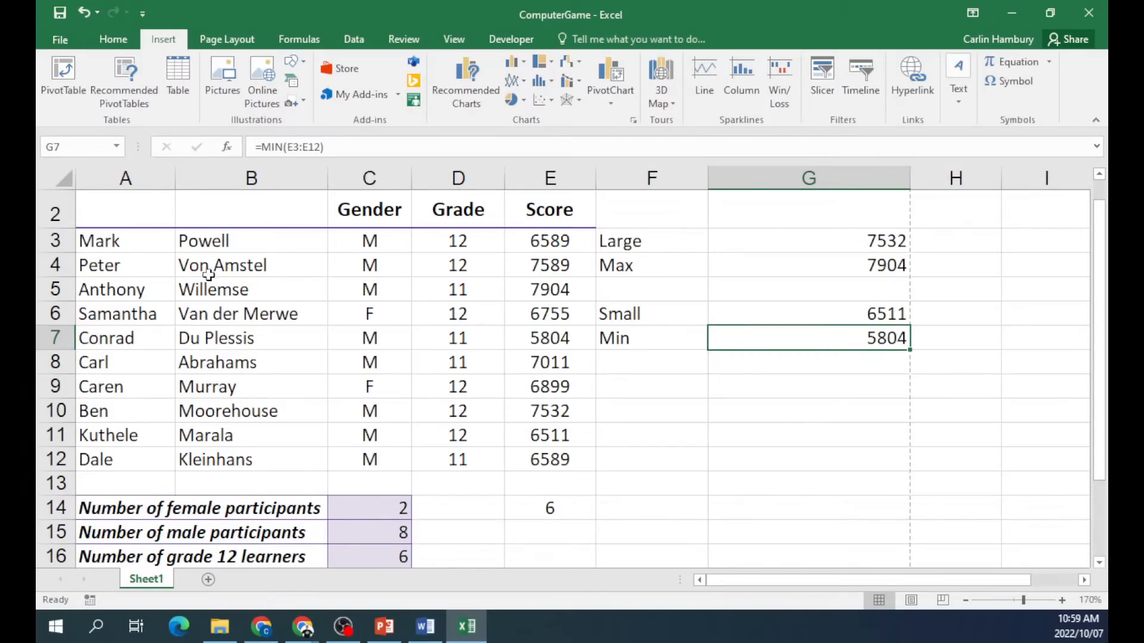
# Select the student table and try Subtotal, cancelling the missing column labels warning.
pyautogui.moveTo(146, 239); pyautogui.dragTo(432, 235)
pyautogui.moveTo(126, 214); pyautogui.dragTo(553, 460)
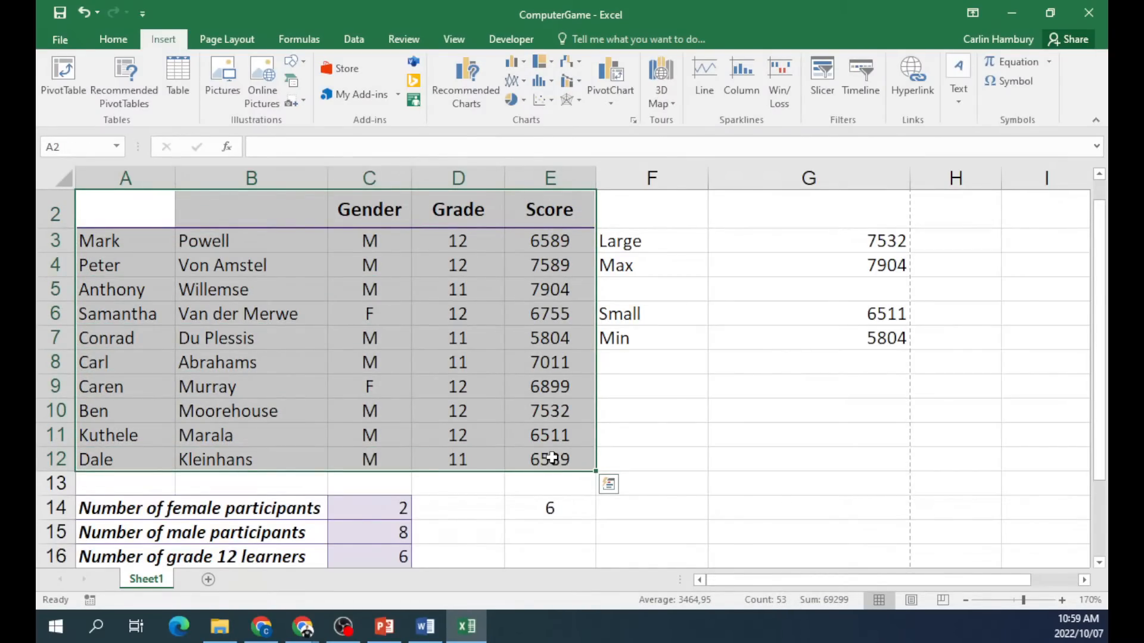
pyautogui.click(357, 40)
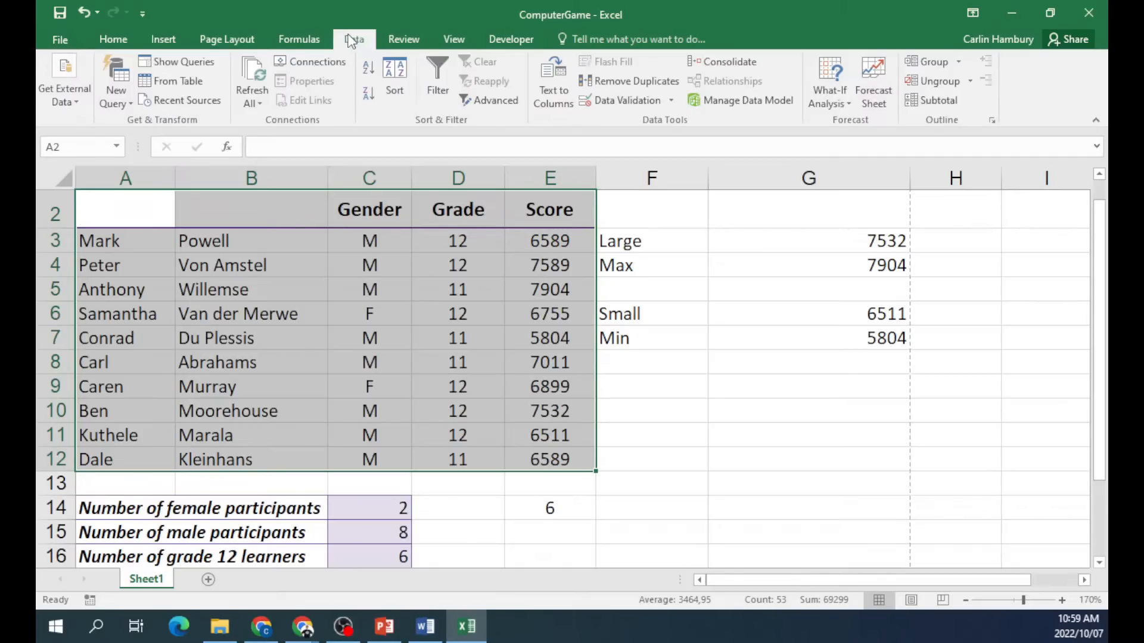
pyautogui.click(952, 100)
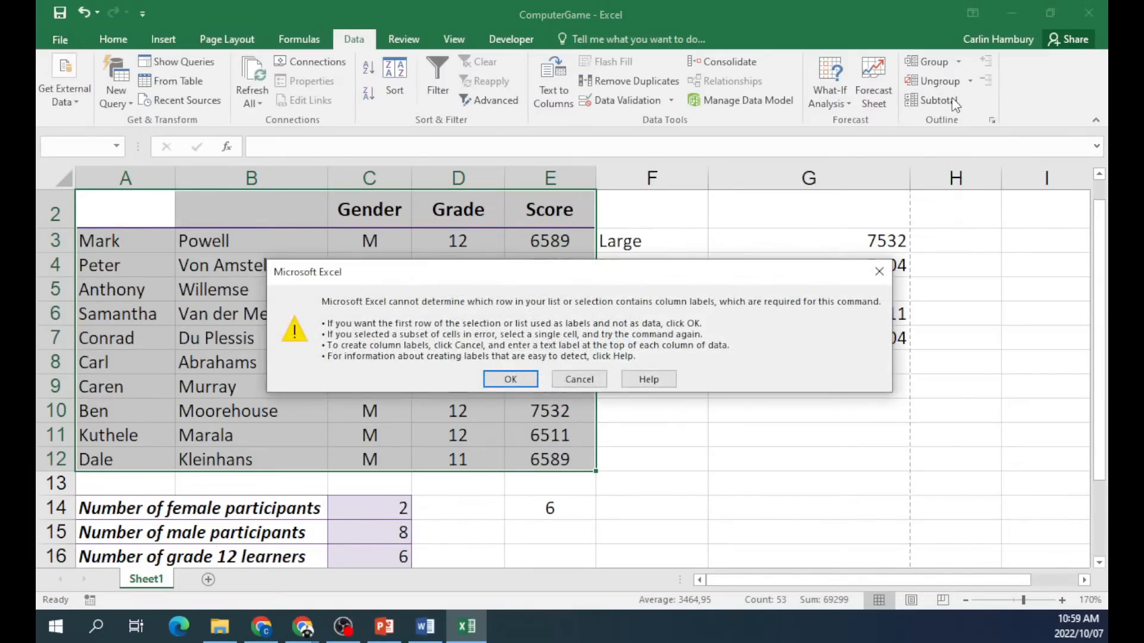
pyautogui.click(582, 379)
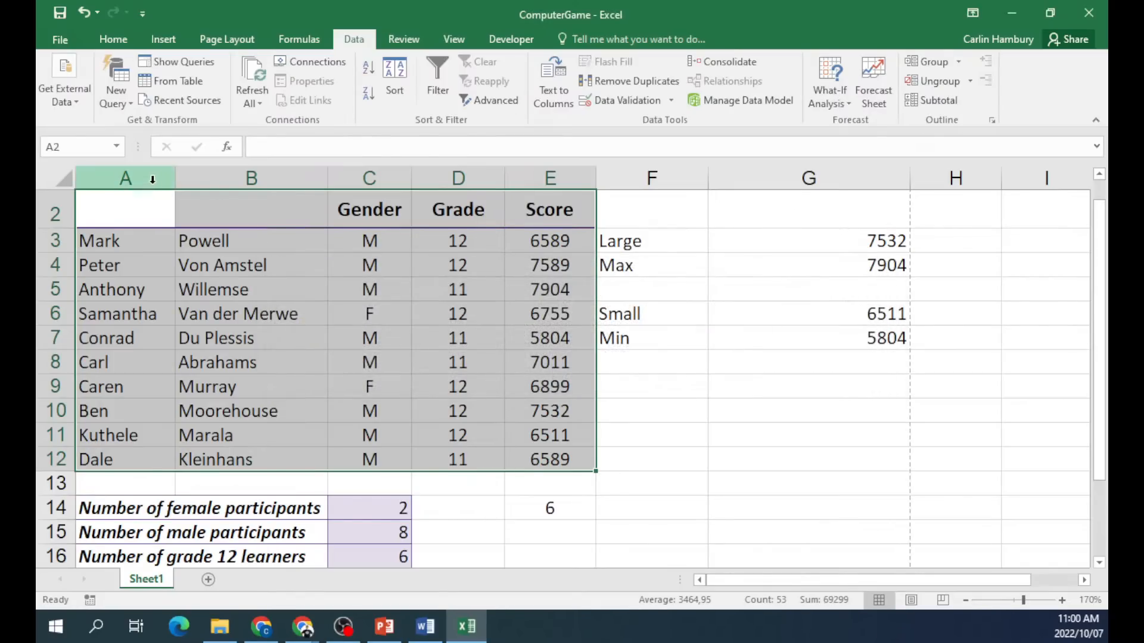
# Reselect A3:E12, then close the ComputerGame workbook without saving.
pyautogui.click(130, 253)
pyautogui.moveTo(129, 241); pyautogui.dragTo(533, 461)
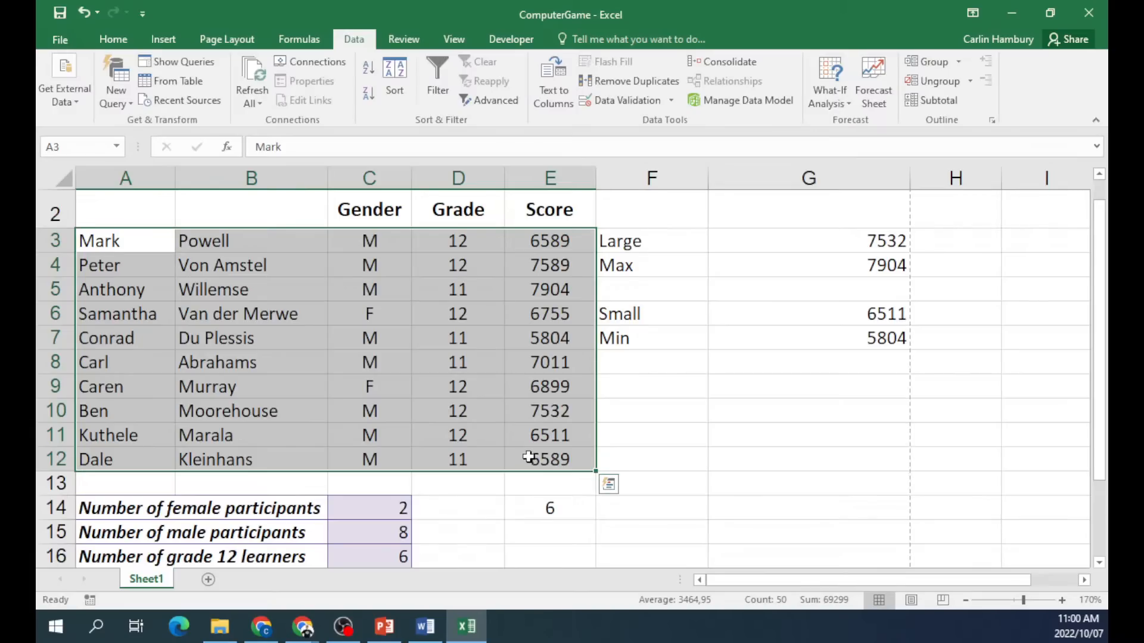
pyautogui.click(1090, 13)
pyautogui.click(571, 332)
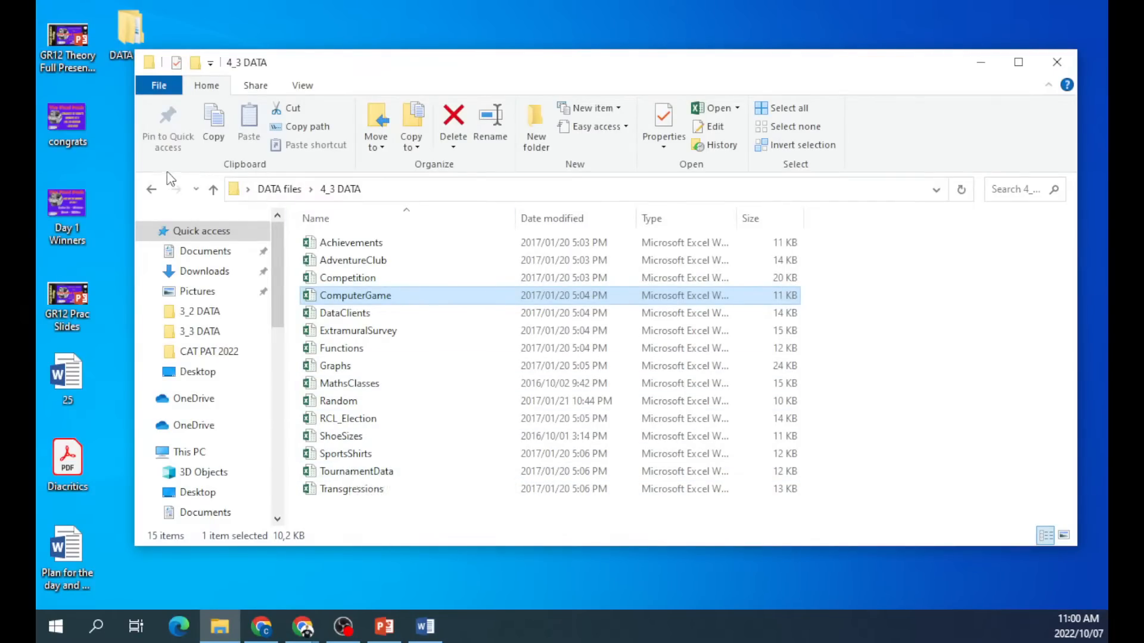
# Close the DATA files window and open a fresh, resized File Explorer window.
pyautogui.click(152, 189)
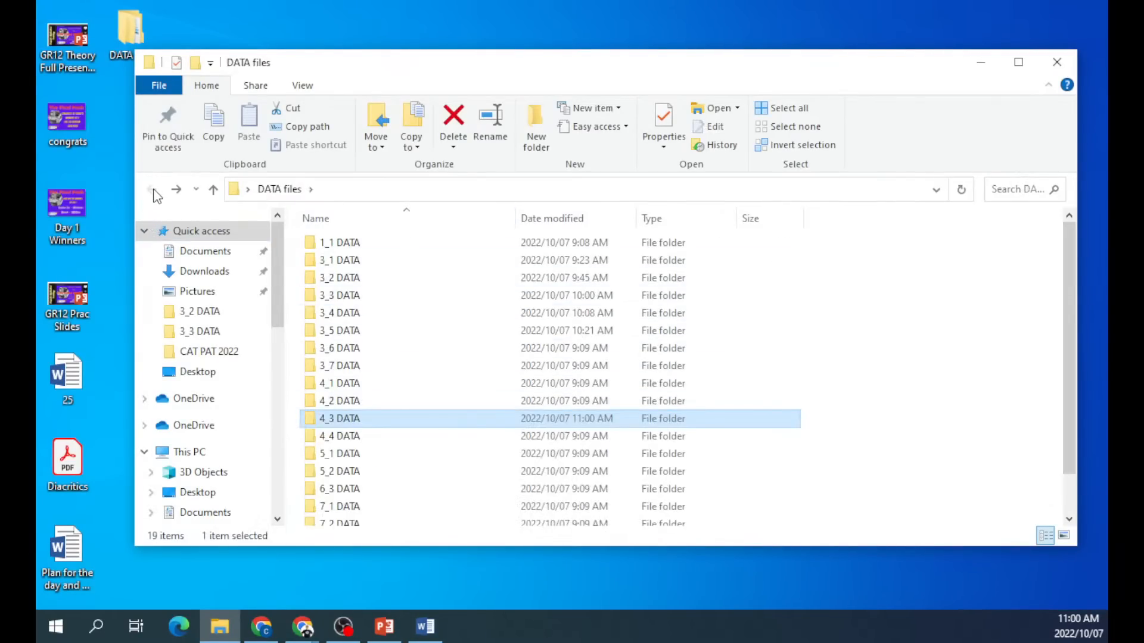
pyautogui.click(1057, 62)
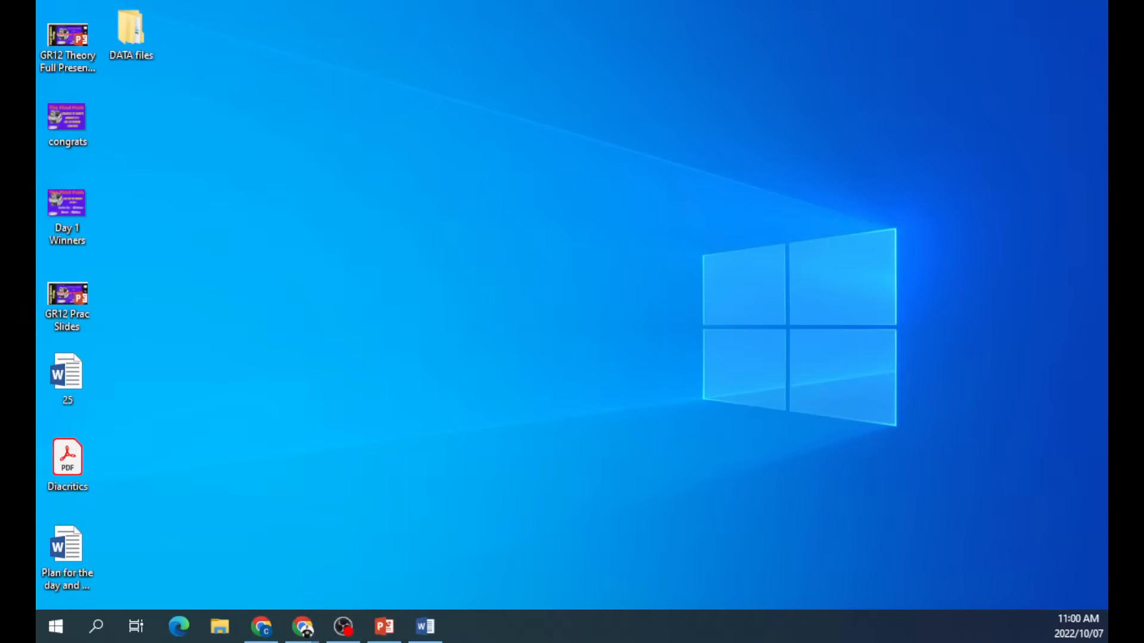
pyautogui.press('super+e')
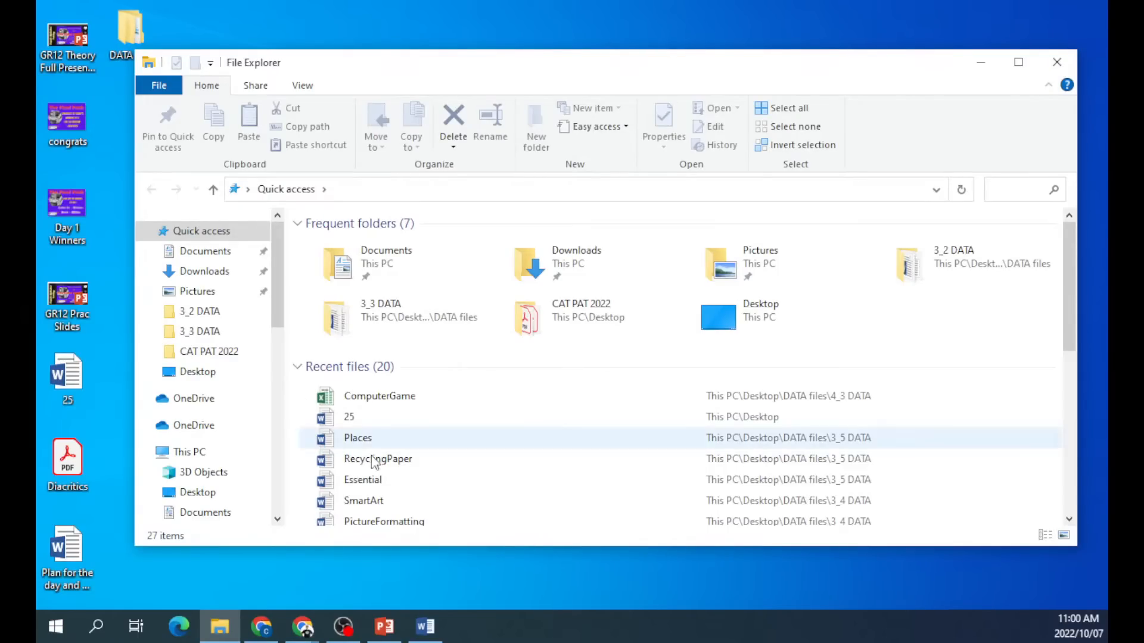
pyautogui.moveTo(447, 552); pyautogui.dragTo(444, 591)
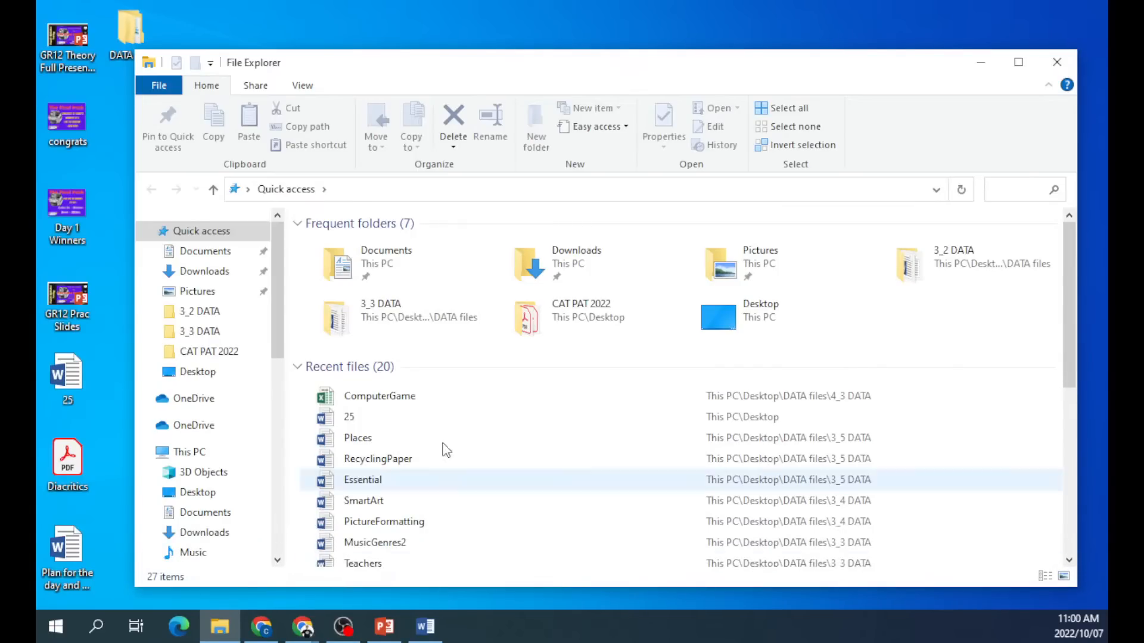
pyautogui.moveTo(474, 71); pyautogui.dragTo(494, 55)
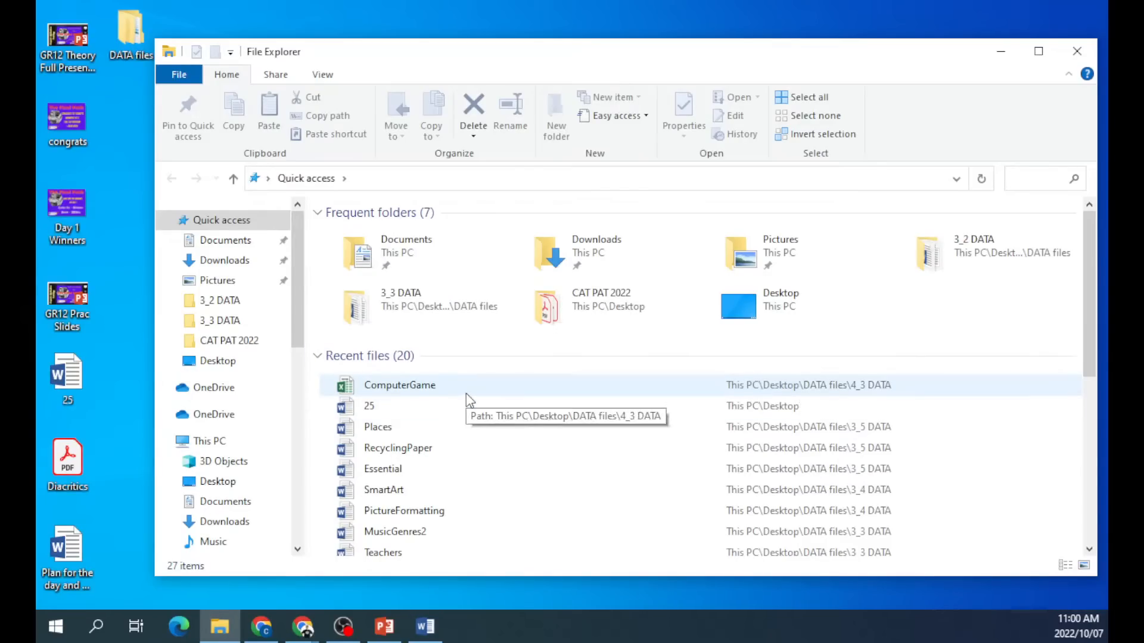
pyautogui.scroll(-2, 242, 512)
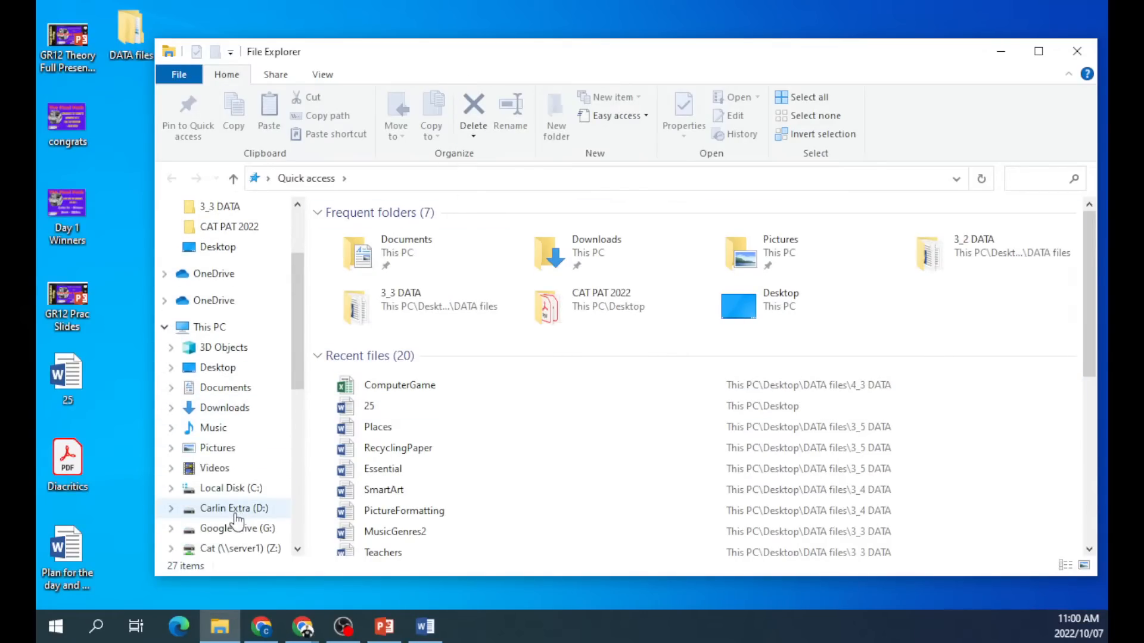
pyautogui.scroll(-1, 237, 521)
# Copy SO Gr.11 2nd Edition from Z: > Data > Grade 11 > DATA for learners to the Desktop.
pyautogui.click(230, 529)
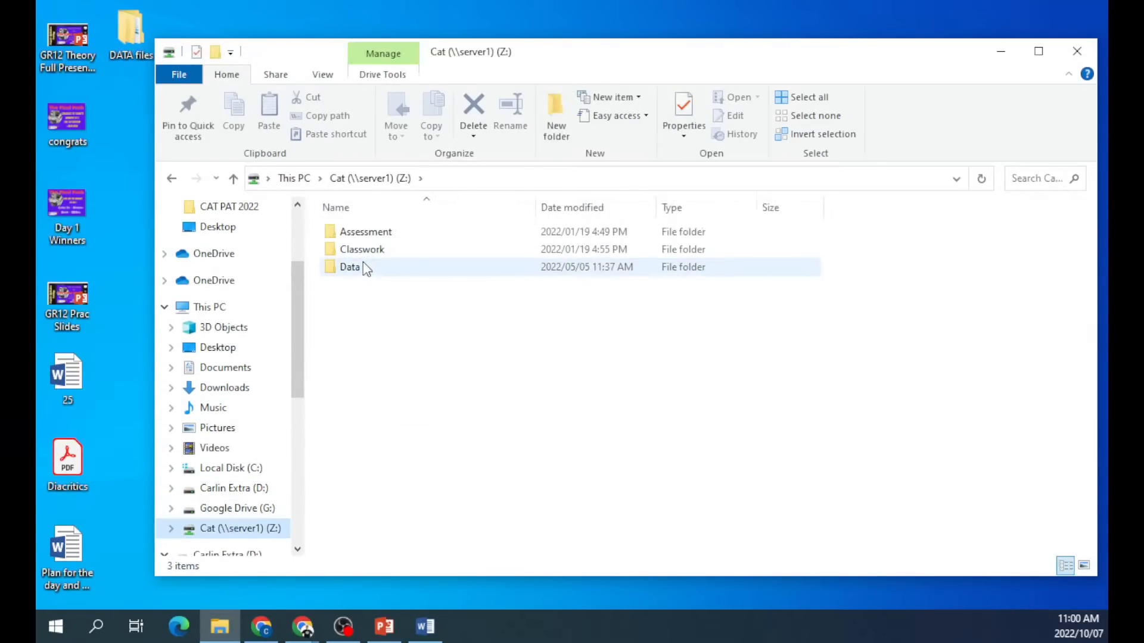
pyautogui.doubleClick(363, 263)
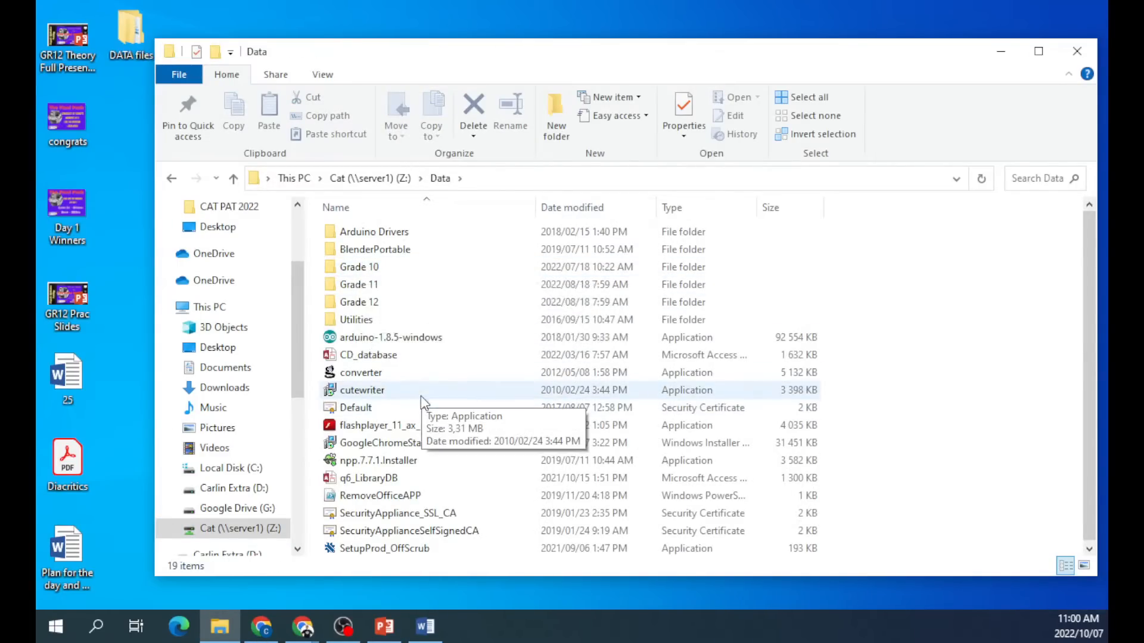
pyautogui.doubleClick(385, 283)
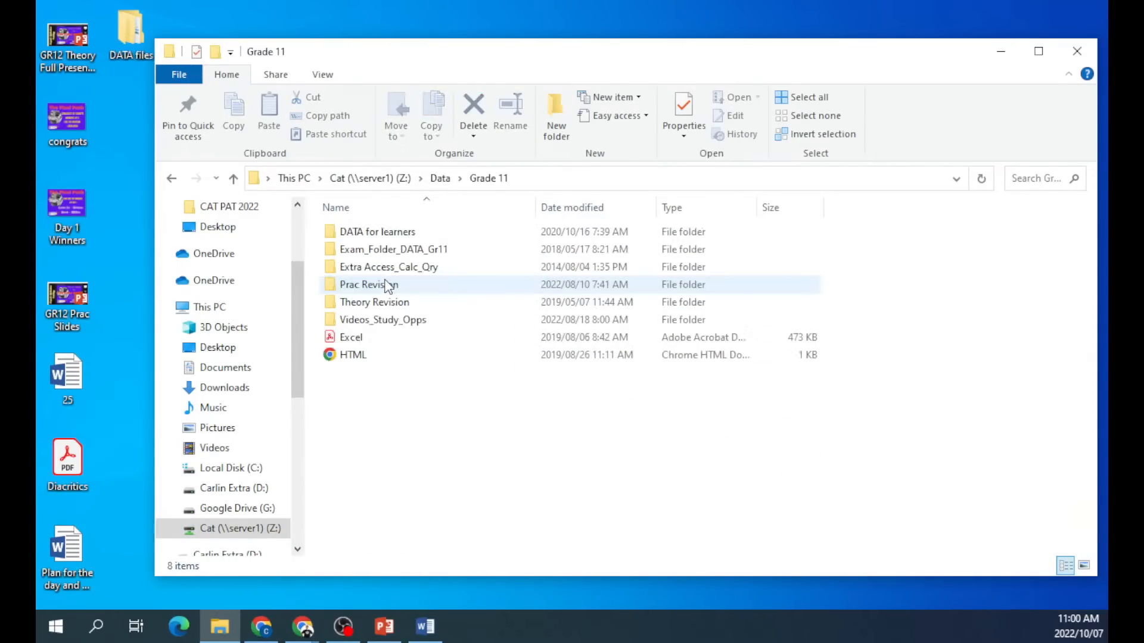
pyautogui.doubleClick(385, 233)
pyautogui.moveTo(388, 250); pyautogui.dragTo(123, 262)
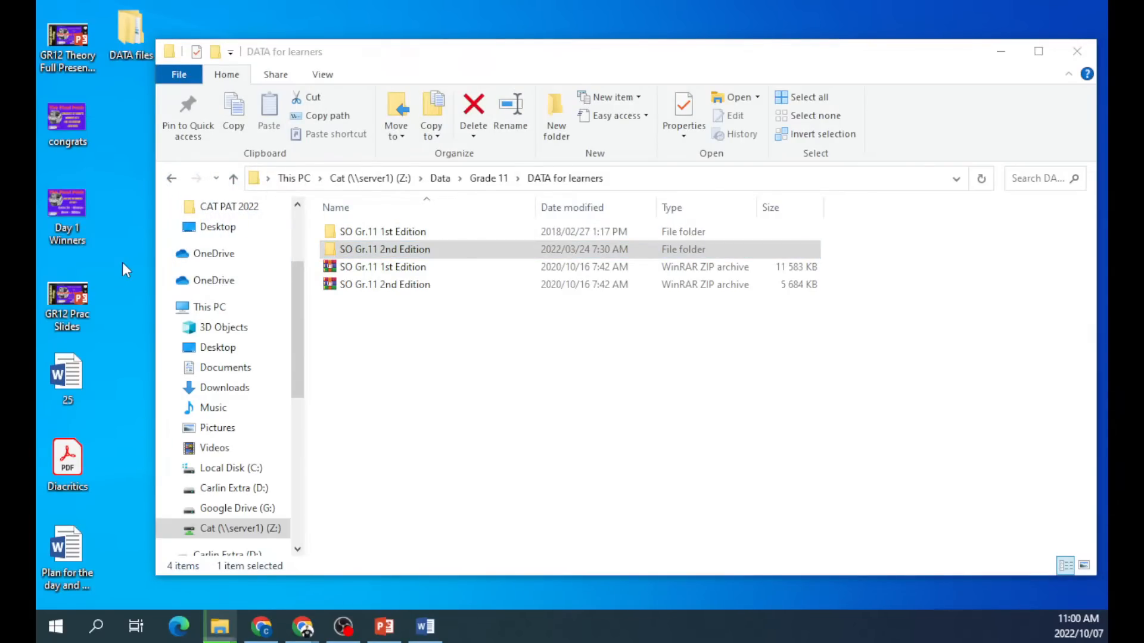
pyautogui.click(1078, 51)
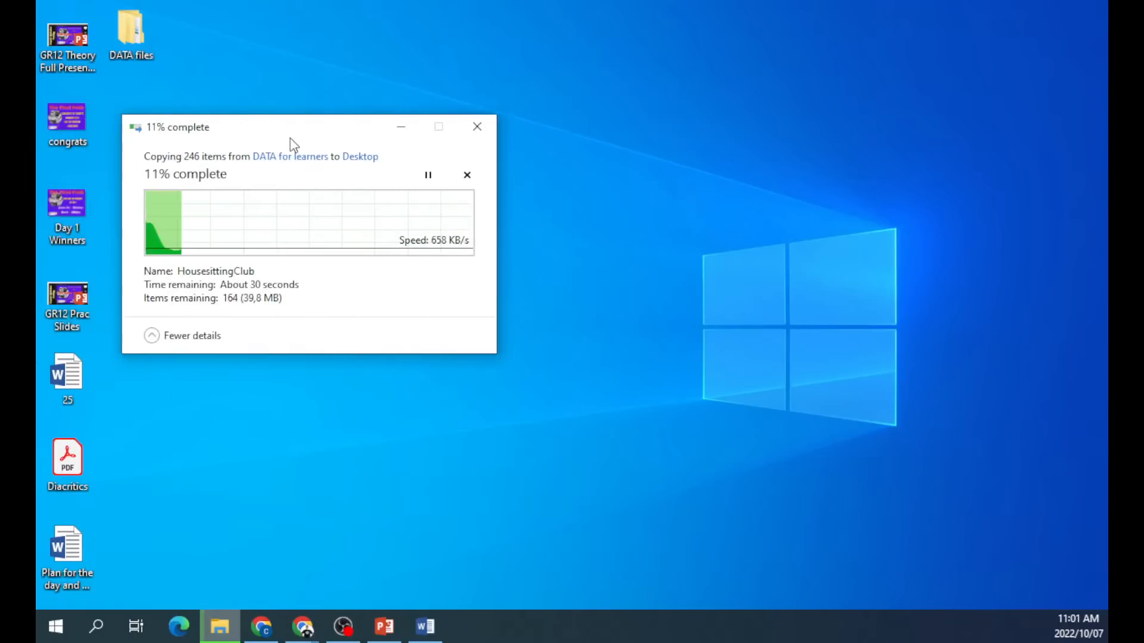
pyautogui.moveTo(292, 145); pyautogui.dragTo(387, 122)
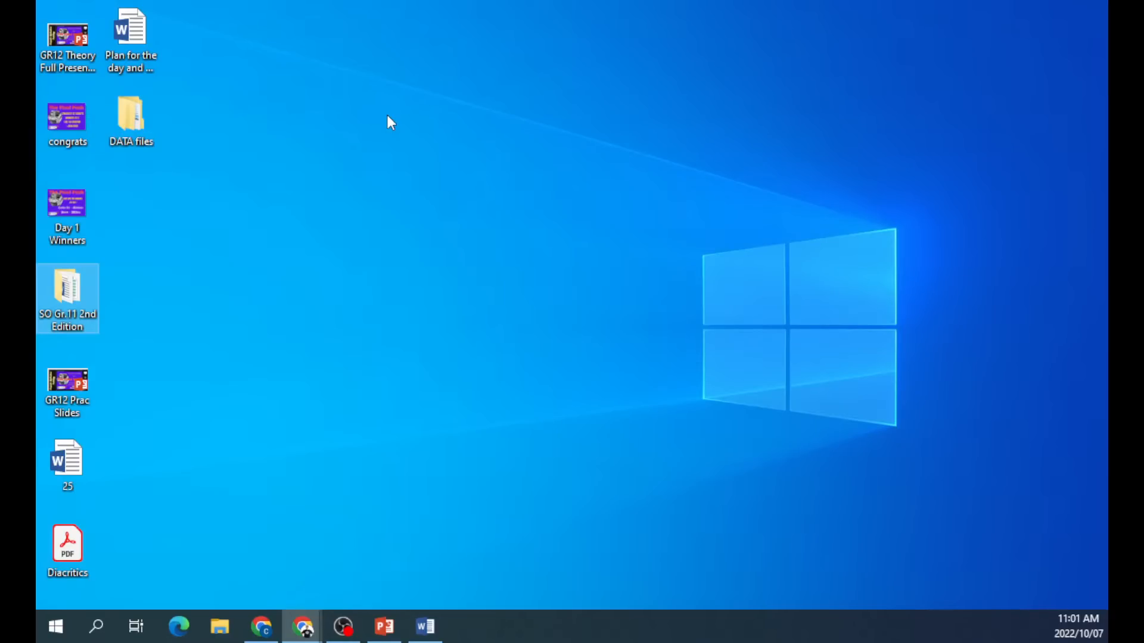
# Open SpringFestival from the copied folder's Section 4 data > 4_2 DATA.
pyautogui.doubleClick(55, 291)
pyautogui.doubleClick(342, 252)
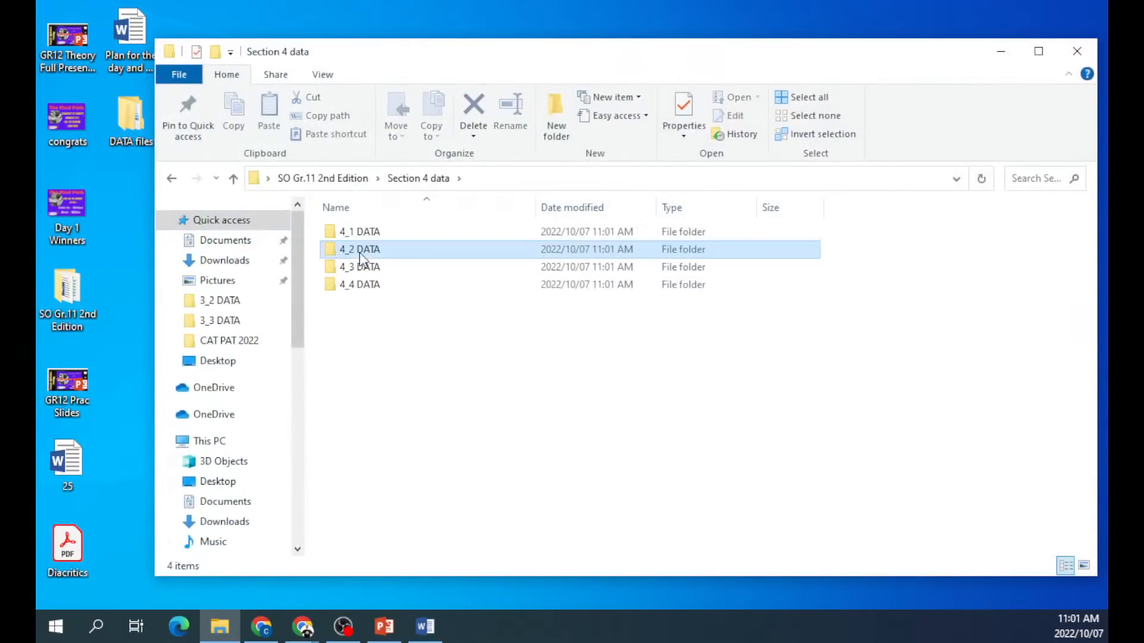
pyautogui.doubleClick(359, 252)
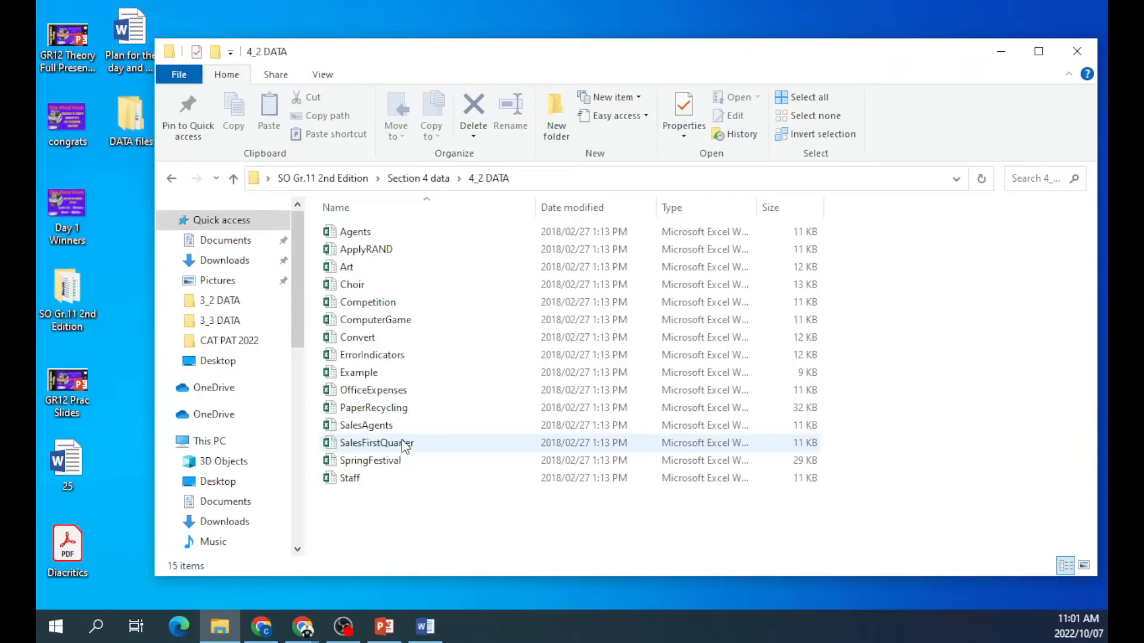
pyautogui.doubleClick(391, 470)
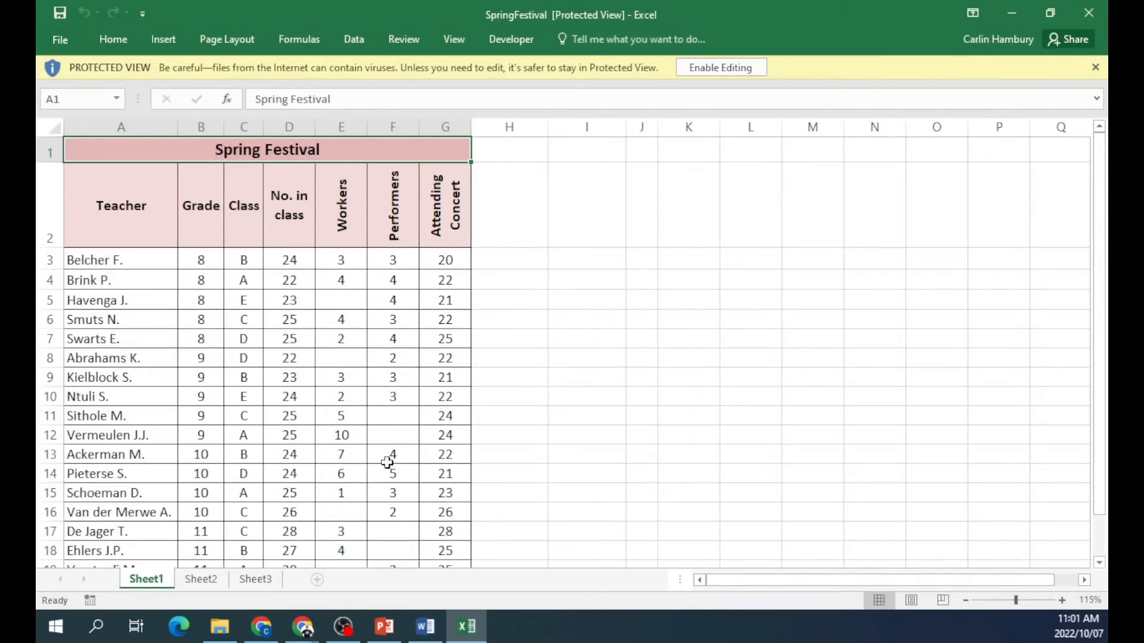
# Enable editing and select the SpringFestival table for subtotalling.
pyautogui.click(752, 67)
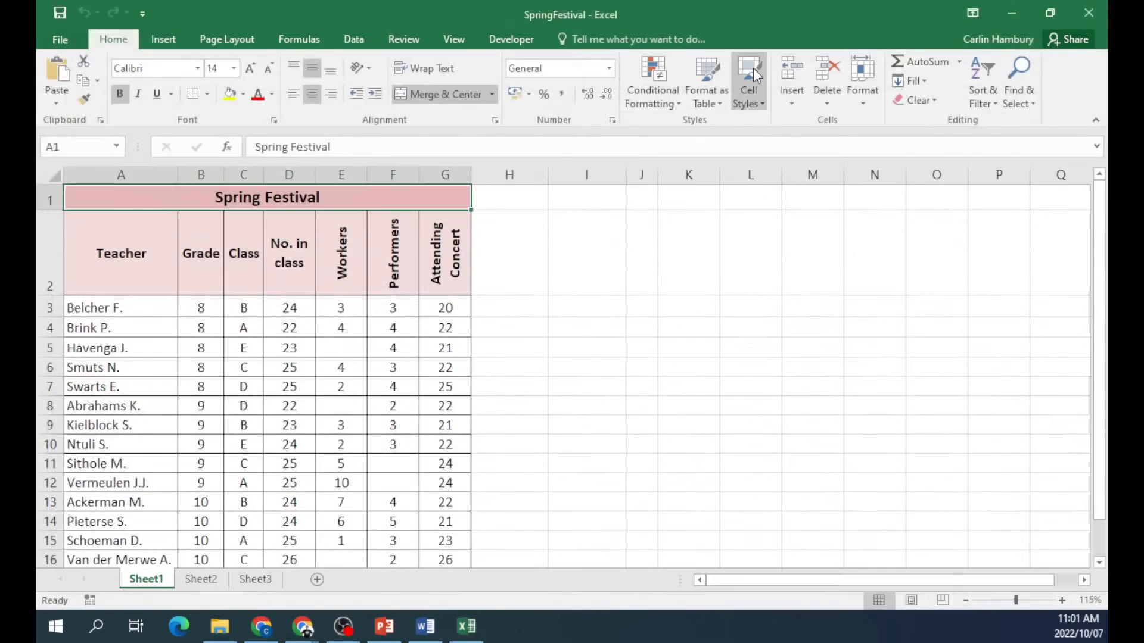
pyautogui.moveTo(134, 261); pyautogui.dragTo(444, 512)
pyautogui.click(356, 40)
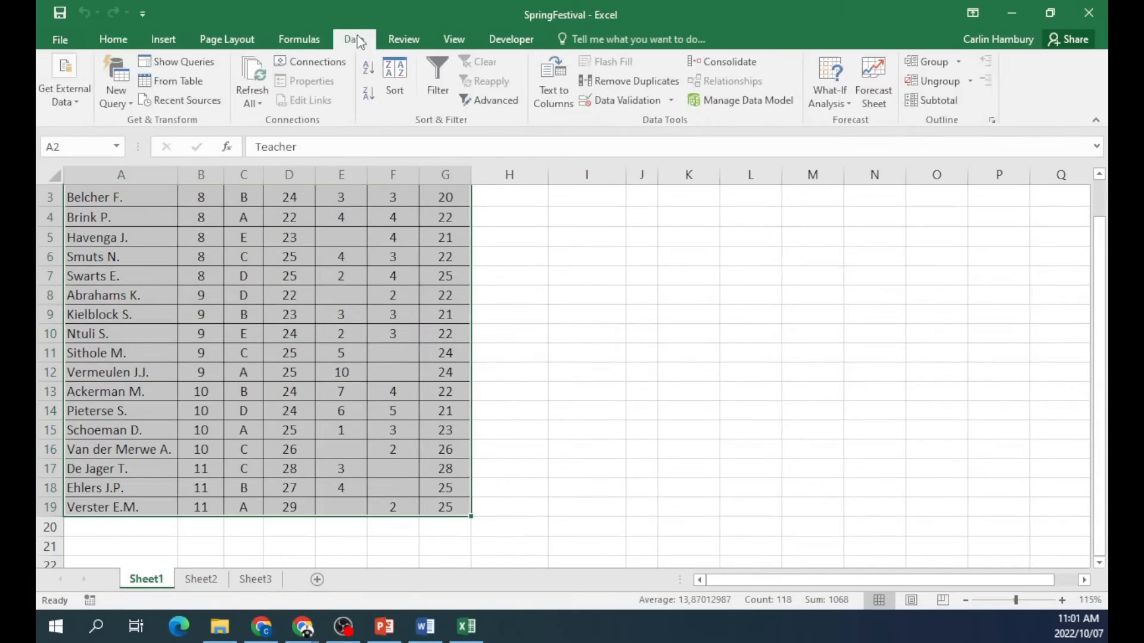
pyautogui.click(952, 104)
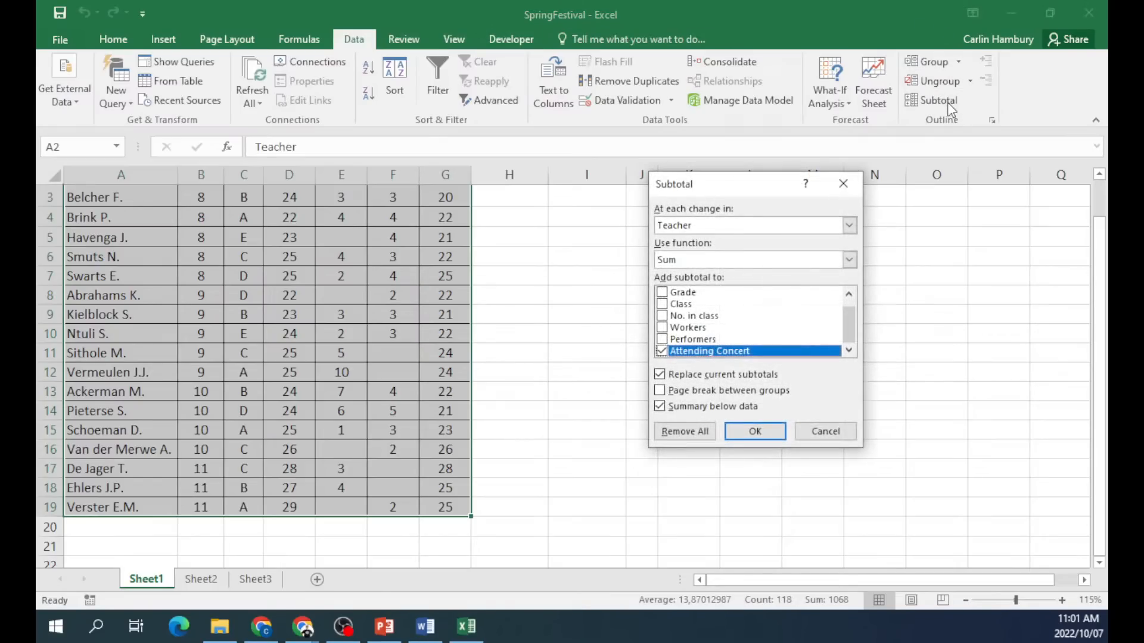
pyautogui.moveTo(750, 184); pyautogui.dragTo(673, 206)
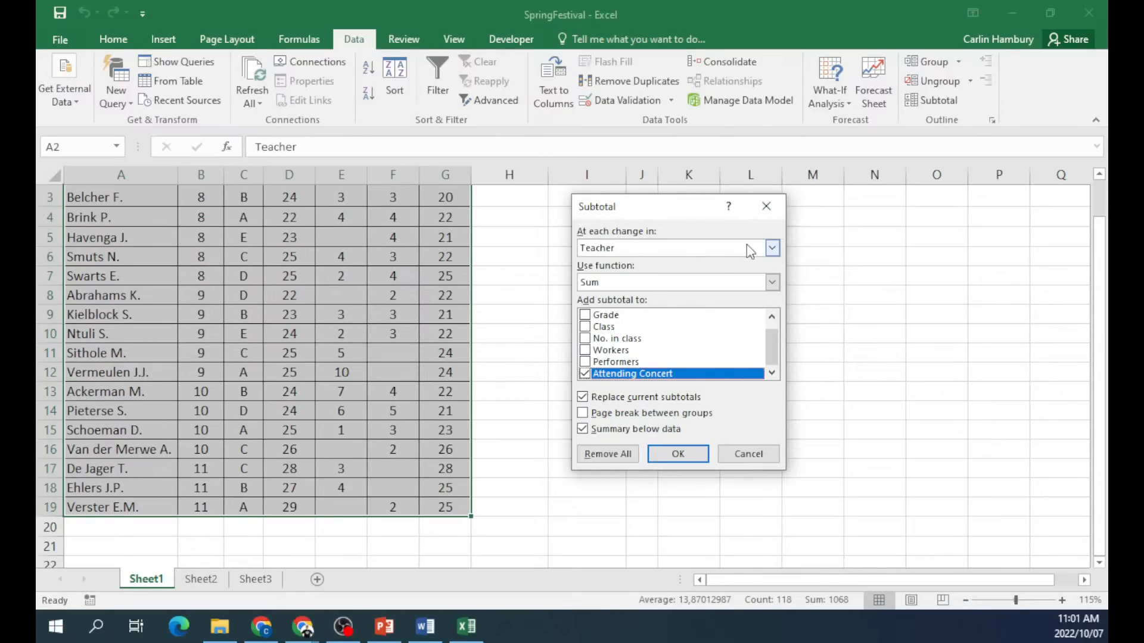
# Subtotal at each change in Grade using Sum on the Grade column only.
pyautogui.click(773, 248)
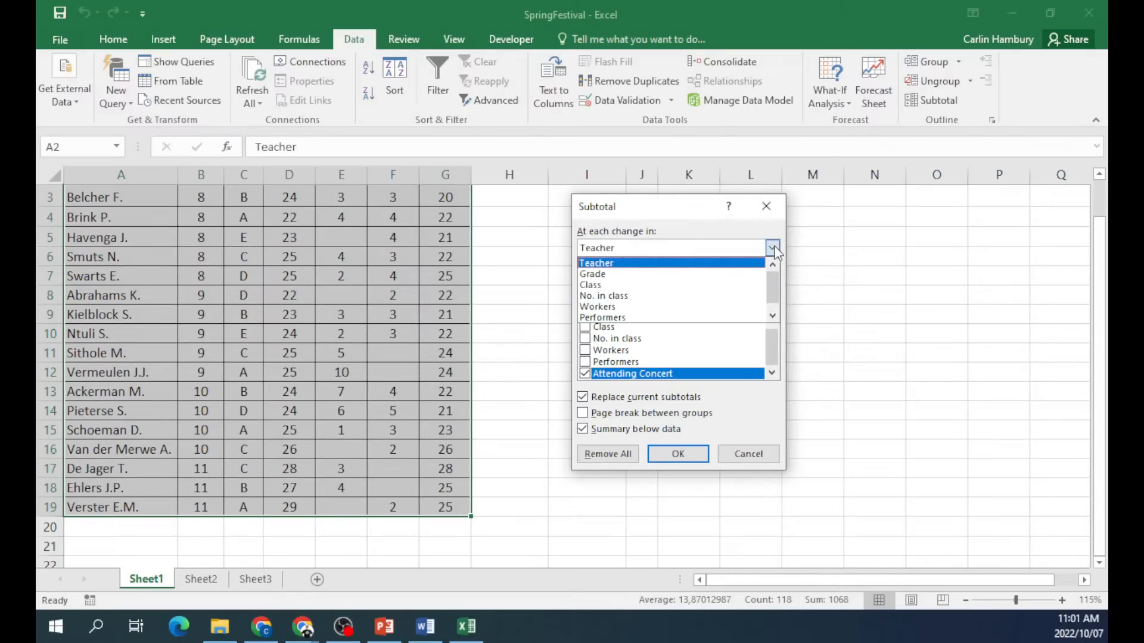
pyautogui.click(650, 275)
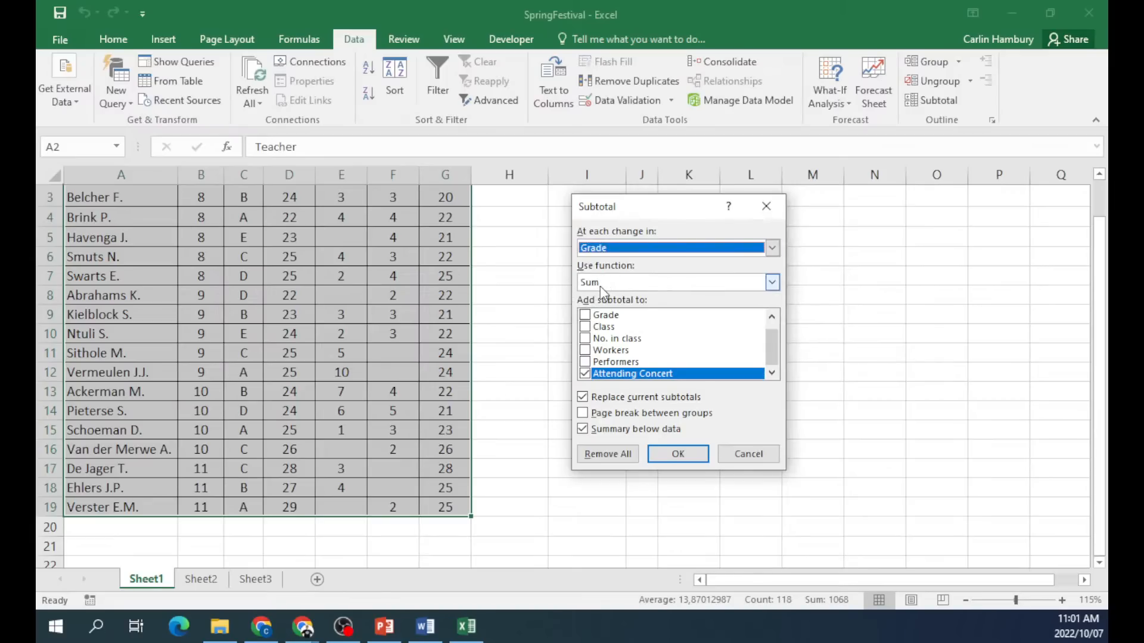
pyautogui.click(772, 283)
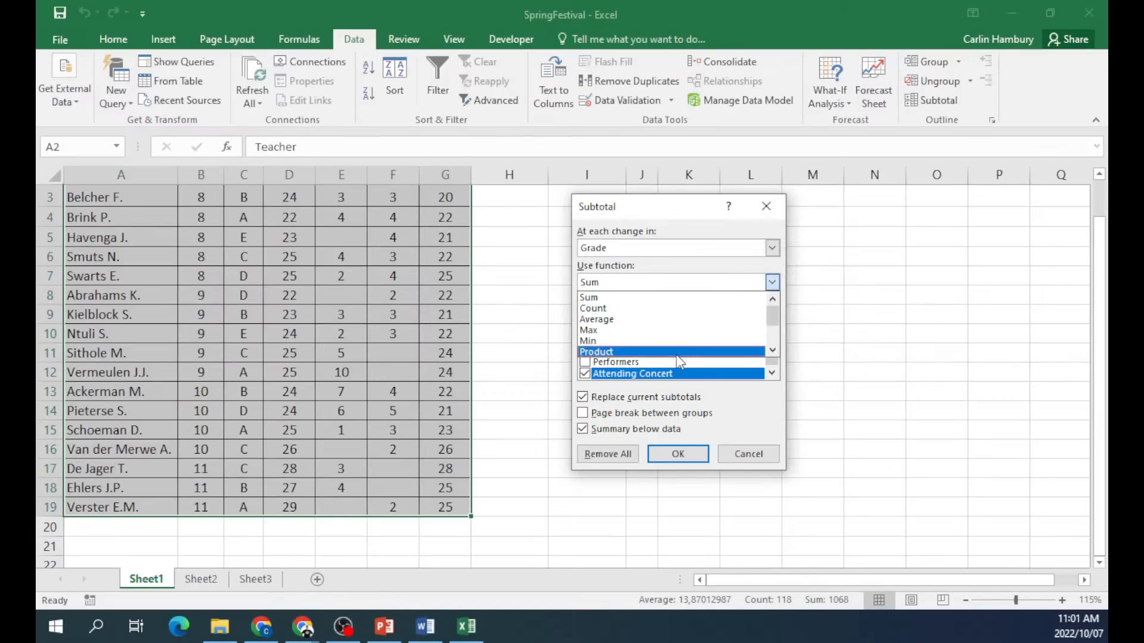
pyautogui.click(677, 297)
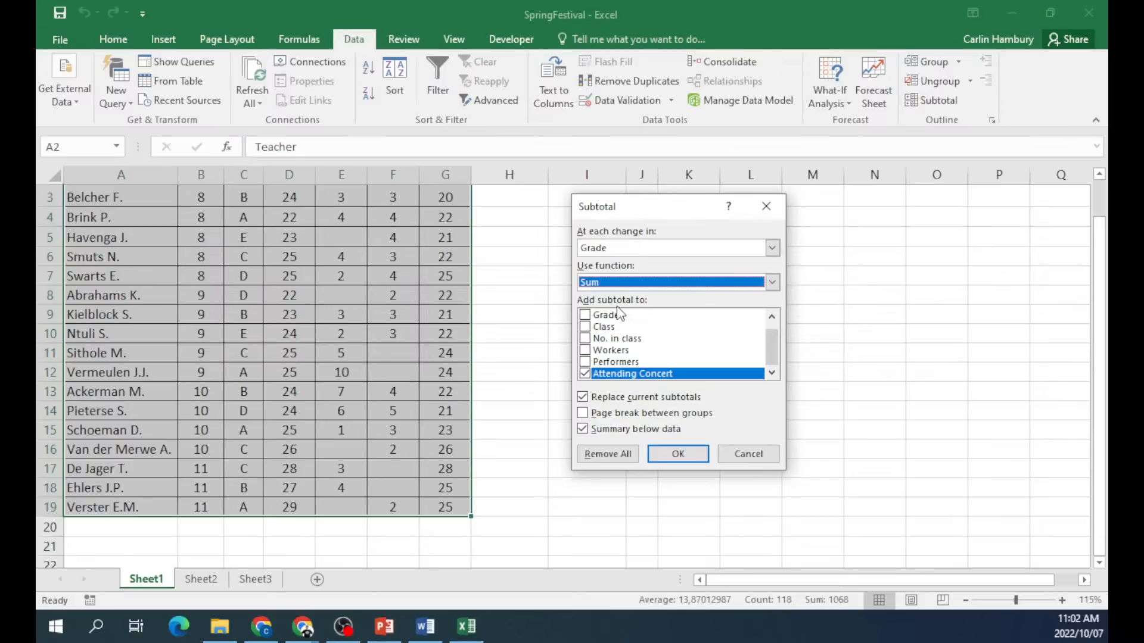
pyautogui.click(584, 373)
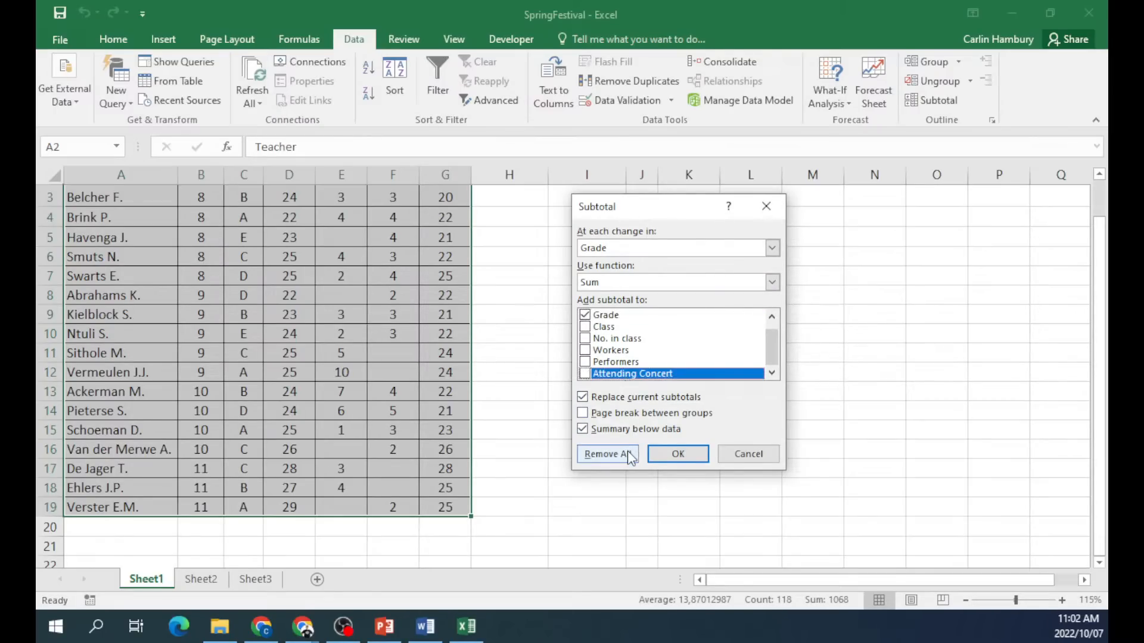
pyautogui.click(674, 454)
pyautogui.click(671, 454)
pyautogui.scroll(1, 633, 447)
pyautogui.scroll(-1, 583, 377)
pyautogui.scroll(-3, 217, 376)
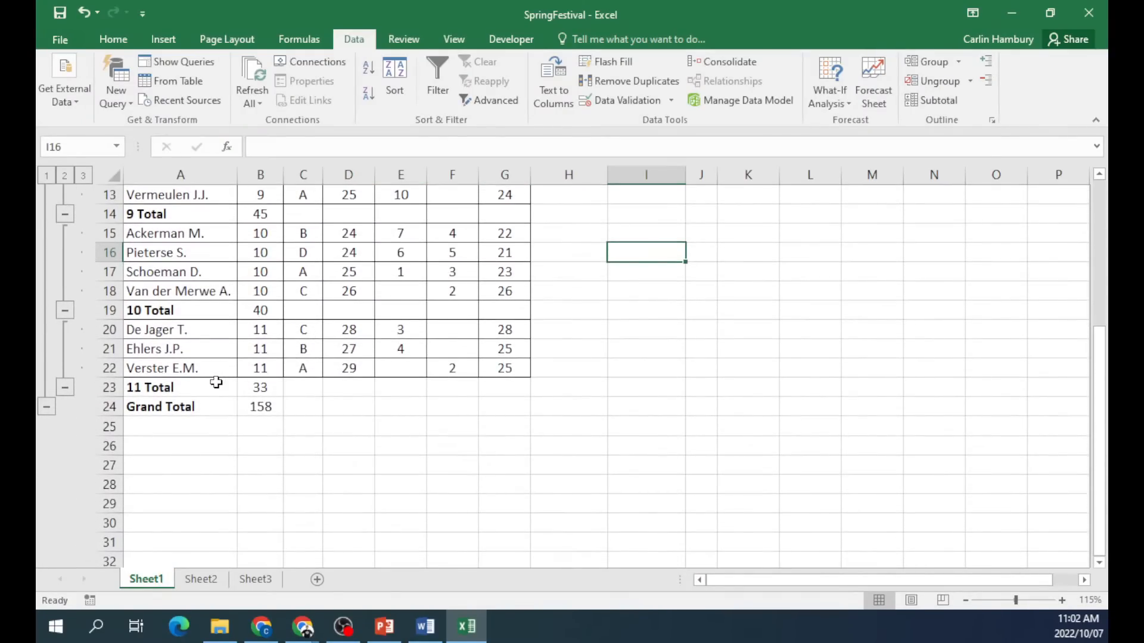
# Check the list's Subtotal settings, cancel them, and close the SpringFestival workbook.
pyautogui.scroll(3, 217, 382)
pyautogui.moveTo(182, 388); pyautogui.dragTo(467, 301)
pyautogui.click(449, 432)
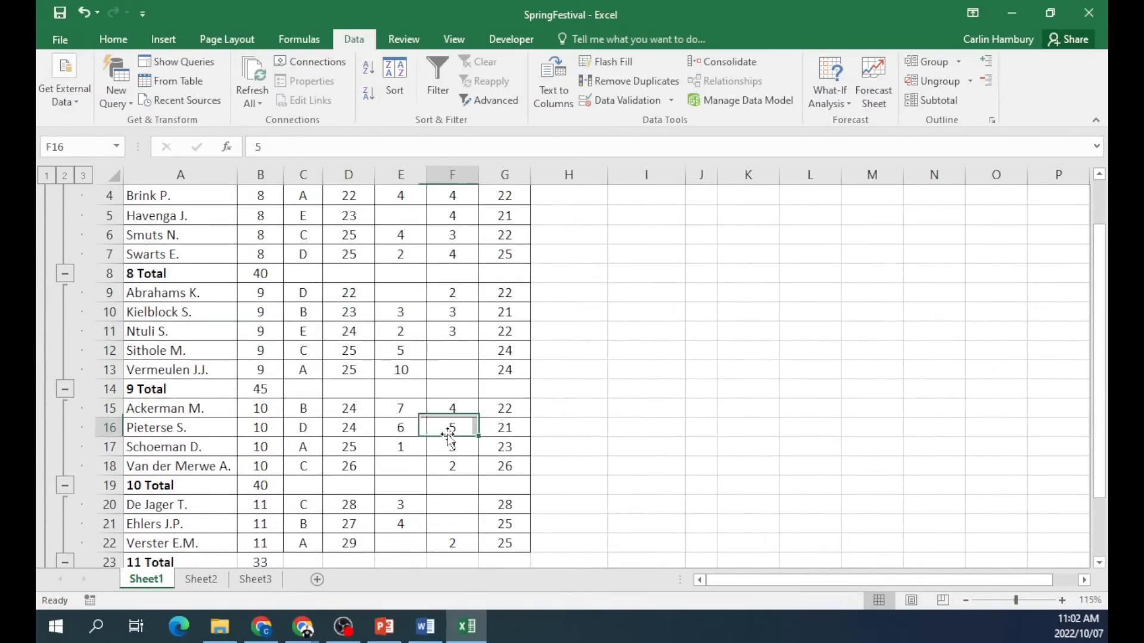
pyautogui.scroll(2, 449, 441)
pyautogui.scroll(-2, 417, 462)
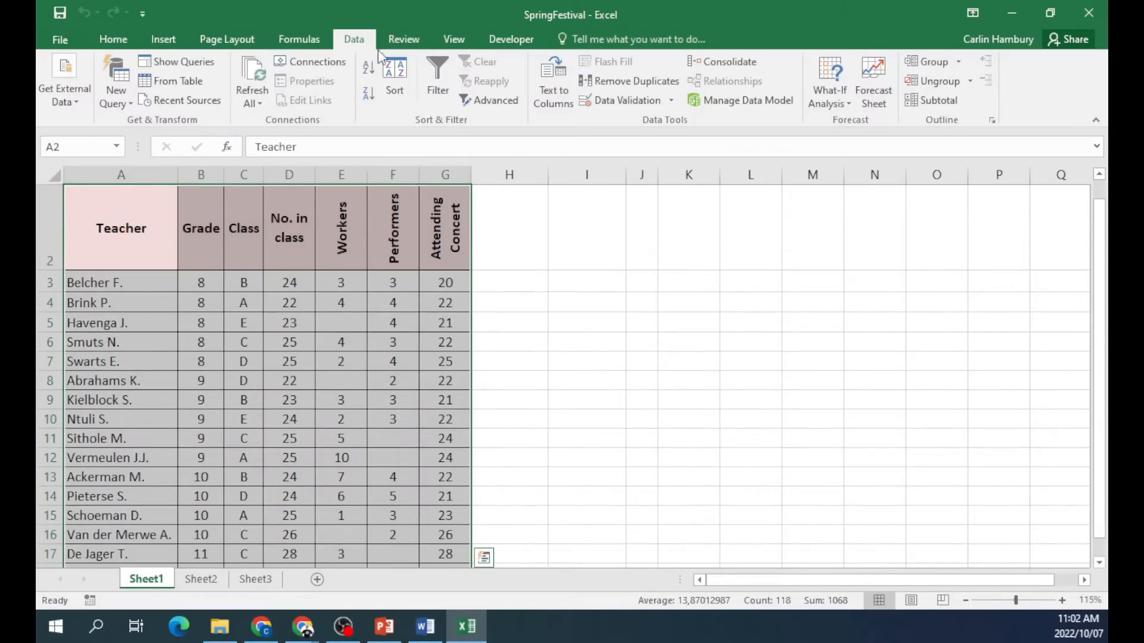
pyautogui.click(943, 101)
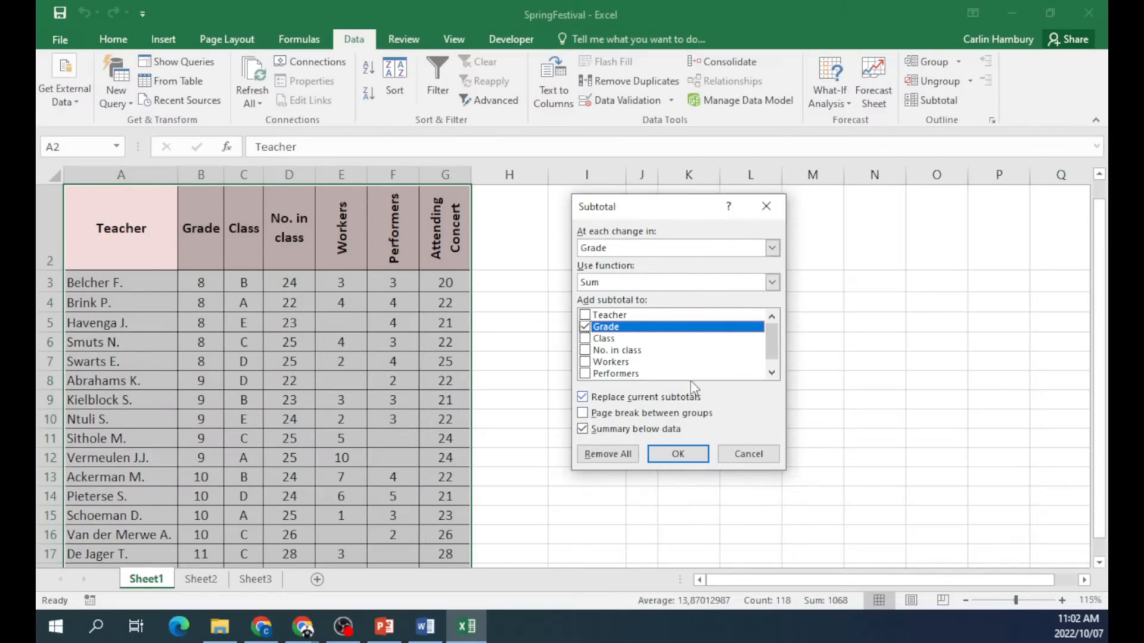
pyautogui.click(743, 458)
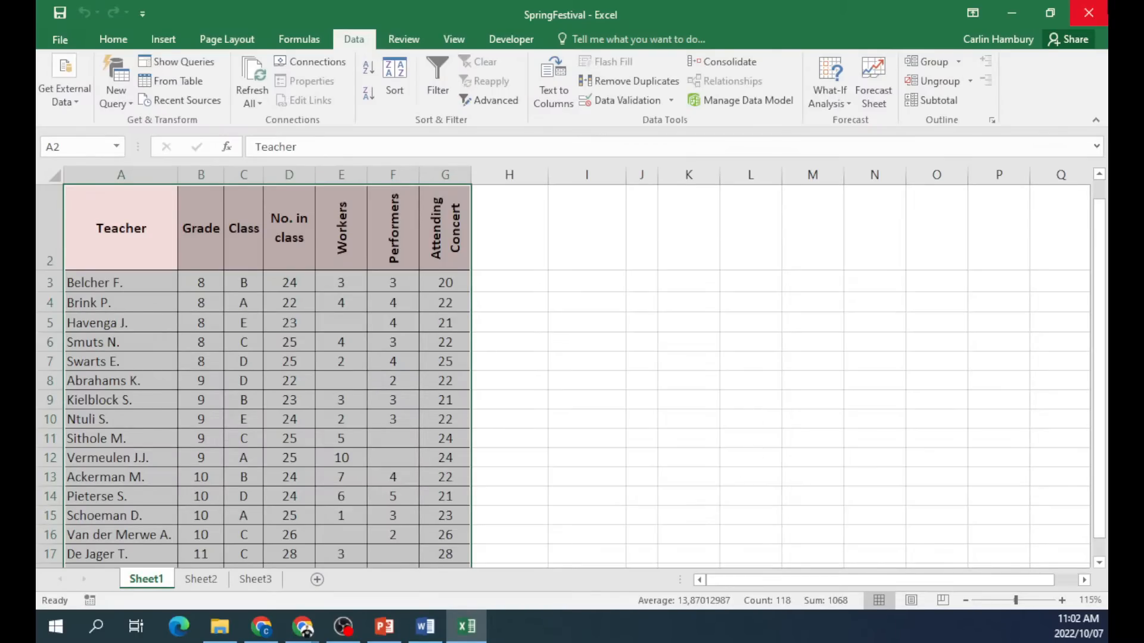
pyautogui.click(1090, 13)
# Discard SpringFestival's changes and open OfficeExpenses from the 4_2 DATA folder.
pyautogui.click(583, 333)
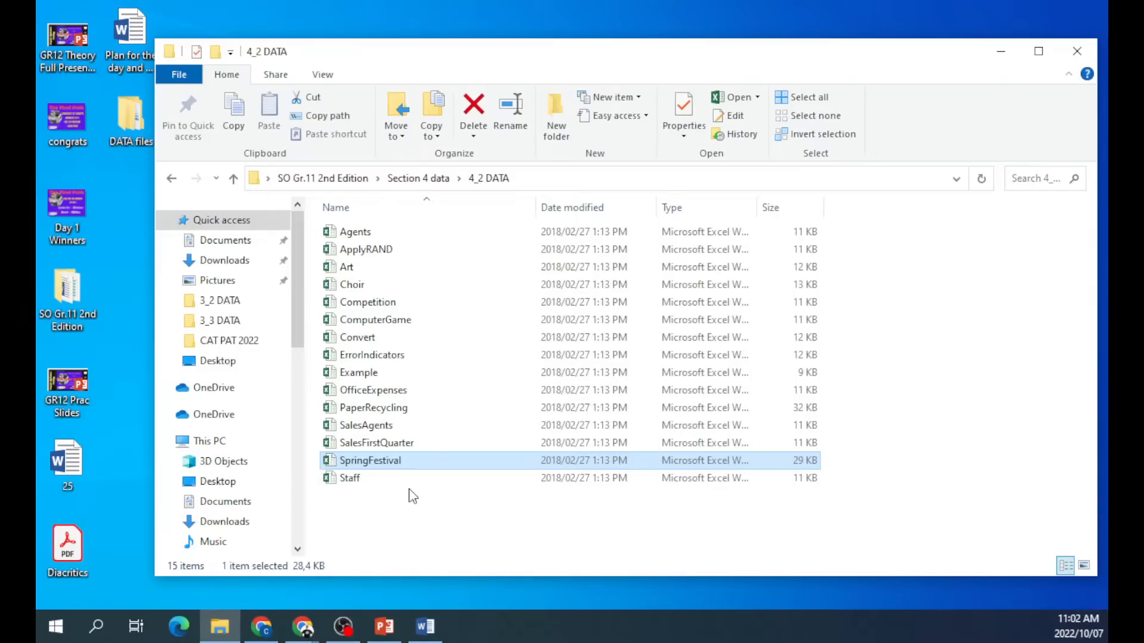
pyautogui.doubleClick(380, 392)
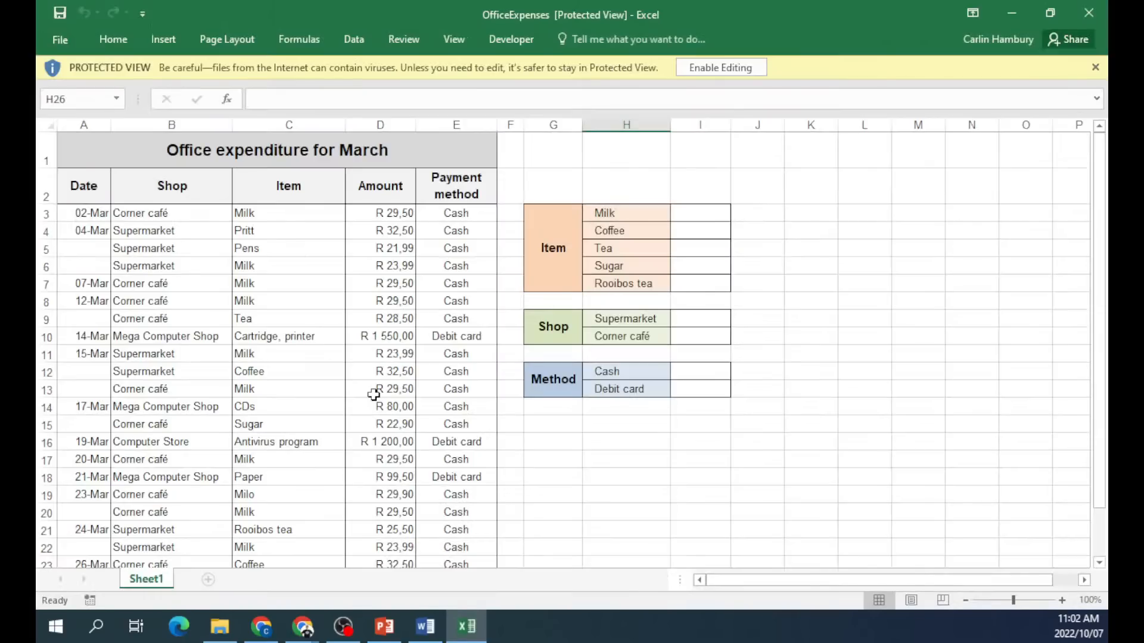
# Enable editing and browse the Date, Amount and Payment method columns.
pyautogui.click(697, 68)
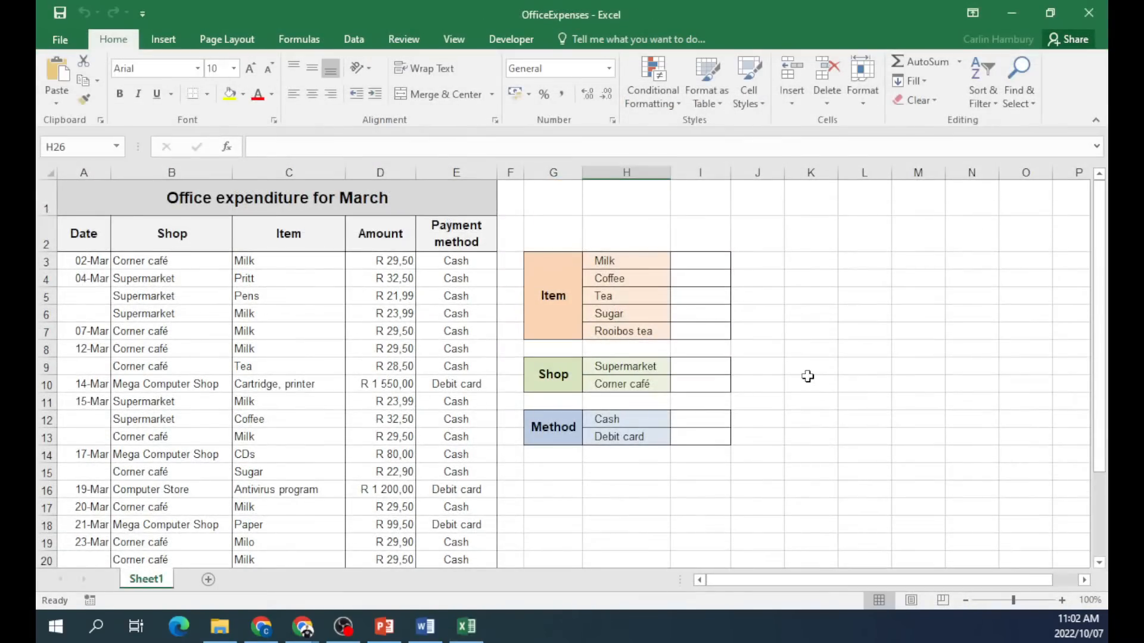
pyautogui.click(798, 370)
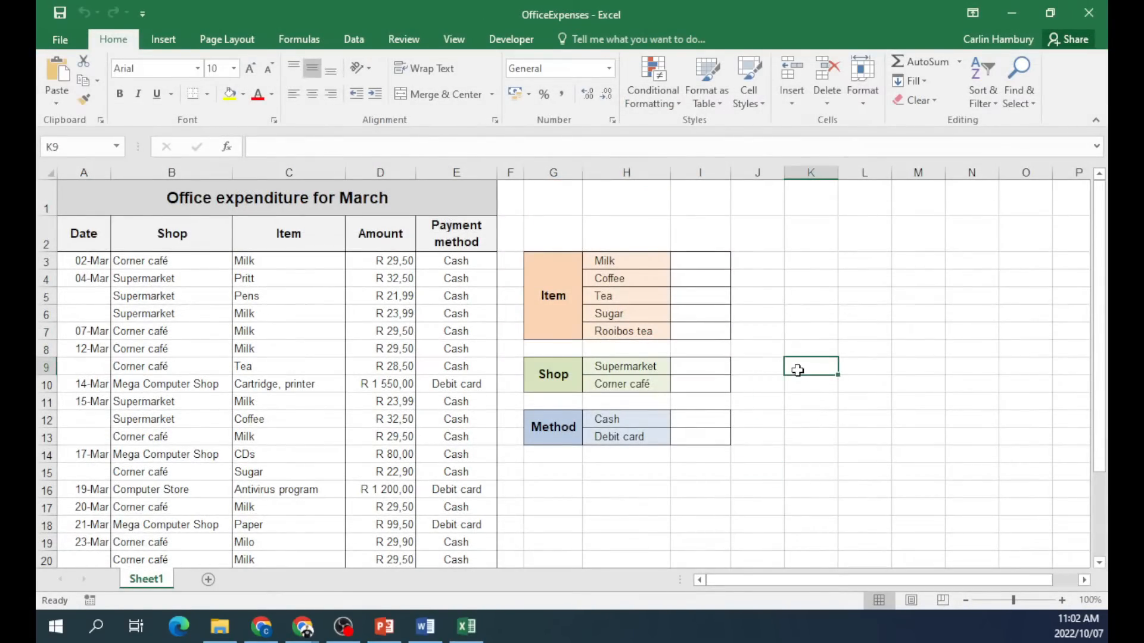
pyautogui.moveTo(92, 278); pyautogui.dragTo(89, 401)
pyautogui.moveTo(158, 301); pyautogui.dragTo(157, 411)
pyautogui.moveTo(281, 296); pyautogui.dragTo(286, 419)
pyautogui.moveTo(382, 314); pyautogui.dragTo(384, 437)
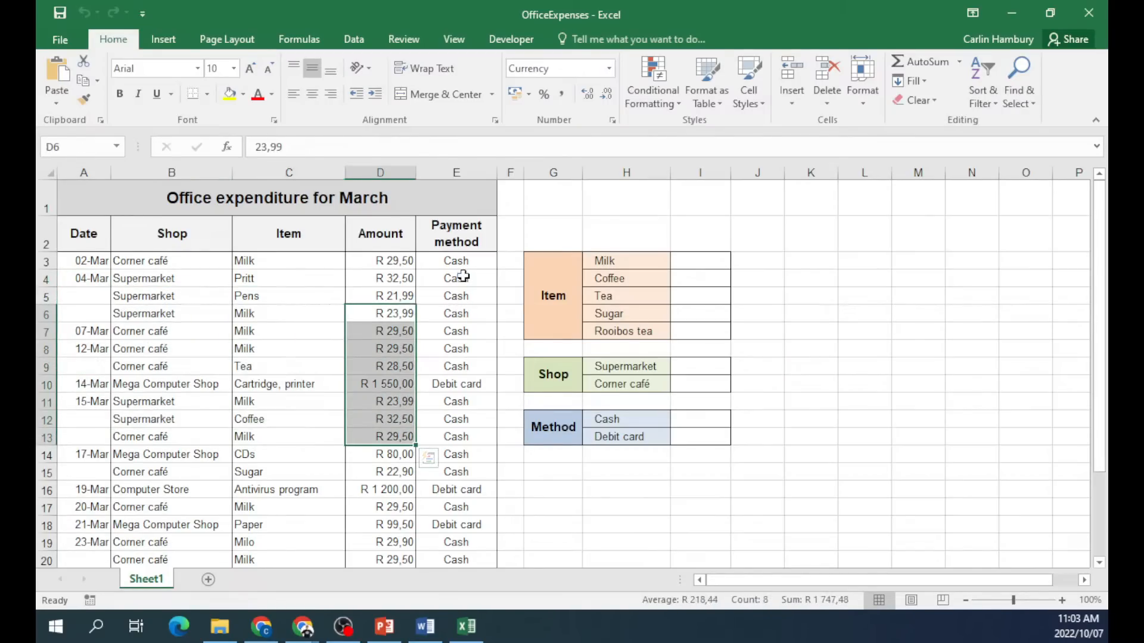
pyautogui.moveTo(462, 280); pyautogui.dragTo(472, 396)
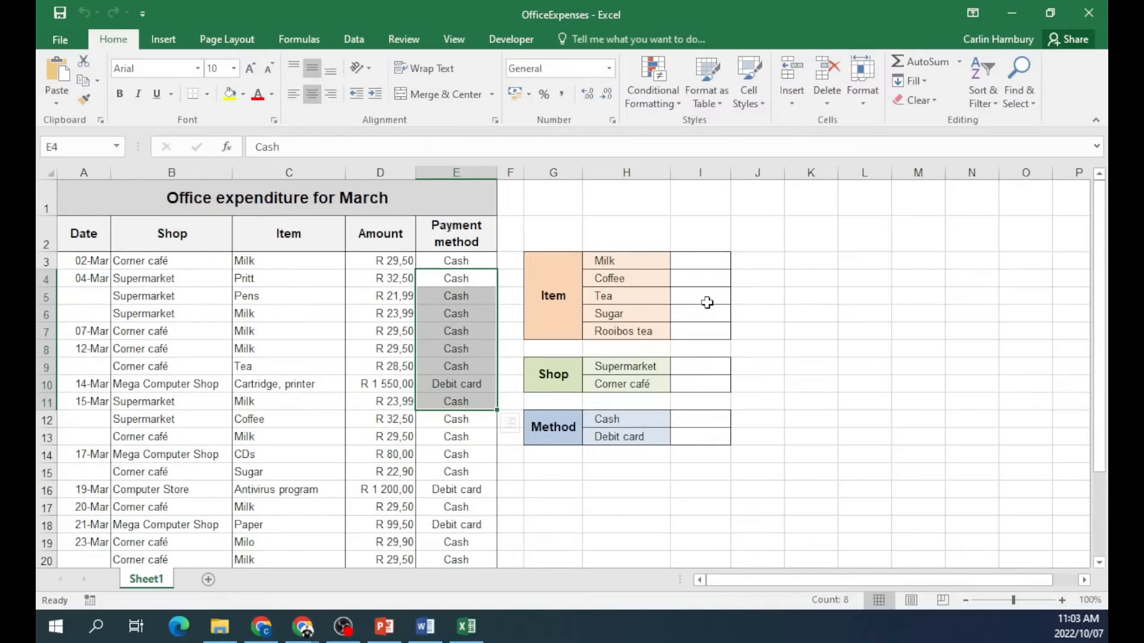
pyautogui.click(772, 310)
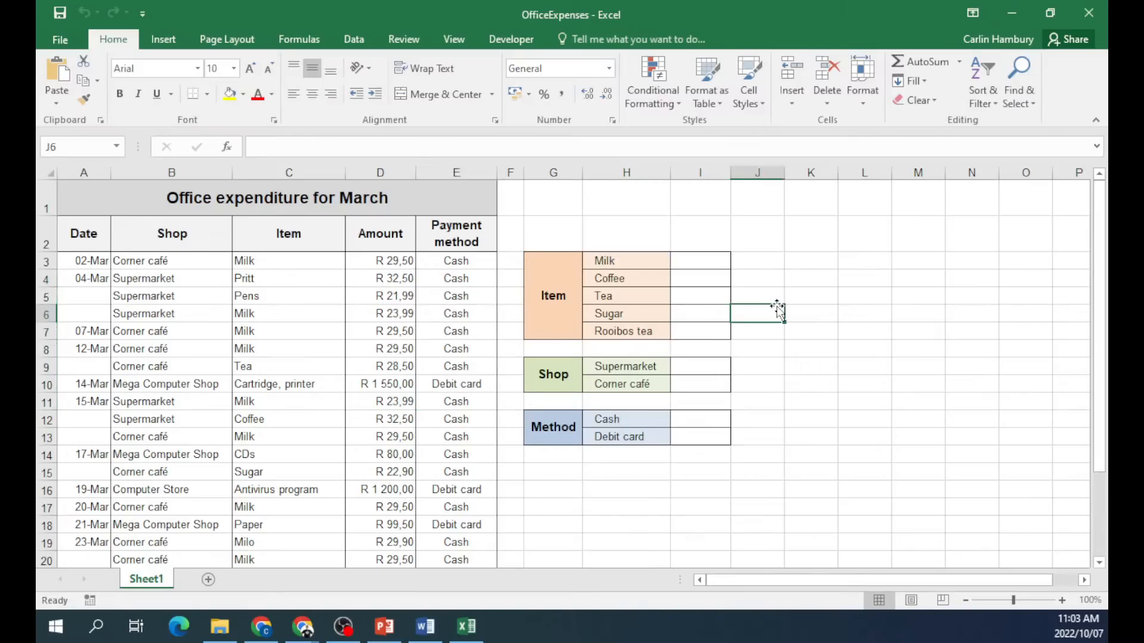
# Select the Milk total cell I3 after reviewing the item names in column C.
pyautogui.click(703, 261)
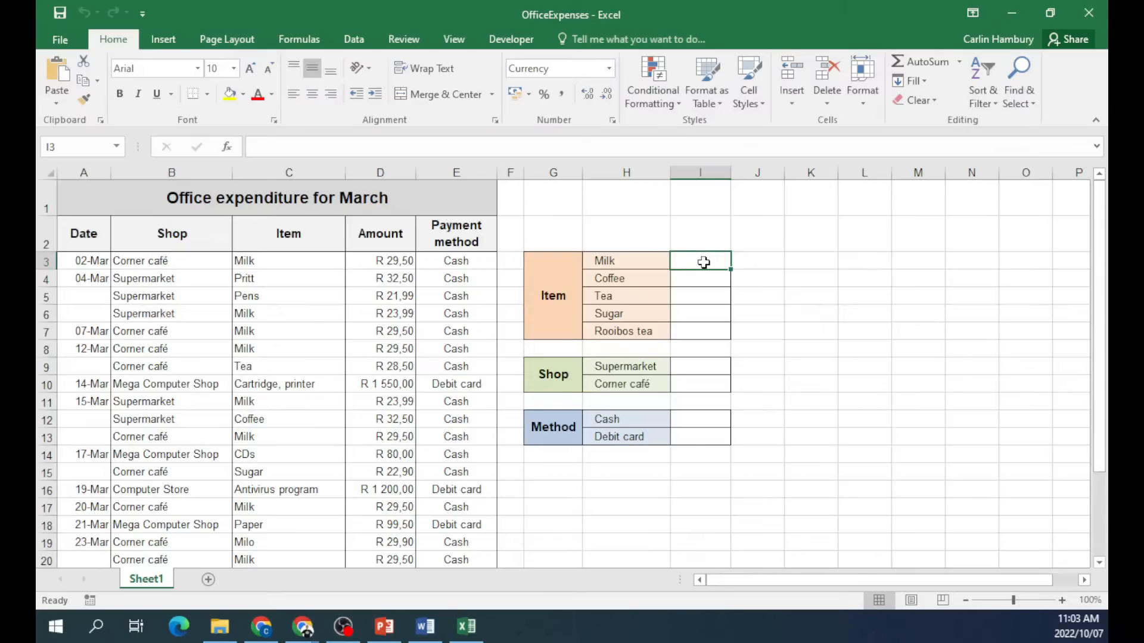
pyautogui.moveTo(263, 260); pyautogui.dragTo(258, 456)
pyautogui.click(276, 260)
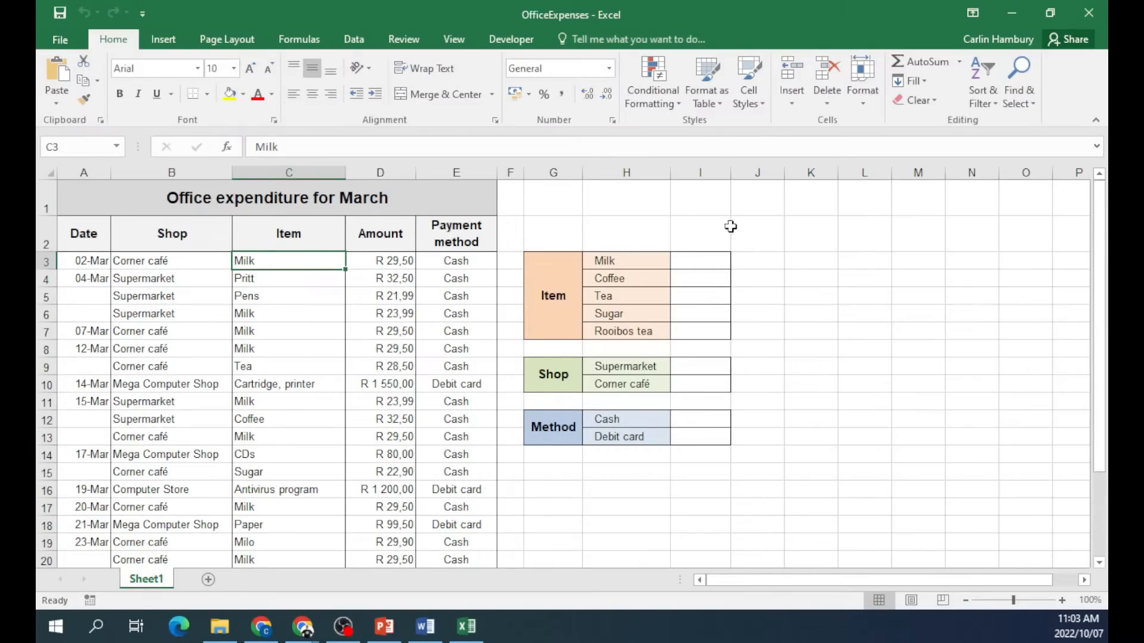
pyautogui.click(701, 261)
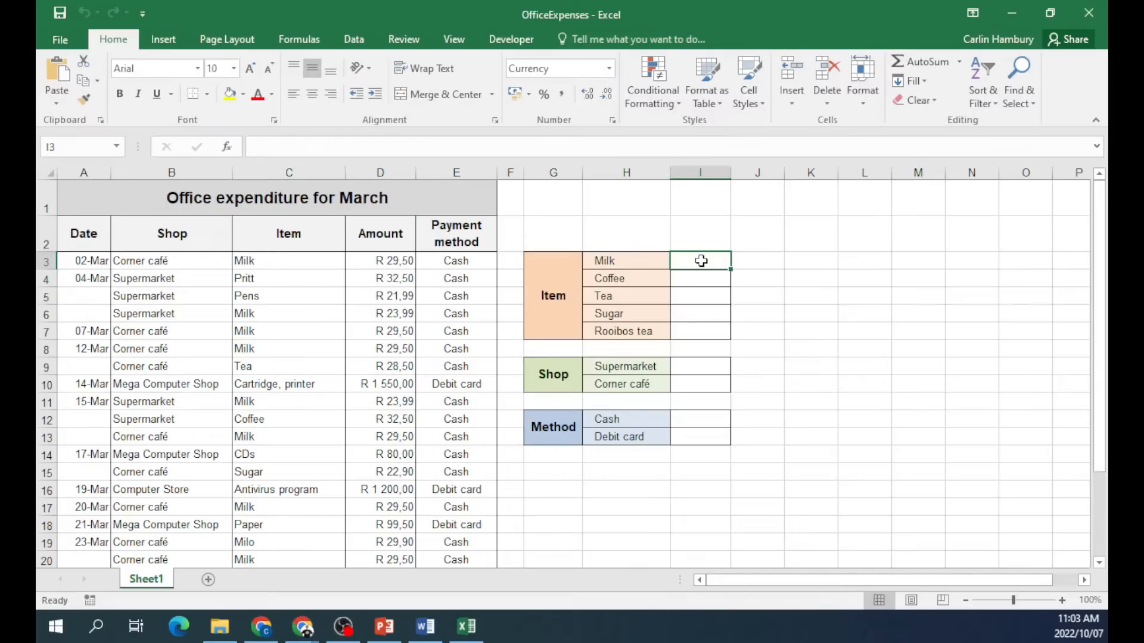
pyautogui.click(299, 39)
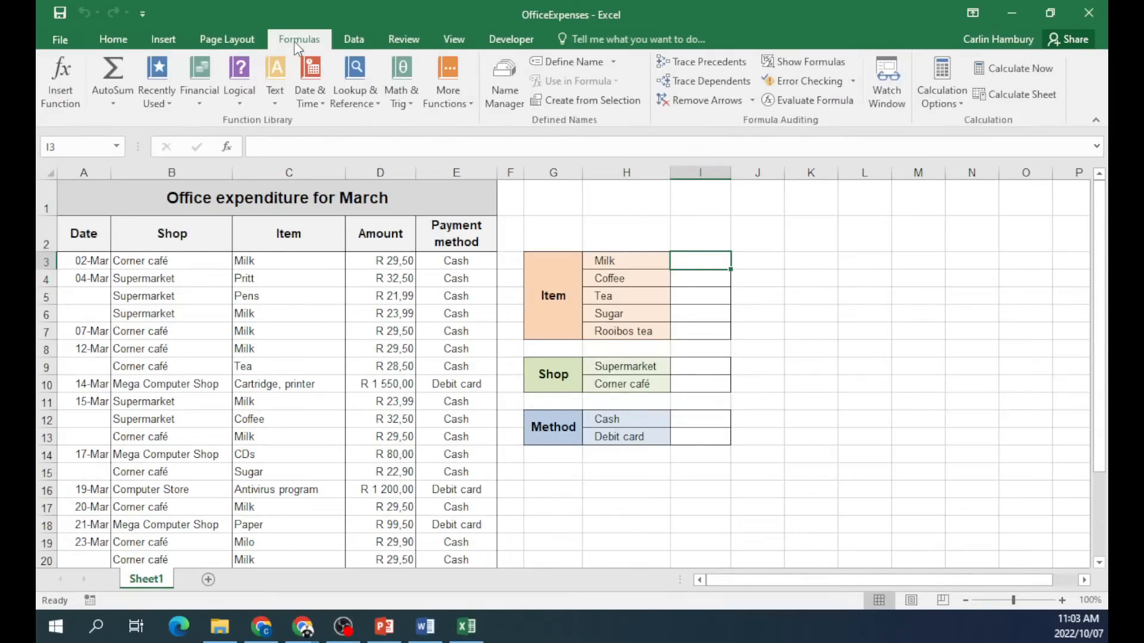
# Enter =SUMIF(C3:C25;"Milk";D3:D25) in I3, giving R 302,46.
pyautogui.click(54, 88)
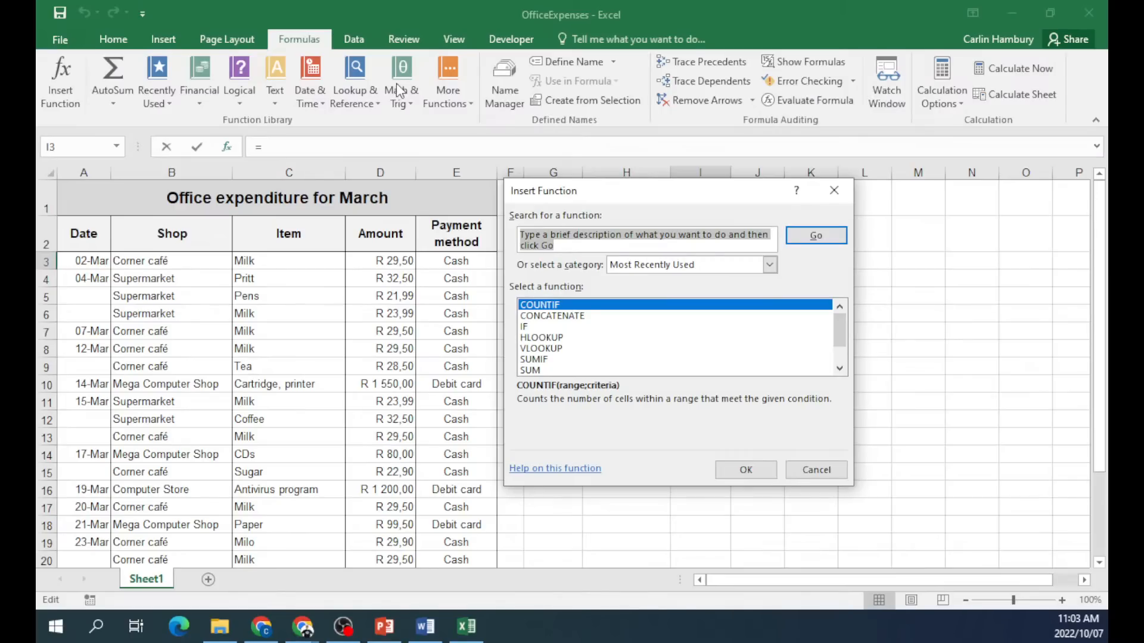
pyautogui.doubleClick(560, 360)
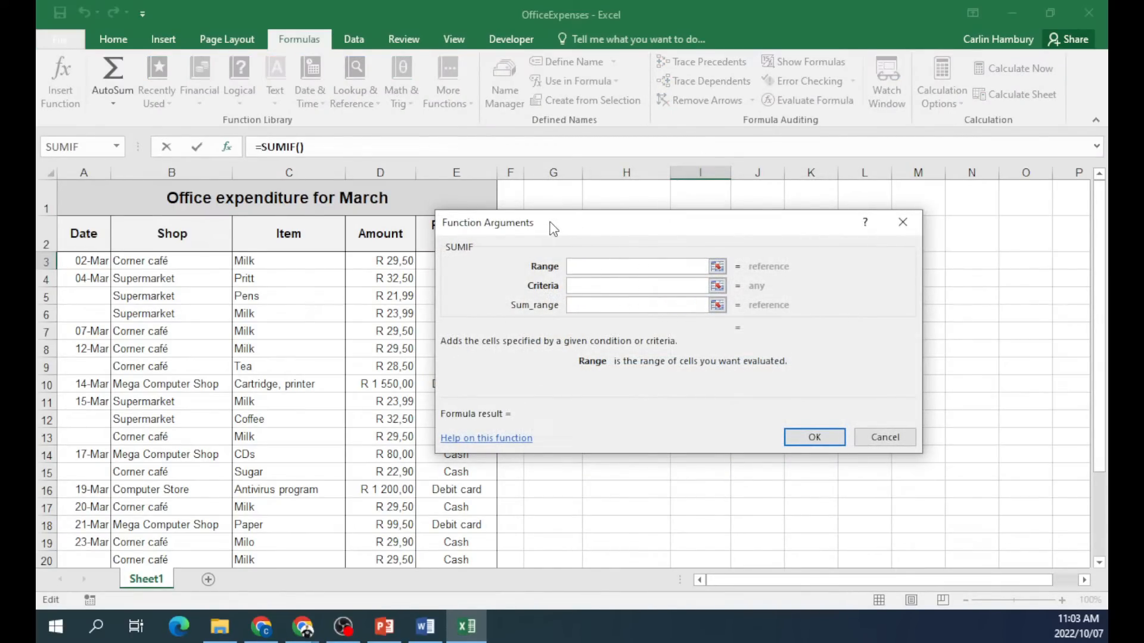
pyautogui.moveTo(553, 230); pyautogui.dragTo(648, 147)
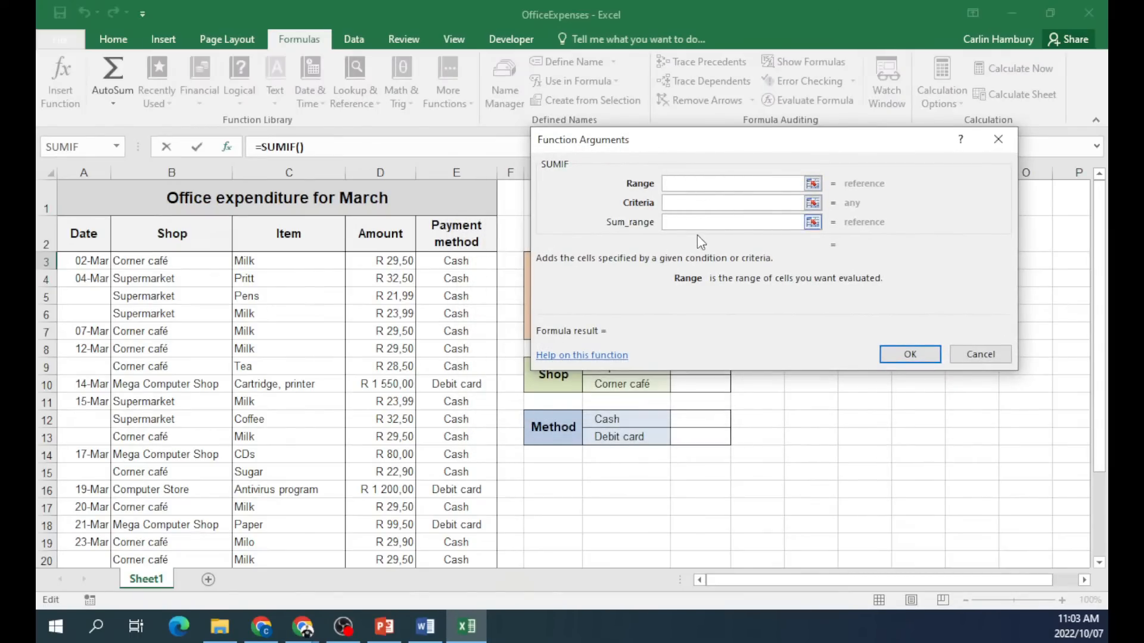
pyautogui.moveTo(250, 260); pyautogui.dragTo(275, 504)
pyautogui.click(743, 202)
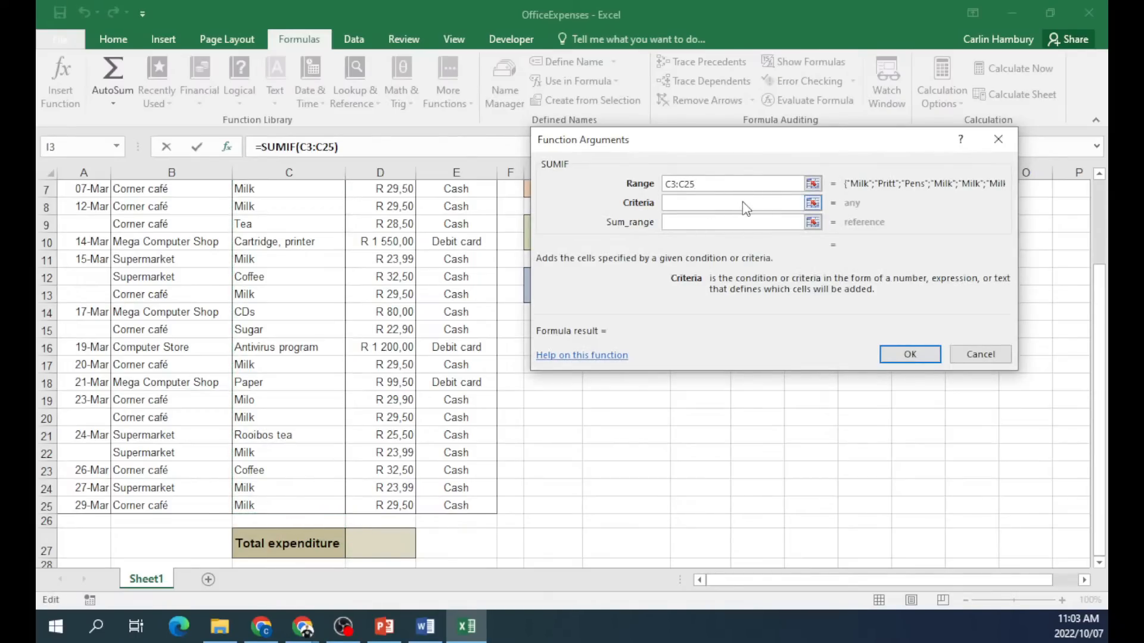
pyautogui.write('Milk')
pyautogui.press('Tab')
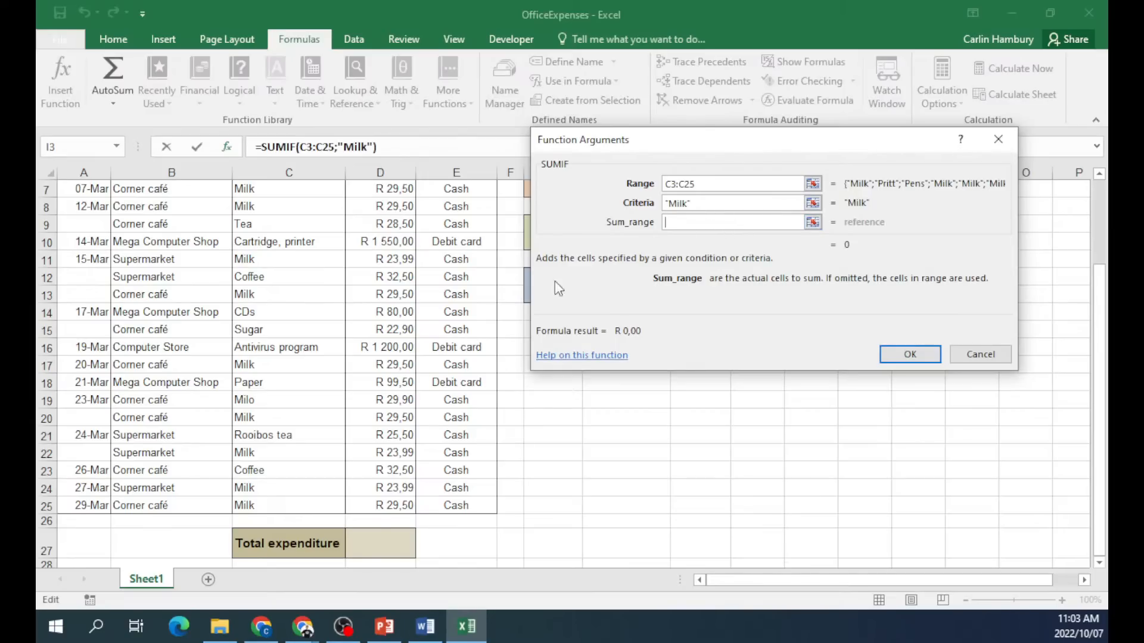
pyautogui.scroll(2, 431, 345)
pyautogui.moveTo(397, 265); pyautogui.dragTo(397, 541)
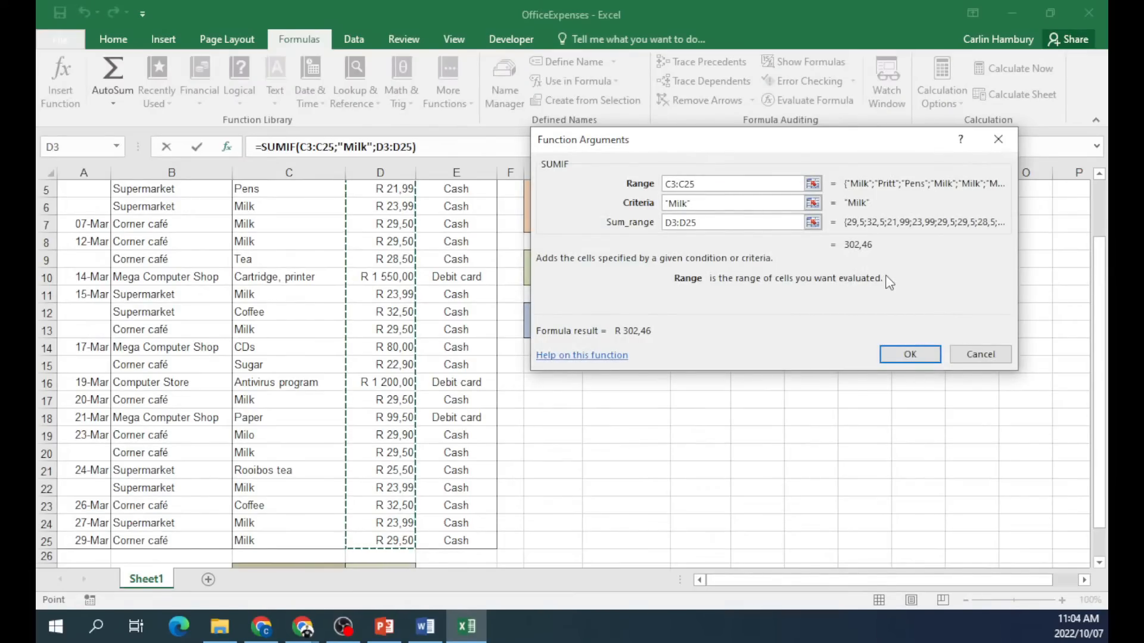
pyautogui.click(909, 354)
pyautogui.scroll(1, 821, 346)
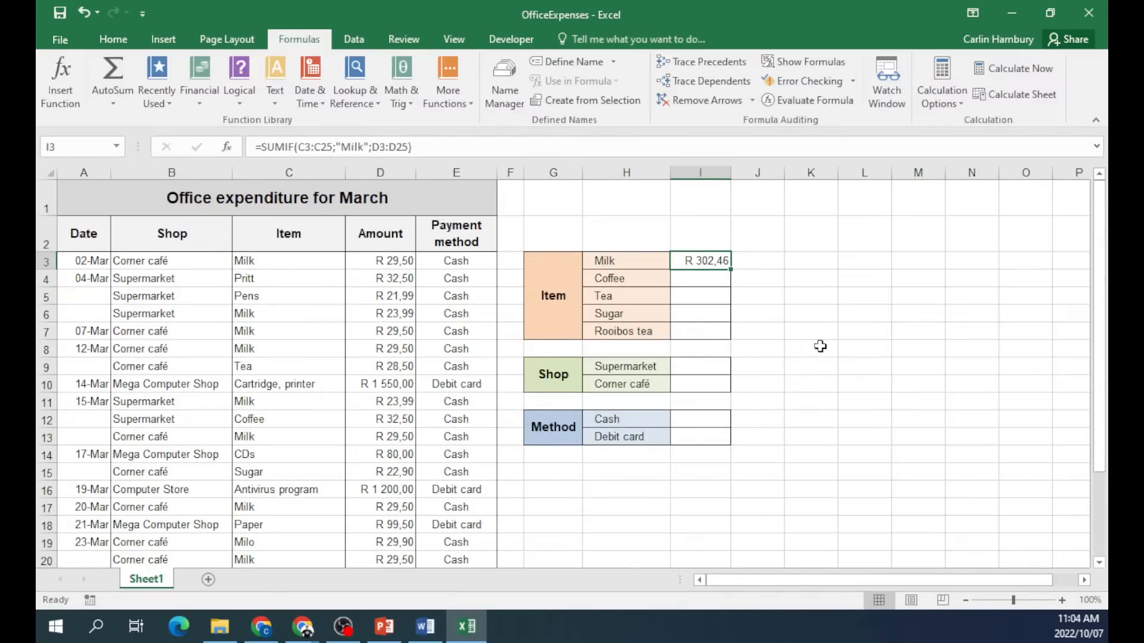
pyautogui.click(696, 292)
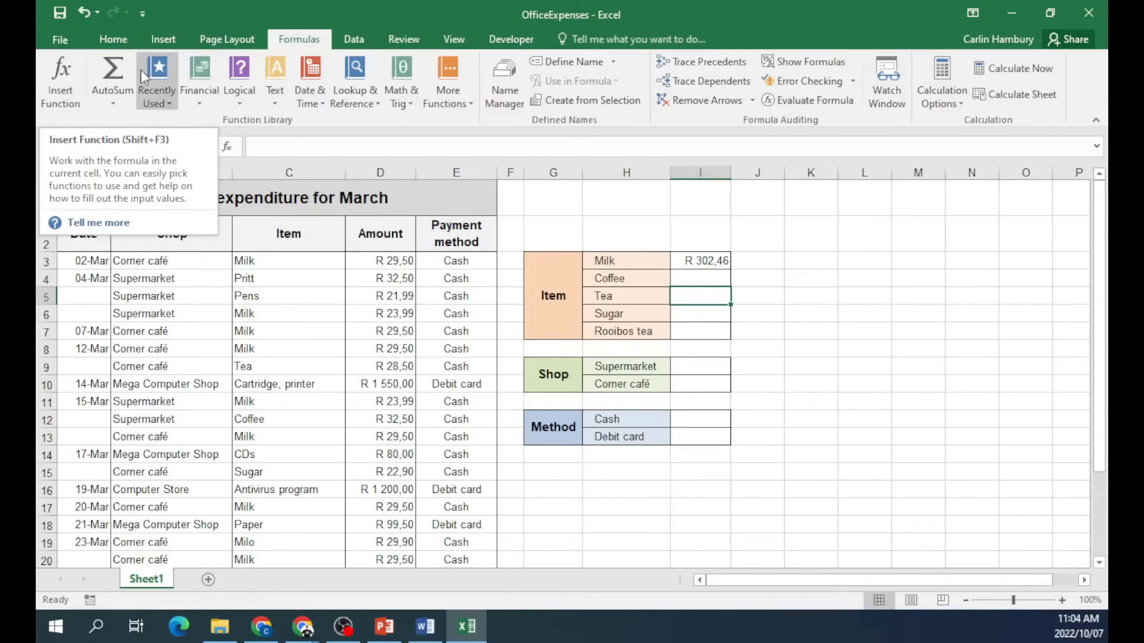
# After a cancelled attempt, select the Tea total cell I5 and choose SUMIF.
pyautogui.click(60, 76)
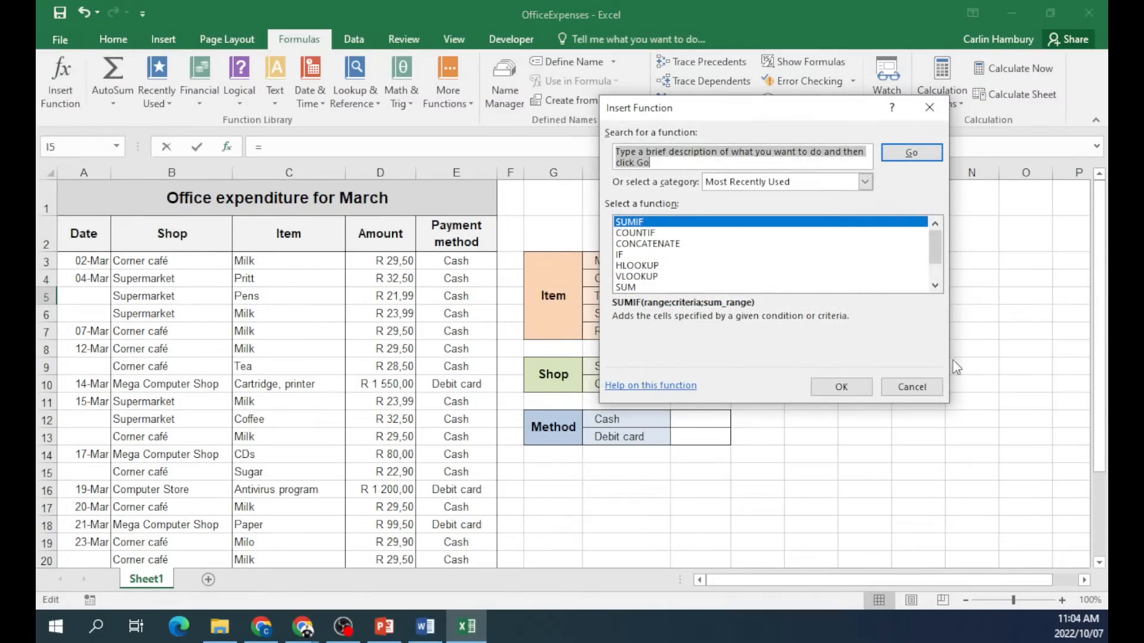
pyautogui.click(912, 386)
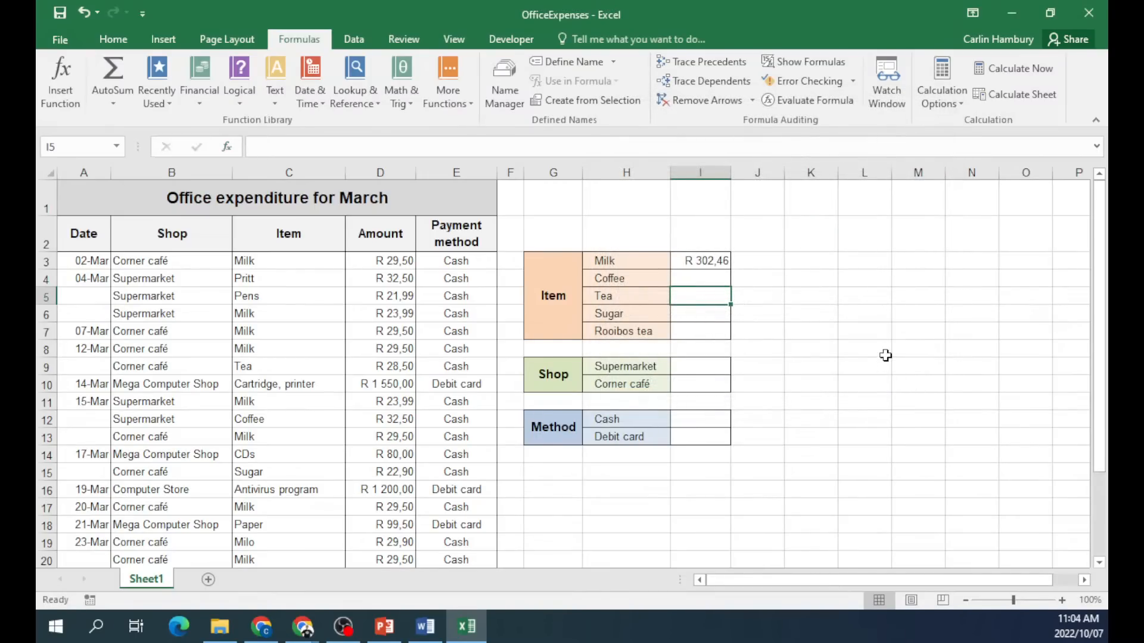
pyautogui.click(885, 356)
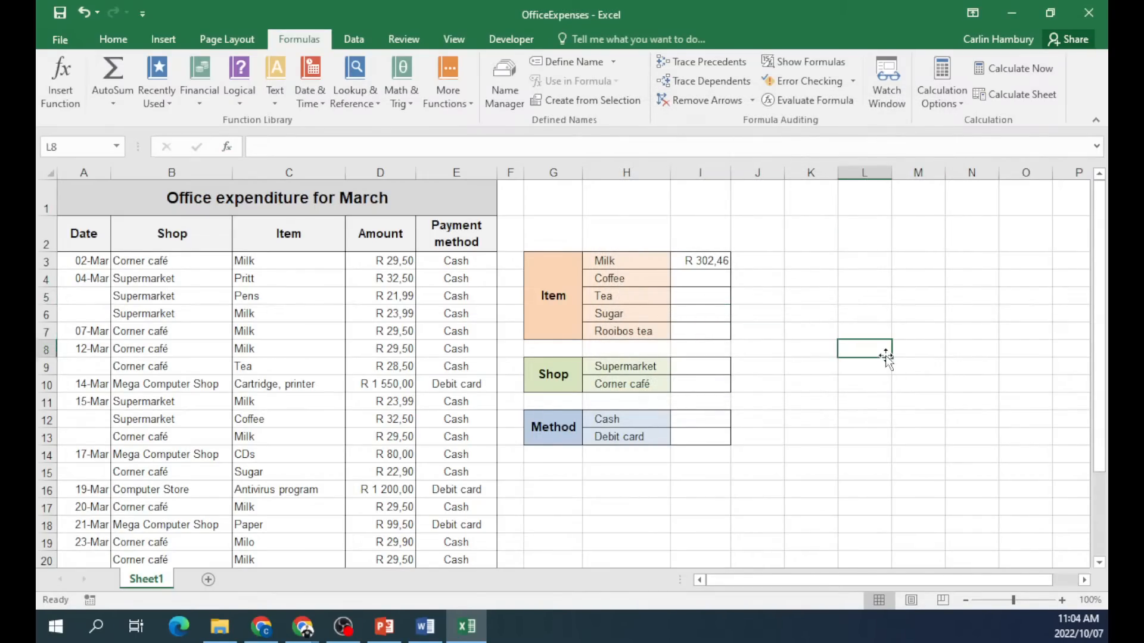
pyautogui.click(697, 295)
pyautogui.click(59, 78)
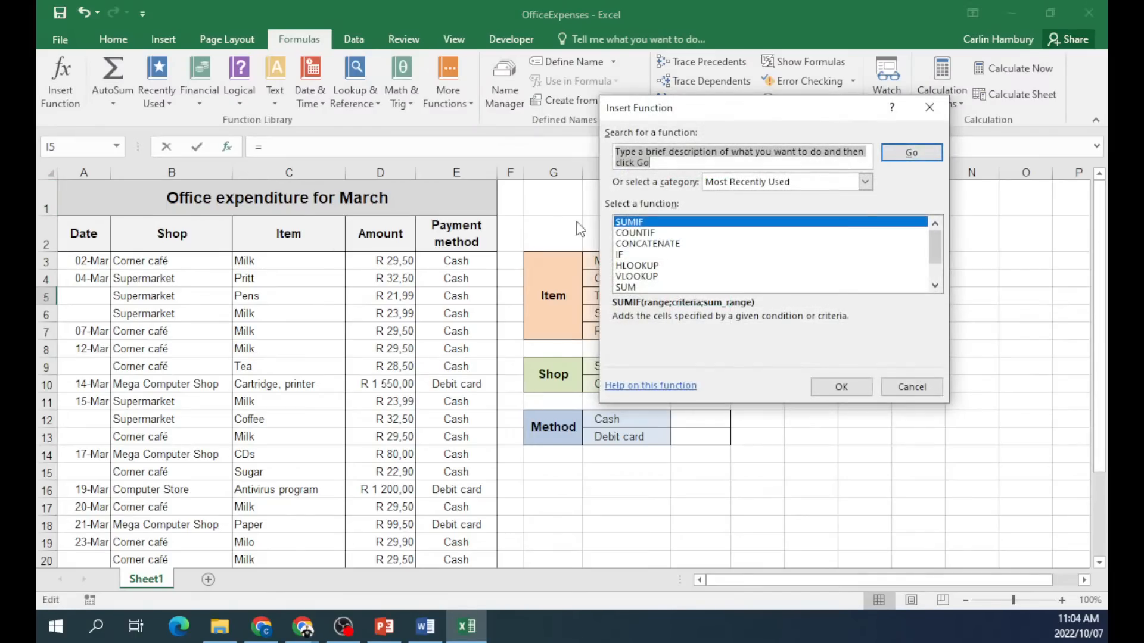
pyautogui.doubleClick(677, 222)
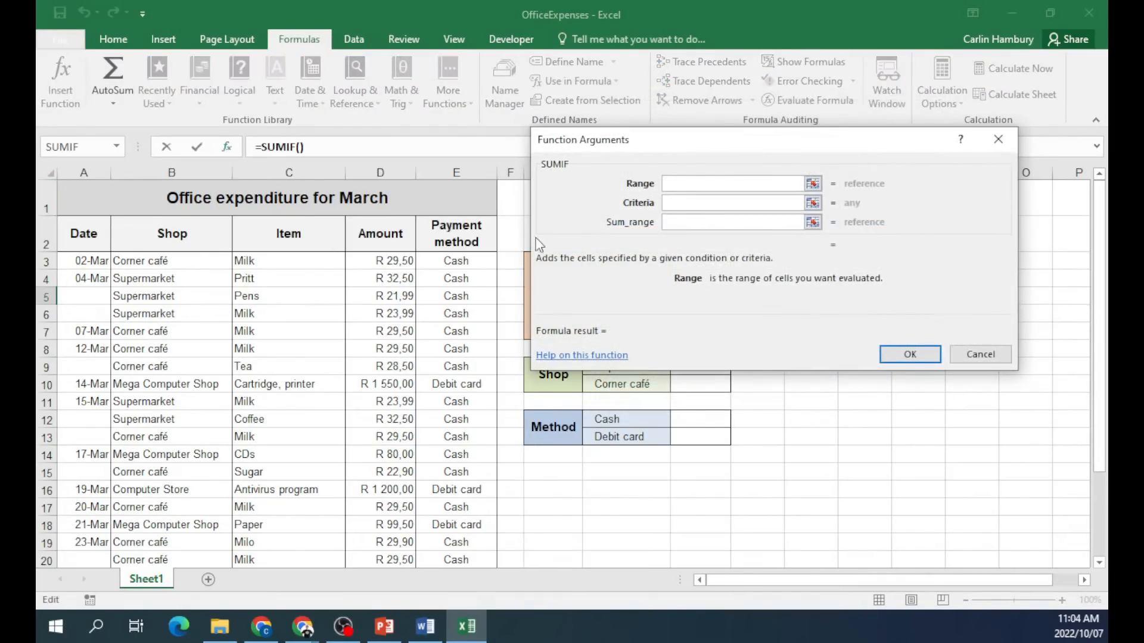
# Set SUMIF range C3:C25, criteria "Tea" and sum range D3:D25, giving R 28,50.
pyautogui.moveTo(310, 262); pyautogui.dragTo(307, 545)
pyautogui.click(683, 202)
pyautogui.write('Te')
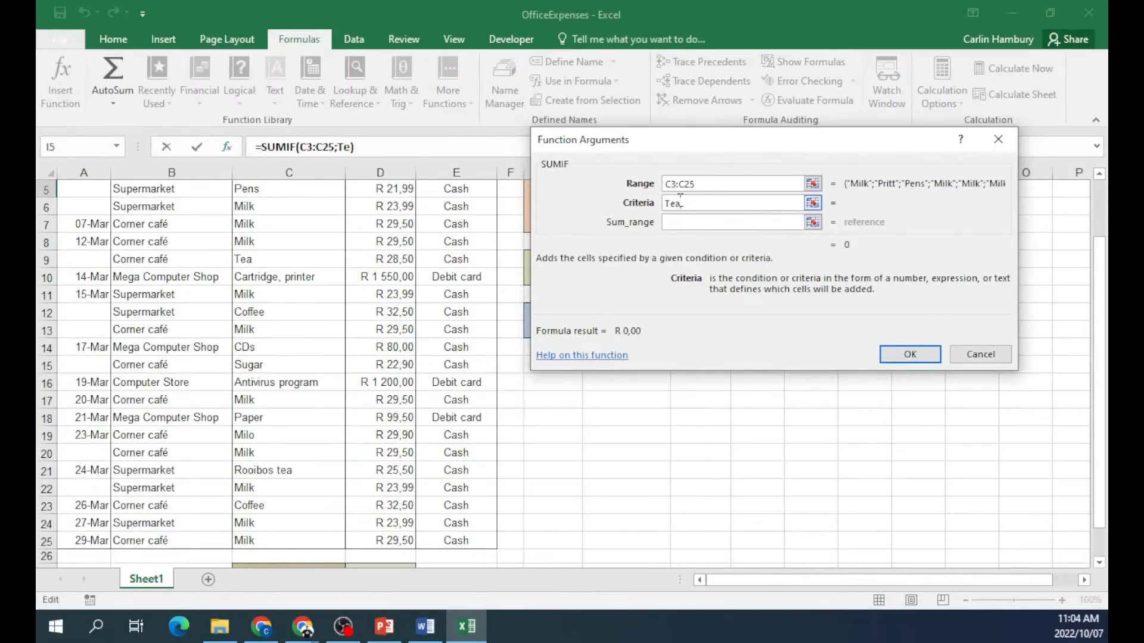
pyautogui.write('a')
pyautogui.click(706, 222)
pyautogui.scroll(2, 381, 286)
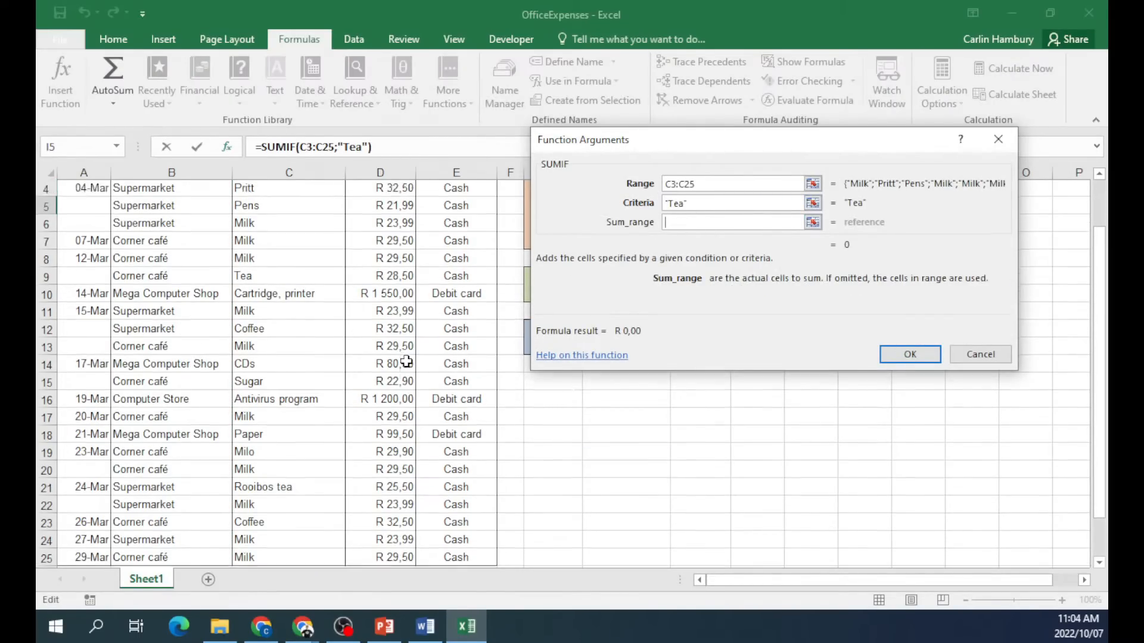
pyautogui.moveTo(377, 261); pyautogui.dragTo(378, 537)
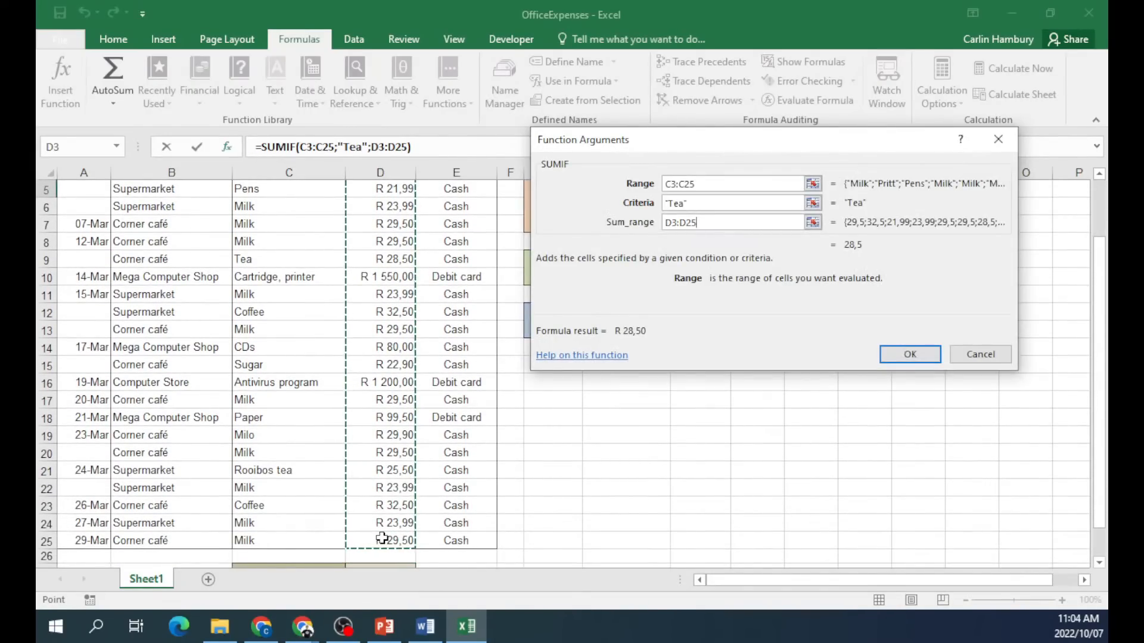
pyautogui.click(909, 354)
pyautogui.scroll(2, 766, 432)
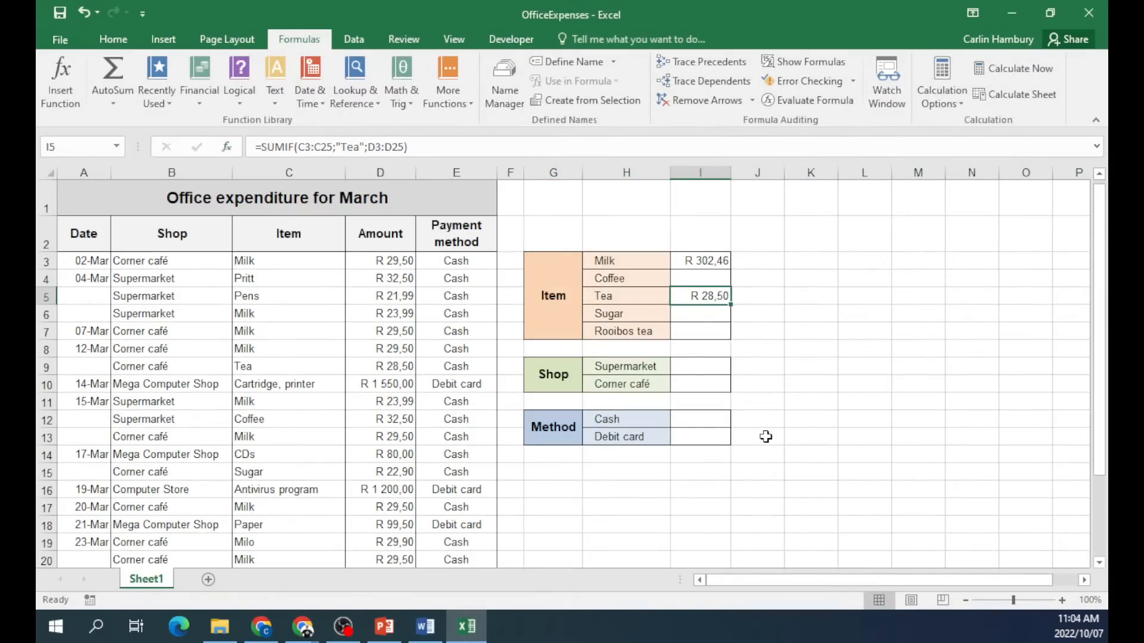
# Select I7 for the Rooibos tea total and choose SUMIF from Insert Function.
pyautogui.click(702, 329)
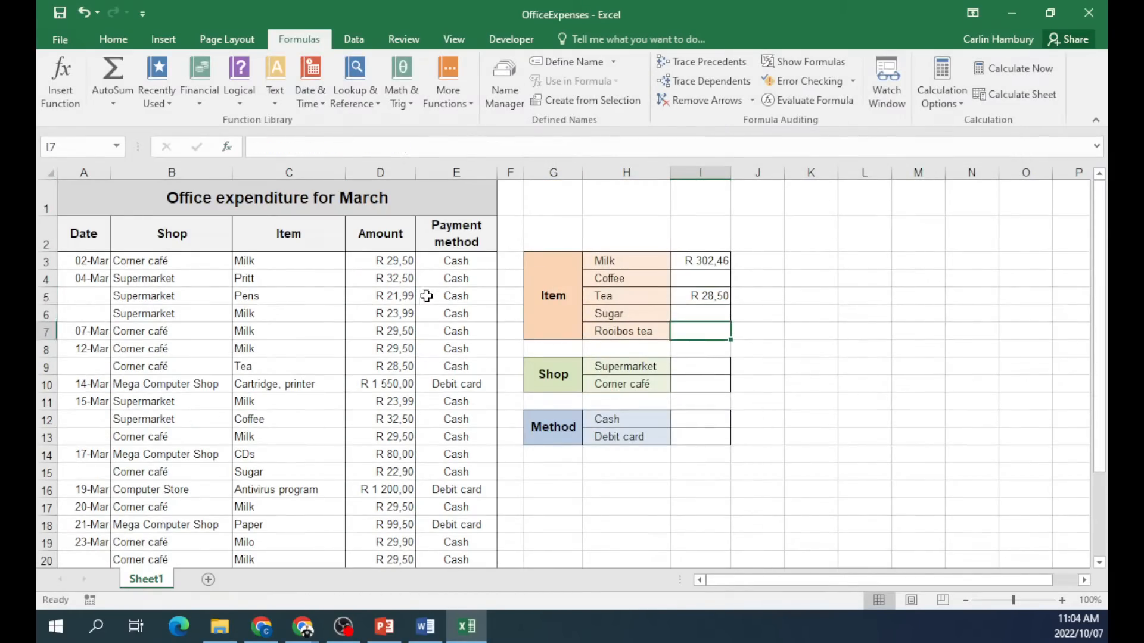
pyautogui.click(62, 70)
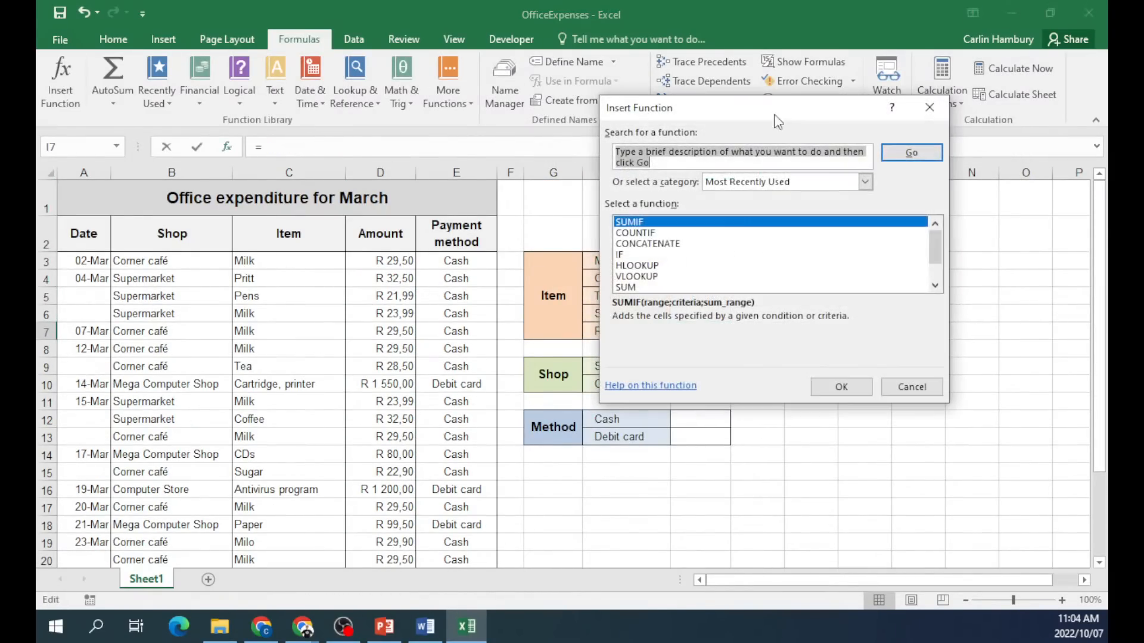
pyautogui.click(675, 222)
pyautogui.doubleClick(675, 222)
# Set range C3:C25, criteria "Rooibos tea", sum range D3:D25 for R 25,50, then add Sheet2.
pyautogui.moveTo(295, 261); pyautogui.dragTo(286, 507)
pyautogui.click(718, 203)
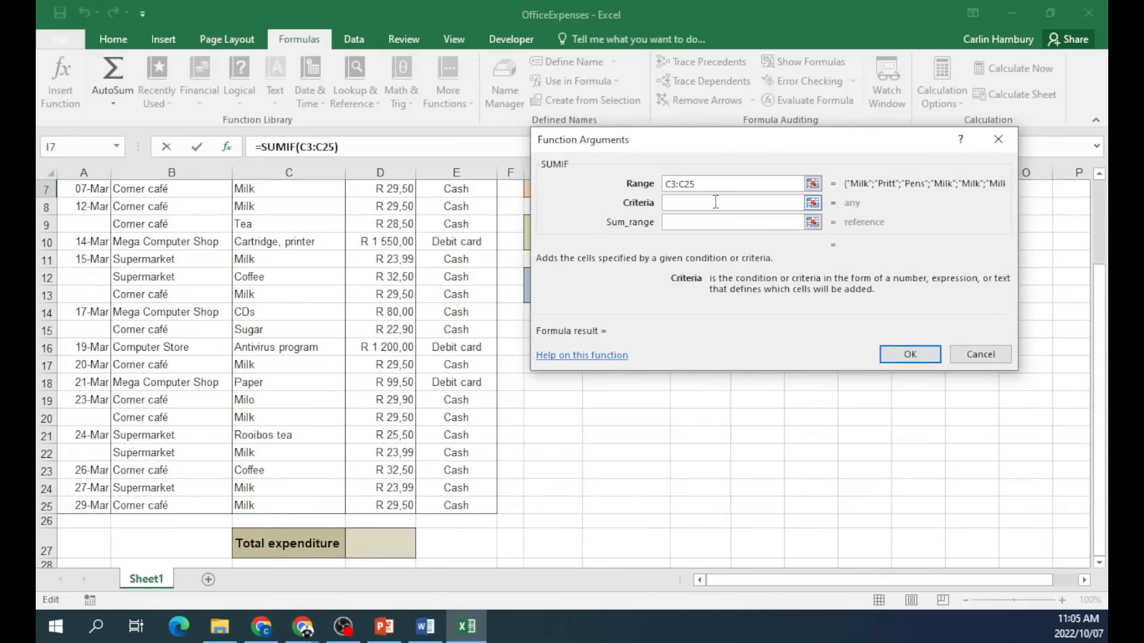
pyautogui.write('Rooibos Tea')
pyautogui.press('BackSpace')
pyautogui.press('BackSpace')
pyautogui.write('tea')
pyautogui.click(677, 223)
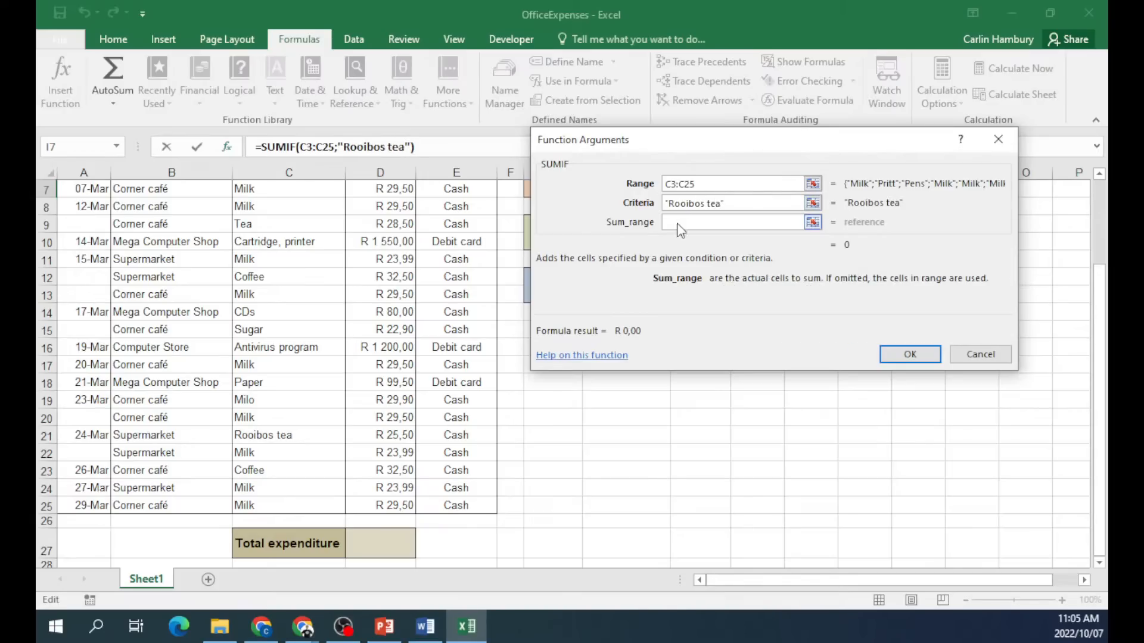
pyautogui.moveTo(376, 504); pyautogui.dragTo(390, 261)
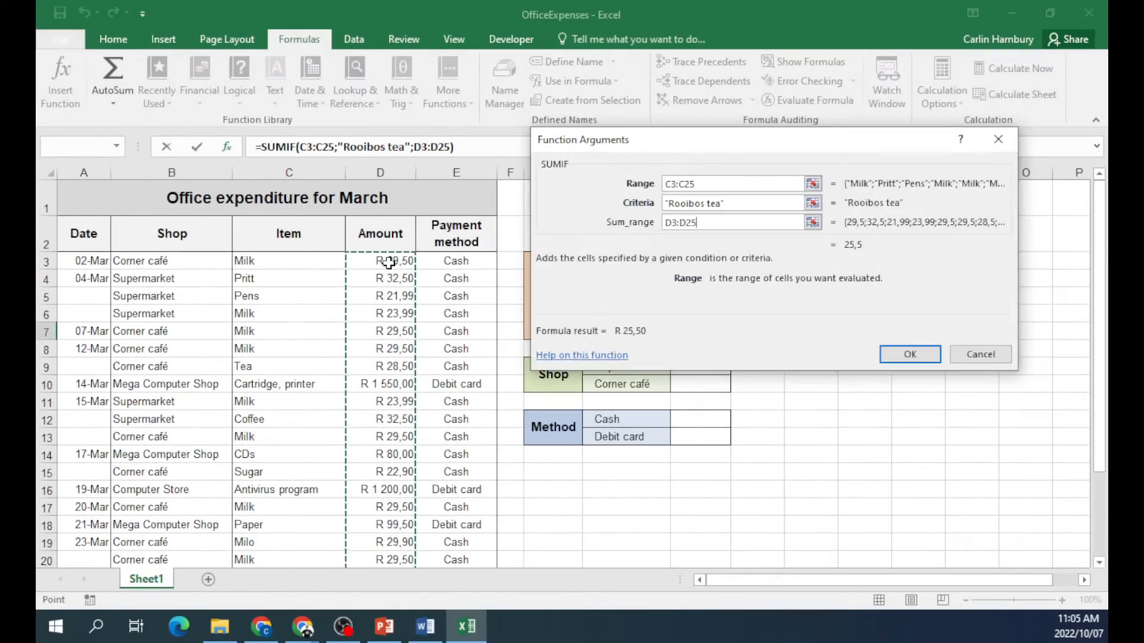
pyautogui.click(905, 356)
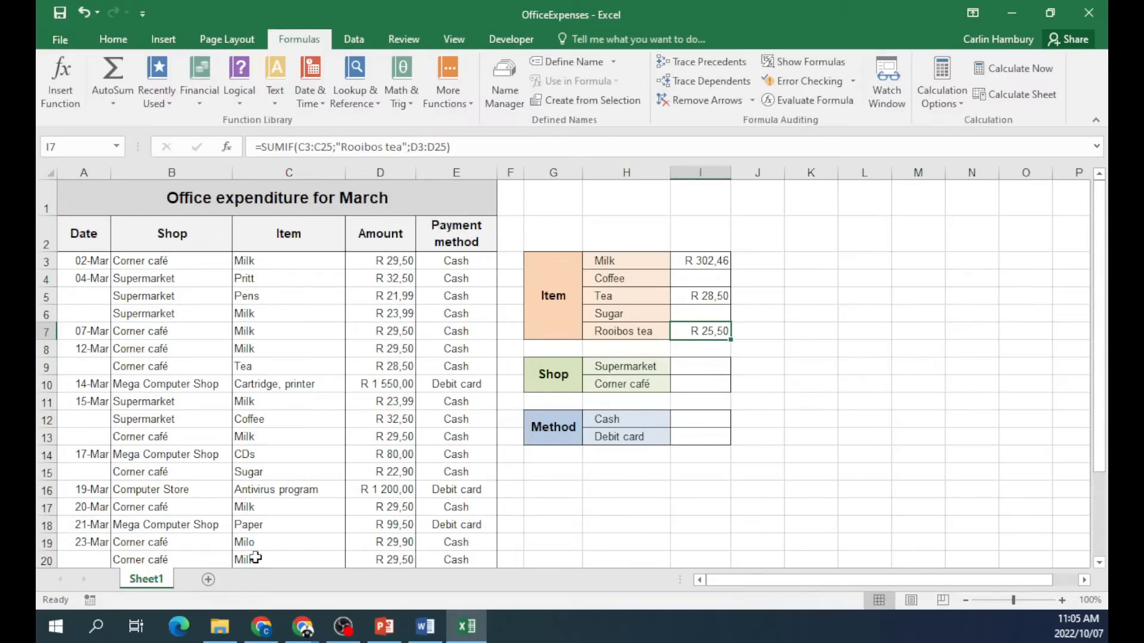
pyautogui.click(208, 581)
# Zoom in on the new sheet and enter the heading Concatenate in D3.
pyautogui.click(353, 256)
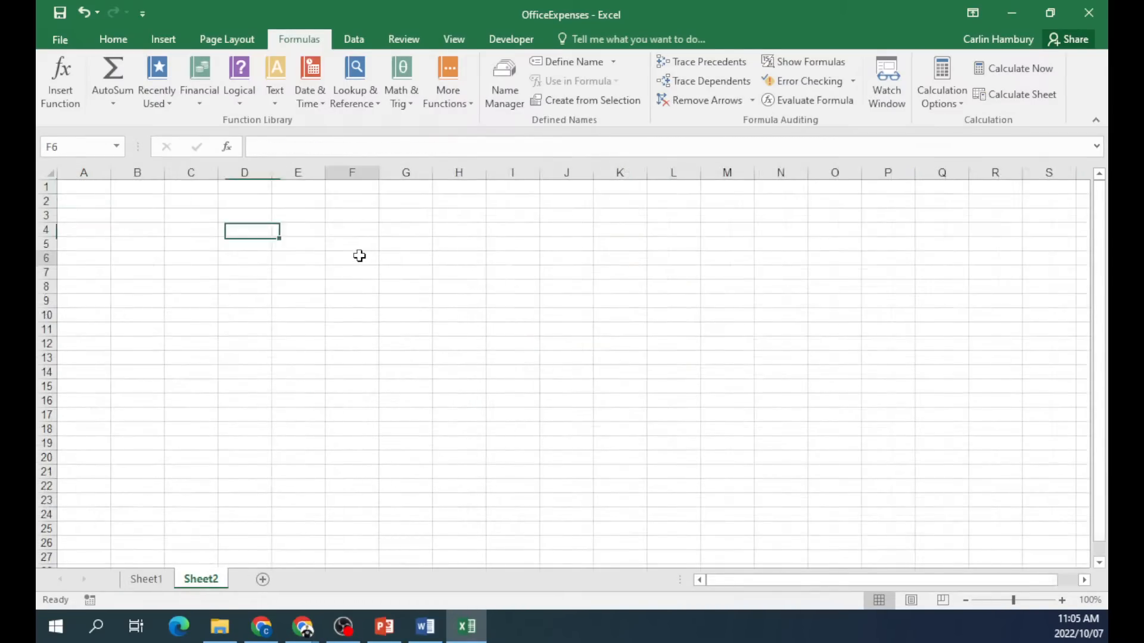
pyautogui.click(1064, 600)
pyautogui.click(1064, 600)
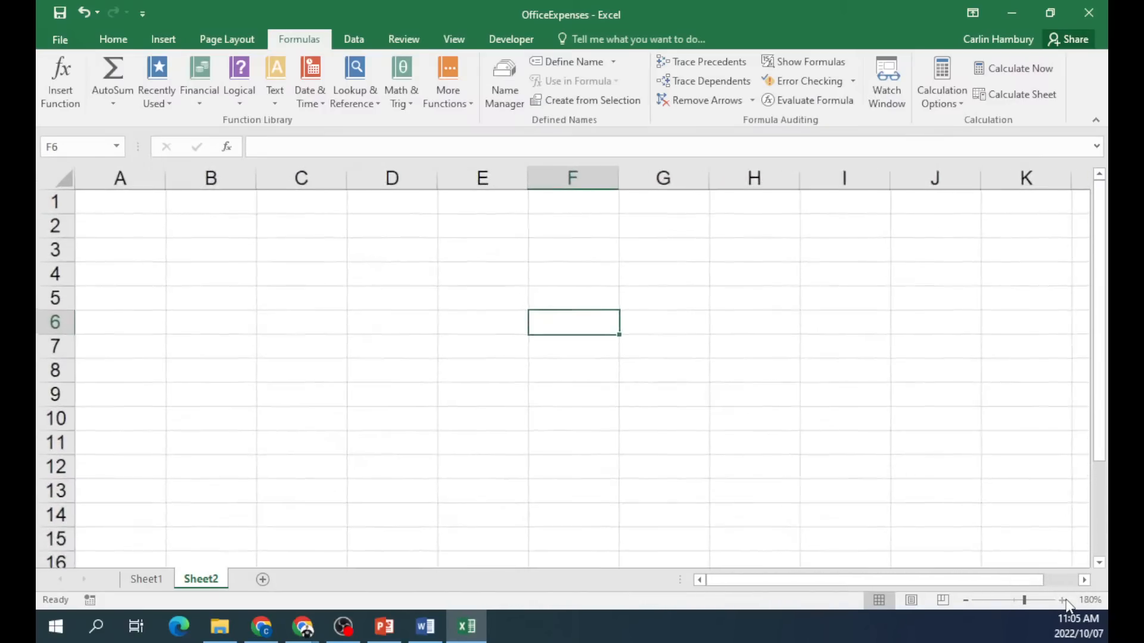
pyautogui.click(1064, 600)
pyautogui.click(1064, 600)
pyautogui.click(448, 265)
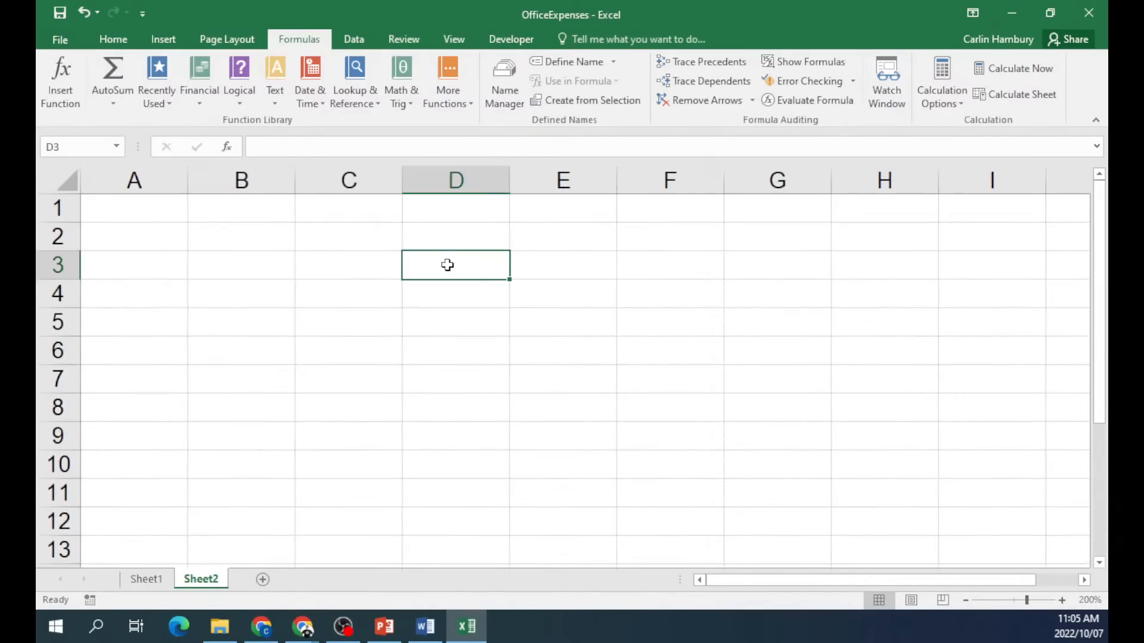
pyautogui.write('Conc')
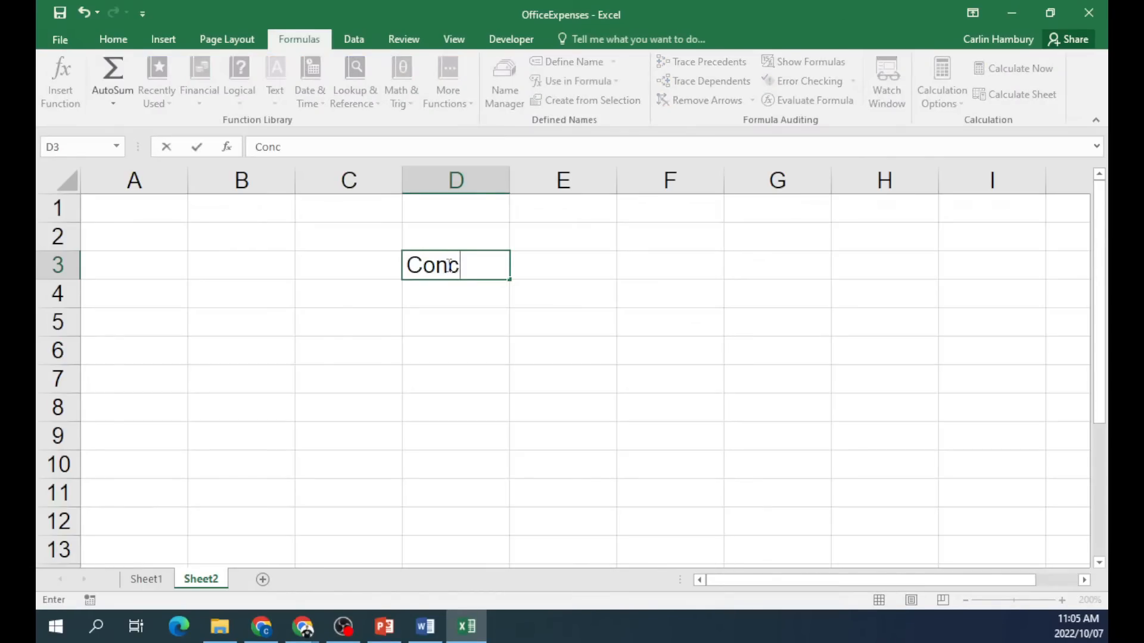
pyautogui.write('atenate')
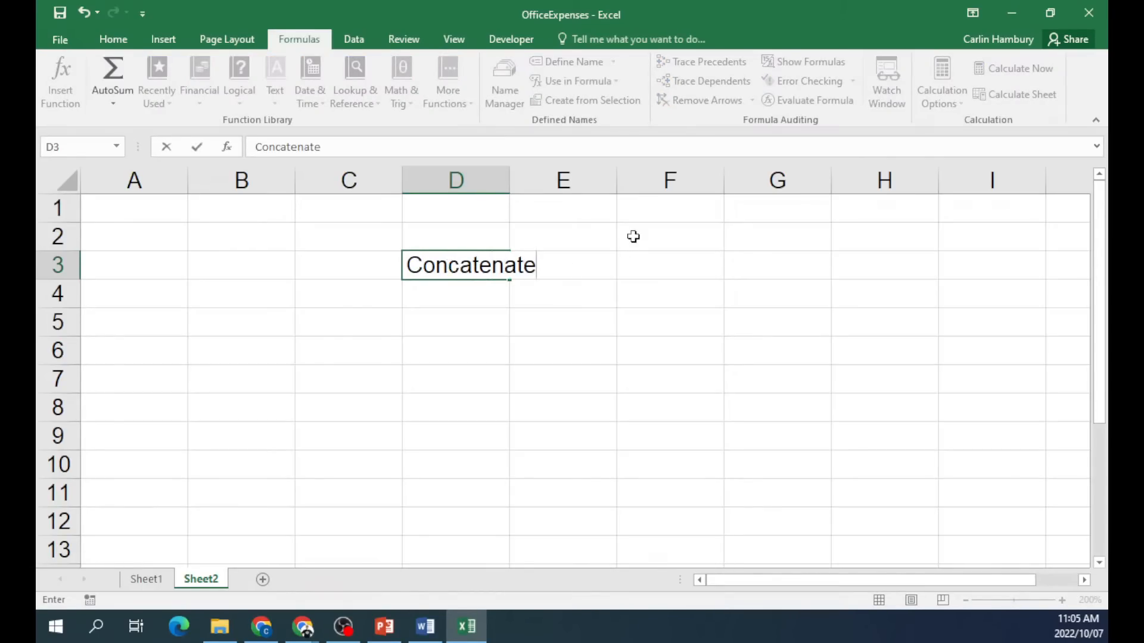
pyautogui.click(567, 245)
# Enlarge the Concatenate heading to font size 18 and widen column D to fit.
pyautogui.moveTo(508, 181); pyautogui.dragTo(542, 181)
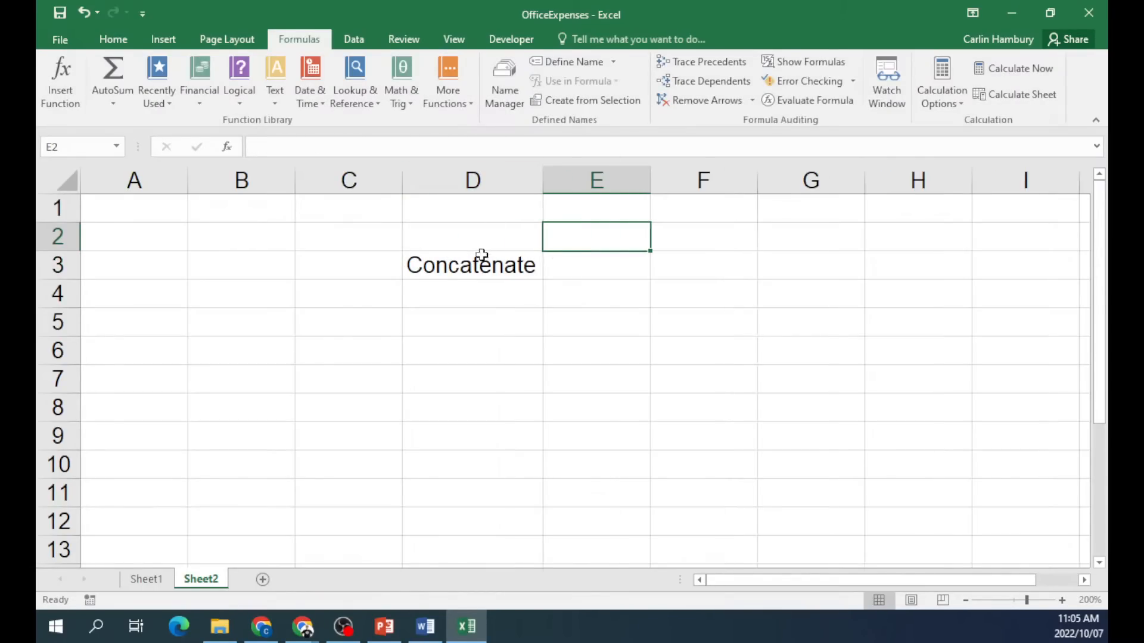
pyautogui.click(446, 252)
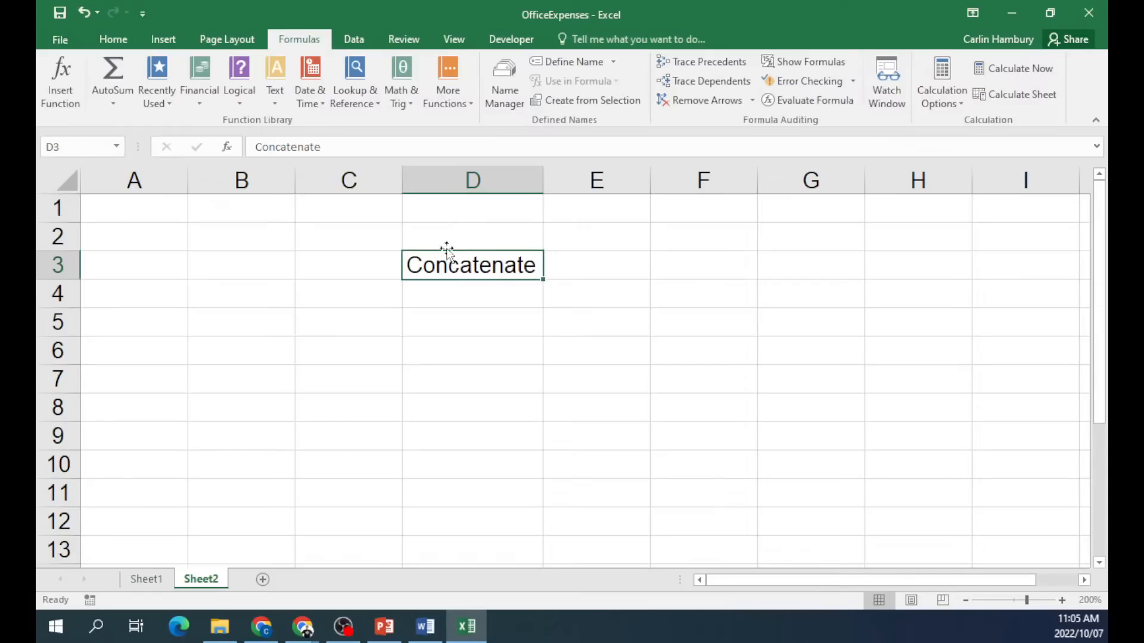
pyautogui.click(113, 39)
pyautogui.click(251, 68)
pyautogui.click(250, 67)
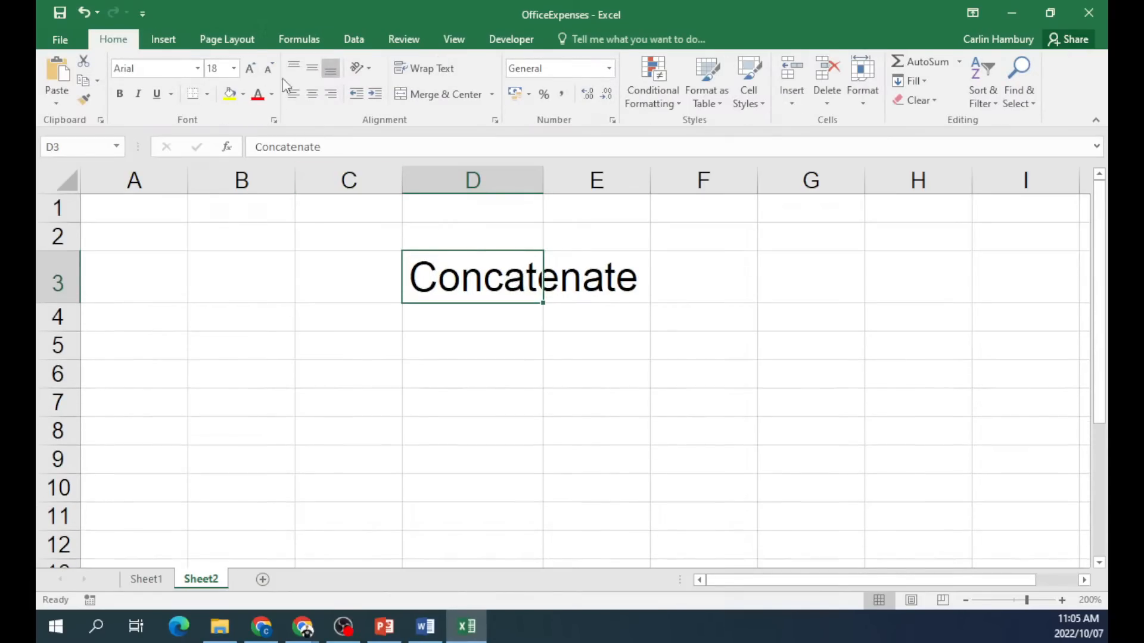
pyautogui.moveTo(542, 186); pyautogui.dragTo(643, 181)
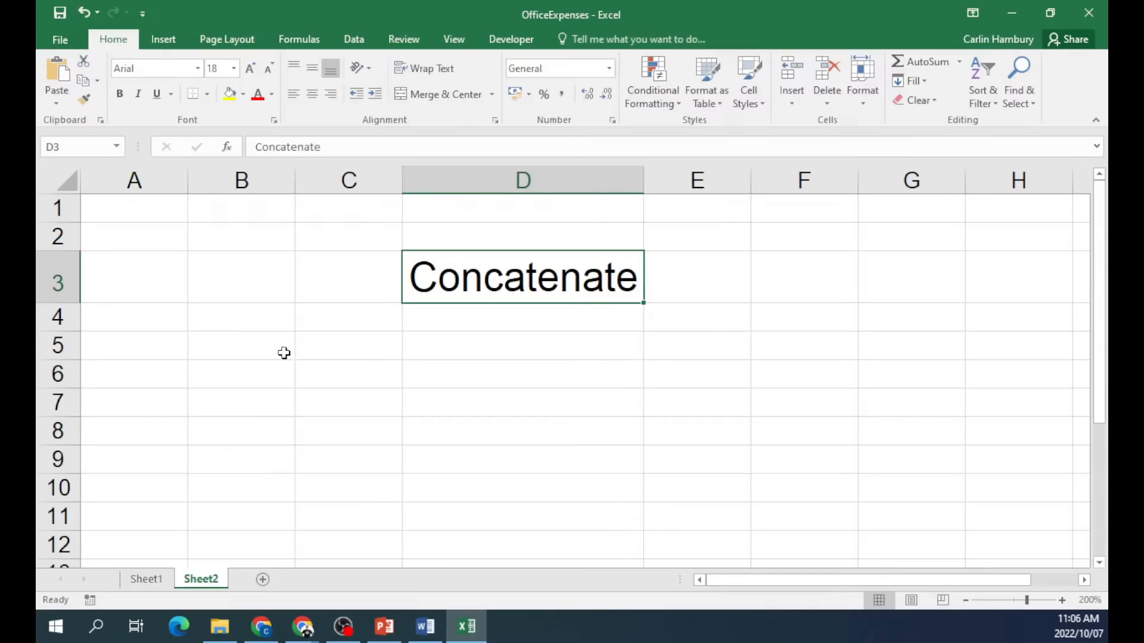
# Enter a first name in B5, a surname in C5 and 1902 in E5.
pyautogui.click(249, 353)
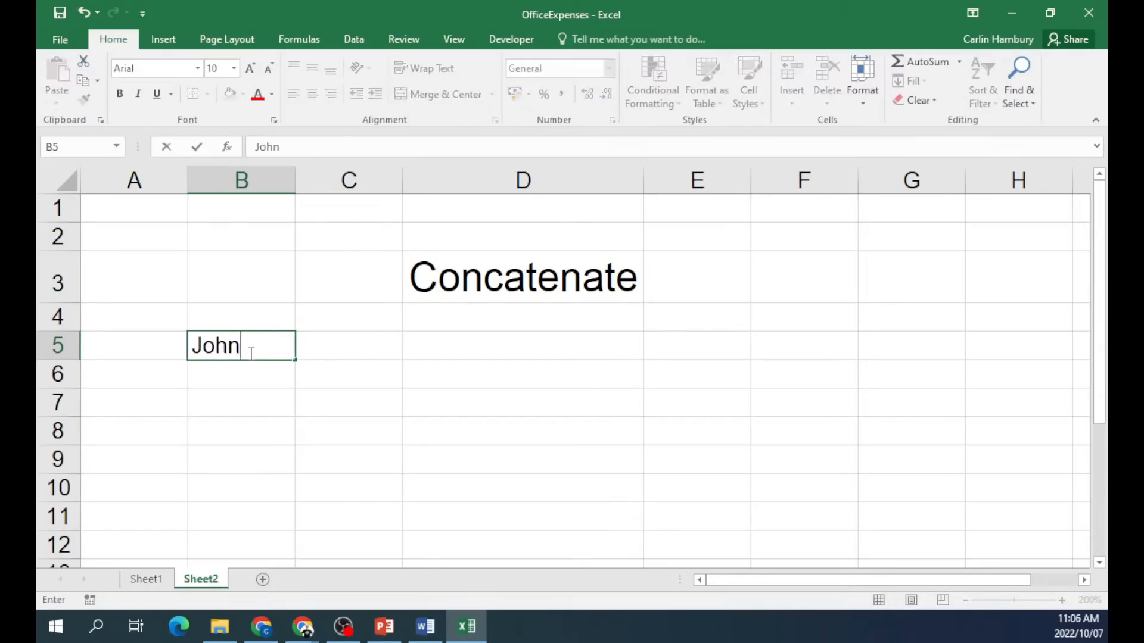
pyautogui.press('Tab')
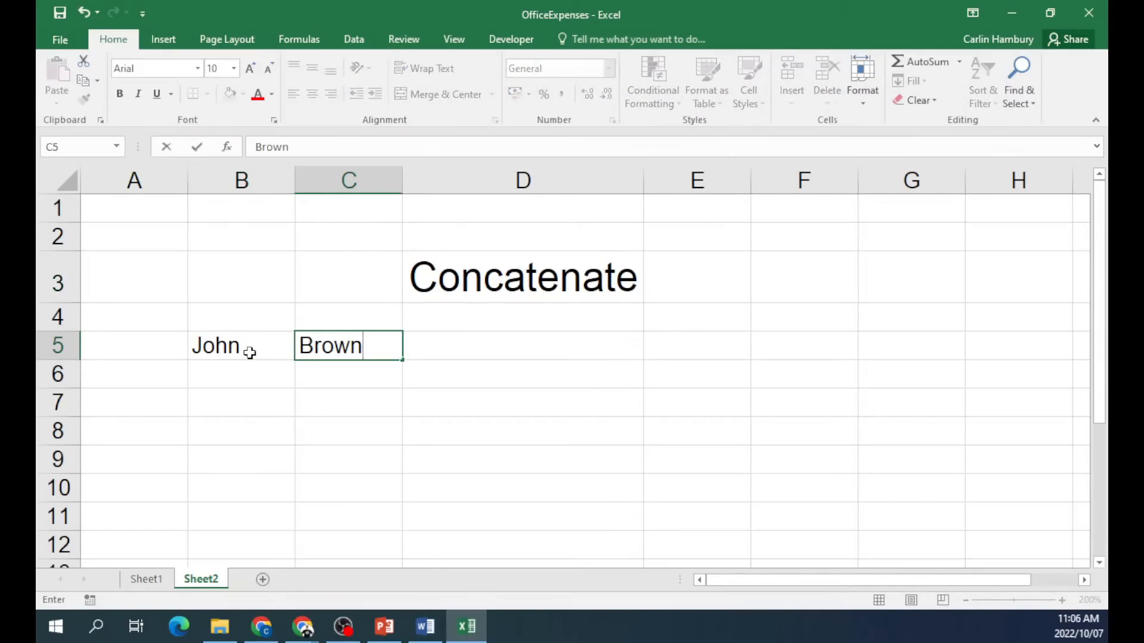
pyautogui.press('Tab')
pyautogui.press('Tab')
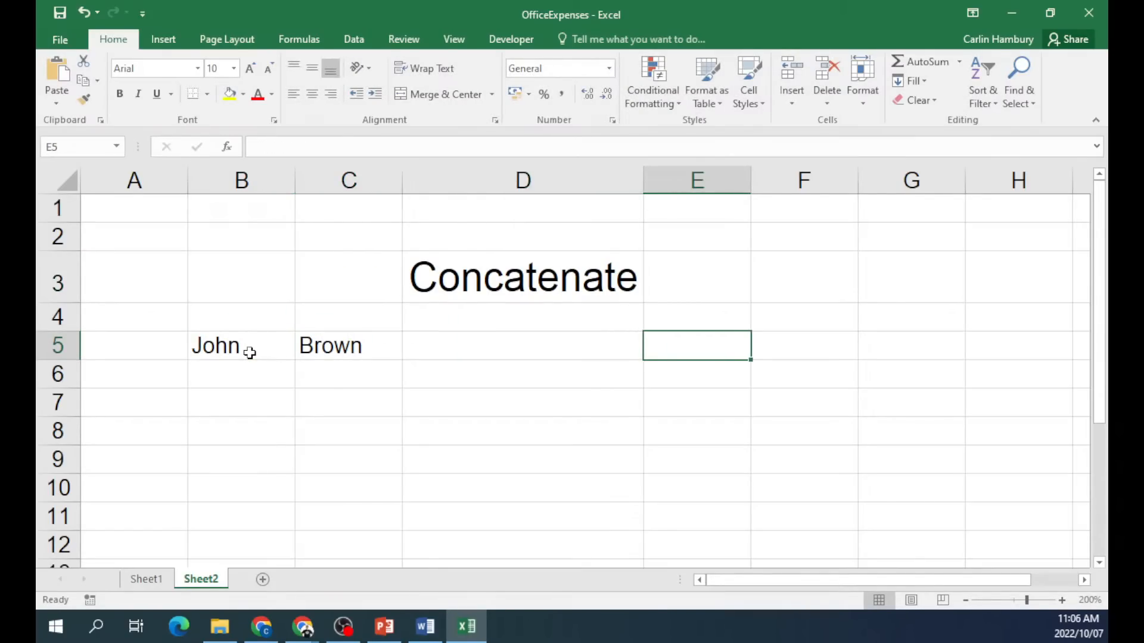
pyautogui.write('2190')
pyautogui.press('BackSpace')
pyautogui.press('BackSpace')
pyautogui.press('BackSpace')
pyautogui.press('BackSpace')
pyautogui.write('1902')
pyautogui.click(475, 396)
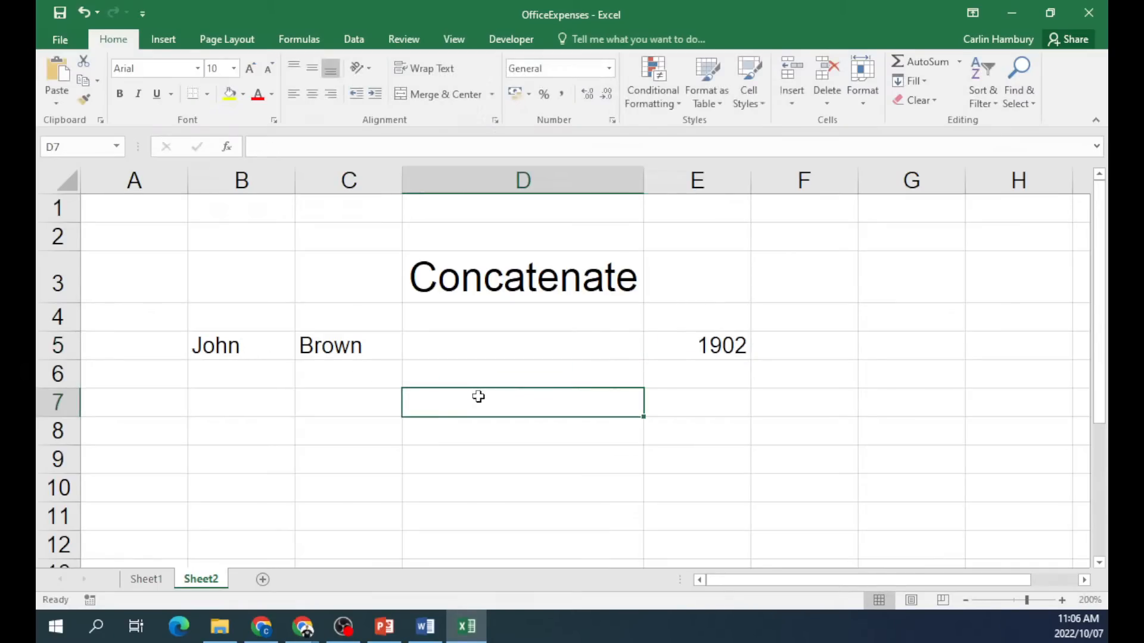
pyautogui.click(486, 275)
pyautogui.click(503, 356)
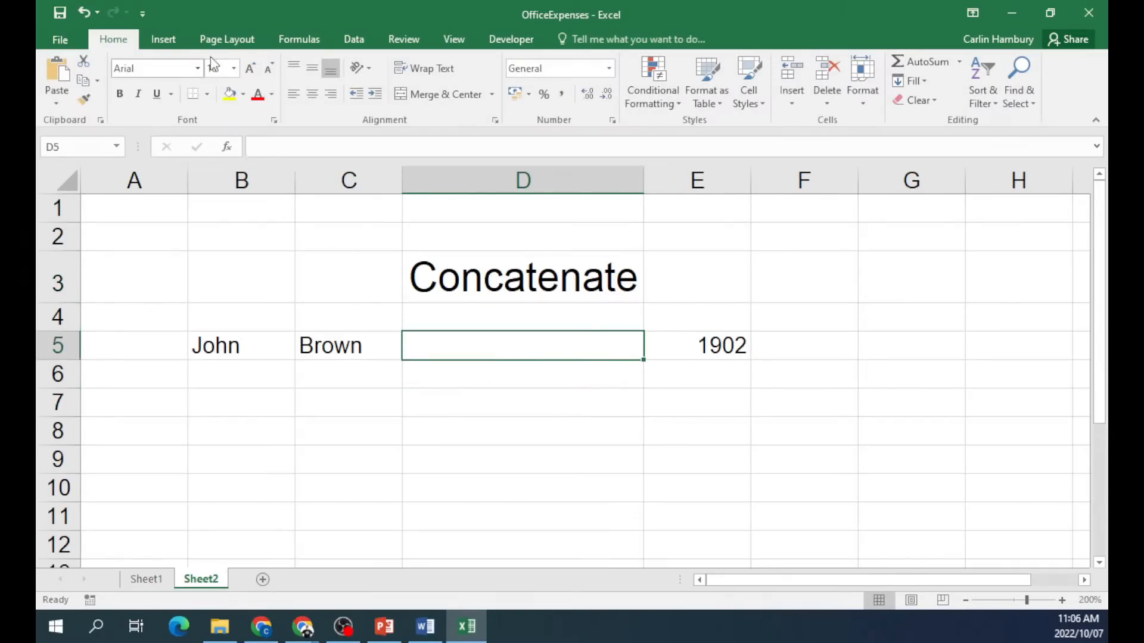
pyautogui.click(299, 39)
# Put =CONCATENATE(B5;C5;E5) in D5, joining first name, surname and 1902.
pyautogui.click(60, 77)
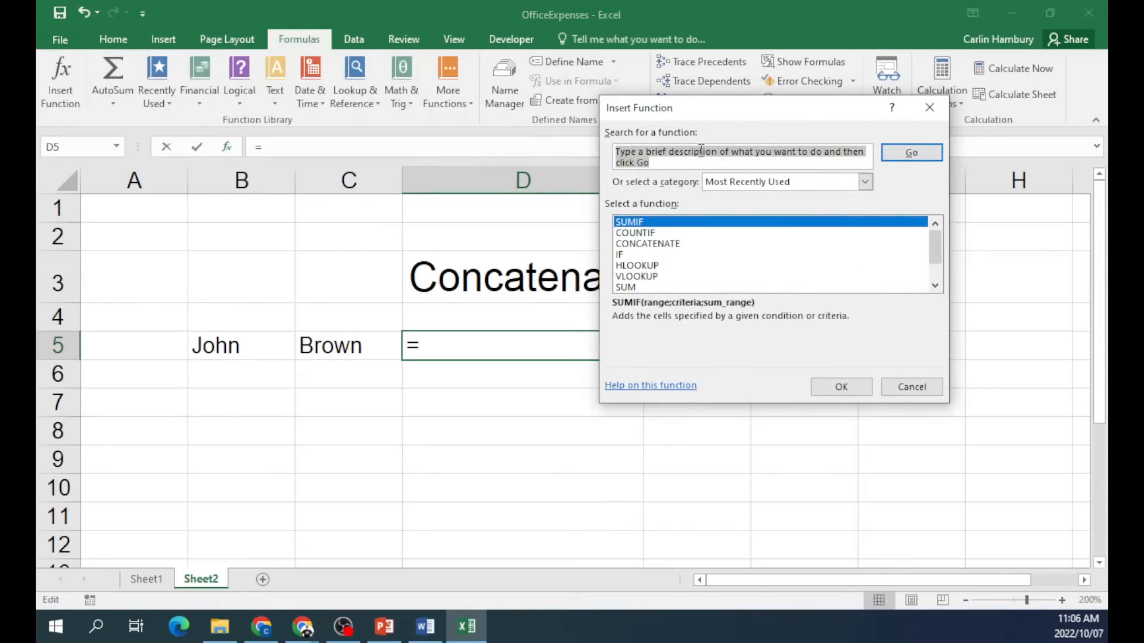
pyautogui.click(686, 245)
pyautogui.doubleClick(687, 245)
pyautogui.moveTo(647, 130); pyautogui.dragTo(422, 426)
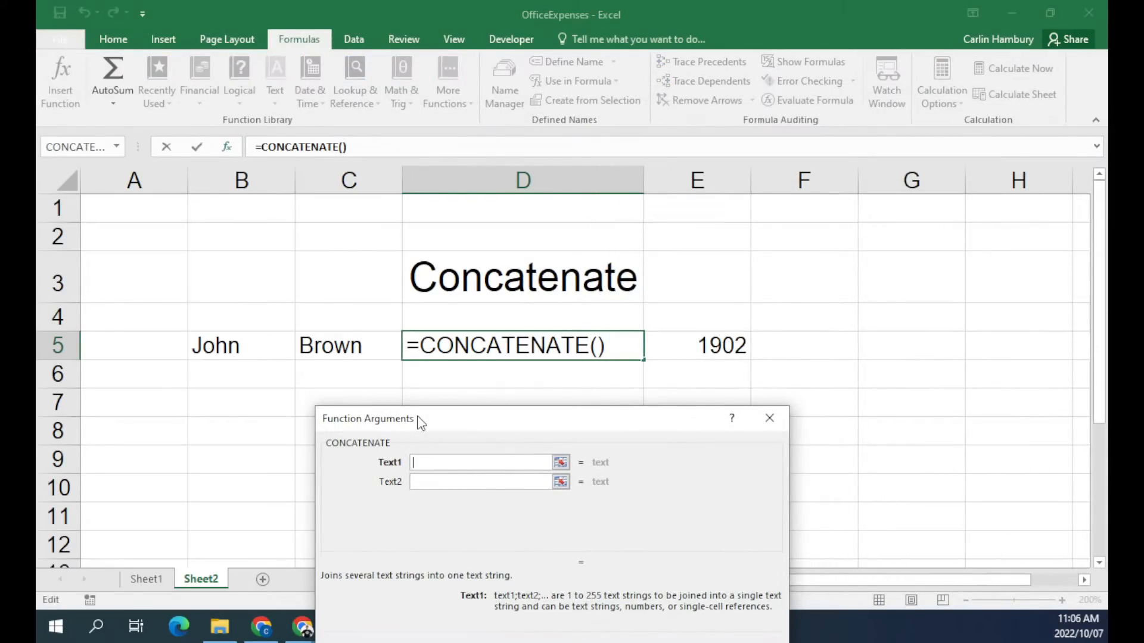
pyautogui.click(237, 350)
pyautogui.click(461, 484)
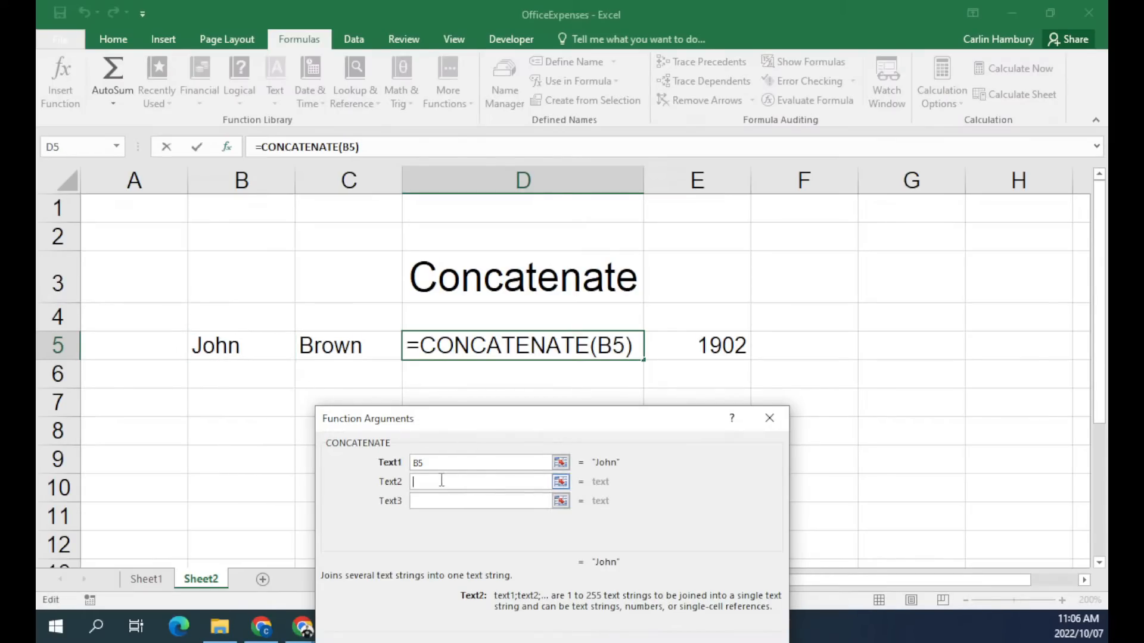
pyautogui.click(345, 356)
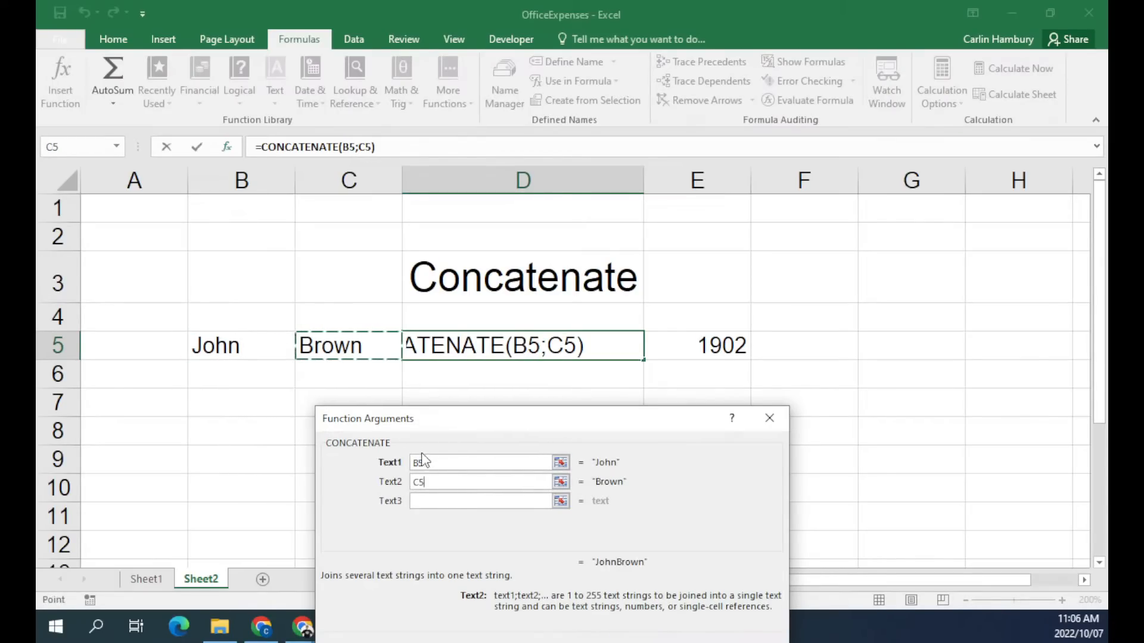
pyautogui.click(469, 502)
pyautogui.click(727, 352)
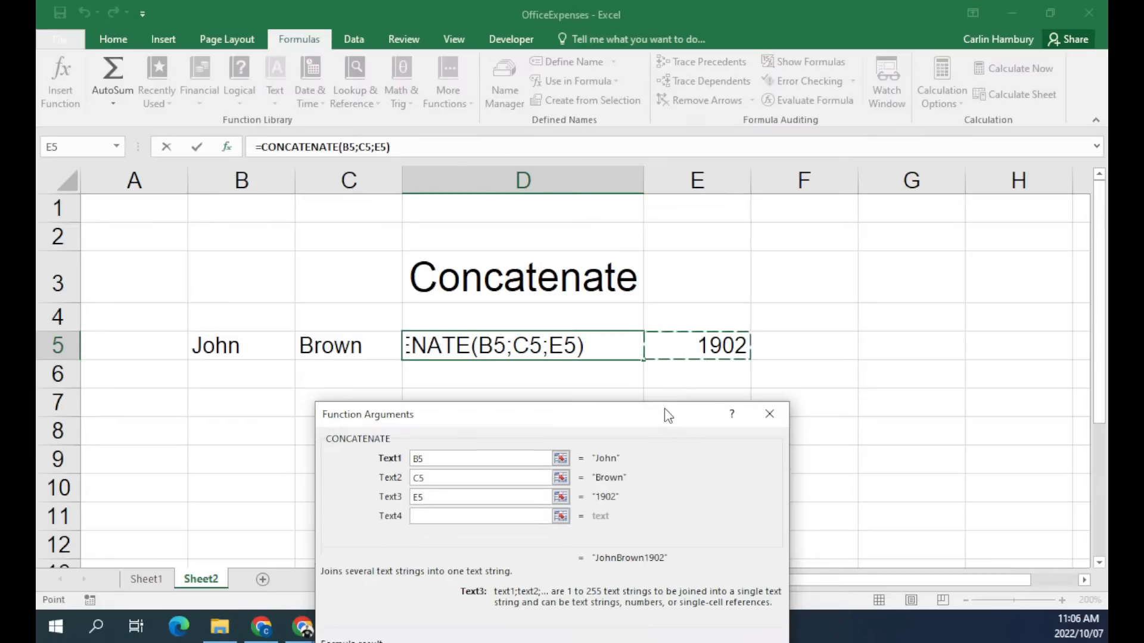
pyautogui.moveTo(669, 413); pyautogui.dragTo(755, 222)
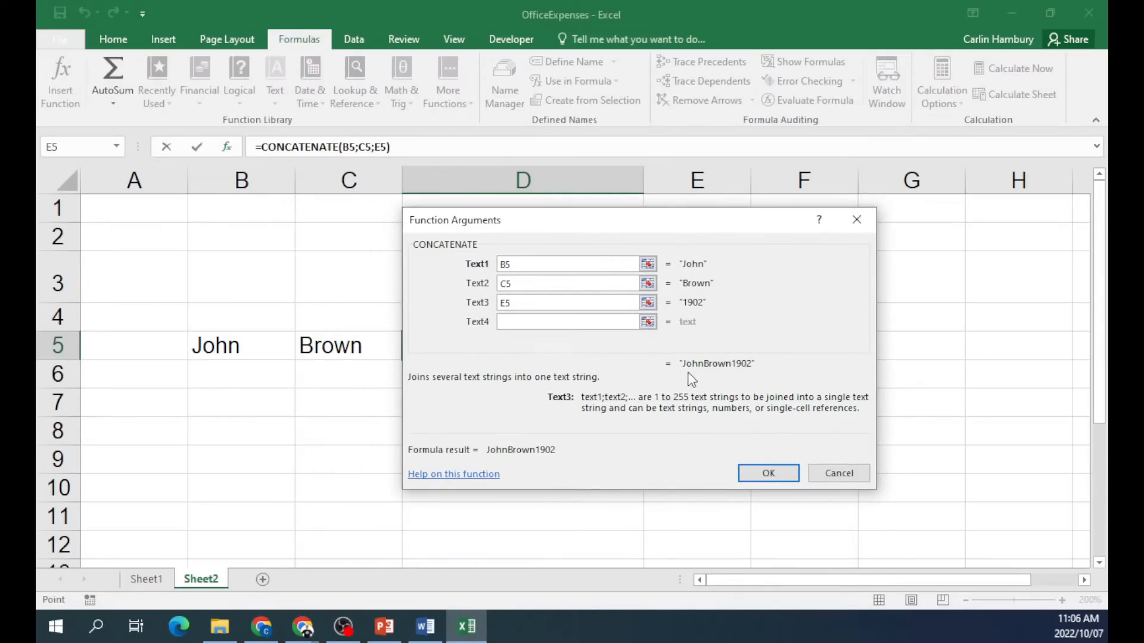
pyautogui.click(767, 472)
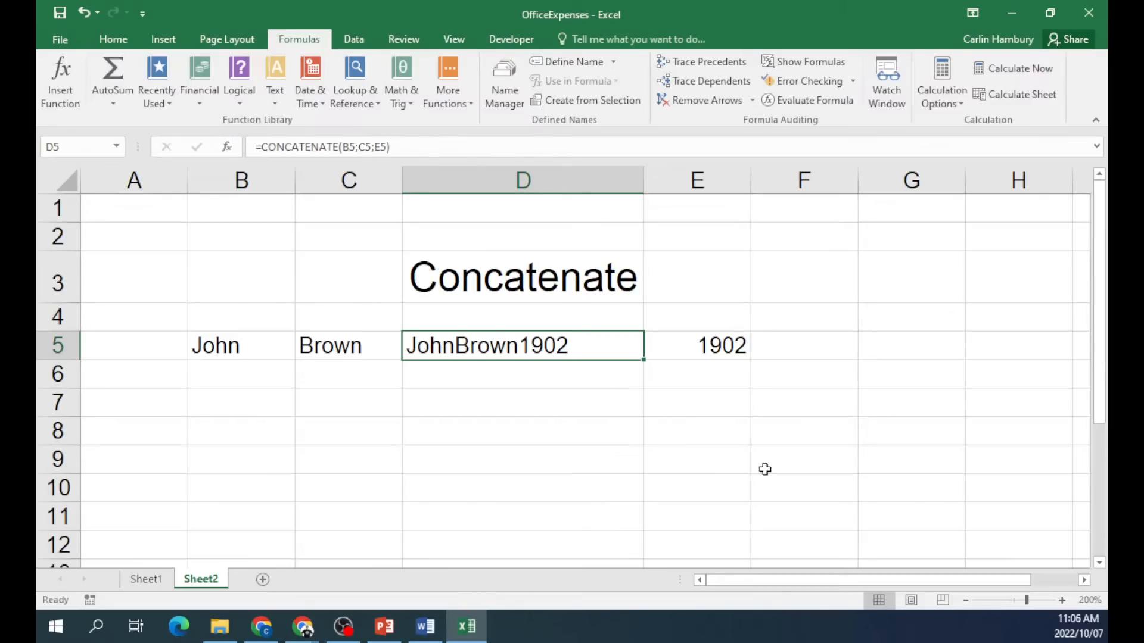
# Review the Tea SUMIF formula on Sheet1 unchanged and return to Sheet2.
pyautogui.click(135, 586)
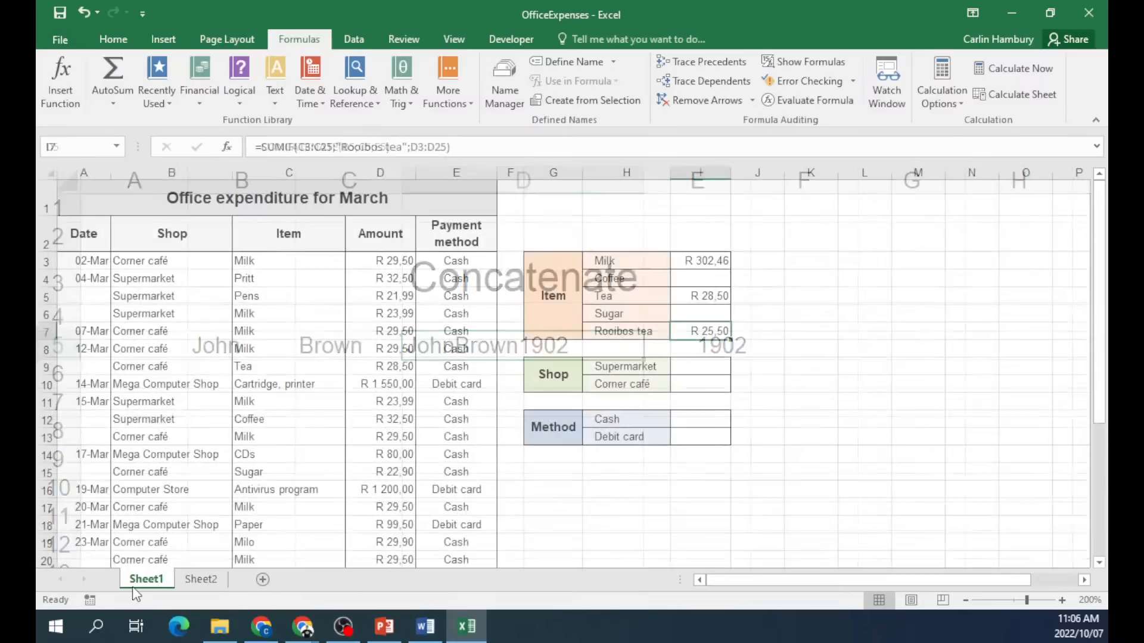
pyautogui.click(720, 296)
pyautogui.doubleClick(719, 296)
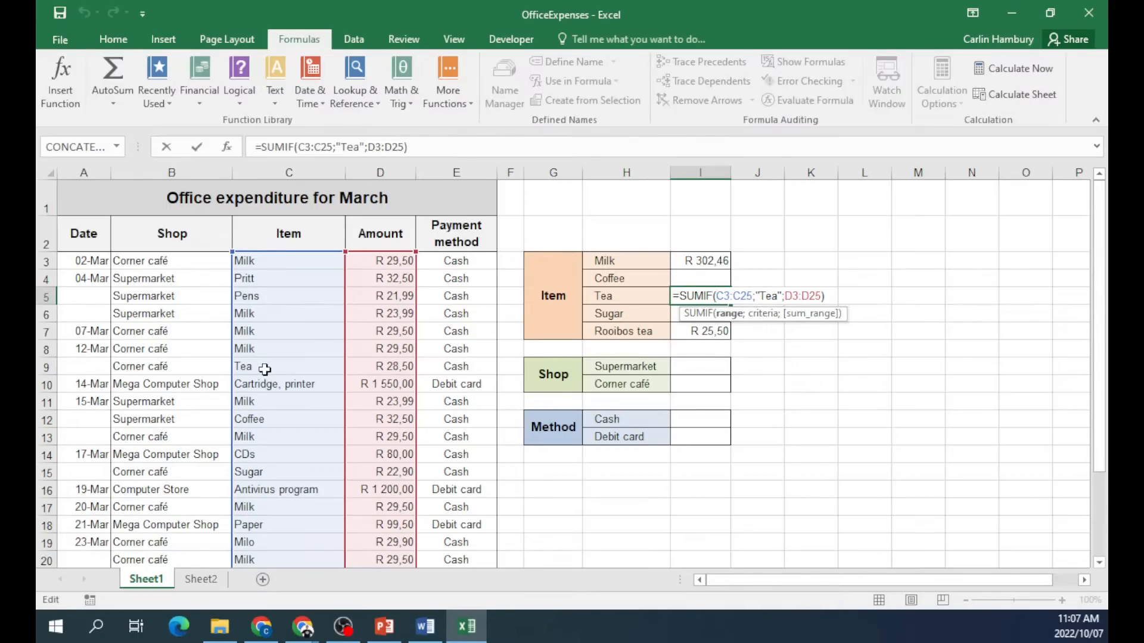
pyautogui.hotkey('ctrl', 'Return')
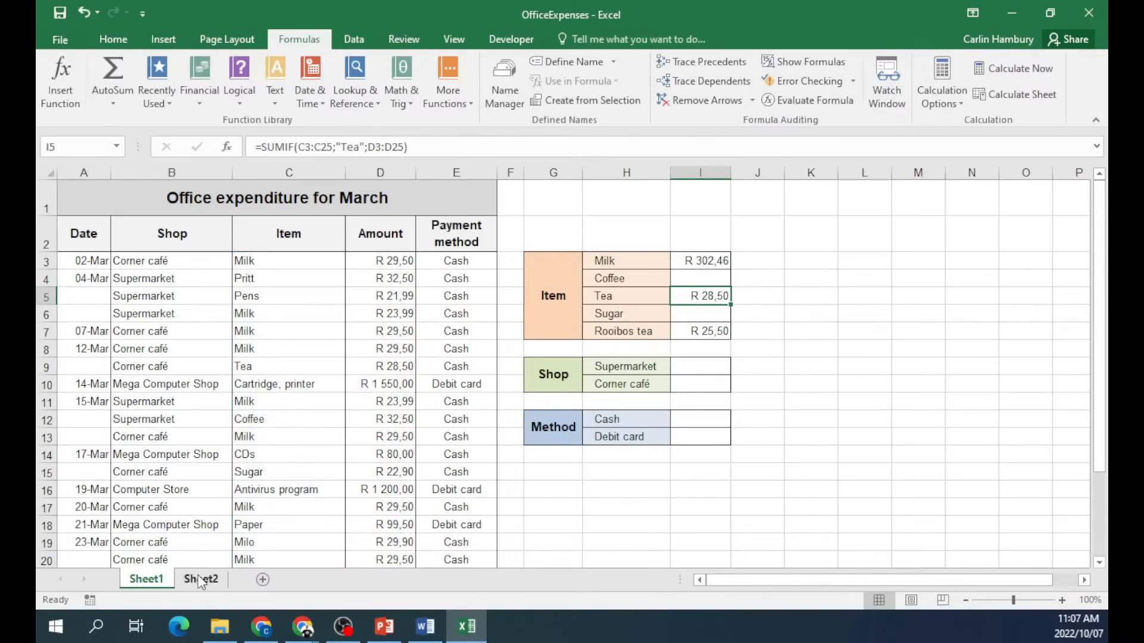
pyautogui.click(199, 579)
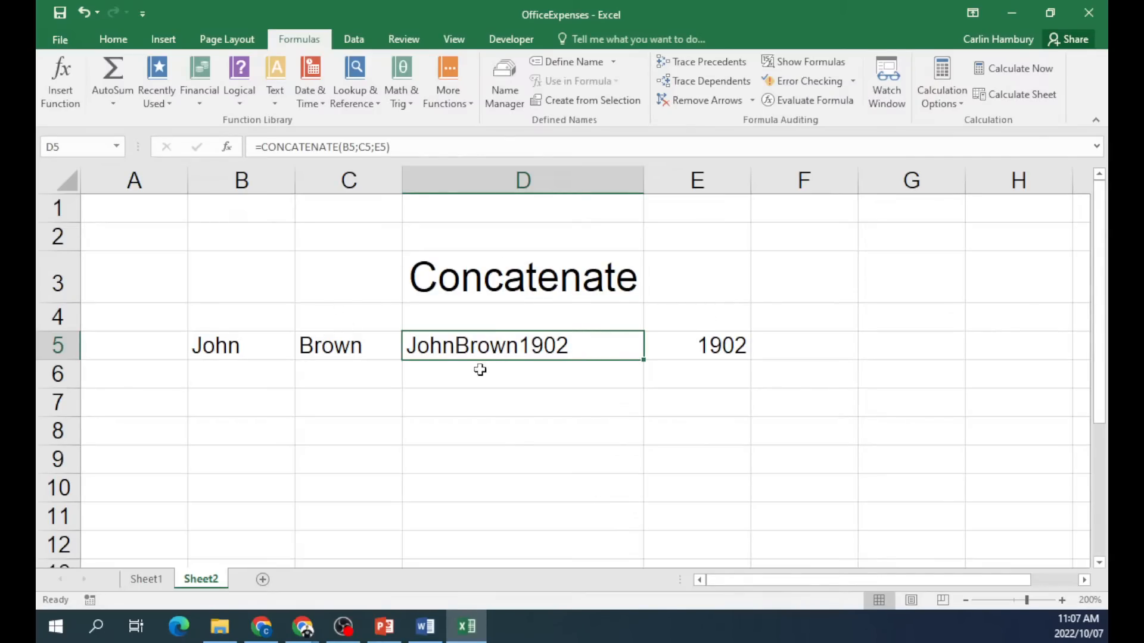
# Type the labels Left in B7 and Right in C7.
pyautogui.click(233, 407)
pyautogui.write('Left')
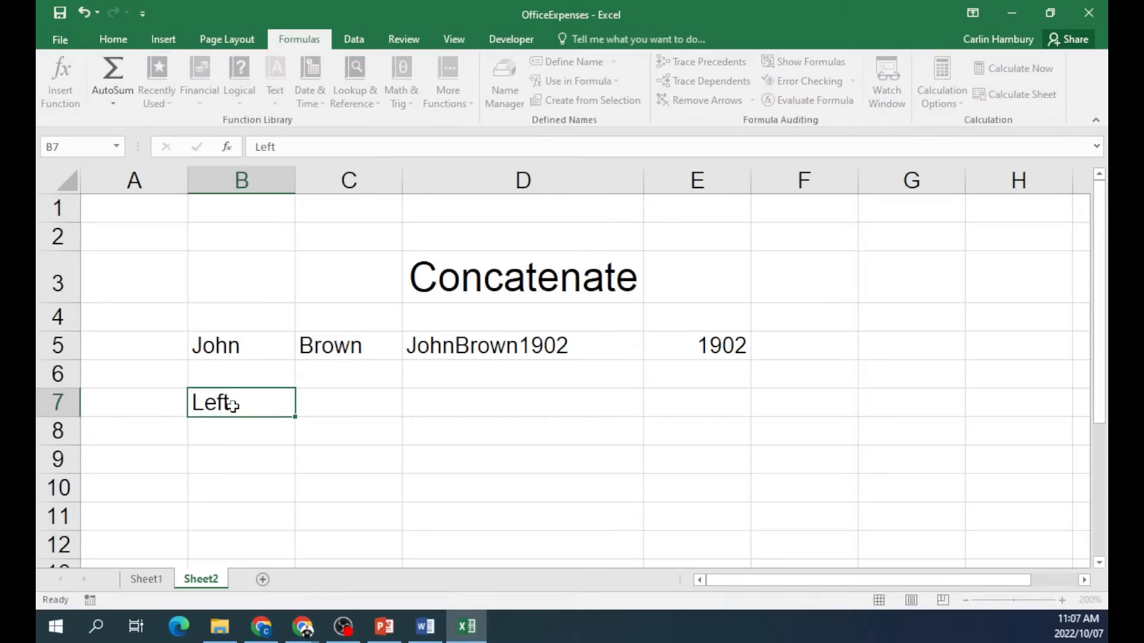
pyautogui.press('Tab')
pyautogui.write('Right')
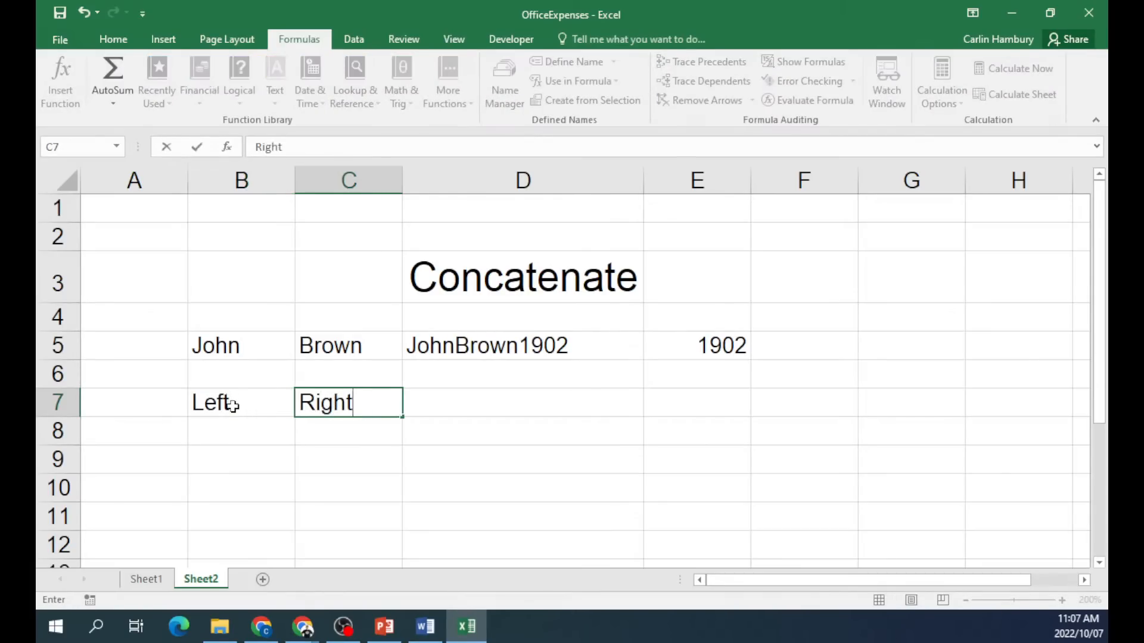
pyautogui.click(547, 433)
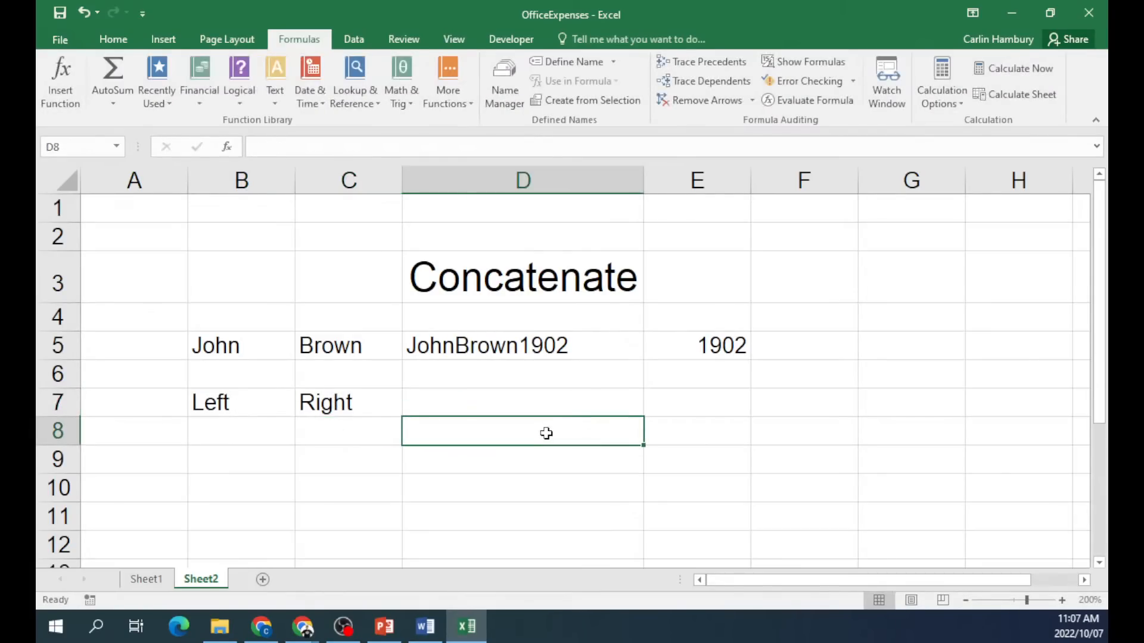
# Enter =LEFT(B5;2) in B8 to show the first name's first two letters.
pyautogui.click(244, 433)
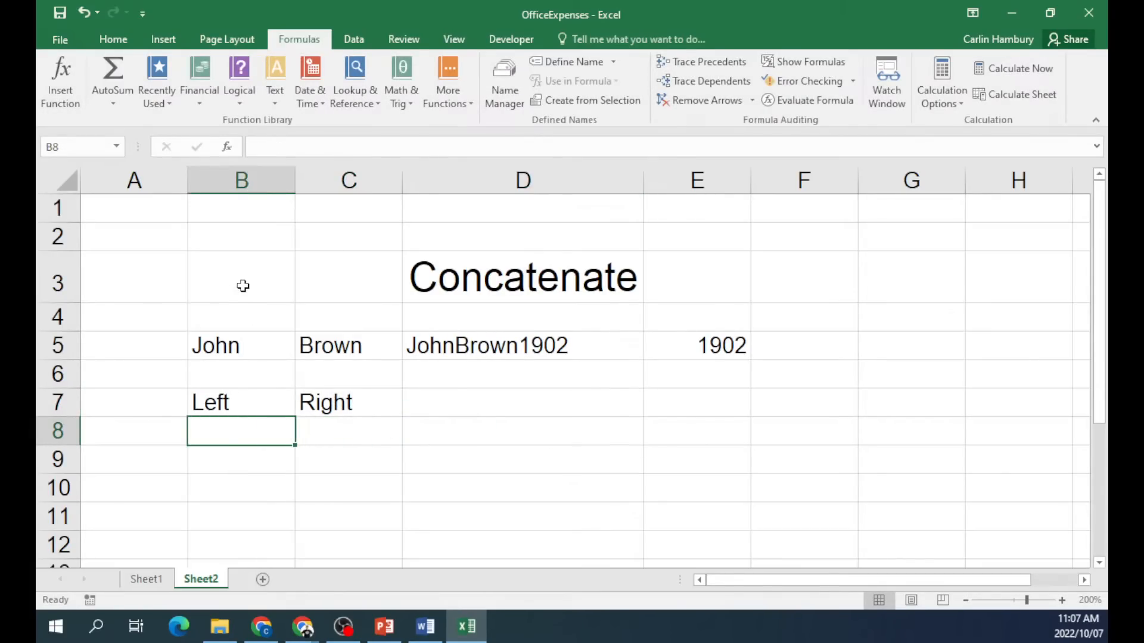
pyautogui.write('=left')
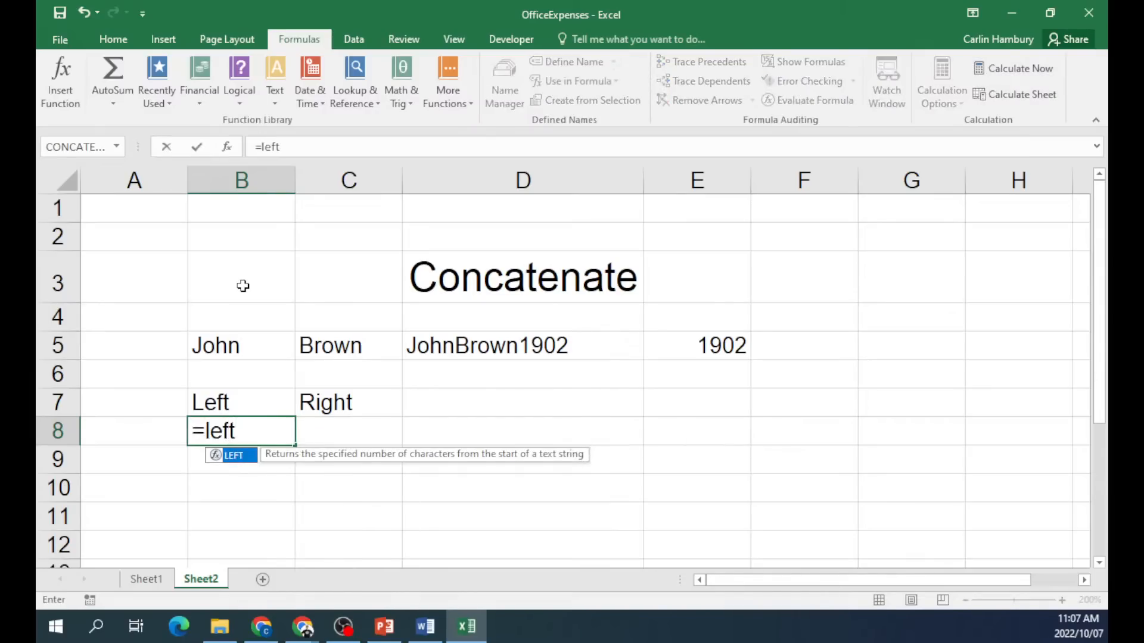
pyautogui.write('(')
pyautogui.click(237, 346)
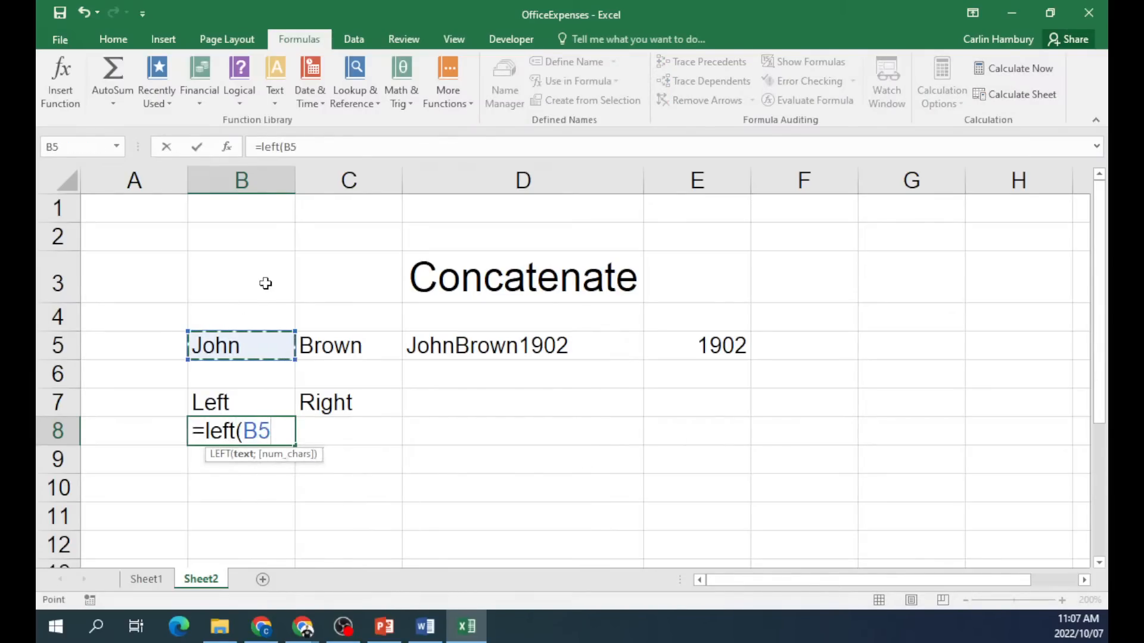
pyautogui.write(';2)')
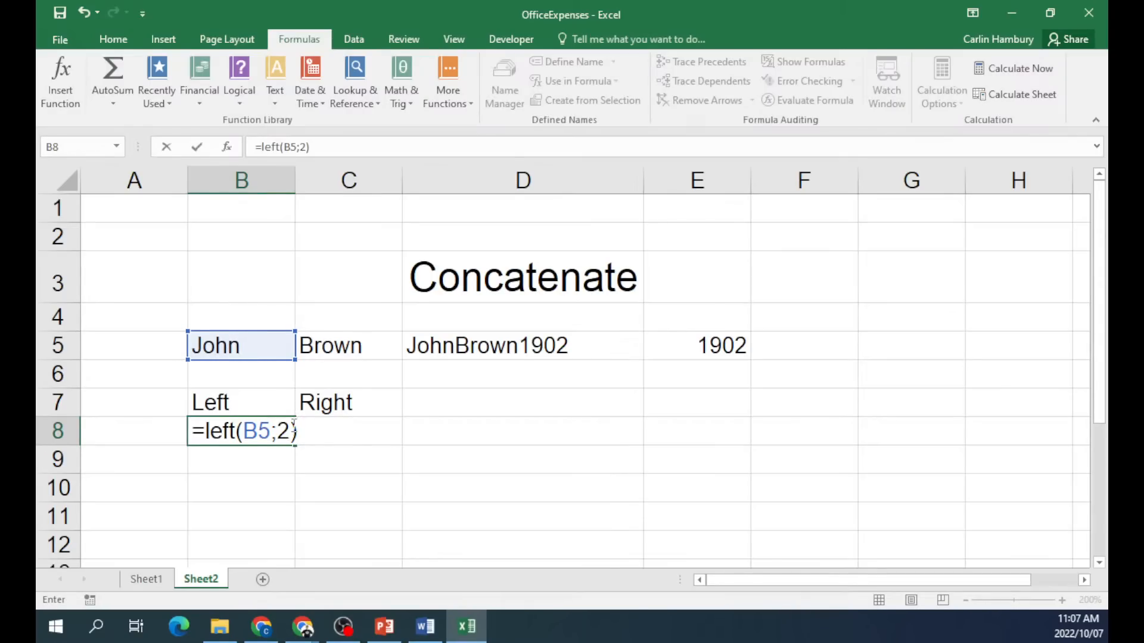
pyautogui.press('Return')
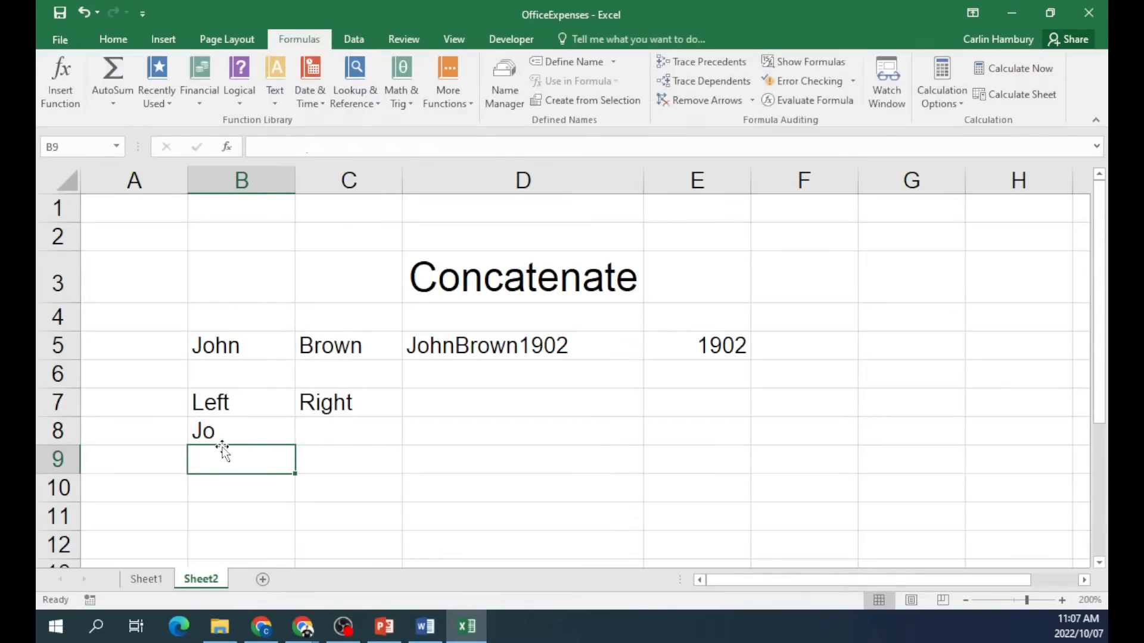
# Enter =RIGHT(C5;2) in C8 to show the surname's last two letters.
pyautogui.click(333, 428)
pyautogui.write('=right(')
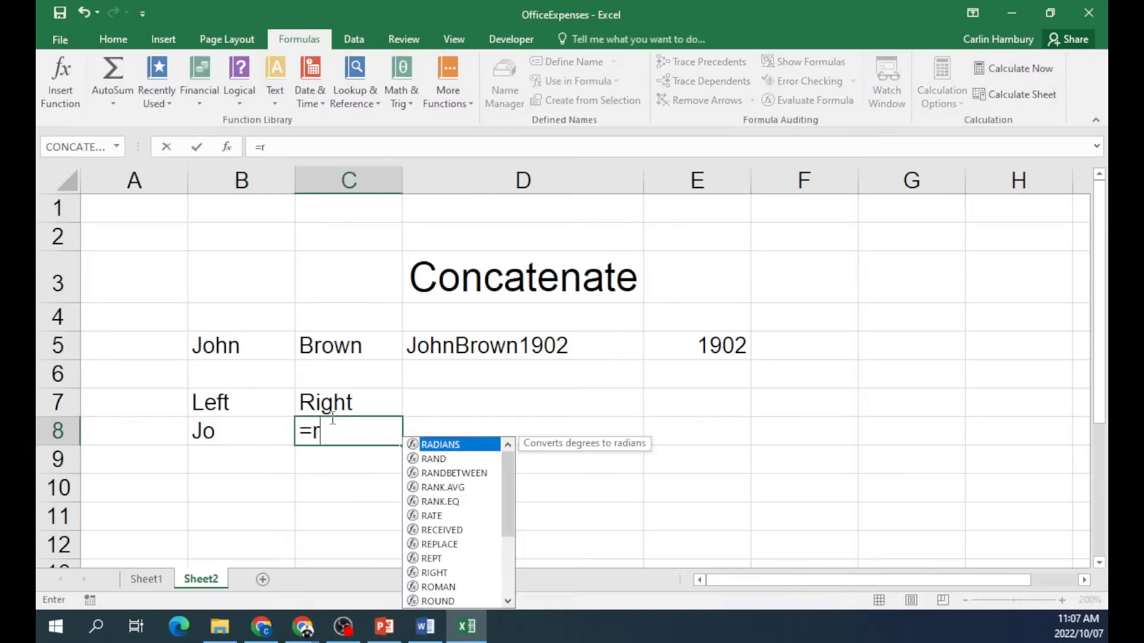
pyautogui.click(353, 350)
pyautogui.write(';2)')
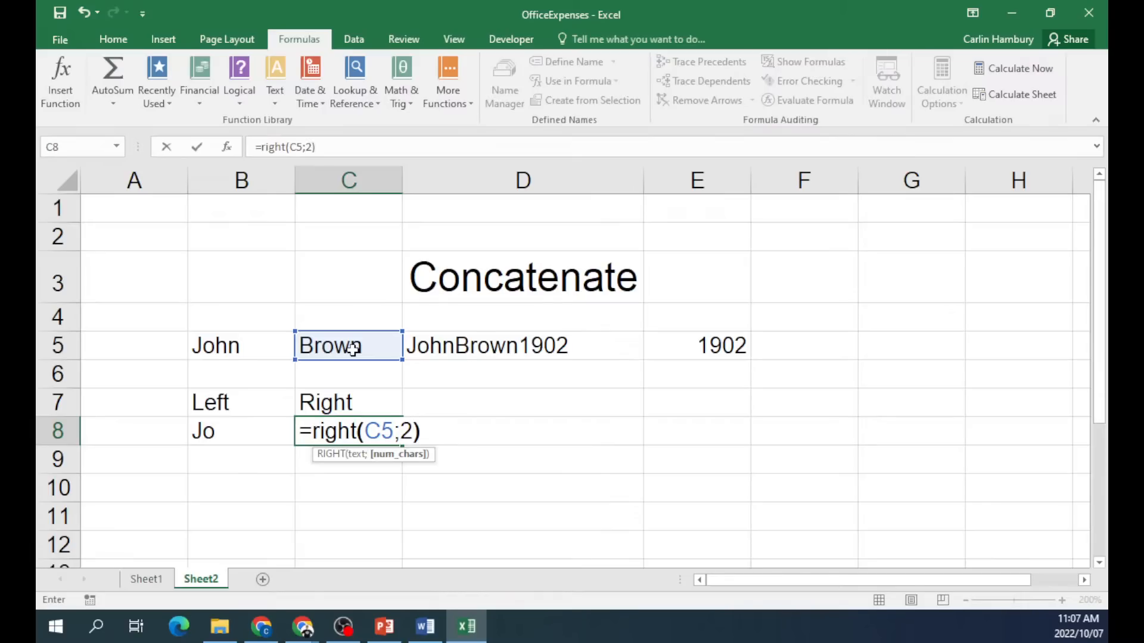
pyautogui.press('Return')
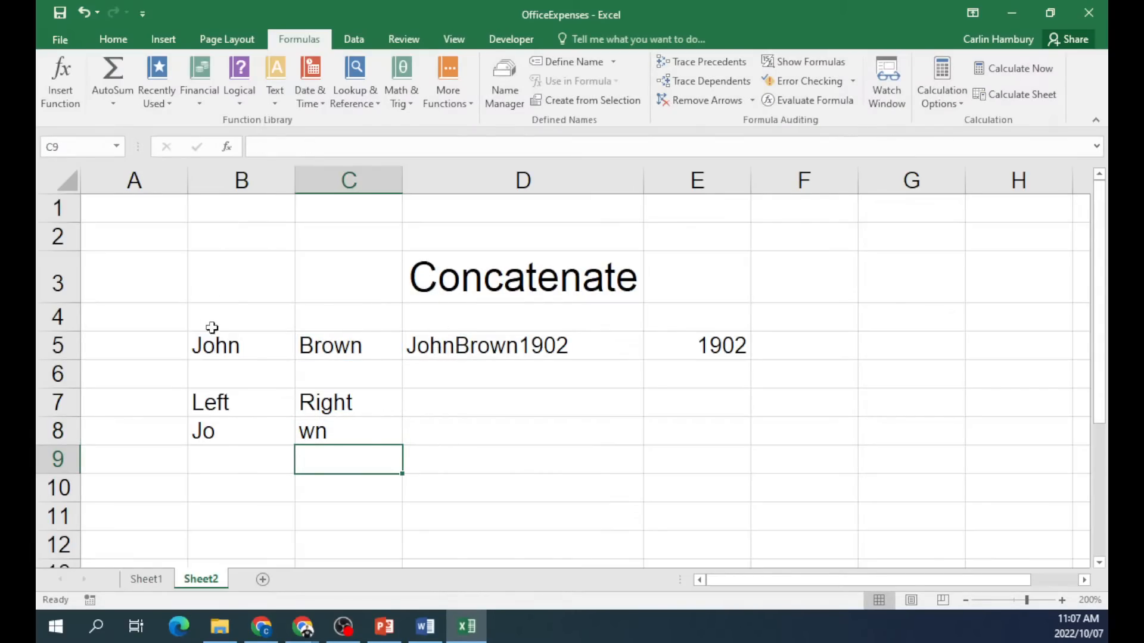
pyautogui.click(481, 422)
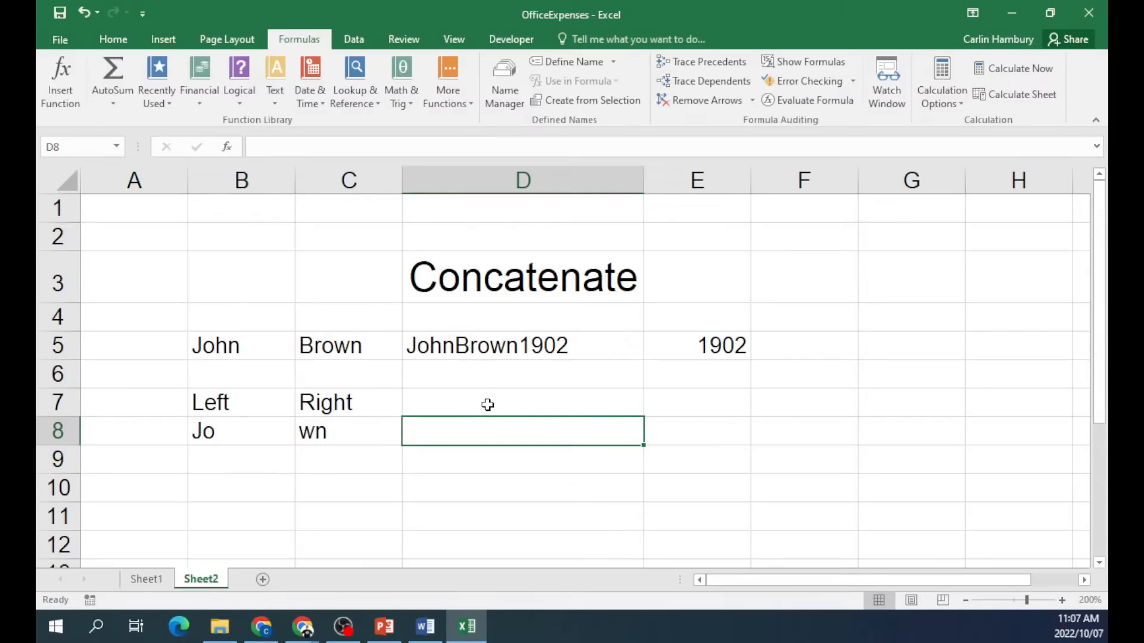
# Label B4 "1st 3", C4 "last letter" and E4 "1st 2 numbers".
pyautogui.click(217, 318)
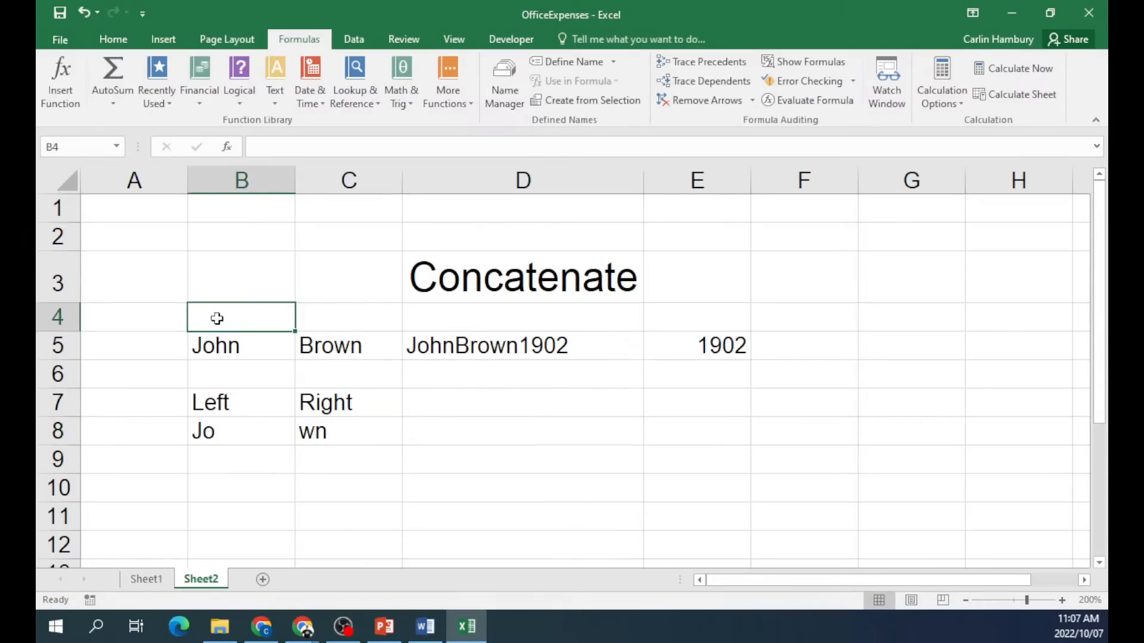
pyautogui.write('1st')
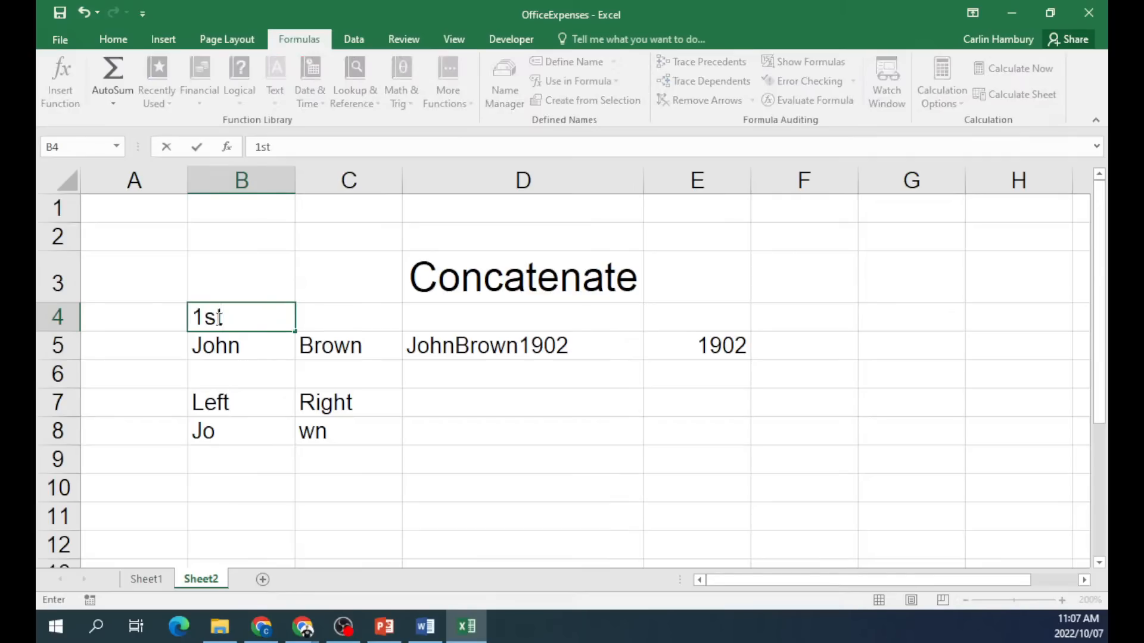
pyautogui.write(' 3')
pyautogui.click(327, 309)
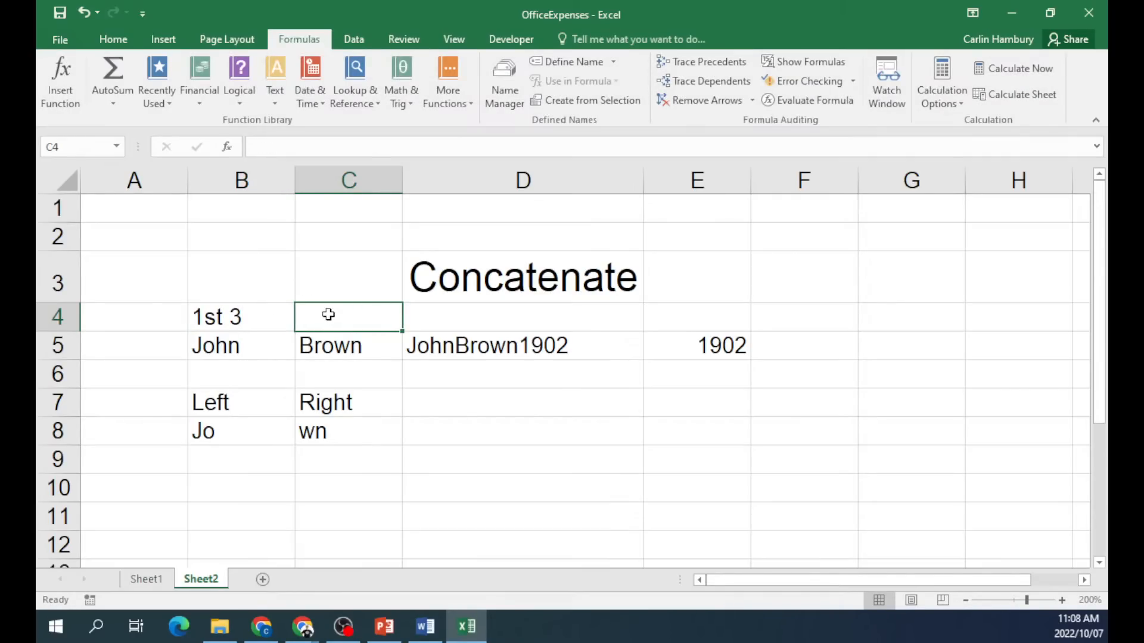
pyautogui.write('last')
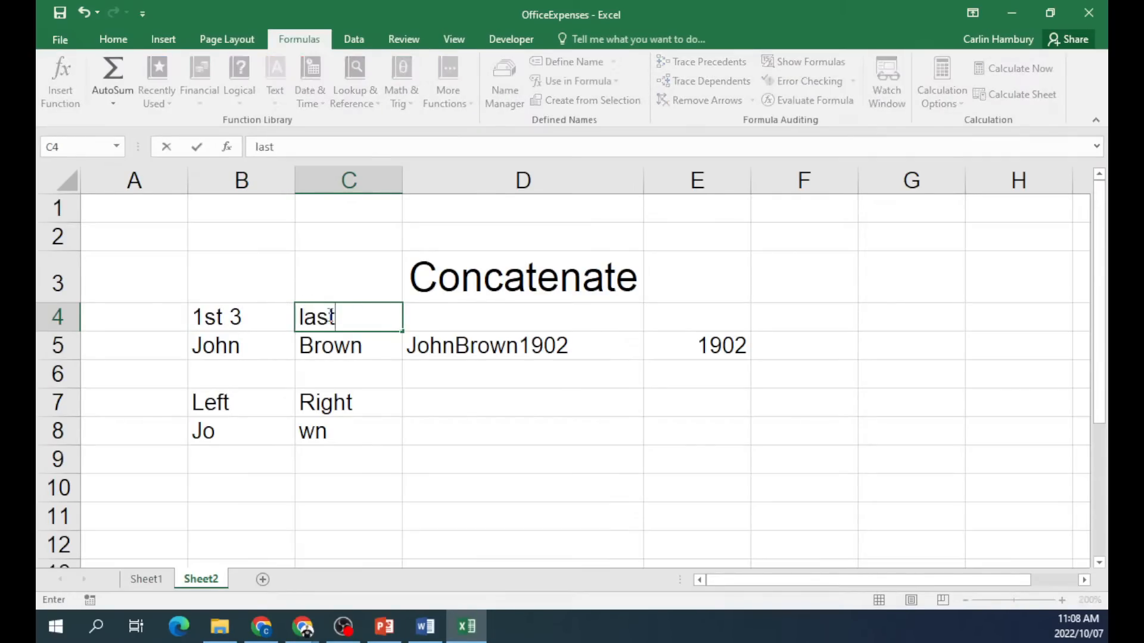
pyautogui.write(' letter')
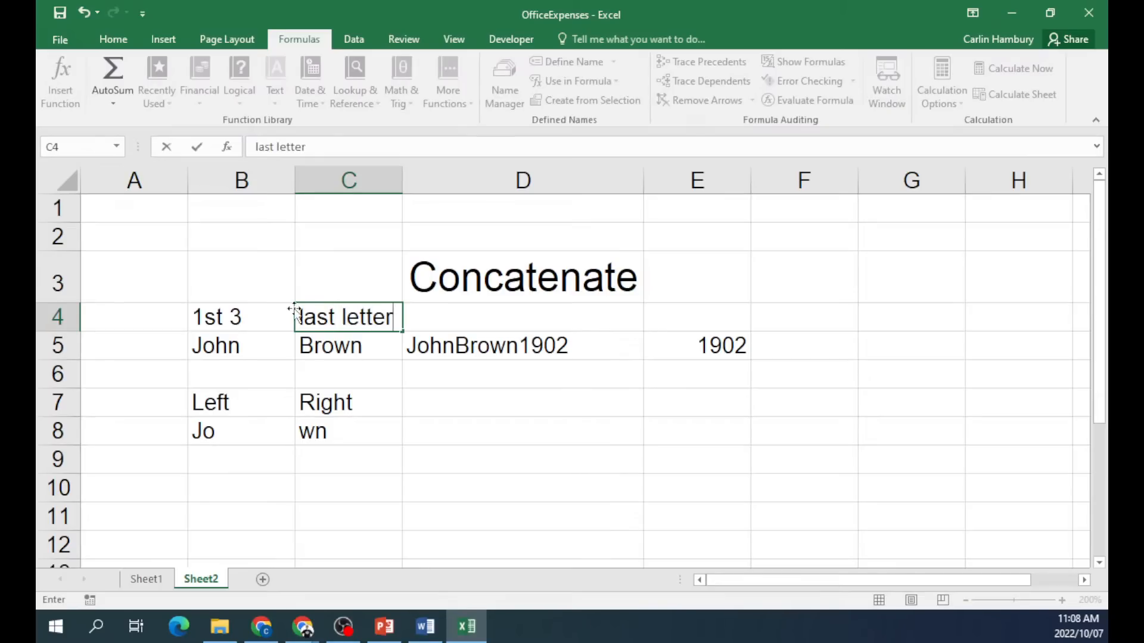
pyautogui.click(725, 323)
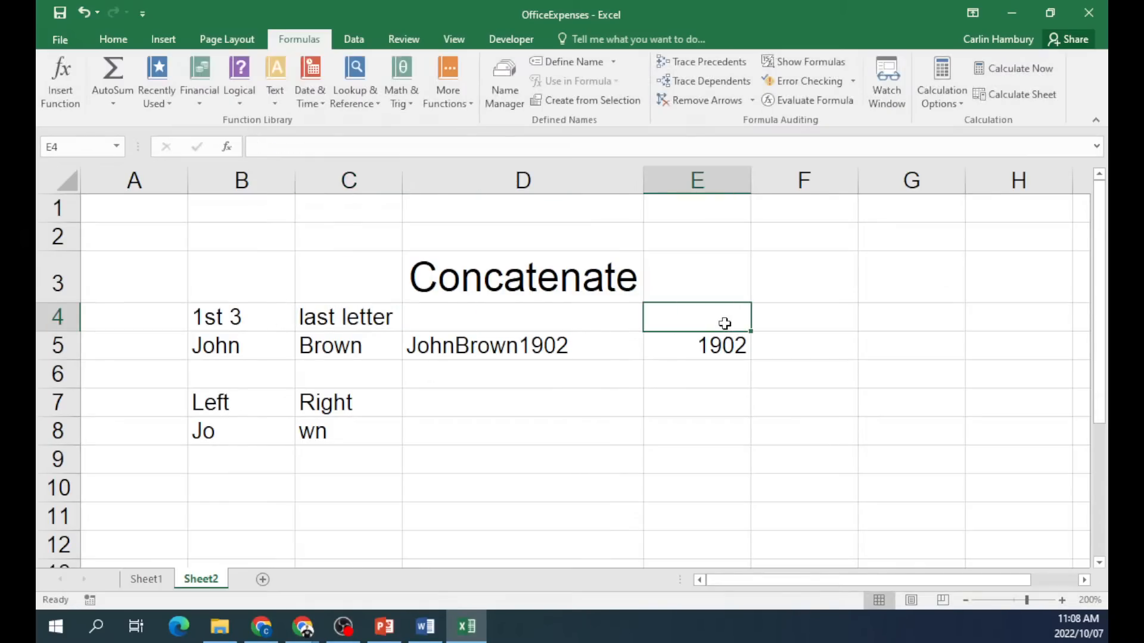
pyautogui.write('1st 2')
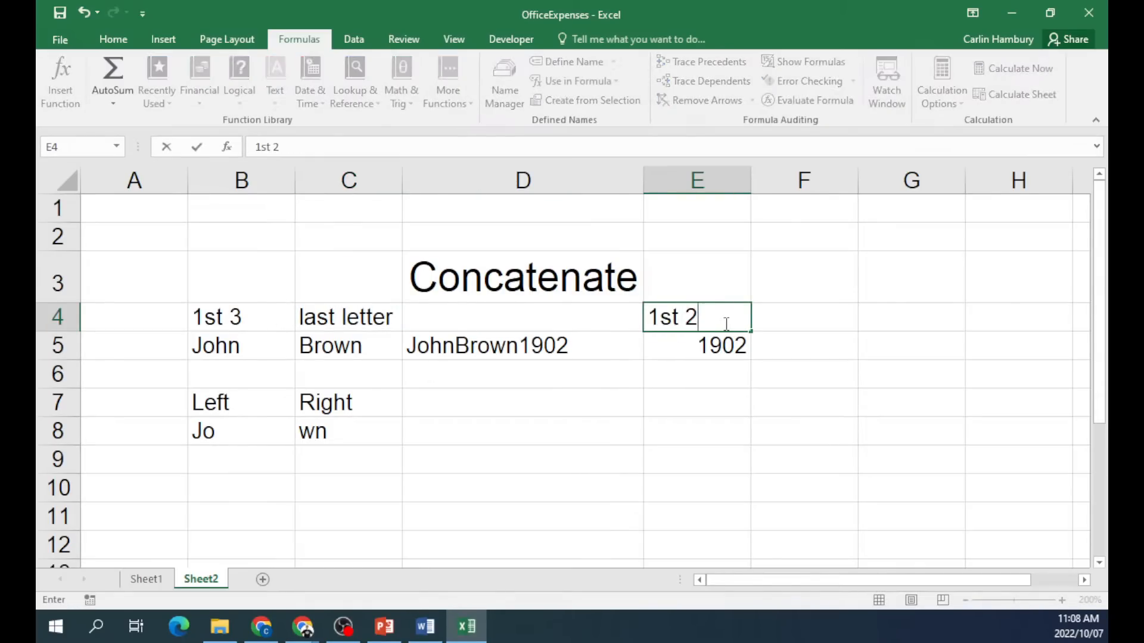
pyautogui.write(' numbers')
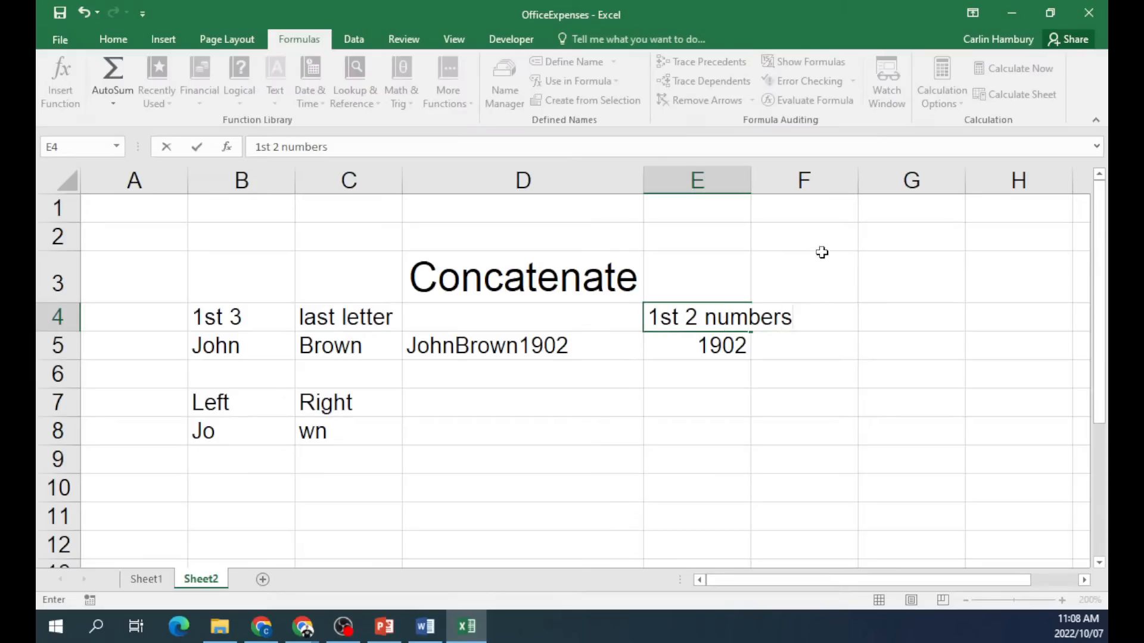
pyautogui.click(809, 284)
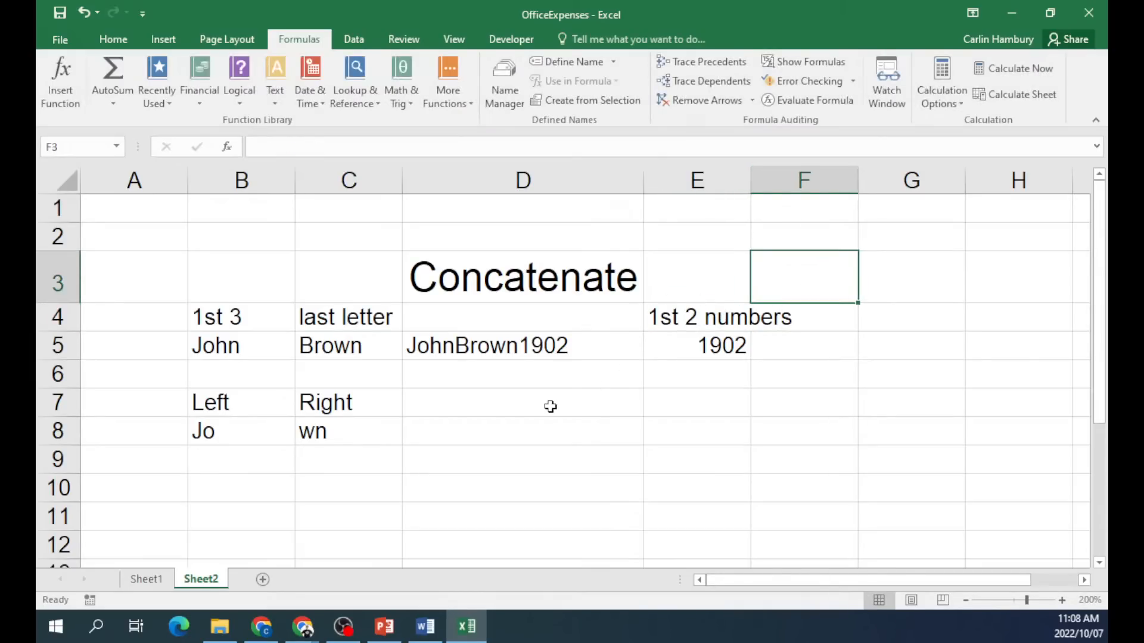
pyautogui.click(523, 426)
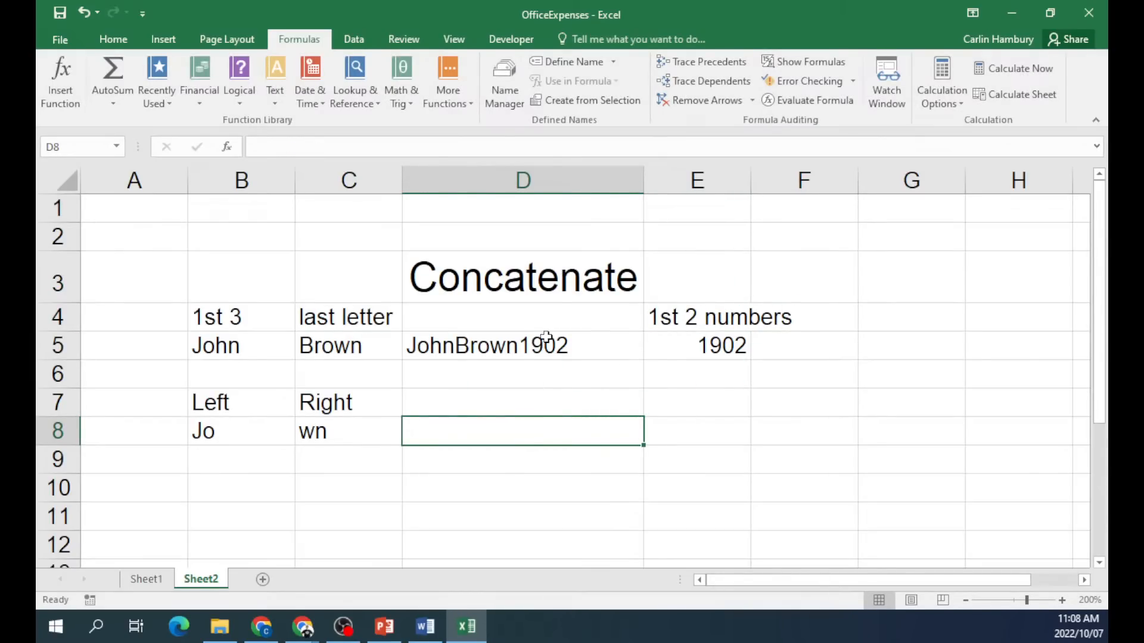
# Paste D5's formula into D8, undo it, and bring up Insert Function for D8.
pyautogui.click(545, 338)
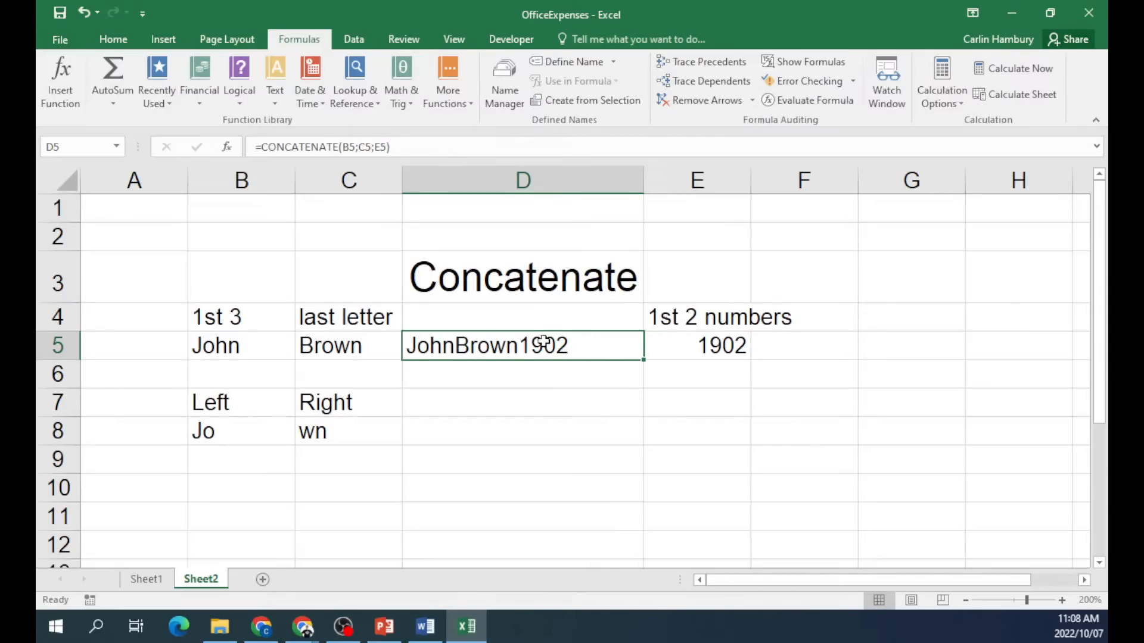
pyautogui.hotkey('ctrl', 'c')
pyautogui.click(555, 429)
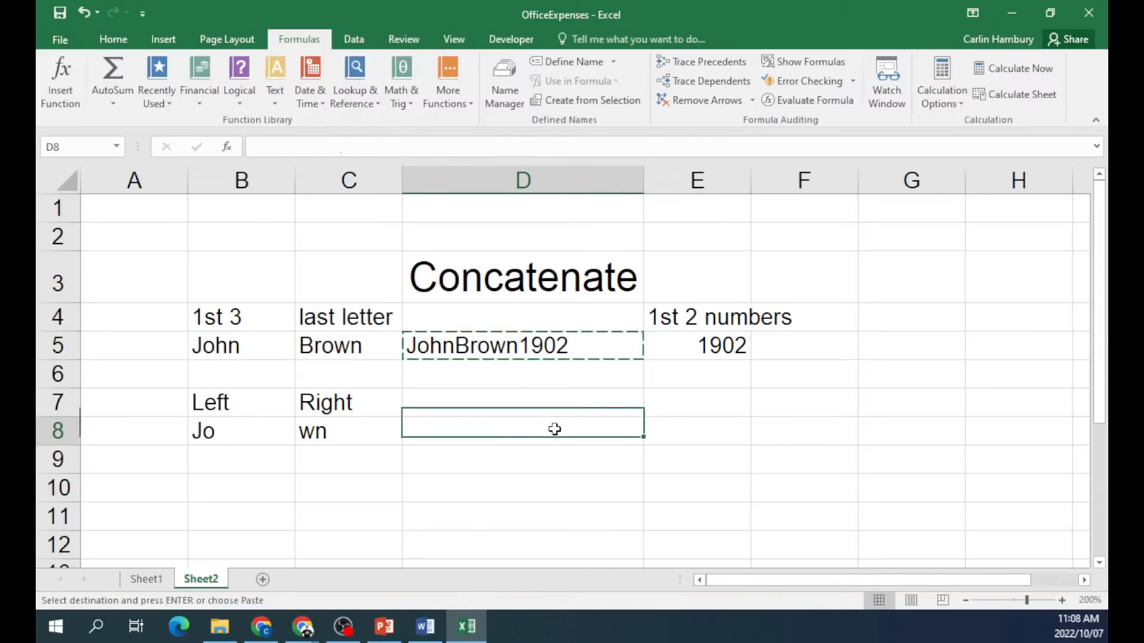
pyautogui.hotkey('ctrl', 'v')
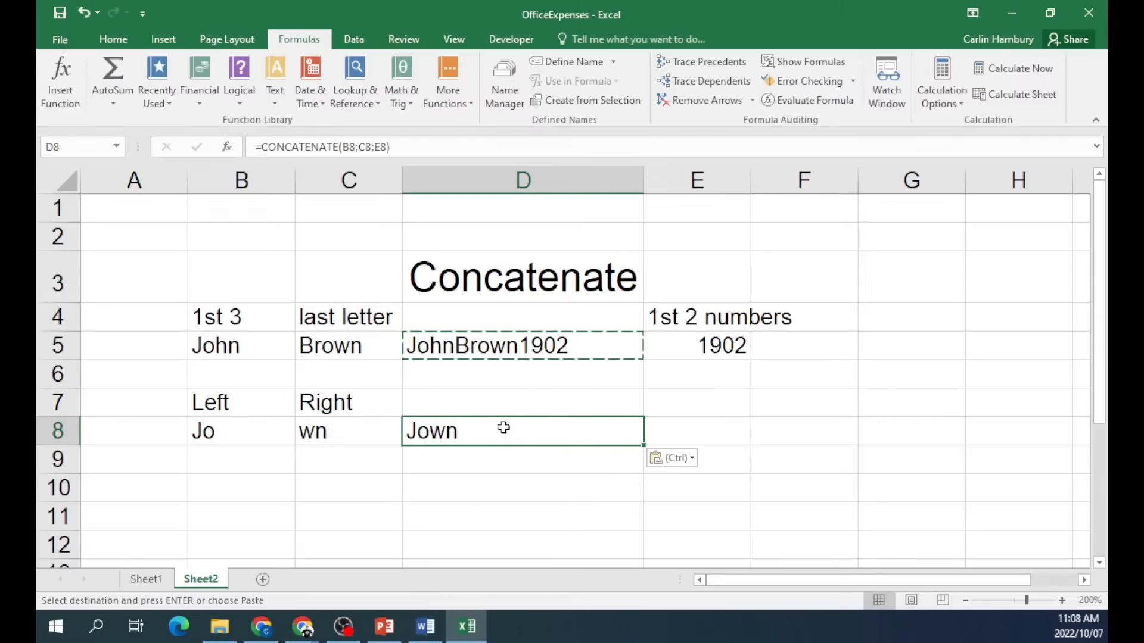
pyautogui.hotkey('ctrl', 'z')
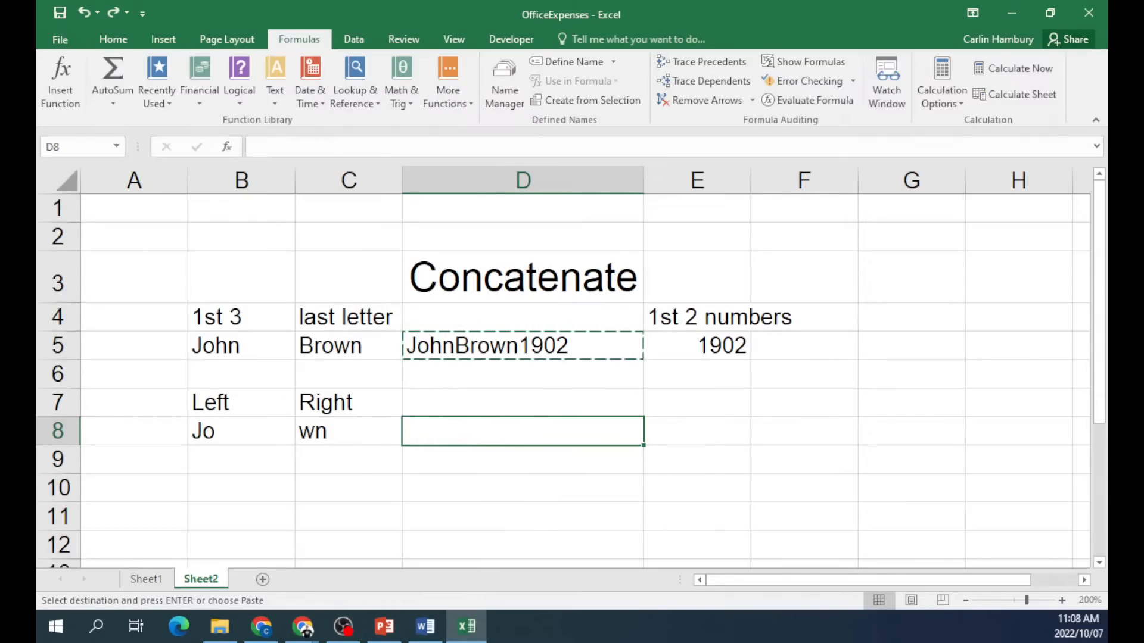
pyautogui.click(62, 71)
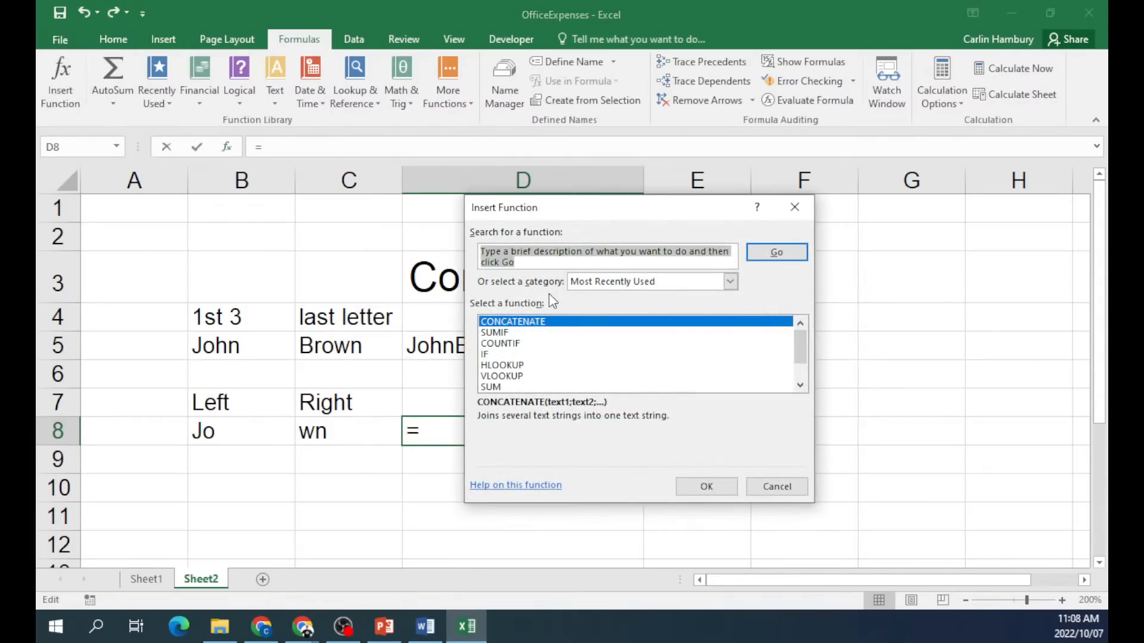
# Build =CONCATENATE(B5;C5;E5) in D8, fixing a wrong Text2 reference, then open it for editing.
pyautogui.doubleClick(546, 322)
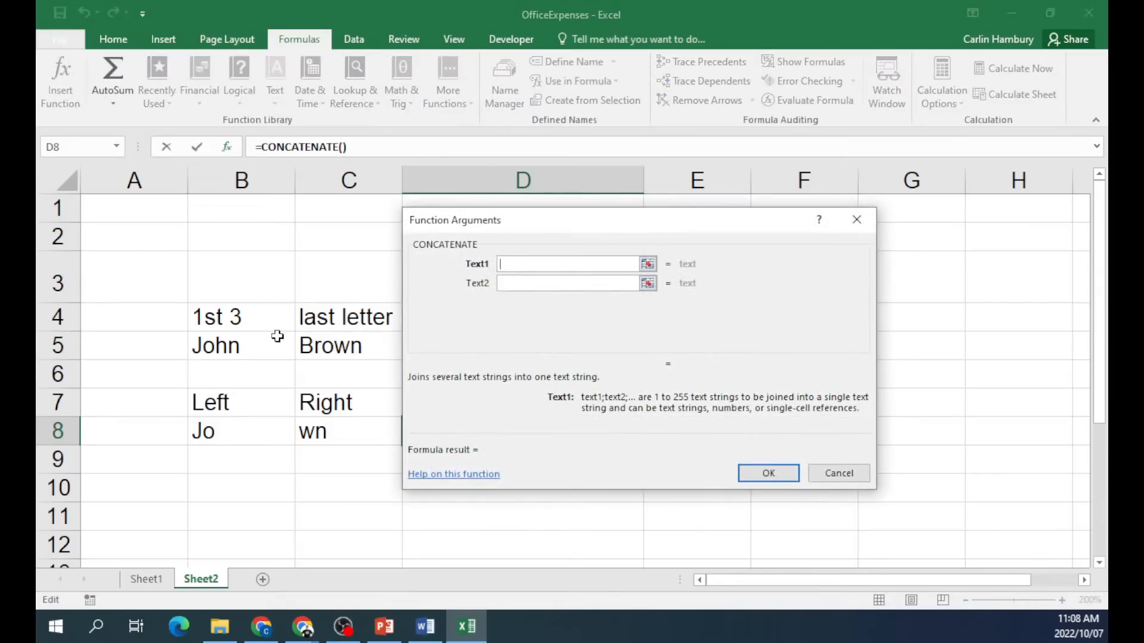
pyautogui.click(261, 354)
pyautogui.click(632, 284)
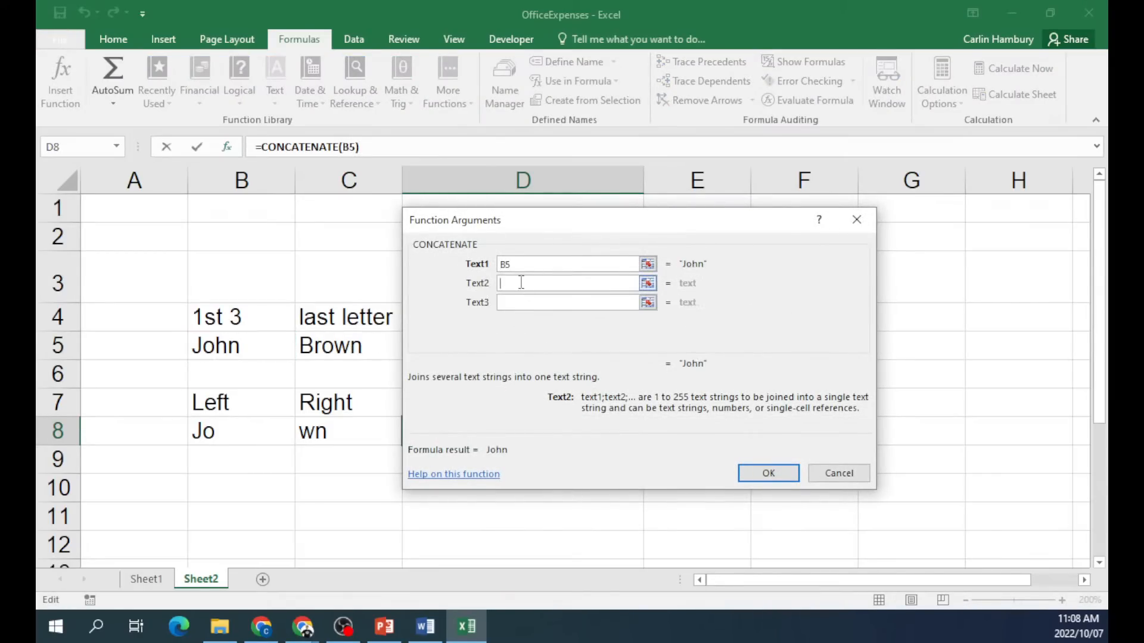
pyautogui.click(356, 348)
pyautogui.moveTo(609, 228); pyautogui.dragTo(501, 340)
pyautogui.moveTo(676, 337); pyautogui.dragTo(646, 369)
pyautogui.click(709, 342)
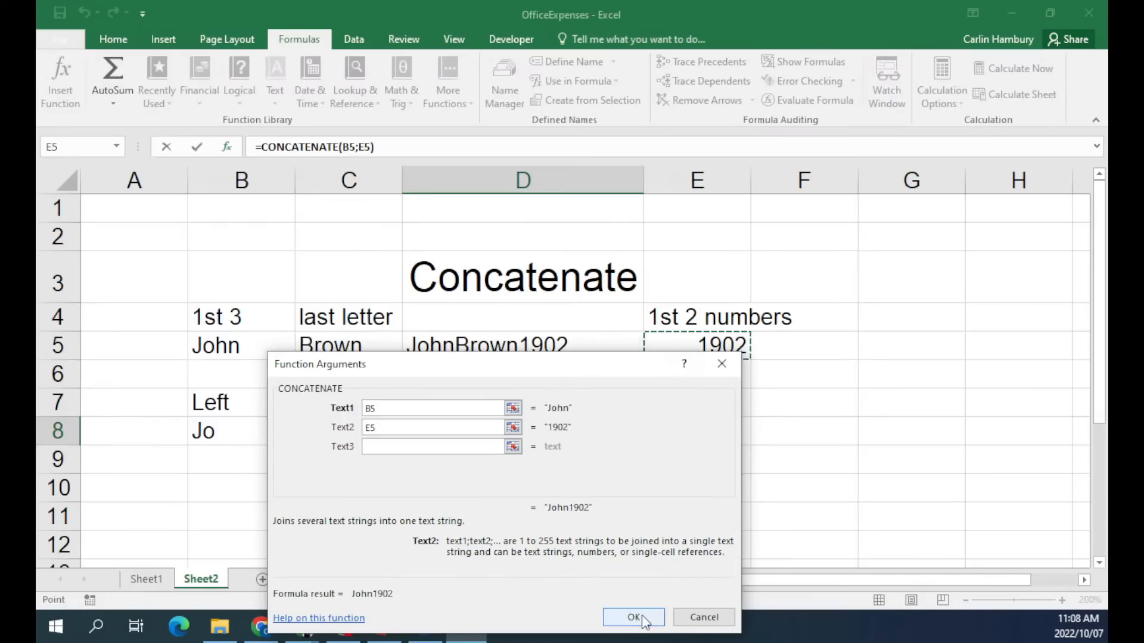
pyautogui.doubleClick(370, 428)
pyautogui.click(367, 336)
pyautogui.click(691, 351)
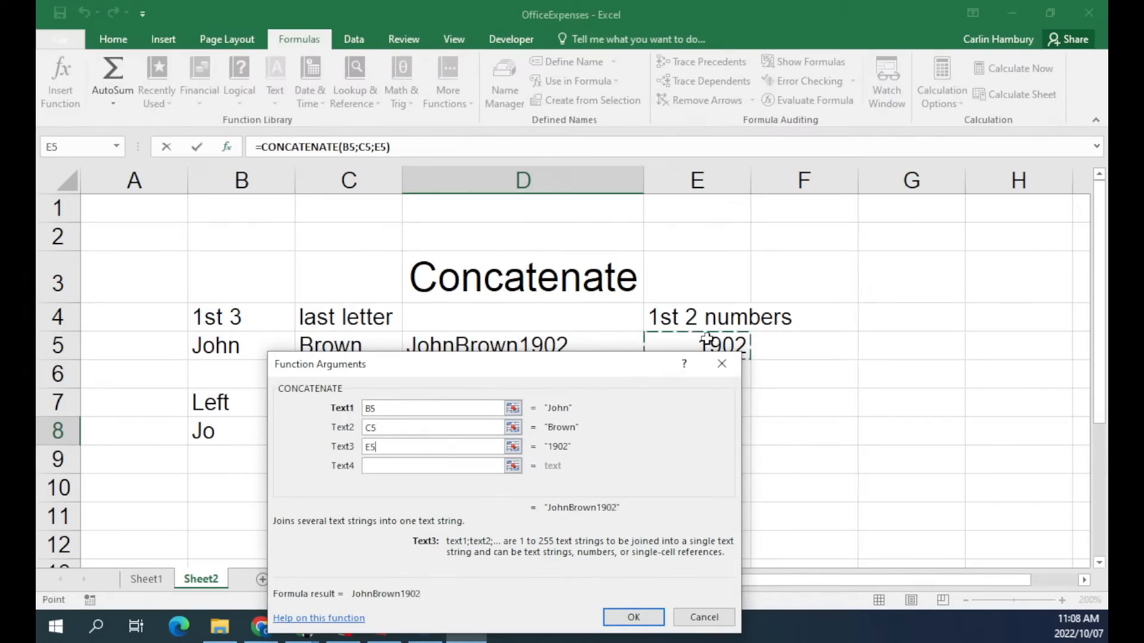
pyautogui.click(620, 617)
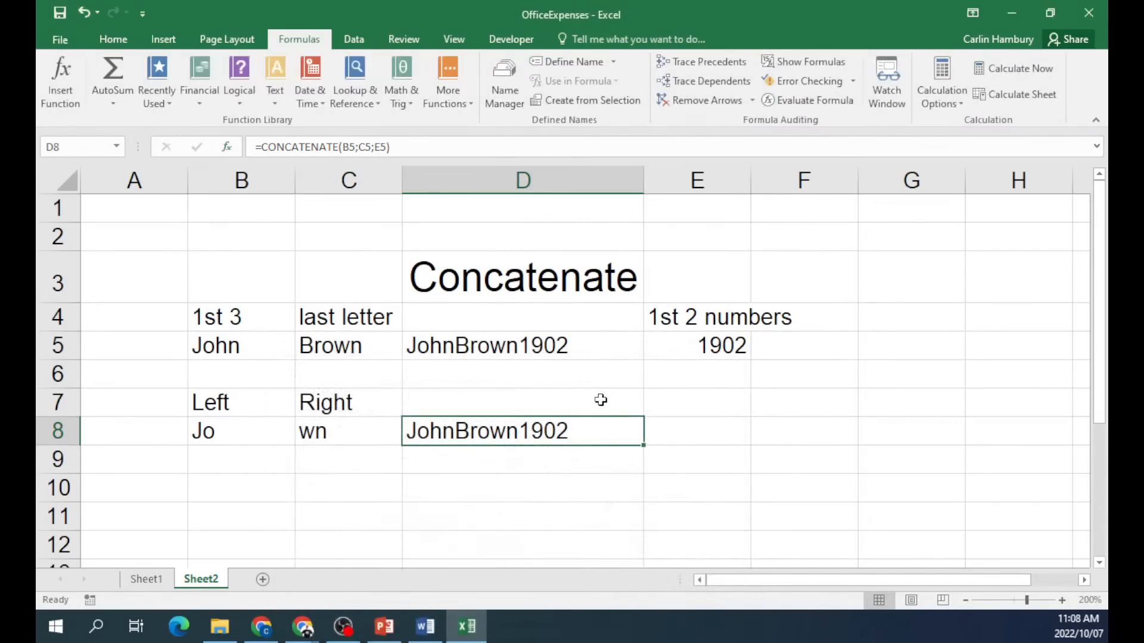
pyautogui.doubleClick(558, 435)
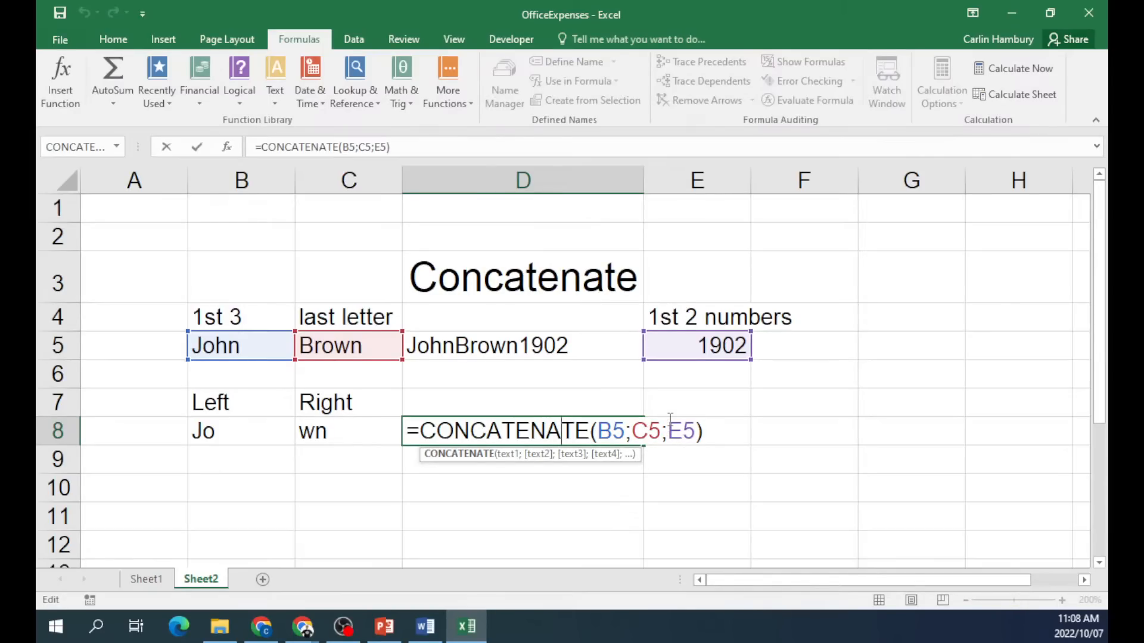
# Wrap B5 in LEFT(B5;3) inside D8's CONCATENATE formula and confirm it.
pyautogui.click(598, 430)
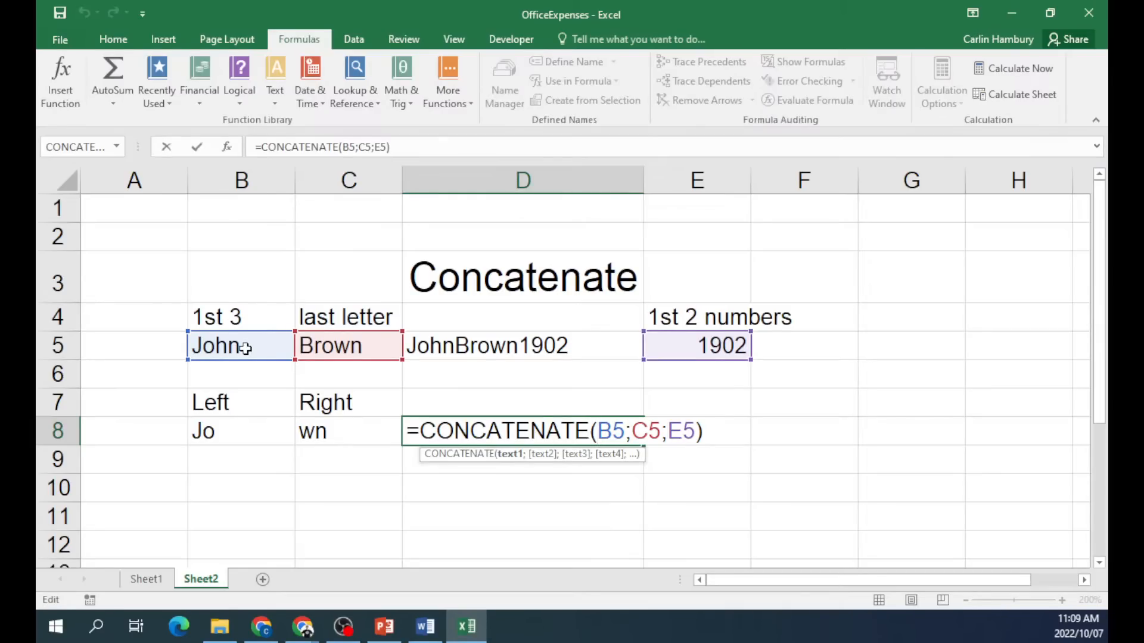
pyautogui.write('left')
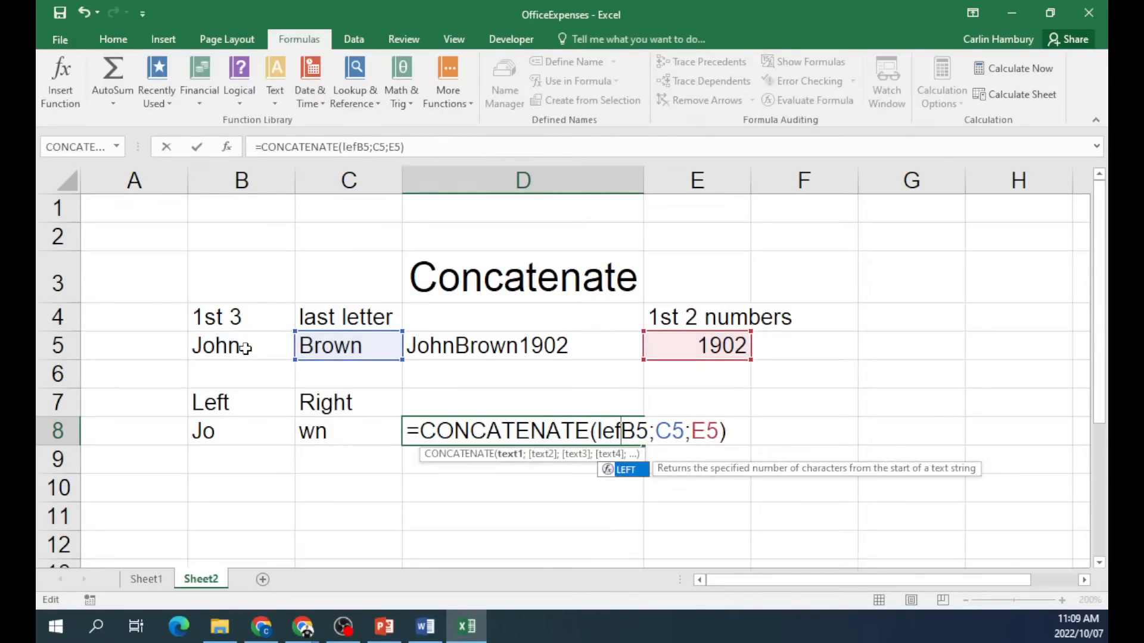
pyautogui.write('(')
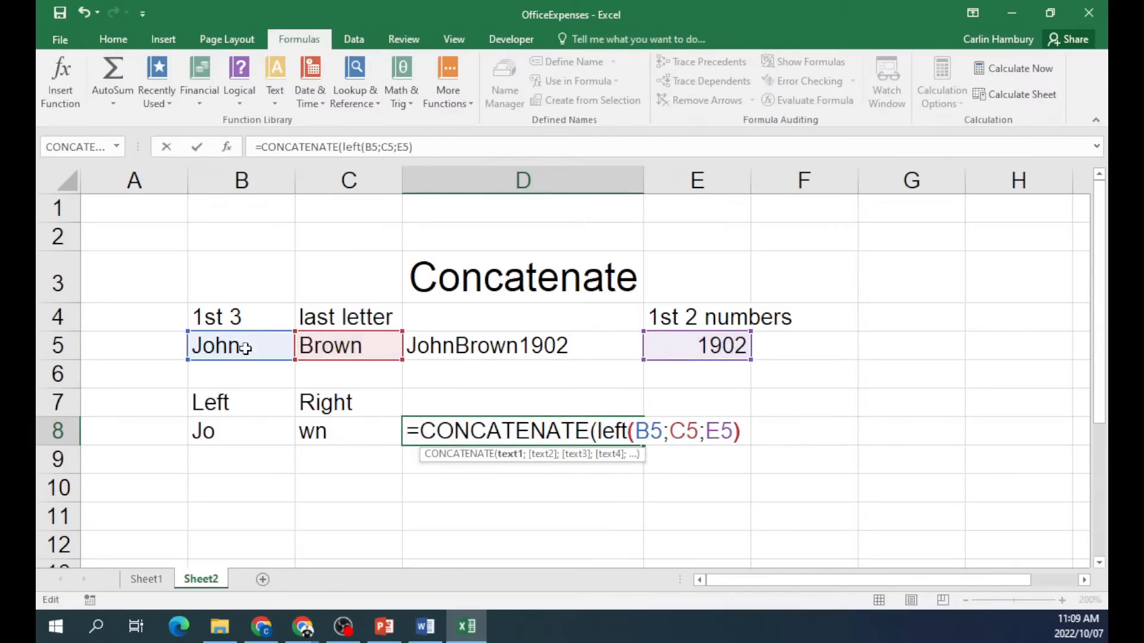
pyautogui.press('Right')
pyautogui.press('Right')
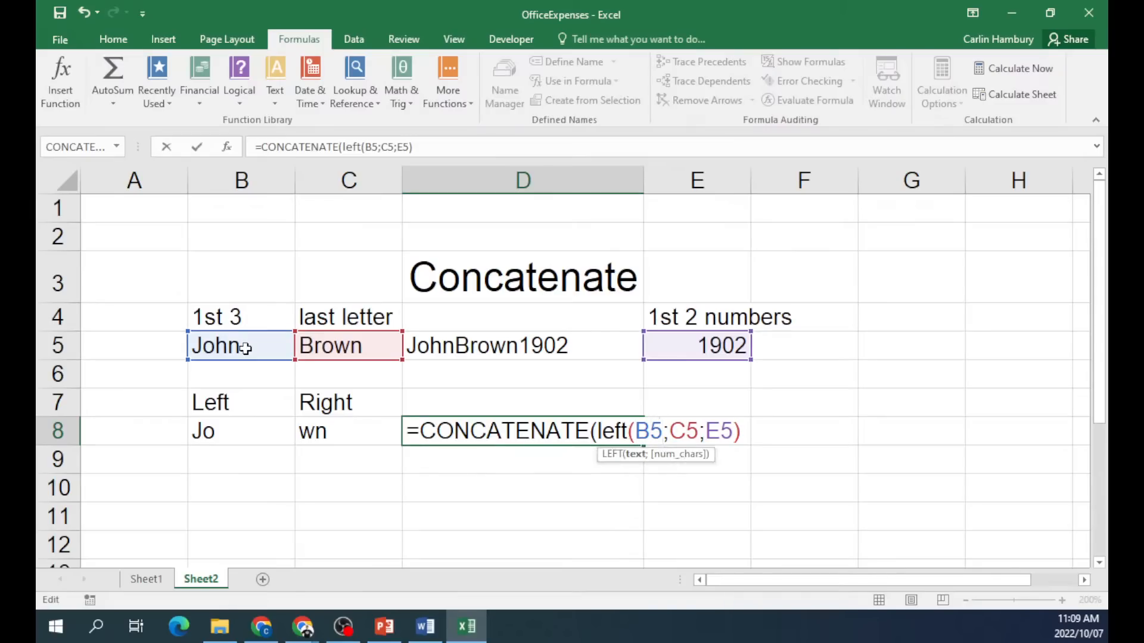
pyautogui.write(';')
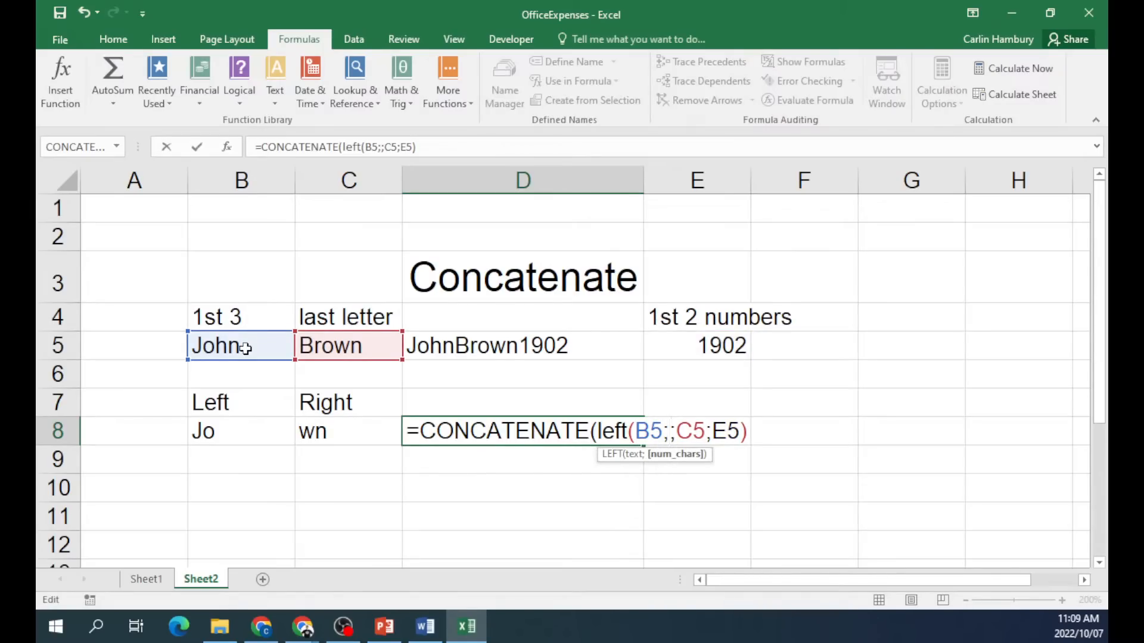
pyautogui.write('3)')
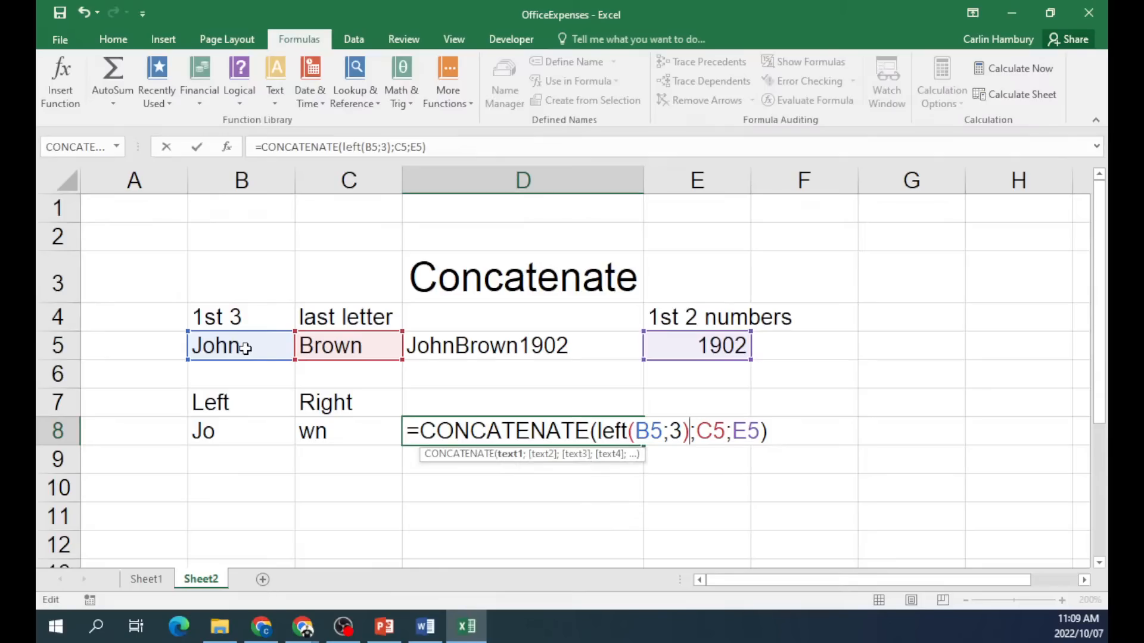
pyautogui.press('Return')
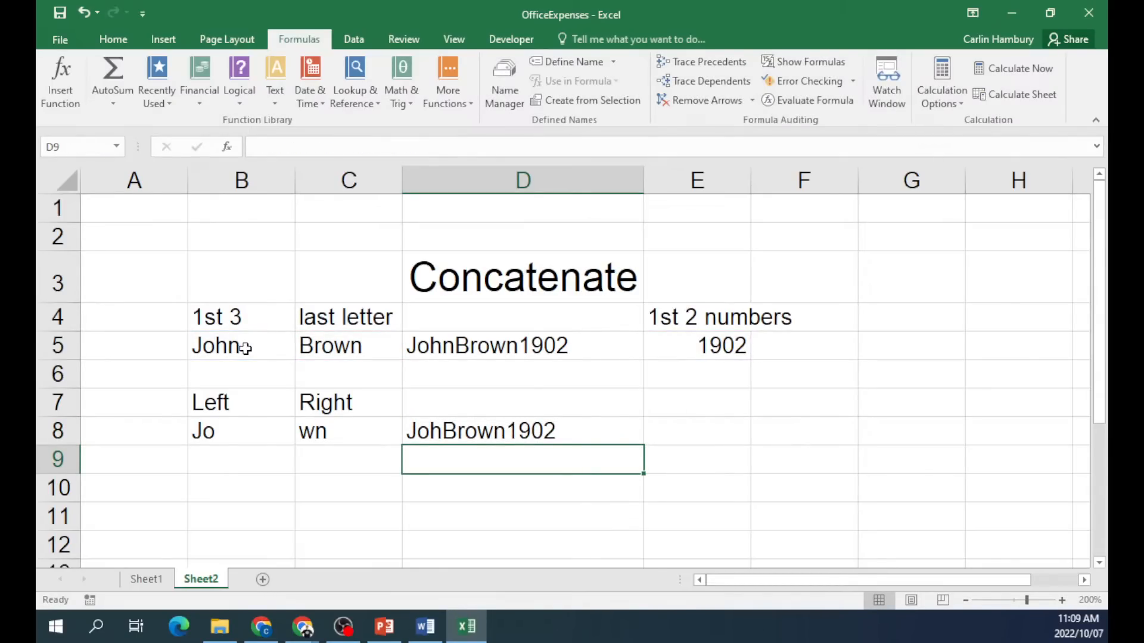
# Wrap C5 as RIGHT(C5;1) in D8's CONCATENATE formula so D8 reads John1902.
pyautogui.click(486, 435)
pyautogui.doubleClick(485, 431)
pyautogui.click(723, 430)
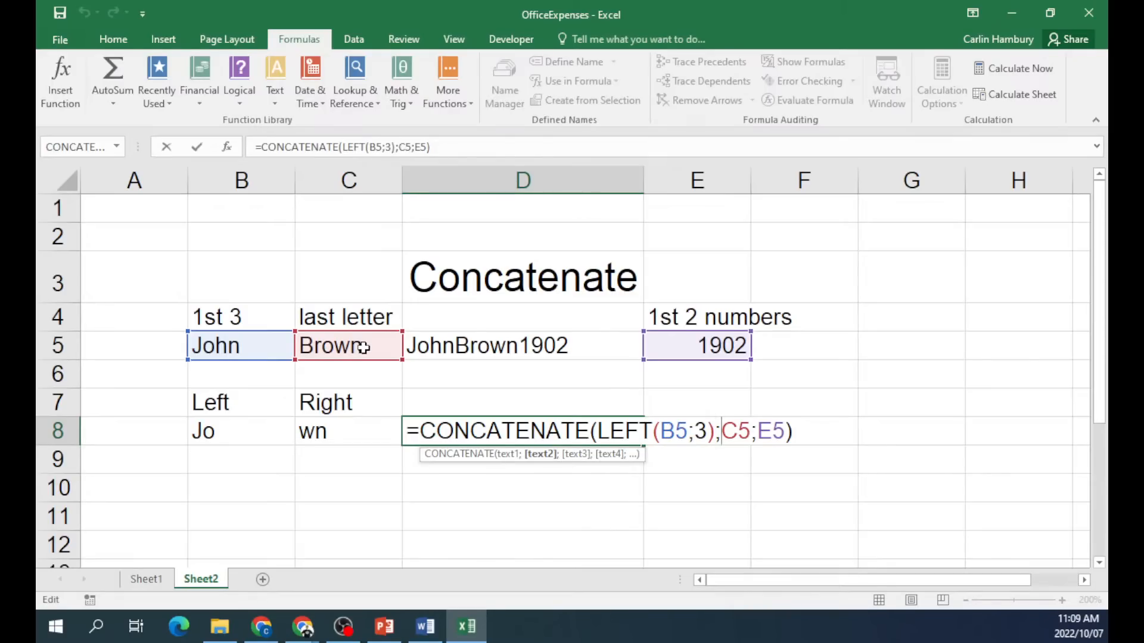
pyautogui.write('right')
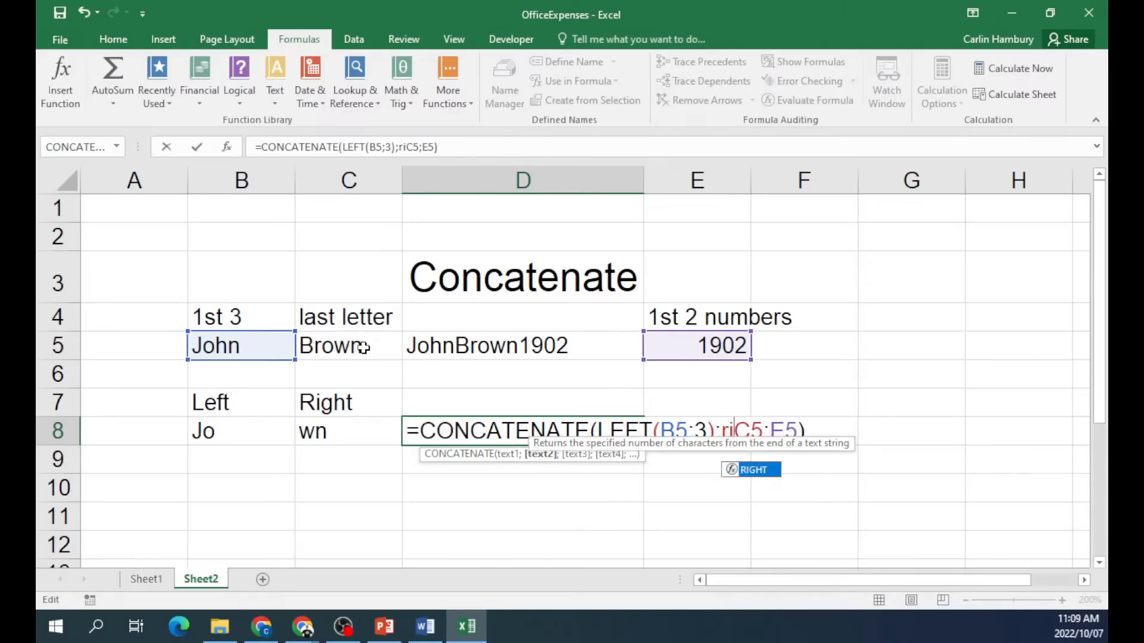
pyautogui.press('BackSpace')
pyautogui.press('BackSpace')
pyautogui.press('BackSpace')
pyautogui.press('BackSpace')
pyautogui.press('BackSpace')
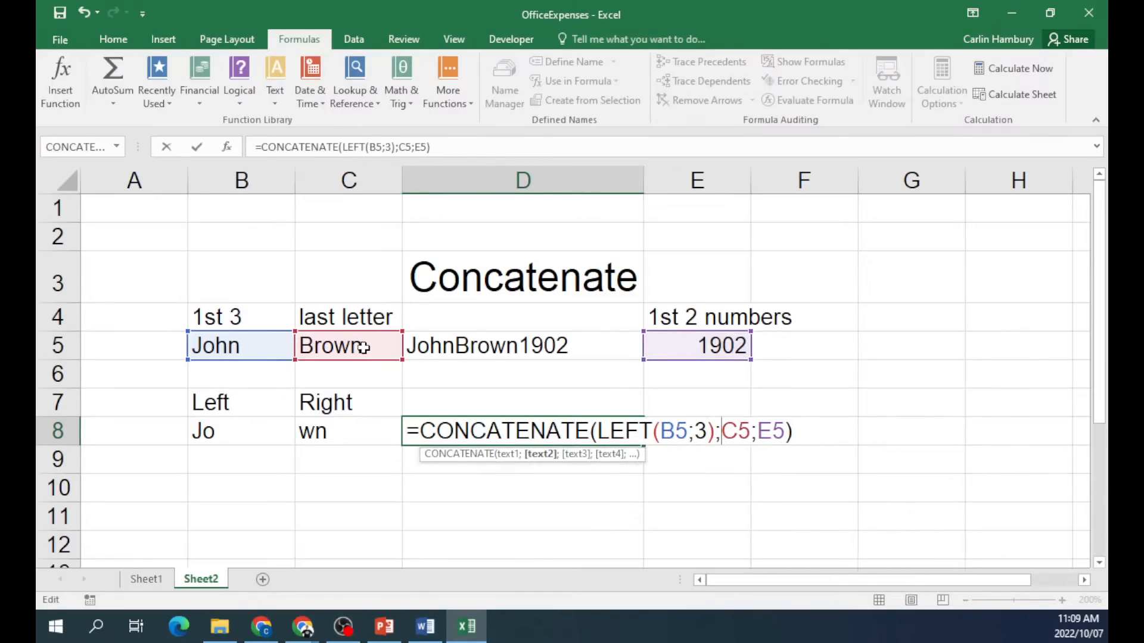
pyautogui.write('right')
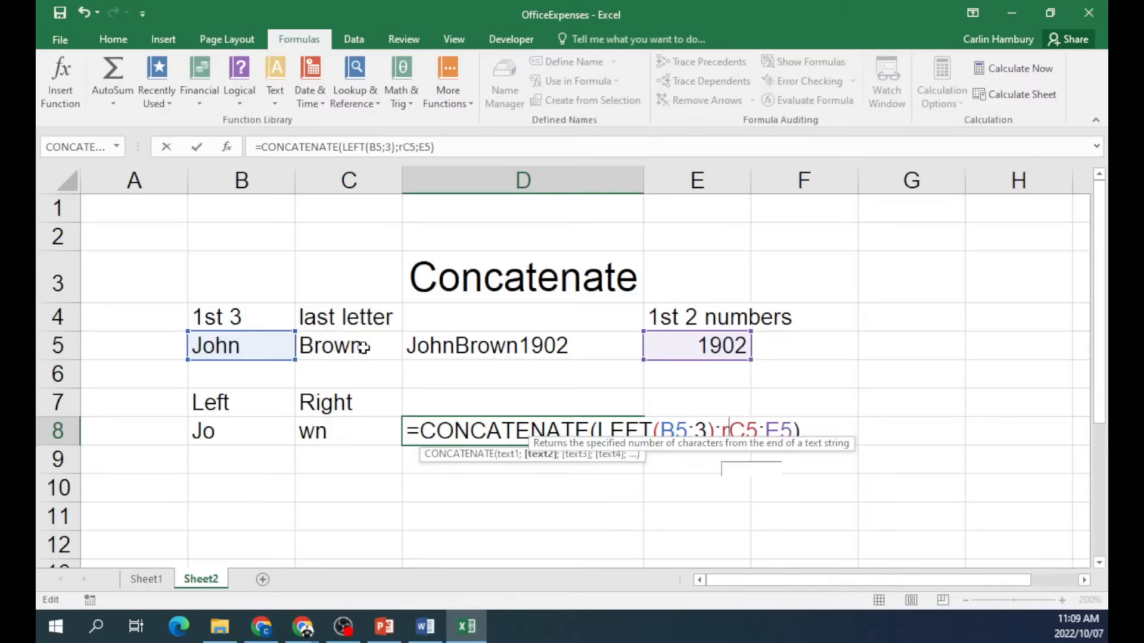
pyautogui.write('(')
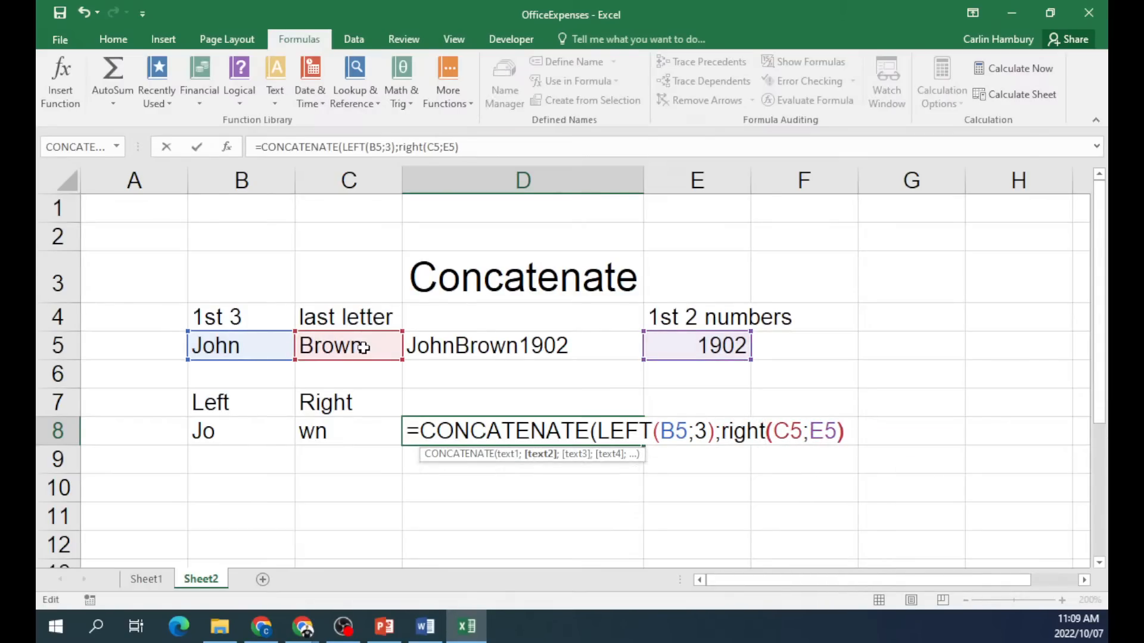
pyautogui.press('Right')
pyautogui.press('Right')
pyautogui.write(';')
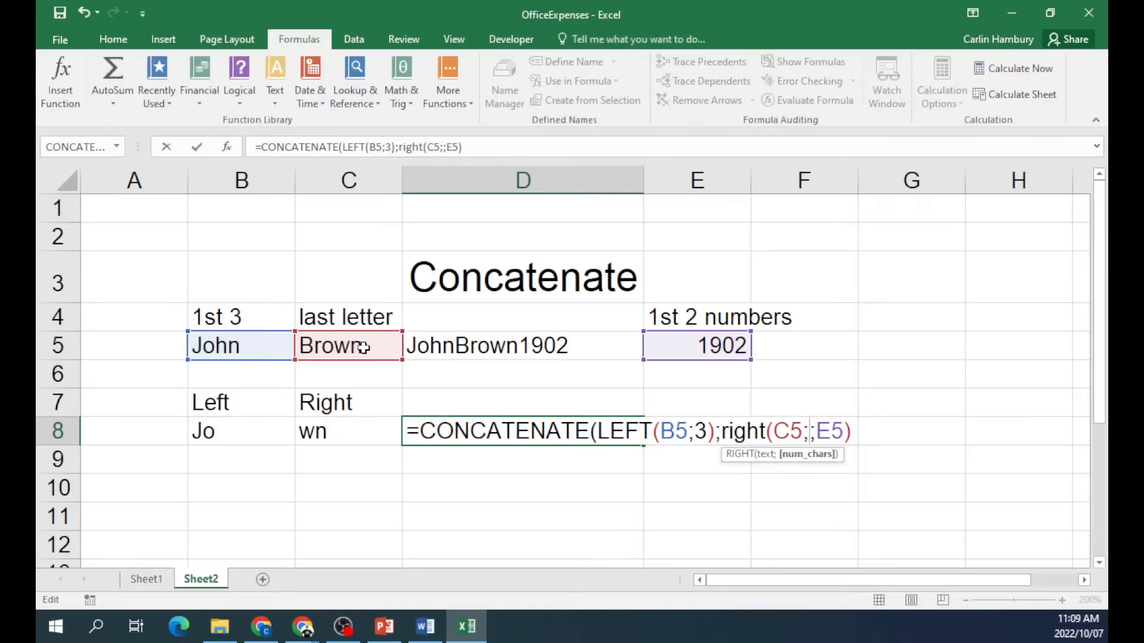
pyautogui.write('1')
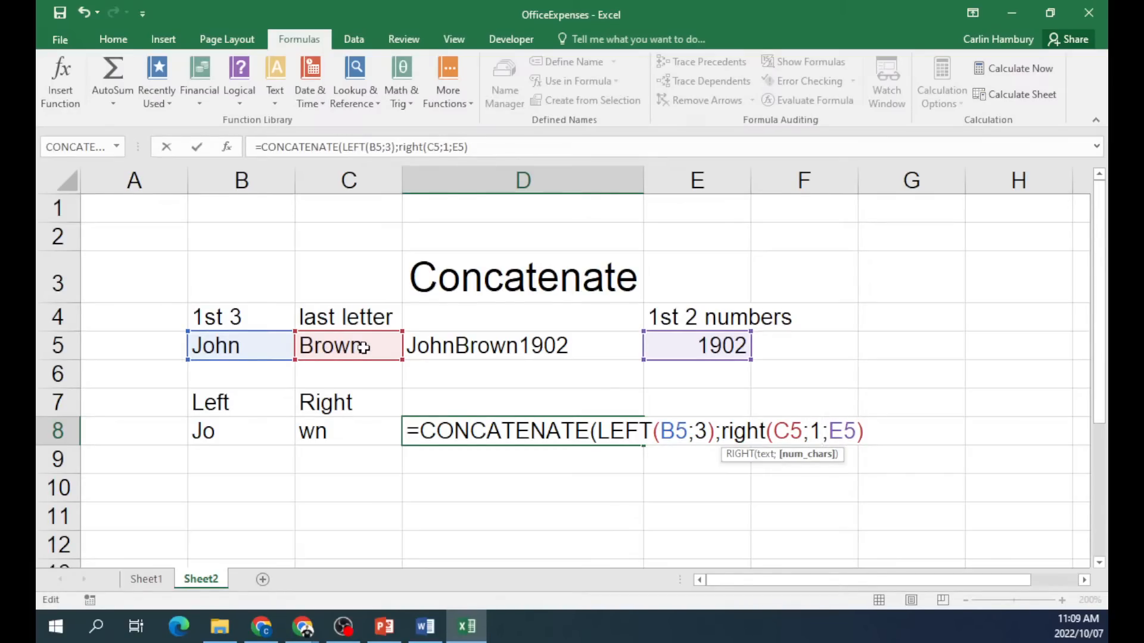
pyautogui.write(')')
pyautogui.press('Return')
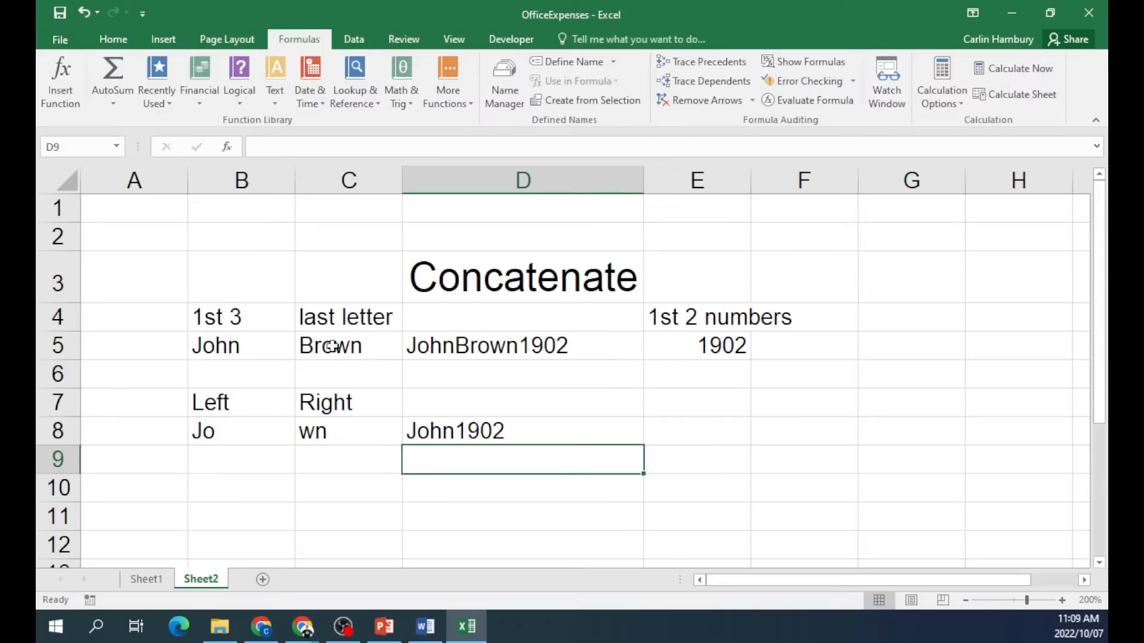
pyautogui.doubleClick(478, 429)
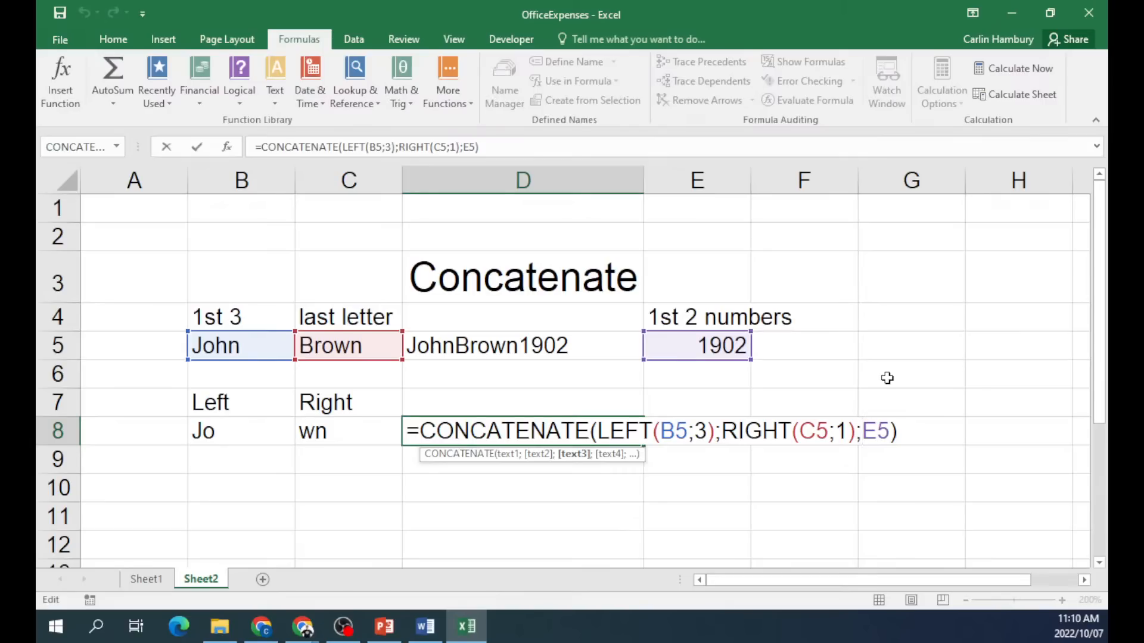
# Wrap E5 as LEFT(E5;2) in D8's formula, accepting Excel's correction, so D8 reads John19.
pyautogui.write('left')
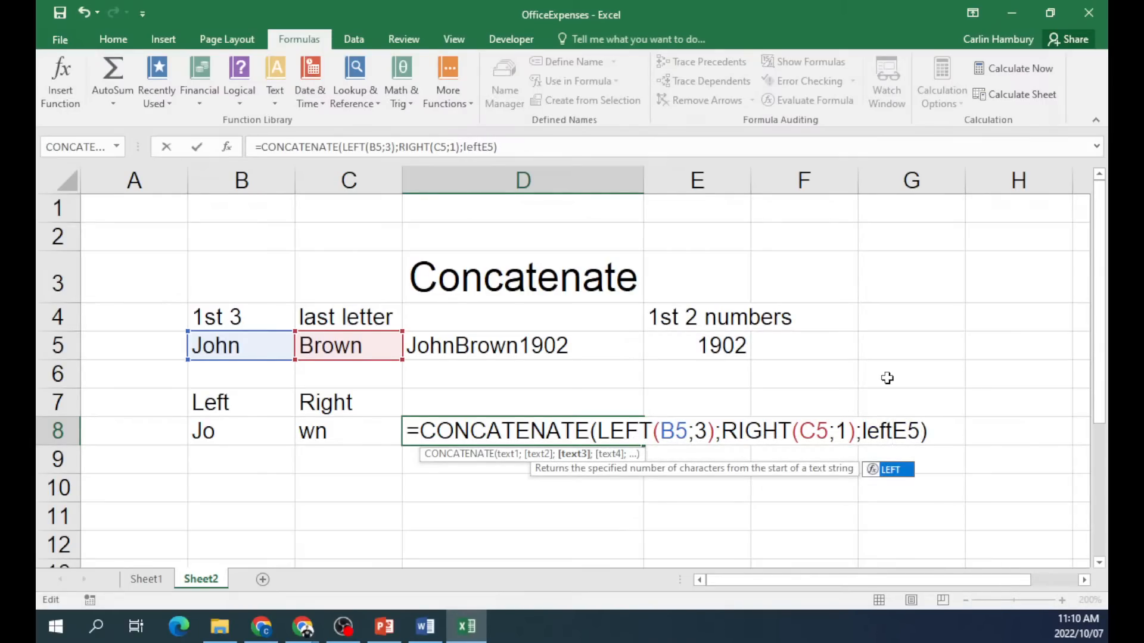
pyautogui.write('(E5;2')
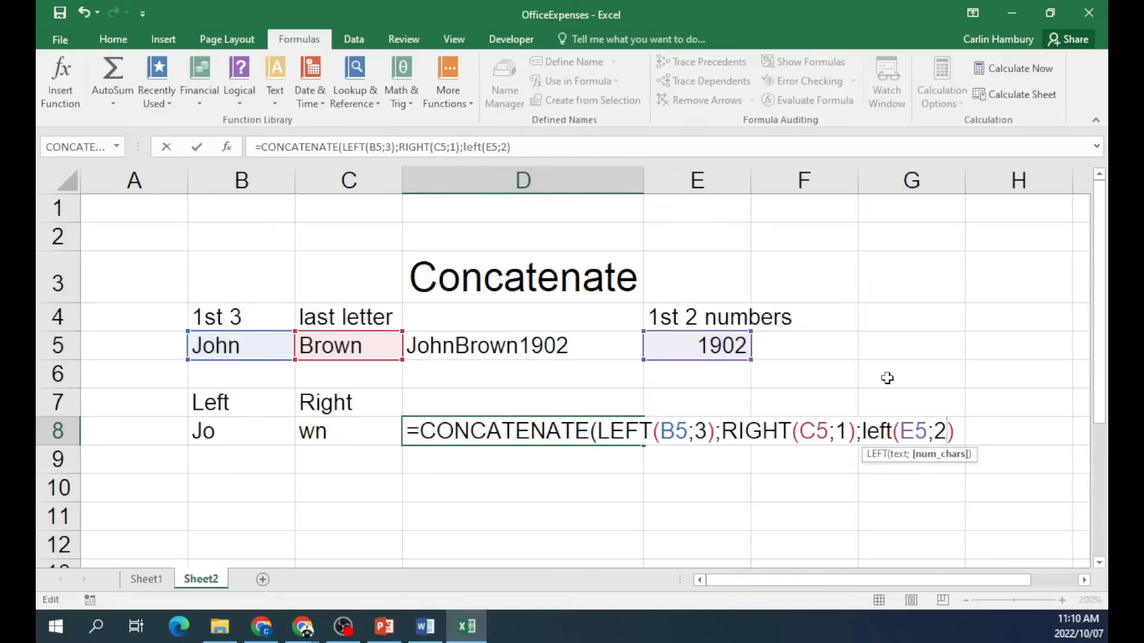
pyautogui.press('Return')
pyautogui.press('Return')
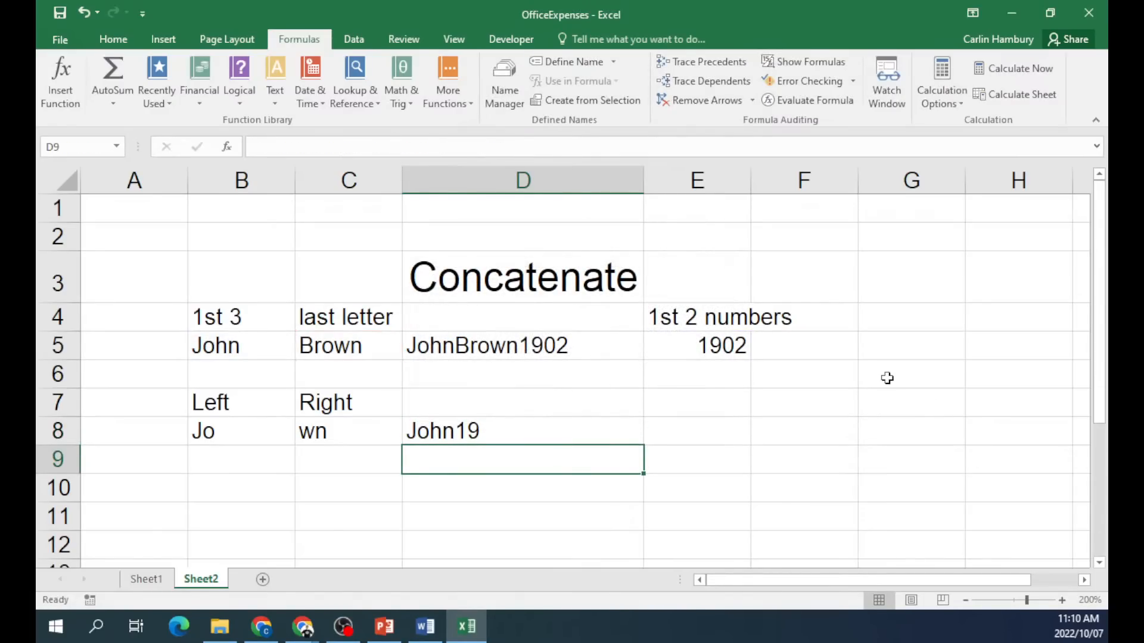
pyautogui.click(568, 433)
pyautogui.doubleClick(549, 433)
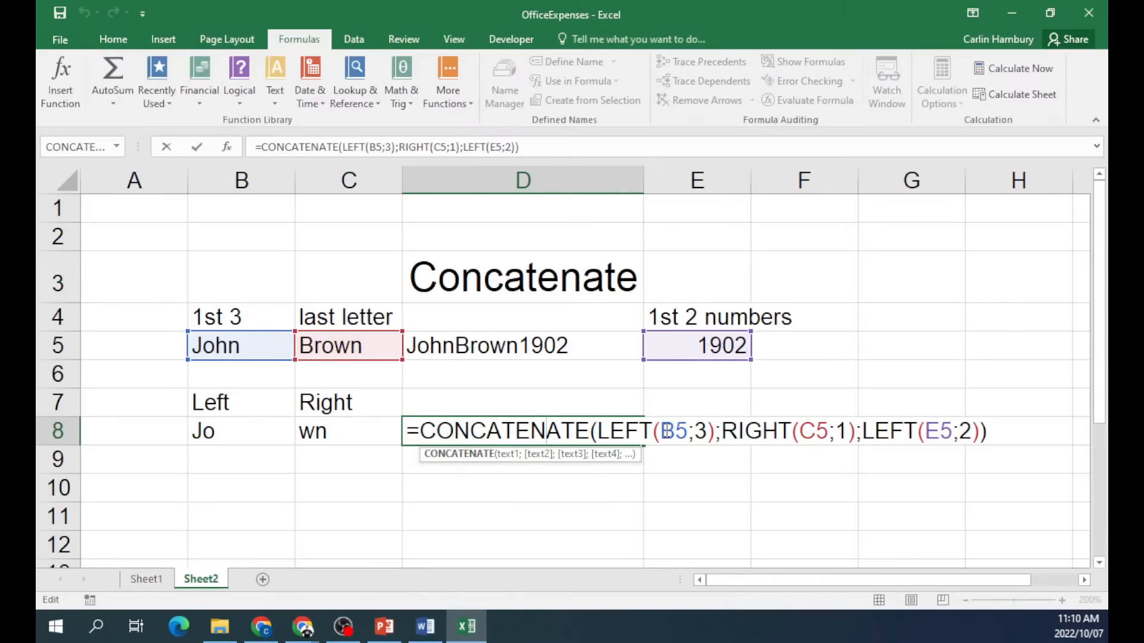
pyautogui.hotkey('ctrl', 'Return')
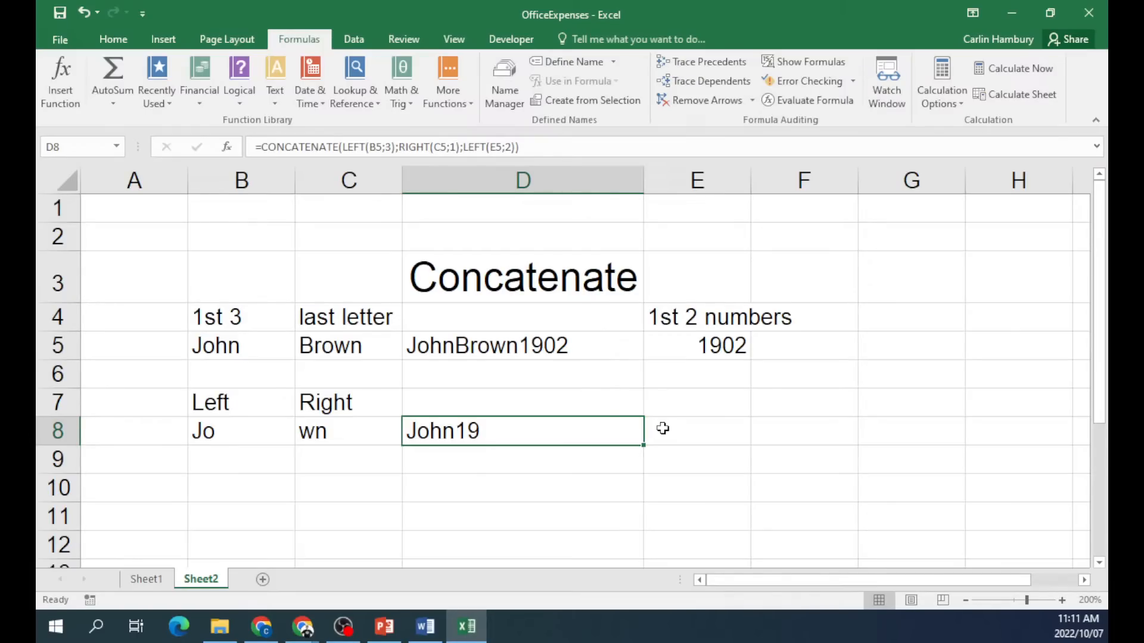
# Close the OfficeExpenses workbook without saving and close the 4_2 DATA folder window.
pyautogui.click(1089, 12)
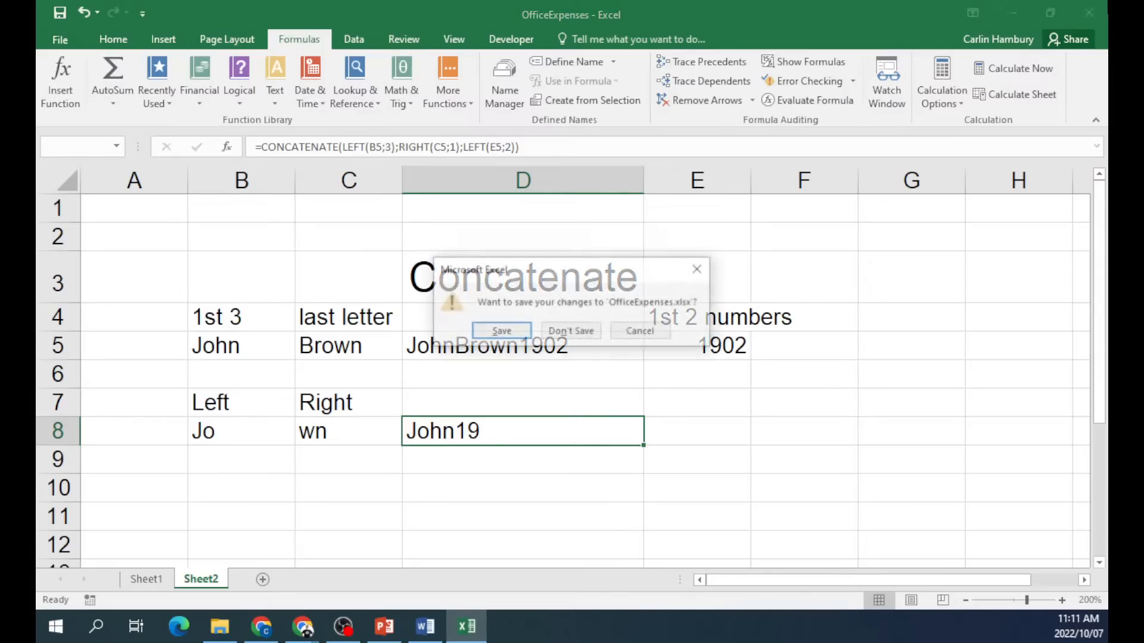
pyautogui.click(571, 331)
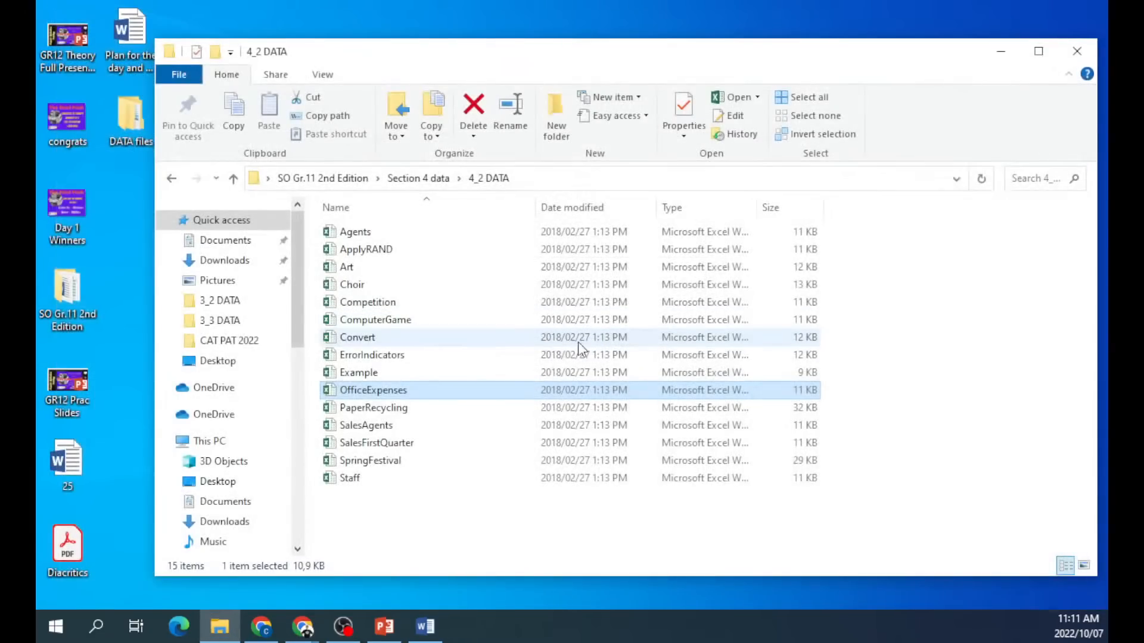
pyautogui.click(176, 180)
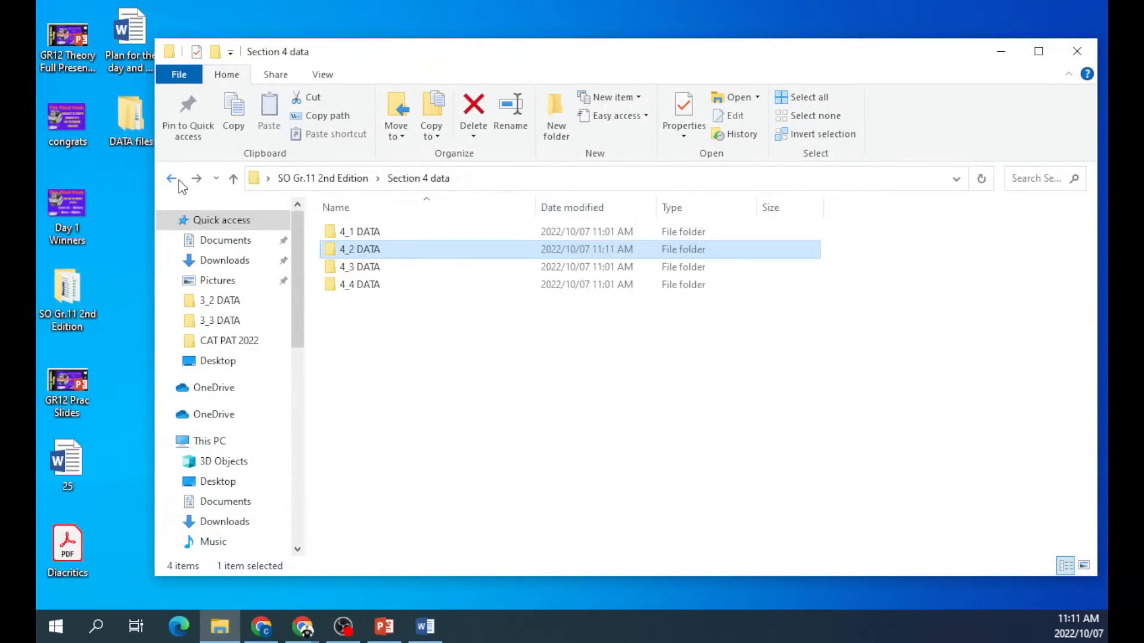
pyautogui.doubleClick(381, 250)
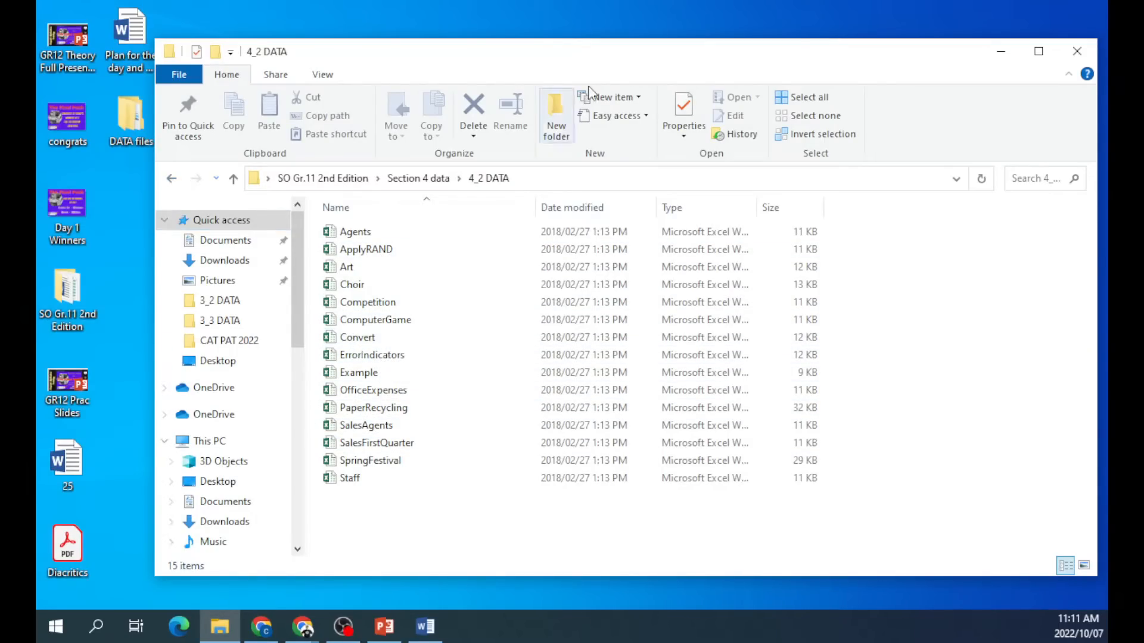
pyautogui.click(1077, 50)
# Browse to Z: > Data > Grade 12 > CAT DATA New Edition Gr.12, then clear the Explorer windows away.
pyautogui.press('super+e')
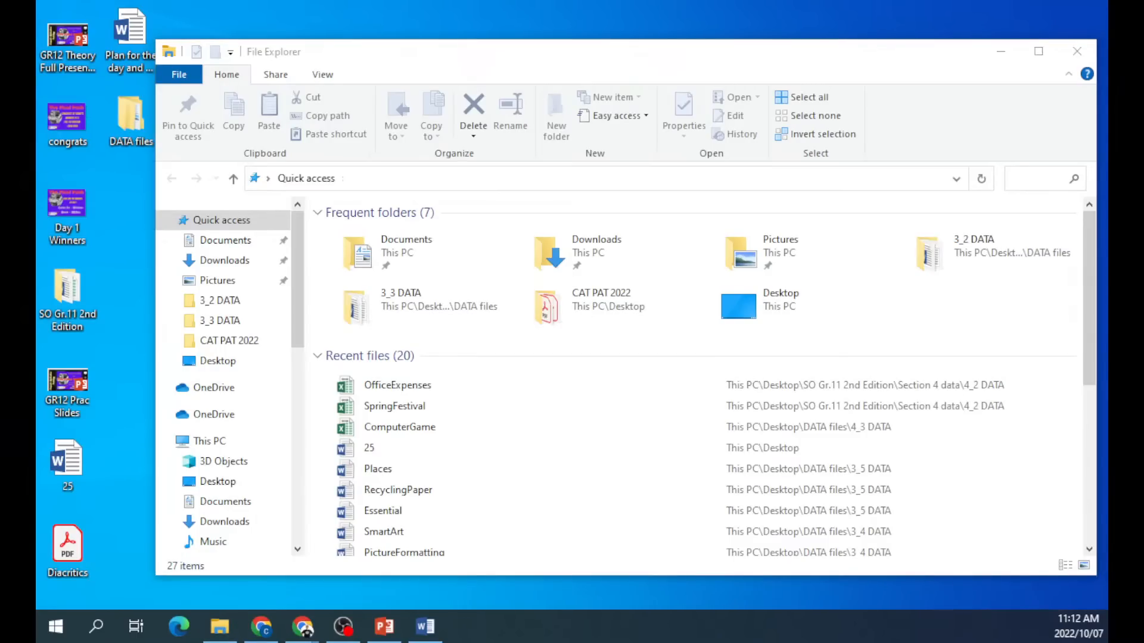
pyautogui.press('super+e')
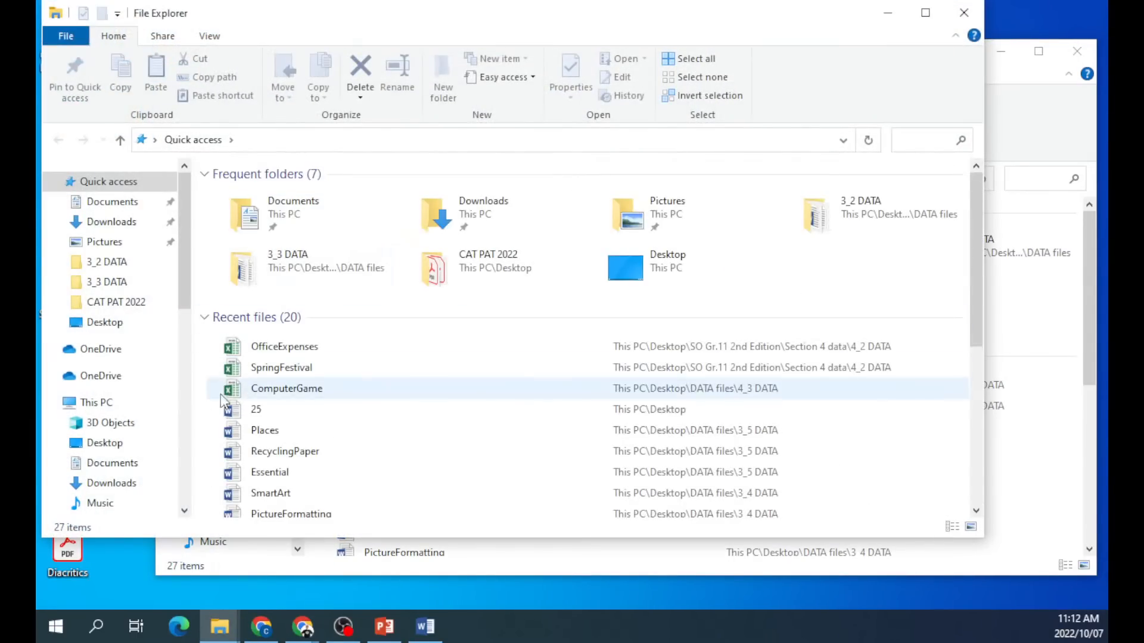
pyautogui.scroll(-2, 100, 467)
pyautogui.click(104, 490)
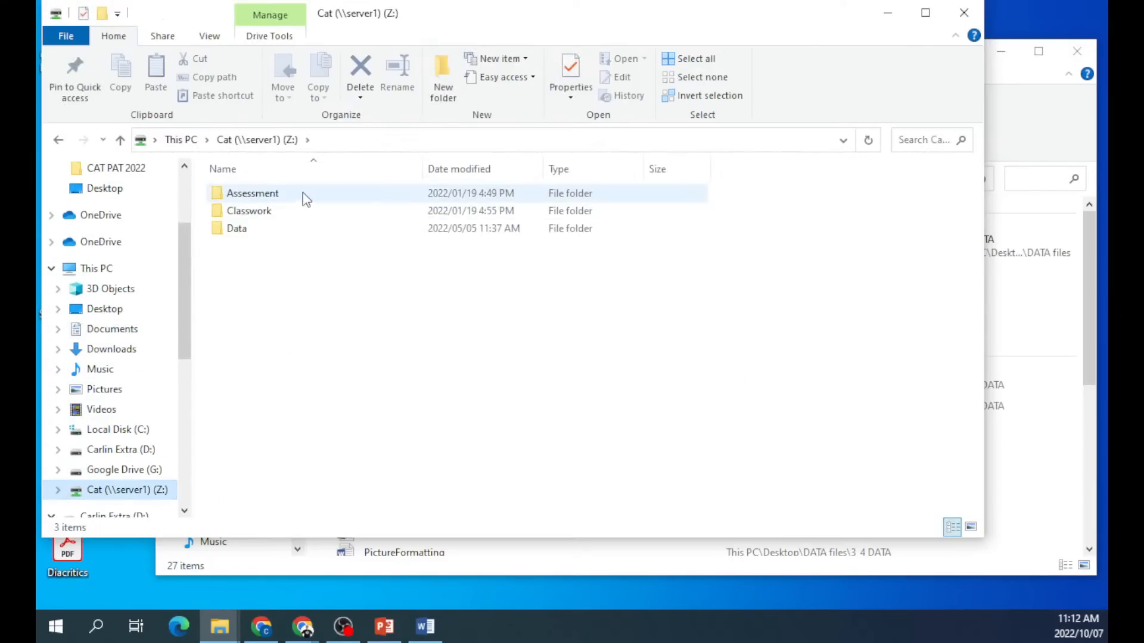
pyautogui.doubleClick(252, 231)
pyautogui.doubleClick(250, 263)
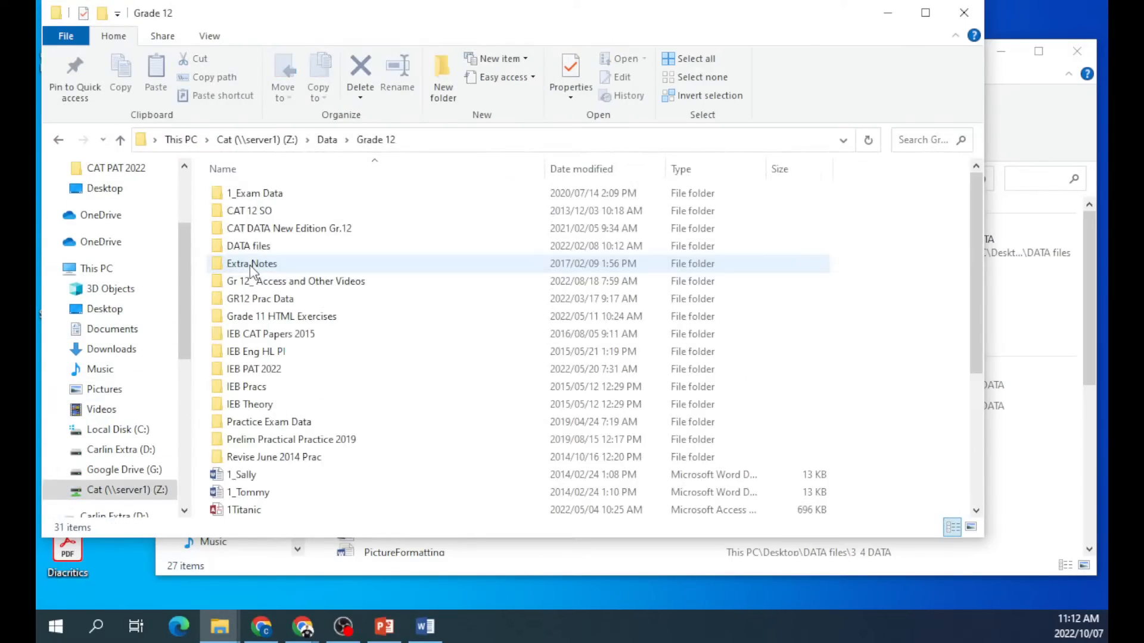
pyautogui.doubleClick(249, 229)
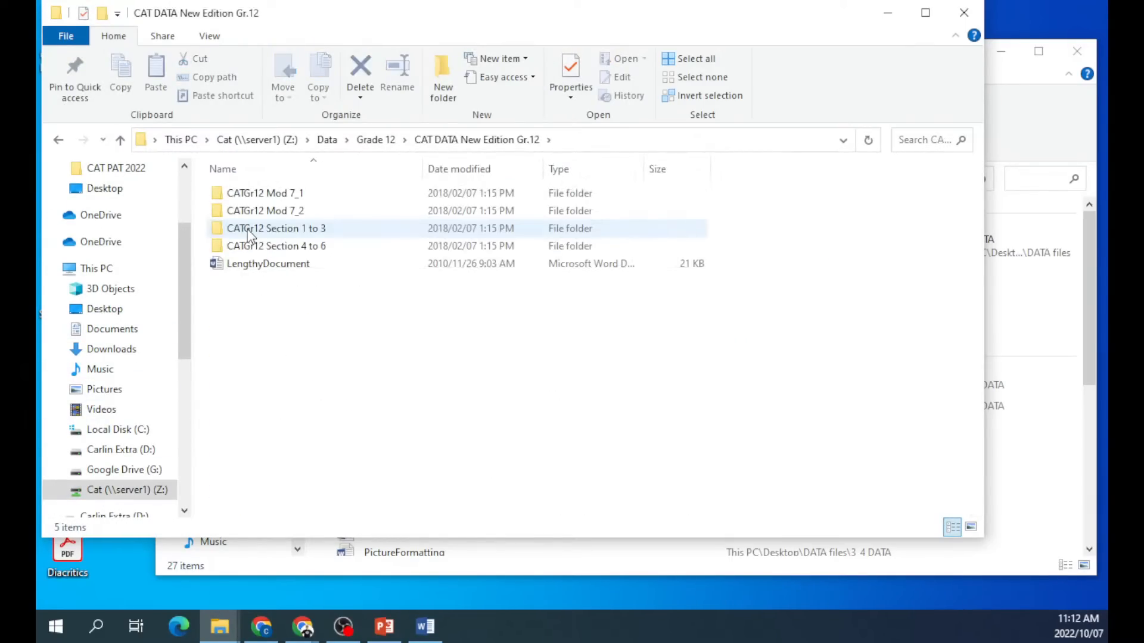
pyautogui.moveTo(351, 19); pyautogui.dragTo(37, 143)
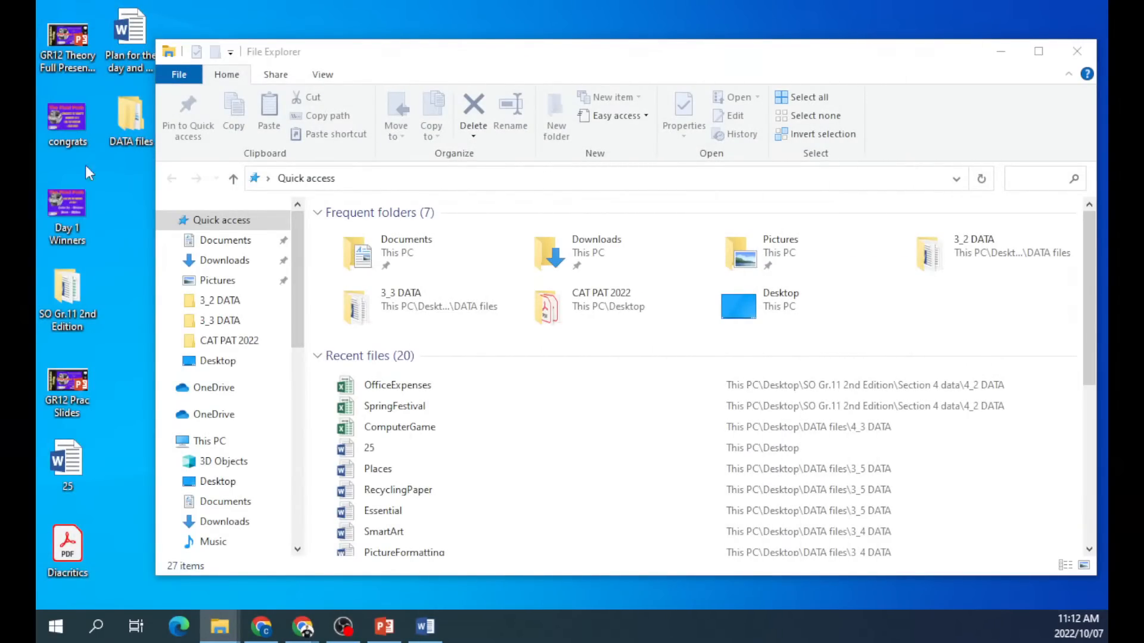
pyautogui.click(1076, 52)
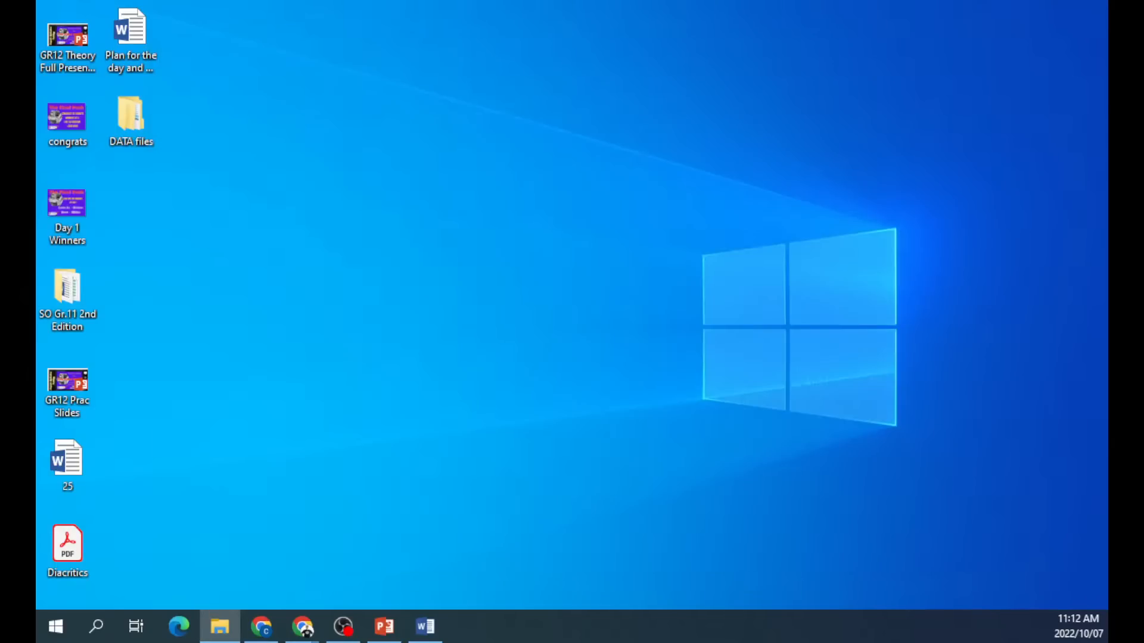
# Put the CATGr12 Section 4 to 6 folder on the desktop and open CostsCourses from it.
pyautogui.moveTo(37, 340); pyautogui.dragTo(528, 380)
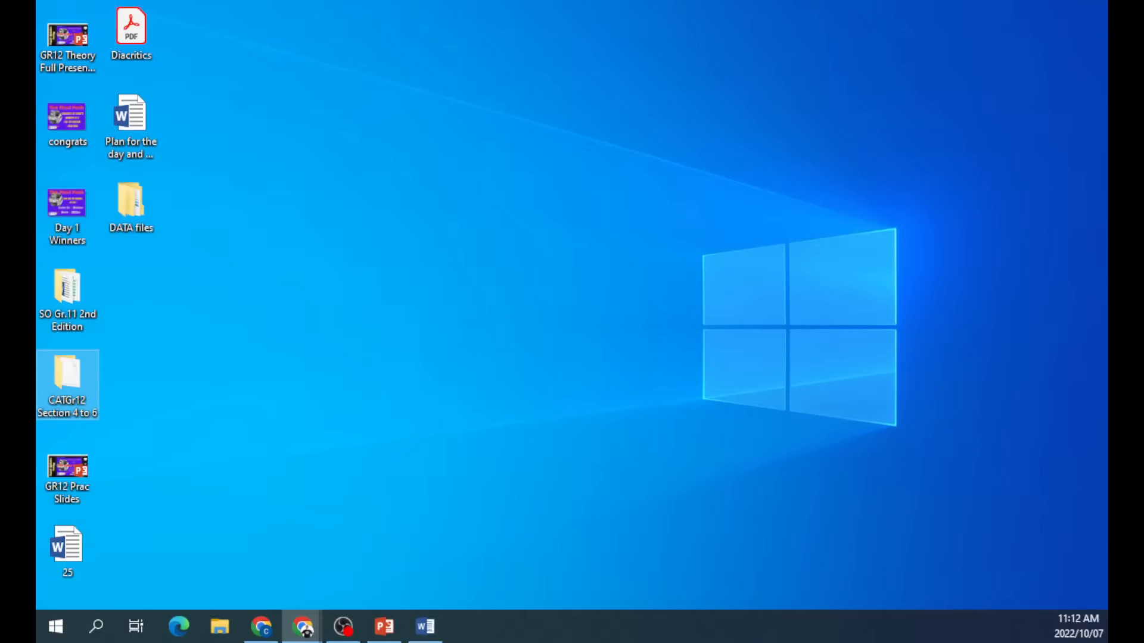
pyautogui.doubleClick(70, 380)
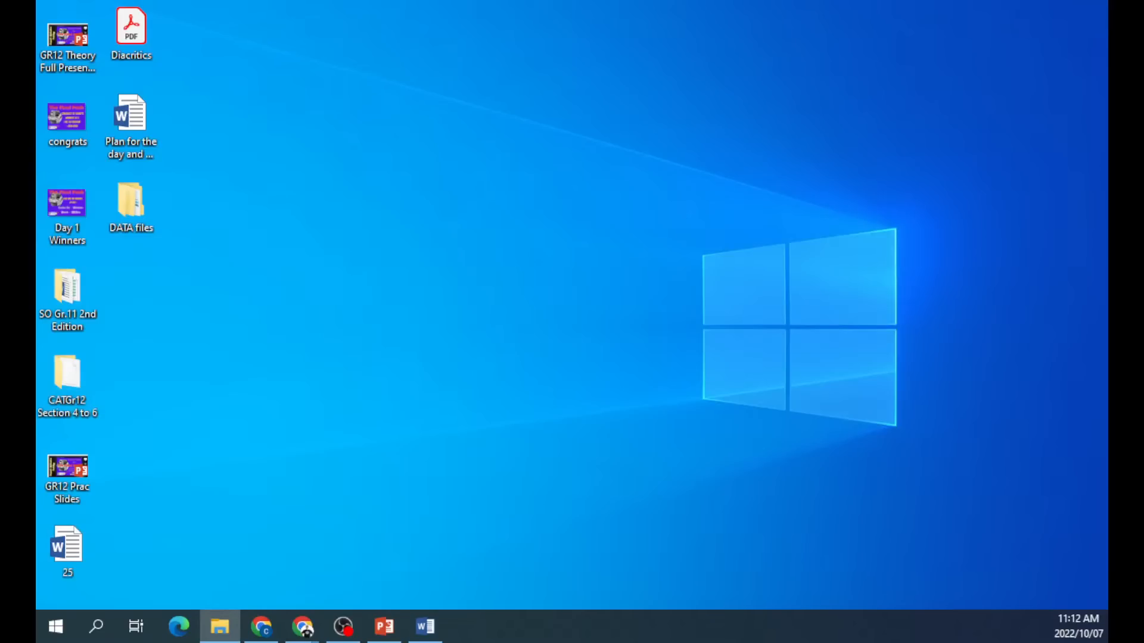
pyautogui.moveTo(37, 158); pyautogui.dragTo(433, 69)
pyautogui.doubleClick(331, 330)
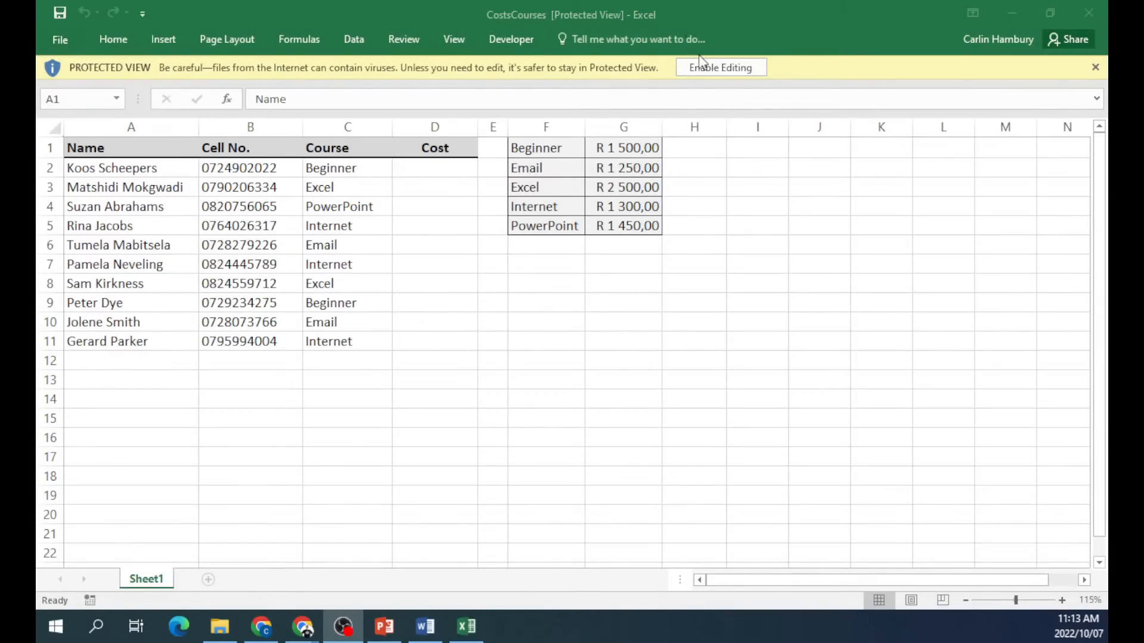
# Enable editing on CostsCourses and review the student list A:D and price table F1:G5.
pyautogui.click(714, 67)
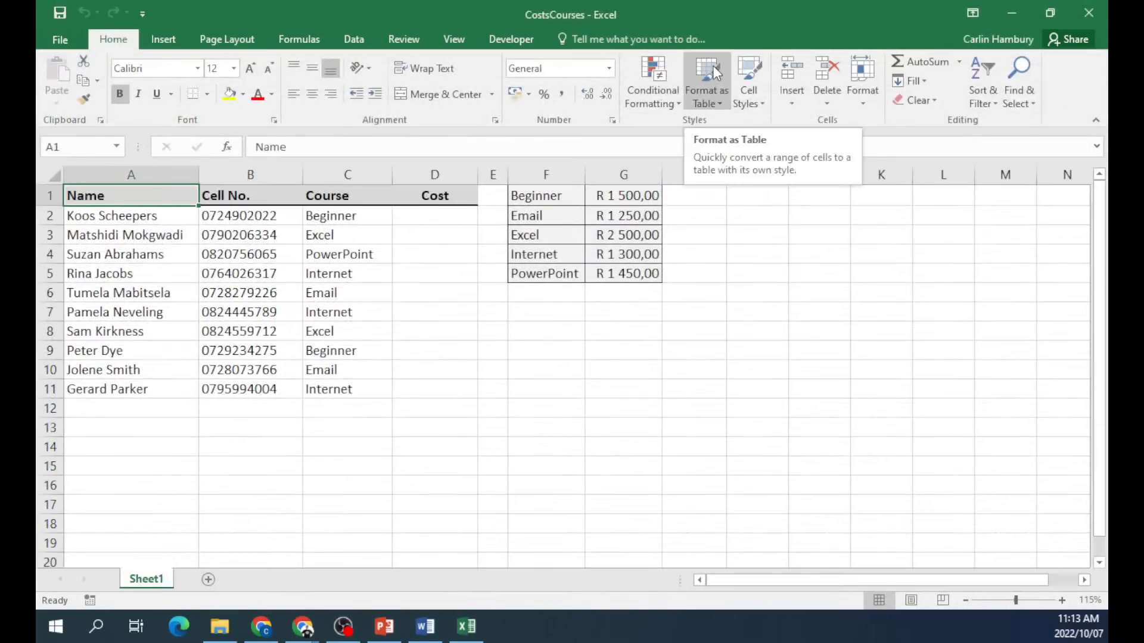
pyautogui.click(692, 370)
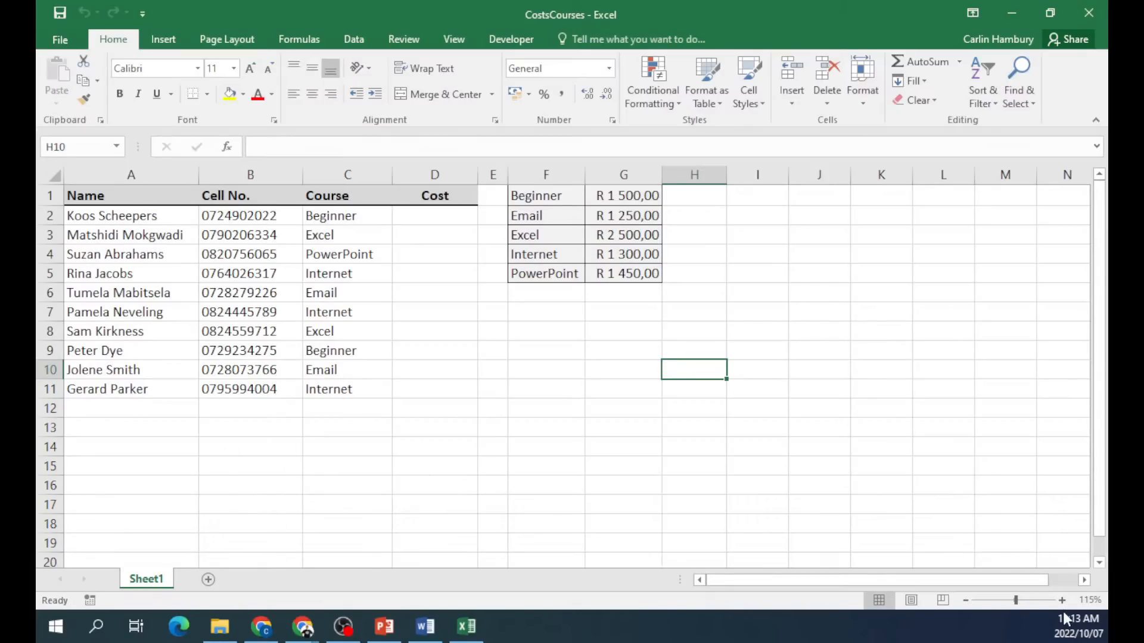
pyautogui.keyDown('ctrl'); pyautogui.scroll(4, 800, 457); pyautogui.keyUp('ctrl')
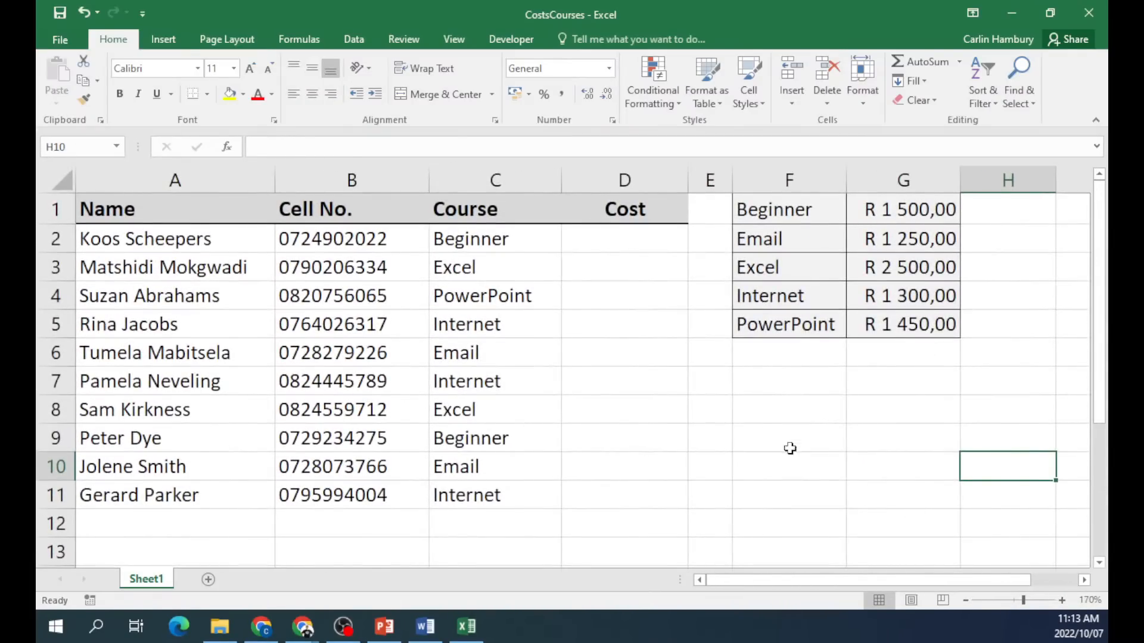
pyautogui.click(196, 239)
pyautogui.moveTo(144, 216); pyautogui.dragTo(641, 519)
pyautogui.moveTo(738, 204); pyautogui.dragTo(899, 325)
pyautogui.click(868, 414)
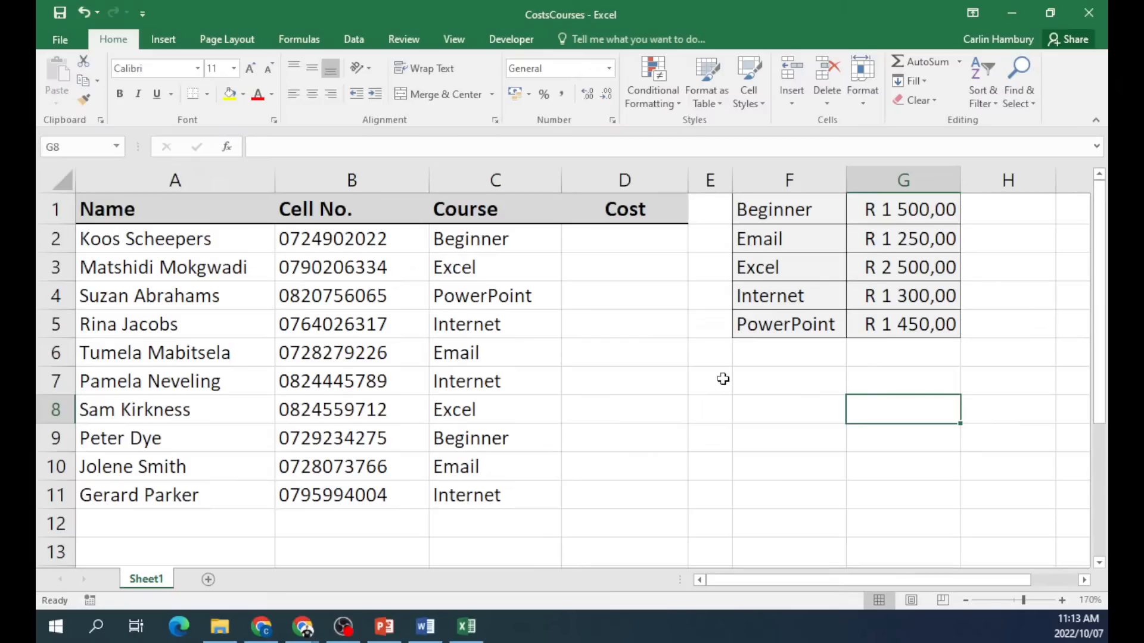
# Walk across the first student's row to Cost cell D2 and point out the price table.
pyautogui.click(629, 241)
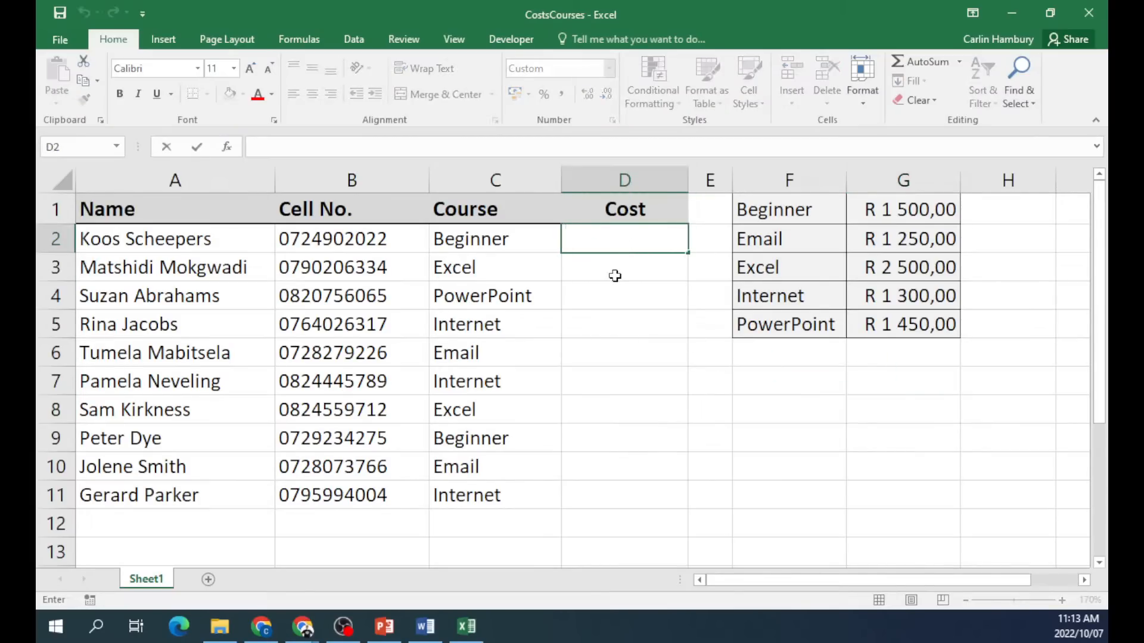
pyautogui.click(112, 247)
pyautogui.click(366, 241)
pyautogui.click(476, 244)
pyautogui.click(639, 246)
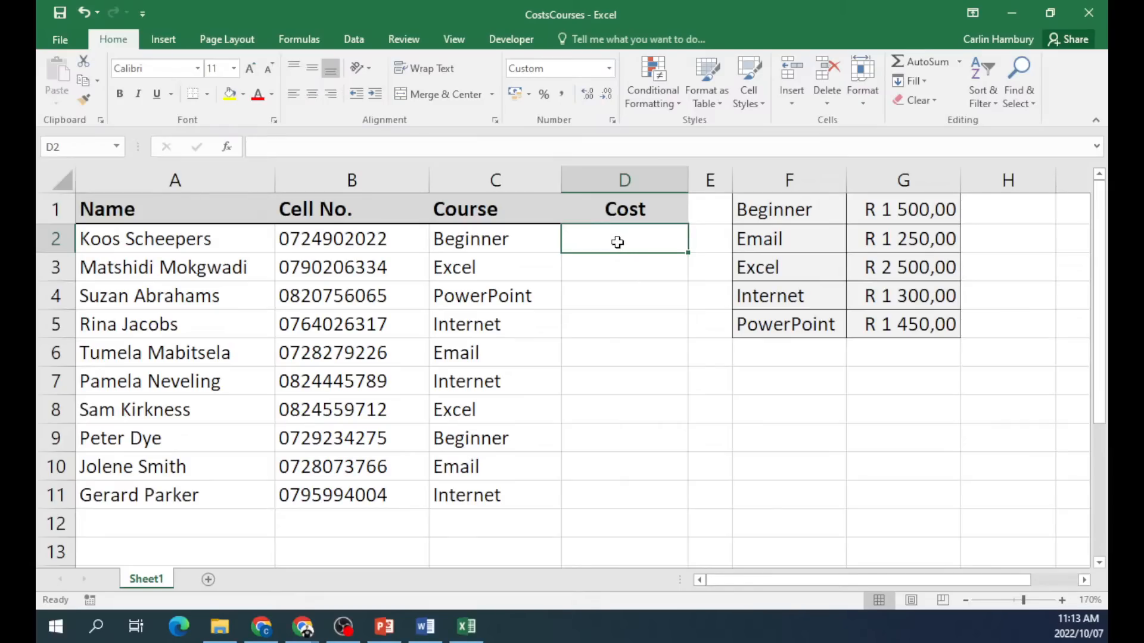
pyautogui.moveTo(821, 213); pyautogui.dragTo(866, 350)
pyautogui.click(840, 383)
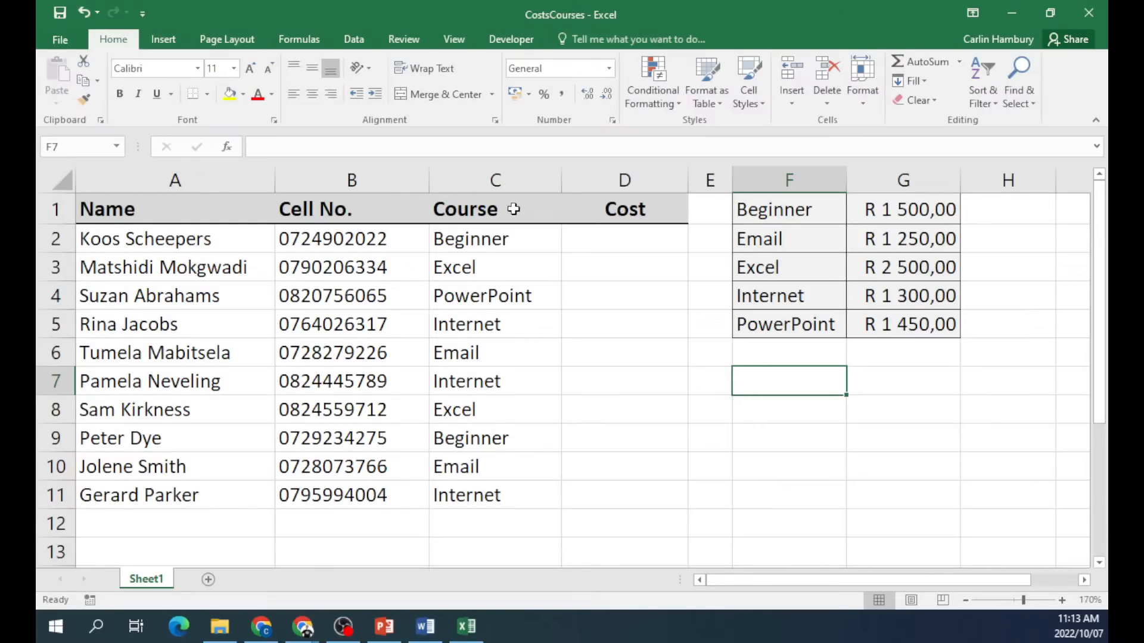
# Compare C2's course with the course names and prices in F1:G5.
pyautogui.moveTo(485, 206); pyautogui.dragTo(485, 496)
pyautogui.moveTo(788, 205); pyautogui.dragTo(788, 323)
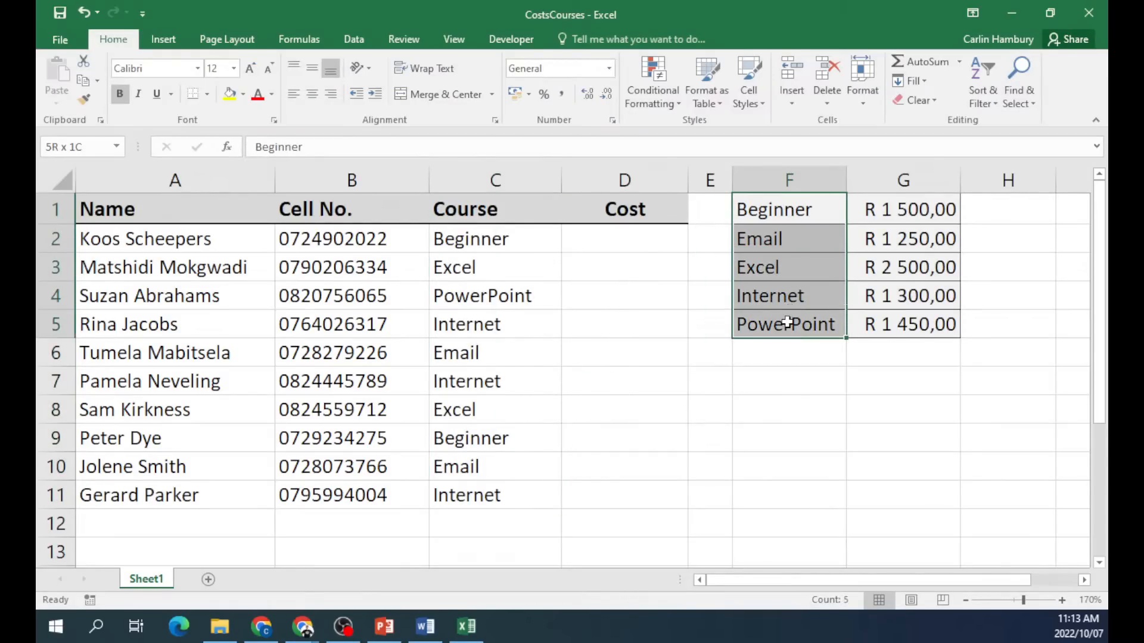
pyautogui.click(511, 236)
pyautogui.click(763, 216)
pyautogui.click(532, 246)
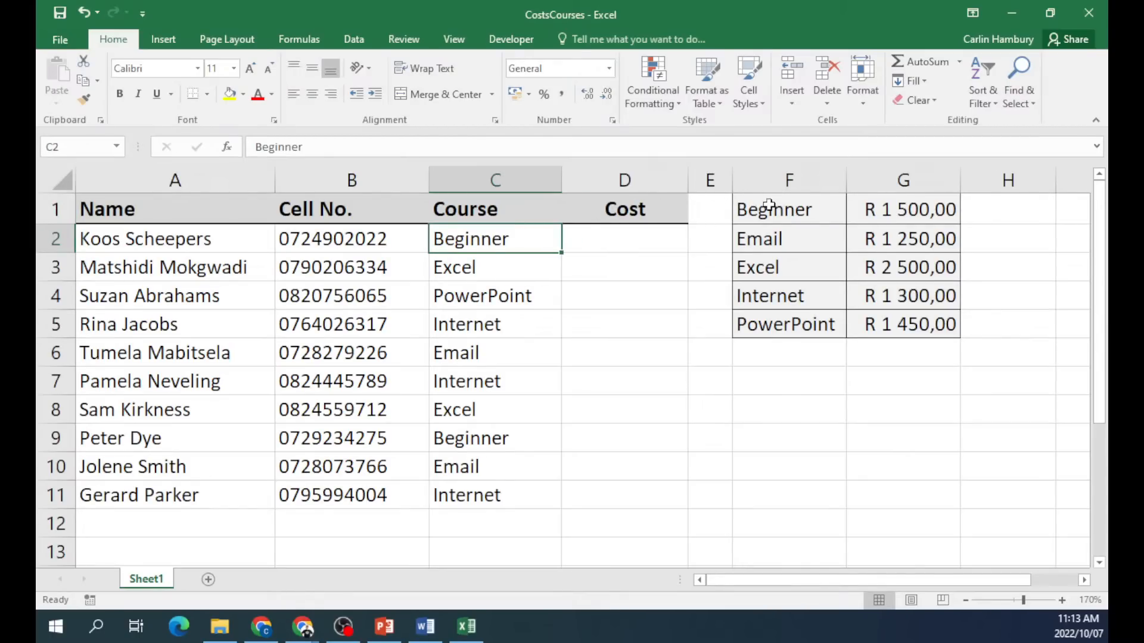
pyautogui.click(739, 204)
pyautogui.click(490, 235)
pyautogui.moveTo(758, 209); pyautogui.dragTo(881, 346)
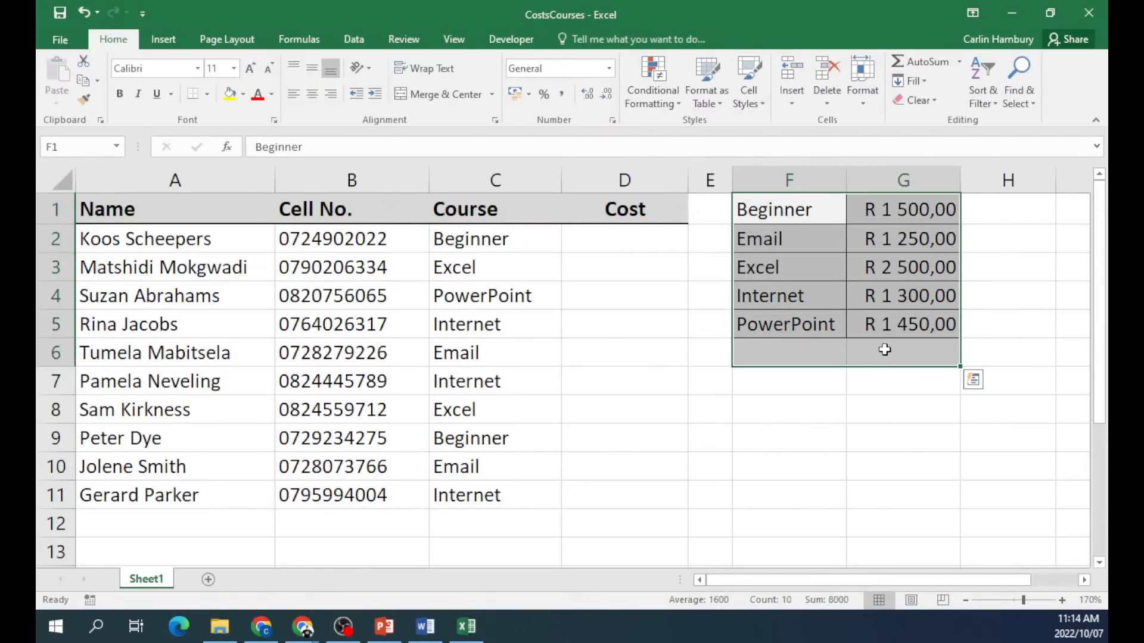
pyautogui.click(883, 355)
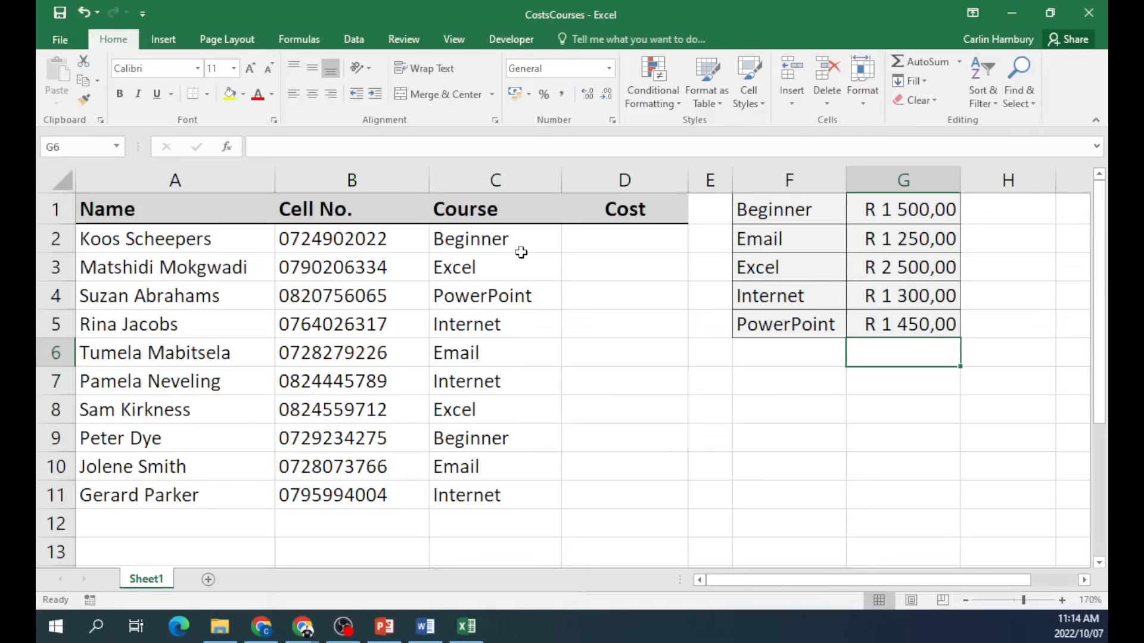
# Select D2 and bring up Insert Function from the Formulas tab.
pyautogui.click(581, 239)
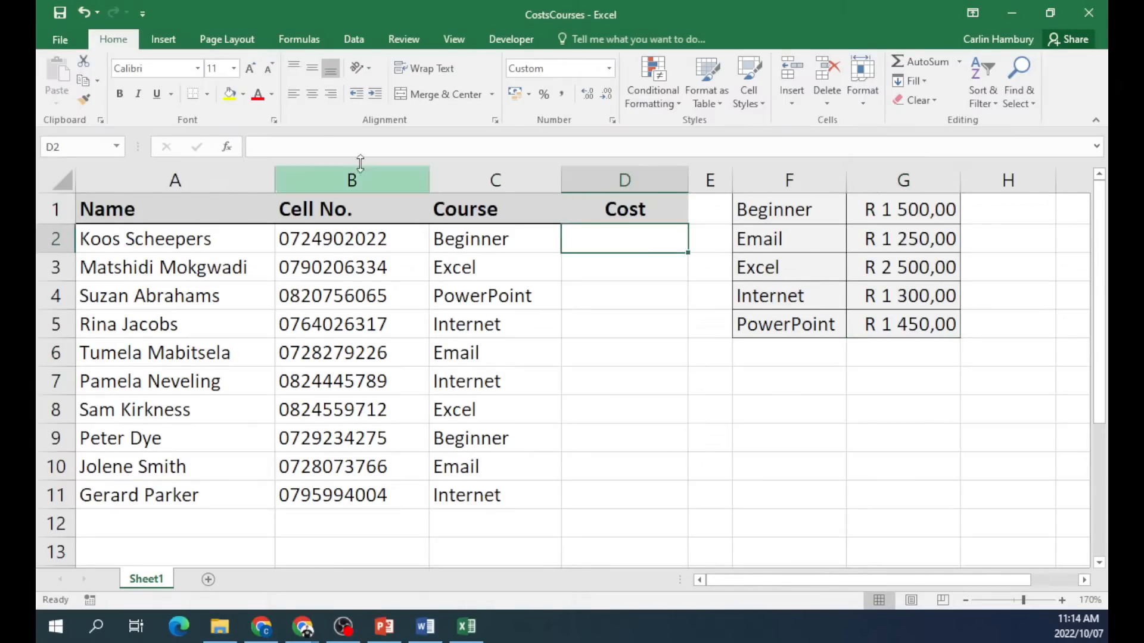
pyautogui.click(299, 39)
pyautogui.click(66, 80)
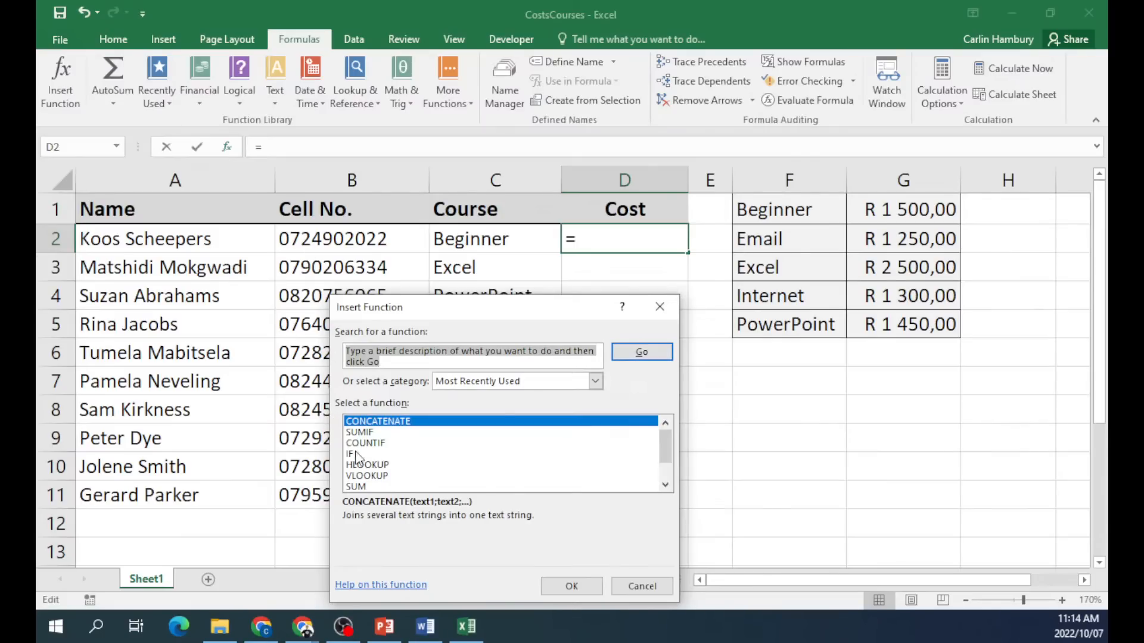
# Build a VLOOKUP in D2 with lookup value C2, table F1:G5, column 2 and FALSE.
pyautogui.doubleClick(366, 475)
pyautogui.moveTo(476, 329); pyautogui.dragTo(931, 249)
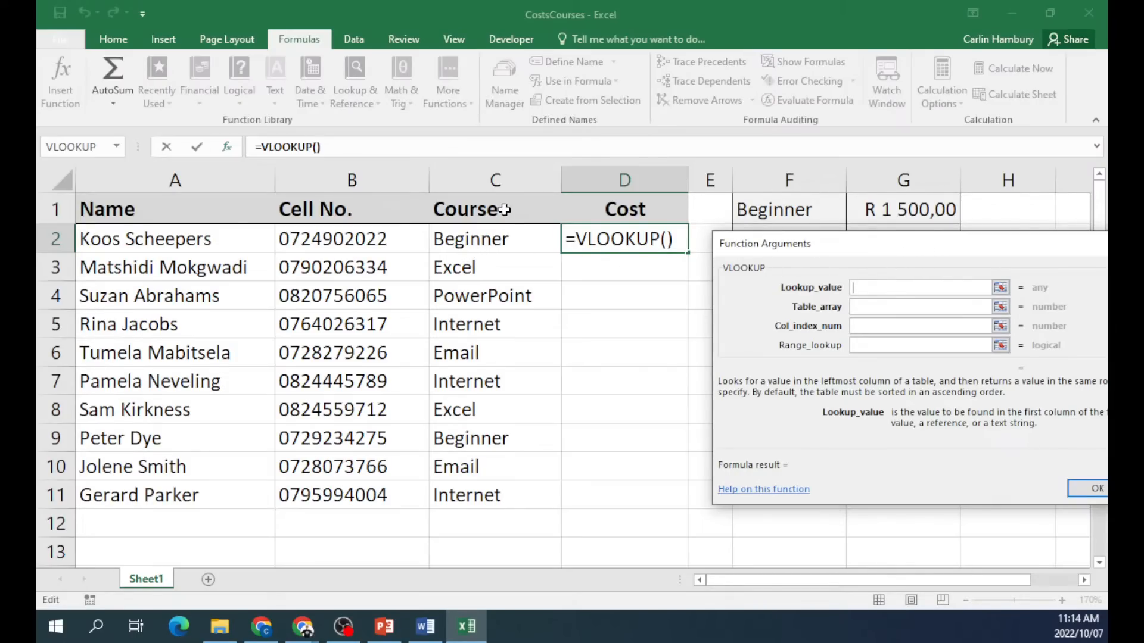
pyautogui.click(482, 252)
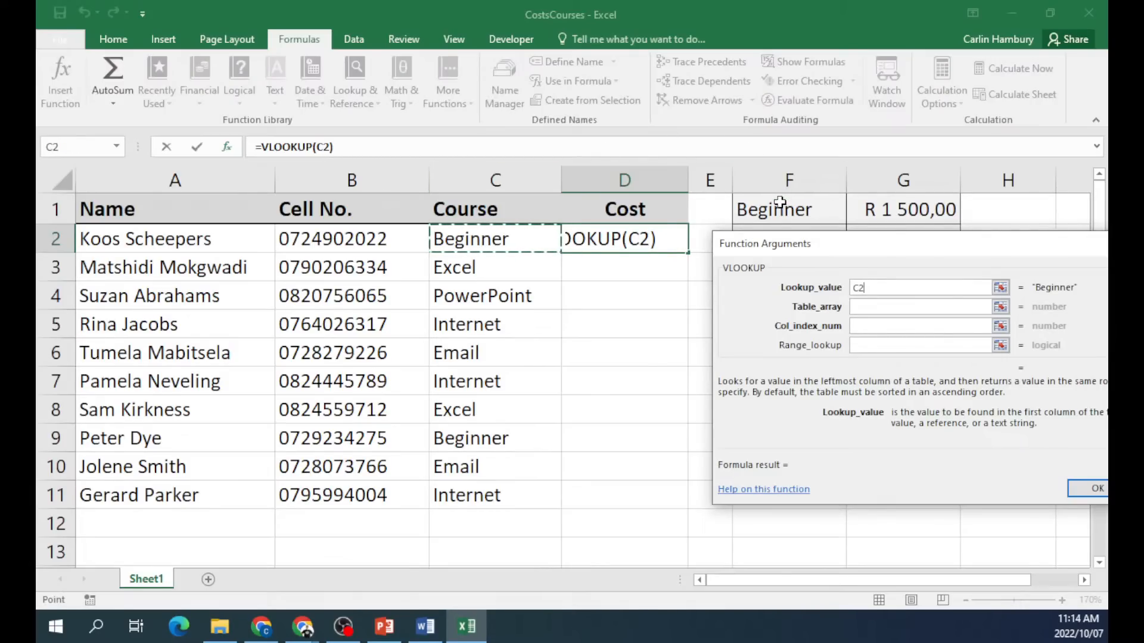
pyautogui.moveTo(878, 248); pyautogui.dragTo(458, 325)
pyautogui.click(458, 379)
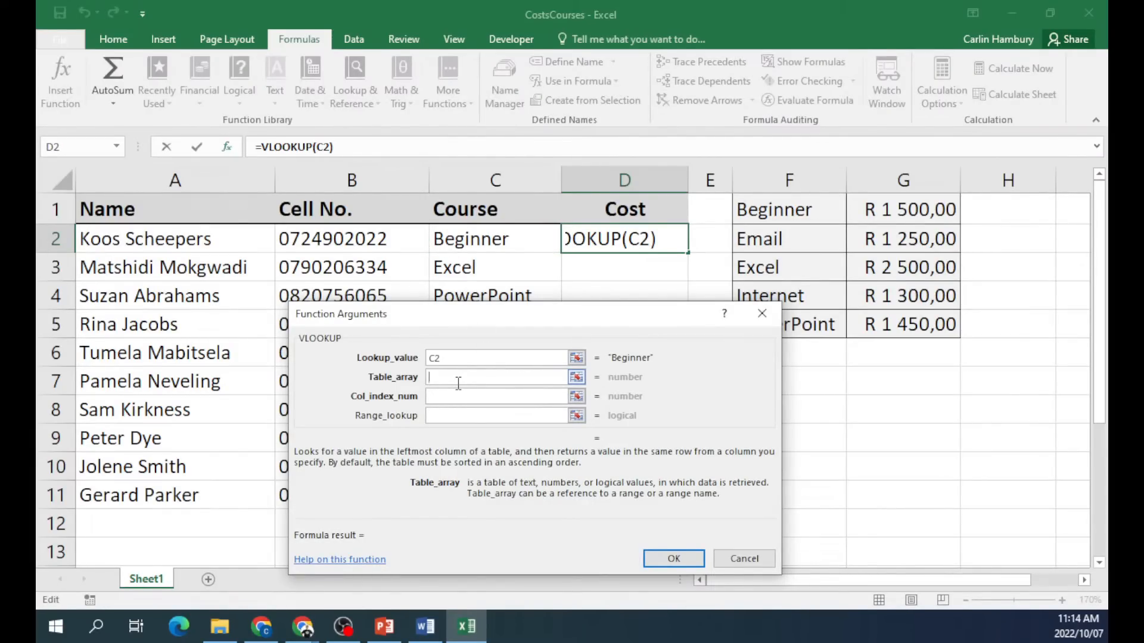
pyautogui.moveTo(796, 210); pyautogui.dragTo(909, 324)
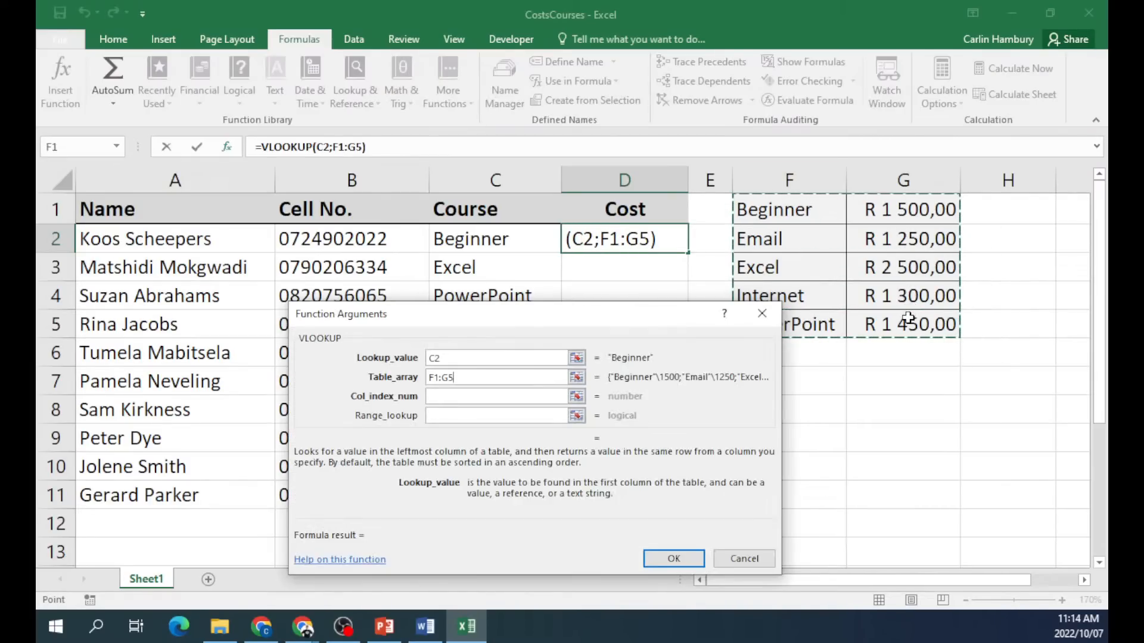
pyautogui.moveTo(663, 319); pyautogui.dragTo(566, 293)
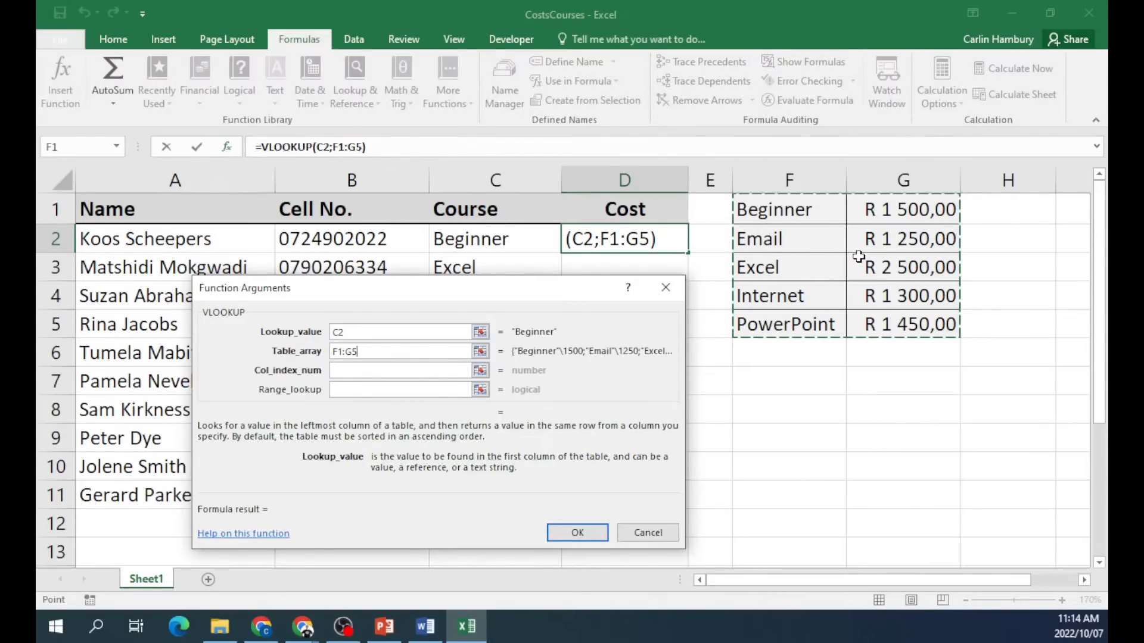
pyautogui.click(371, 369)
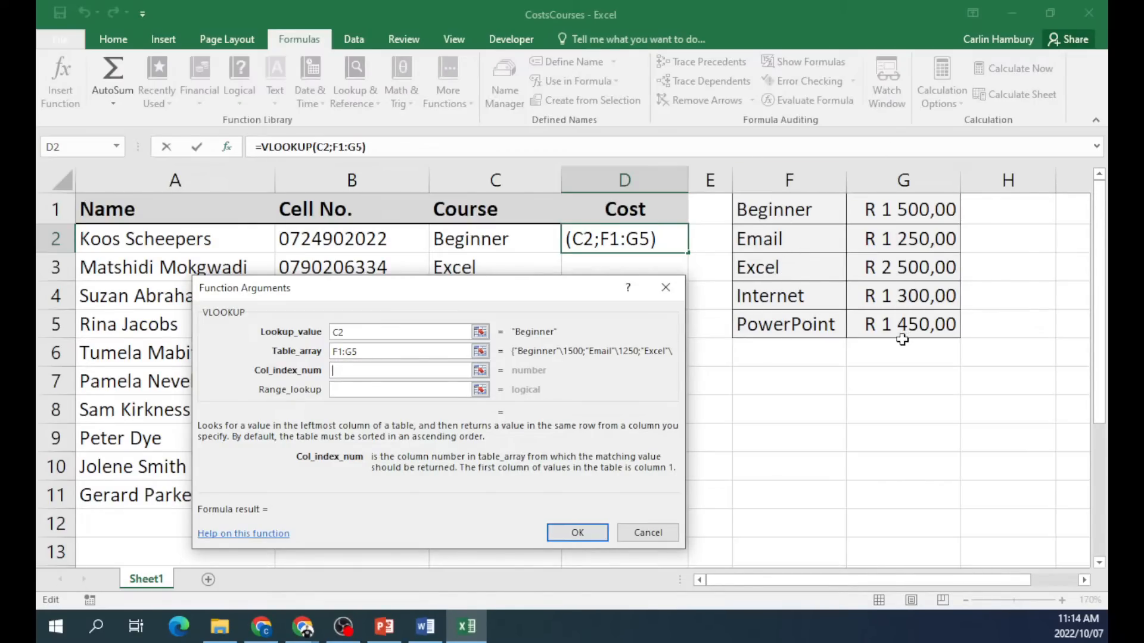
pyautogui.write('2')
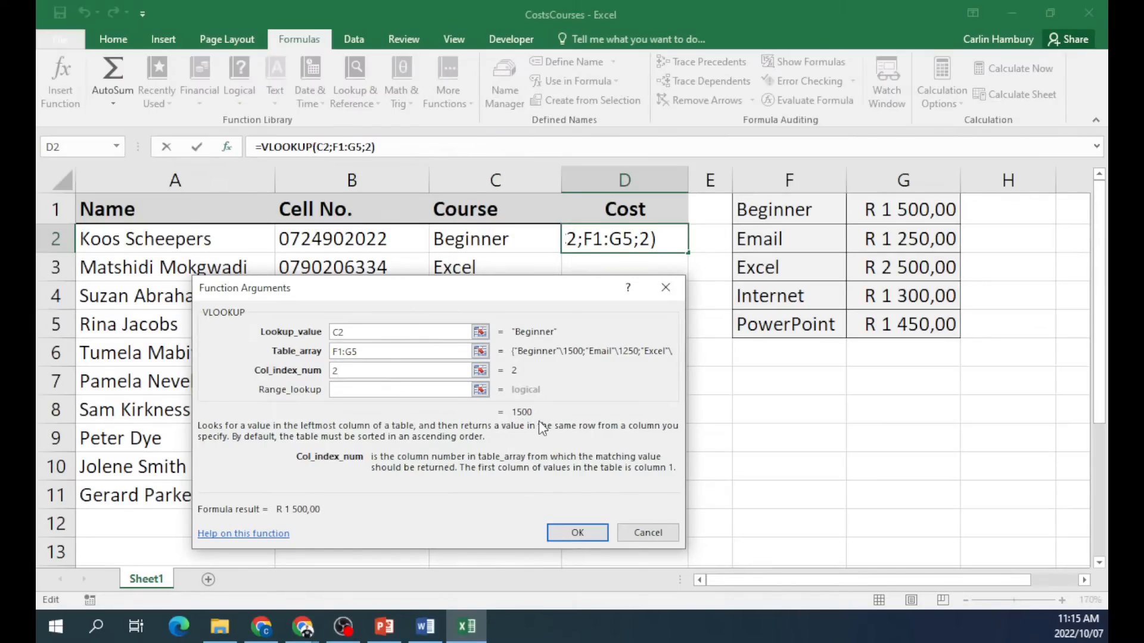
pyautogui.click(388, 392)
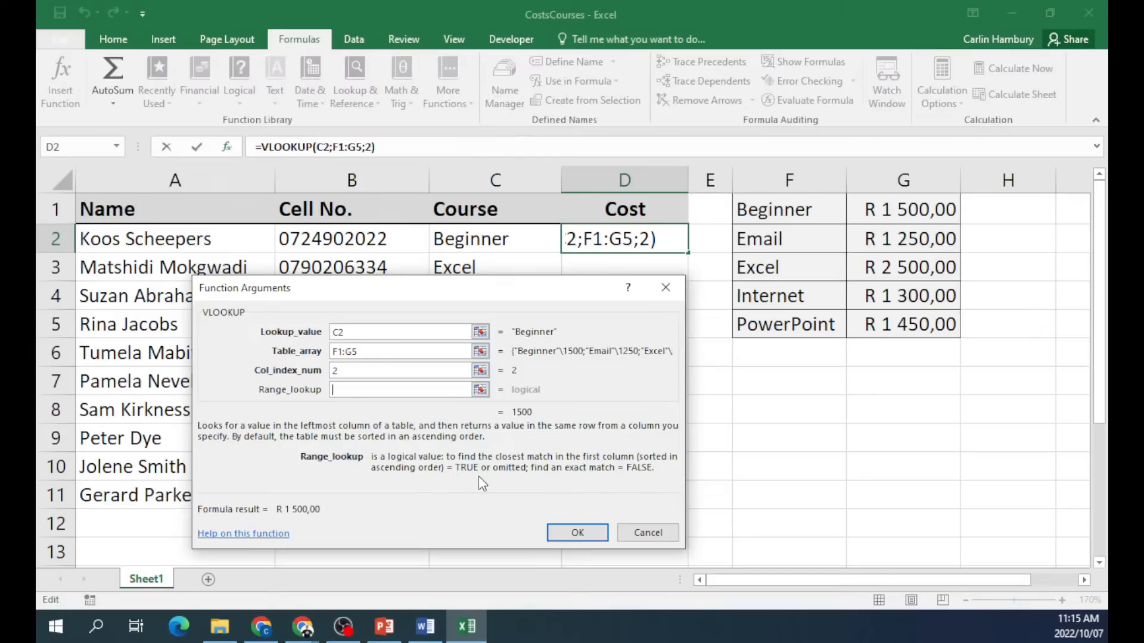
pyautogui.write('False')
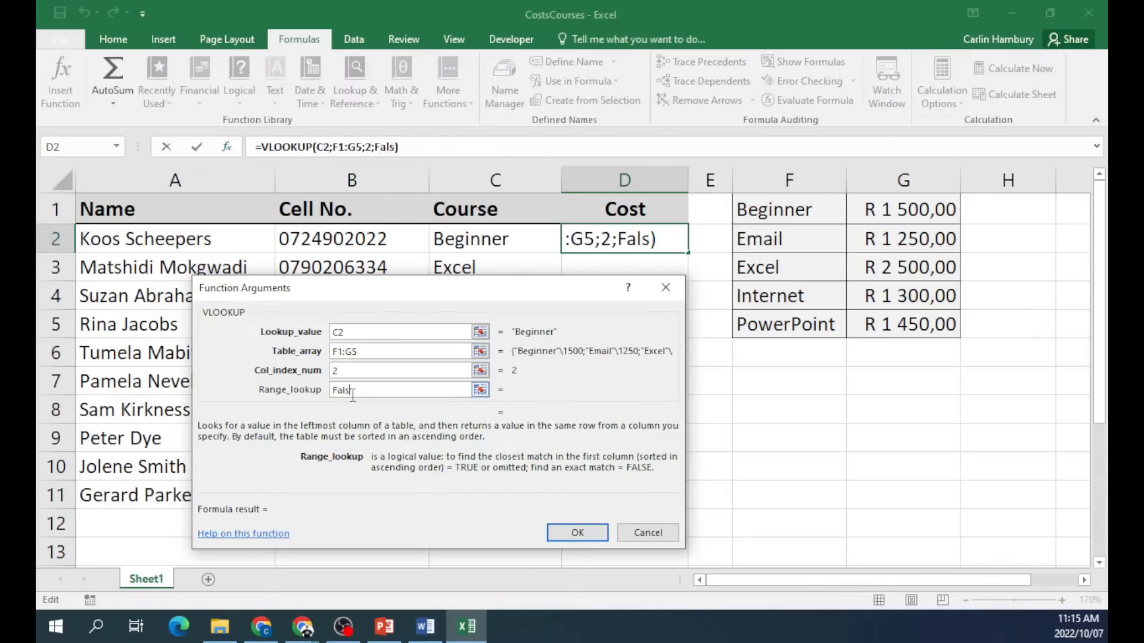
pyautogui.click(577, 534)
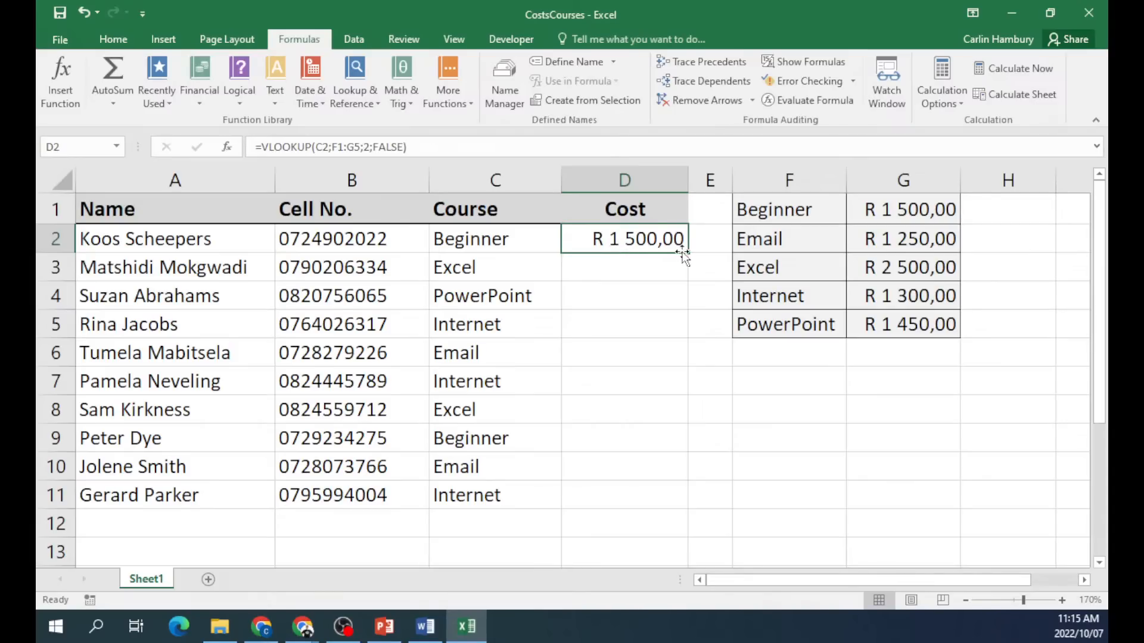
# Copy the D2 formula down to D11 and inspect D6's #N/A formula.
pyautogui.moveTo(688, 253); pyautogui.dragTo(691, 518)
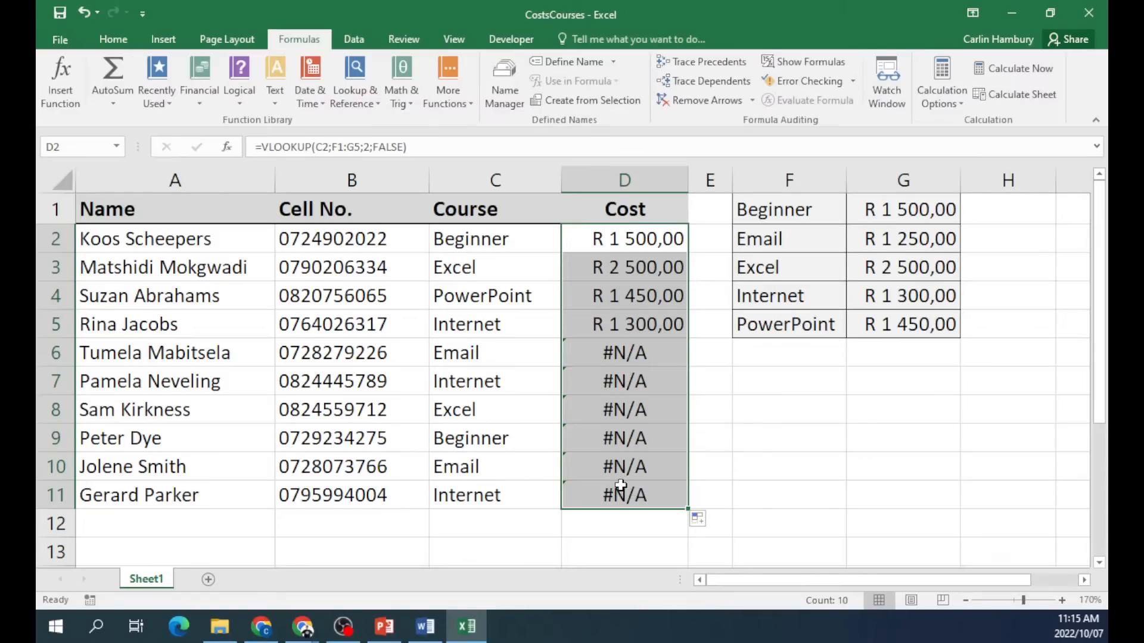
pyautogui.click(615, 389)
pyautogui.press('Up')
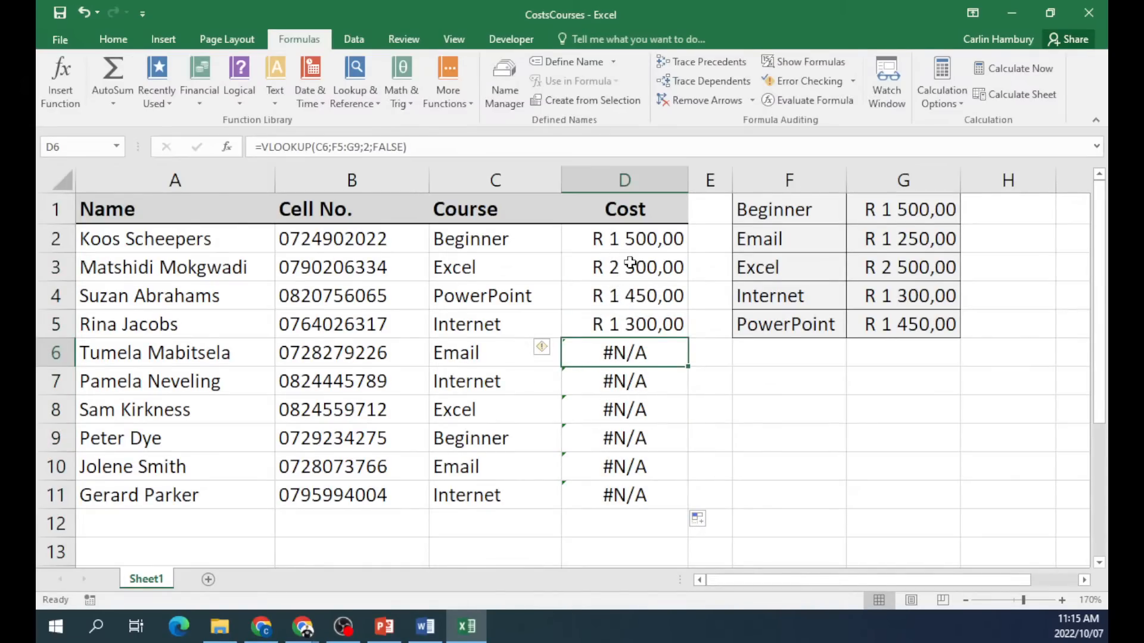
# Change D2's VLOOKUP table reference to the absolute $F$1:$G$5.
pyautogui.doubleClick(635, 238)
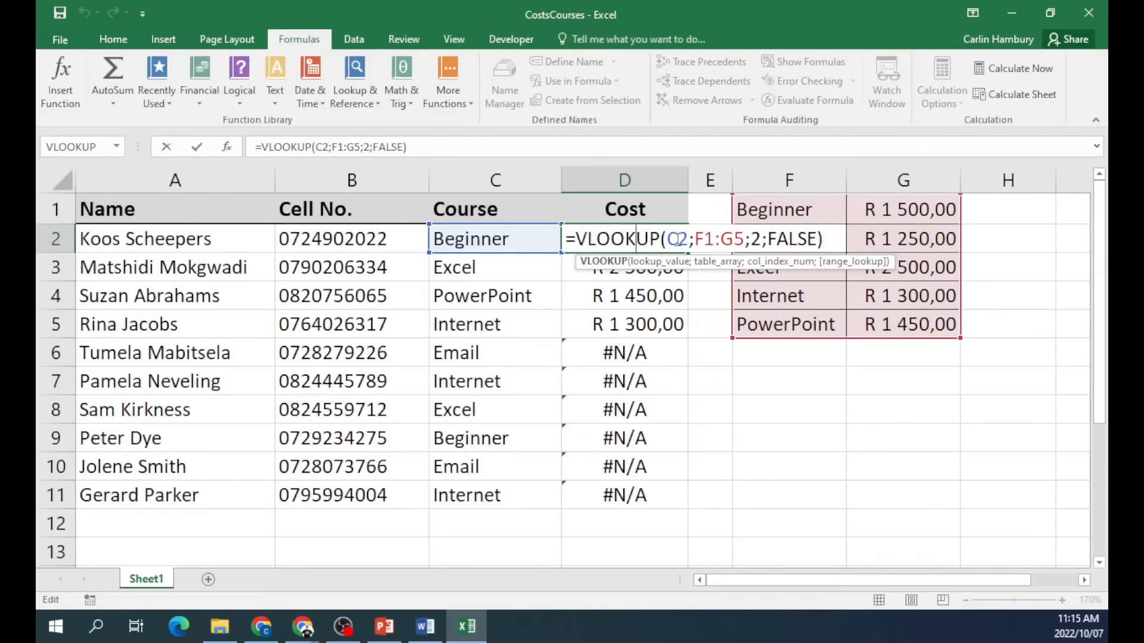
pyautogui.click(694, 239)
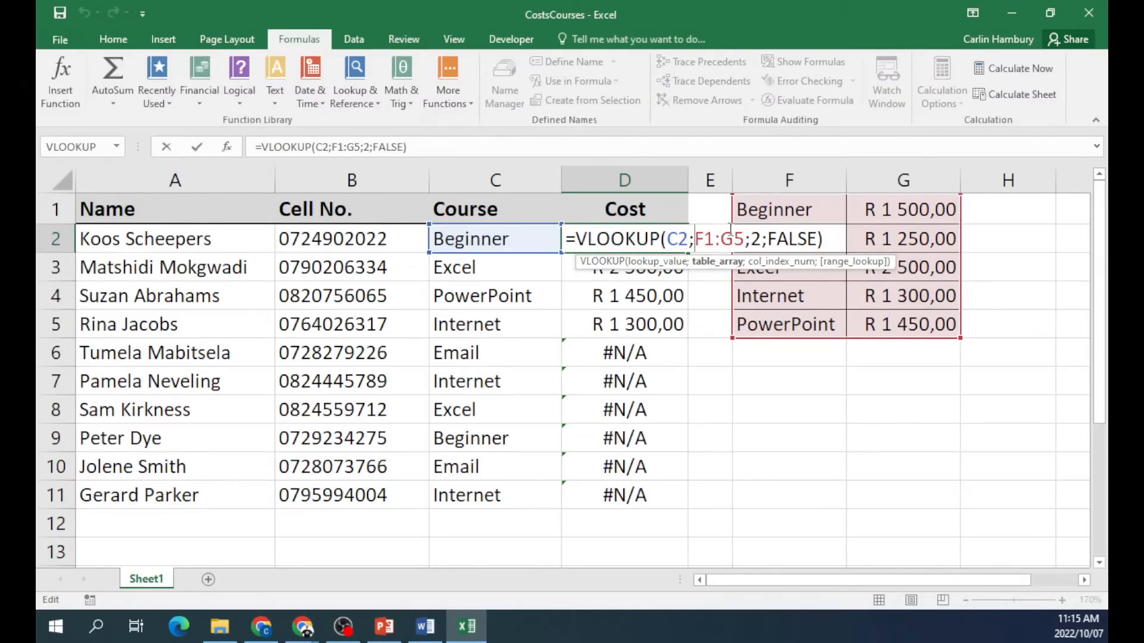
pyautogui.write('$F$')
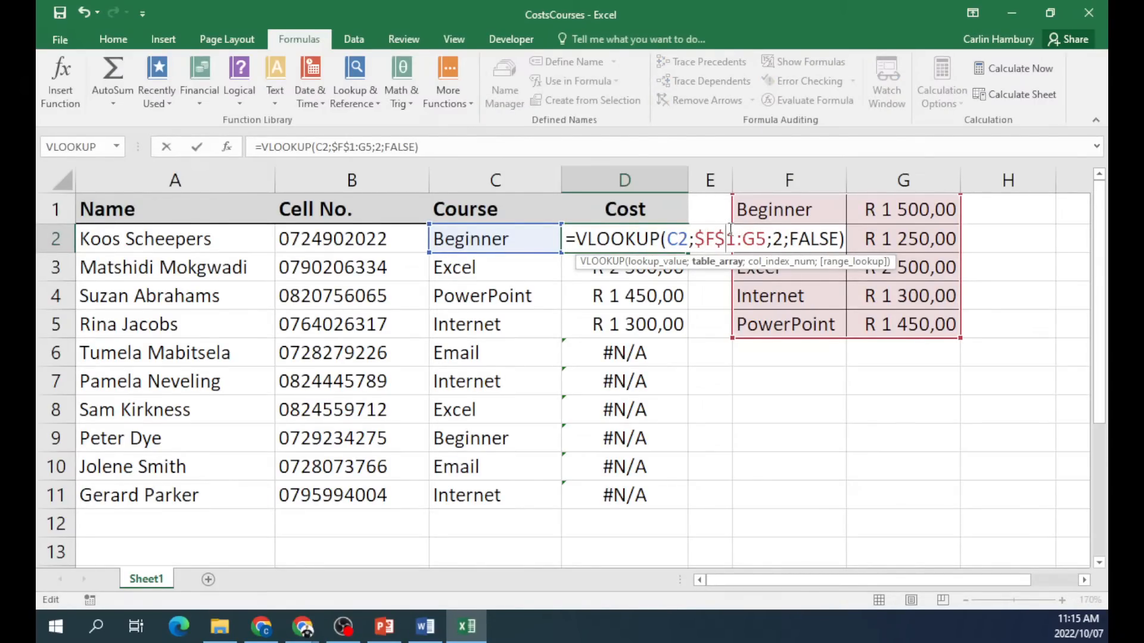
pyautogui.press('Right')
pyautogui.write('$F')
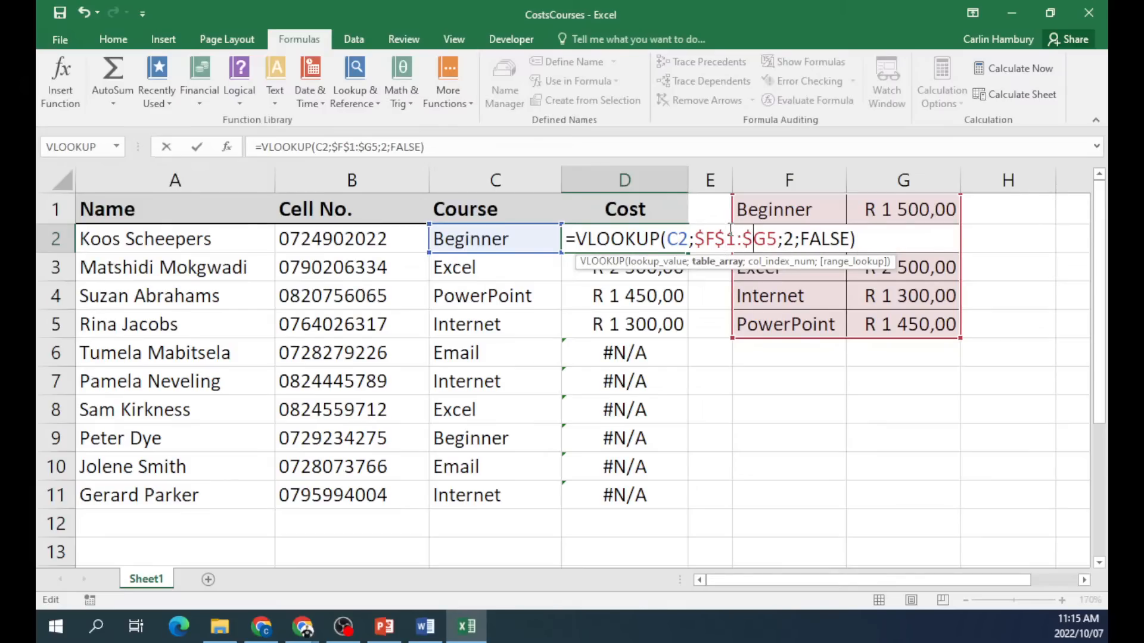
pyautogui.write('$')
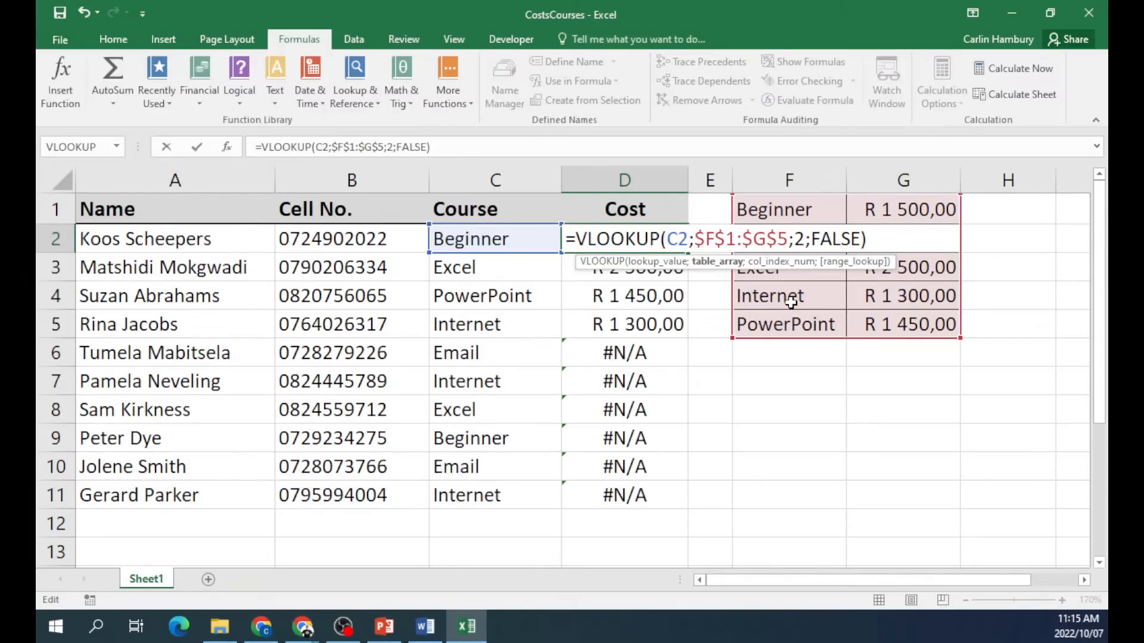
pyautogui.press('Return')
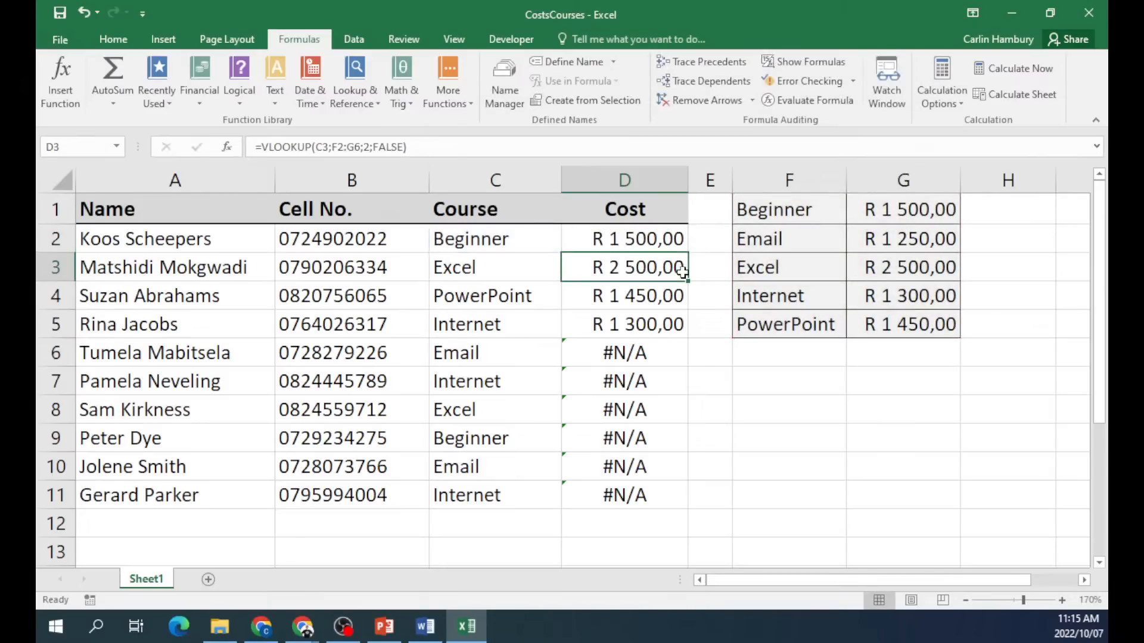
# Copy the D2 lookup down to D11, then close CostsCourses without saving.
pyautogui.click(665, 235)
pyautogui.moveTo(688, 253); pyautogui.dragTo(687, 497)
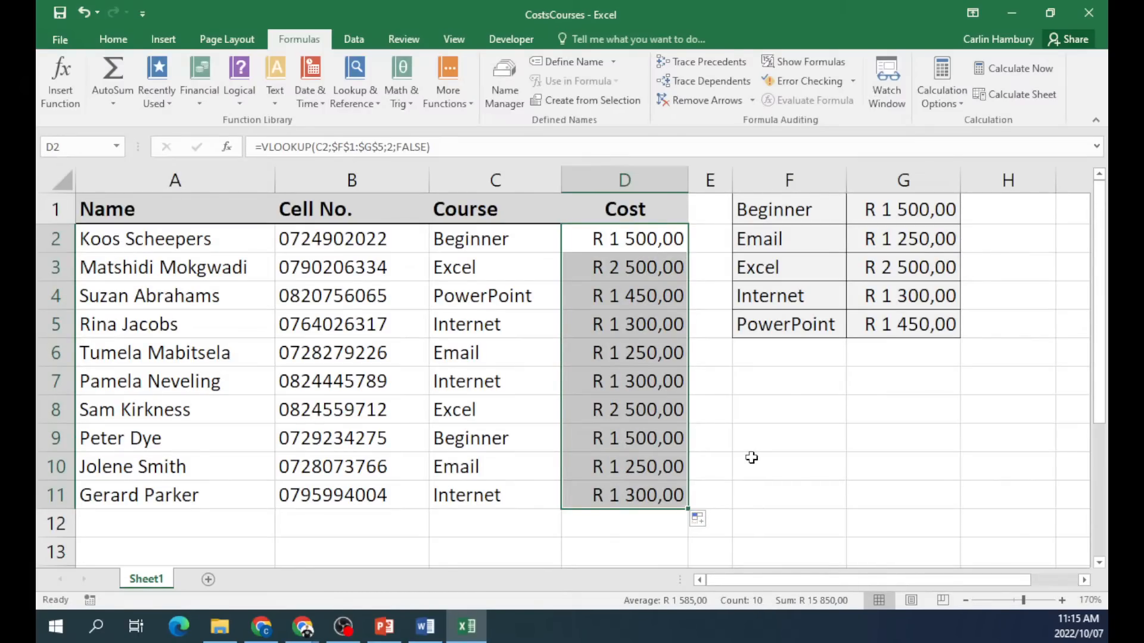
pyautogui.click(1091, 14)
pyautogui.click(583, 332)
# Open BooksOutstanding, enable editing and zoom in on the sheet.
pyautogui.doubleClick(342, 314)
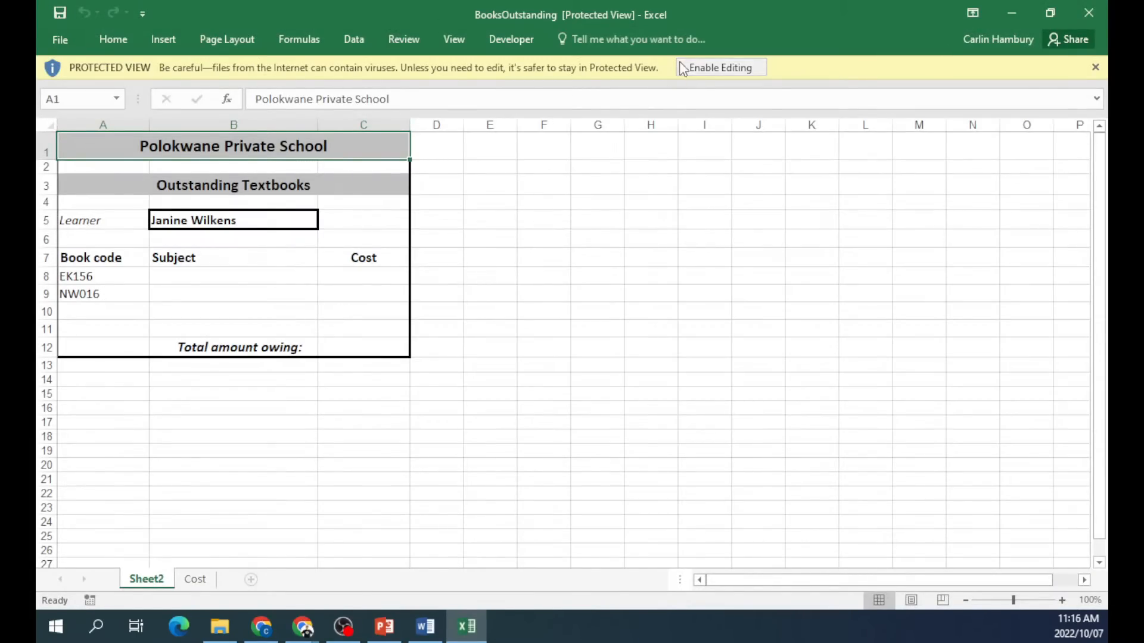
pyautogui.click(698, 66)
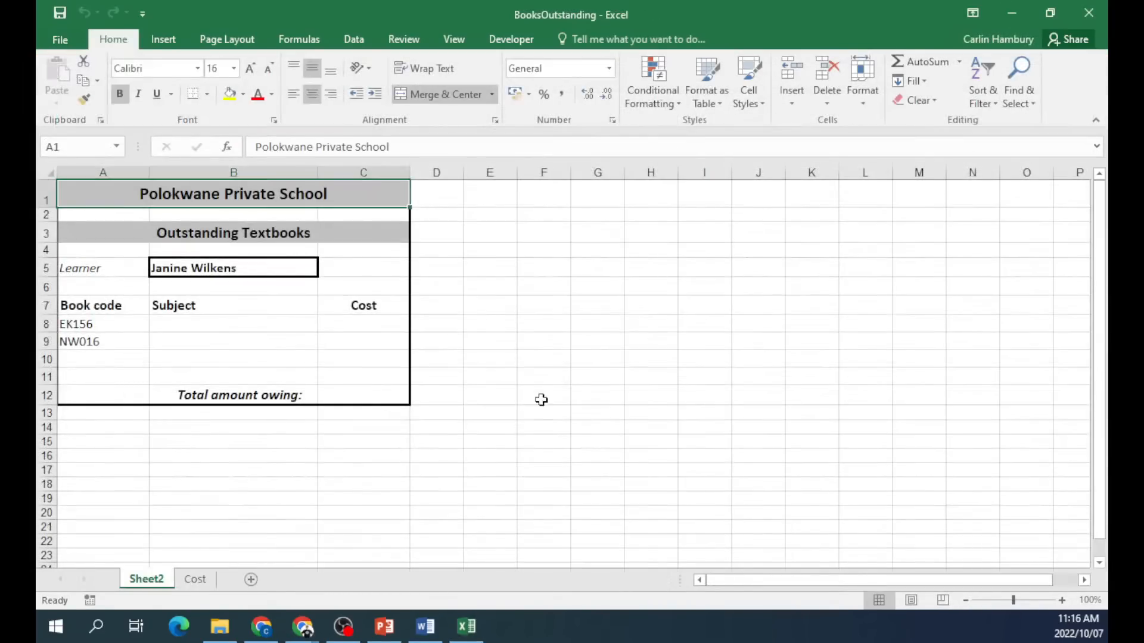
pyautogui.click(1063, 600)
pyautogui.click(1062, 600)
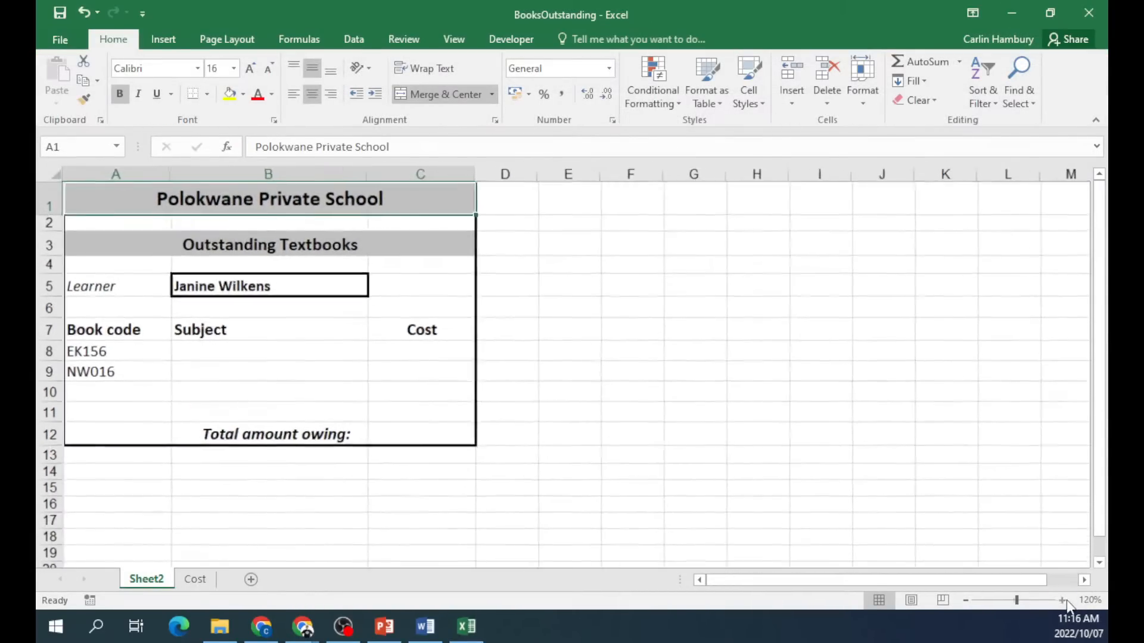
pyautogui.click(1062, 600)
pyautogui.click(1062, 600)
# Review Sheet2's book codes EK156 and NW016 with their empty Subject and Cost cells.
pyautogui.click(118, 362)
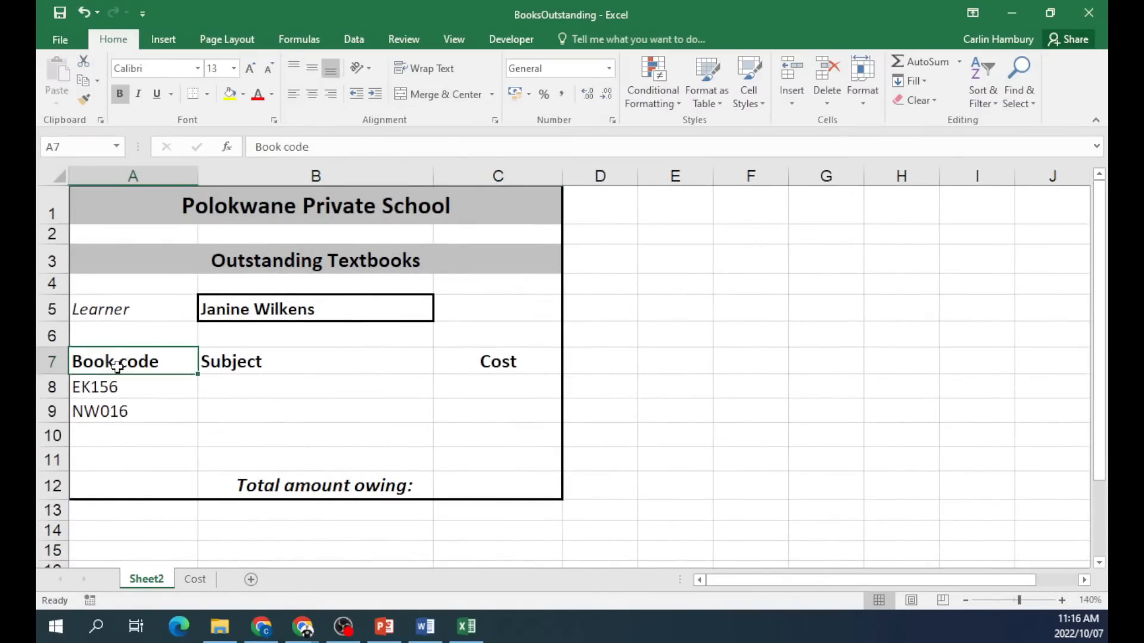
pyautogui.moveTo(113, 389); pyautogui.dragTo(115, 408)
pyautogui.click(115, 409)
pyautogui.moveTo(235, 392); pyautogui.dragTo(322, 403)
pyautogui.moveTo(455, 383); pyautogui.dragTo(456, 406)
pyautogui.click(359, 405)
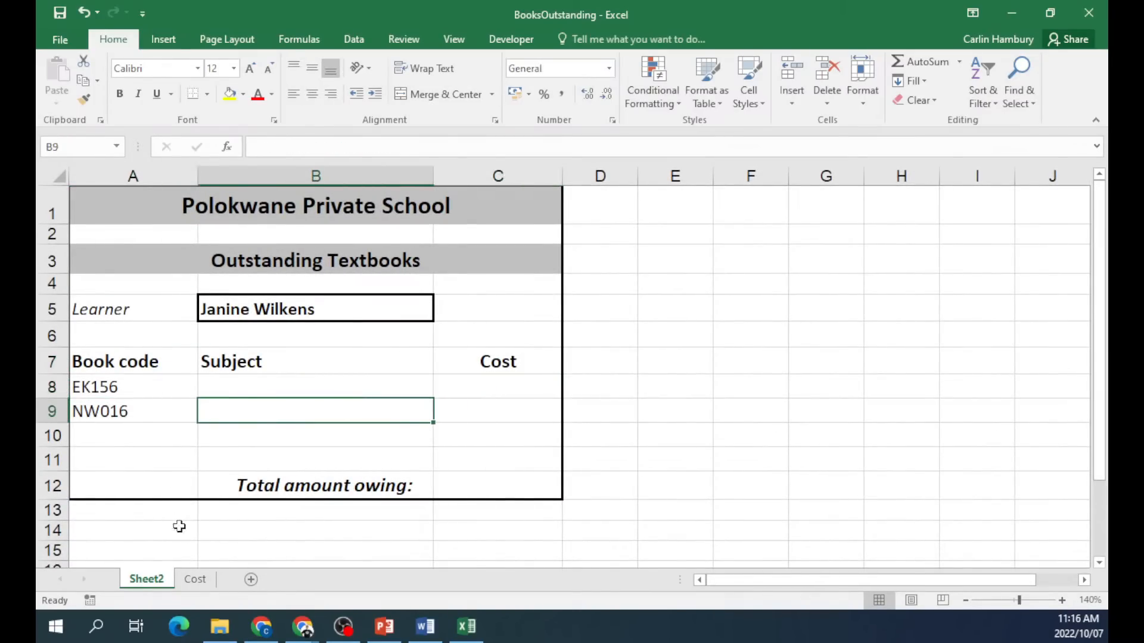
# Compare the Cost sheet's book codes, subjects and prices with Sheet2, then select B8.
pyautogui.click(194, 579)
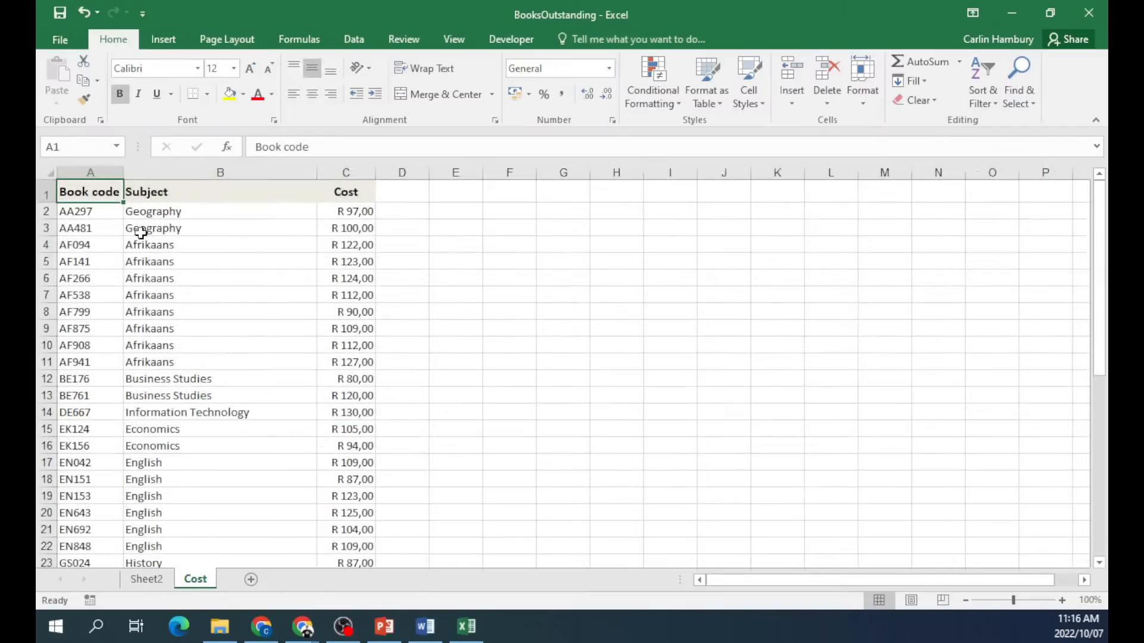
pyautogui.click(70, 228)
pyautogui.click(198, 231)
pyautogui.click(353, 240)
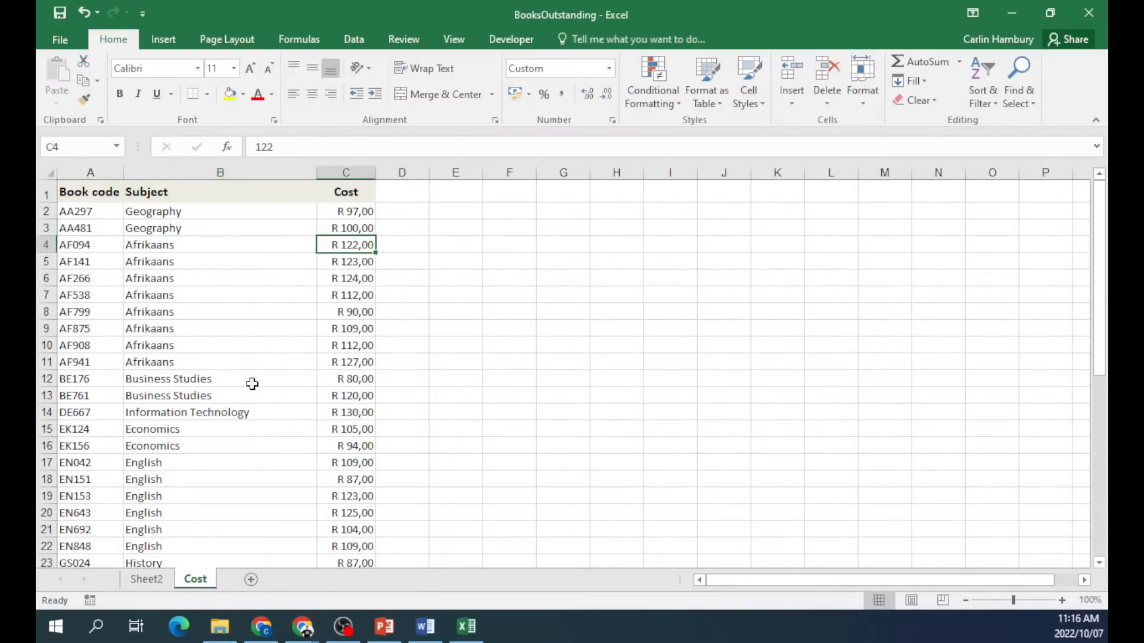
pyautogui.click(149, 579)
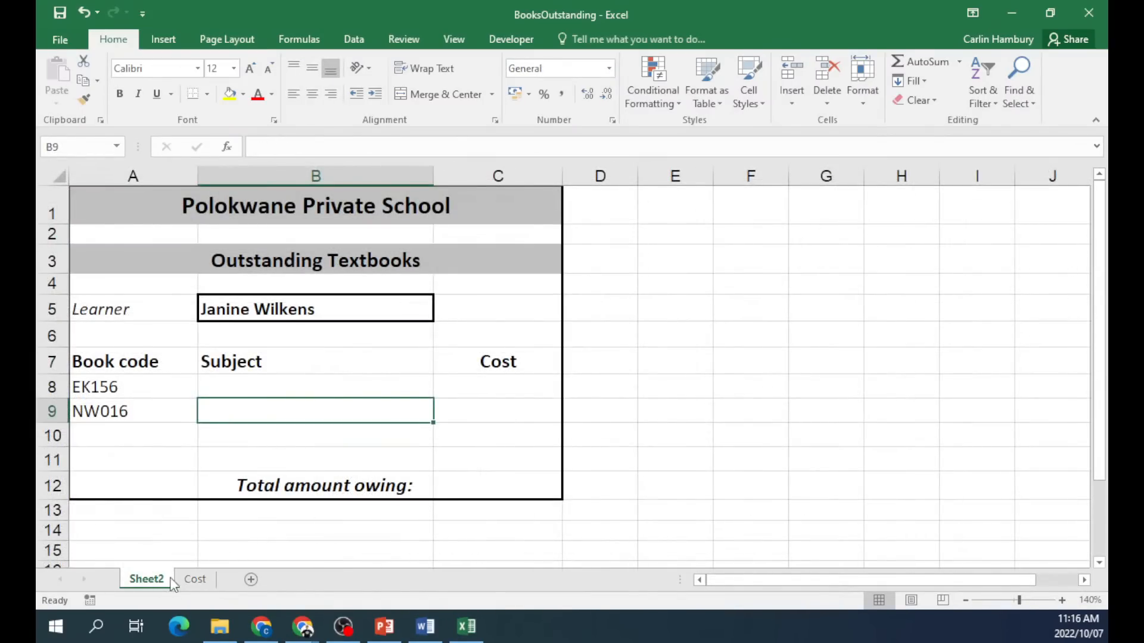
pyautogui.click(150, 416)
pyautogui.click(210, 578)
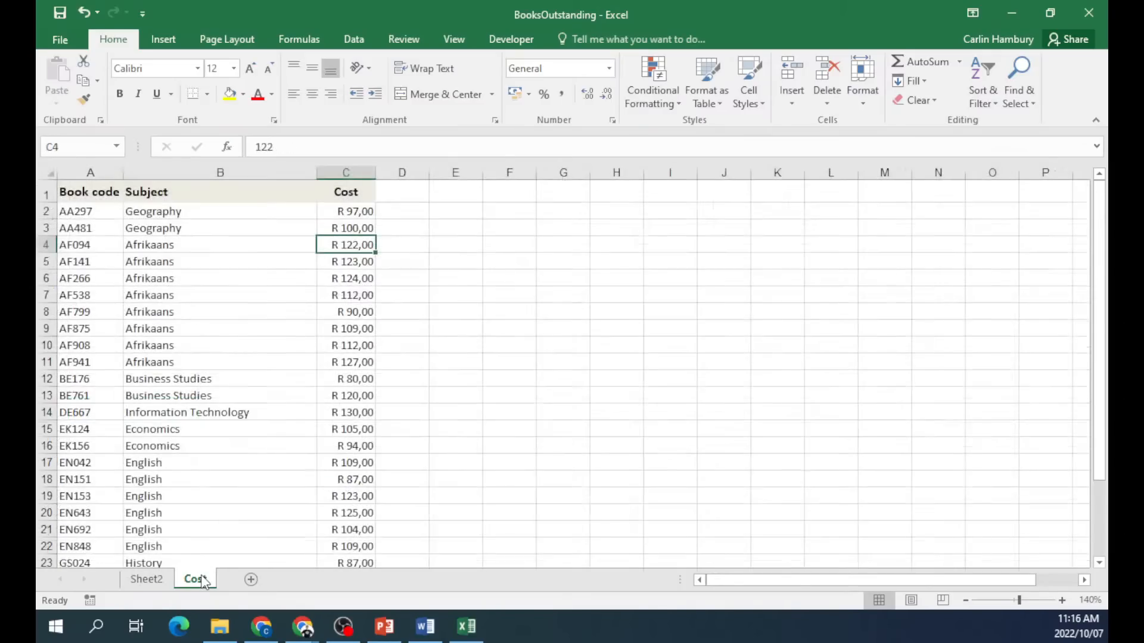
pyautogui.click(150, 578)
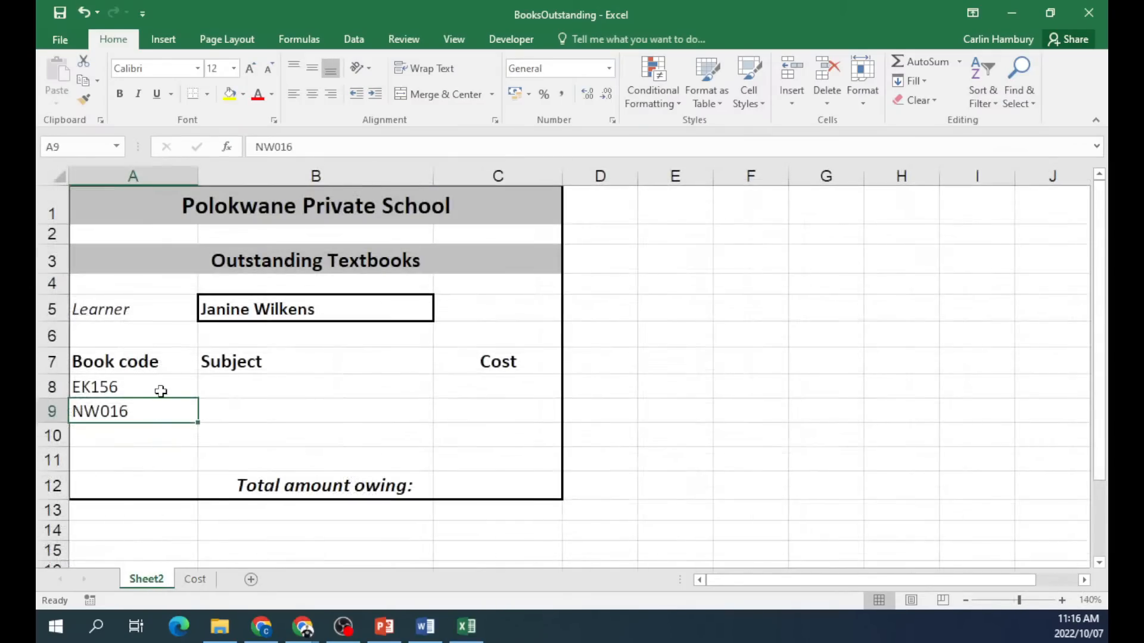
pyautogui.click(245, 388)
pyautogui.click(299, 38)
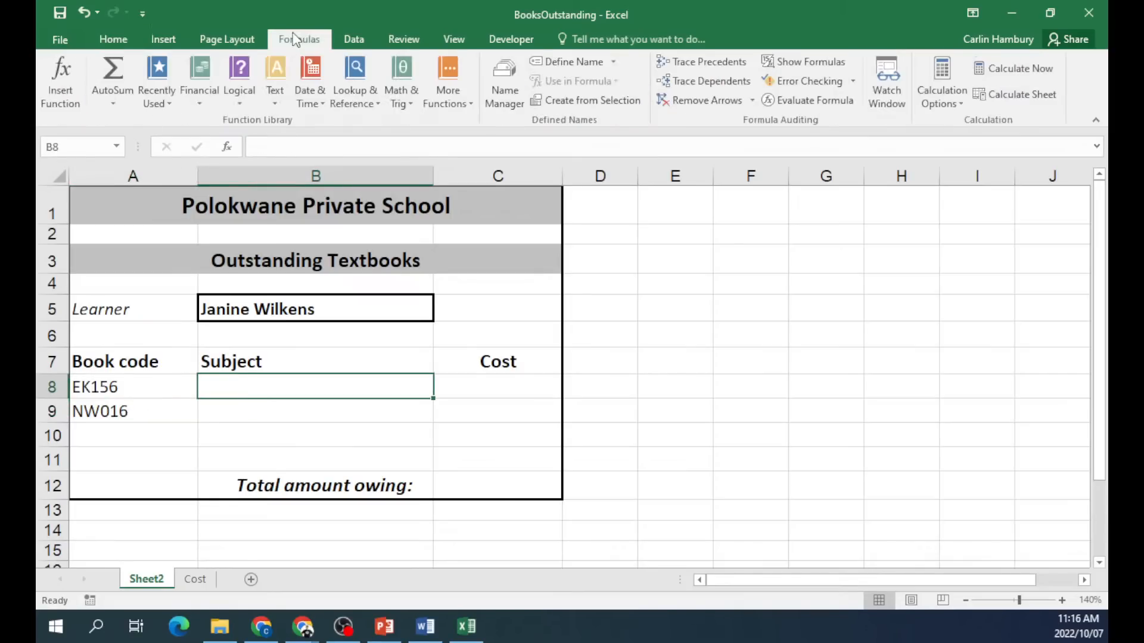
# Start a VLOOKUP in B8 with lookup value A8 and table Cost!A2:C44.
pyautogui.click(65, 76)
pyautogui.moveTo(318, 272); pyautogui.dragTo(633, 212)
pyautogui.doubleClick(767, 294)
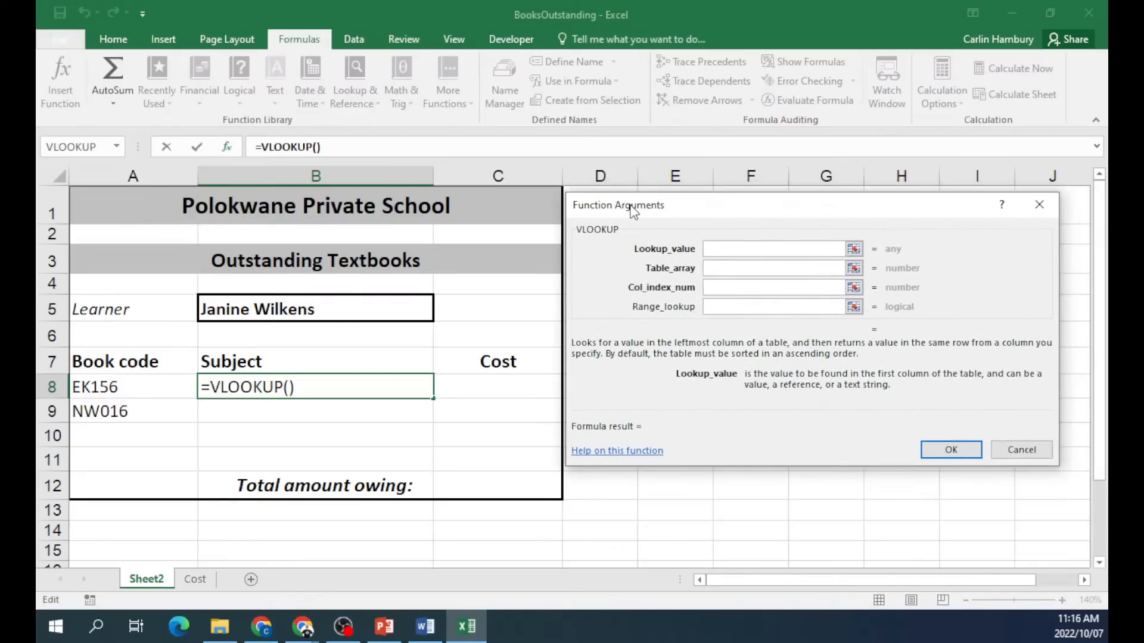
pyautogui.click(108, 382)
pyautogui.click(746, 267)
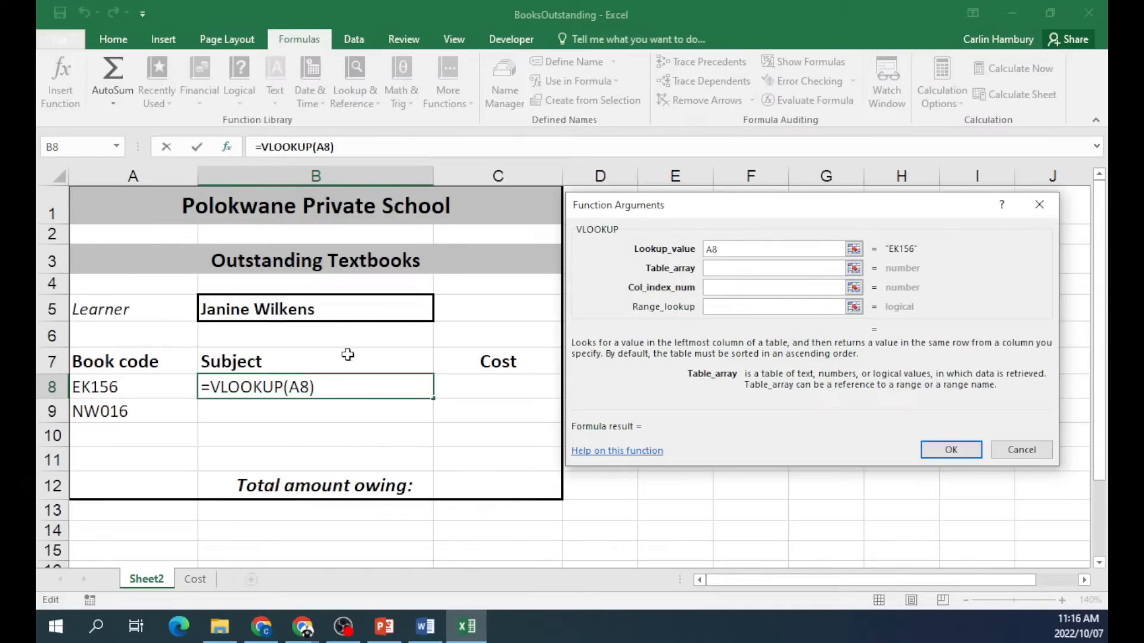
pyautogui.click(193, 585)
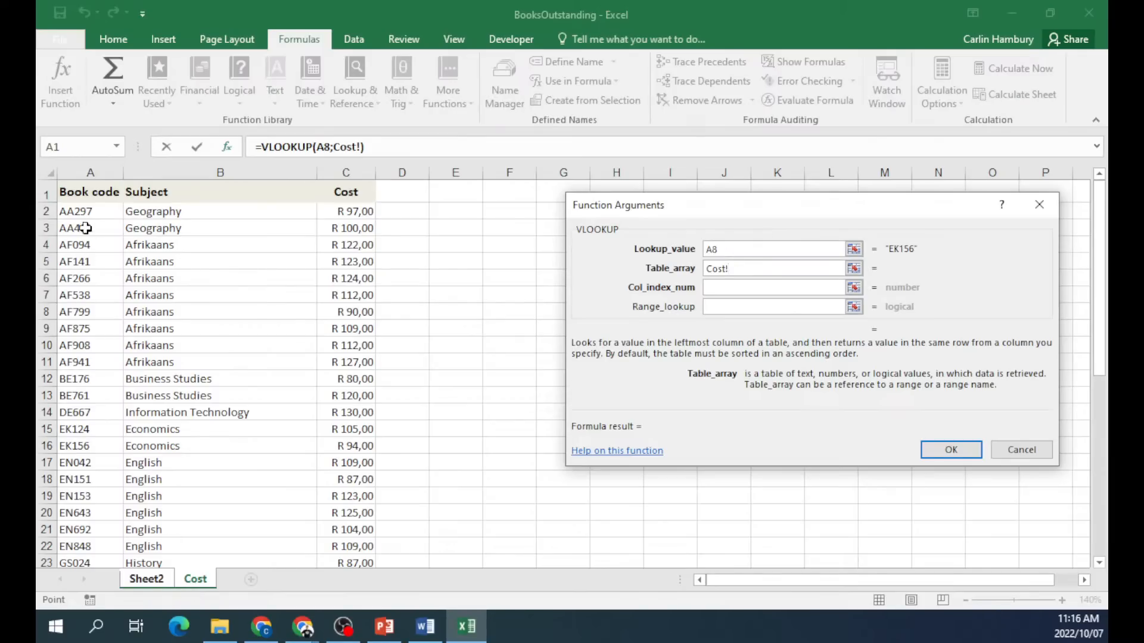
pyautogui.moveTo(73, 212); pyautogui.dragTo(344, 287)
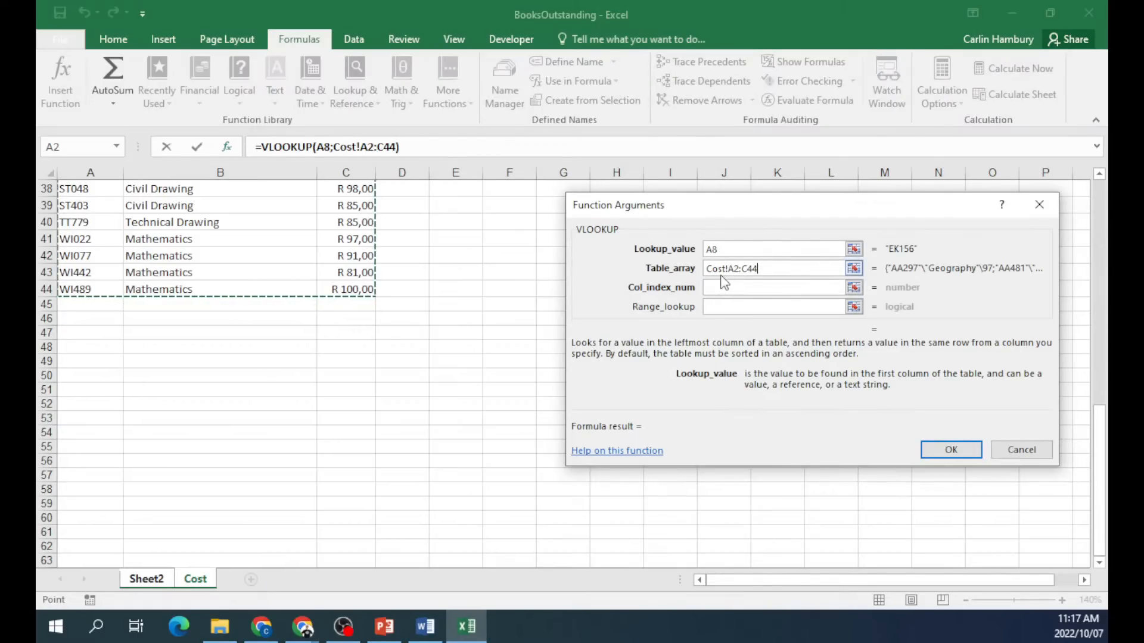
# Set column 2 and range lookup False so B8 shows Economics for EK156.
pyautogui.click(757, 286)
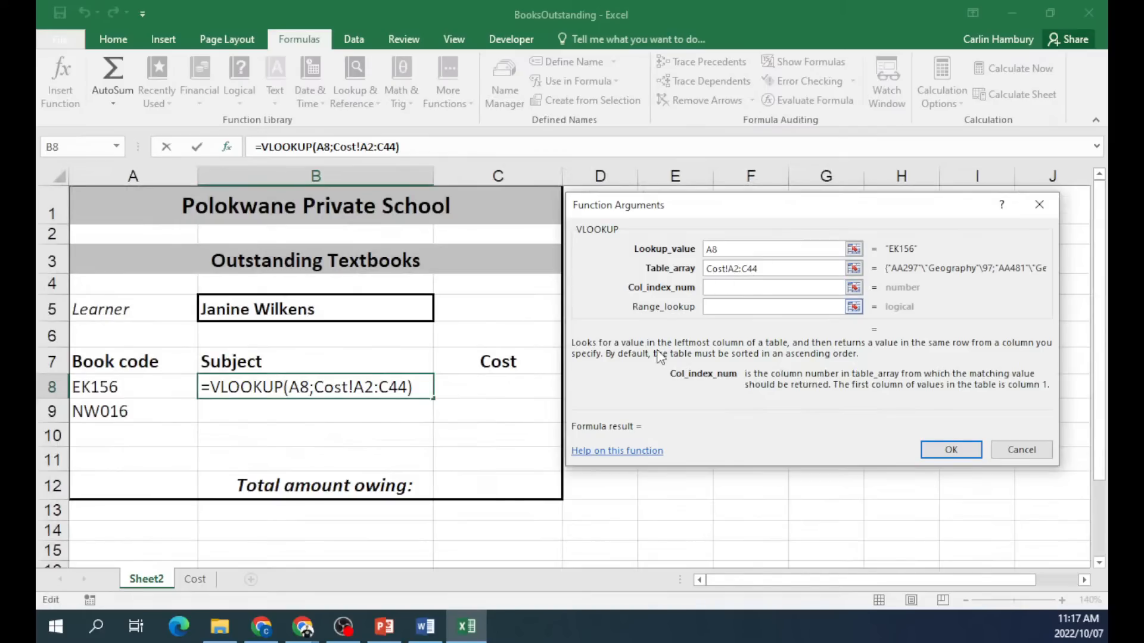
pyautogui.click(197, 584)
pyautogui.scroll(11, 224, 378)
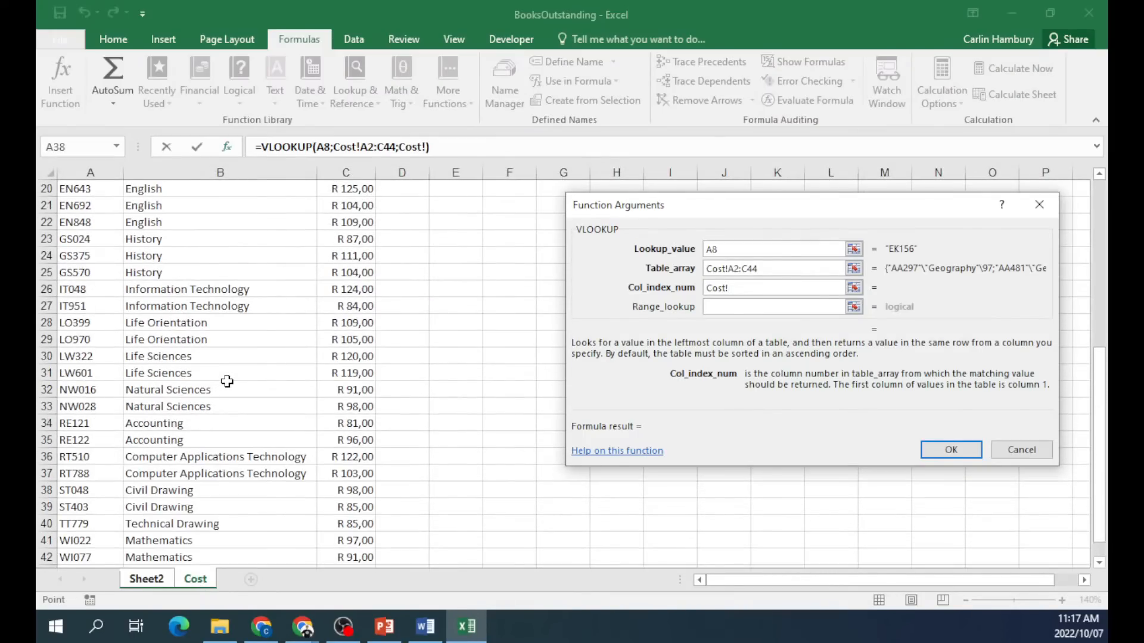
pyautogui.scroll(2, 225, 378)
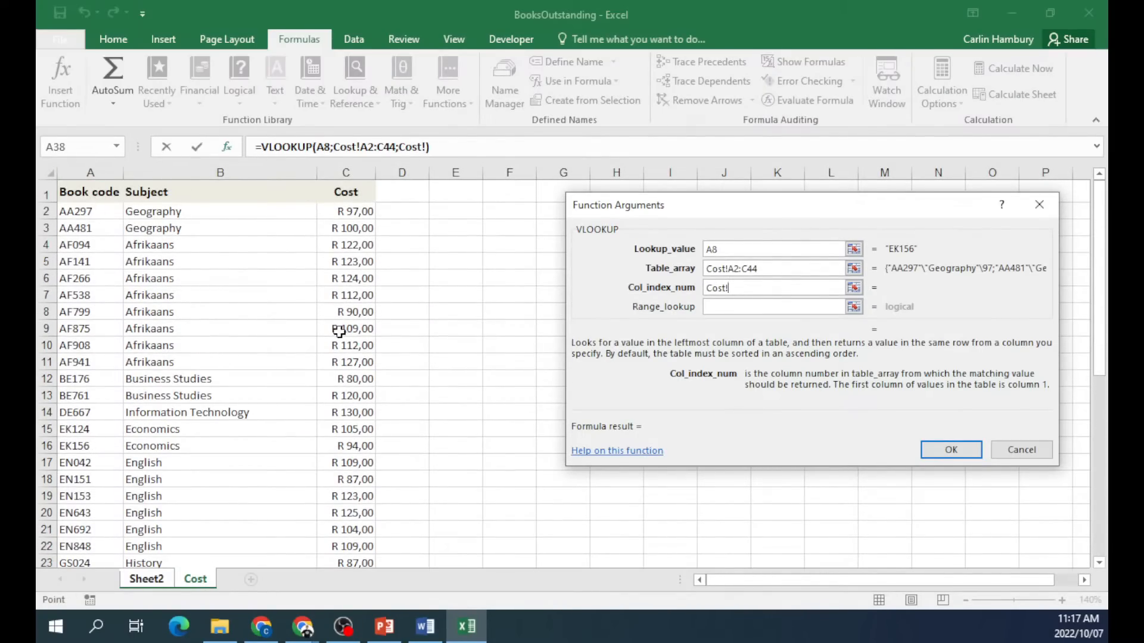
pyautogui.moveTo(766, 288); pyautogui.dragTo(700, 288)
pyautogui.write('2')
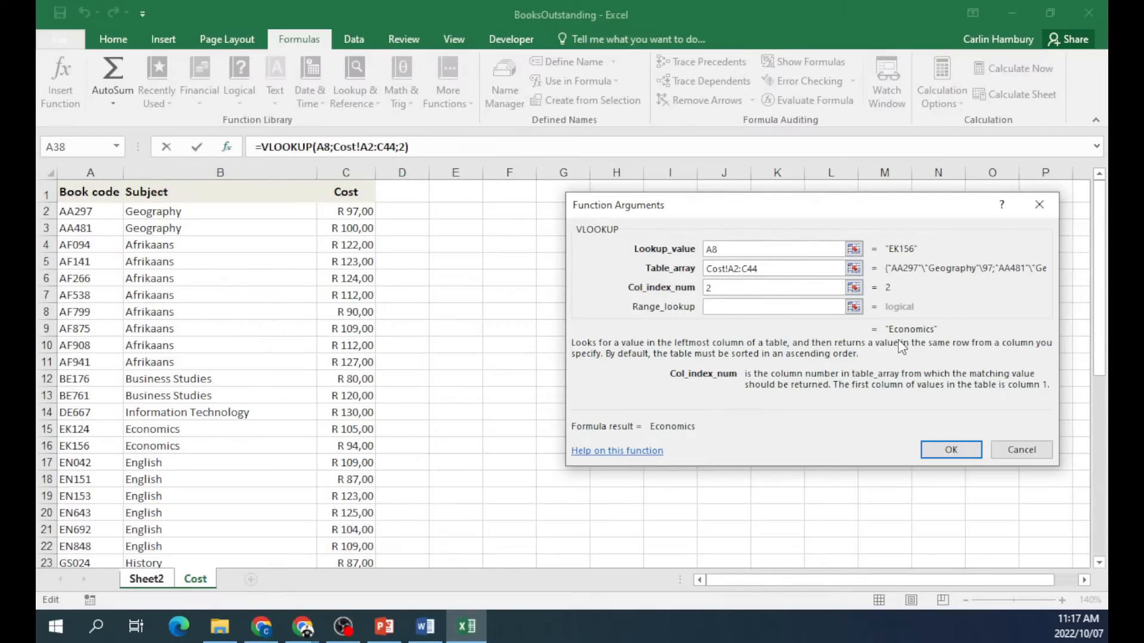
pyautogui.click(759, 308)
pyautogui.write('False')
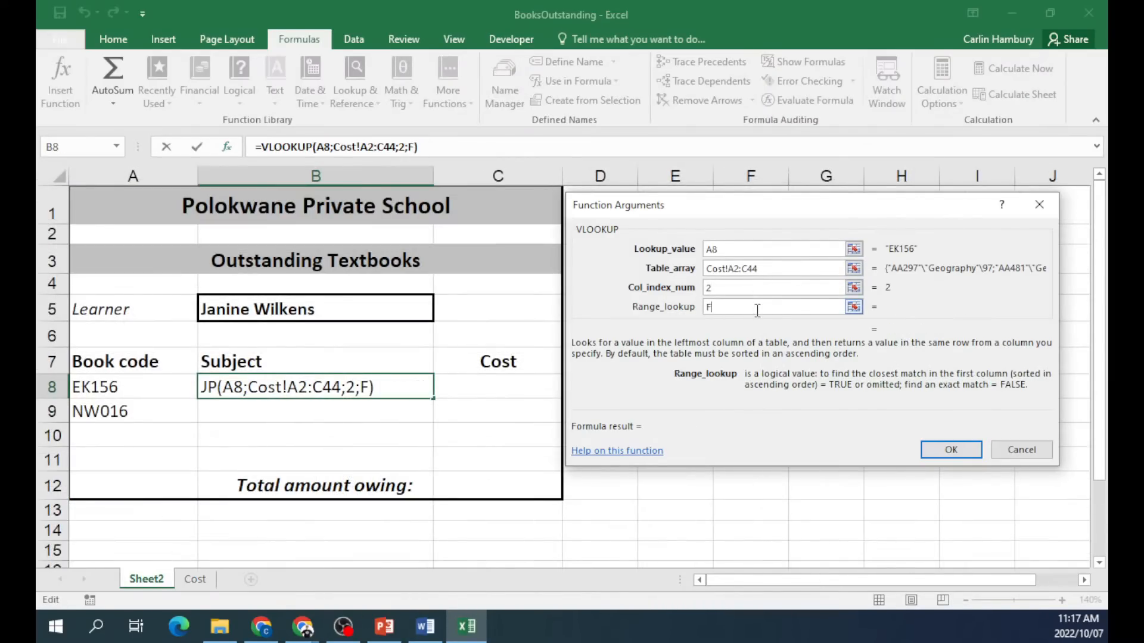
pyautogui.click(941, 448)
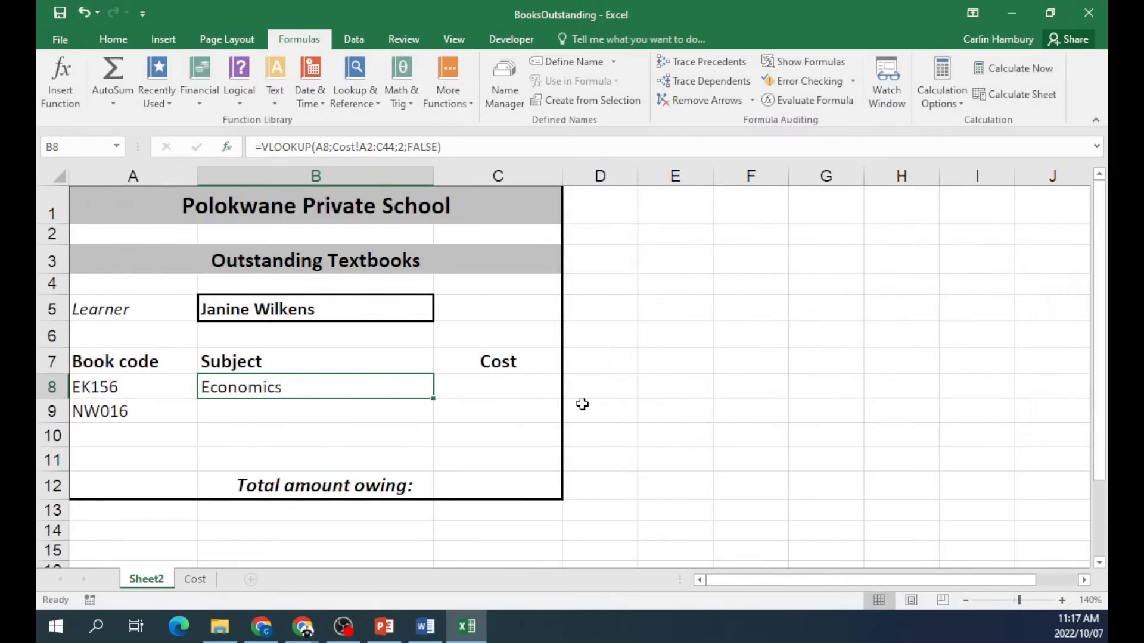
pyautogui.click(500, 389)
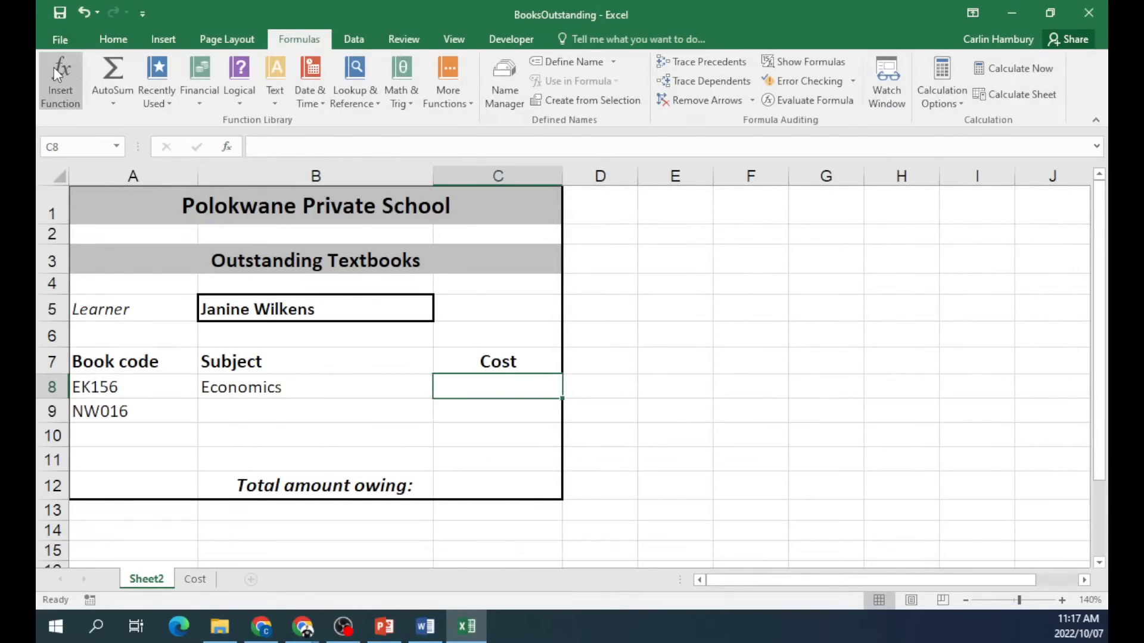
# Start a VLOOKUP in C8 with A8 as lookup value and Cost!A2:C44 as the table.
pyautogui.click(54, 67)
pyautogui.doubleClick(721, 304)
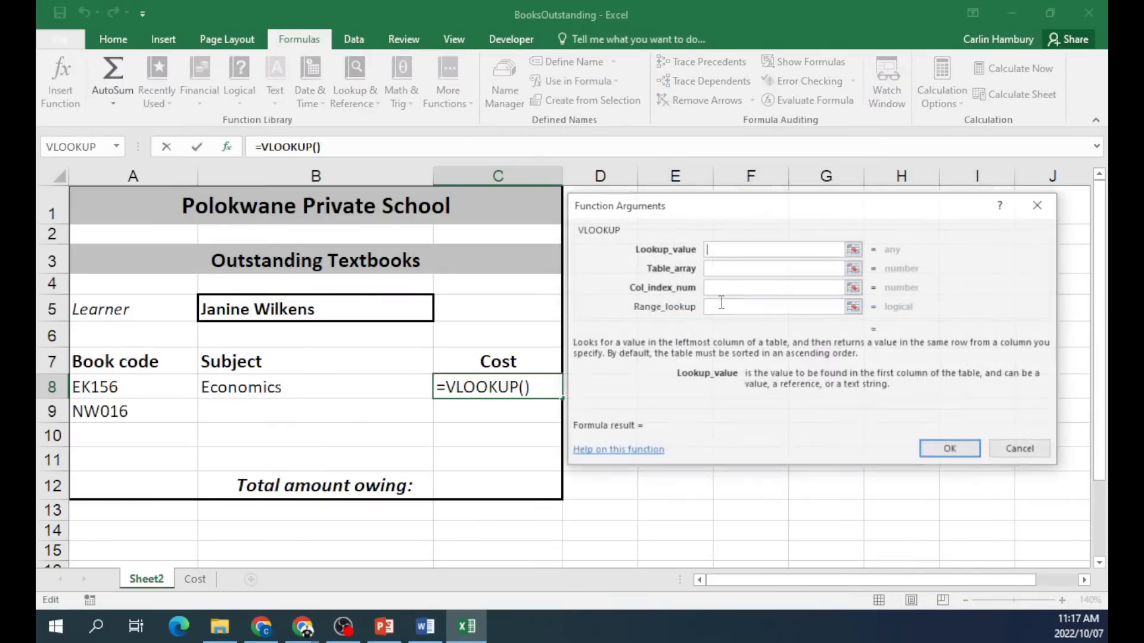
pyautogui.click(119, 386)
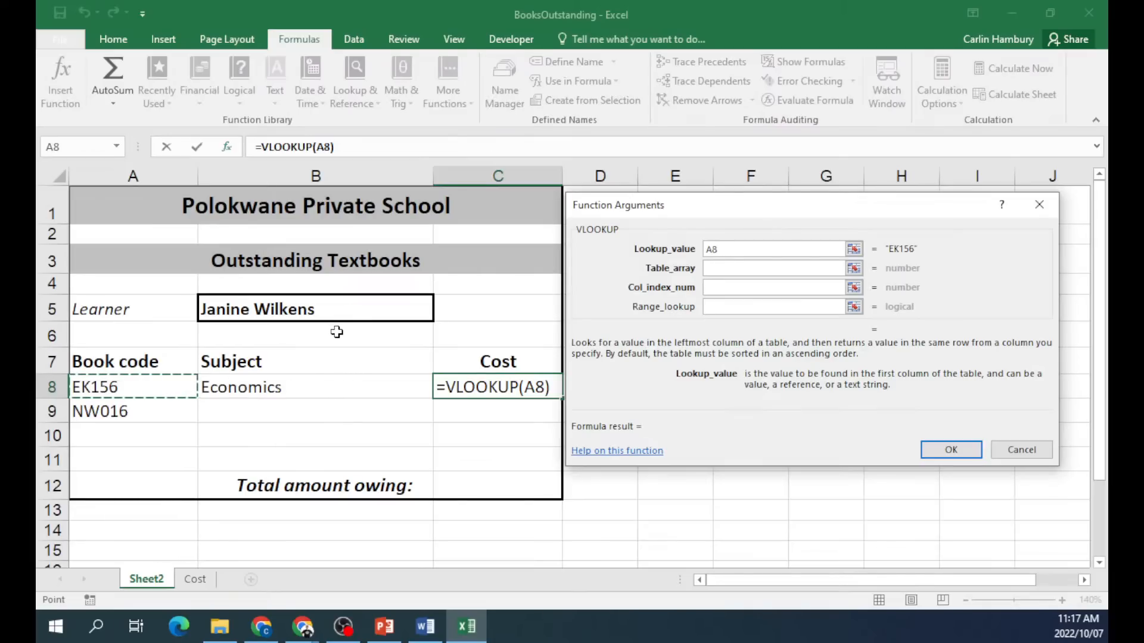
pyautogui.click(749, 269)
pyautogui.click(195, 579)
pyautogui.moveTo(90, 210); pyautogui.dragTo(338, 518)
# Set column index 3 and range lookup False so C8 shows R94,00.
pyautogui.click(735, 286)
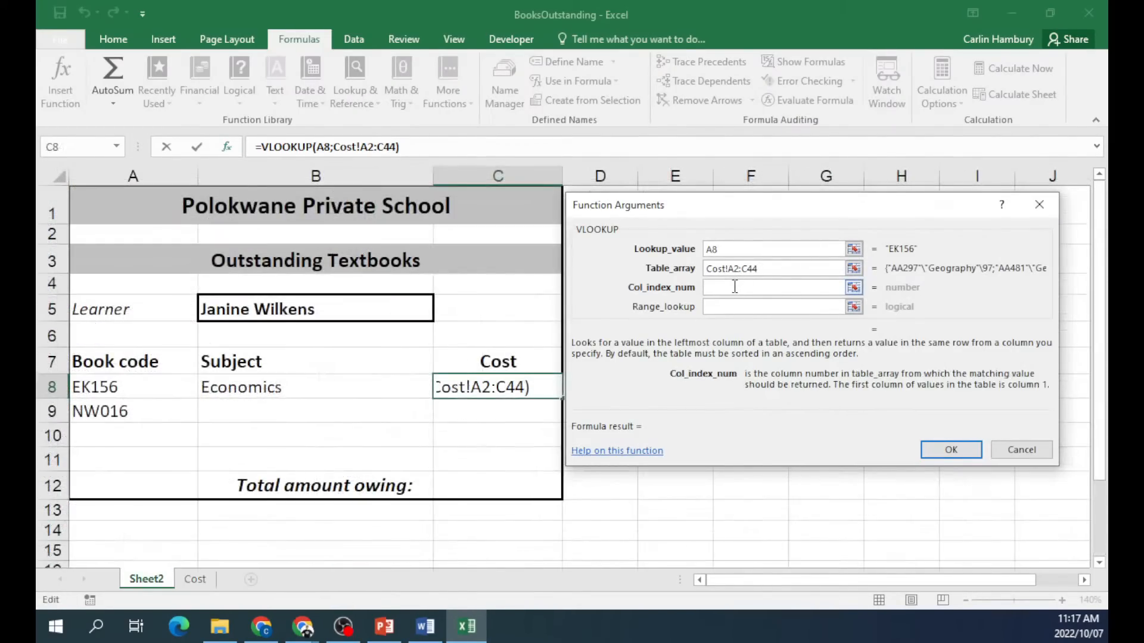
pyautogui.click(200, 585)
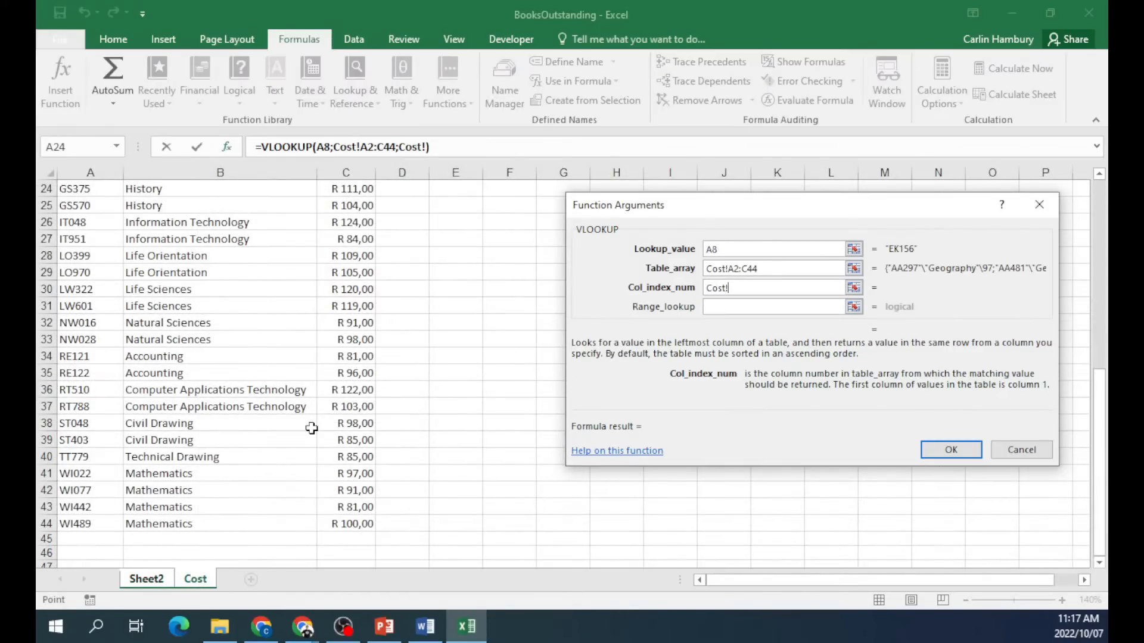
pyautogui.press('BackSpace')
pyautogui.press('BackSpace')
pyautogui.press('BackSpace')
pyautogui.press('BackSpace')
pyautogui.press('BackSpace')
pyautogui.write('3')
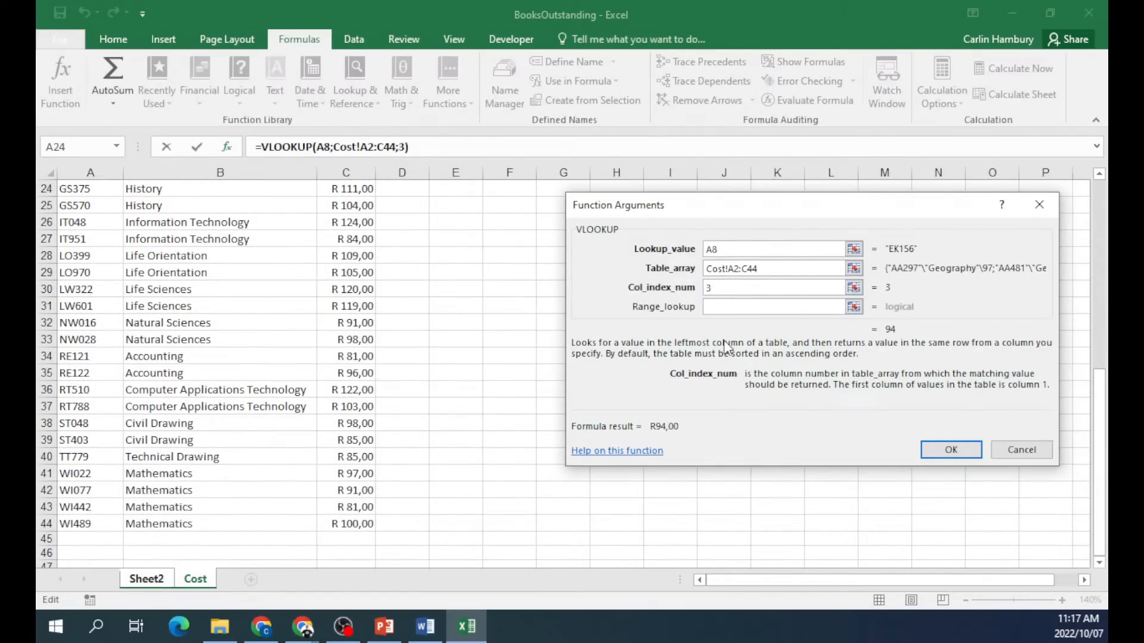
pyautogui.click(735, 308)
pyautogui.write('False')
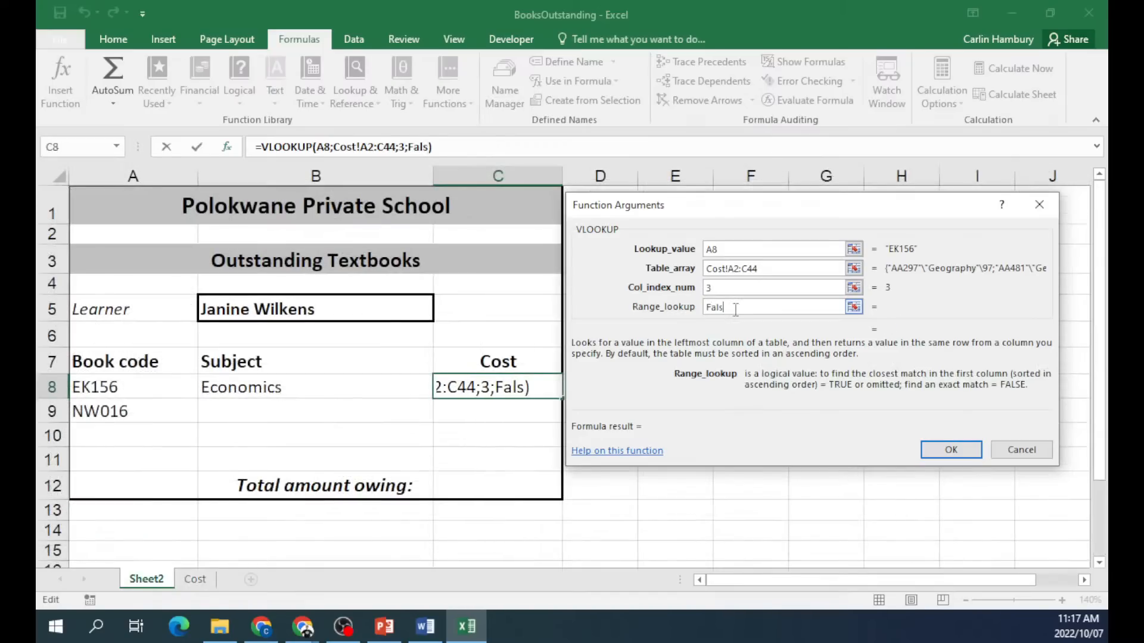
pyautogui.click(942, 451)
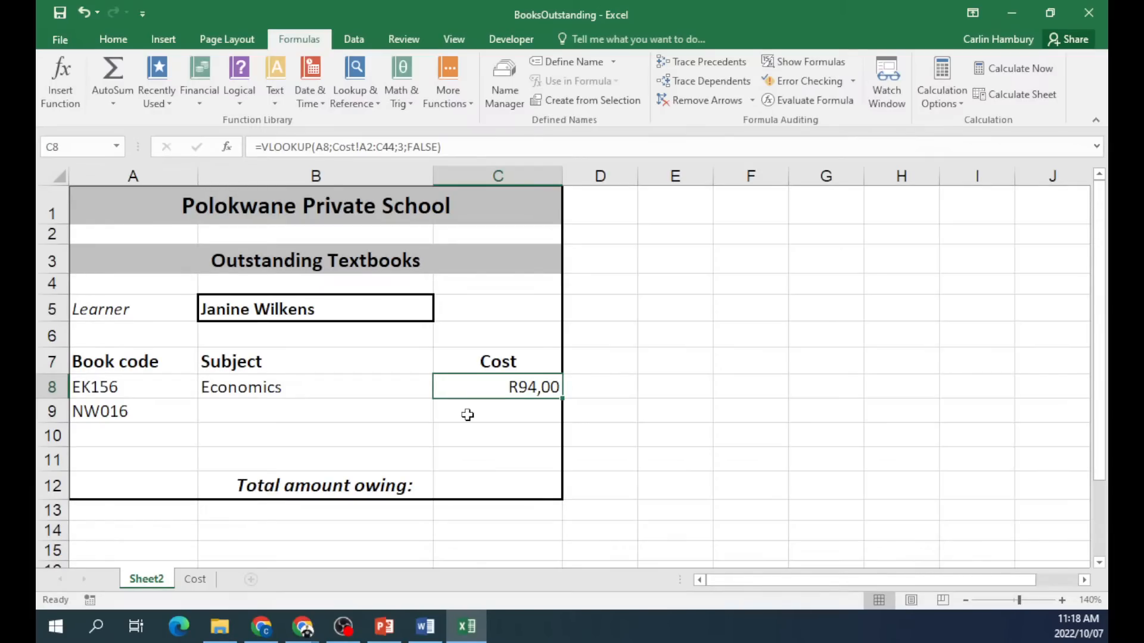
# Start an HLOOKUP in B9 with A9 as lookup value and Cost!A2:C44 as the table.
pyautogui.click(249, 420)
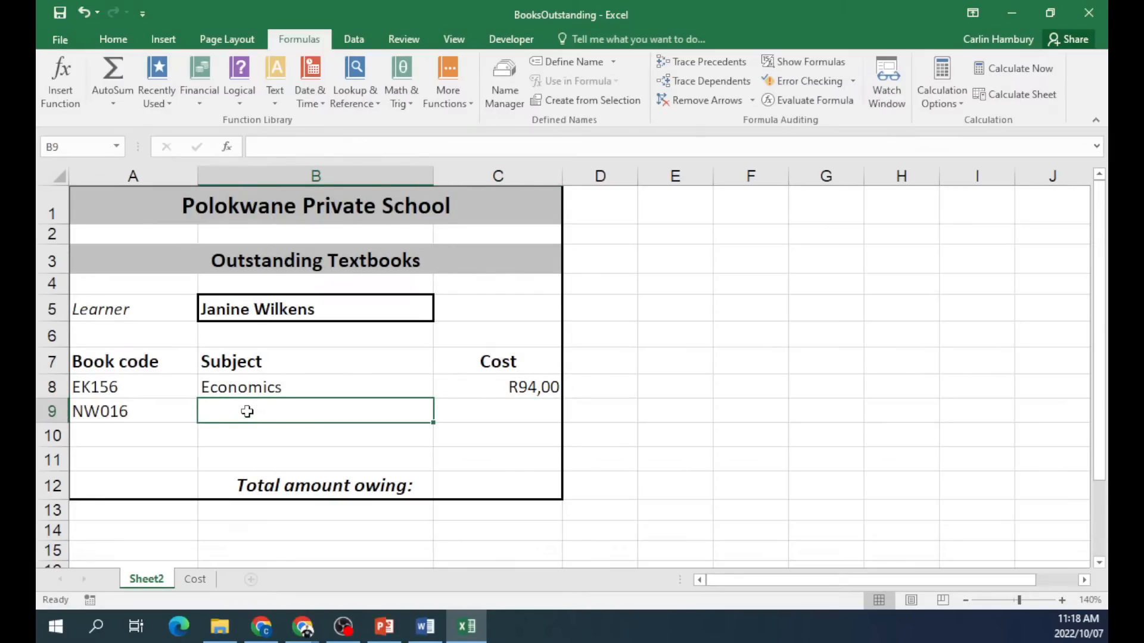
pyautogui.click(60, 72)
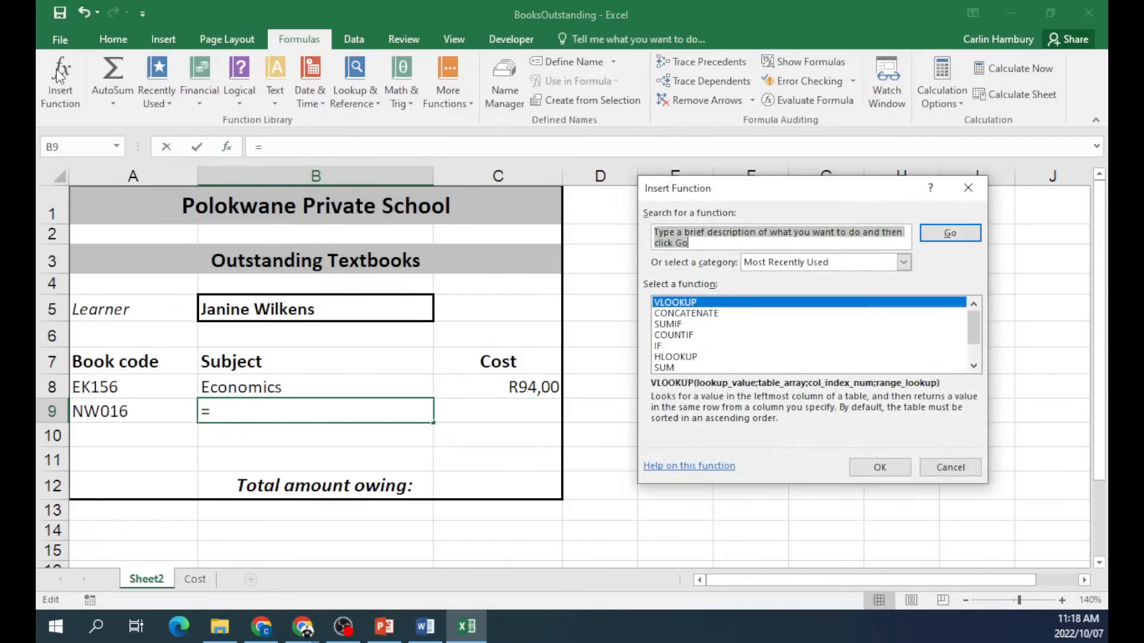
pyautogui.write('h')
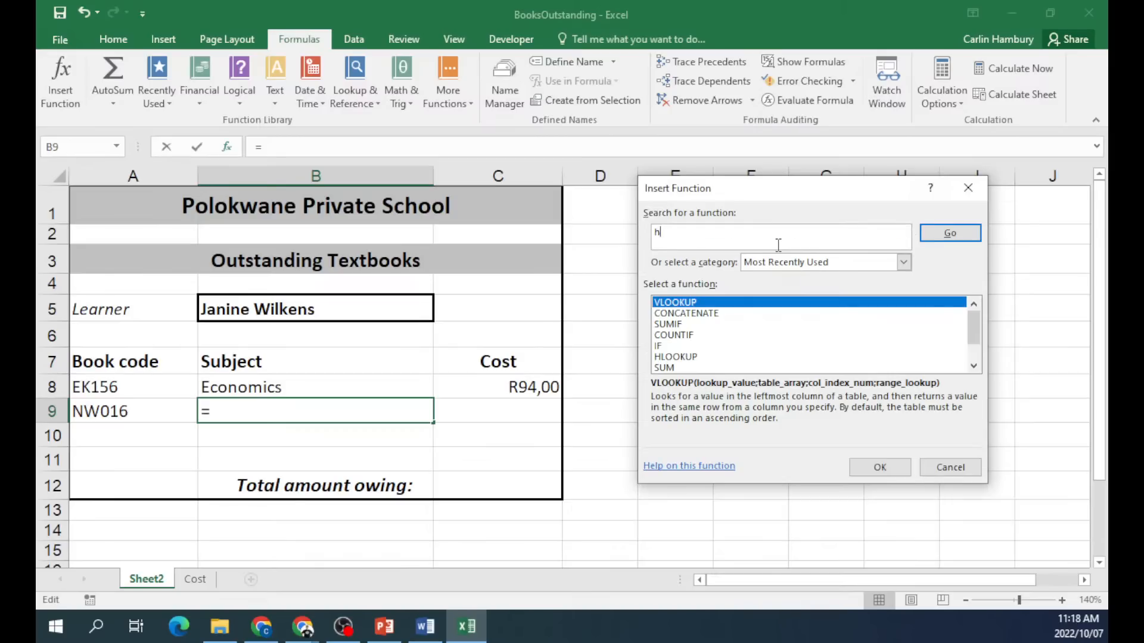
pyautogui.write('lookup')
pyautogui.click(949, 233)
pyautogui.doubleClick(702, 304)
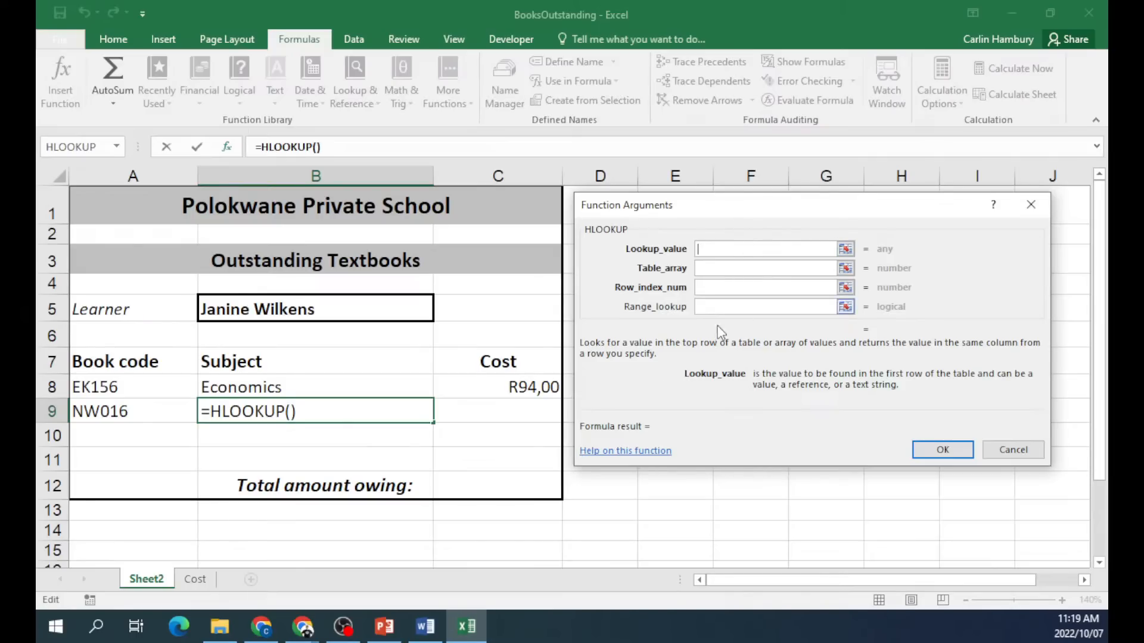
pyautogui.click(101, 411)
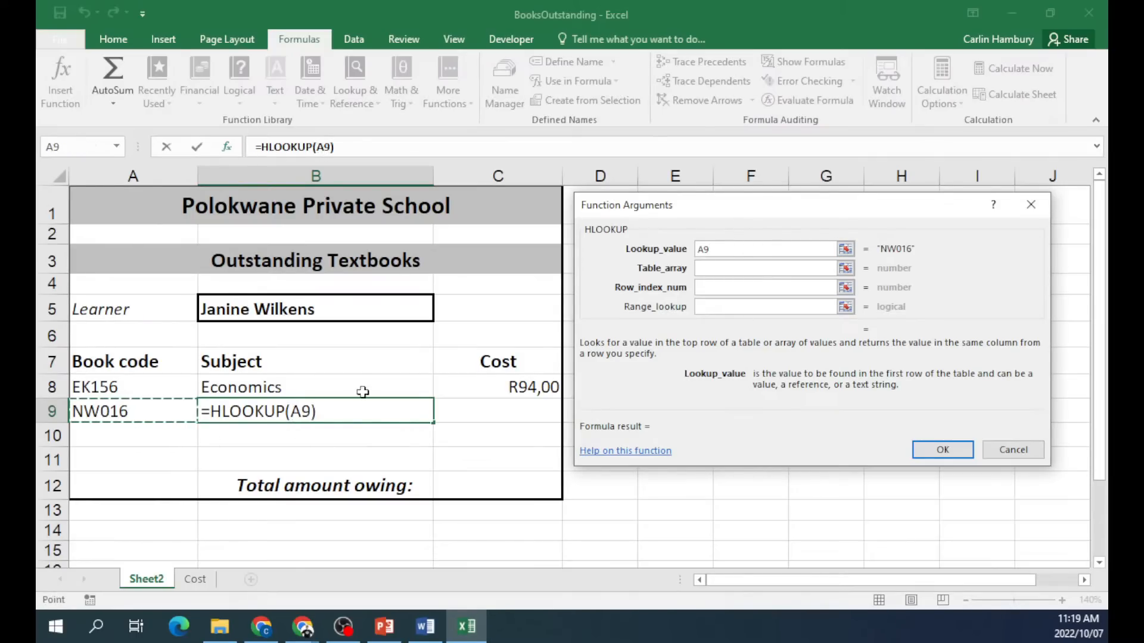
pyautogui.click(723, 267)
pyautogui.click(195, 579)
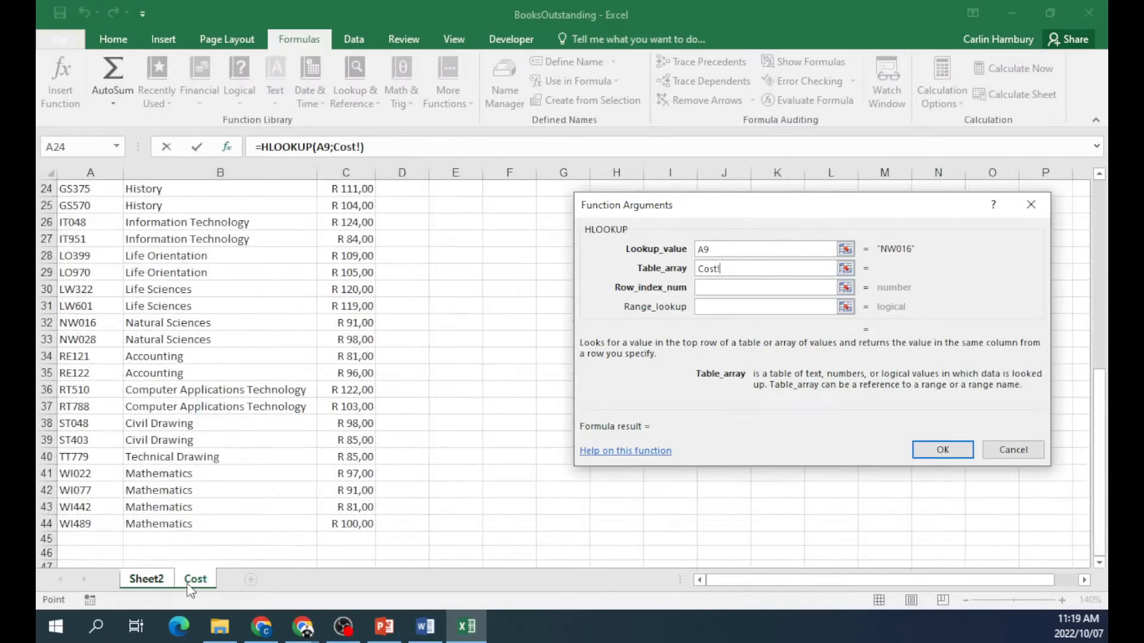
pyautogui.scroll(8, 172, 505)
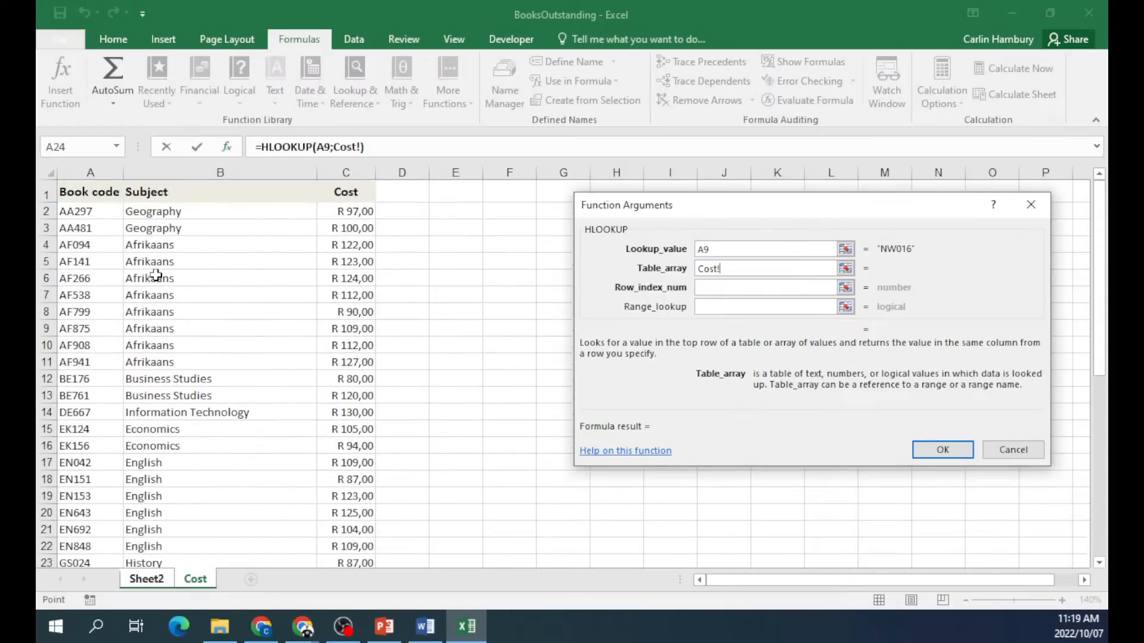
pyautogui.moveTo(76, 212); pyautogui.dragTo(360, 473)
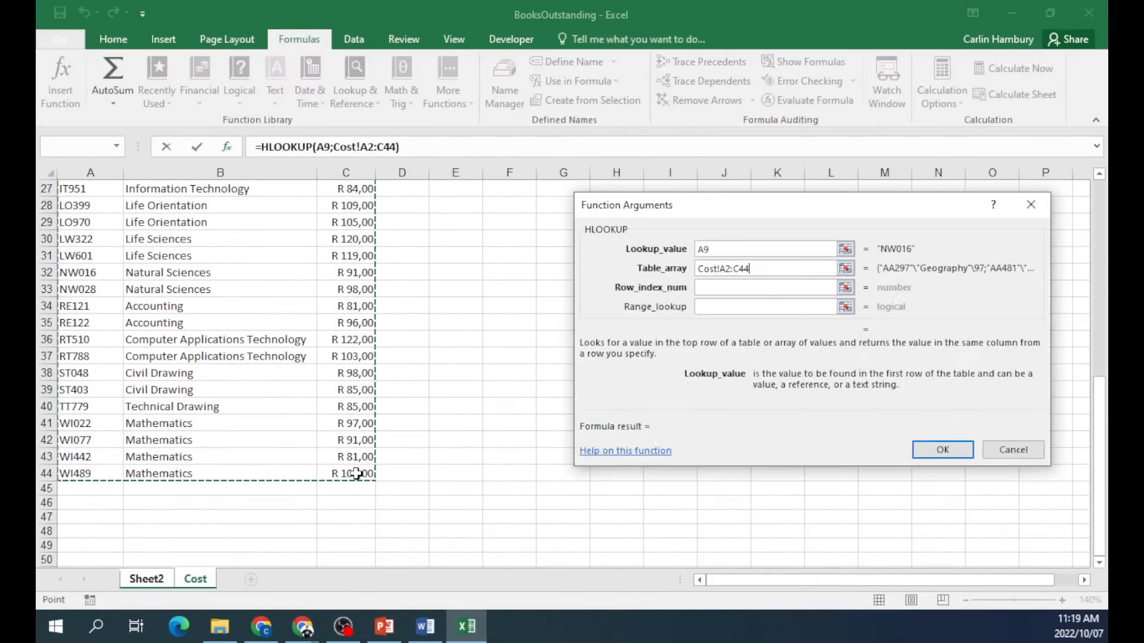
# Set row index 2 and range lookup False, so B9 returns #N/A for NW016.
pyautogui.click(727, 287)
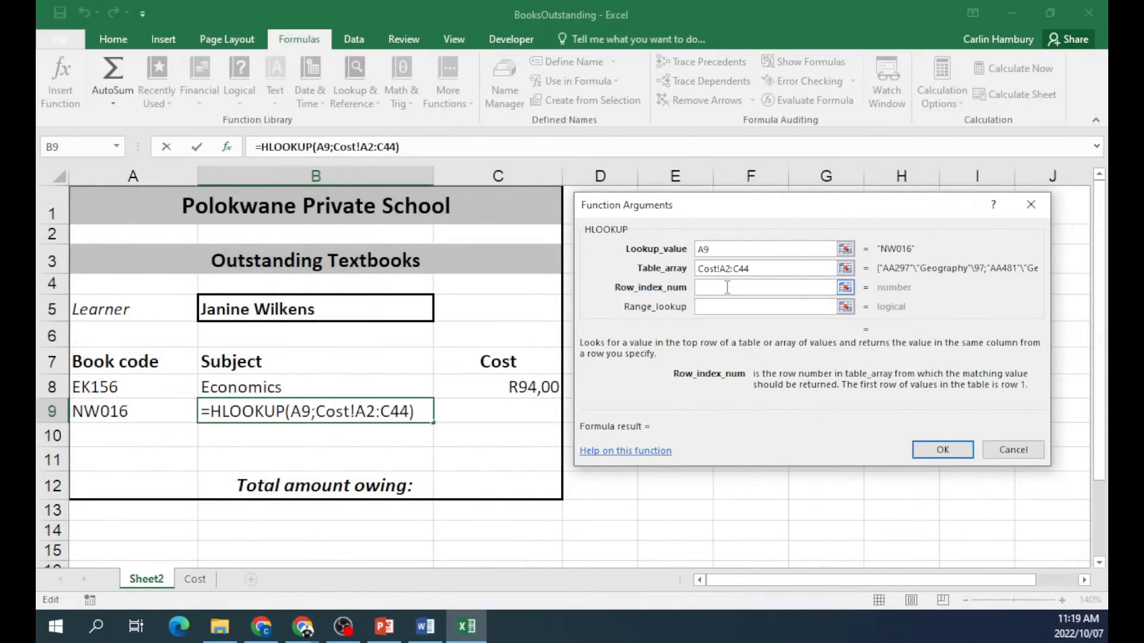
pyautogui.click(191, 581)
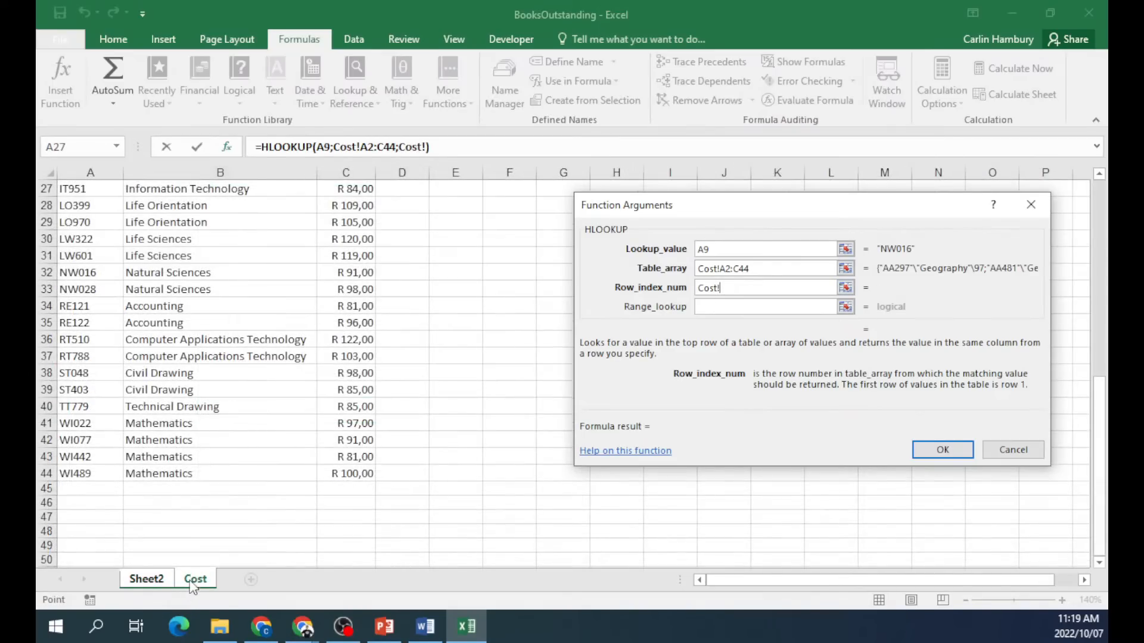
pyautogui.moveTo(721, 289); pyautogui.dragTo(667, 289)
pyautogui.write('2')
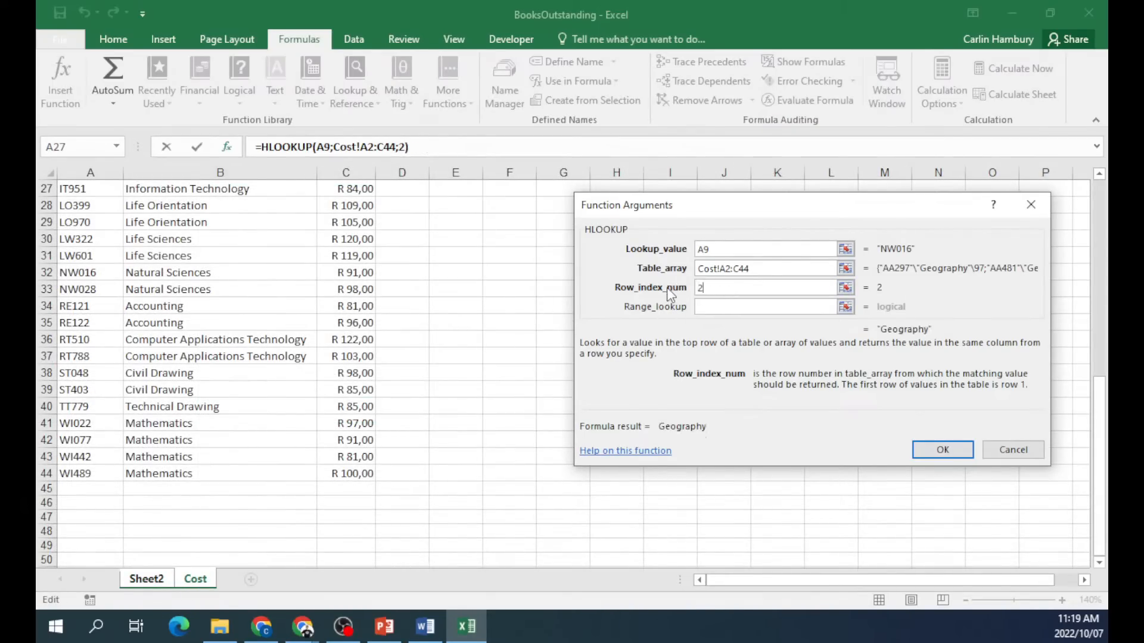
pyautogui.click(756, 307)
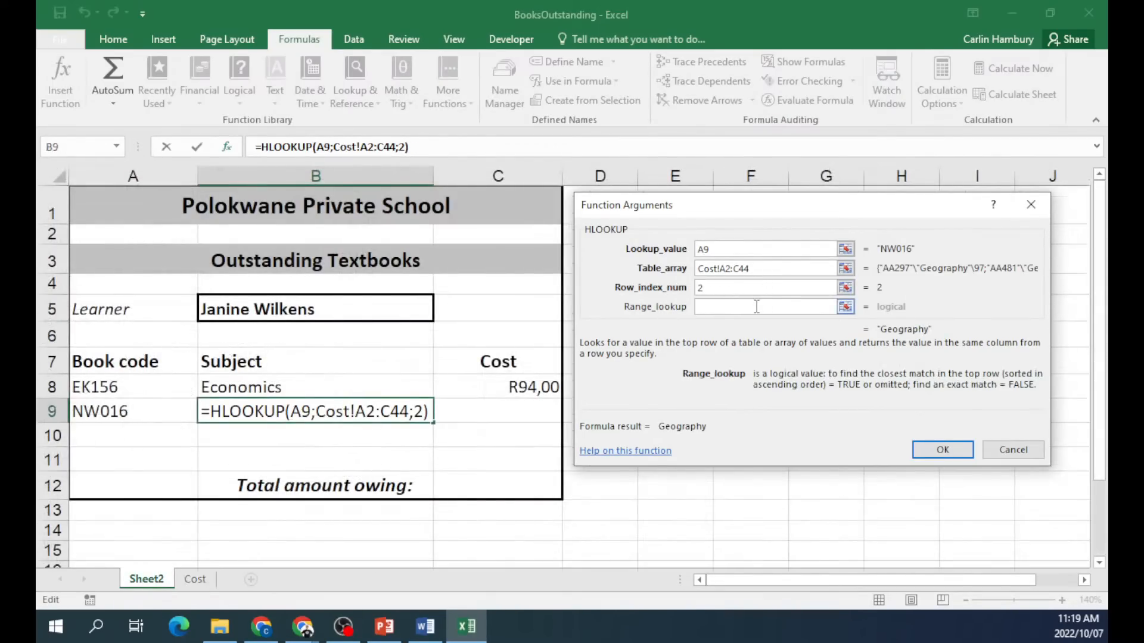
pyautogui.write('False')
pyautogui.press('Return')
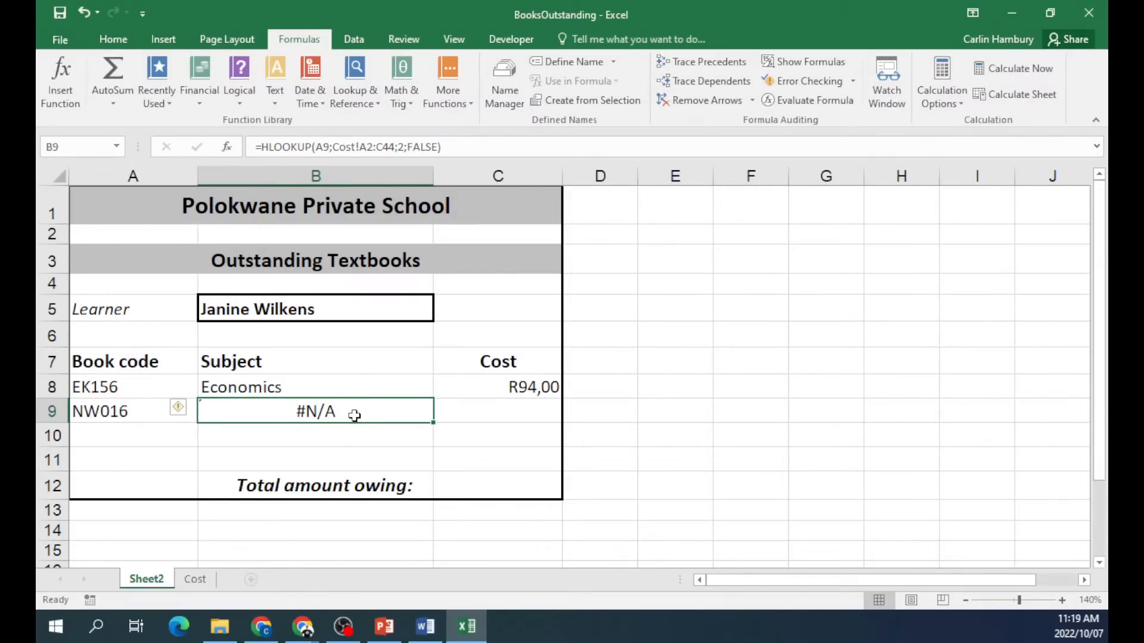
# On the Cost sheet, highlight the Book code, Subject and Cost columns of the table.
pyautogui.click(196, 579)
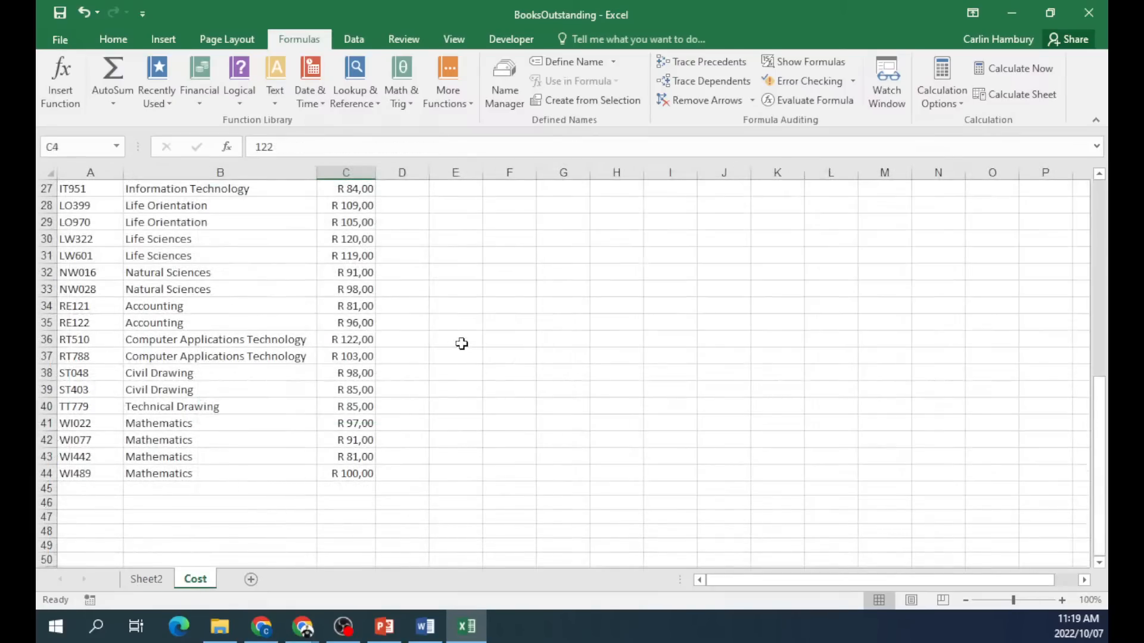
pyautogui.scroll(9, 461, 347)
pyautogui.moveTo(91, 193); pyautogui.dragTo(89, 381)
pyautogui.moveTo(187, 188); pyautogui.dragTo(201, 465)
pyautogui.moveTo(355, 191); pyautogui.dragTo(356, 407)
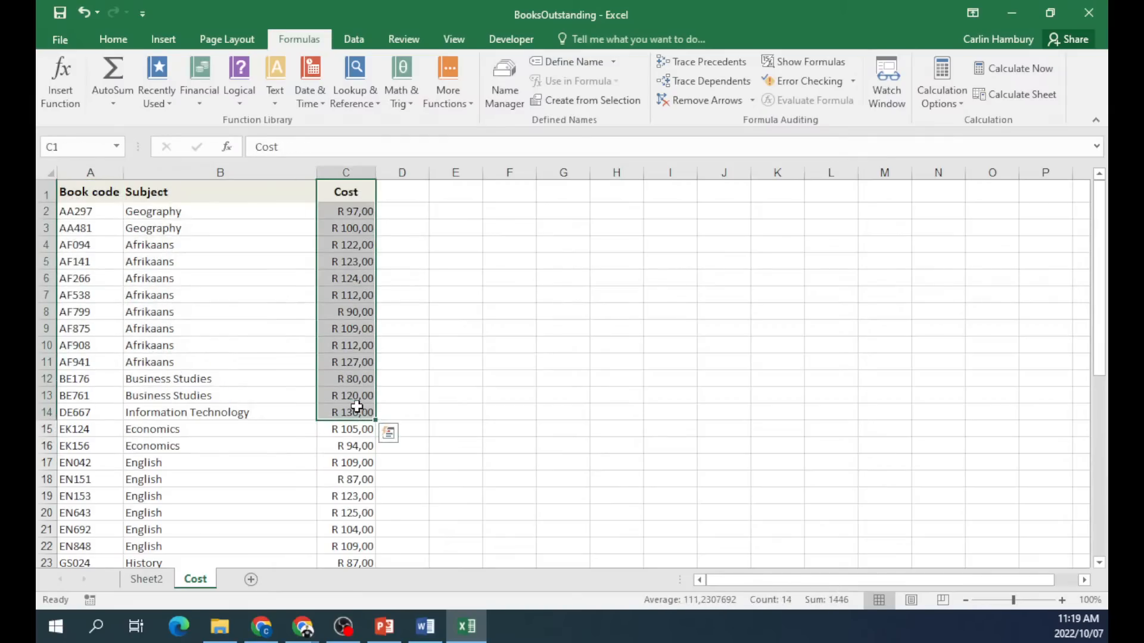
# Copy the Book code, Subject and Cost headings into E3:E5 and fit column E.
pyautogui.click(76, 190)
pyautogui.hotkey('ctrl', 'c')
pyautogui.click(464, 226)
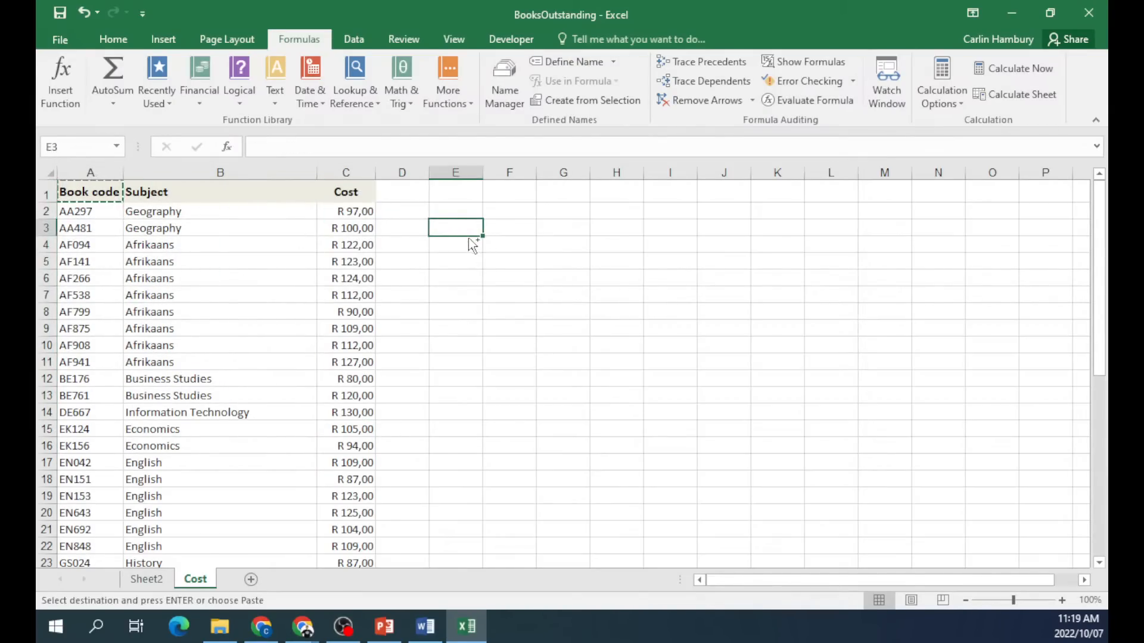
pyautogui.hotkey('ctrl', 'v')
pyautogui.click(263, 197)
pyautogui.hotkey('ctrl', 'c')
pyautogui.click(454, 249)
pyautogui.hotkey('ctrl', 'v')
pyautogui.click(358, 192)
pyautogui.hotkey('ctrl', 'c')
pyautogui.click(453, 264)
pyautogui.hotkey('ctrl', 'v')
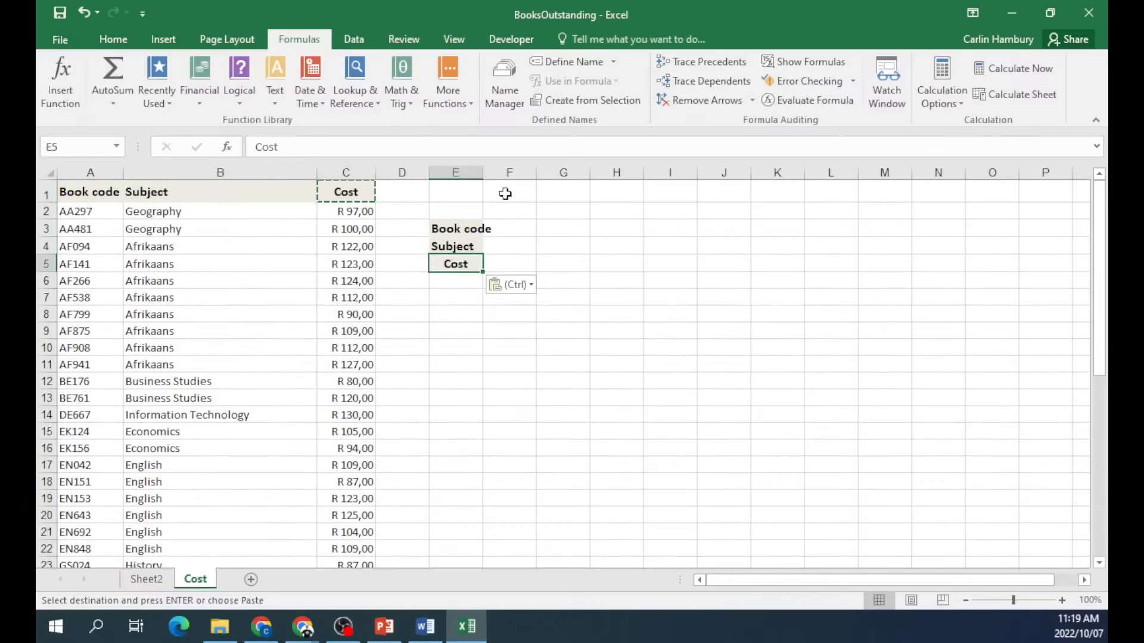
pyautogui.doubleClick(484, 172)
pyautogui.moveTo(484, 172); pyautogui.dragTo(507, 174)
pyautogui.click(485, 213)
# Copy book codes AA297, AA481 and AF094 into F3:H3.
pyautogui.click(95, 212)
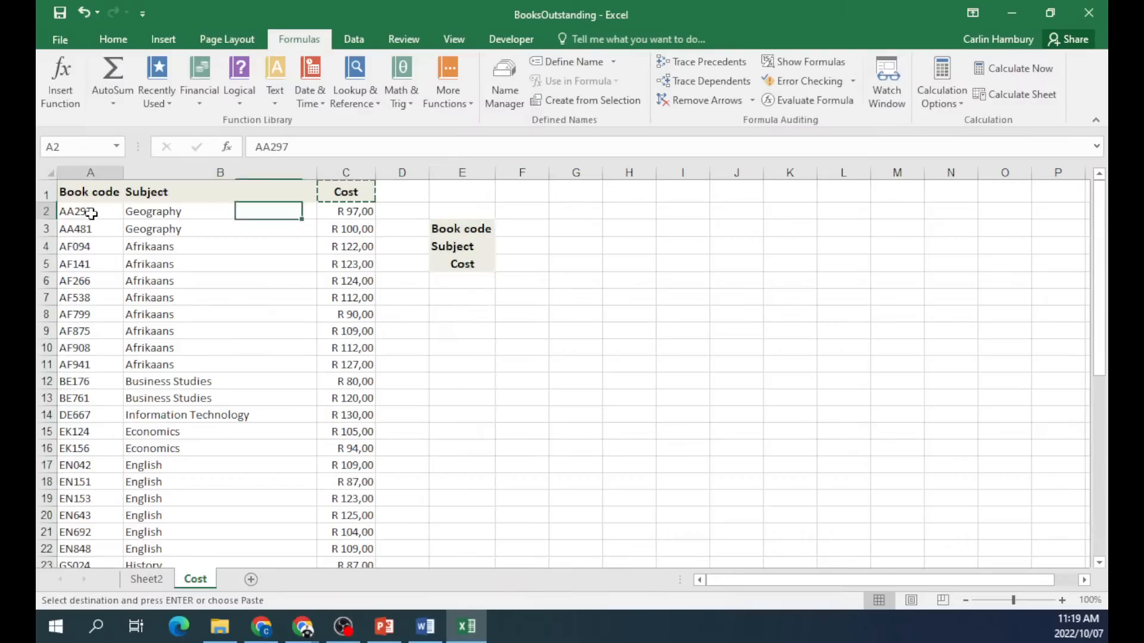
pyautogui.hotkey('ctrl', 'c')
pyautogui.click(520, 229)
pyautogui.hotkey('ctrl', 'v')
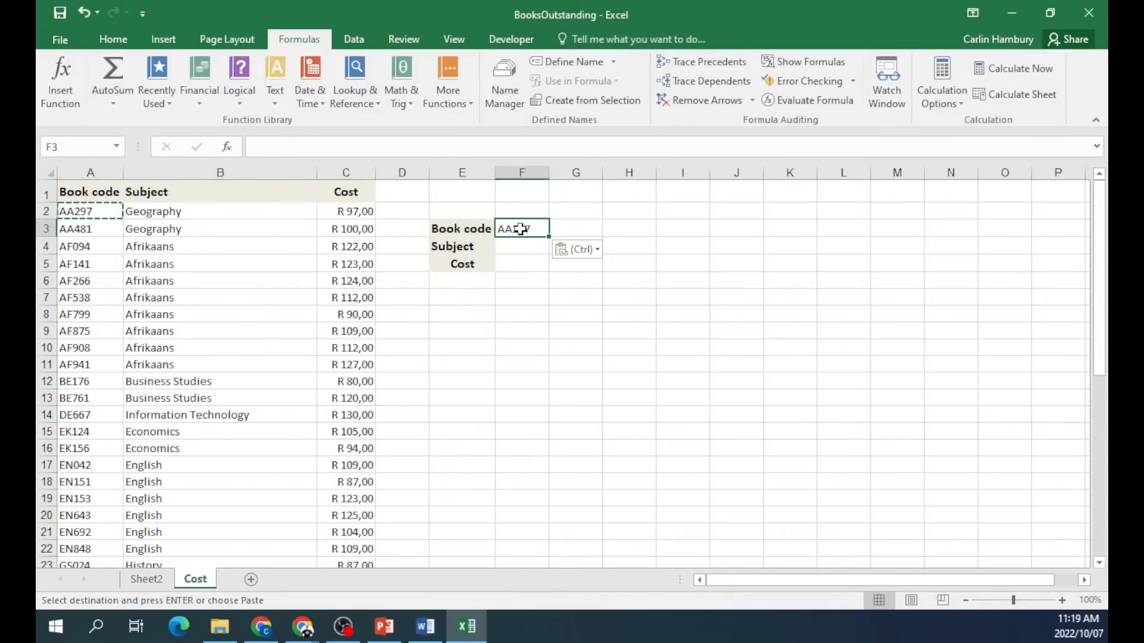
pyautogui.click(89, 230)
pyautogui.hotkey('ctrl', 'c')
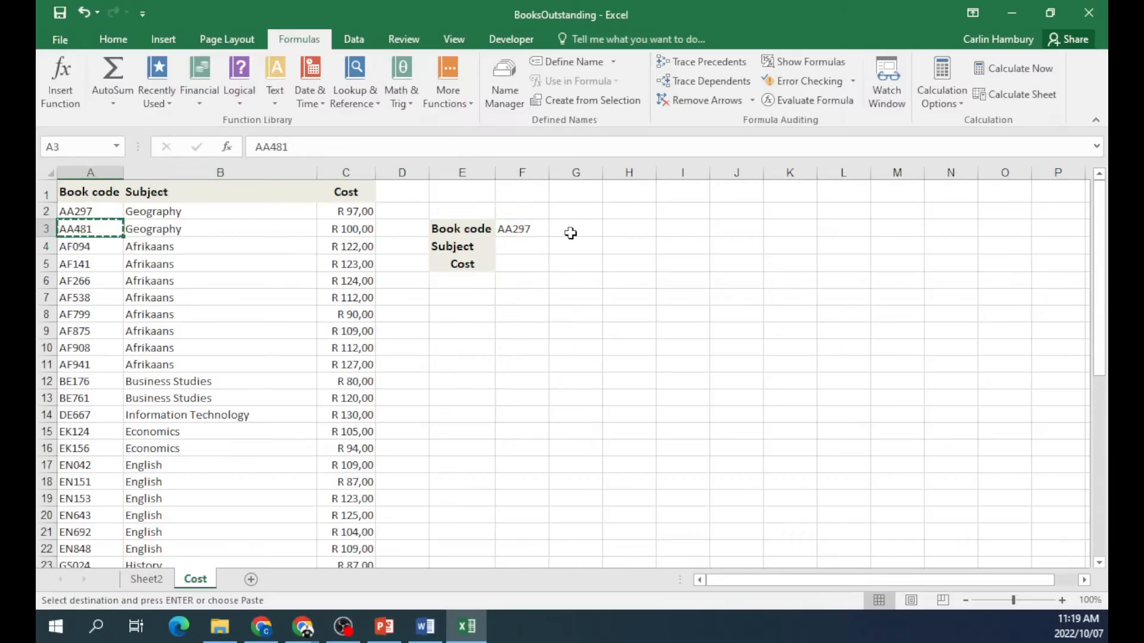
pyautogui.click(563, 233)
pyautogui.hotkey('ctrl', 'v')
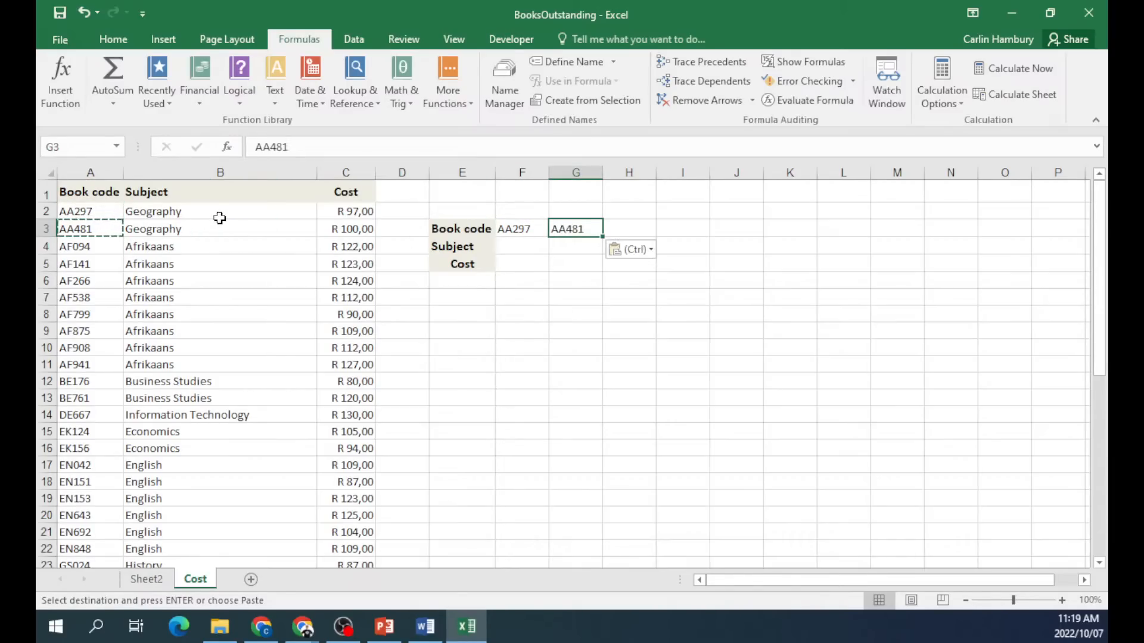
pyautogui.click(92, 246)
pyautogui.hotkey('ctrl', 'c')
pyautogui.click(612, 229)
pyautogui.hotkey('ctrl', 'v')
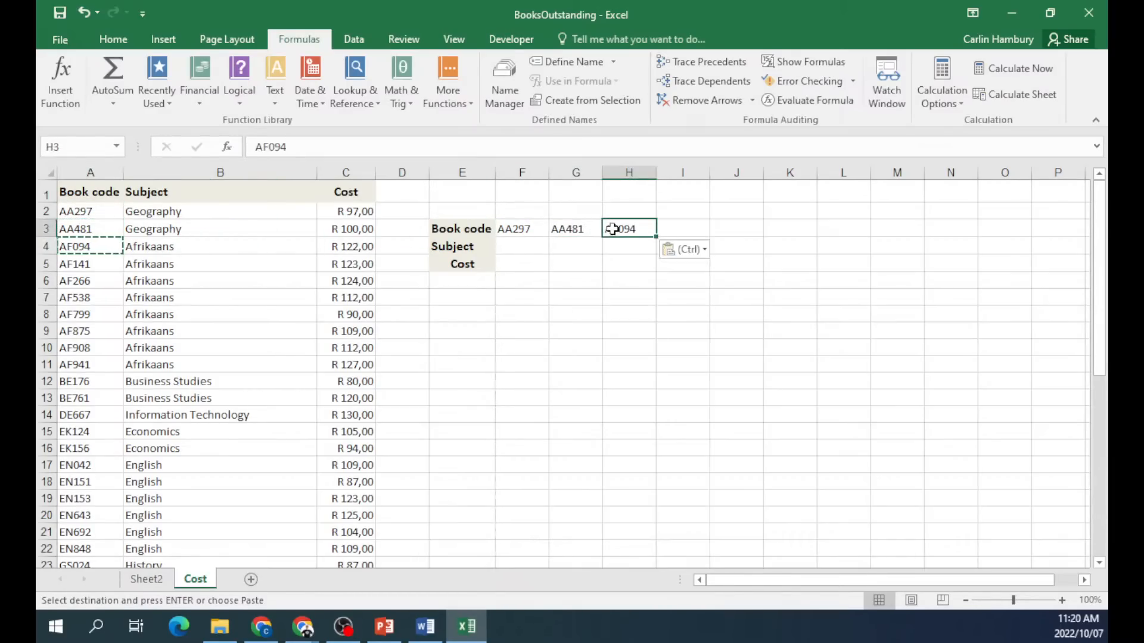
# Copy the subjects Geography, Geography and Afrikaans into F4:H4.
pyautogui.click(230, 214)
pyautogui.hotkey('ctrl', 'c')
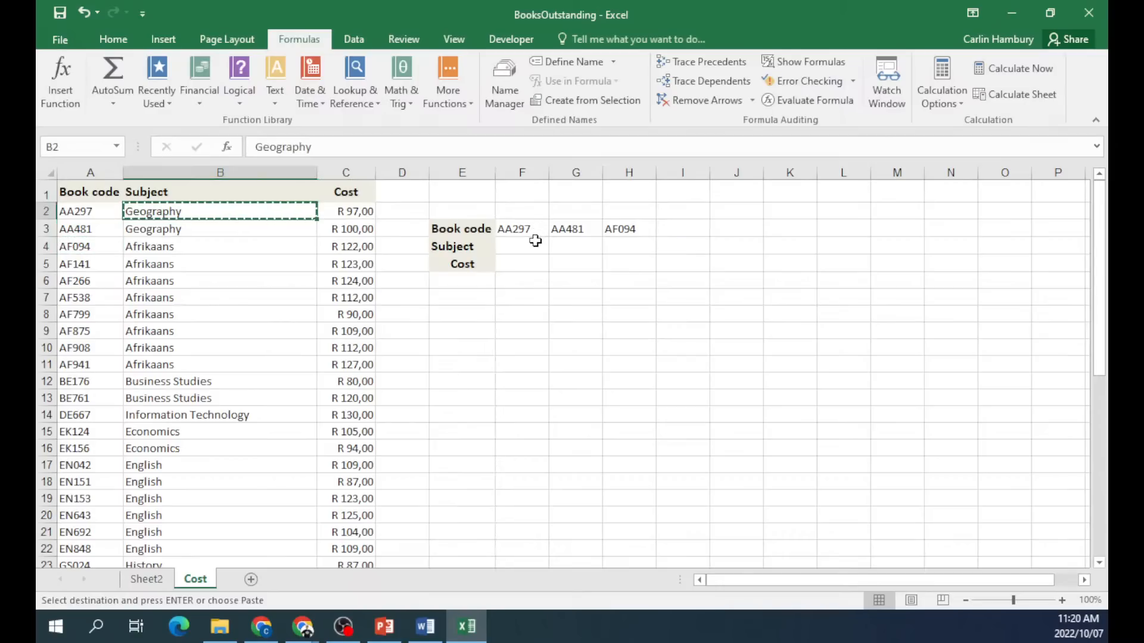
pyautogui.click(523, 247)
pyautogui.hotkey('ctrl', 'c')
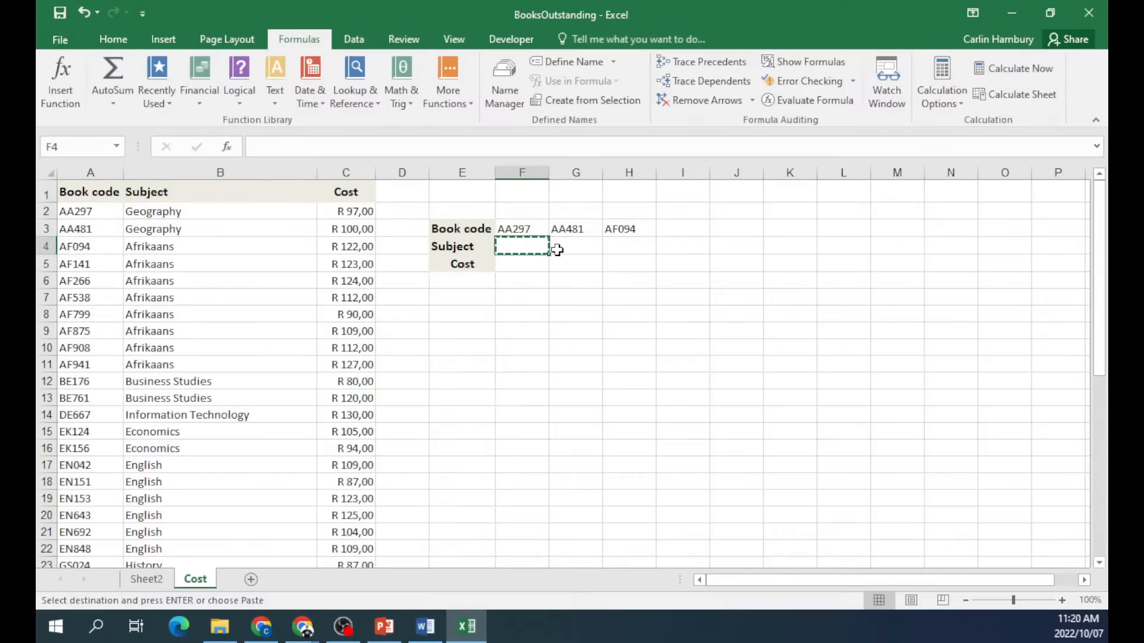
pyautogui.click(247, 213)
pyautogui.hotkey('ctrl', 'c')
pyautogui.click(529, 248)
pyautogui.hotkey('ctrl', 'v')
pyautogui.click(576, 247)
pyautogui.hotkey('ctrl', 'v')
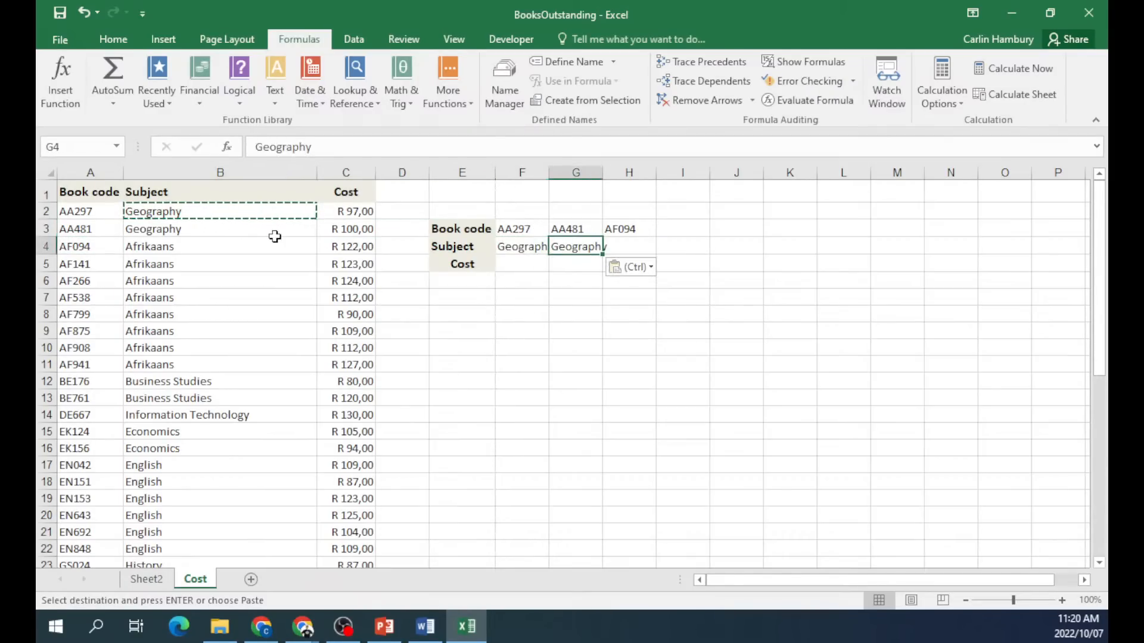
pyautogui.click(243, 245)
pyautogui.hotkey('ctrl', 'v')
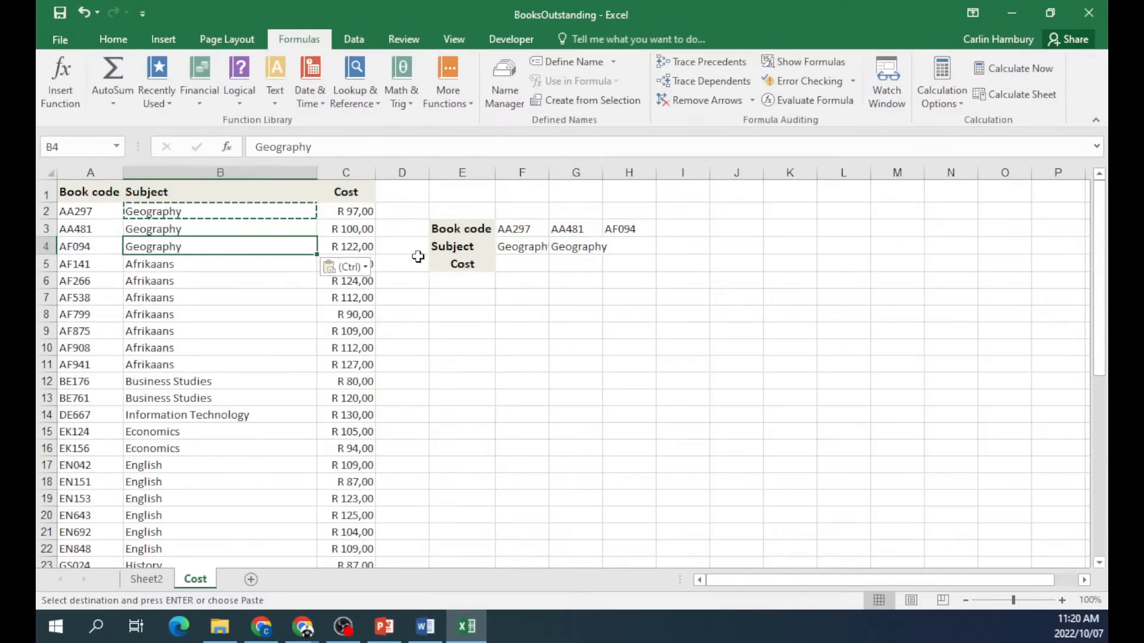
pyautogui.hotkey('ctrl', 'z')
pyautogui.hotkey('ctrl', 'c')
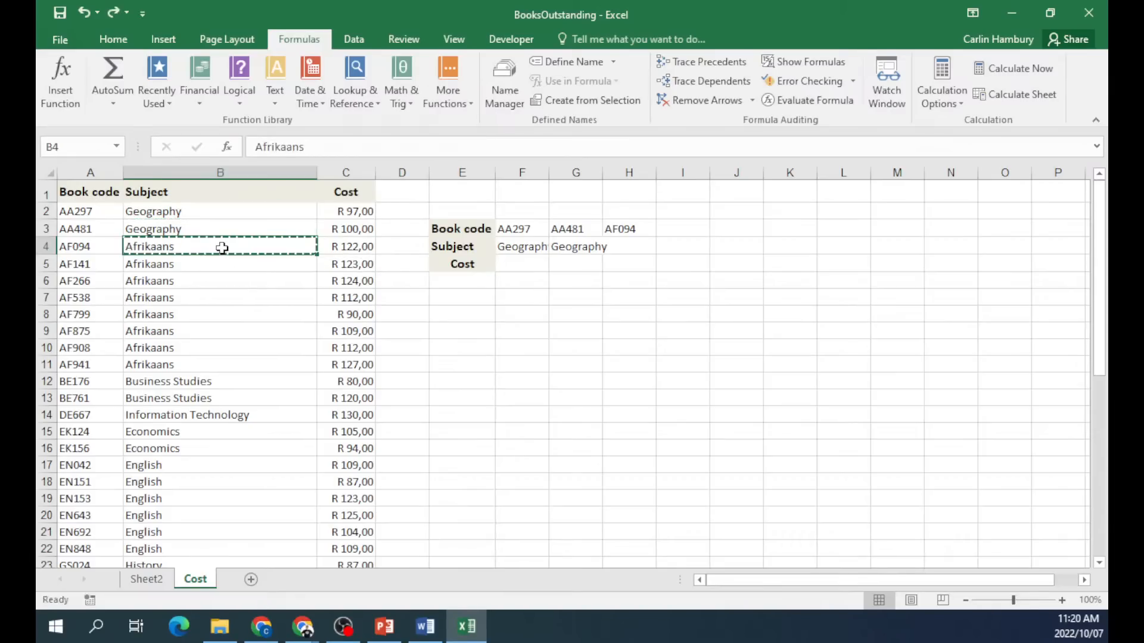
pyautogui.click(646, 249)
pyautogui.hotkey('ctrl', 'v')
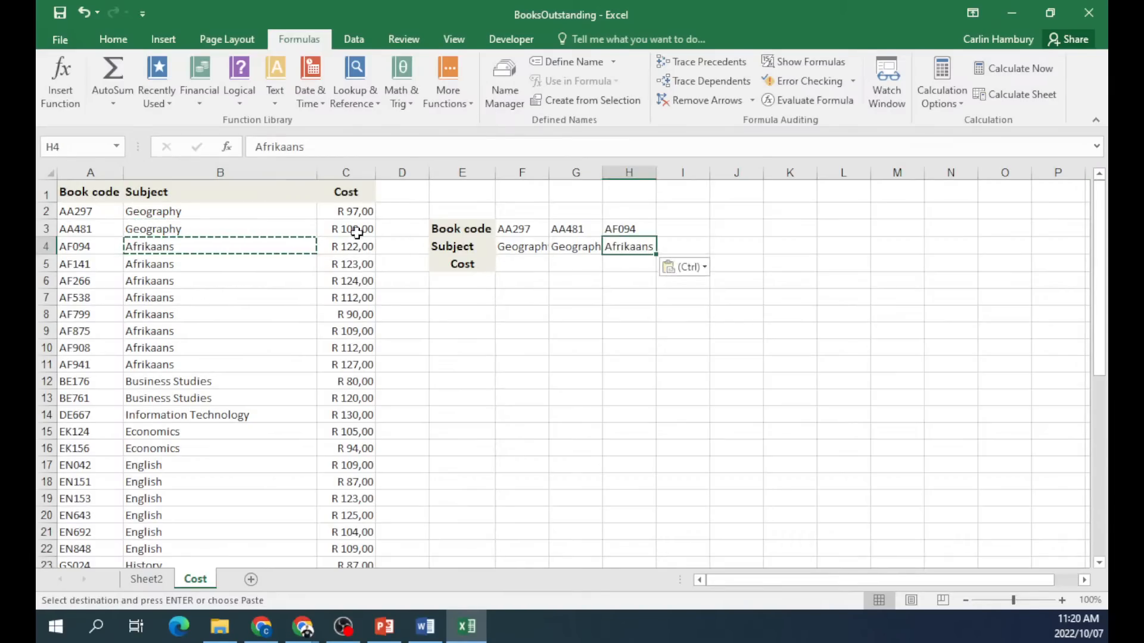
# Copy costs R 97,00, R 100,00 and R 122,00 into F5:H5, then AutoFit columns F to H.
pyautogui.click(348, 214)
pyautogui.hotkey('ctrl', 'c')
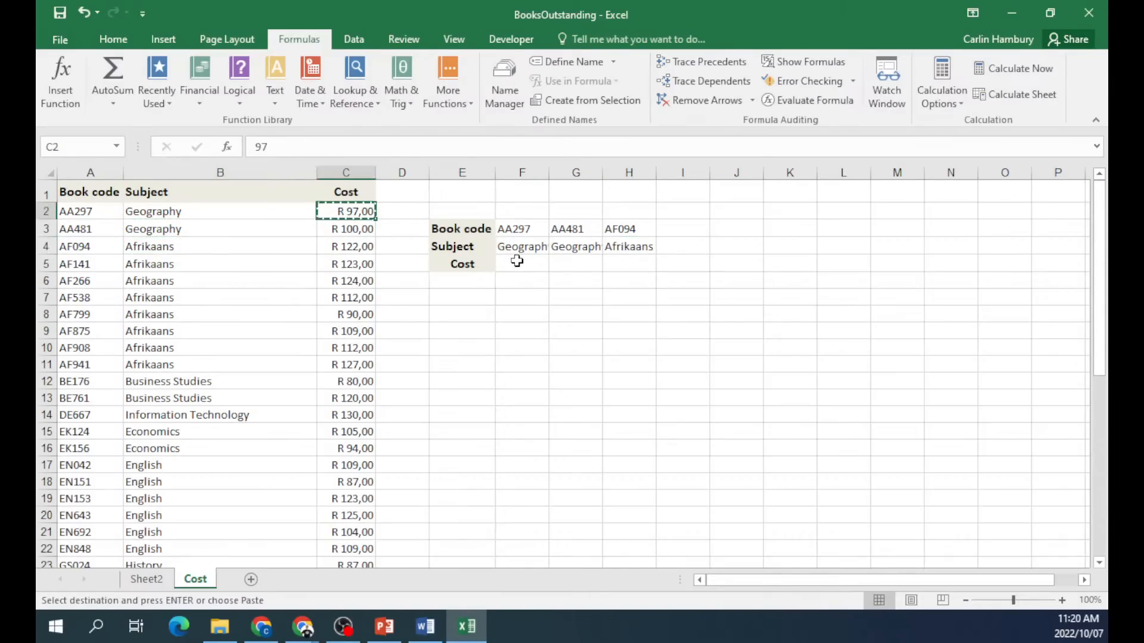
pyautogui.click(522, 263)
pyautogui.hotkey('ctrl', 'v')
pyautogui.click(366, 230)
pyautogui.hotkey('ctrl', 'c')
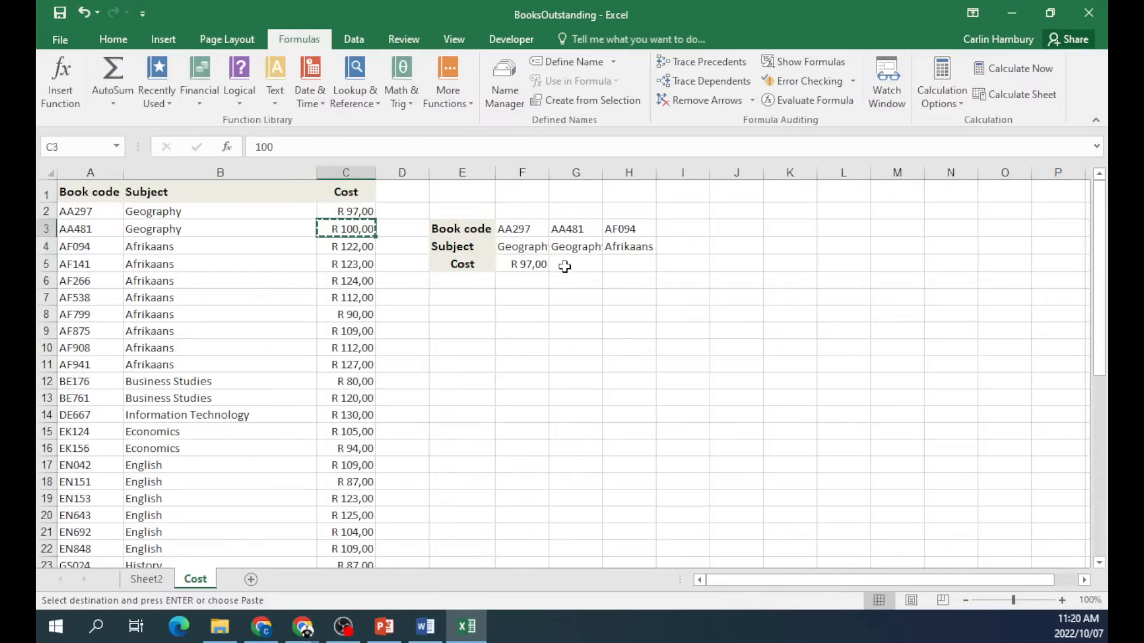
pyautogui.click(575, 264)
pyautogui.hotkey('ctrl', 'v')
pyautogui.click(358, 248)
pyautogui.hotkey('ctrl', 'c')
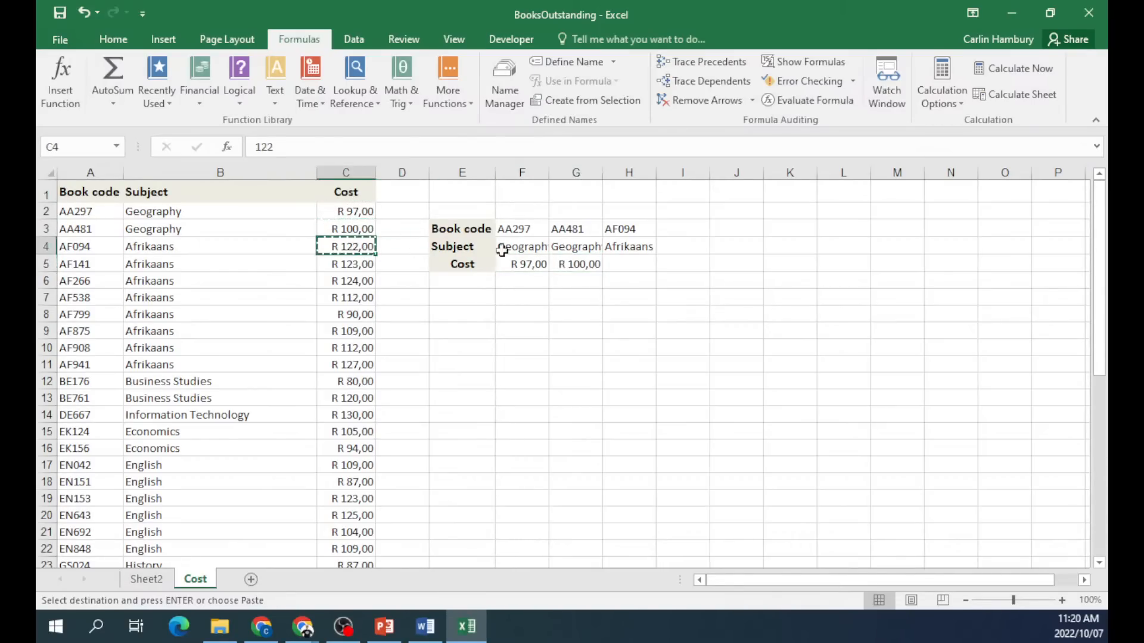
pyautogui.click(638, 264)
pyautogui.hotkey('ctrl', 'v')
pyautogui.doubleClick(548, 177)
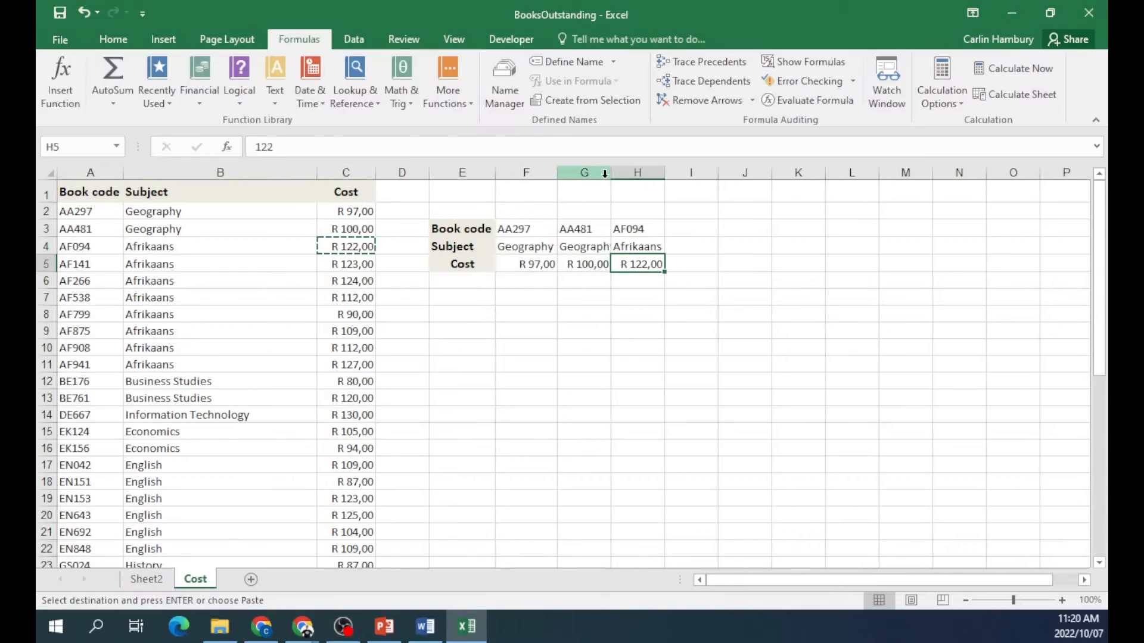
pyautogui.doubleClick(611, 173)
pyautogui.doubleClick(672, 179)
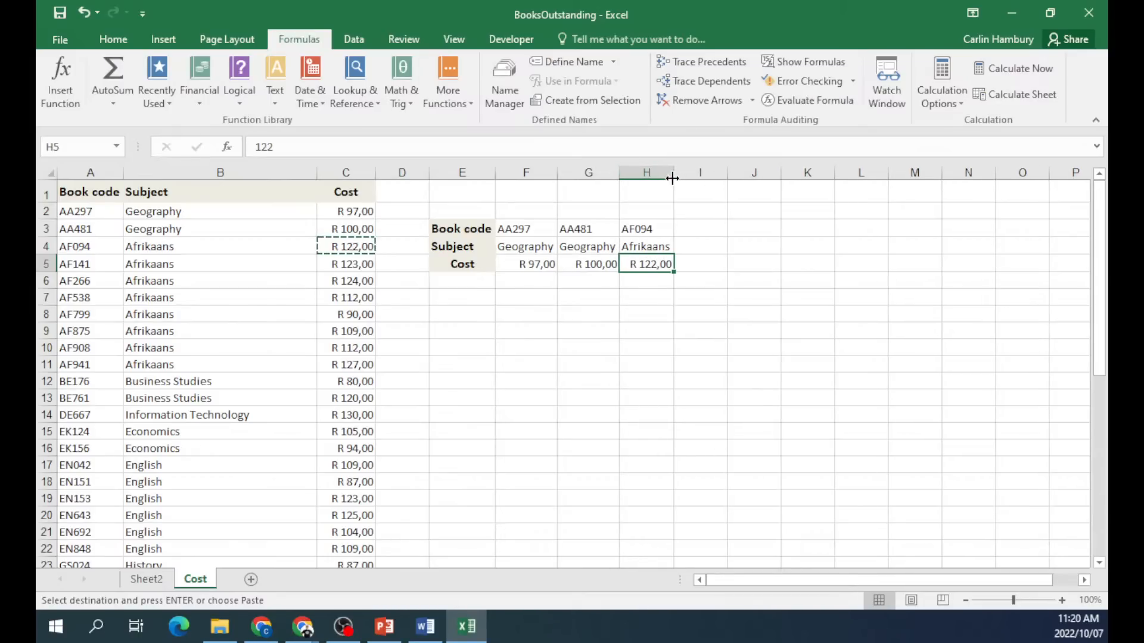
# On Sheet2, clear the old formula in B9 and enter book code AA297 in A9.
pyautogui.click(154, 582)
pyautogui.doubleClick(278, 416)
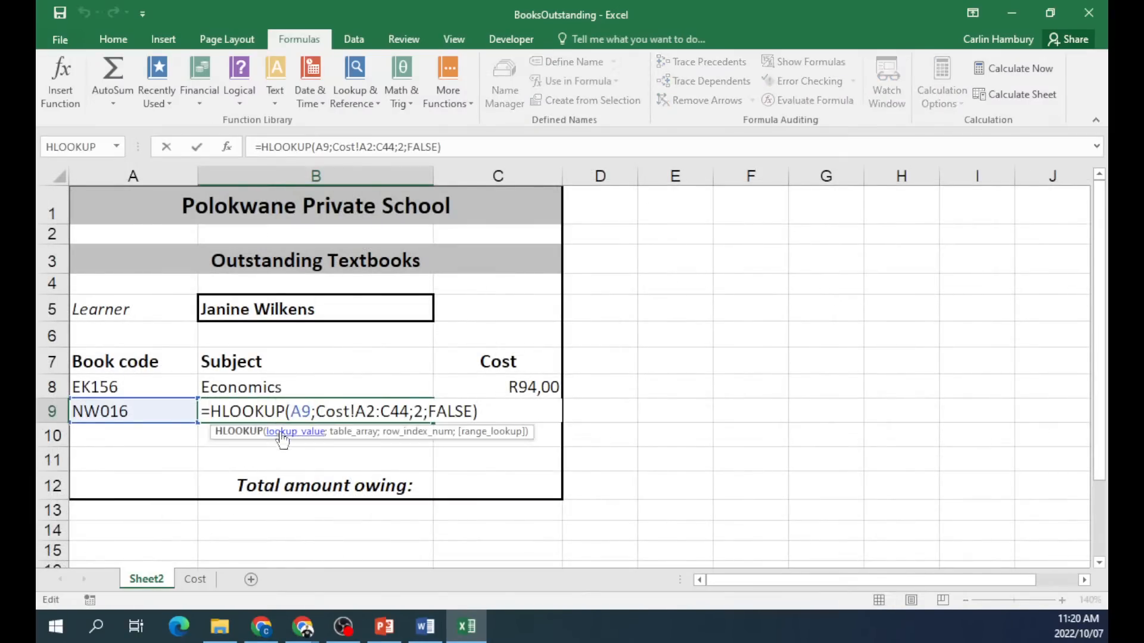
pyautogui.moveTo(317, 411); pyautogui.dragTo(354, 411)
pyautogui.click(289, 385)
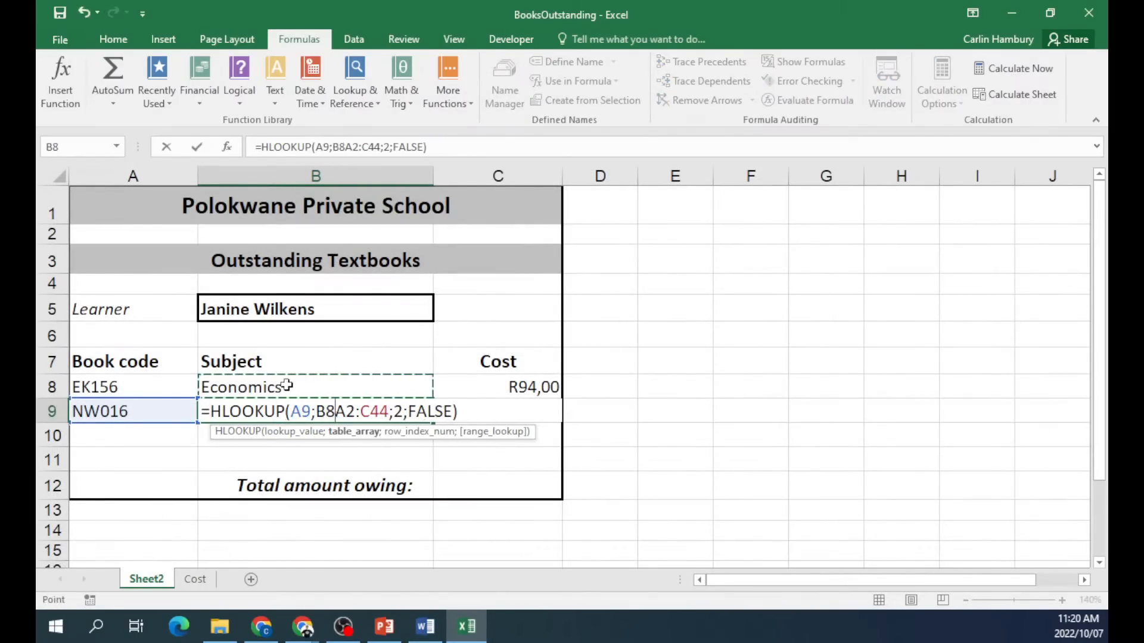
pyautogui.press('Escape')
pyautogui.press('Delete')
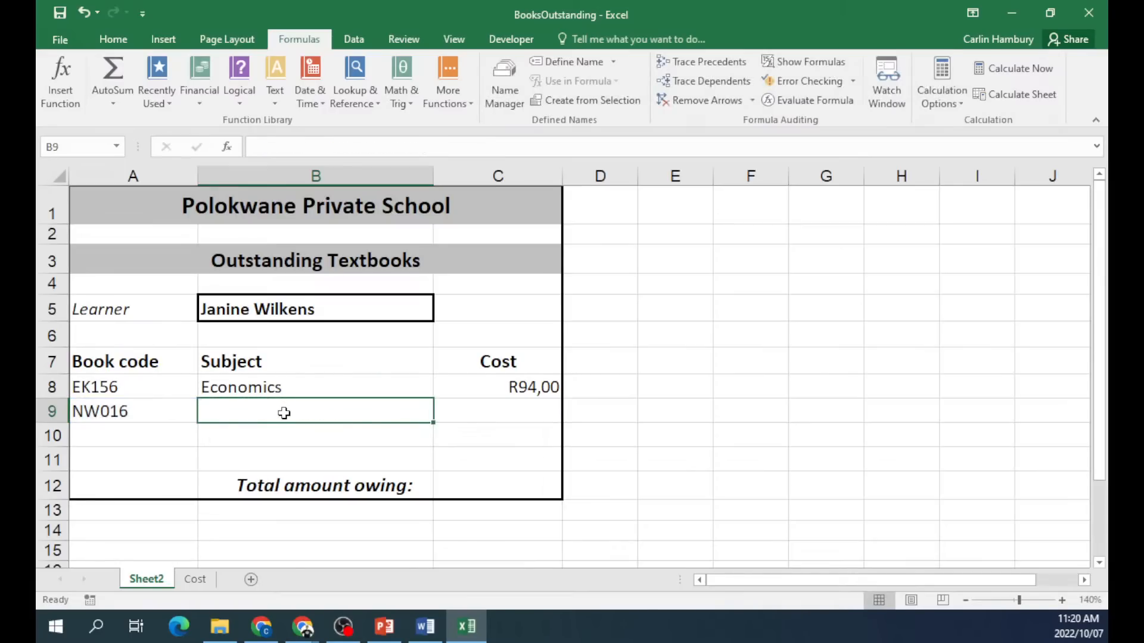
pyautogui.click(138, 415)
pyautogui.click(194, 579)
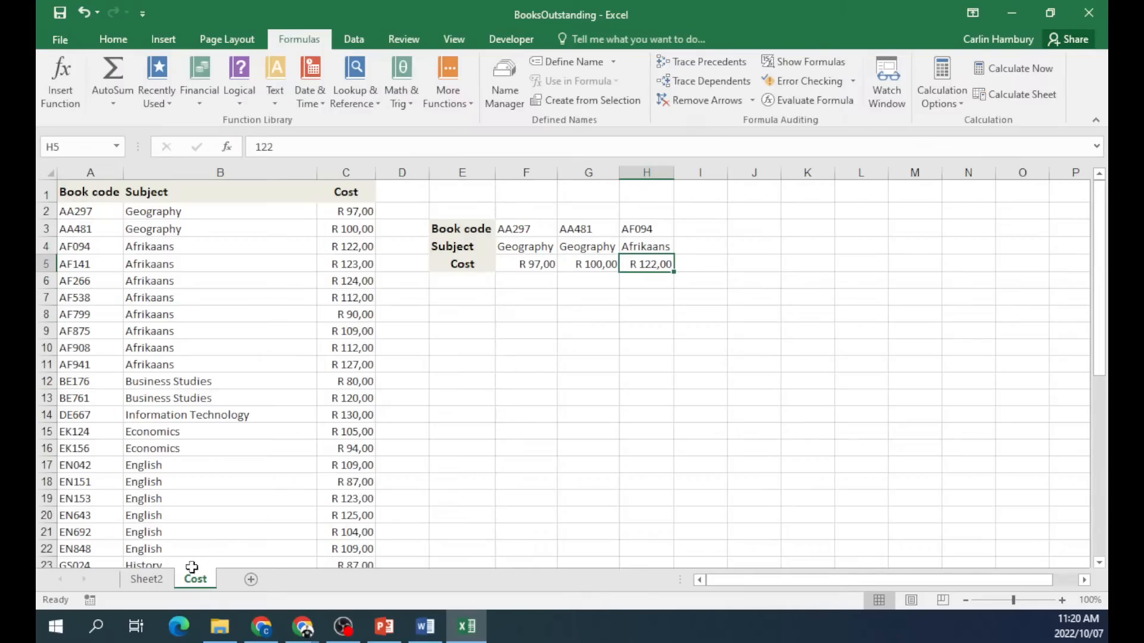
pyautogui.click(149, 579)
pyautogui.write('AA297')
pyautogui.click(234, 412)
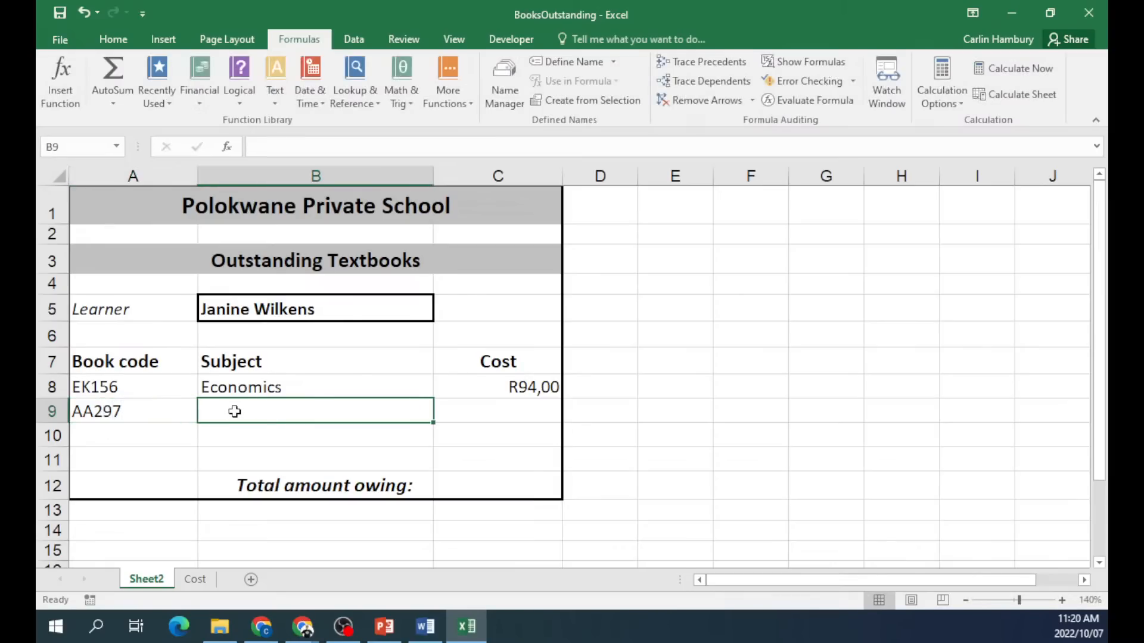
# Start an HLOOKUP in B9 with A9 as lookup value and Cost!E3:H5 as the table.
pyautogui.click(64, 80)
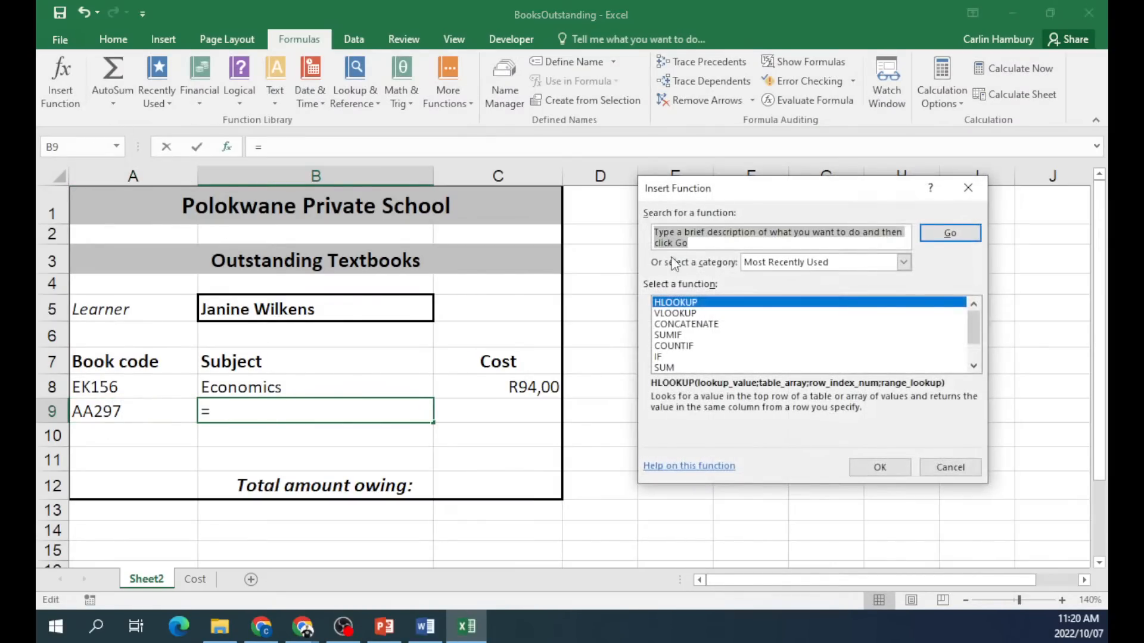
pyautogui.doubleClick(680, 303)
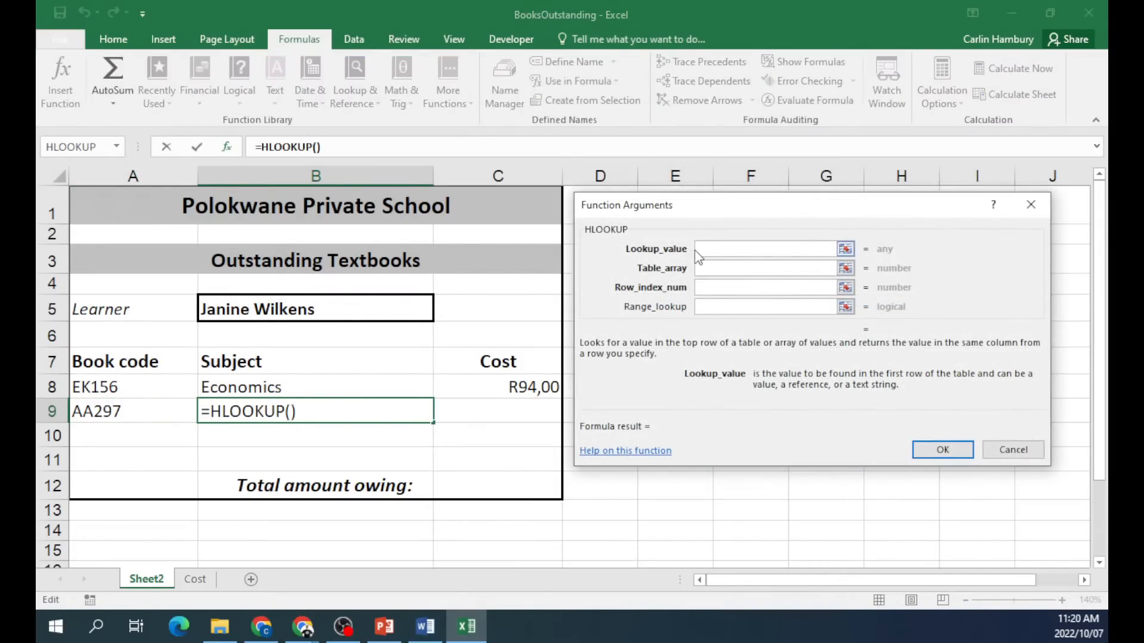
pyautogui.click(113, 417)
pyautogui.click(730, 269)
pyautogui.click(193, 580)
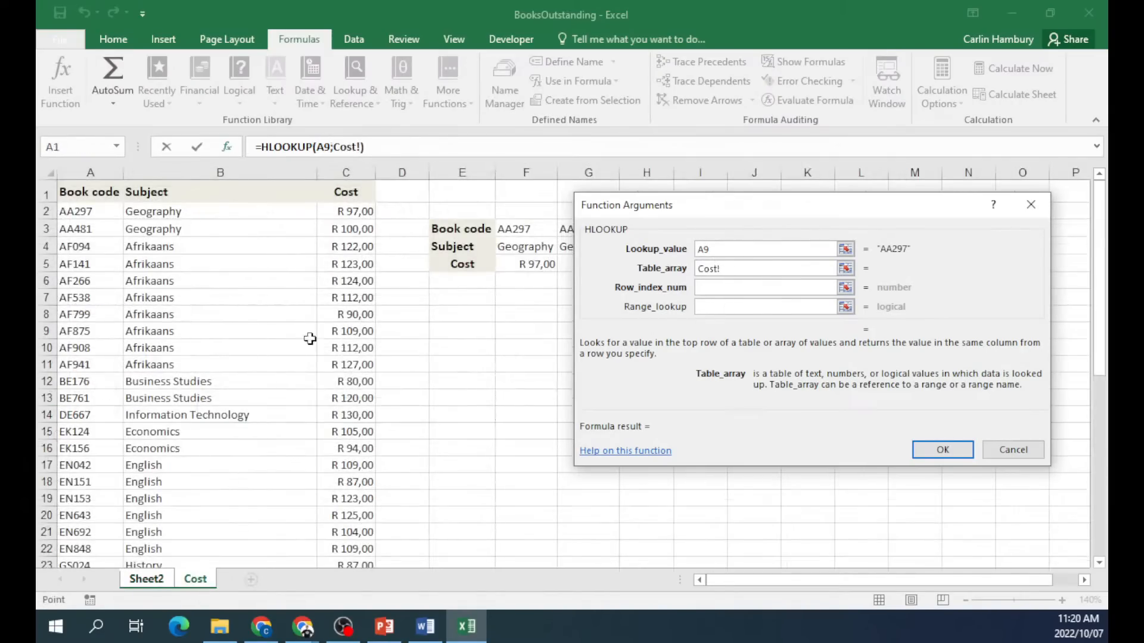
pyautogui.moveTo(656, 203); pyautogui.dragTo(822, 142)
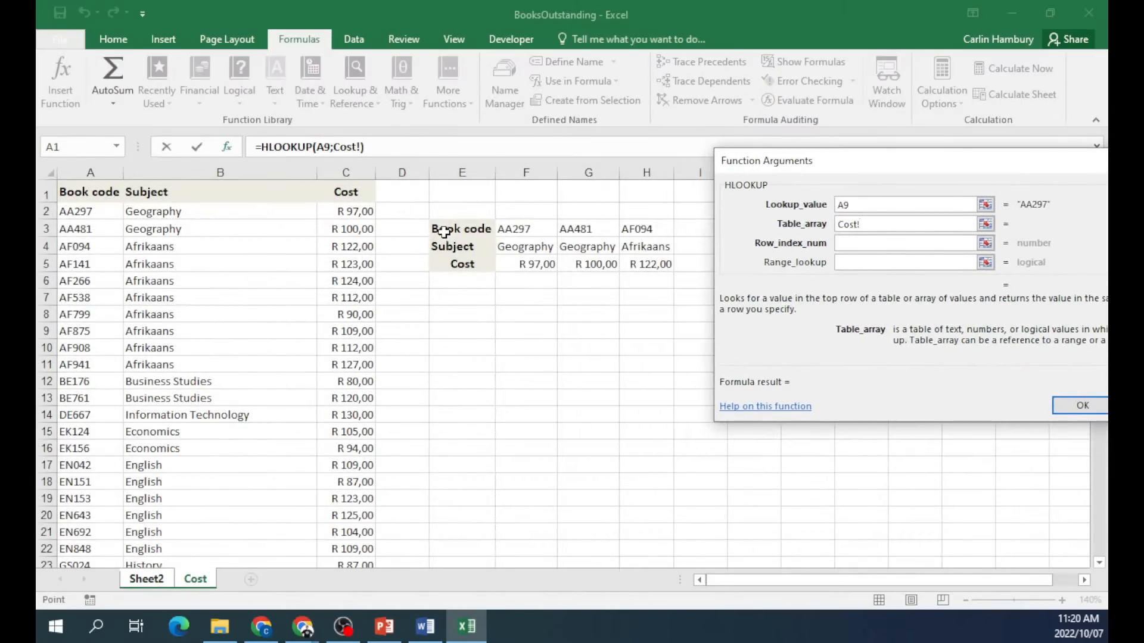
pyautogui.click(493, 228)
pyautogui.moveTo(494, 228); pyautogui.dragTo(640, 266)
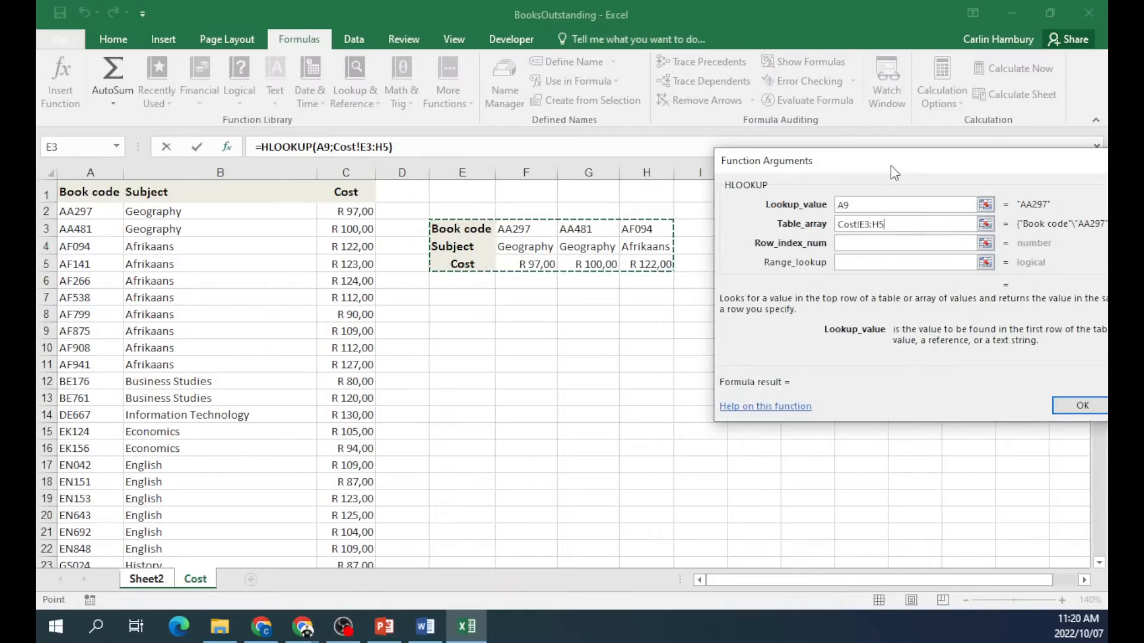
# Set row index 2 and range lookup False so B9 returns Geography.
pyautogui.moveTo(891, 167); pyautogui.dragTo(835, 221)
pyautogui.click(790, 297)
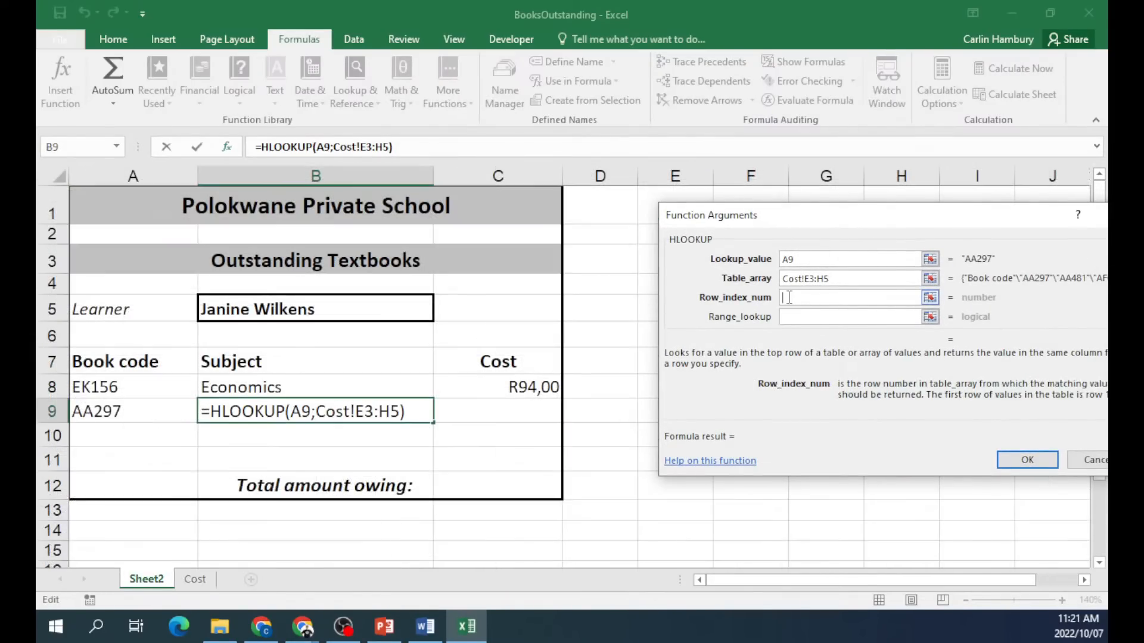
pyautogui.write('2')
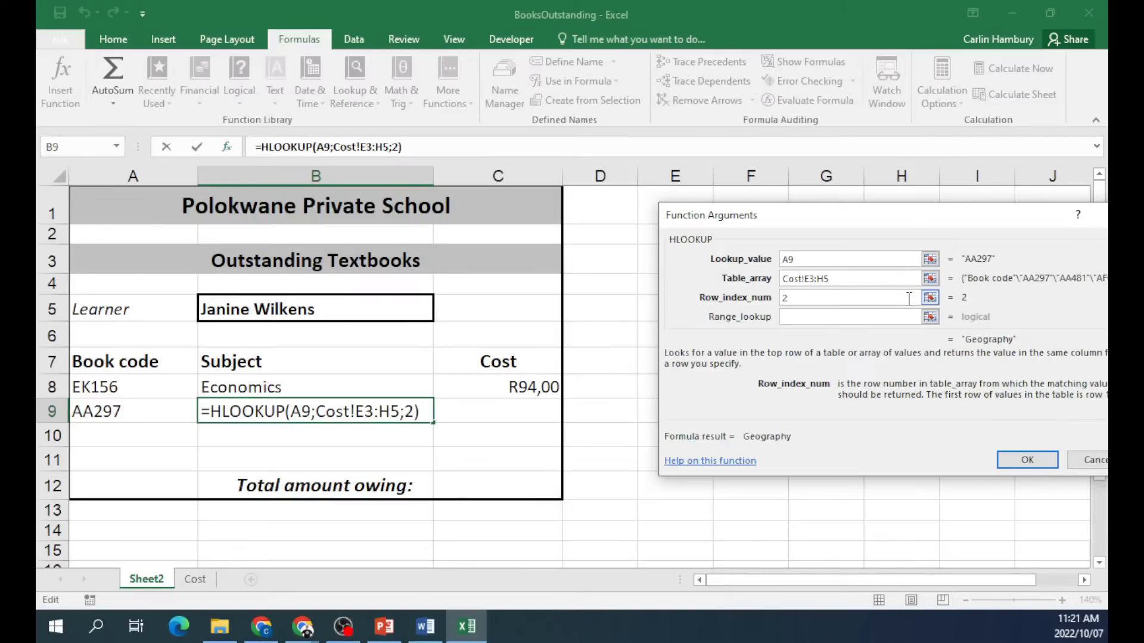
pyautogui.click(840, 316)
pyautogui.write('False')
pyautogui.press('Return')
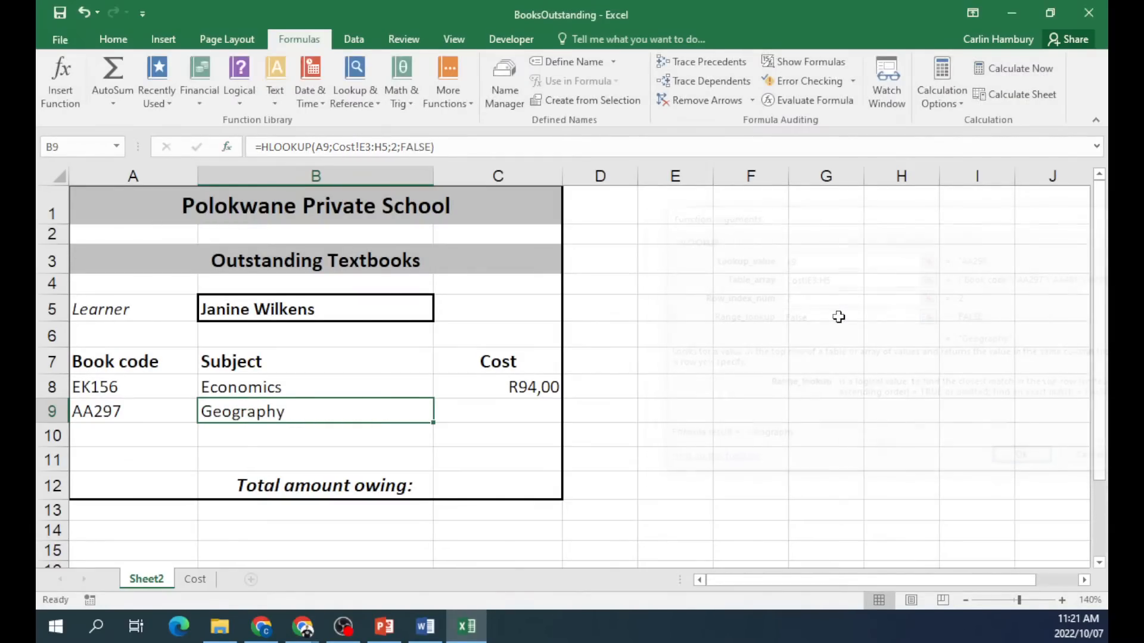
pyautogui.click(196, 586)
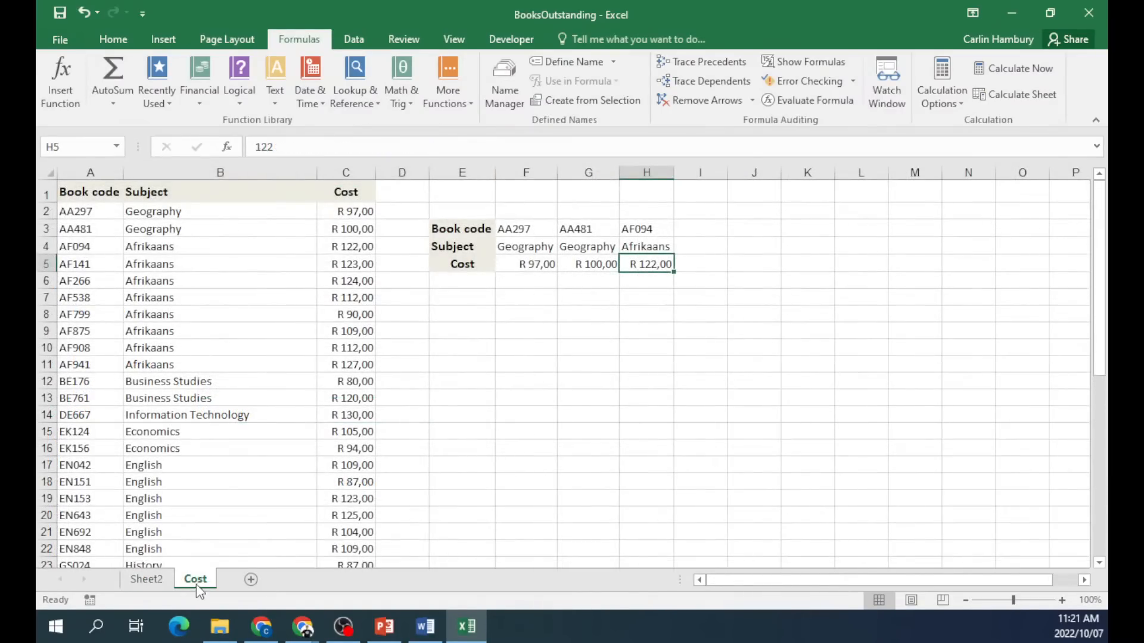
pyautogui.moveTo(415, 226); pyautogui.dragTo(739, 233)
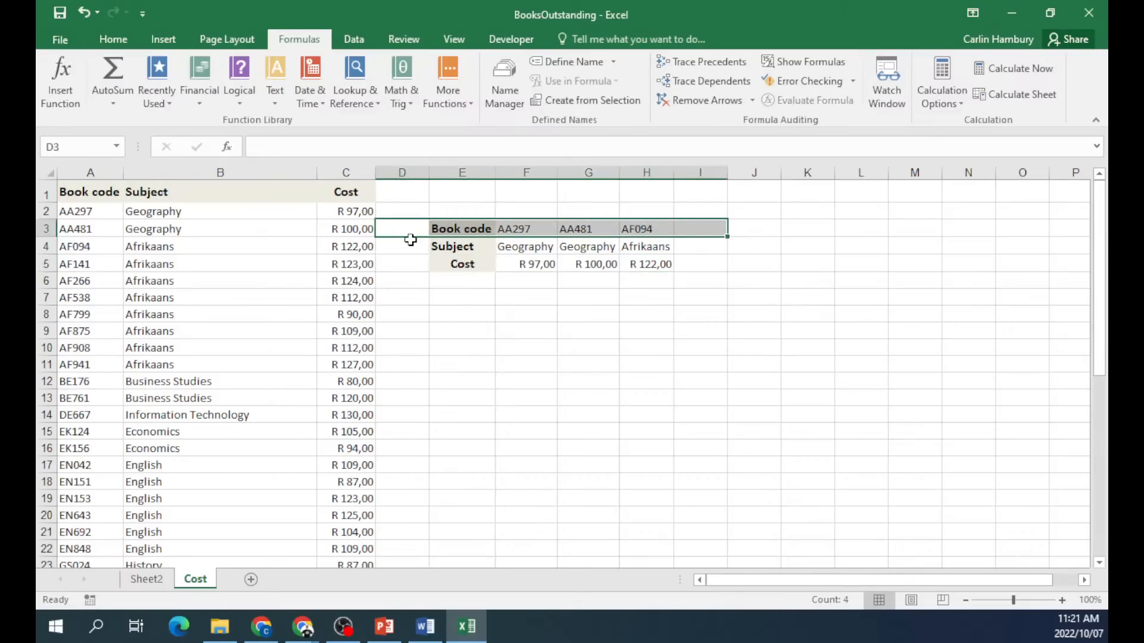
pyautogui.moveTo(411, 246); pyautogui.dragTo(757, 242)
pyautogui.moveTo(410, 225); pyautogui.dragTo(724, 248)
pyautogui.moveTo(406, 263); pyautogui.dragTo(711, 265)
pyautogui.moveTo(97, 199); pyautogui.dragTo(96, 398)
pyautogui.moveTo(204, 195); pyautogui.dragTo(219, 363)
pyautogui.moveTo(343, 193); pyautogui.dragTo(332, 387)
pyautogui.click(340, 317)
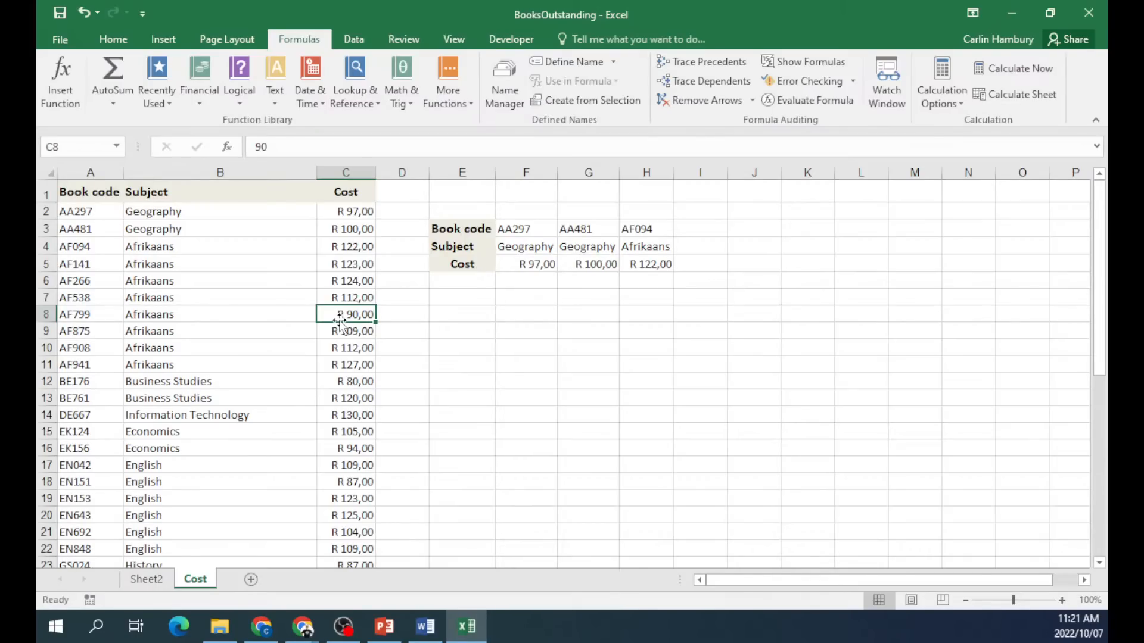
pyautogui.click(508, 346)
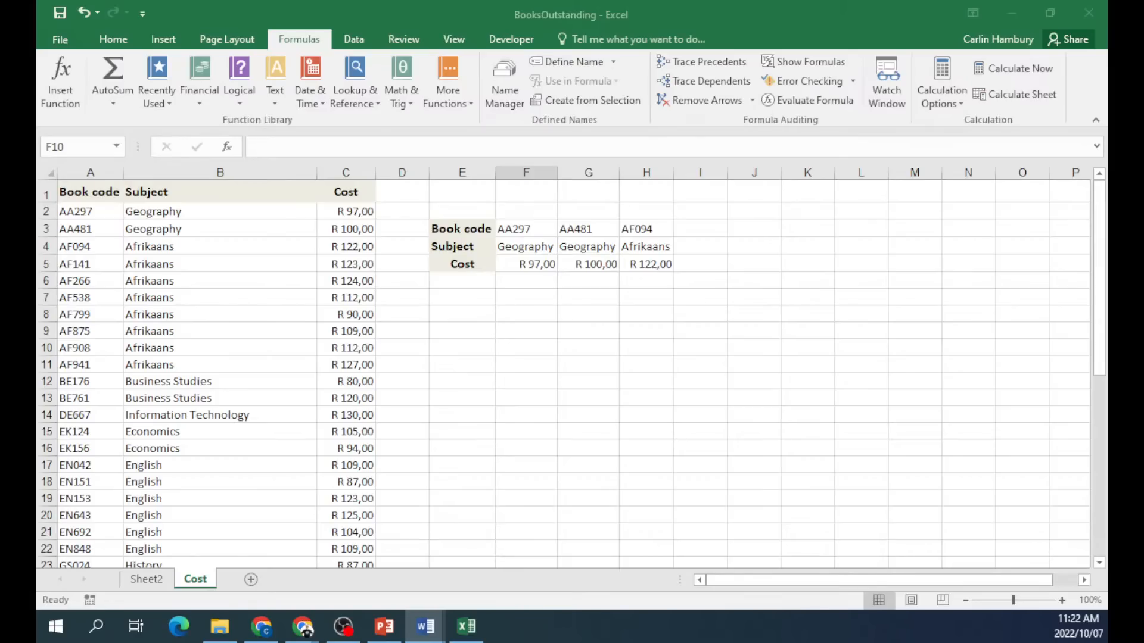
pyautogui.hotkey('alt', 'Tab')
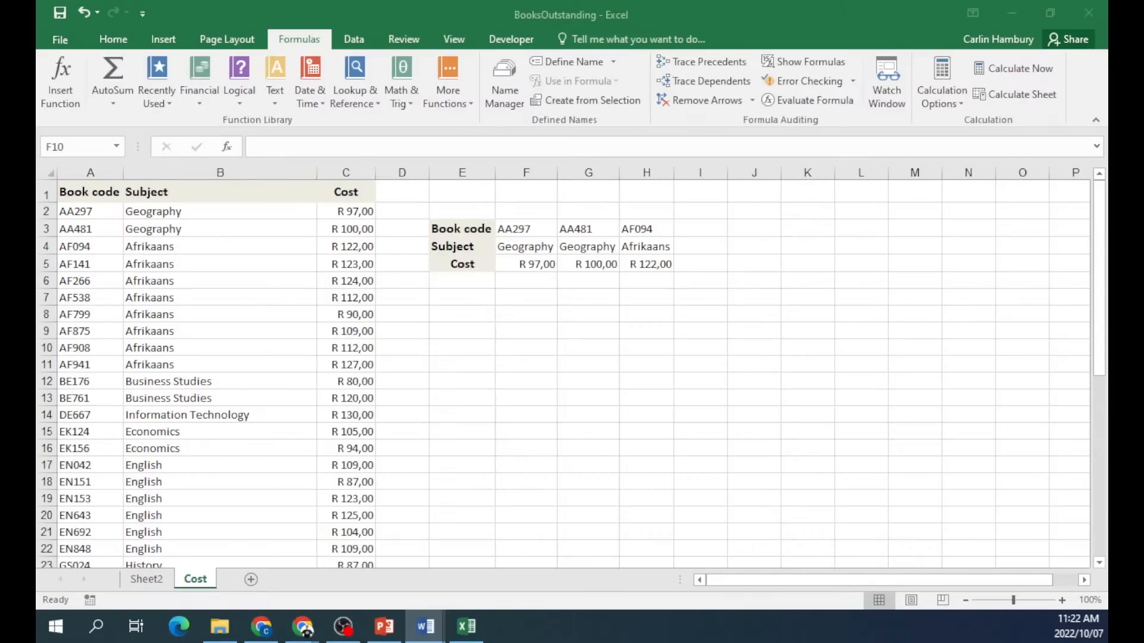
pyautogui.moveTo(36, 16); pyautogui.dragTo(392, 17)
# In Word, view the Hyphenation Options and cancel without changing anything.
pyautogui.doubleClick(392, 17)
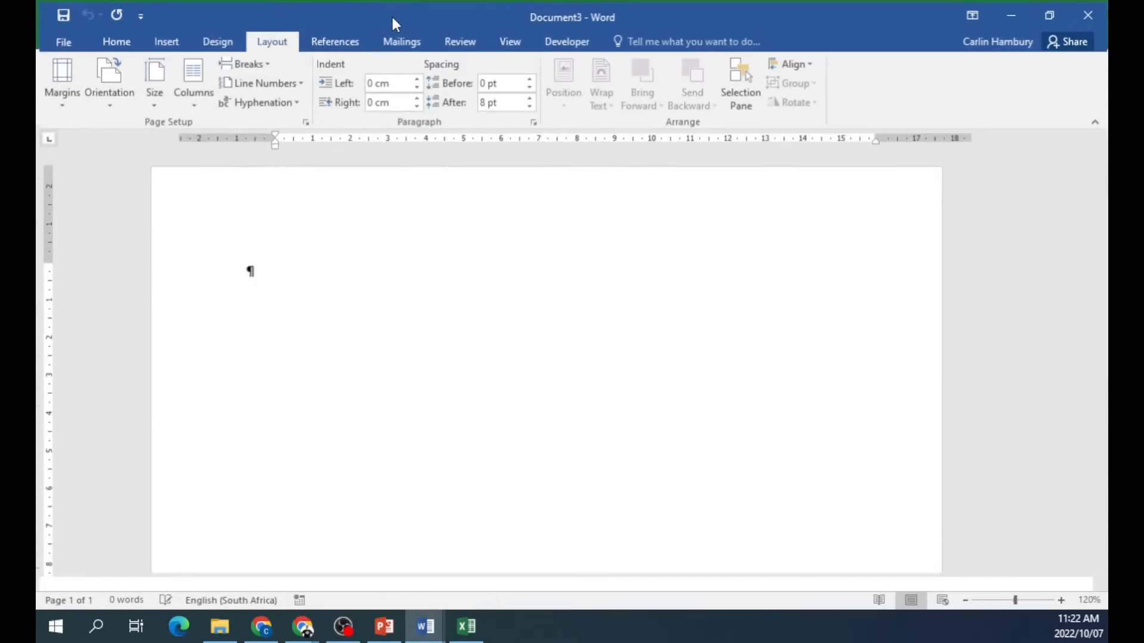
pyautogui.click(298, 102)
pyautogui.click(265, 38)
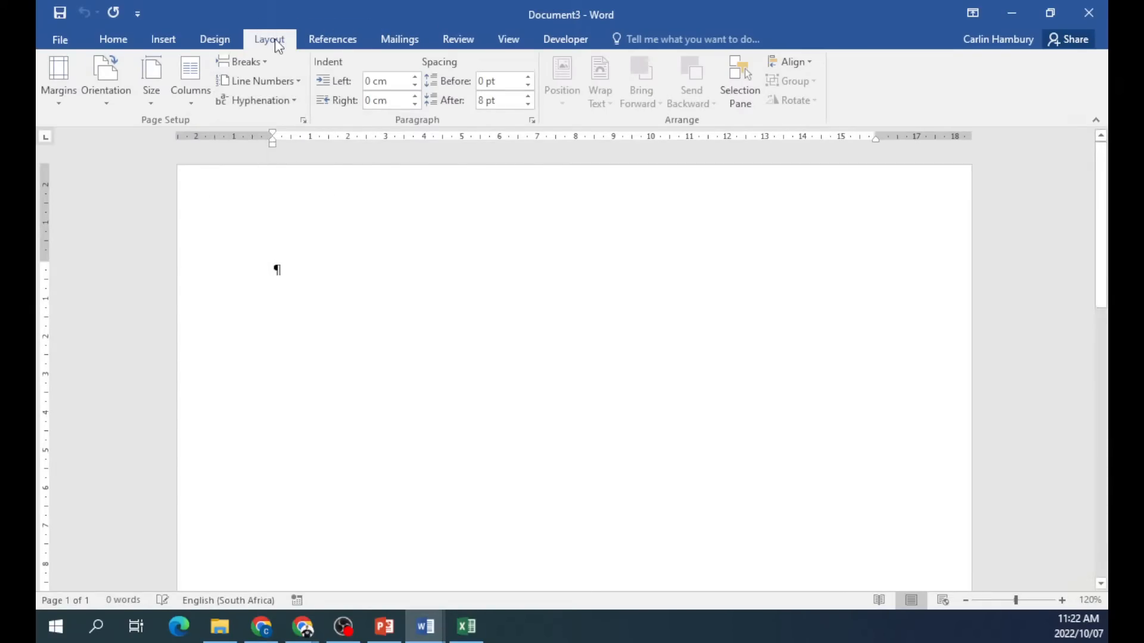
pyautogui.click(293, 101)
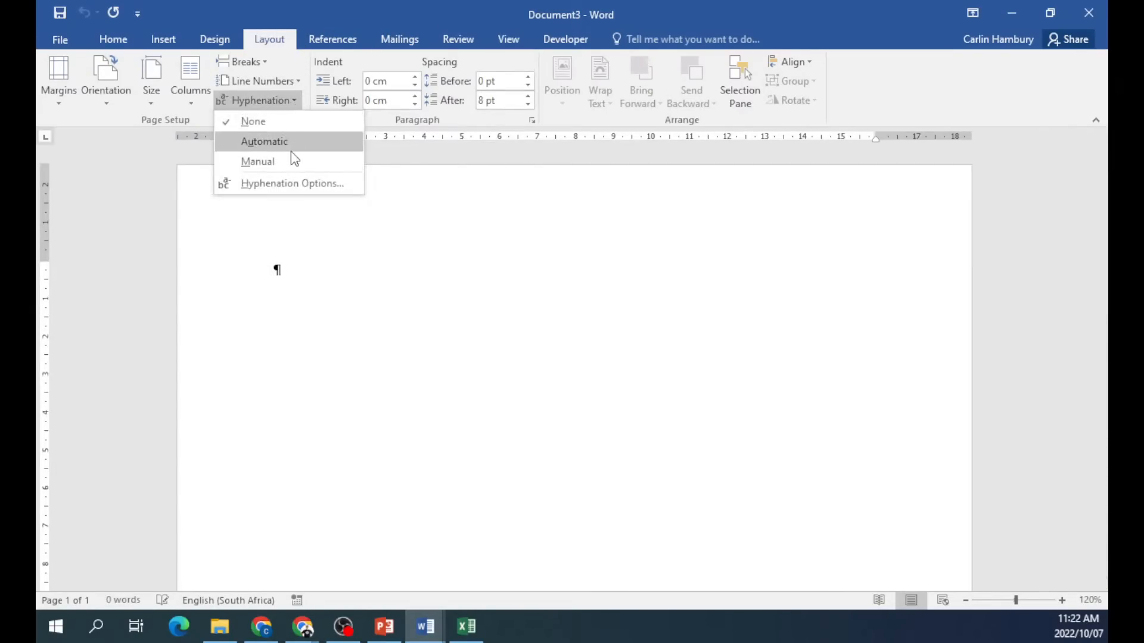
pyautogui.click(274, 184)
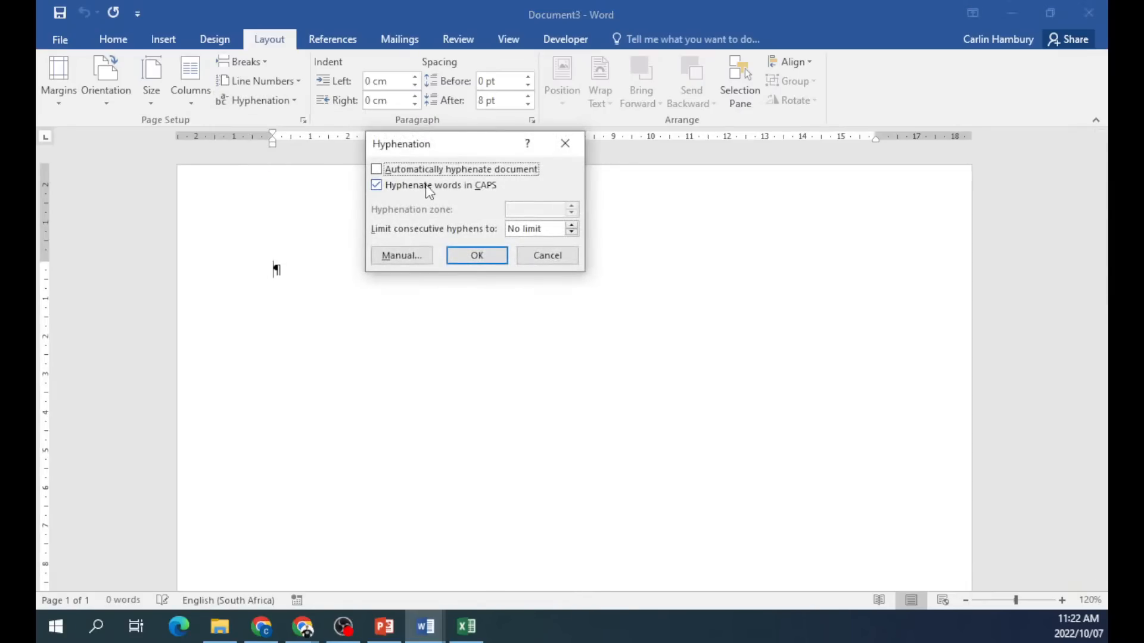
pyautogui.click(541, 255)
pyautogui.click(291, 101)
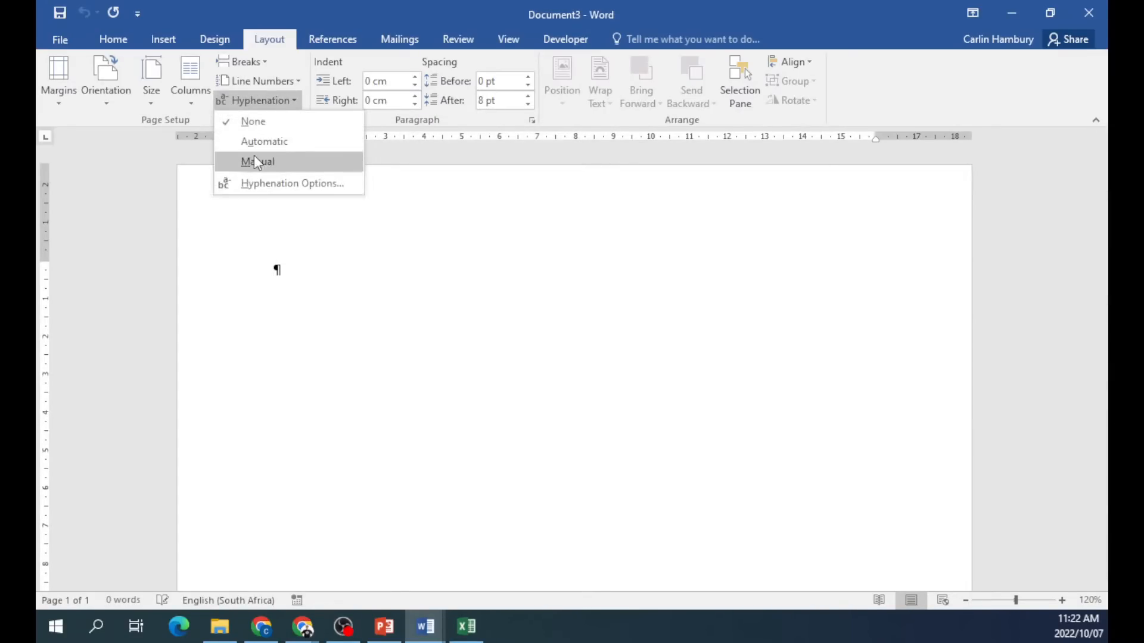
# In Excel, add a blank sheet, then close the BooksOutstanding workbook without saving.
pyautogui.moveTo(927, 23); pyautogui.dragTo(37, 81)
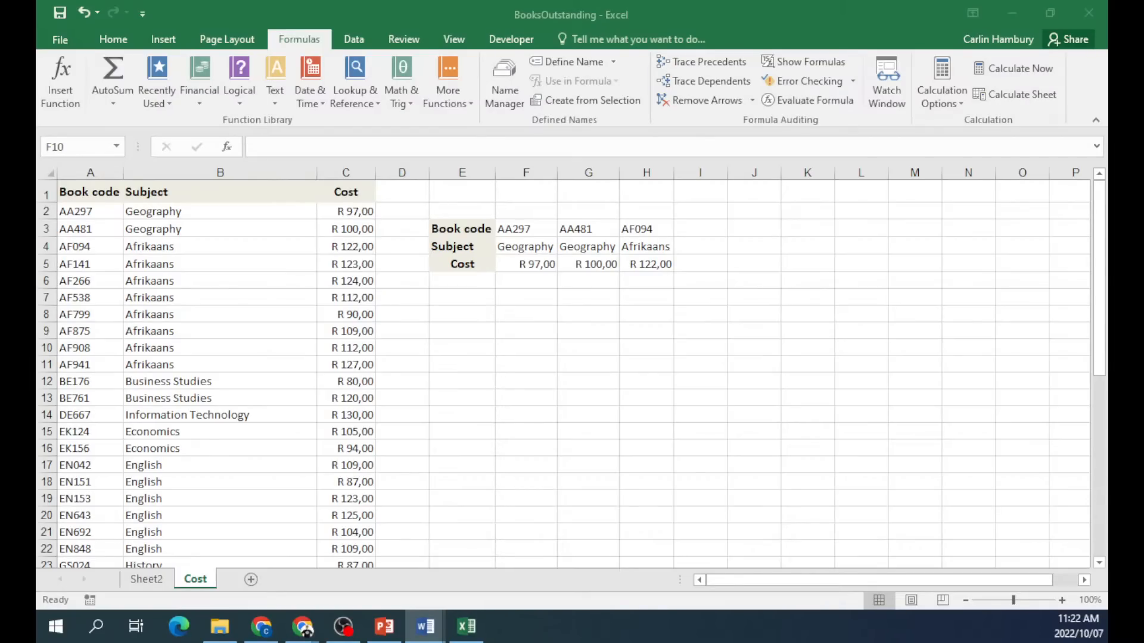
pyautogui.click(257, 588)
pyautogui.click(251, 584)
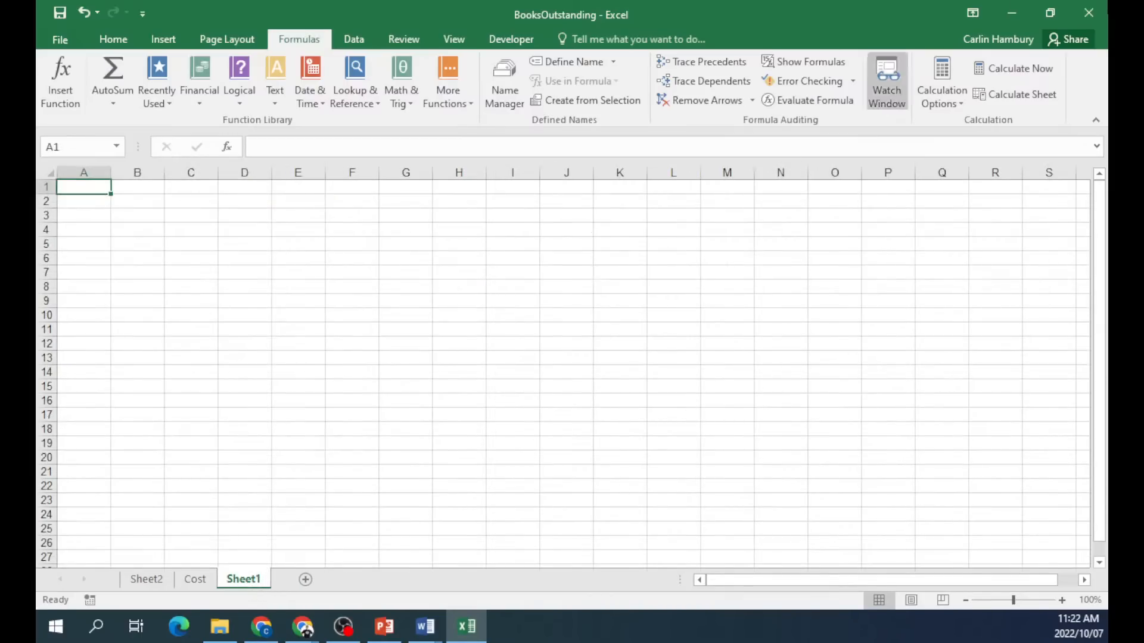
pyautogui.click(1093, 15)
pyautogui.click(582, 336)
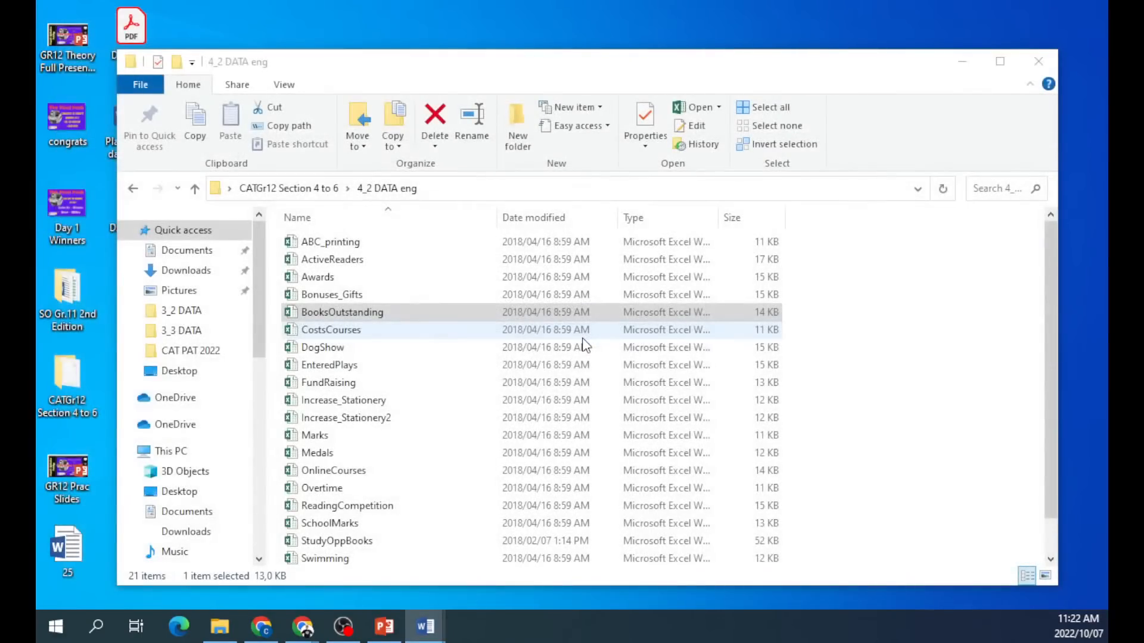
# Look through the 4_3, 4_4 and 5_1 DATA eng folders in CATGr12 Section 4 to 6.
pyautogui.click(133, 188)
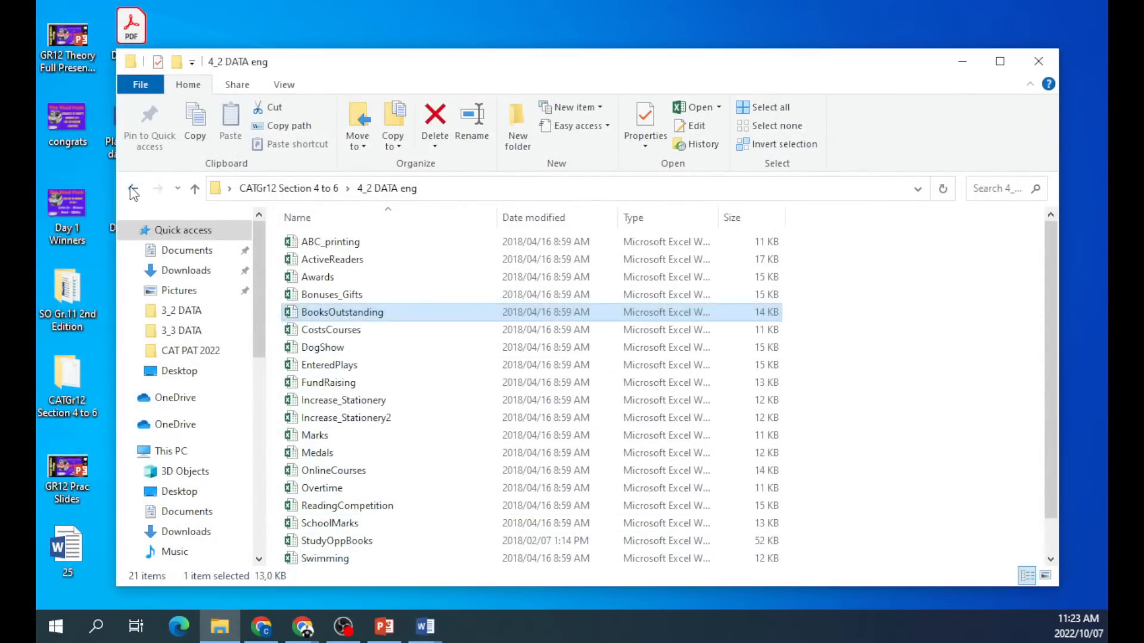
pyautogui.click(363, 282)
pyautogui.doubleClick(363, 285)
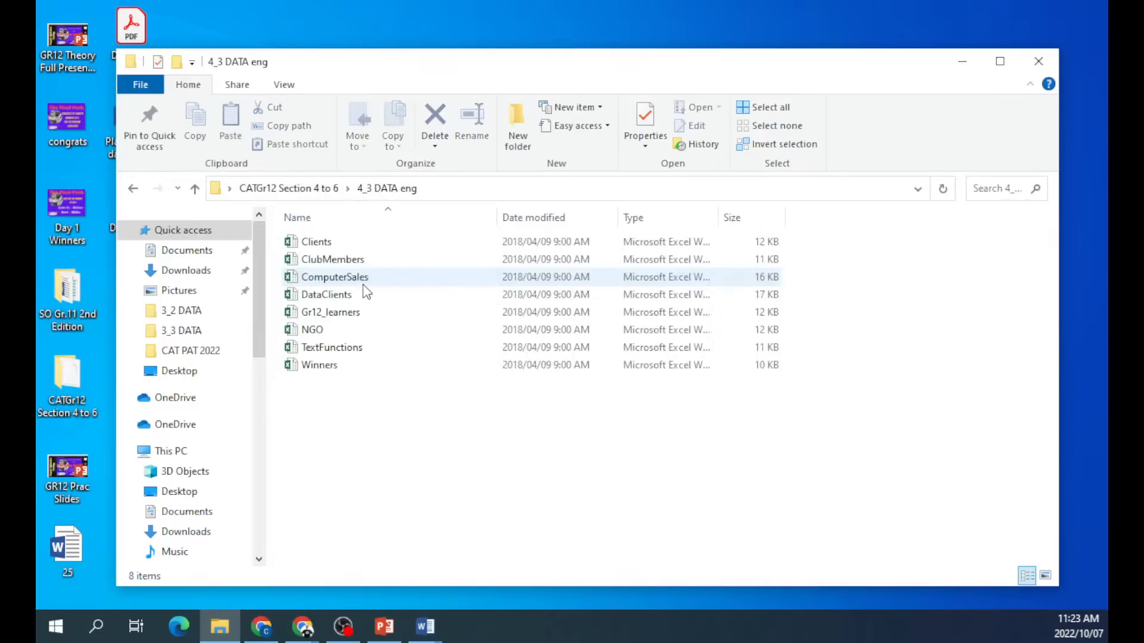
pyautogui.hotkey('alt', 'Left')
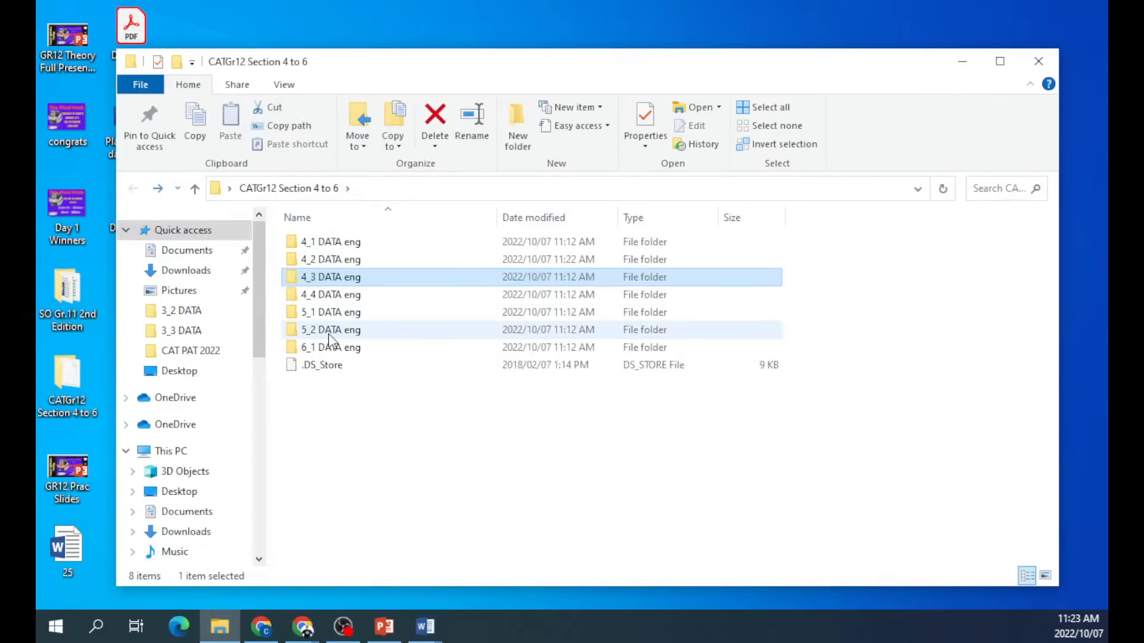
pyautogui.doubleClick(335, 295)
pyautogui.scroll(-3, 408, 459)
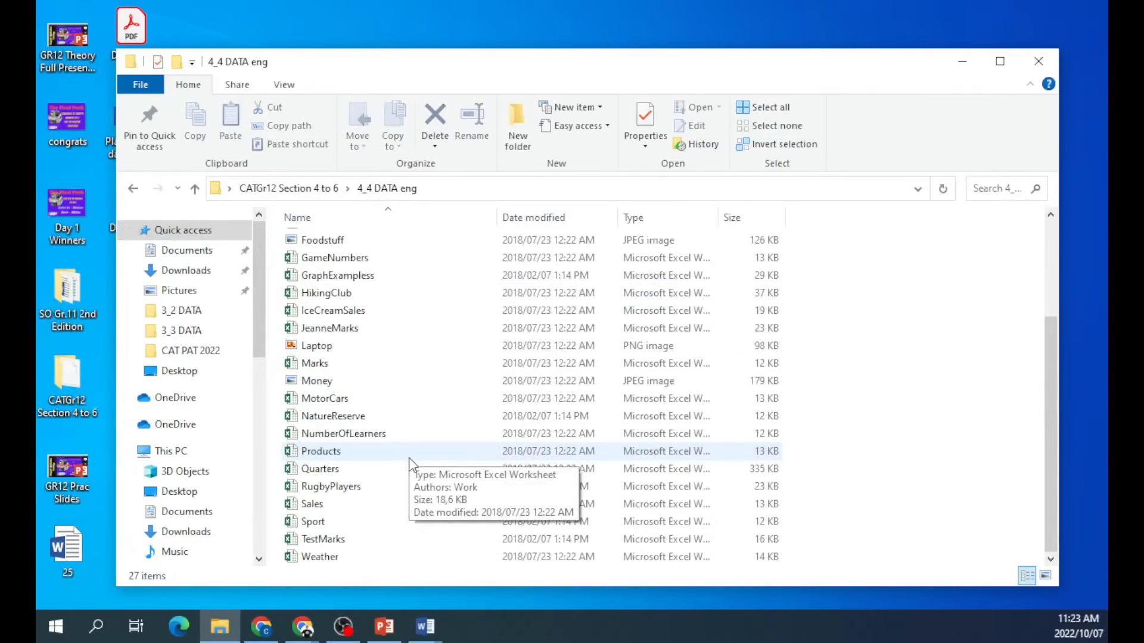
pyautogui.hotkey('alt', 'Left')
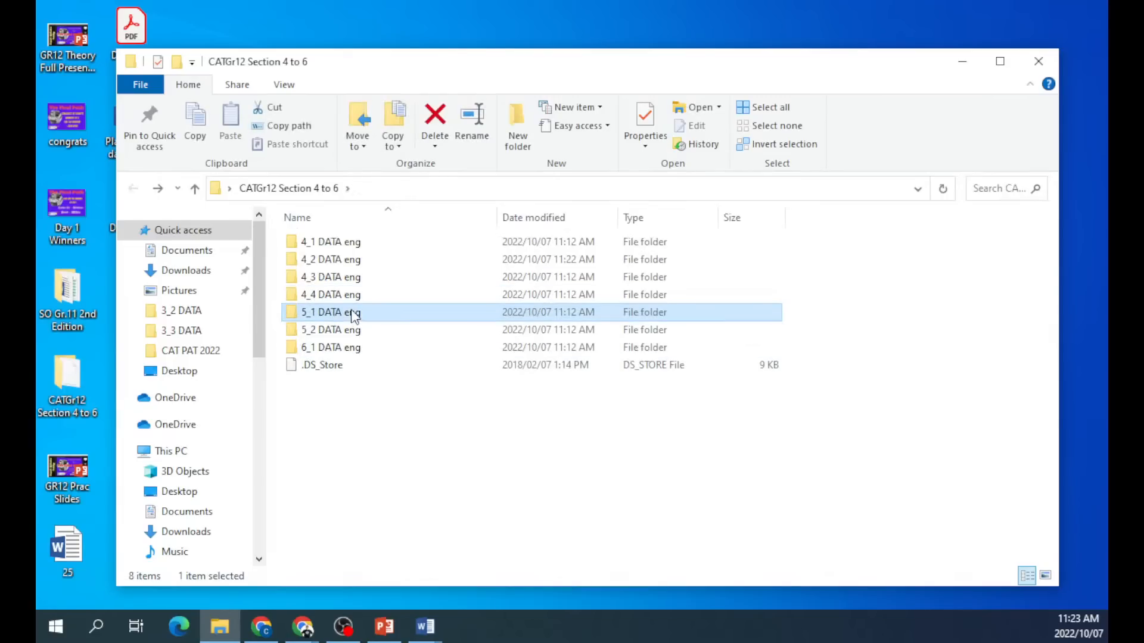
pyautogui.doubleClick(351, 309)
pyautogui.hotkey('alt', 'Left')
# From the desktop, browse SO Gr.11 2nd Edition > Section 4 data > 4_3 DATA.
pyautogui.moveTo(424, 69); pyautogui.dragTo(600, 70)
pyautogui.doubleClick(131, 203)
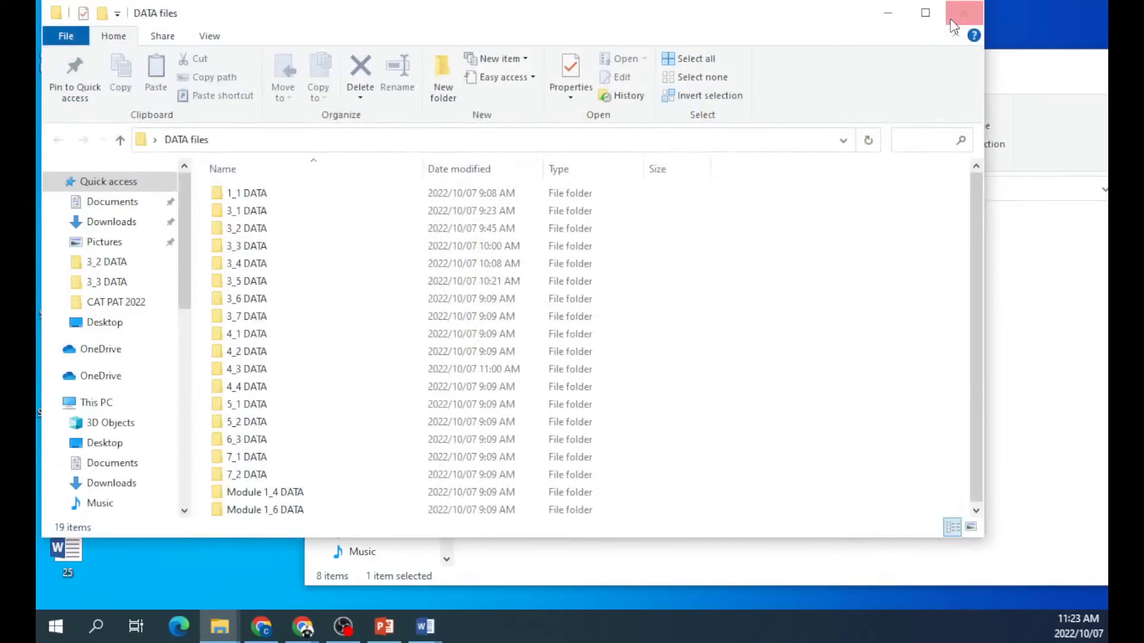
pyautogui.click(964, 13)
pyautogui.doubleClick(57, 295)
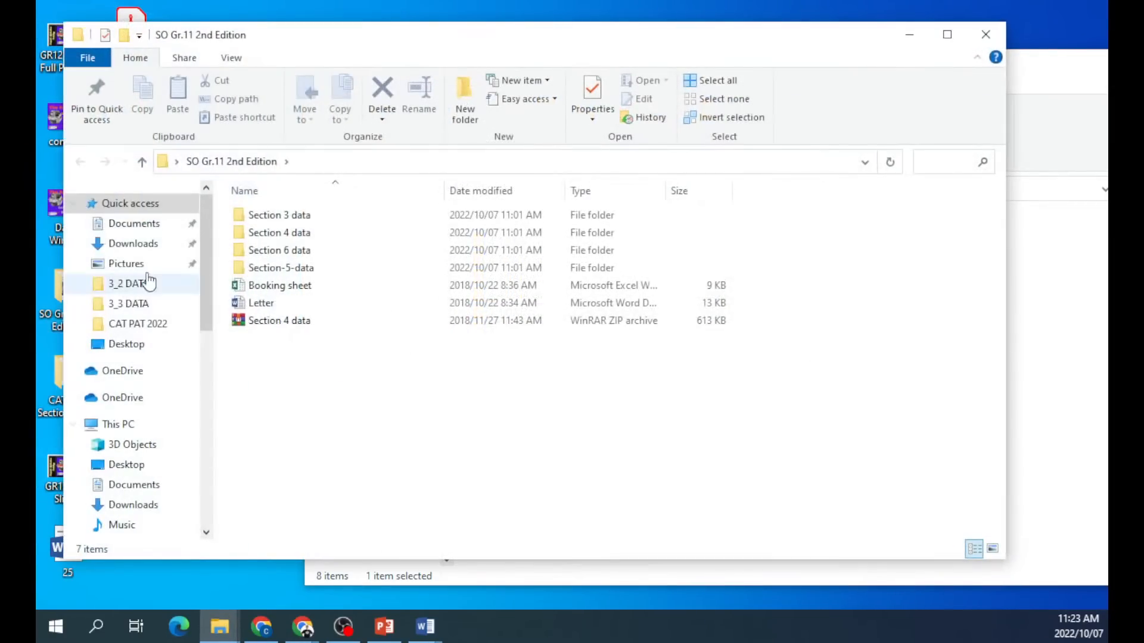
pyautogui.doubleClick(307, 233)
pyautogui.doubleClick(275, 249)
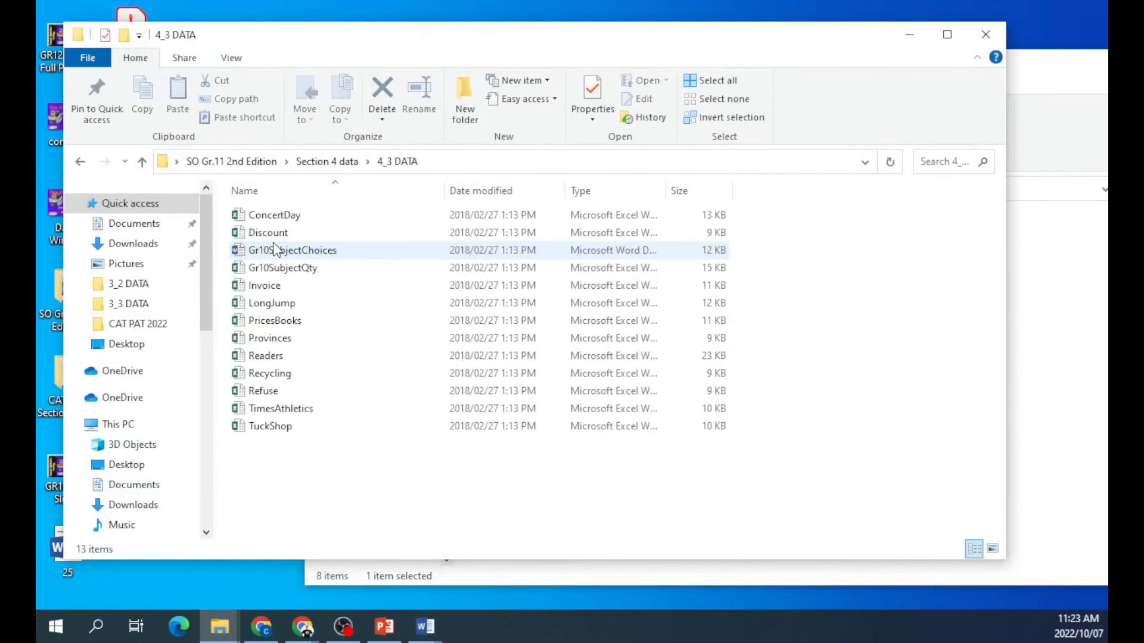
# Check the 4_2, 4_3 and 4_4 DATA folders in the Section 4 data folder.
pyautogui.hotkey('alt', 'Left')
pyautogui.doubleClick(273, 234)
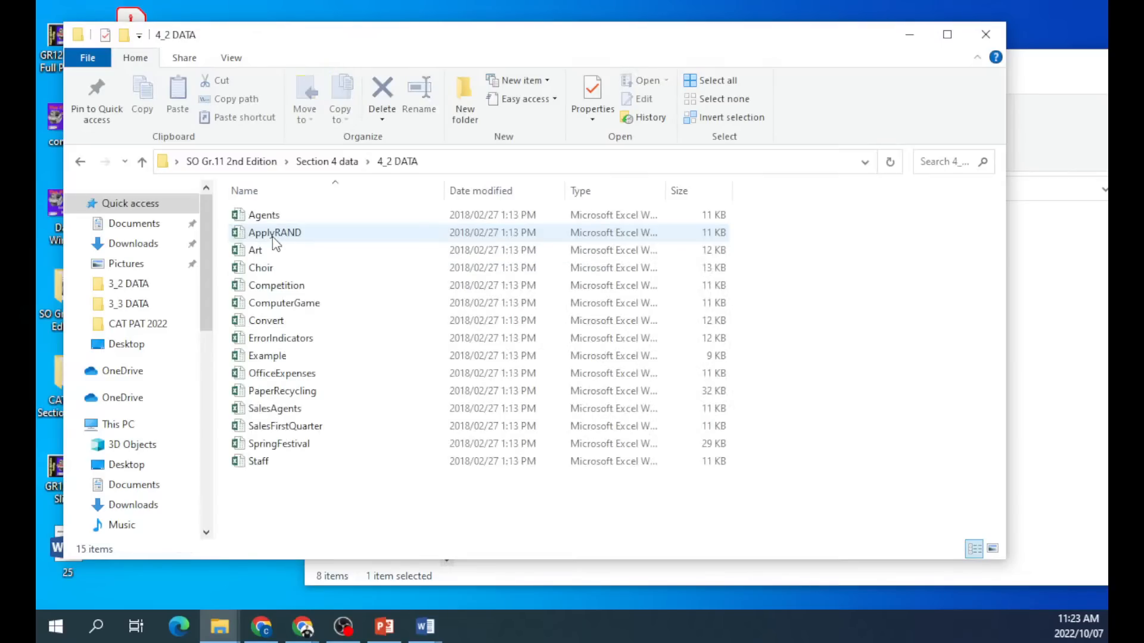
pyautogui.hotkey('alt', 'Left')
pyautogui.doubleClick(276, 257)
pyautogui.hotkey('alt', 'Left')
pyautogui.doubleClick(278, 270)
pyautogui.hotkey('alt', 'Left')
pyautogui.doubleClick(278, 255)
pyautogui.hotkey('alt', 'Left')
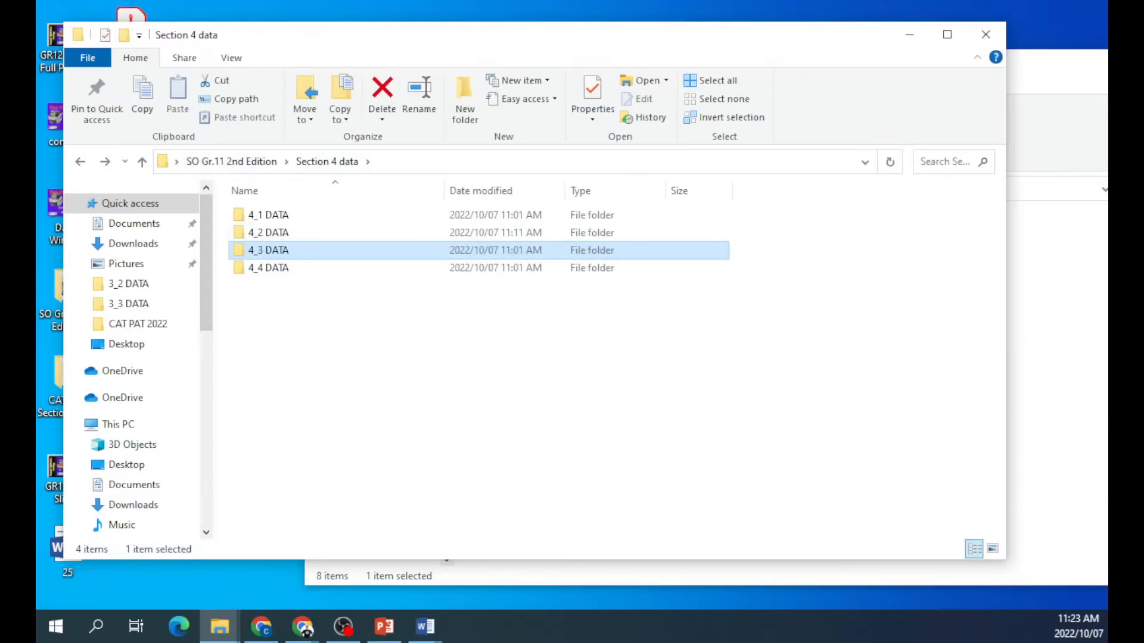
# Open the Cat network drive Z: Data > Grade 11 folder and search it for 'try'.
pyautogui.press('super+e')
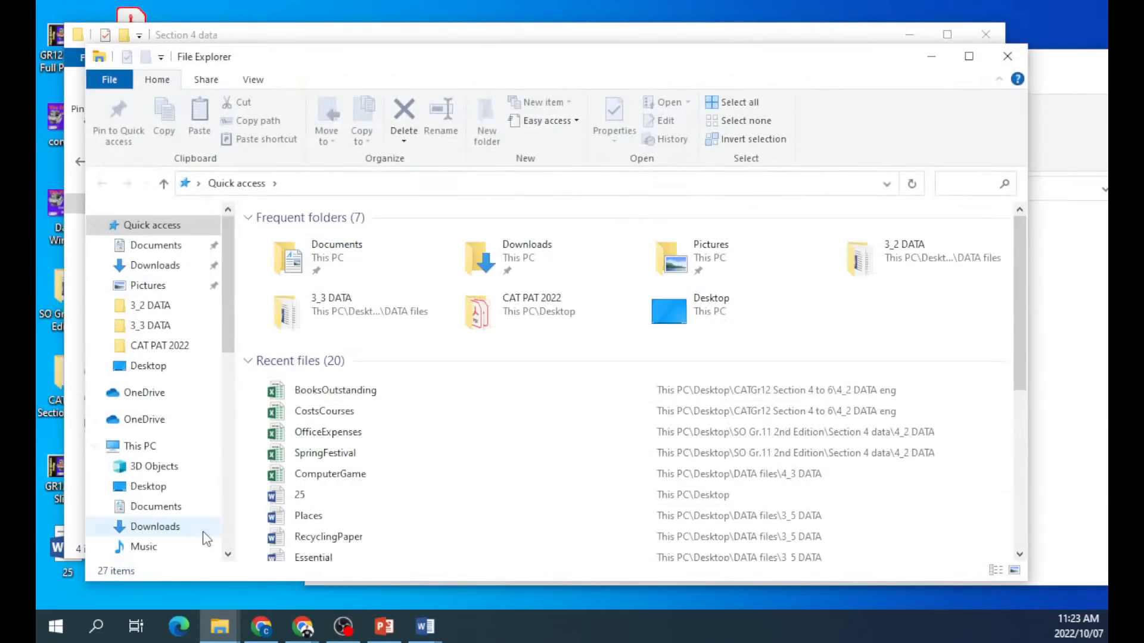
pyautogui.scroll(-2, 149, 502)
pyautogui.click(149, 533)
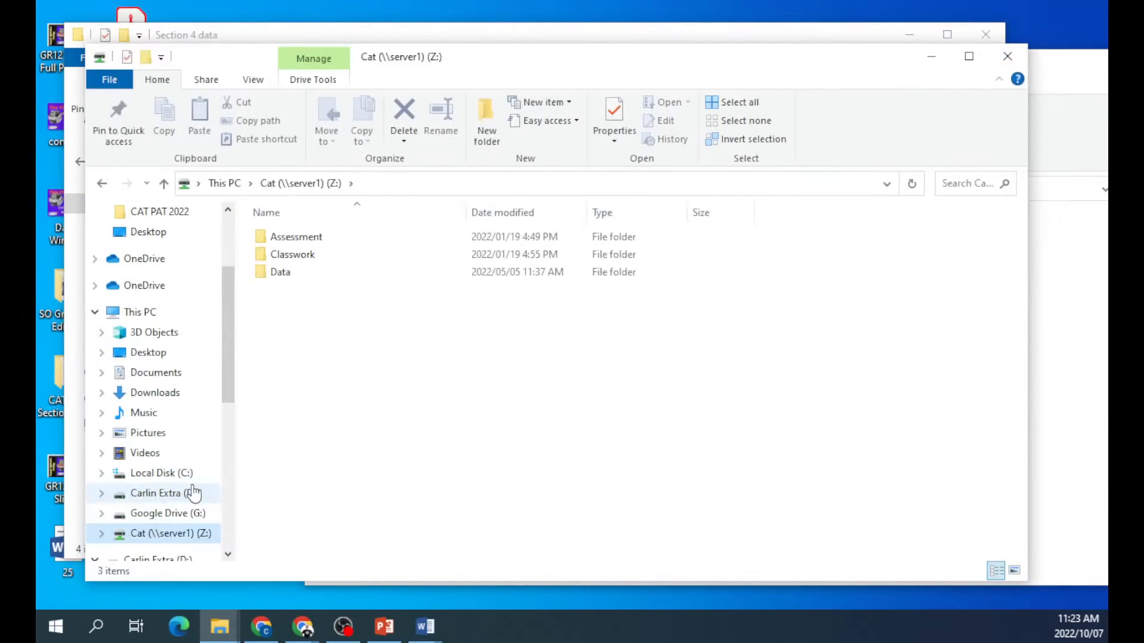
pyautogui.doubleClick(317, 275)
pyautogui.doubleClick(304, 290)
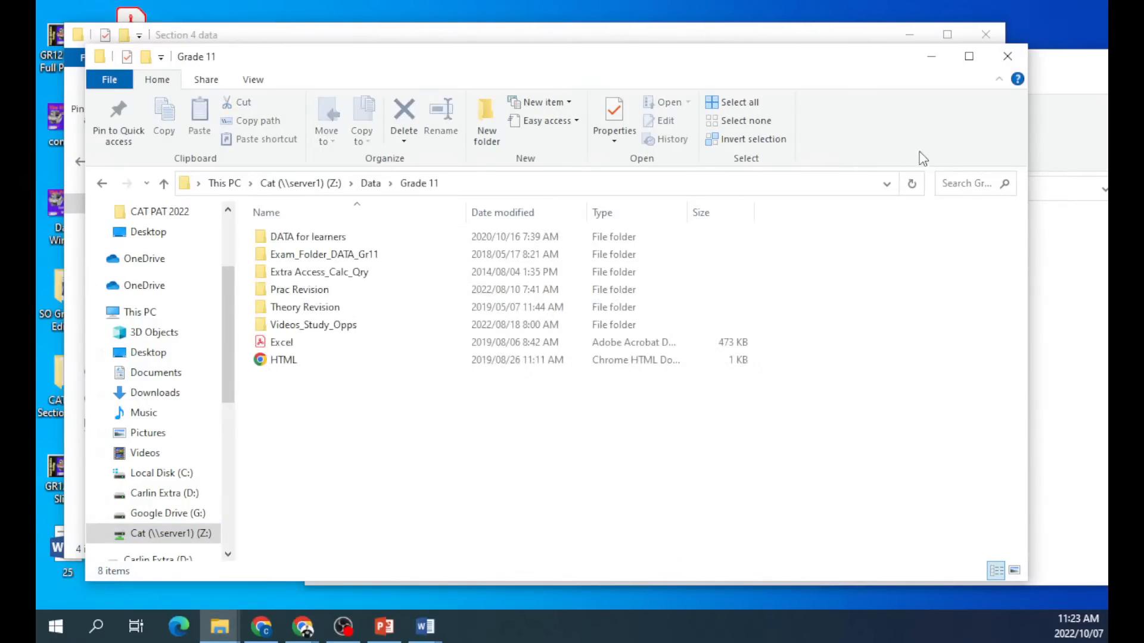
pyautogui.click(940, 174)
pyautogui.write('try')
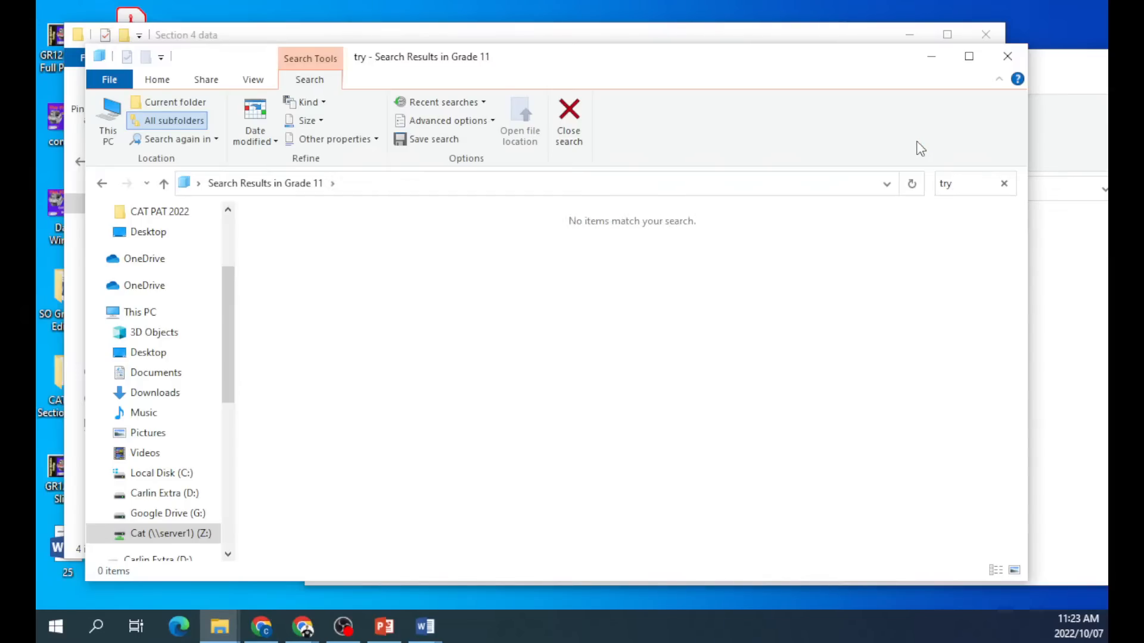
pyautogui.click(101, 184)
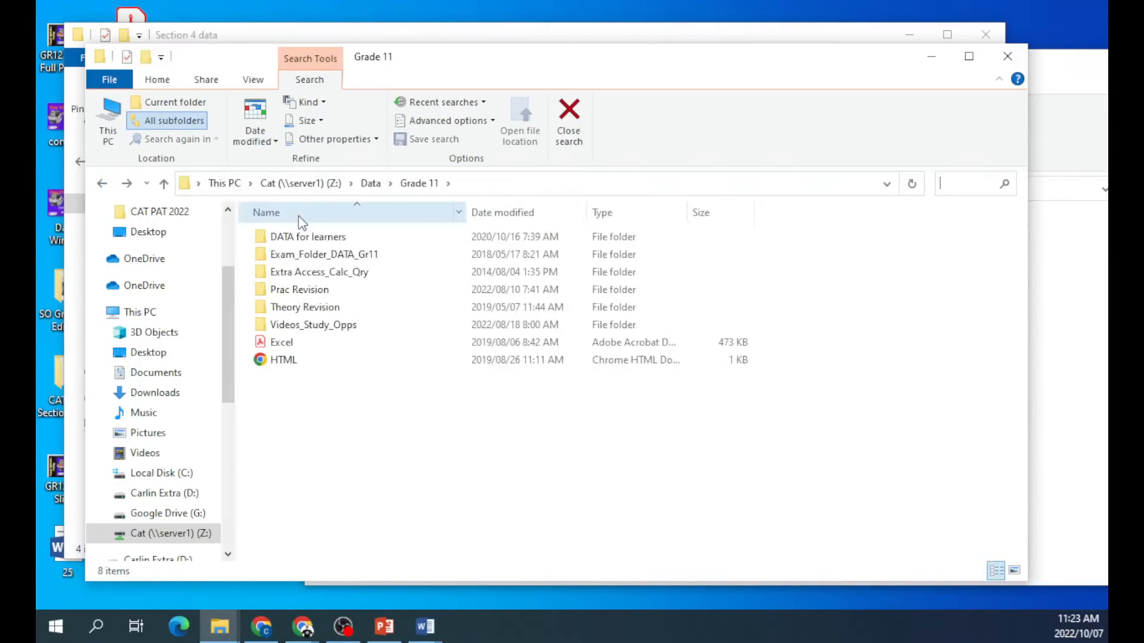
# Check the 4_1, 4_2 and 4_3 DATA eng folders under DATA for learners > SO Gr.11 1st Edition.
pyautogui.doubleClick(299, 237)
pyautogui.doubleClick(301, 239)
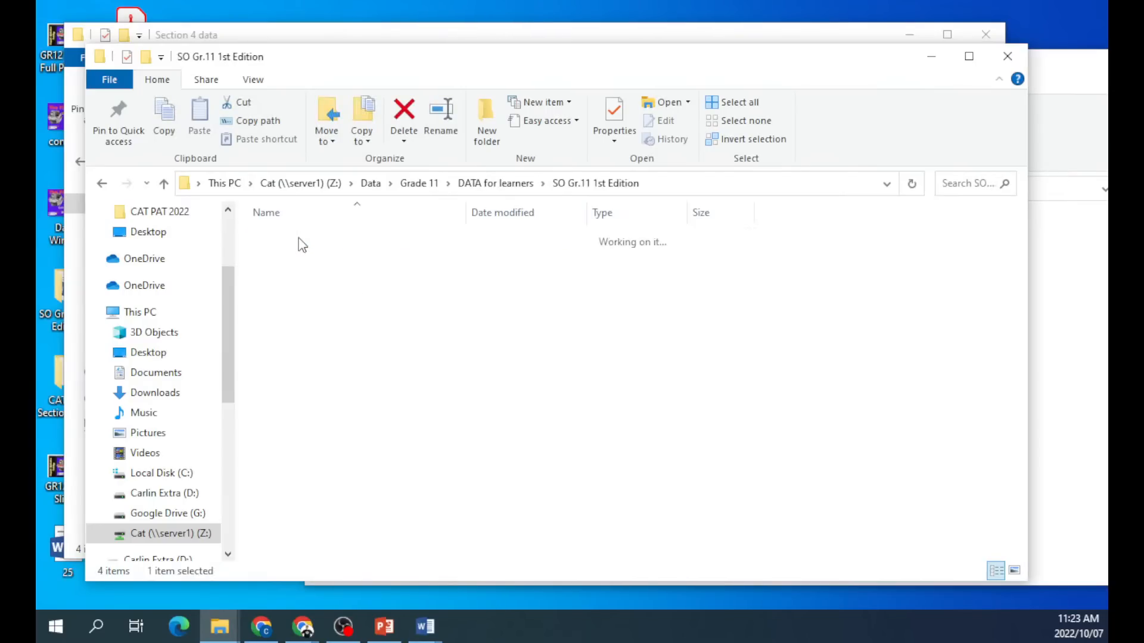
pyautogui.doubleClick(303, 412)
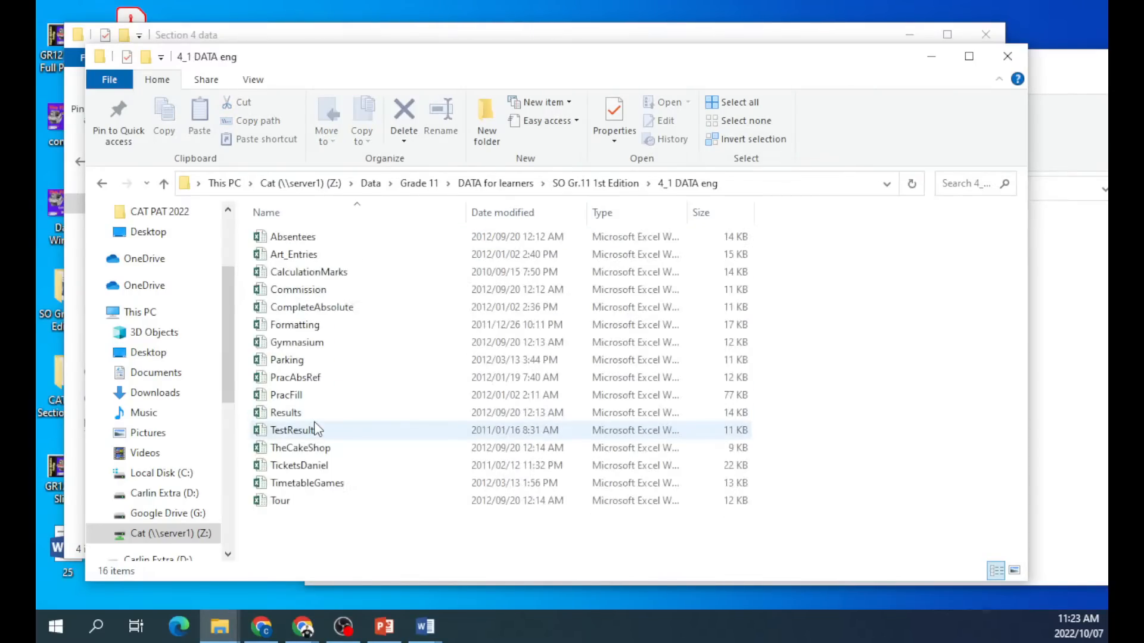
pyautogui.press('BackSpace')
pyautogui.doubleClick(320, 430)
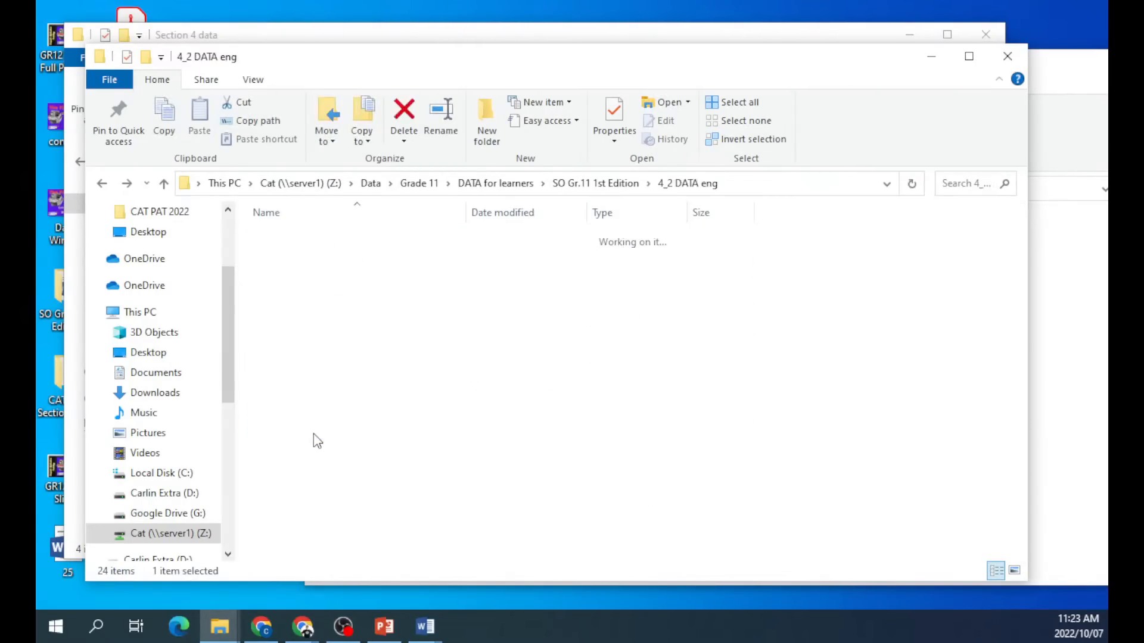
pyautogui.press('BackSpace')
pyautogui.doubleClick(310, 447)
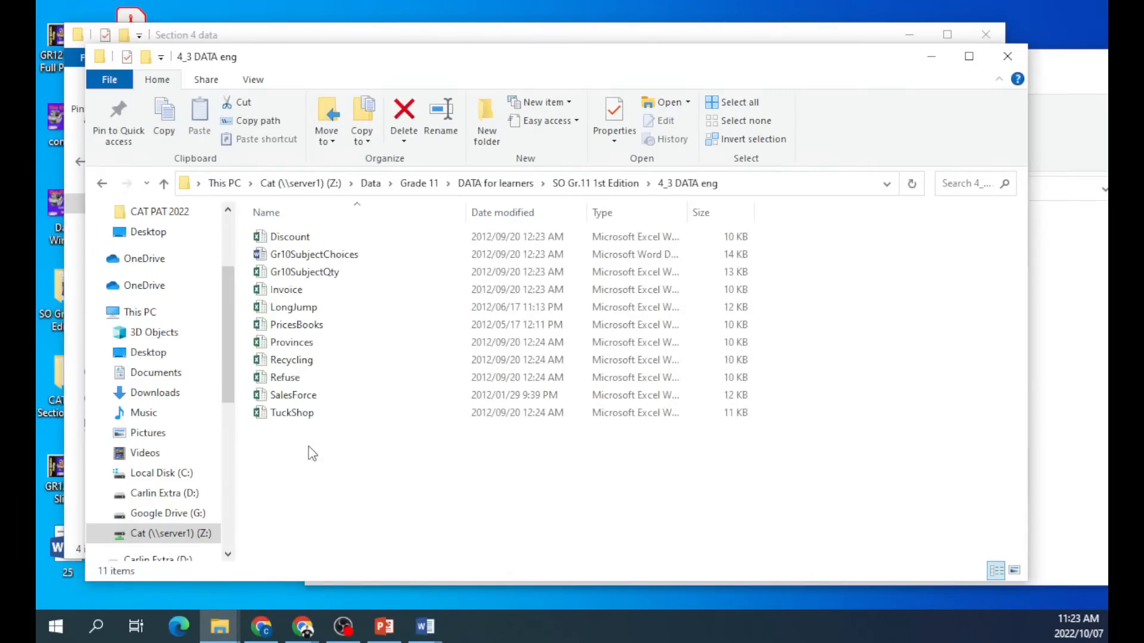
pyautogui.press('BackSpace')
# Close the extra Explorer windows and open ComputerSales from 4_3 DATA eng.
pyautogui.click(1008, 56)
pyautogui.click(986, 36)
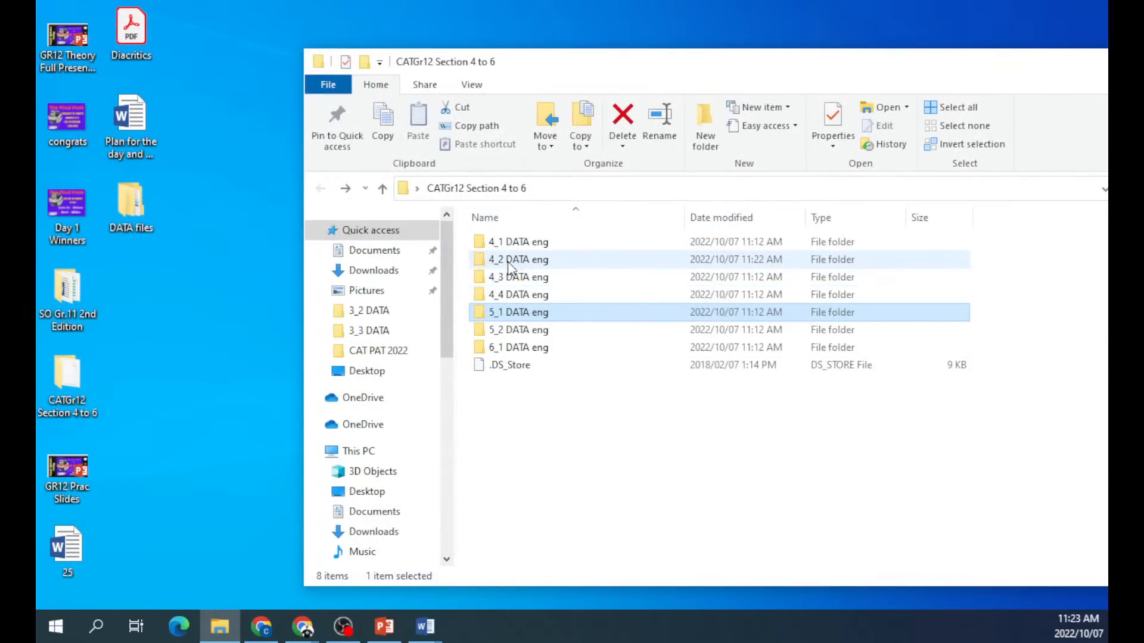
pyautogui.doubleClick(505, 284)
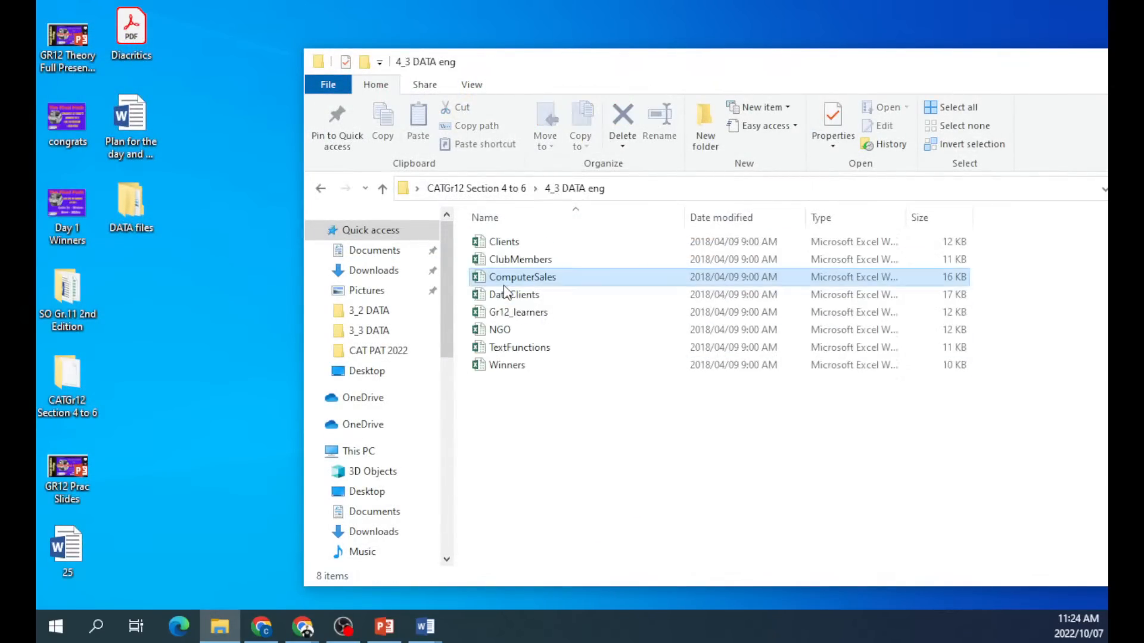
pyautogui.doubleClick(504, 283)
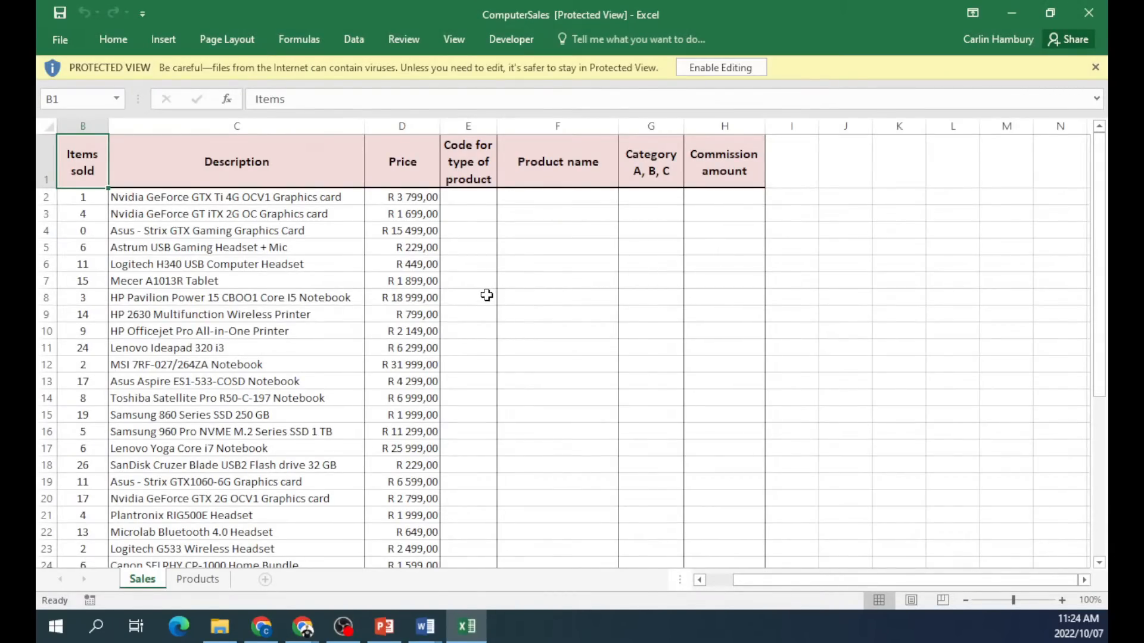
# Enable editing, show the Products sheet at 200% zoom, and clear the codes and names in A1:B7.
pyautogui.click(714, 70)
pyautogui.click(197, 582)
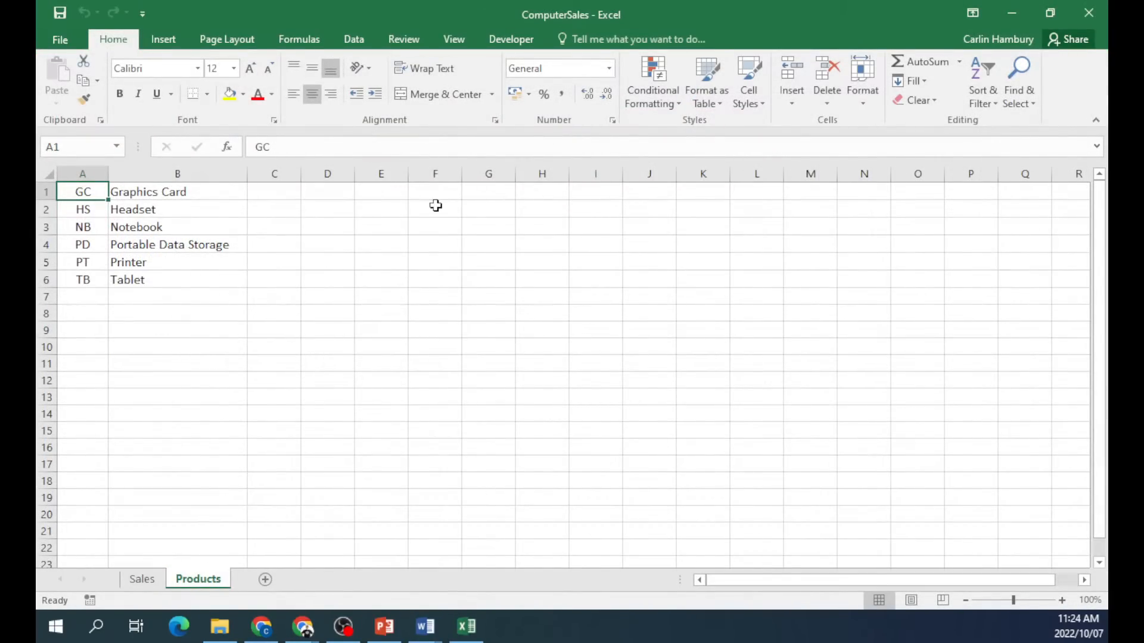
pyautogui.click(1062, 601)
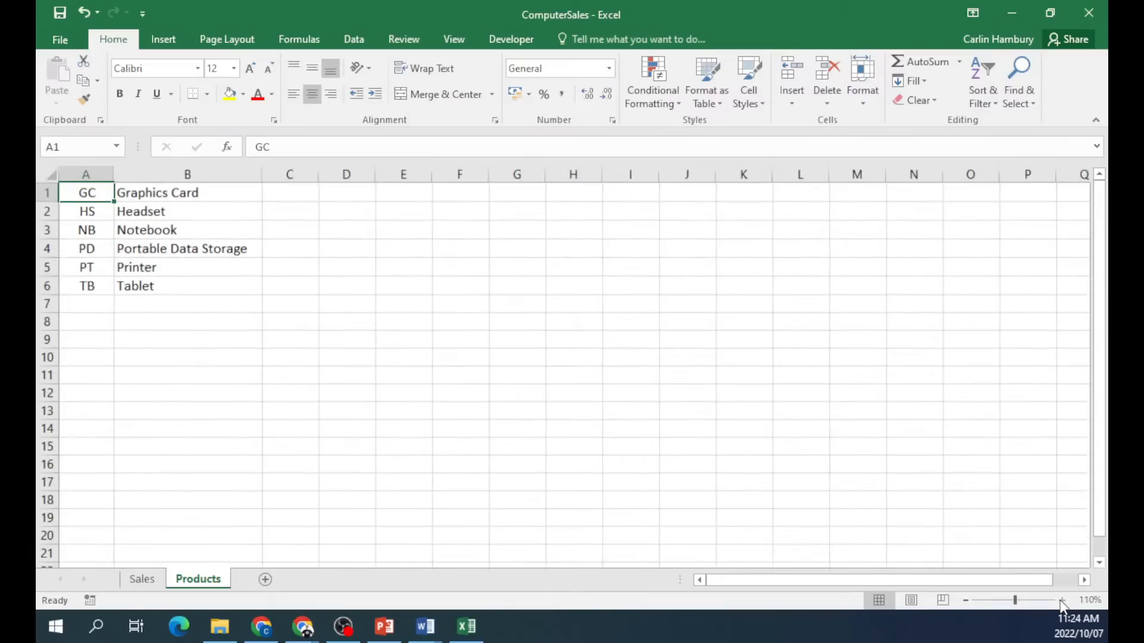
pyautogui.click(1062, 600)
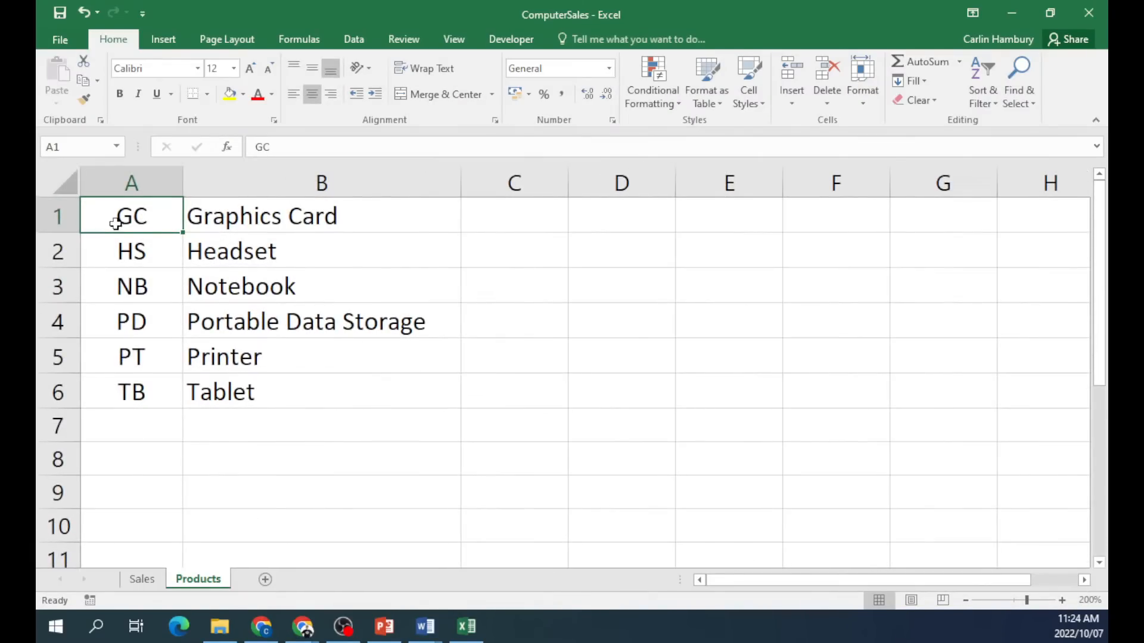
pyautogui.moveTo(137, 228); pyautogui.dragTo(370, 421)
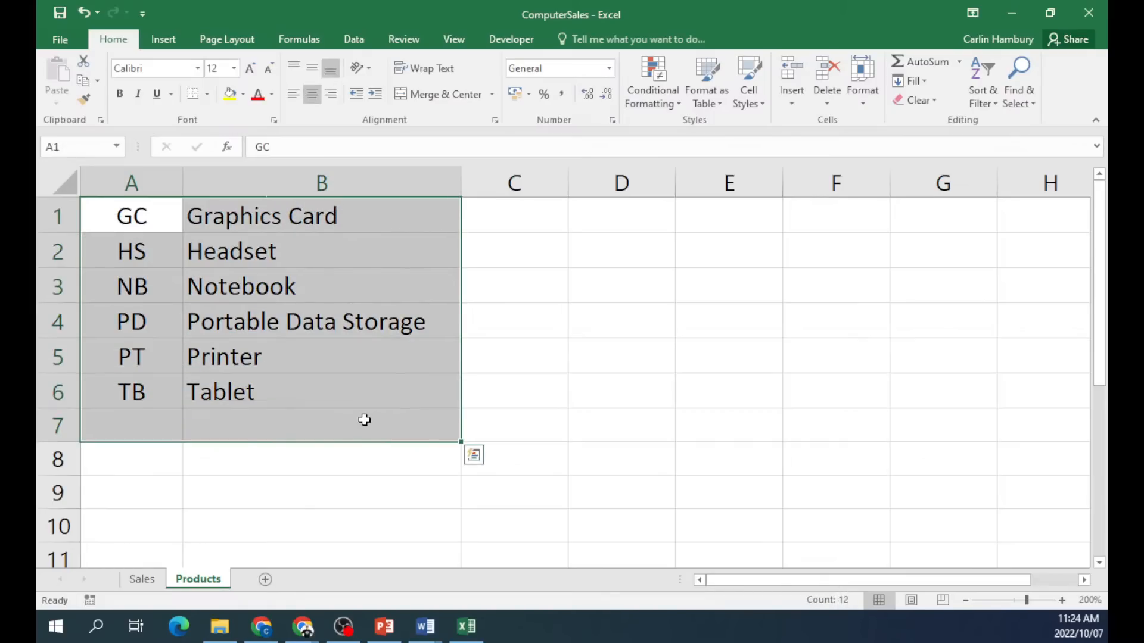
pyautogui.press('Delete')
# Enter Gold, Silver and Bronze in cells B3, B4 and B5.
pyautogui.click(243, 281)
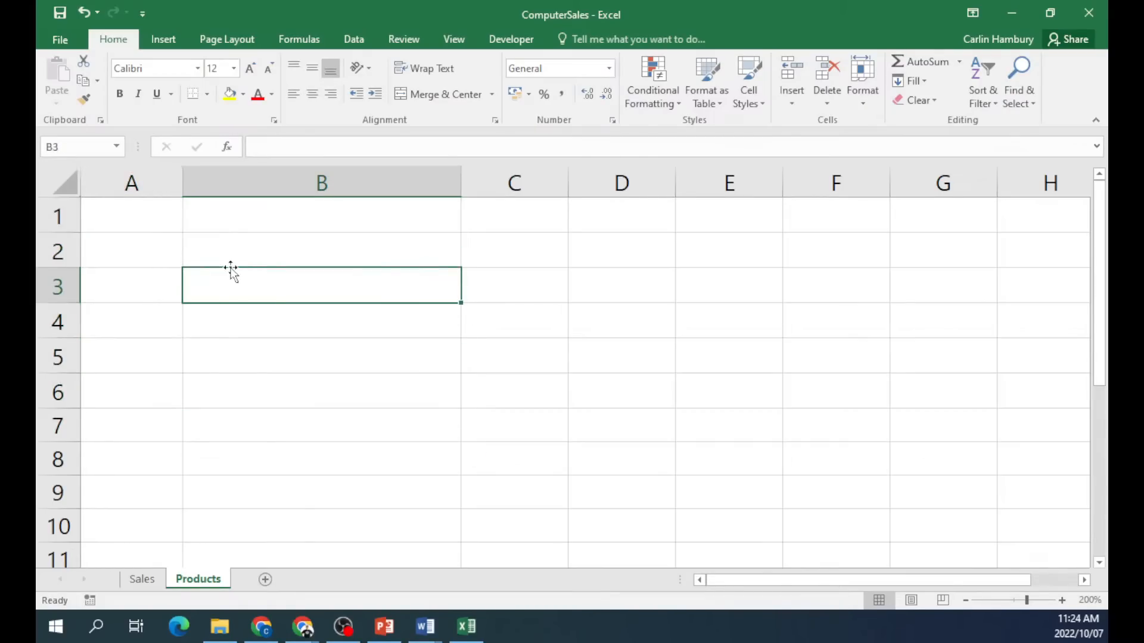
pyautogui.write('Gold')
pyautogui.press('Return')
pyautogui.write('Silver')
pyautogui.press('Return')
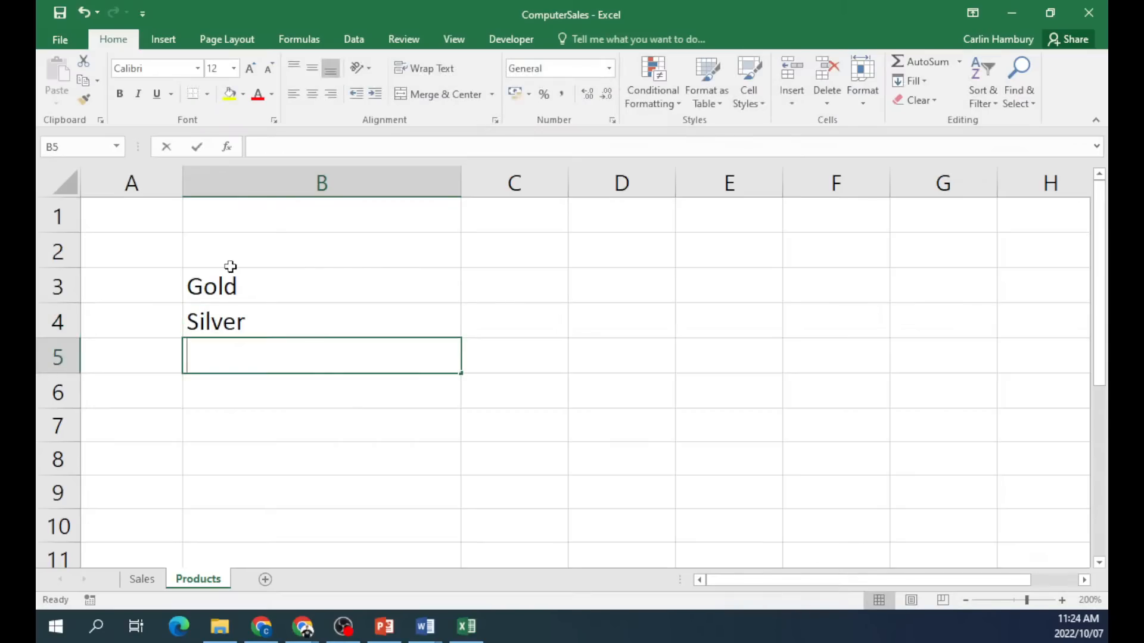
pyautogui.write('Bronze')
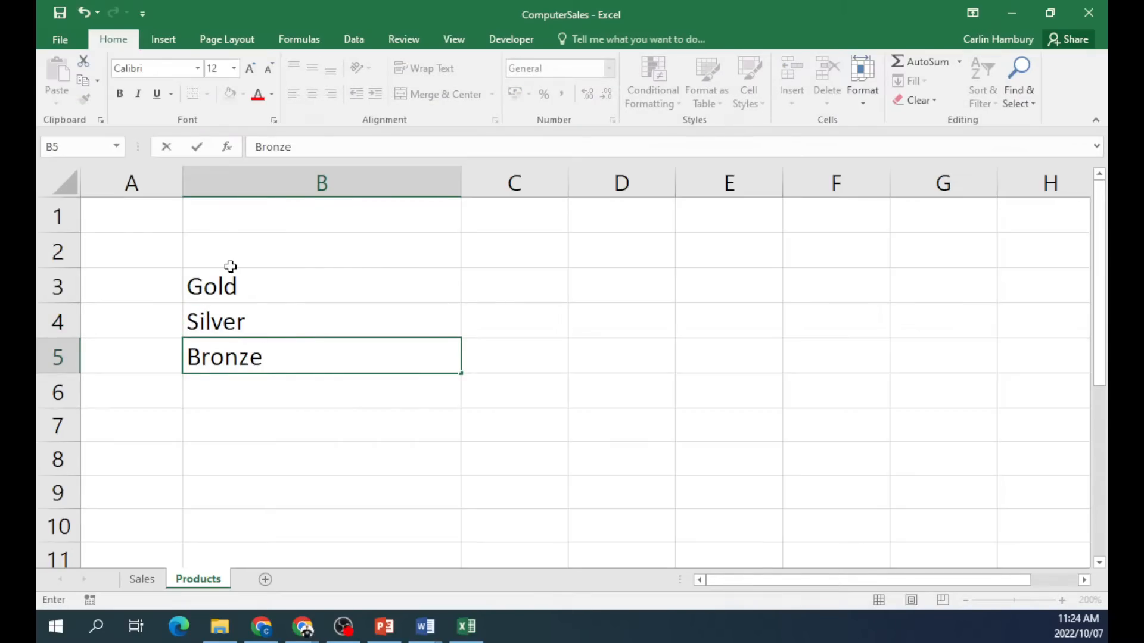
pyautogui.press('Up')
pyautogui.press('Up')
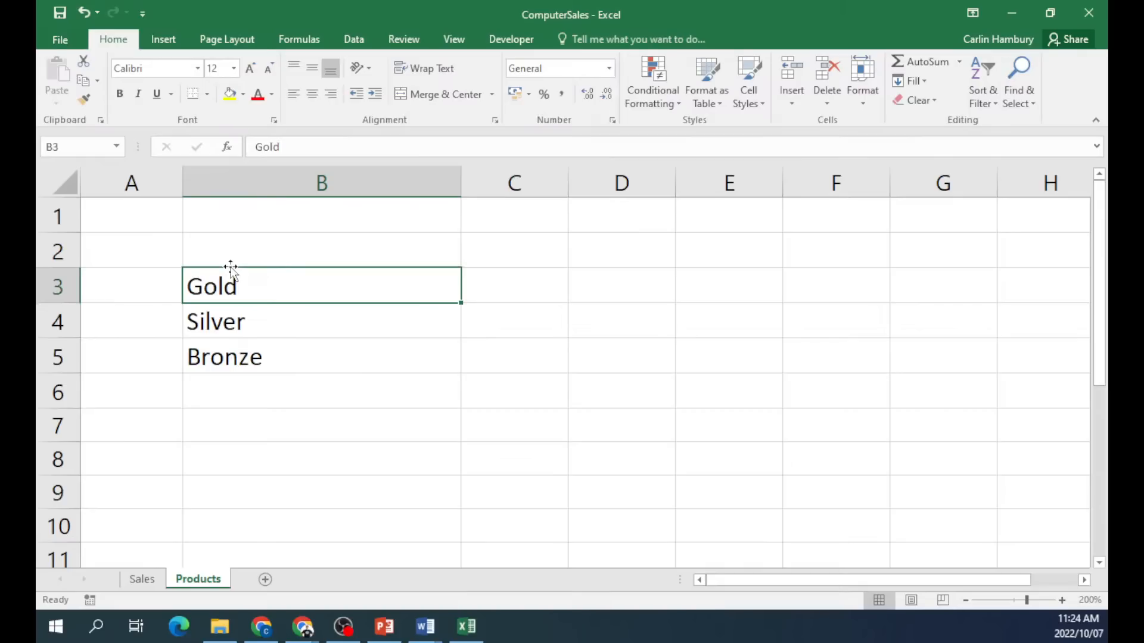
# Append the ranges (800-100) to Gold and (680-799) to Silver.
pyautogui.doubleClick(396, 287)
pyautogui.write('(')
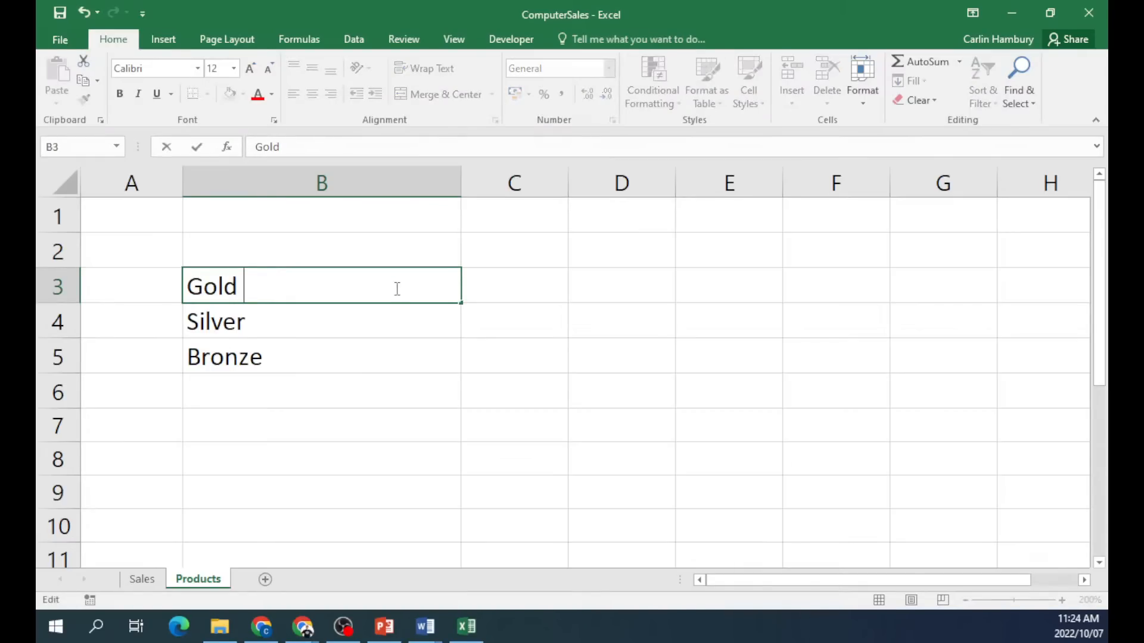
pyautogui.write('800')
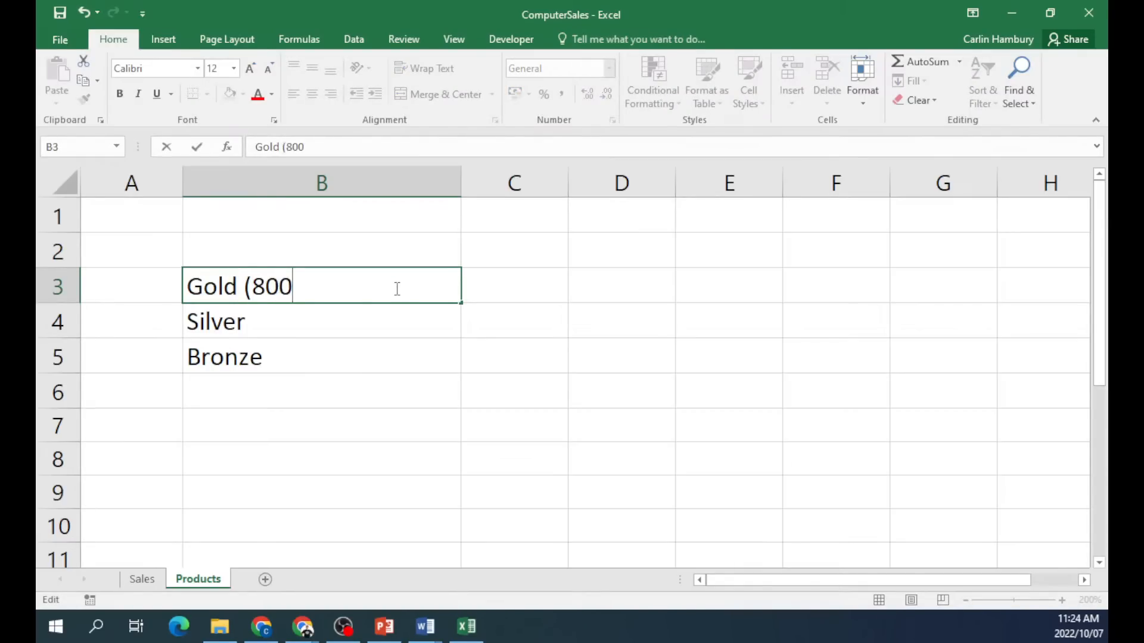
pyautogui.write('-100)')
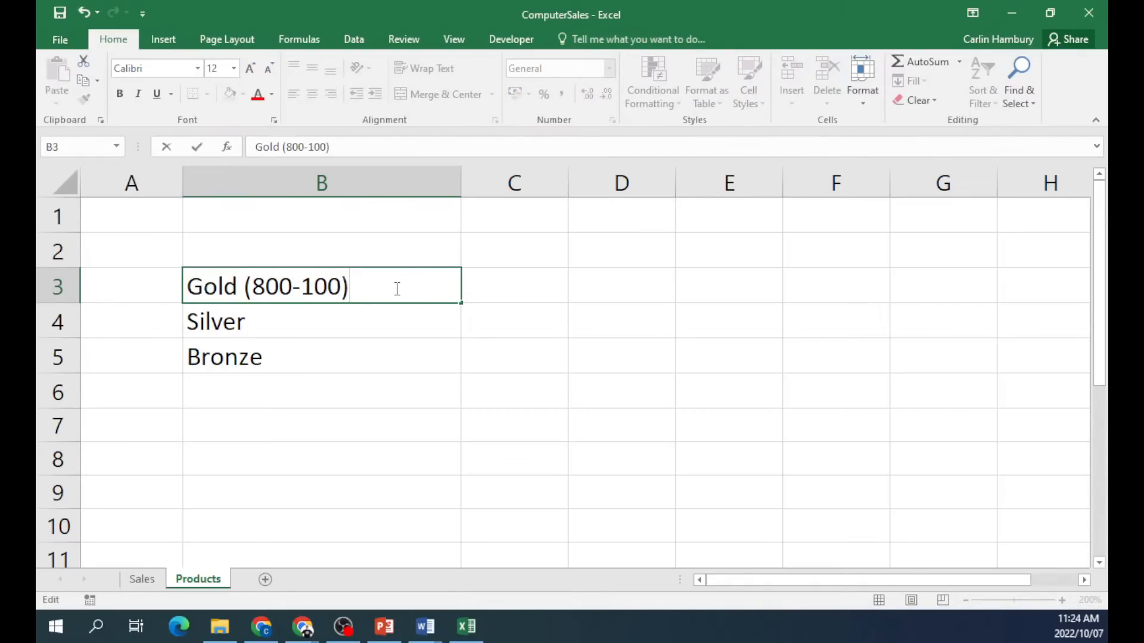
pyautogui.doubleClick(360, 323)
pyautogui.write('(680-')
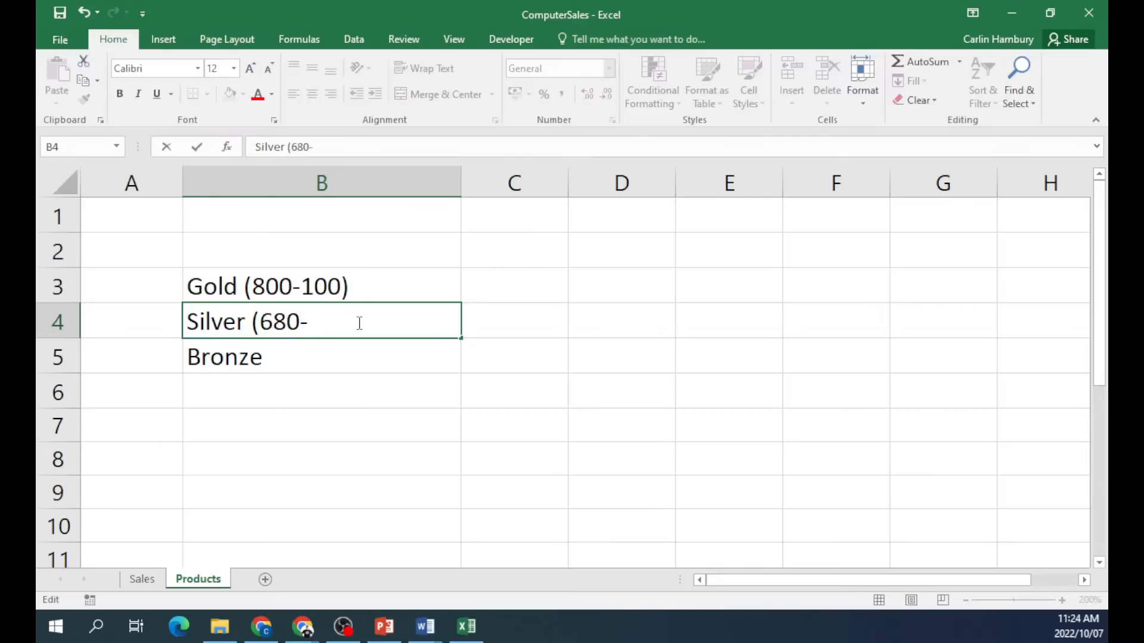
pyautogui.write('799)')
pyautogui.click(341, 352)
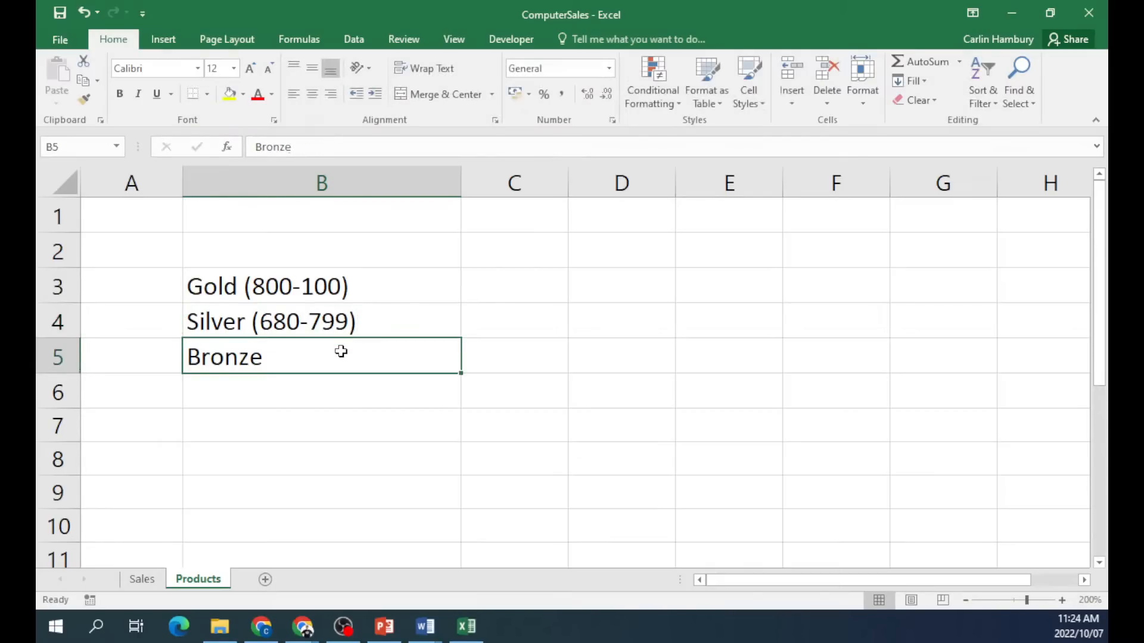
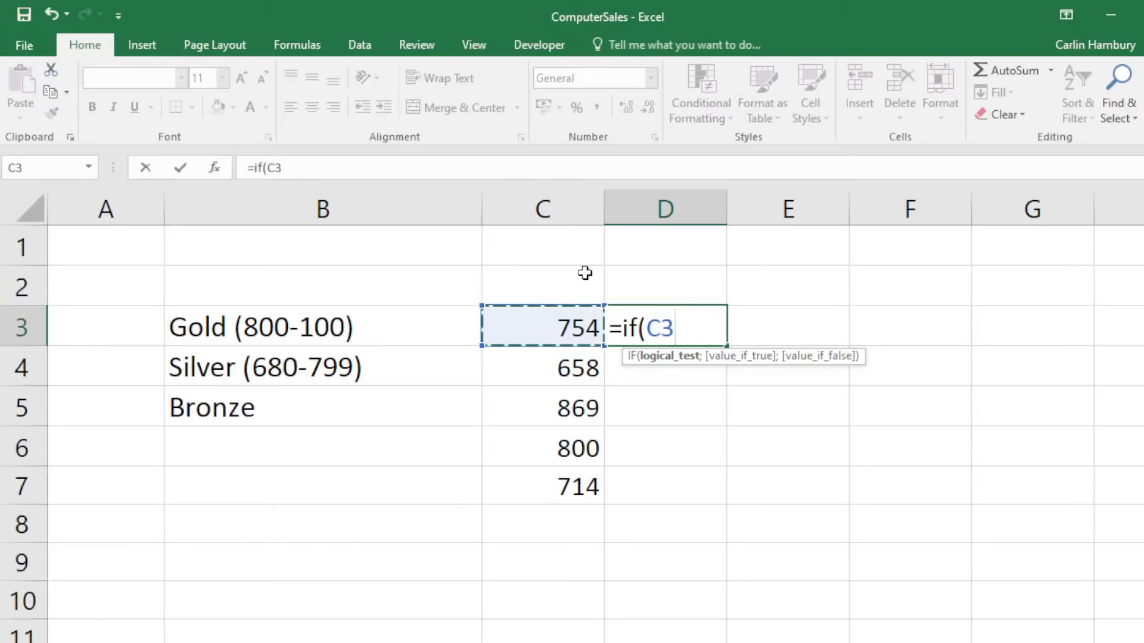
# Enter =IF(C3>=800; "Gold"; "Silver") in D3 and confirm it returns Silver for 754.
pyautogui.write('>')
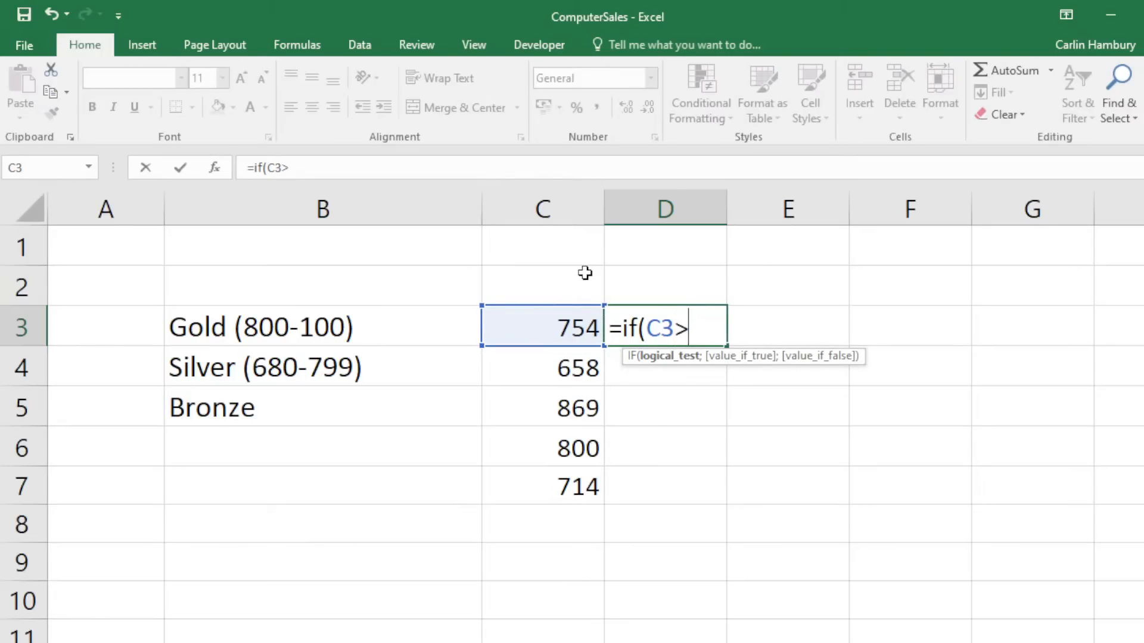
pyautogui.press('BackSpace')
pyautogui.write('>=800')
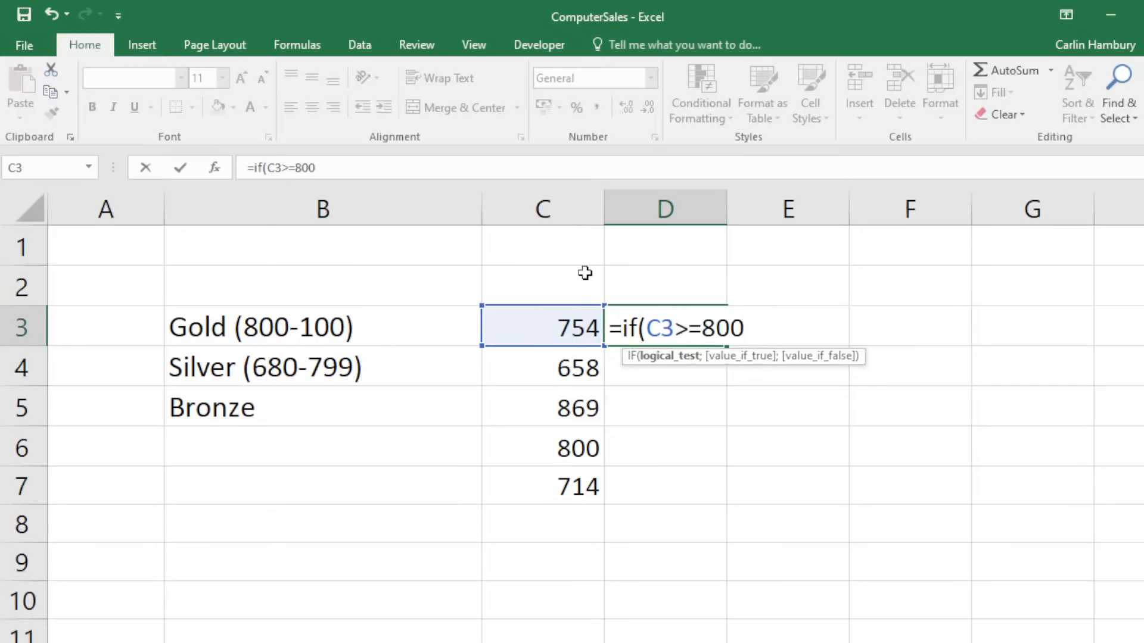
pyautogui.write(';')
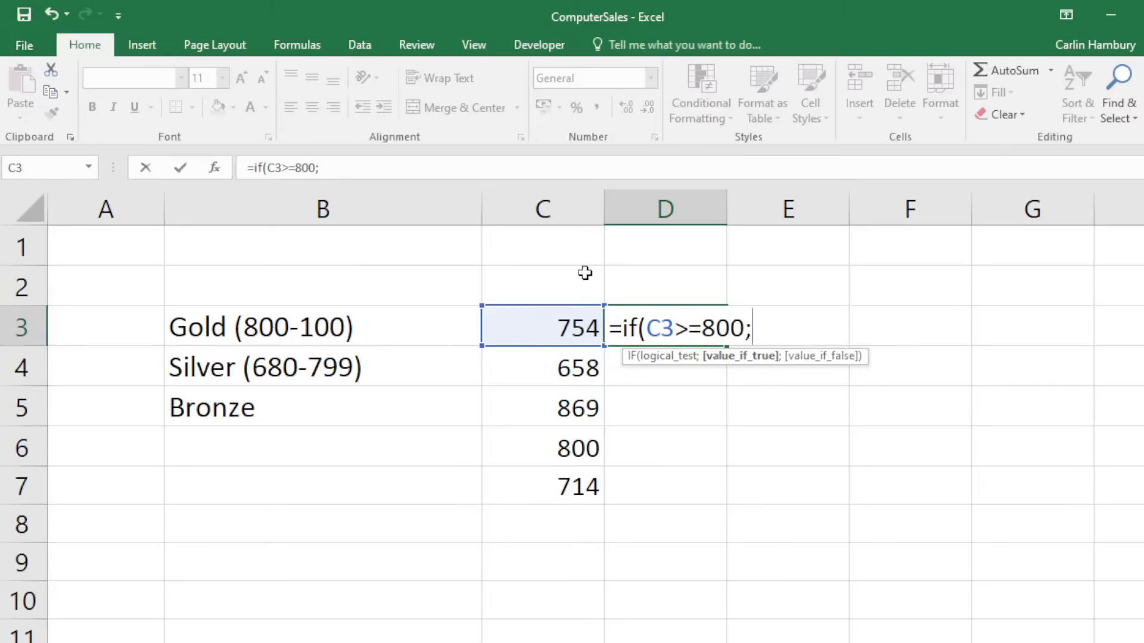
pyautogui.write(' "goild')
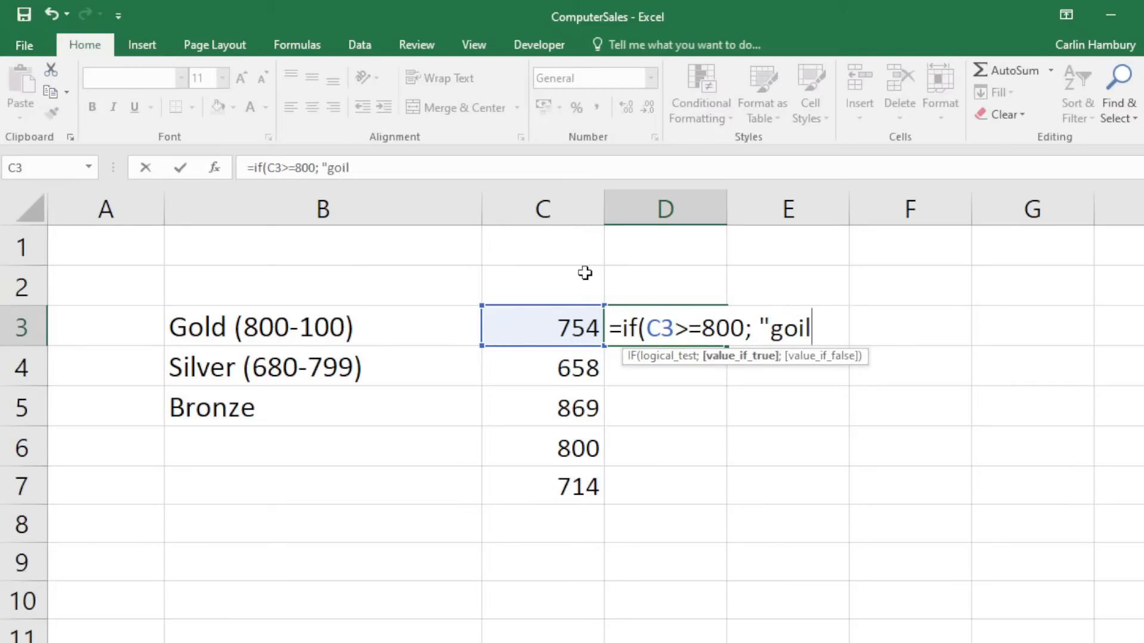
pyautogui.press('BackSpace')
pyautogui.press('BackSpace')
pyautogui.press('BackSpace')
pyautogui.press('BackSpace')
pyautogui.press('BackSpace')
pyautogui.write('D')
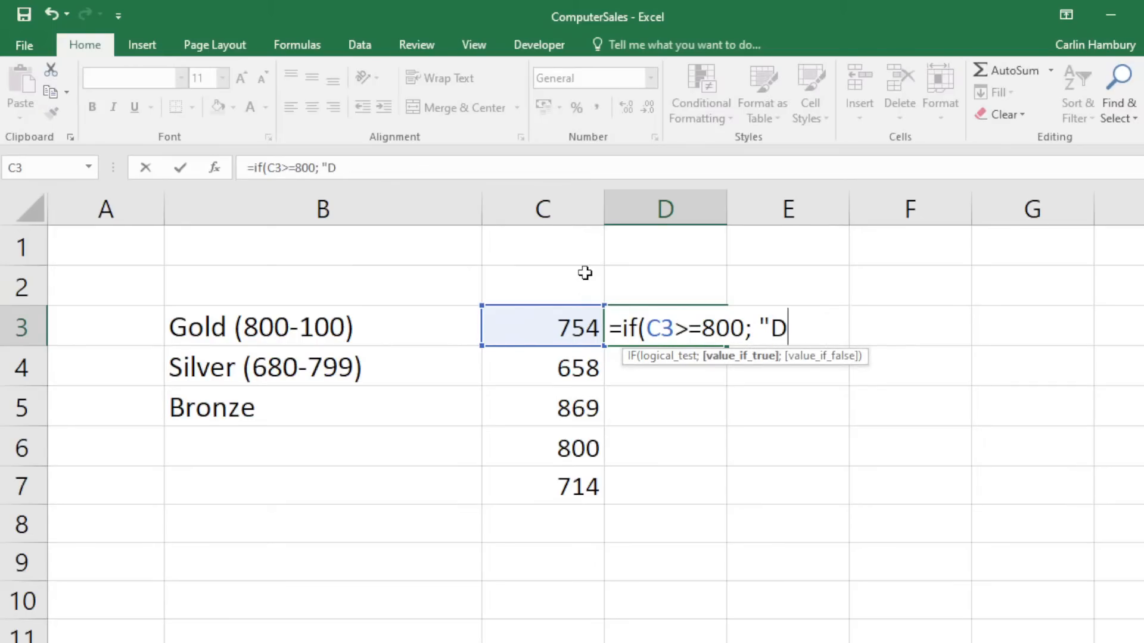
pyautogui.press('BackSpace')
pyautogui.write('Gold')
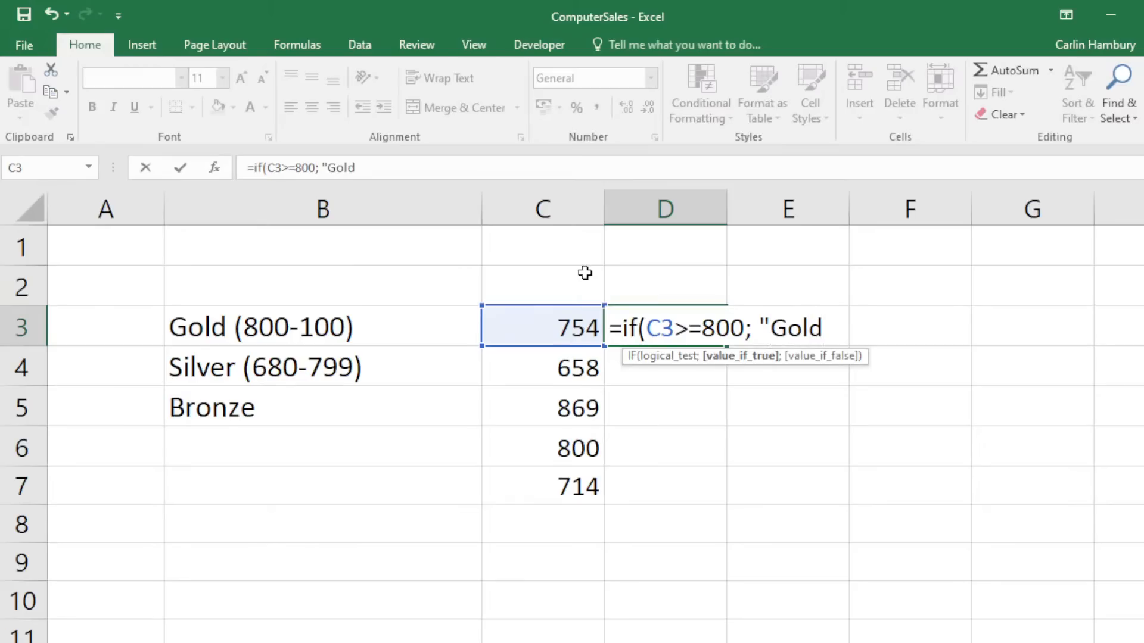
pyautogui.write('";')
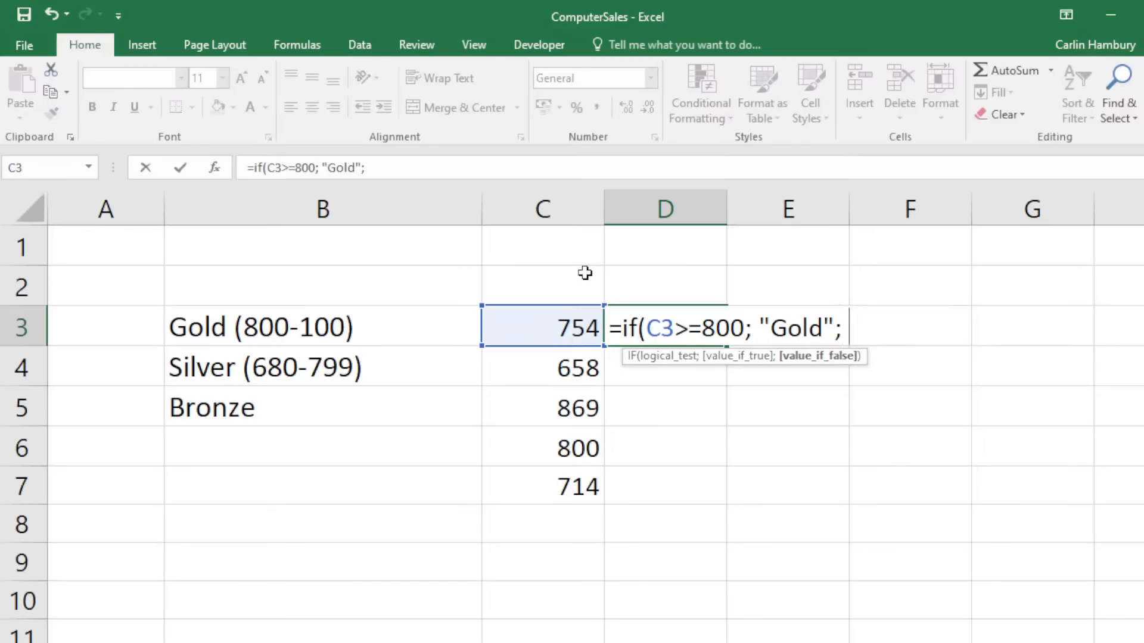
pyautogui.write(' "Silver')
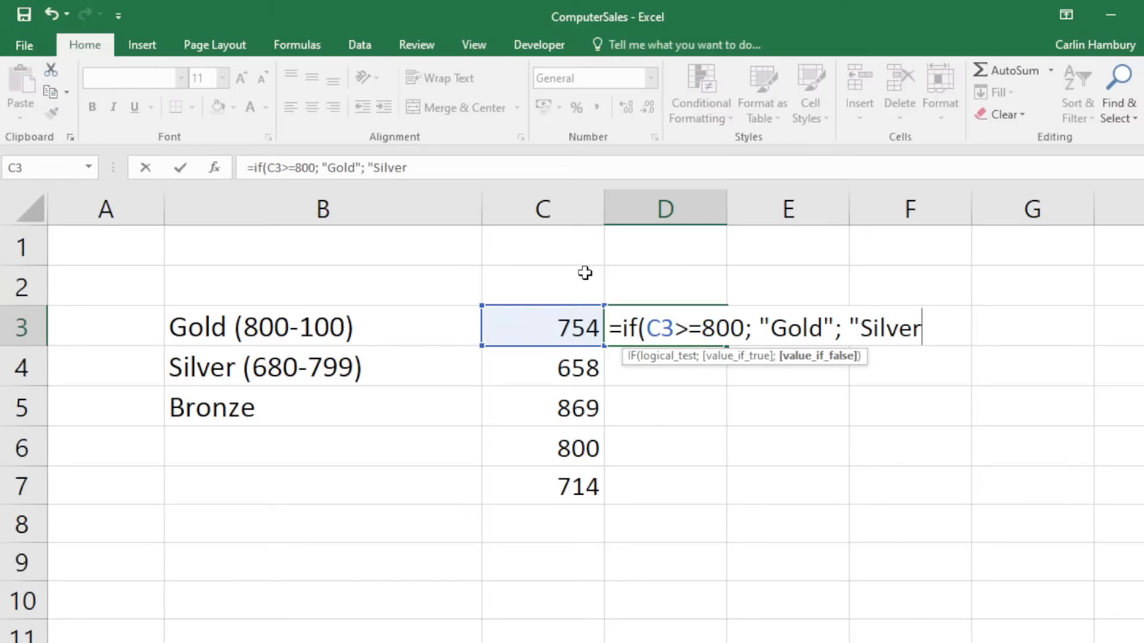
pyautogui.write(')')
pyautogui.press('BackSpace')
pyautogui.write('")')
pyautogui.press('Return')
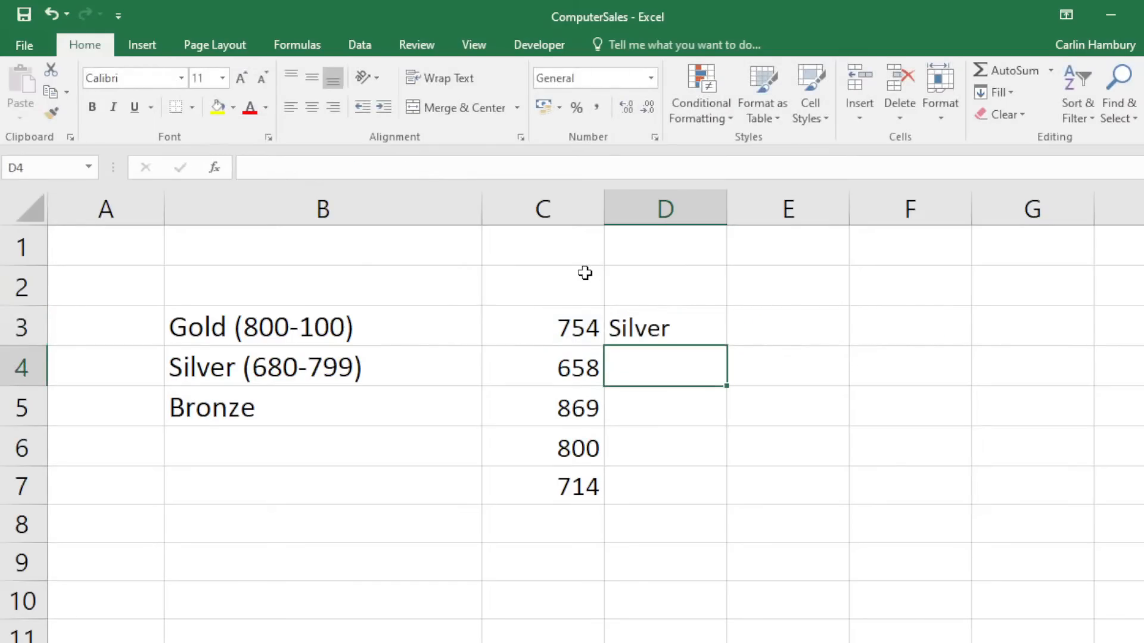
pyautogui.press('Up')
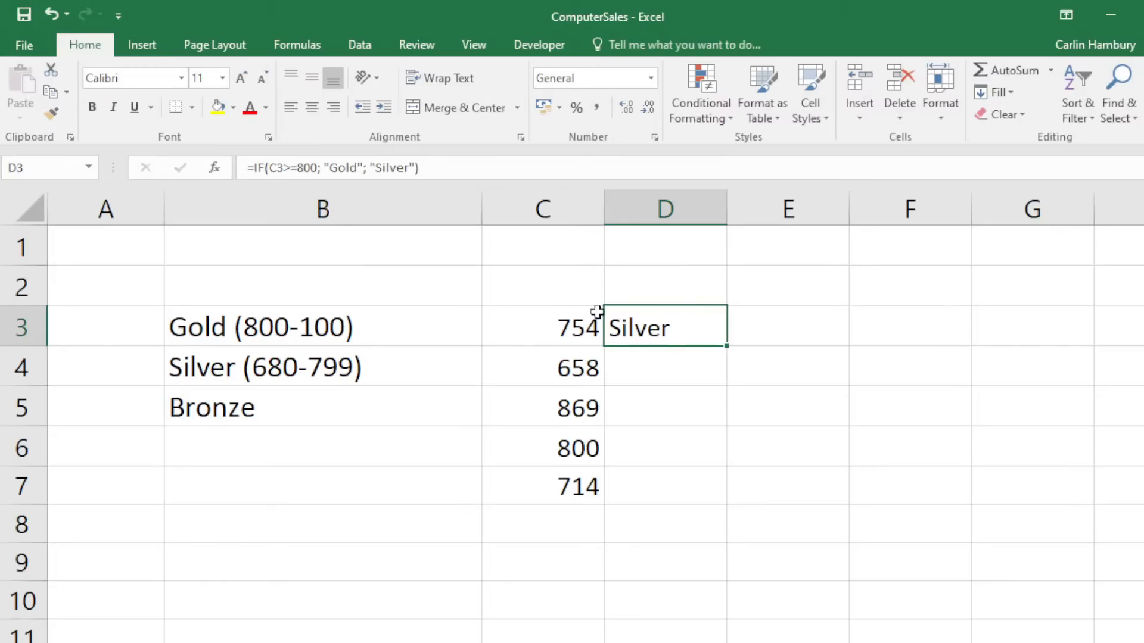
# Change D3 to =IF(C3>=800; "Gold"; IF(C3>=680; "Silver"; "bronze")).
pyautogui.click(566, 336)
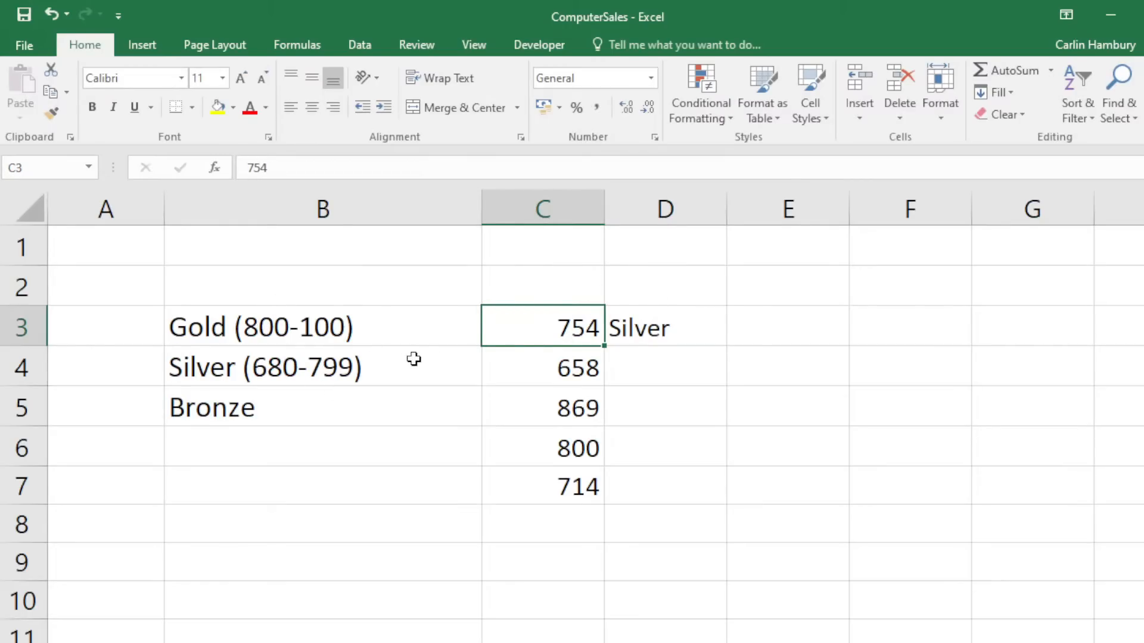
pyautogui.click(641, 326)
pyautogui.doubleClick(640, 326)
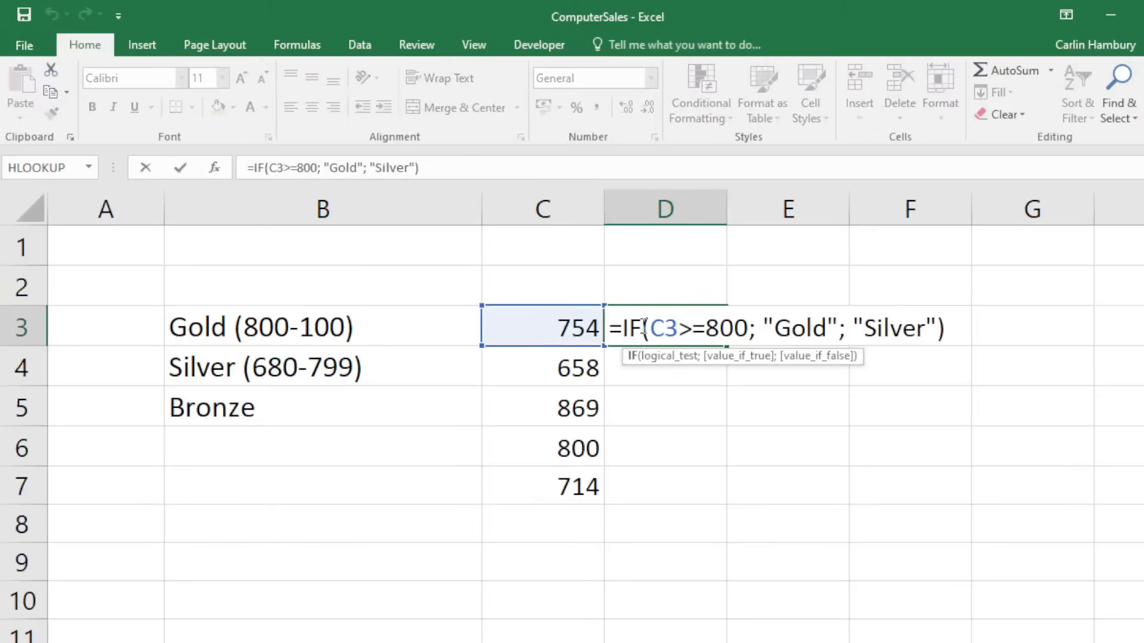
pyautogui.click(852, 329)
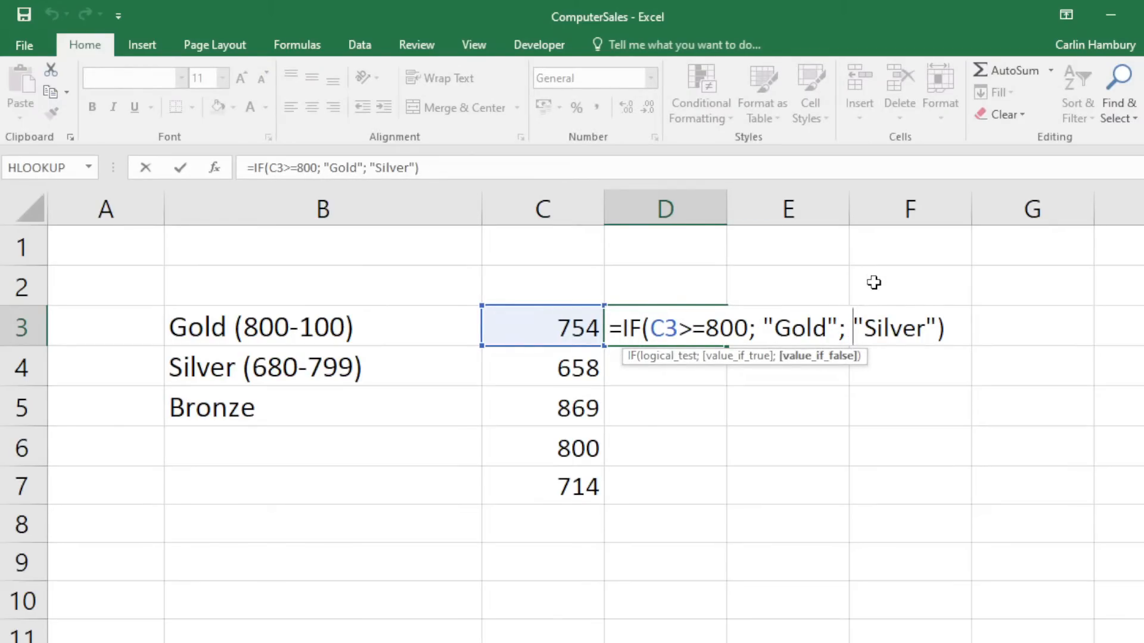
pyautogui.moveTo(649, 328); pyautogui.dragTo(838, 334)
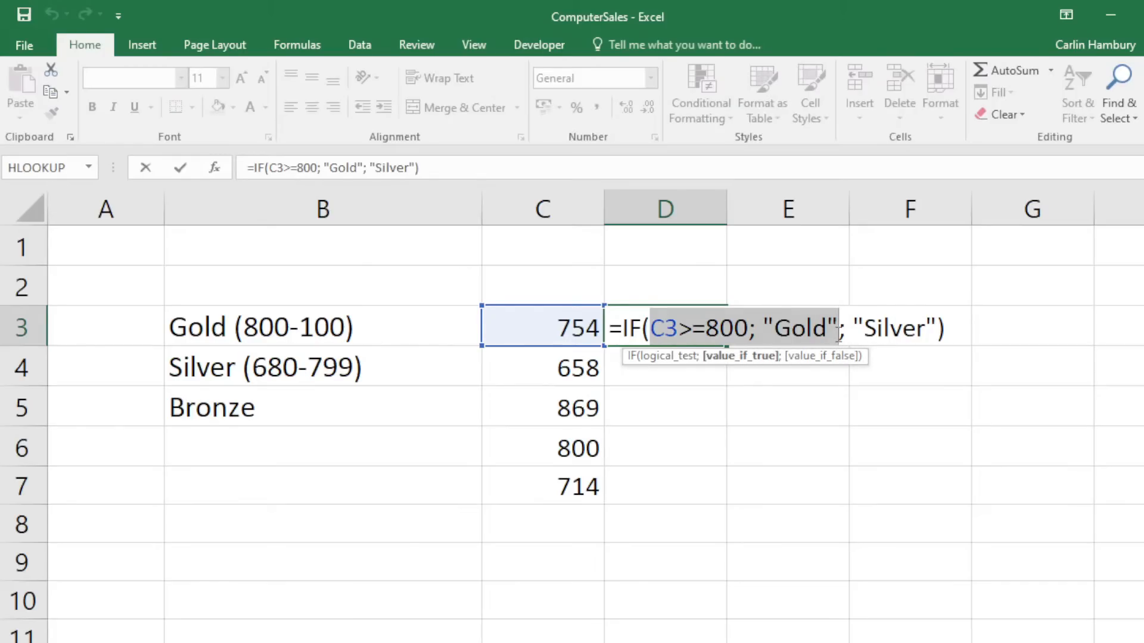
pyautogui.click(846, 329)
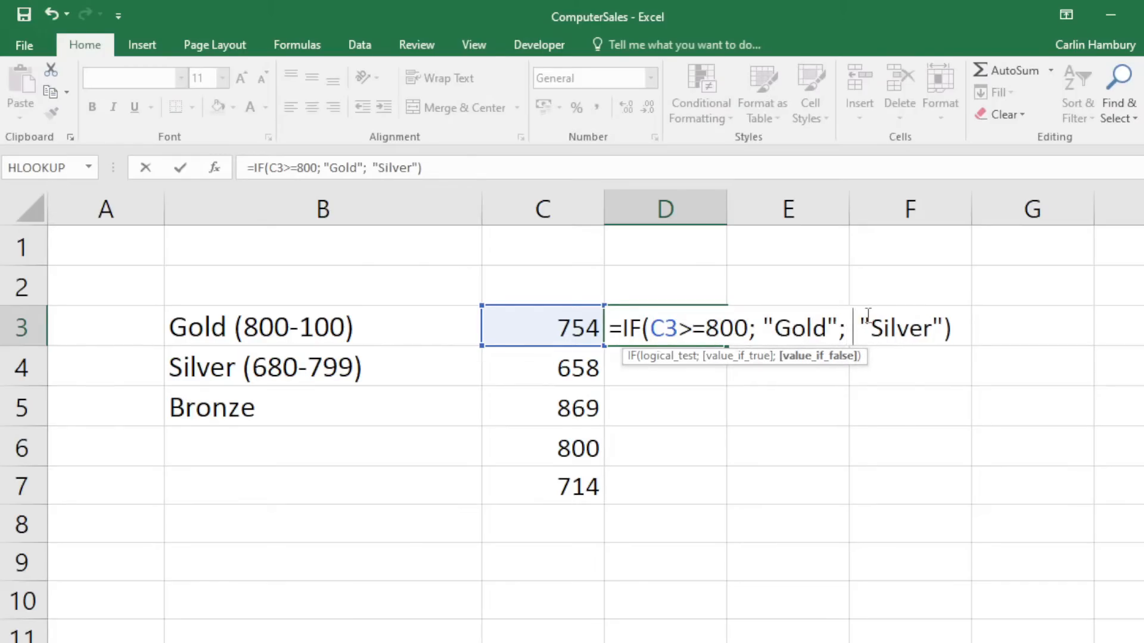
pyautogui.write('if(')
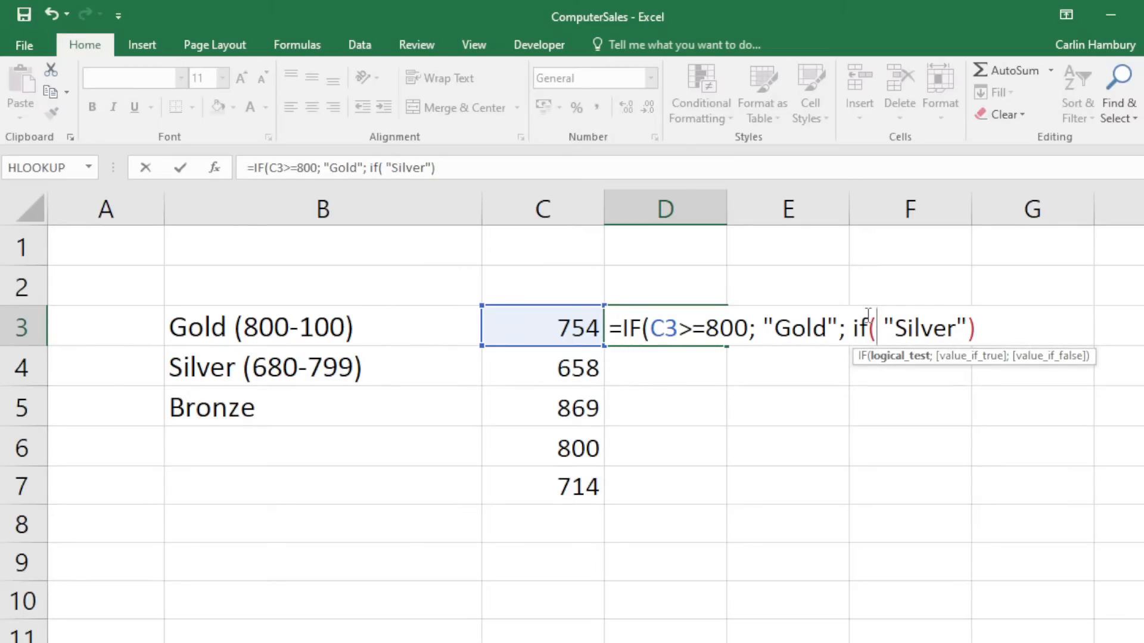
pyautogui.write('C#')
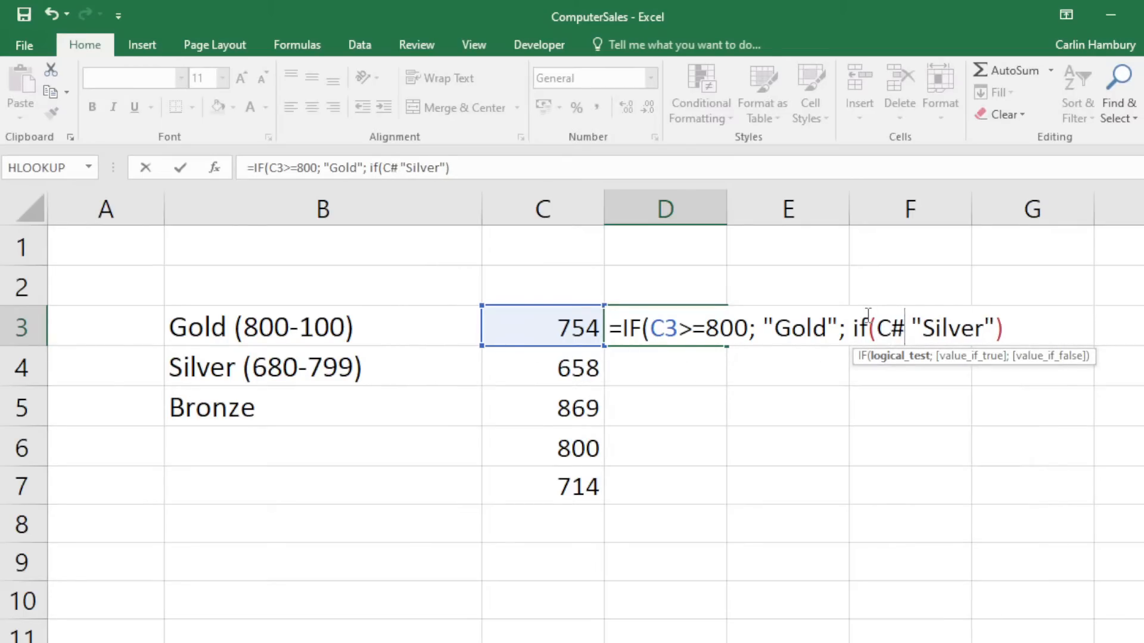
pyautogui.press('BackSpace')
pyautogui.write('3')
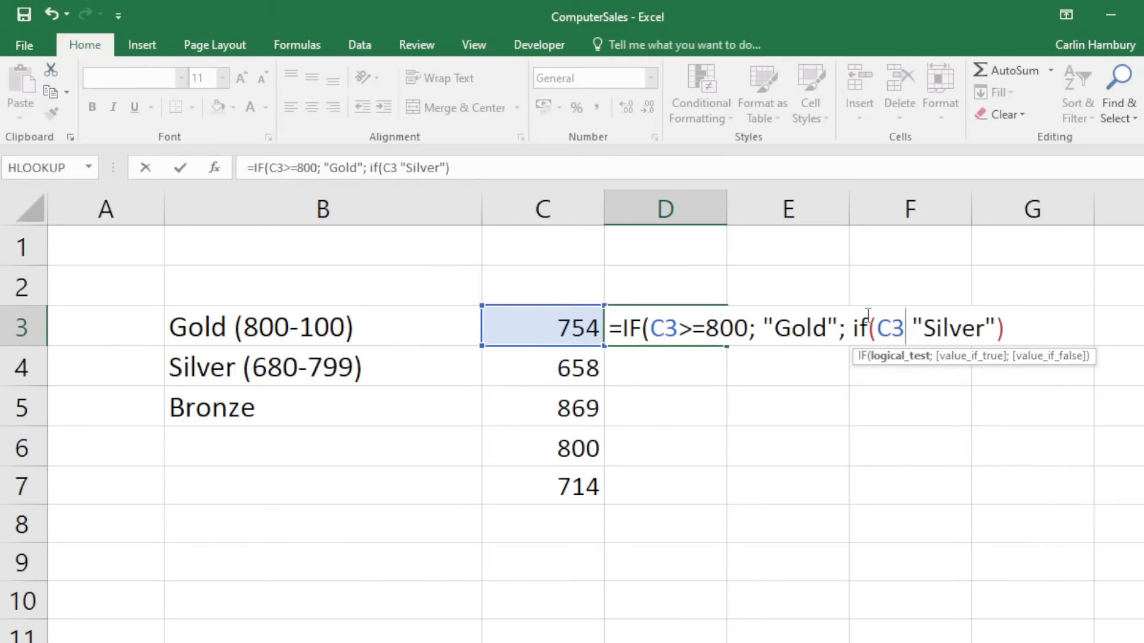
pyautogui.write('>=68')
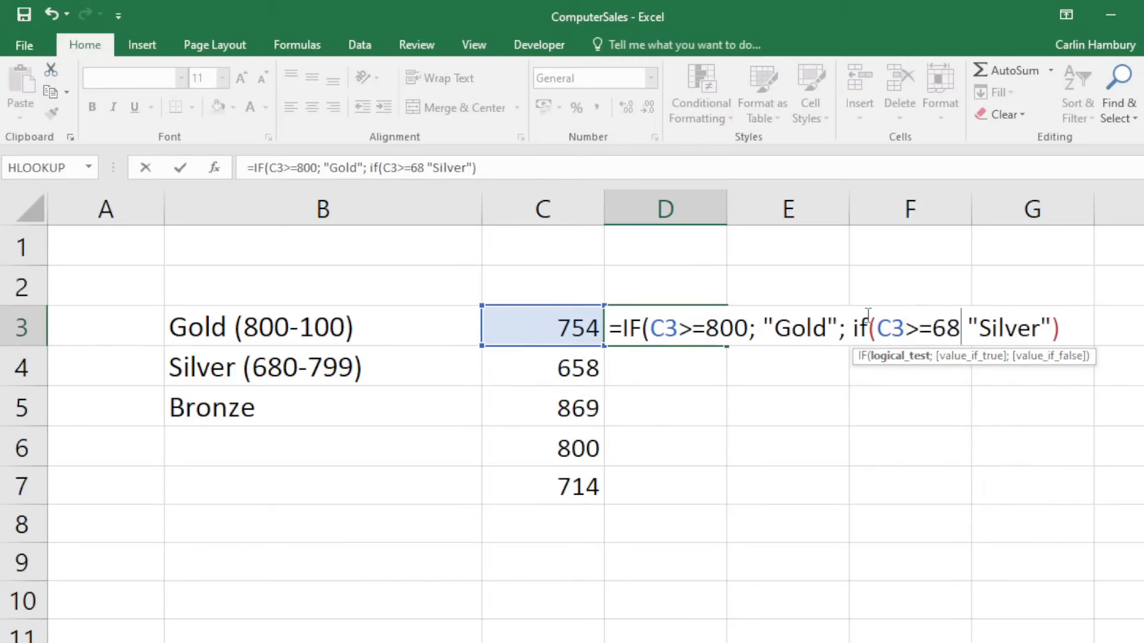
pyautogui.write('0')
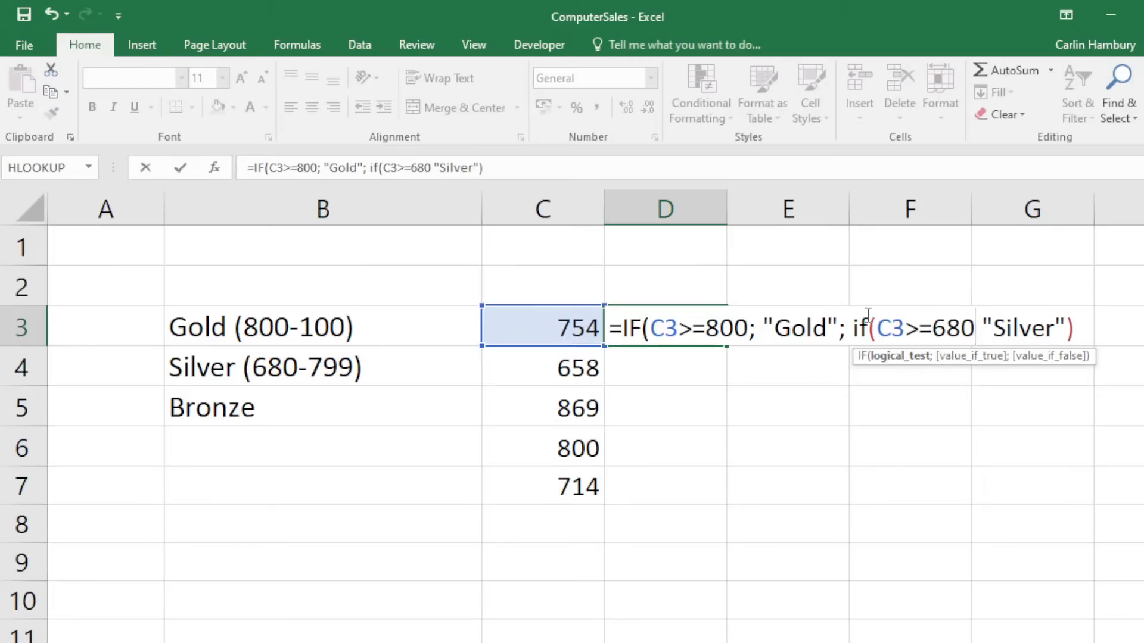
pyautogui.write(';')
pyautogui.press('Right')
pyautogui.press('Right')
pyautogui.press('Right')
pyautogui.press('Right')
pyautogui.press('Right')
pyautogui.press('Right')
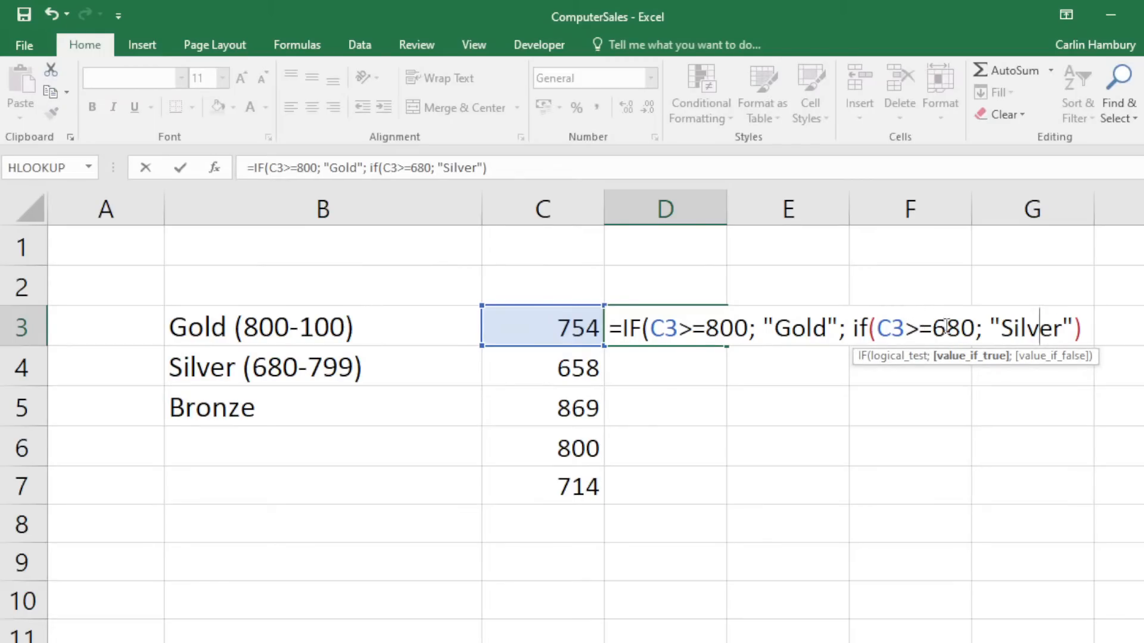
pyautogui.click(1076, 309)
pyautogui.write('; ')
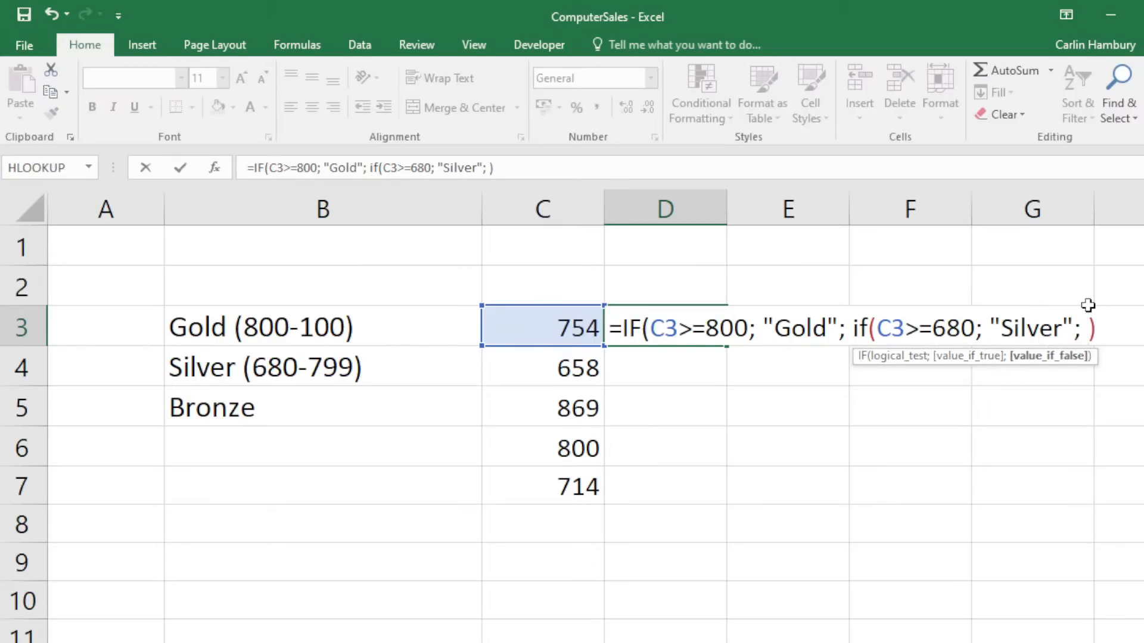
pyautogui.write('"bronze')
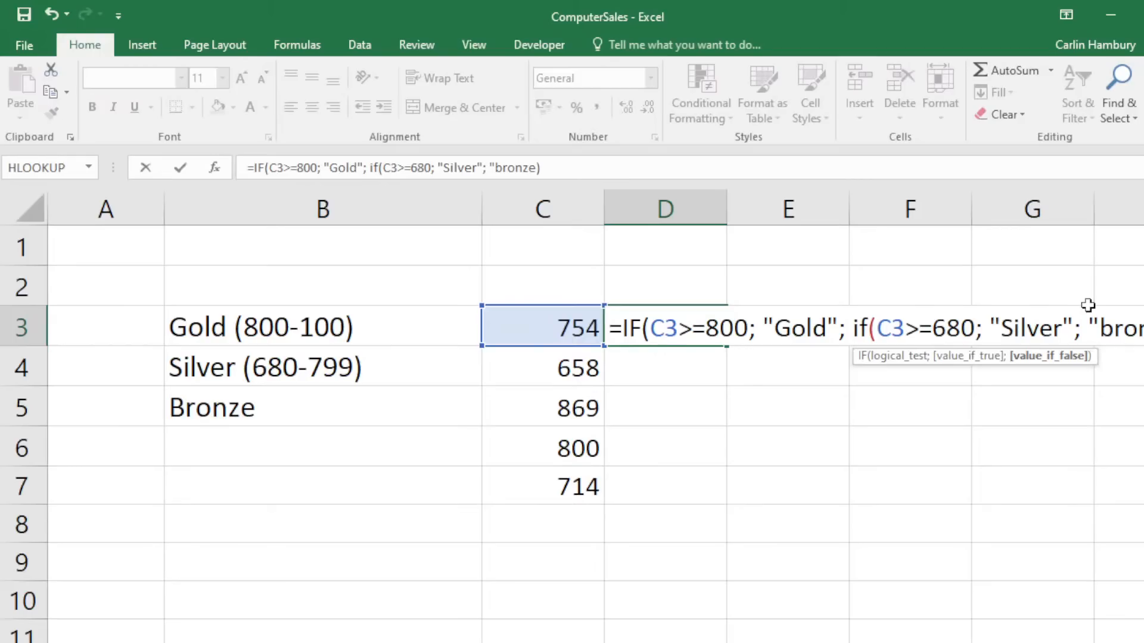
pyautogui.write('")')
pyautogui.press('Return')
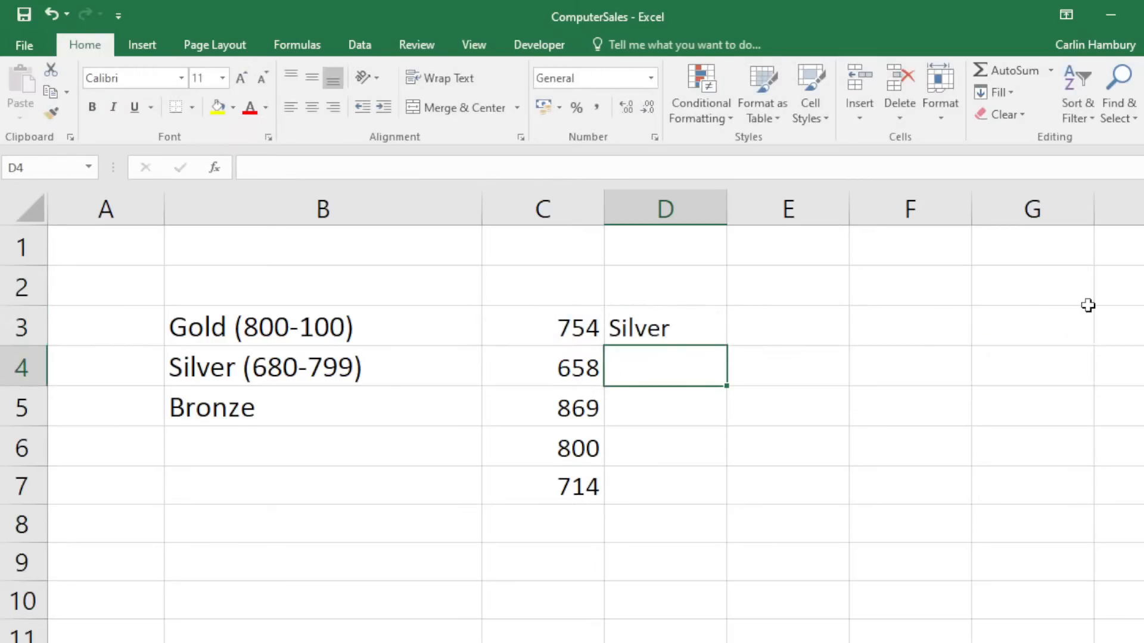
# Test the grade by entering scores 850 and then 500 in C3.
pyautogui.click(568, 328)
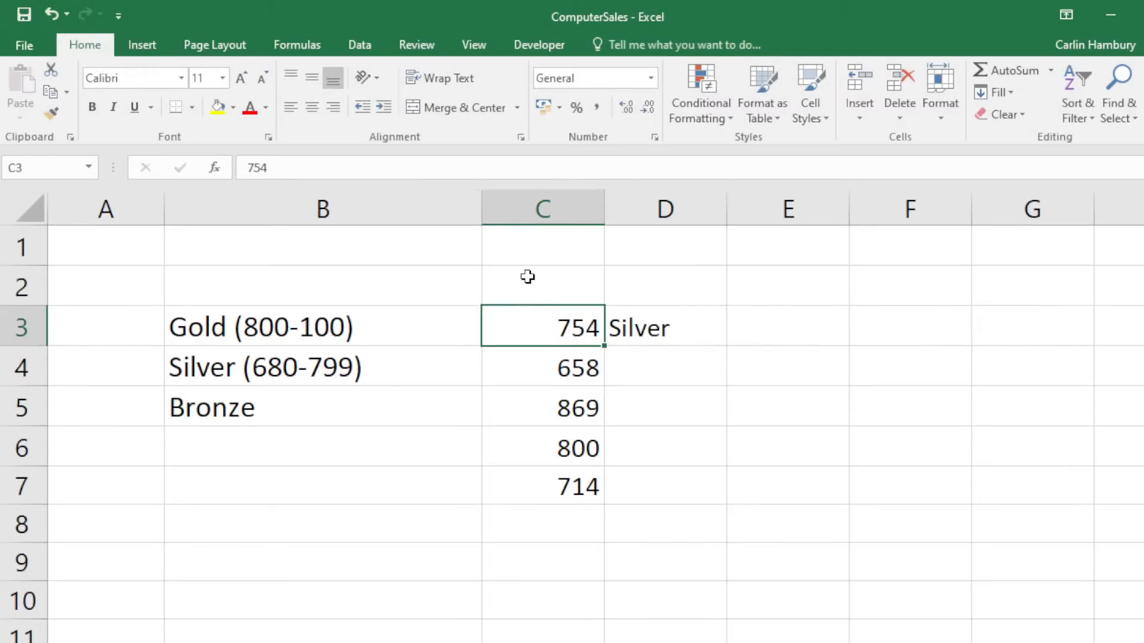
pyautogui.write('850')
pyautogui.press('Return')
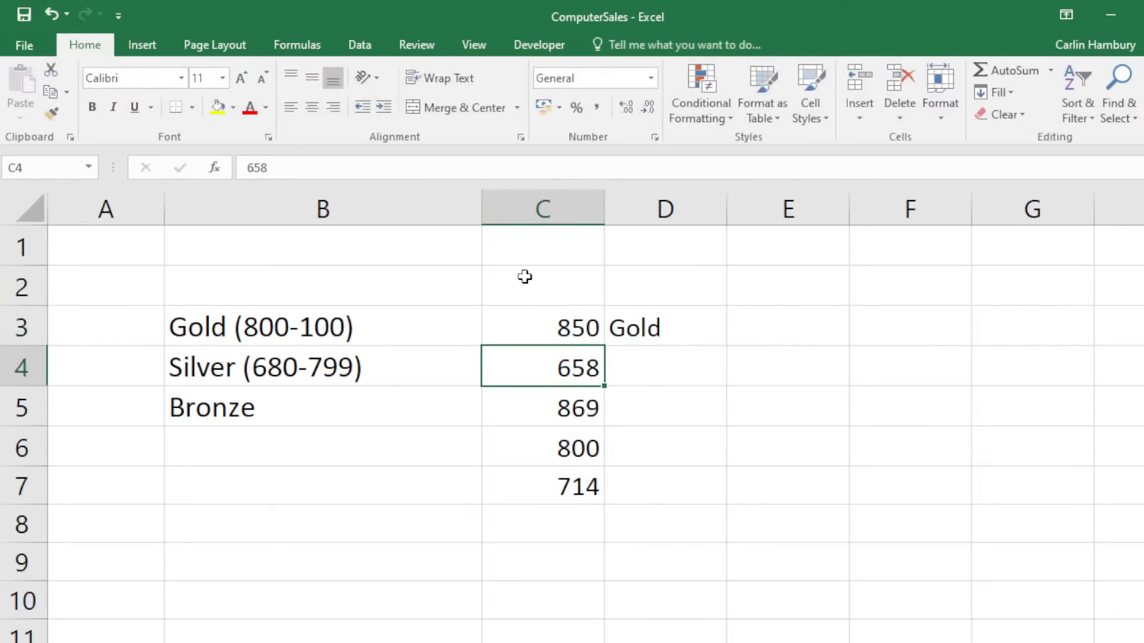
pyautogui.click(535, 313)
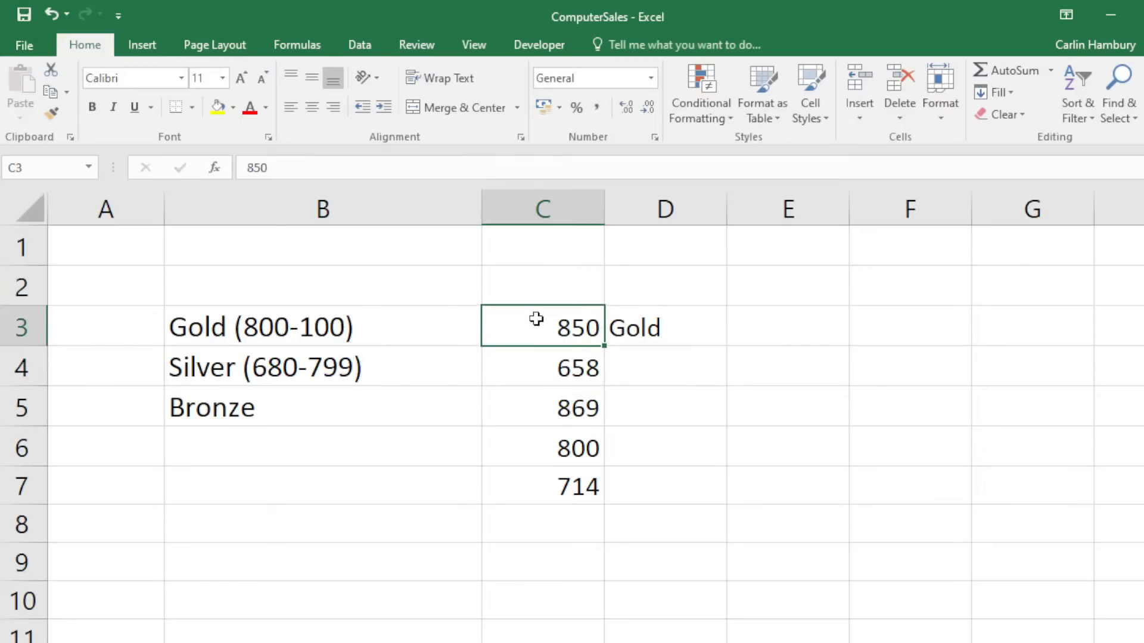
pyautogui.write('500')
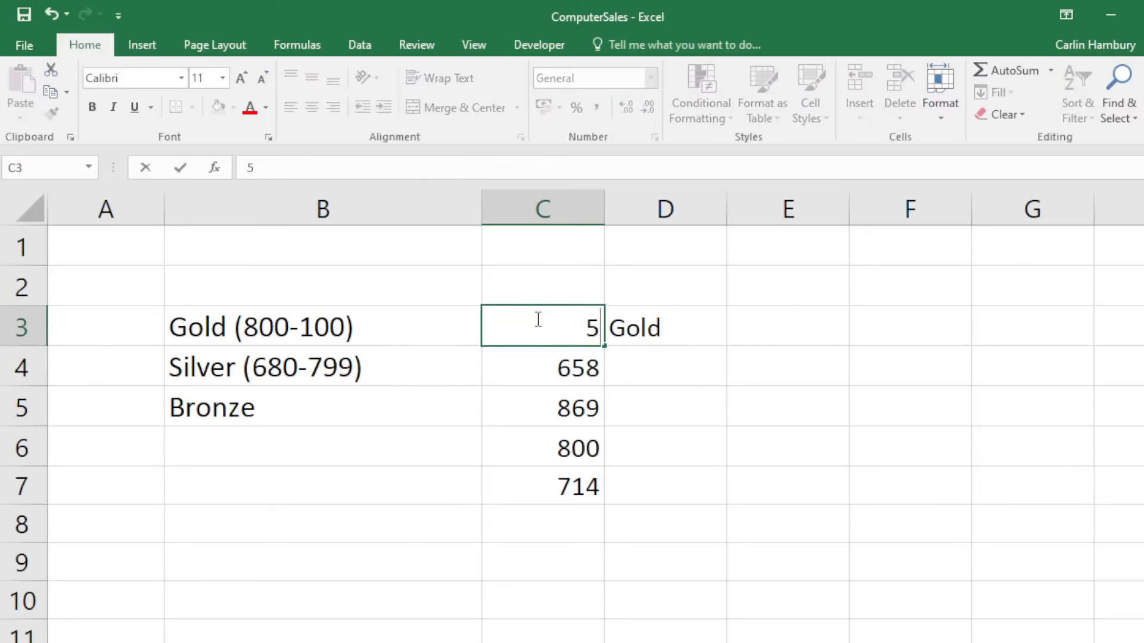
pyautogui.press('Return')
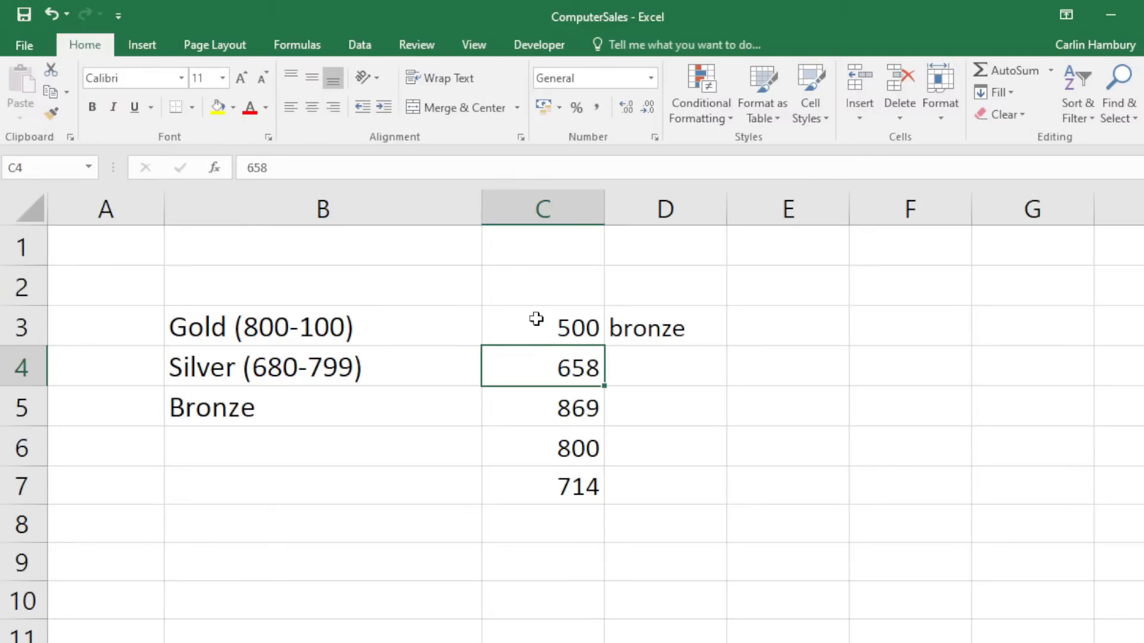
# Review D3's nested formula, then close the workbook without saving.
pyautogui.doubleClick(630, 310)
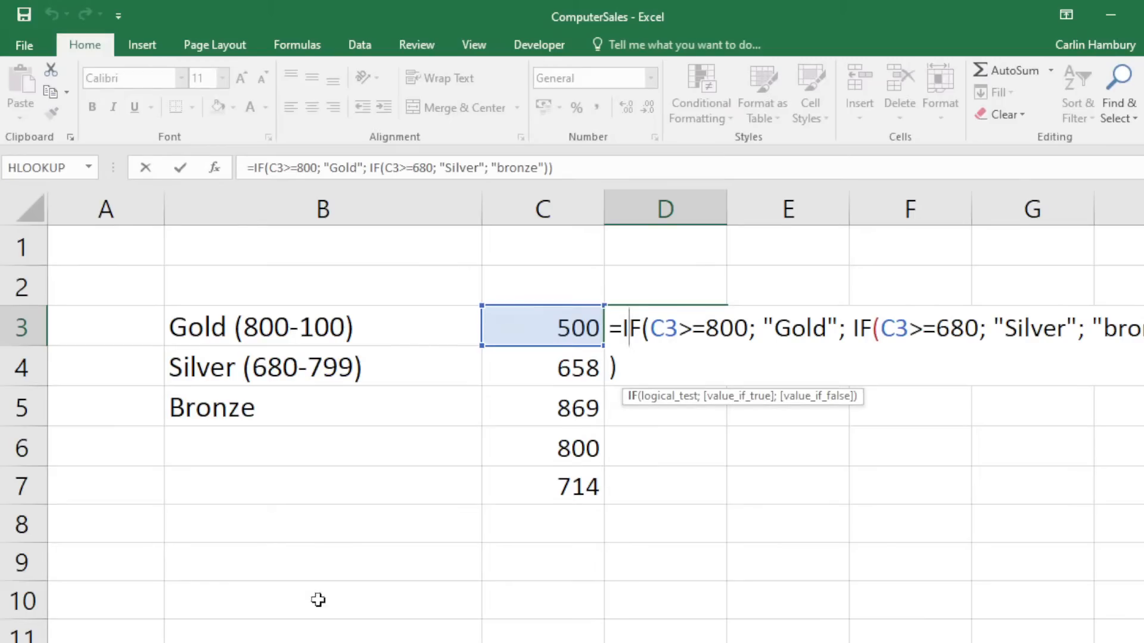
pyautogui.click(700, 482)
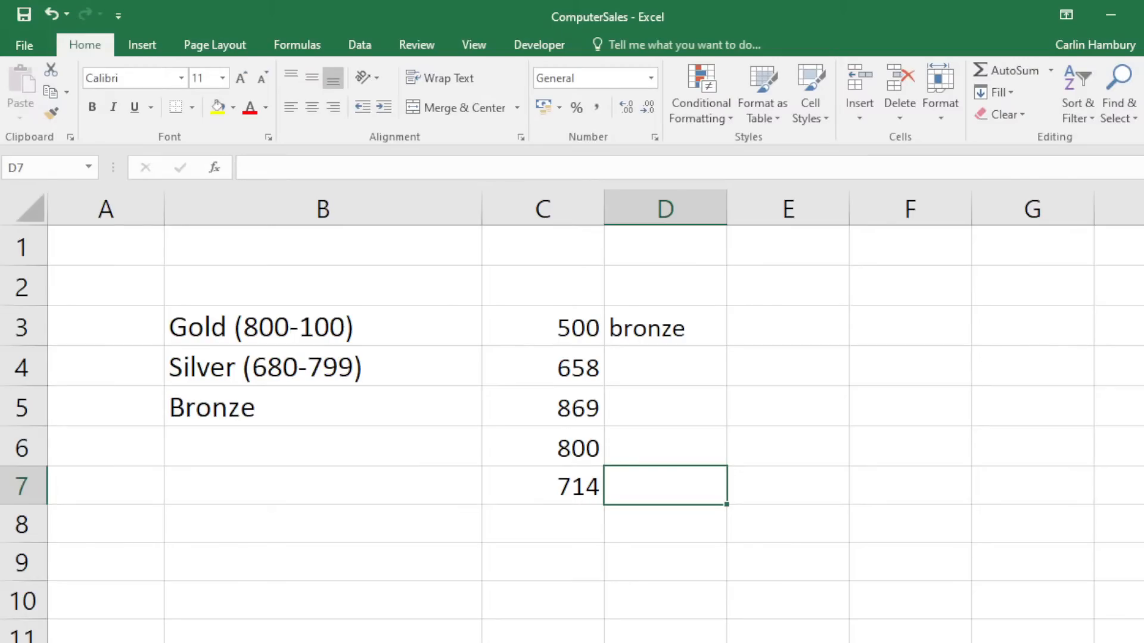
pyautogui.hotkey('alt', 'F4')
pyautogui.click(602, 378)
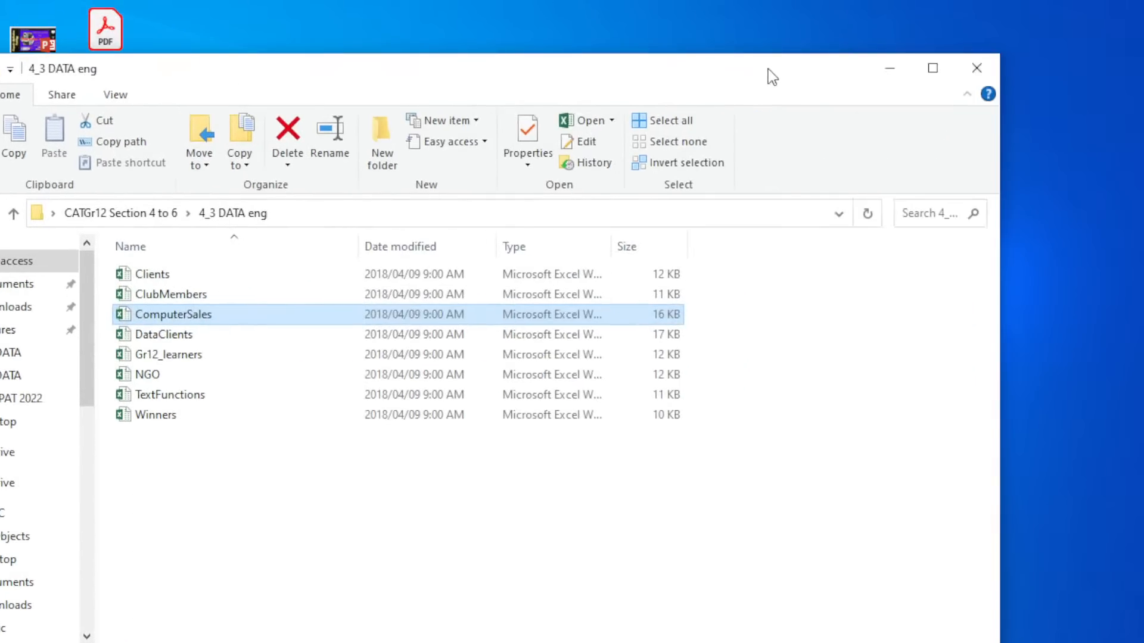
# Browse the SO Gr.11 2nd Edition data folders 3_1, 4_1, 5_1, 5_2 and 5_3.
pyautogui.click(960, 69)
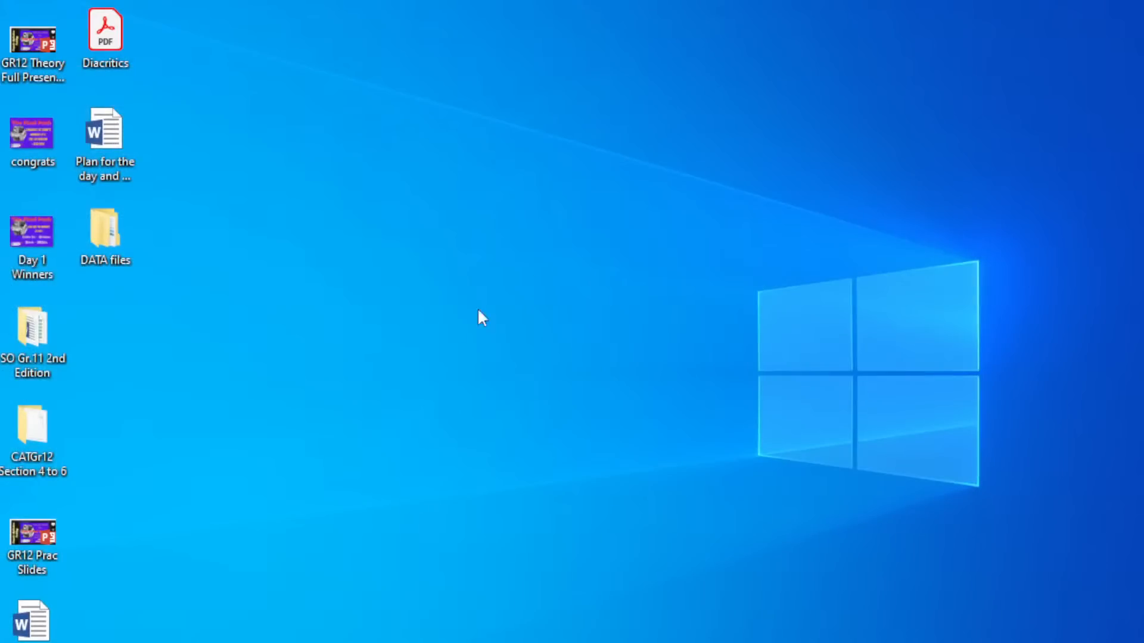
pyautogui.doubleClick(30, 330)
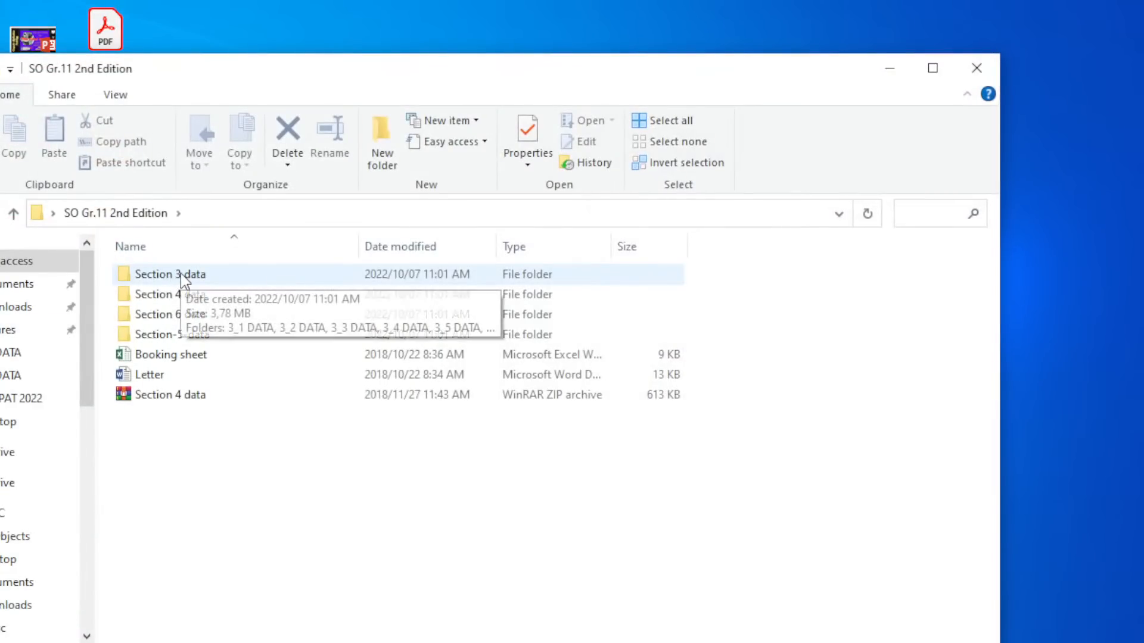
pyautogui.doubleClick(184, 278)
pyautogui.doubleClick(183, 278)
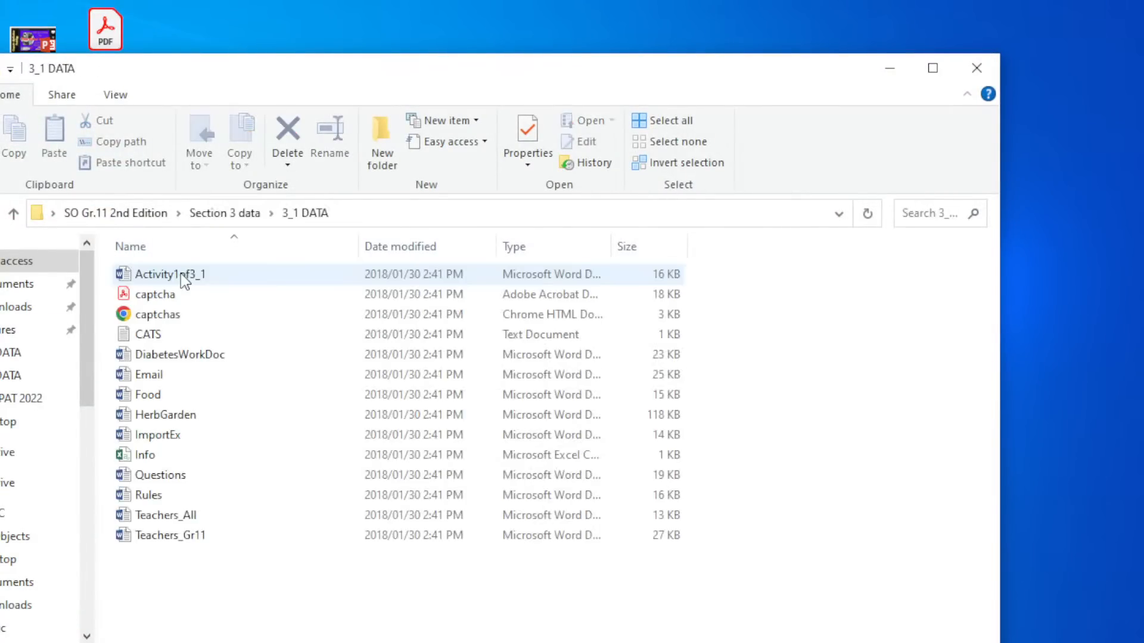
pyautogui.press('BackSpace')
pyautogui.press('BackSpace')
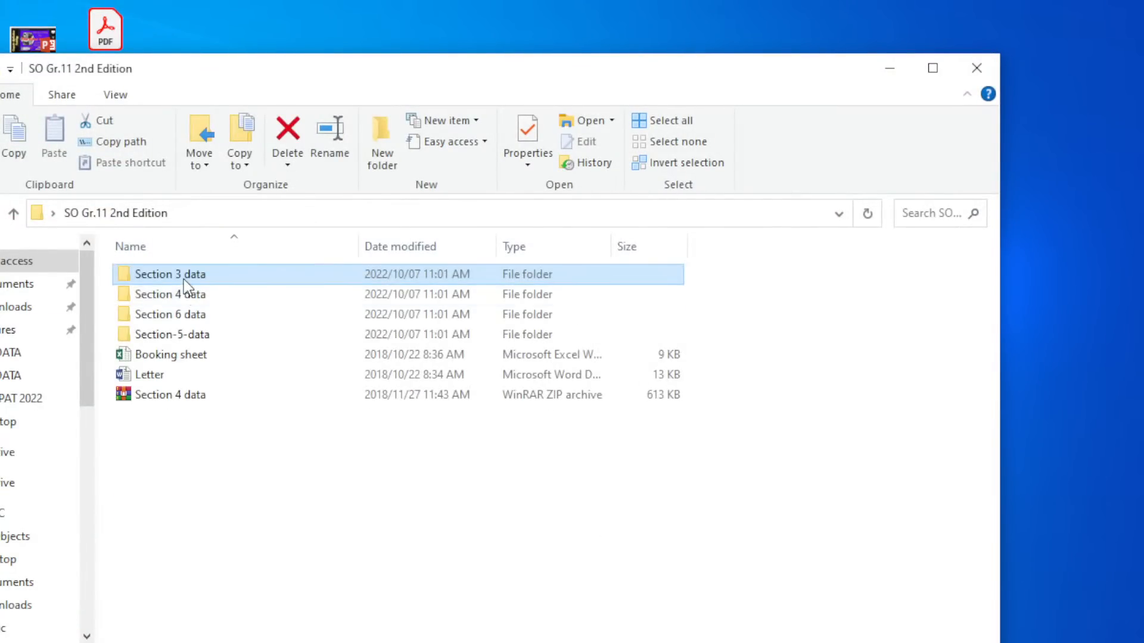
pyautogui.click(187, 294)
pyautogui.doubleClick(187, 290)
pyautogui.doubleClick(183, 284)
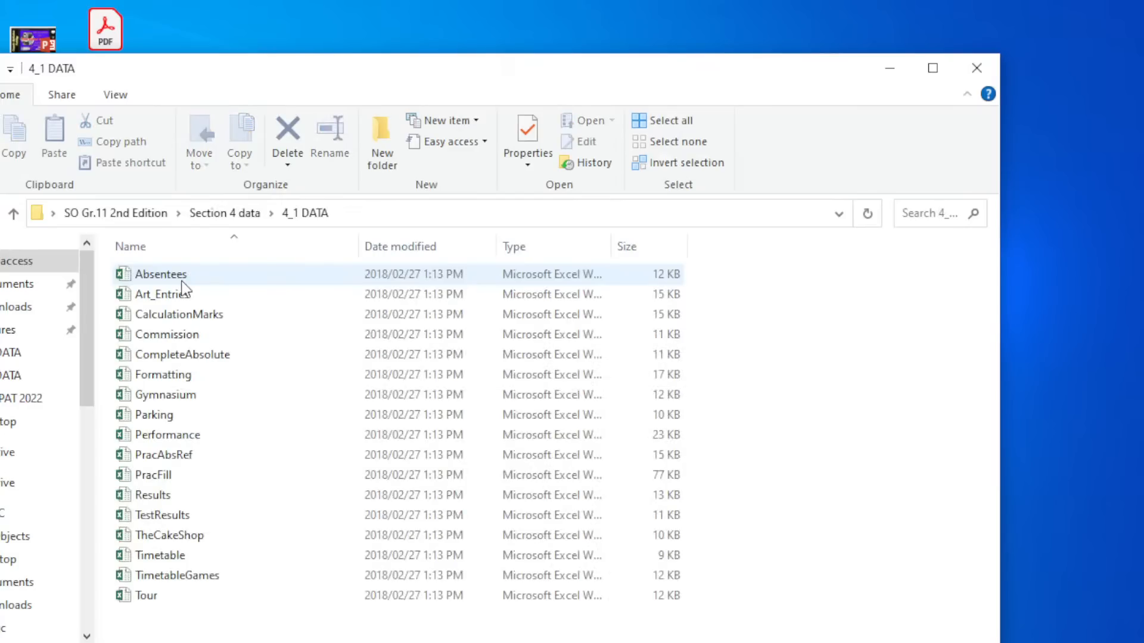
pyautogui.press('BackSpace')
pyautogui.press('BackSpace')
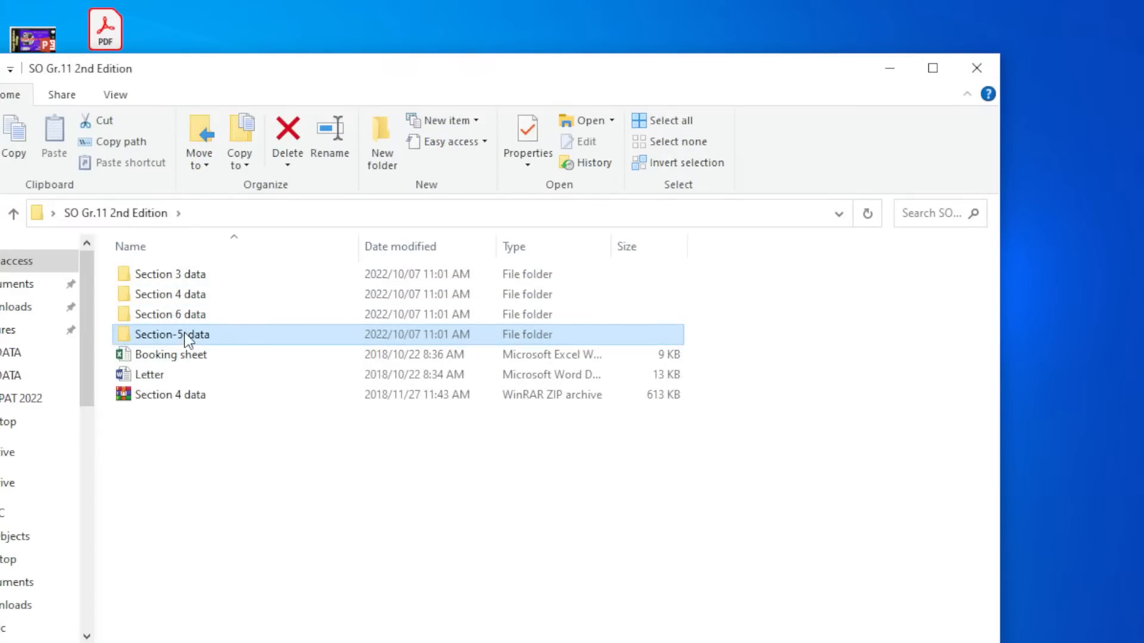
pyautogui.doubleClick(186, 333)
pyautogui.doubleClick(185, 278)
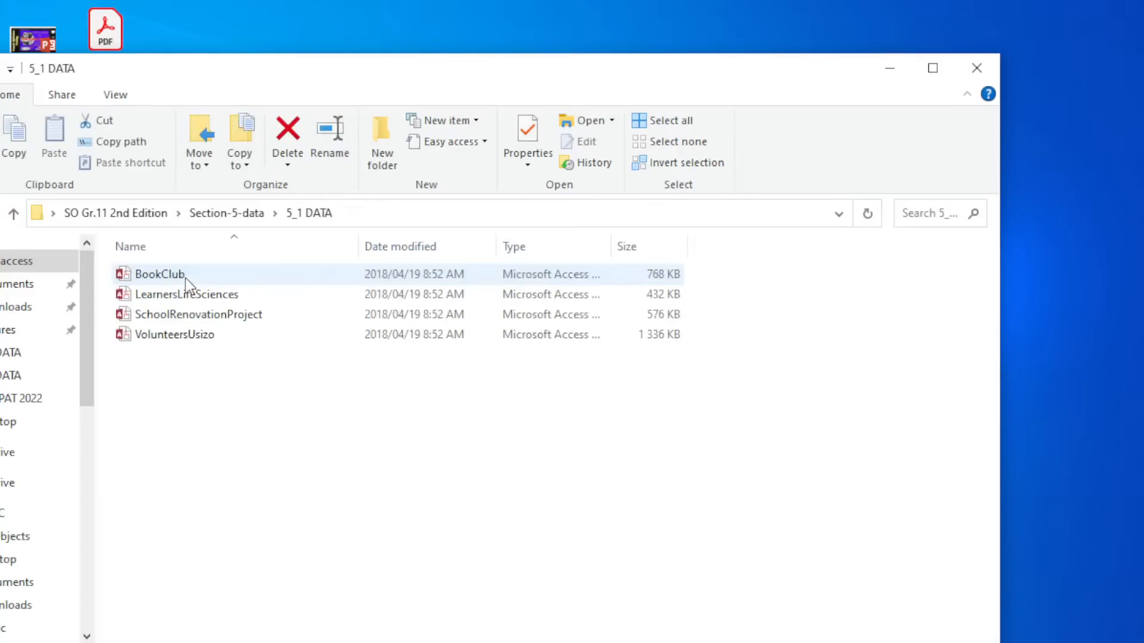
pyautogui.press('BackSpace')
pyautogui.doubleClick(189, 295)
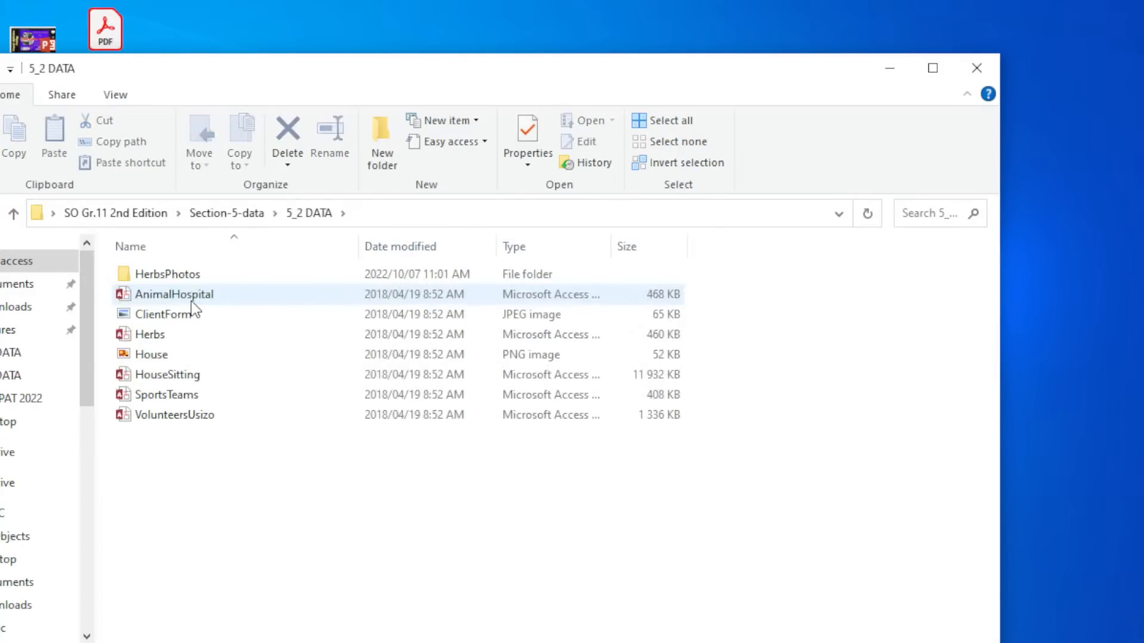
pyautogui.press('BackSpace')
pyautogui.doubleClick(190, 315)
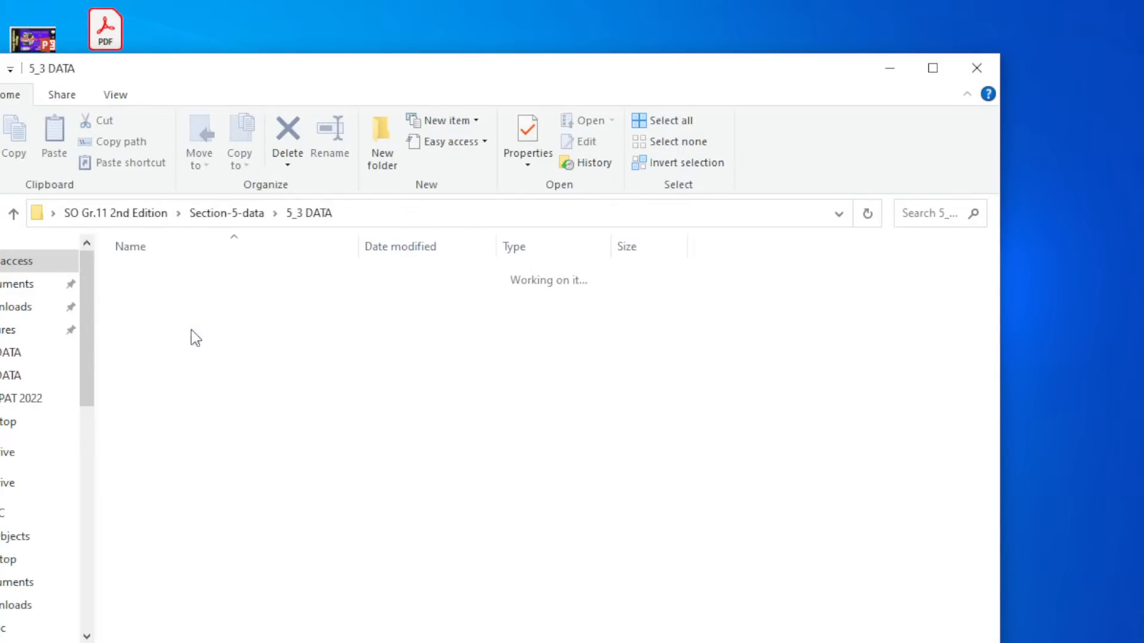
pyautogui.press('BackSpace')
pyautogui.moveTo(186, 80); pyautogui.dragTo(239, 78)
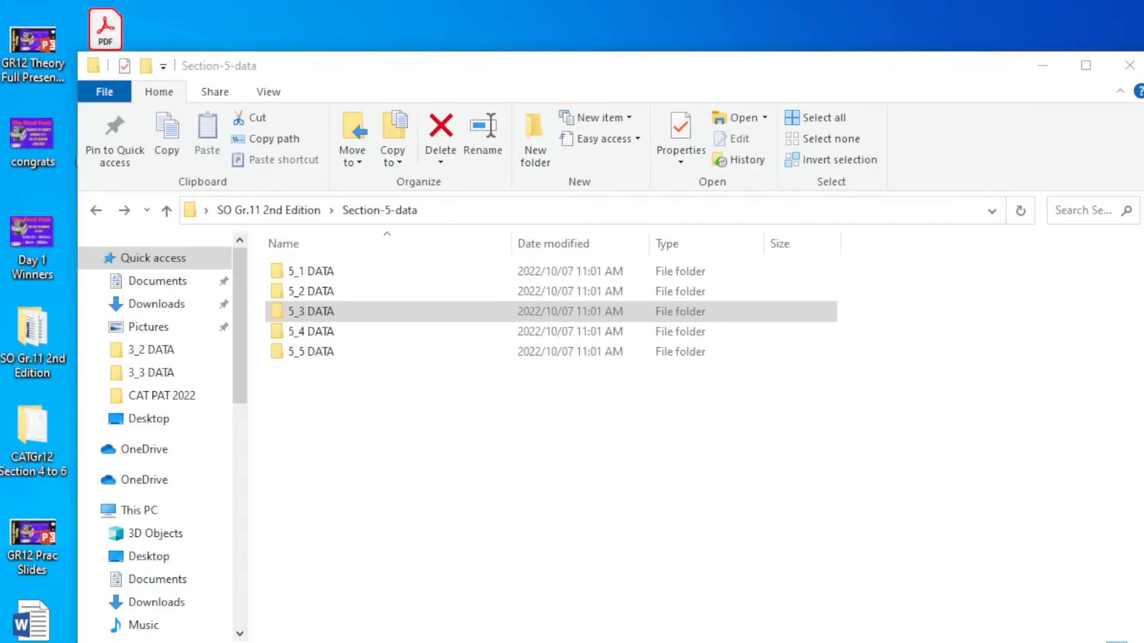
# Go to Z: > Data > Grade 11 > DATA for learners > SO Gr.11 1st Edition > 5_1 DATA eng.
pyautogui.press('super+e')
pyautogui.scroll(-3, 225, 542)
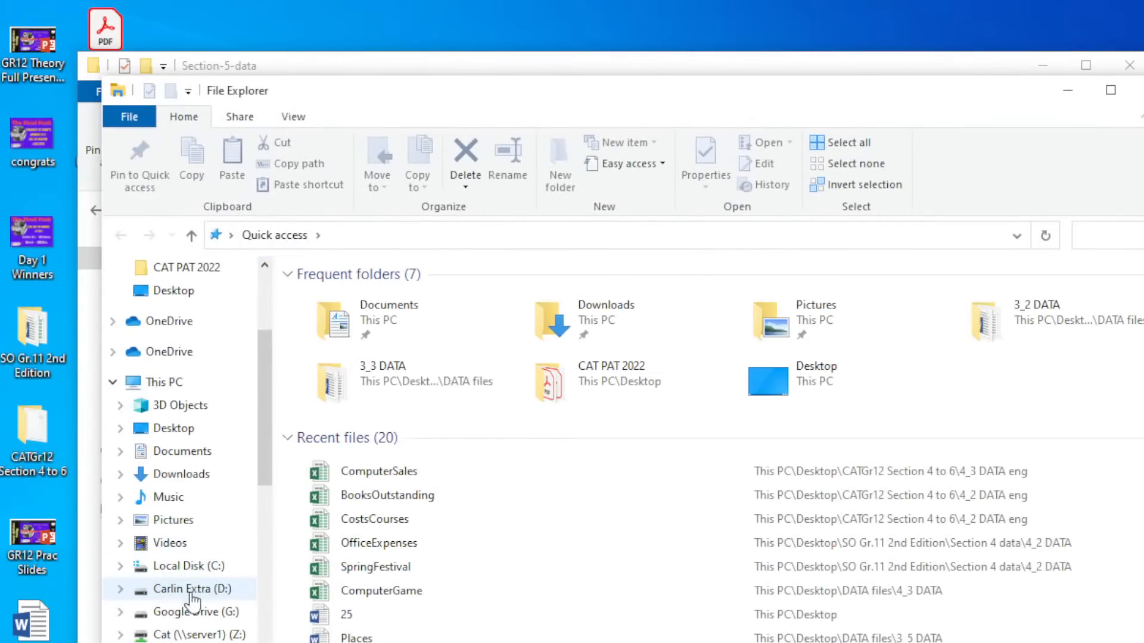
pyautogui.click(191, 612)
pyautogui.click(192, 635)
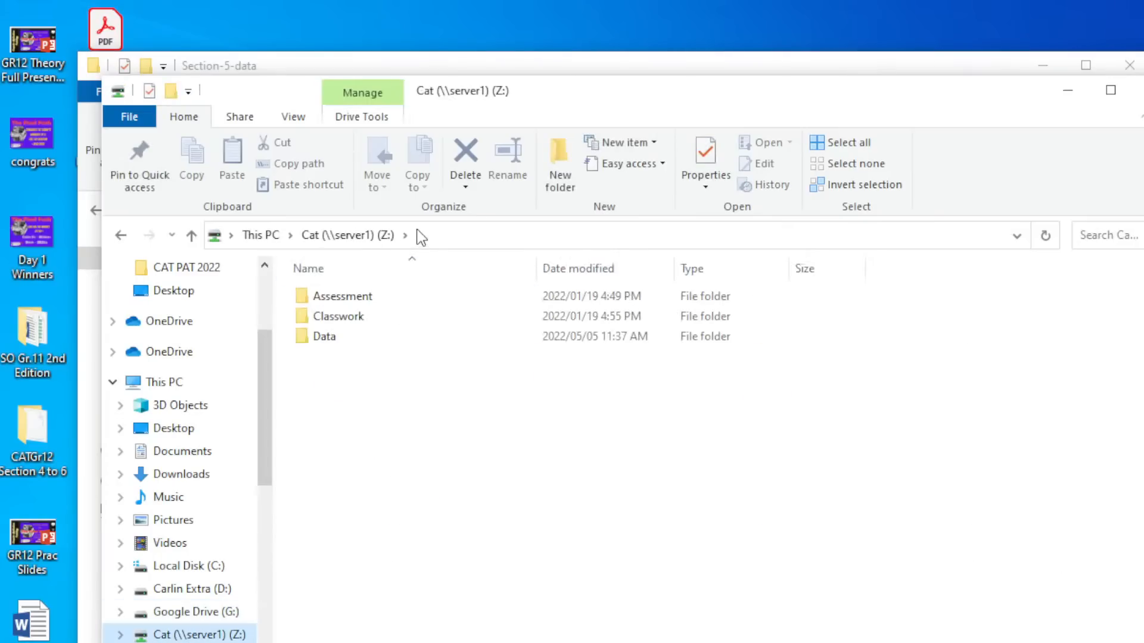
pyautogui.doubleClick(334, 338)
pyautogui.doubleClick(343, 357)
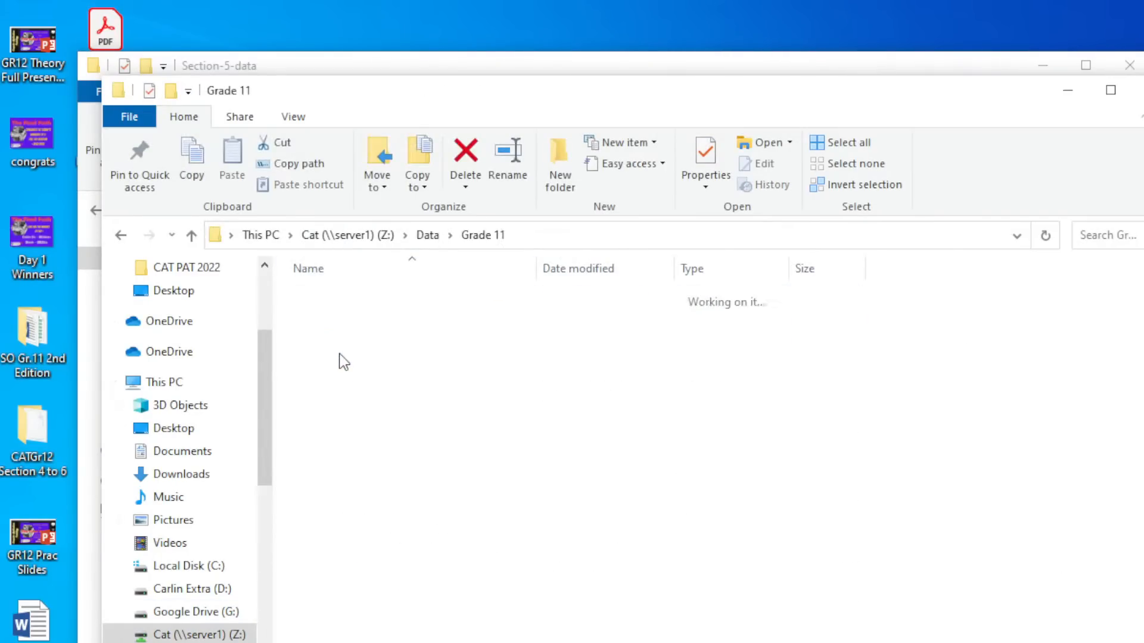
pyautogui.doubleClick(342, 298)
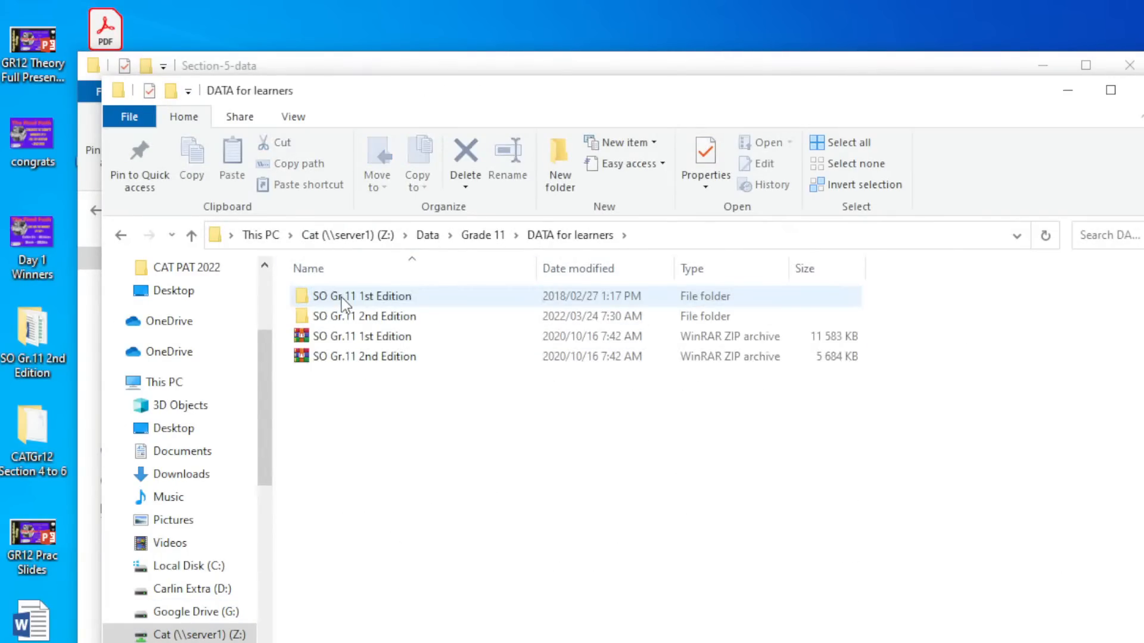
pyautogui.doubleClick(344, 298)
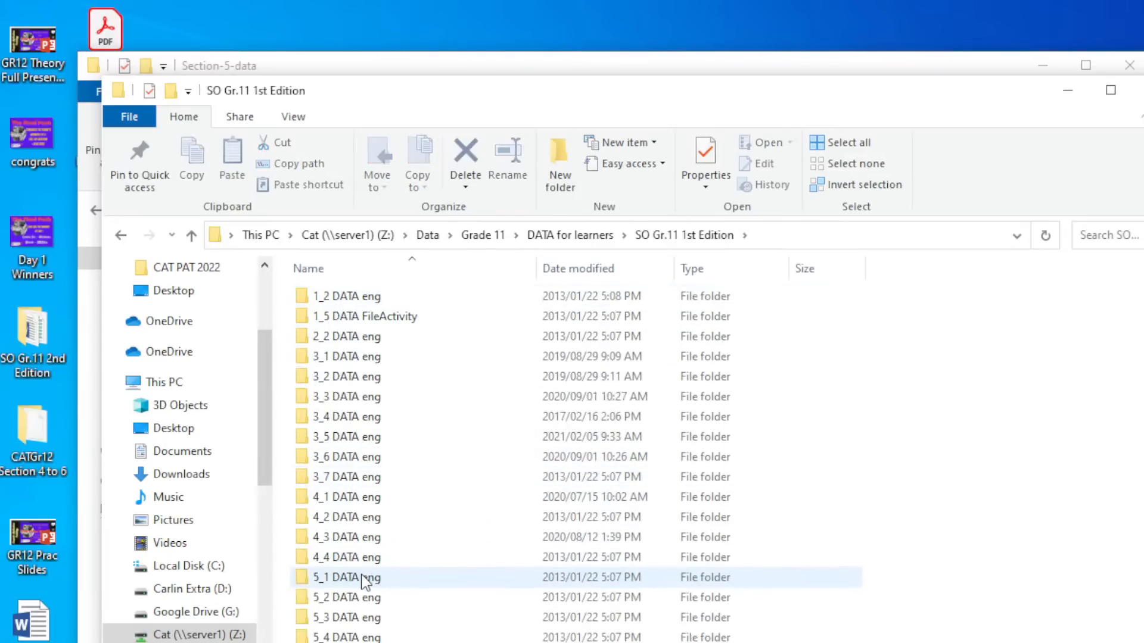
pyautogui.doubleClick(365, 581)
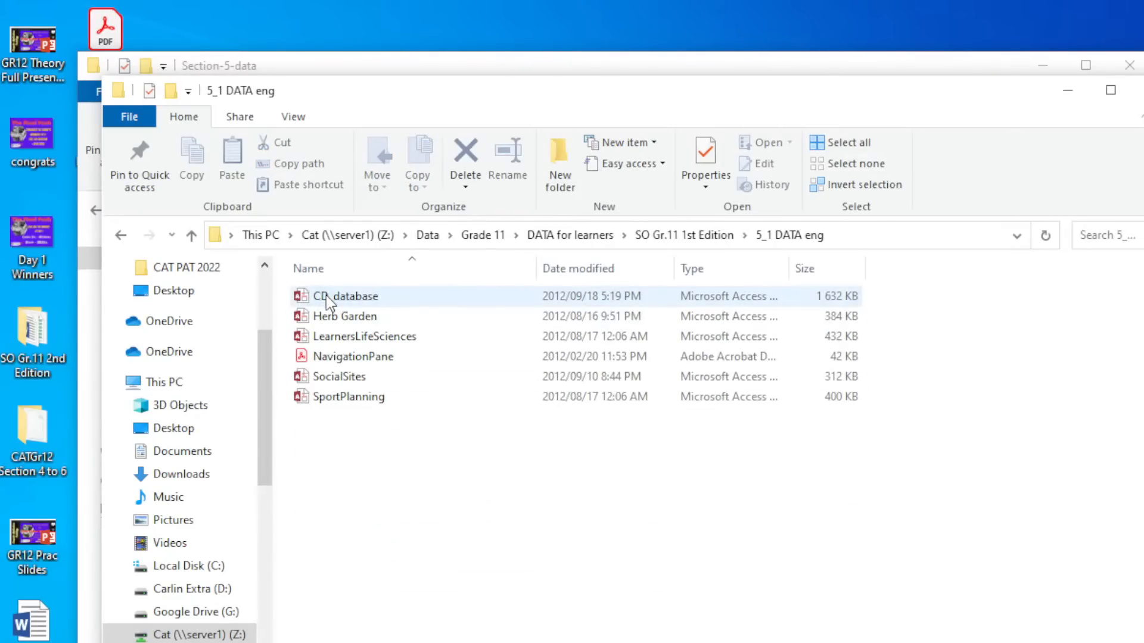
# Copy CD_database onto the desktop and close the folder windows.
pyautogui.moveTo(326, 295); pyautogui.dragTo(297, 31)
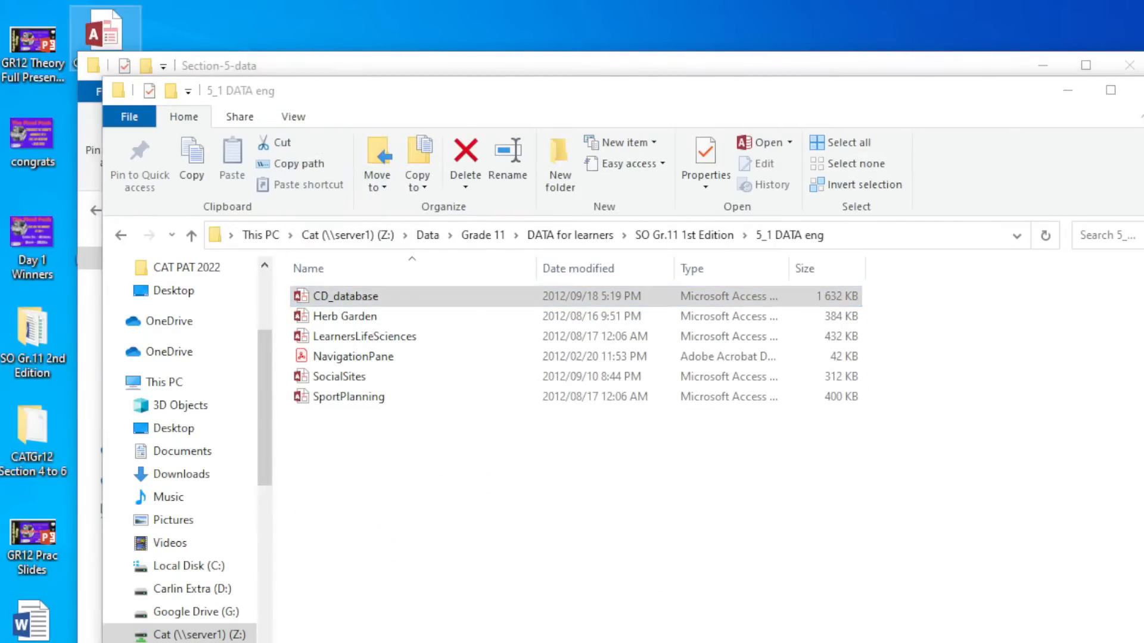
pyautogui.click(1135, 89)
pyautogui.click(1129, 65)
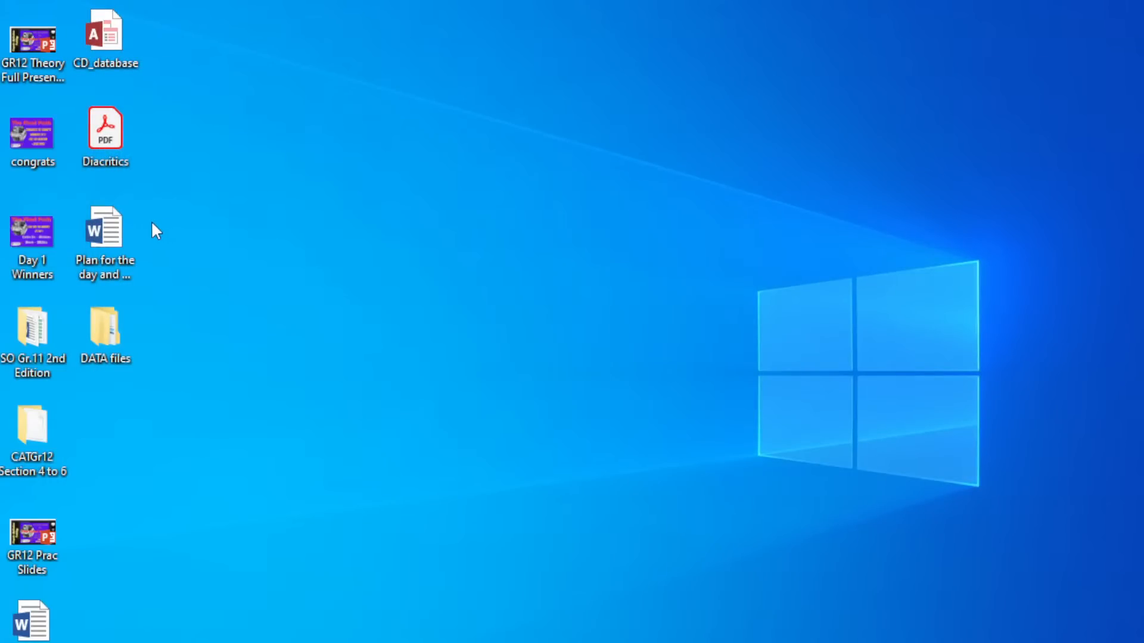
# Open CD_database from the desktop, maximize Access, and open CD_table's records.
pyautogui.doubleClick(109, 34)
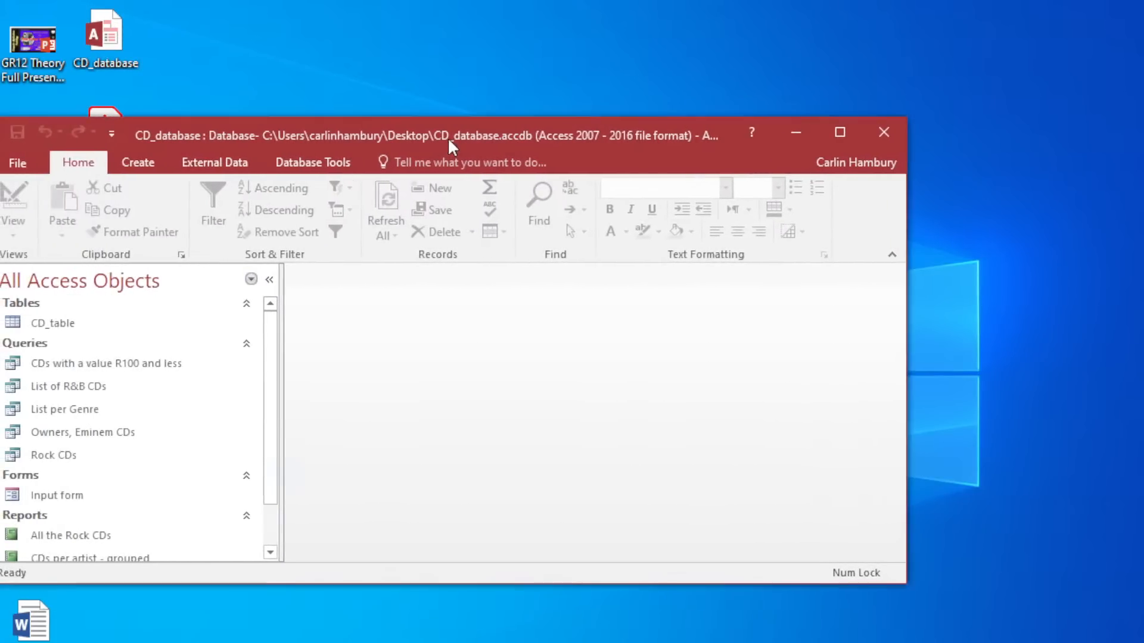
pyautogui.doubleClick(448, 138)
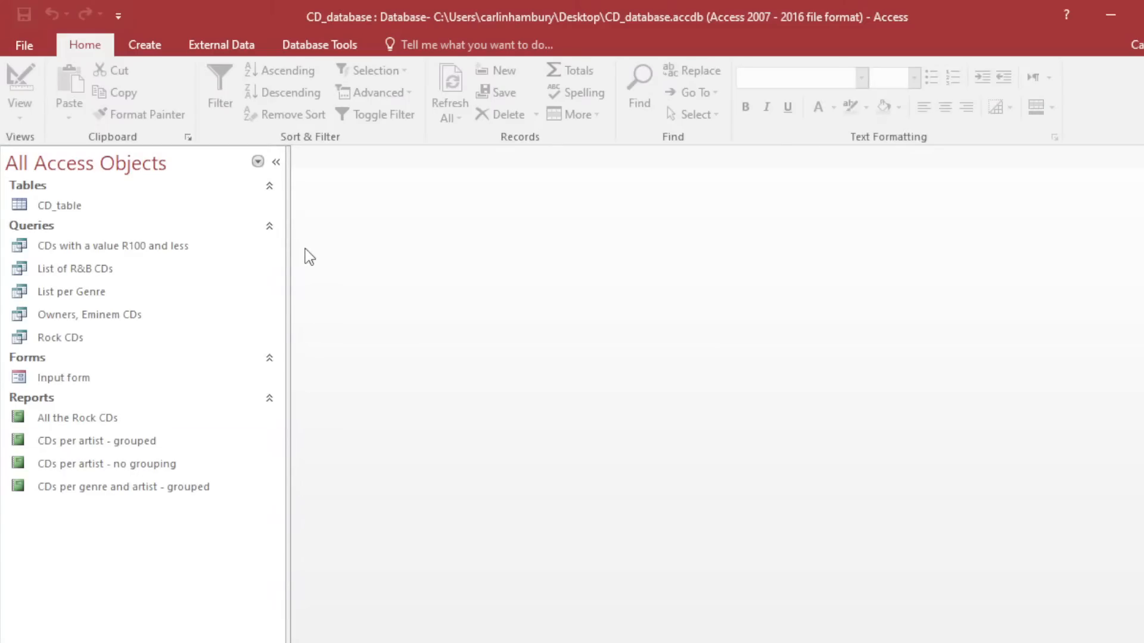
pyautogui.doubleClick(129, 202)
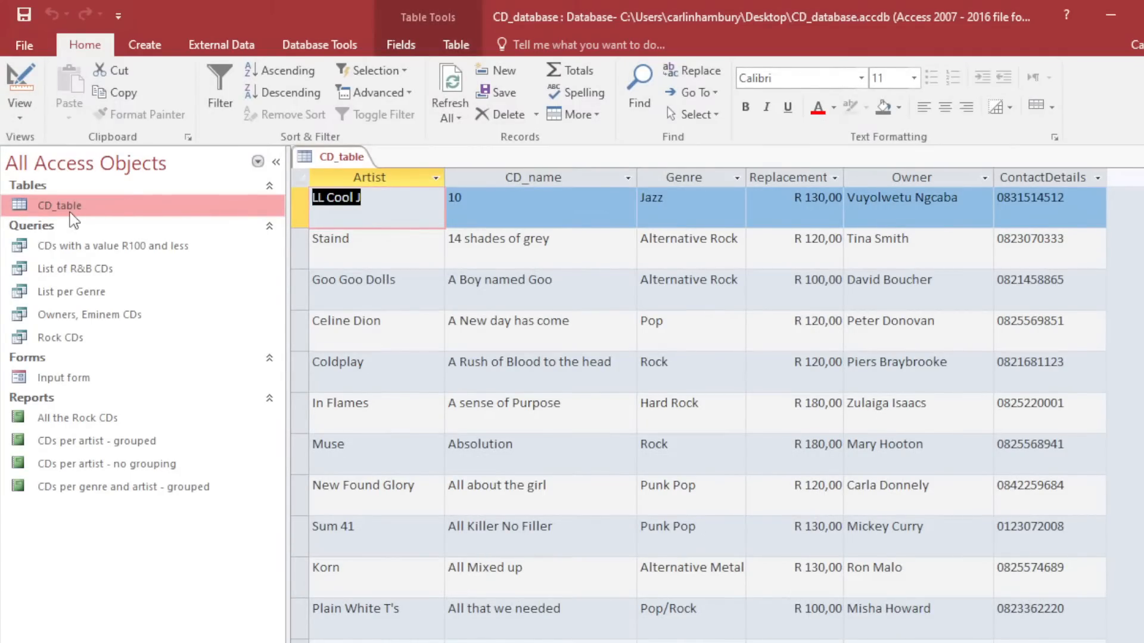
# Look over the R100 query, Input form and grouped report, then return to CD_table.
pyautogui.click(70, 246)
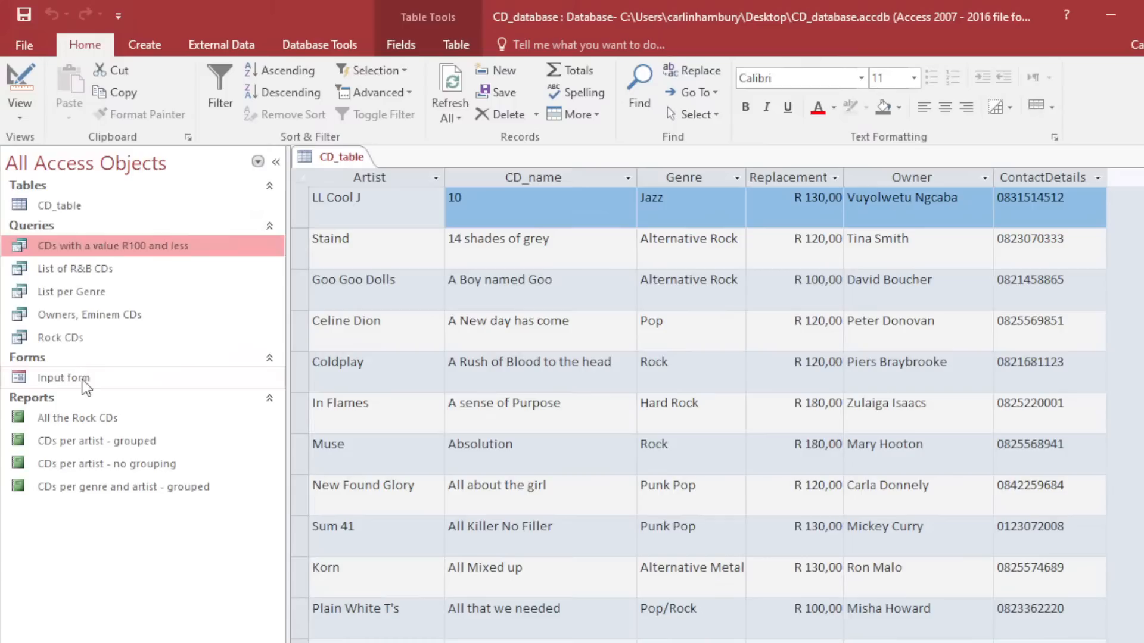
pyautogui.click(83, 381)
pyautogui.click(96, 443)
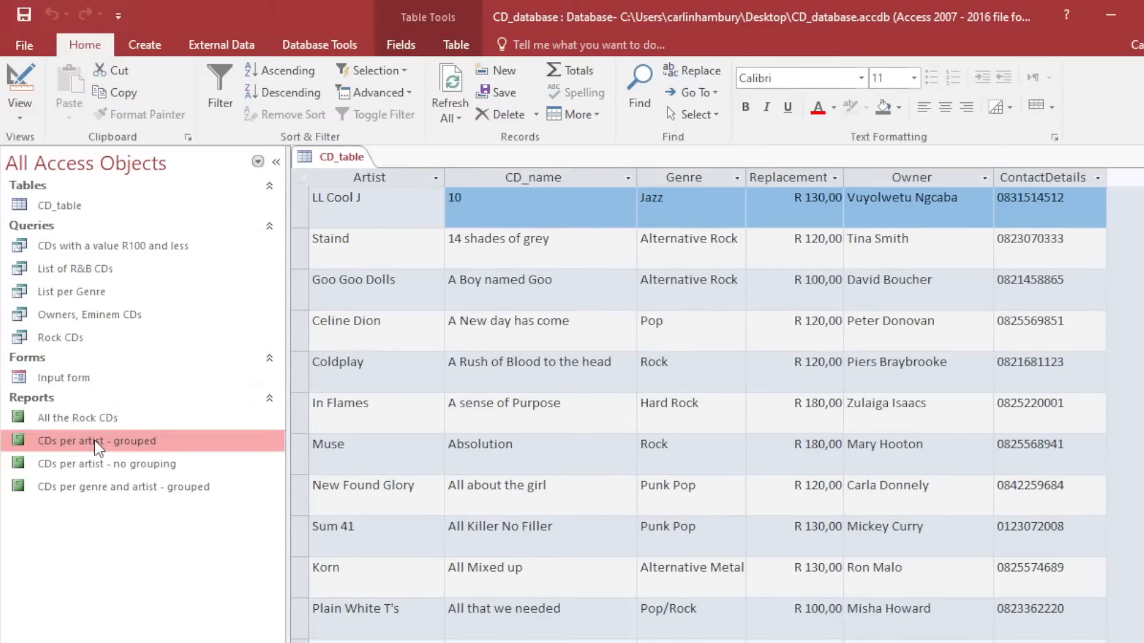
pyautogui.click(67, 208)
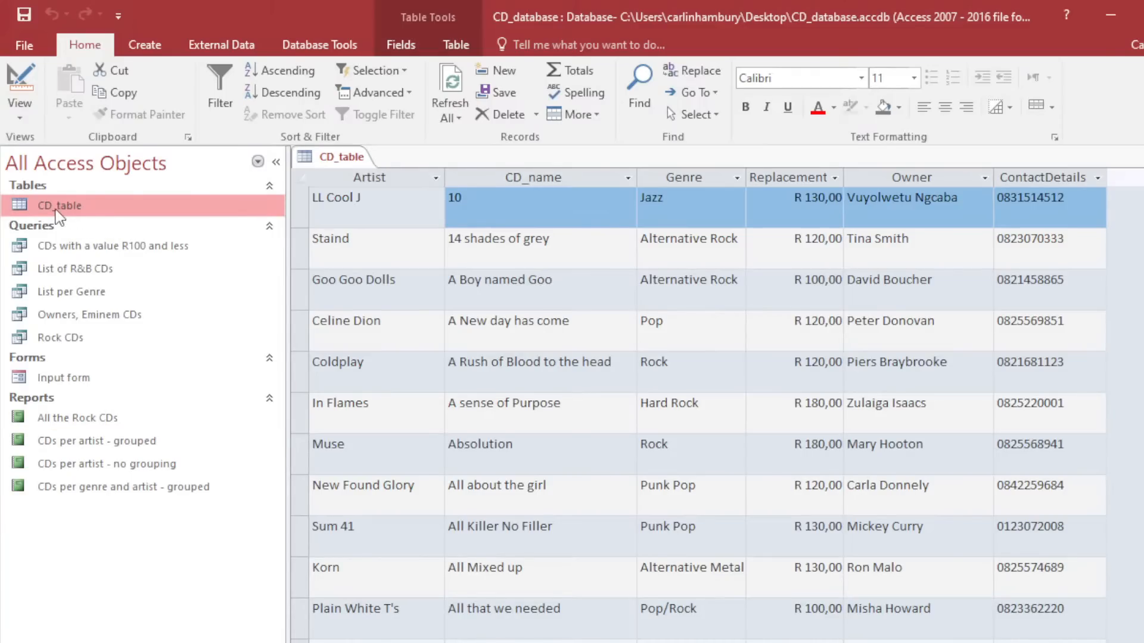
pyautogui.rightClick(57, 208)
pyautogui.click(20, 117)
pyautogui.click(19, 118)
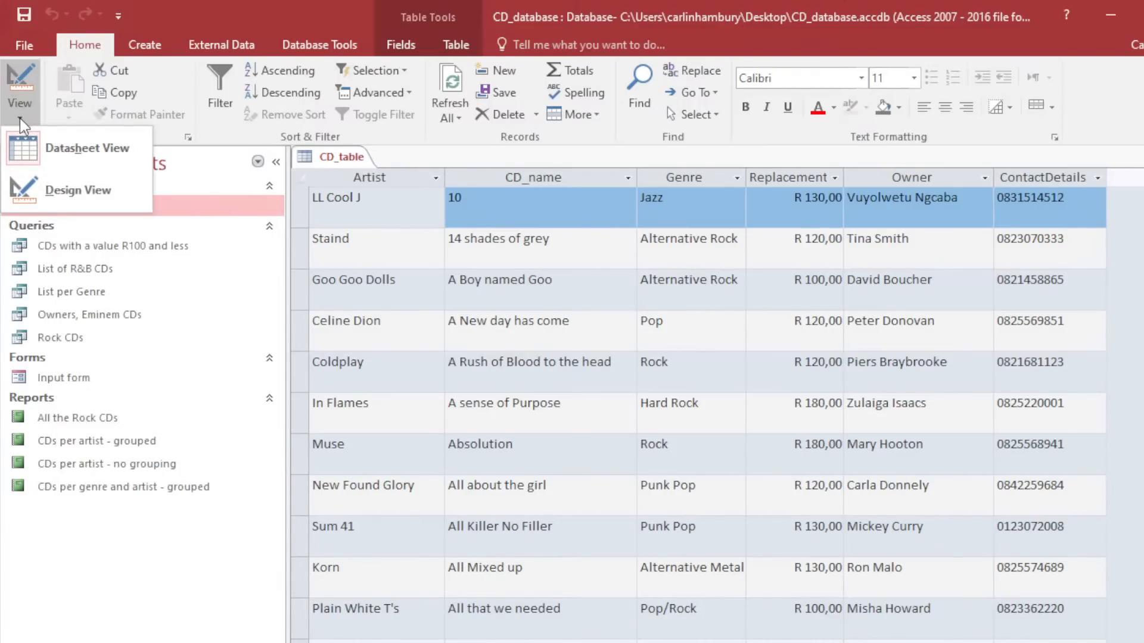
# Show CD_table in Design view and select the Owner field's Input Mask property.
pyautogui.click(34, 192)
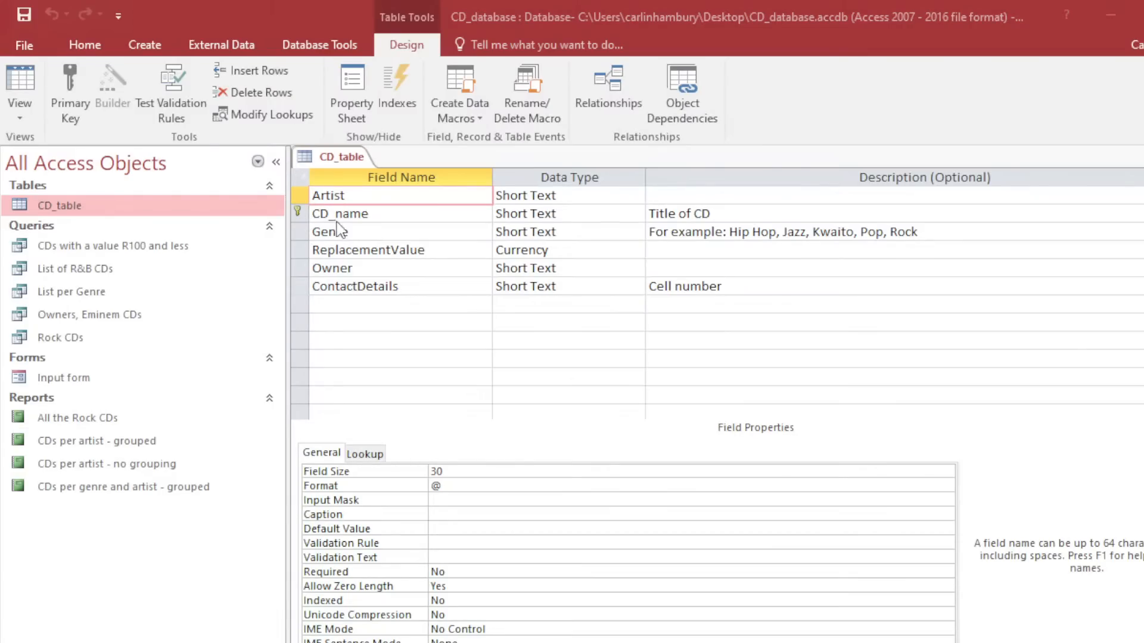
pyautogui.click(300, 268)
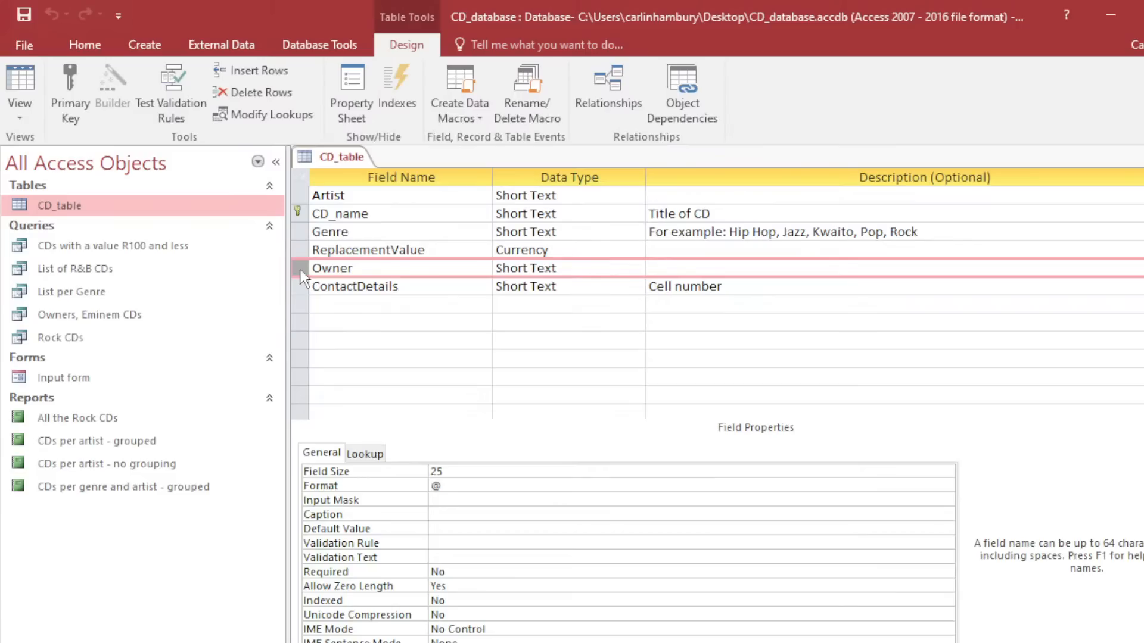
pyautogui.moveTo(300, 269)
pyautogui.mouseDown()
pyautogui.moveTo(303, 233)
pyautogui.moveTo(302, 283)
pyautogui.mouseUp()
pyautogui.click(449, 499)
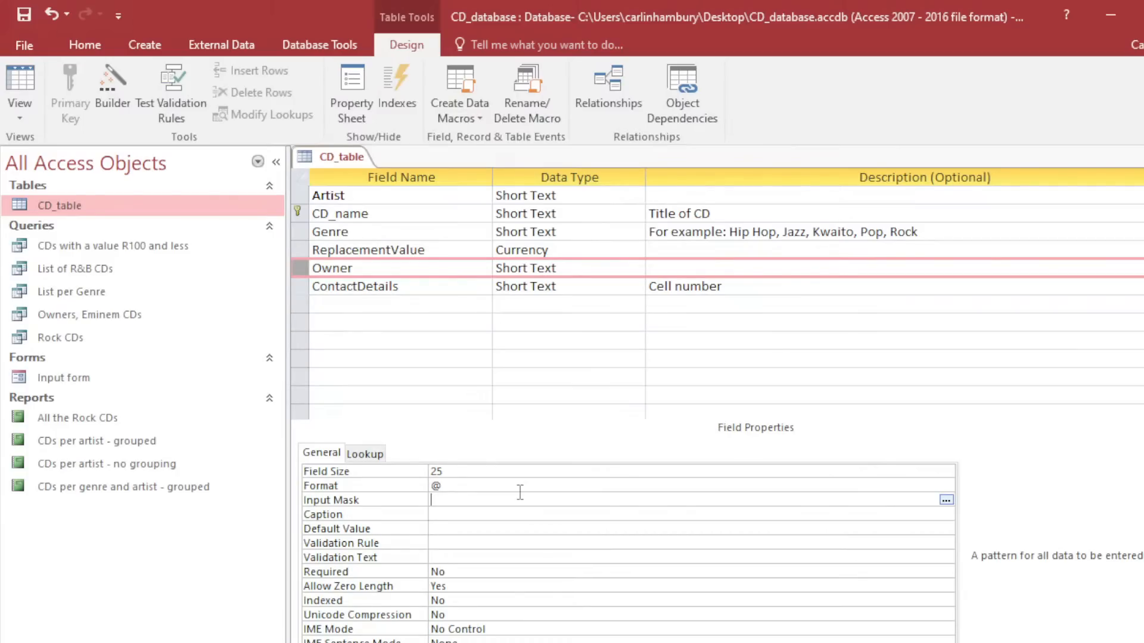
pyautogui.write('00000000')
pyautogui.press('BackSpace')
pyautogui.press('BackSpace')
pyautogui.press('BackSpace')
pyautogui.press('BackSpace')
pyautogui.press('BackSpace')
pyautogui.press('BackSpace')
pyautogui.press('BackSpace')
pyautogui.press('BackSpace')
pyautogui.write('000000000')
pyautogui.moveTo(484, 500); pyautogui.dragTo(428, 500)
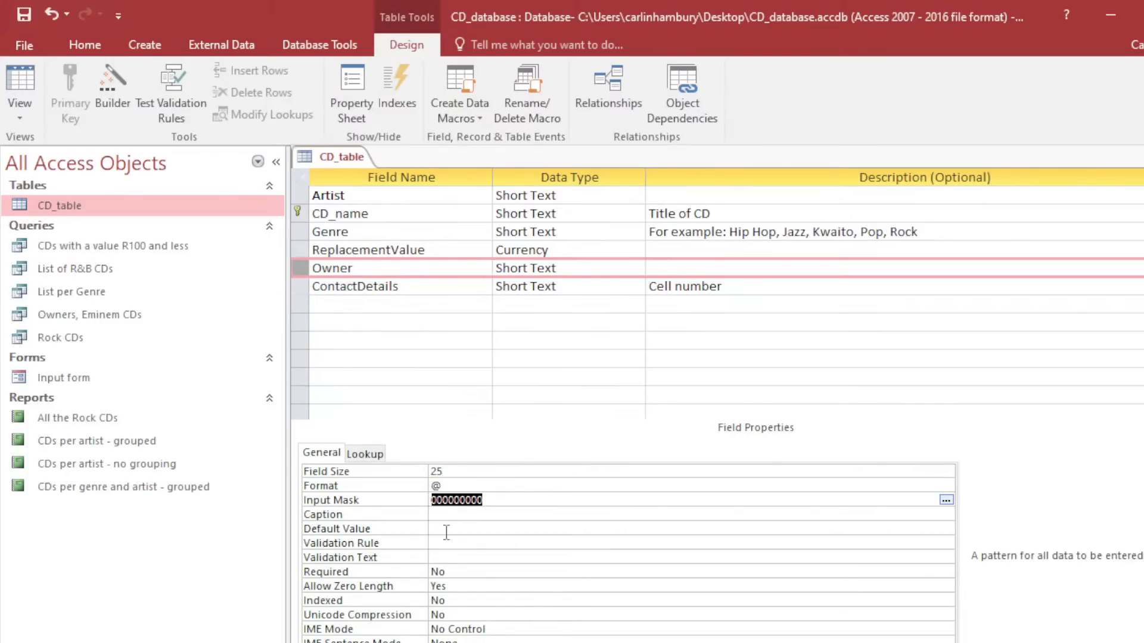
pyautogui.click(459, 514)
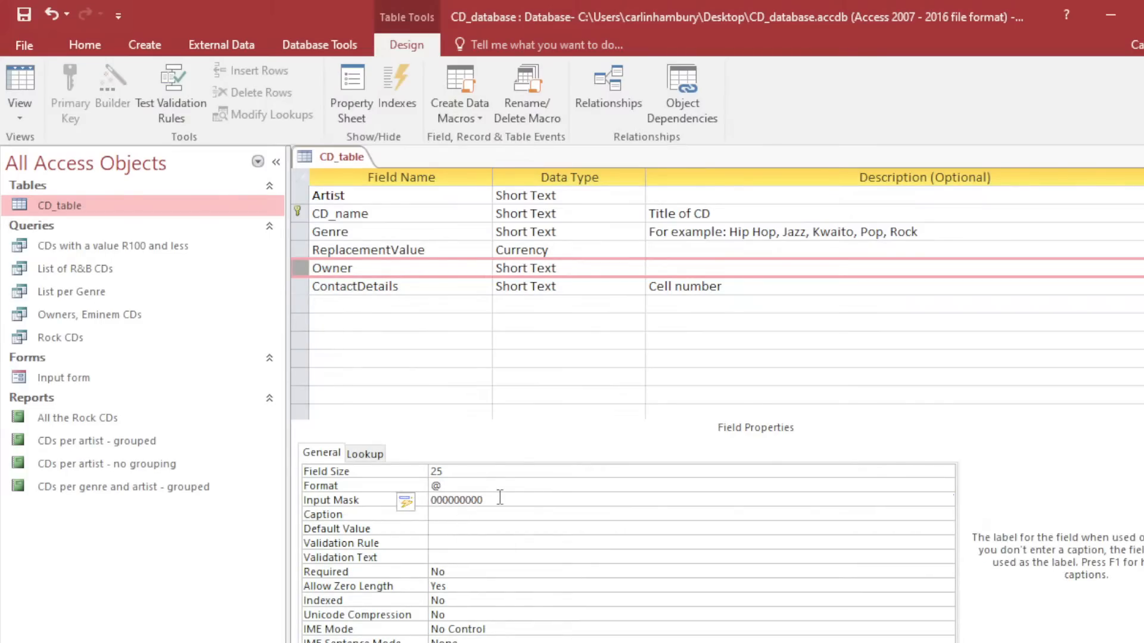
pyautogui.moveTo(503, 501); pyautogui.dragTo(427, 500)
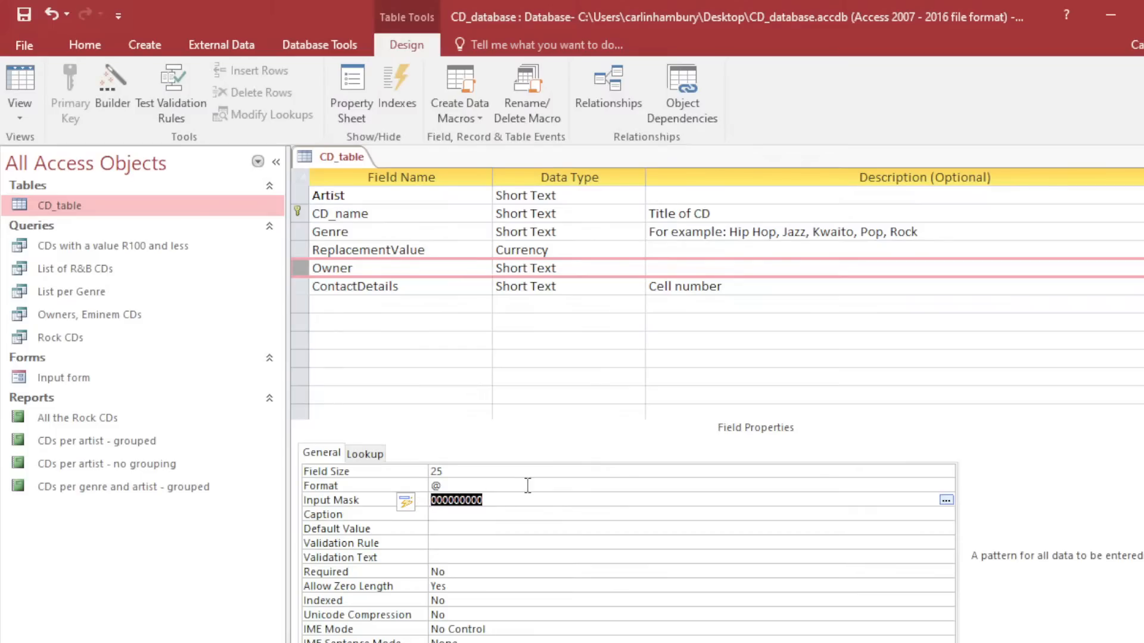
pyautogui.write('LL')
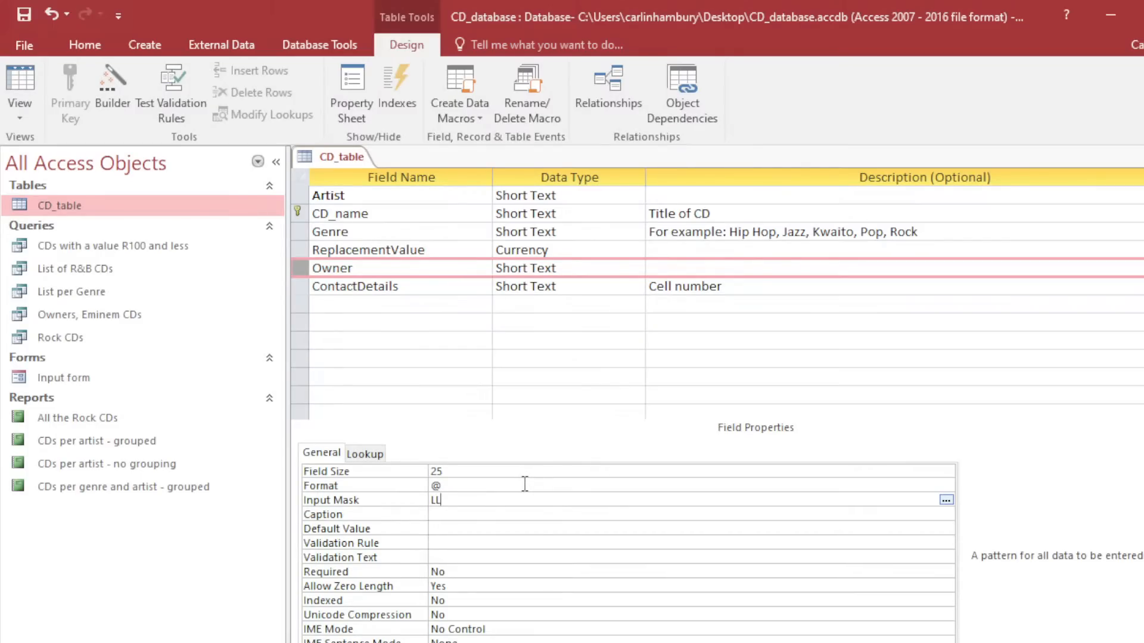
pyautogui.press('BackSpace')
pyautogui.press('BackSpace')
pyautogui.write('LLL000LL')
pyautogui.click(149, 642)
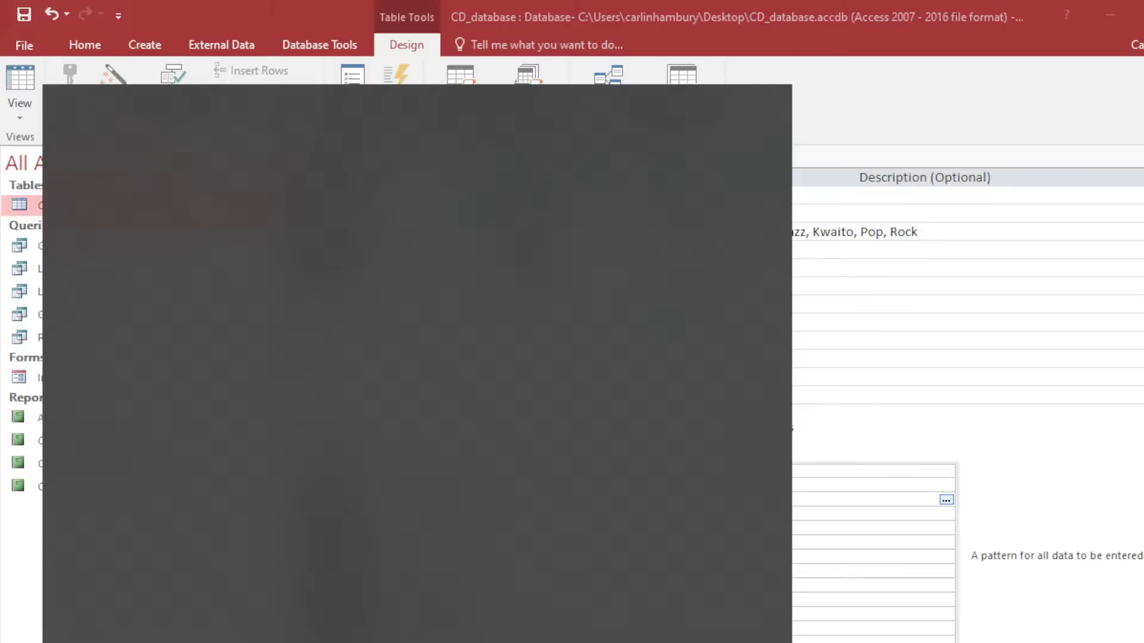
pyautogui.write('mag')
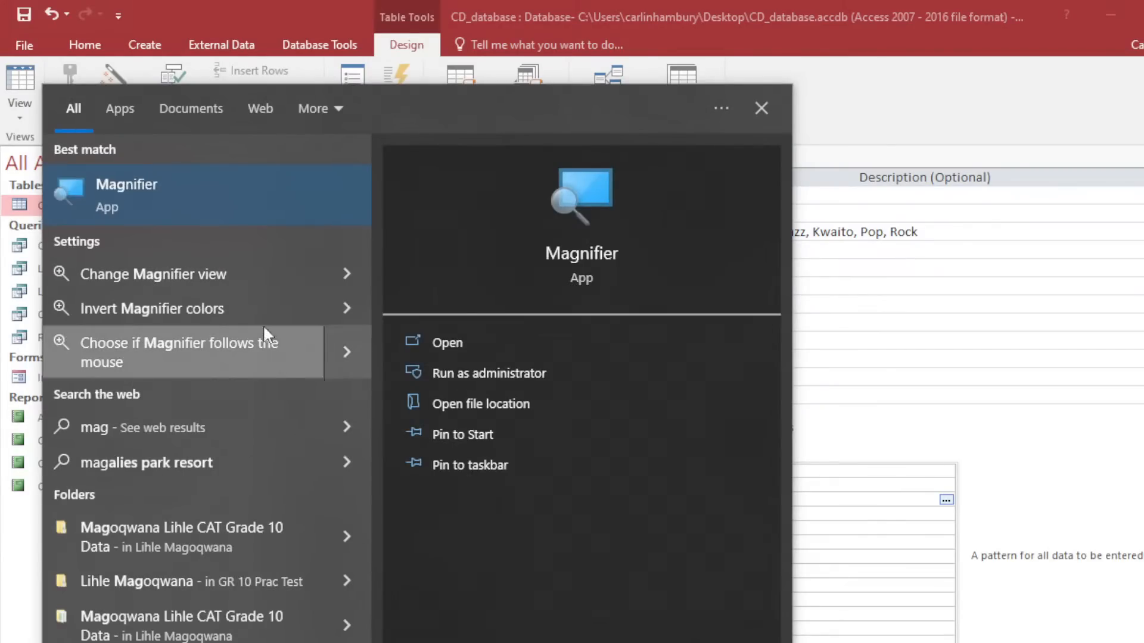
pyautogui.click(152, 187)
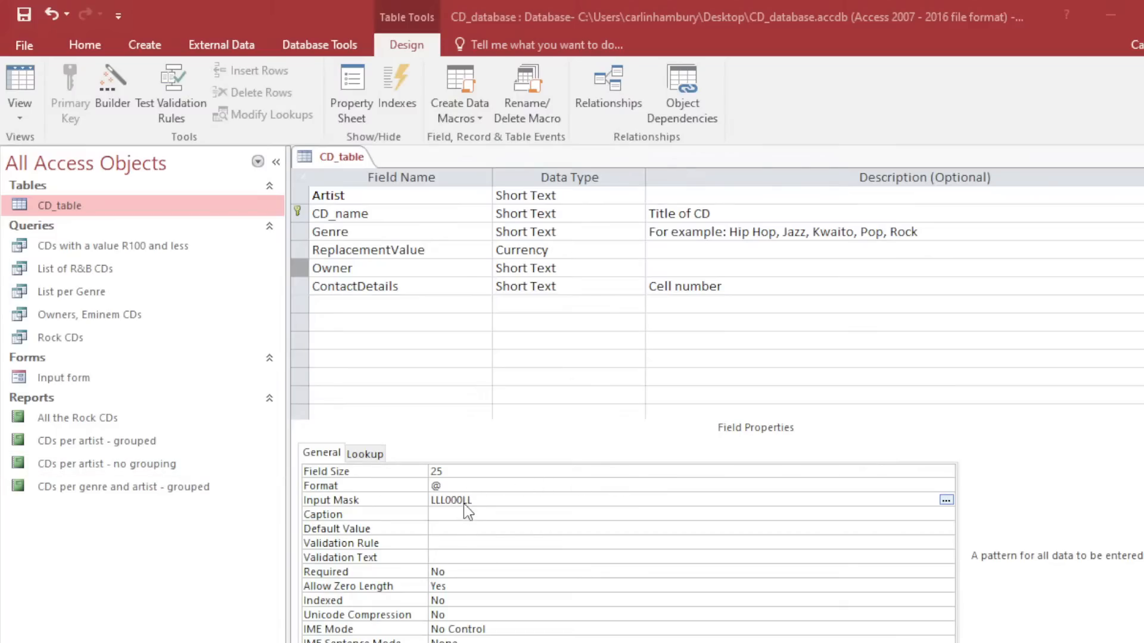
pyautogui.click(350, 395)
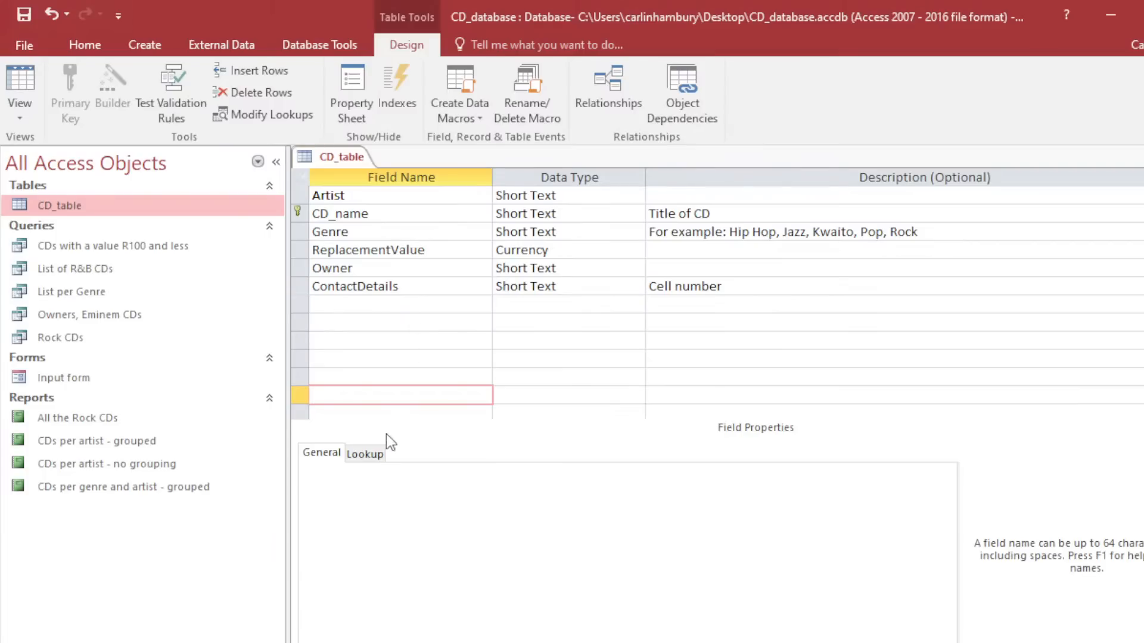
# Set the Owner field's Default Value to 0 and check its validation properties.
pyautogui.click(355, 250)
pyautogui.click(357, 268)
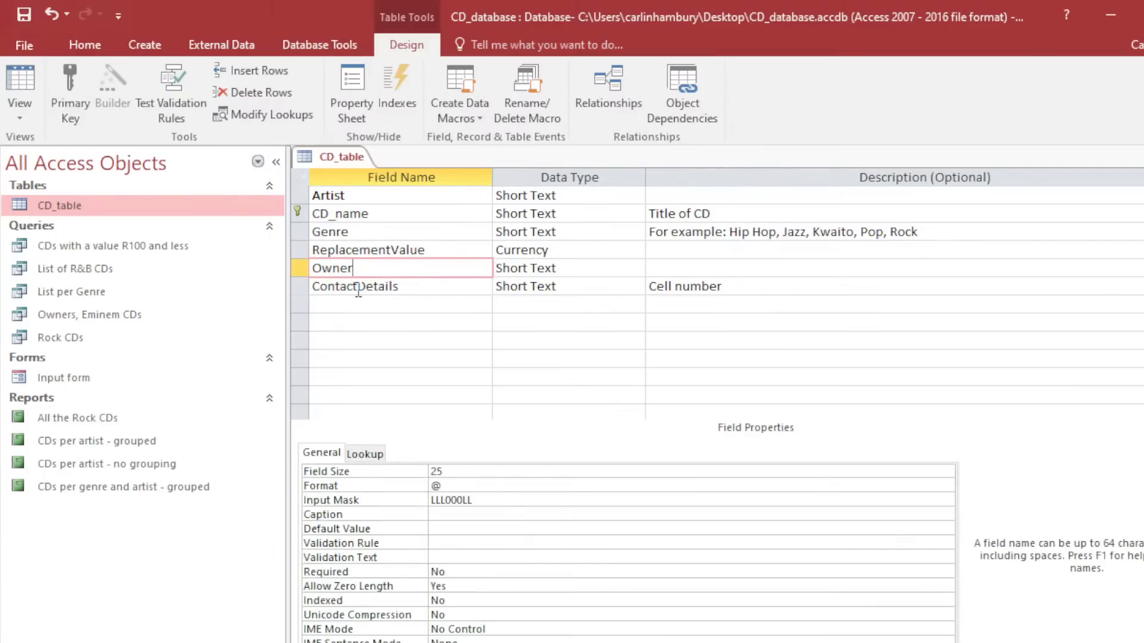
pyautogui.click(454, 530)
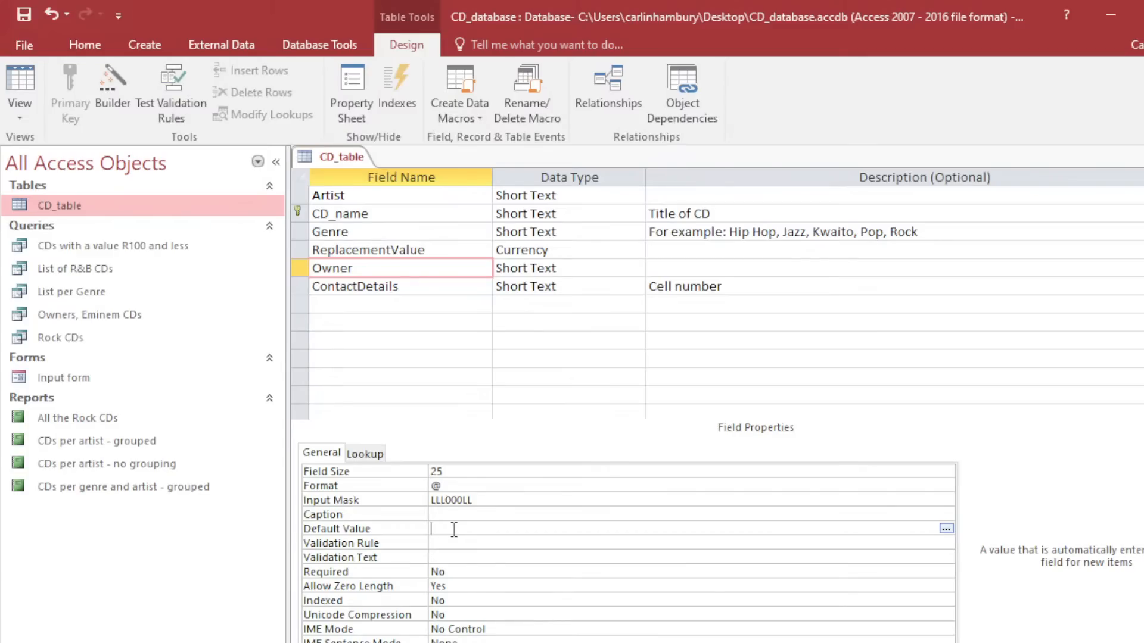
pyautogui.write('0')
pyautogui.click(456, 515)
pyautogui.click(465, 527)
pyautogui.click(445, 542)
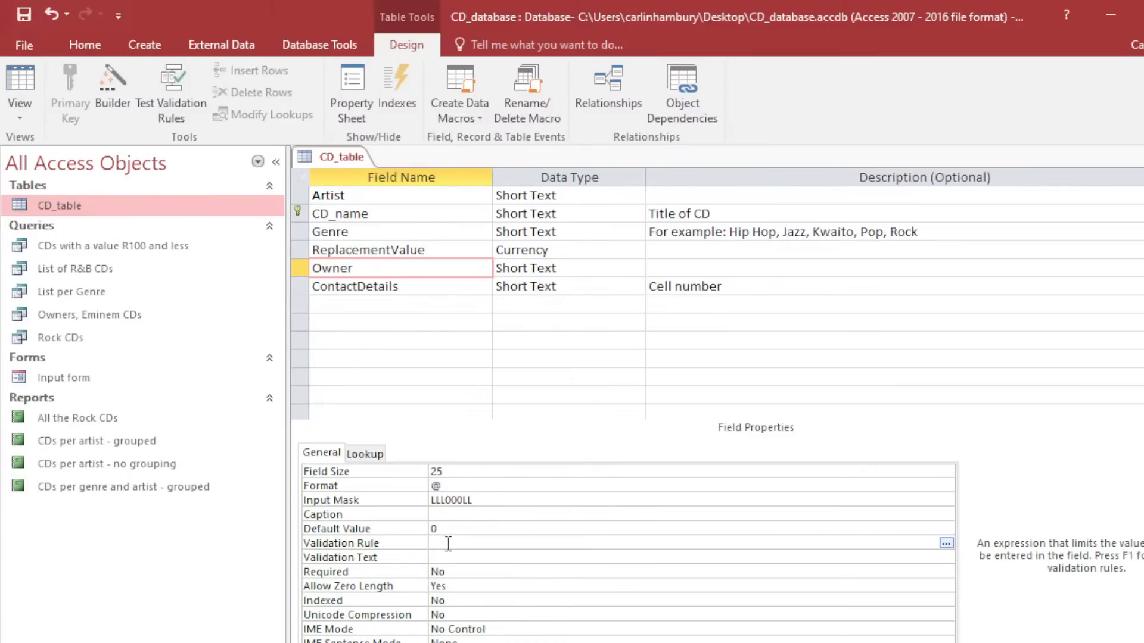
pyautogui.press('Down')
pyautogui.click(462, 541)
pyautogui.click(347, 307)
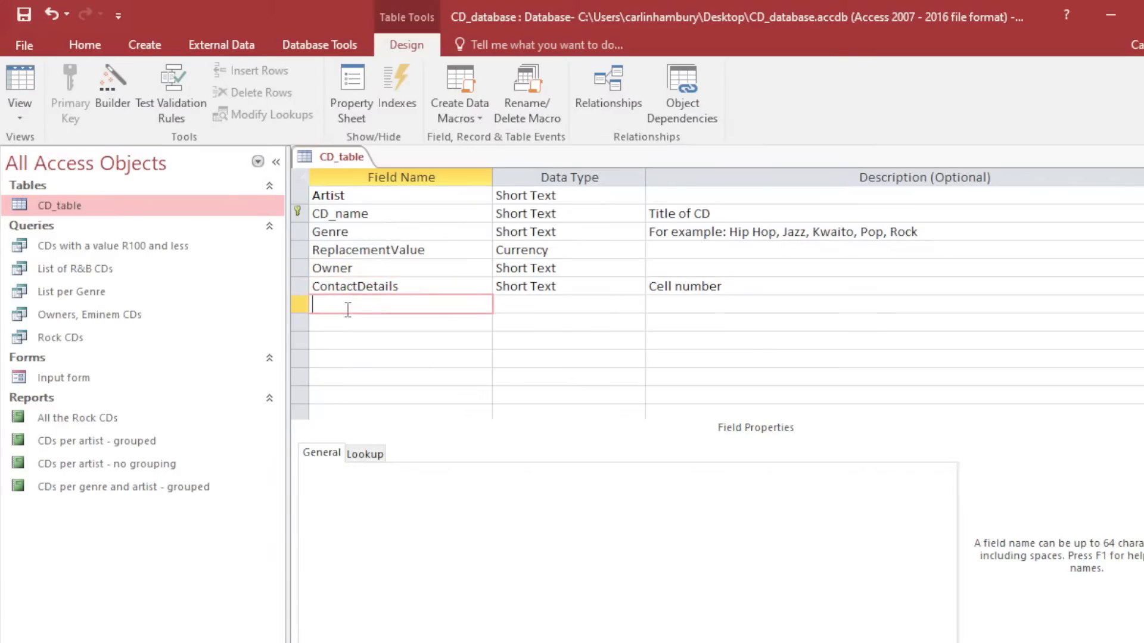
# Add a new field named Gender below ContactDetails.
pyautogui.write('G')
pyautogui.press('BackSpace')
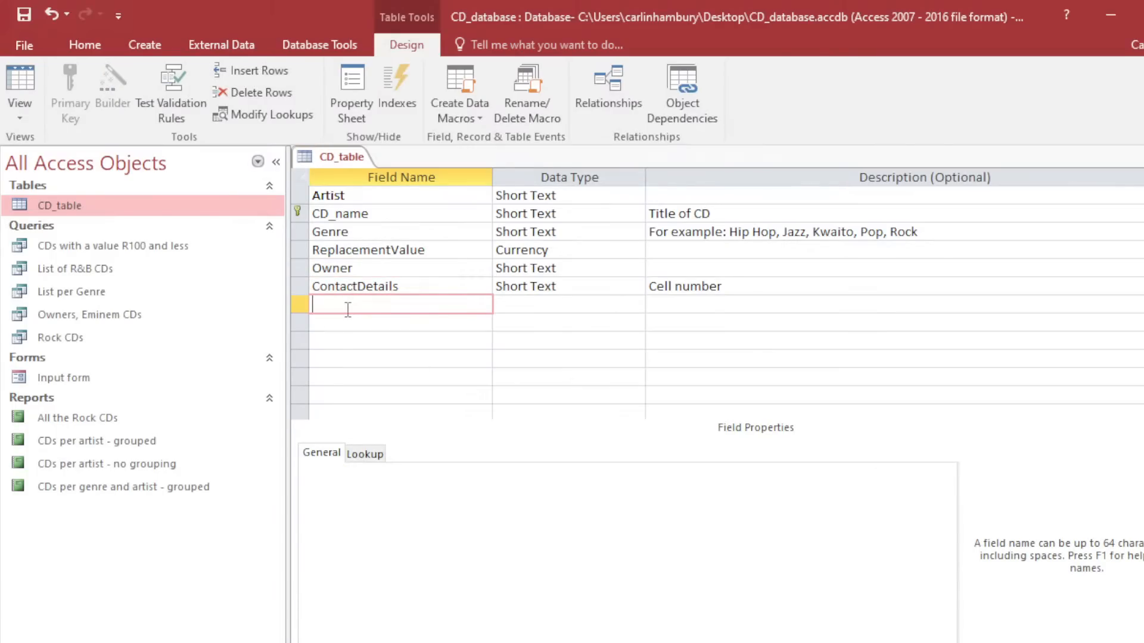
pyautogui.write('Gender')
pyautogui.click(540, 303)
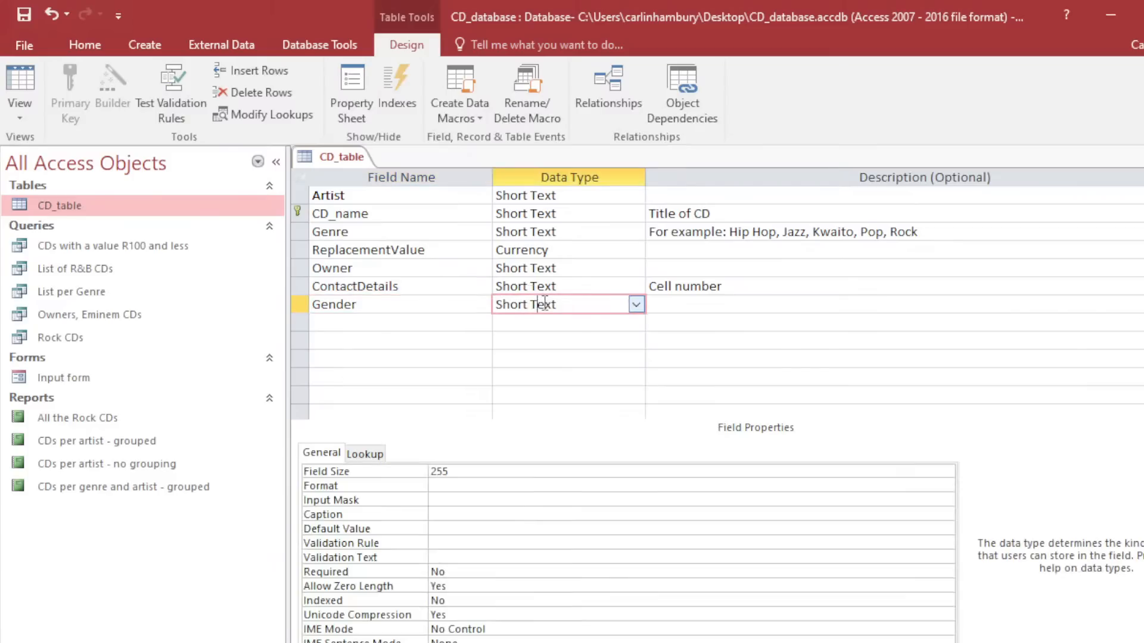
# Try a Gender validation rule 'M or F' with text 'Please stick to the rule', then clear both.
pyautogui.click(470, 545)
pyautogui.write('M ')
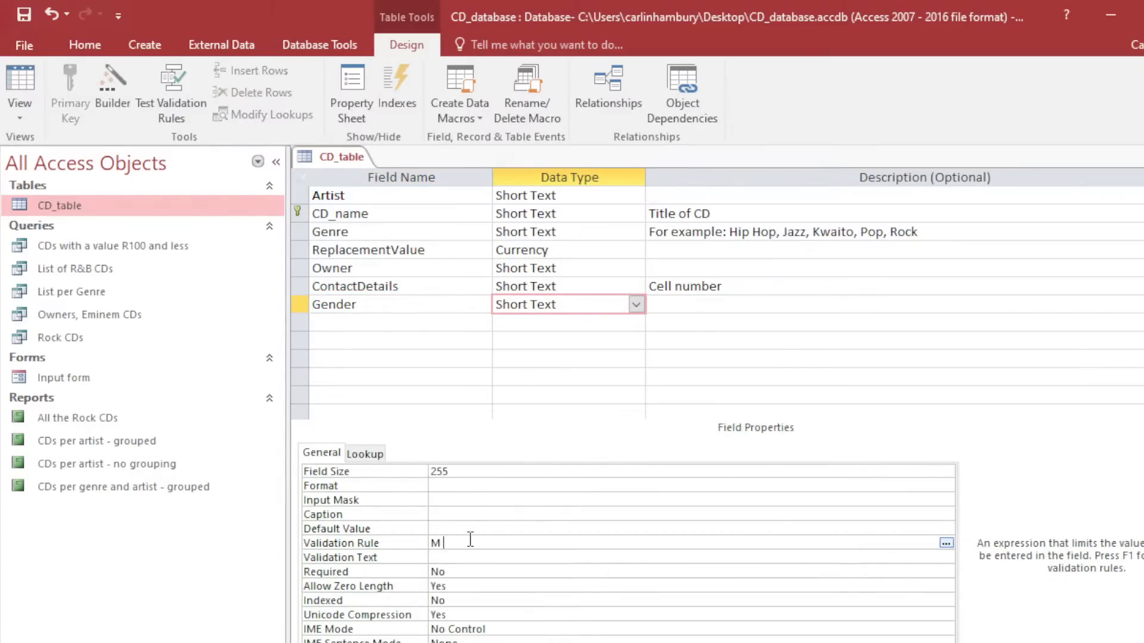
pyautogui.write('or F')
pyautogui.click(505, 530)
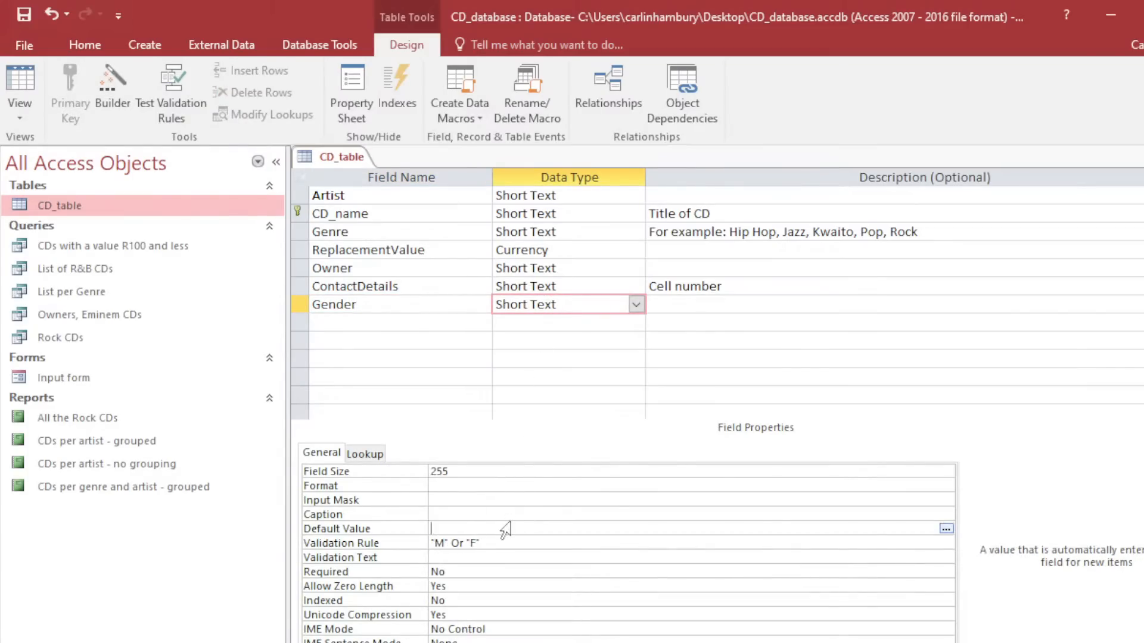
pyautogui.click(511, 542)
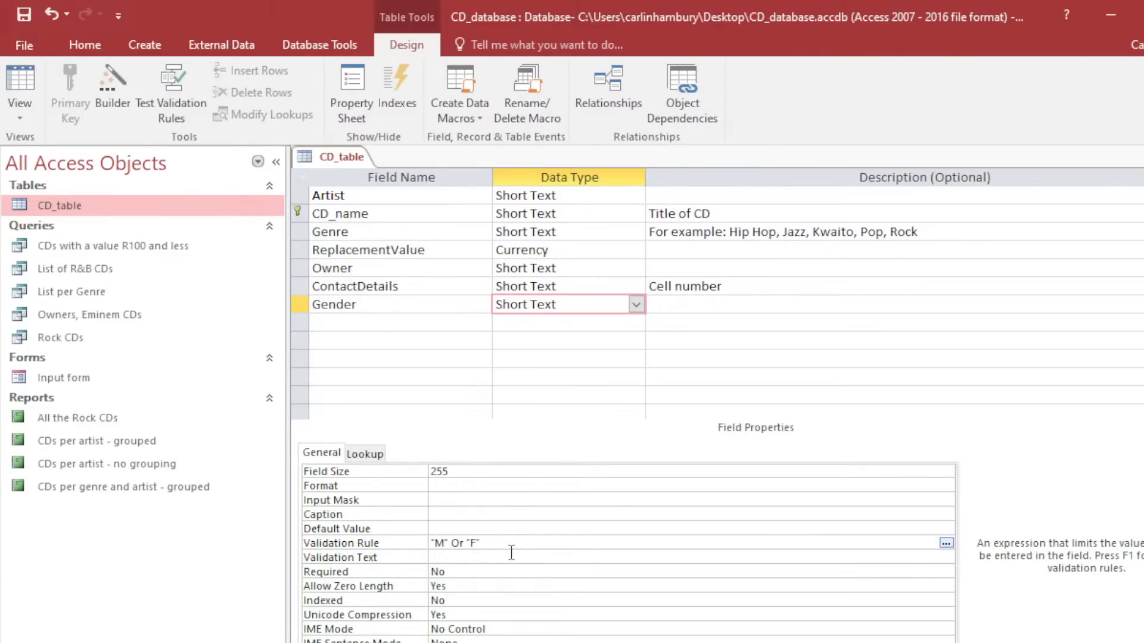
pyautogui.click(511, 556)
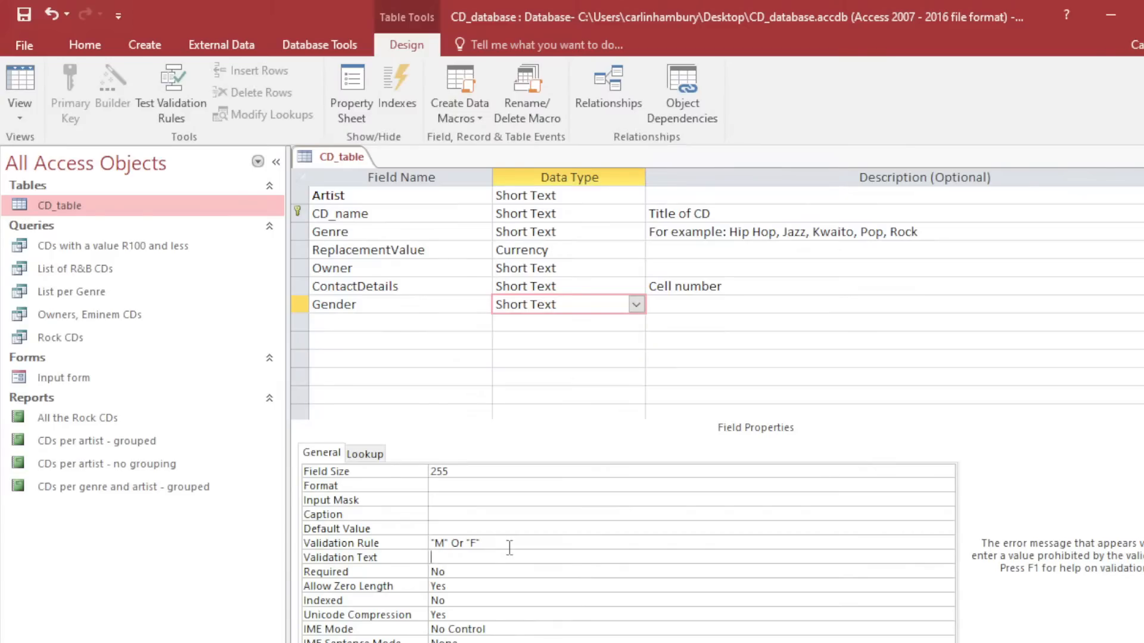
pyautogui.write('Please stick to the rules')
pyautogui.moveTo(566, 557); pyautogui.dragTo(405, 555)
pyautogui.press('Delete')
pyautogui.moveTo(481, 543); pyautogui.dragTo(429, 543)
pyautogui.press('Delete')
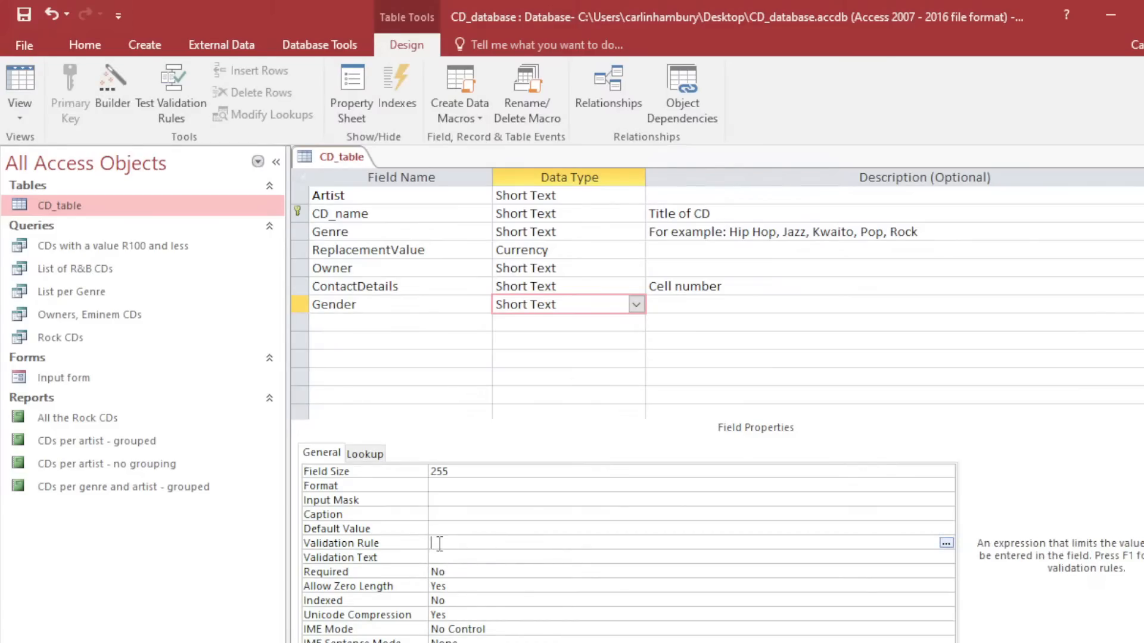
# Set Gender's Required property to Yes, then back to No.
pyautogui.click(466, 567)
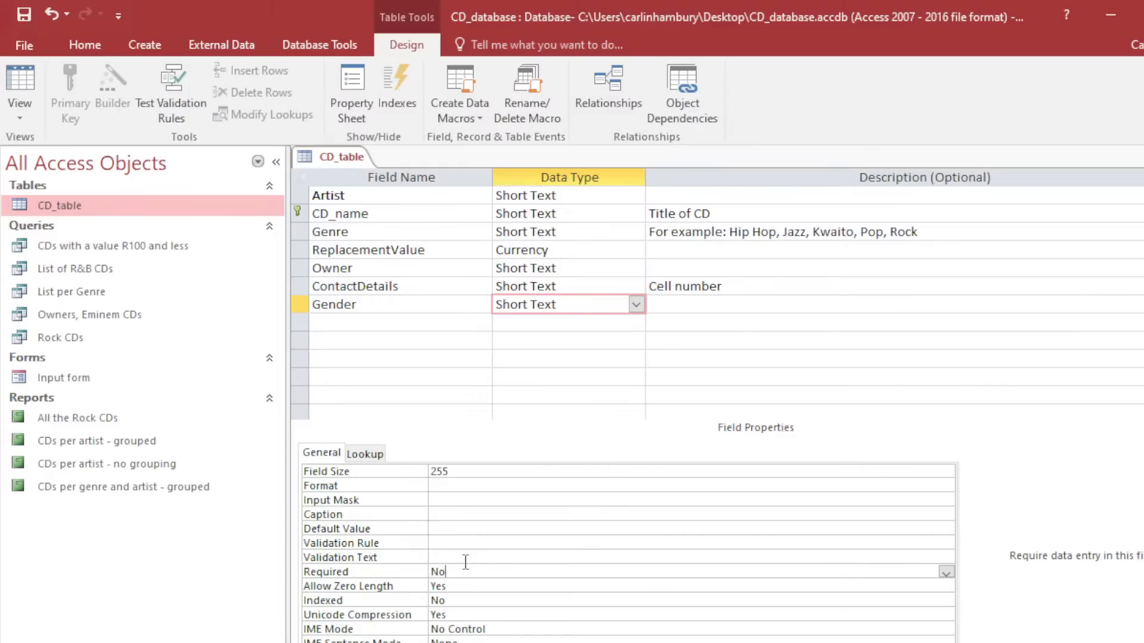
pyautogui.click(946, 571)
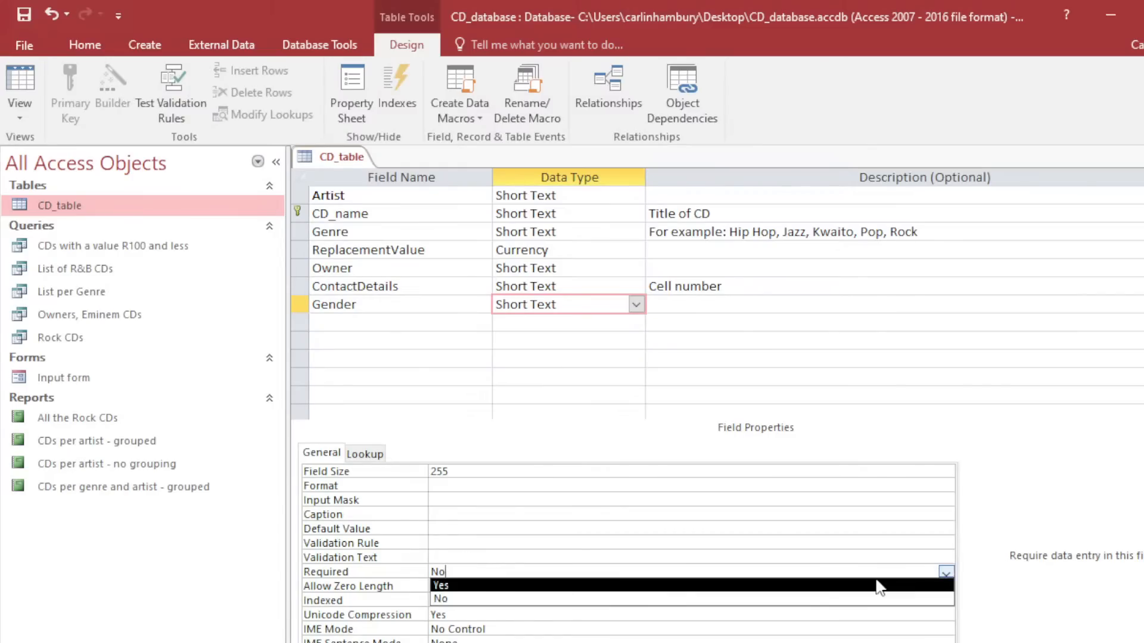
pyautogui.click(675, 587)
pyautogui.click(947, 572)
pyautogui.click(889, 599)
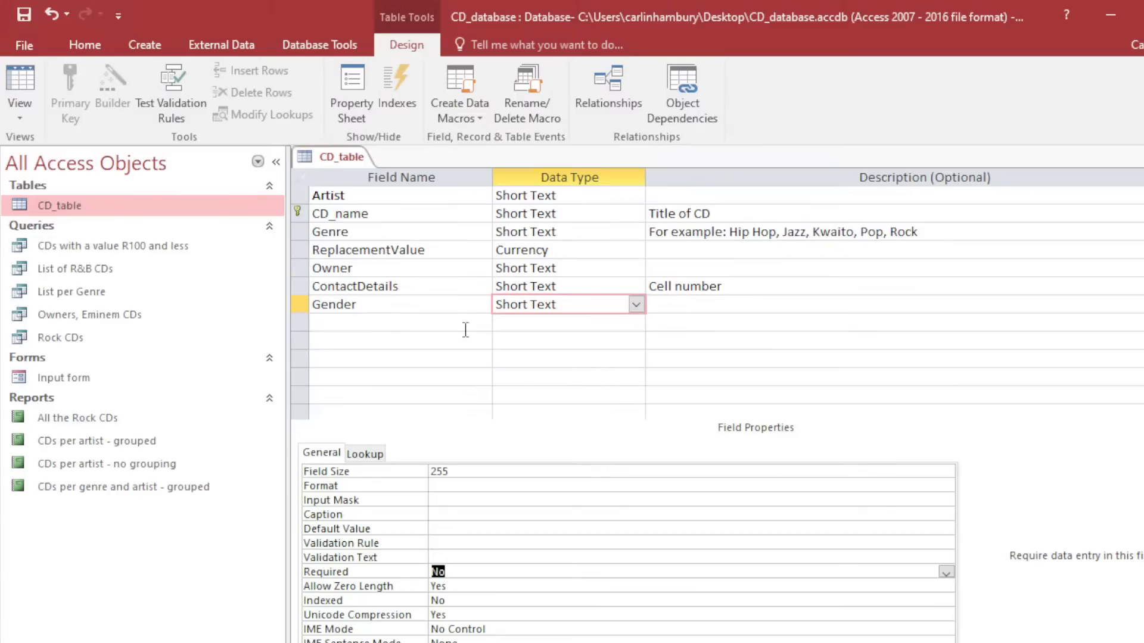
# Start the Lookup Wizard on Genre, choosing to type the values manually.
pyautogui.click(420, 263)
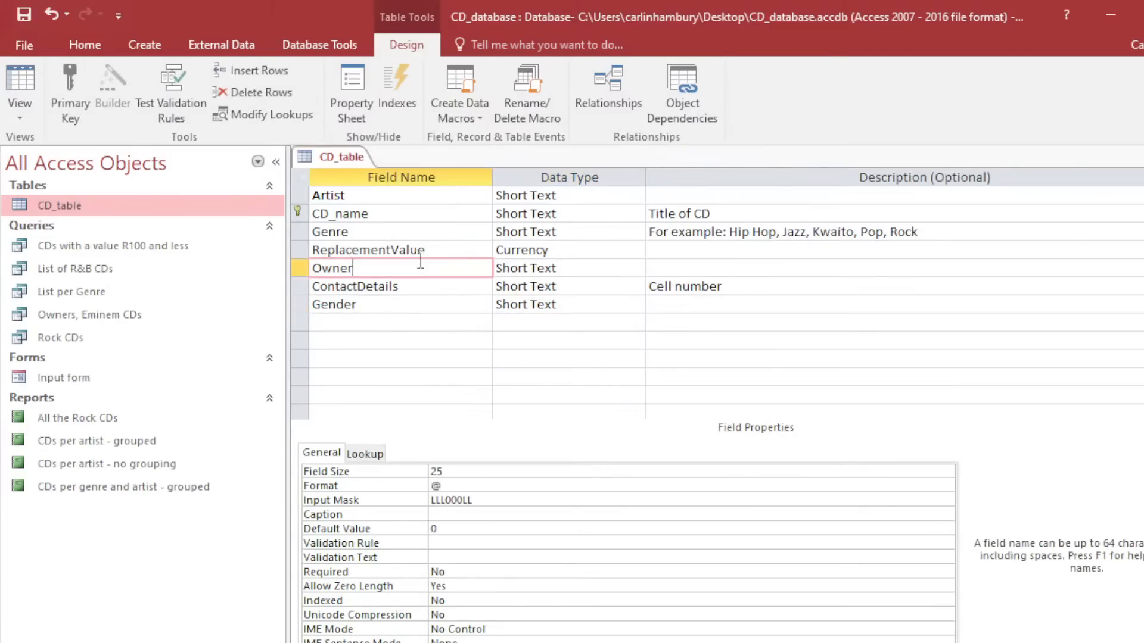
pyautogui.click(588, 273)
pyautogui.click(636, 269)
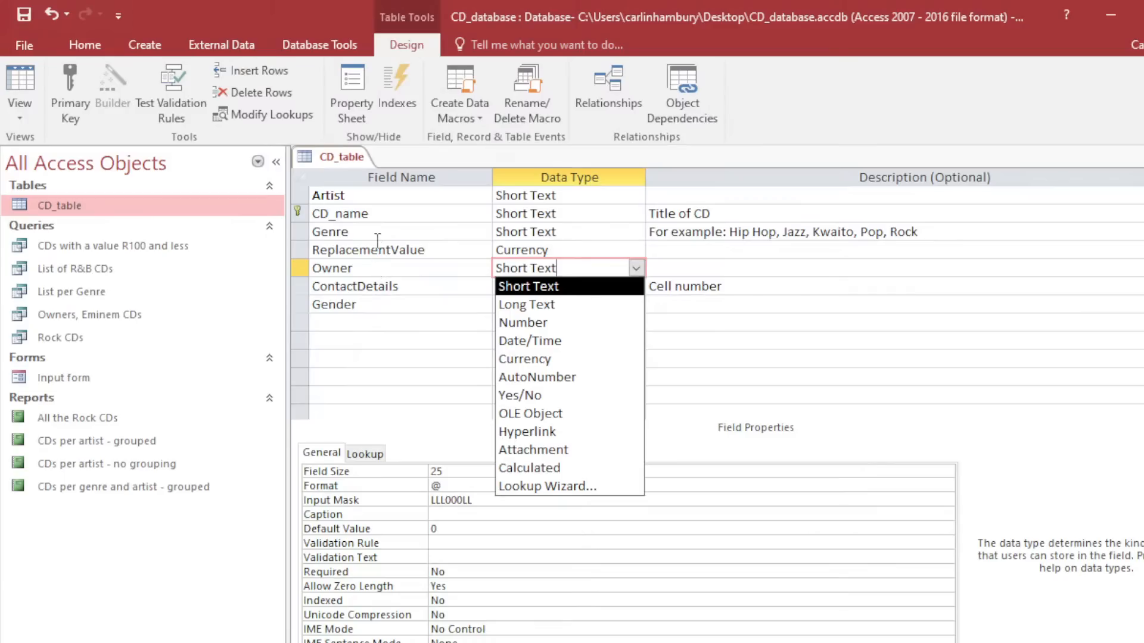
pyautogui.click(528, 232)
pyautogui.click(636, 231)
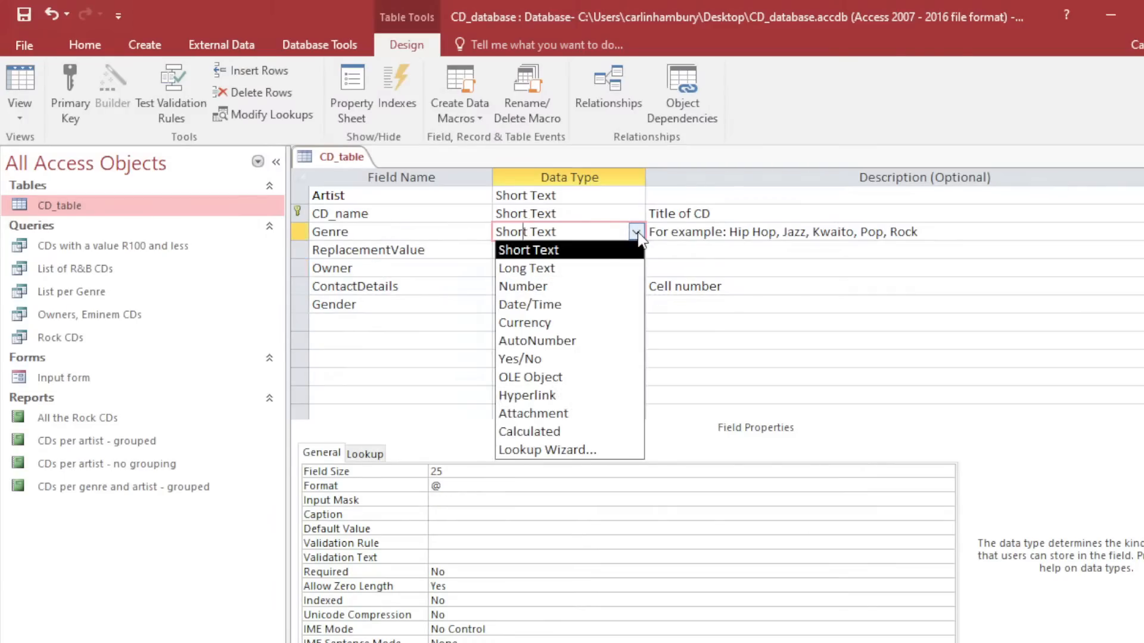
pyautogui.click(594, 450)
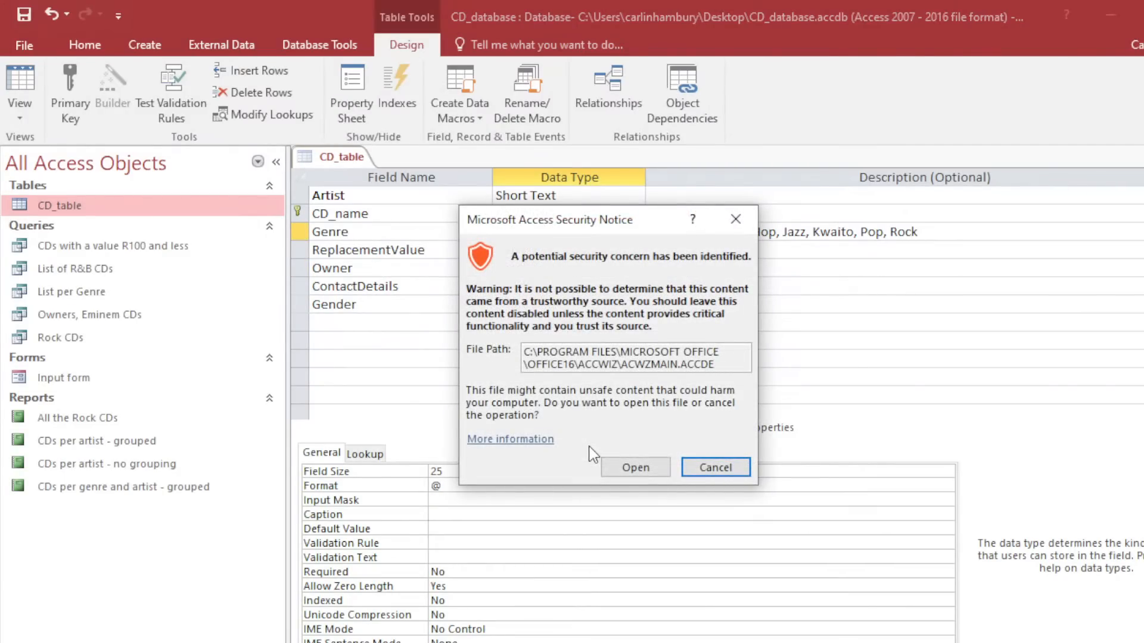
pyautogui.click(634, 467)
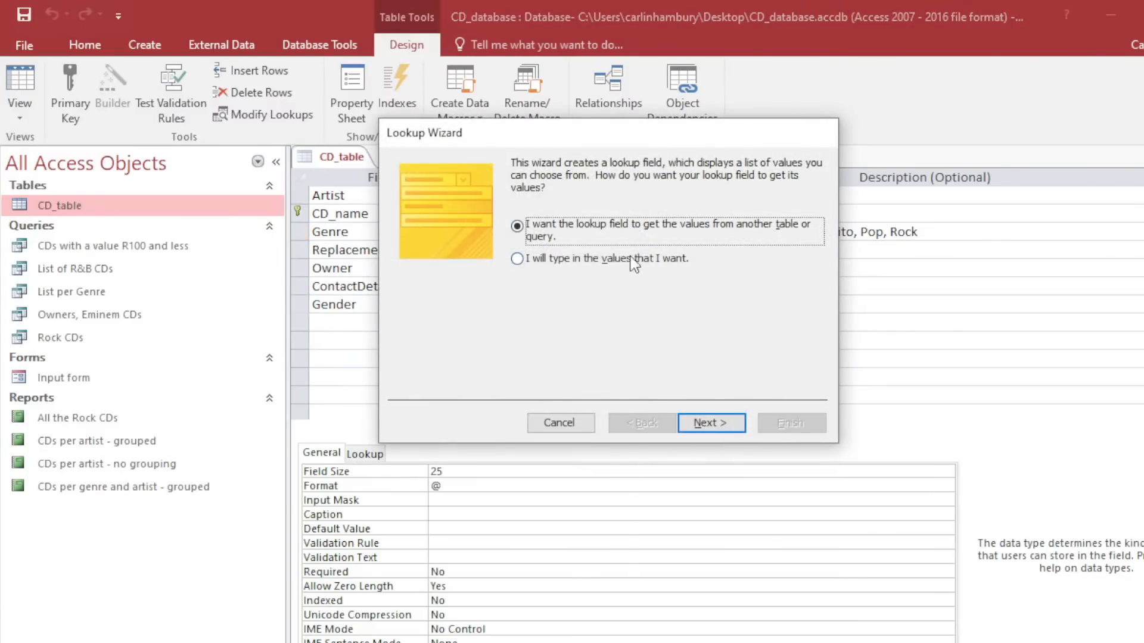
pyautogui.moveTo(589, 134); pyautogui.dragTo(527, 181)
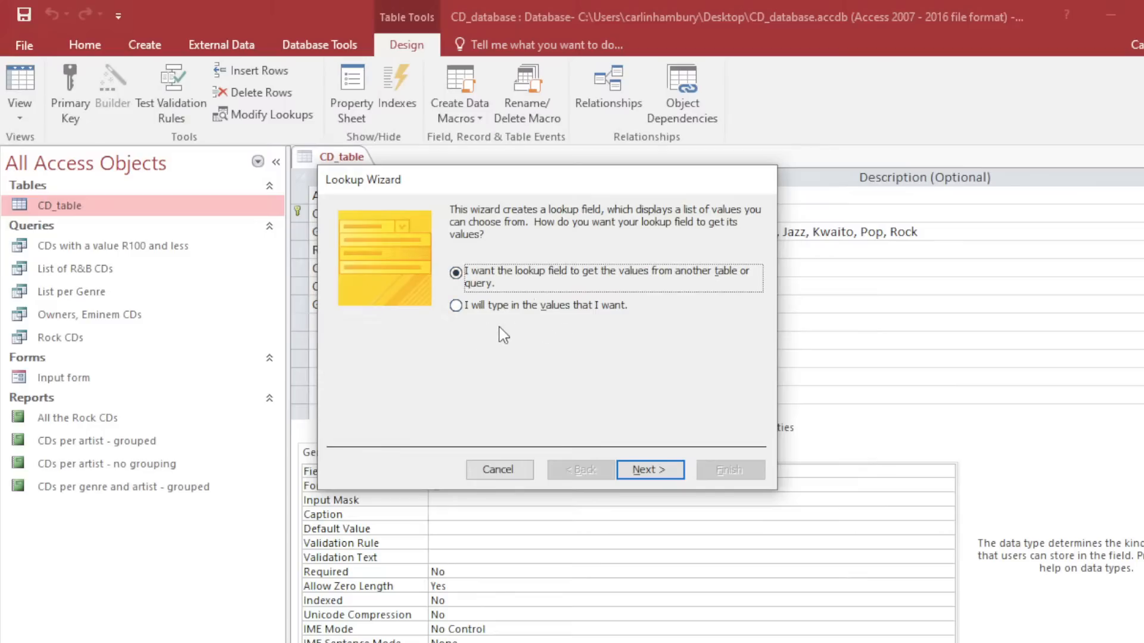
pyautogui.click(500, 306)
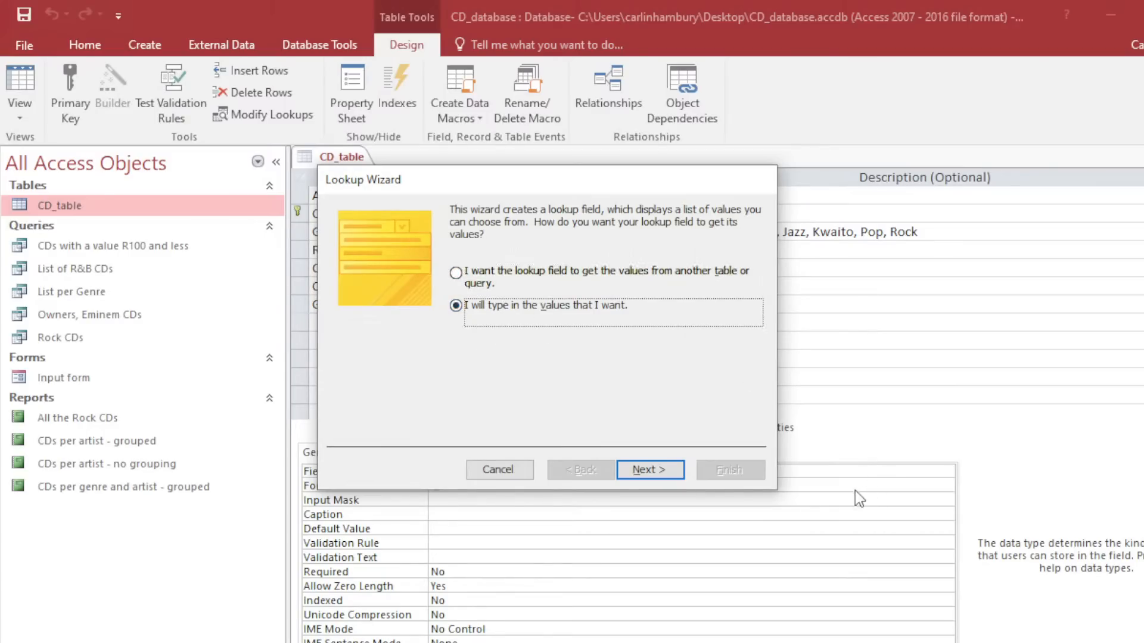
pyautogui.click(651, 471)
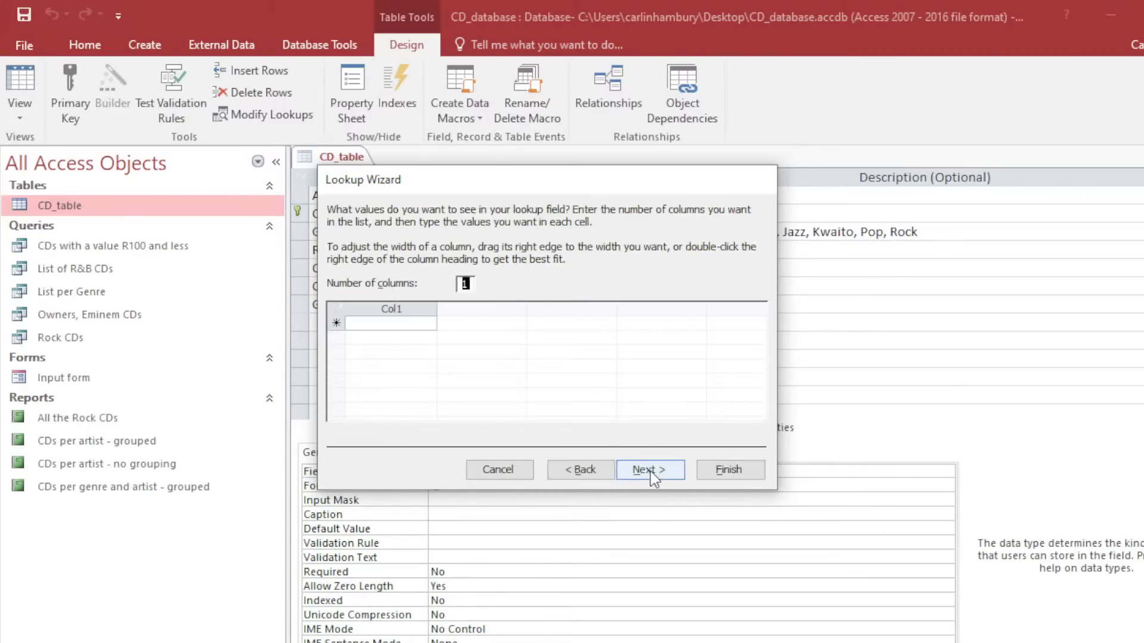
# Enter Rock, R & B, Club, House and Gospel as the lookup values.
pyautogui.click(394, 325)
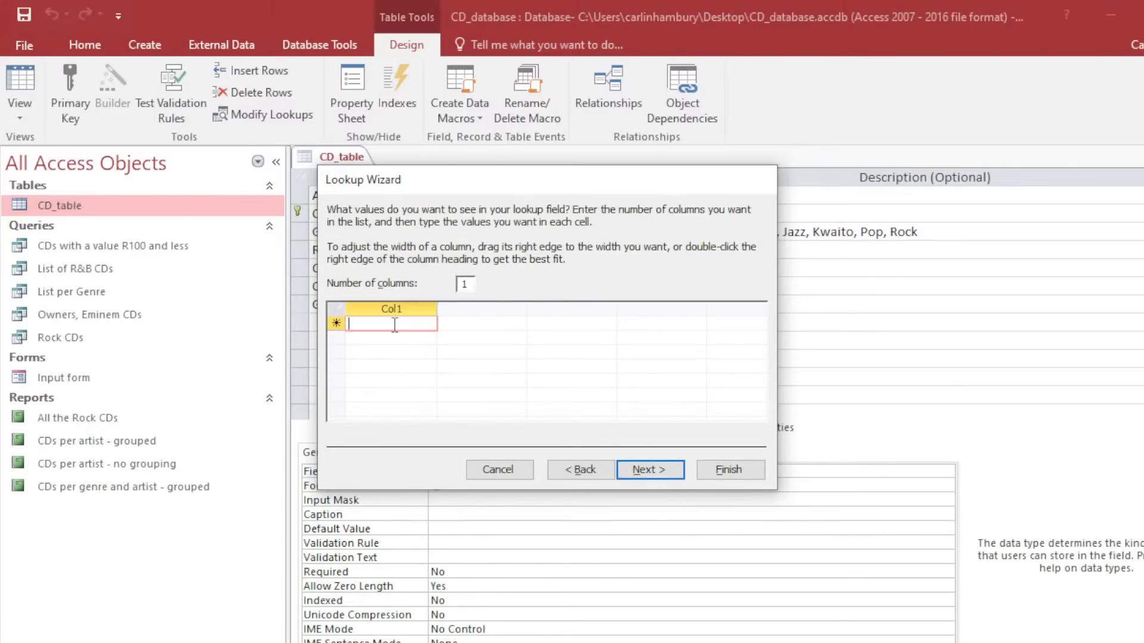
pyautogui.write('Rock')
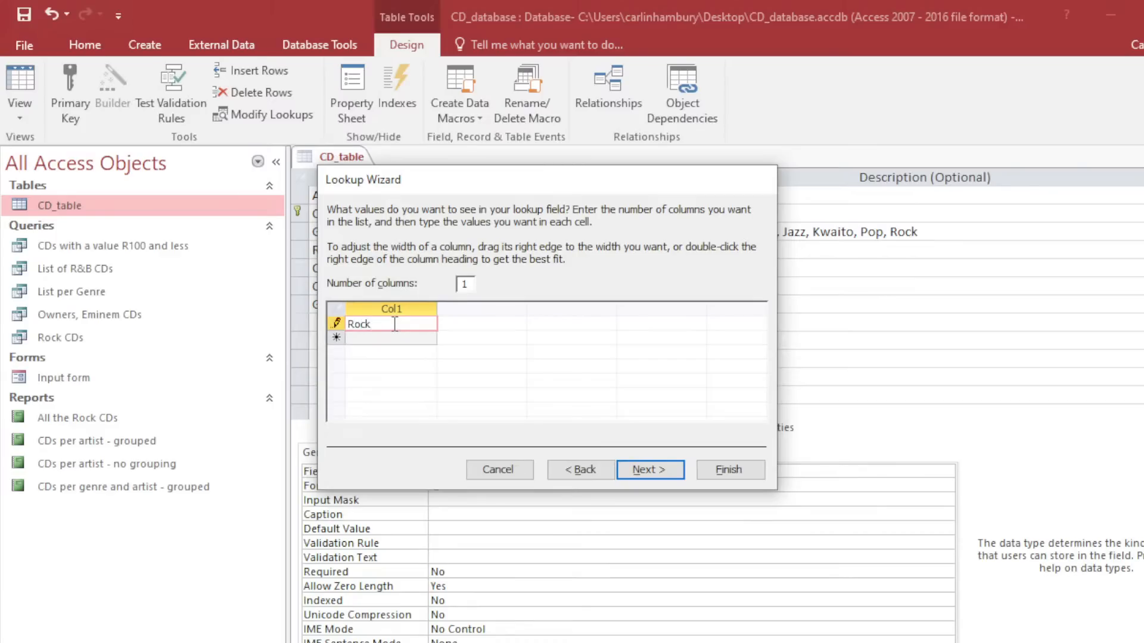
pyautogui.press('Return')
pyautogui.click(594, 470)
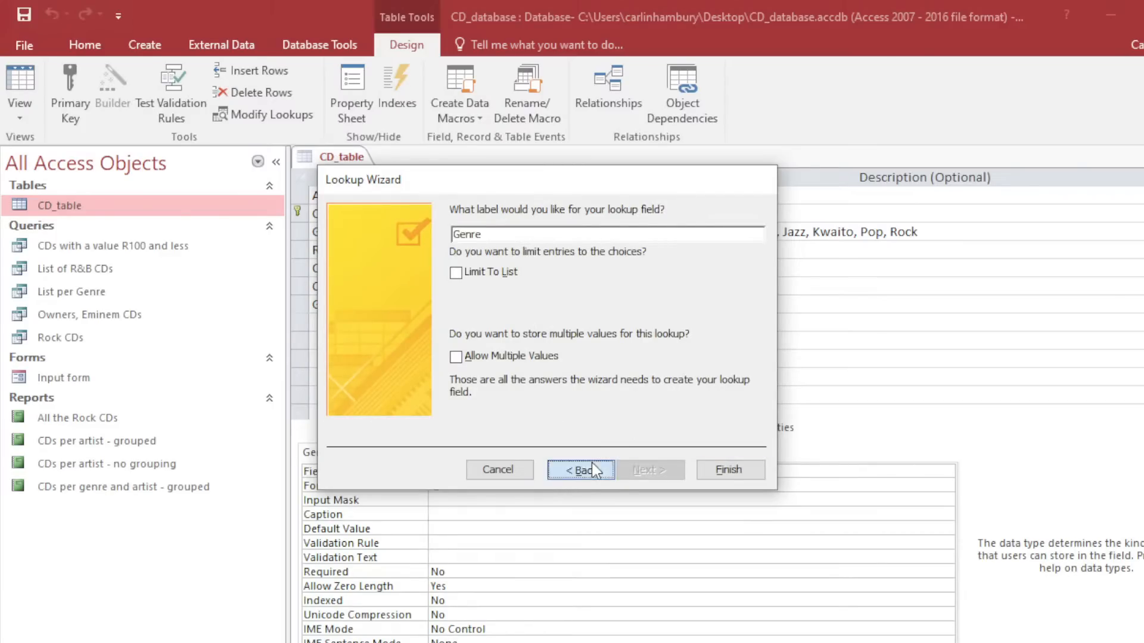
pyautogui.click(406, 340)
pyautogui.write('R')
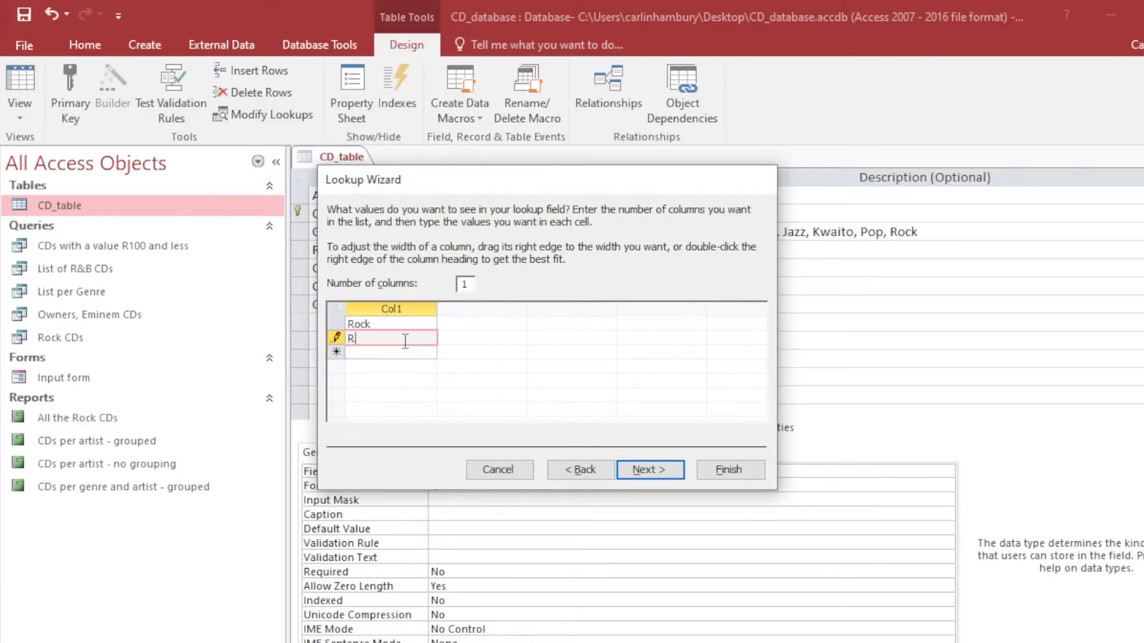
pyautogui.write(' & B')
pyautogui.click(409, 352)
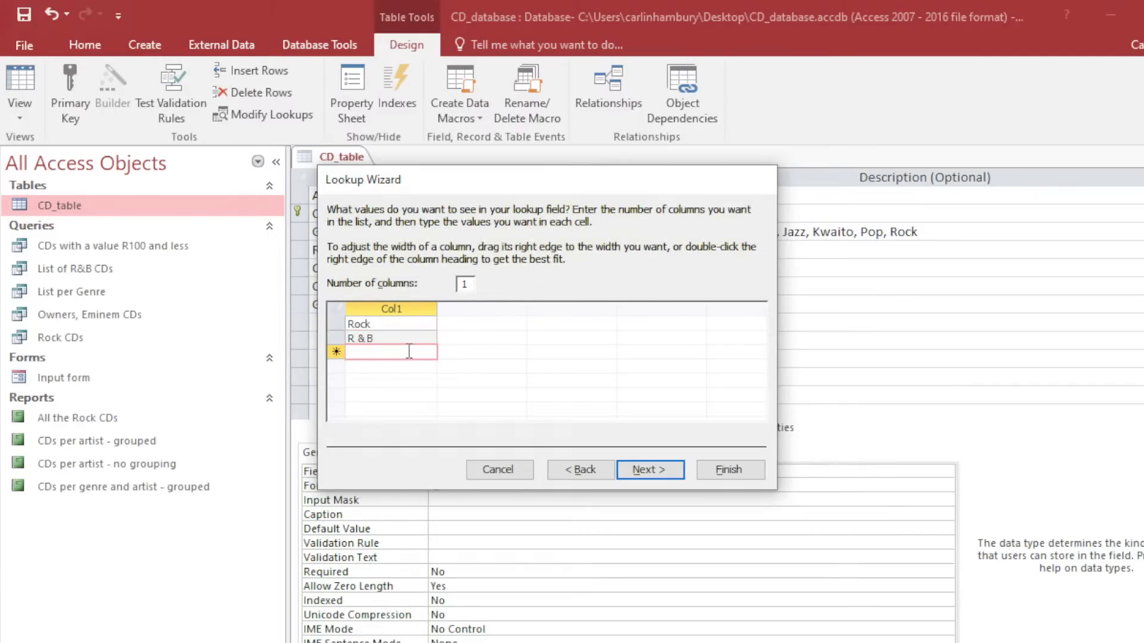
pyautogui.write('Club')
pyautogui.click(399, 367)
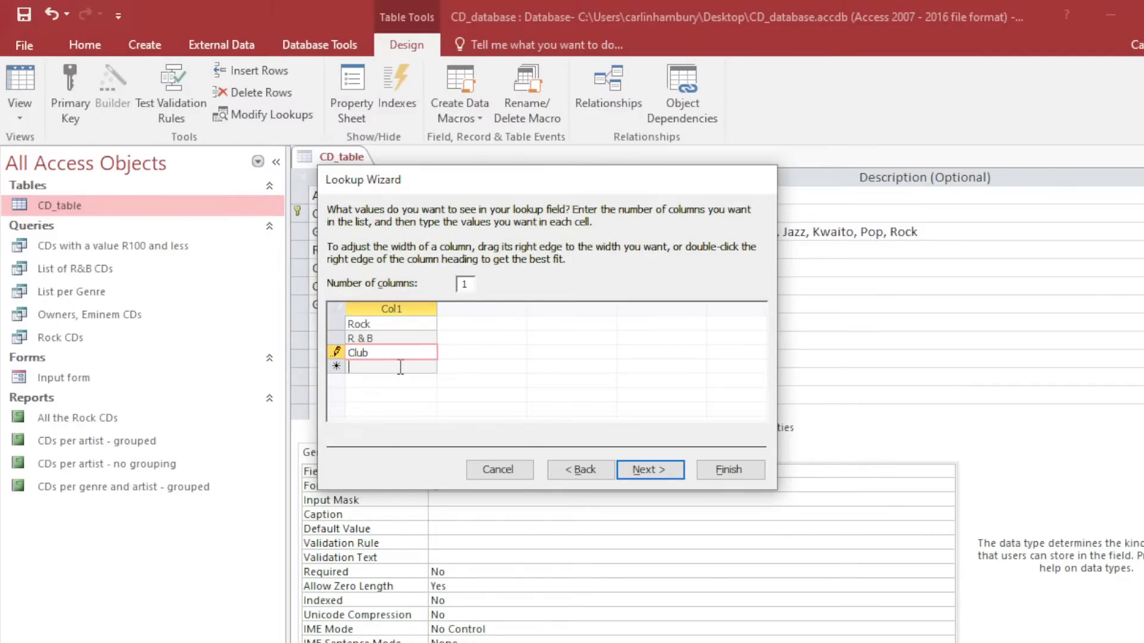
pyautogui.write('House')
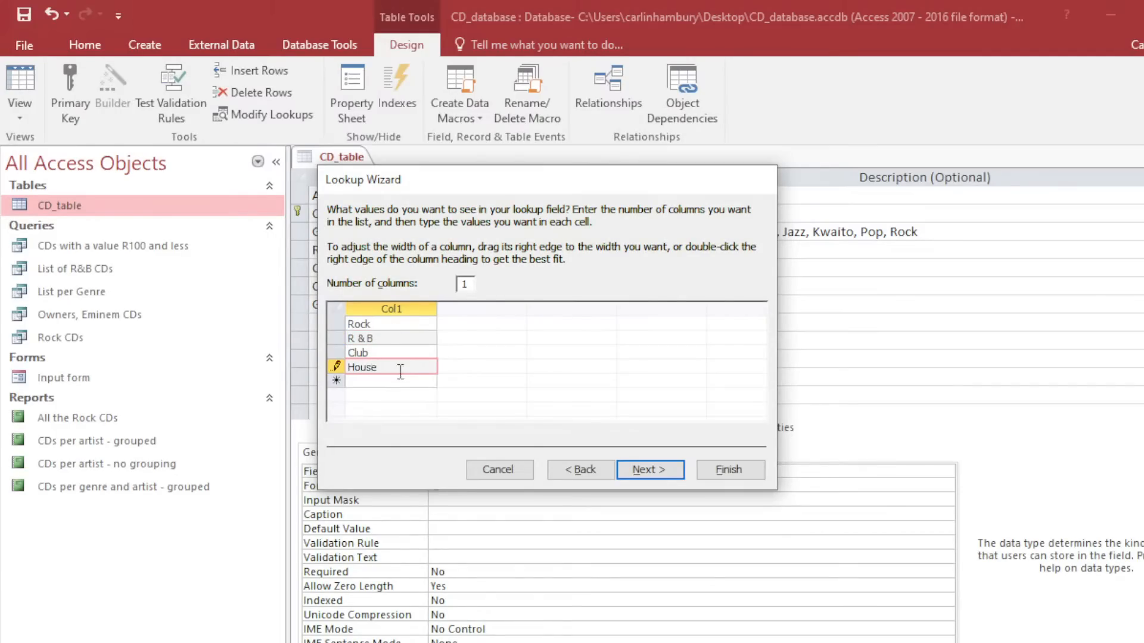
pyautogui.click(397, 380)
pyautogui.write('Gospel')
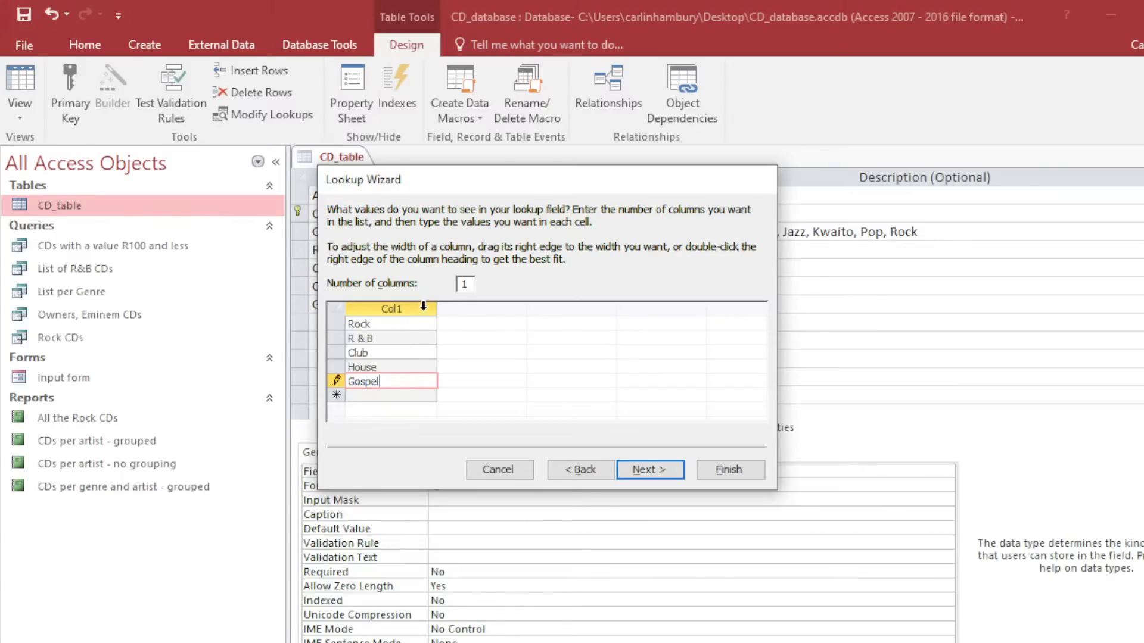
# Finish the Lookup Wizard and check Genre's Lookup tab settings.
pyautogui.click(646, 470)
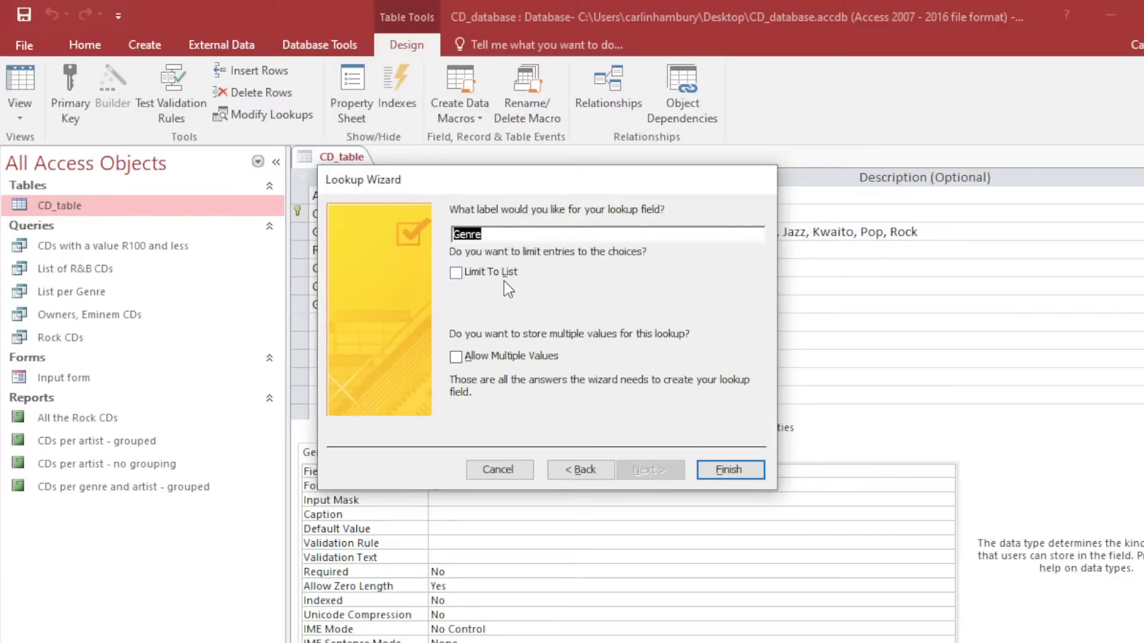
pyautogui.click(739, 470)
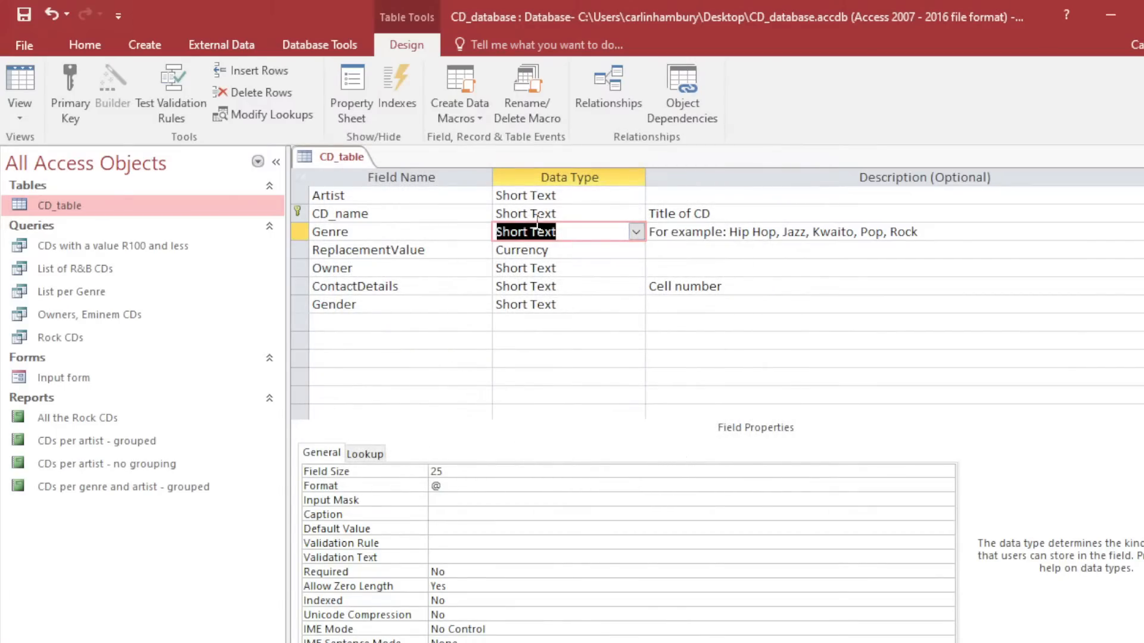
pyautogui.click(373, 453)
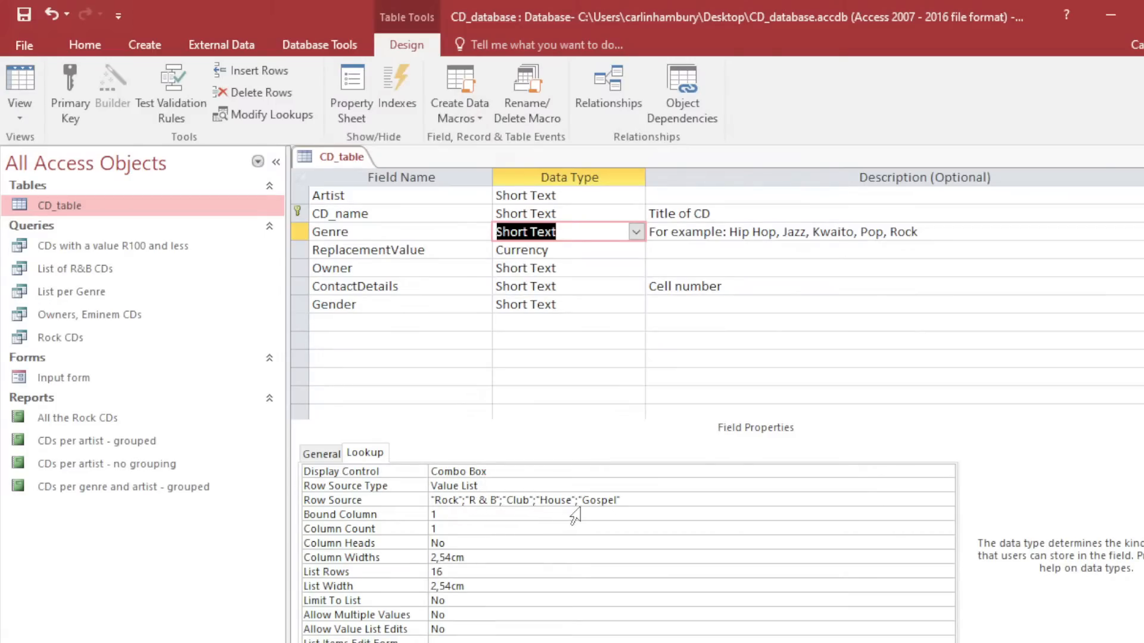
pyautogui.click(14, 90)
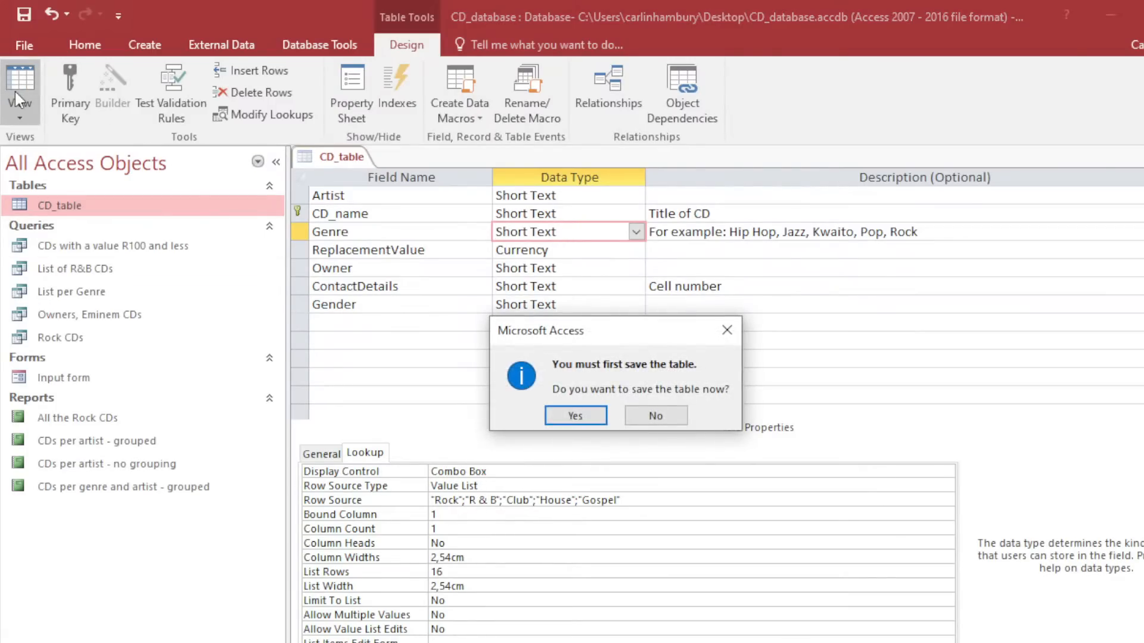
# Save the table design and view its records, leaving LL Cool J's genre as Jazz.
pyautogui.click(571, 410)
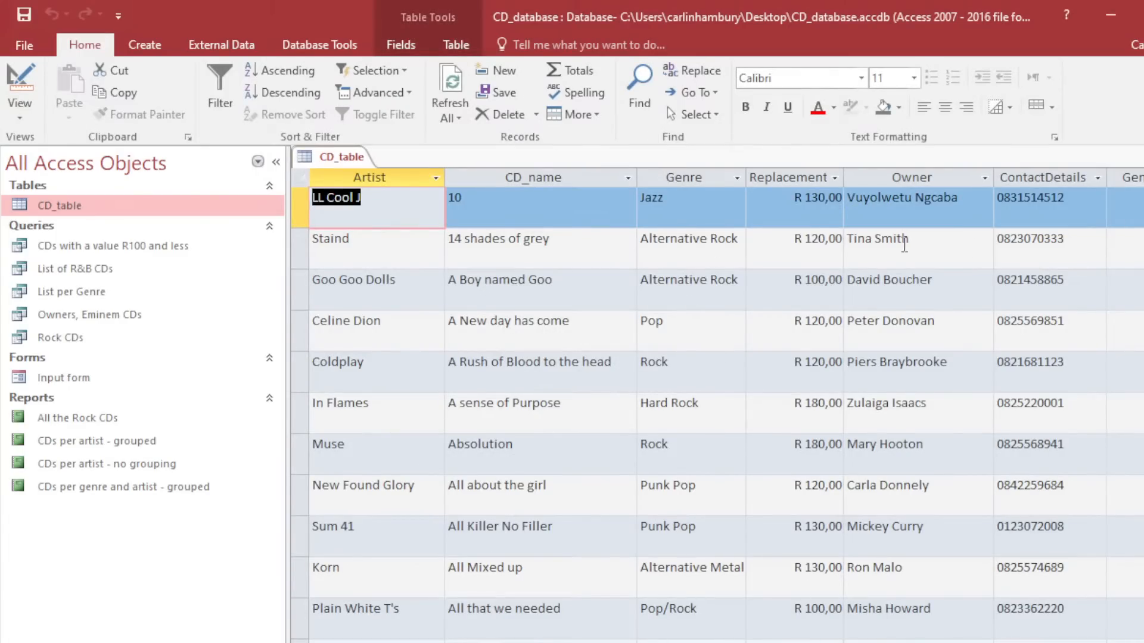
pyautogui.click(1132, 177)
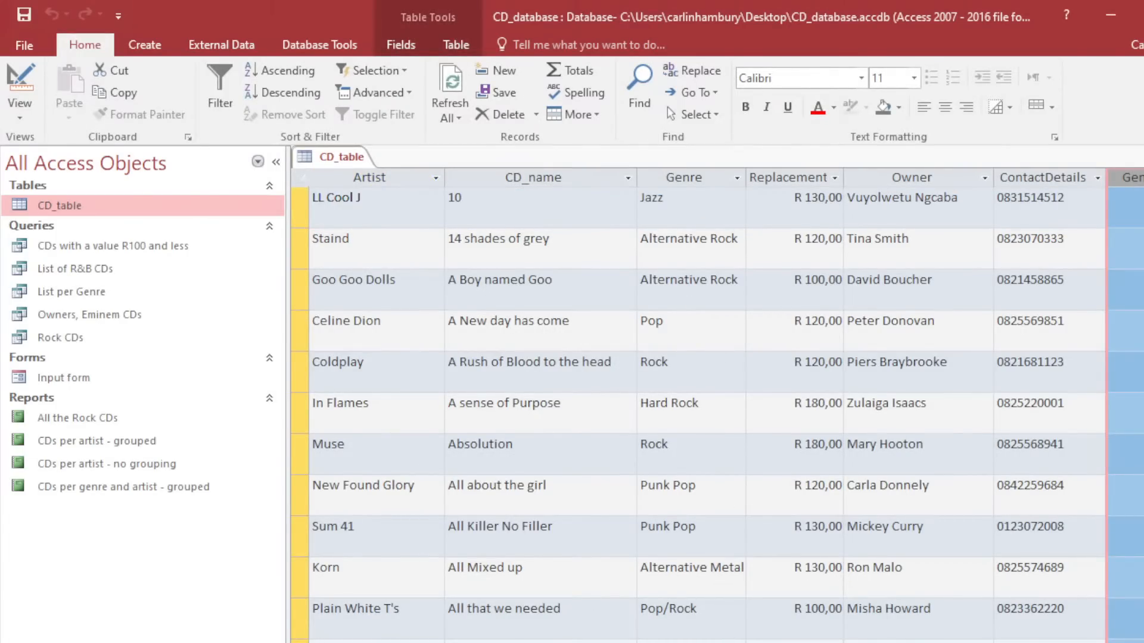
pyautogui.click(891, 201)
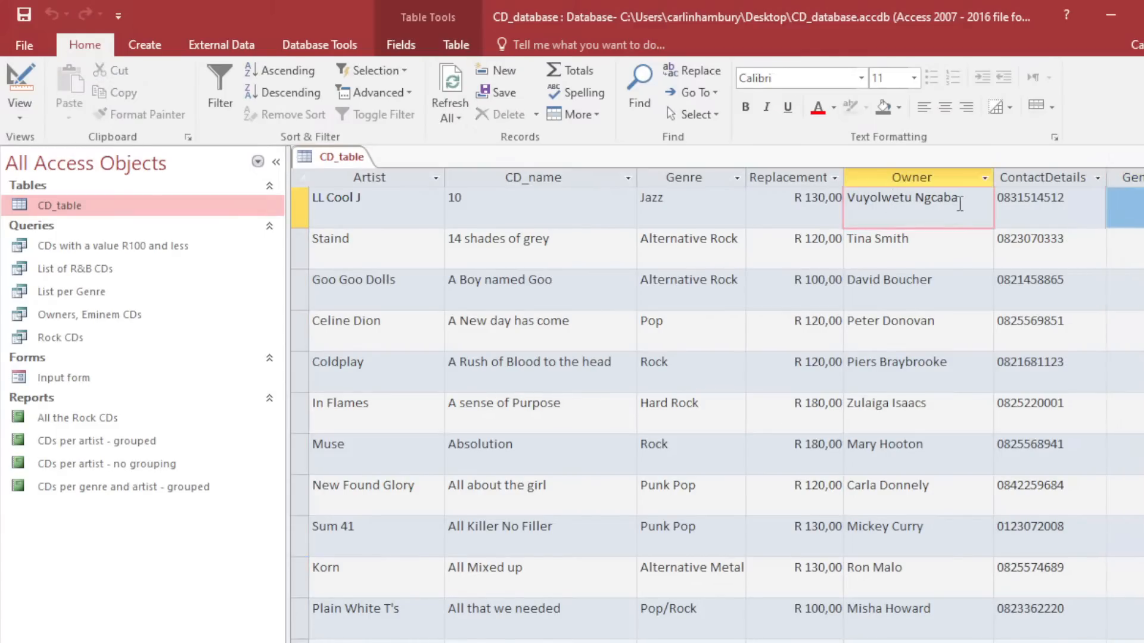
pyautogui.click(738, 204)
pyautogui.click(737, 209)
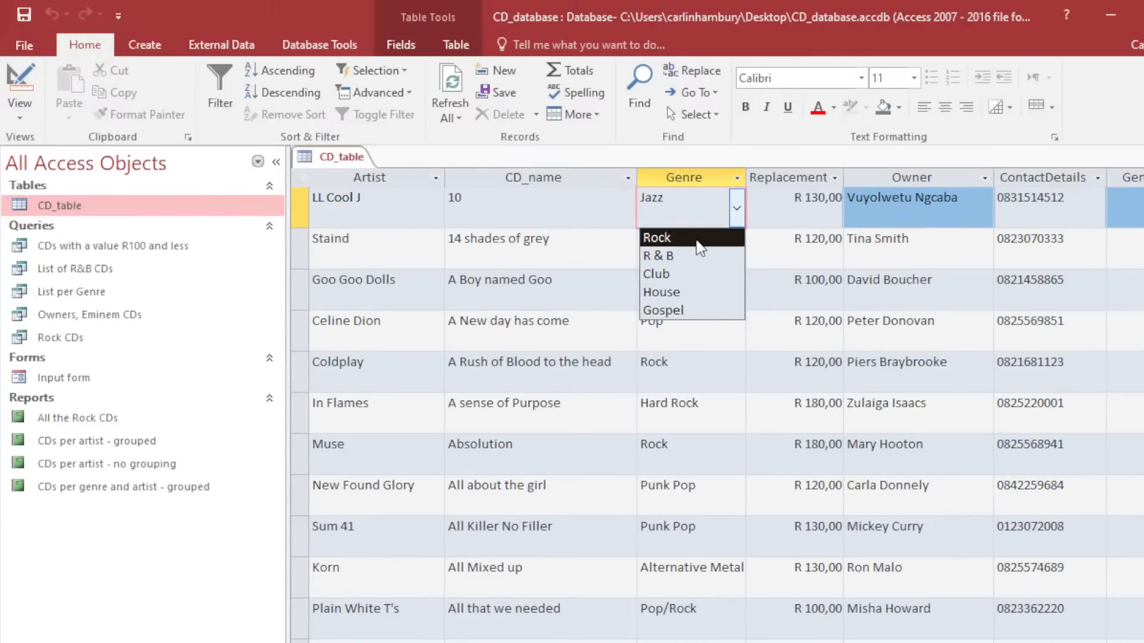
pyautogui.click(768, 237)
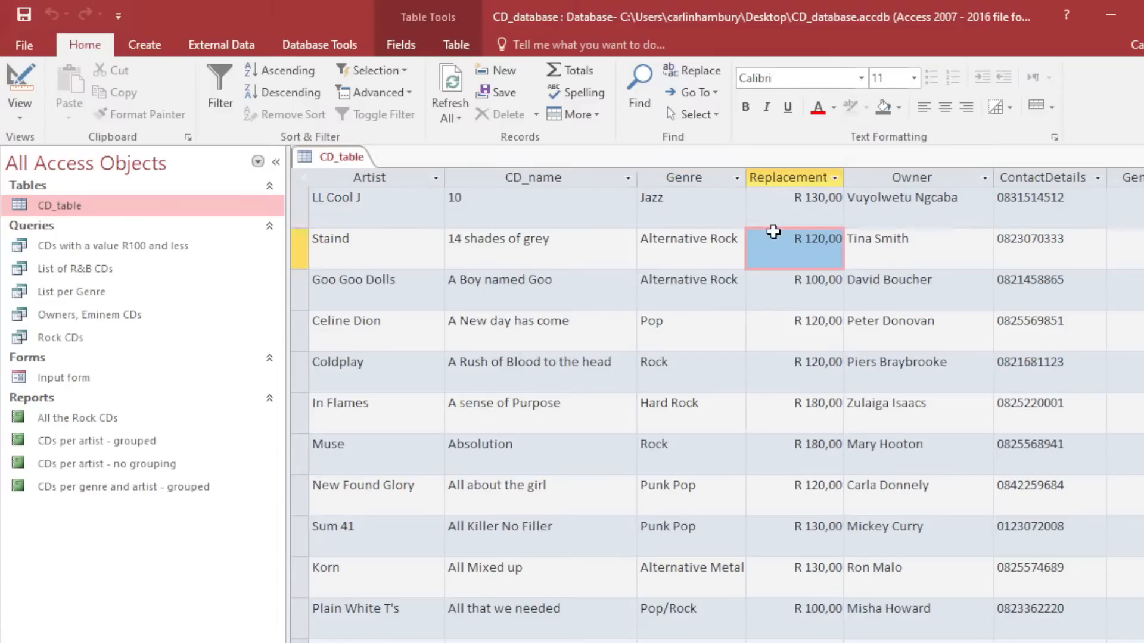
# Set Staind's CD genre to Club from the new list and close CD_table.
pyautogui.click(728, 255)
pyautogui.click(738, 257)
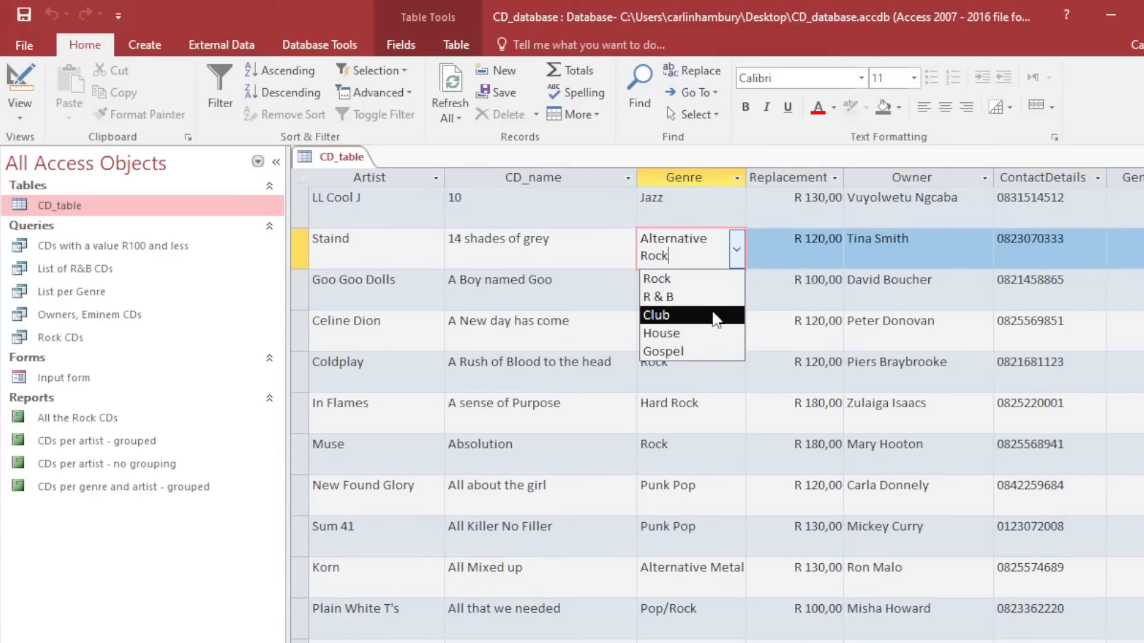
pyautogui.click(710, 315)
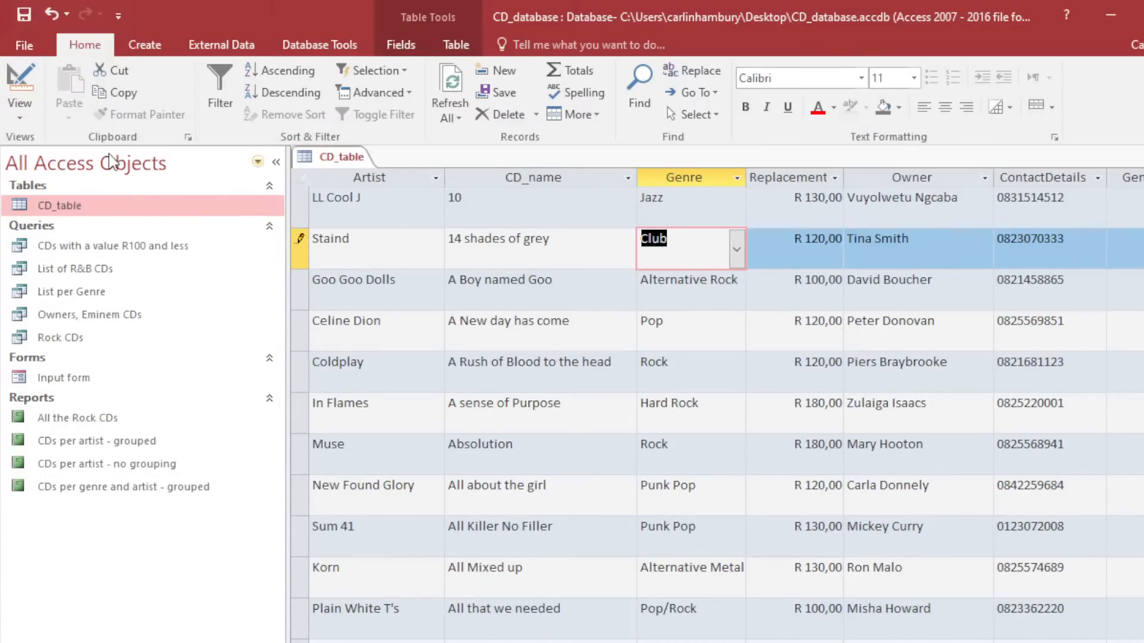
pyautogui.rightClick(322, 157)
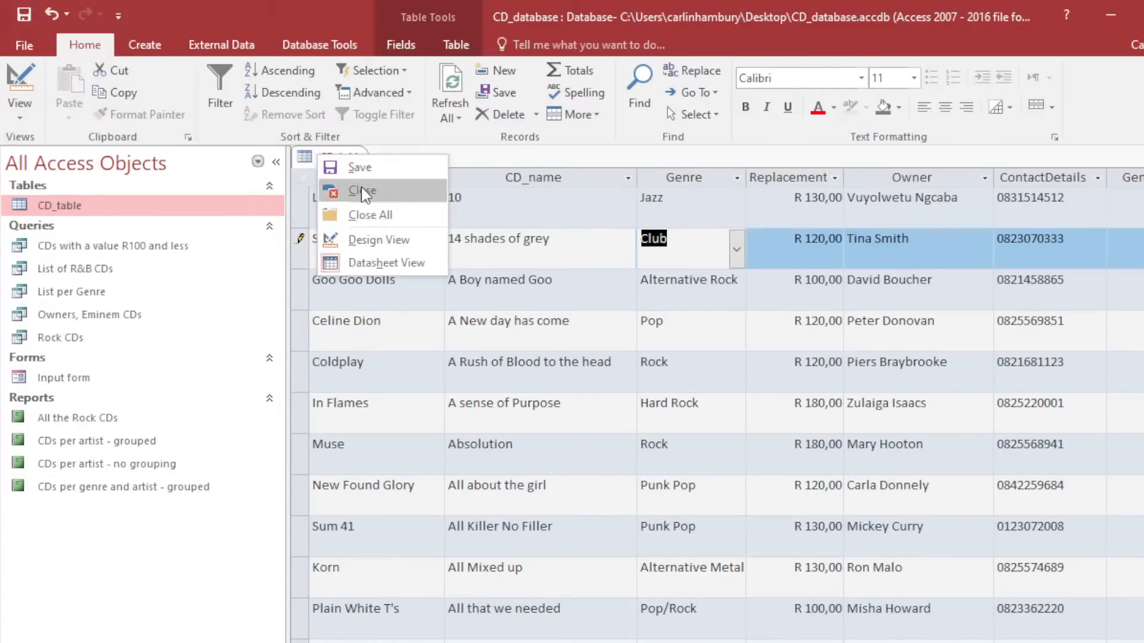
pyautogui.click(363, 191)
pyautogui.click(149, 45)
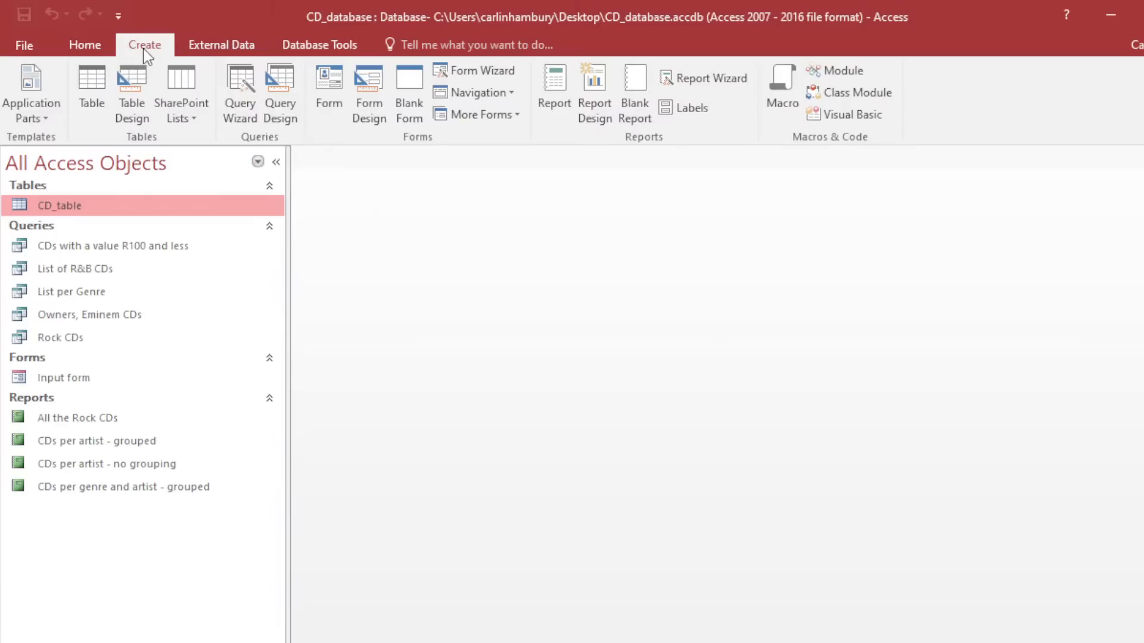
# Start a Simple Query Wizard with the Artist, Owner and ReplacementValue fields.
pyautogui.click(245, 96)
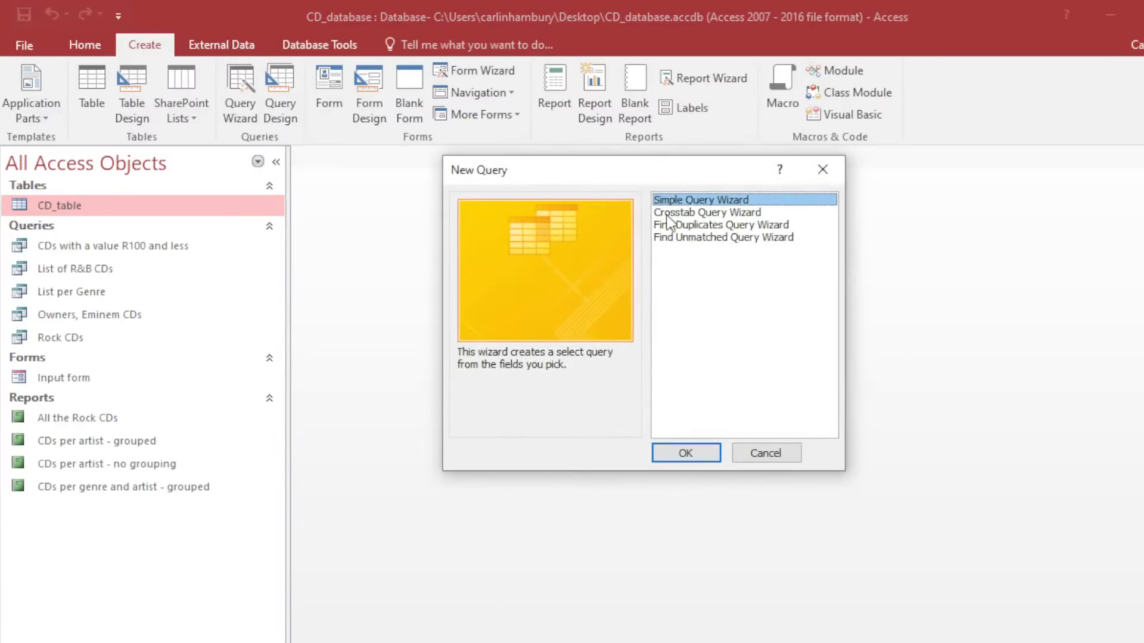
pyautogui.click(686, 453)
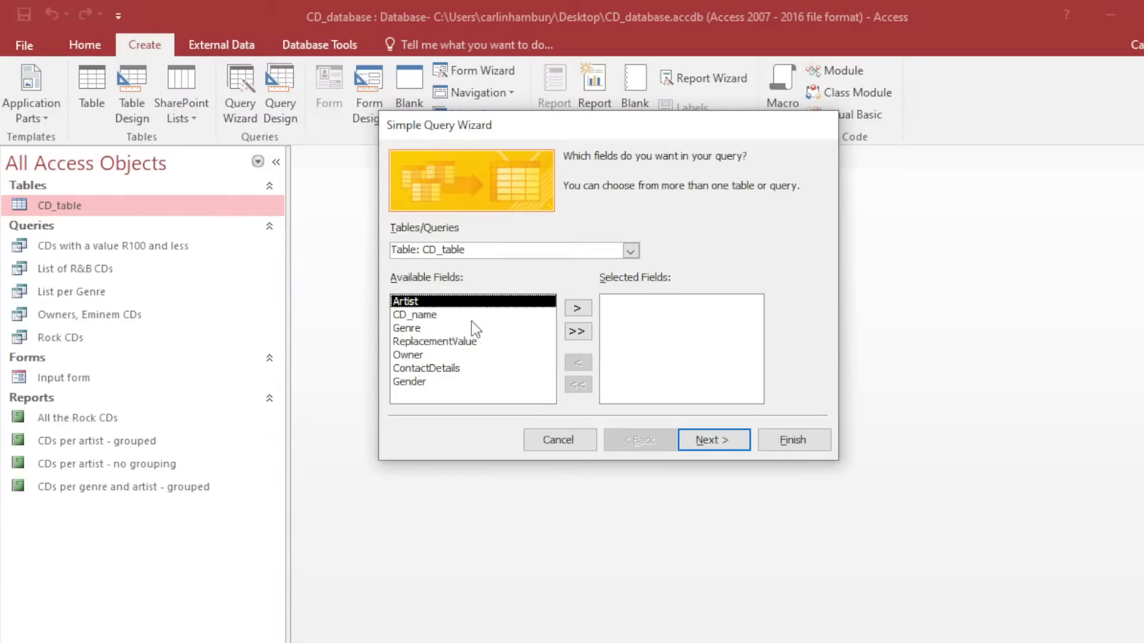
pyautogui.click(577, 308)
pyautogui.click(471, 342)
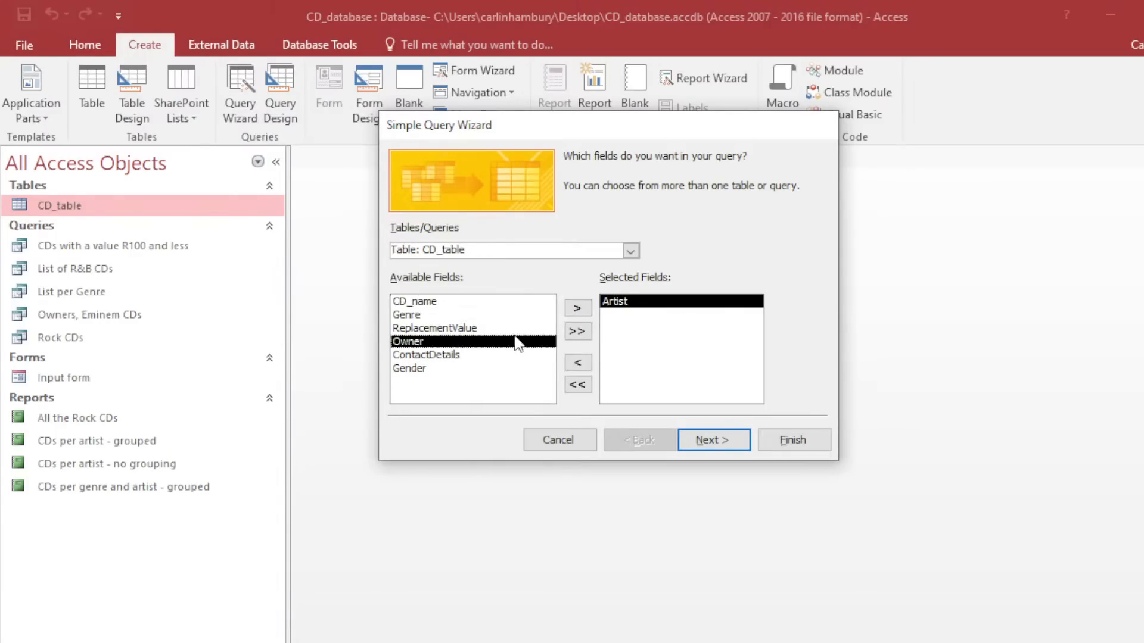
pyautogui.click(577, 308)
pyautogui.click(480, 328)
pyautogui.click(575, 308)
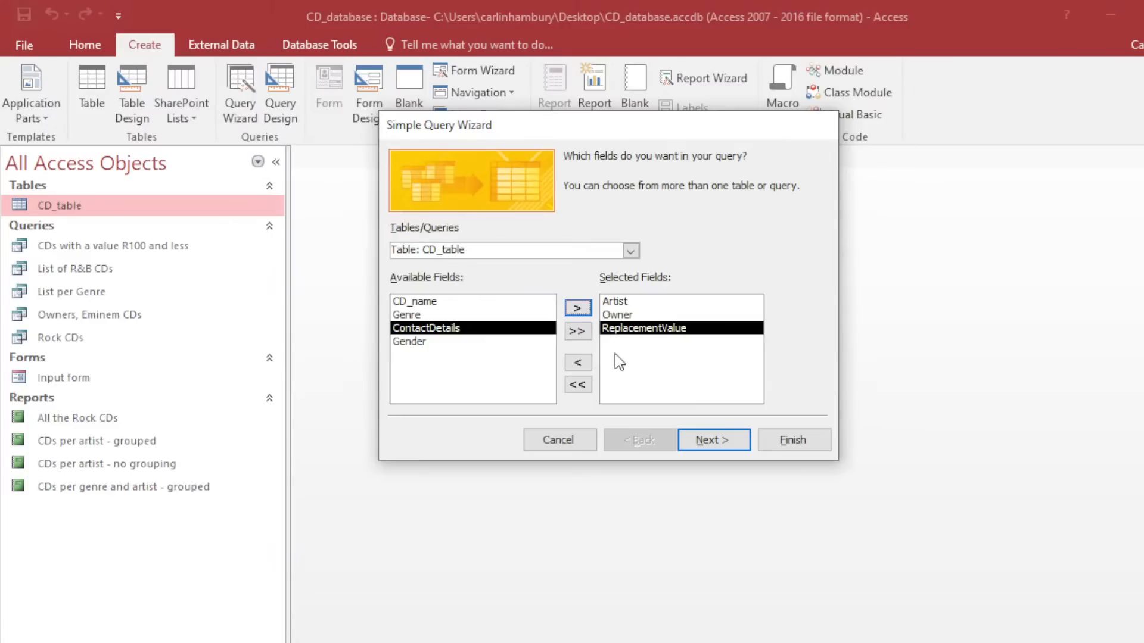
# Keep it a detail query, title it 'My QUery New' and open it.
pyautogui.click(690, 442)
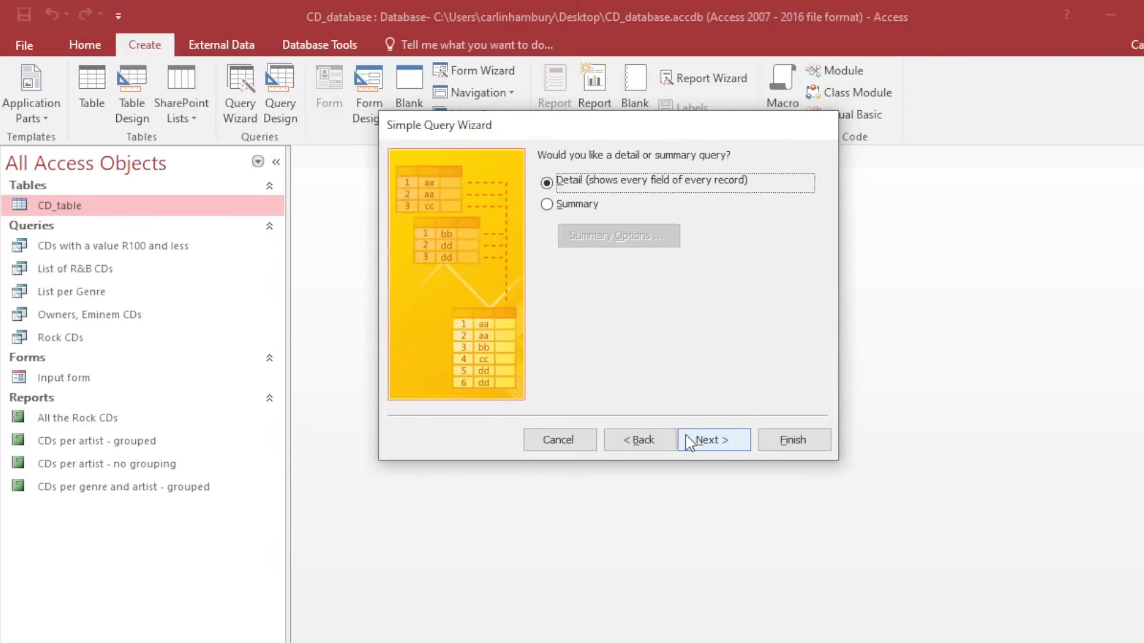
pyautogui.click(722, 442)
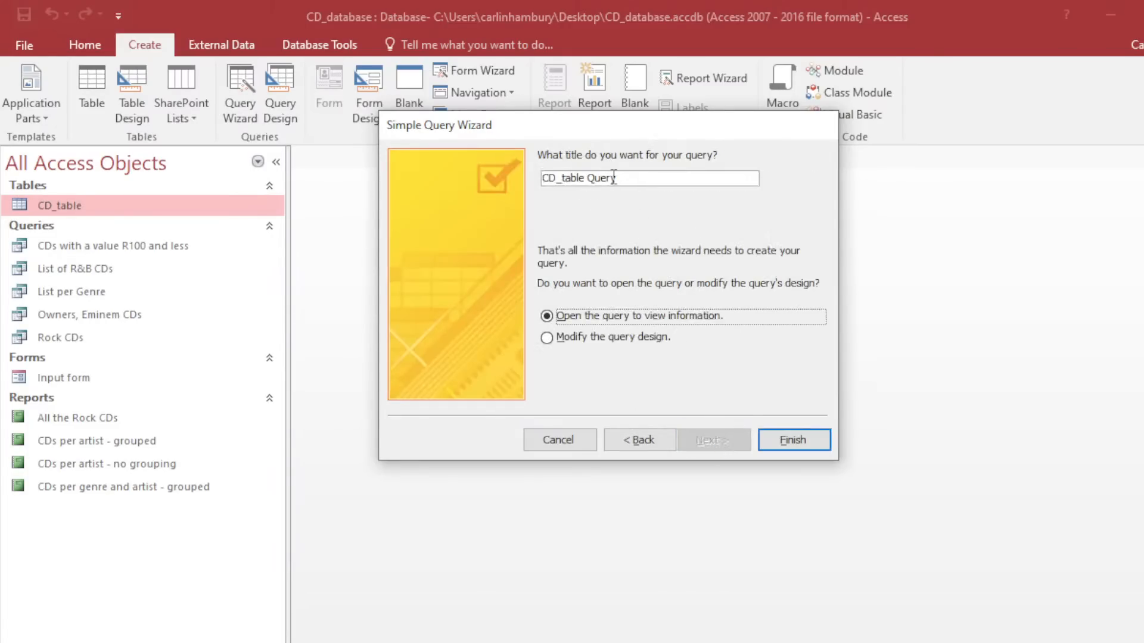
pyautogui.moveTo(633, 178); pyautogui.dragTo(424, 179)
pyautogui.write('My QUery New')
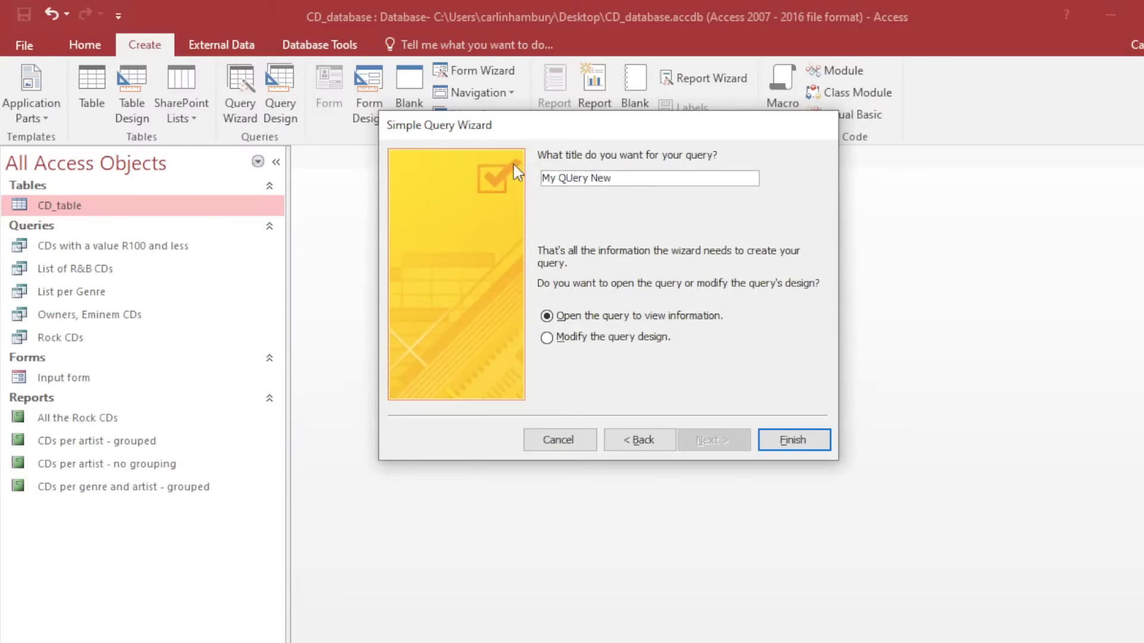
pyautogui.click(793, 439)
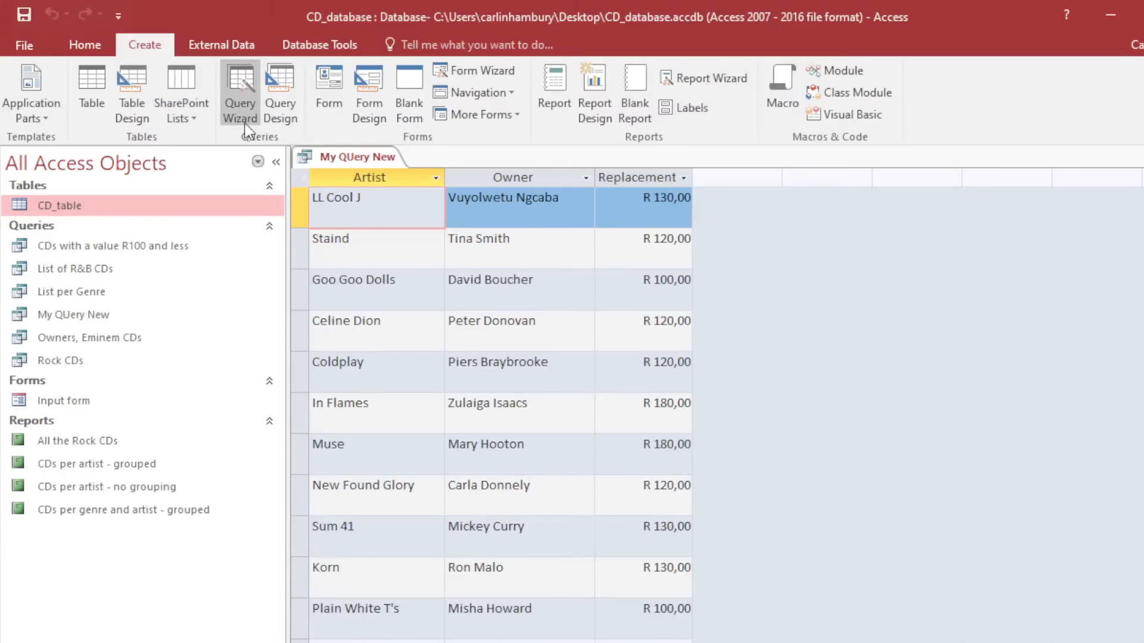
# Start a Form Wizard on CD_table with Artist, CD_name, Genre and Owner fields.
pyautogui.click(466, 72)
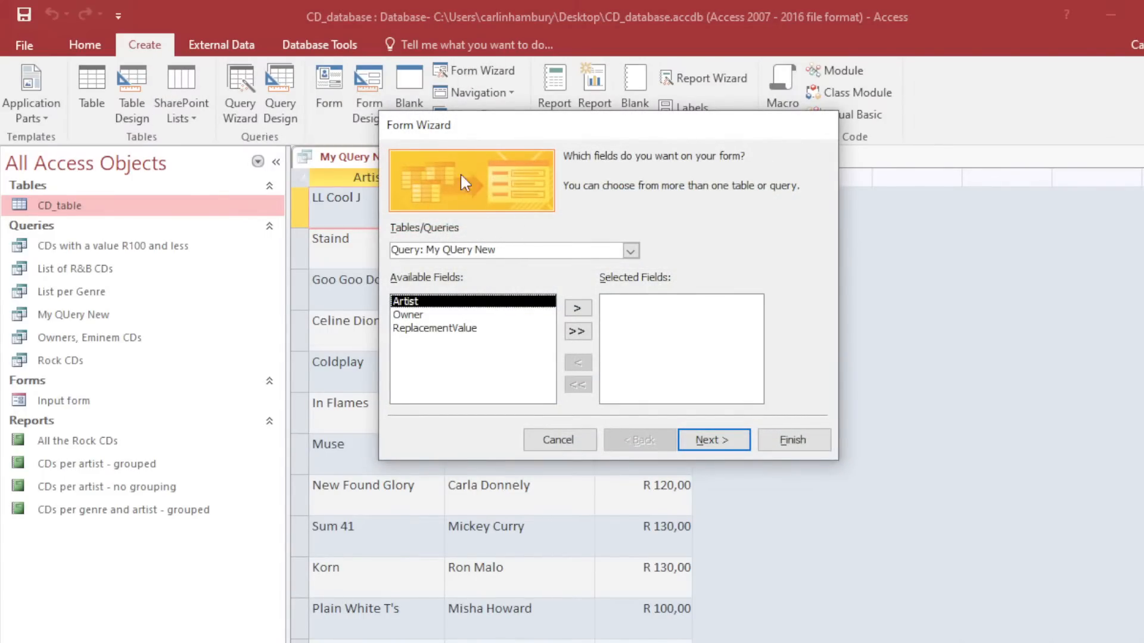
pyautogui.click(630, 251)
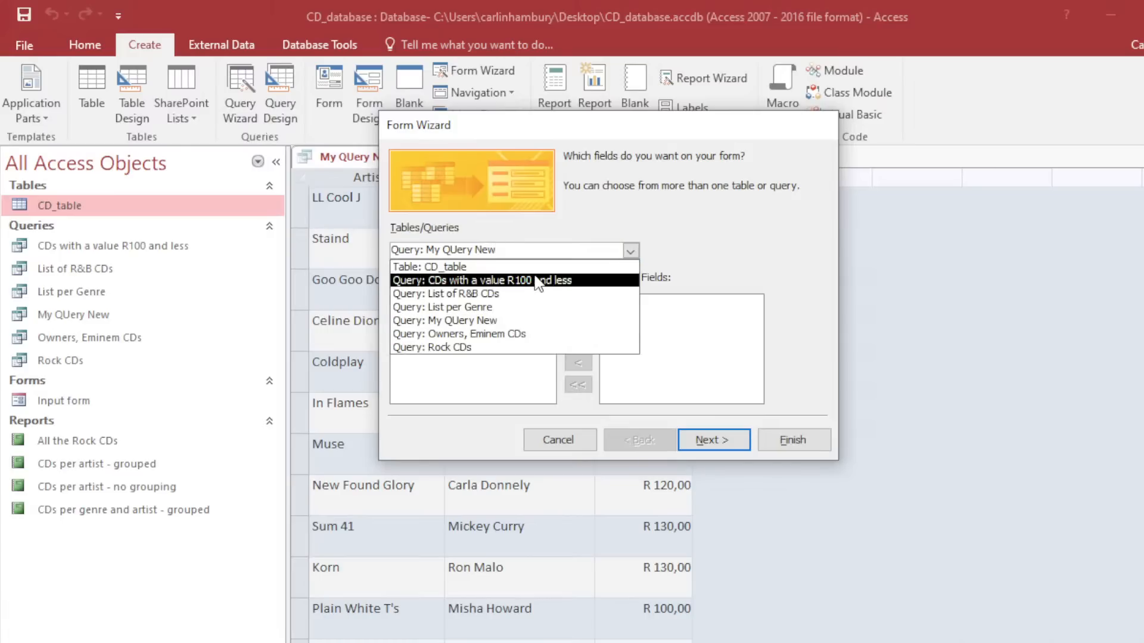
pyautogui.click(485, 271)
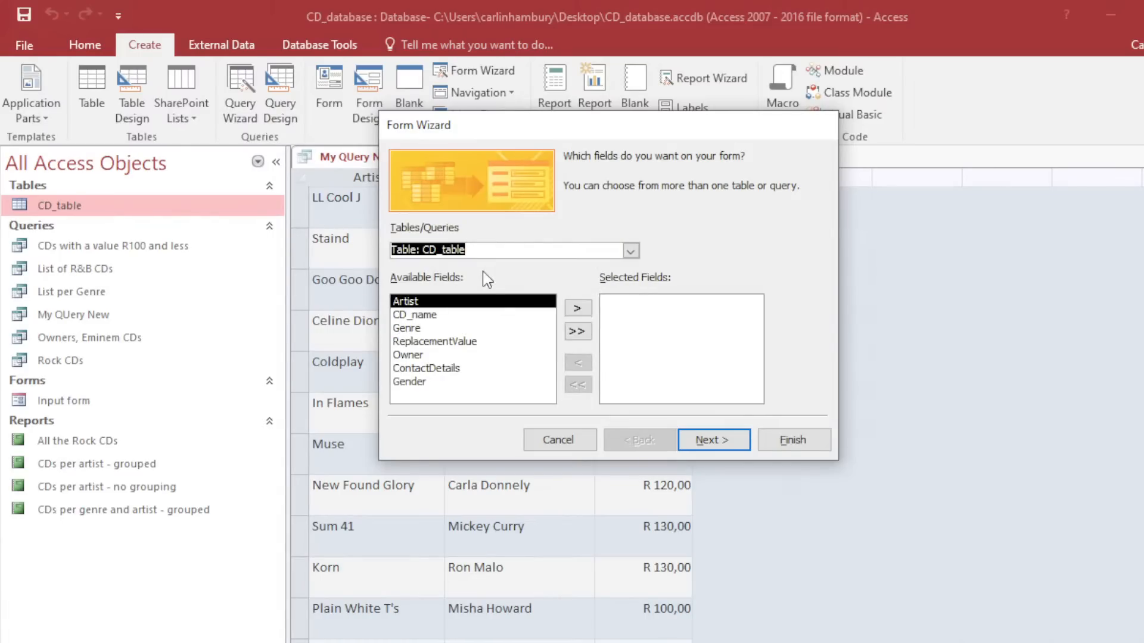
pyautogui.click(577, 308)
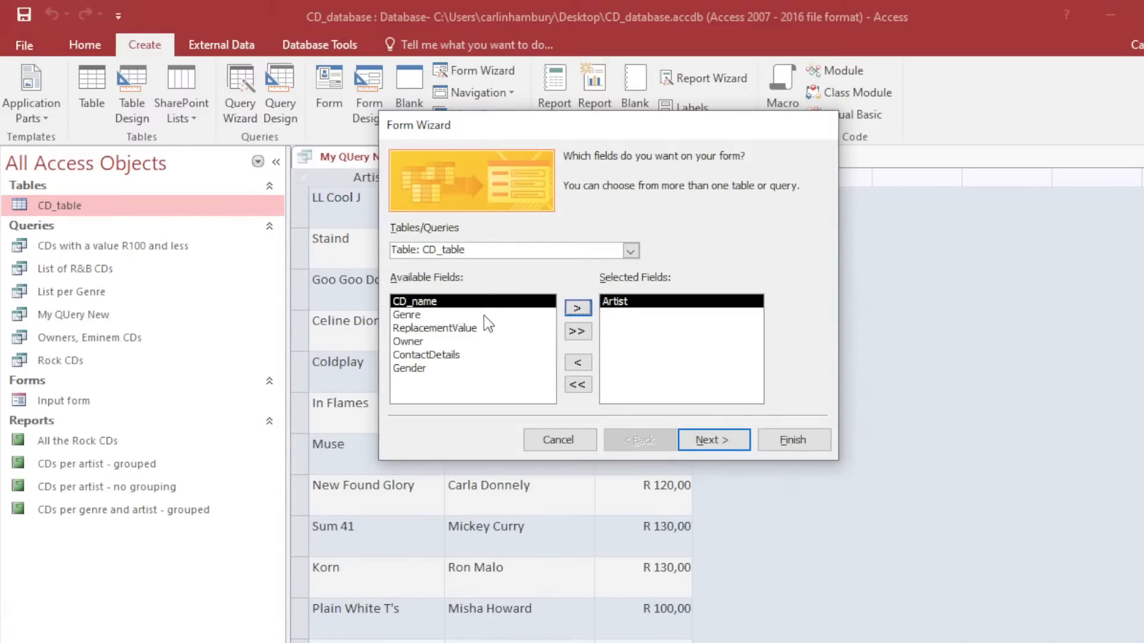
pyautogui.click(576, 308)
pyautogui.click(577, 308)
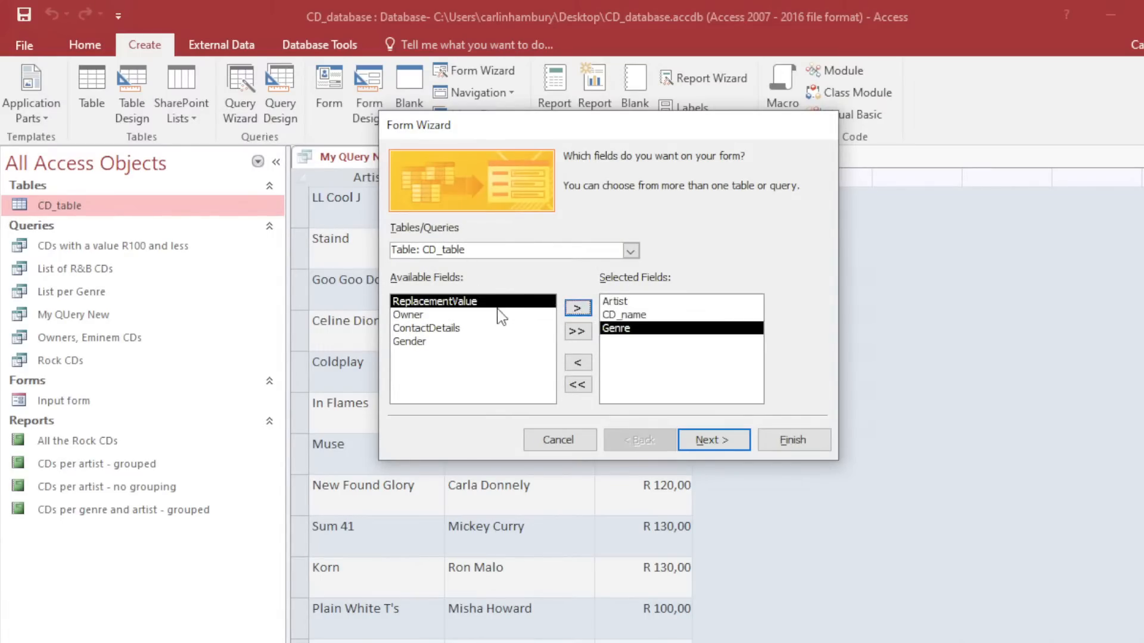
pyautogui.click(548, 316)
pyautogui.click(576, 308)
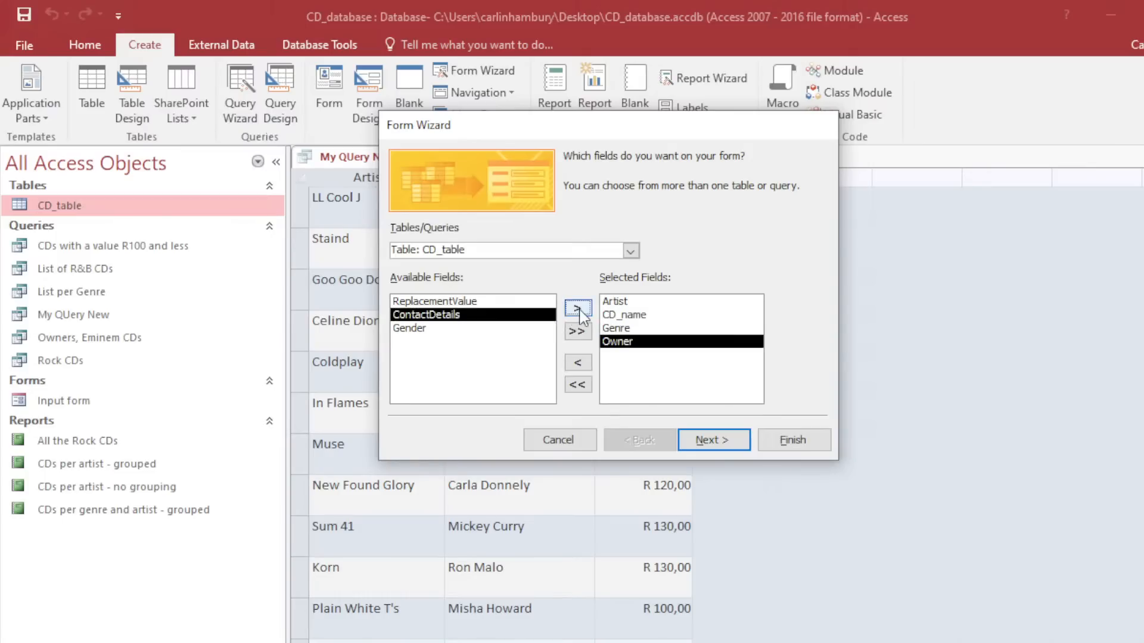
# Keep the columnar layout, title the form 'My Form New' and open it.
pyautogui.click(701, 442)
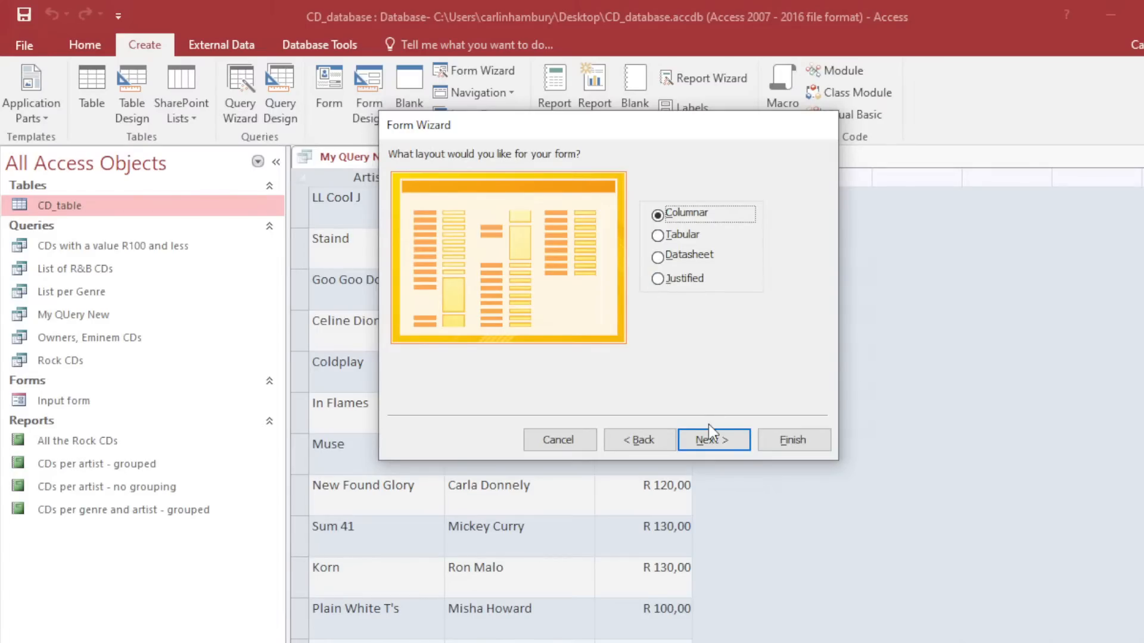
pyautogui.click(710, 441)
pyautogui.moveTo(587, 179); pyautogui.dragTo(488, 165)
pyautogui.write('My Form New')
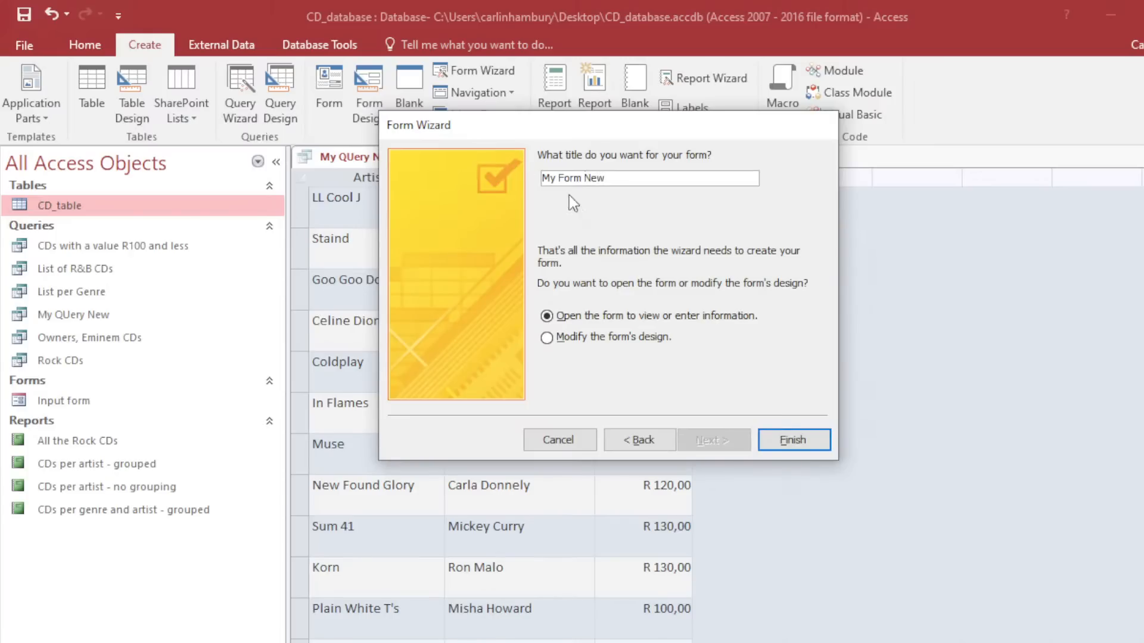
pyautogui.click(785, 441)
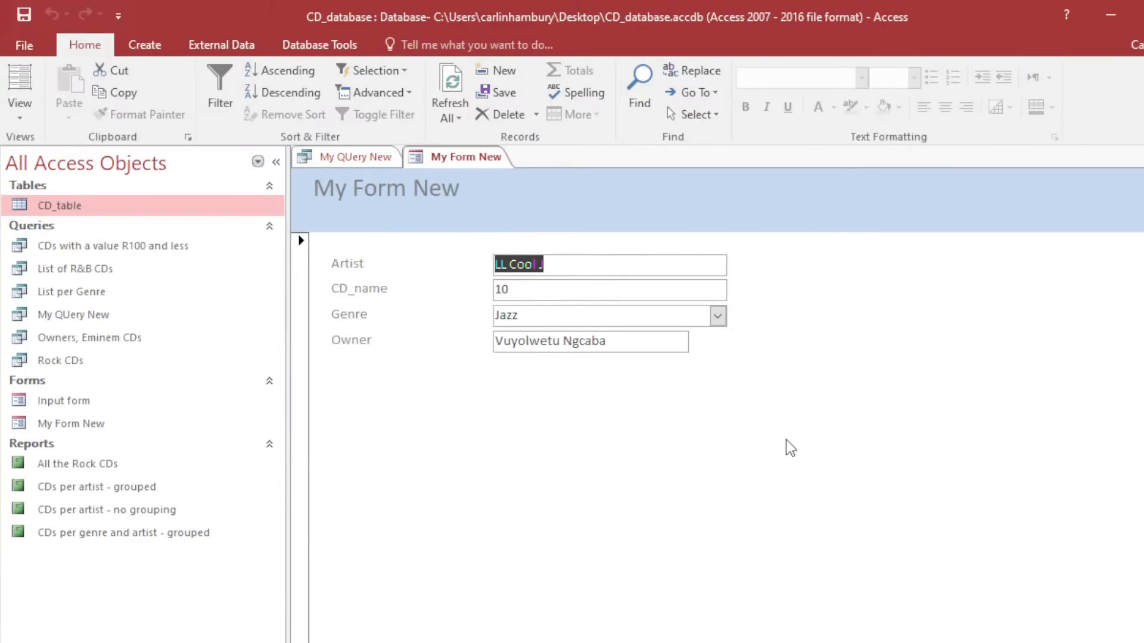
pyautogui.click(144, 44)
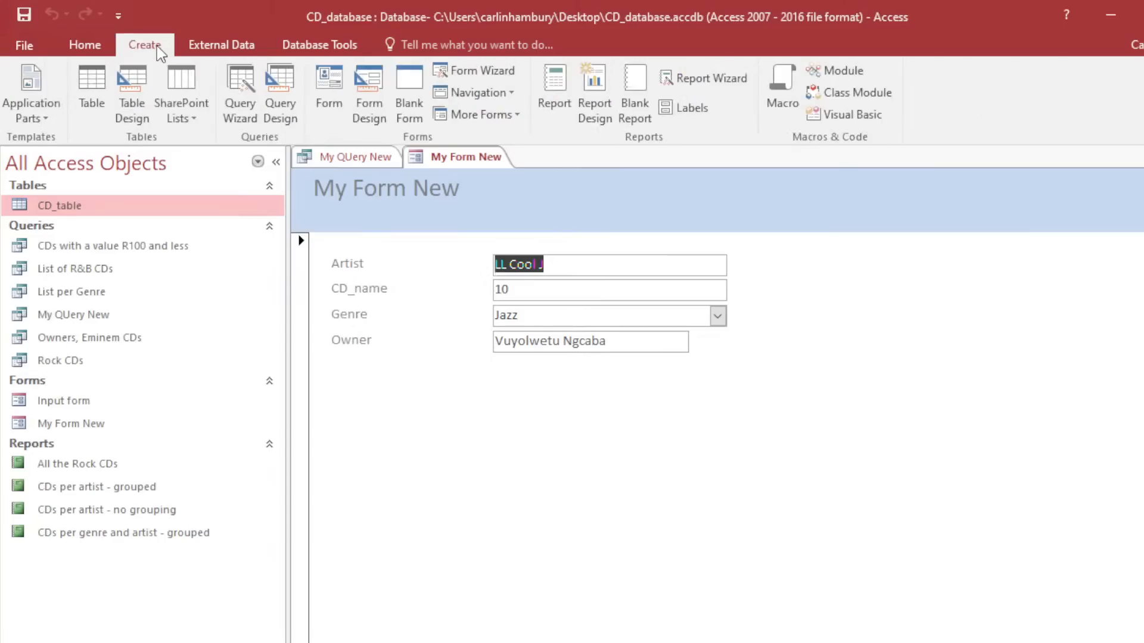
# Start a Report Wizard with the Artist, CD_name, Genre and Owner fields.
pyautogui.click(706, 83)
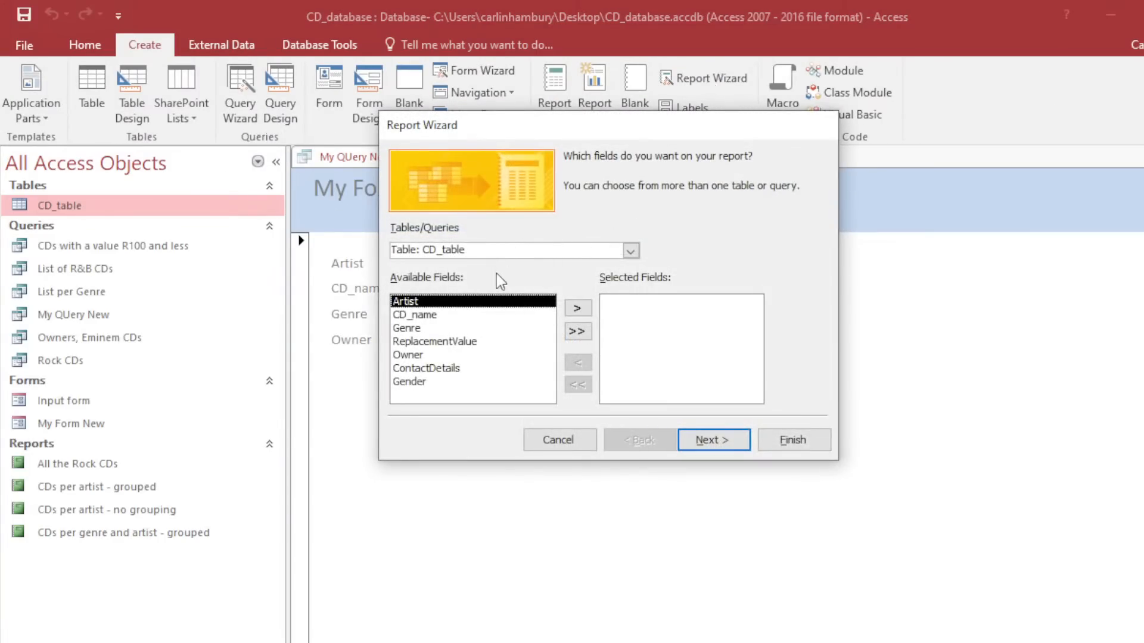
pyautogui.click(581, 309)
pyautogui.click(582, 308)
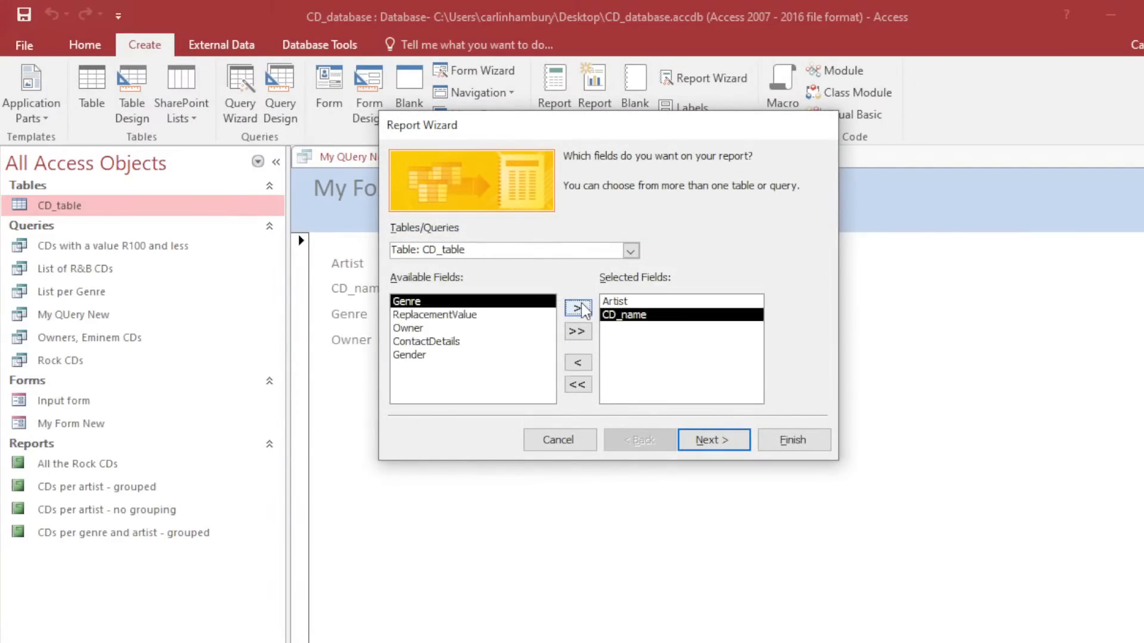
pyautogui.click(583, 309)
pyautogui.click(503, 314)
pyautogui.click(577, 308)
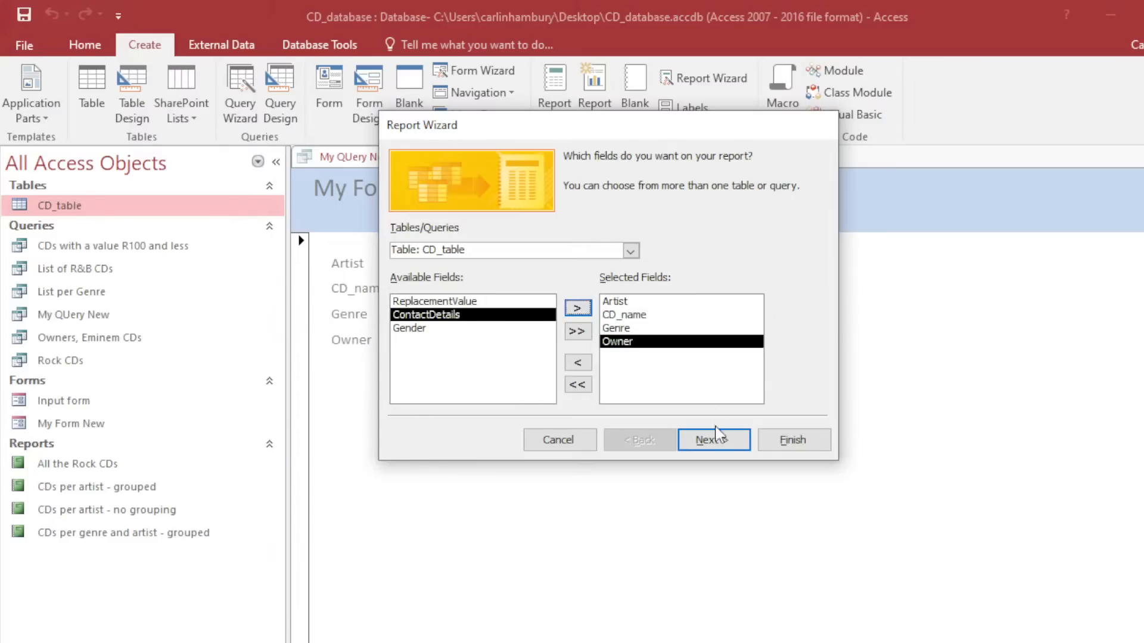
pyautogui.click(715, 442)
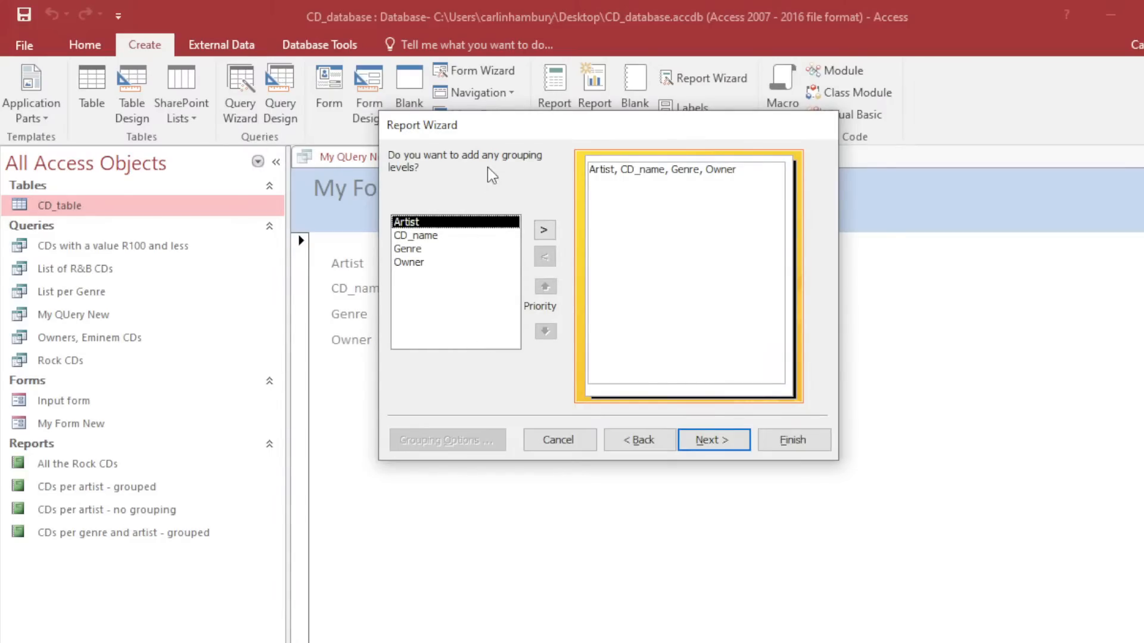
pyautogui.click(627, 446)
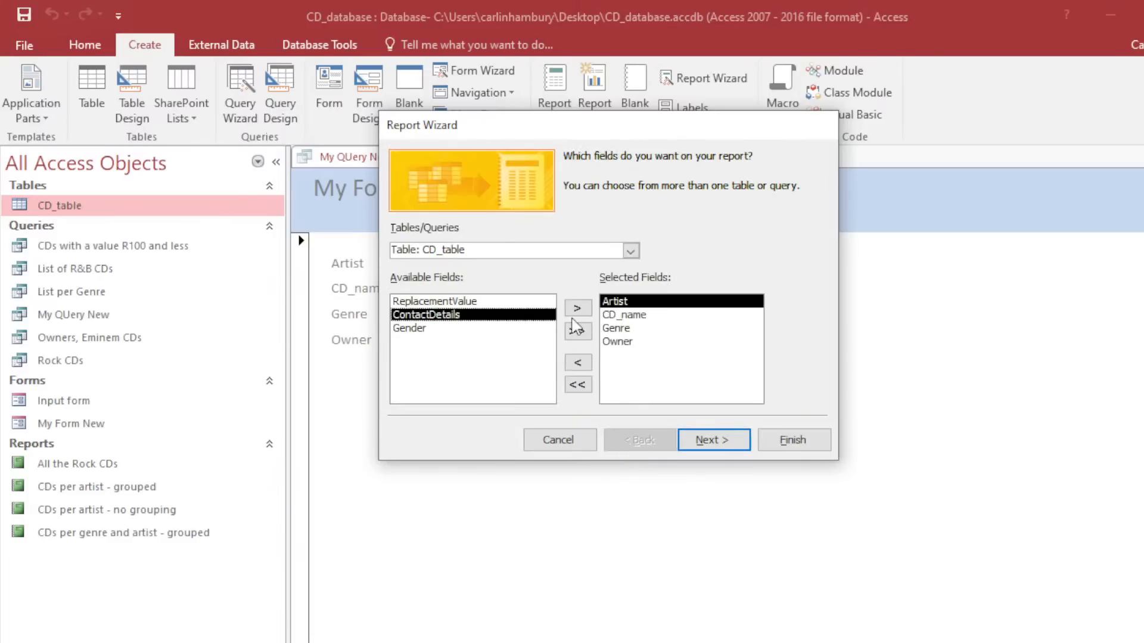
pyautogui.click(686, 439)
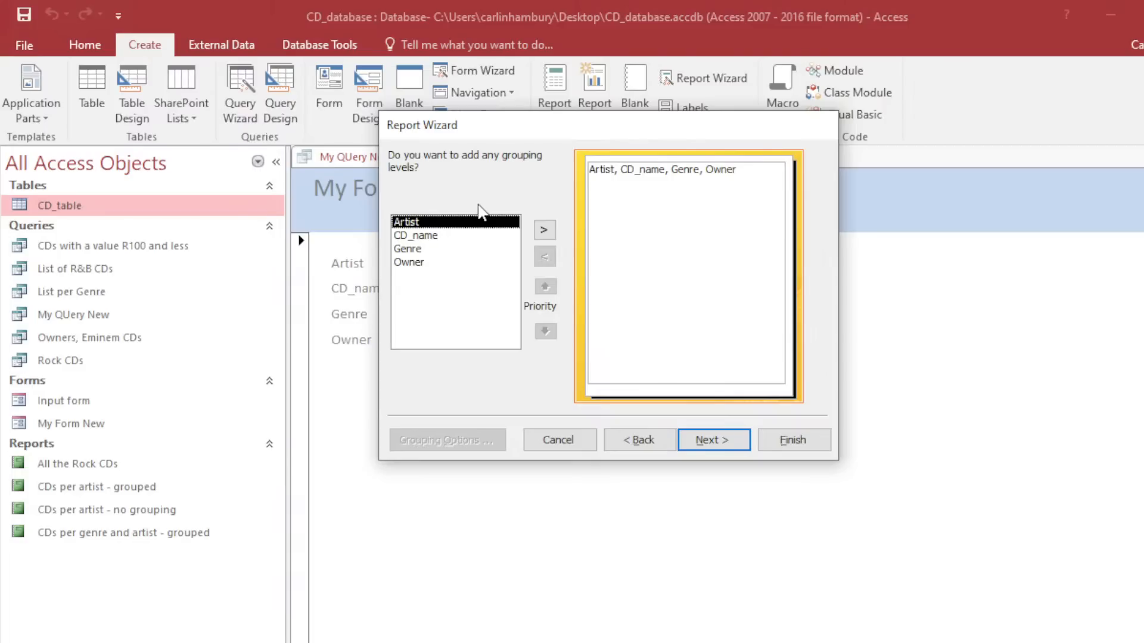
# Group the report by Artist, then Genre, then Owner, with no detail sort order.
pyautogui.click(546, 231)
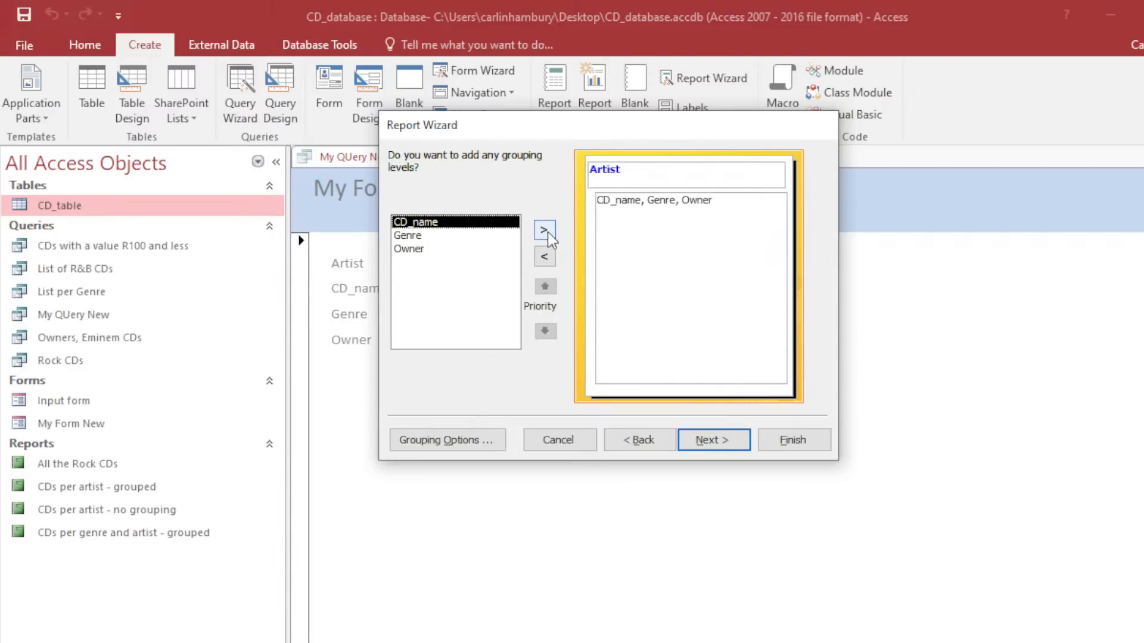
pyautogui.click(451, 237)
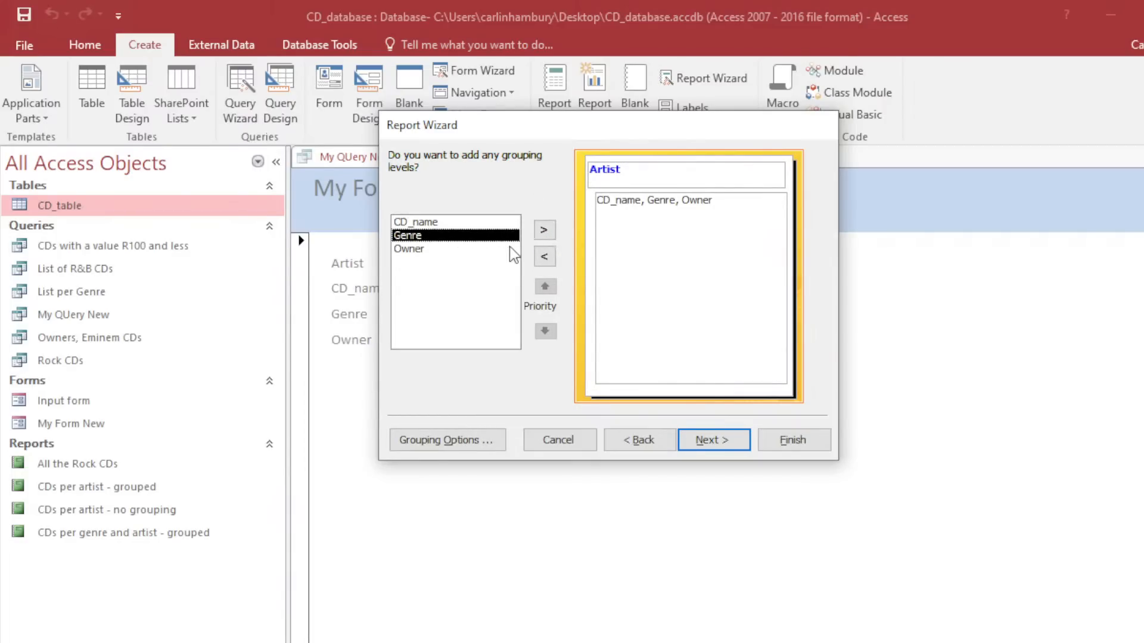
pyautogui.click(538, 232)
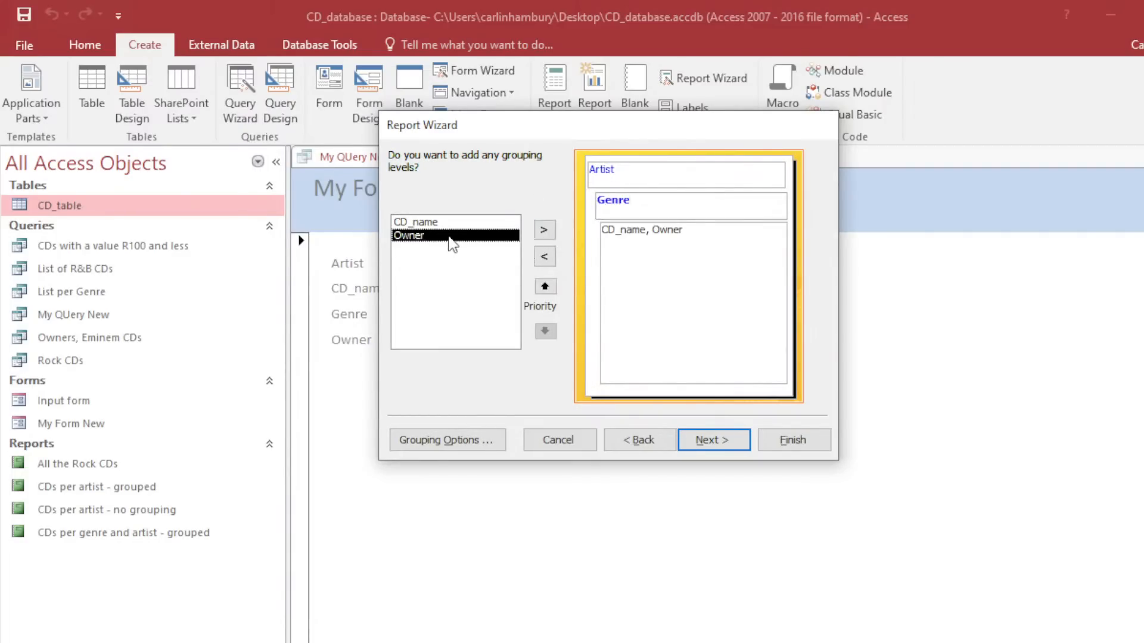
pyautogui.click(544, 233)
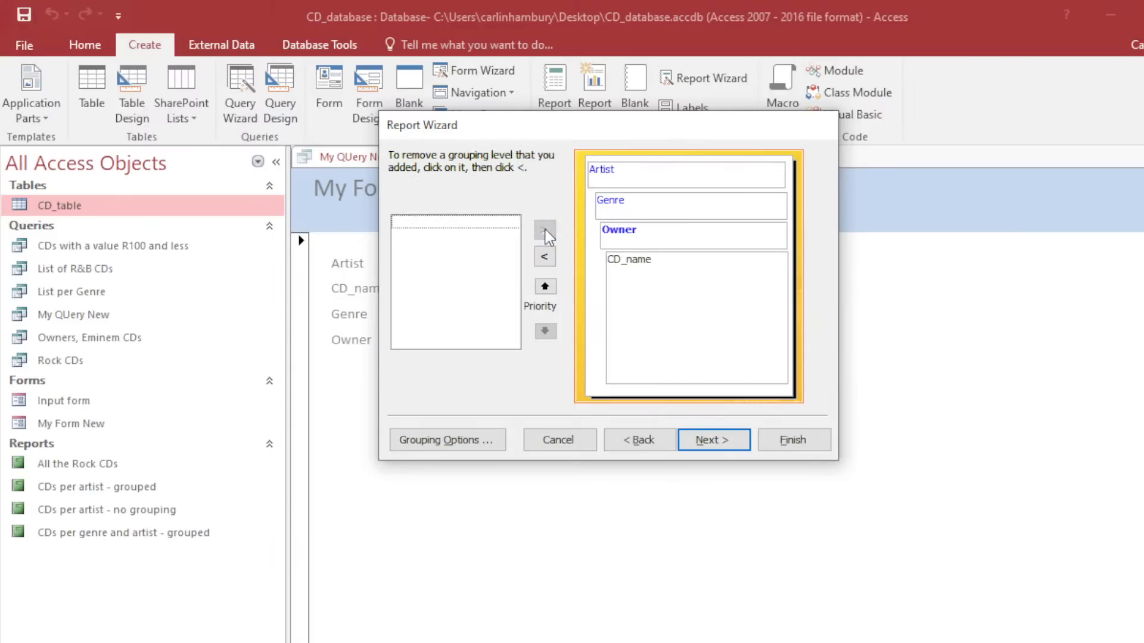
pyautogui.click(701, 442)
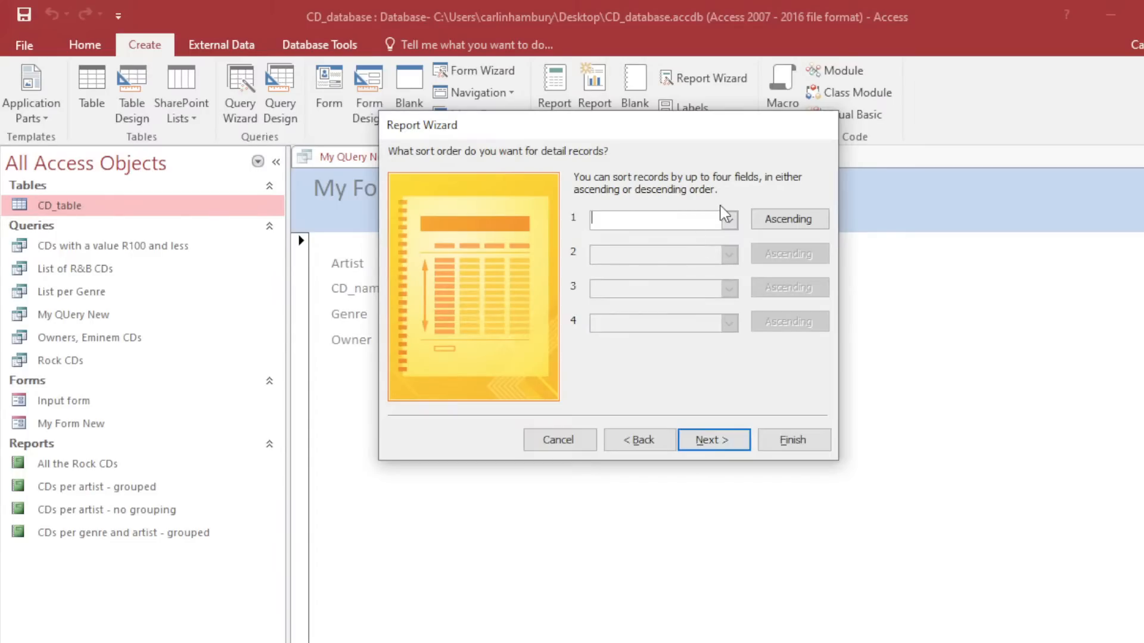
pyautogui.click(729, 220)
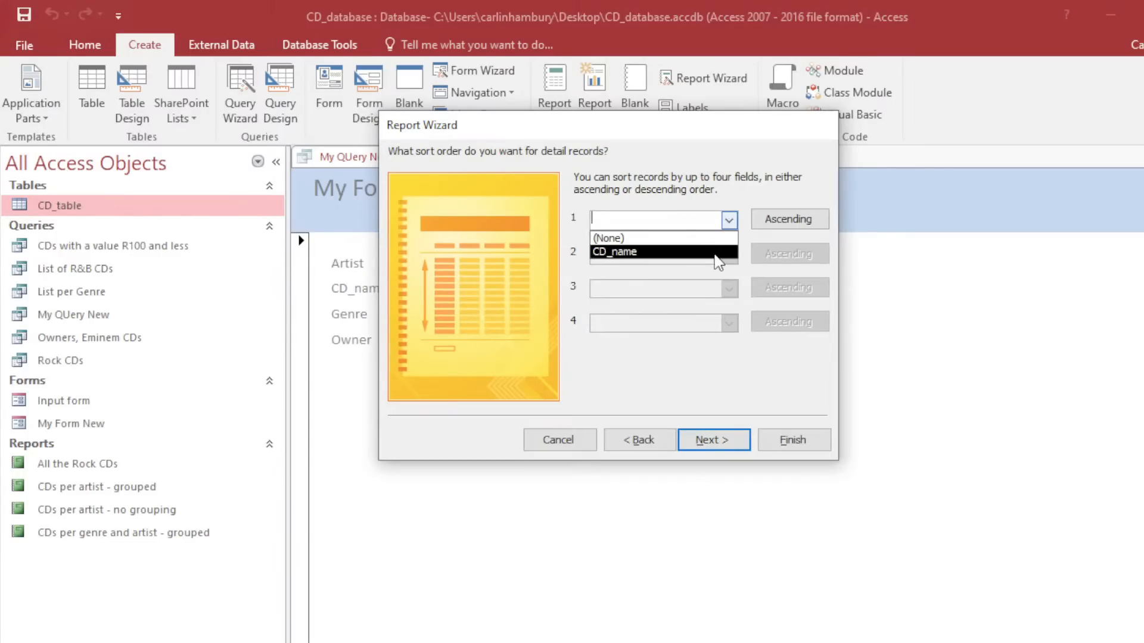
pyautogui.click(724, 190)
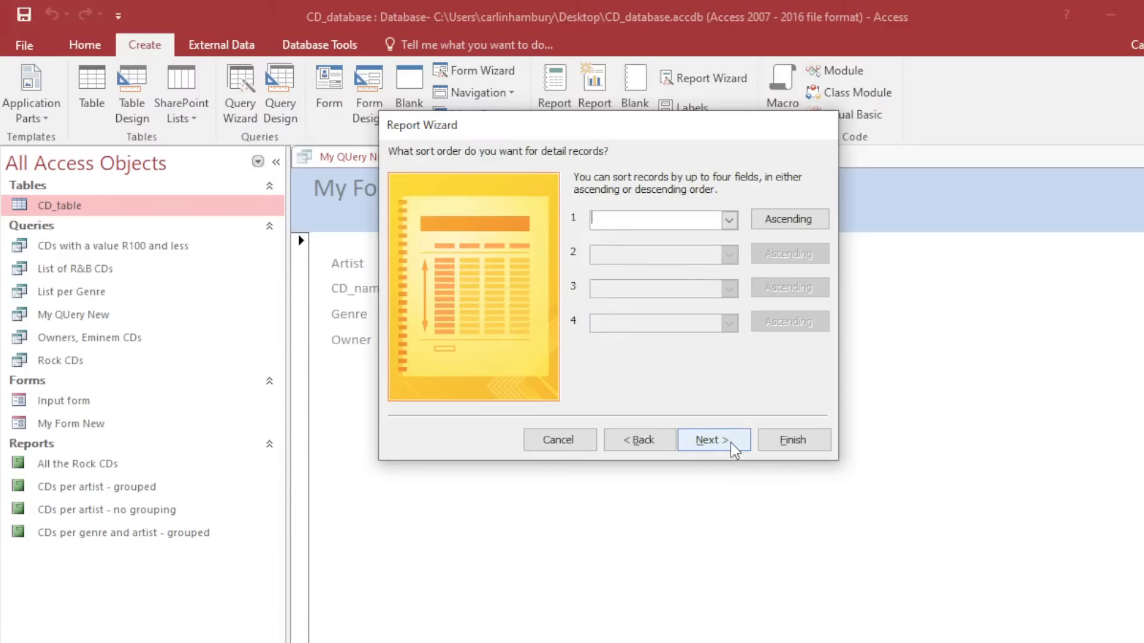
# Keep the default layout and title the report 'My Report New' to preview it.
pyautogui.click(709, 440)
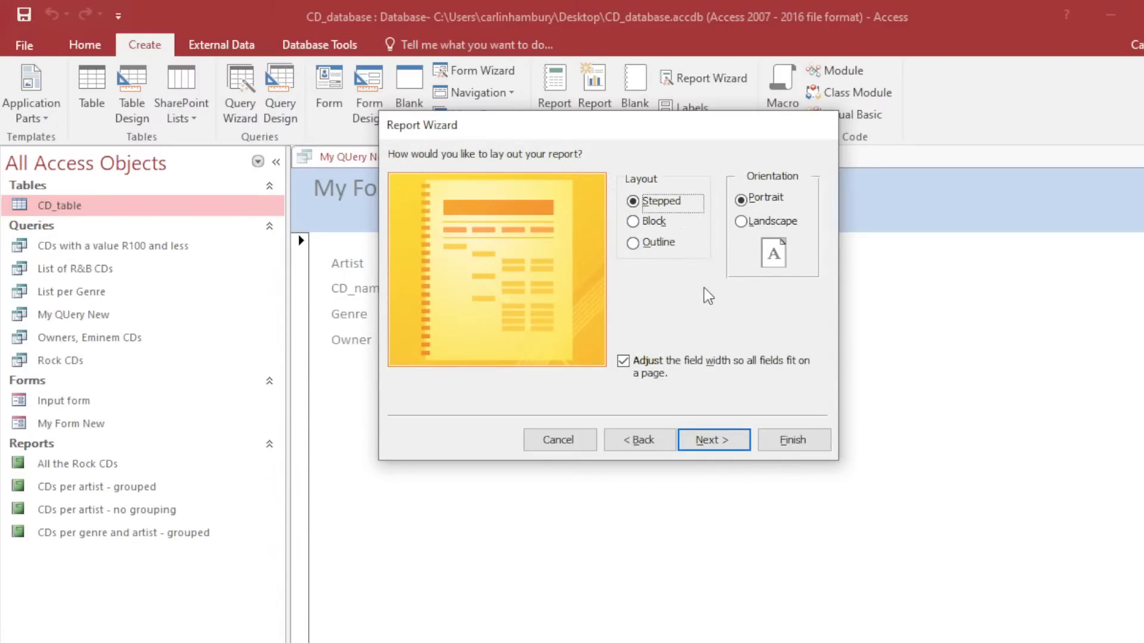
pyautogui.click(708, 441)
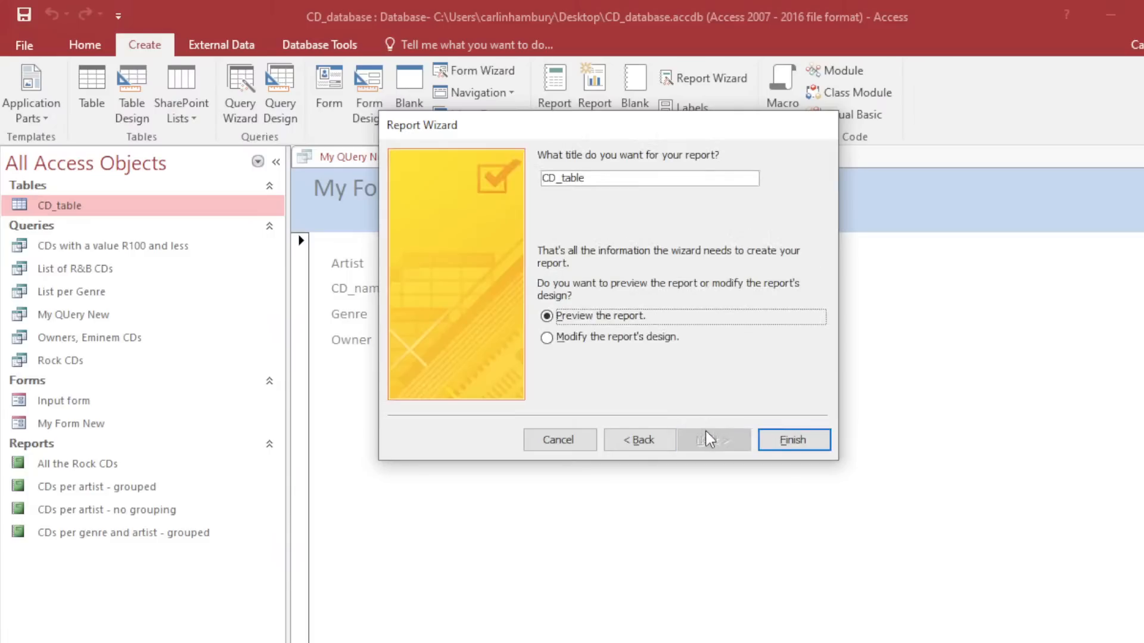
pyautogui.press('BackSpace')
pyautogui.press('BackSpace')
pyautogui.press('BackSpace')
pyautogui.press('BackSpace')
pyautogui.press('BackSpace')
pyautogui.press('BackSpace')
pyautogui.press('BackSpace')
pyautogui.press('BackSpace')
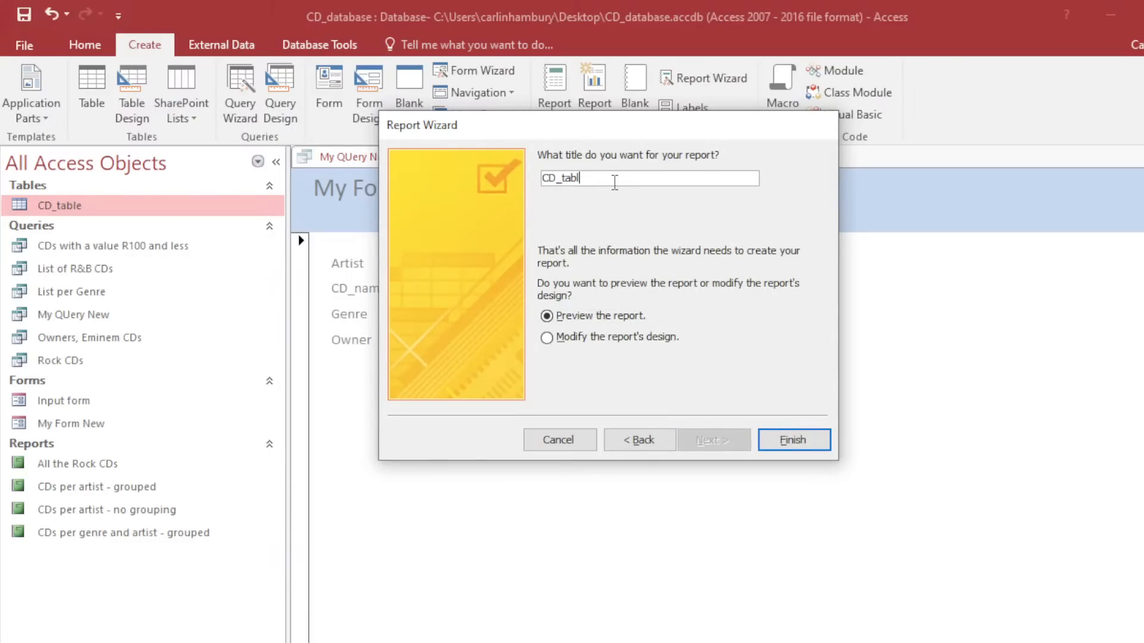
pyautogui.write('My Report New')
pyautogui.click(784, 442)
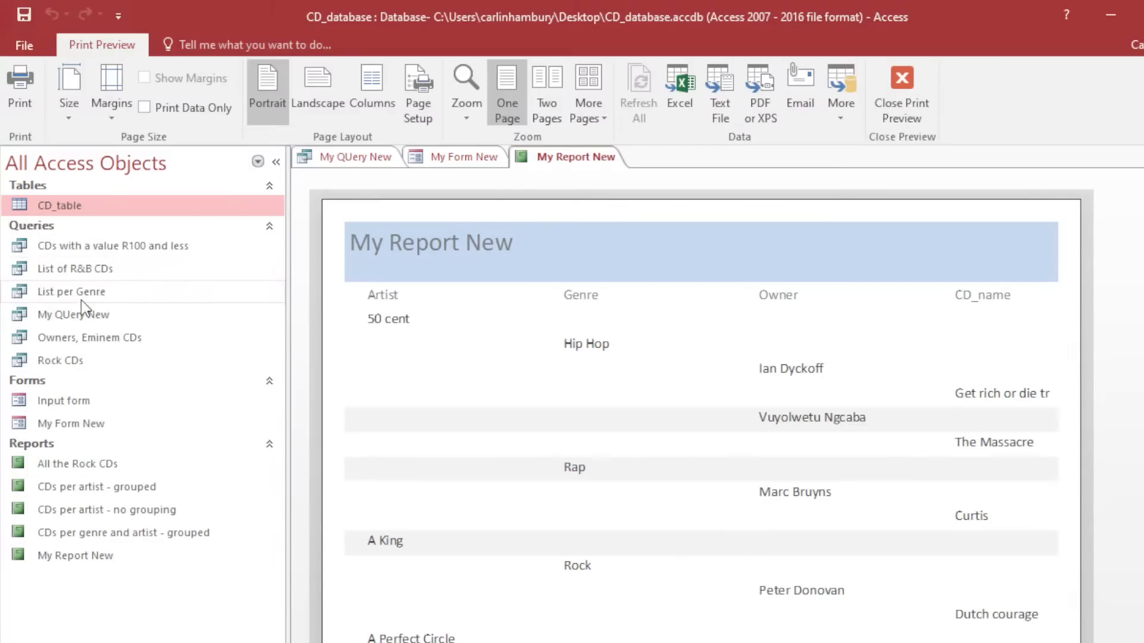
# In List of R&B CDs Design view, hide CD_name, run the query, then show CD_name again.
pyautogui.click(76, 270)
pyautogui.doubleClick(77, 270)
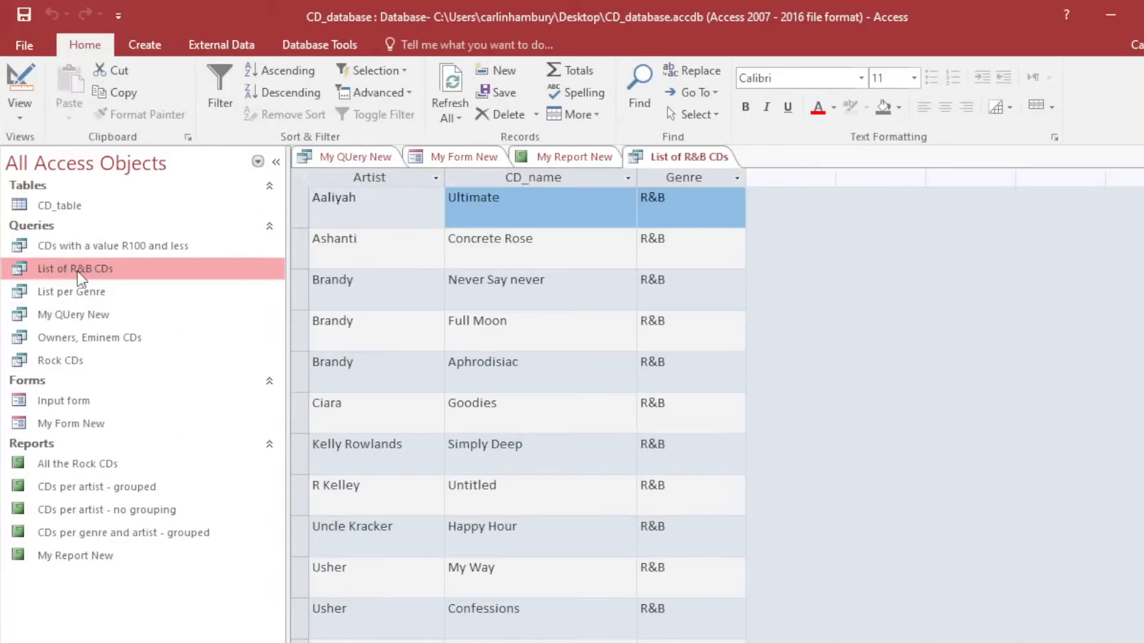
pyautogui.rightClick(76, 270)
pyautogui.click(113, 313)
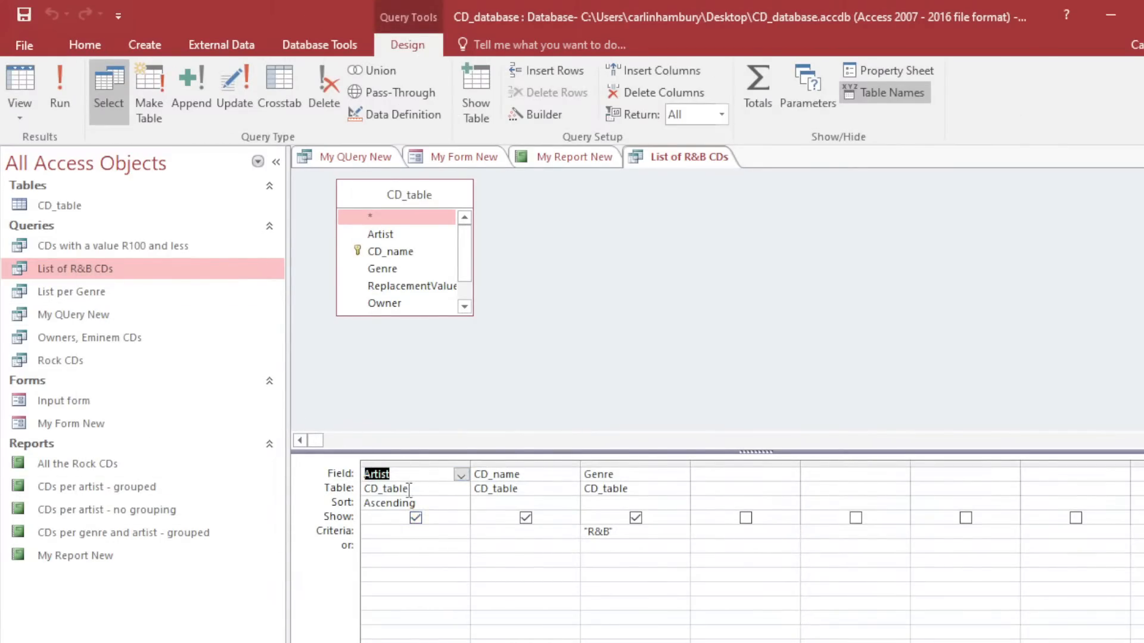
pyautogui.click(525, 518)
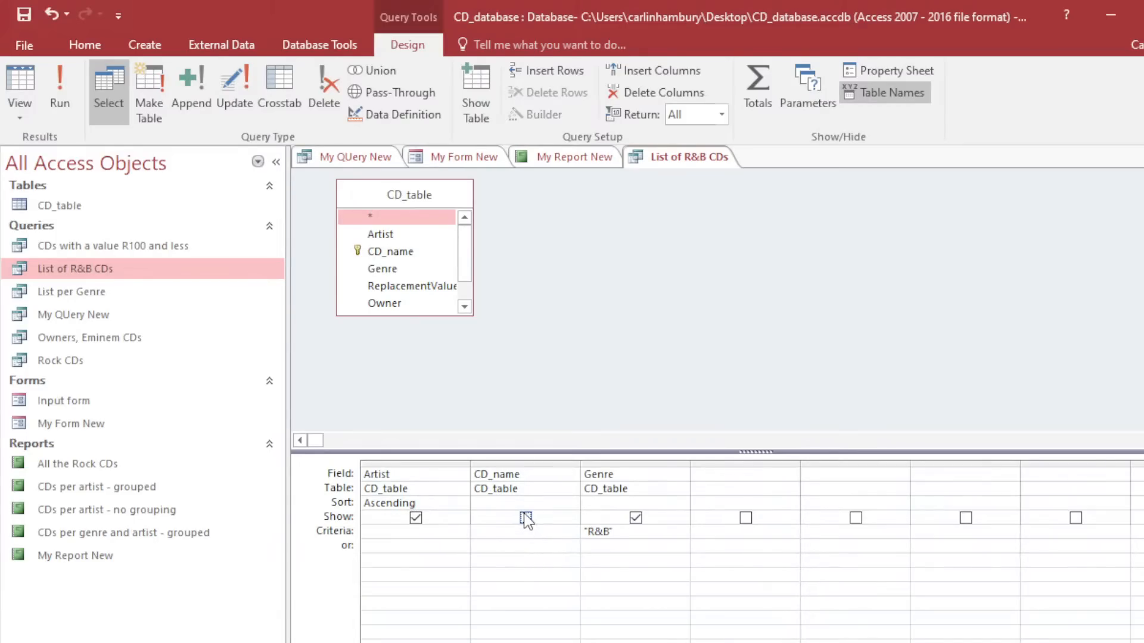
pyautogui.click(69, 88)
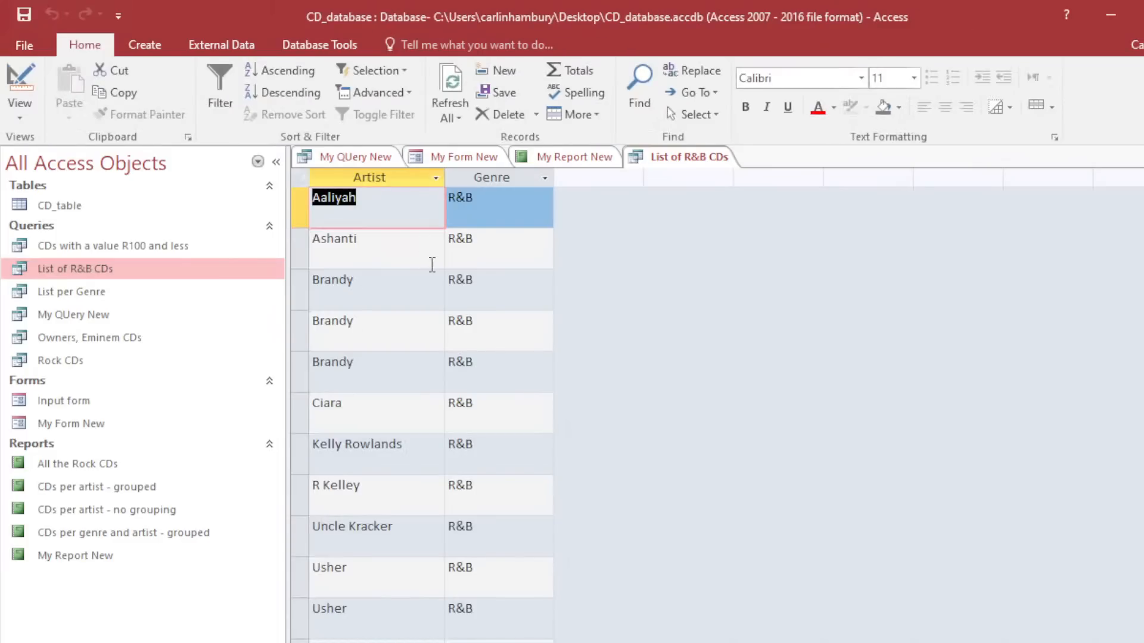
pyautogui.click(24, 116)
pyautogui.click(26, 229)
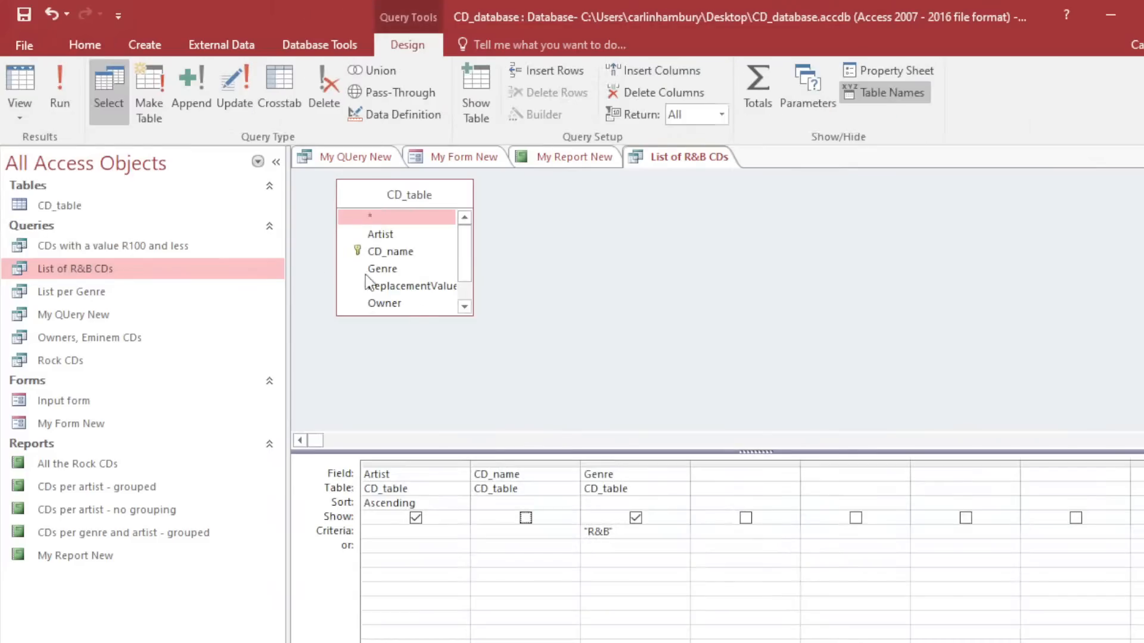
pyautogui.click(526, 517)
pyautogui.click(596, 533)
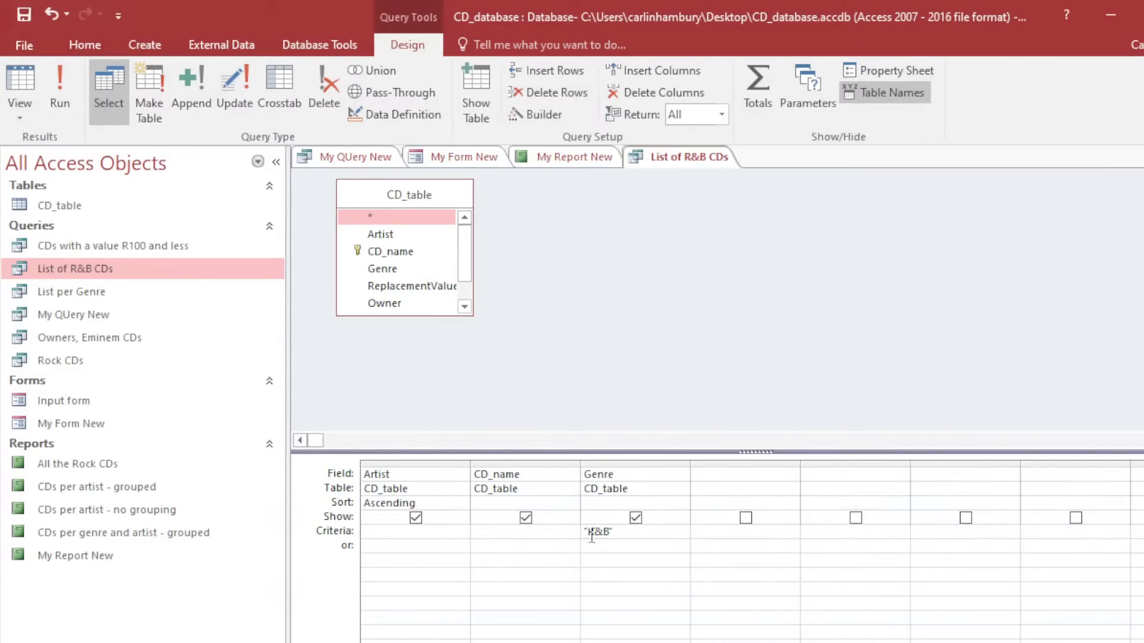
# Close My QUery New, My Form New, My Report New and the R&B query without saving.
pyautogui.rightClick(345, 152)
pyautogui.click(375, 188)
pyautogui.rightClick(355, 154)
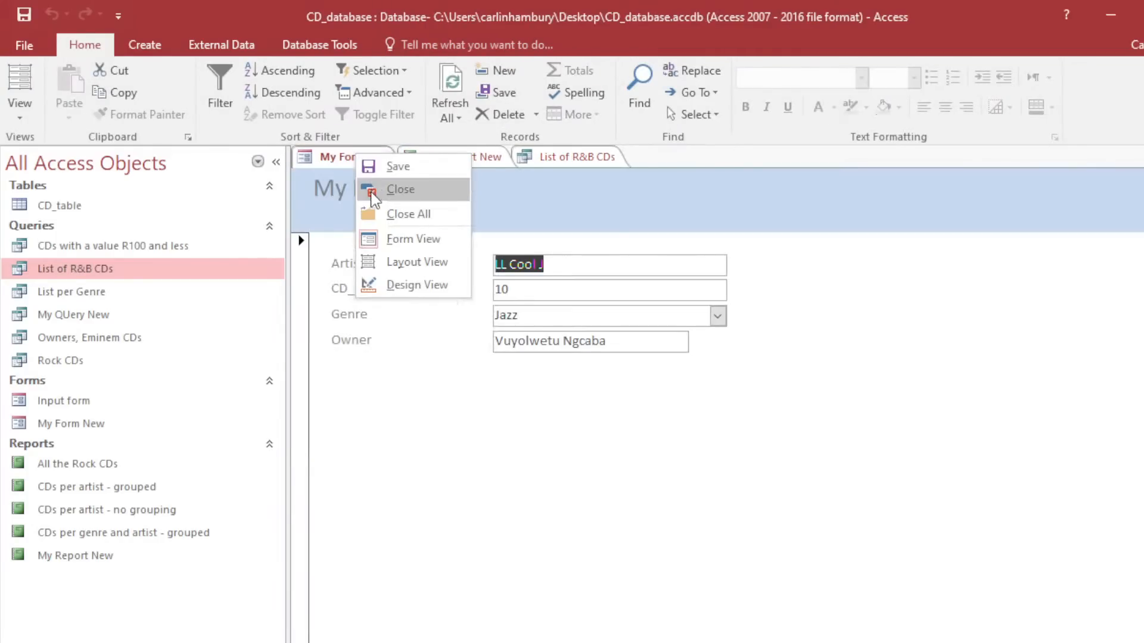
pyautogui.click(372, 194)
pyautogui.rightClick(374, 158)
pyautogui.press('Escape')
pyautogui.rightClick(376, 159)
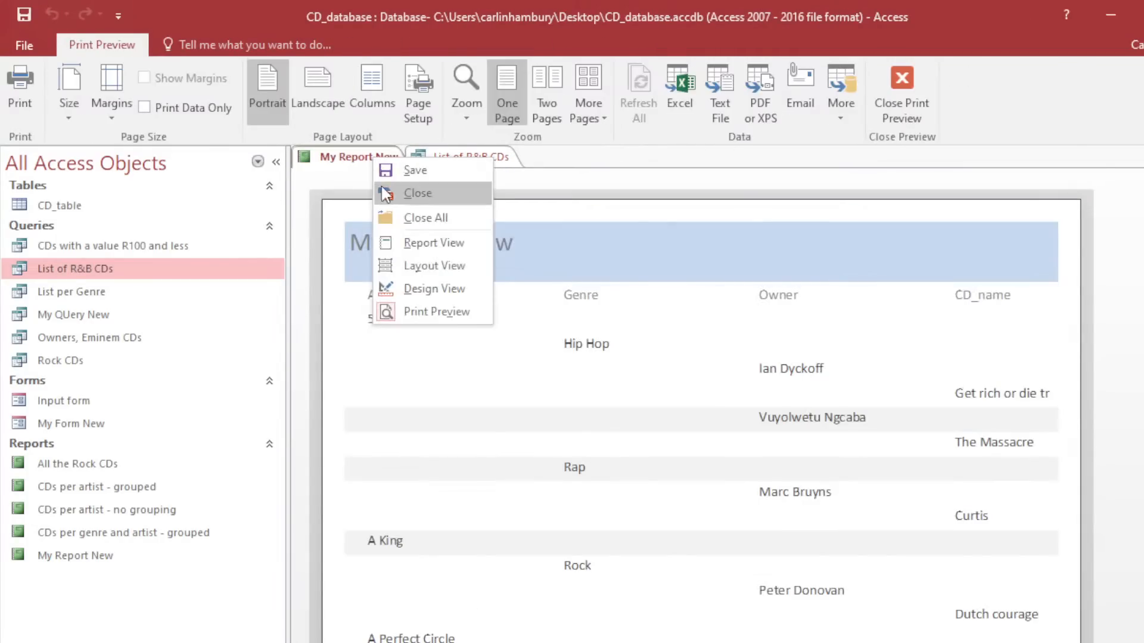
pyautogui.click(381, 198)
pyautogui.rightClick(360, 157)
pyautogui.click(373, 189)
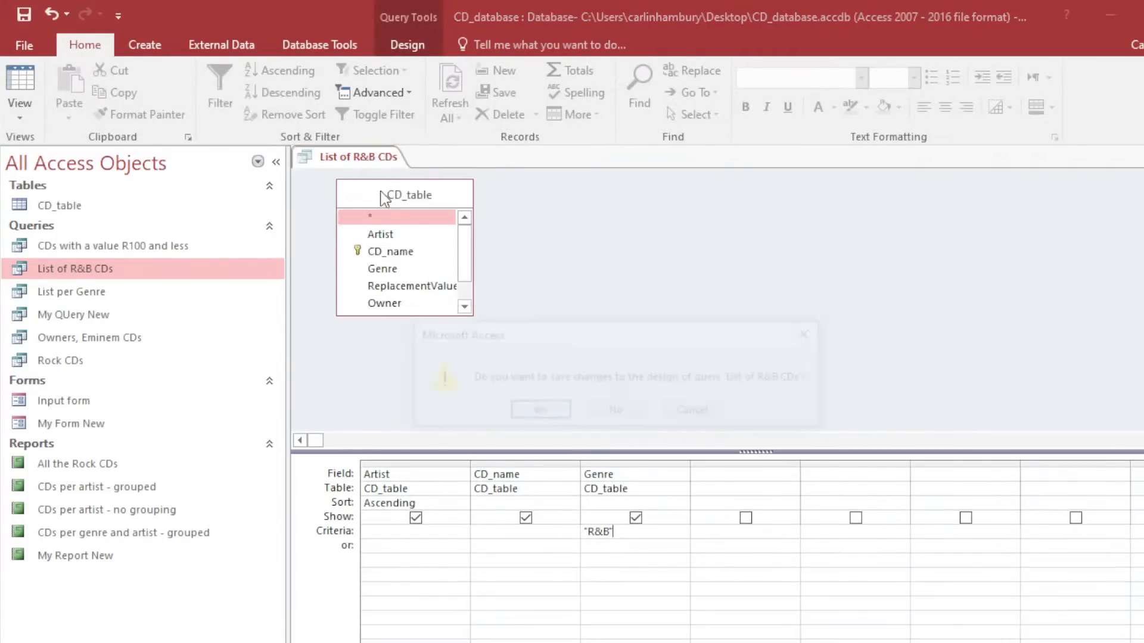
pyautogui.click(617, 411)
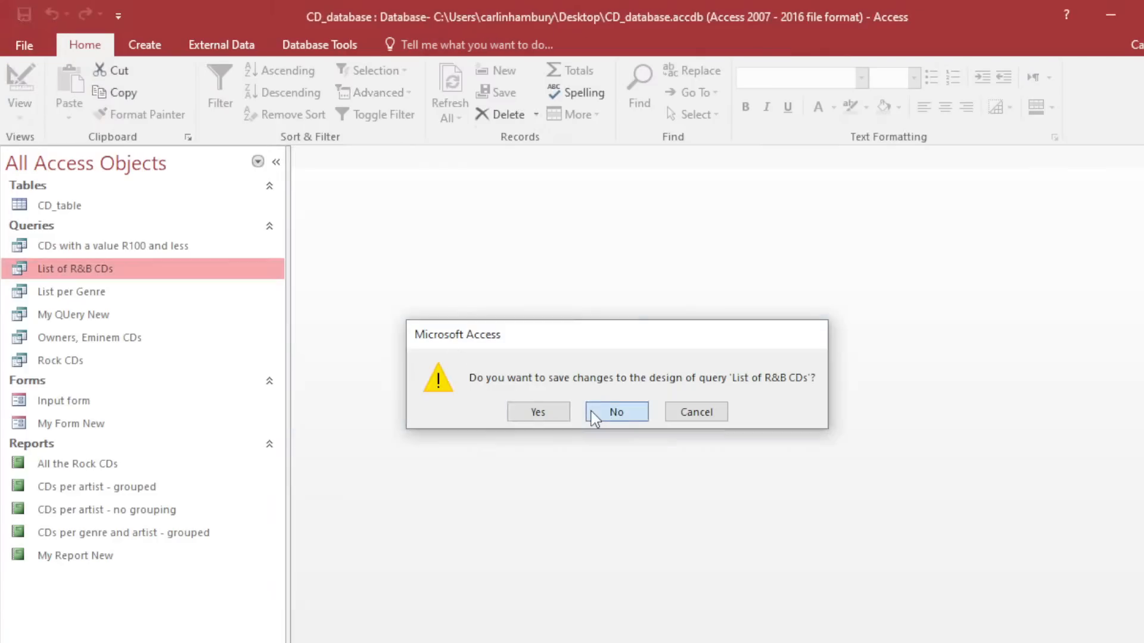
# Open the List per Genre and My QUery New queries.
pyautogui.doubleClick(108, 293)
pyautogui.doubleClick(106, 316)
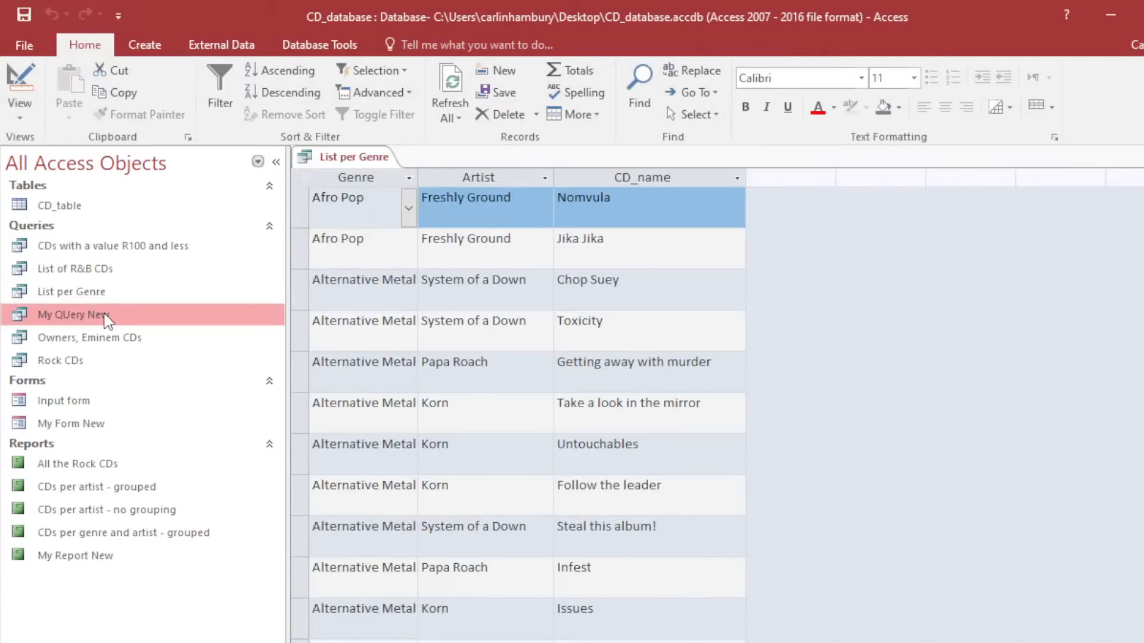
pyautogui.rightClick(106, 317)
# In My QUery New's design, enter NewTotal: [ReplacementValue]*10 in the fourth column.
pyautogui.click(138, 348)
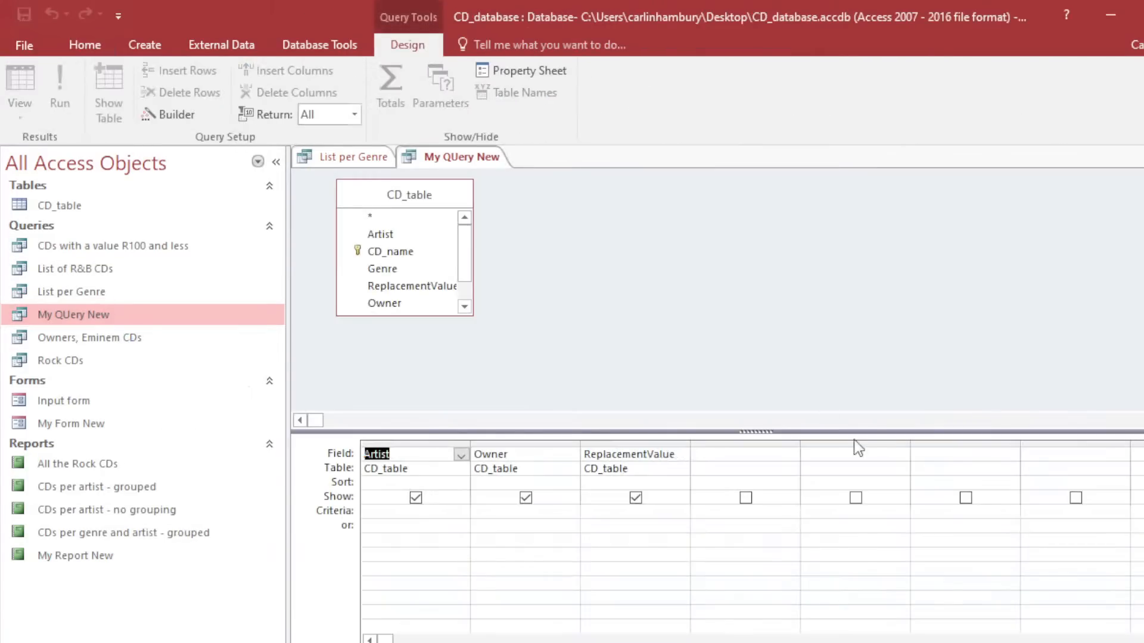
pyautogui.click(709, 456)
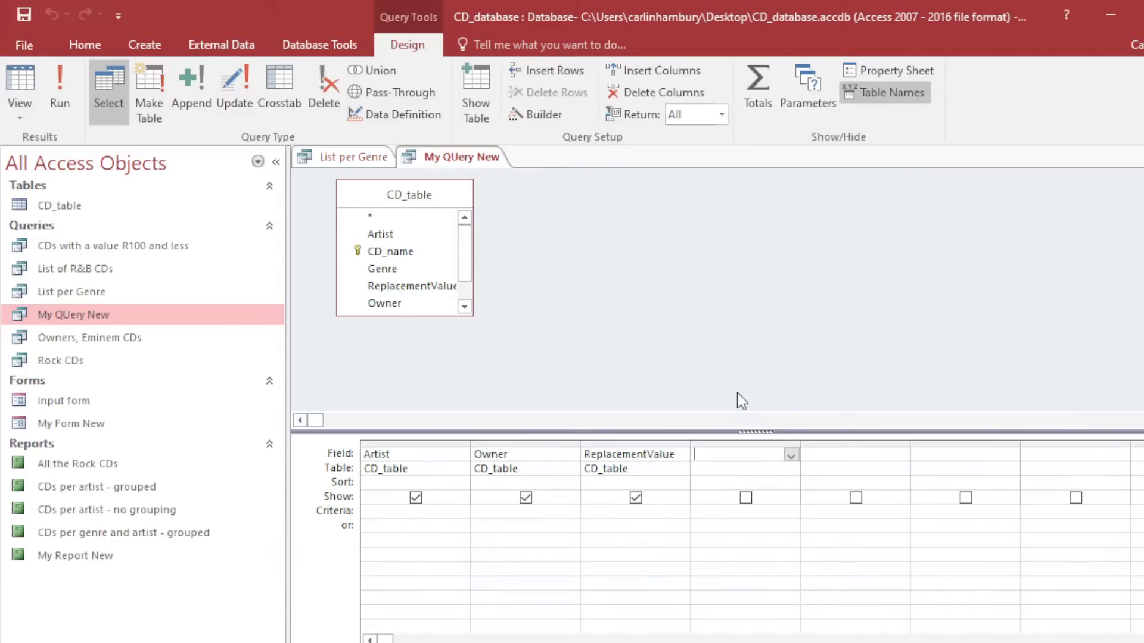
pyautogui.write('NewTo')
pyautogui.write('al')
pyautogui.write(':')
pyautogui.write('[')
pyautogui.write('Replacemn')
pyautogui.press('BackSpace')
pyautogui.write('entValue]*10')
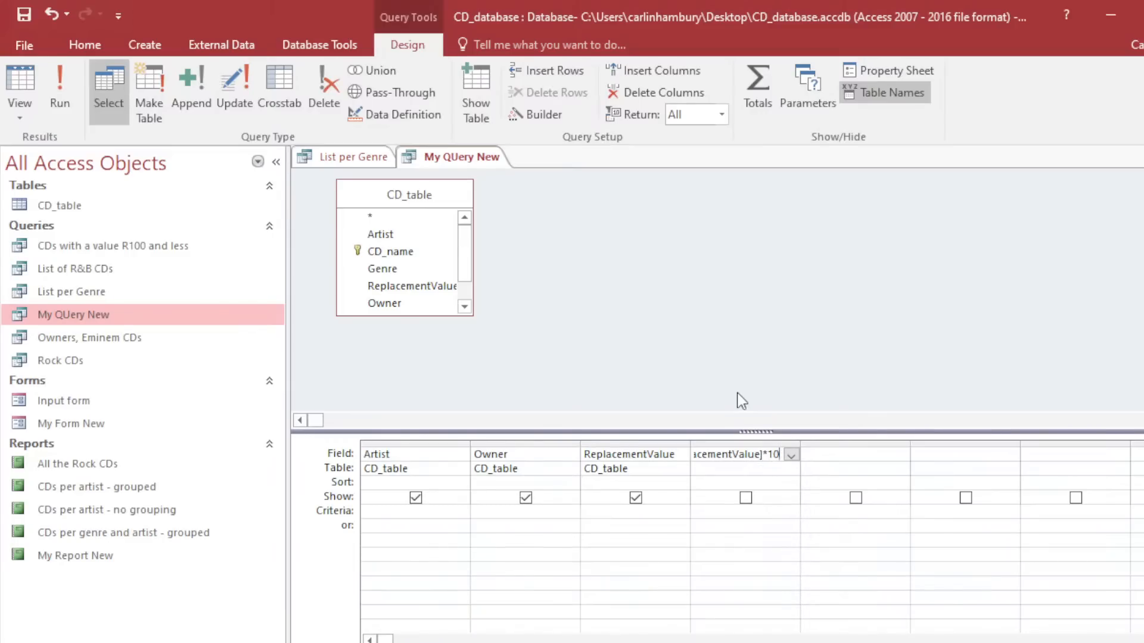
pyautogui.click(728, 466)
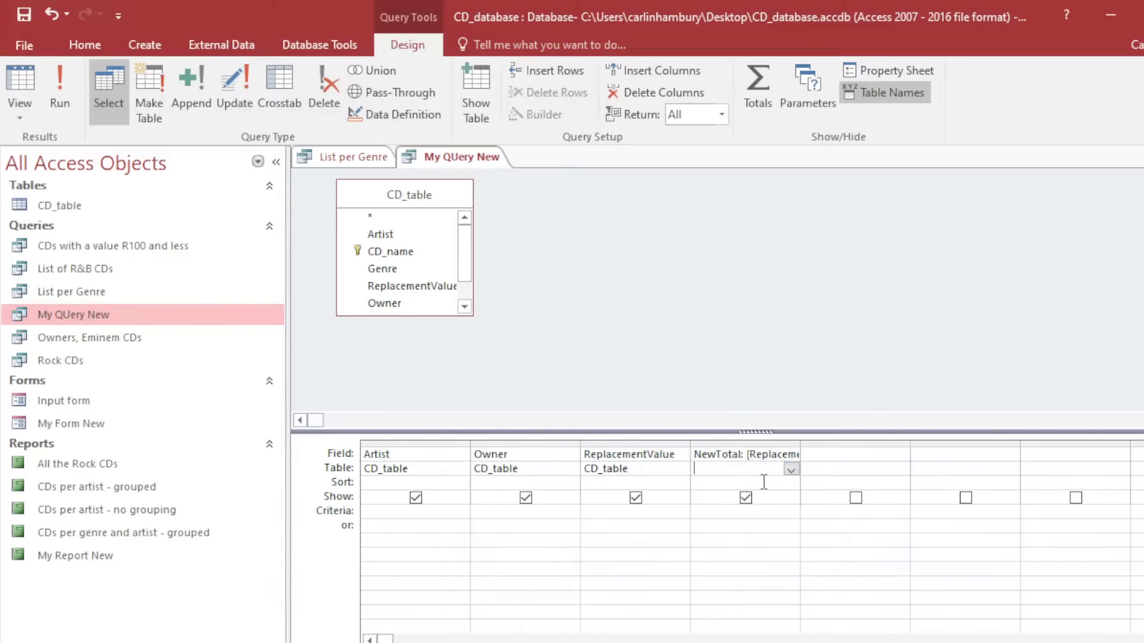
# Run the query to check the NewTotal values, then review the expression in Design view.
pyautogui.click(69, 89)
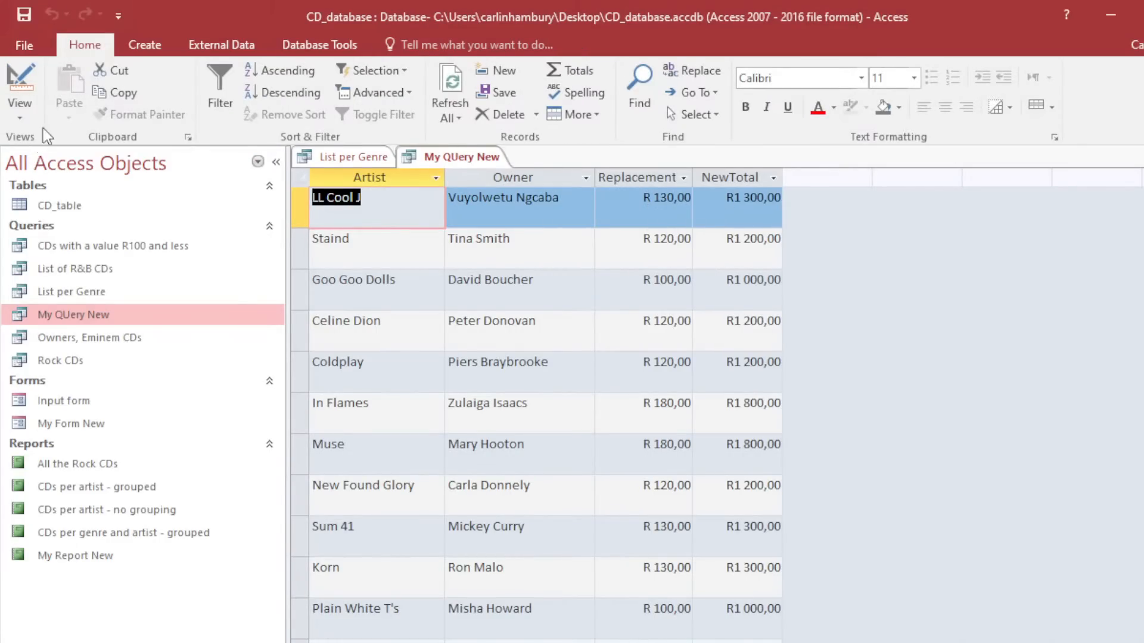
pyautogui.click(21, 96)
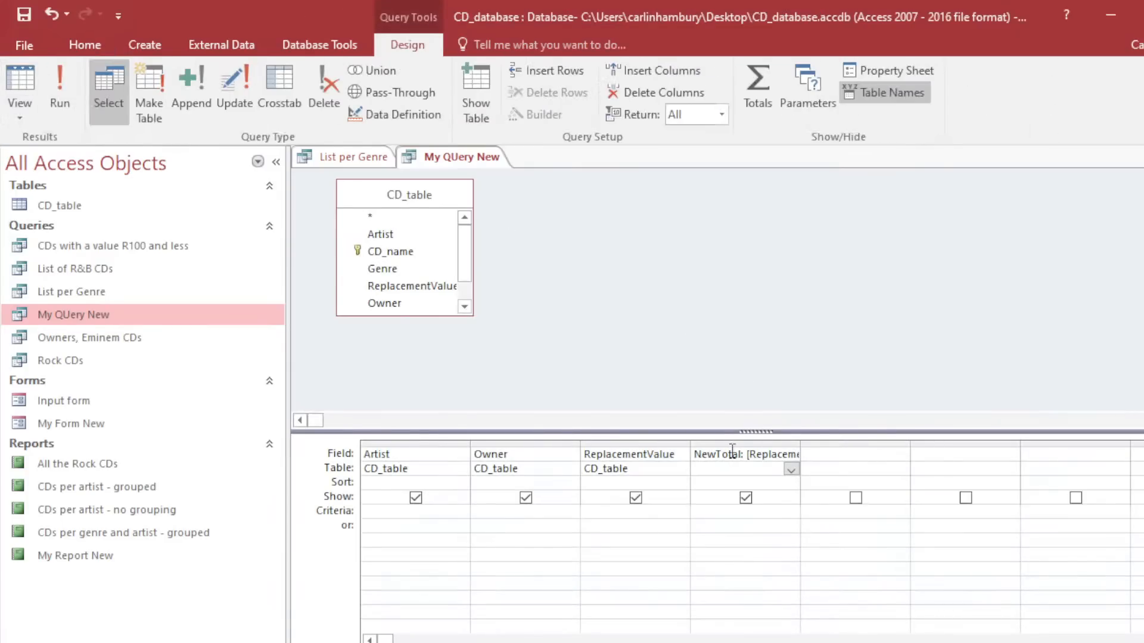
pyautogui.moveTo(695, 454); pyautogui.dragTo(791, 452)
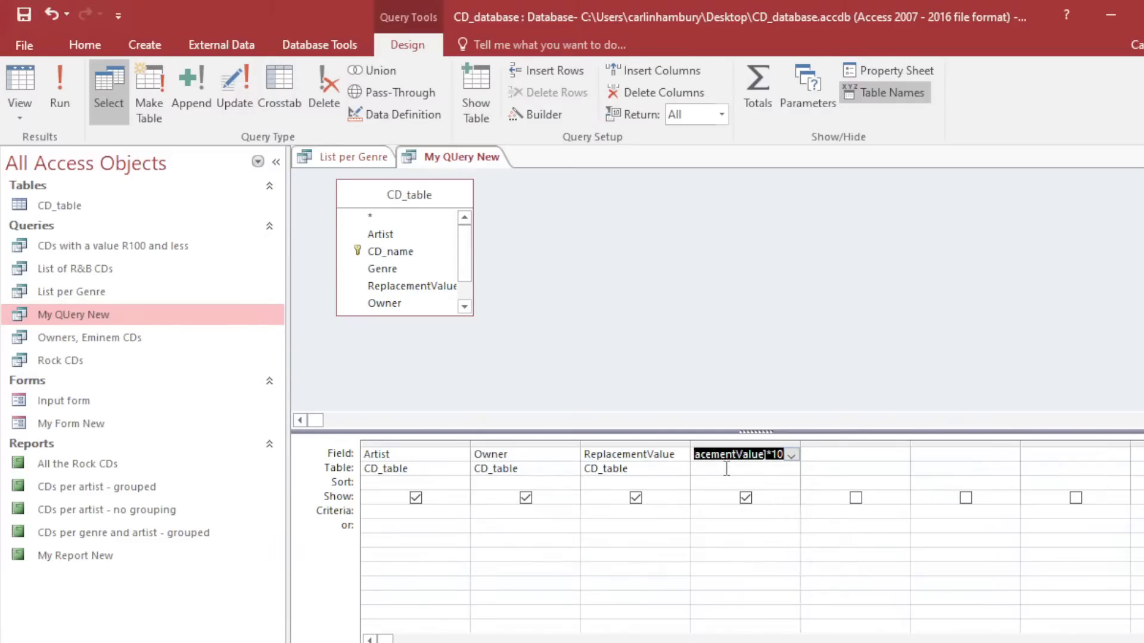
pyautogui.click(726, 475)
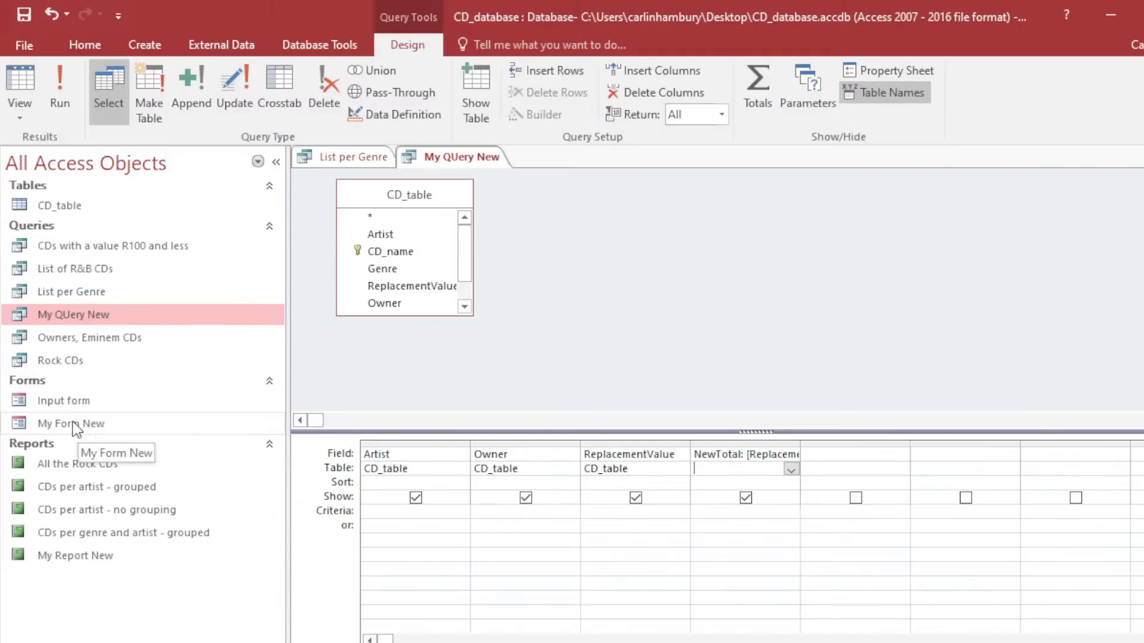
# Close the List per Genre and My QUery New queries, saving the design changes.
pyautogui.rightClick(351, 157)
pyautogui.click(351, 189)
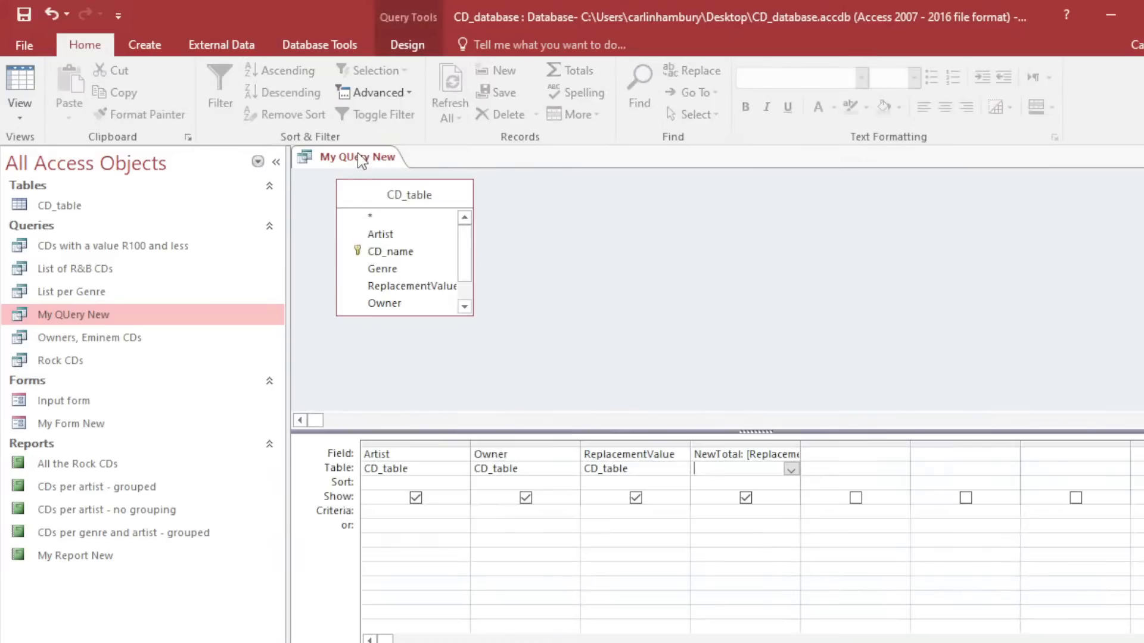
pyautogui.rightClick(360, 160)
pyautogui.click(369, 191)
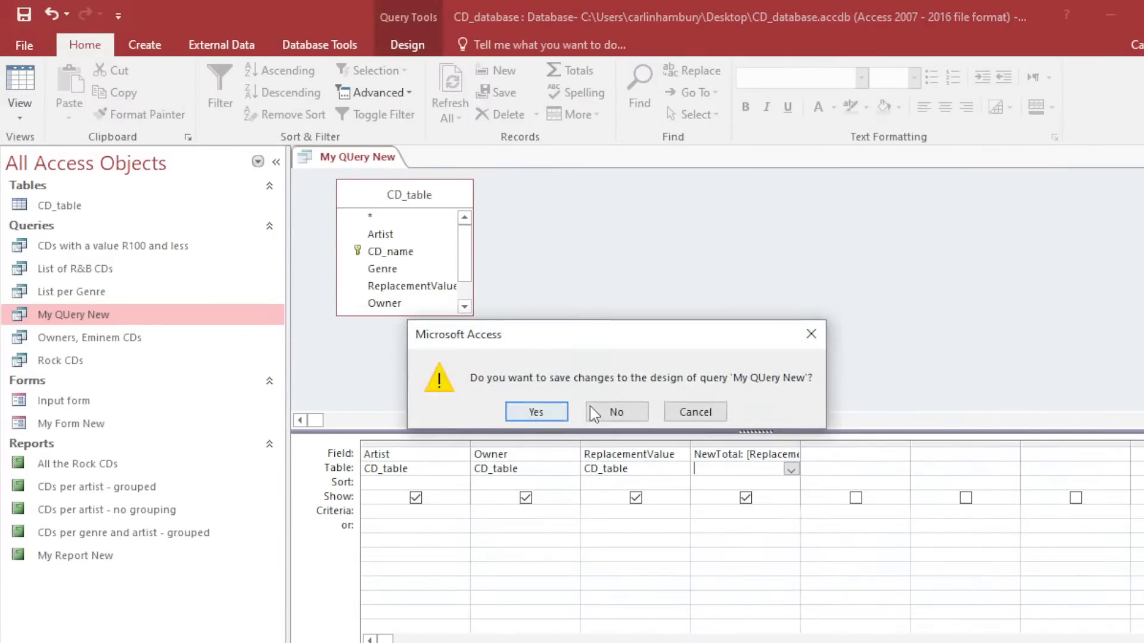
pyautogui.click(532, 411)
# Open the Input form in Design view and hide the field list.
pyautogui.doubleClick(111, 402)
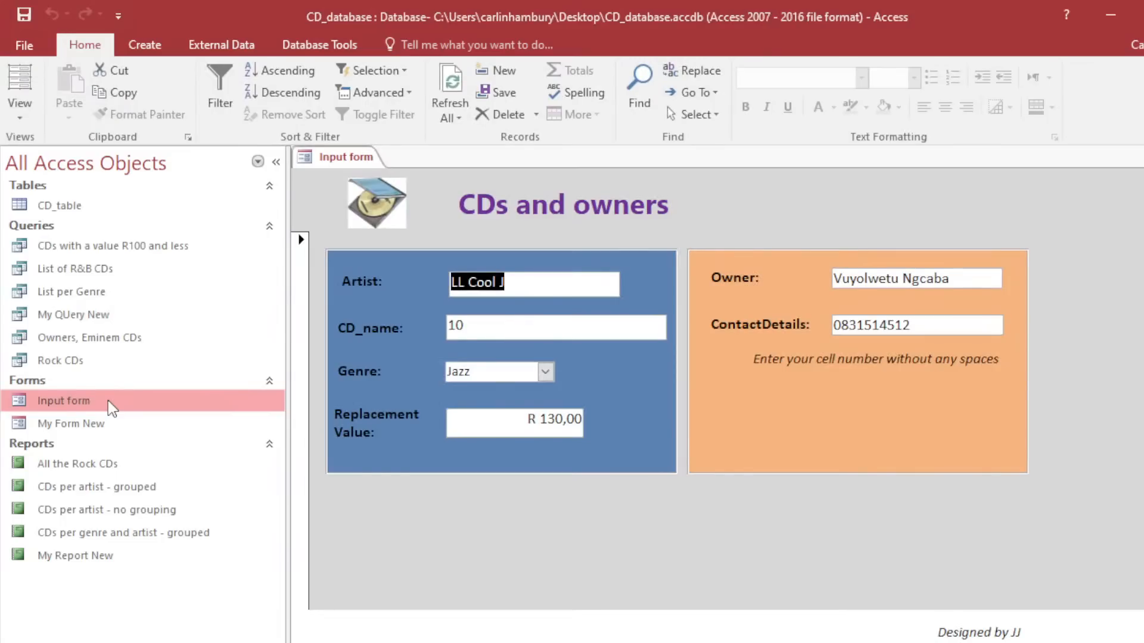
pyautogui.rightClick(76, 403)
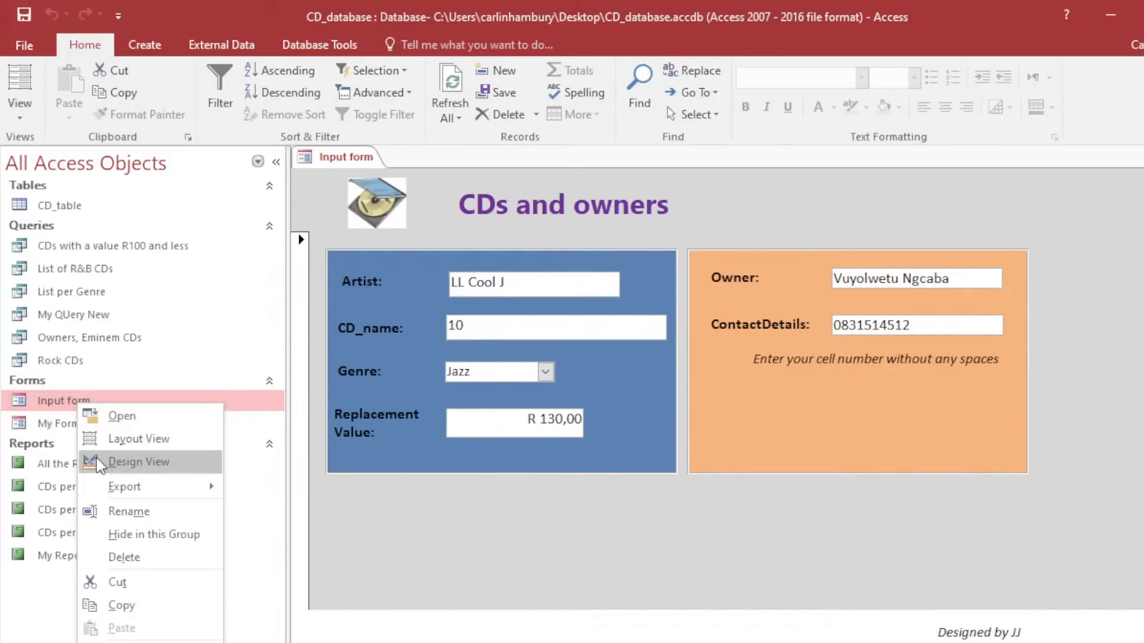
pyautogui.click(97, 463)
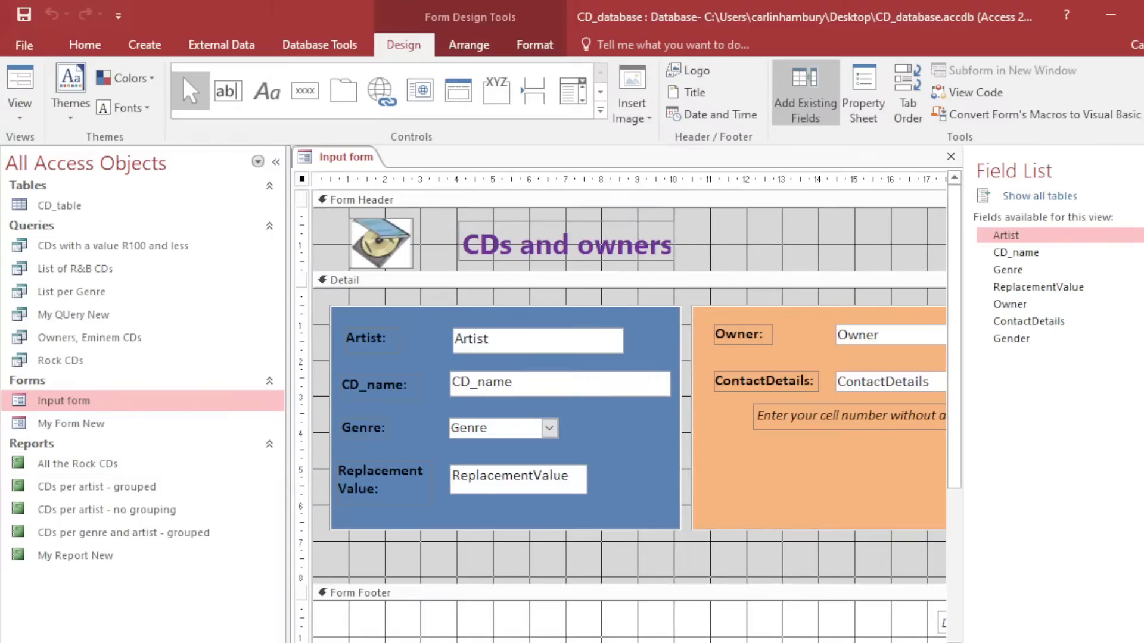
pyautogui.click(1143, 170)
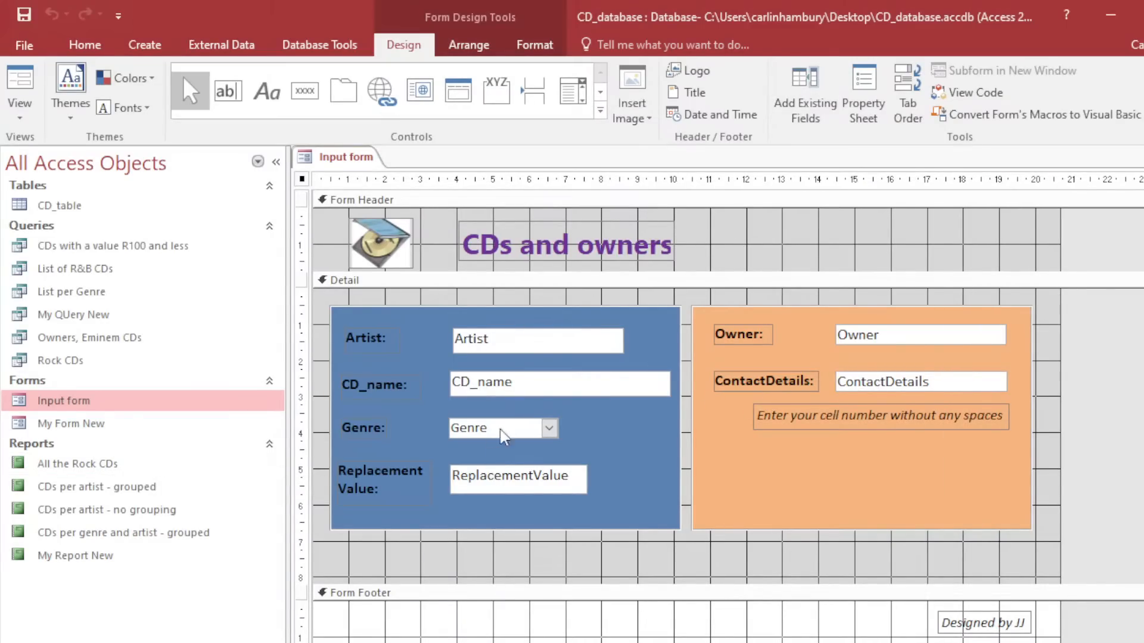
# Give the Input form's header section a dark grey background colour.
pyautogui.click(746, 259)
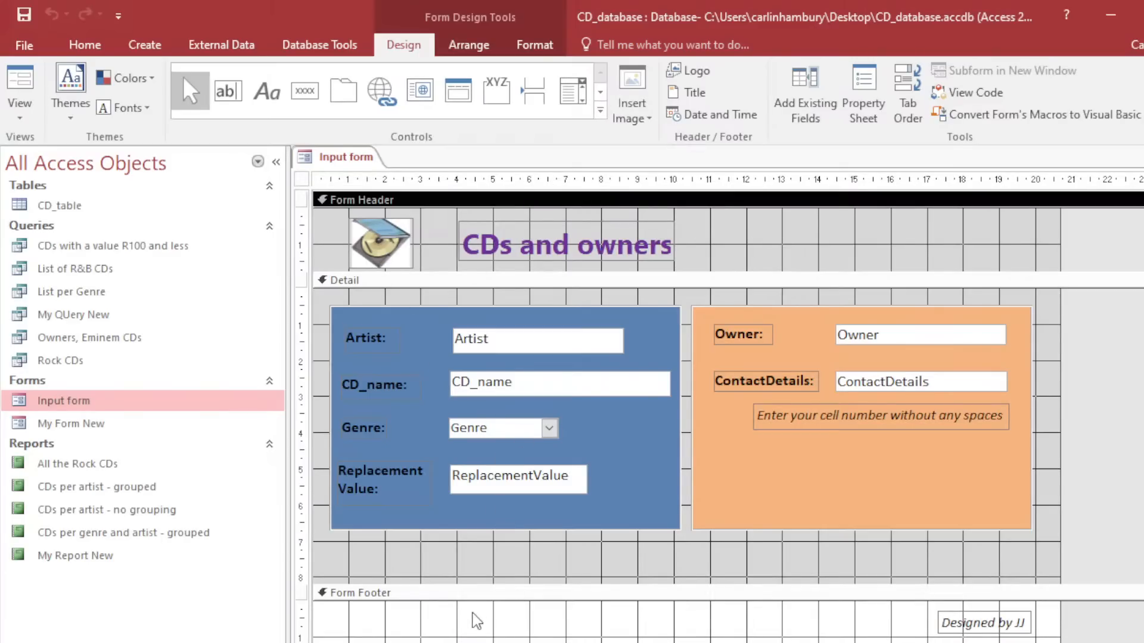
pyautogui.rightClick(749, 255)
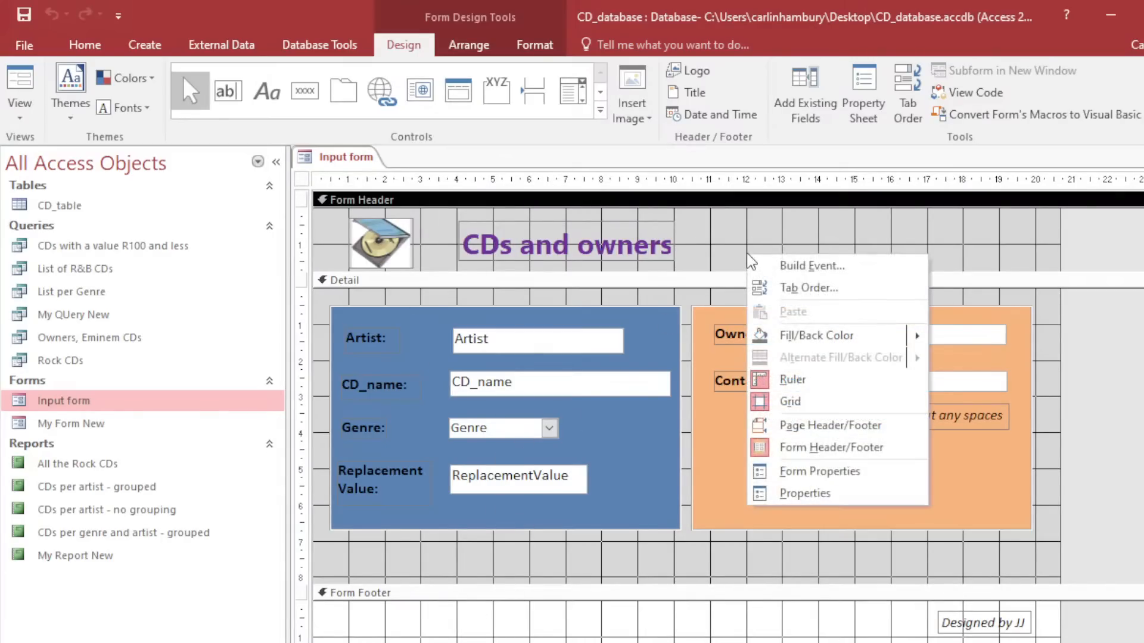
pyautogui.click(728, 253)
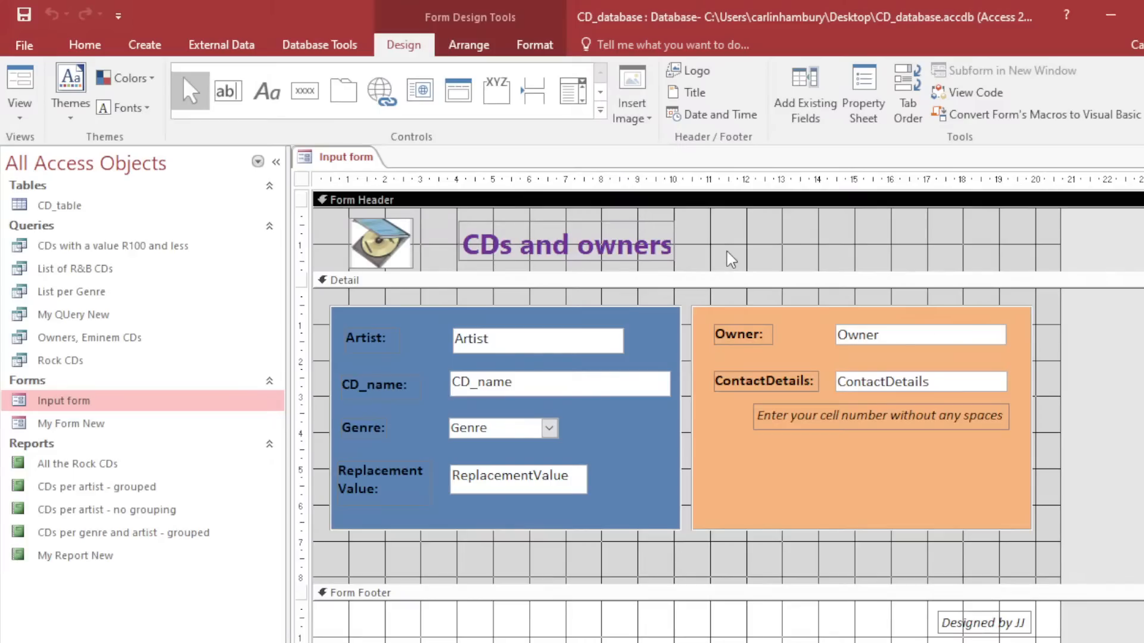
pyautogui.click(537, 49)
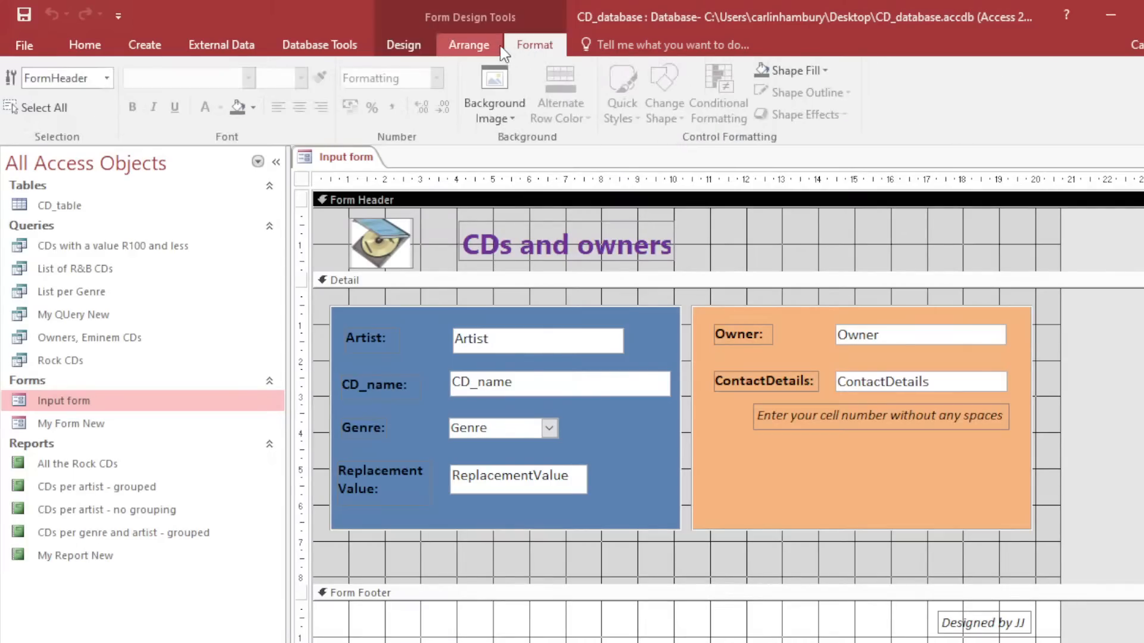
pyautogui.click(481, 47)
pyautogui.click(406, 46)
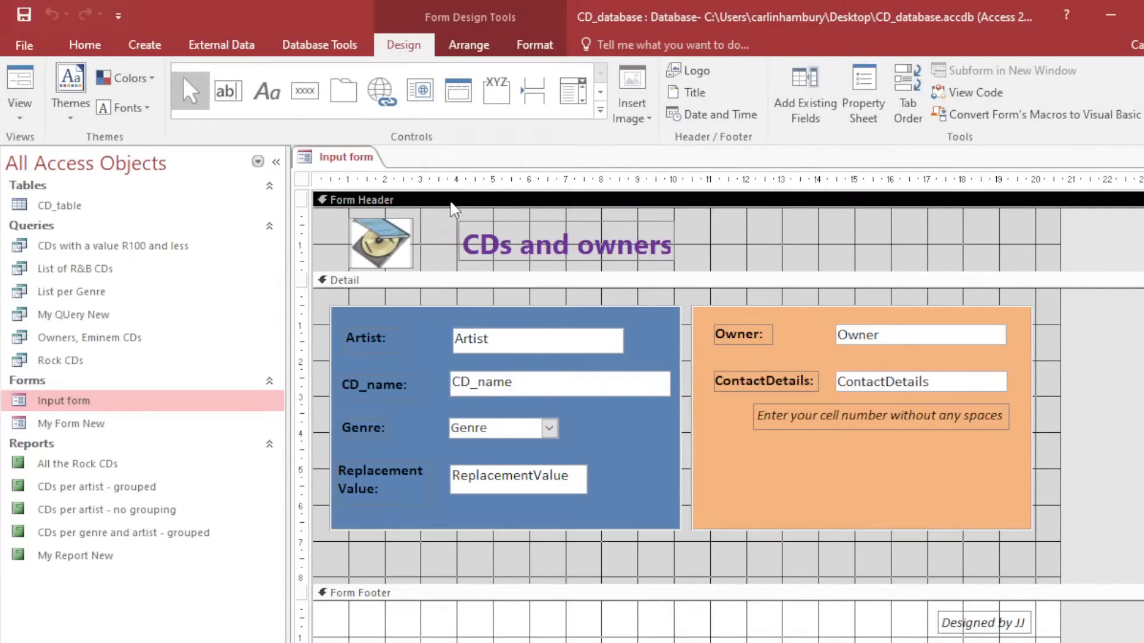
pyautogui.rightClick(728, 228)
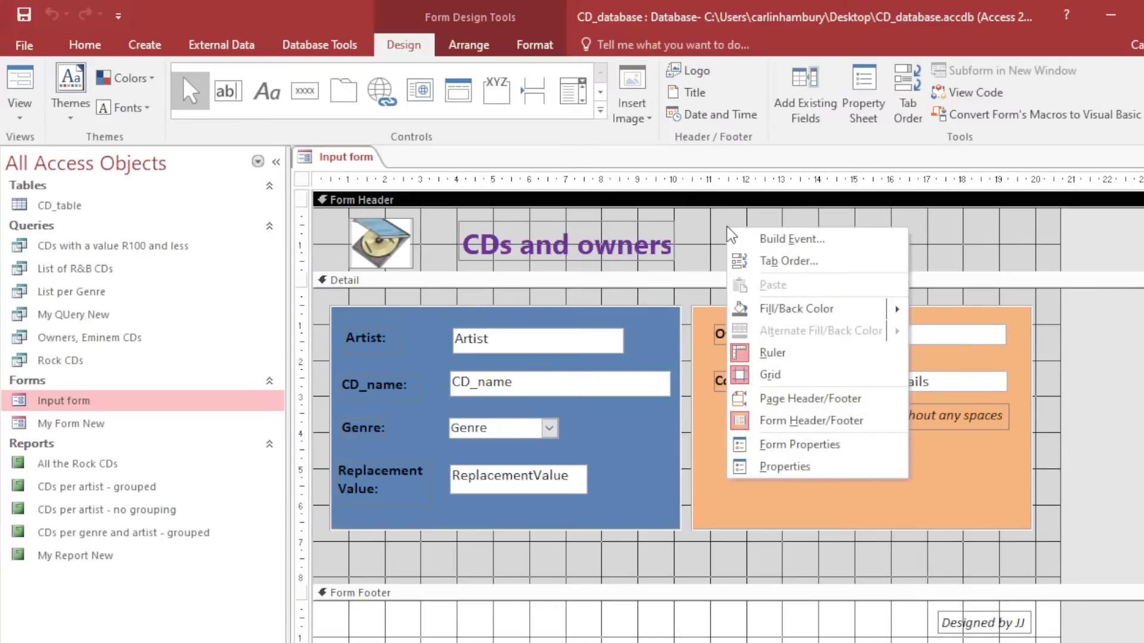
pyautogui.click(825, 309)
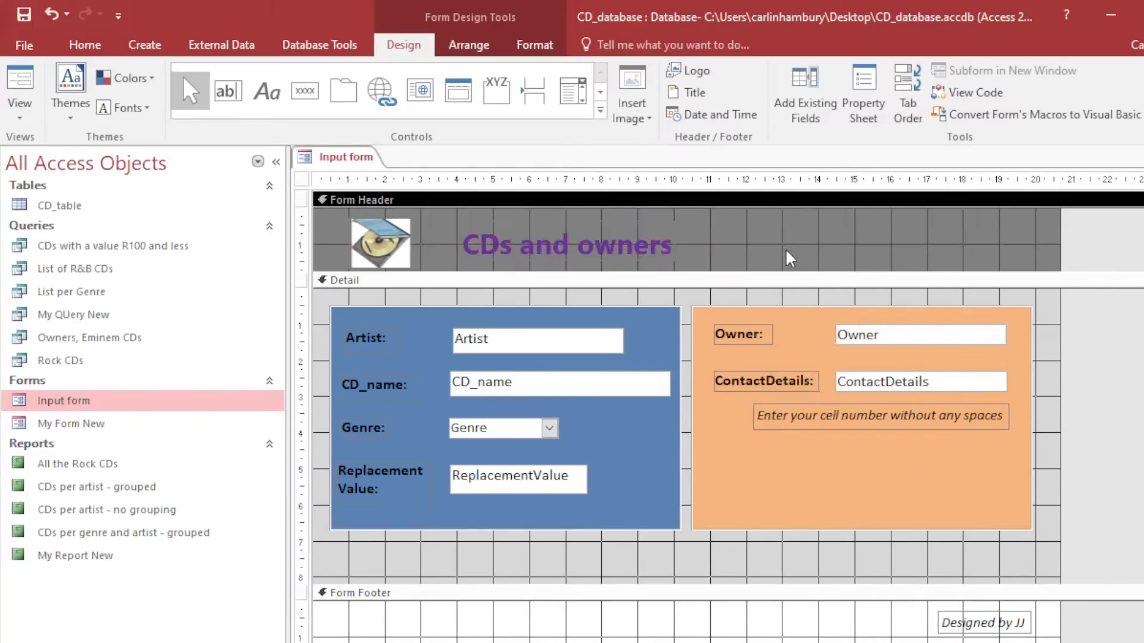
# Look over the Detail section and image insertion options, then select the All the Rock CDs report.
pyautogui.click(652, 571)
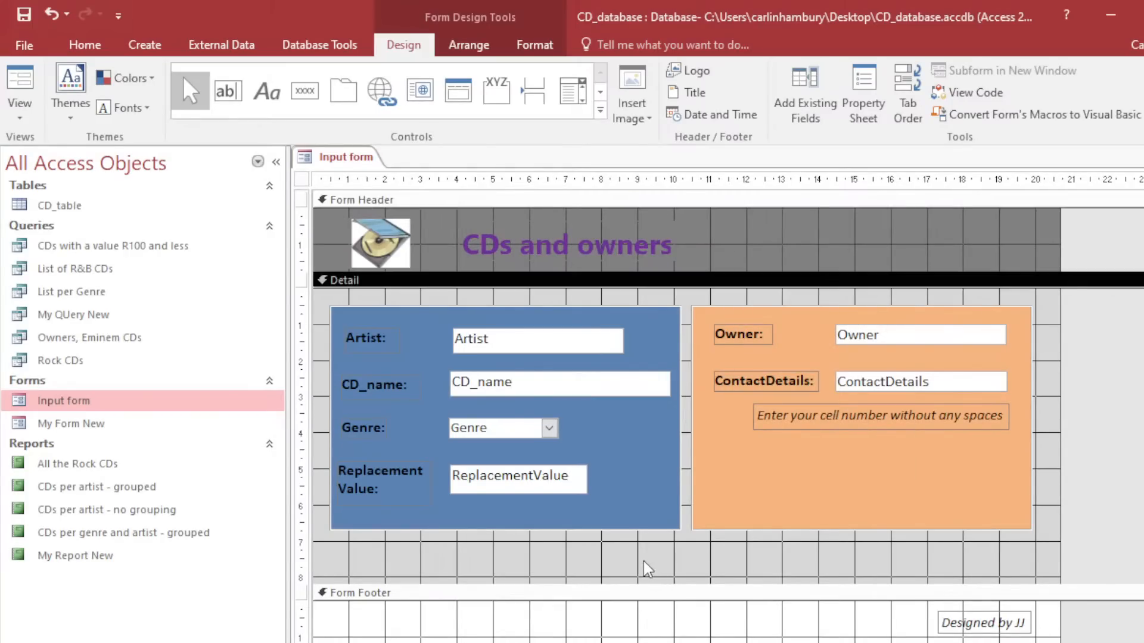
pyautogui.scroll(-2, 626, 544)
pyautogui.scroll(2, 846, 532)
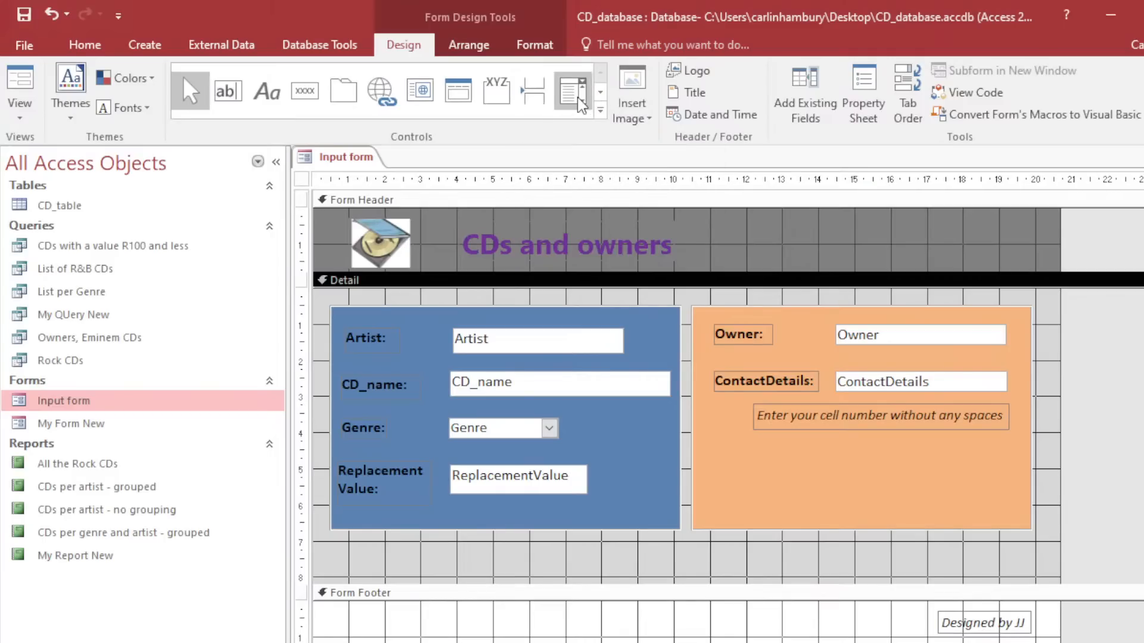
pyautogui.click(600, 93)
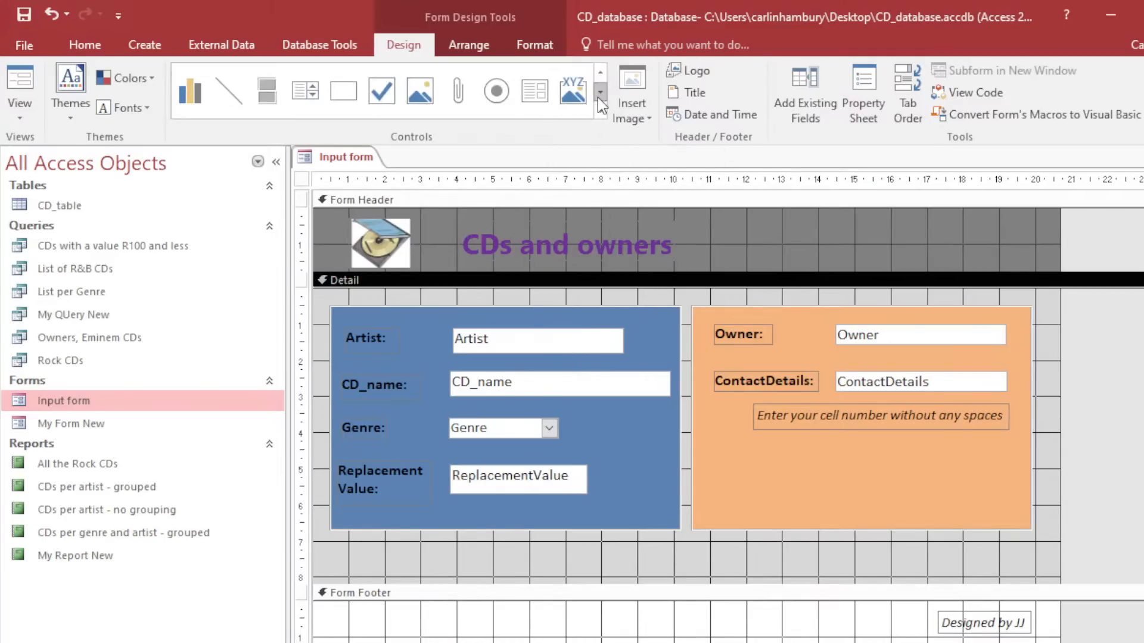
pyautogui.click(649, 114)
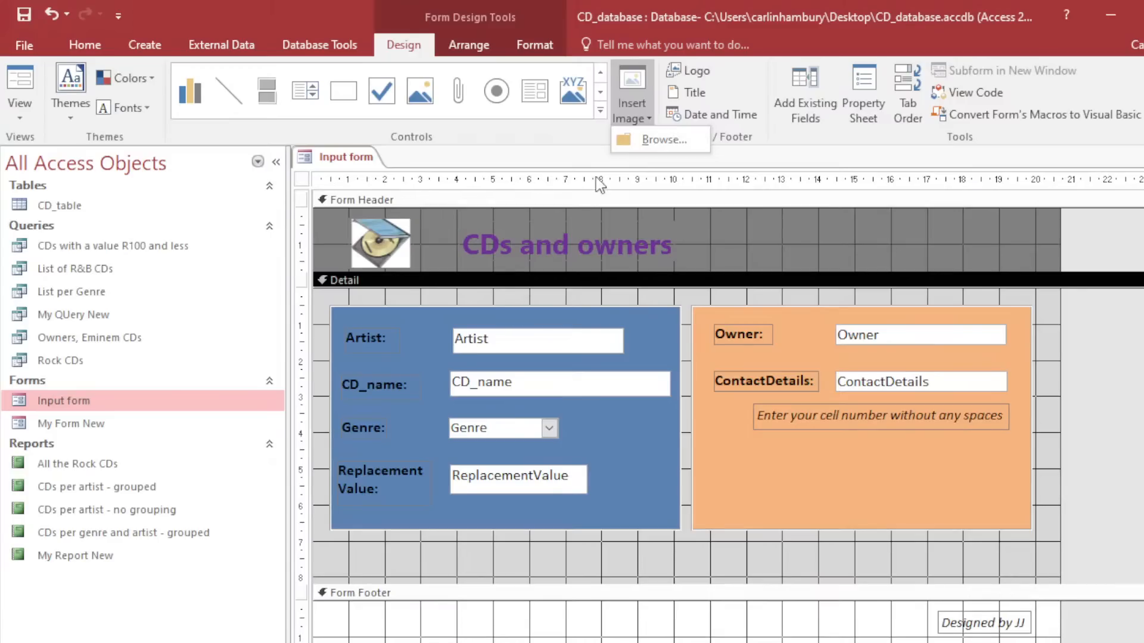
pyautogui.click(465, 569)
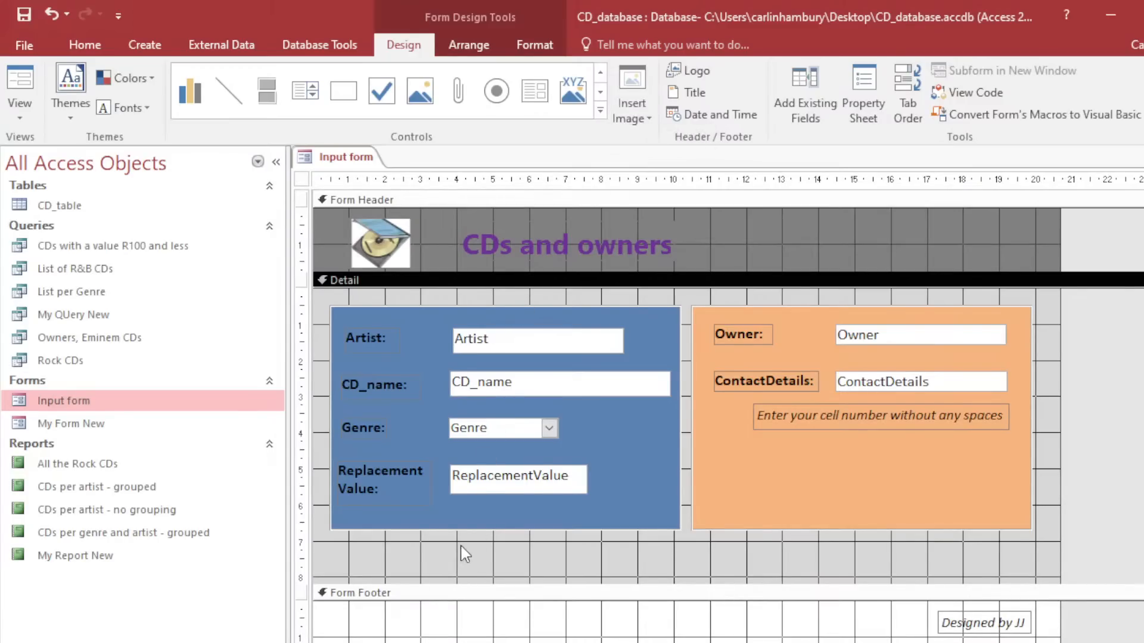
pyautogui.scroll(-2, 459, 546)
pyautogui.click(91, 469)
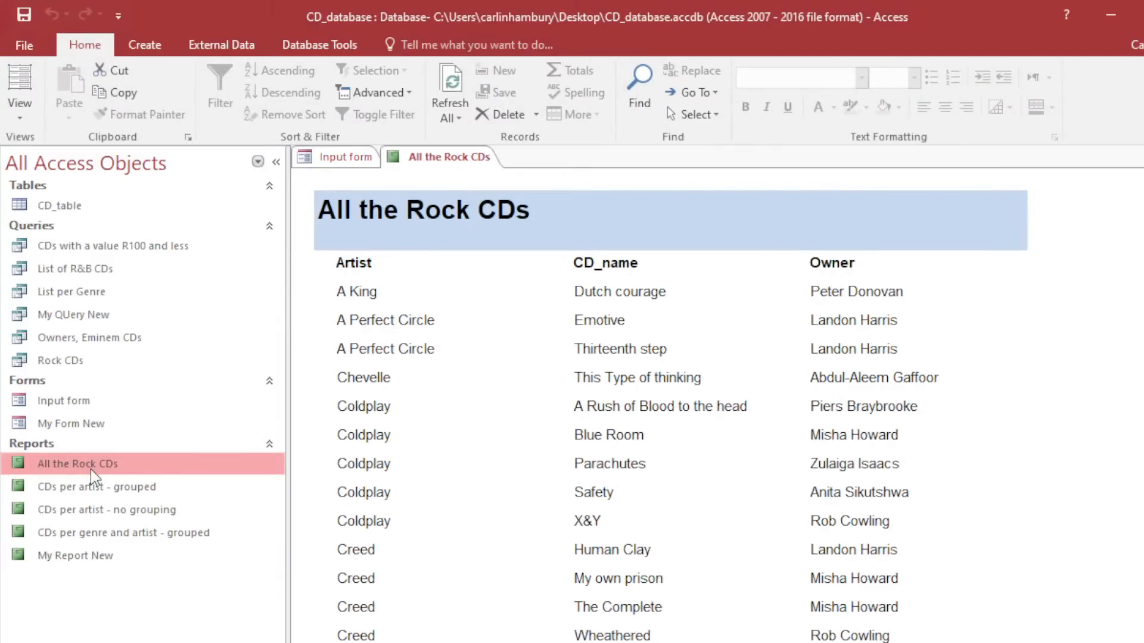
# Open My Report New in Design view to see its Artist, Genre and Owner group headers.
pyautogui.rightClick(90, 470)
pyautogui.doubleClick(72, 554)
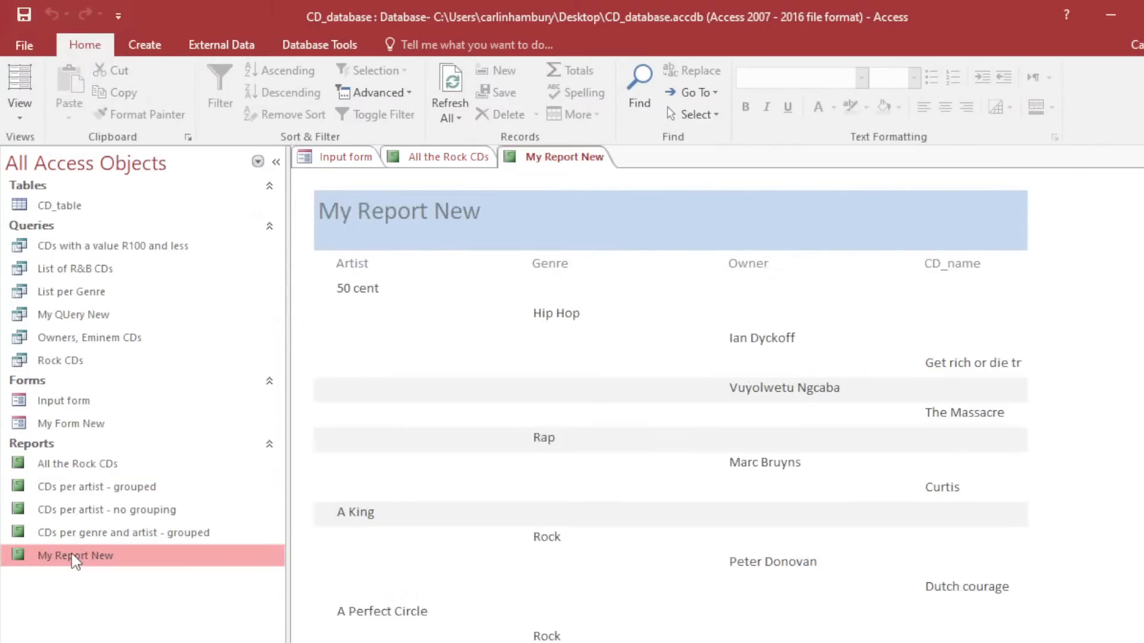
pyautogui.rightClick(71, 555)
pyautogui.click(158, 302)
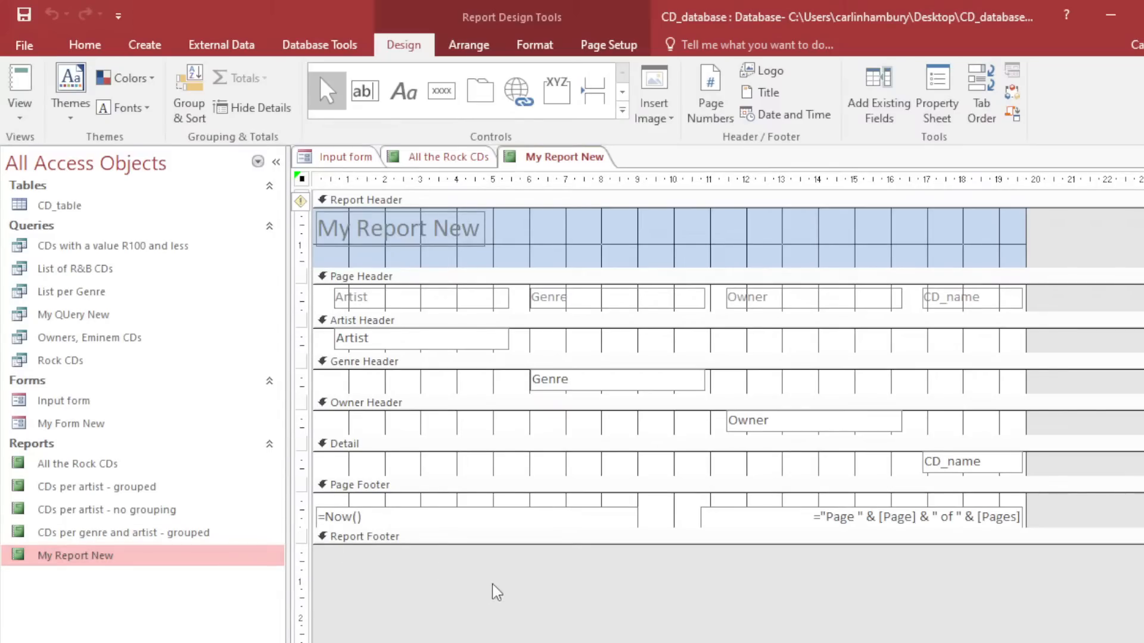
pyautogui.scroll(-5, 496, 593)
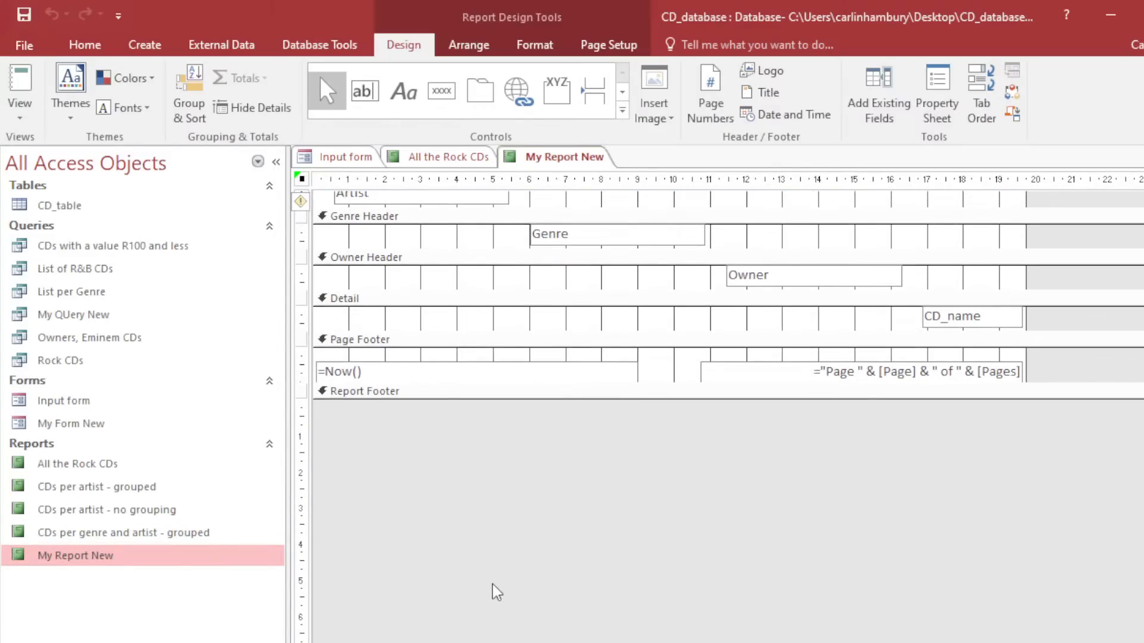
pyautogui.scroll(3, 496, 593)
pyautogui.scroll(1, 496, 593)
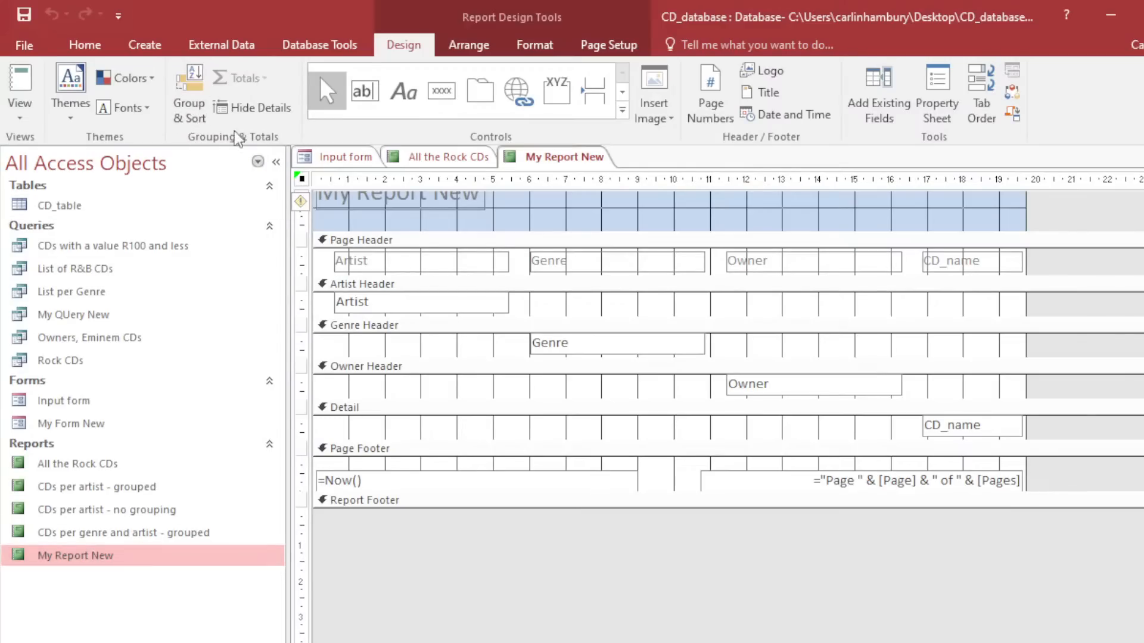
pyautogui.click(197, 119)
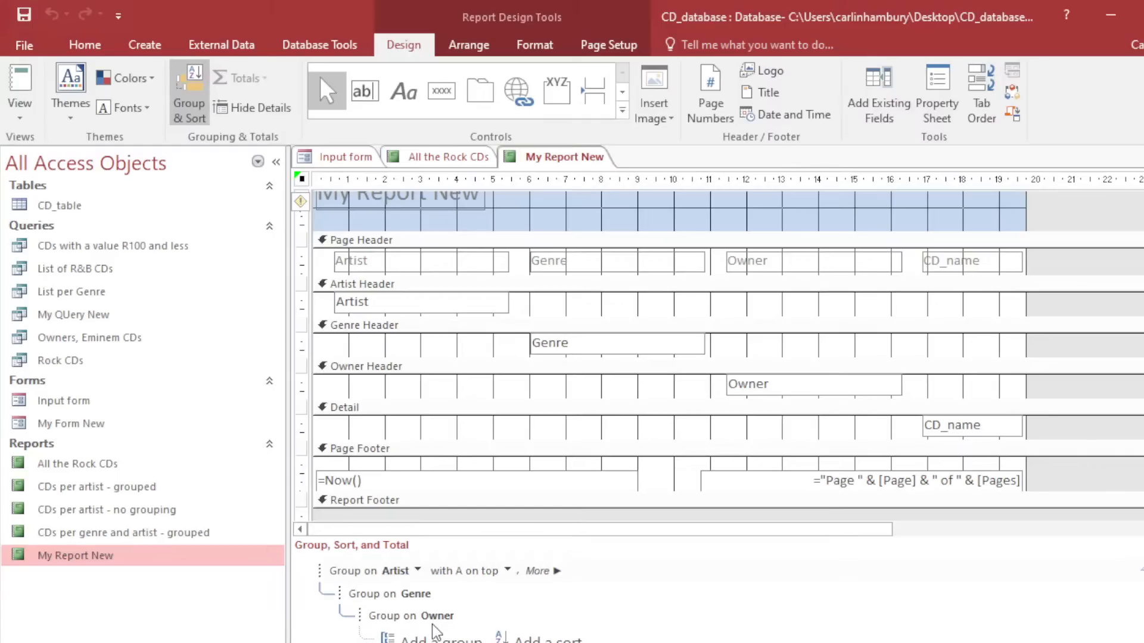
pyautogui.click(549, 576)
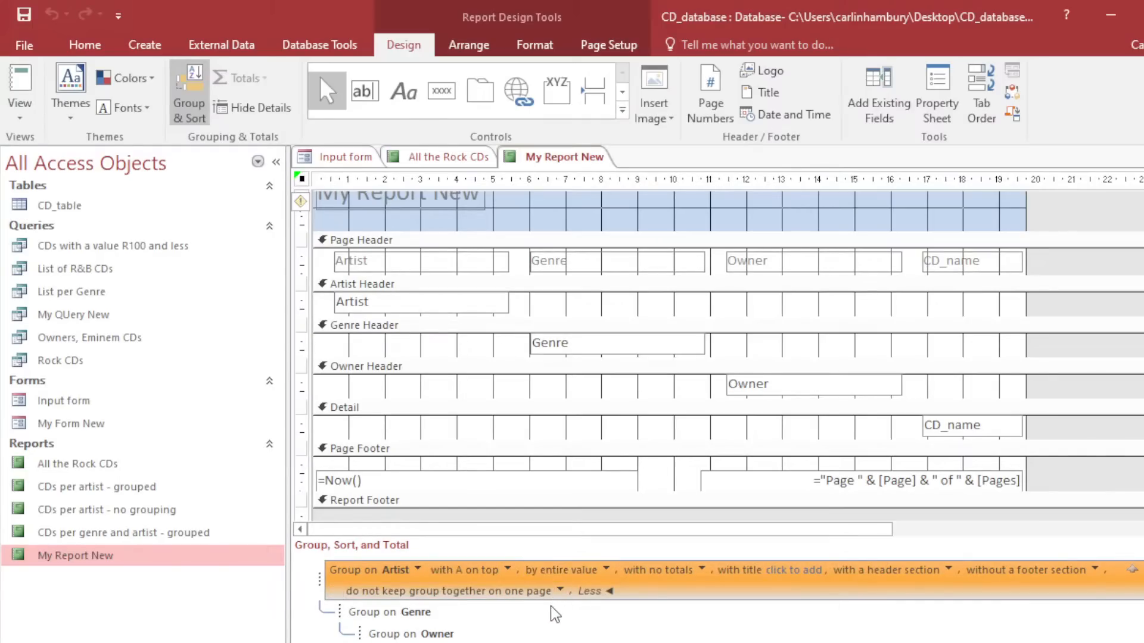
pyautogui.click(507, 571)
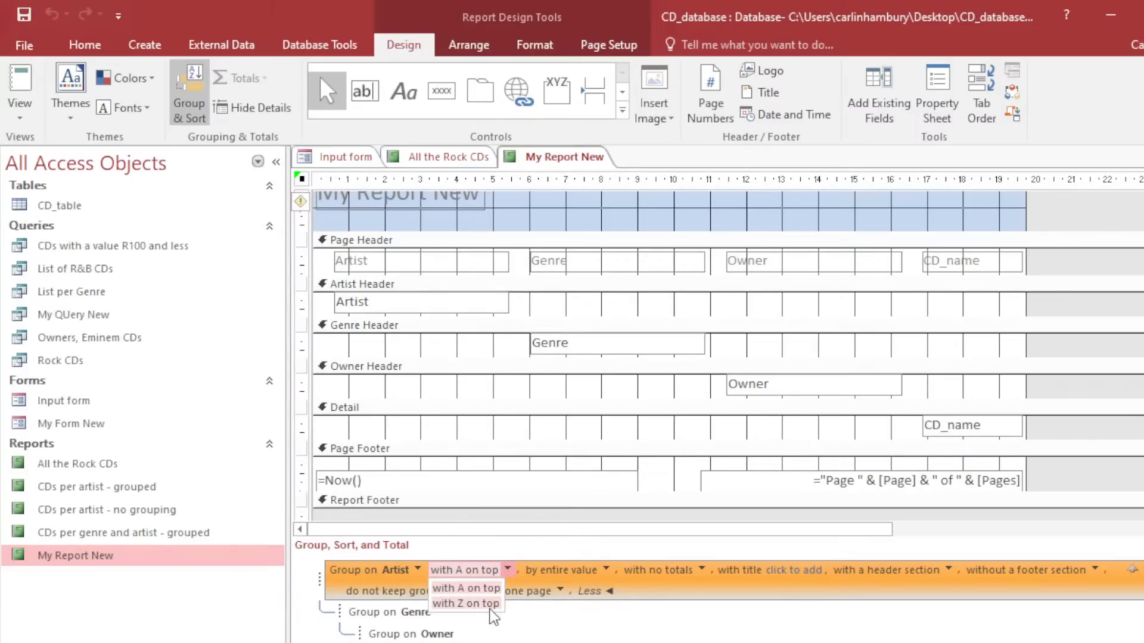
pyautogui.click(704, 571)
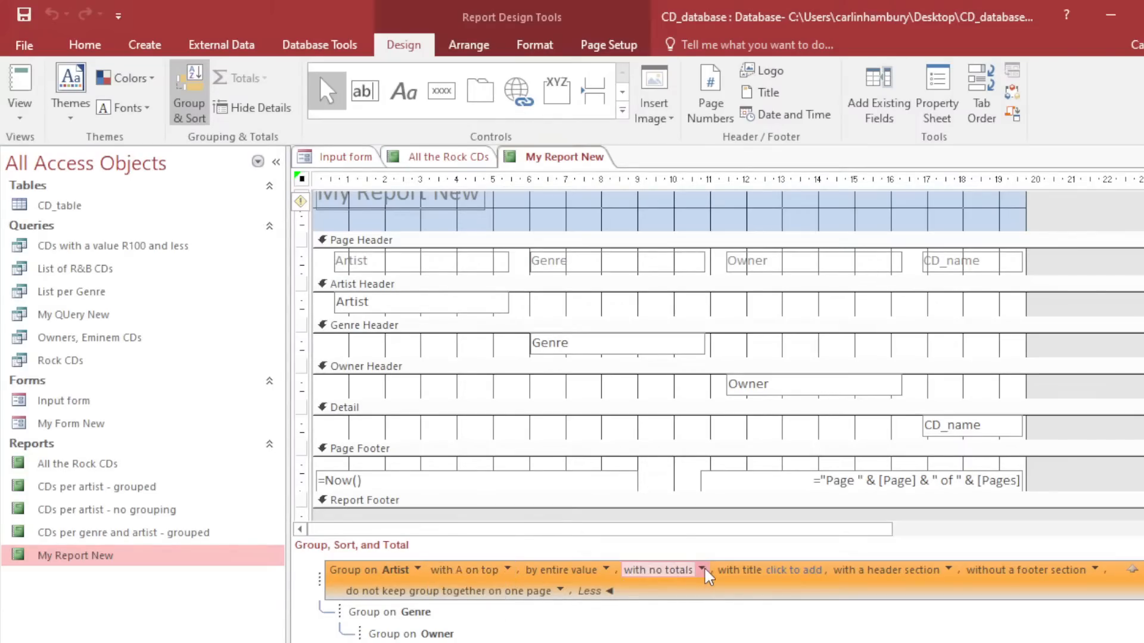
pyautogui.click(703, 570)
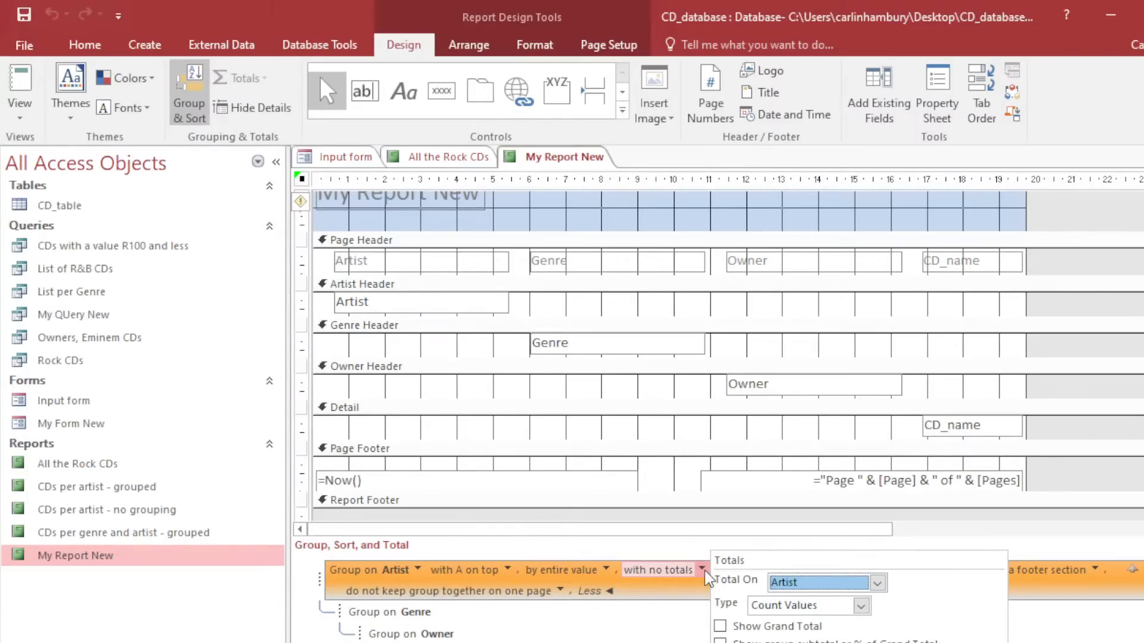
pyautogui.click(607, 571)
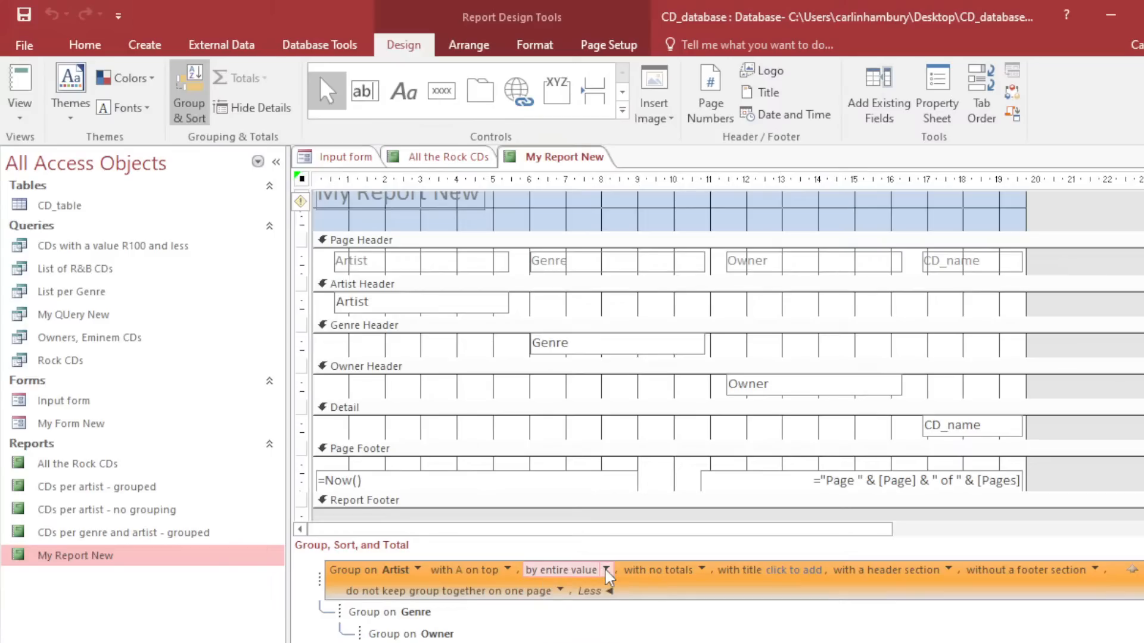
pyautogui.click(948, 571)
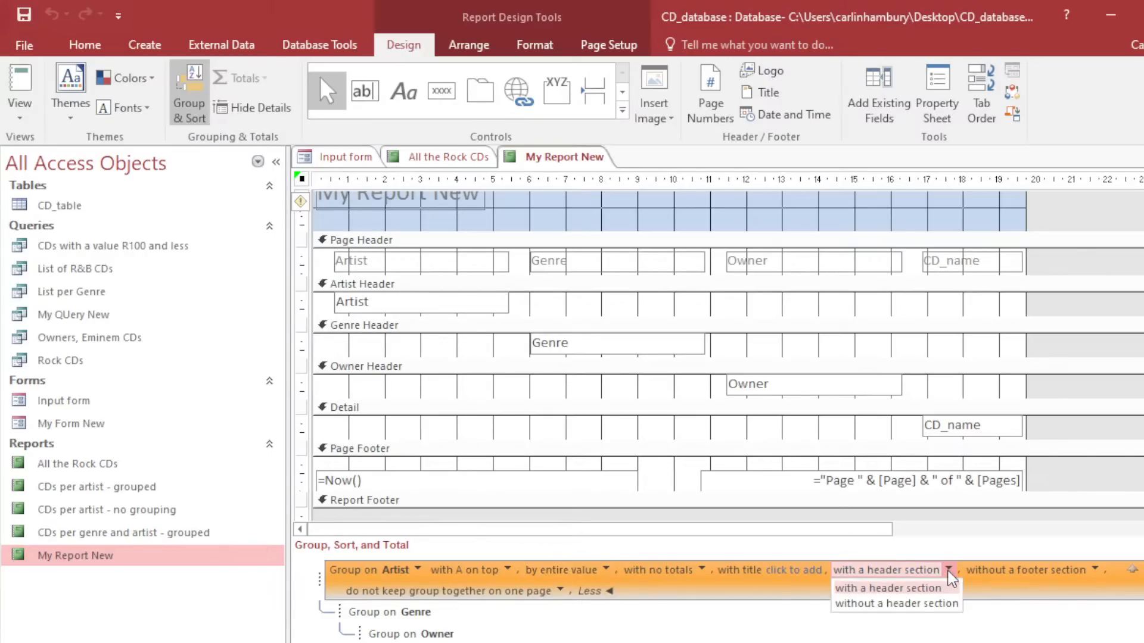
pyautogui.click(1102, 569)
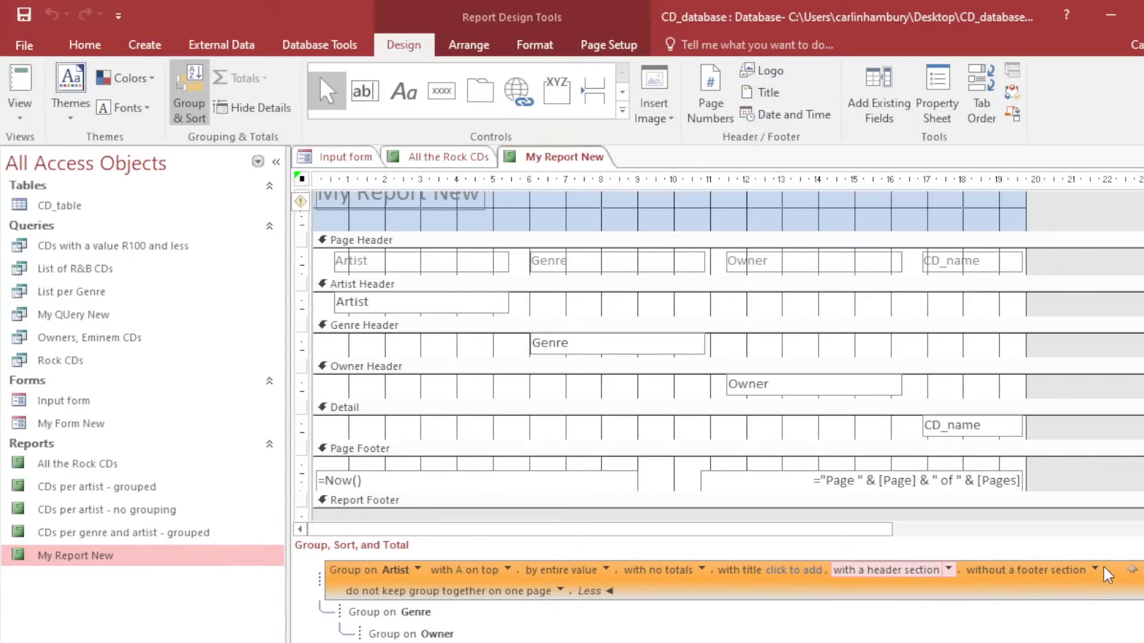
pyautogui.click(1101, 569)
pyautogui.click(1096, 571)
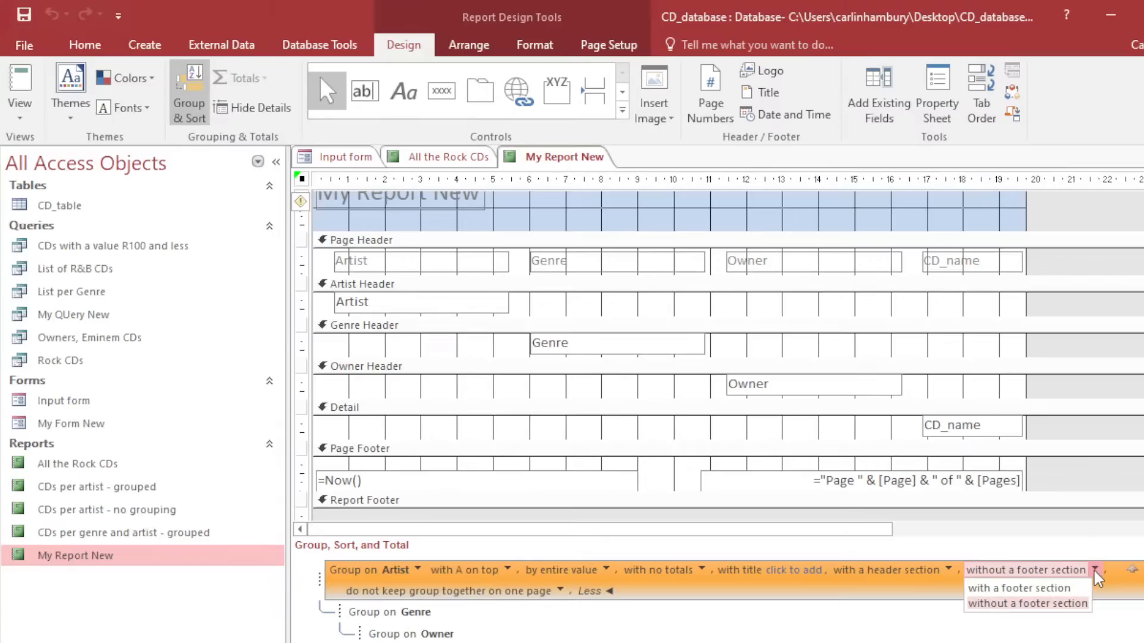
pyautogui.press('Escape')
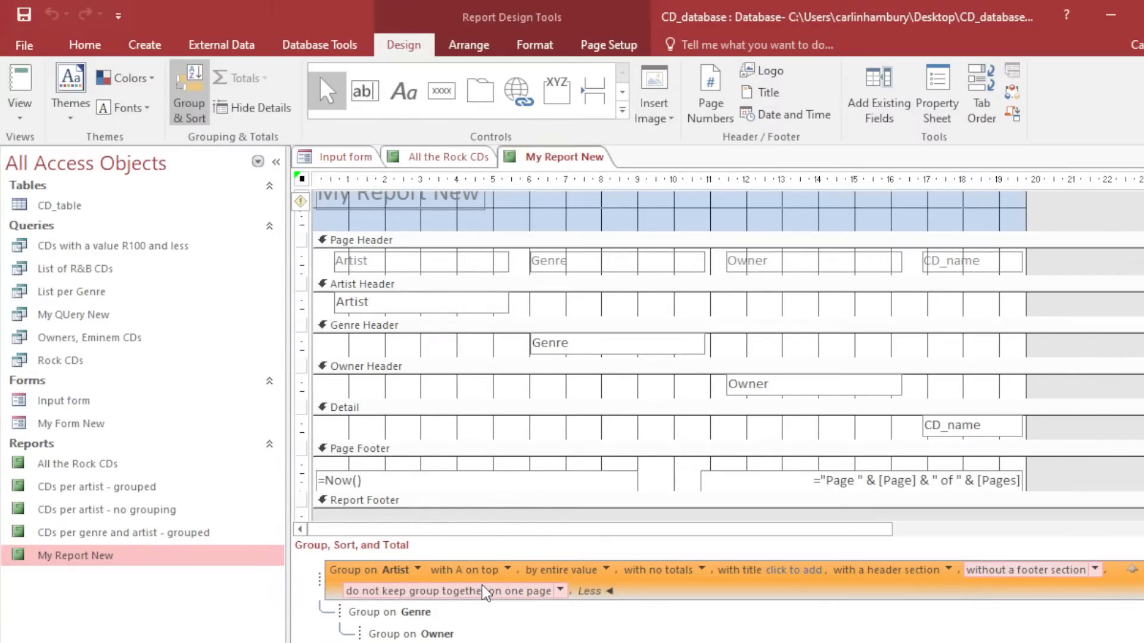
pyautogui.click(381, 613)
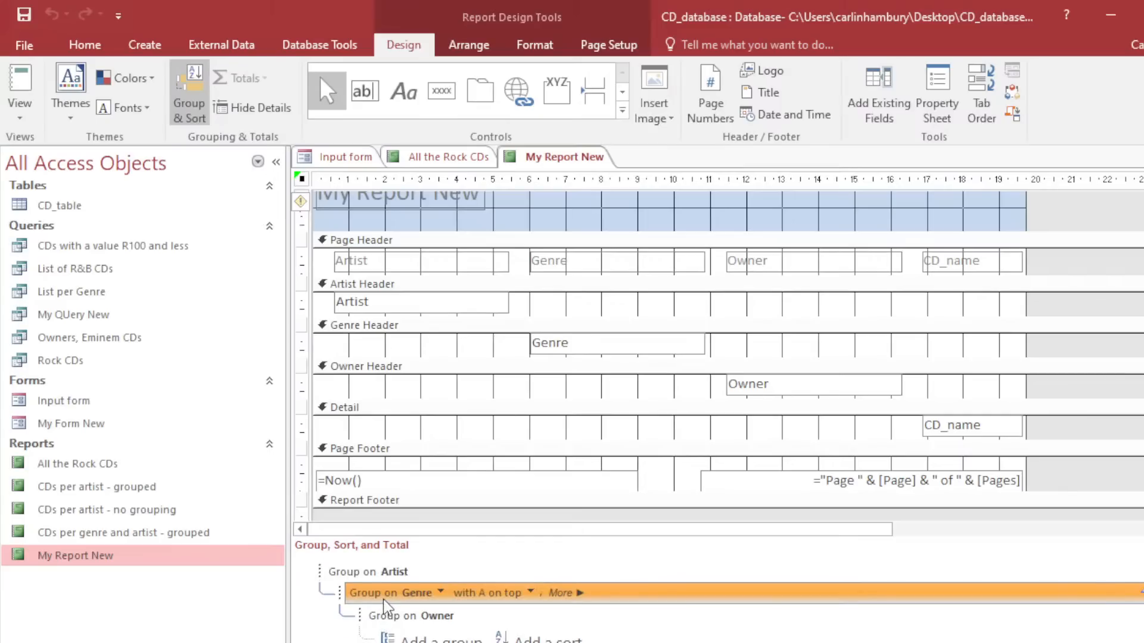
# Delete the Owner and Genre grouping levels from the report, along with their sections.
pyautogui.click(561, 593)
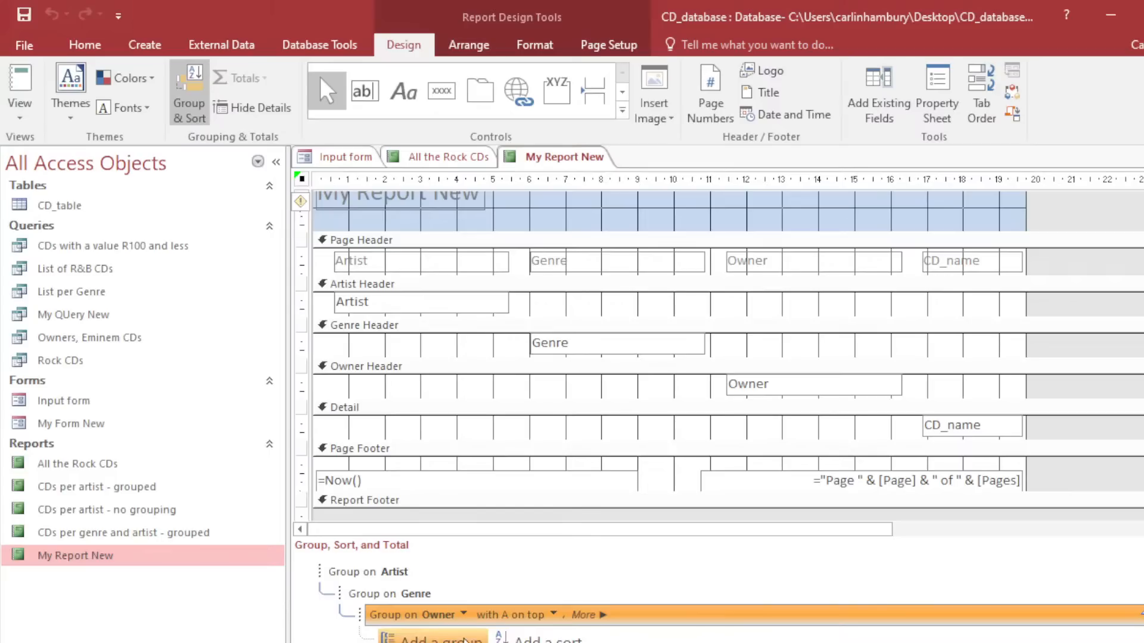
pyautogui.click(1138, 614)
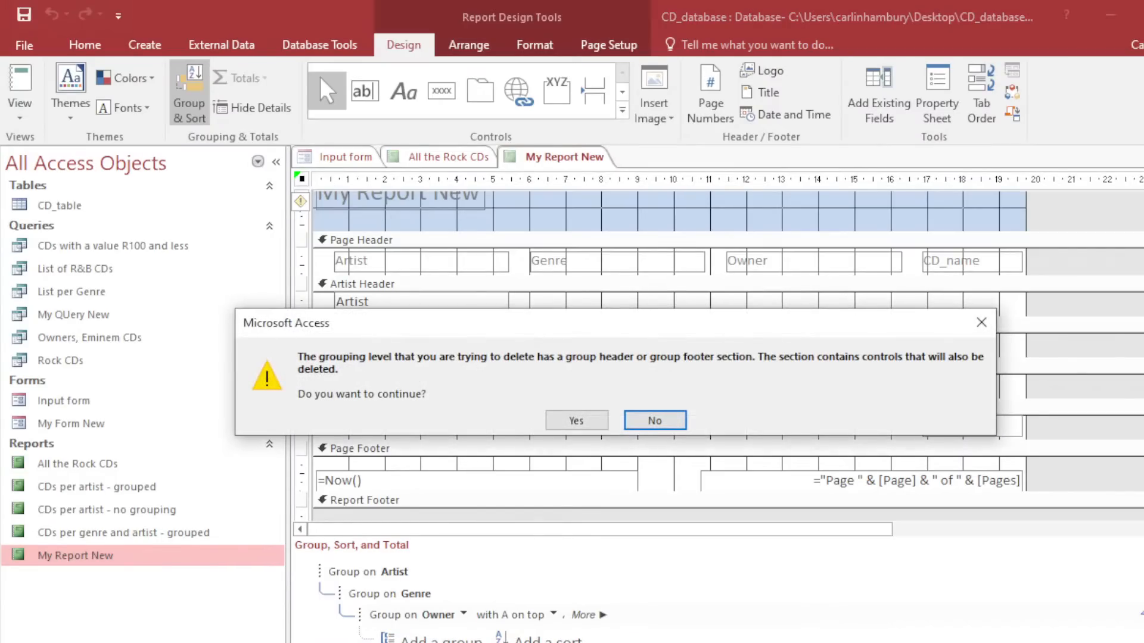
pyautogui.click(576, 421)
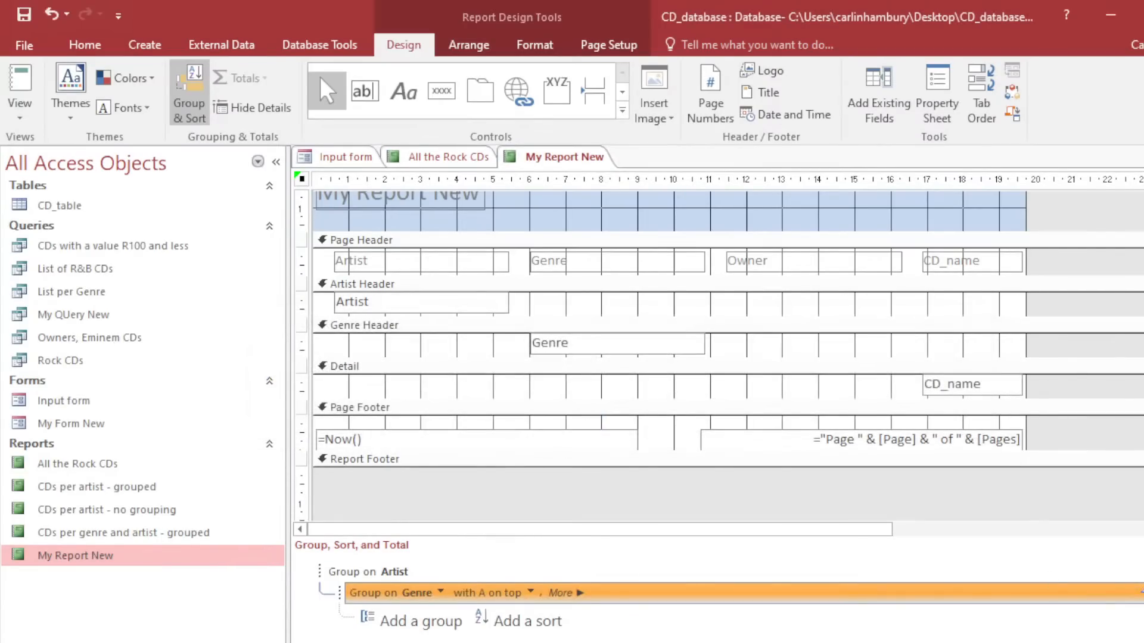
pyautogui.click(1138, 593)
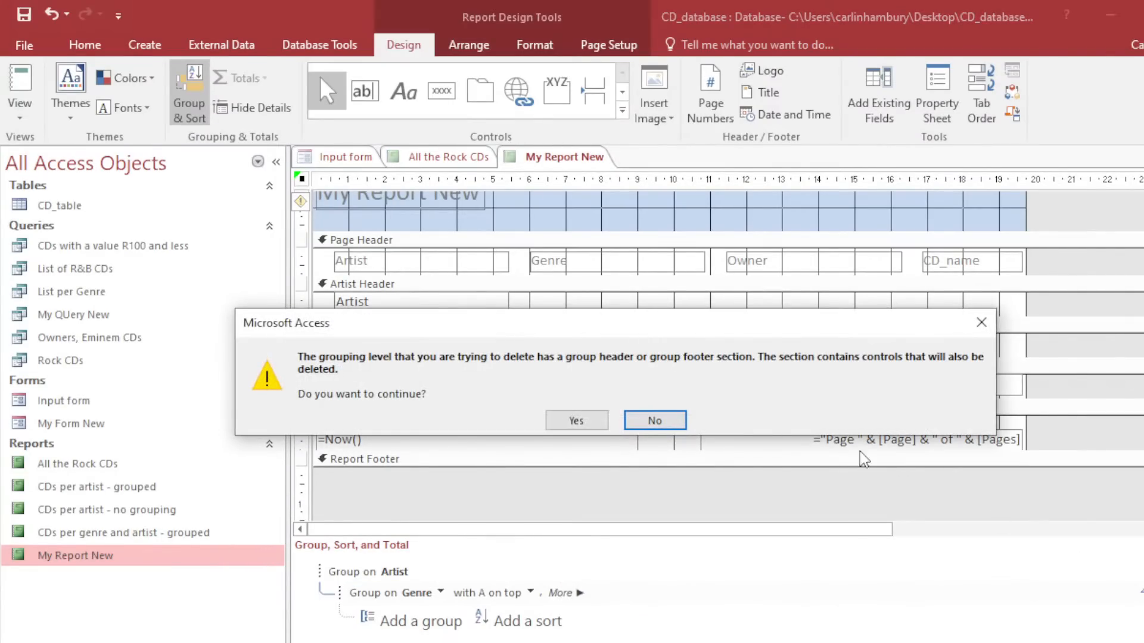
pyautogui.click(576, 419)
# Add a ReplacementValue grouping level sorted from smallest to largest.
pyautogui.click(405, 600)
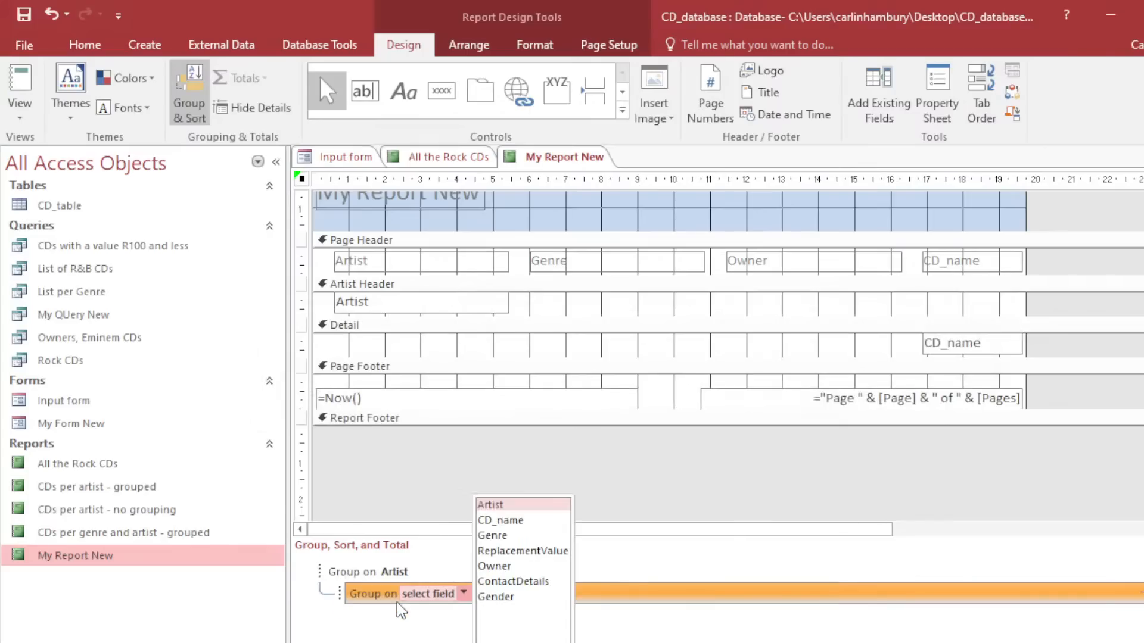
pyautogui.click(520, 560)
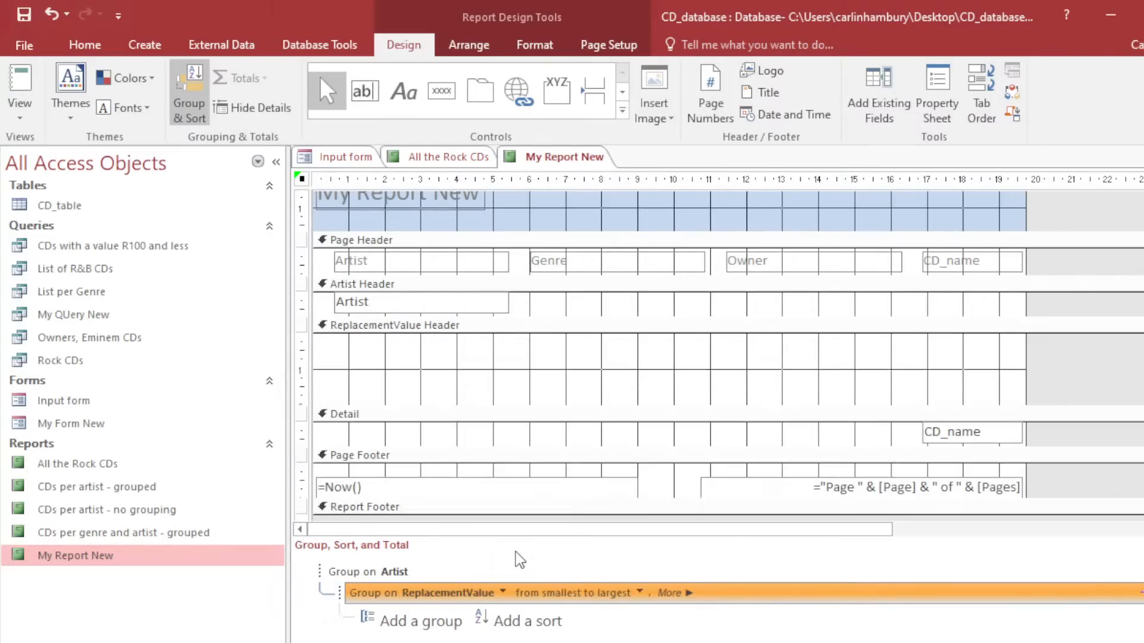
pyautogui.click(639, 592)
pyautogui.click(640, 593)
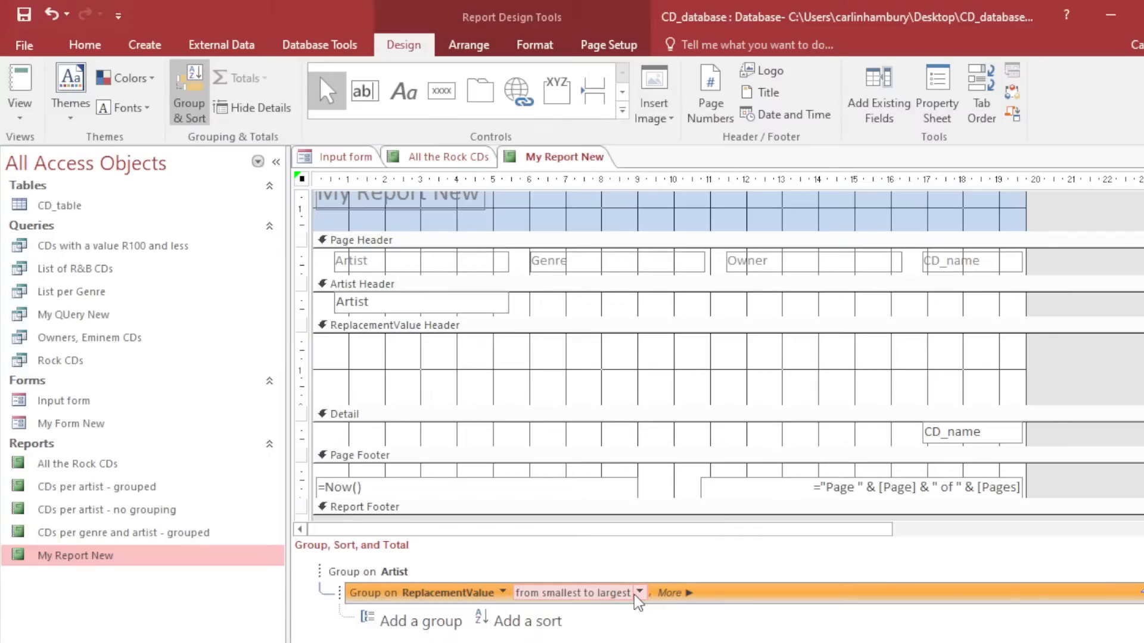
pyautogui.click(671, 593)
# Sum ReplacementValue with a grand total and group footer subtotal, then preview the report.
pyautogui.click(834, 591)
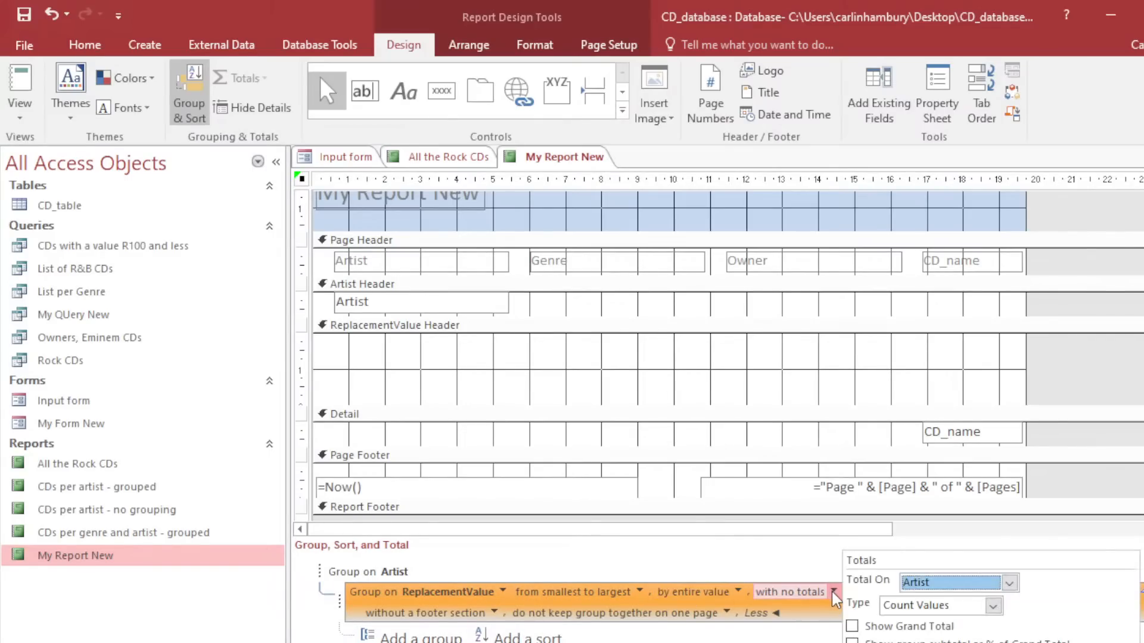
pyautogui.click(920, 587)
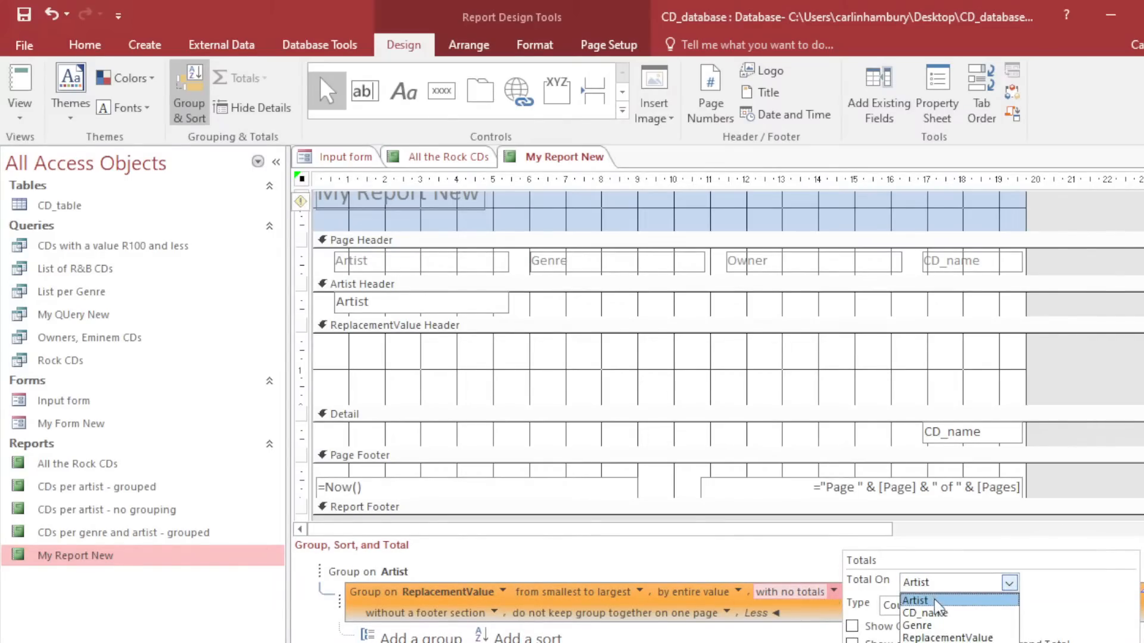
pyautogui.click(944, 637)
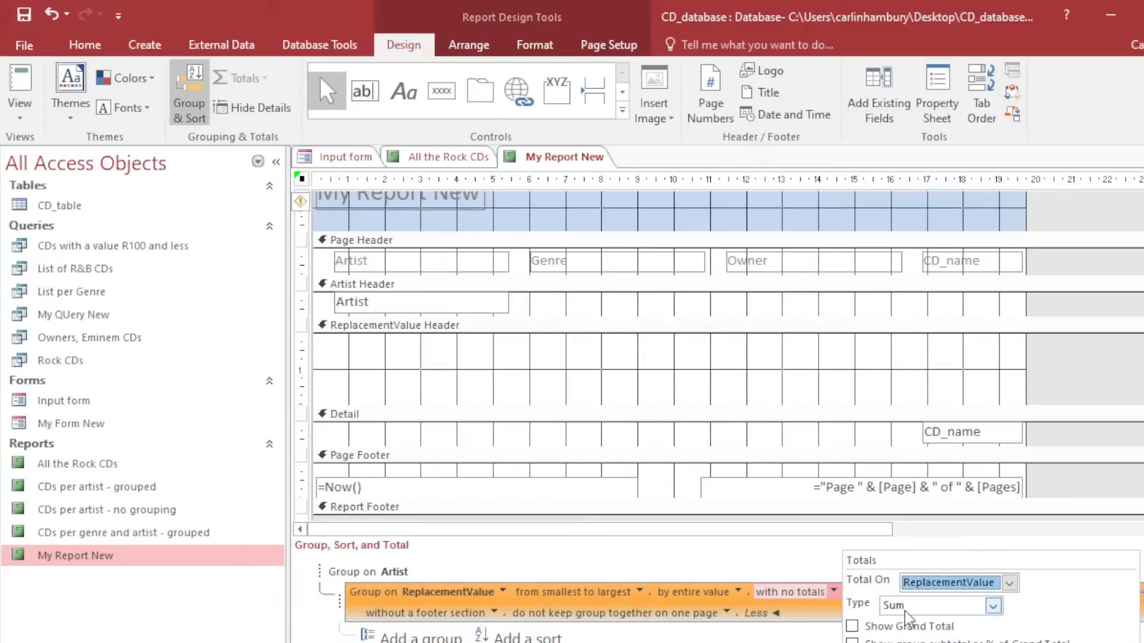
pyautogui.click(993, 606)
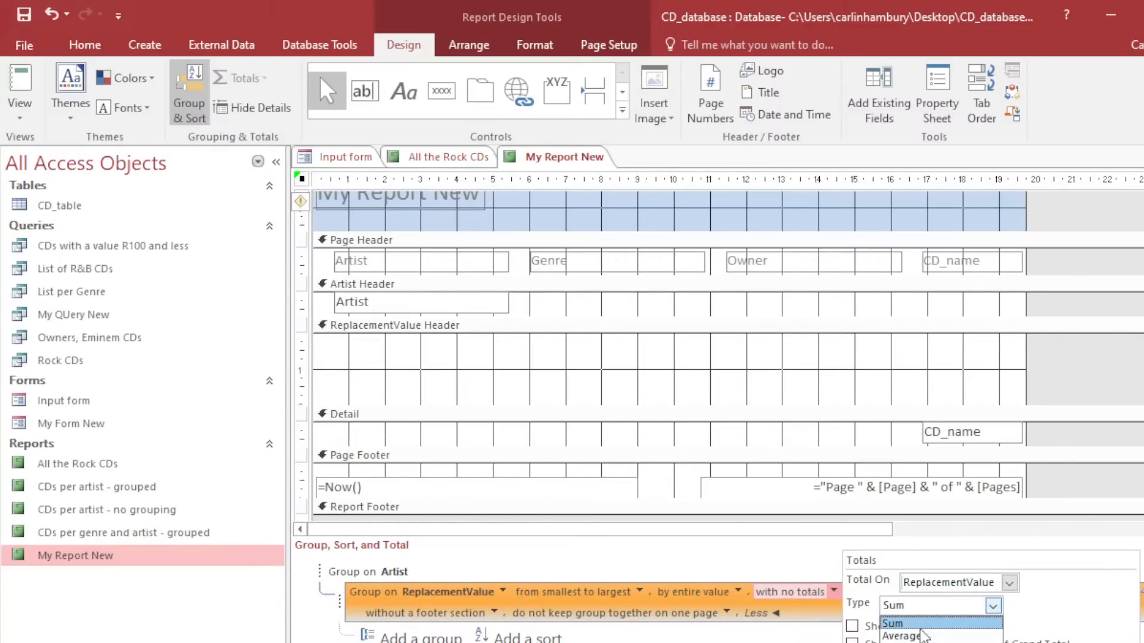
pyautogui.click(902, 624)
pyautogui.click(878, 628)
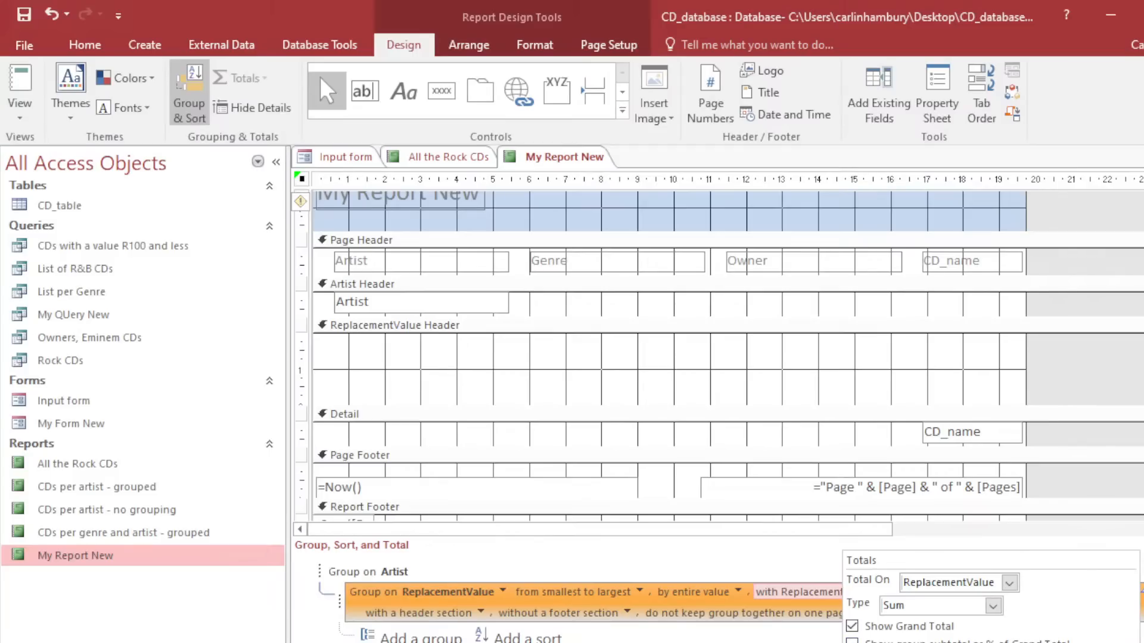
pyautogui.click(879, 642)
pyautogui.press('Escape')
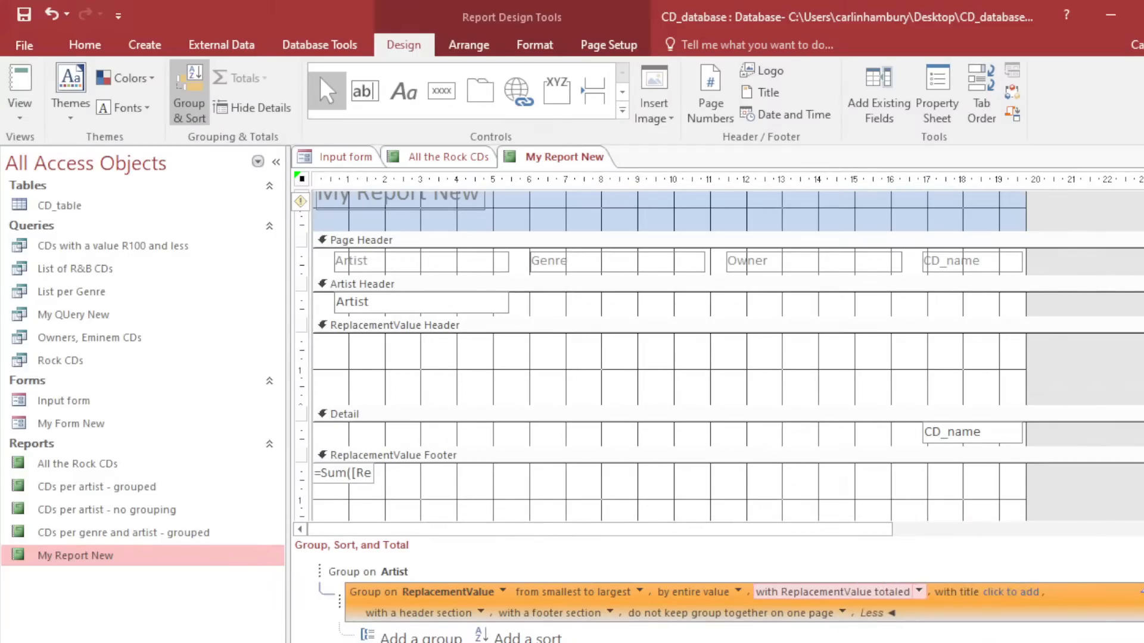
pyautogui.click(19, 82)
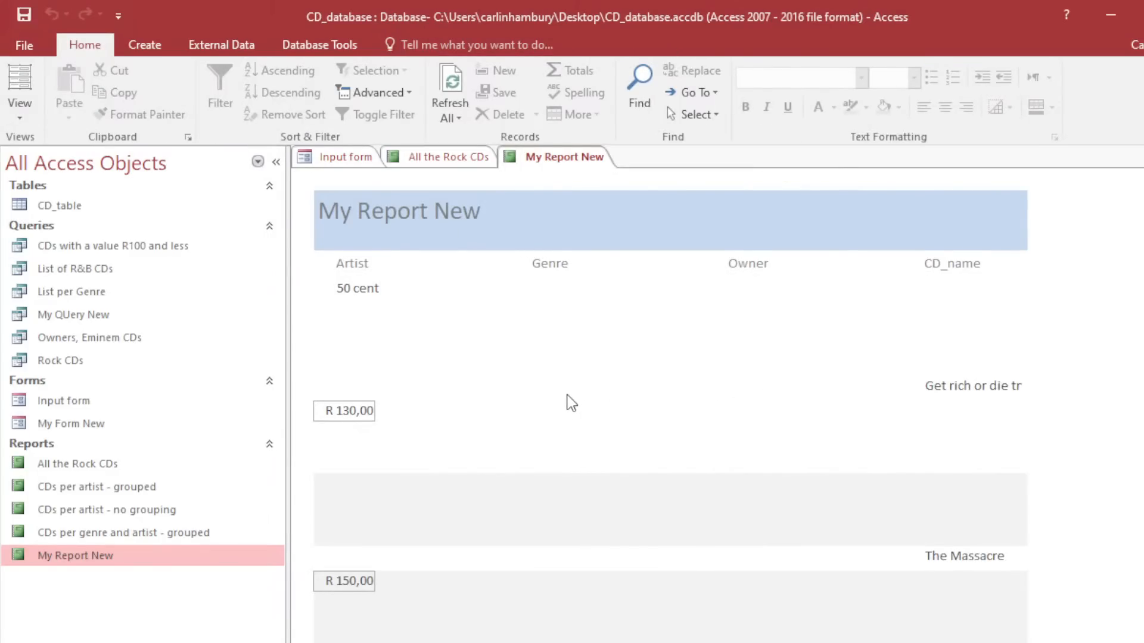
pyautogui.scroll(-2, 569, 403)
pyautogui.scroll(-9, 570, 403)
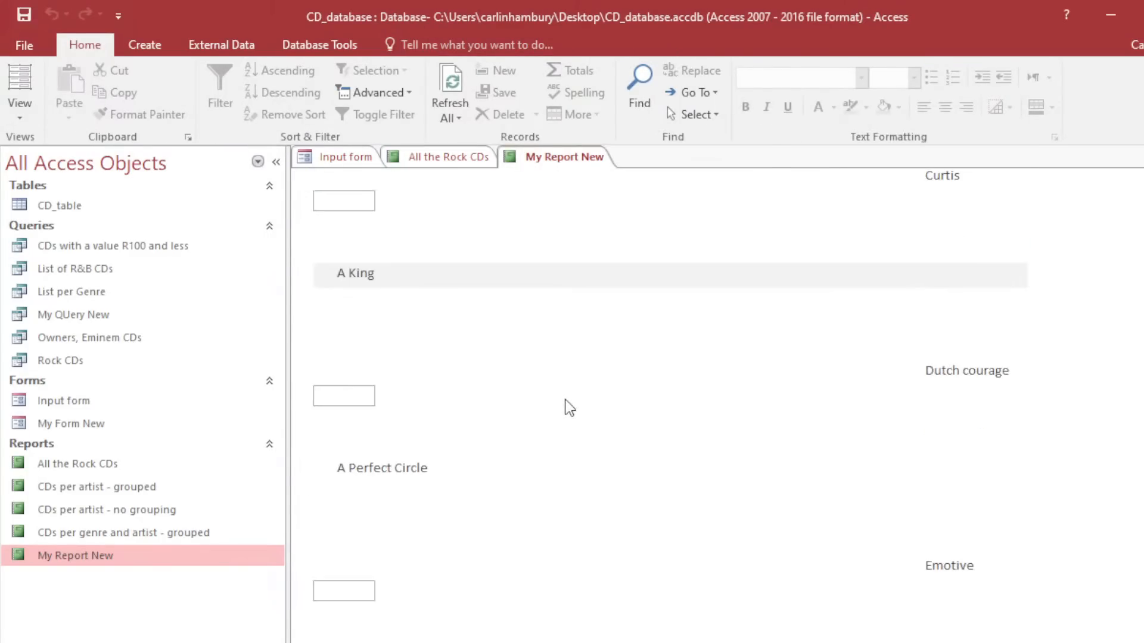
pyautogui.scroll(-2, 565, 398)
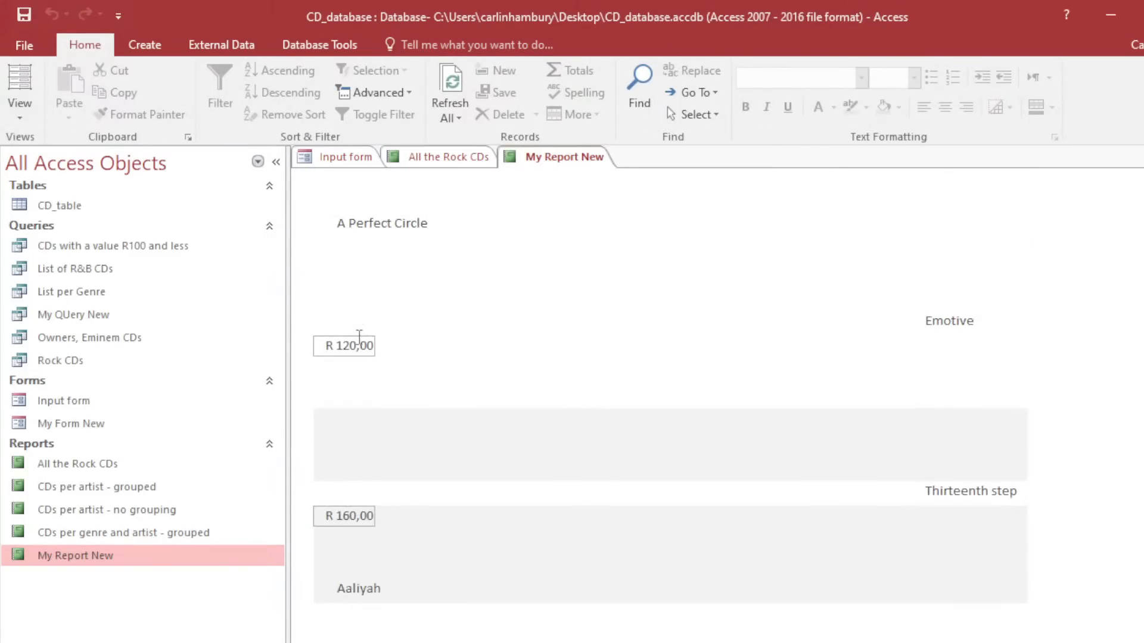
pyautogui.scroll(-10, 414, 460)
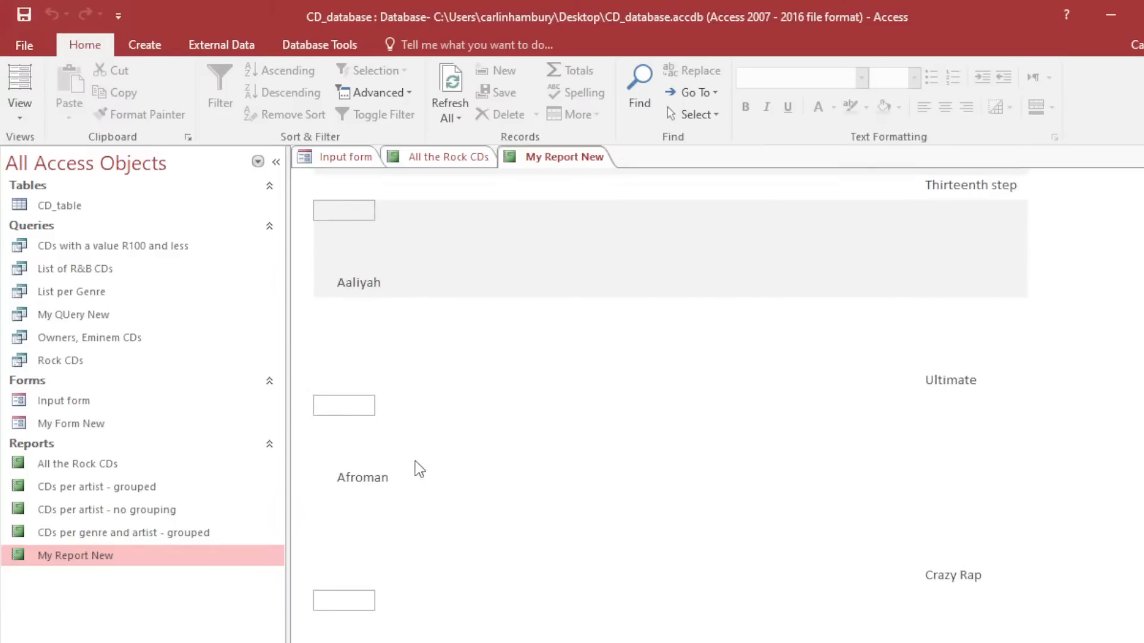
pyautogui.scroll(12, 416, 462)
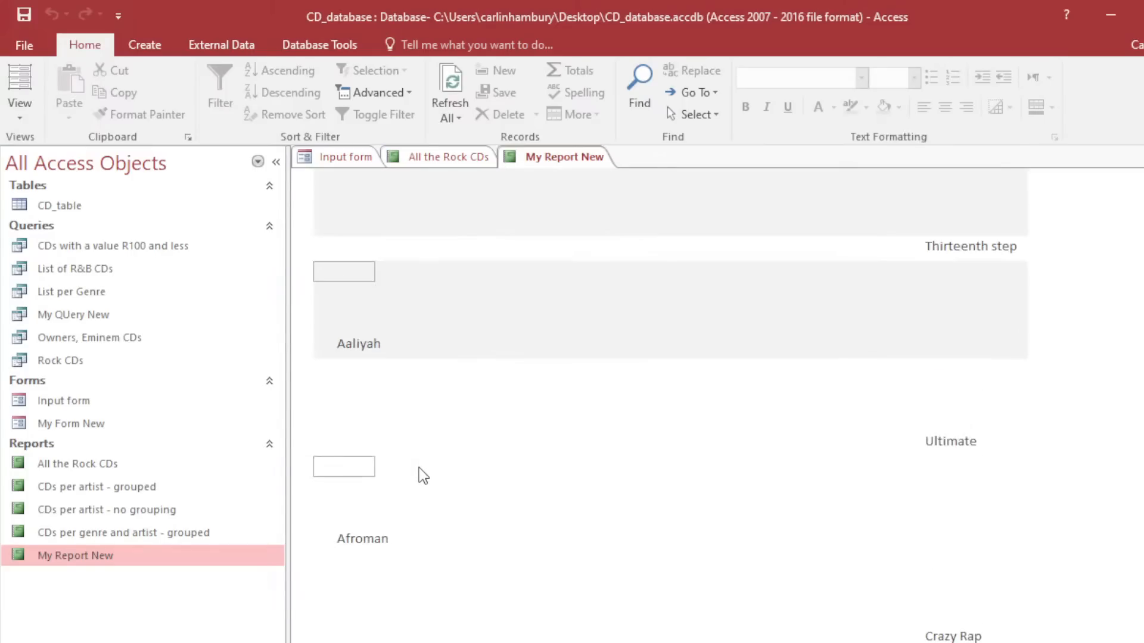
pyautogui.scroll(2, 410, 471)
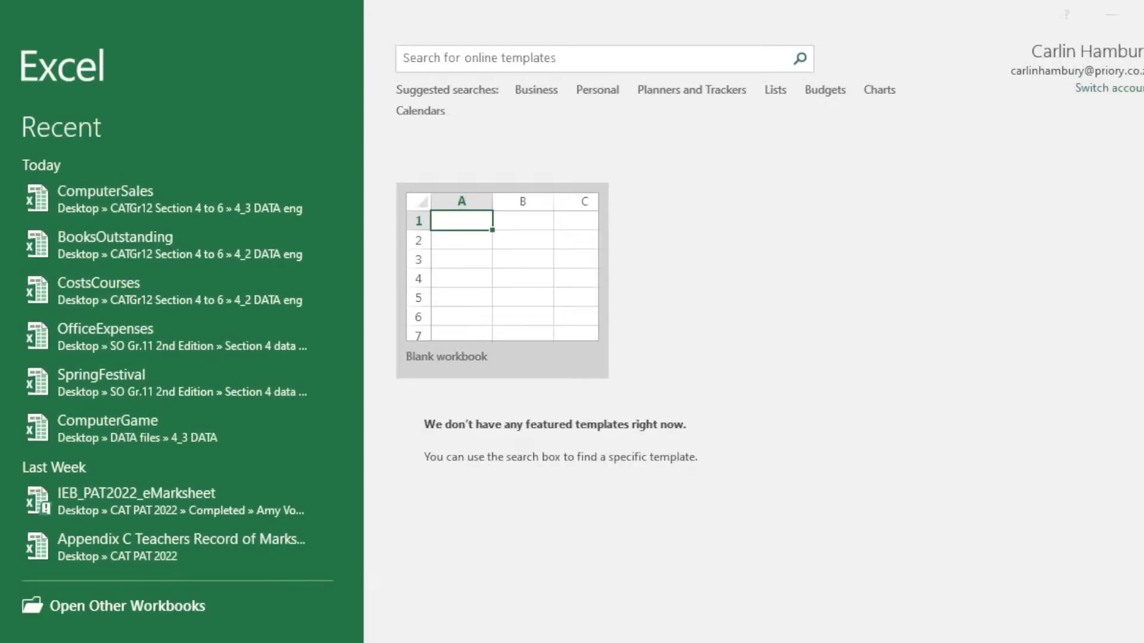
# Create a new blank workbook from the Excel start screen.
pyautogui.click(539, 239)
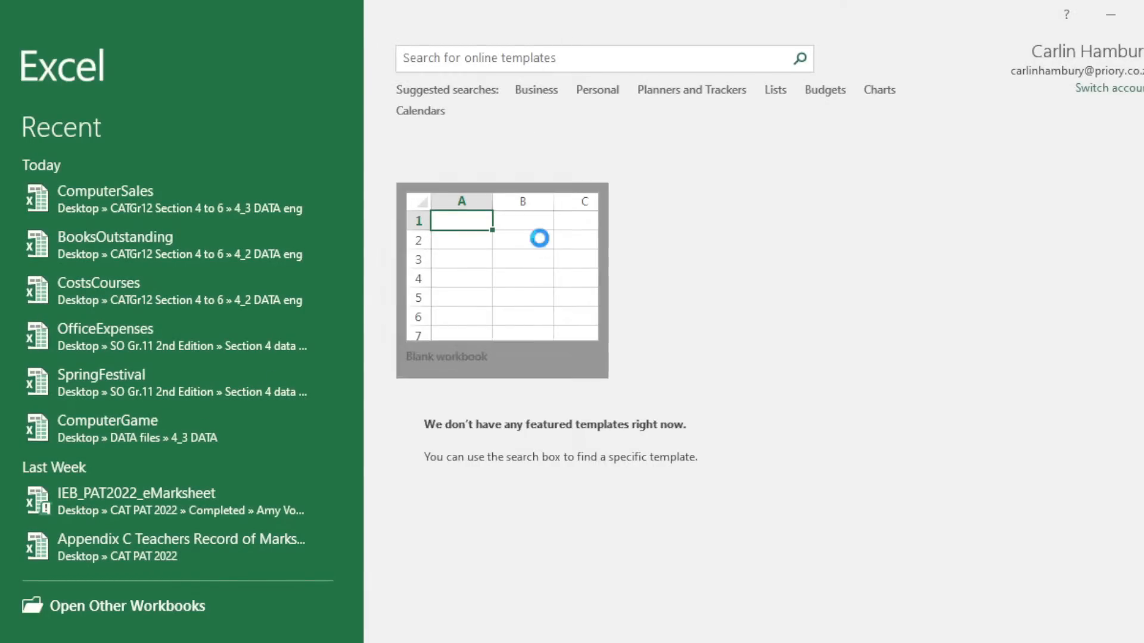
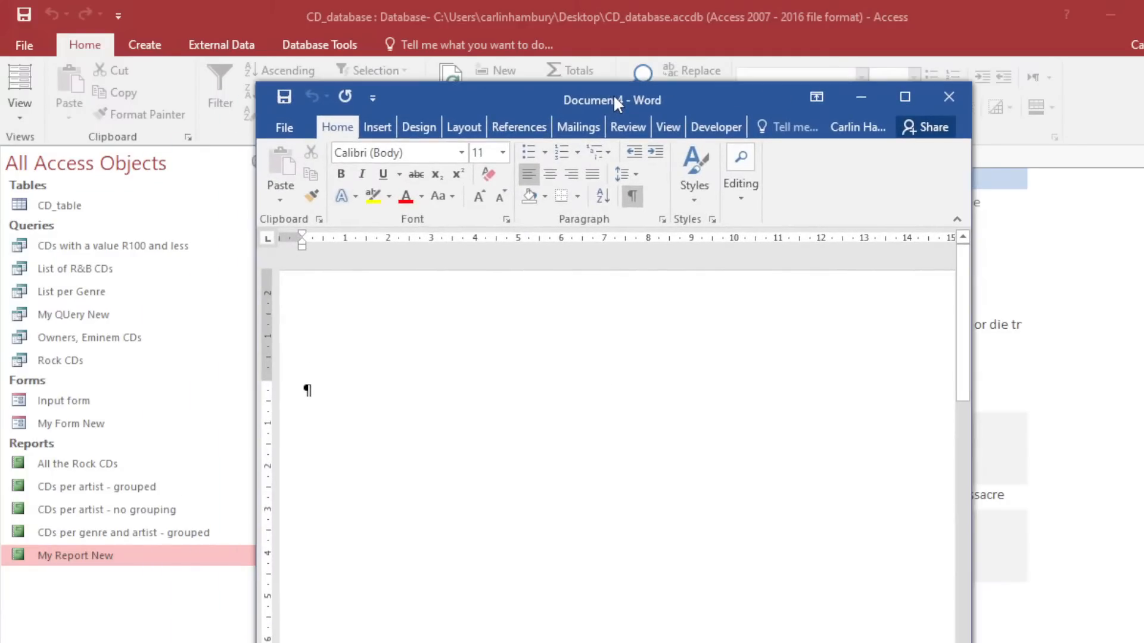
# Maximise Document4 and add empty paragraphs running across several pages.
pyautogui.doubleClick(614, 95)
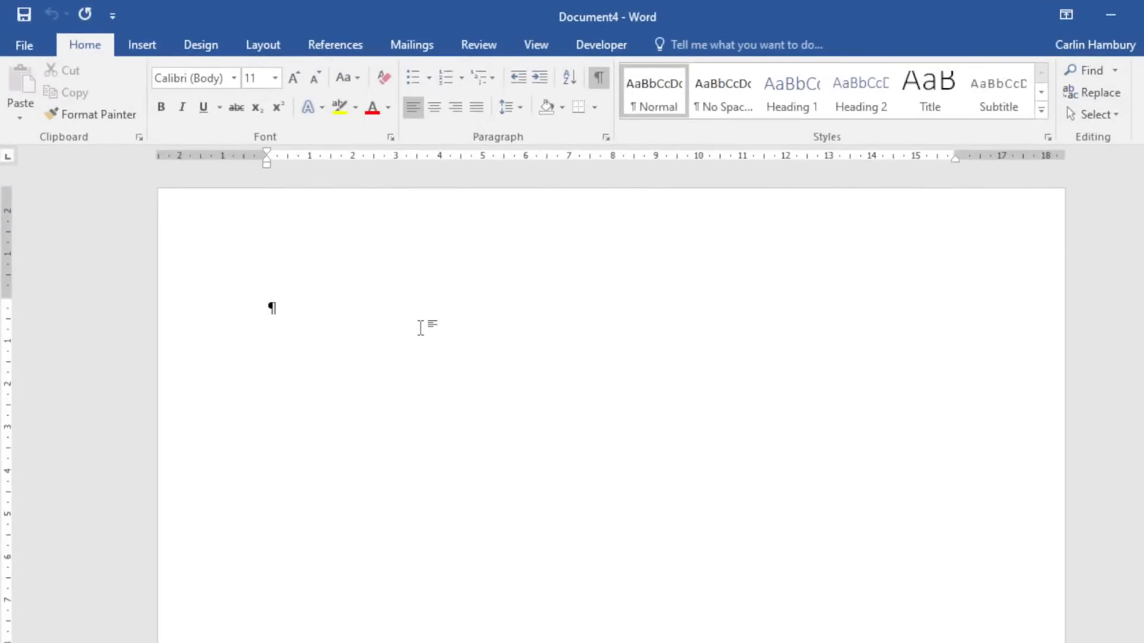
pyautogui.press('Return')
pyautogui.press('Return')
pyautogui.press('Return')
pyautogui.press('Return')
pyautogui.press('Return')
pyautogui.press('Return')
pyautogui.press('Return')
pyautogui.press('Return')
pyautogui.press('Return')
pyautogui.press('Return')
pyautogui.press('Return')
pyautogui.press('Return')
pyautogui.press('Return')
pyautogui.press('Return')
pyautogui.press('Return')
pyautogui.press('Return')
pyautogui.press('Return')
pyautogui.press('Return')
pyautogui.press('Return')
pyautogui.press('Return')
pyautogui.press('Return')
pyautogui.press('Return')
pyautogui.press('Return')
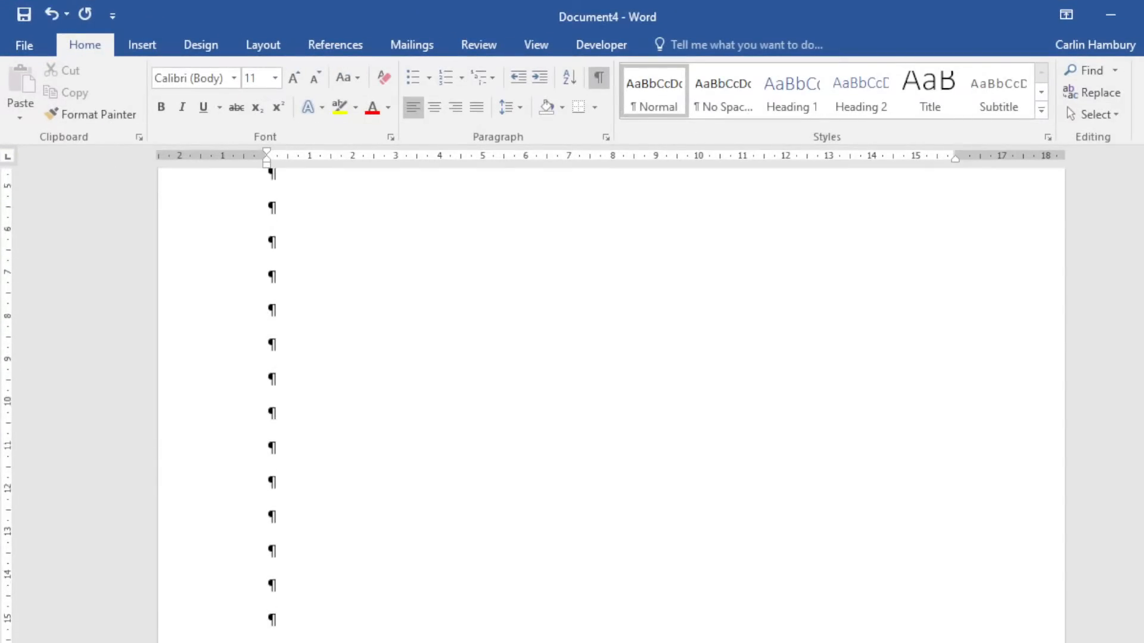
pyautogui.press('Return')
pyautogui.press('Return')
pyautogui.press('Return')
pyautogui.press('Return')
pyautogui.press('Return')
pyautogui.press('Return')
pyautogui.press('Return')
pyautogui.press('Return')
pyautogui.press('Return')
pyautogui.press('Return')
pyautogui.press('Return')
pyautogui.press('Return')
pyautogui.press('Return')
pyautogui.press('Return')
pyautogui.press('Return')
pyautogui.press('Return')
pyautogui.press('Return')
pyautogui.press('Return')
pyautogui.press('Return')
pyautogui.press('Return')
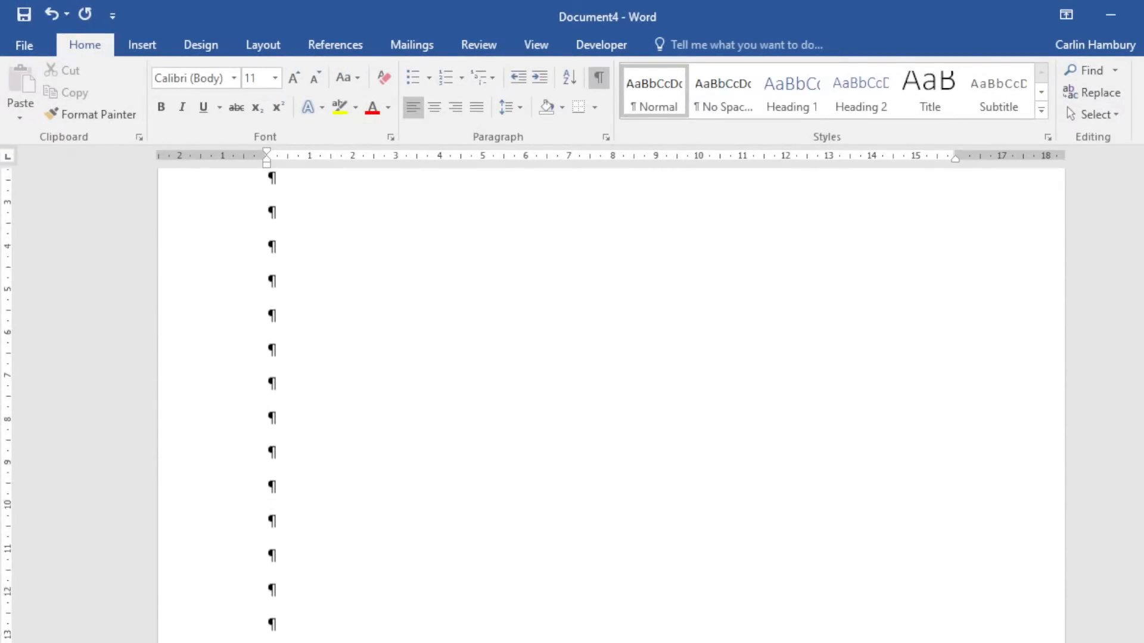
pyautogui.scroll(4, 421, 485)
pyautogui.scroll(15, 421, 485)
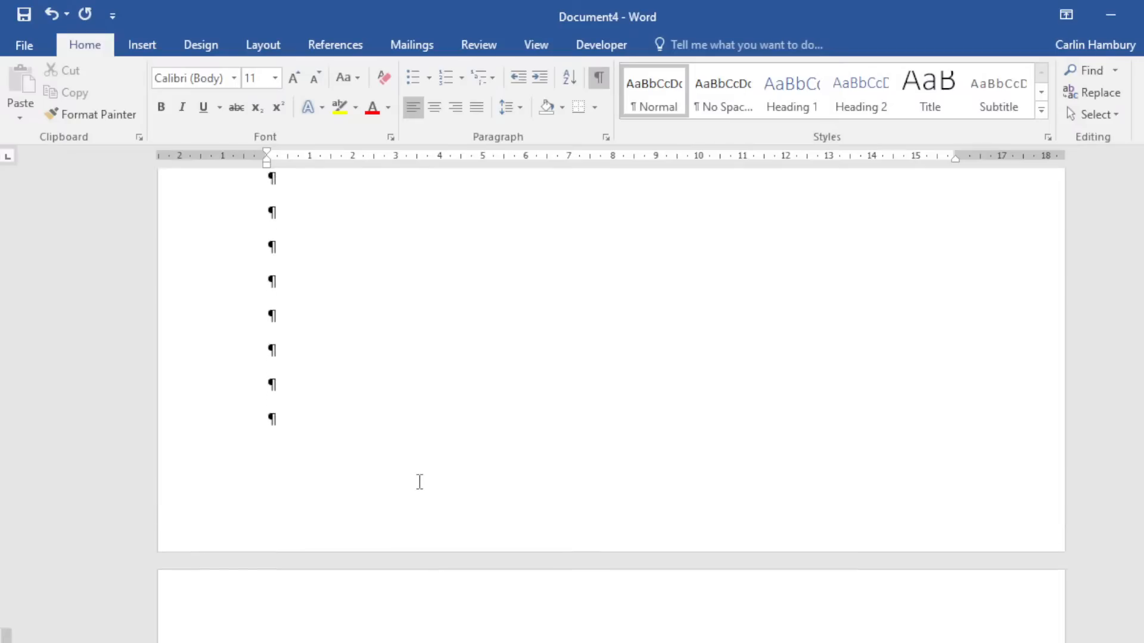
pyautogui.scroll(1, 419, 477)
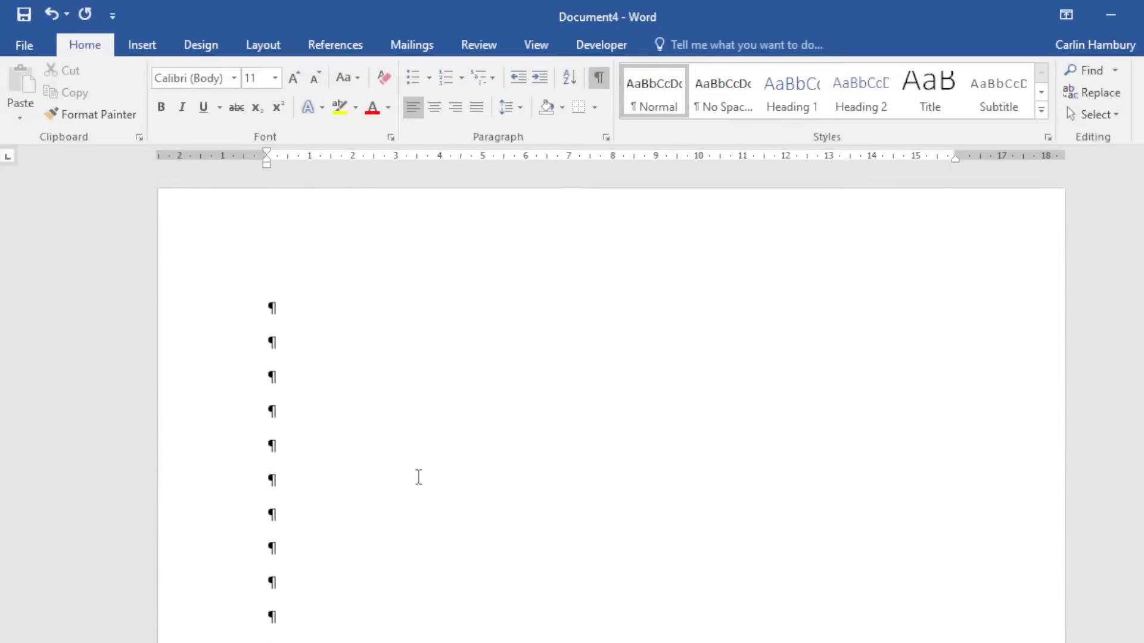
pyautogui.scroll(-14, 419, 477)
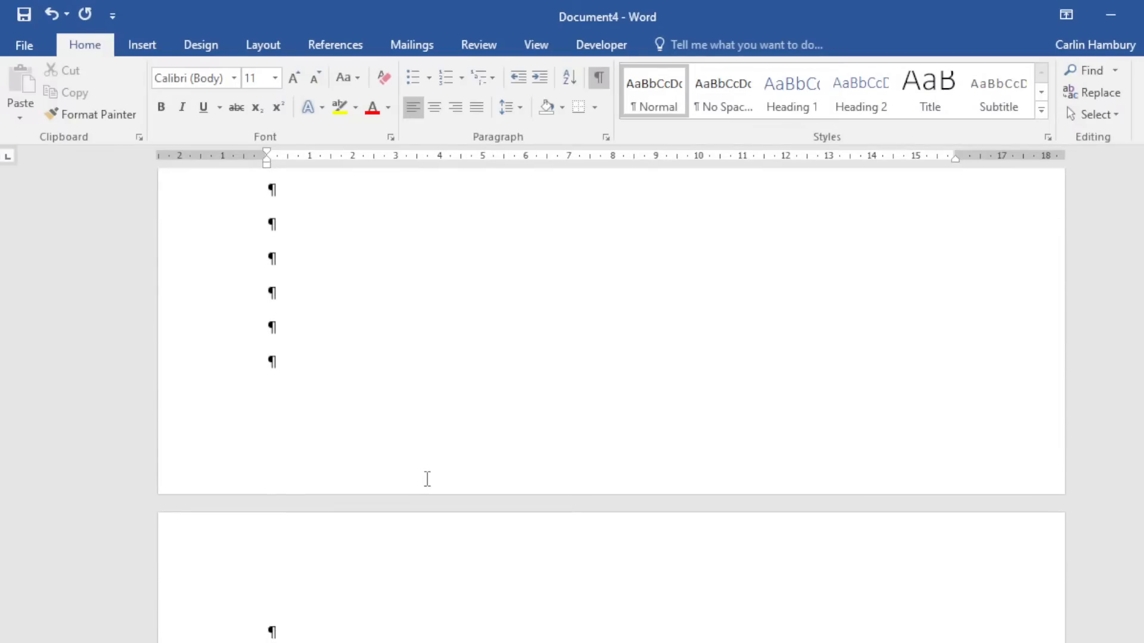
# Place the insertion point near the end of page 1, where the section break will go.
pyautogui.click(432, 387)
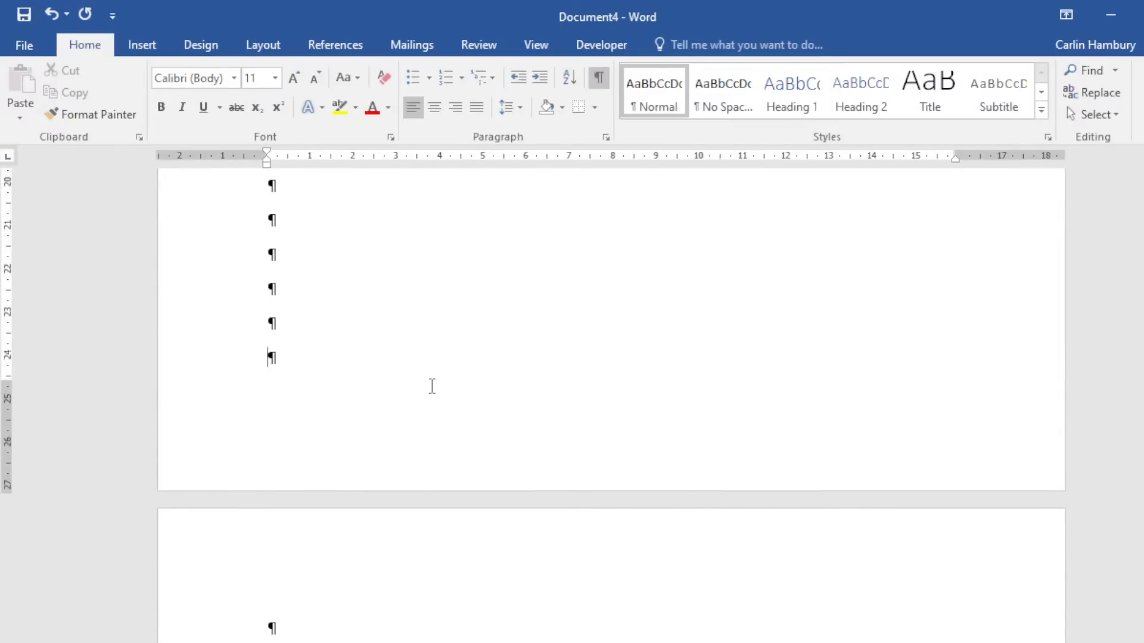
pyautogui.scroll(-10, 435, 393)
pyautogui.scroll(5, 443, 403)
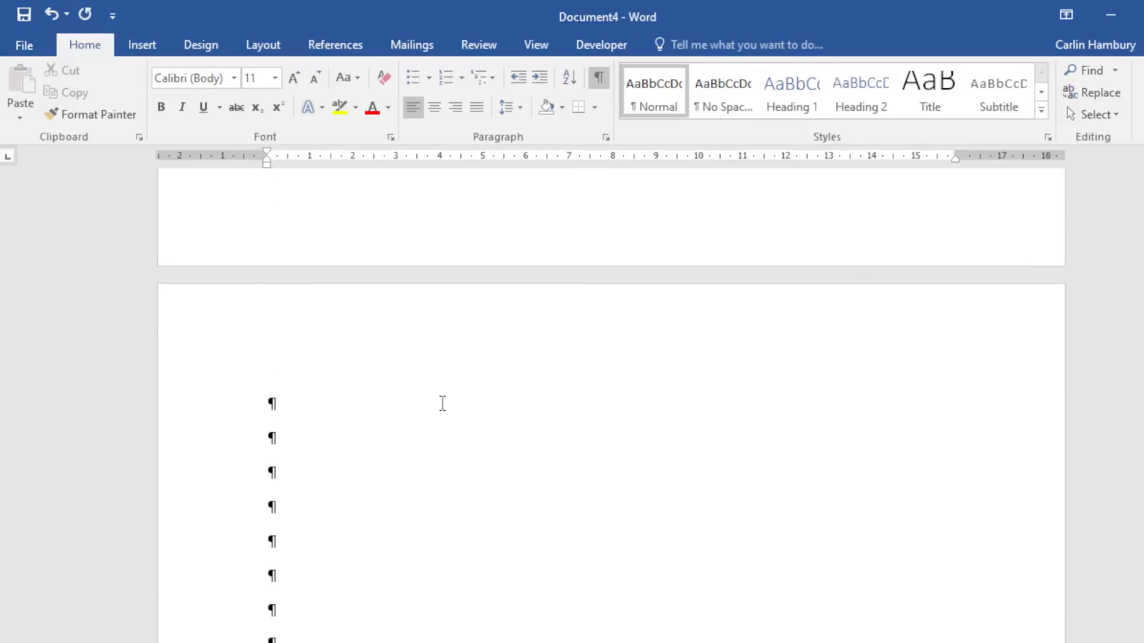
pyautogui.scroll(12, 441, 406)
pyautogui.scroll(-5, 438, 410)
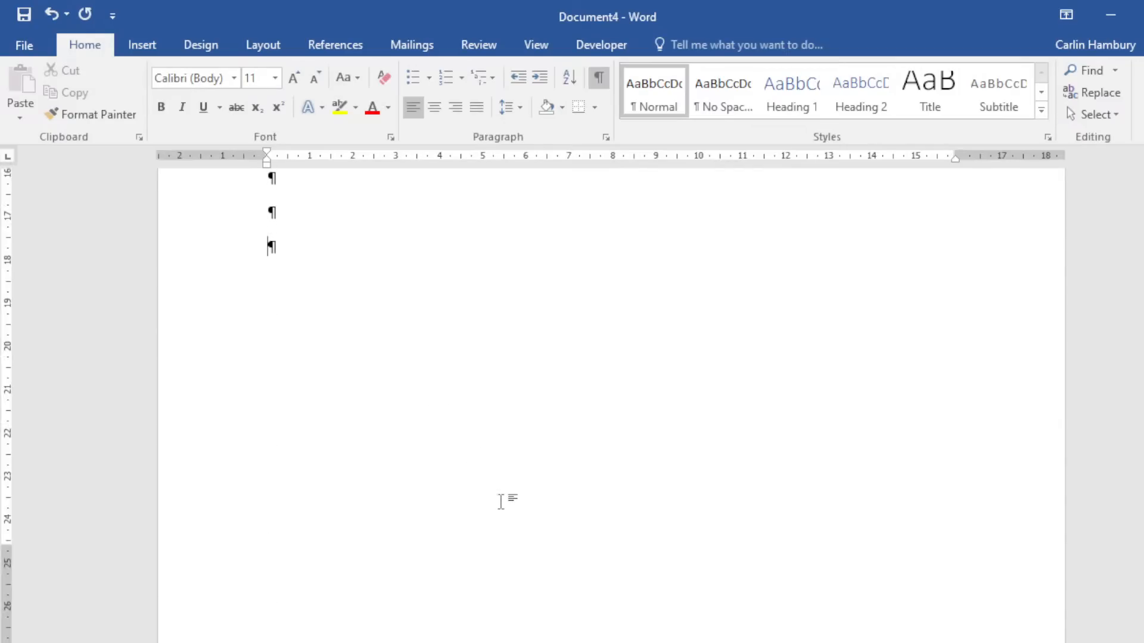
pyautogui.scroll(10, 501, 498)
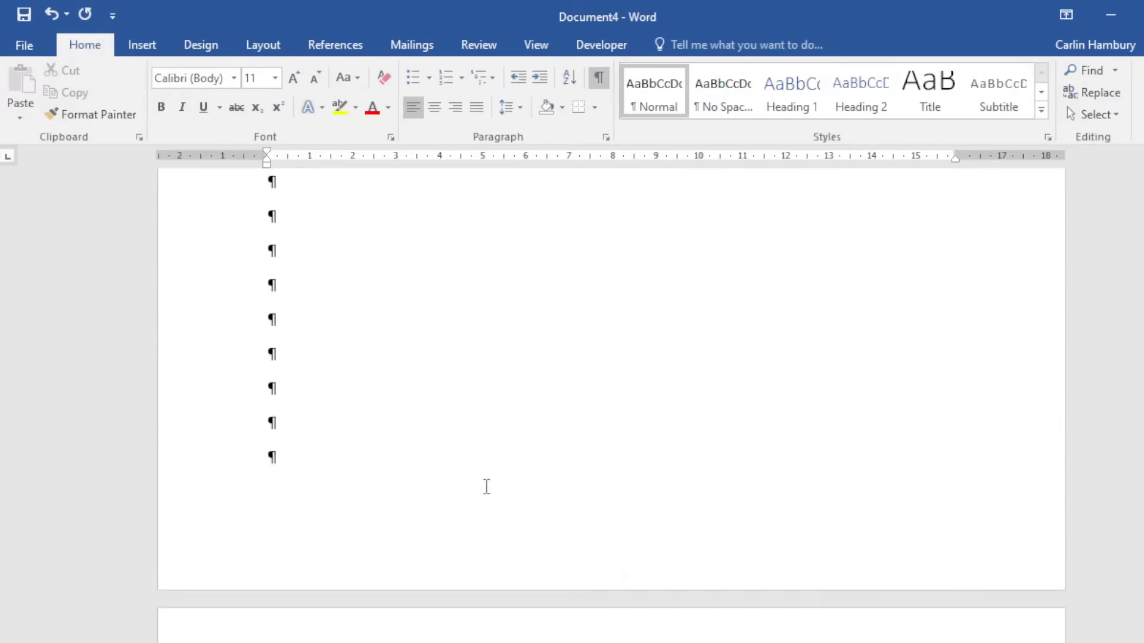
pyautogui.scroll(-10, 486, 486)
pyautogui.scroll(3, 485, 474)
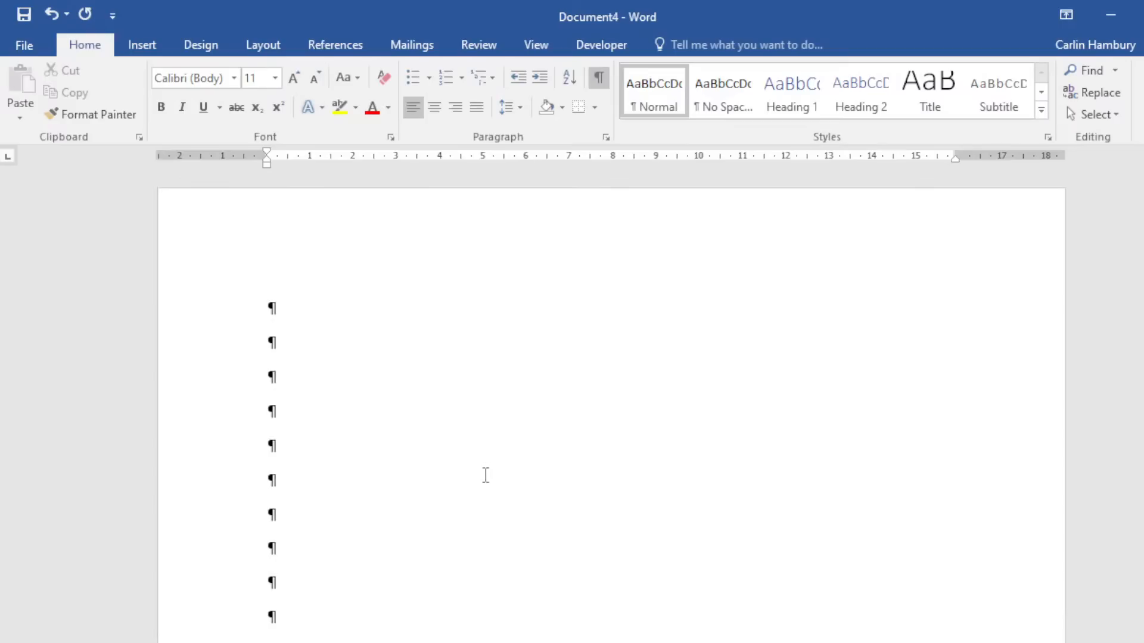
pyautogui.scroll(-15, 486, 475)
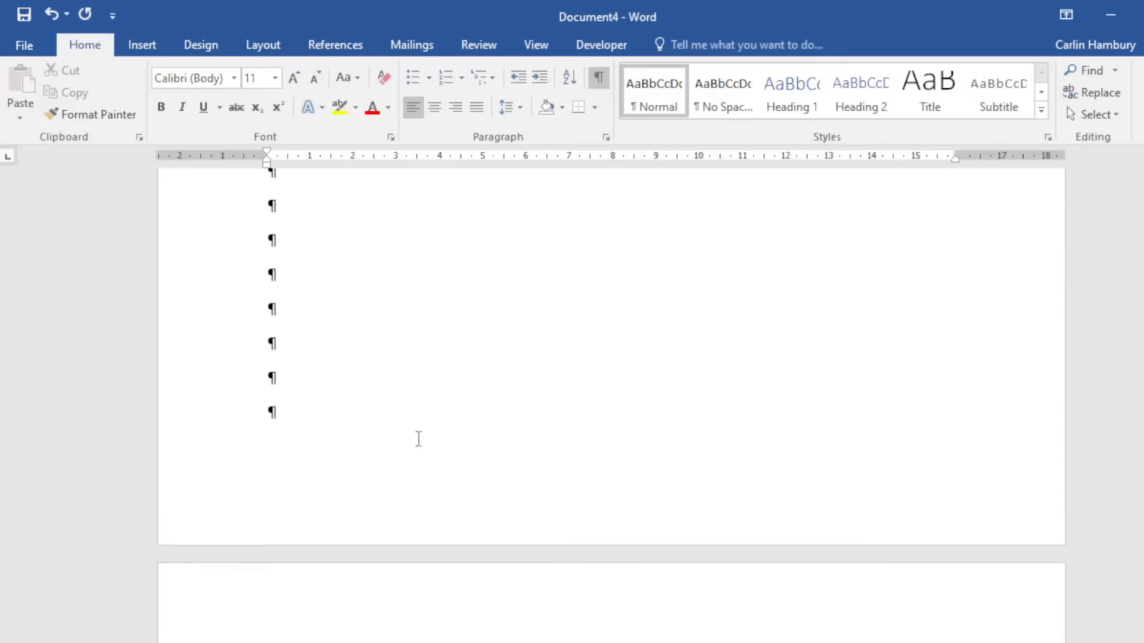
pyautogui.click(364, 383)
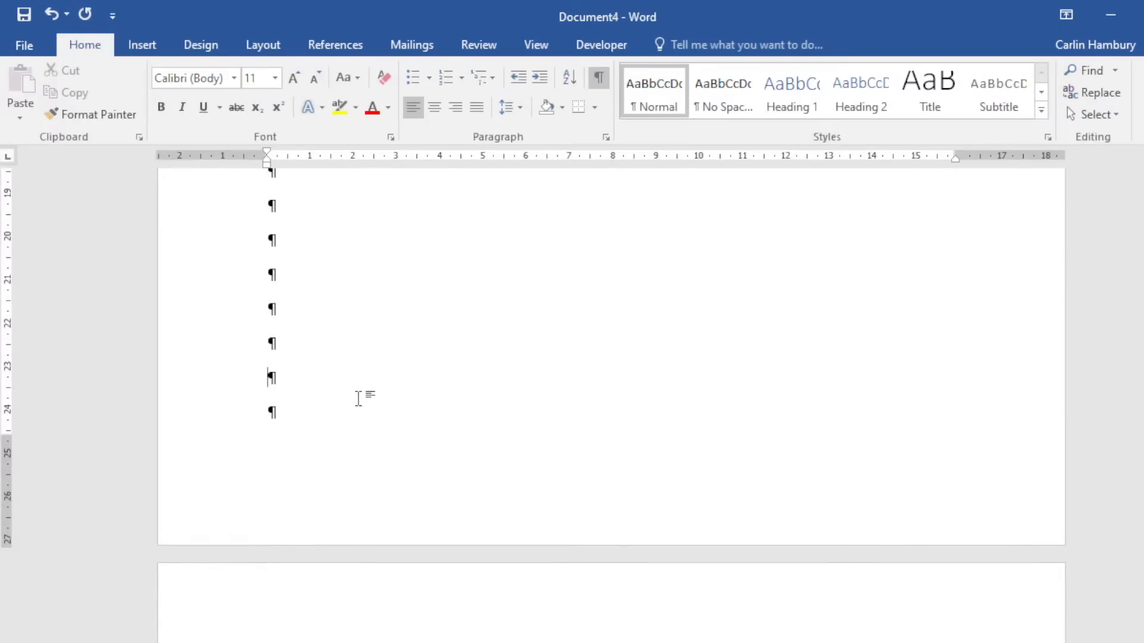
# Insert a Next Page section break at the insertion point.
pyautogui.click(247, 43)
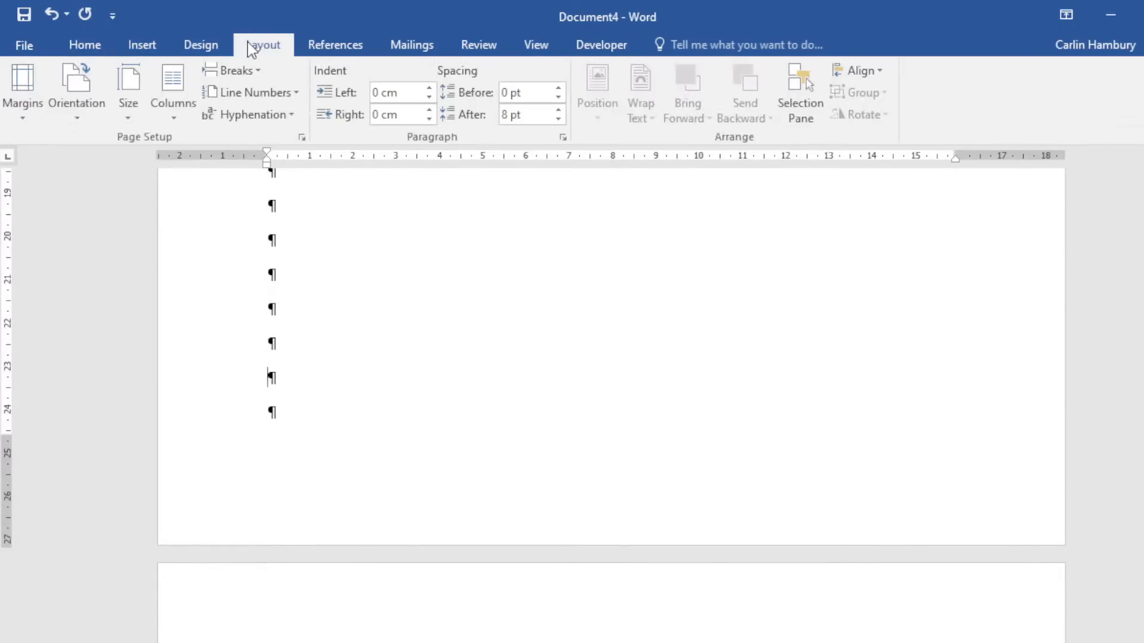
pyautogui.click(241, 71)
pyautogui.click(255, 387)
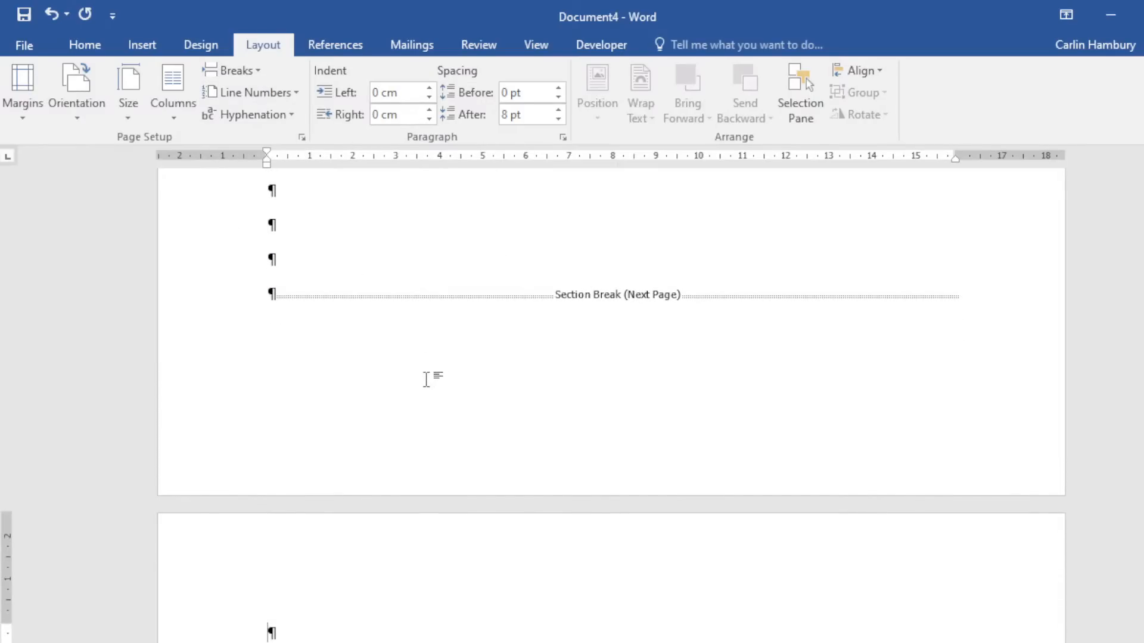
pyautogui.scroll(-10, 426, 380)
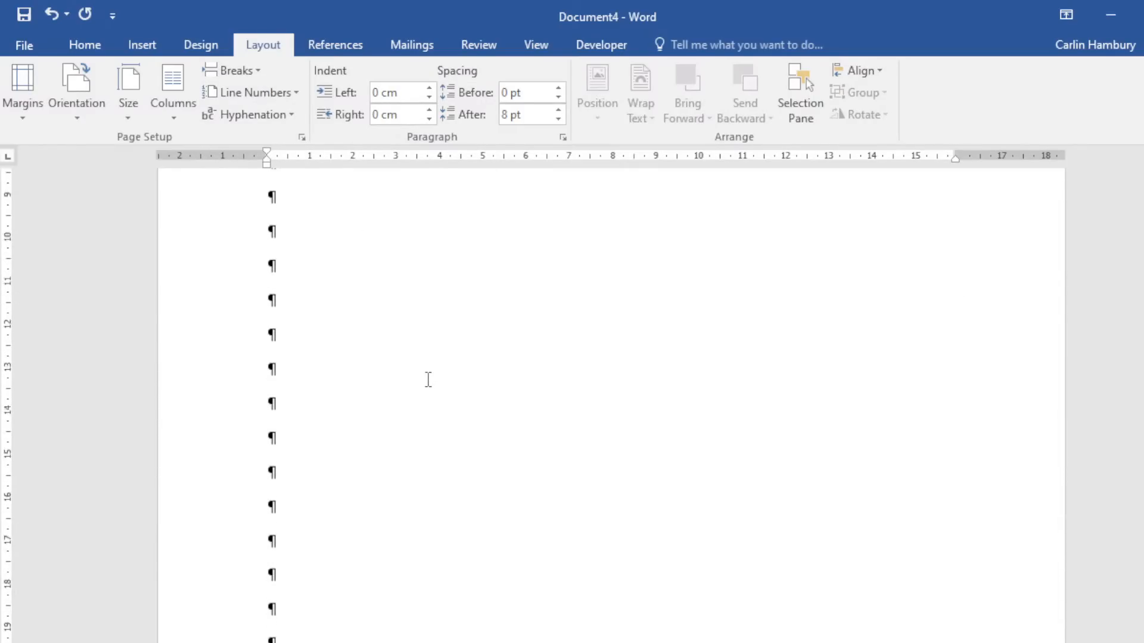
pyautogui.scroll(-5, 428, 380)
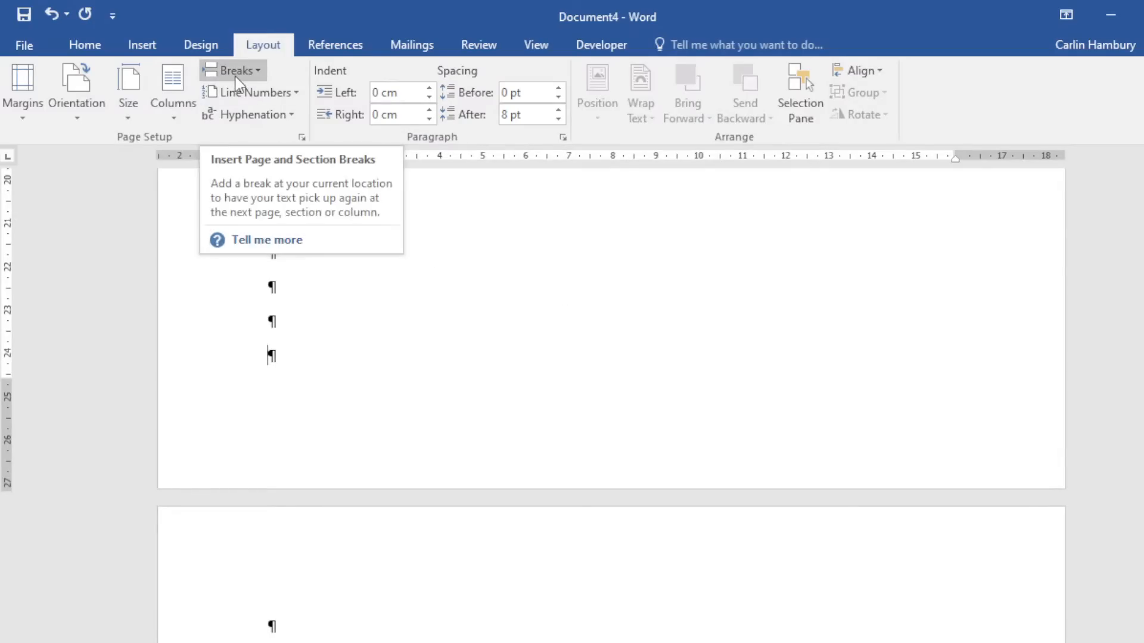
# Add a Bold Numbers 2 'Page X of Y' number at the bottom of the page and close the footer.
pyautogui.click(142, 44)
pyautogui.click(864, 112)
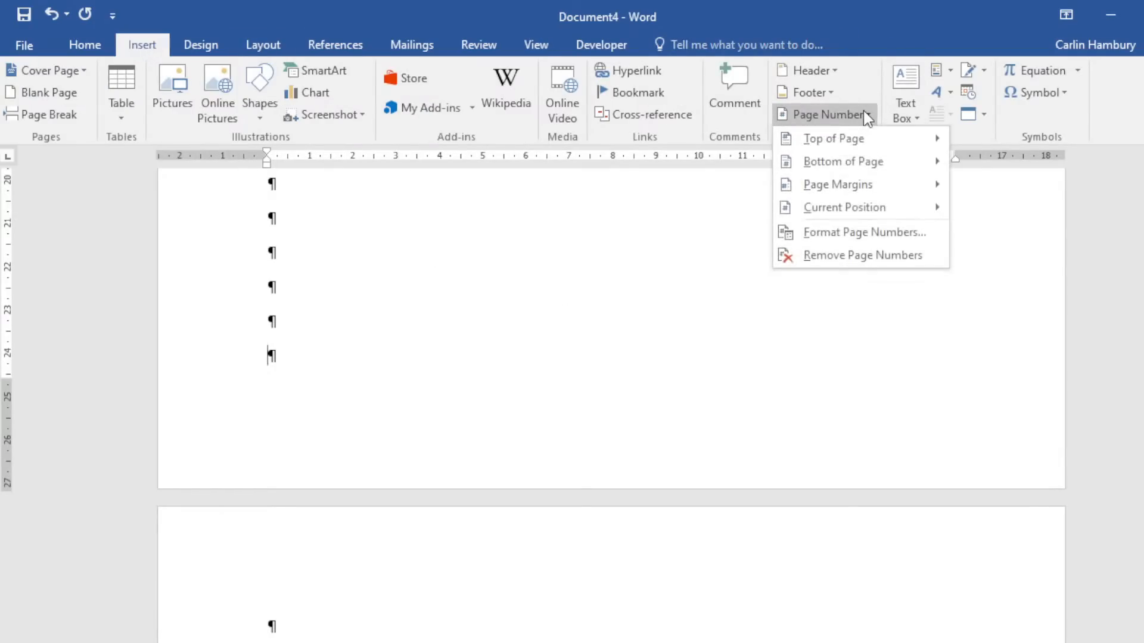
pyautogui.click(883, 160)
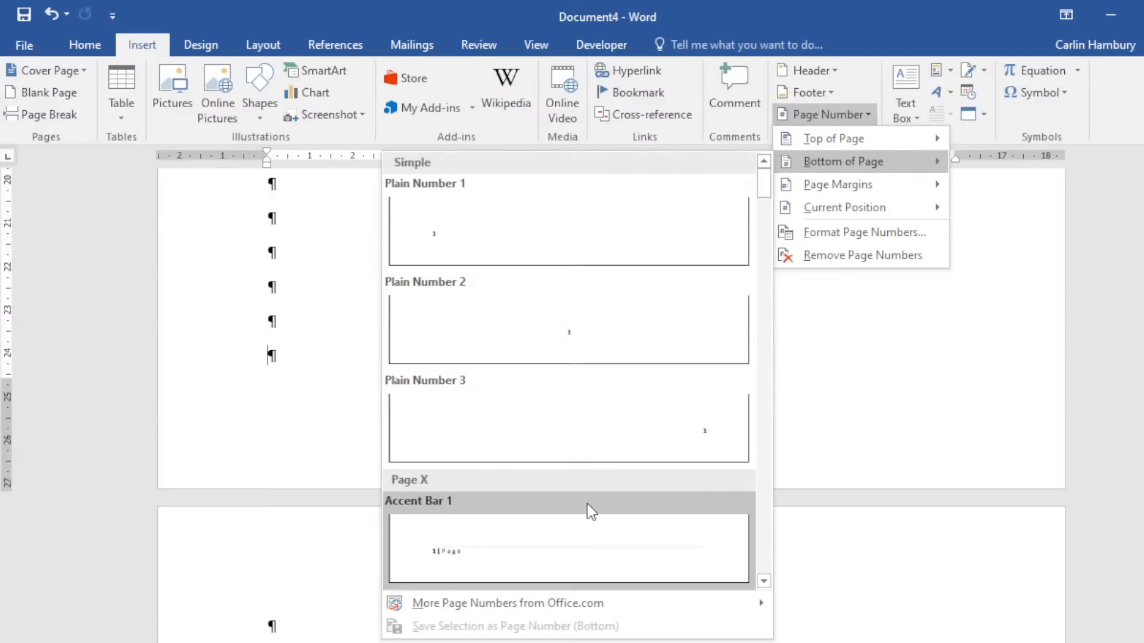
pyautogui.scroll(-10, 588, 503)
pyautogui.click(606, 402)
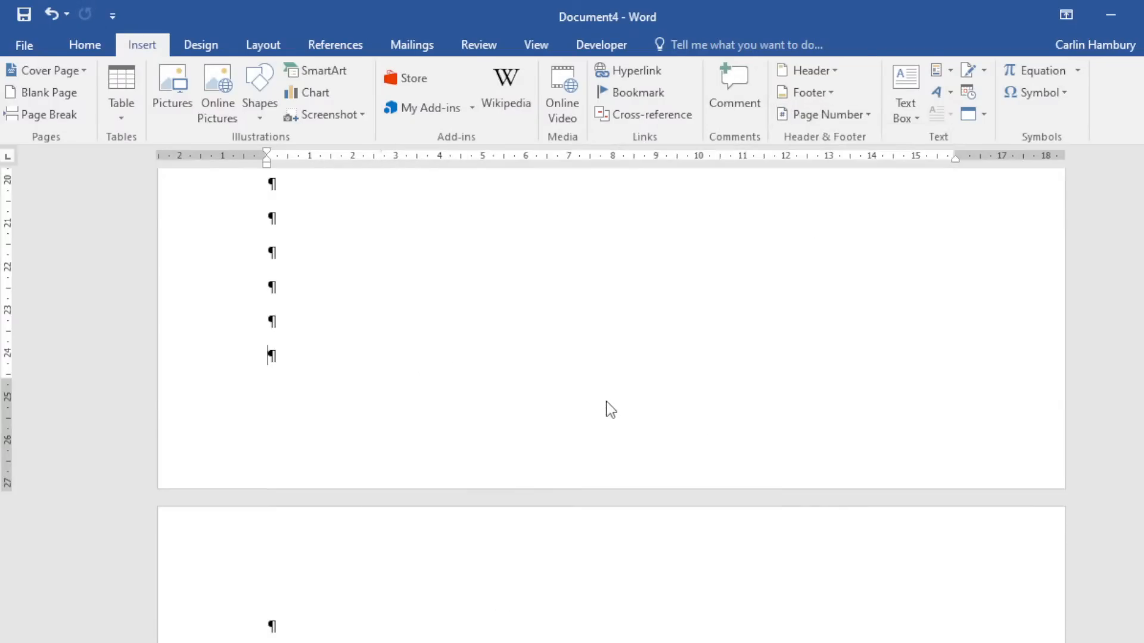
pyautogui.click(998, 89)
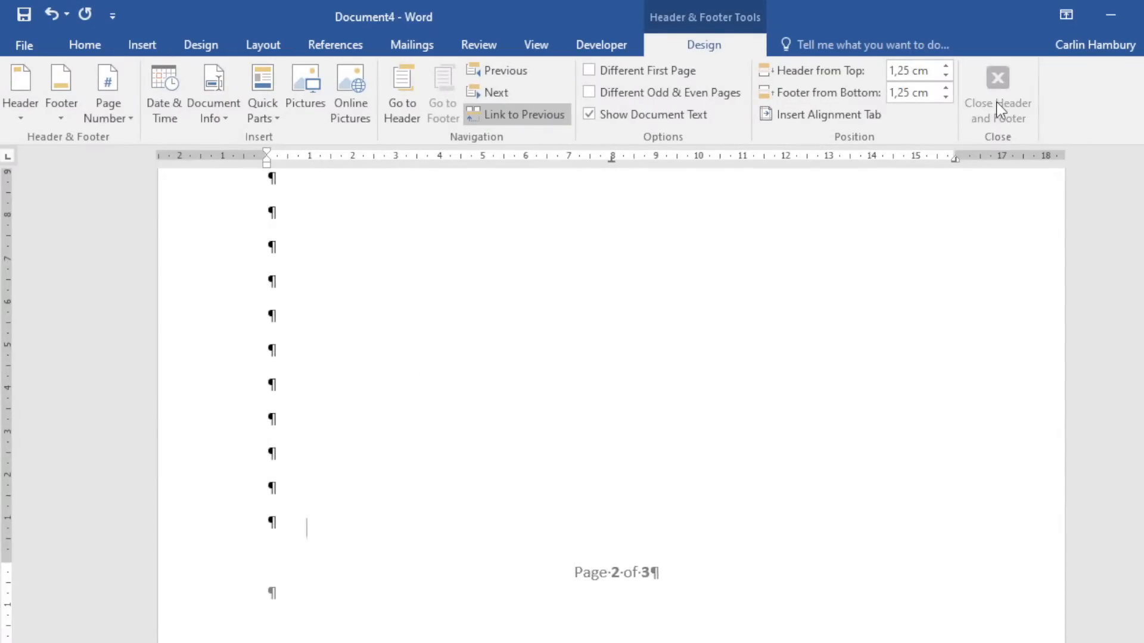
pyautogui.scroll(15, 738, 566)
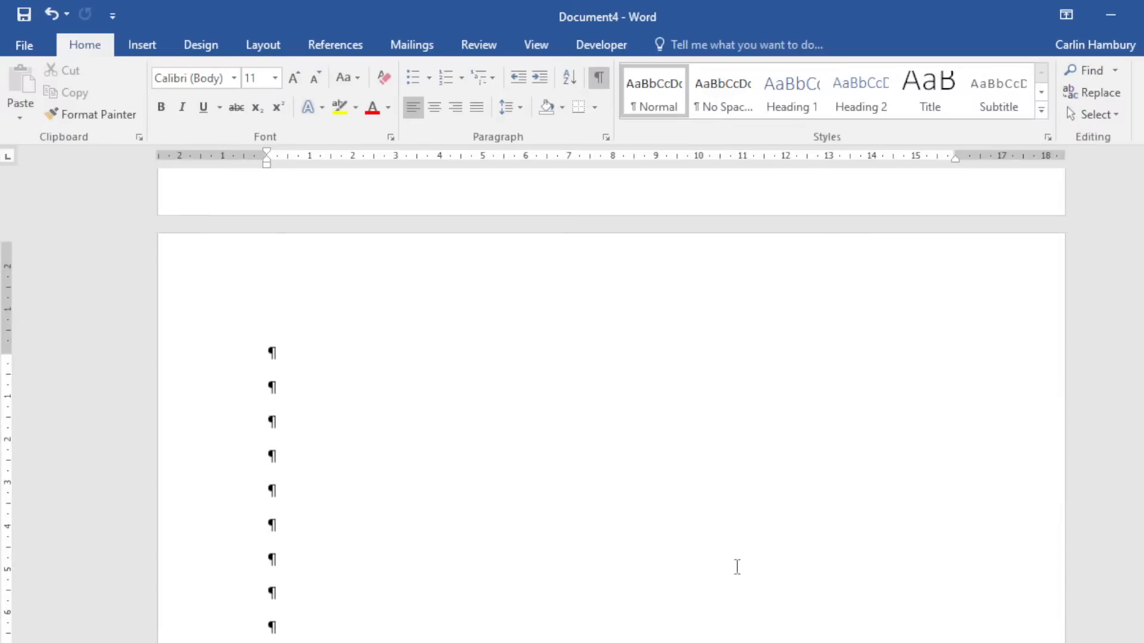
pyautogui.scroll(-15, 737, 567)
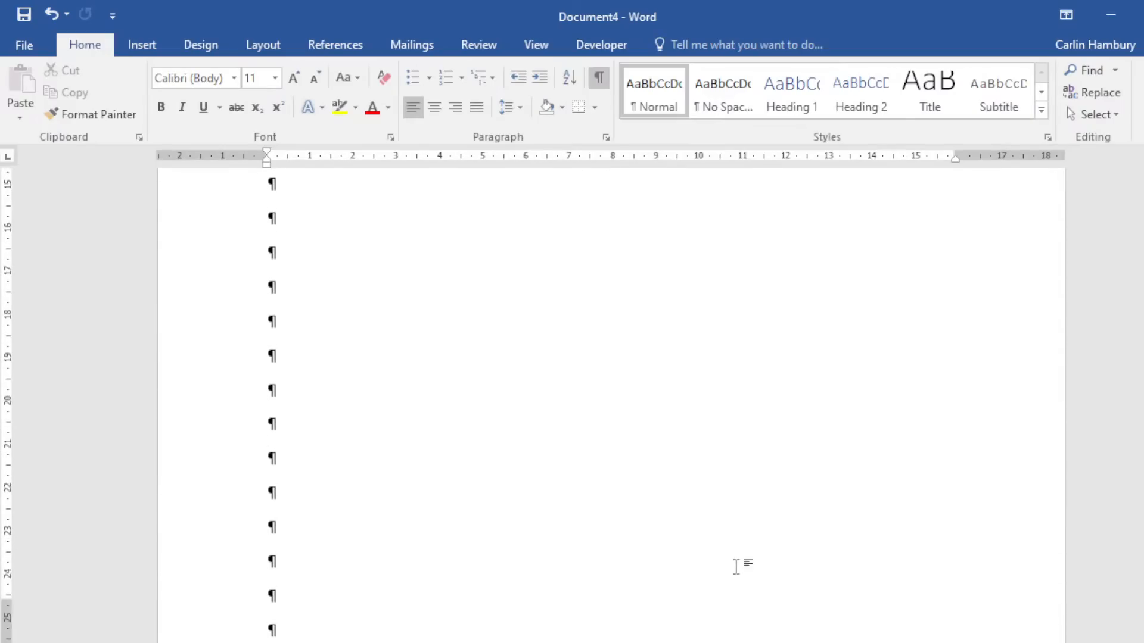
pyautogui.scroll(-15, 737, 567)
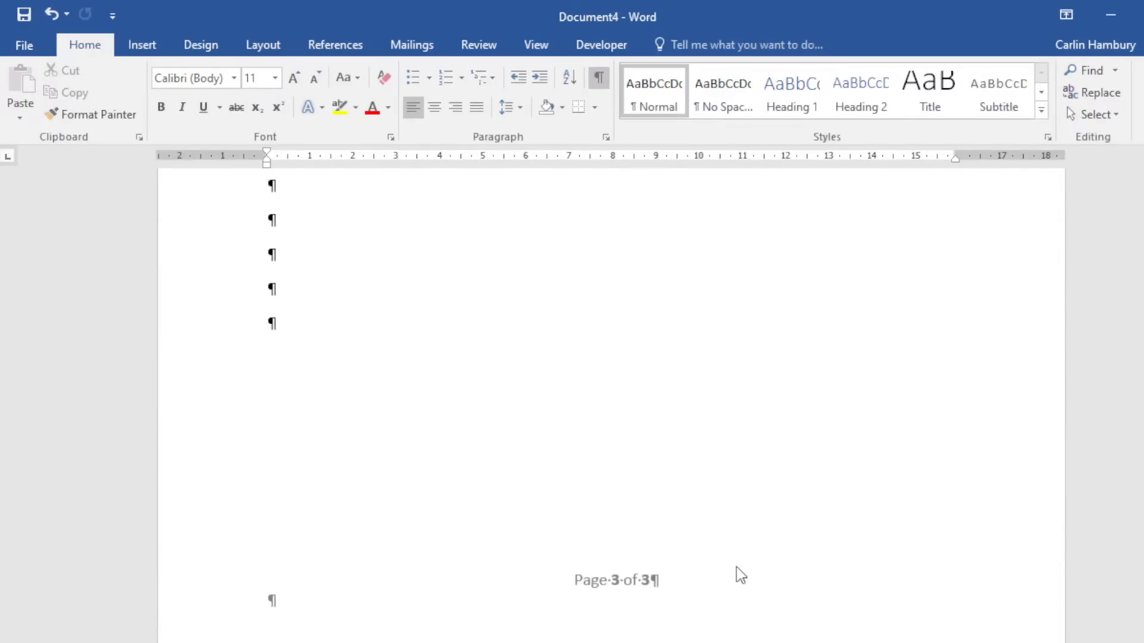
pyautogui.scroll(10, 739, 568)
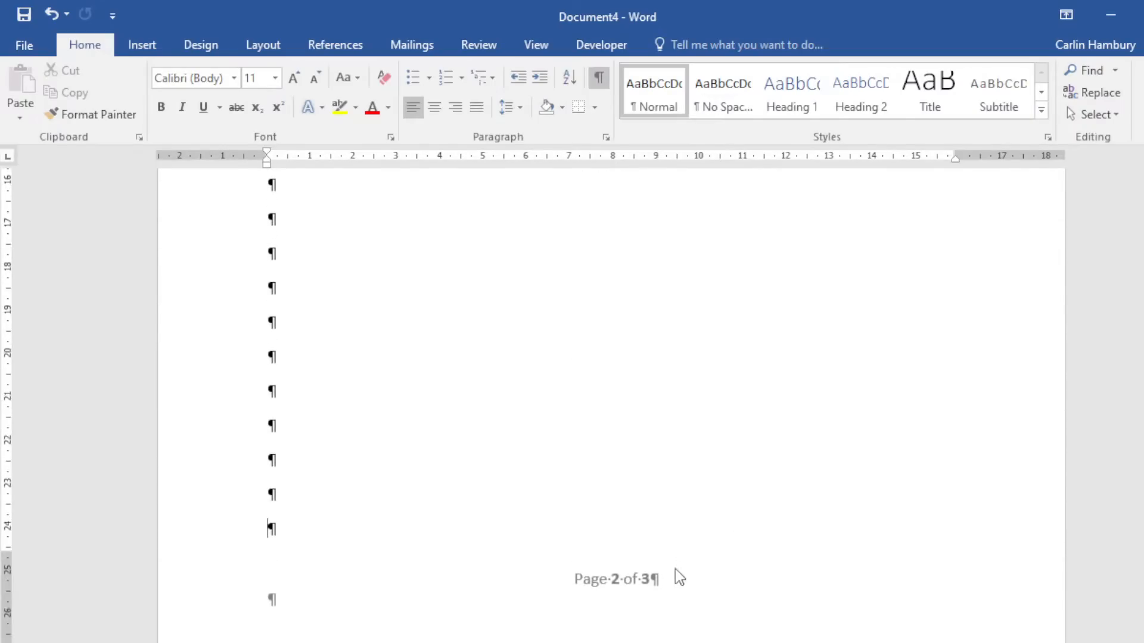
# Unlink section 2's footer from the previous section.
pyautogui.doubleClick(665, 581)
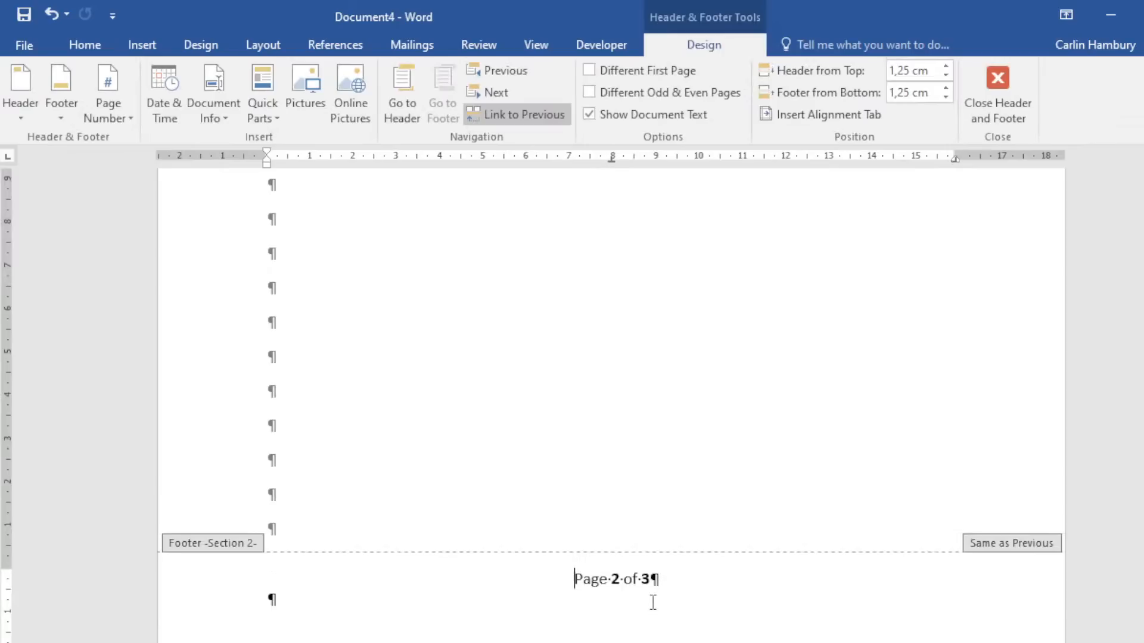
pyautogui.click(520, 116)
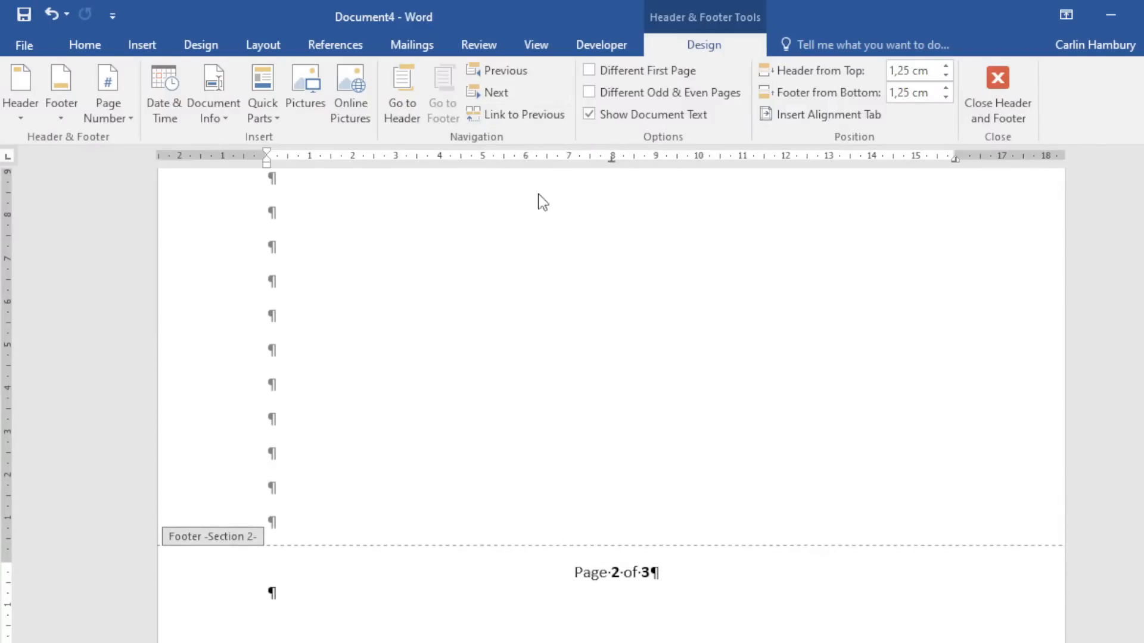
pyautogui.click(1010, 116)
pyautogui.scroll(12, 787, 442)
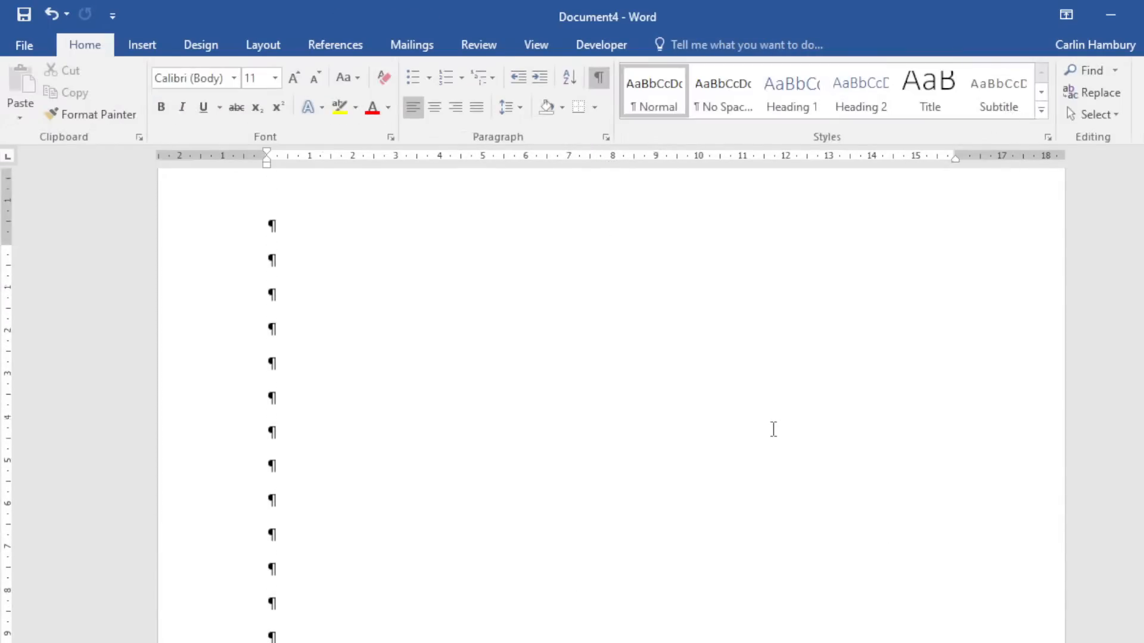
pyautogui.scroll(3, 772, 432)
pyautogui.scroll(-11, 771, 426)
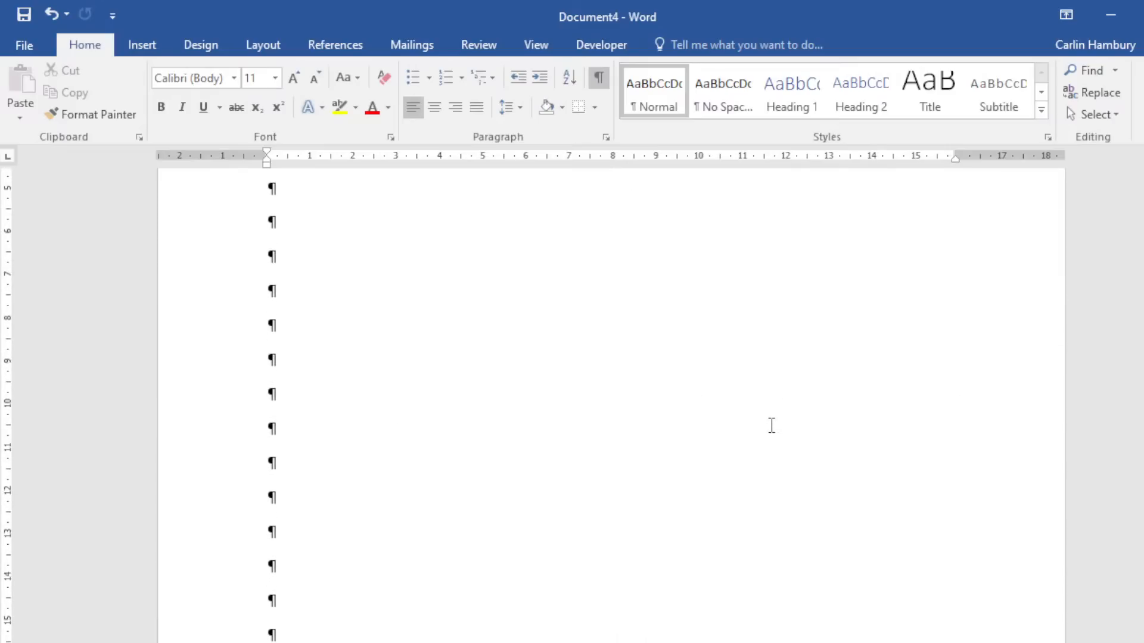
pyautogui.scroll(-6, 771, 425)
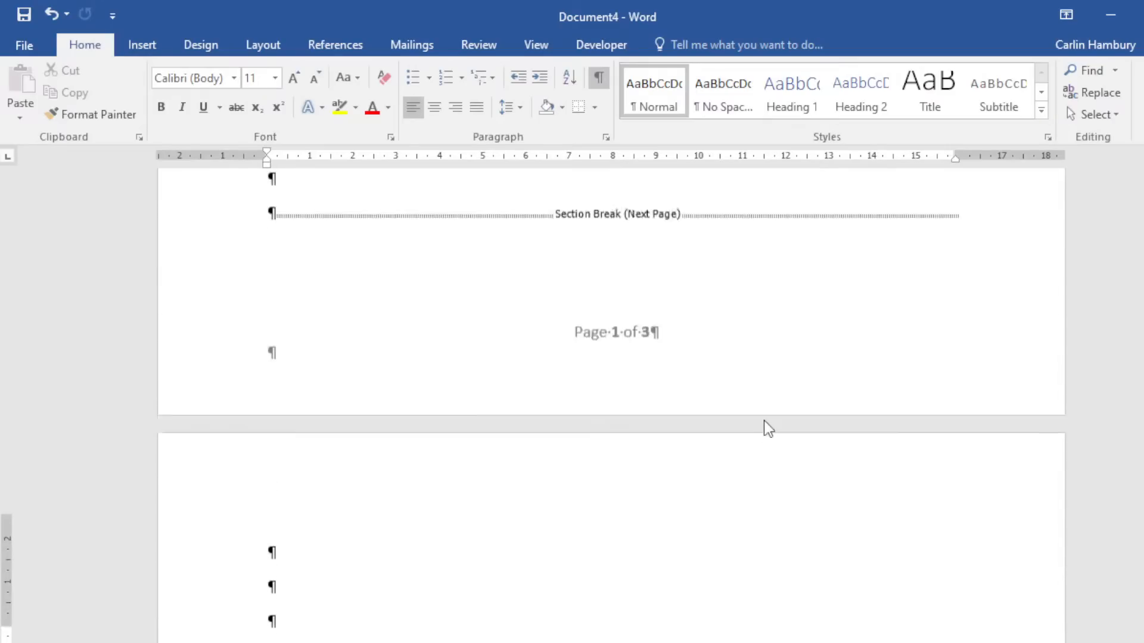
# Remove the page numbers from the first section's footer.
pyautogui.doubleClick(622, 404)
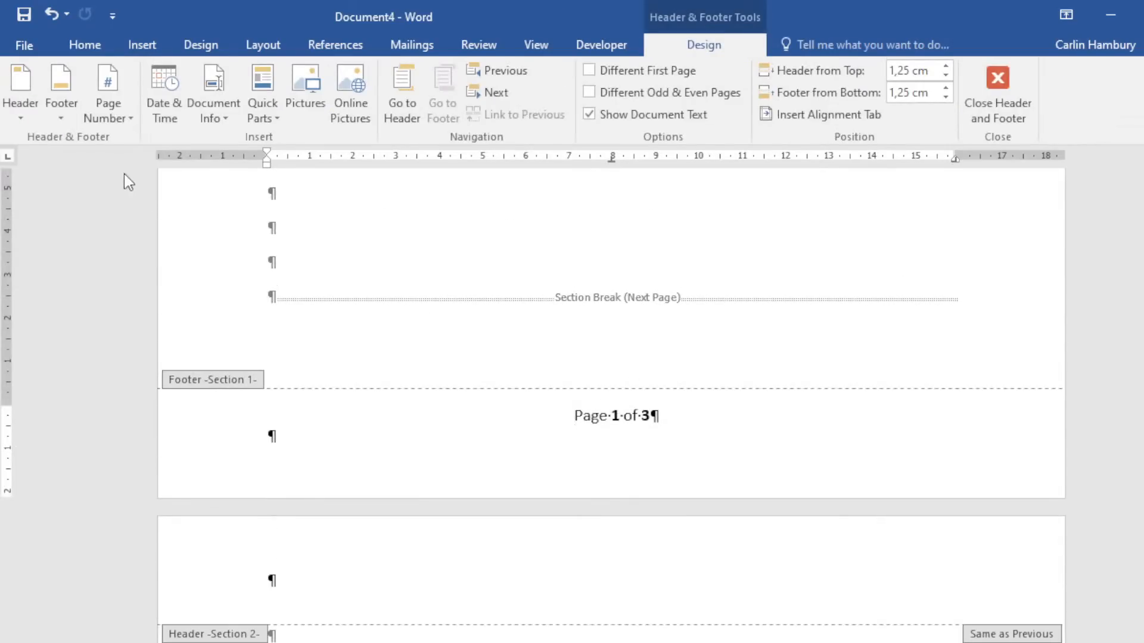
pyautogui.click(121, 117)
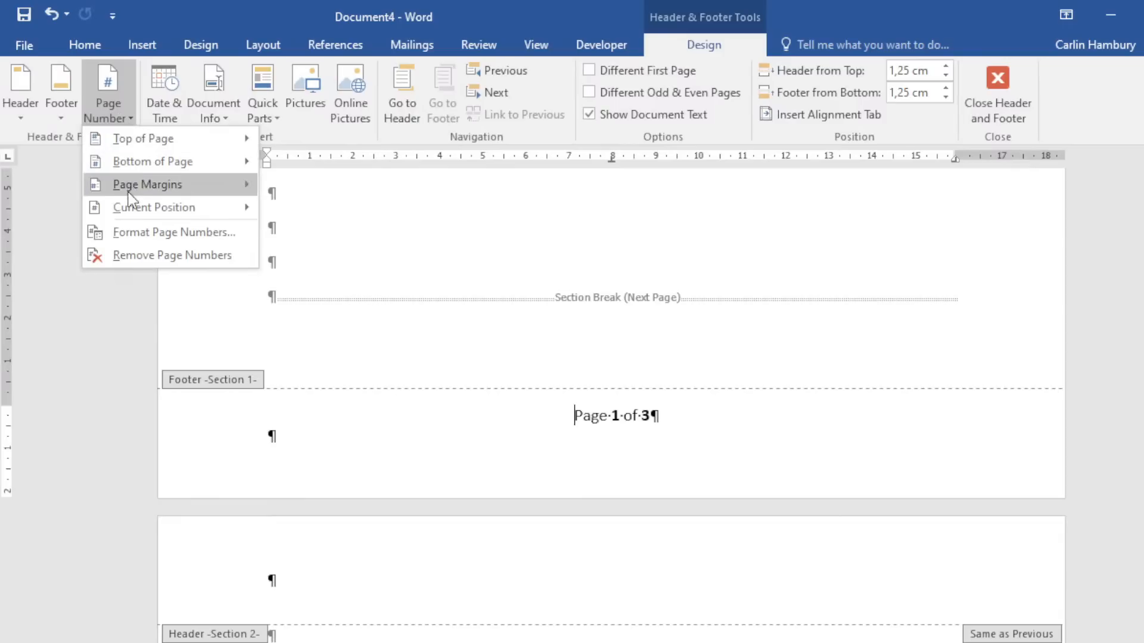
pyautogui.click(134, 254)
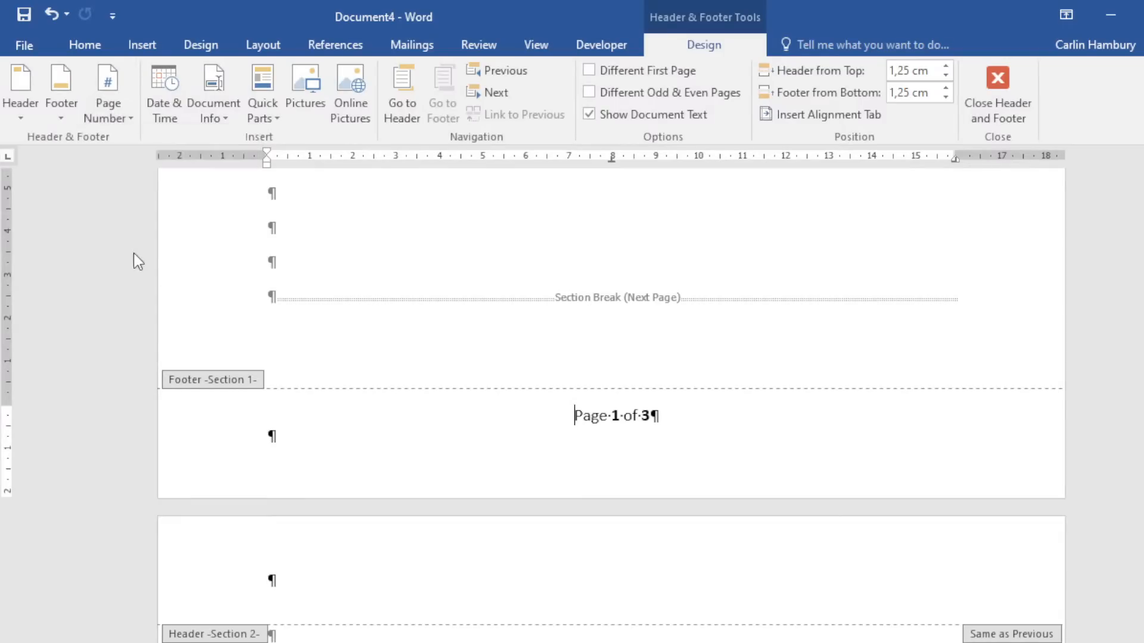
# Close the first section's footer and open the page 2 footer for editing.
pyautogui.click(988, 123)
pyautogui.scroll(-6, 784, 327)
pyautogui.scroll(-5, 777, 339)
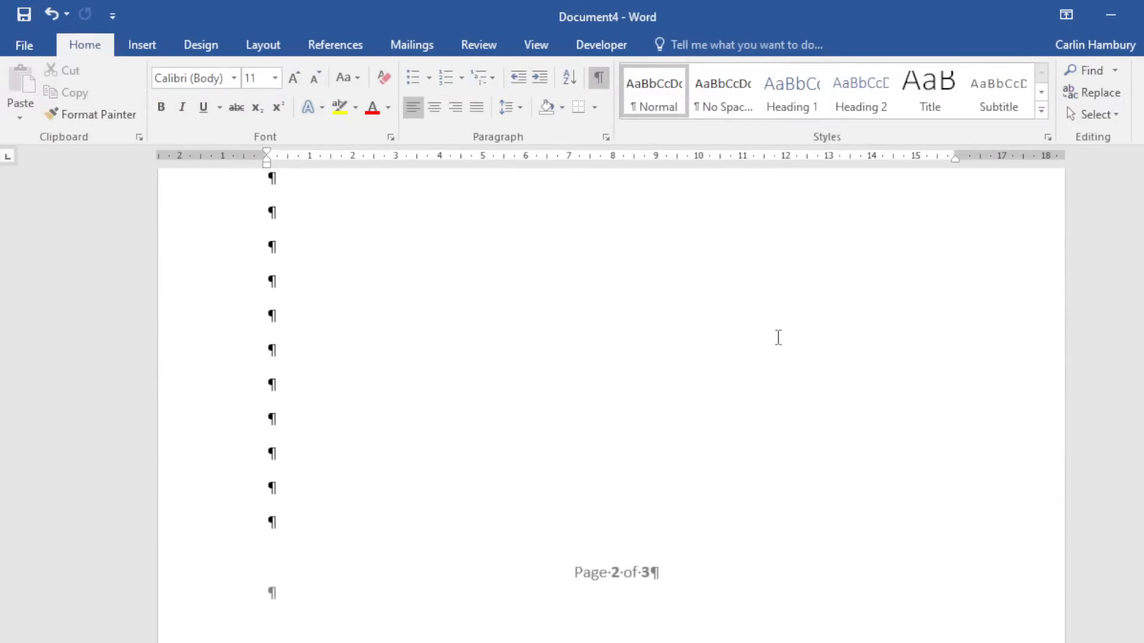
pyautogui.scroll(15, 748, 352)
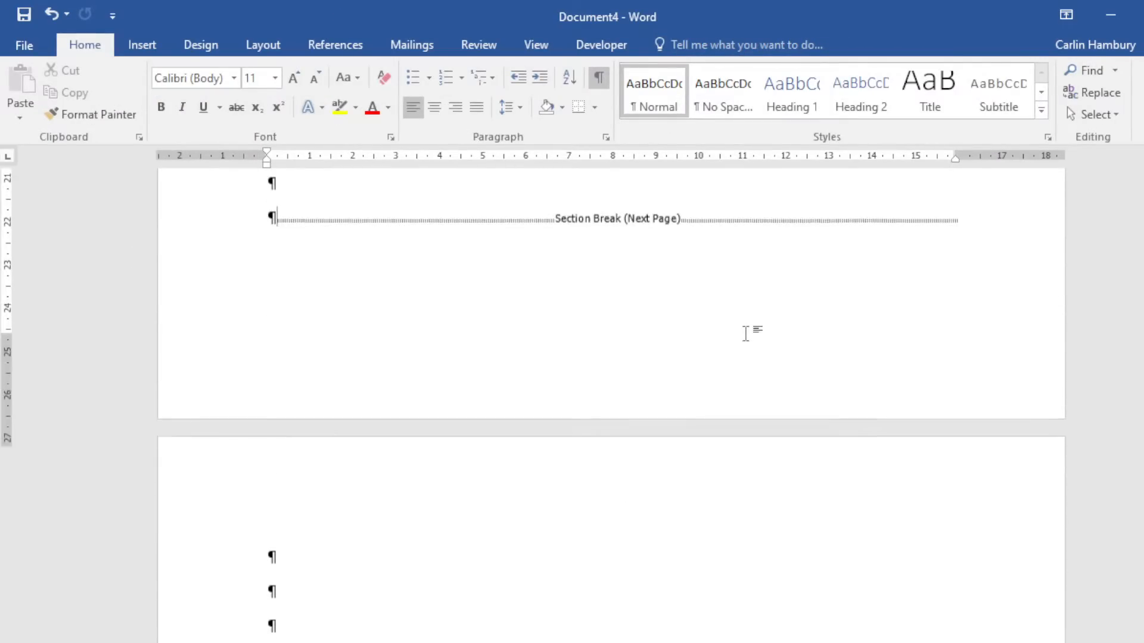
pyautogui.scroll(-8, 737, 329)
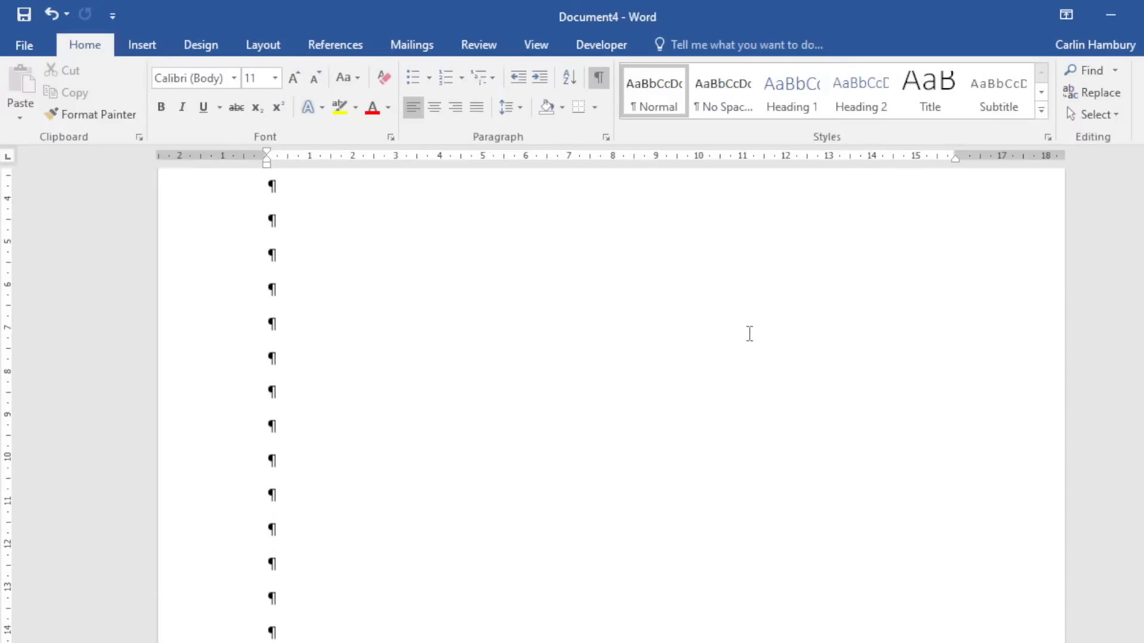
pyautogui.scroll(-12, 746, 331)
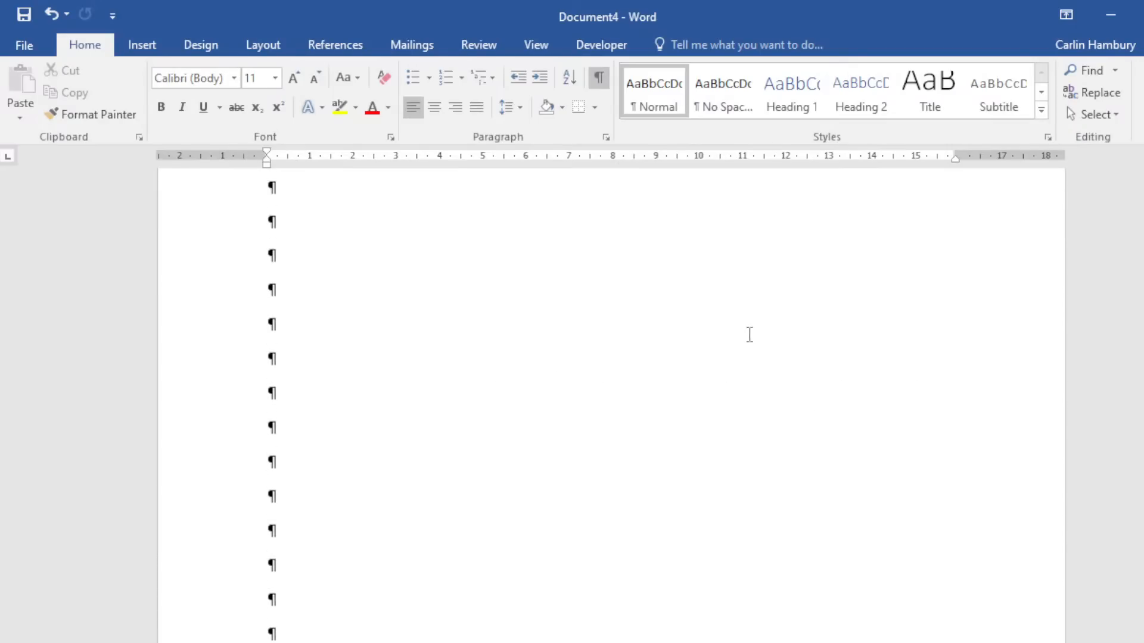
pyautogui.scroll(-4, 762, 325)
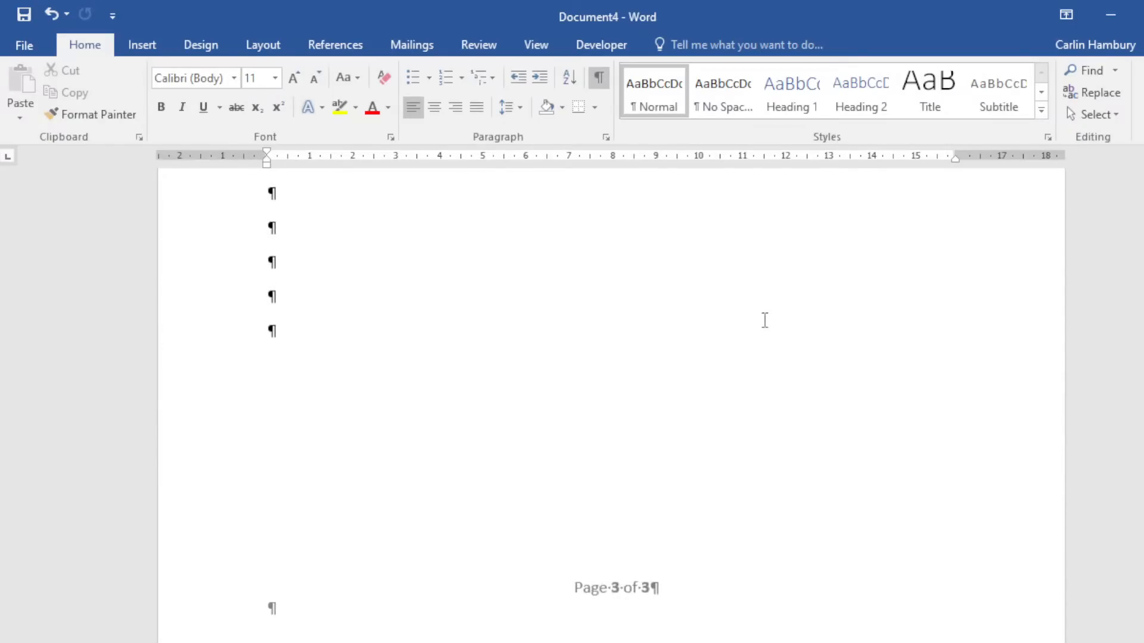
pyautogui.scroll(6, 761, 319)
pyautogui.scroll(6, 762, 319)
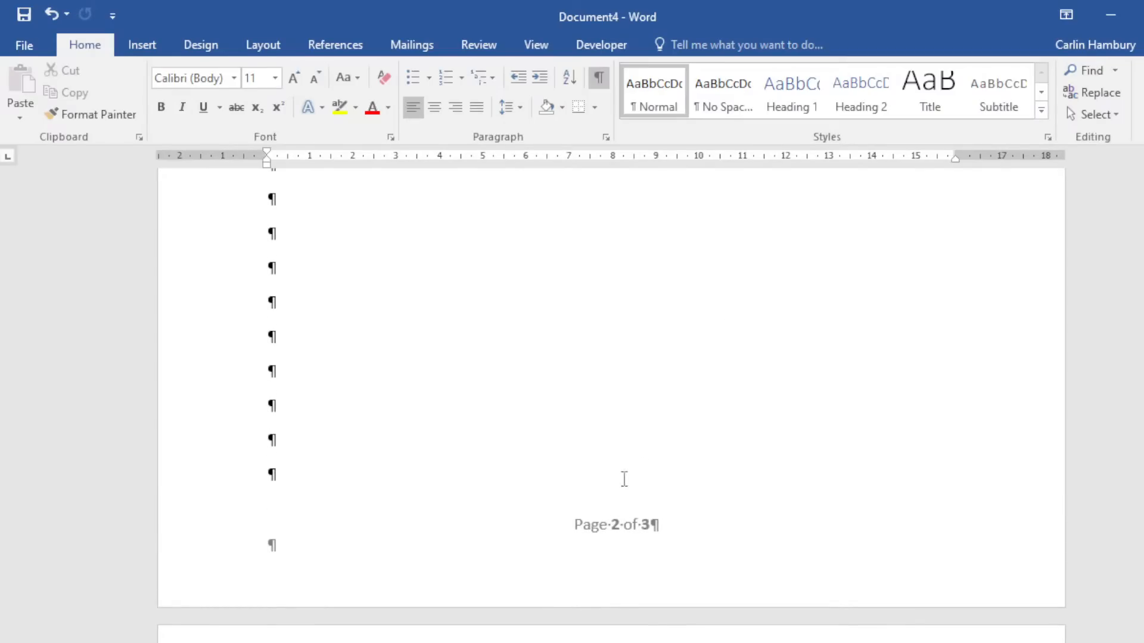
pyautogui.doubleClick(595, 518)
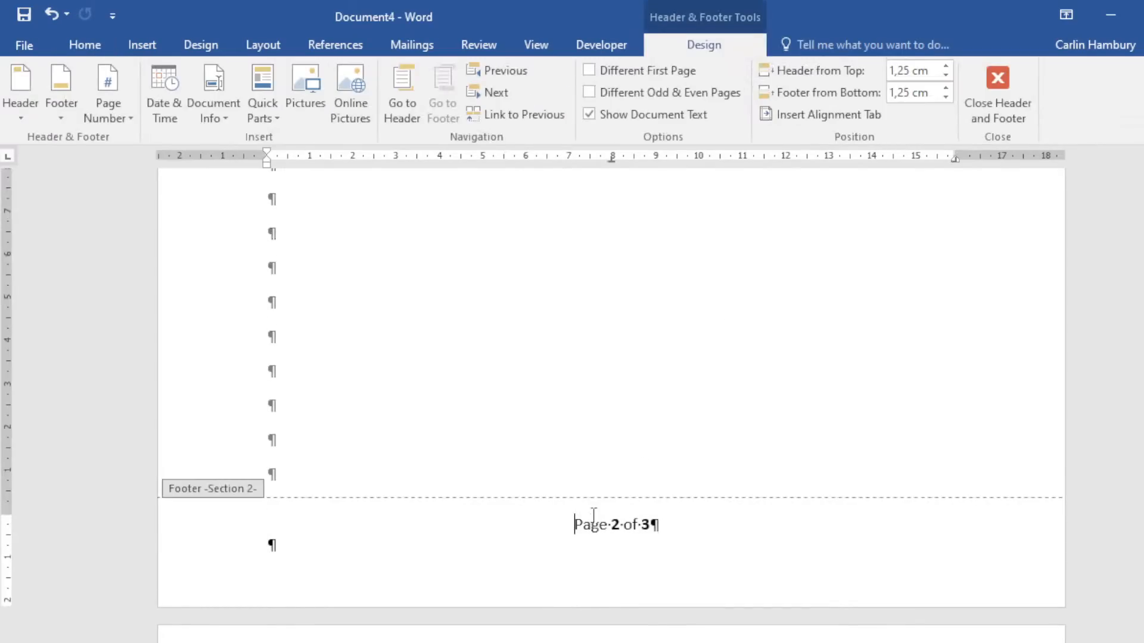
# Format section 2's page numbers to start at 1.
pyautogui.click(118, 118)
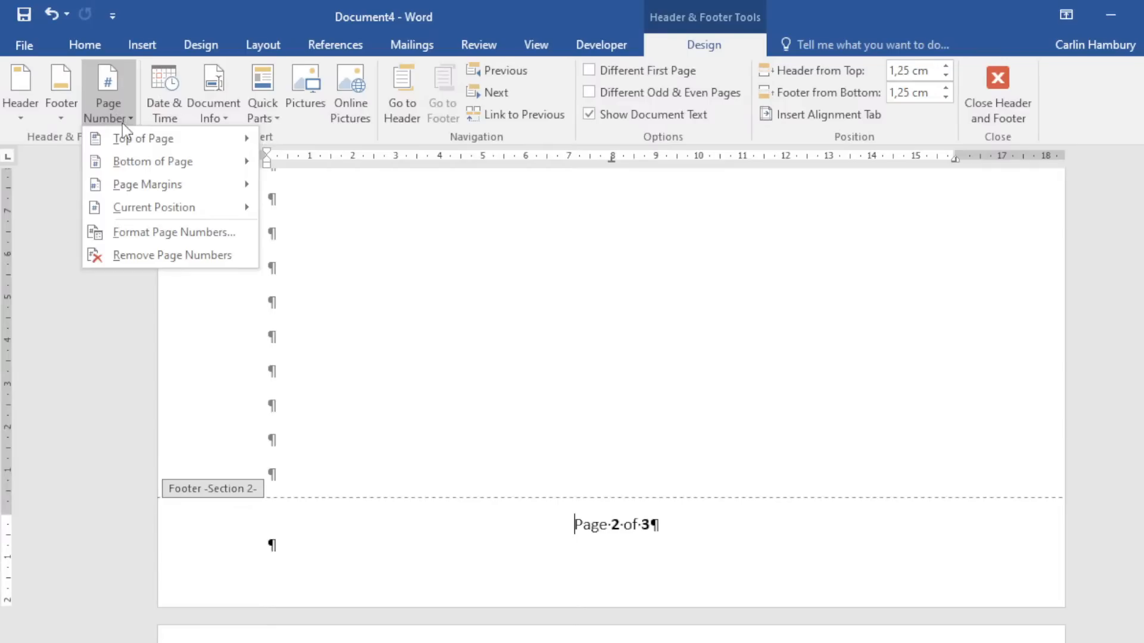
pyautogui.click(131, 235)
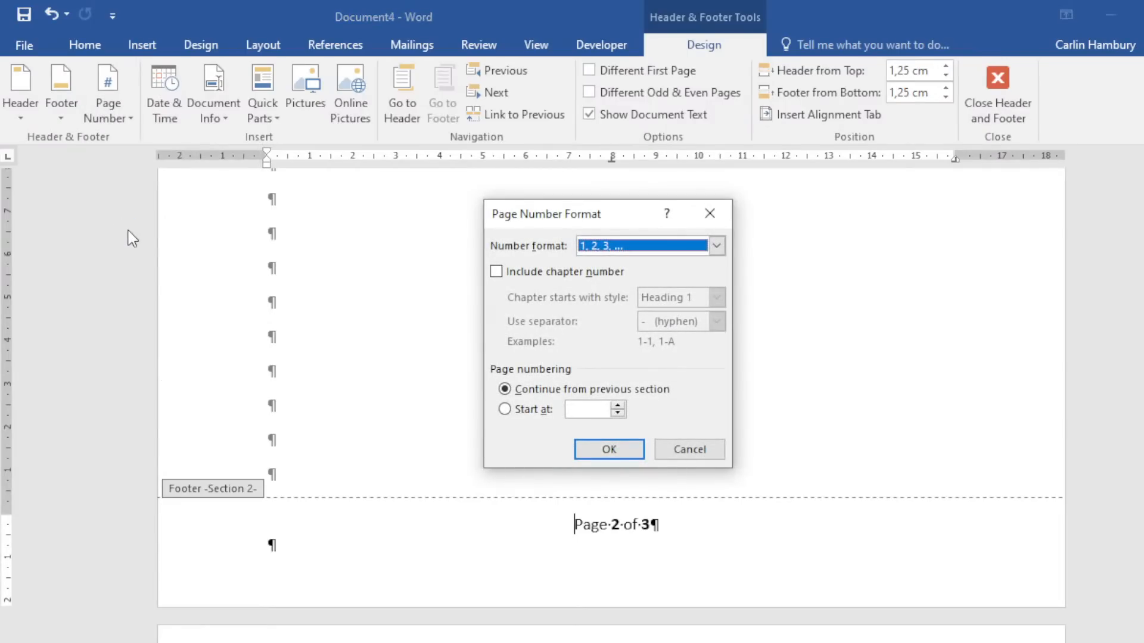
pyautogui.click(521, 413)
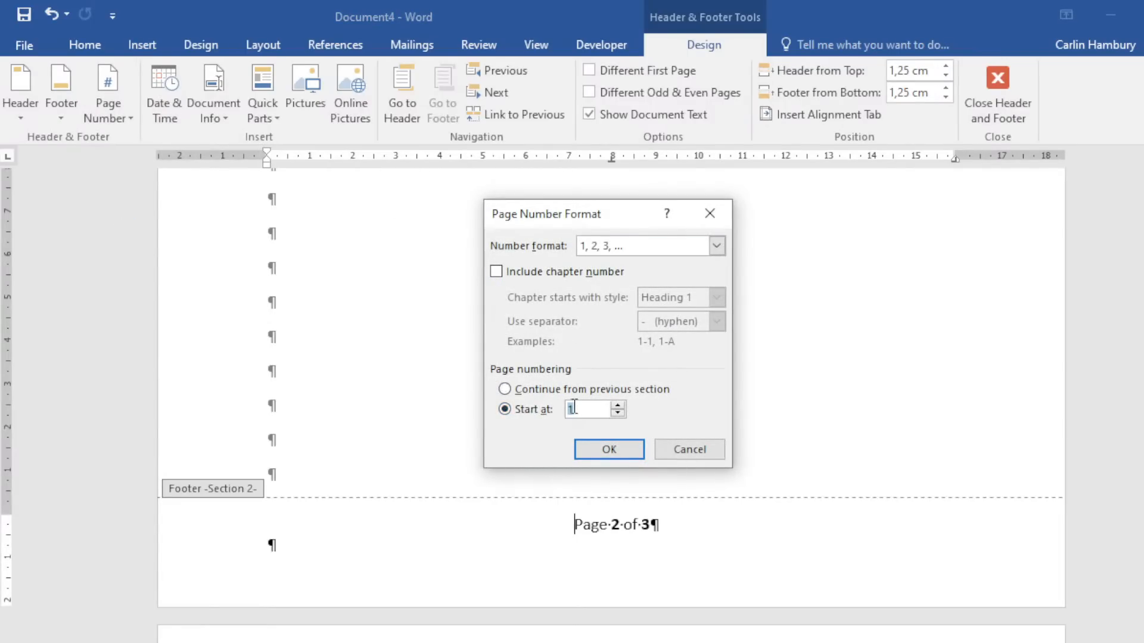
pyautogui.click(612, 453)
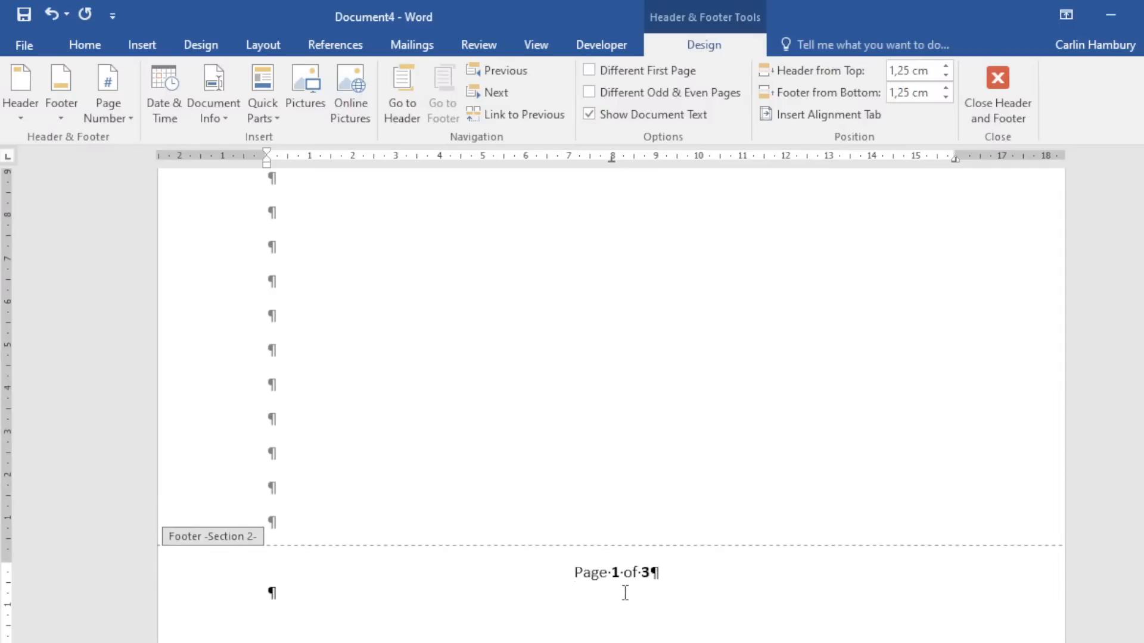
# Close the footer, scroll through to check the 'Page X of Y' footers, and minimise Word.
pyautogui.click(989, 81)
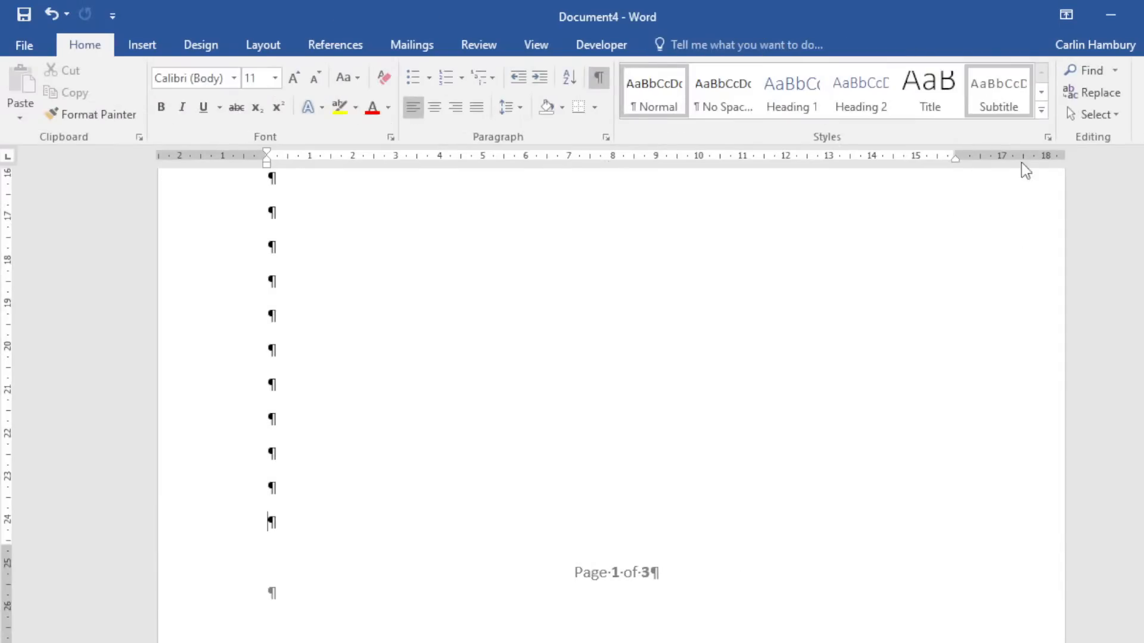
pyautogui.moveTo(1143, 481); pyautogui.dragTo(1143, 506)
pyautogui.moveTo(1143, 459); pyautogui.dragTo(1143, 483)
pyautogui.scroll(-6, 760, 489)
pyautogui.scroll(-5, 753, 492)
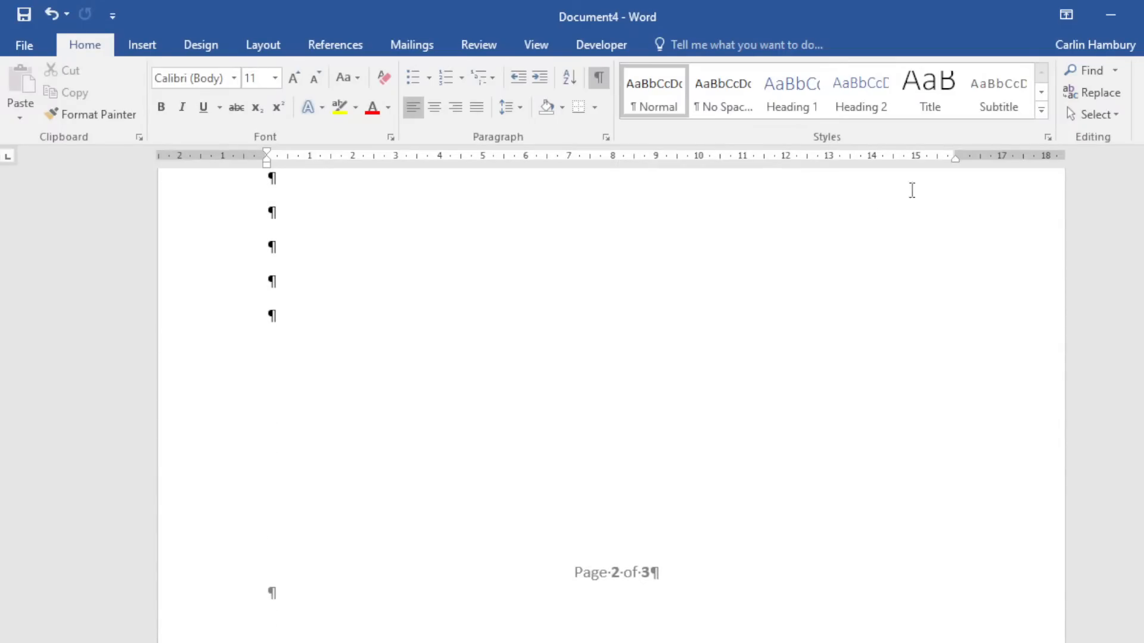
pyautogui.click(1109, 18)
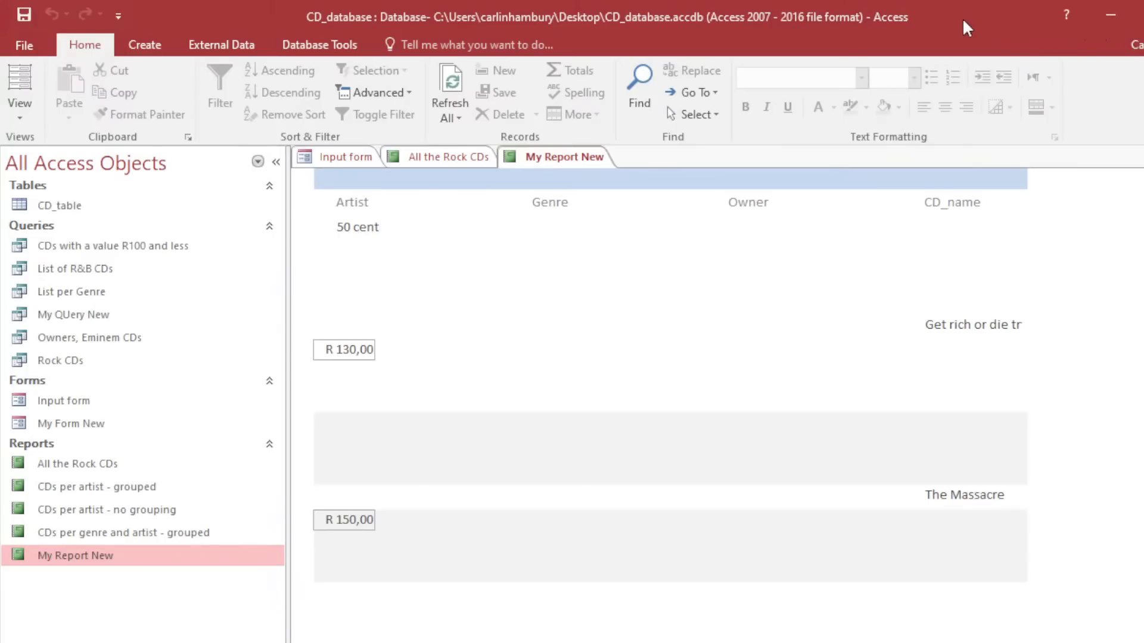
# Move the Access window aside, then maximise it to show My Report New in Design view.
pyautogui.moveTo(962, 21); pyautogui.dragTo(0, 102)
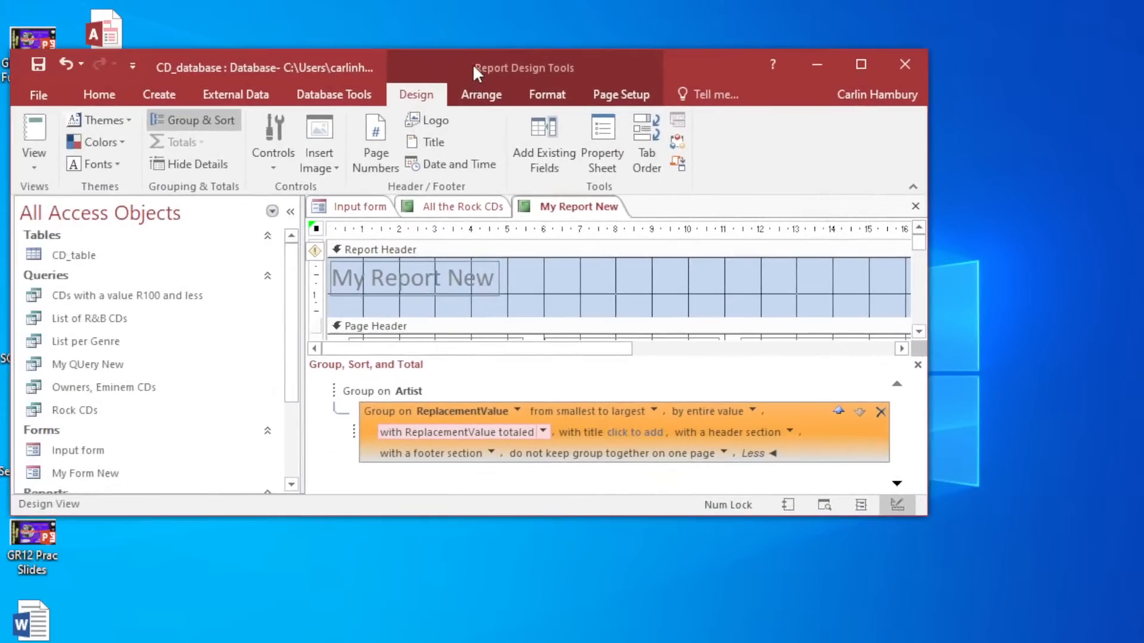
pyautogui.doubleClick(474, 63)
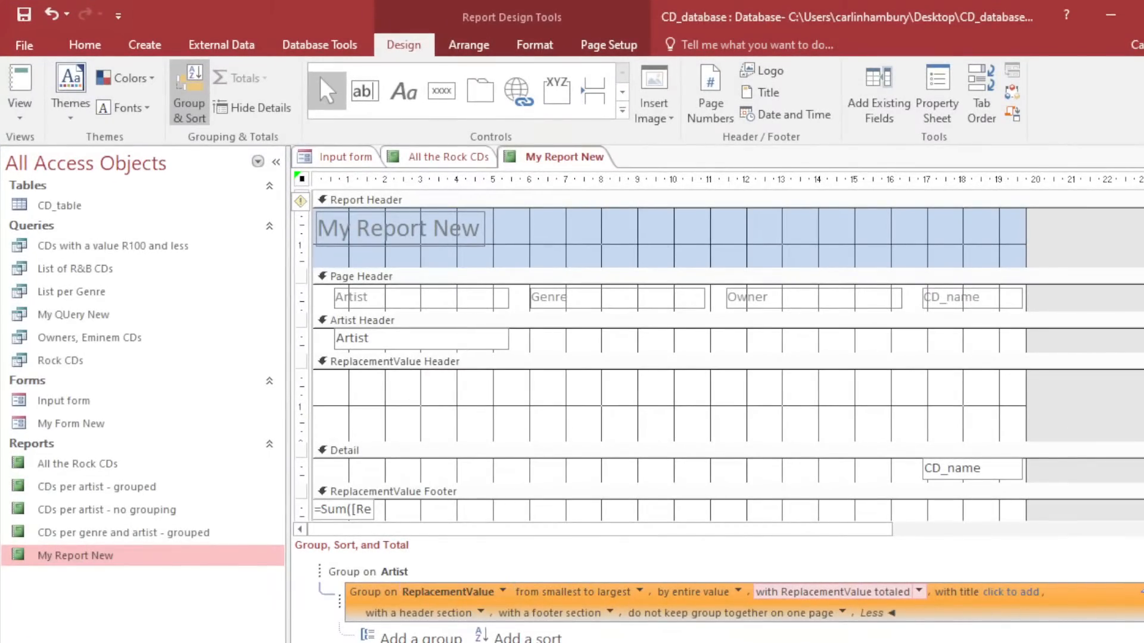
# Replace the ReplacementValue grouping level with a new one grouped by entire value.
pyautogui.click(1143, 591)
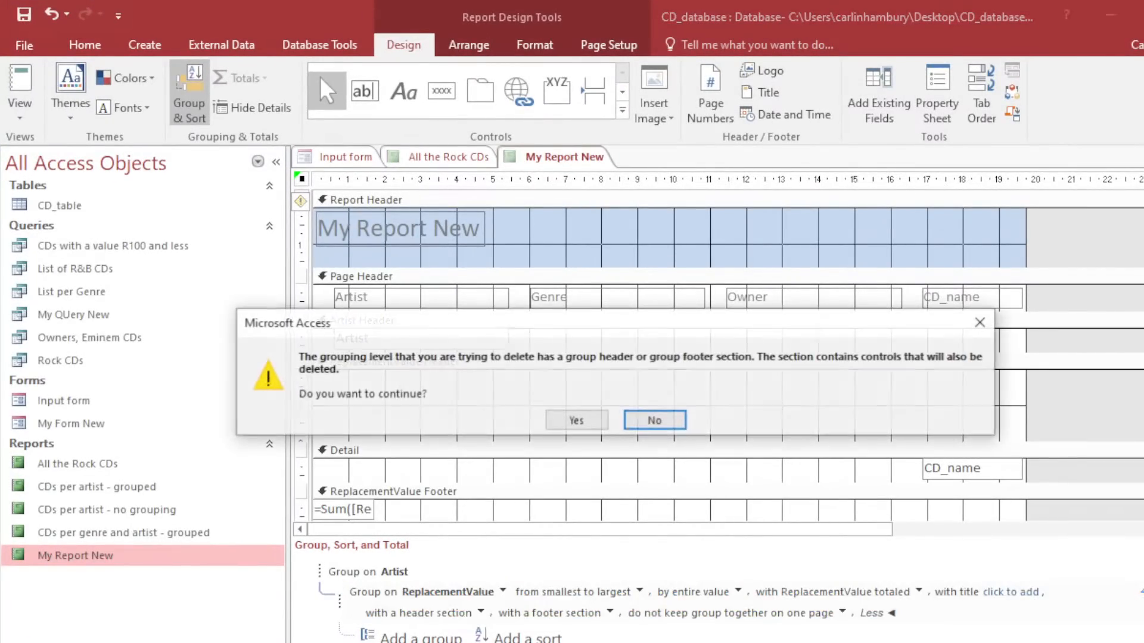
pyautogui.click(584, 420)
pyautogui.click(411, 601)
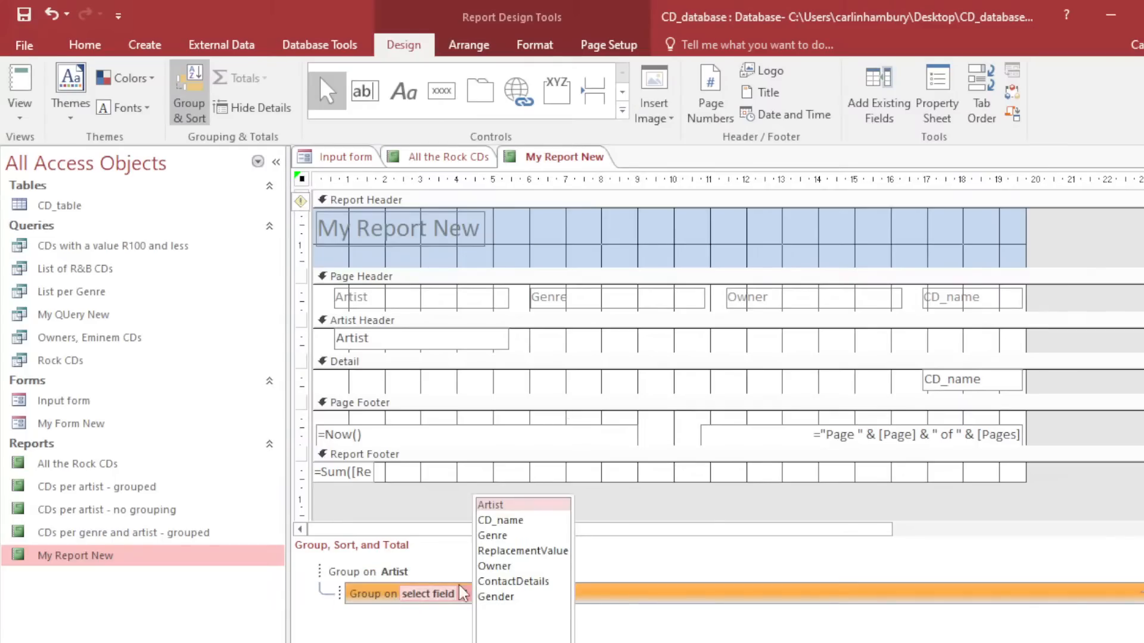
pyautogui.click(507, 551)
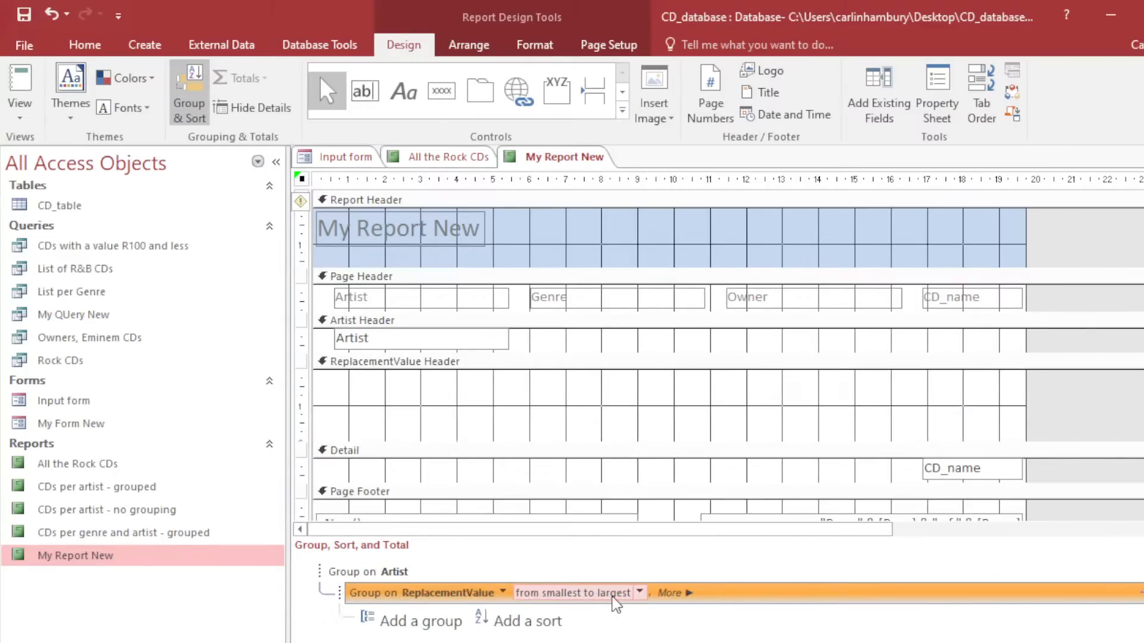
pyautogui.click(670, 593)
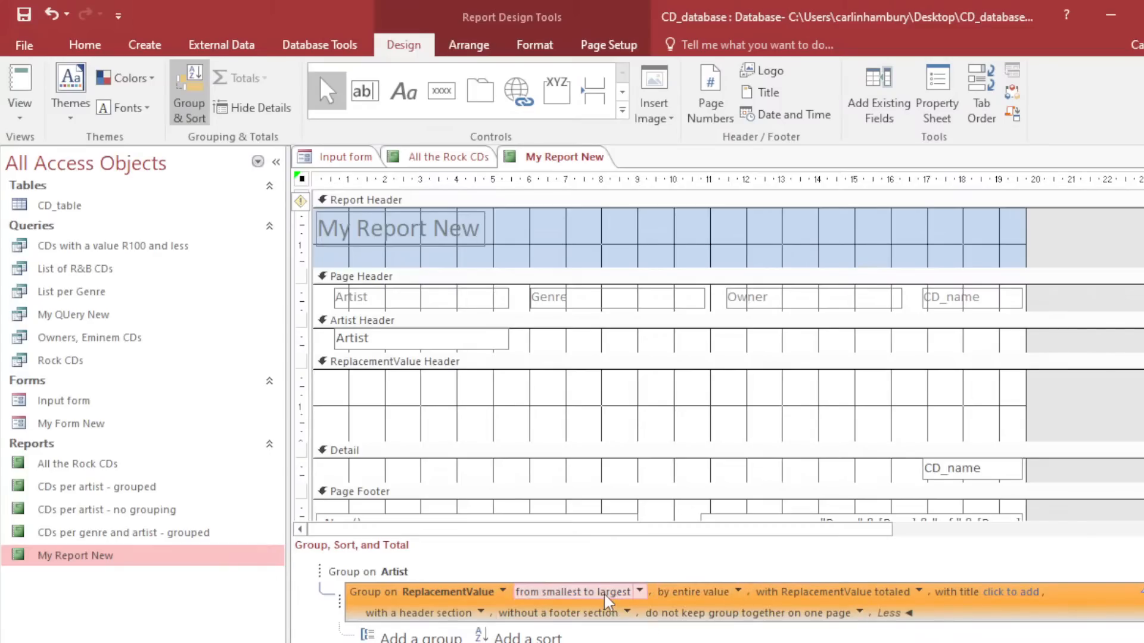
pyautogui.click(739, 593)
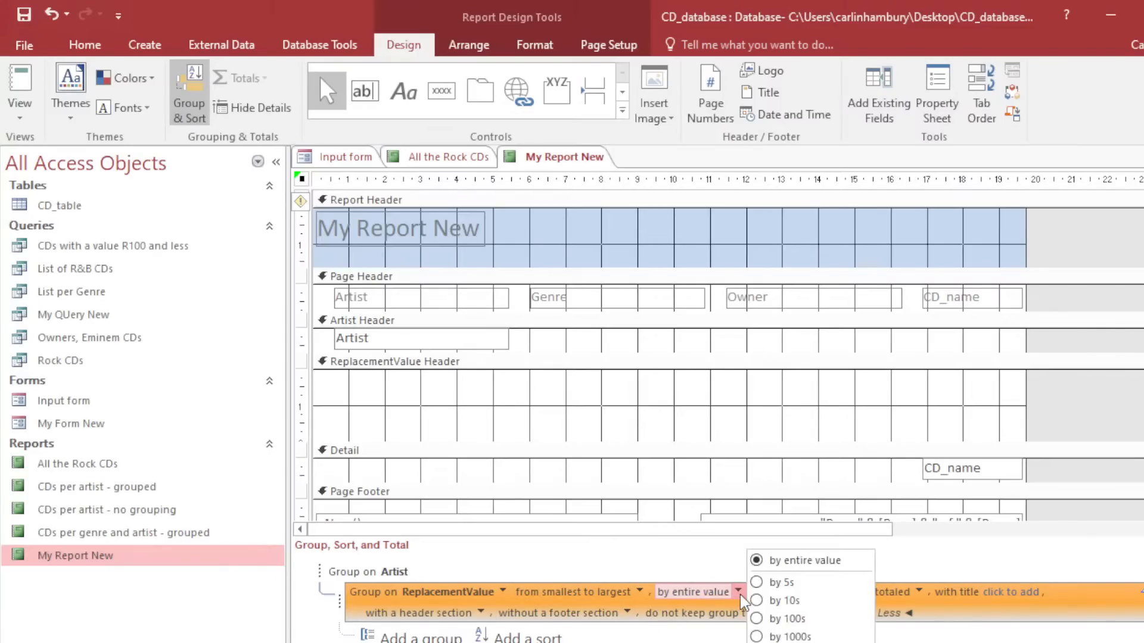
pyautogui.click(739, 594)
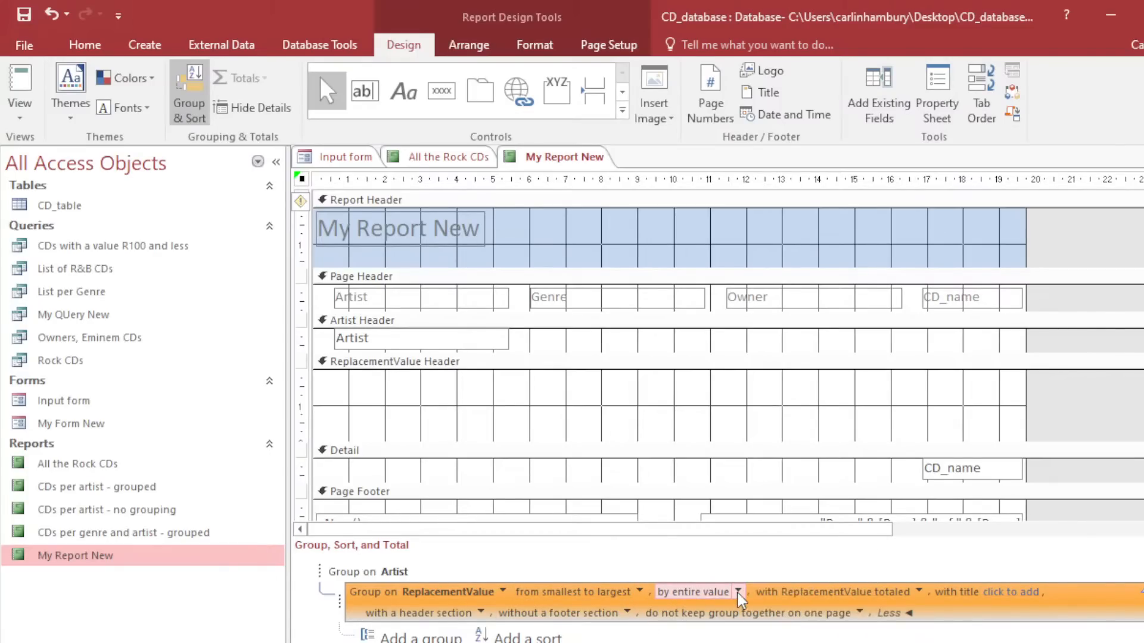
# Total ReplacementValue as an Average with a group footer subtotal, then open the File info page.
pyautogui.click(919, 592)
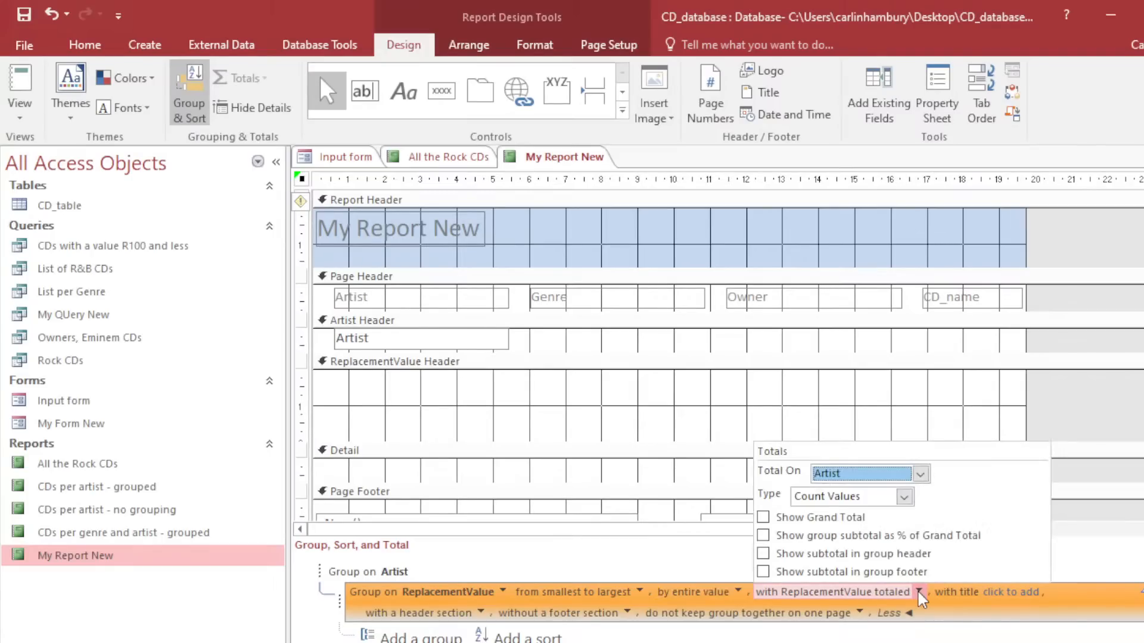
pyautogui.click(920, 476)
pyautogui.click(908, 529)
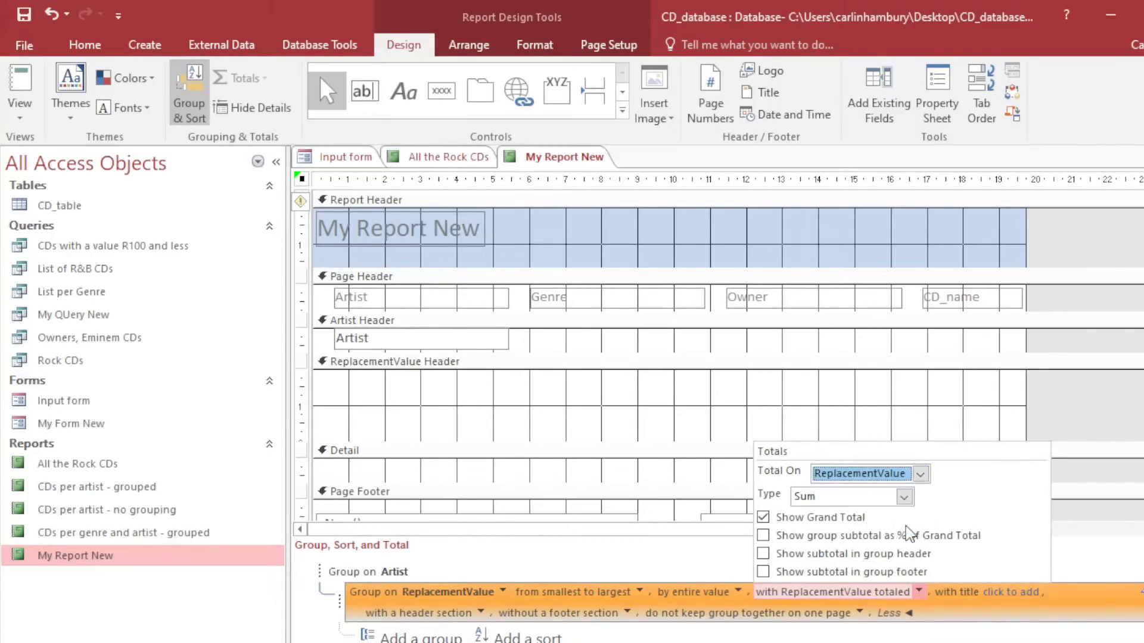
pyautogui.click(904, 498)
pyautogui.click(889, 526)
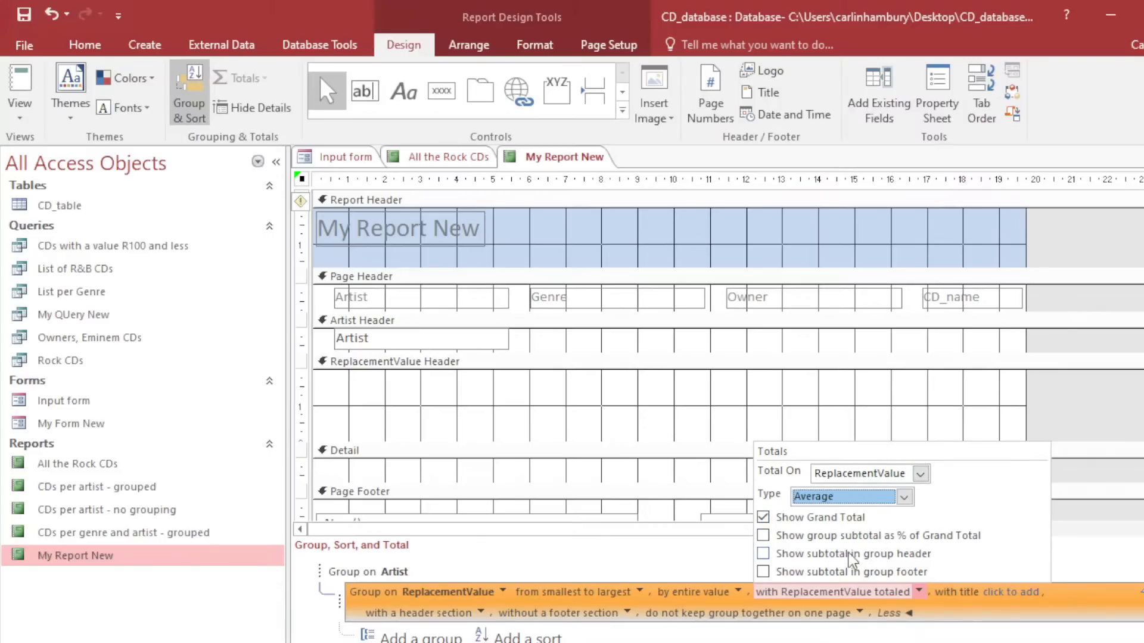
pyautogui.click(763, 554)
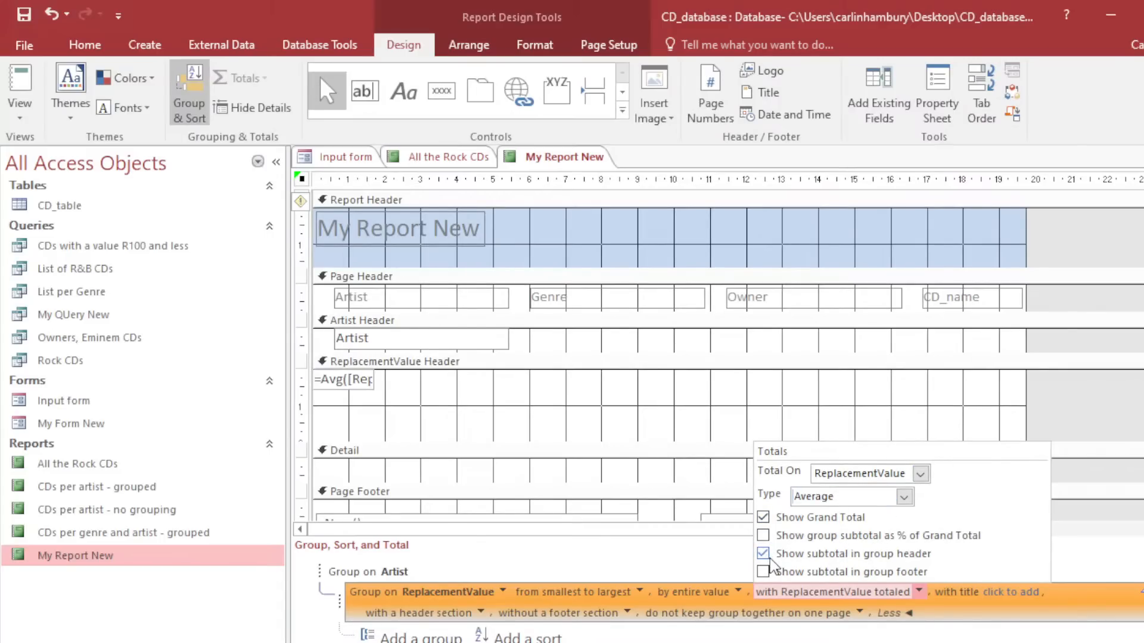
pyautogui.click(763, 553)
pyautogui.click(764, 571)
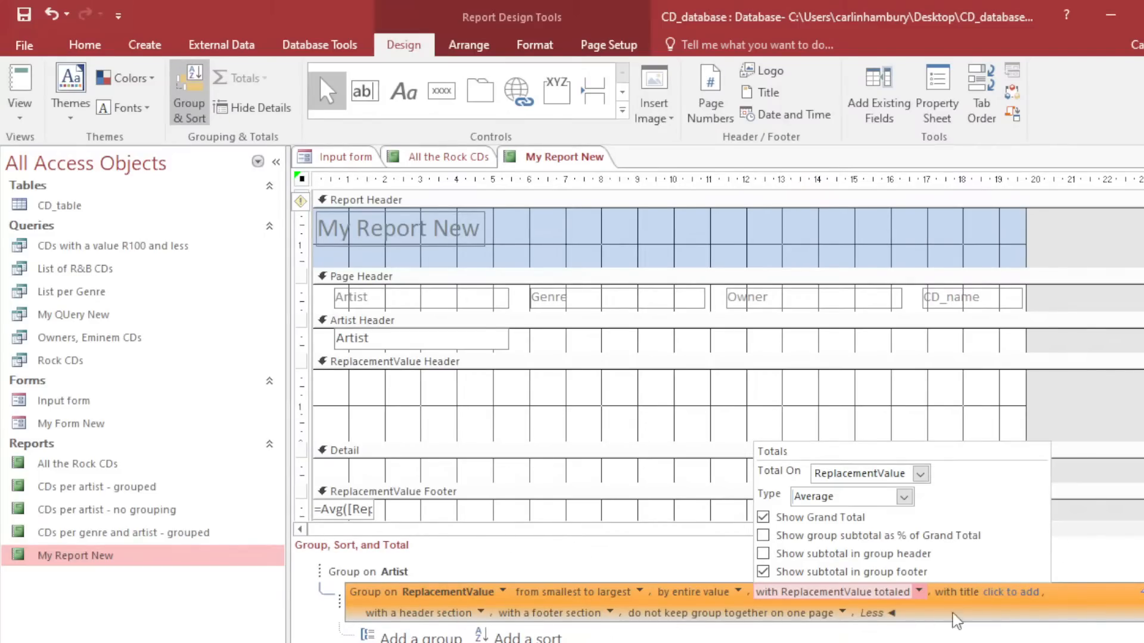
pyautogui.click(1048, 636)
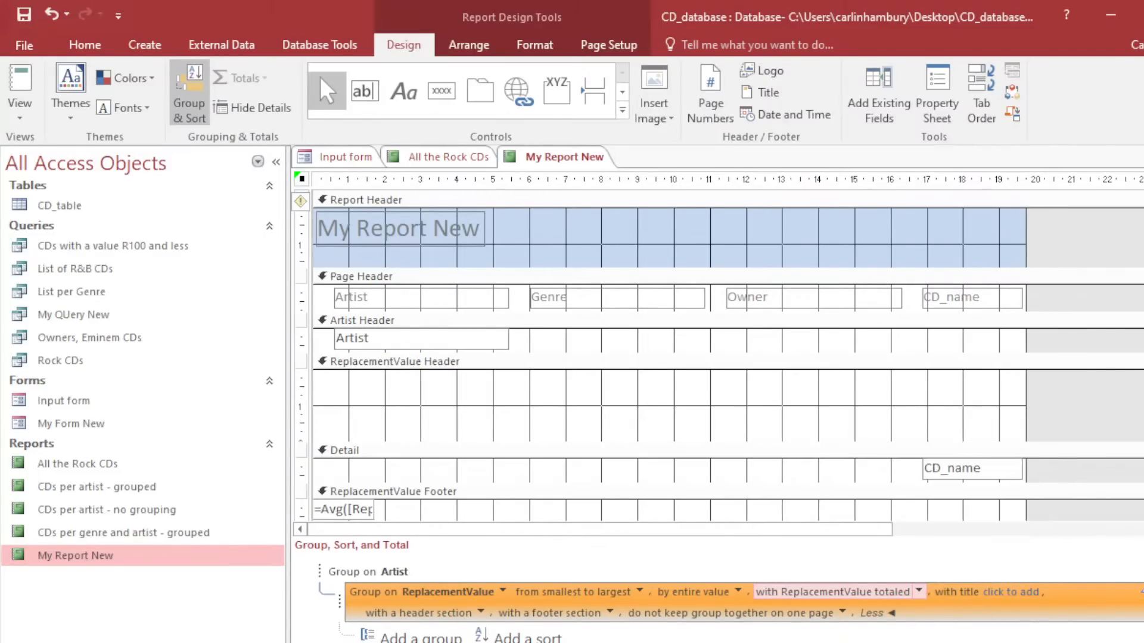
pyautogui.click(25, 45)
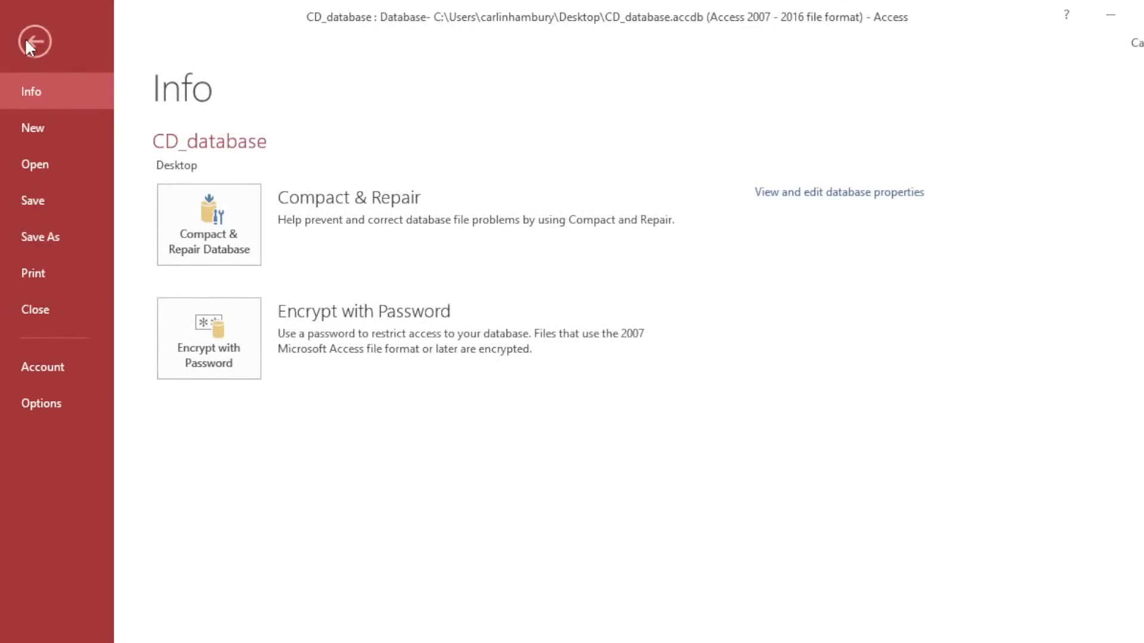
# Return to My Report New and scroll through it in Report view.
pyautogui.click(26, 43)
pyautogui.click(20, 83)
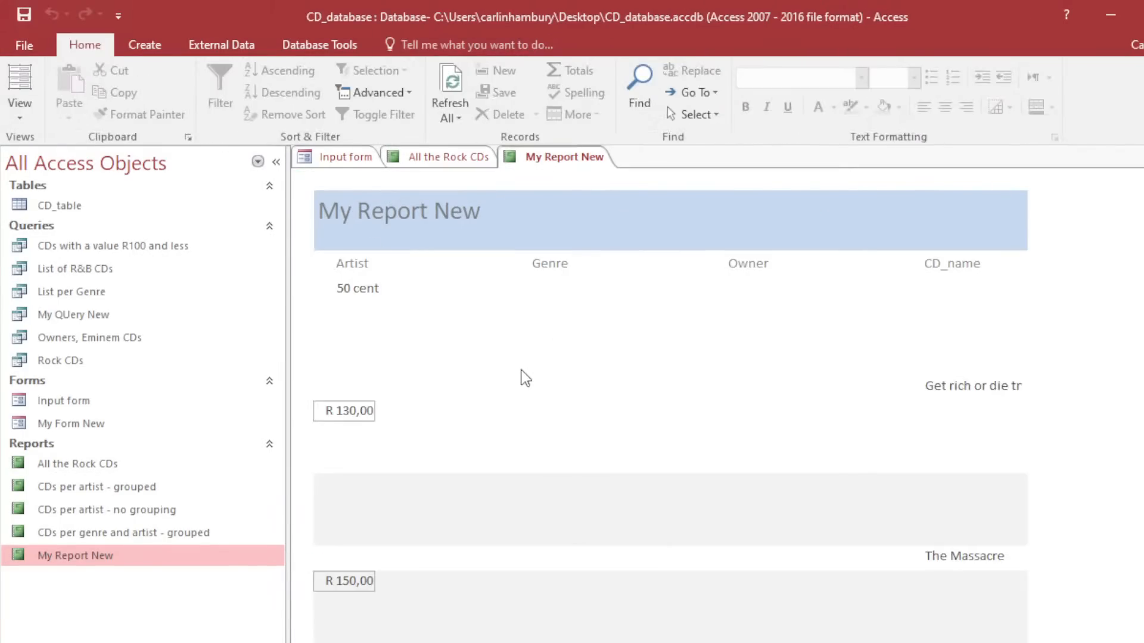
pyautogui.scroll(-10, 437, 425)
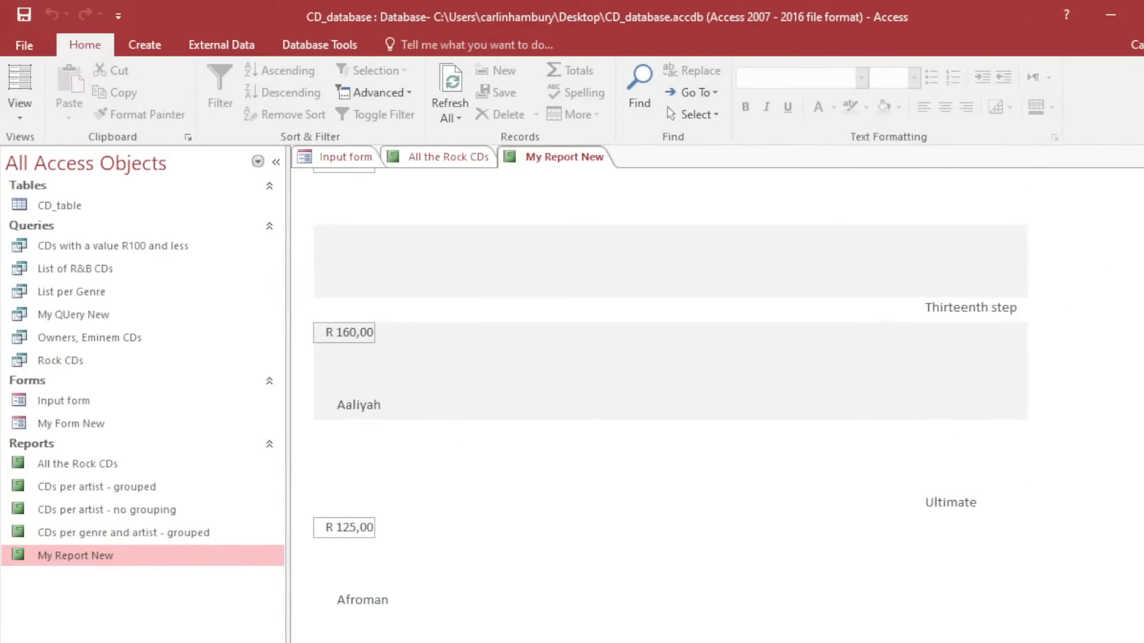
pyautogui.scroll(-15, 718, 405)
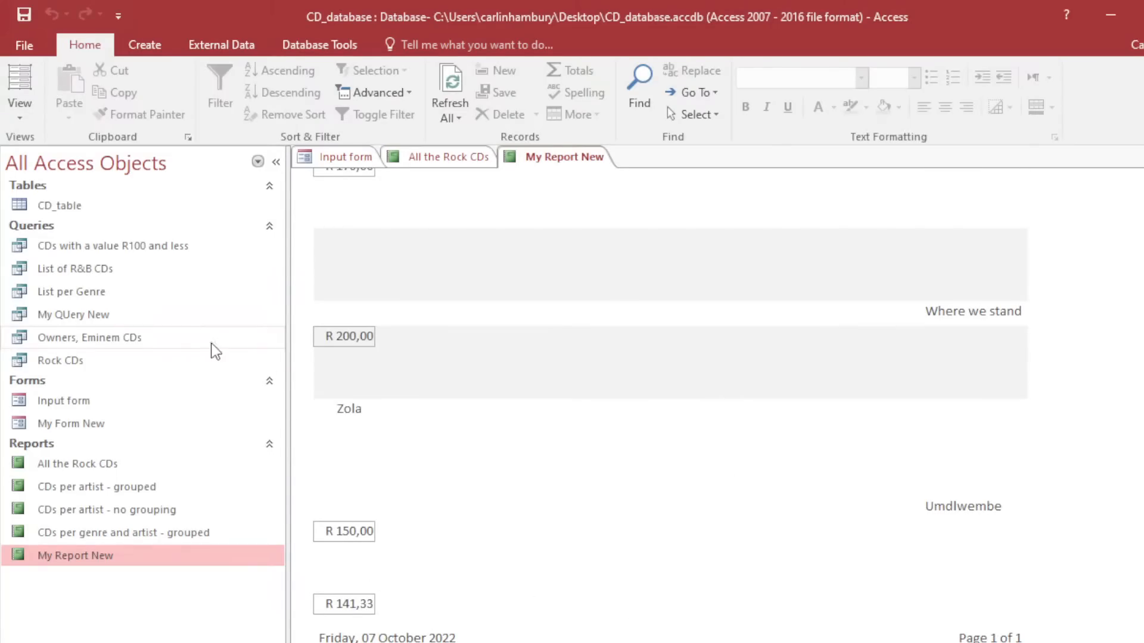
# Switch the report to Layout view with the Group, Sort and Total pane, then open CD_table.
pyautogui.click(19, 86)
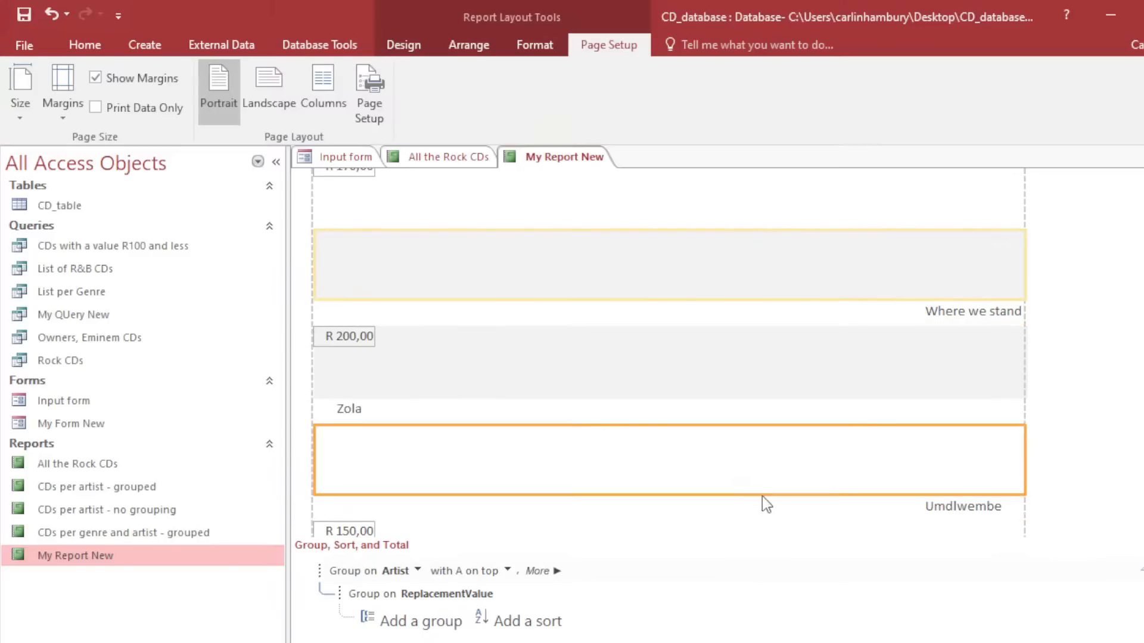
pyautogui.click(802, 595)
pyautogui.click(612, 528)
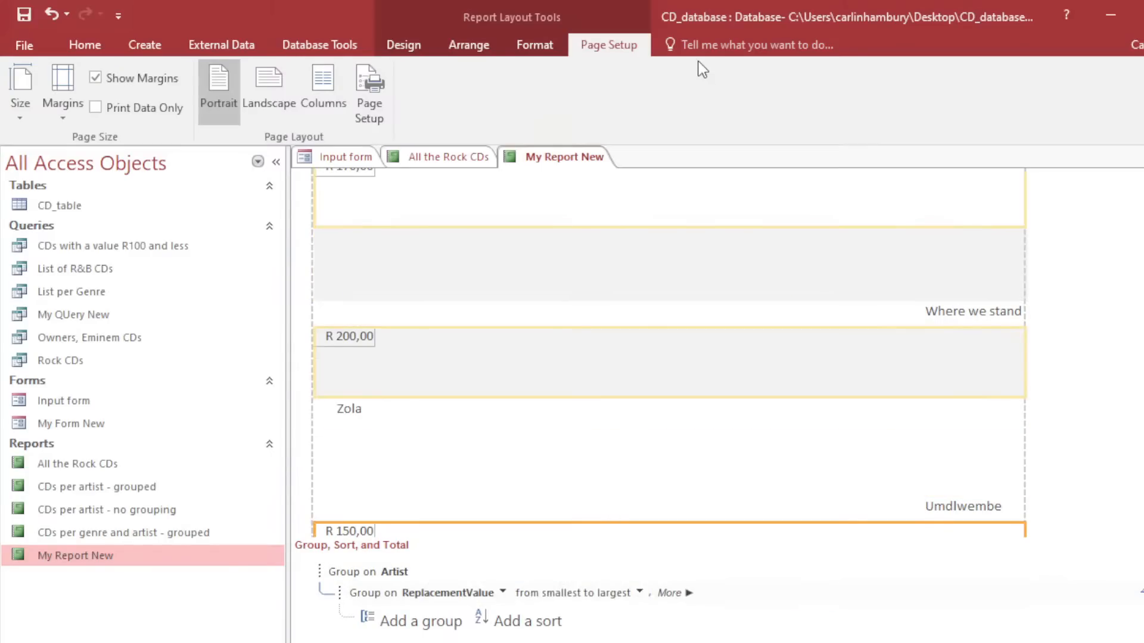
pyautogui.click(534, 45)
pyautogui.click(408, 46)
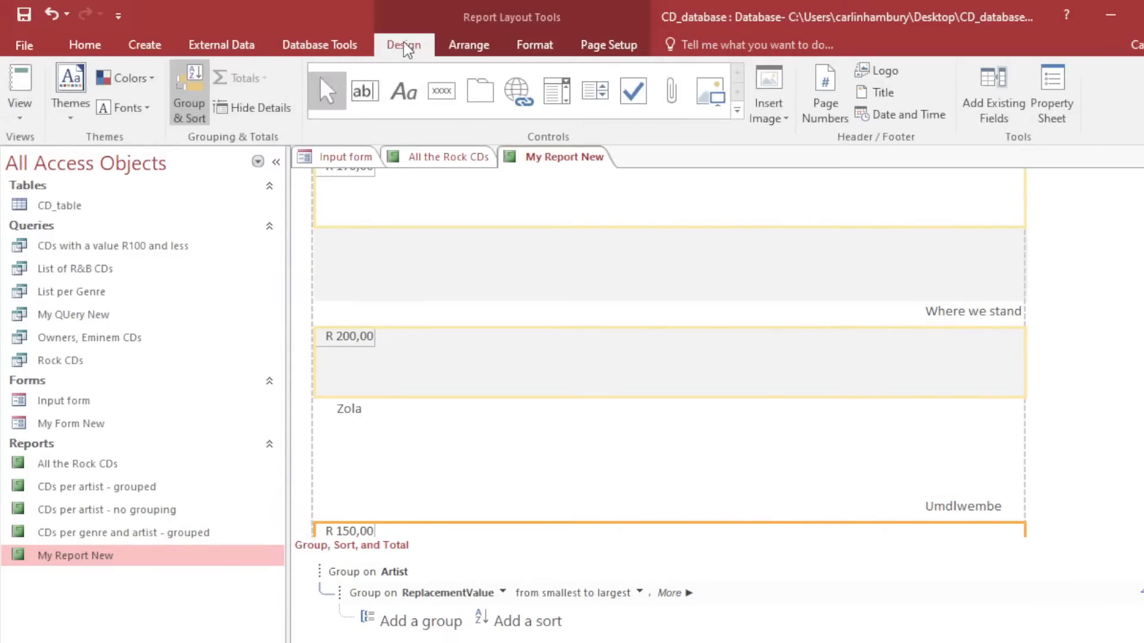
pyautogui.click(187, 101)
pyautogui.click(184, 98)
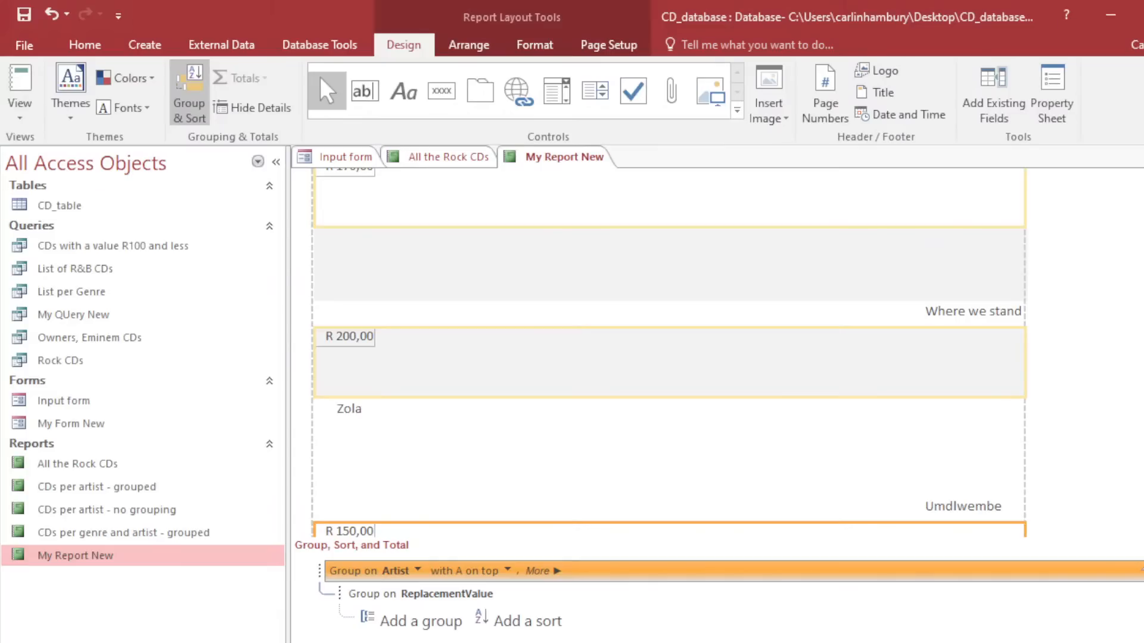
pyautogui.click(74, 205)
pyautogui.doubleClick(73, 205)
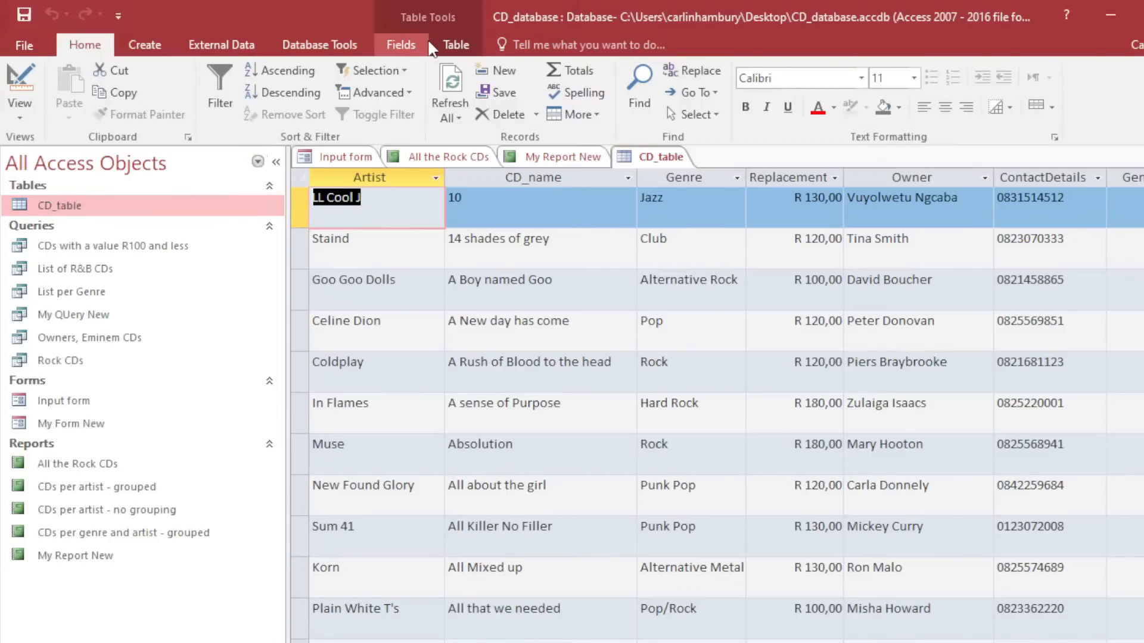
# Open the Relationships window from Database Tools and dismiss Show Table.
pyautogui.click(149, 48)
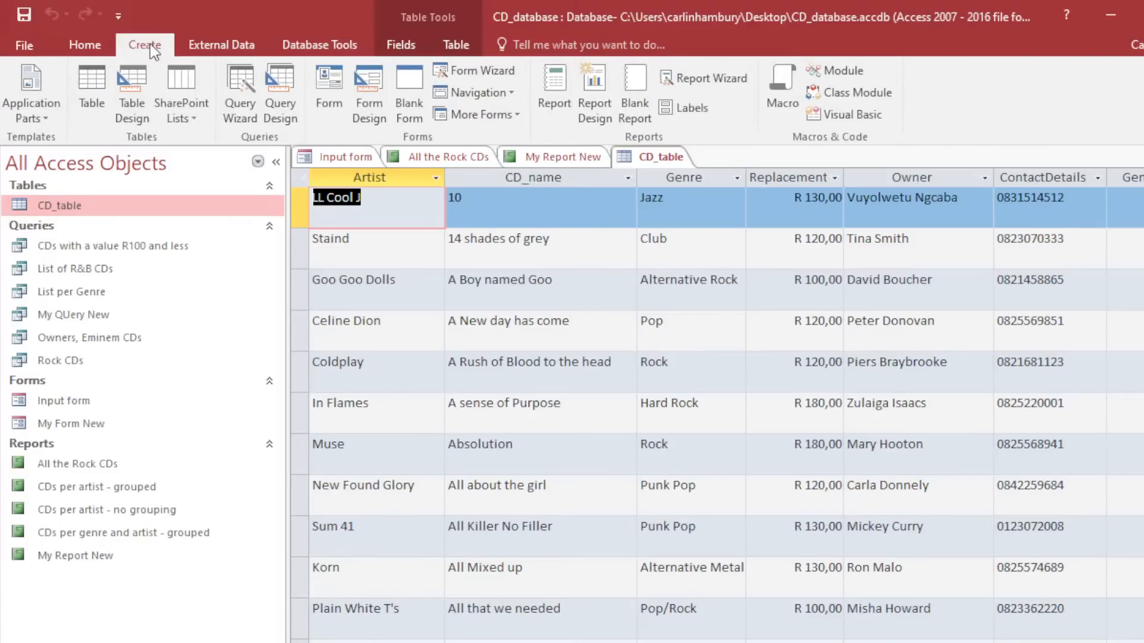
pyautogui.click(207, 51)
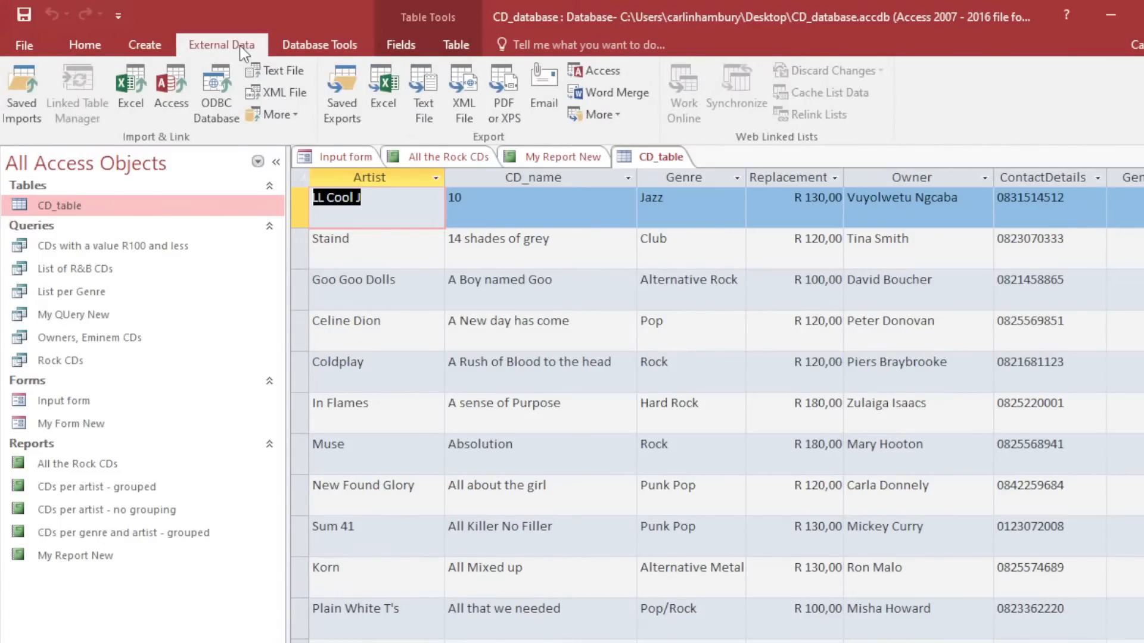
pyautogui.click(288, 48)
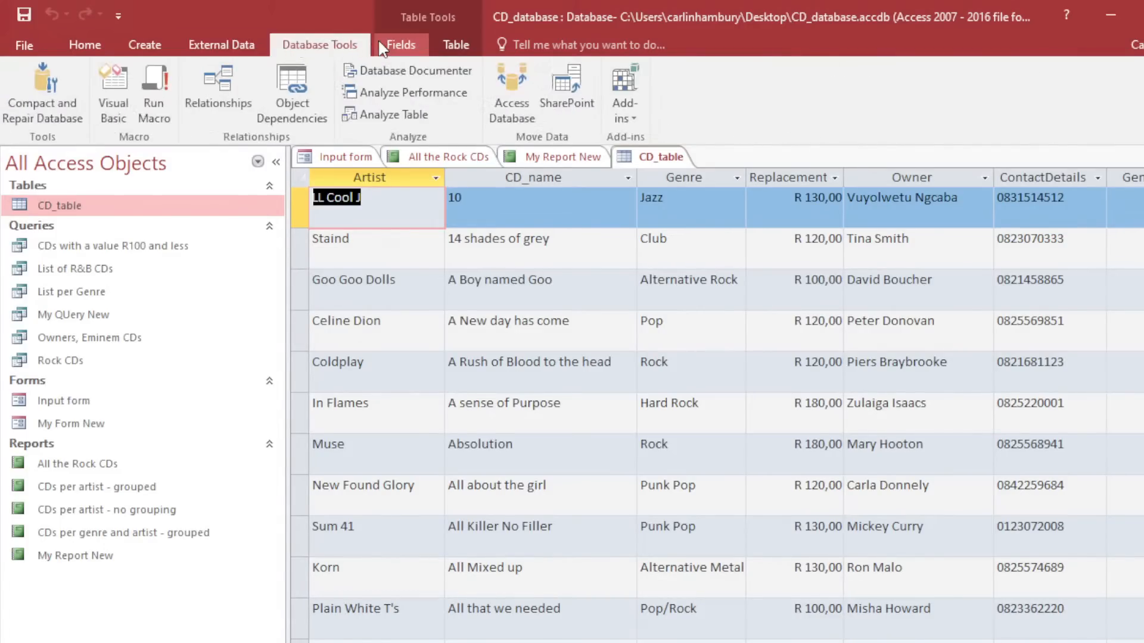
pyautogui.click(216, 83)
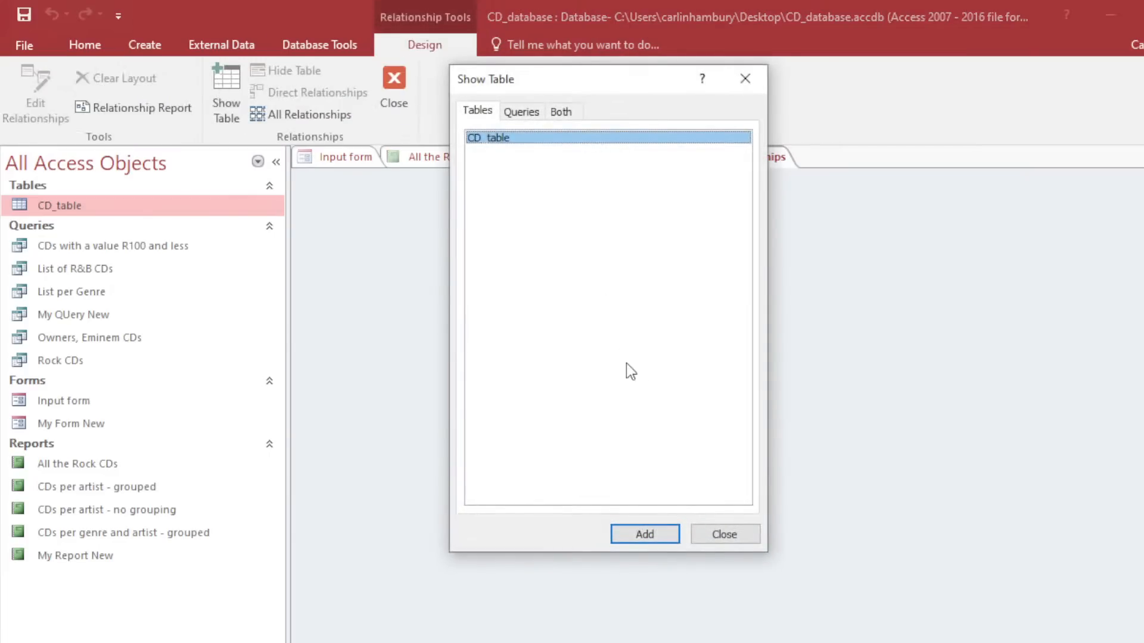
pyautogui.click(709, 535)
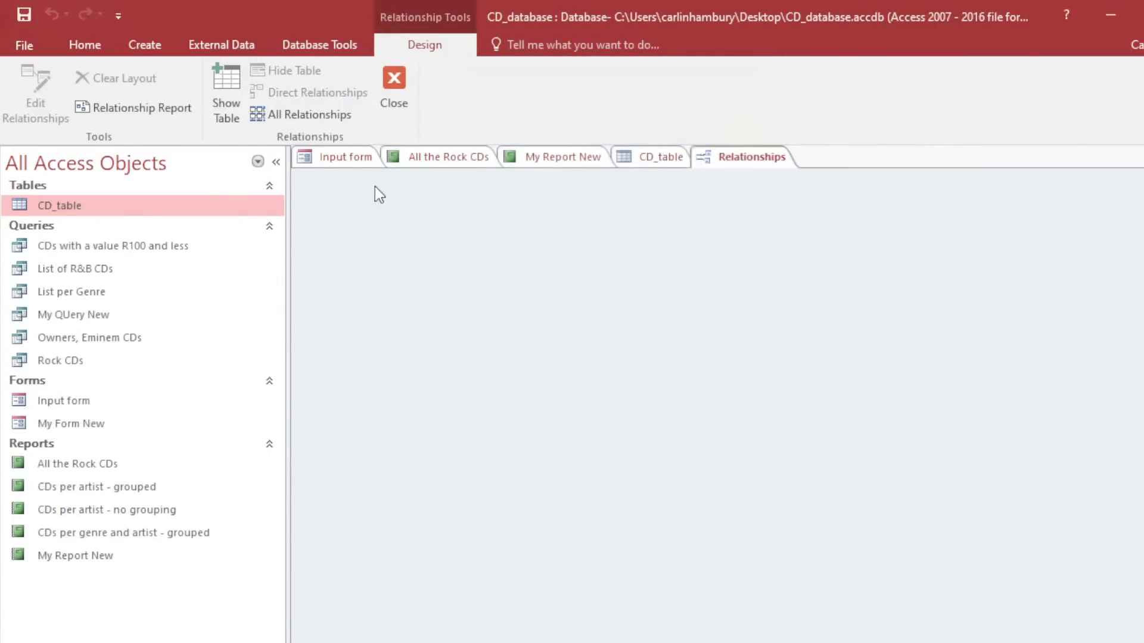
# Close Input form, All the Rock CDs and My Report New without saving changes.
pyautogui.rightClick(370, 158)
pyautogui.click(376, 196)
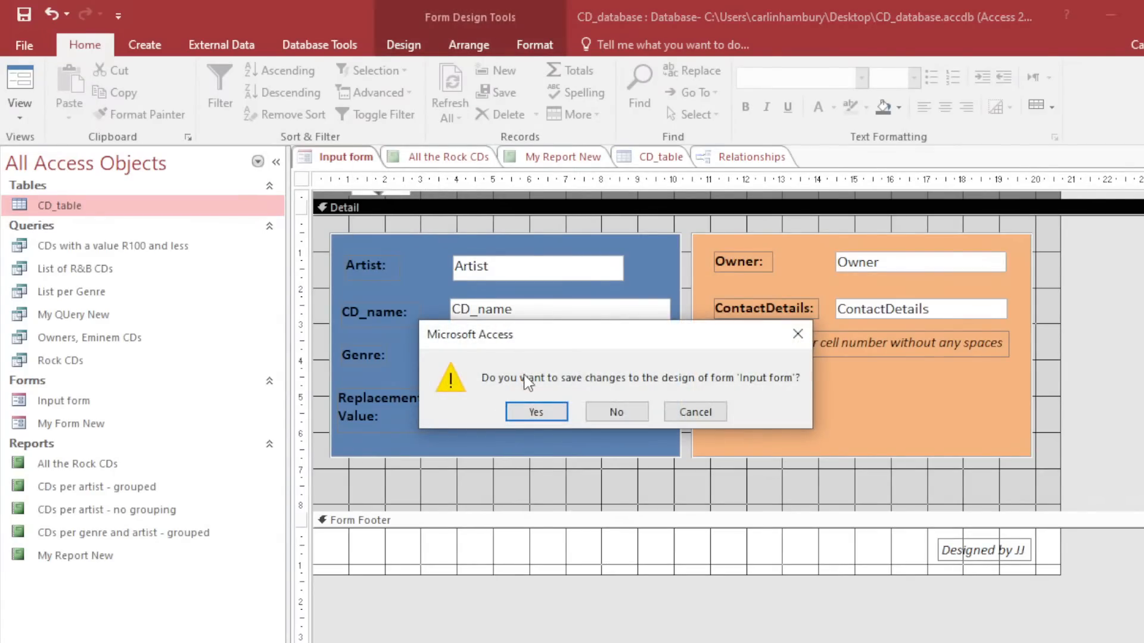
pyautogui.click(602, 411)
pyautogui.rightClick(382, 154)
pyautogui.click(402, 188)
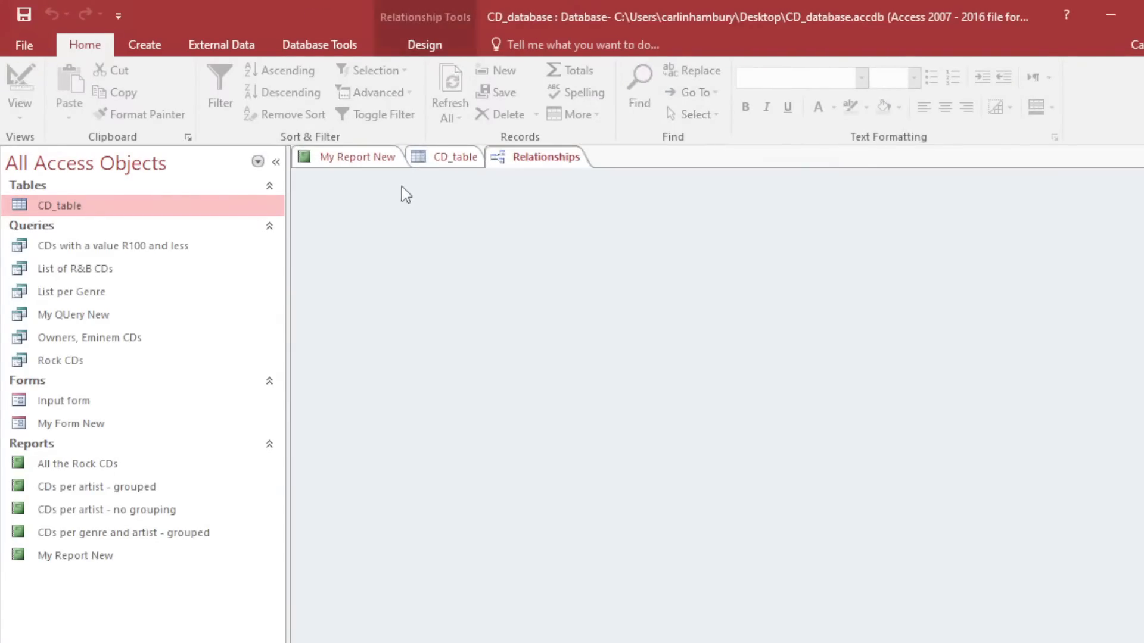
pyautogui.rightClick(384, 161)
pyautogui.click(411, 197)
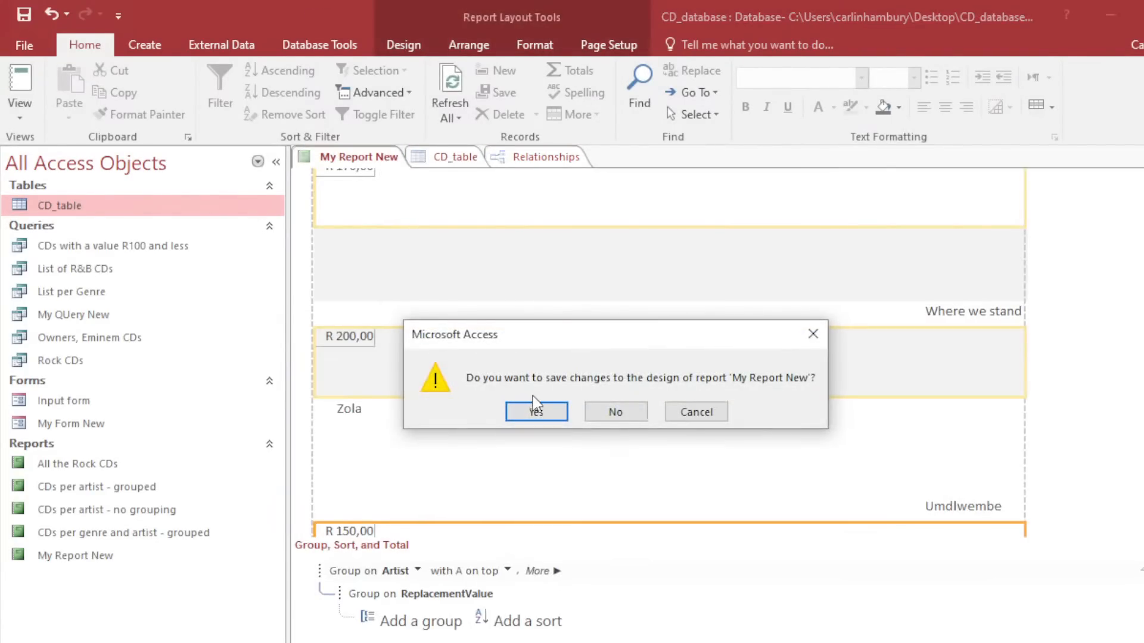
pyautogui.click(603, 411)
# Close the relationships window and CD_table, then reopen an empty Relationships window.
pyautogui.rightClick(387, 158)
pyautogui.click(411, 191)
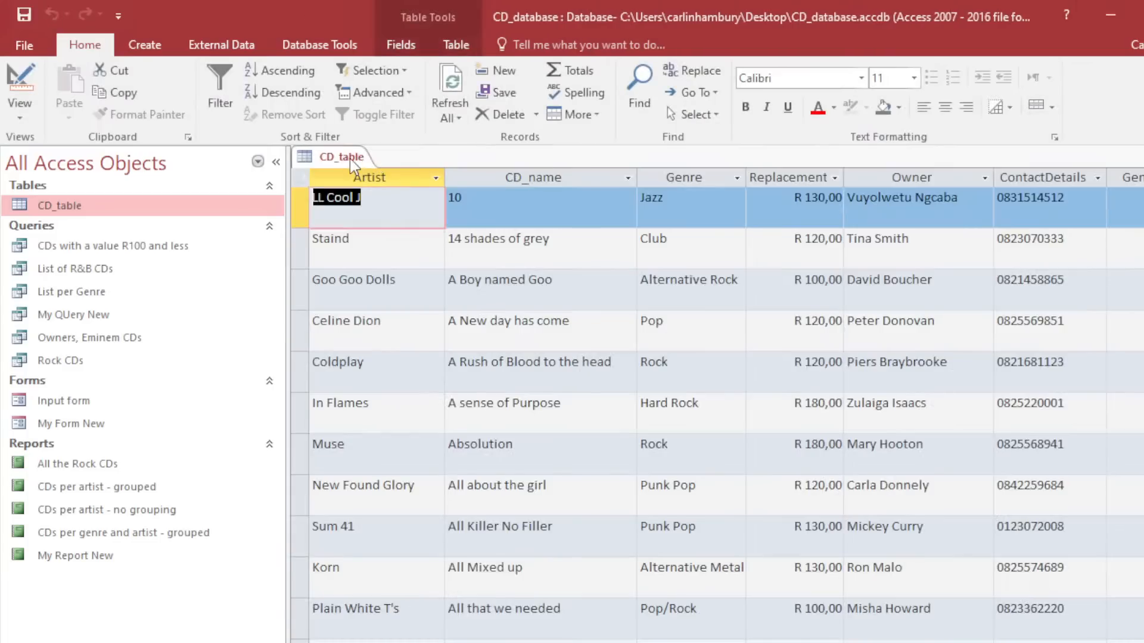
pyautogui.rightClick(349, 158)
pyautogui.click(366, 186)
pyautogui.doubleClick(117, 207)
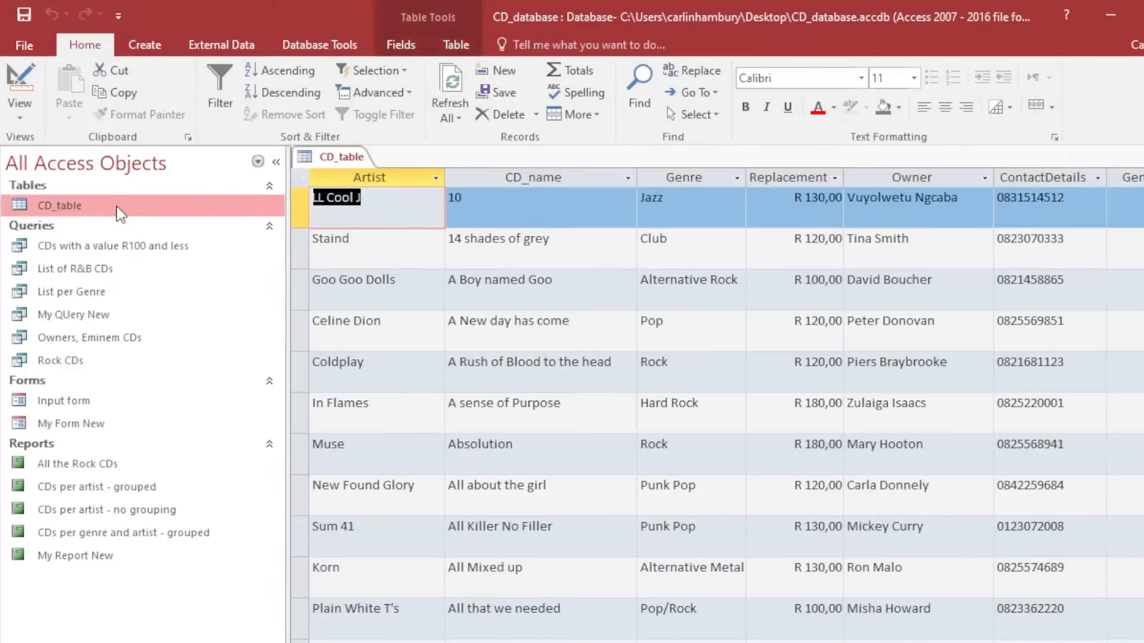
pyautogui.rightClick(351, 160)
pyautogui.click(366, 195)
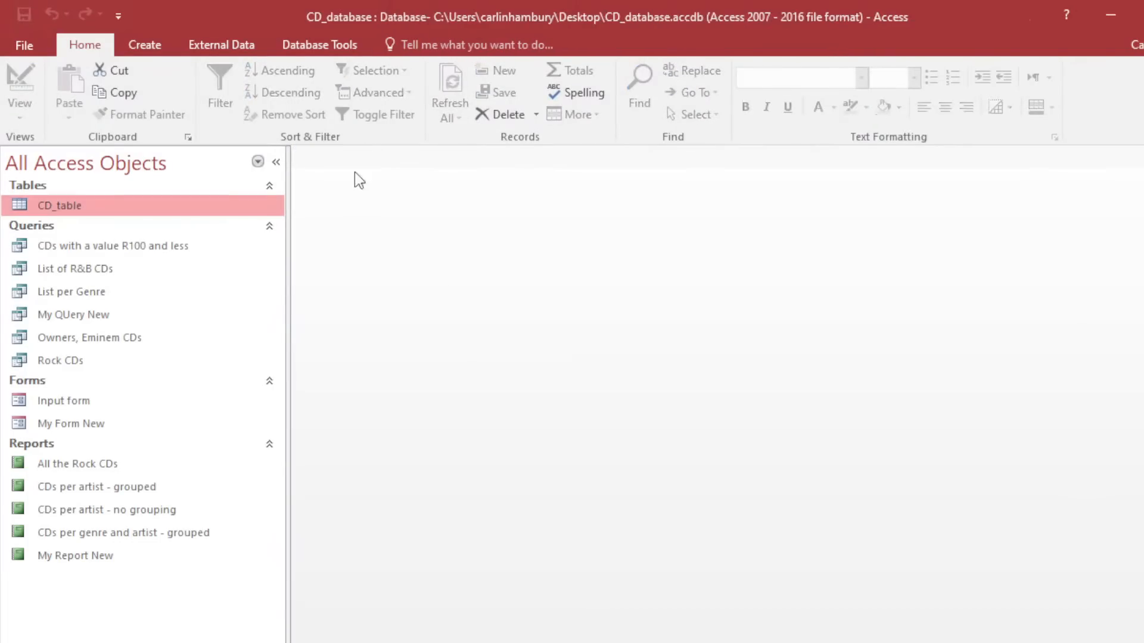
pyautogui.click(320, 45)
pyautogui.click(222, 92)
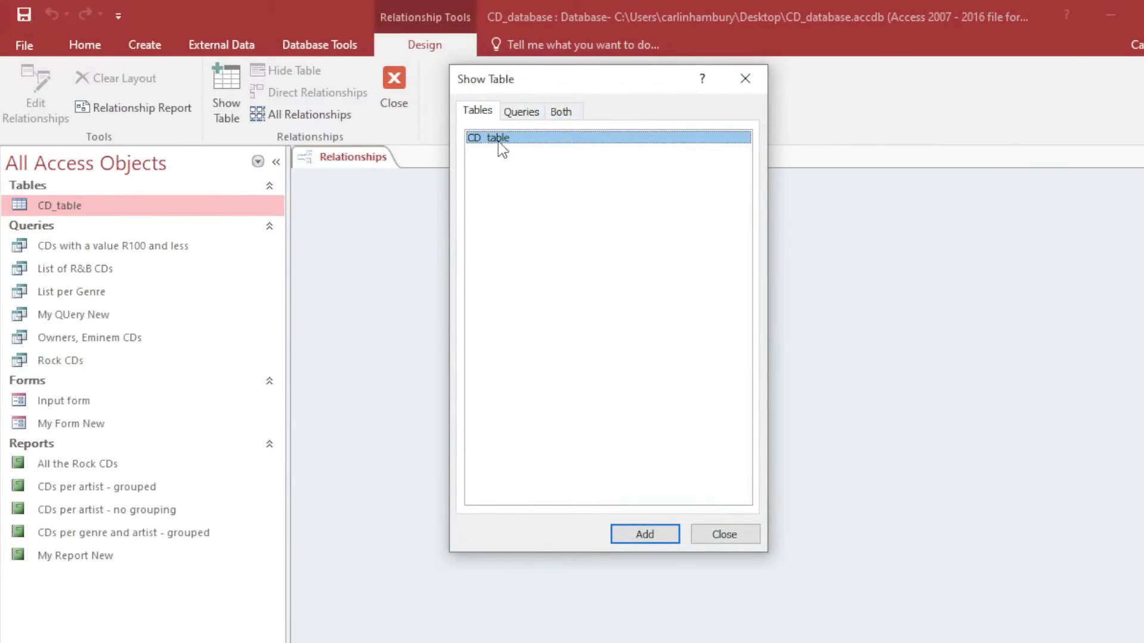
# Add CD_table to the Relationships window, then quit Access without saving the layout.
pyautogui.click(650, 535)
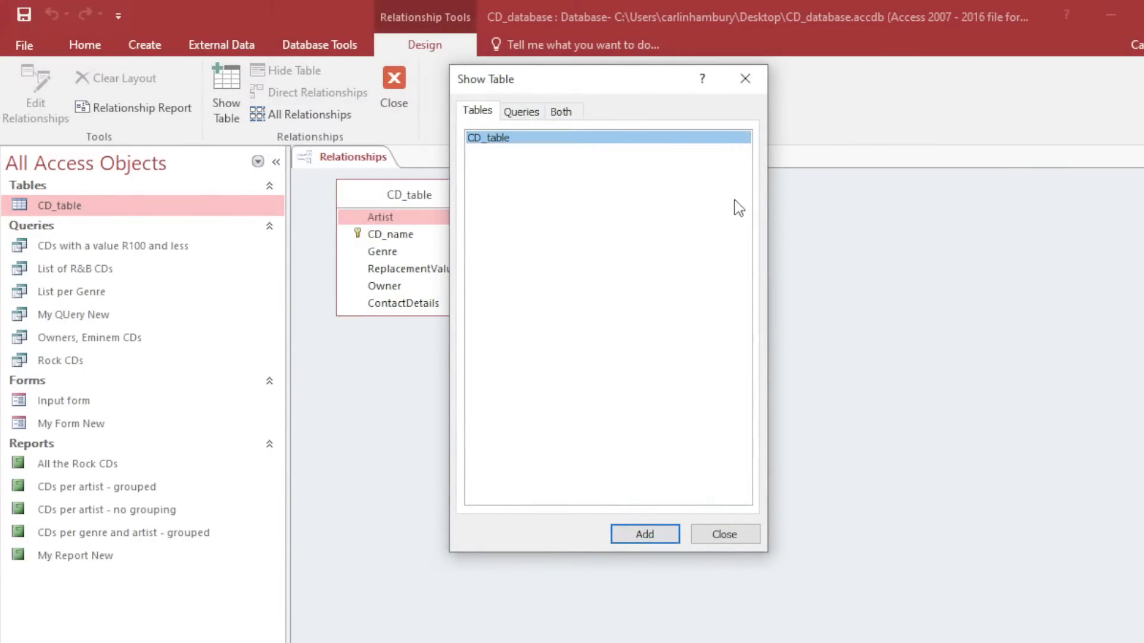
pyautogui.click(722, 531)
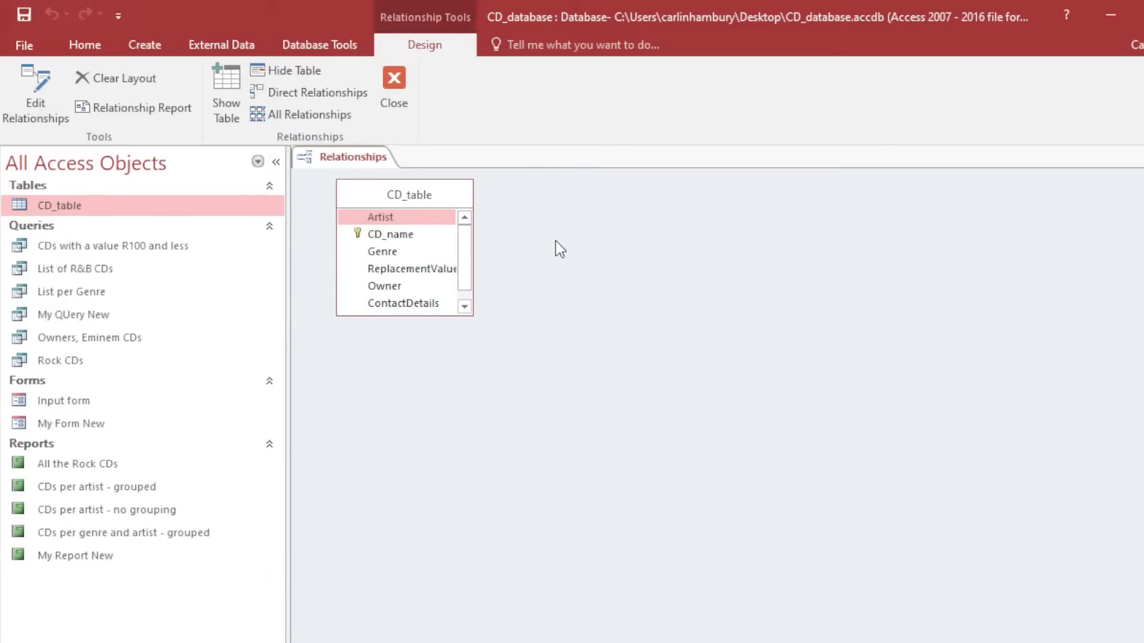
pyautogui.click(1143, 15)
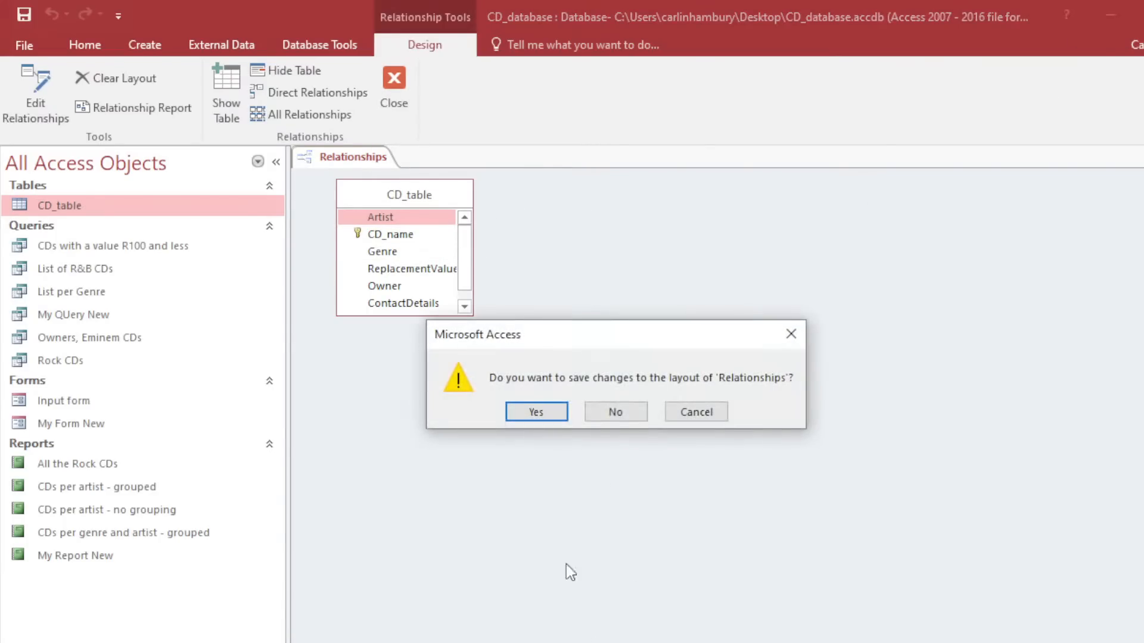
pyautogui.click(624, 403)
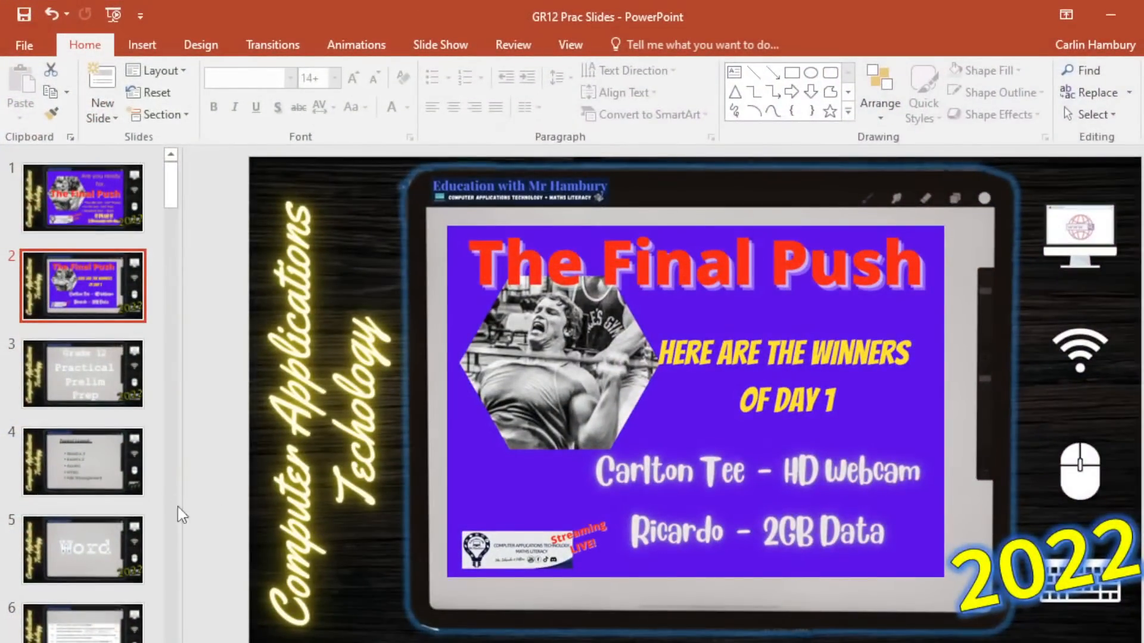
# Move down the thumbnail pane and select slide 52, titled 'Access Relationships'.
pyautogui.scroll(-3, 80, 551)
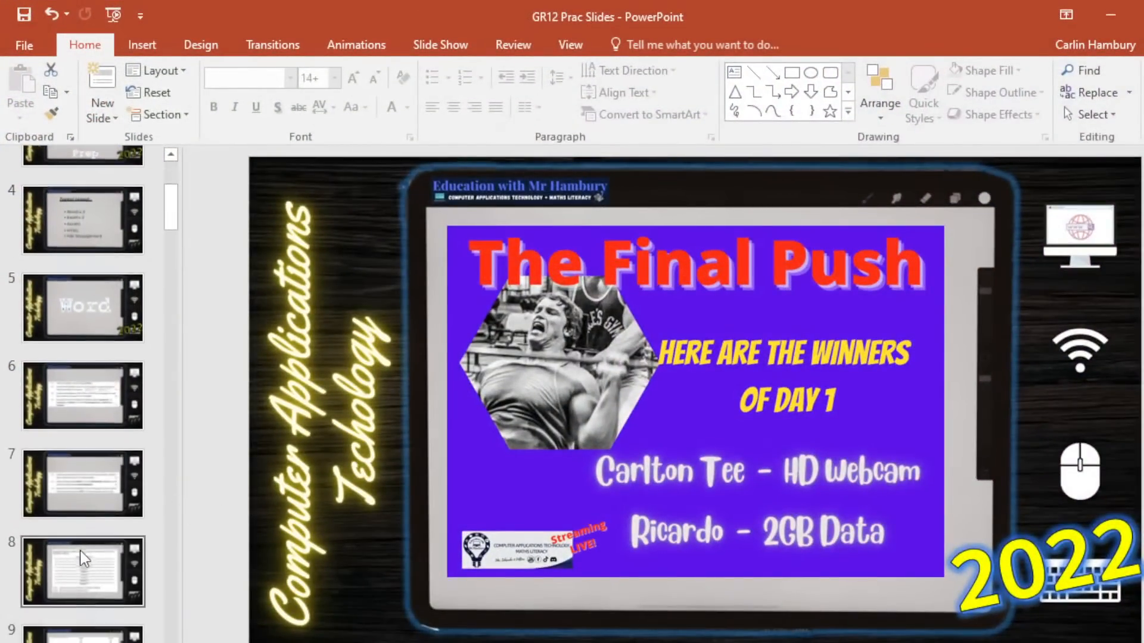
pyautogui.scroll(-5, 80, 550)
pyautogui.moveTo(177, 262); pyautogui.dragTo(184, 568)
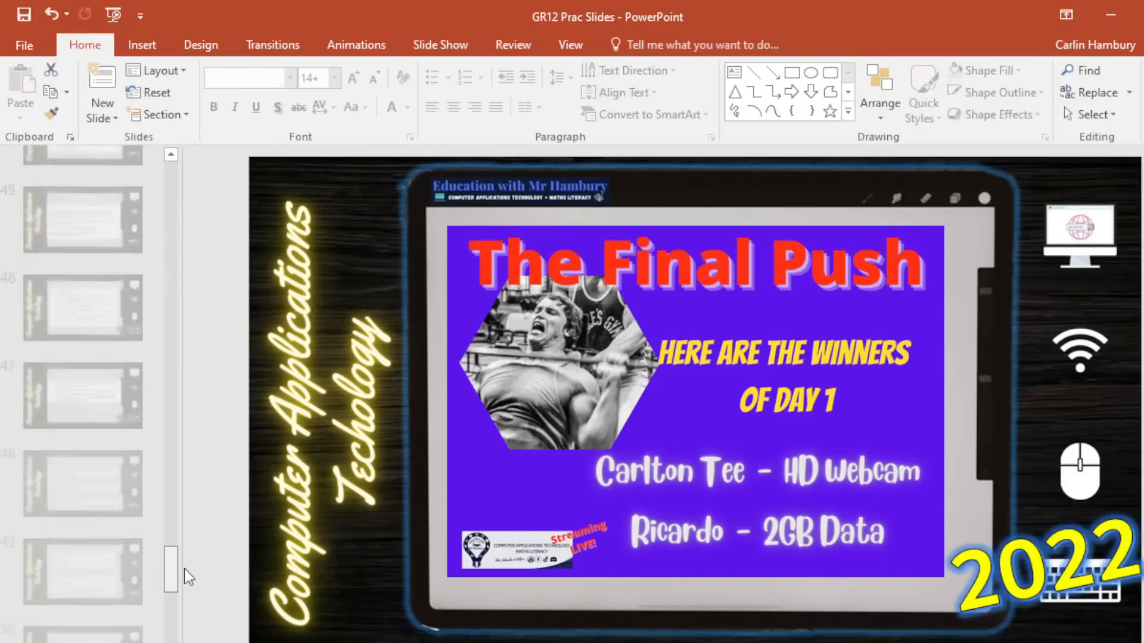
pyautogui.click(102, 306)
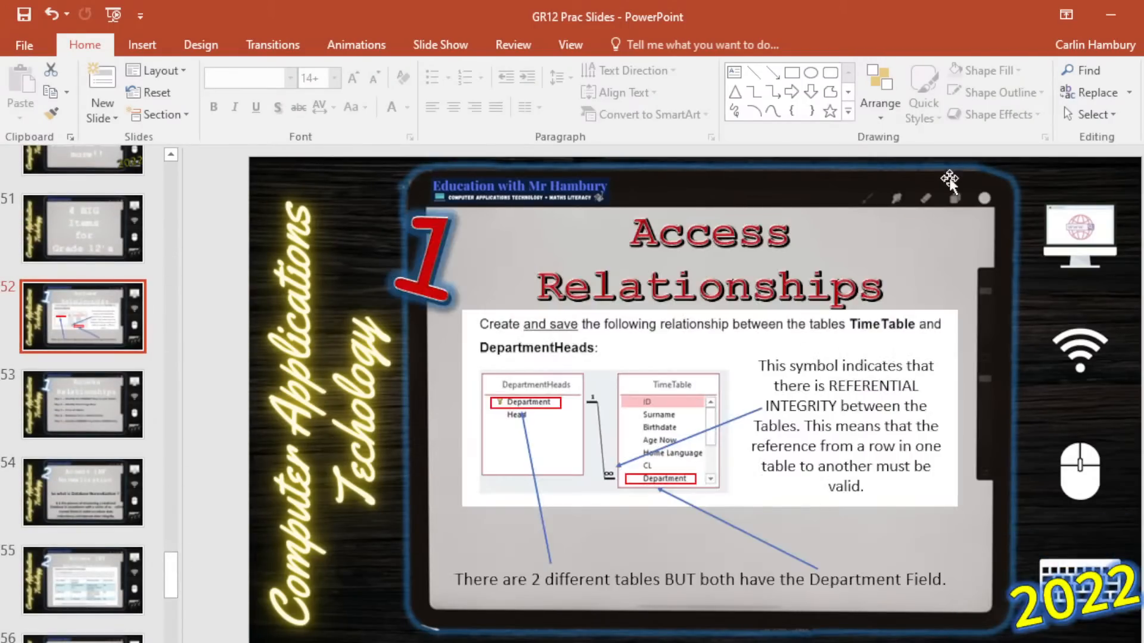
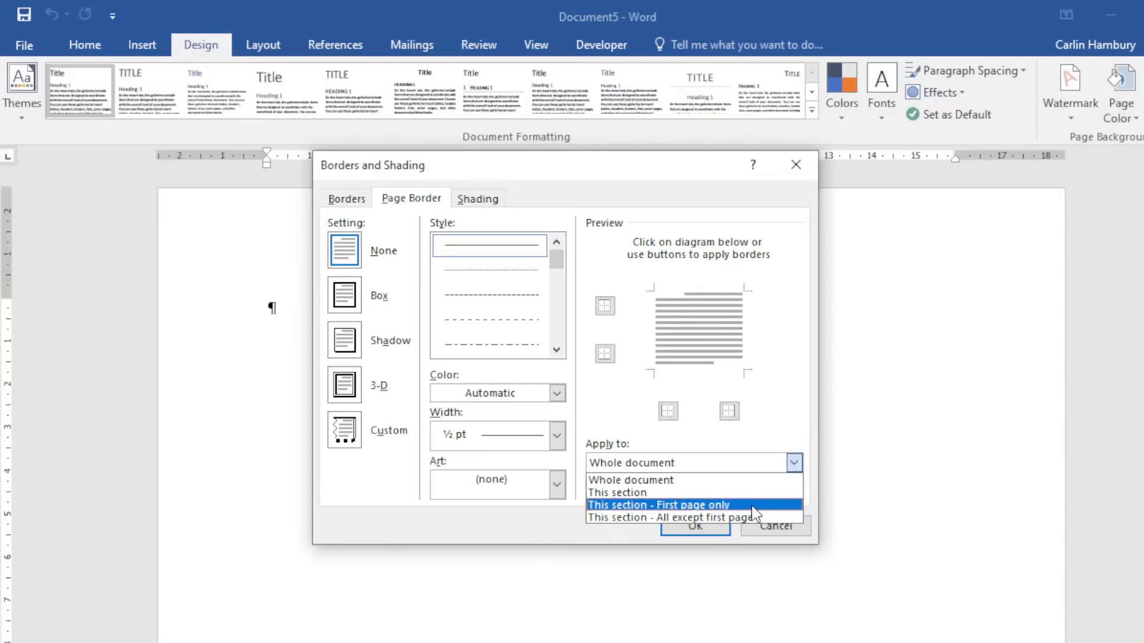
# Give only the first page of Document5 a red apple art page border.
pyautogui.click(344, 428)
pyautogui.click(352, 388)
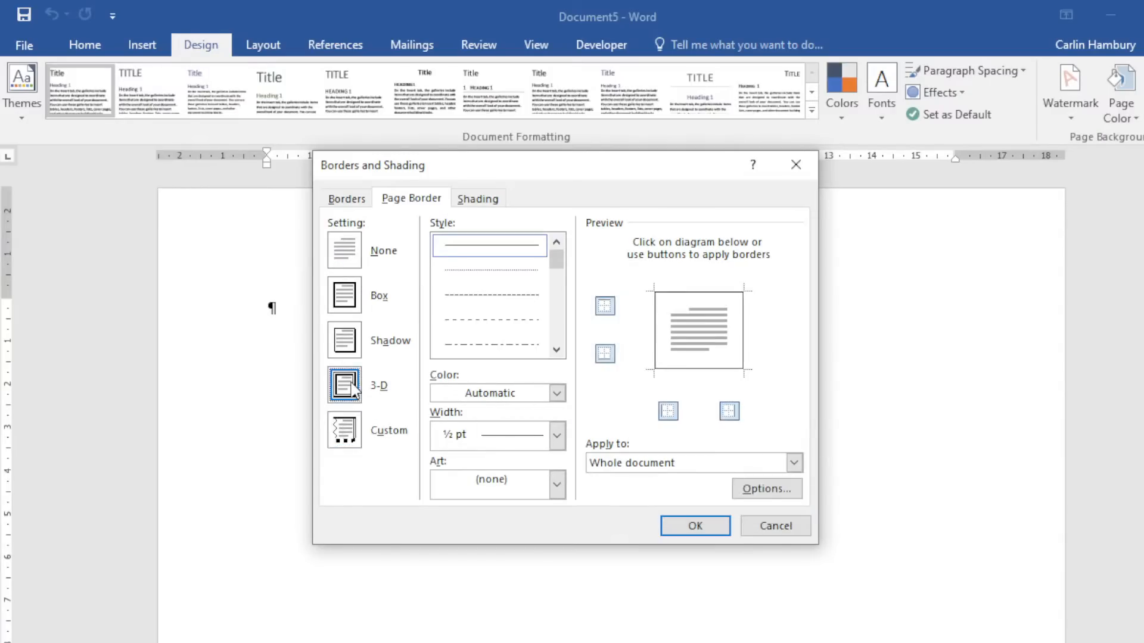
pyautogui.click(495, 487)
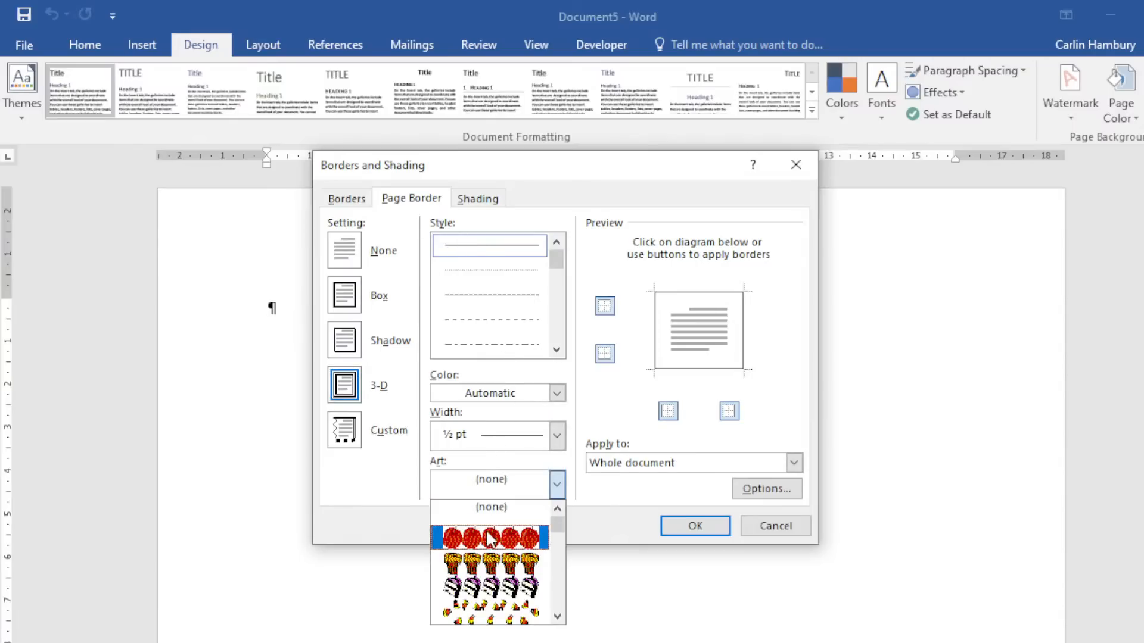
pyautogui.click(490, 539)
pyautogui.click(656, 469)
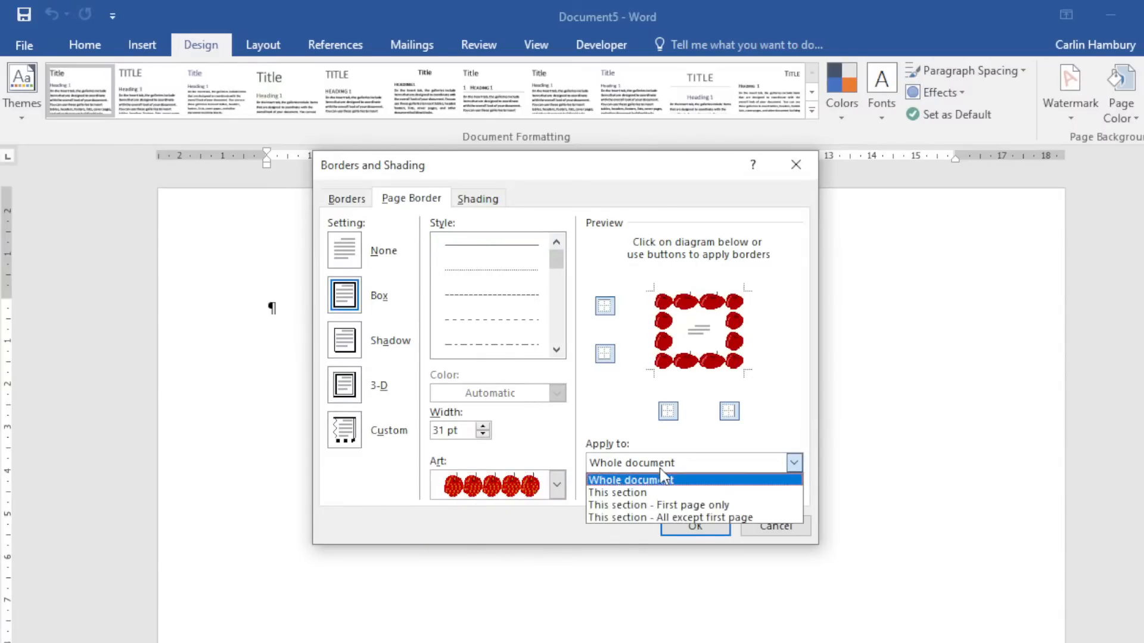
pyautogui.click(663, 505)
pyautogui.click(711, 525)
# Close Word, discarding the changes to Document5.
pyautogui.scroll(-6, 550, 514)
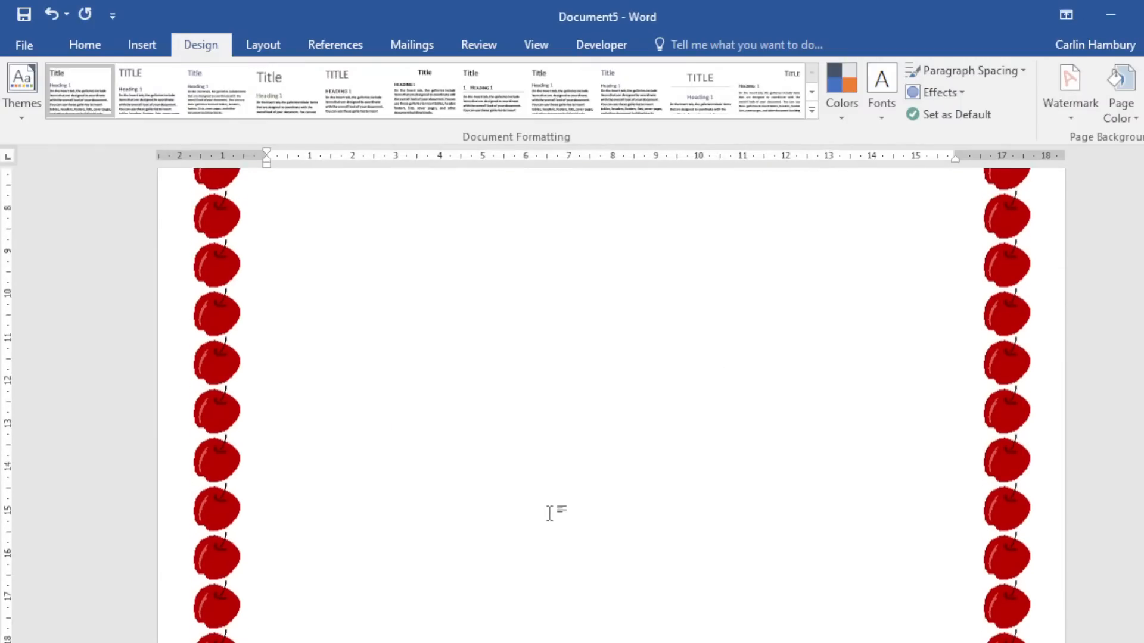
pyautogui.scroll(-6, 550, 514)
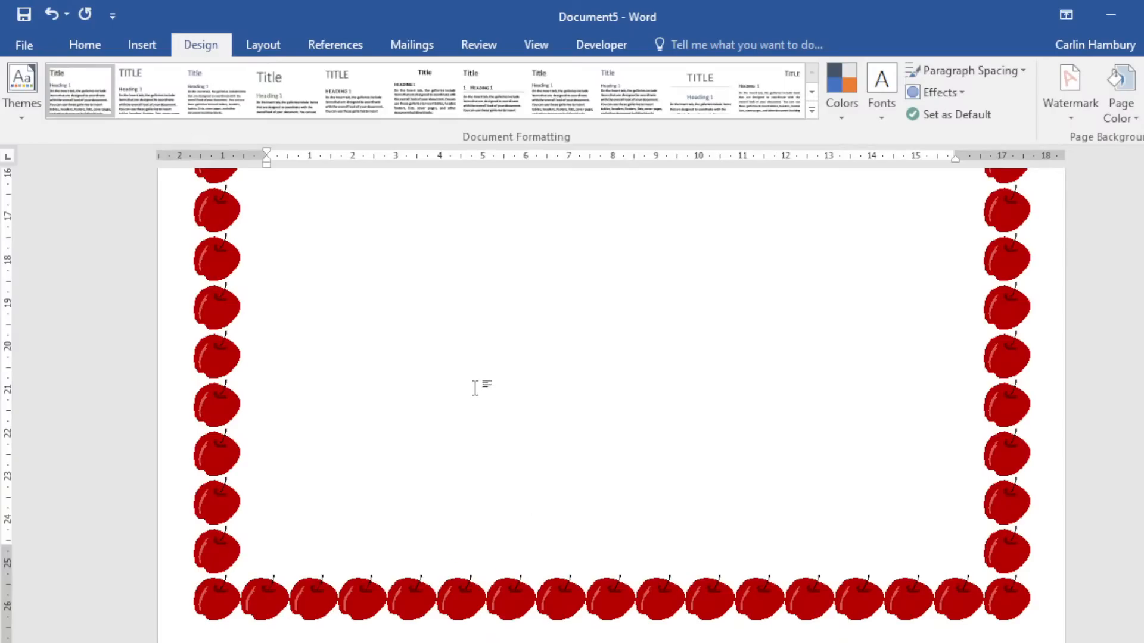
pyautogui.hotkey('alt', 'F4')
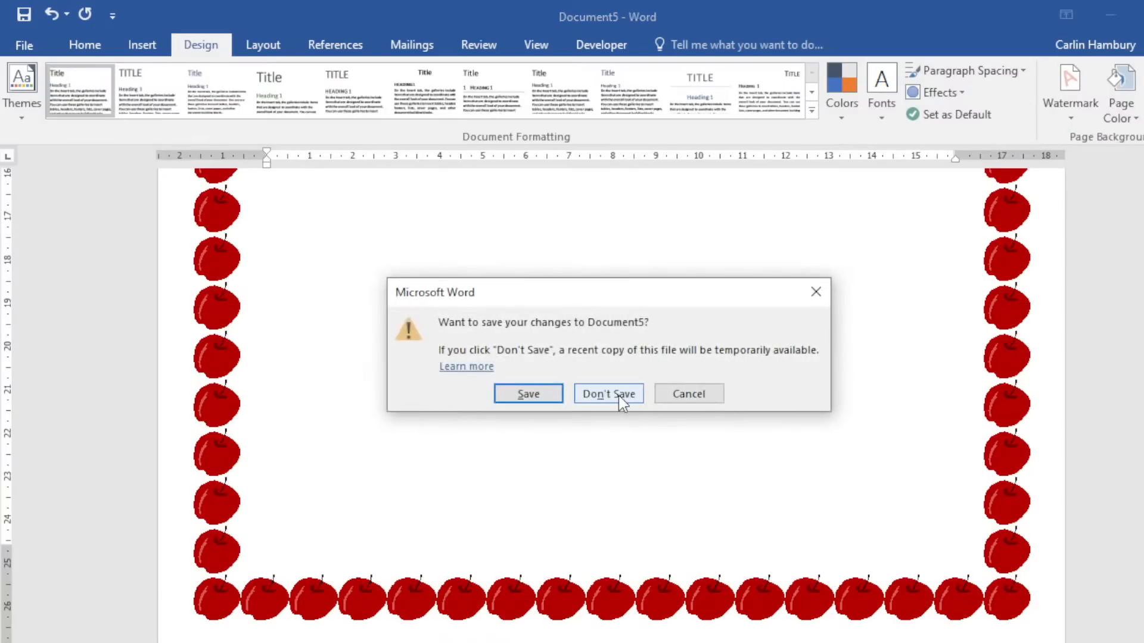
pyautogui.click(618, 395)
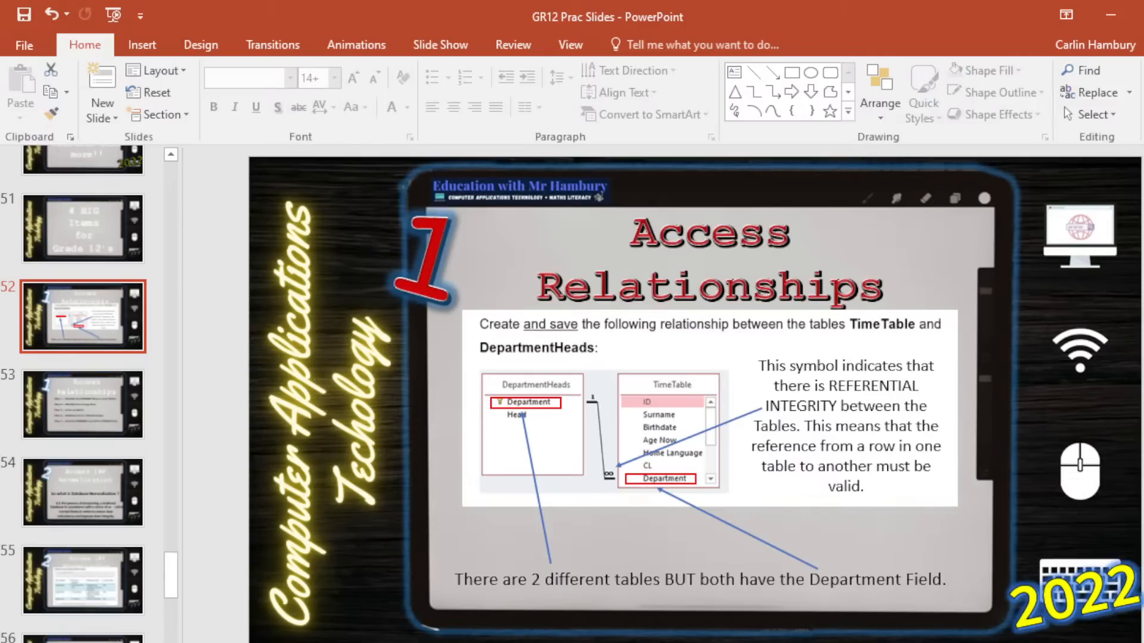
# Quit PowerPoint without saving, then open CampLetter from SO Gr.11 2nd Edition > Section 3 data > 3_6 DATA.
pyautogui.hotkey('alt', 'F4')
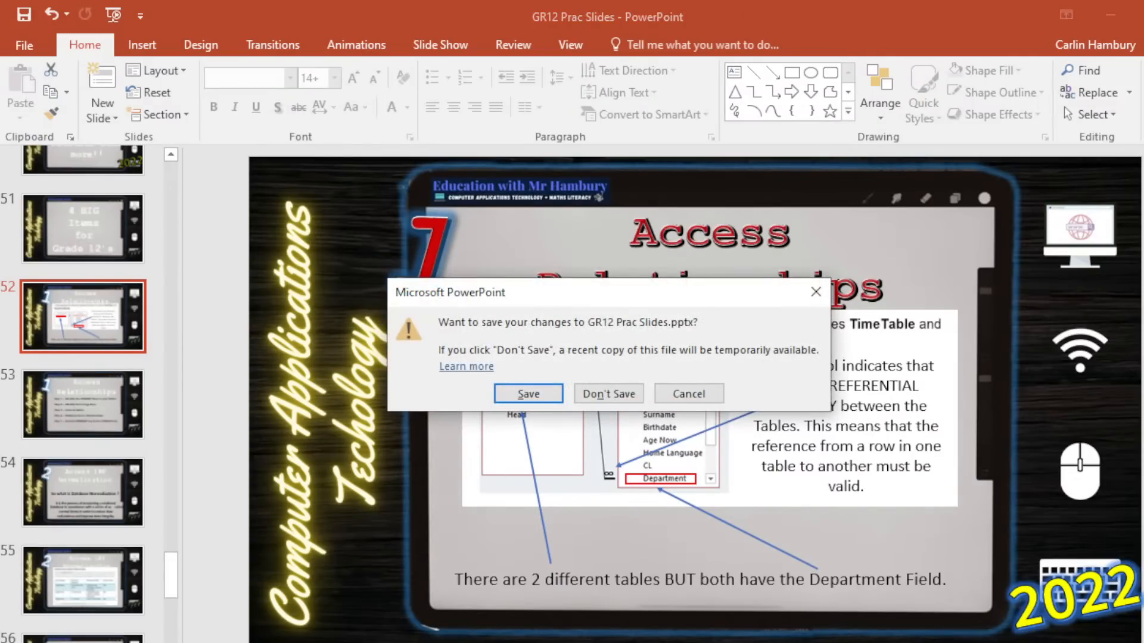
pyautogui.click(619, 398)
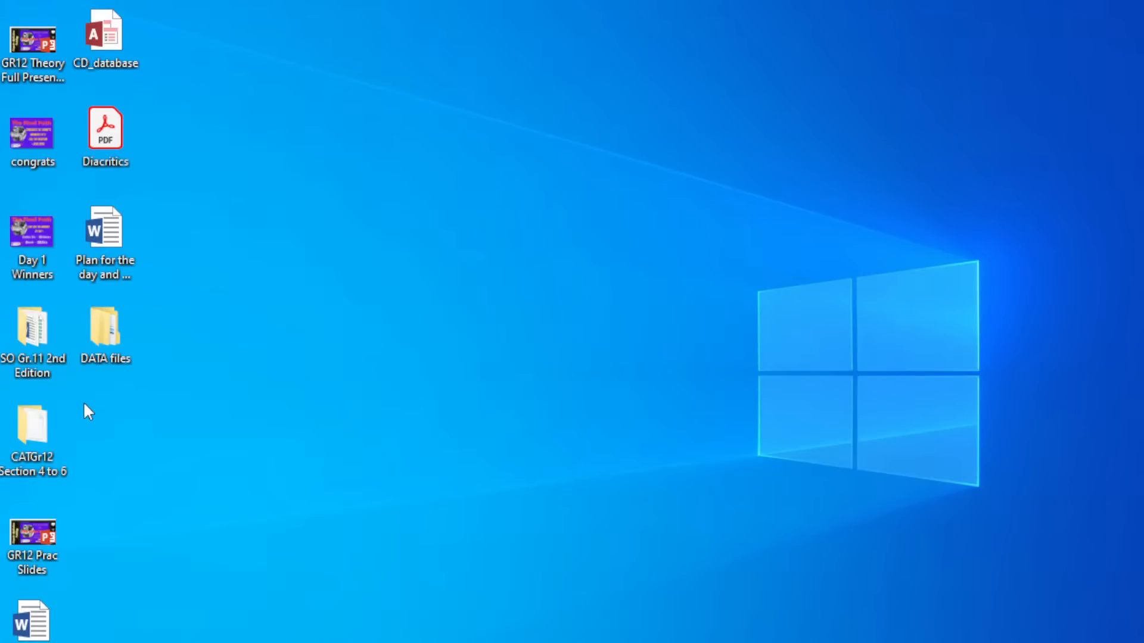
pyautogui.doubleClick(48, 325)
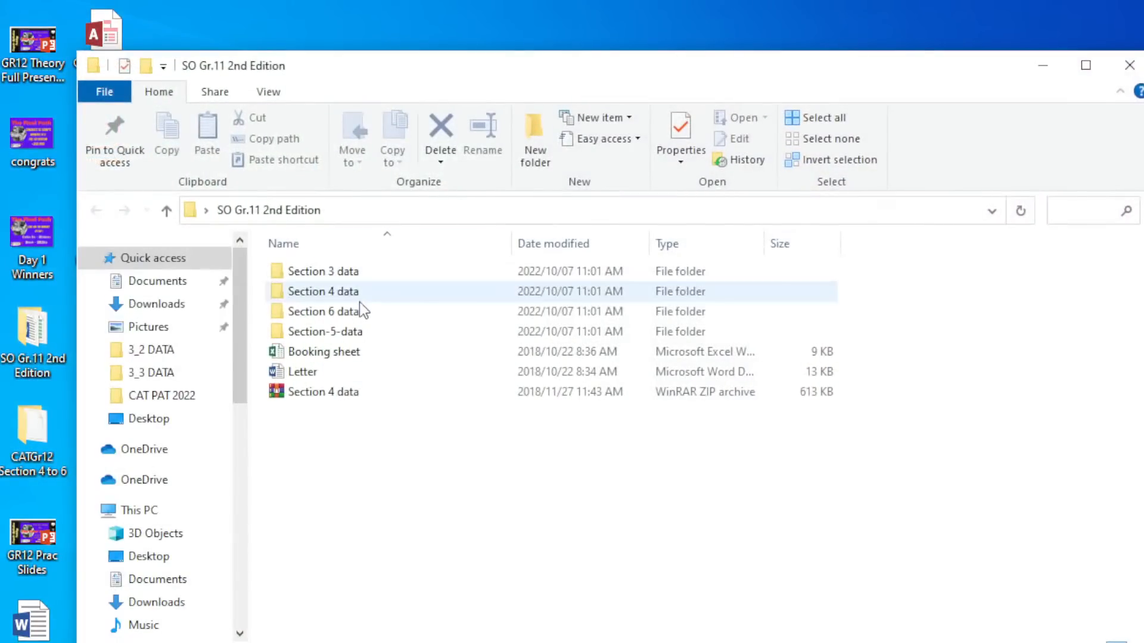
pyautogui.doubleClick(335, 274)
pyautogui.doubleClick(322, 372)
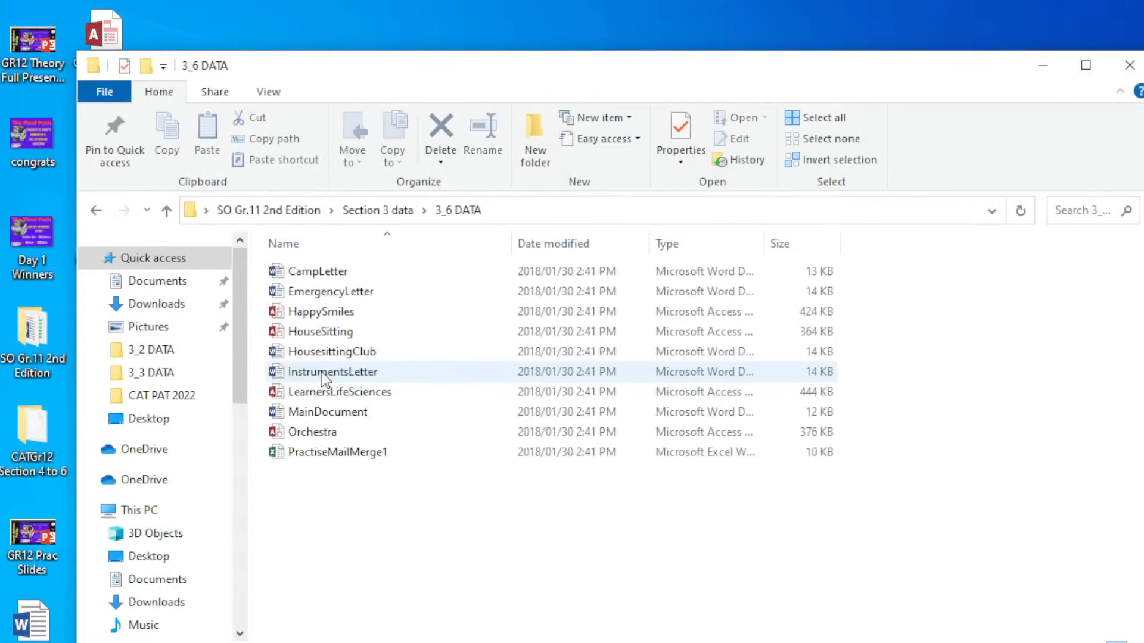
pyautogui.click(321, 274)
pyautogui.doubleClick(320, 273)
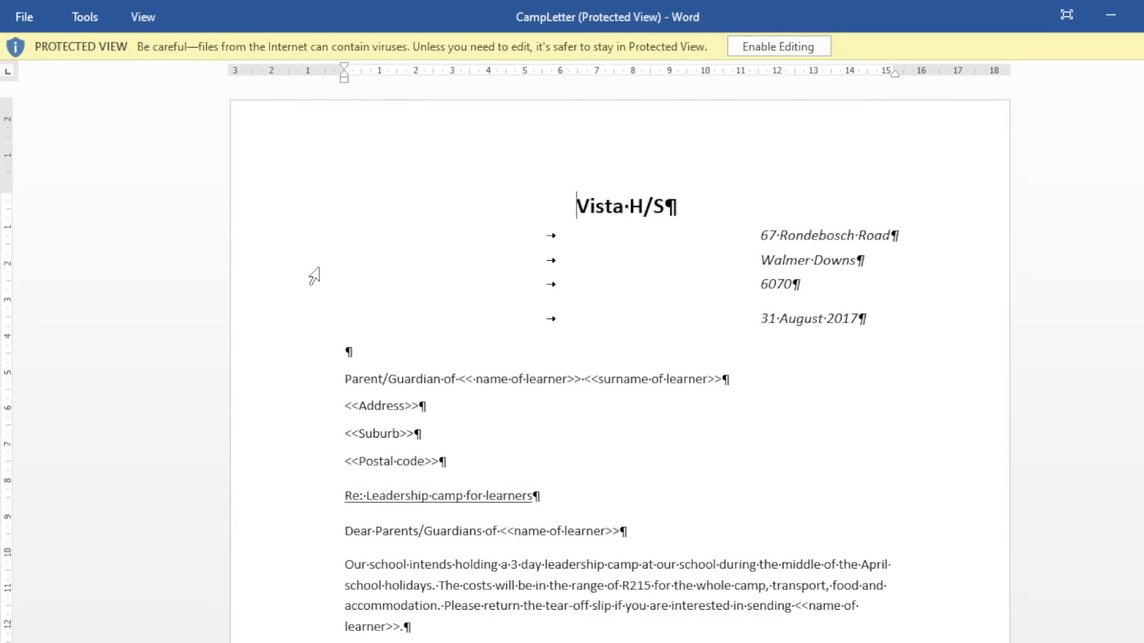
# Enable editing on CampLetter and turn off the Show/Hide ¶ formatting marks.
pyautogui.click(768, 48)
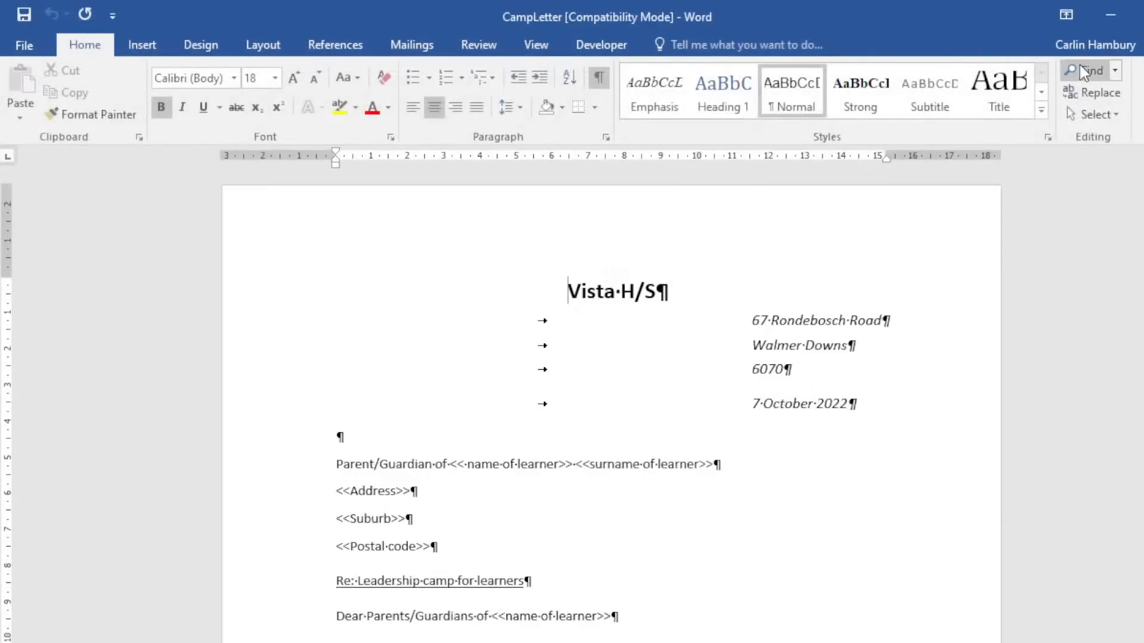
pyautogui.scroll(-3, 641, 395)
pyautogui.scroll(-1, 654, 413)
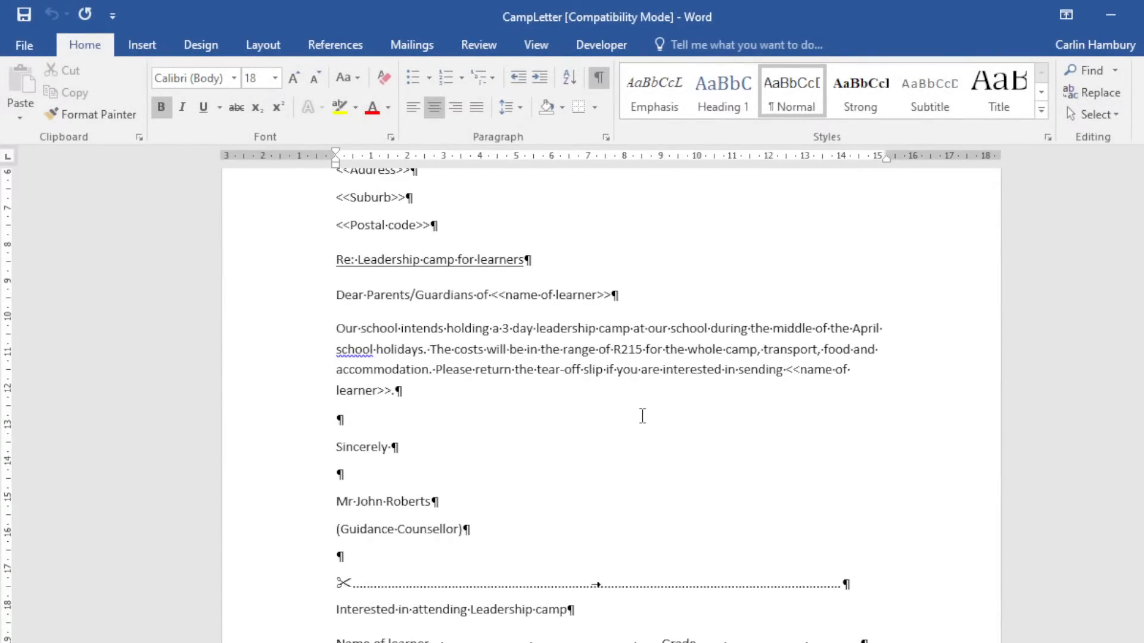
pyautogui.scroll(5, 602, 433)
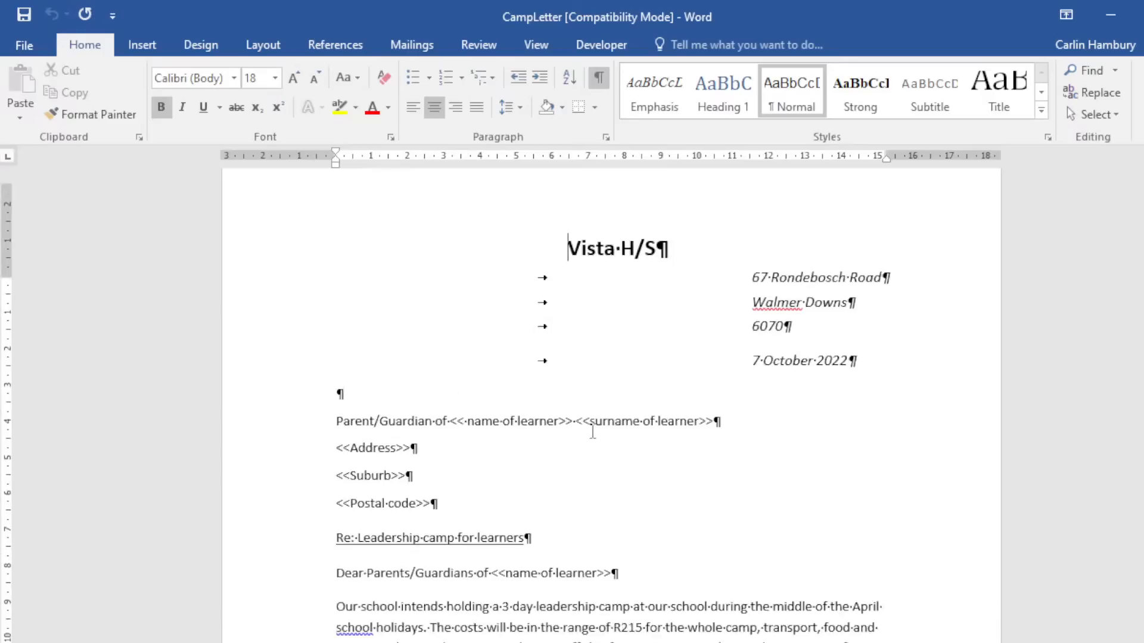
pyautogui.click(599, 77)
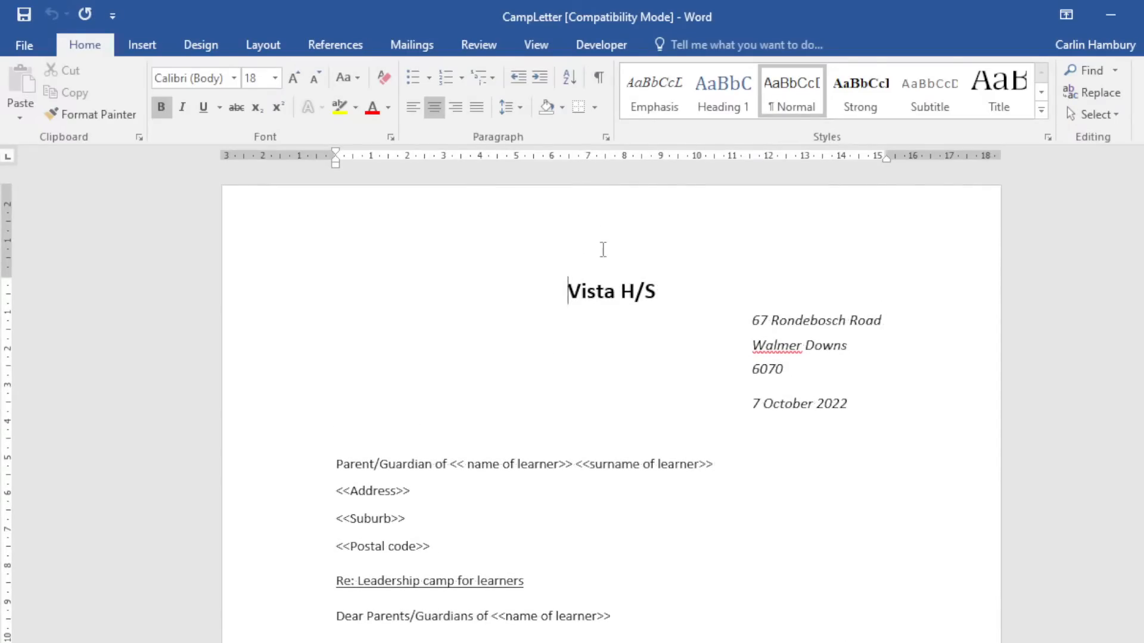
# Review the letter's <<name of learner>>, Address and other placeholders, then bring up the Mailings commands.
pyautogui.scroll(-3, 622, 319)
pyautogui.scroll(-6, 622, 320)
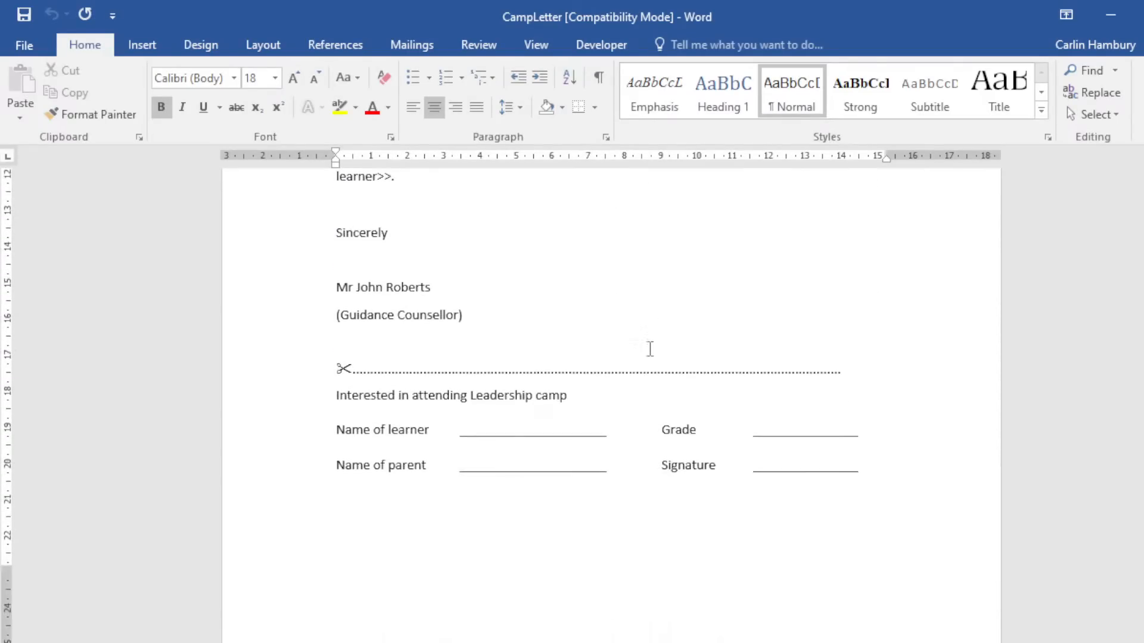
pyautogui.scroll(9, 581, 357)
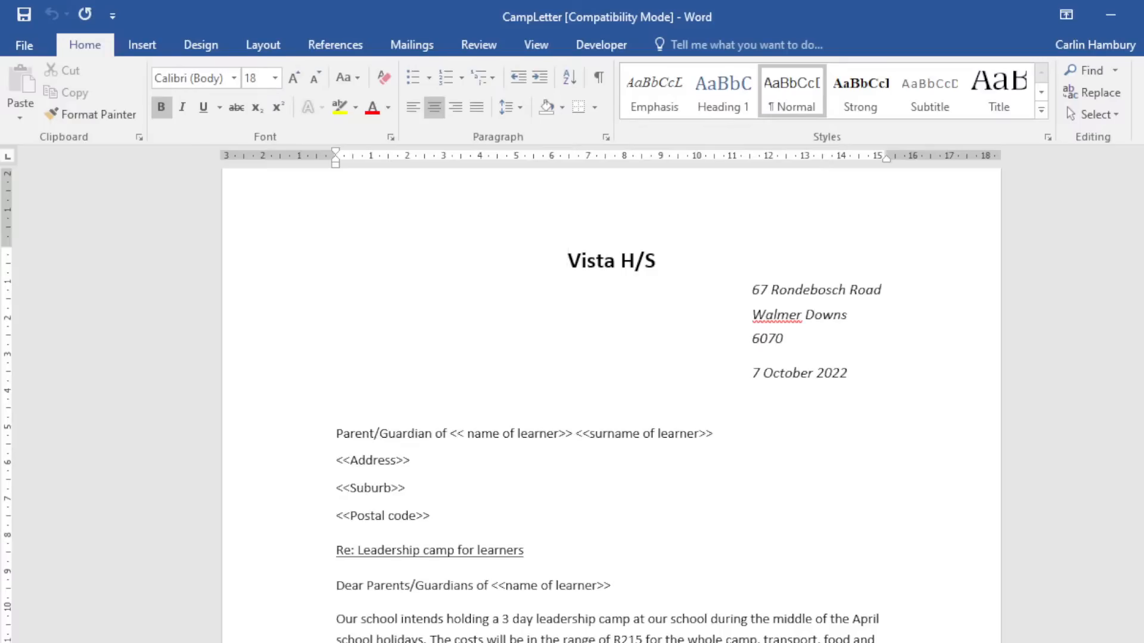
pyautogui.scroll(3, 410, 472)
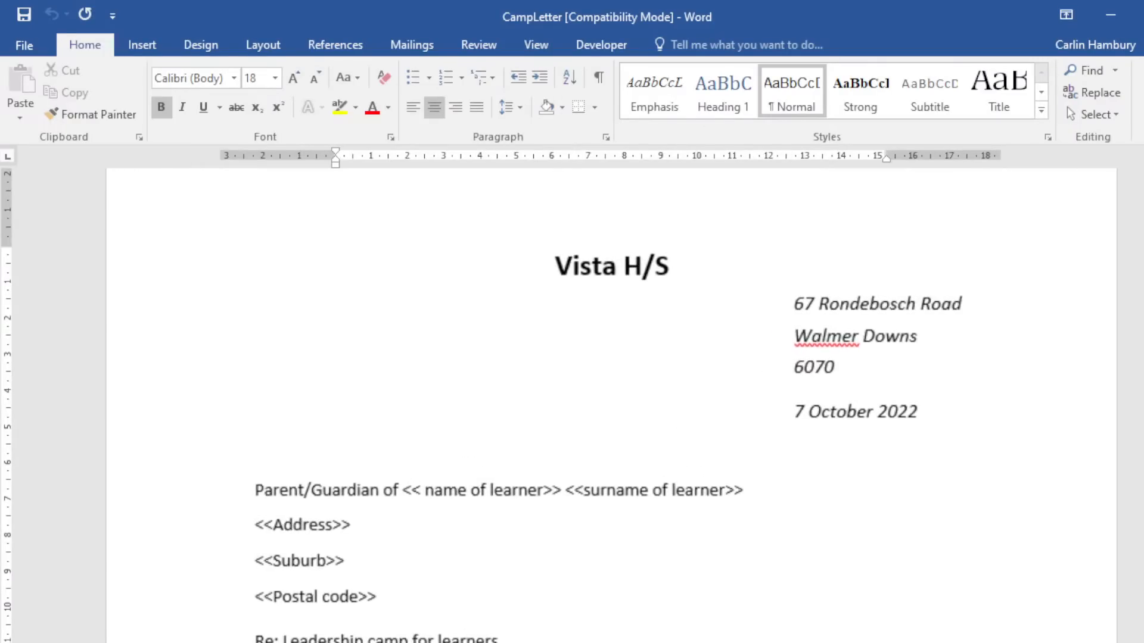
pyautogui.moveTo(402, 491); pyautogui.dragTo(728, 506)
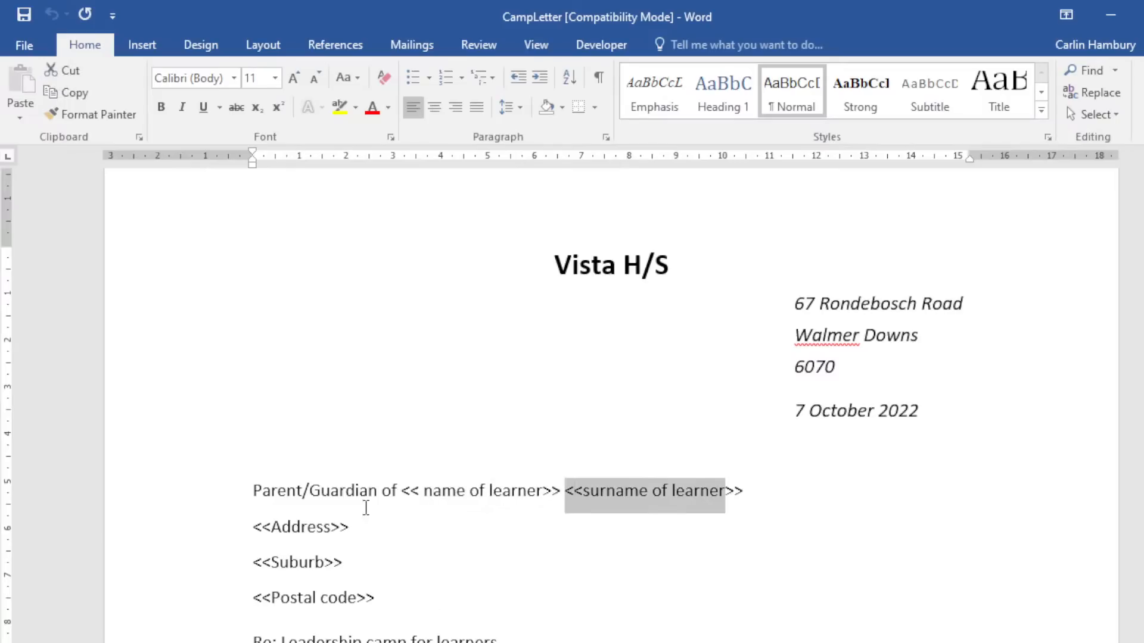
pyautogui.moveTo(254, 526); pyautogui.dragTo(349, 527)
pyautogui.click(327, 564)
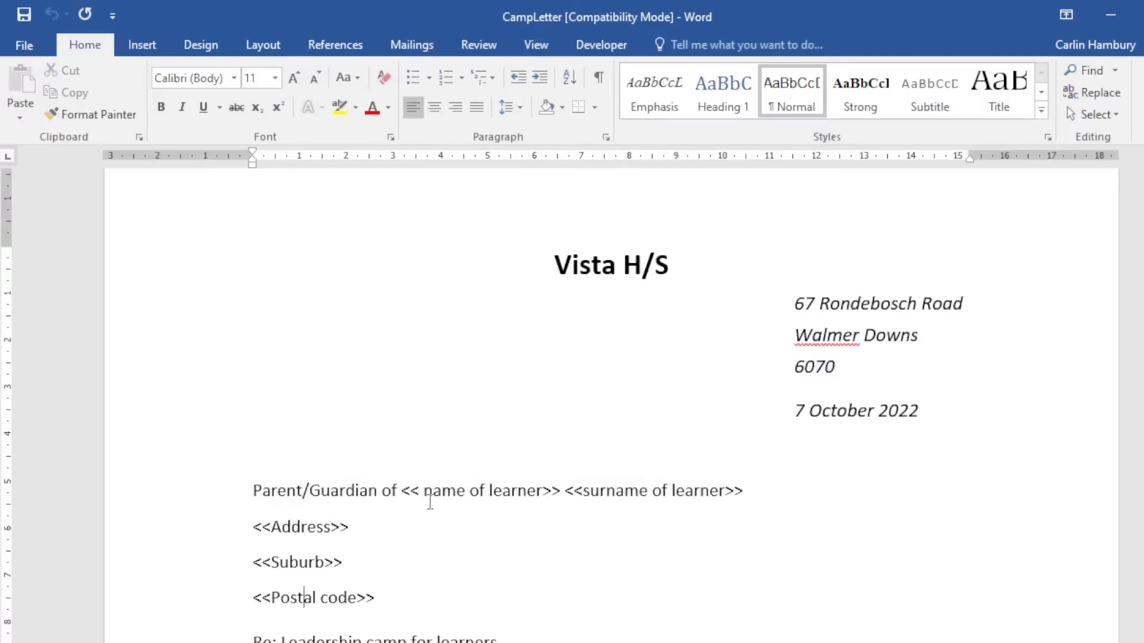
pyautogui.scroll(-5, 429, 498)
pyautogui.moveTo(456, 345); pyautogui.dragTo(593, 344)
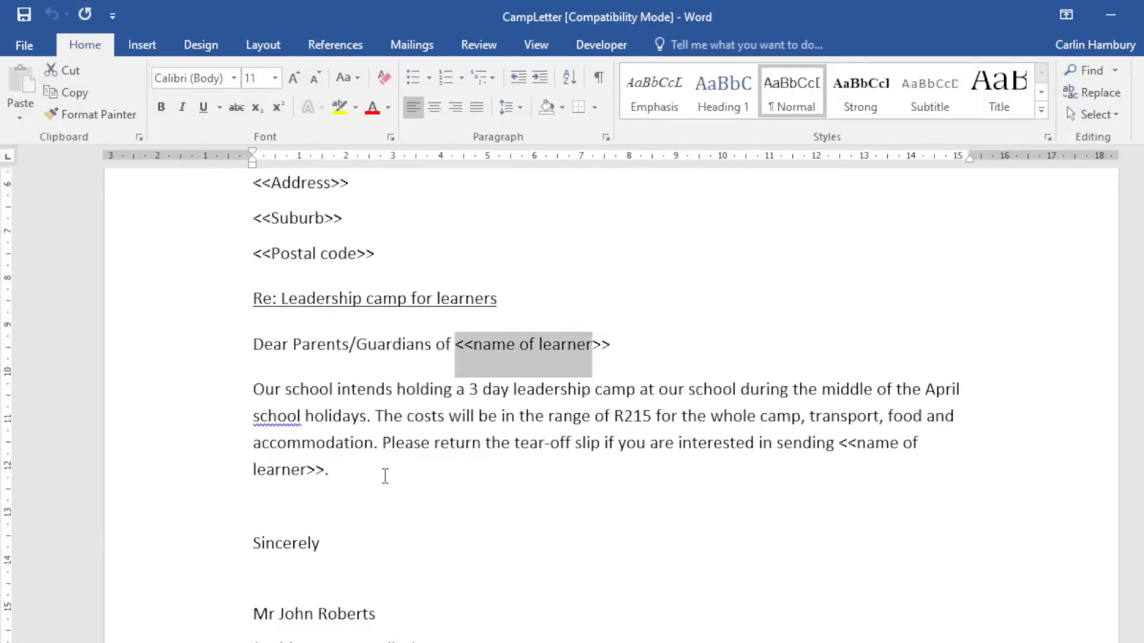
pyautogui.scroll(-3, 349, 505)
pyautogui.scroll(-2, 349, 504)
pyautogui.scroll(10, 349, 505)
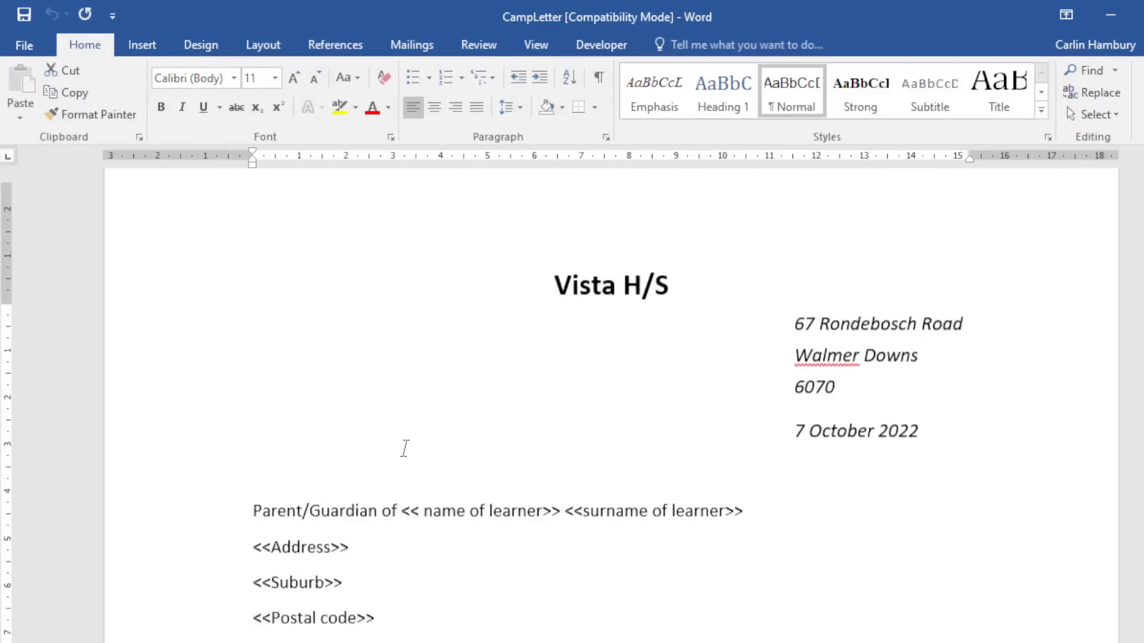
pyautogui.scroll(2, 404, 450)
pyautogui.click(417, 47)
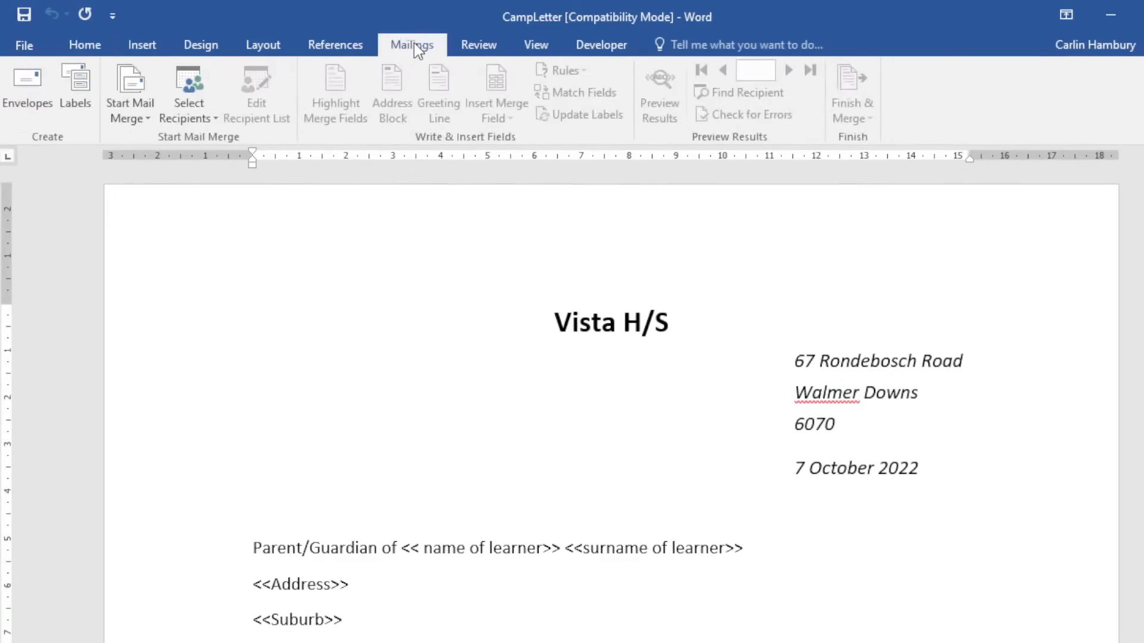
# Start a Letters mail merge and choose to use an existing recipient list.
pyautogui.click(126, 113)
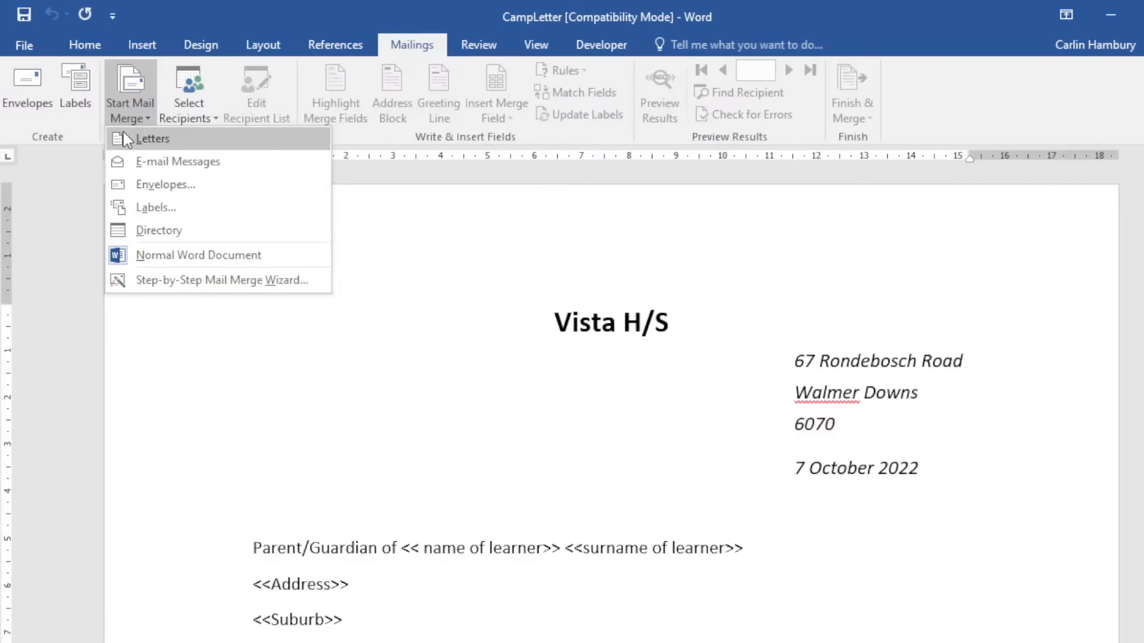
pyautogui.click(126, 139)
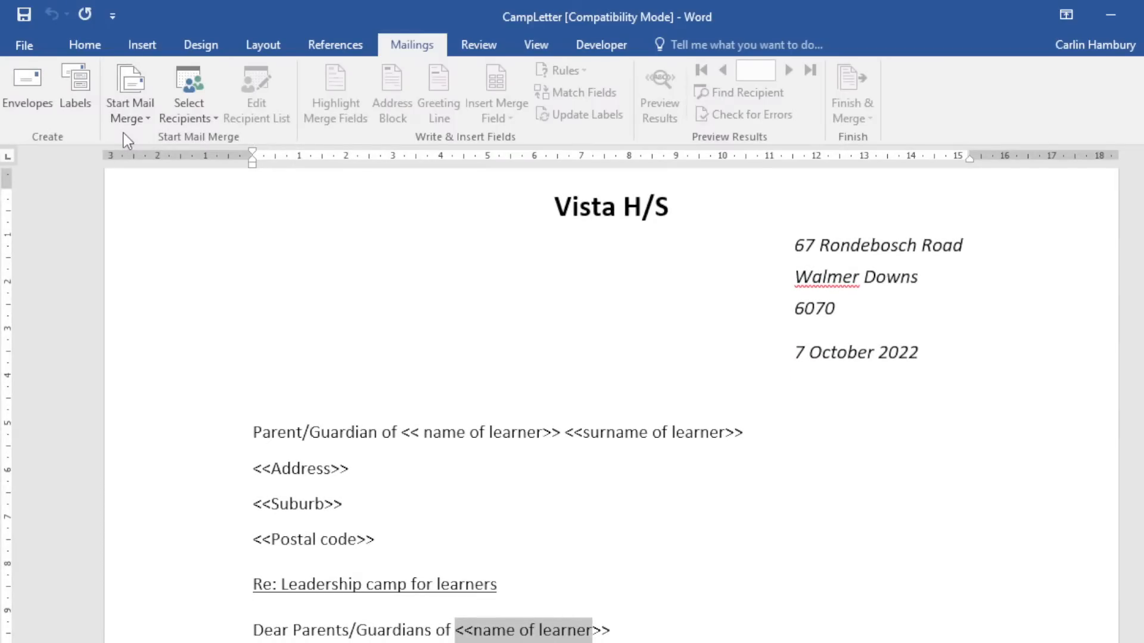
pyautogui.click(182, 119)
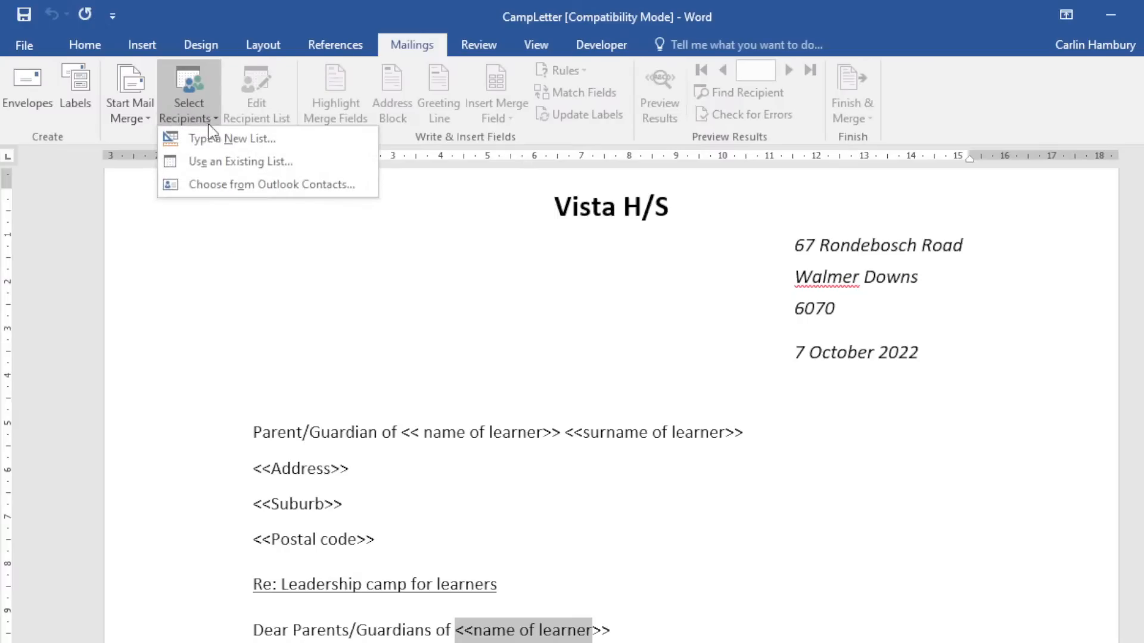
pyautogui.click(218, 163)
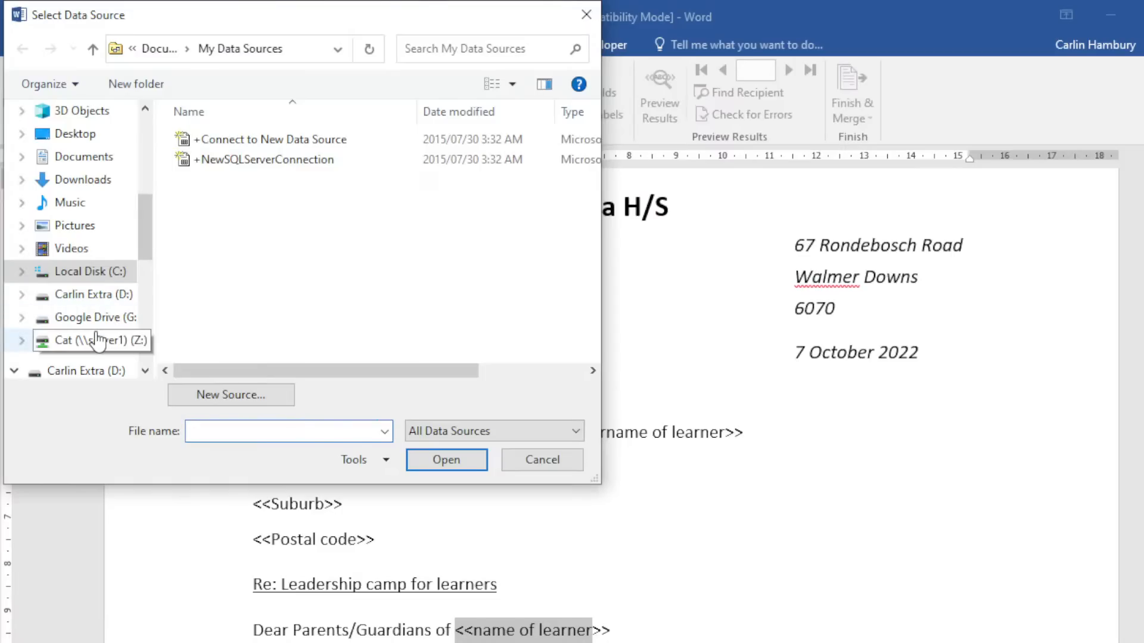
# Browse from the Desktop into DATA files > 3_6 DATA, then back up to the Desktop.
pyautogui.click(83, 134)
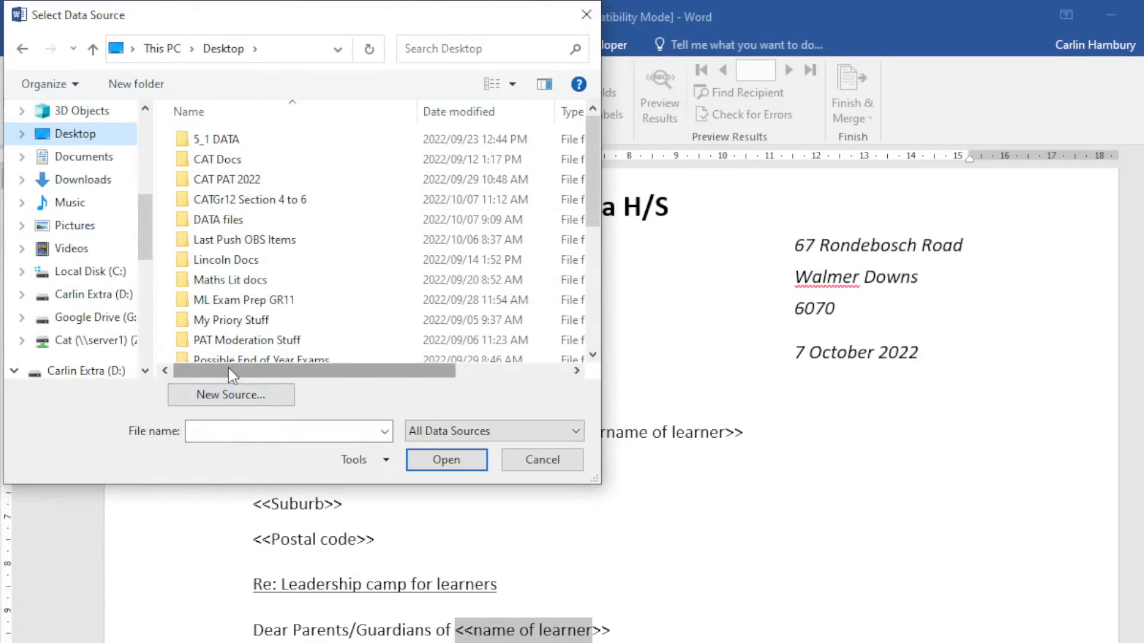
pyautogui.scroll(-1, 264, 323)
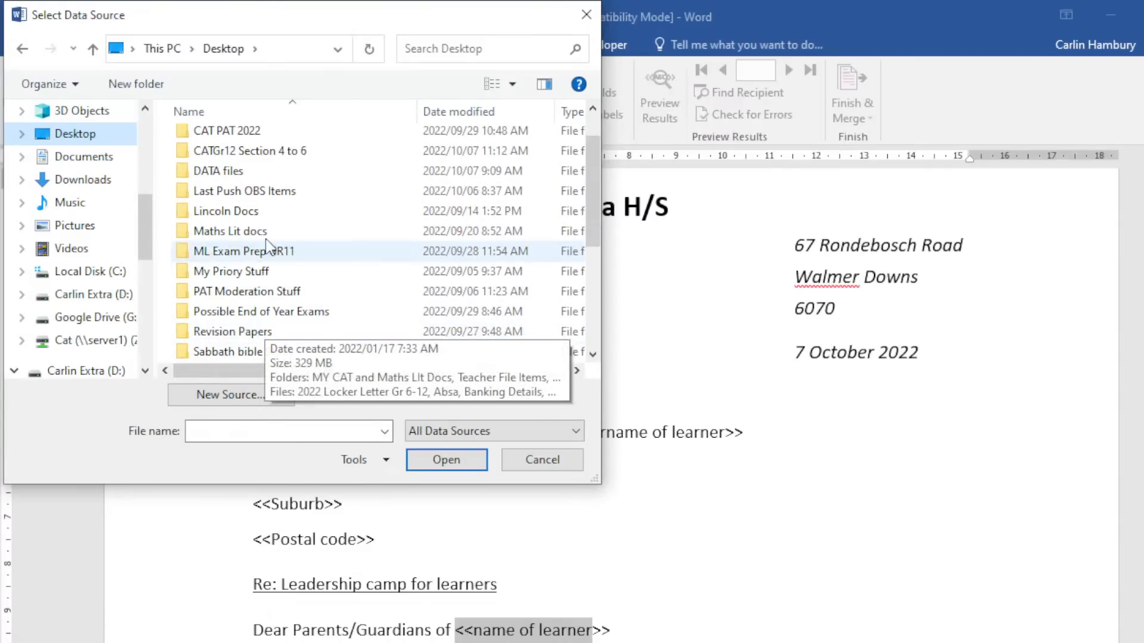
pyautogui.doubleClick(240, 178)
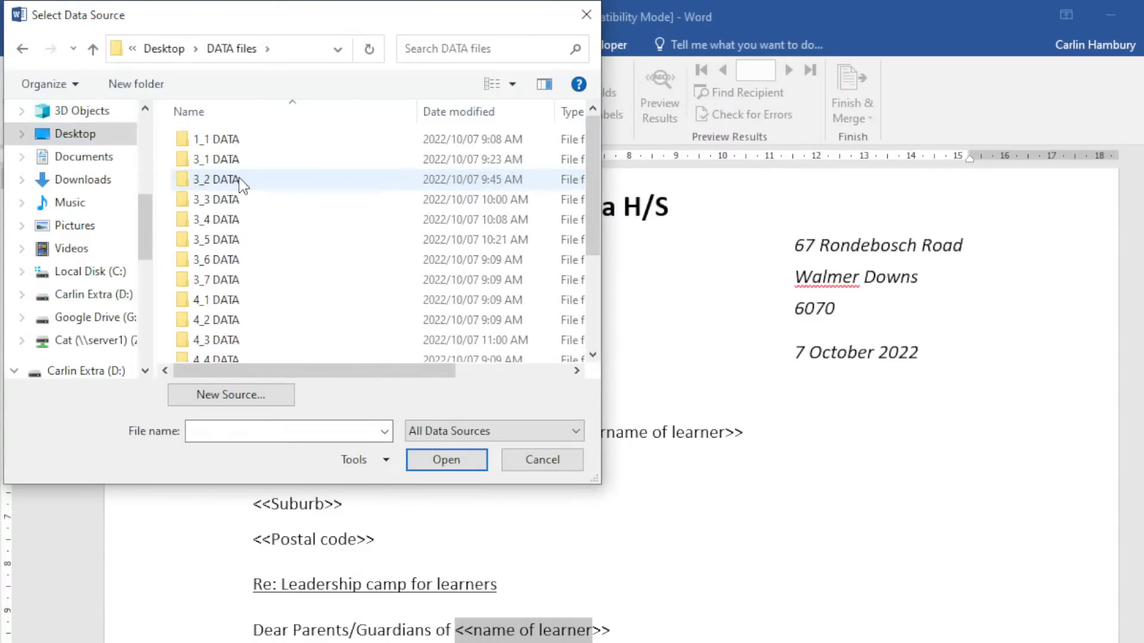
pyautogui.doubleClick(226, 260)
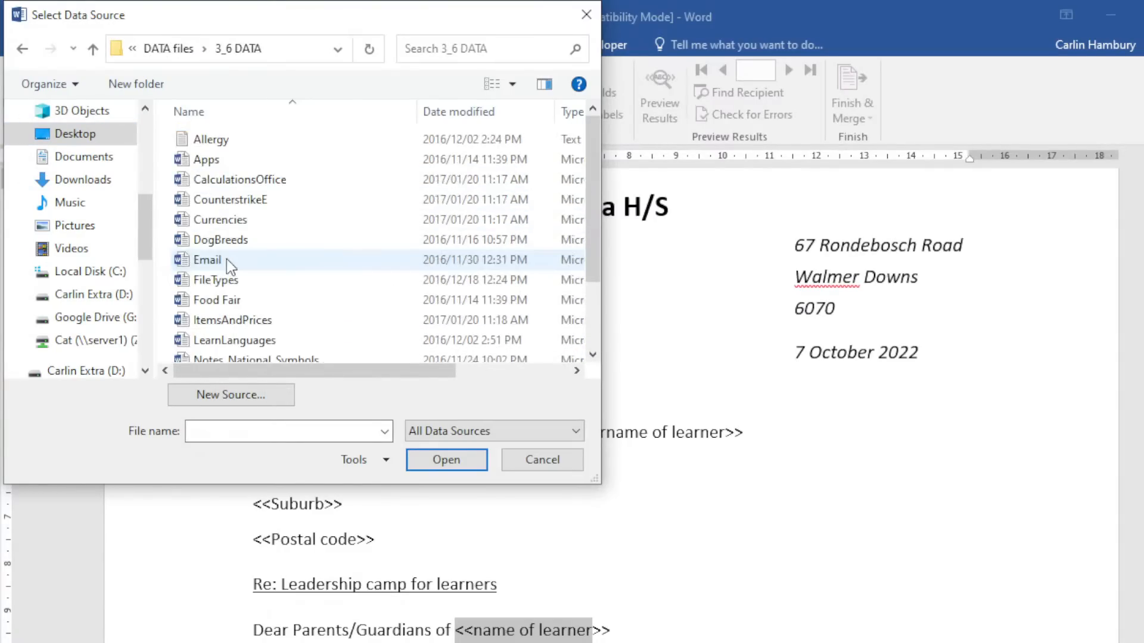
pyautogui.scroll(-2, 256, 262)
pyautogui.click(22, 48)
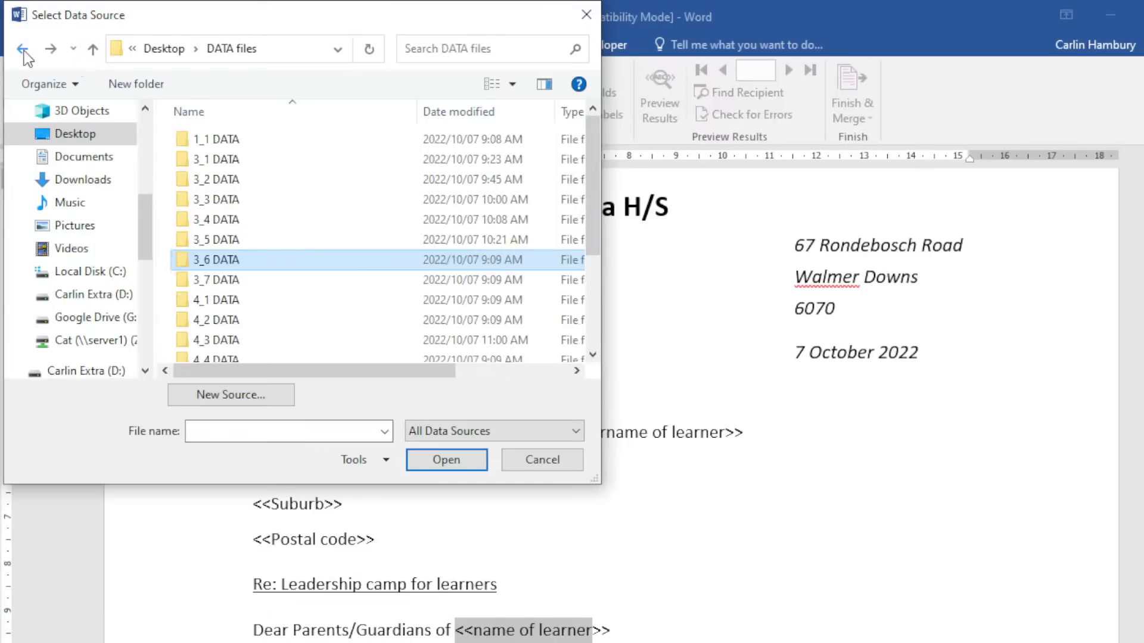
pyautogui.click(22, 49)
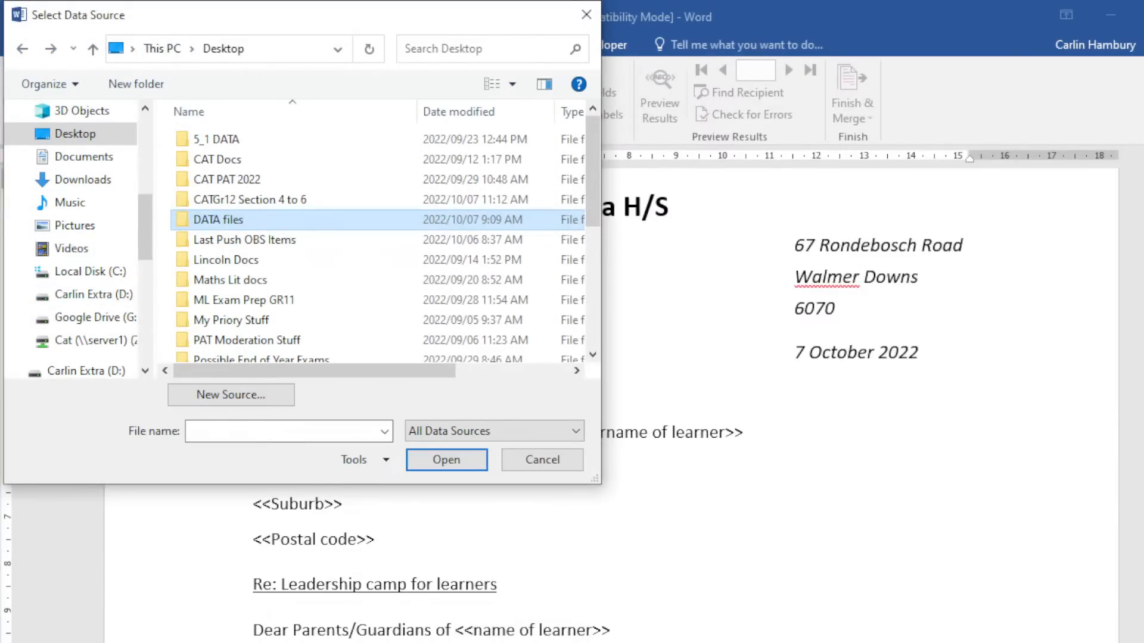
# Pick LearnersLifeSciences in SO Gr.11 2nd Edition > Section 3 data > 3_6 DATA as the data source.
pyautogui.scroll(-4, 337, 286)
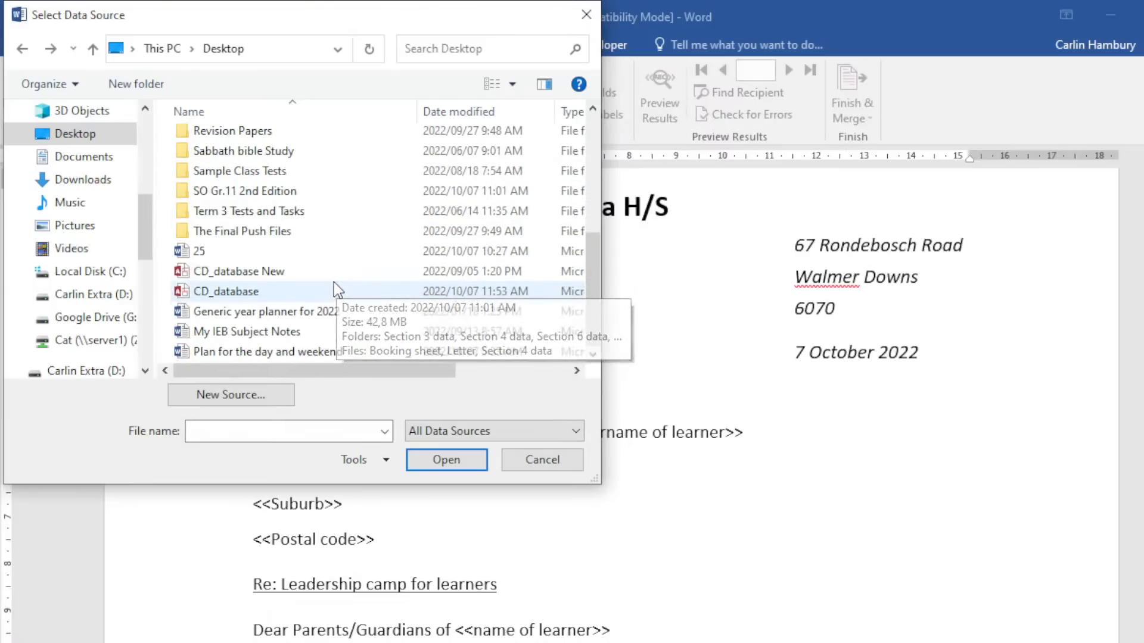
pyautogui.doubleClick(249, 190)
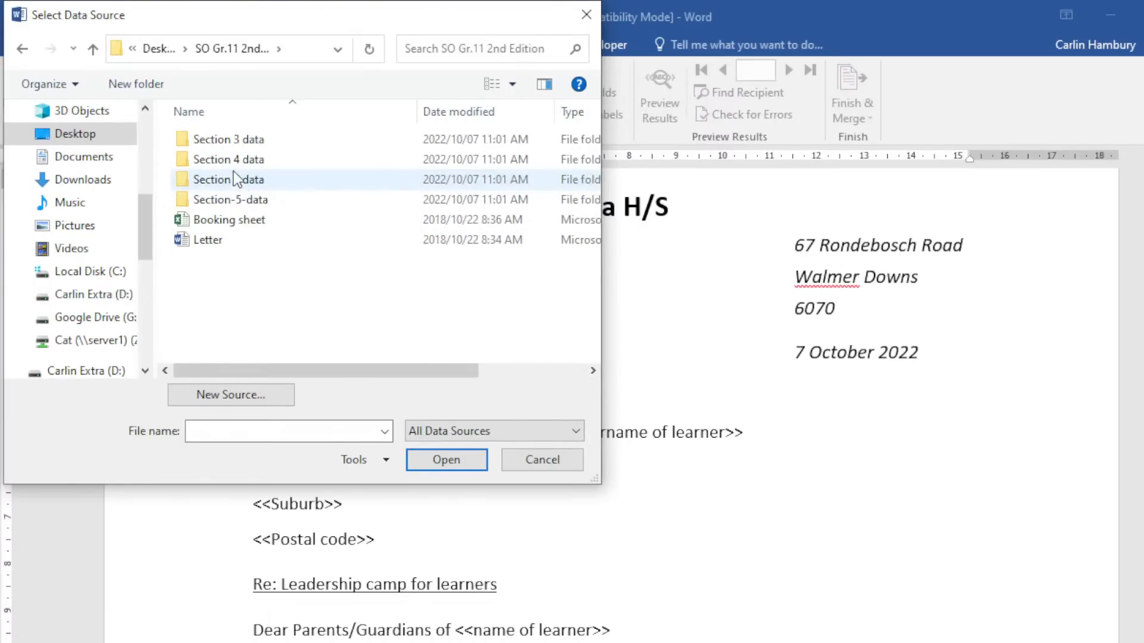
pyautogui.doubleClick(232, 140)
pyautogui.click(225, 222)
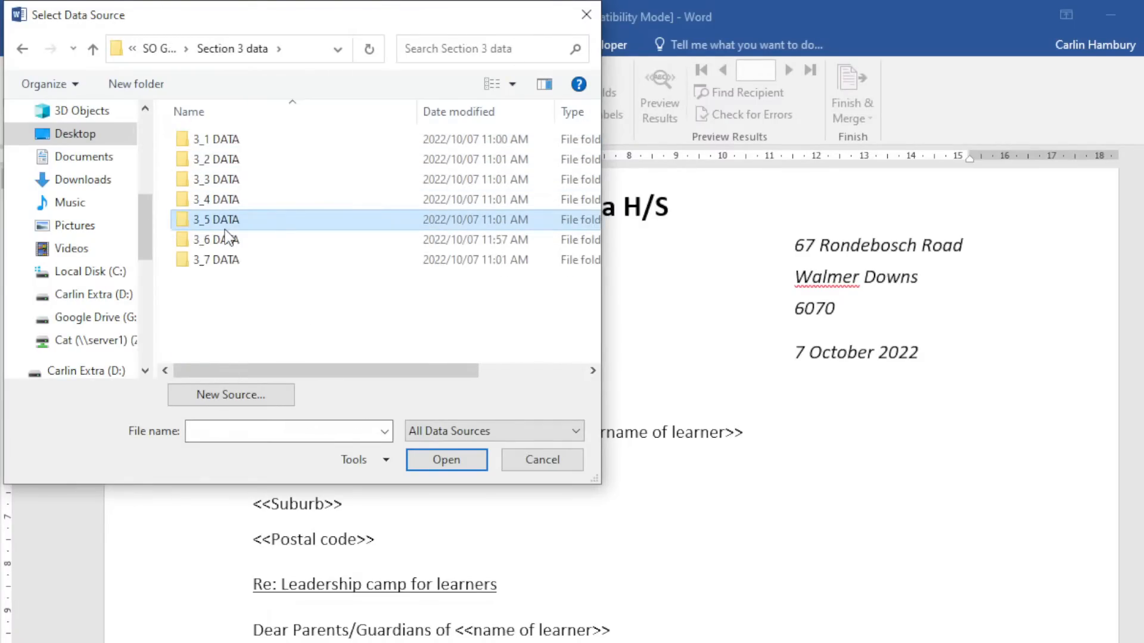
pyautogui.doubleClick(226, 224)
pyautogui.click(22, 49)
pyautogui.click(221, 240)
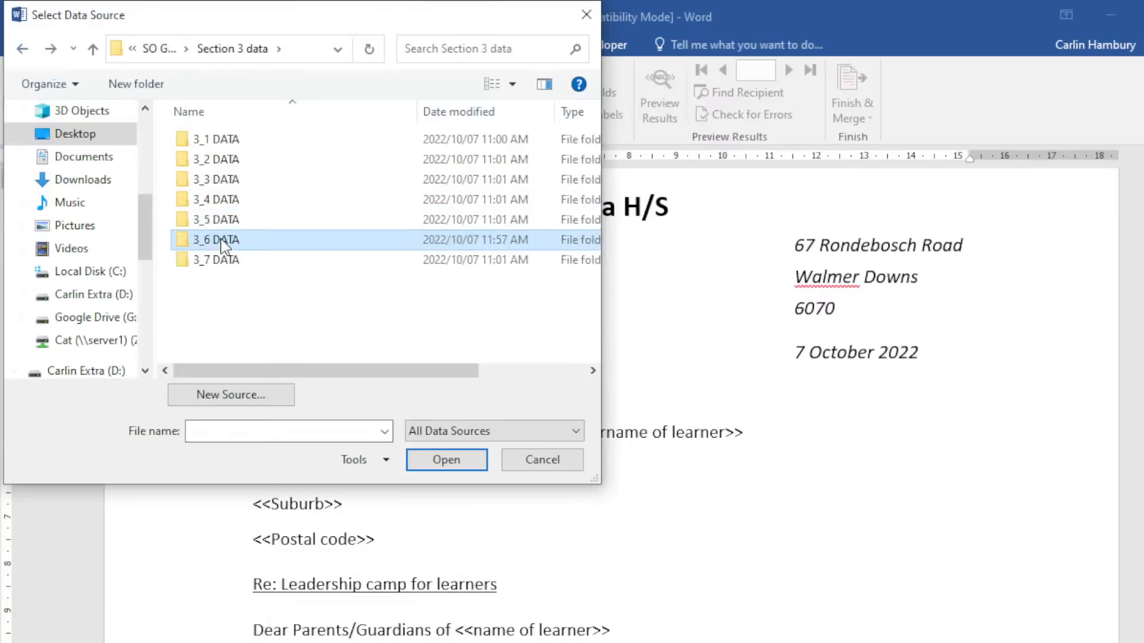
pyautogui.doubleClick(222, 239)
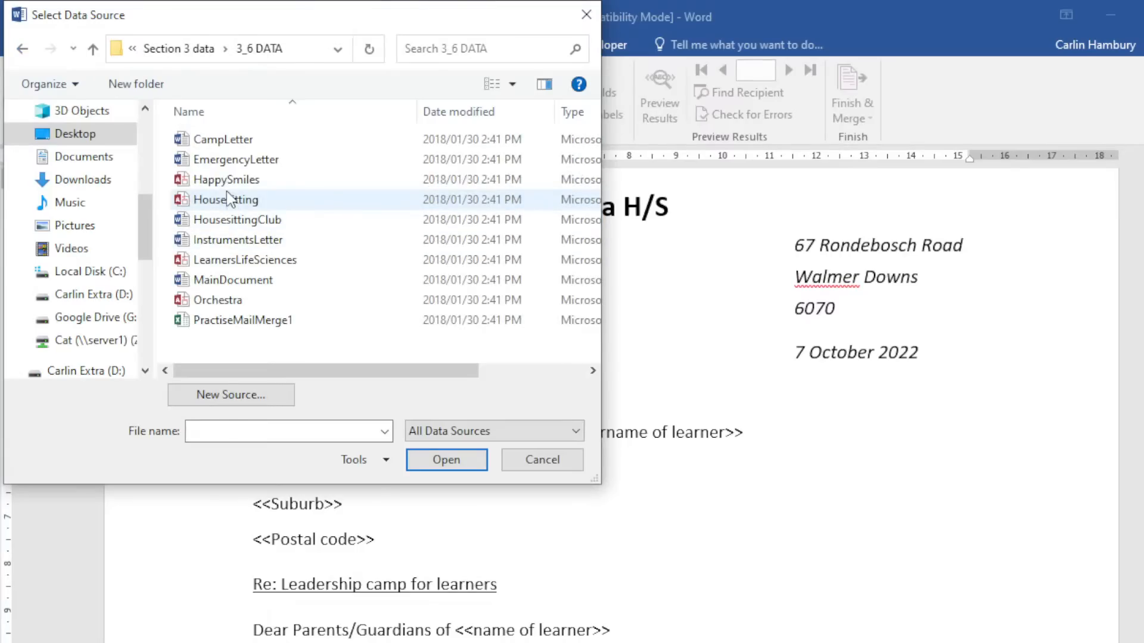
pyautogui.doubleClick(246, 260)
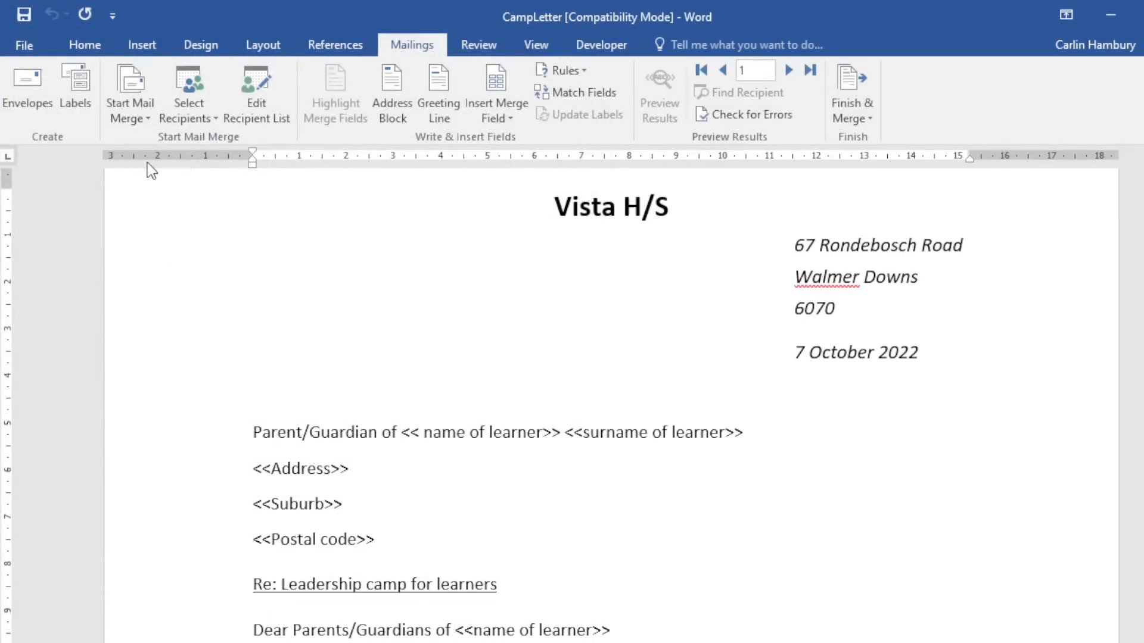
pyautogui.click(262, 98)
pyautogui.moveTo(438, 138); pyautogui.dragTo(369, 130)
pyautogui.moveTo(833, 543); pyautogui.dragTo(1132, 642)
pyautogui.moveTo(506, 123); pyautogui.dragTo(381, 78)
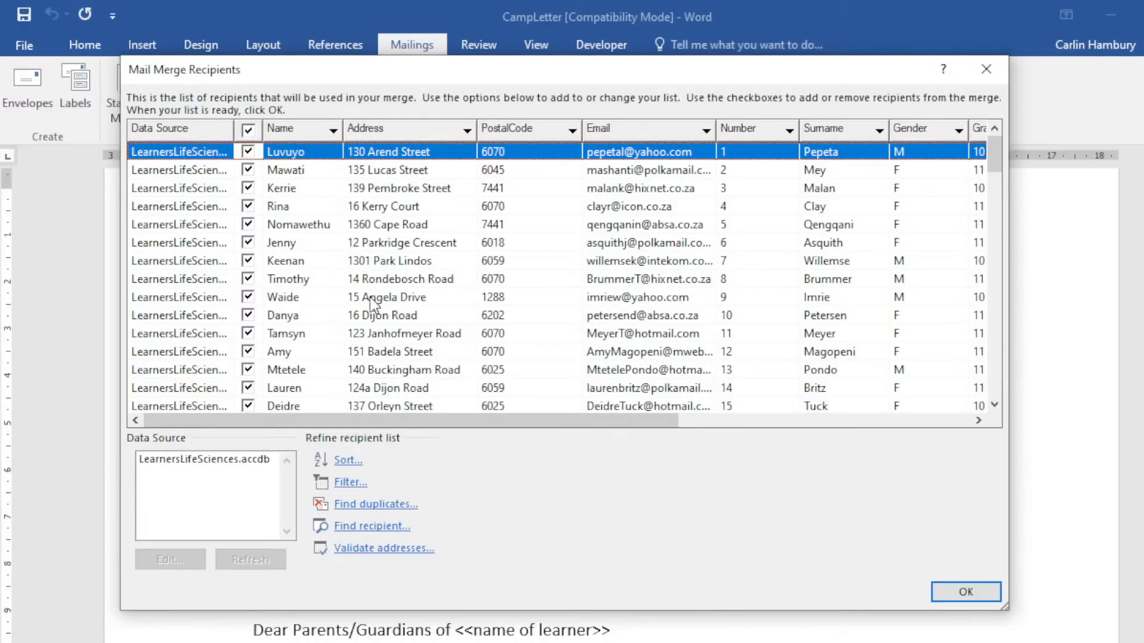
pyautogui.click(349, 463)
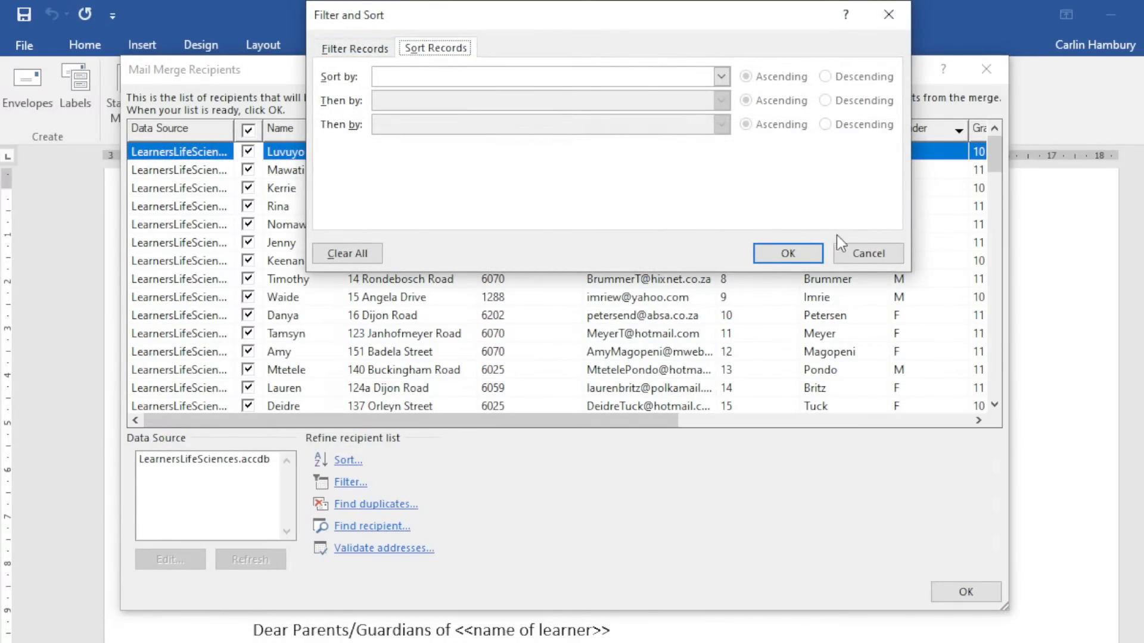
pyautogui.click(865, 252)
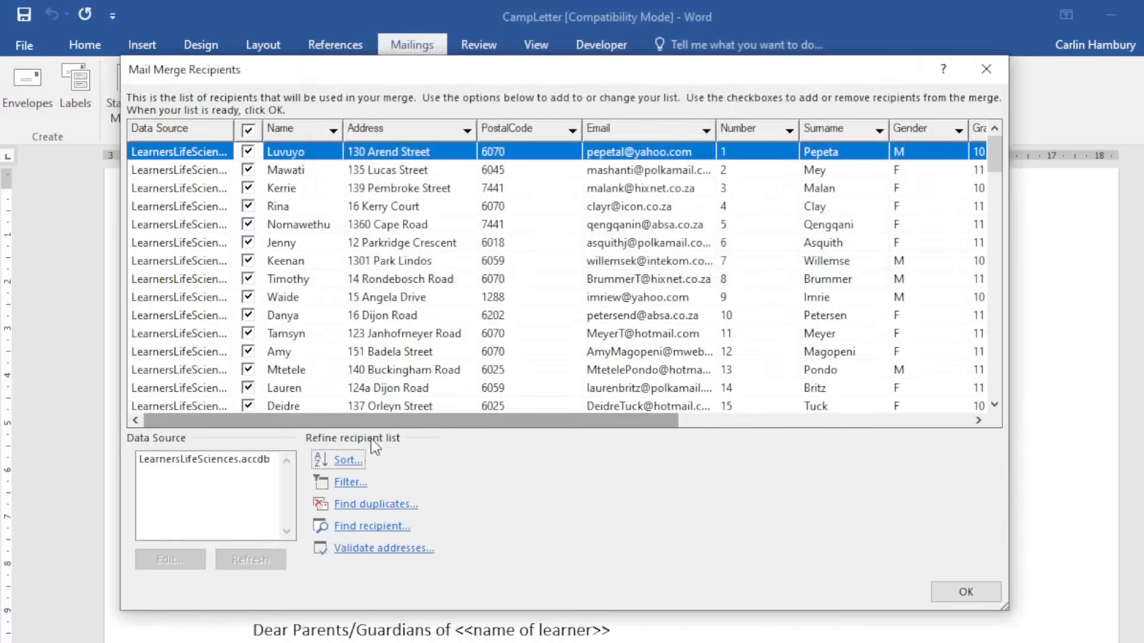
pyautogui.click(353, 482)
pyautogui.click(860, 250)
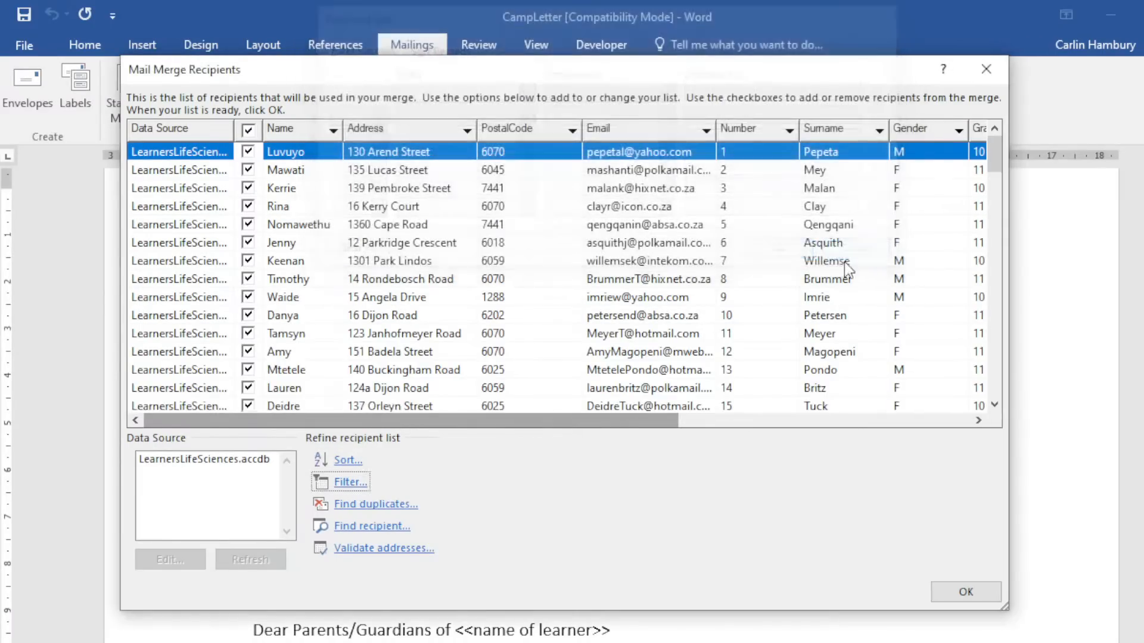
pyautogui.scroll(-2, 320, 326)
pyautogui.scroll(2, 321, 326)
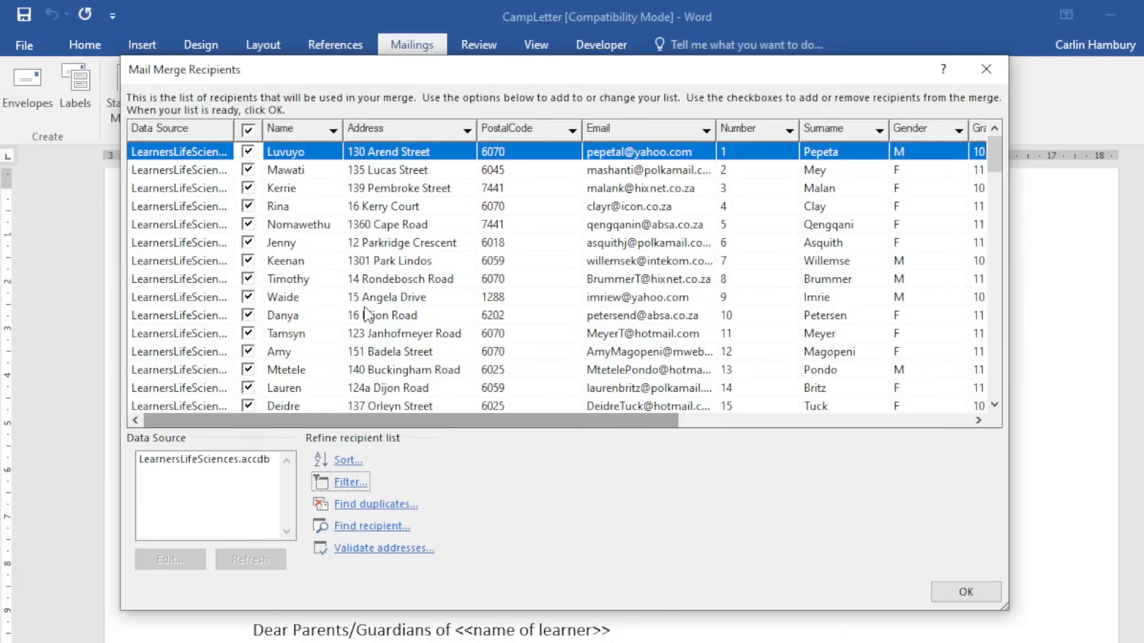
pyautogui.scroll(-8, 627, 358)
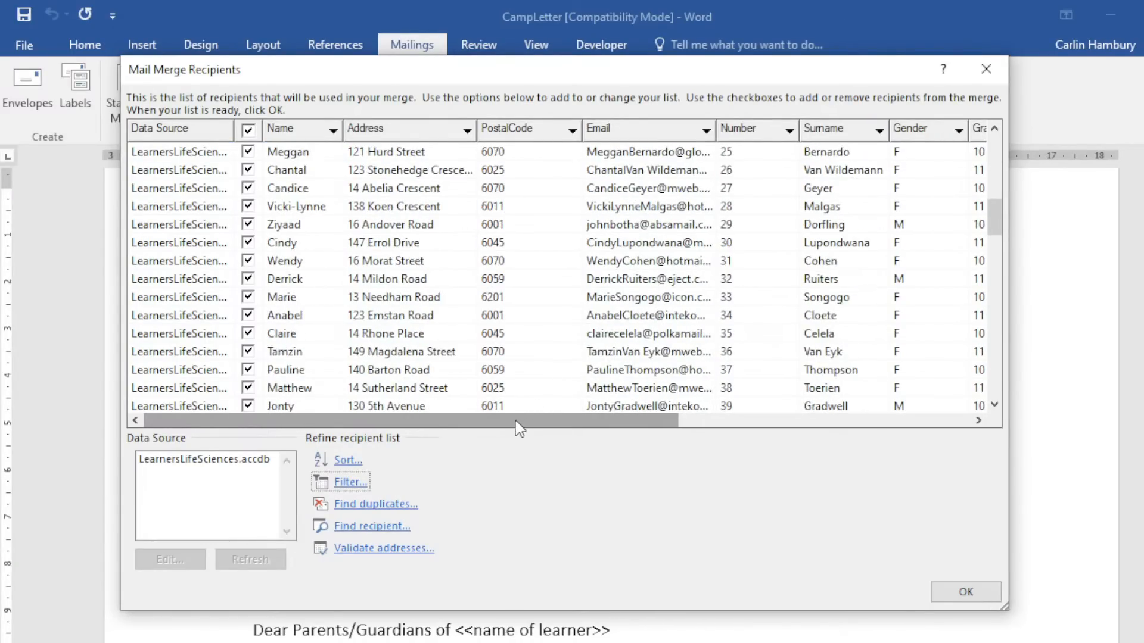
pyautogui.moveTo(515, 421); pyautogui.dragTo(755, 421)
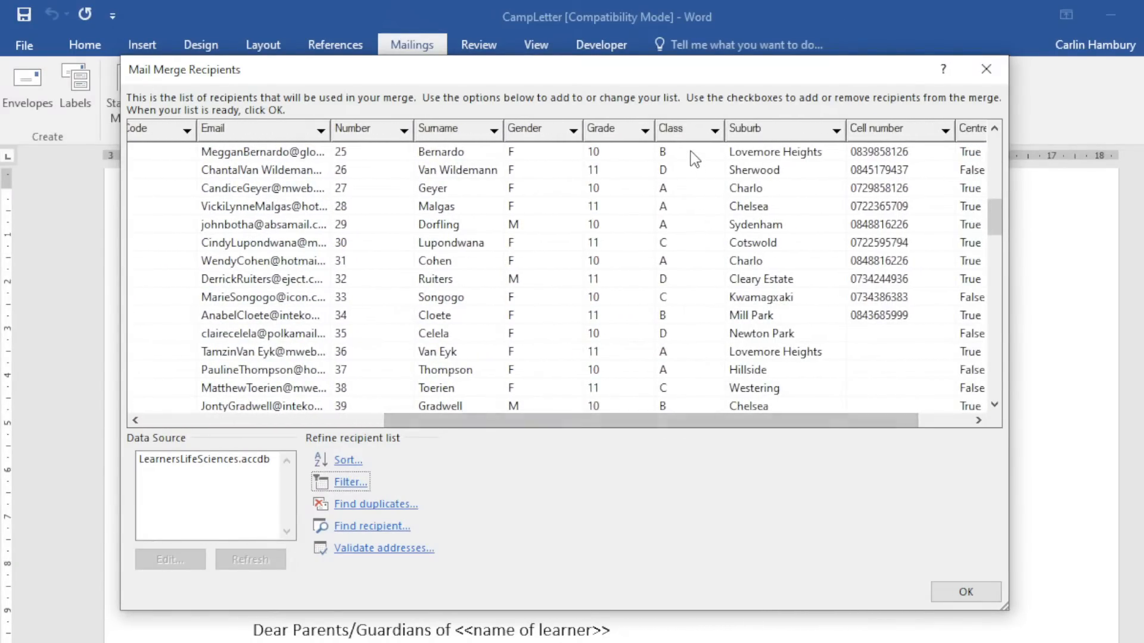
pyautogui.click(714, 130)
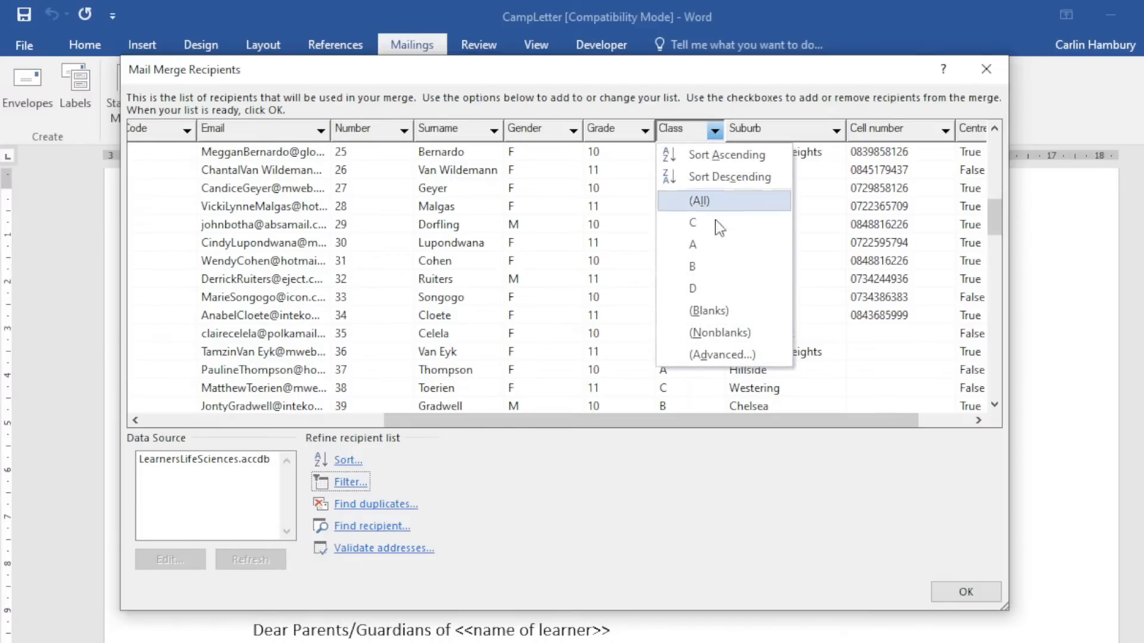
pyautogui.click(718, 269)
pyautogui.scroll(-1, 685, 262)
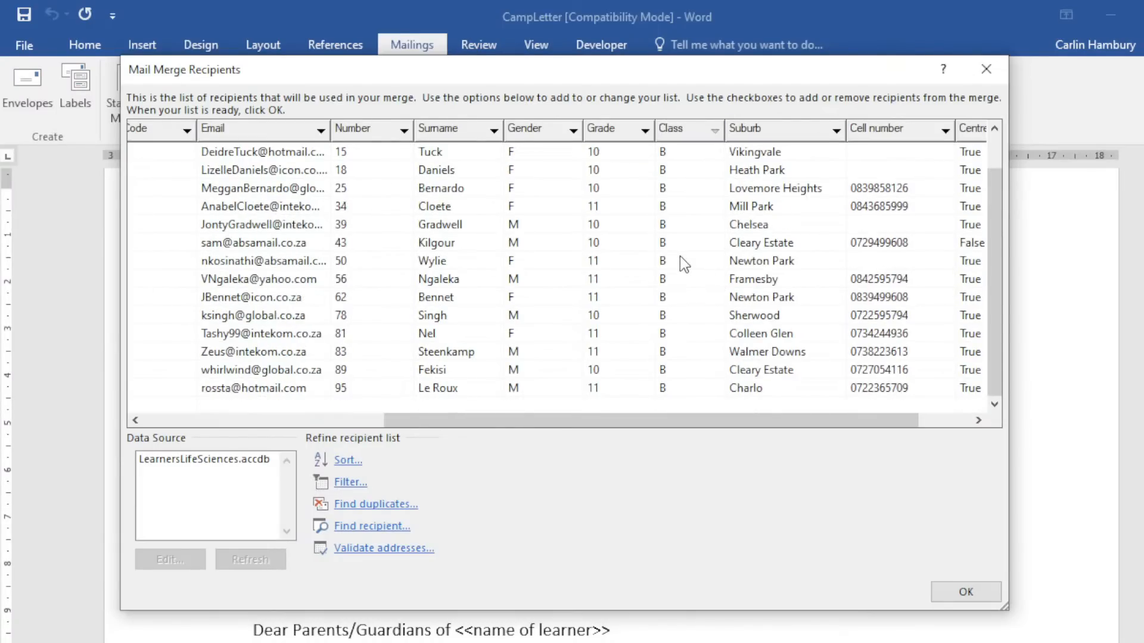
pyautogui.scroll(1, 681, 259)
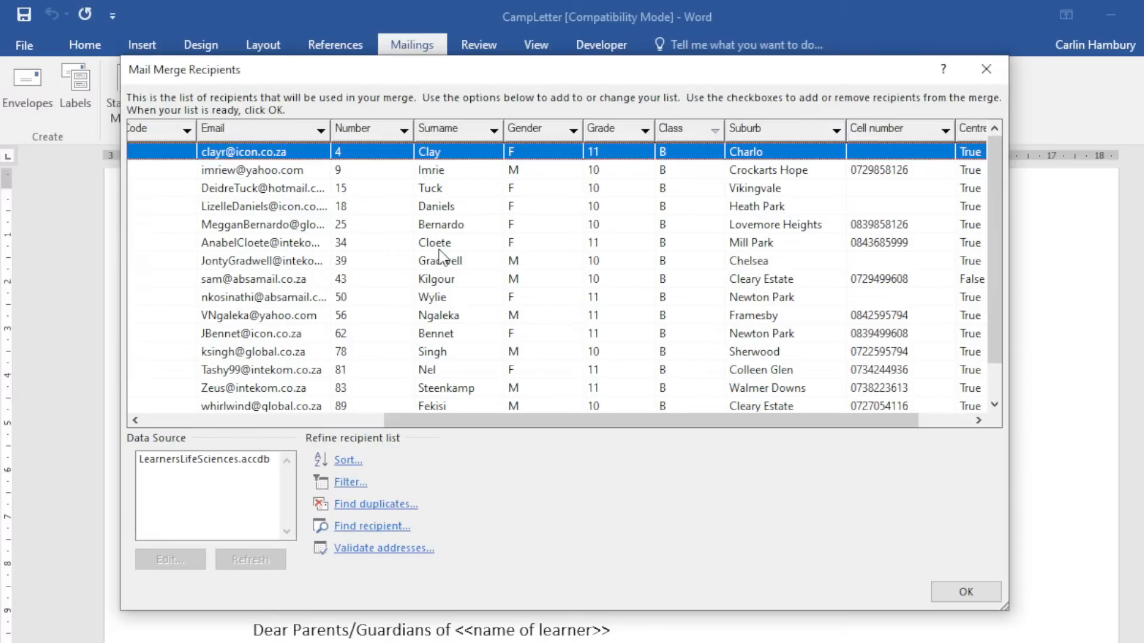
pyautogui.click(714, 130)
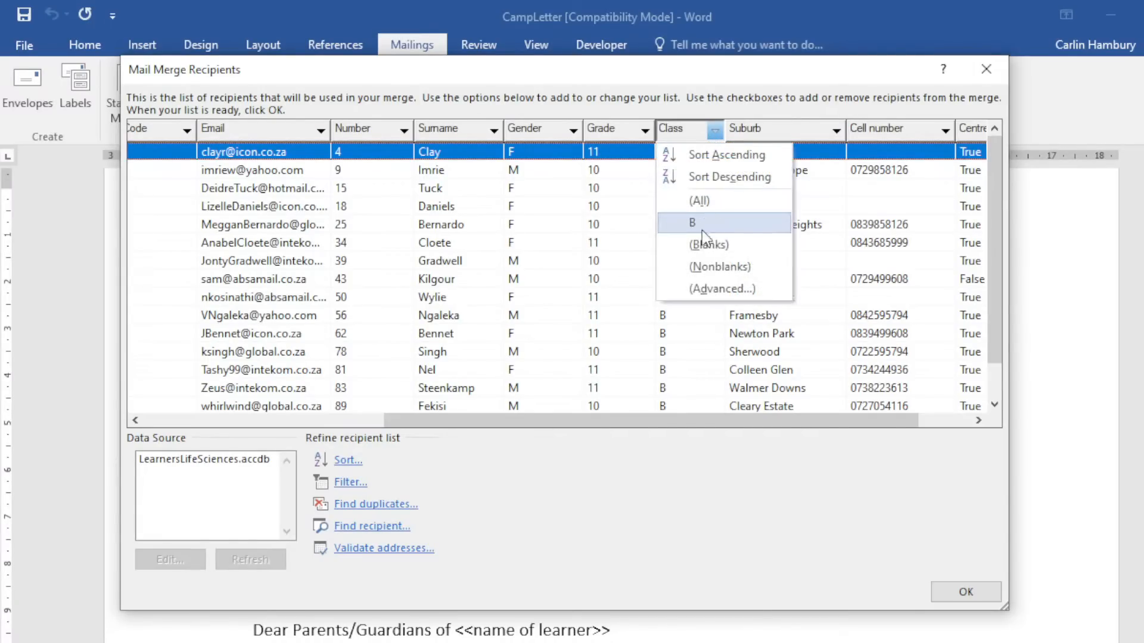
pyautogui.click(703, 202)
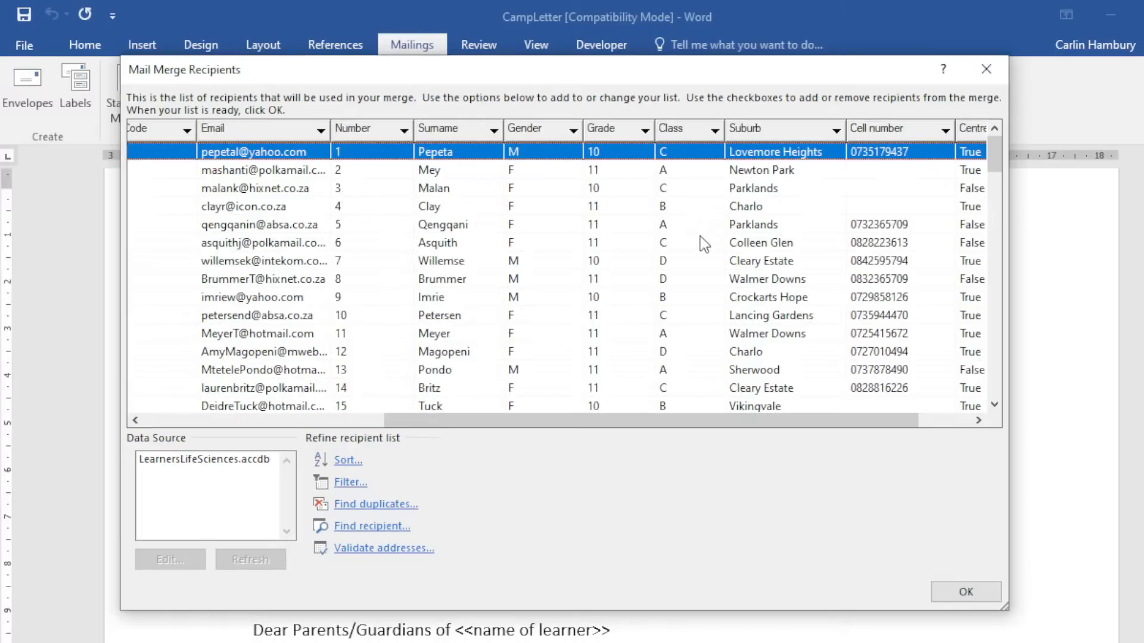
pyautogui.moveTo(681, 426); pyautogui.dragTo(440, 425)
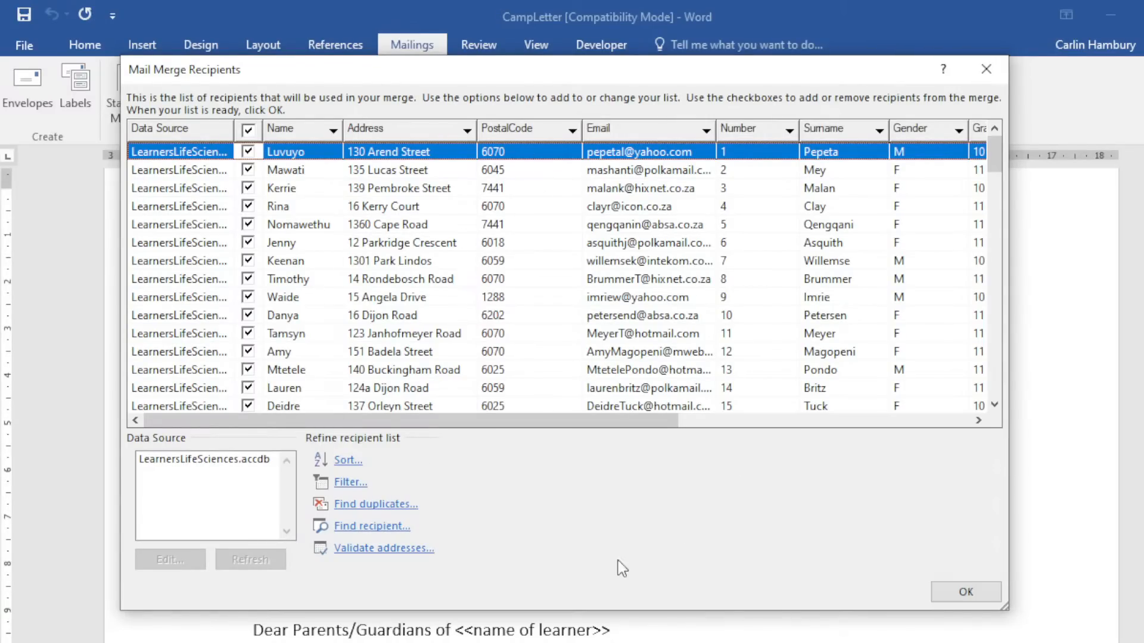
pyautogui.click(956, 593)
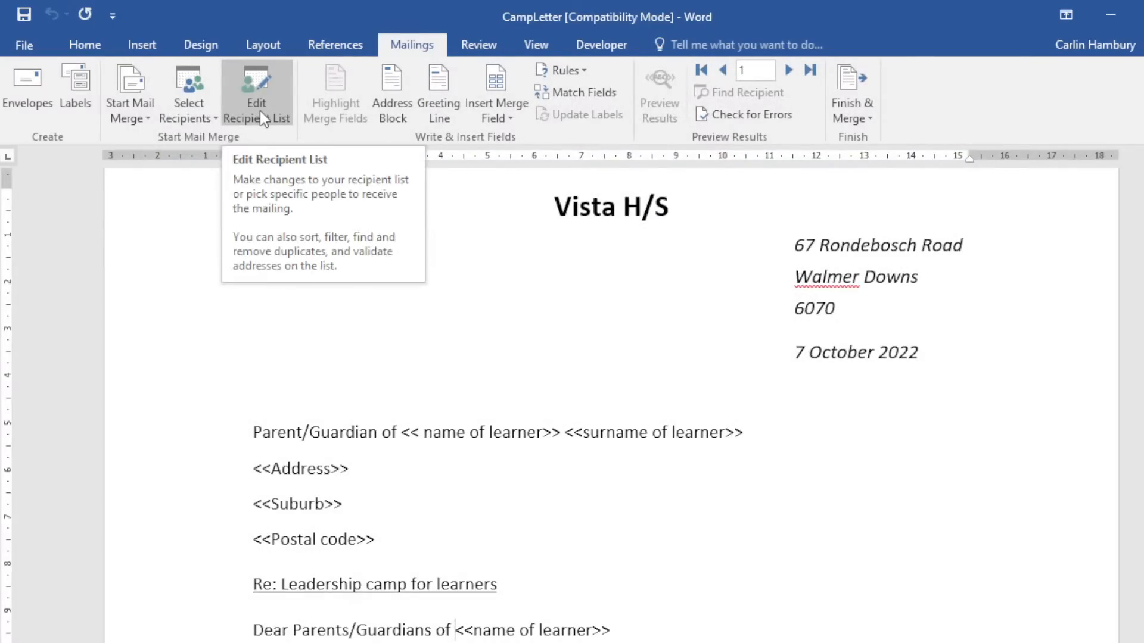
# Replace the name and surname placeholders with «Name» «Surname» merge fields.
pyautogui.click(499, 116)
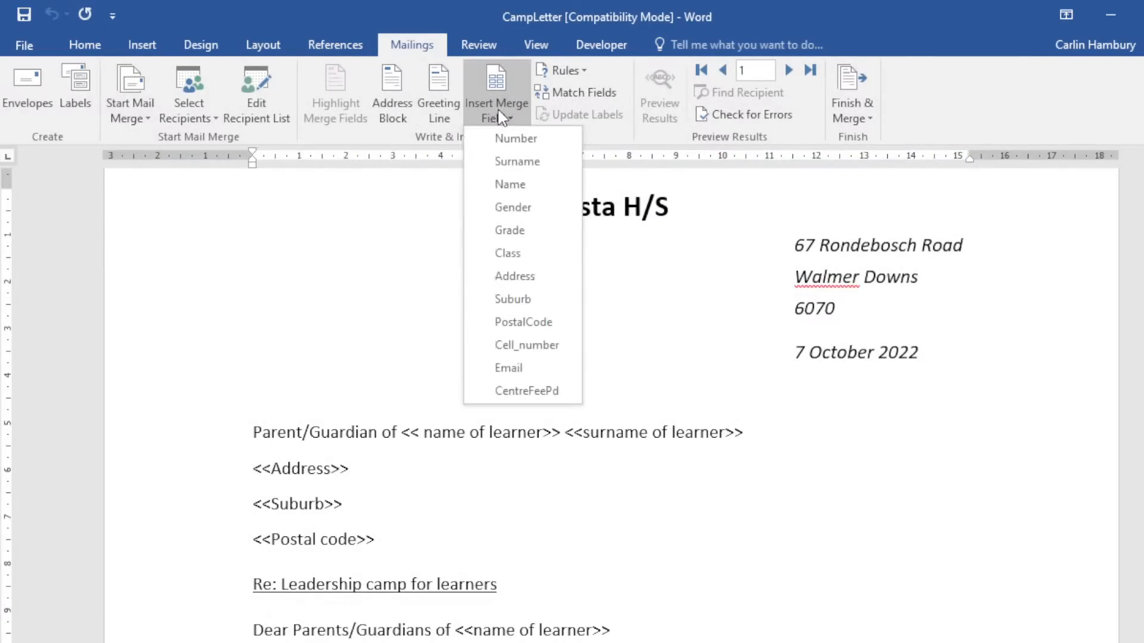
pyautogui.click(639, 266)
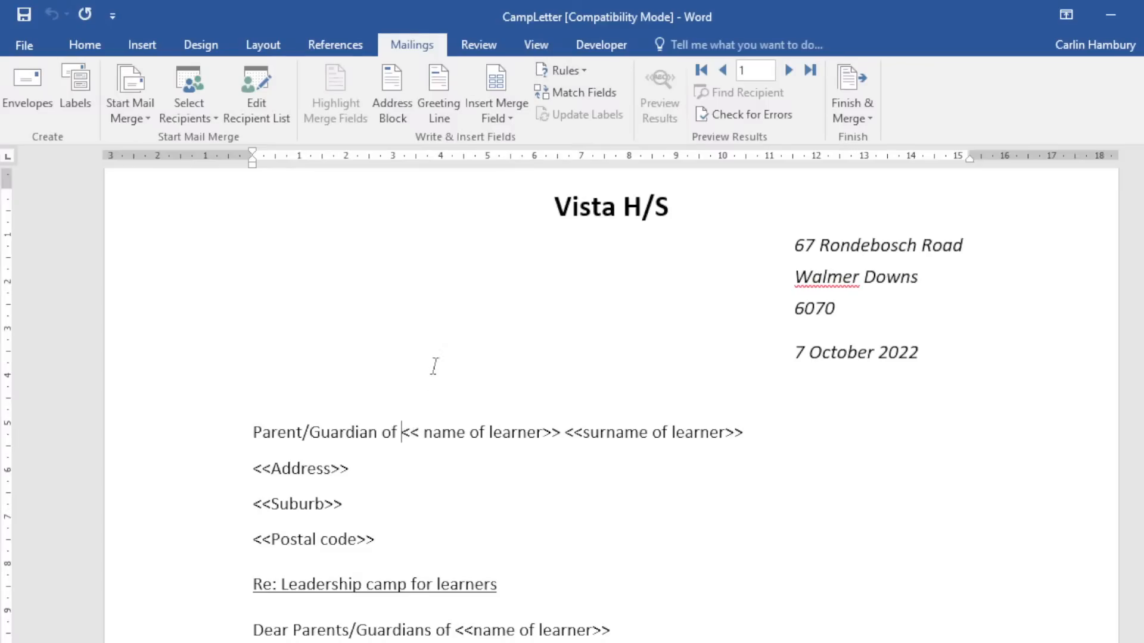
pyautogui.click(501, 118)
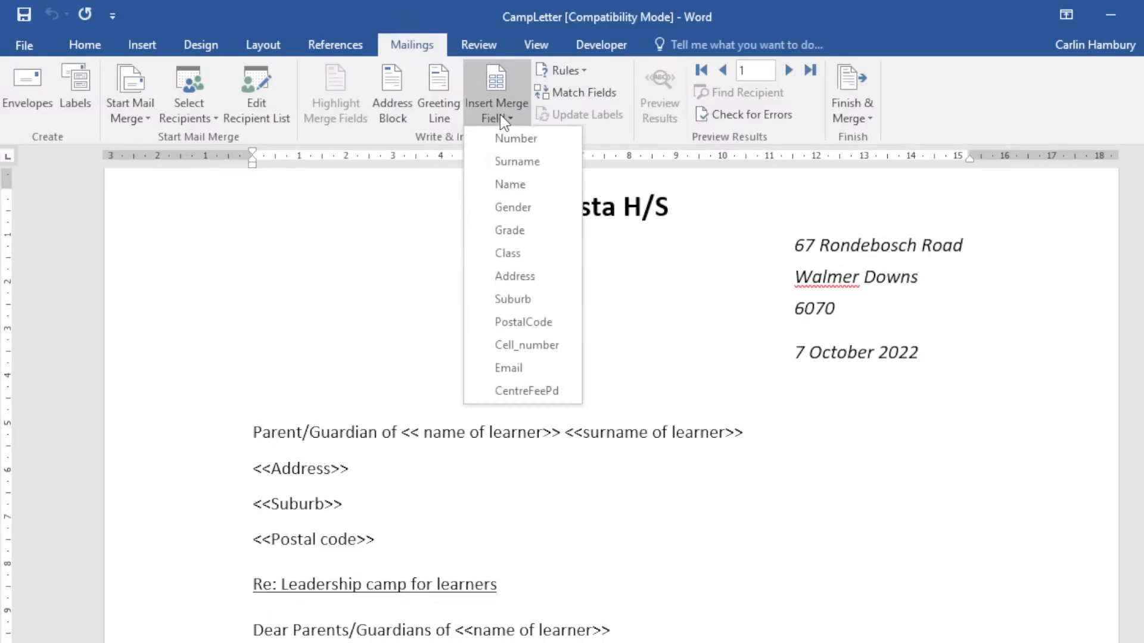
pyautogui.click(511, 186)
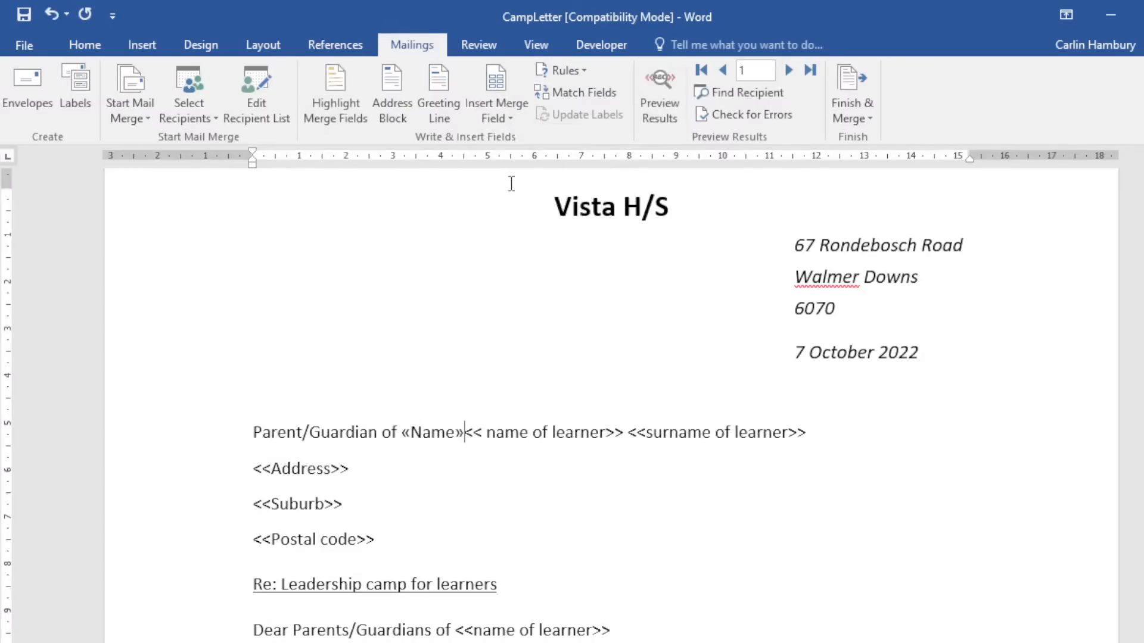
pyautogui.press('Delete')
pyautogui.press('Delete')
pyautogui.press('Delete')
pyautogui.press('Delete')
pyautogui.press('Delete')
pyautogui.press('Delete')
pyautogui.press('Delete')
pyautogui.press('Delete')
pyautogui.press('Delete')
pyautogui.press('Delete')
pyautogui.press('Delete')
pyautogui.press('Delete')
pyautogui.press('Delete')
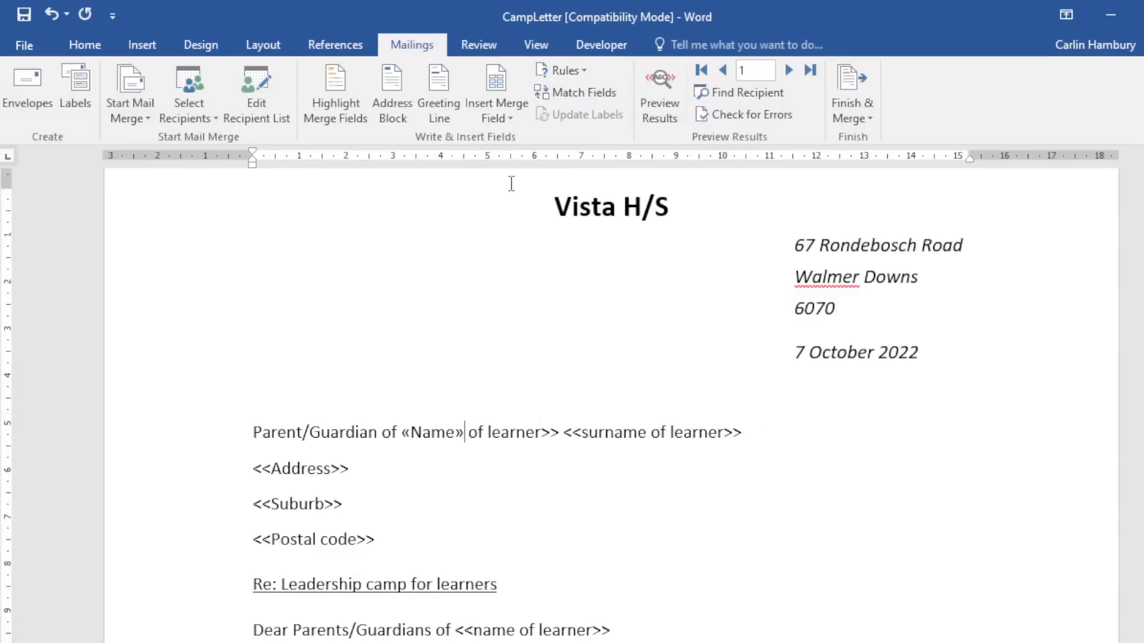
pyautogui.press('Delete')
pyautogui.press('Delete')
pyautogui.press('Delete')
pyautogui.press('Delete')
pyautogui.press('Delete')
pyautogui.press('Delete')
pyautogui.press('Delete')
pyautogui.press('Delete')
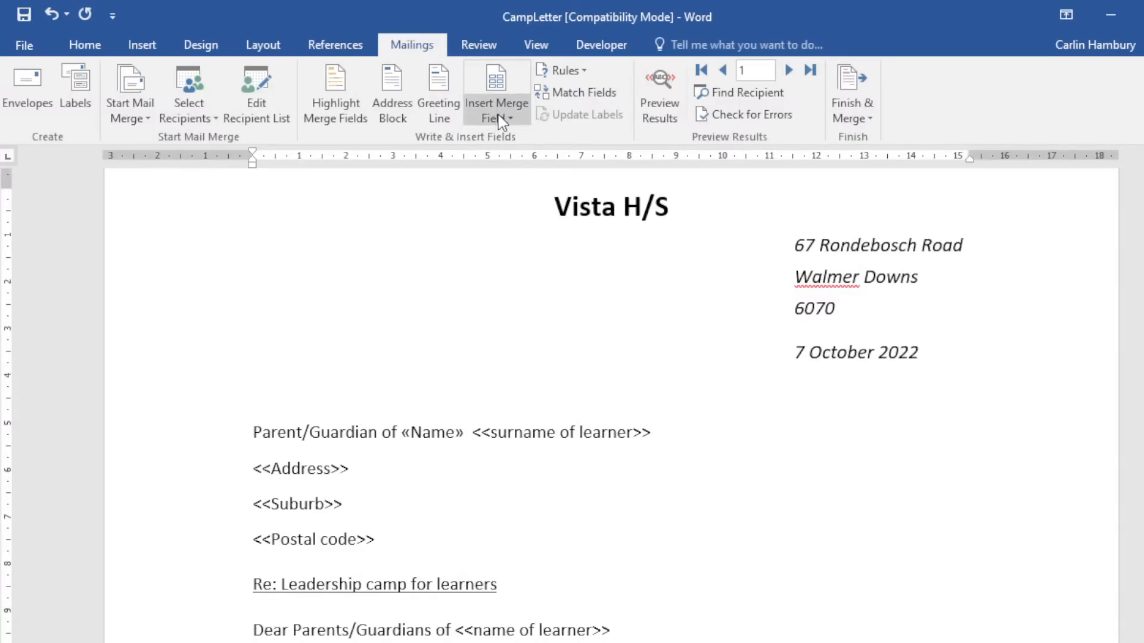
pyautogui.click(500, 119)
pyautogui.click(506, 164)
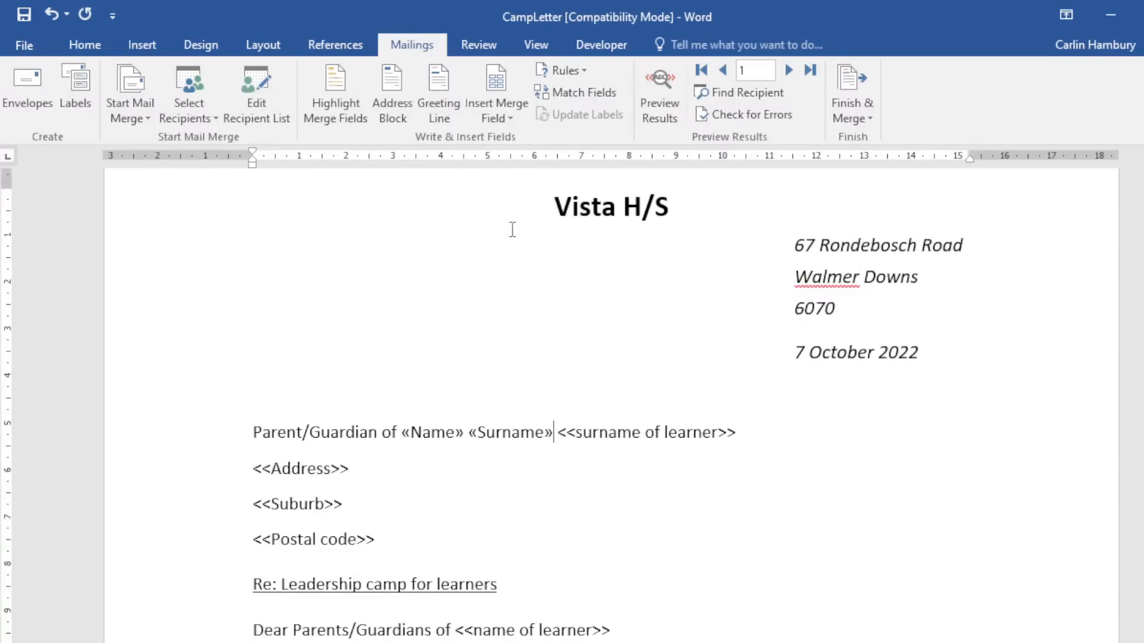
pyautogui.moveTo(562, 433); pyautogui.dragTo(722, 431)
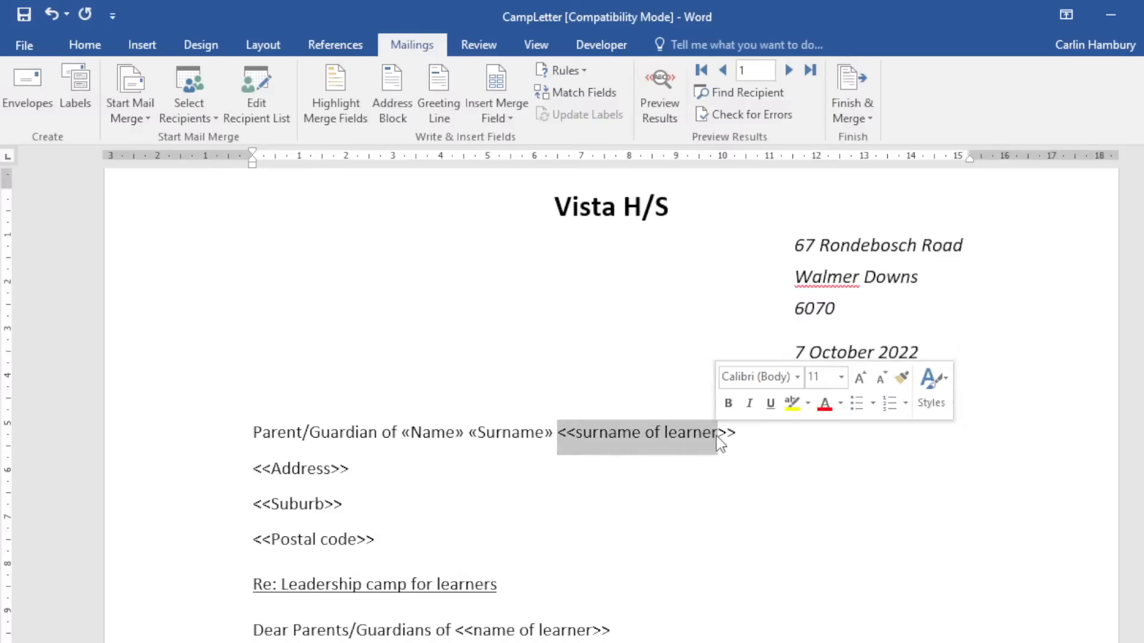
pyautogui.press('Delete')
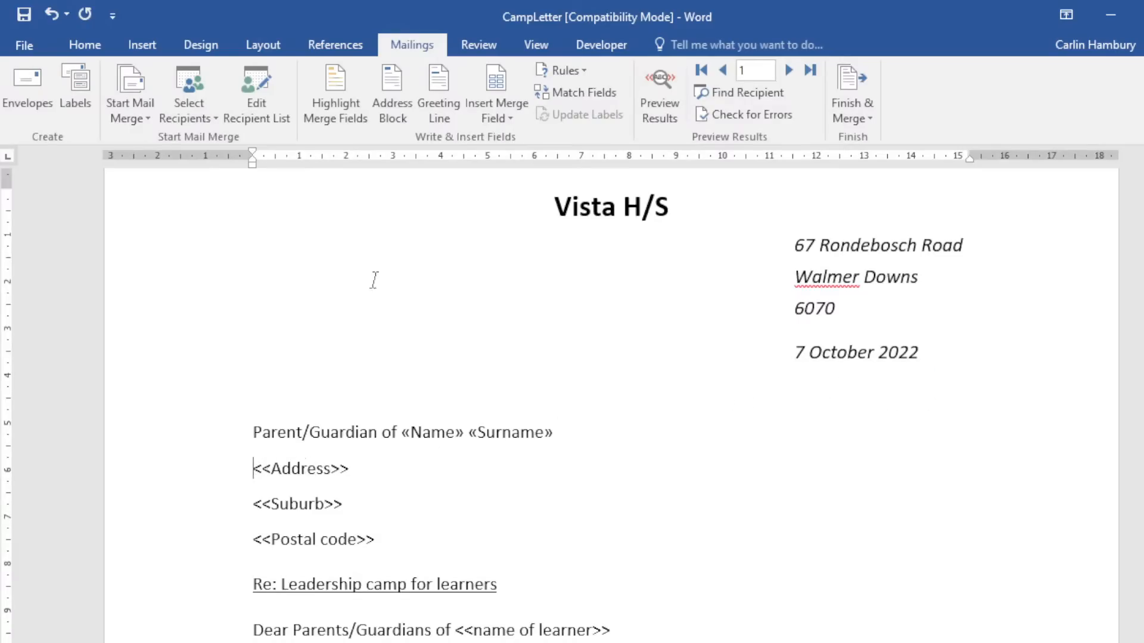
# Insert the Address, Suburb and PostalCode merge fields on their address lines.
pyautogui.click(496, 118)
pyautogui.click(497, 275)
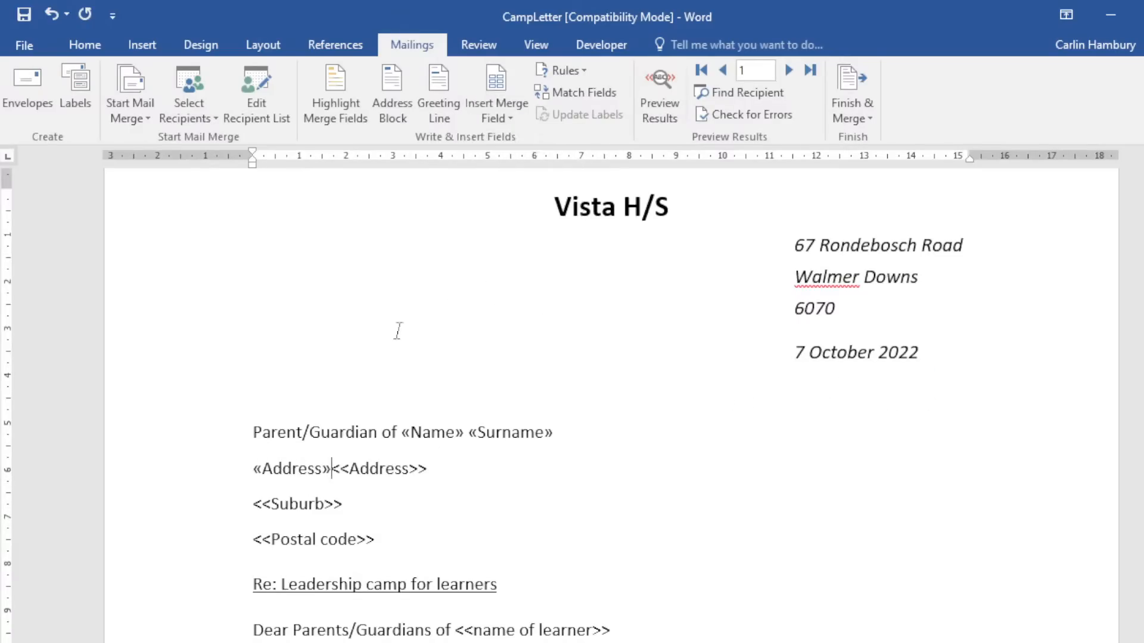
pyautogui.click(251, 506)
pyautogui.click(496, 118)
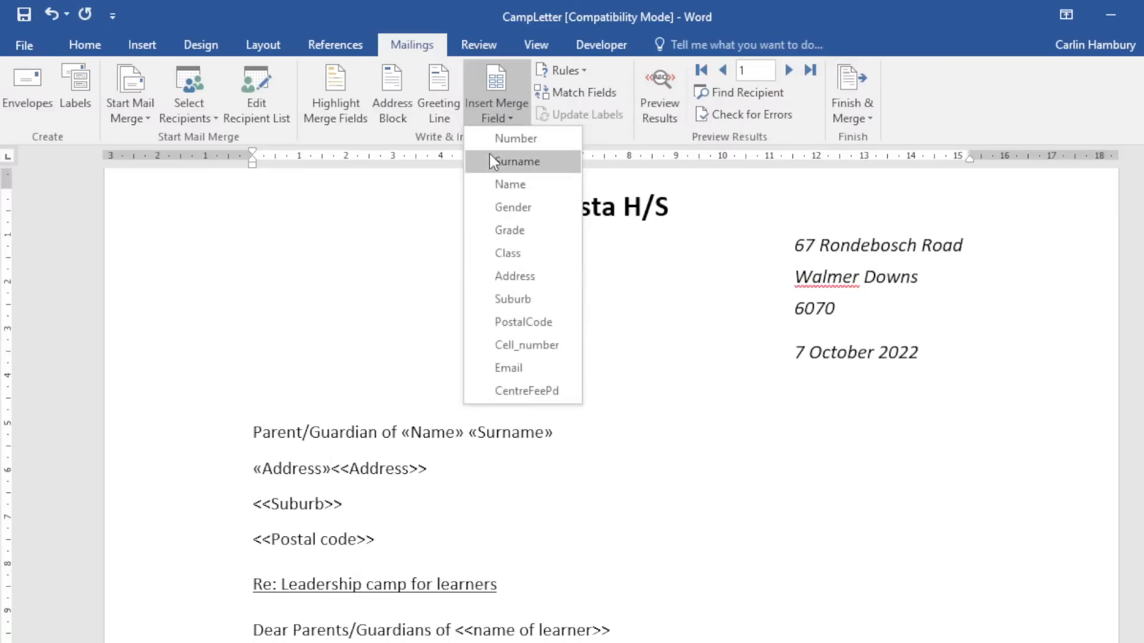
pyautogui.click(502, 300)
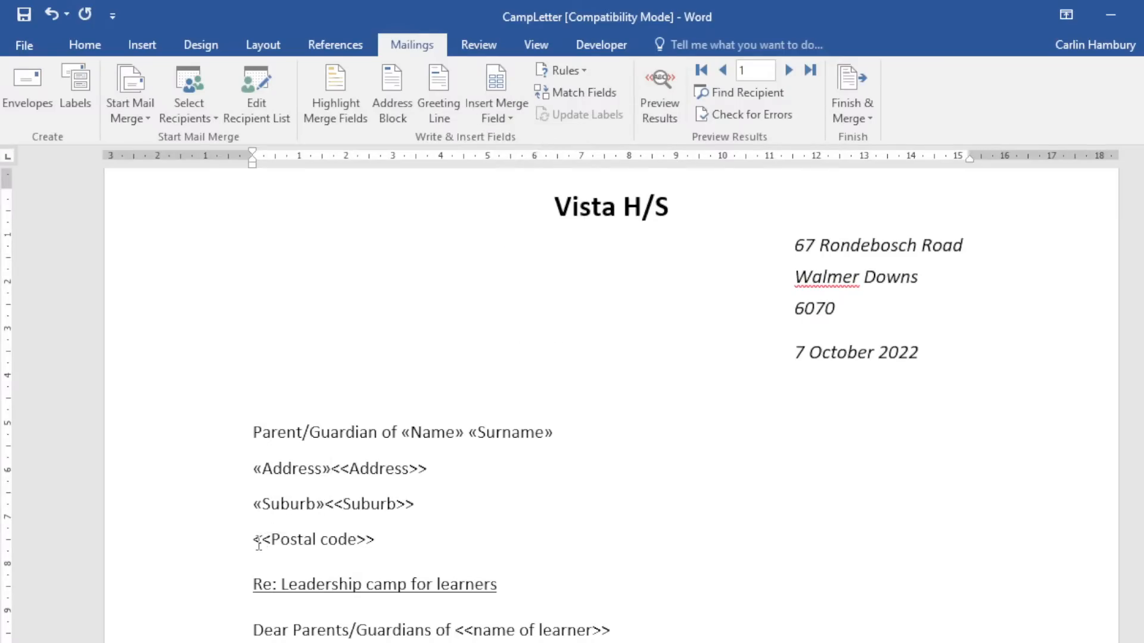
pyautogui.click(496, 118)
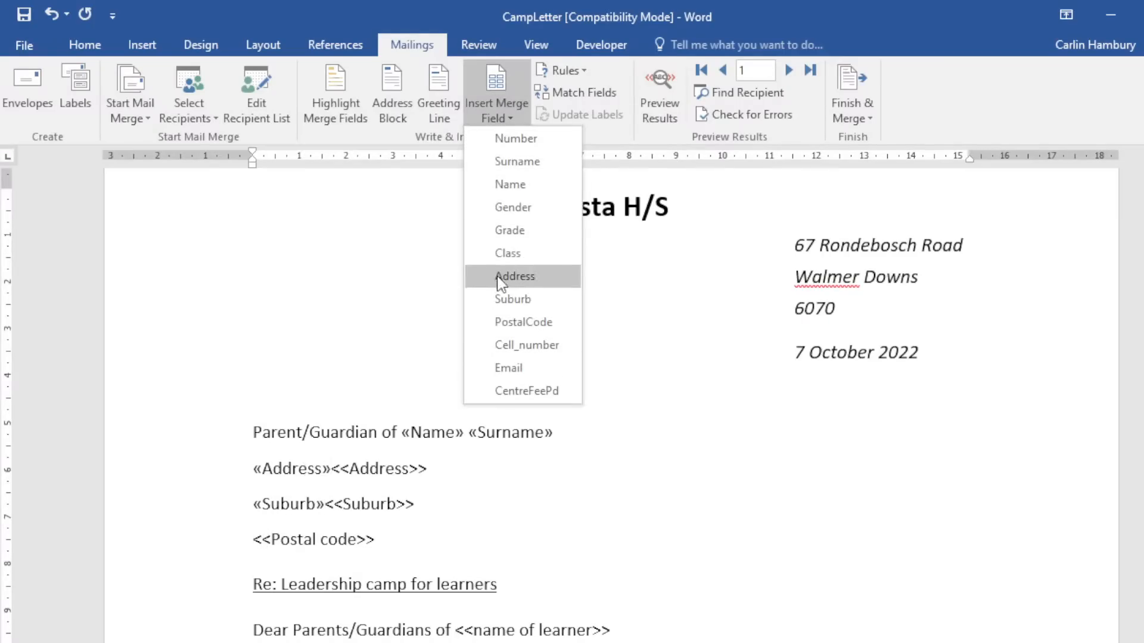
pyautogui.click(499, 322)
# Delete the leftover <<Address>> and <<Postal code>> placeholder text and brackets.
pyautogui.moveTo(431, 469); pyautogui.dragTo(306, 473)
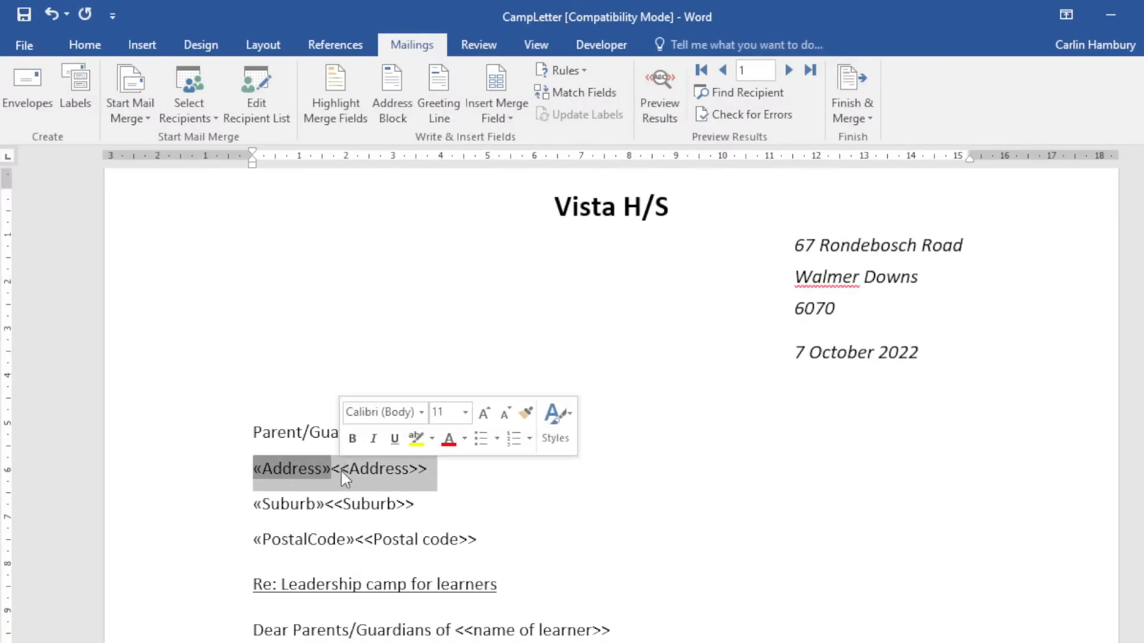
pyautogui.click(349, 471)
pyautogui.press('BackSpace')
pyautogui.press('Delete')
pyautogui.press('Delete')
pyautogui.press('Delete')
pyautogui.press('Delete')
pyautogui.press('Delete')
pyautogui.press('Delete')
pyautogui.press('Delete')
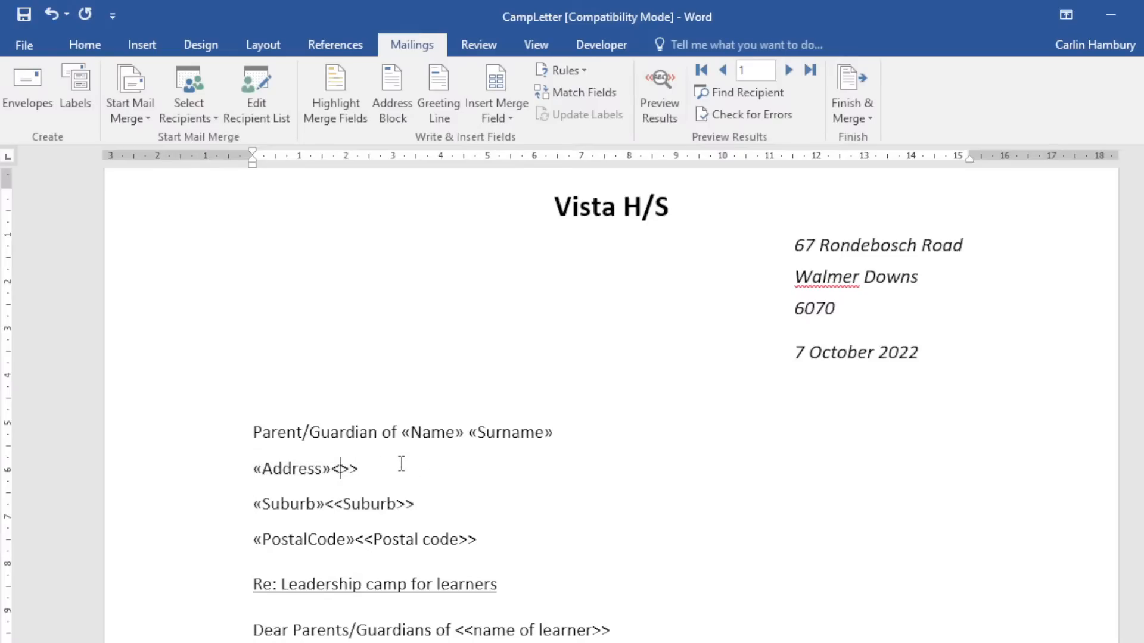
pyautogui.press('BackSpace')
pyautogui.press('BackSpace')
pyautogui.press('BackSpace')
pyautogui.press('BackSpace')
pyautogui.press('BackSpace')
pyautogui.press('BackSpace')
pyautogui.press('BackSpace')
pyautogui.press('BackSpace')
pyautogui.press('BackSpace')
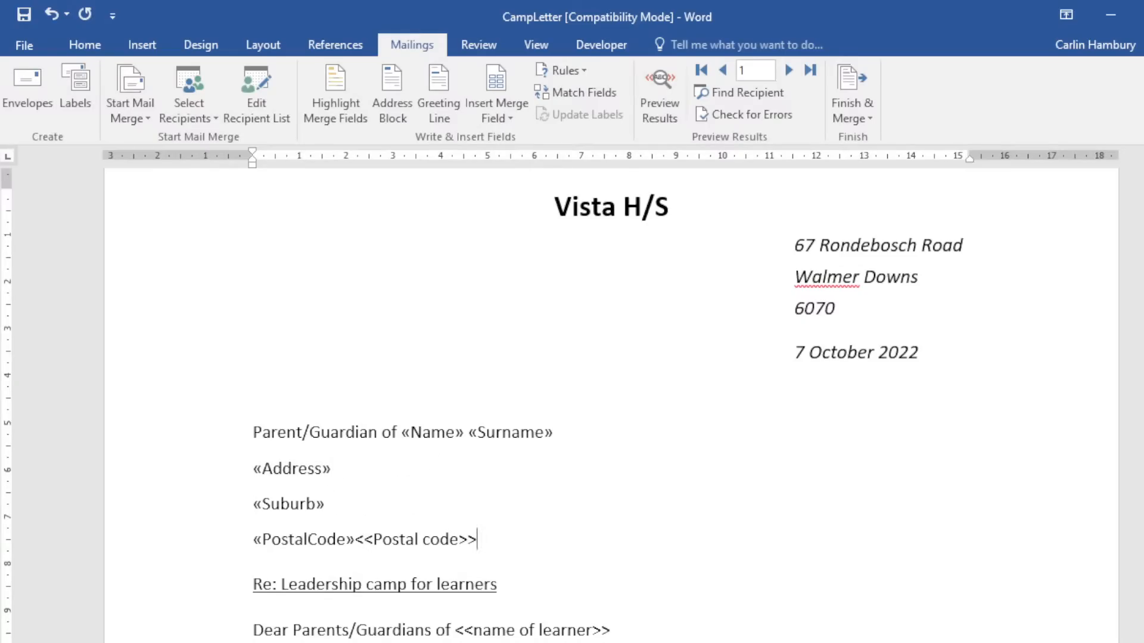
pyautogui.press('BackSpace')
pyautogui.press('BackSpace')
pyautogui.press('BackSpace')
pyautogui.press('BackSpace')
pyautogui.press('BackSpace')
pyautogui.press('BackSpace')
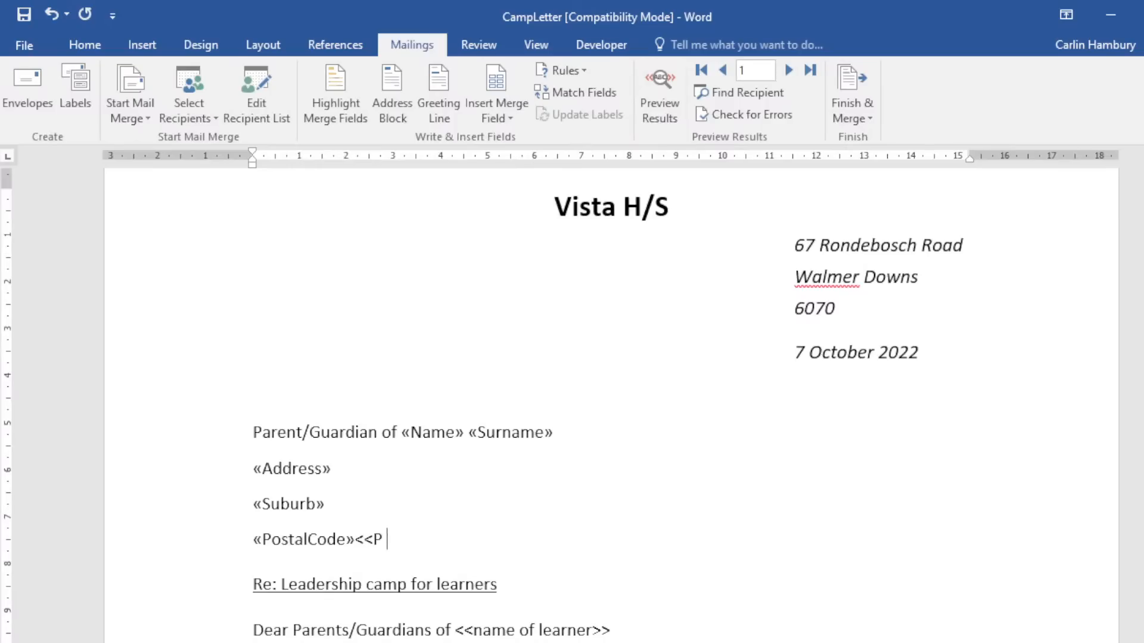
pyautogui.press('BackSpace')
pyautogui.press('BackSpace')
pyautogui.press('BackSpace')
pyautogui.press('BackSpace')
# Swap the greeting and body-sentence <<name of learner>> placeholders for «Name» merge fields.
pyautogui.scroll(-3, 473, 526)
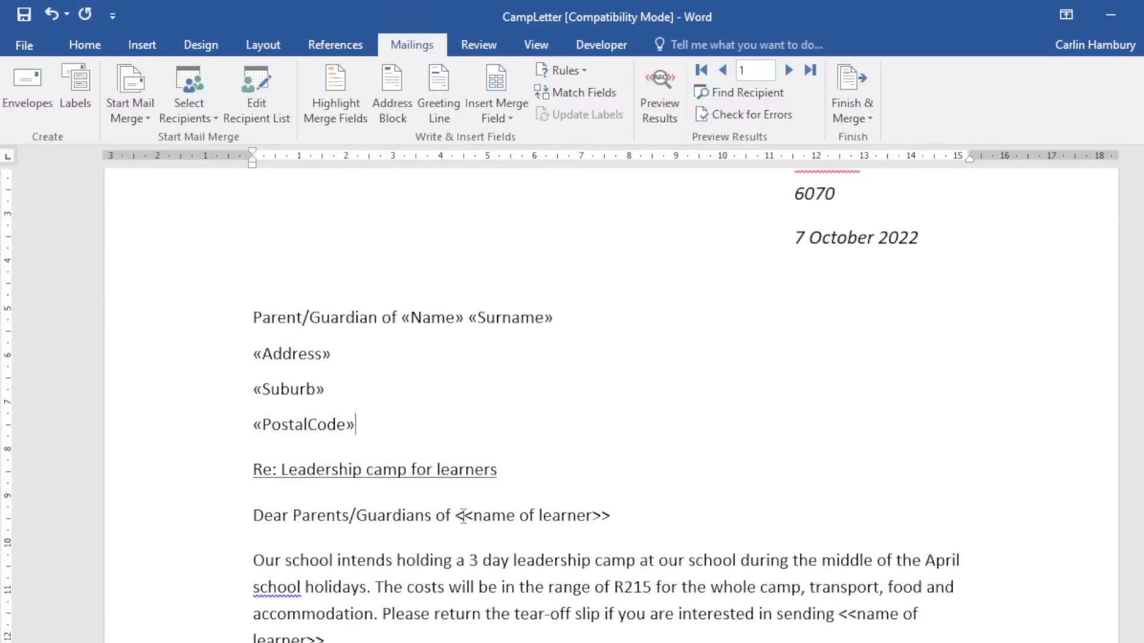
pyautogui.moveTo(456, 517); pyautogui.dragTo(604, 510)
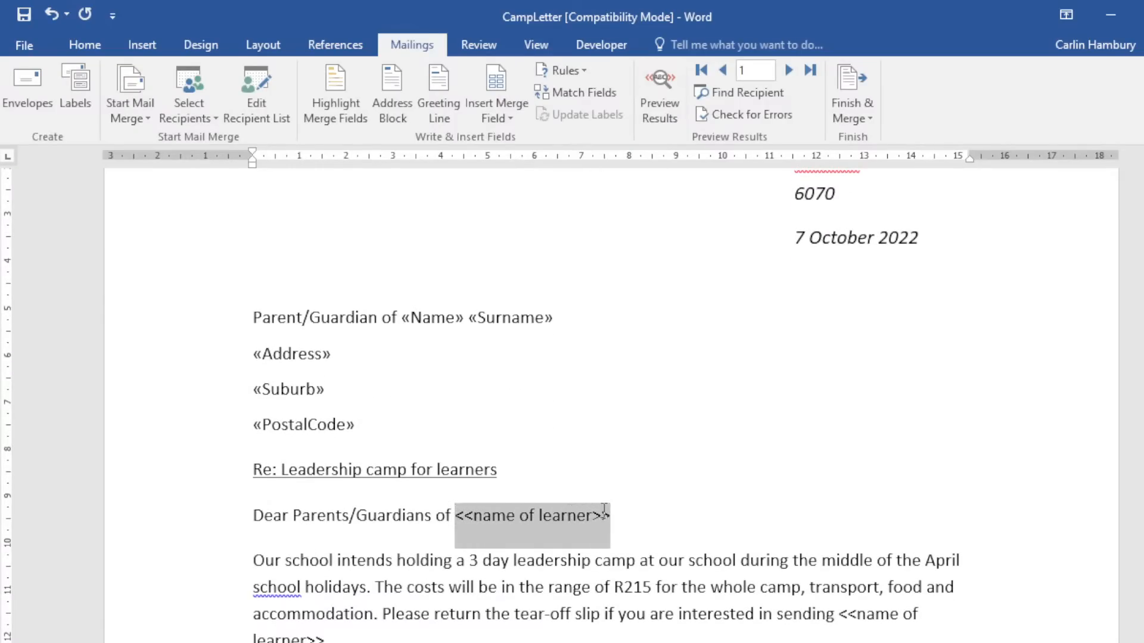
pyautogui.click(494, 117)
pyautogui.click(532, 180)
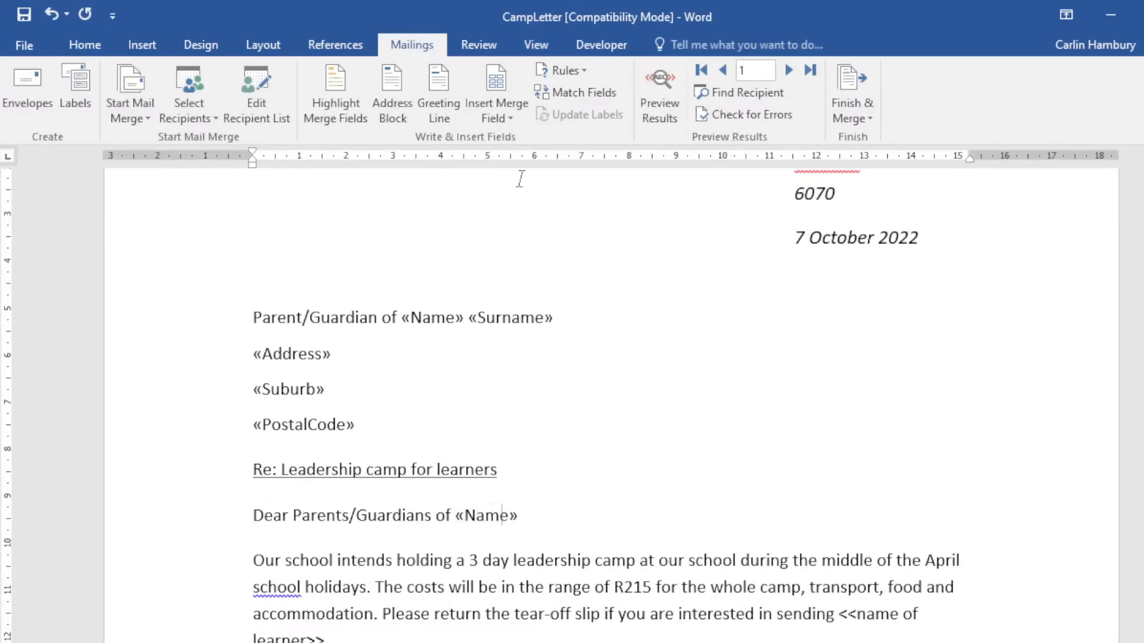
pyautogui.scroll(-2, 423, 563)
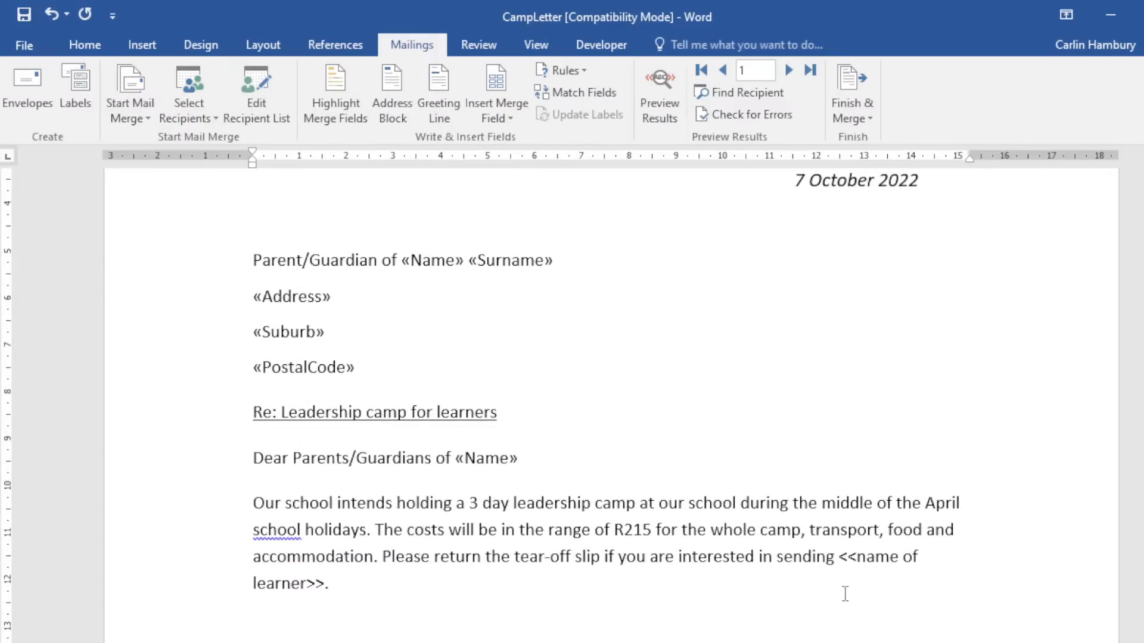
pyautogui.moveTo(840, 560); pyautogui.dragTo(845, 578)
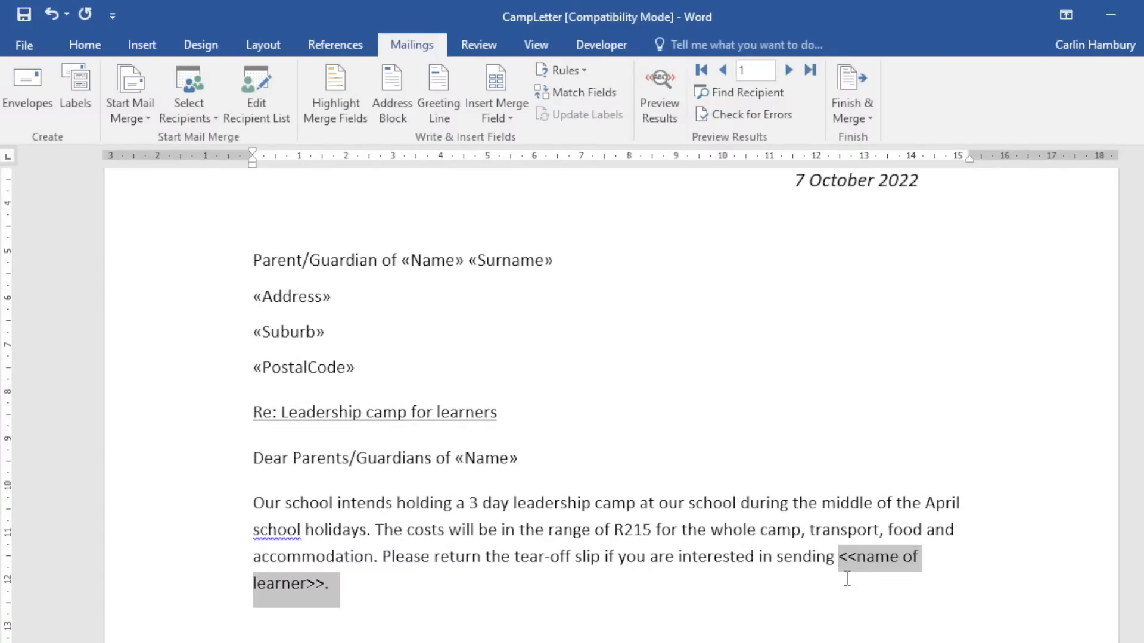
pyautogui.click(517, 122)
pyautogui.click(516, 186)
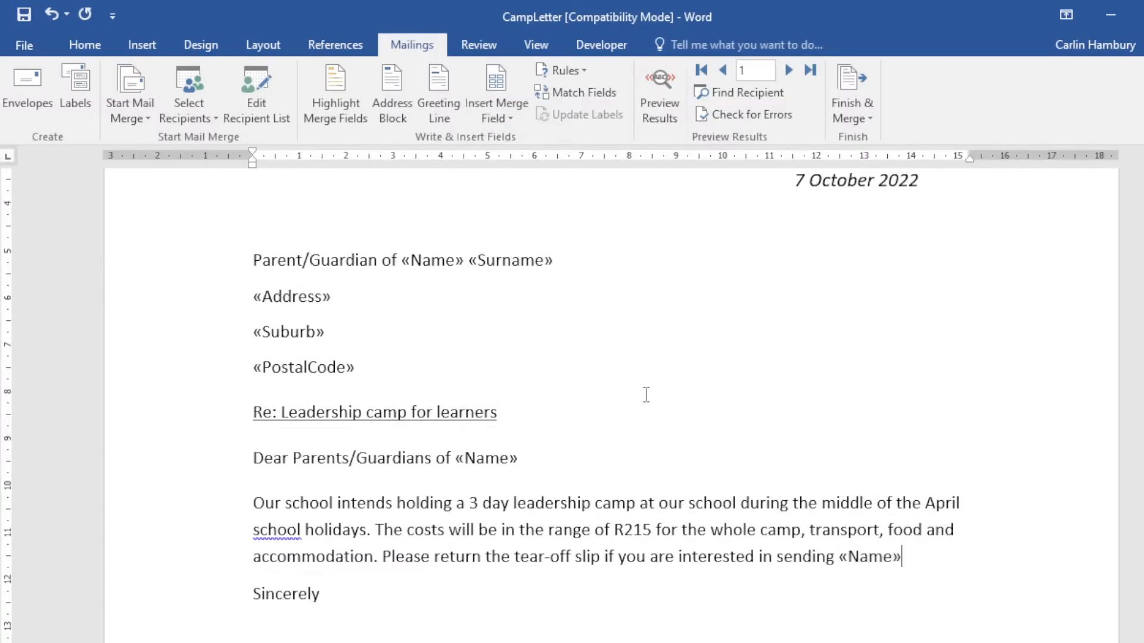
pyautogui.scroll(-4, 647, 399)
pyautogui.scroll(-5, 647, 404)
pyautogui.scroll(6, 641, 405)
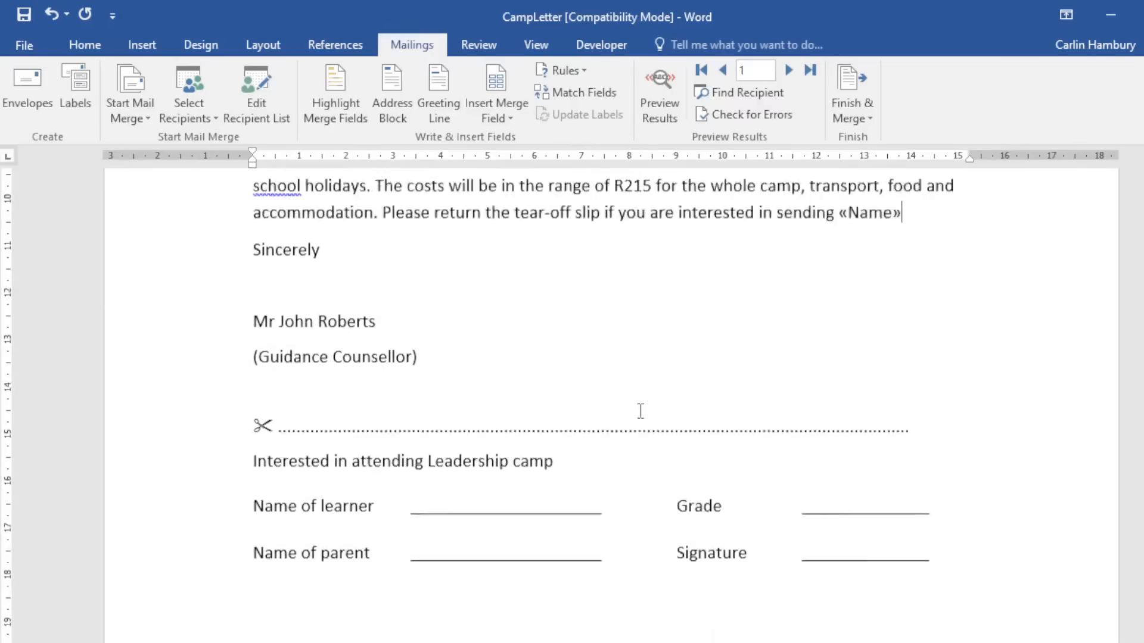
pyautogui.scroll(5, 642, 411)
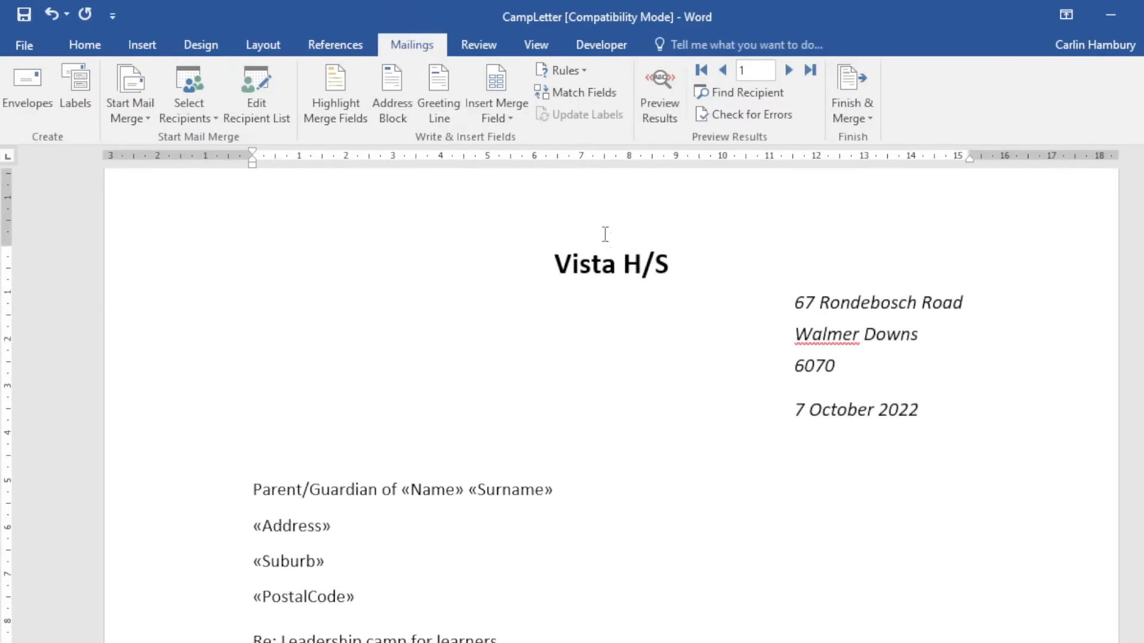
# Preview the recipient data, then Finish & Merge to Edit Individual Documents with All records.
pyautogui.click(664, 99)
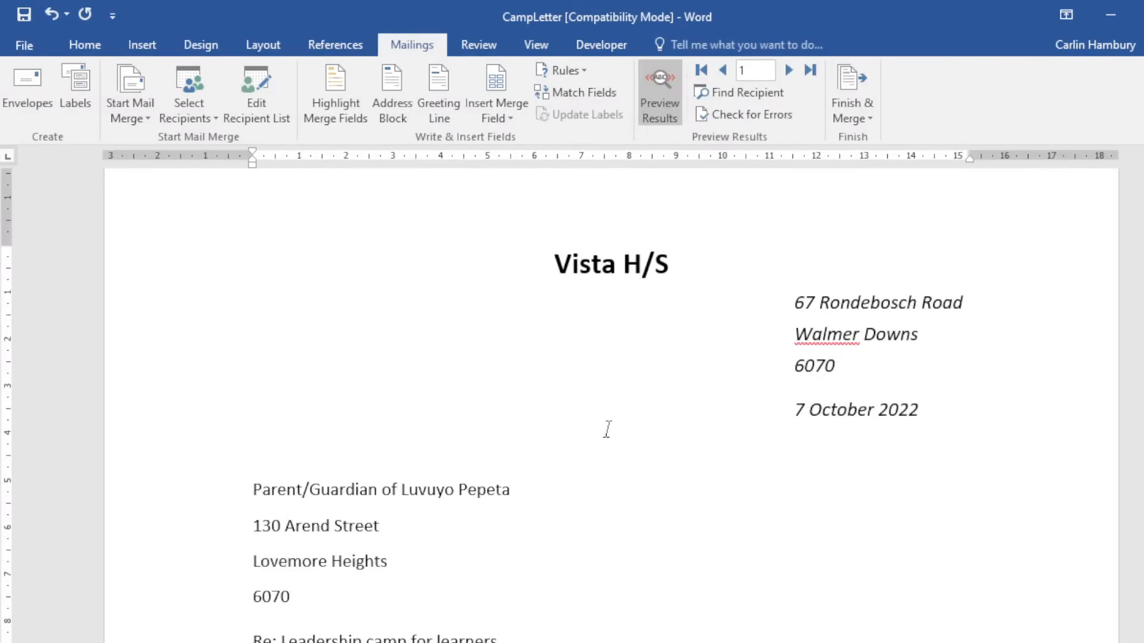
pyautogui.scroll(-3, 602, 446)
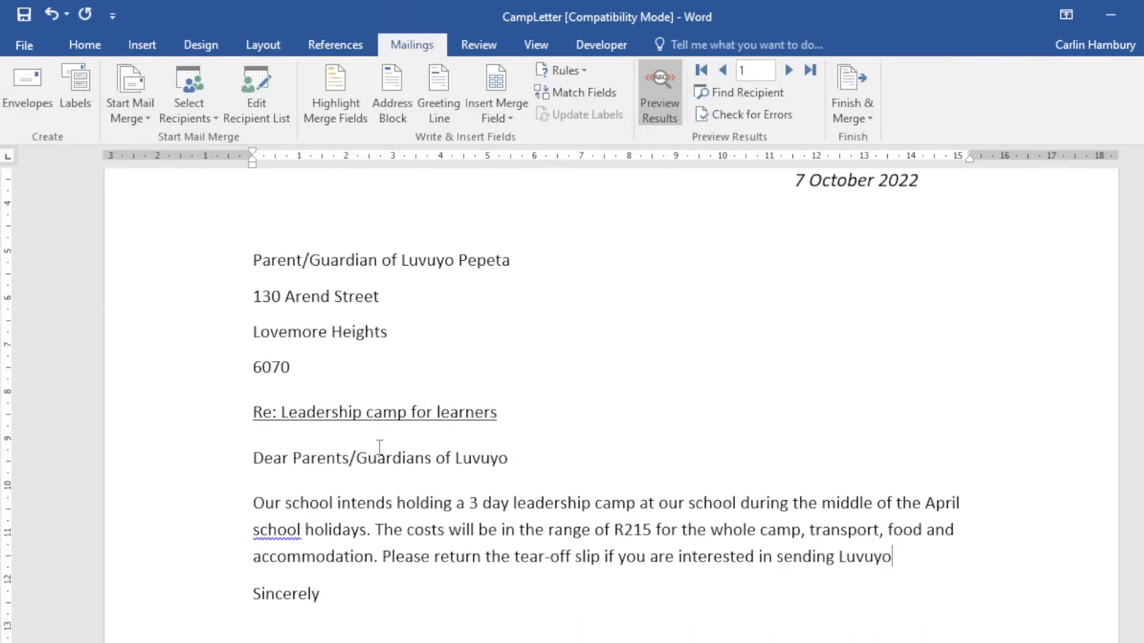
pyautogui.scroll(-2, 380, 447)
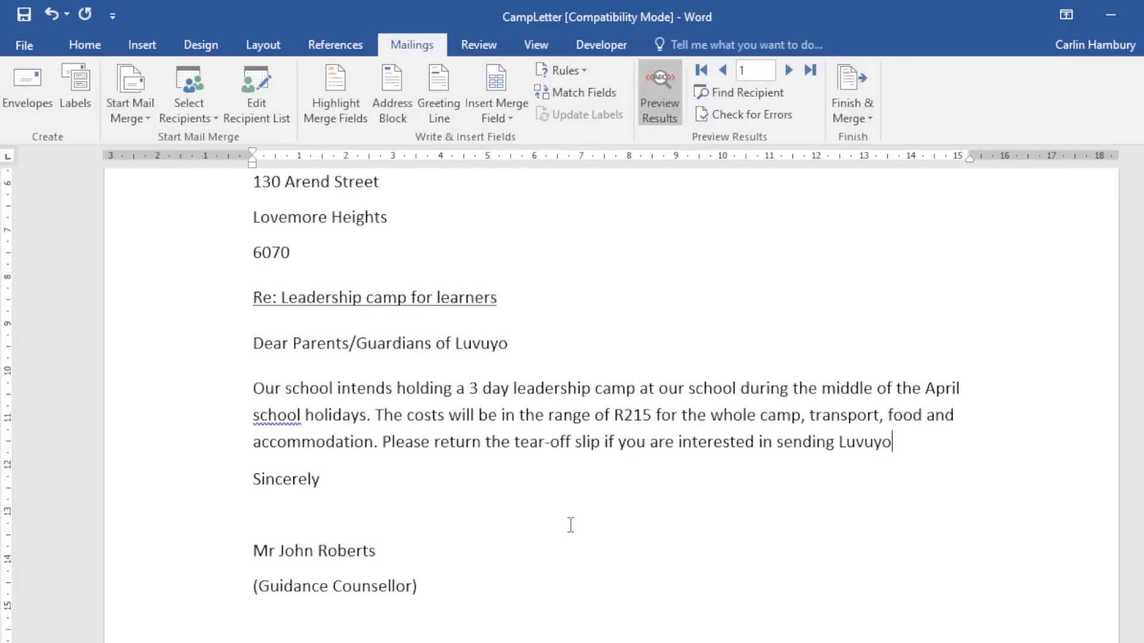
pyautogui.scroll(6, 571, 524)
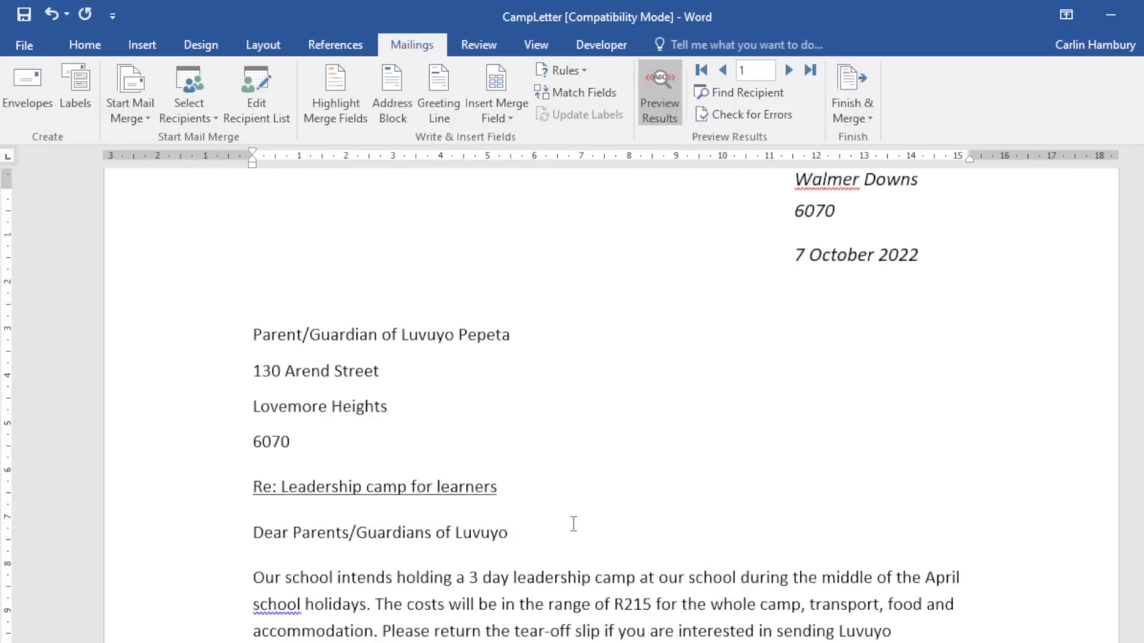
pyautogui.click(855, 97)
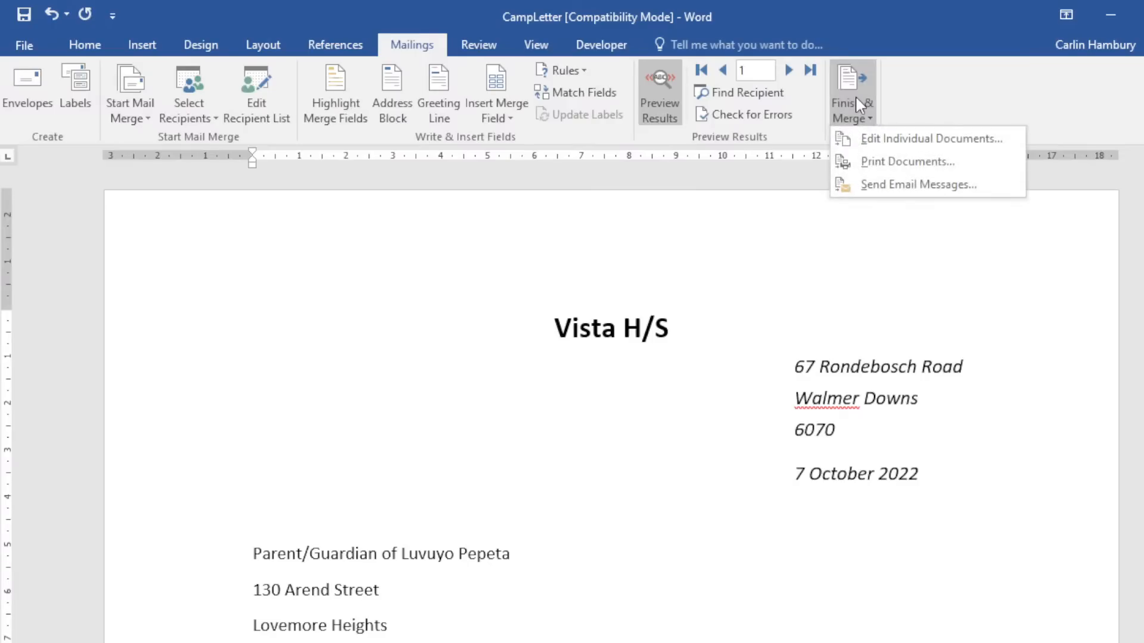
pyautogui.click(882, 138)
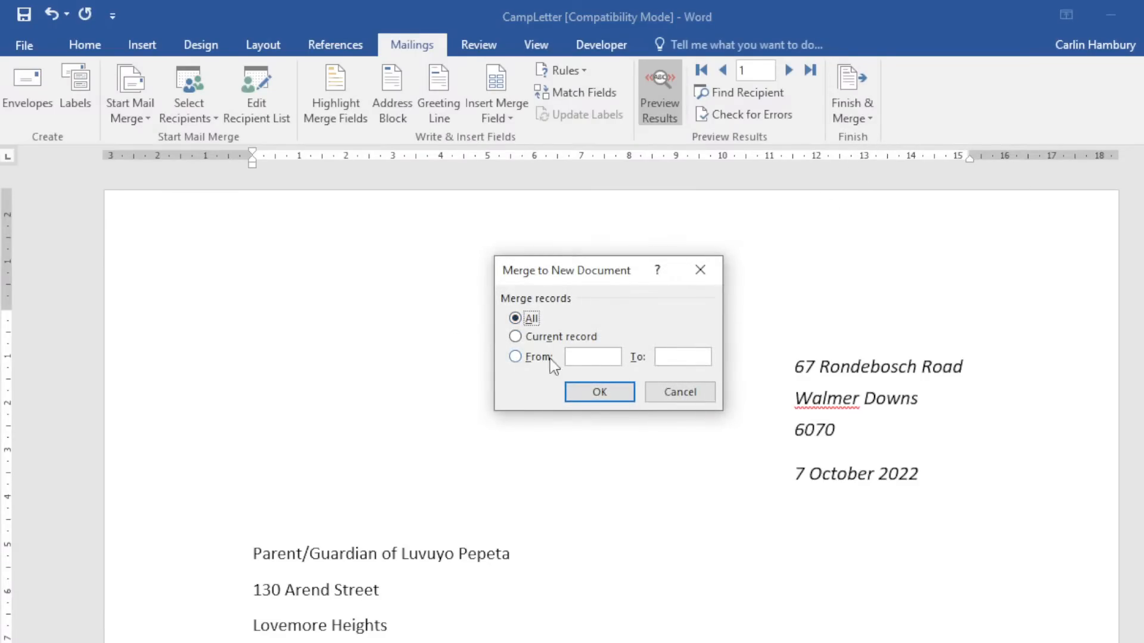
pyautogui.click(583, 393)
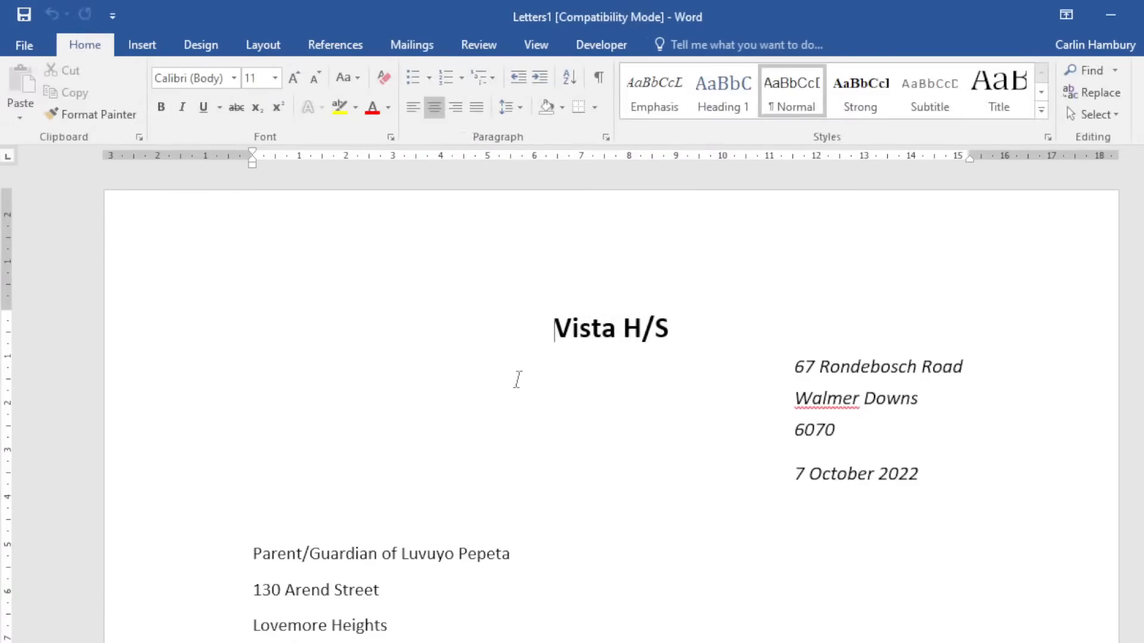
pyautogui.scroll(-5, 524, 385)
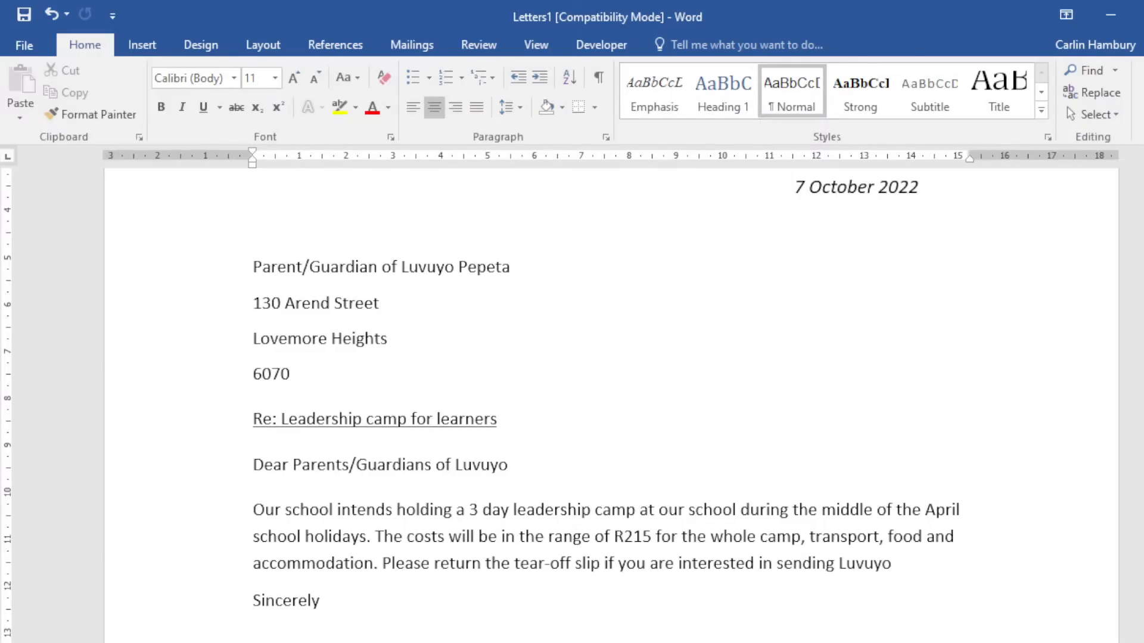
pyautogui.moveTo(1143, 169); pyautogui.dragTo(1142, 183)
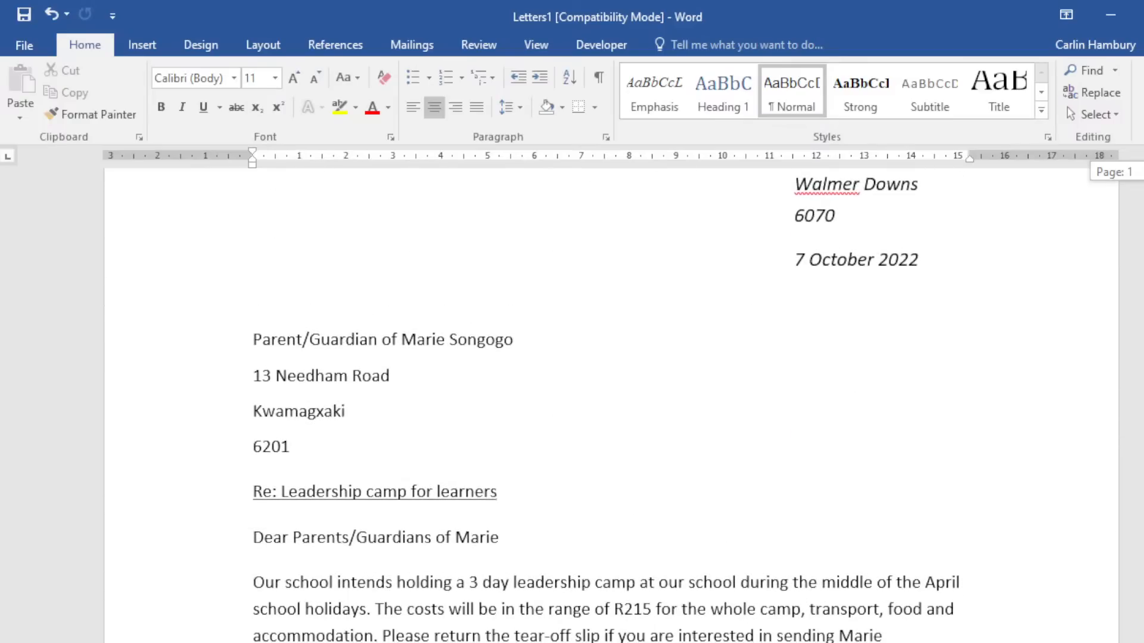
pyautogui.scroll(-5, 534, 415)
pyautogui.scroll(-5, 539, 419)
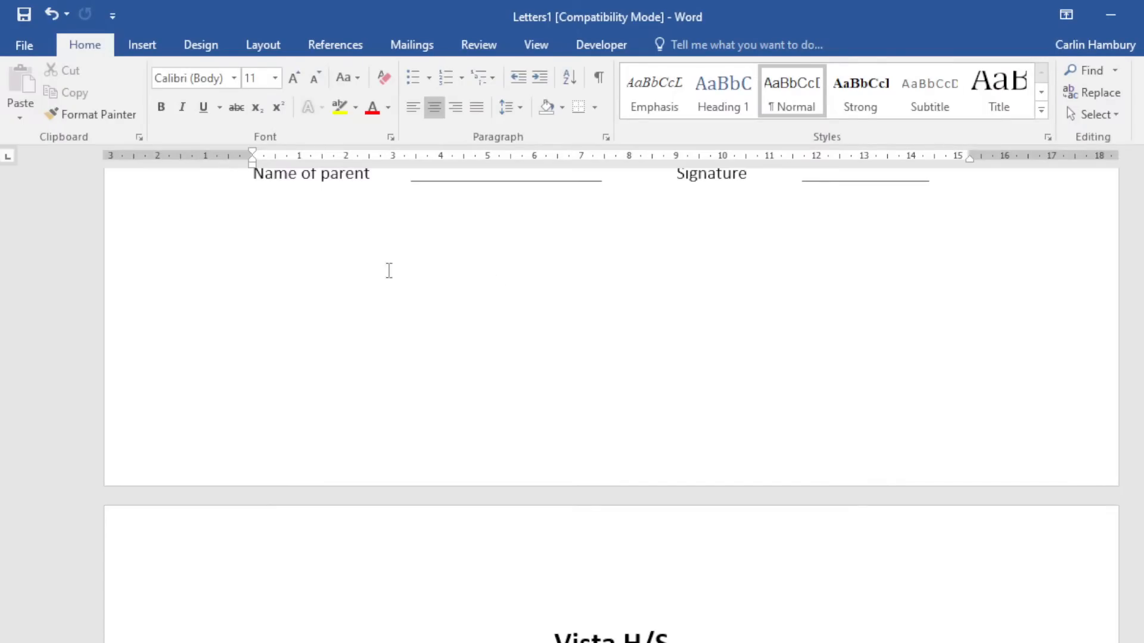
# Close Letters1 and CampLetter unsaved, then the blank Document1 and the 3_6 DATA window.
pyautogui.click(1143, 14)
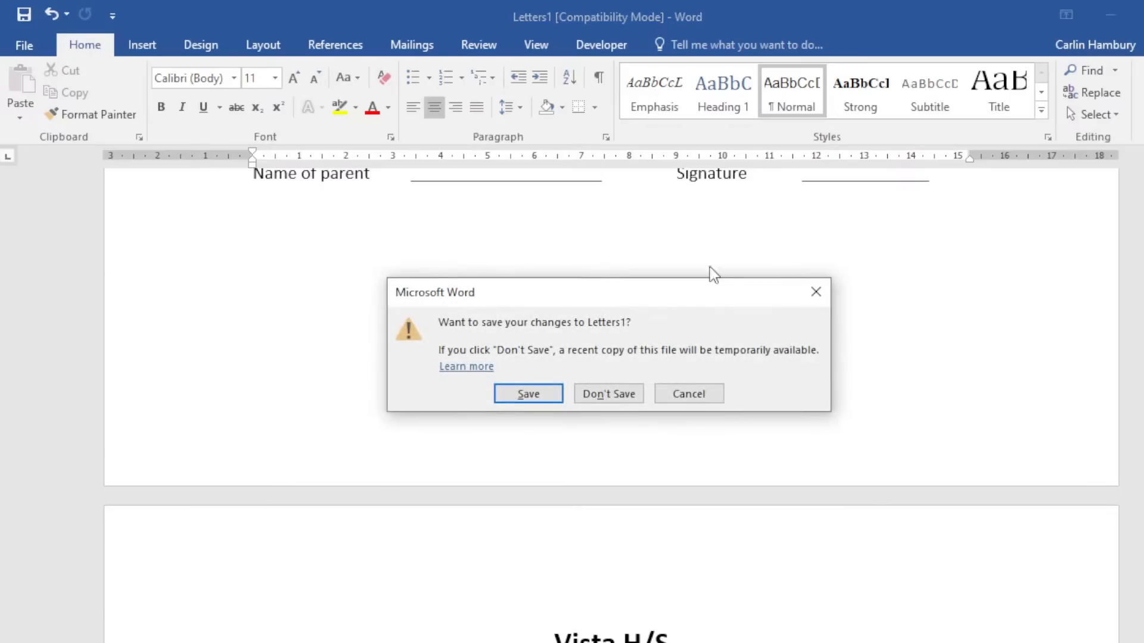
pyautogui.click(620, 395)
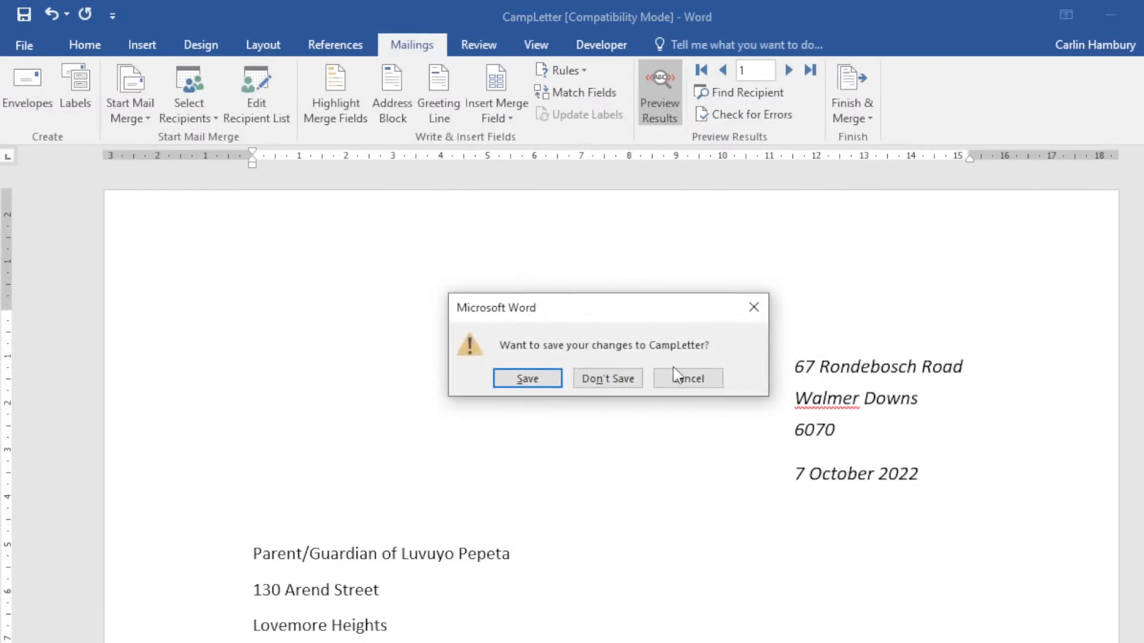
pyautogui.click(608, 385)
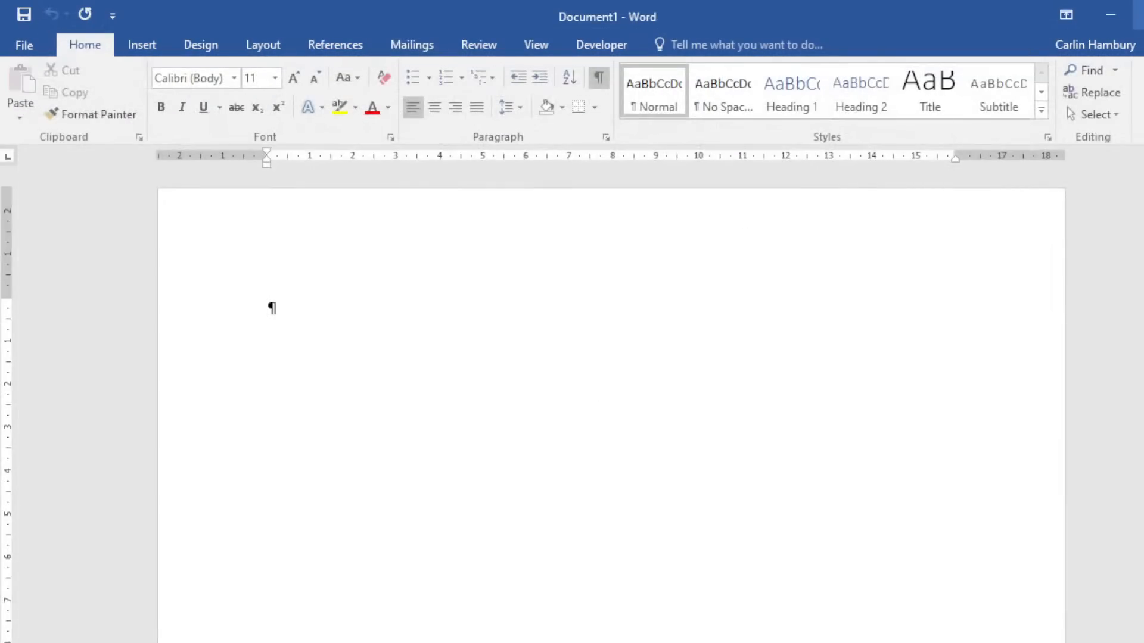
pyautogui.click(1141, 14)
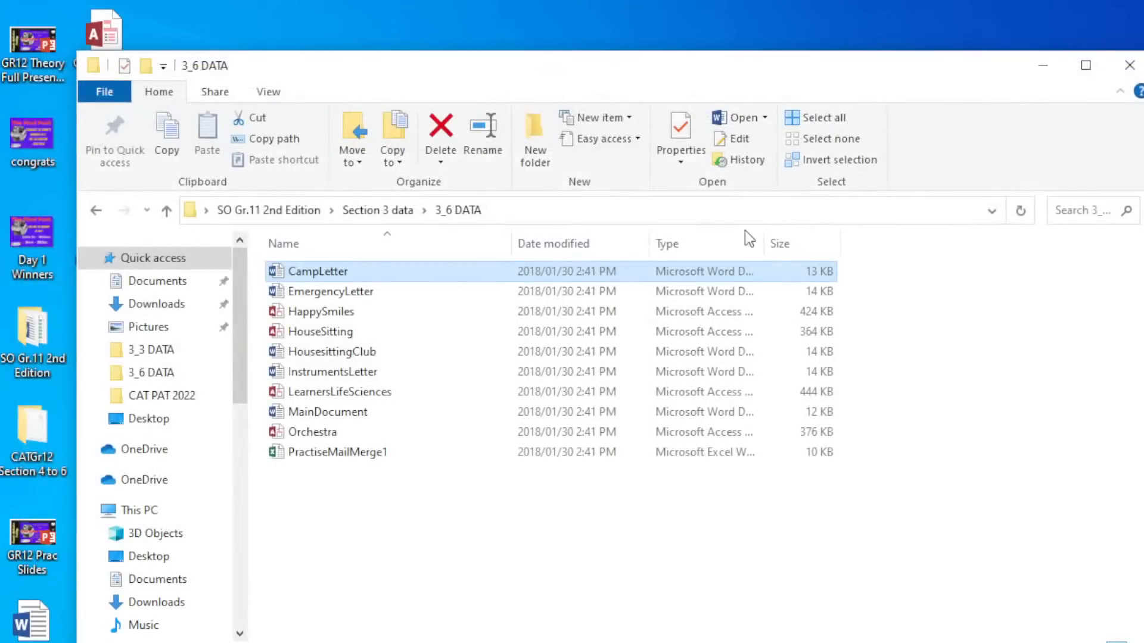
pyautogui.click(1135, 65)
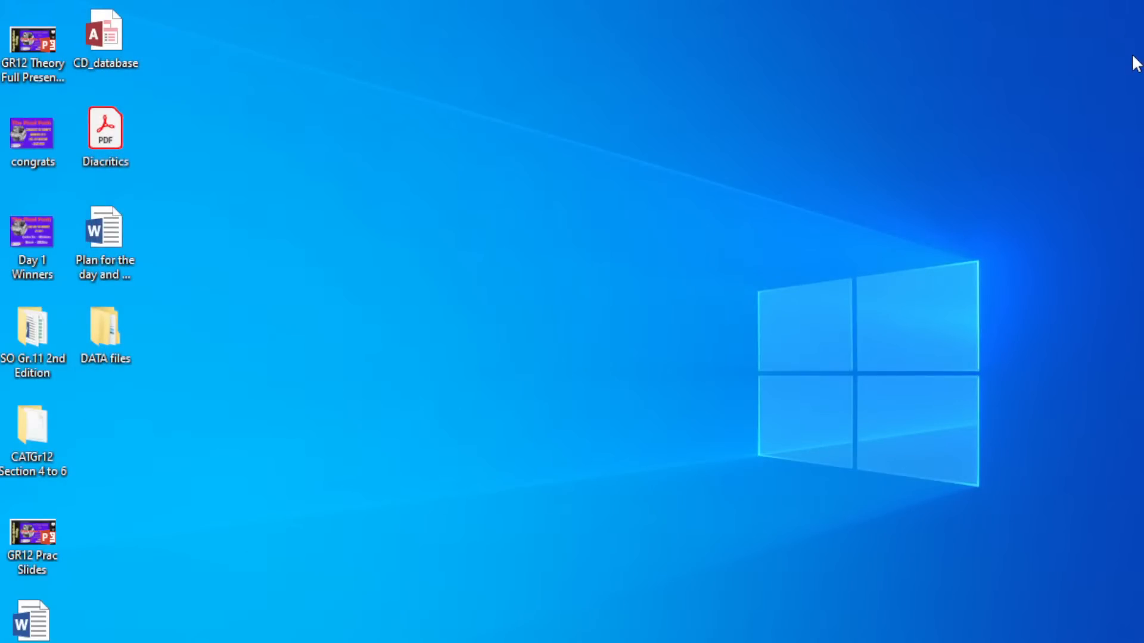